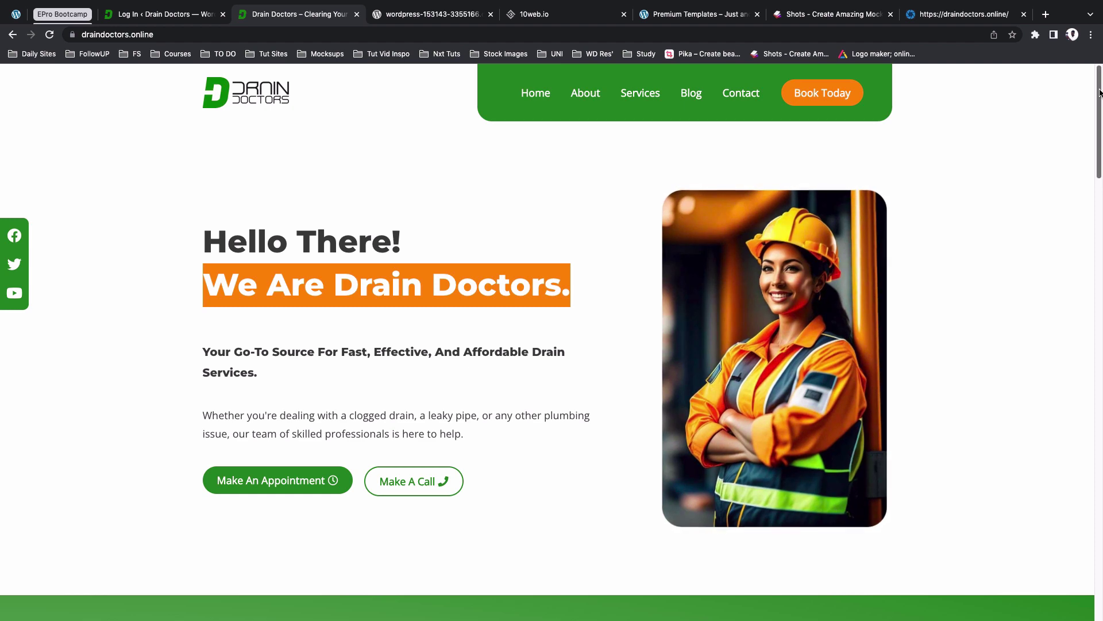
- Adjust the video's playback speed through the settings menu
drag(1099, 92, 1096, 147)
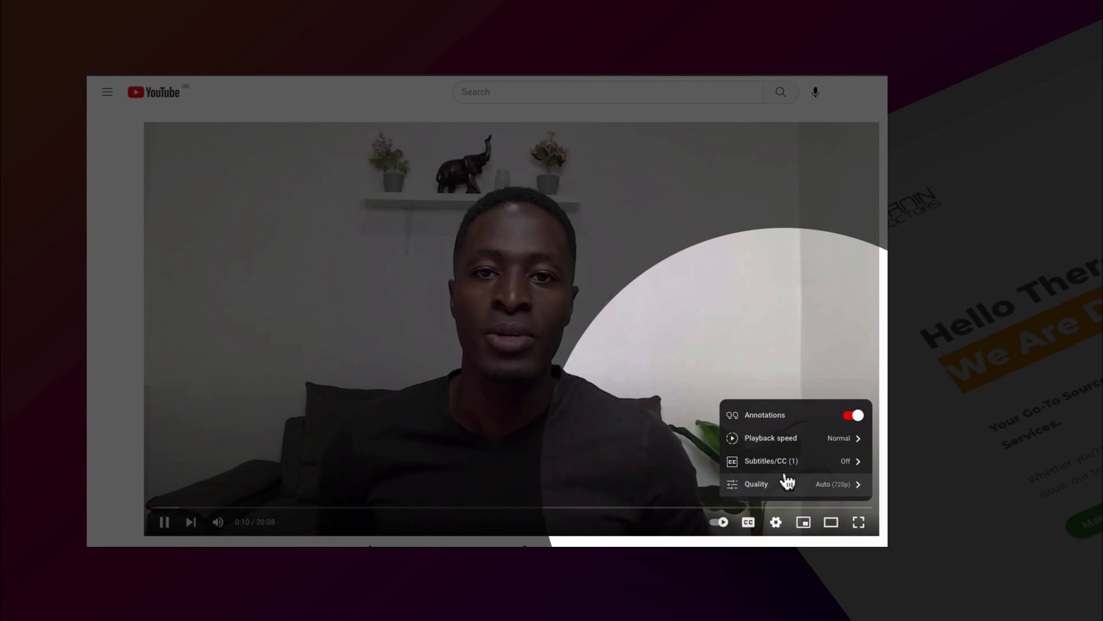
click(783, 439)
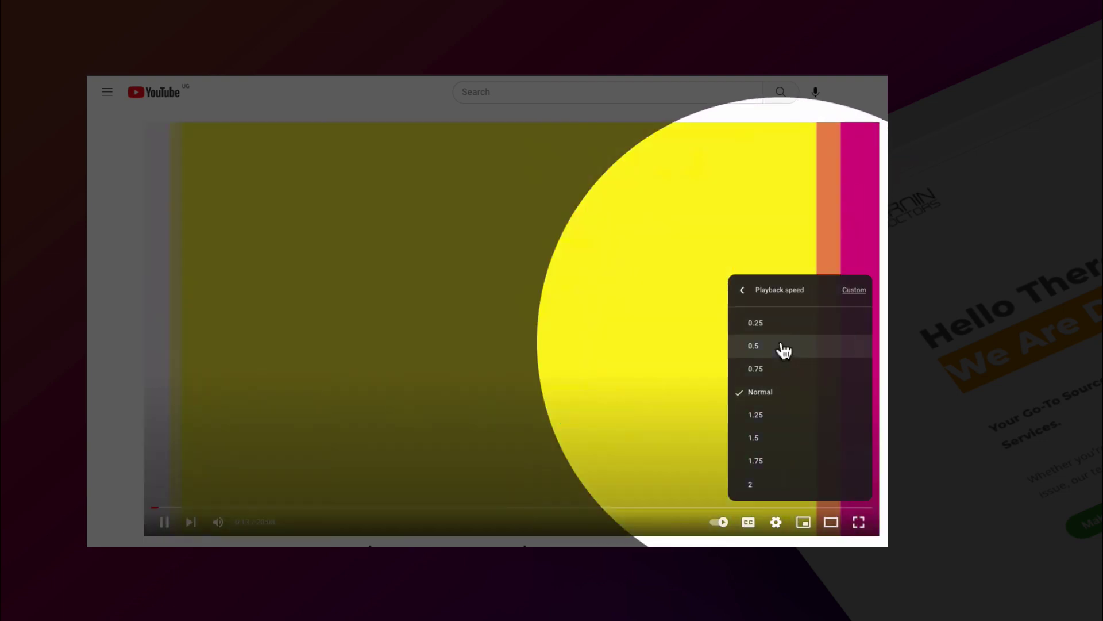
click(783, 392)
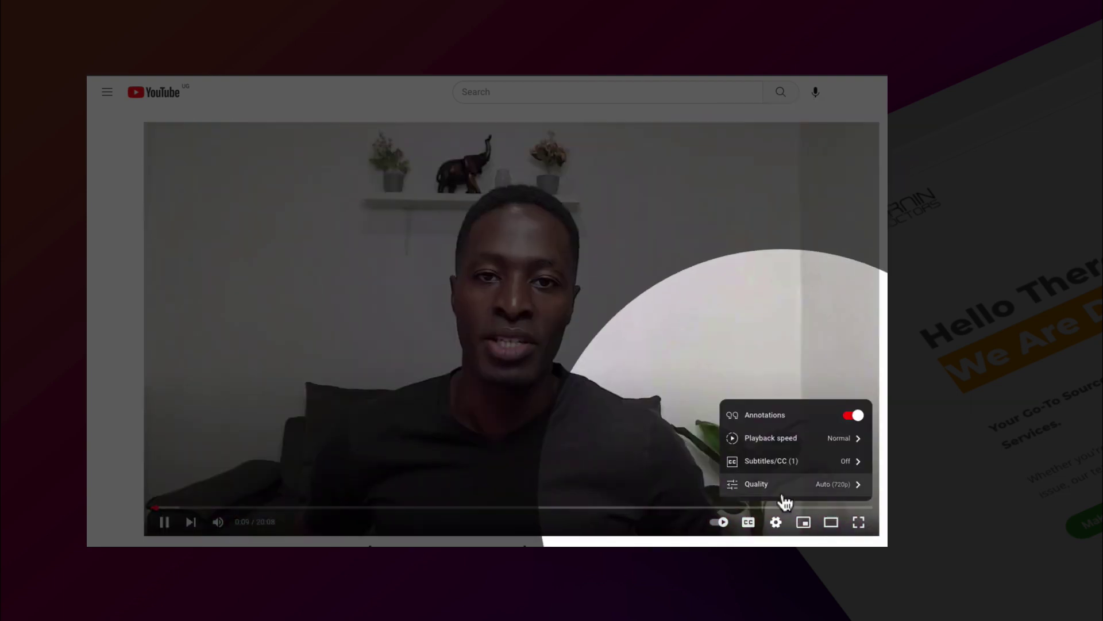
click(784, 441)
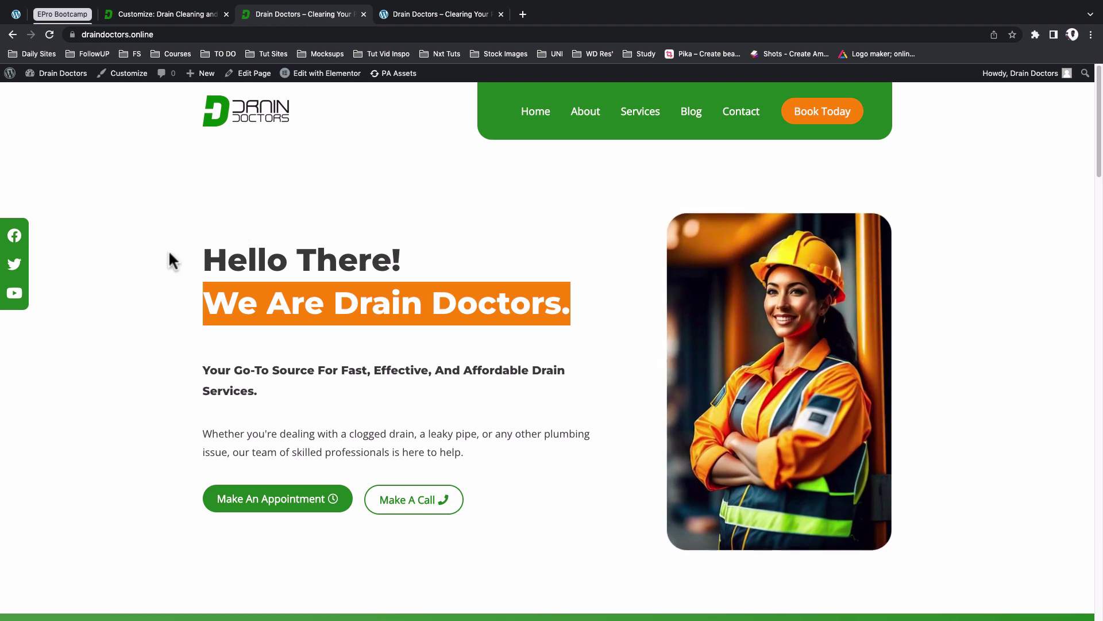
- Scroll through the Drain Doctors mobile preview, closing its open menu along the way
scroll(169, 254, down, 5)
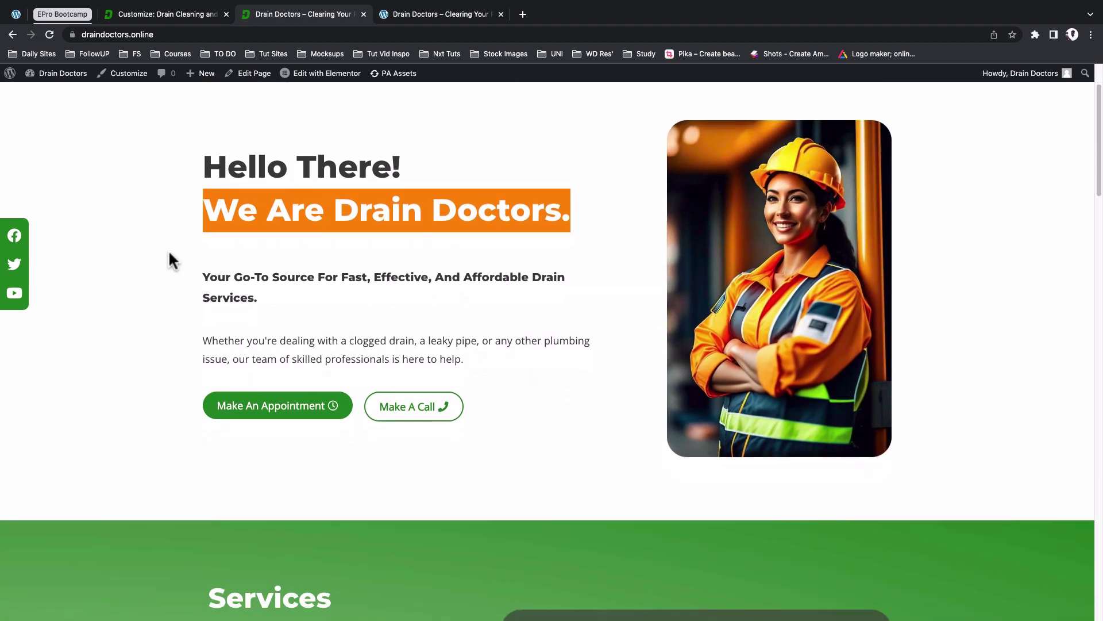
scroll(170, 253, down, 4)
scroll(169, 254, down, 9)
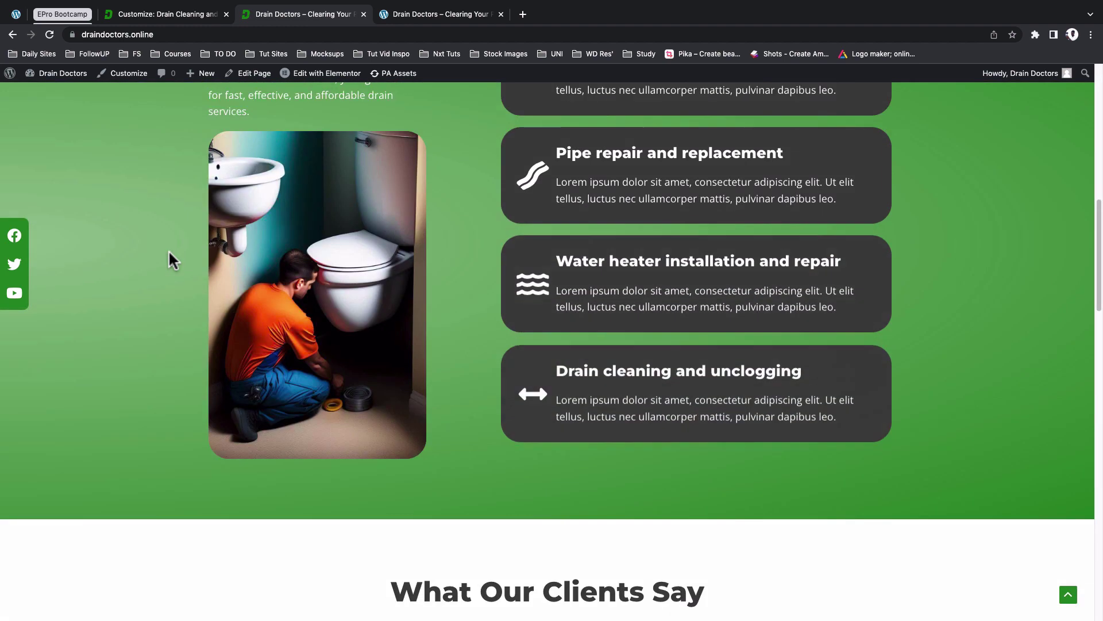
scroll(169, 252, down, 8)
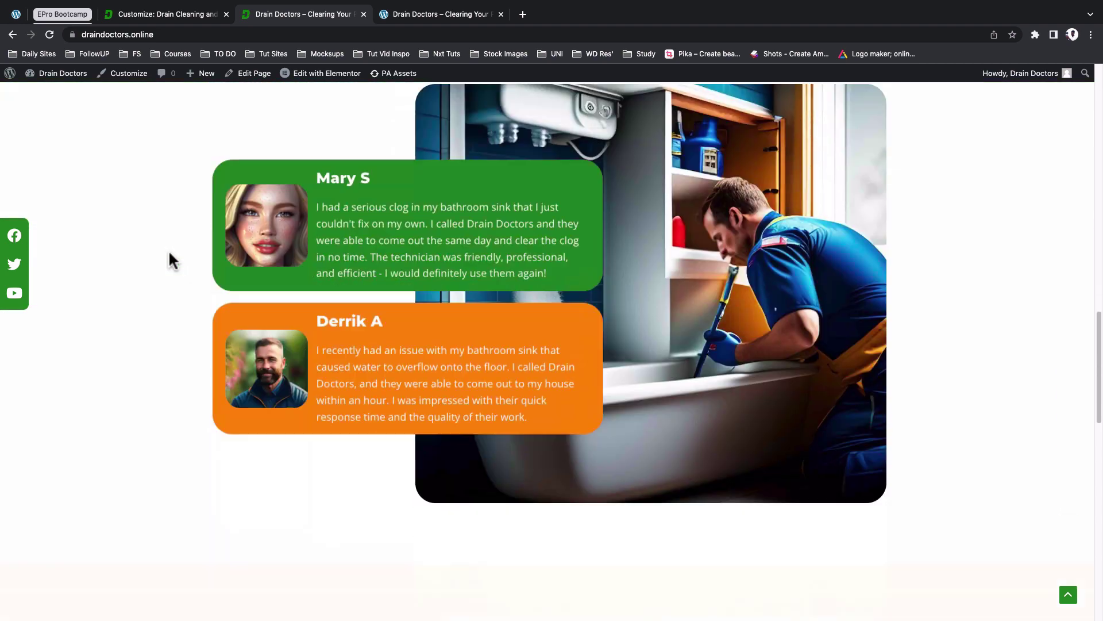
scroll(169, 253, down, 10)
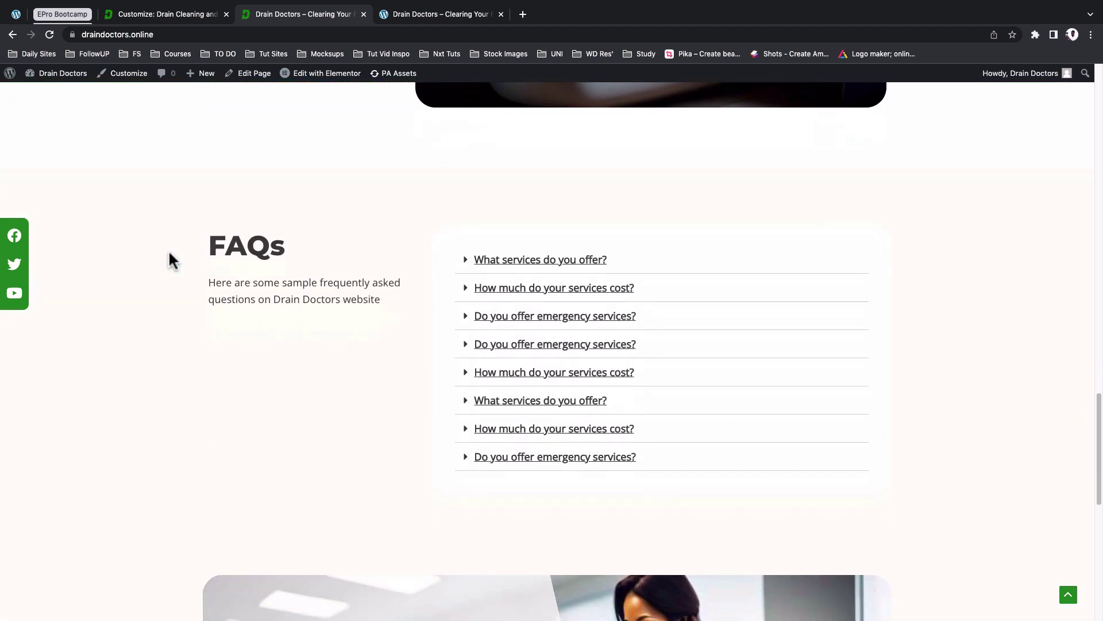
scroll(169, 253, down, 3)
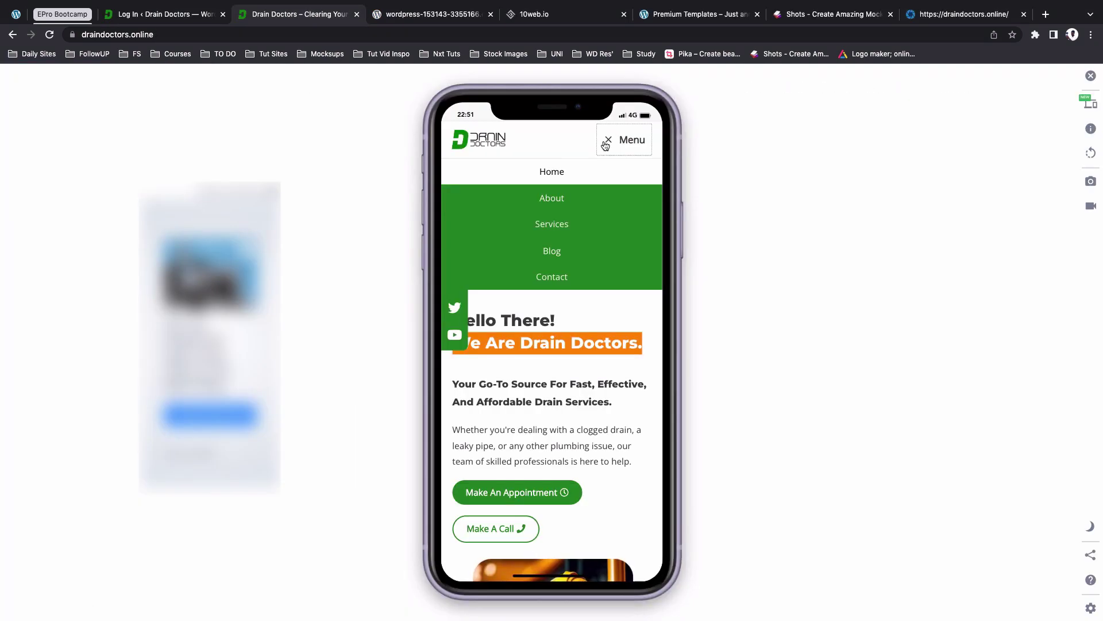
click(607, 143)
scroll(613, 270, down, 1)
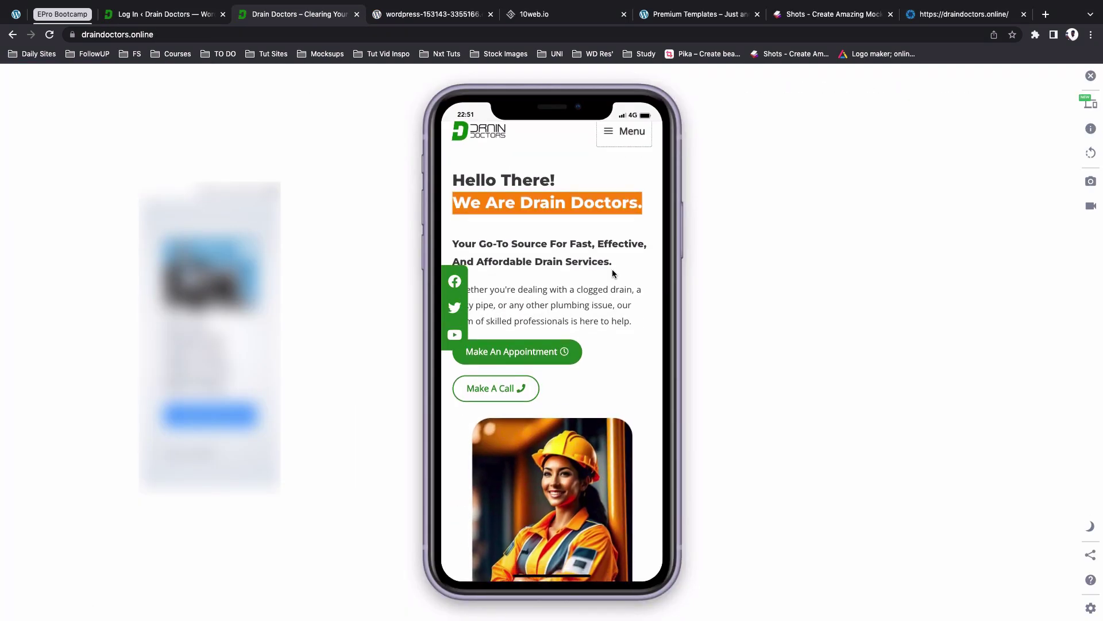
scroll(614, 274, down, 2)
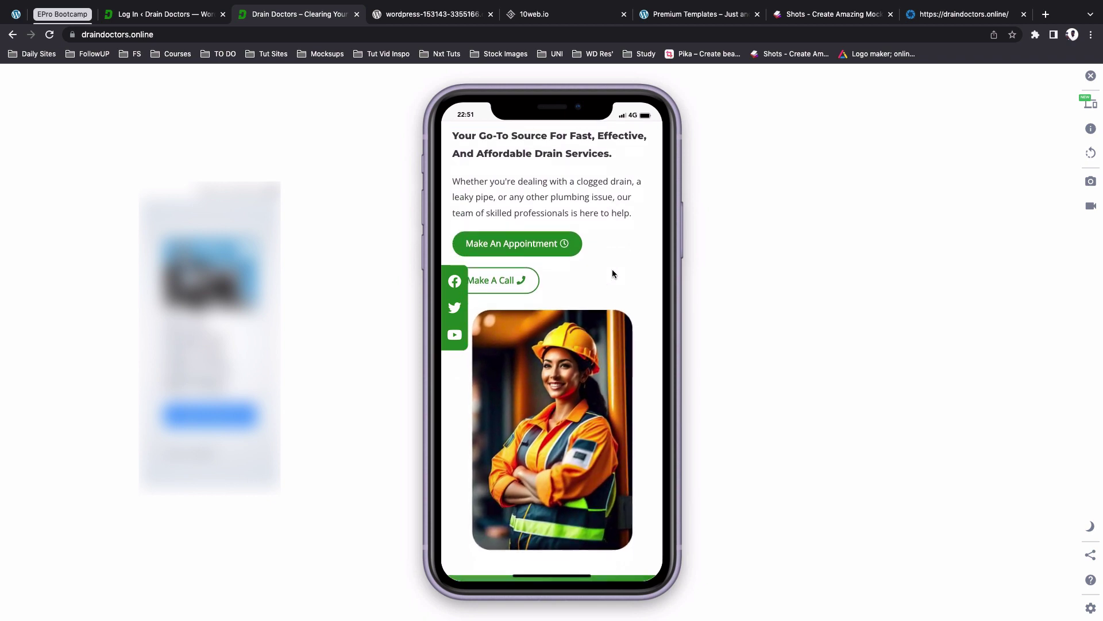
scroll(612, 273, down, 2)
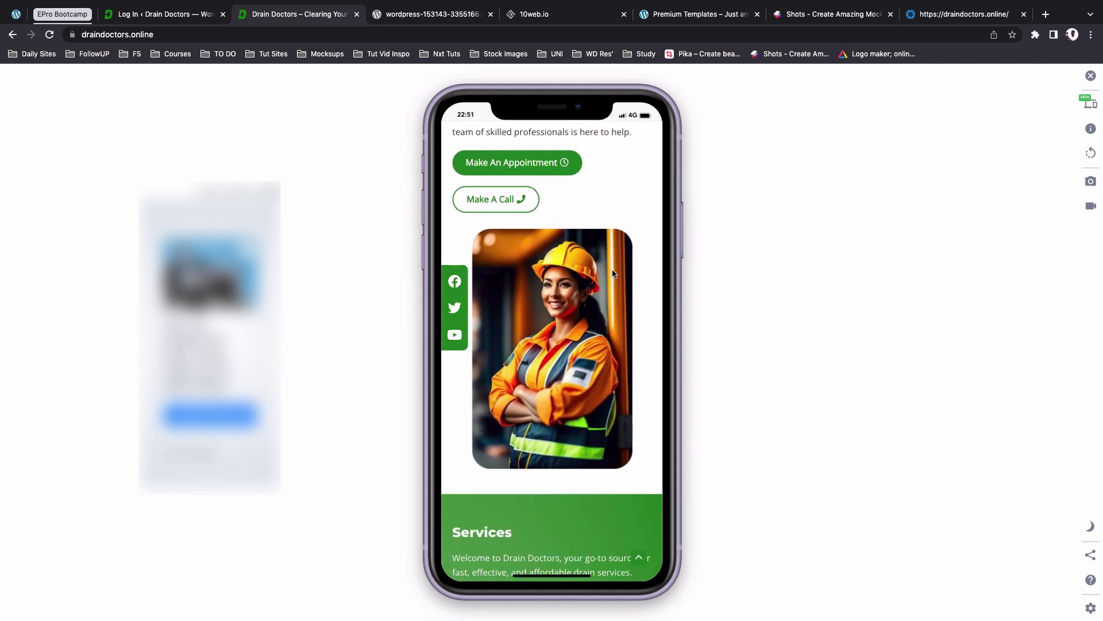
scroll(613, 274, down, 3)
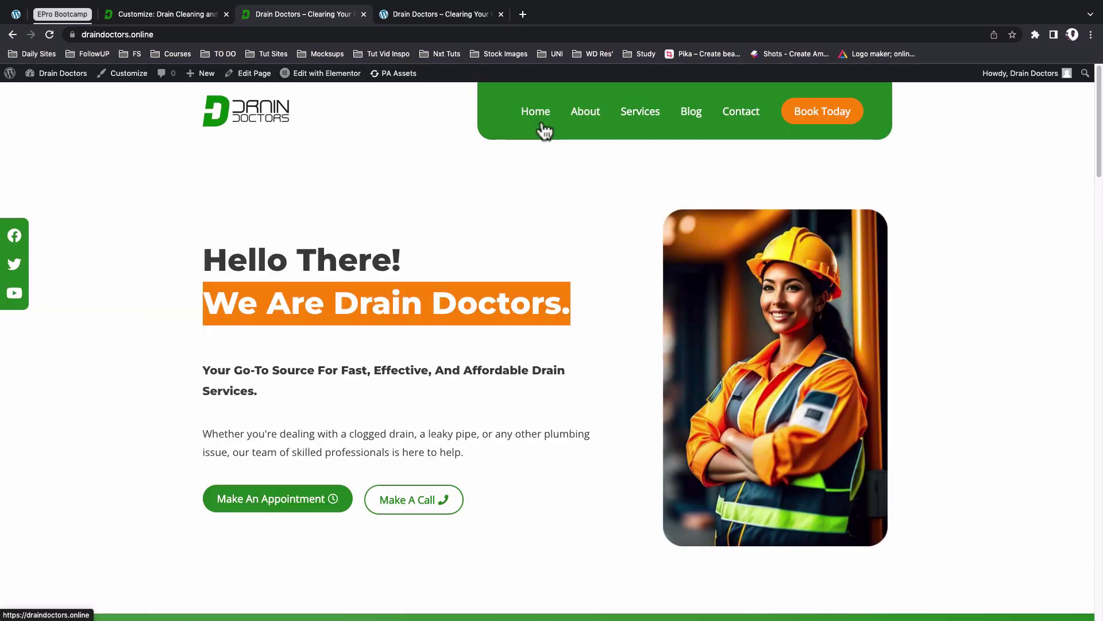
- Visit the About and Blog pages, return home, and test the Make A Call link
click(585, 112)
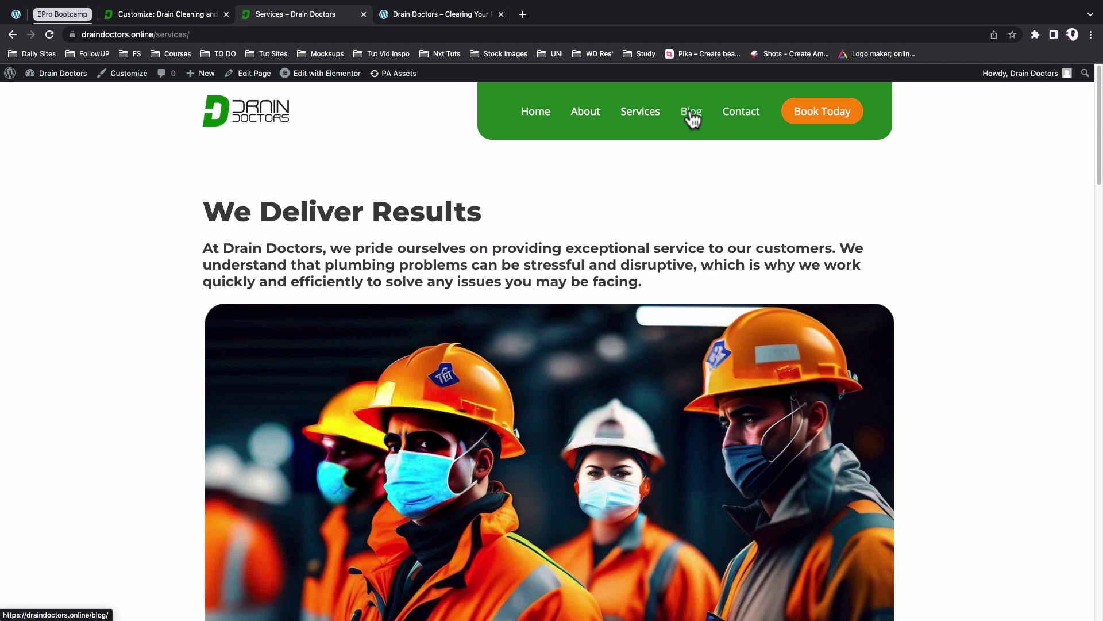
click(692, 114)
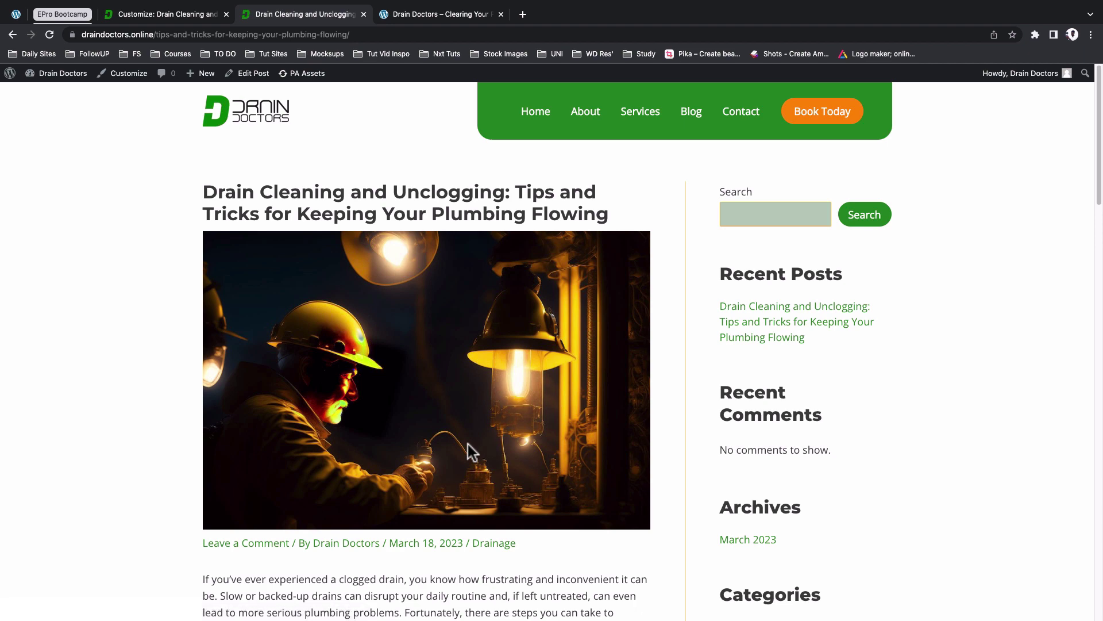
click(248, 111)
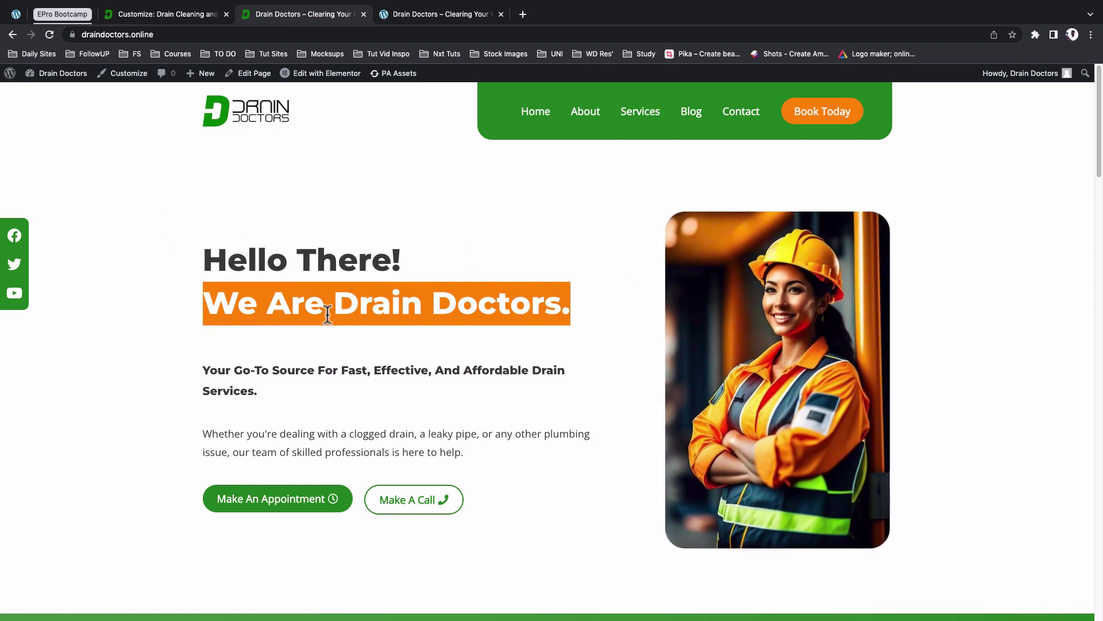
click(385, 497)
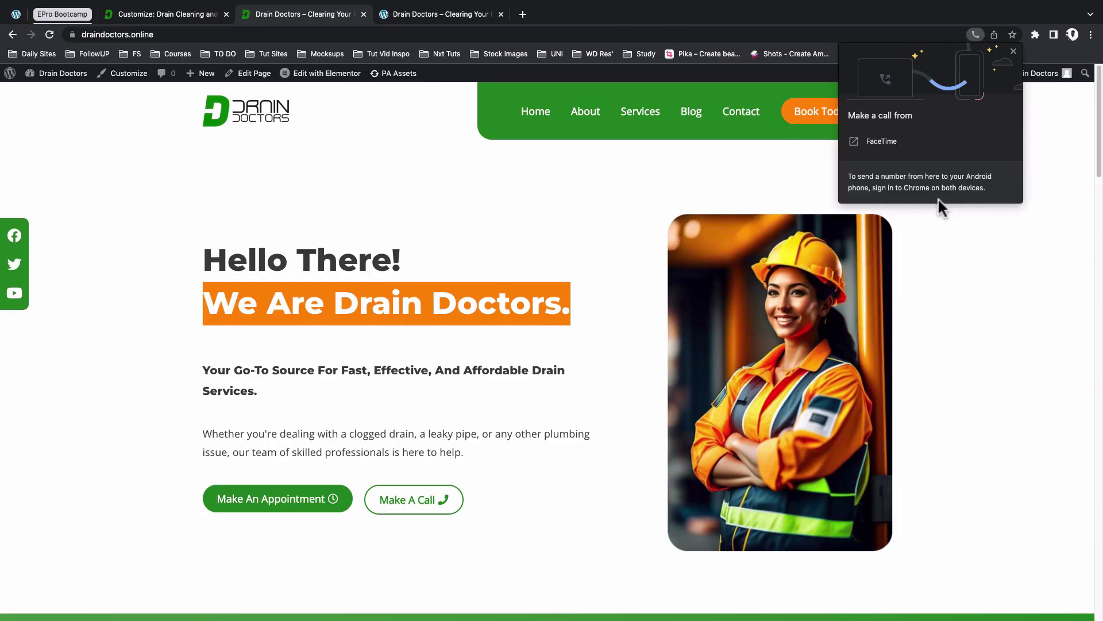
click(1014, 52)
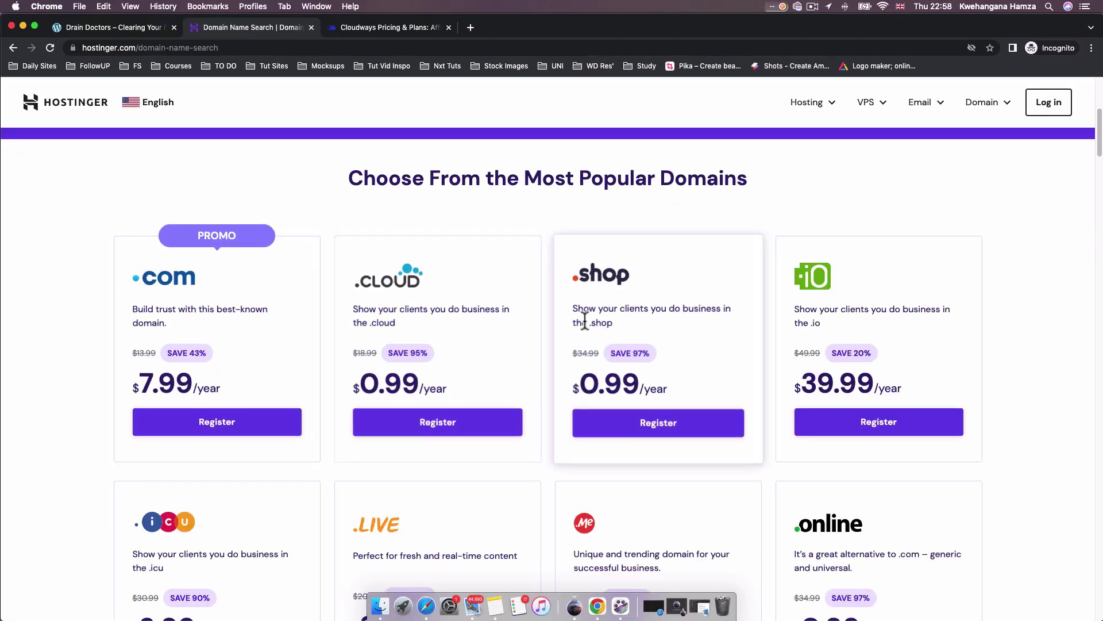
- Scroll up and down through the Drain Doctors home page to review it
scroll(752, 379, down, 4)
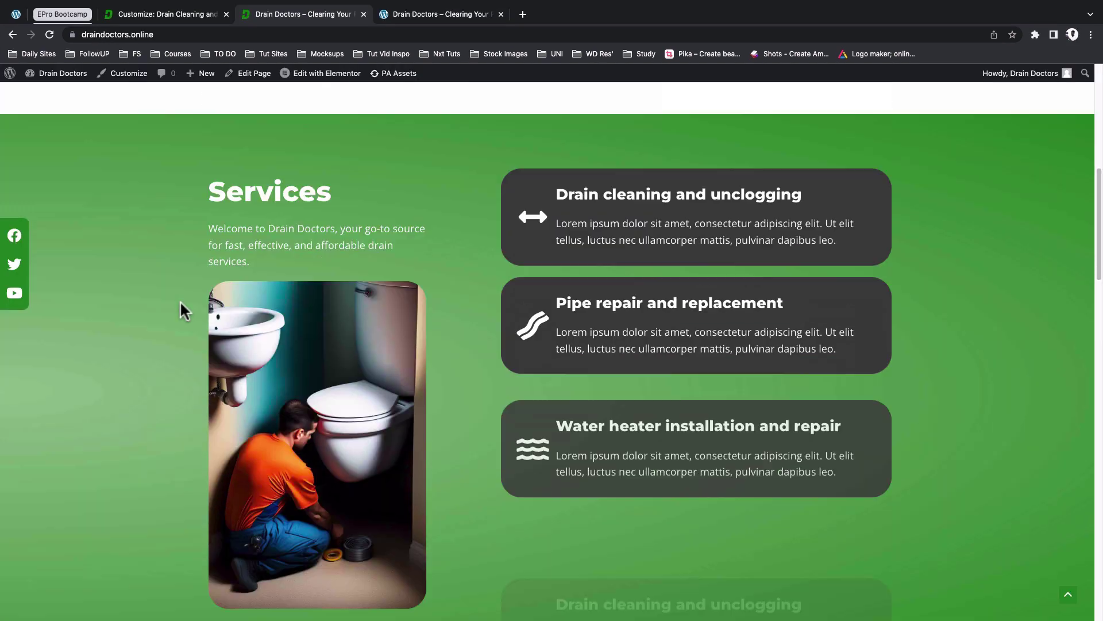
scroll(180, 303, down, 12)
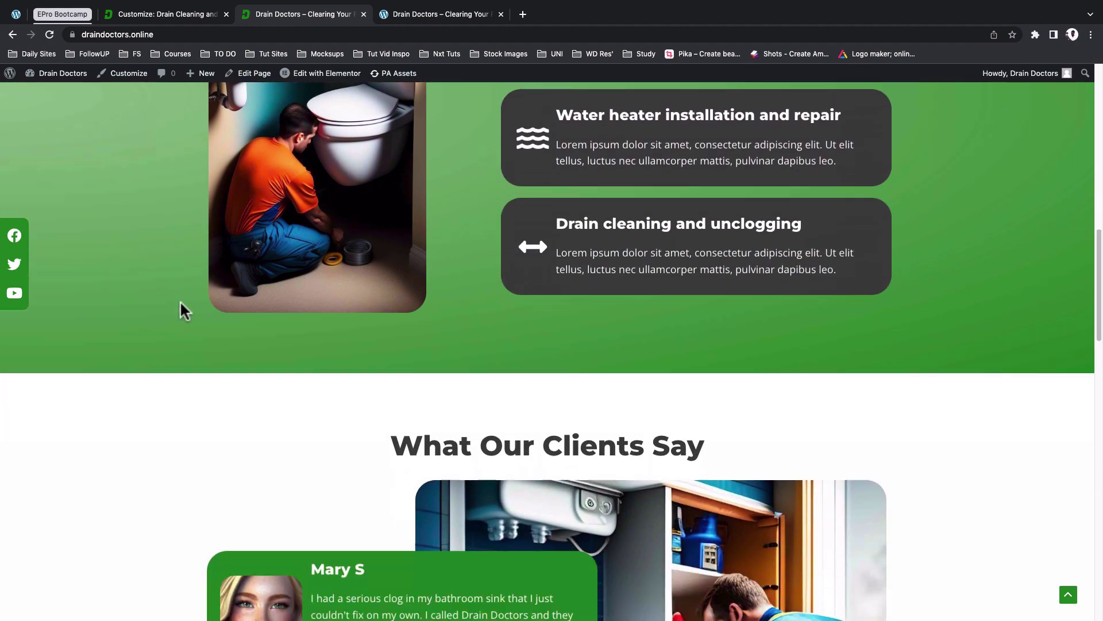
scroll(181, 303, up, 7)
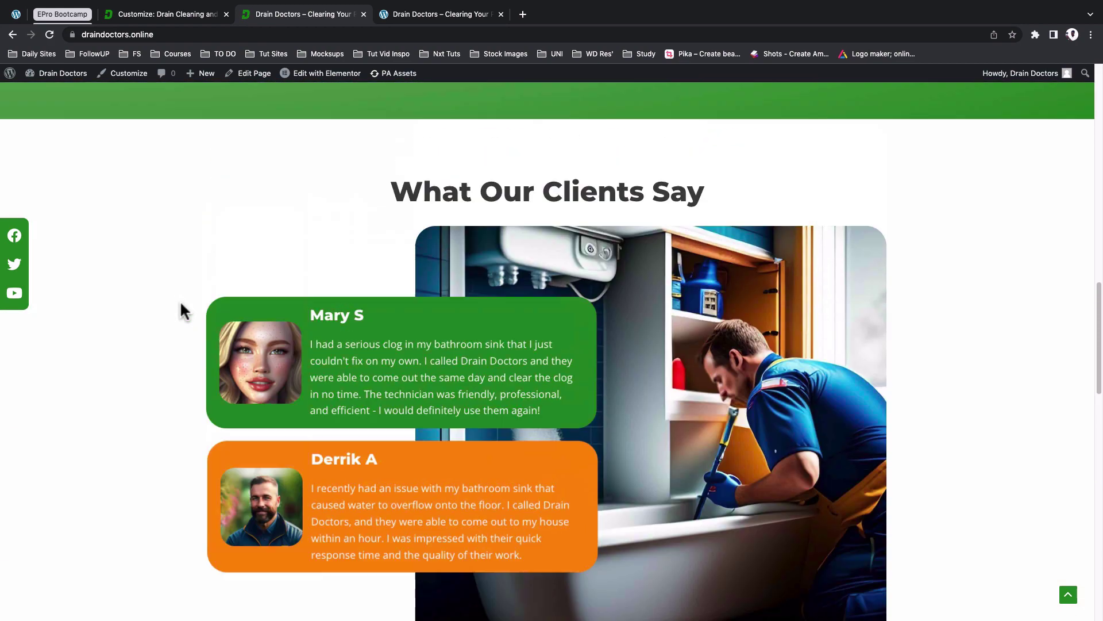
scroll(180, 304, up, 8)
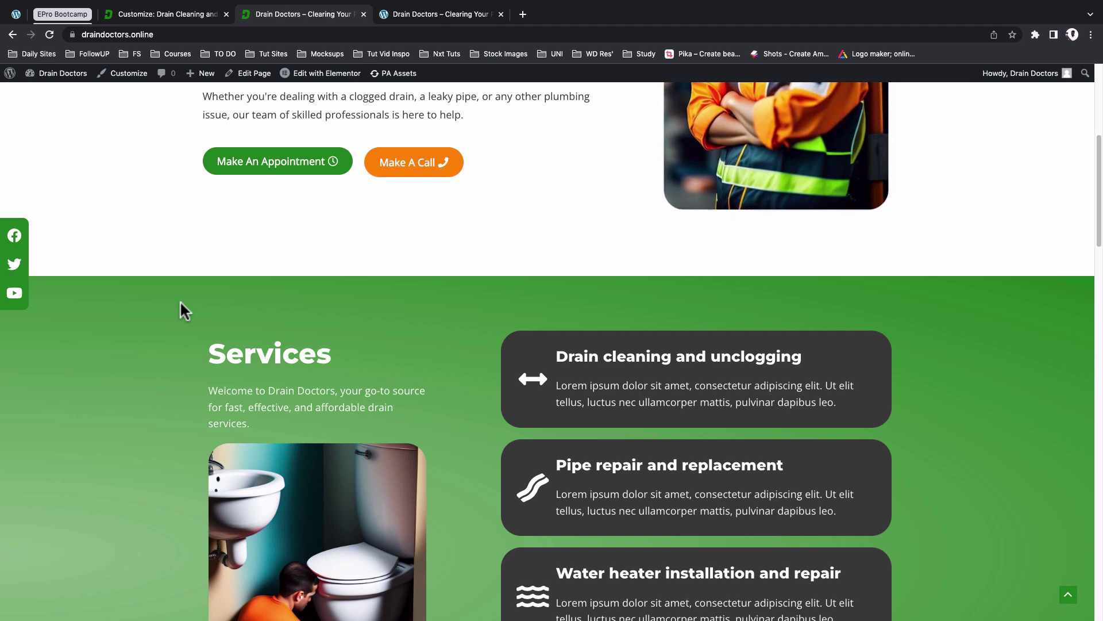
scroll(181, 302, up, 3)
scroll(180, 304, up, 3)
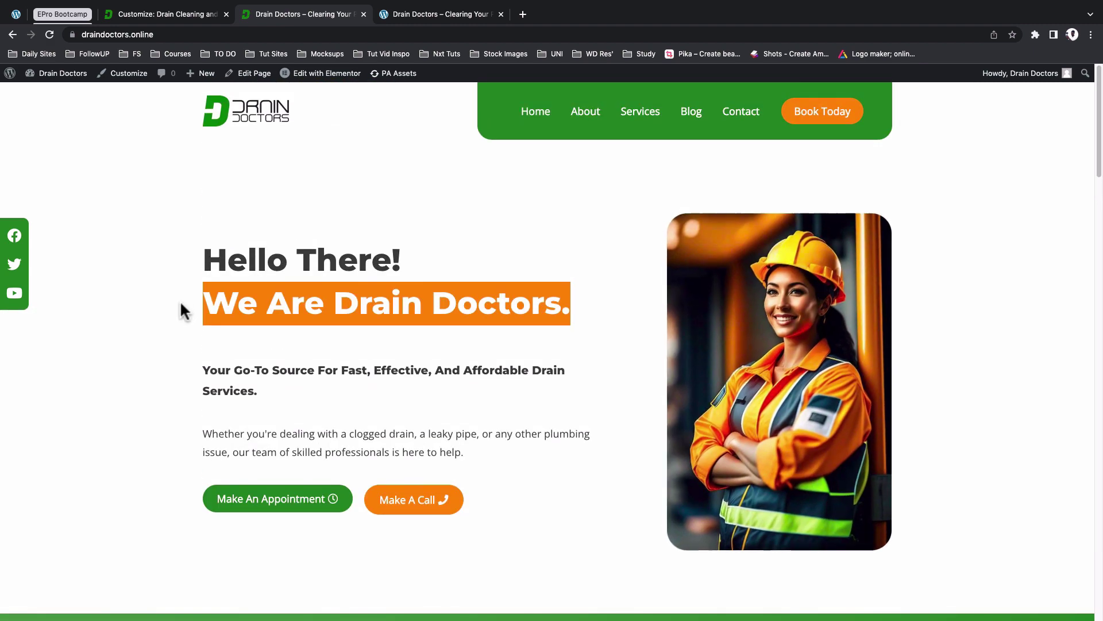
scroll(180, 304, down, 3)
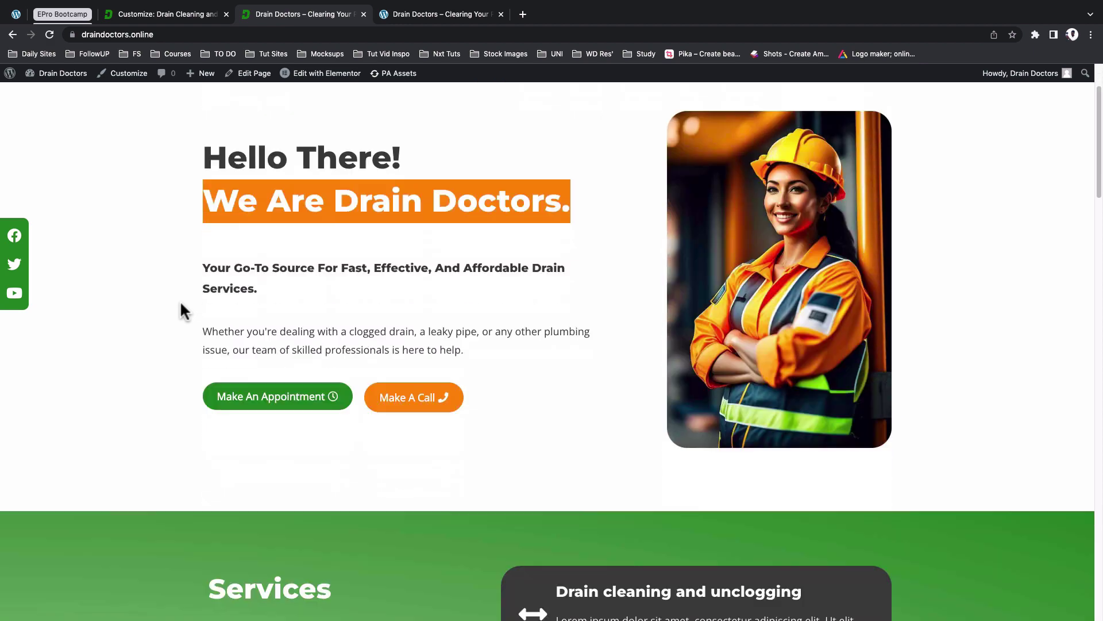
scroll(180, 304, down, 6)
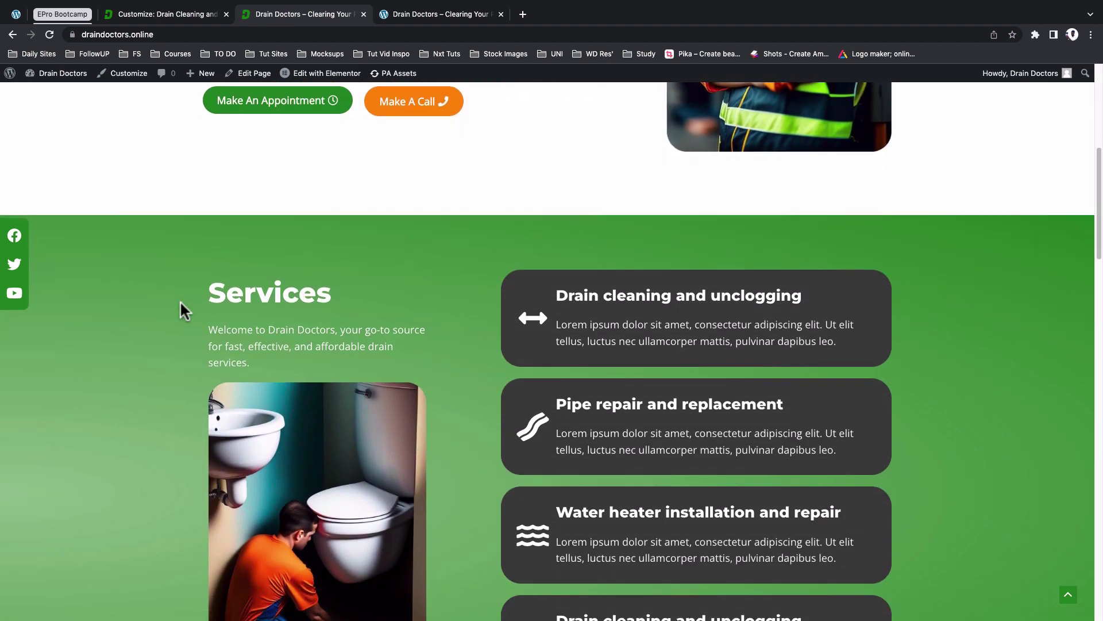
scroll(180, 310, down, 7)
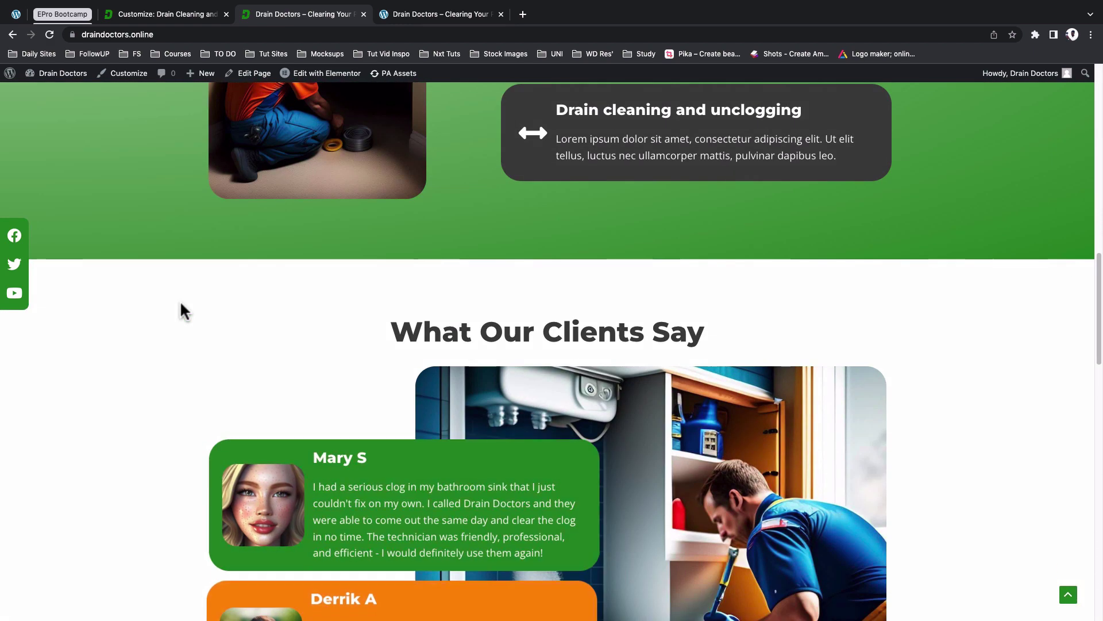
scroll(181, 311, down, 3)
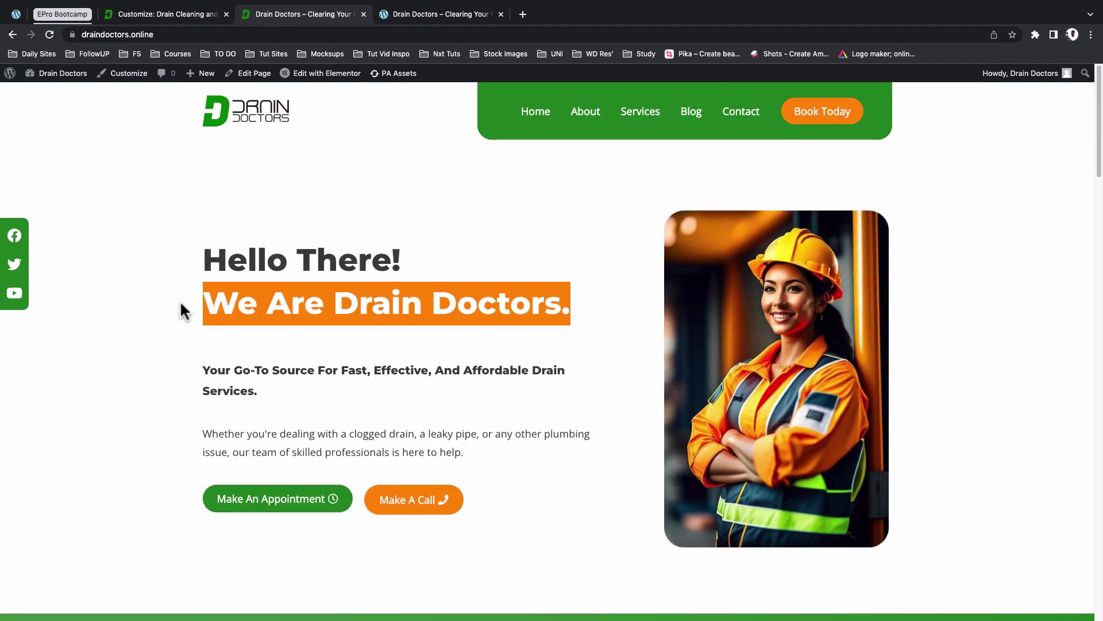
scroll(181, 305, down, 10)
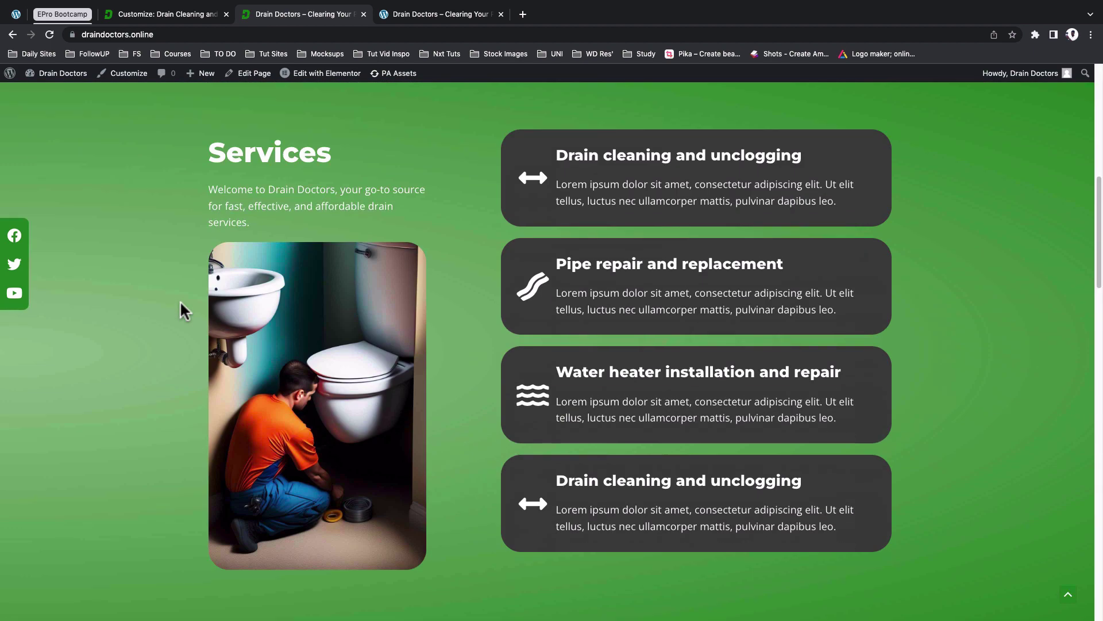
scroll(181, 303, down, 6)
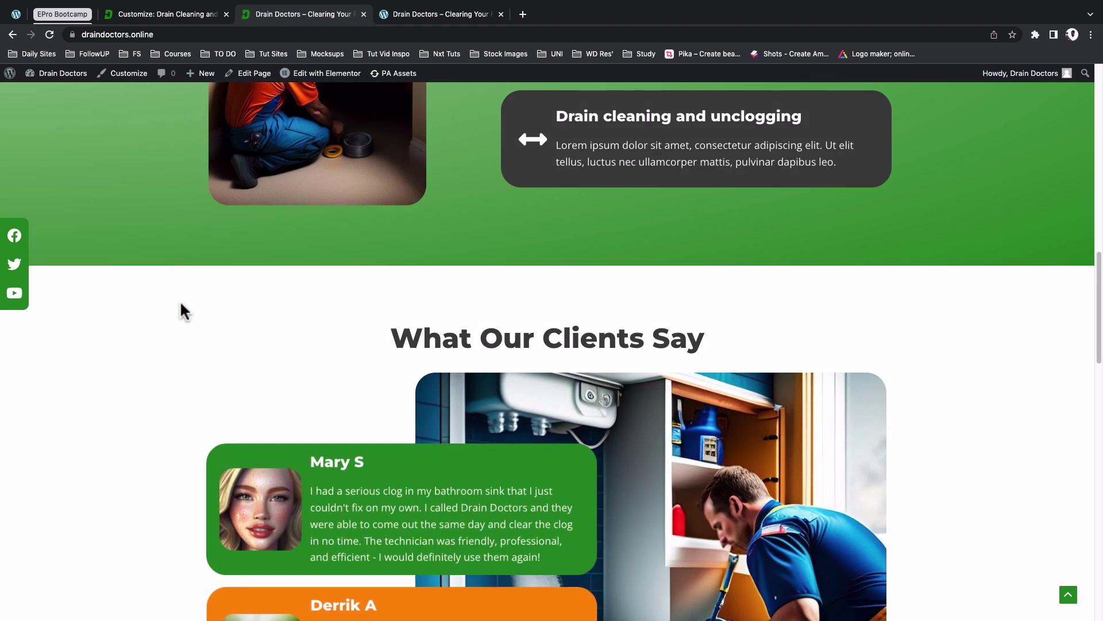
scroll(181, 300, down, 2)
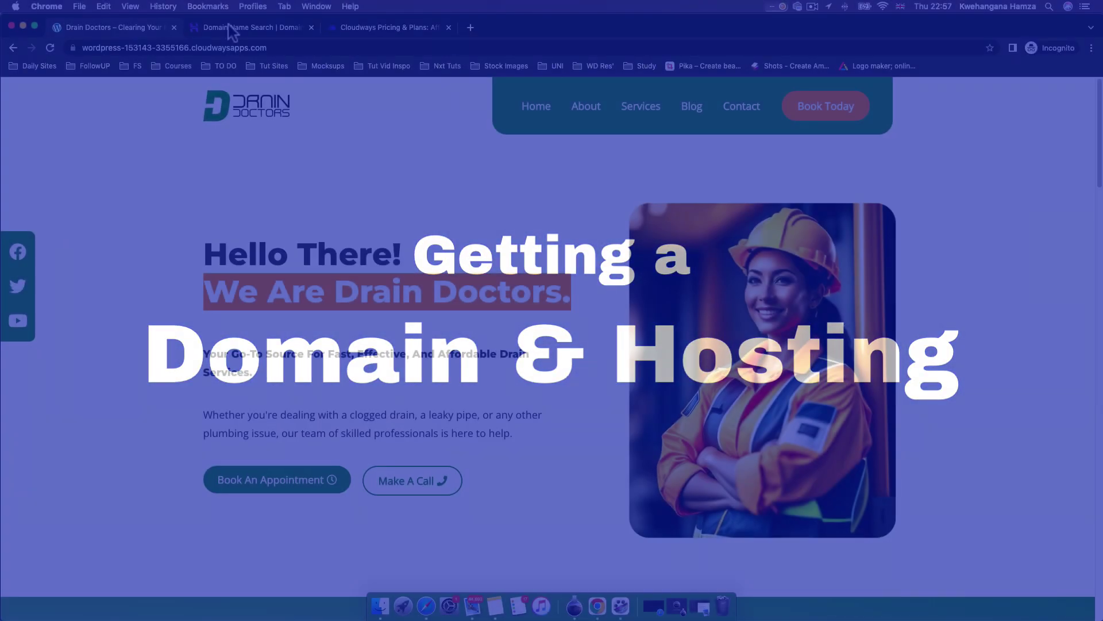
- Check the Cloudways pricing tab, then go to Hostinger's Web Hosting page
click(228, 25)
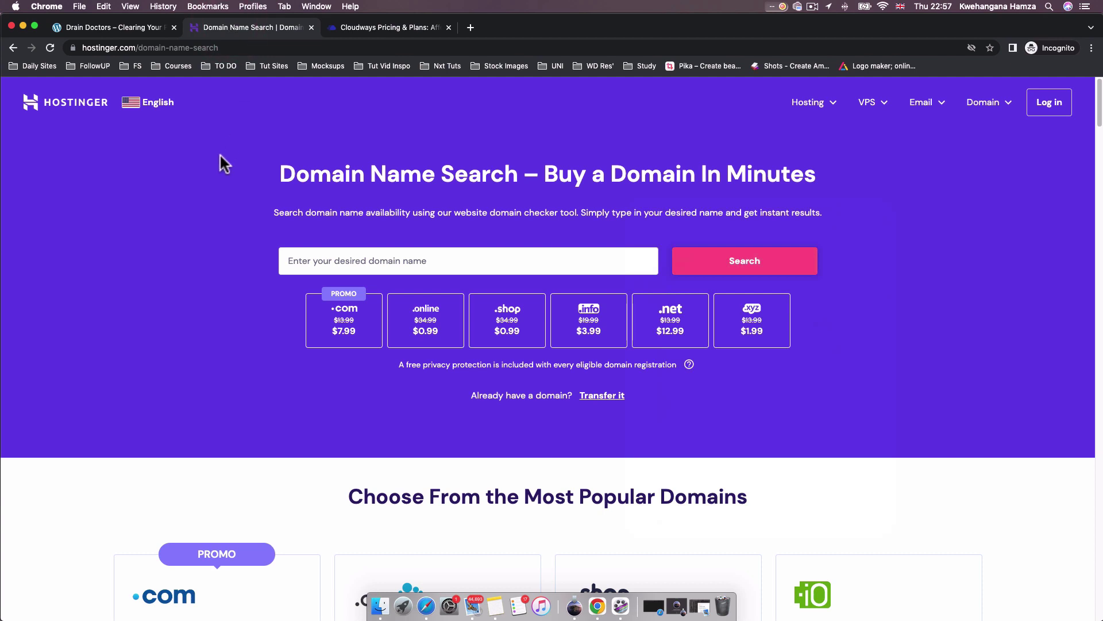
click(355, 29)
scroll(219, 243, down, 5)
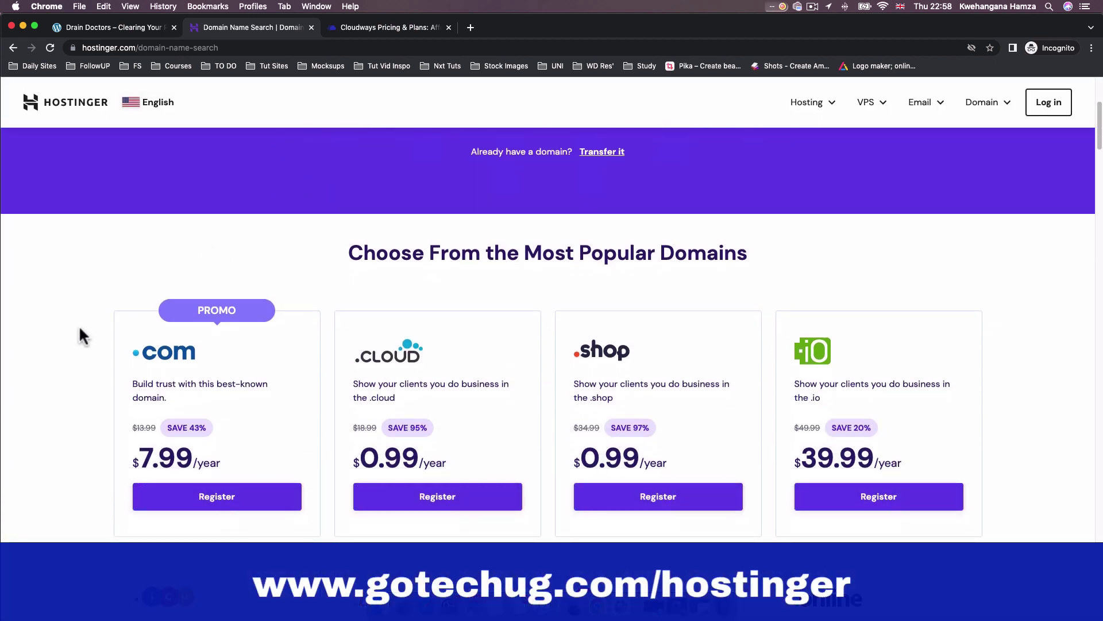
scroll(80, 329, down, 2)
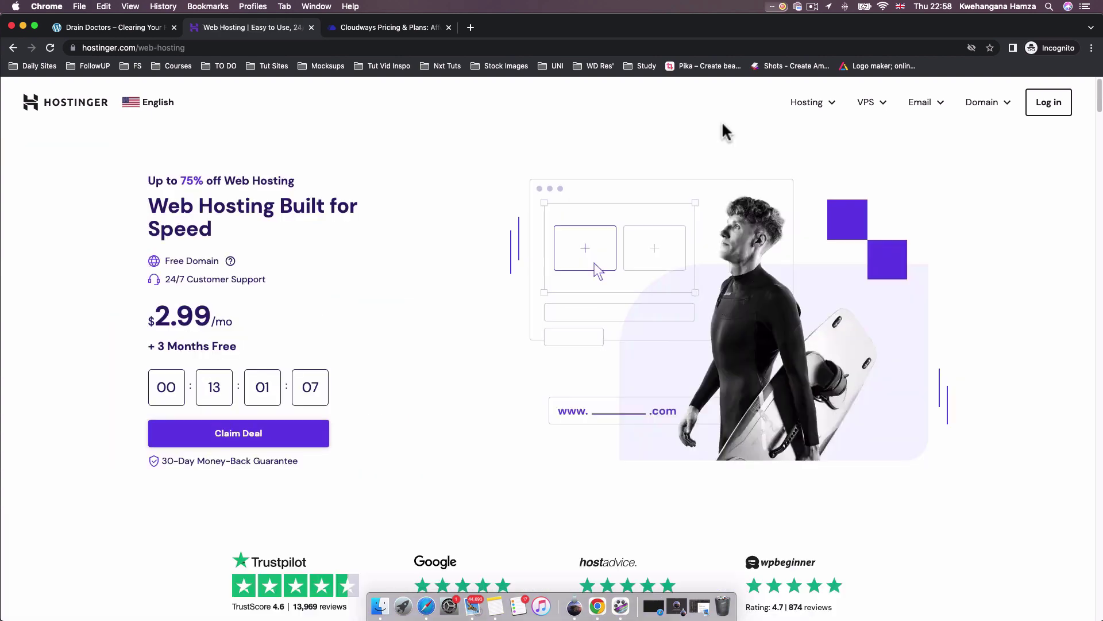
click(722, 122)
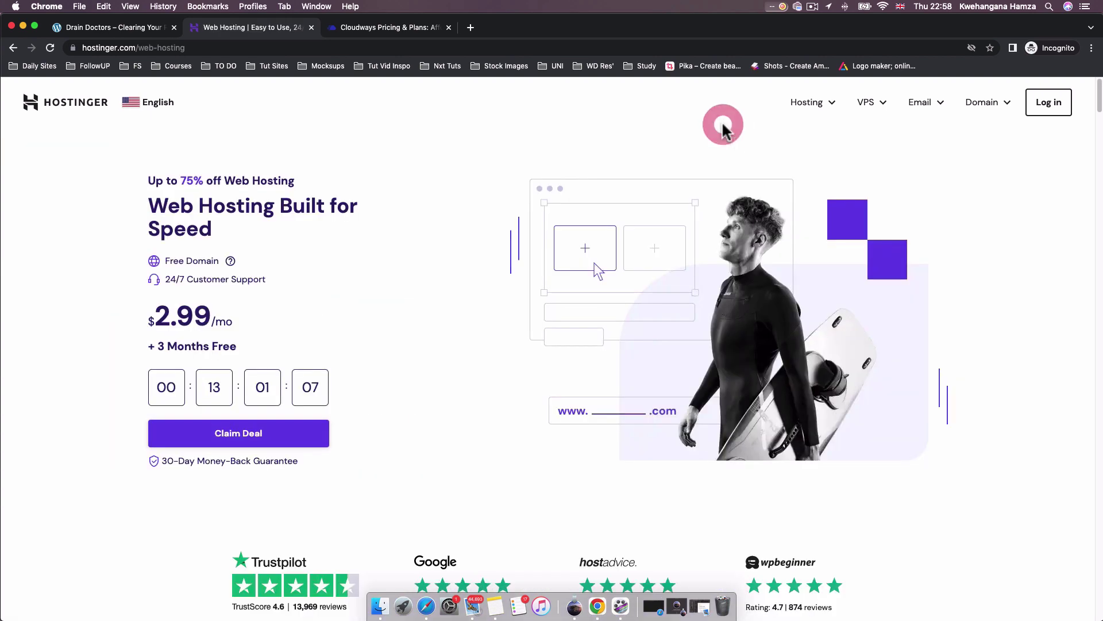
- Open WordPress Hosting from the Hosting menu and review its plans, $1.99 to $9.99/mo
click(815, 103)
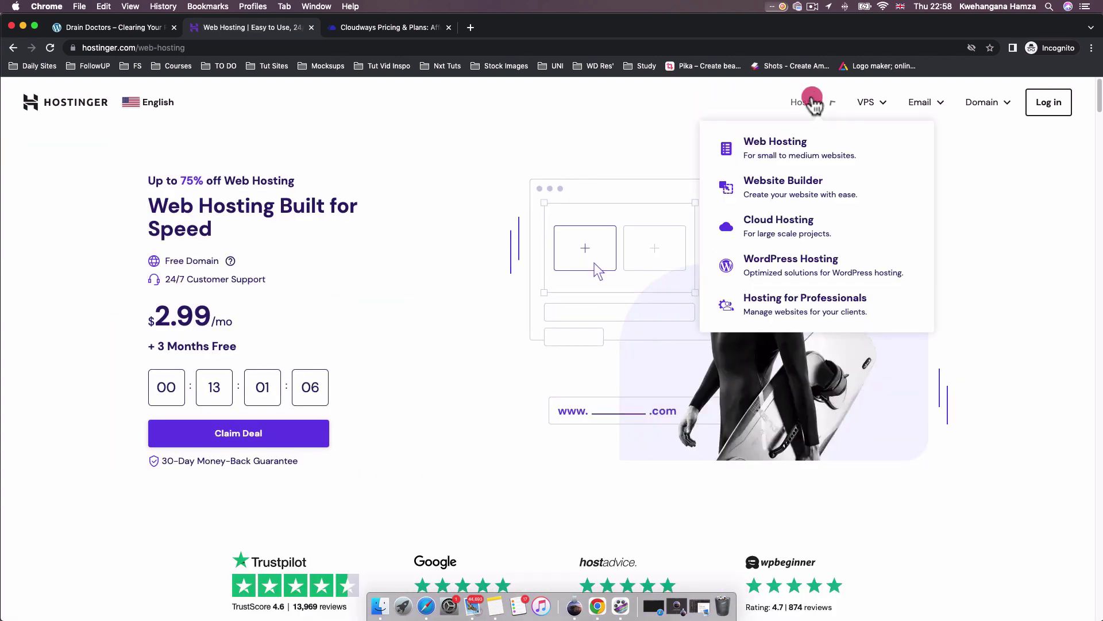
click(788, 273)
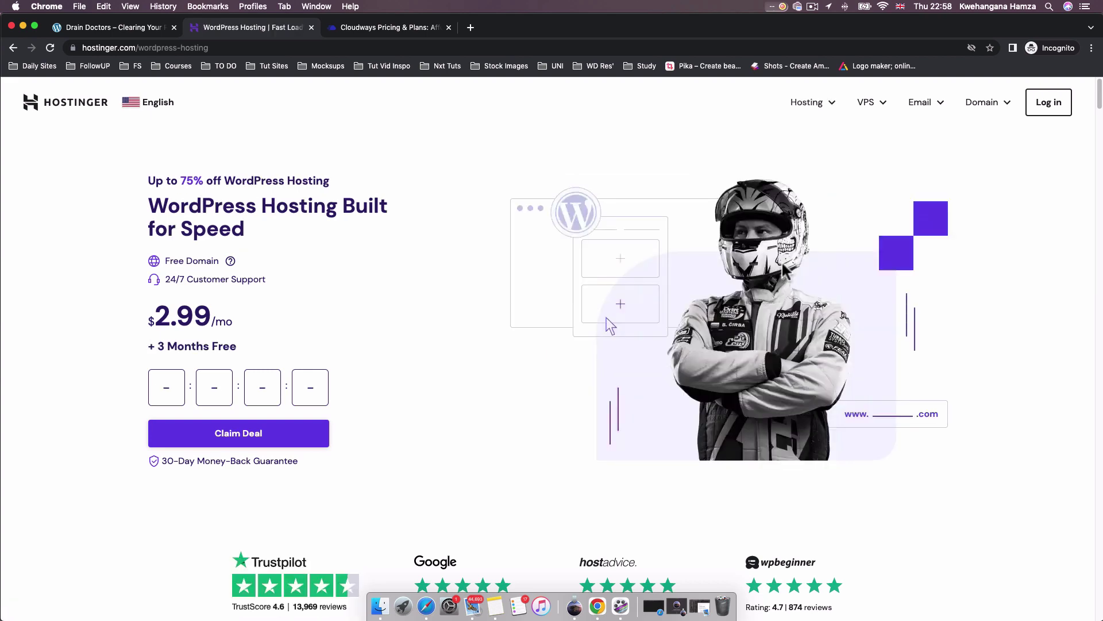
scroll(481, 333, down, 5)
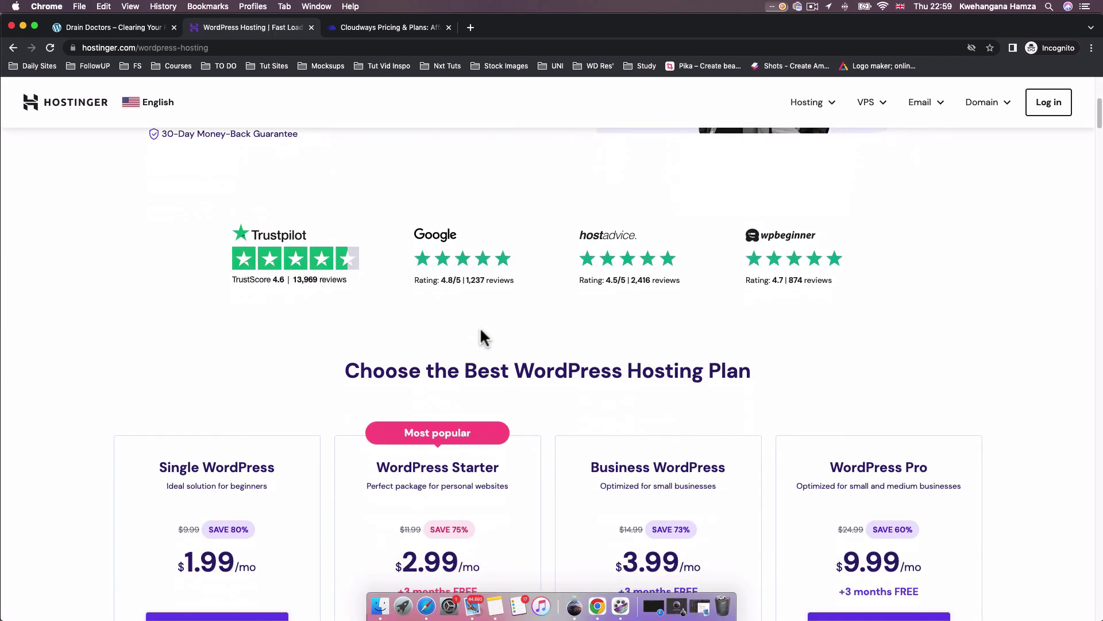
scroll(481, 336, down, 3)
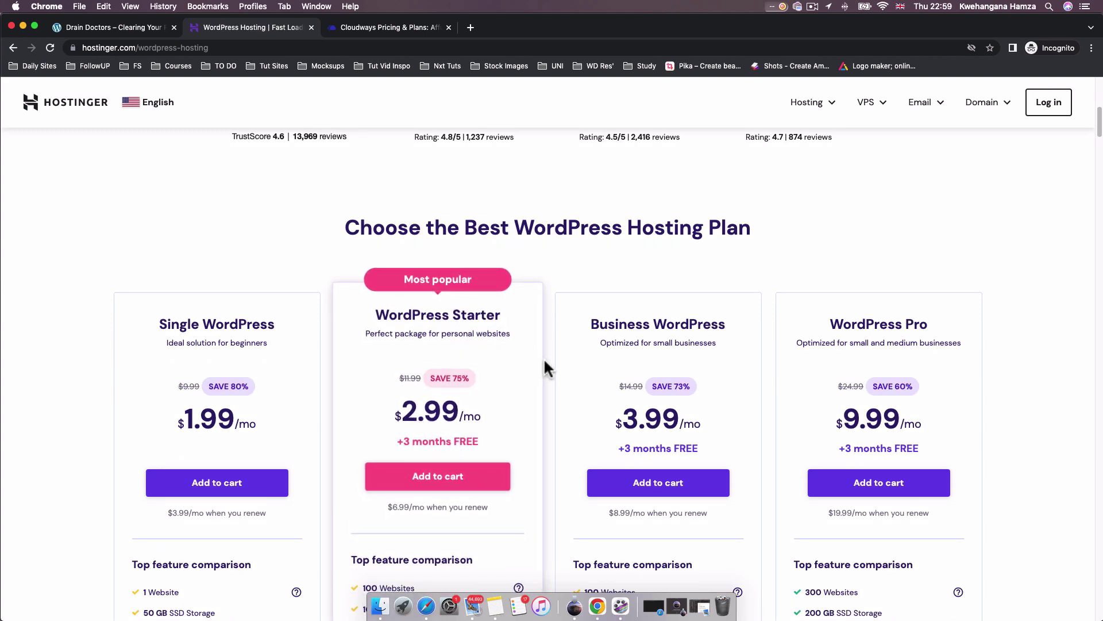
scroll(475, 365, down, 4)
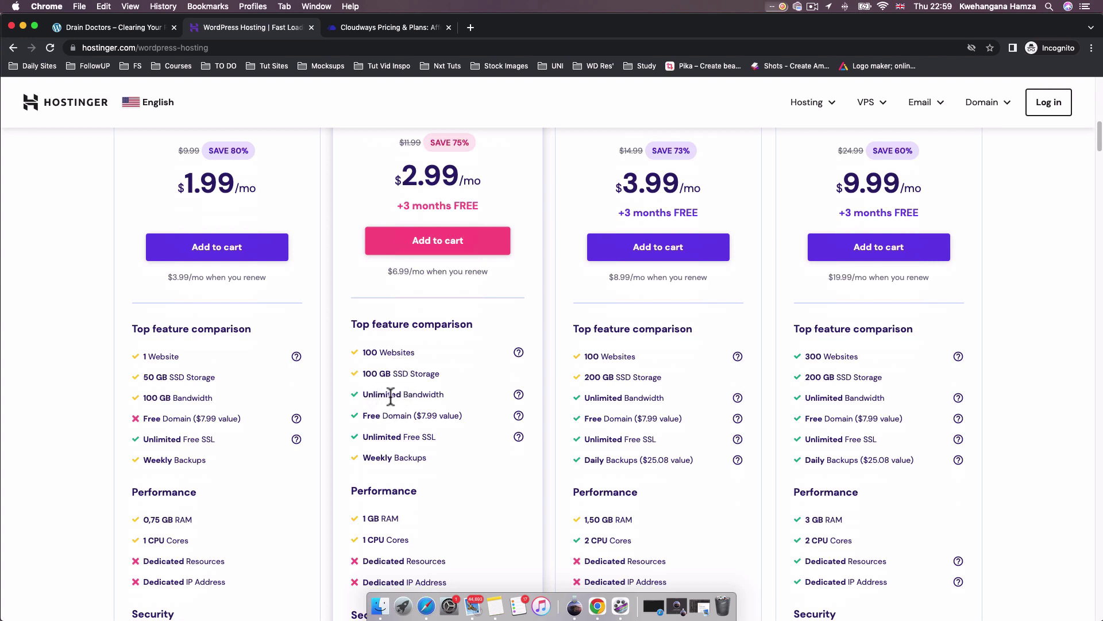
scroll(406, 401, up, 4)
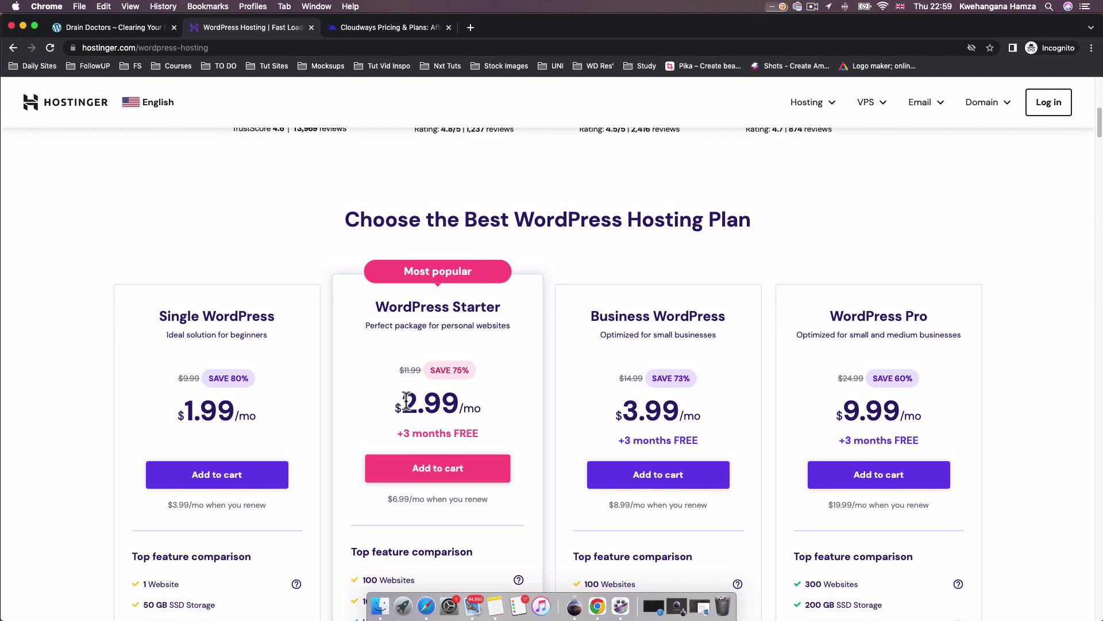
scroll(484, 300, up, 5)
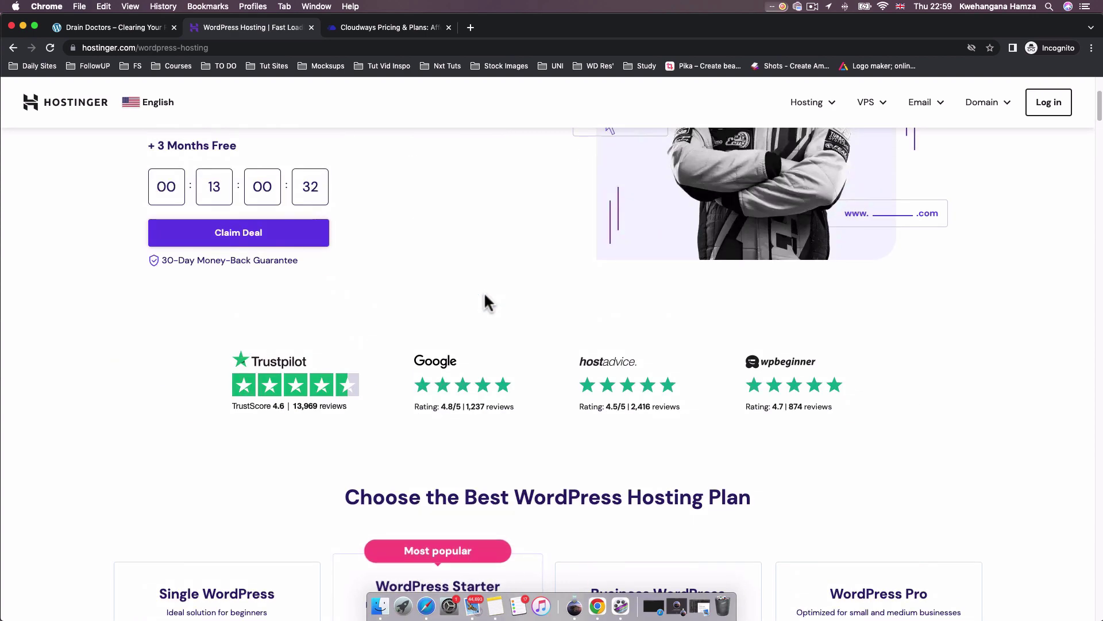
scroll(484, 300, down, 2)
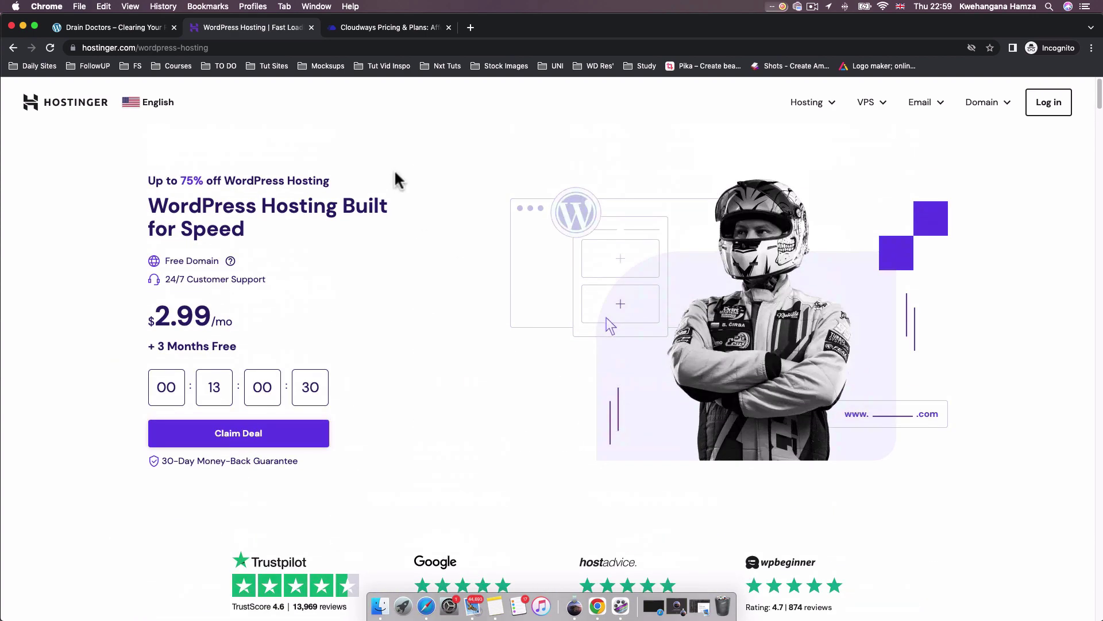
click(380, 33)
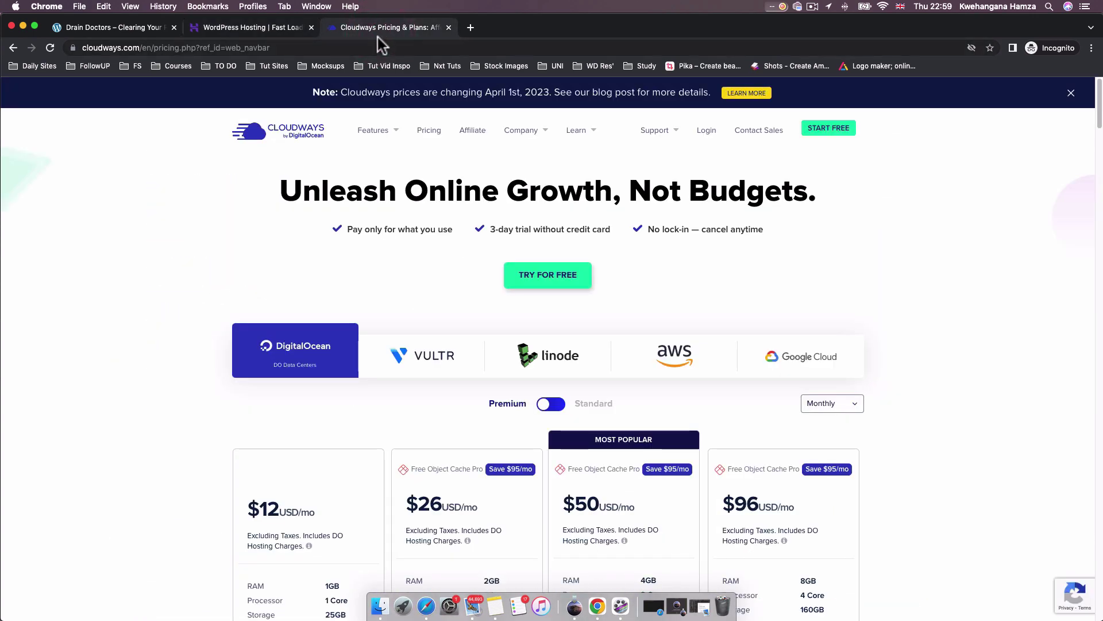
key(ctrl+shift+Tab)
scroll(406, 376, down, 5)
scroll(406, 376, down, 8)
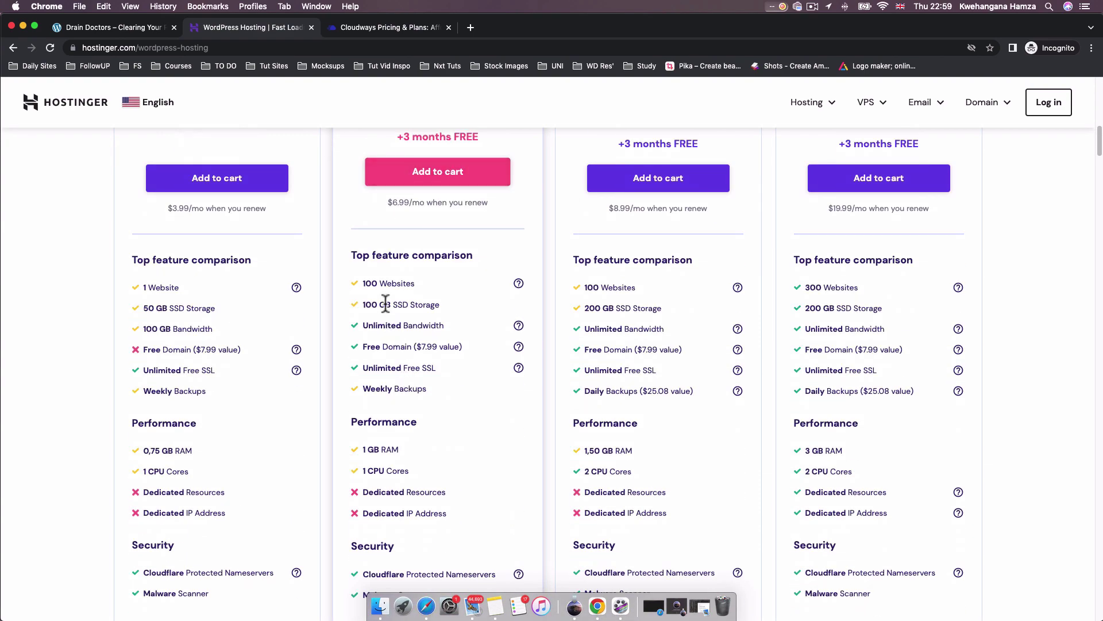
key(ctrl+Tab)
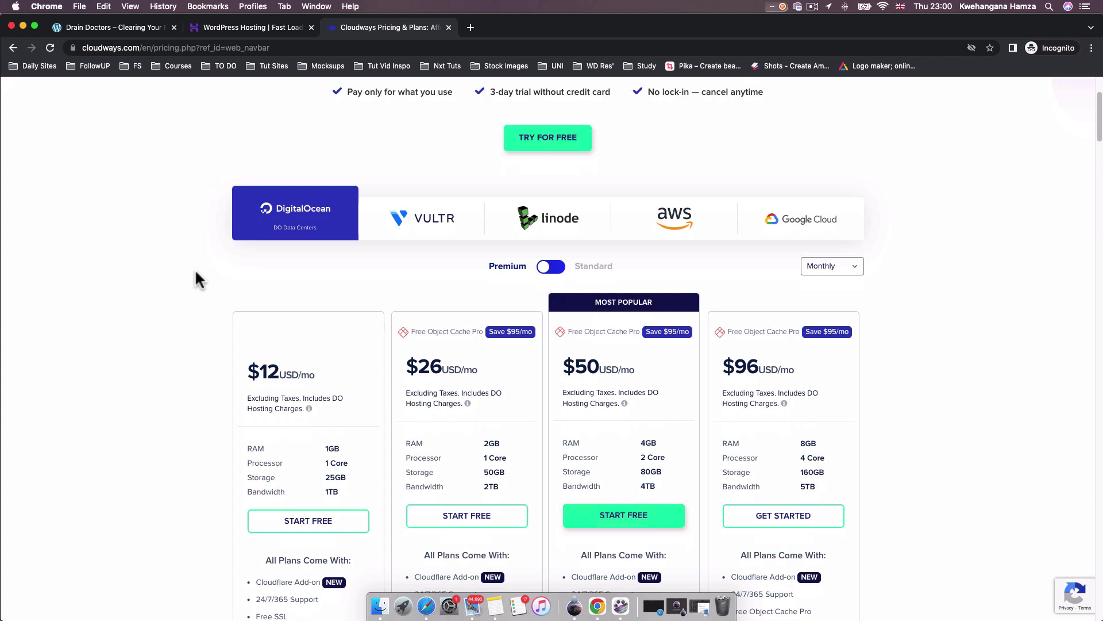
scroll(195, 268, down, 3)
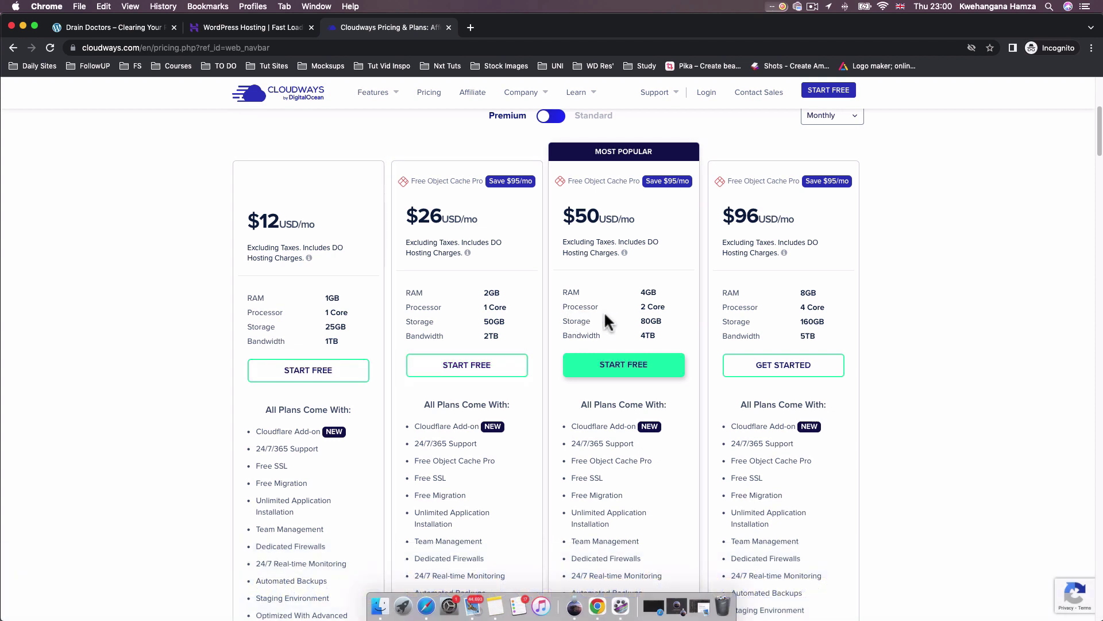
scroll(605, 312, up, 3)
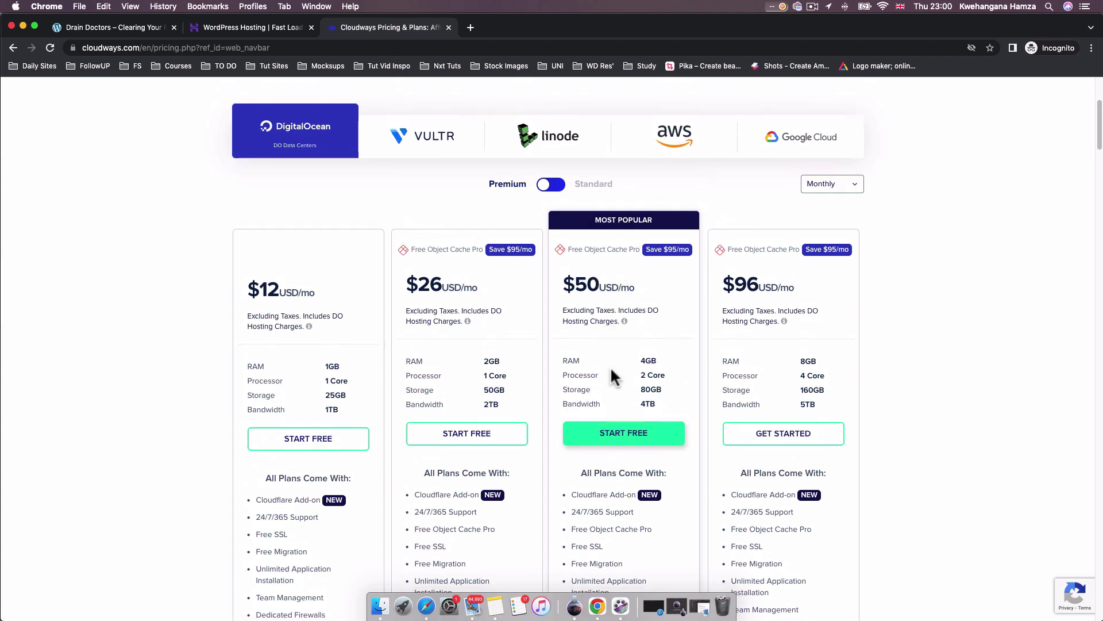
scroll(612, 371, down, 1)
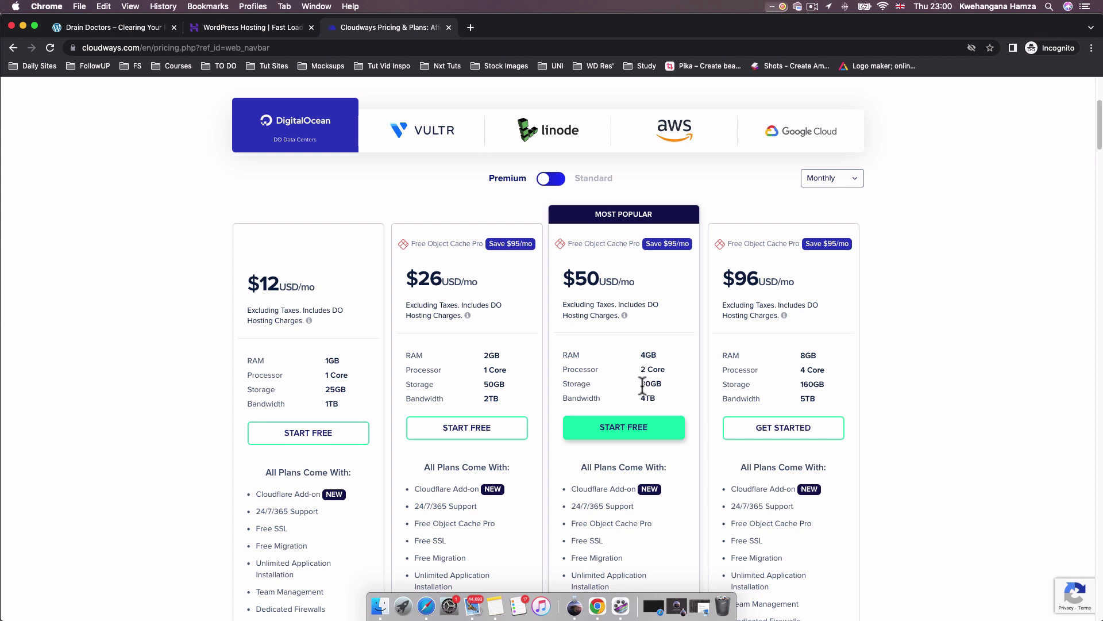
scroll(643, 397, down, 3)
triple_click(609, 409)
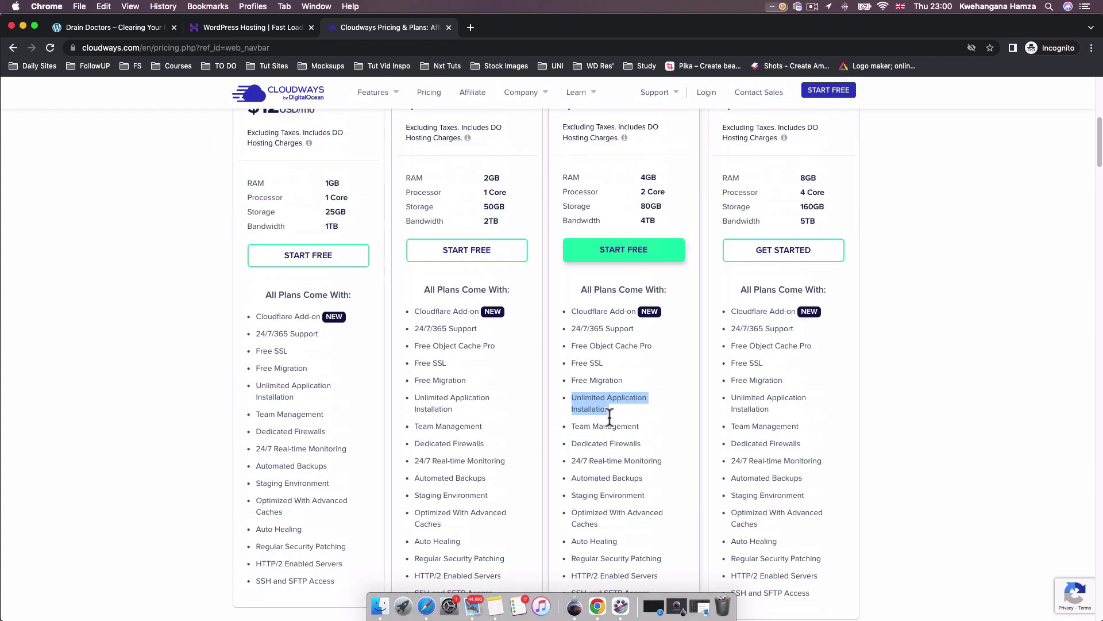
scroll(598, 411, down, 5)
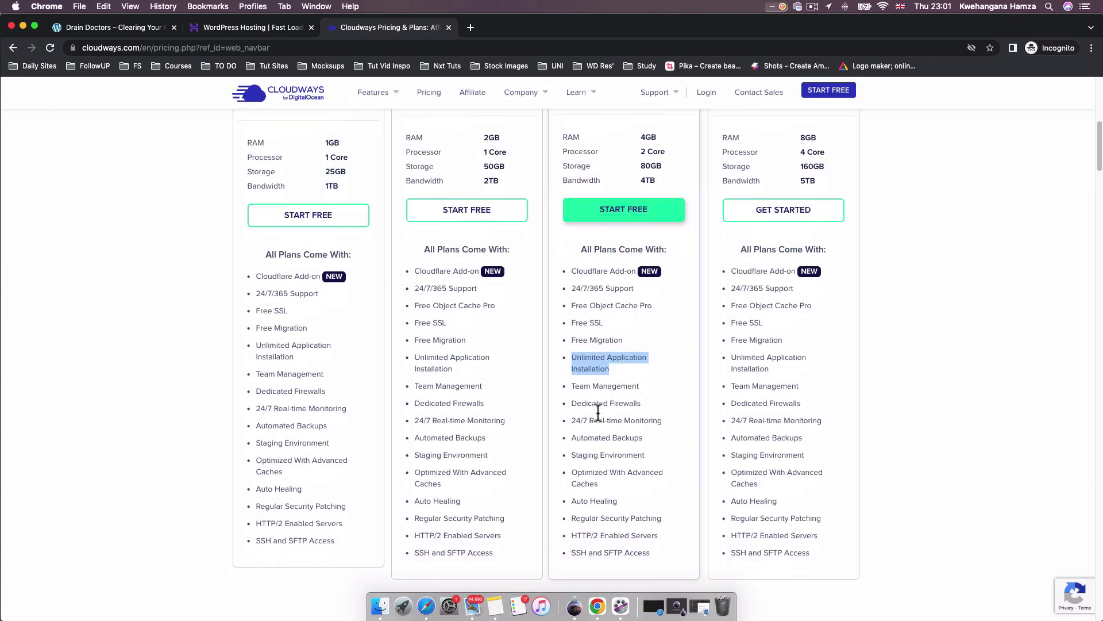
scroll(597, 410, up, 15)
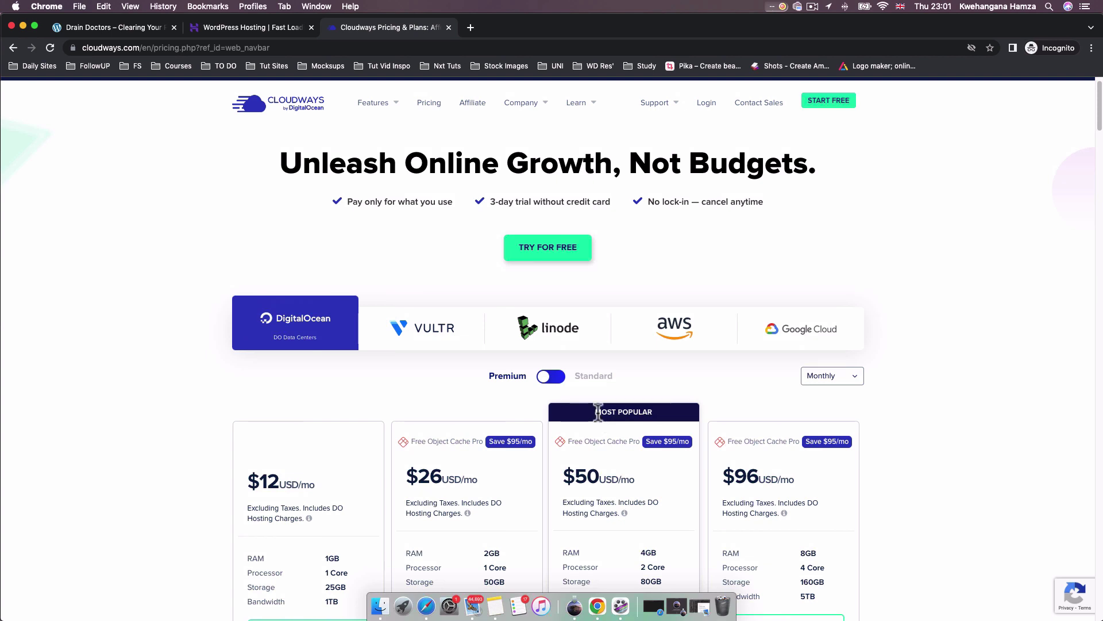
click(239, 29)
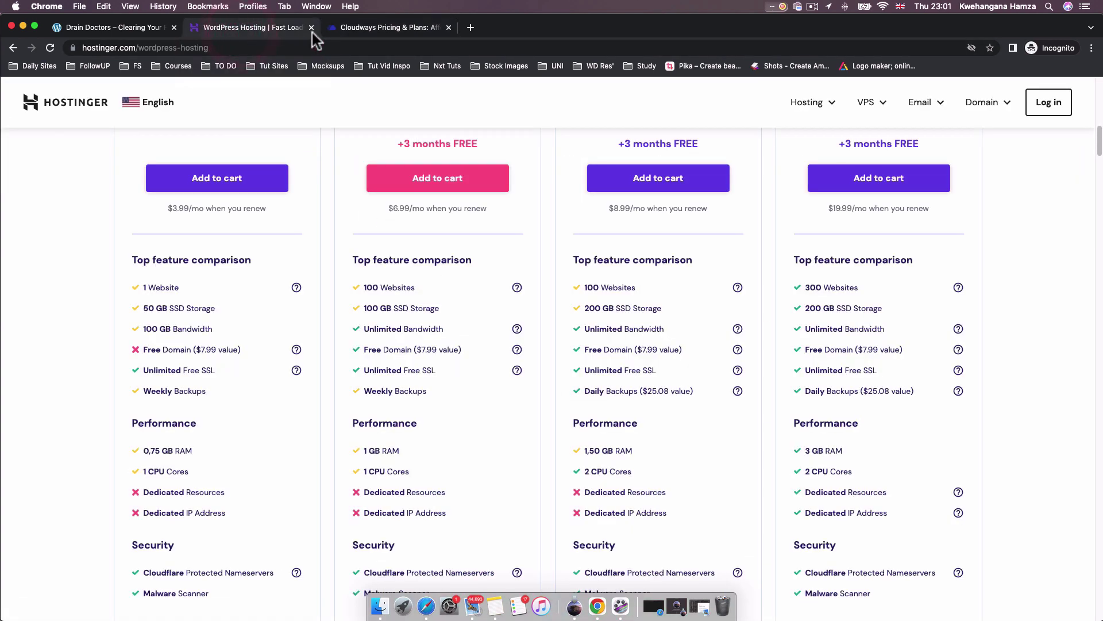
click(347, 29)
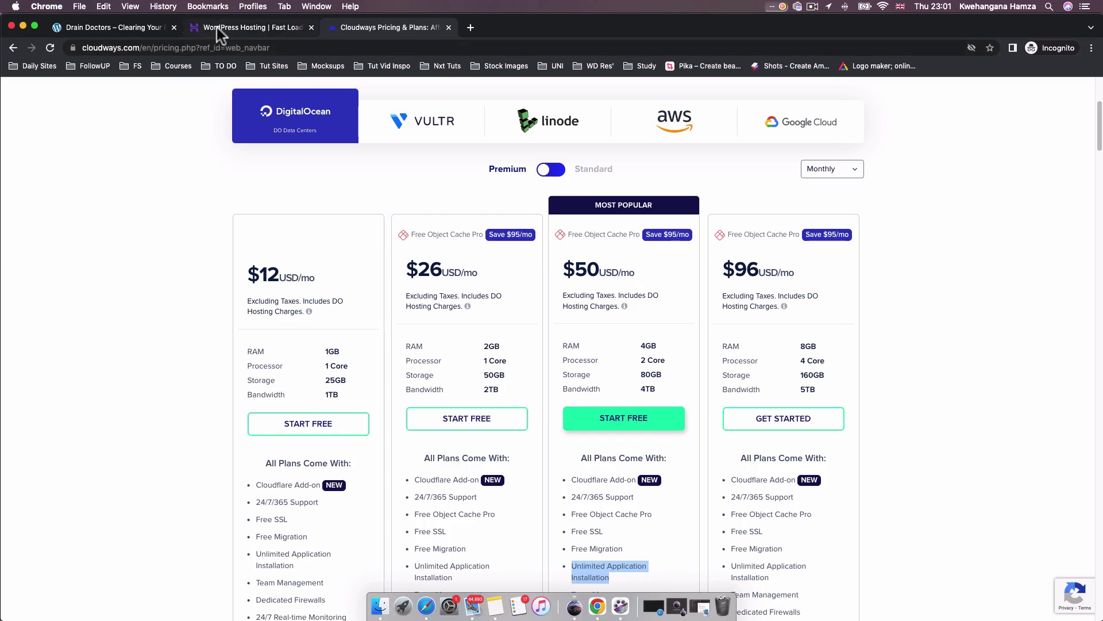
- Compare Cloudways and Hostinger WordPress plans, ending on Hostinger with the Domain menu open
click(216, 28)
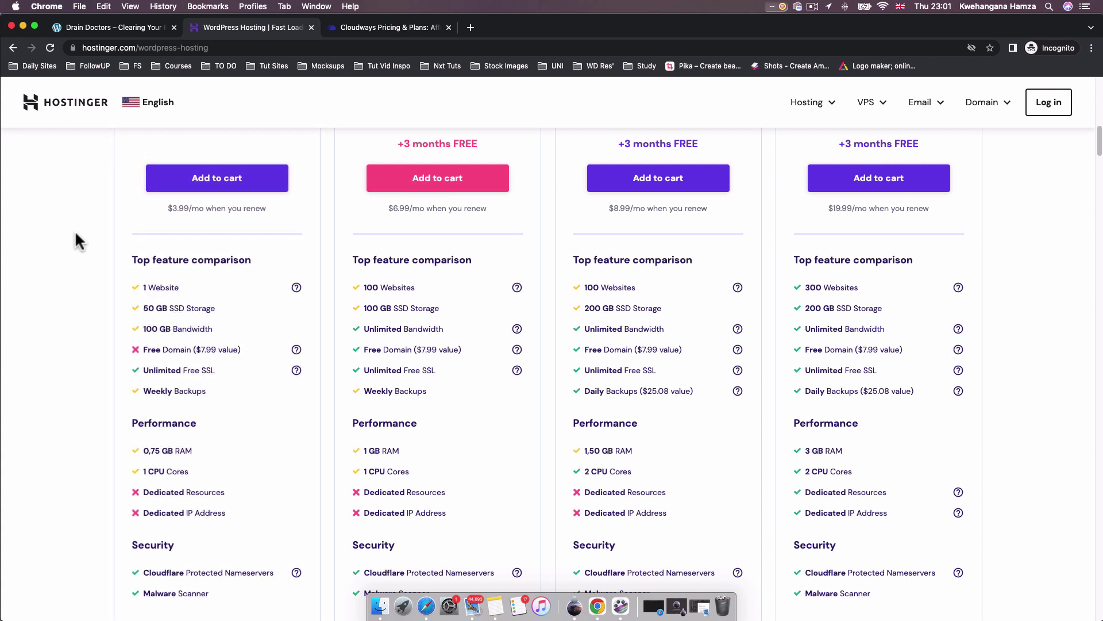
click(350, 31)
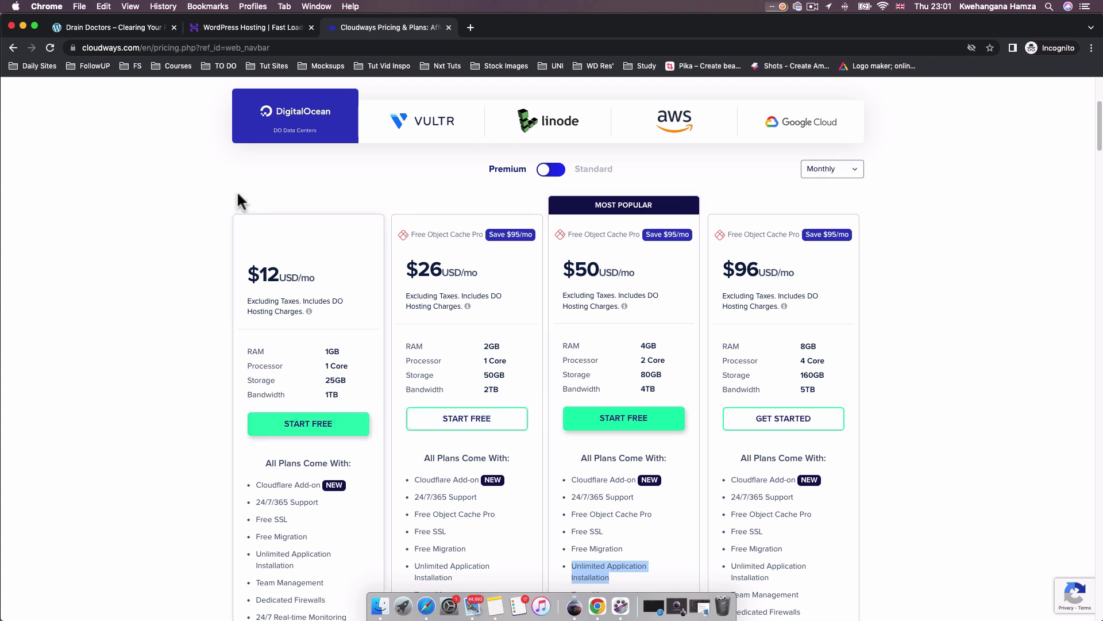
click(252, 30)
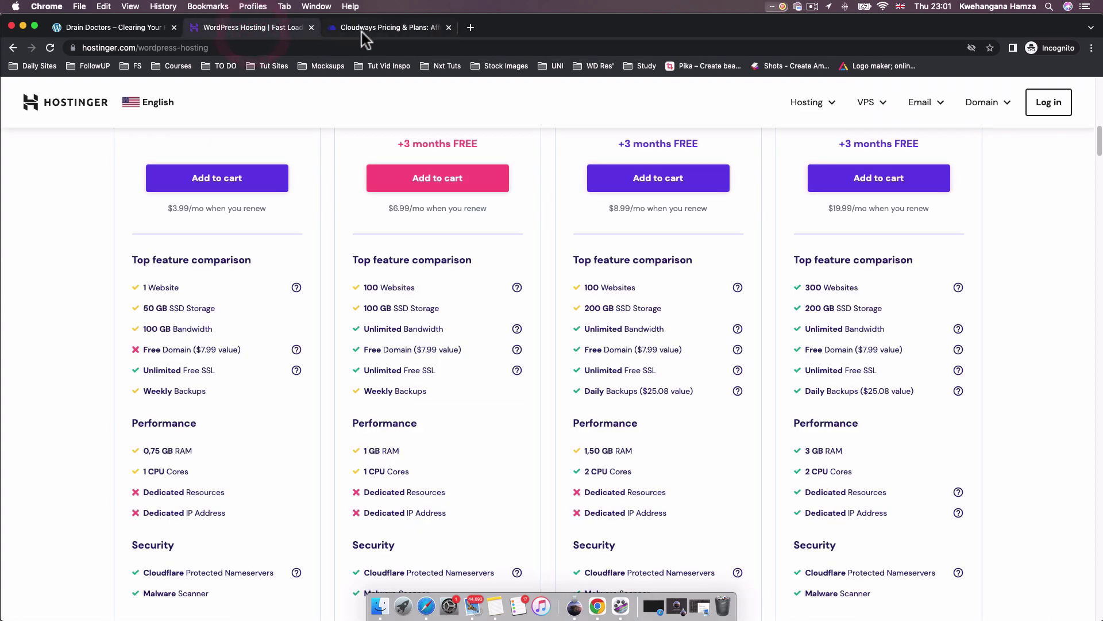
click(382, 28)
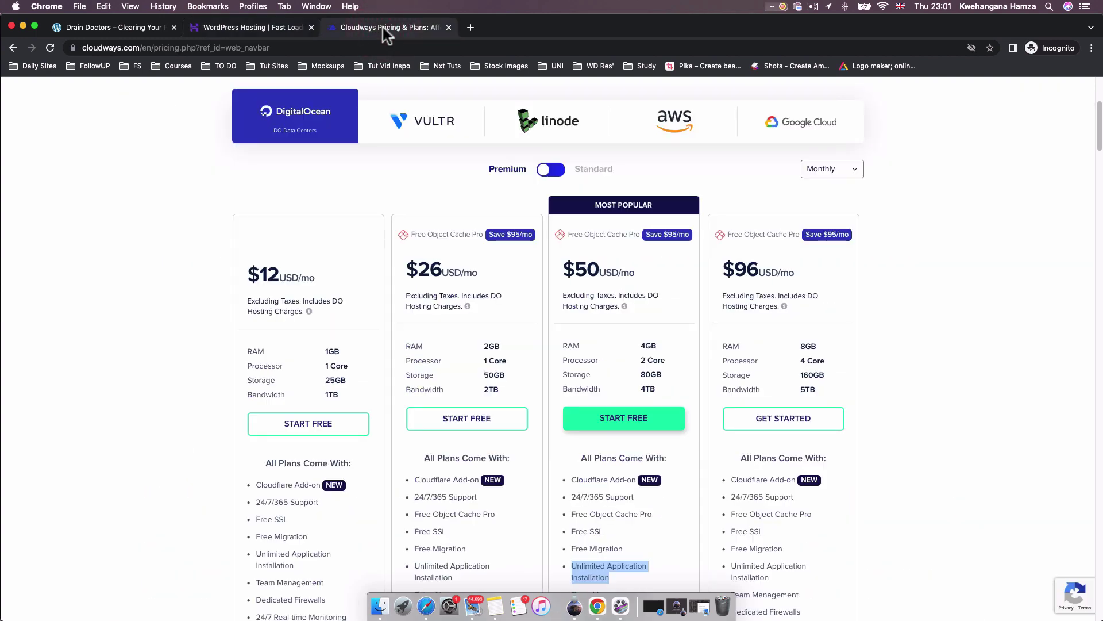
click(279, 27)
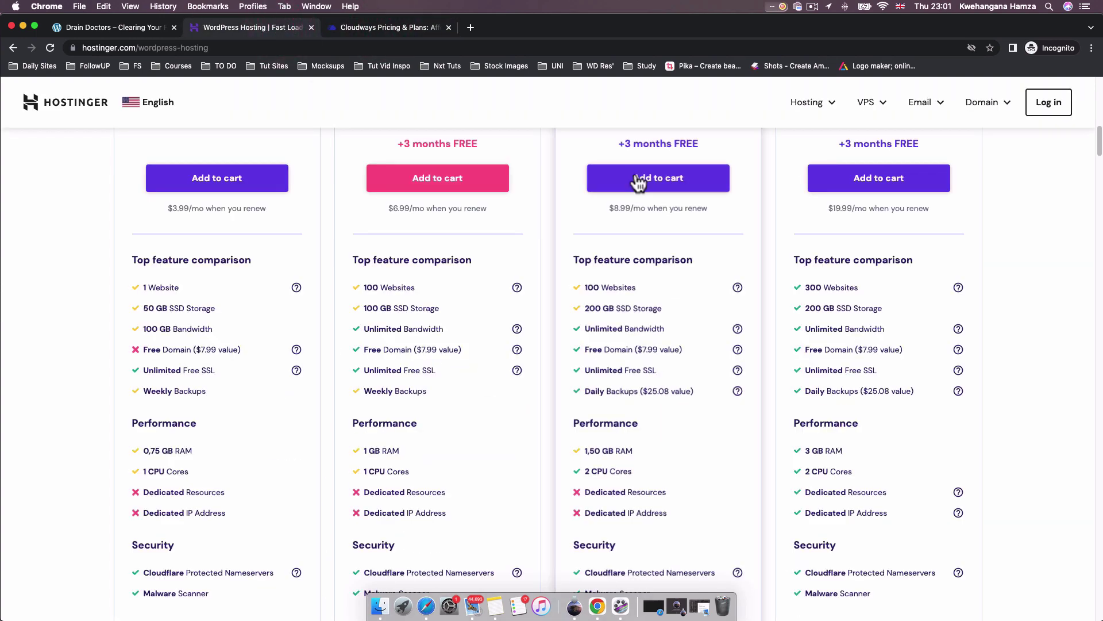
click(998, 103)
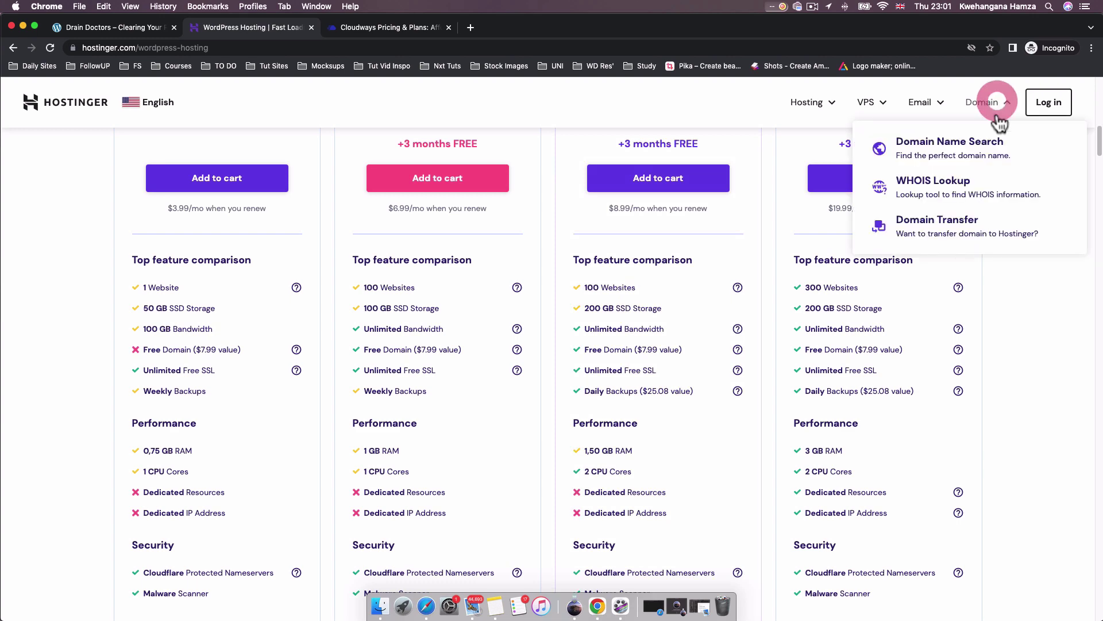
- Check draindoctors.com in Hostinger's domain search and review the alternatives offered
click(1000, 162)
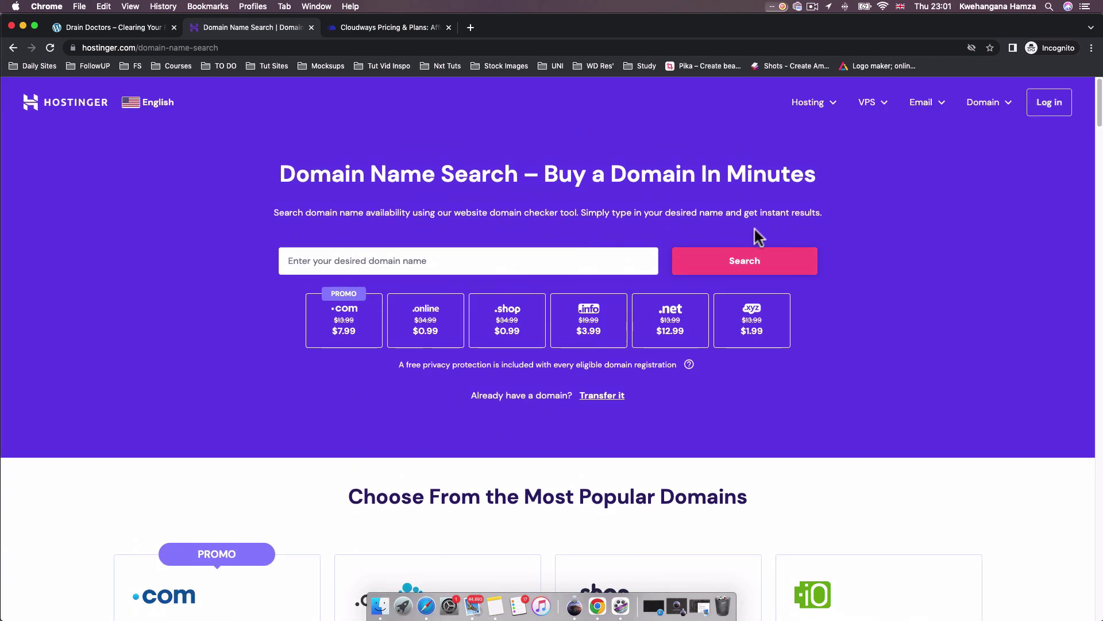
click(579, 263)
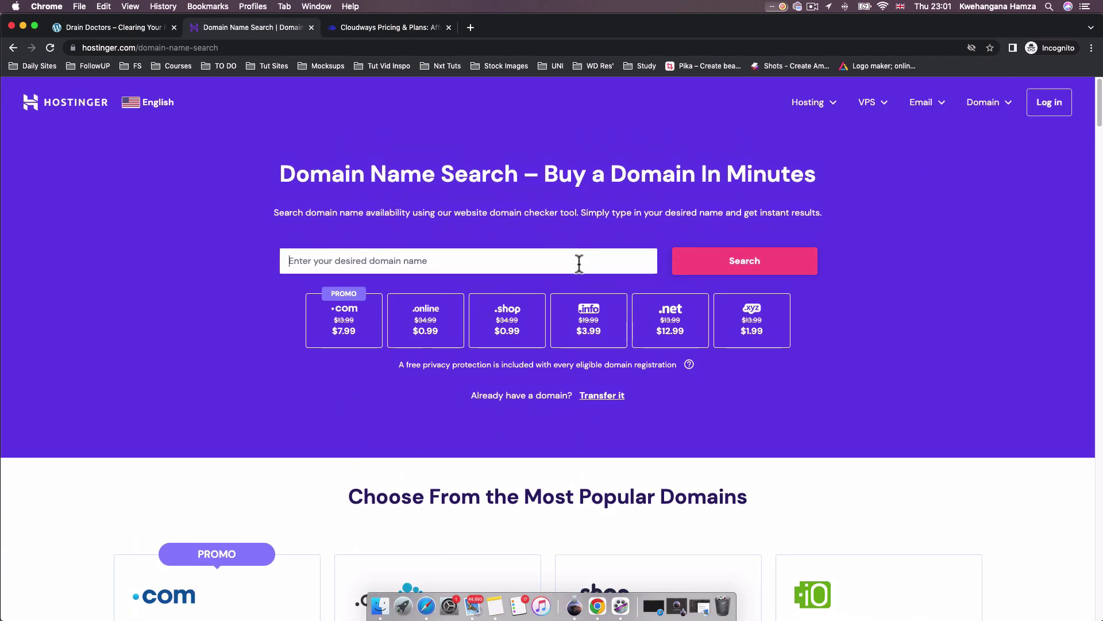
text(drain)
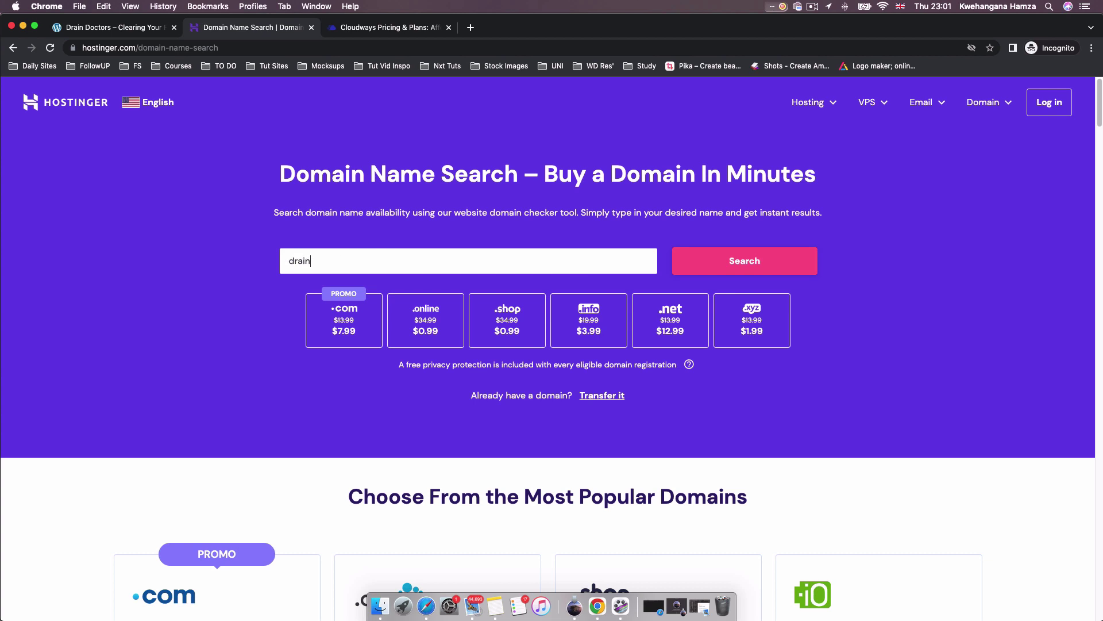
text(doctors.com)
click(734, 269)
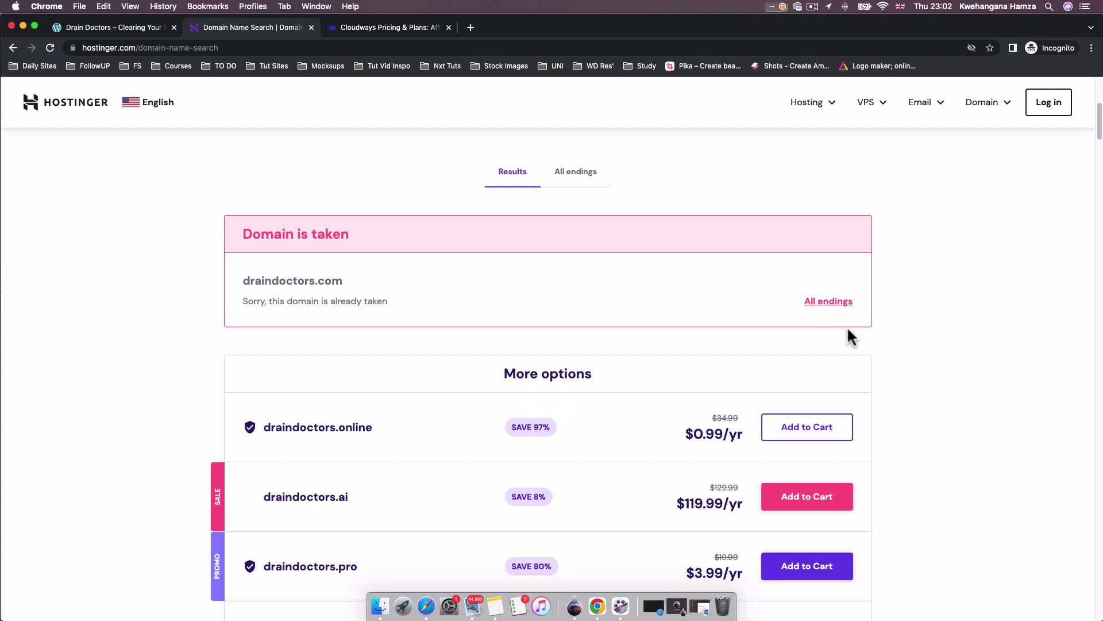
scroll(869, 371, down, 1)
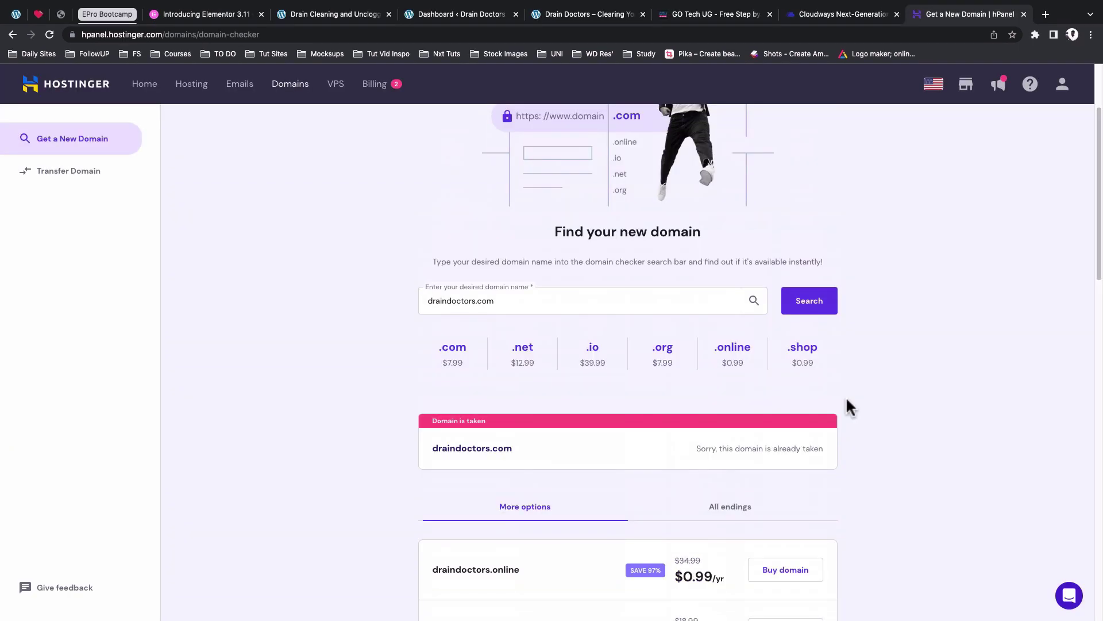
- Buy draindoctors.online on a 1-year term ($1.17 total) and proceed to payment
scroll(847, 400, down, 2)
scroll(850, 407, down, 2)
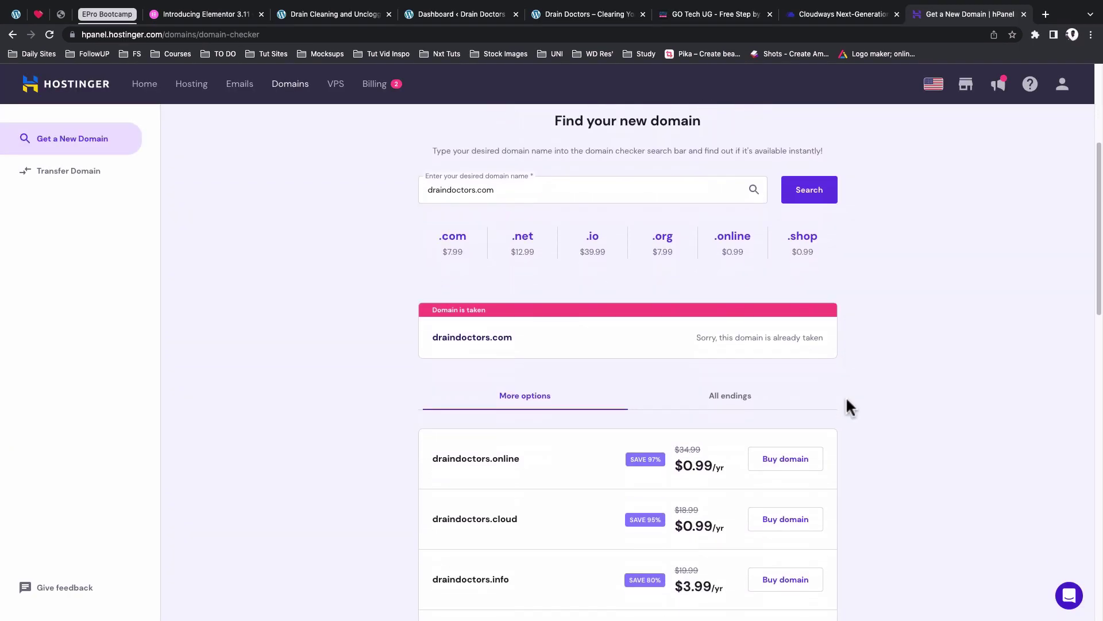
scroll(887, 457, down, 3)
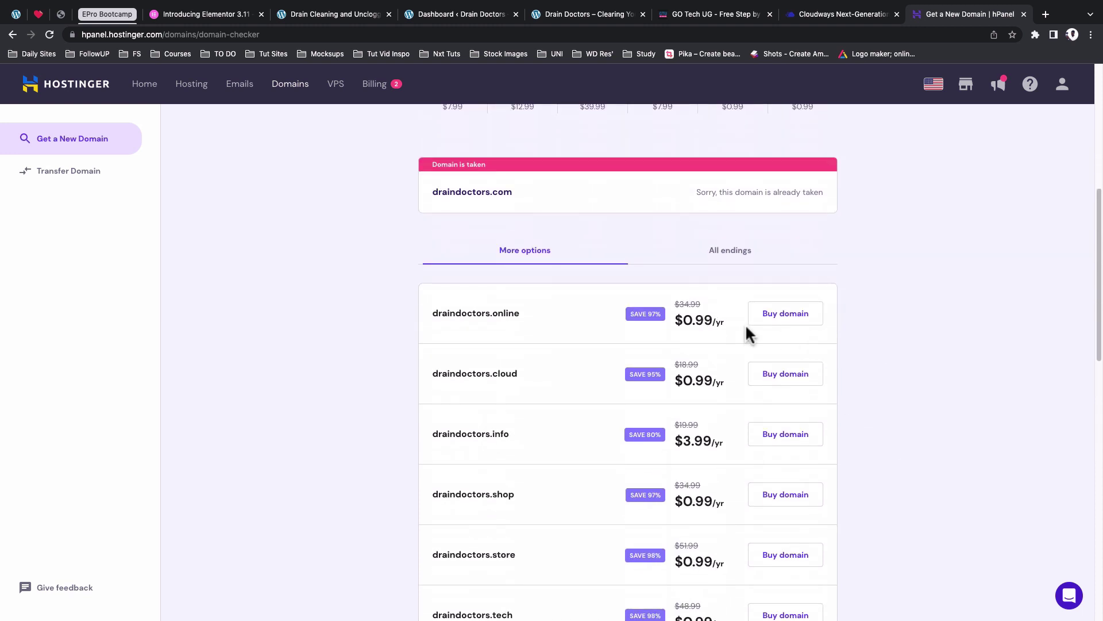
click(763, 325)
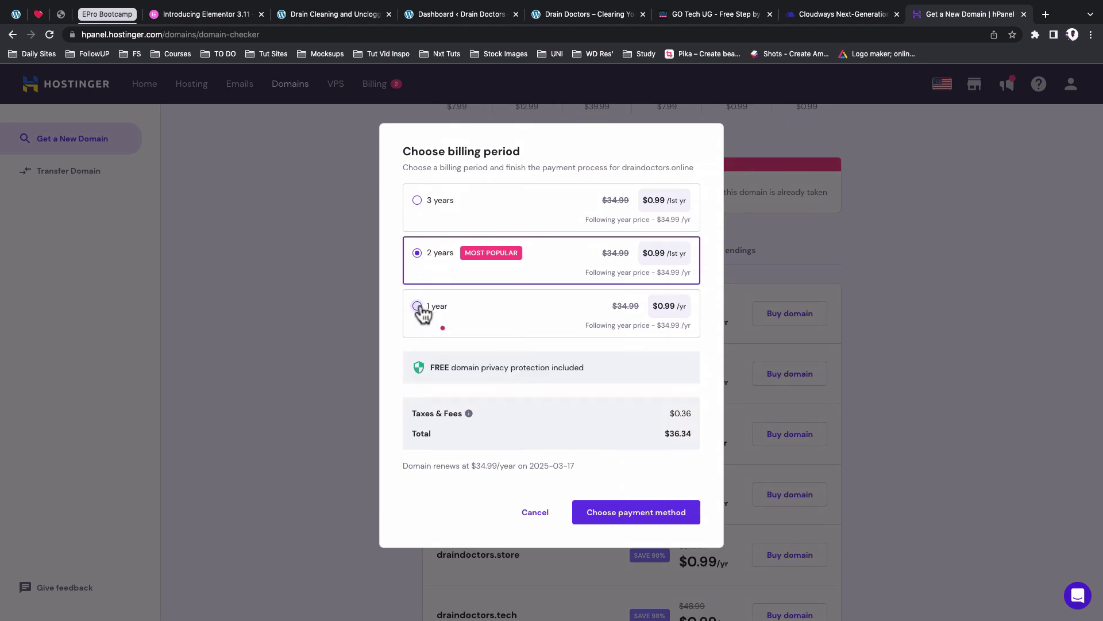
click(418, 306)
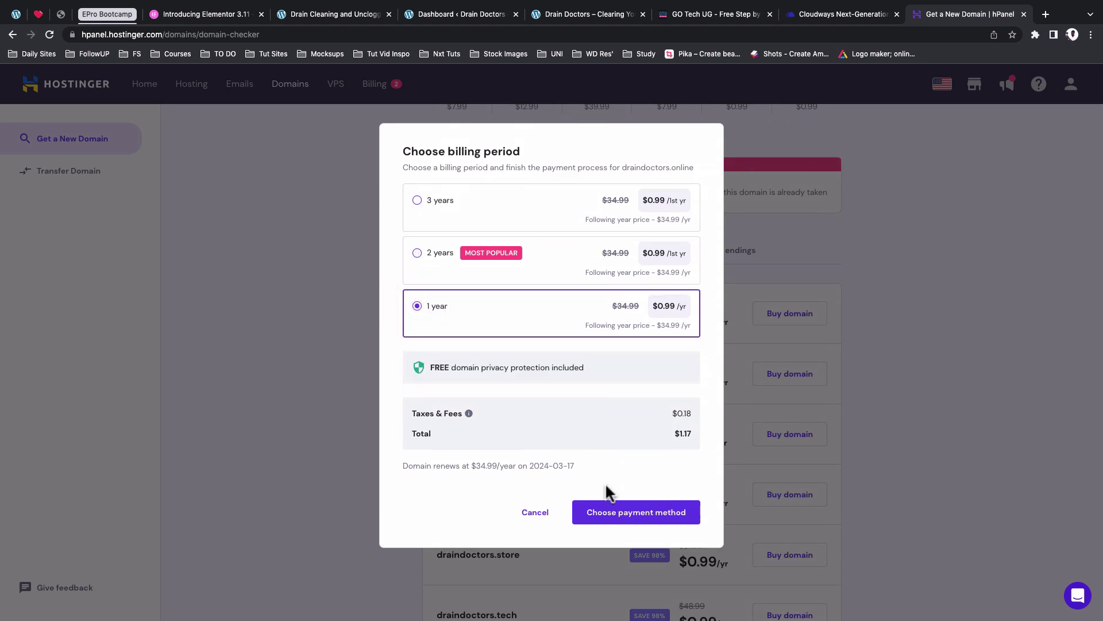
click(612, 516)
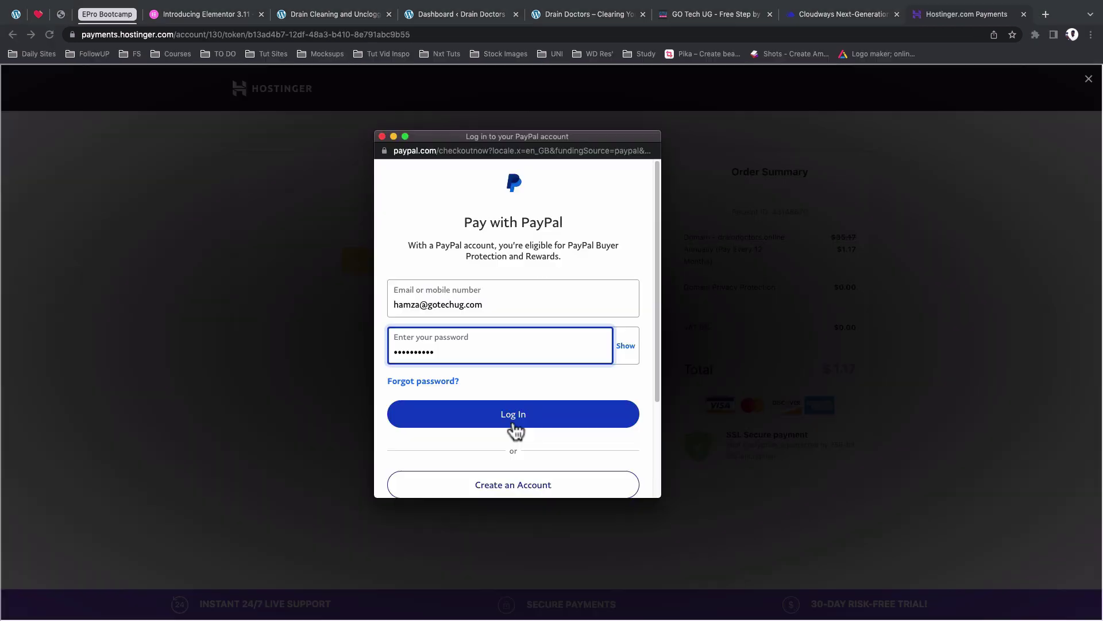
- Pay via PayPal, finish registering draindoctors.online, skip the hosting offer, then switch to Cloudways
click(513, 422)
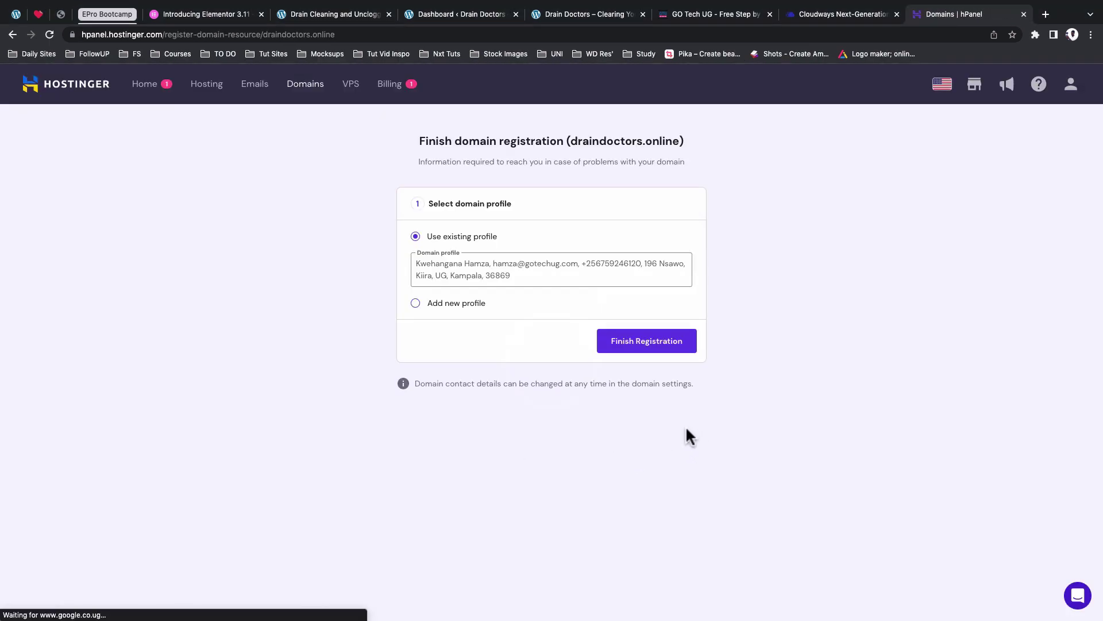
click(685, 425)
click(643, 342)
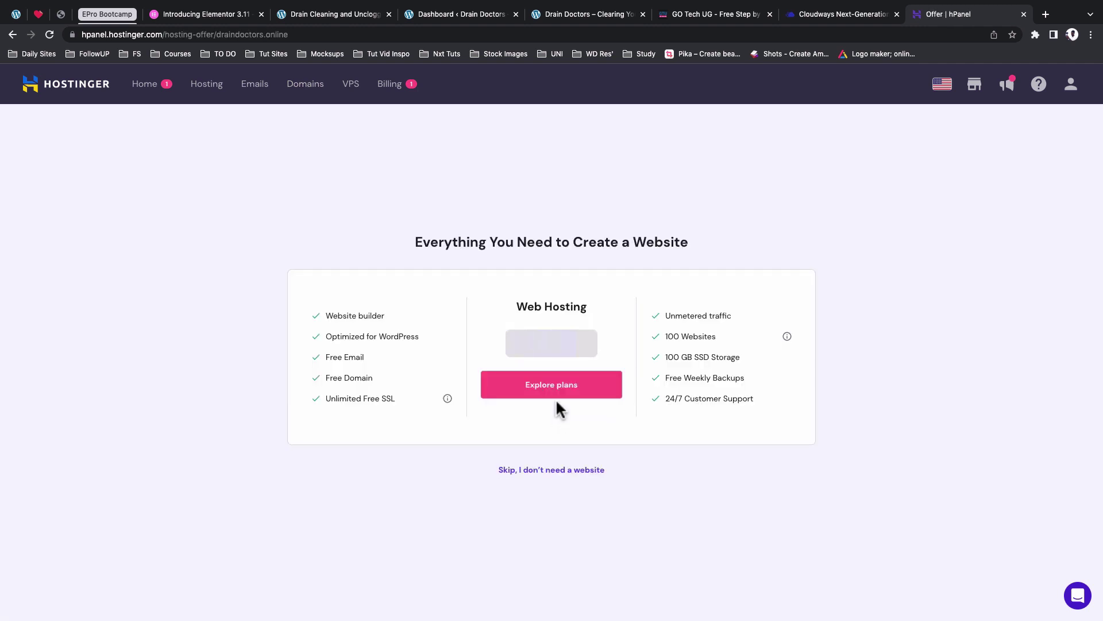
click(556, 470)
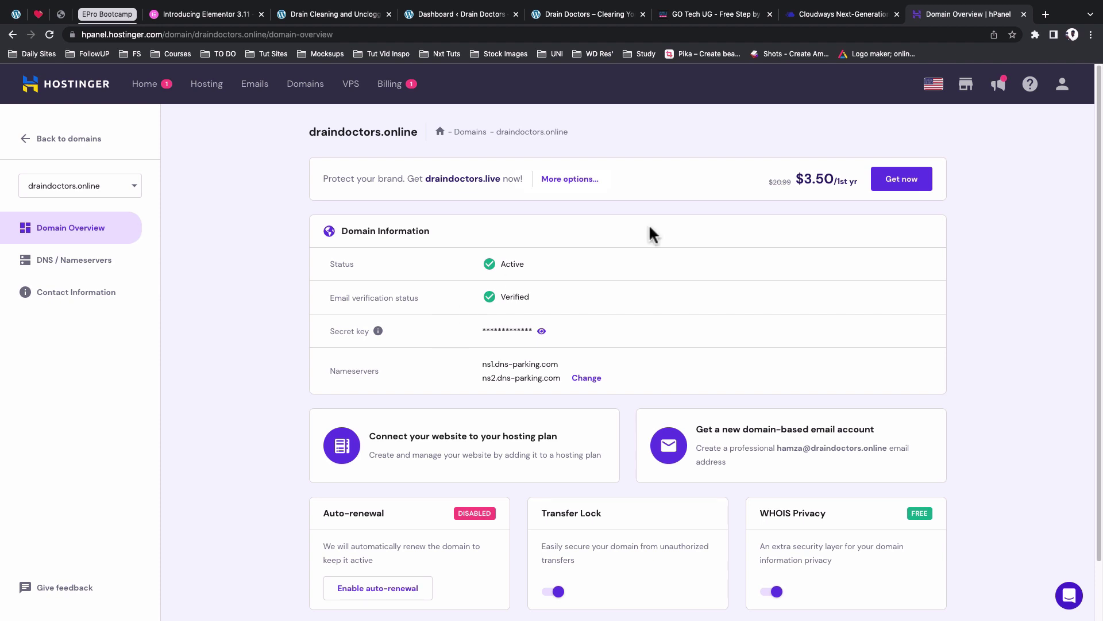
click(809, 15)
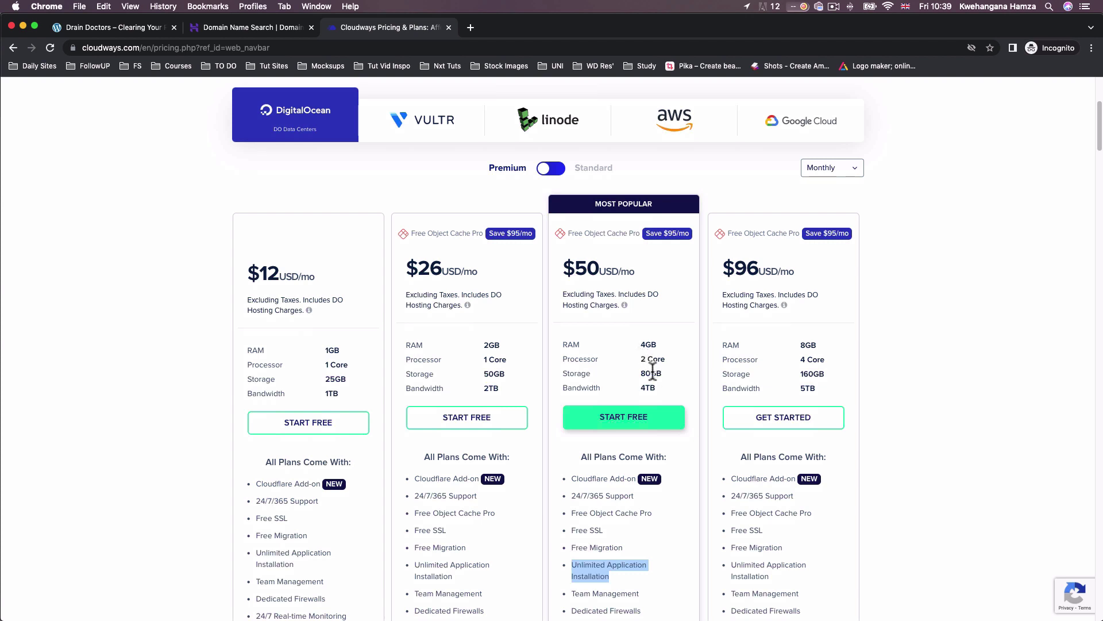
- Review the Cloudways pricing plans and reach the Servers dashboard with the New York server
scroll(651, 385, down, 3)
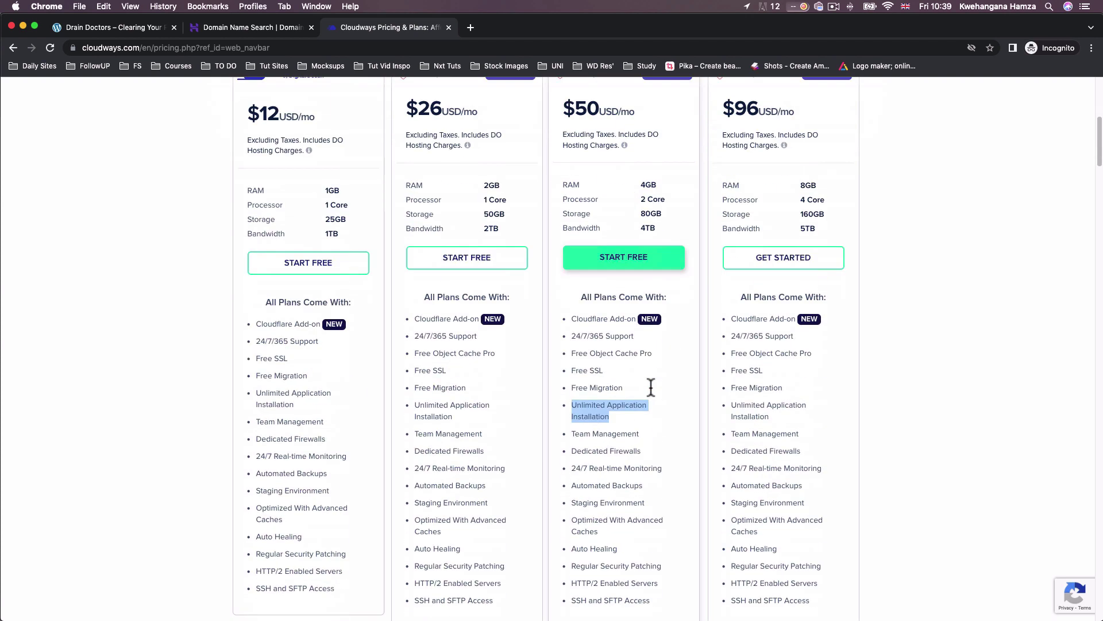
click(609, 390)
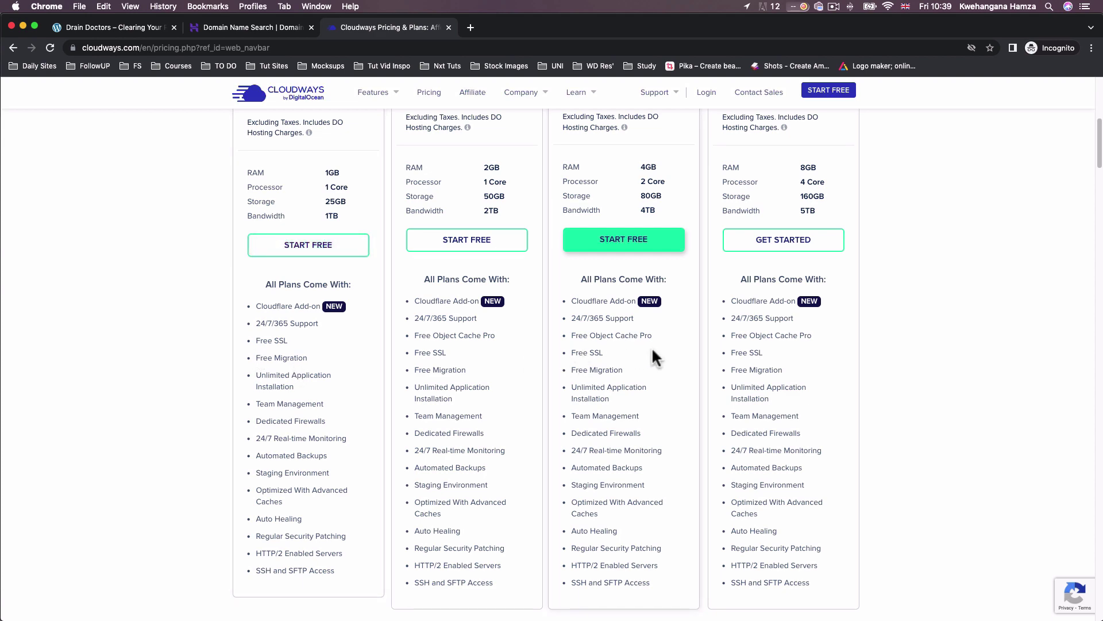
scroll(733, 360, down, 8)
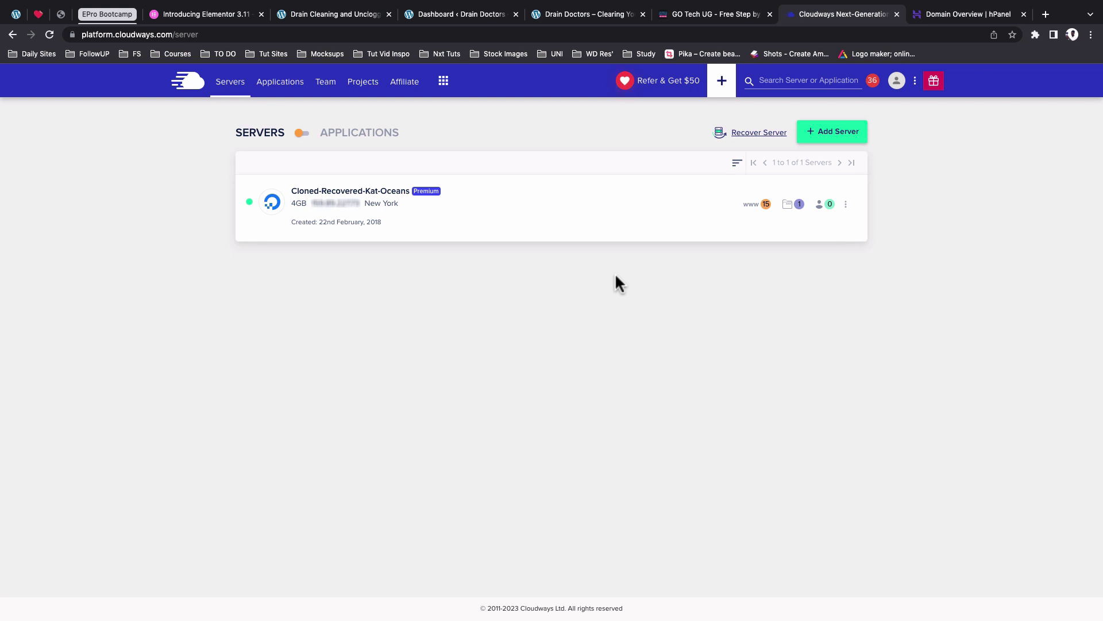
- Switch to the 15-application list, browse it, and start adding a new application
click(307, 133)
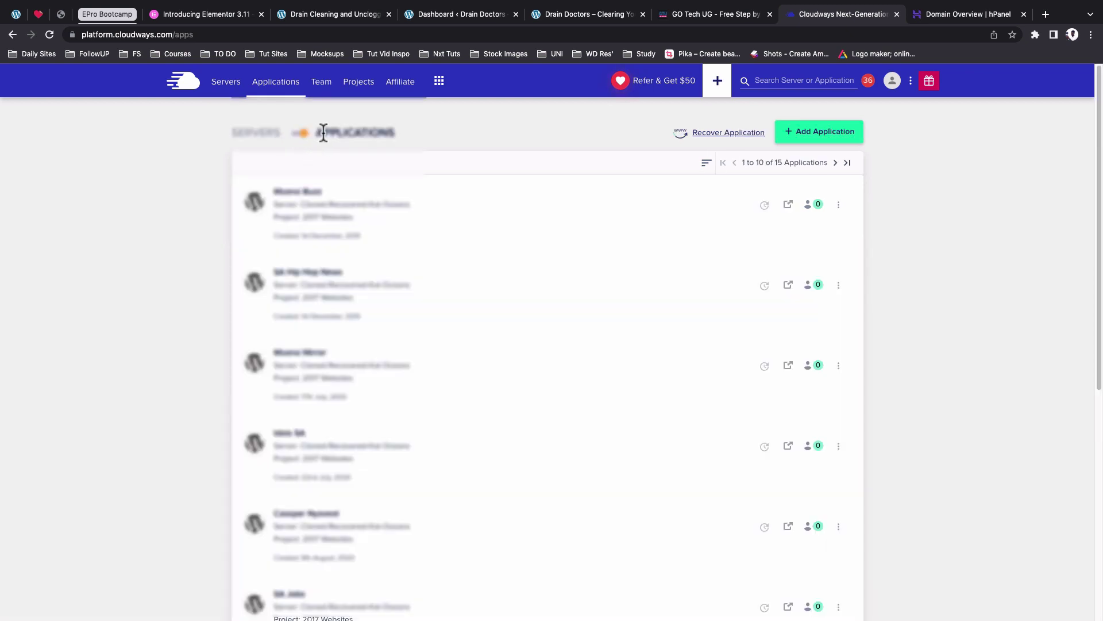
scroll(339, 282, down, 4)
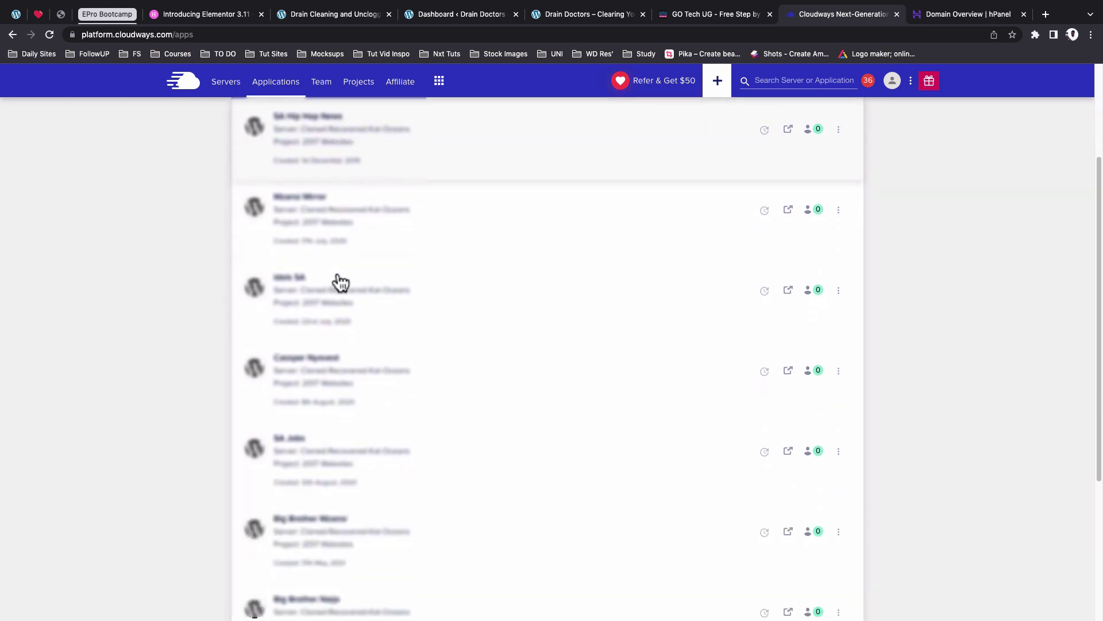
scroll(339, 281, down, 3)
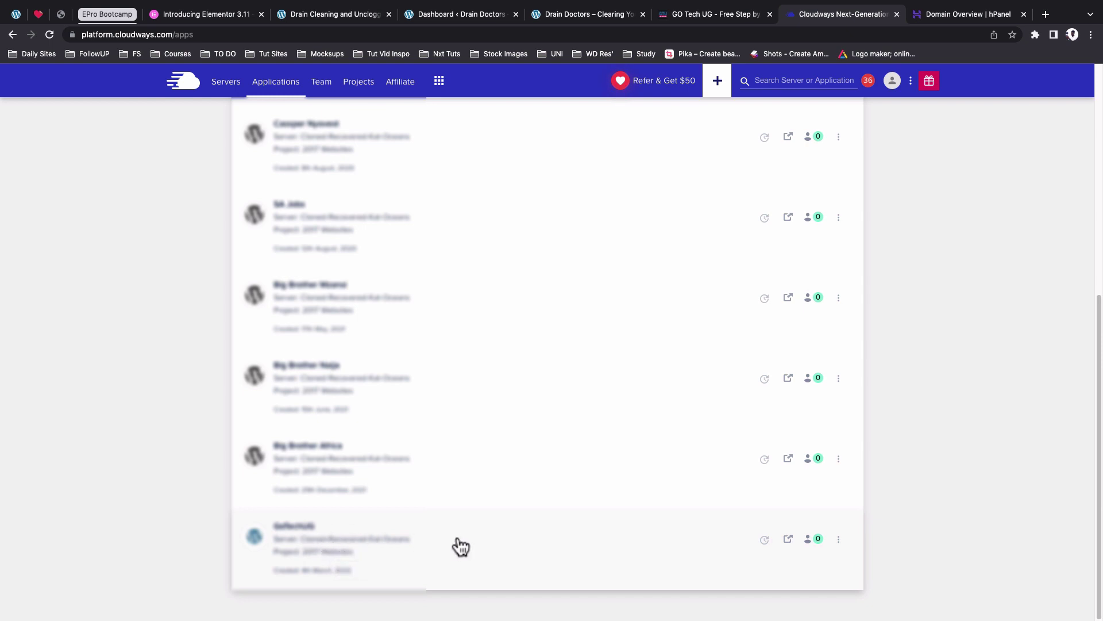
scroll(454, 543, up, 7)
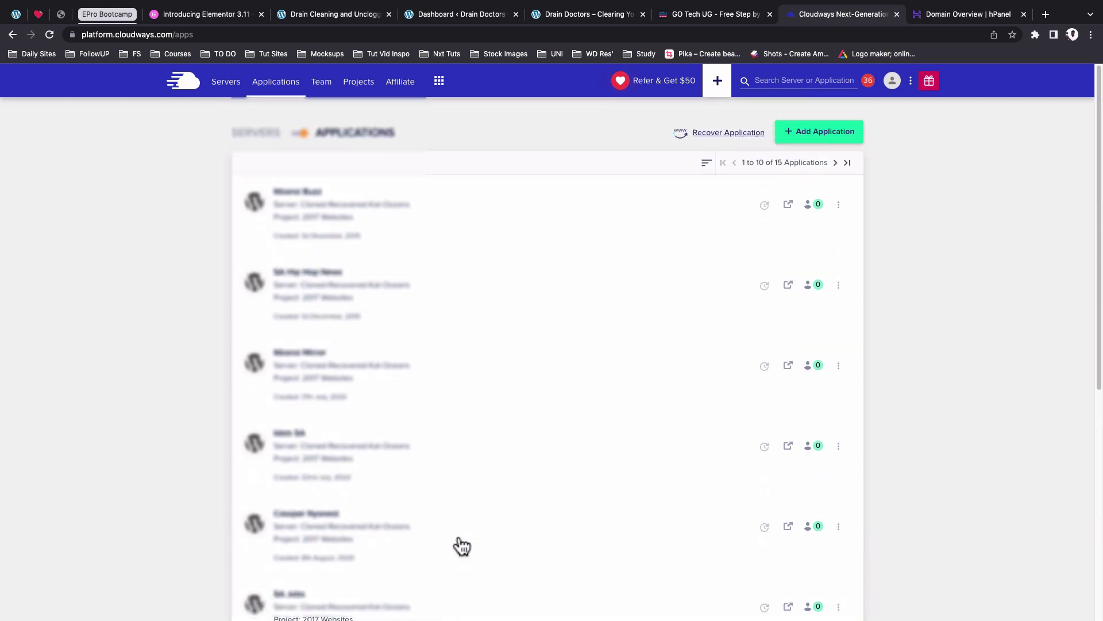
click(805, 138)
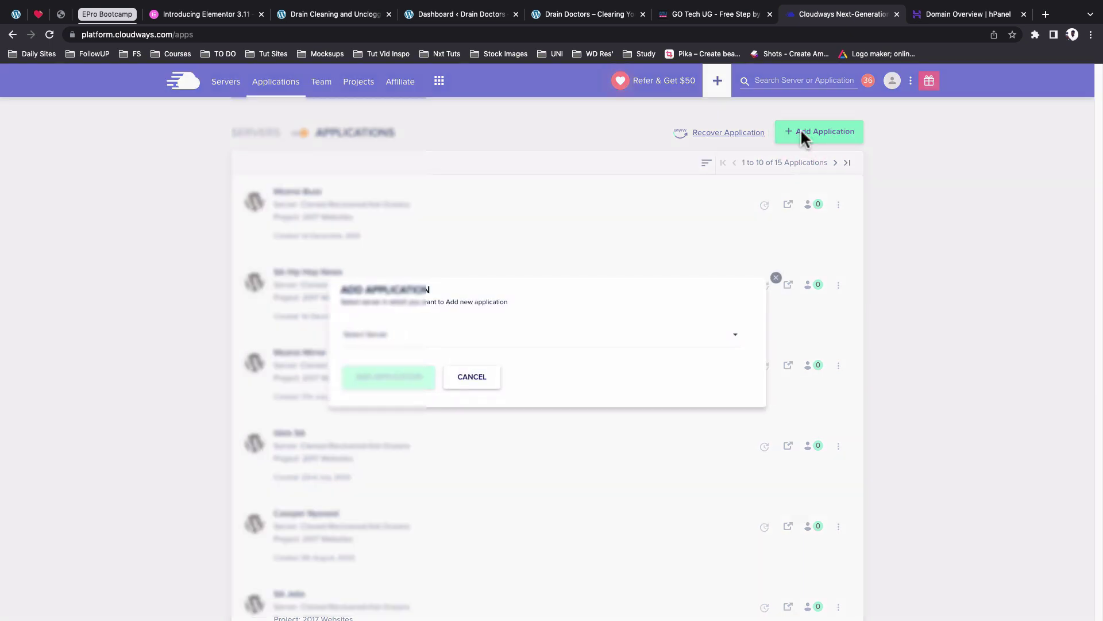
- Select the existing server for the new application and continue
click(501, 346)
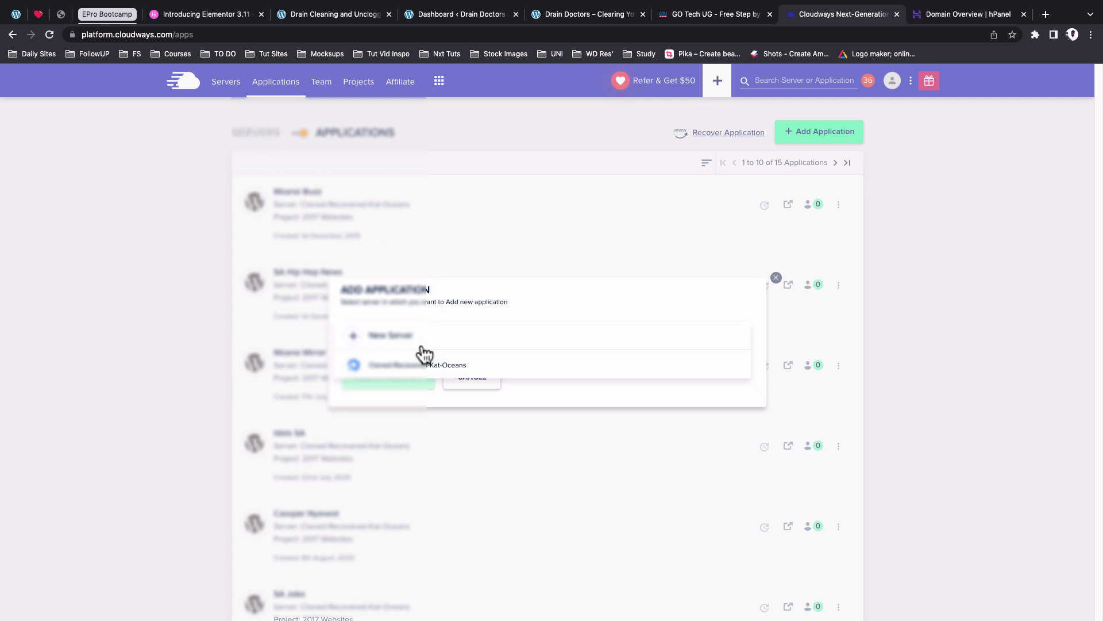
click(425, 366)
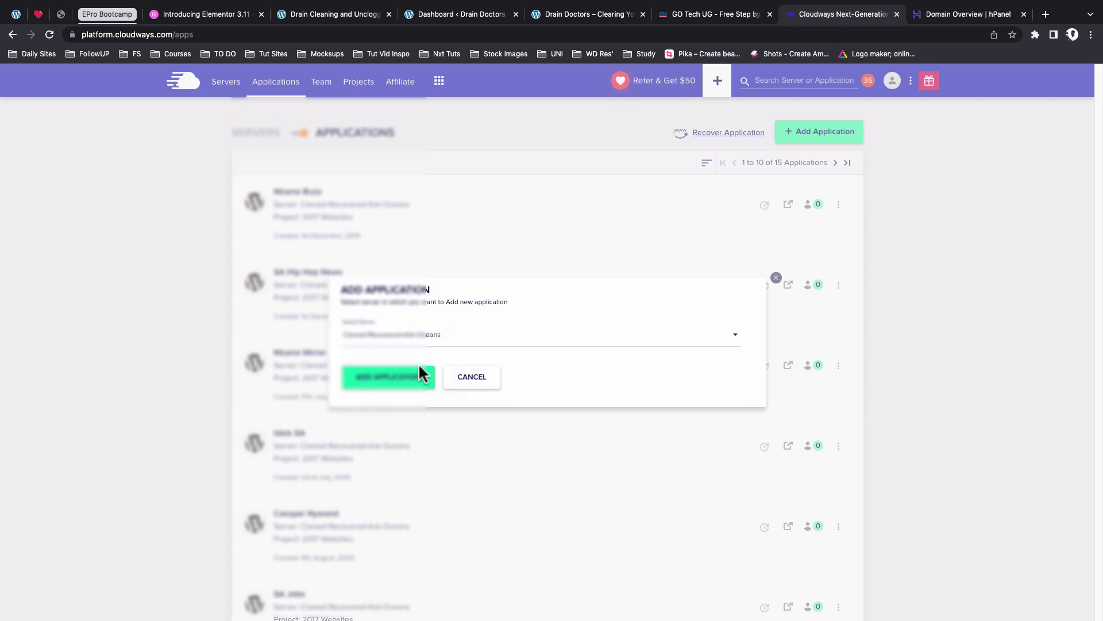
click(410, 382)
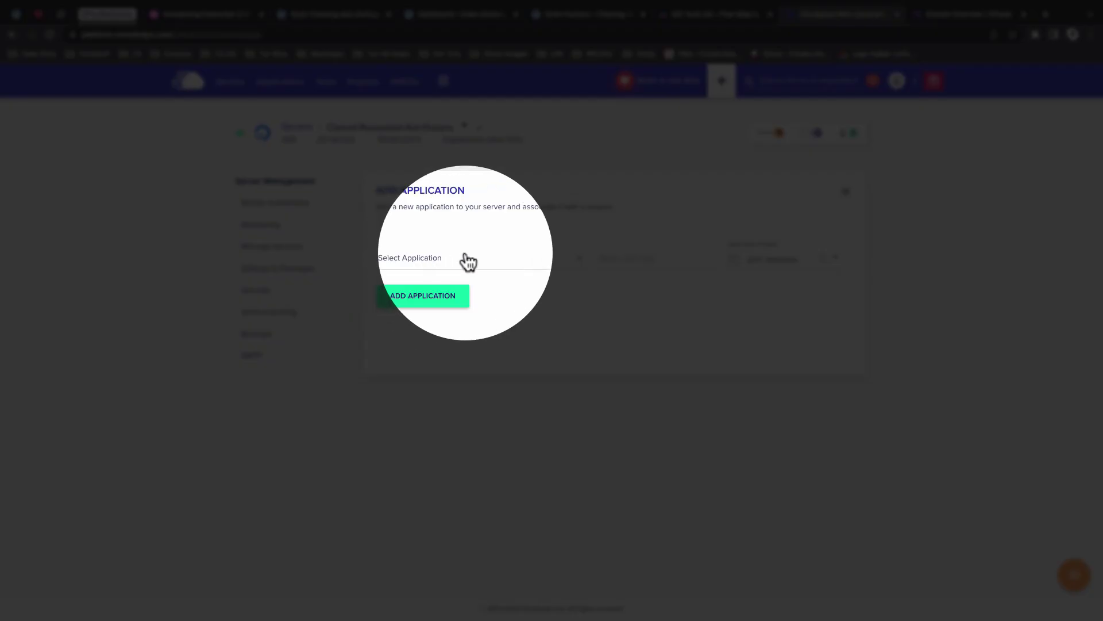
- Choose WordPress Clean (No Cloudways Optimization) and name the application 'Drain Doc'
click(462, 259)
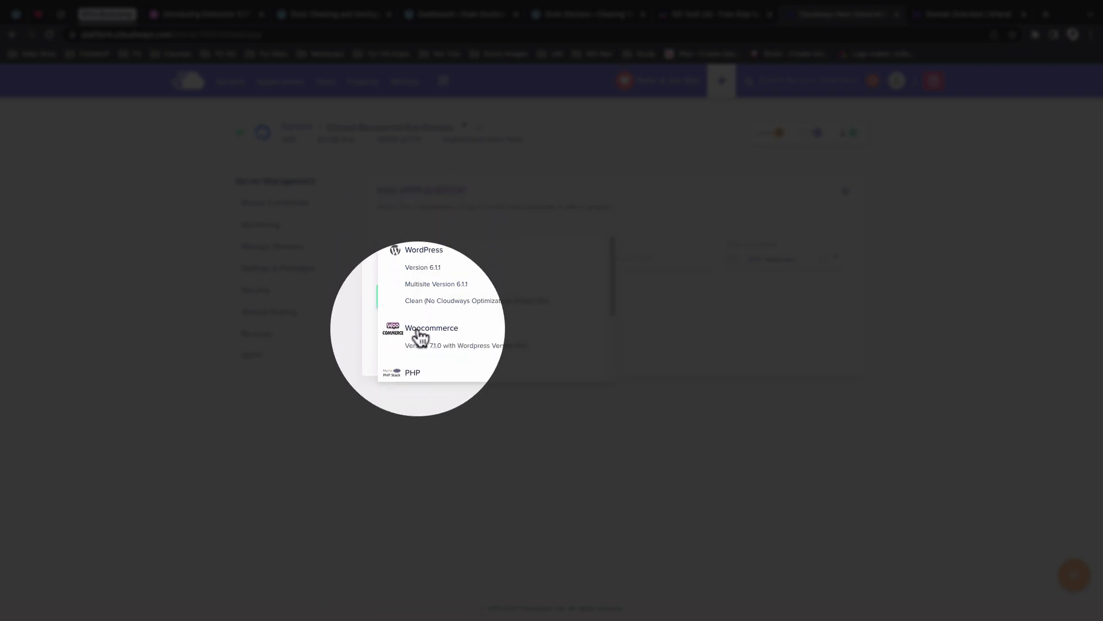
scroll(419, 332, down, 3)
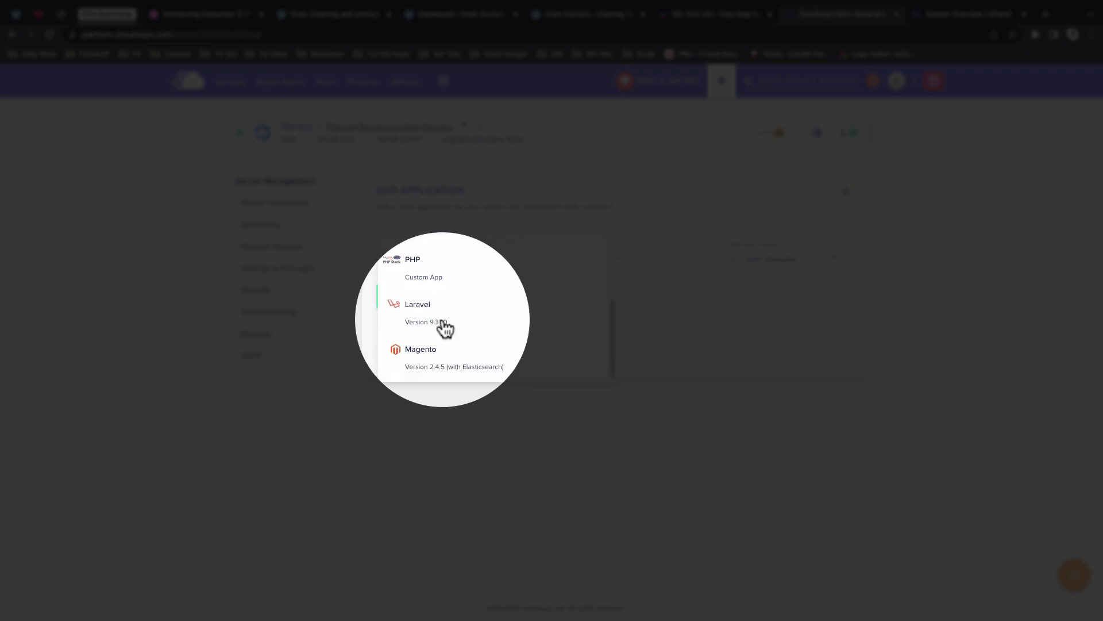
scroll(444, 310, down, 1)
scroll(445, 311, up, 5)
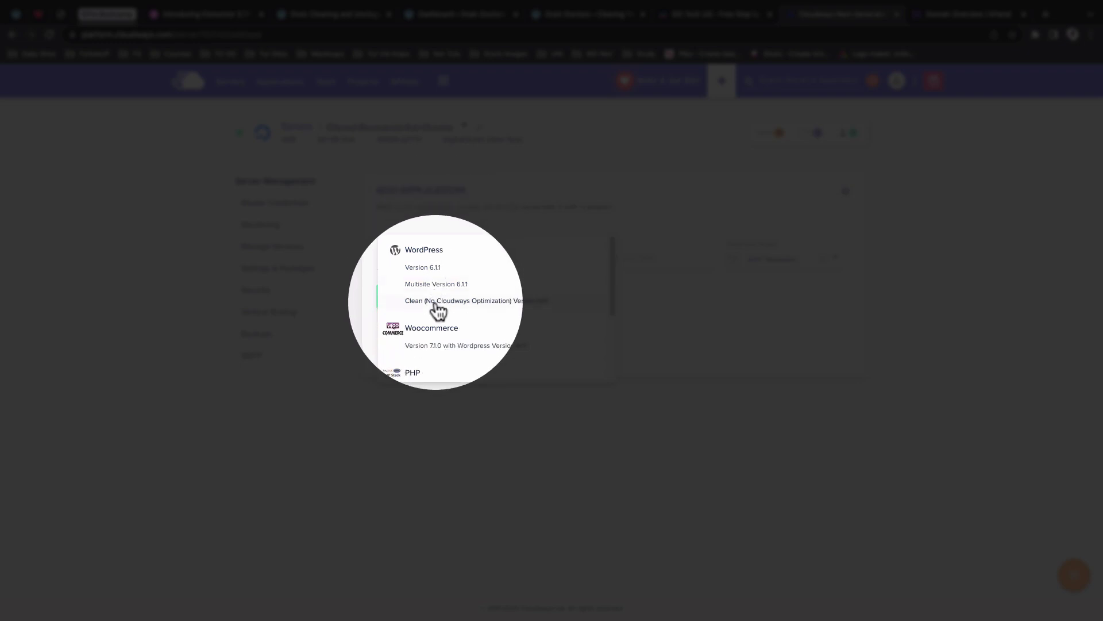
click(435, 303)
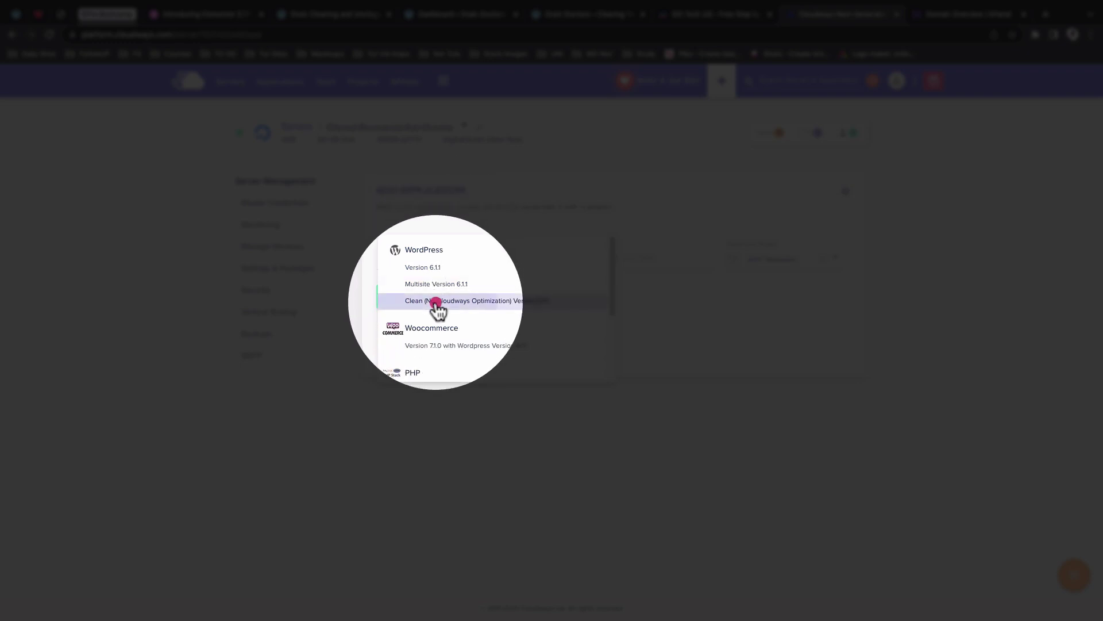
click(650, 262)
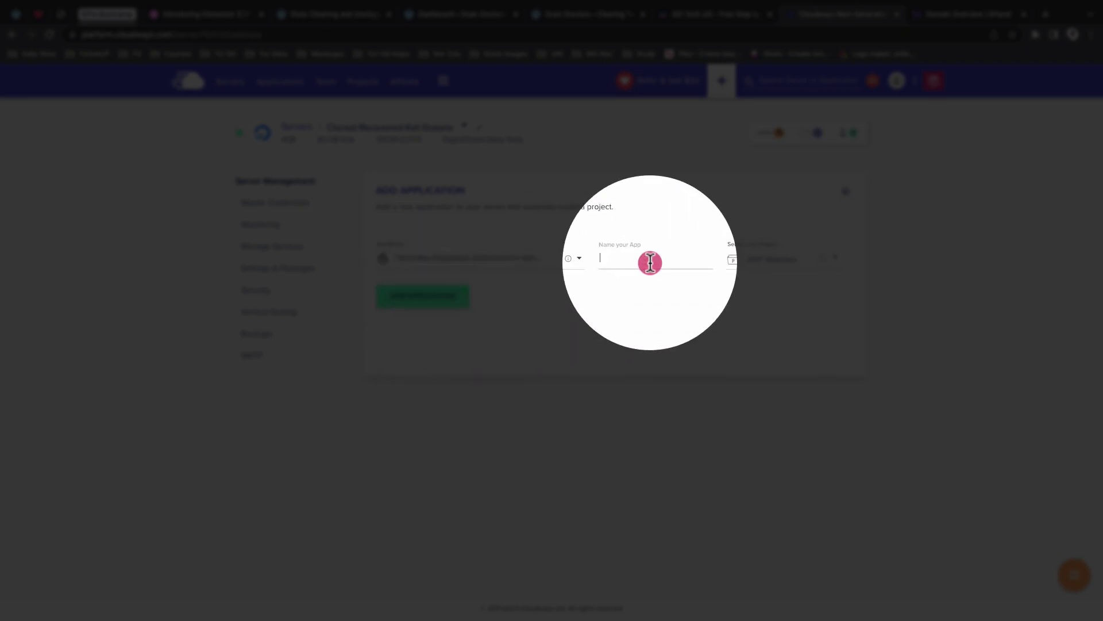
text(Drain Dcot)
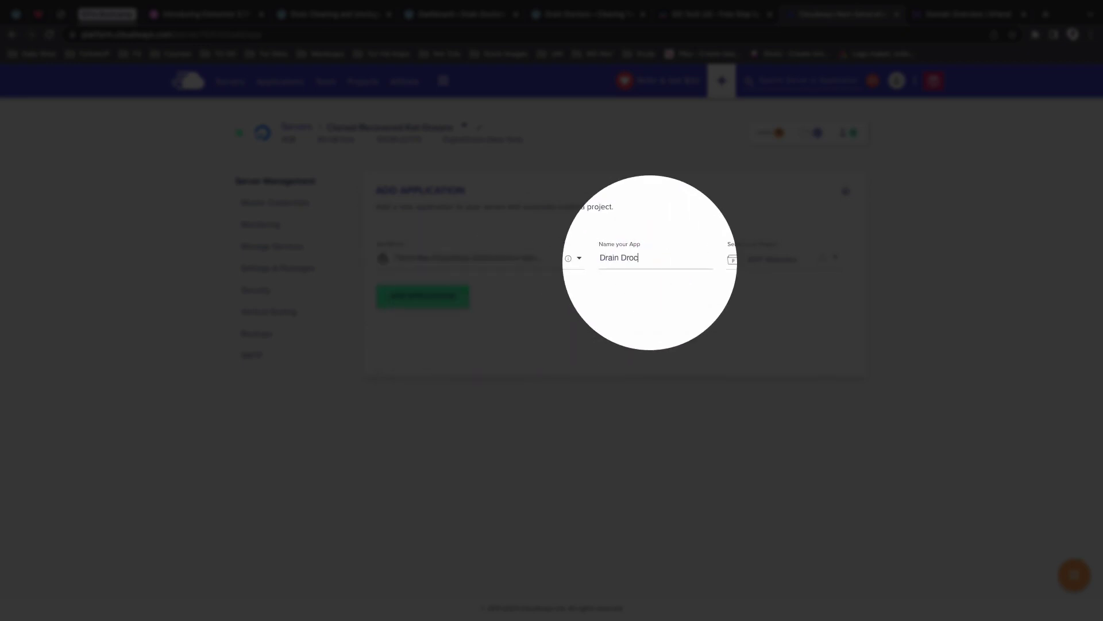
key(BackSpace)
key(BackSpace)
key(BackSpace)
text(co)
text(oc)
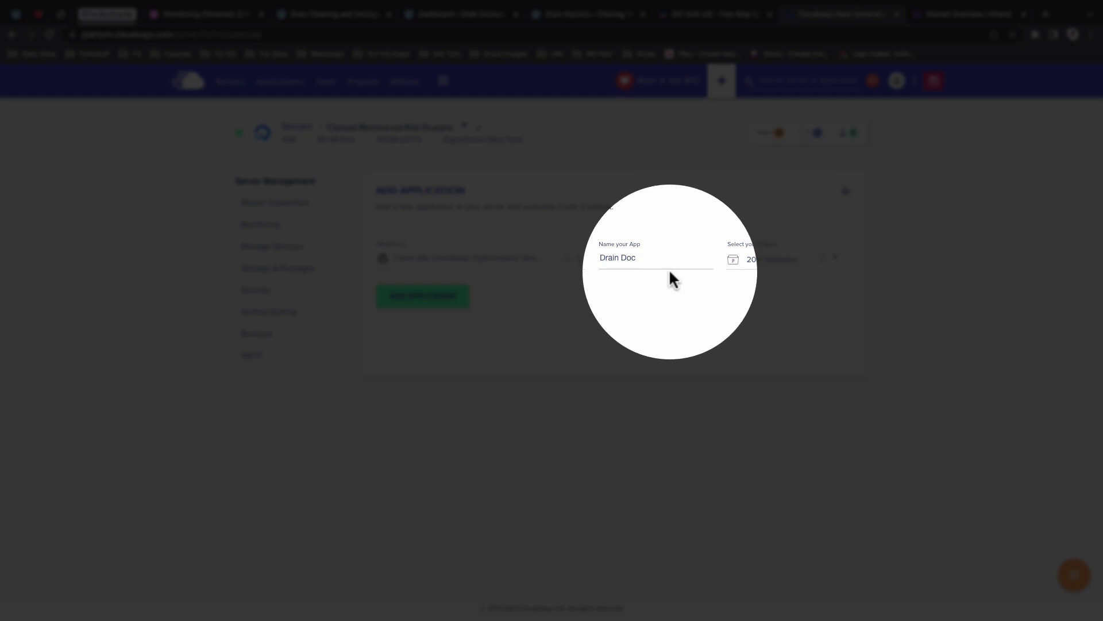
- Create the Drain Doc application, then open its Access Details from the server's applications list
click(430, 296)
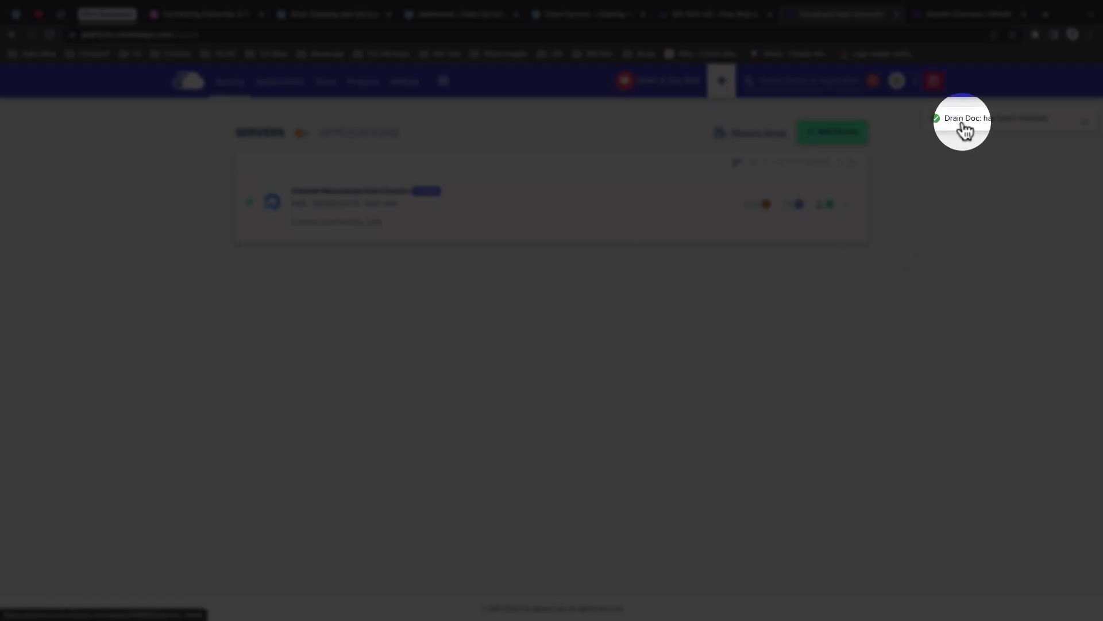
click(765, 208)
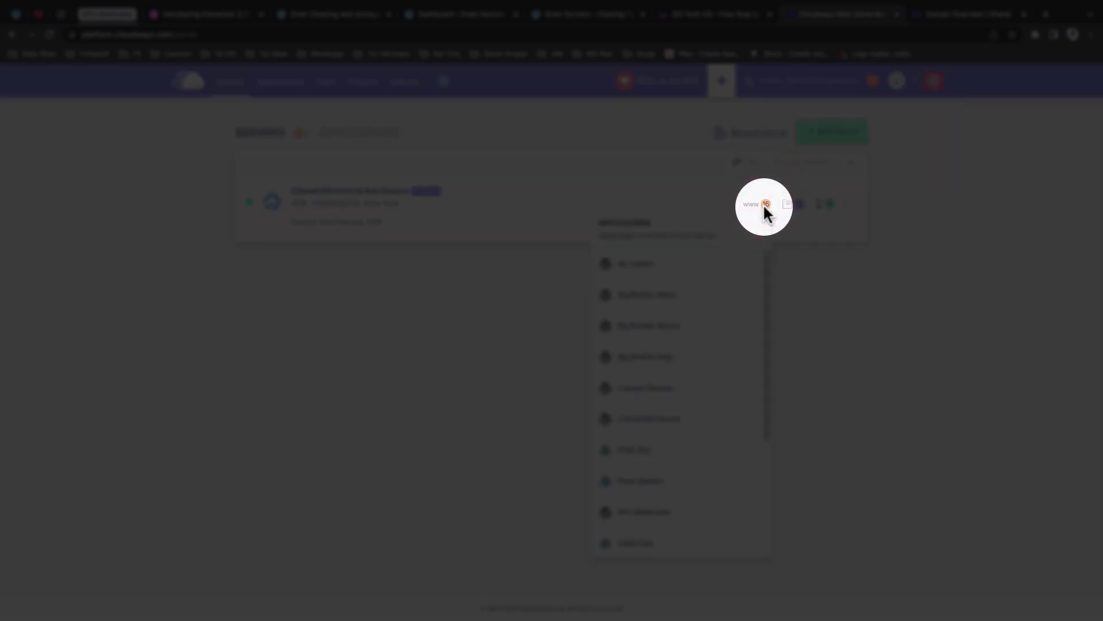
scroll(720, 385, down, 5)
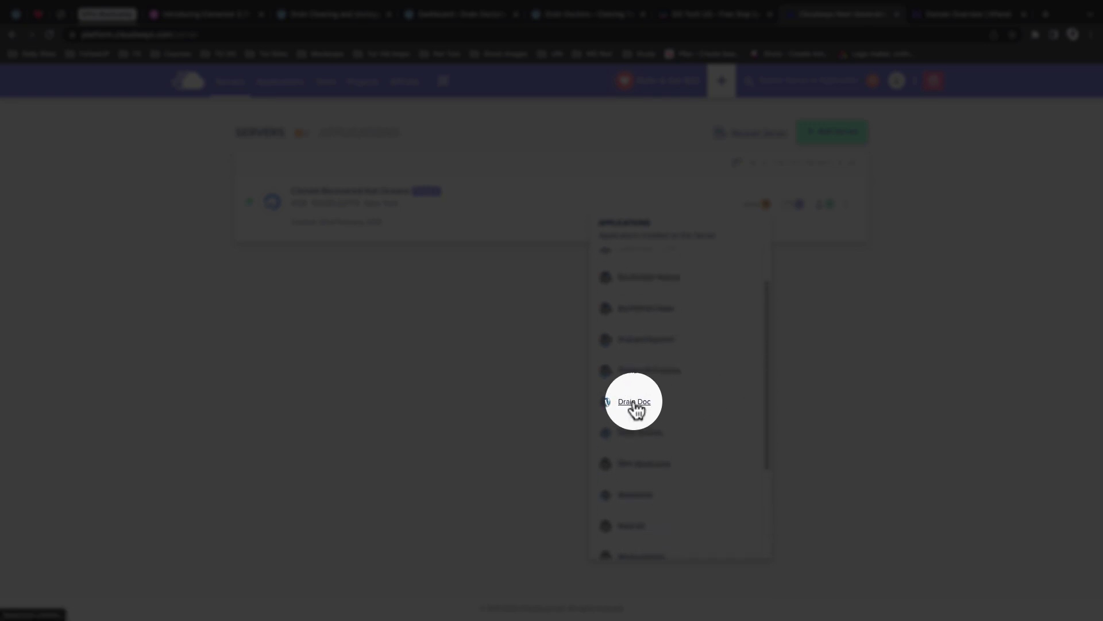
click(634, 402)
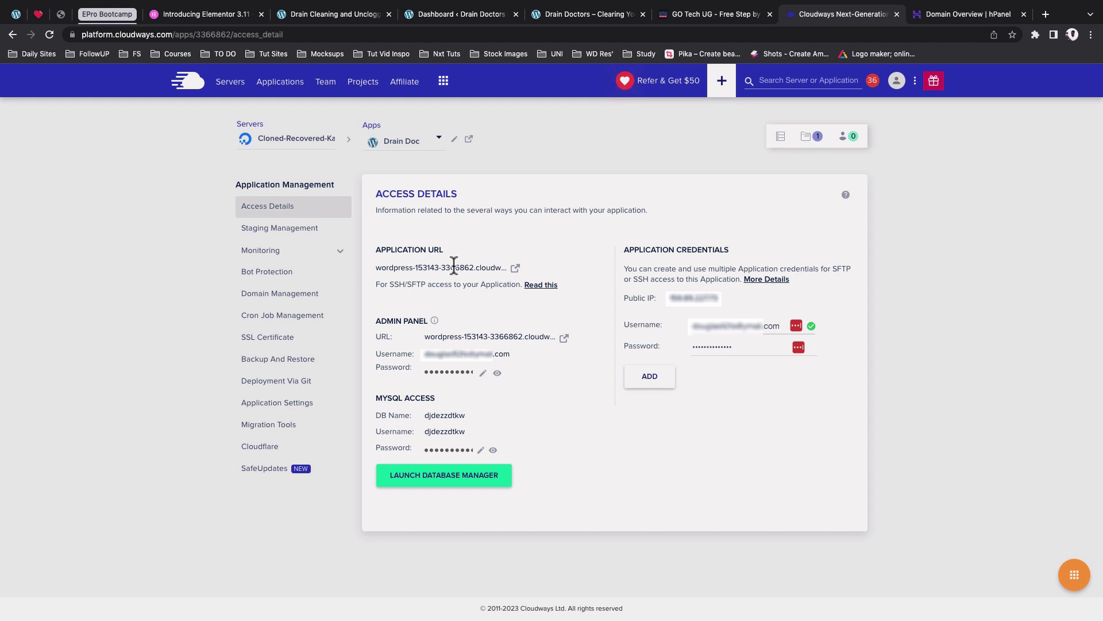
- View the new site's default 'Mindblown' blog in a new tab, then return to Cloudways Access Details
click(516, 270)
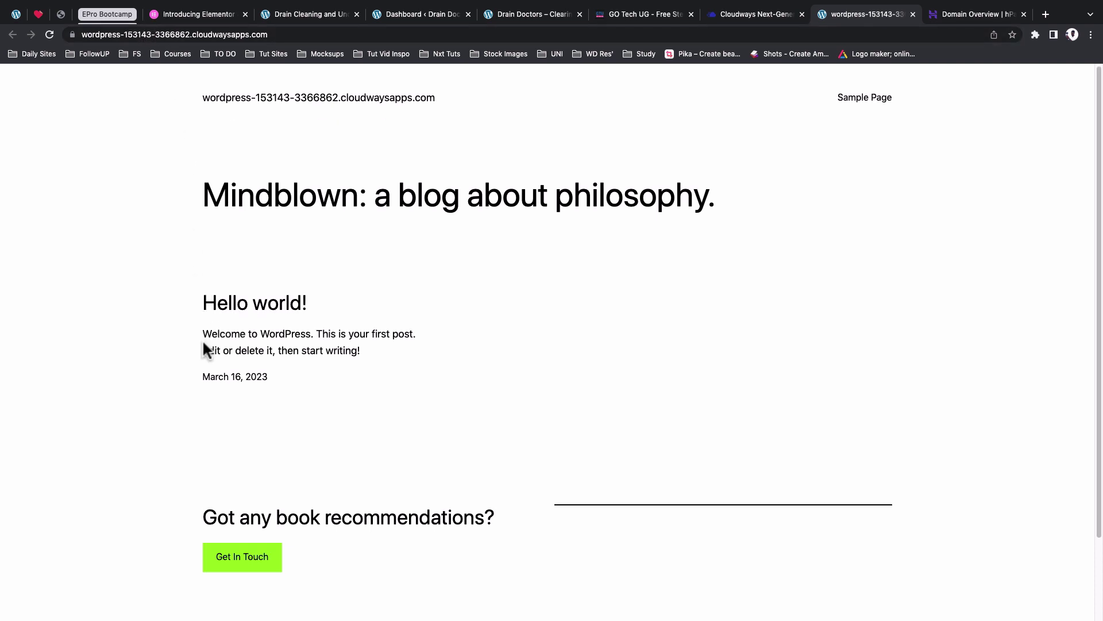
scroll(203, 345, down, 3)
scroll(208, 350, up, 3)
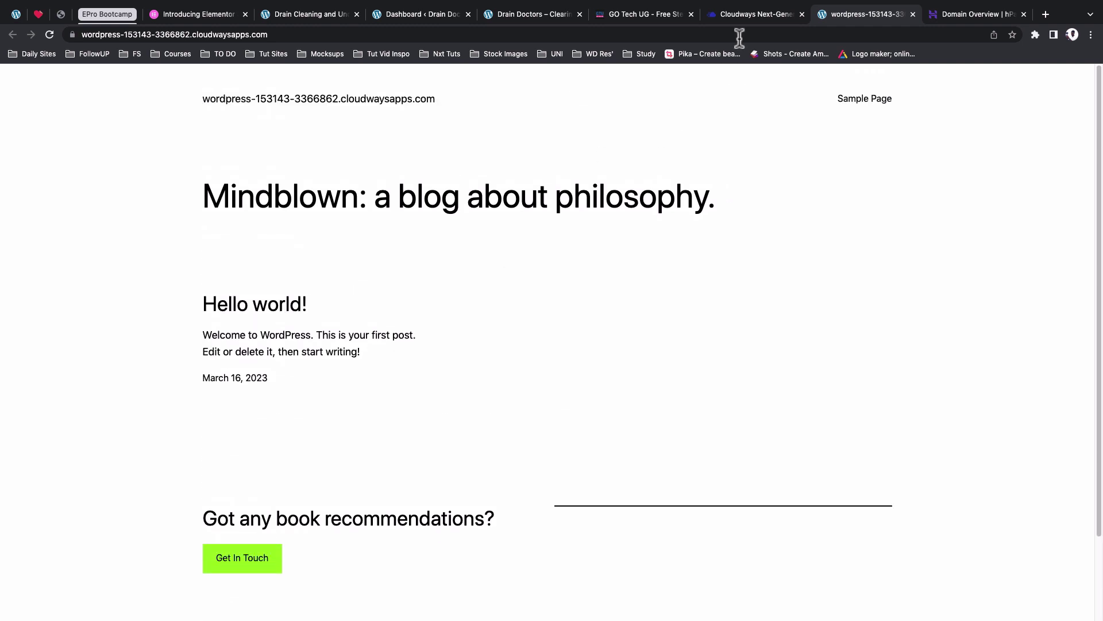
click(739, 16)
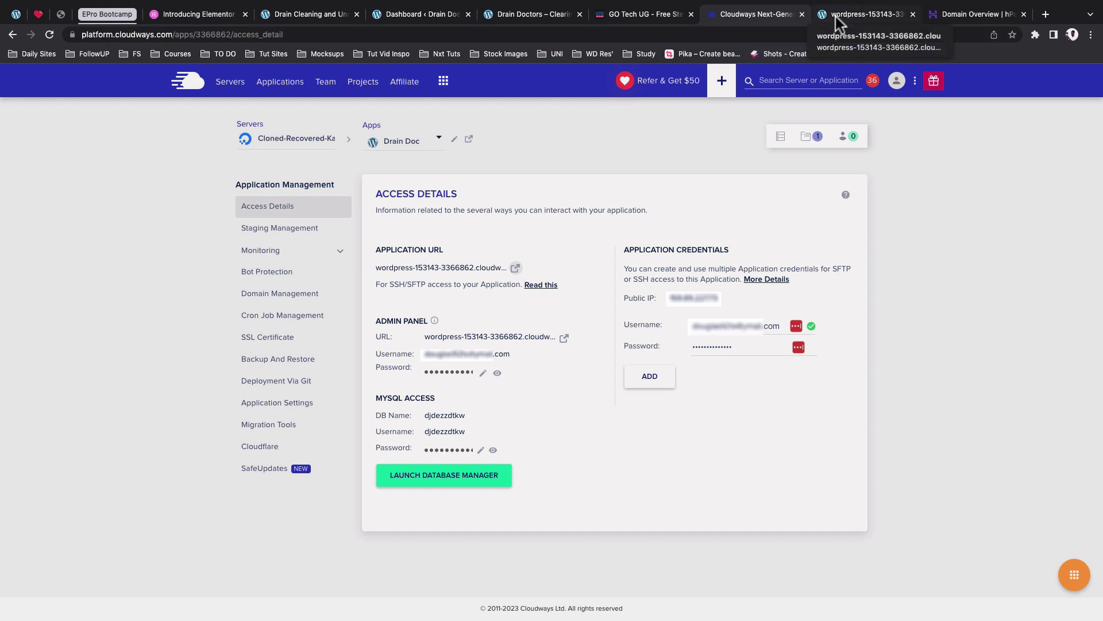
- Log in to the WordPress admin panel with the admin username and password from Cloudways
click(564, 339)
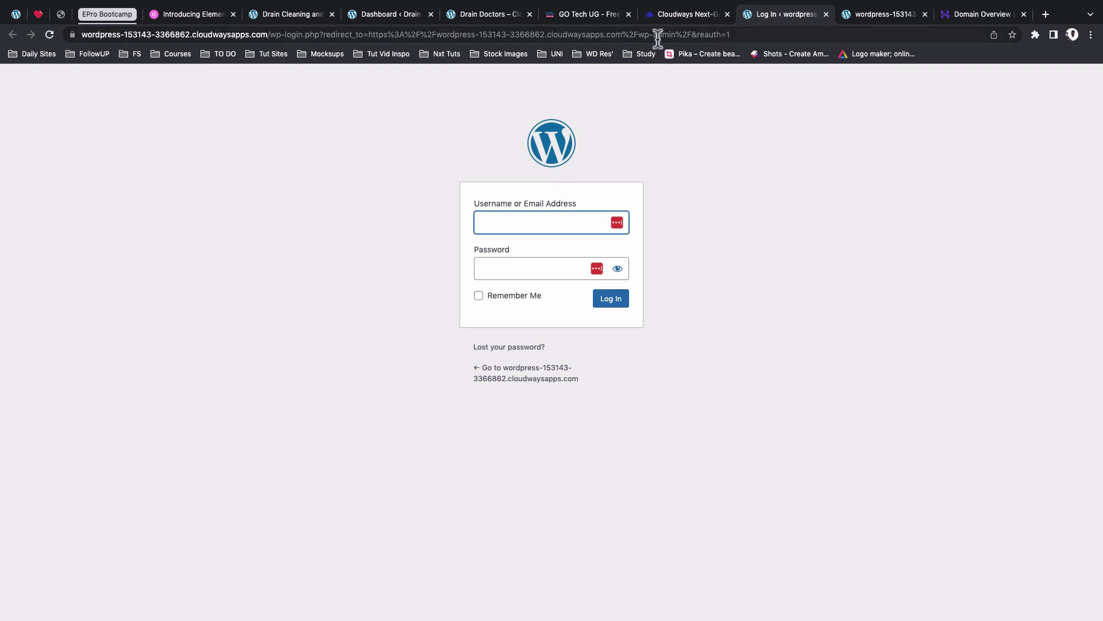
click(664, 16)
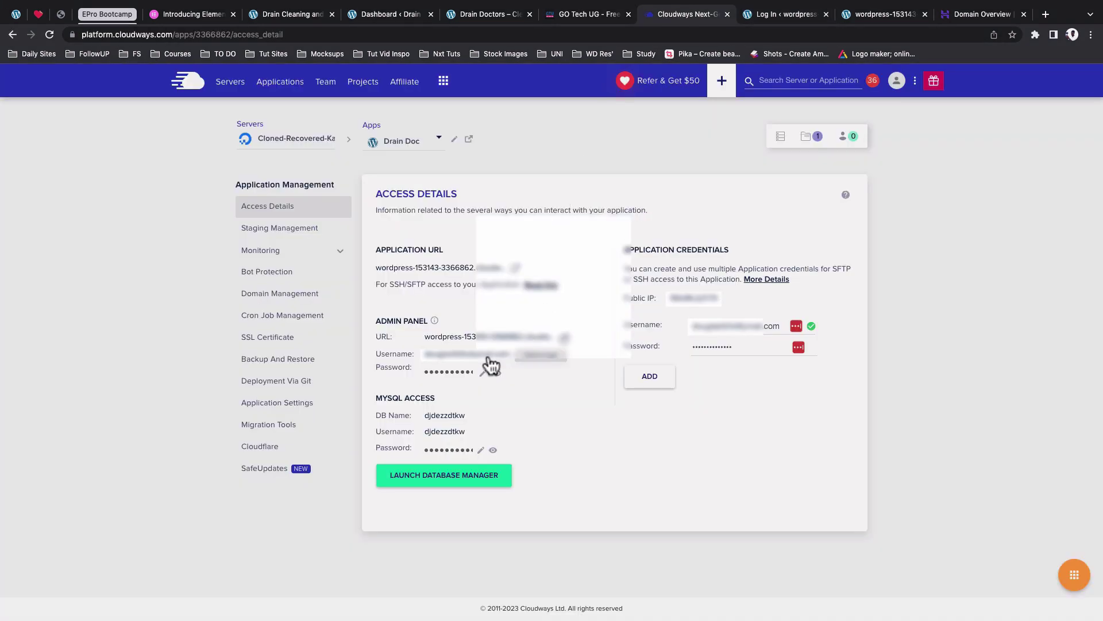
click(759, 18)
click(581, 226)
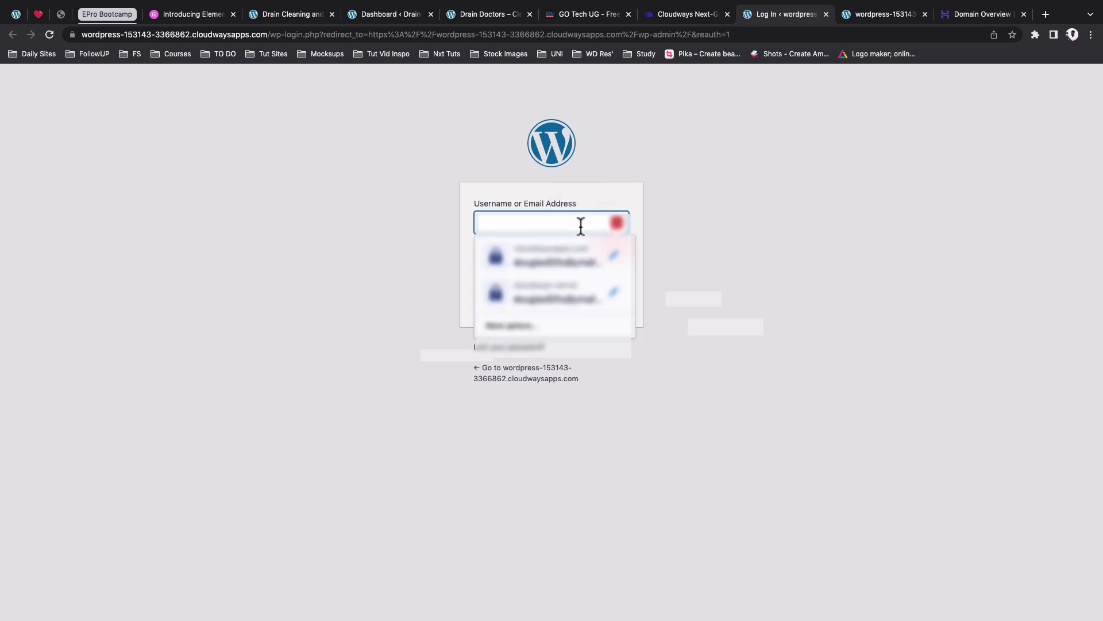
click(689, 15)
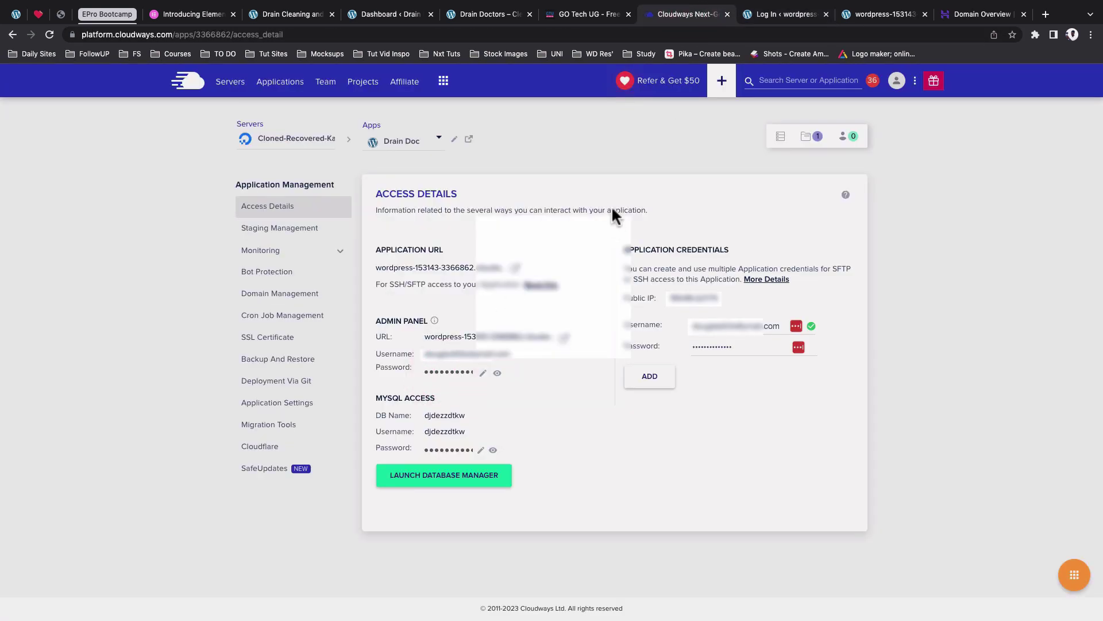
click(757, 17)
click(545, 266)
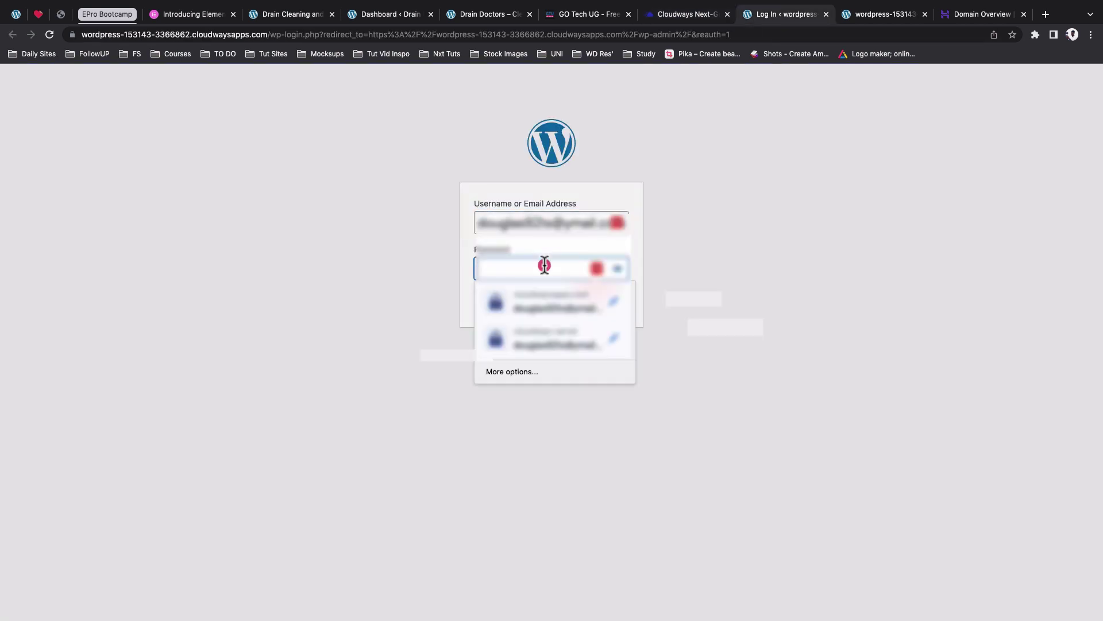
key(super+v)
click(687, 325)
click(623, 305)
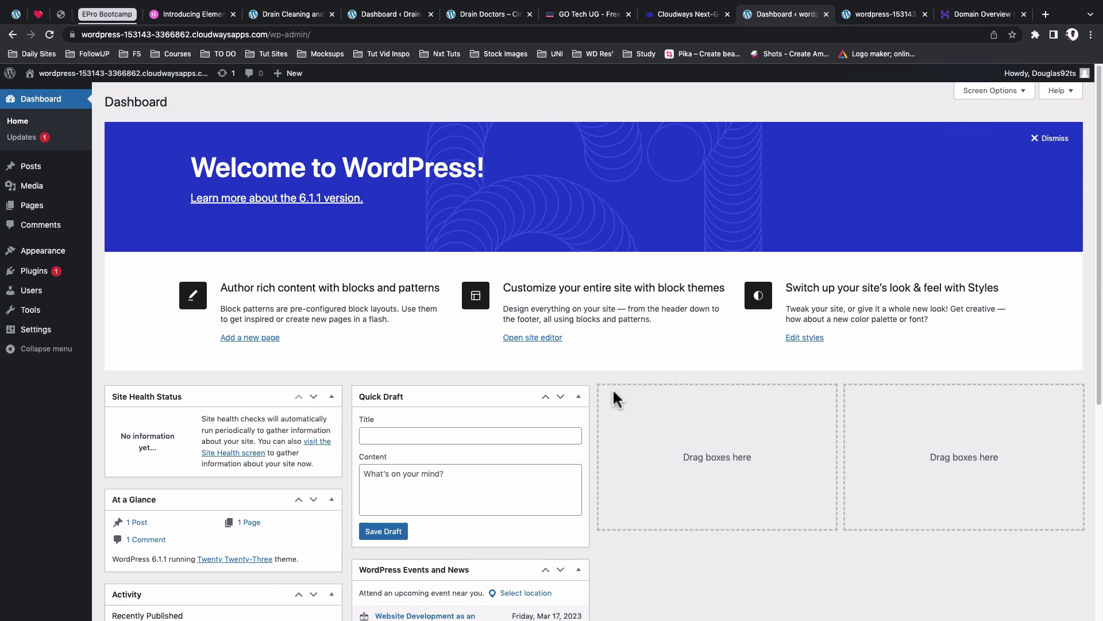
- Select the Drain Doc app in Cloudways and start adding a domain under Domain Management
click(691, 19)
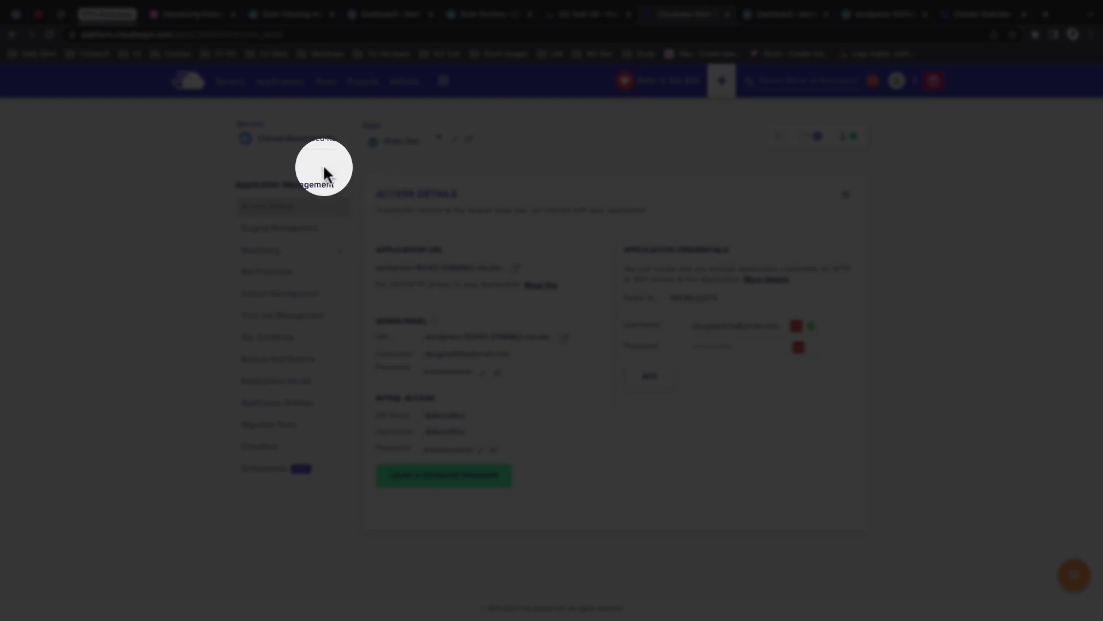
click(412, 139)
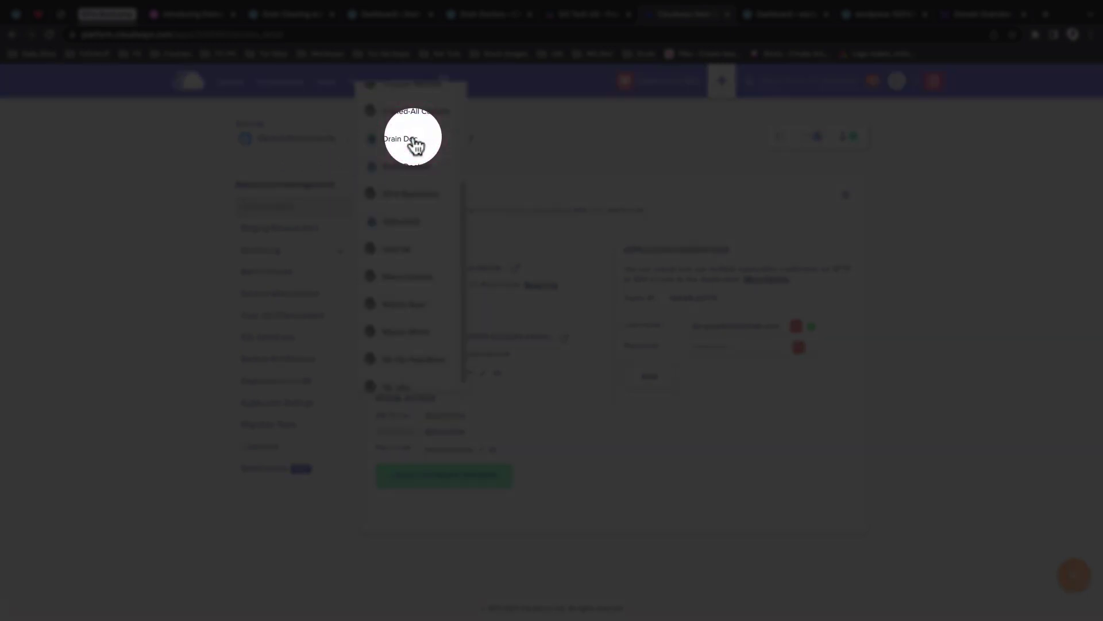
click(516, 147)
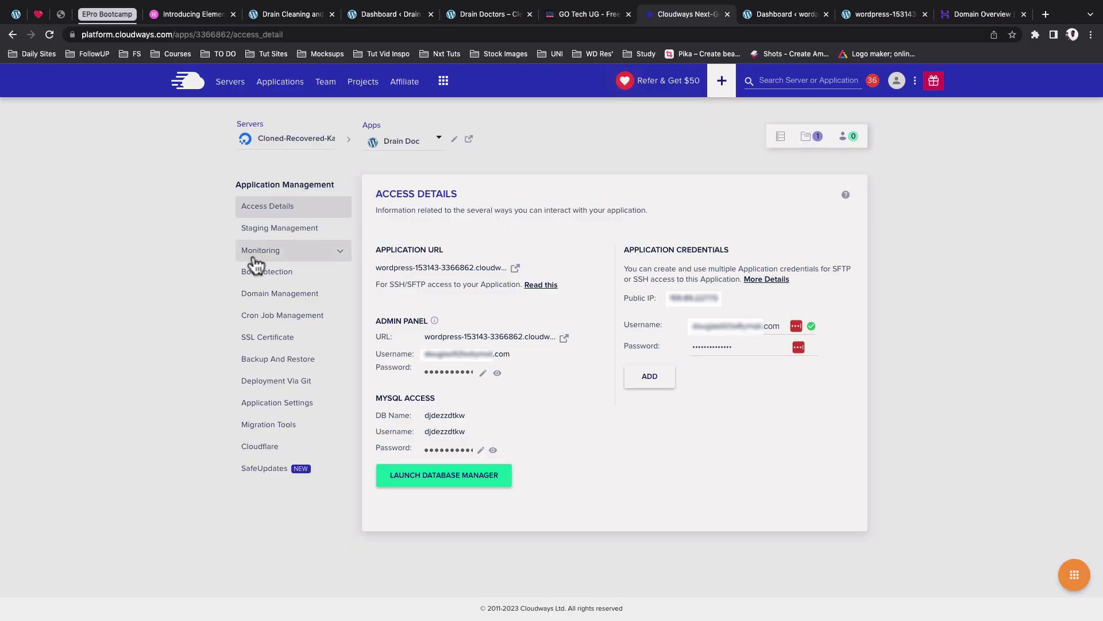
click(271, 298)
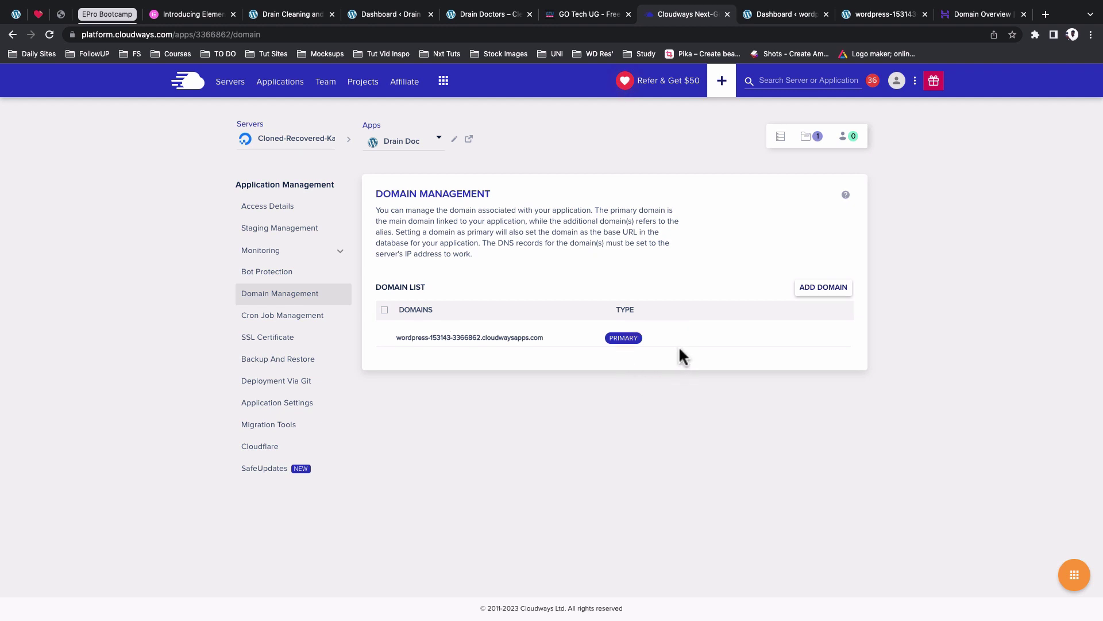
click(815, 299)
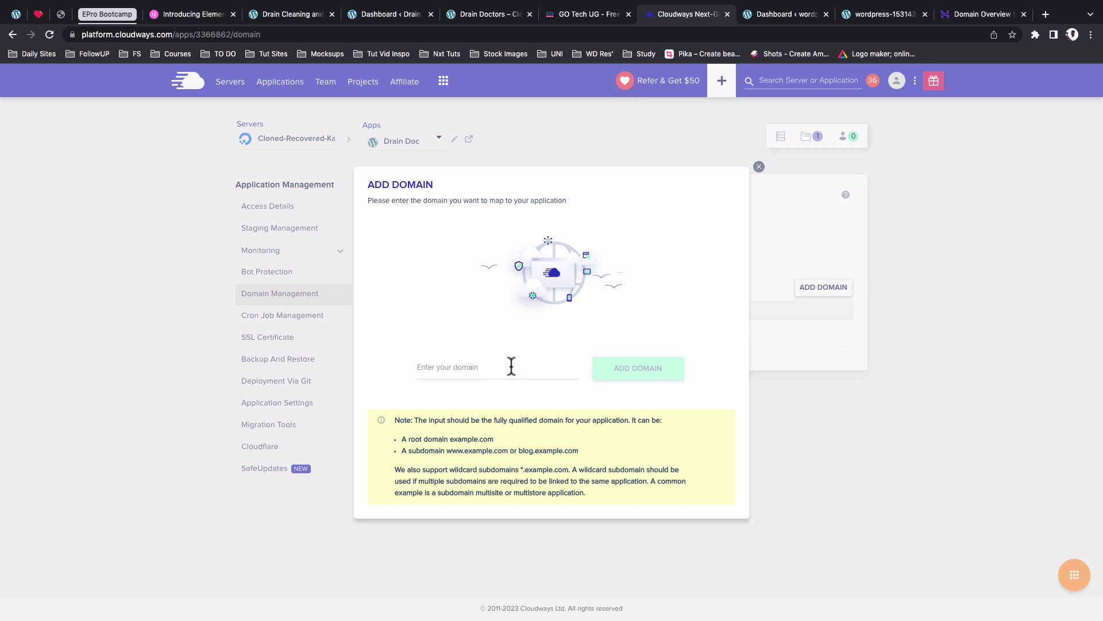
- Copy draindoctors.online from Hostinger and add it as a domain of the Drain Doc app
click(972, 13)
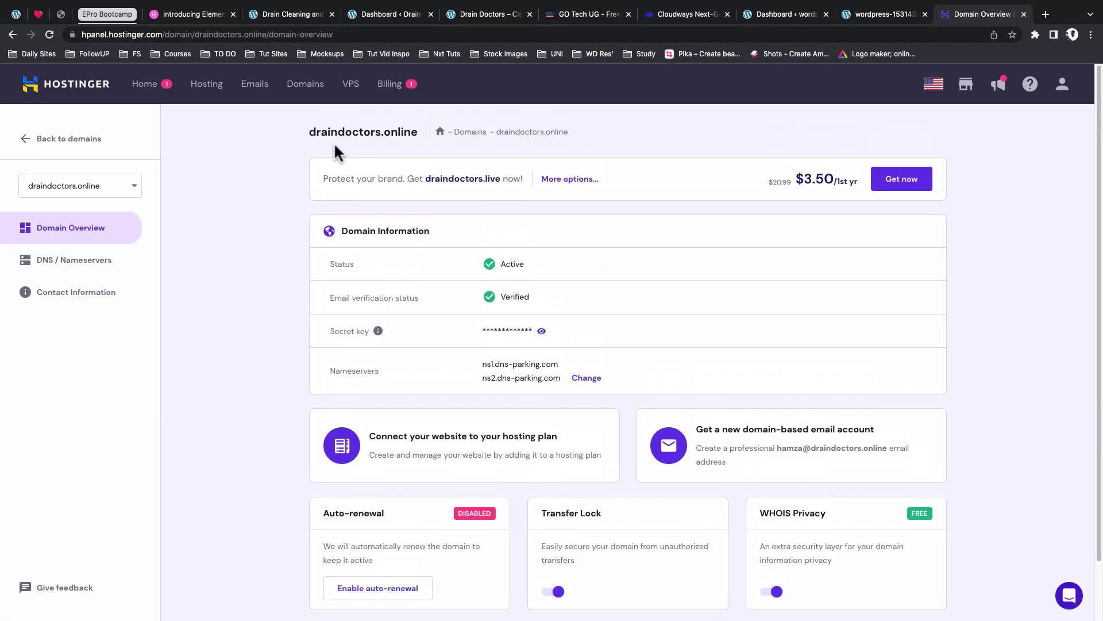
drag(313, 133, 416, 128)
key(super+c)
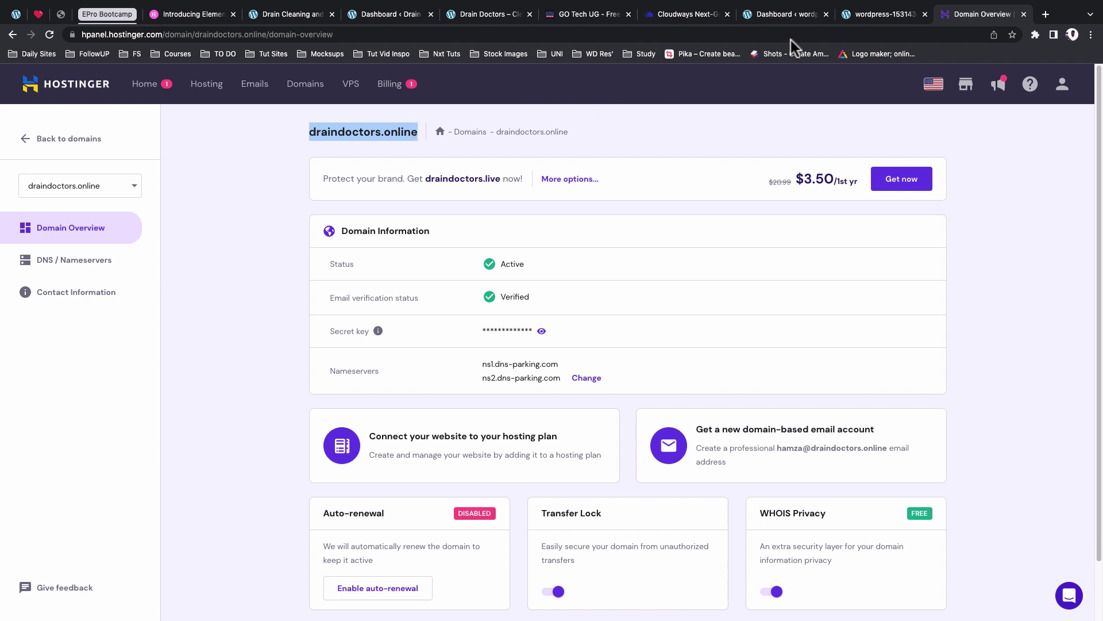
click(702, 14)
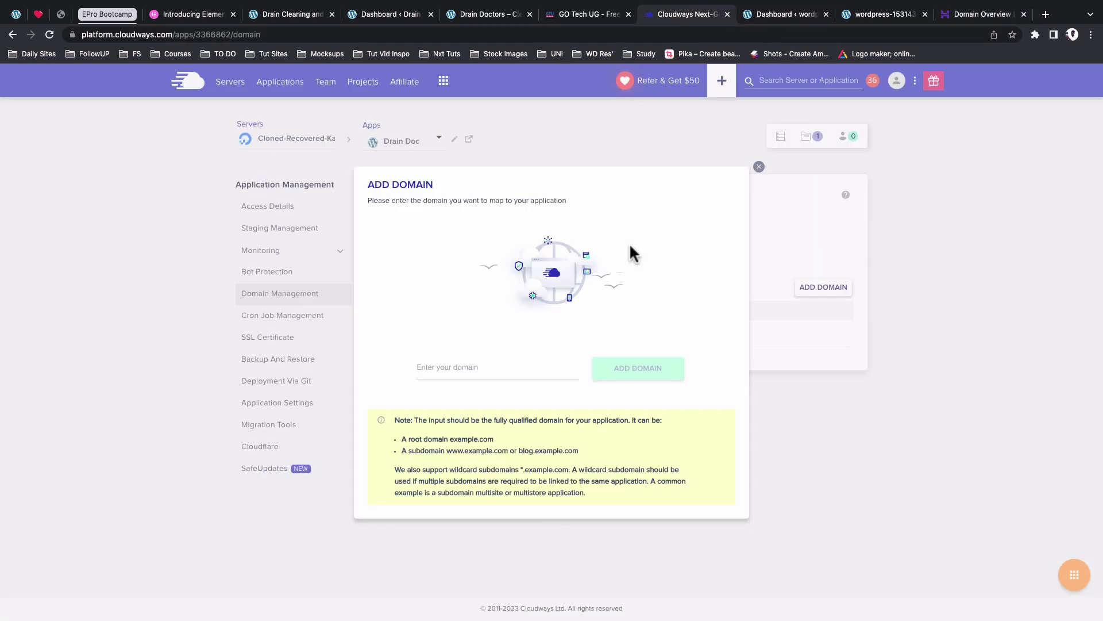
click(477, 366)
key(super+v)
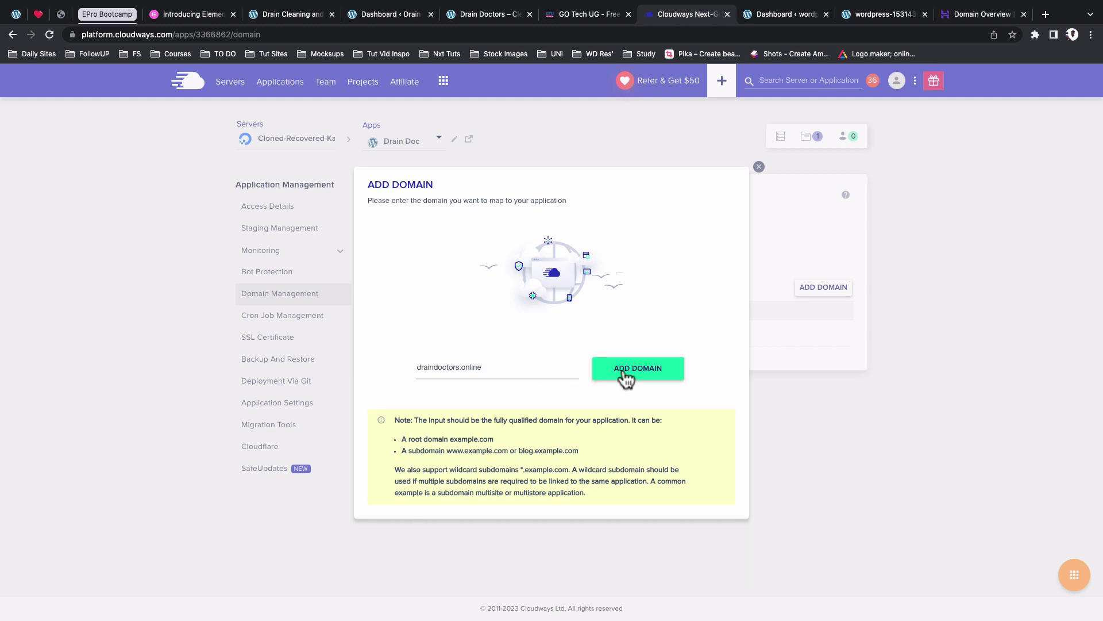
click(623, 372)
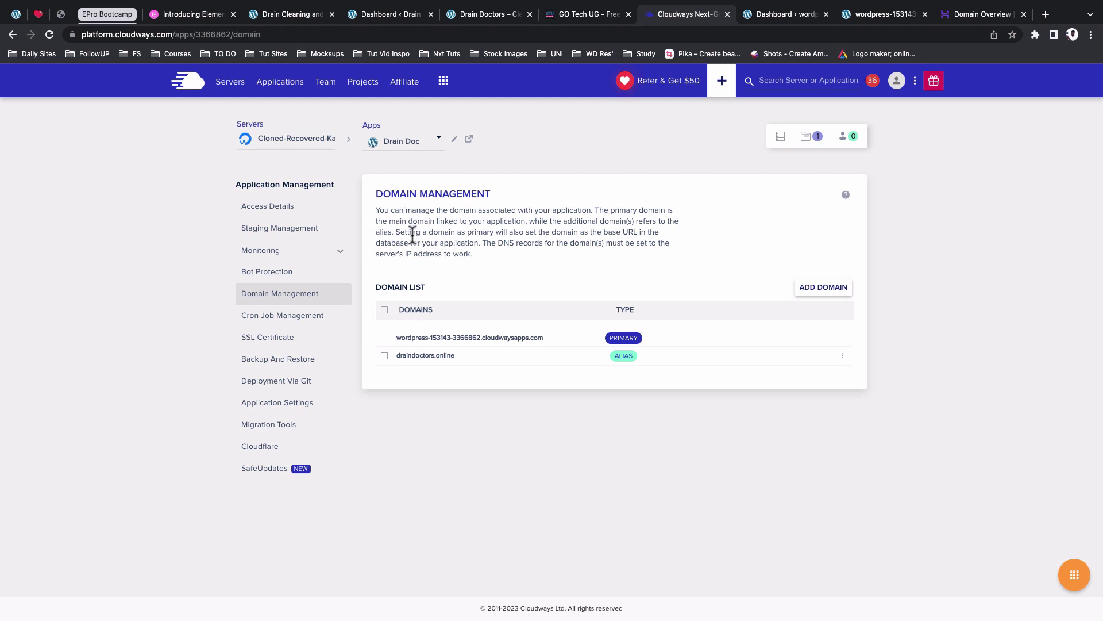
- Copy the Cloudways server's public IP address from the app's Access Details
click(287, 212)
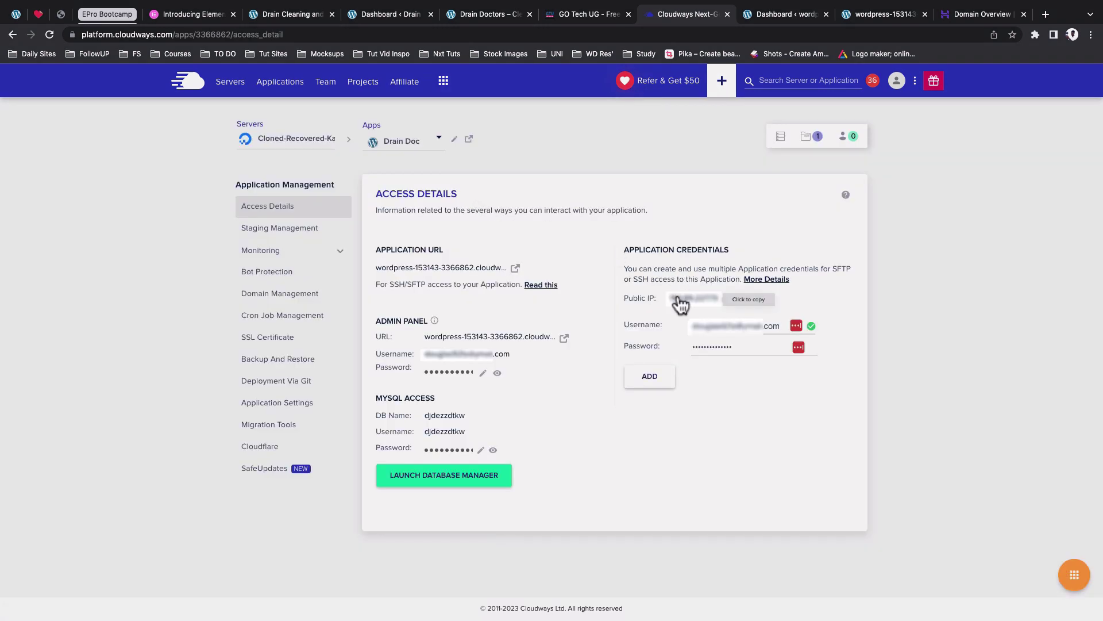
click(679, 305)
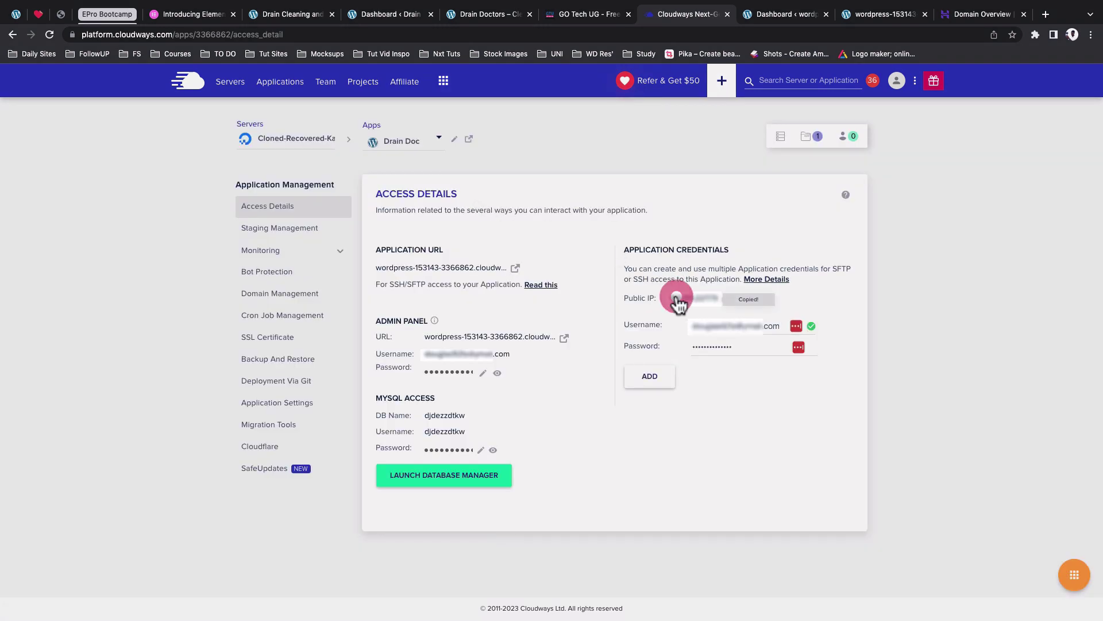
click(937, 16)
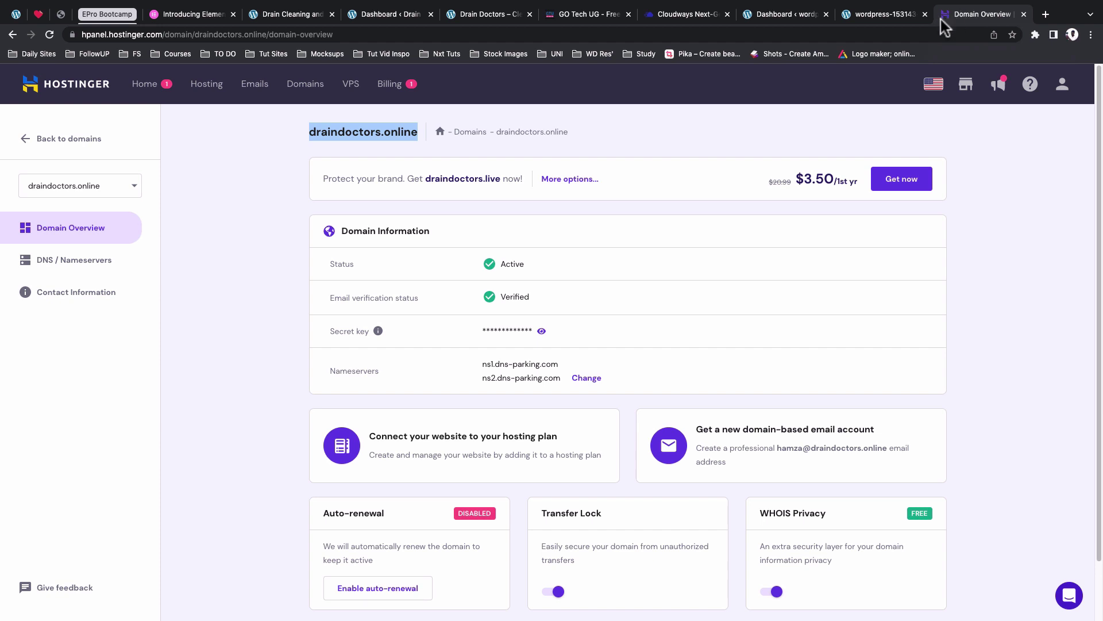
- Add an @ A record pointing to the server IP in hPanel DNS and sort records by type
click(77, 262)
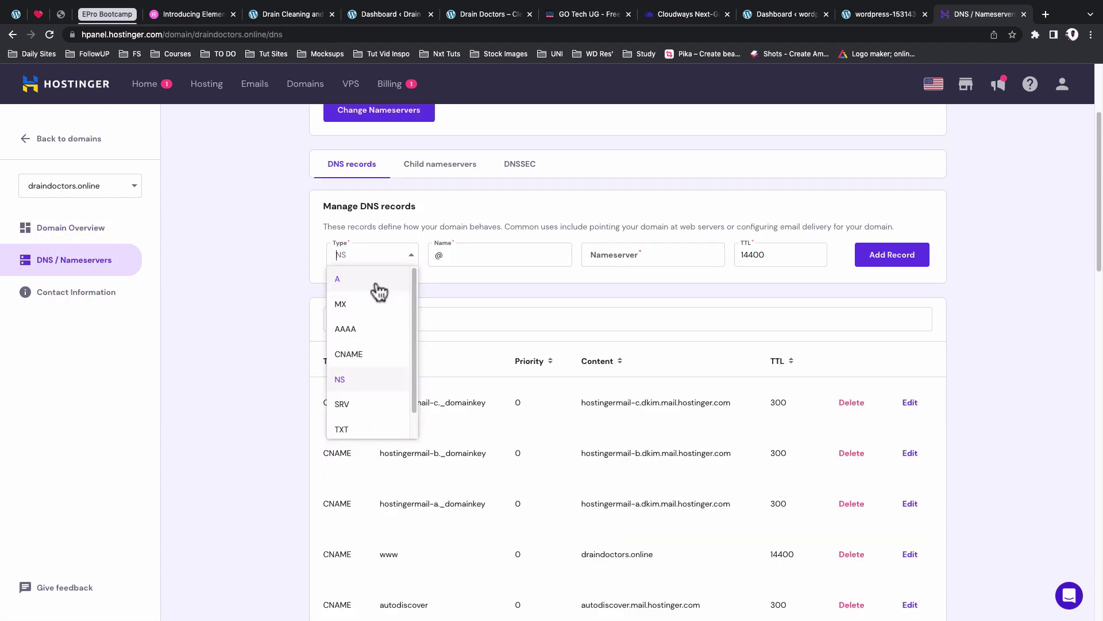
click(375, 279)
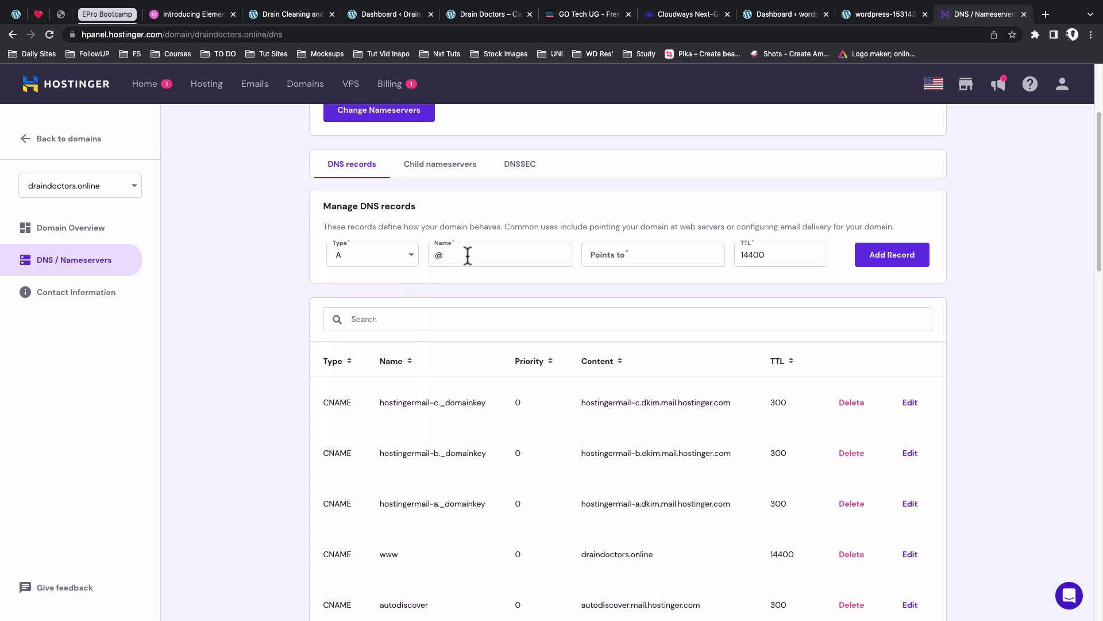
click(448, 261)
click(436, 254)
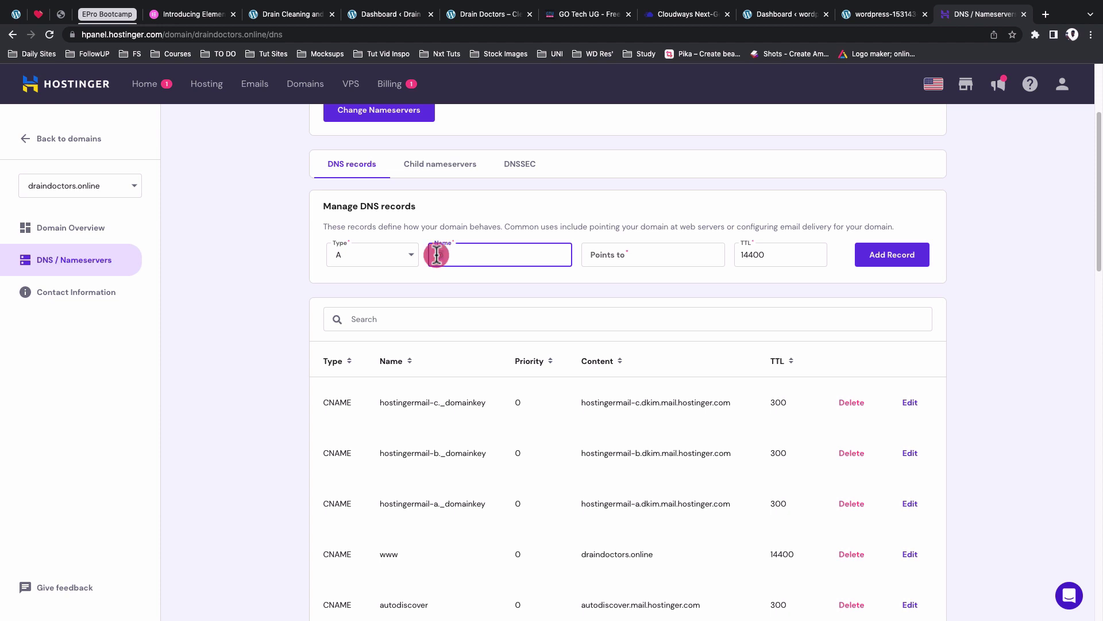
click(650, 256)
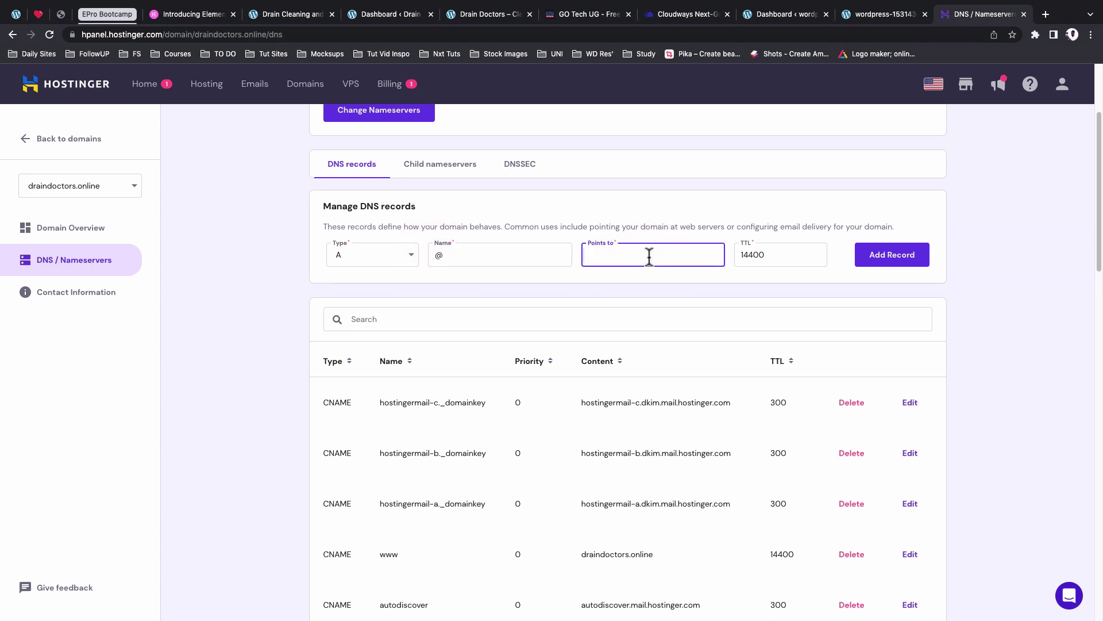
key(super+v)
click(873, 255)
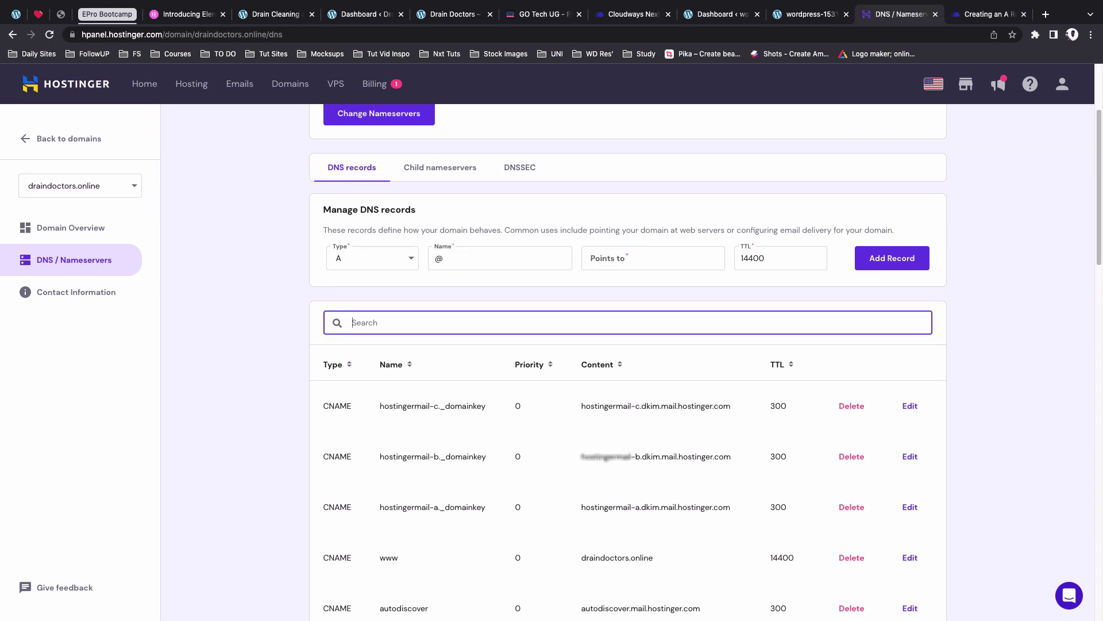
click(331, 367)
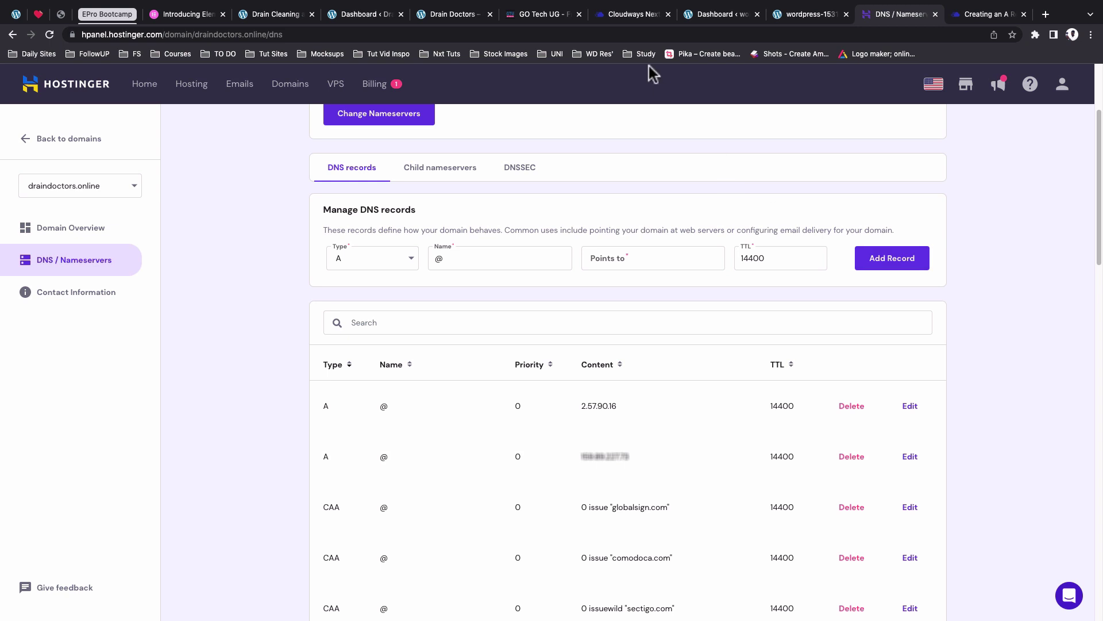
click(634, 15)
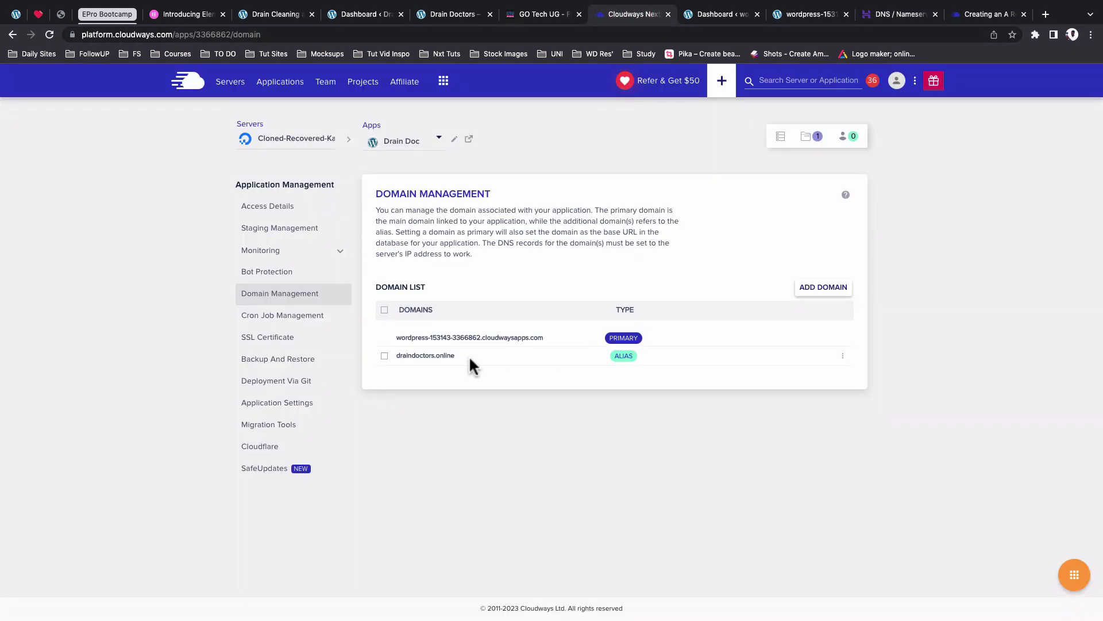
- Set draindoctors.online as the primary domain, demoting the cloudwaysapps address to an alias
click(492, 354)
drag(460, 338, 482, 339)
click(844, 355)
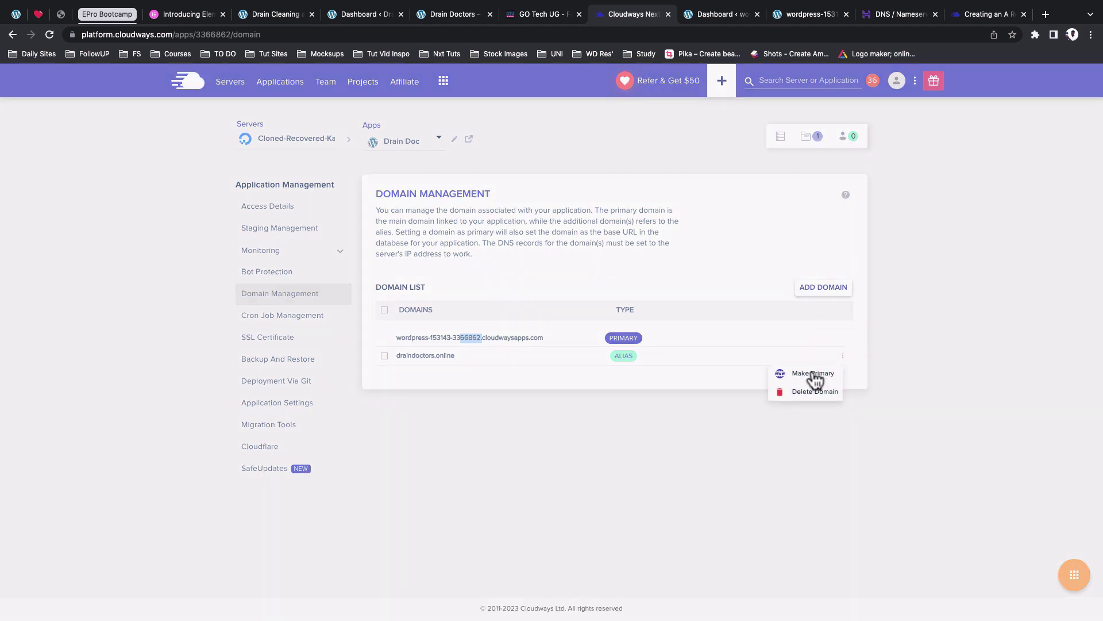
click(813, 374)
click(389, 381)
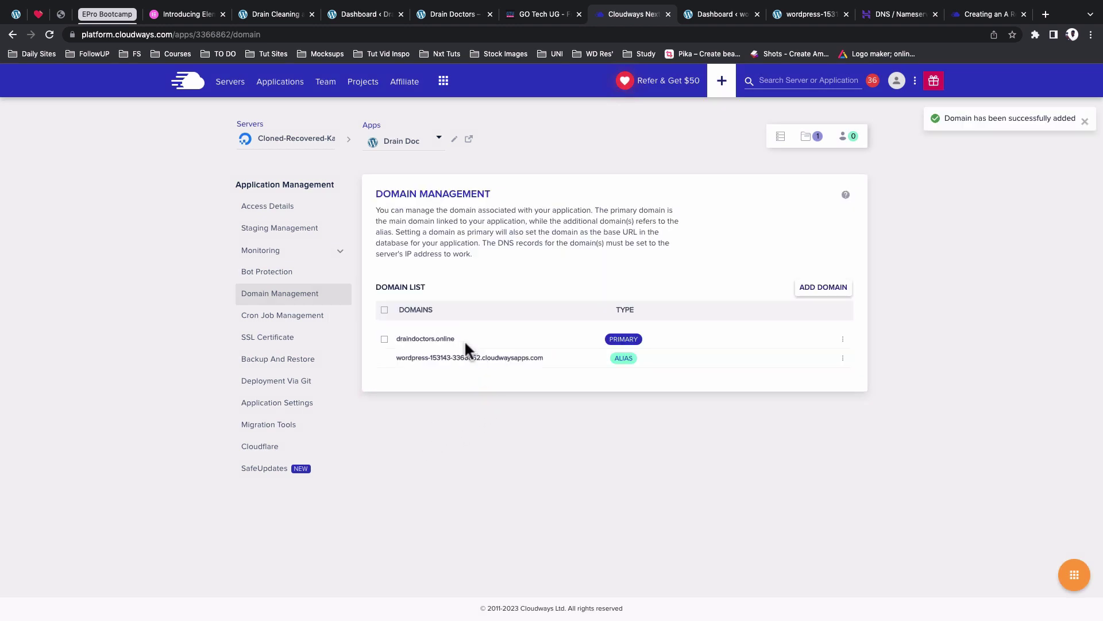
drag(461, 339, 398, 338)
key(super+c)
- Visit draindoctors.online in a new tab, find Hostinger's parked page, and close the tab
click(1047, 15)
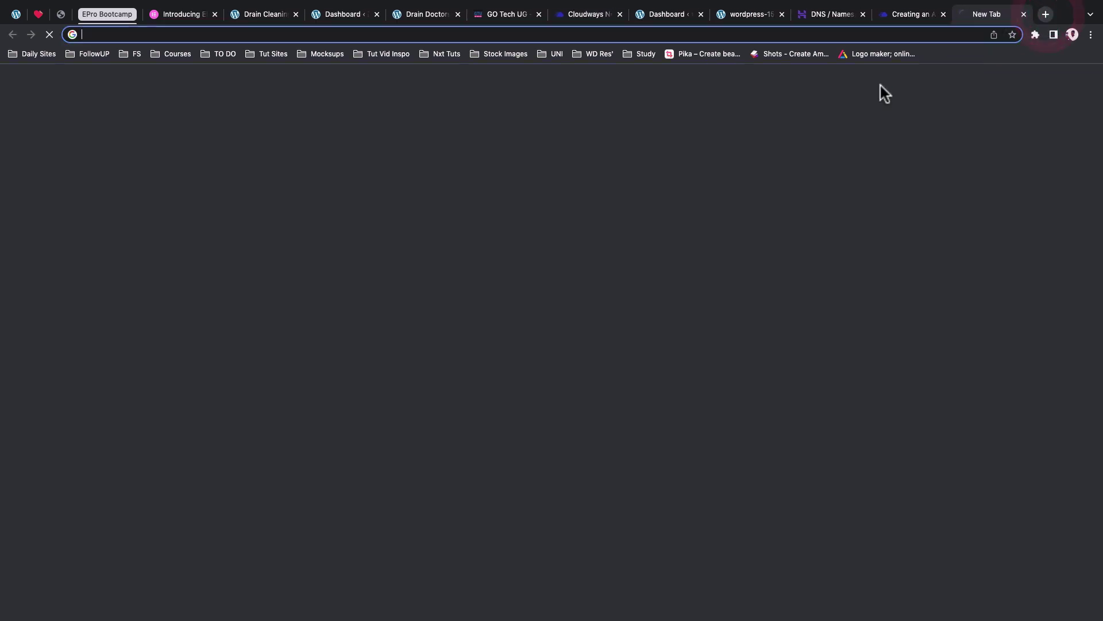
key(super+v)
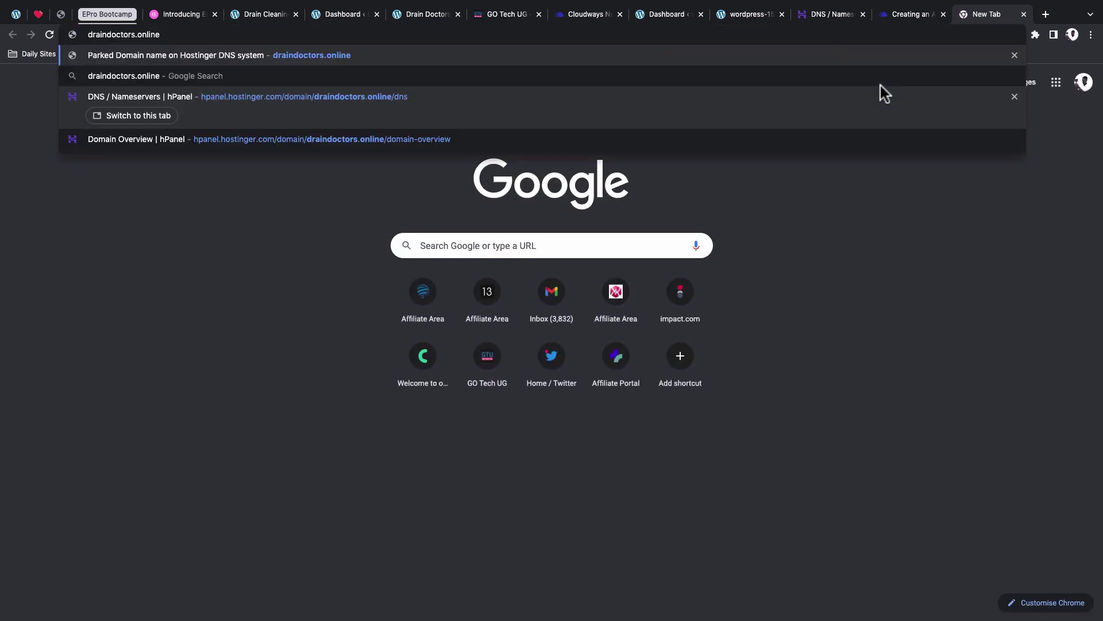
key(Return)
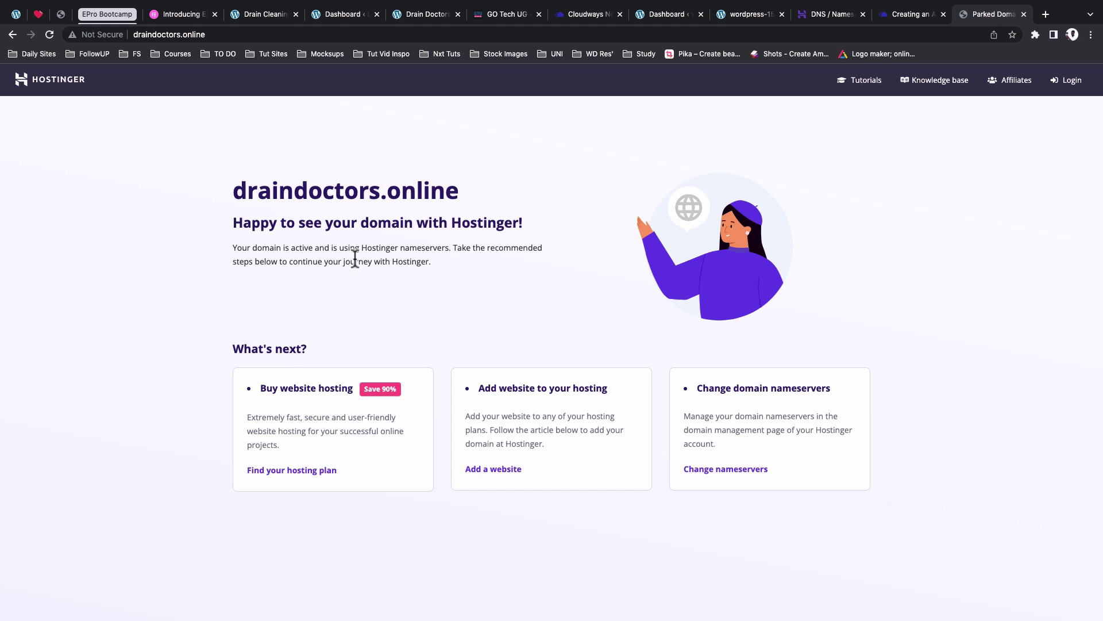
key(super+w)
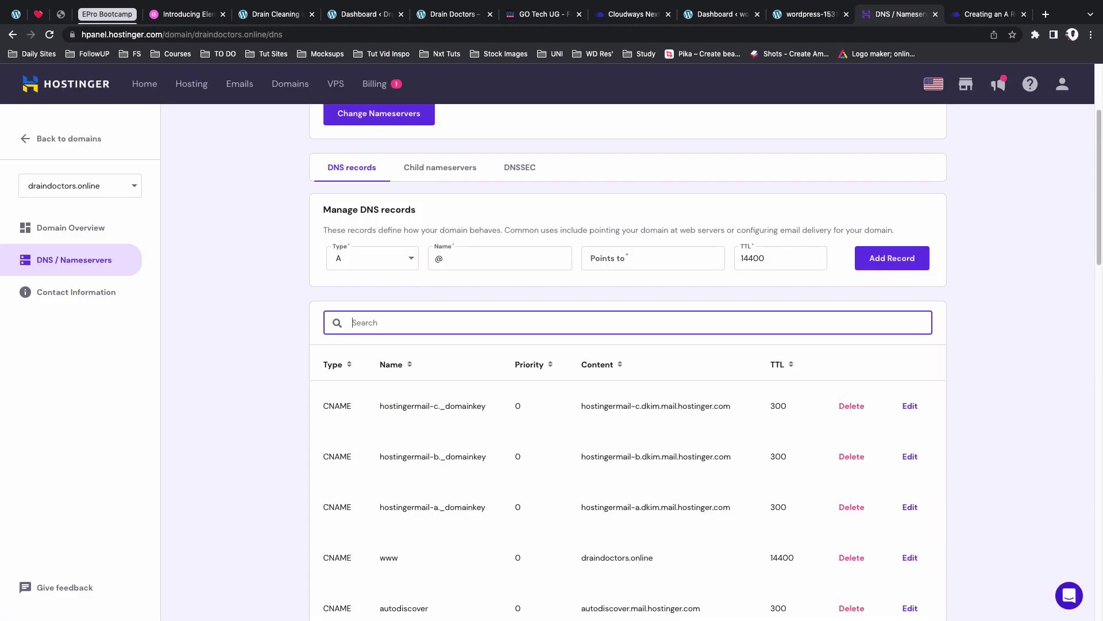
- Sort the hPanel DNS records by the Type column
click(333, 368)
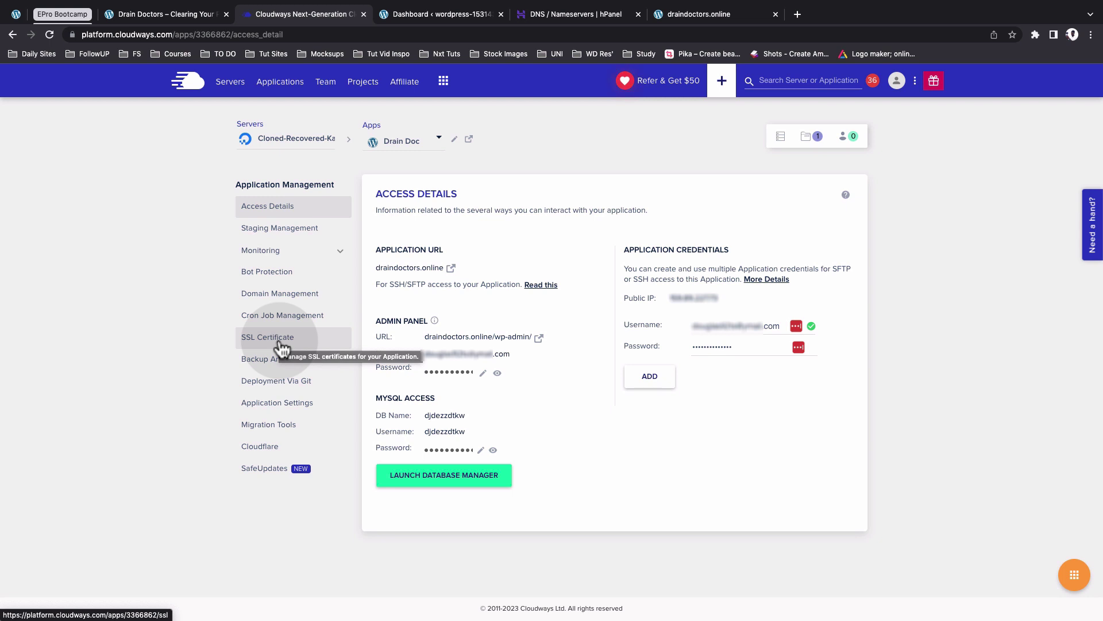
click(282, 348)
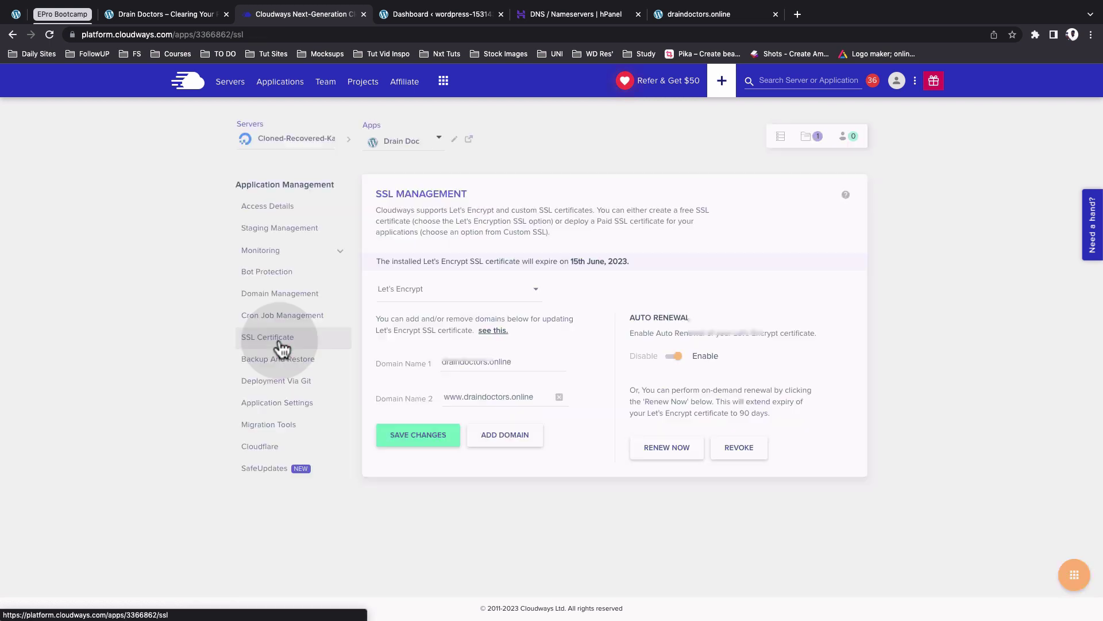
click(406, 303)
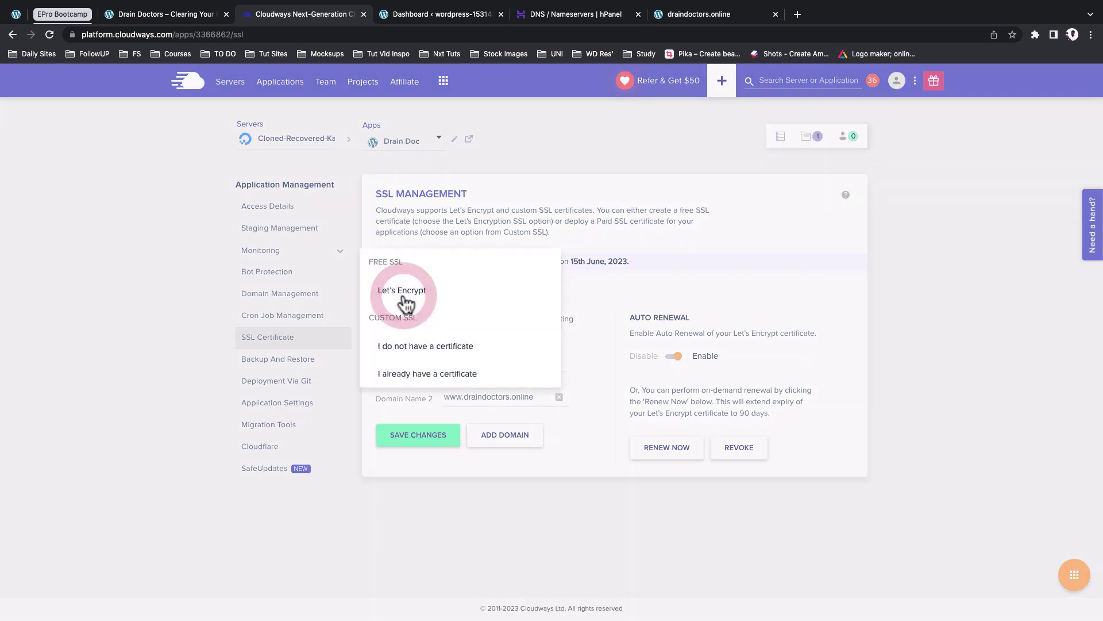
click(405, 290)
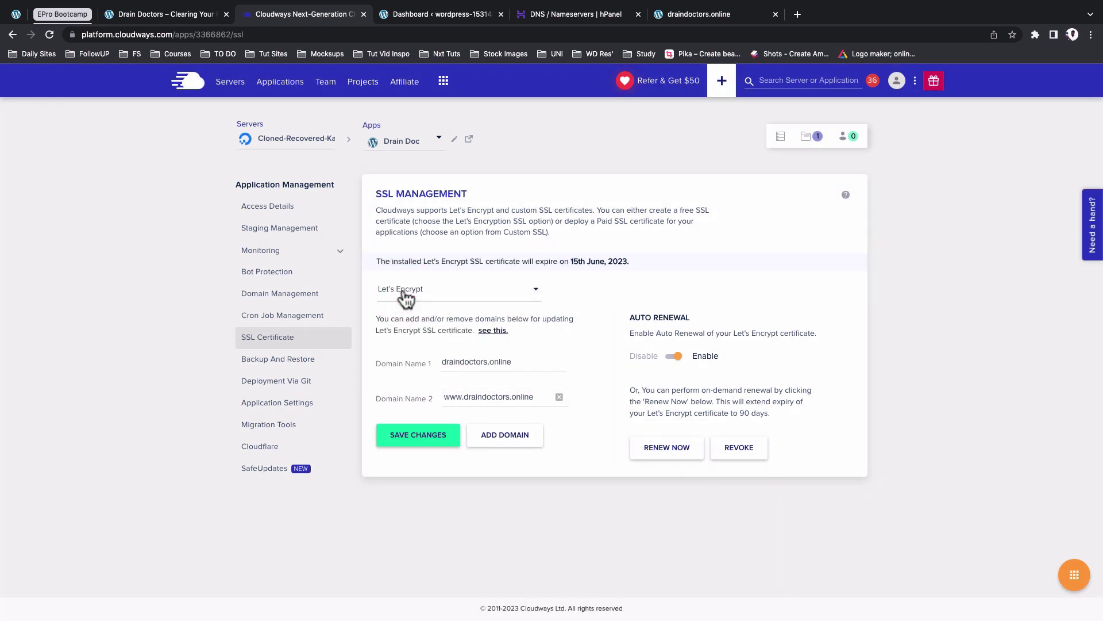
triple_click(474, 363)
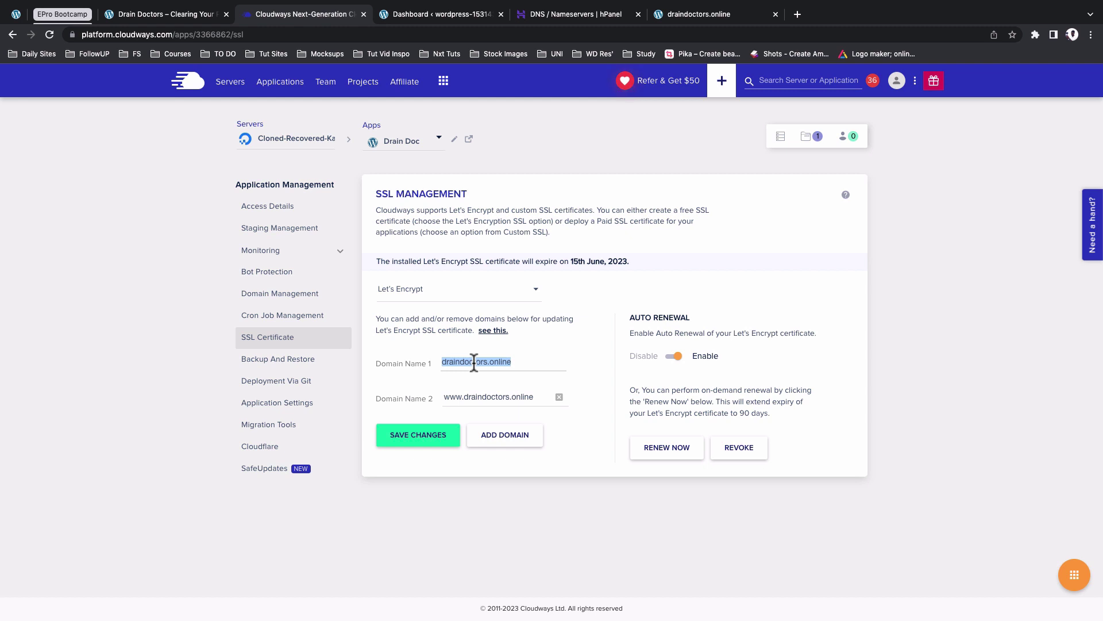
triple_click(505, 359)
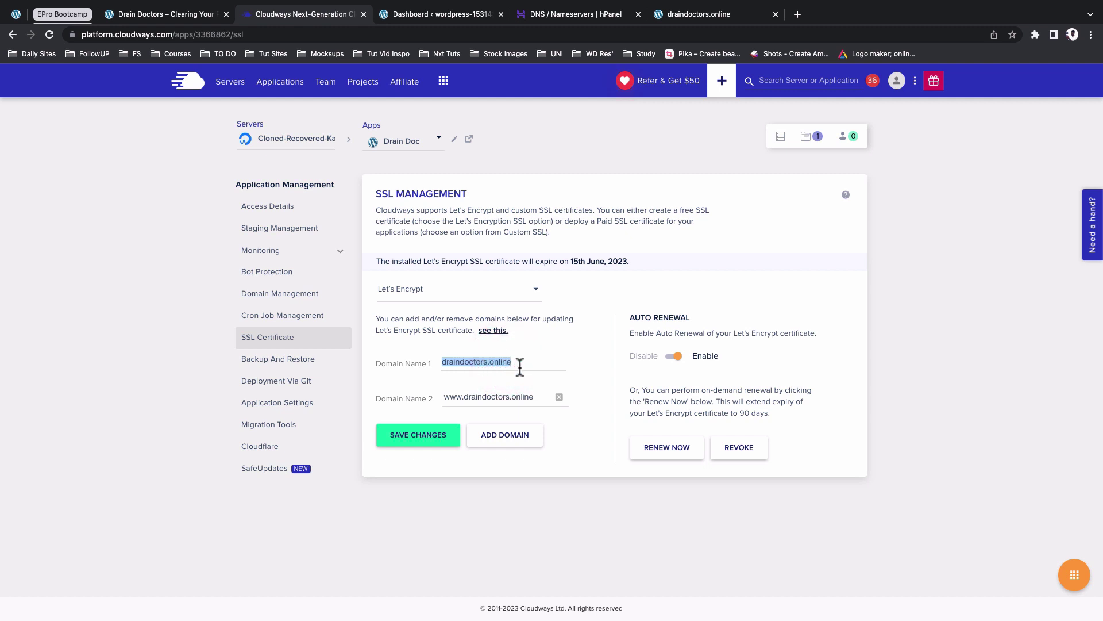
click(514, 372)
double_click(463, 397)
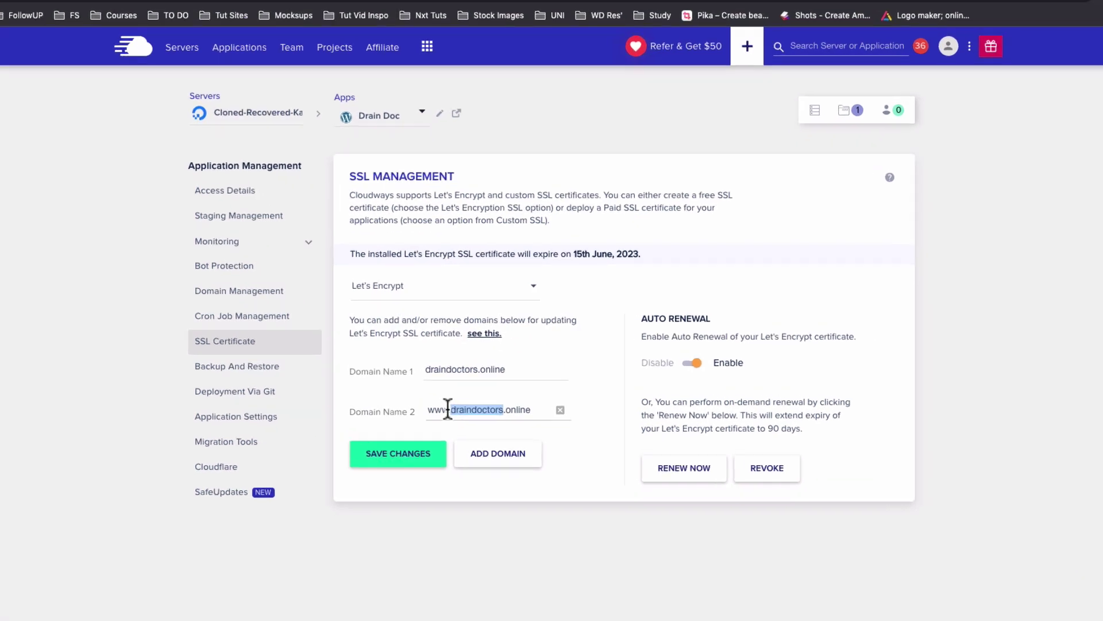
click(446, 409)
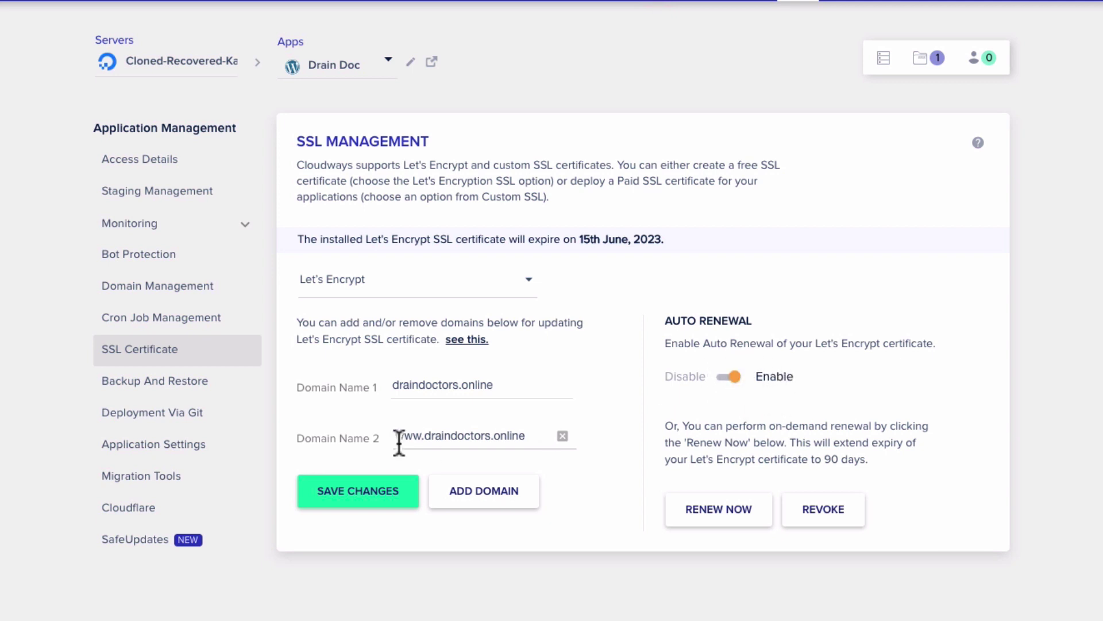
click(347, 496)
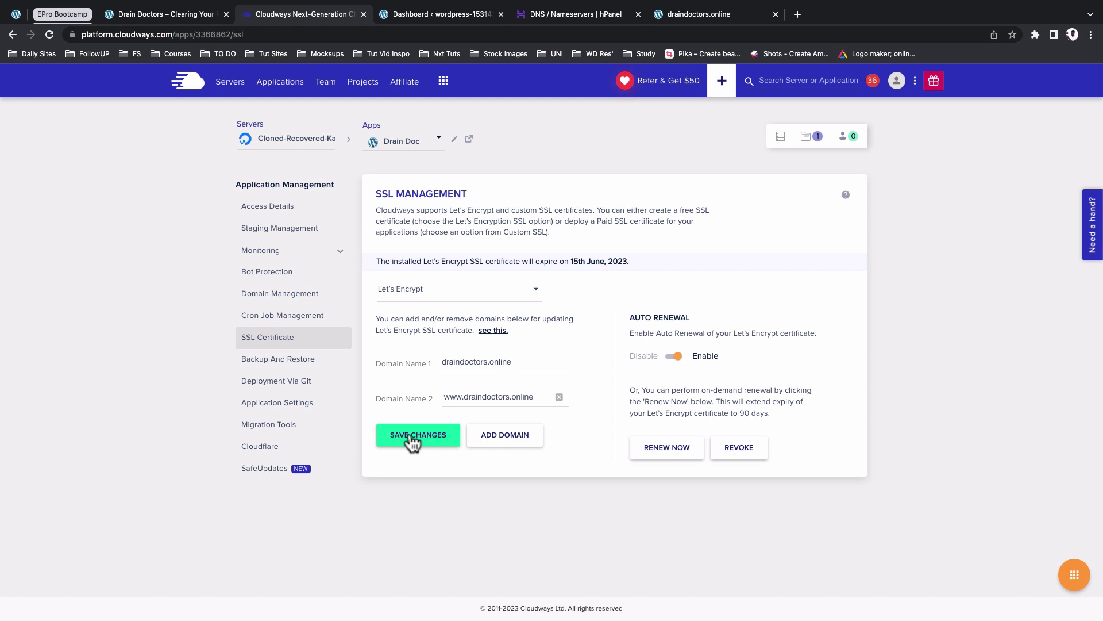
click(716, 13)
click(50, 35)
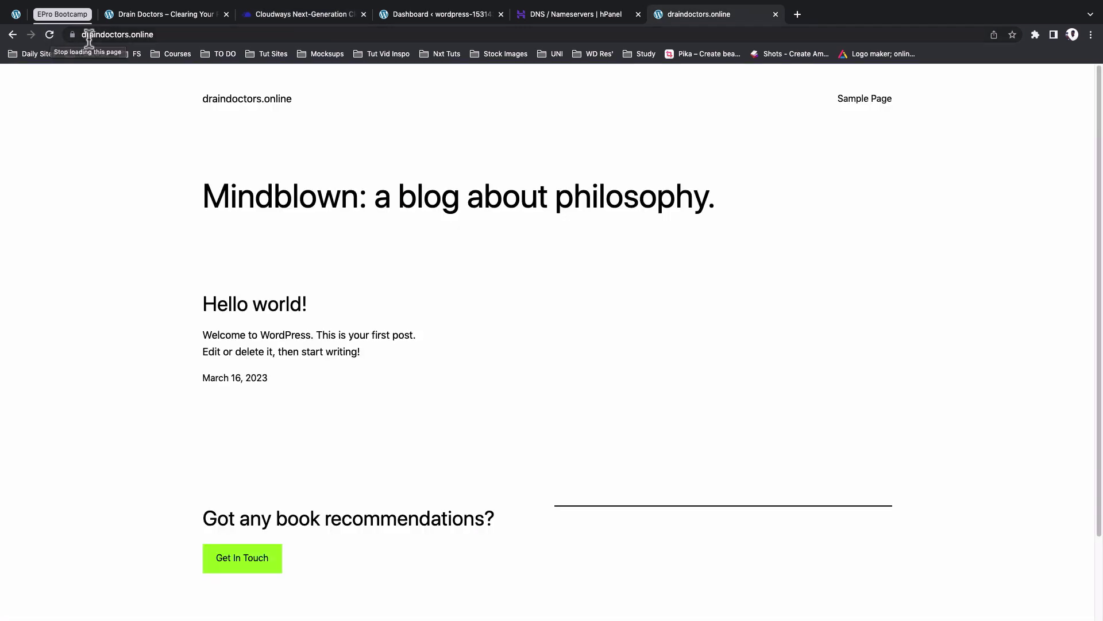
click(189, 33)
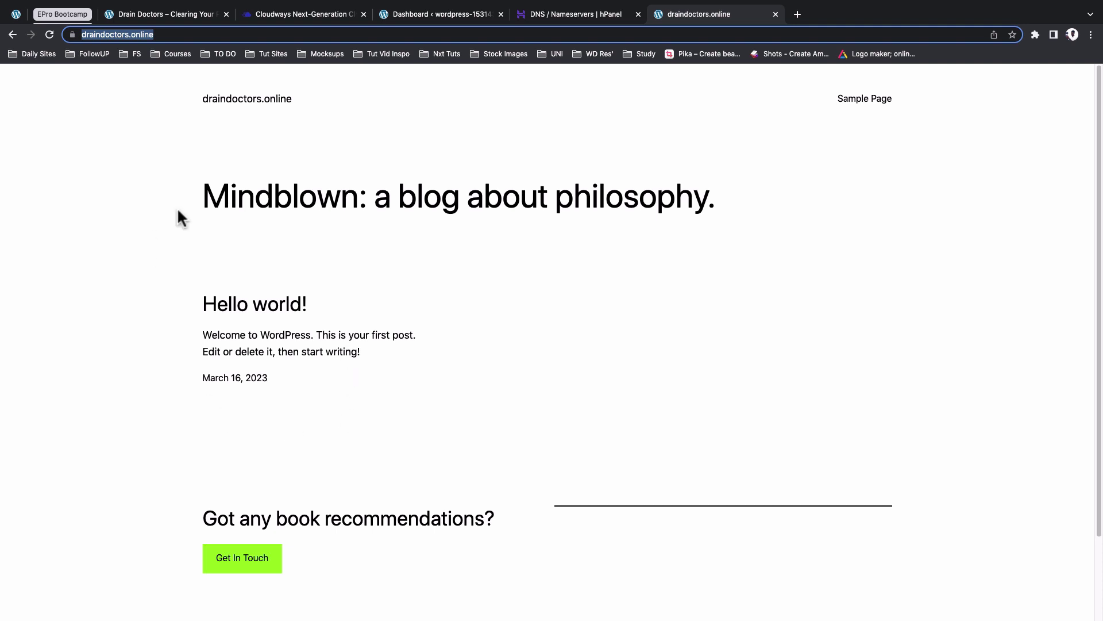
click(73, 34)
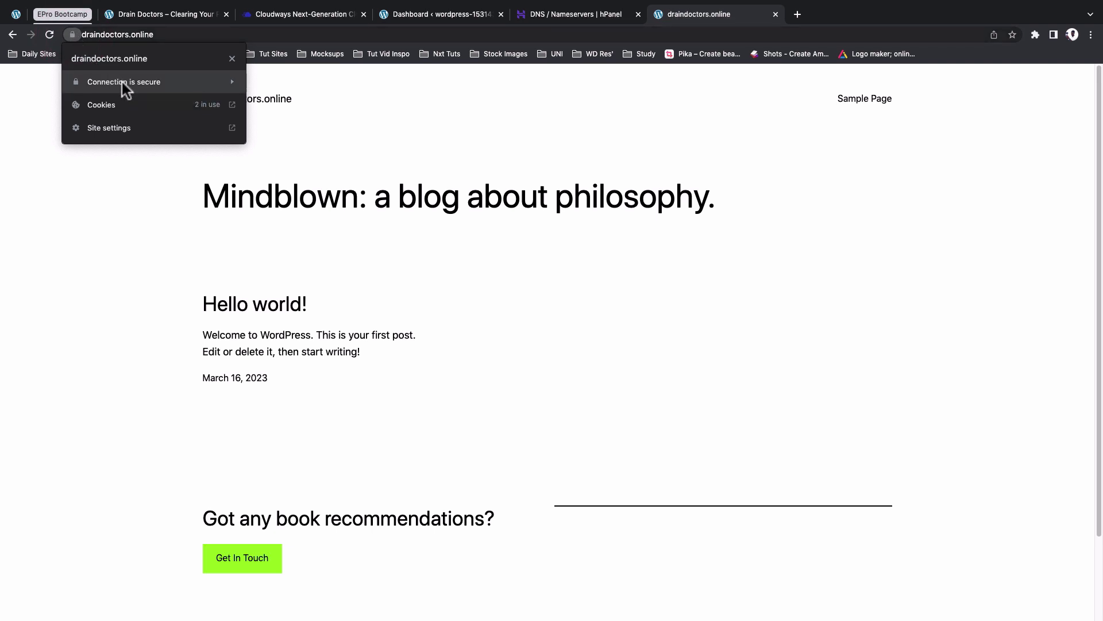
click(122, 82)
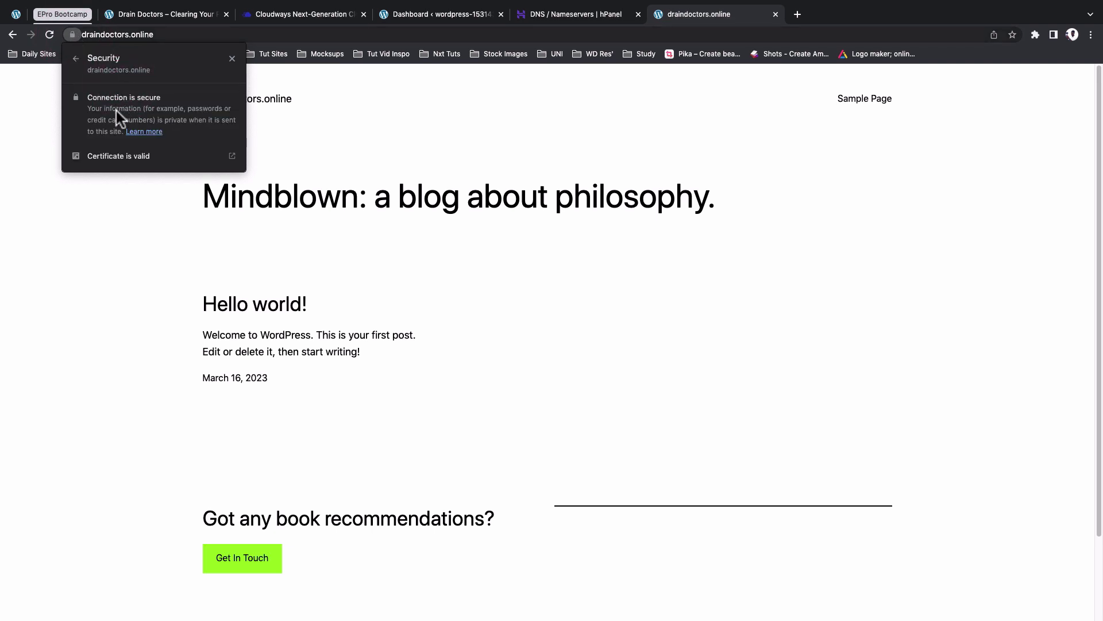
click(131, 160)
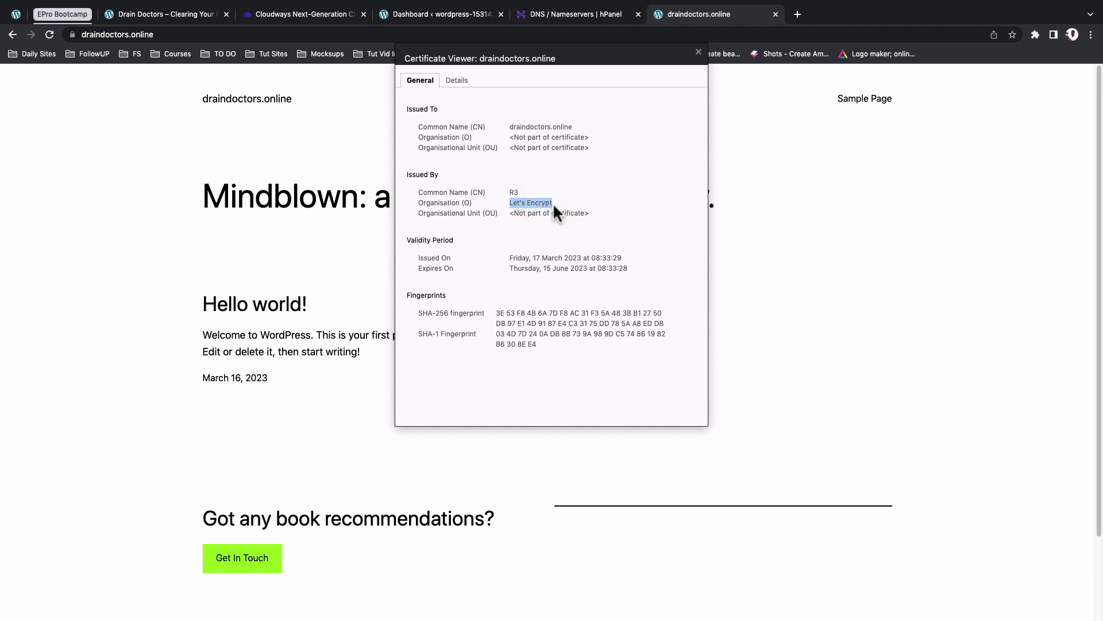
click(699, 52)
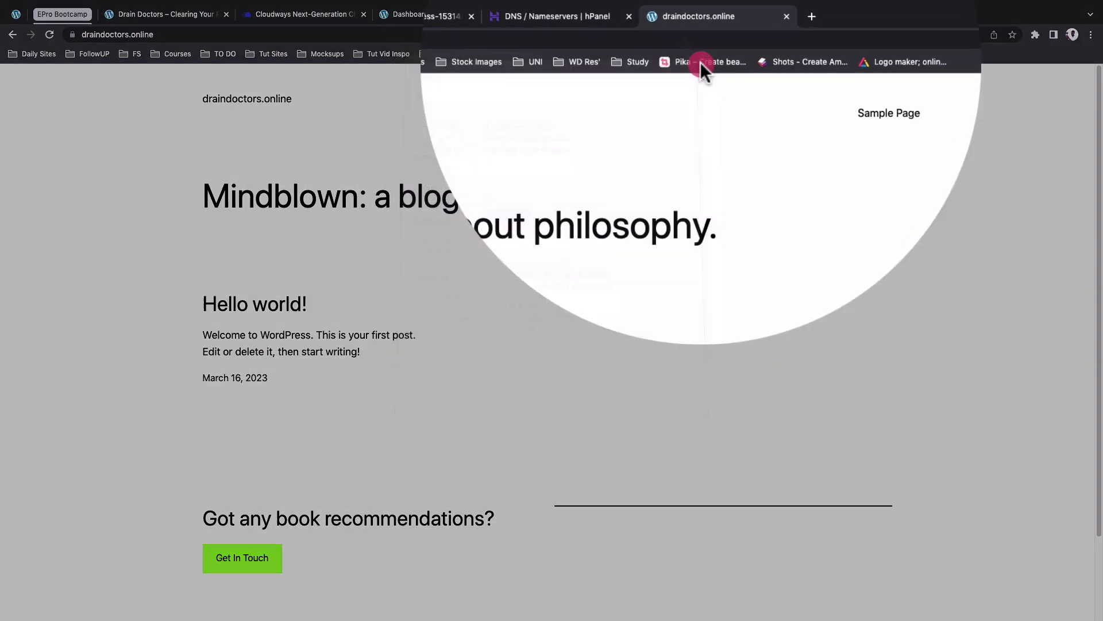
click(362, 33)
double_click(361, 46)
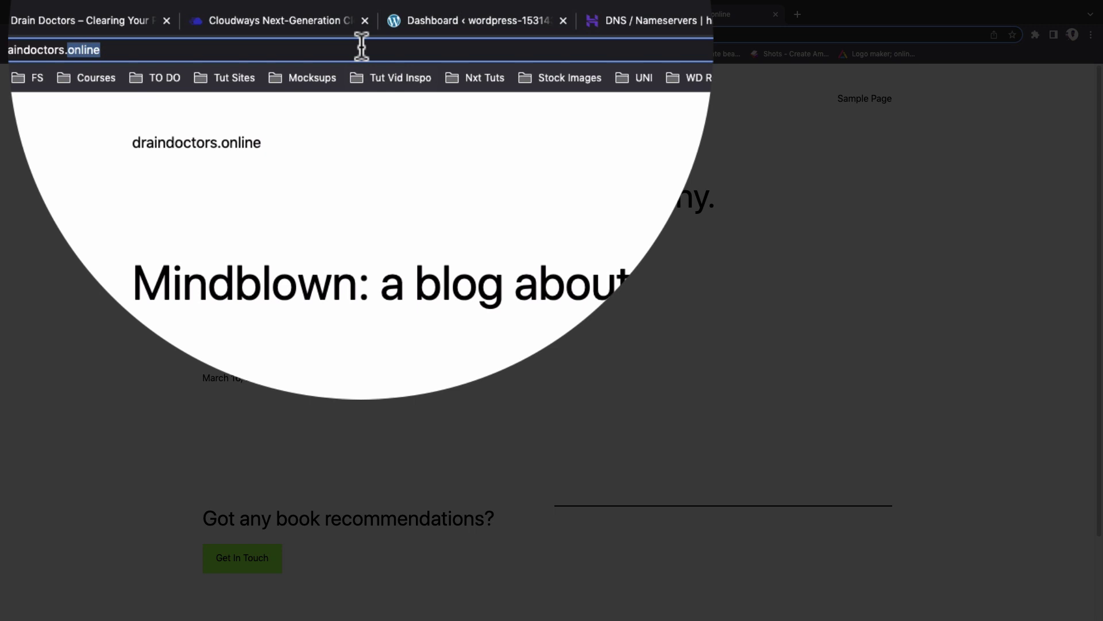
- Open draindoctors.online/wp-admin and paste the Cloudways admin username into the login form
click(361, 46)
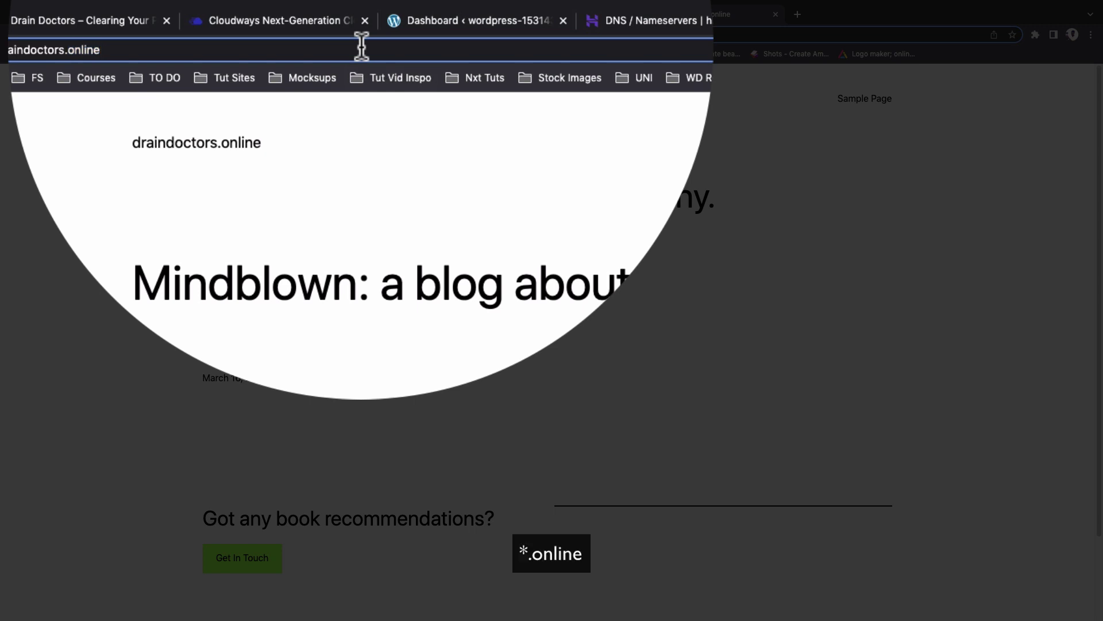
text(/wp)
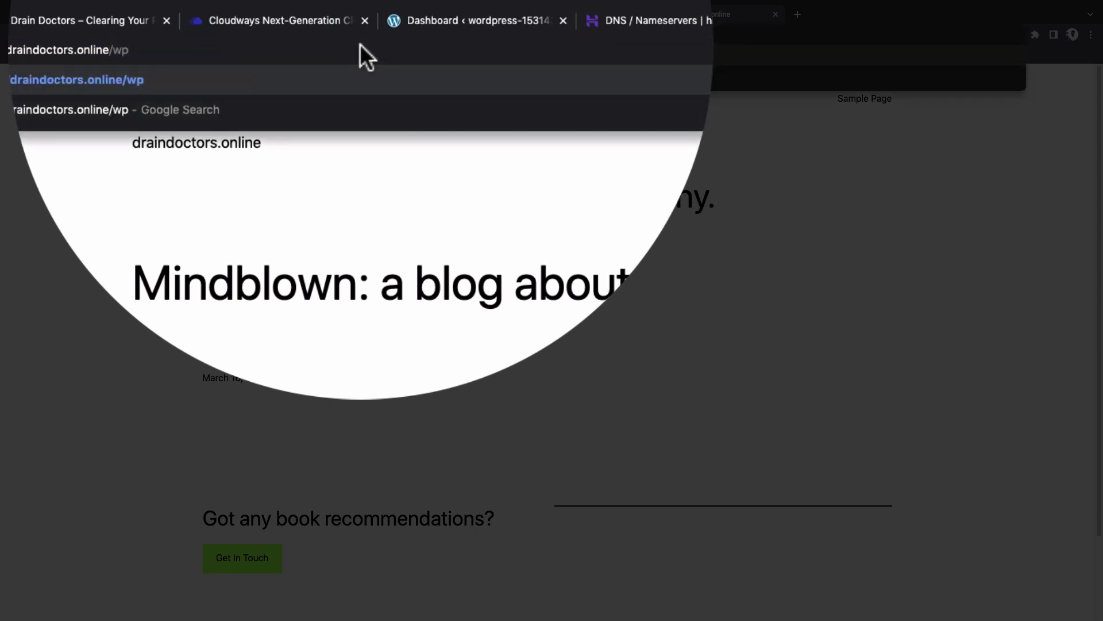
text(-admin)
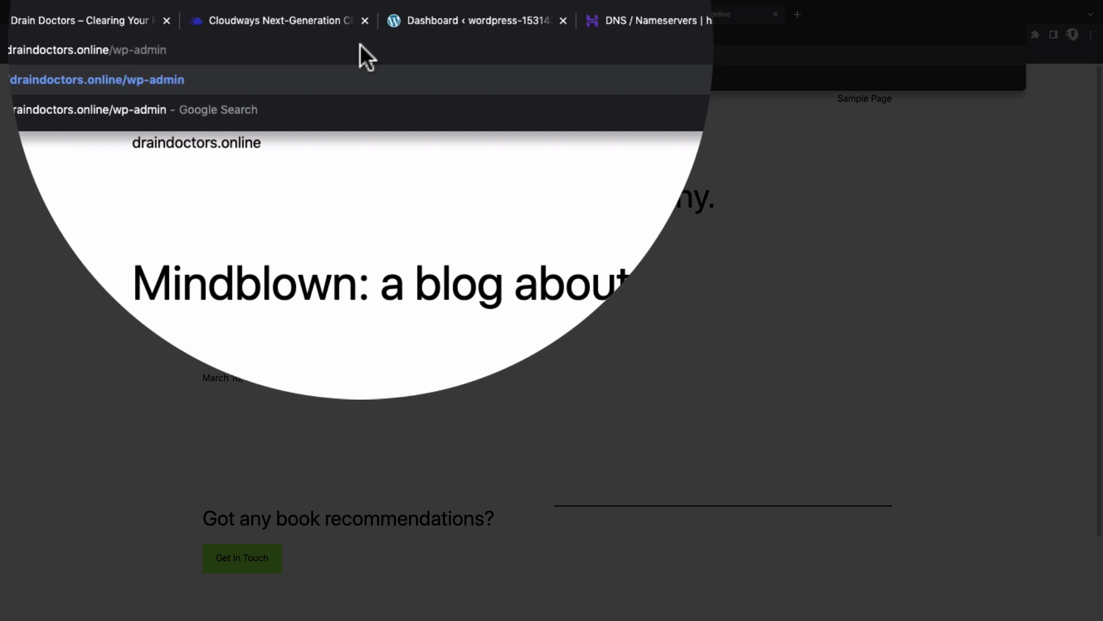
key(Return)
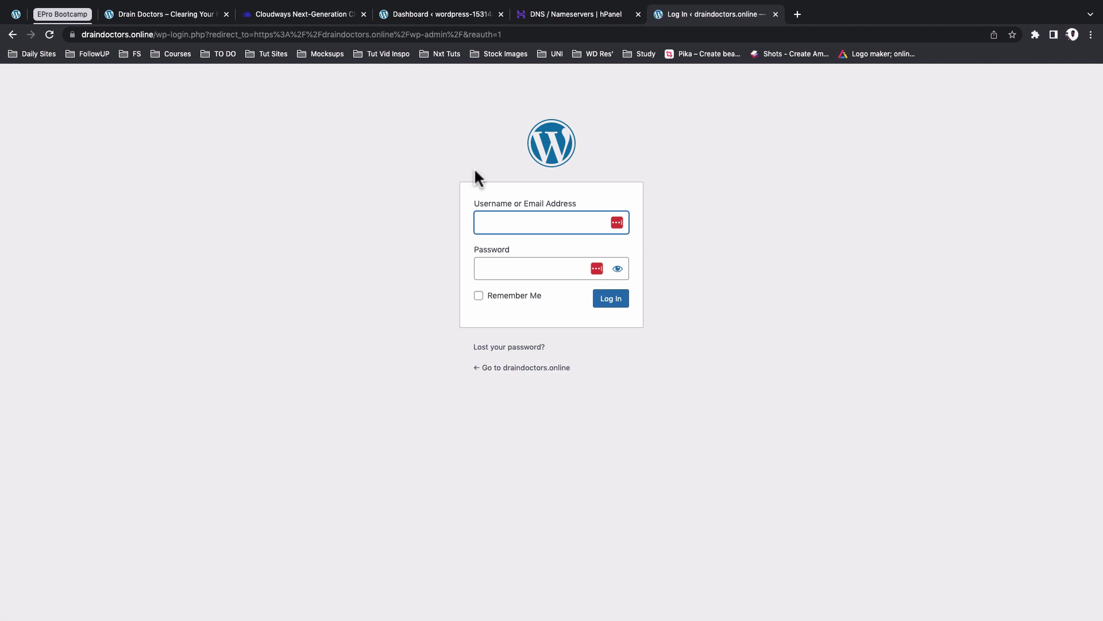
click(305, 15)
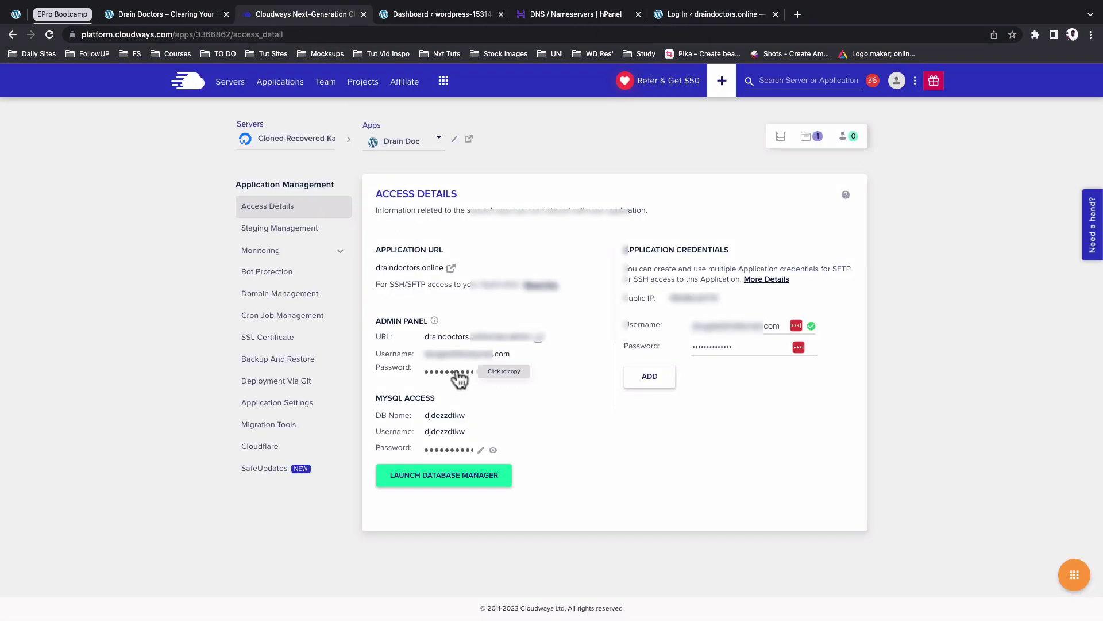
click(450, 353)
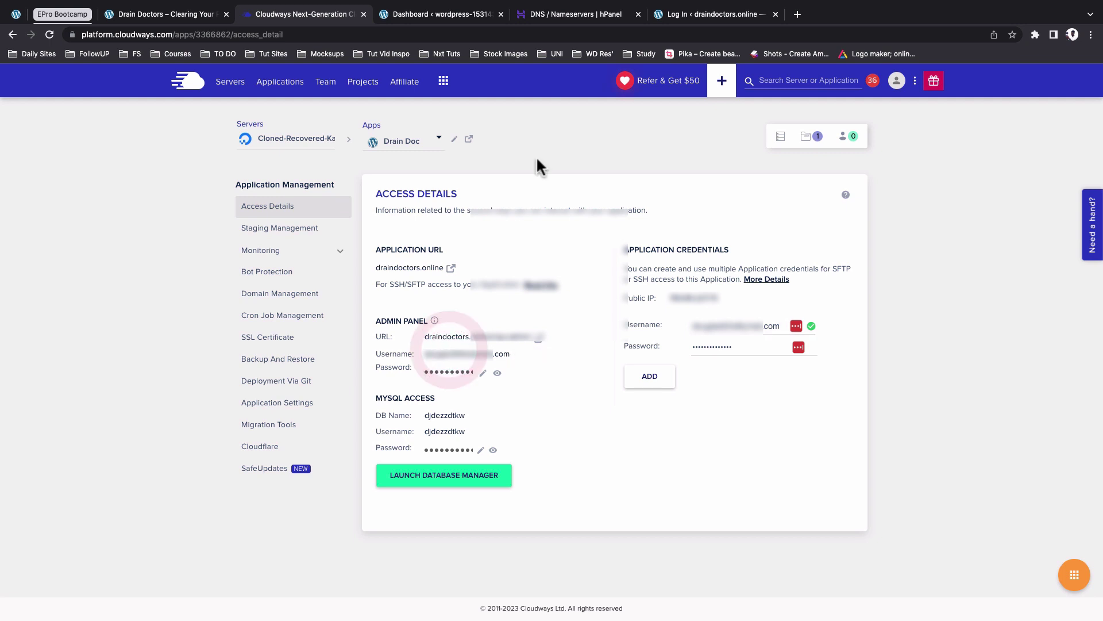
click(701, 14)
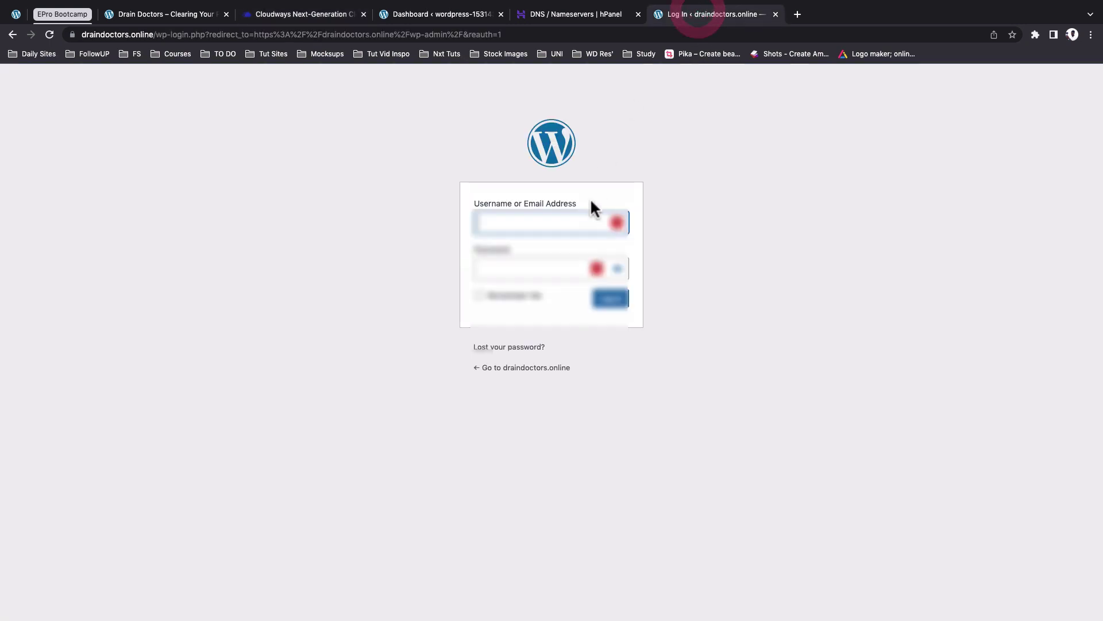
click(562, 226)
key(super+v)
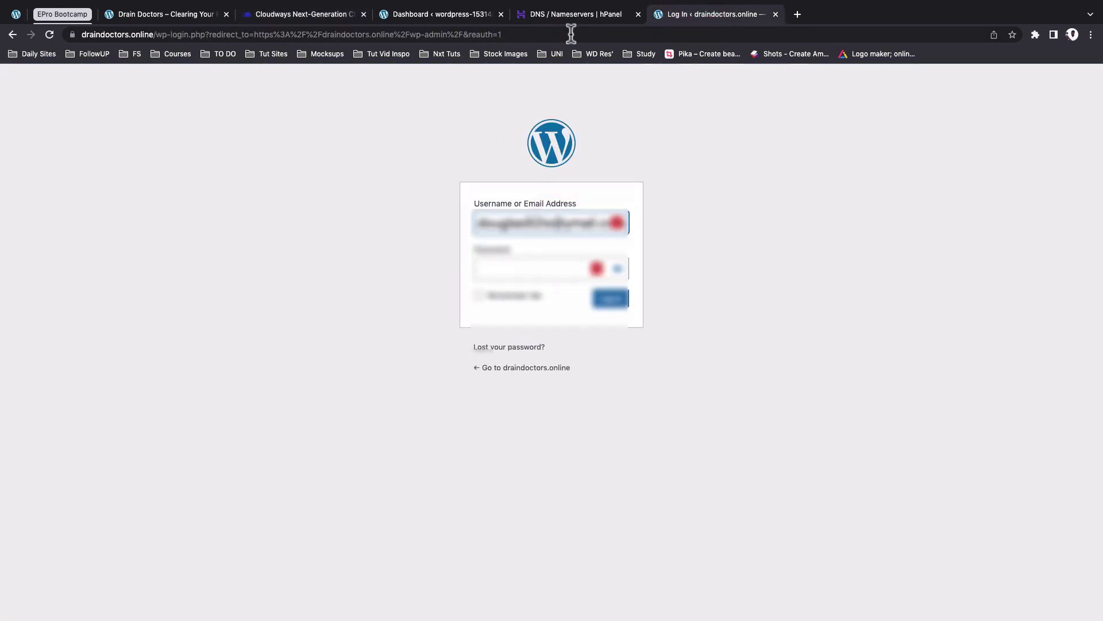
- Paste the admin password from Cloudways and log in to WordPress
click(316, 19)
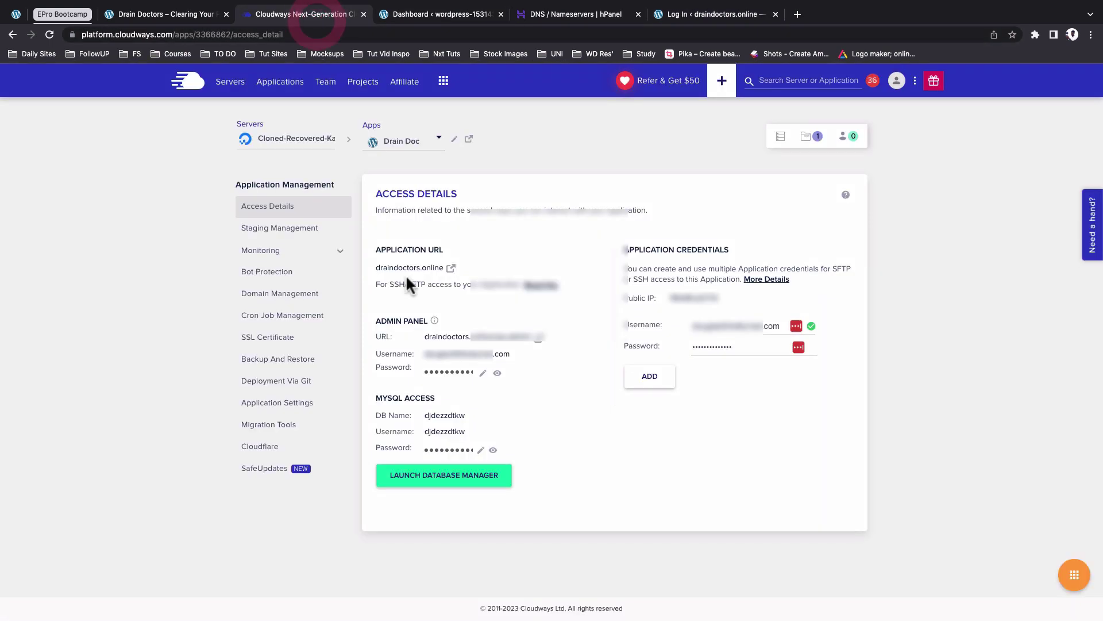
click(440, 371)
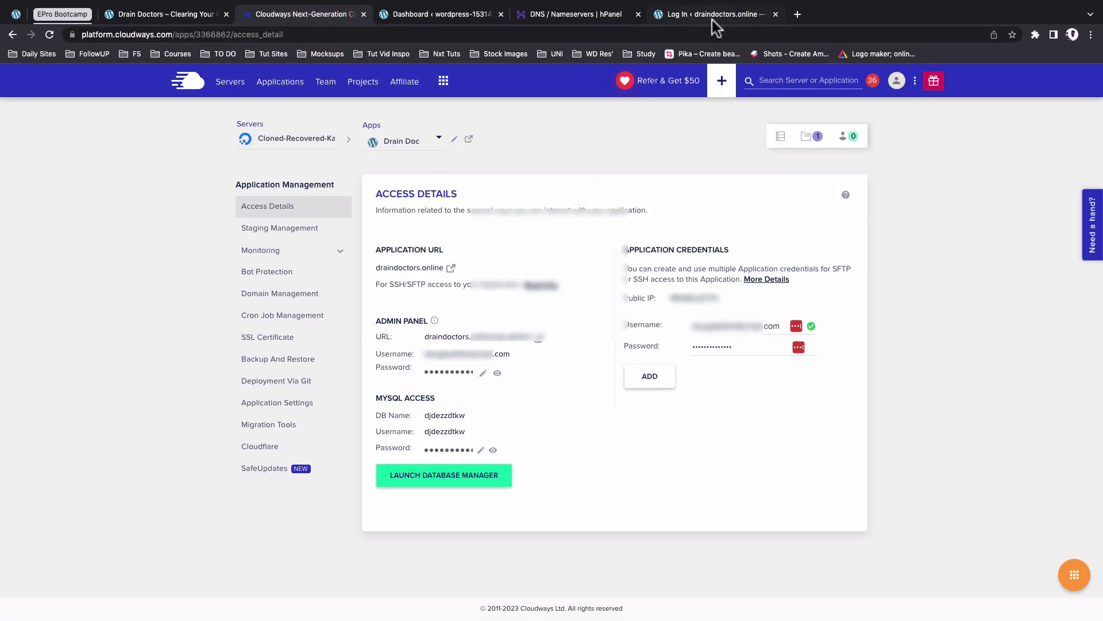
click(712, 17)
click(575, 269)
key(super+v)
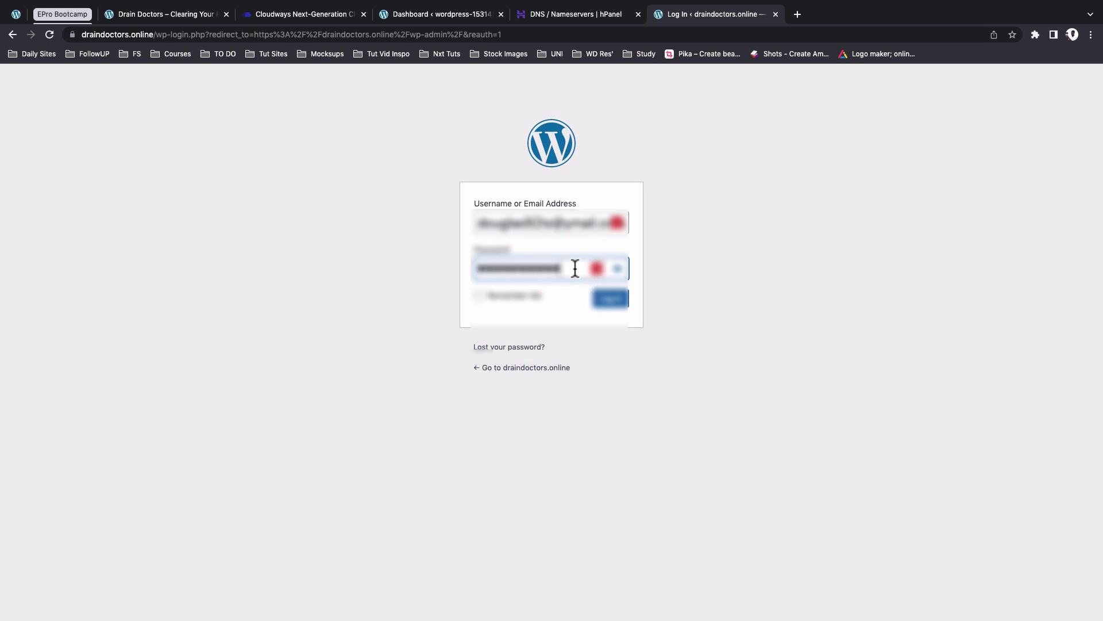
click(610, 300)
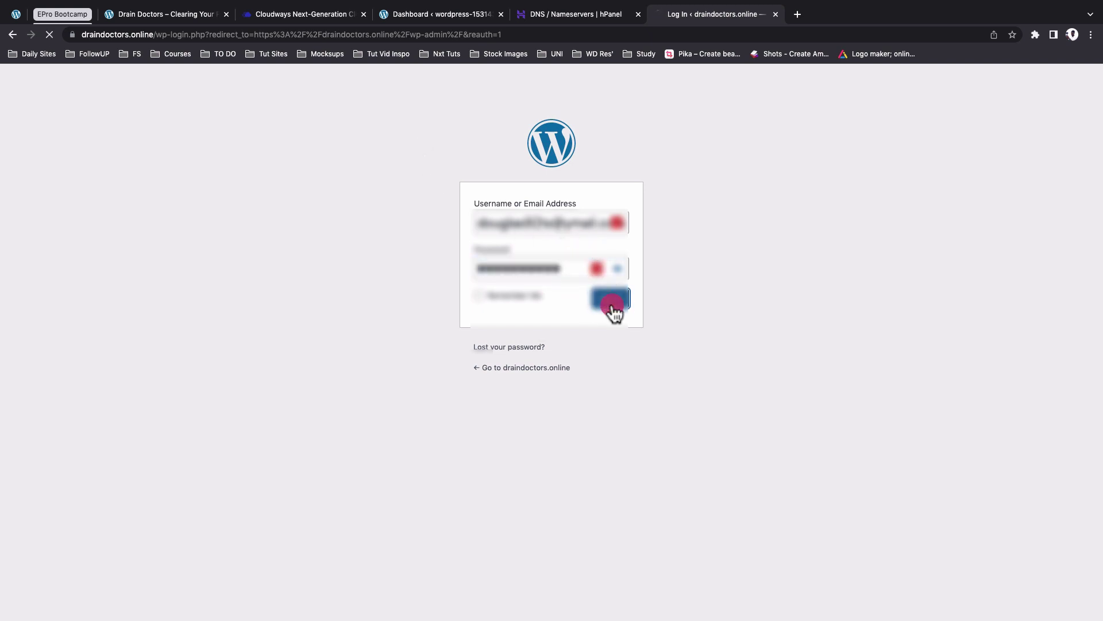
- Check the admin panel password in Cloudways Access Details without changing it, then return to the dashboard
click(276, 16)
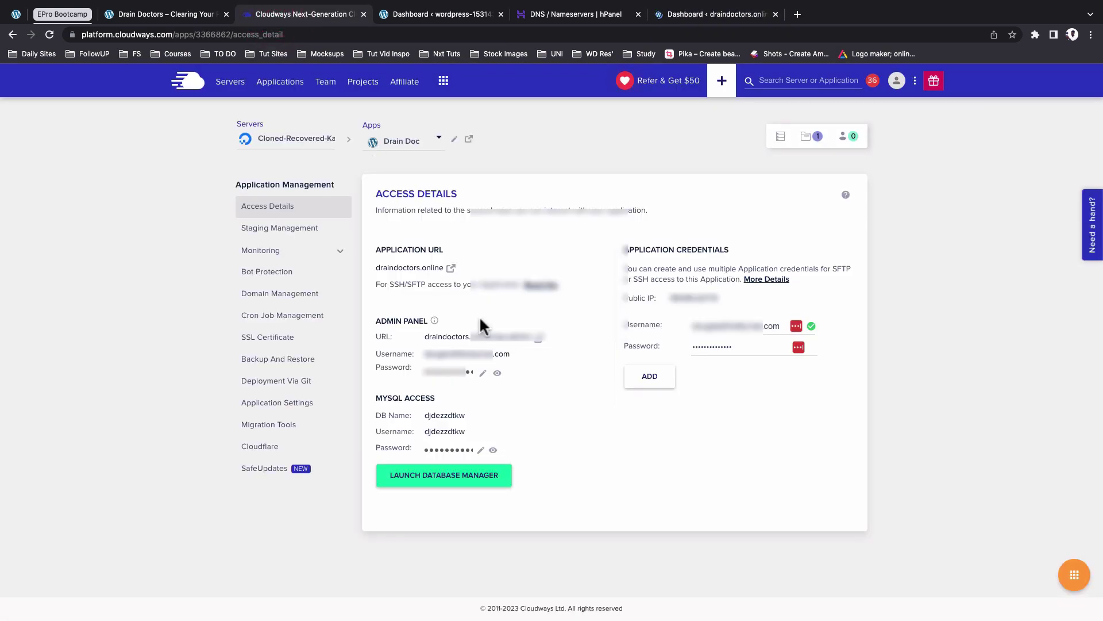
click(498, 374)
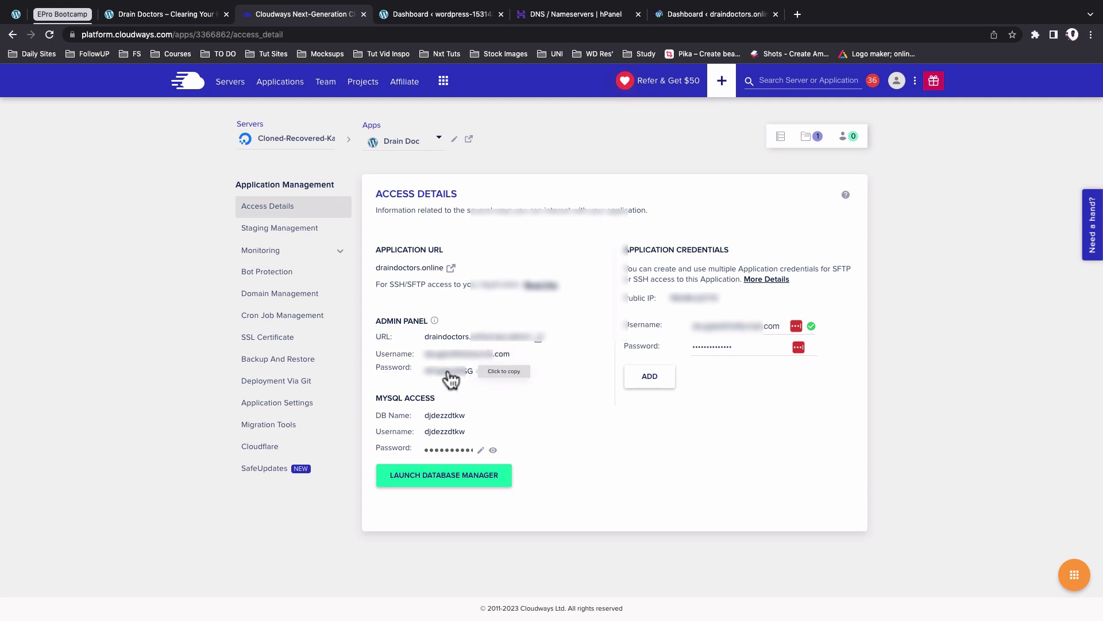
click(482, 374)
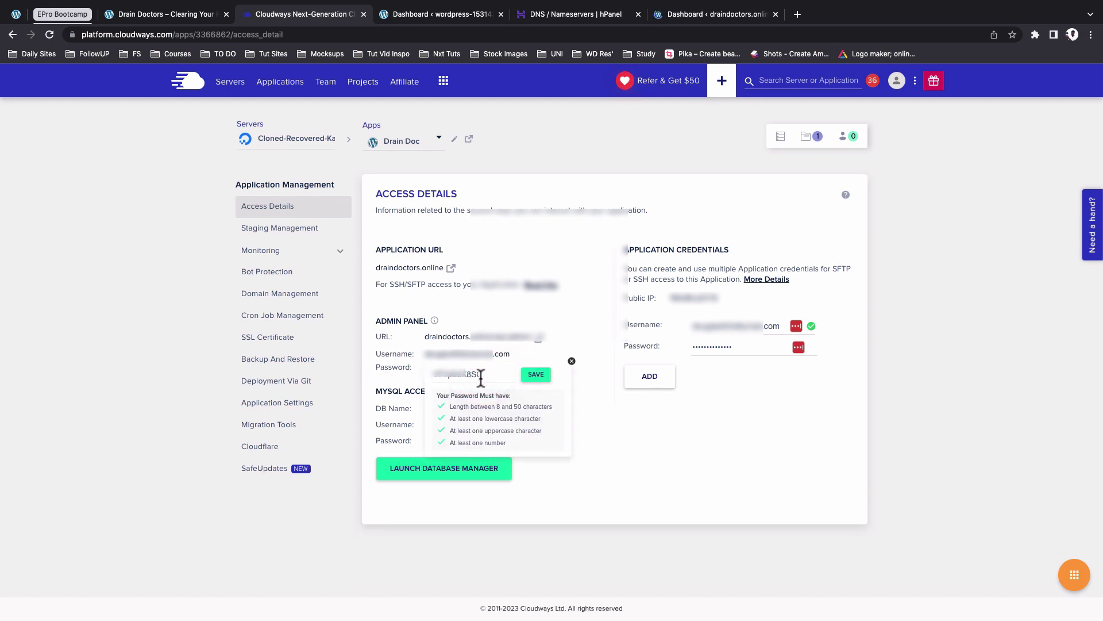
click(572, 361)
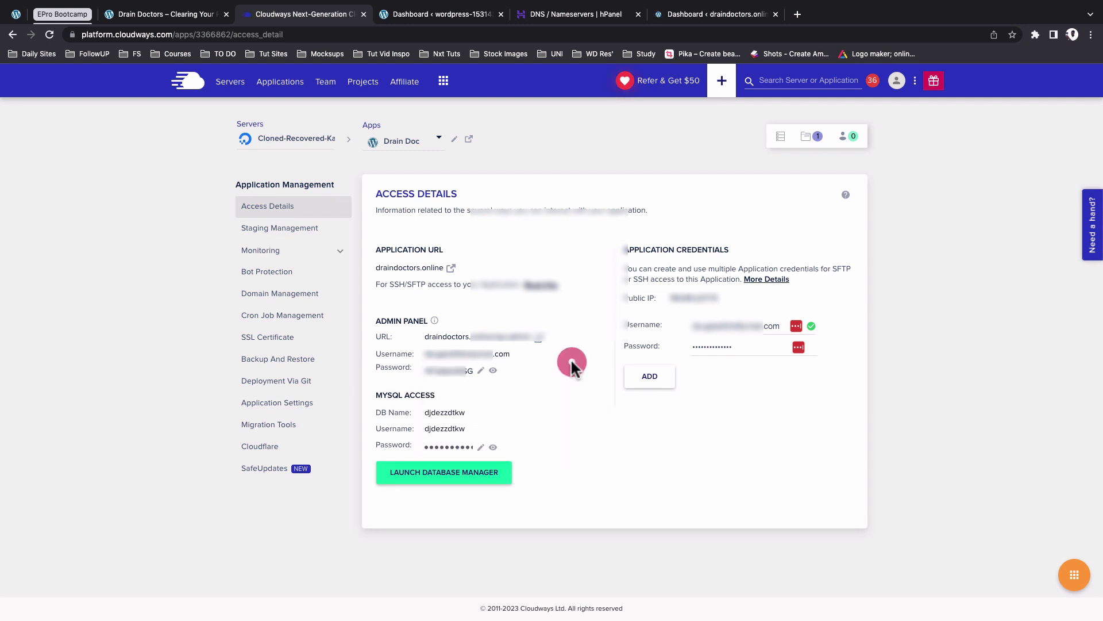
click(494, 370)
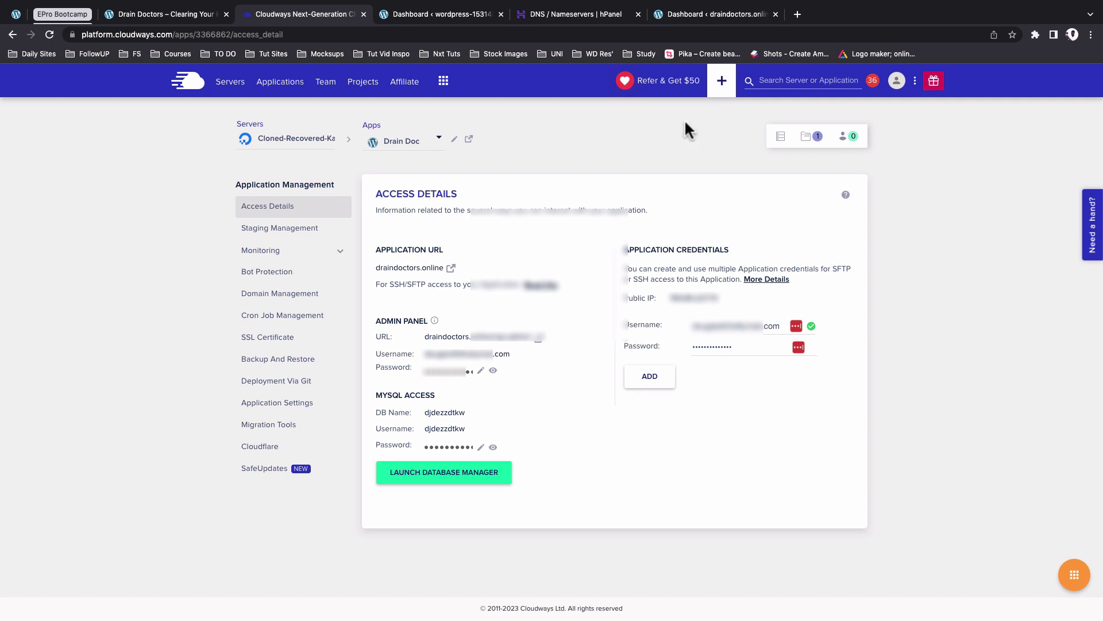
click(675, 14)
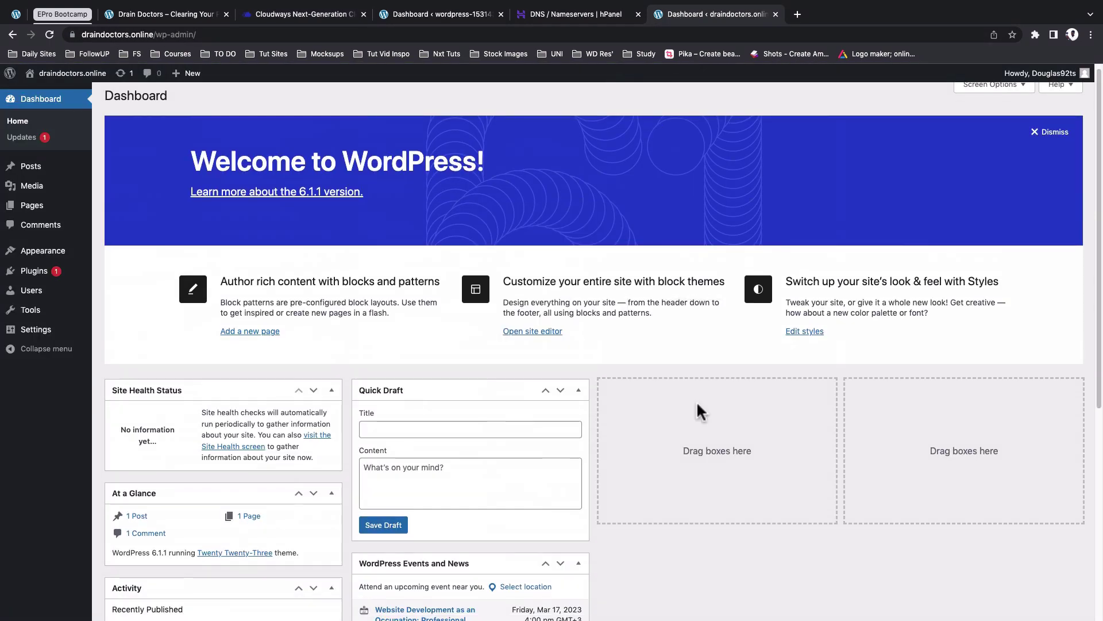
scroll(699, 411, down, 3)
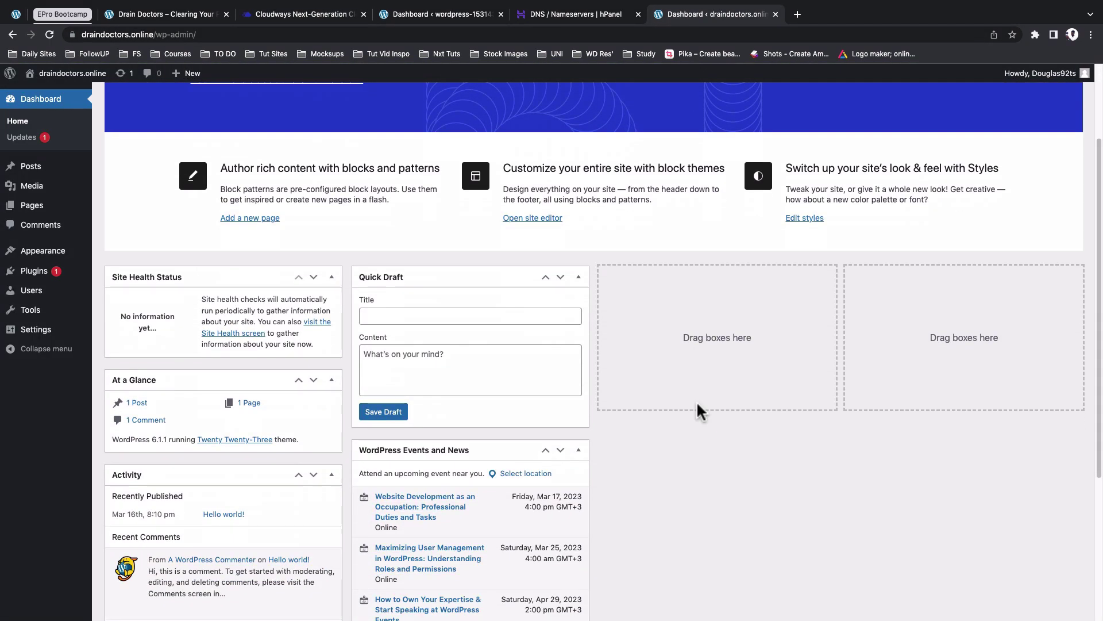
scroll(698, 404, down, 2)
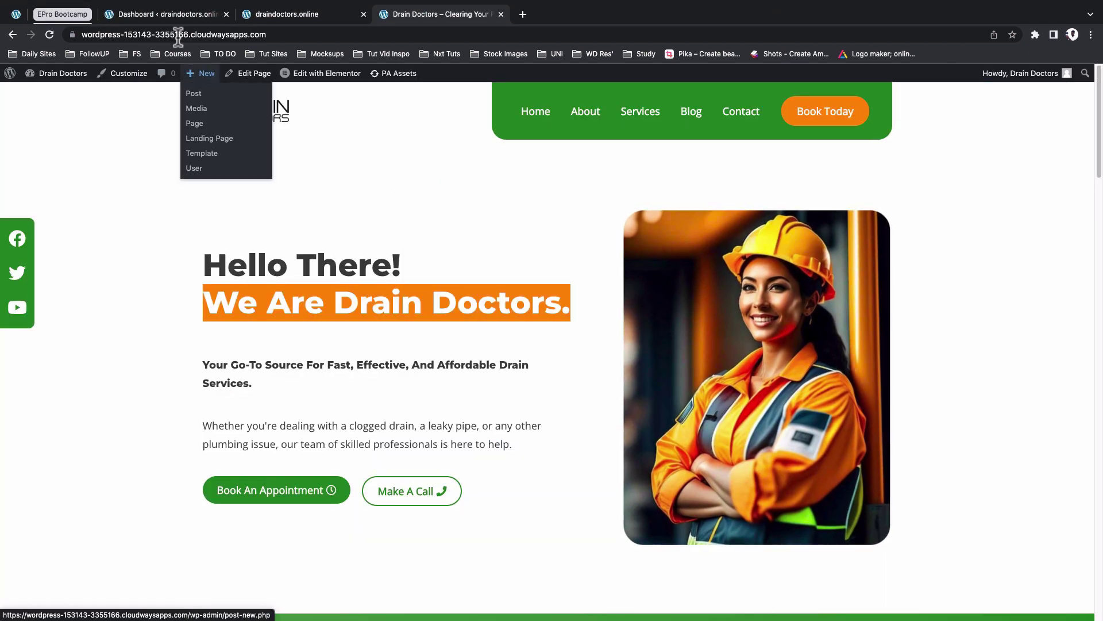
click(171, 11)
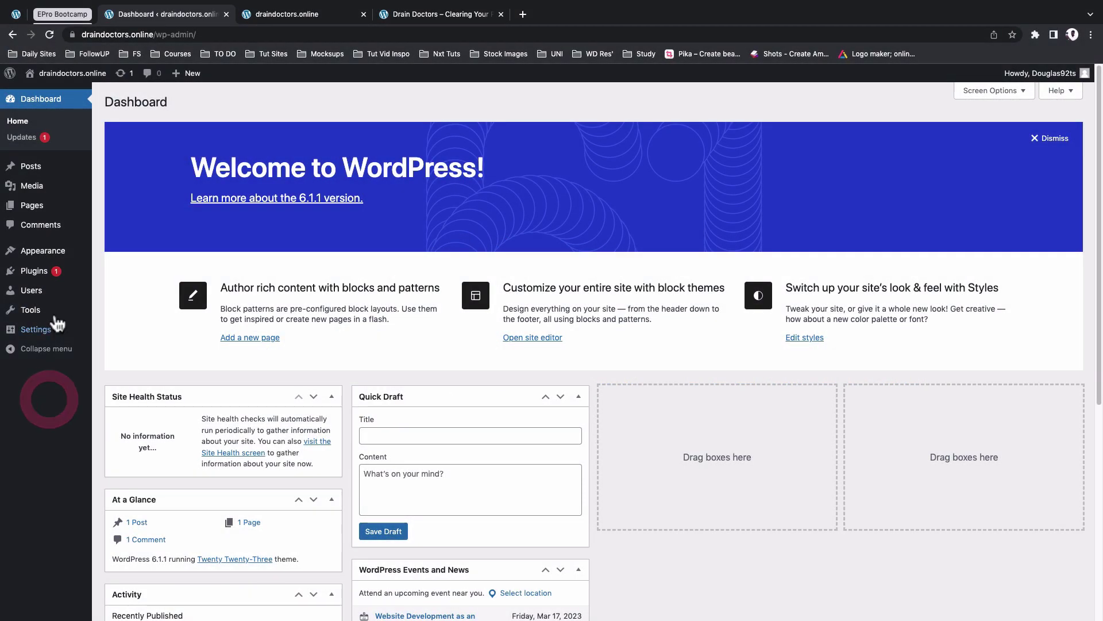
- Enter first name Drain and last name Doctors on the admin user's profile
mouse_move(51, 298)
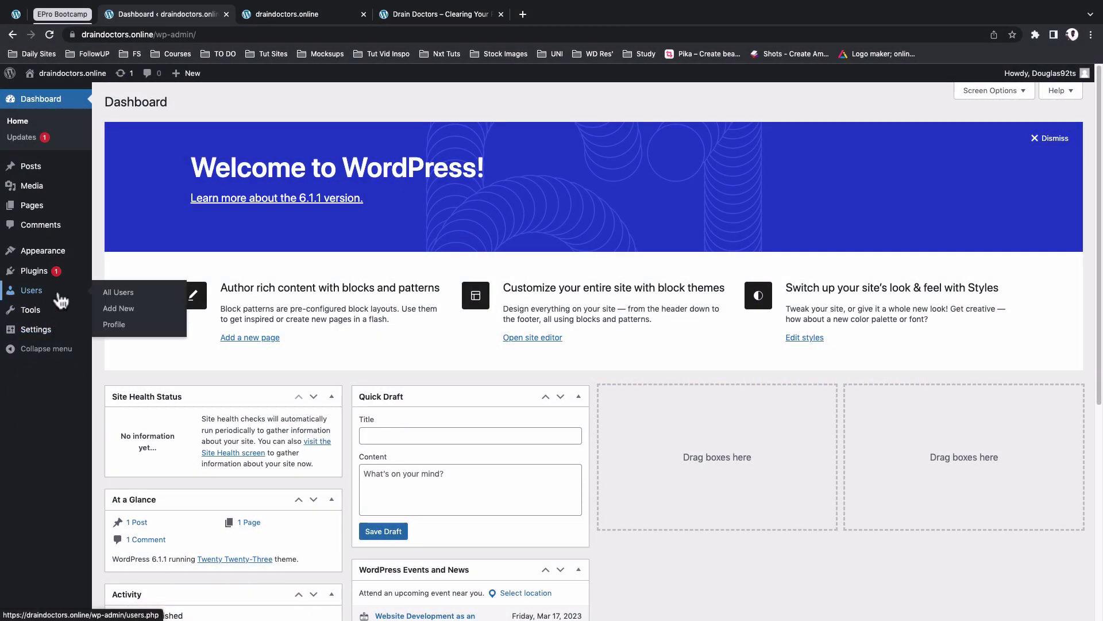
click(115, 327)
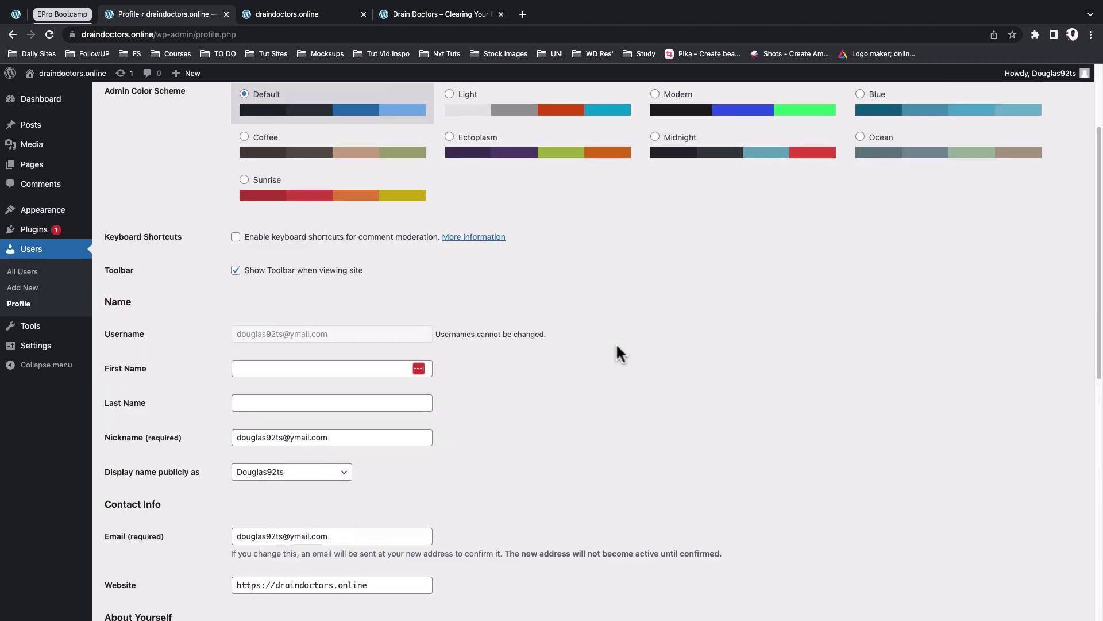
scroll(617, 346, down, 3)
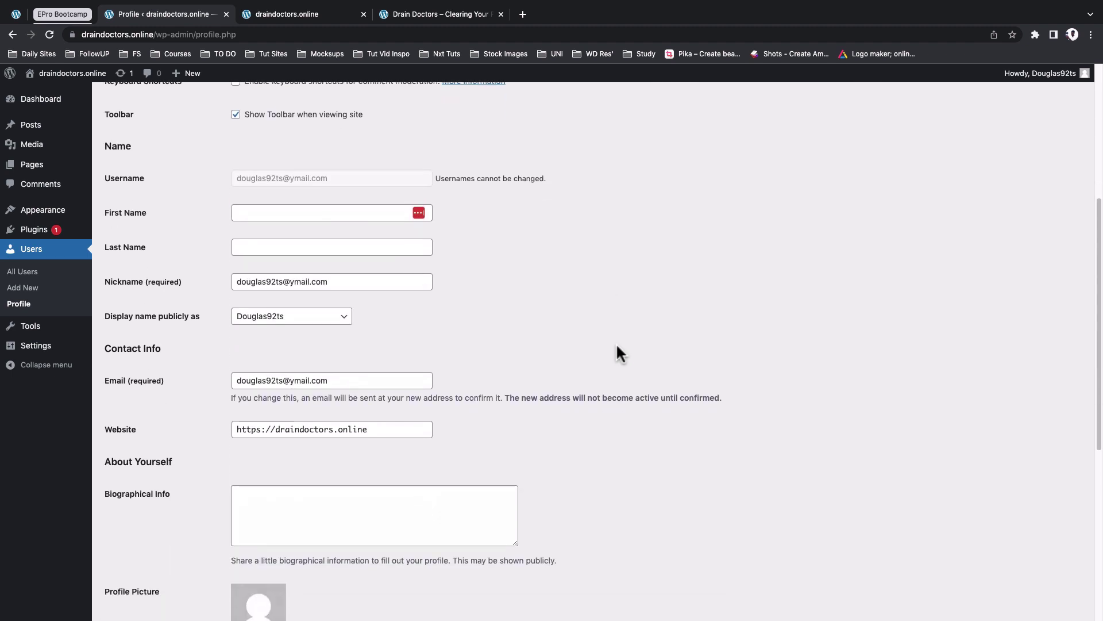
scroll(617, 346, down, 1)
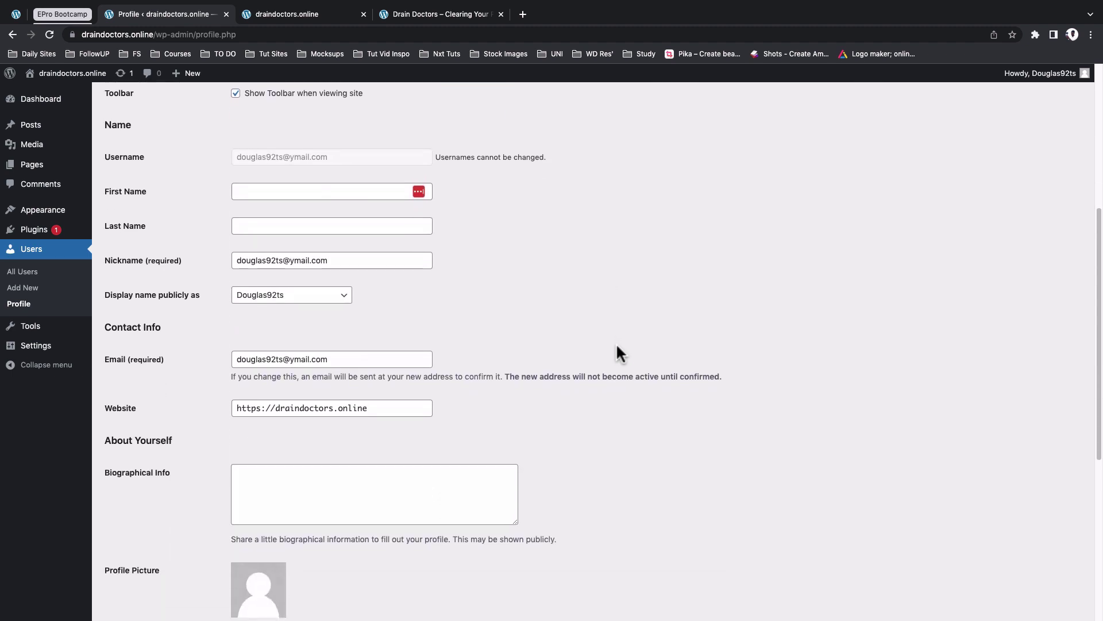
scroll(616, 346, up, 2)
scroll(616, 345, down, 2)
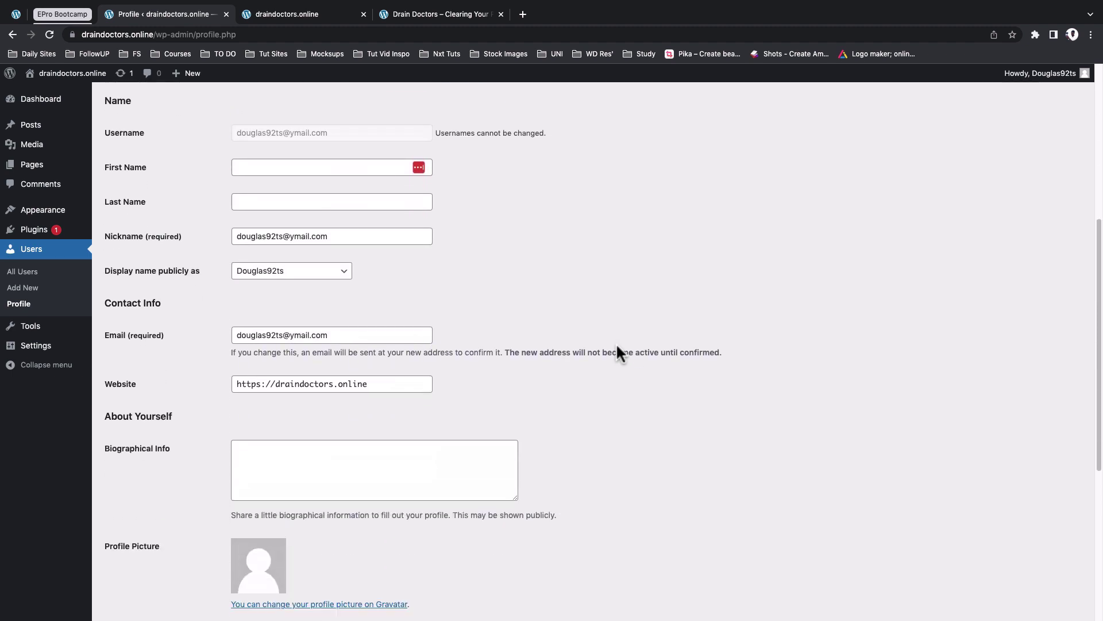
click(298, 163)
text(Drain)
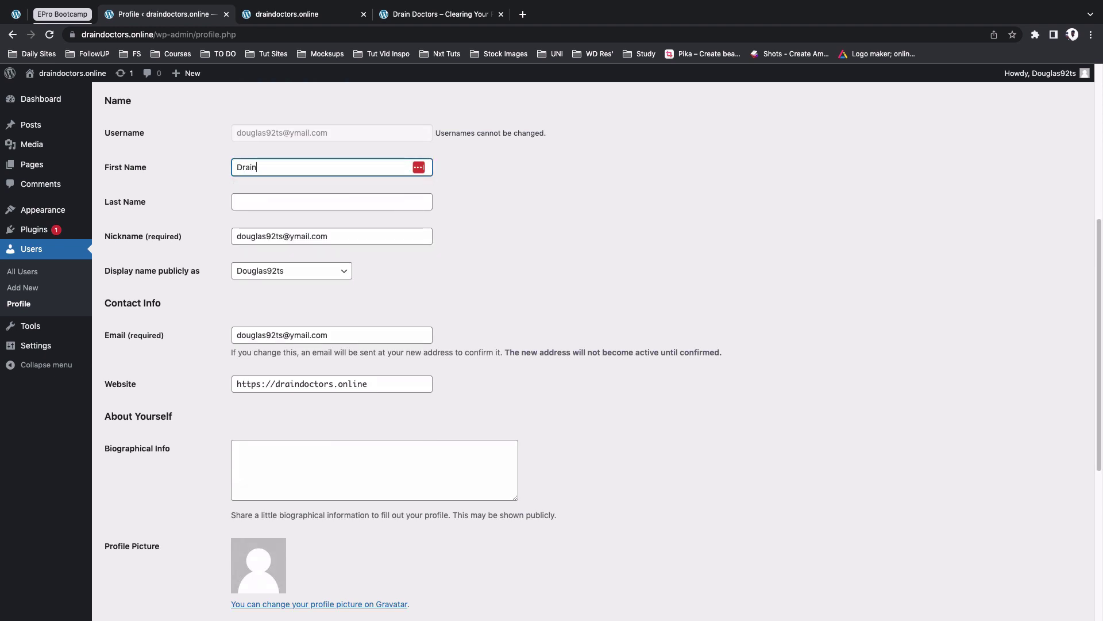
key(Tab)
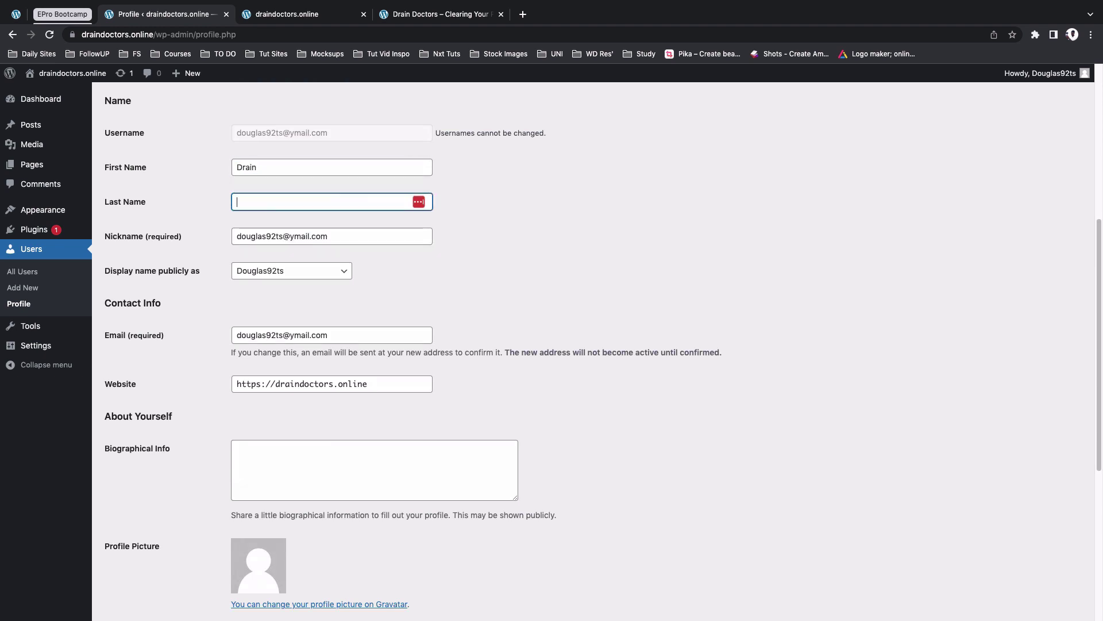
text(Doctors)
- Choose Drain Doctors as the public display name and update the profile
click(309, 271)
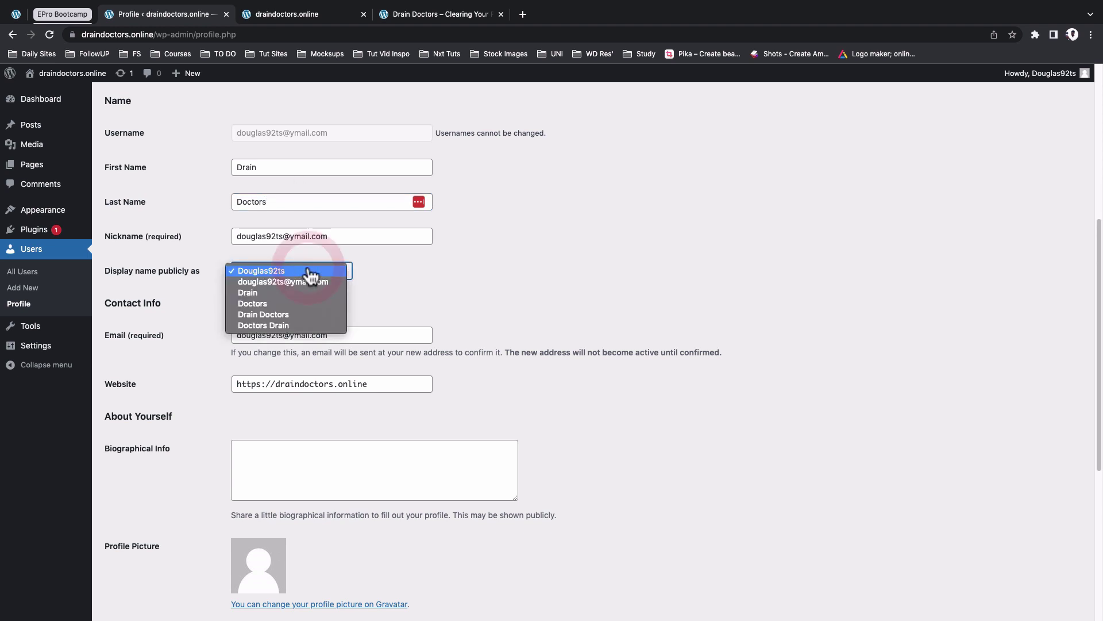
click(306, 315)
click(392, 313)
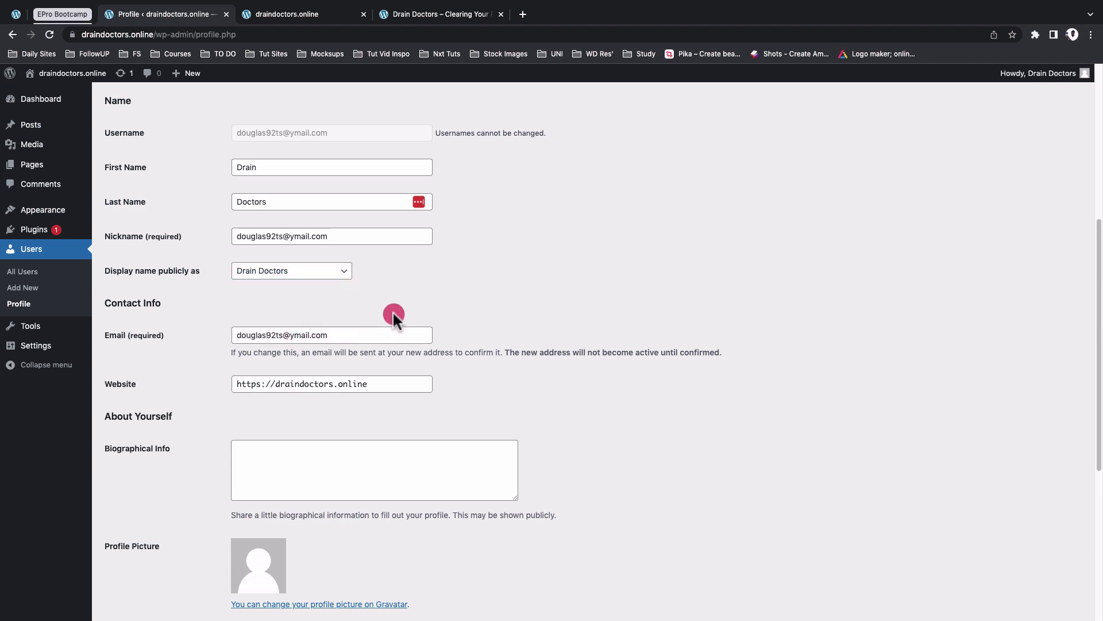
key(Tab)
scroll(393, 313, down, 1)
drag(358, 266, 233, 260)
click(212, 303)
scroll(214, 359, down, 3)
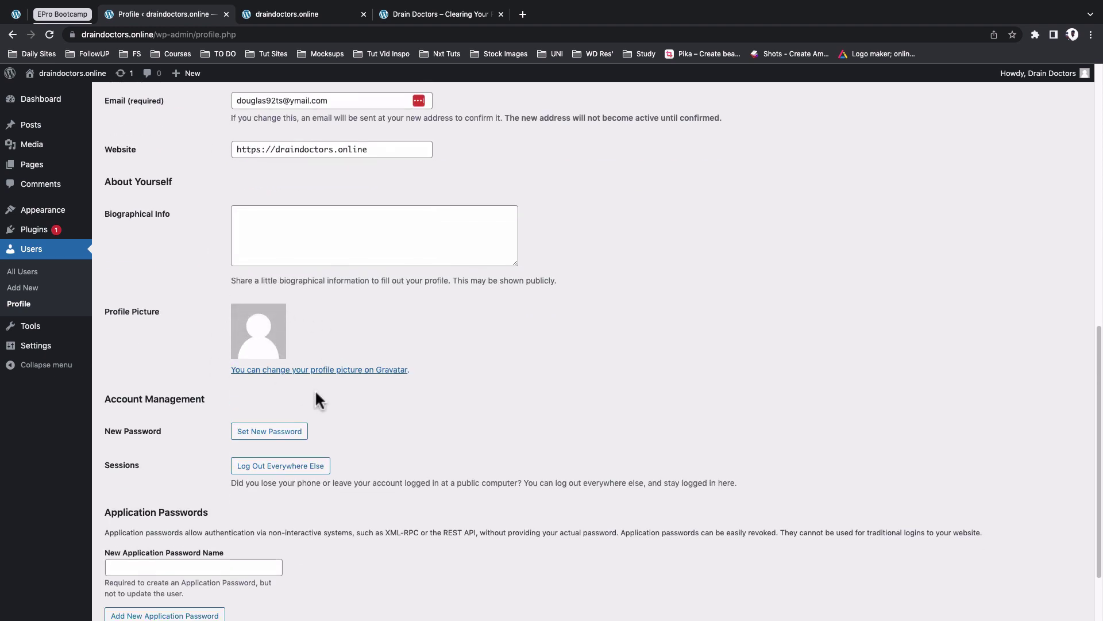
scroll(347, 423, down, 2)
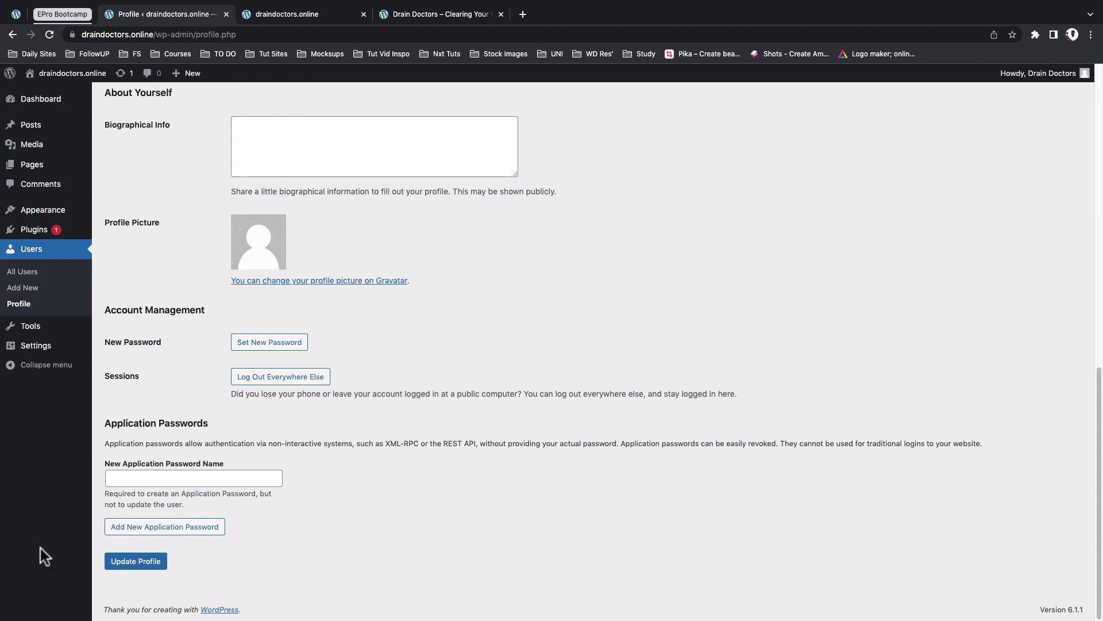
click(126, 567)
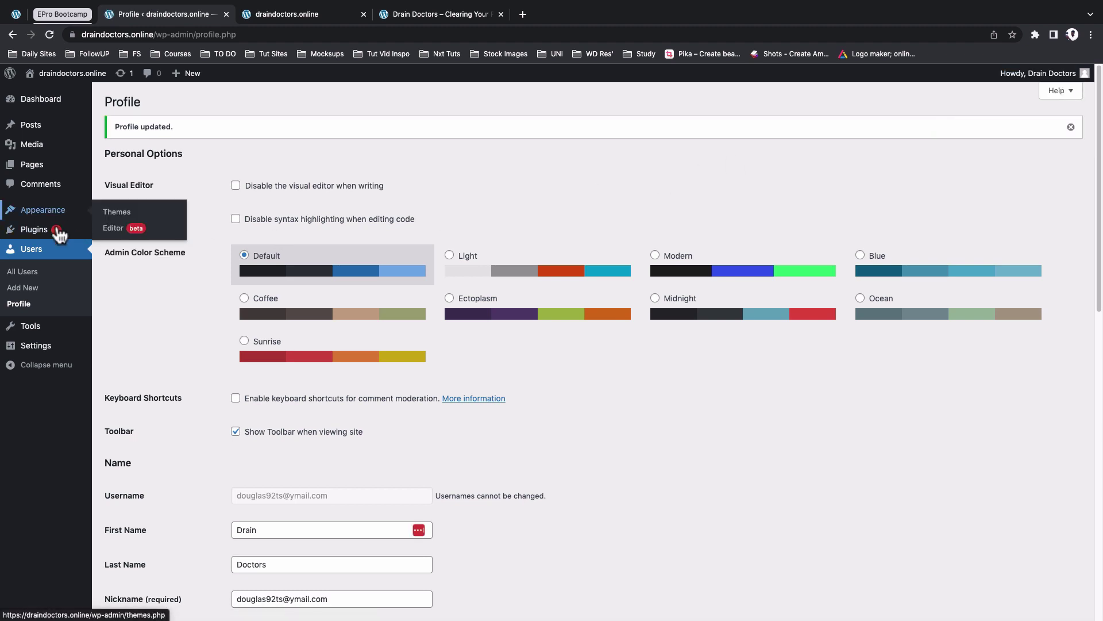
- Set the site title to Drain Doctors and the tagline to 'Clearing Your Pipes with Precision'
mouse_move(37, 348)
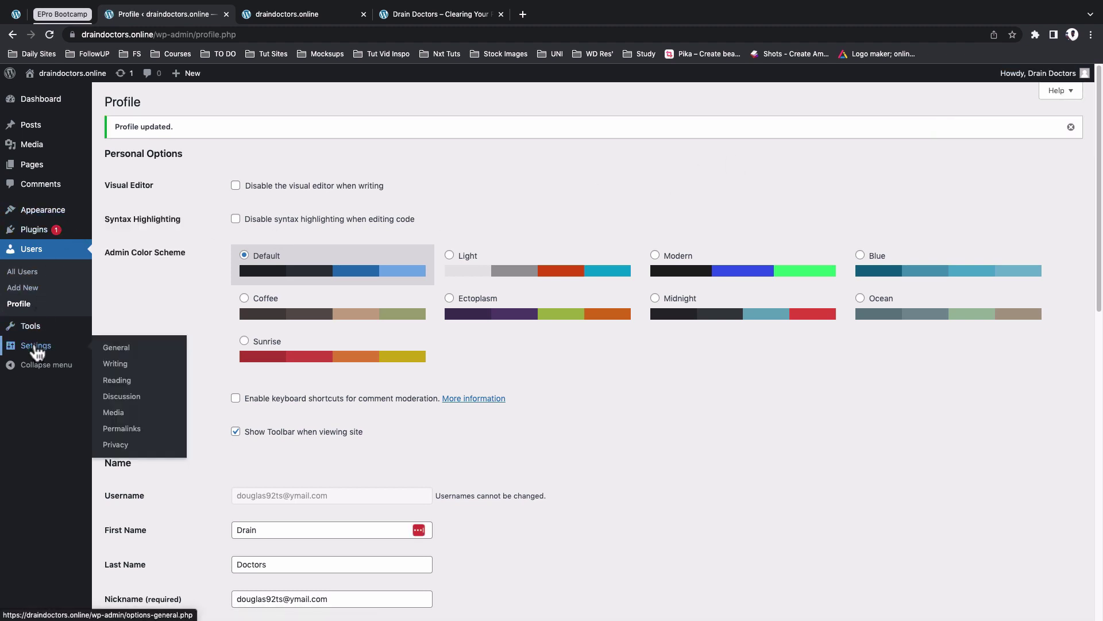
click(116, 348)
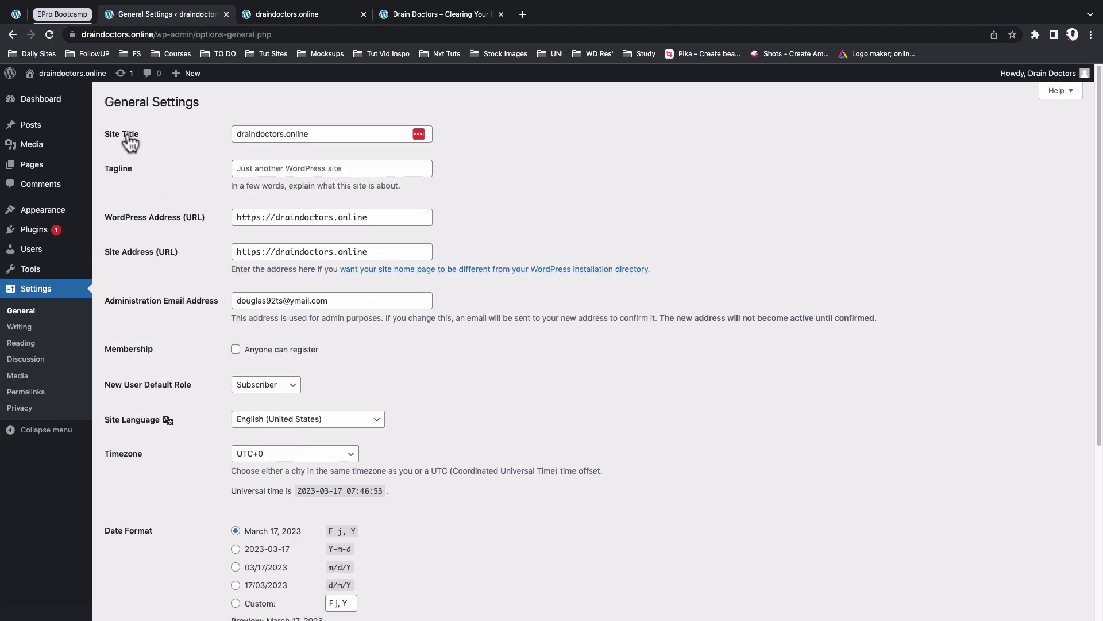
double_click(264, 136)
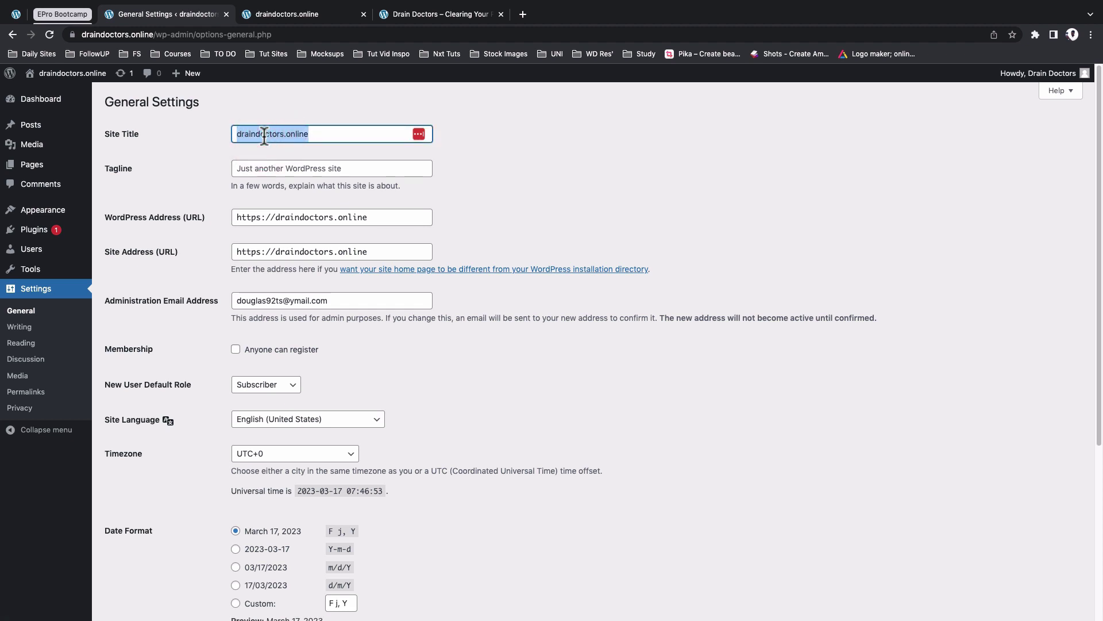
text(Drain )
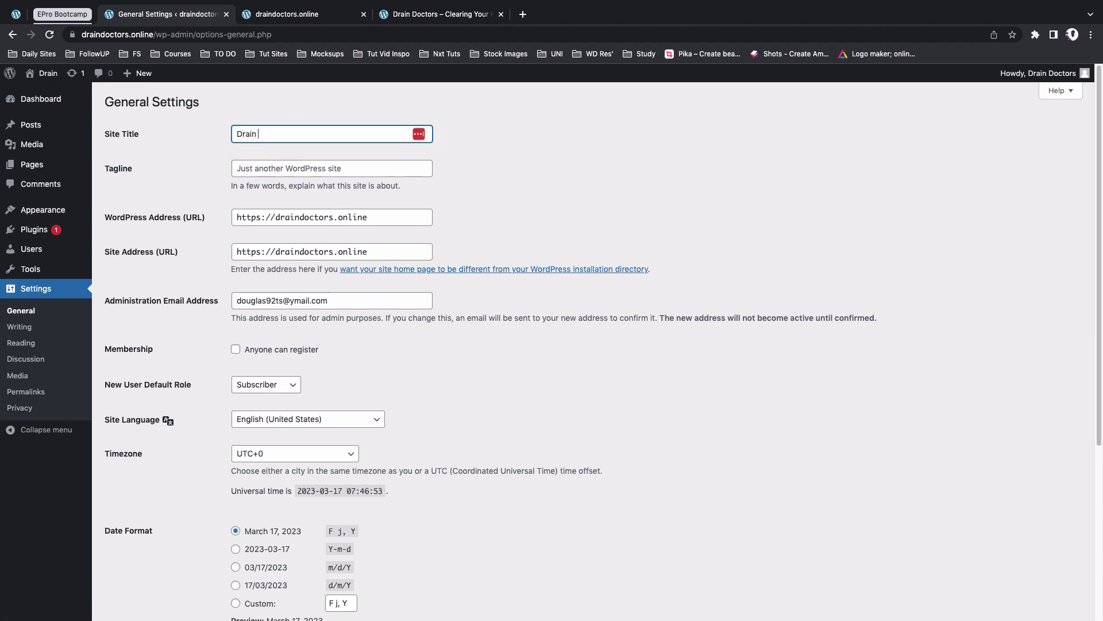
text(Doctors)
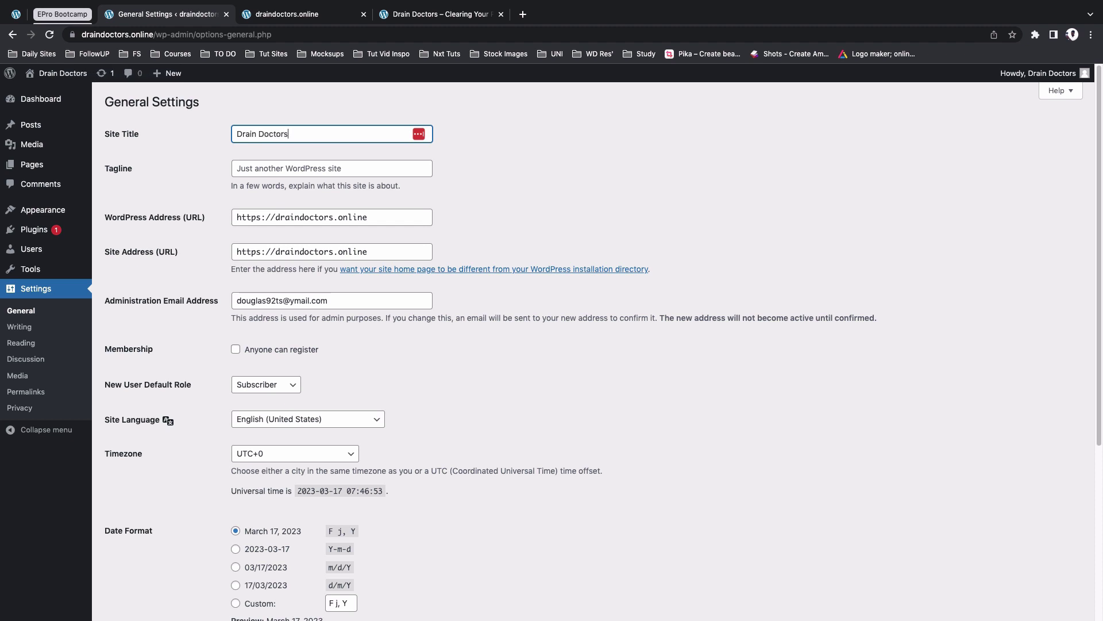
mouse_move(73, 84)
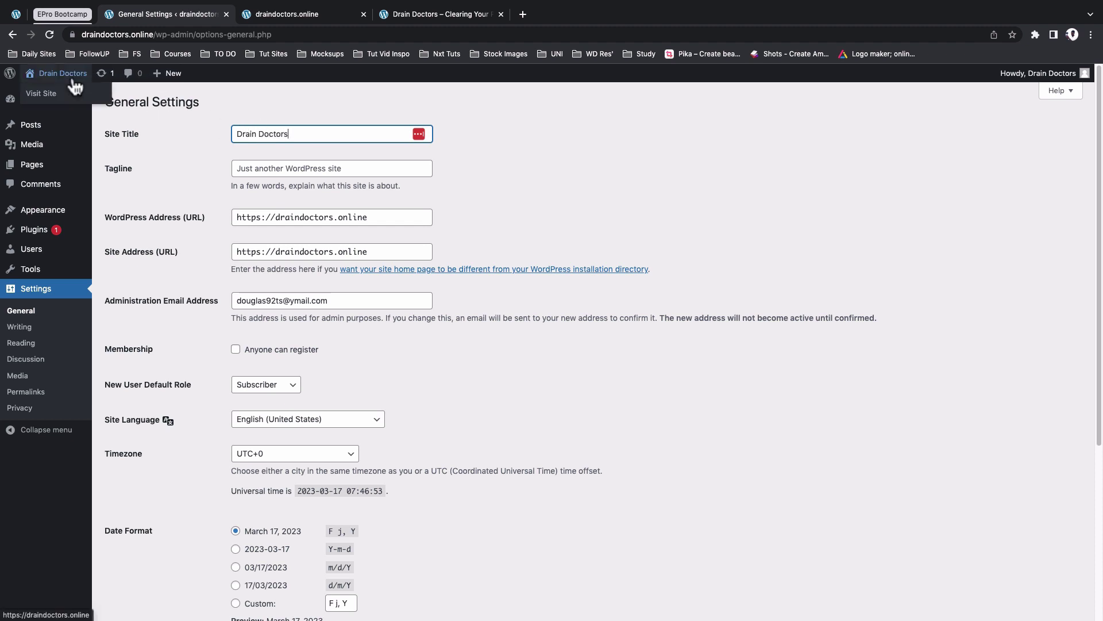
click(338, 168)
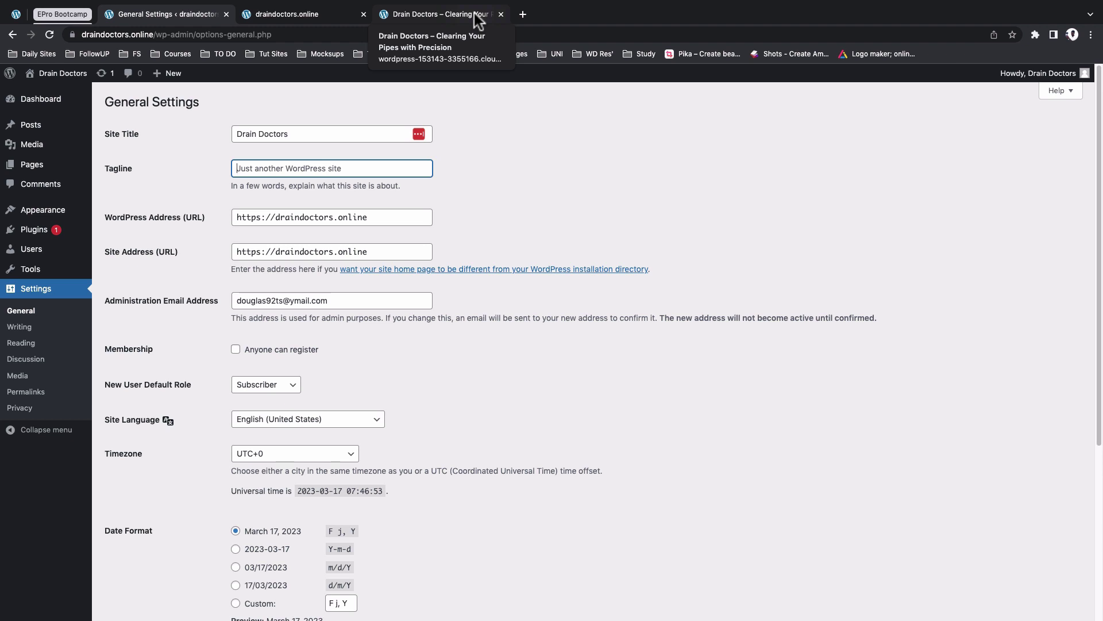
click(322, 169)
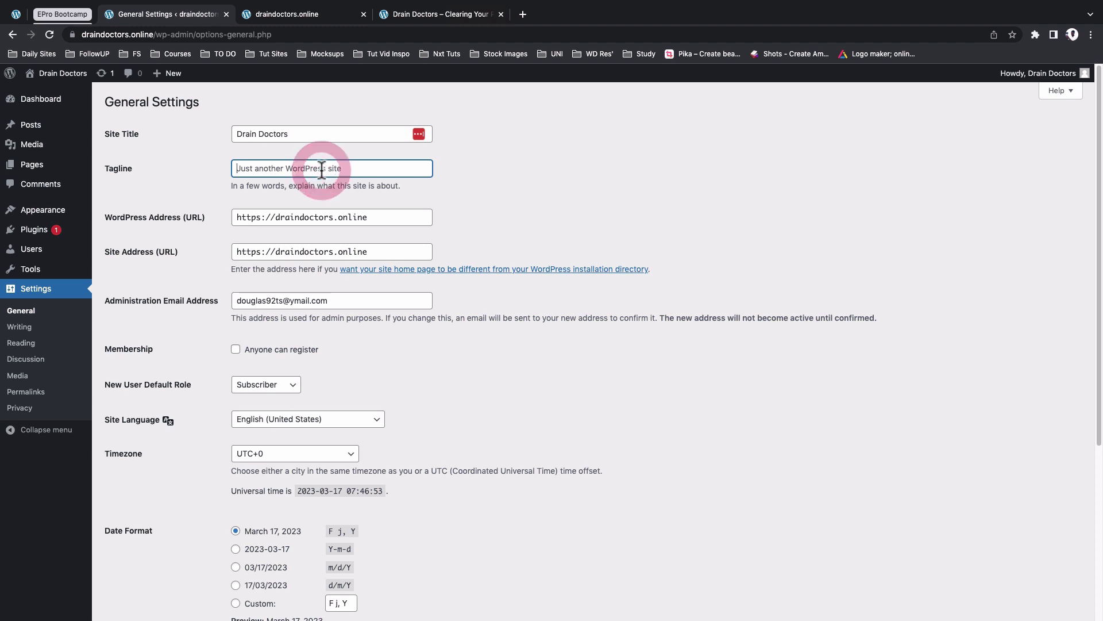
text(Cleari)
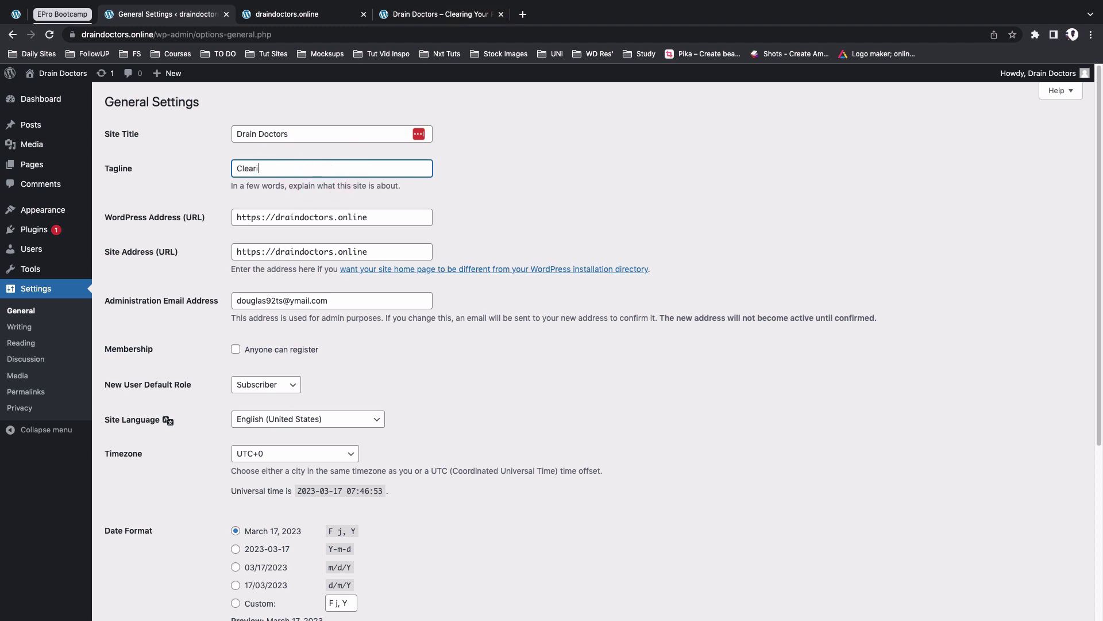
text(ng Your Pipes with Precision)
click(481, 205)
- Set the timezone to Nairobi and week start to Sunday, then save the general settings
scroll(460, 201, down, 1)
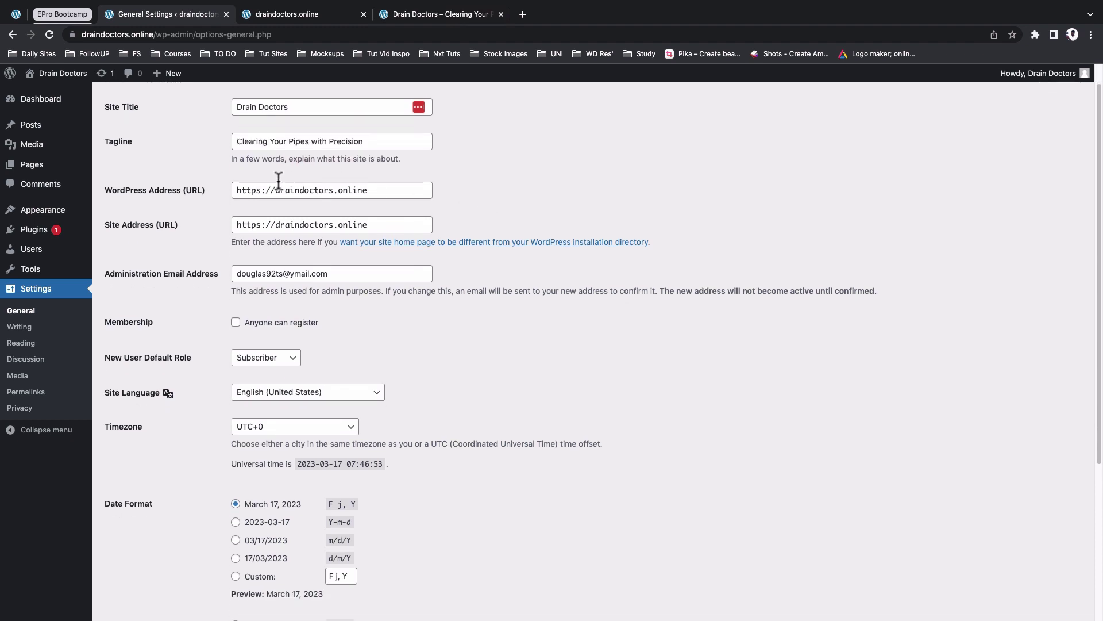
scroll(400, 337, down, 3)
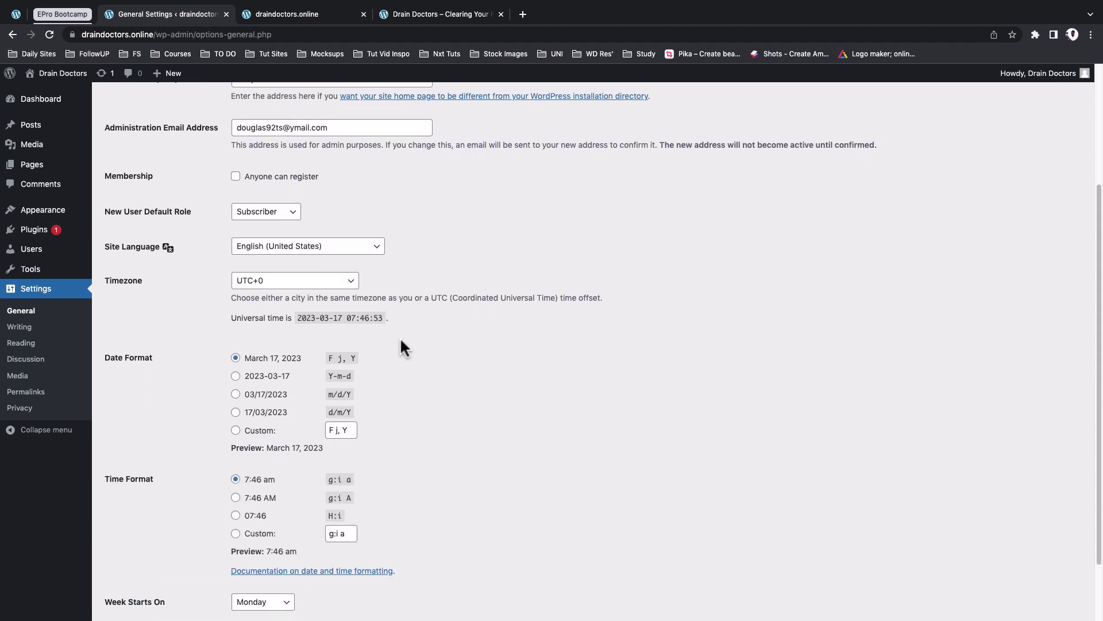
click(320, 282)
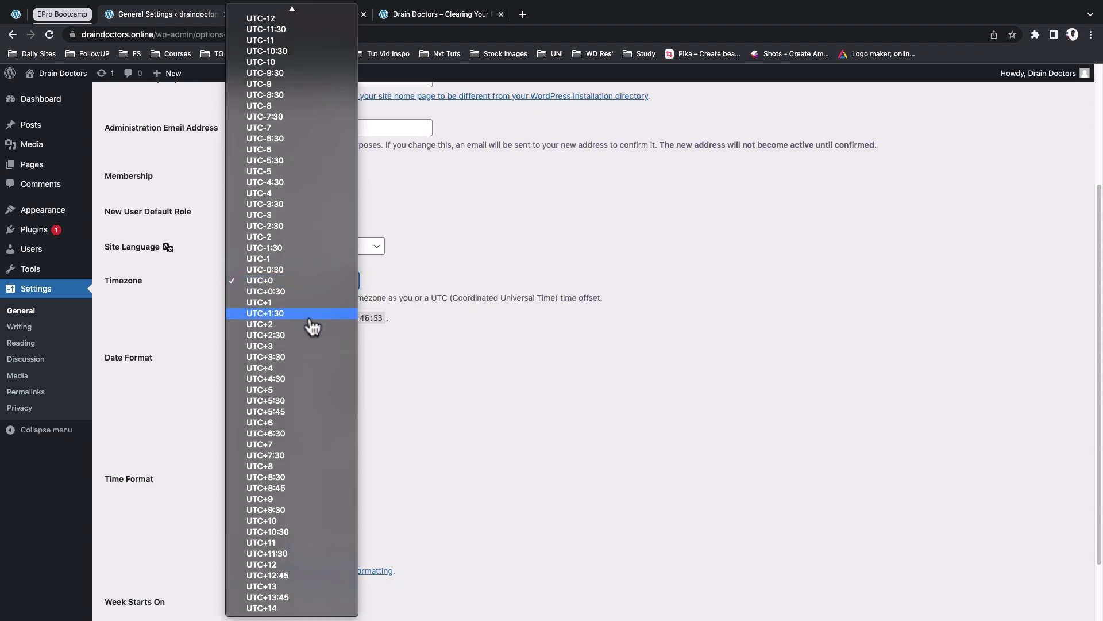
key(a)
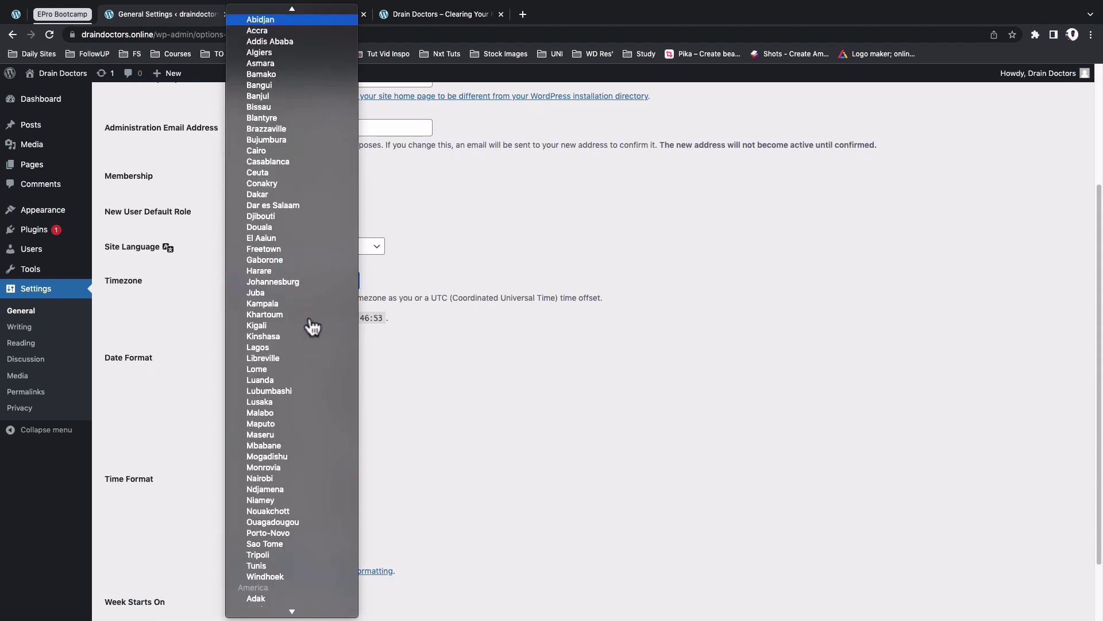
click(291, 479)
scroll(450, 394, down, 2)
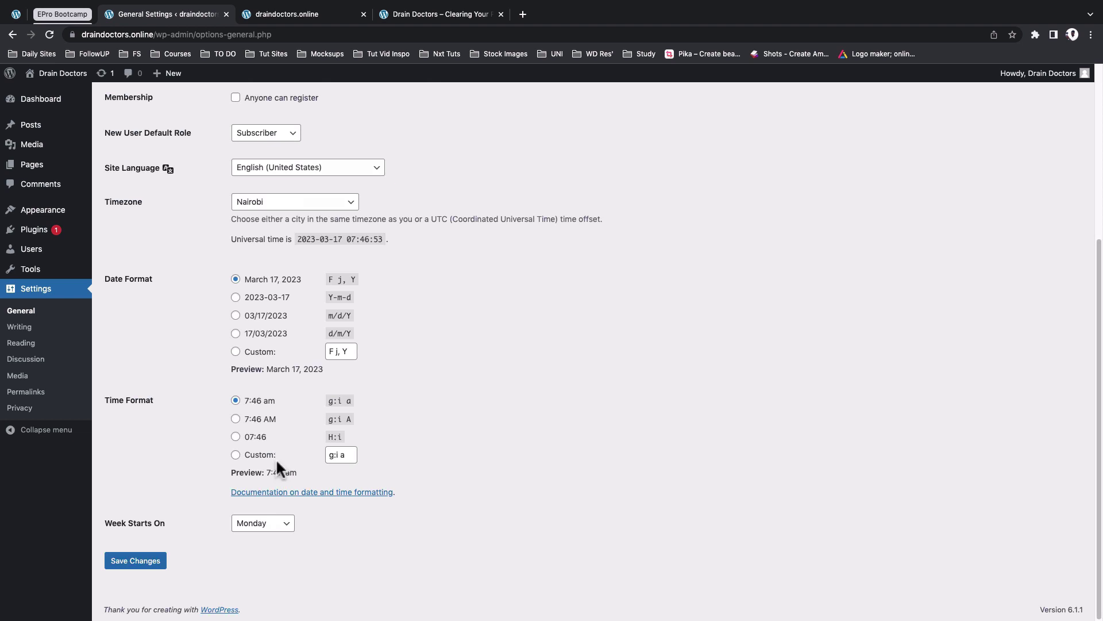
click(278, 524)
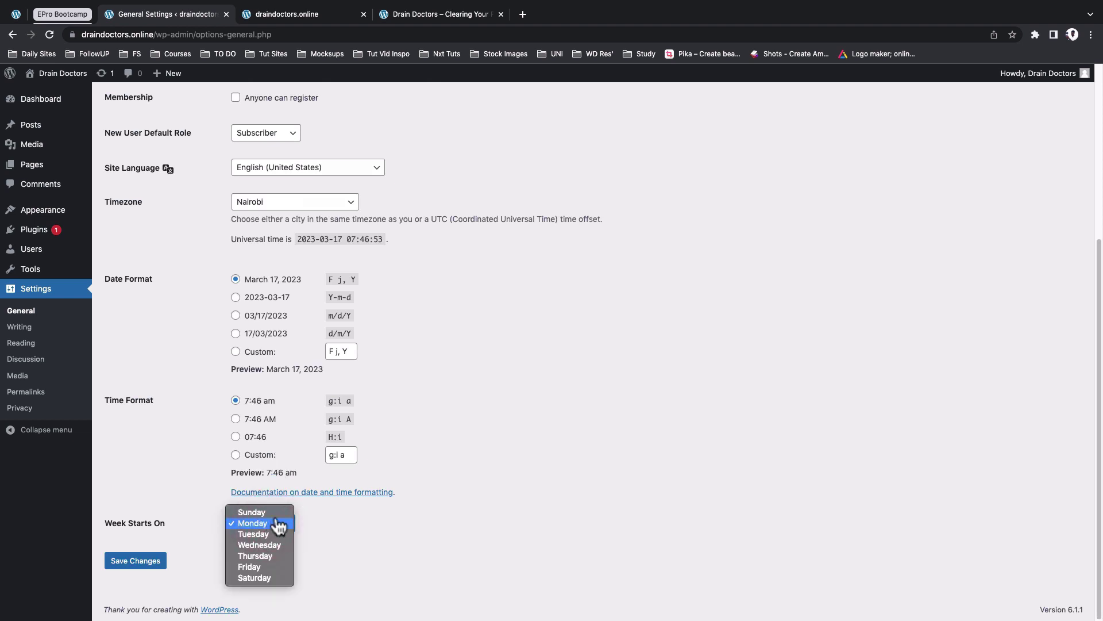
click(277, 512)
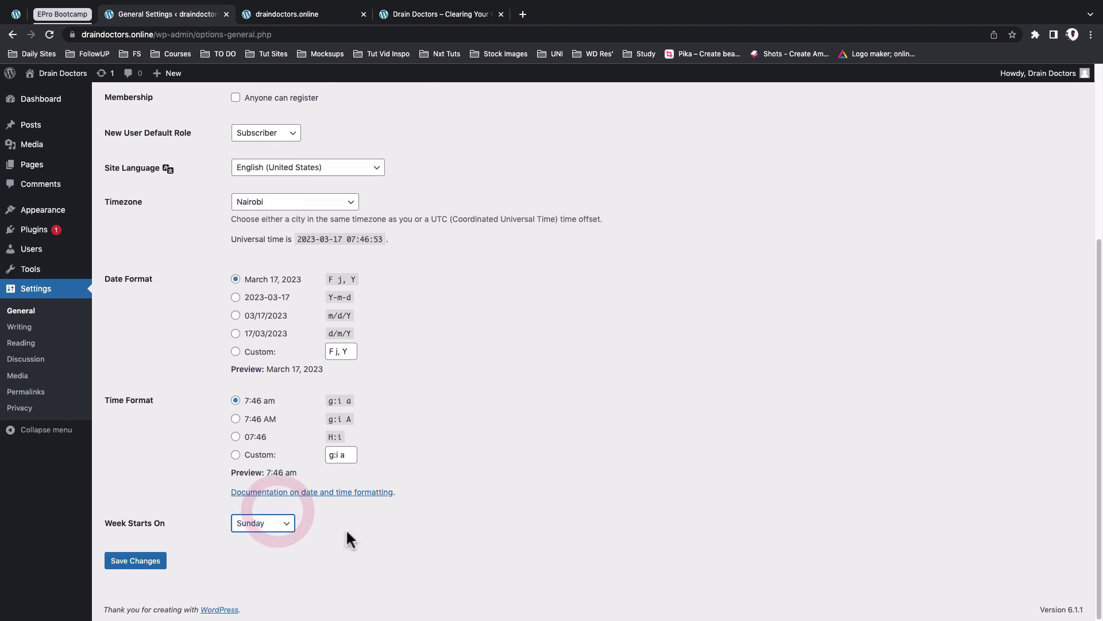
click(124, 569)
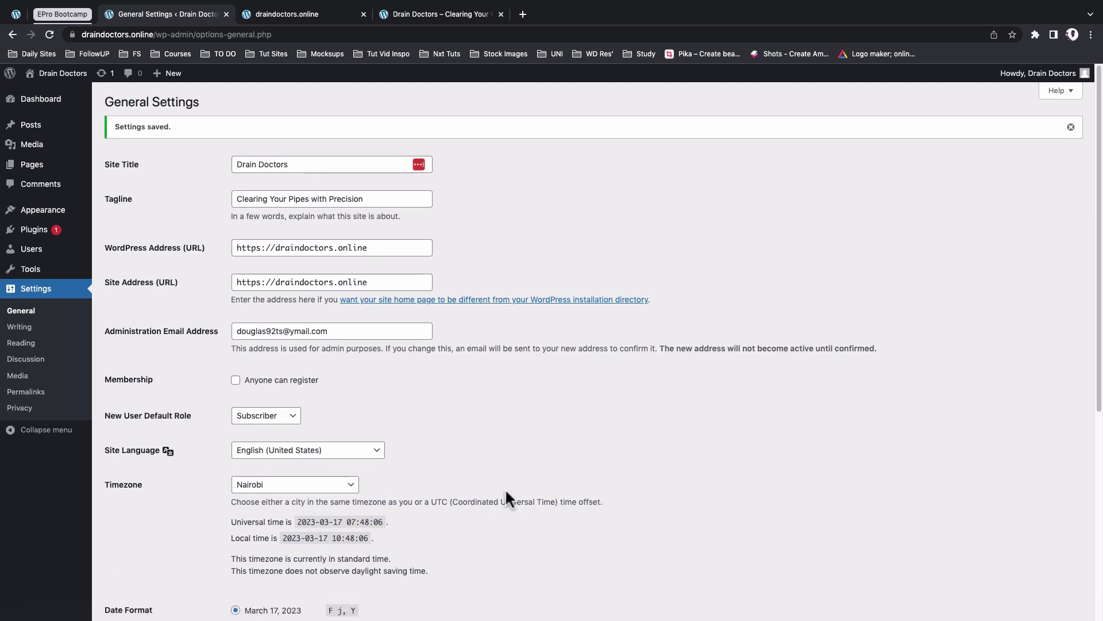
scroll(529, 477, down, 4)
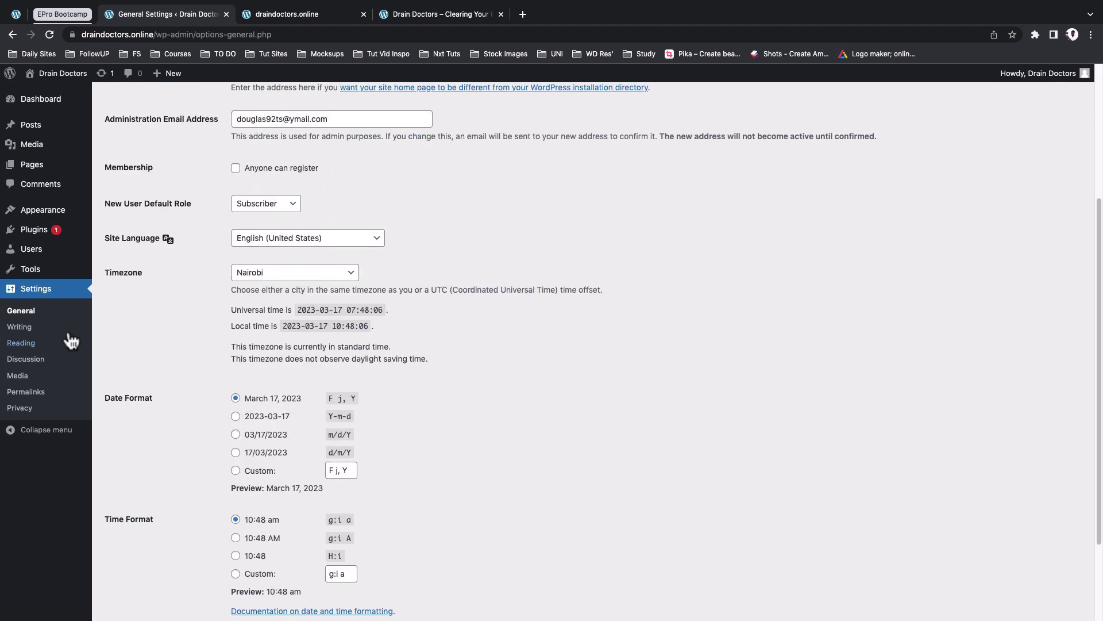
- Check Reading Settings and the live homepage, then bring up the list of site pages
click(37, 344)
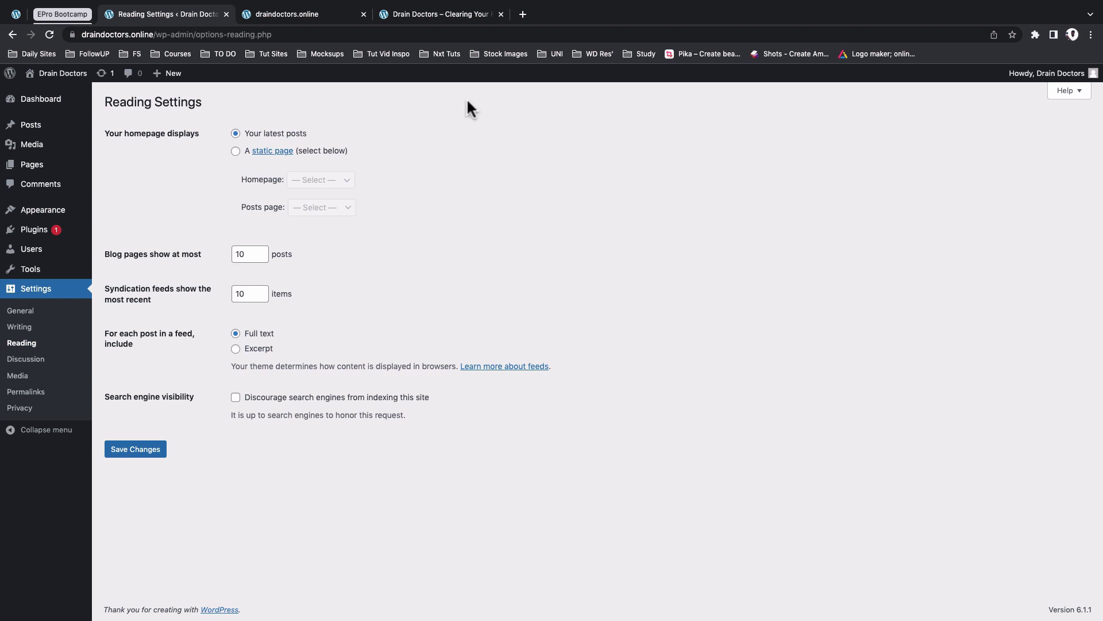
click(435, 17)
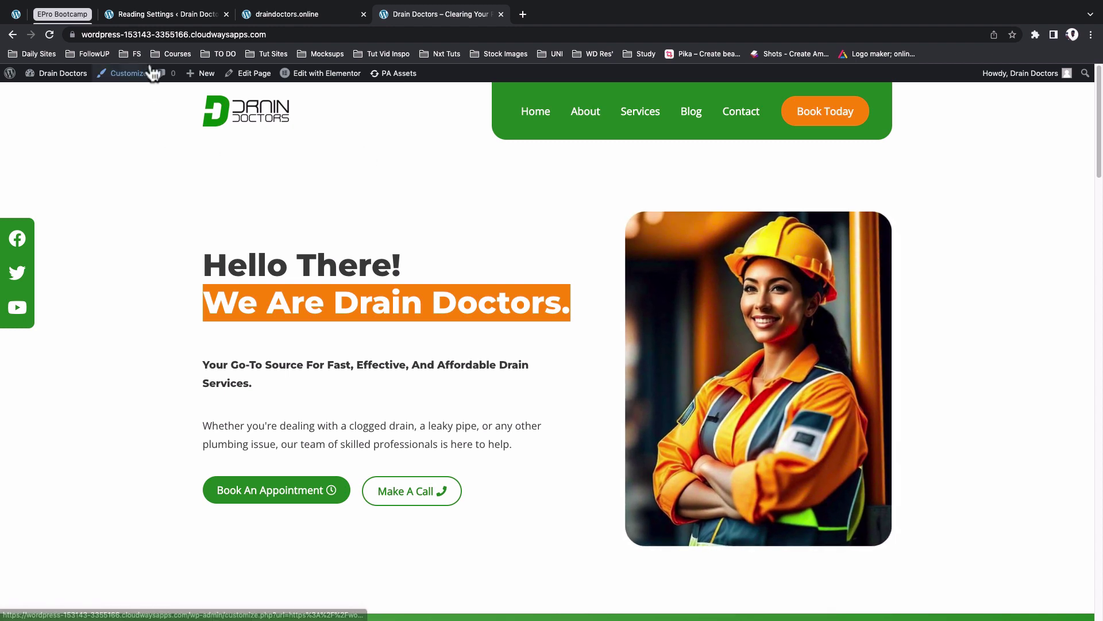
click(141, 14)
mouse_move(44, 166)
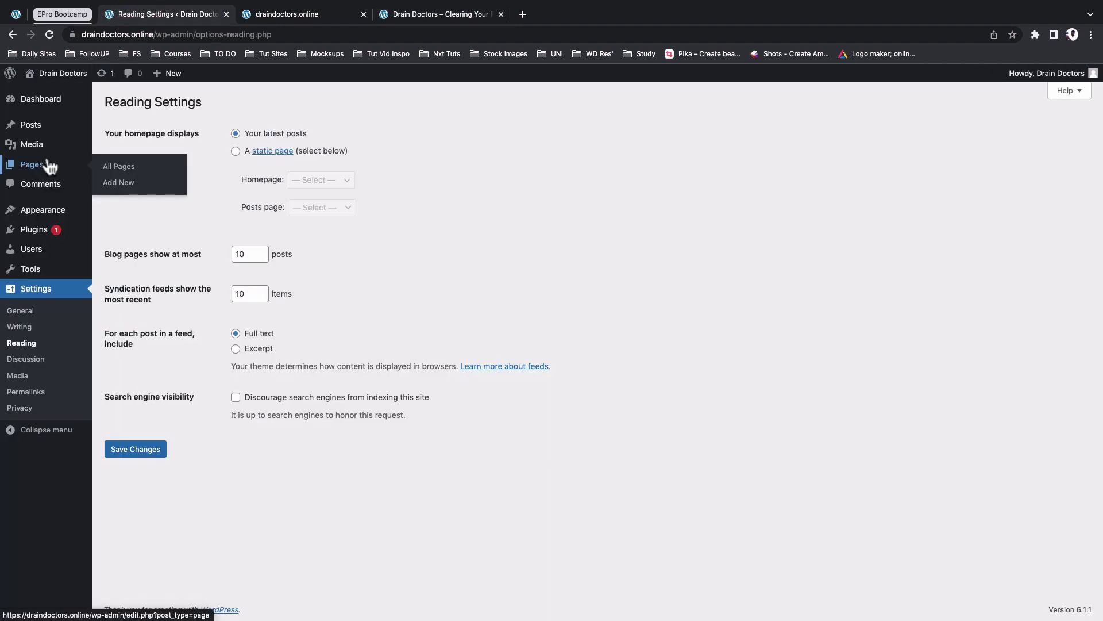
click(115, 181)
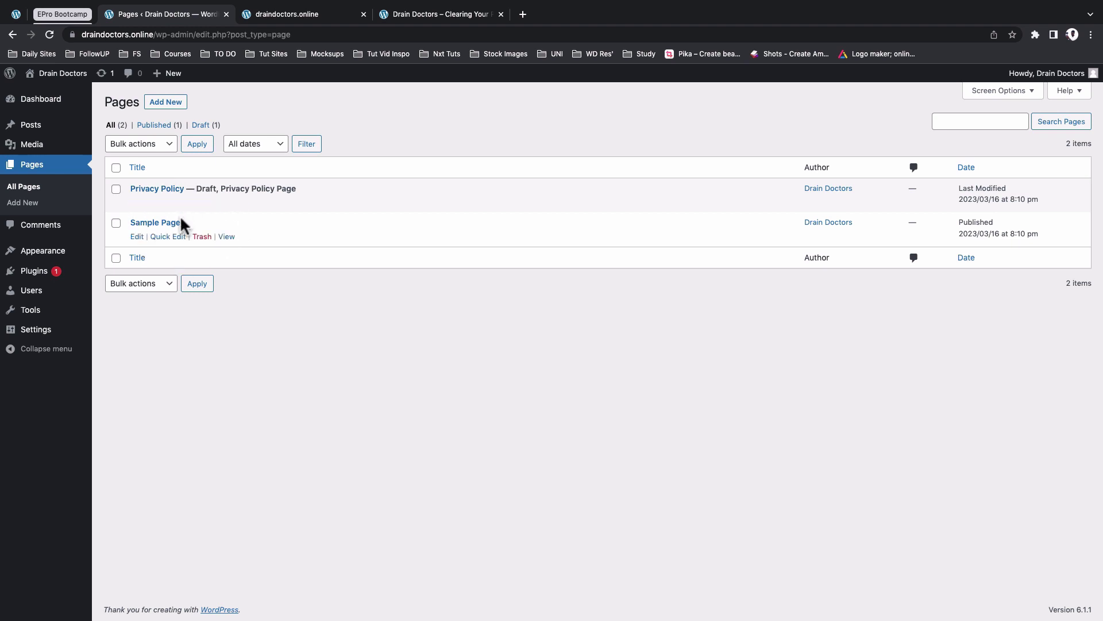
- Create a page titled Home and a page titled About, publishing each one
click(167, 103)
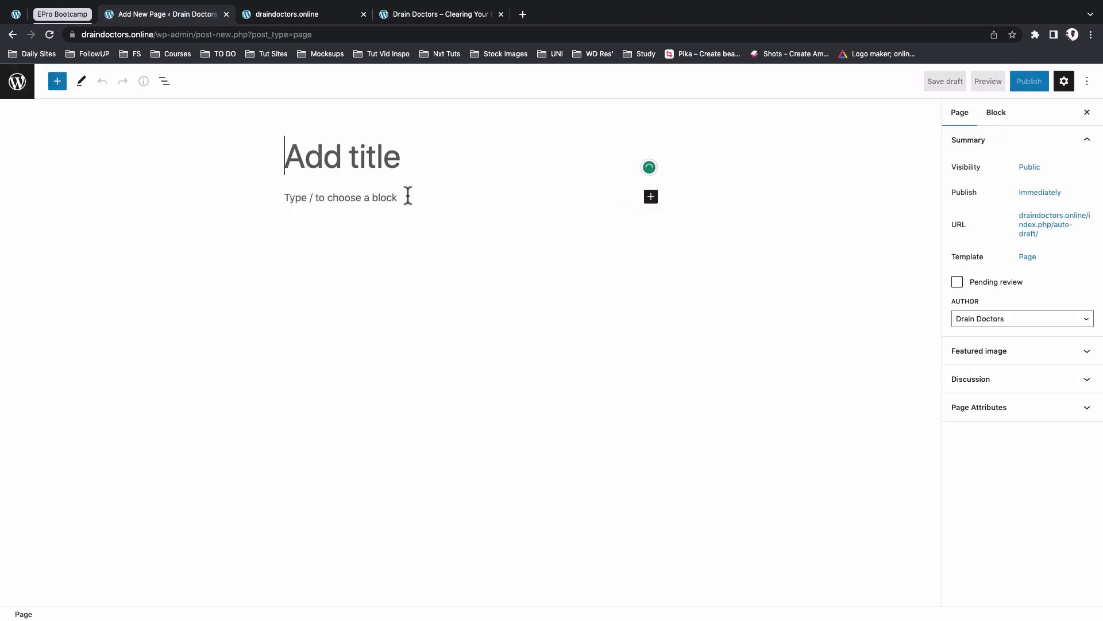
text(Home)
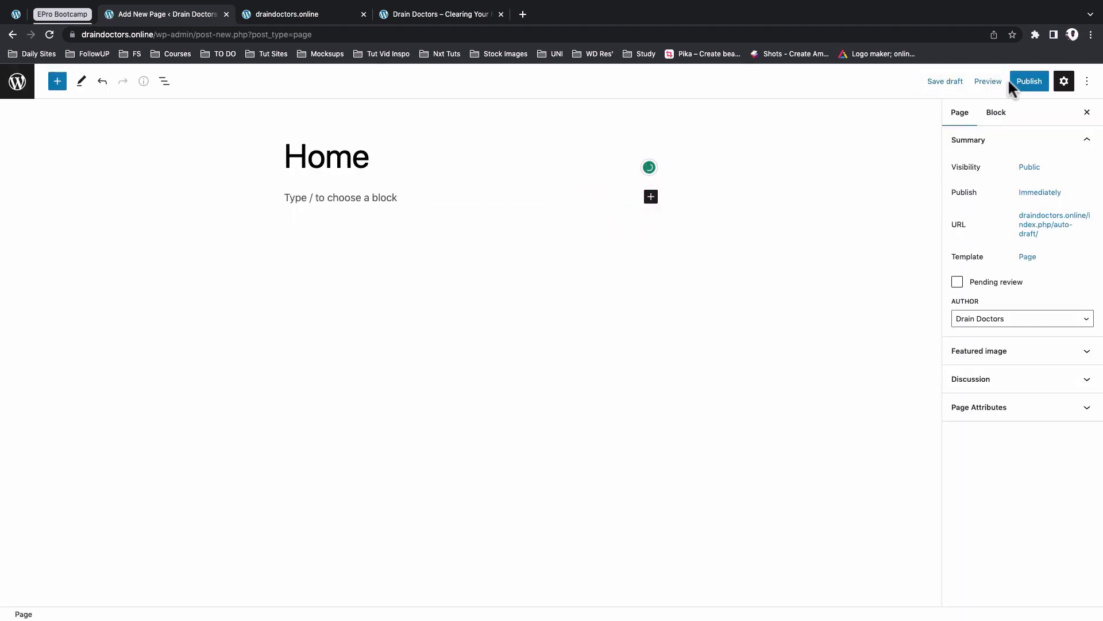
click(1032, 84)
click(1052, 205)
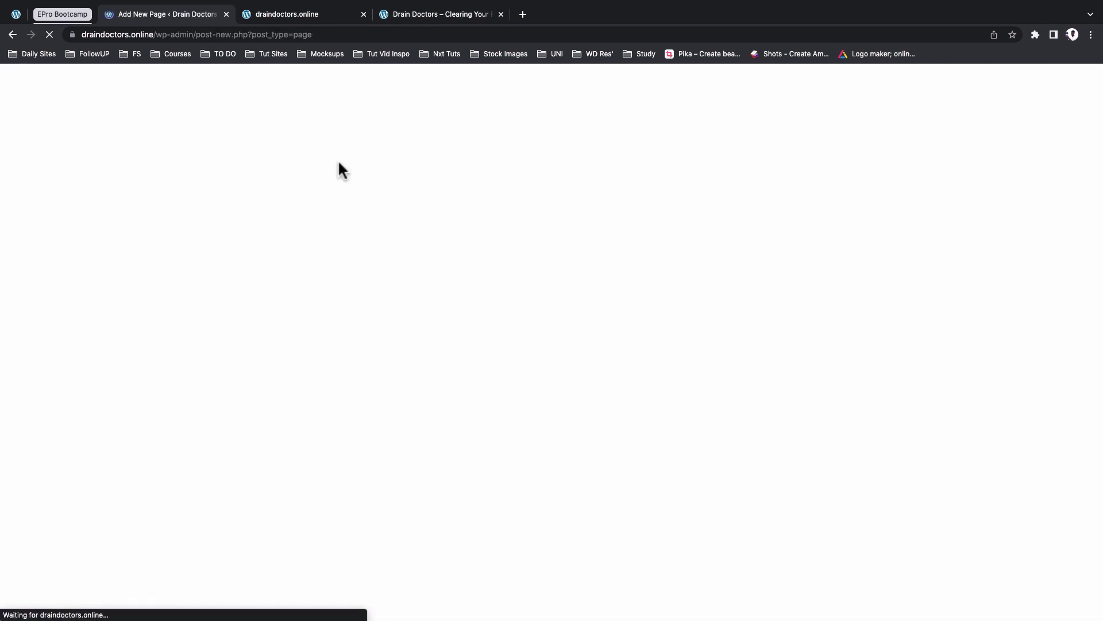
text(About)
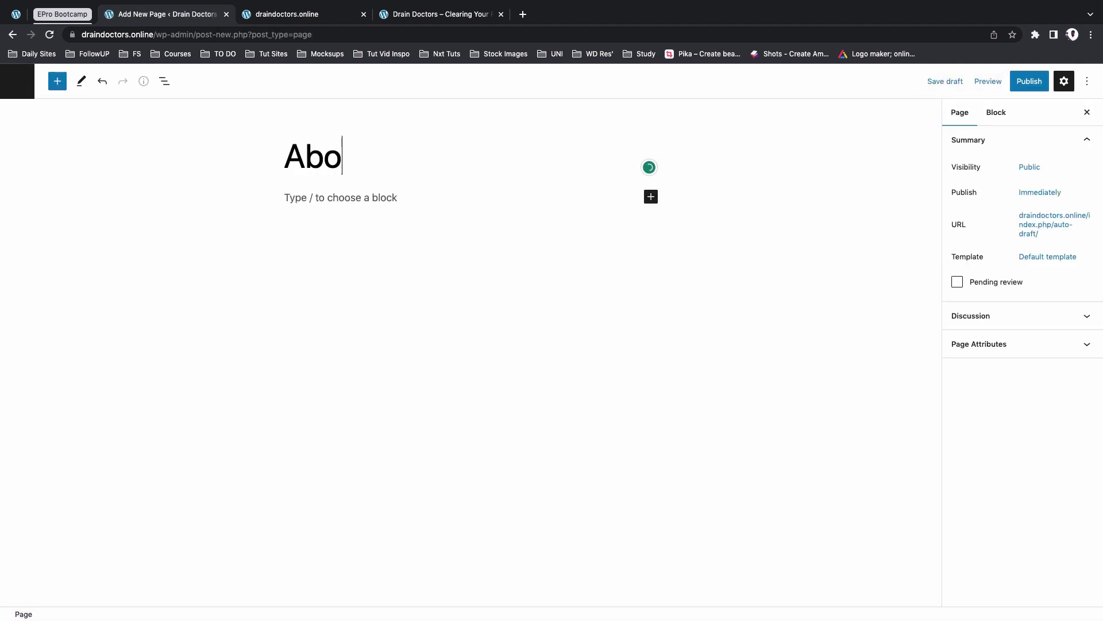
click(1030, 86)
click(997, 85)
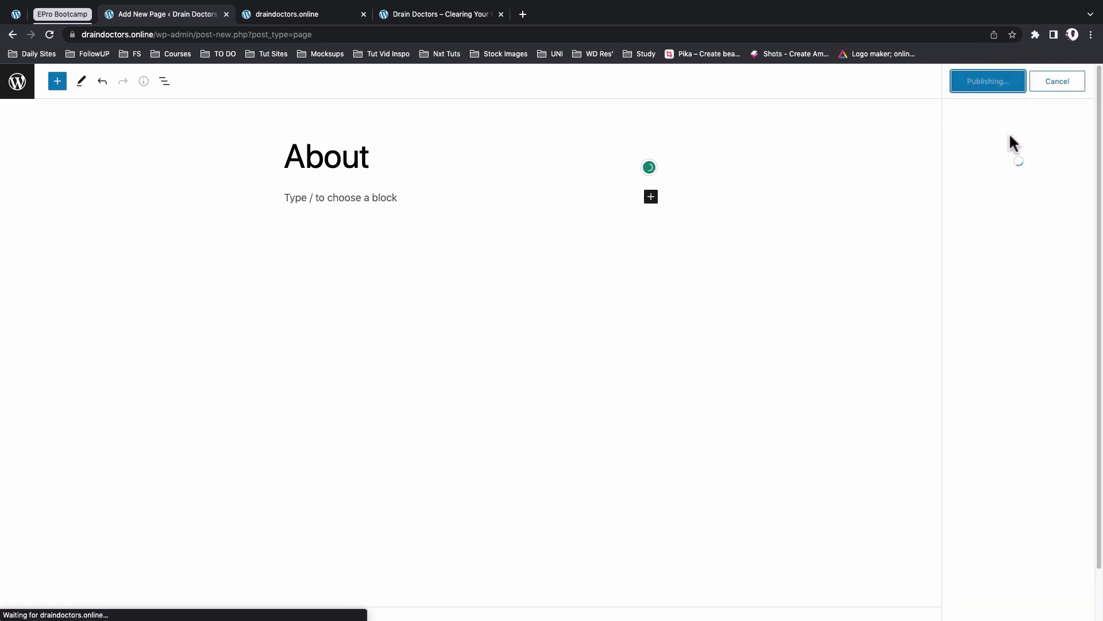
click(1049, 210)
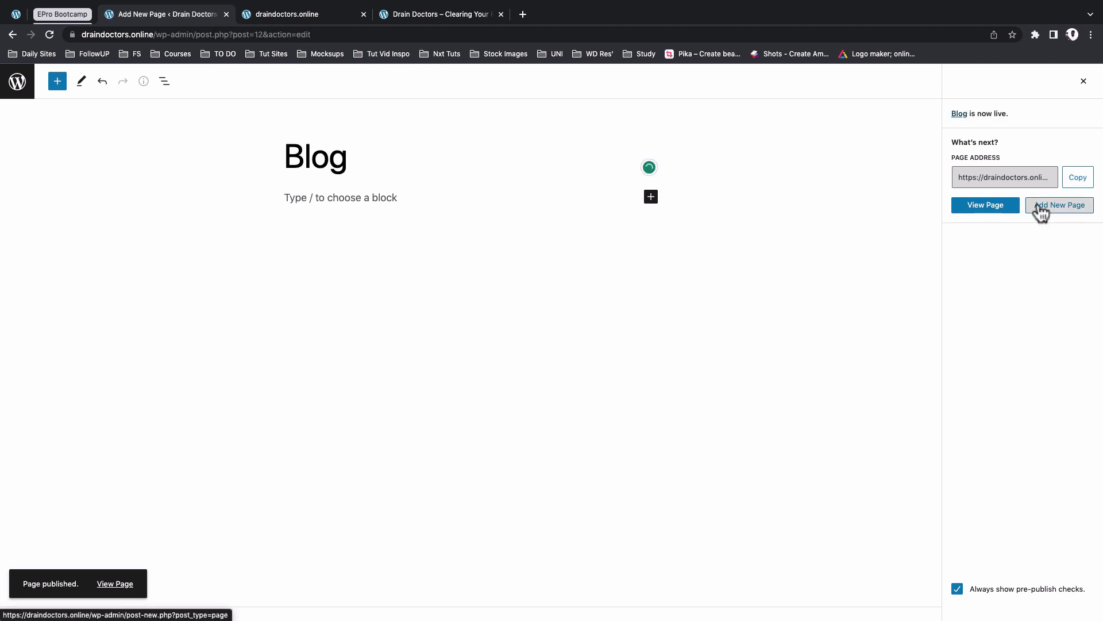
- Create and publish a new page titled Contact
click(1039, 207)
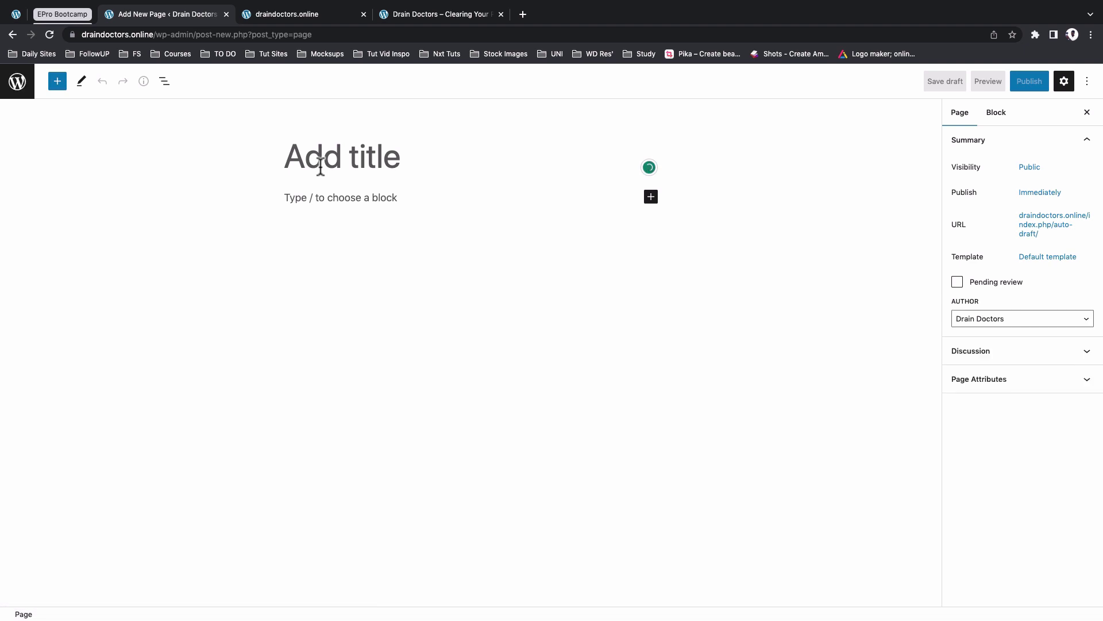
text(Contact)
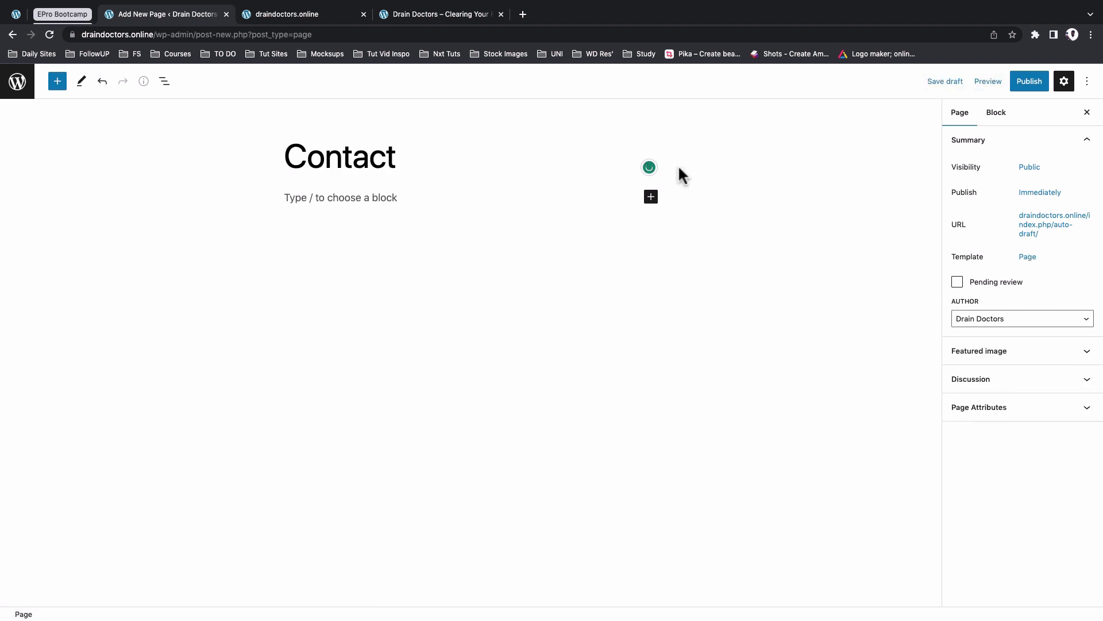
click(1033, 81)
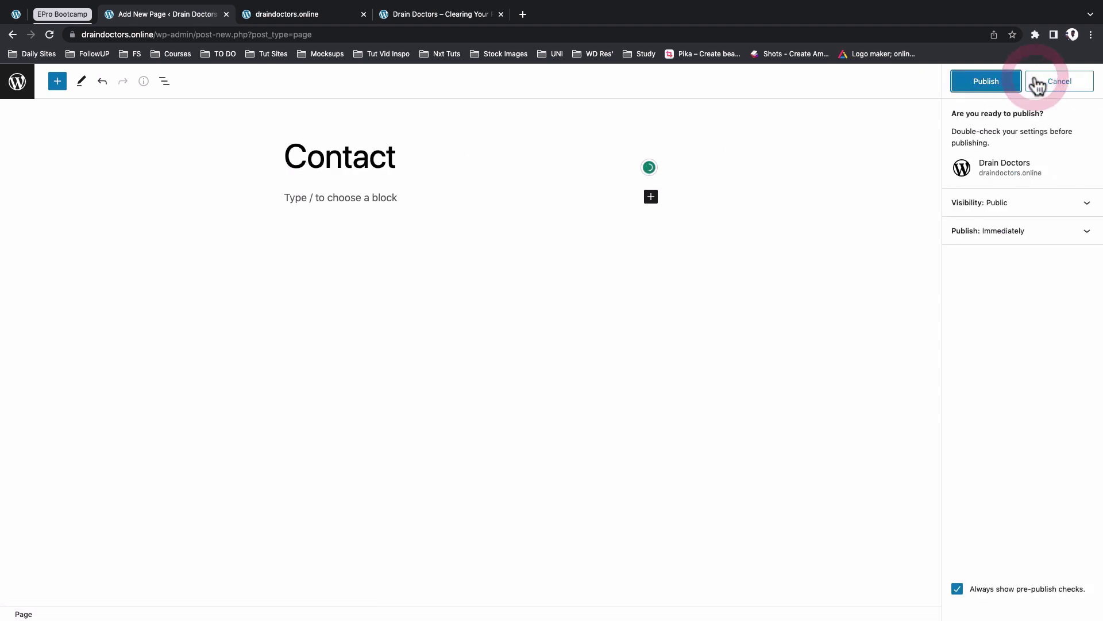
click(987, 81)
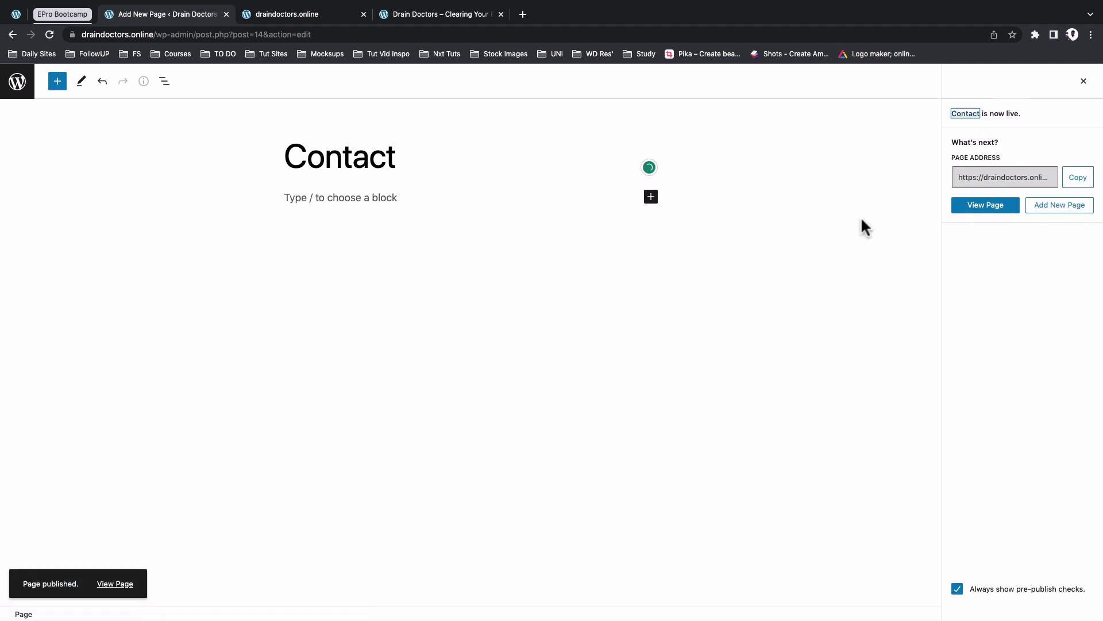
click(29, 88)
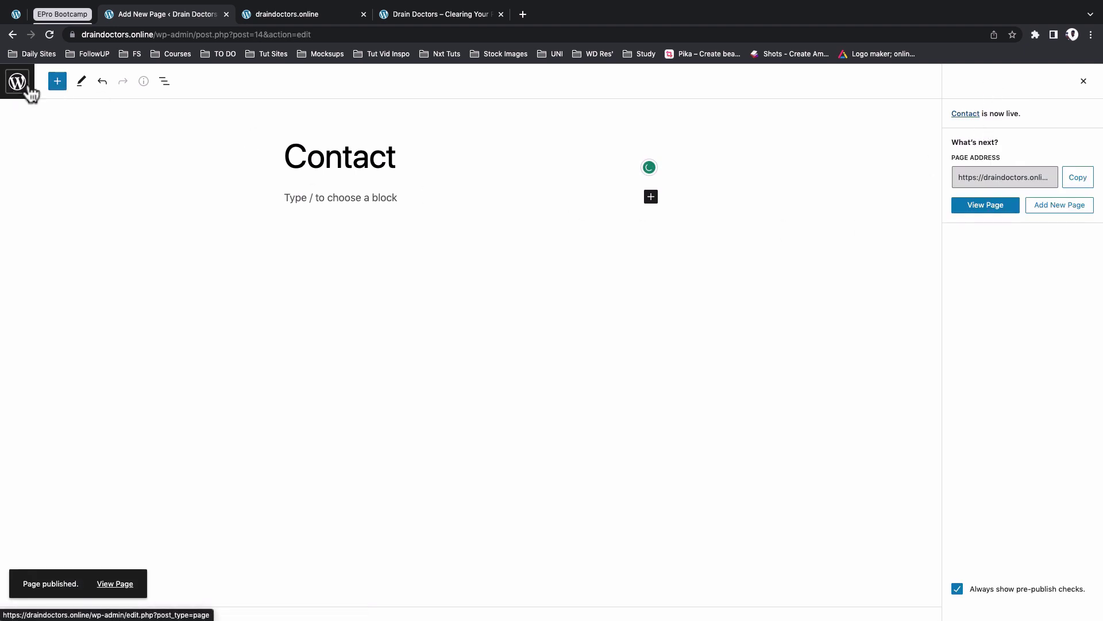
- Make Home the static homepage and Blog the posts page, and save the reading settings
click(29, 89)
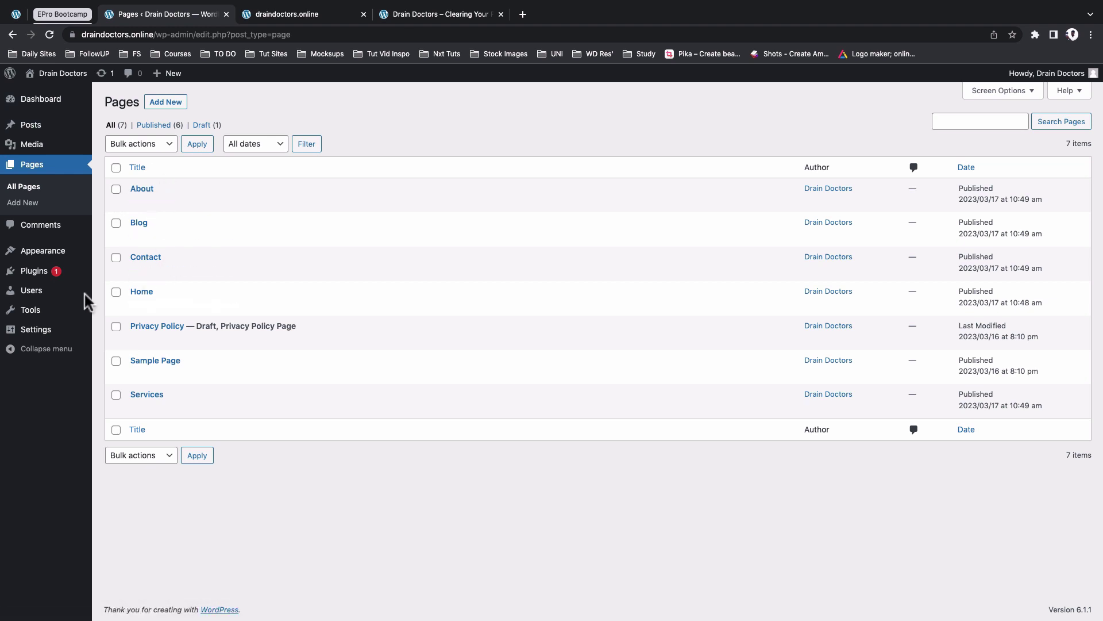
mouse_move(47, 336)
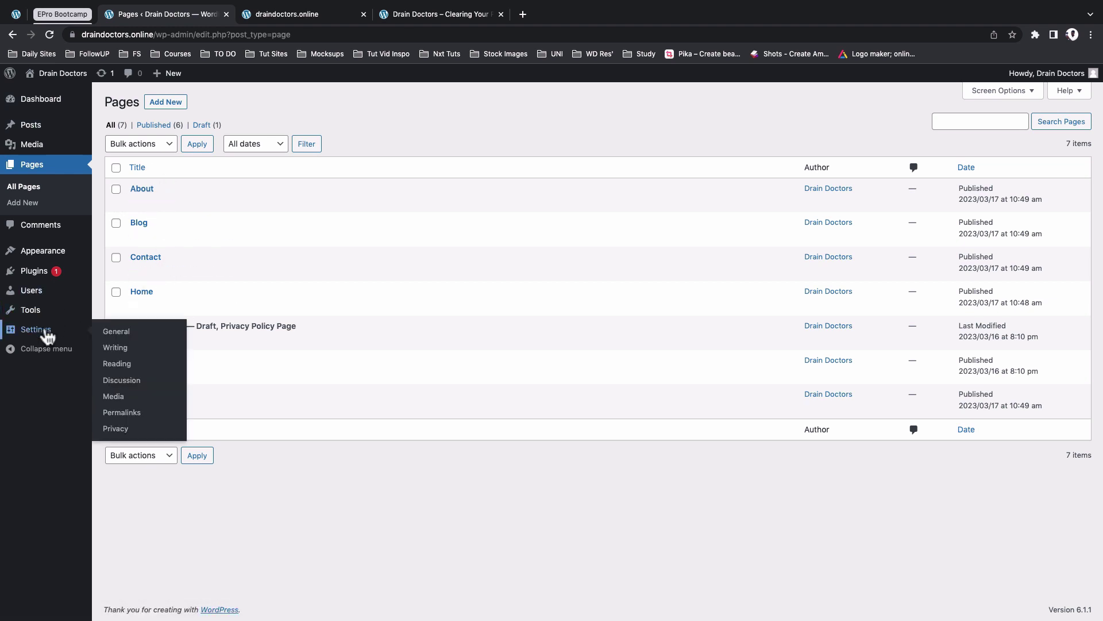
click(118, 366)
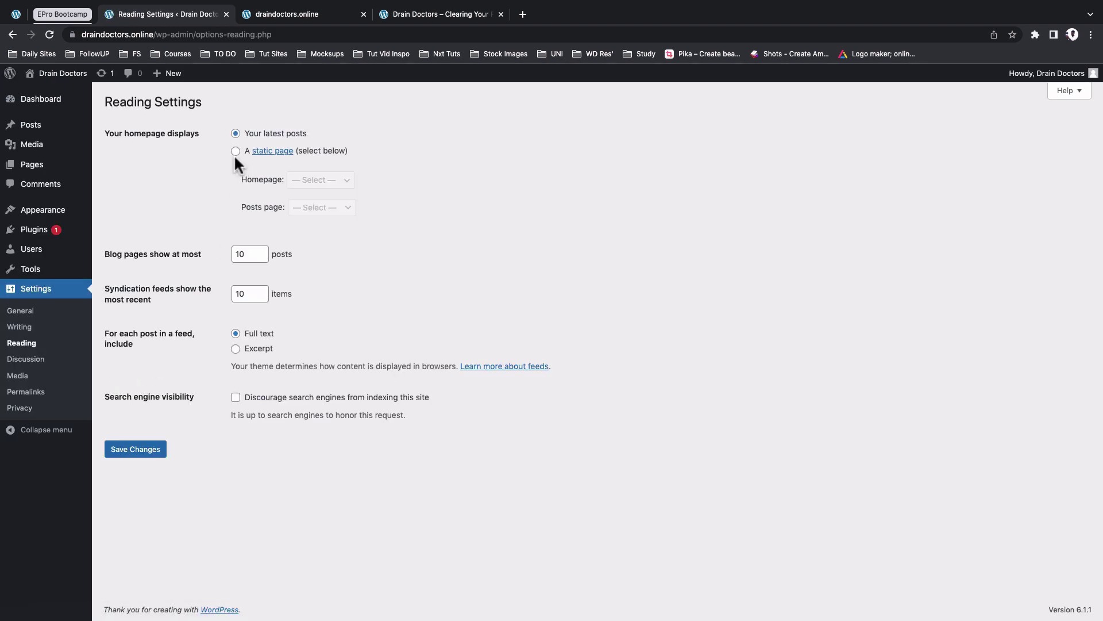
click(236, 151)
click(330, 180)
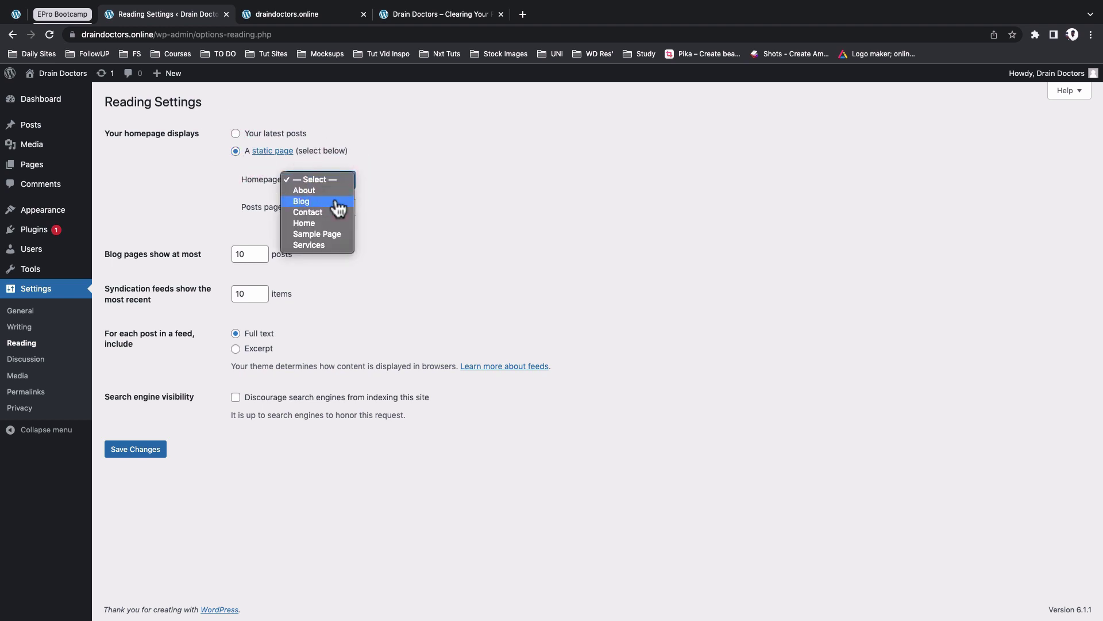
click(334, 227)
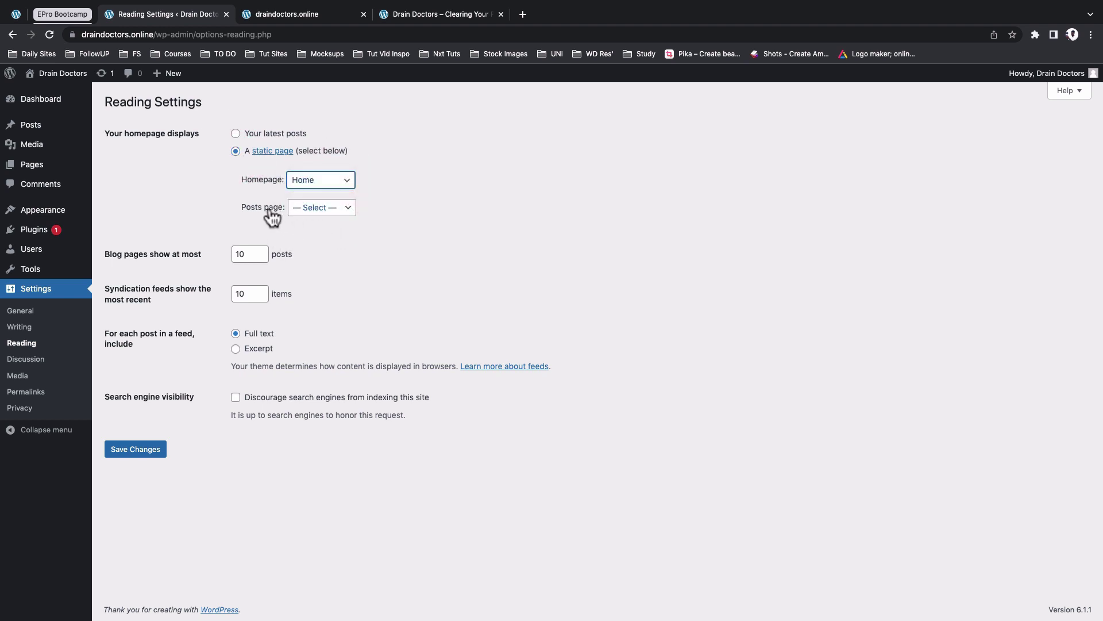
click(329, 213)
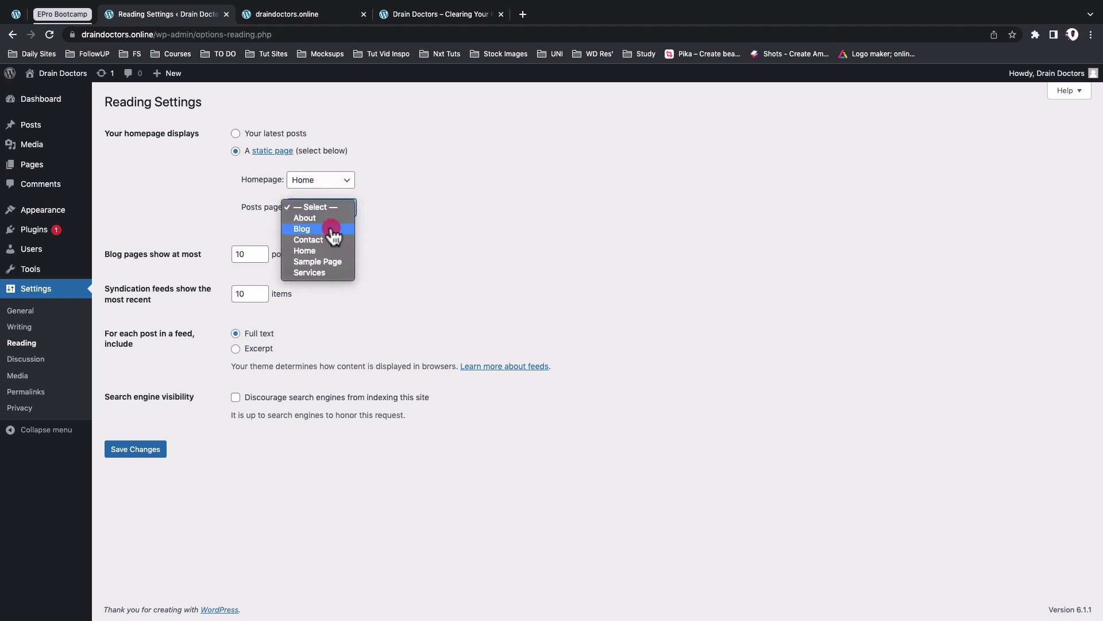
click(330, 226)
click(362, 250)
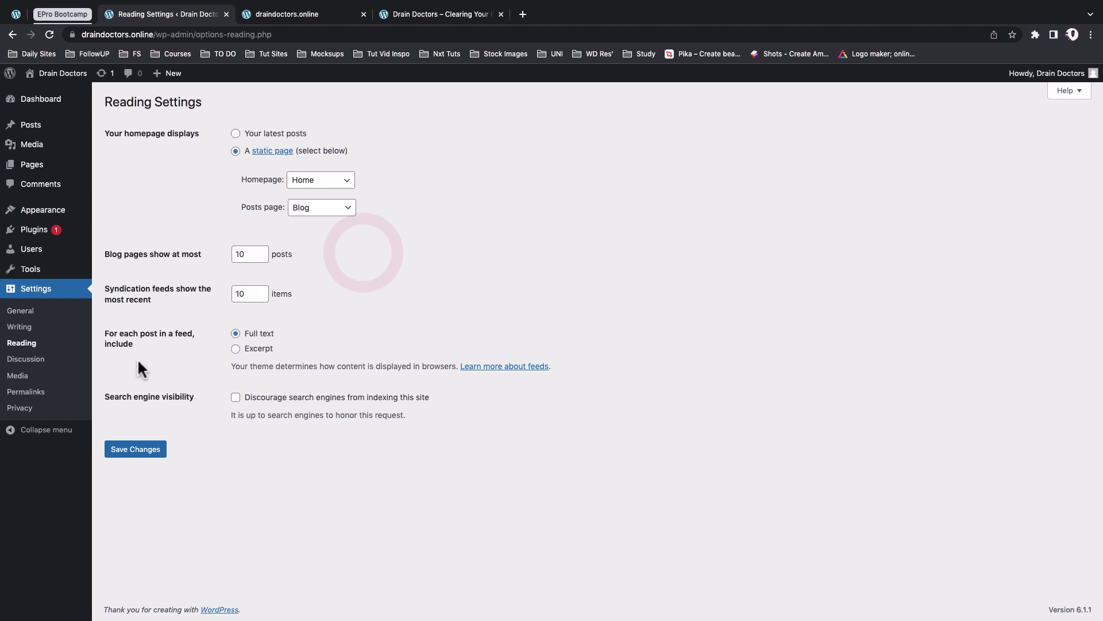
click(153, 450)
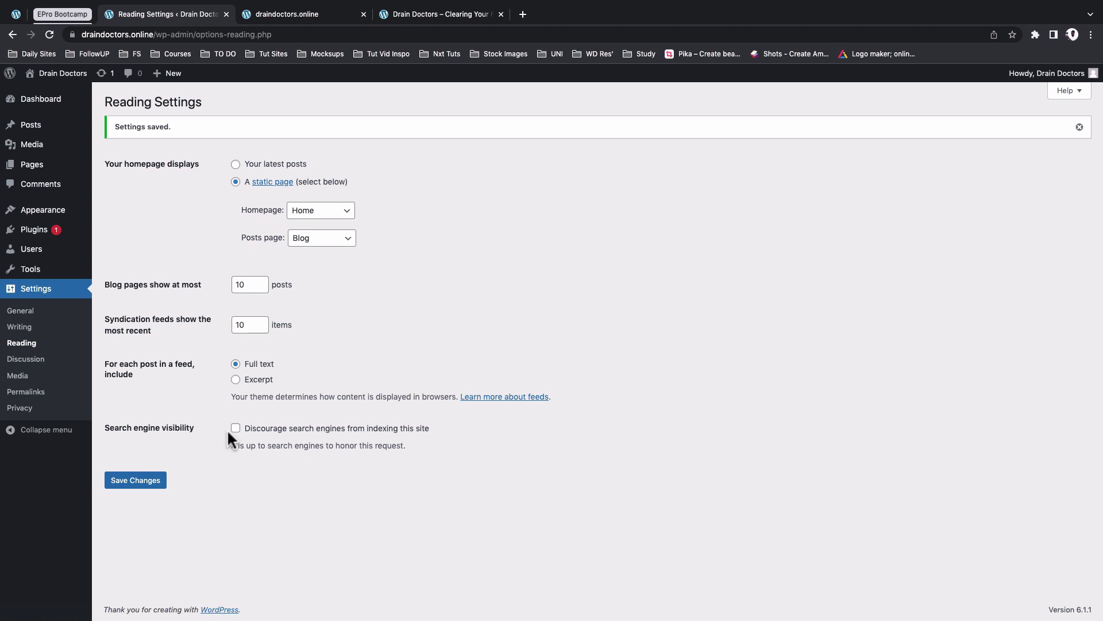
- Discourage search engines from indexing the site and save the change
click(235, 429)
click(152, 486)
click(30, 395)
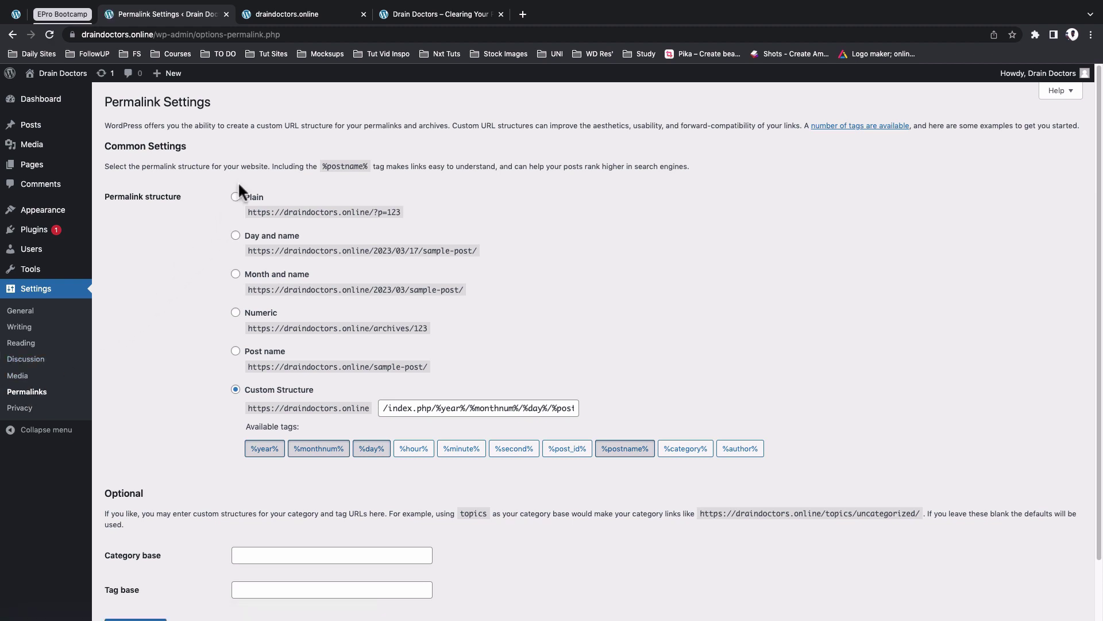
- Switch permalinks to the Post name structure /%postname%/ and save
click(236, 352)
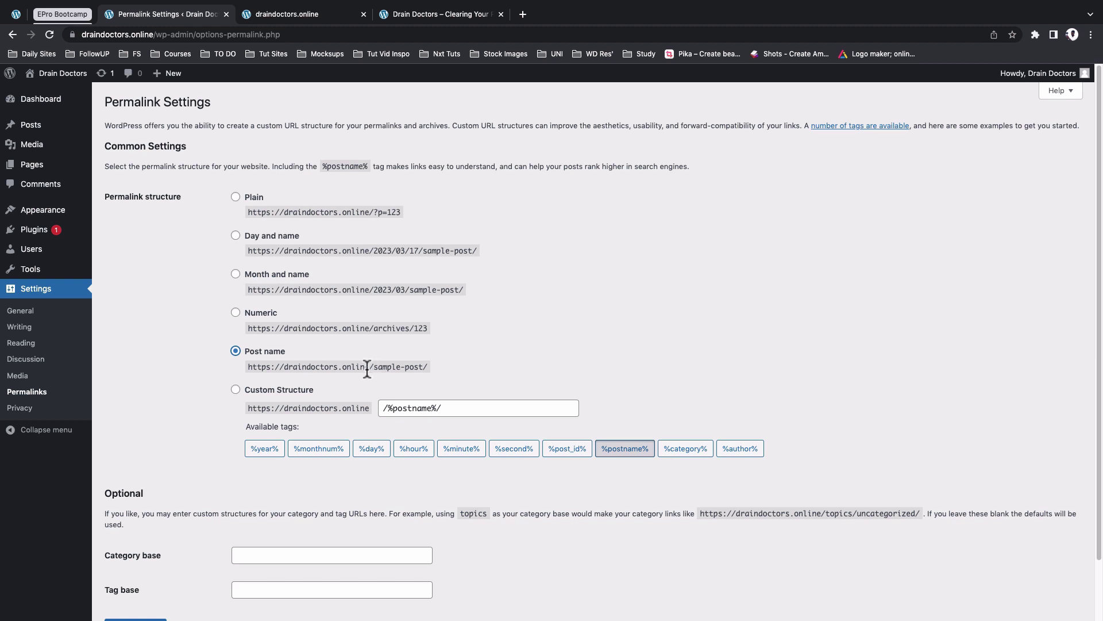
scroll(374, 368, down, 2)
click(135, 562)
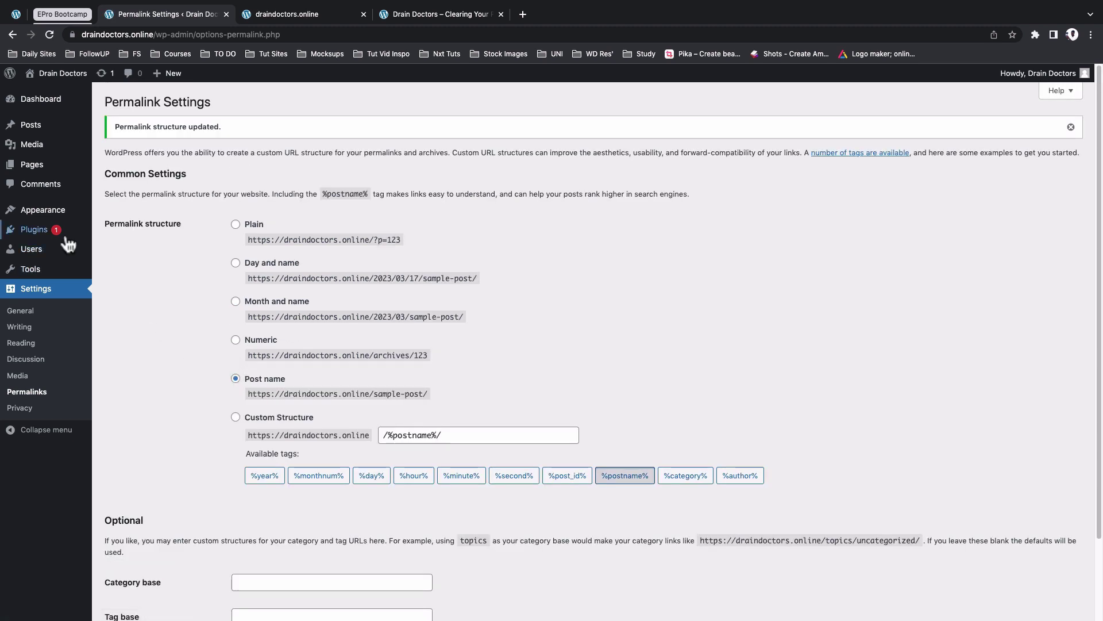
mouse_move(56, 217)
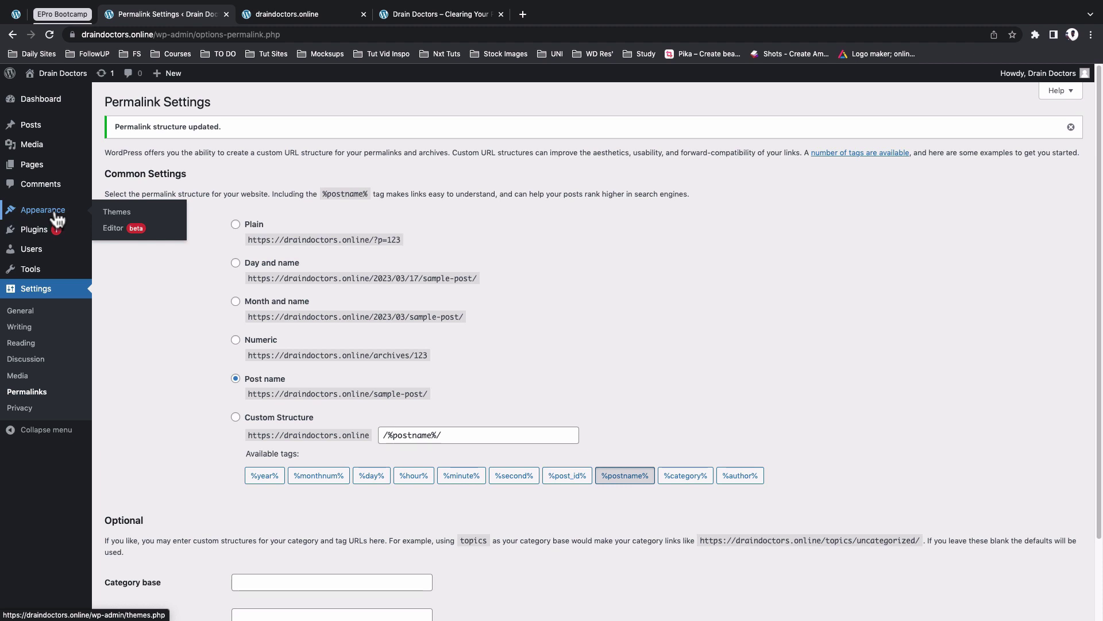
- Install and activate the Astra theme, then reload the live site to see its layout
click(128, 219)
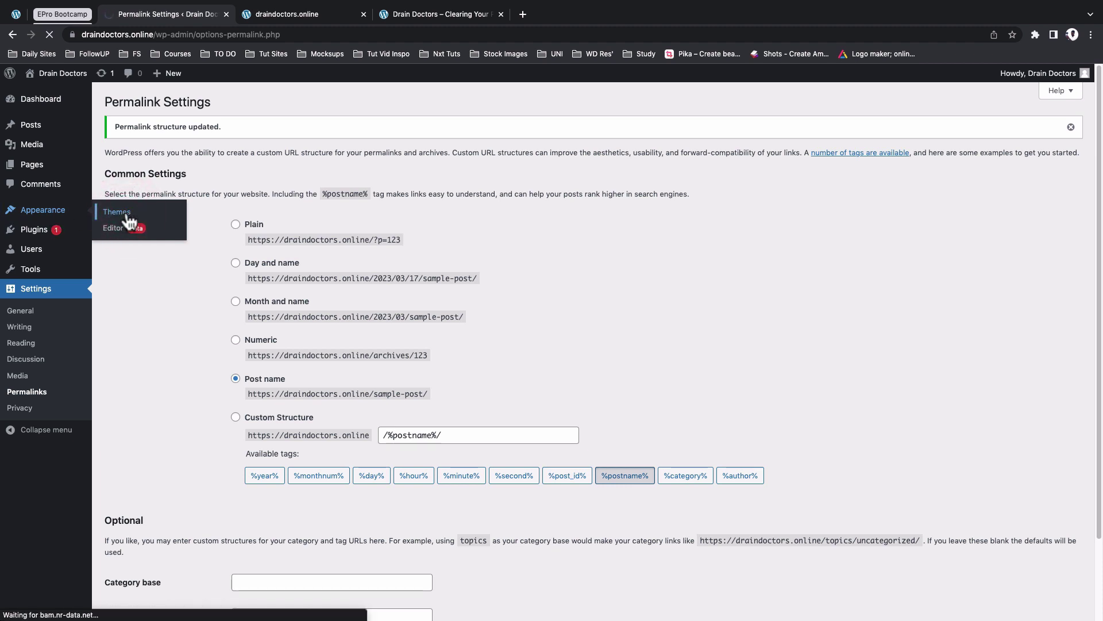
click(222, 109)
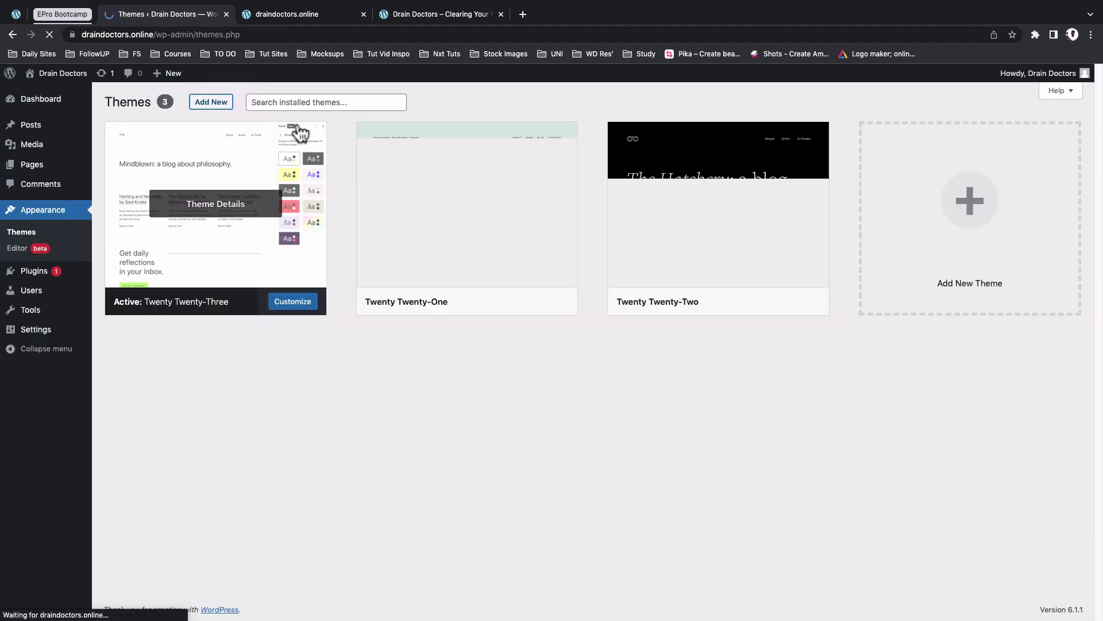
click(980, 135)
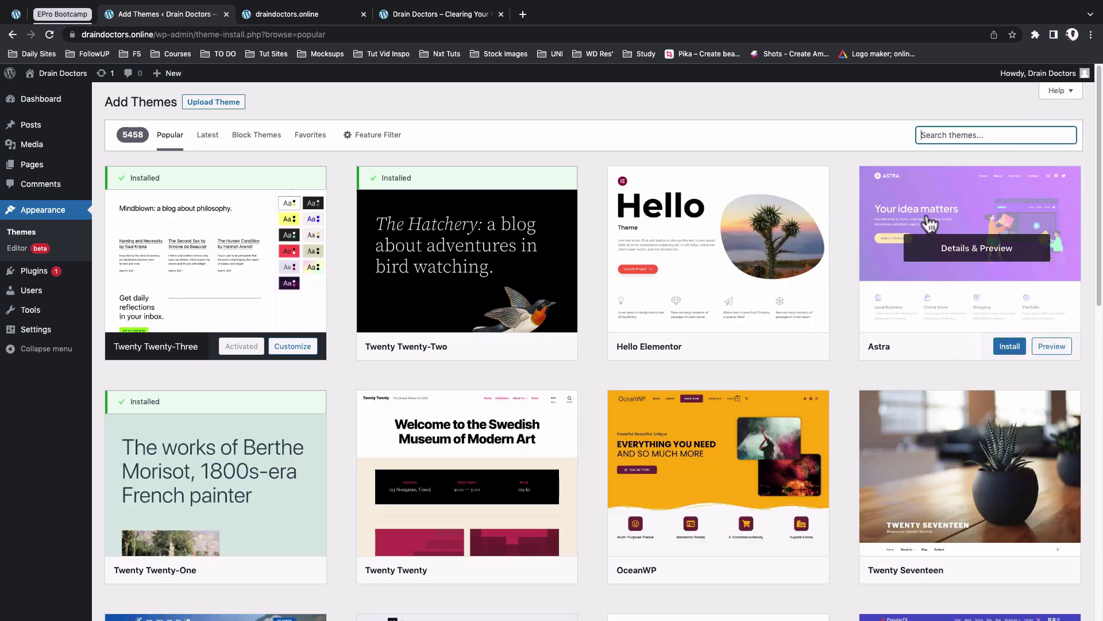
text(astra)
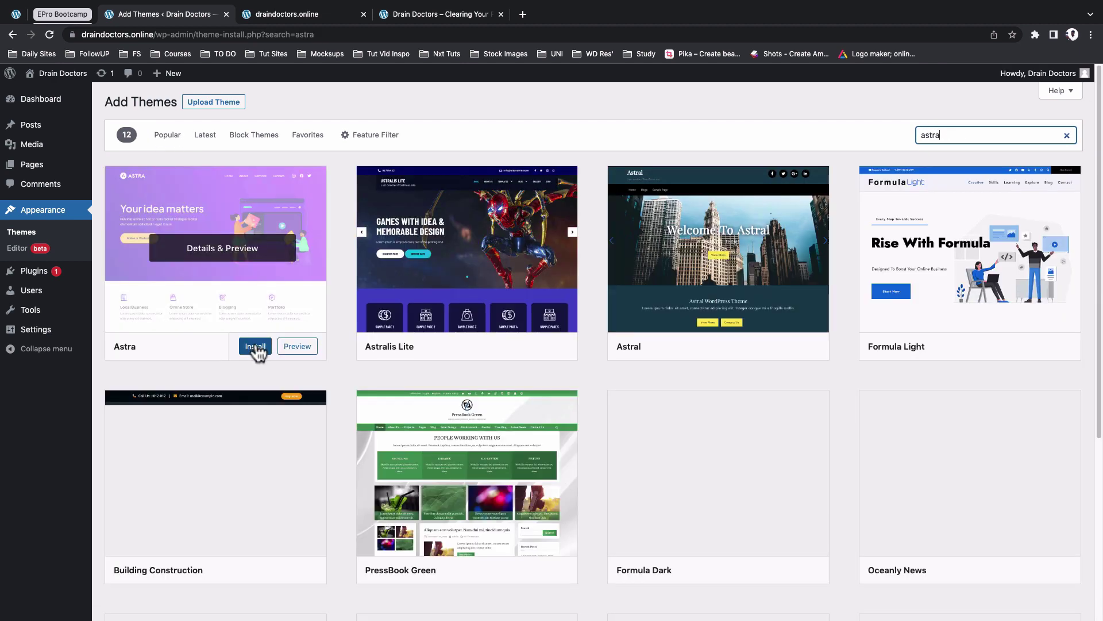
click(256, 347)
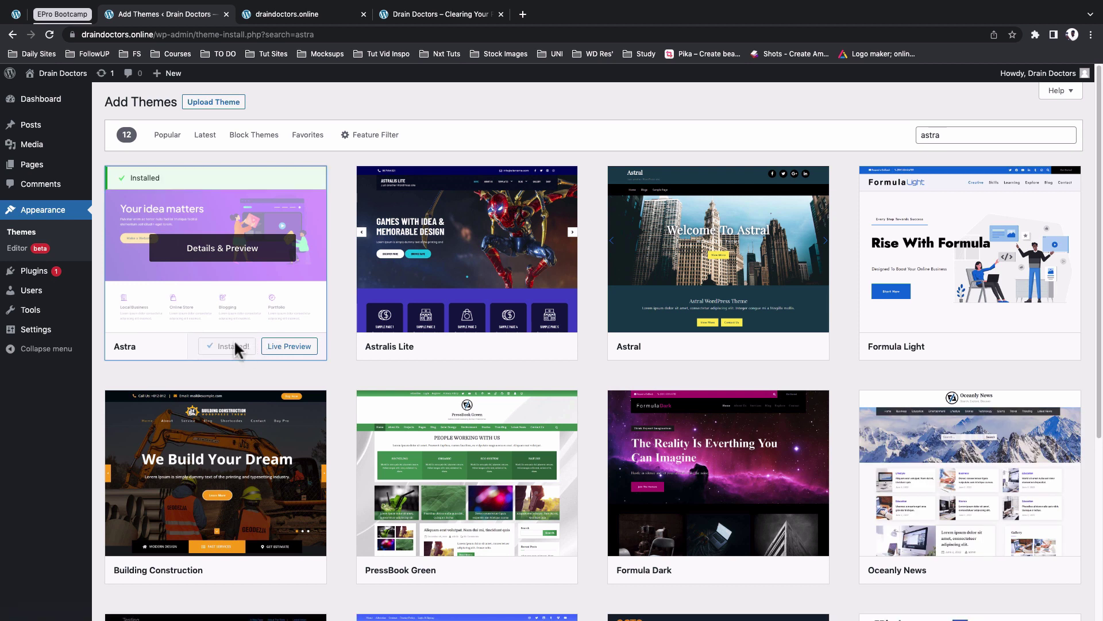
click(235, 347)
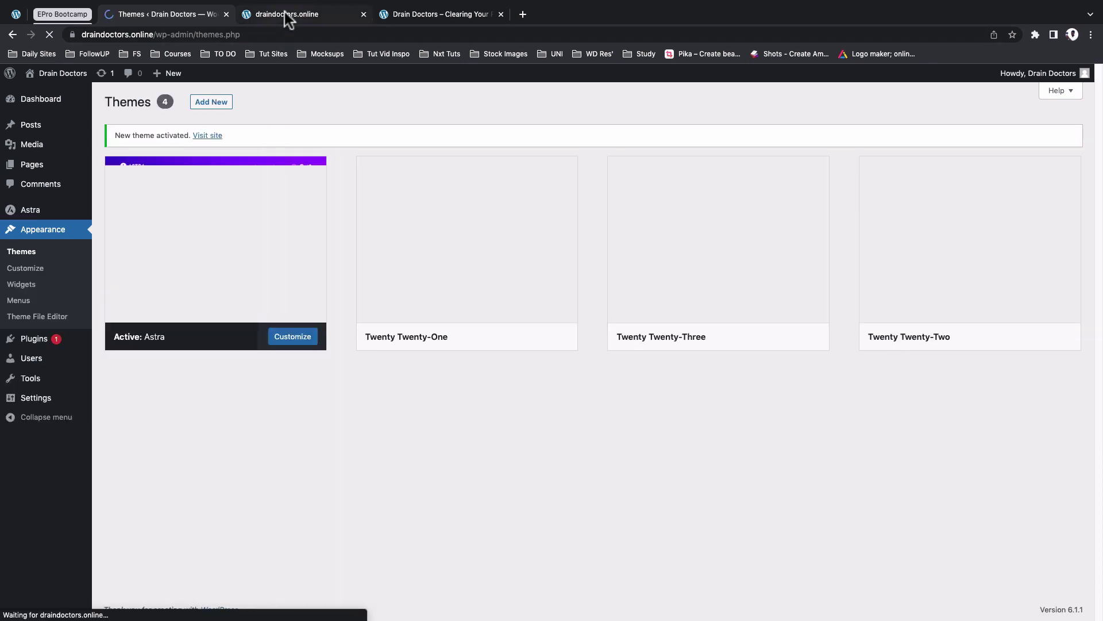
click(285, 12)
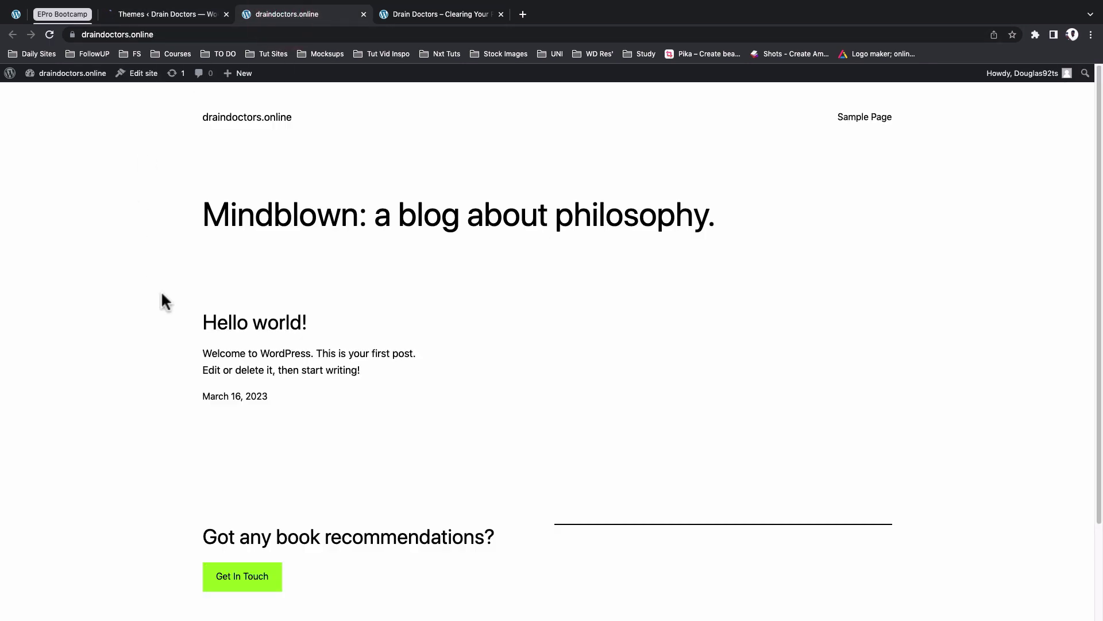
click(51, 35)
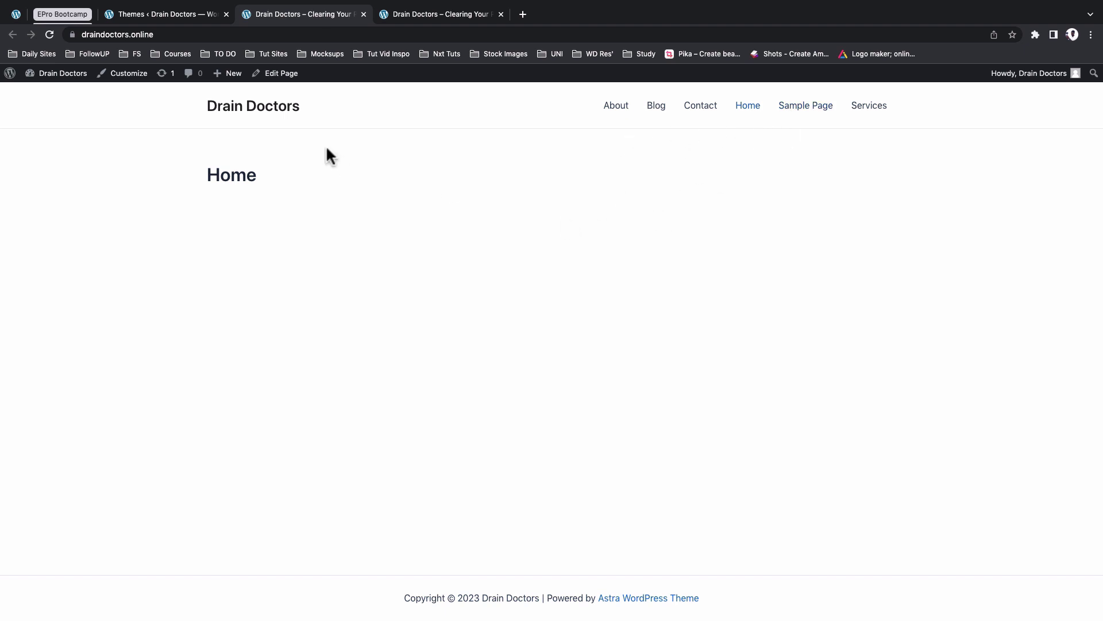
click(164, 18)
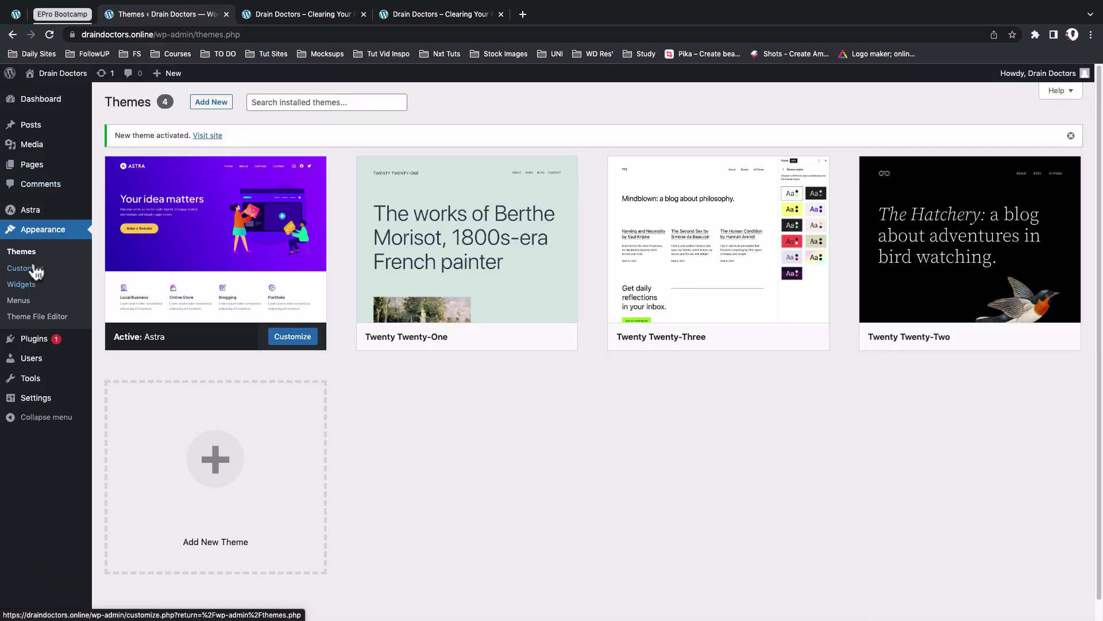
- Create a menu named Main Menu assigned to the Primary Menu location
click(25, 304)
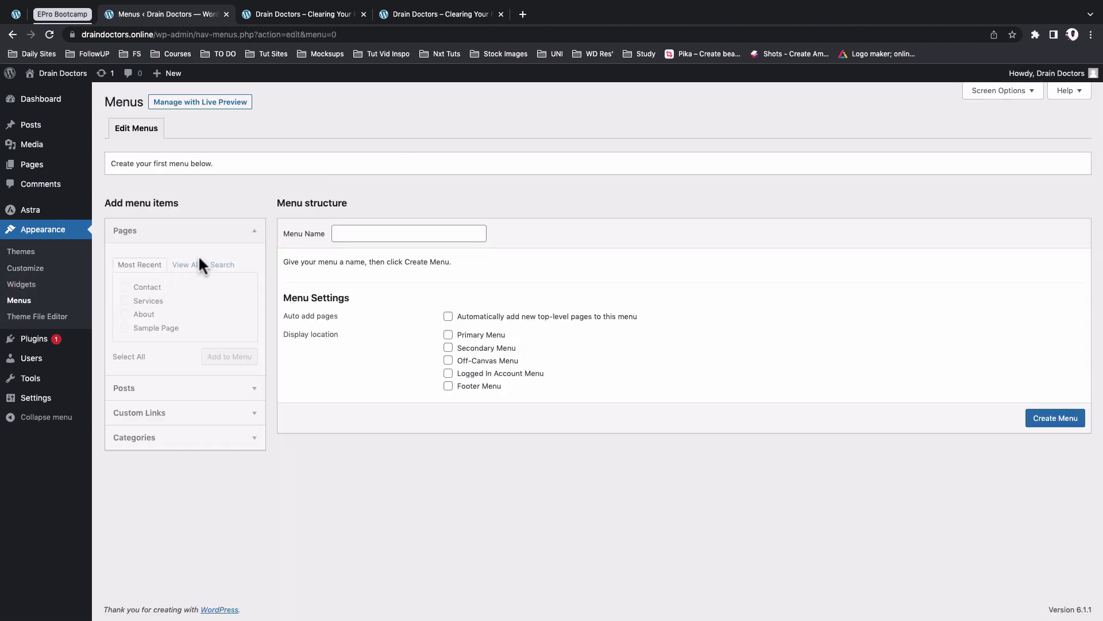
click(366, 235)
text(Men)
text(n)
key(BackSpace)
key(BackSpace)
text(ain Menu)
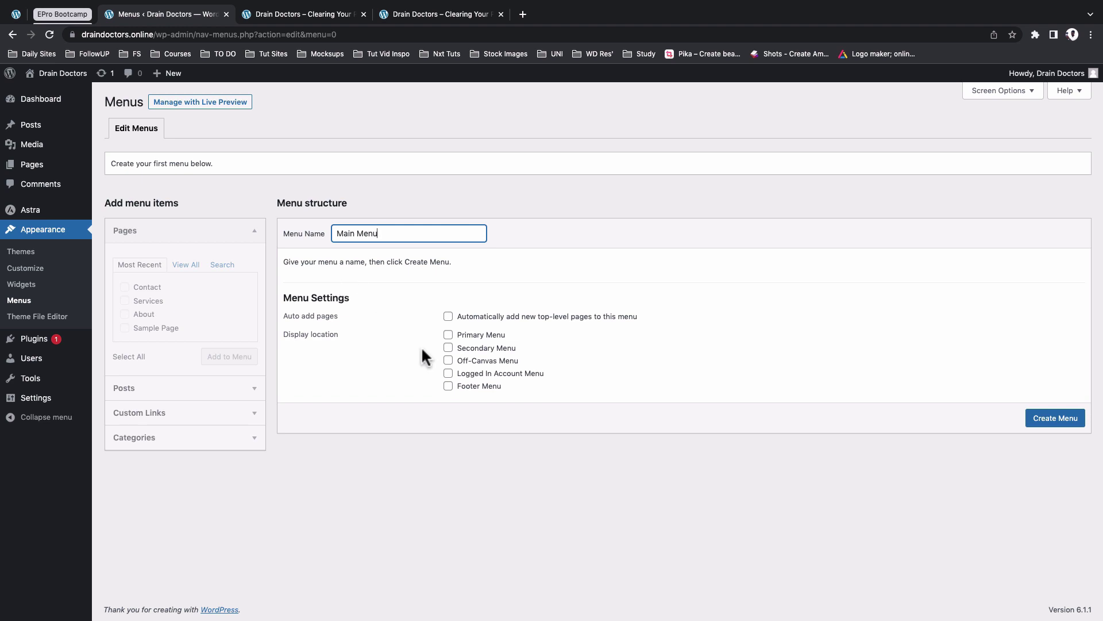
click(449, 335)
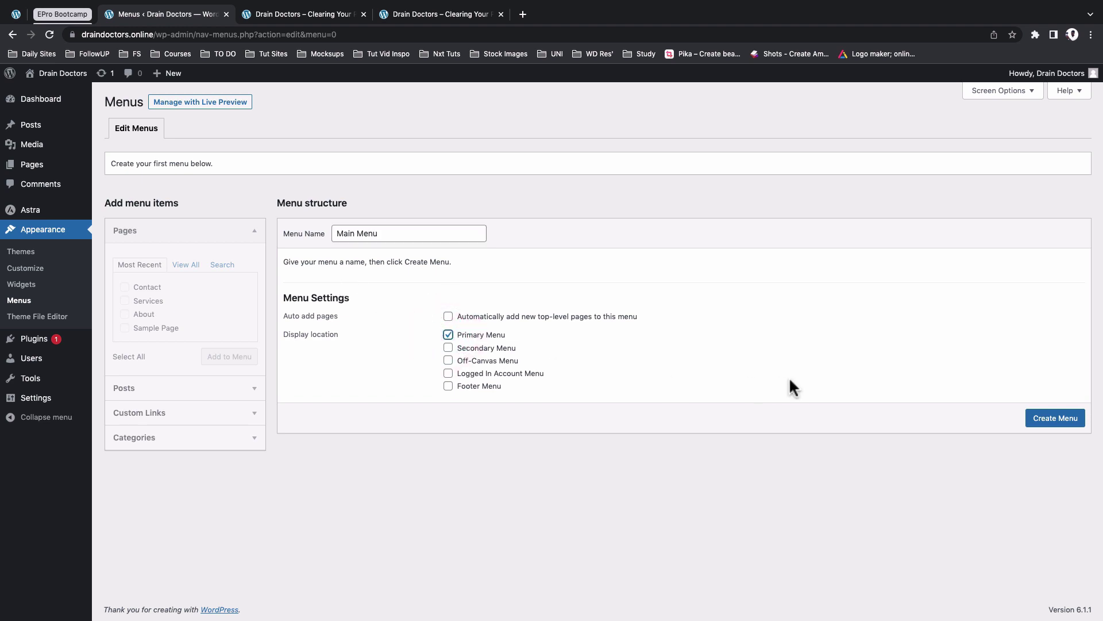
click(1059, 420)
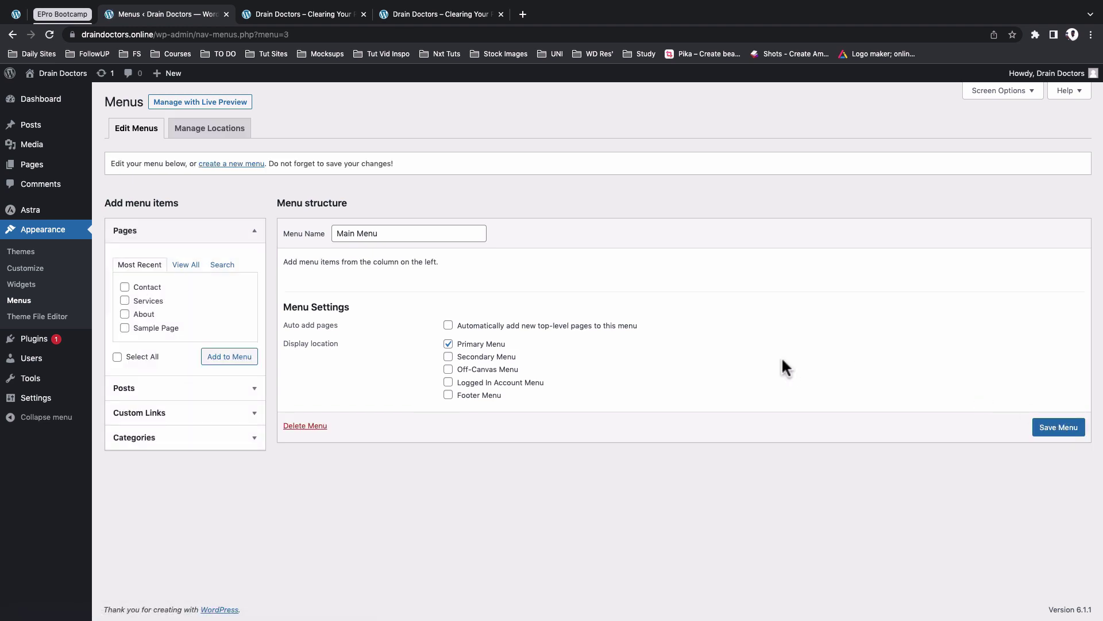
click(418, 17)
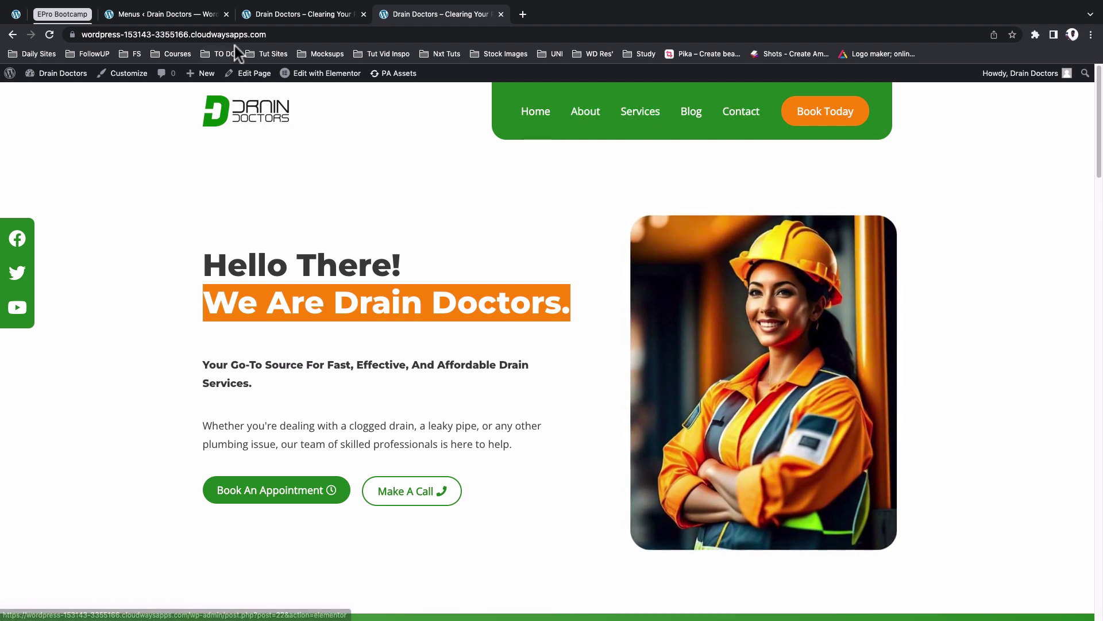
click(163, 9)
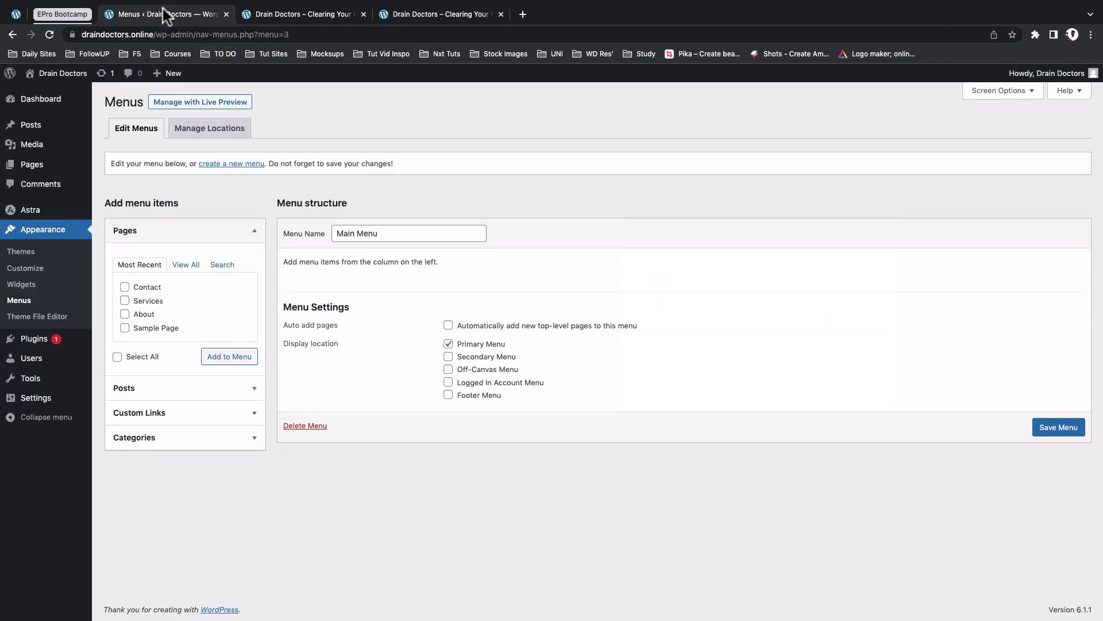
- Add the Home, About, Services, Blog and Contact pages to Main Menu in that order
click(185, 266)
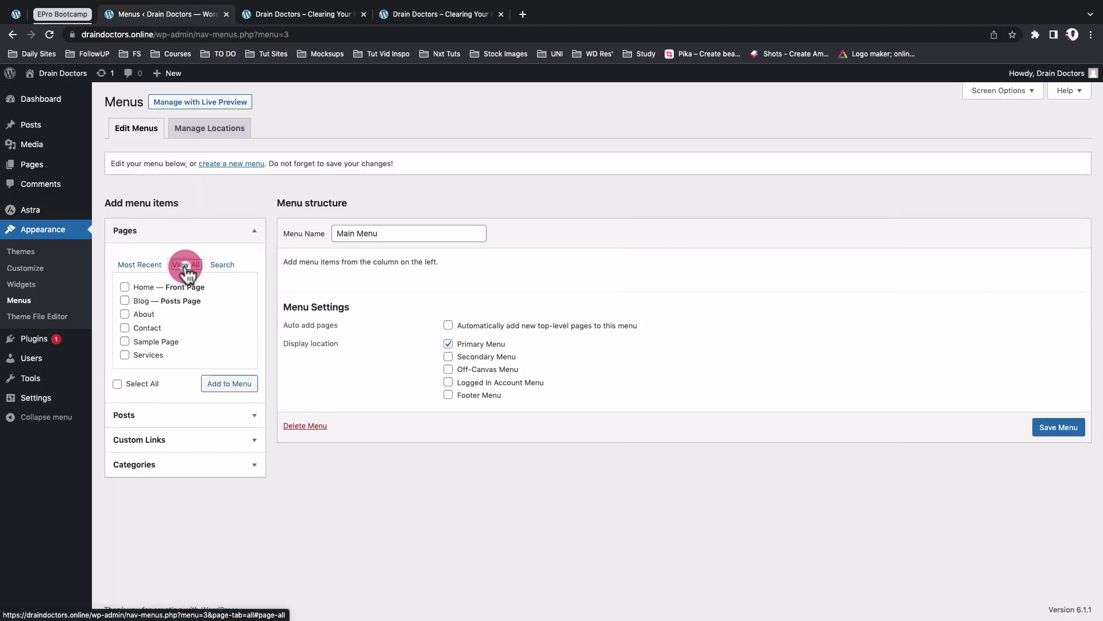
click(126, 287)
click(126, 302)
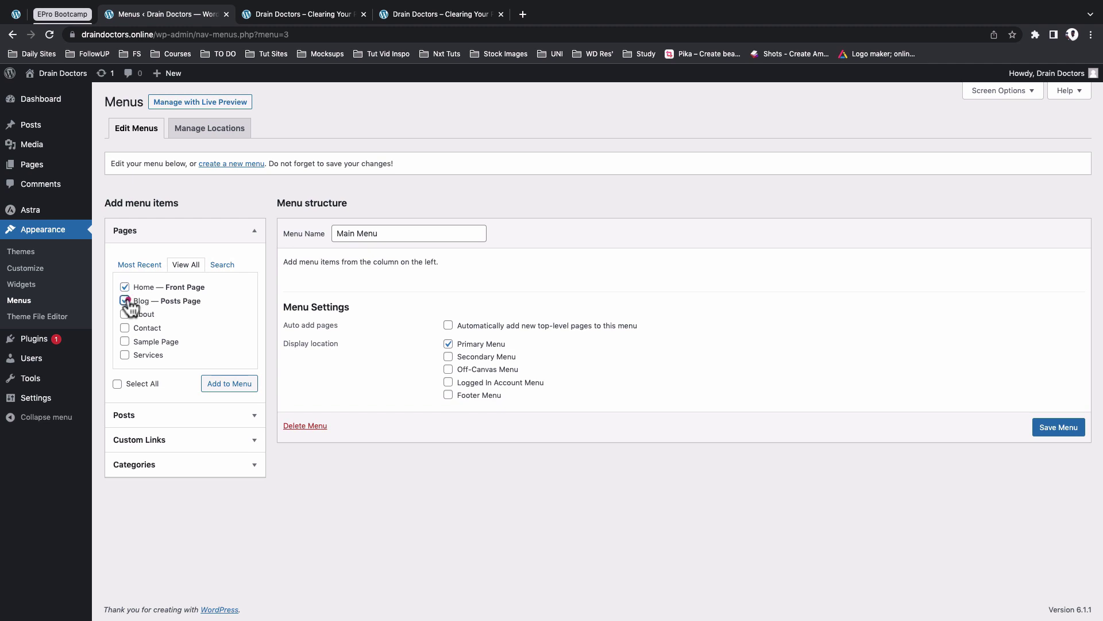
click(125, 314)
click(125, 327)
click(125, 354)
click(236, 391)
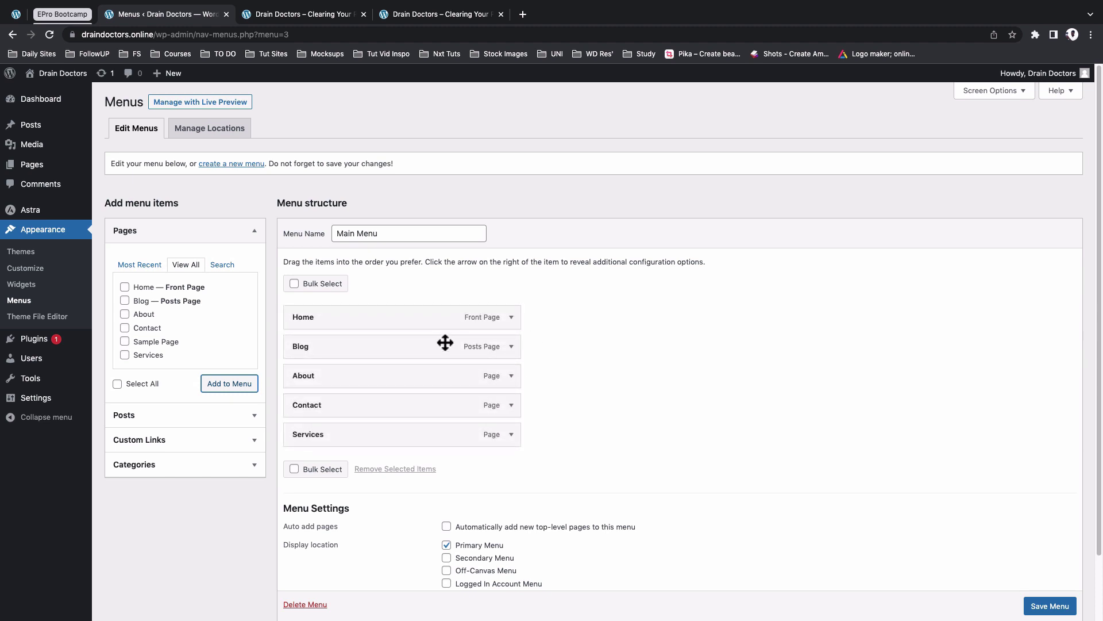
drag(362, 381, 361, 348)
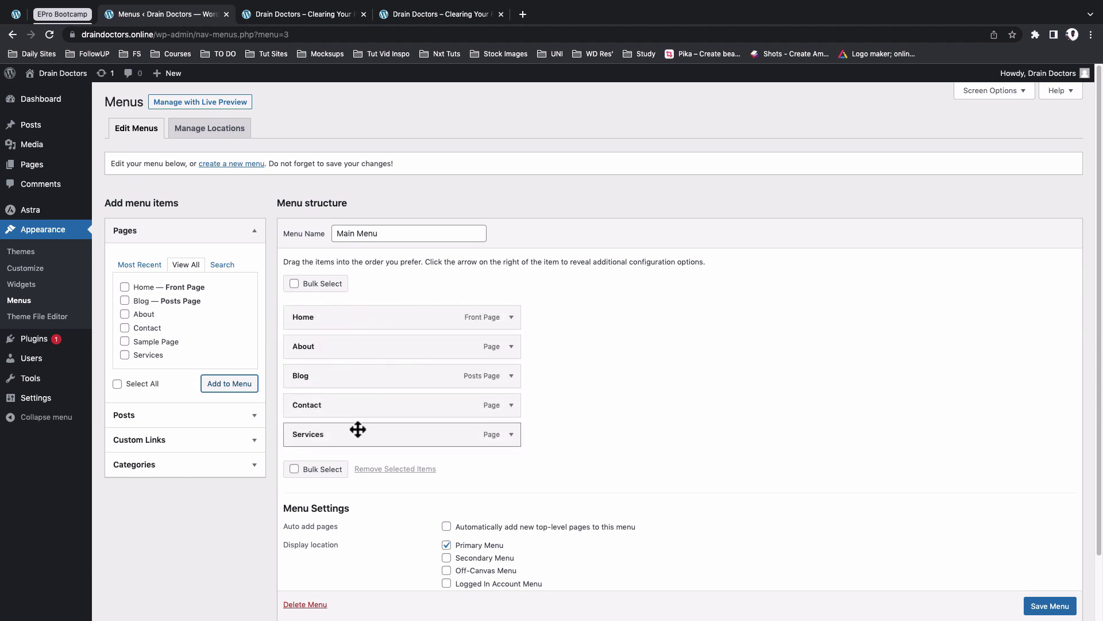
drag(357, 438, 356, 377)
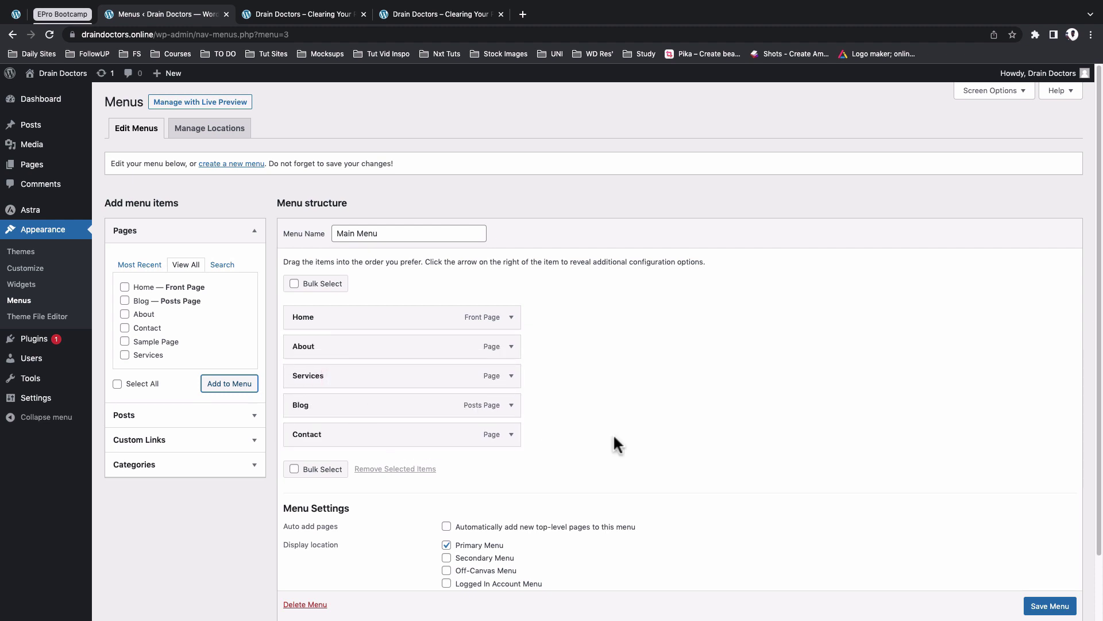
- Save Main Menu and reload the live home page to show the new navigation
scroll(613, 437, down, 2)
click(1049, 557)
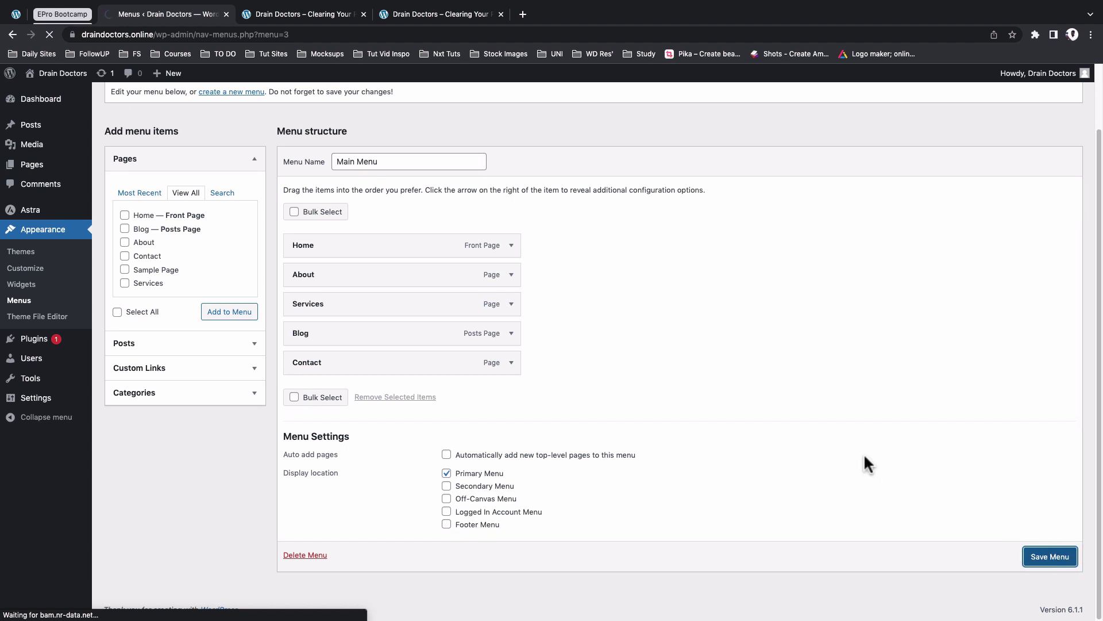
click(301, 16)
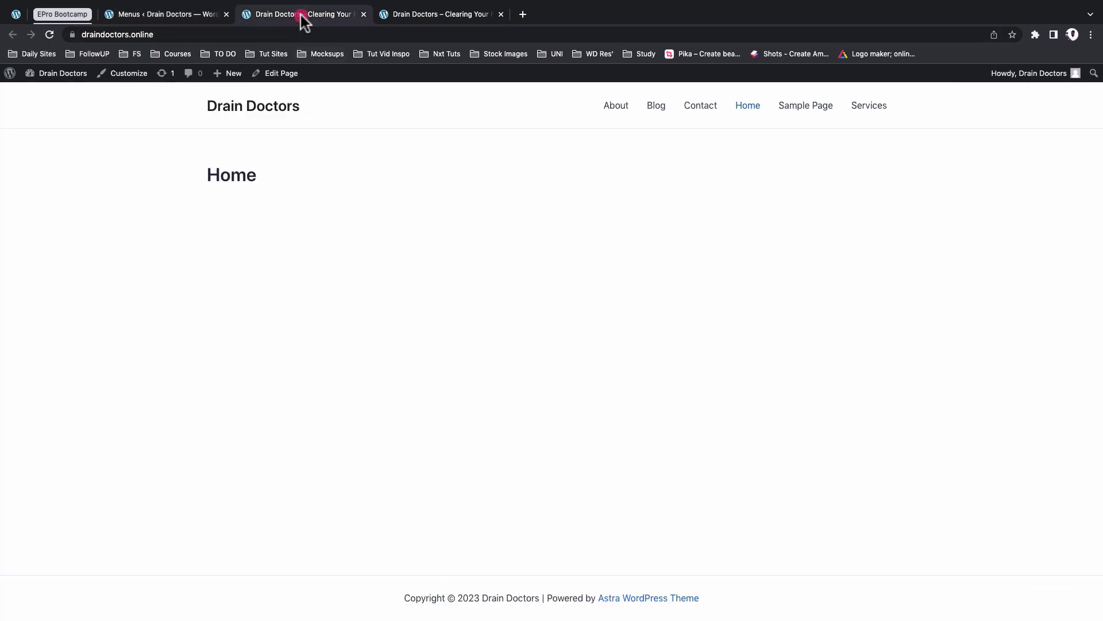
click(48, 35)
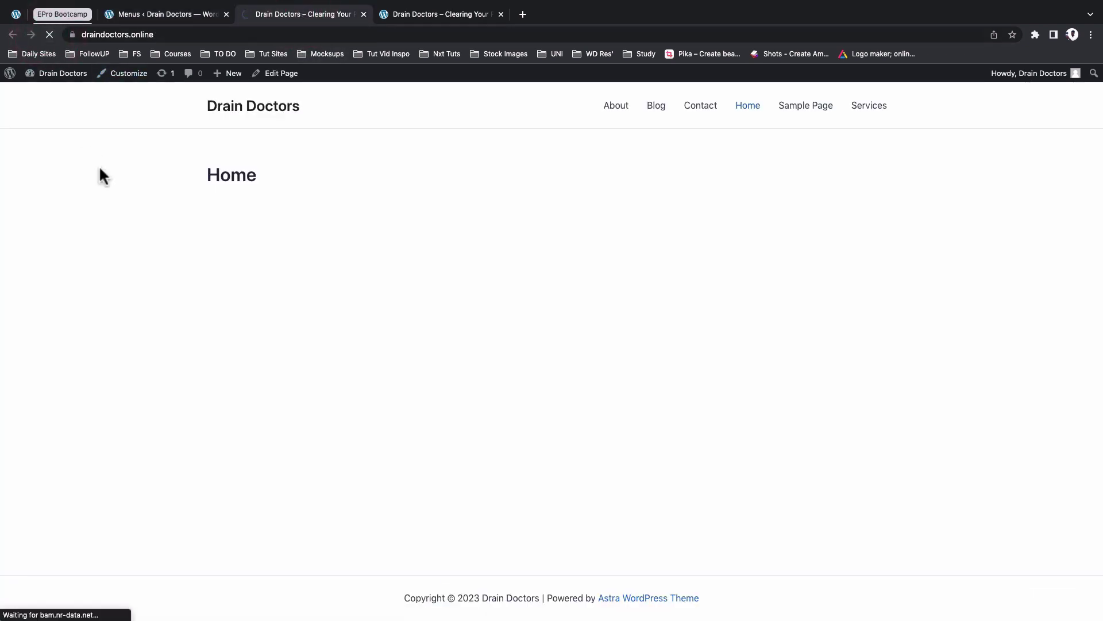
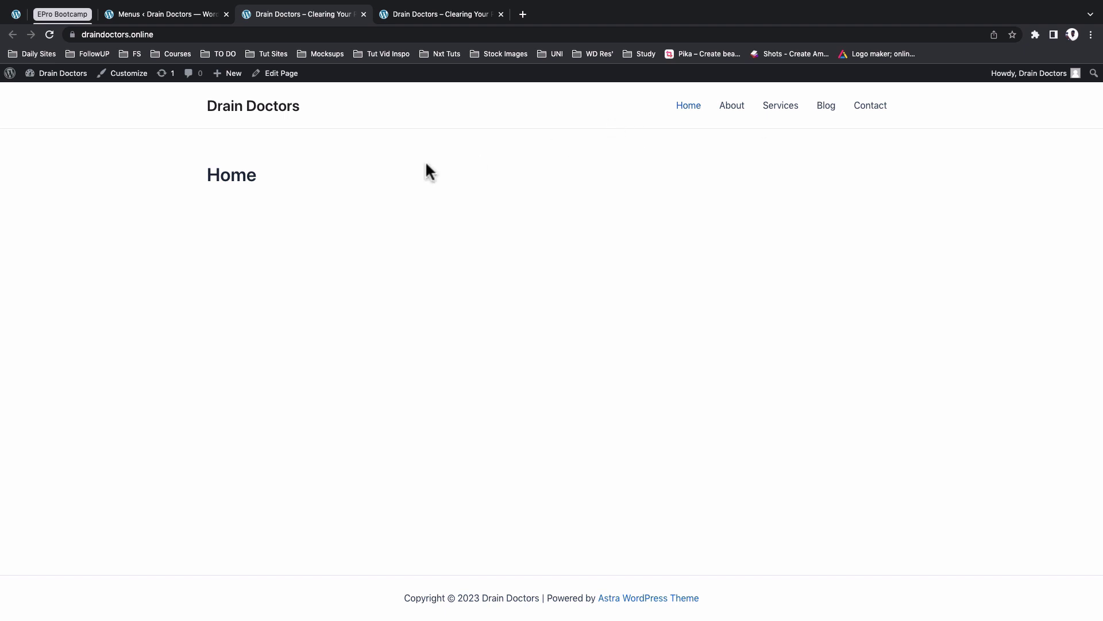
- From the Menus page, launch the live Customizer for the Drain Doctors site
click(185, 15)
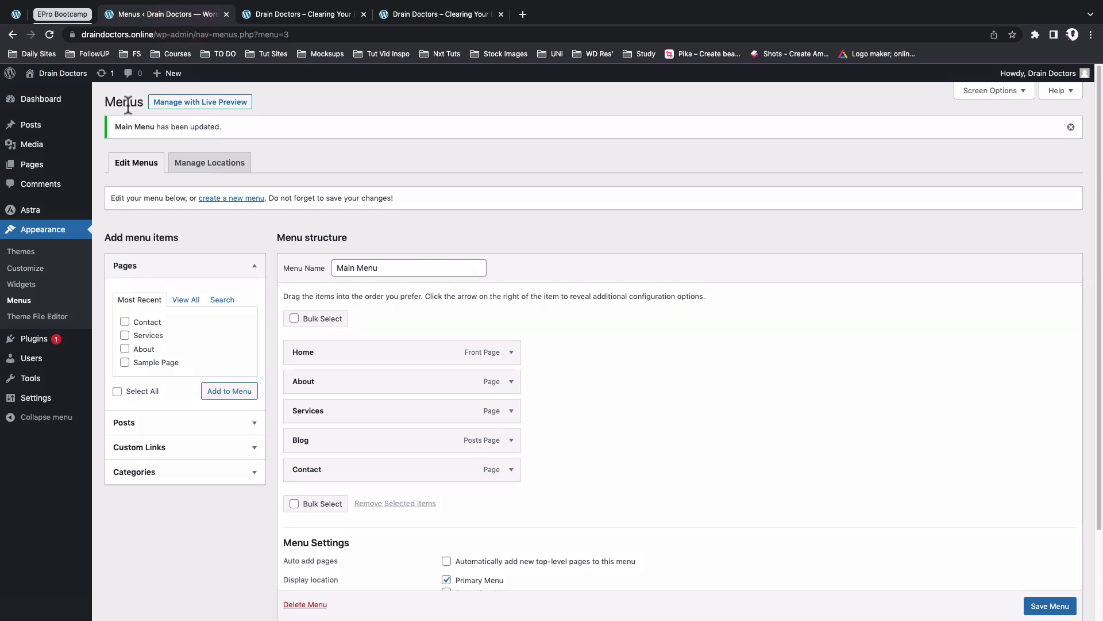
click(23, 270)
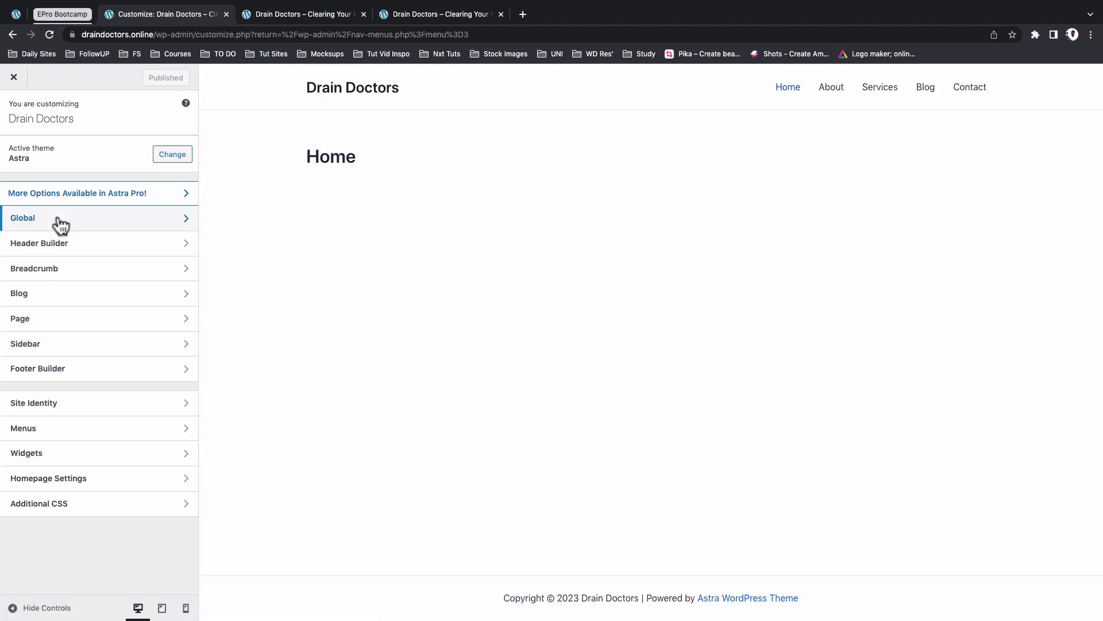
- Apply the Playfair Display / Open Sans typography preset
click(60, 224)
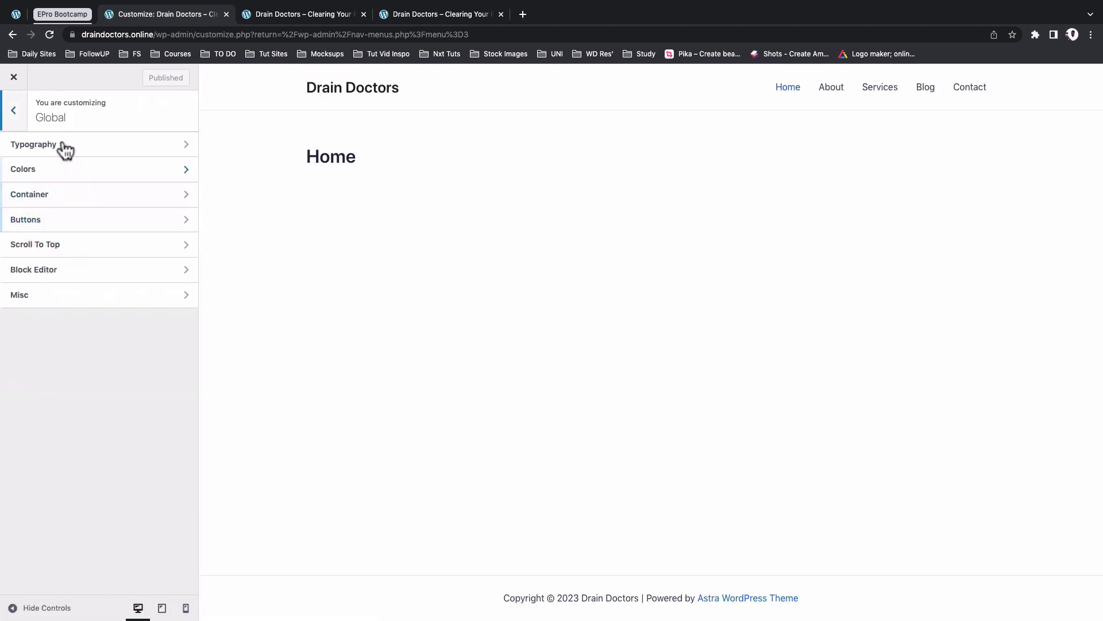
click(65, 146)
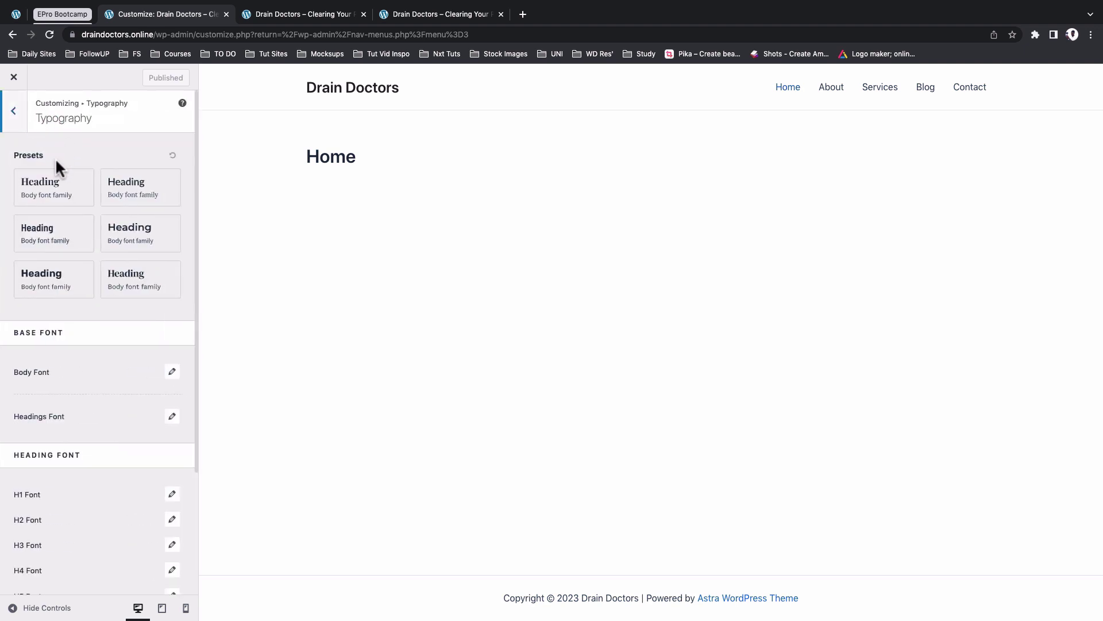
click(68, 196)
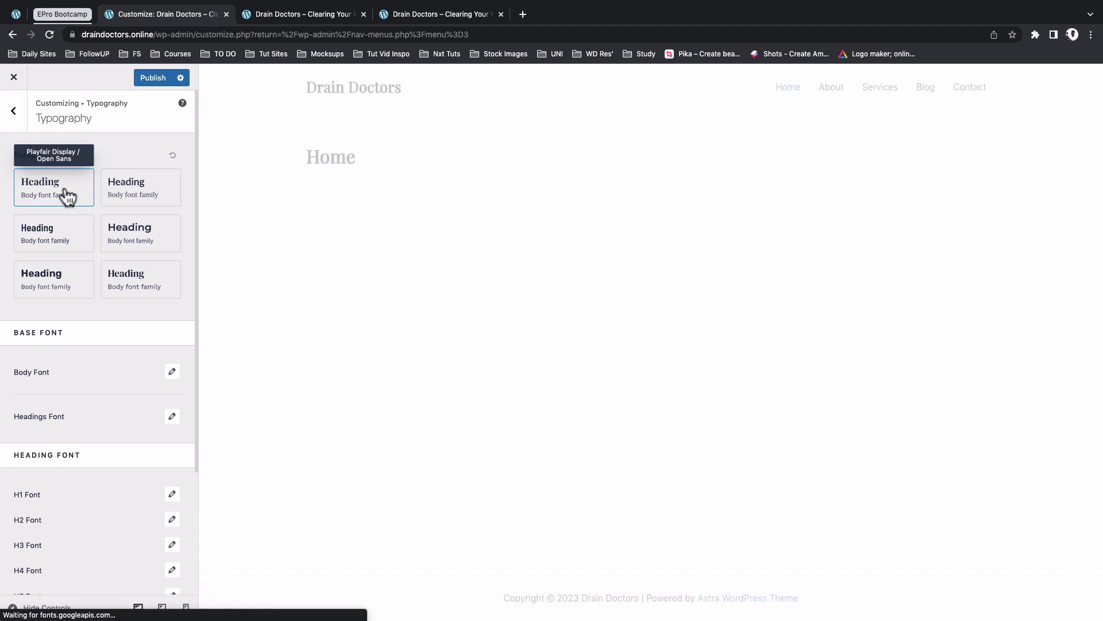
- Set the body font to Open Sans with Inherit weight and 18 px size
scroll(115, 219, down, 3)
click(172, 222)
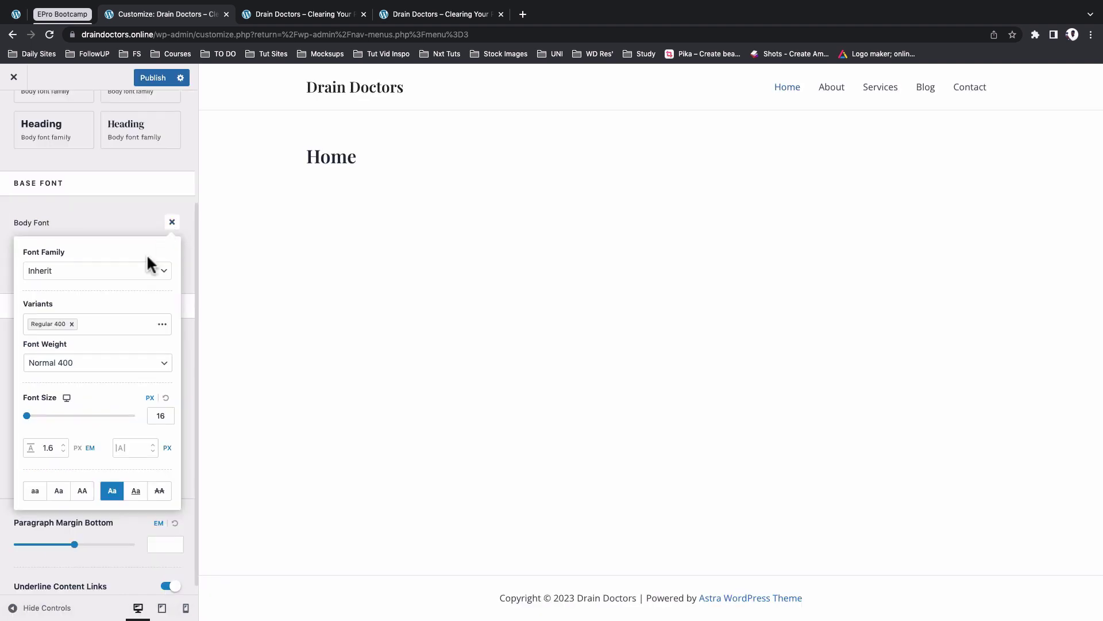
click(153, 279)
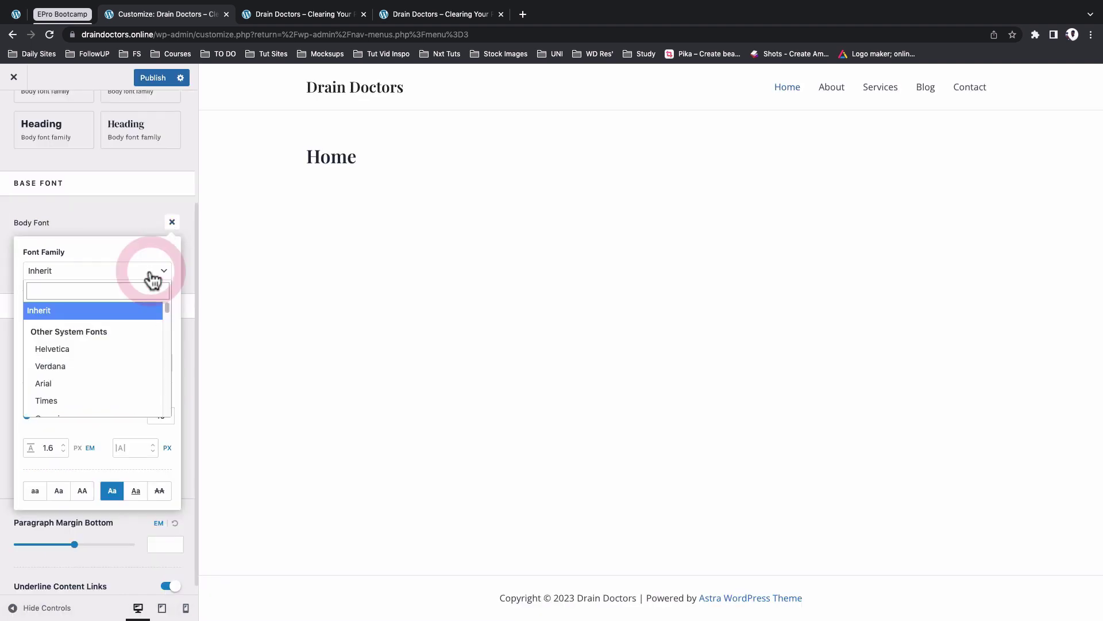
click(104, 288)
text(open)
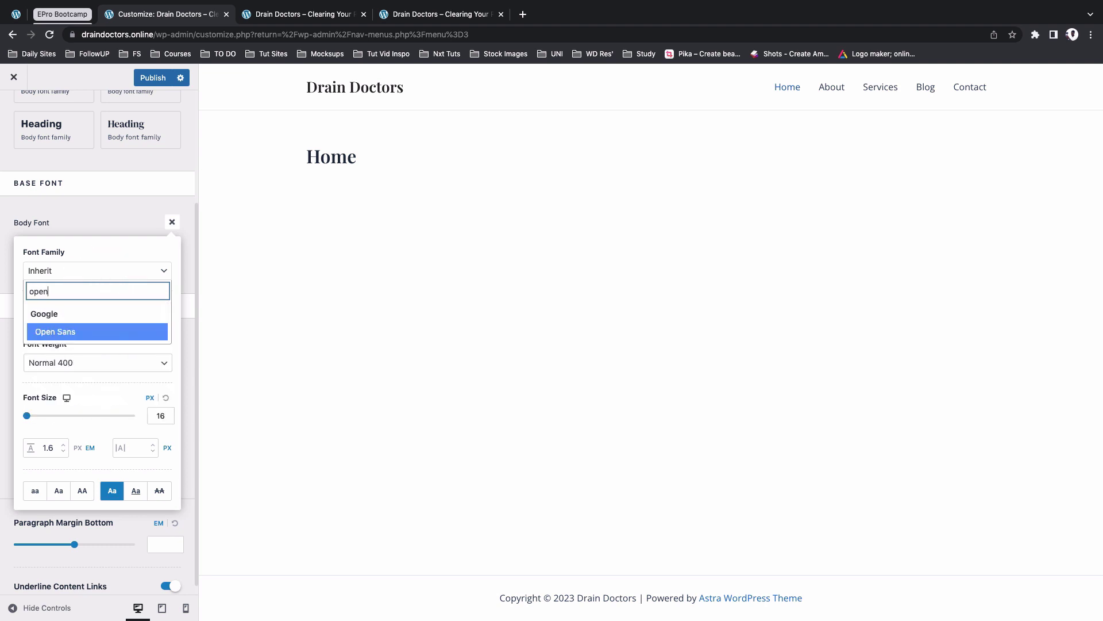
click(95, 336)
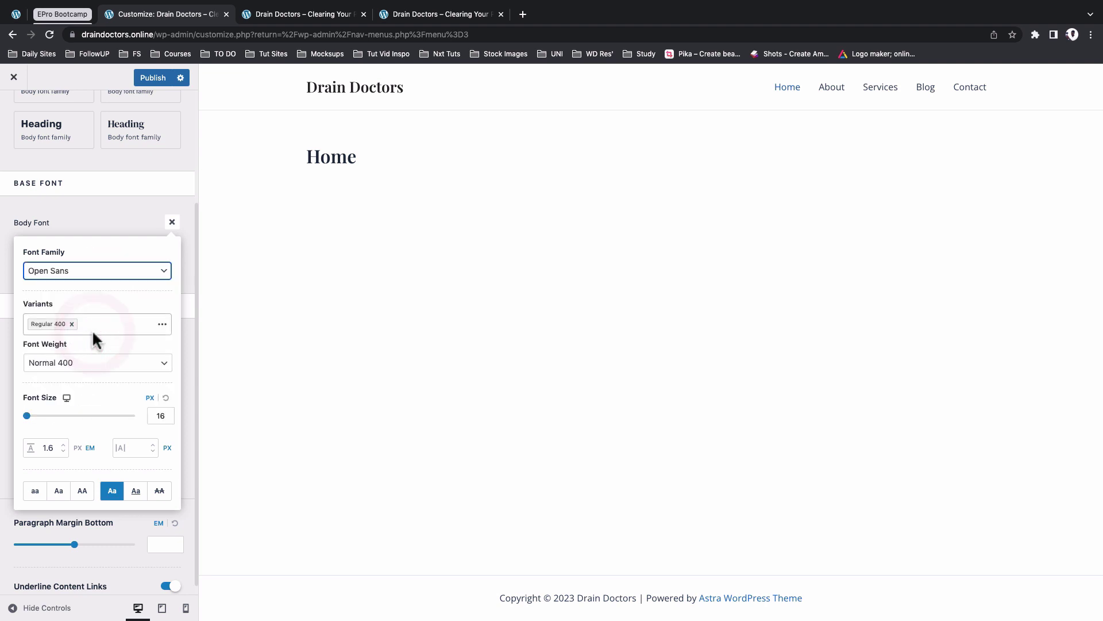
click(97, 364)
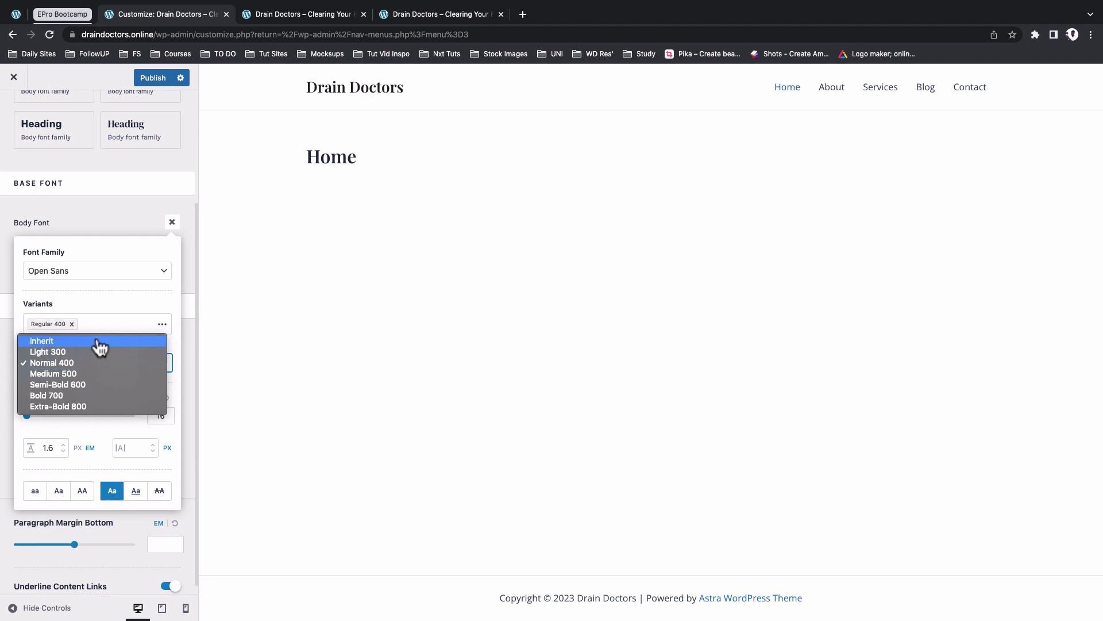
click(98, 341)
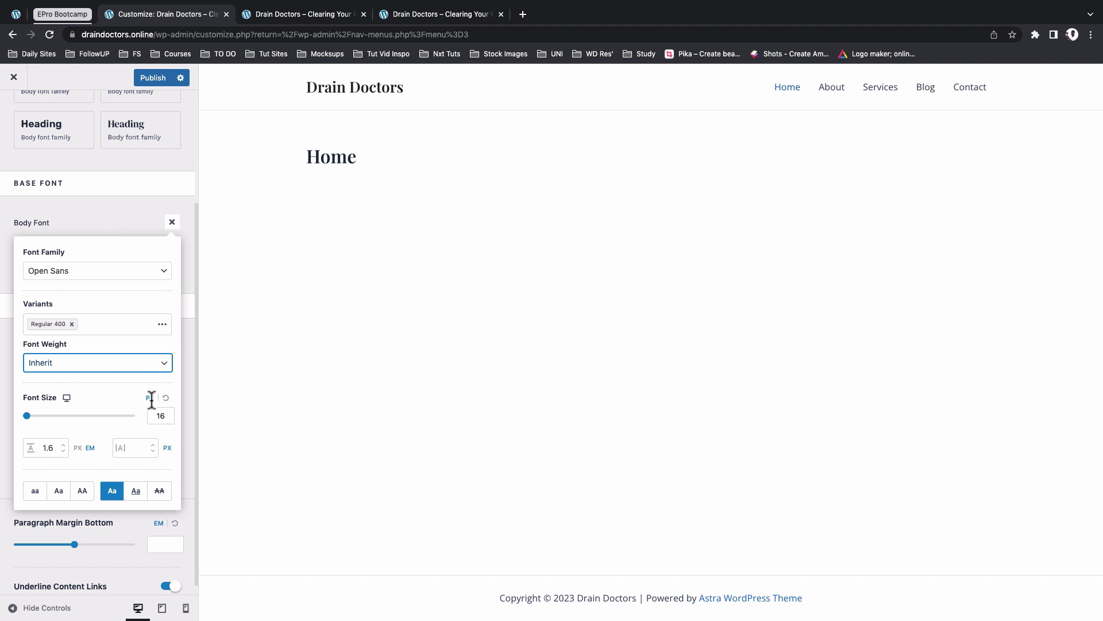
double_click(164, 415)
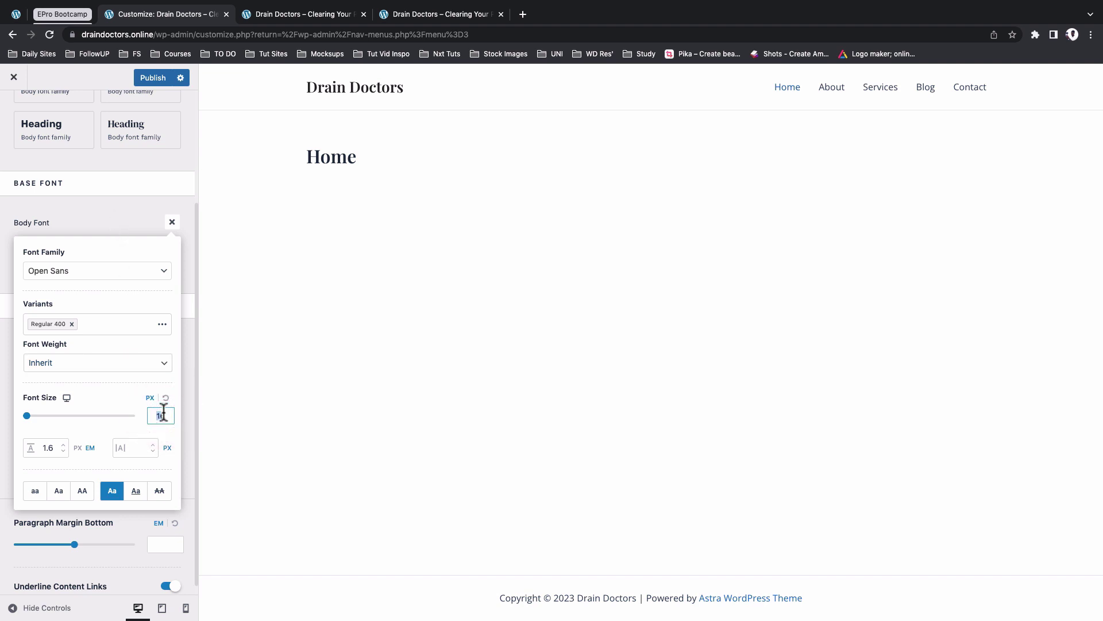
text(18)
click(138, 223)
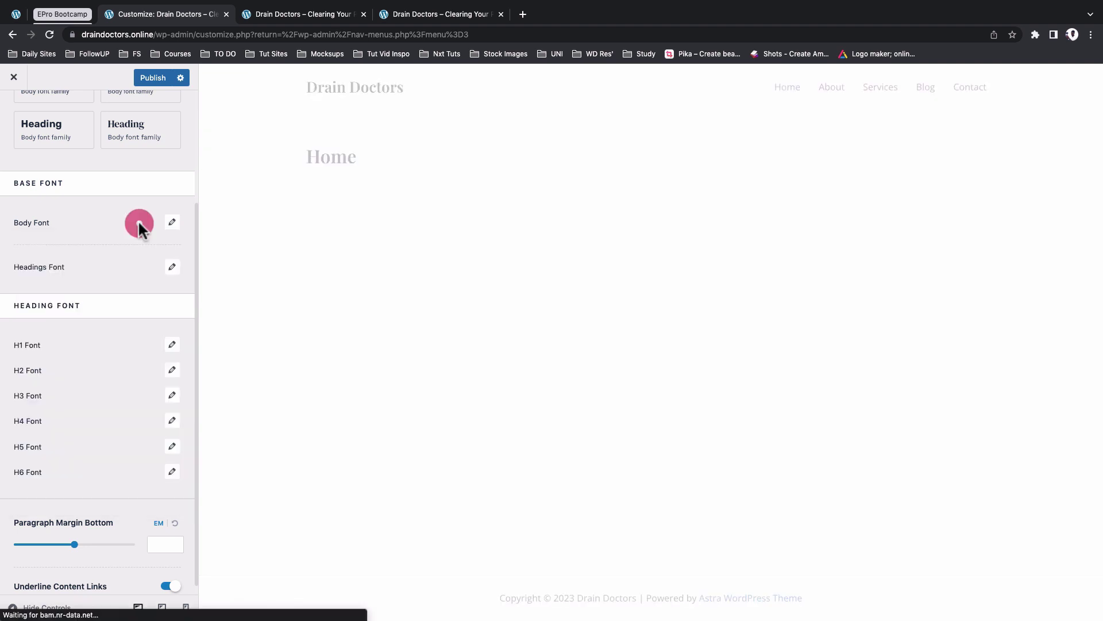
click(172, 267)
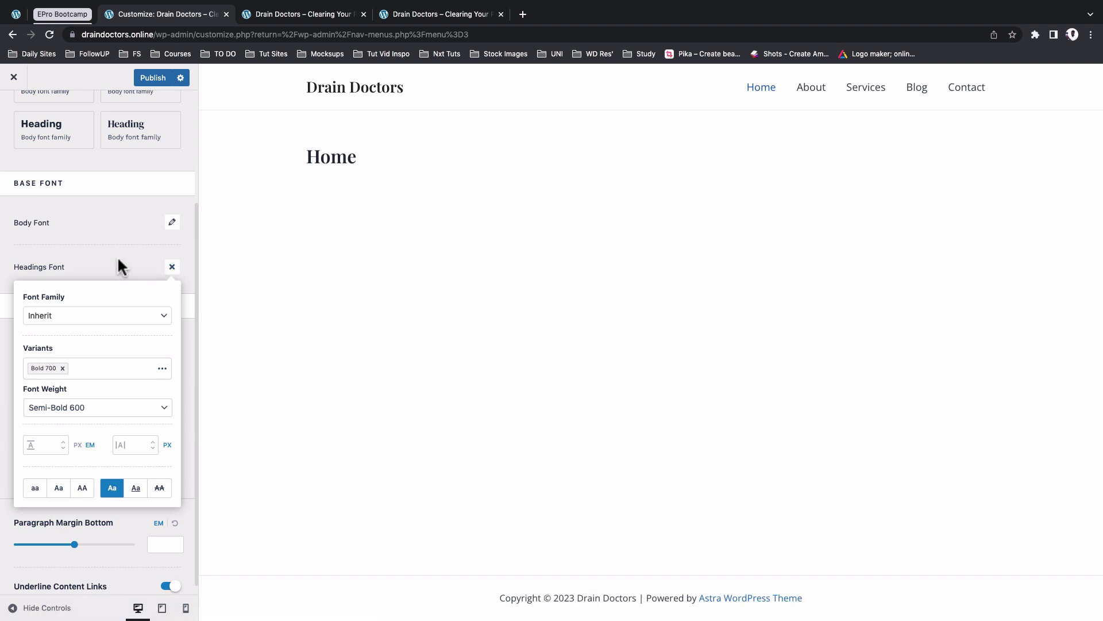
- Choose Montserrat as the headings font family
click(61, 316)
click(63, 317)
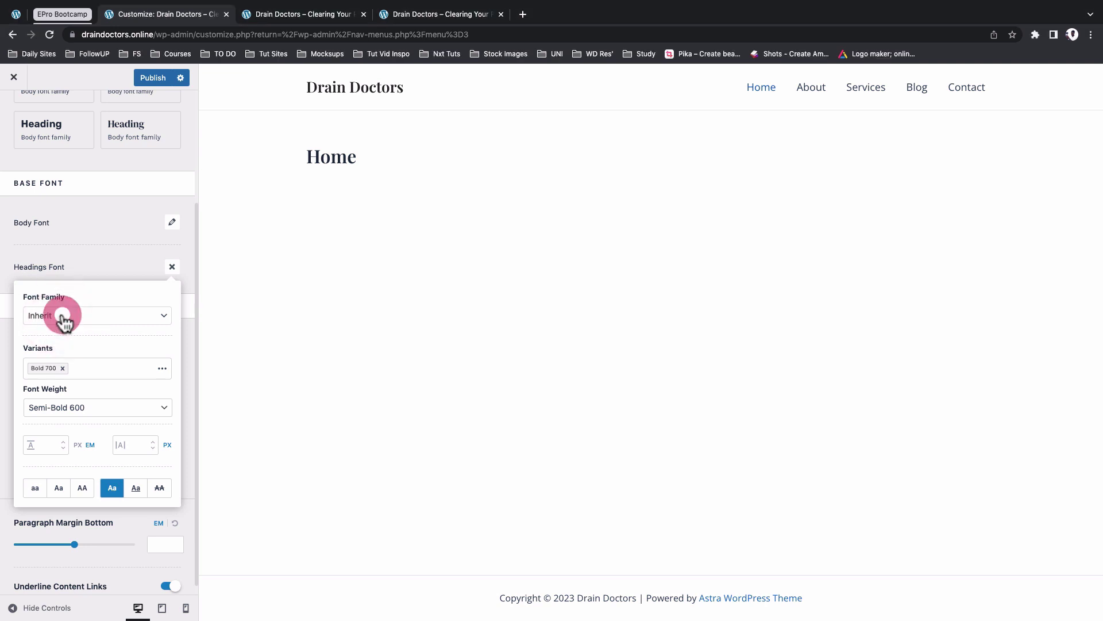
click(62, 335)
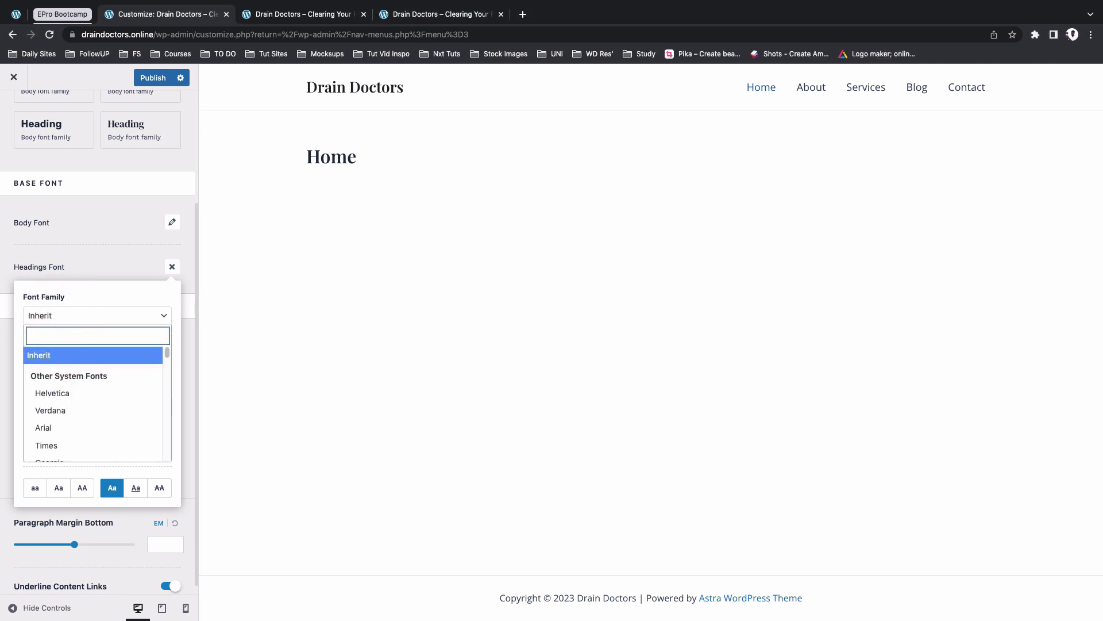
text(mont)
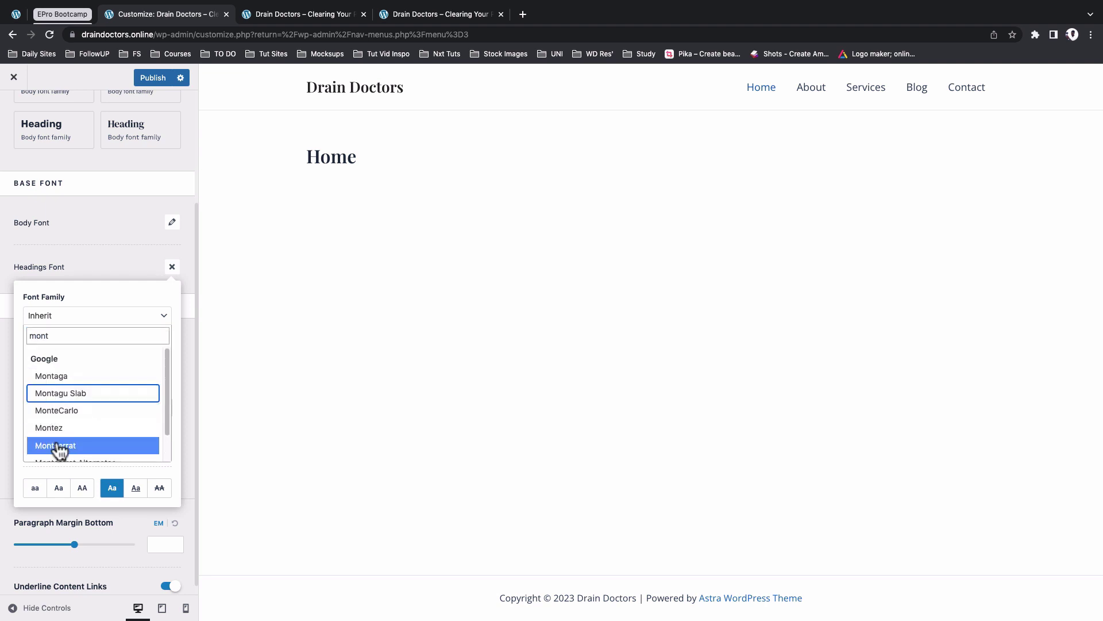
click(57, 443)
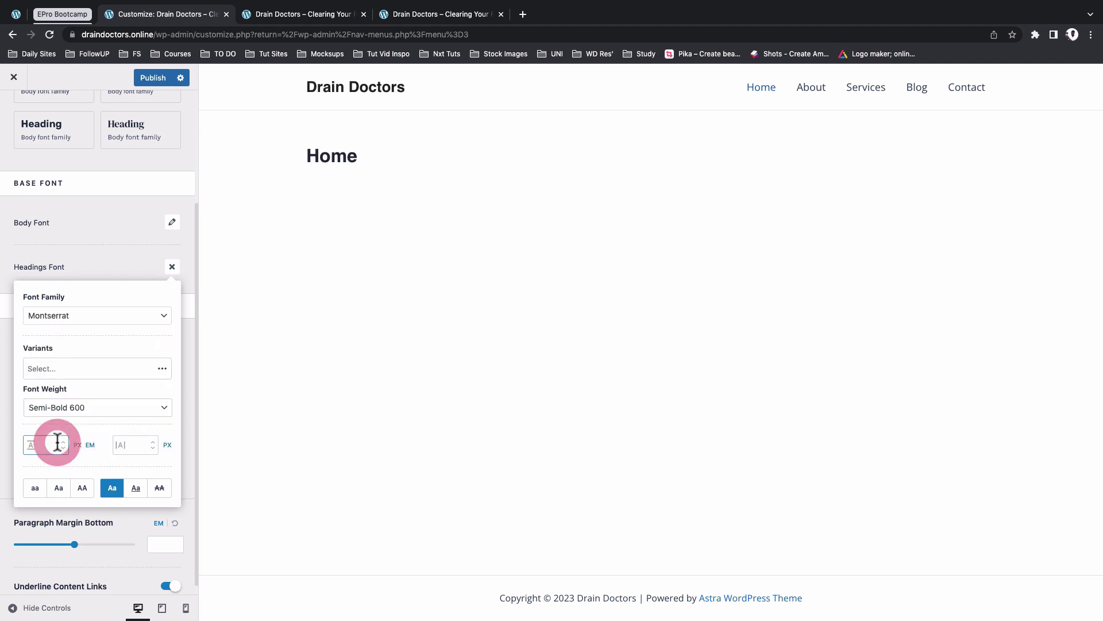
- Add the Bold 700 variant to the headings font and change its weight
click(77, 367)
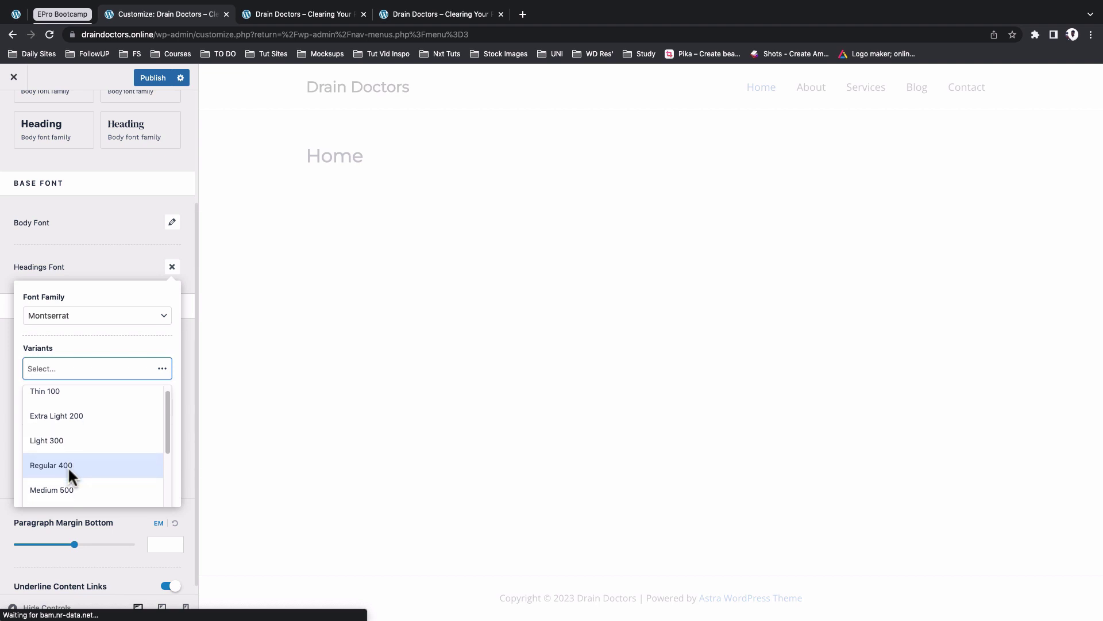
scroll(68, 466, down, 2)
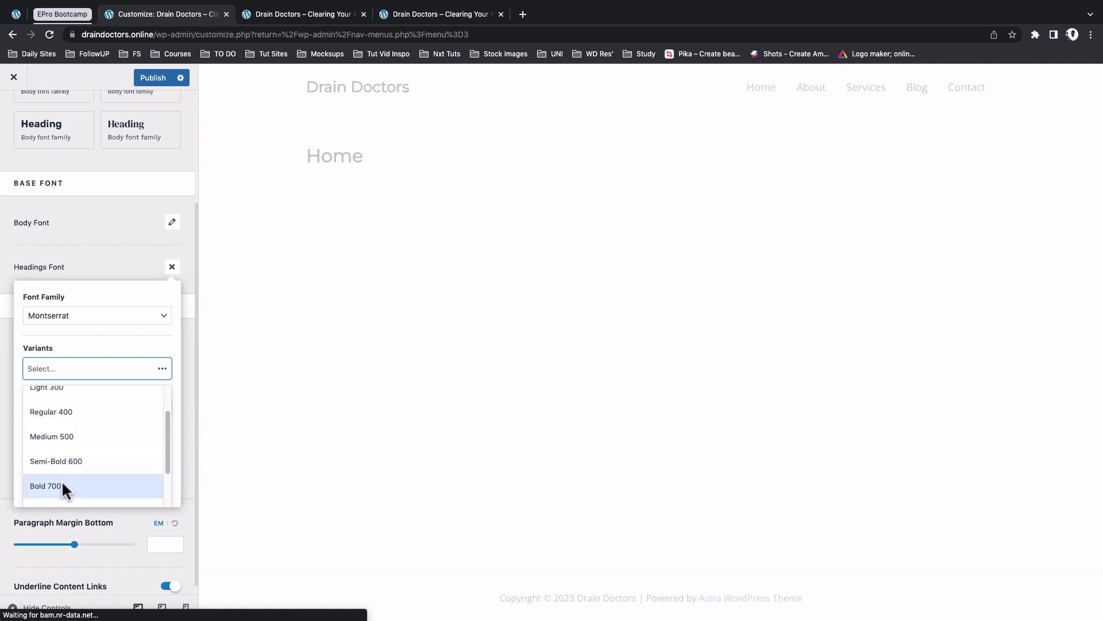
click(61, 481)
click(103, 410)
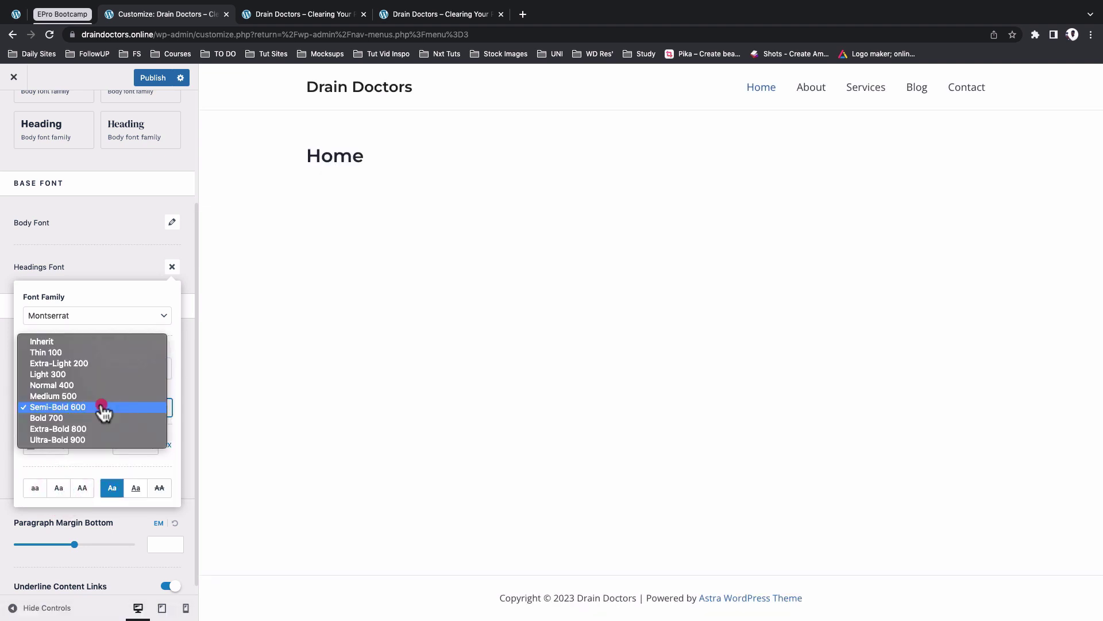
click(102, 428)
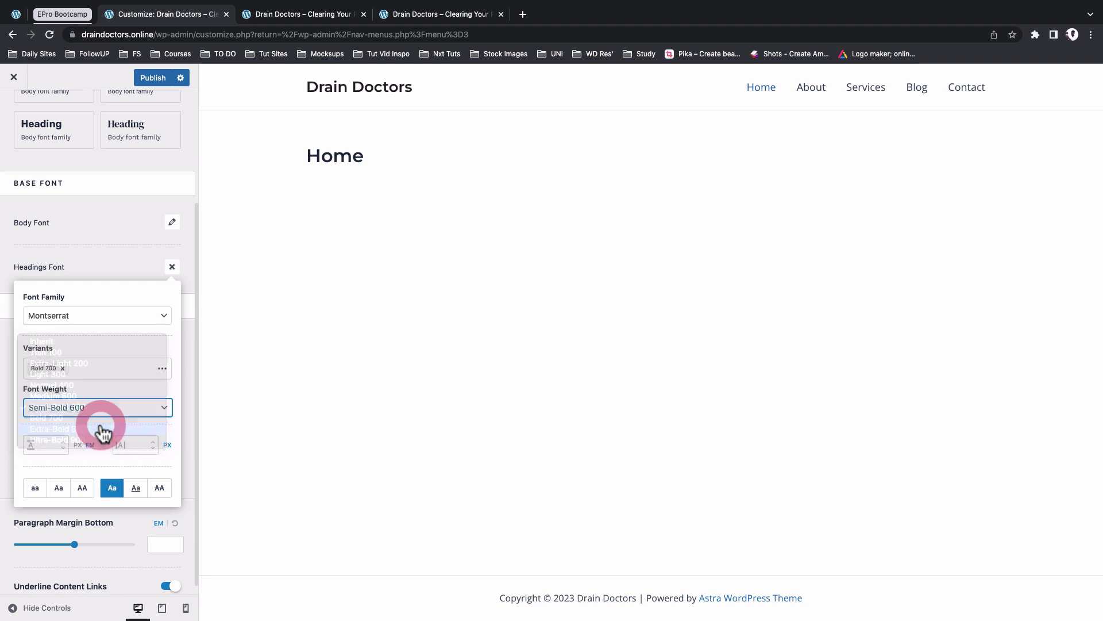
click(130, 268)
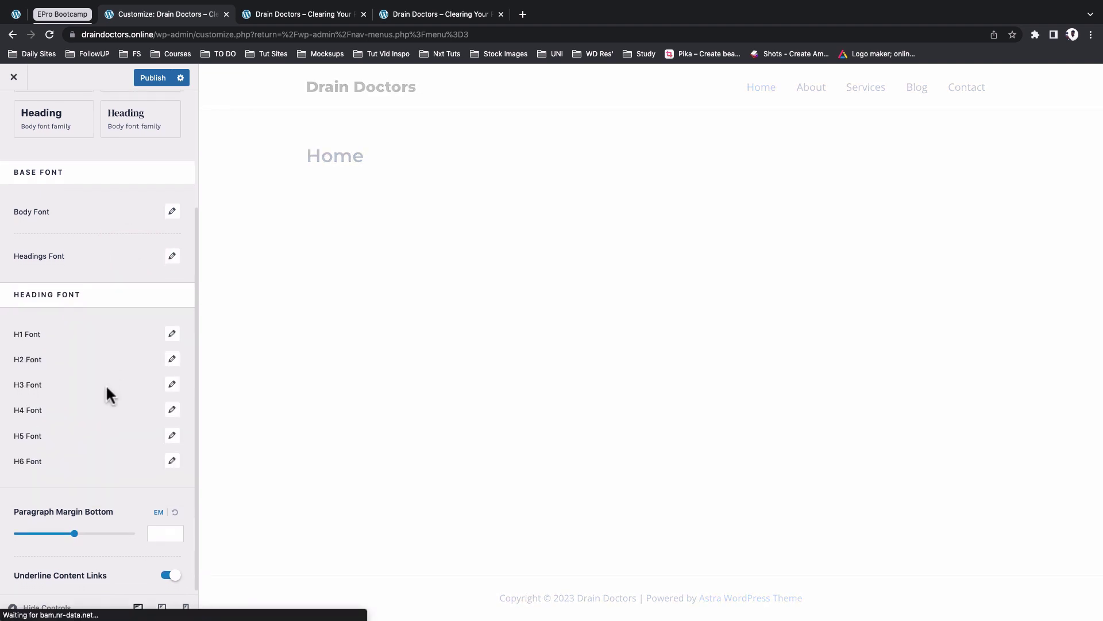
click(172, 336)
click(171, 335)
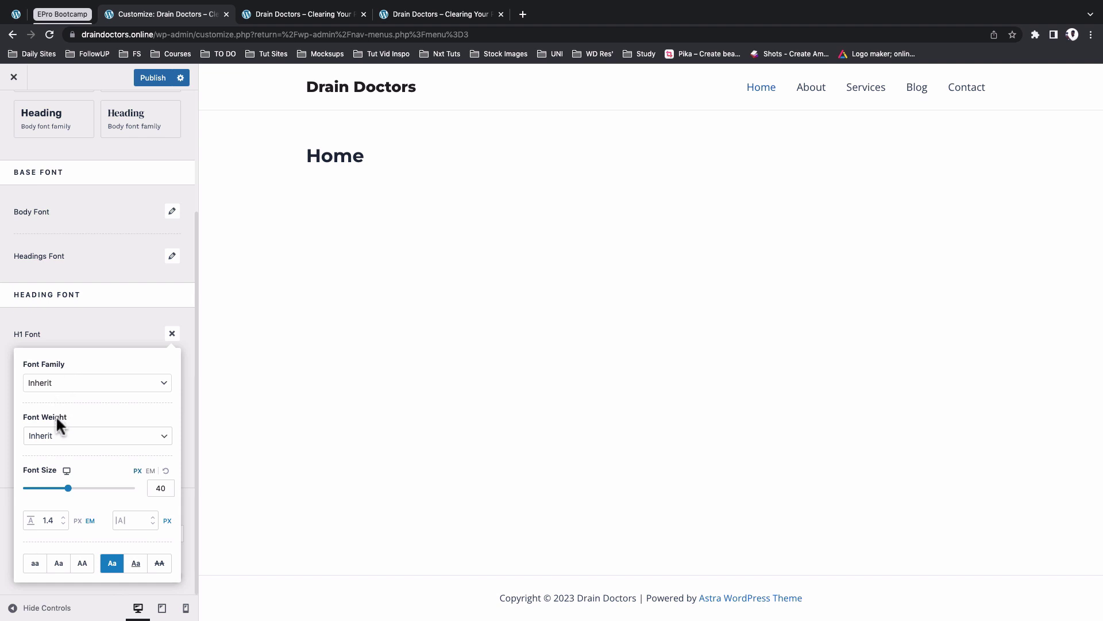
- Set the H1 font size to 54
click(166, 488)
click(164, 487)
text(54)
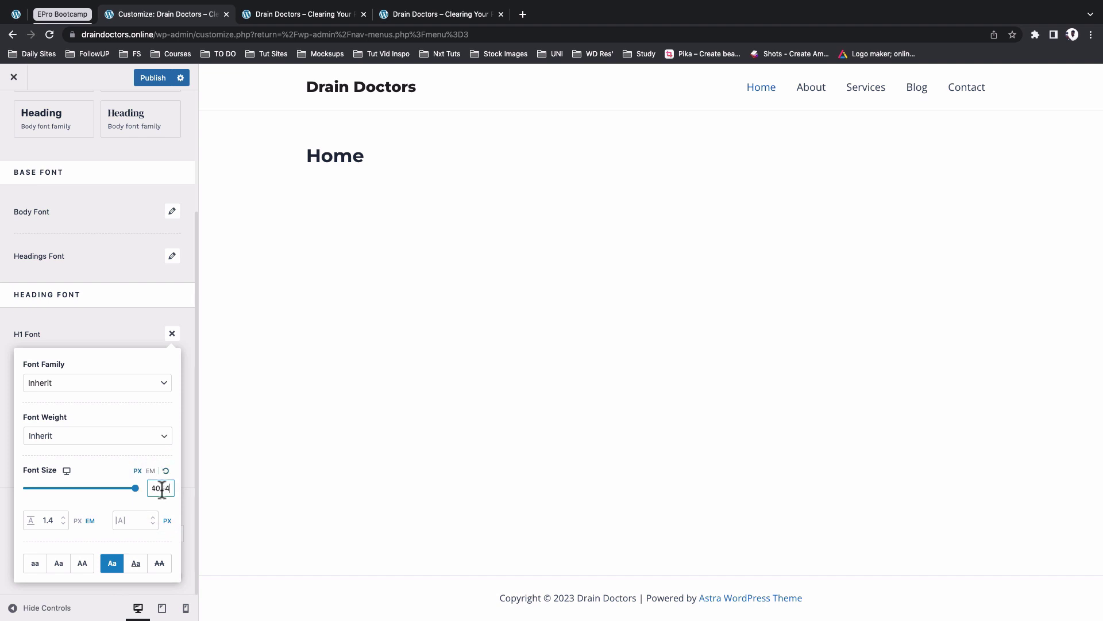
drag(136, 488, 83, 488)
click(113, 342)
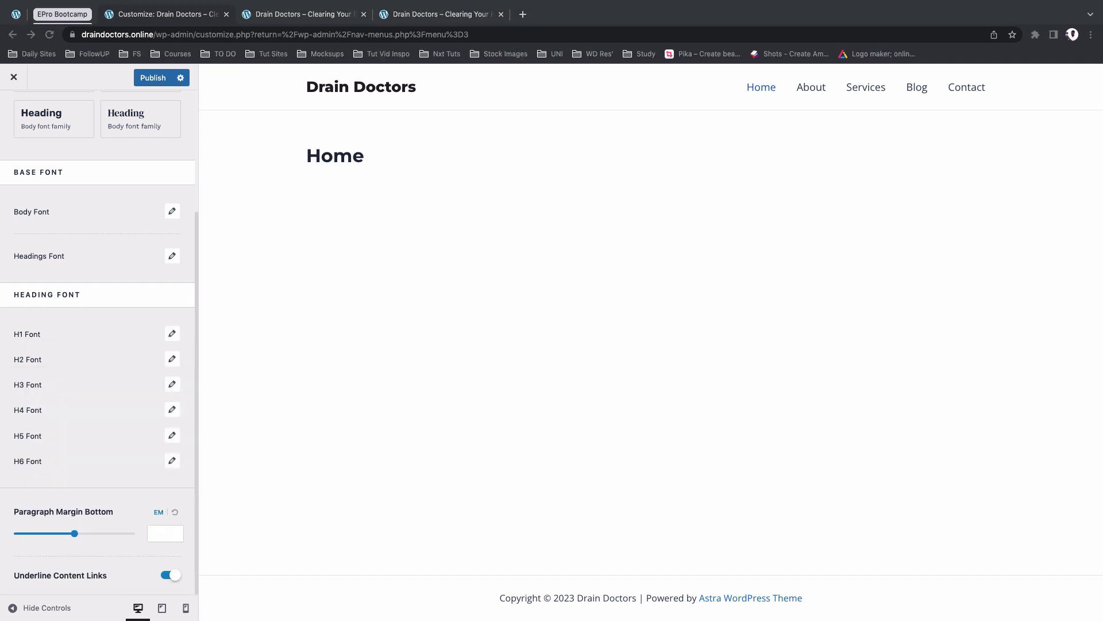
- Set the H2 font size to 48
click(166, 362)
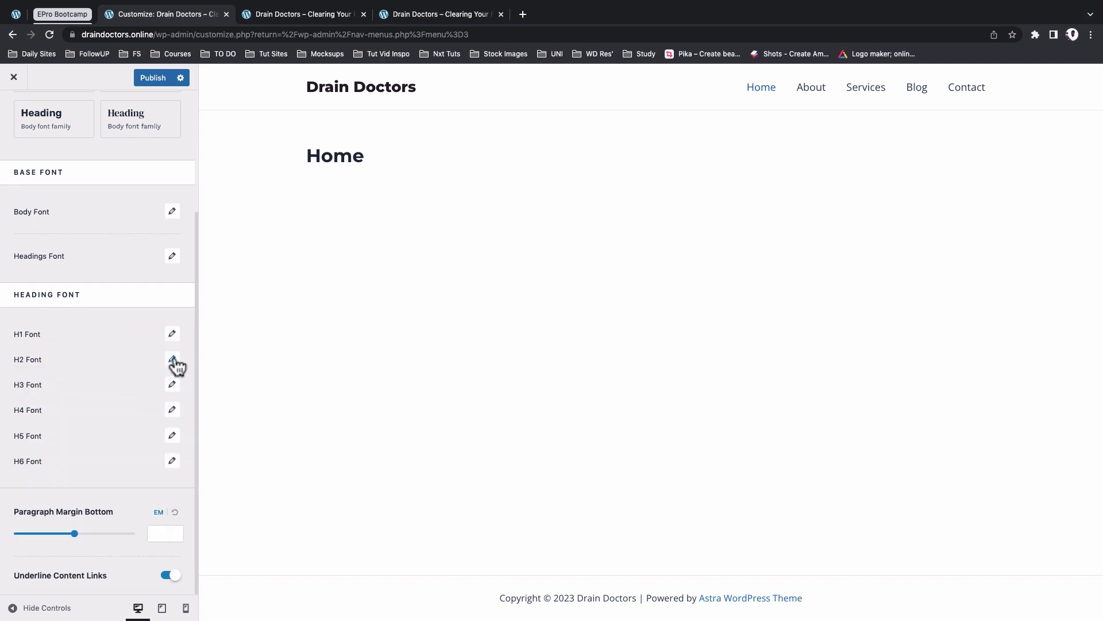
click(173, 361)
click(172, 360)
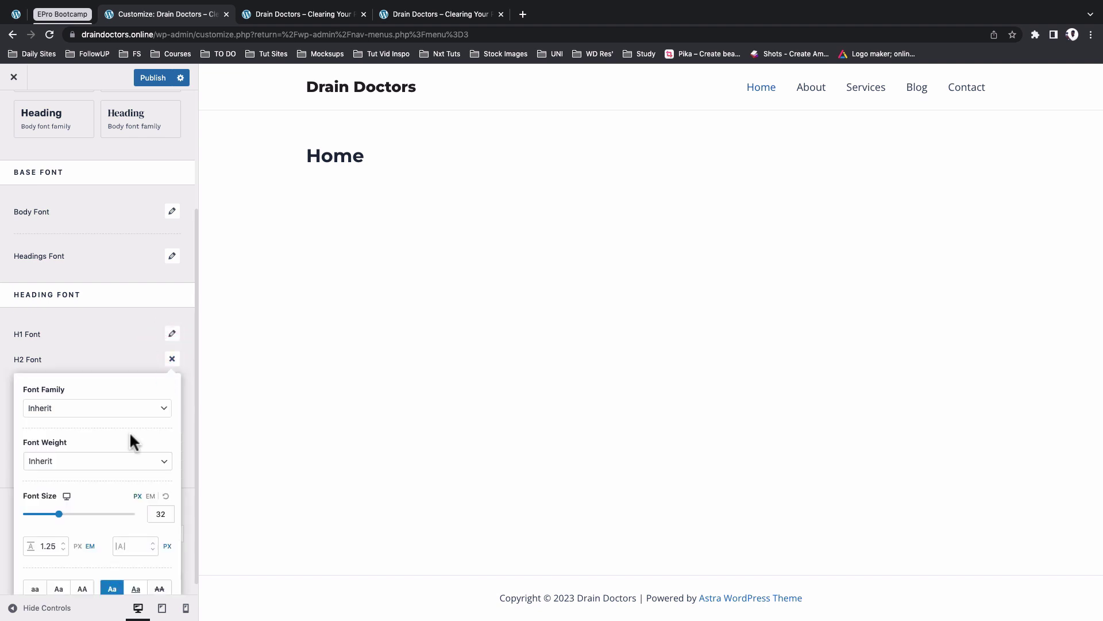
scroll(131, 434, down, 1)
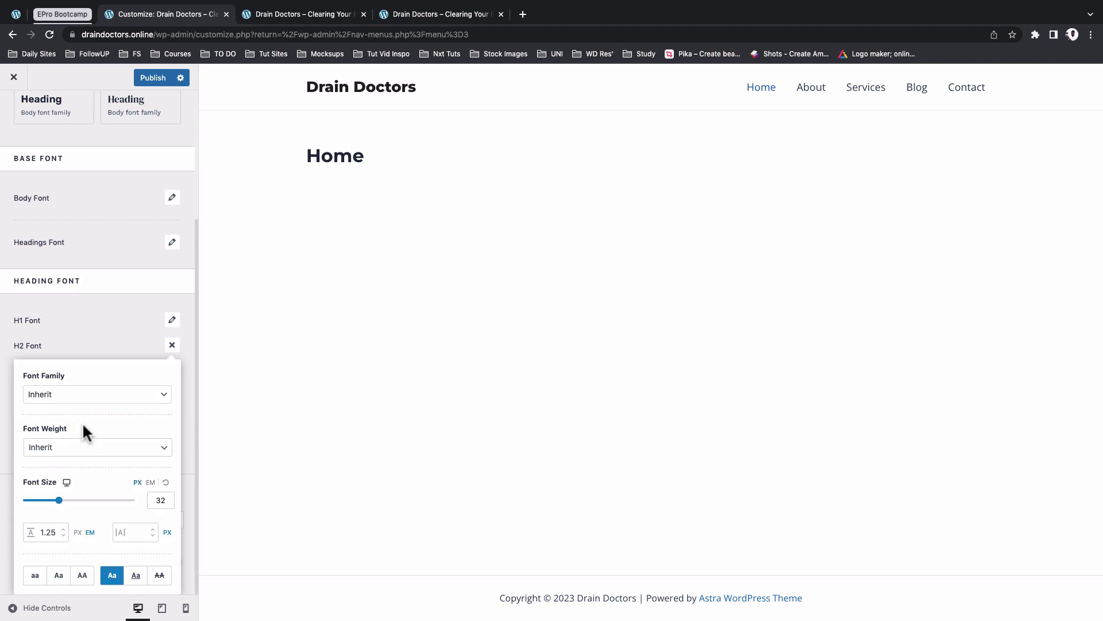
click(160, 499)
double_click(160, 500)
text(48)
click(147, 338)
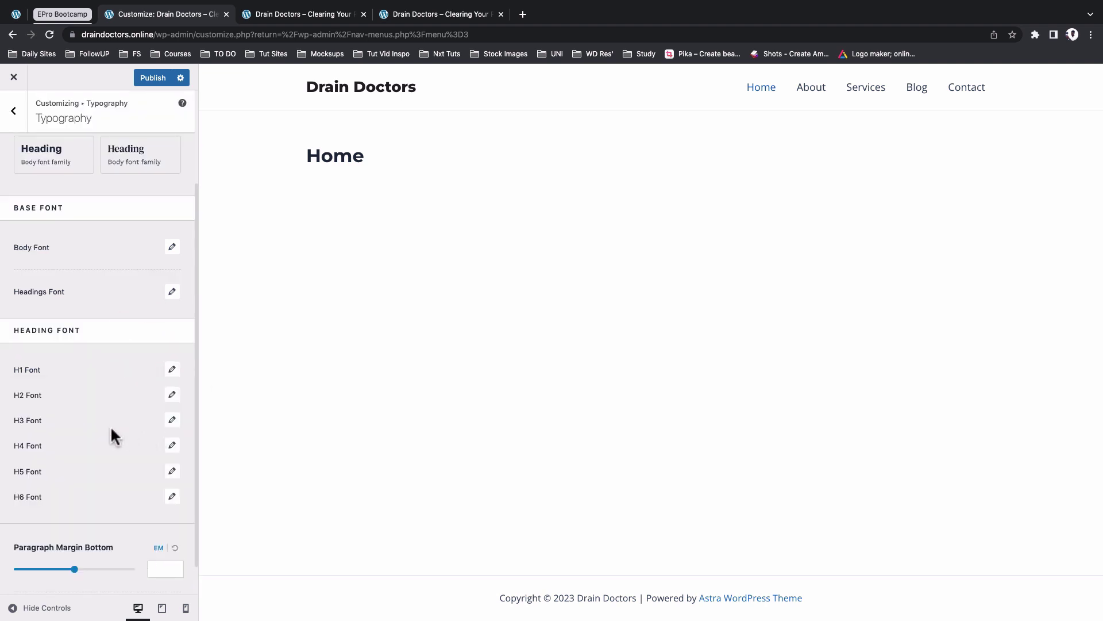
- Review the H3 font settings and publish the typography changes
click(172, 420)
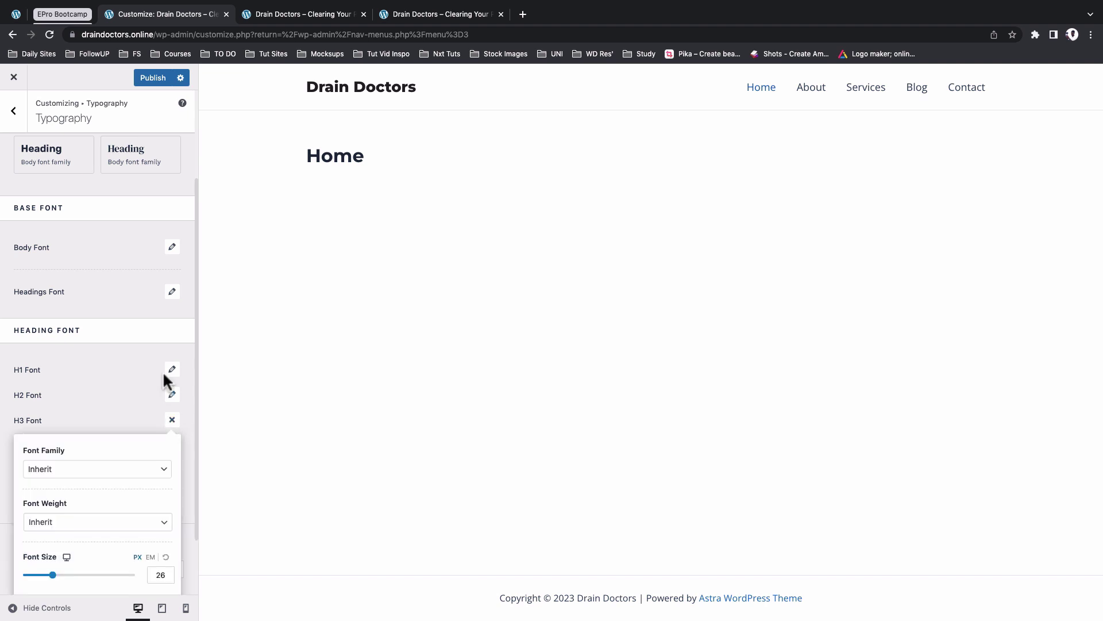
click(134, 303)
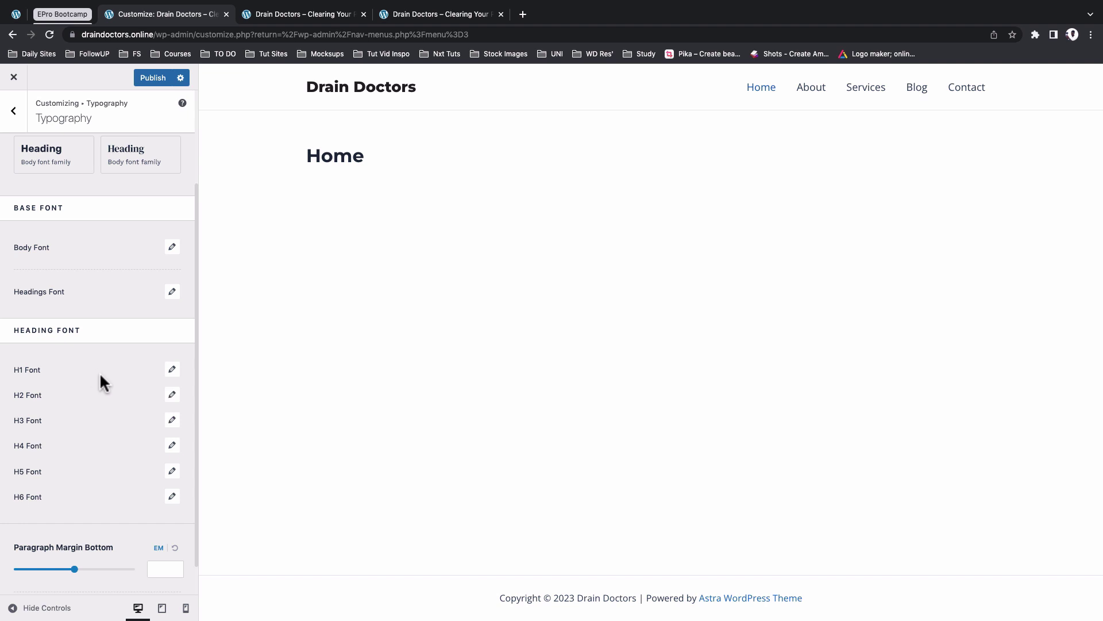
scroll(102, 383, down, 1)
scroll(103, 383, up, 1)
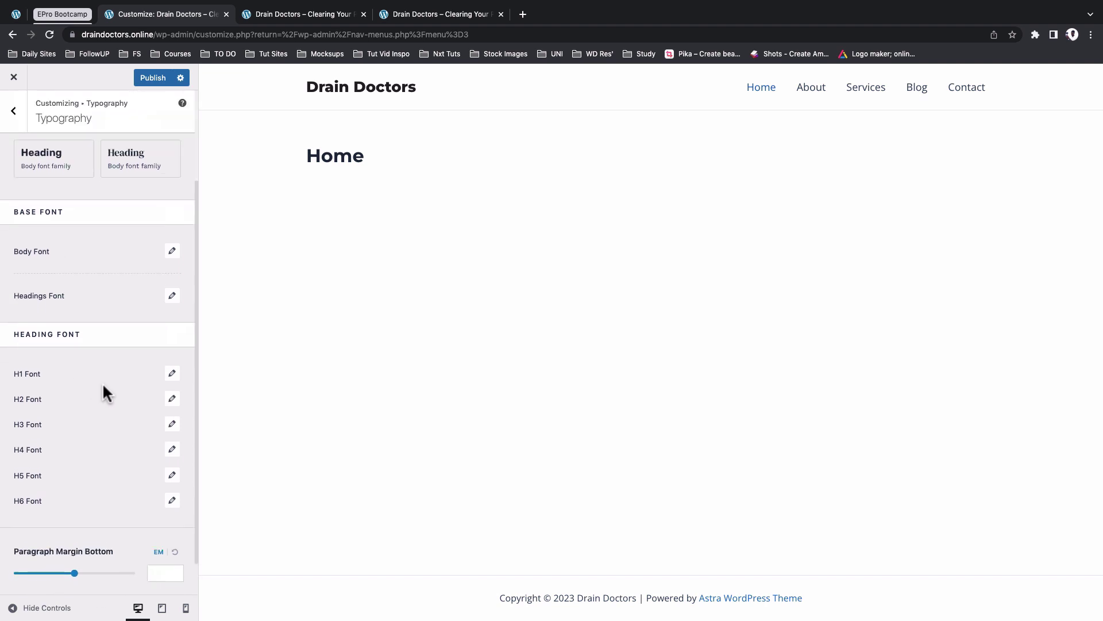
scroll(104, 386, up, 2)
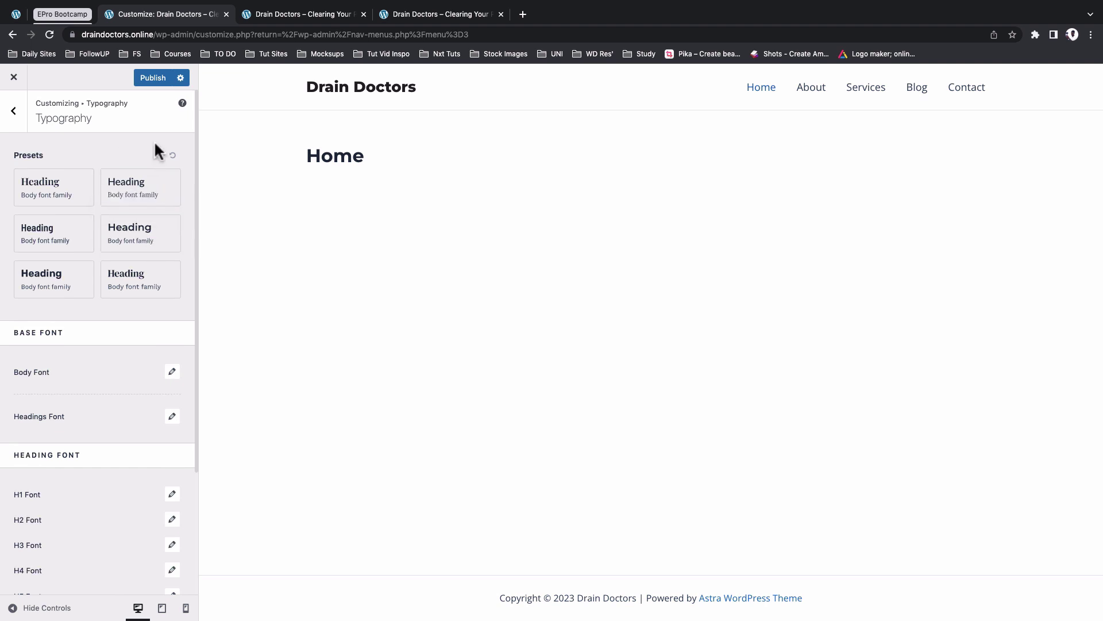
click(153, 78)
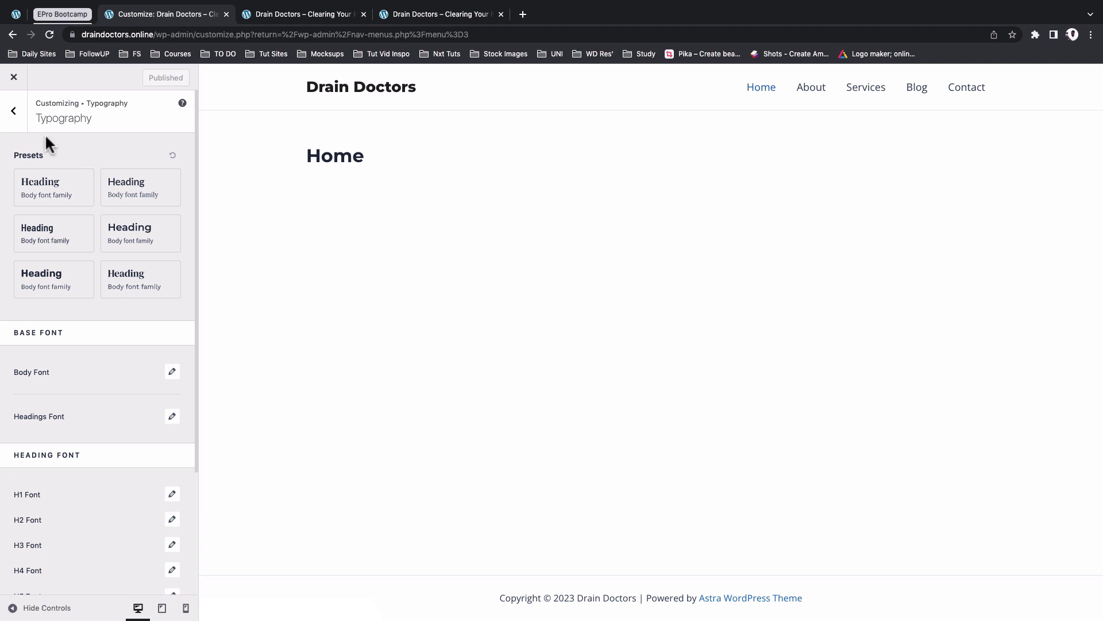
- In the site colours, set Global Palette colour 1 to orange FF8C00
click(14, 112)
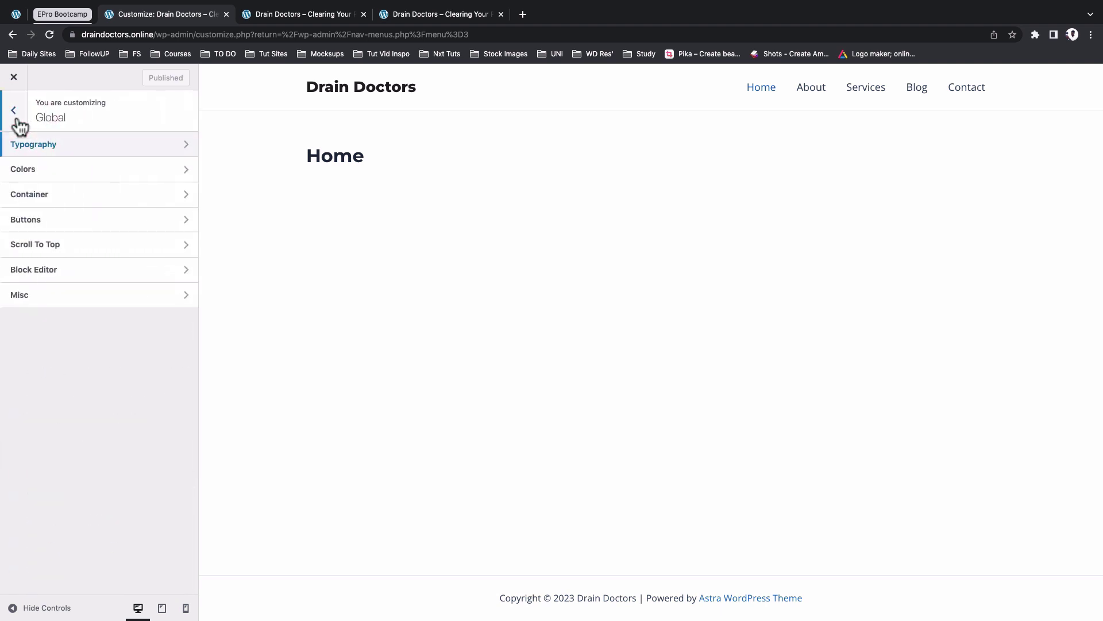
click(26, 167)
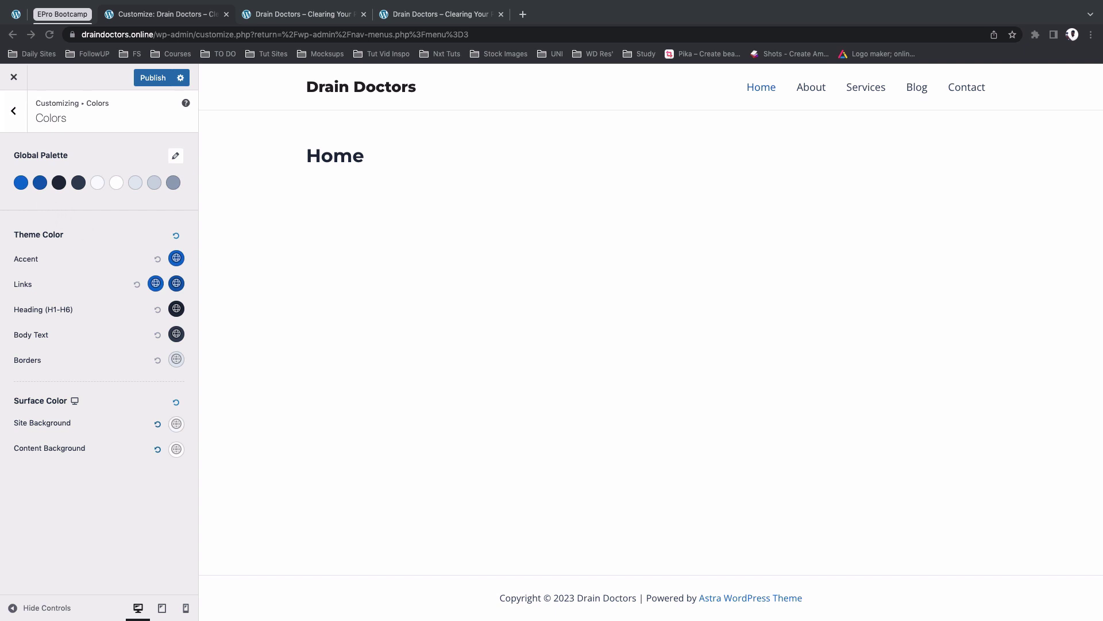
click(20, 183)
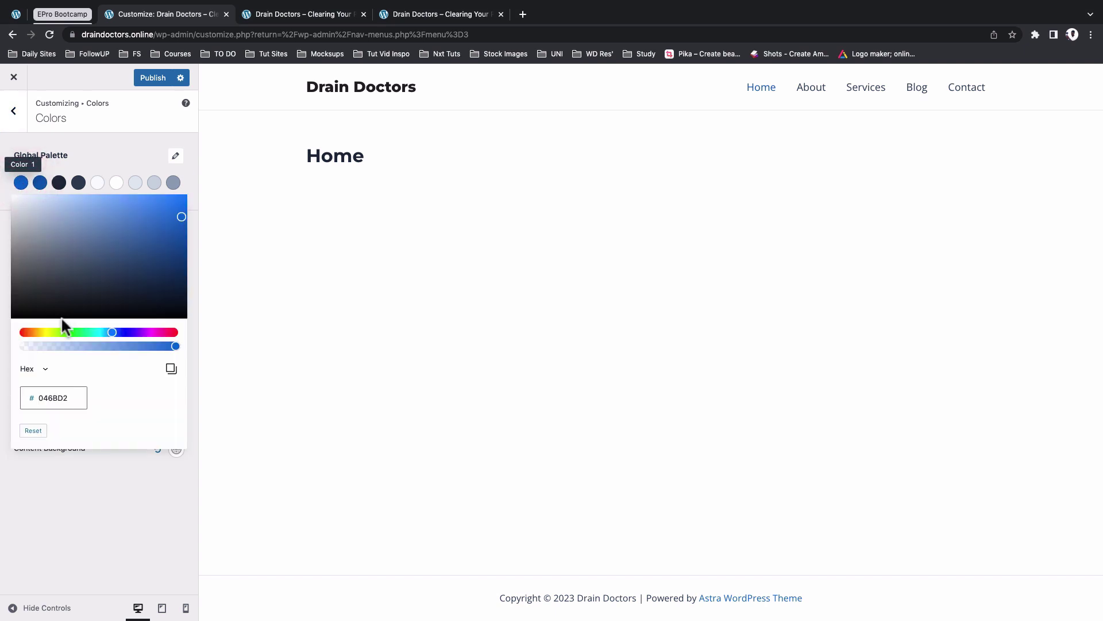
double_click(54, 397)
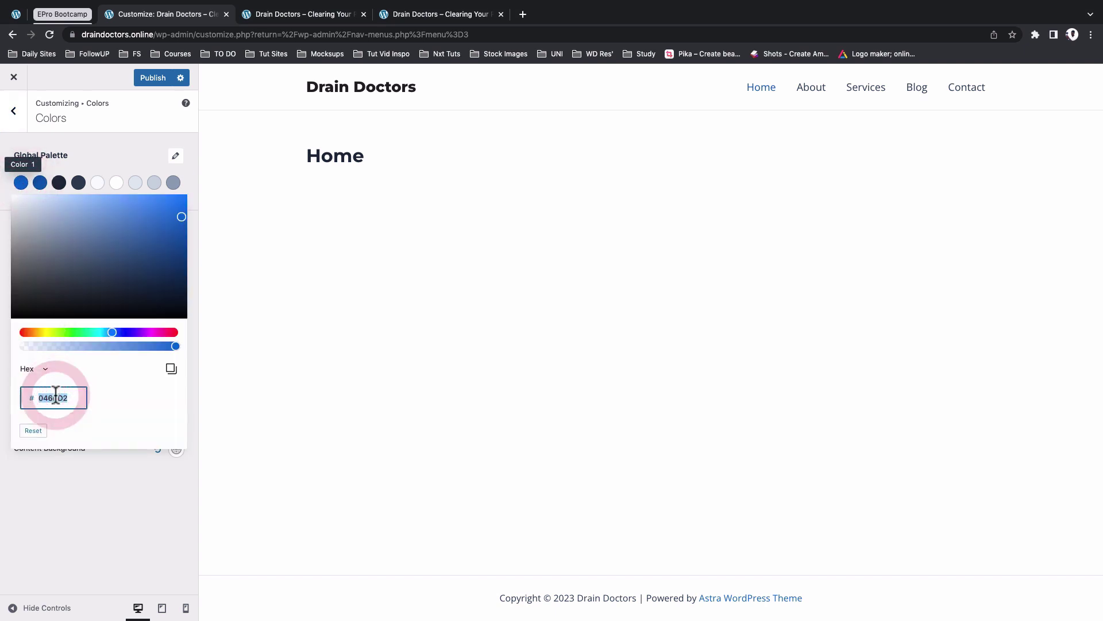
text(FF8C00)
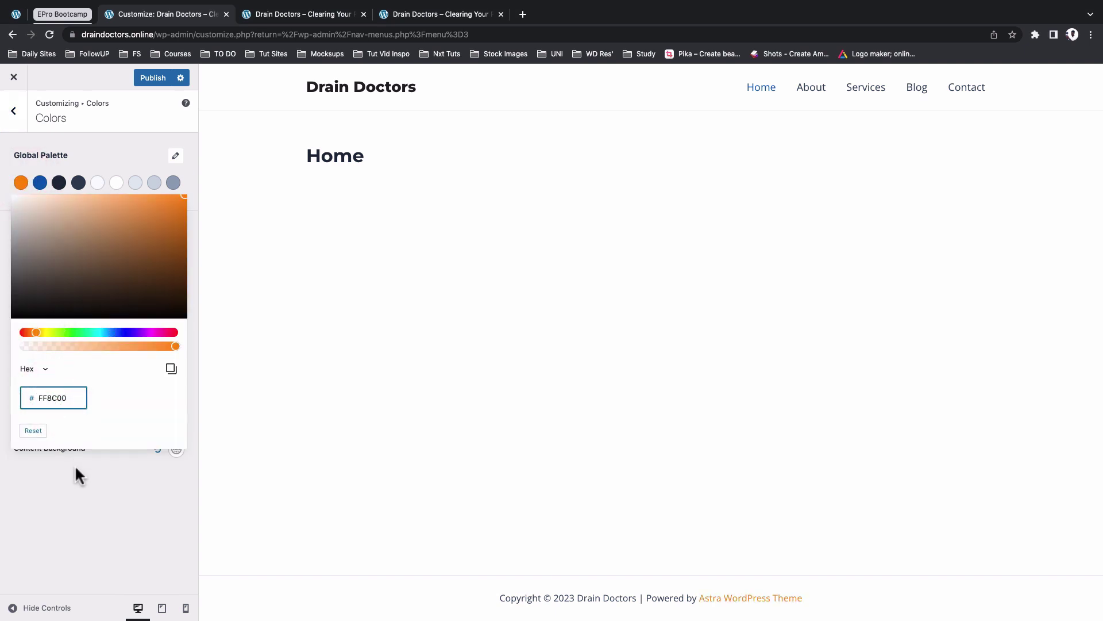
click(75, 472)
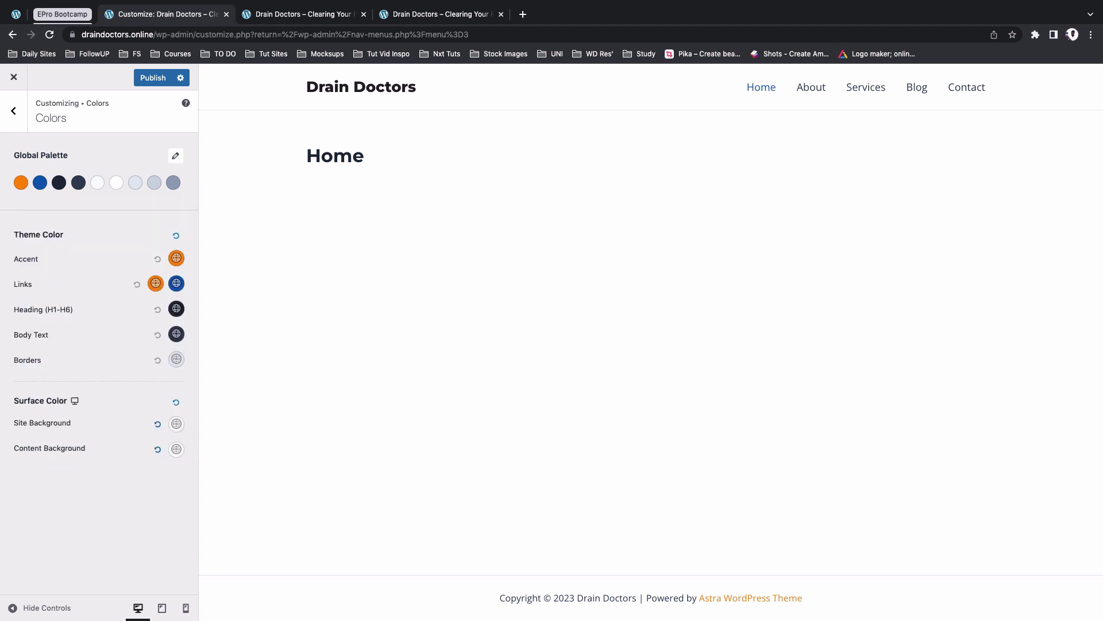
- Set palette colour 2 to green 228B22 and colour 3 to grey 404040
click(39, 183)
click(49, 398)
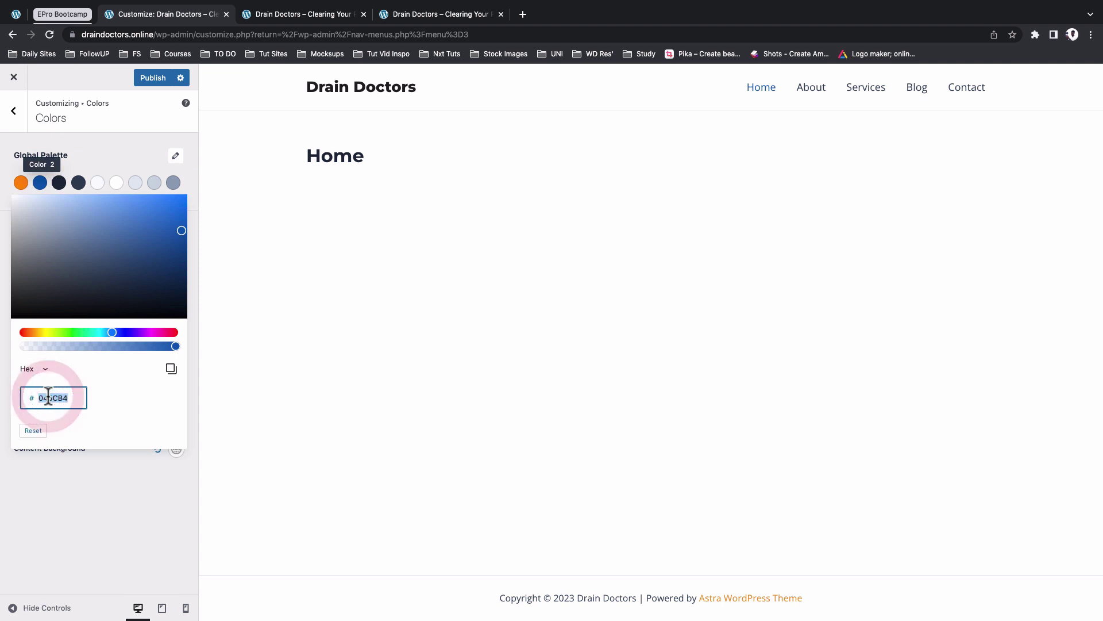
text(228B22)
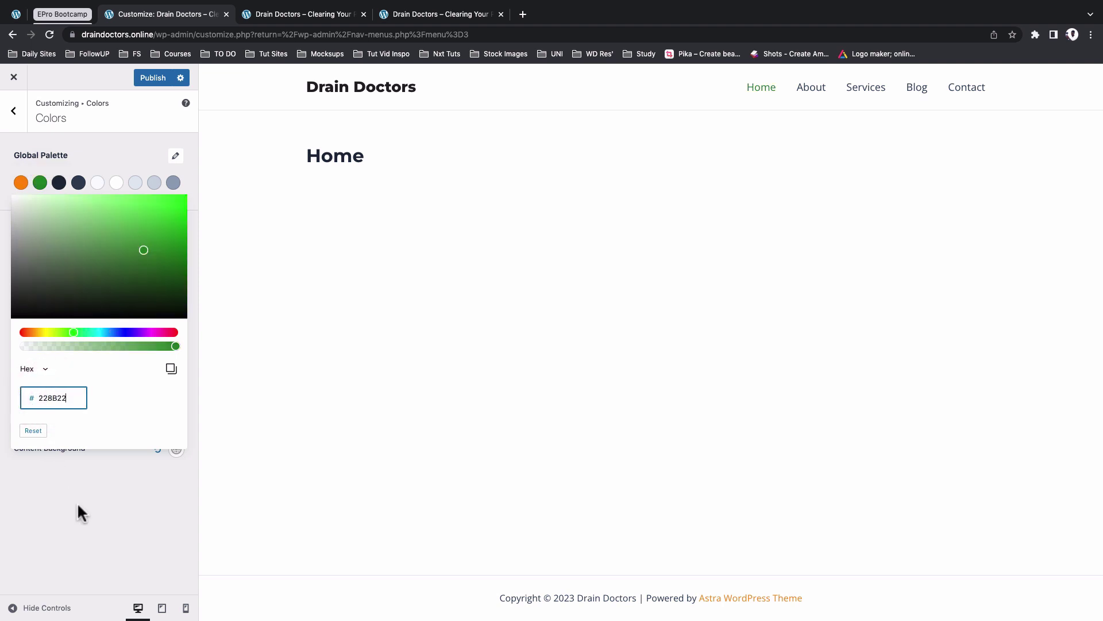
click(77, 502)
click(58, 182)
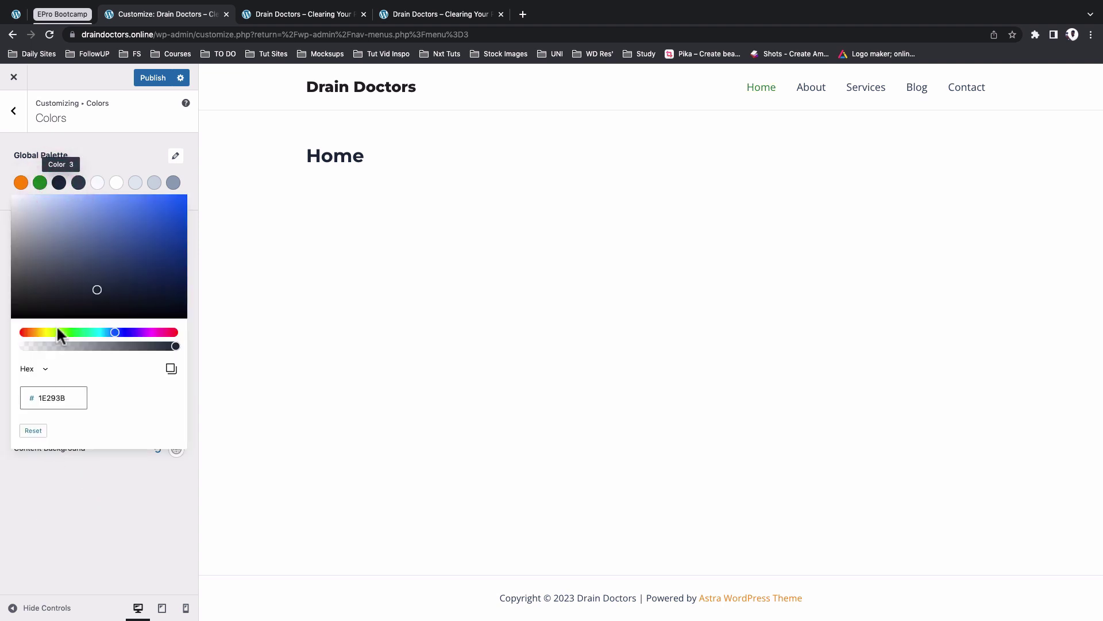
click(64, 398)
text(404040)
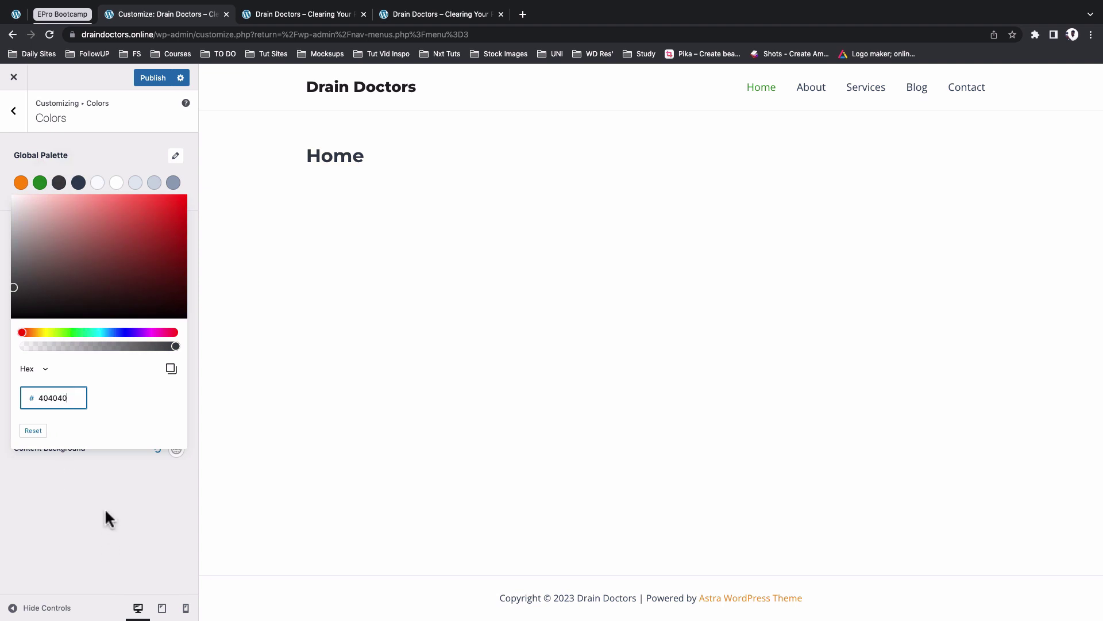
click(104, 508)
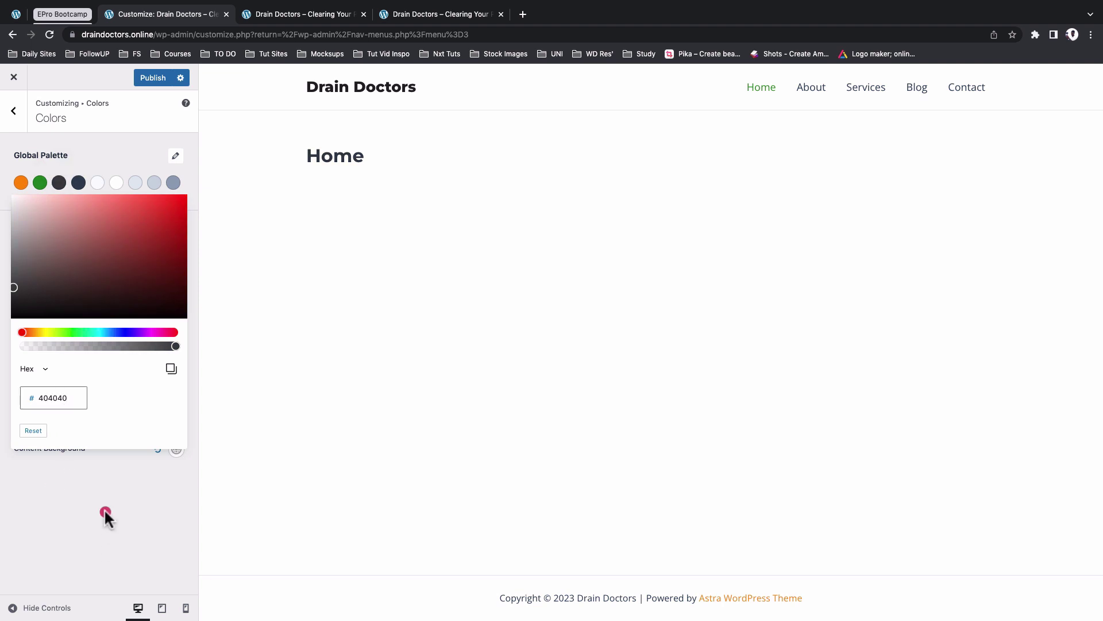
- Set palette colour 4 to light grey and colour 5 to white FFFFFF
click(78, 184)
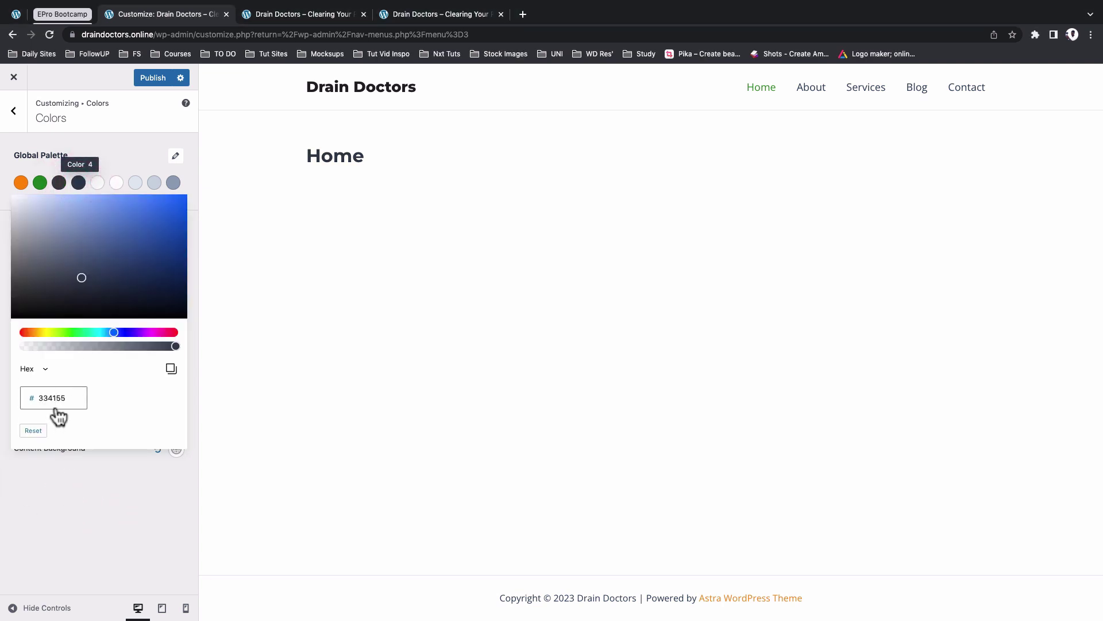
click(56, 398)
text(C4C4C4)
click(52, 494)
click(97, 184)
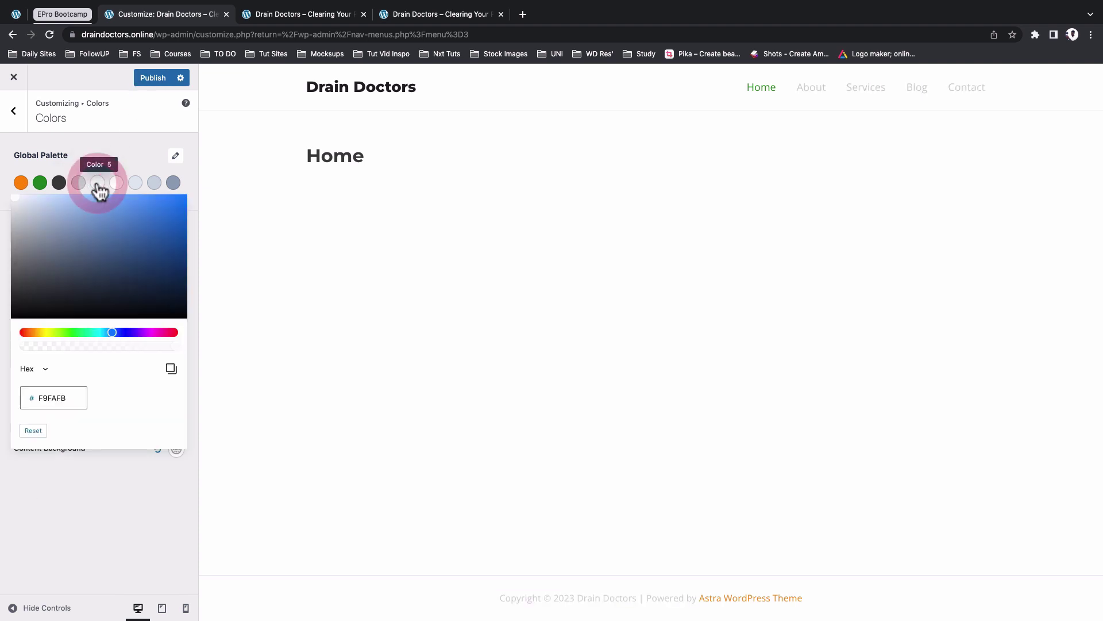
click(50, 398)
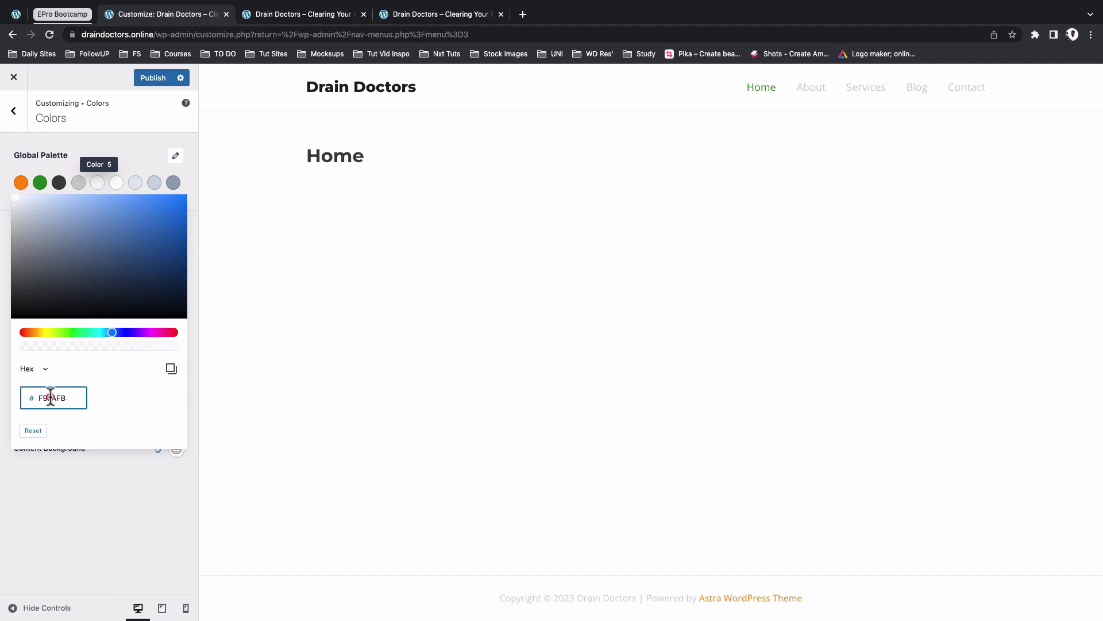
double_click(50, 397)
key(BackSpace)
text(FFF)
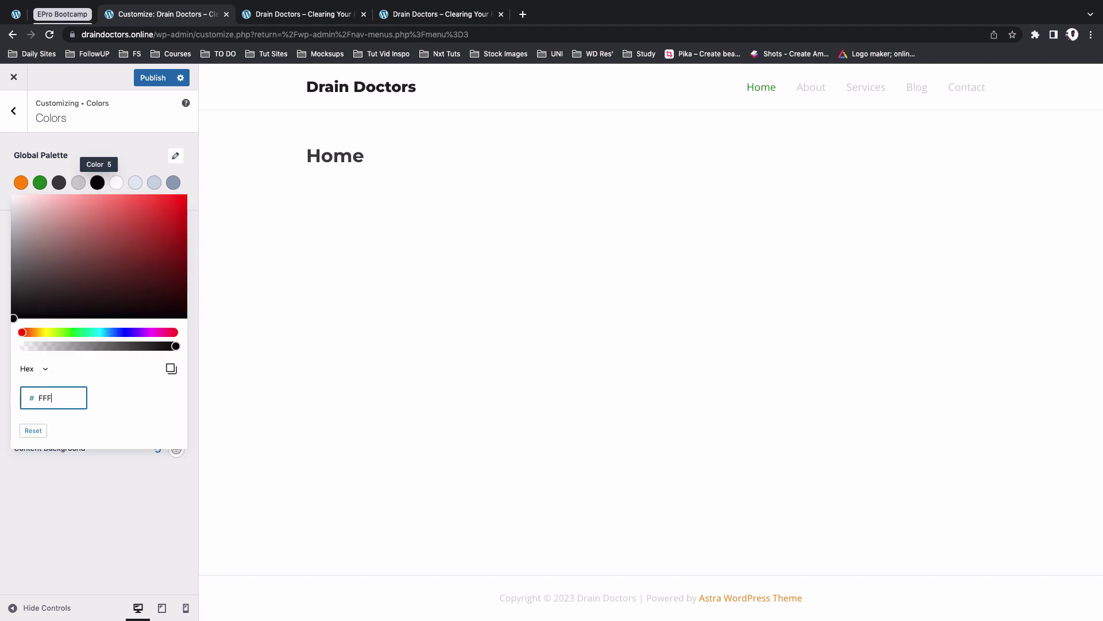
text(FFF)
click(71, 490)
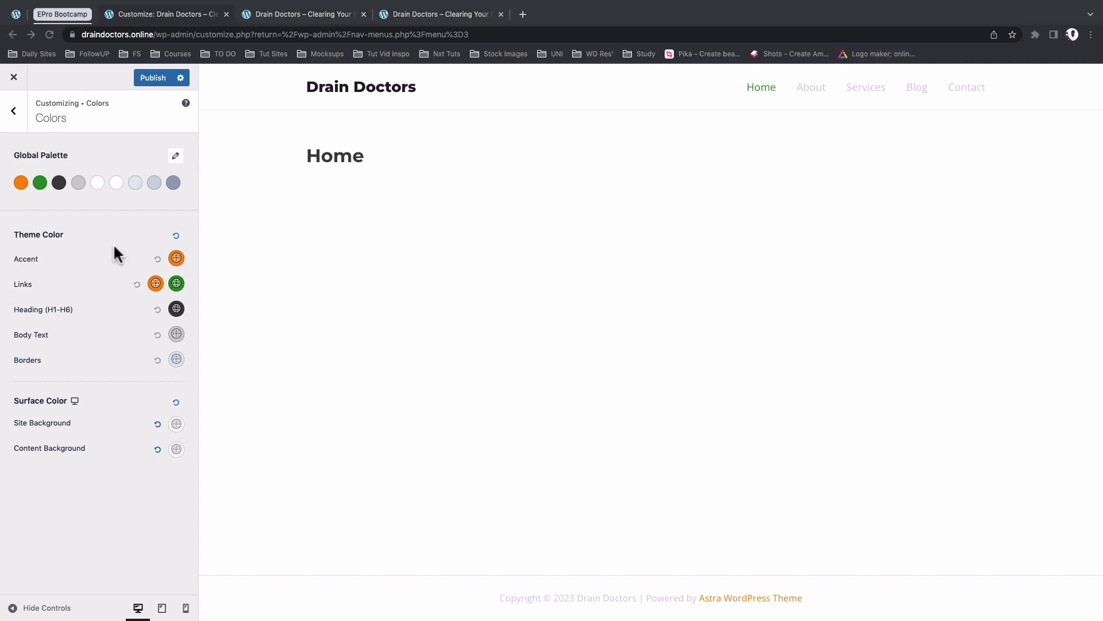
- Set palette colour 6 to sage green and colour 7 to orange
click(115, 183)
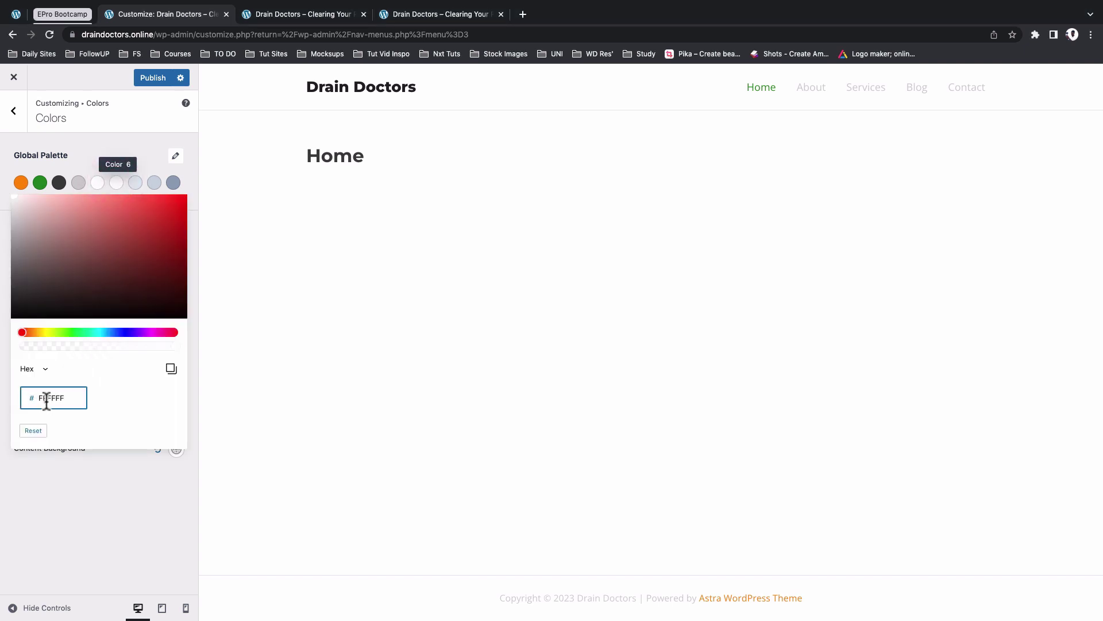
double_click(47, 399)
text(B7C8BA)
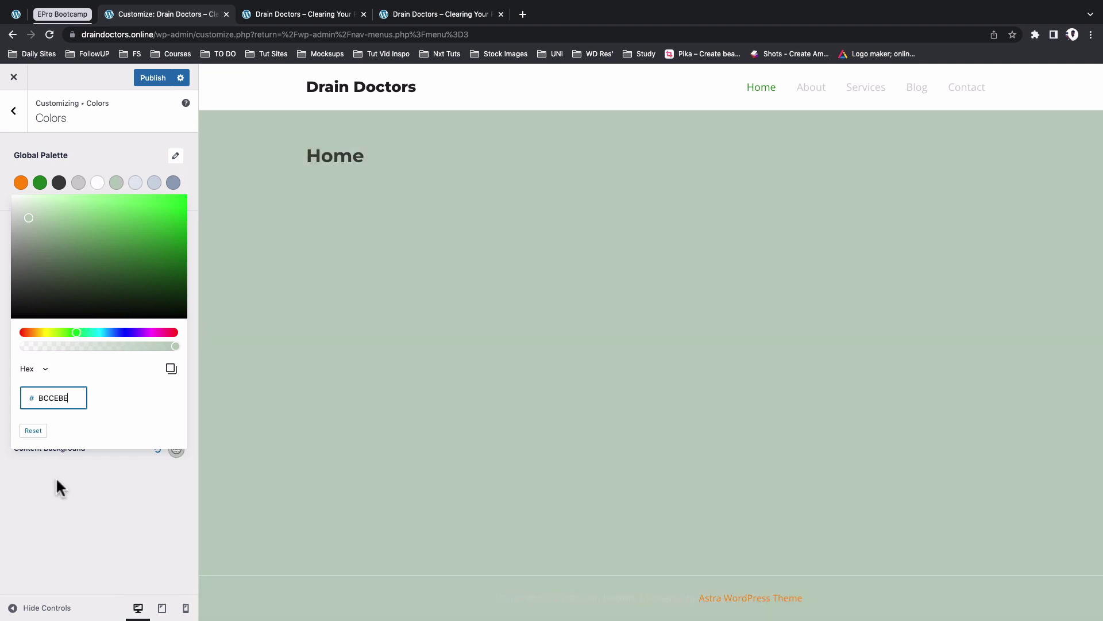
click(57, 483)
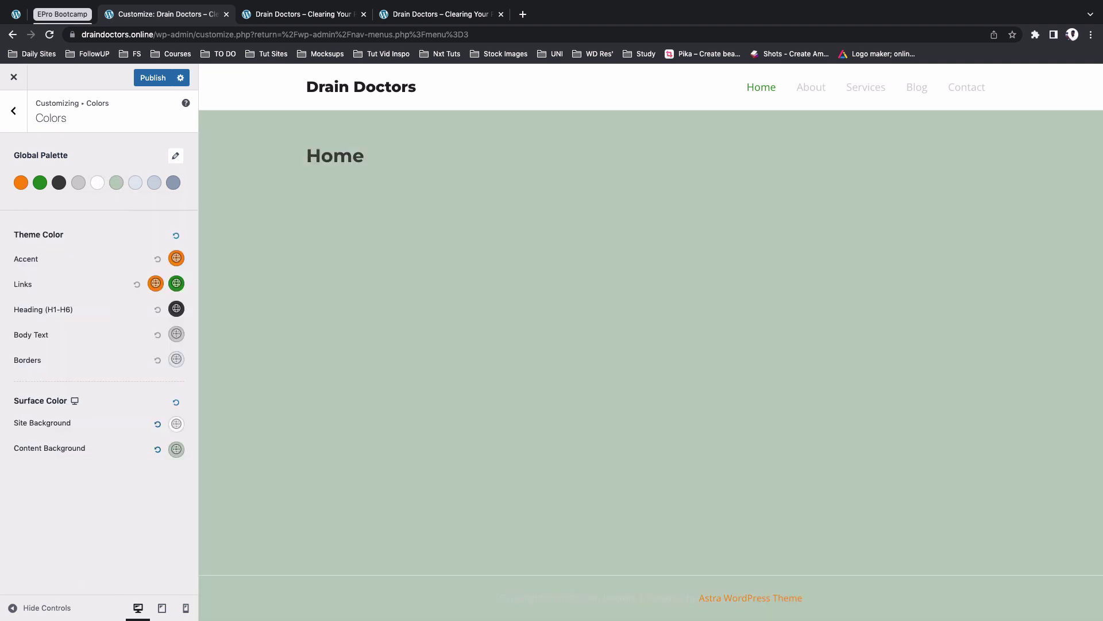
key(super+Tab)
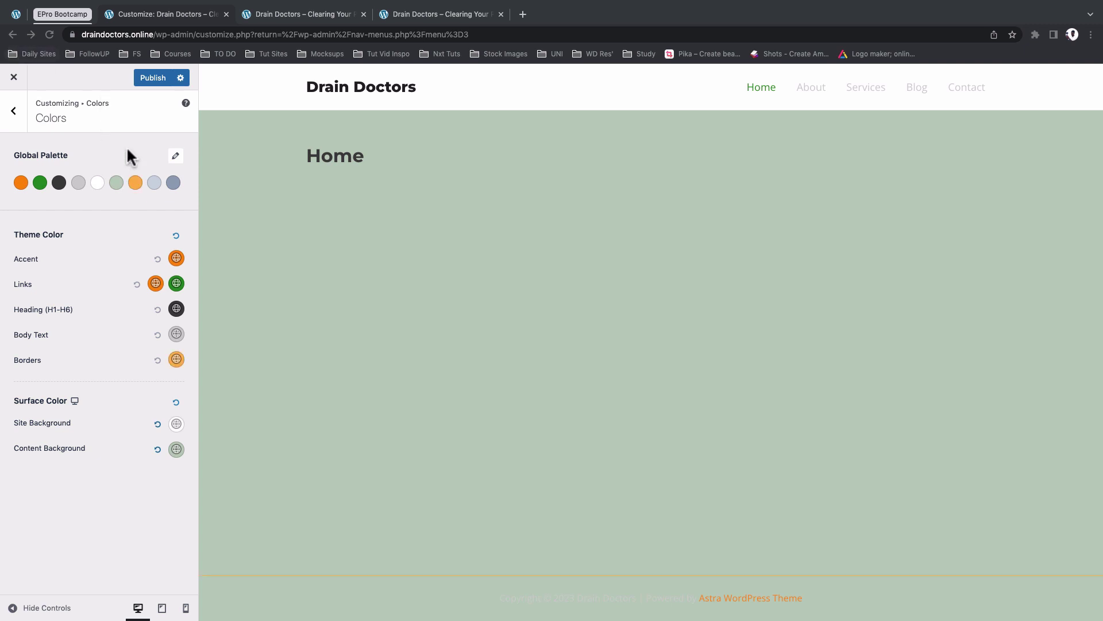
click(154, 183)
- Make palette colour 8 almost fully transparent
click(153, 182)
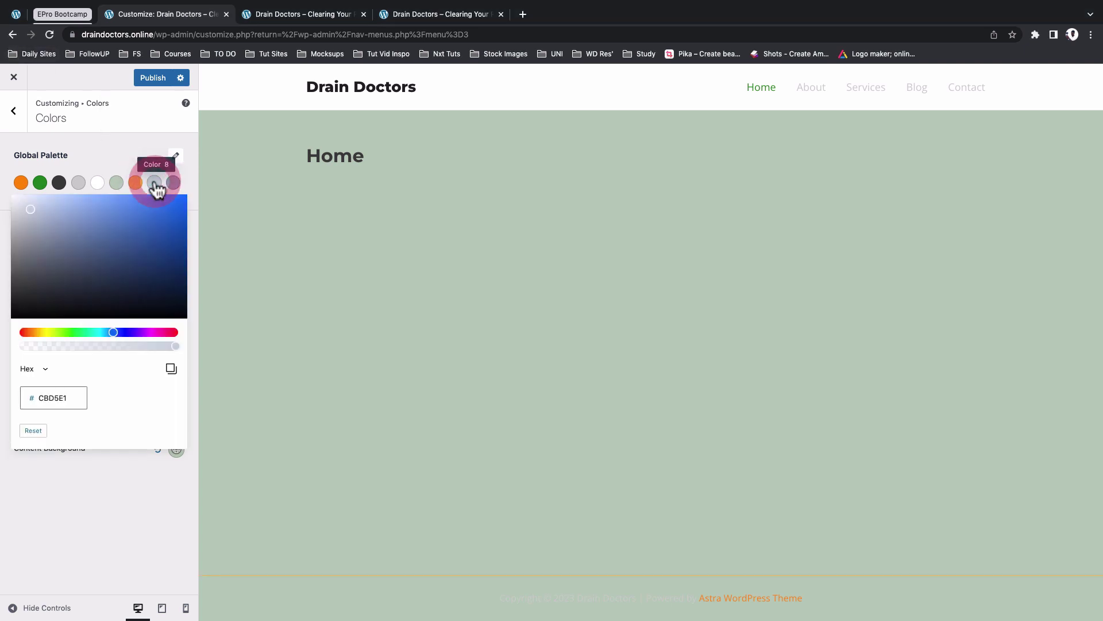
drag(174, 346, 82, 346)
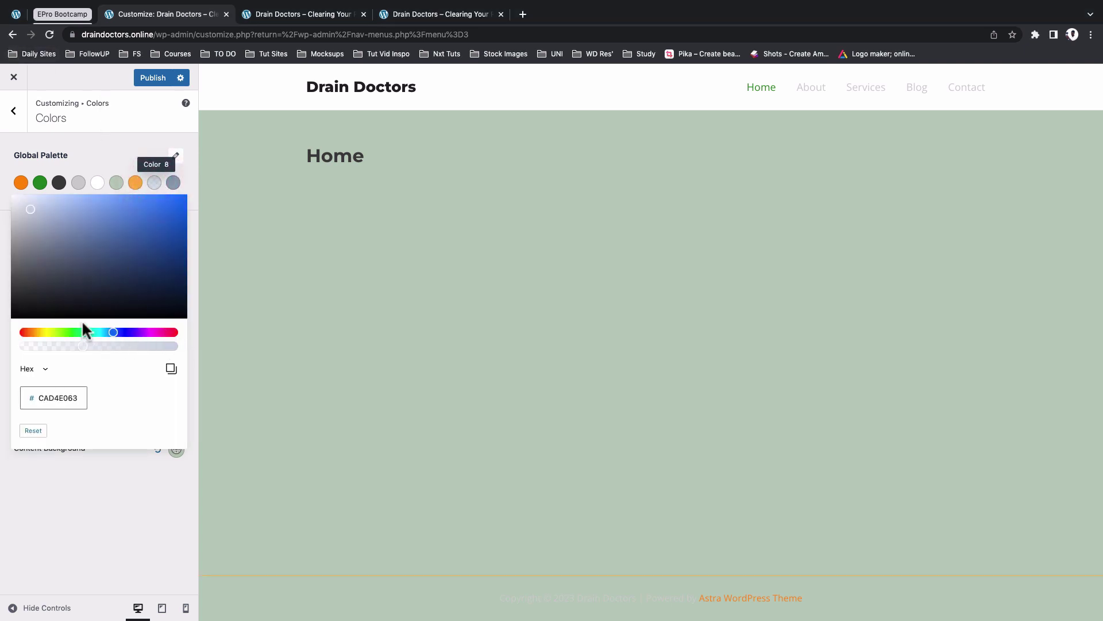
click(3, 352)
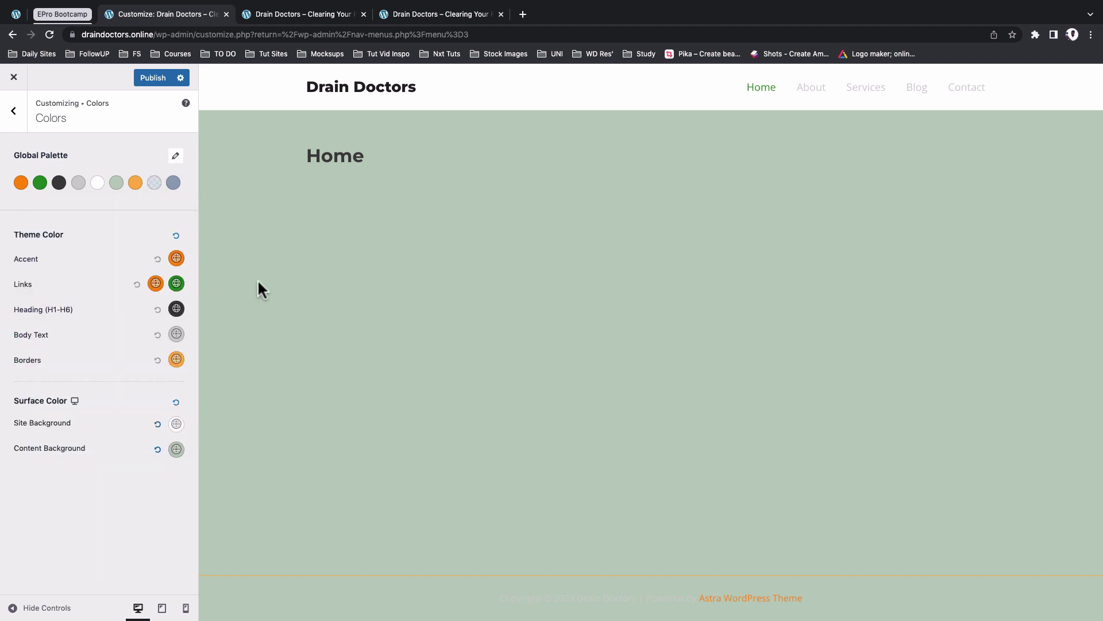
click(151, 184)
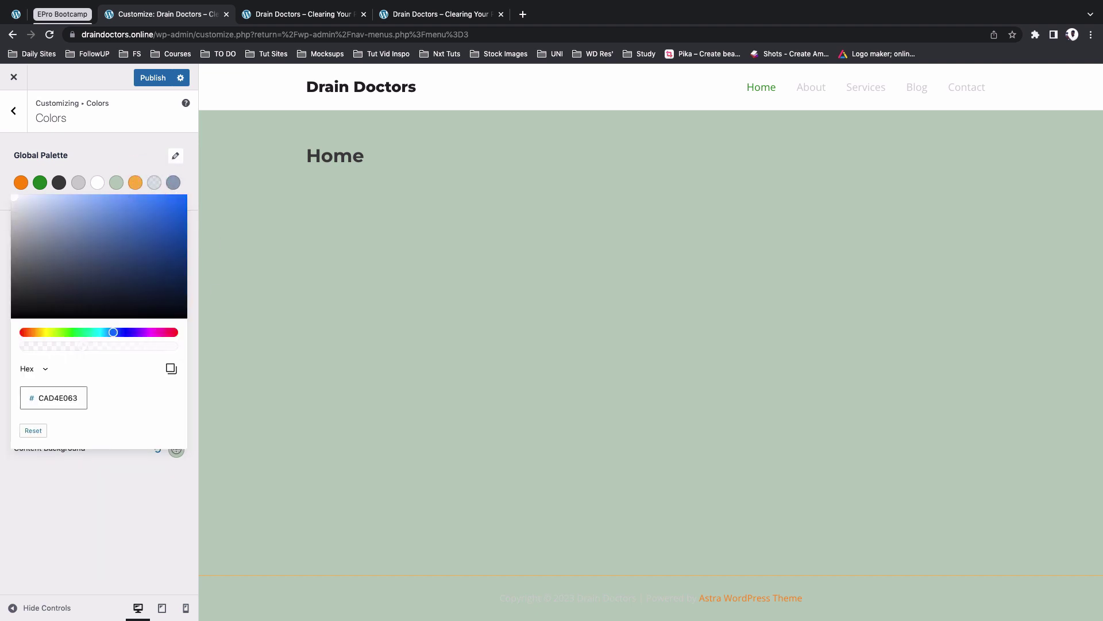
click(153, 184)
drag(82, 346, 15, 346)
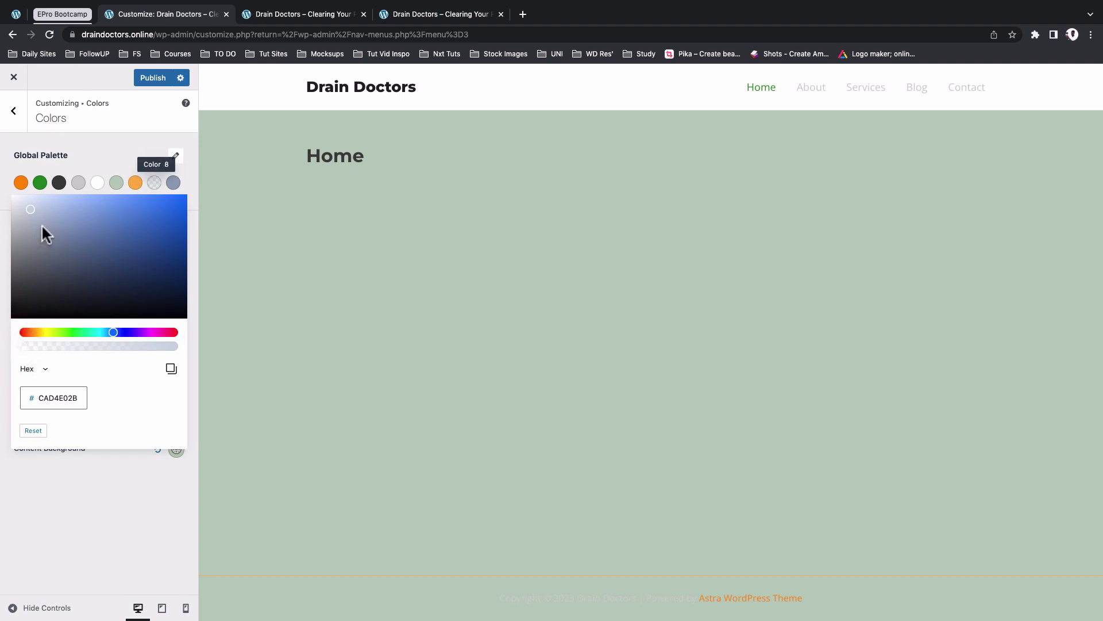
- Set palette colour 9 to black 000000
drag(24, 204, 1, 194)
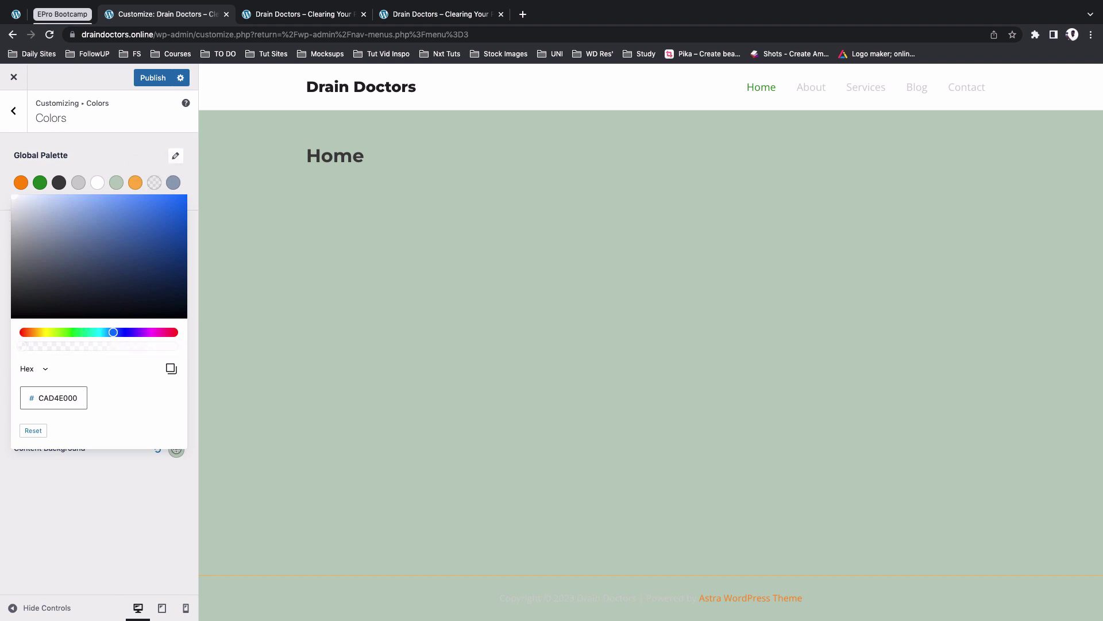
click(173, 182)
drag(44, 295, 8, 335)
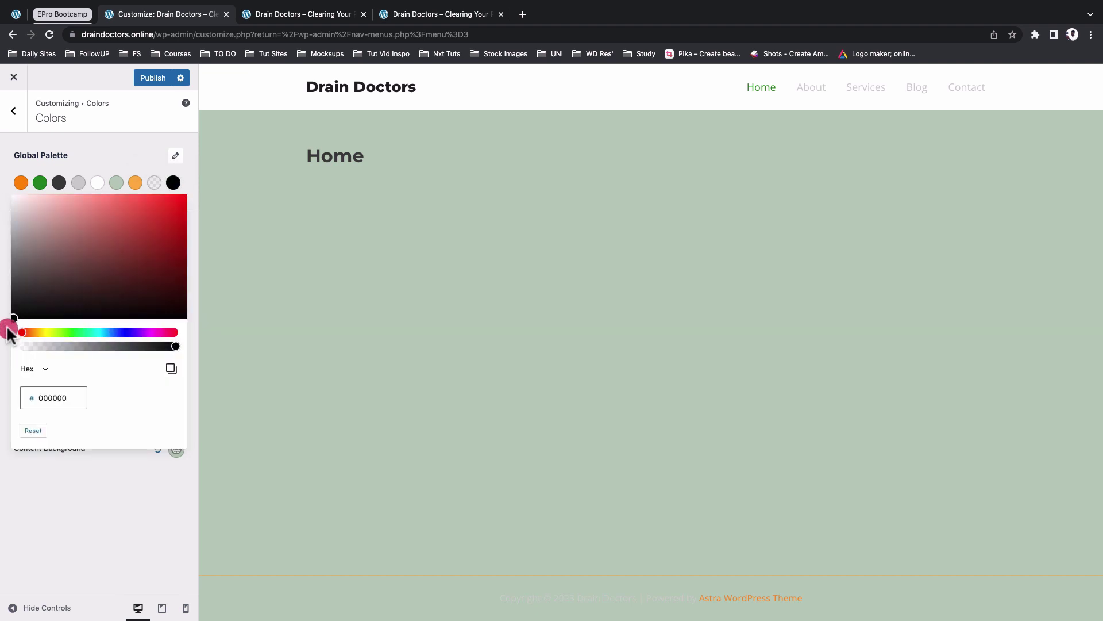
click(15, 335)
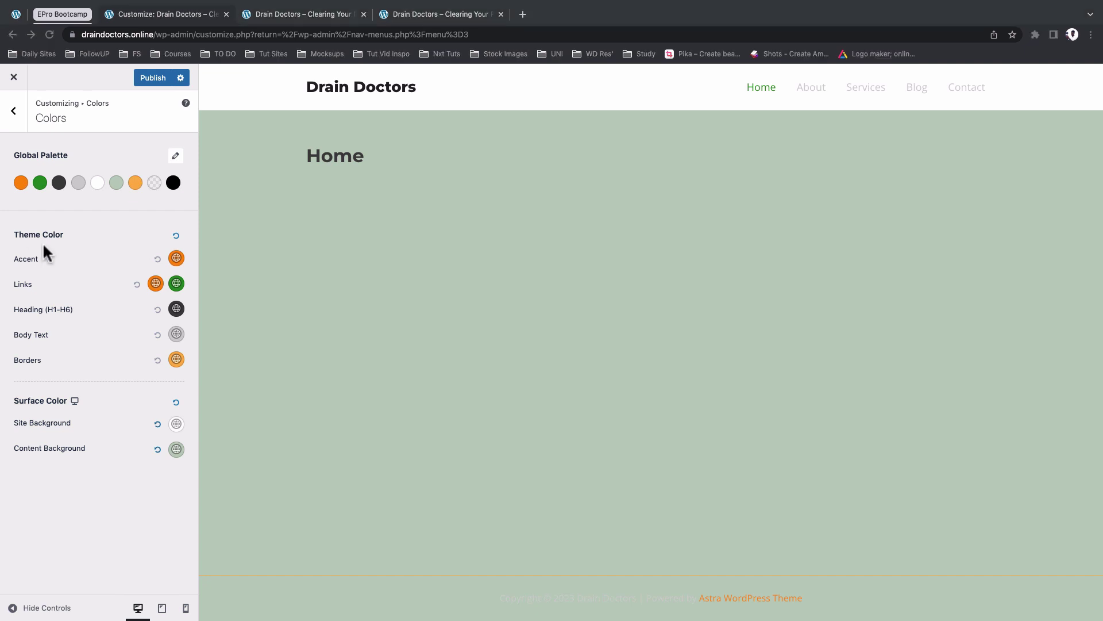
- Bring up the Accent theme colour choices, currently orange FF8C00
click(70, 470)
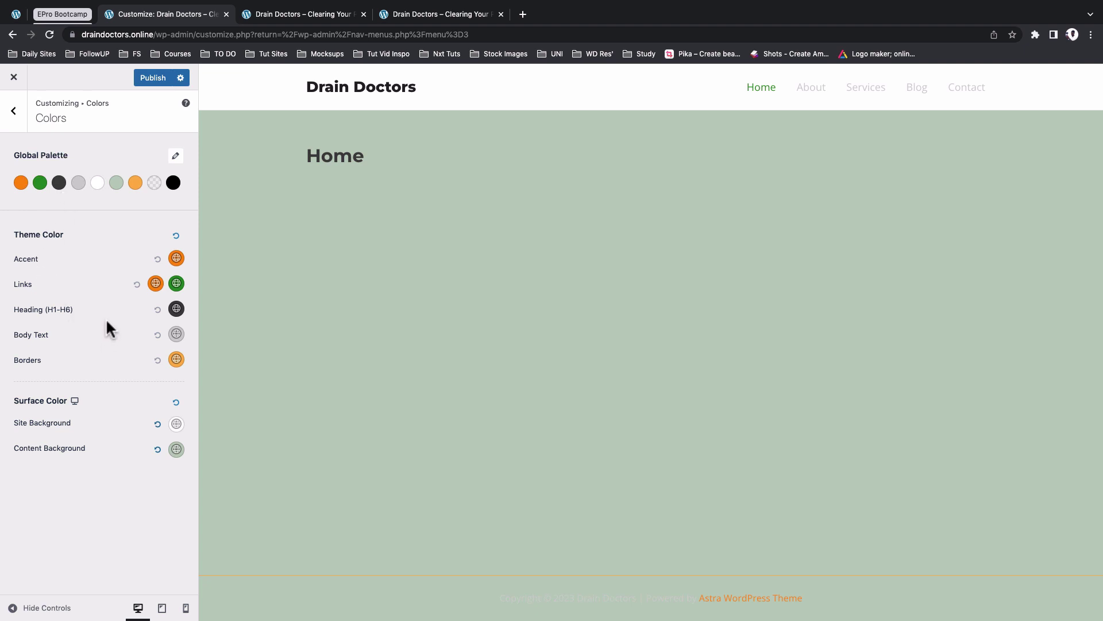
click(177, 258)
- Make Accent and Links green 228B22 and the link hover colour orange
click(49, 285)
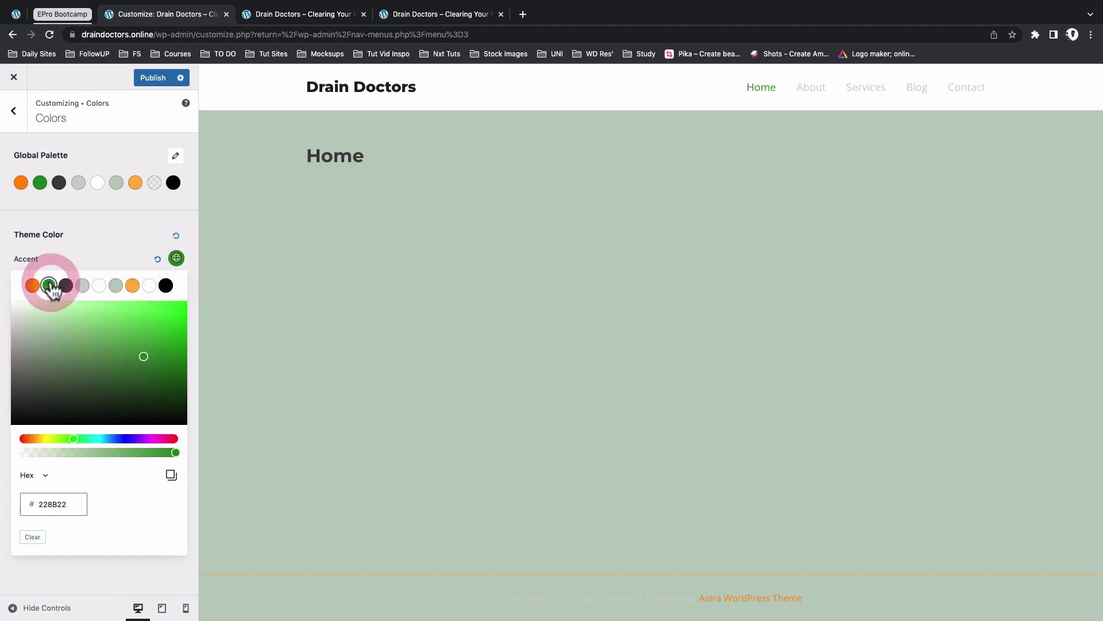
click(96, 253)
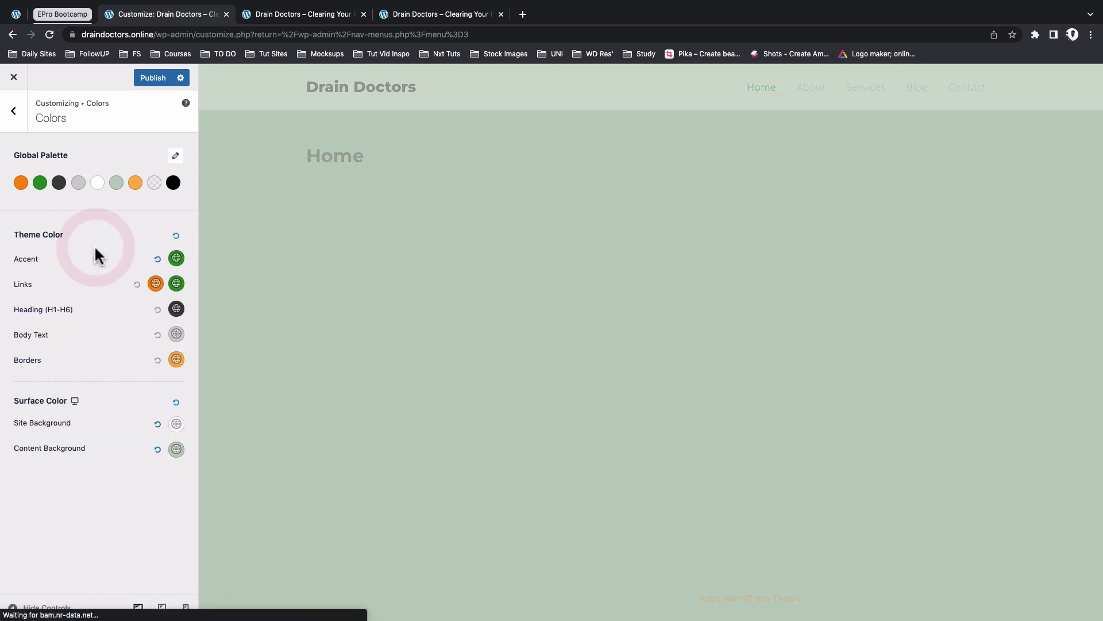
click(155, 283)
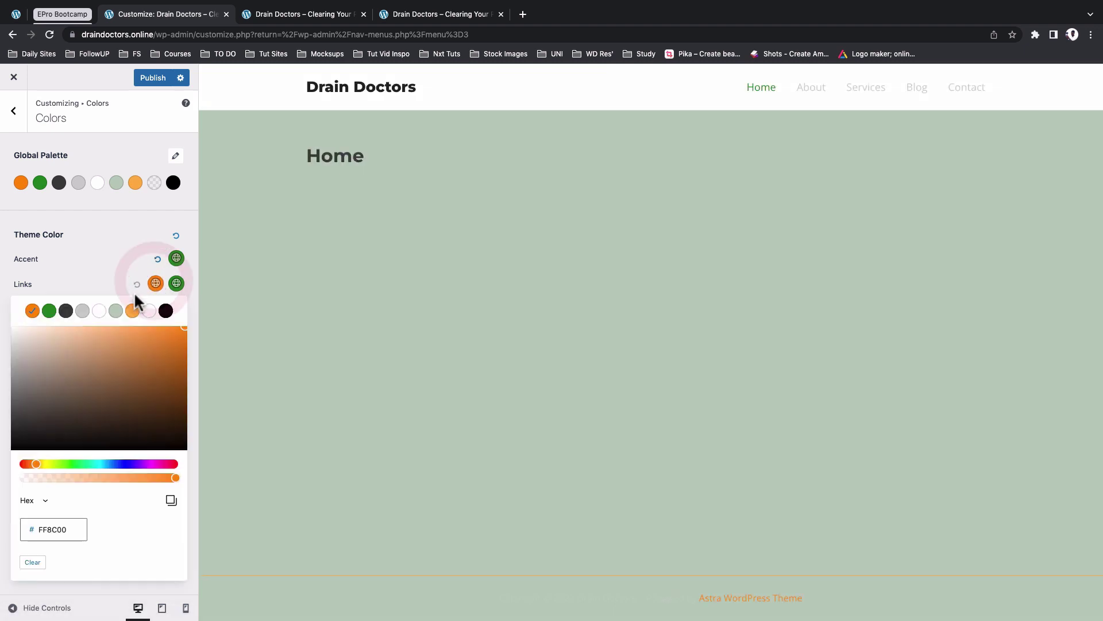
click(49, 310)
click(94, 281)
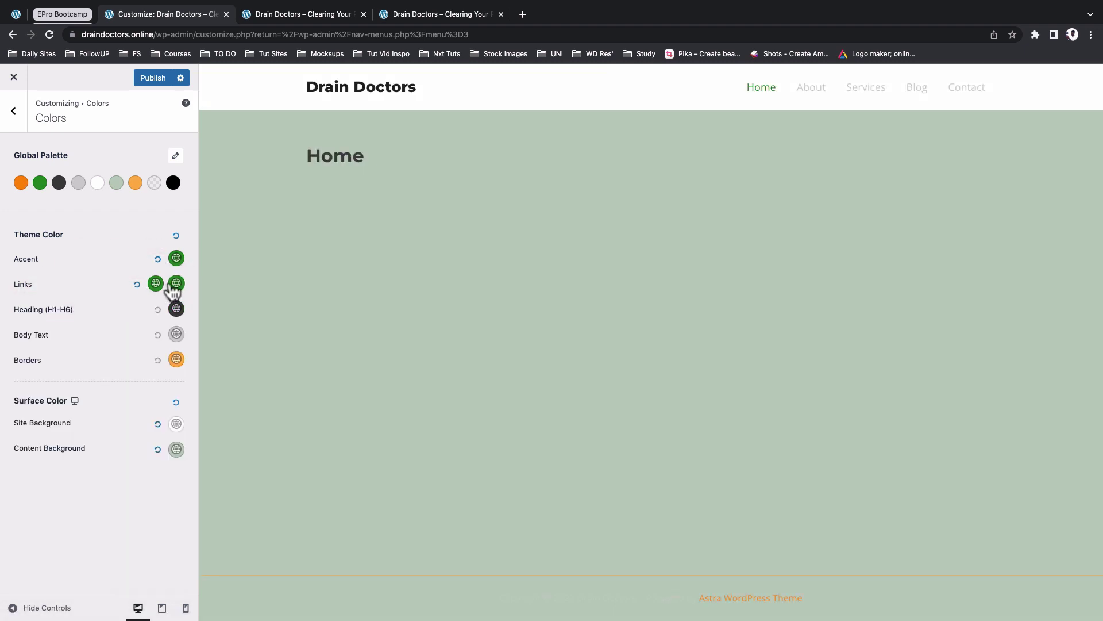
click(176, 283)
click(32, 310)
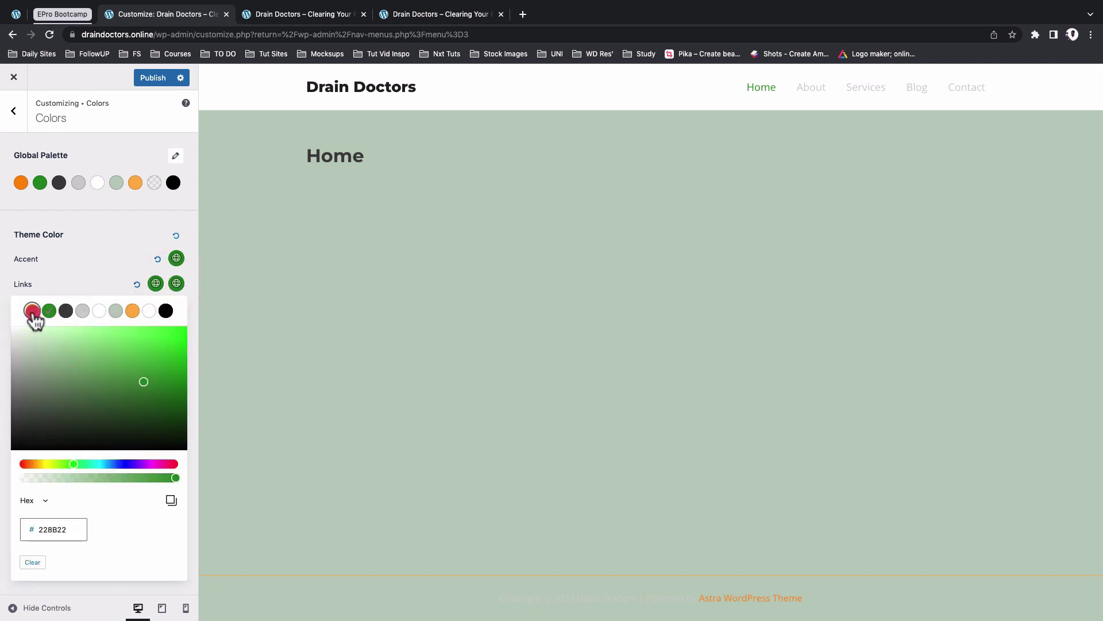
click(88, 273)
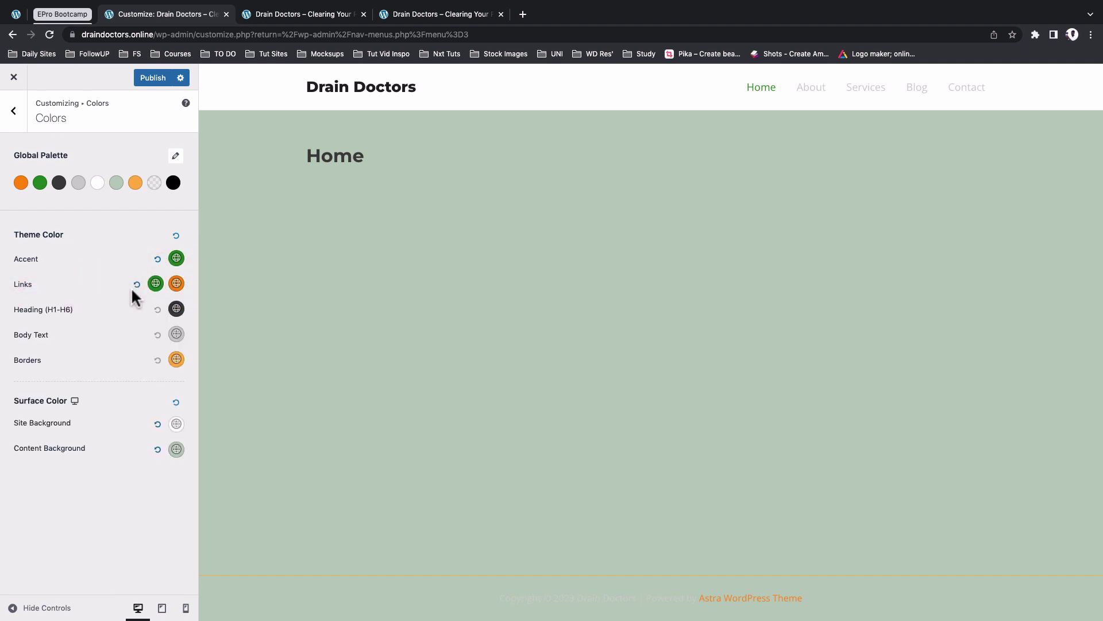
- Leave heading colour unchanged, make body text dark grey and site background white
click(177, 311)
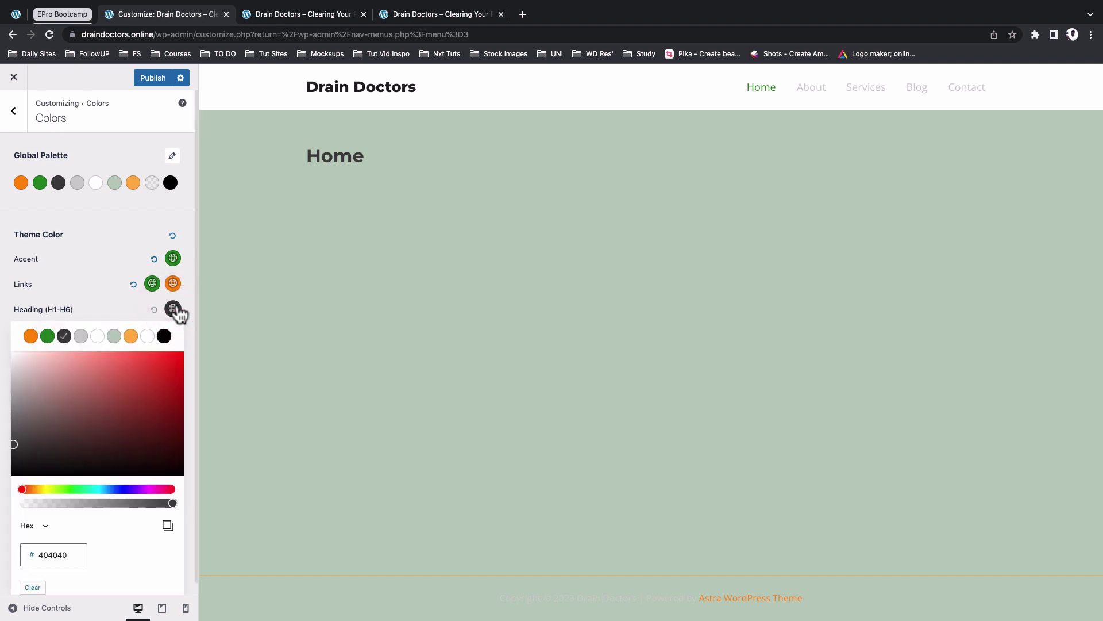
click(97, 304)
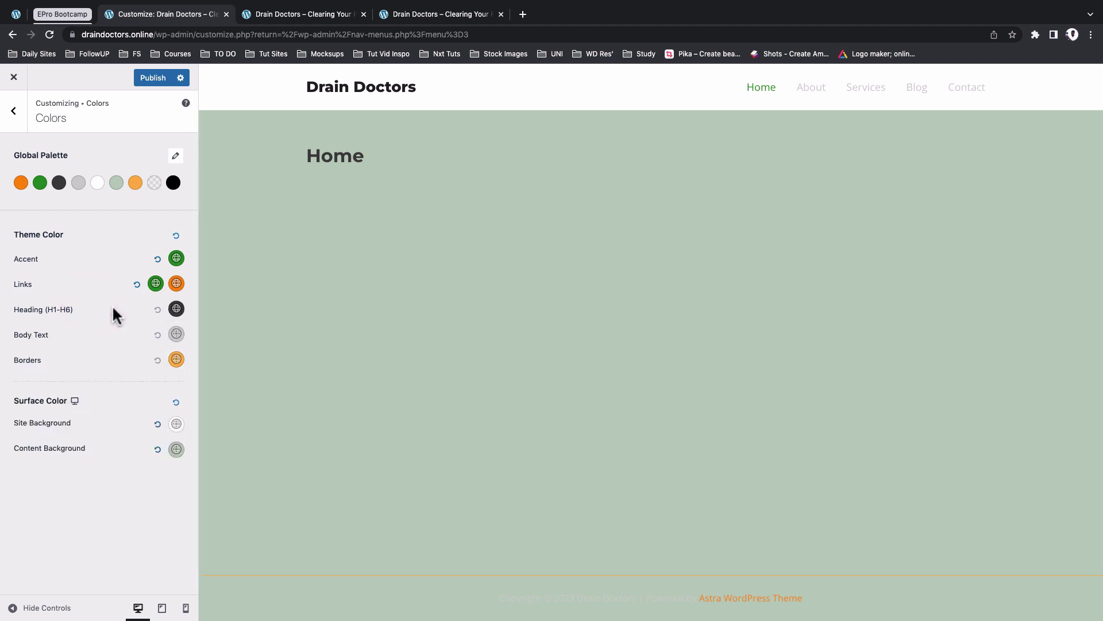
click(176, 334)
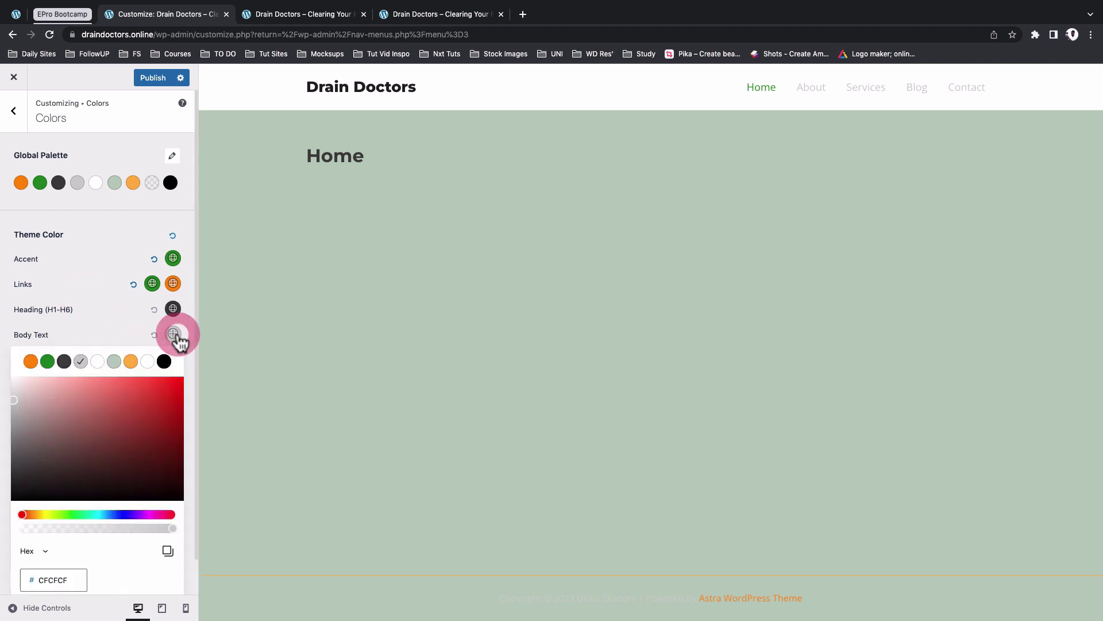
click(63, 361)
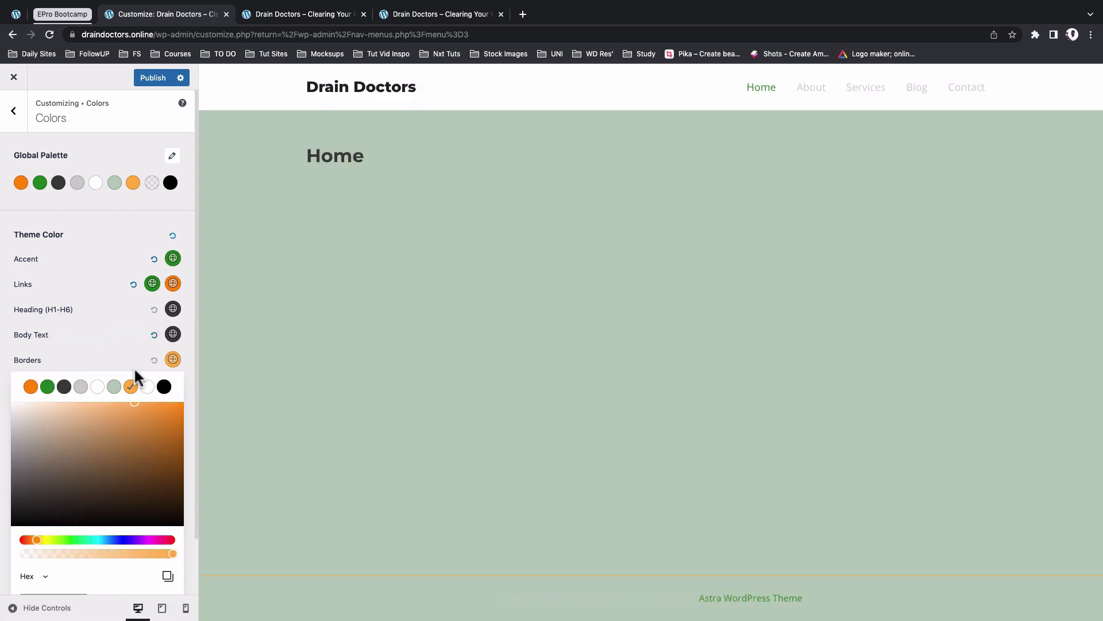
click(126, 353)
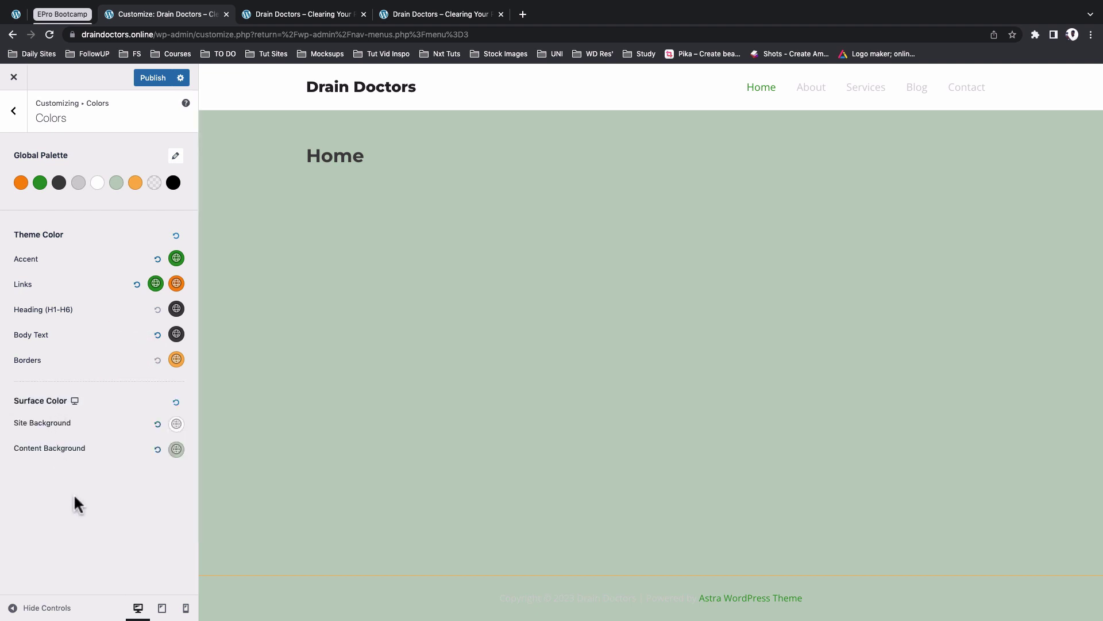
click(94, 413)
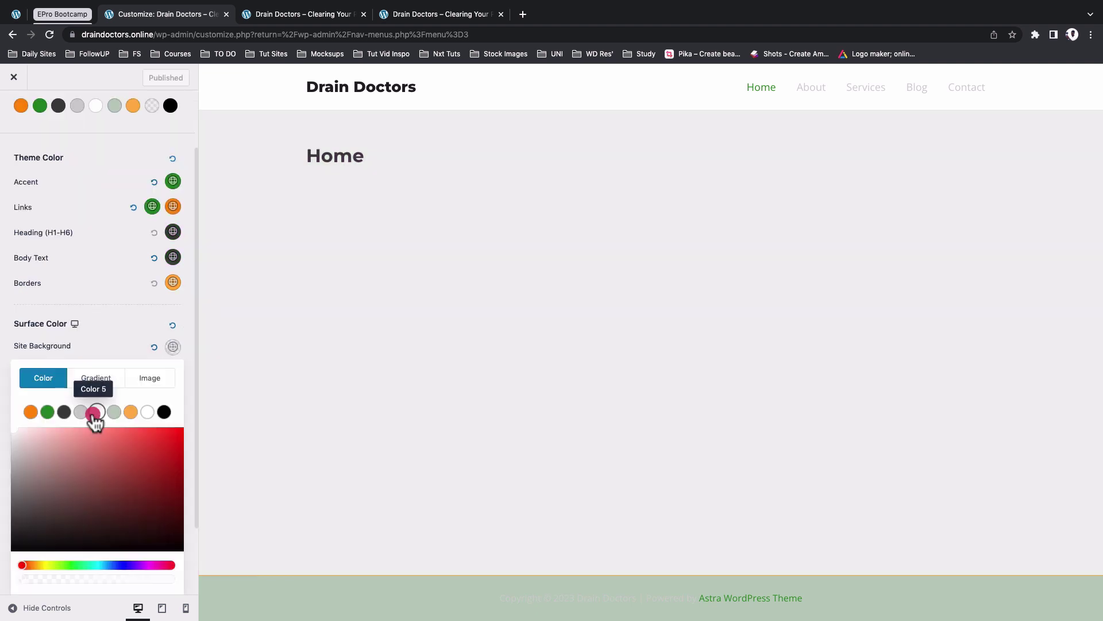
click(108, 338)
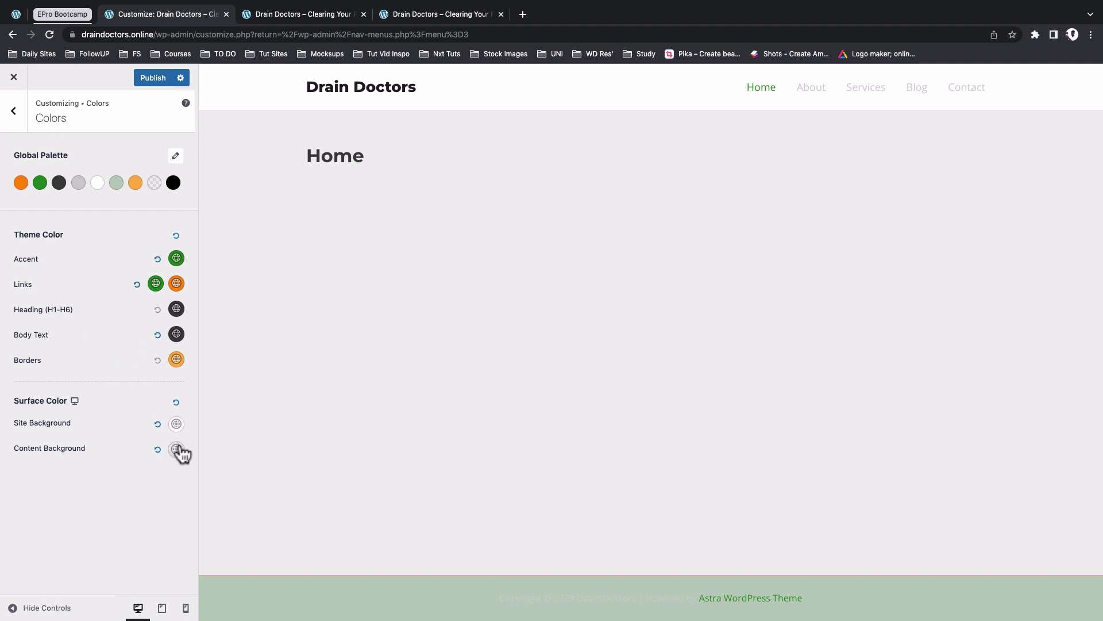
- Make the content background white and publish the colour changes
click(177, 449)
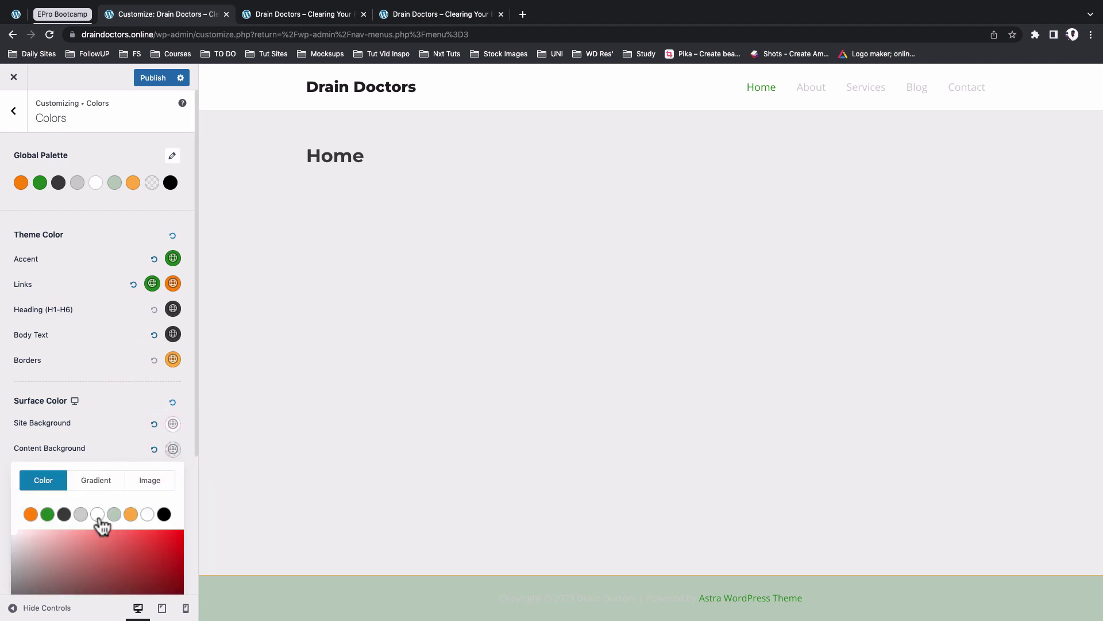
click(97, 515)
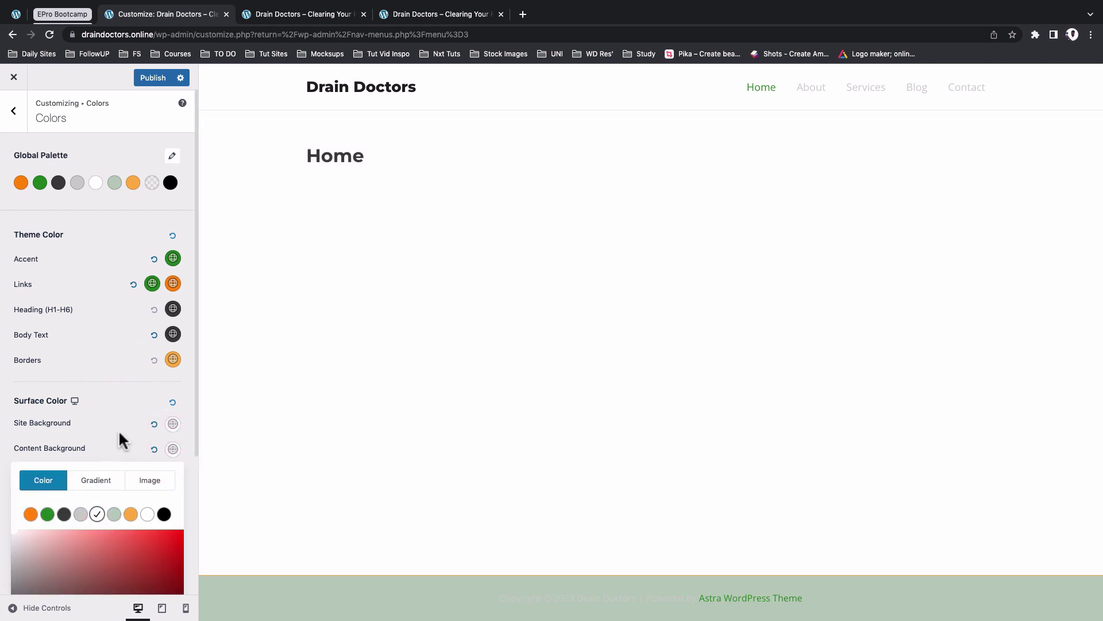
click(120, 439)
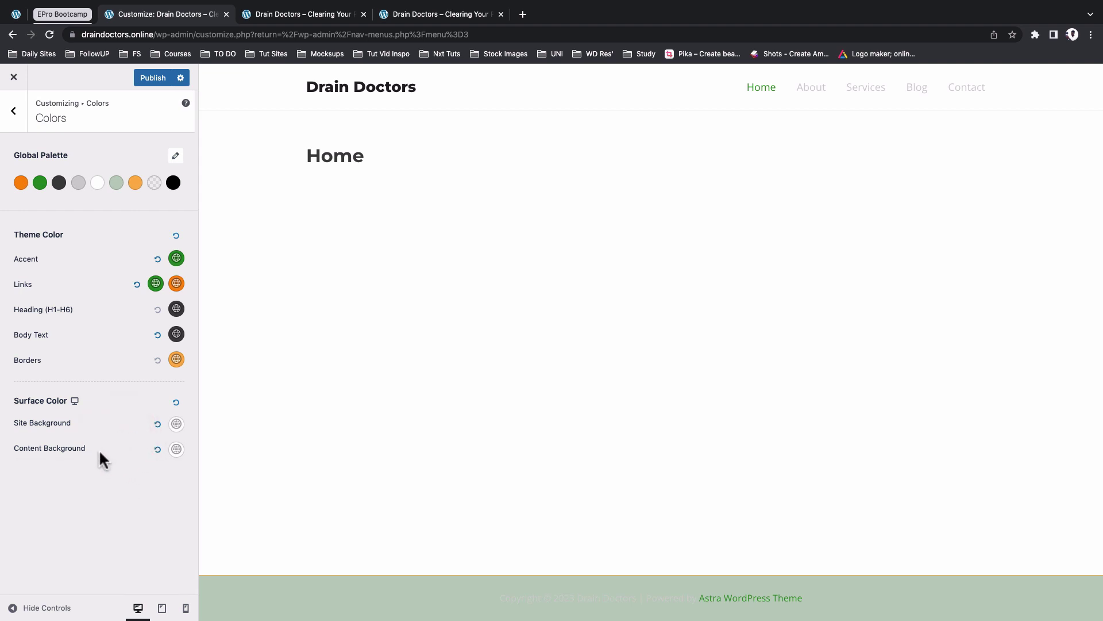
click(151, 79)
- Glance at the Container settings, then go to the global Buttons settings
click(17, 129)
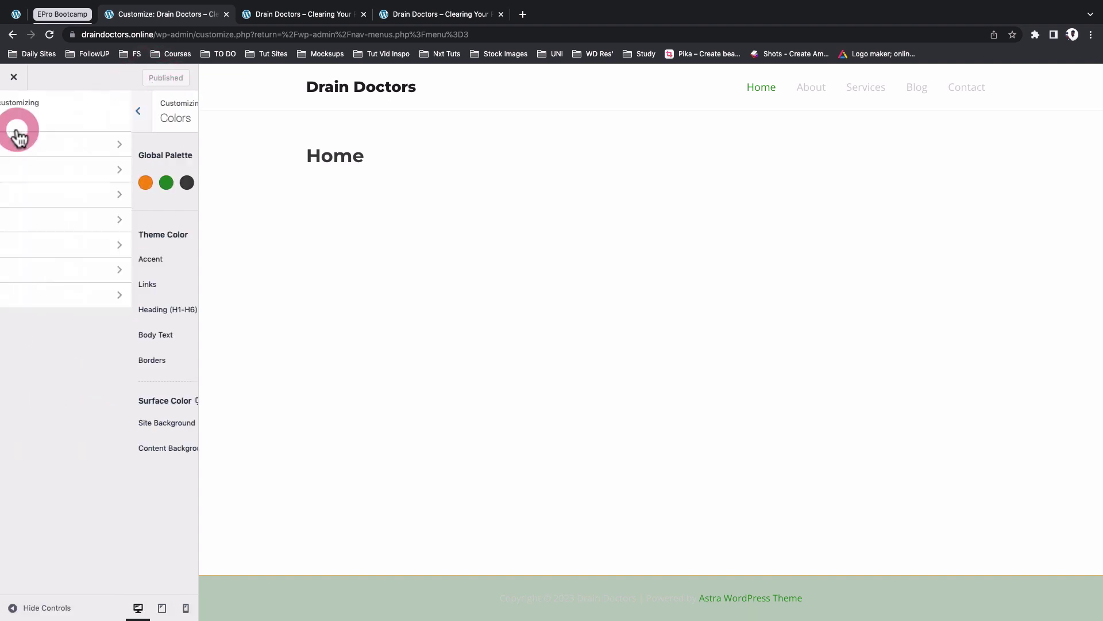
click(25, 198)
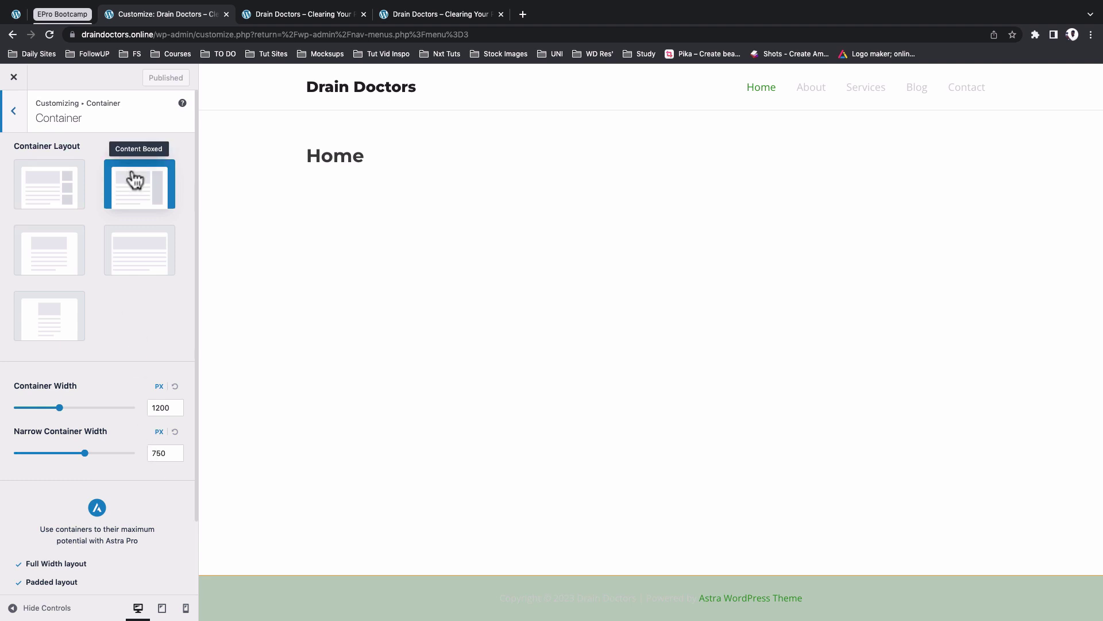
click(13, 112)
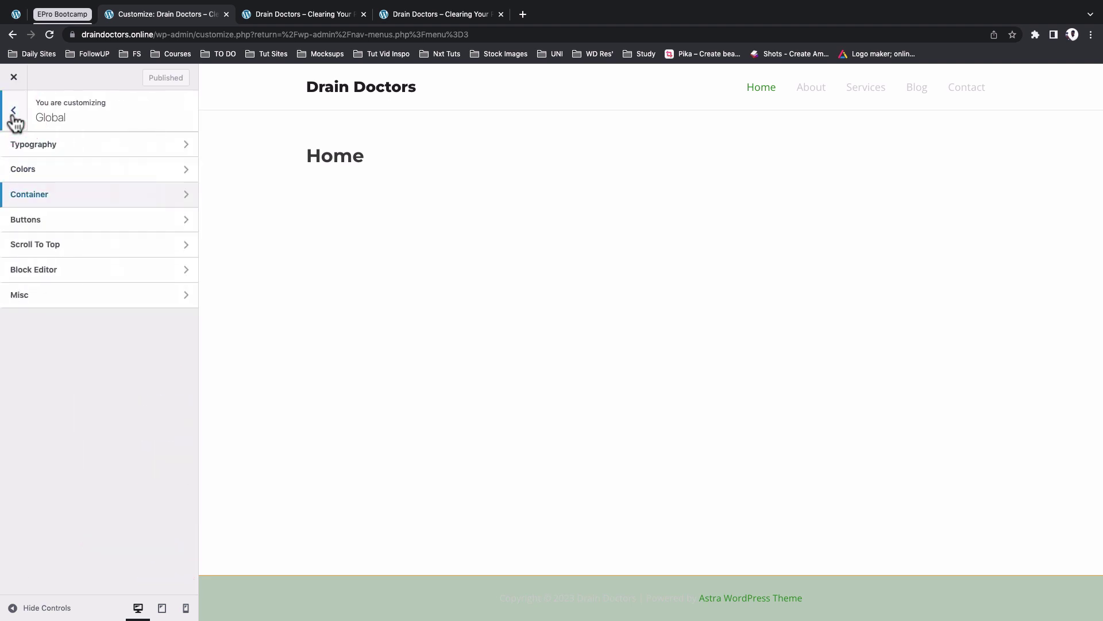
click(36, 223)
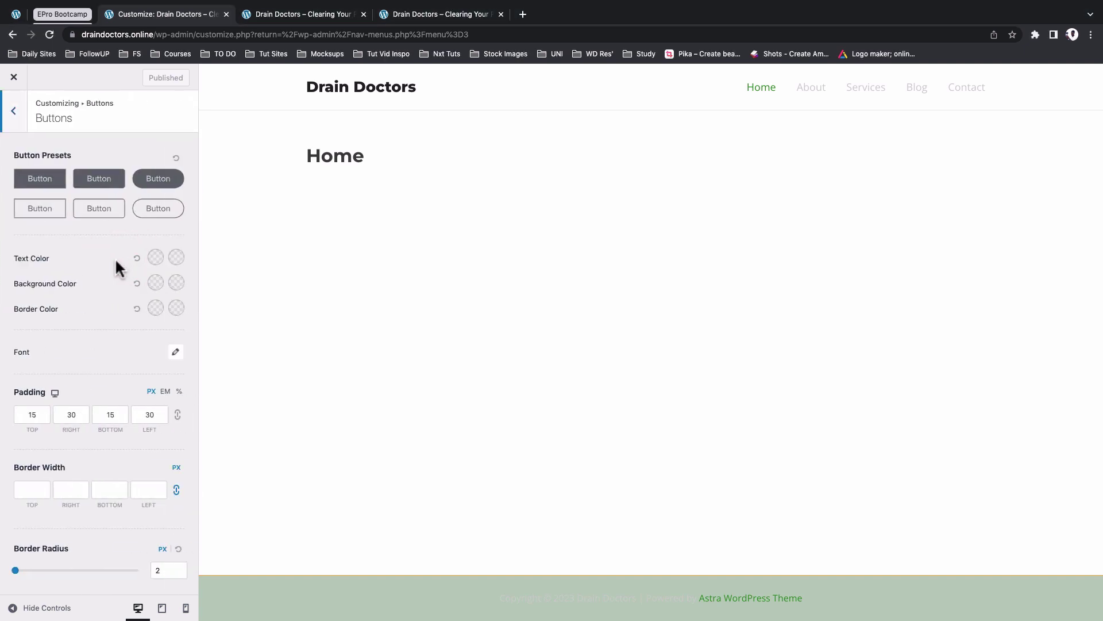
- Apply the rounded filled button preset with white text and white hover text
click(156, 184)
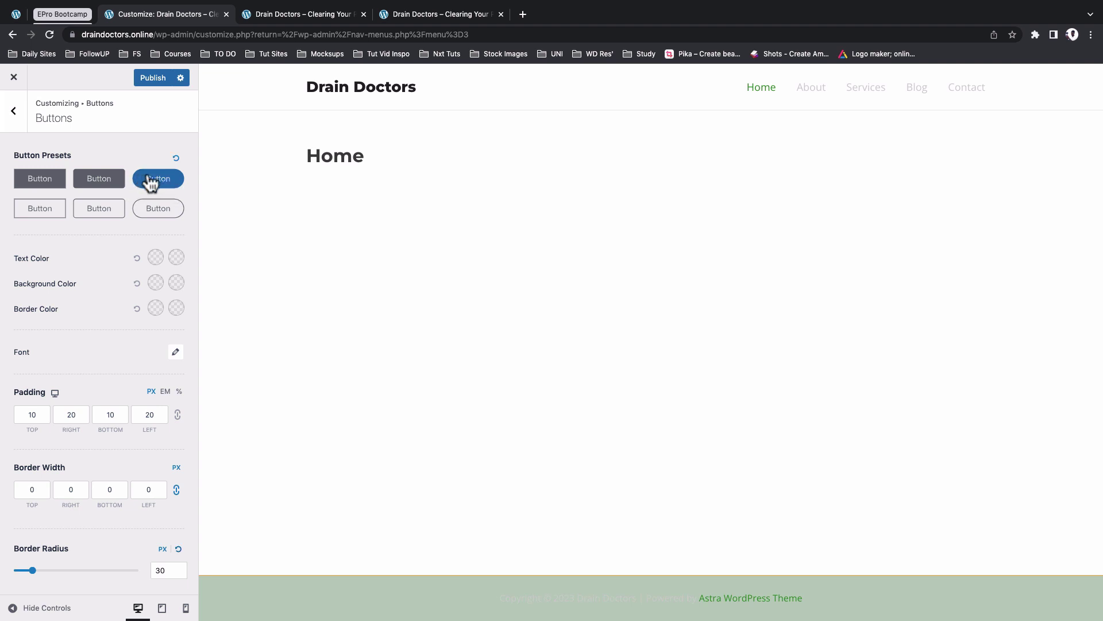
click(160, 262)
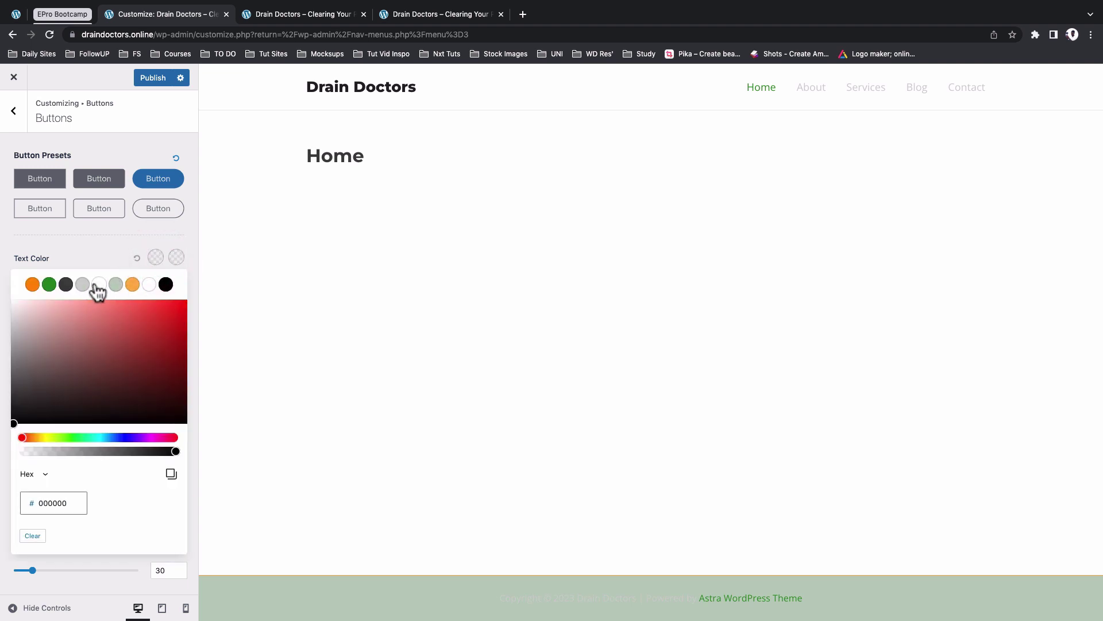
click(98, 287)
click(109, 240)
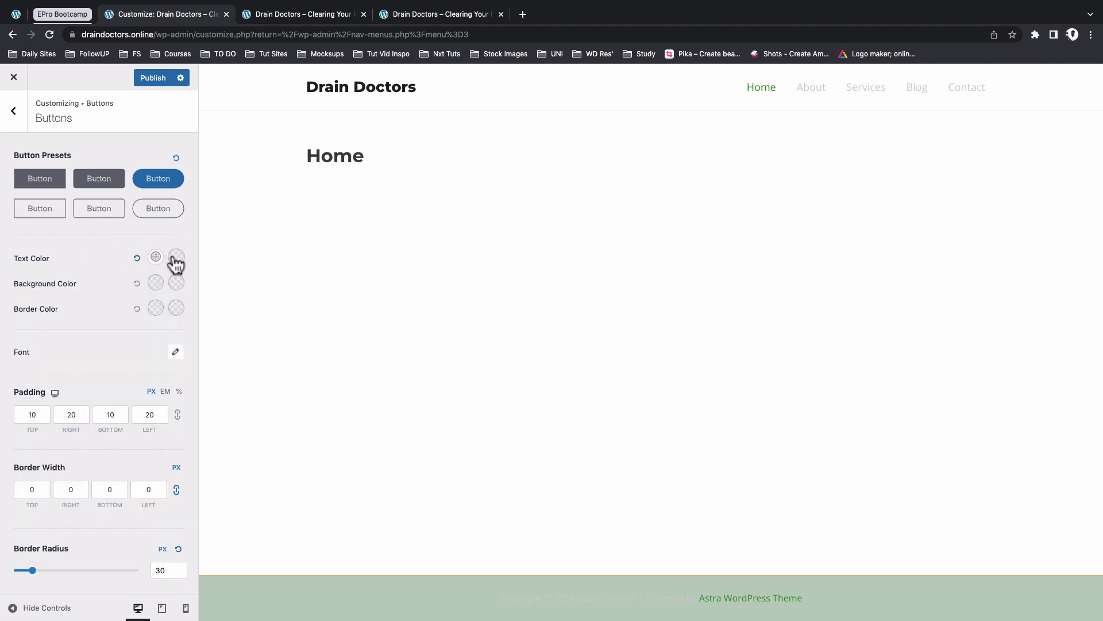
click(173, 260)
click(98, 284)
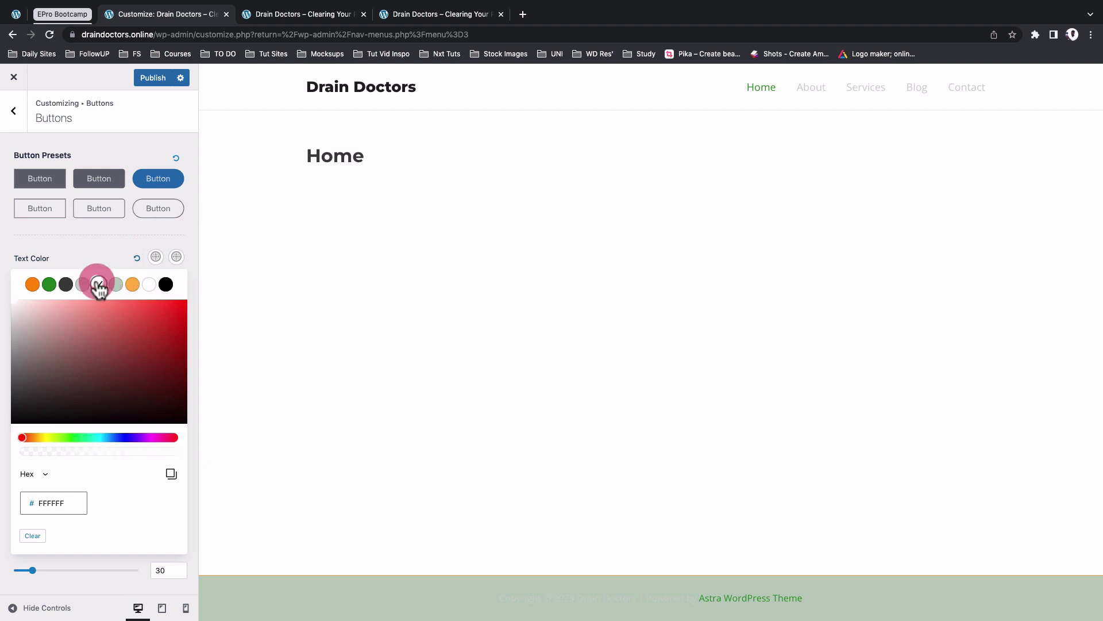
click(105, 251)
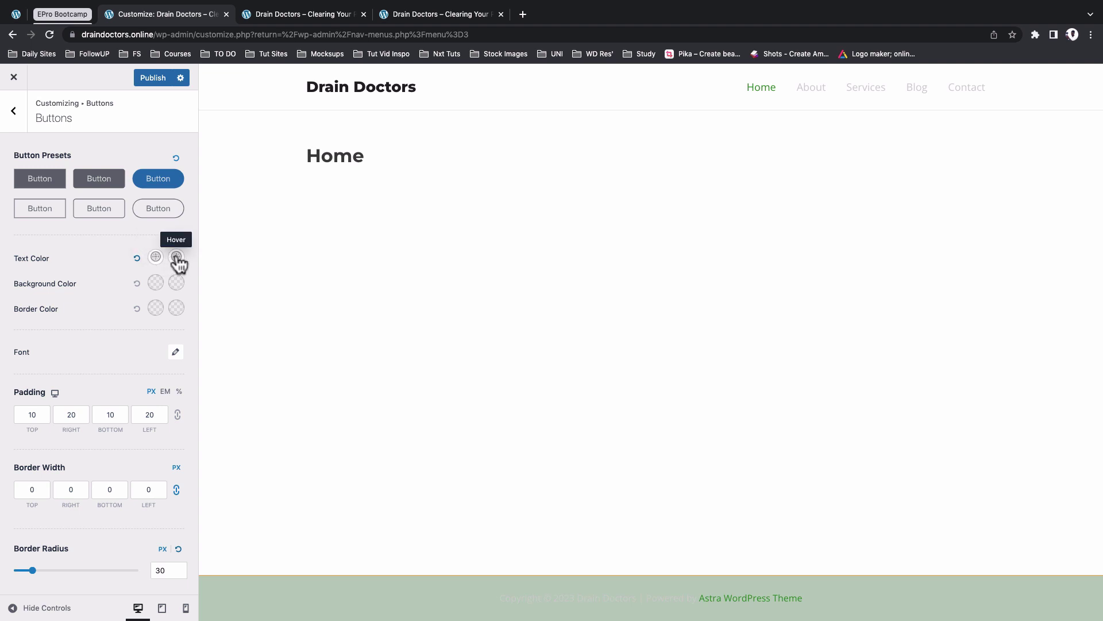
- Make the button background green 228B22 and the hover background orange FF8C00
click(154, 283)
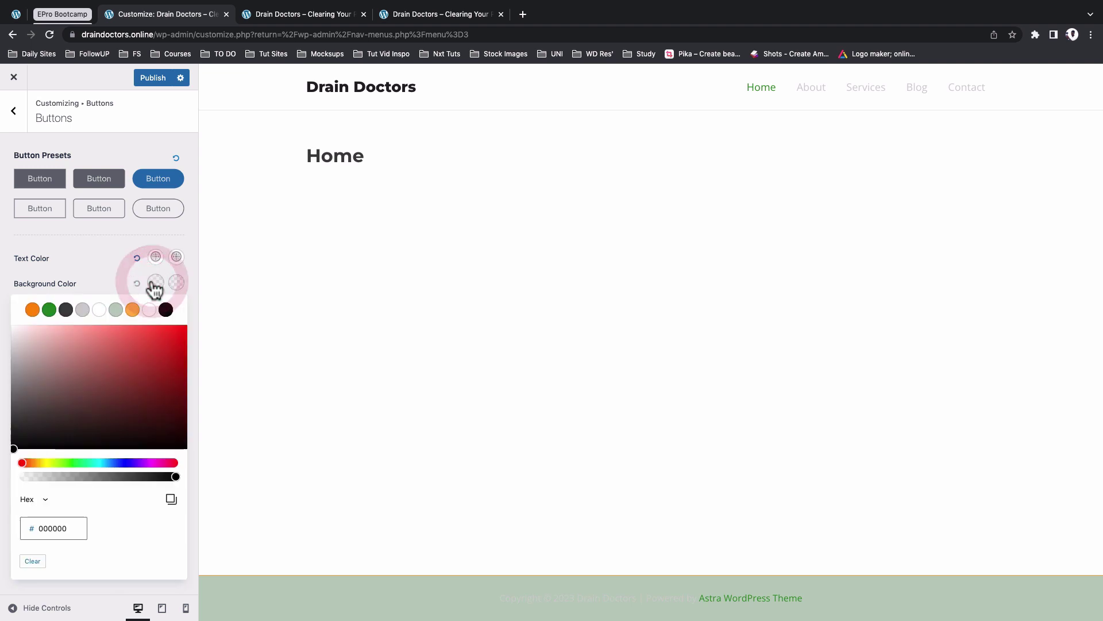
click(49, 311)
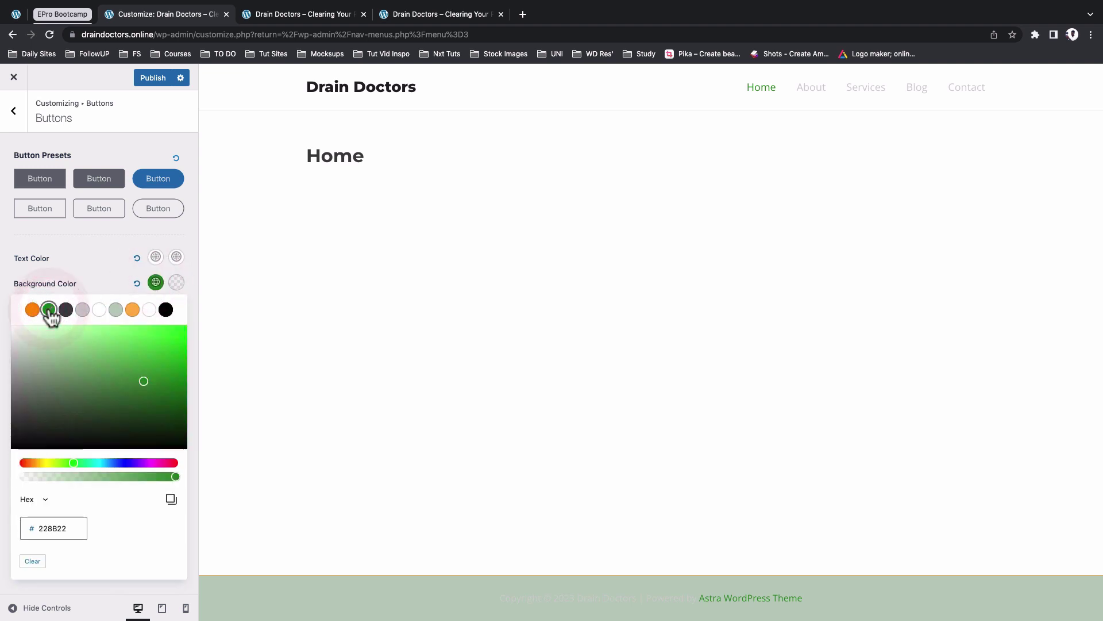
click(175, 284)
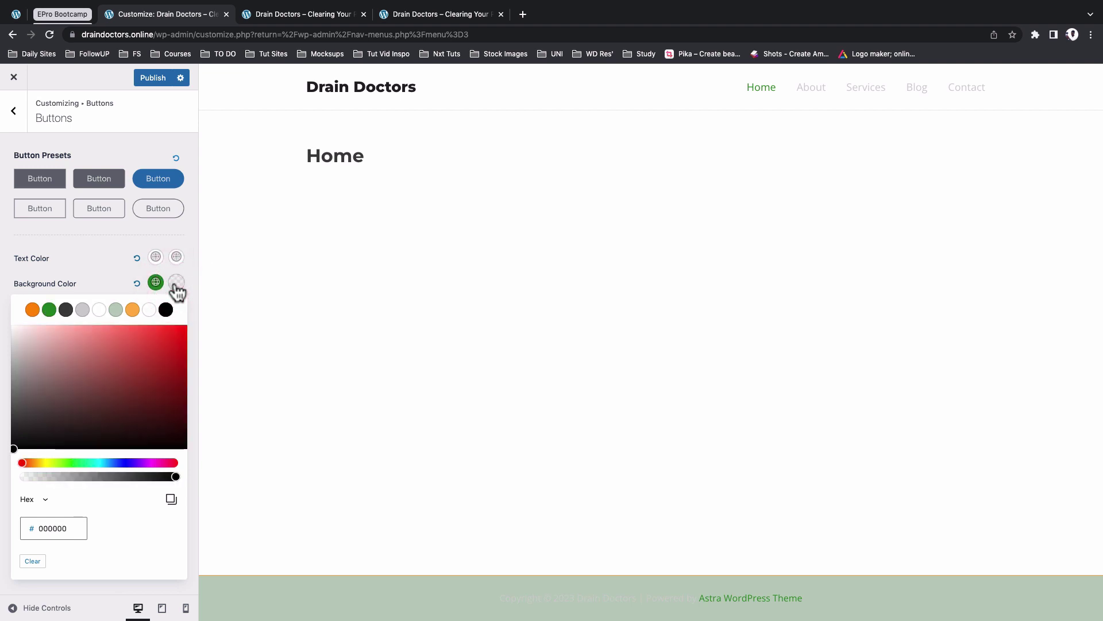
click(31, 310)
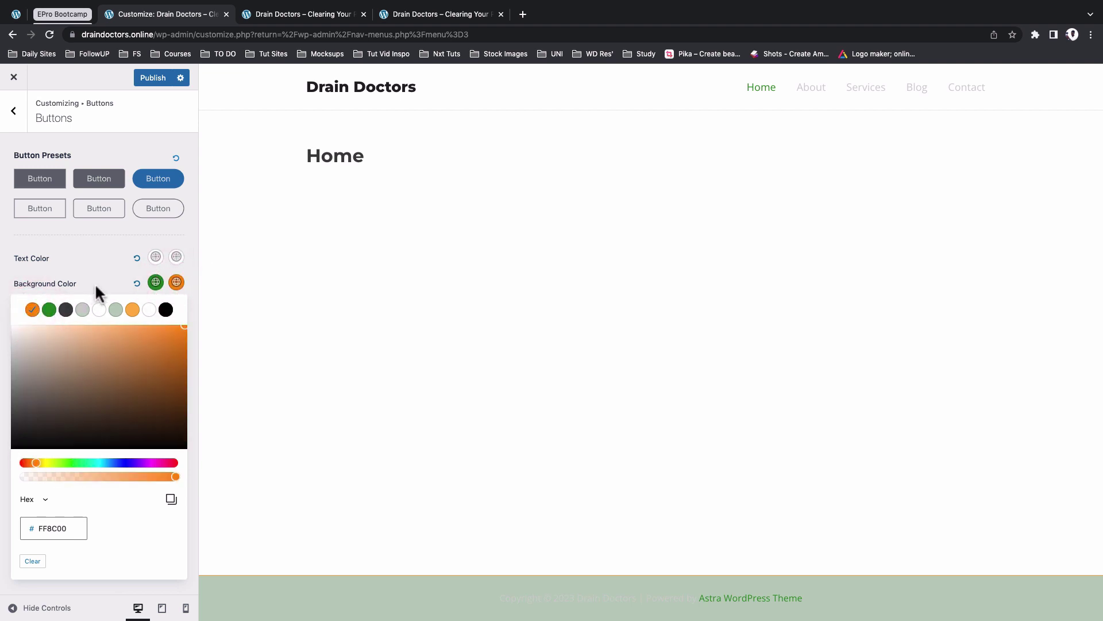
click(95, 282)
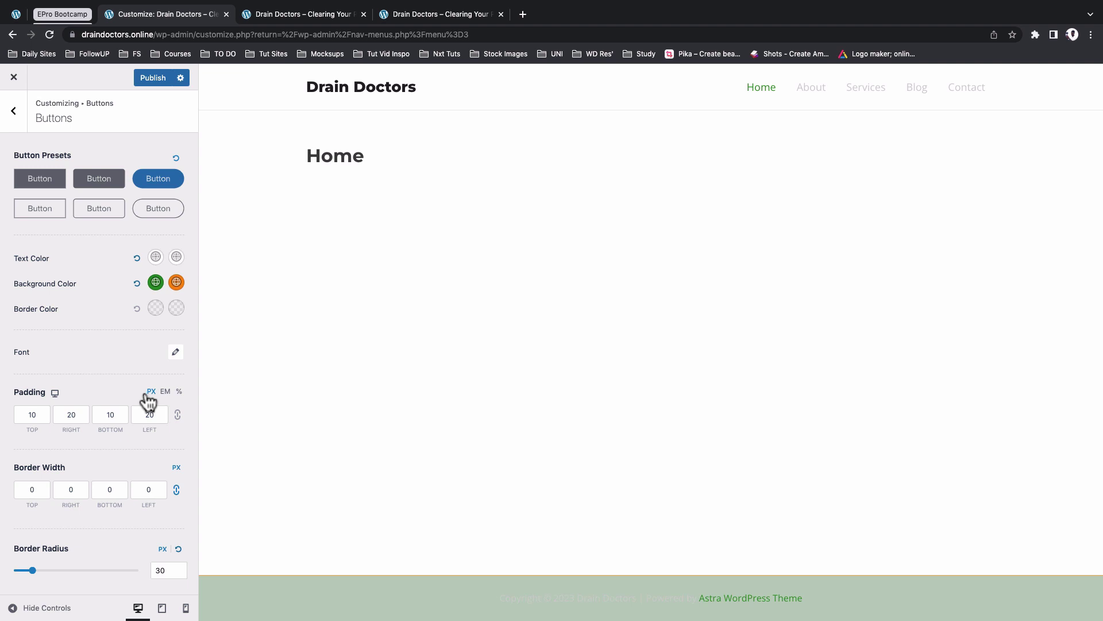
- Set button padding to 15/25/15/25 px (top, right, bottom, left) and publish
double_click(31, 413)
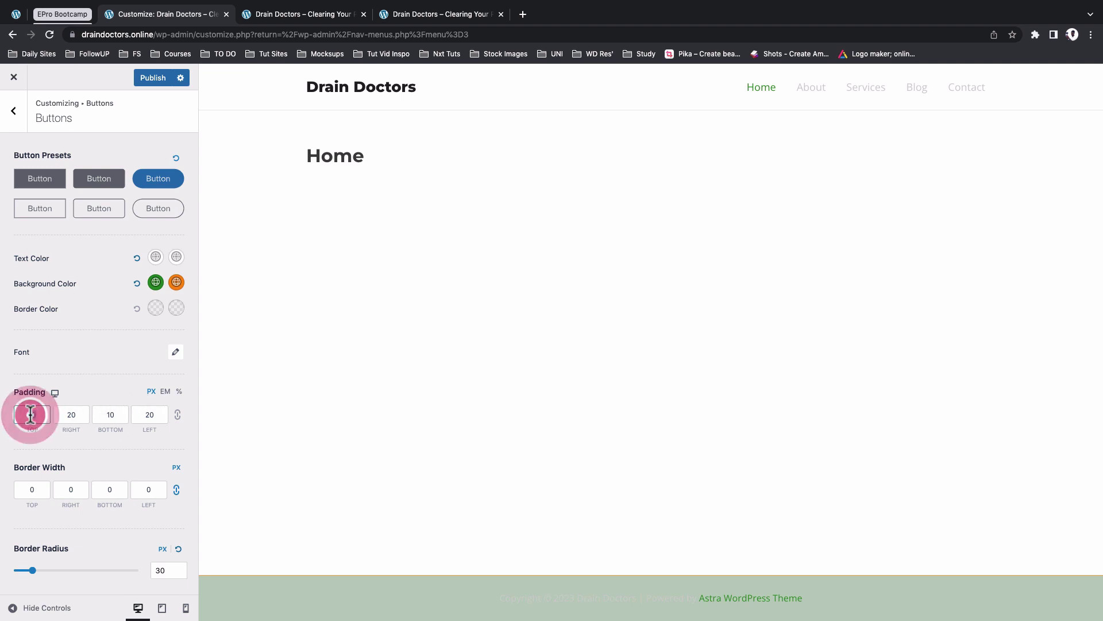
text(15)
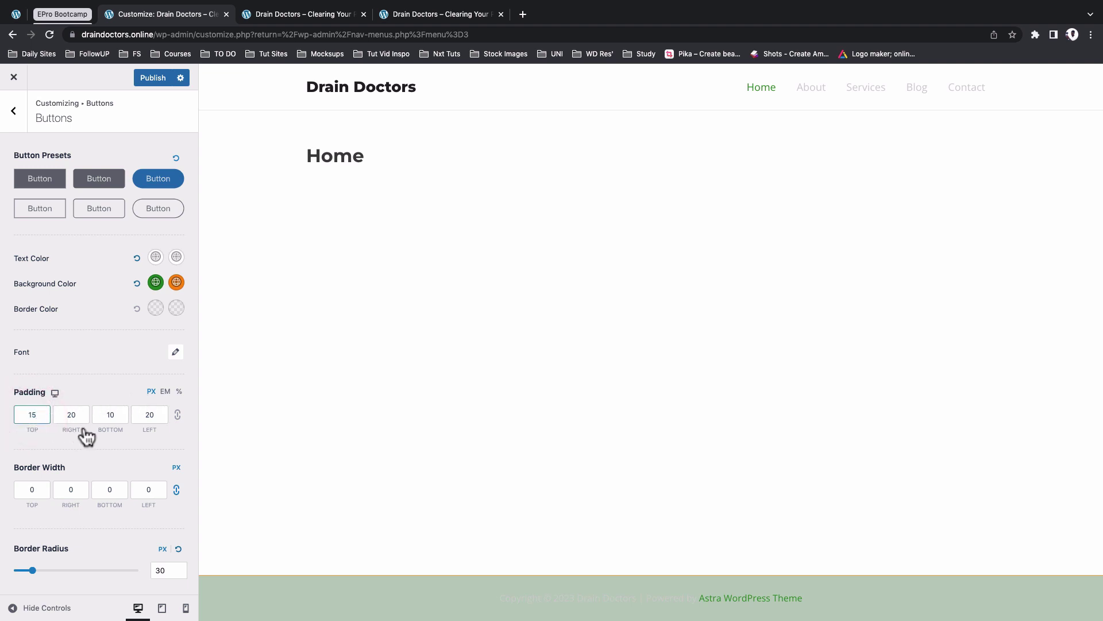
click(76, 415)
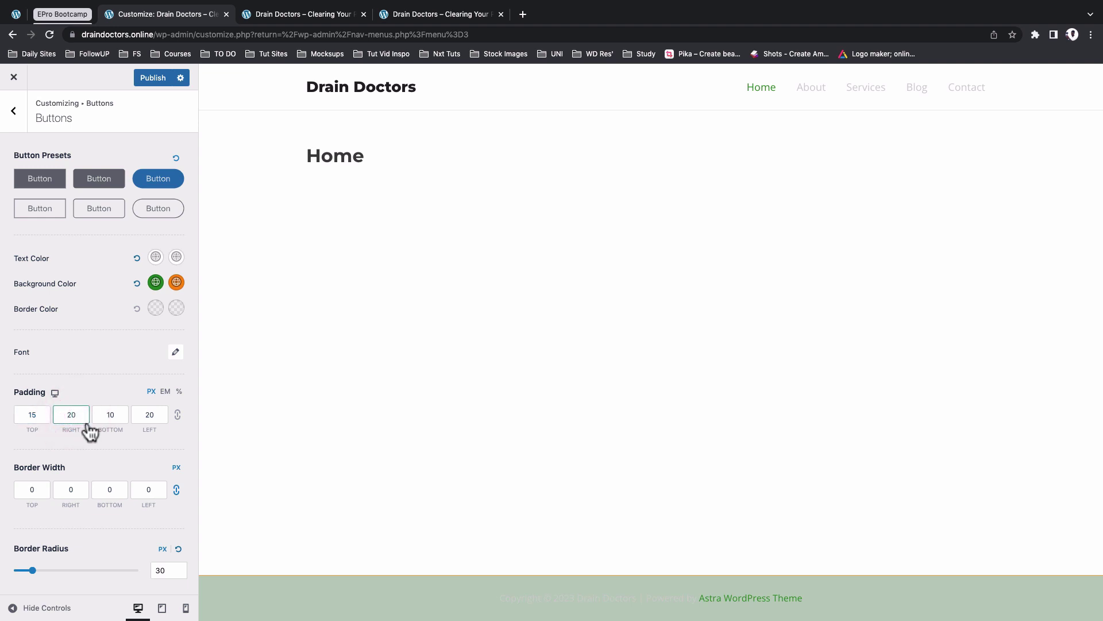
key(BackSpace)
text(5)
click(110, 415)
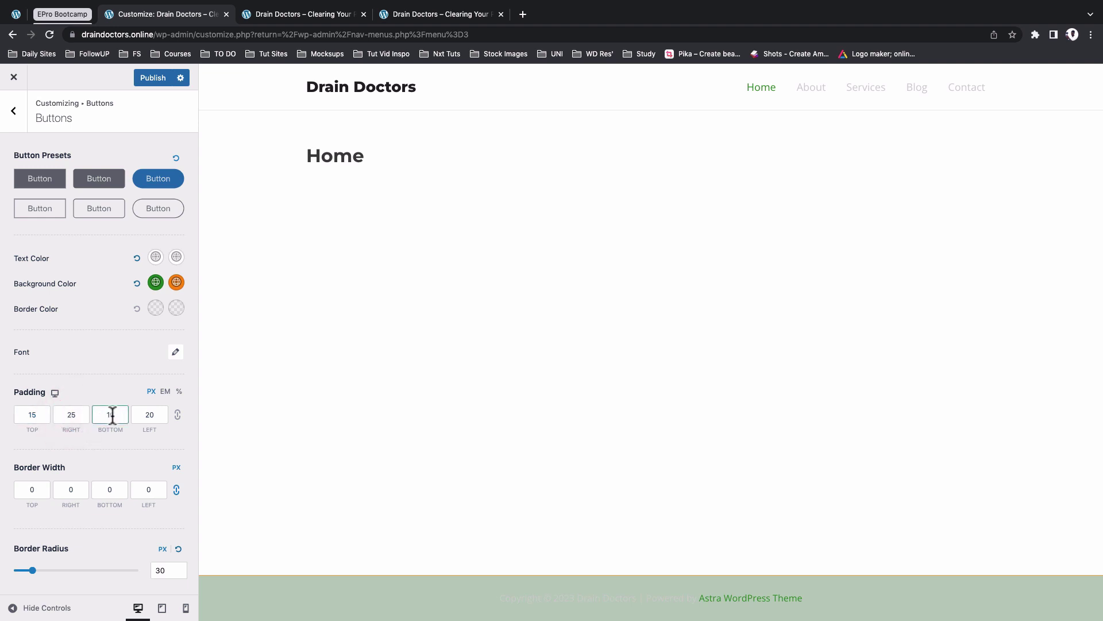
click(113, 415)
key(BackSpace)
text(5)
click(151, 415)
key(BackSpace)
text(5)
click(145, 80)
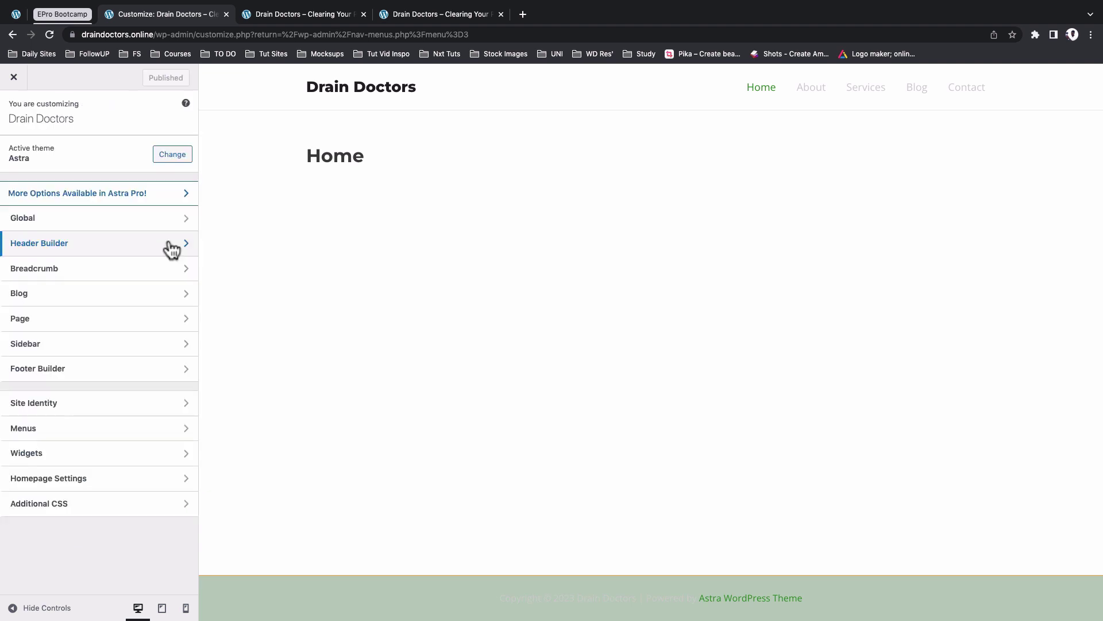
- Compare the published header with the live reference site, then close the Customizer
click(416, 16)
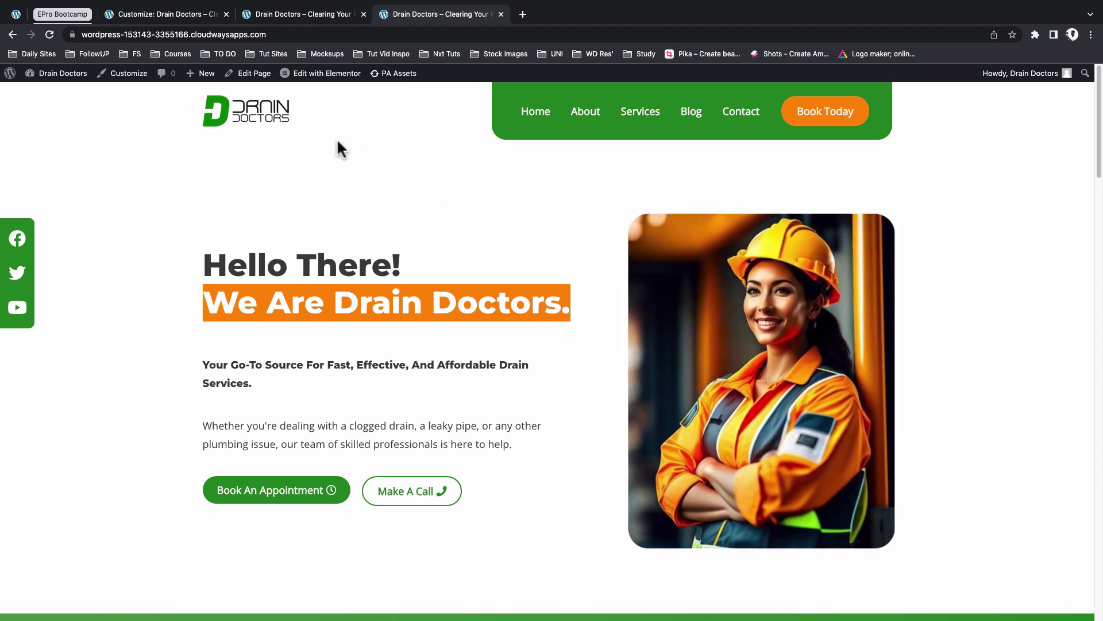
click(182, 14)
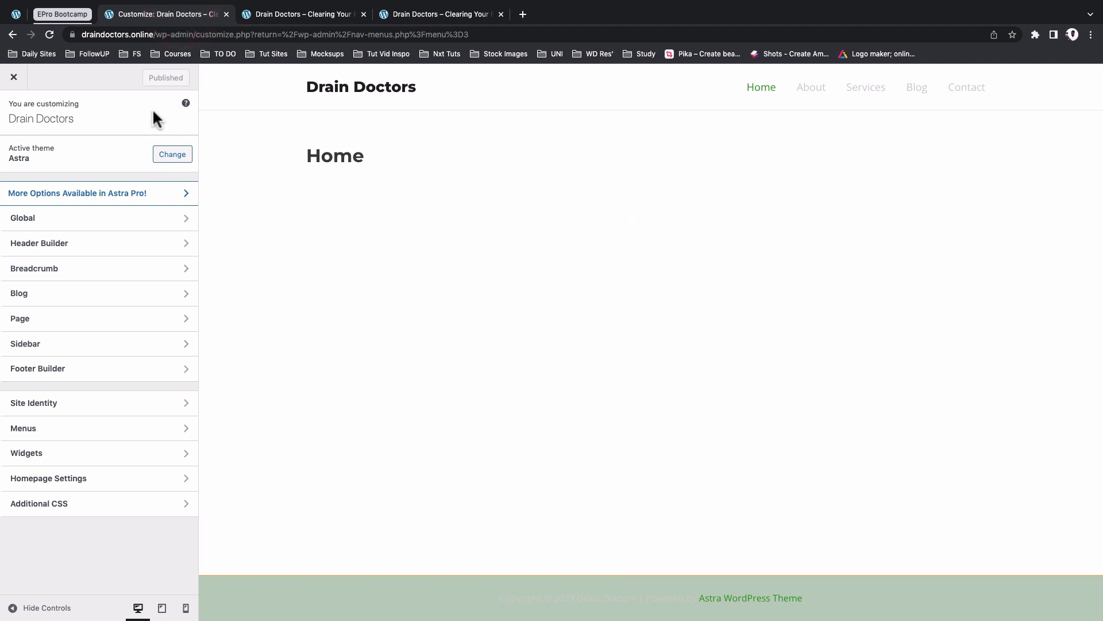
click(92, 113)
click(14, 77)
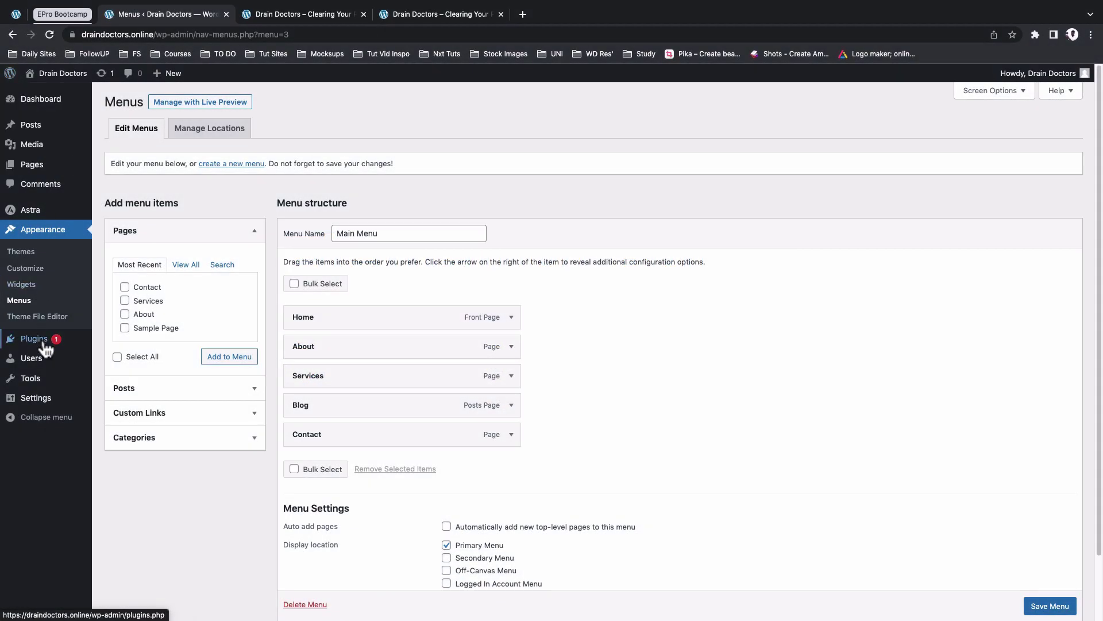
- Bulk-delete the Akismet Anti-Spam and Hello Dolly plugins from Installed Plugins
mouse_move(44, 348)
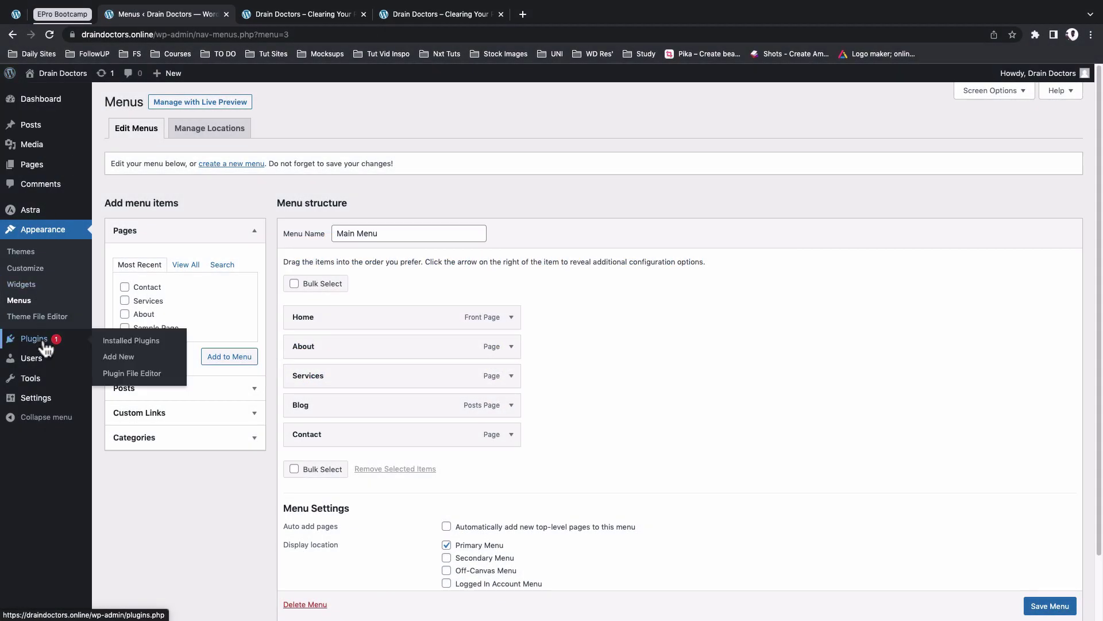
click(108, 358)
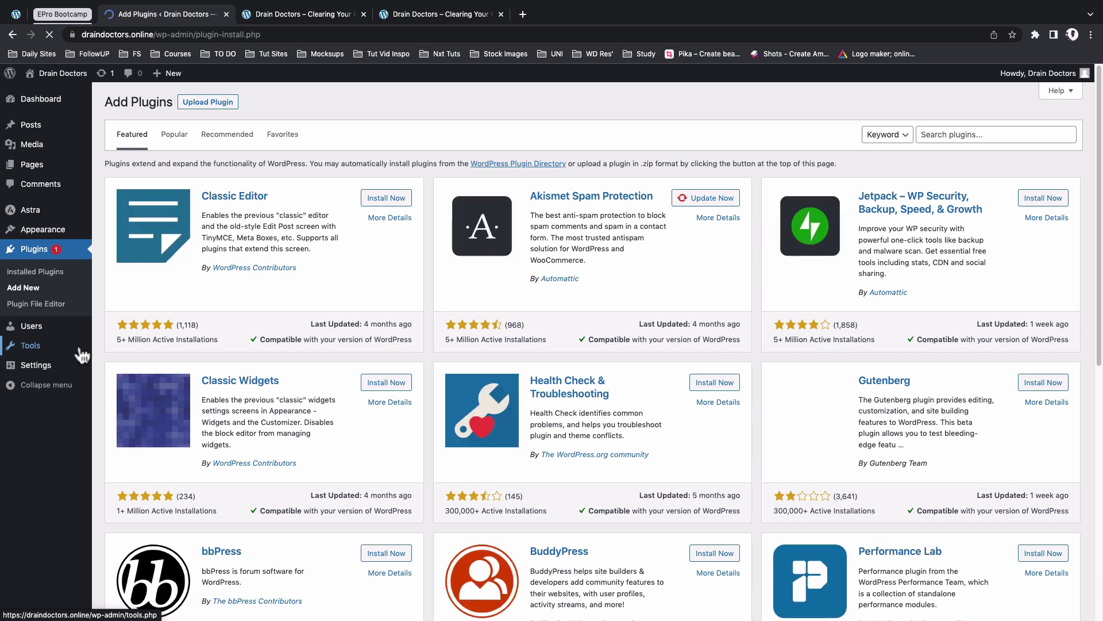
click(45, 278)
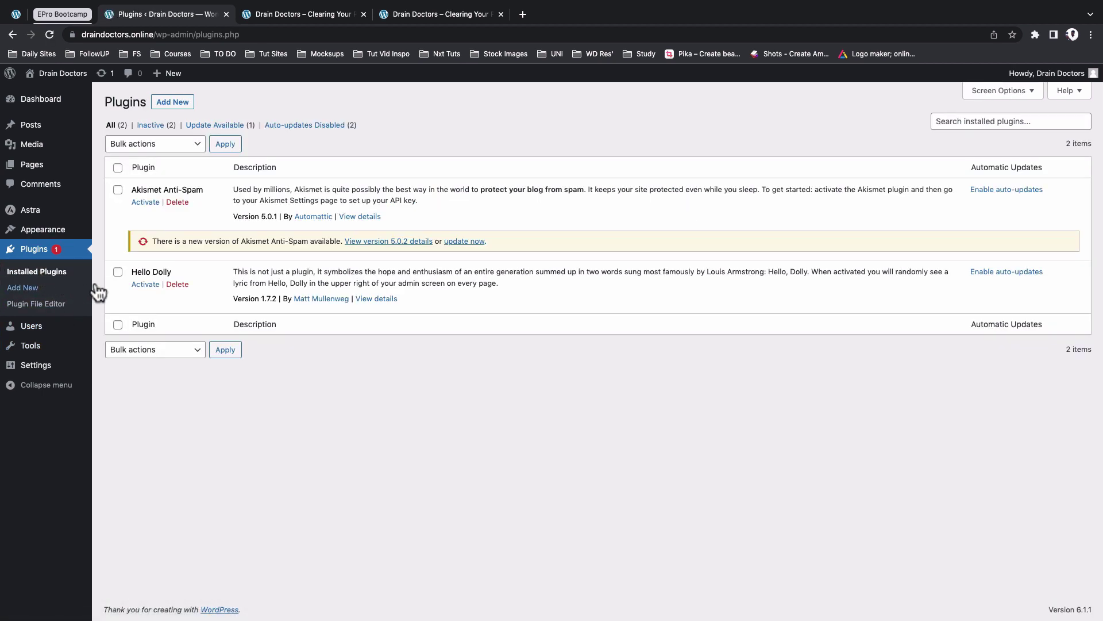
click(118, 167)
click(141, 351)
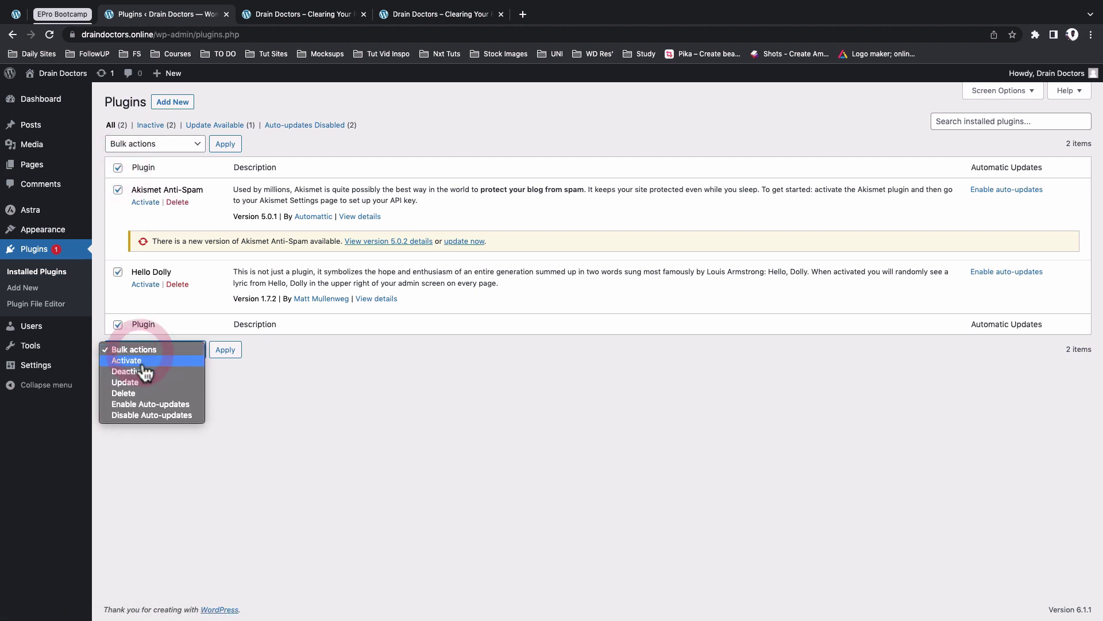
click(138, 394)
click(224, 349)
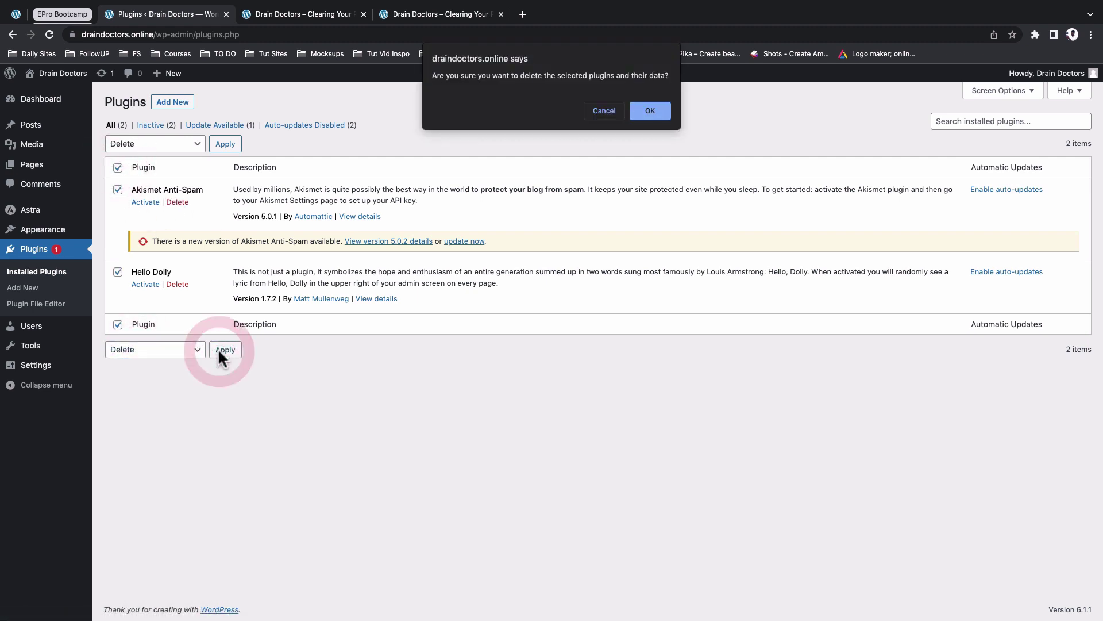
click(647, 111)
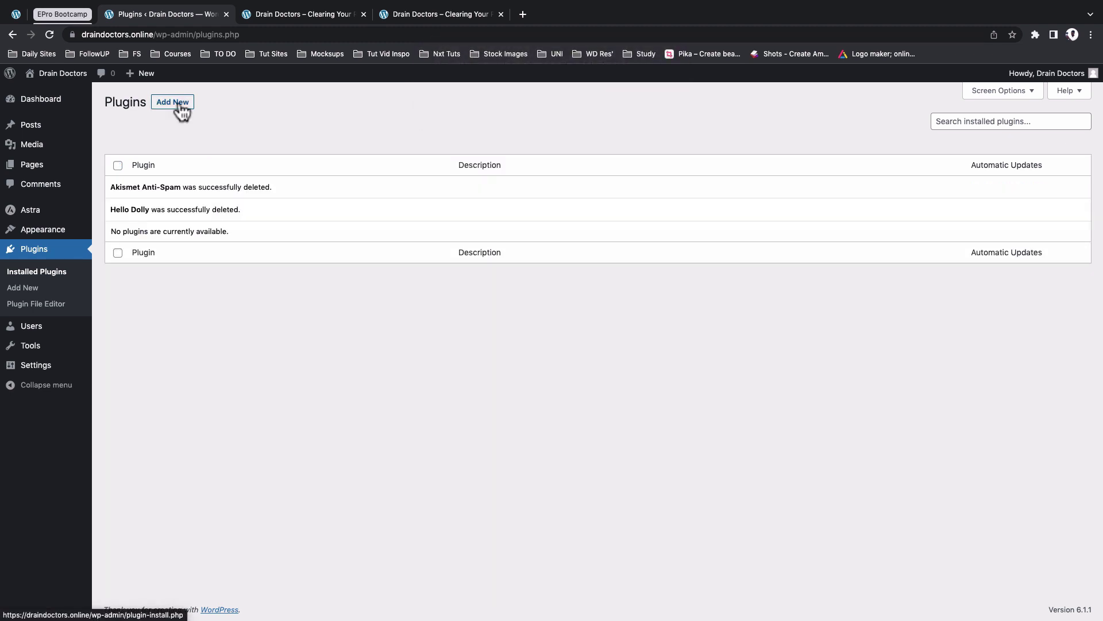
click(176, 105)
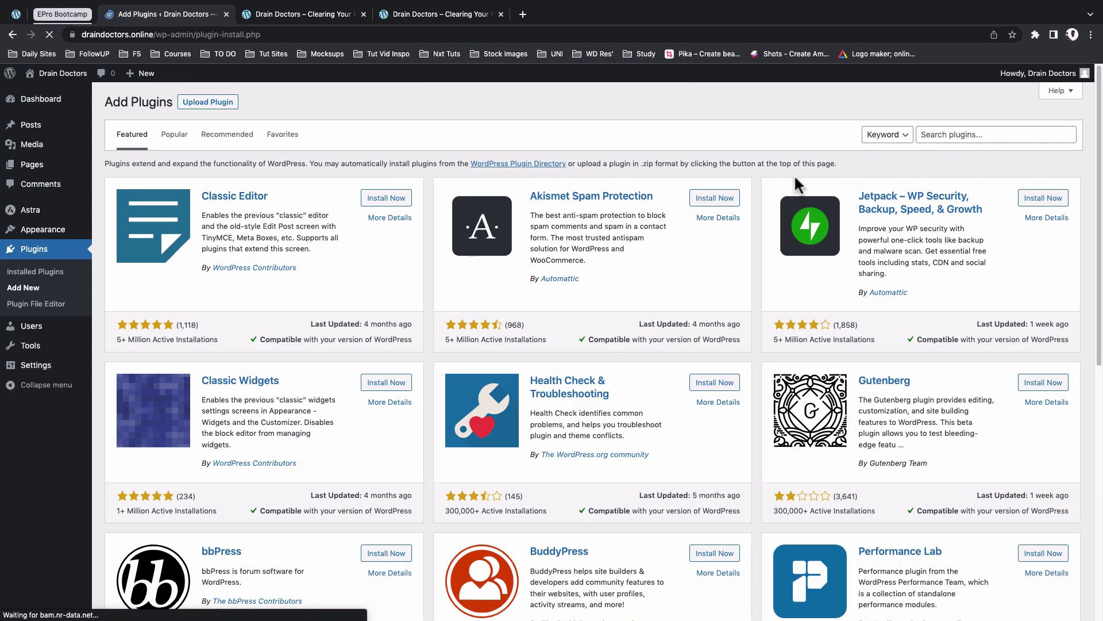
- Search for 'el' and install and activate the Elementor Website Builder plugin
click(950, 134)
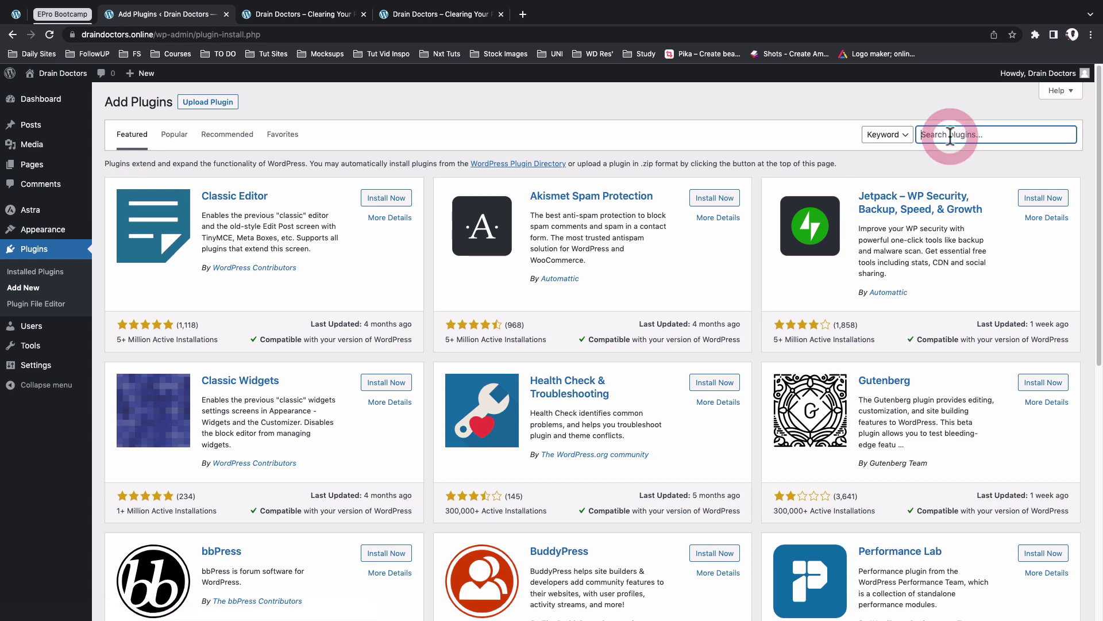
text(elementor)
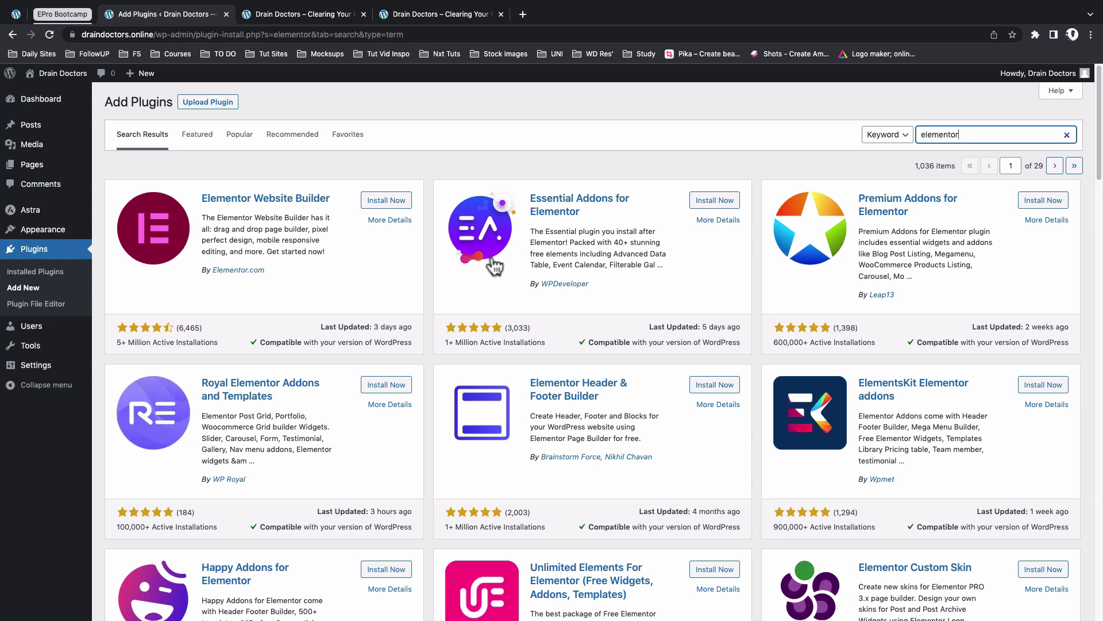
click(393, 202)
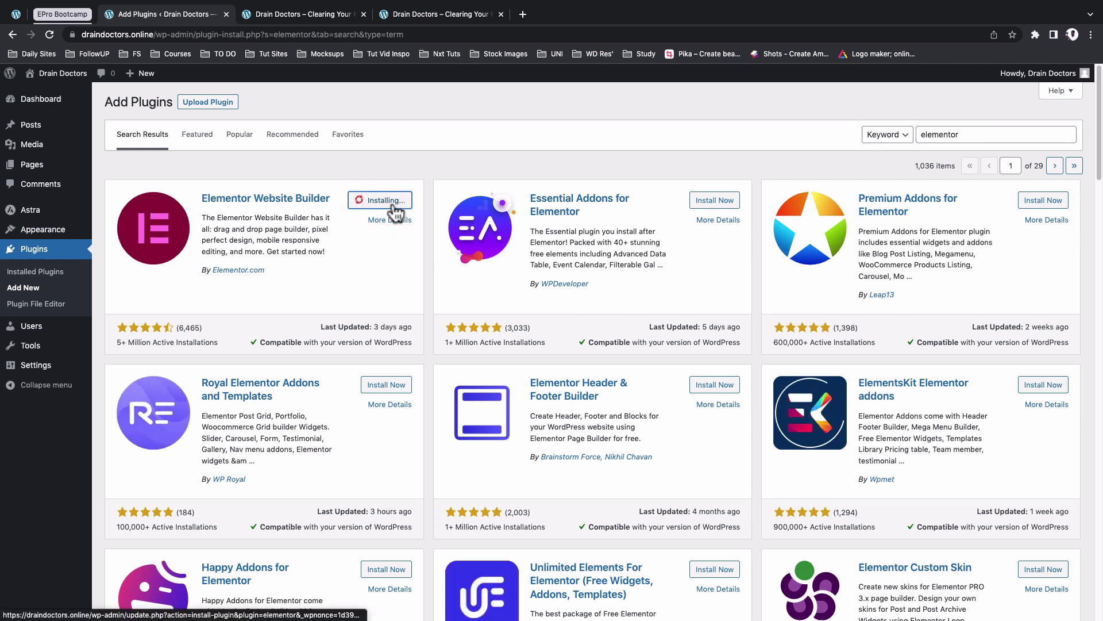
click(395, 202)
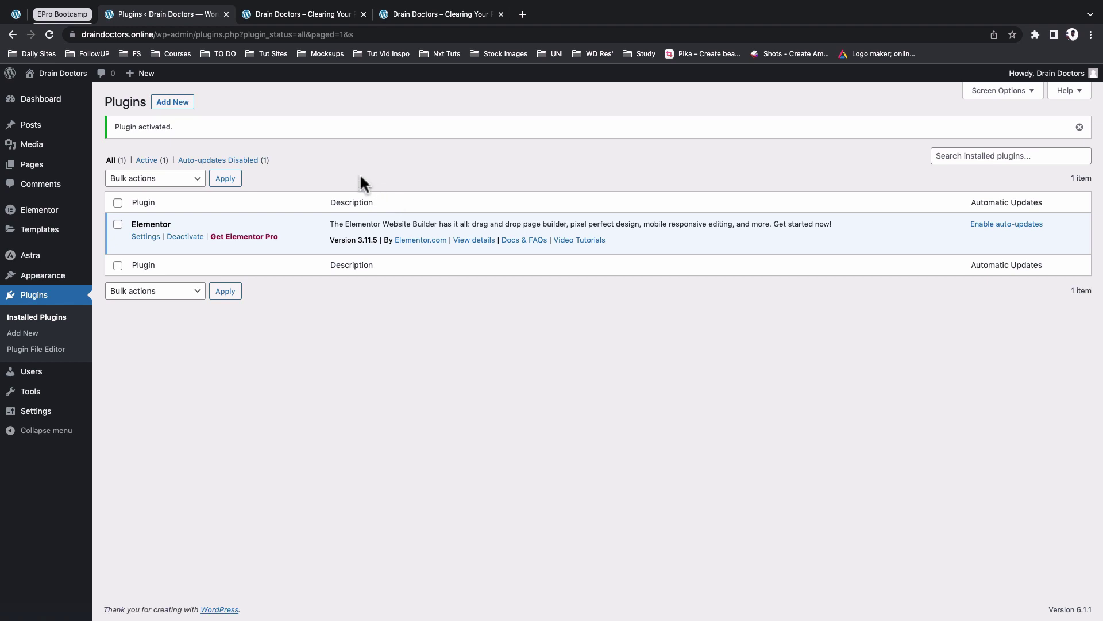
- Open the Home page in Elementor and drop a Heading widget into the empty section
mouse_move(57, 165)
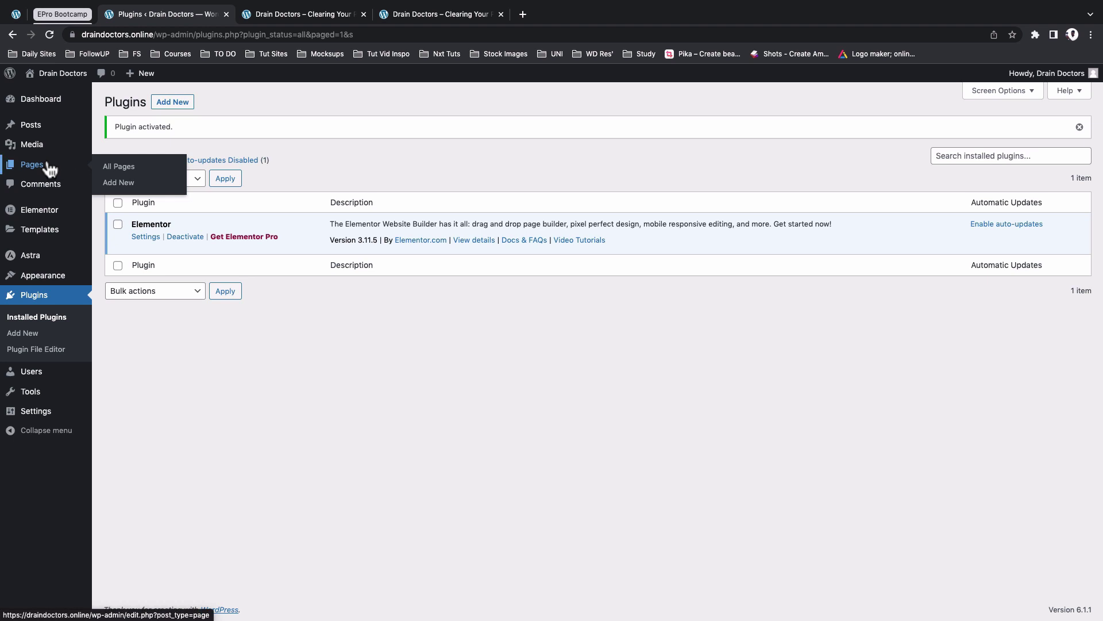
click(120, 167)
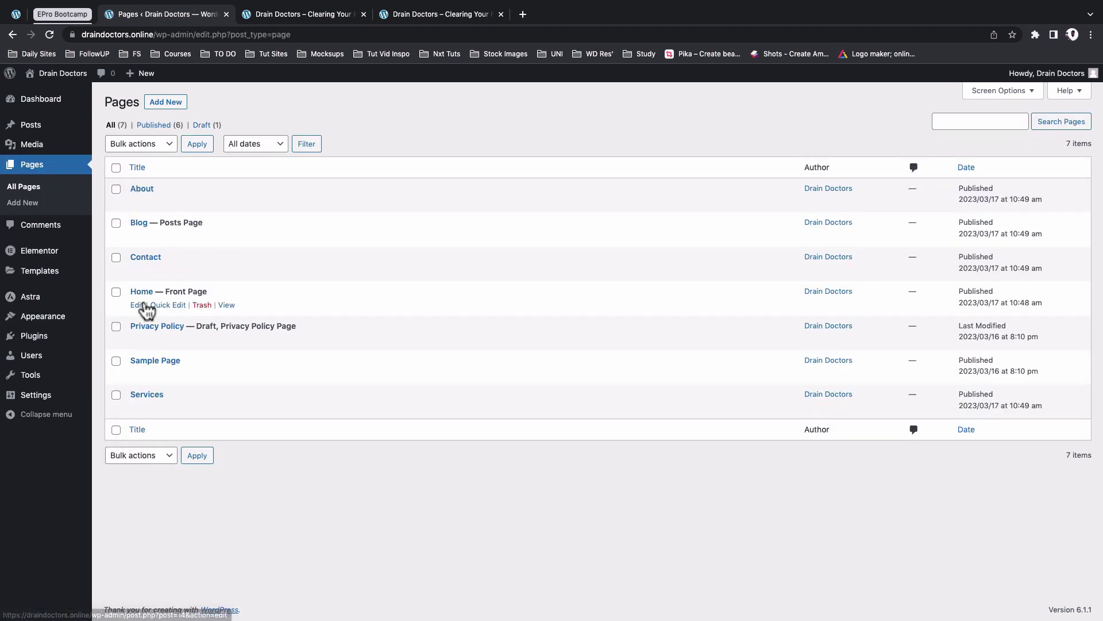
click(137, 306)
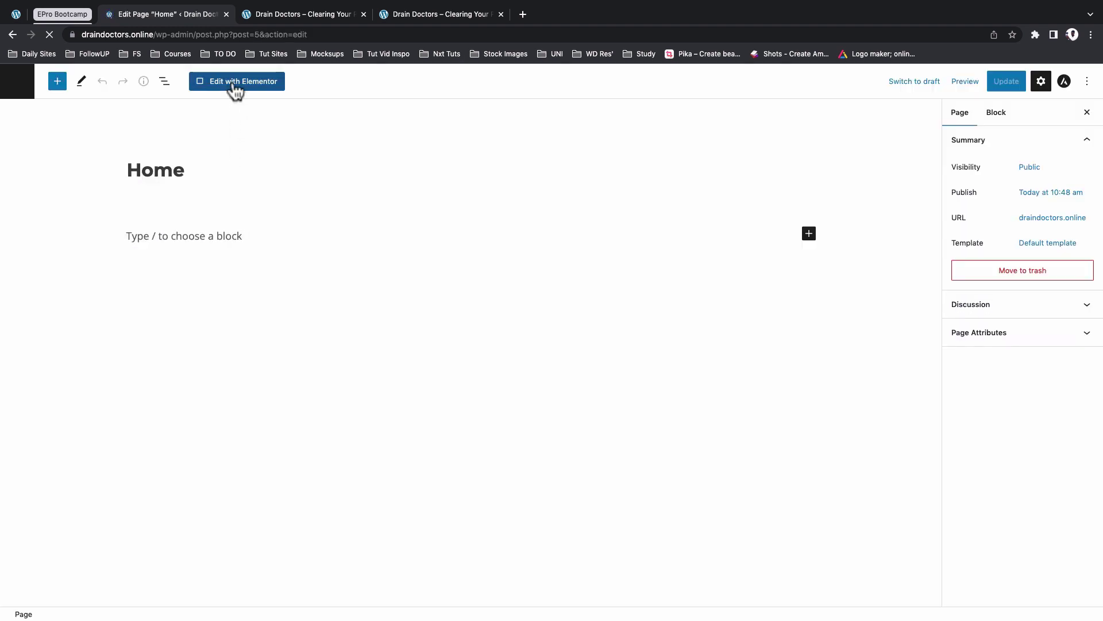
click(235, 85)
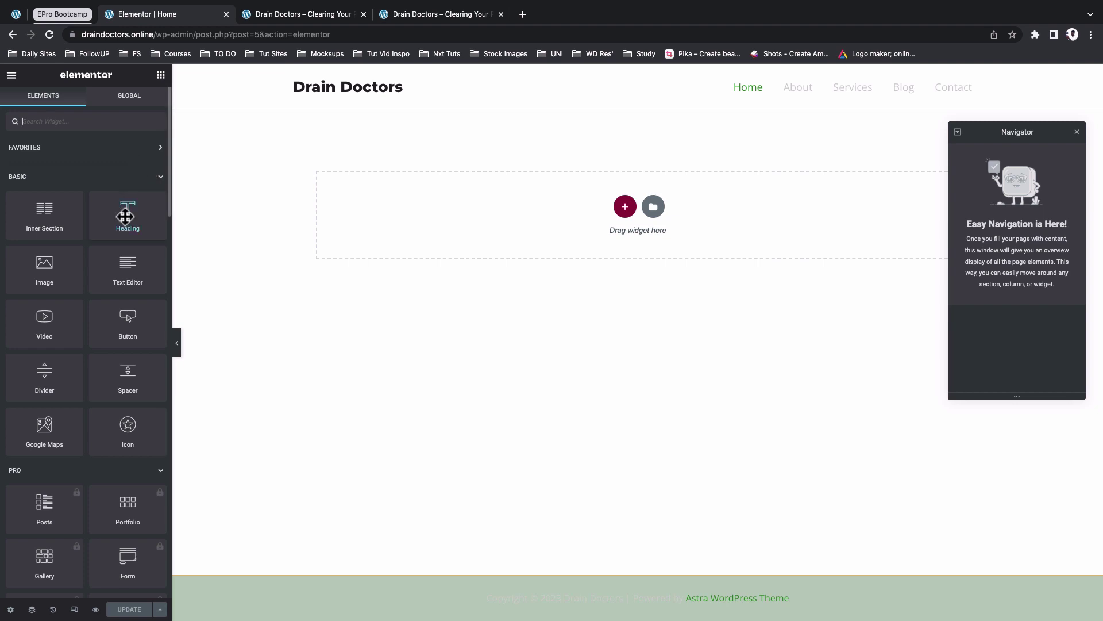
drag(125, 216, 356, 211)
- Duplicate the heading and tag the first one H1, leaving the second as H2
right_click(954, 131)
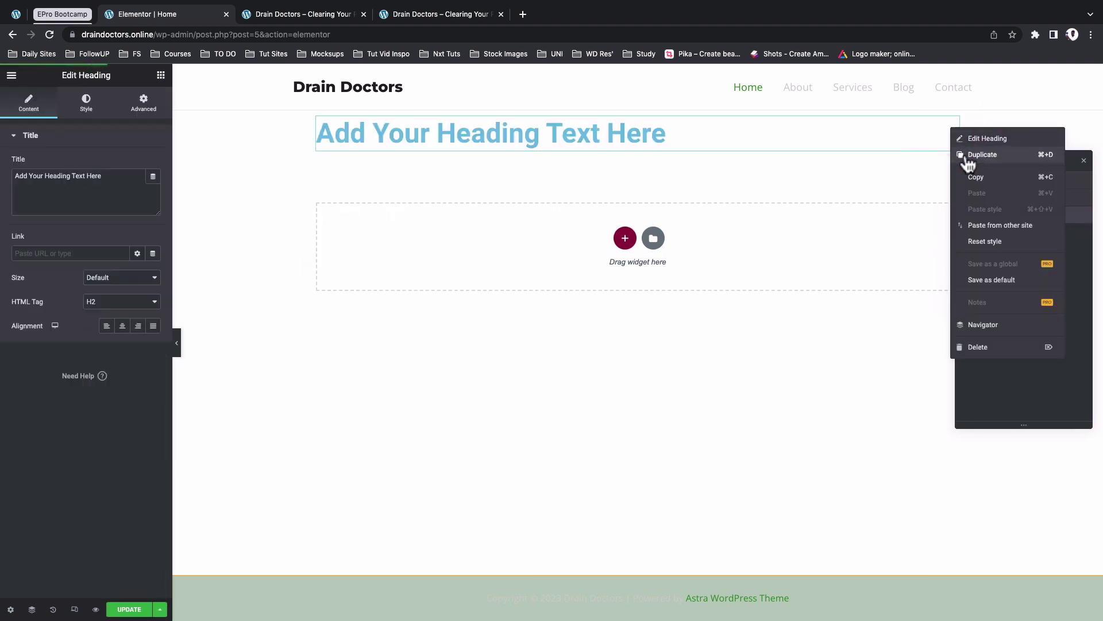
click(969, 163)
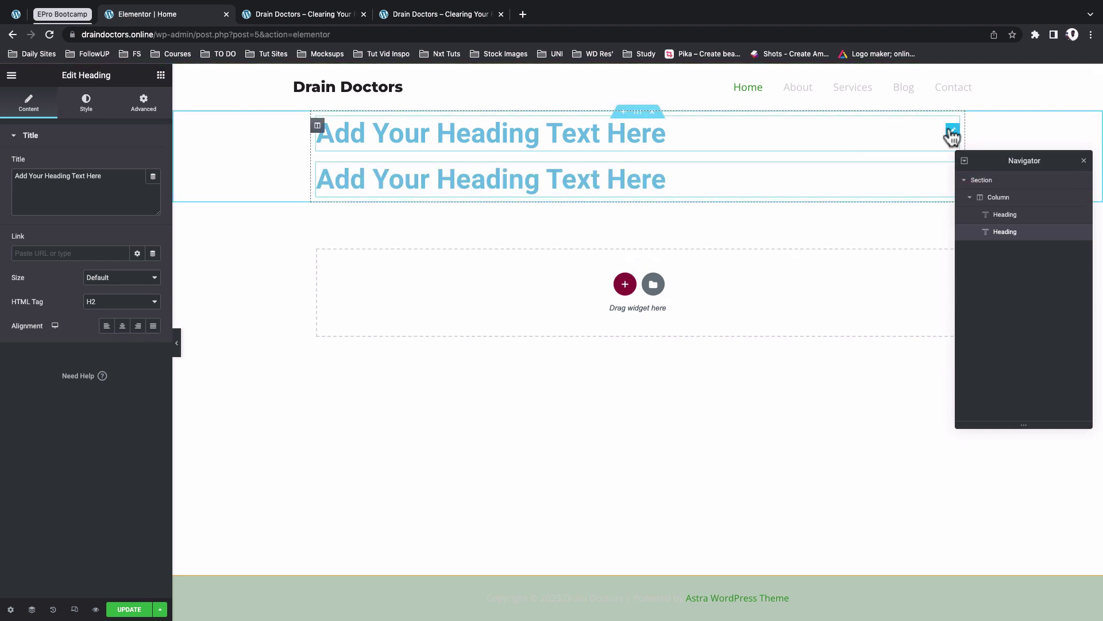
click(952, 136)
click(101, 306)
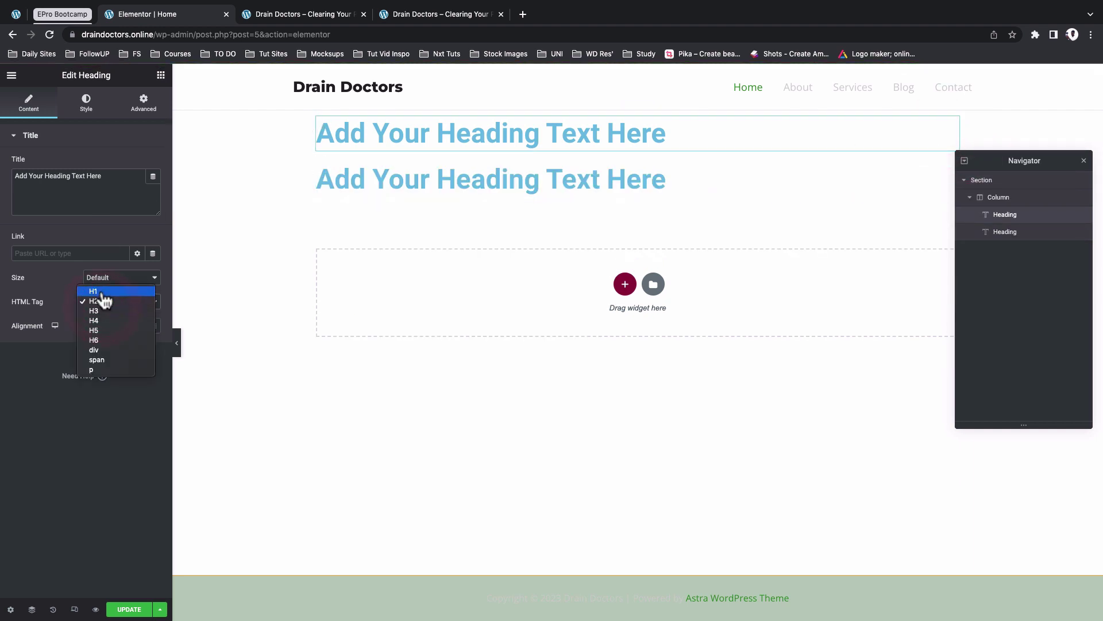
click(99, 291)
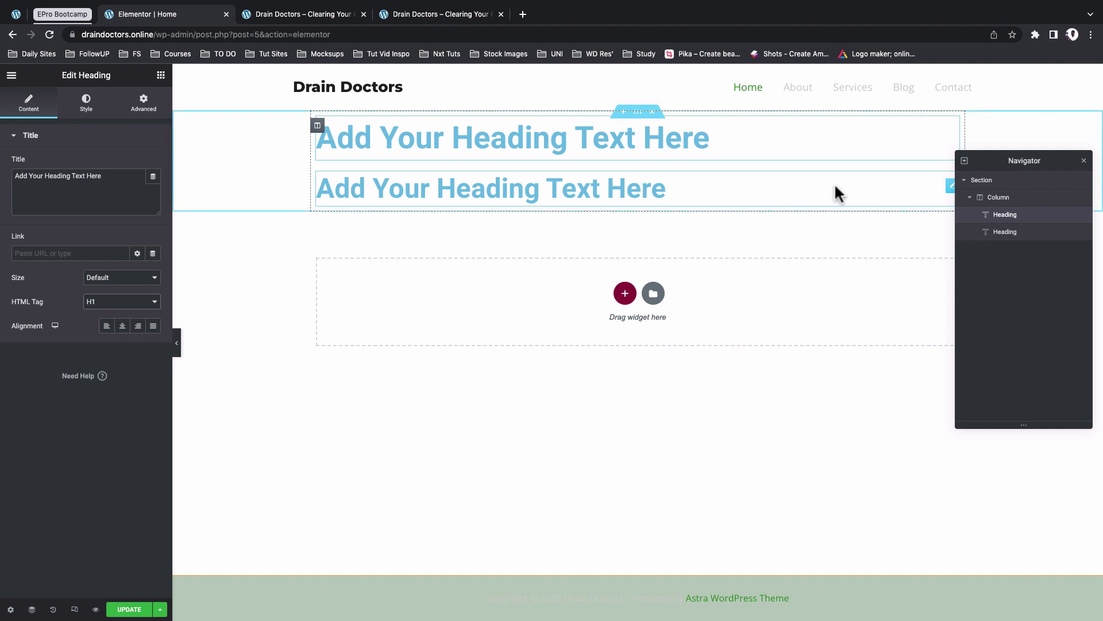
click(951, 186)
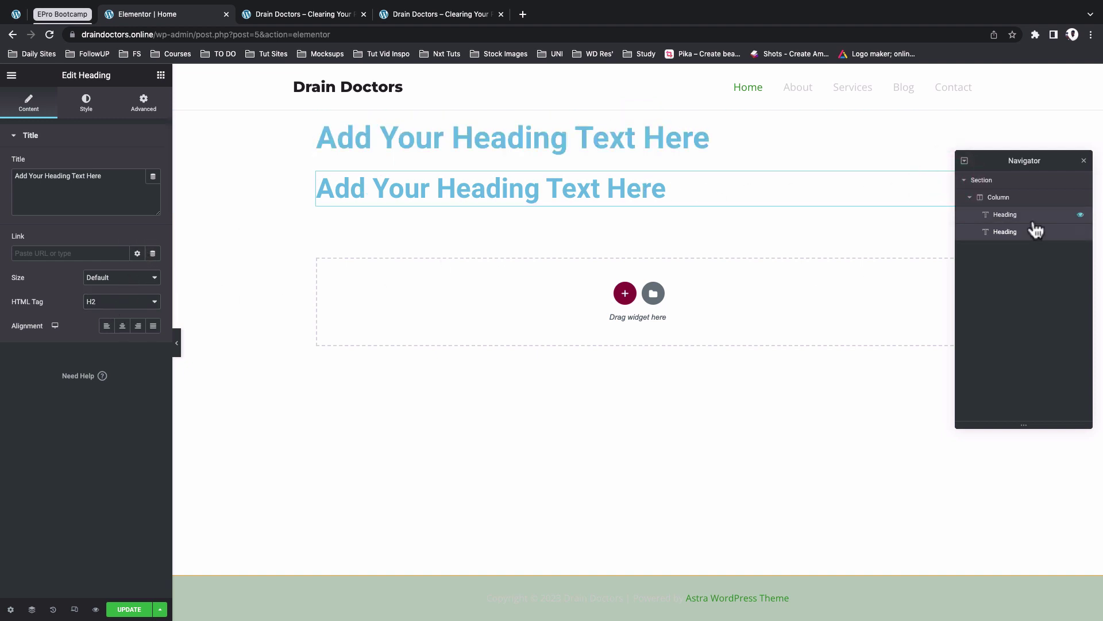
- Duplicate the heading three more times to make five headings
right_click(1008, 240)
click(1019, 261)
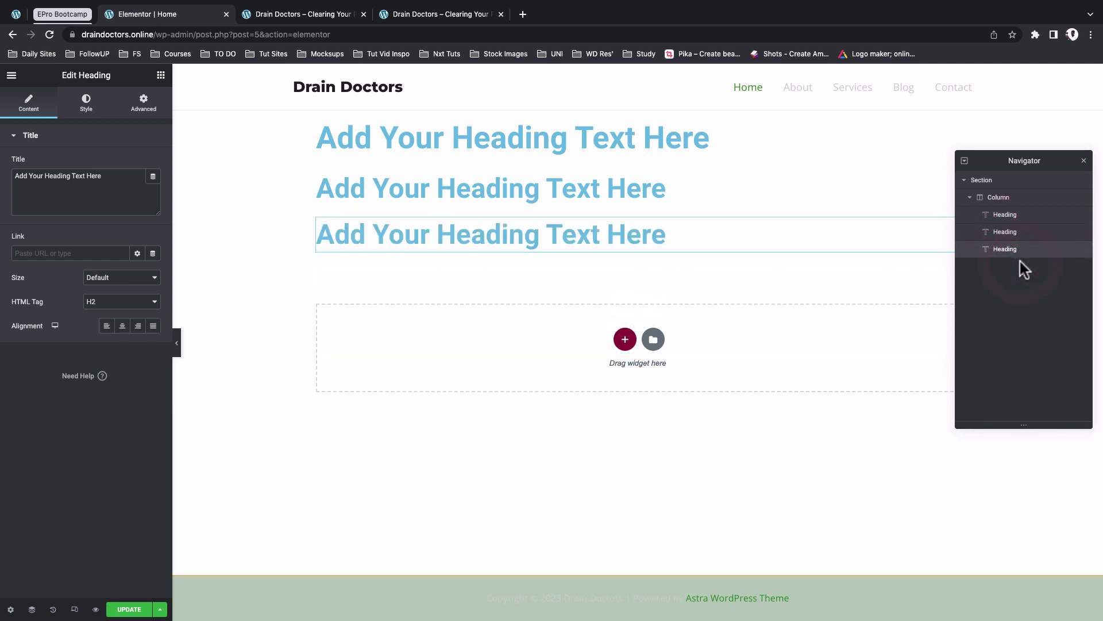
right_click(1020, 254)
click(1023, 279)
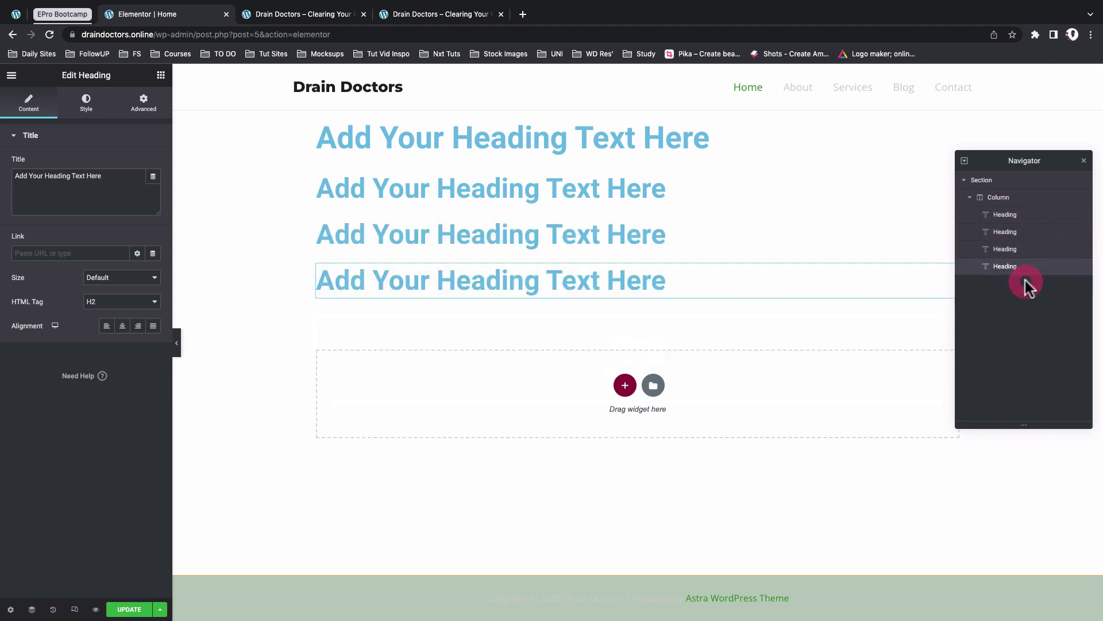
right_click(1023, 268)
click(1030, 293)
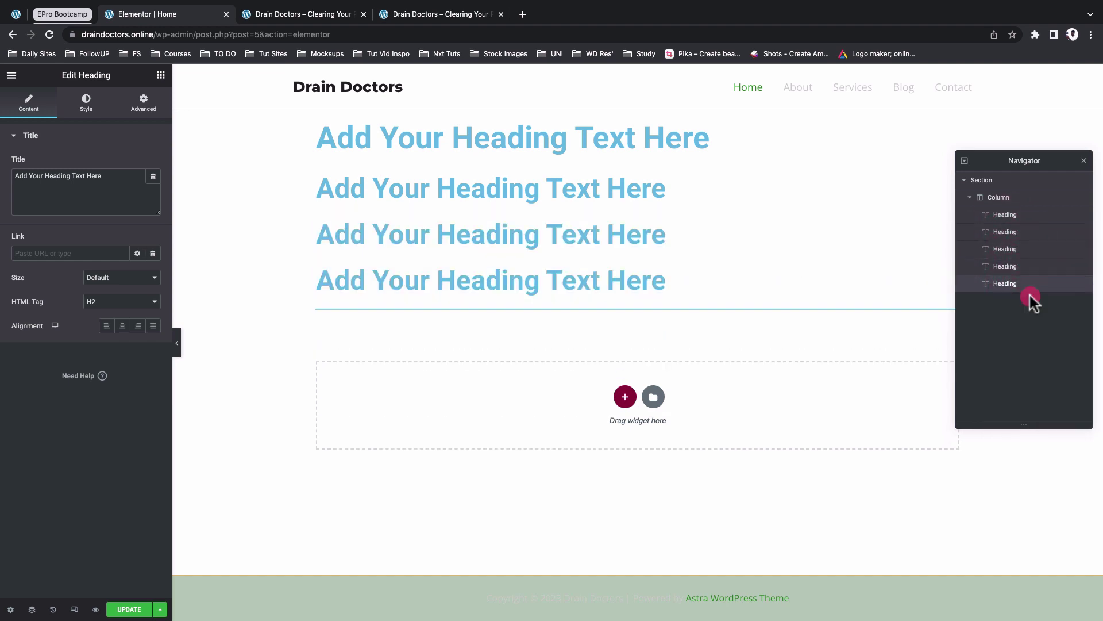
- Tag the third, fourth and fifth headings H3, H4 and H5, then save the page
click(822, 186)
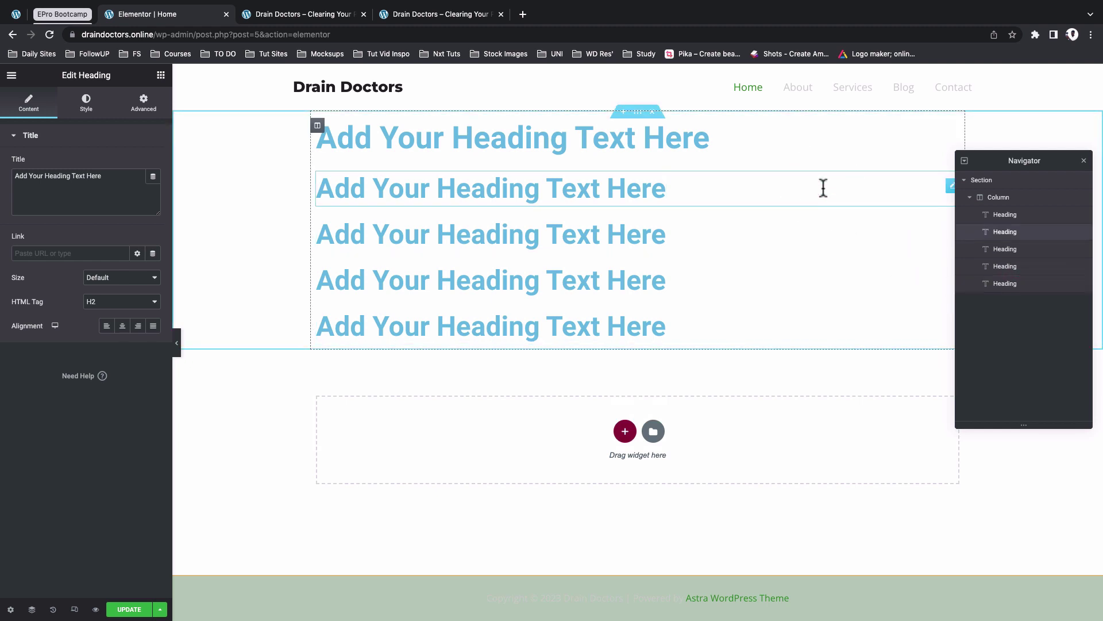
click(804, 229)
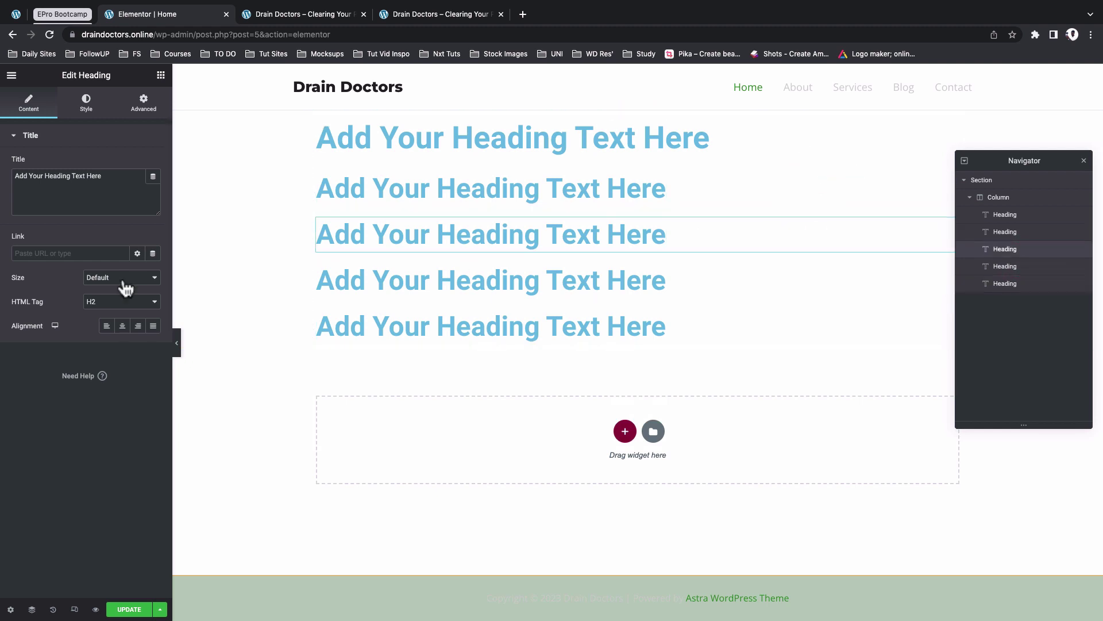
click(125, 301)
click(128, 311)
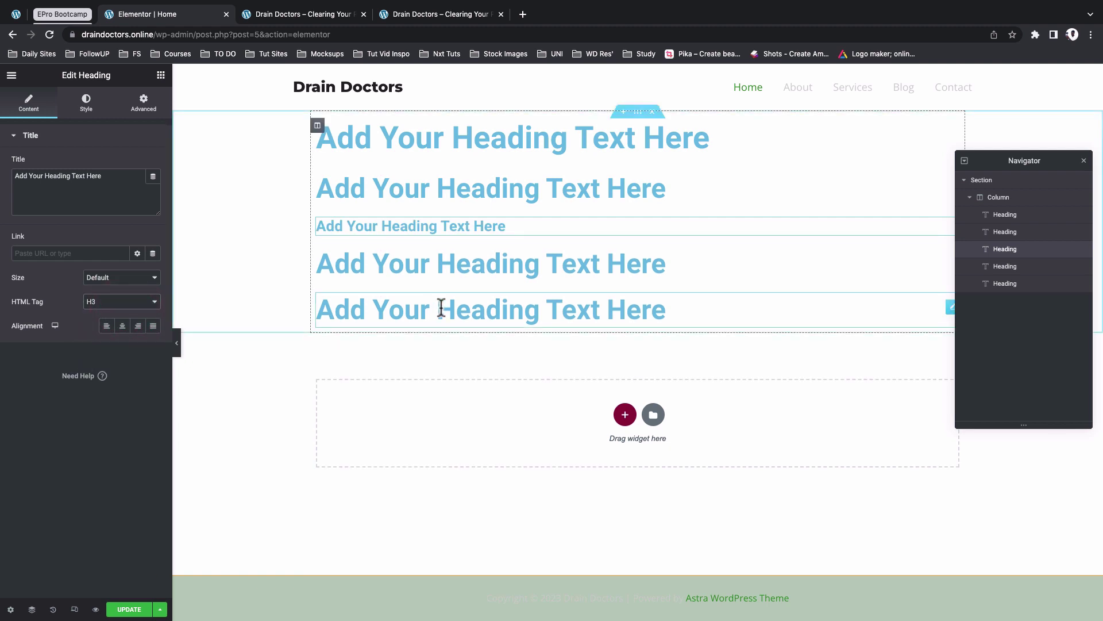
click(569, 263)
click(131, 302)
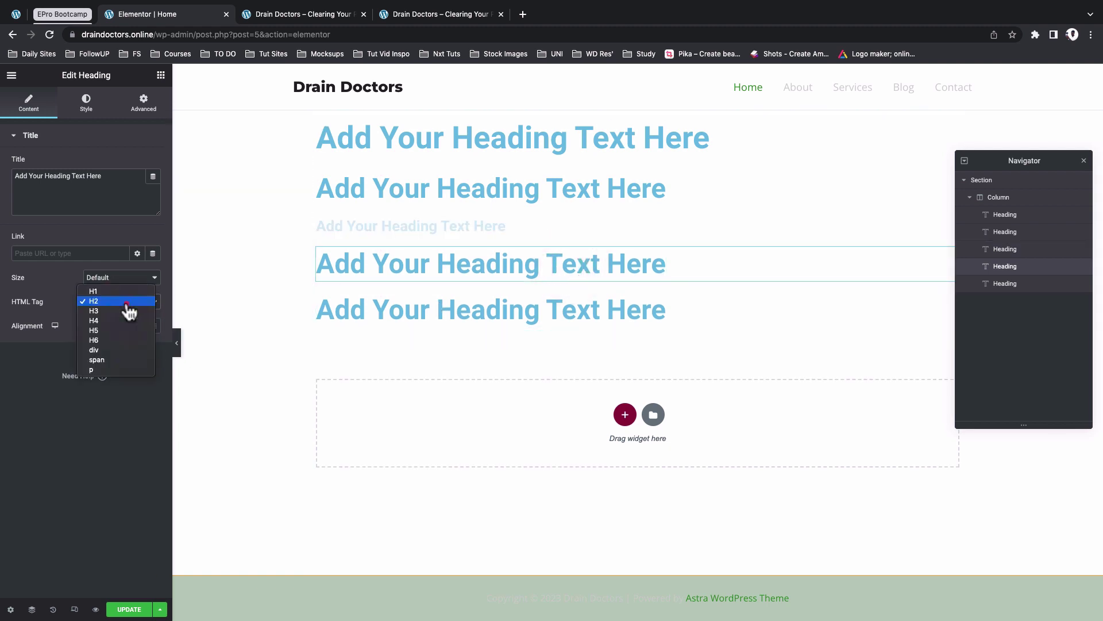
click(127, 320)
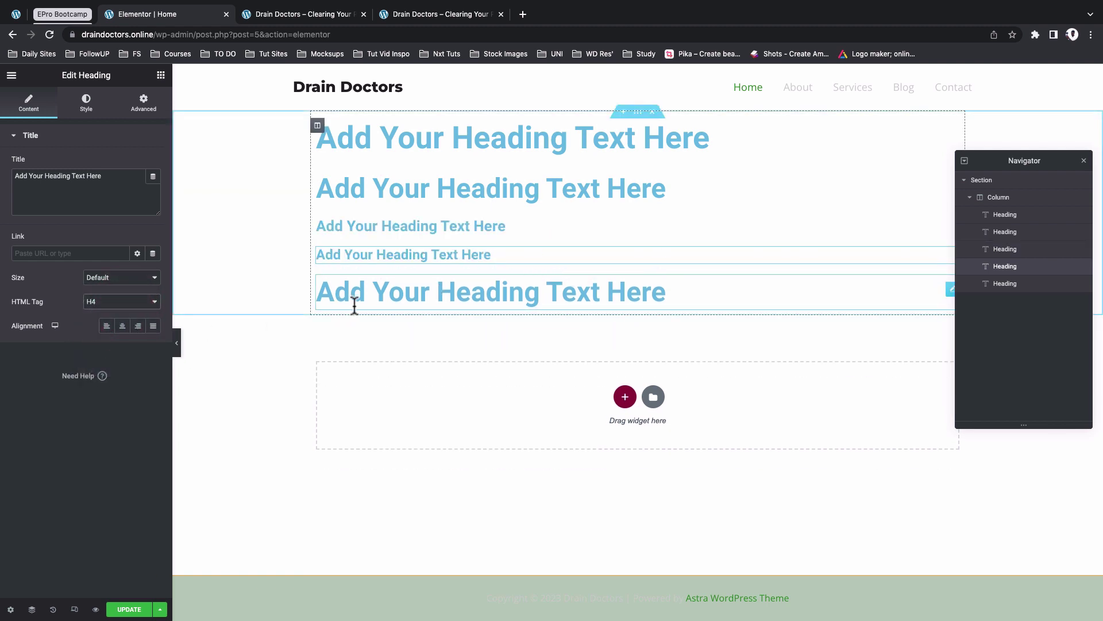
click(420, 295)
click(118, 303)
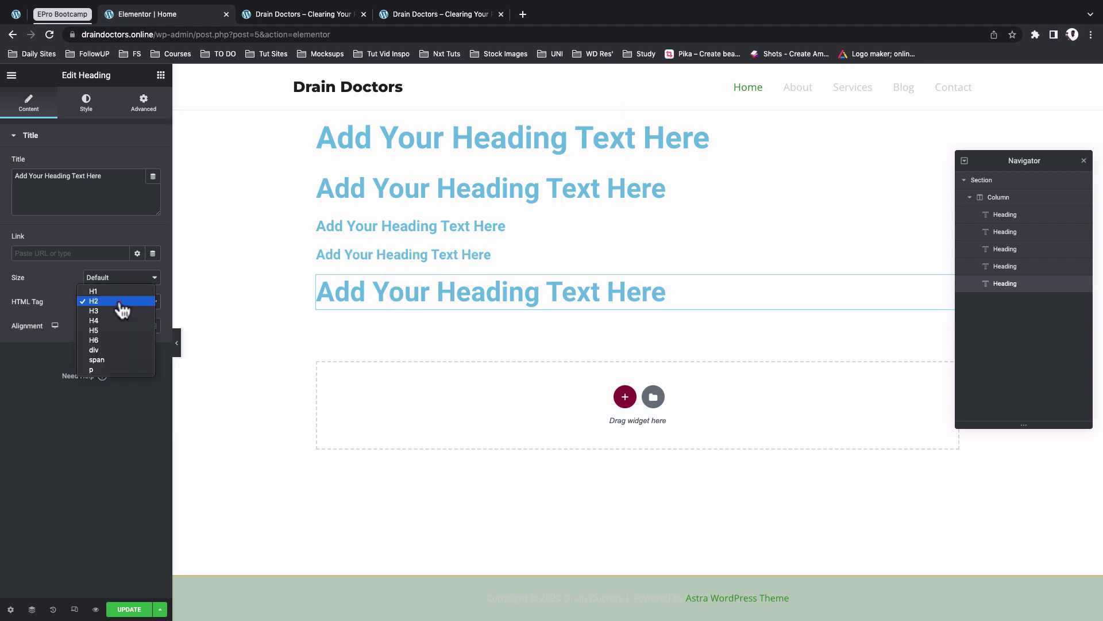
click(120, 331)
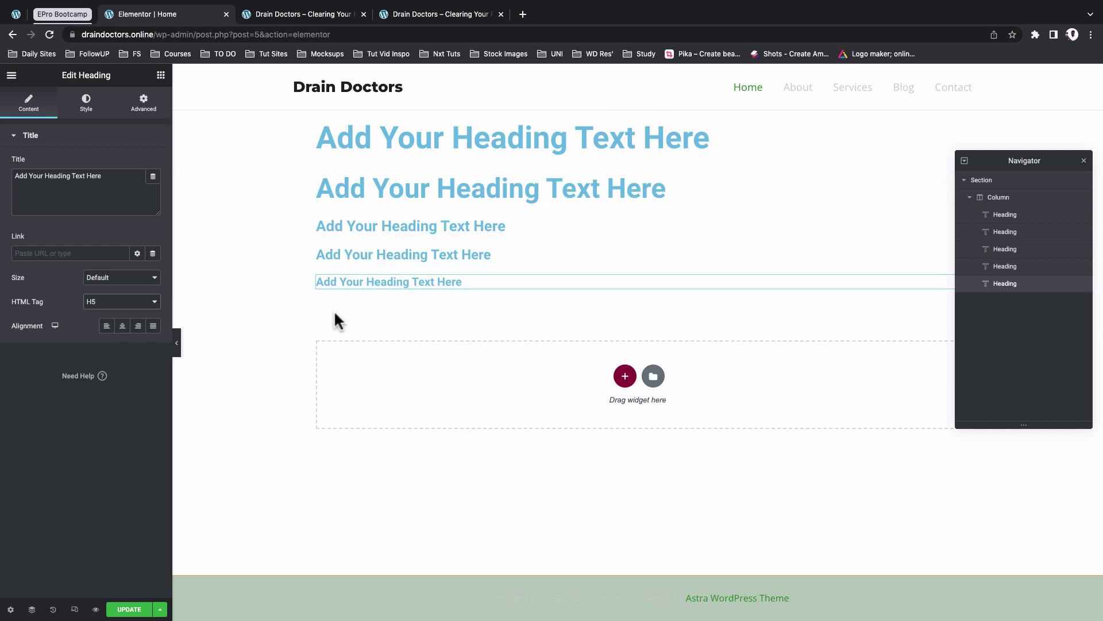
click(86, 104)
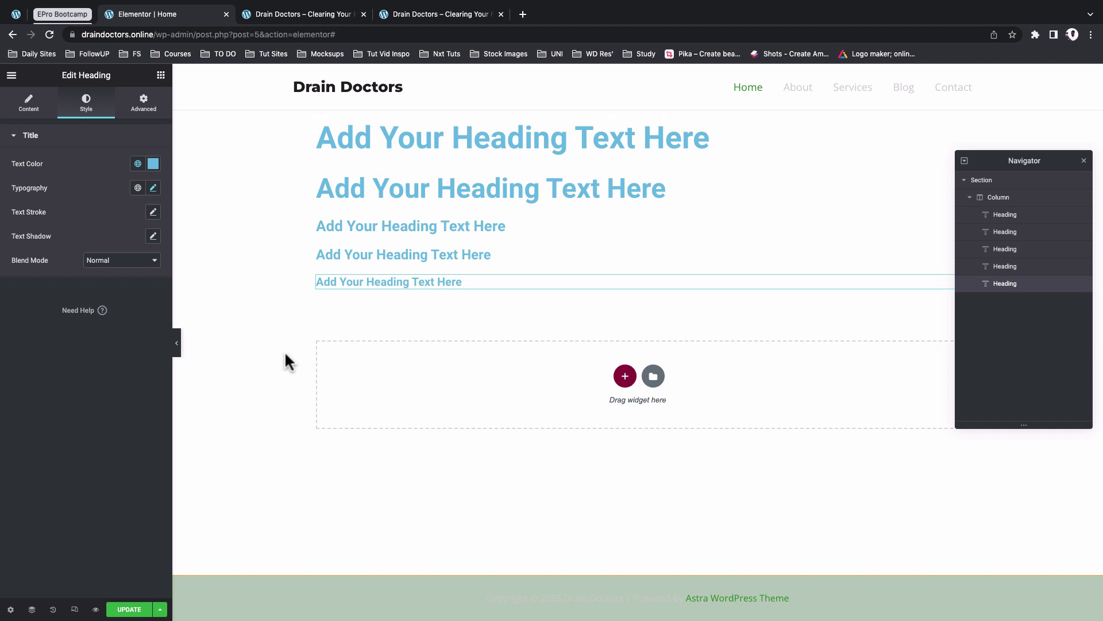
click(129, 610)
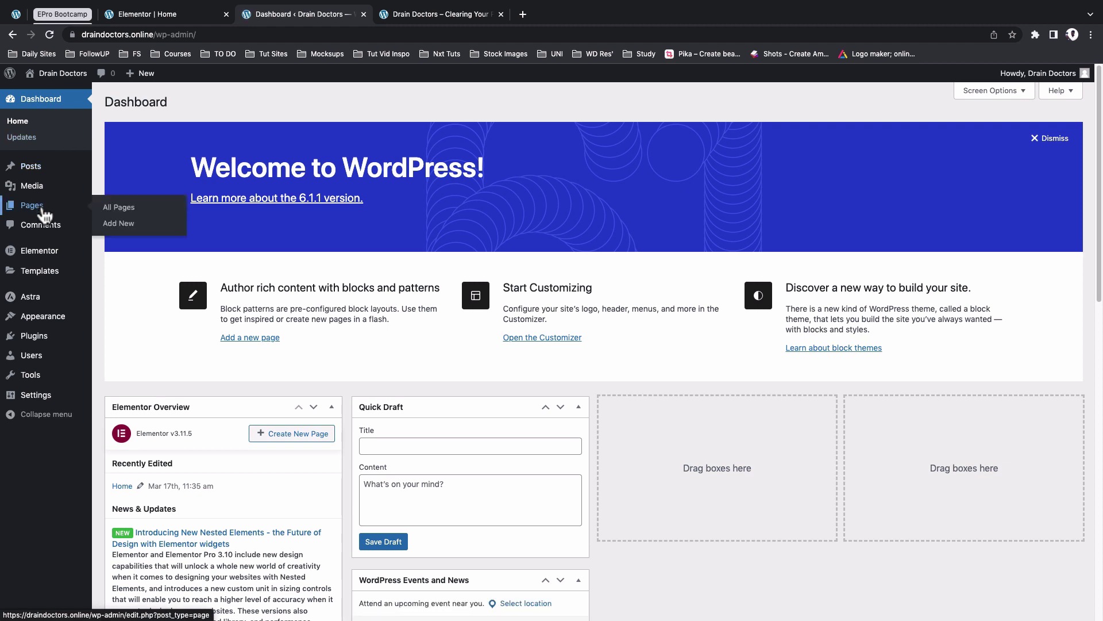
- Check Disable Default Colors and Disable Default Fonts in Elementor settings and save
mouse_move(40, 253)
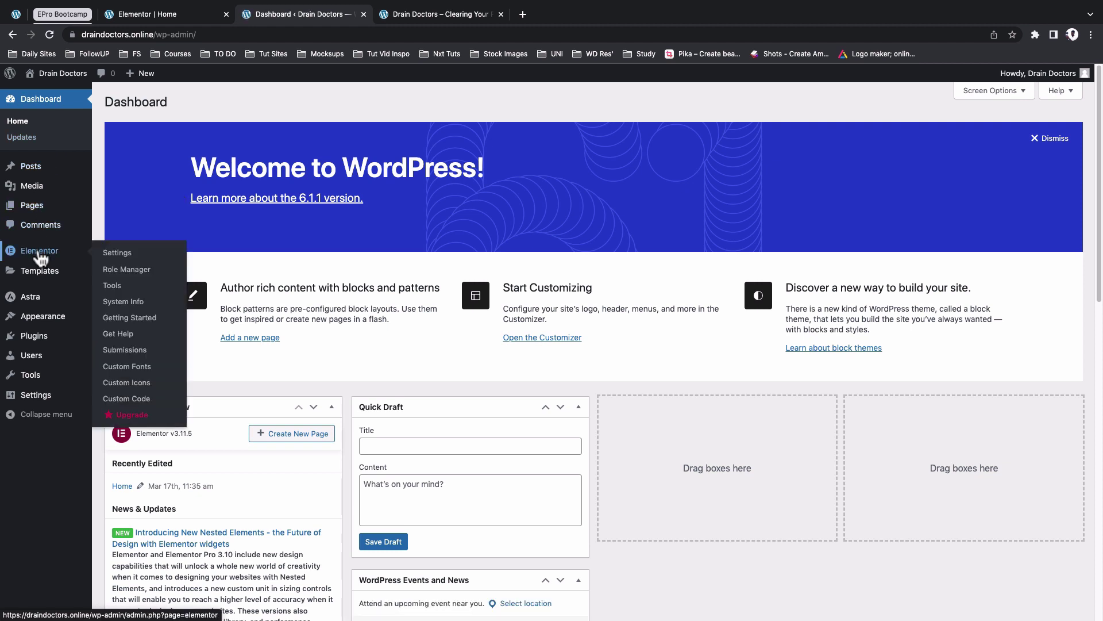
click(121, 254)
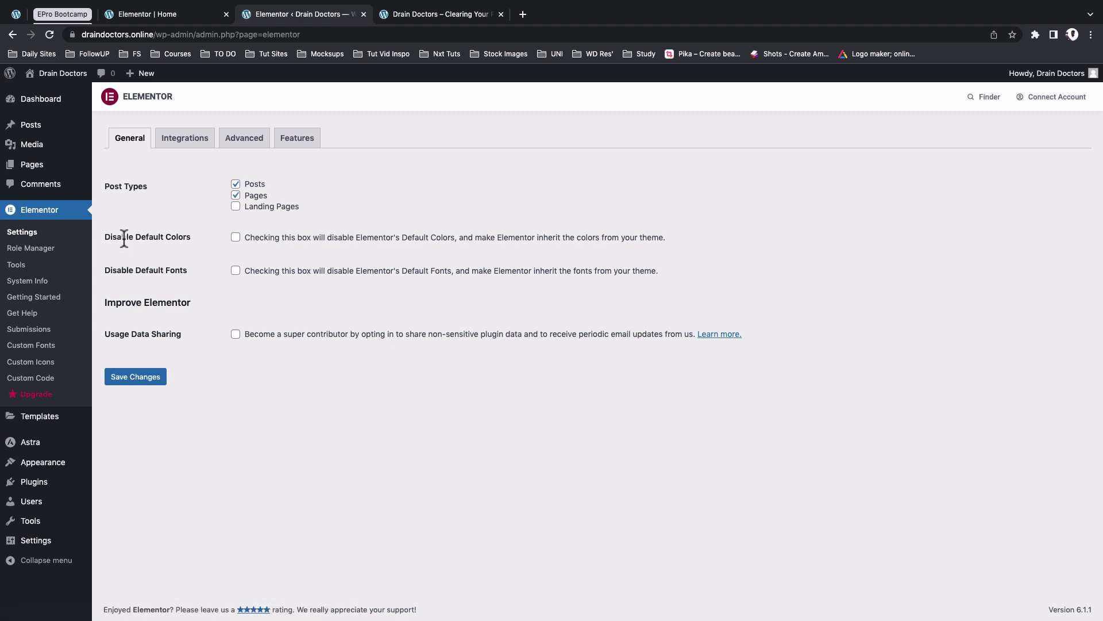
click(234, 241)
click(235, 271)
click(140, 383)
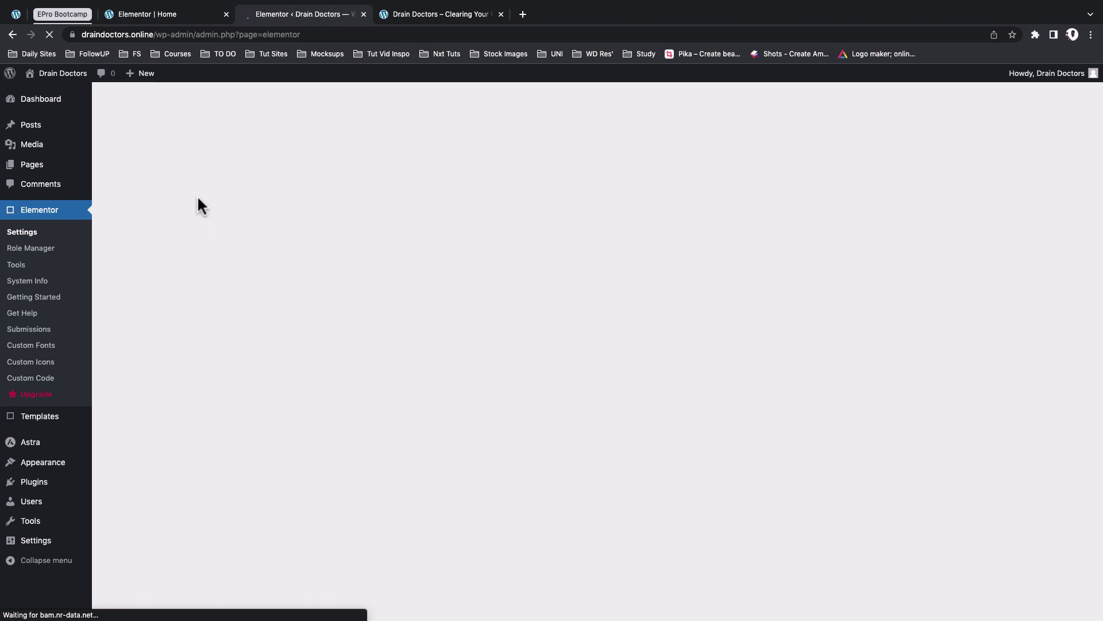
click(153, 14)
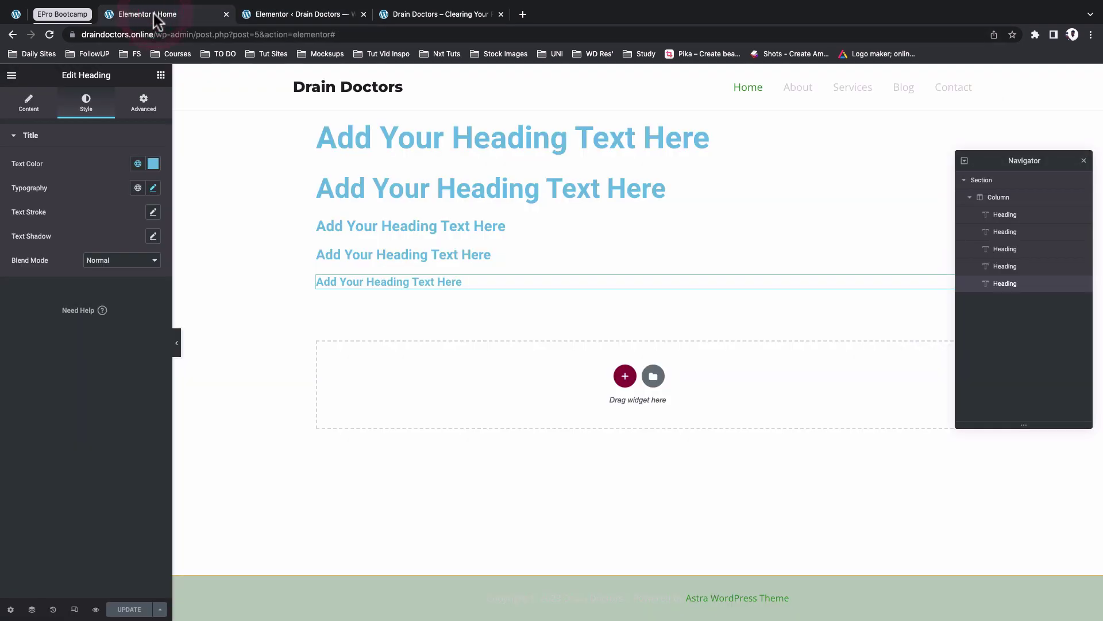
- Reload the Elementor editor and check the top heading's style, now dark instead of light blue
click(50, 36)
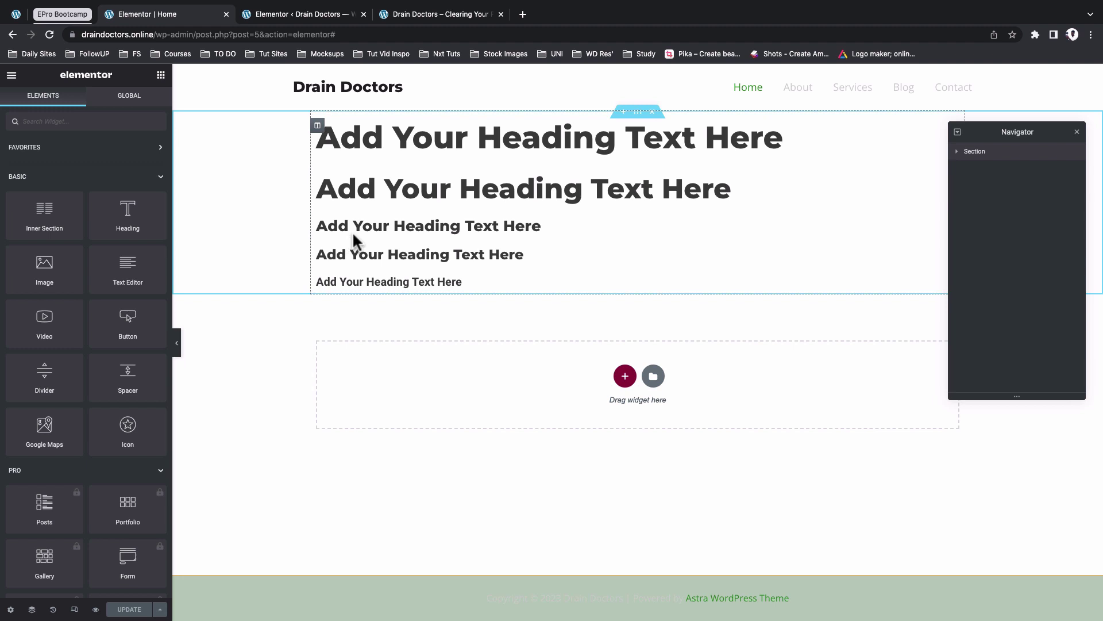
click(459, 142)
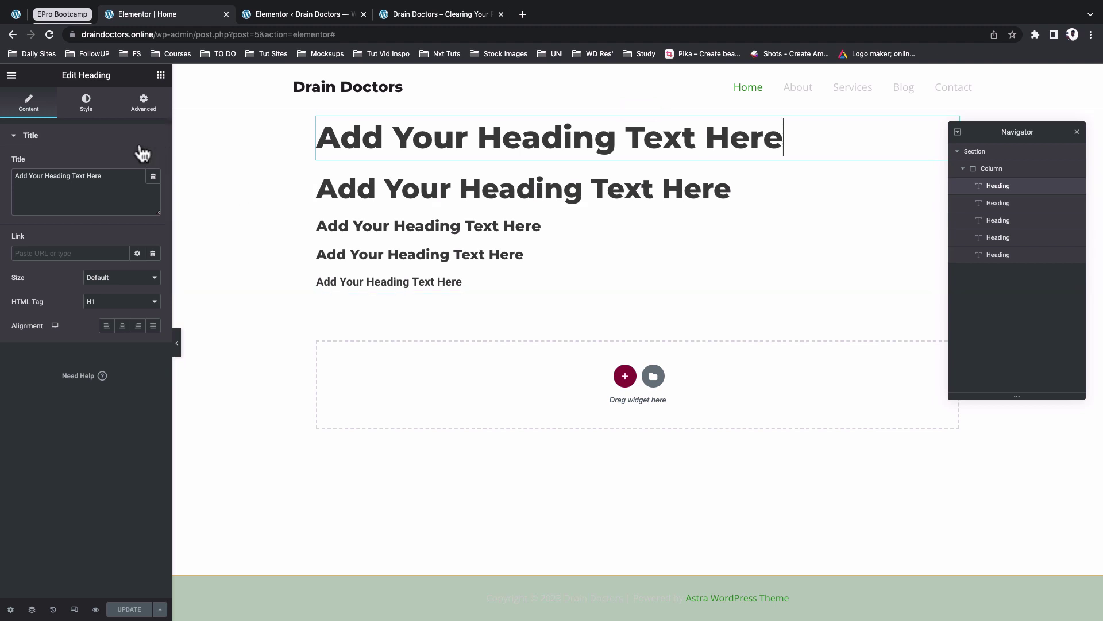
click(87, 104)
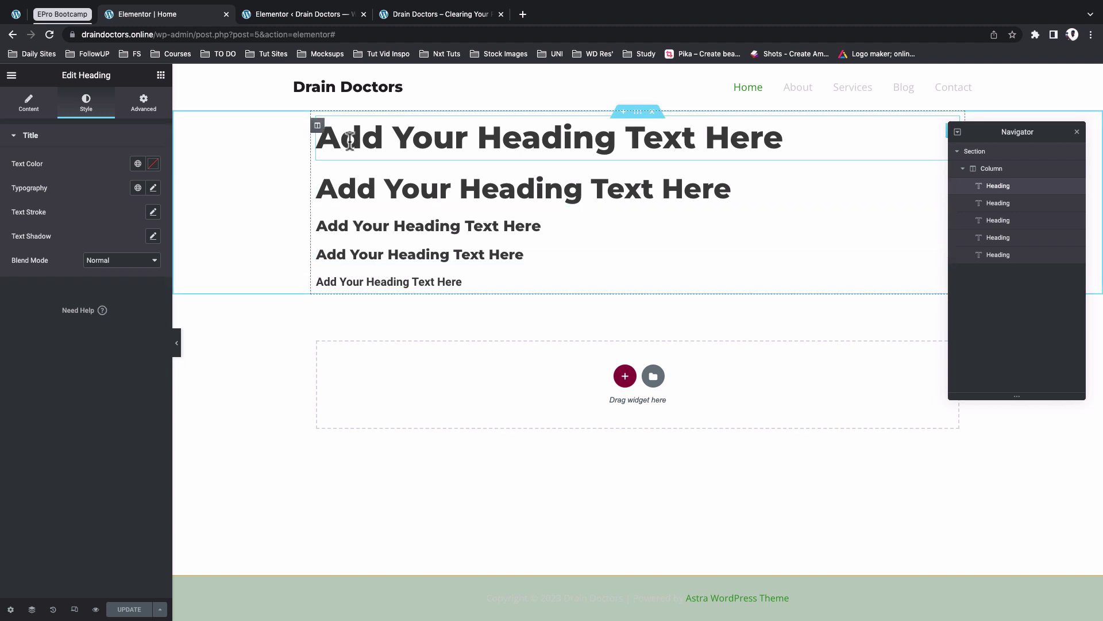
- Open Appearance > Customize from the WordPress admin tab
click(276, 13)
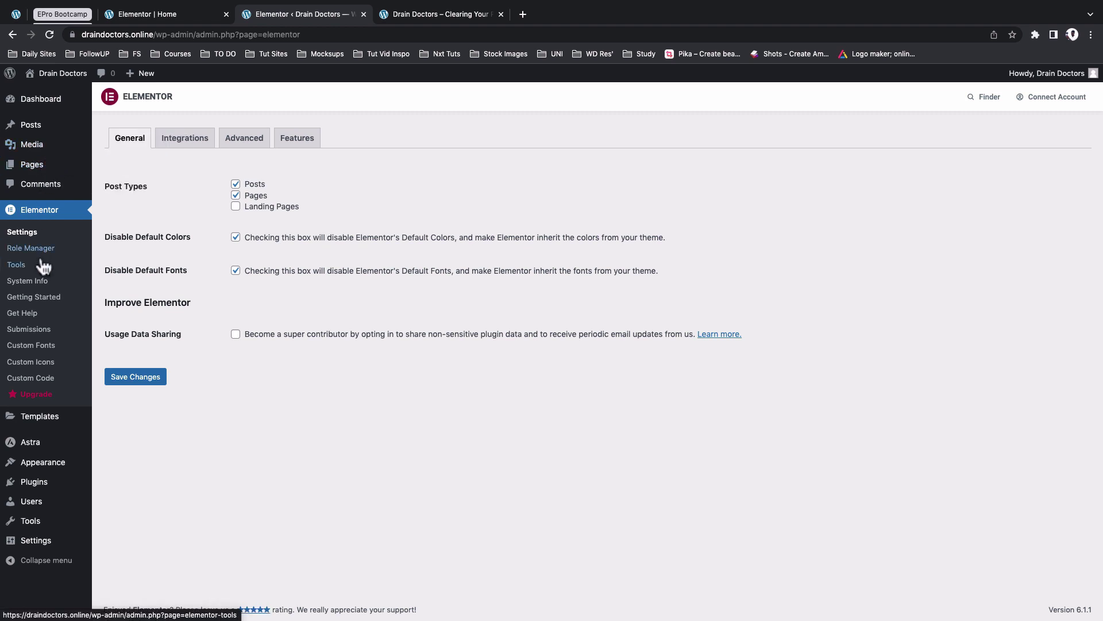
mouse_move(40, 463)
click(122, 482)
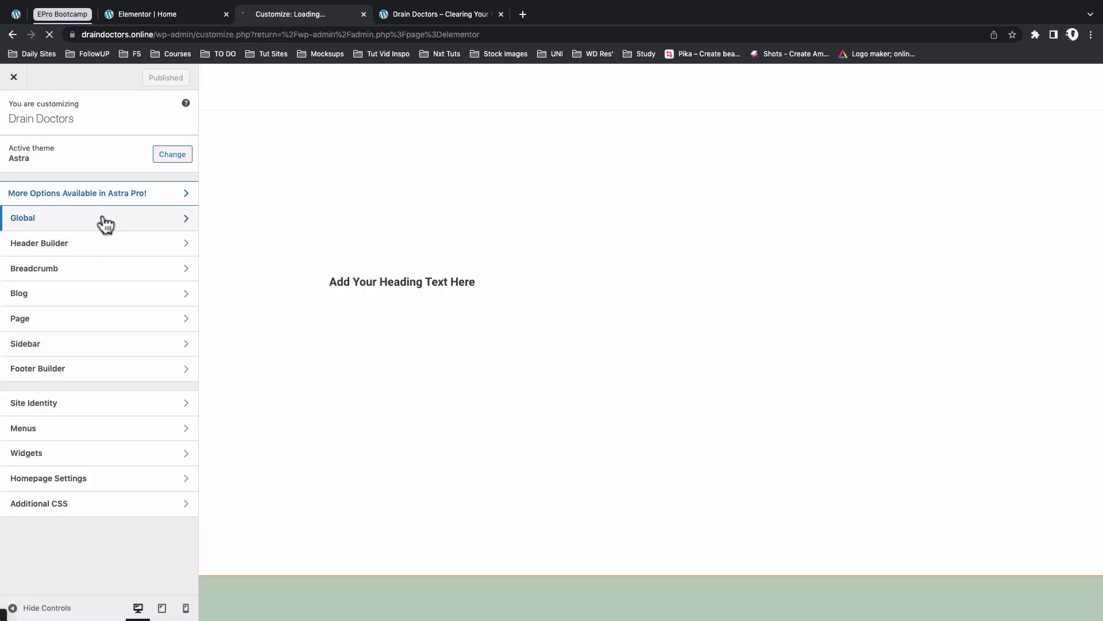
- Set the Global Heading (H1-H6) colour to dark grey #404040 after trying green
click(96, 228)
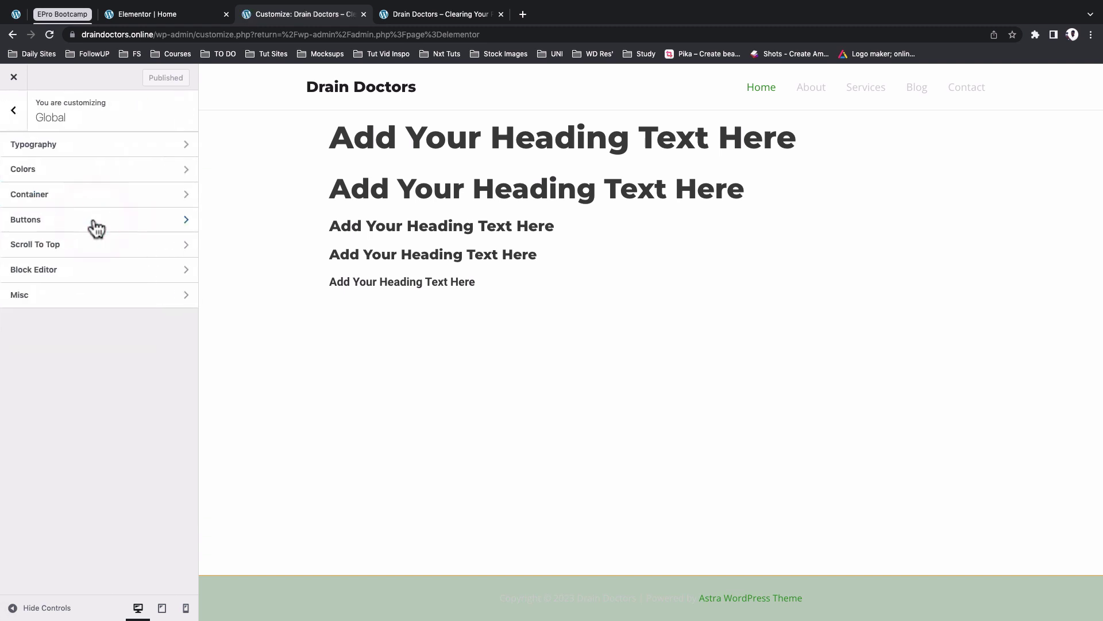
click(98, 169)
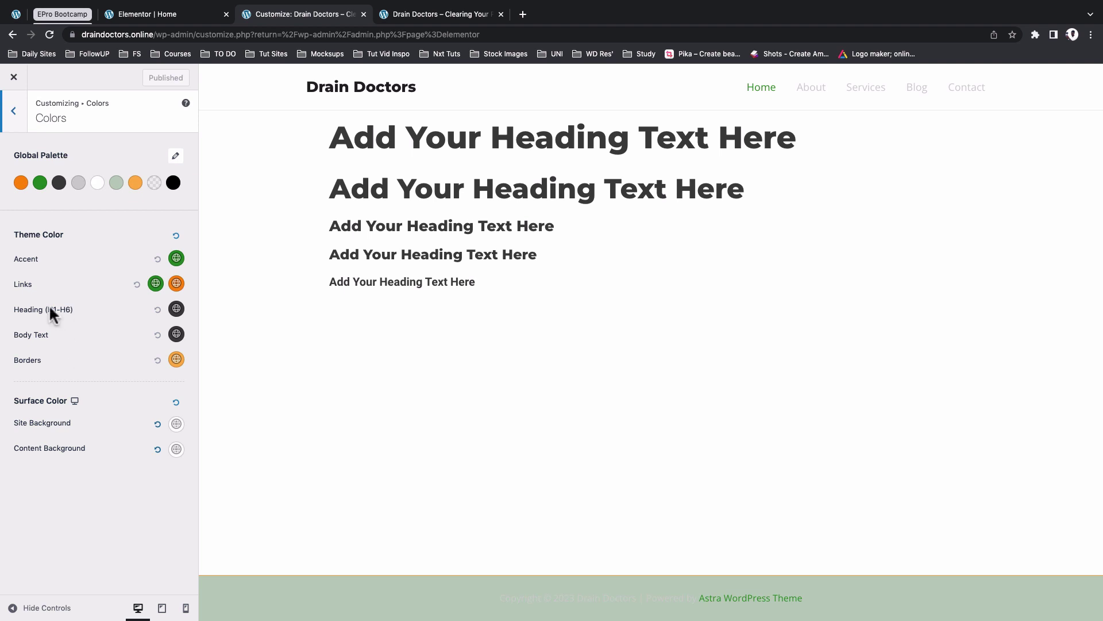
click(177, 310)
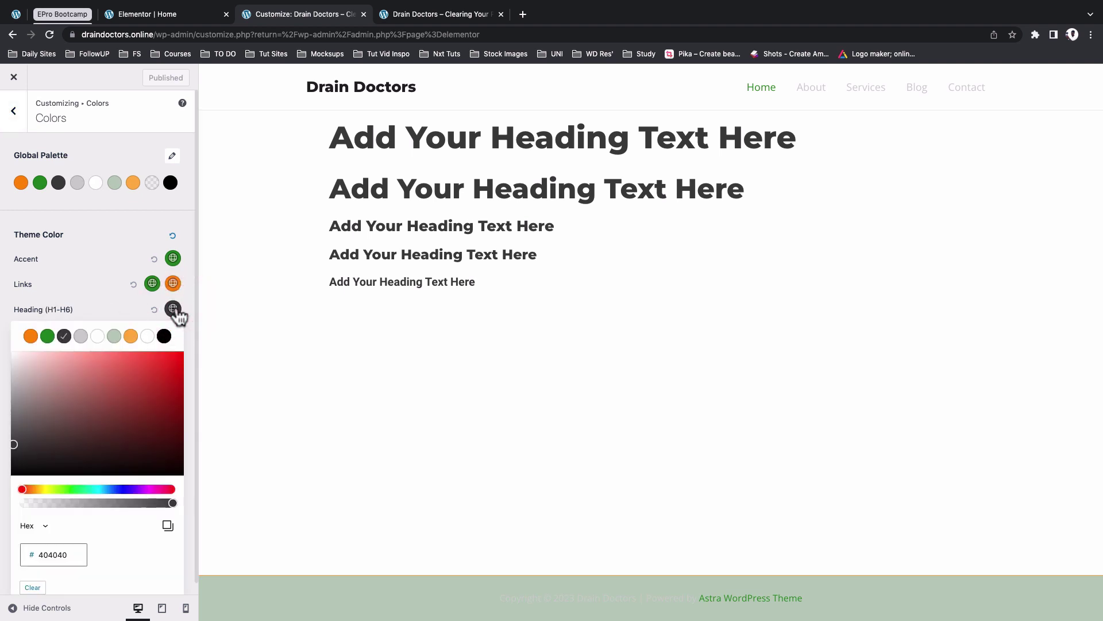
click(47, 336)
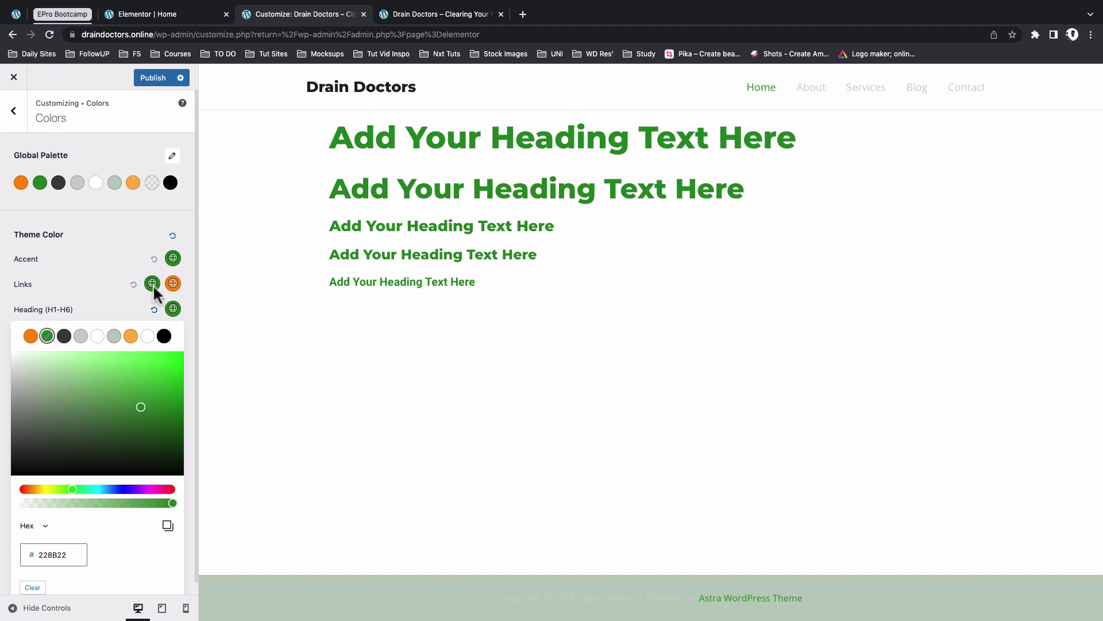
click(64, 335)
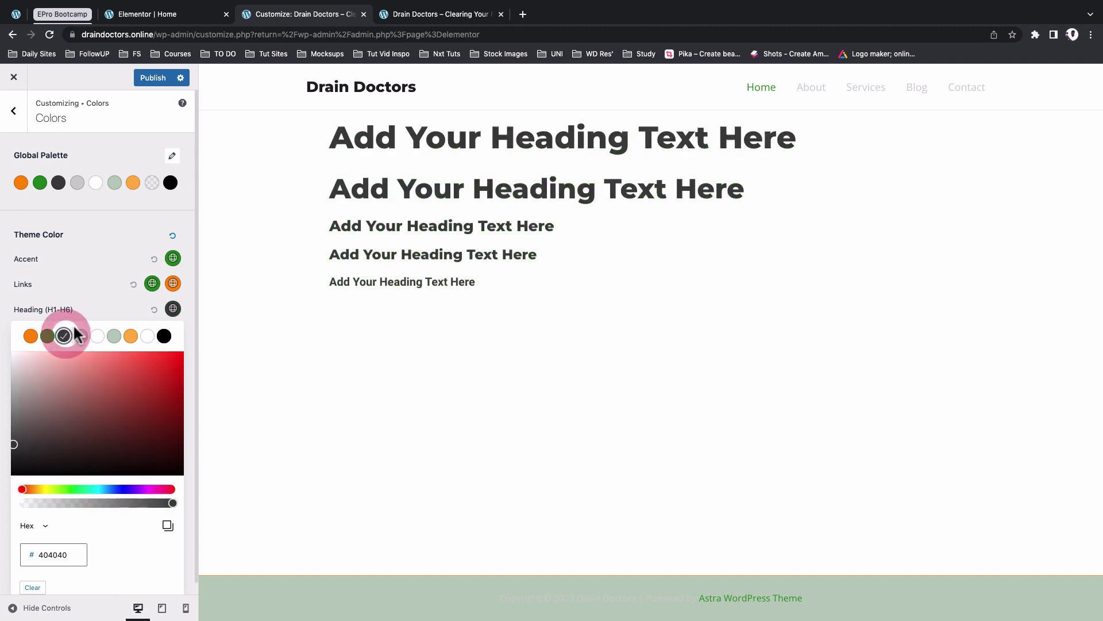
click(97, 288)
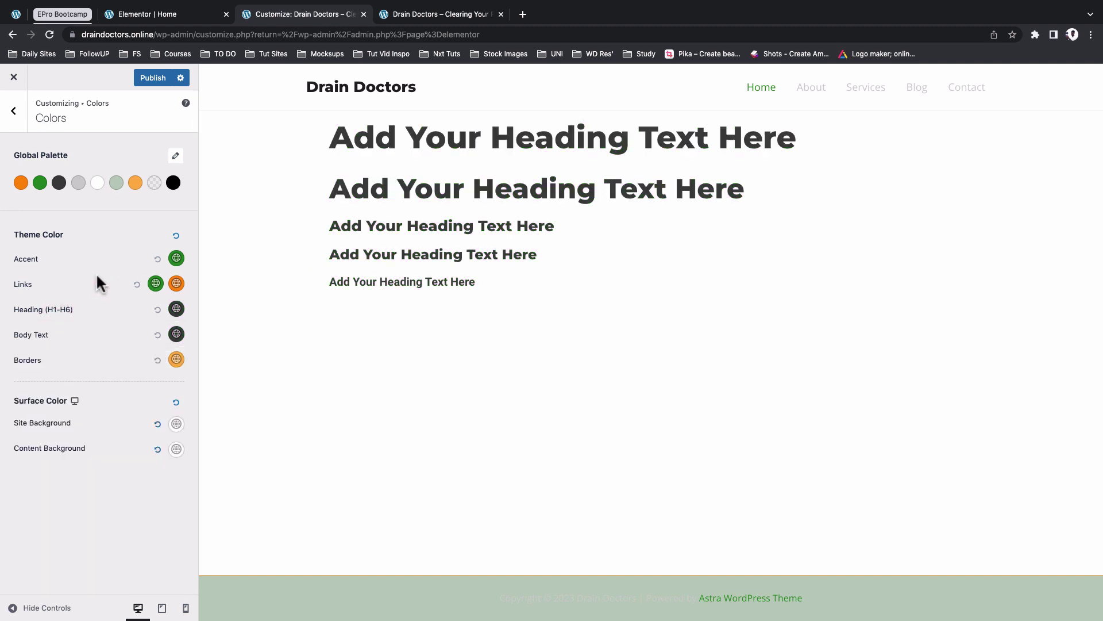
click(14, 111)
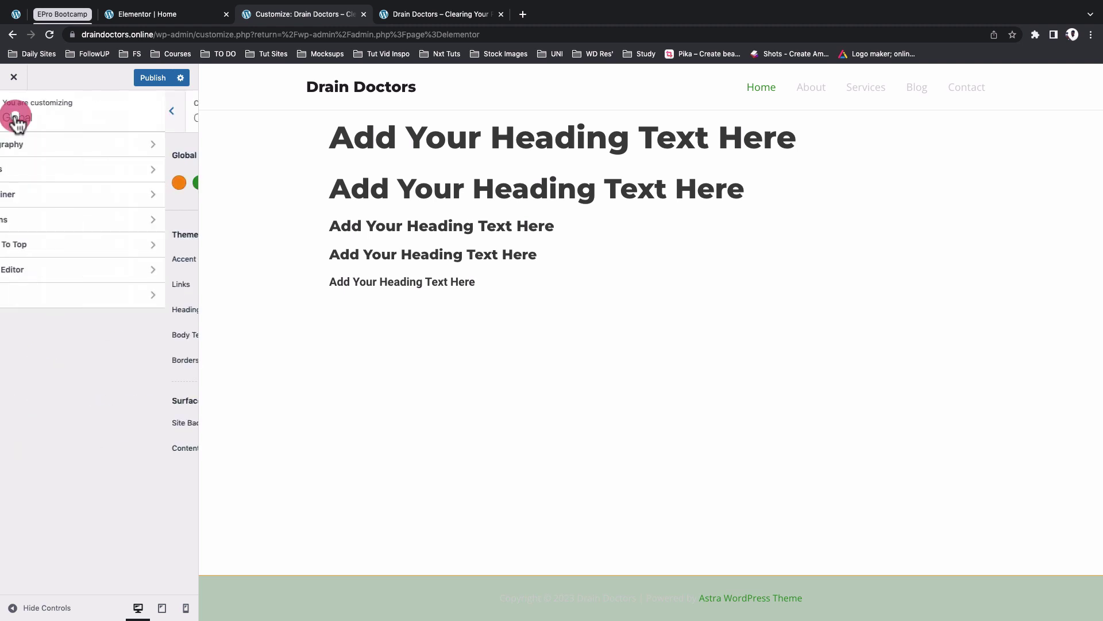
- Try Moo Lah Lah as the headings font under Global > Typography
click(75, 151)
scroll(80, 321, down, 3)
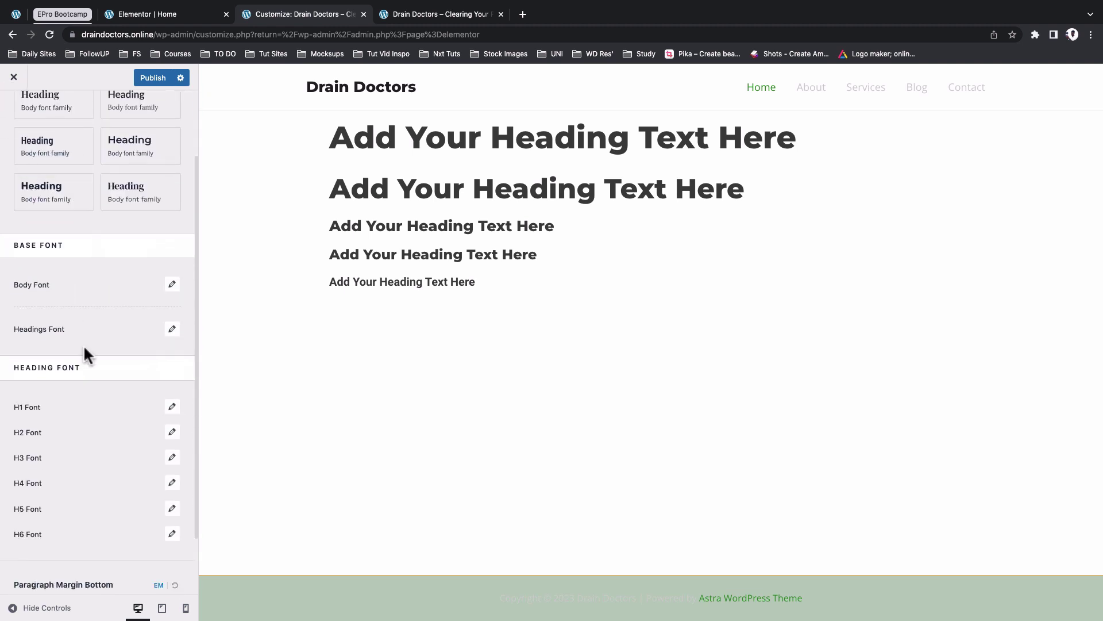
click(172, 331)
click(172, 331)
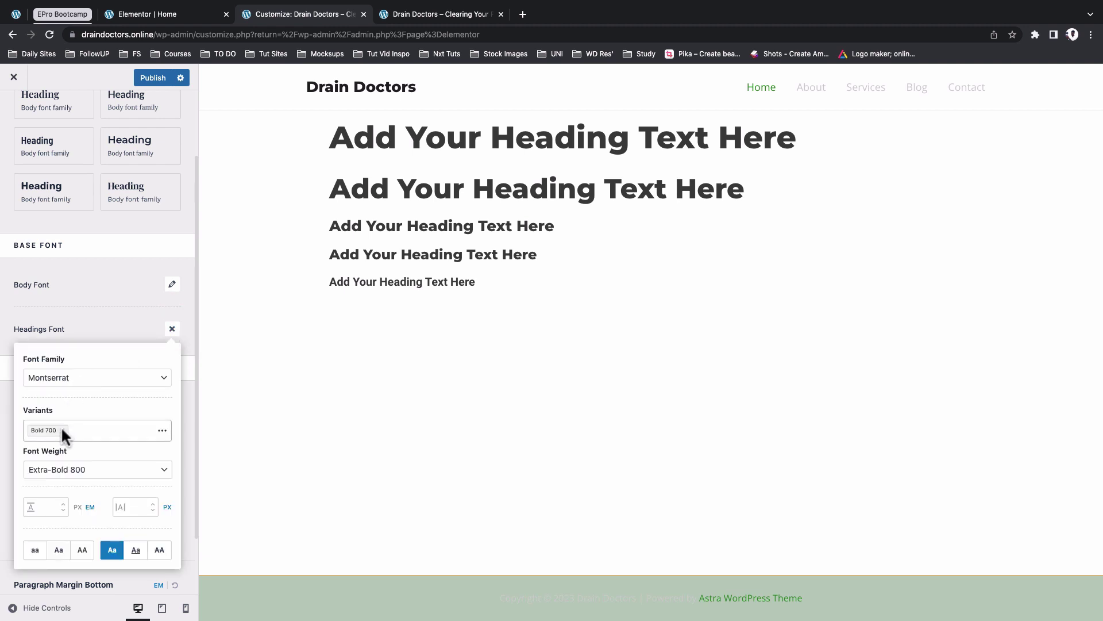
click(115, 380)
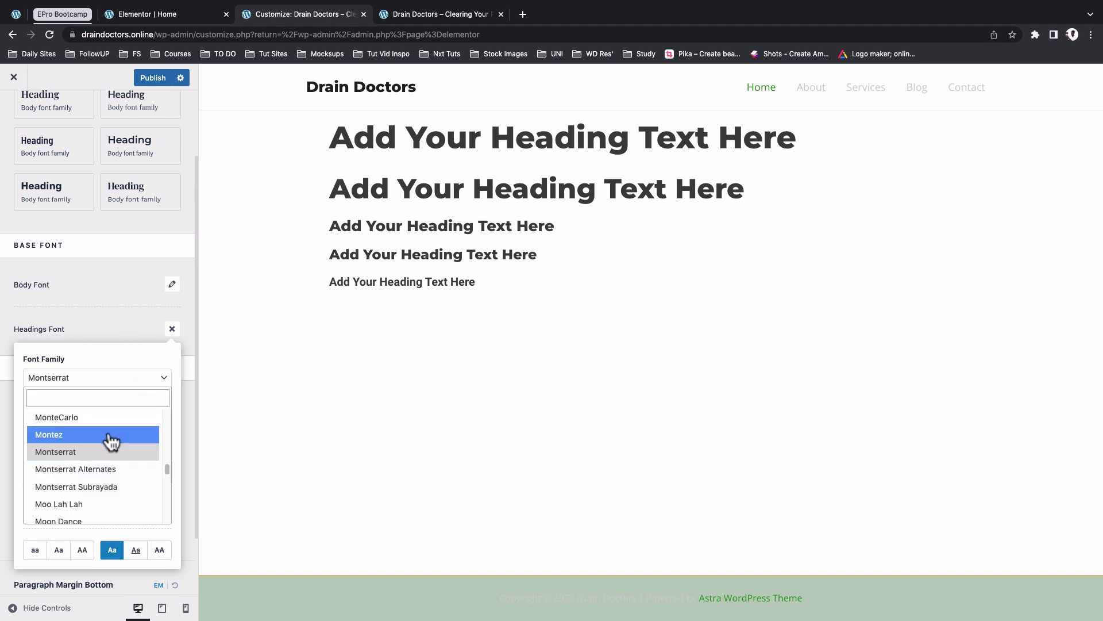
click(108, 505)
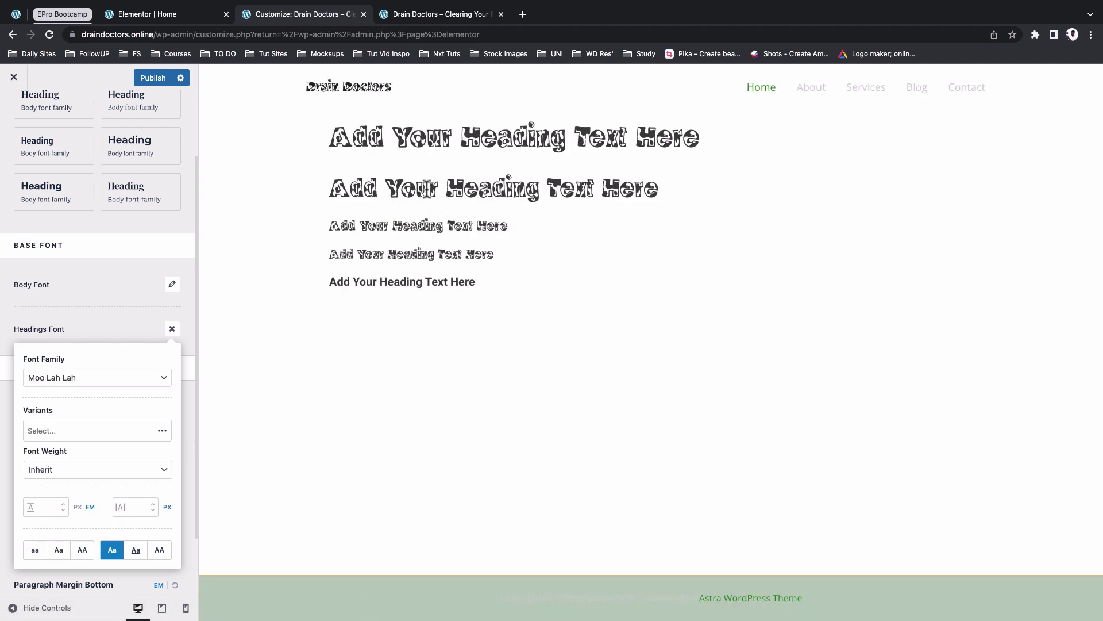
- Switch the headings font back to Montserrat with the Bold 700 variant
click(109, 377)
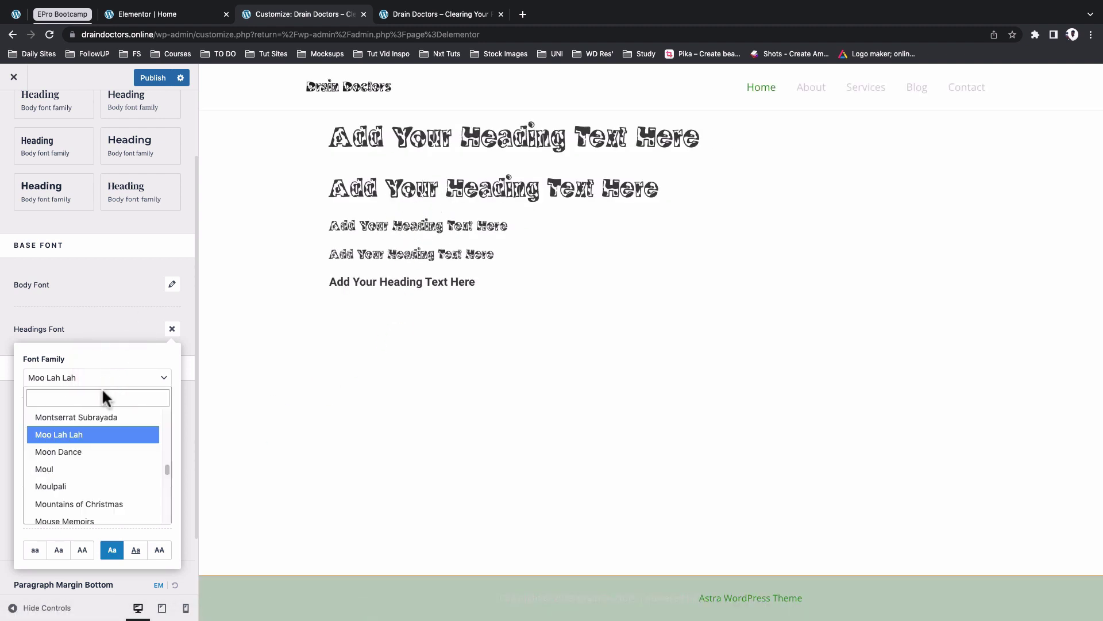
scroll(87, 460, up, 3)
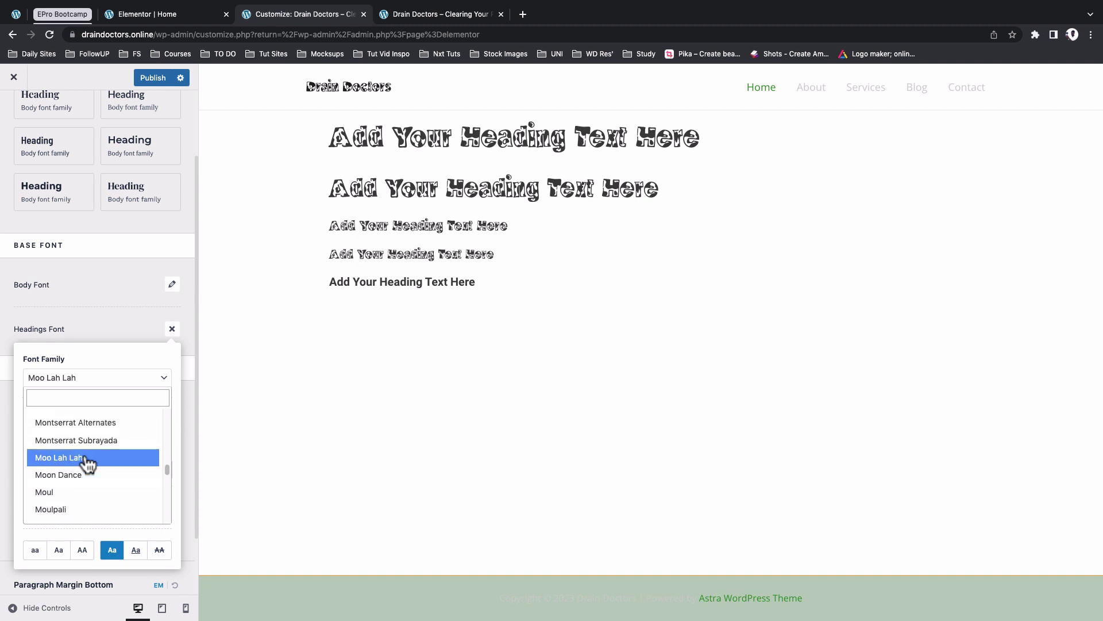
click(81, 430)
click(82, 426)
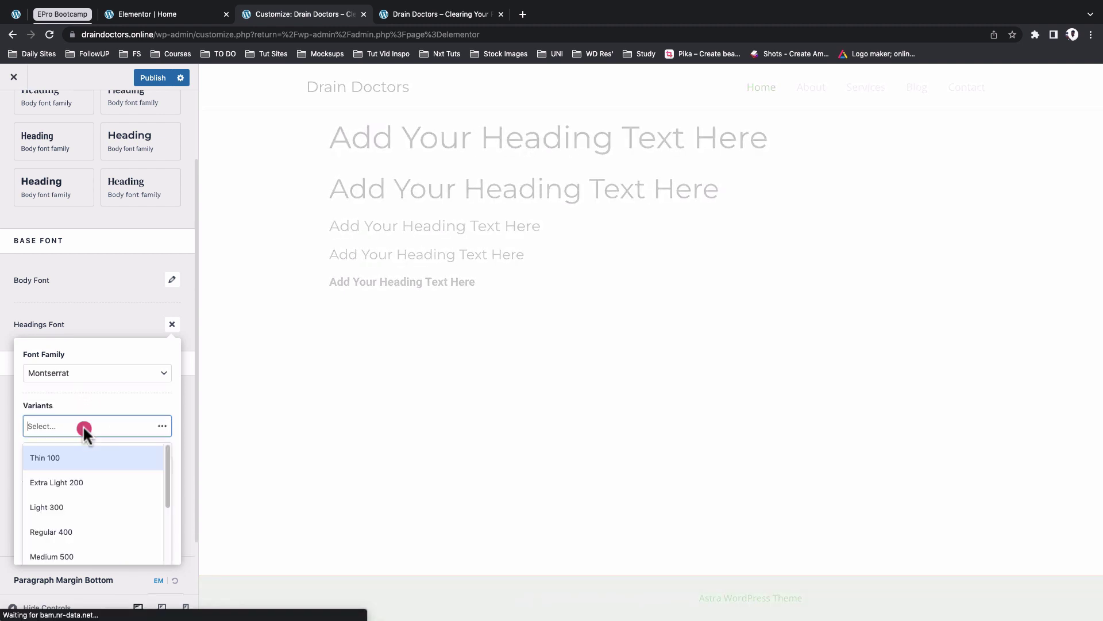
scroll(73, 508, down, 3)
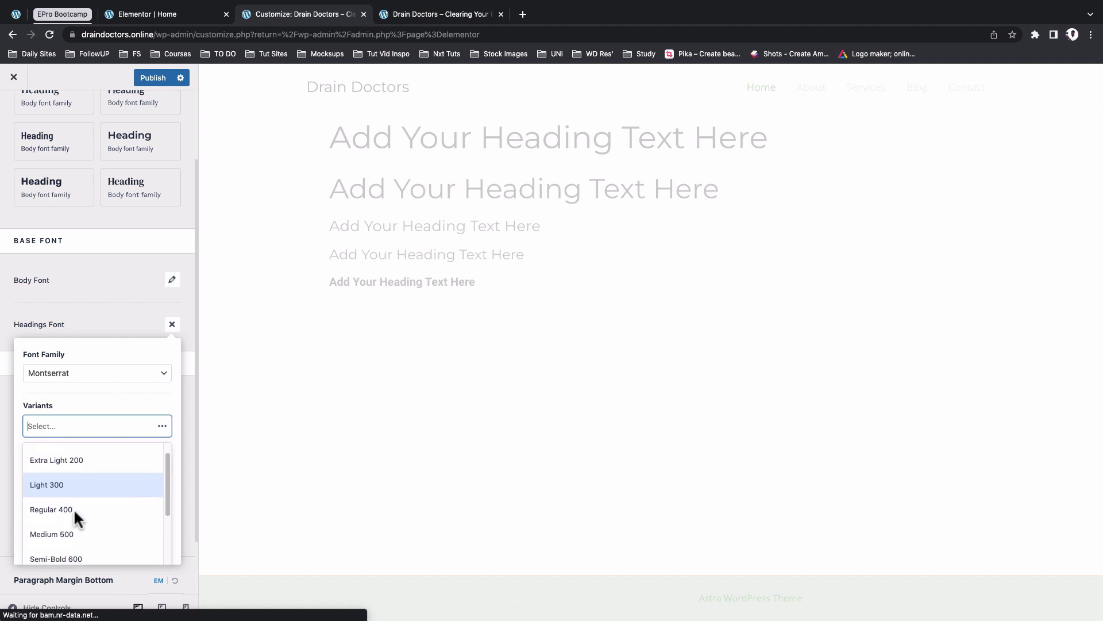
click(71, 522)
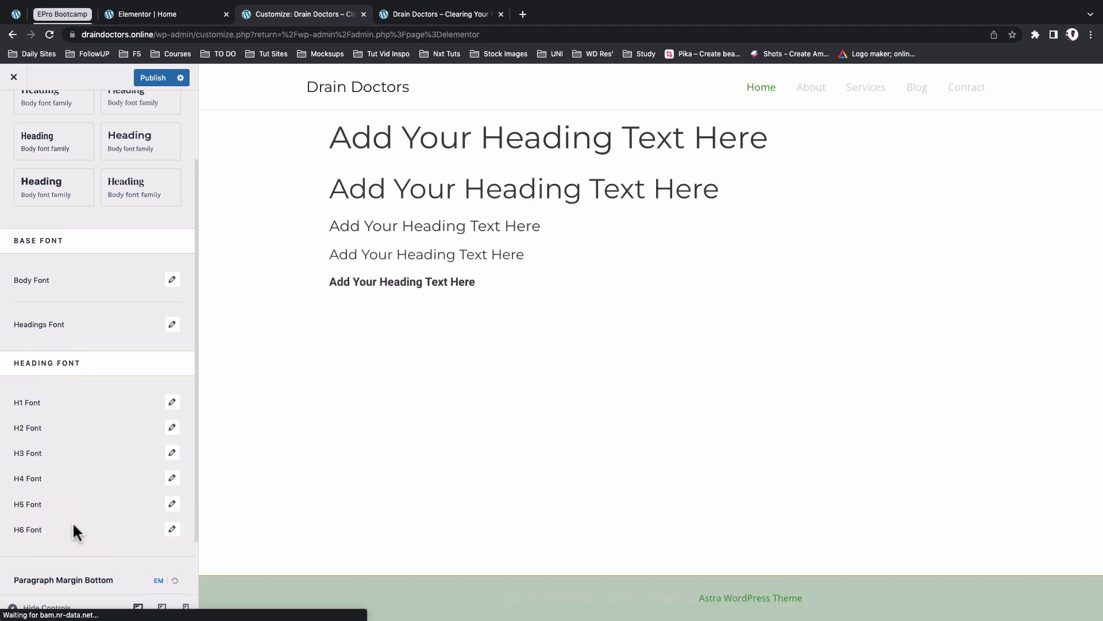
click(158, 13)
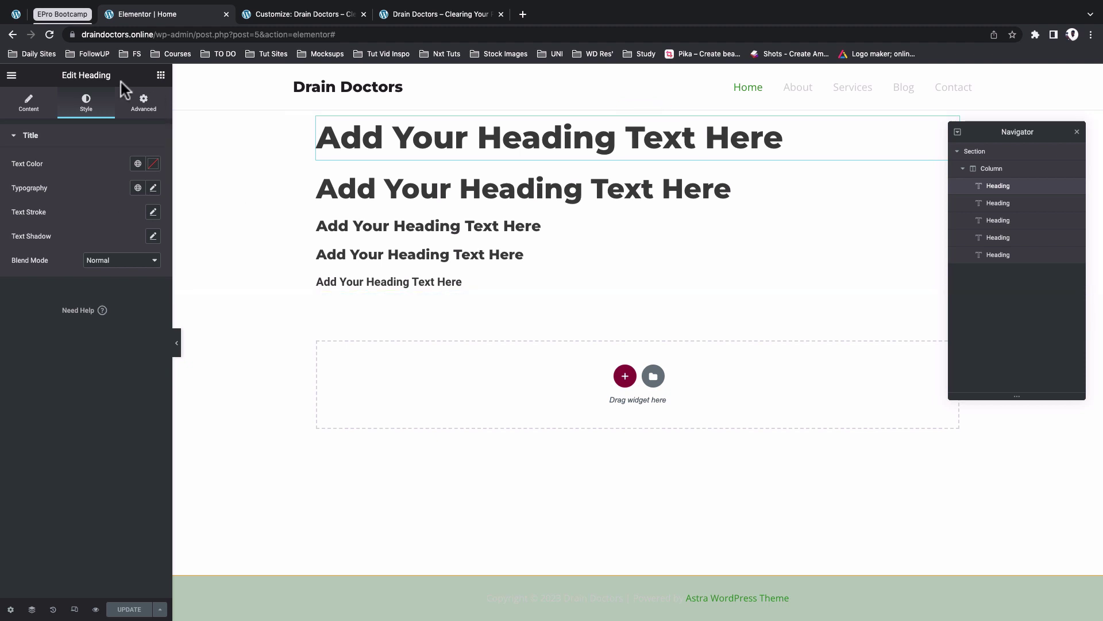
- Drag a Button widget onto the Home page below the five headings
click(161, 75)
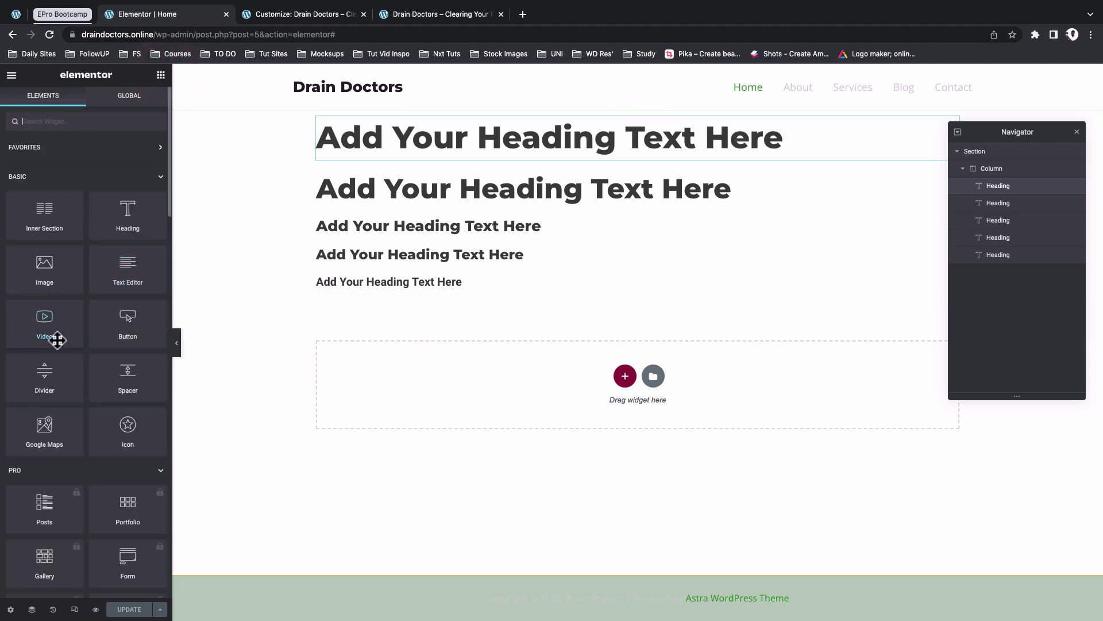
drag(125, 332, 417, 290)
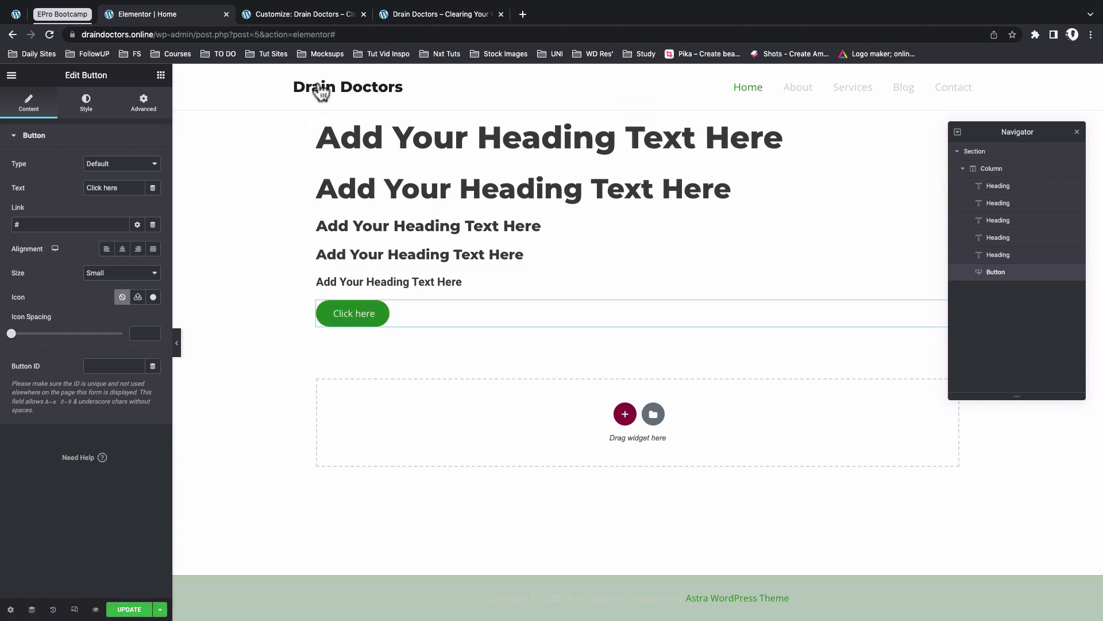
- Open the Global button settings and preview the button's hover colour in Elementor
click(295, 15)
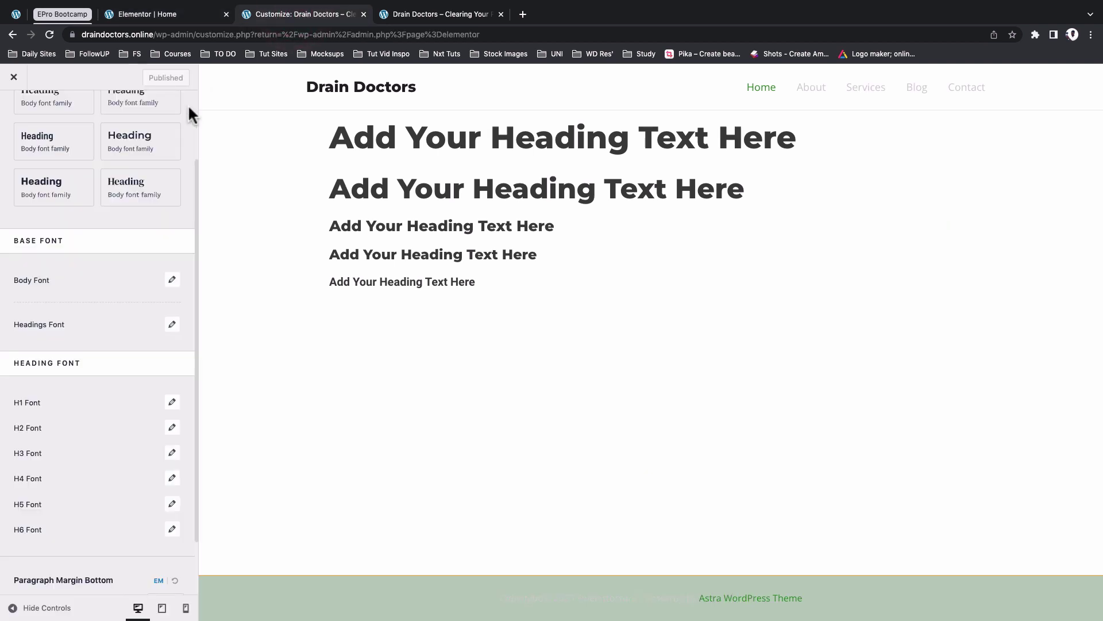
scroll(46, 189, up, 3)
click(18, 122)
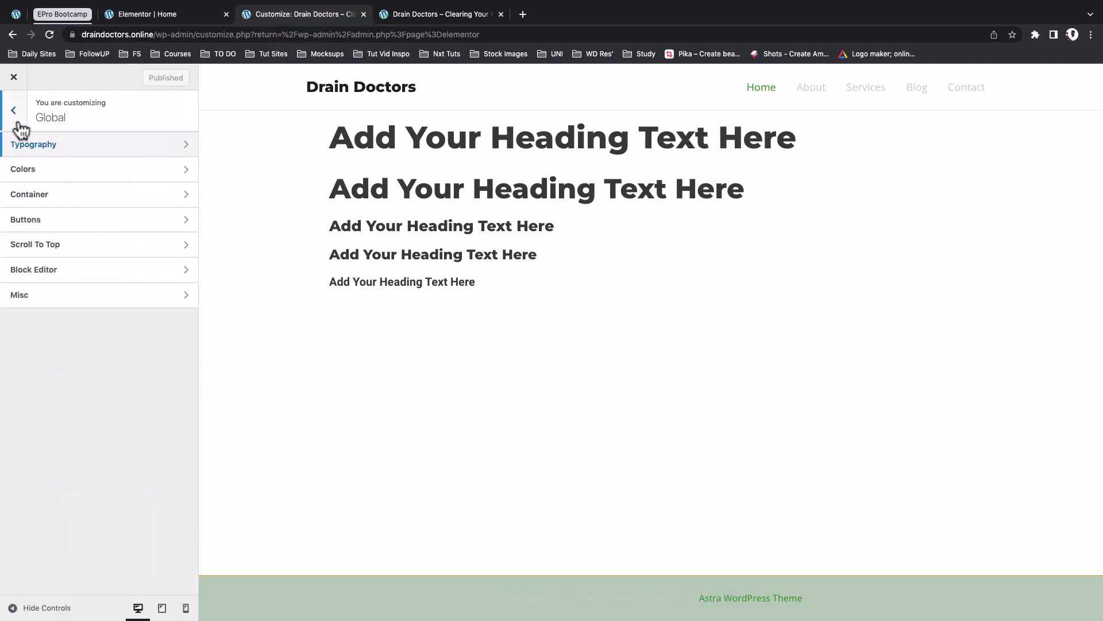
click(26, 229)
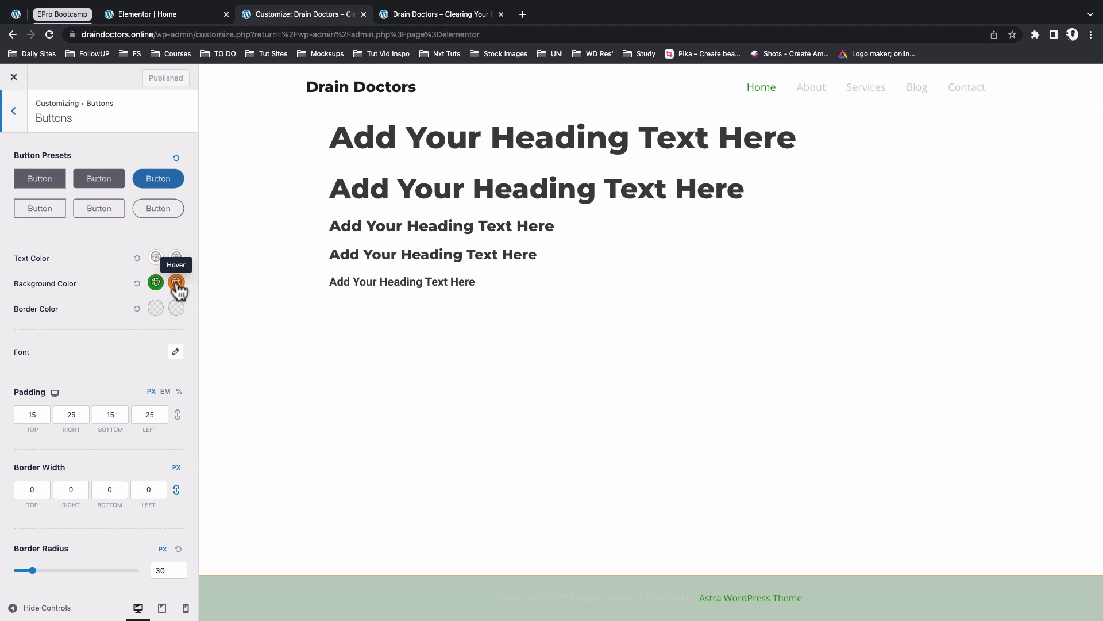
click(147, 14)
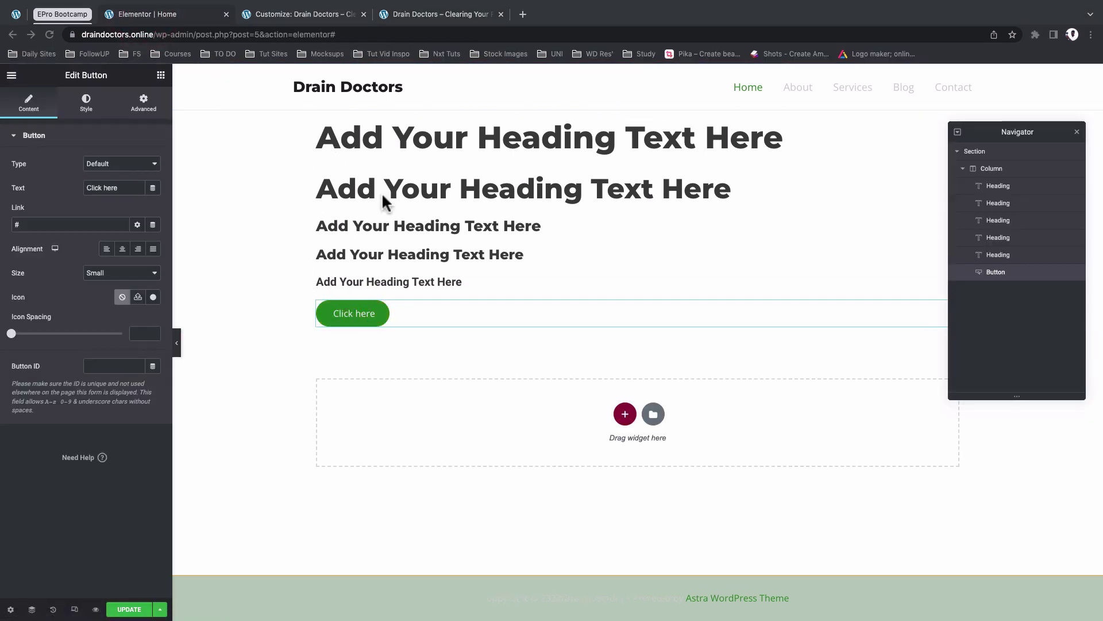
click(320, 325)
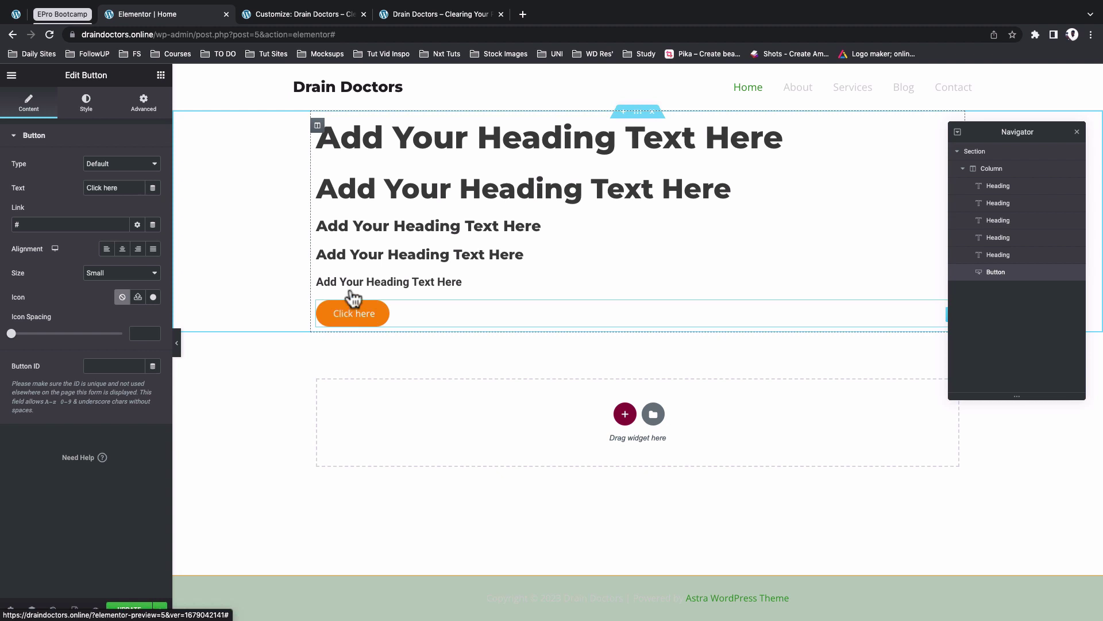
click(277, 14)
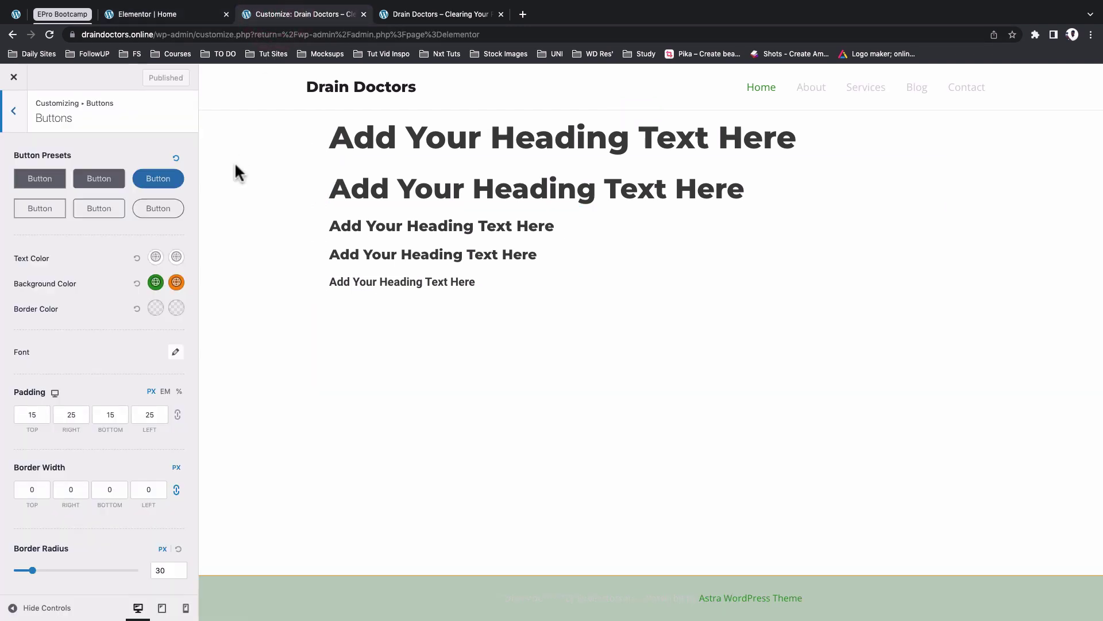
- Set the button font size to 18 and weight to Semi-Bold 600, then publish
click(176, 352)
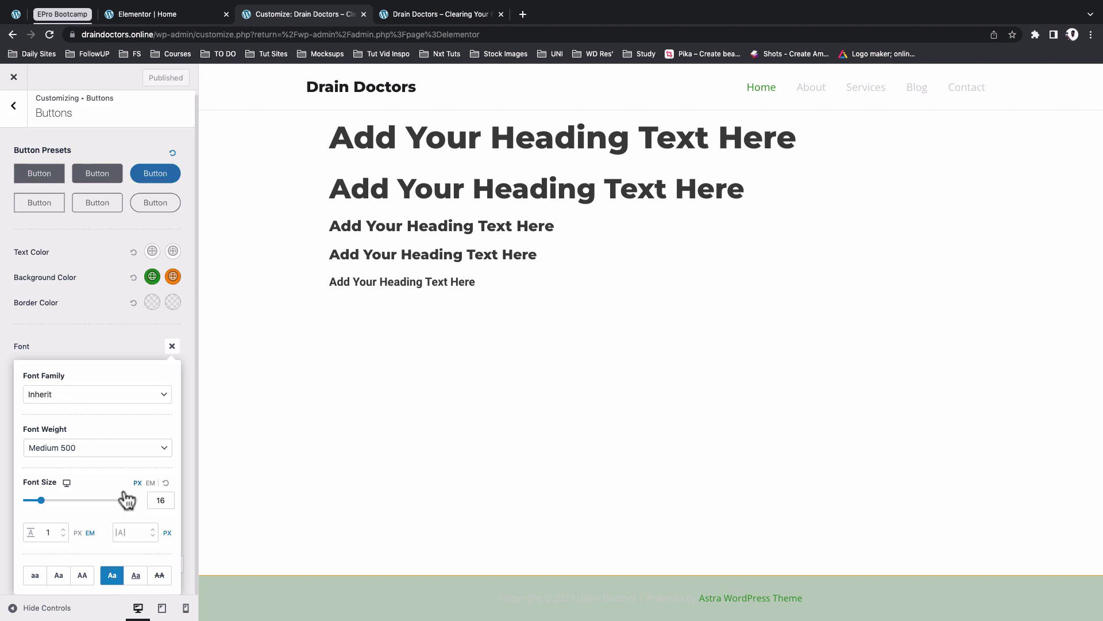
click(159, 501)
double_click(159, 501)
text(1)
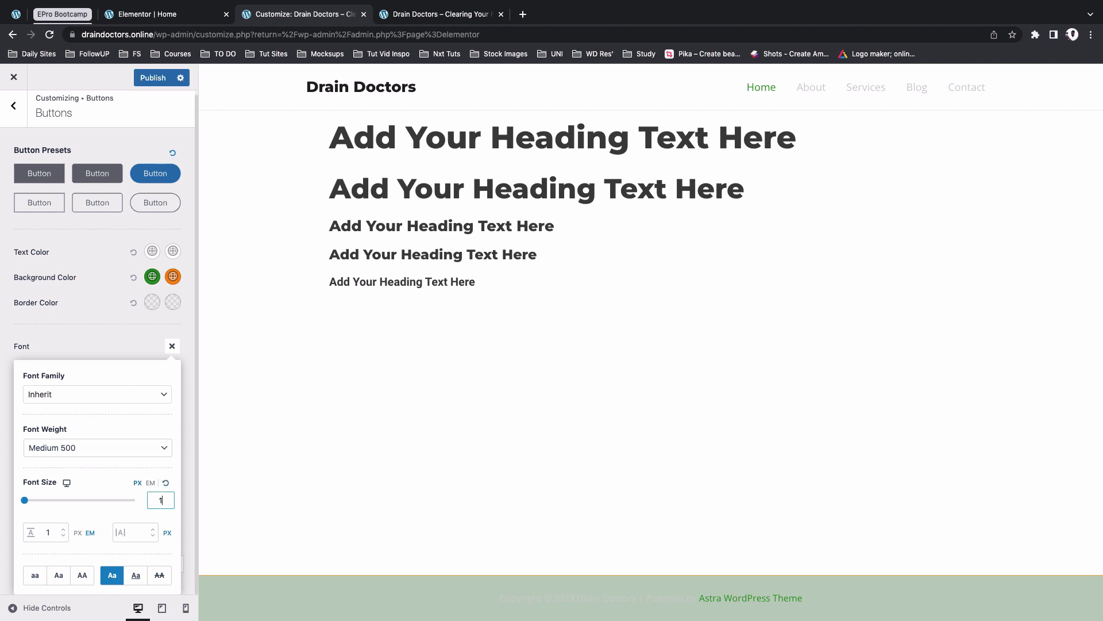
text(8)
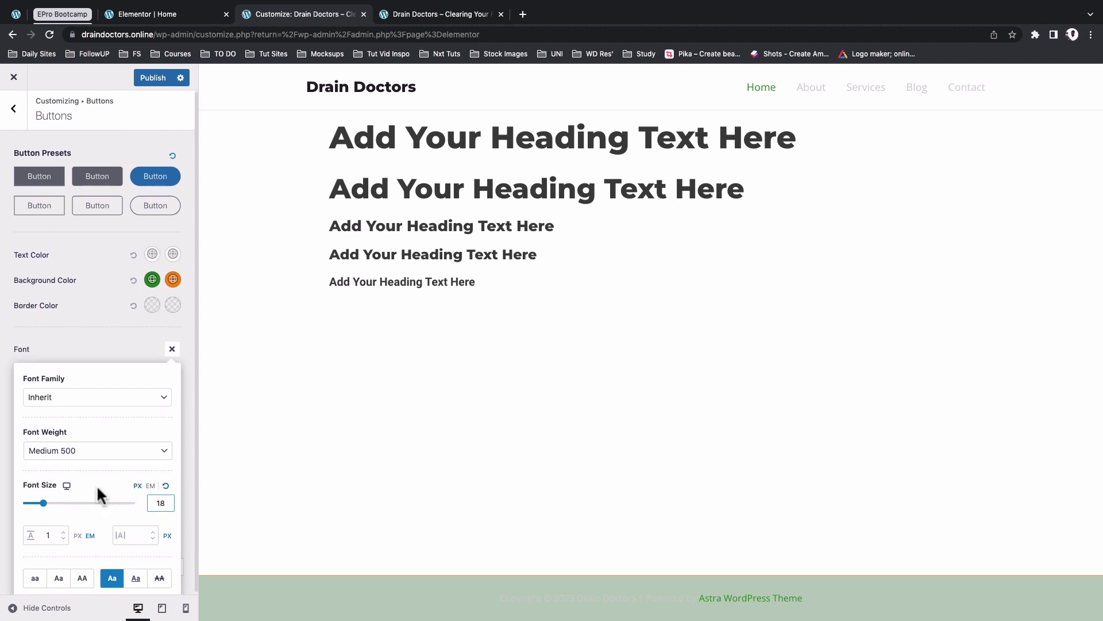
click(92, 448)
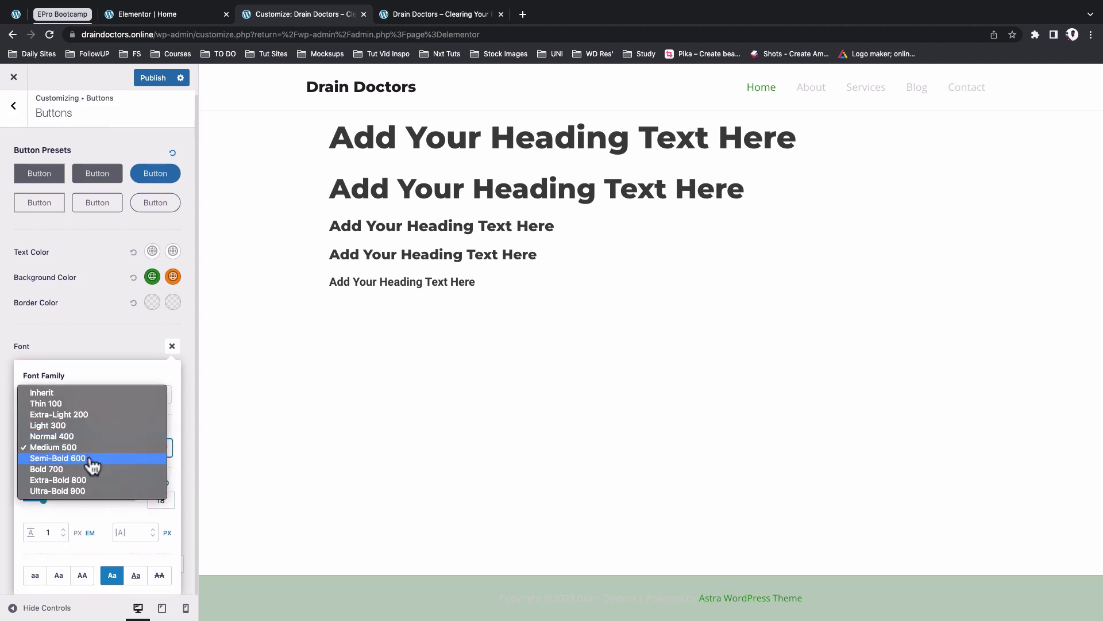
click(90, 458)
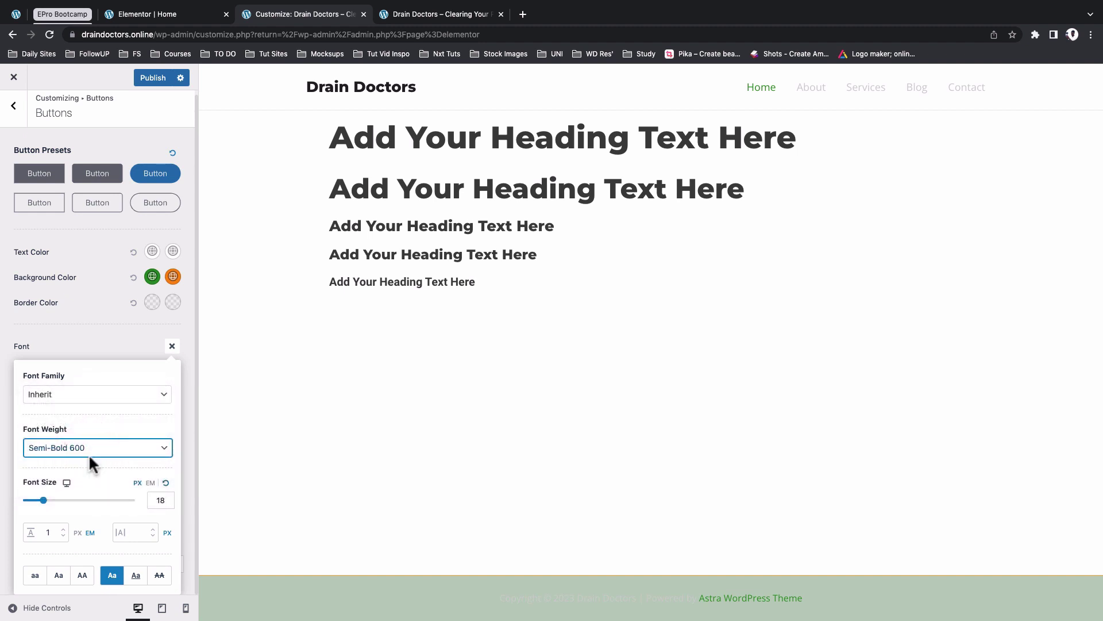
click(111, 343)
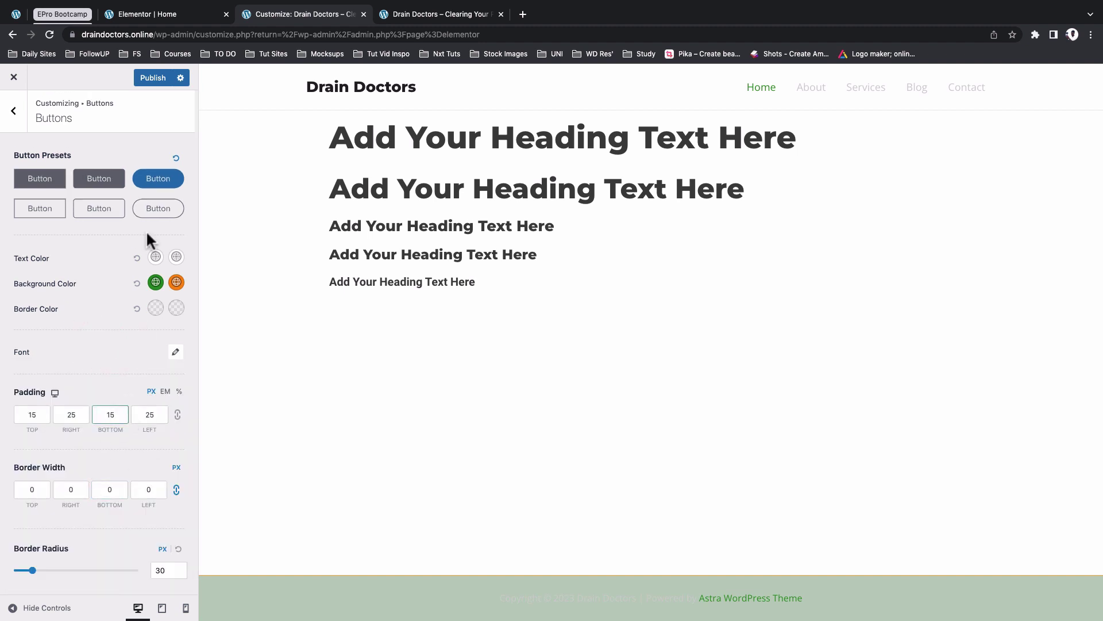
click(147, 79)
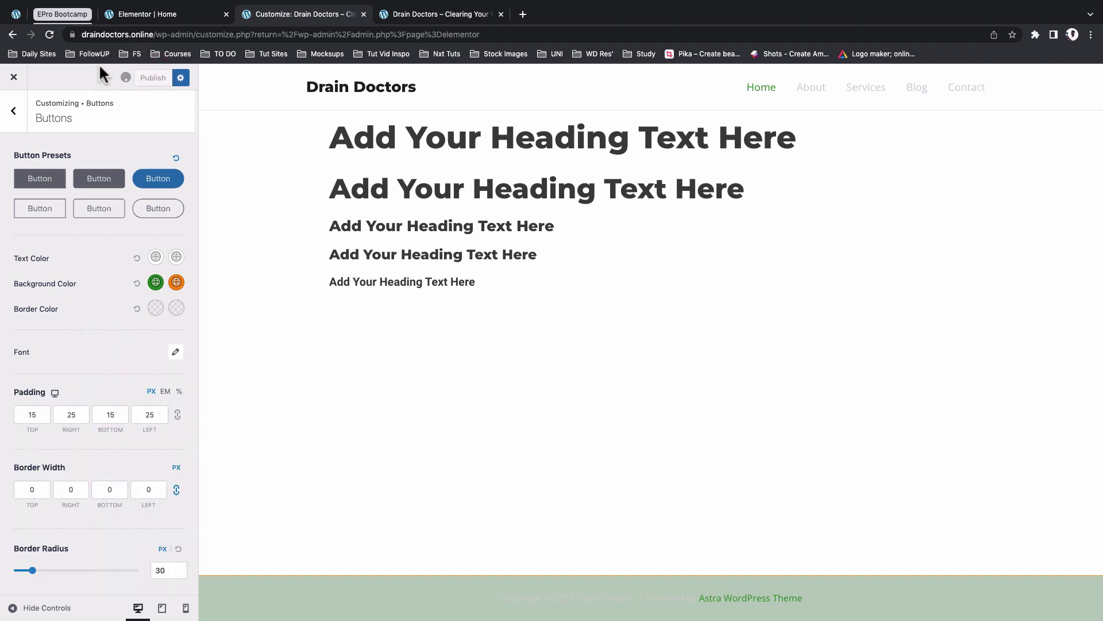
- Save the Elementor page and reload the Customizer to show the Click here button's styles
click(49, 35)
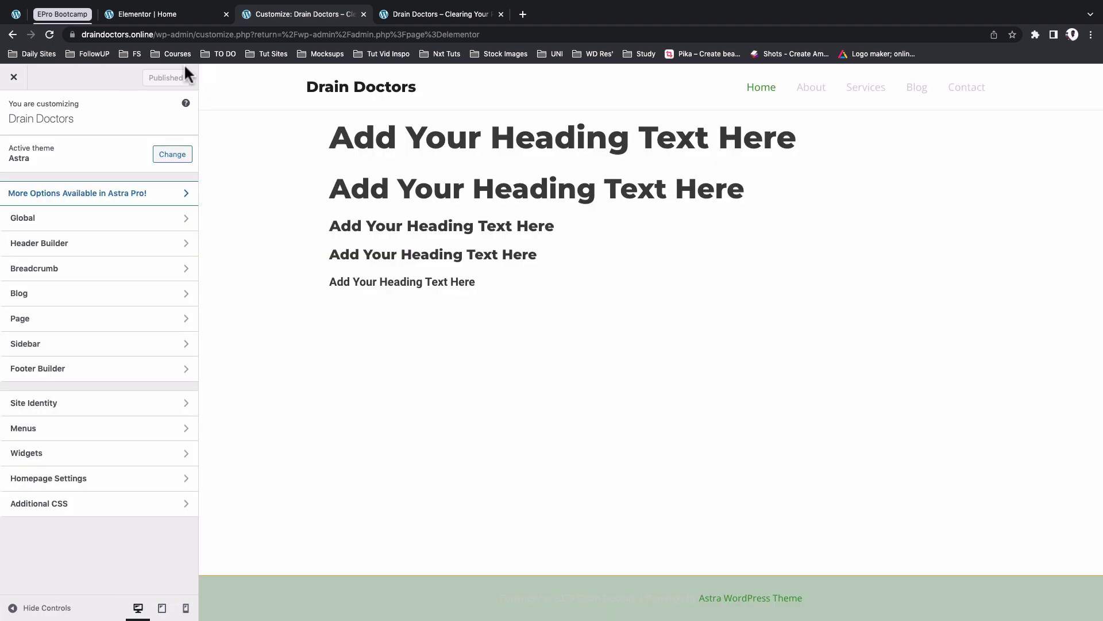
click(170, 15)
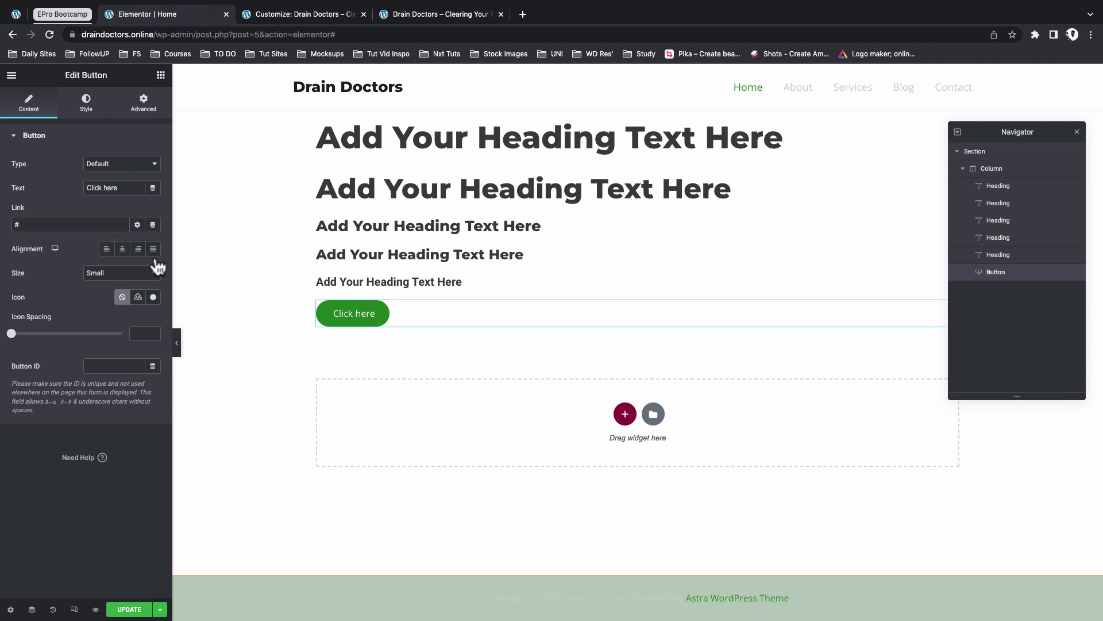
click(130, 611)
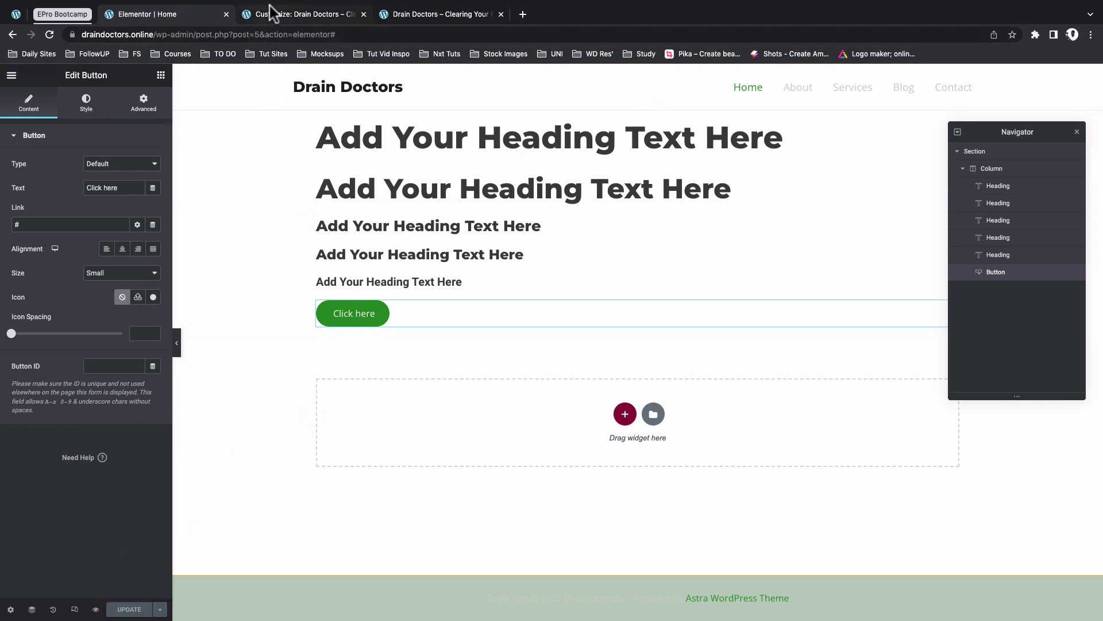
click(305, 14)
click(48, 35)
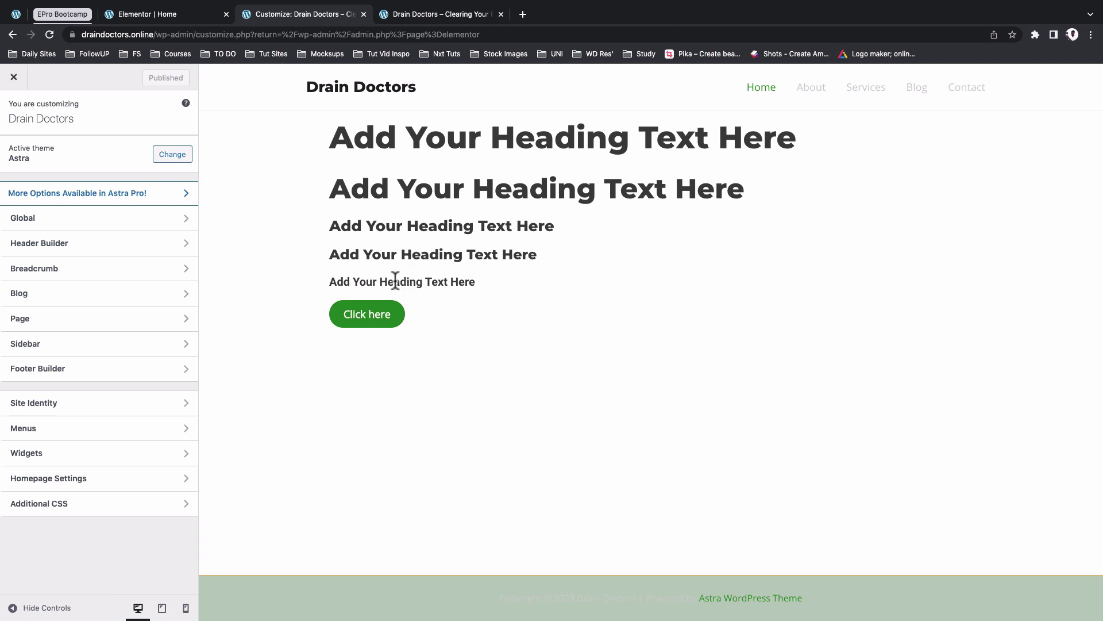
click(370, 319)
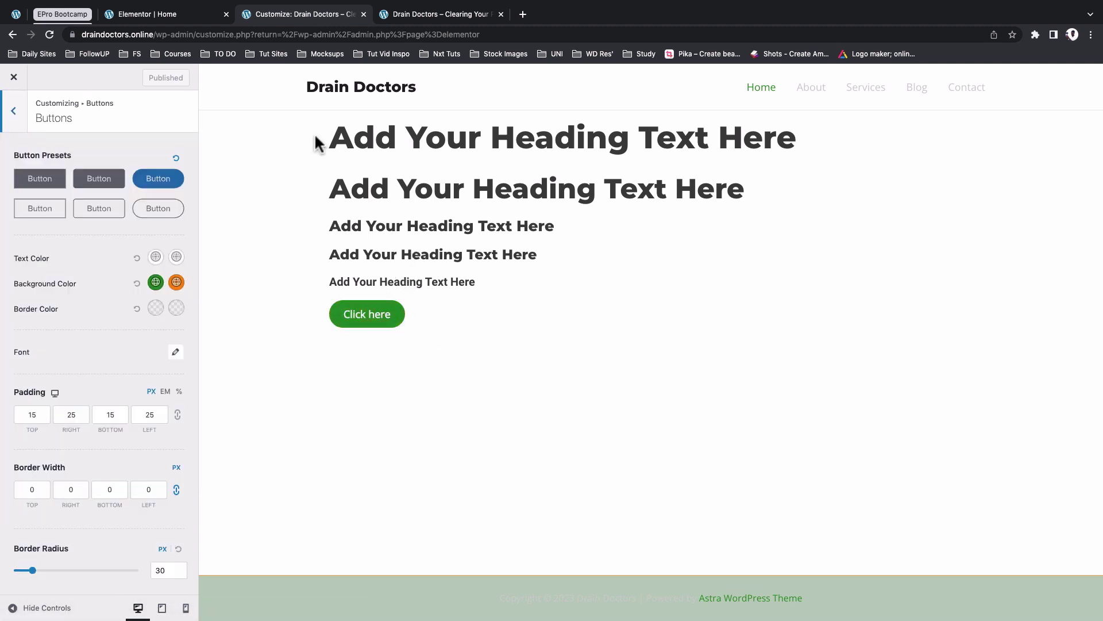
- Go back from Buttons to the Customizer's main sections and reopen Global
click(192, 13)
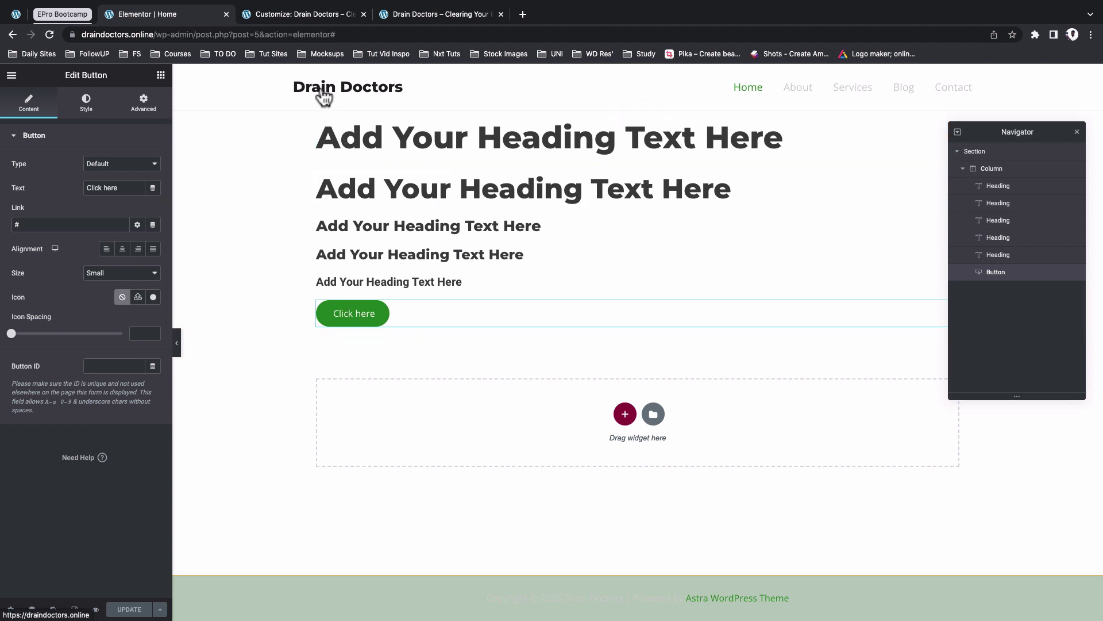
click(303, 14)
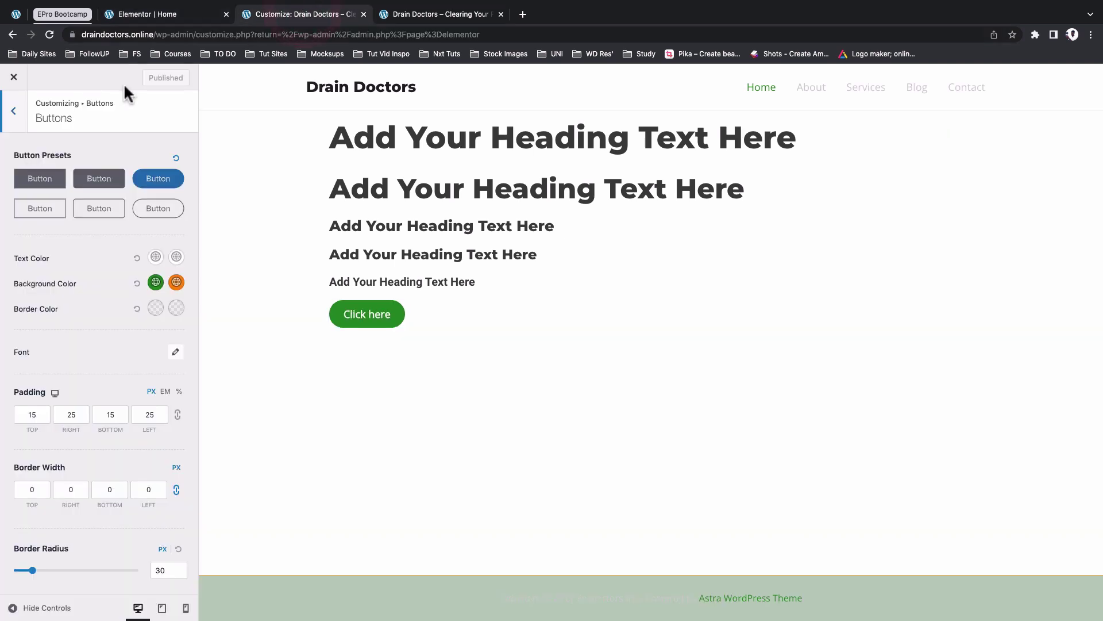
click(14, 113)
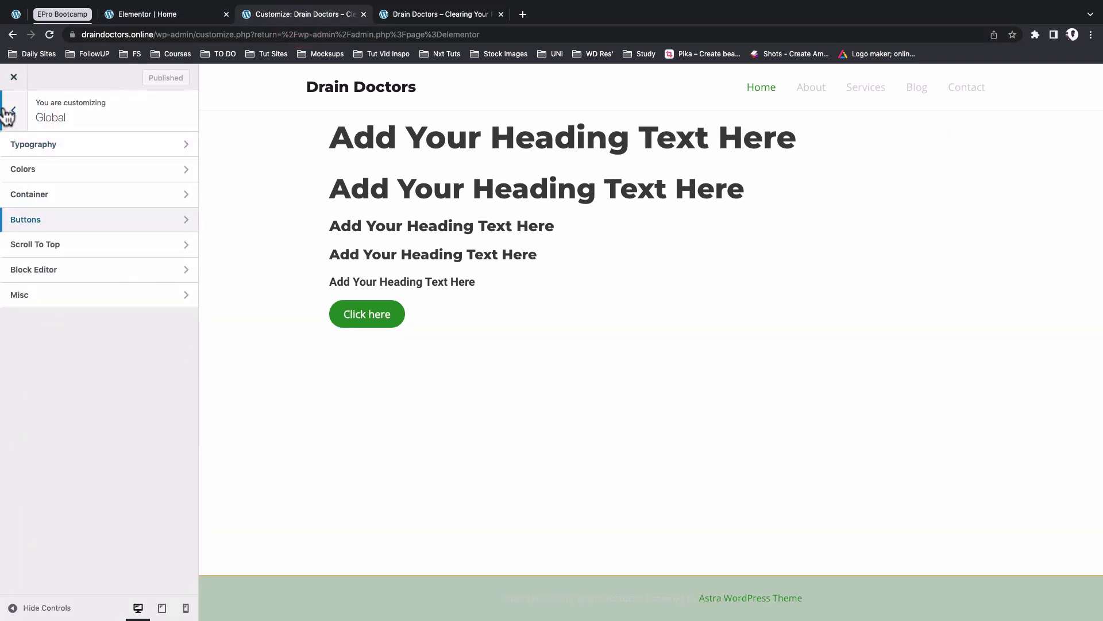
click(16, 112)
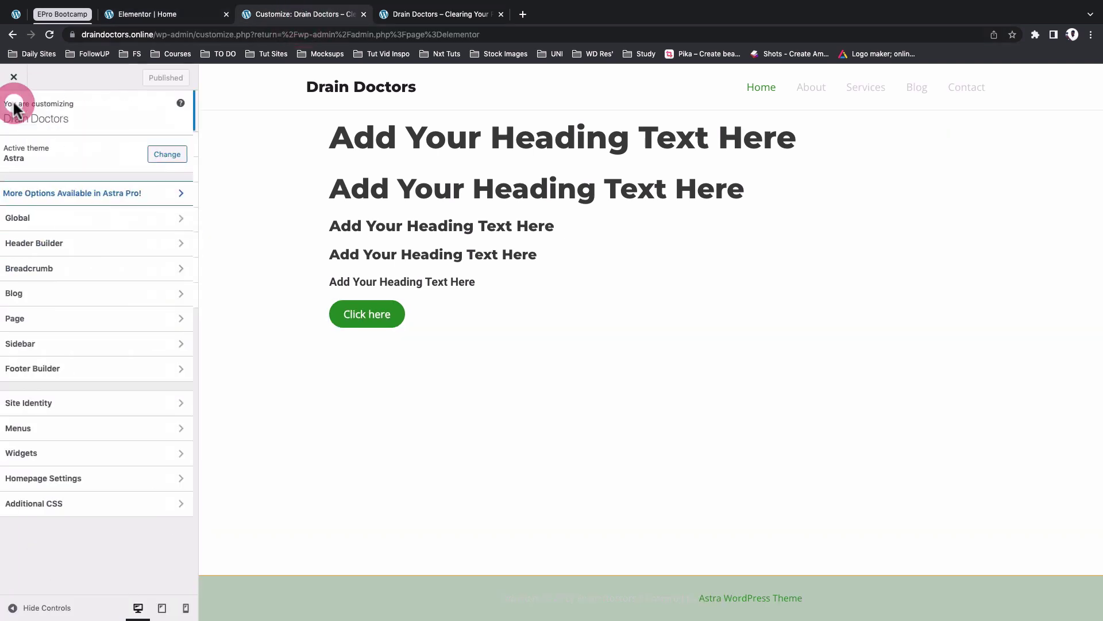
click(39, 222)
- Set Elementor's site-wide Content Width to 1200 px, update, and compare it with Astra's container width
click(46, 195)
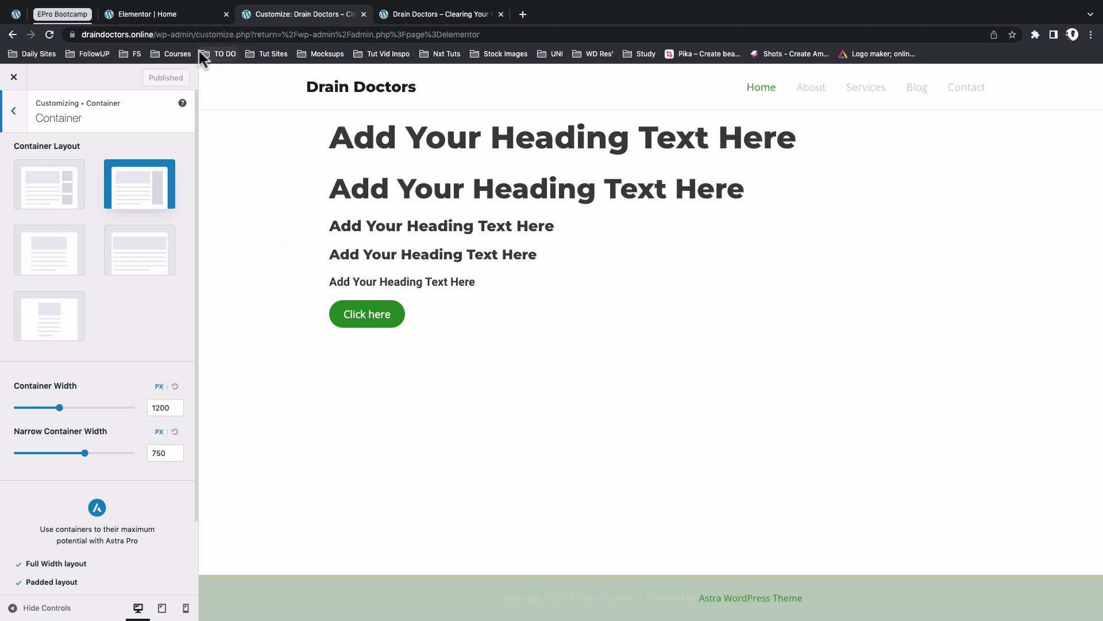
click(184, 16)
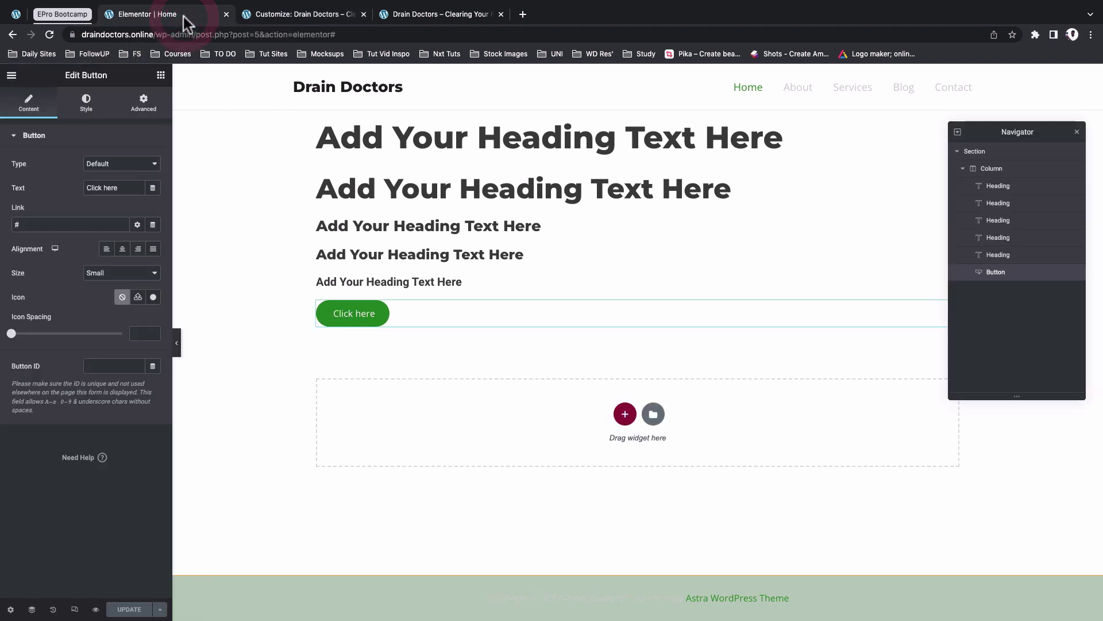
click(11, 75)
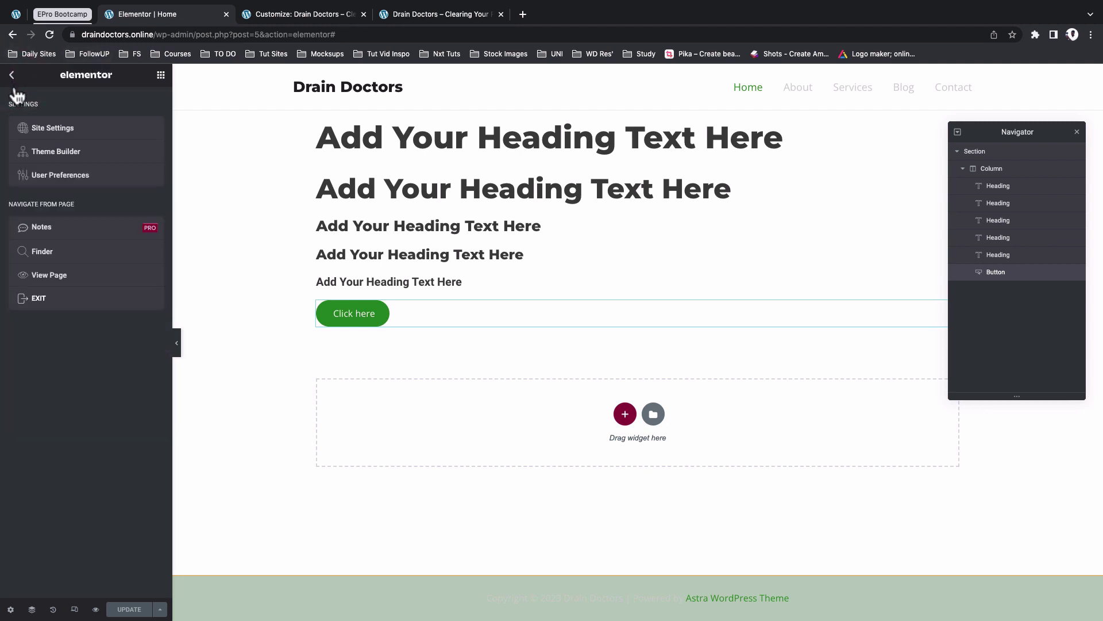
click(27, 128)
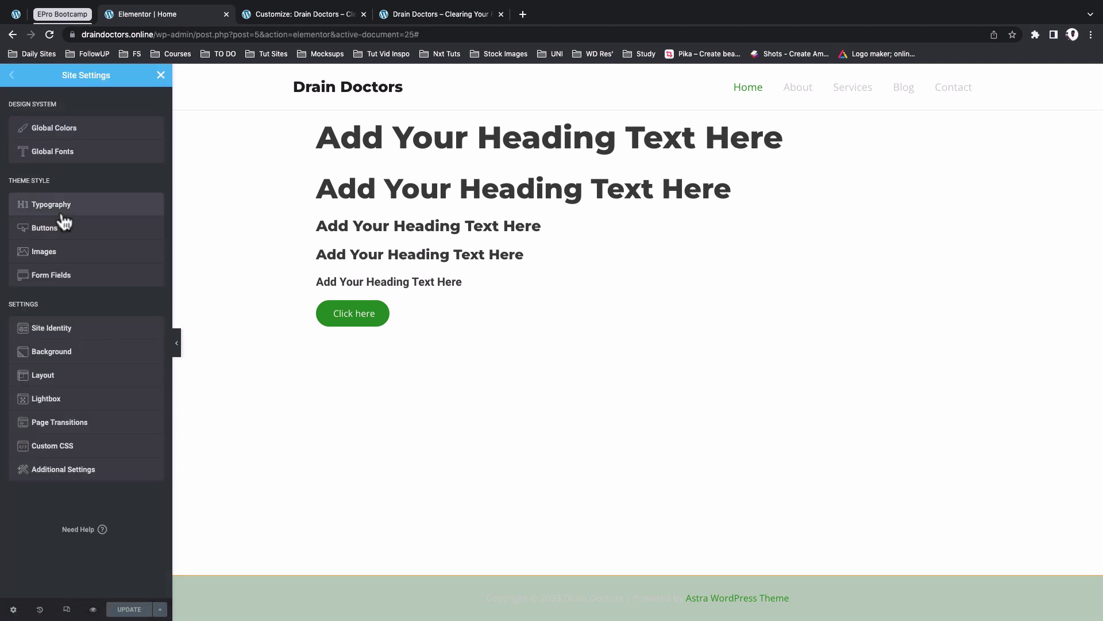
click(47, 374)
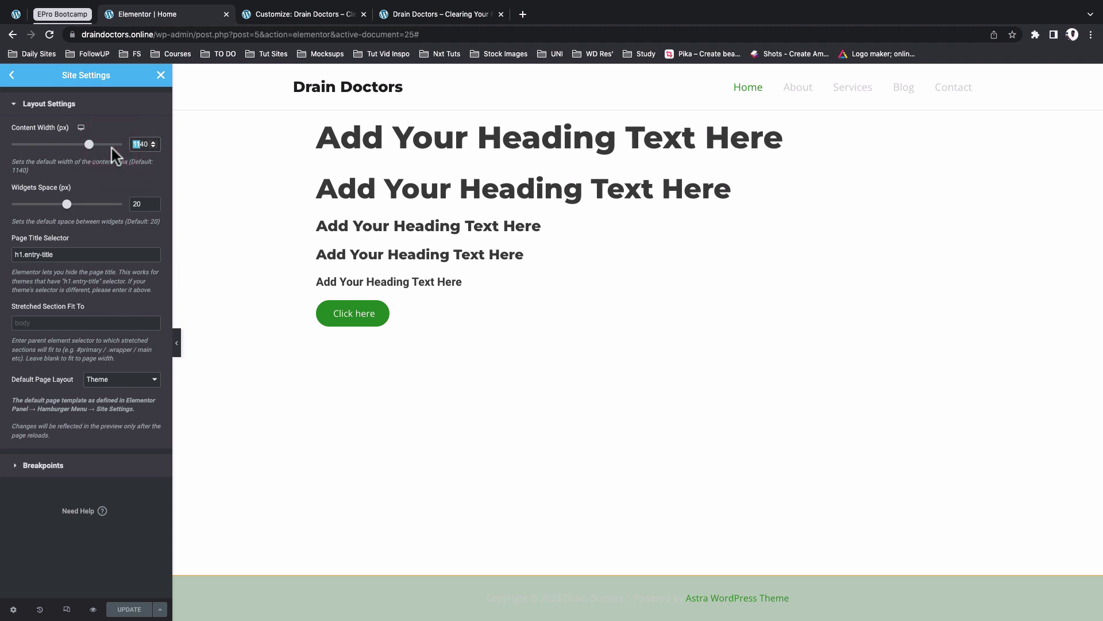
double_click(138, 144)
text(1200)
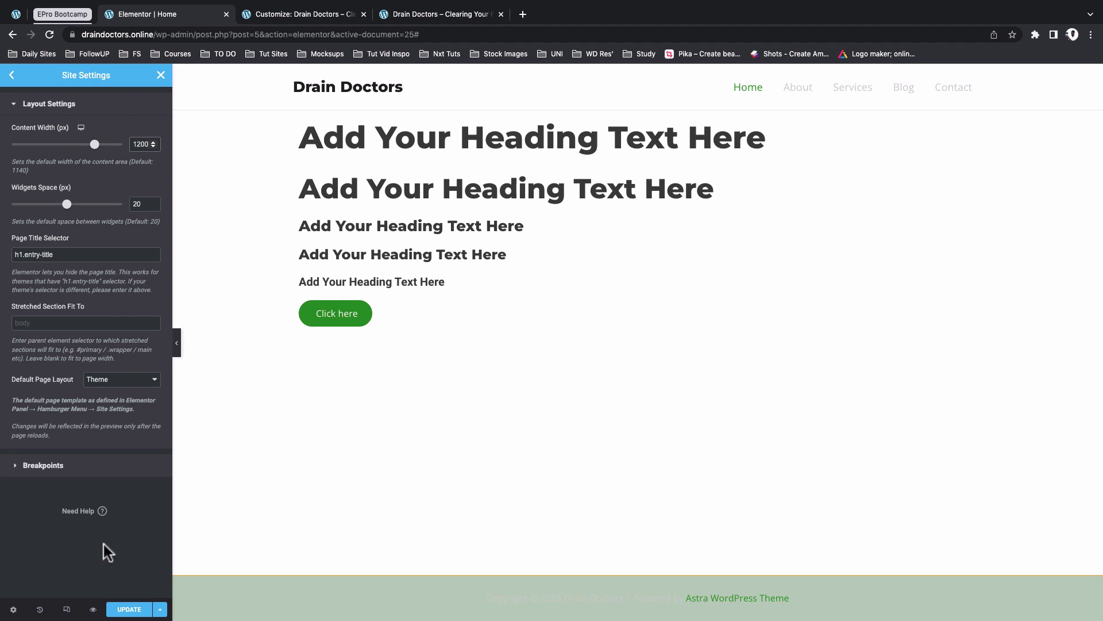
click(117, 609)
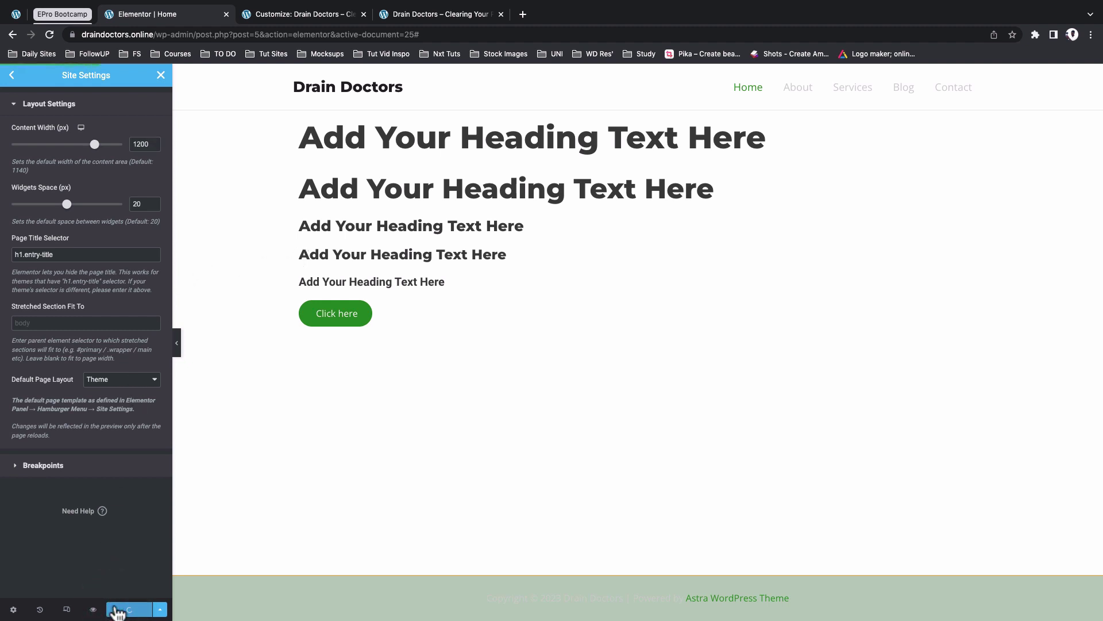
click(302, 15)
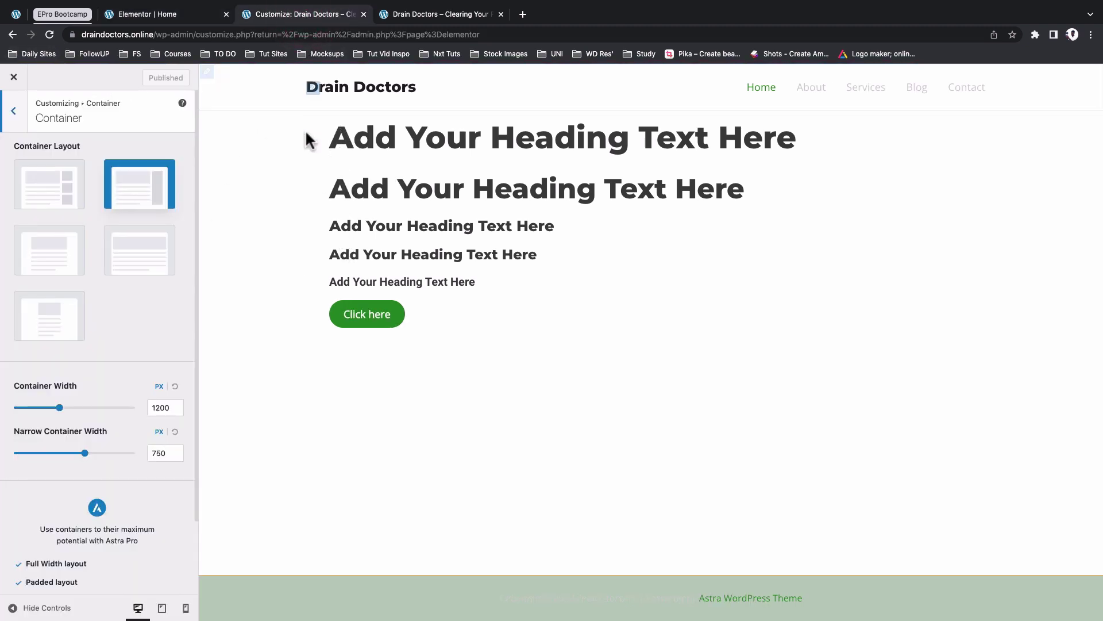
click(48, 36)
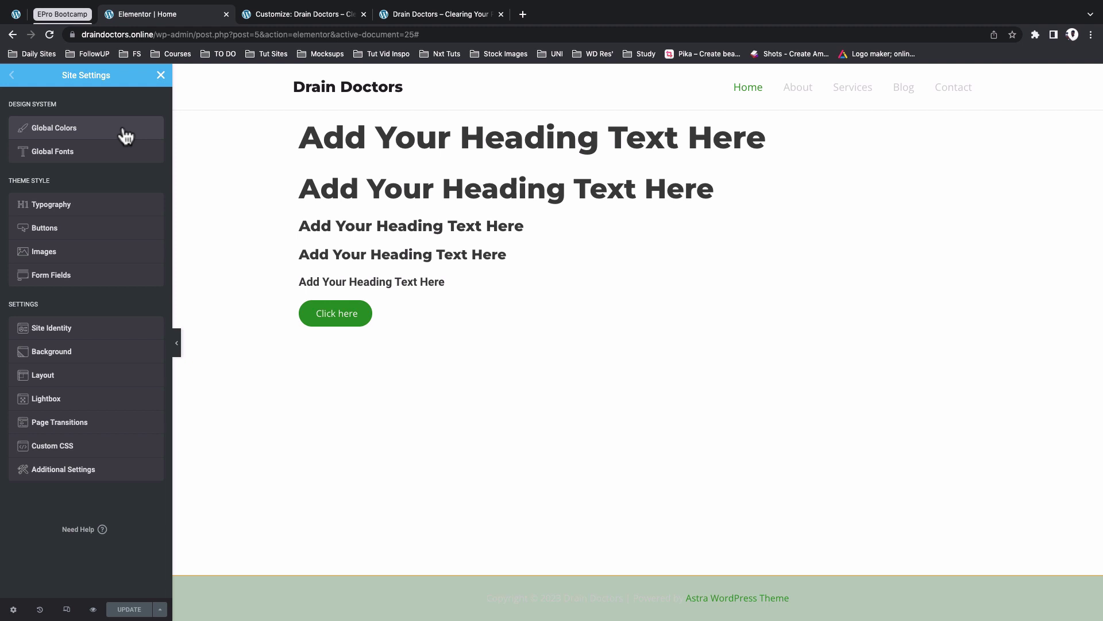
- Browse the first heading's global text colours in Elementor, closing the list without changing the colour
click(290, 17)
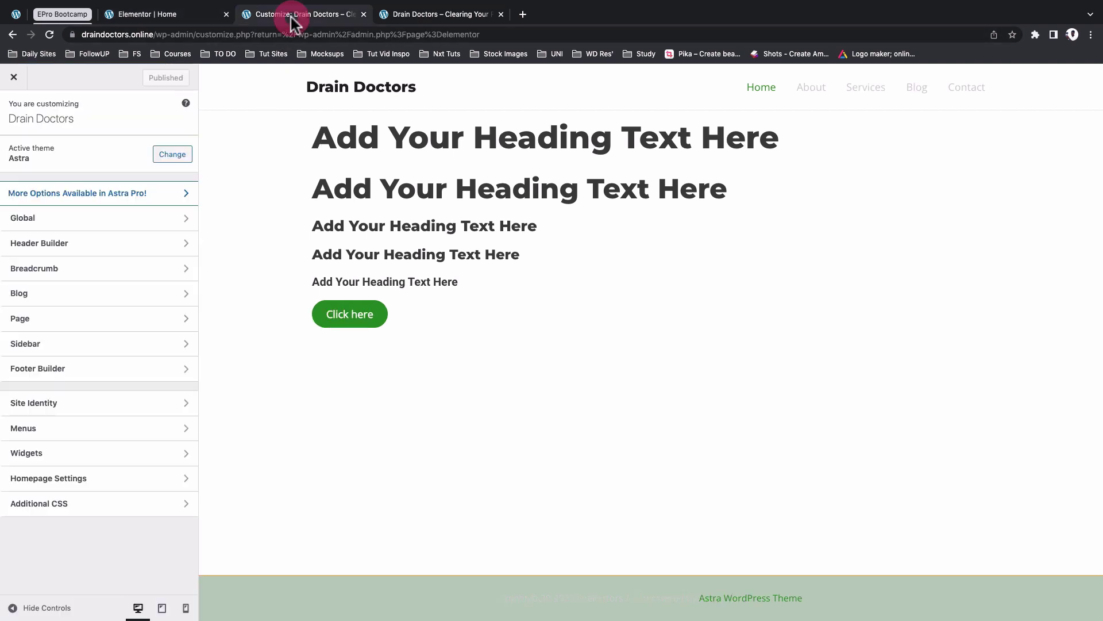
click(160, 16)
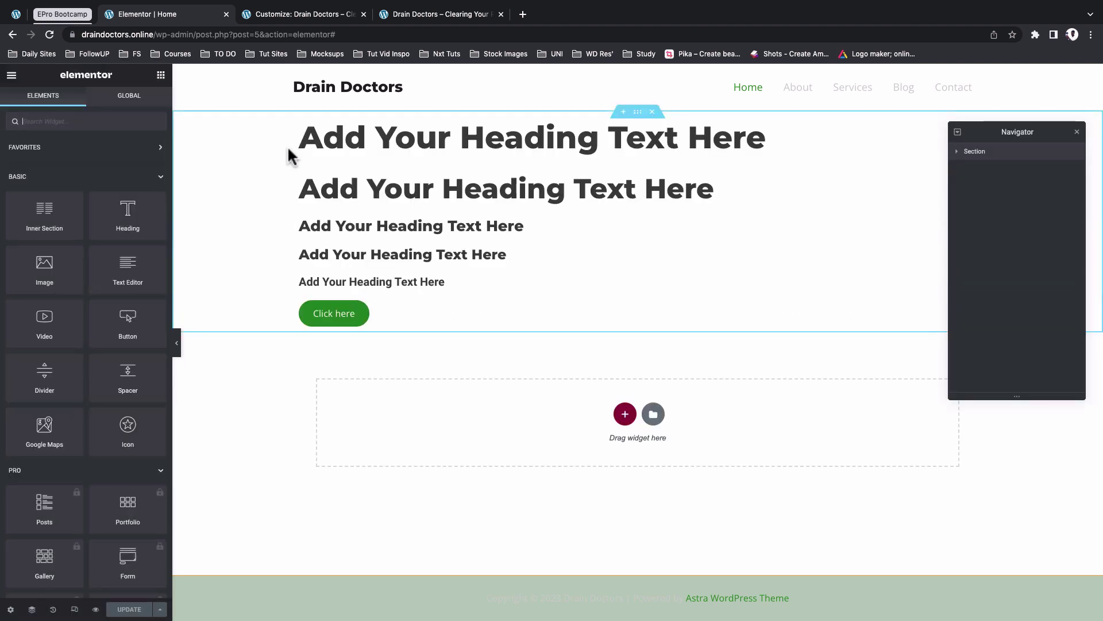
click(759, 147)
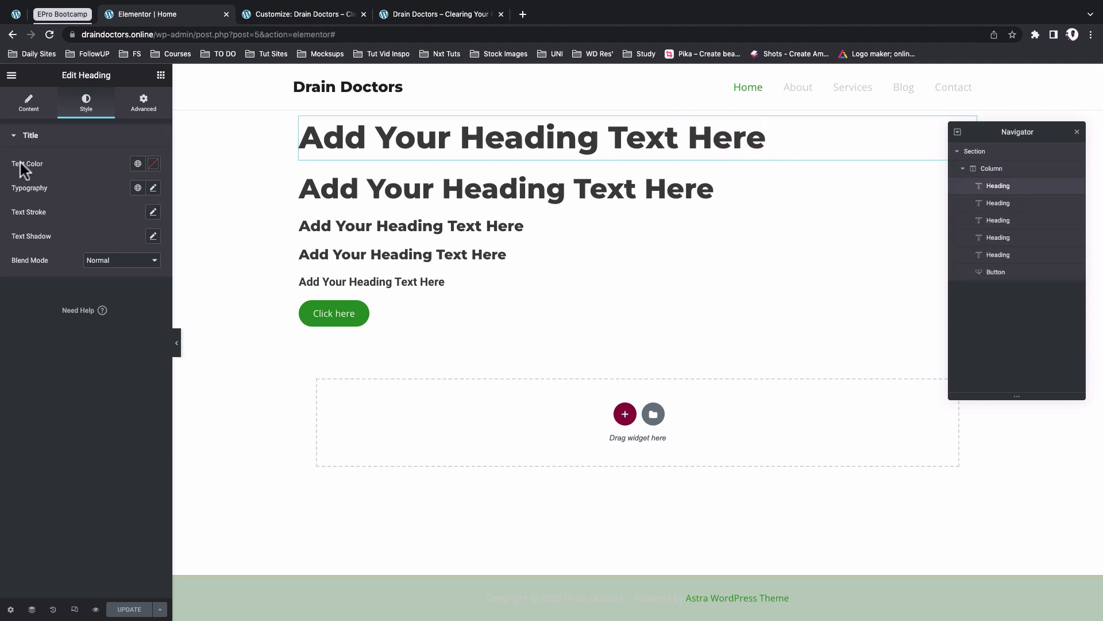
click(138, 164)
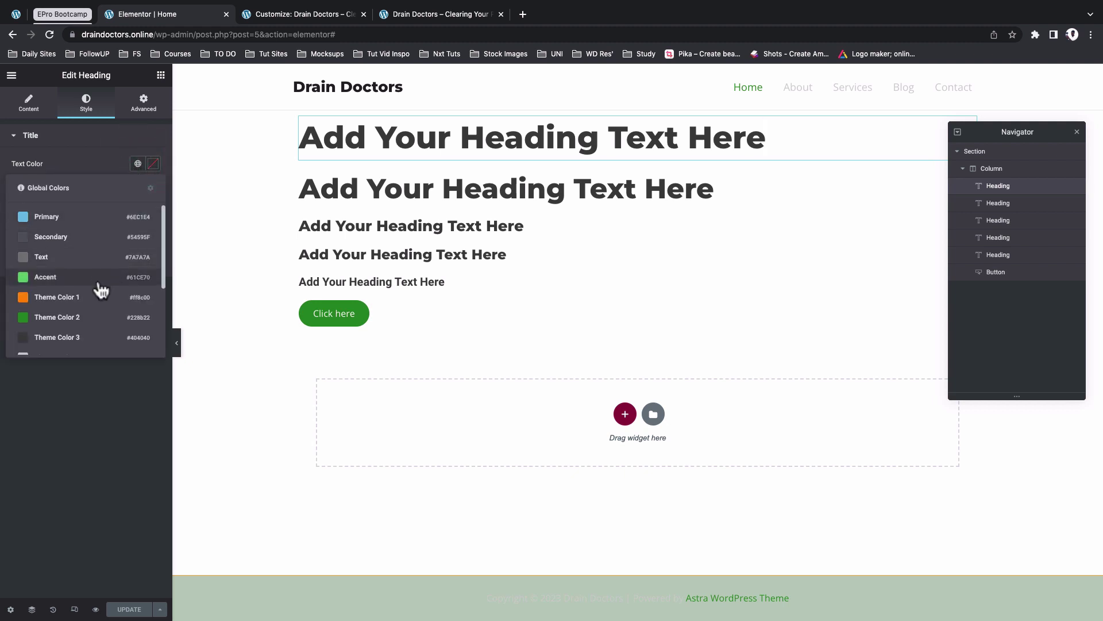
scroll(101, 291, down, 1)
scroll(101, 290, down, 2)
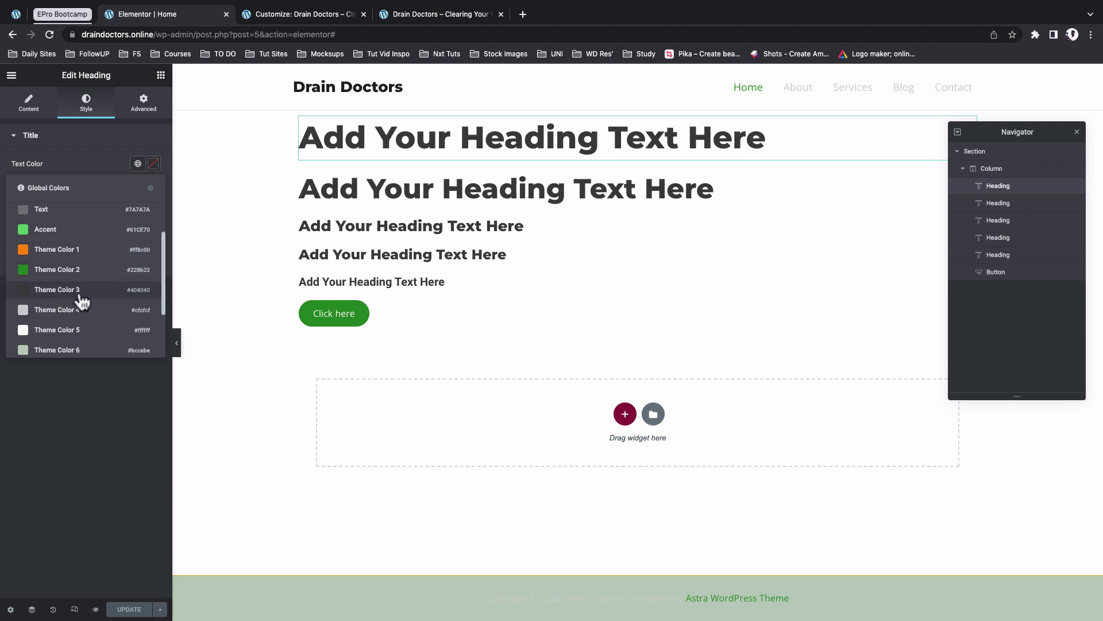
scroll(78, 324, down, 3)
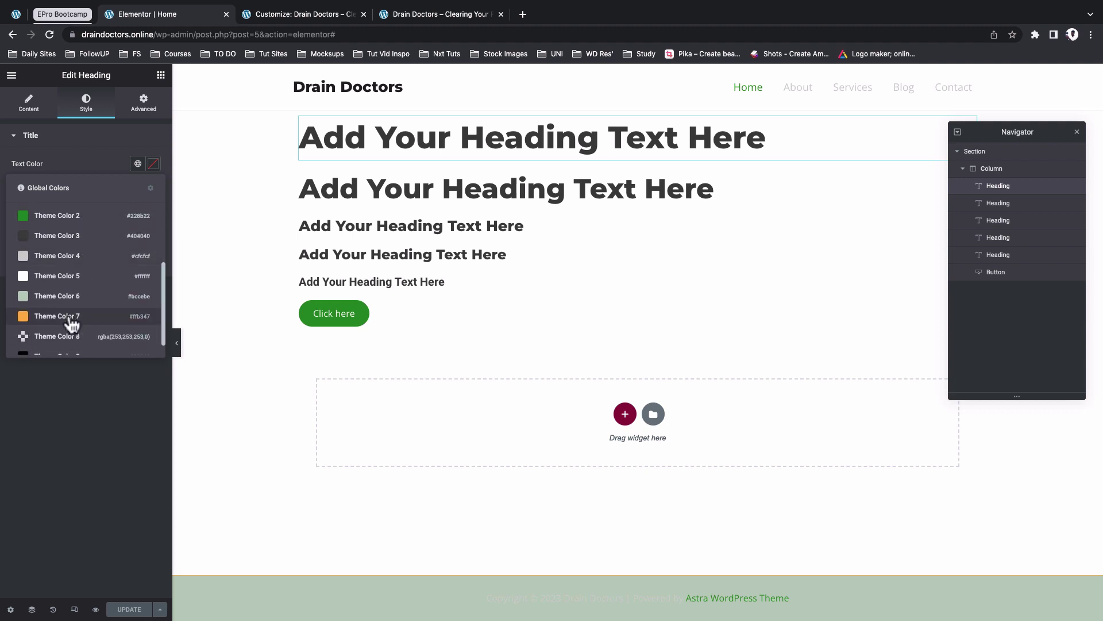
scroll(86, 311, up, 5)
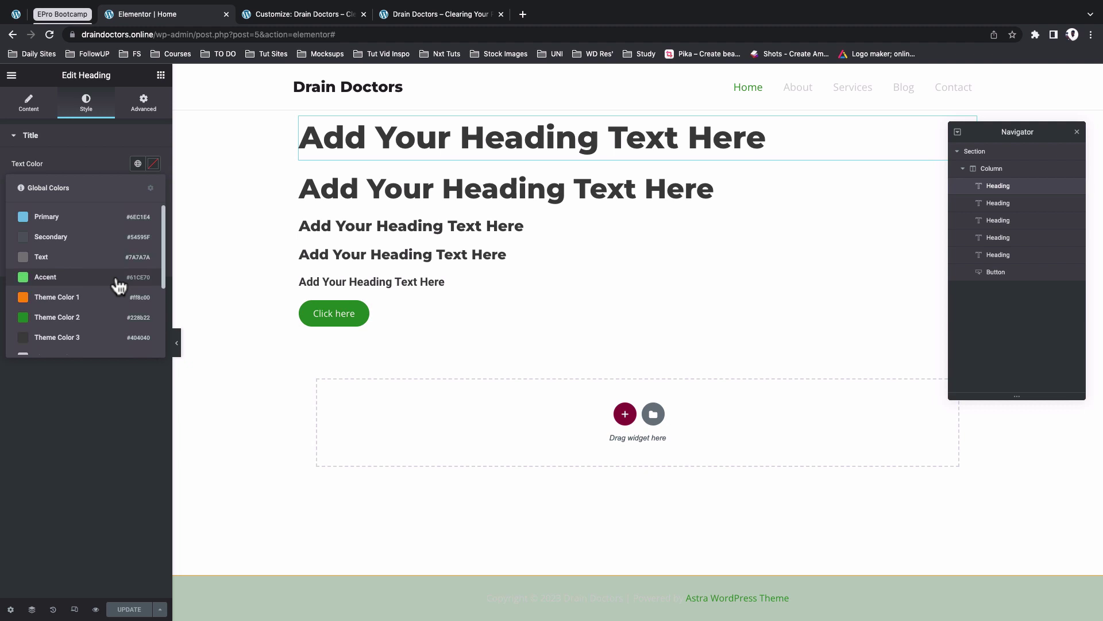
click(296, 343)
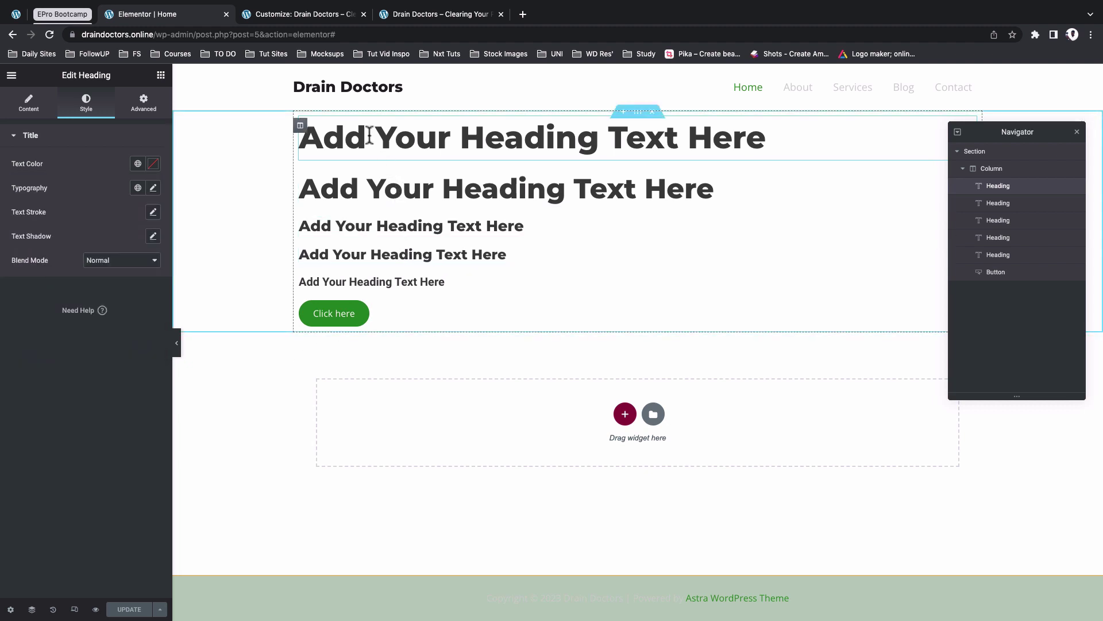
key(ctrl+Tab)
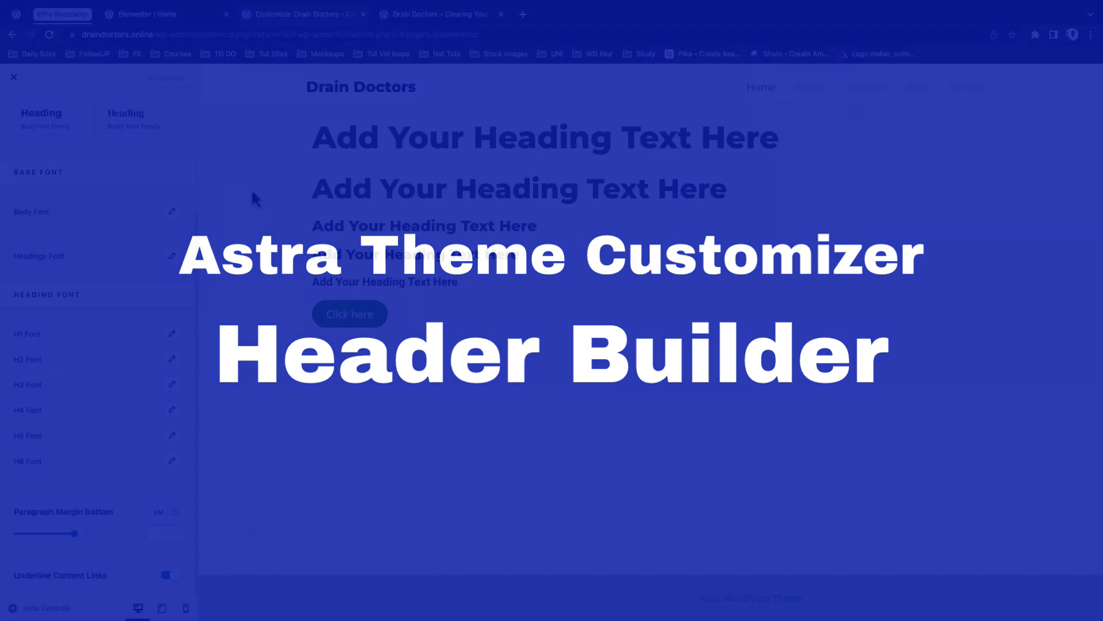
- Go back from Typography to the main Customizer sections and open the Header Builder
scroll(60, 119, up, 2)
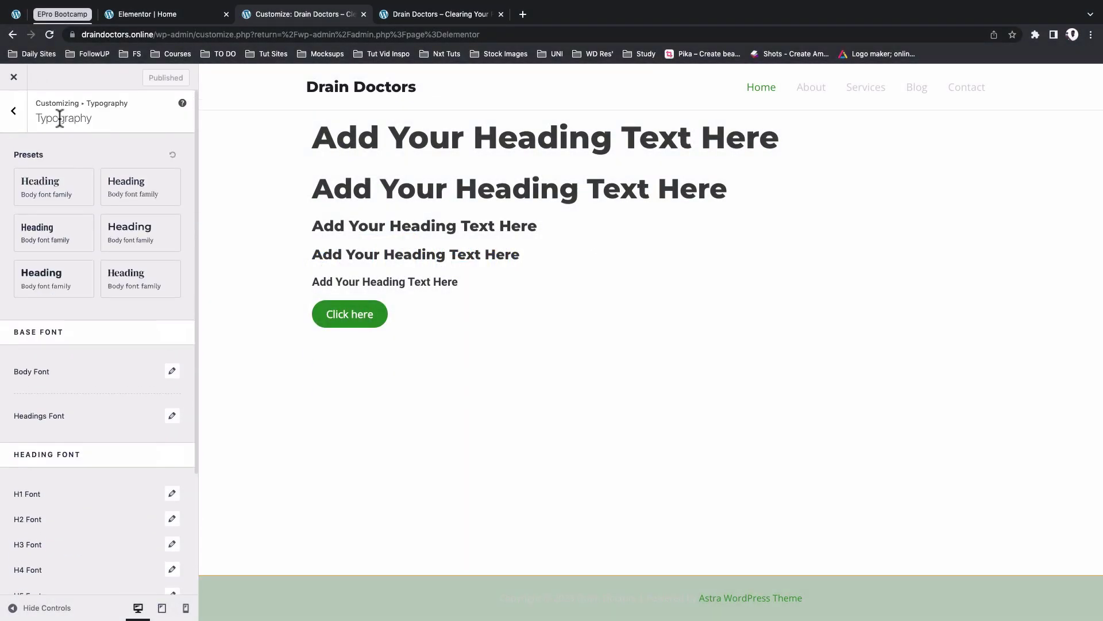
click(14, 111)
click(14, 111)
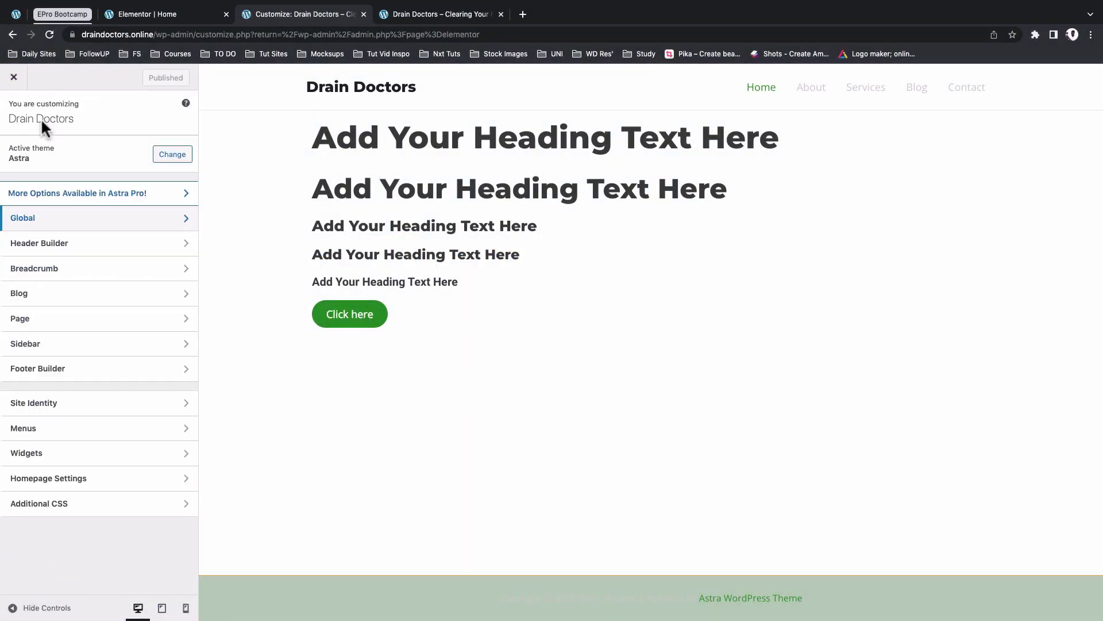
click(44, 246)
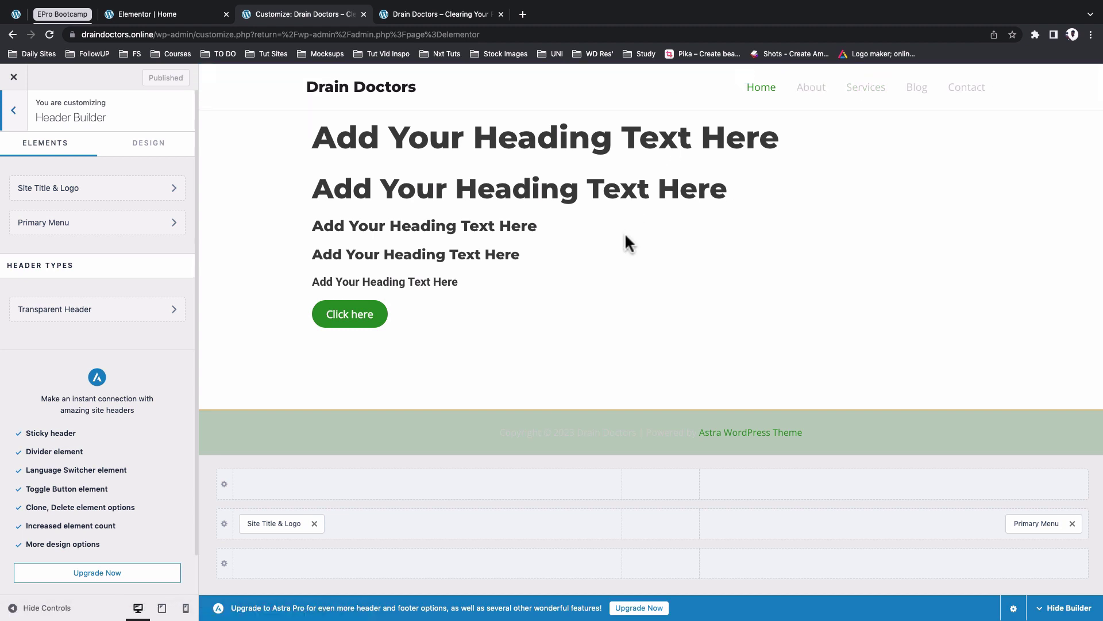
- Close the Elementor editor, dismiss the header element picker, and open the Site Title & Logo settings
click(422, 14)
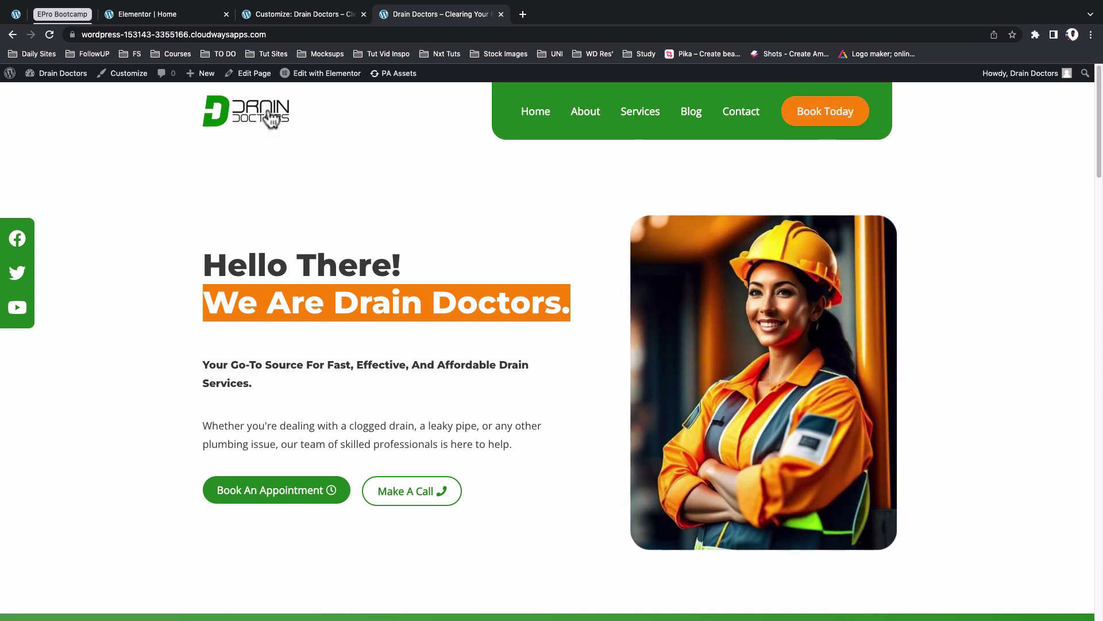
click(208, 17)
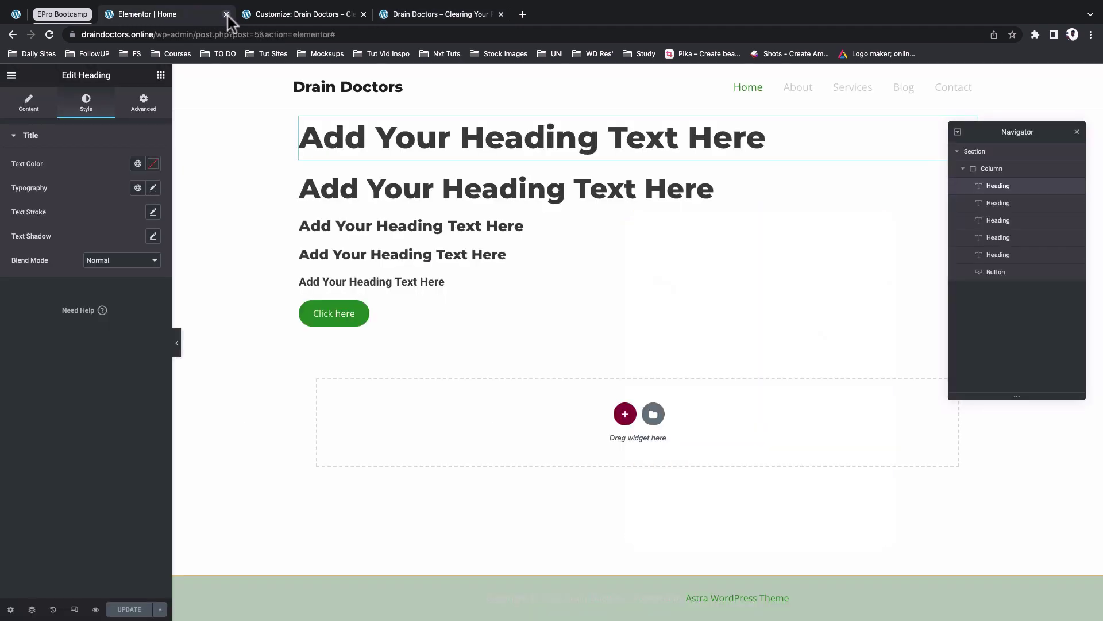
click(228, 15)
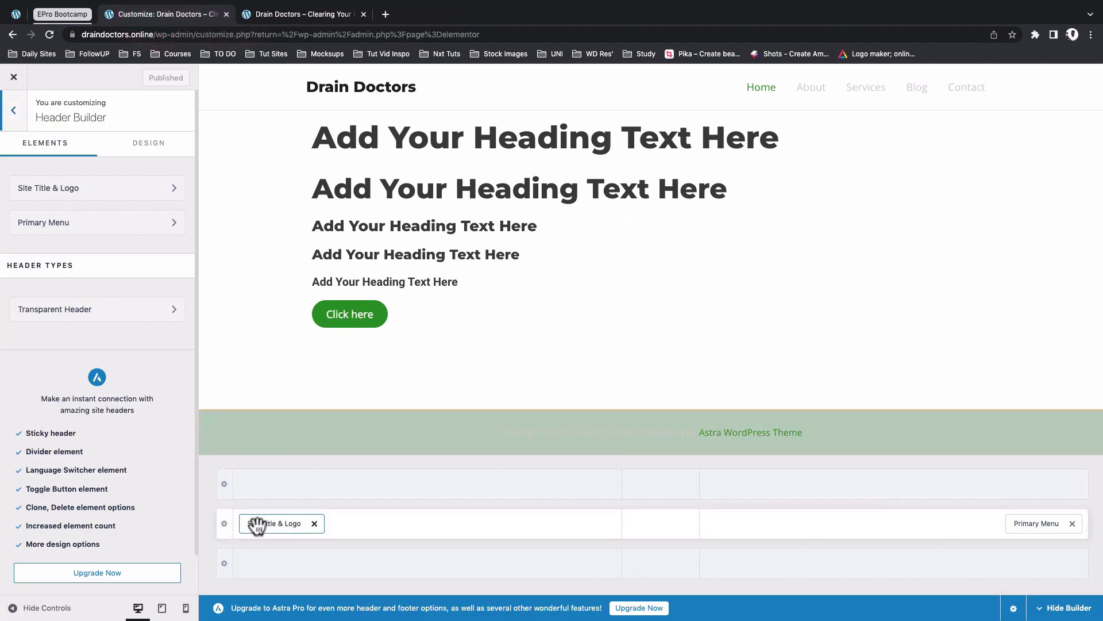
click(426, 524)
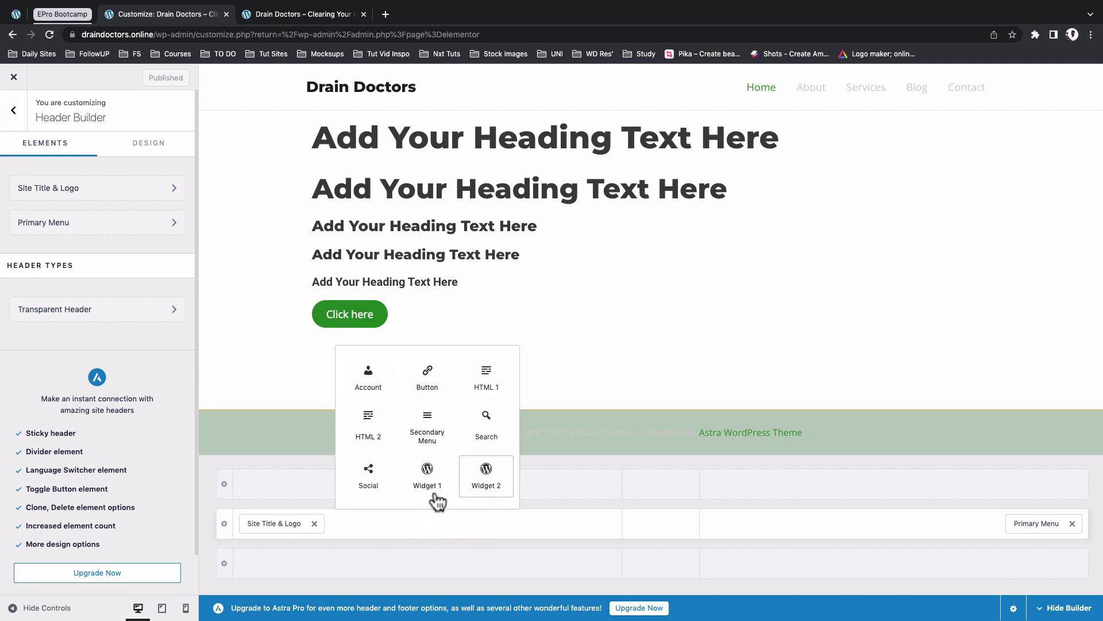
click(390, 524)
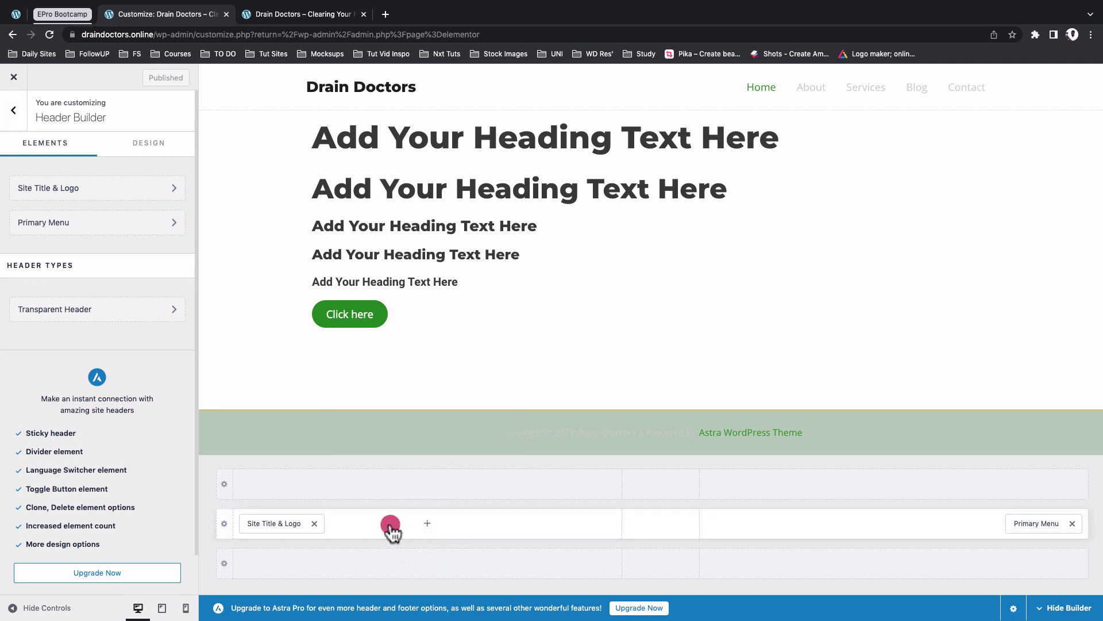
click(281, 524)
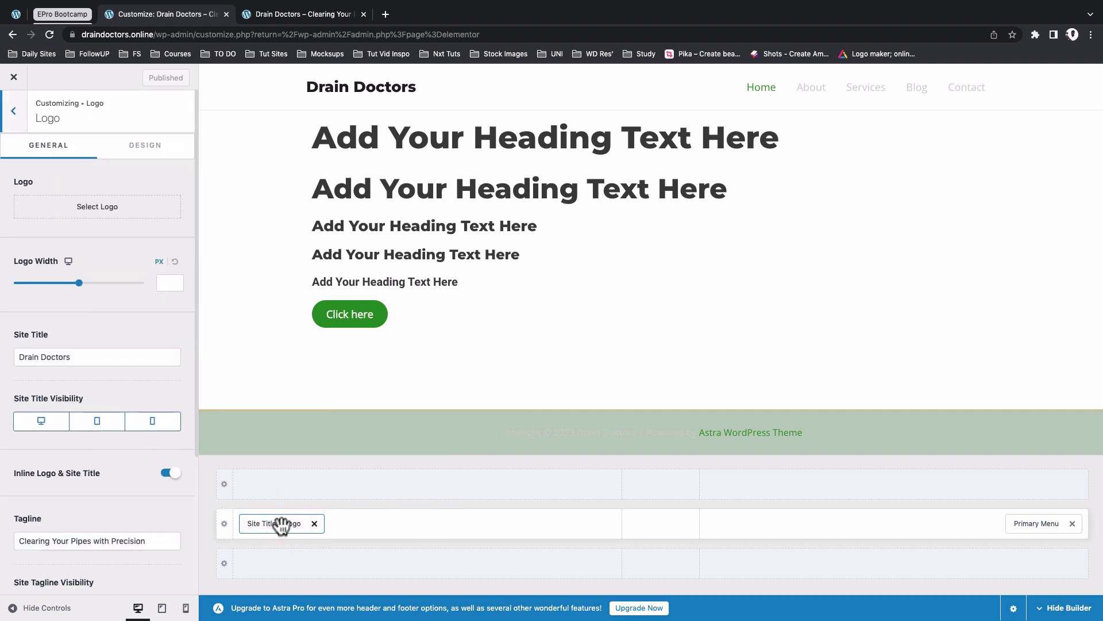
- Upload Drain-Doctos-Logo.webp as the header logo, skipping cropping
click(89, 219)
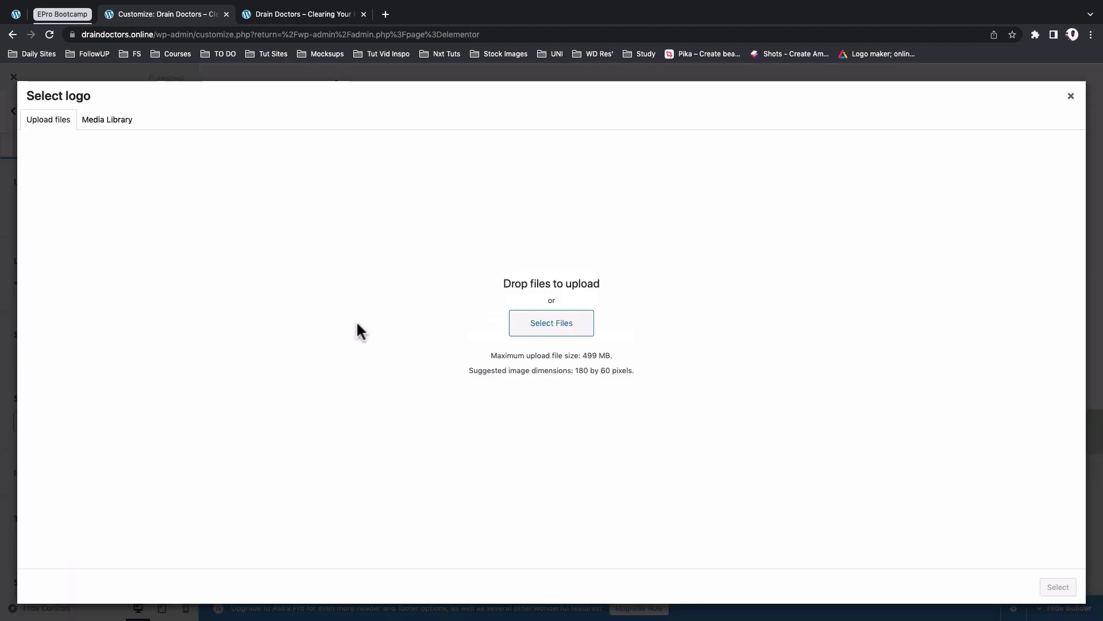
click(109, 122)
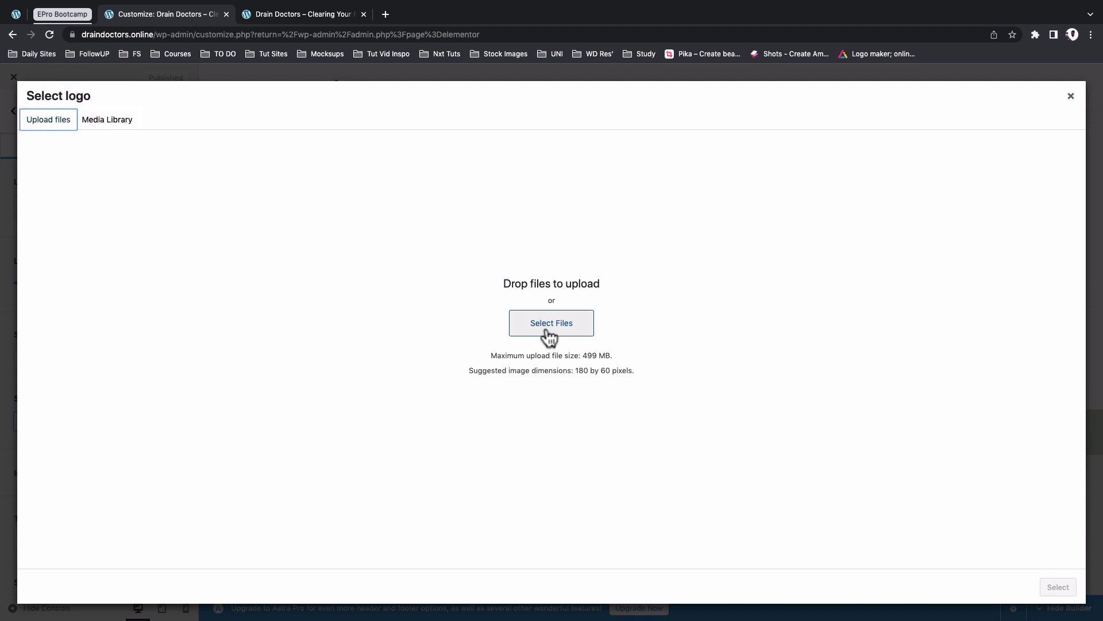
click(544, 325)
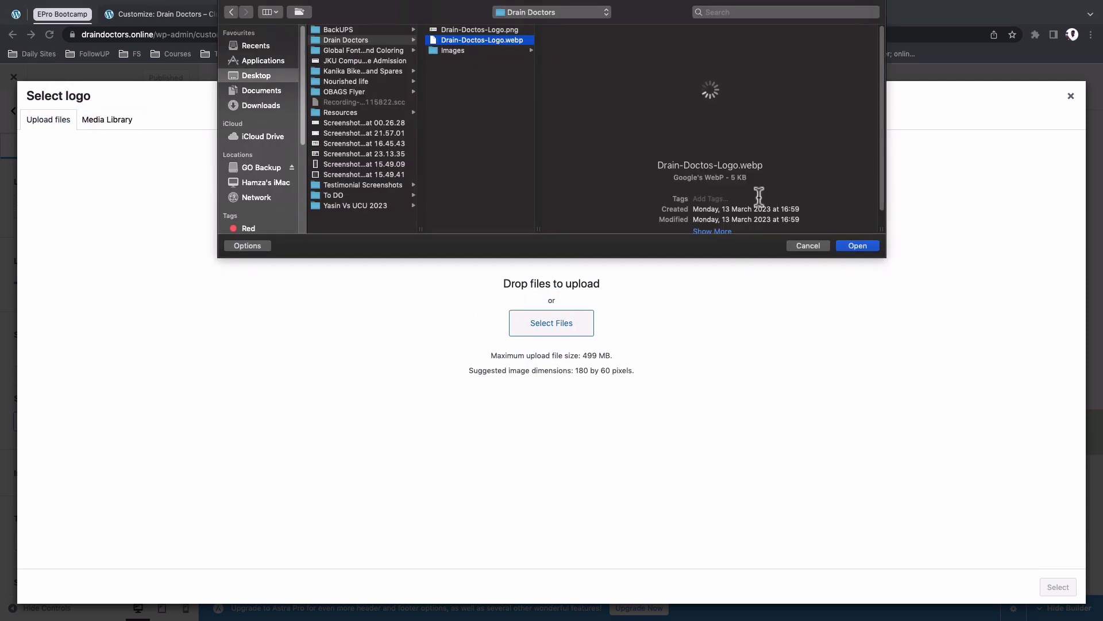
click(857, 245)
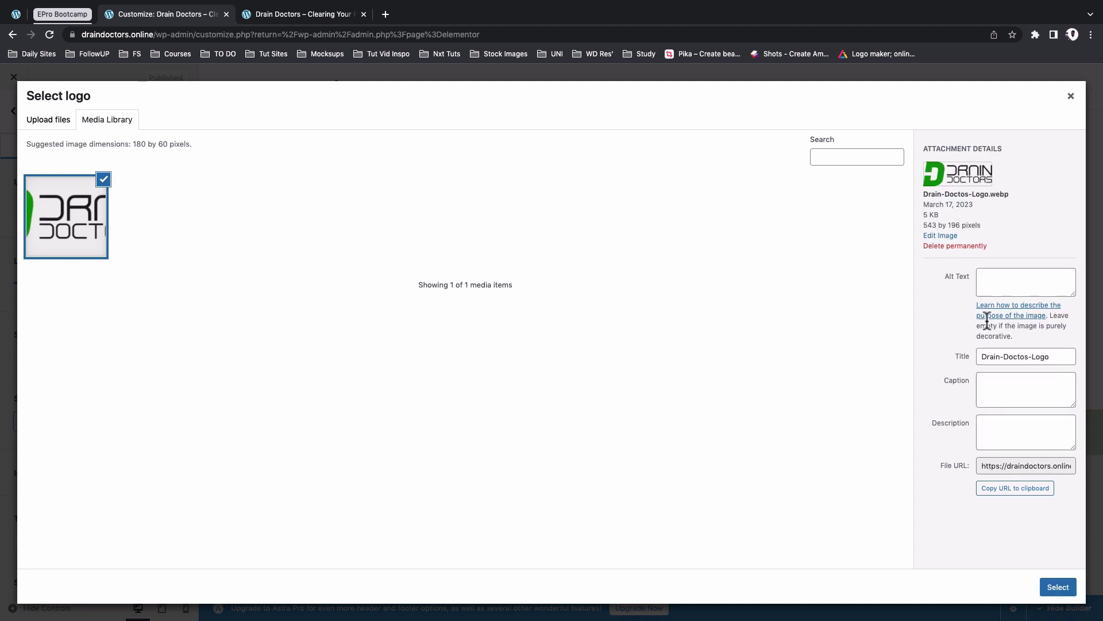
double_click(1010, 358)
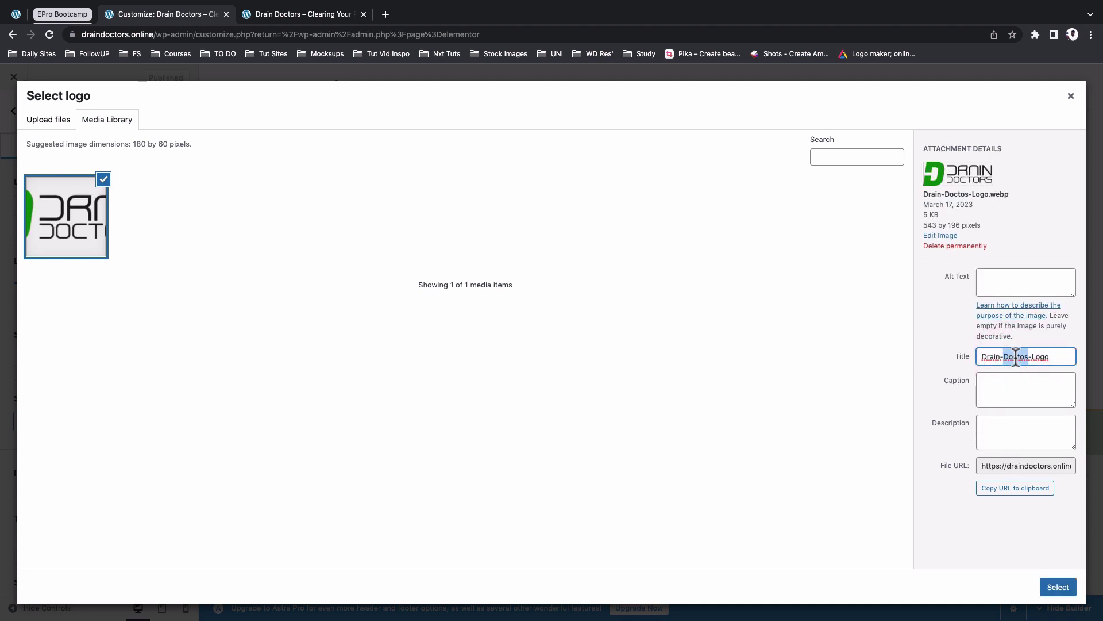
triple_click(1016, 357)
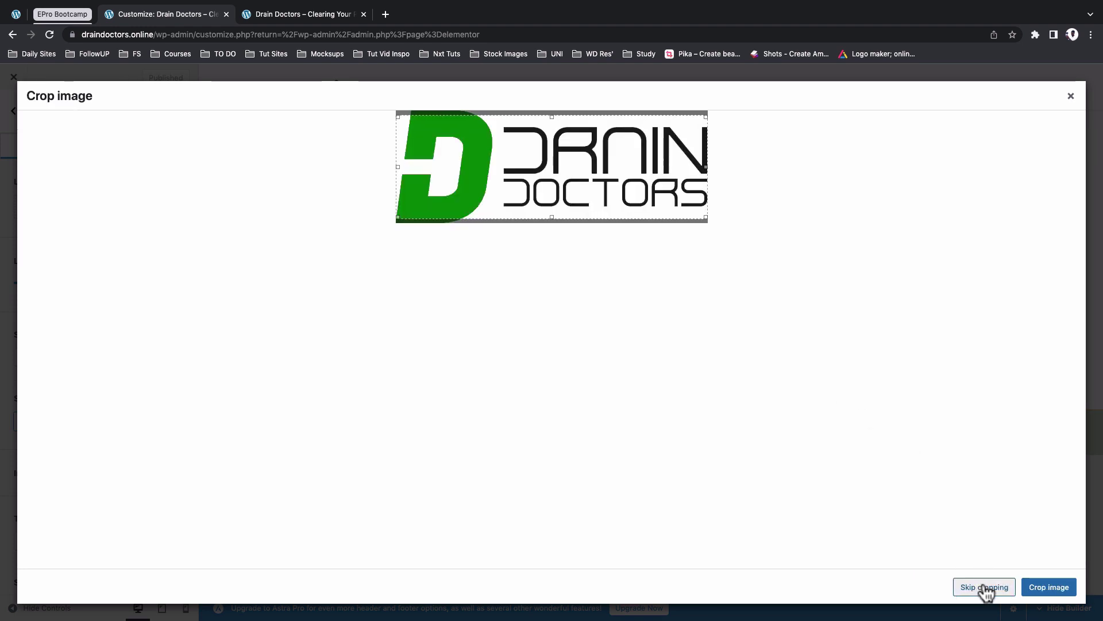
click(987, 591)
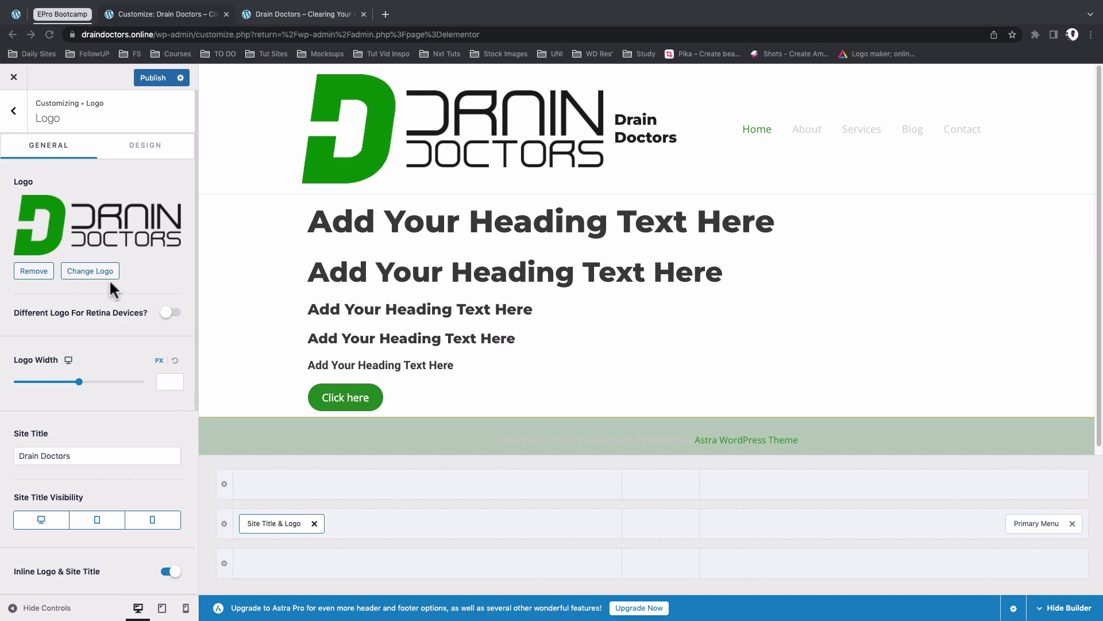
- Set the logo width to 150 and turn off Inline Logo & Site Title
scroll(107, 315, down, 1)
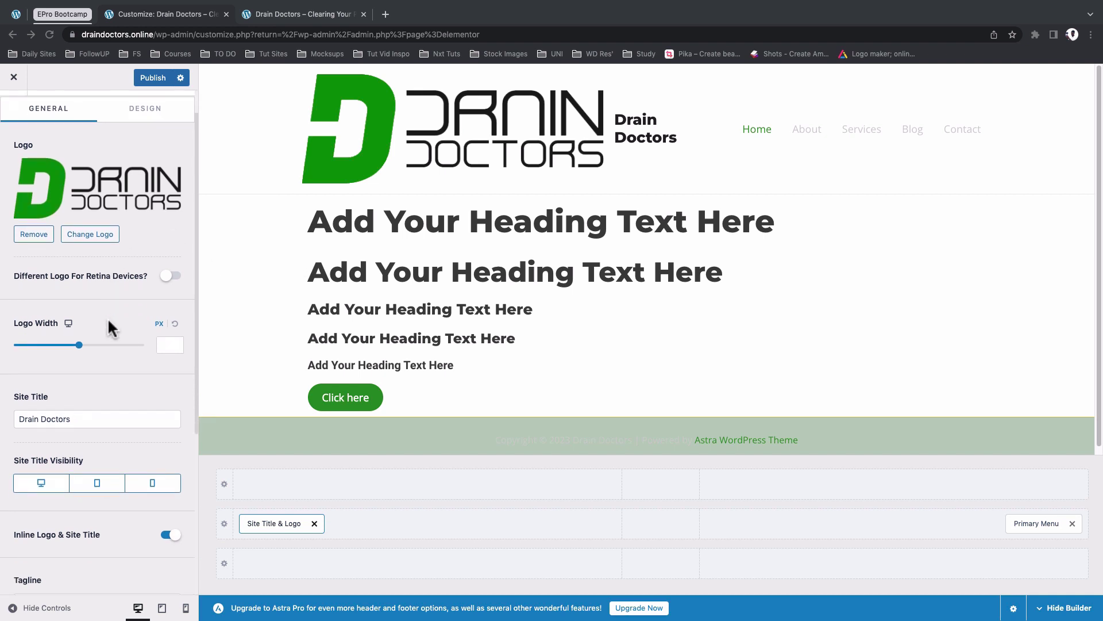
click(167, 346)
text(150)
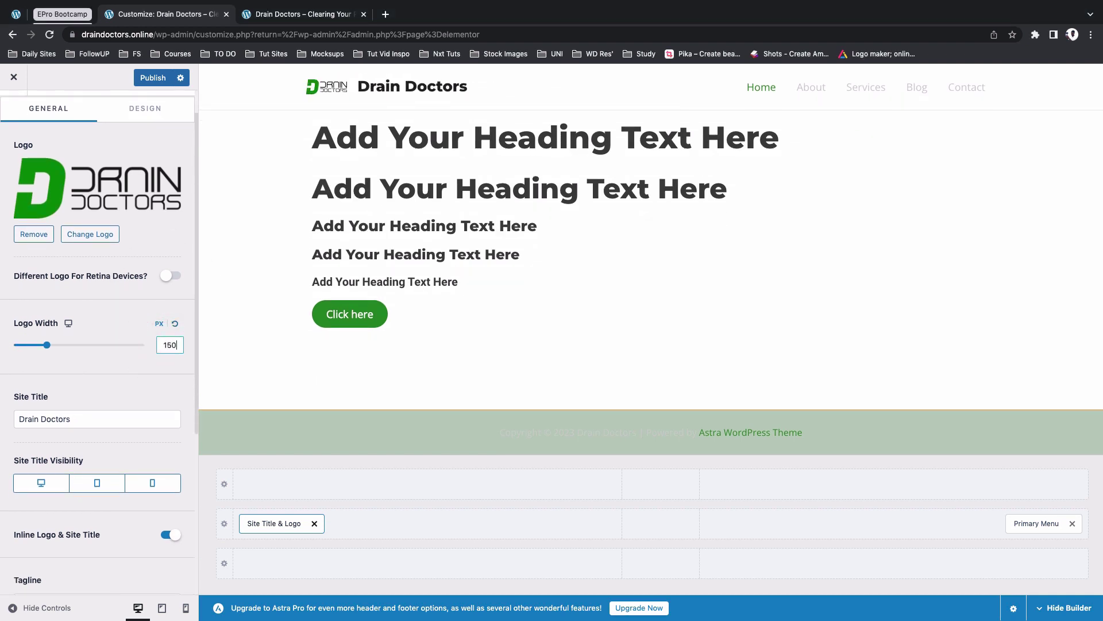
scroll(120, 416, down, 3)
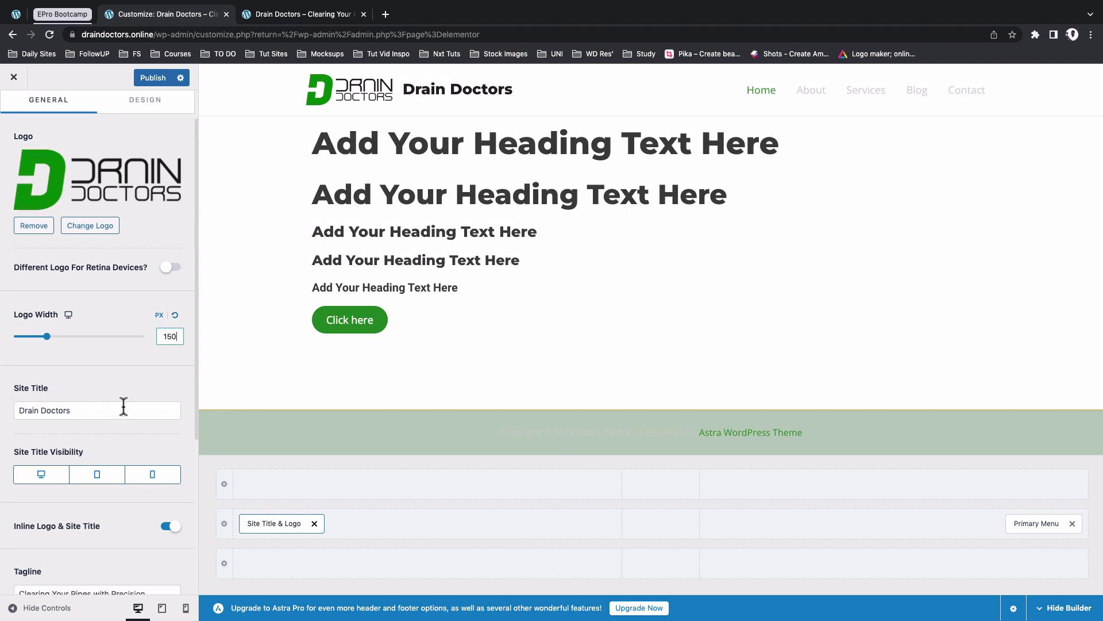
scroll(123, 395, down, 1)
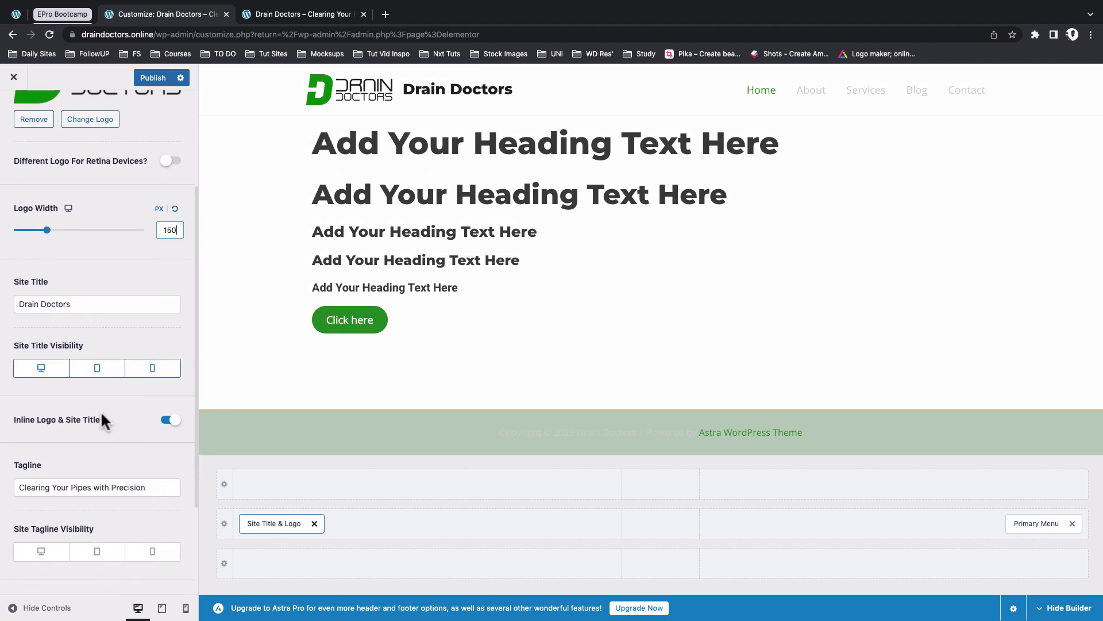
click(166, 422)
scroll(115, 506, down, 5)
- Choose the logo image for the site icon, titling it Drain-Doctos-Fav and using that as alt text
click(96, 556)
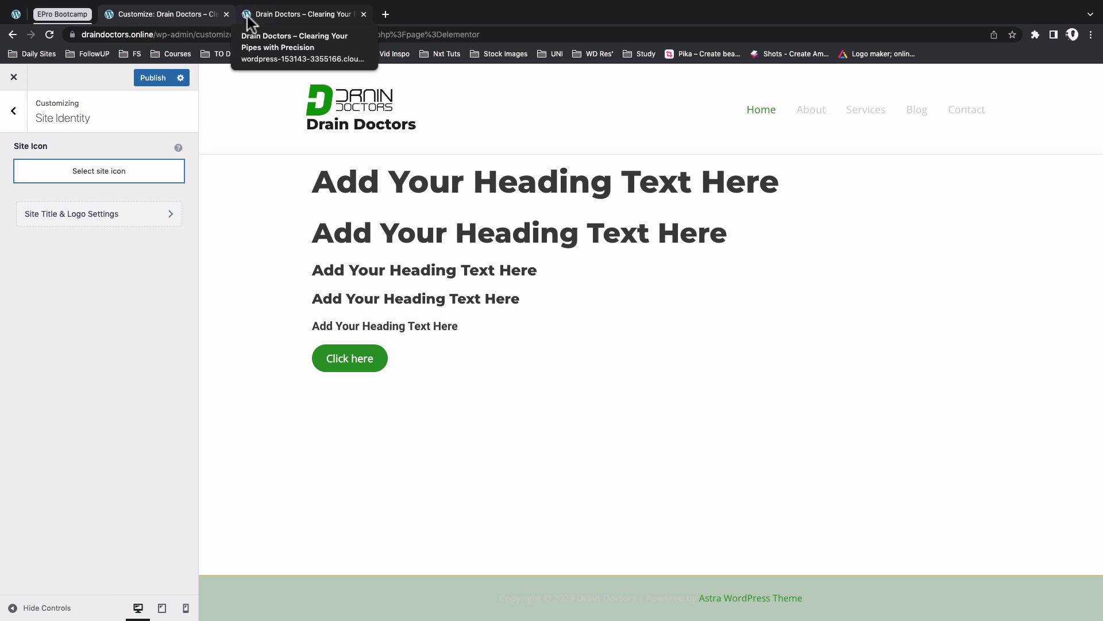
click(126, 173)
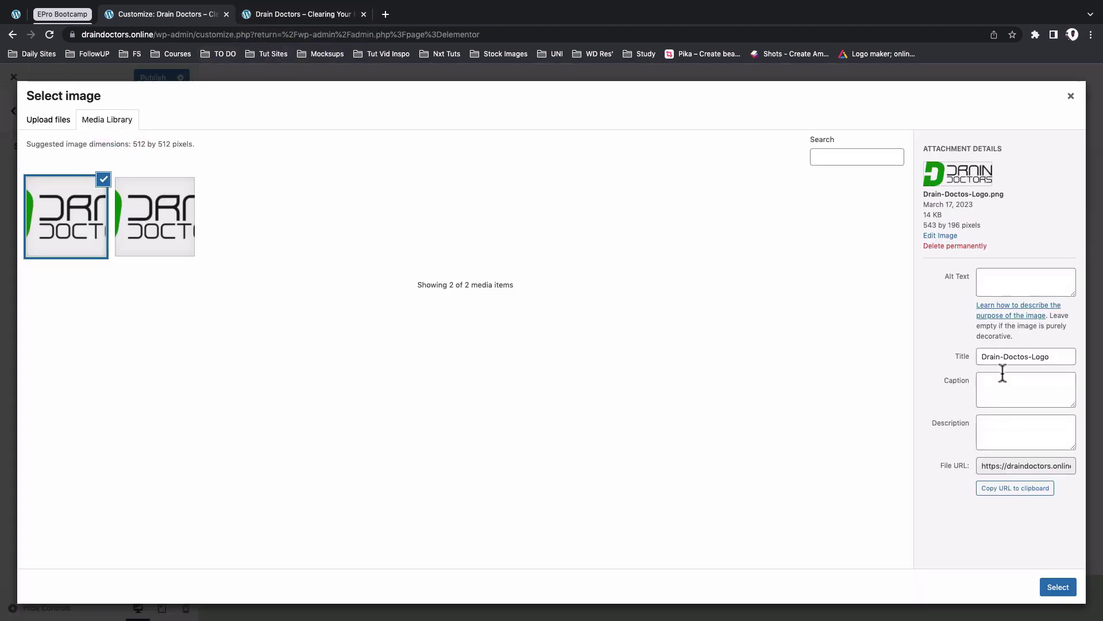
triple_click(1004, 360)
key(Right)
key(BackSpace)
key(BackSpace)
key(BackSpace)
key(BackSpace)
text(F)
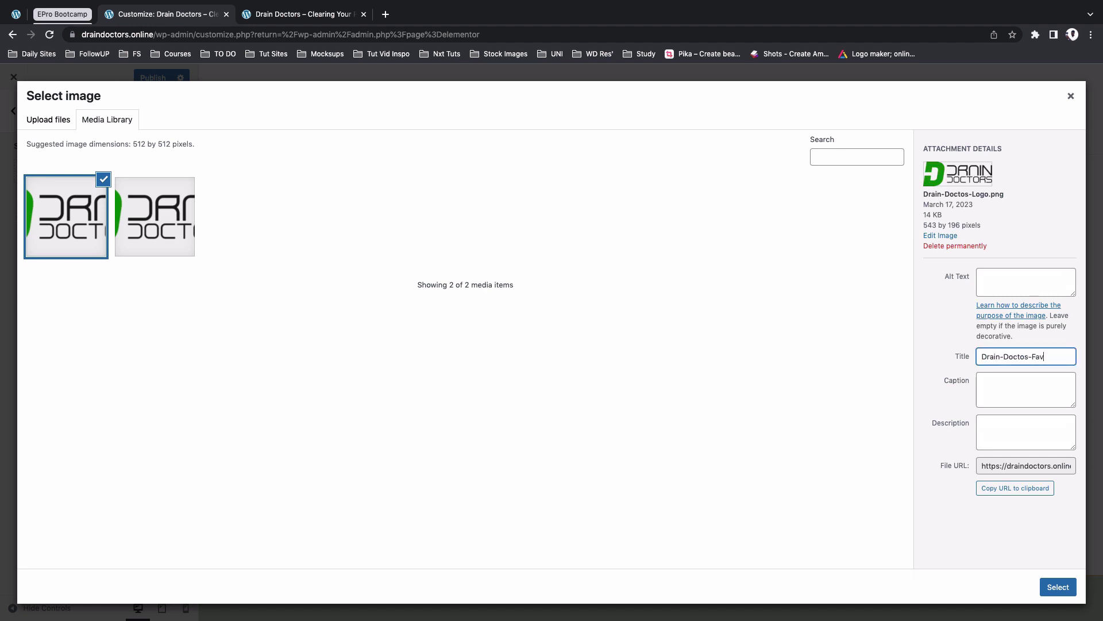
key(super+a)
key(super+c)
click(1026, 282)
key(super+v)
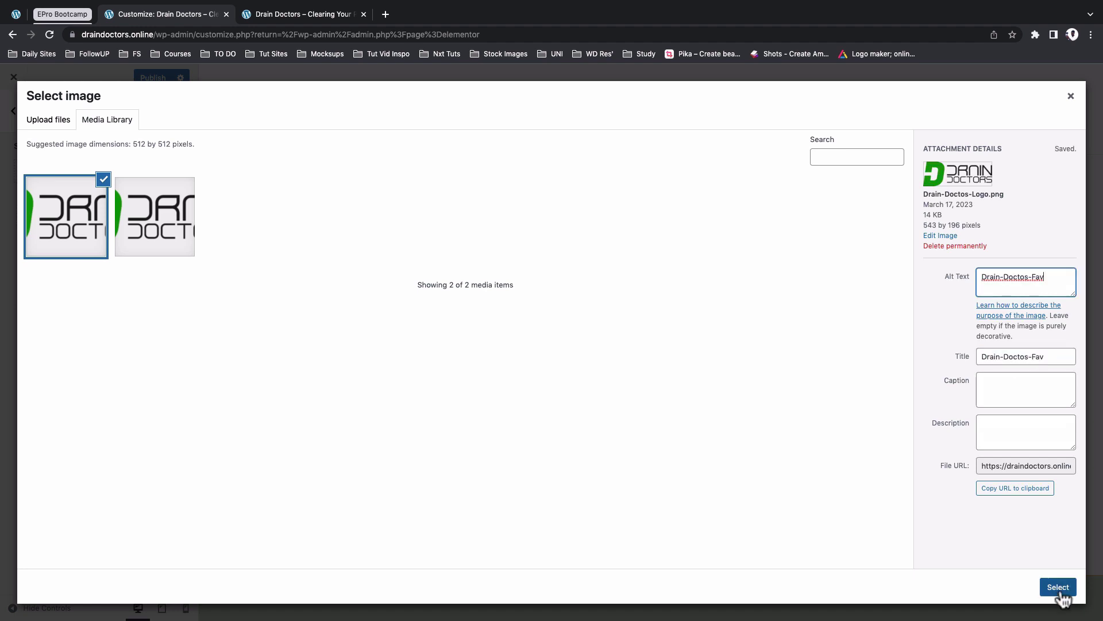
- Crop the site icon to the logo's green D and return to the logo settings
click(1058, 587)
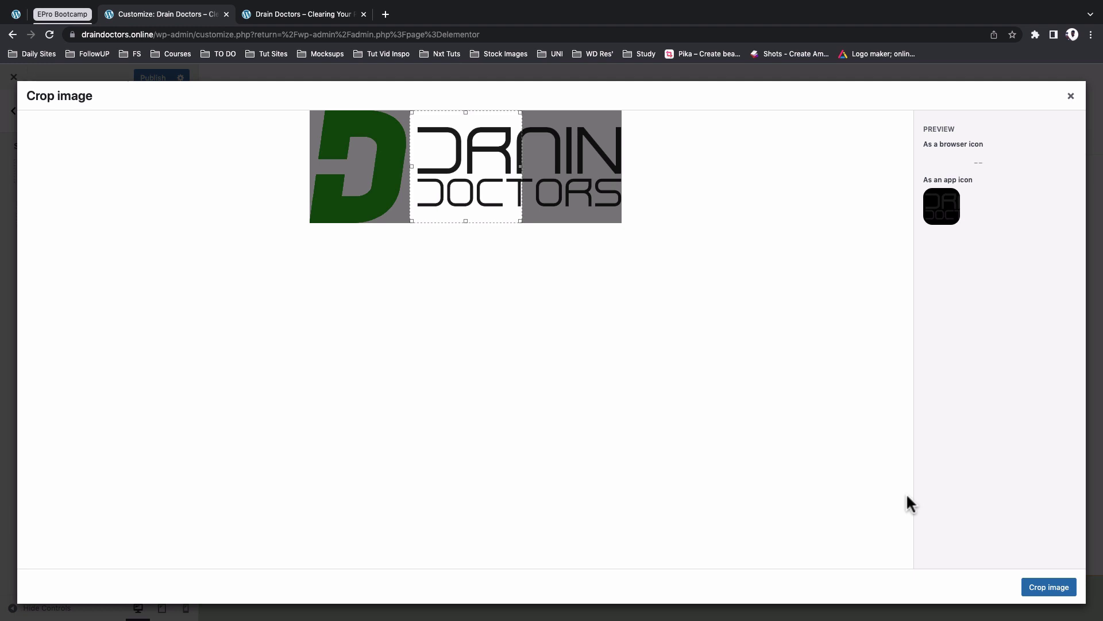
drag(425, 197, 311, 192)
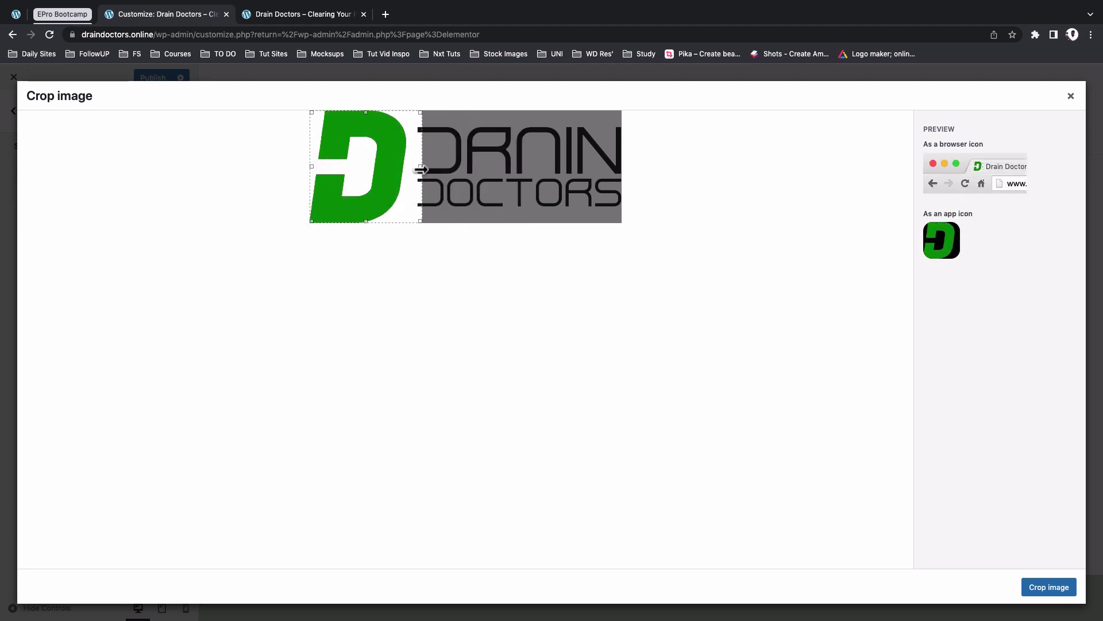
click(1045, 590)
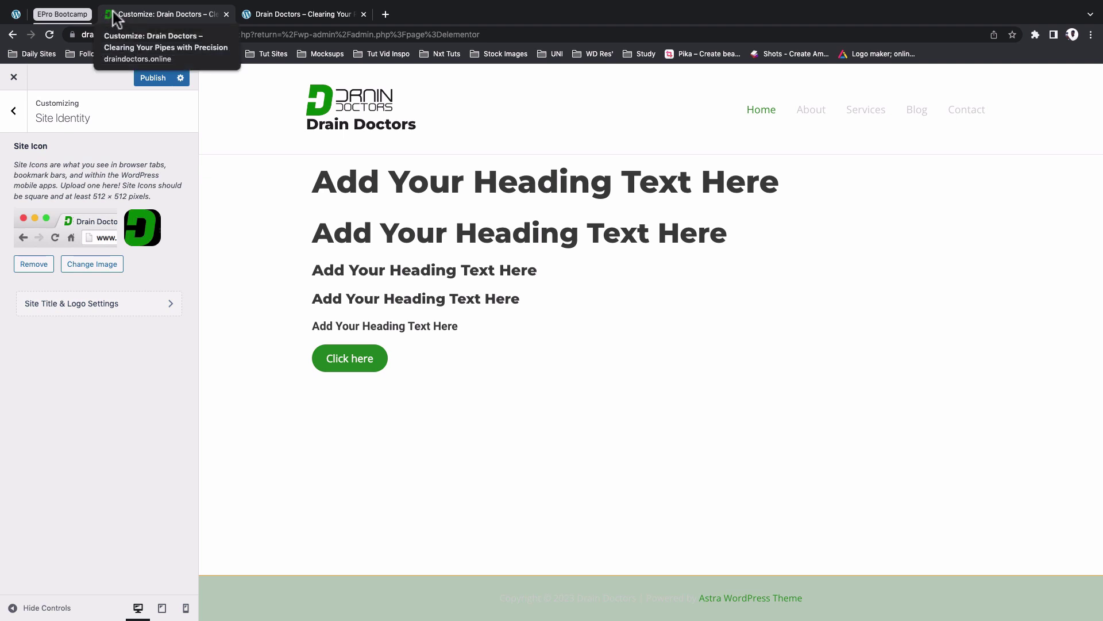
click(98, 303)
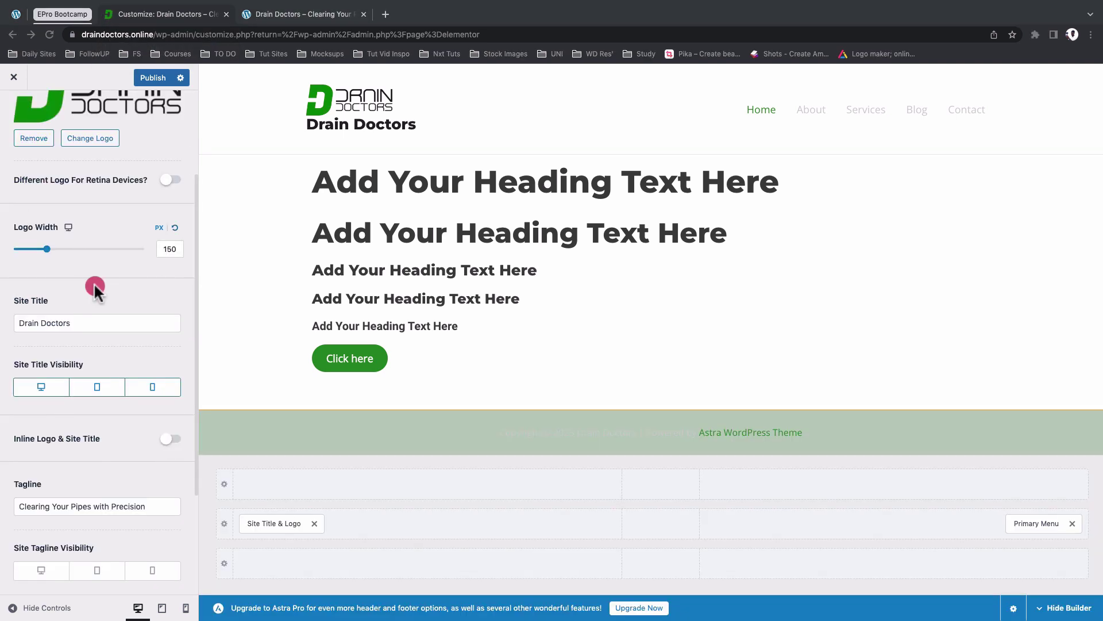
- Publish the Customizer header changes
scroll(120, 184, up, 5)
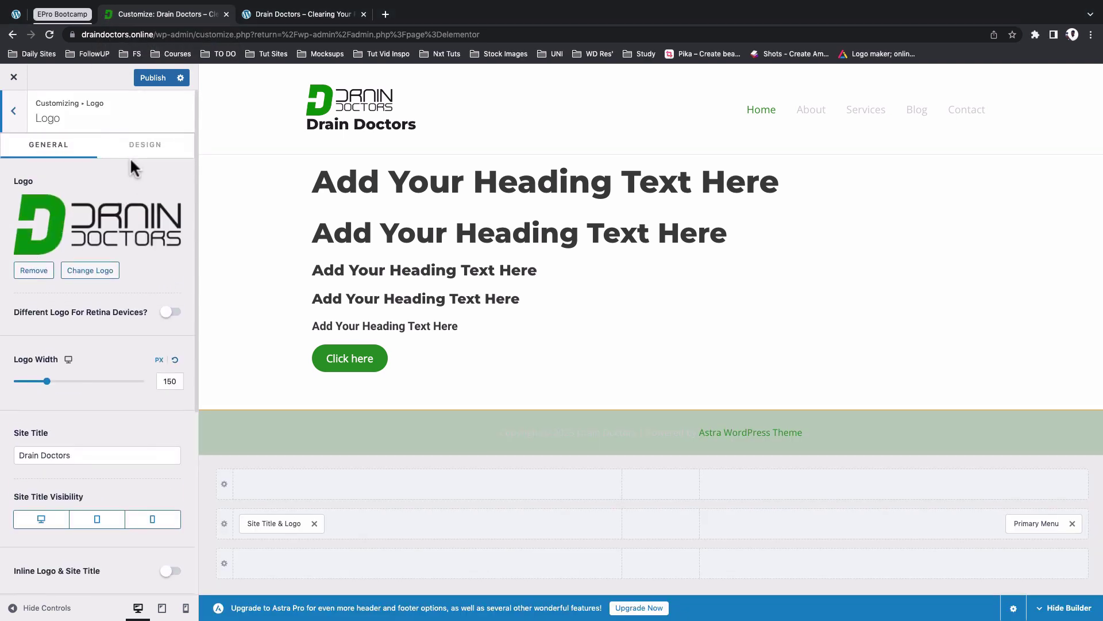
click(148, 78)
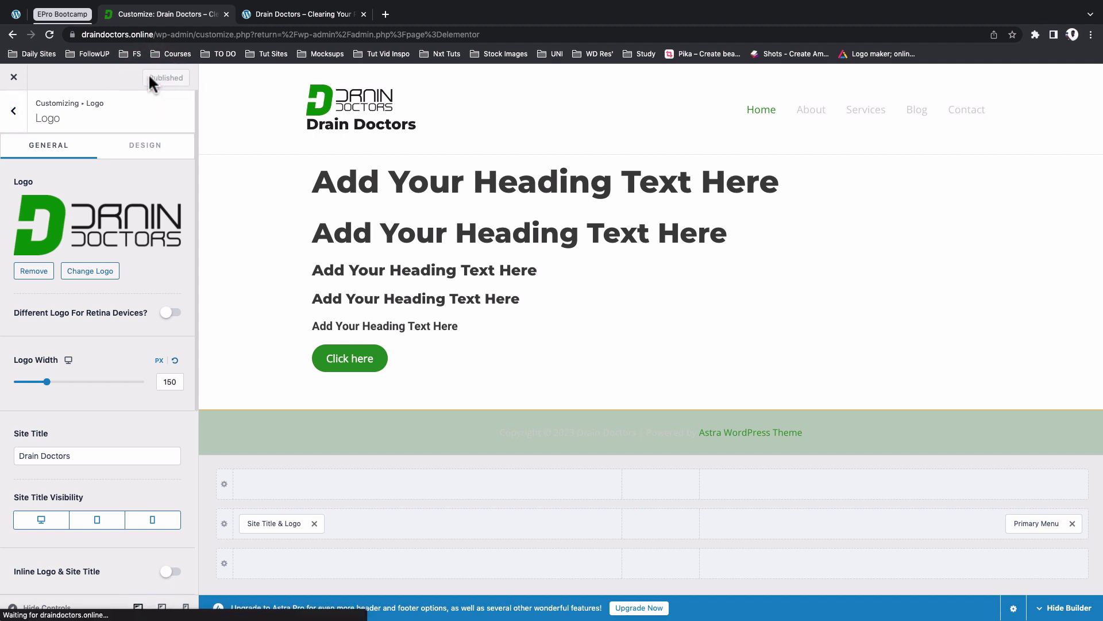
click(308, 17)
click(188, 16)
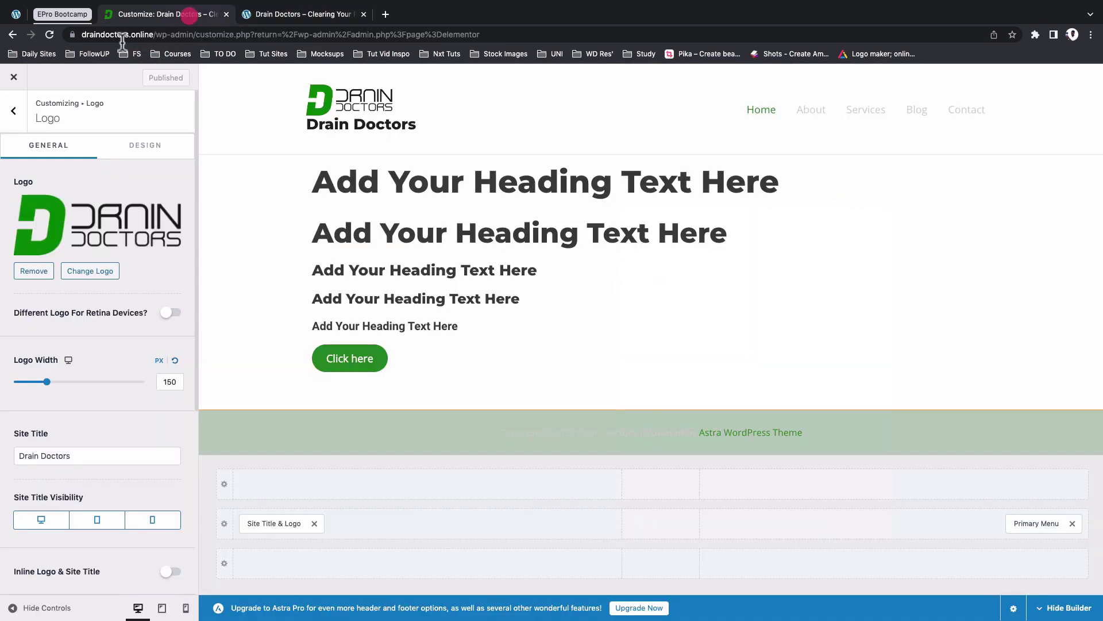
- Load draindoctors.online in a new tab beside the Customizer to view the live site
click(385, 14)
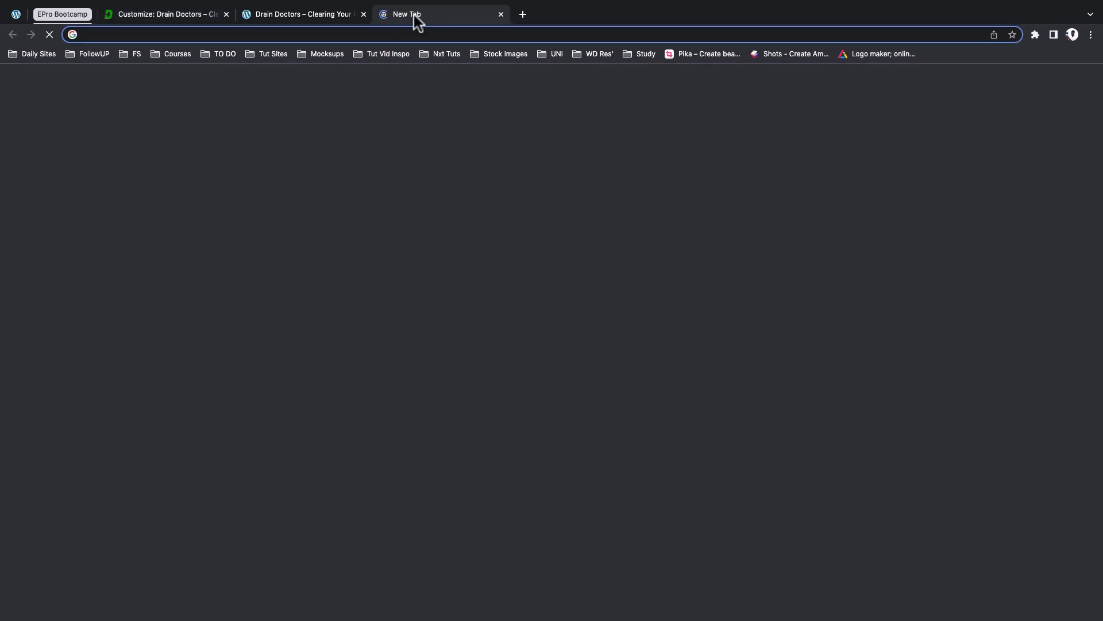
drag(414, 15, 298, 21)
click(288, 37)
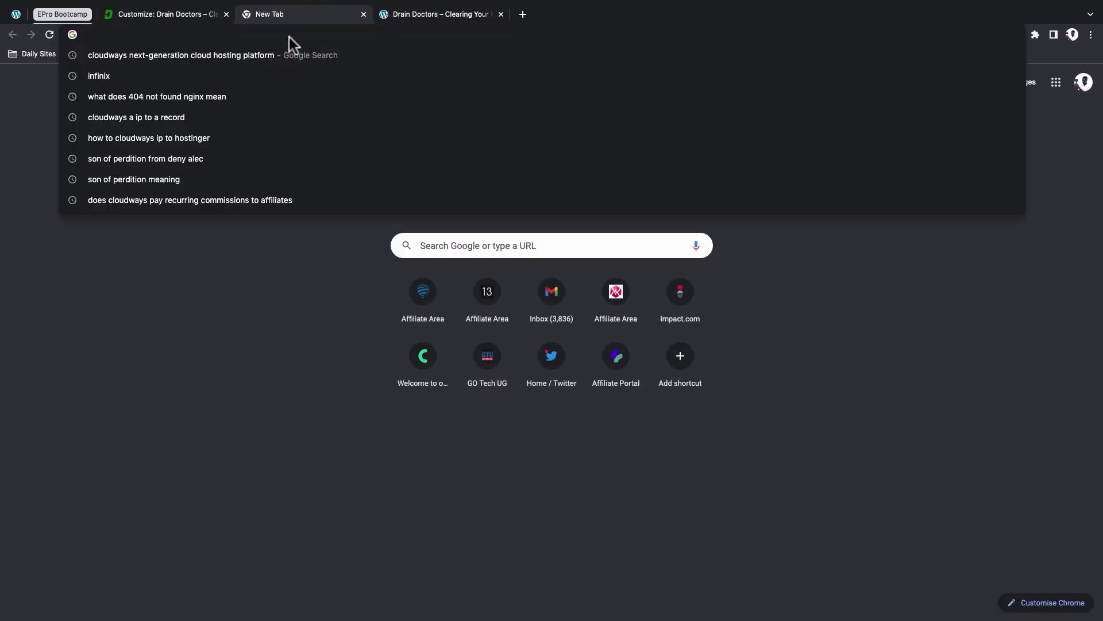
text(draindoctors.online)
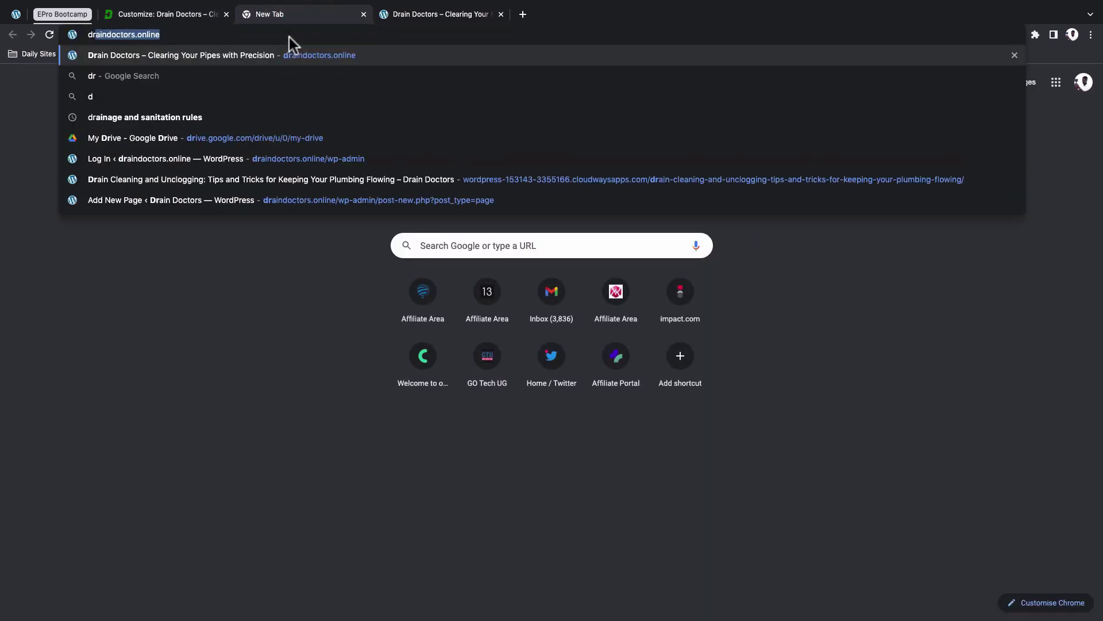
key(Return)
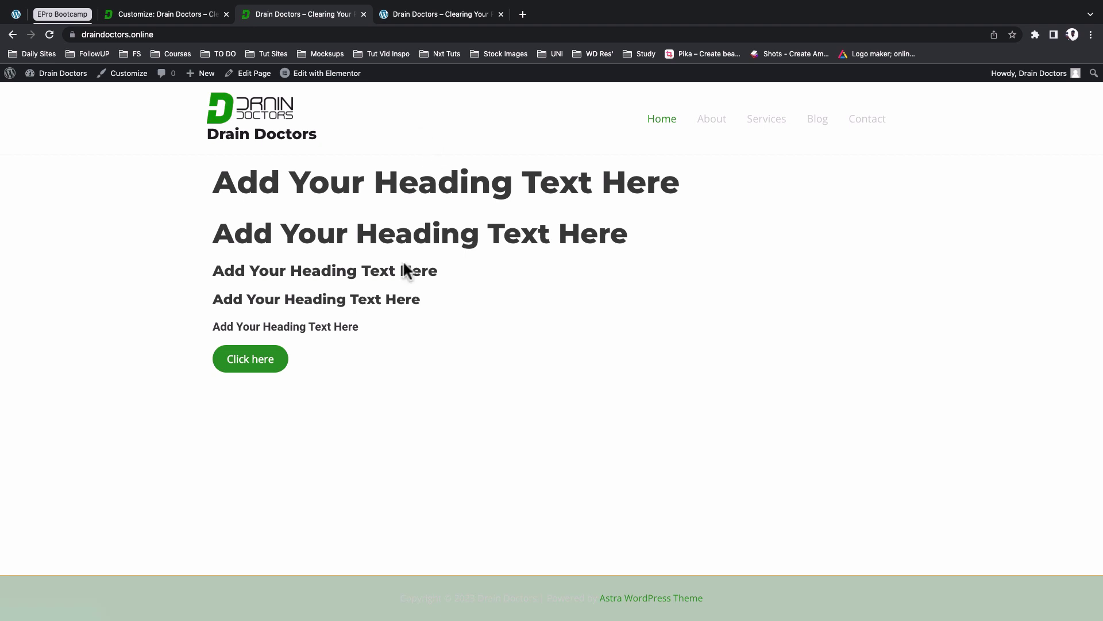
- Hide the site title on desktop, tablet and mobile
key(ctrl+shift+Tab)
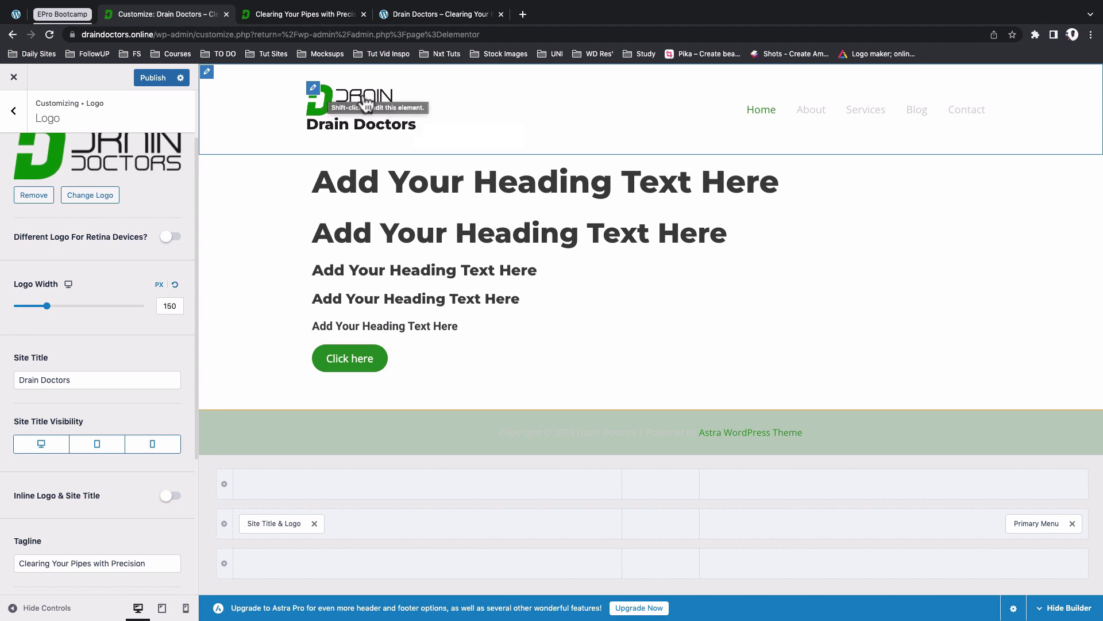
scroll(44, 333, down, 2)
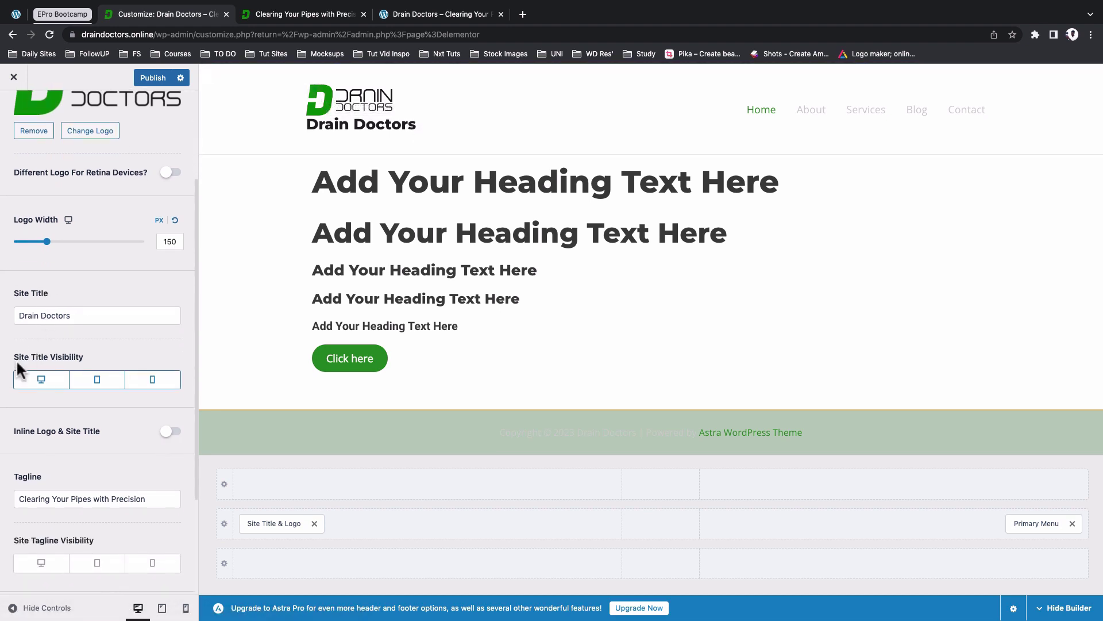
click(36, 387)
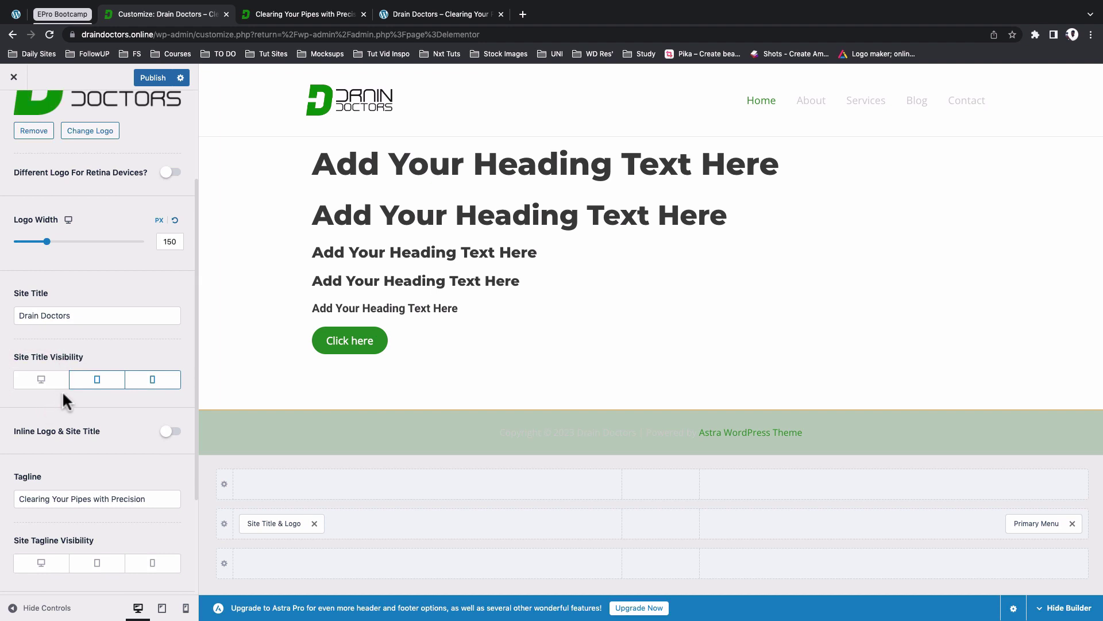
click(92, 389)
click(153, 382)
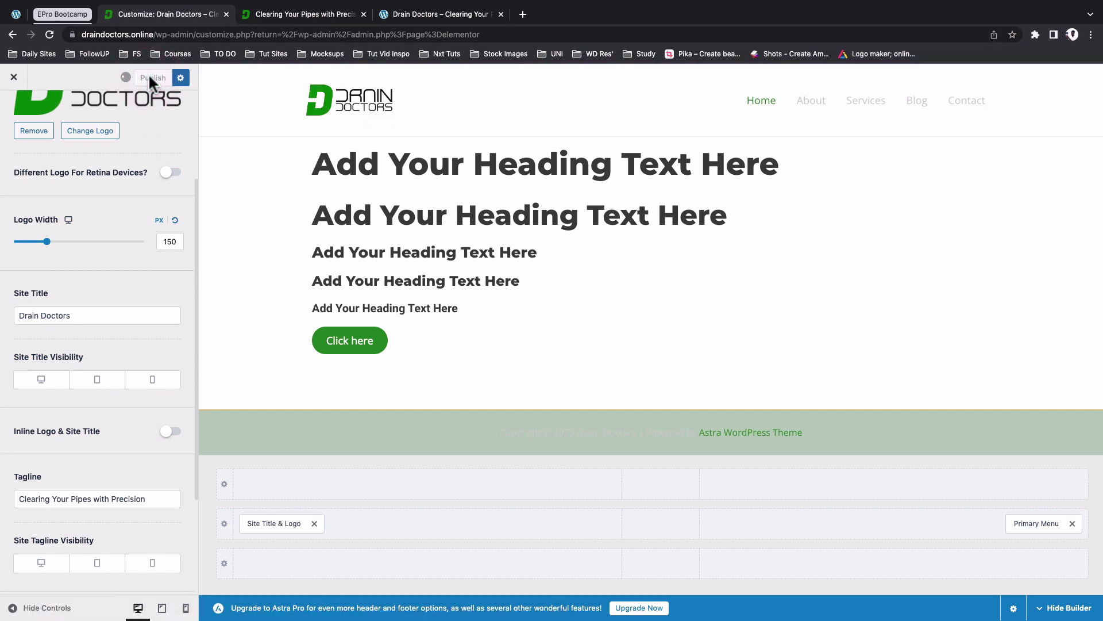
- Reload the live site to check the header, then return to the Customizer
key(ctrl+Tab)
click(49, 34)
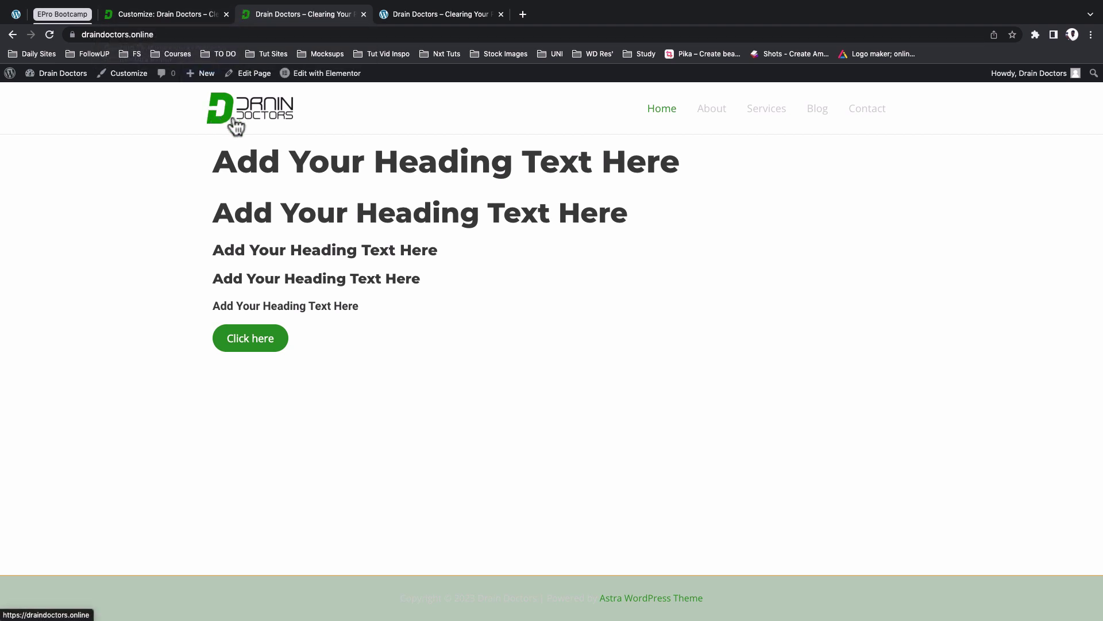
click(161, 18)
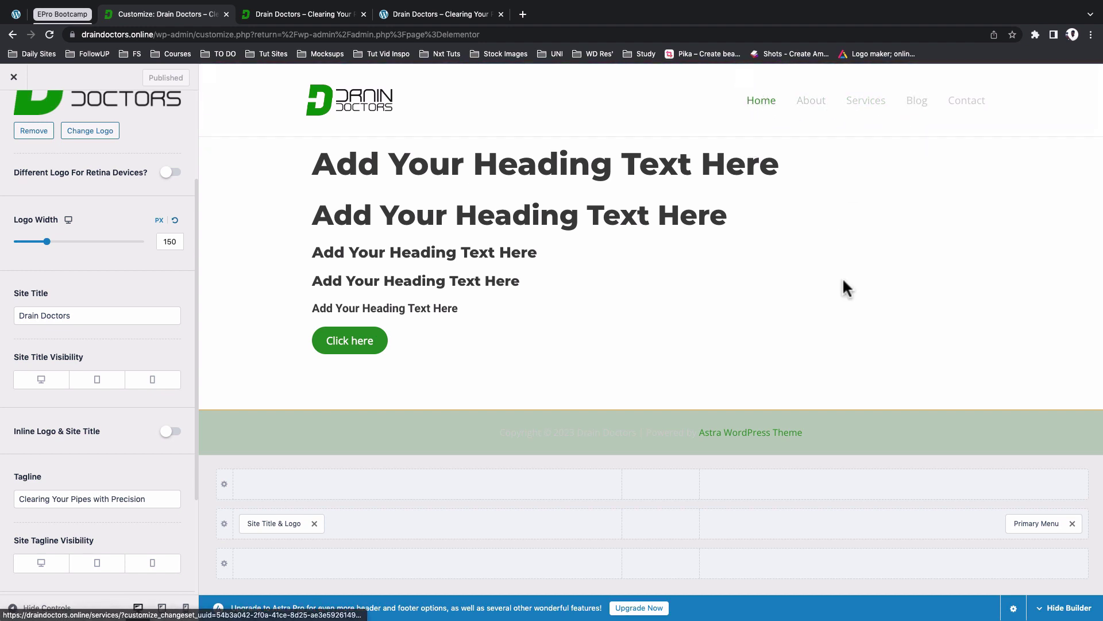
- Add a Button to the header's right zone and set its text to Book Today
click(930, 524)
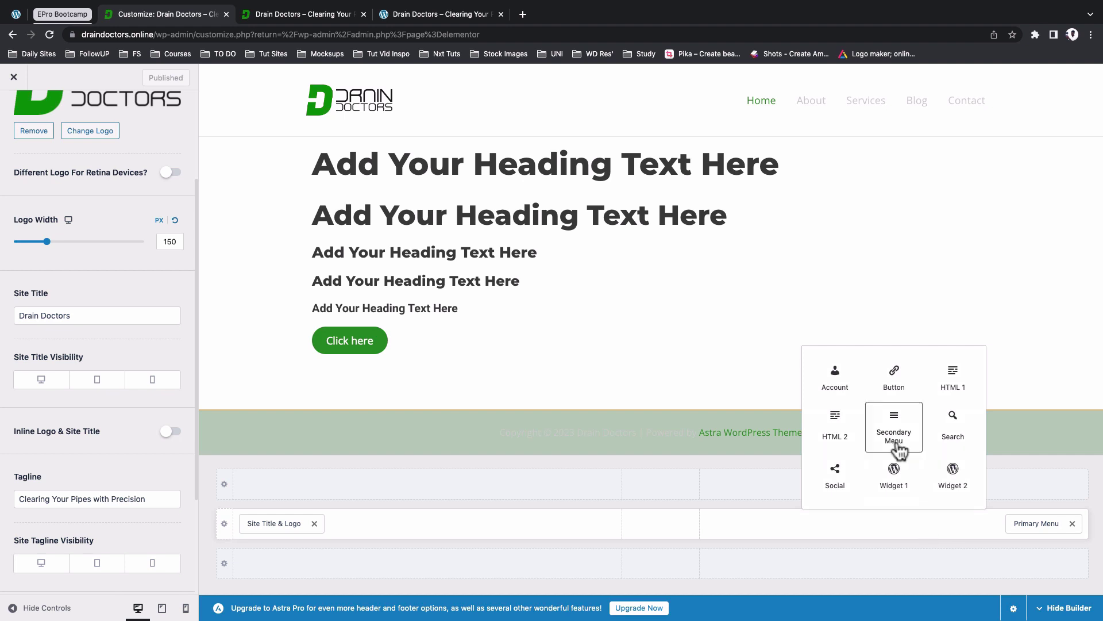
click(892, 382)
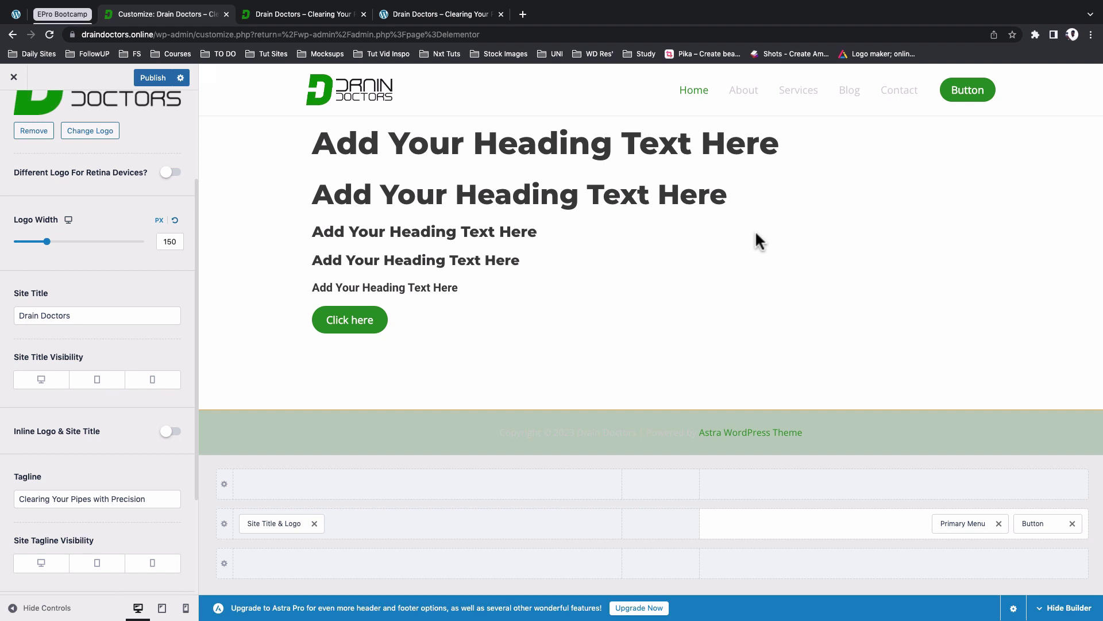
click(1028, 524)
double_click(31, 204)
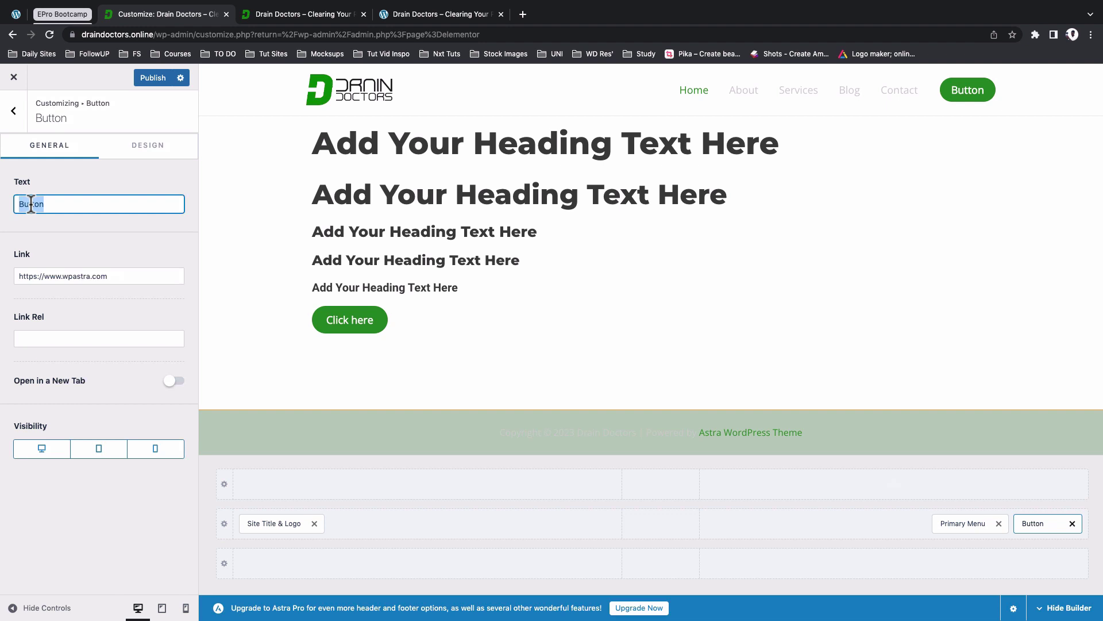
text(Book Today)
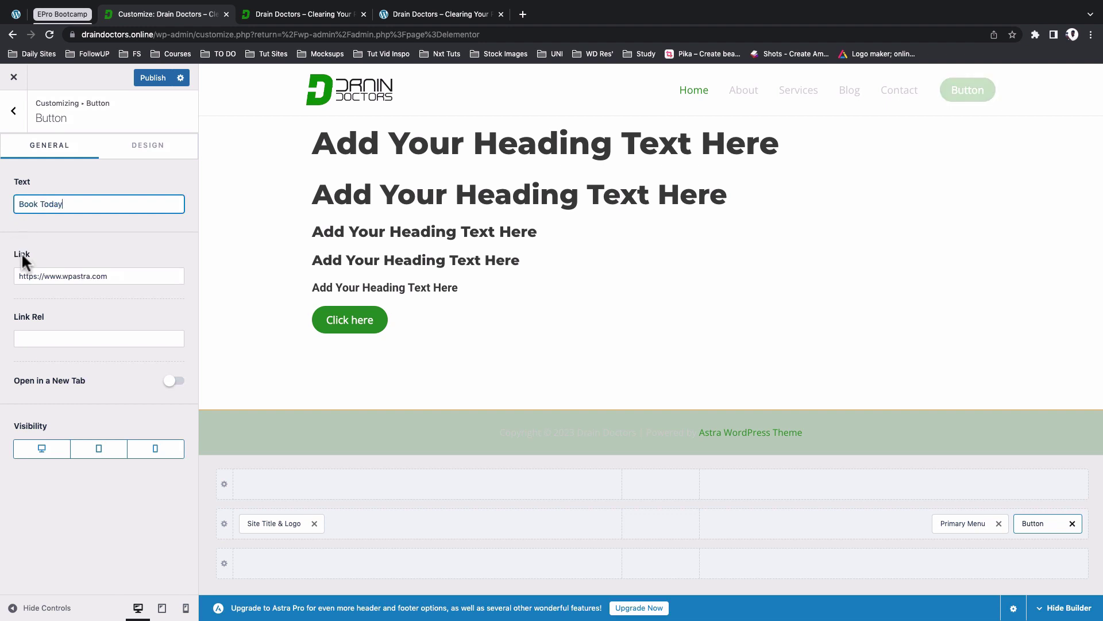
- Replace the button's link with the live site's Contact page URL
triple_click(49, 276)
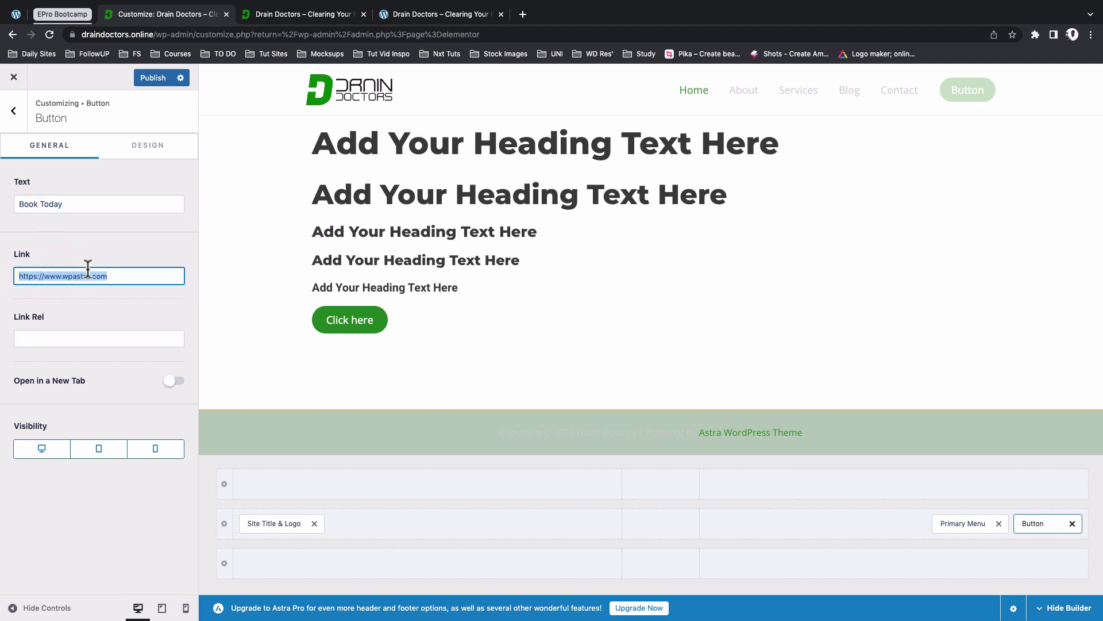
click(310, 15)
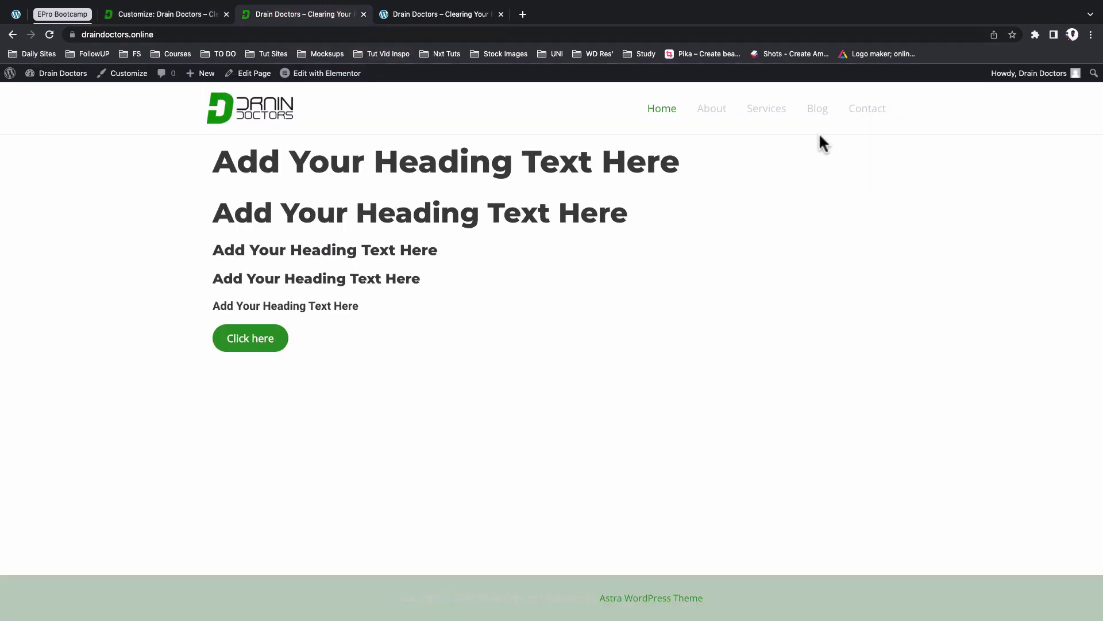
click(863, 115)
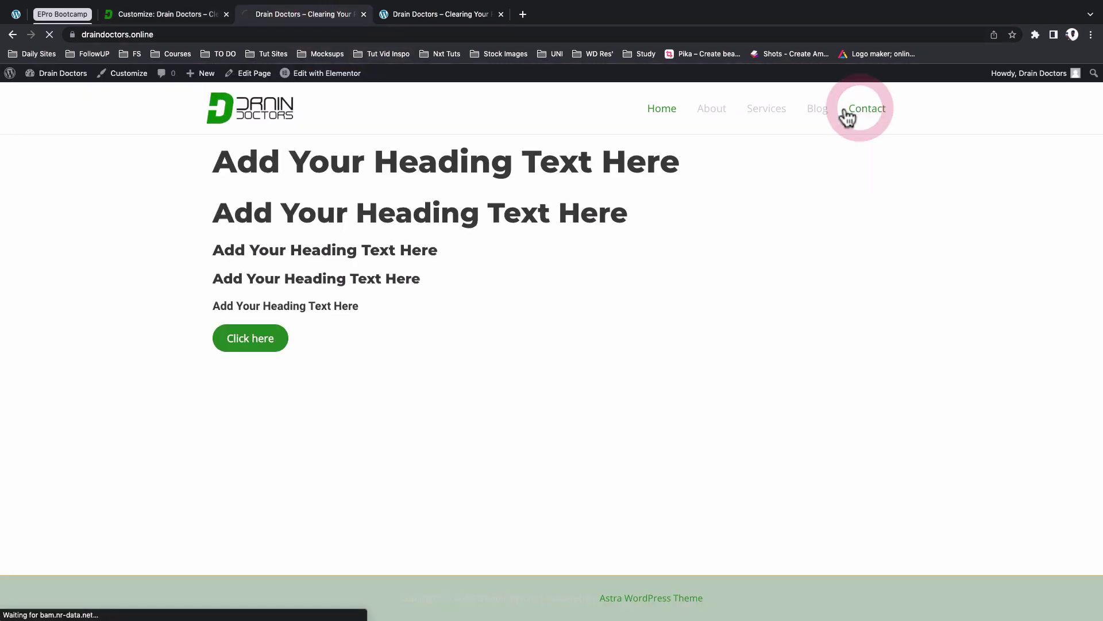
click(245, 34)
key(super+c)
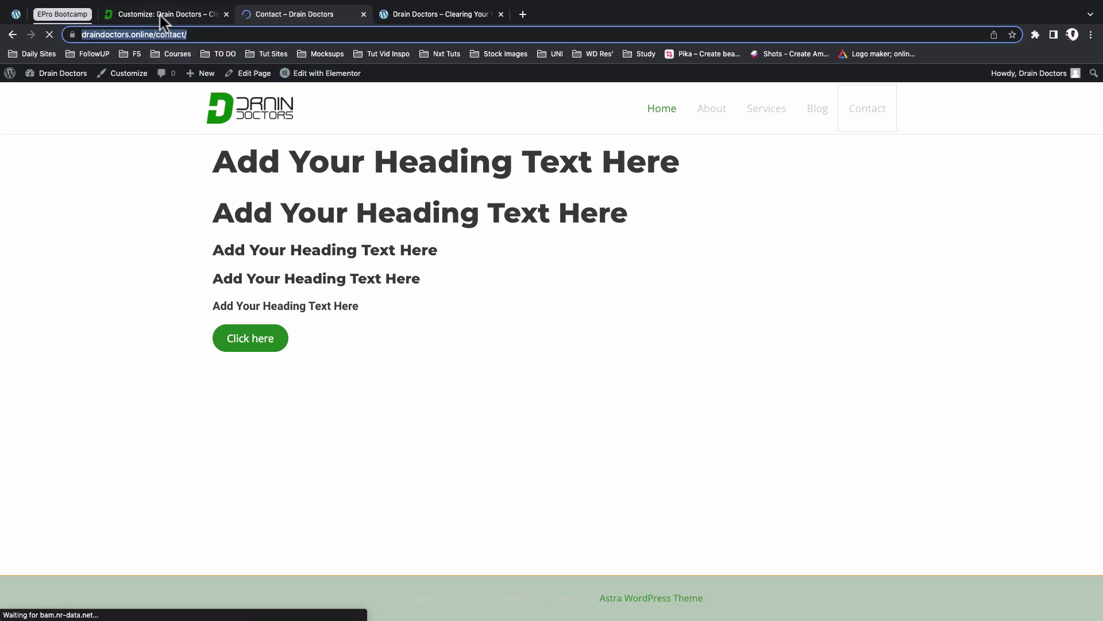
click(160, 15)
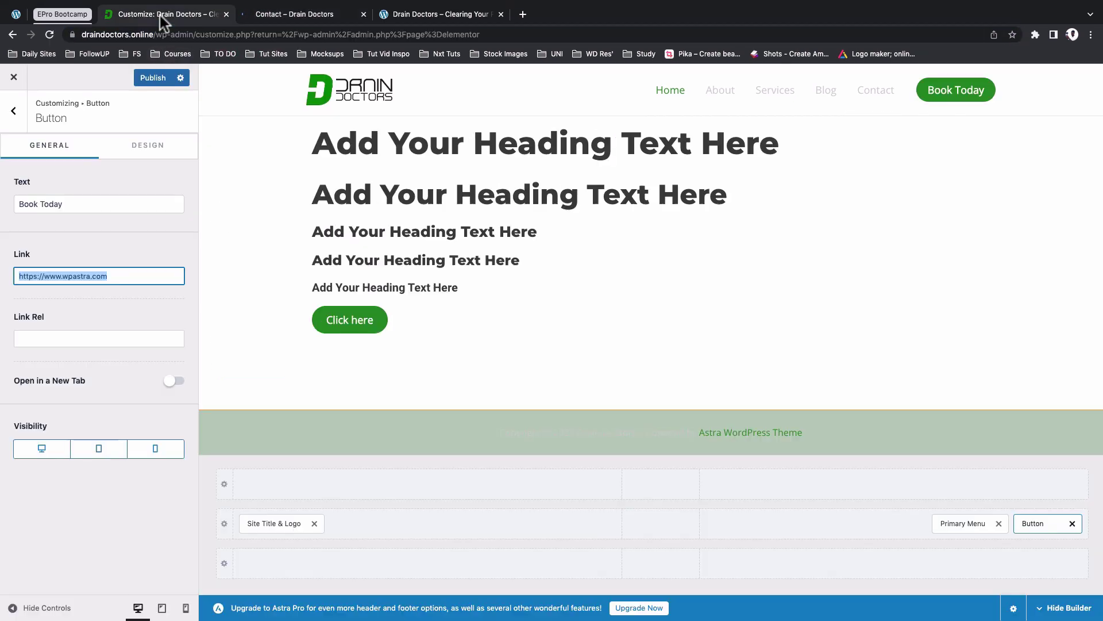
triple_click(136, 277)
key(BackSpace)
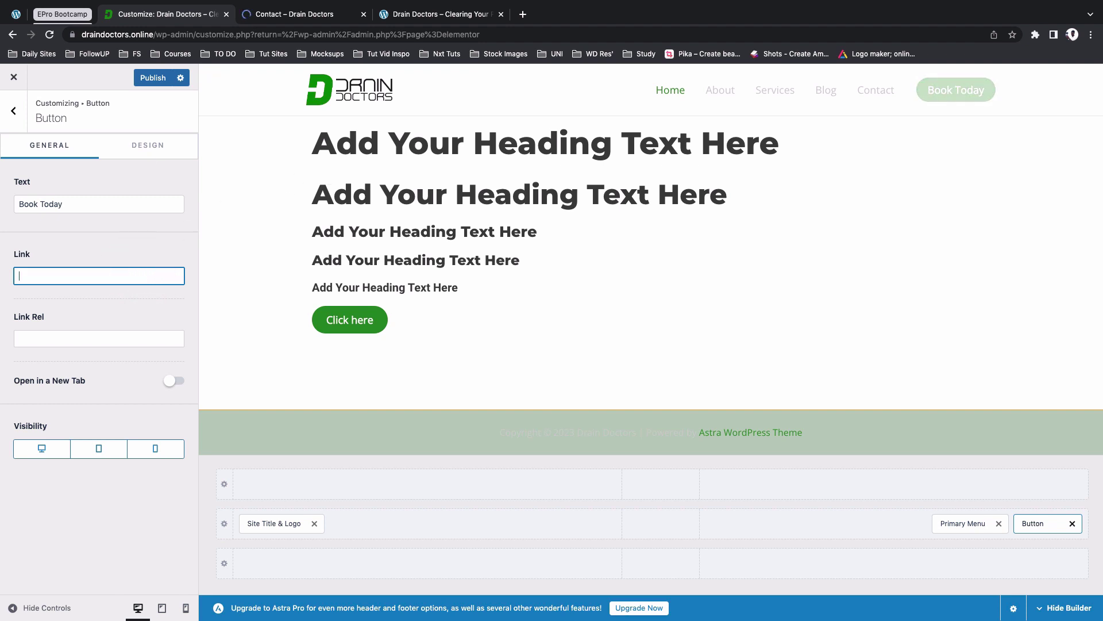
key(super+v)
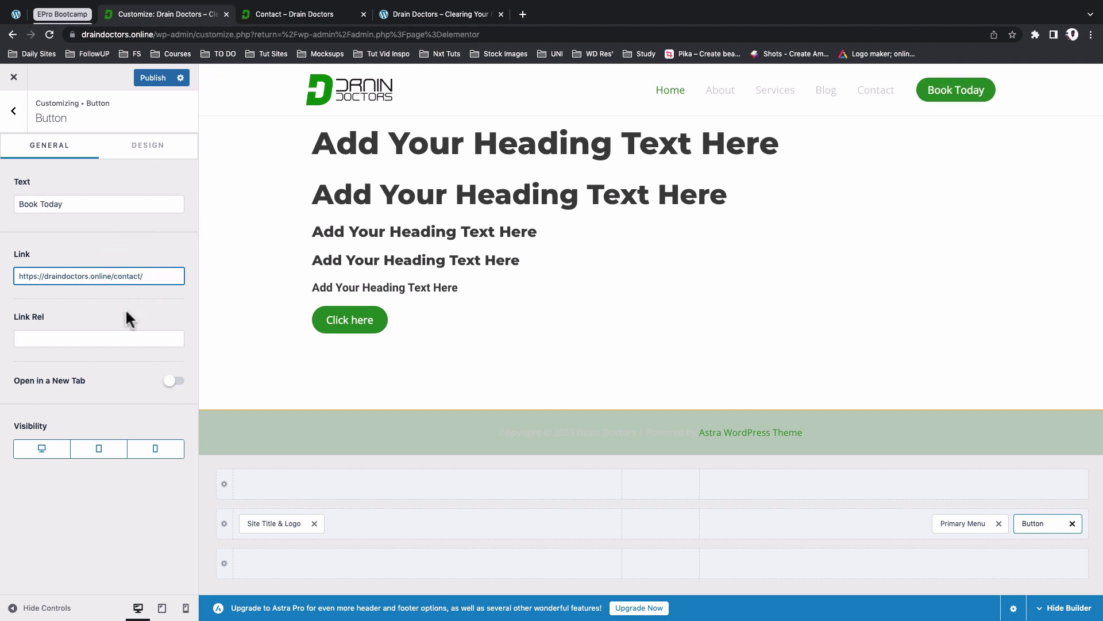
- Publish, then give the Book Today button an orange FF8C00 background and green hover background
click(152, 78)
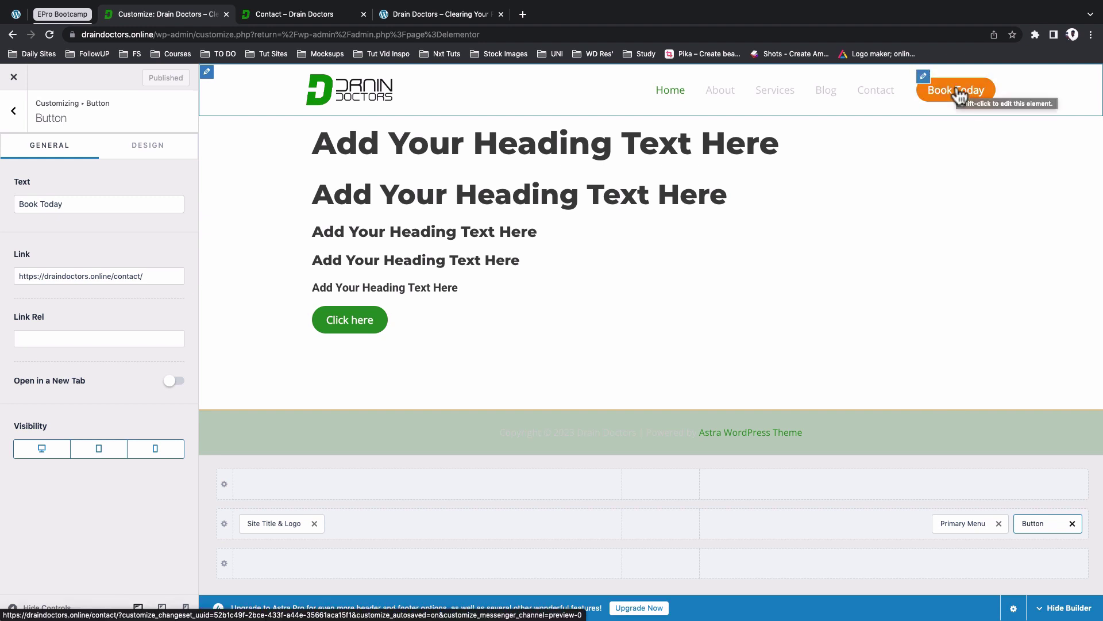
click(923, 77)
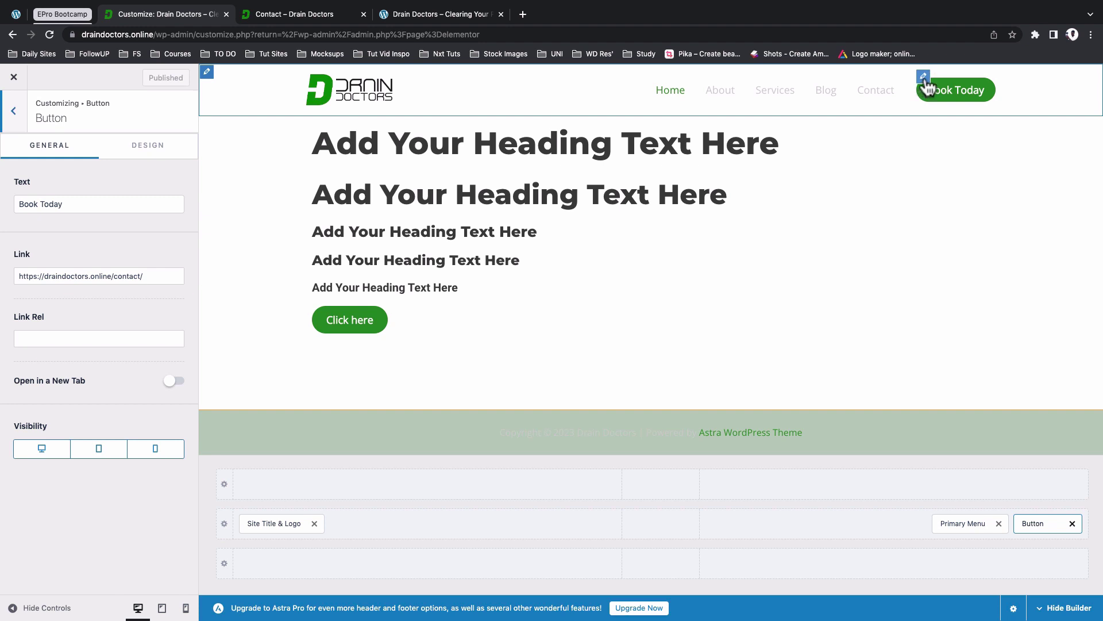
click(138, 148)
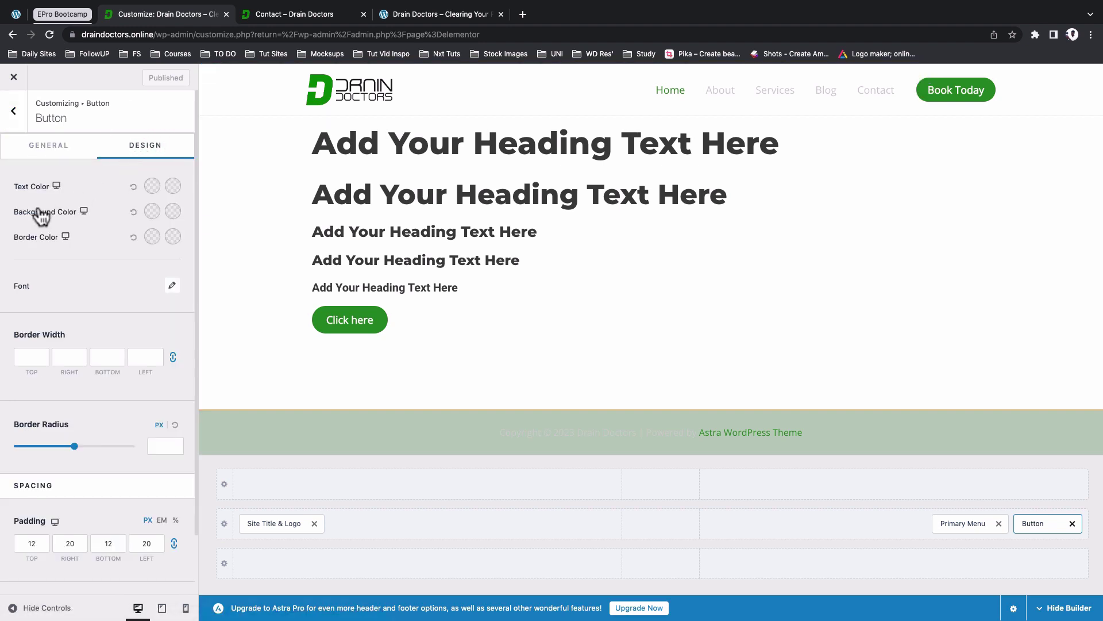
click(153, 212)
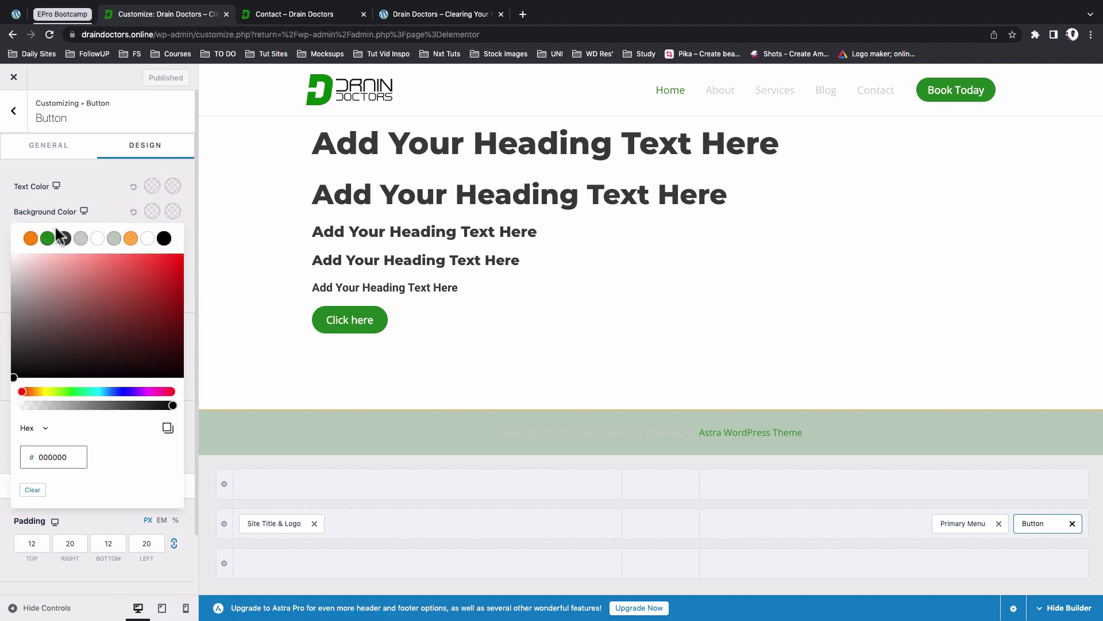
click(31, 239)
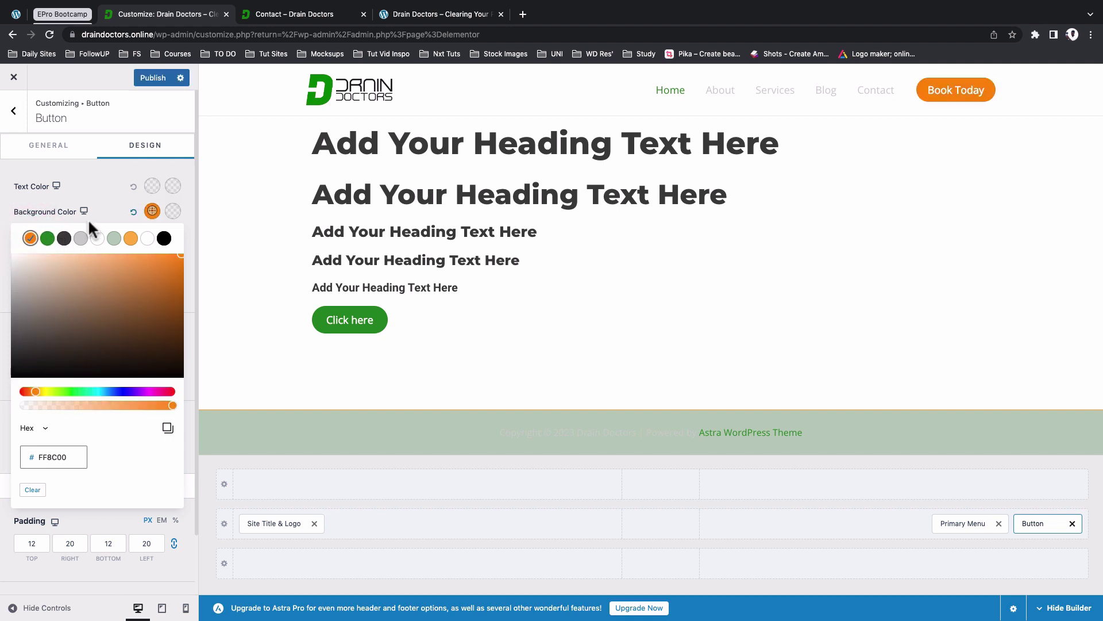
click(172, 212)
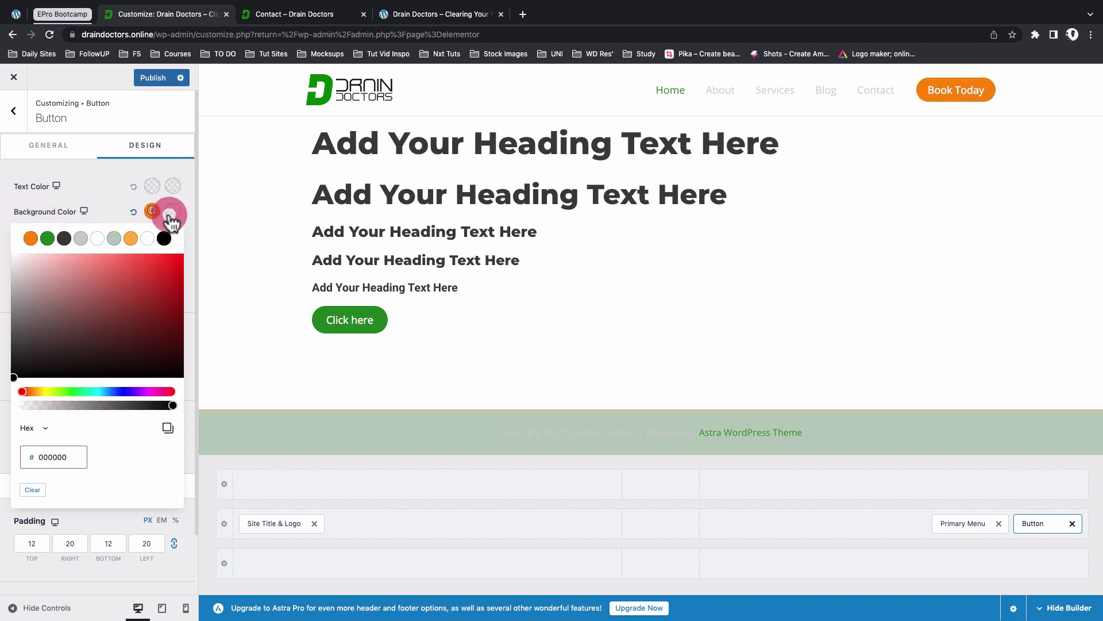
click(48, 239)
click(98, 208)
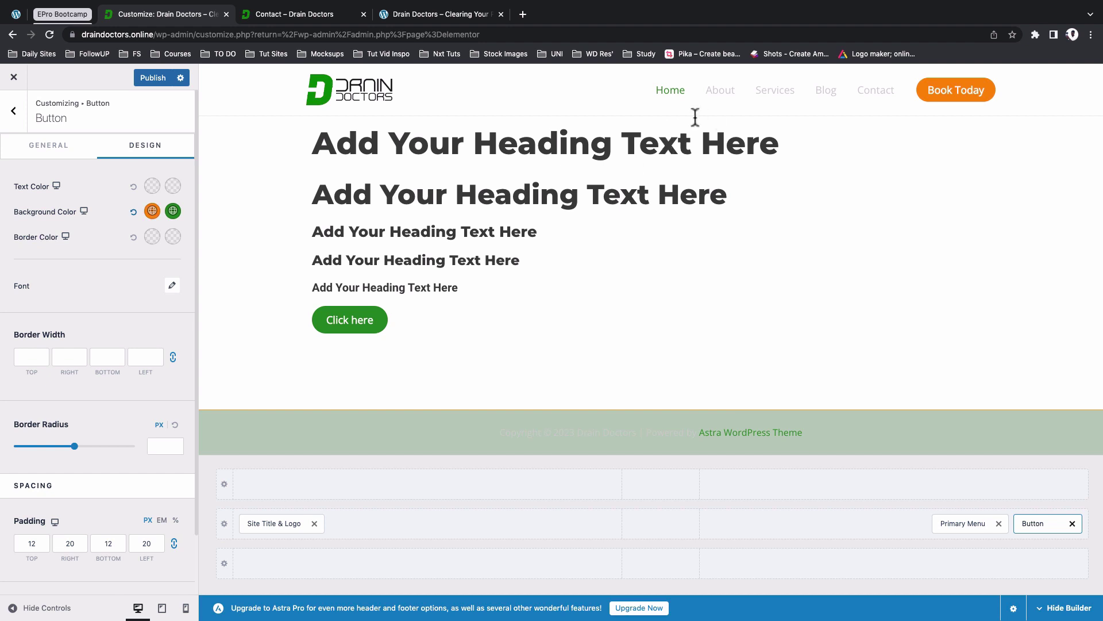
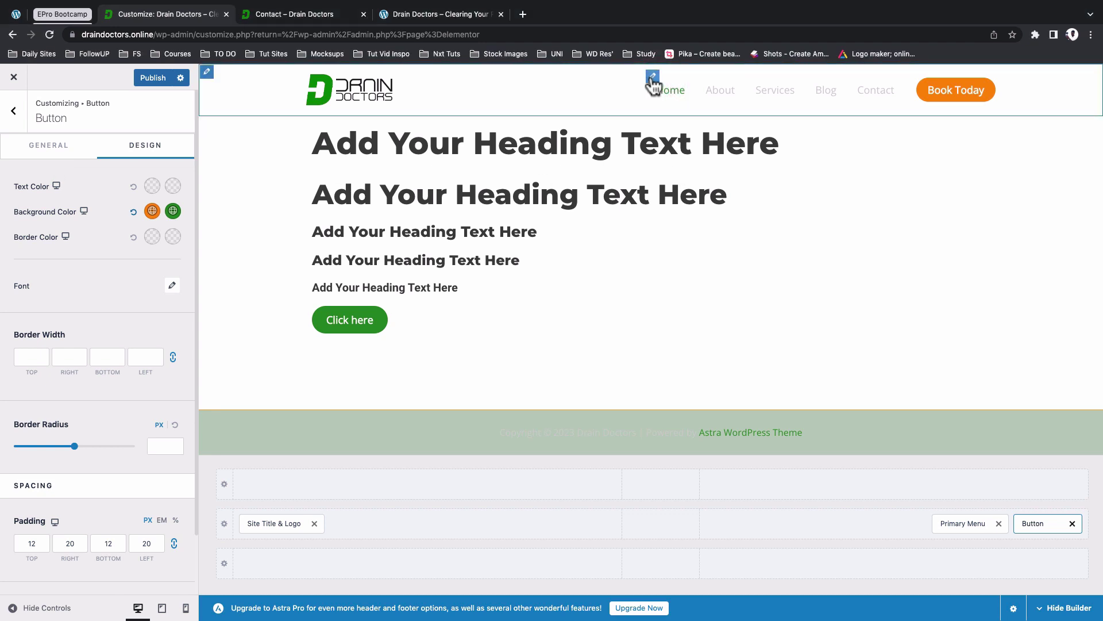
- Open the Primary Menu item's settings from the header builder row
click(957, 524)
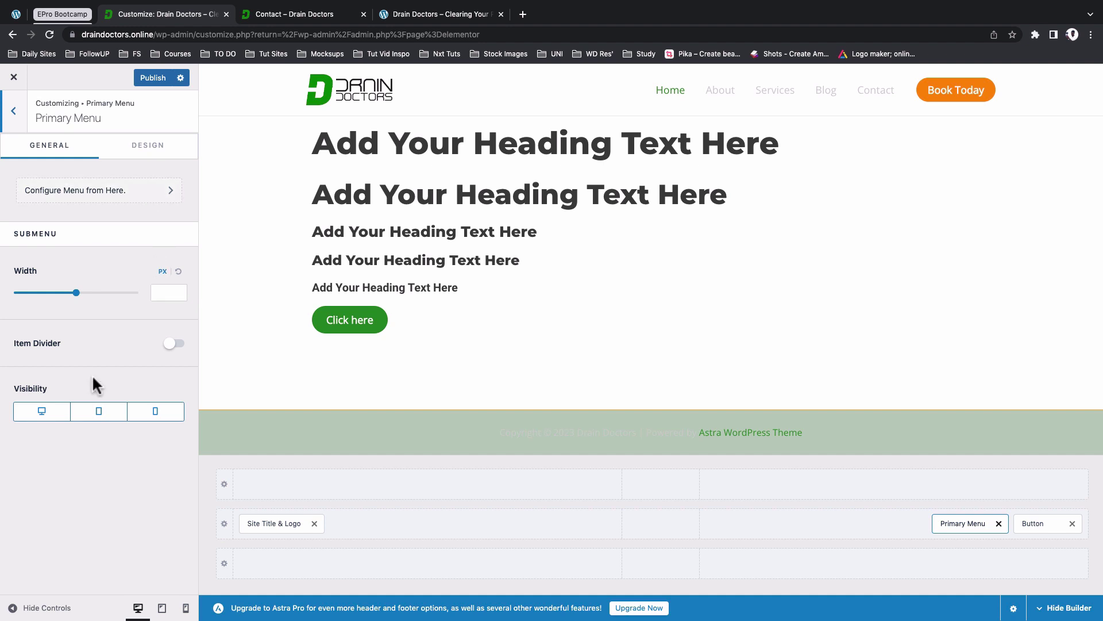
- On the menu's Design tab, set the link hover colour to Color 6 and active to white
click(152, 149)
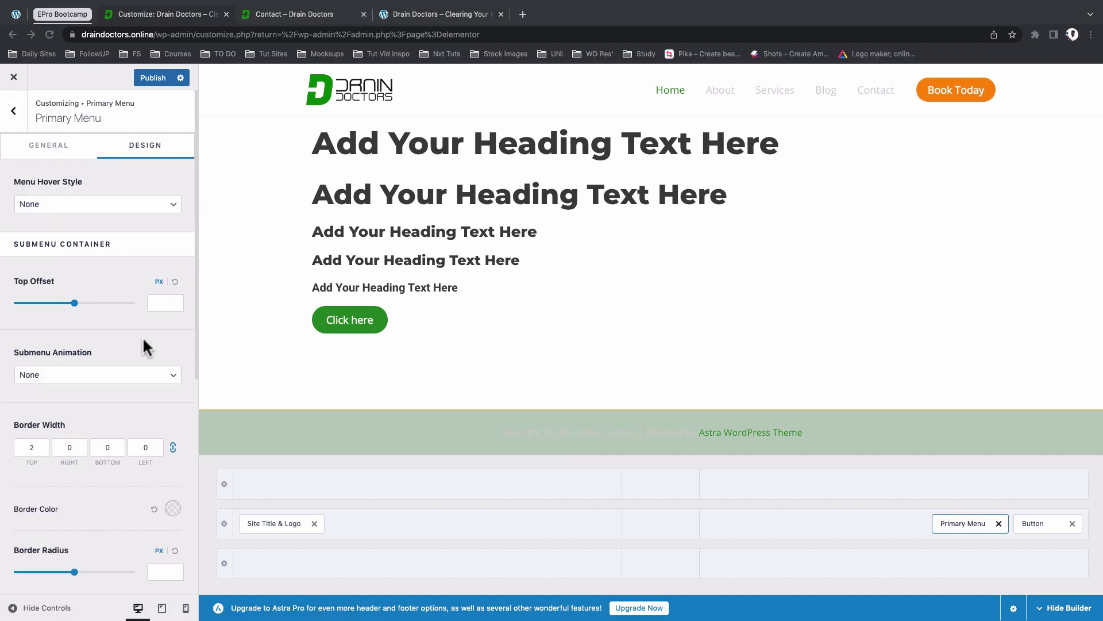
scroll(144, 340, down, 6)
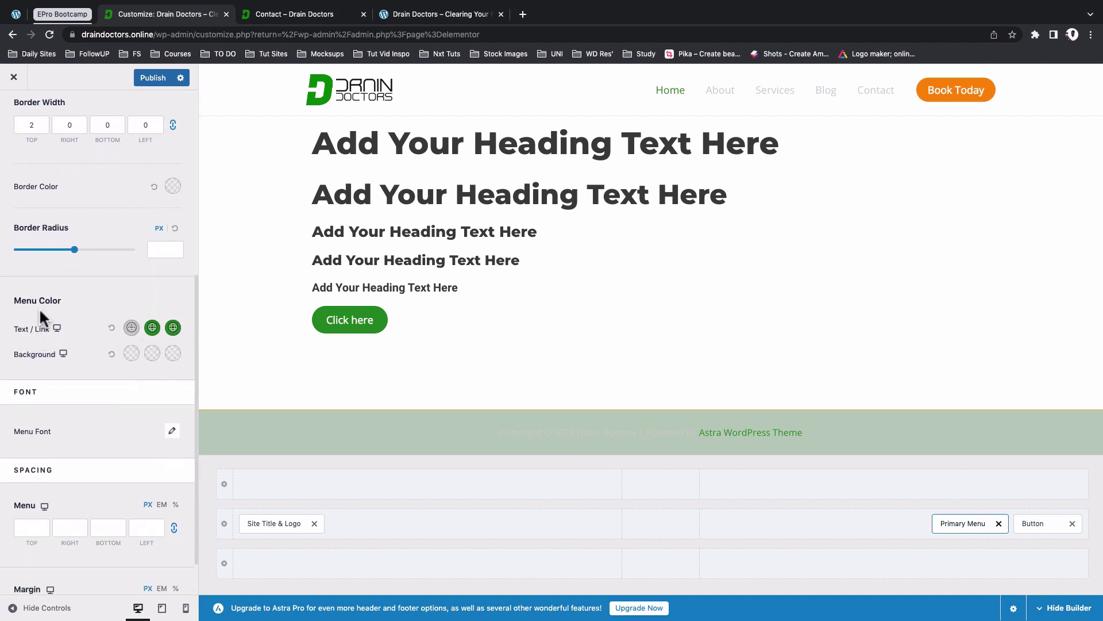
click(132, 328)
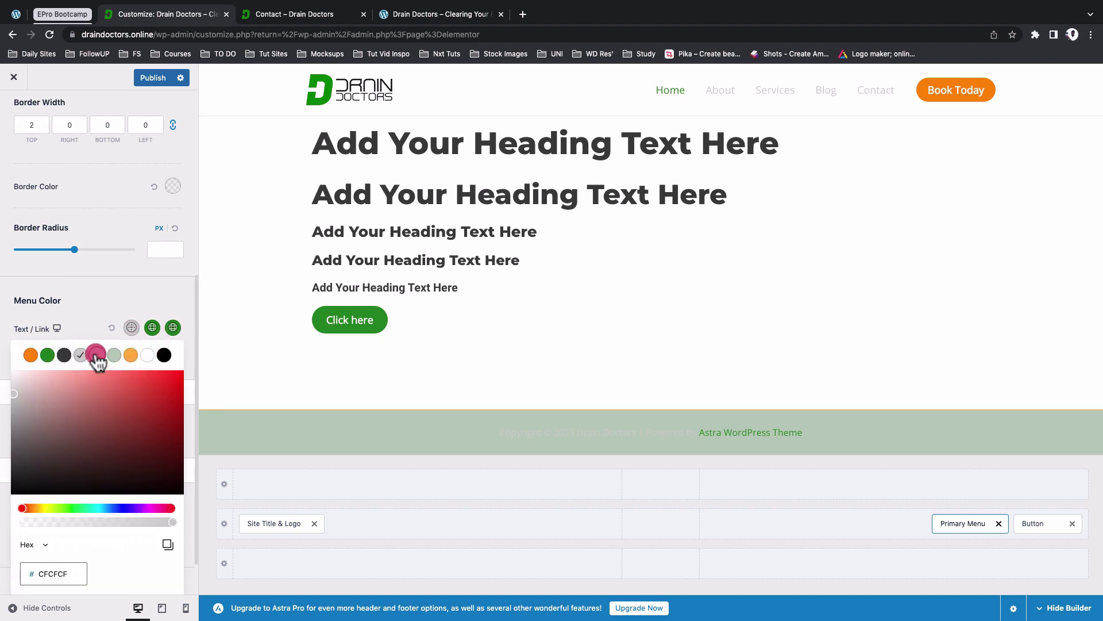
click(105, 313)
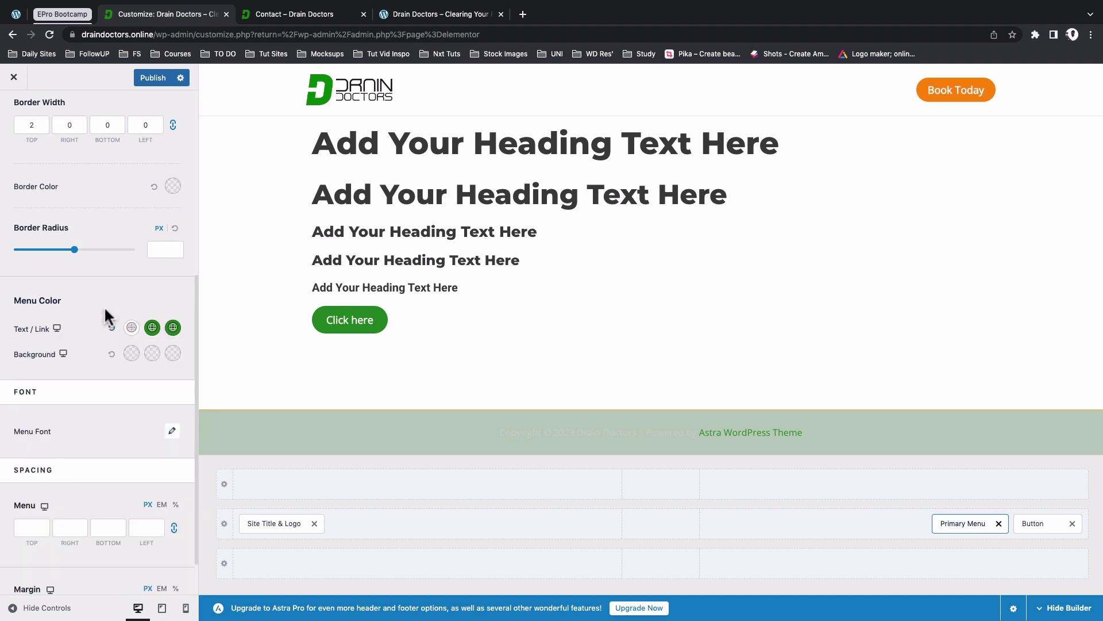
click(153, 331)
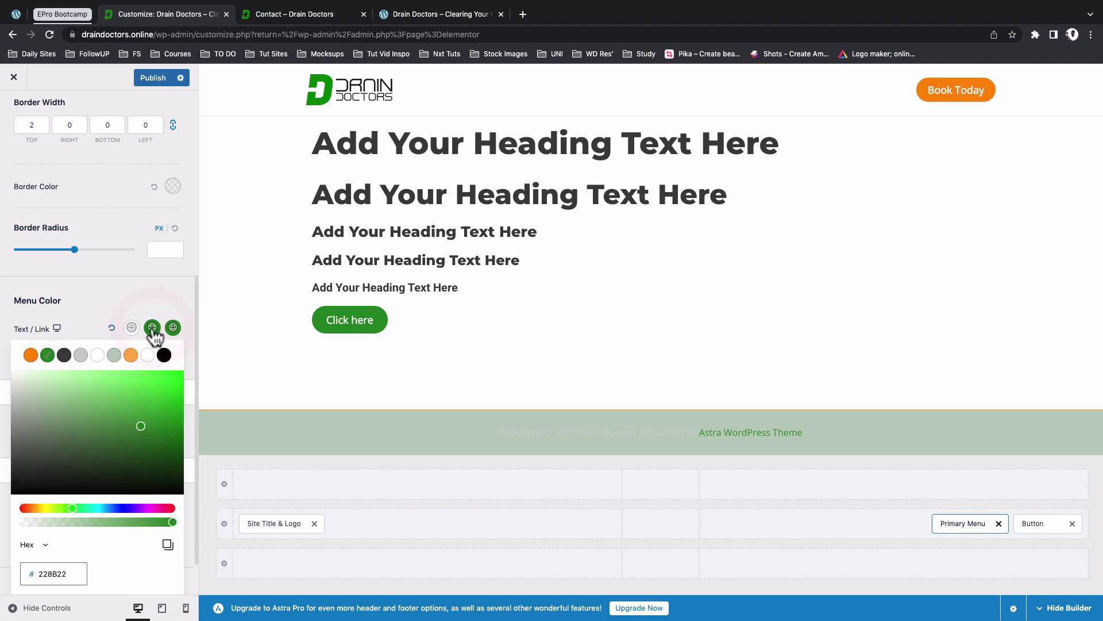
click(114, 355)
click(150, 300)
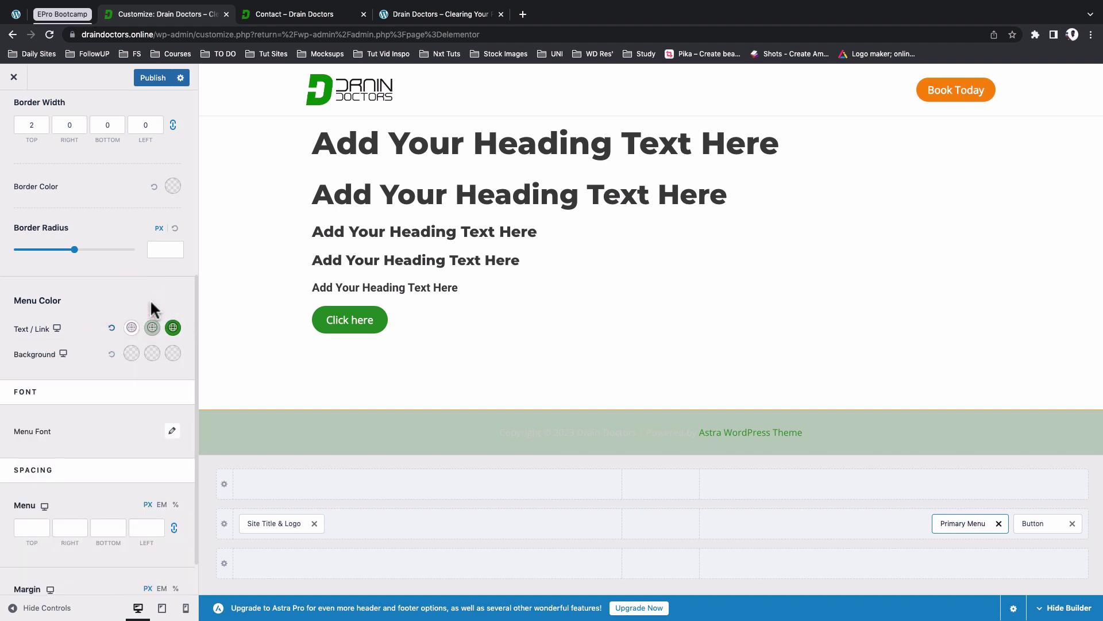
click(173, 331)
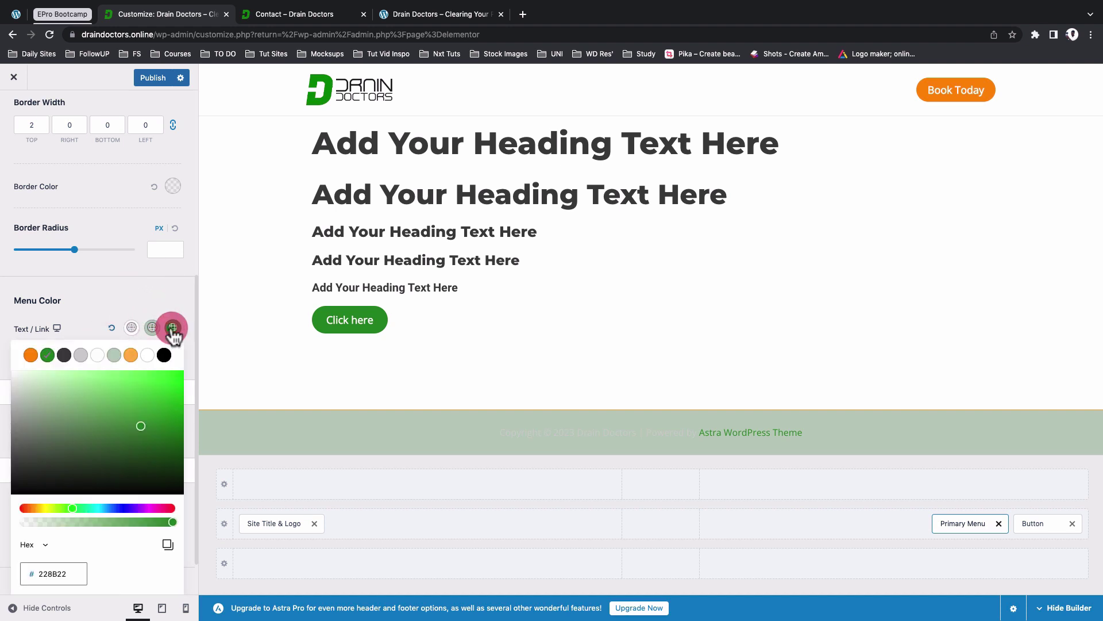
click(96, 355)
click(108, 320)
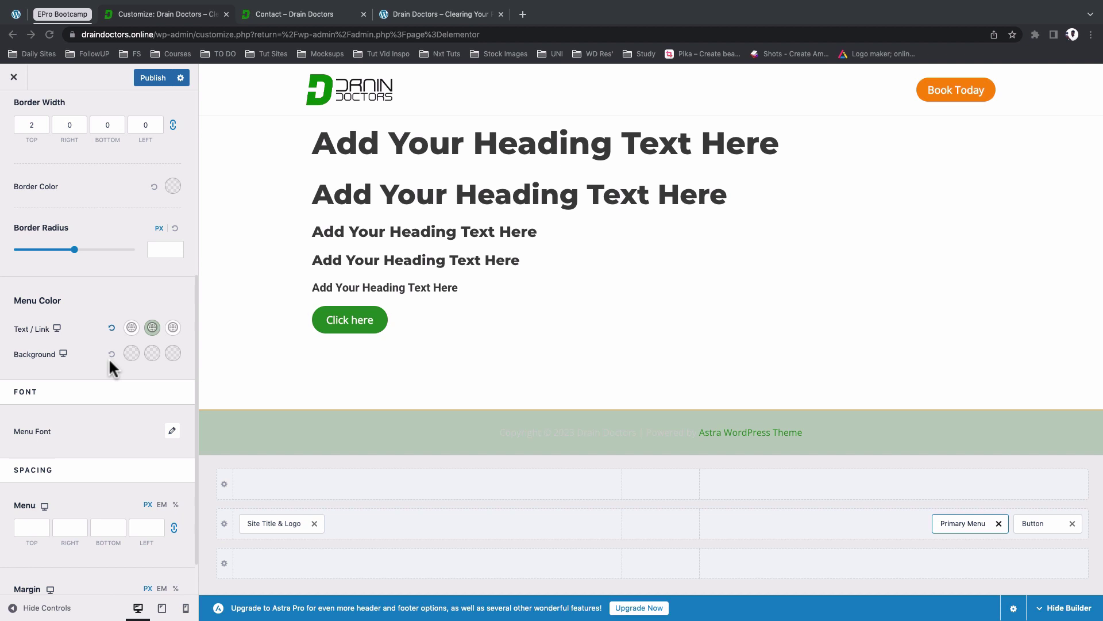
- Make the menu font weight Bold 700 and publish
click(108, 424)
scroll(122, 425, down, 1)
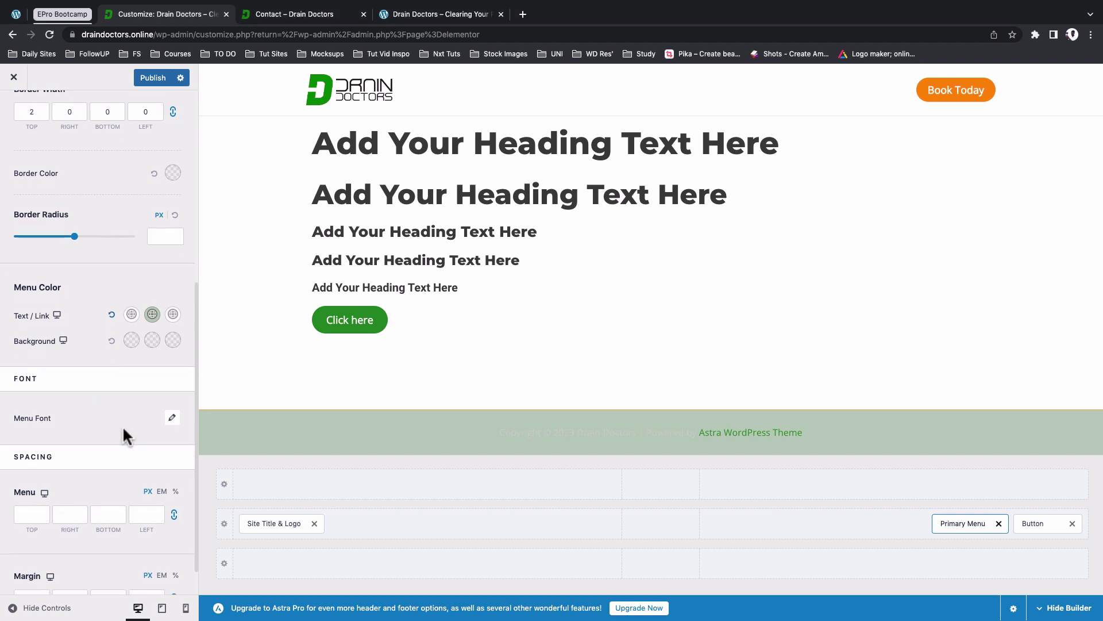
click(172, 418)
scroll(127, 408, down, 2)
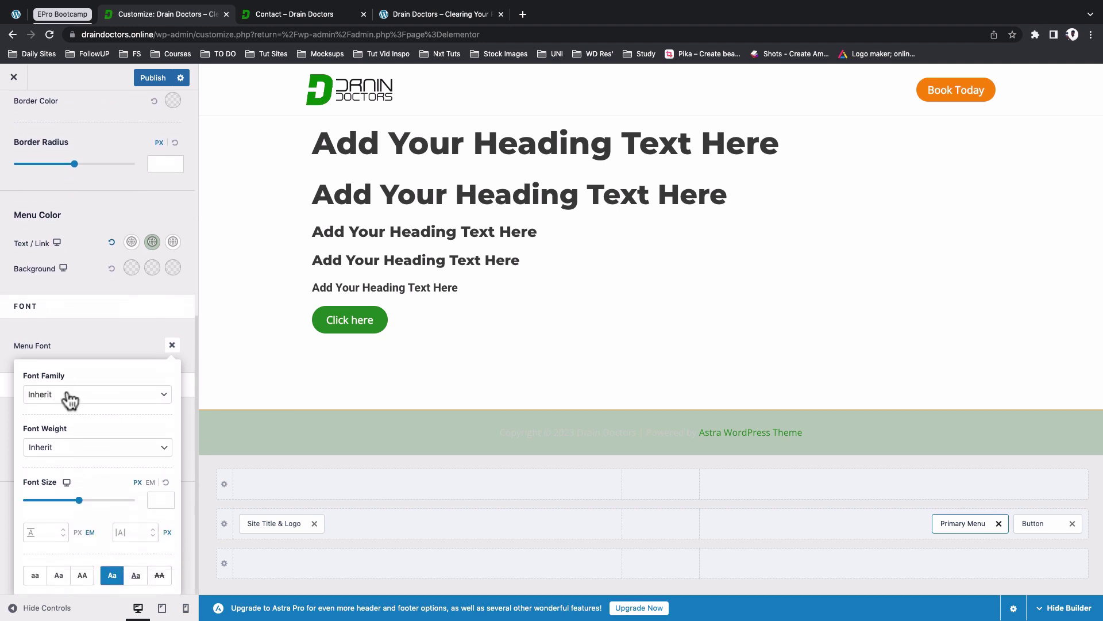
click(89, 454)
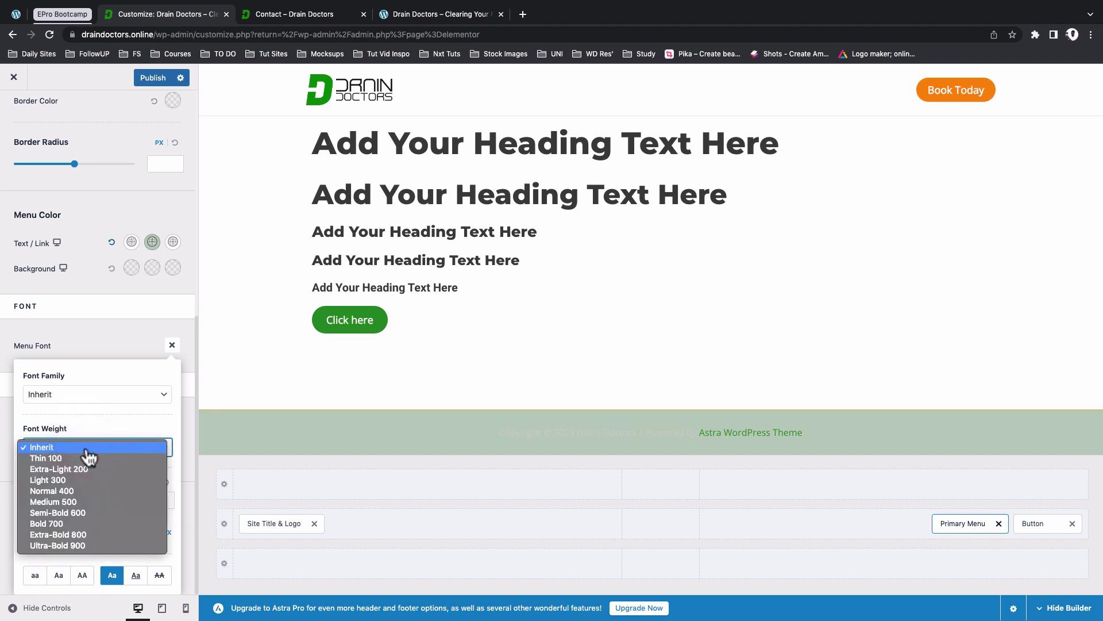
click(80, 523)
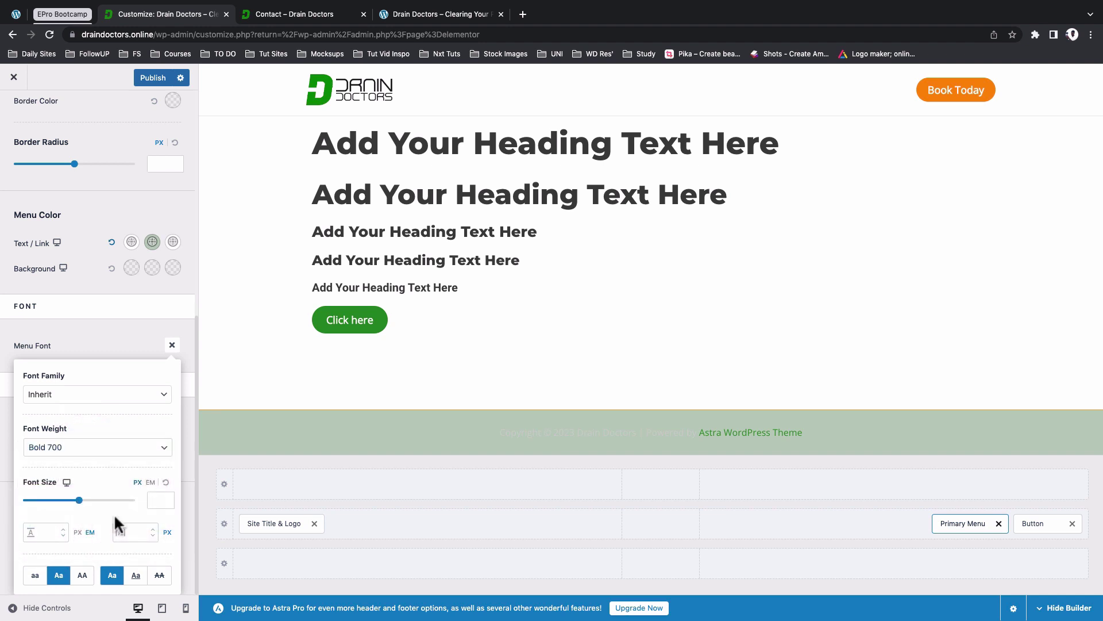
click(137, 348)
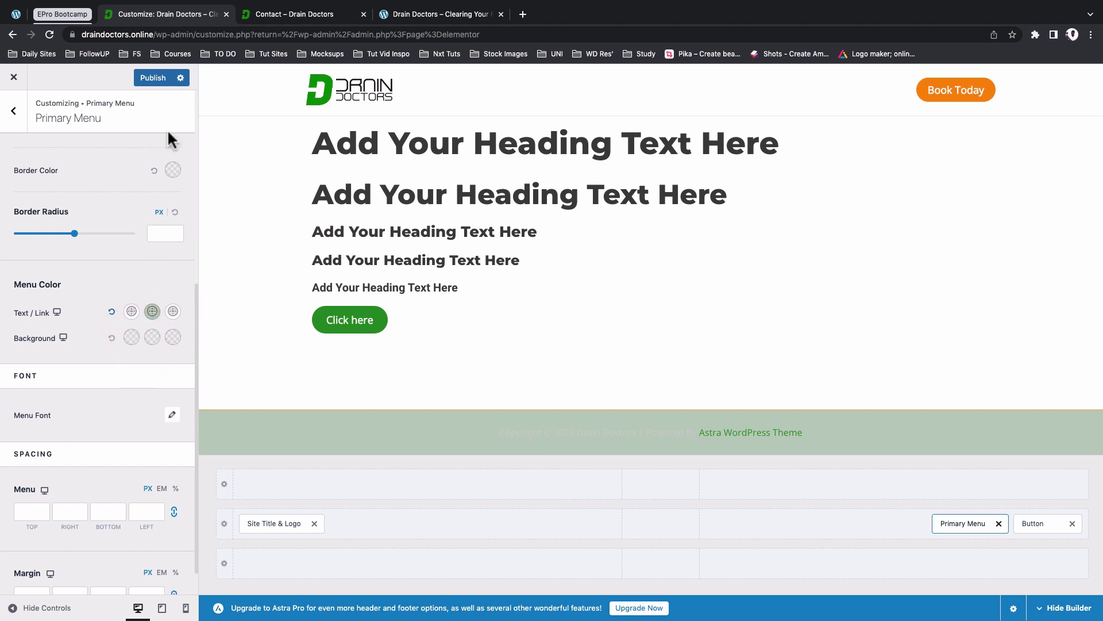
click(144, 81)
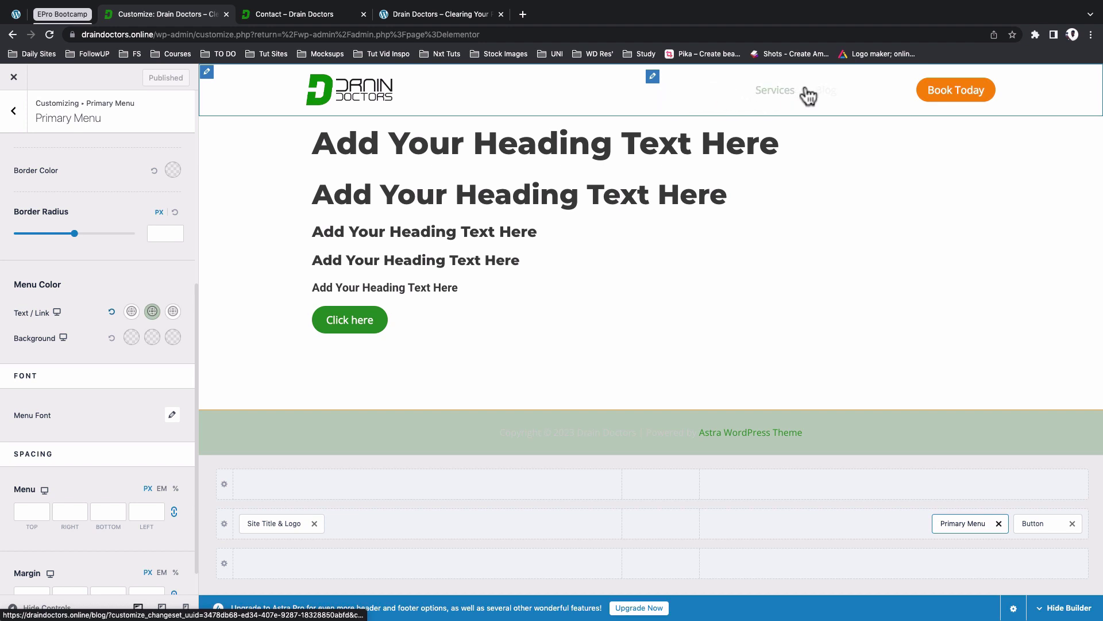
- Change the normal menu link colour to dark grey #404040 and publish again
click(655, 77)
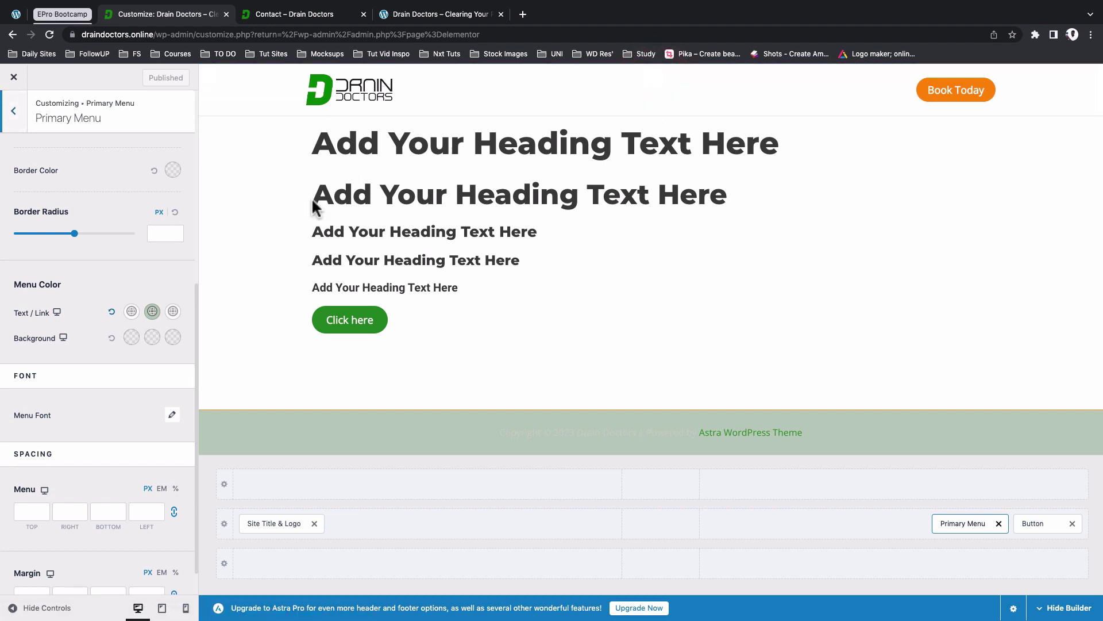
click(132, 311)
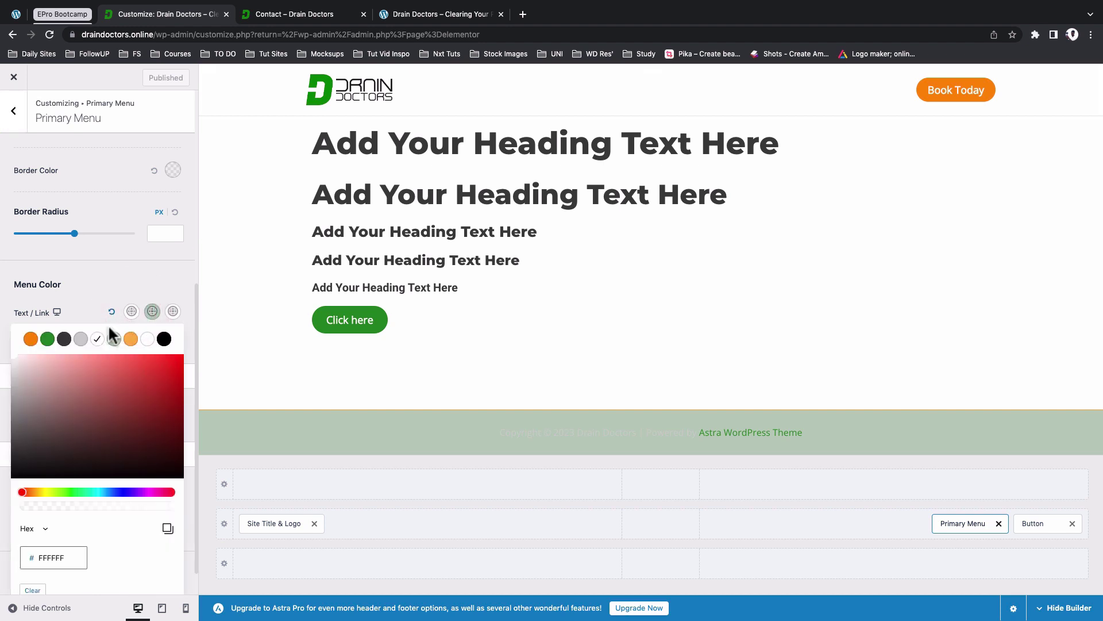
click(64, 341)
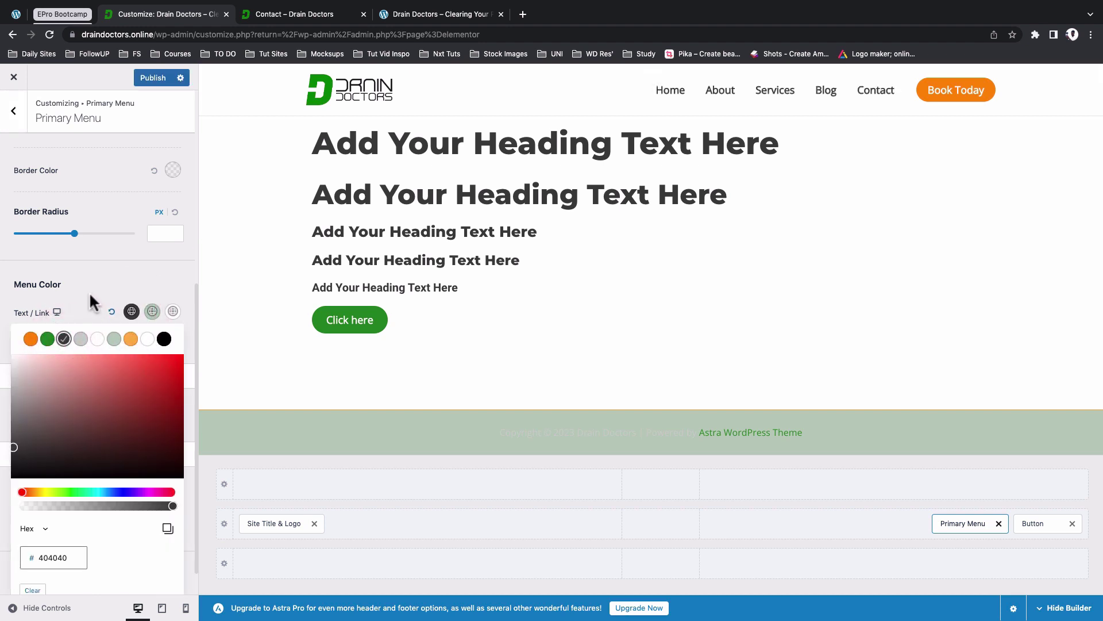
click(88, 291)
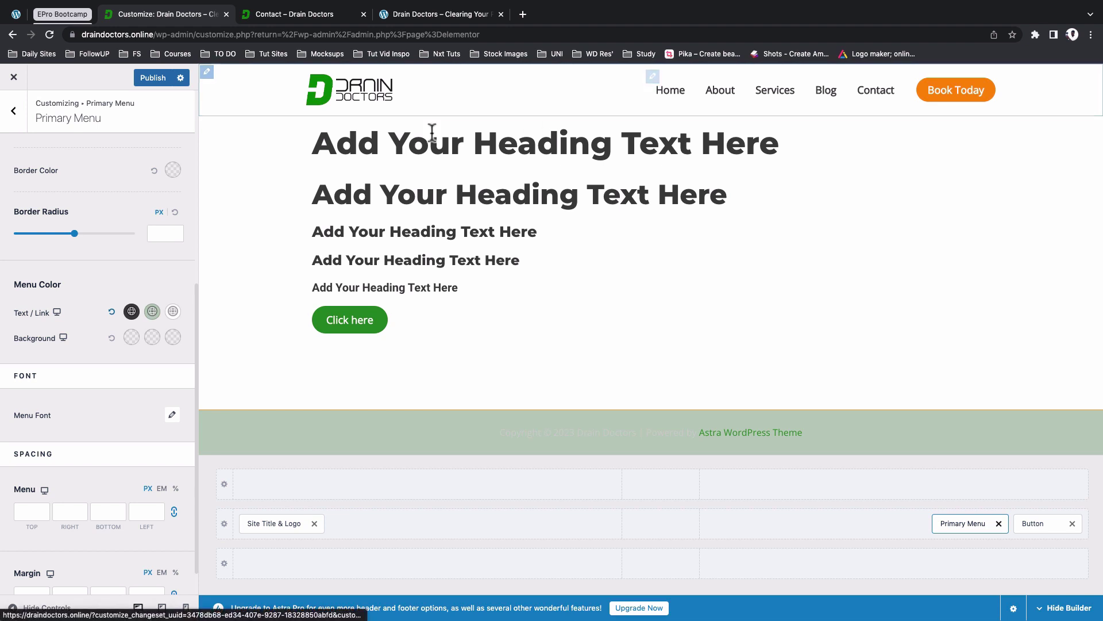
click(153, 79)
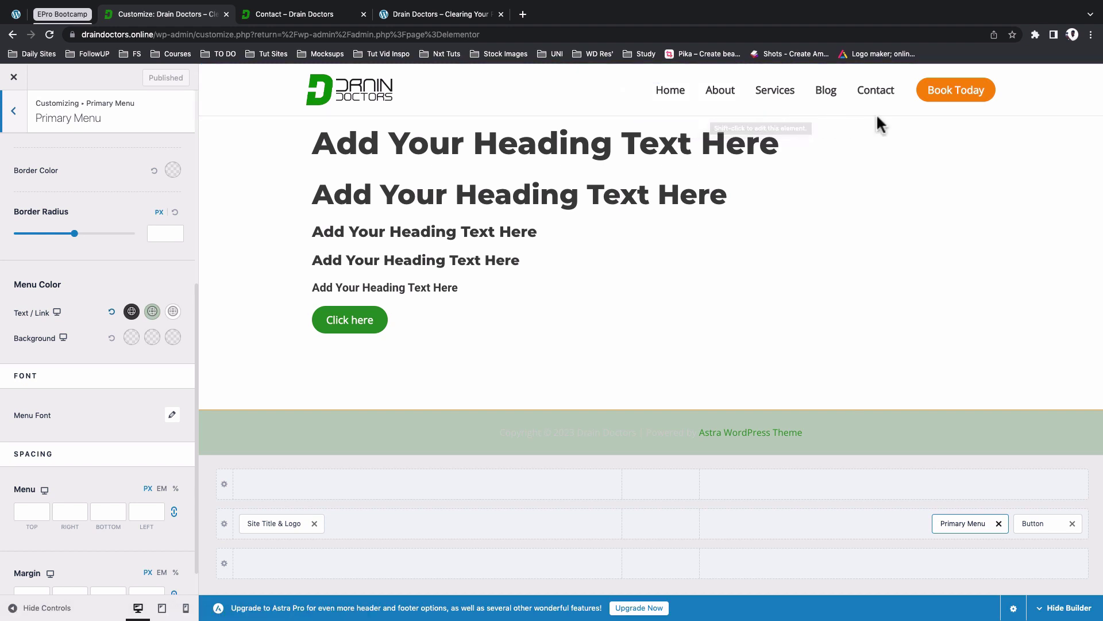
click(413, 14)
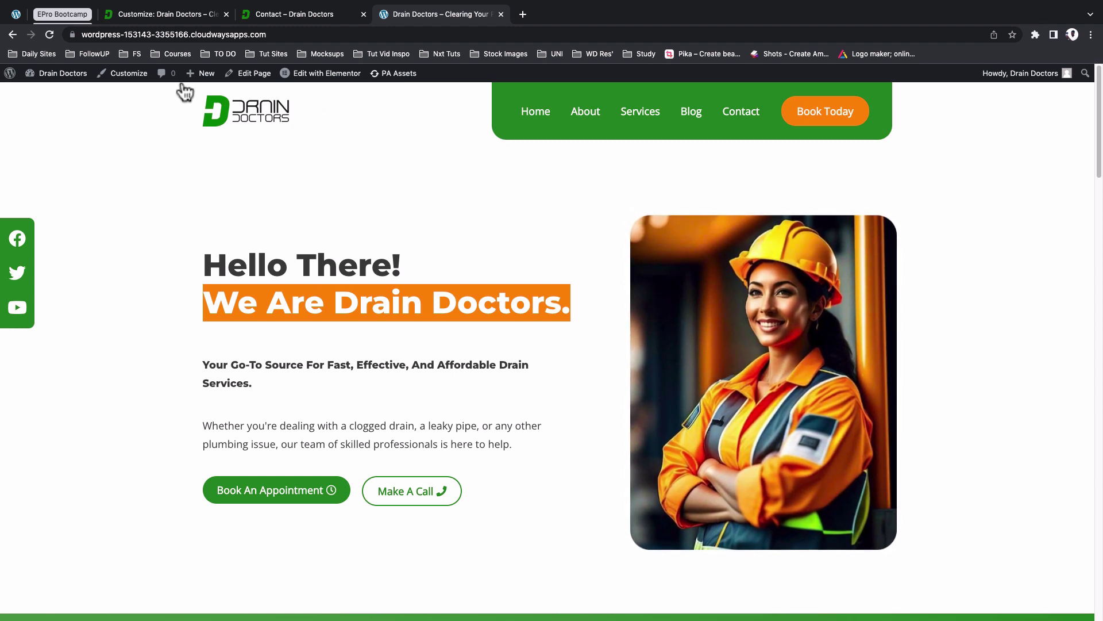
click(163, 17)
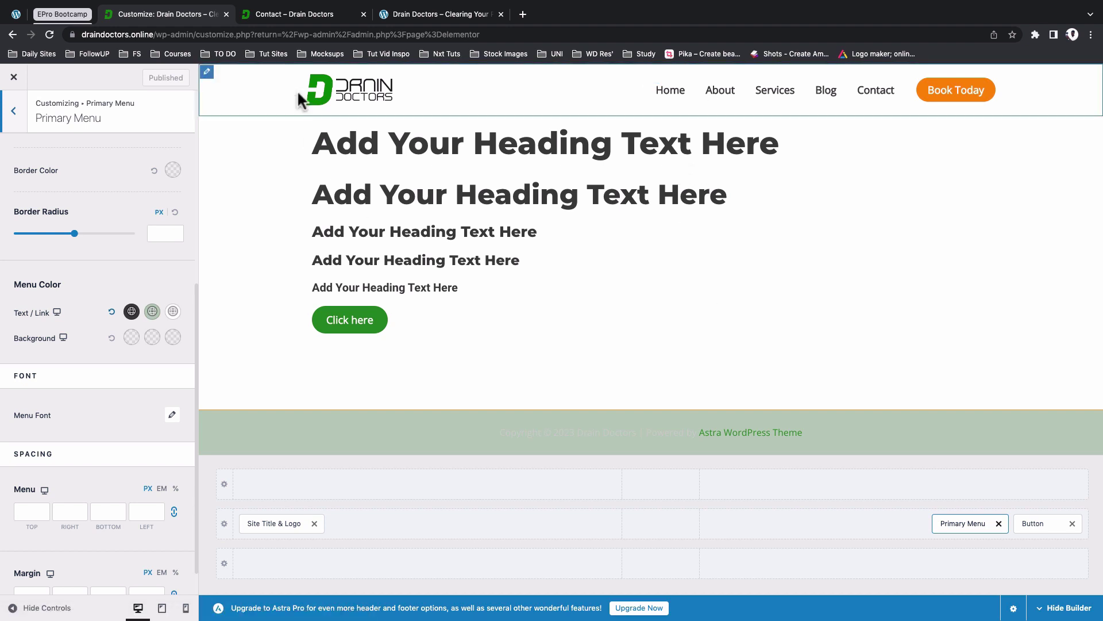
click(300, 17)
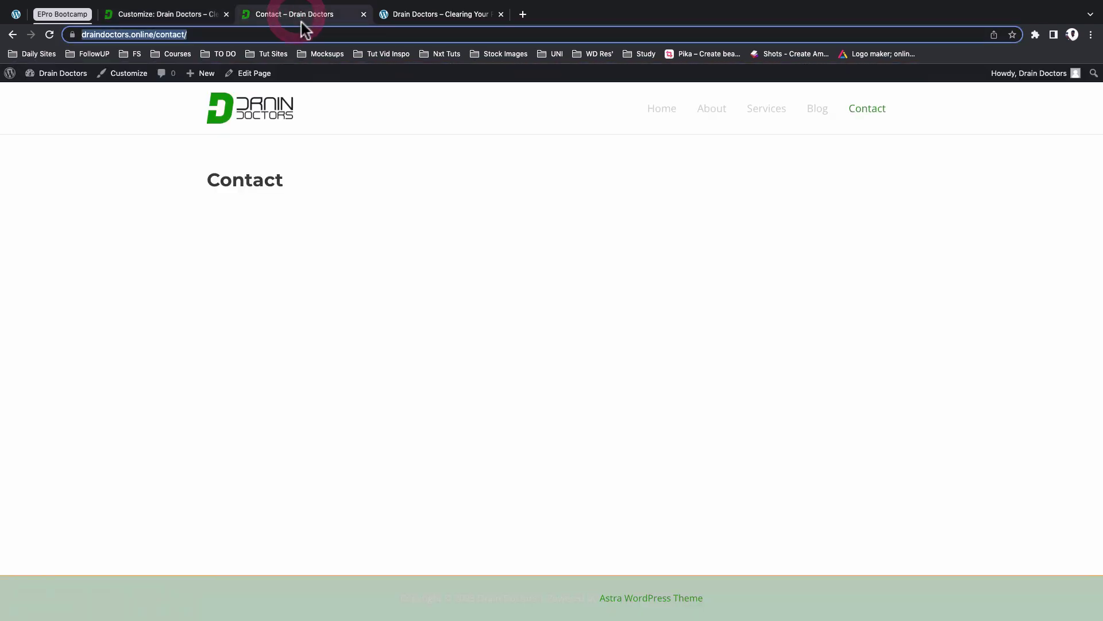
right_click(651, 180)
click(567, 229)
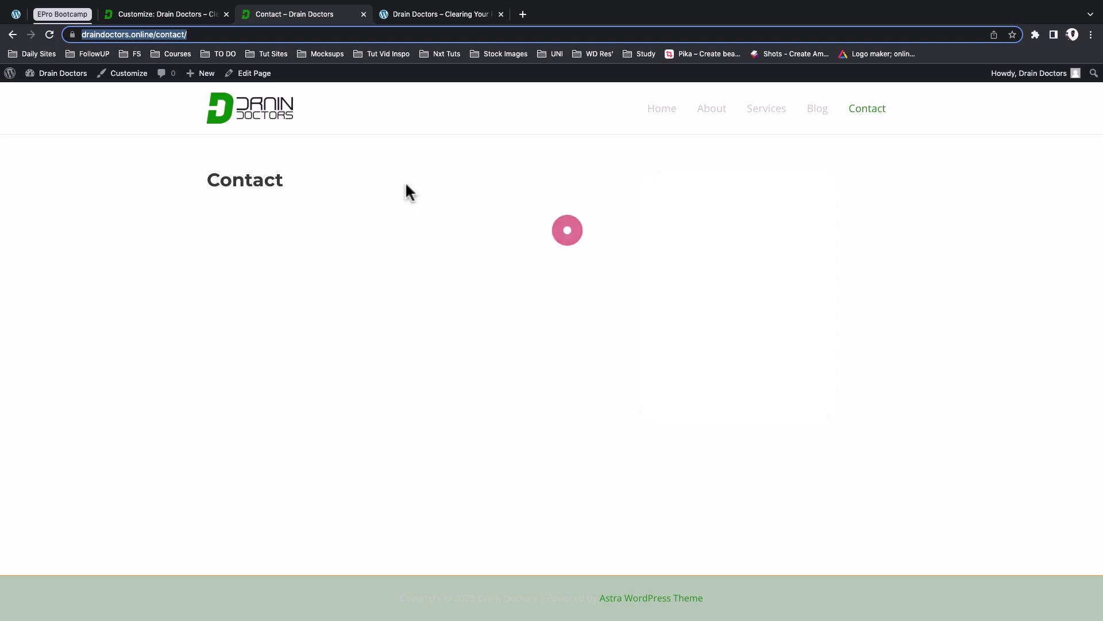
click(53, 37)
click(403, 16)
click(315, 14)
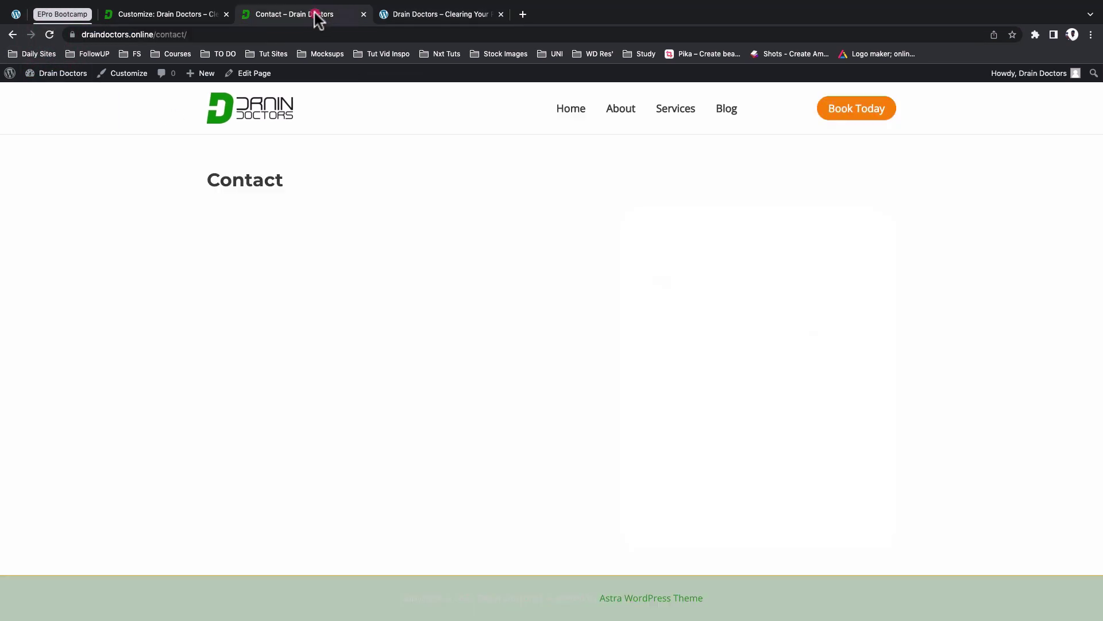
right_click(553, 334)
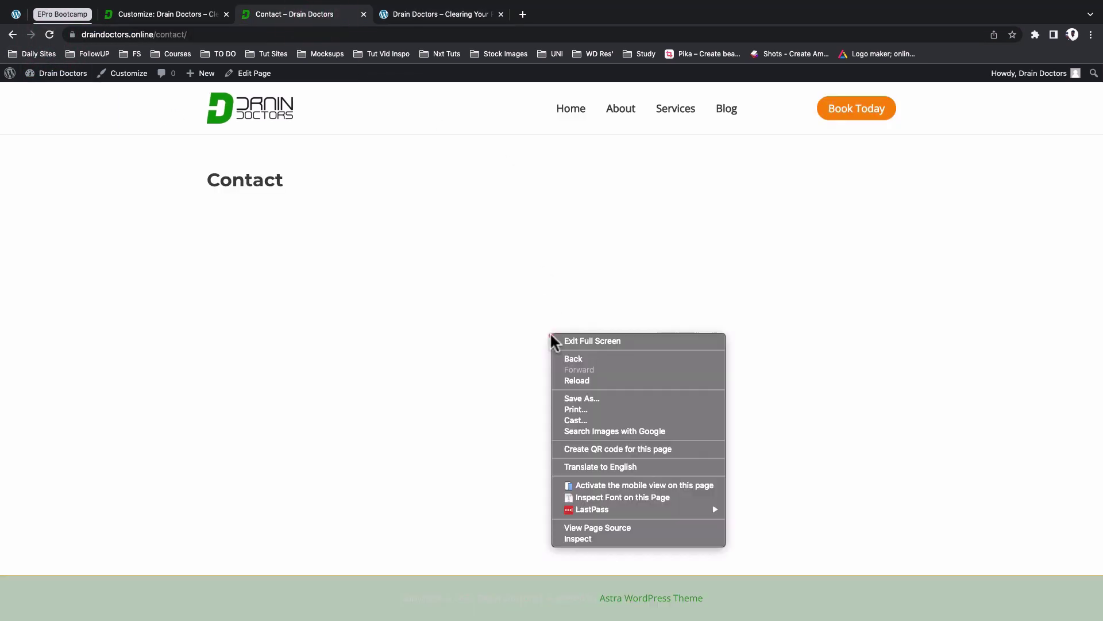
click(632, 539)
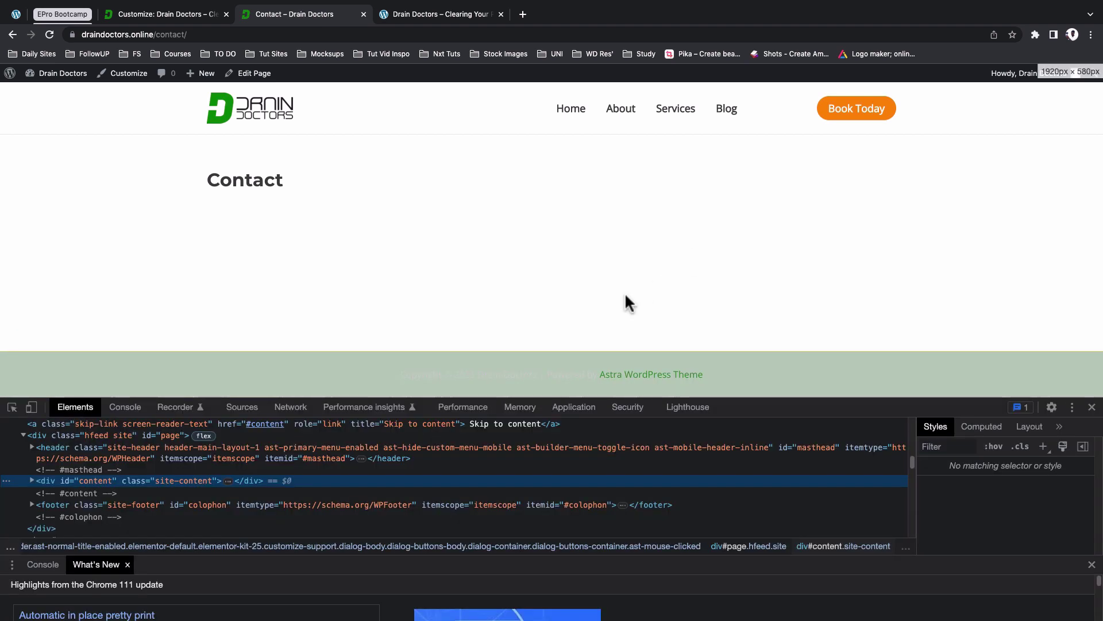
click(11, 407)
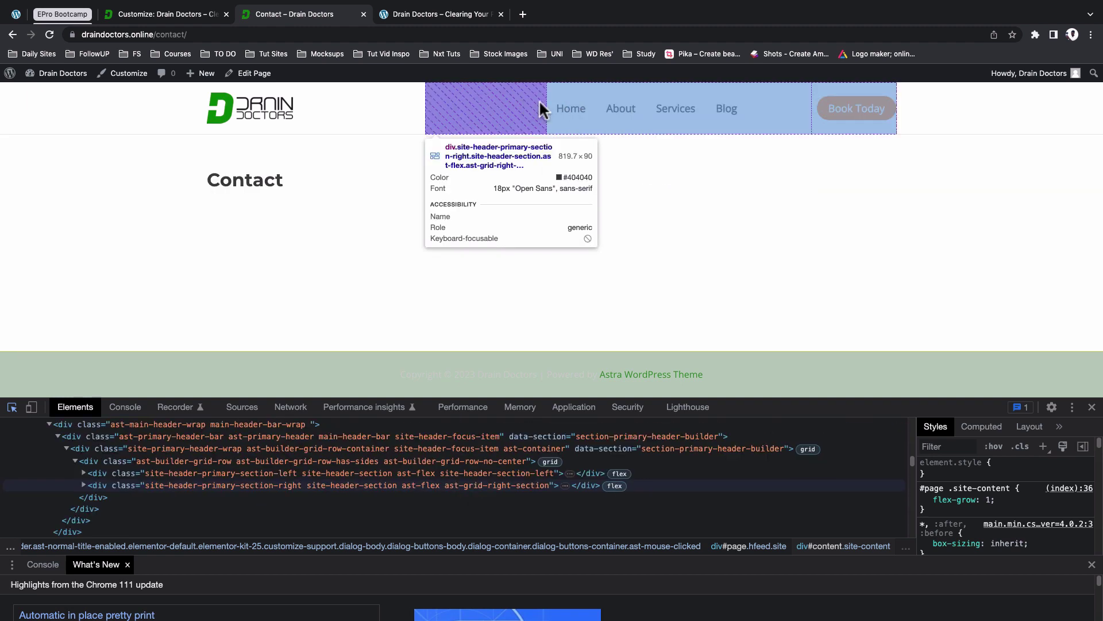
click(540, 103)
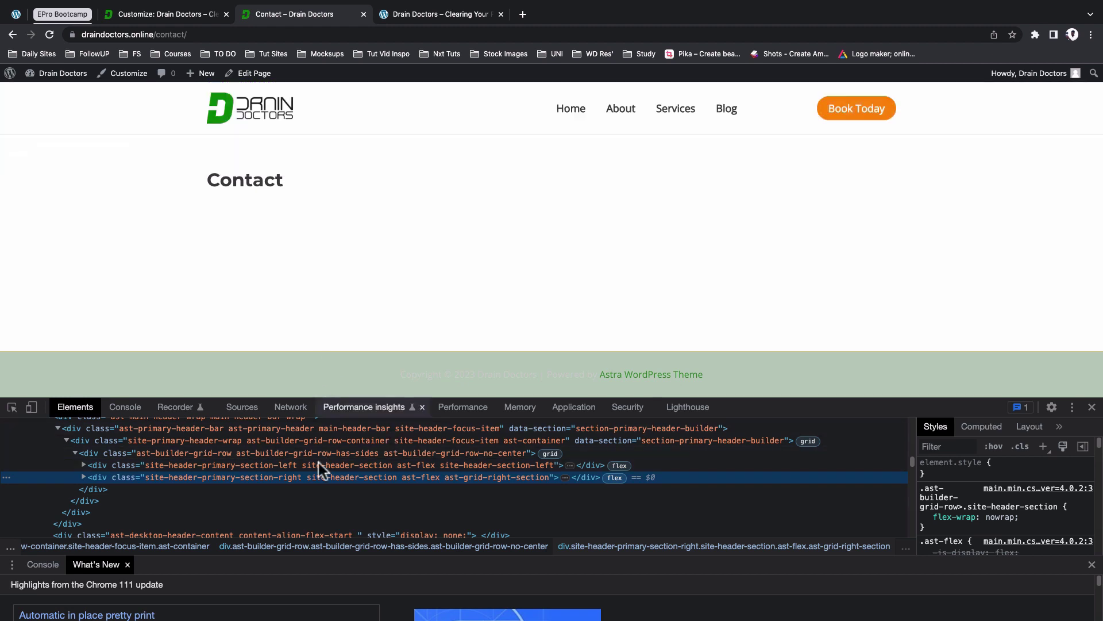
click(1092, 408)
click(190, 15)
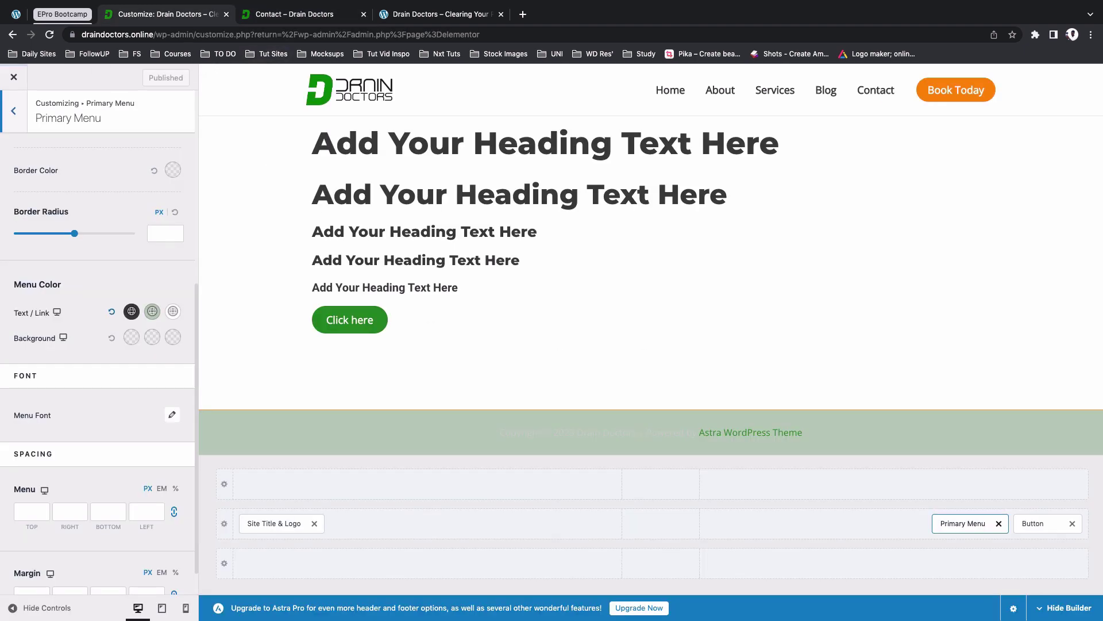
- Leave the Customizer, install and activate SiteOrigin CSS, and open its CSS Editor
click(17, 81)
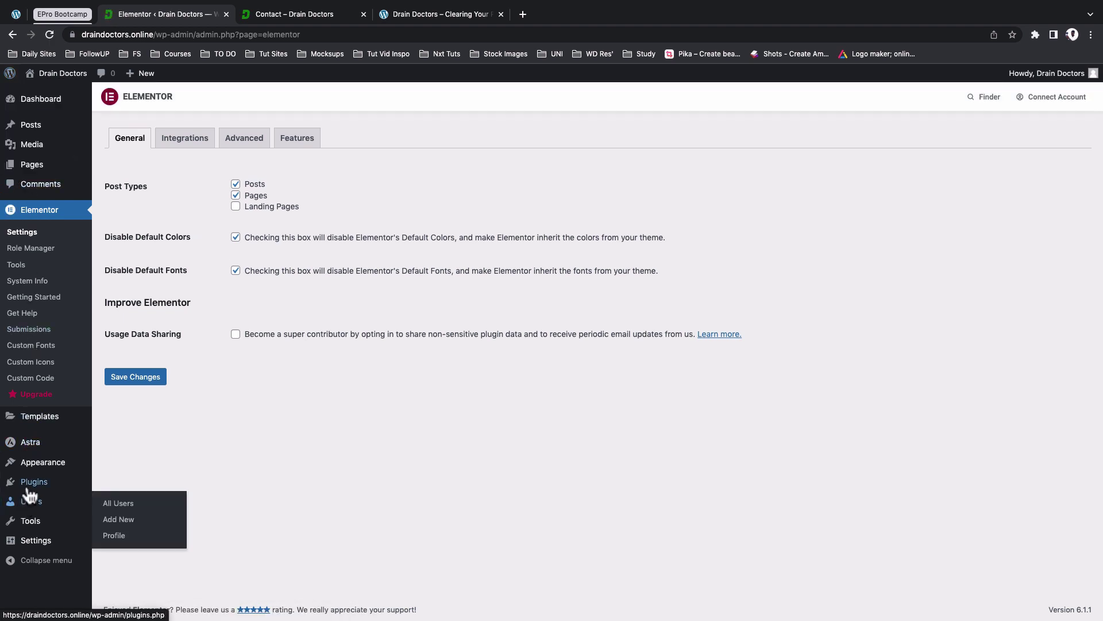
mouse_move(34, 482)
click(117, 501)
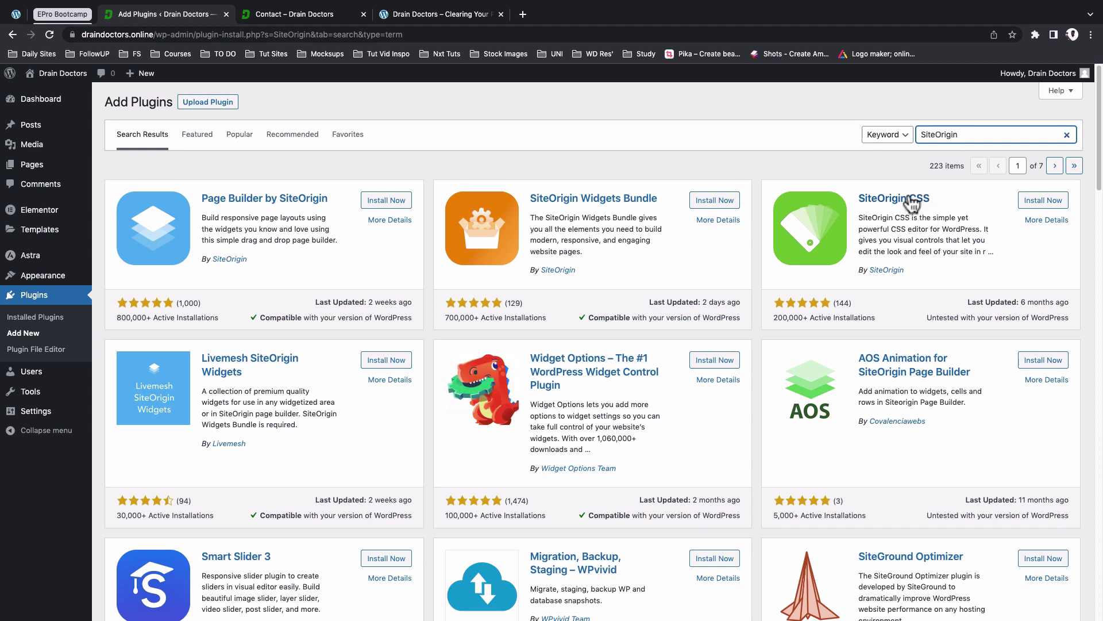
click(1050, 203)
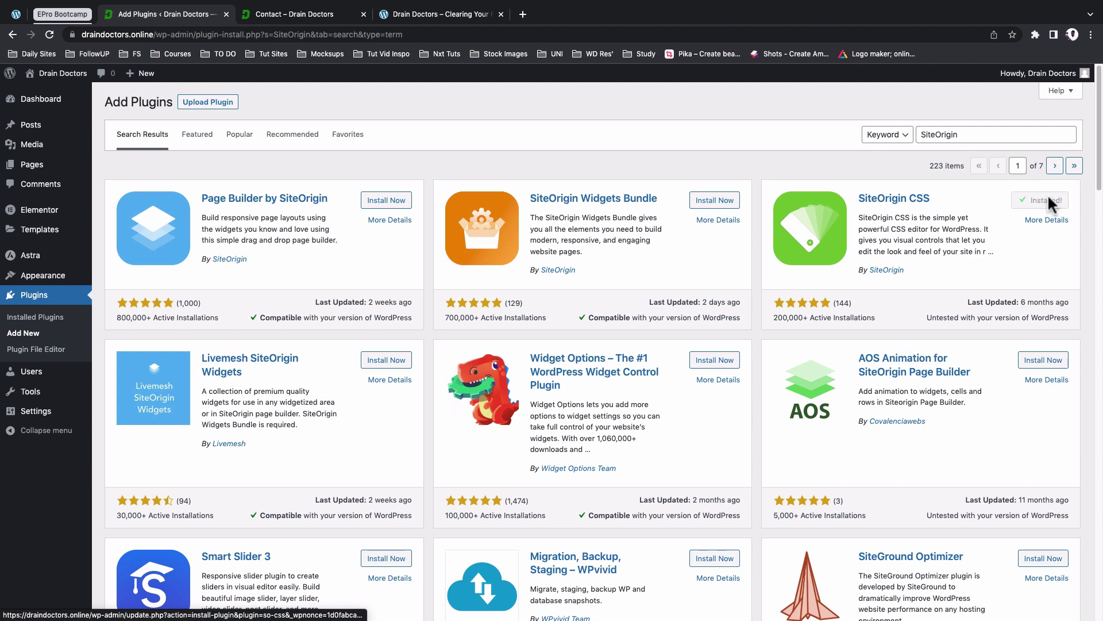
click(1050, 201)
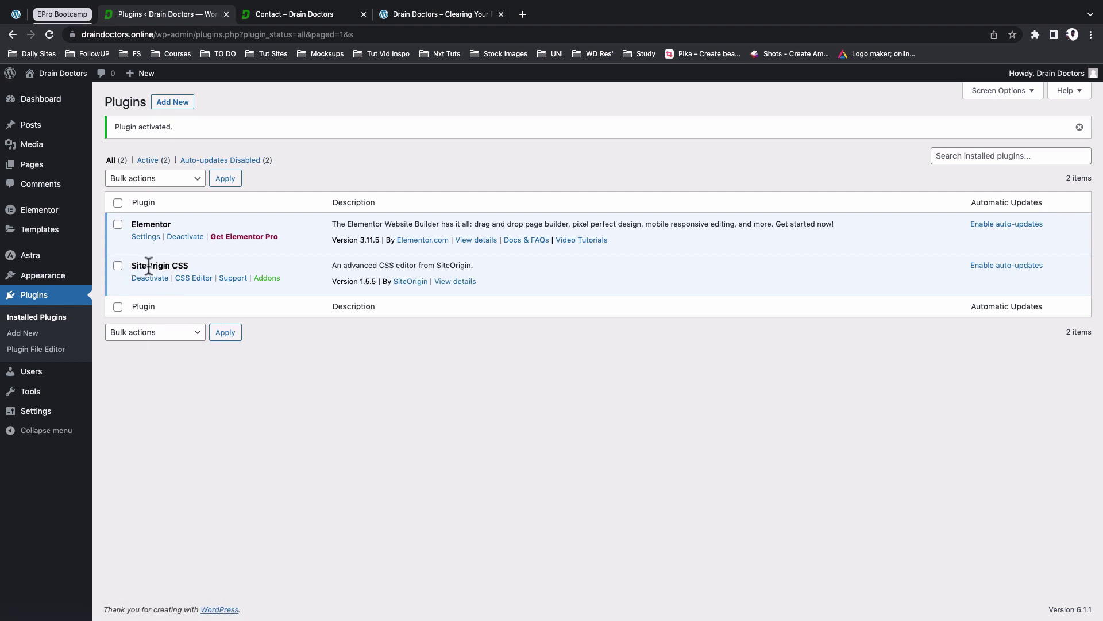
click(194, 278)
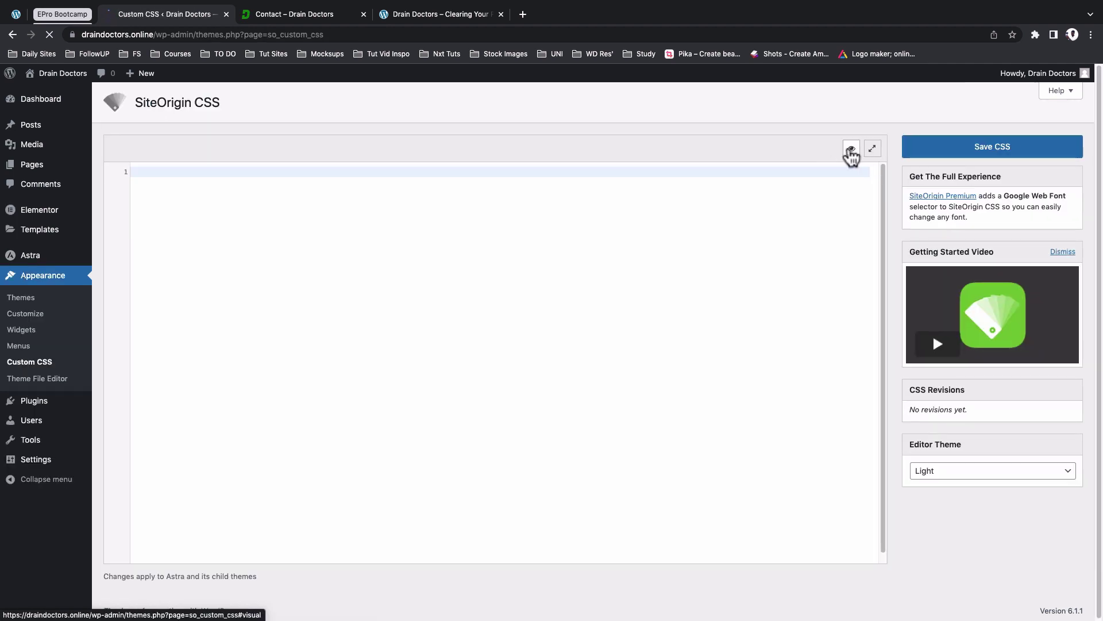
- In the visual editor, give the header's right section a #228b22 background colour
click(851, 150)
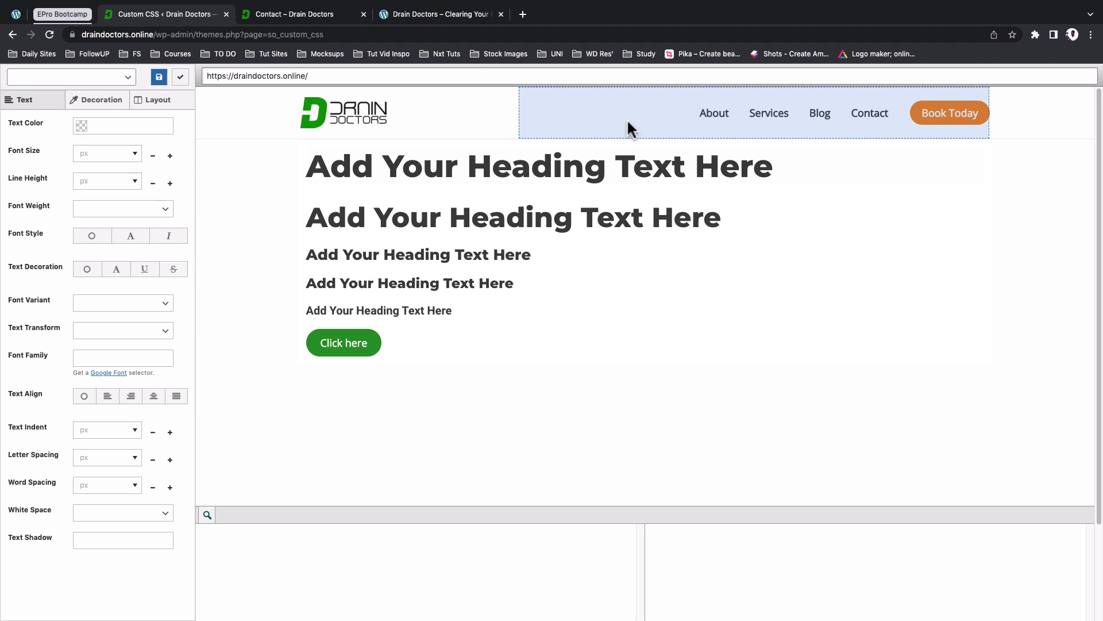
click(595, 119)
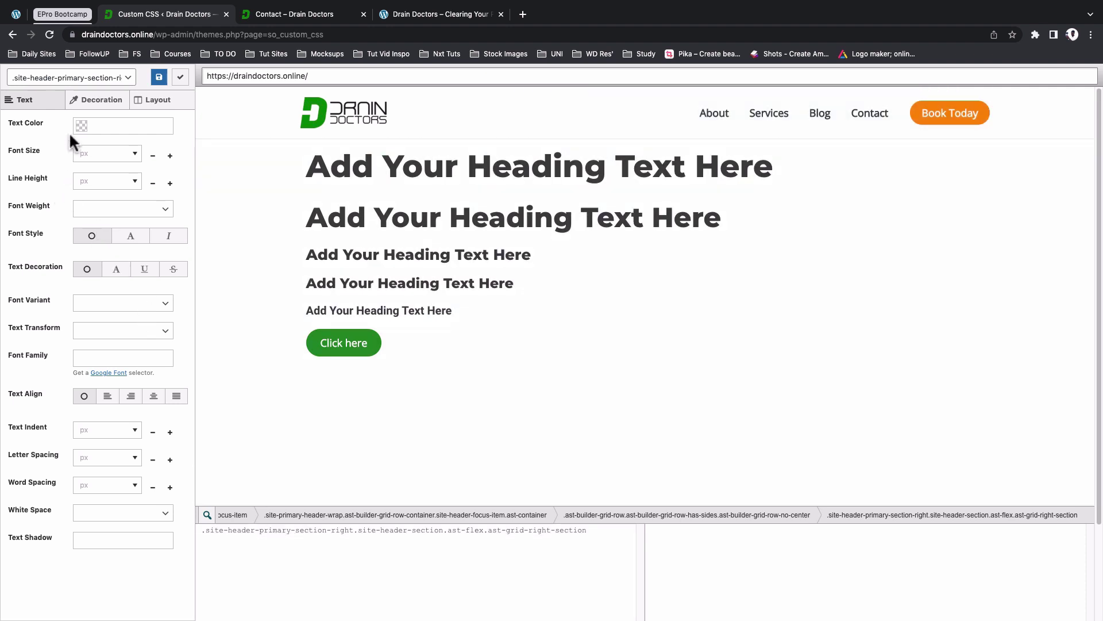
click(107, 106)
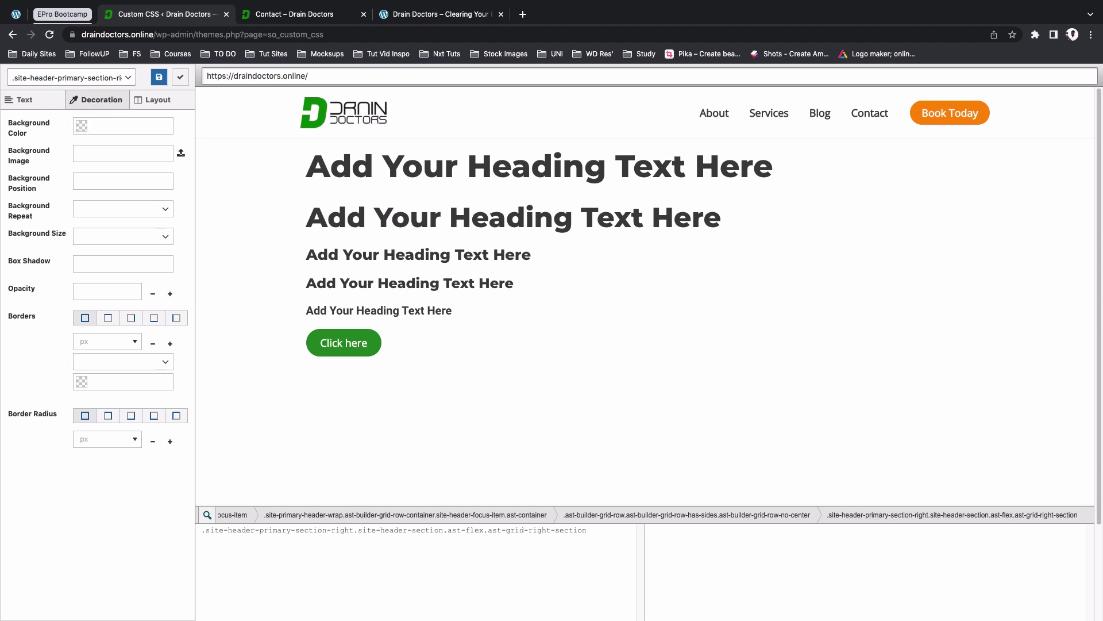
click(82, 124)
click(82, 124)
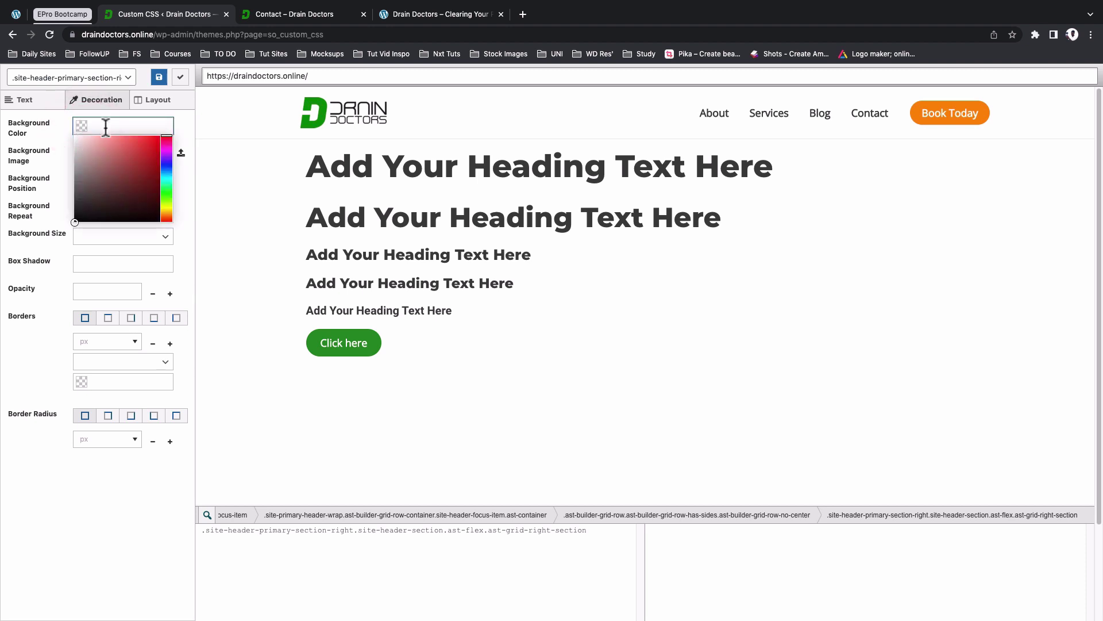
text(#228b22)
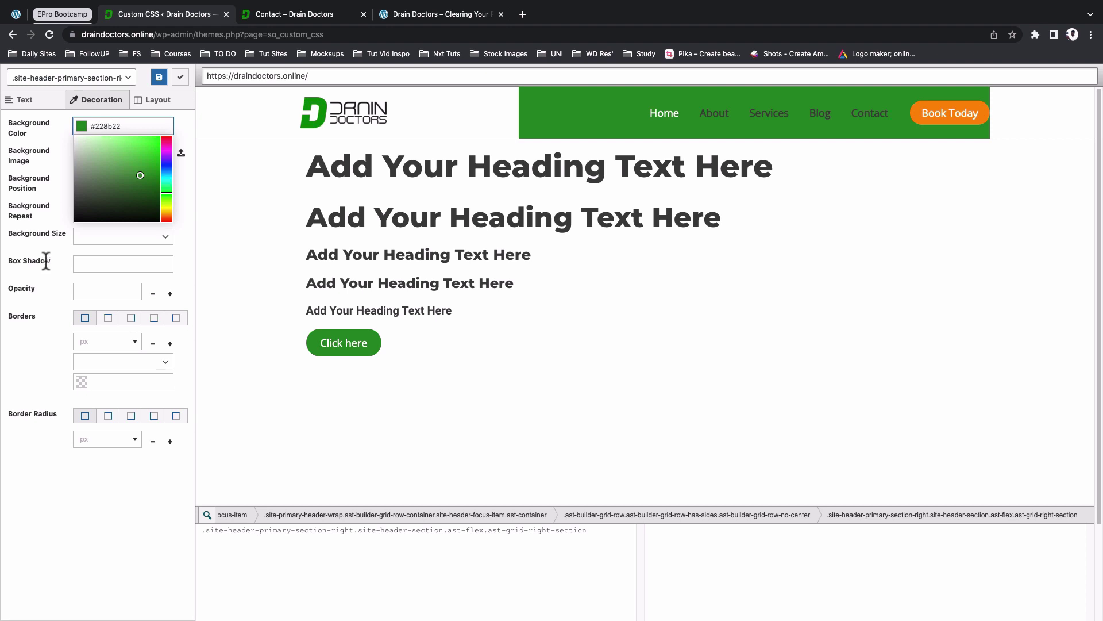
key(super+4)
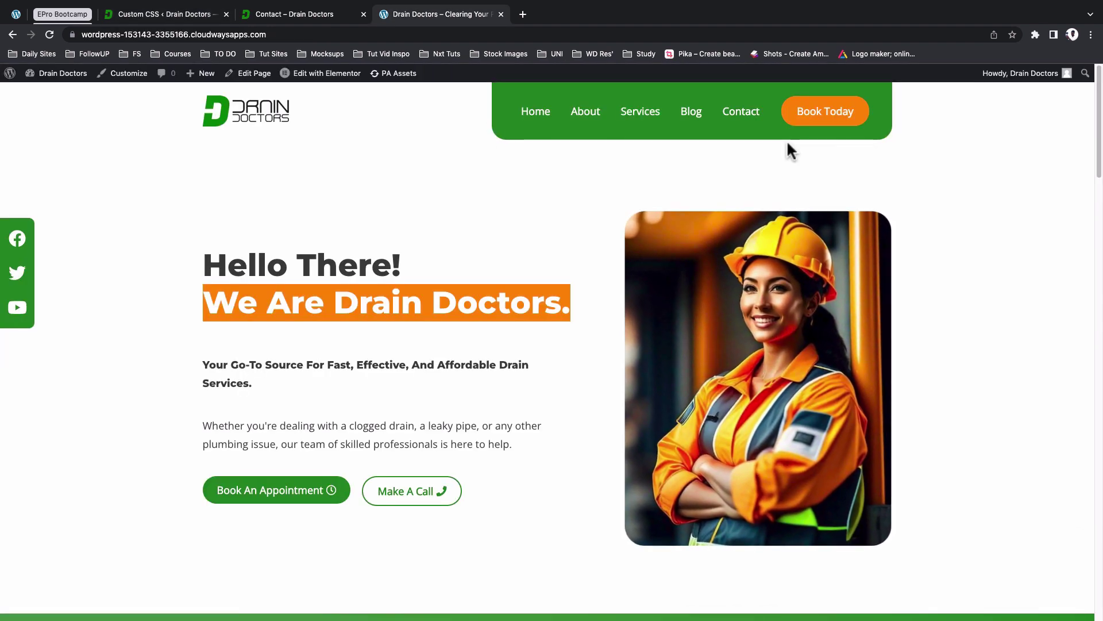
click(147, 17)
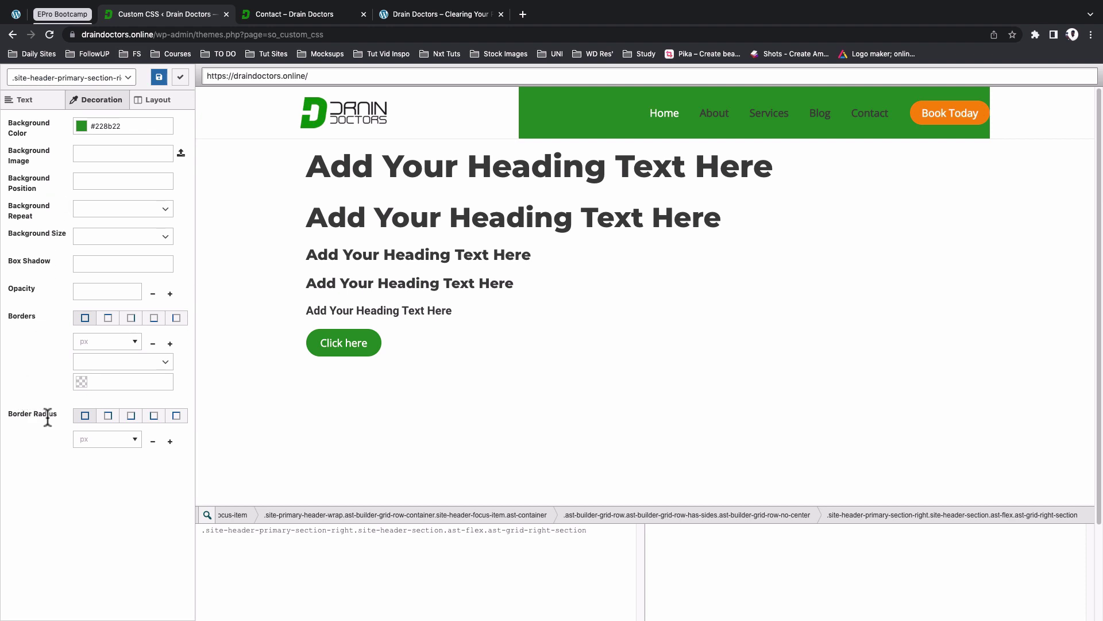
- Round the green section's bottom-left and bottom-right corners with a 30 px radius
click(132, 425)
click(154, 423)
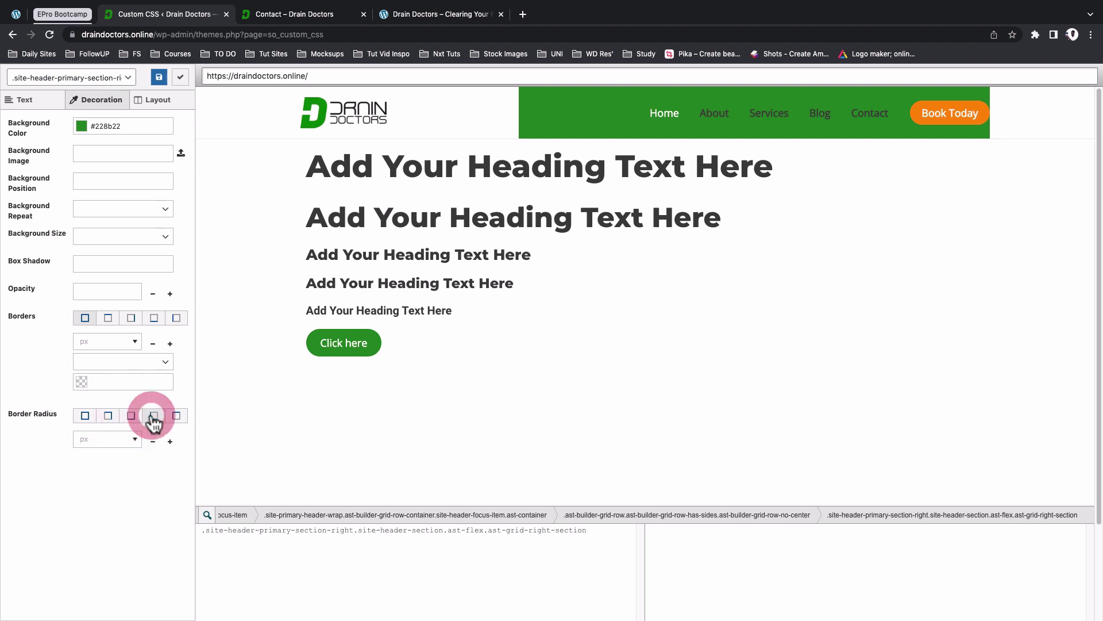
click(115, 439)
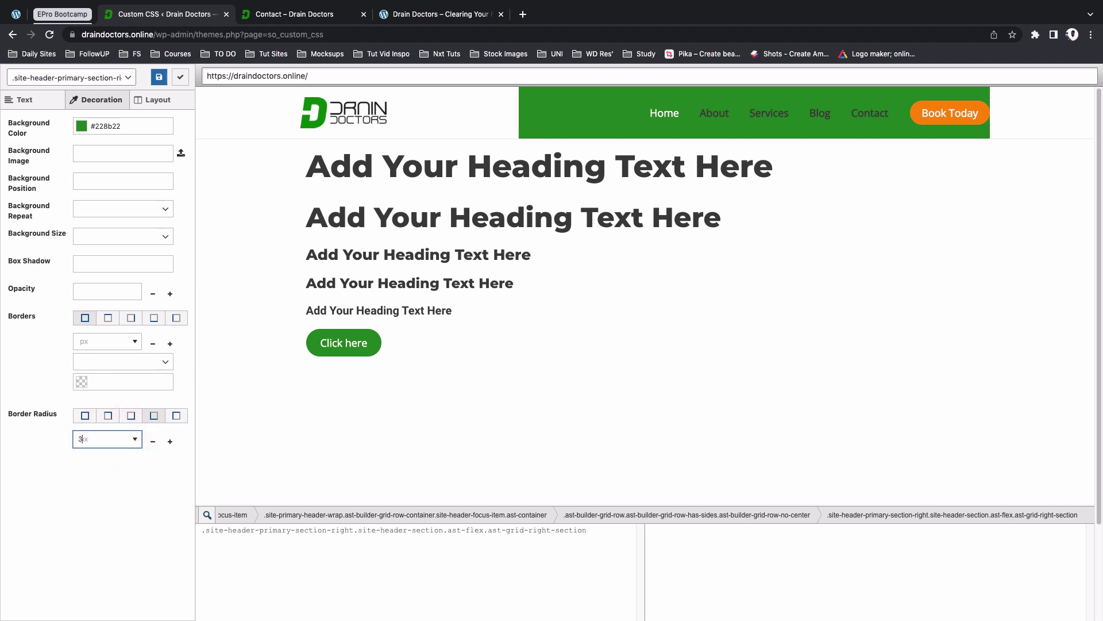
text(30)
click(132, 418)
click(99, 439)
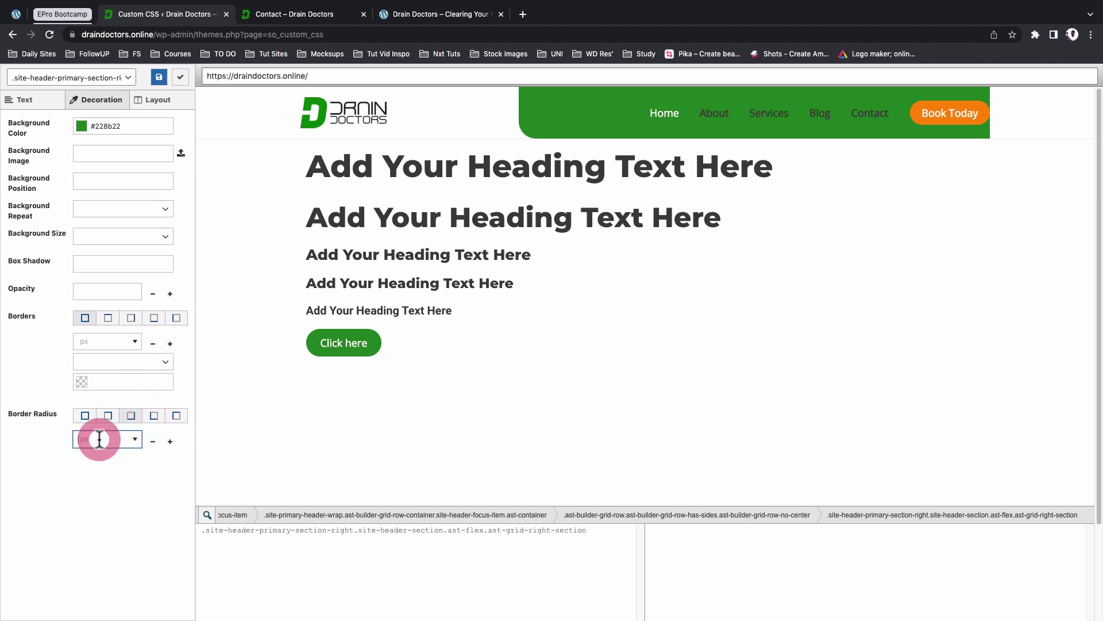
text(30)
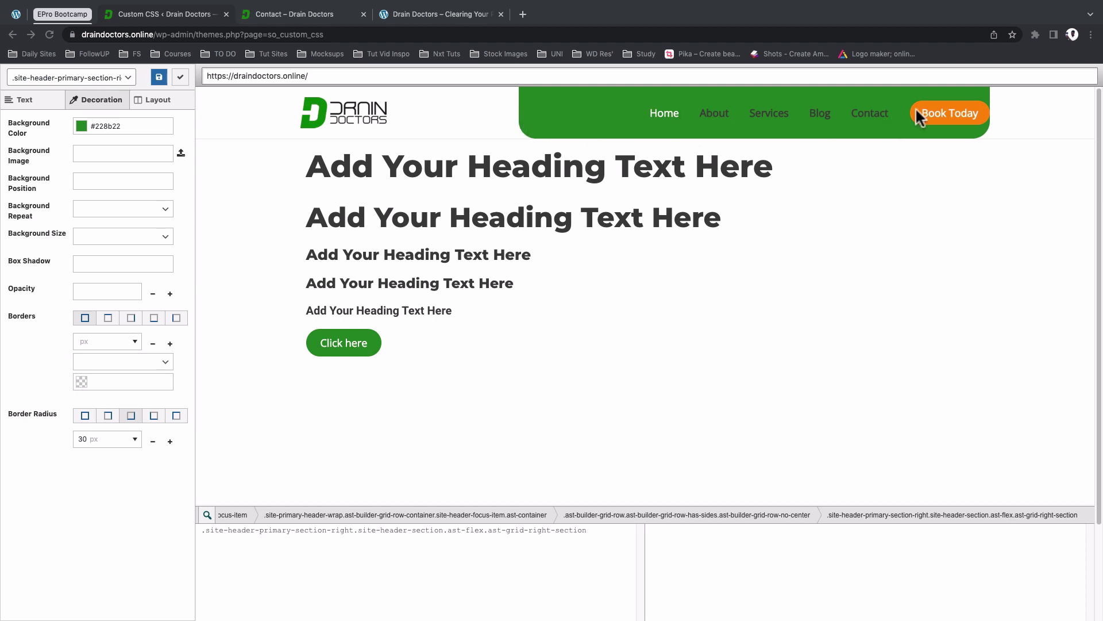
click(160, 101)
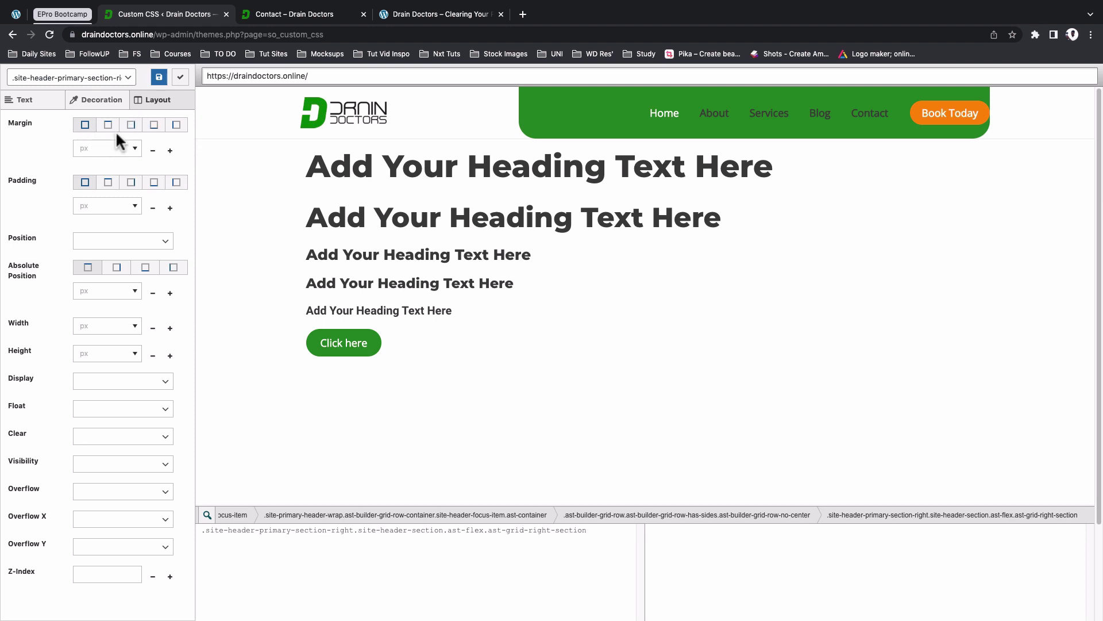
- Give the green section a 200 px left margin and 50 px right padding
click(176, 126)
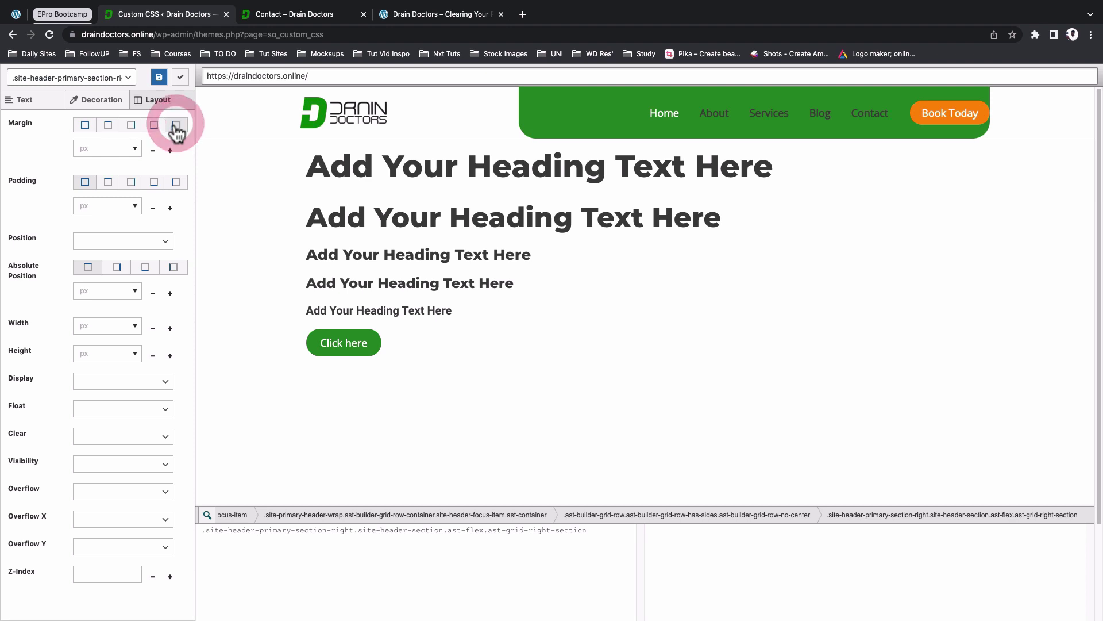
click(111, 148)
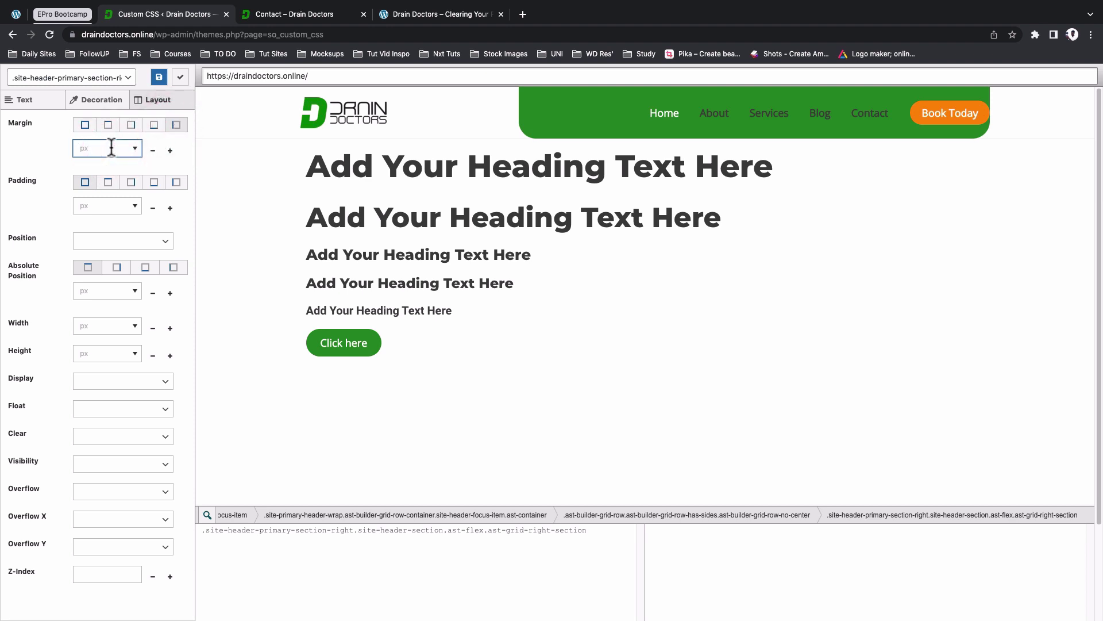
text(200)
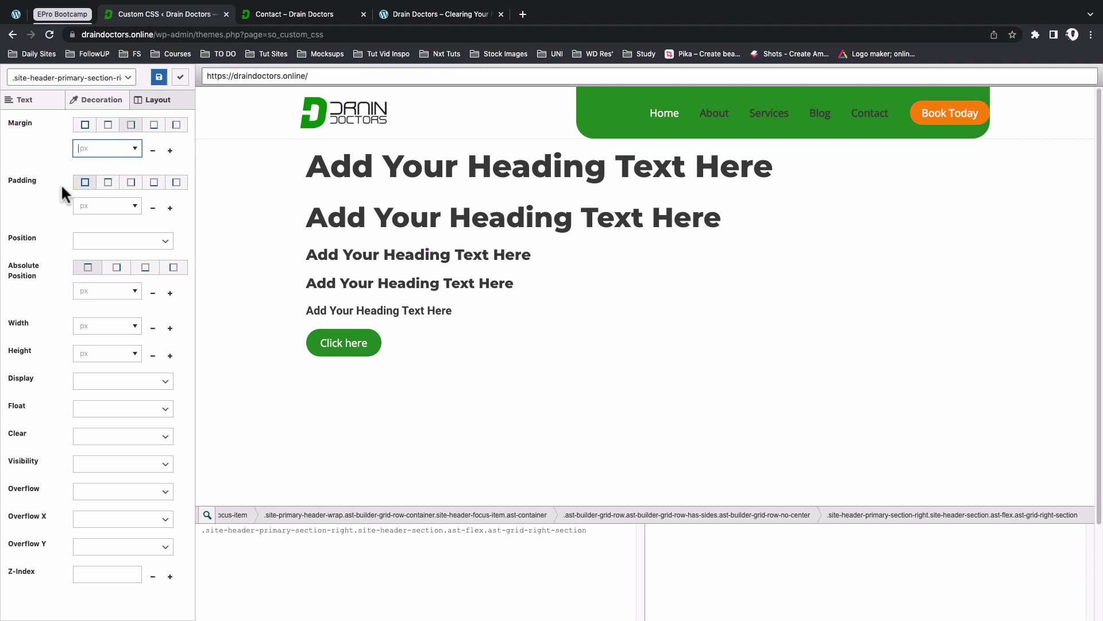
click(63, 164)
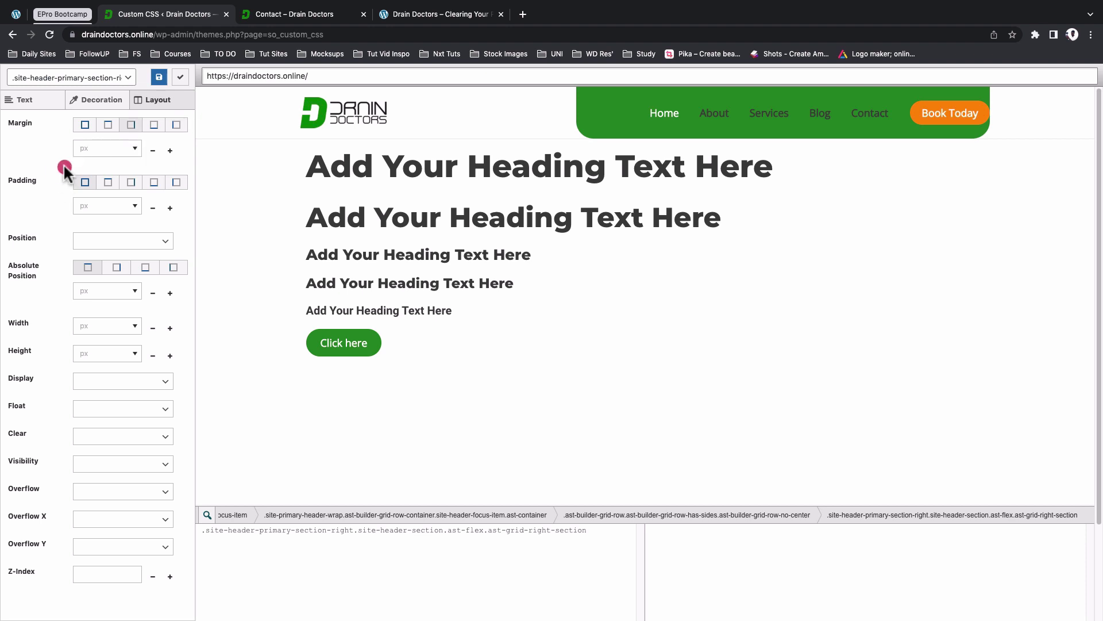
click(128, 183)
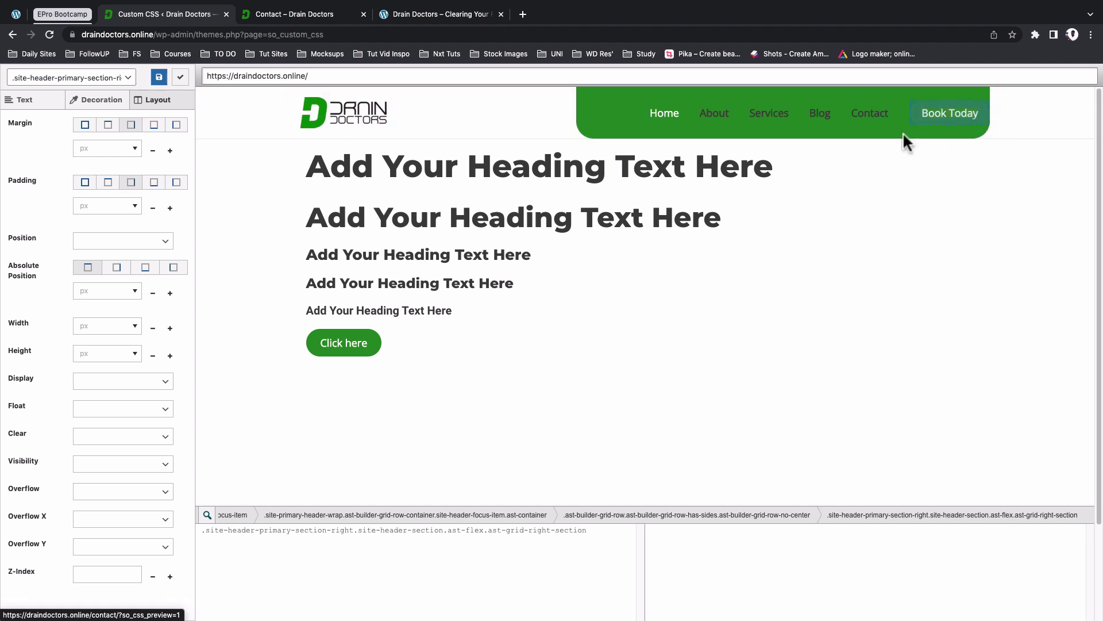
click(96, 207)
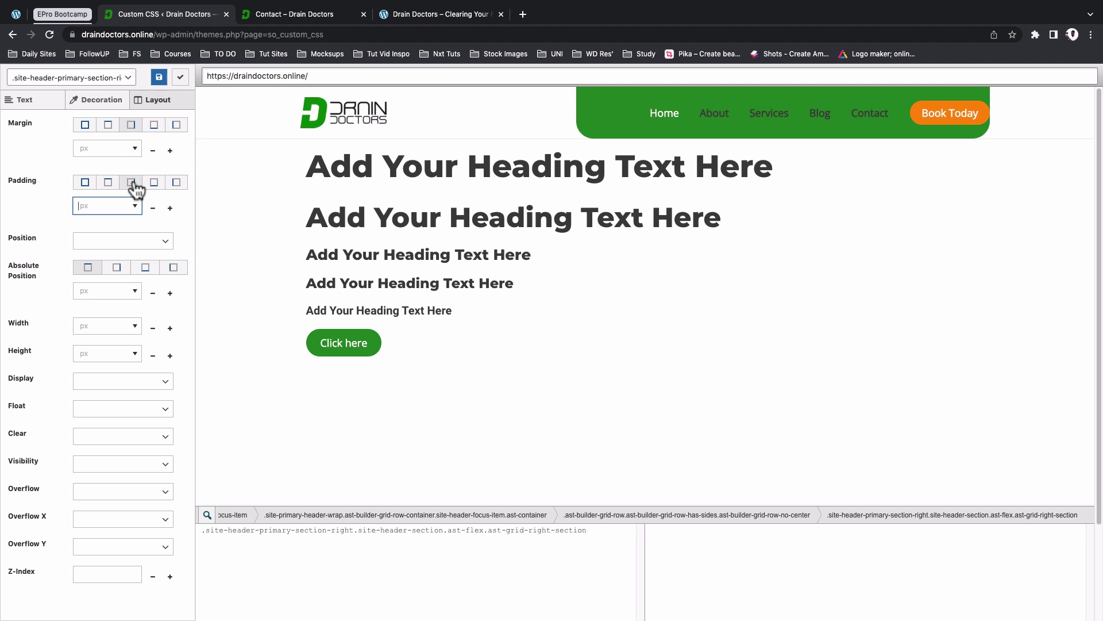
text(50)
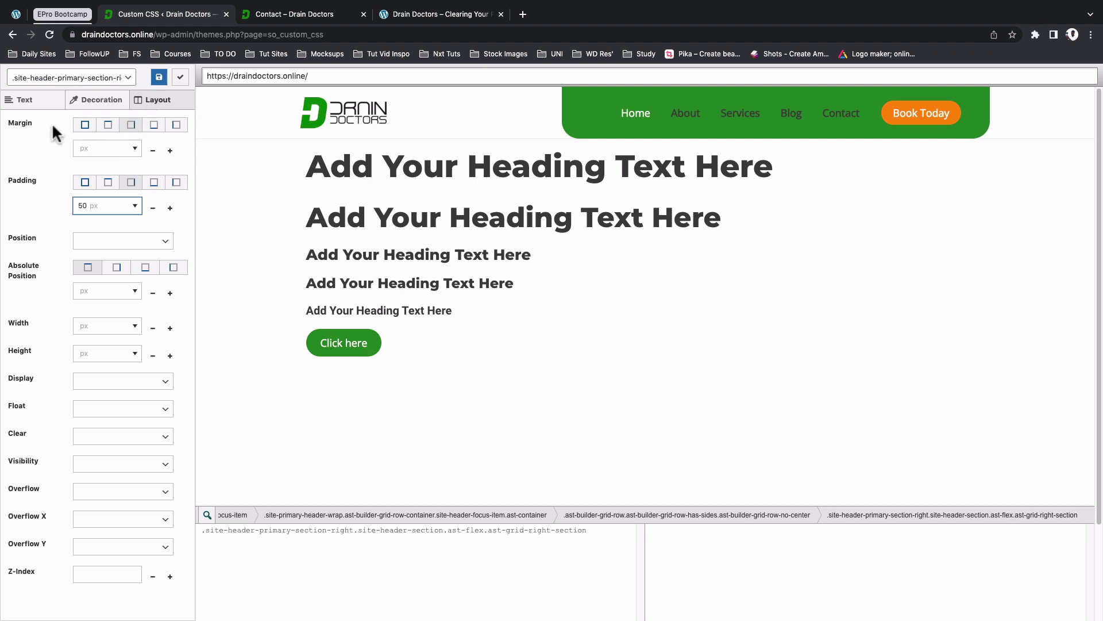
- Correct the left margin to 250 px and save the header styling
click(175, 126)
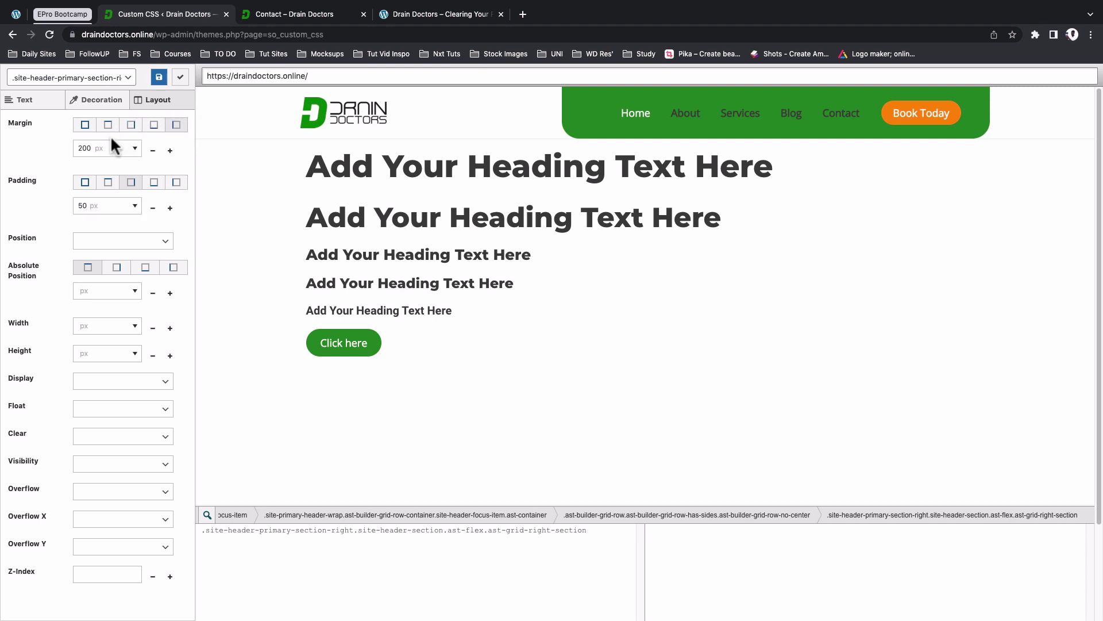
click(82, 148)
key(Delete)
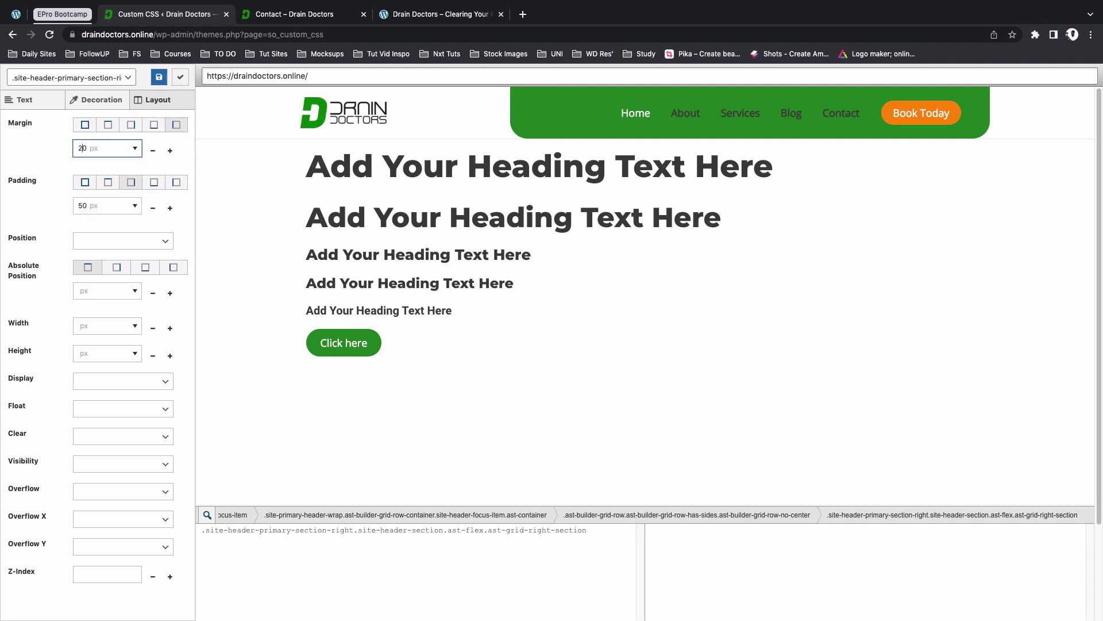
text(5)
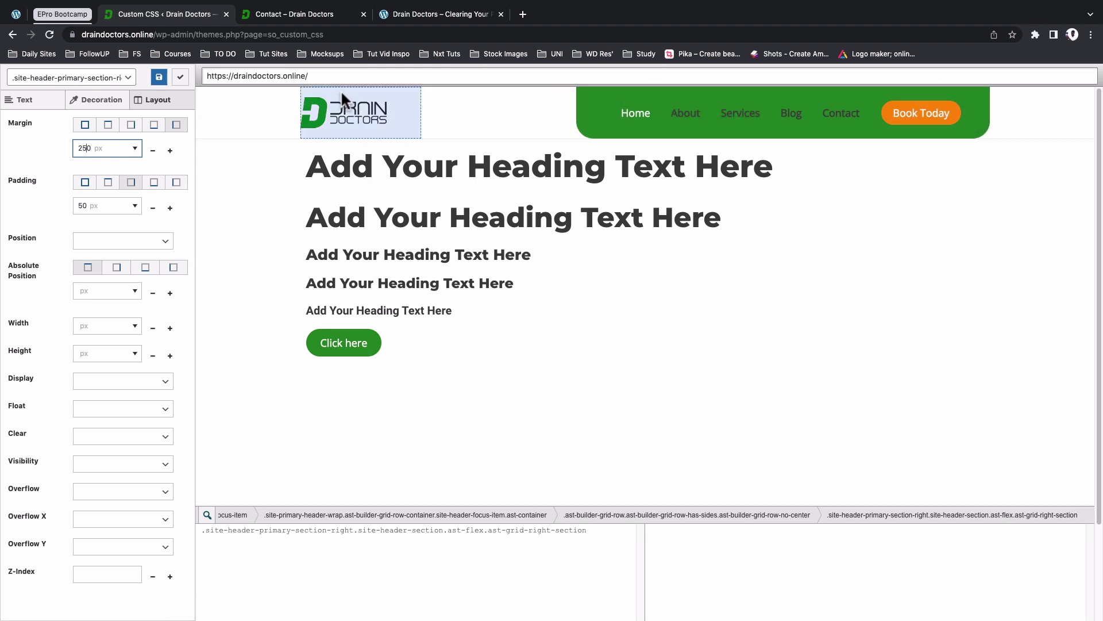
click(160, 76)
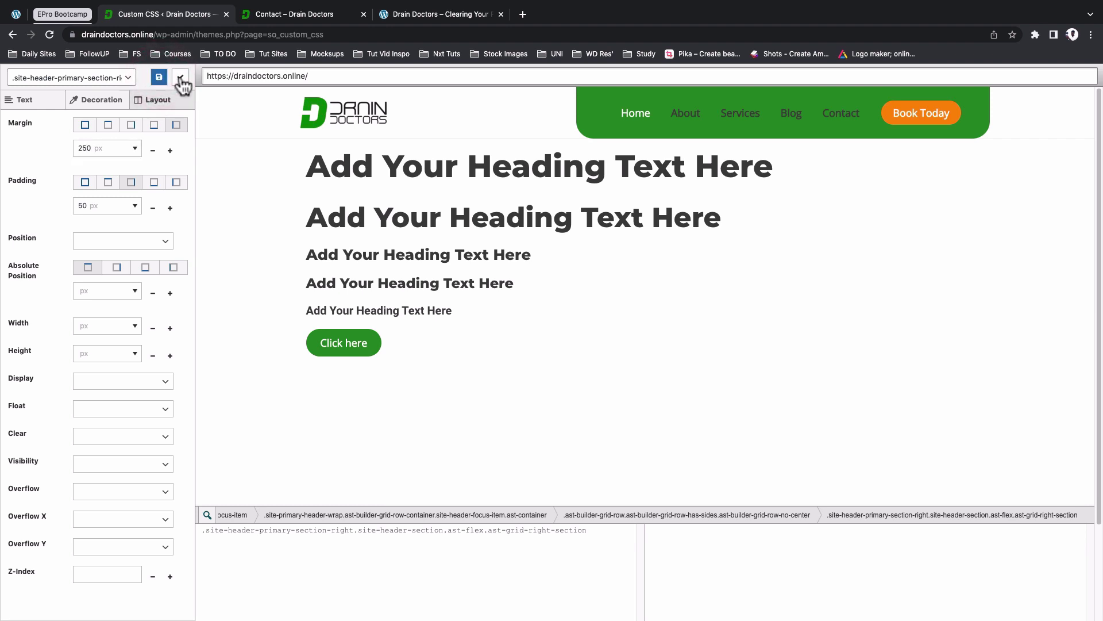
- Close the visual editor and select all the generated header CSS rules
click(180, 78)
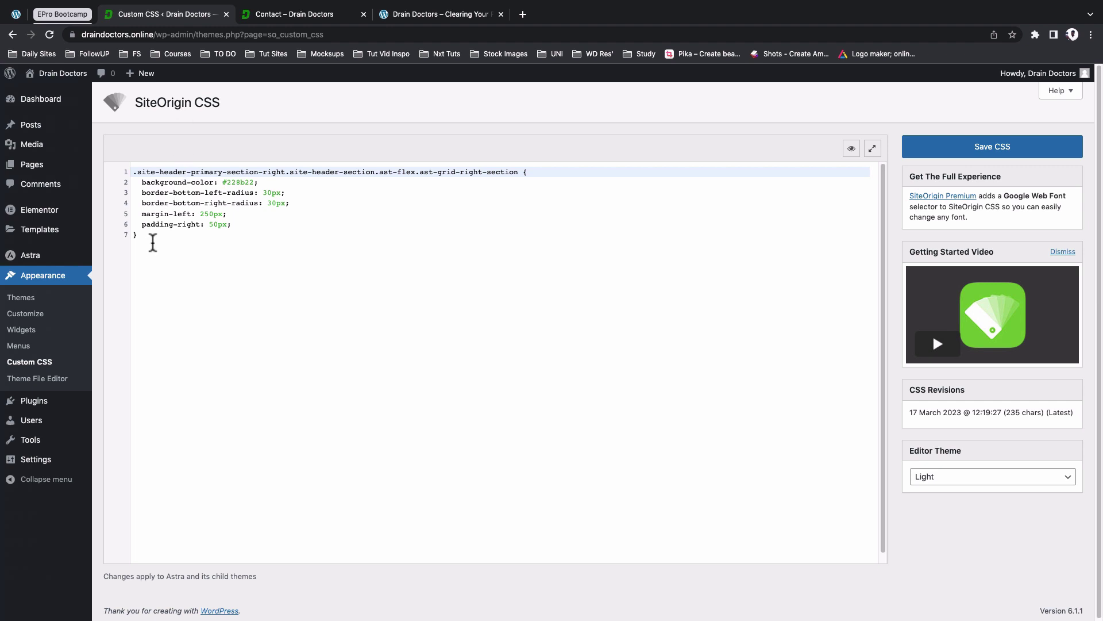
click(160, 241)
drag(160, 241, 131, 171)
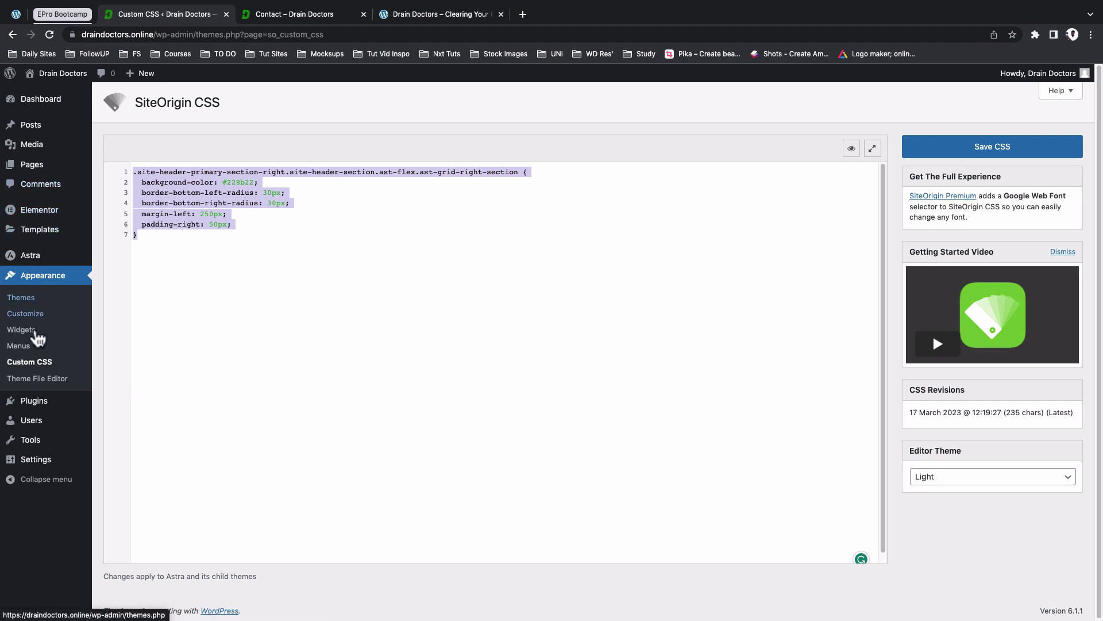
- Open the Customizer in a new tab and show its Additional CSS panel
middle_click(32, 316)
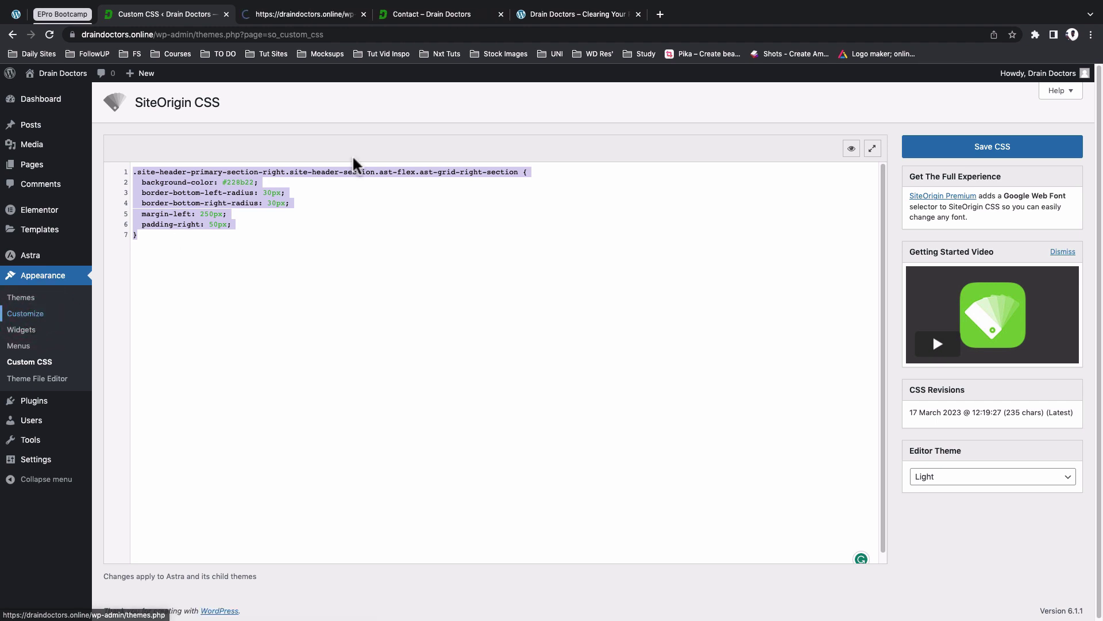
click(303, 15)
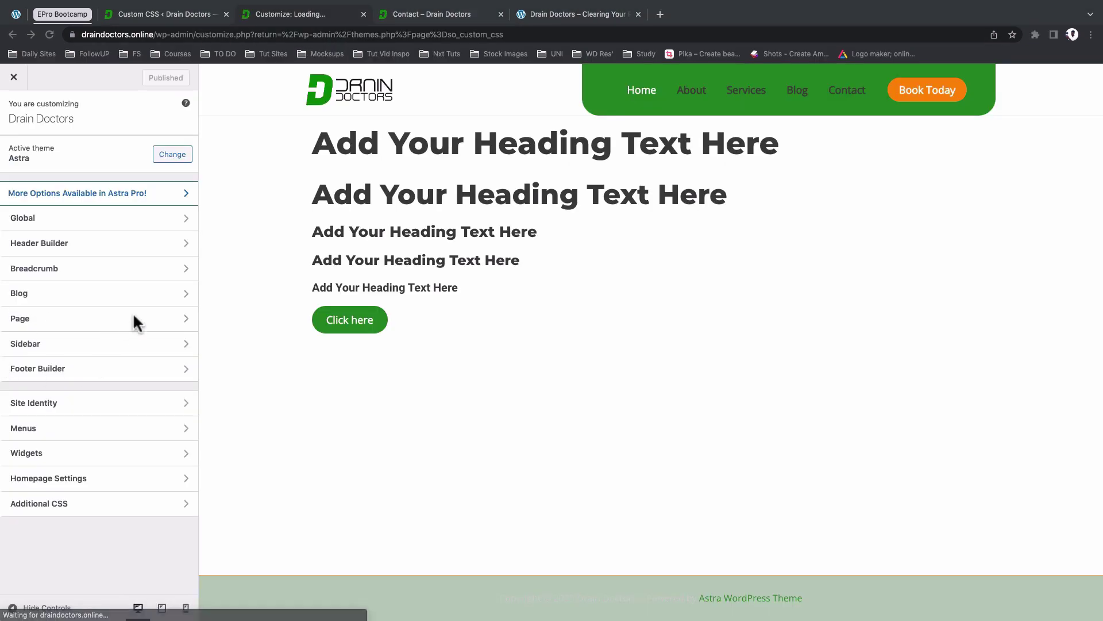
click(44, 501)
click(49, 449)
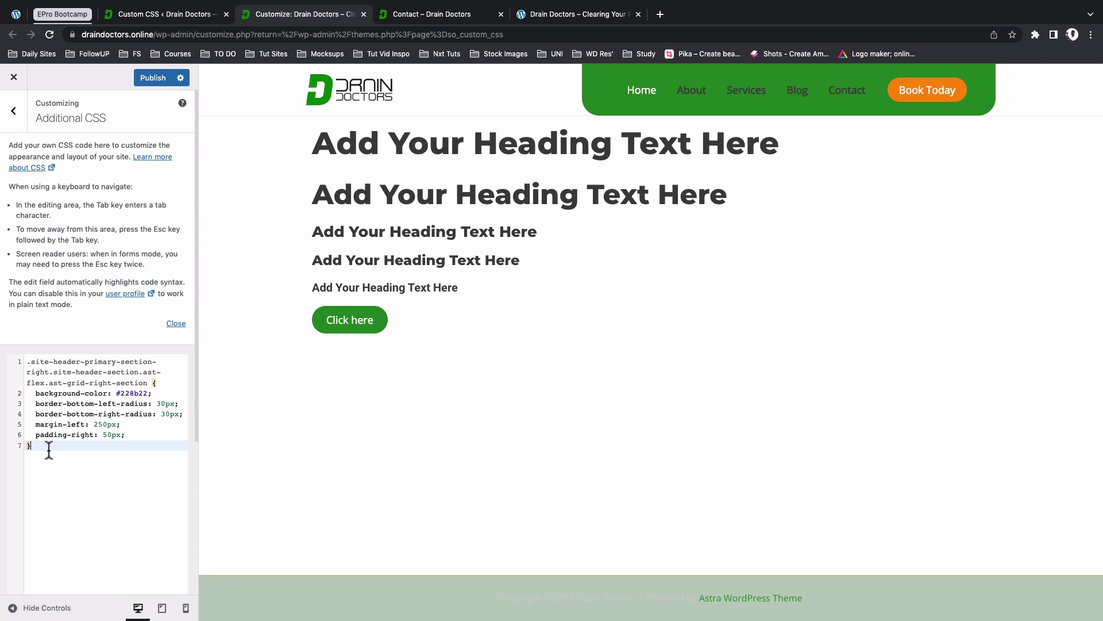
key(ctrl+shift+Tab)
mouse_move(34, 411)
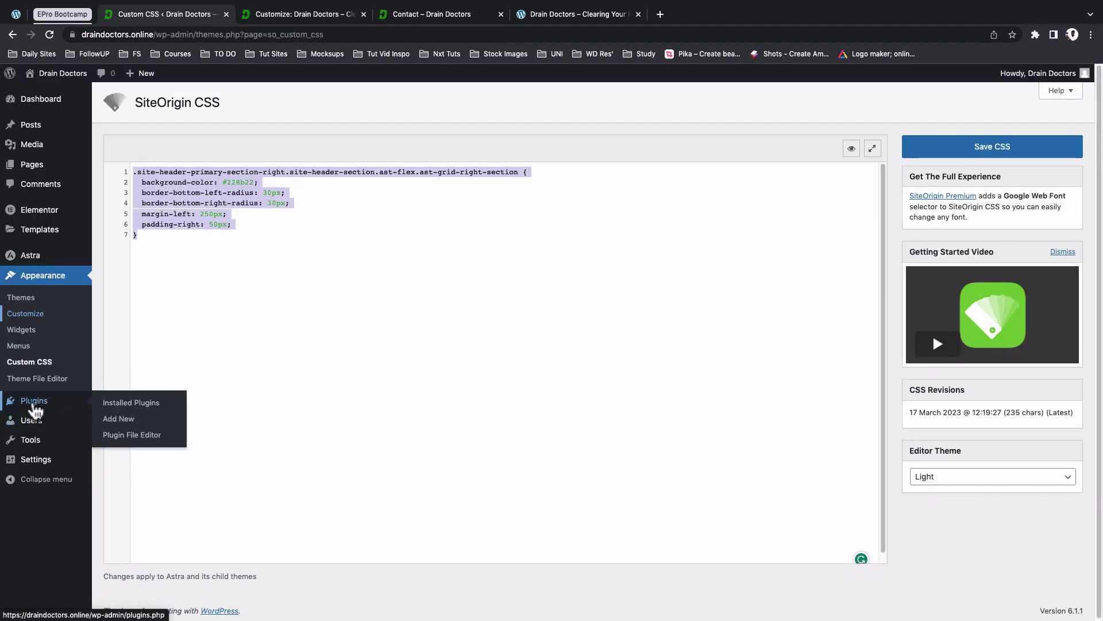
- Leave the CSS editor and deactivate the SiteOrigin CSS plugin
click(34, 409)
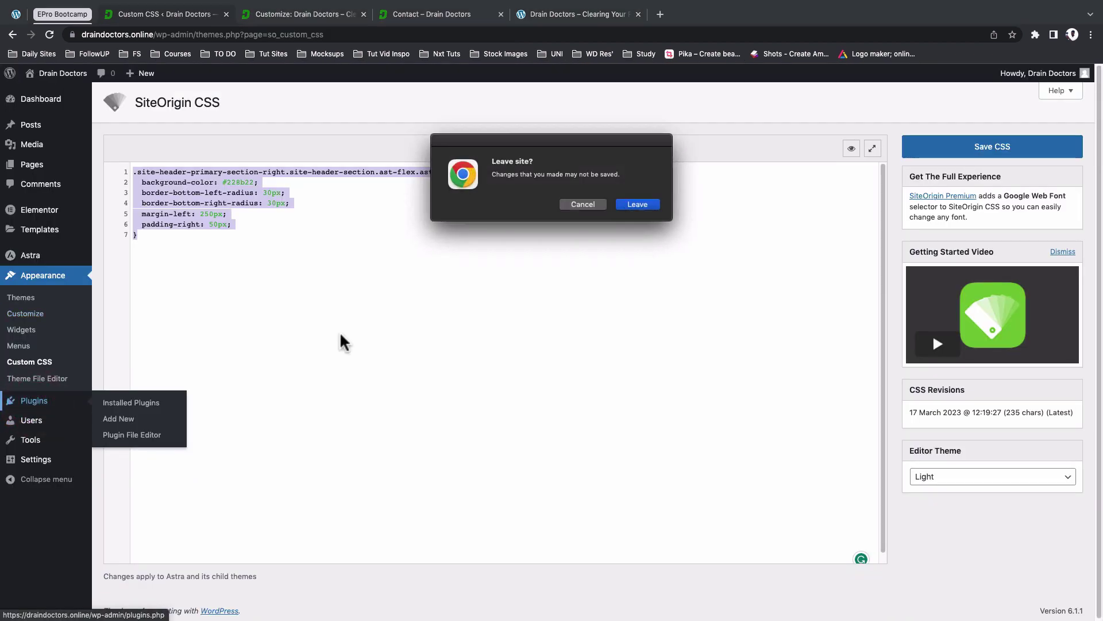
click(635, 205)
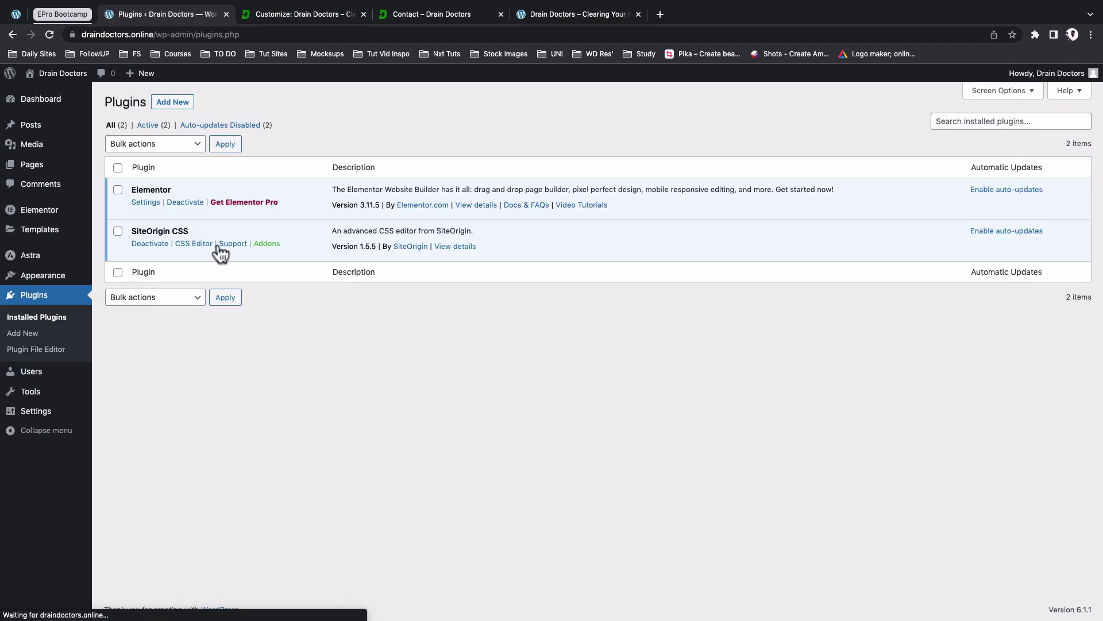
click(153, 244)
- Select the header selector on line 1 of the Customizer's Additional CSS
click(277, 12)
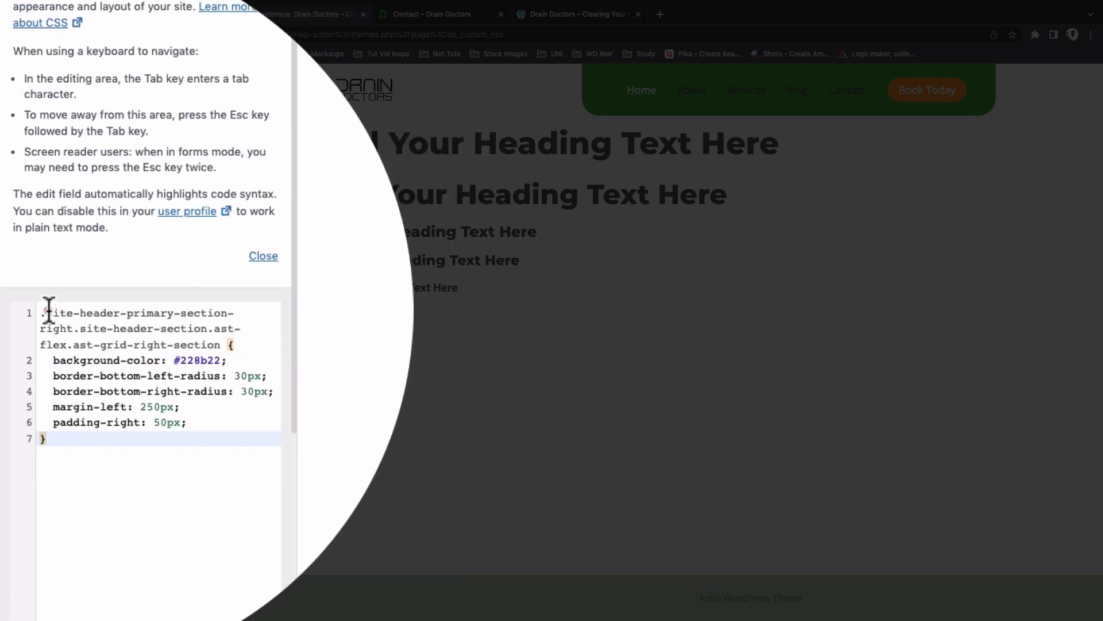
triple_click(49, 310)
click(48, 310)
triple_click(49, 310)
double_click(49, 310)
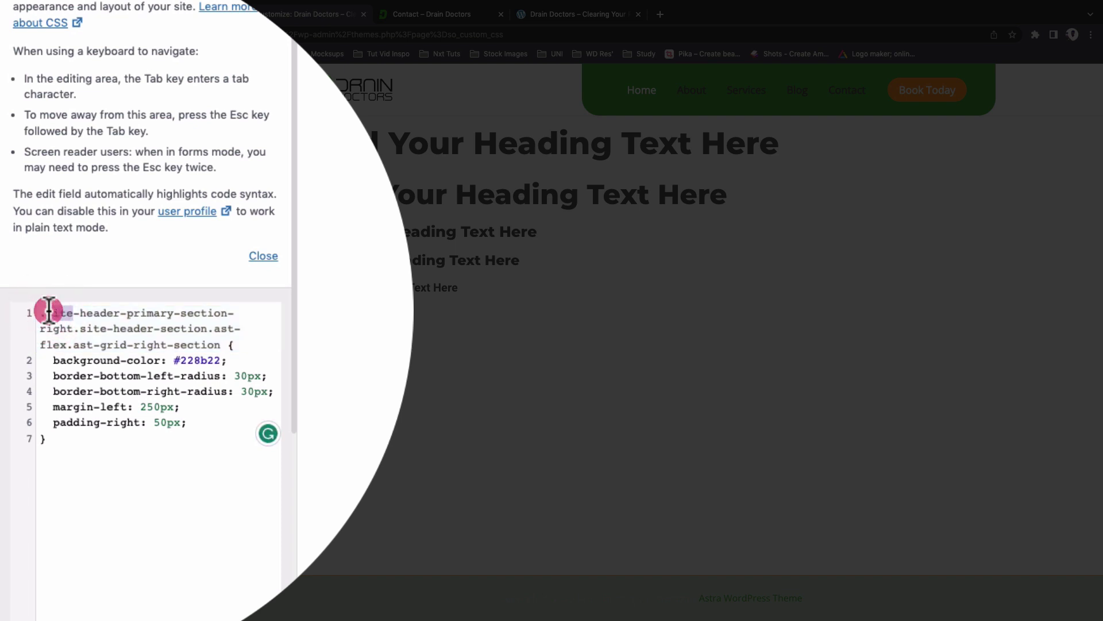
triple_click(49, 311)
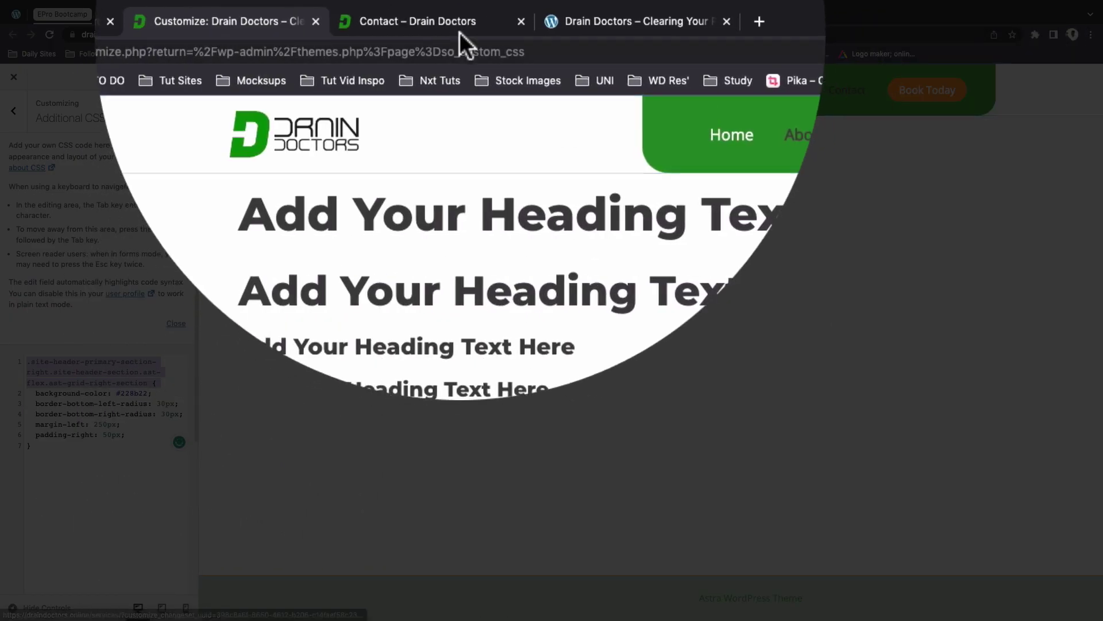
- Reload the live Contact page and go to the home page to check the header
click(460, 25)
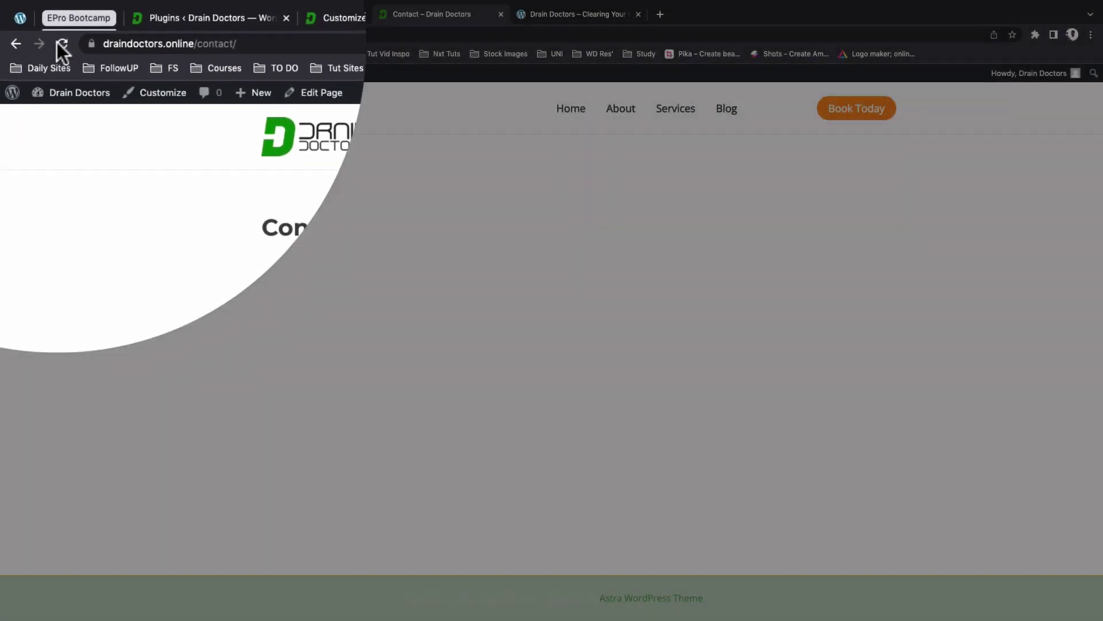
click(50, 35)
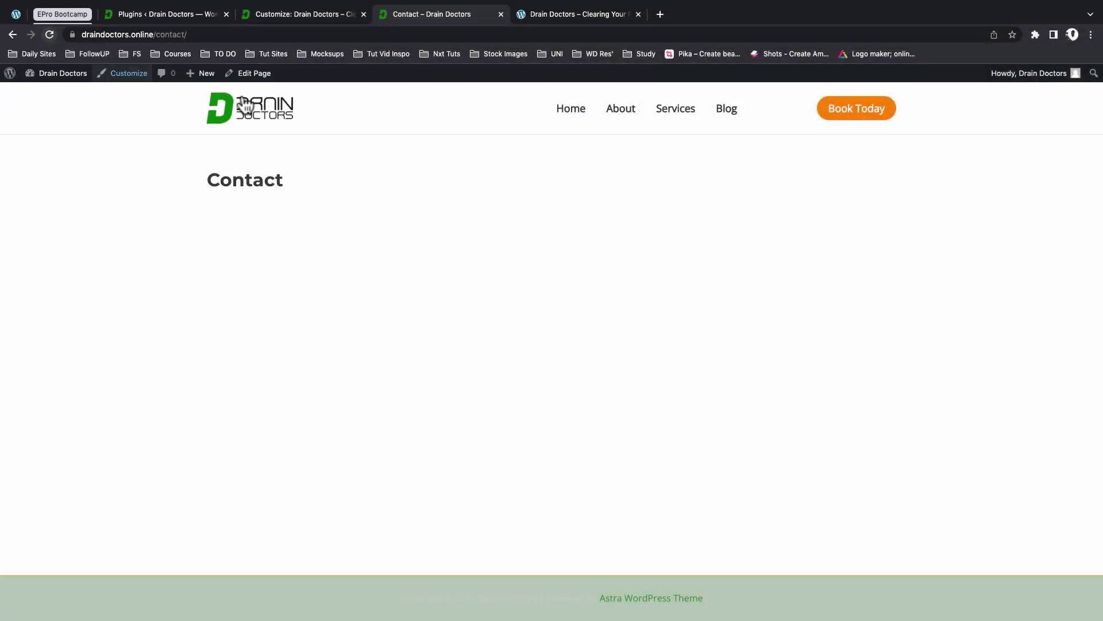
click(261, 120)
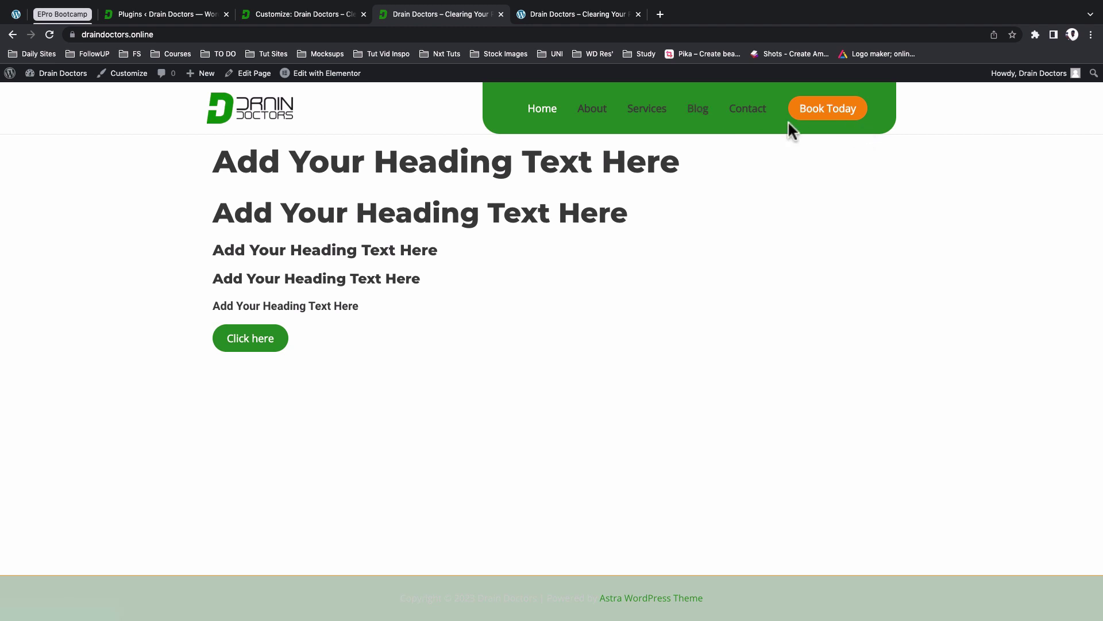
key(ctrl+shift+Tab)
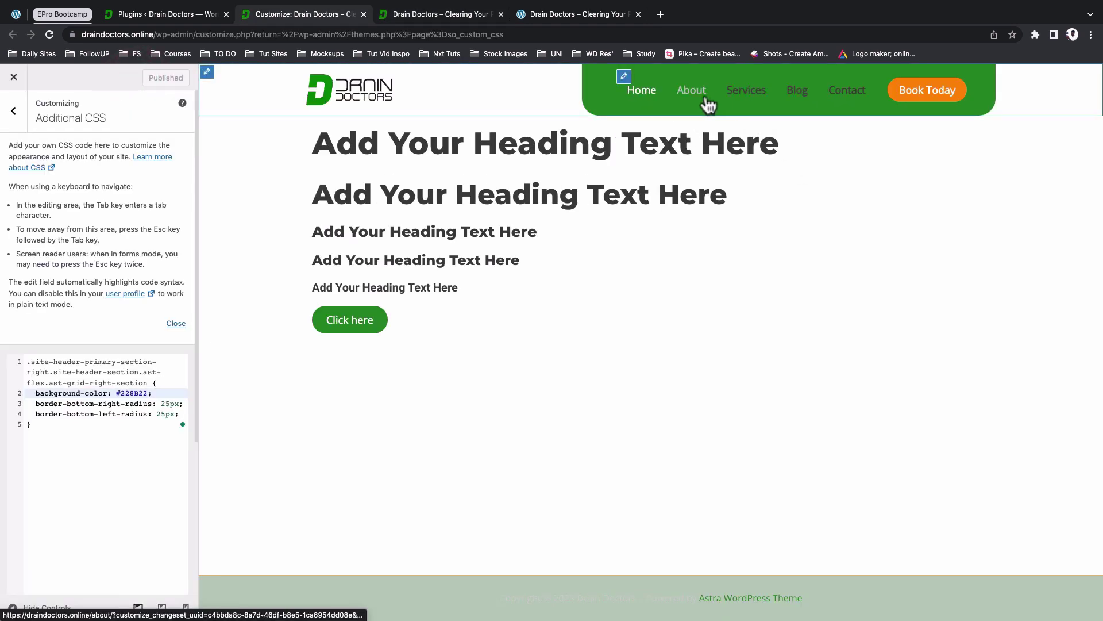
- Make the Primary Menu link text white, publish, and reload the live site to check
click(18, 113)
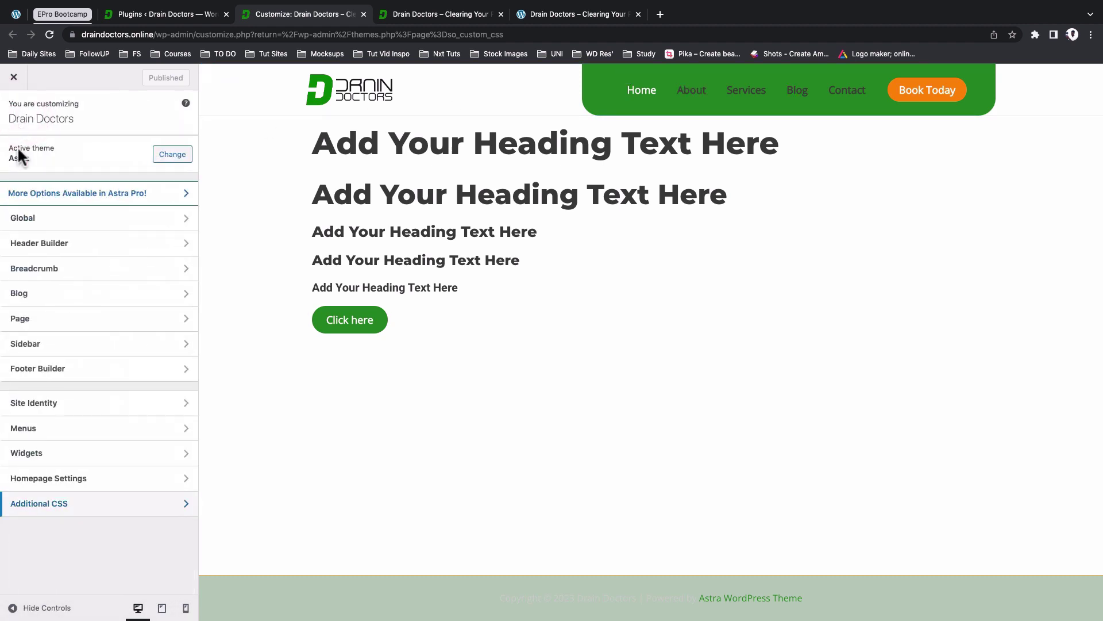
click(55, 243)
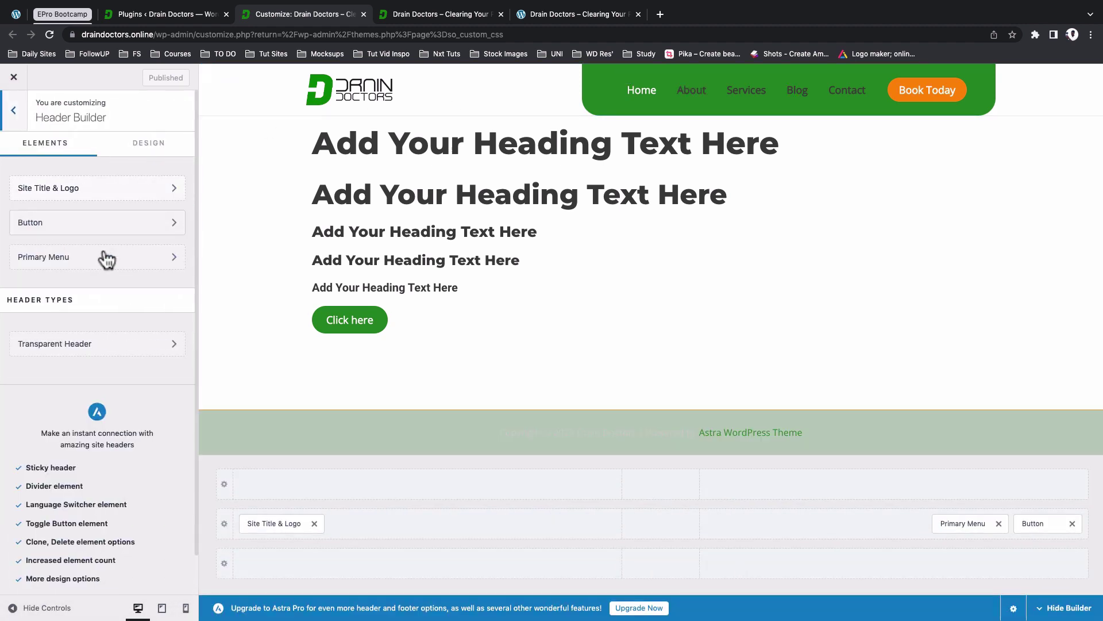
click(103, 254)
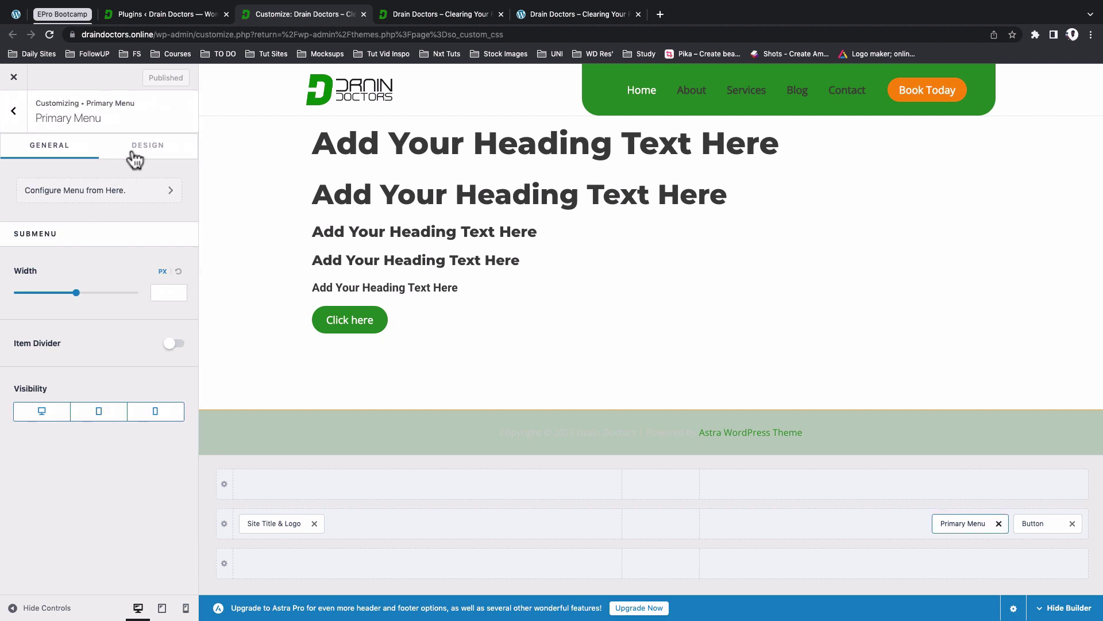
click(142, 148)
scroll(105, 291, down, 7)
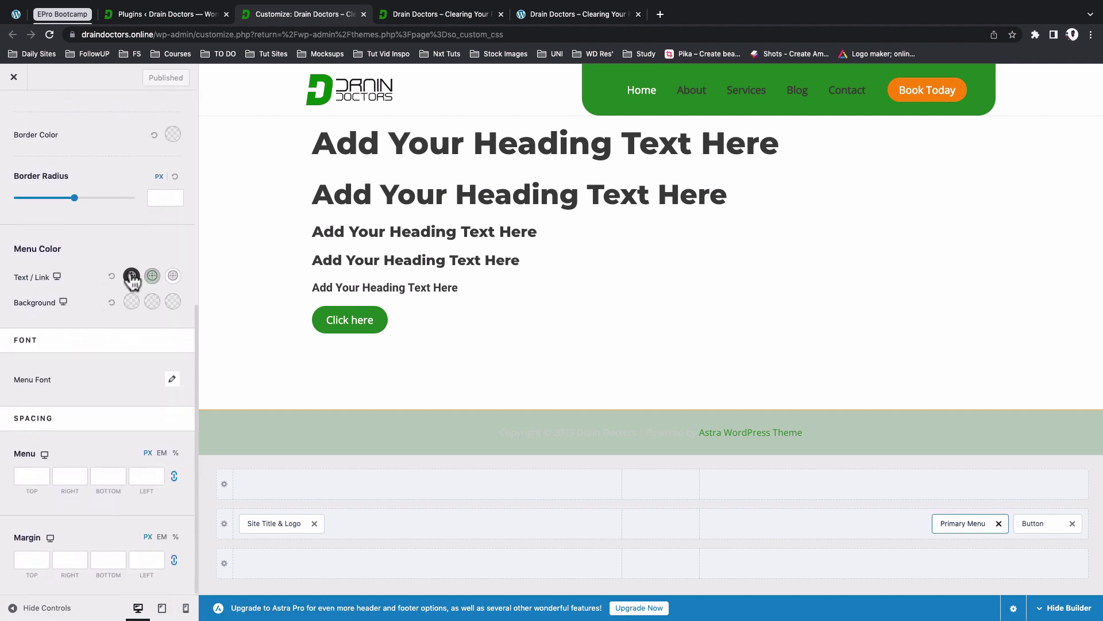
click(132, 277)
click(98, 305)
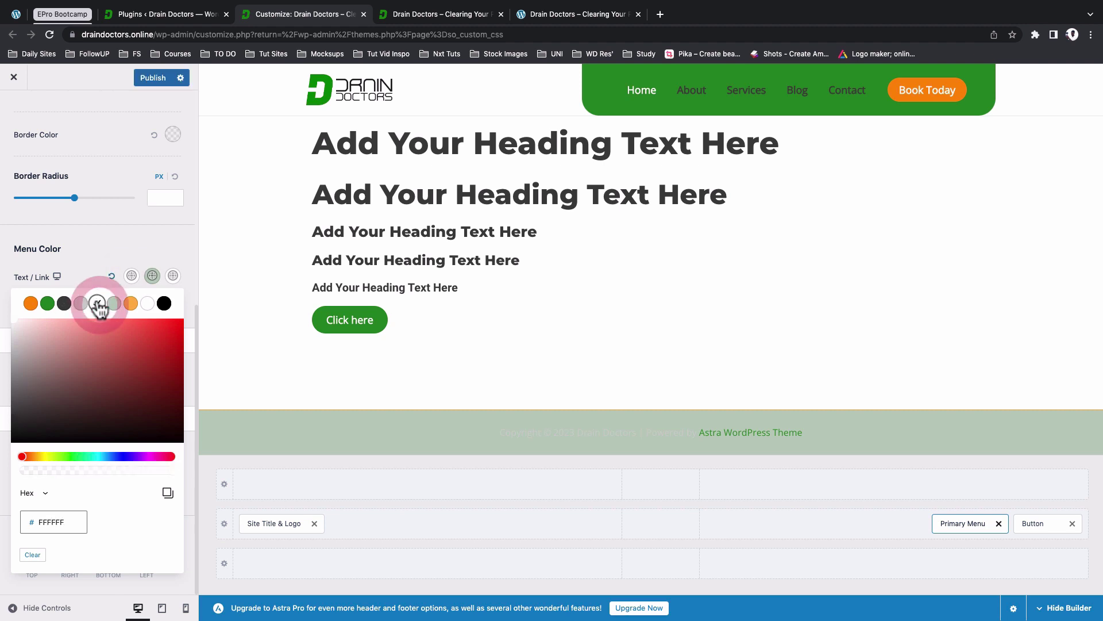
click(152, 79)
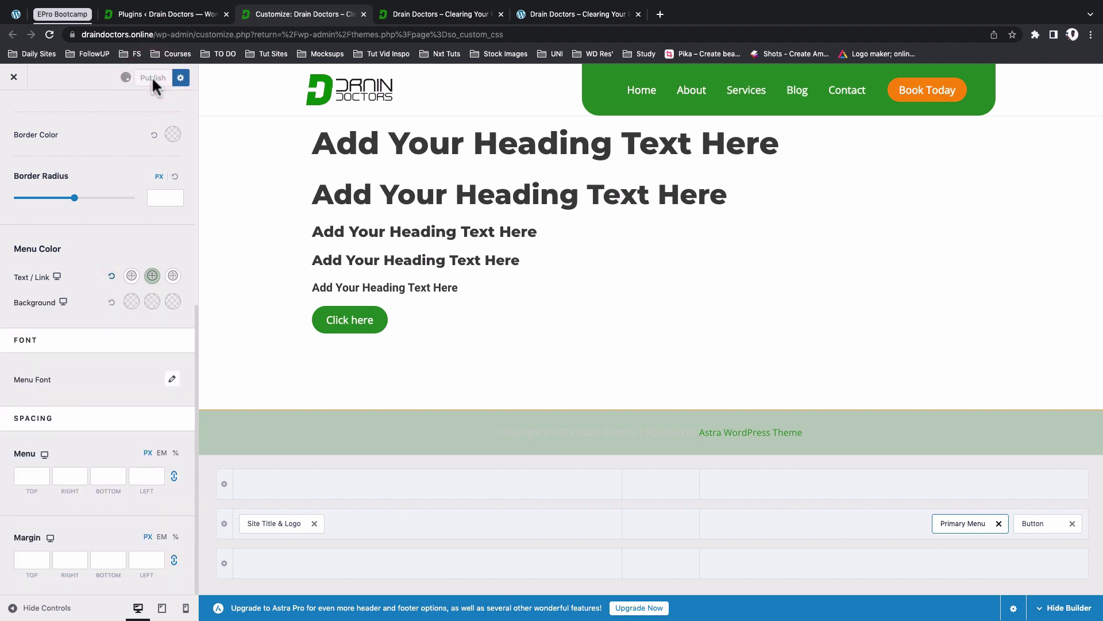
click(420, 16)
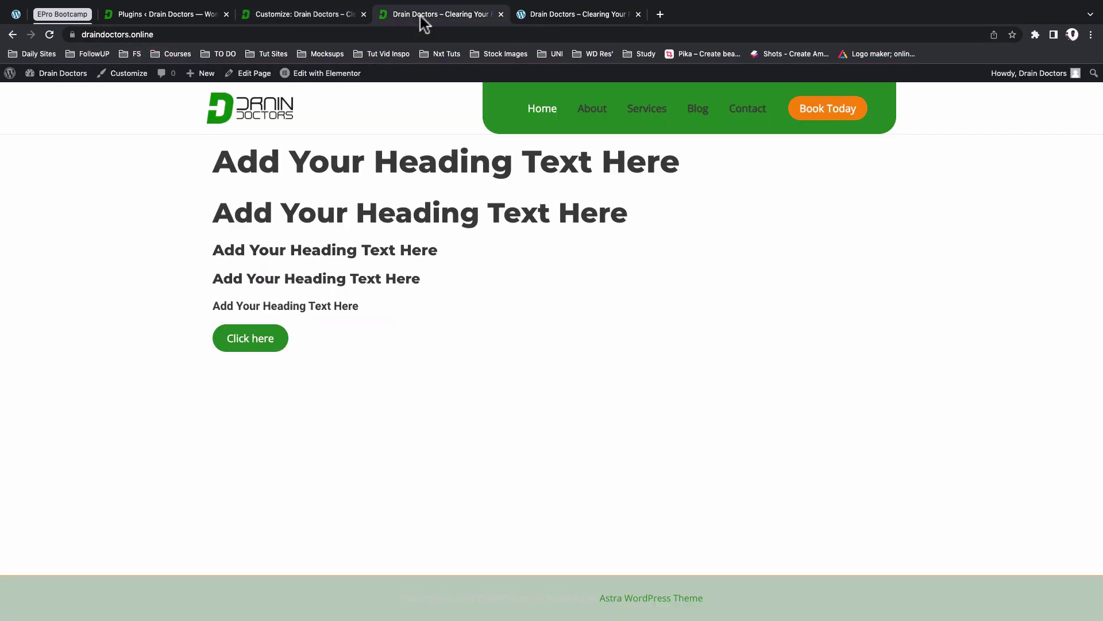
click(46, 35)
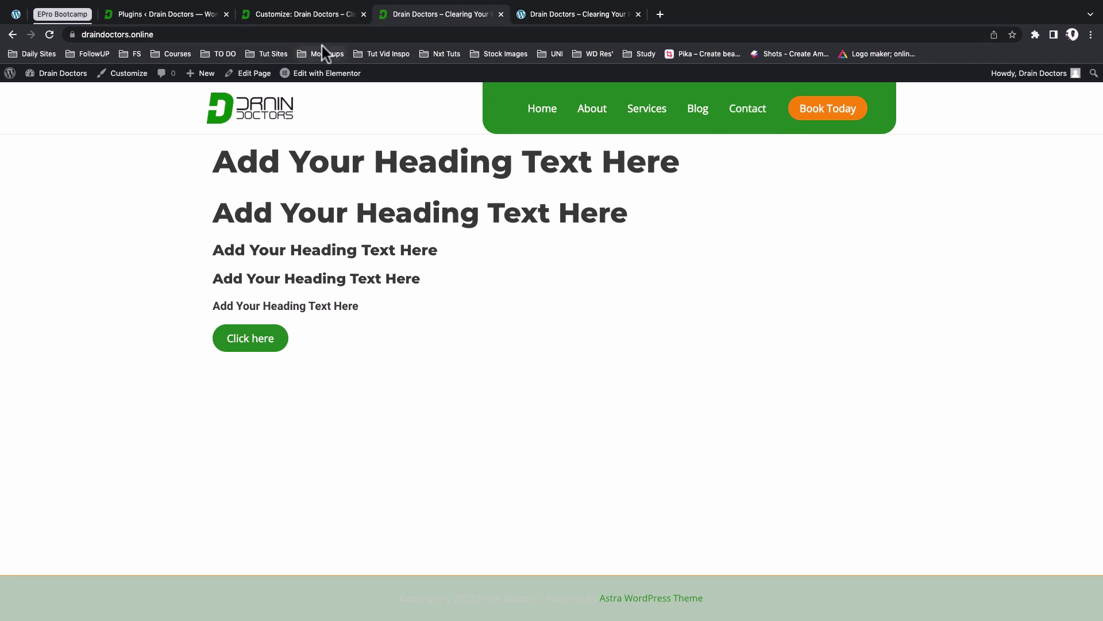
- Make the Book Today button text white, hover text dark and hover background white
click(282, 16)
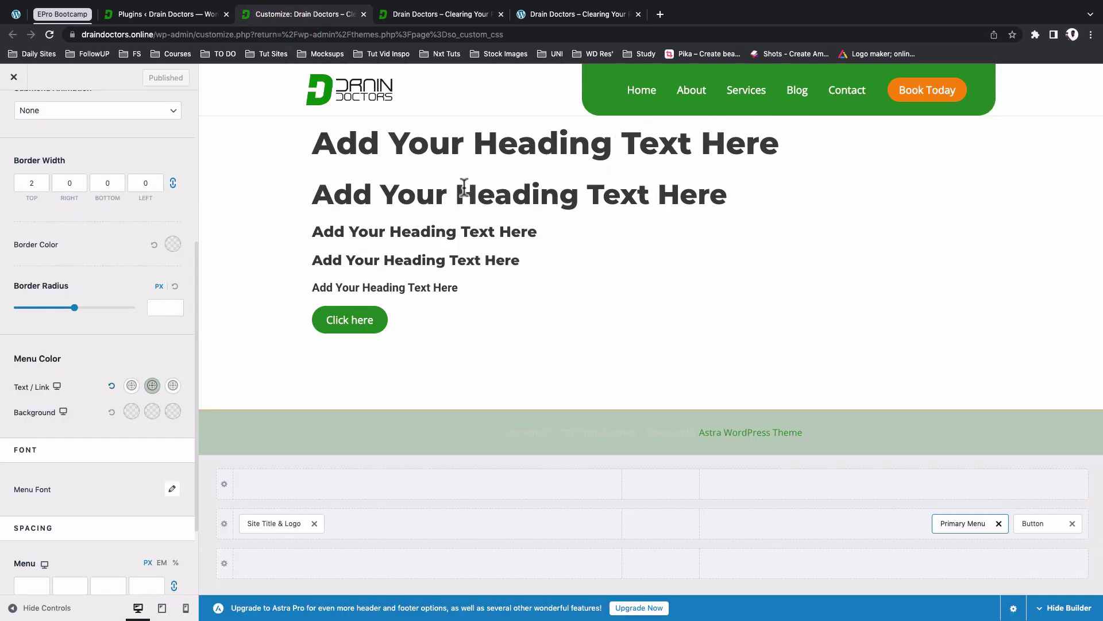
click(895, 81)
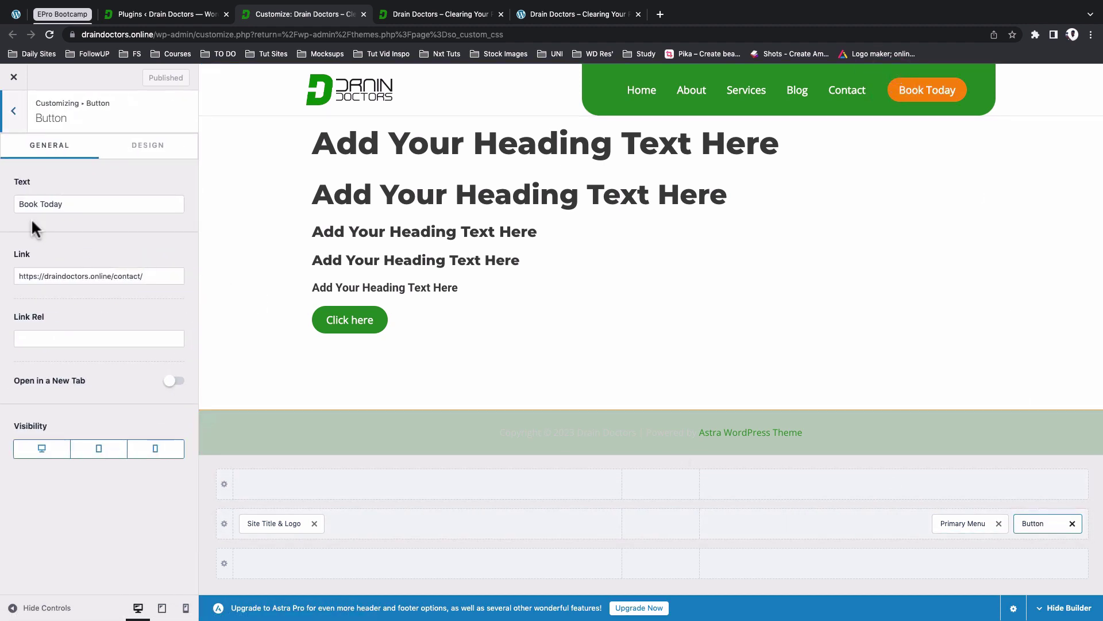
click(147, 146)
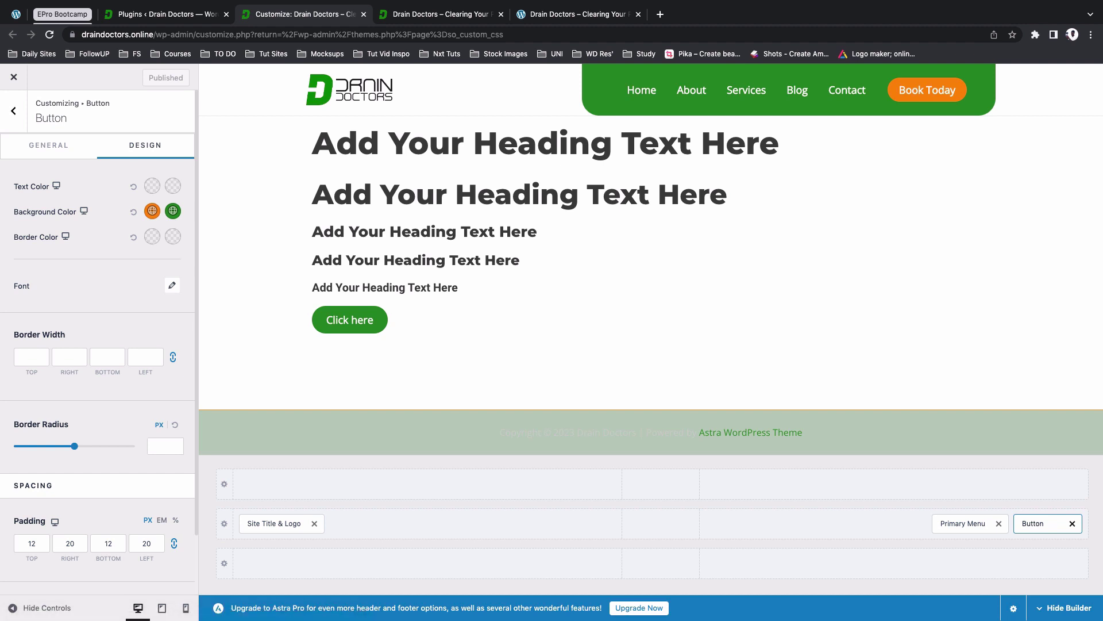
click(151, 186)
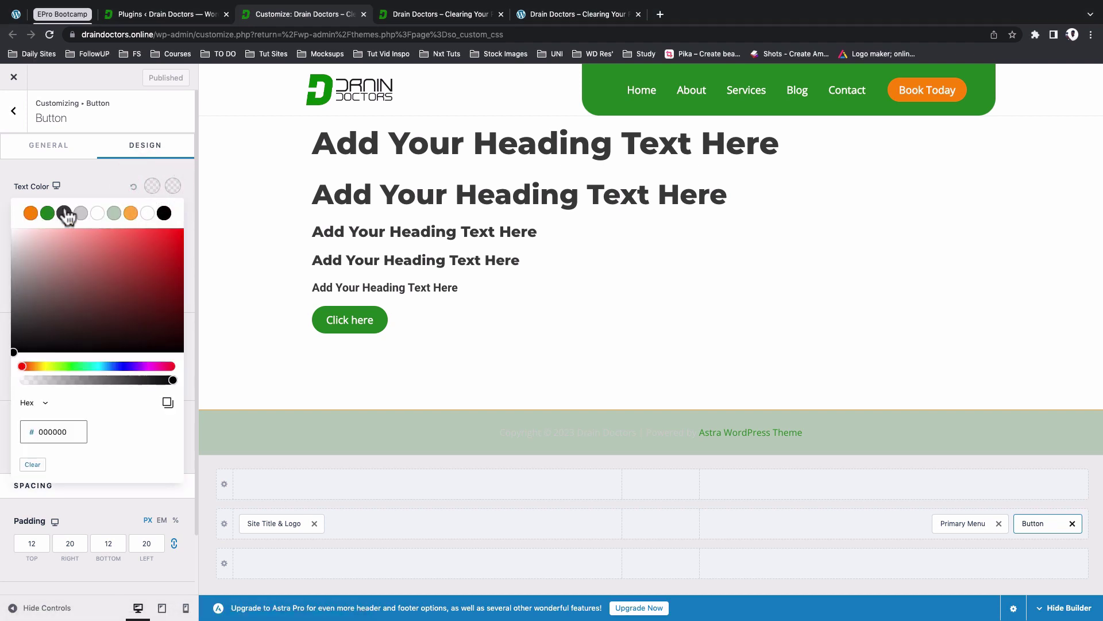
click(97, 214)
click(109, 182)
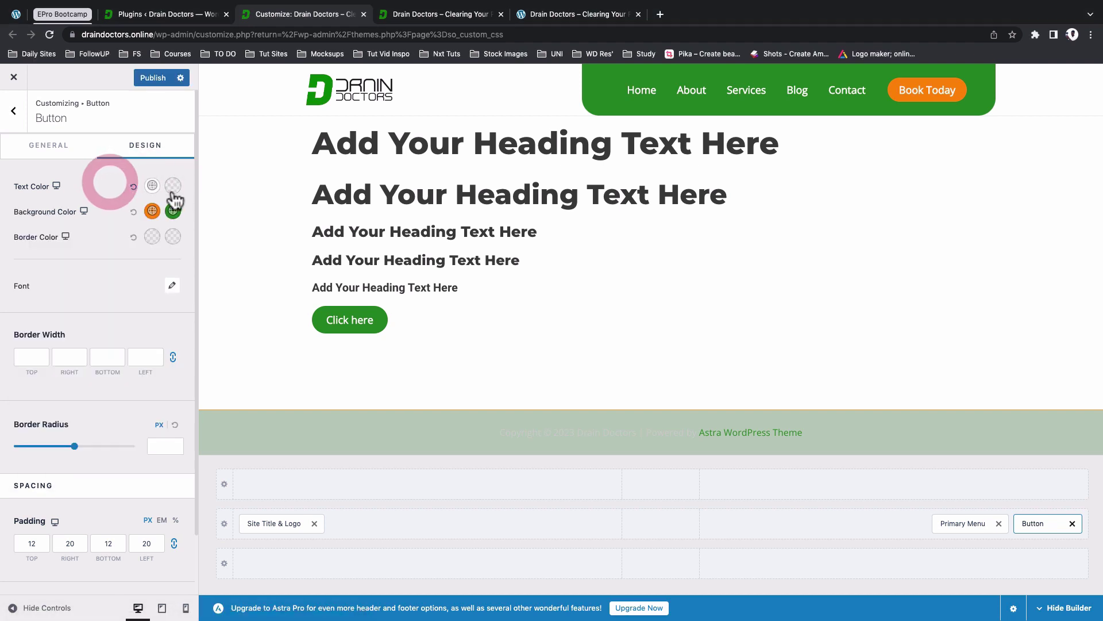
click(173, 185)
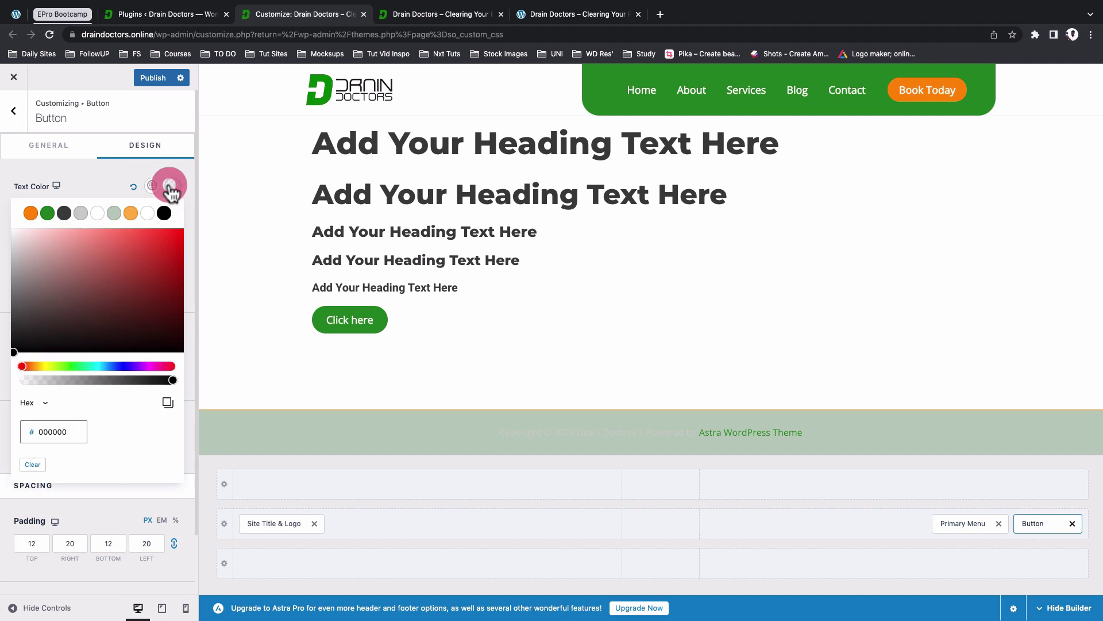
click(63, 216)
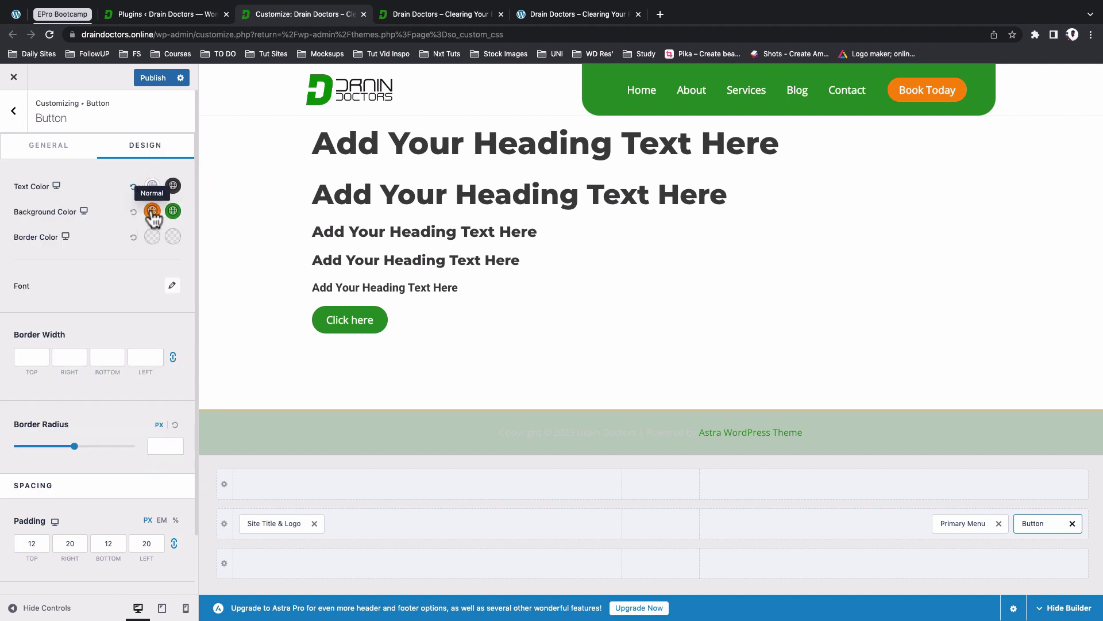
click(173, 211)
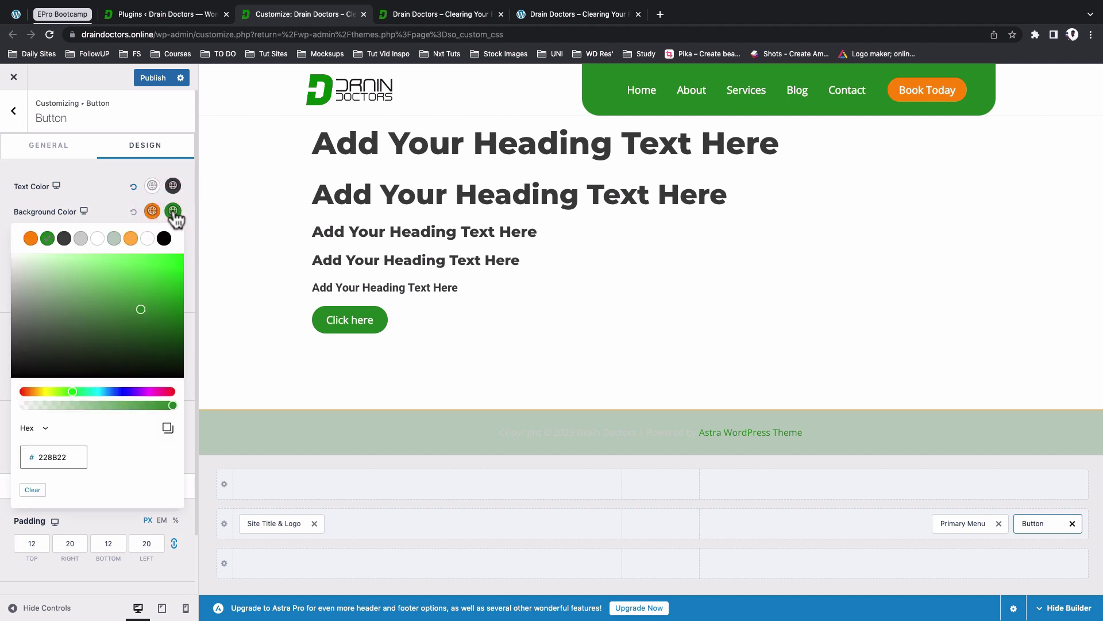
click(97, 238)
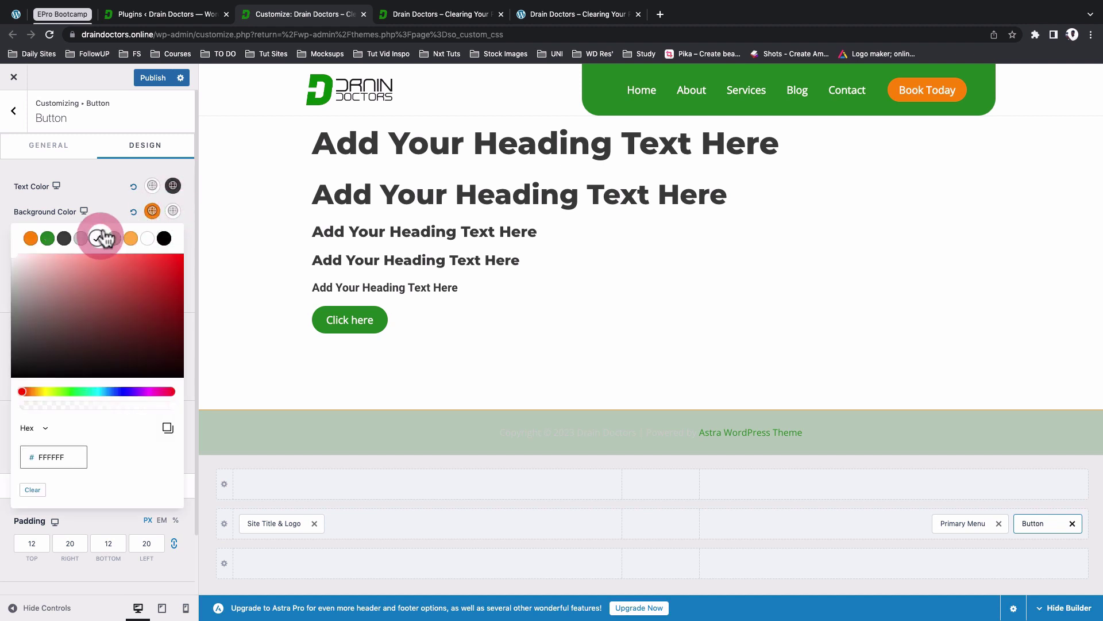
click(122, 210)
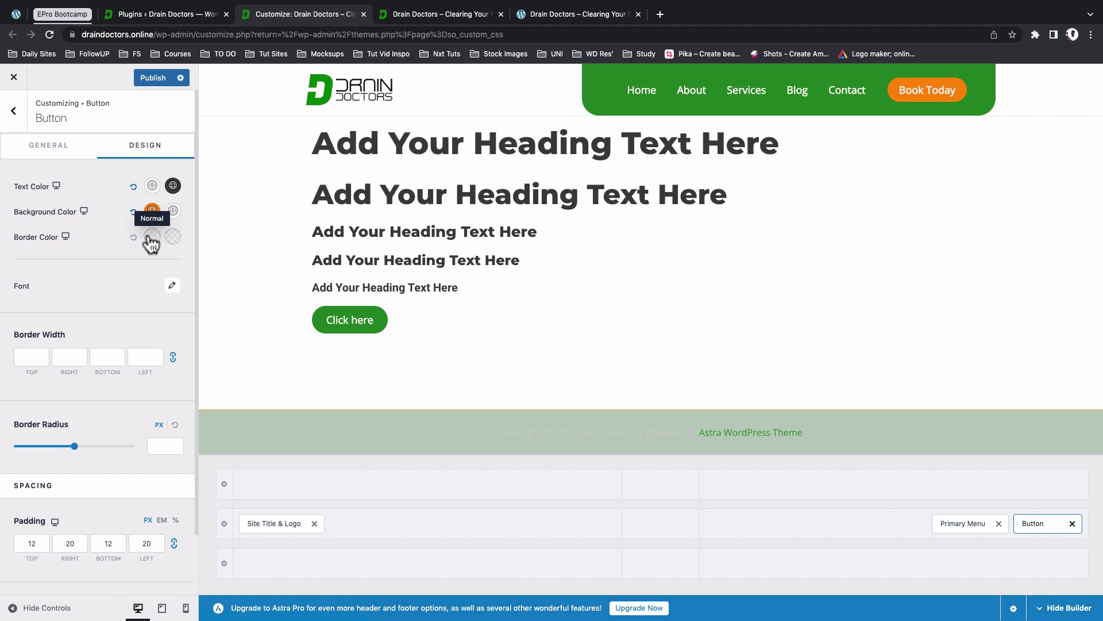
- Give the button an orange border that turns white on hover
click(151, 243)
click(30, 263)
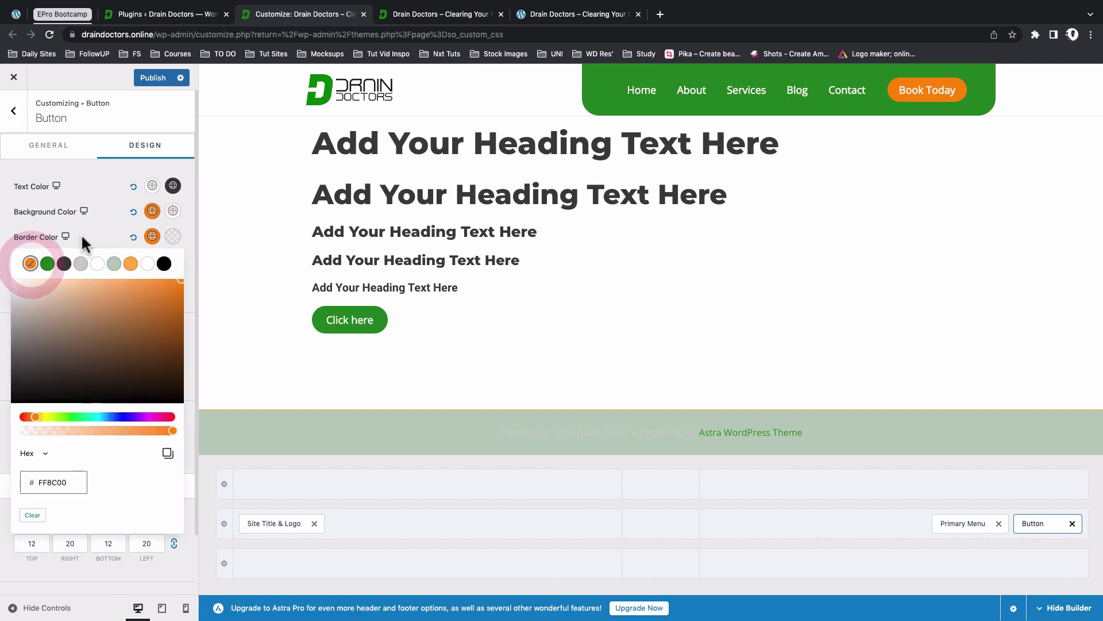
click(81, 237)
click(173, 236)
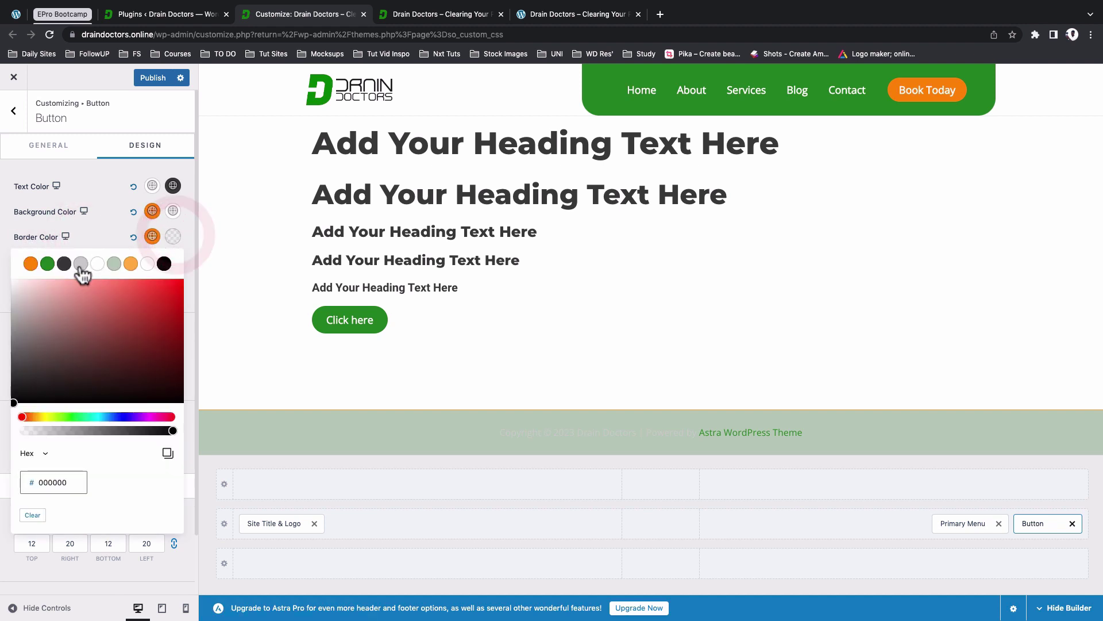
click(97, 263)
click(116, 235)
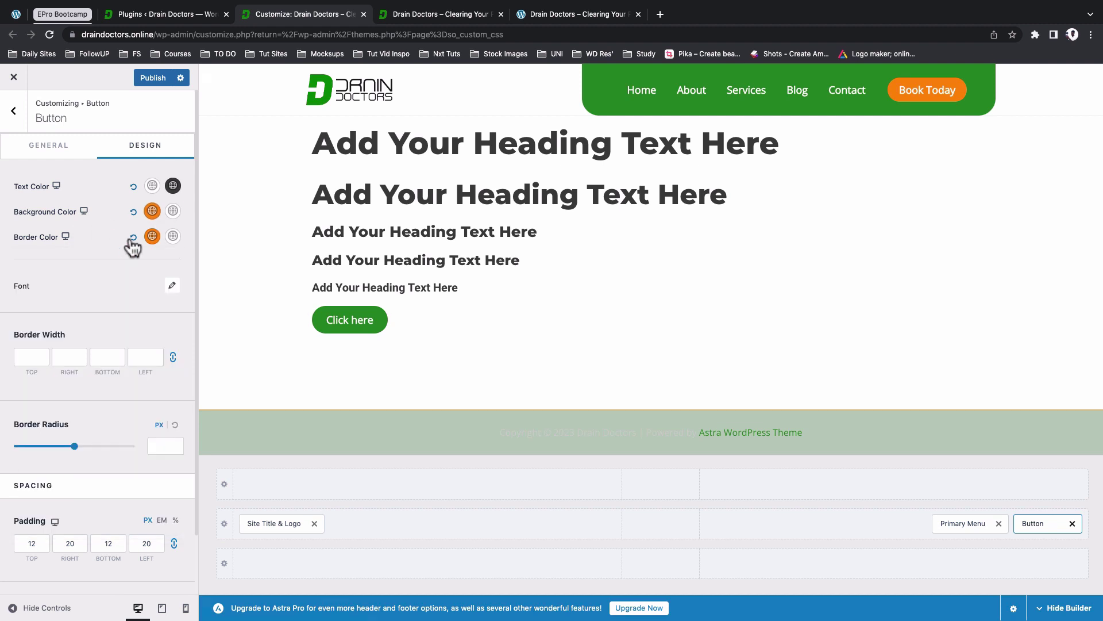
- Set the button's border width to 2 and border radius to 25 px
click(26, 363)
text(2)
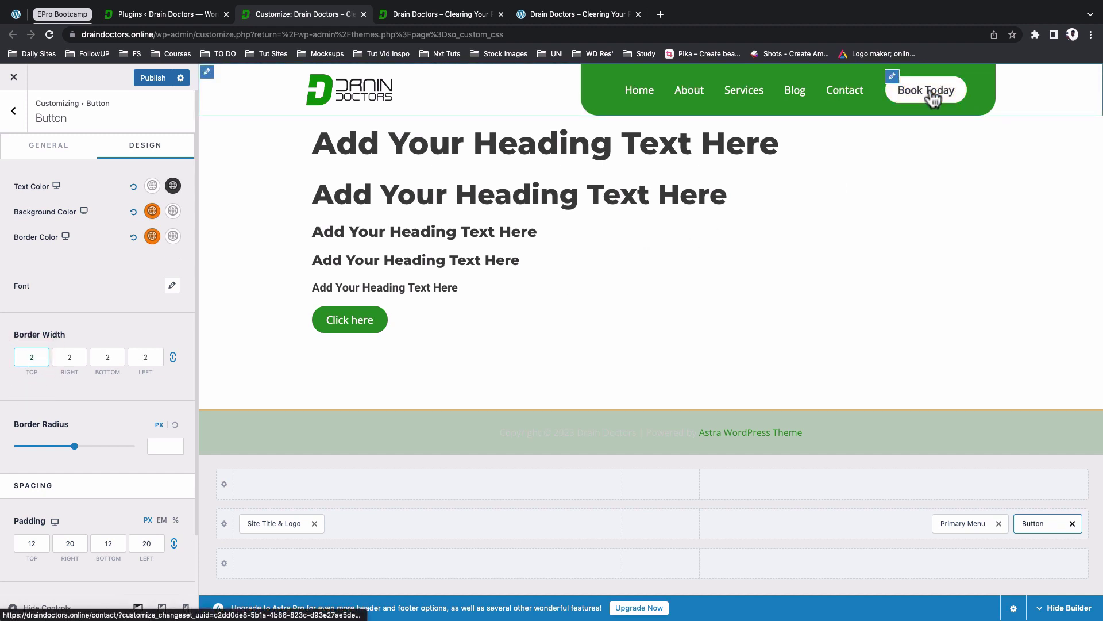
click(166, 444)
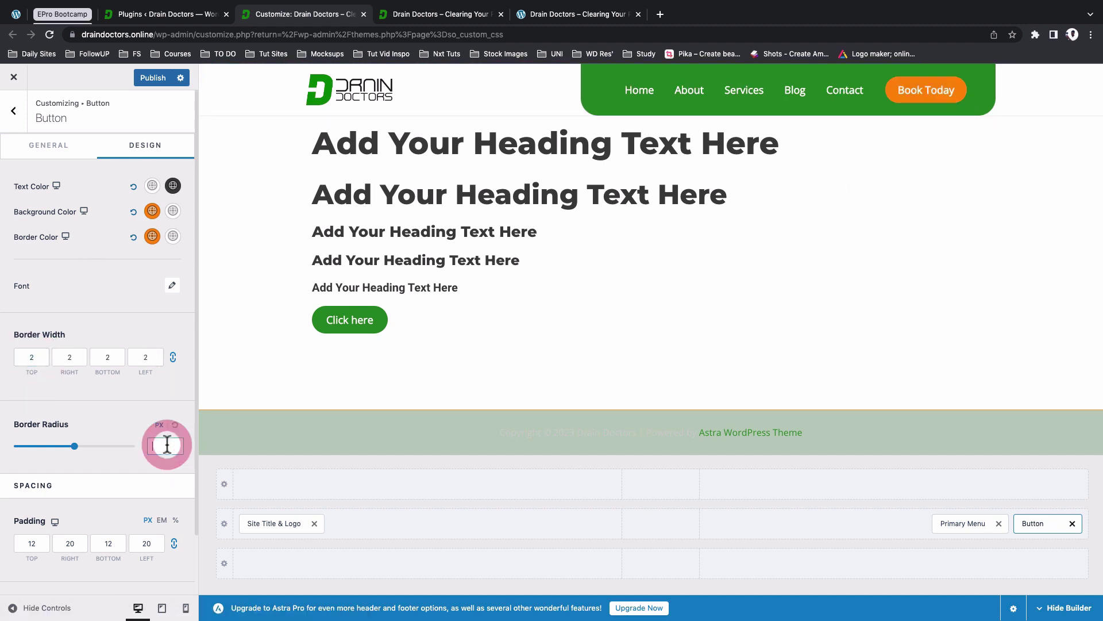
text(25)
scroll(136, 389, down, 1)
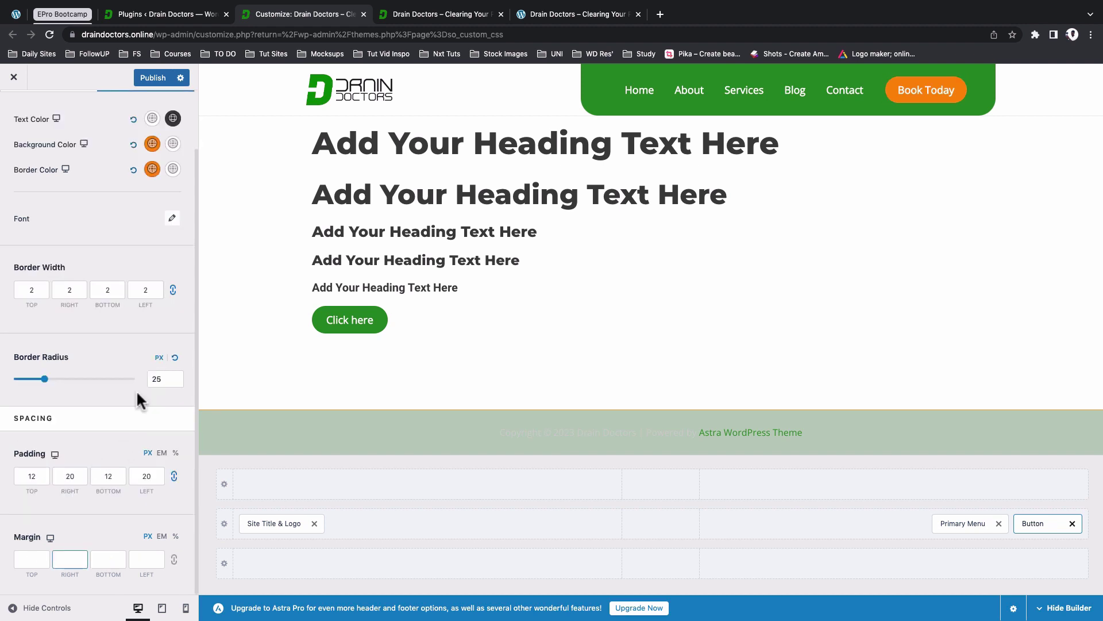
scroll(150, 347, up, 1)
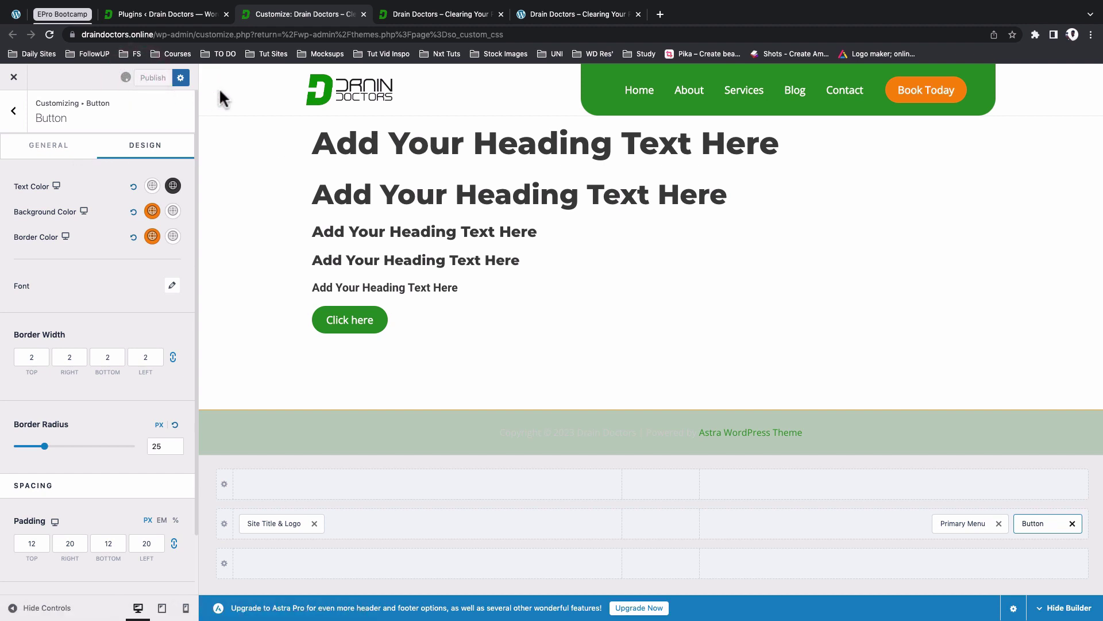
- Check the live site, then go back to Header Builder and open the Primary Header row settings
click(427, 17)
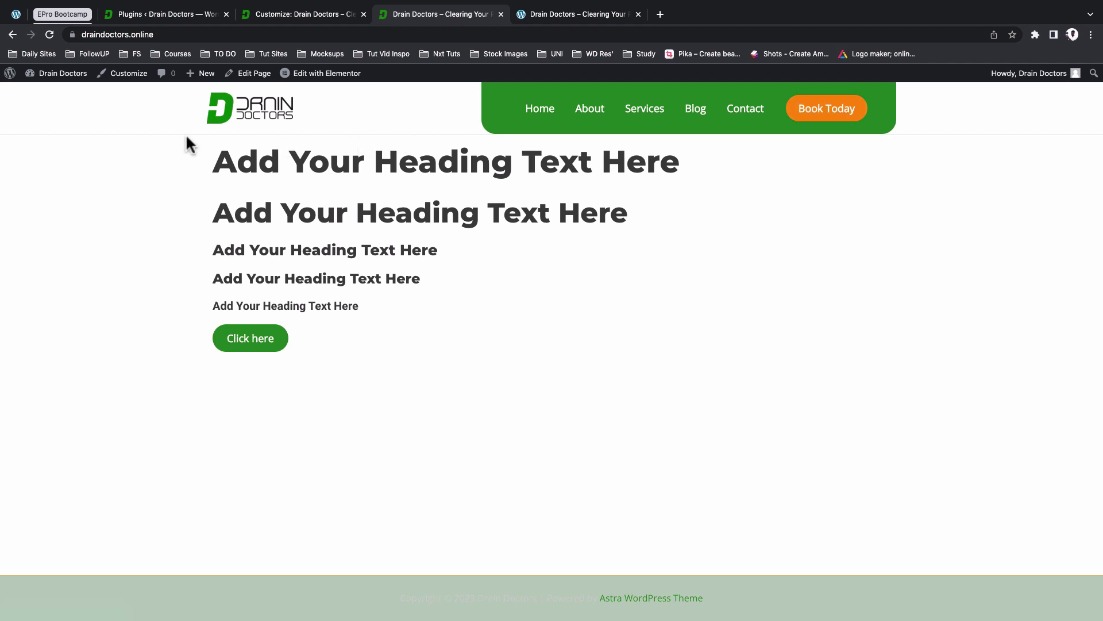
click(275, 14)
click(14, 111)
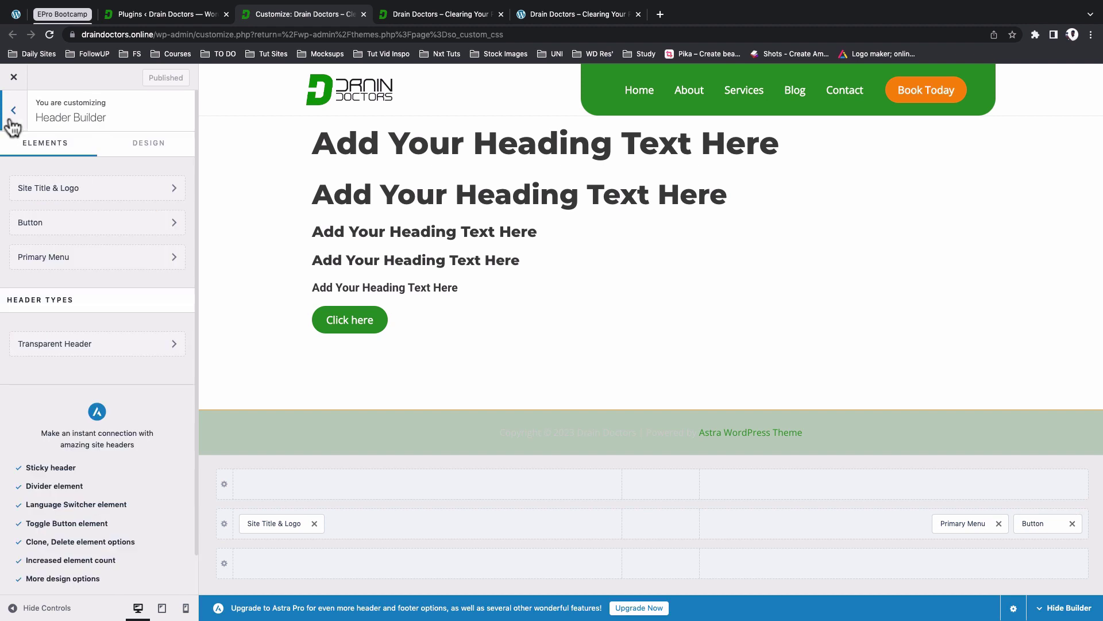
click(12, 115)
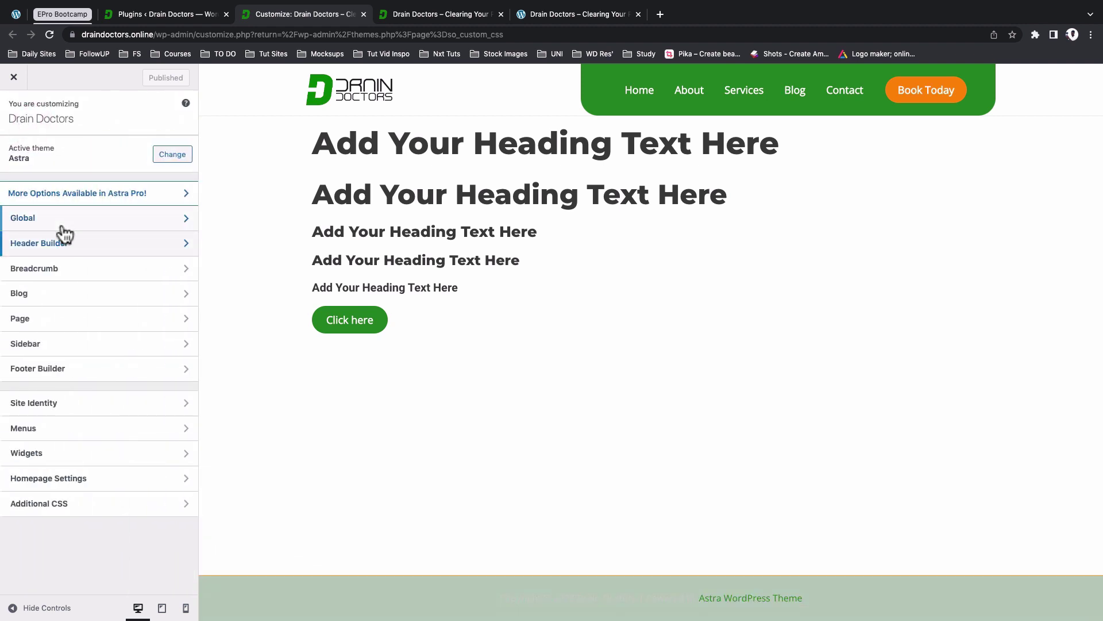
click(61, 235)
click(224, 523)
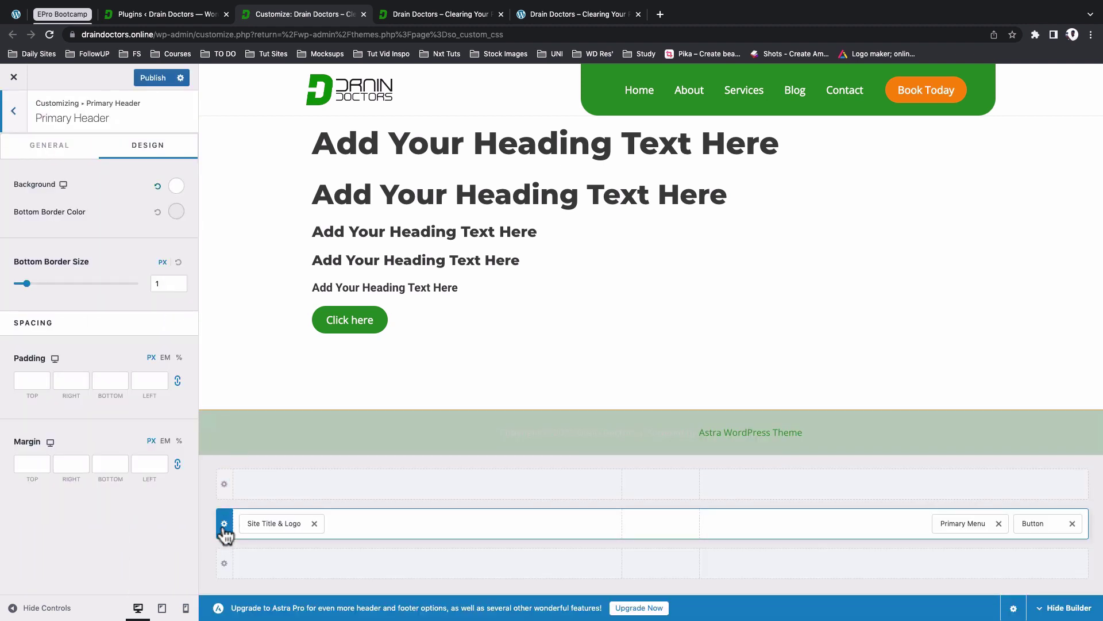
- Set the Primary Header's bottom border size to 0
click(224, 523)
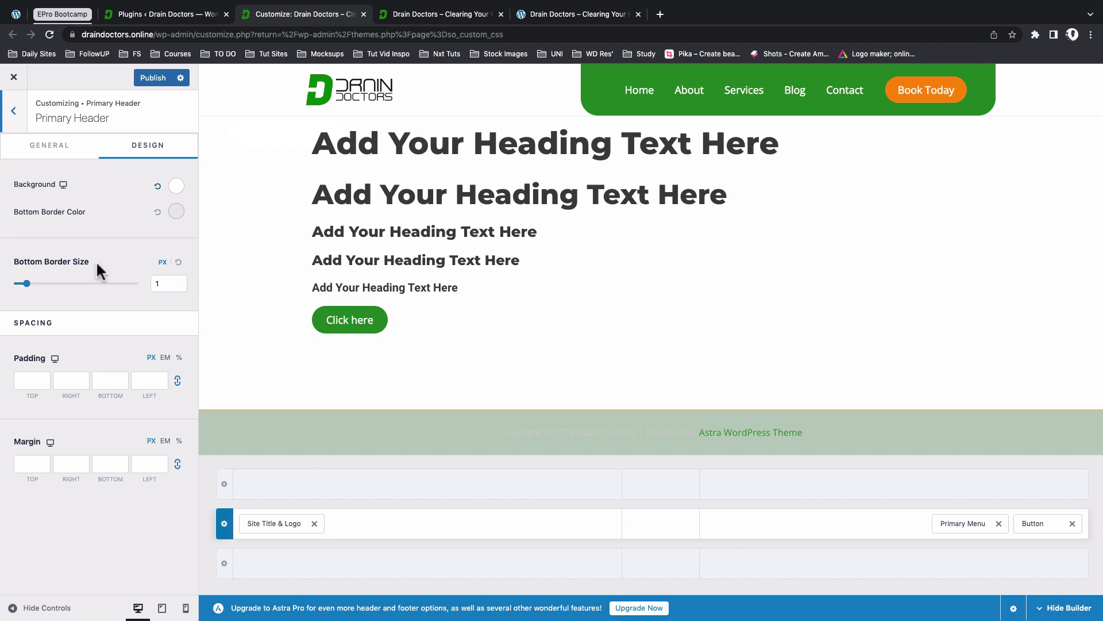
double_click(157, 283)
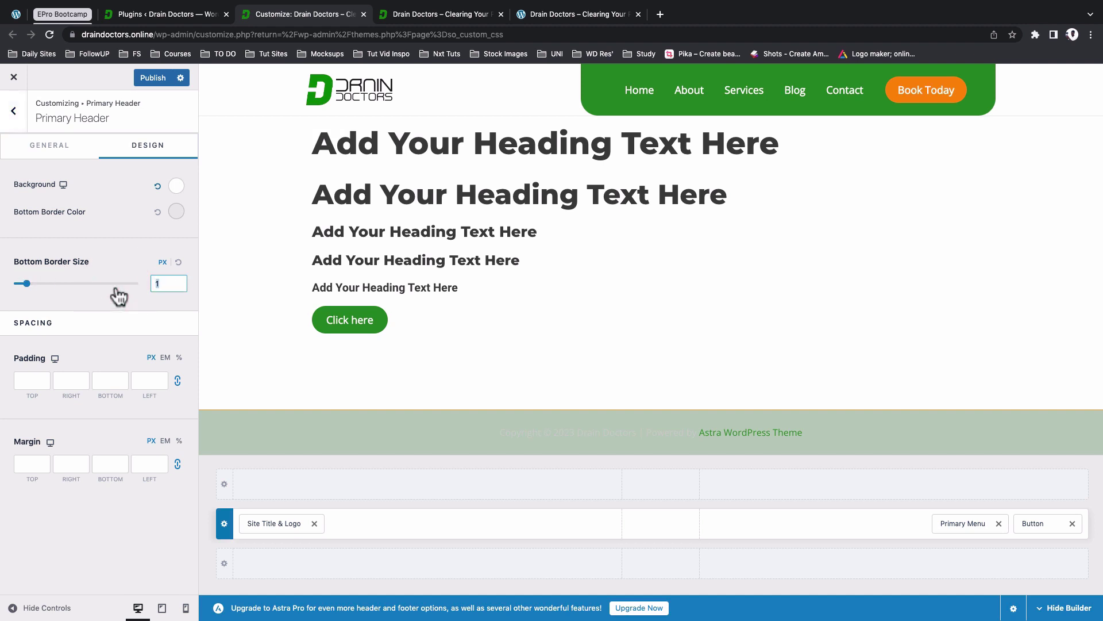
text(0)
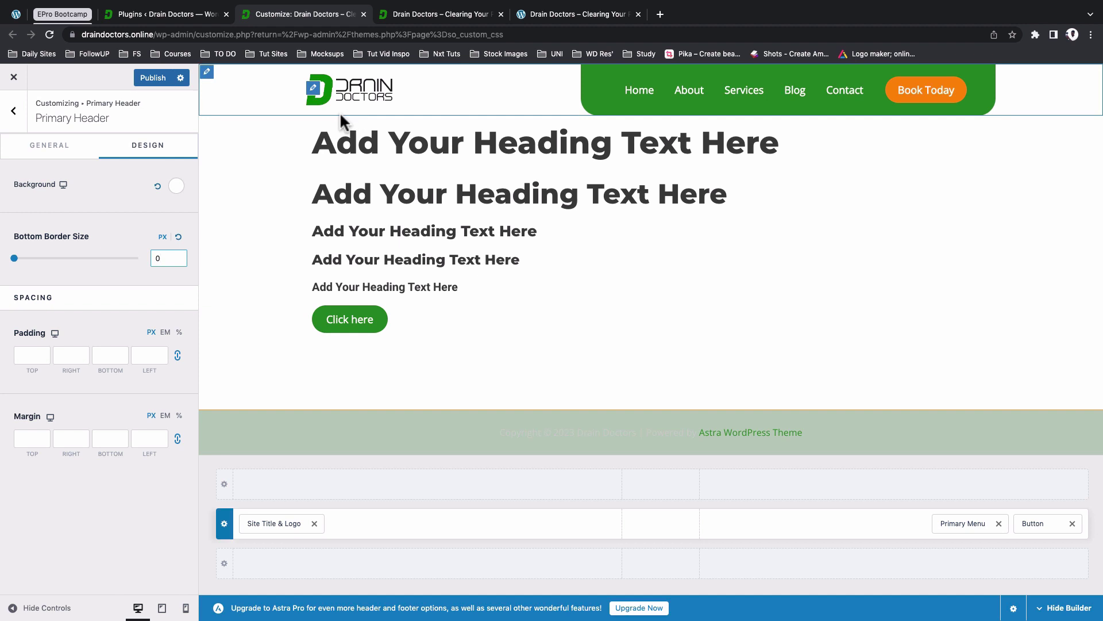
click(114, 186)
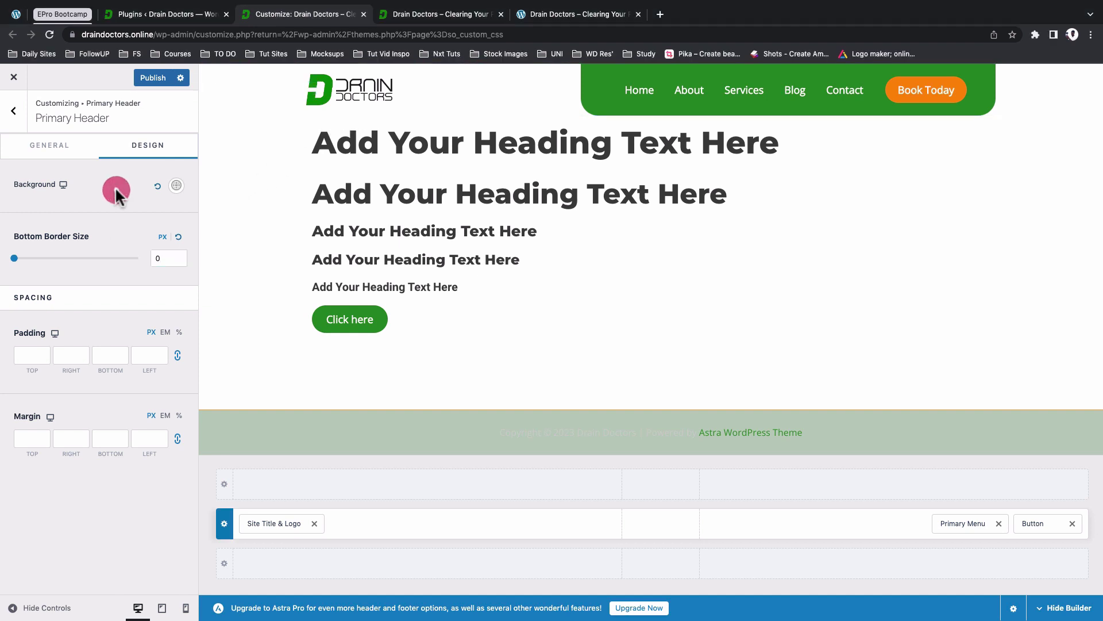
- Set the primary header height to 100 px and publish, leaving the element list unchanged
click(50, 147)
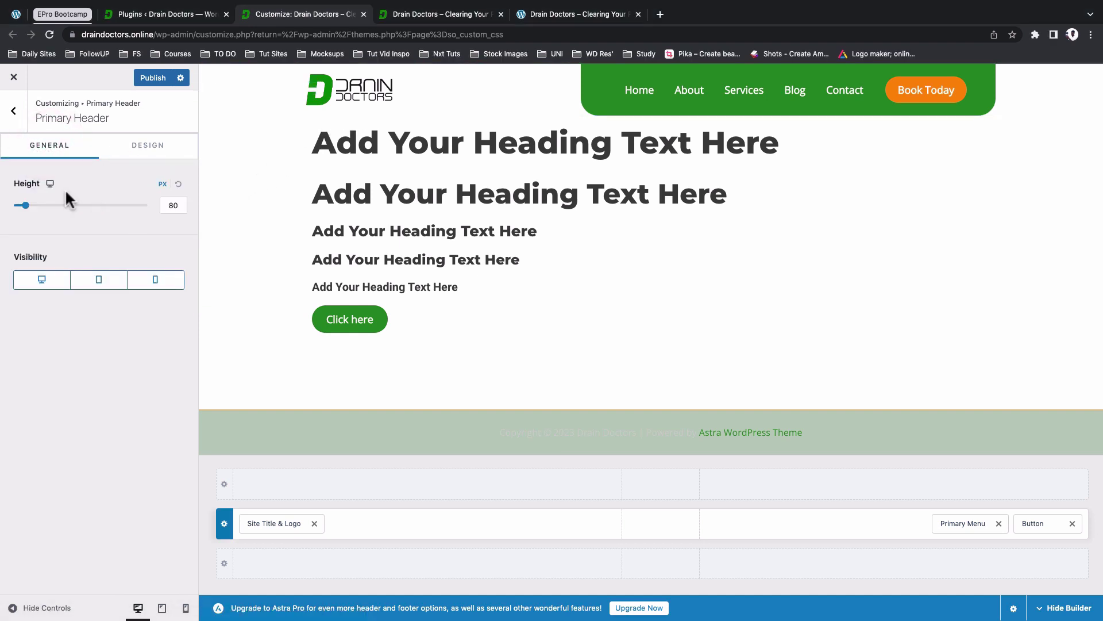
double_click(171, 205)
text(100)
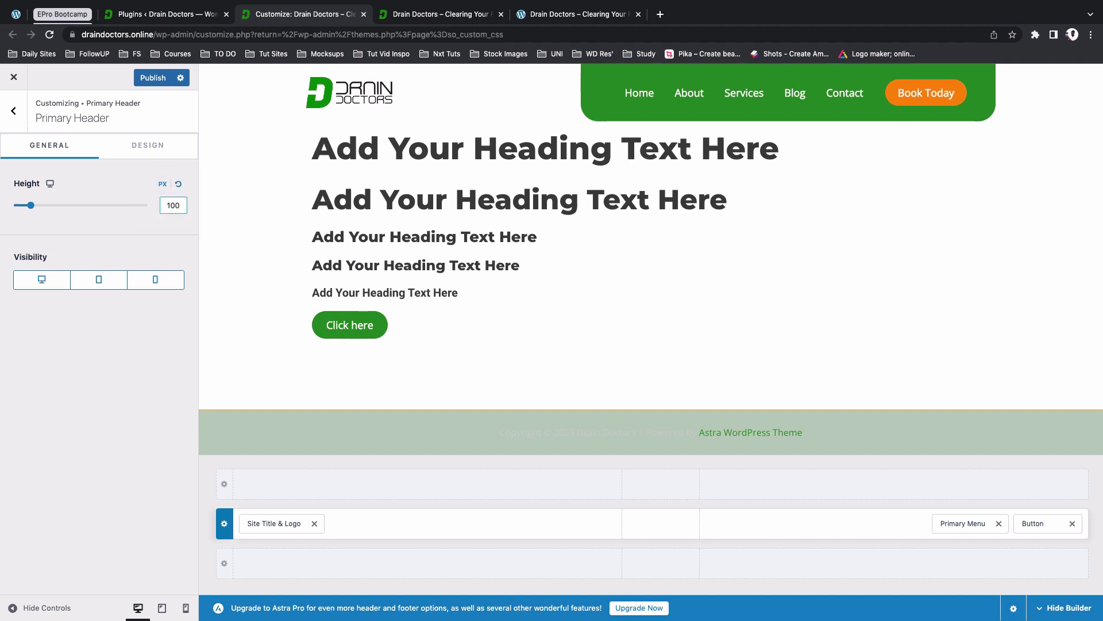
click(125, 361)
click(149, 78)
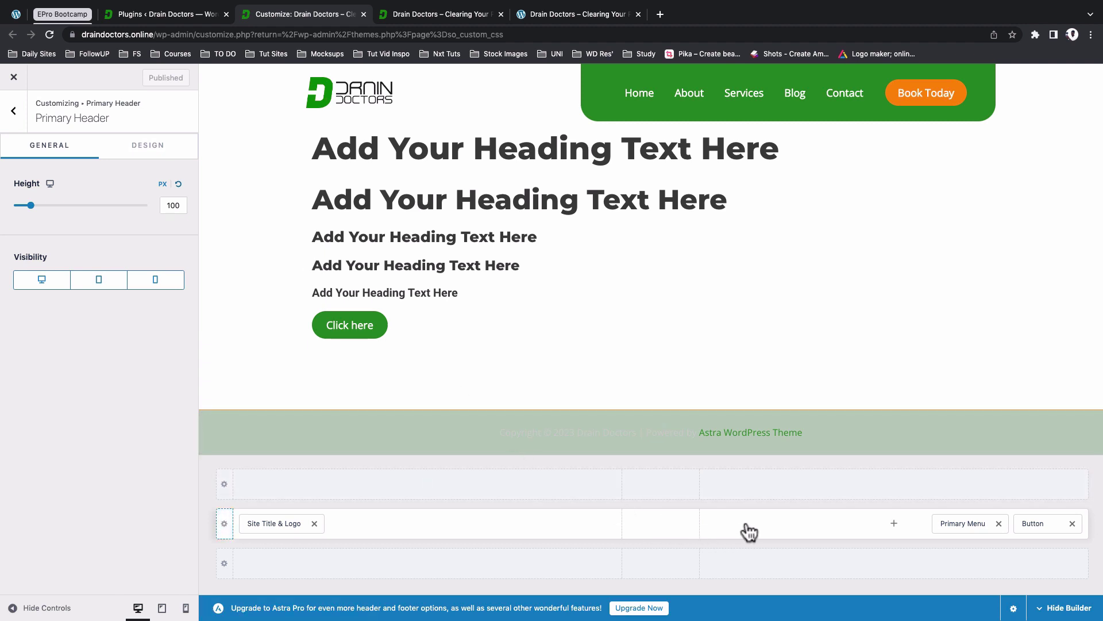
click(893, 524)
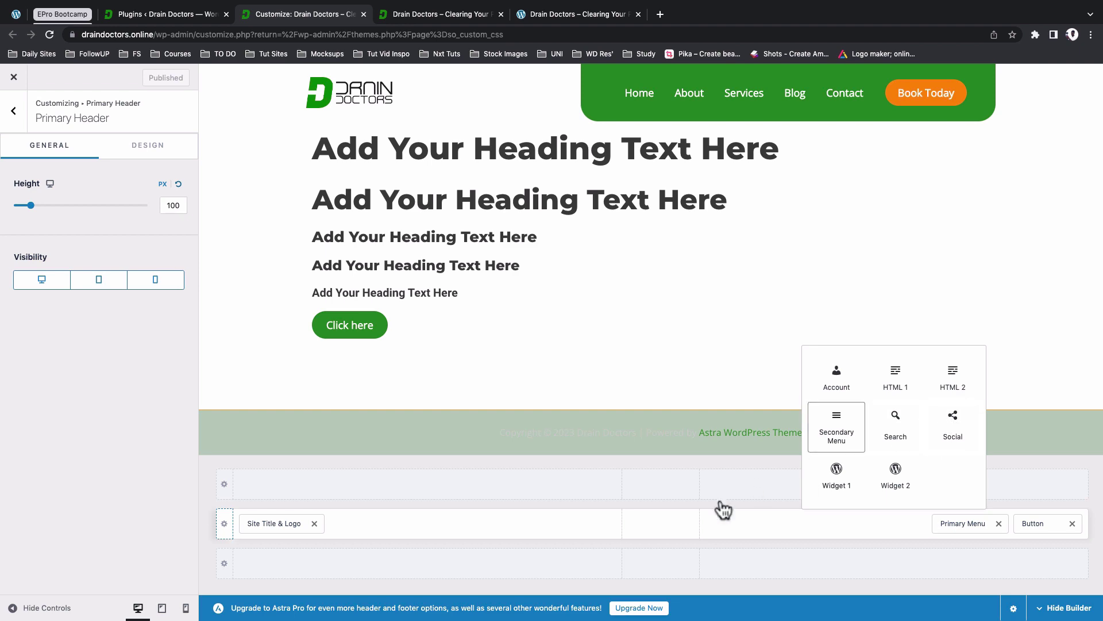
click(486, 498)
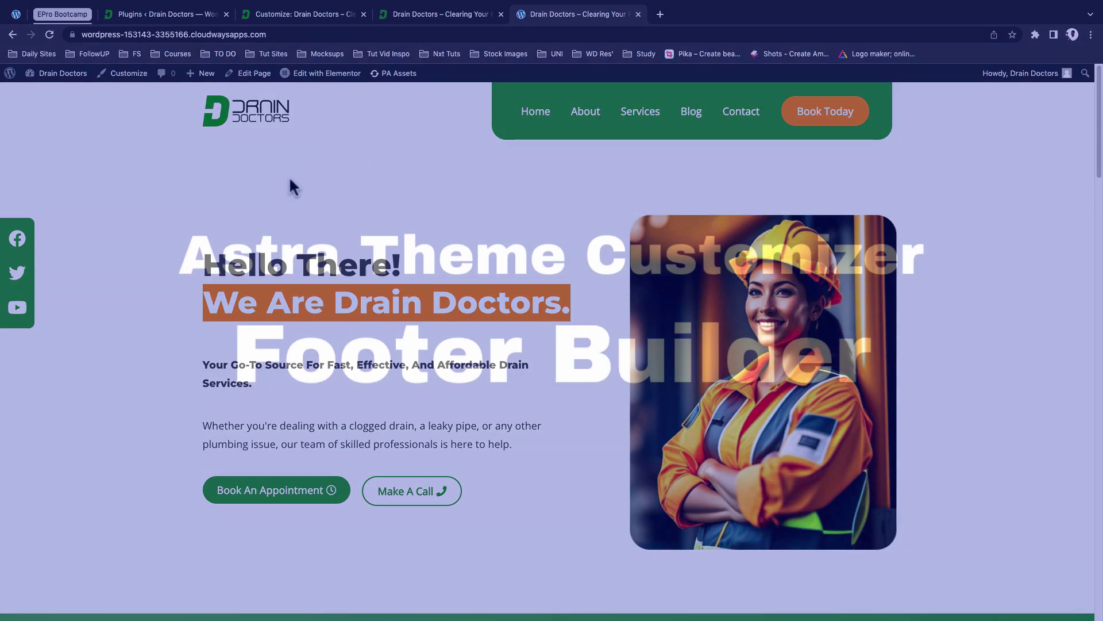
- Review the reference site's footer, then return to the Customizer's main options menu
scroll(552, 345, down, 10)
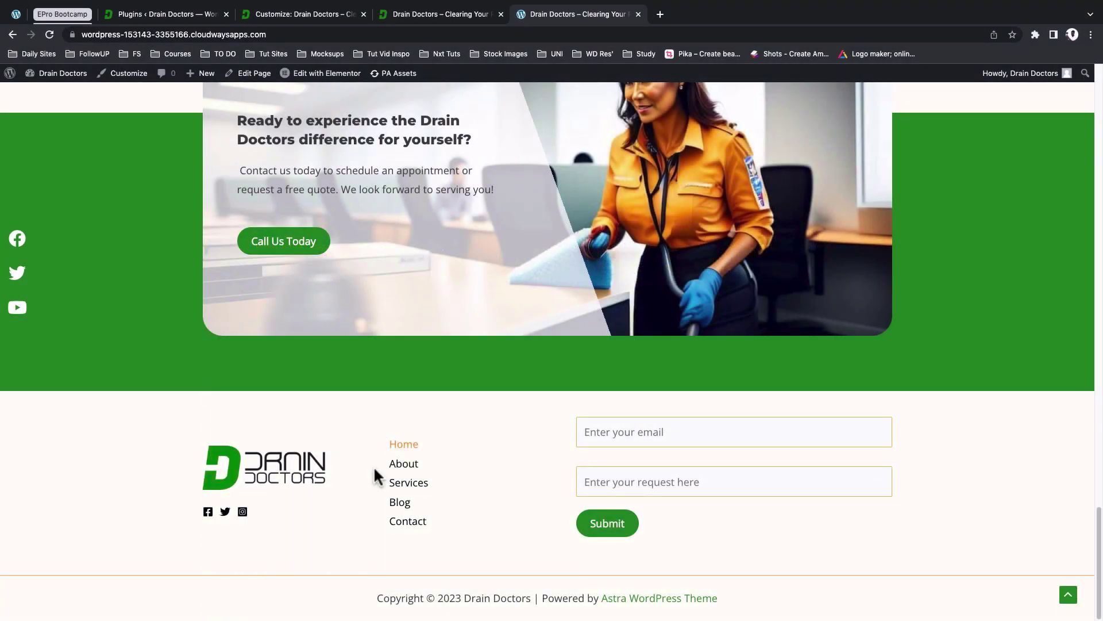
click(290, 14)
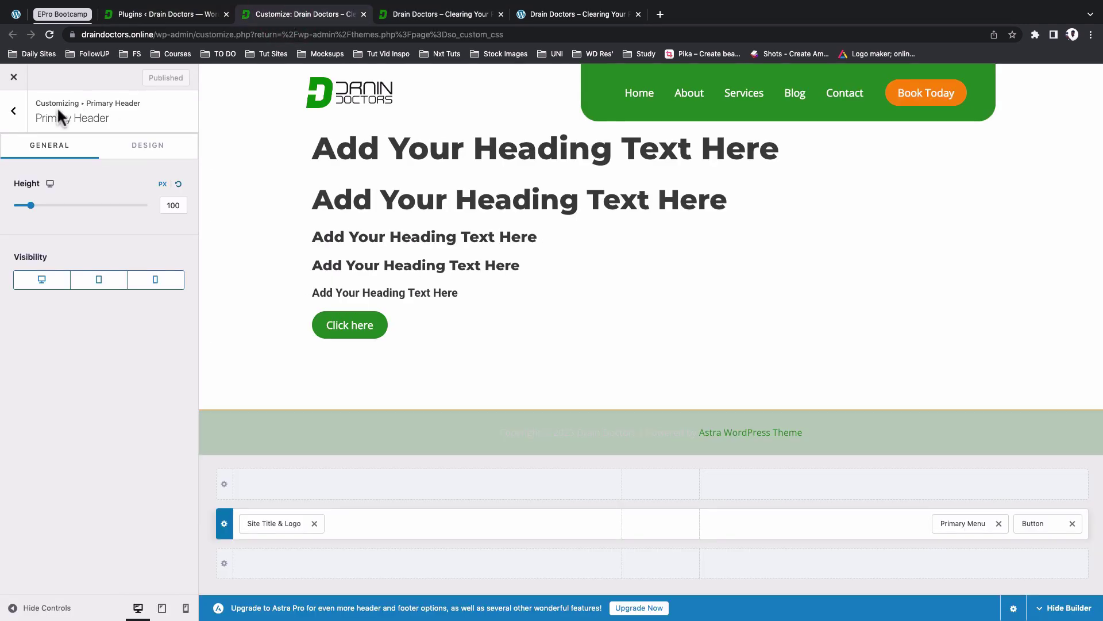
click(9, 113)
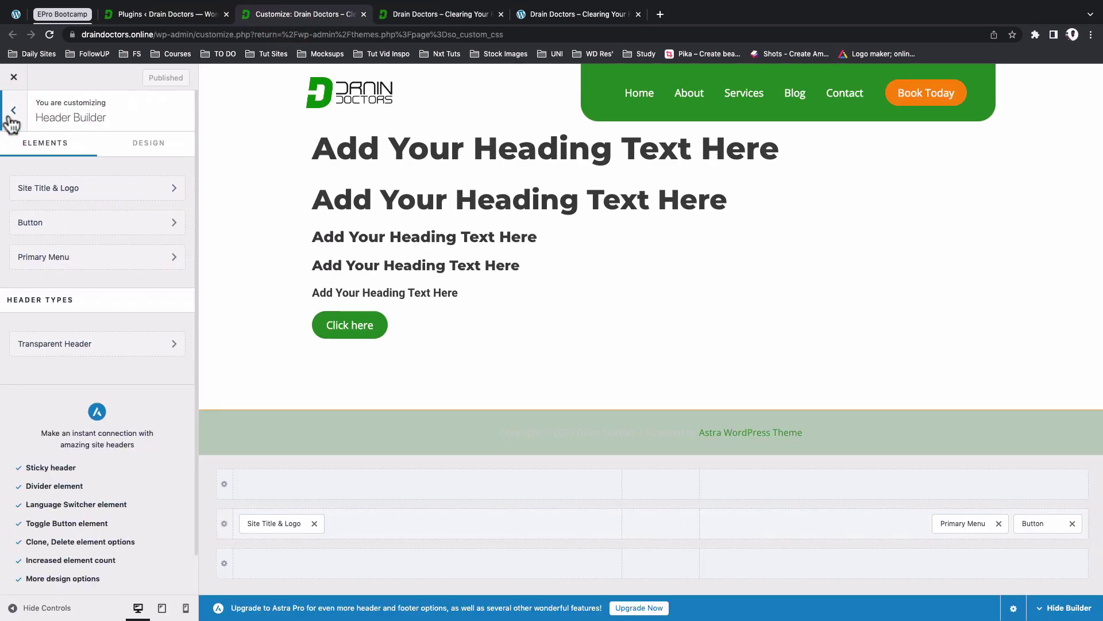
click(9, 116)
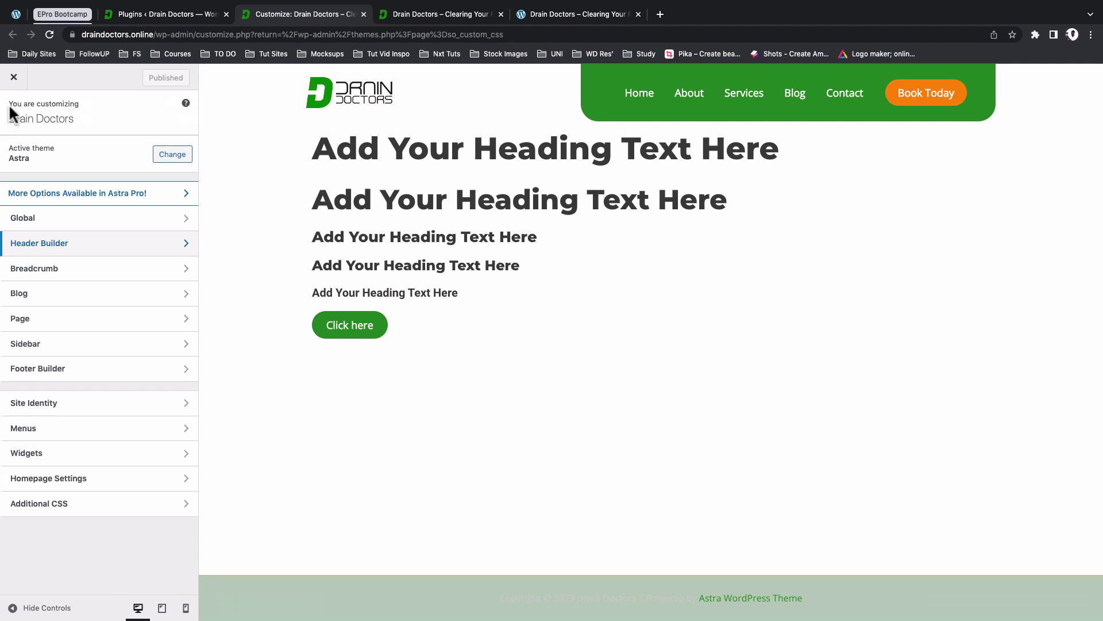
click(164, 20)
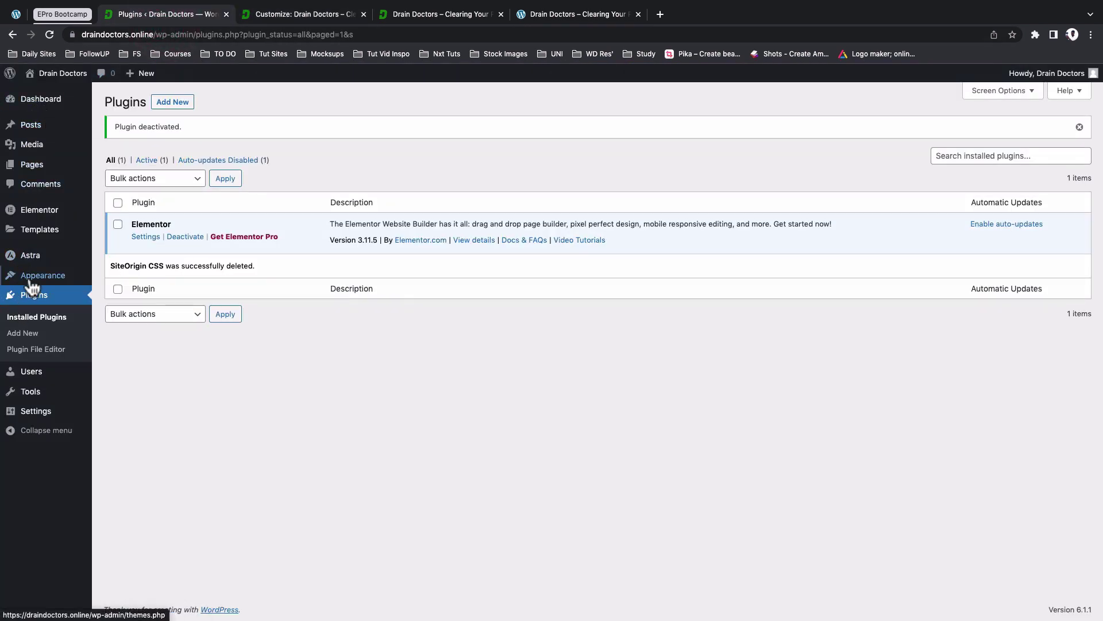
mouse_move(34, 279)
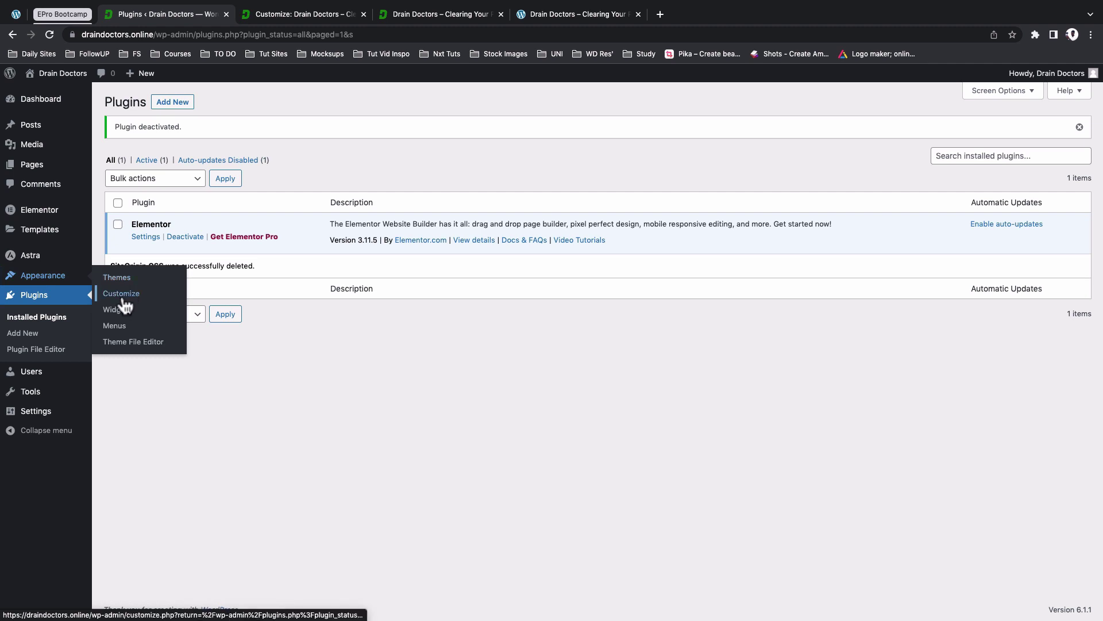
click(290, 13)
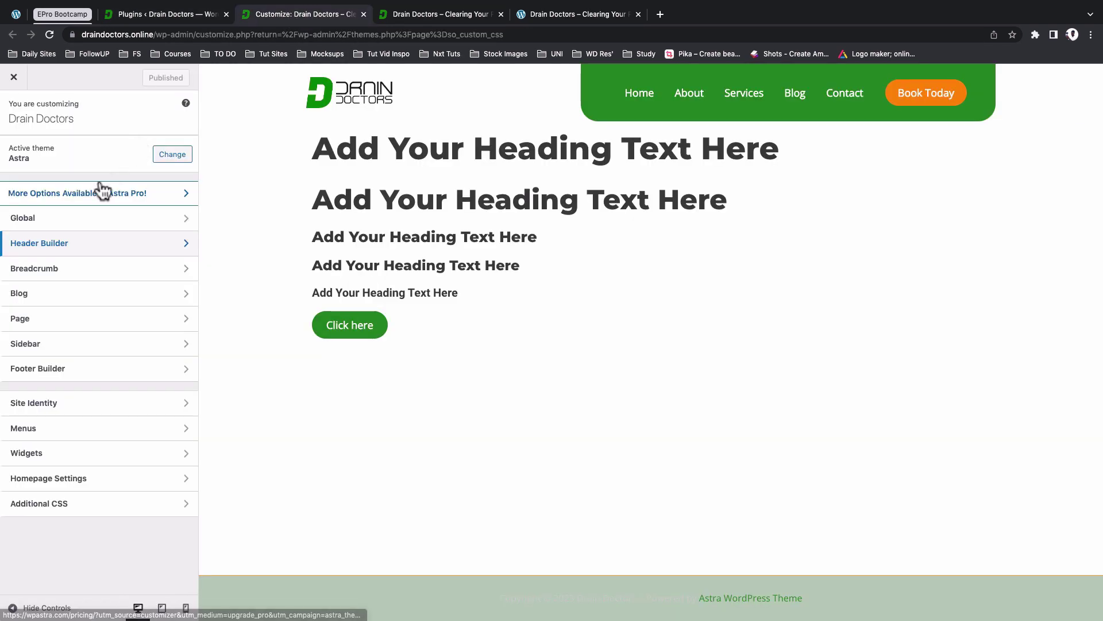
- Open the Footer Builder and the middle Primary Footer row's settings
click(73, 375)
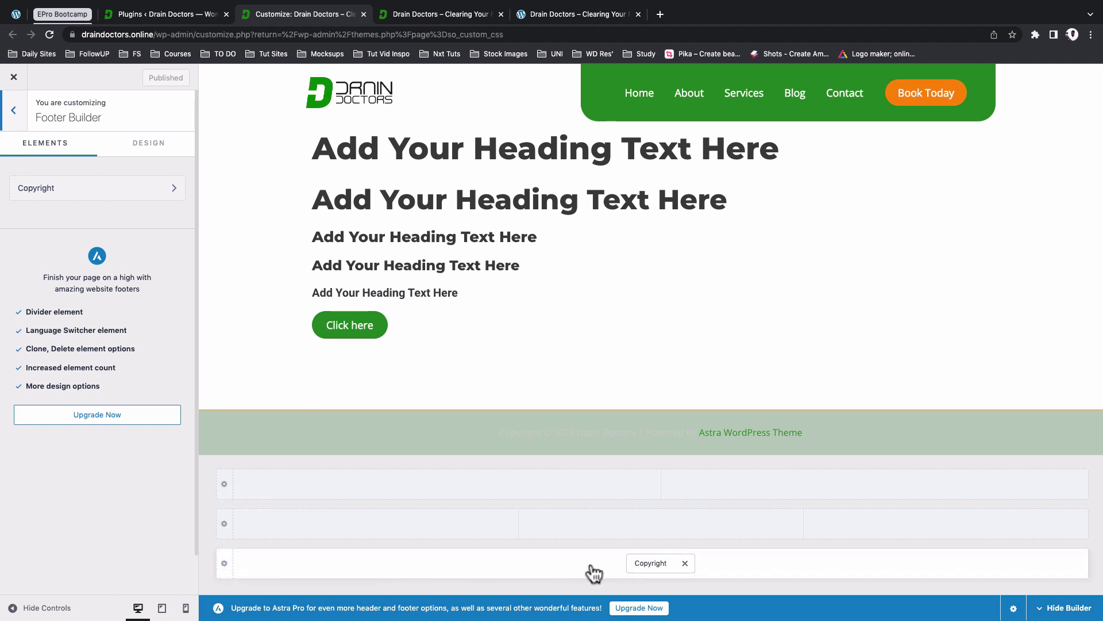
click(225, 525)
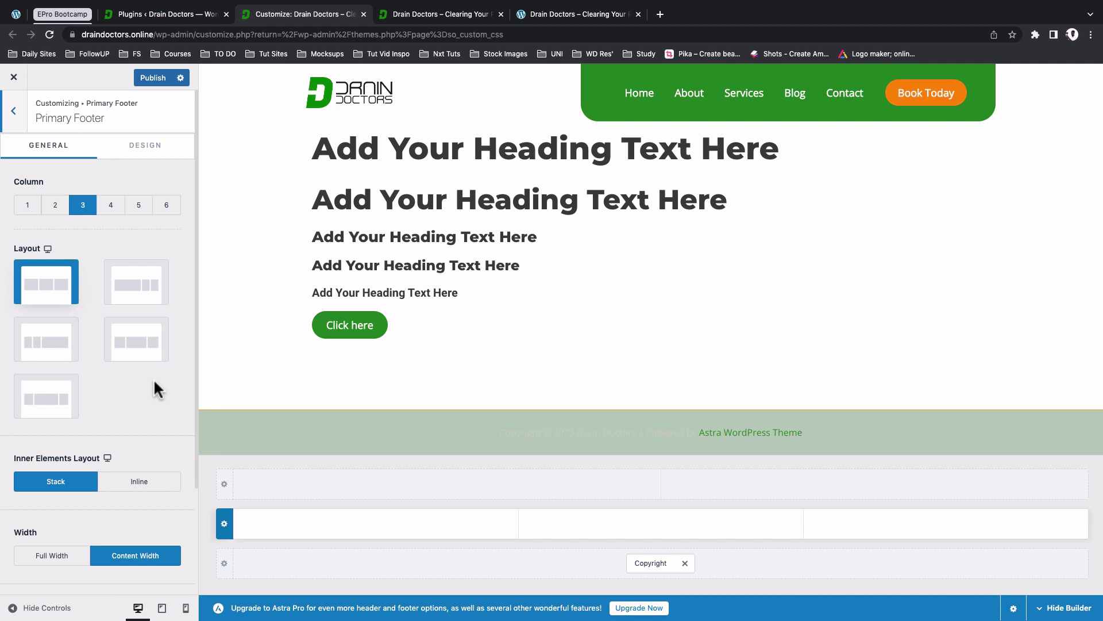
- Compare with the reference footer, apply the three-column layout with a wider last column, and view Design
key(super+9)
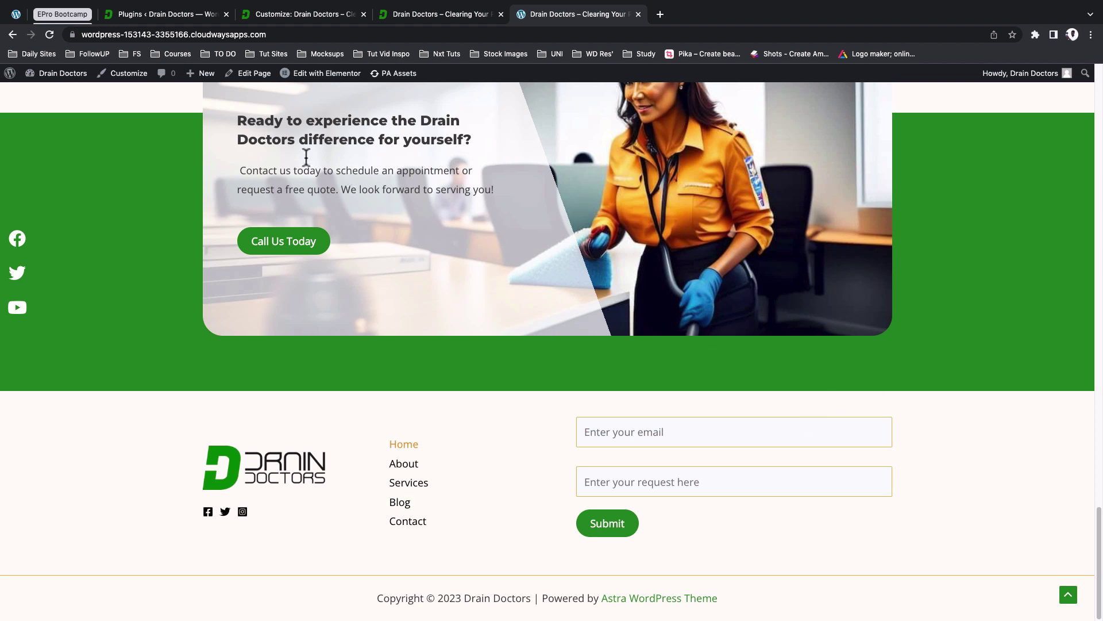
click(263, 18)
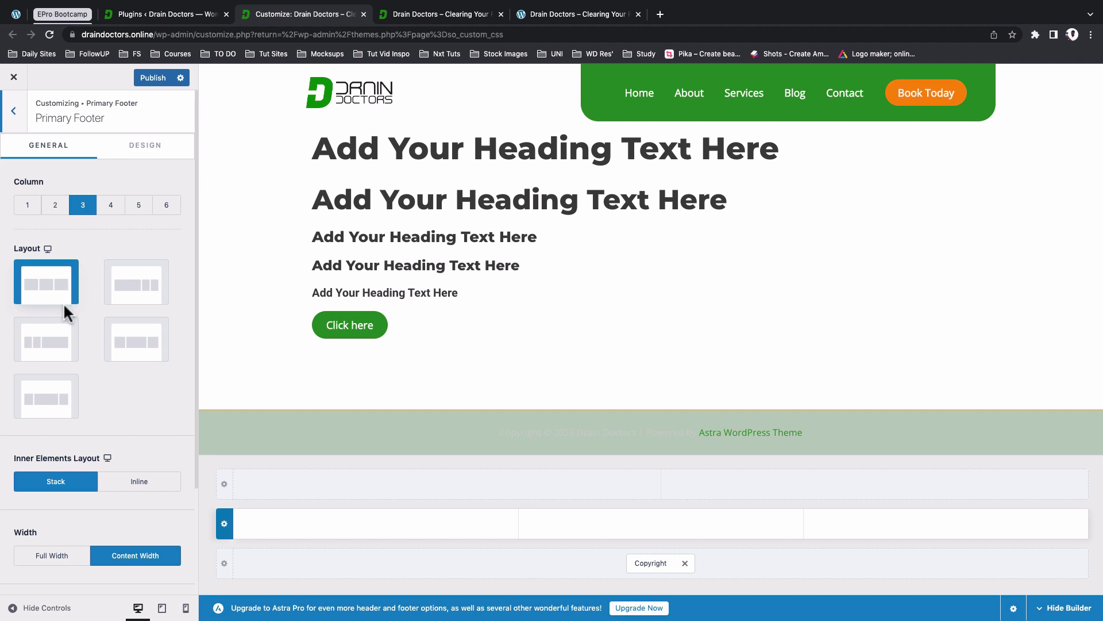
click(42, 351)
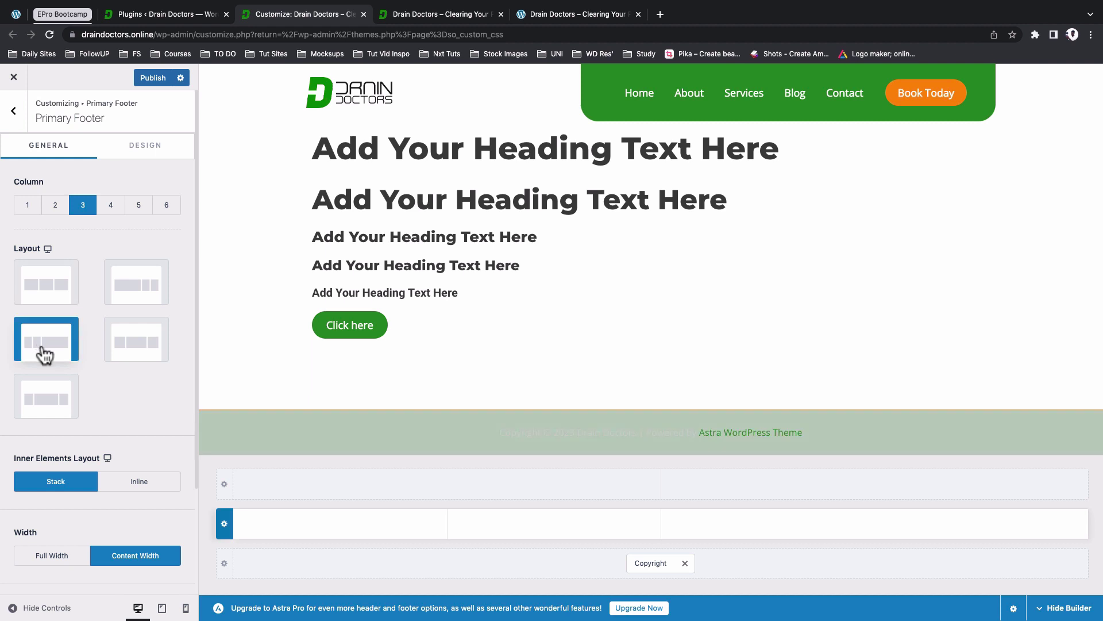
scroll(42, 350, down, 2)
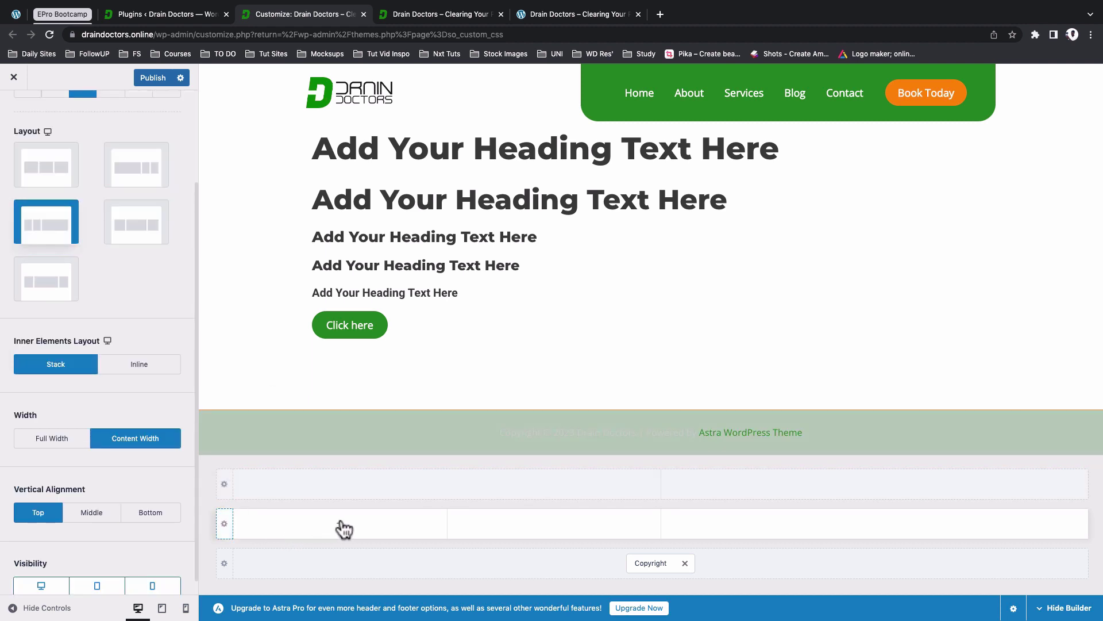
click(224, 523)
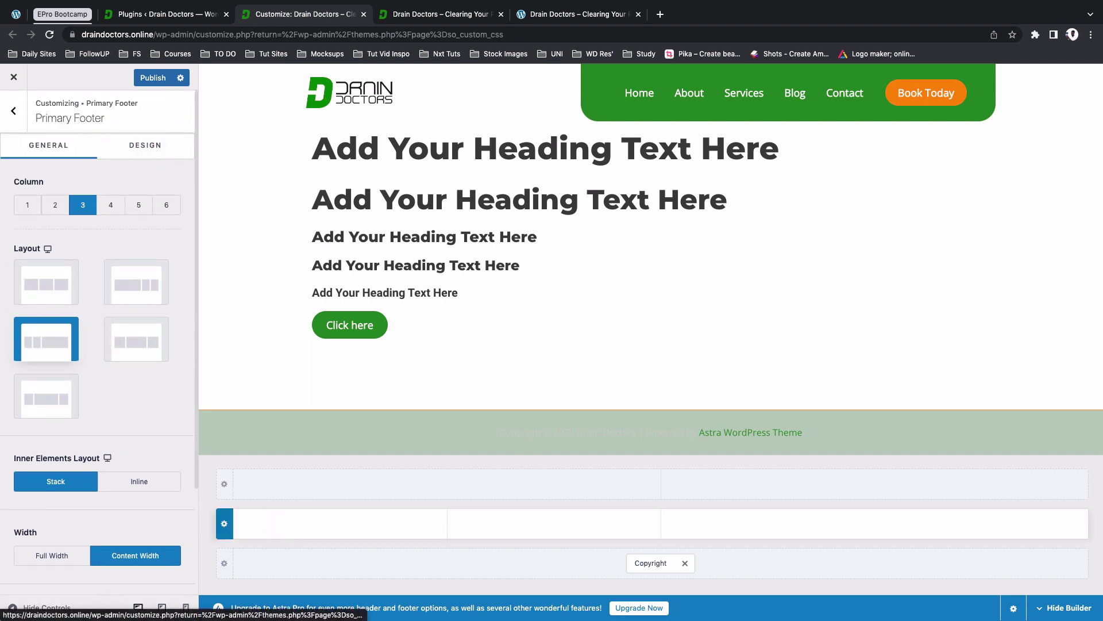
click(145, 145)
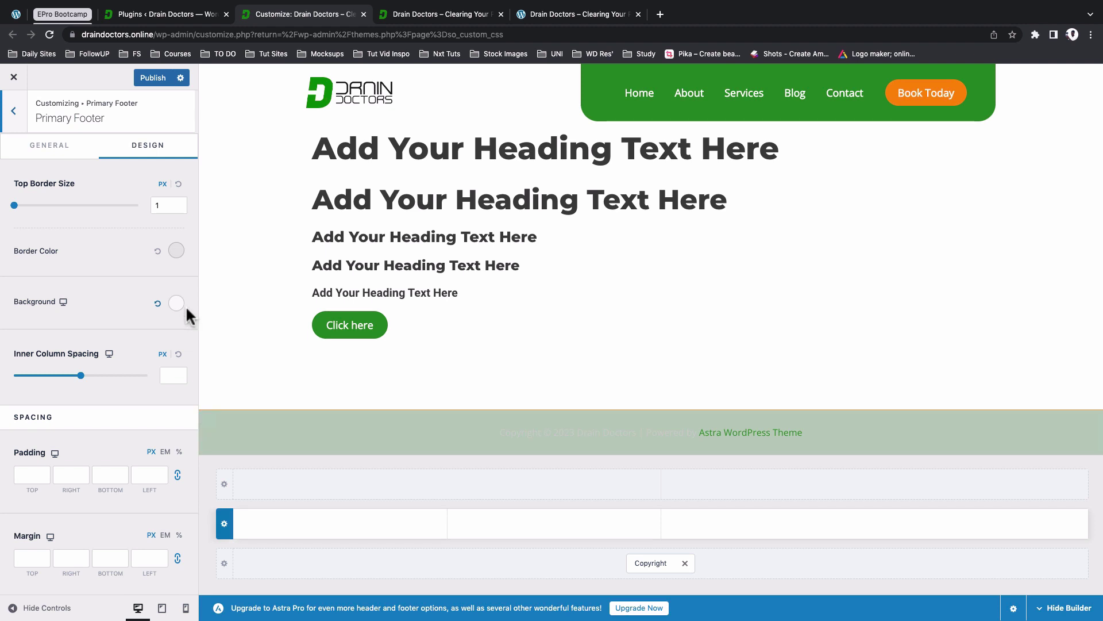
- Set the footer's top border size to 0 and its background to near-transparent #FFCD570A
drag(165, 206, 142, 207)
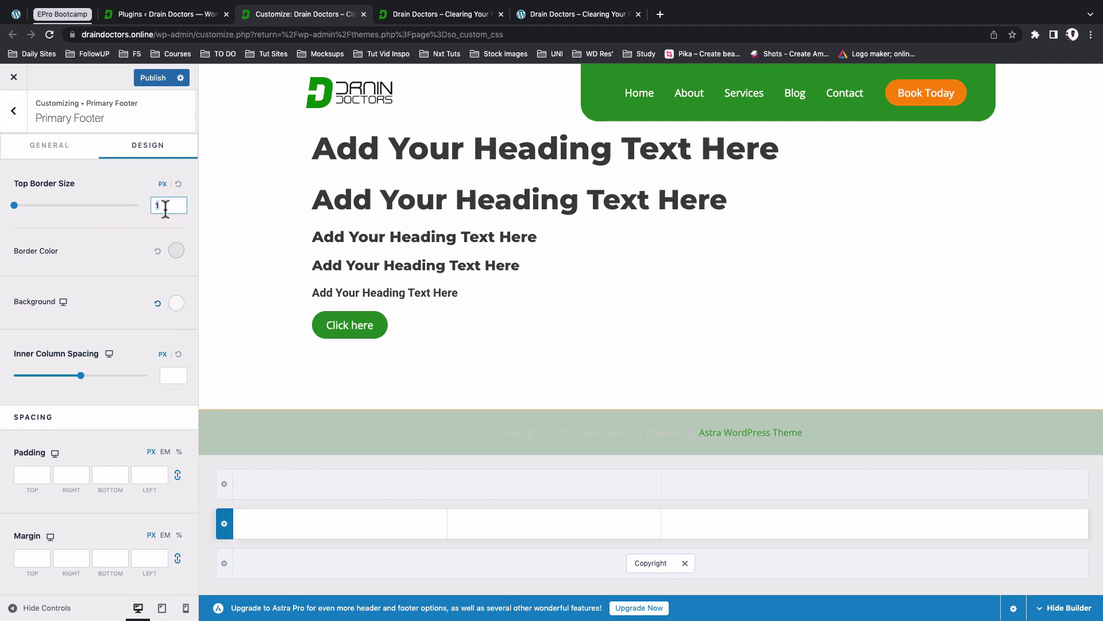
text(0)
click(177, 250)
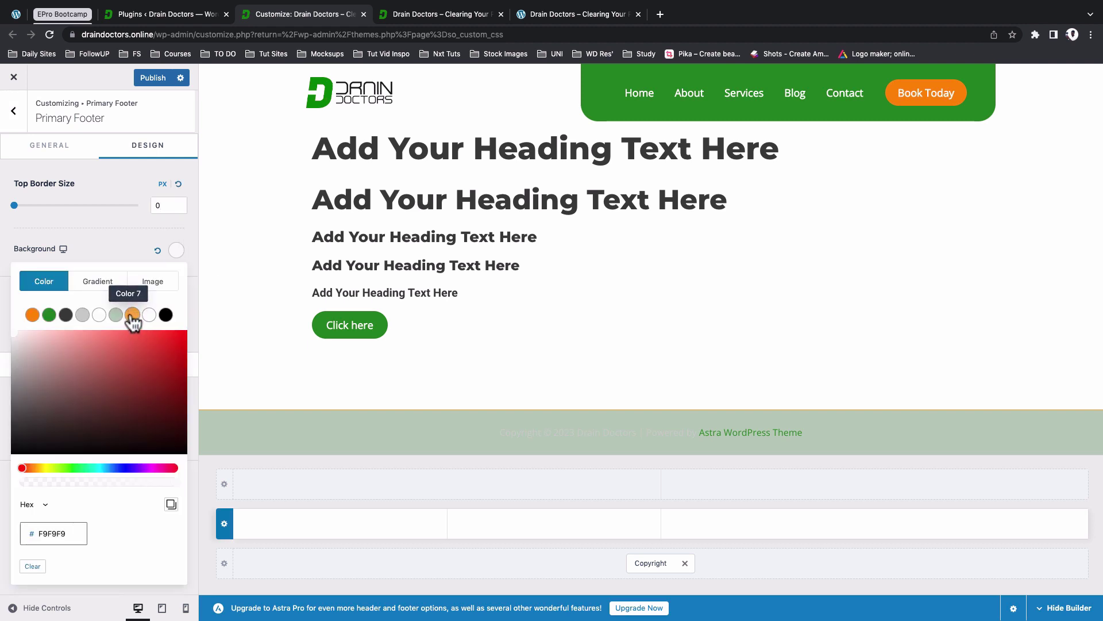
click(132, 315)
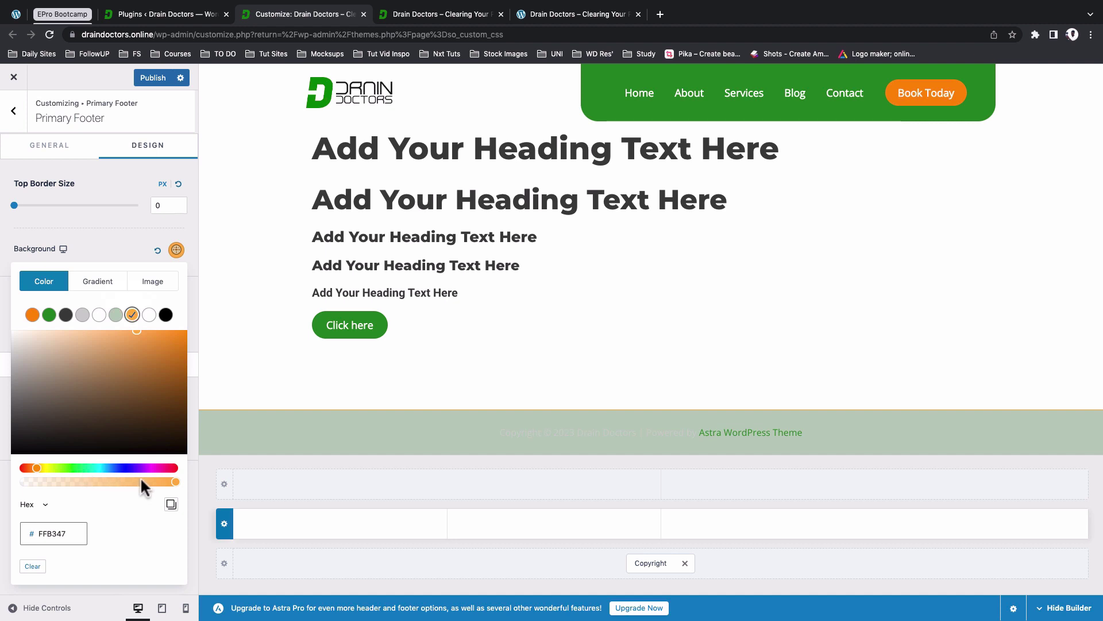
drag(173, 478, 85, 480)
double_click(58, 534)
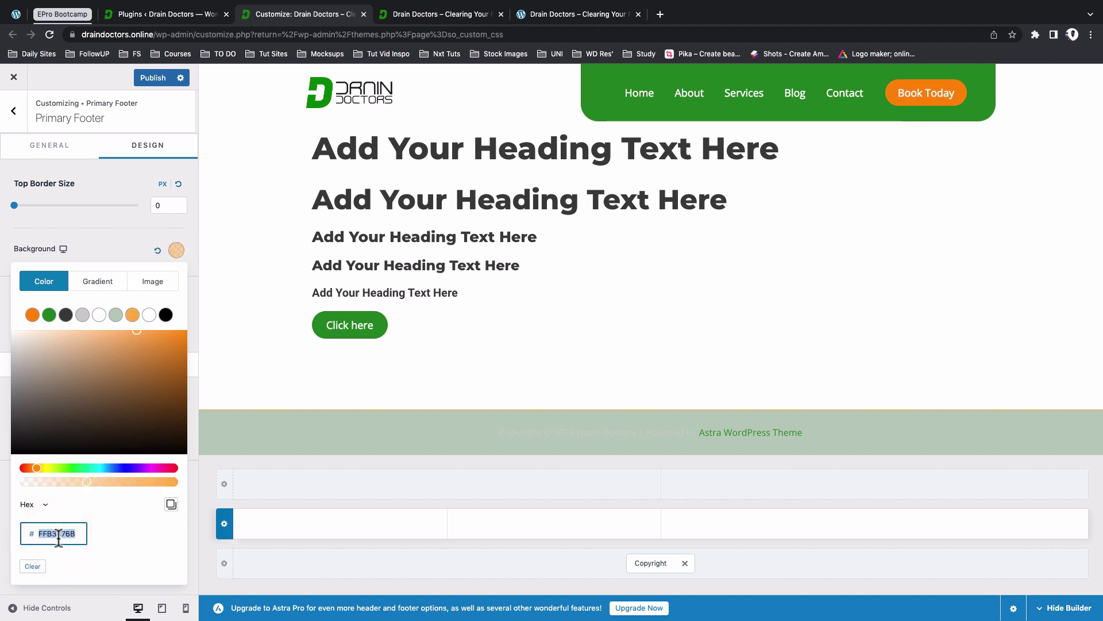
text(FFCD570A)
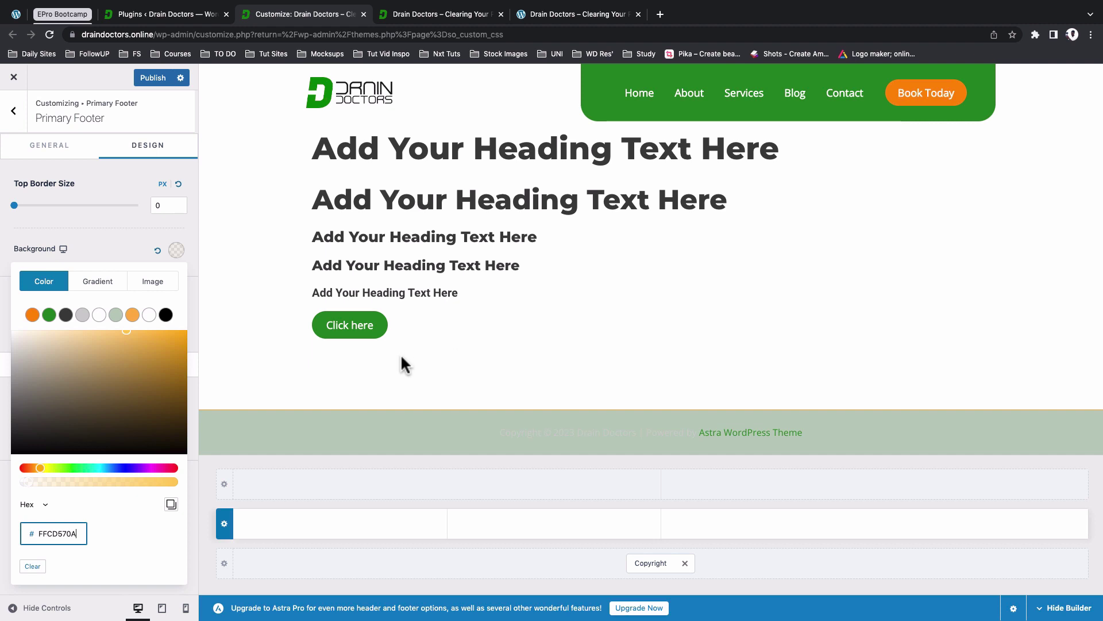
click(121, 243)
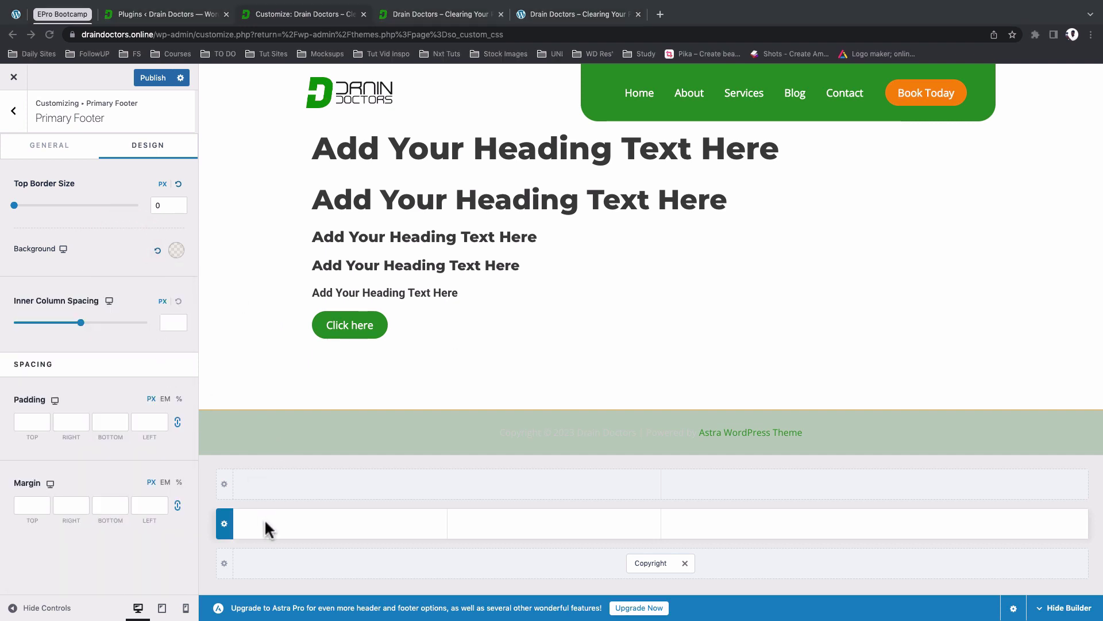
click(283, 524)
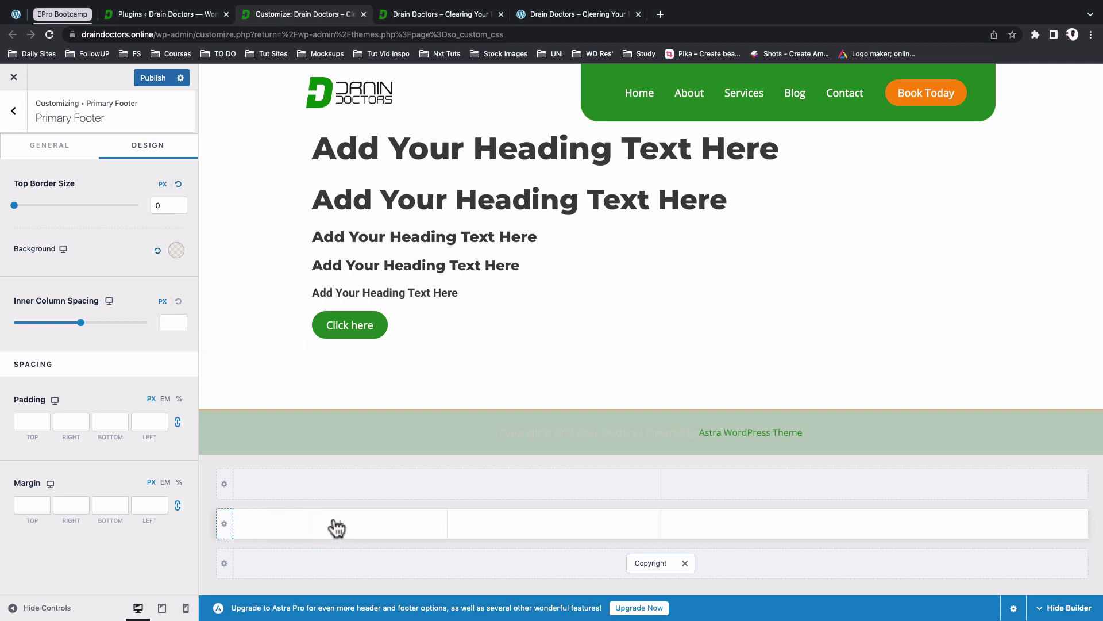
- Add an HTML 1 element to the first footer column, left-align it, and clear its placeholder text
click(337, 527)
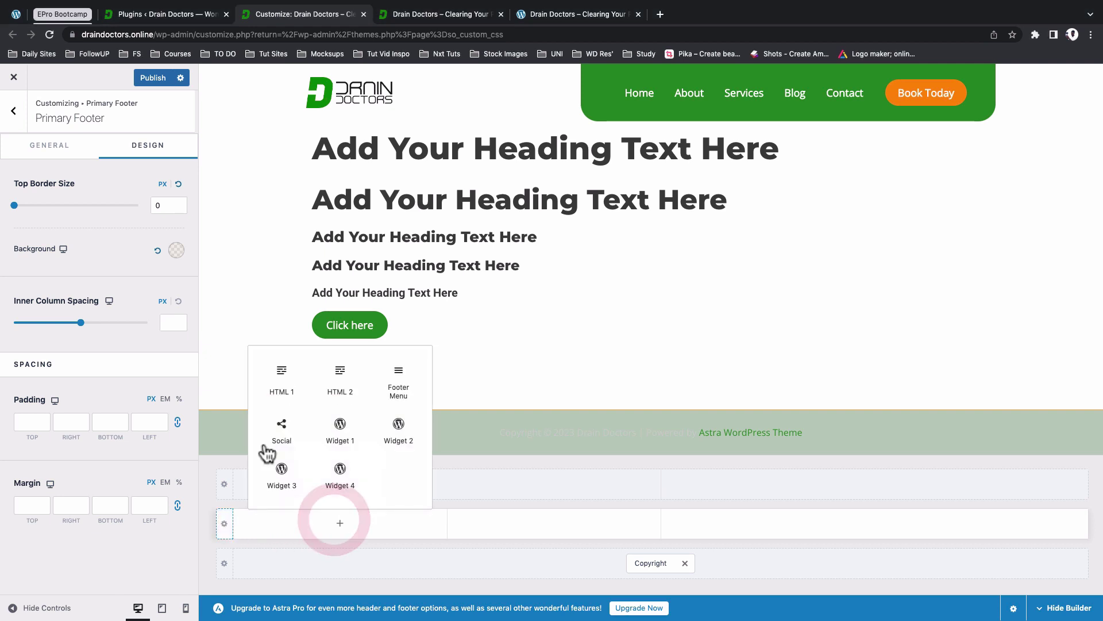
click(289, 383)
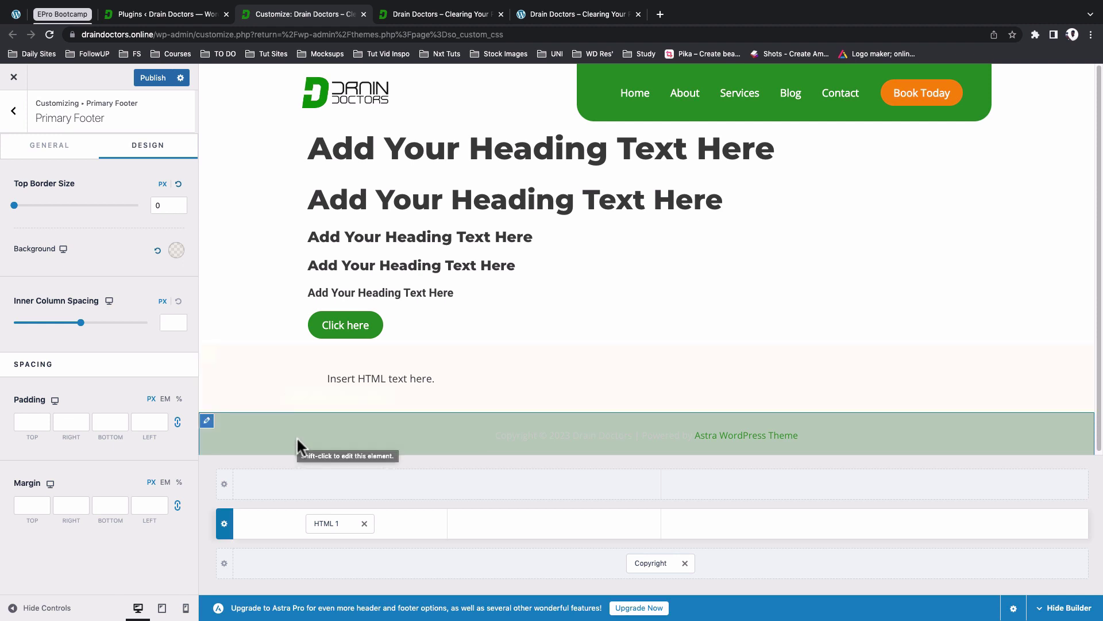
click(322, 523)
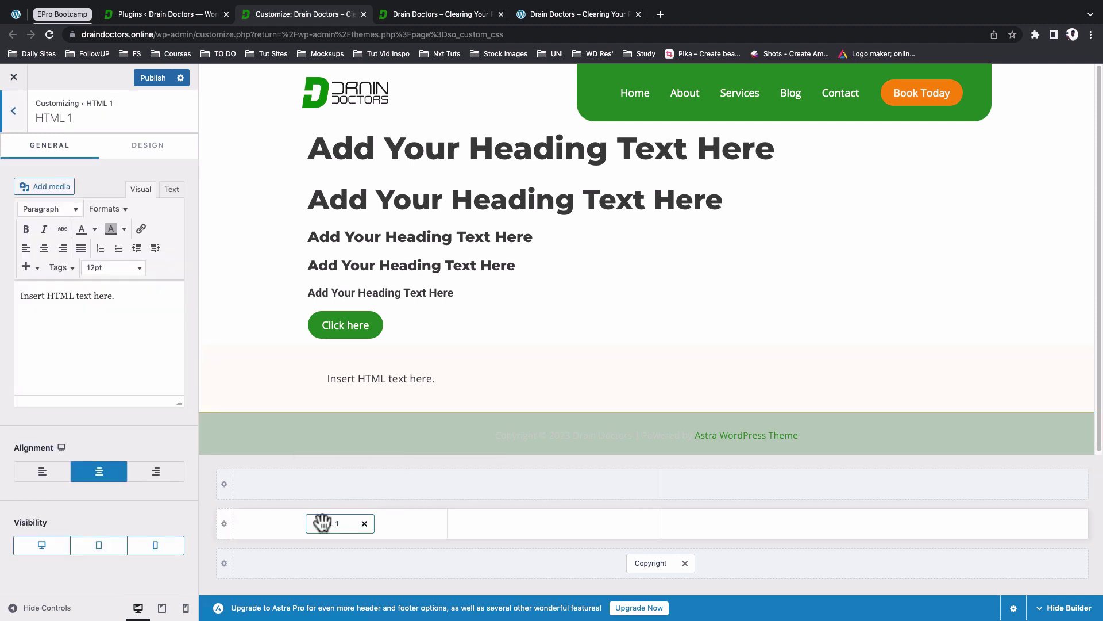
click(47, 471)
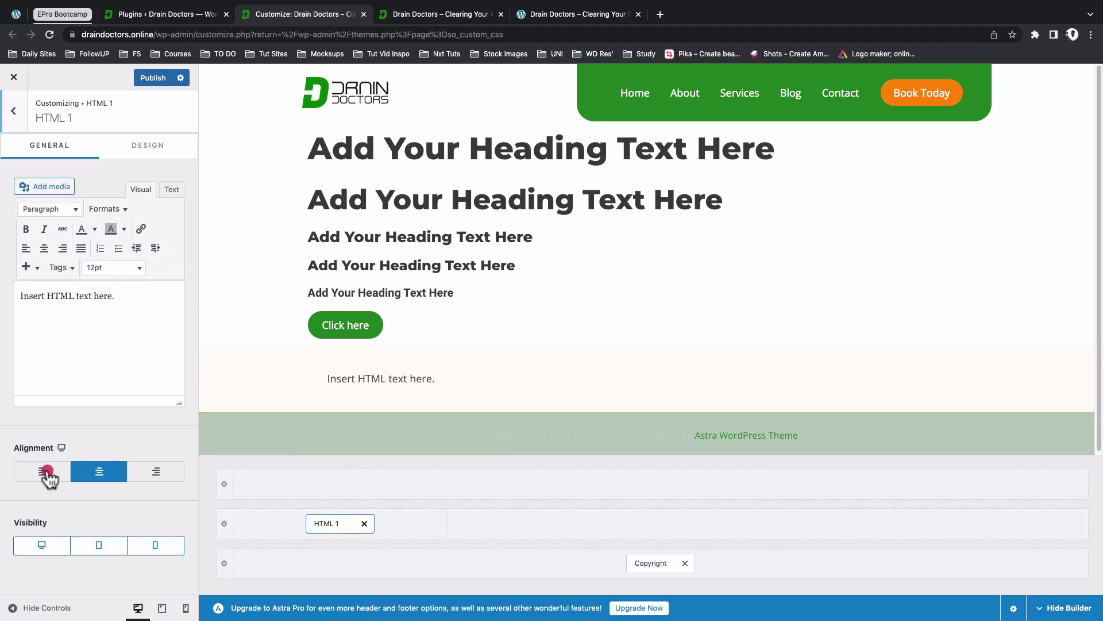
triple_click(70, 299)
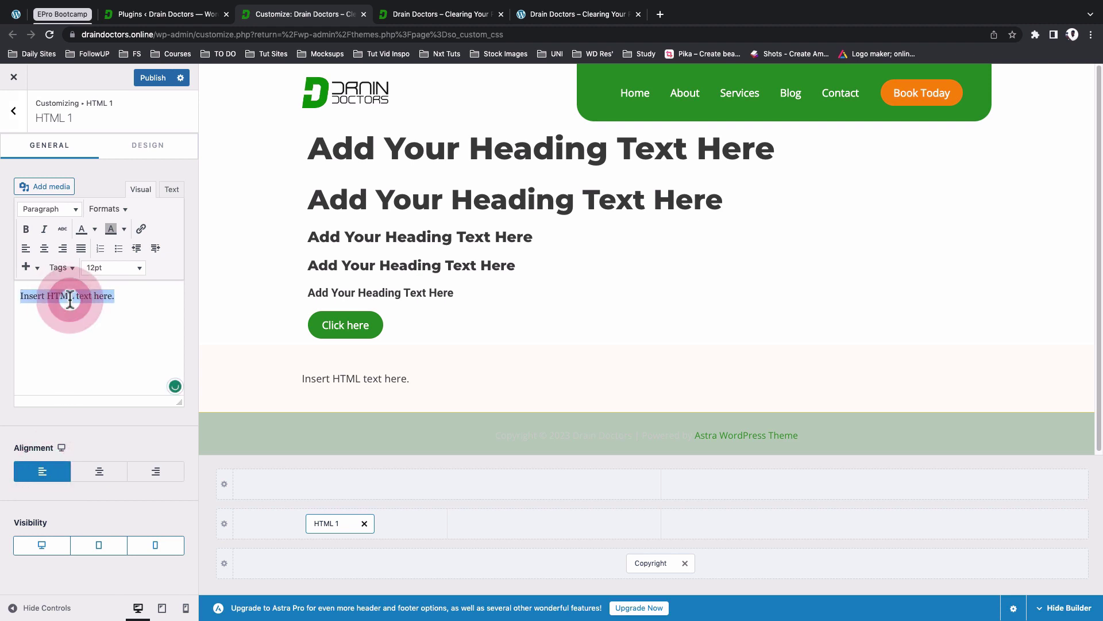
key(BackSpace)
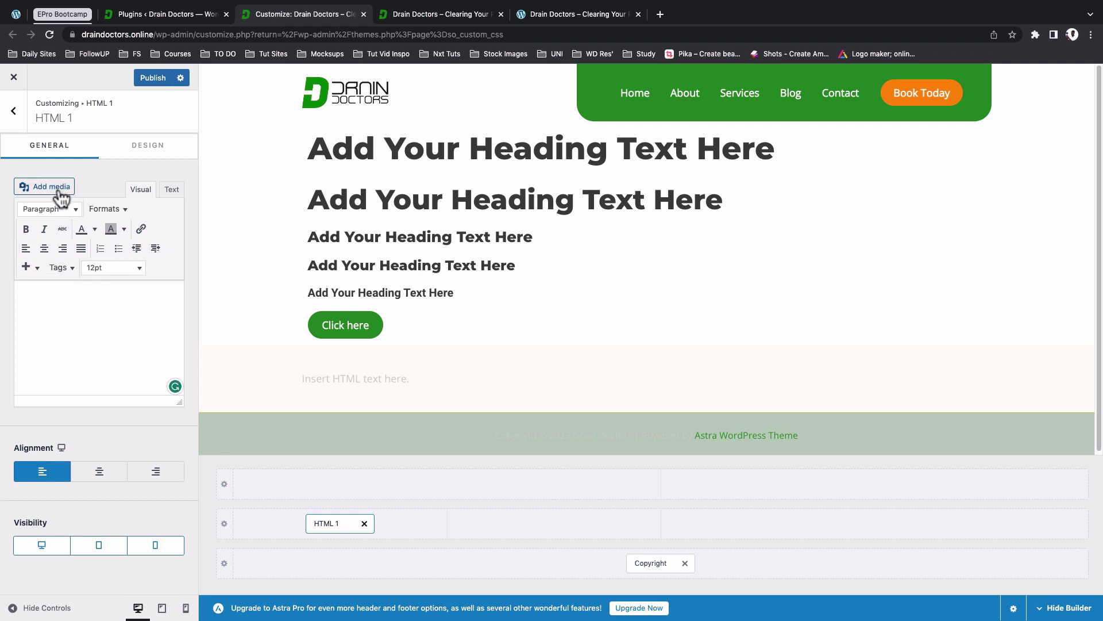
- Insert the Drain Doctors logo into HTML 1 and resize it to about 161 × 58
click(45, 186)
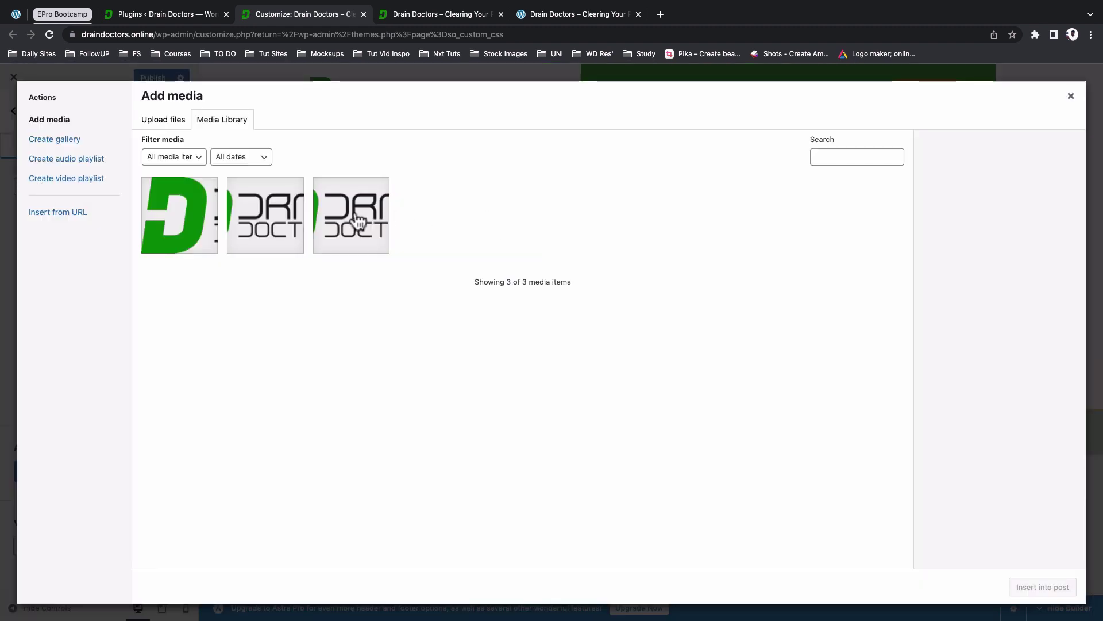
click(351, 221)
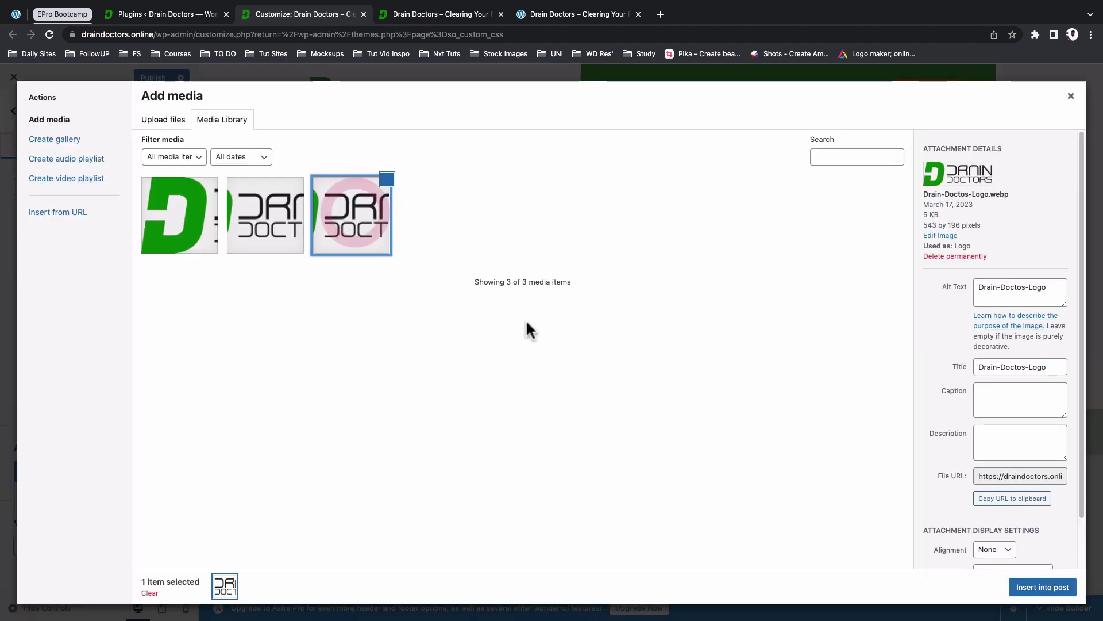
click(1031, 597)
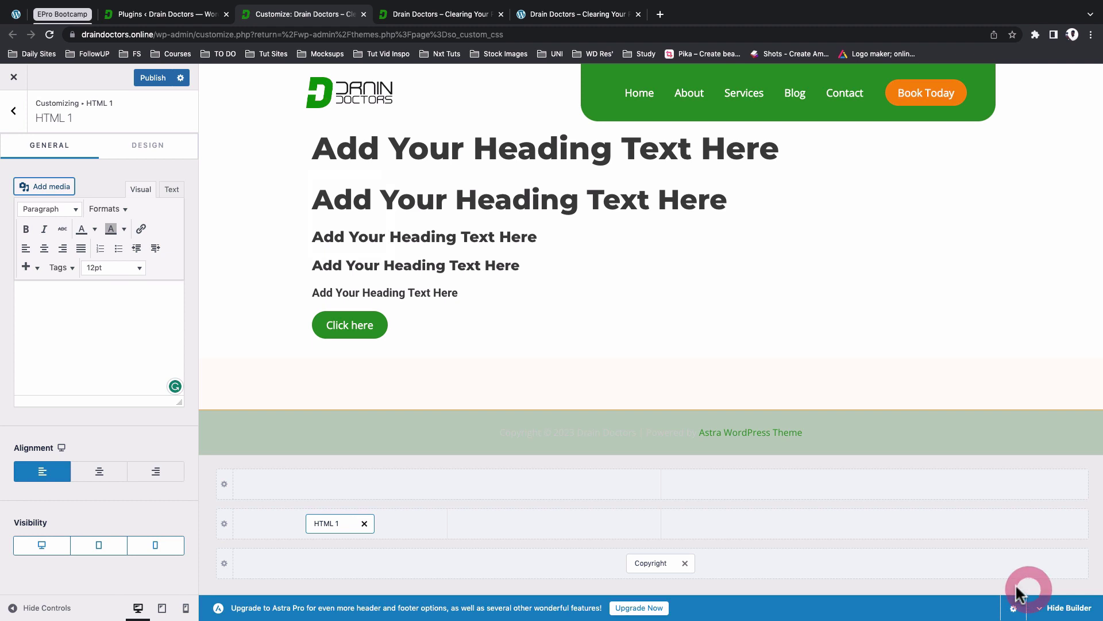
click(166, 346)
drag(178, 346, 101, 313)
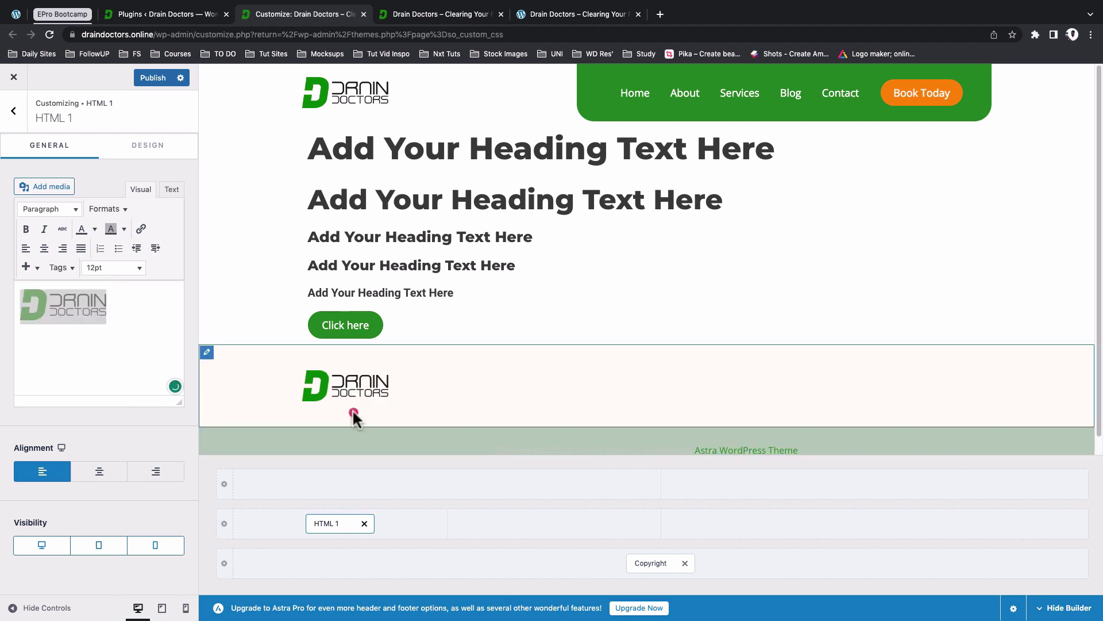
click(395, 523)
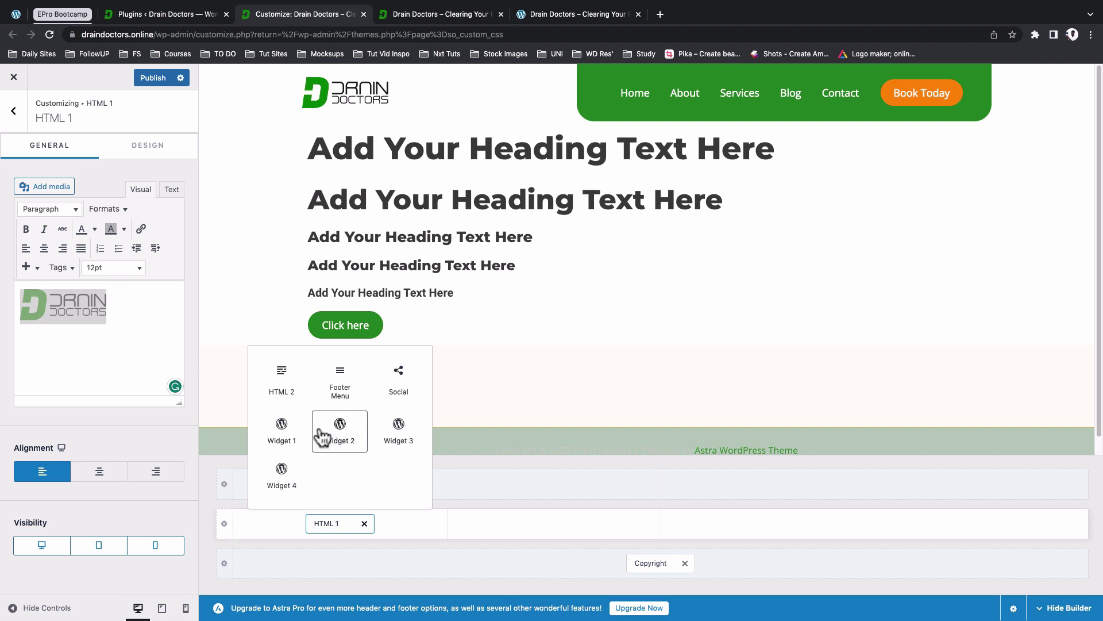
- Add left-aligned Social Icons below the logo, adding YouTube to Facebook, Twitter and Instagram
click(396, 394)
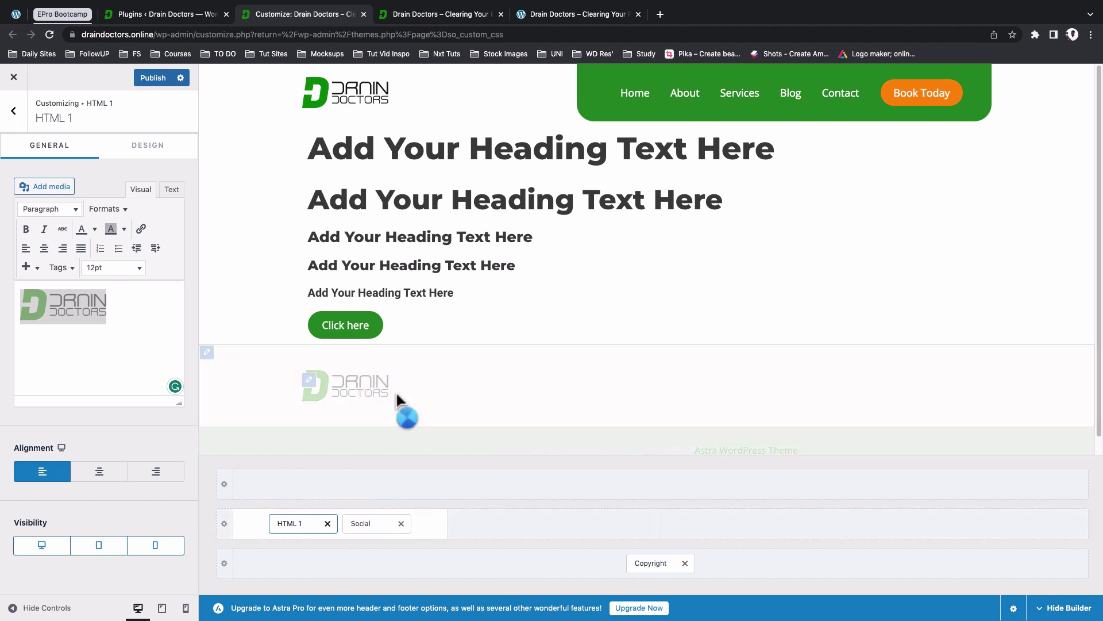
click(360, 525)
click(50, 410)
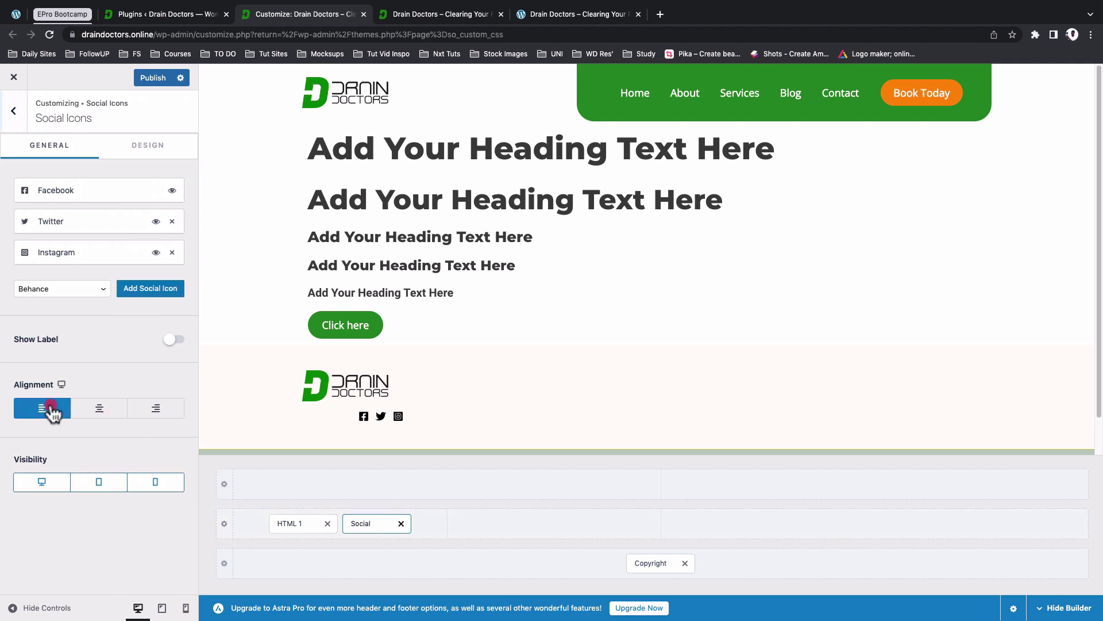
click(105, 296)
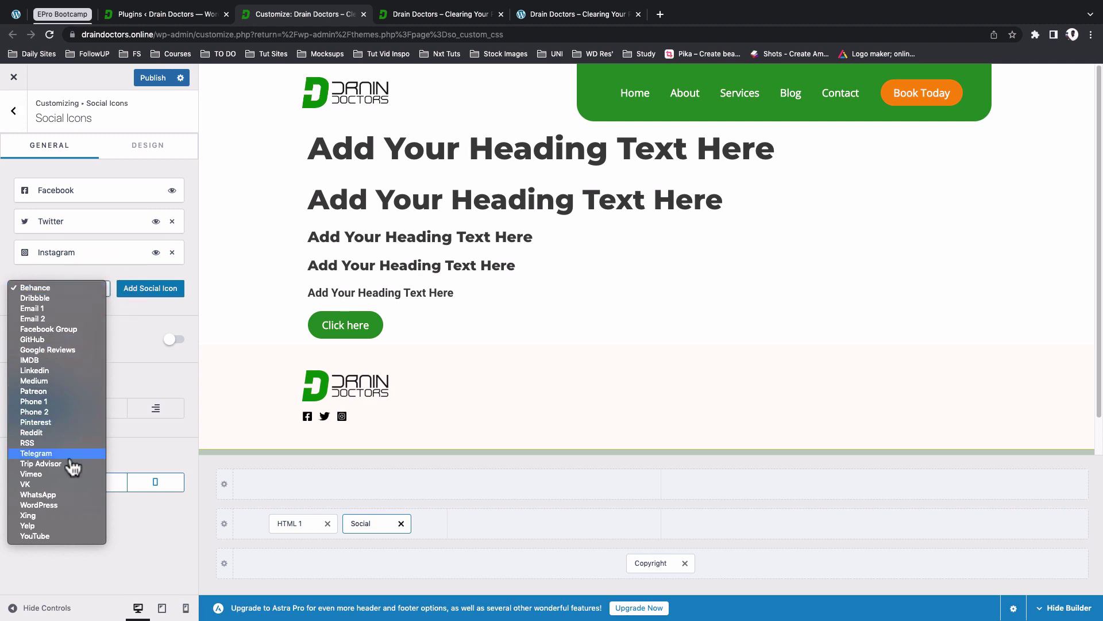
click(52, 535)
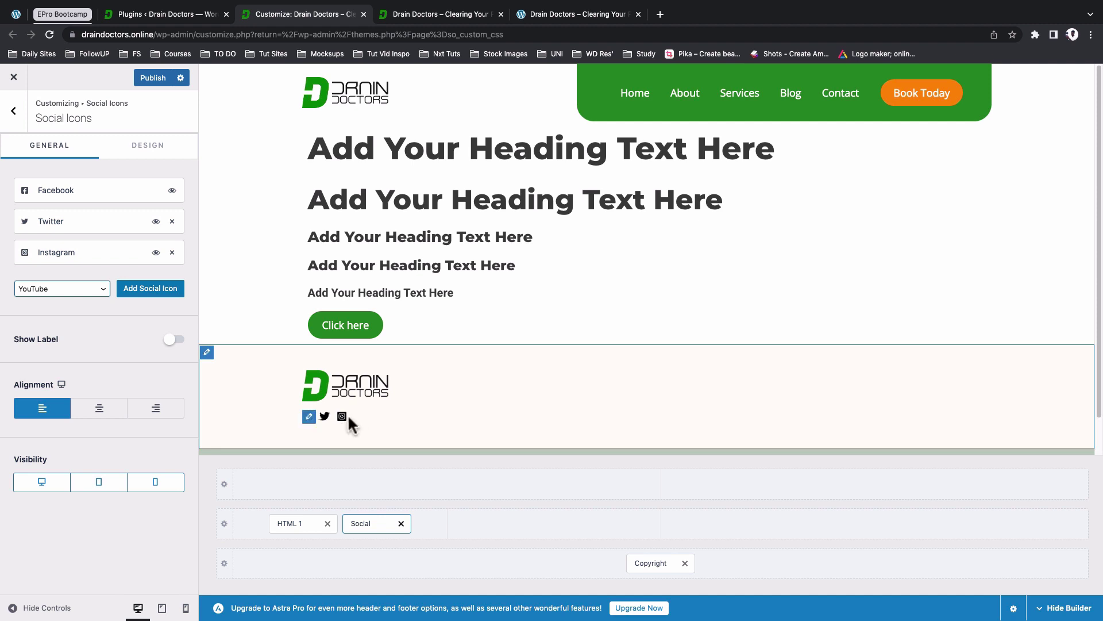
click(167, 289)
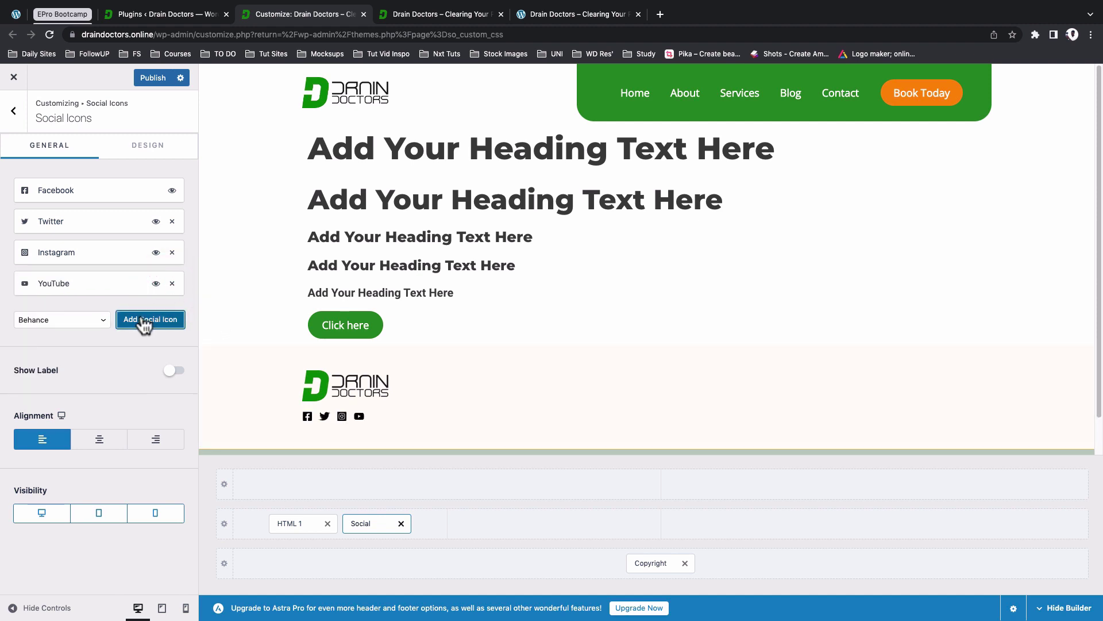
click(137, 146)
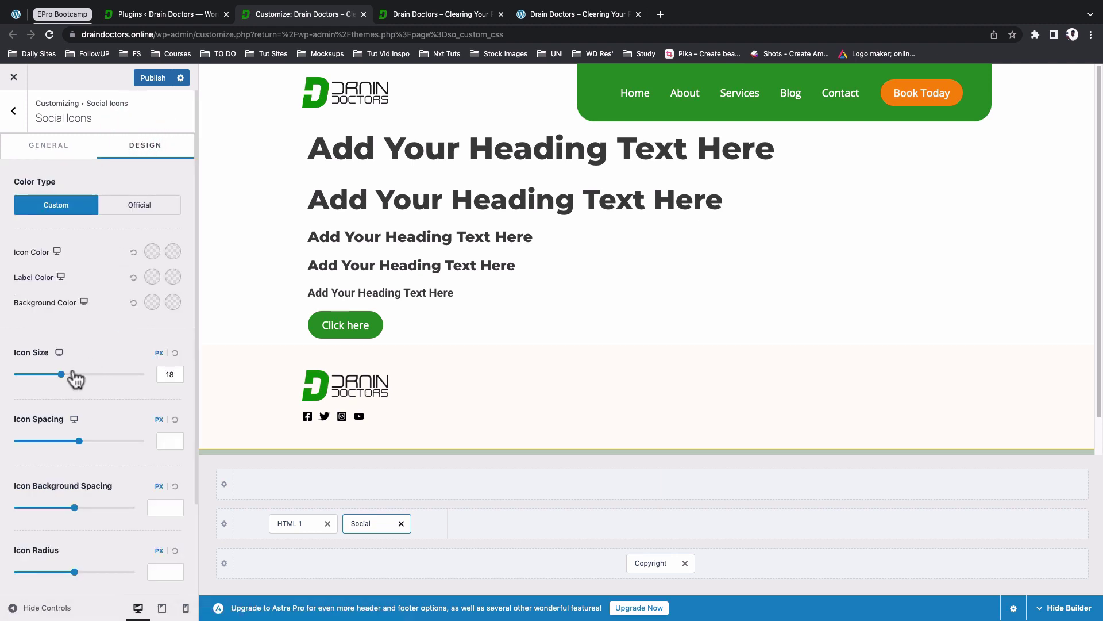
- Enlarge the social icons to 26 px, trying Official colours but keeping the black Custom colours
drag(62, 377, 83, 386)
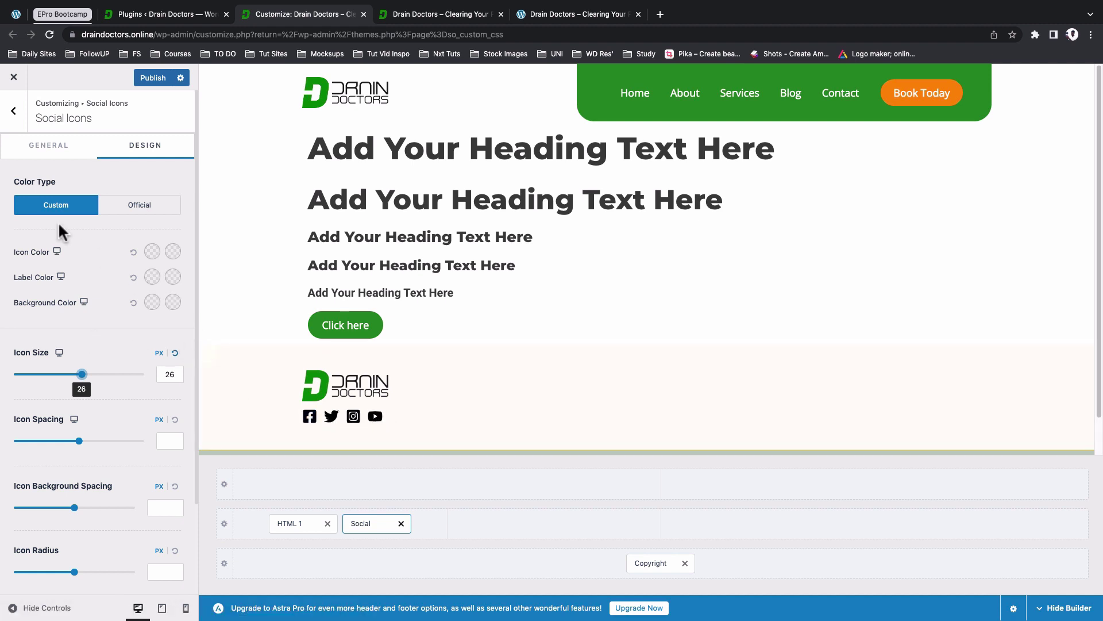
click(140, 206)
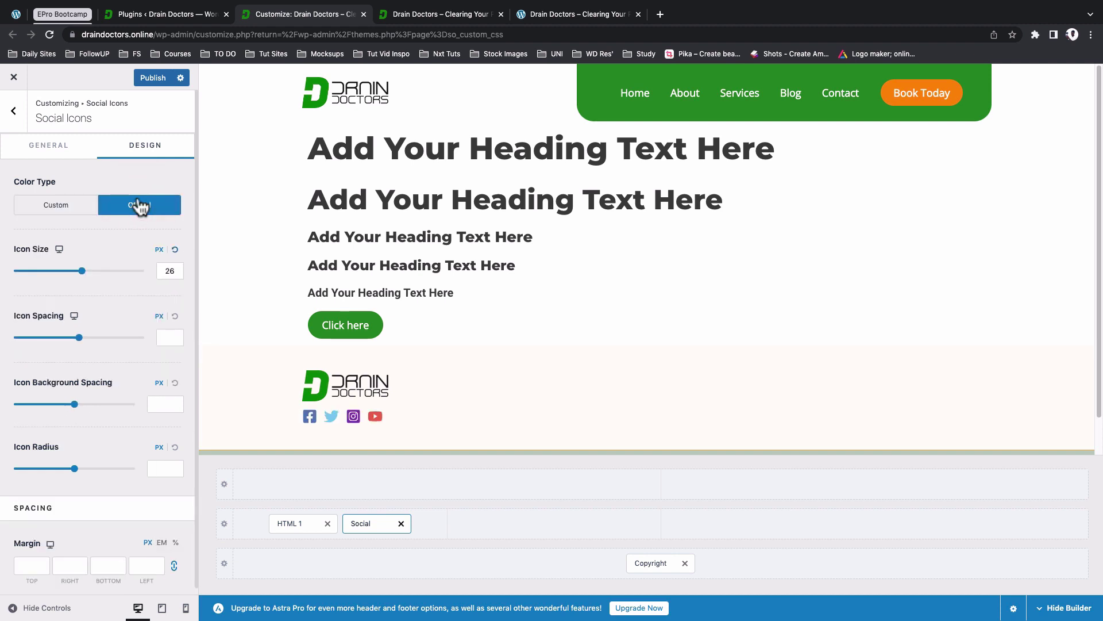
click(55, 206)
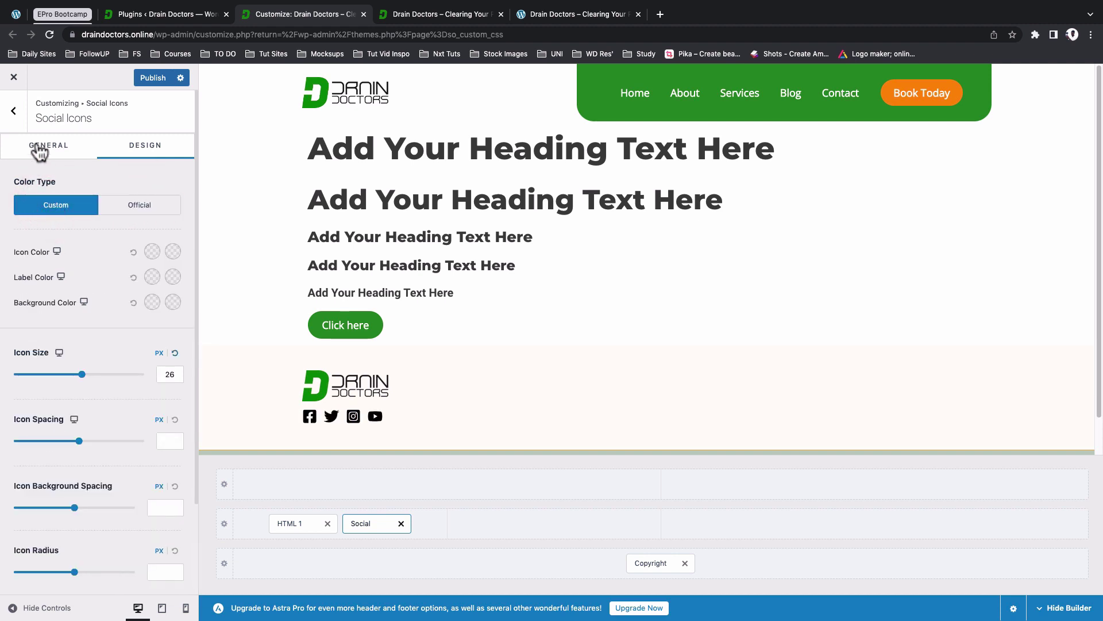
click(271, 511)
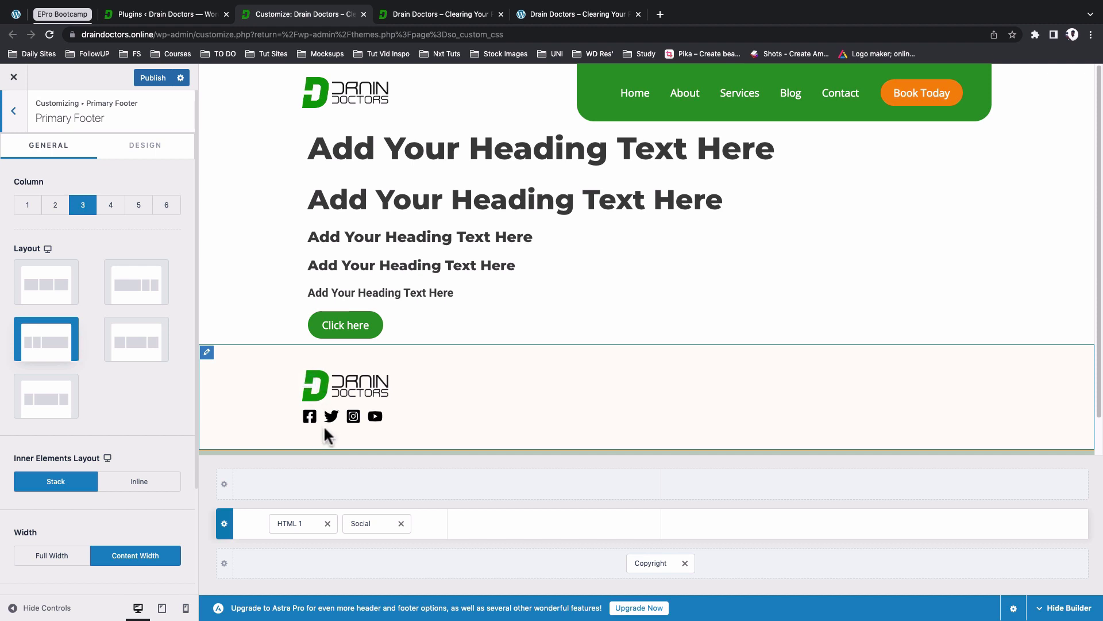
- Adjust the footer row's element arrangement and compare it with the reference site's footer
click(137, 484)
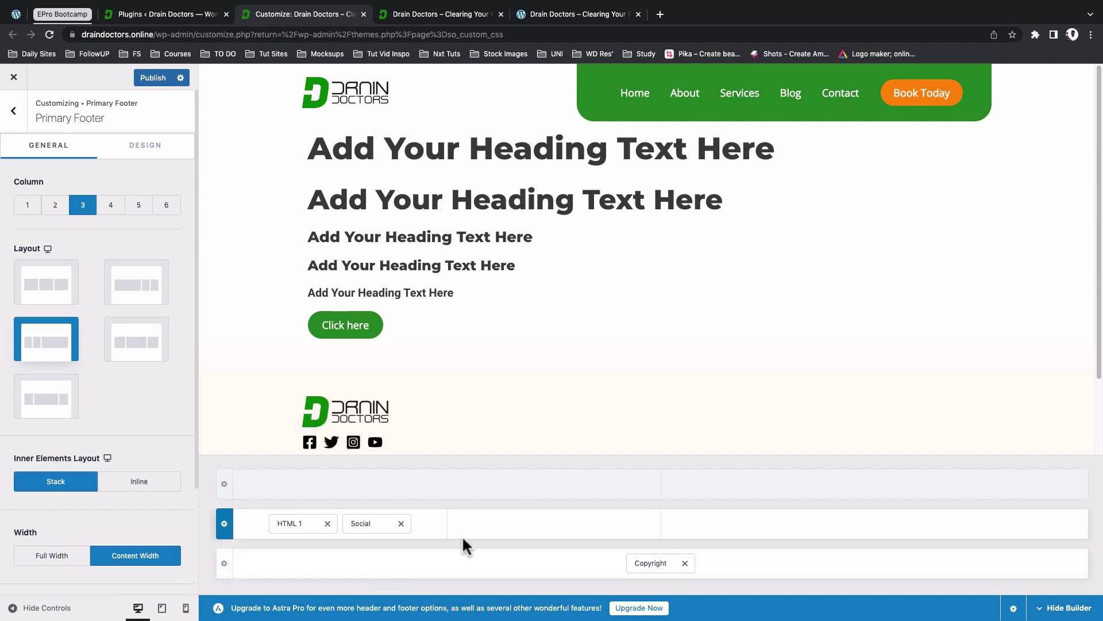
click(537, 15)
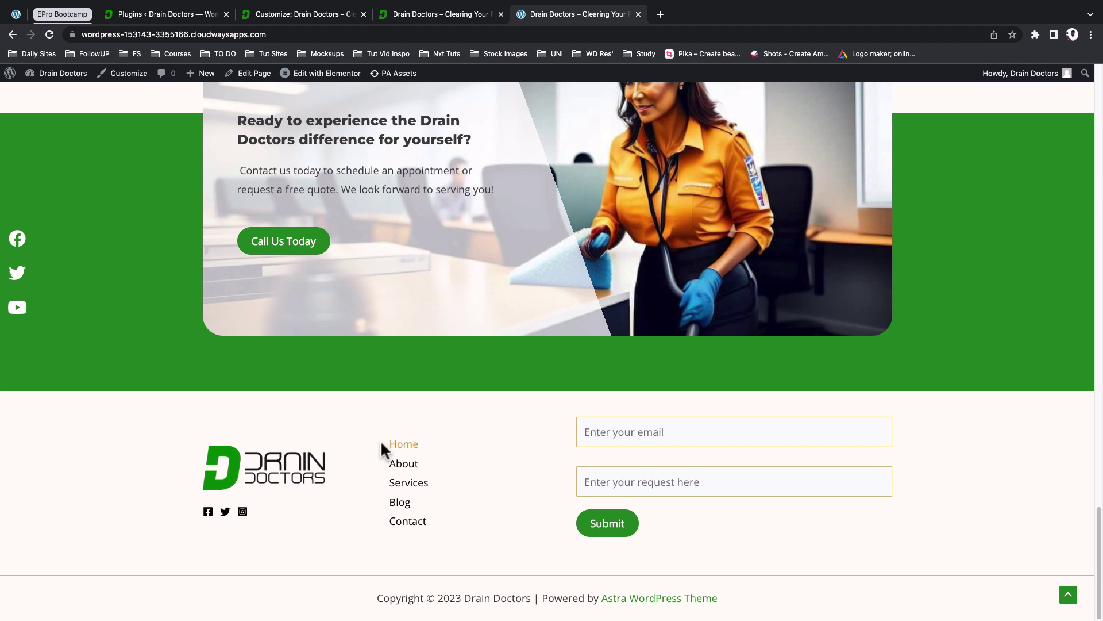
click(271, 18)
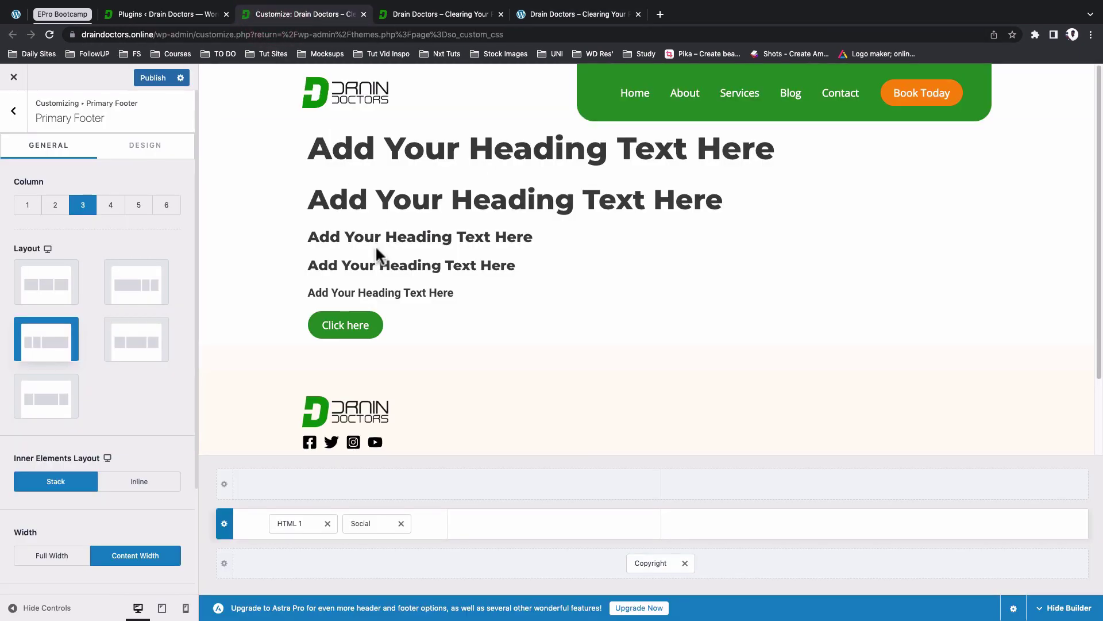
- Add a Footer Menu element to the middle footer column and go to its menu locations
click(554, 524)
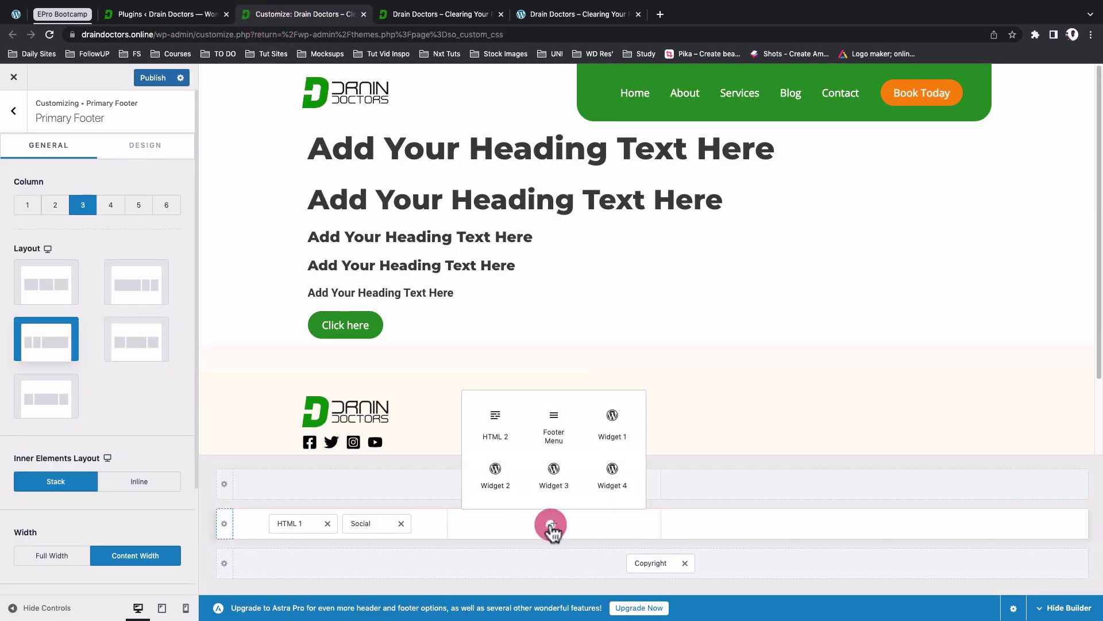
click(556, 428)
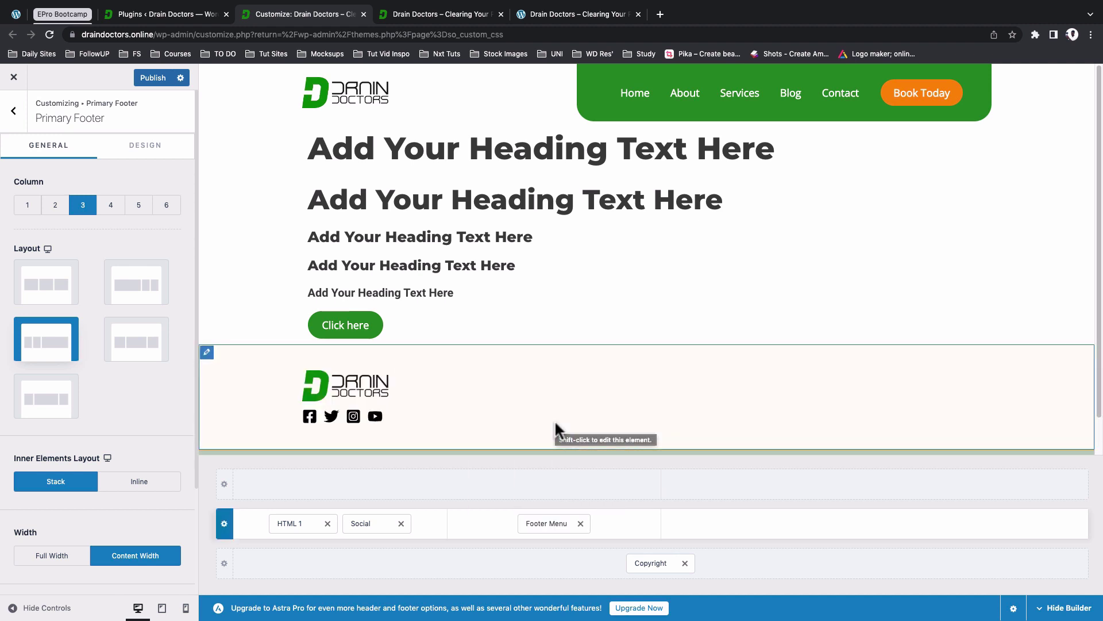
click(540, 523)
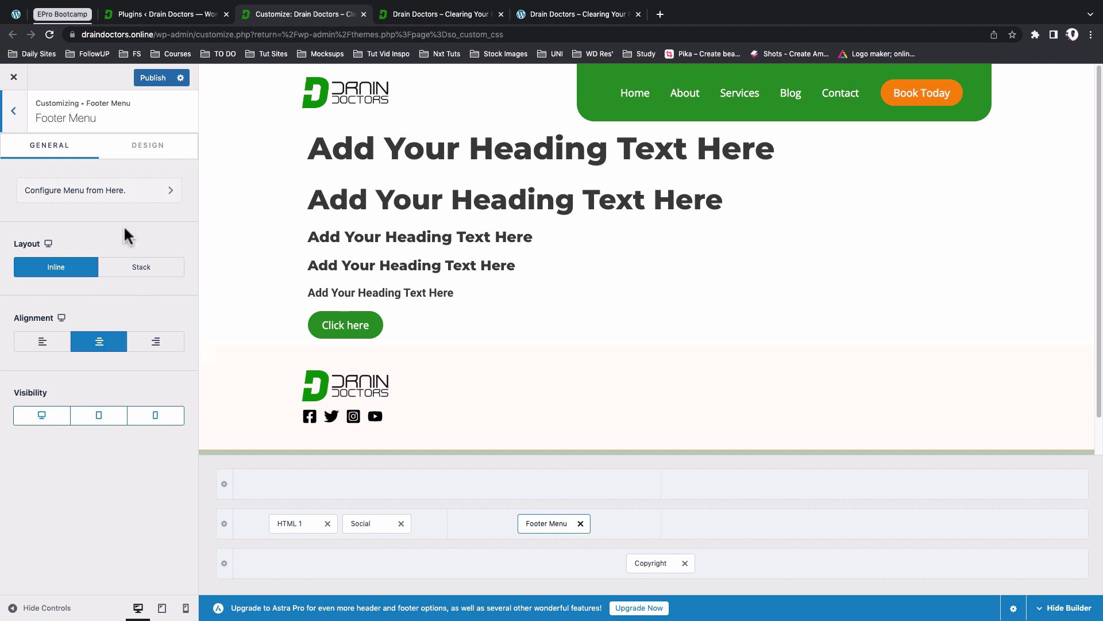
click(81, 190)
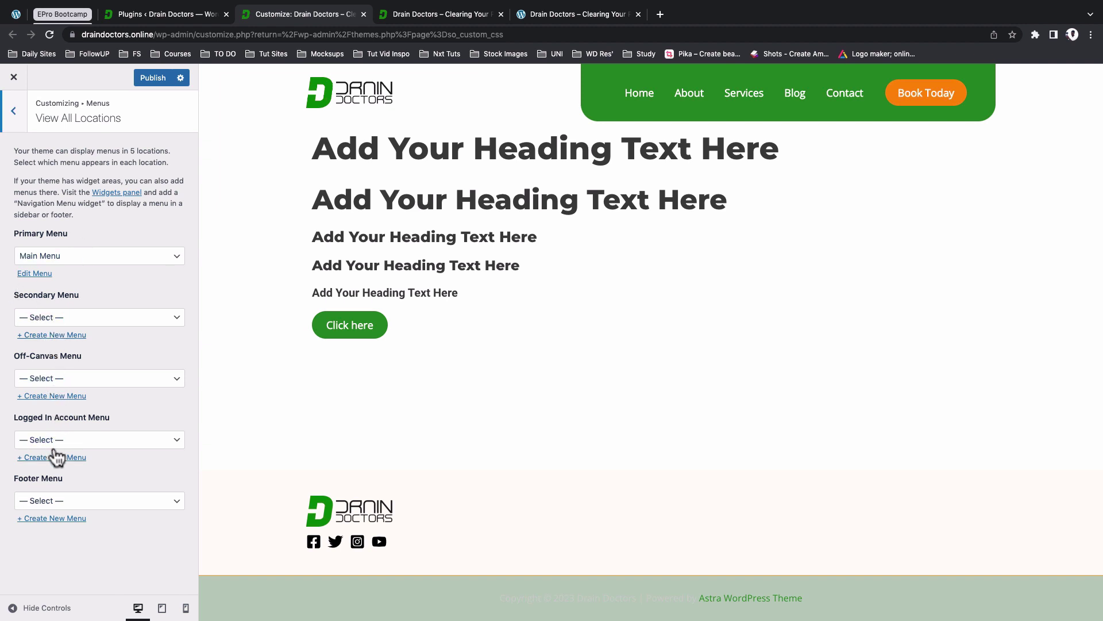
- Assign Main Menu to the Footer Menu location and check it against the reference site's footer
click(46, 501)
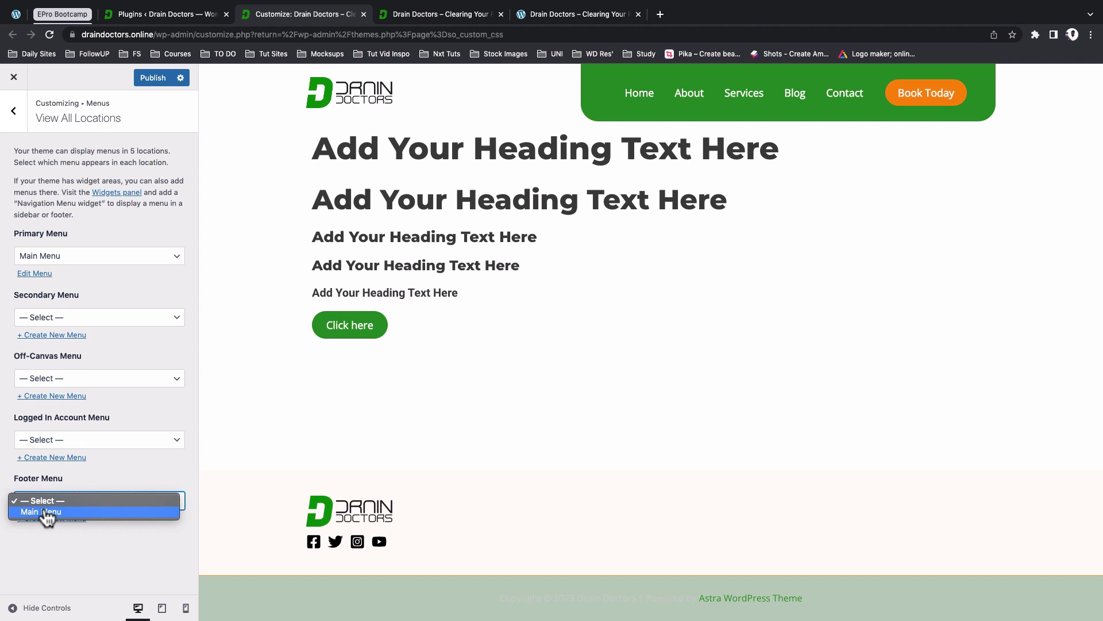
click(46, 512)
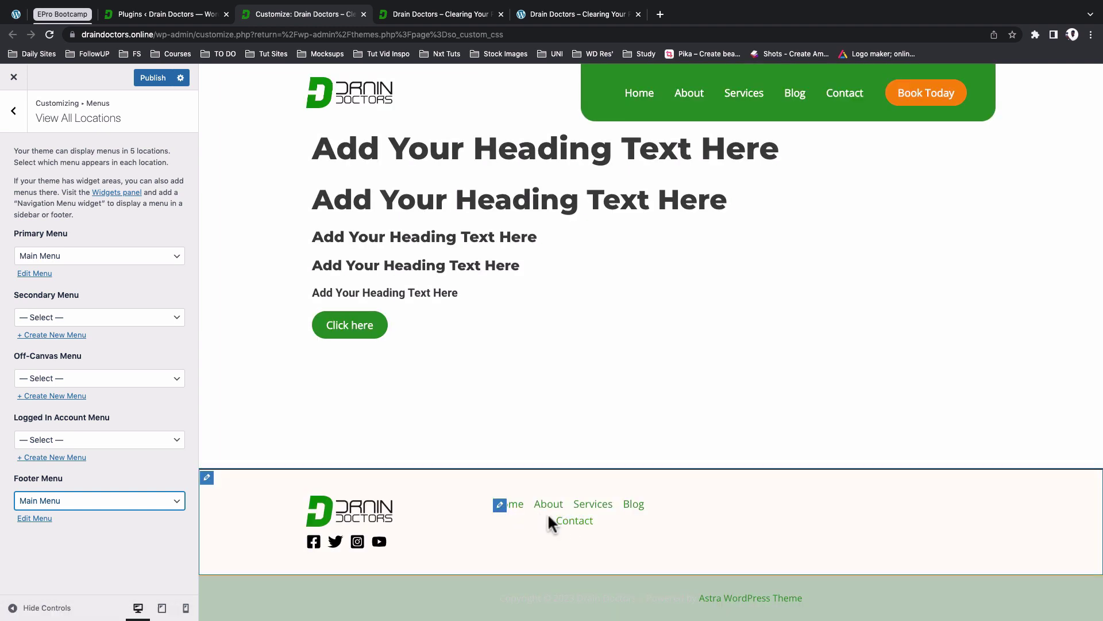
click(565, 17)
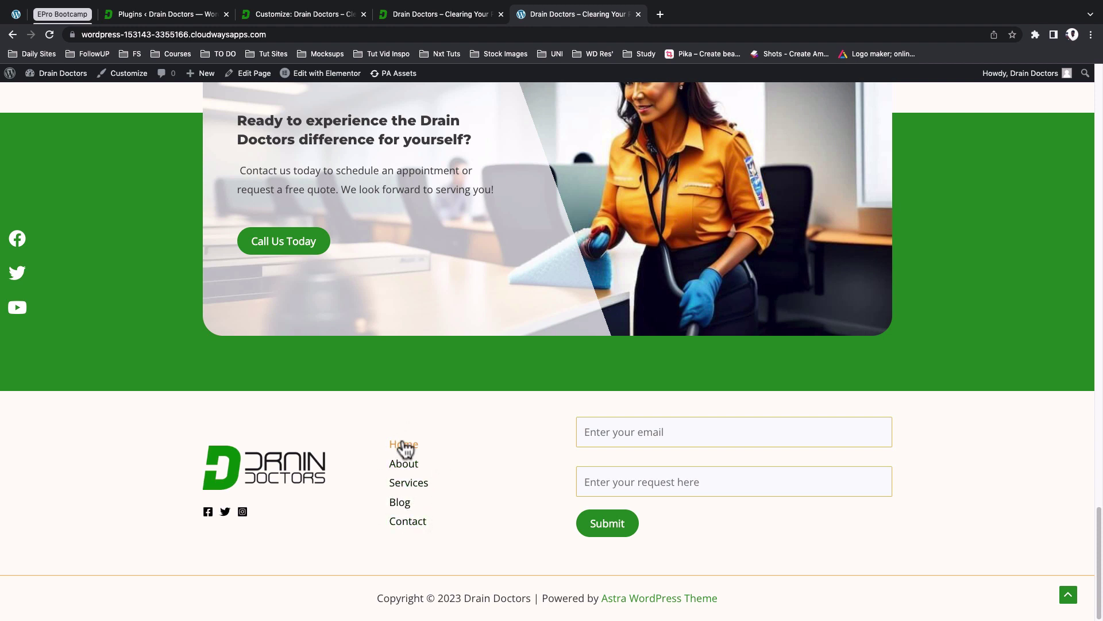
click(287, 13)
mouse_move(639, 512)
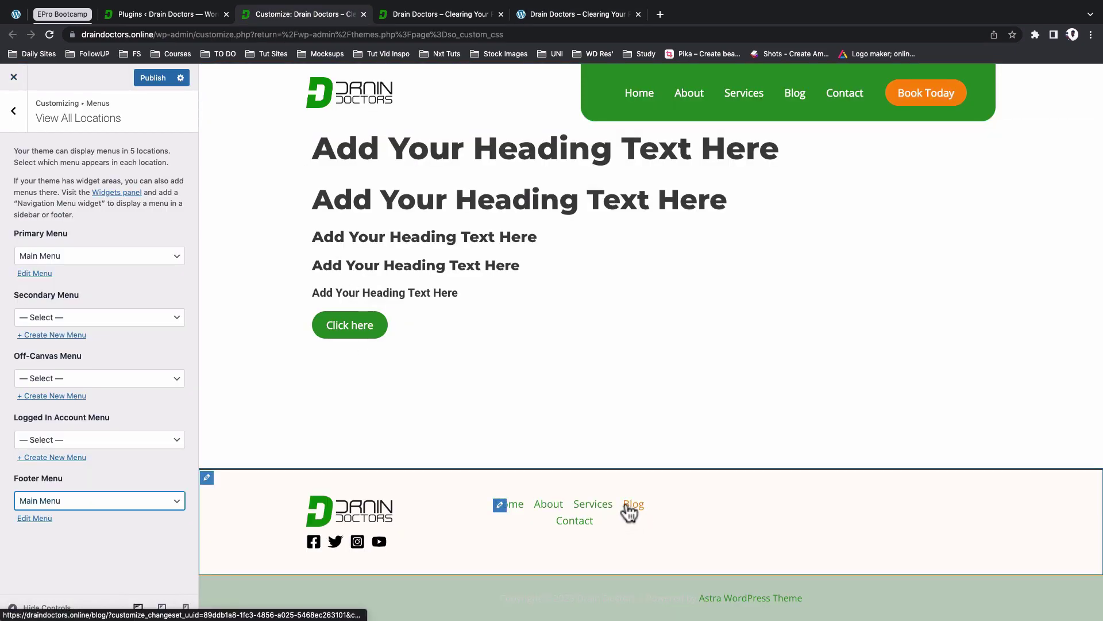
click(500, 506)
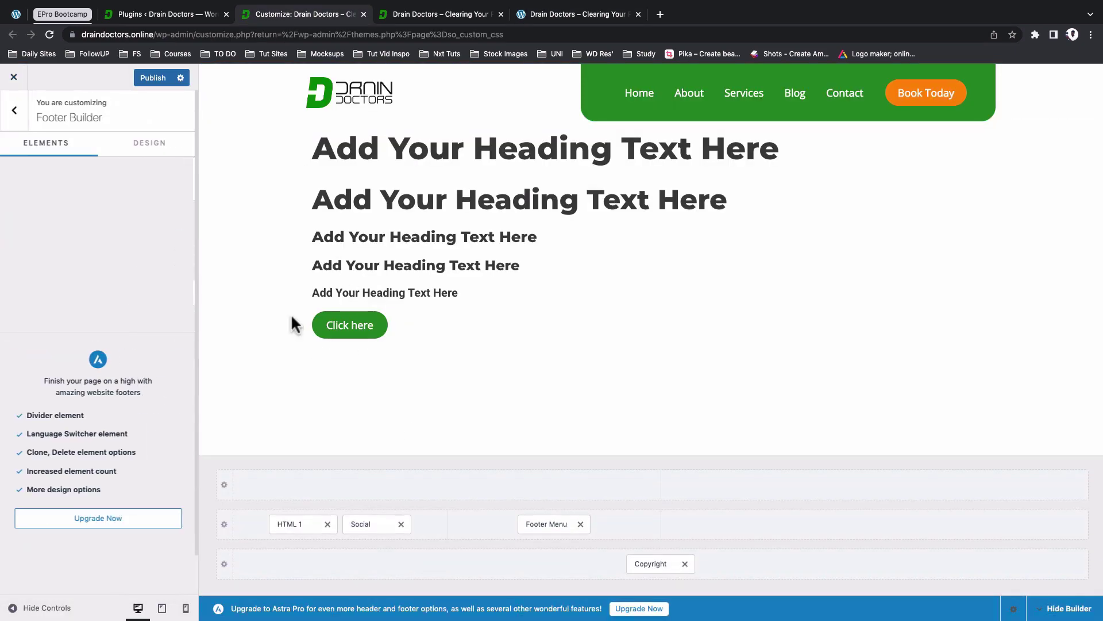
- Colour footer menu links #404040 normally, #228B22 on hover and #FF8C00 when active
click(144, 144)
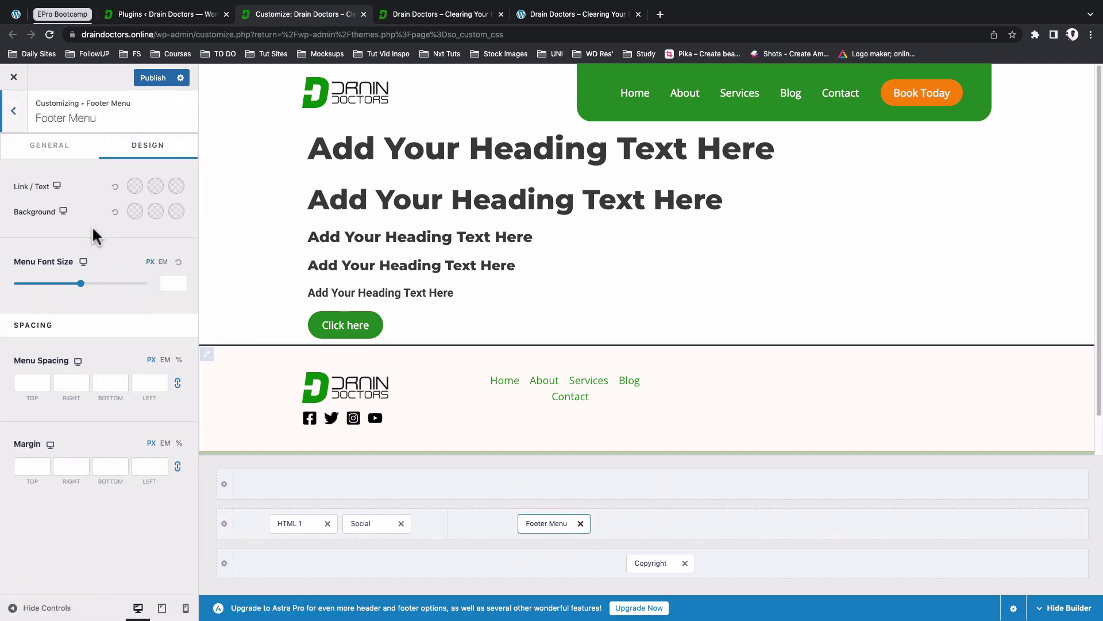
click(135, 186)
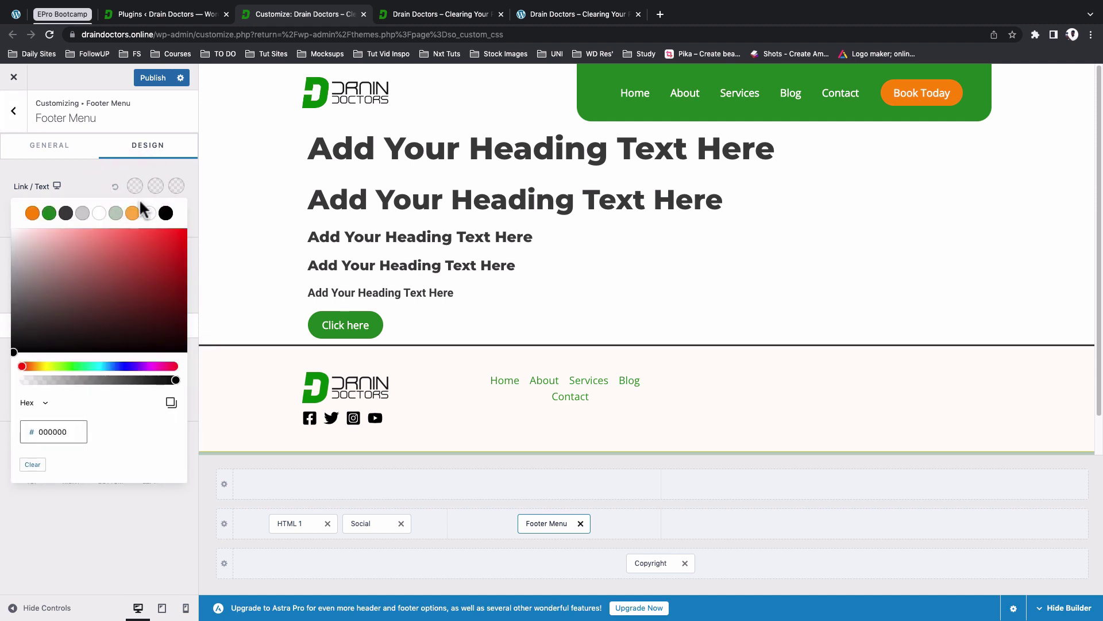
click(65, 213)
click(98, 169)
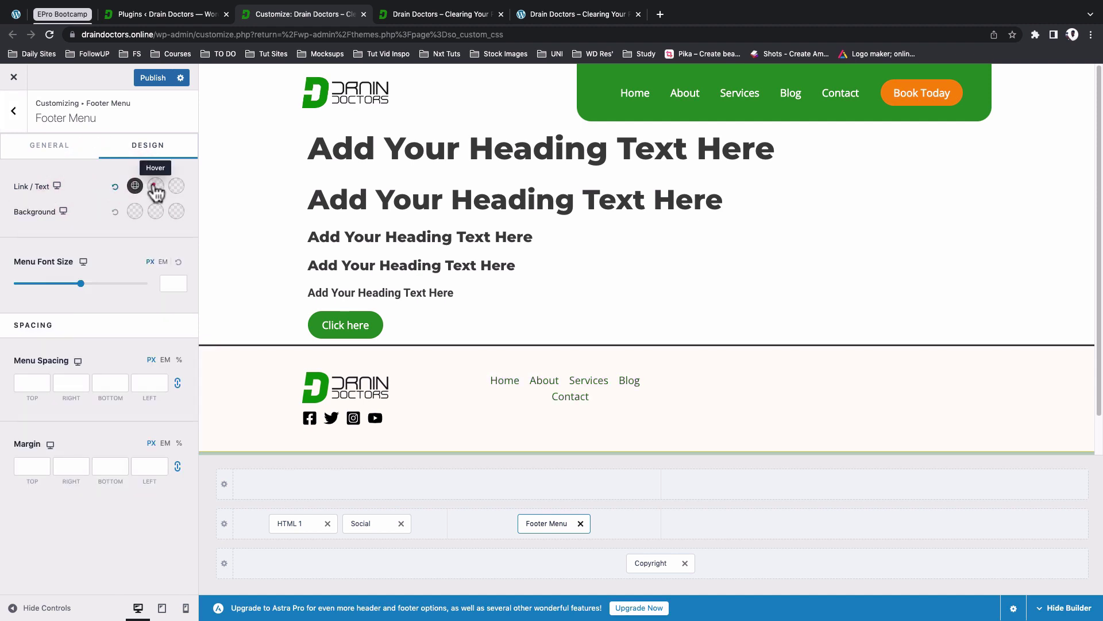
click(155, 187)
click(49, 213)
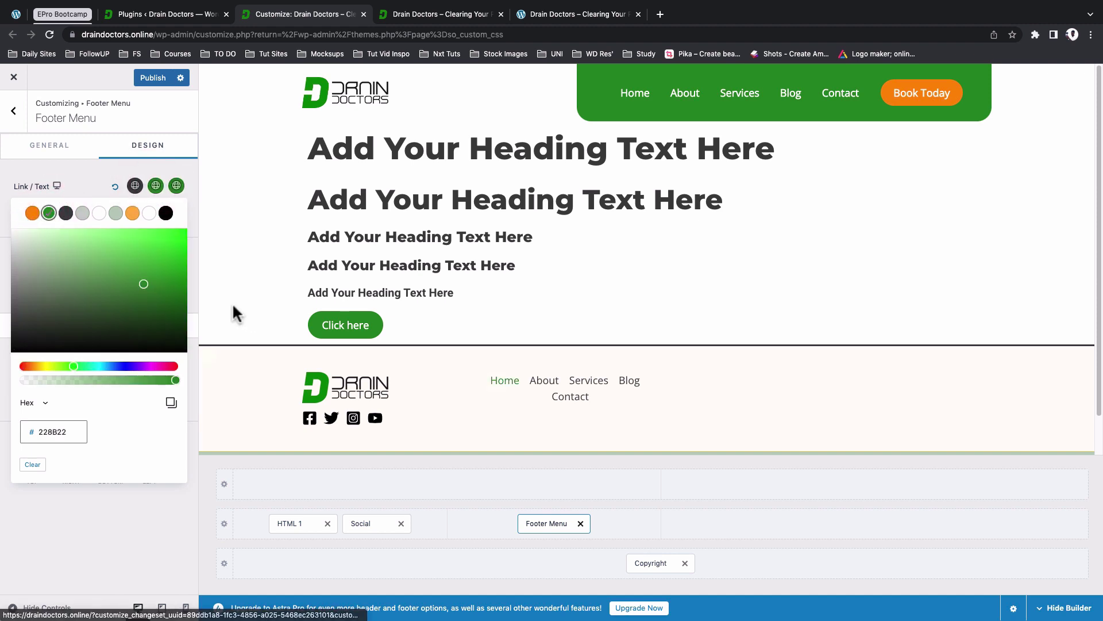
click(32, 213)
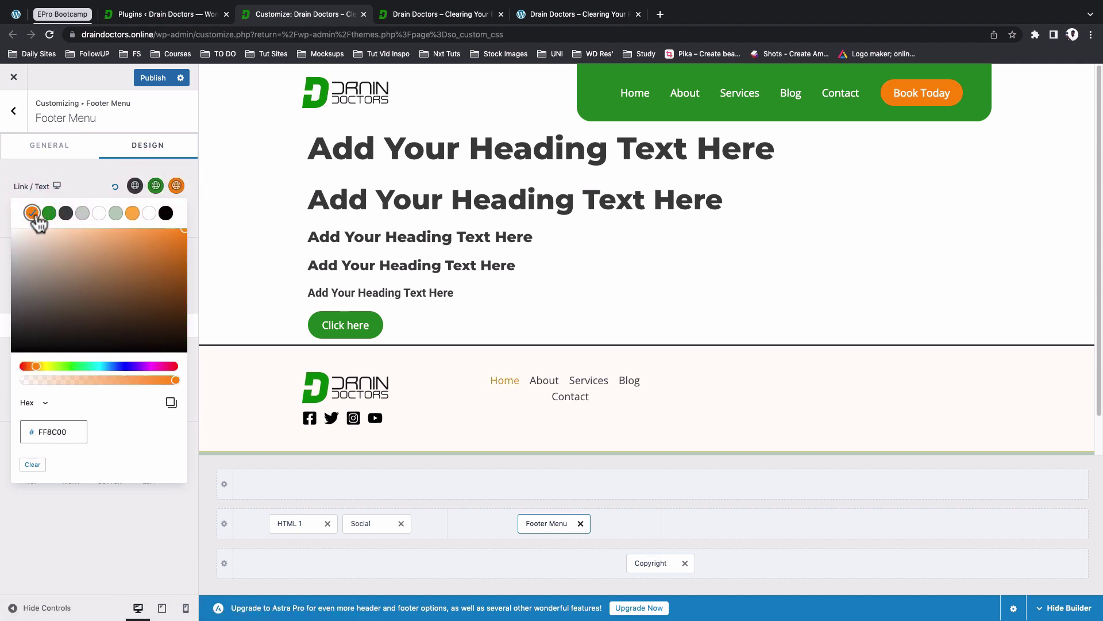
click(84, 185)
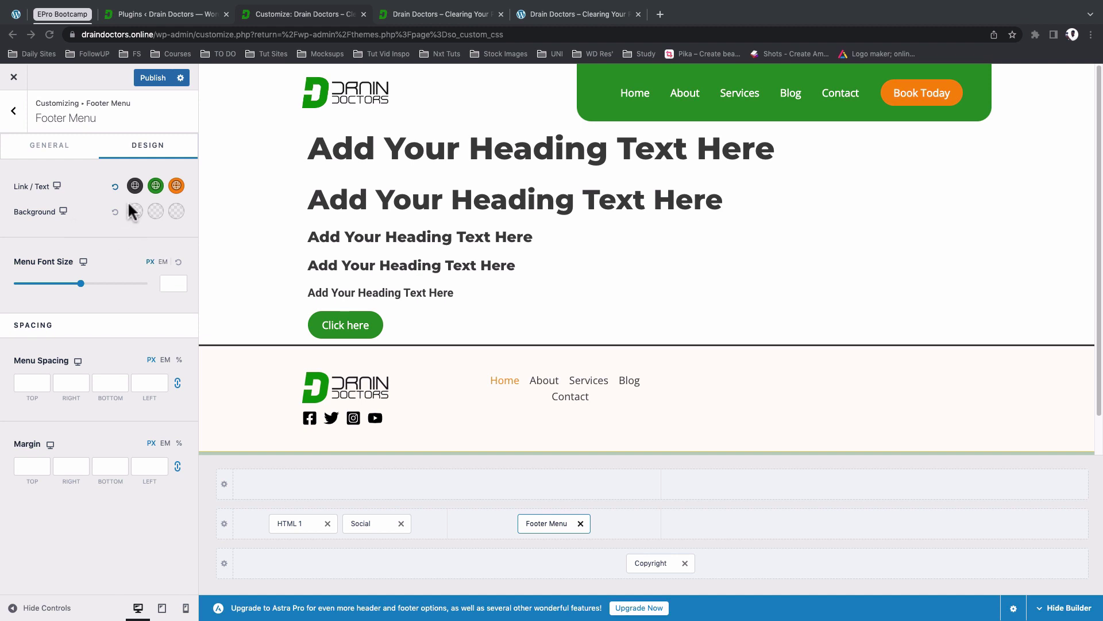
- Set the footer menu's layout to Stack with left alignment
click(55, 147)
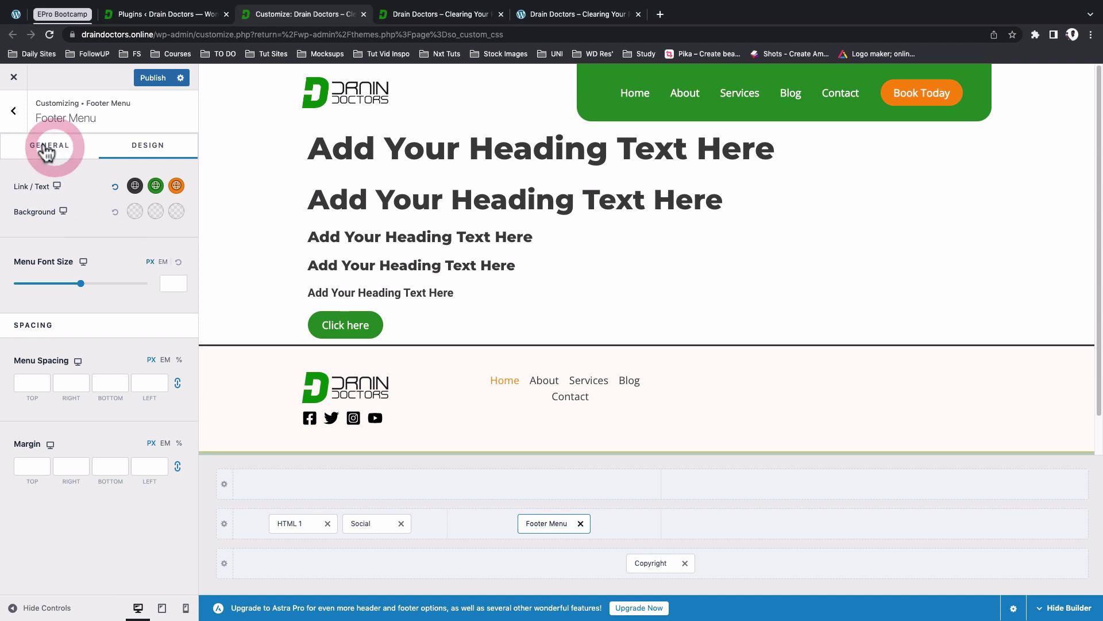
click(43, 144)
click(45, 147)
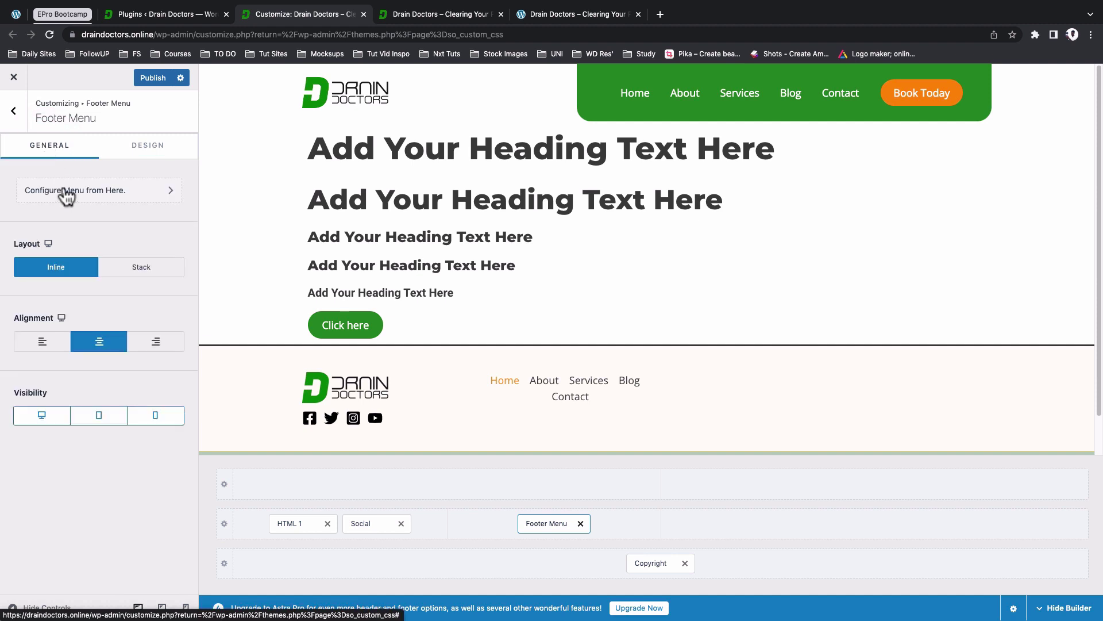
click(136, 271)
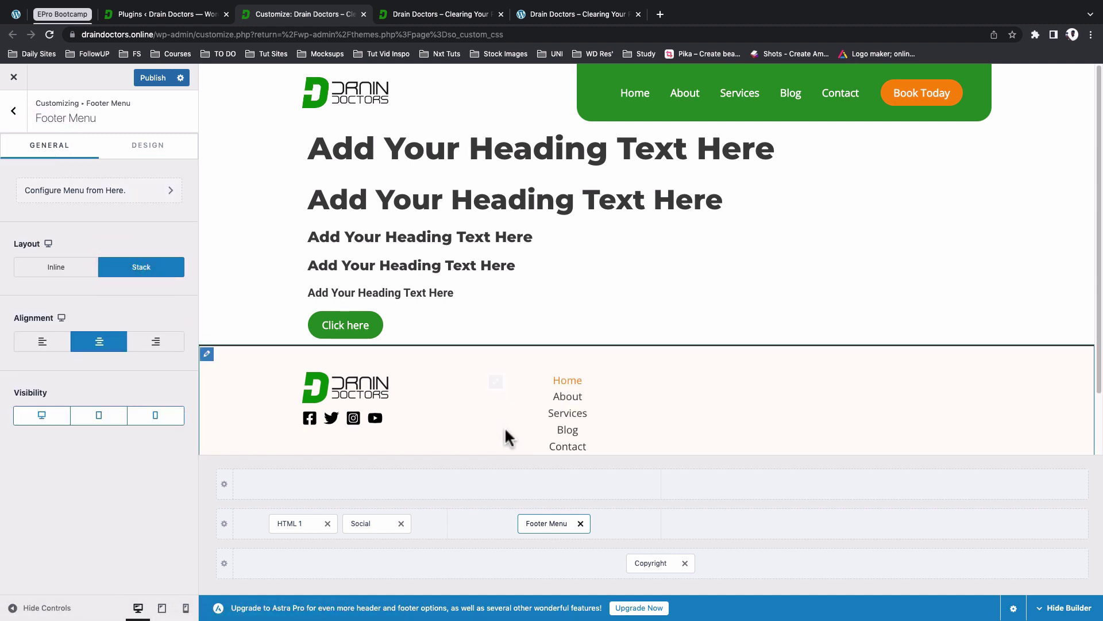
click(50, 353)
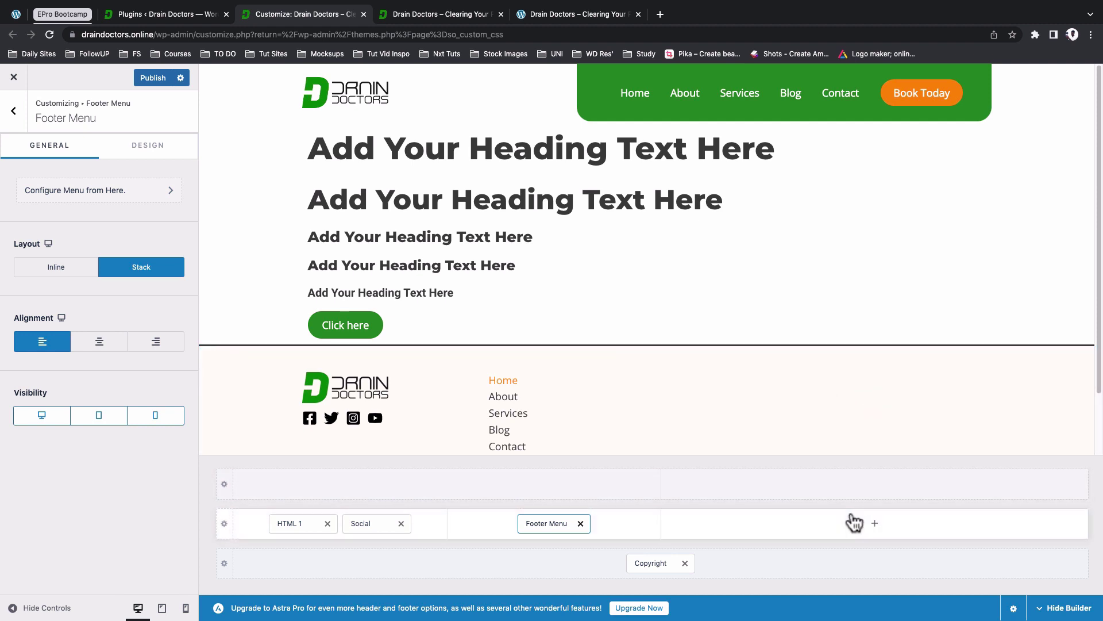
click(875, 524)
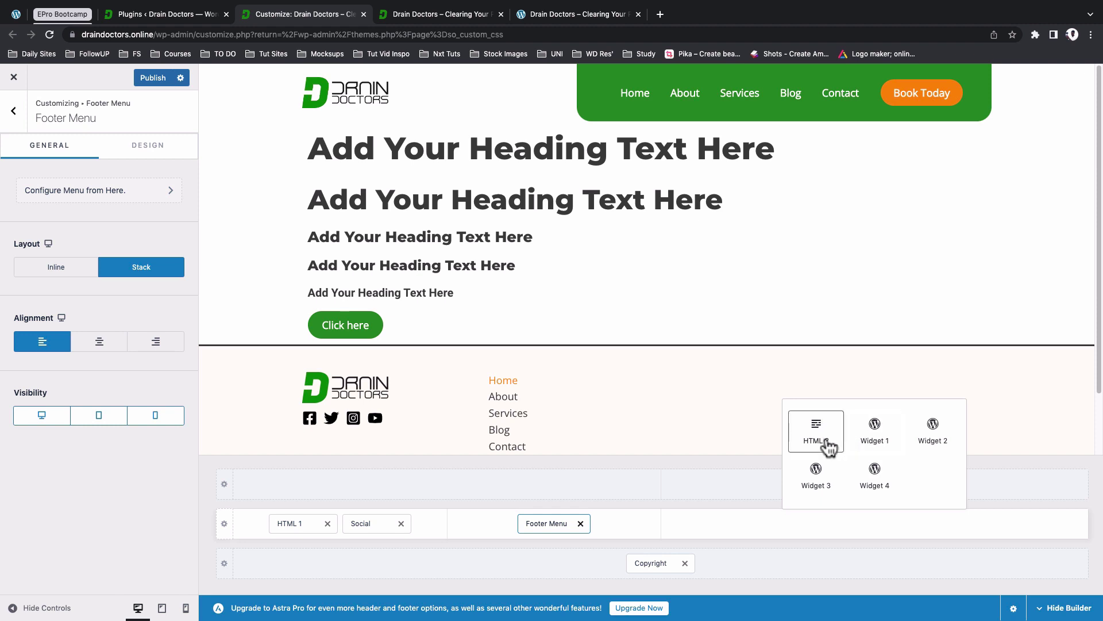
- Place Widget 1 in the footer's right column and publish the Customizer changes
click(869, 441)
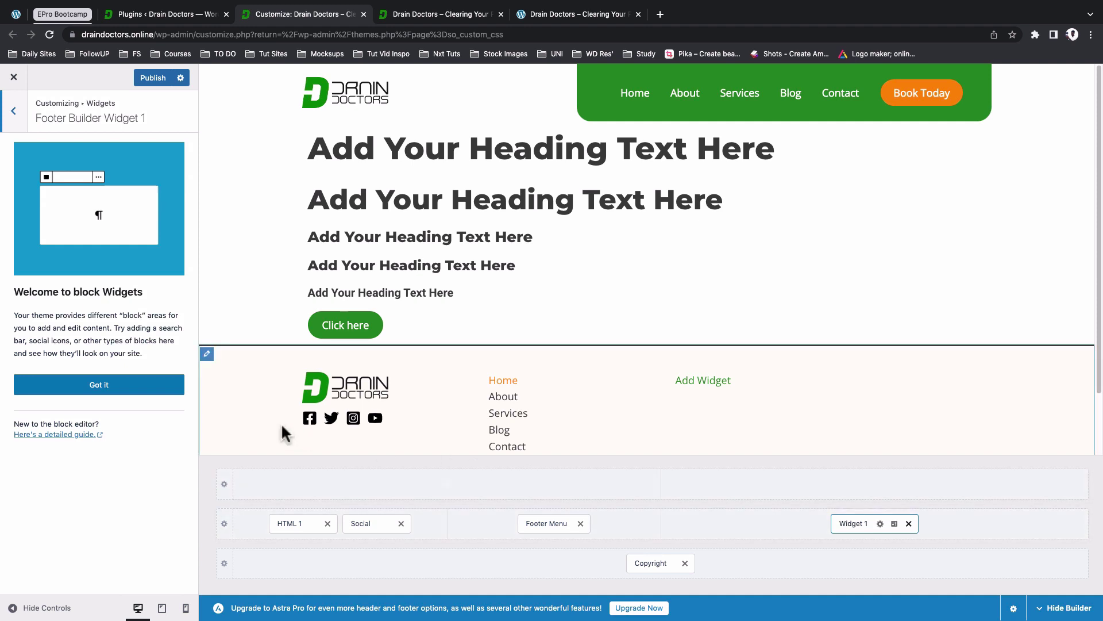
click(153, 390)
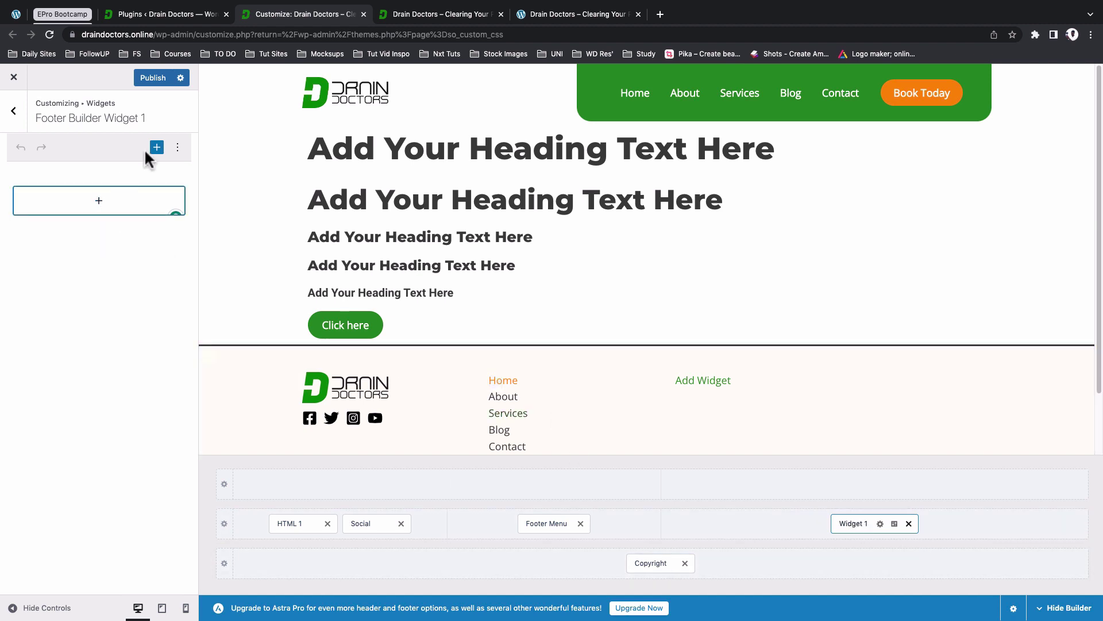
click(150, 80)
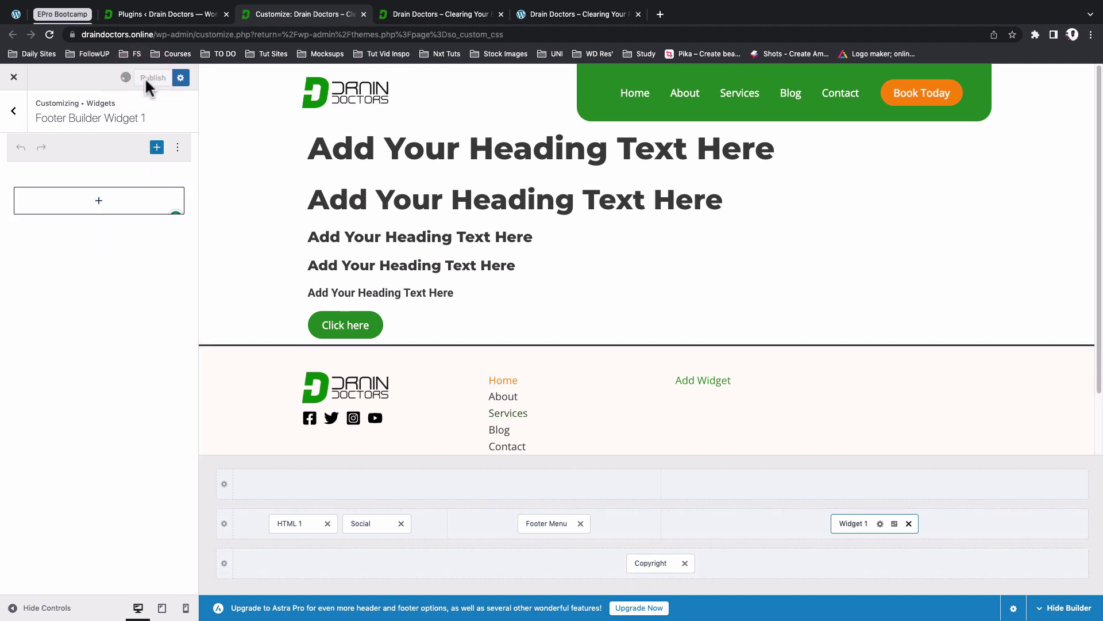
click(178, 15)
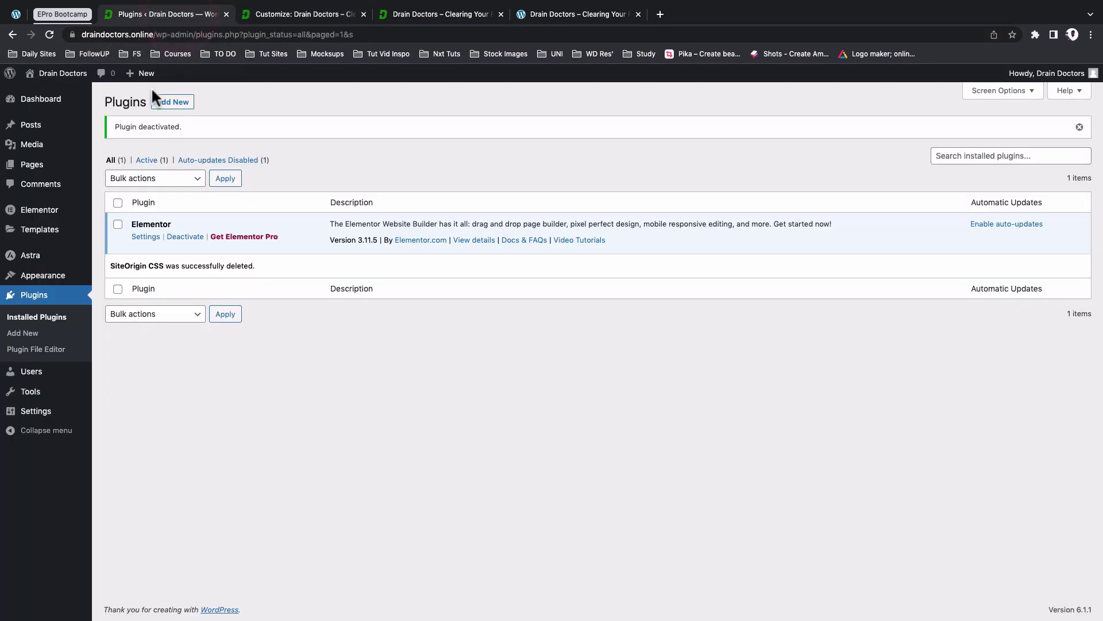
- Search new plugins for 'contact', then install and activate Contact Form 7
click(173, 109)
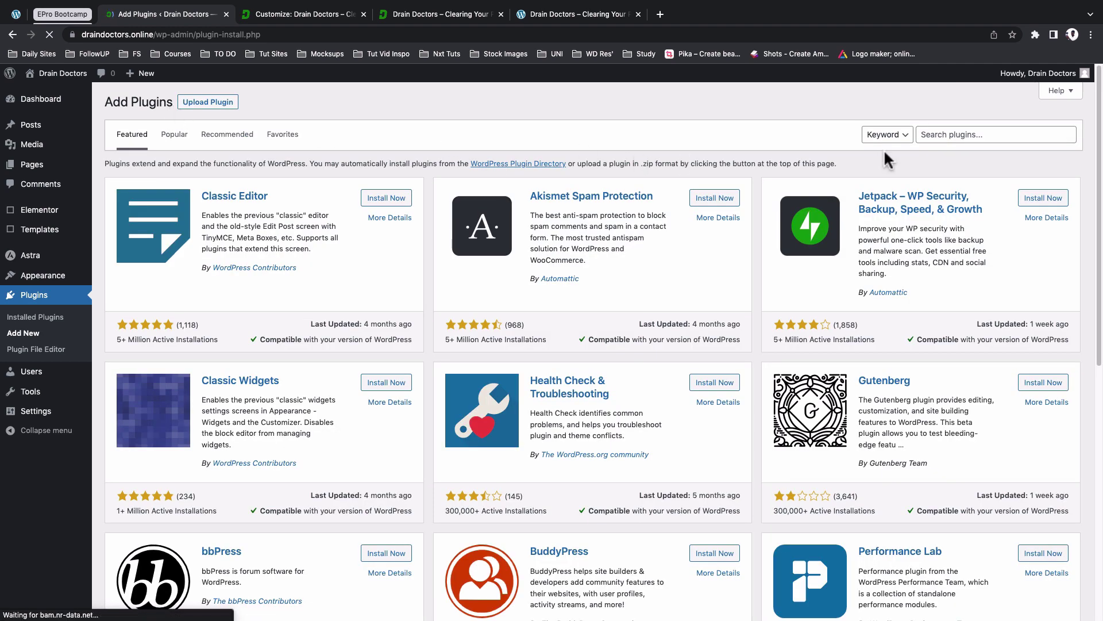
click(939, 136)
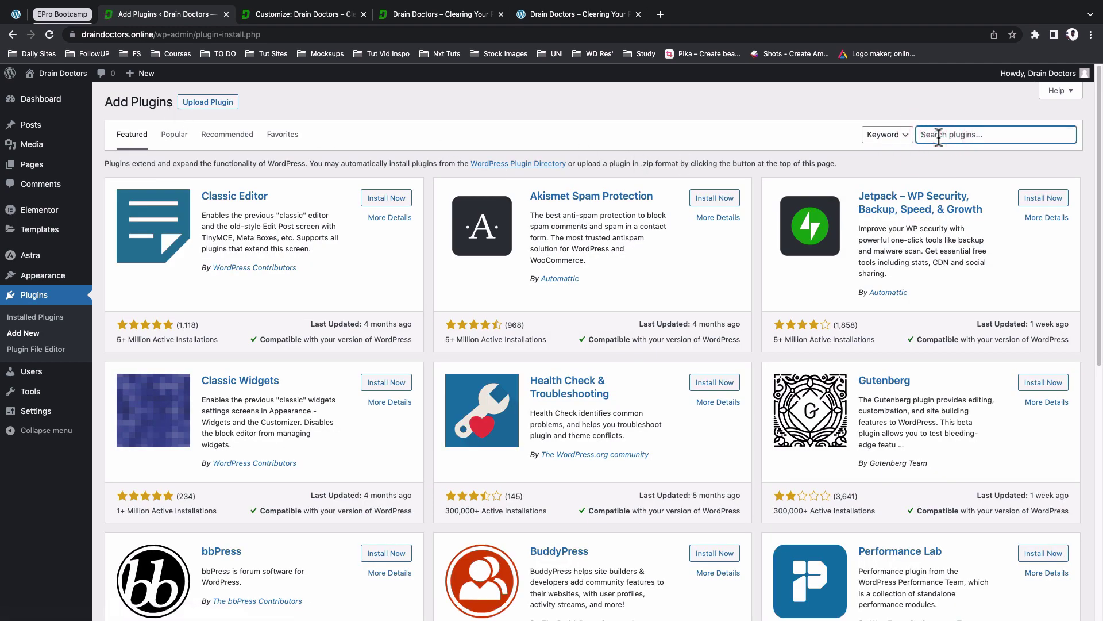
text(contact)
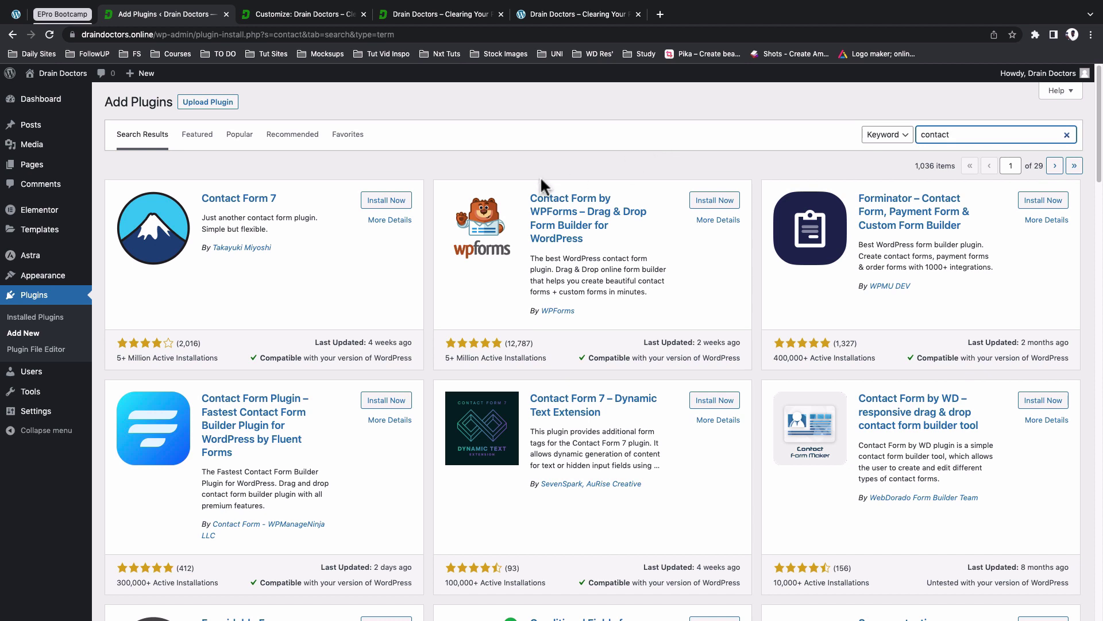
click(384, 202)
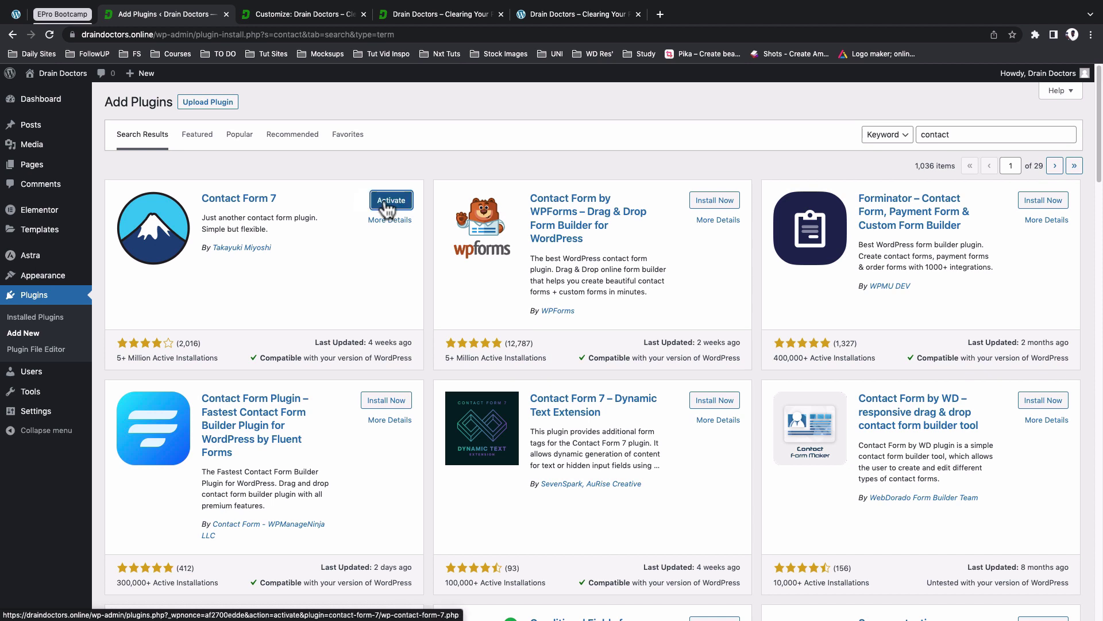
click(385, 205)
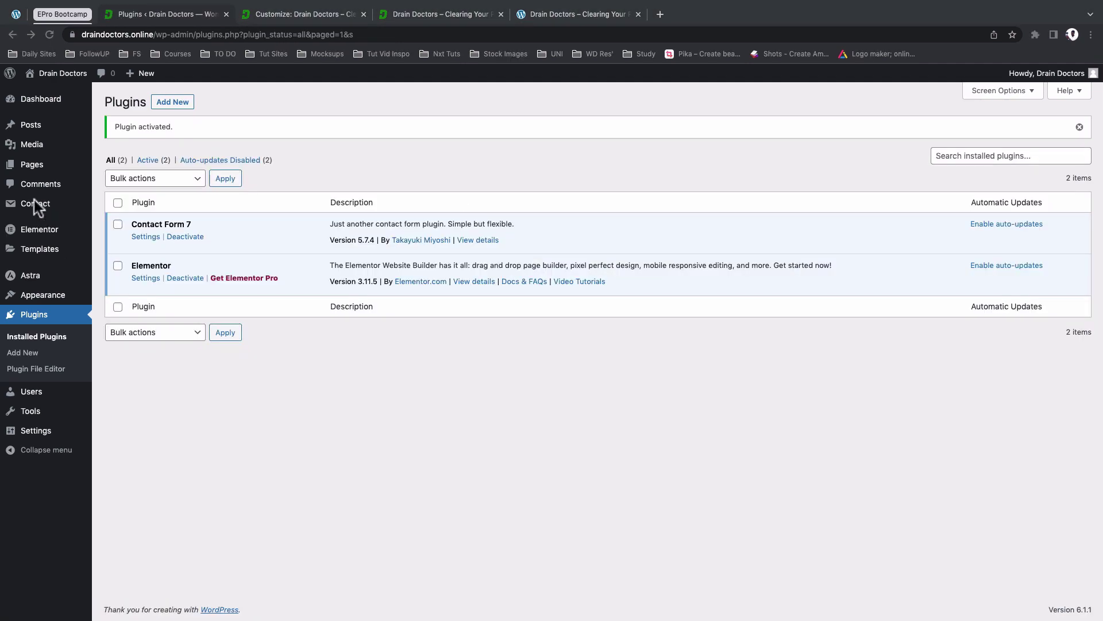
- Start a new Contact Form 7 form titled 'Drain Doctors Request Form'
click(36, 204)
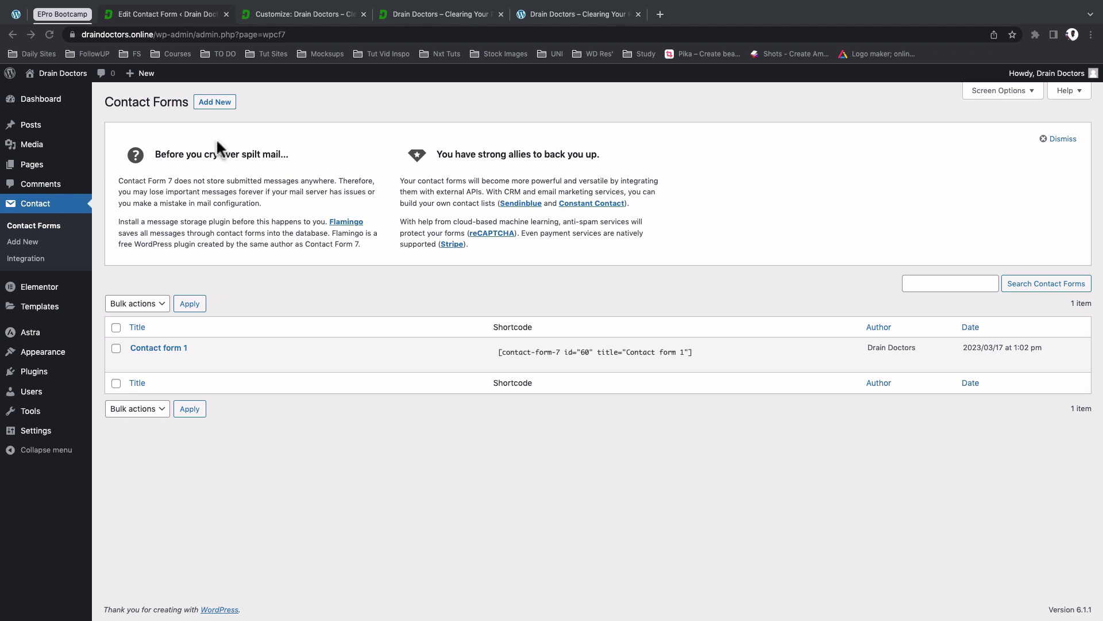
click(218, 103)
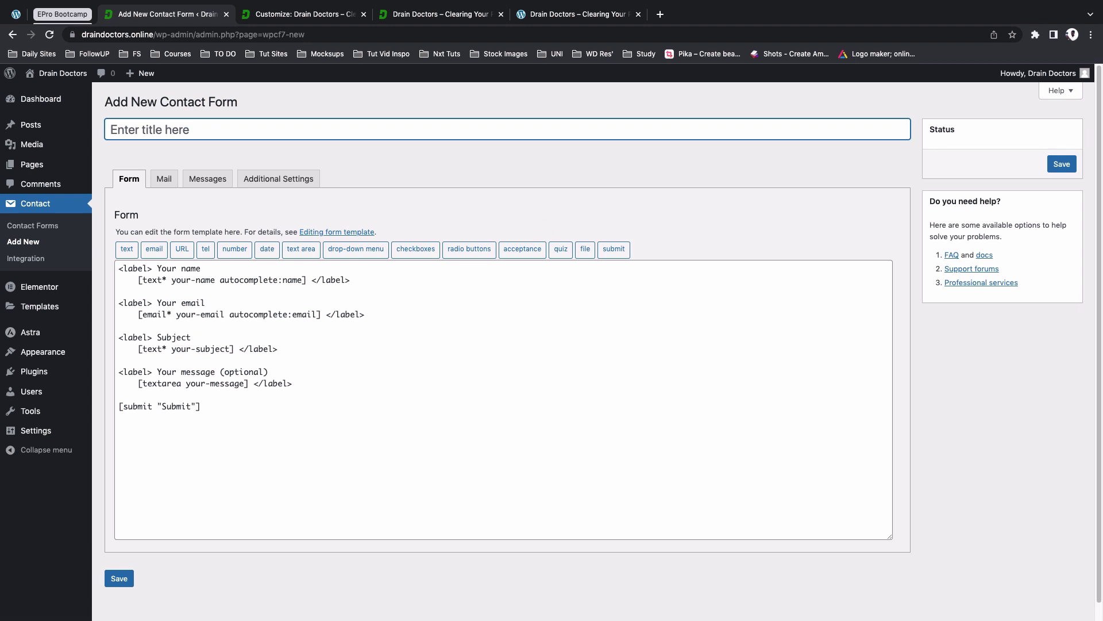
text(Drain Doctors Request Form)
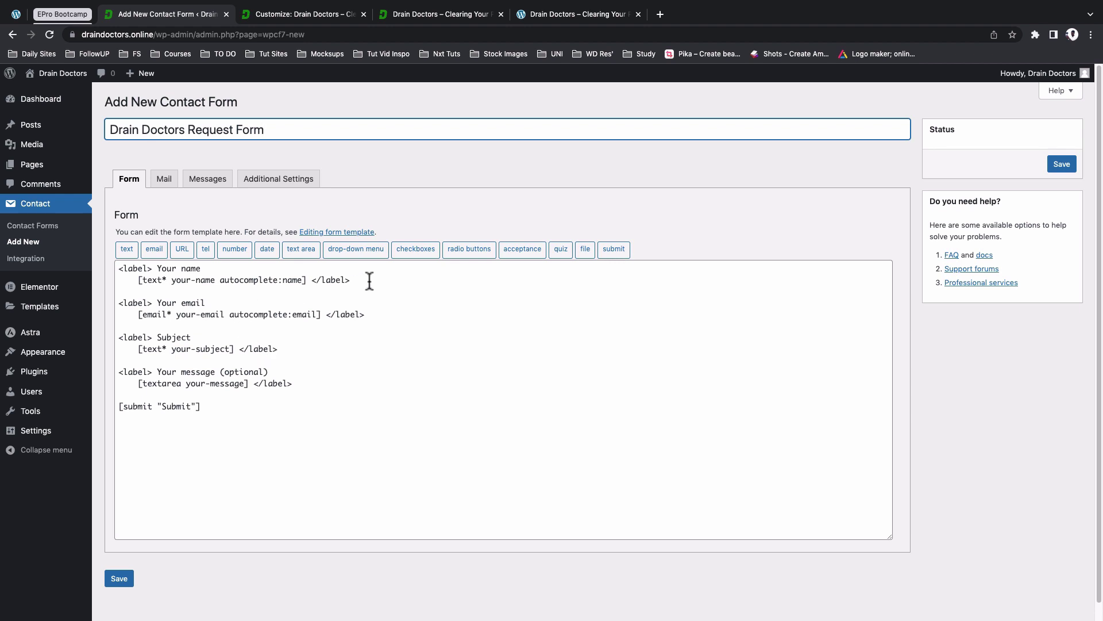
- Delete the Your name field block from the form template
drag(369, 281, 116, 270)
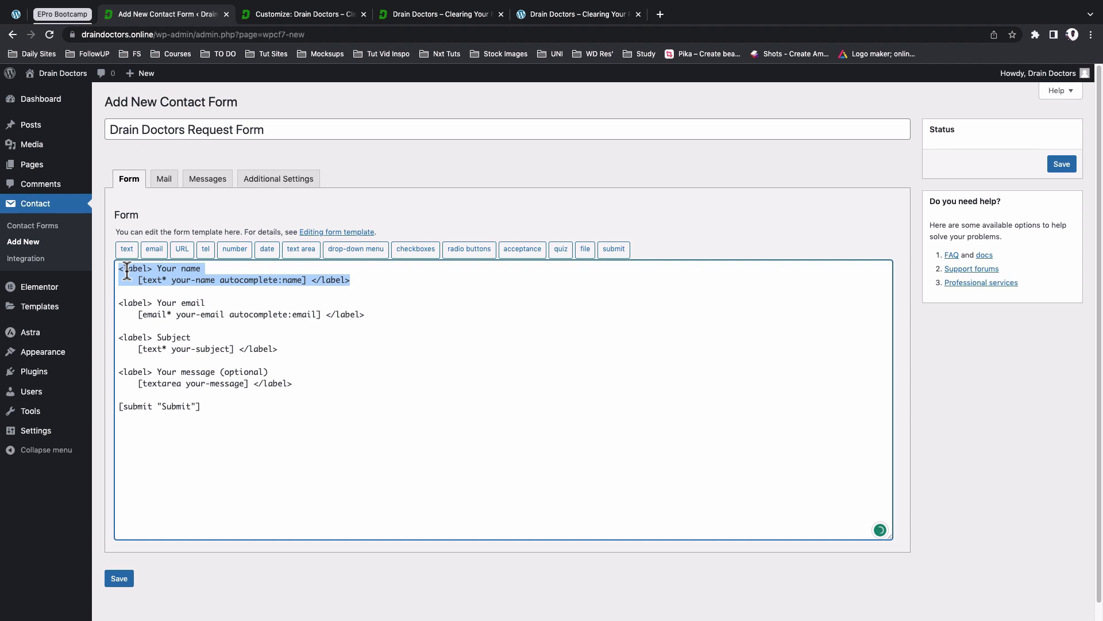
key(BackSpace)
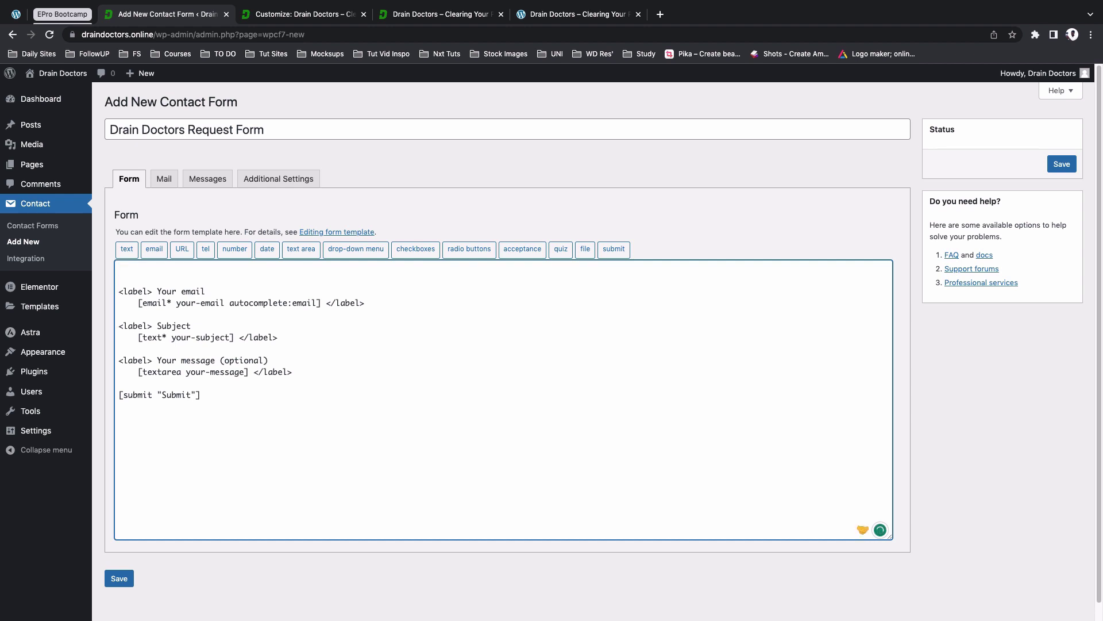
key(BackSpace)
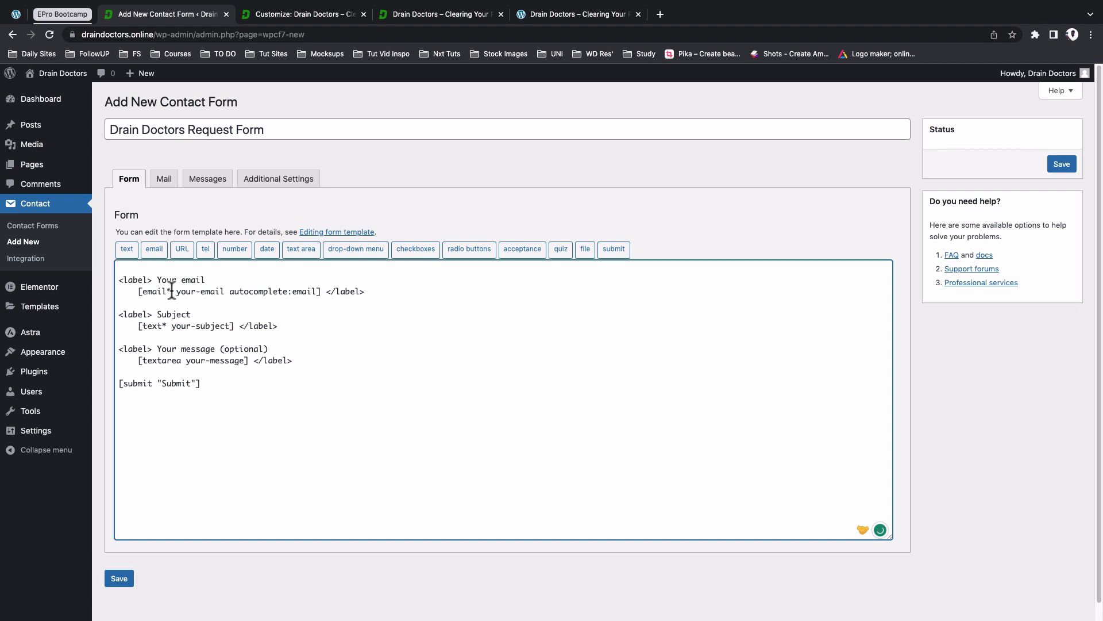
- Add placeholder "Enter your email" to the email tag after checking the live site's footer form
drag(138, 292, 281, 291)
click(282, 291)
click(533, 15)
click(628, 437)
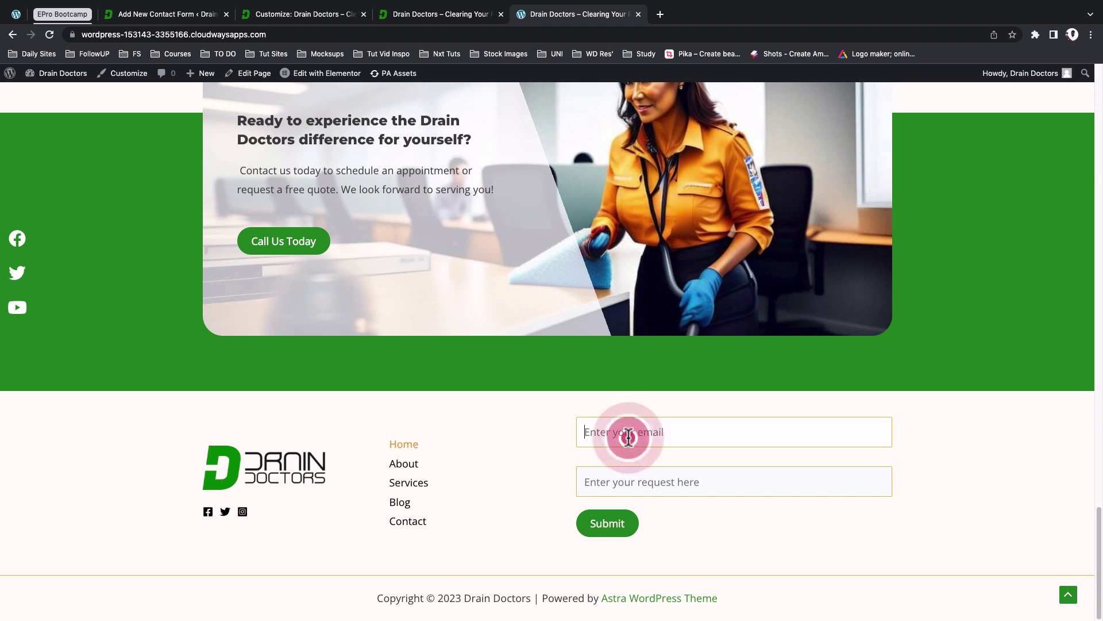
click(160, 17)
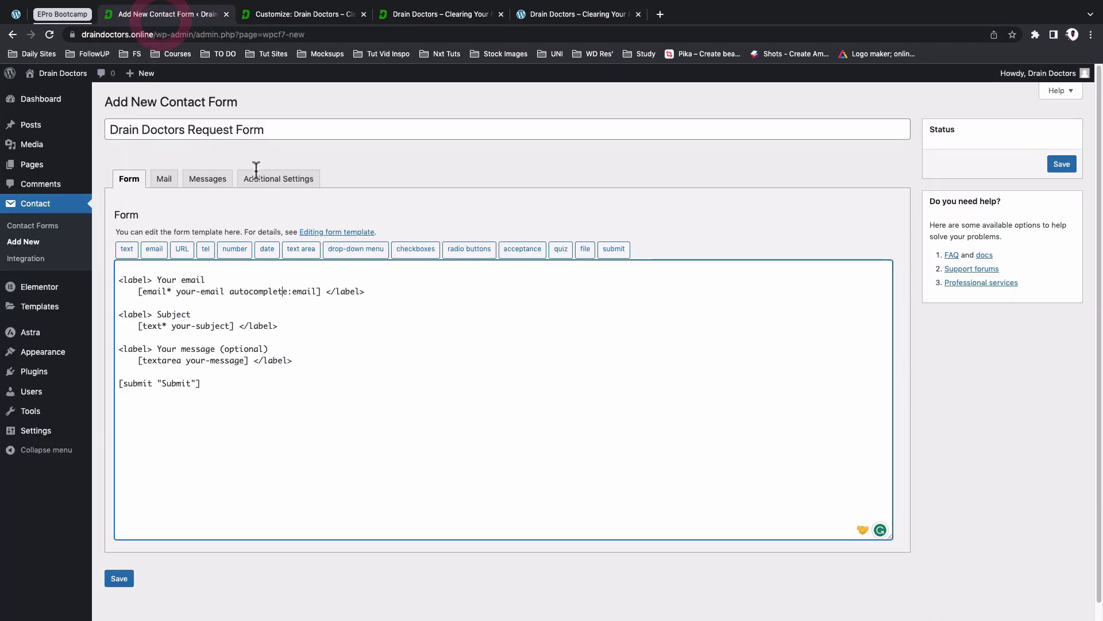
click(288, 293)
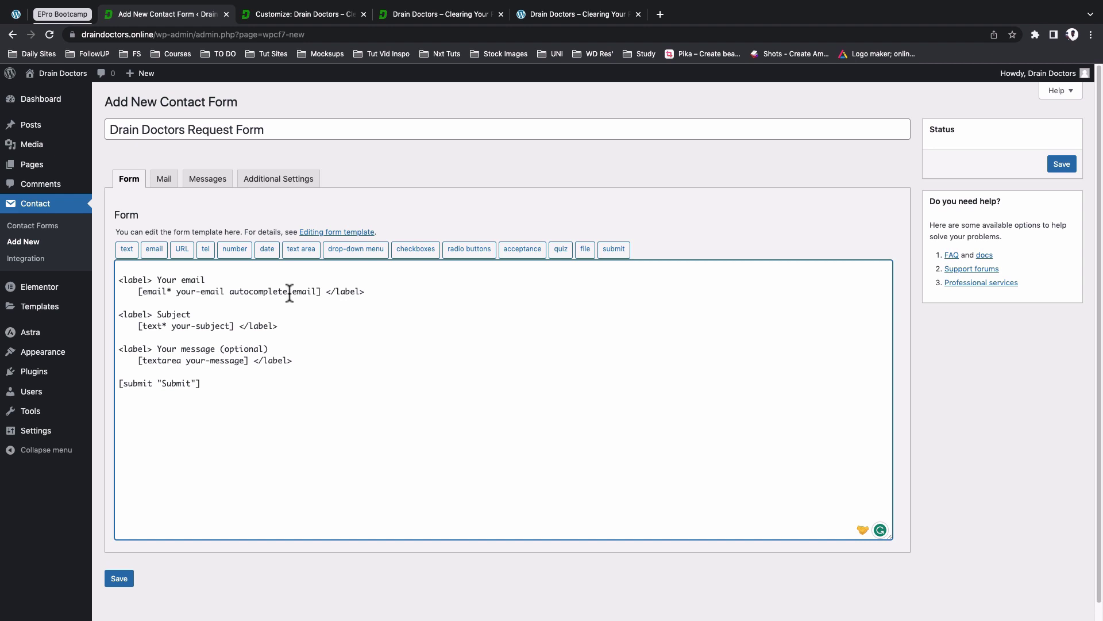
click(320, 292)
text(place)
text(holder)
text( "")
text(Enter y)
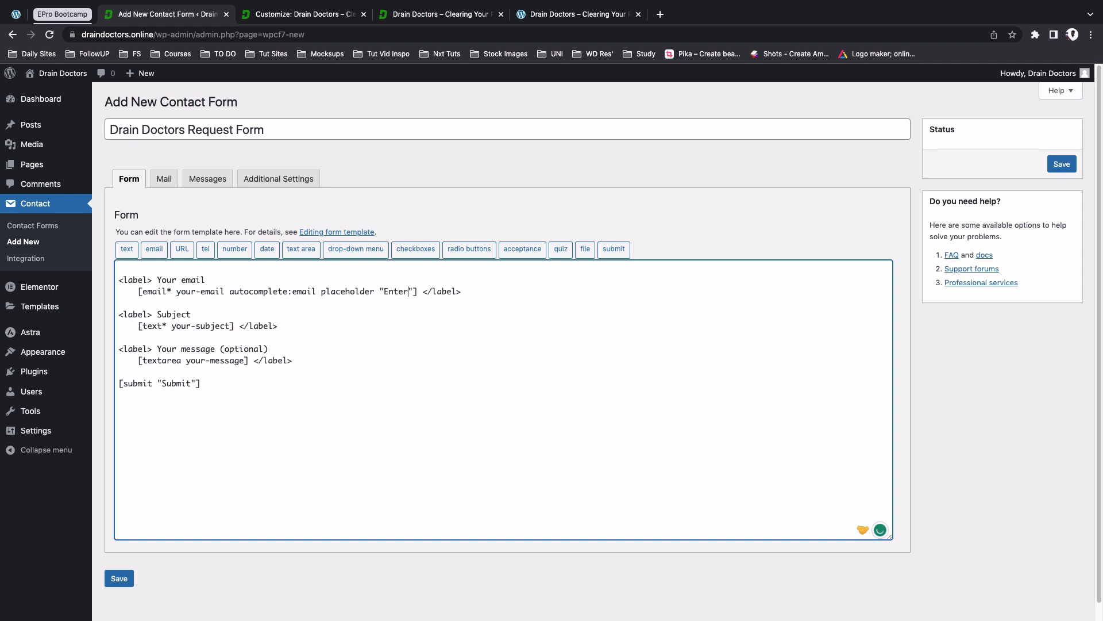
text(our email)
- Delete the Your email label, its closing tag, and the Subject label and field lines
click(147, 275)
drag(207, 280, 113, 288)
key(Delete)
key(Delete)
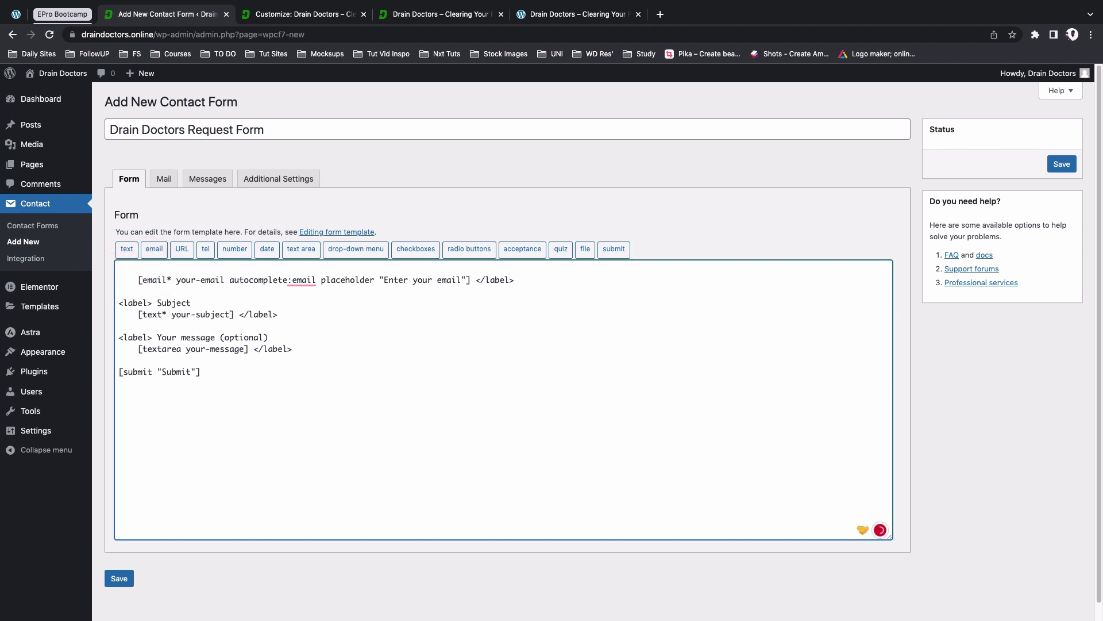
drag(471, 282, 531, 283)
key(Delete)
drag(288, 315, 115, 305)
key(BackSpace)
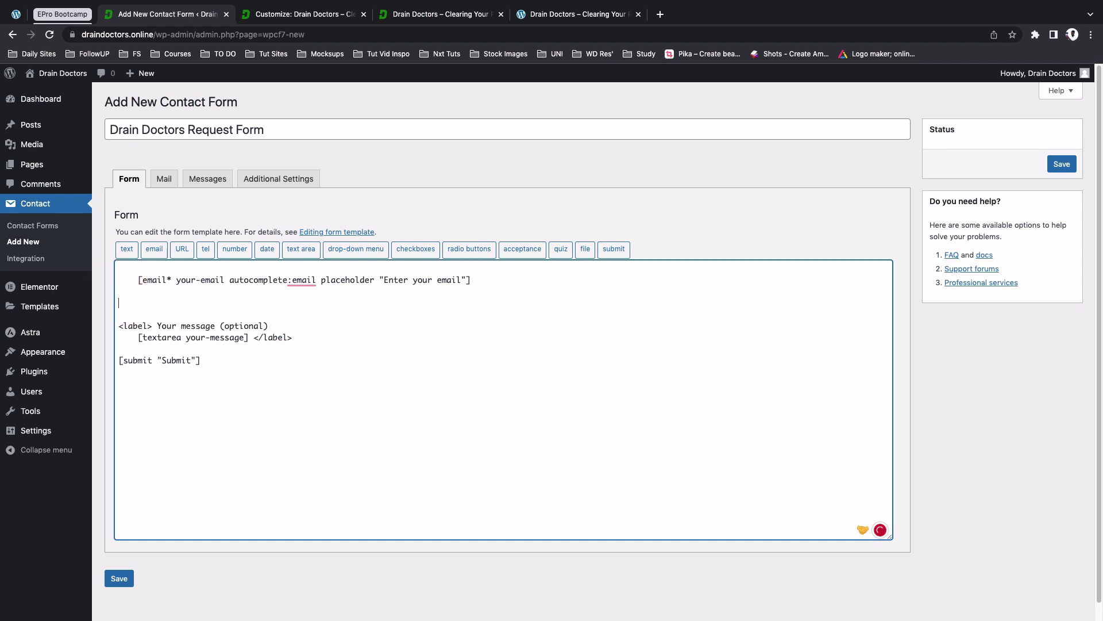
key(BackSpace)
key(BackSpace)
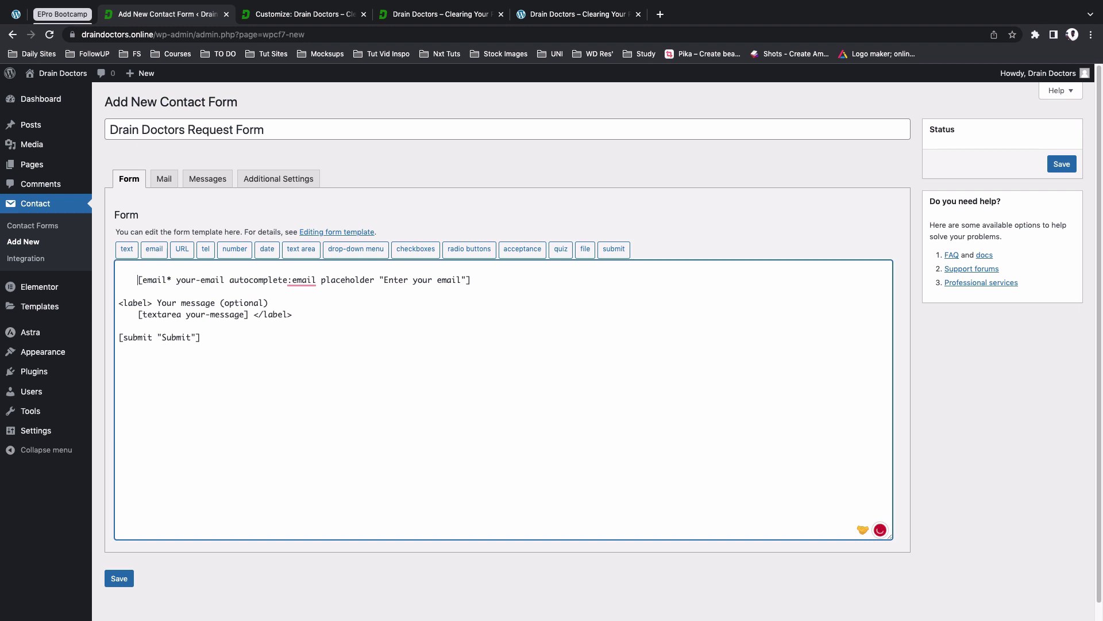
key(BackSpace)
key(BackSpace)
key(BackSpace)
key(BackSpace)
key(BackSpace)
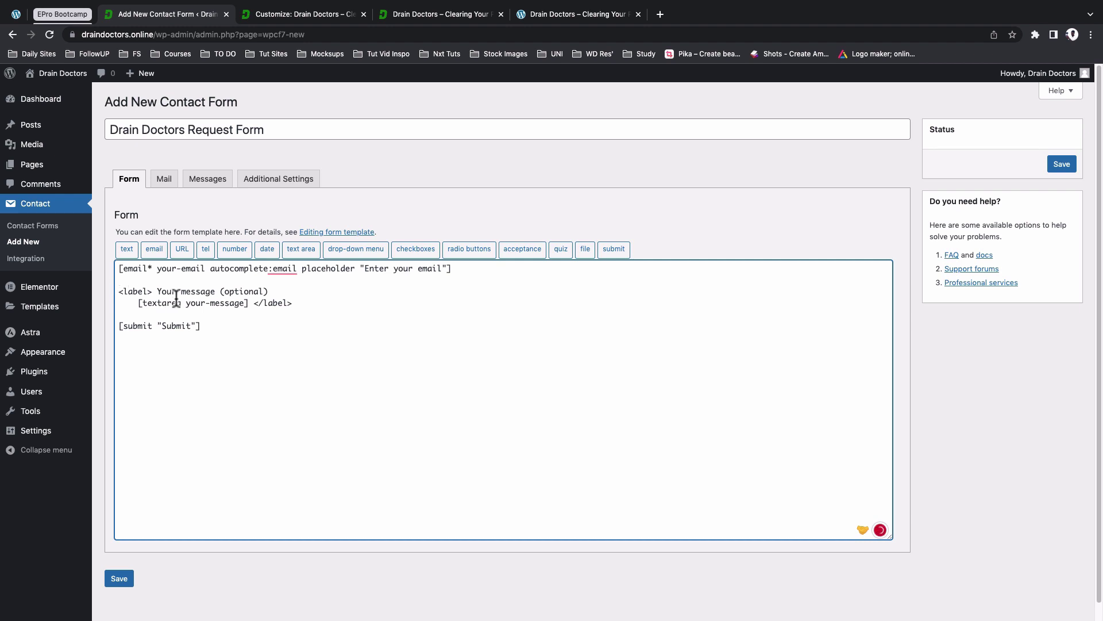
key(Return)
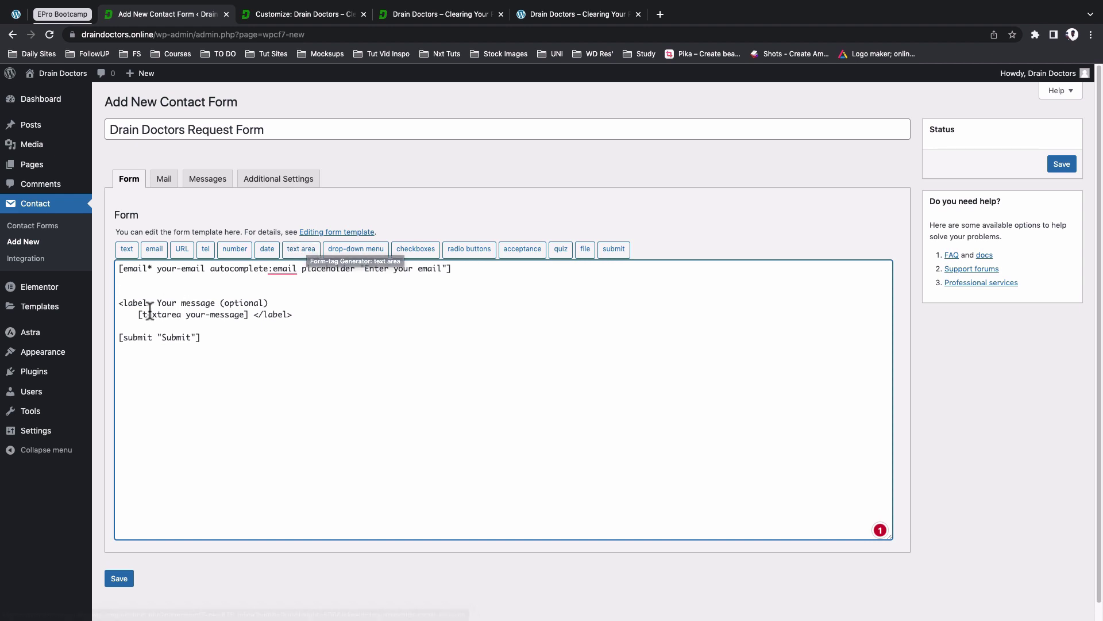
drag(141, 314, 185, 310)
- Insert a text field with default value 'Enter your request here' below the email field
click(175, 285)
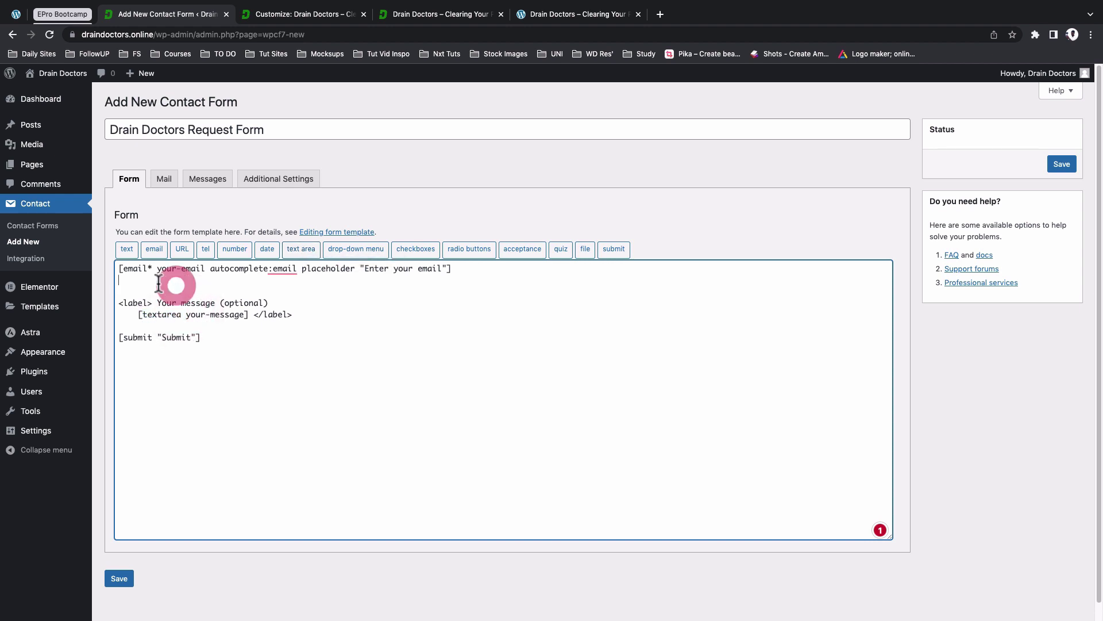
click(128, 249)
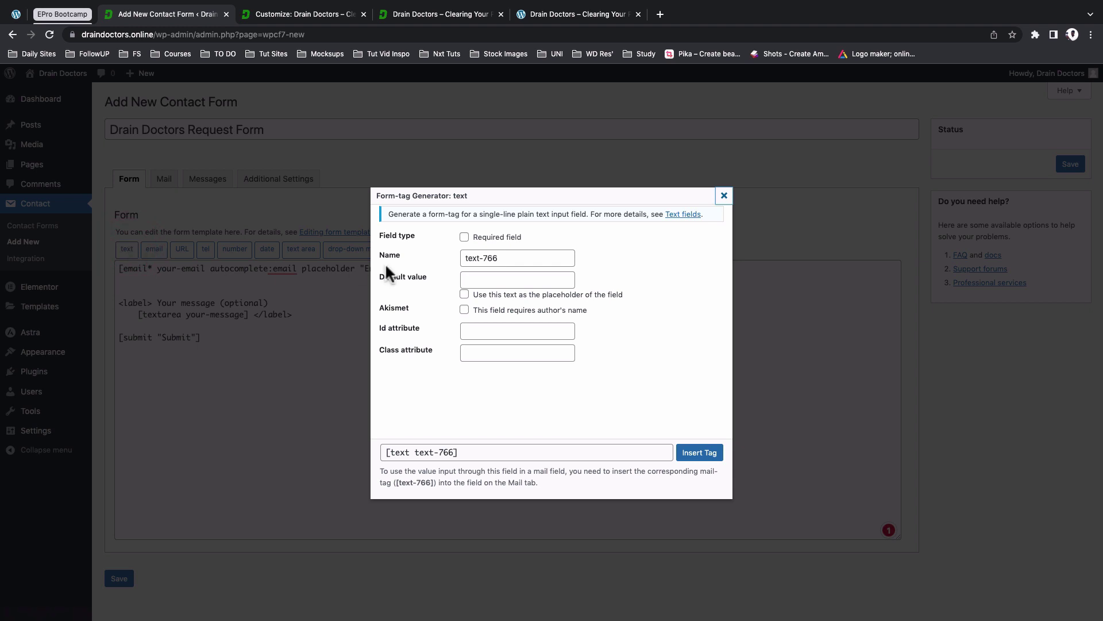
click(491, 281)
click(571, 17)
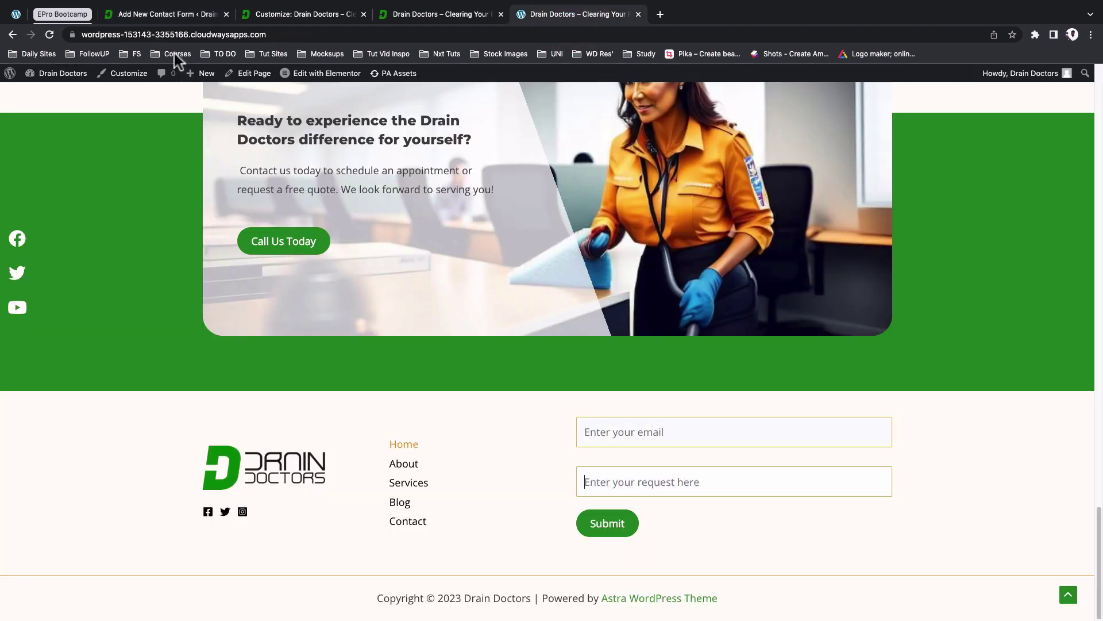
click(166, 15)
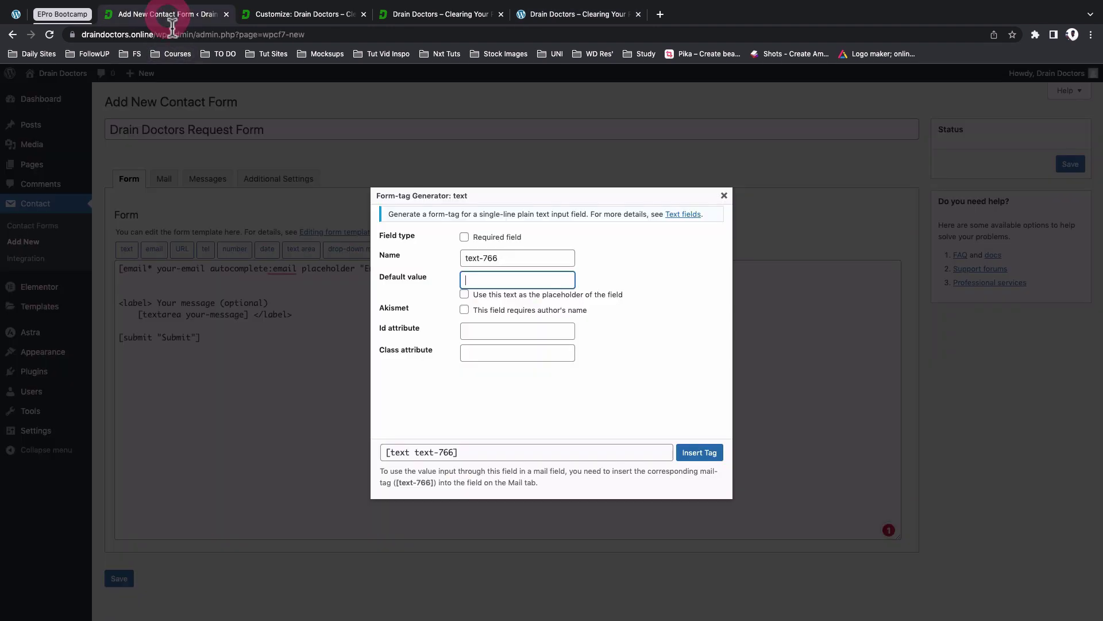
click(472, 275)
text(Enter)
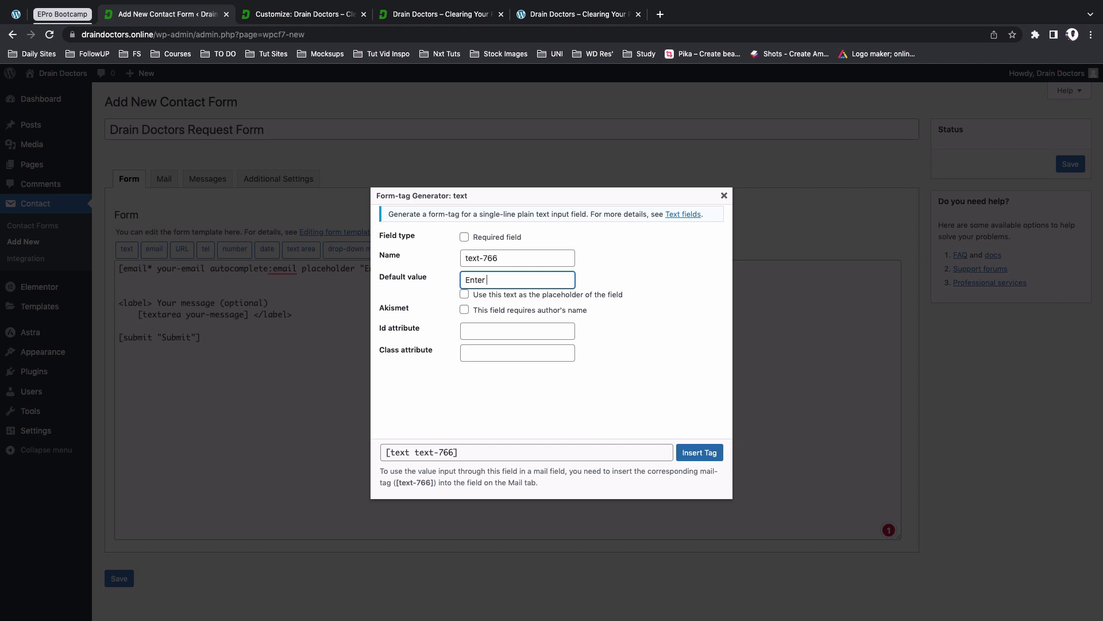
text( your request here)
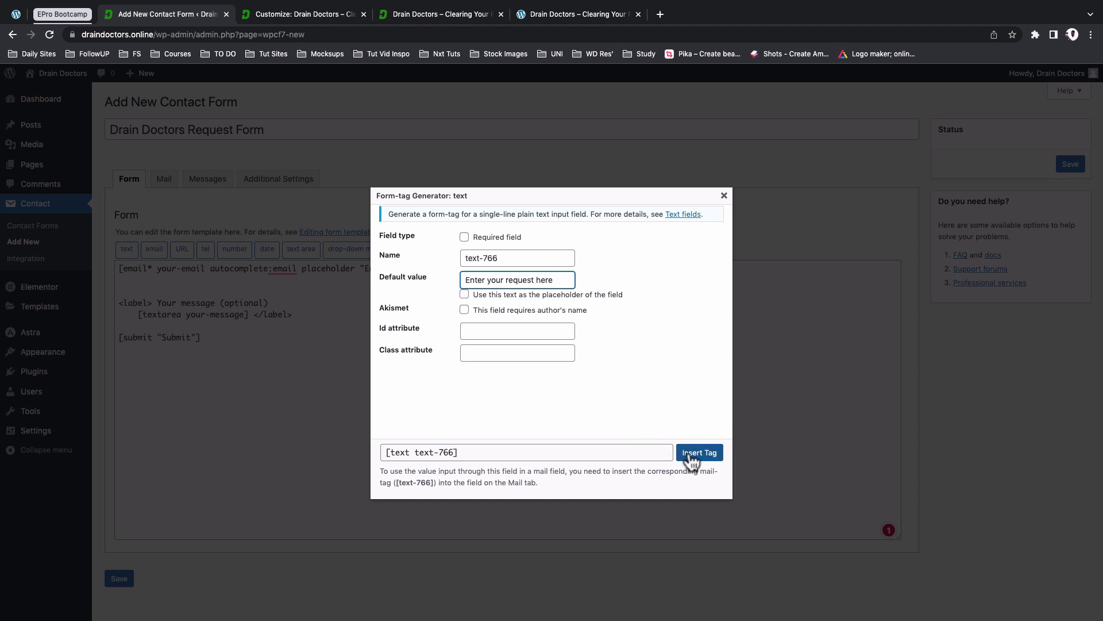
click(618, 449)
click(649, 410)
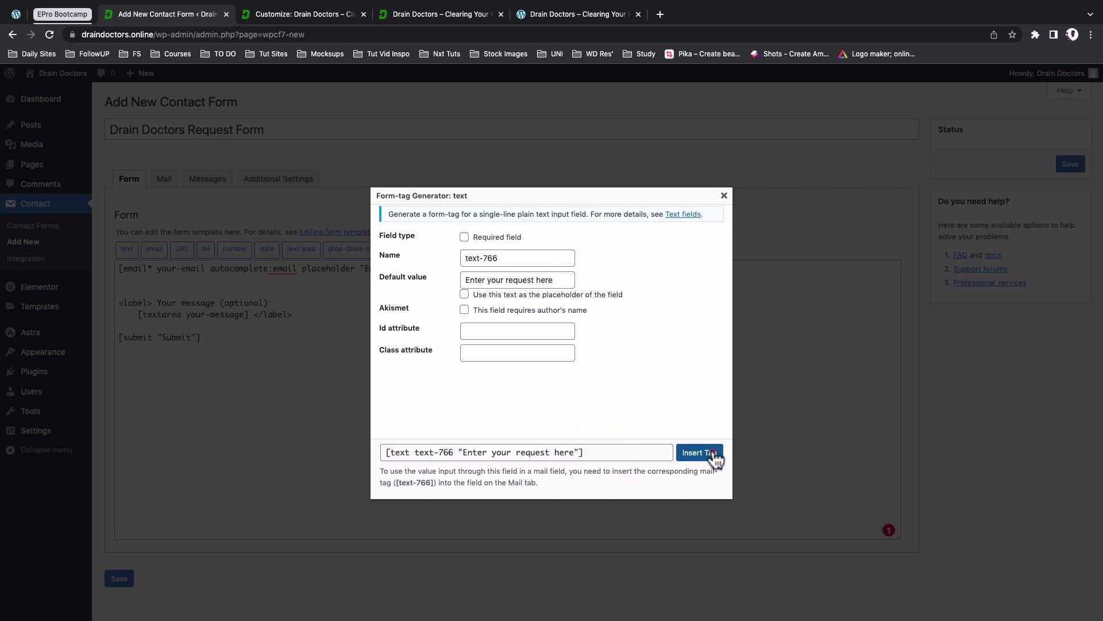
click(714, 455)
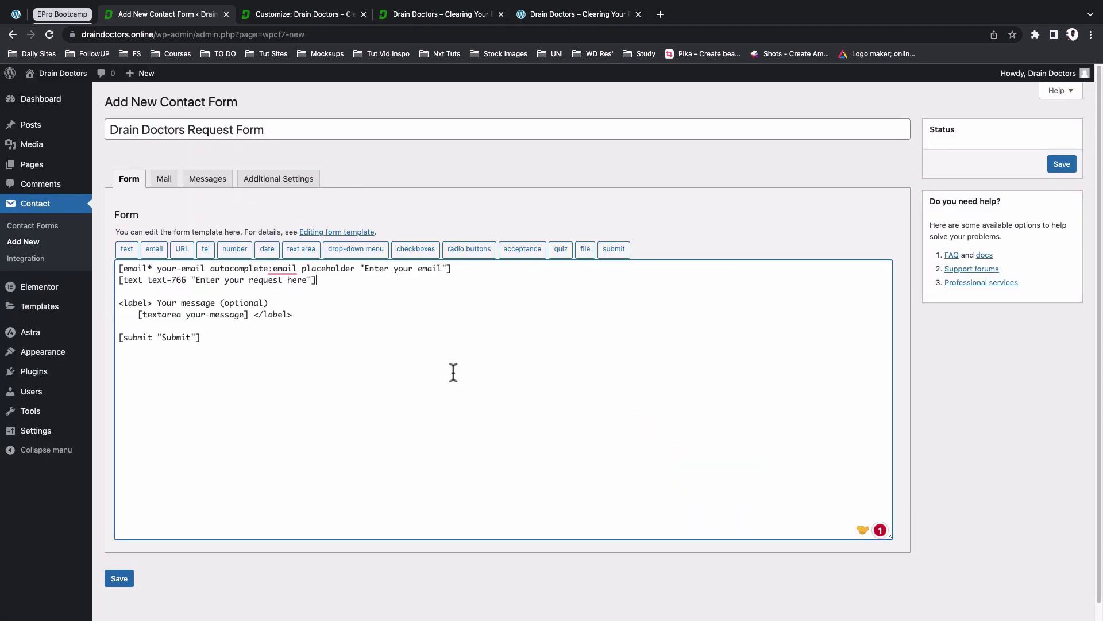
- Remove the message label and textarea lines, leaving email, request and submit, and save the form
drag(294, 315, 155, 295)
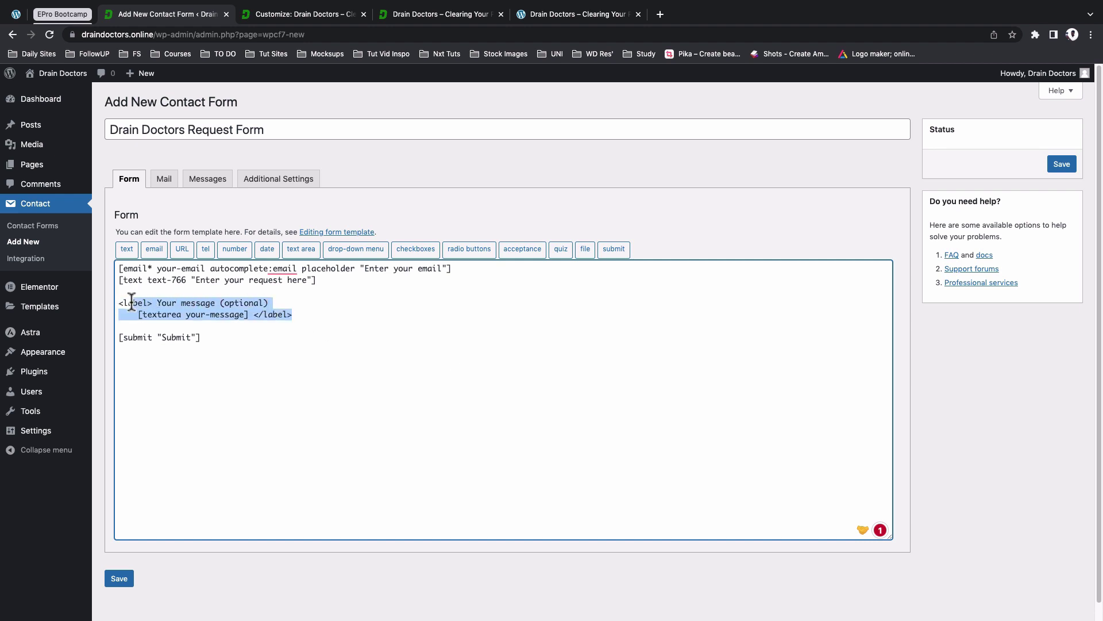
key(BackSpace)
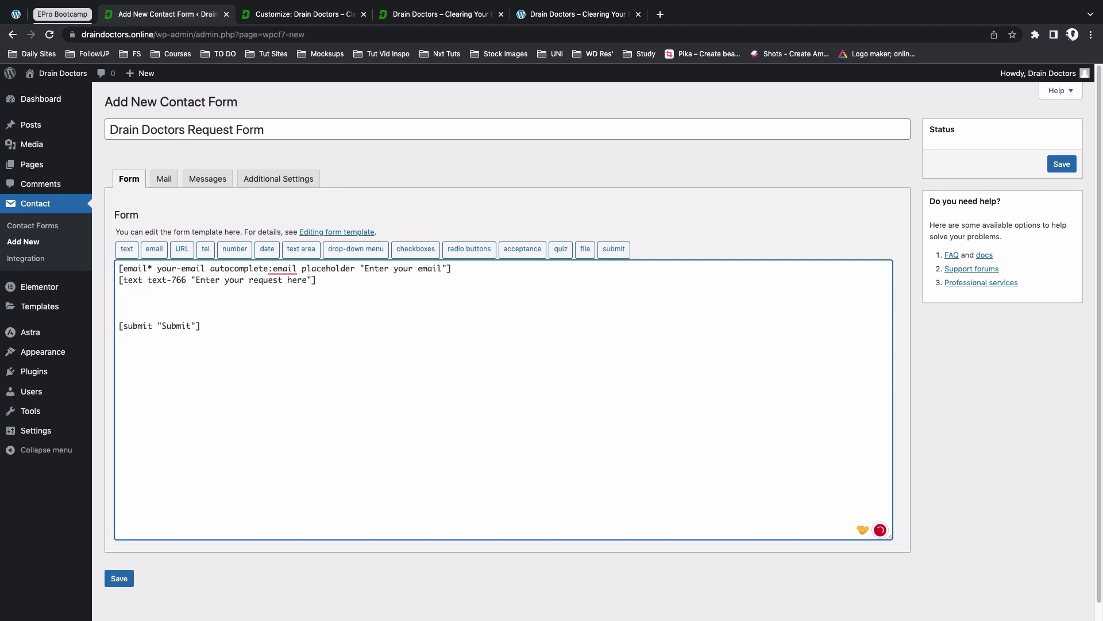
key(BackSpace)
key(BackSpace)
key(BackSpace)
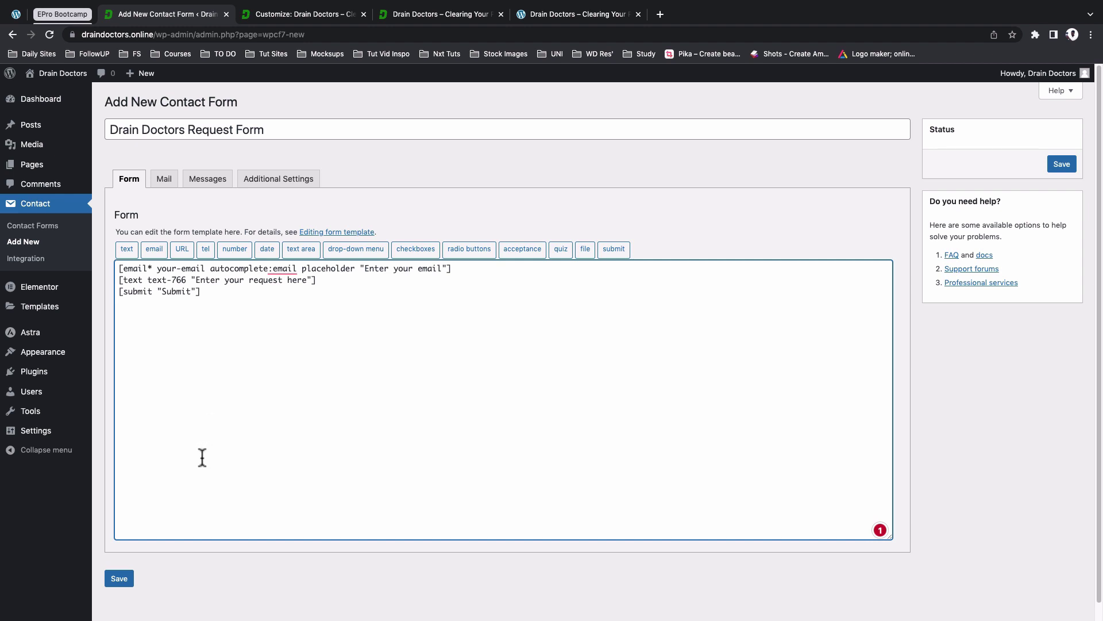
click(119, 580)
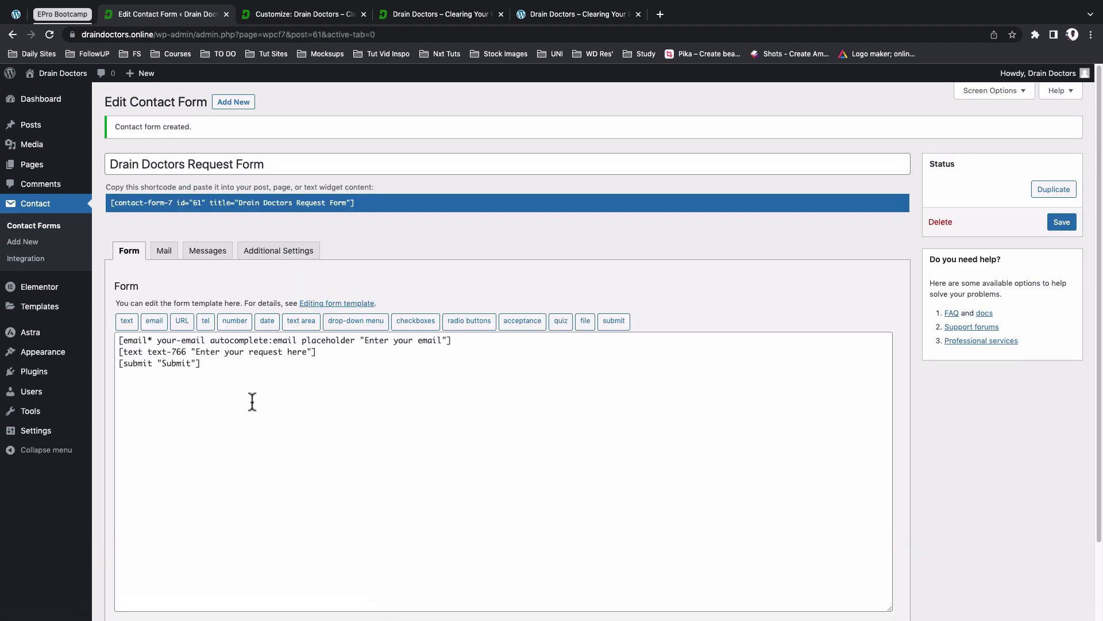
- Review the Mail tab's recipient, then select the administration email in General Settings
click(164, 253)
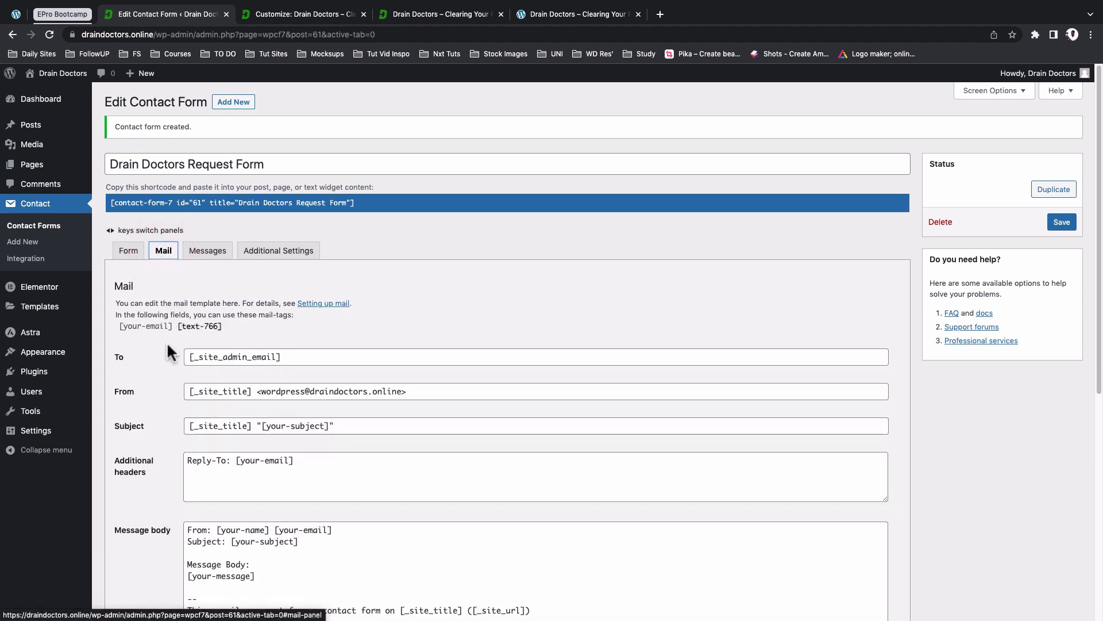
drag(301, 360, 219, 360)
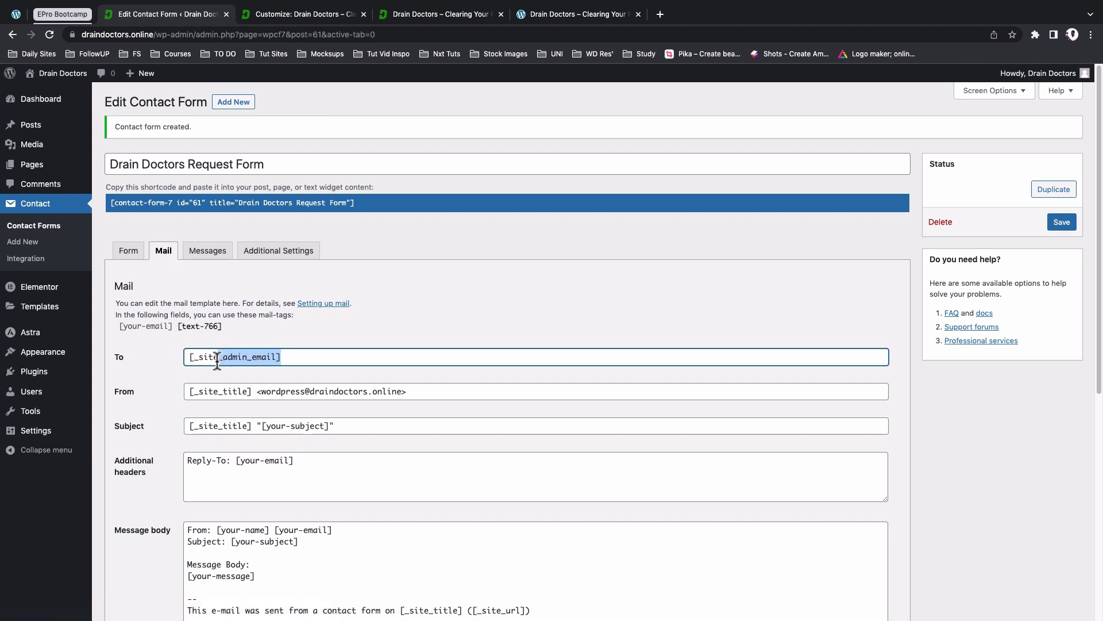
click(311, 360)
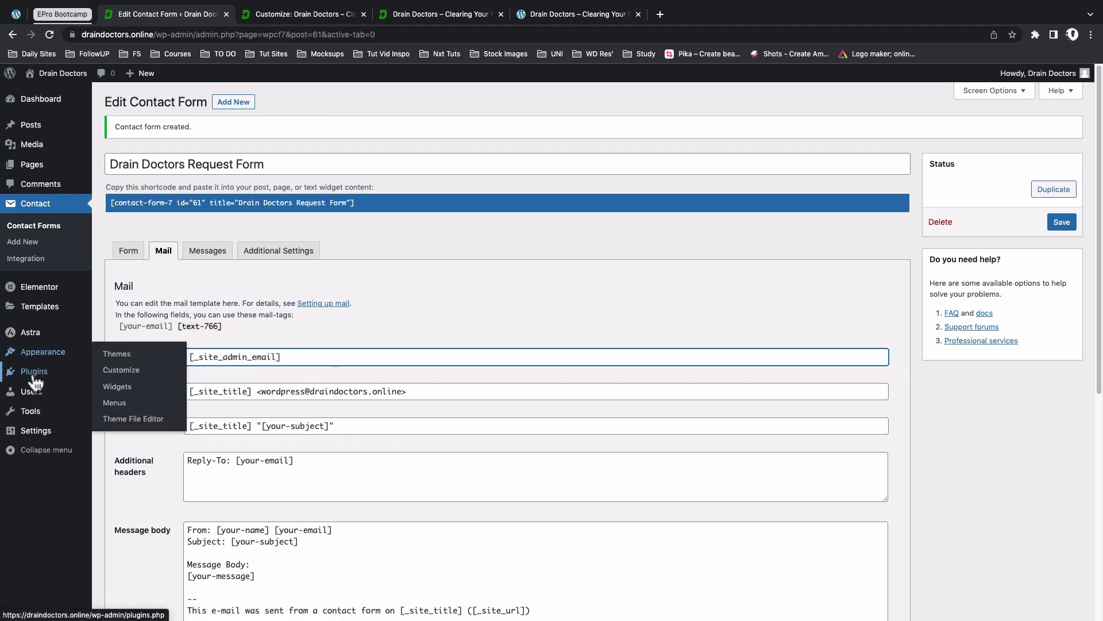
mouse_move(43, 437)
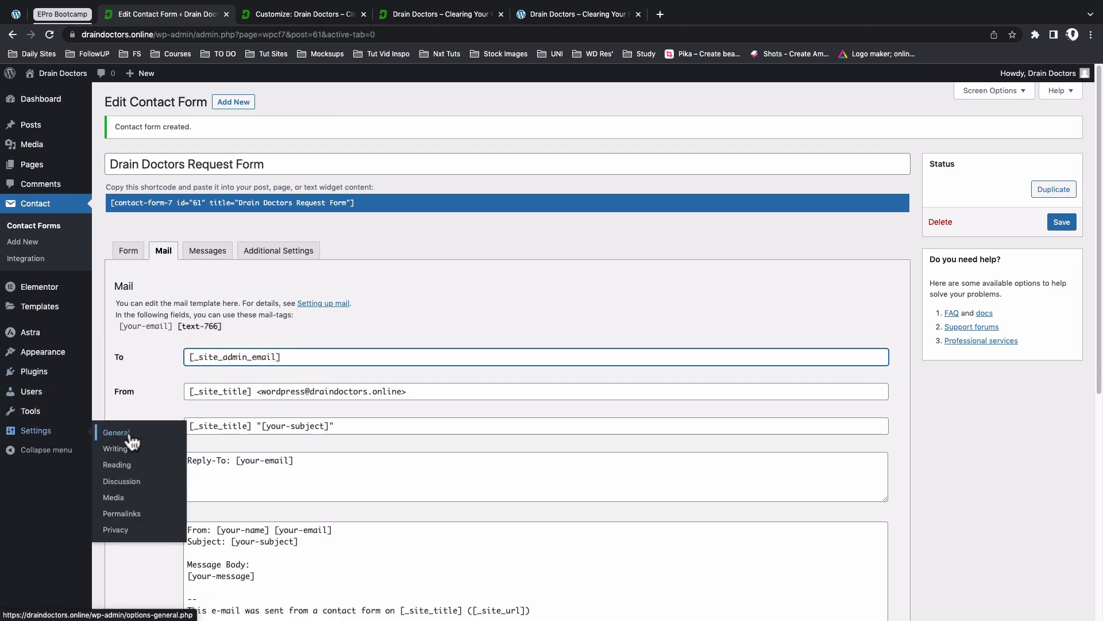
shift+super+click(131, 437)
drag(347, 300, 226, 294)
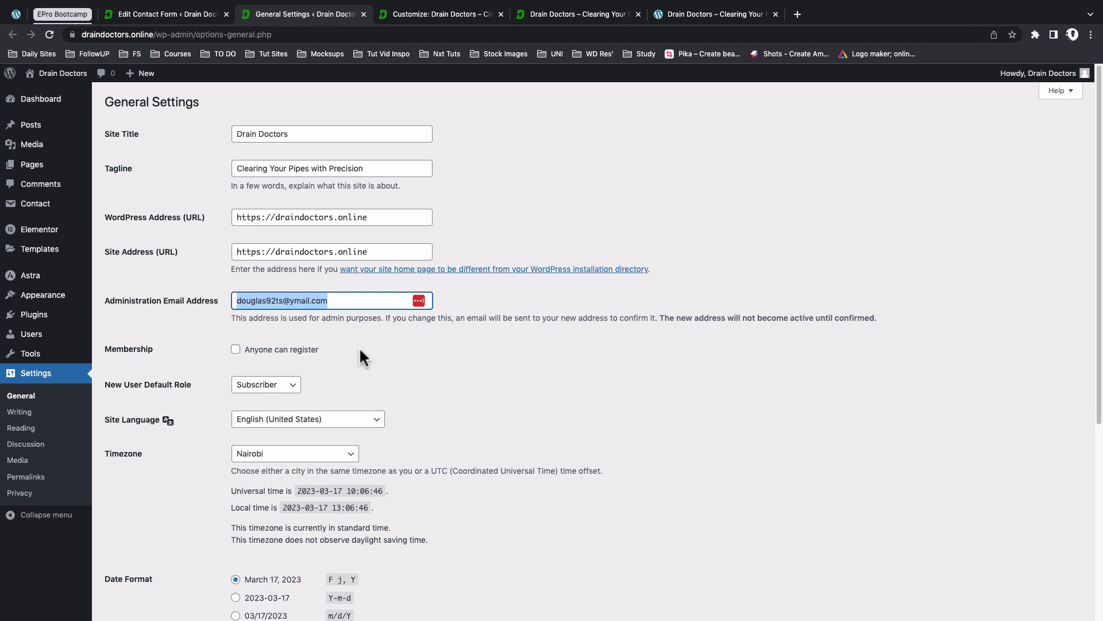
- Replace the Administration Email Address with the owner's address on the draindoctors.online domain
click(345, 303)
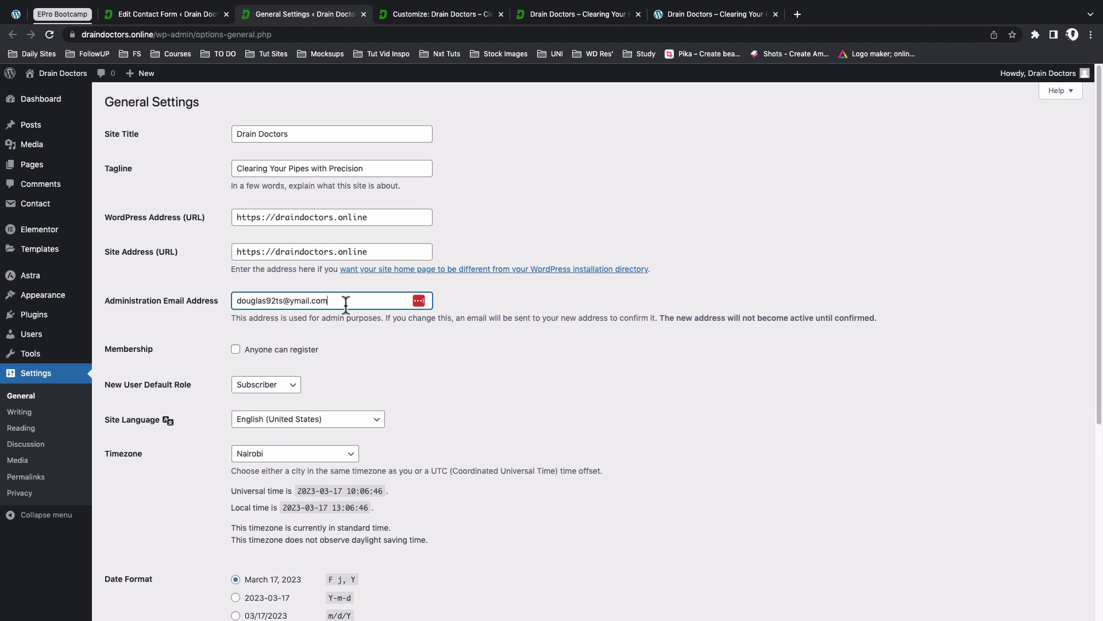
key(super+a)
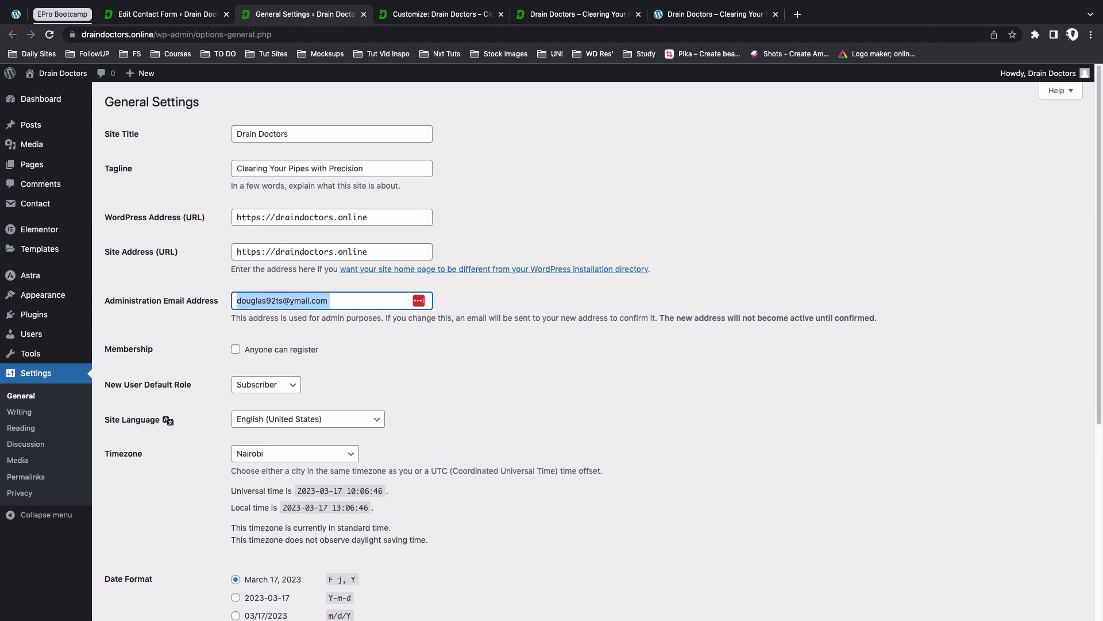
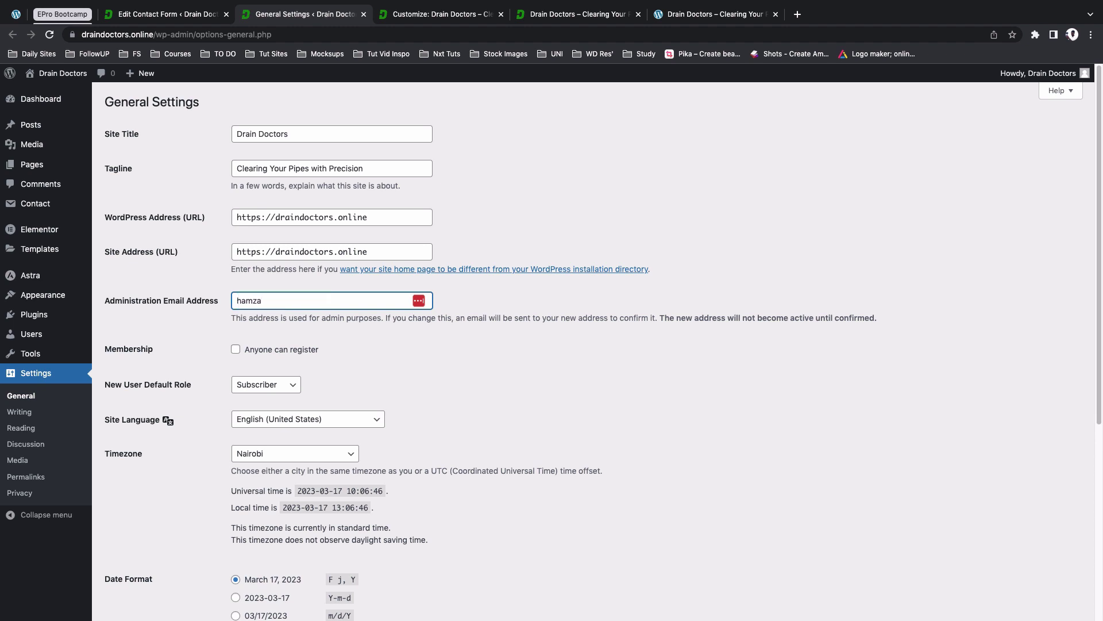
drag(268, 301, 345, 299)
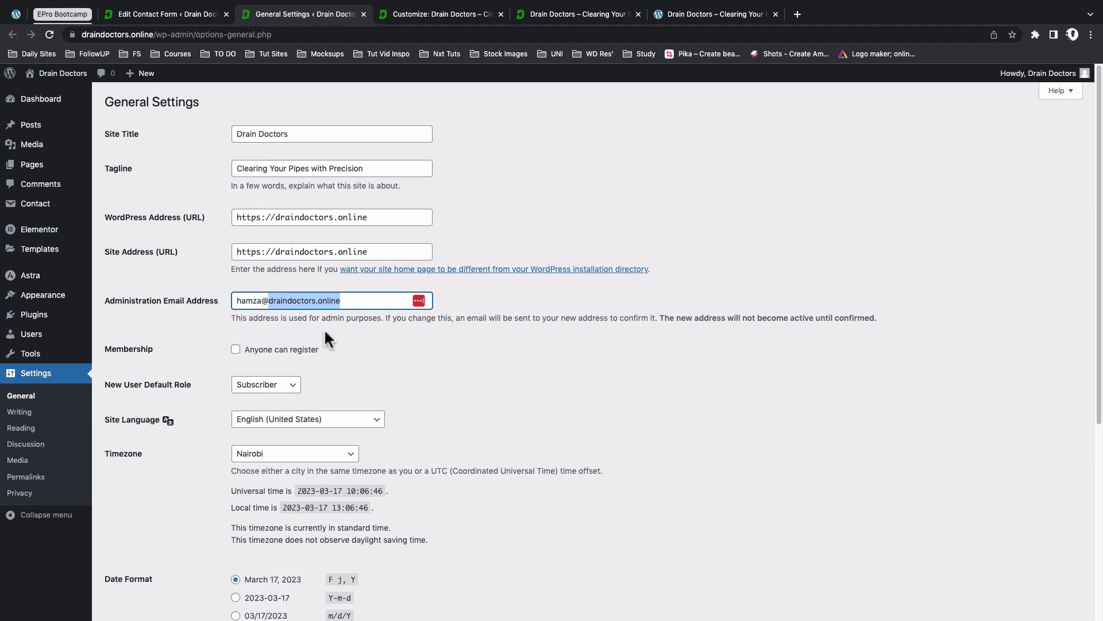
key(Right)
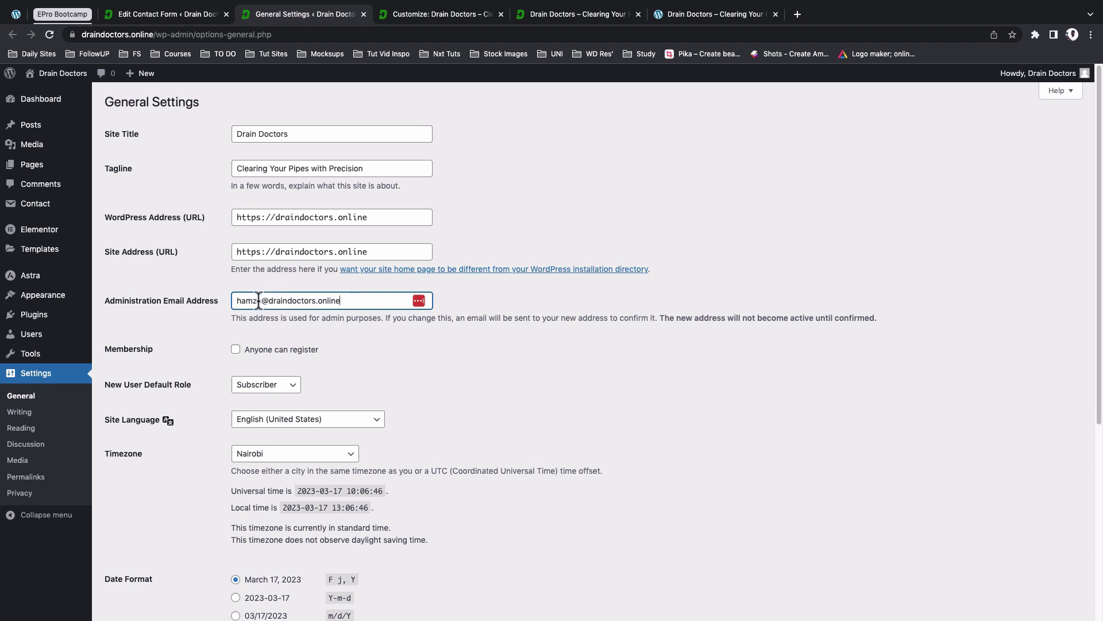
click(797, 16)
- Go to Hostinger hPanel's email section and open the Titan email plan offer
text(host)
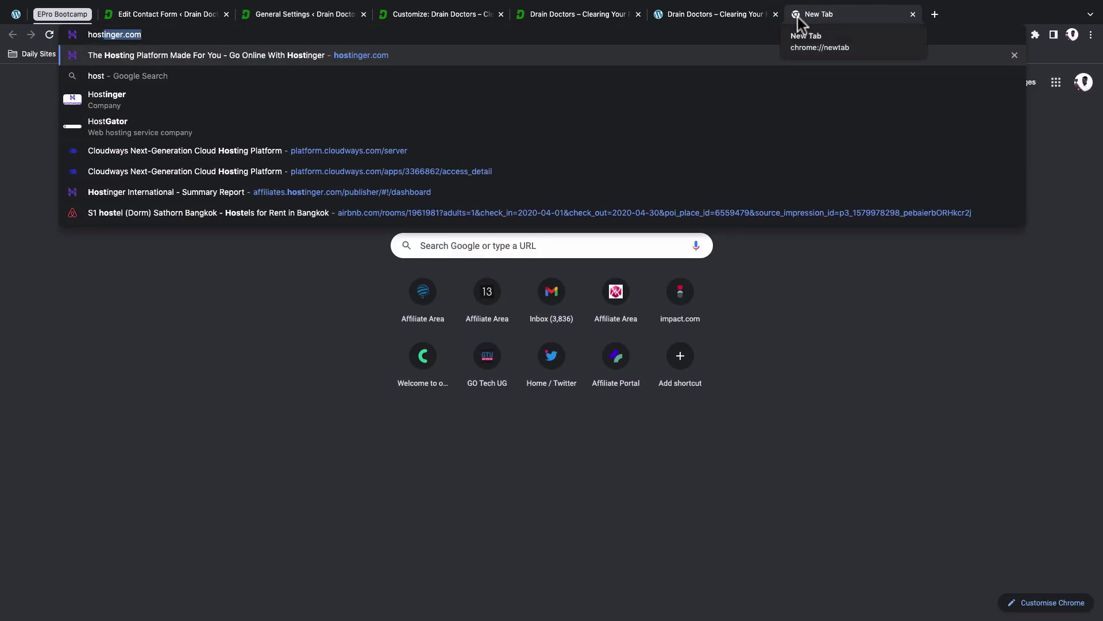
key(Return)
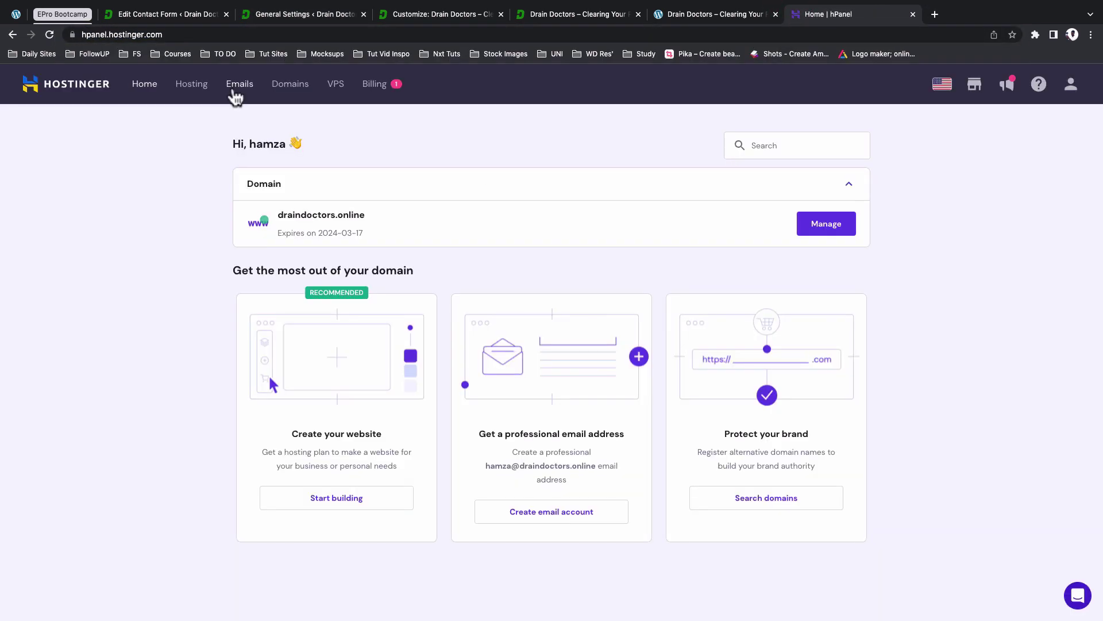
click(236, 89)
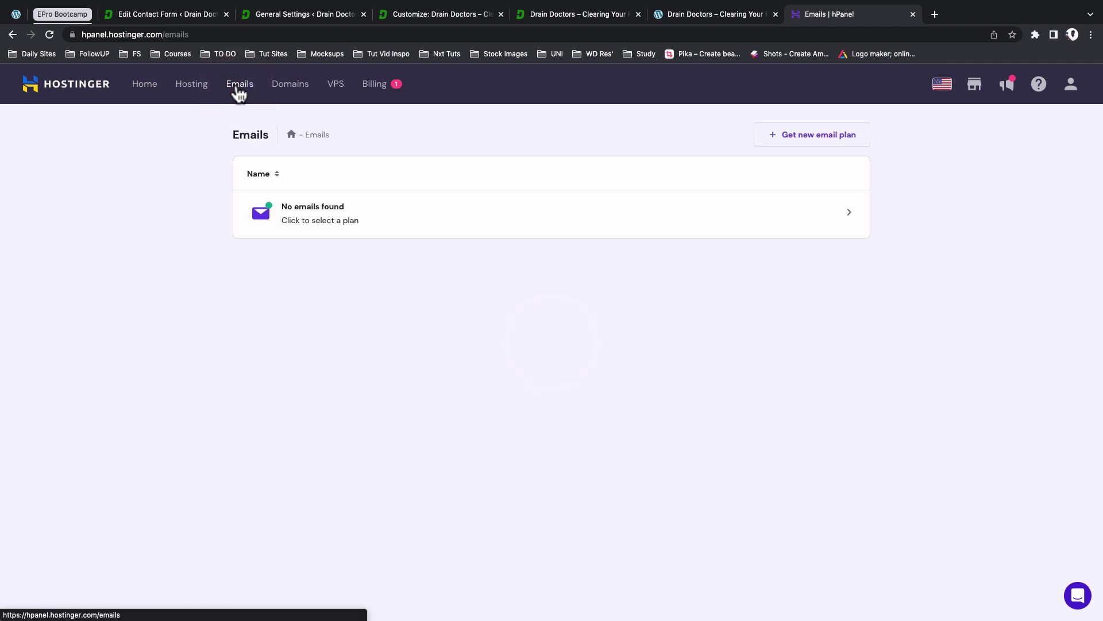
click(803, 142)
scroll(816, 246, down, 2)
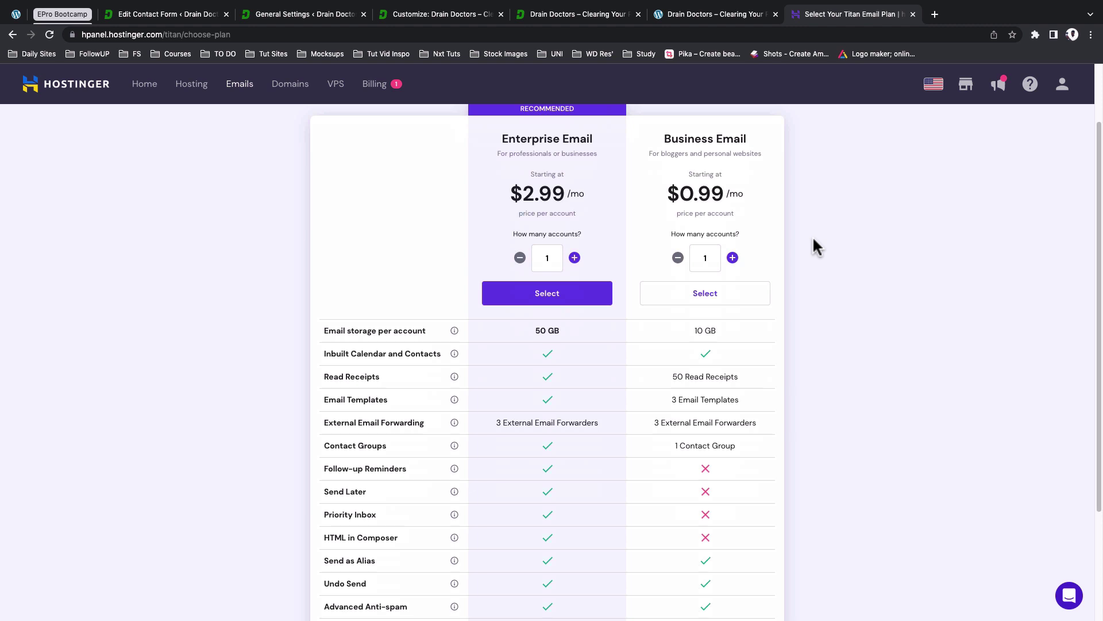
scroll(790, 257, up, 2)
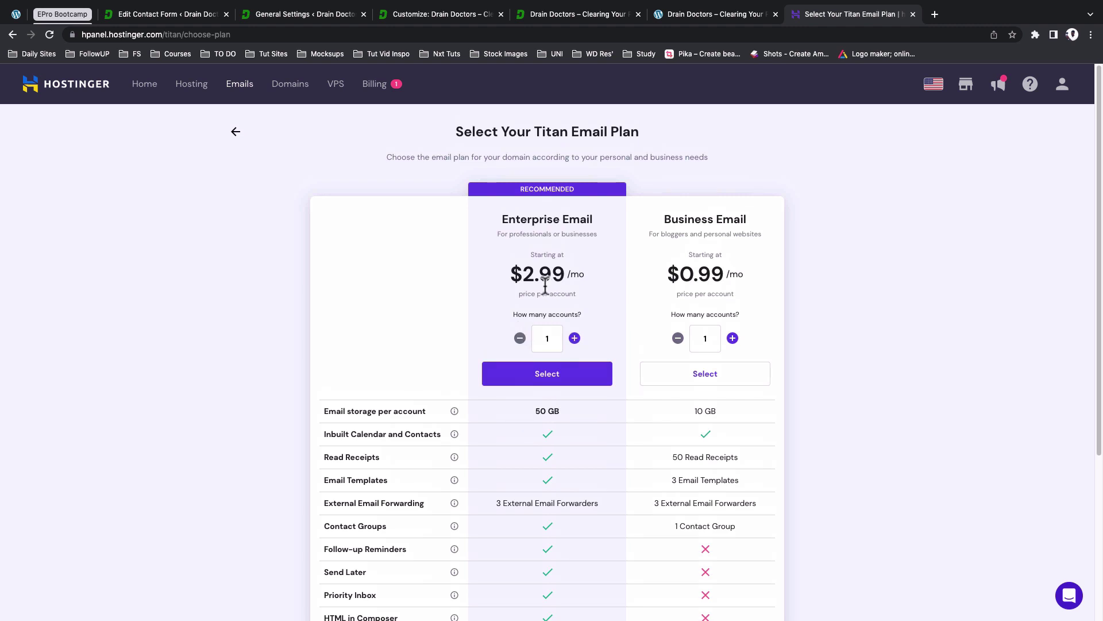
- Compare the Titan Enterprise ($2.99/mo) and Business ($0.99/mo) plans, then return to General Settings
click(285, 15)
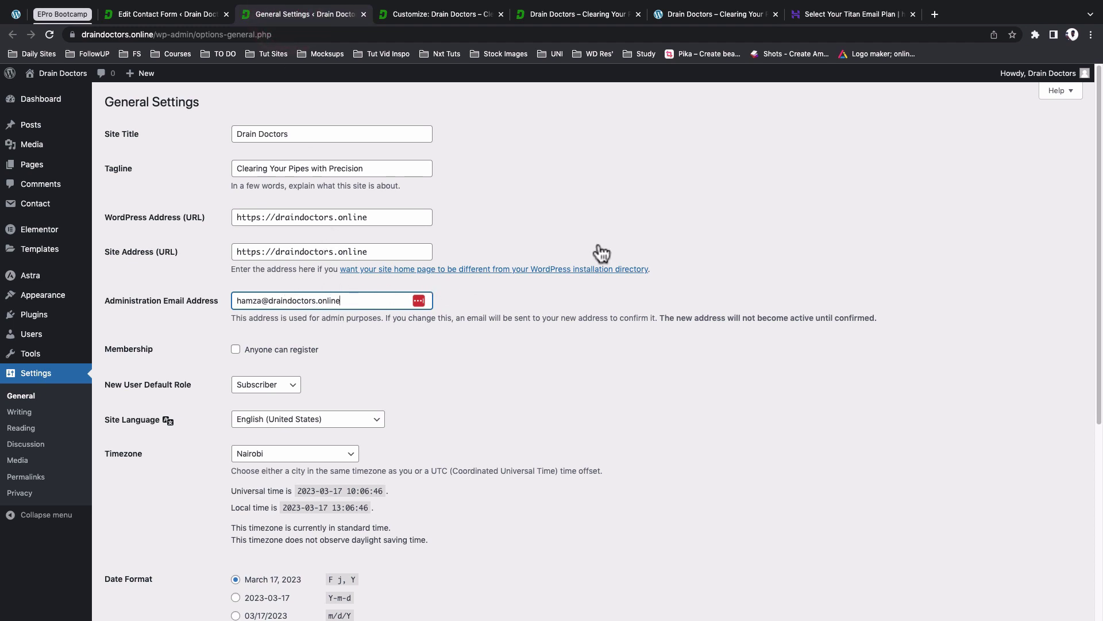
click(831, 19)
scroll(643, 345, down, 3)
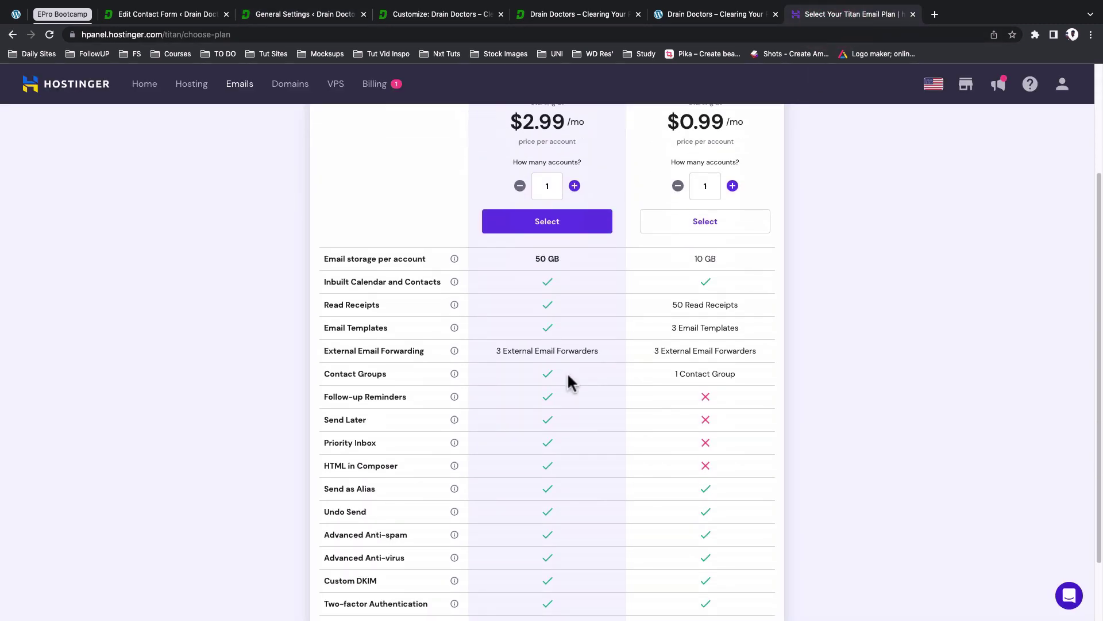
scroll(569, 382, down, 2)
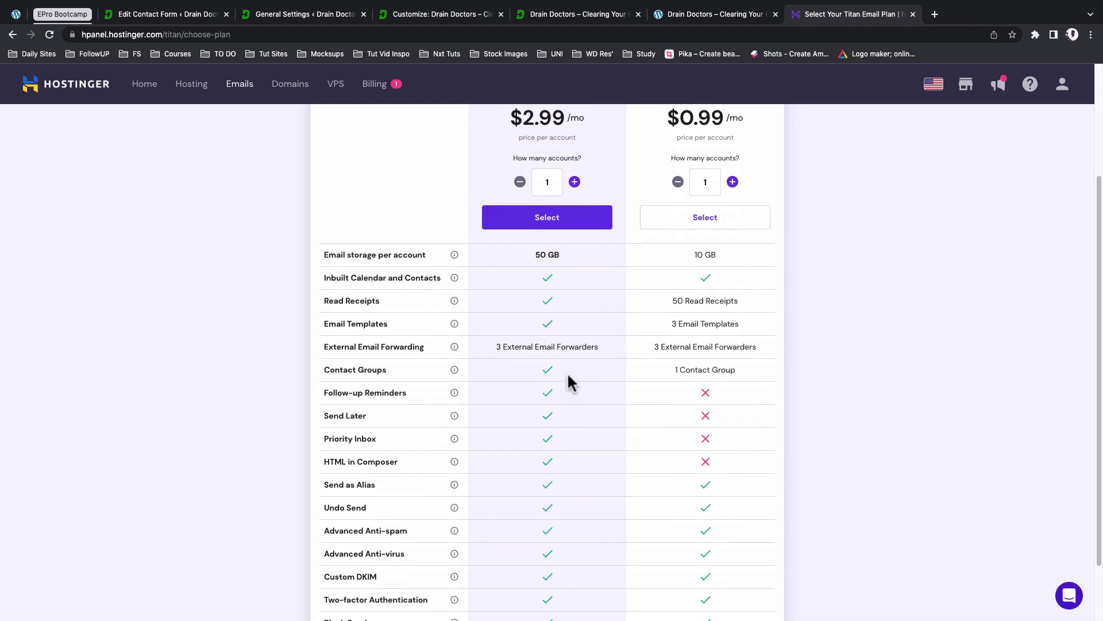
scroll(569, 382, up, 5)
click(274, 17)
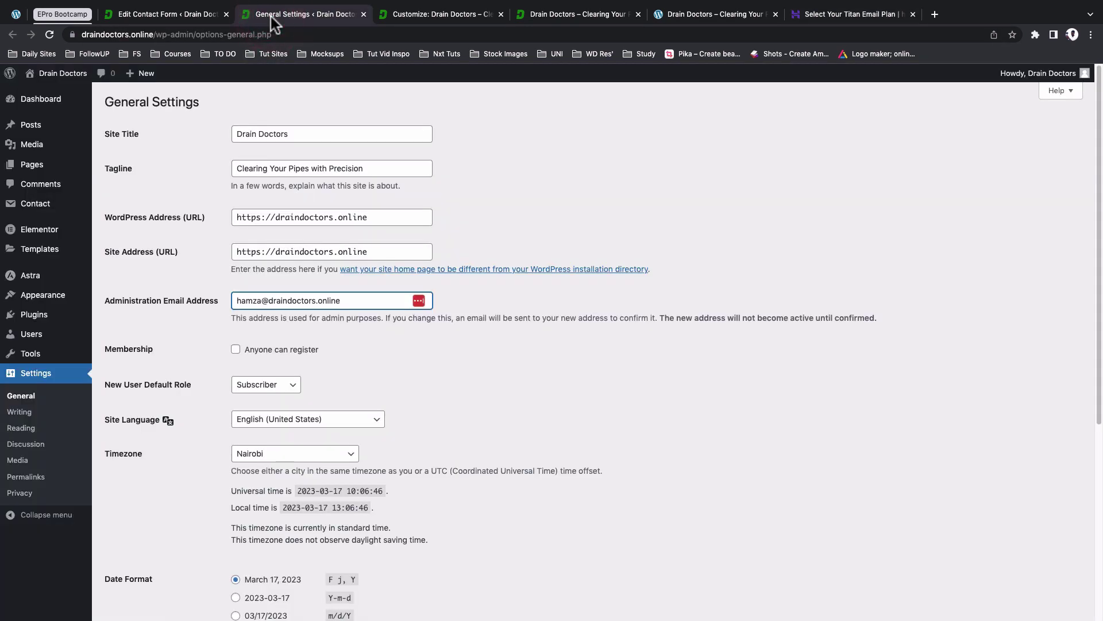
- In the request form's Mail tab, keep only the site admin email tag as recipient
click(363, 13)
click(183, 15)
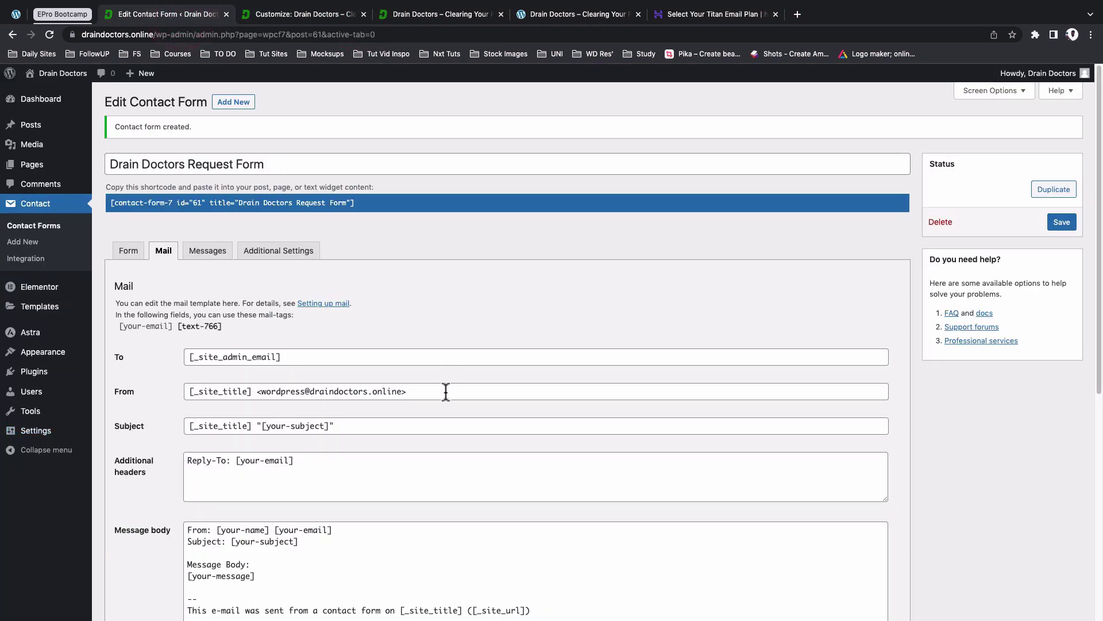
click(337, 357)
mouse_move(316, 356)
mouse_down()
mouse_move(248, 356)
mouse_move(306, 357)
mouse_up()
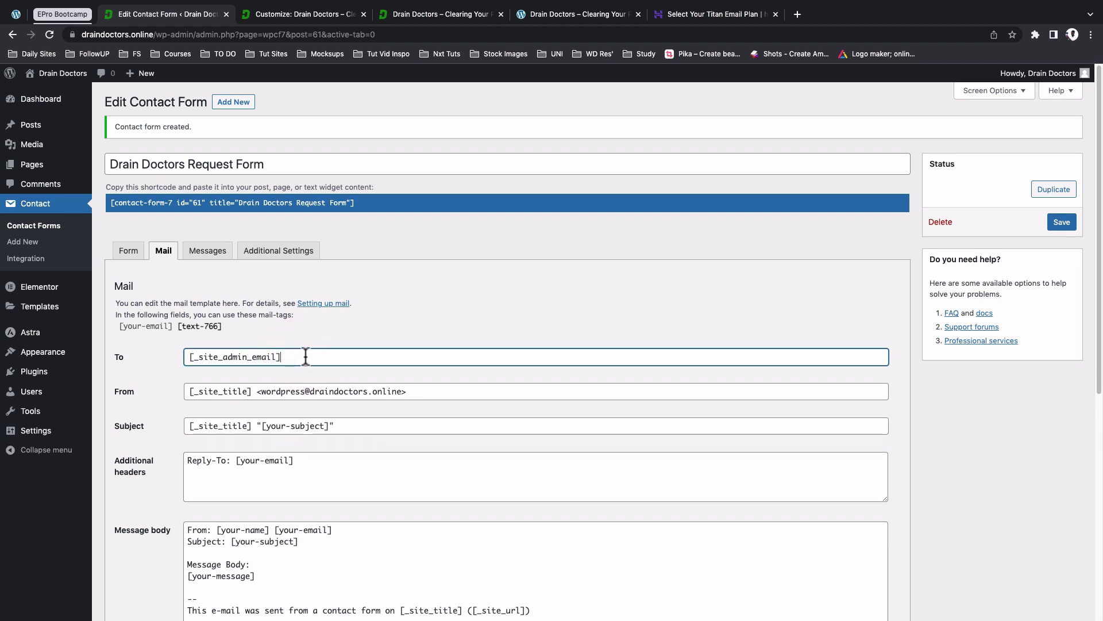
click(306, 357)
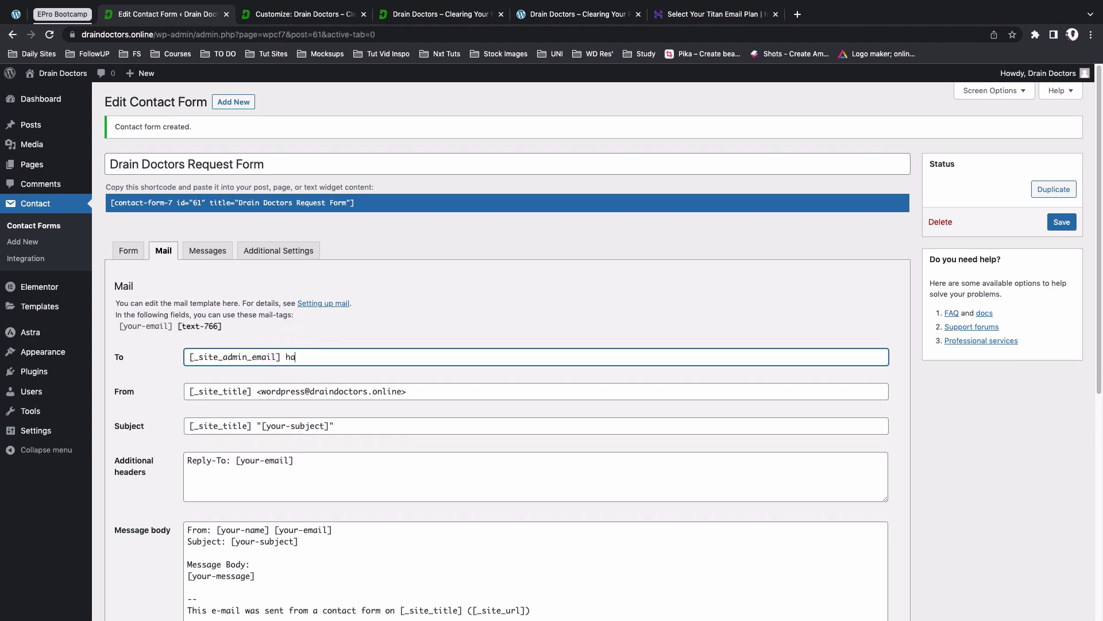
drag(286, 356, 409, 350)
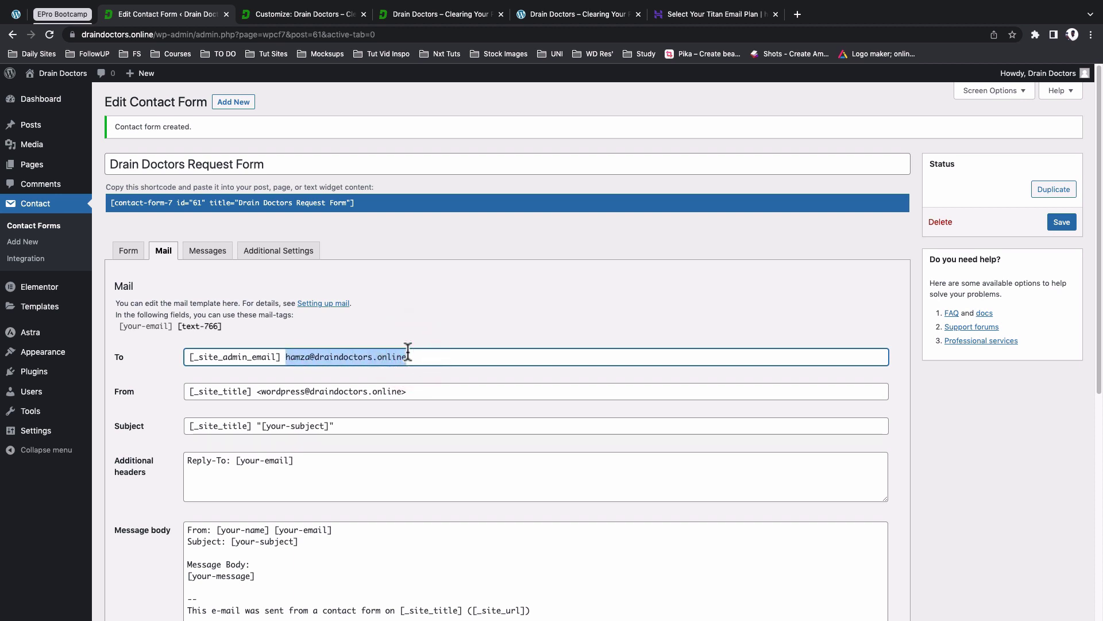
key(BackSpace)
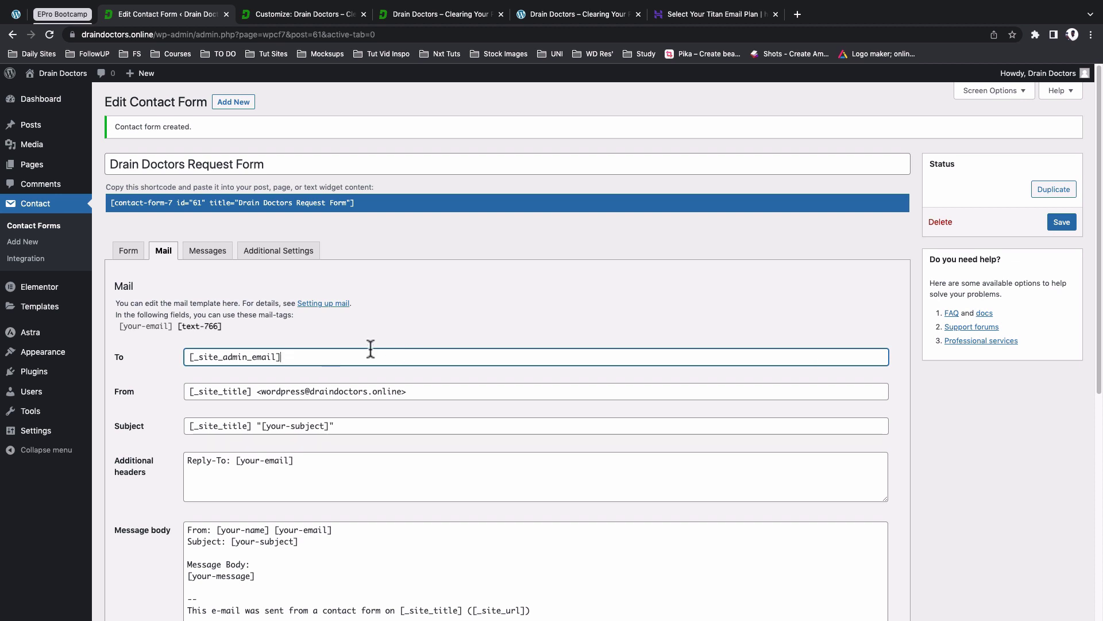
drag(309, 357, 183, 358)
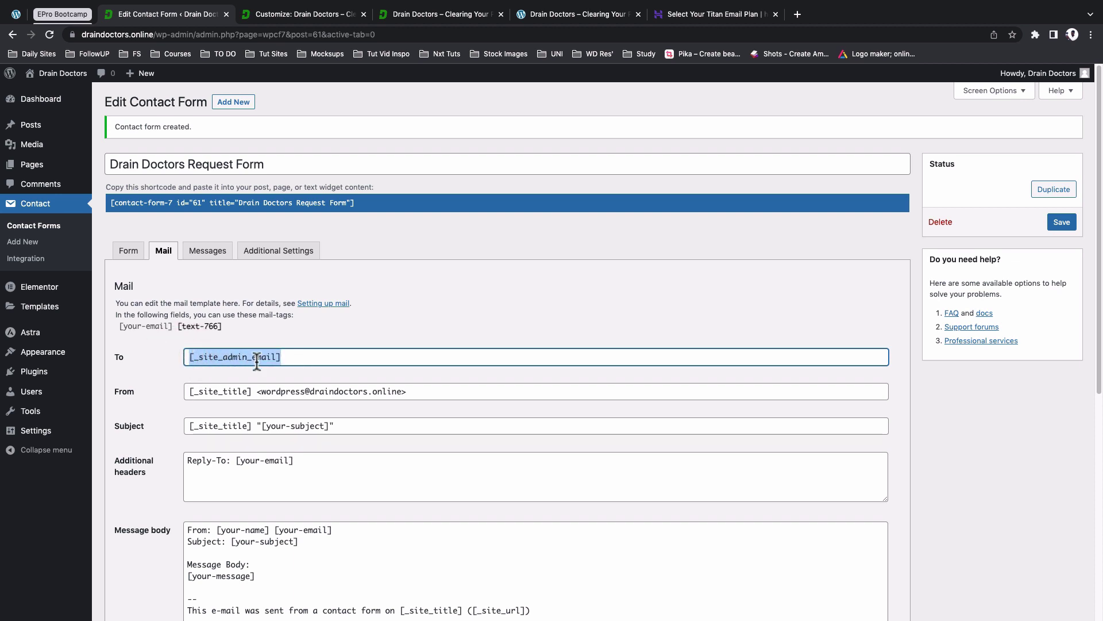
click(149, 391)
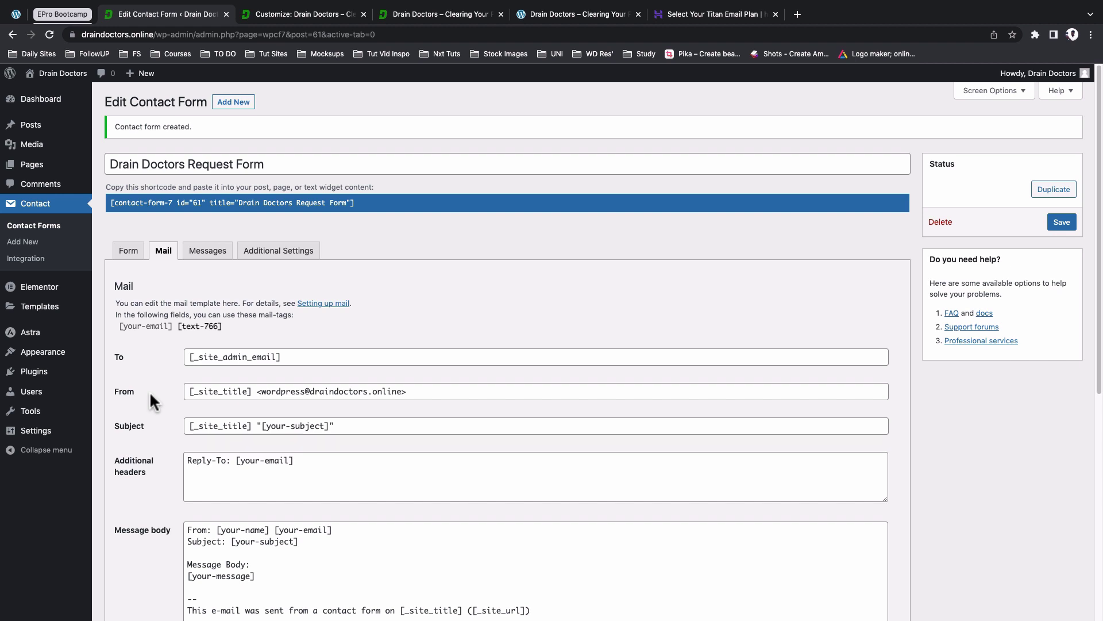
- Review the sender and subject fields, save the mail settings, and select the id 61 shortcode
click(251, 391)
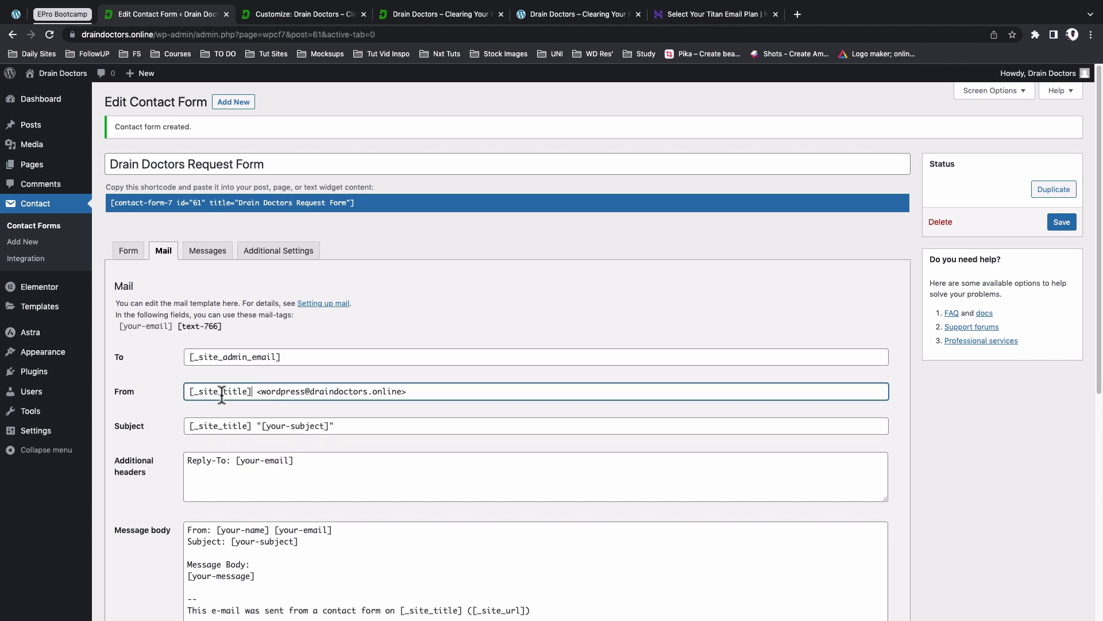
shift+click(191, 392)
scroll(202, 425, down, 2)
drag(253, 370, 188, 374)
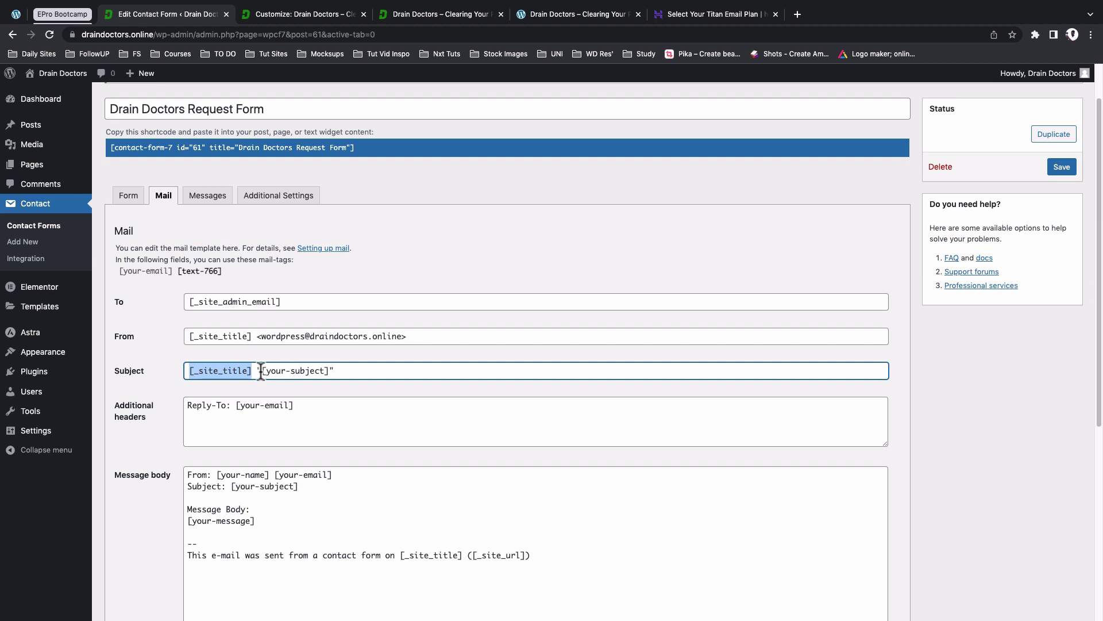
drag(261, 371, 324, 370)
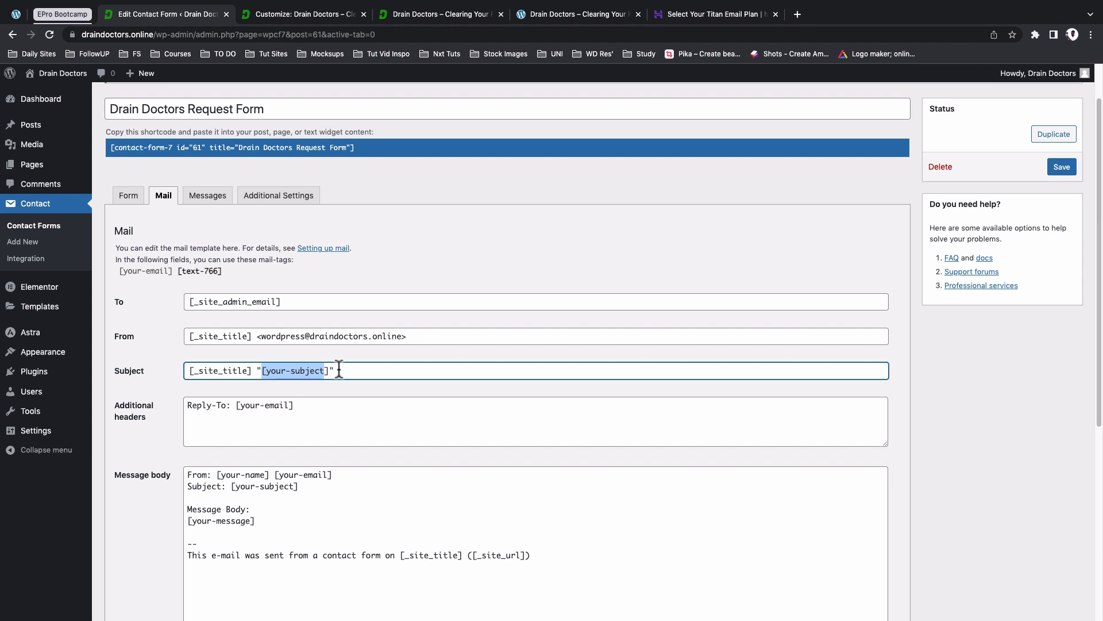
scroll(339, 370, down, 5)
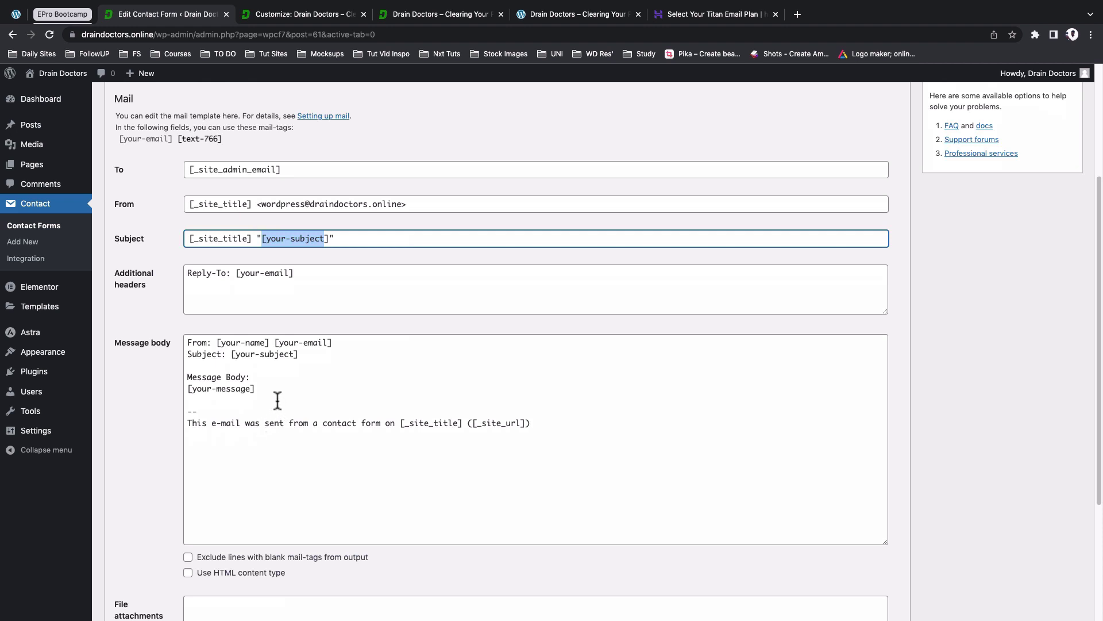
scroll(275, 398, down, 4)
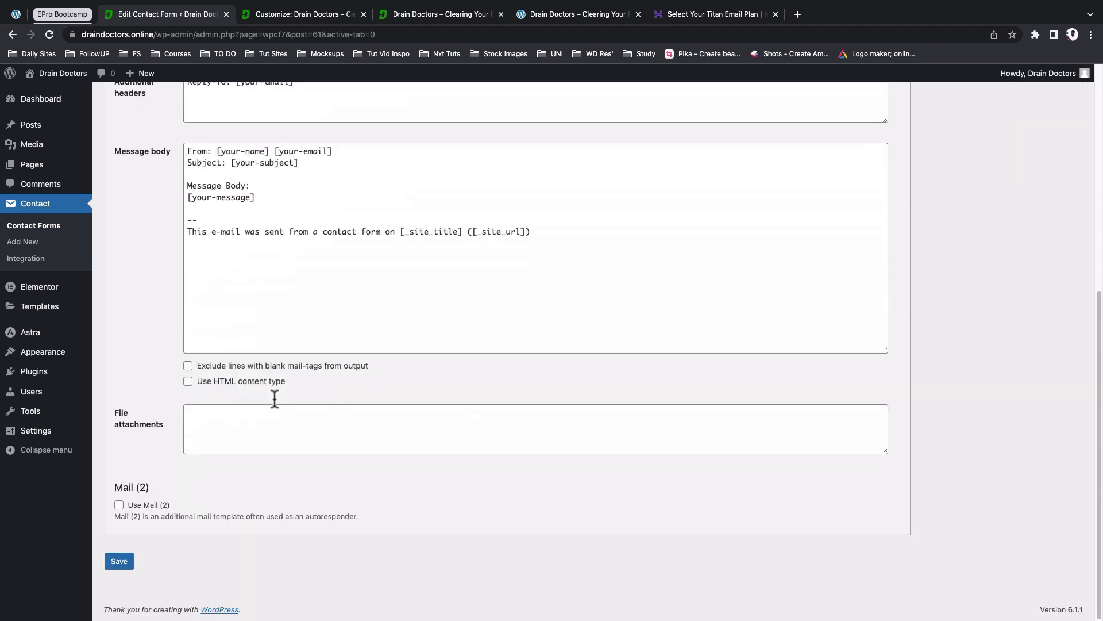
click(128, 561)
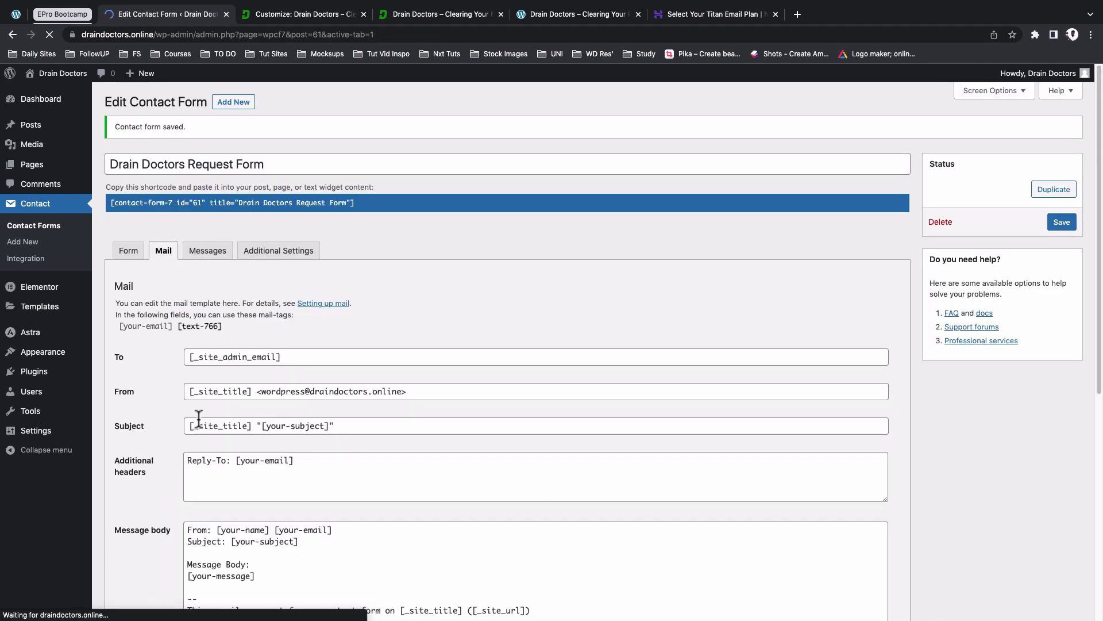
click(254, 208)
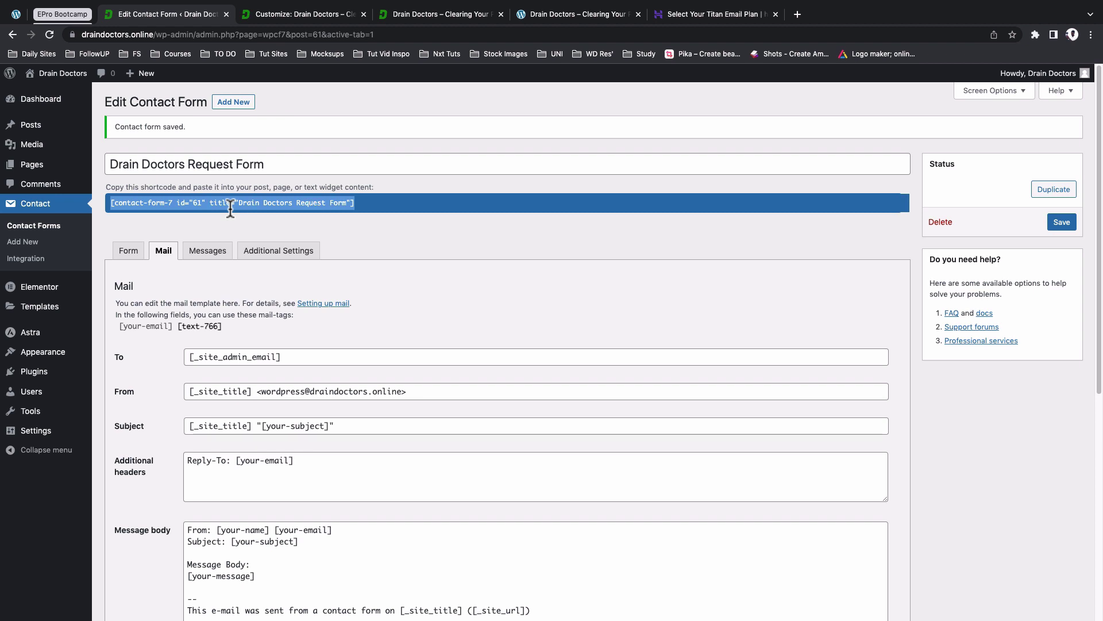
click(294, 15)
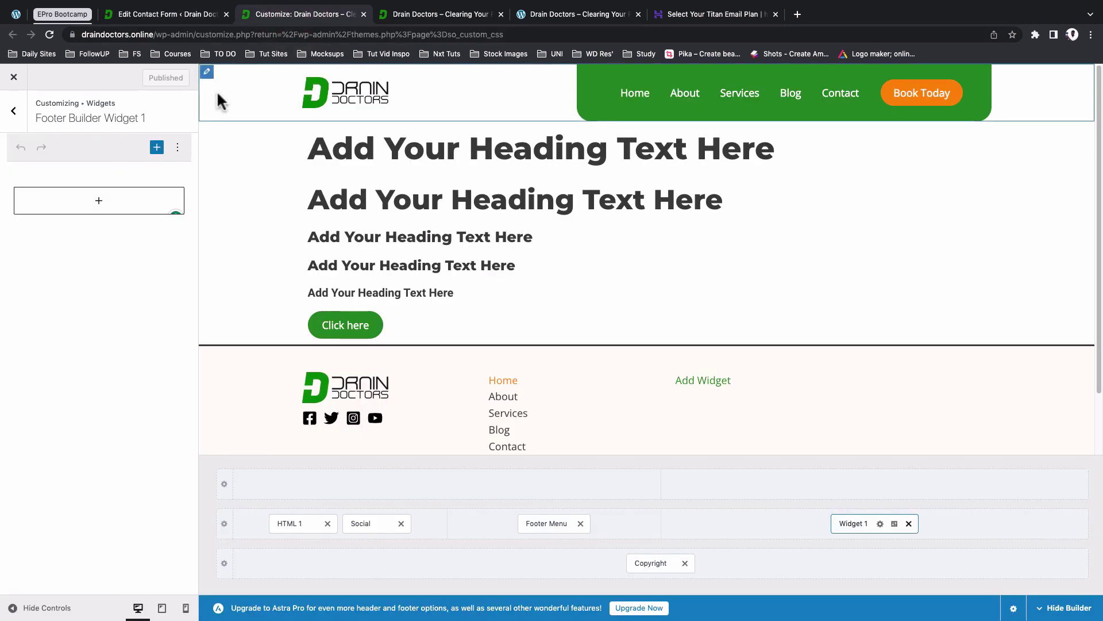
- Add a Contact Form 7 block to footer Widget 1 showing the Drain Doctors Request Form
click(48, 34)
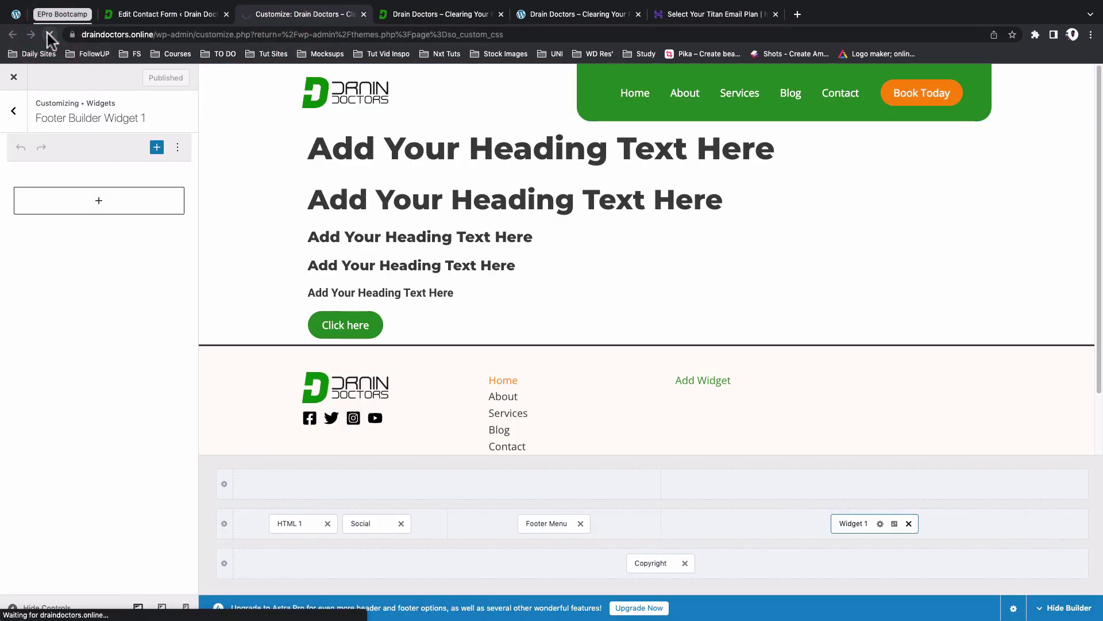
click(864, 523)
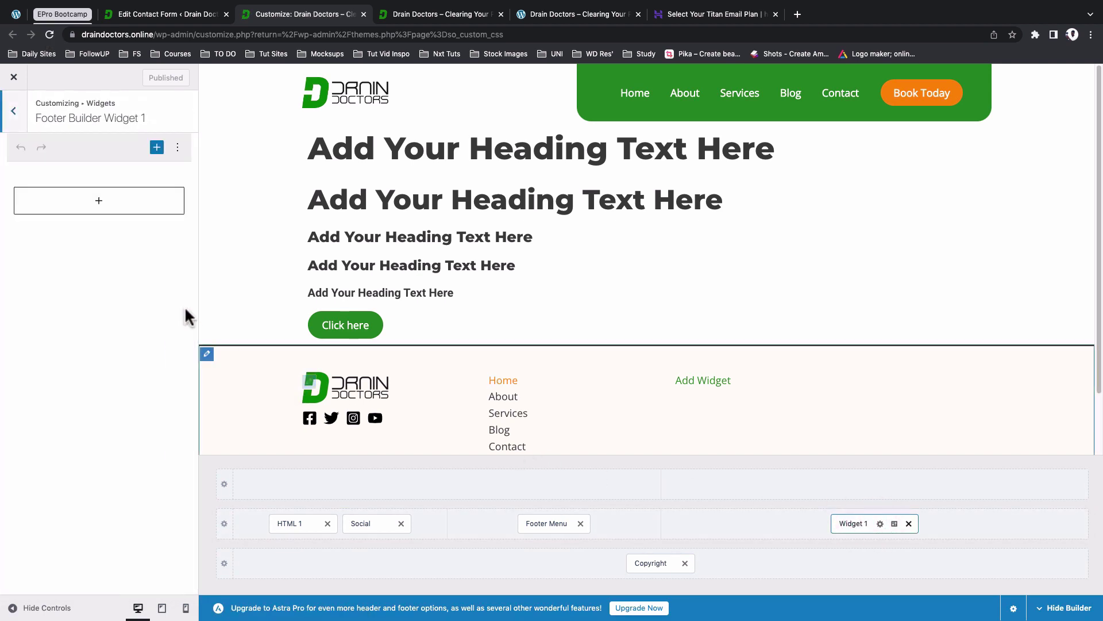
click(86, 208)
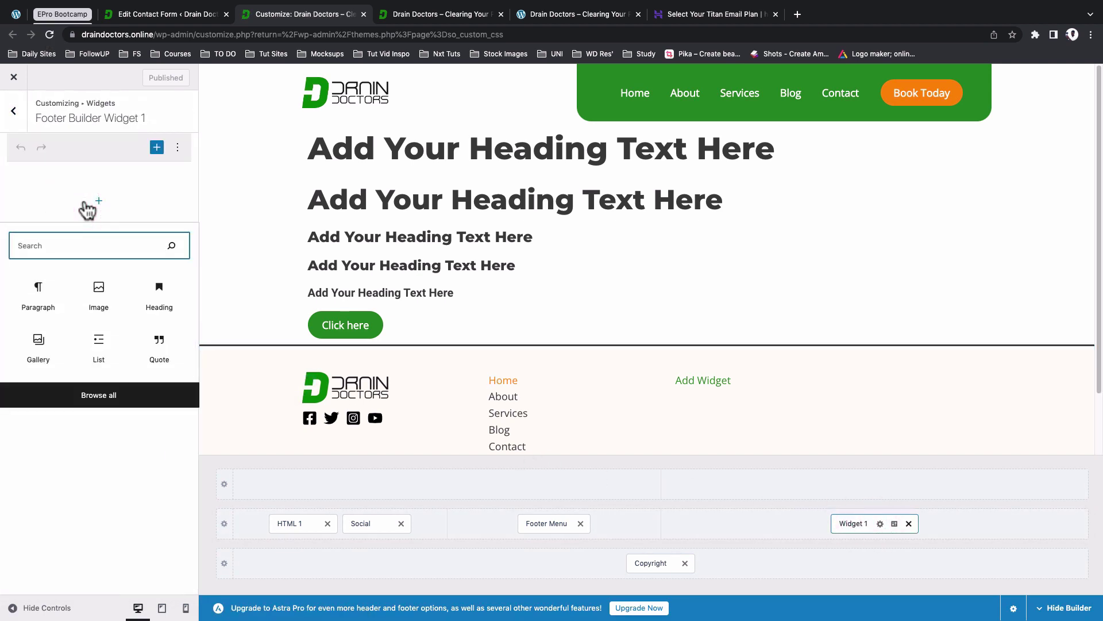
click(78, 250)
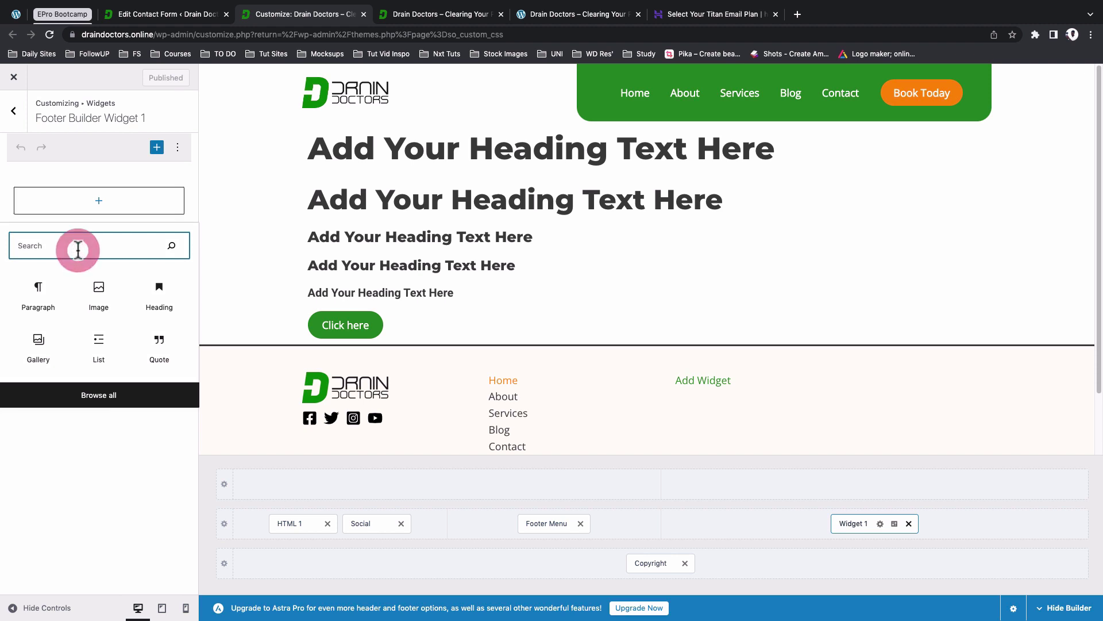
text(form)
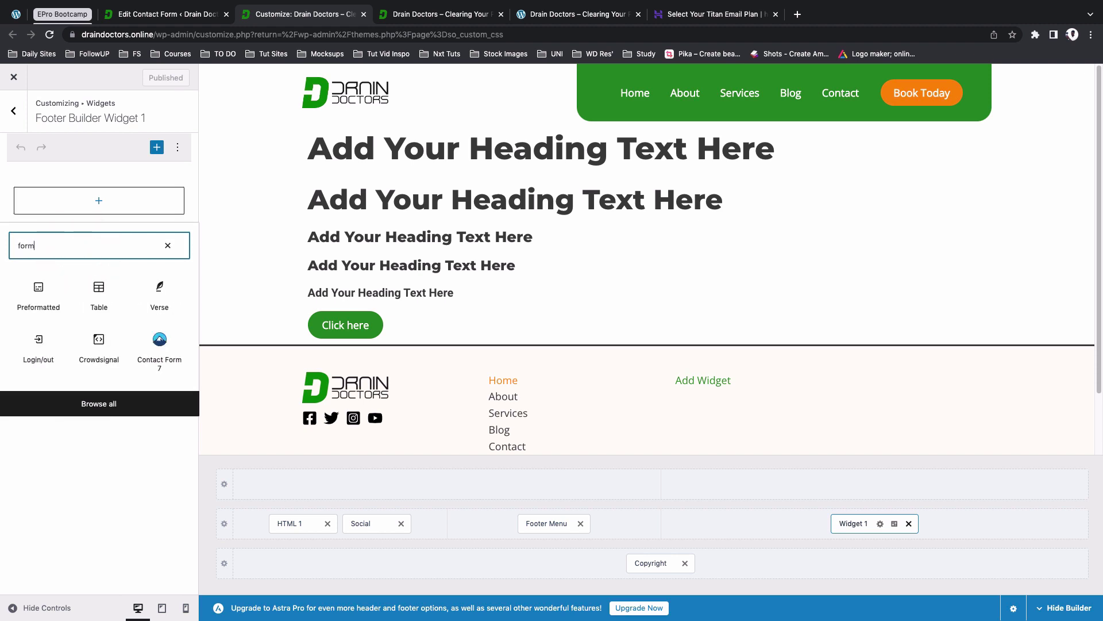
click(159, 357)
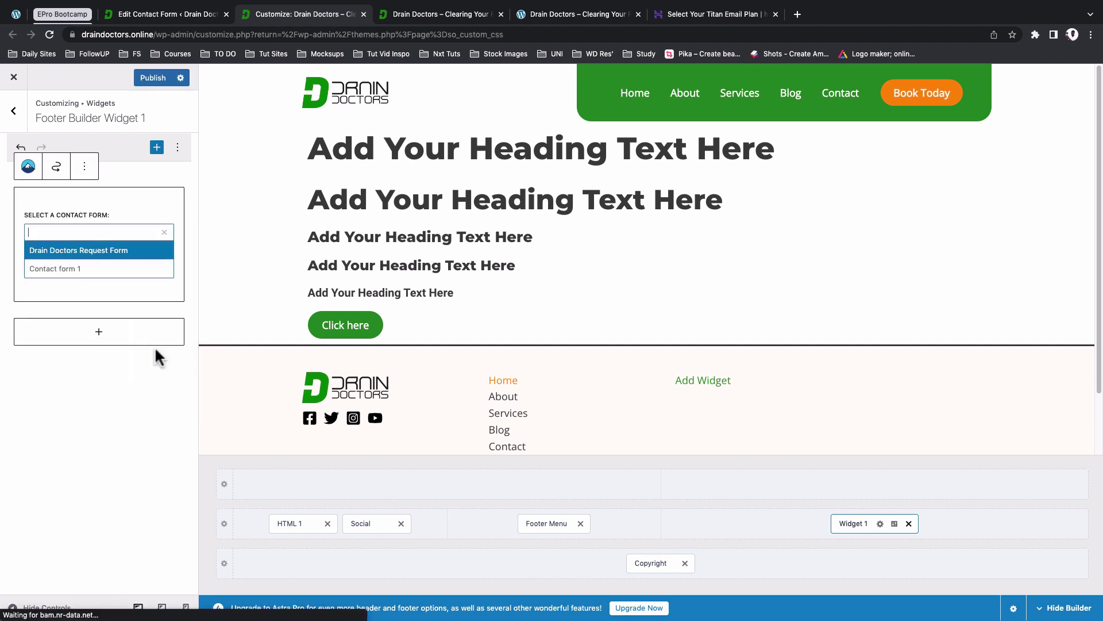
click(80, 254)
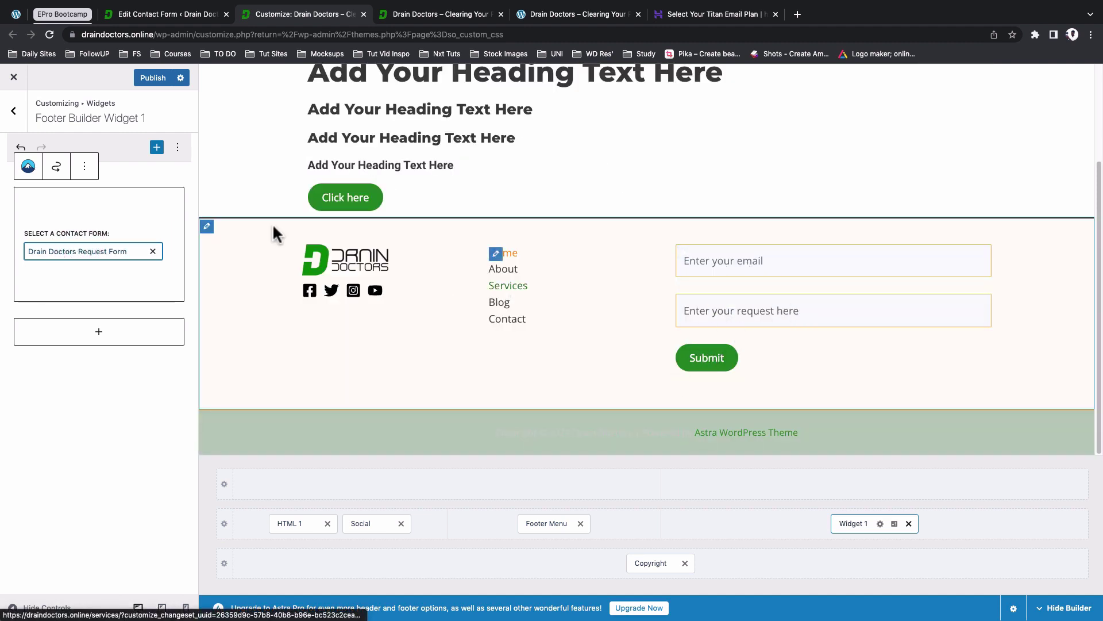
- Publish the footer changes and reload the live site to check the form
click(147, 75)
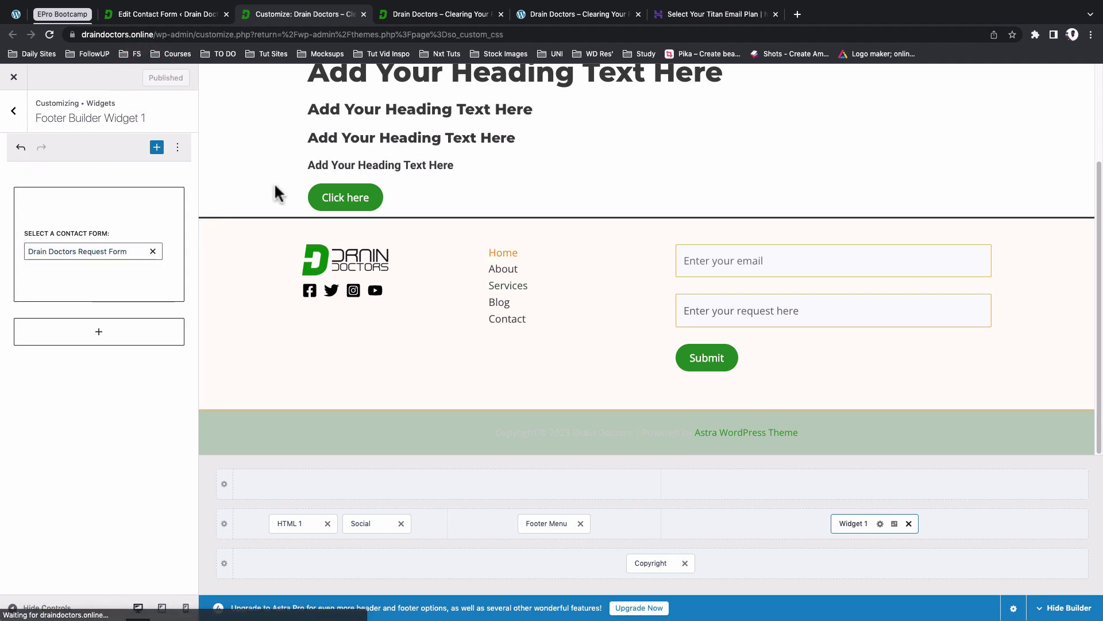
click(449, 17)
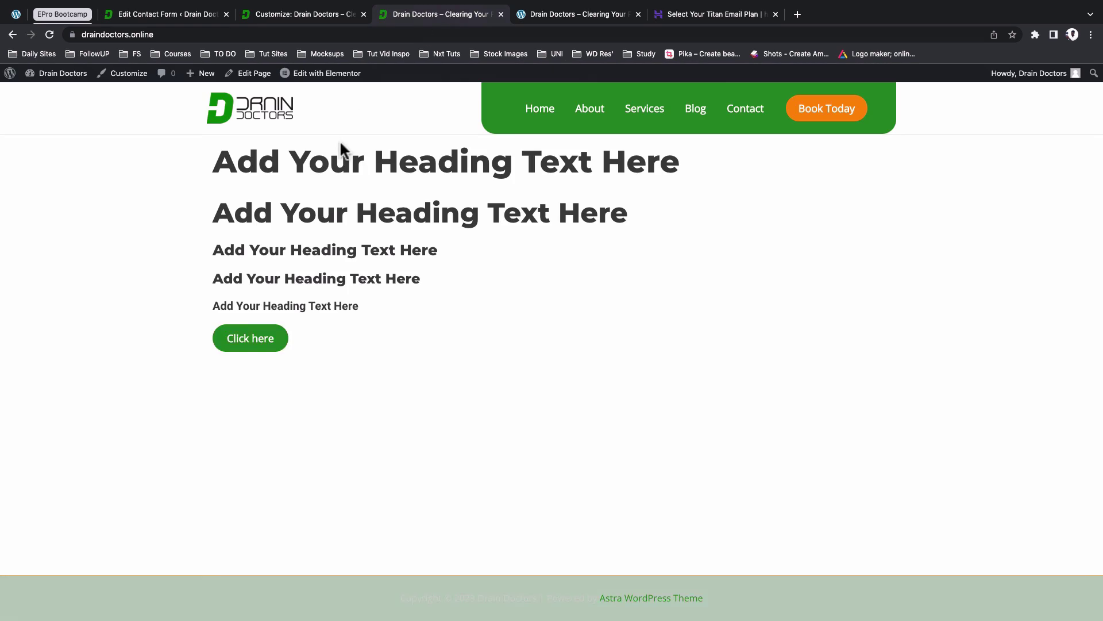
click(51, 38)
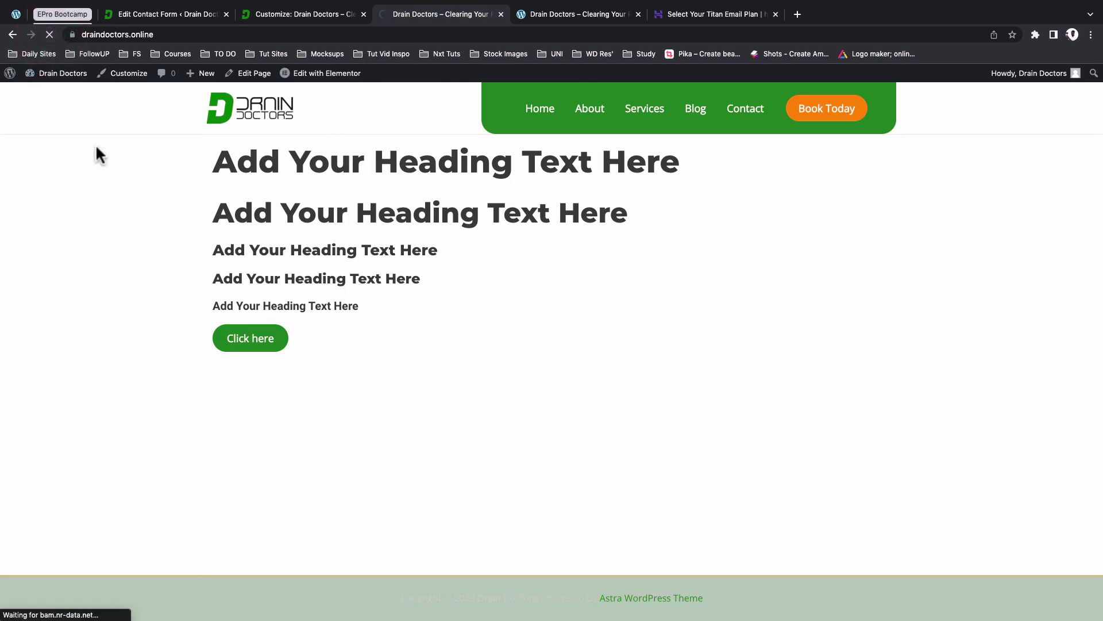
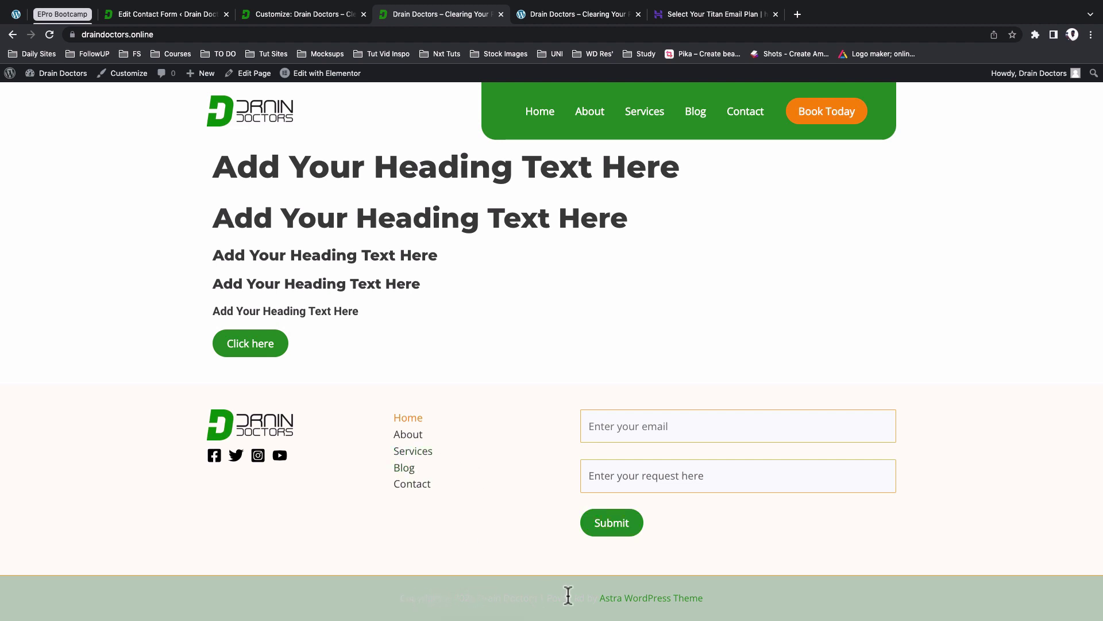
- Close the Edit Contact Form tab and open the Below Footer Copyright element's settings
key(ctrl+Tab)
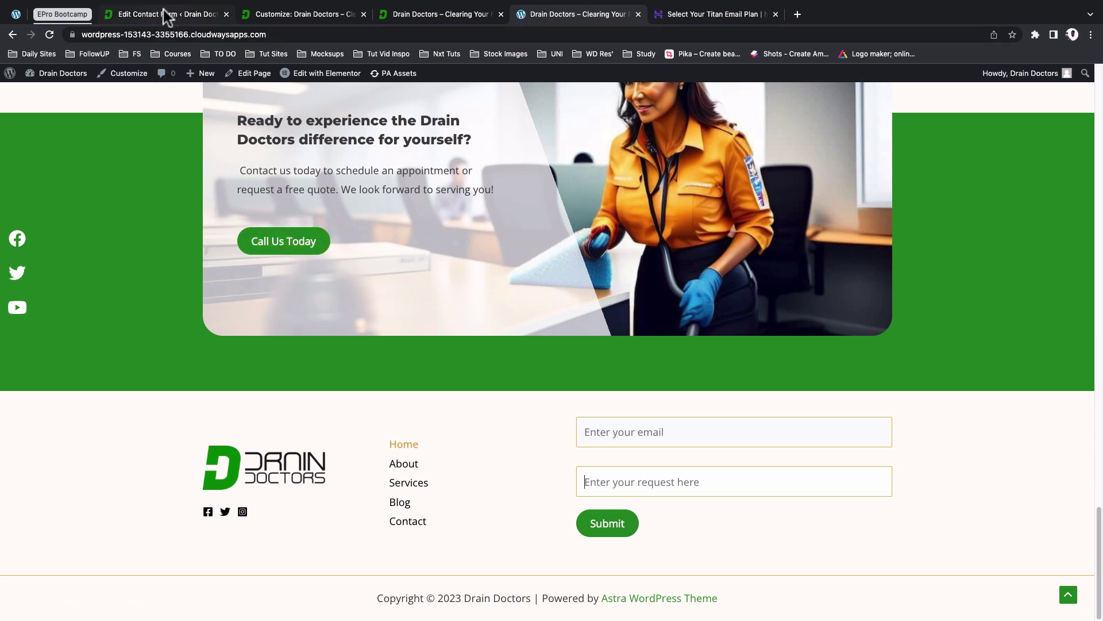
click(164, 12)
click(225, 14)
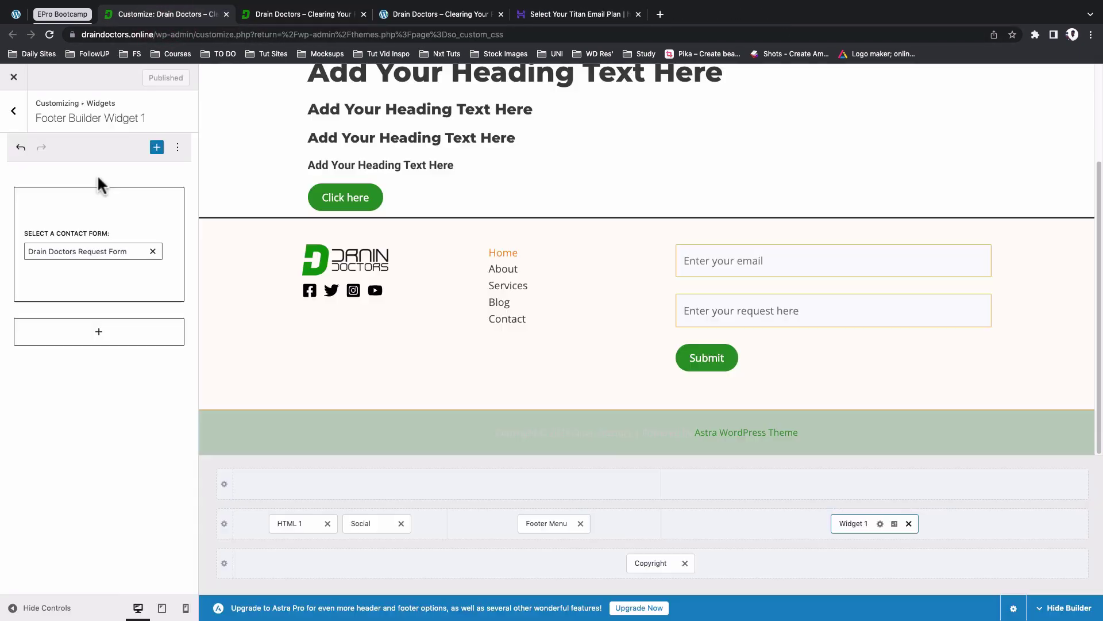
click(225, 564)
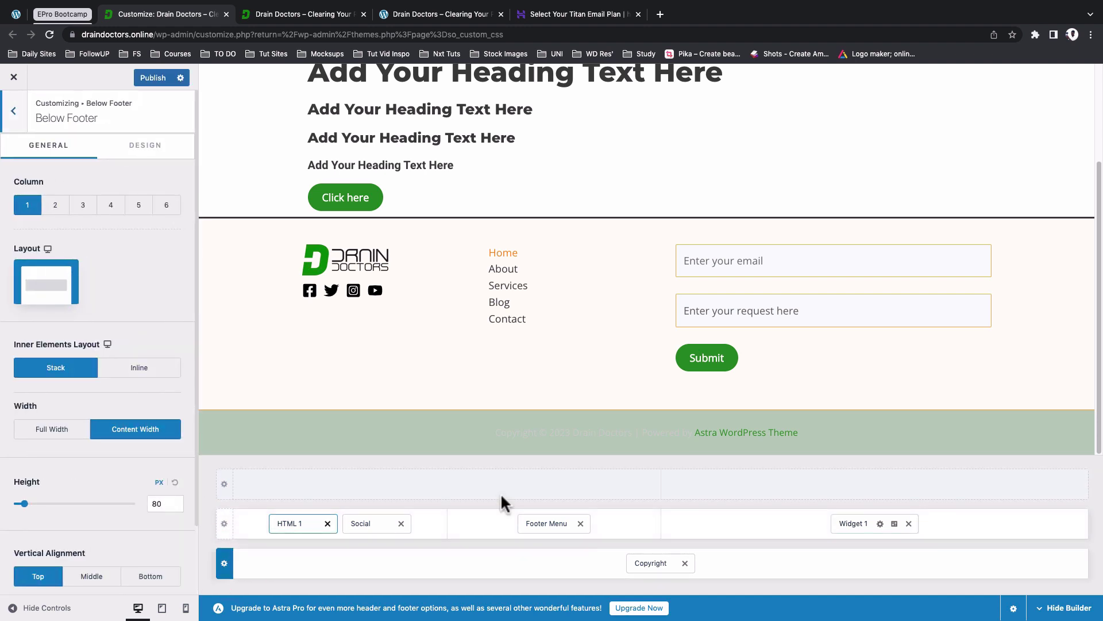
click(648, 563)
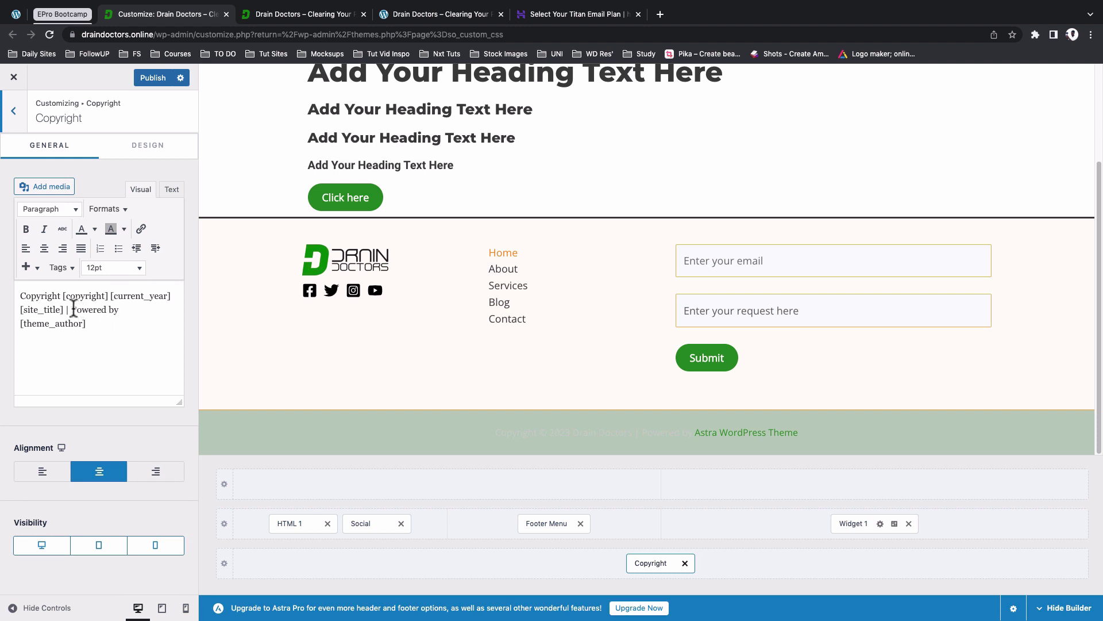
drag(73, 309, 708, 434)
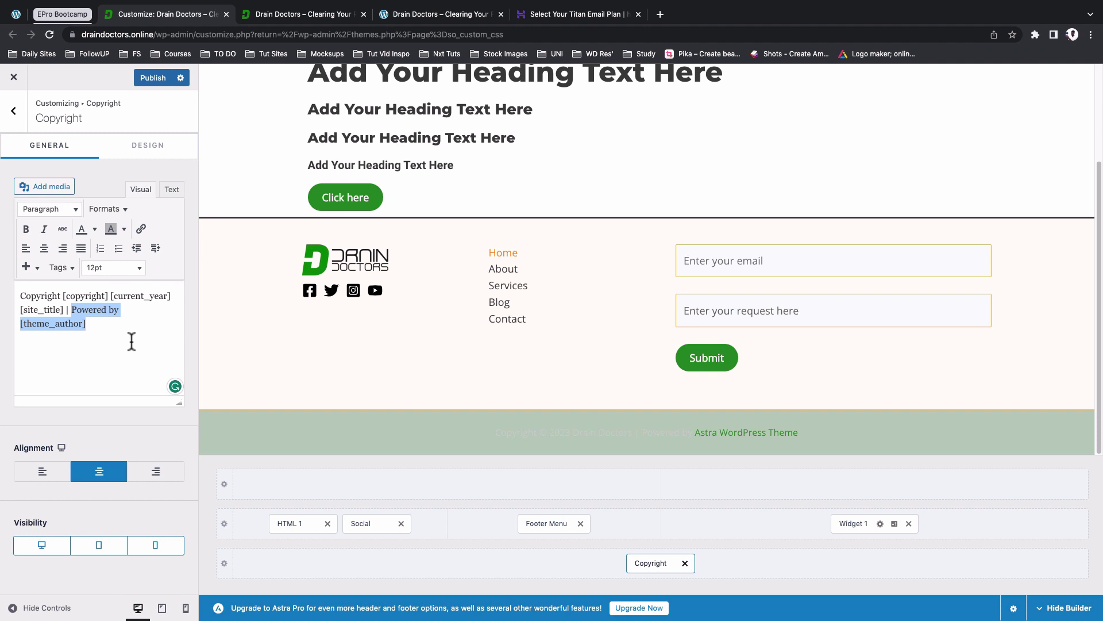
click(100, 328)
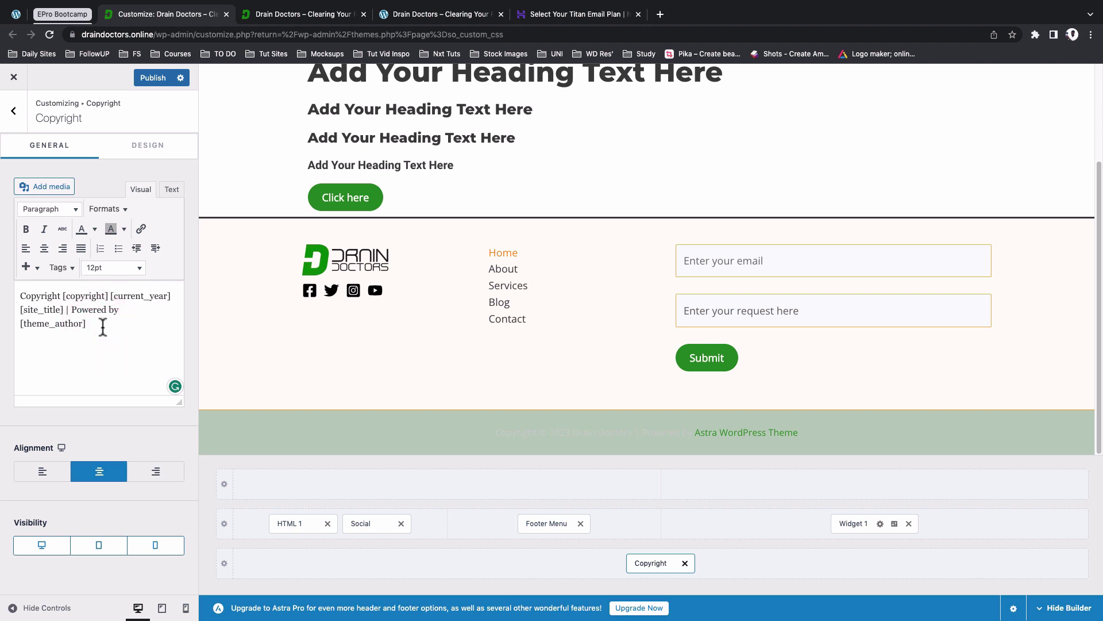
shift+click(21, 327)
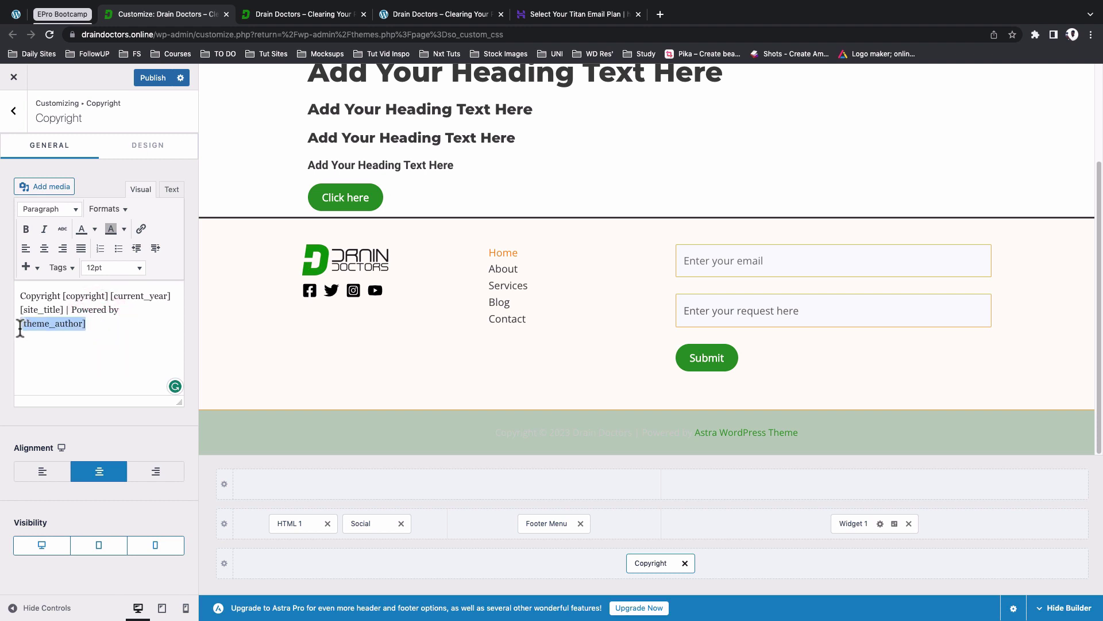
key(BackSpace)
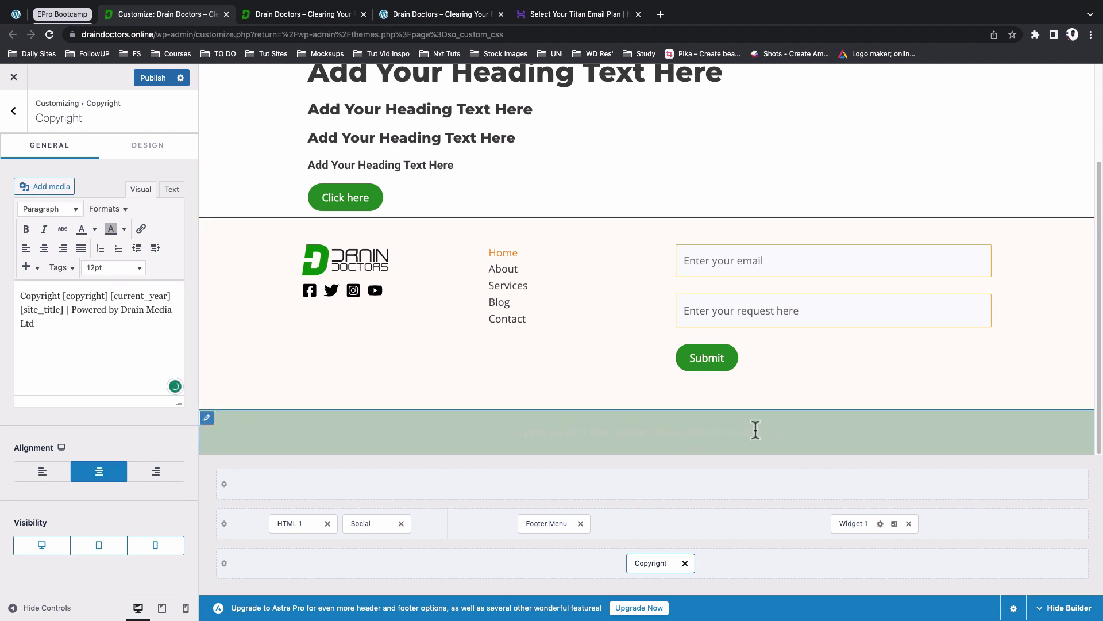
key(BackSpace)
key(BackSpace)
key(BackSpace)
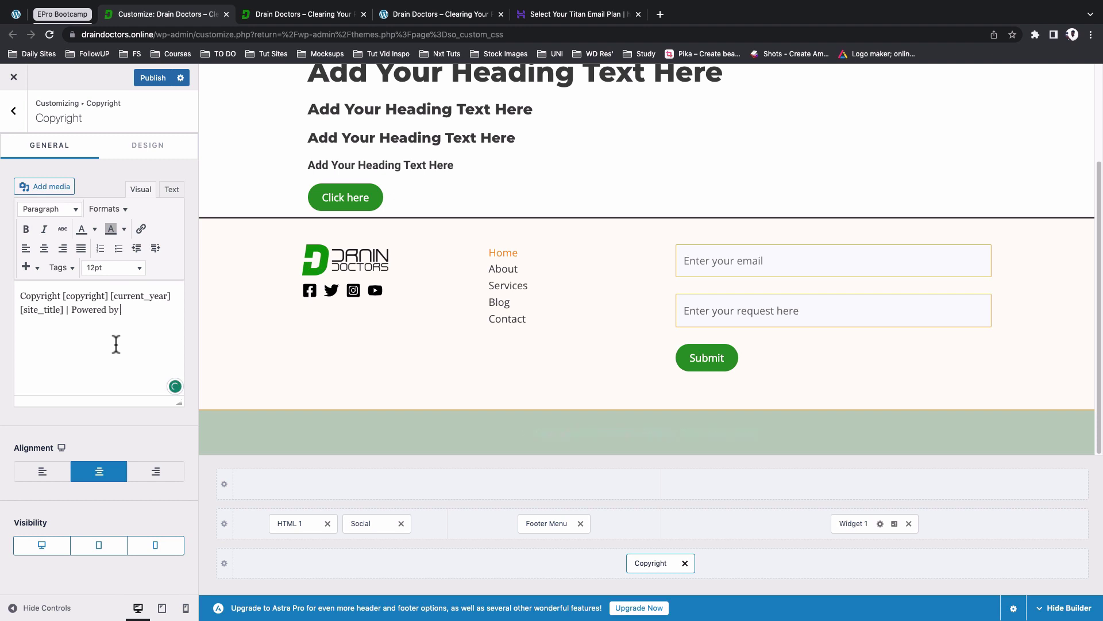
key(ctrl+z)
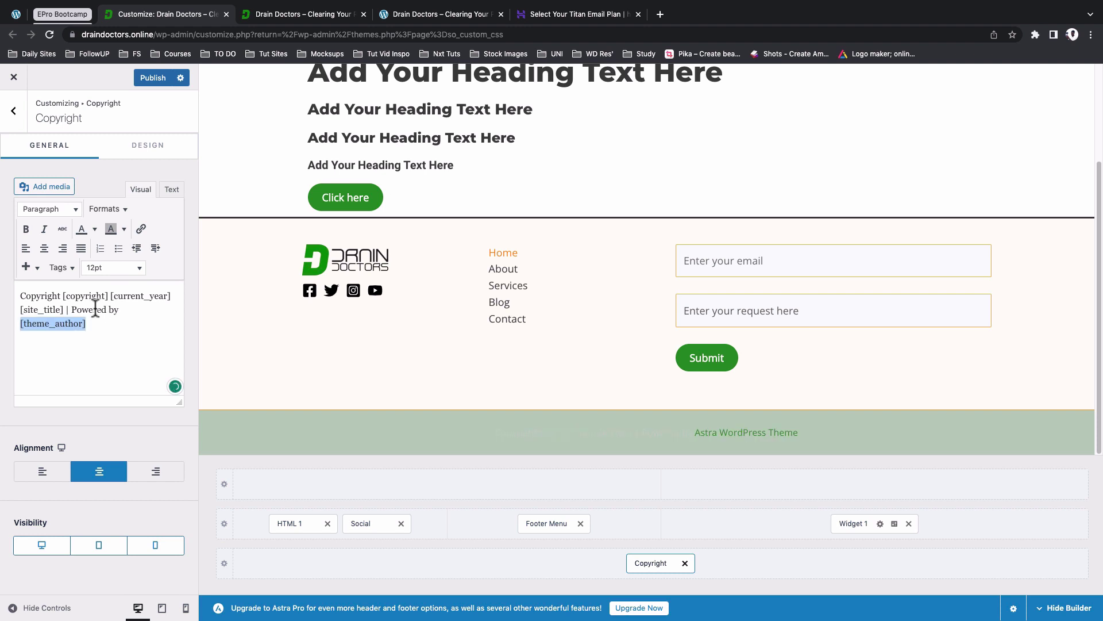
drag(63, 296, 171, 295)
click(110, 295)
drag(63, 311, 19, 311)
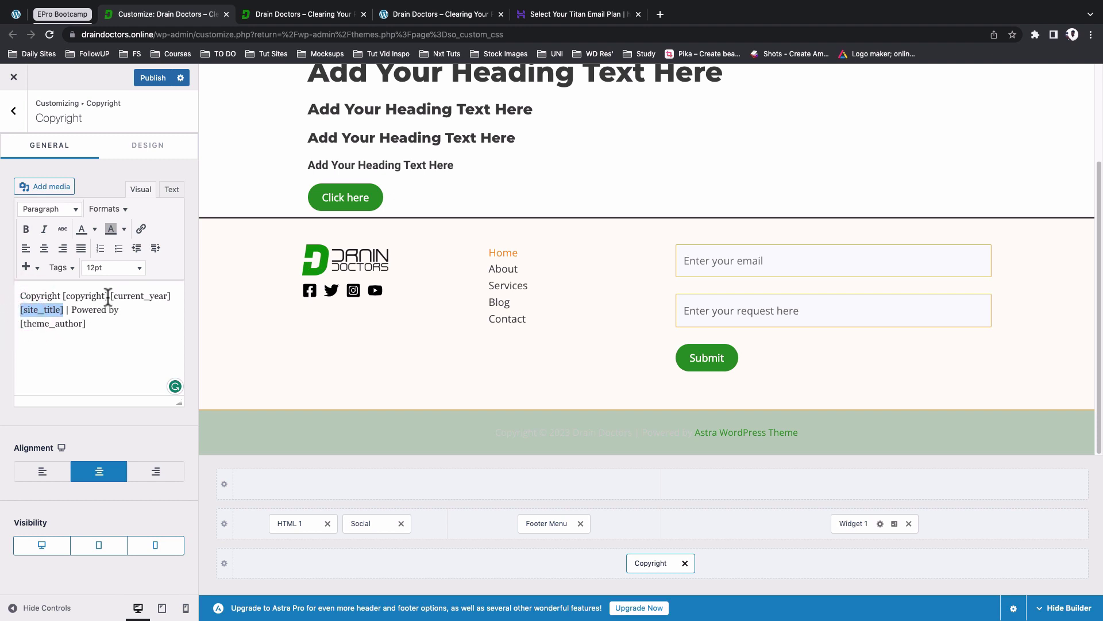
drag(112, 295, 170, 296)
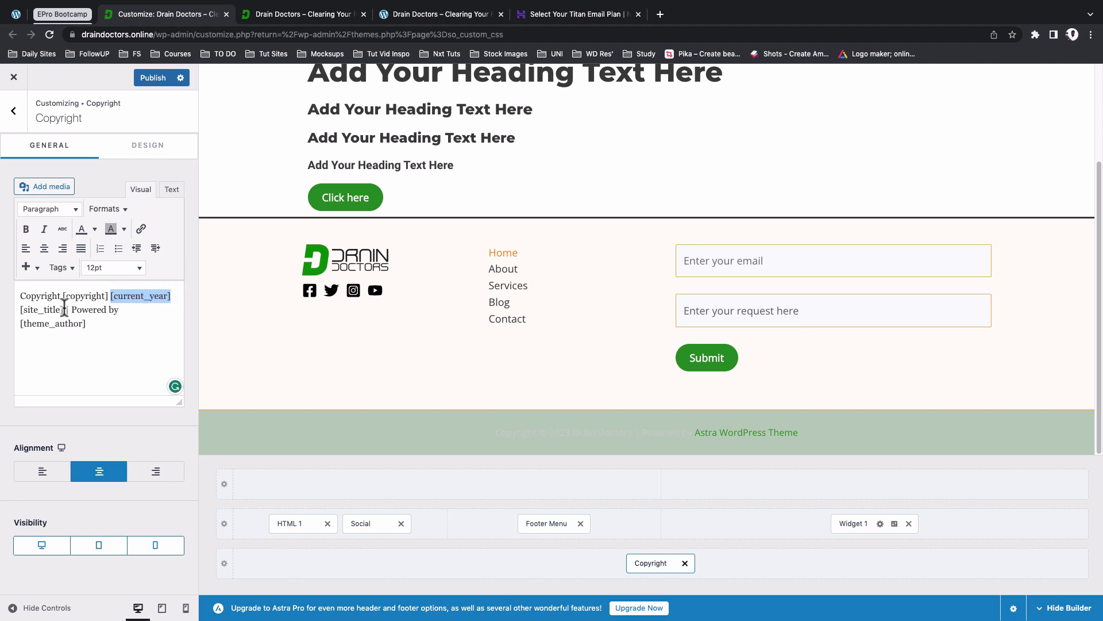
- Make the copyright text dark grey in its Design settings
click(148, 145)
click(177, 176)
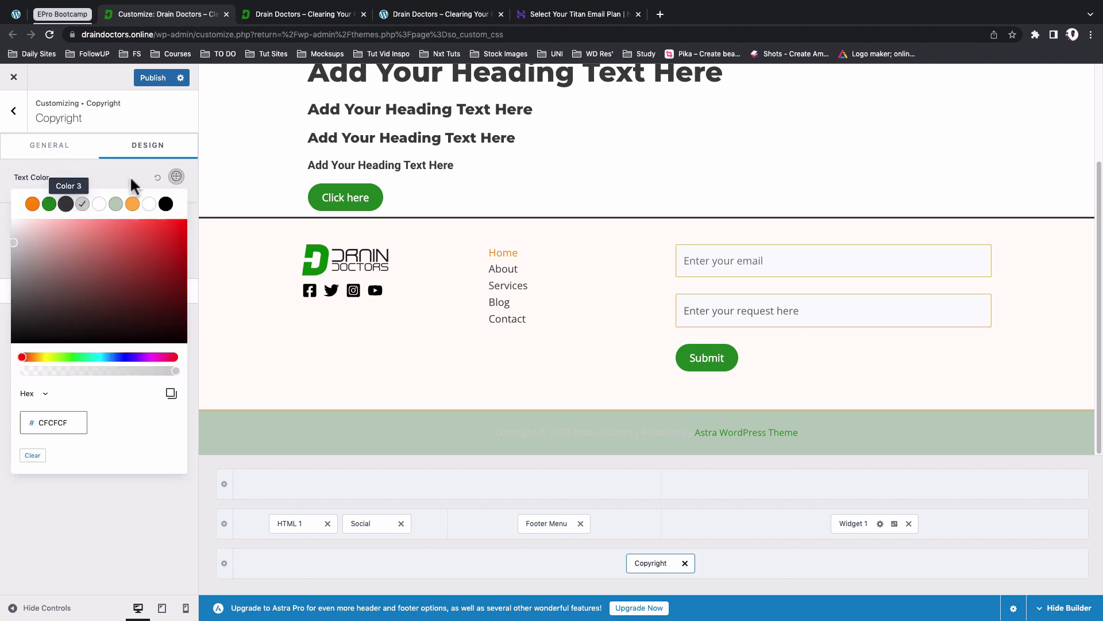
click(178, 177)
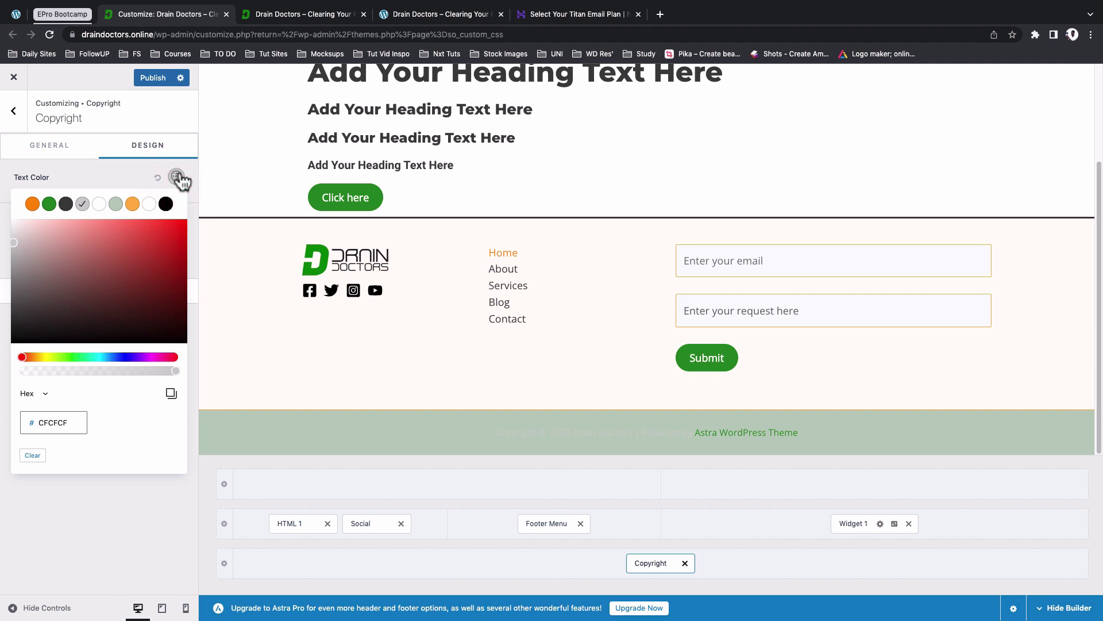
click(65, 205)
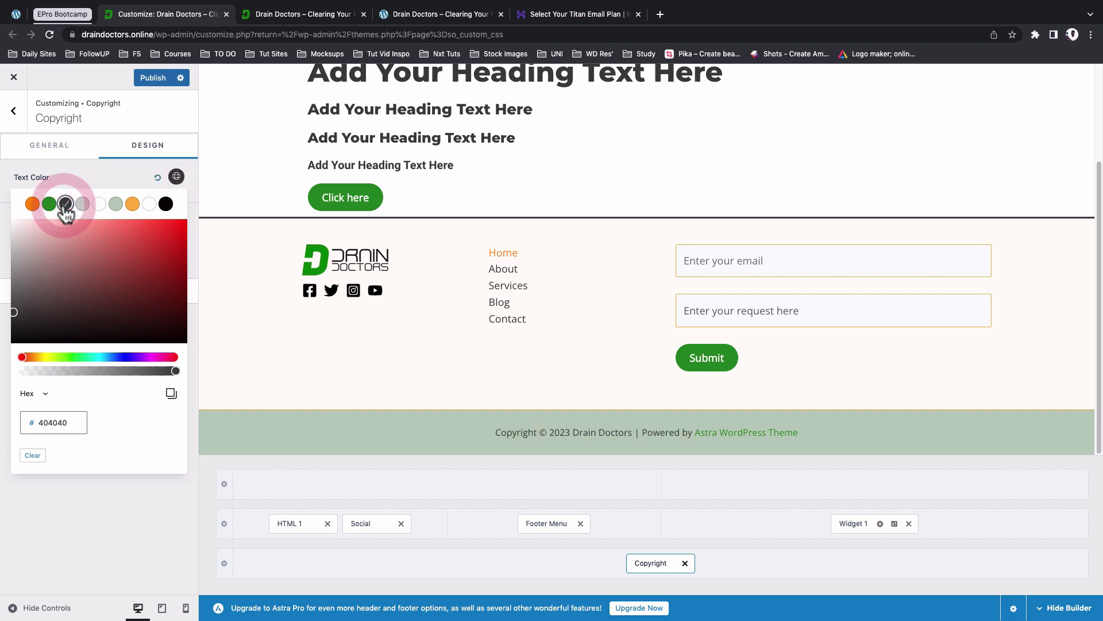
click(104, 175)
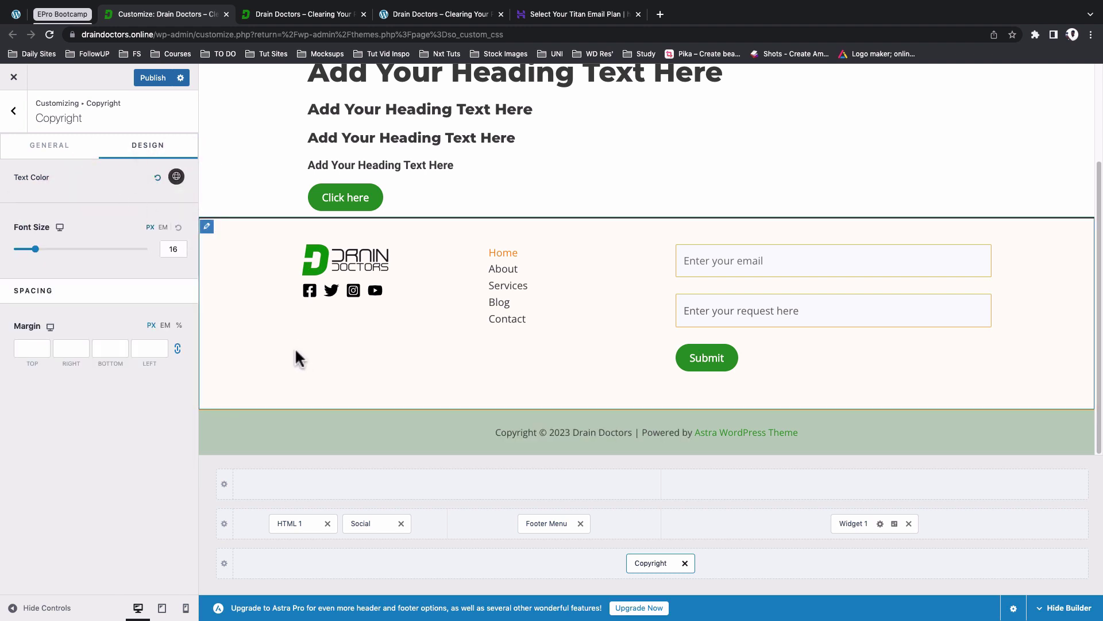
- Compare the Below Footer row's background with the footer on the live site
click(224, 568)
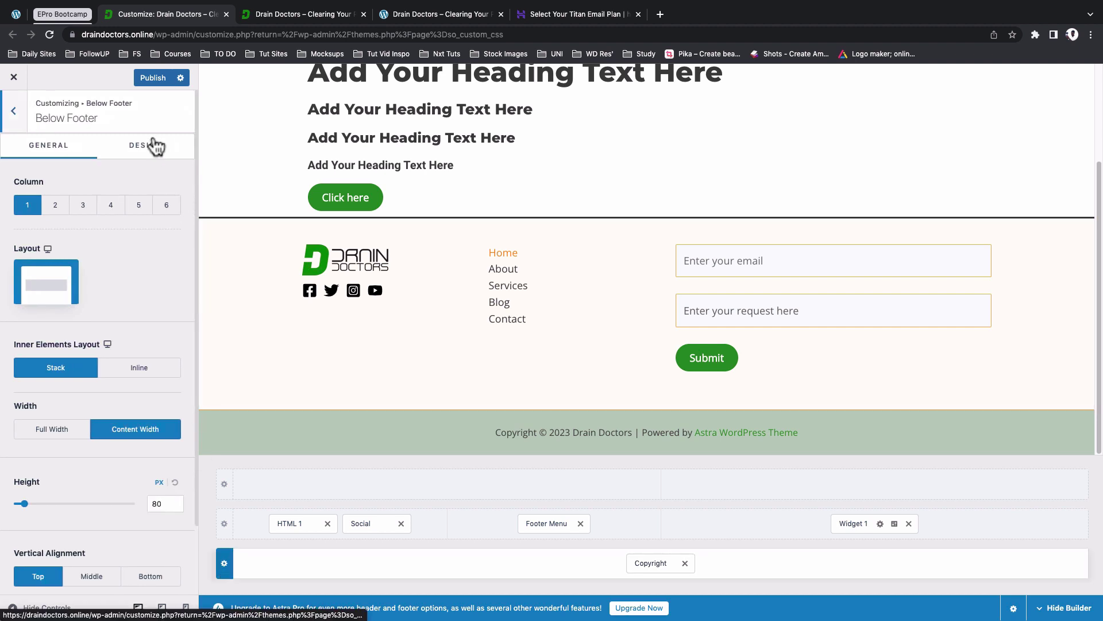
click(428, 15)
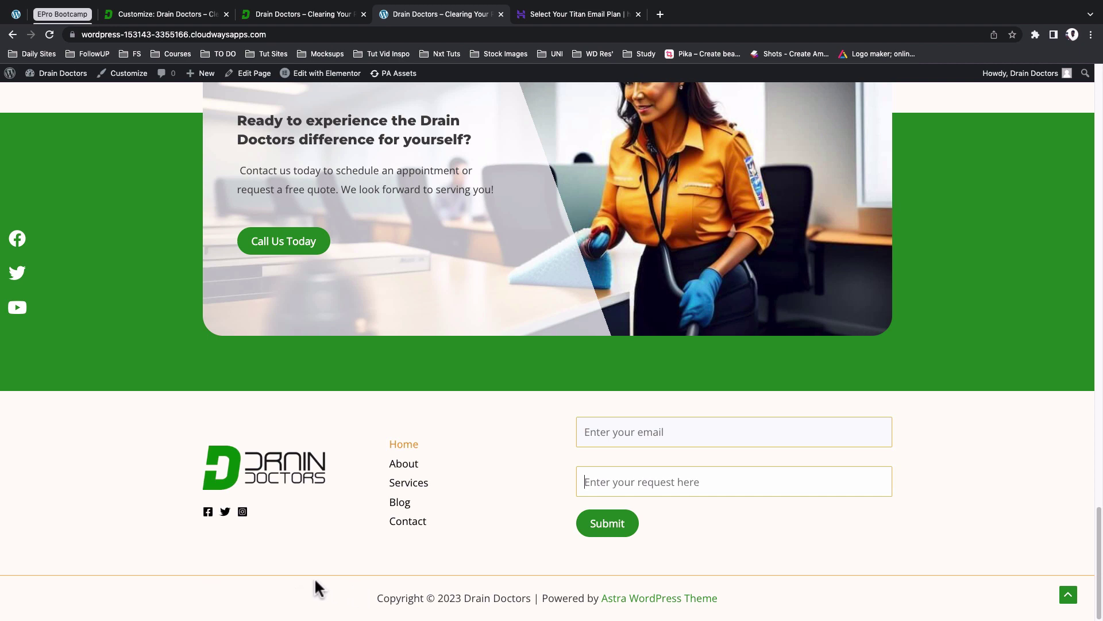
click(278, 9)
click(178, 13)
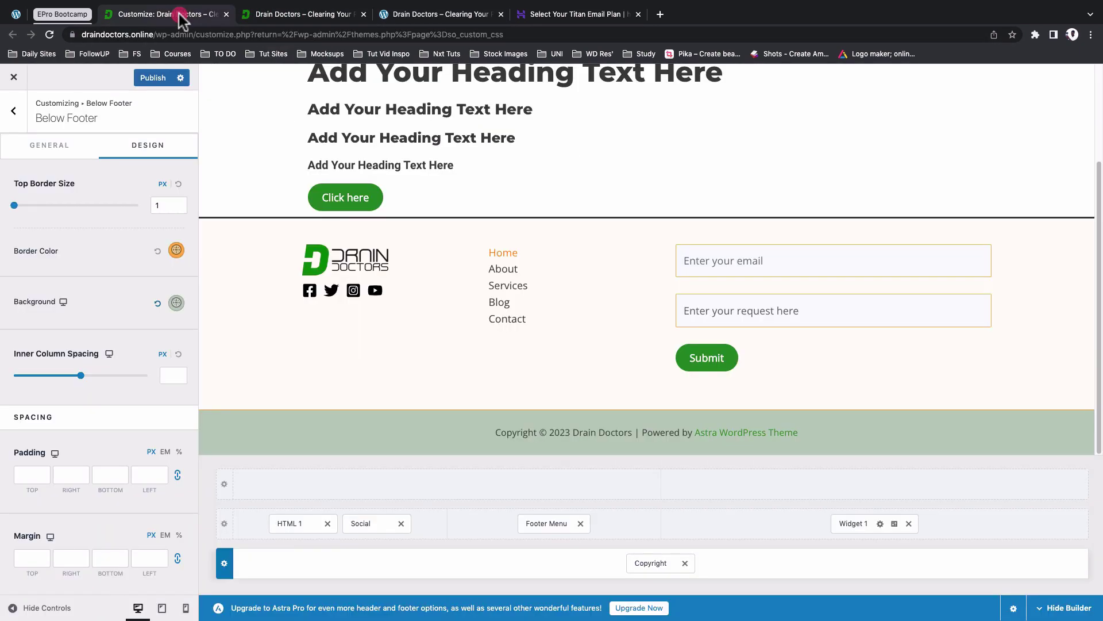
click(176, 304)
click(92, 299)
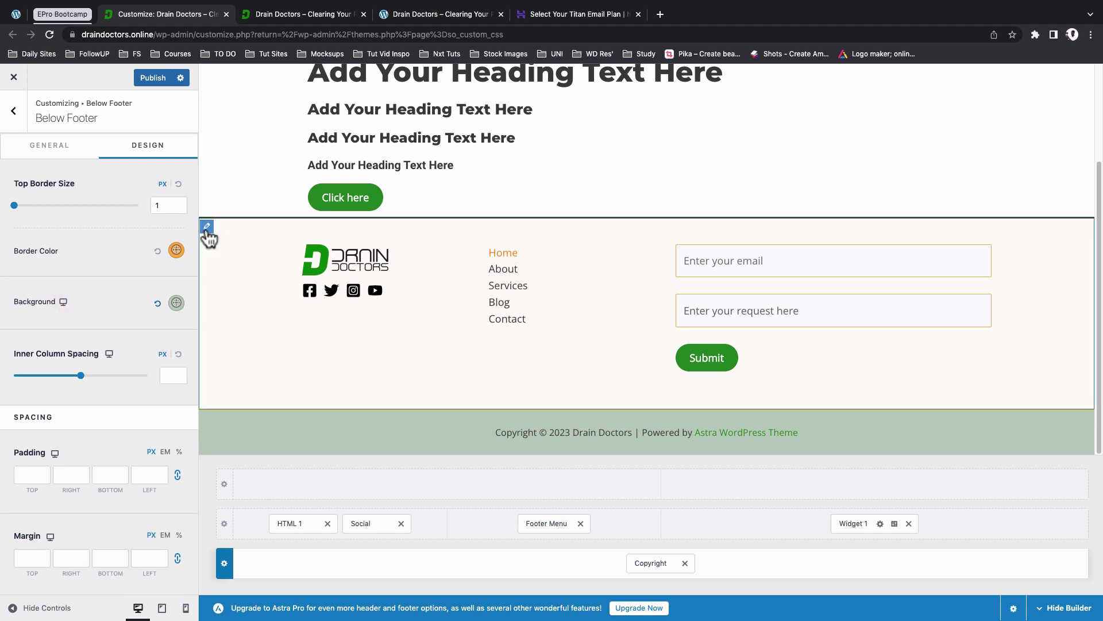
- Copy the main footer row's background colour value
click(225, 523)
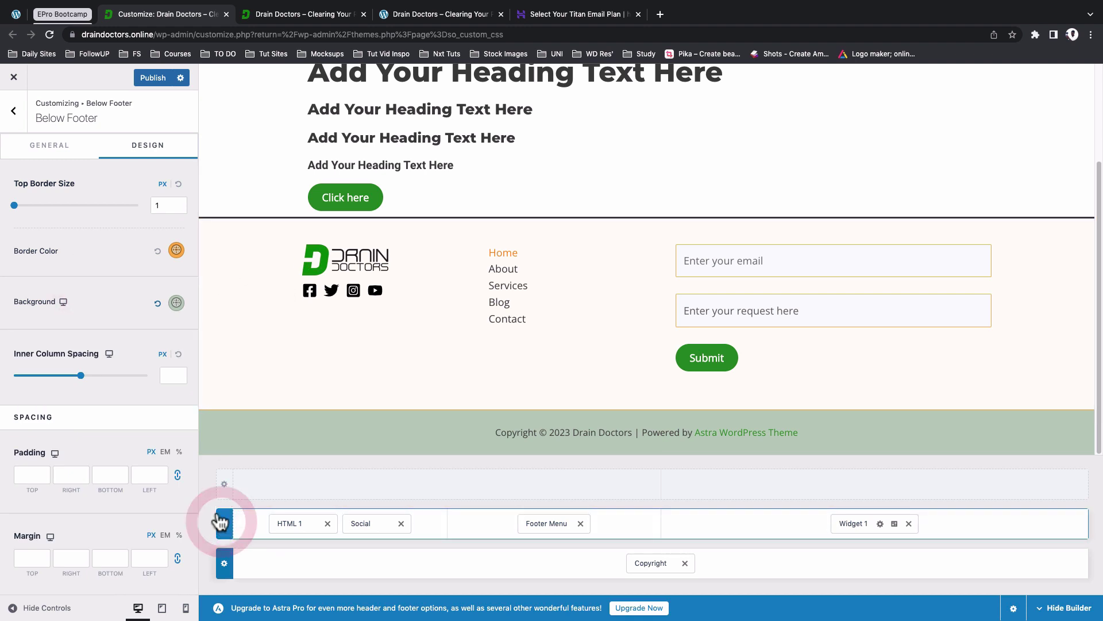
click(141, 149)
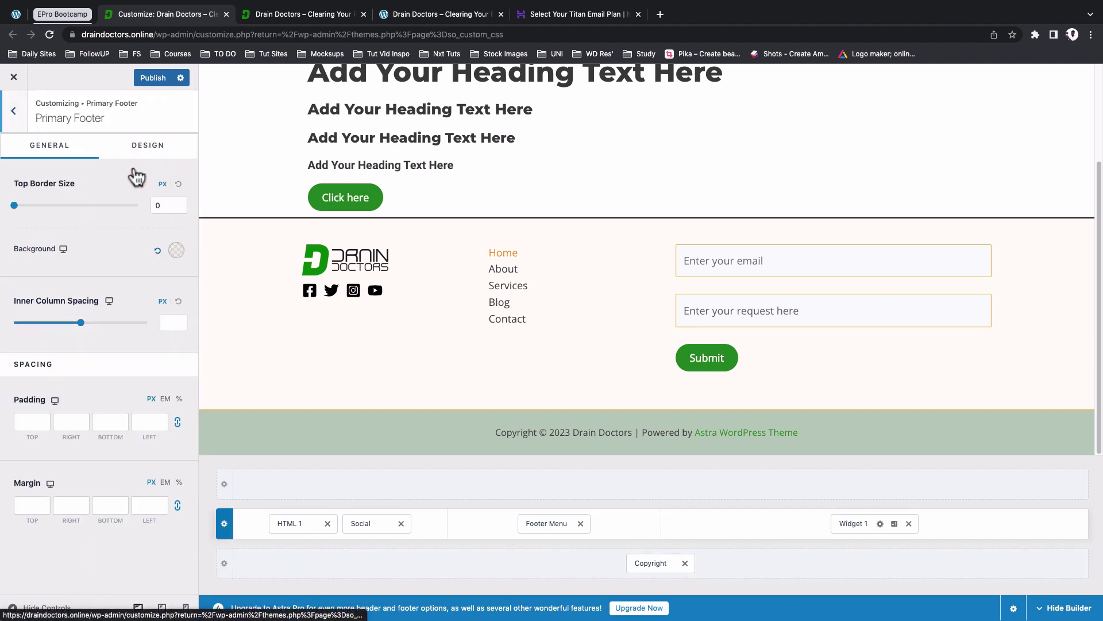
click(176, 253)
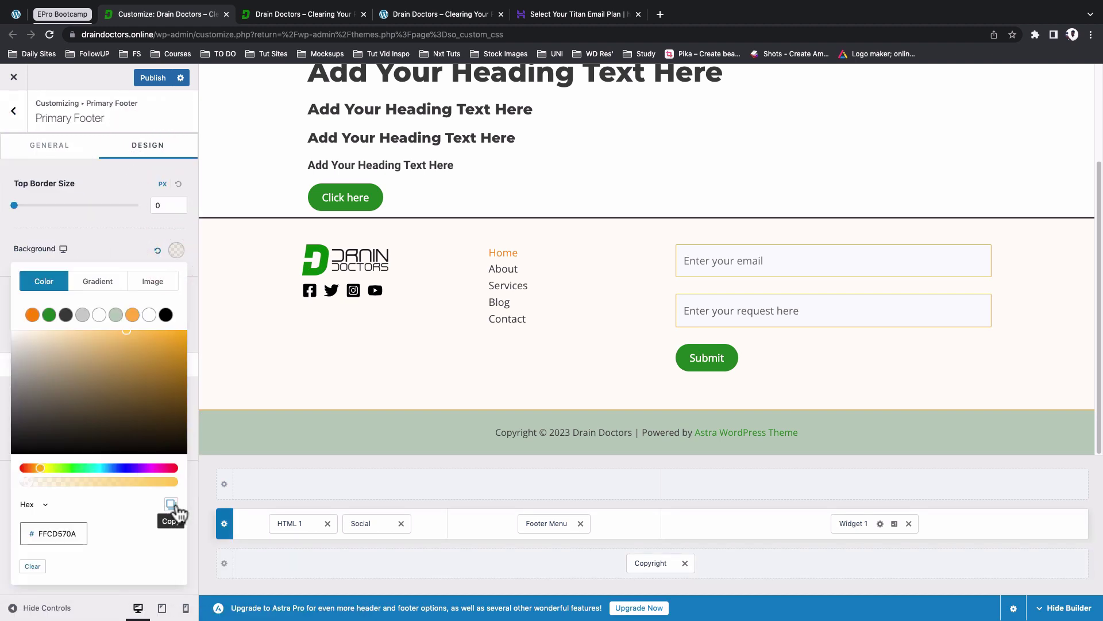
click(170, 504)
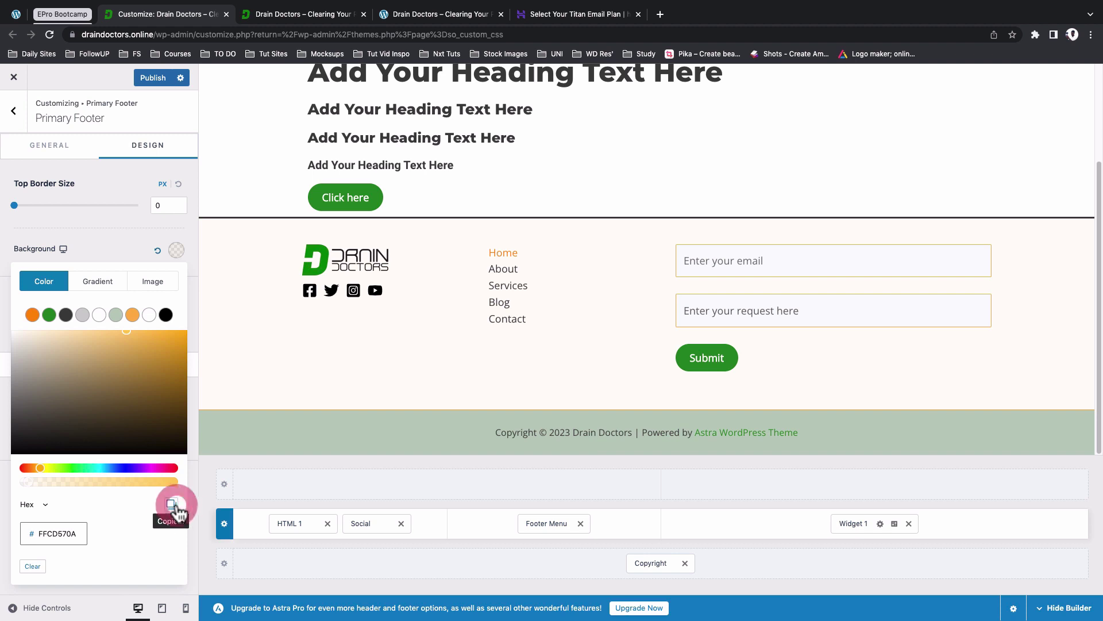
- Replace the Below Footer background BCCEBE with FFCD570A and publish
click(224, 564)
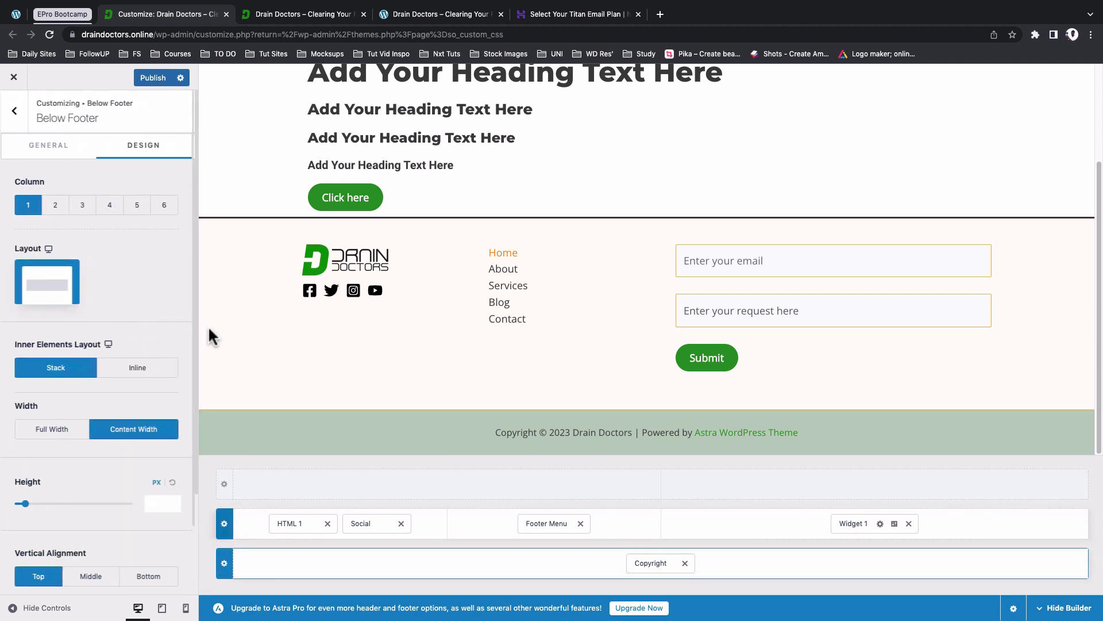
click(145, 146)
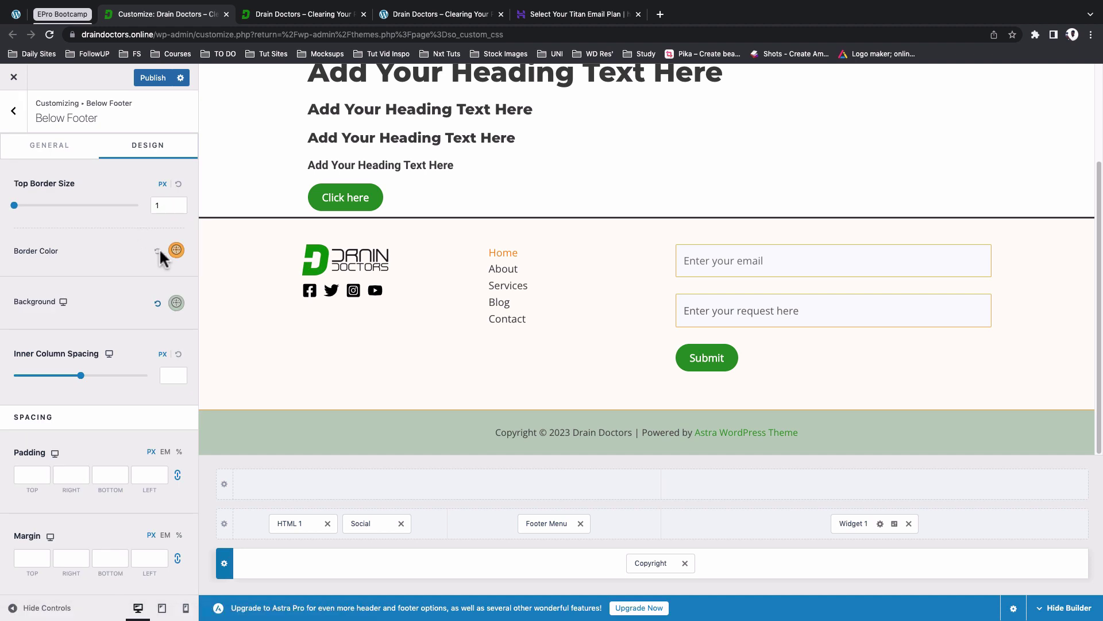
click(175, 301)
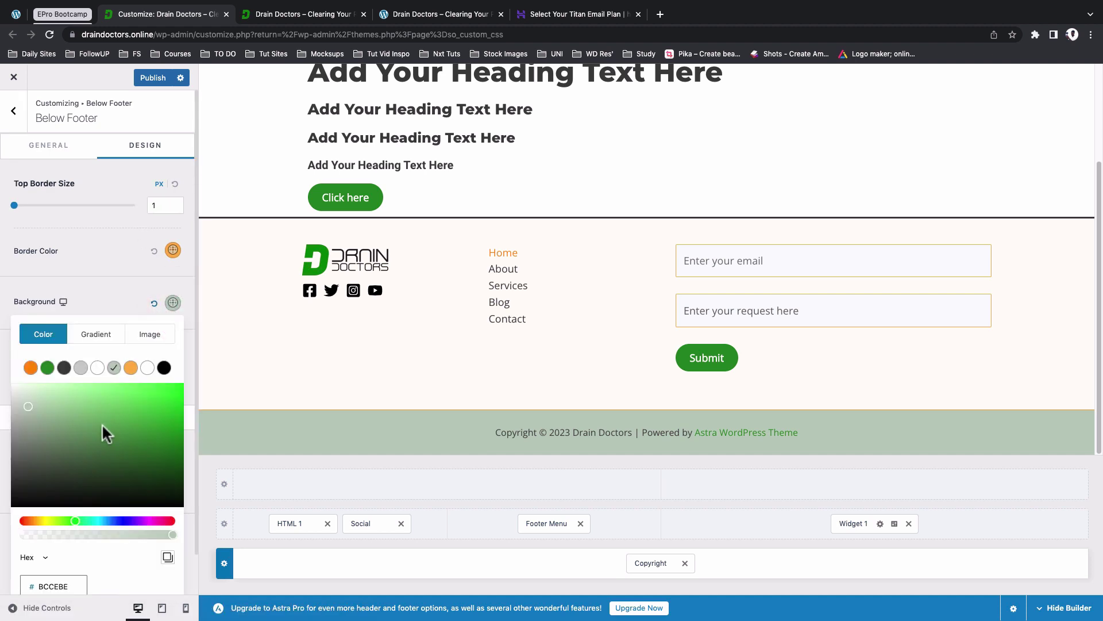
scroll(63, 551, down, 2)
double_click(51, 546)
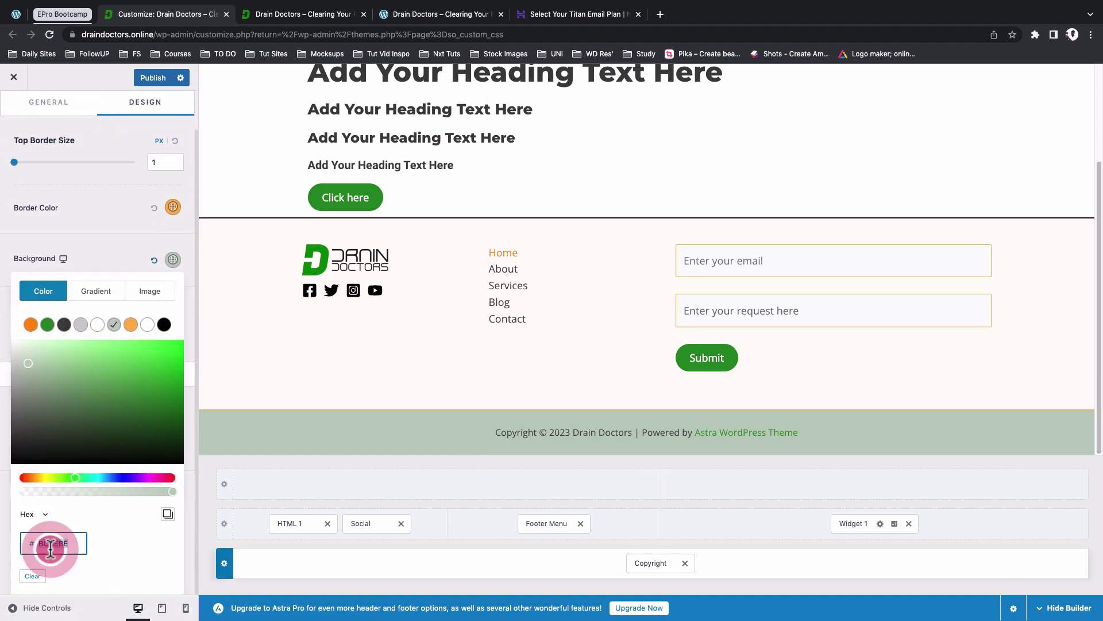
text(FFCD570A)
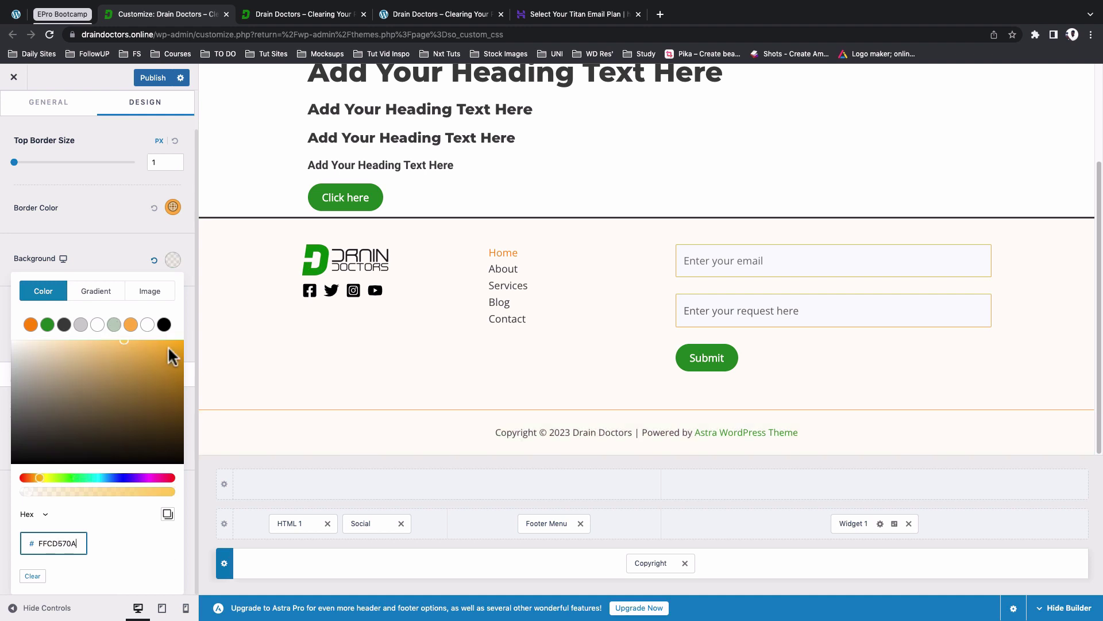
click(139, 240)
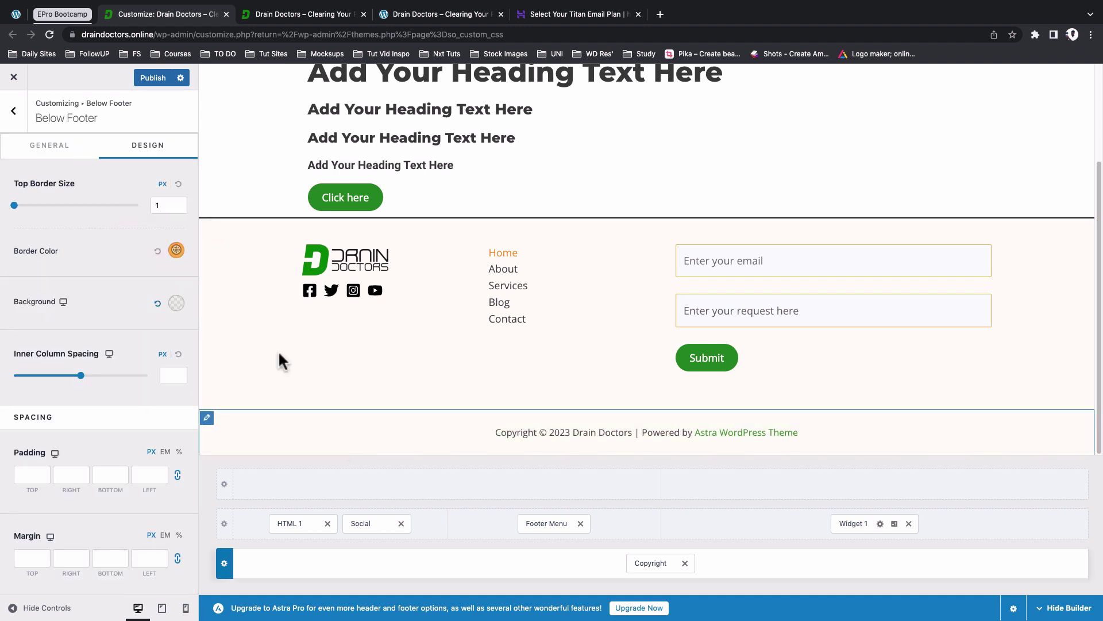
click(156, 75)
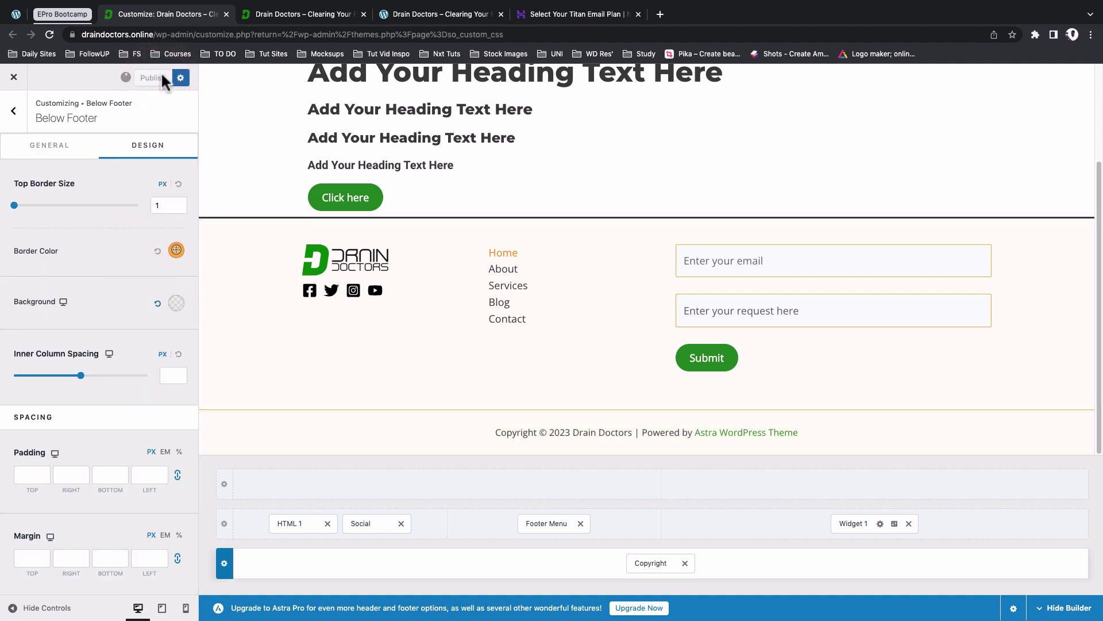
click(295, 17)
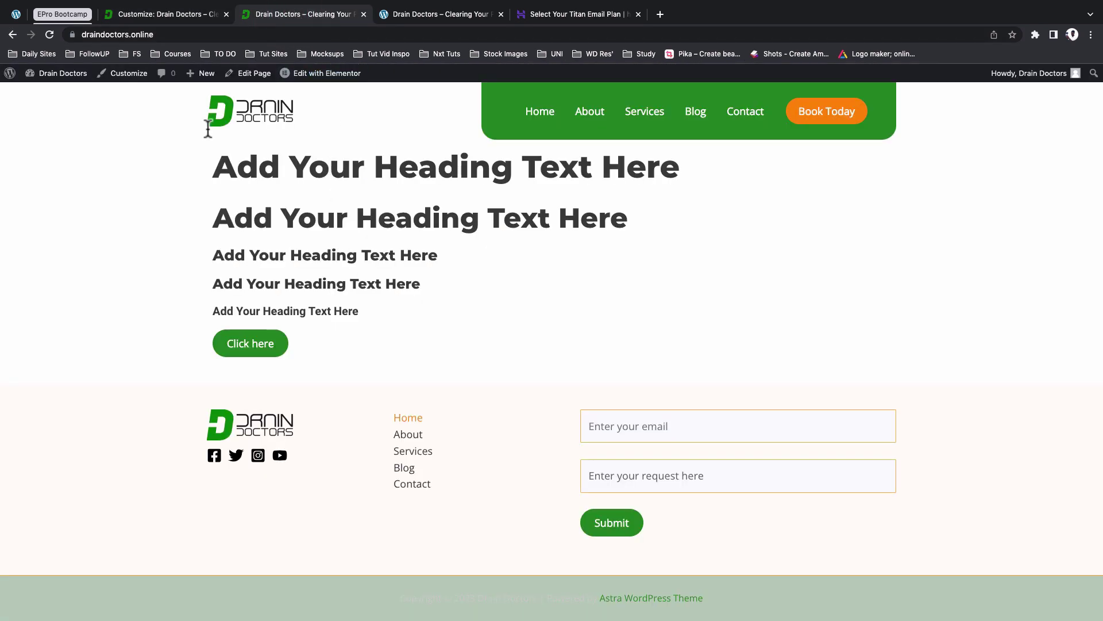
click(49, 34)
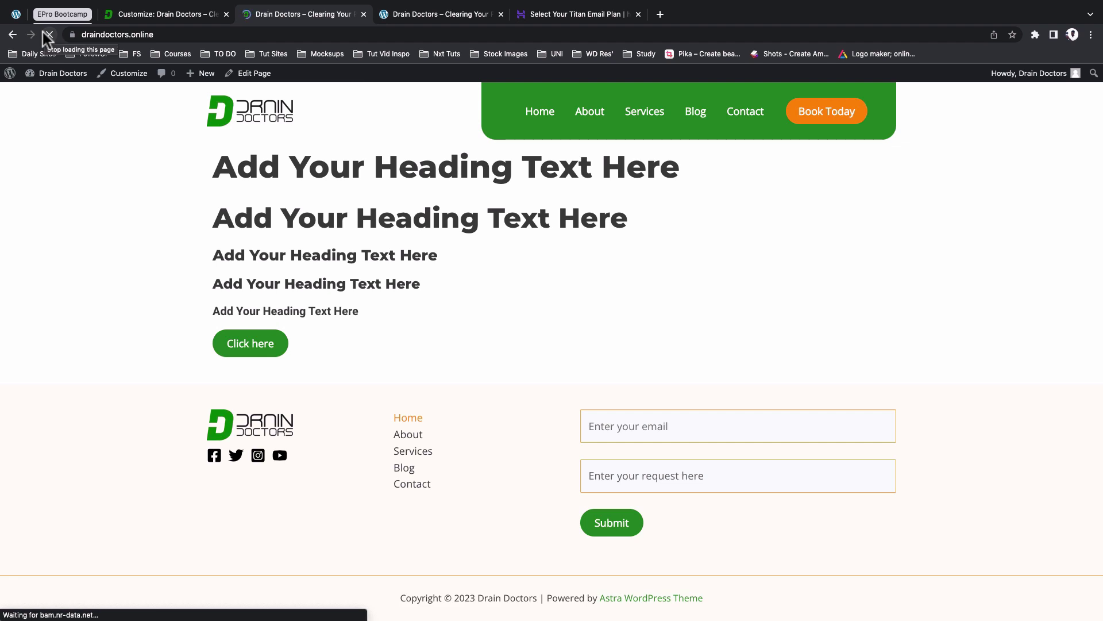
click(419, 15)
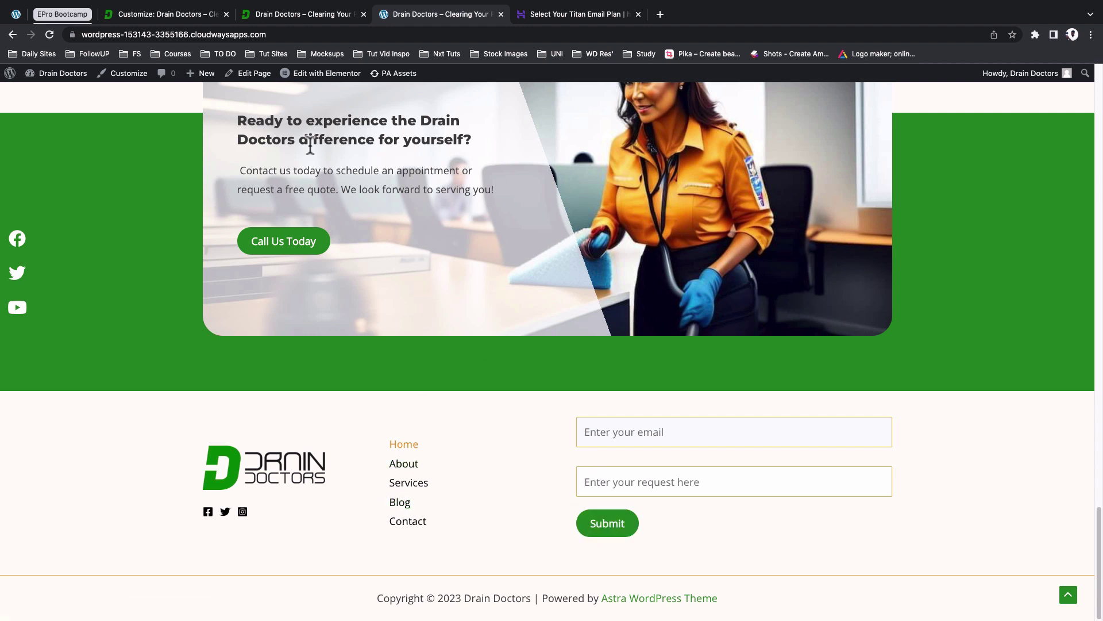
click(292, 15)
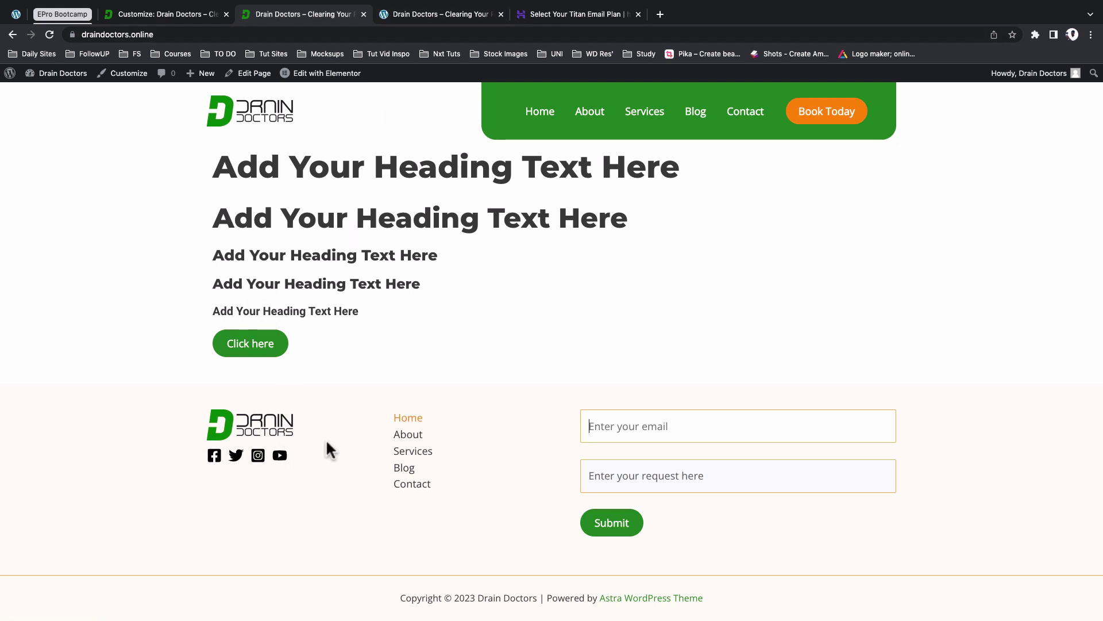
click(182, 15)
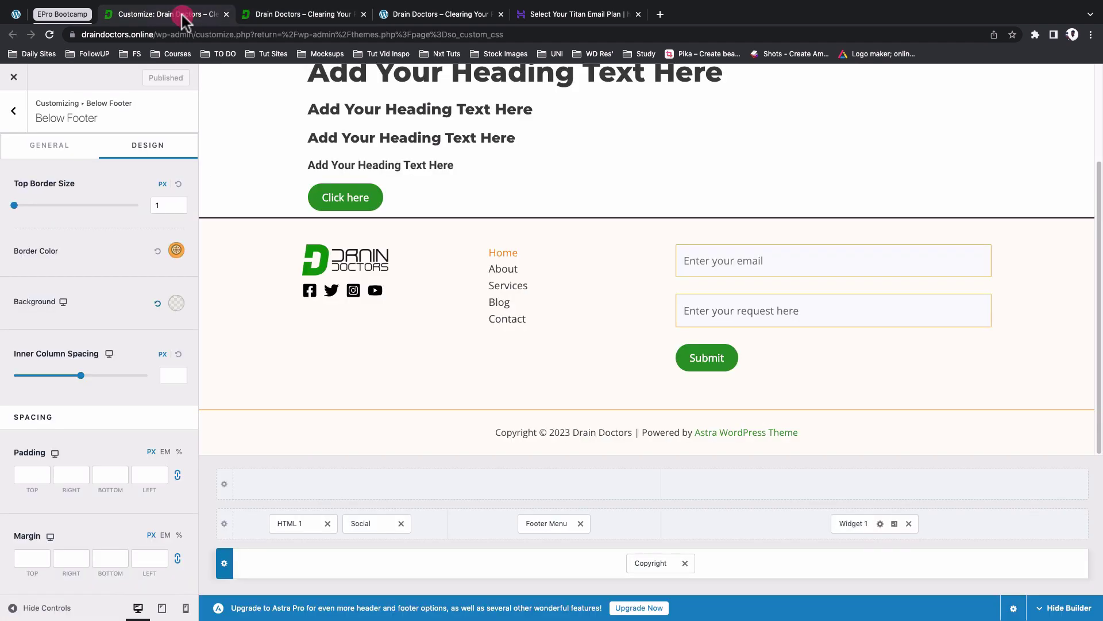
- Paste the YouTube channel URL into the footer YouTube social icon's link field
click(362, 524)
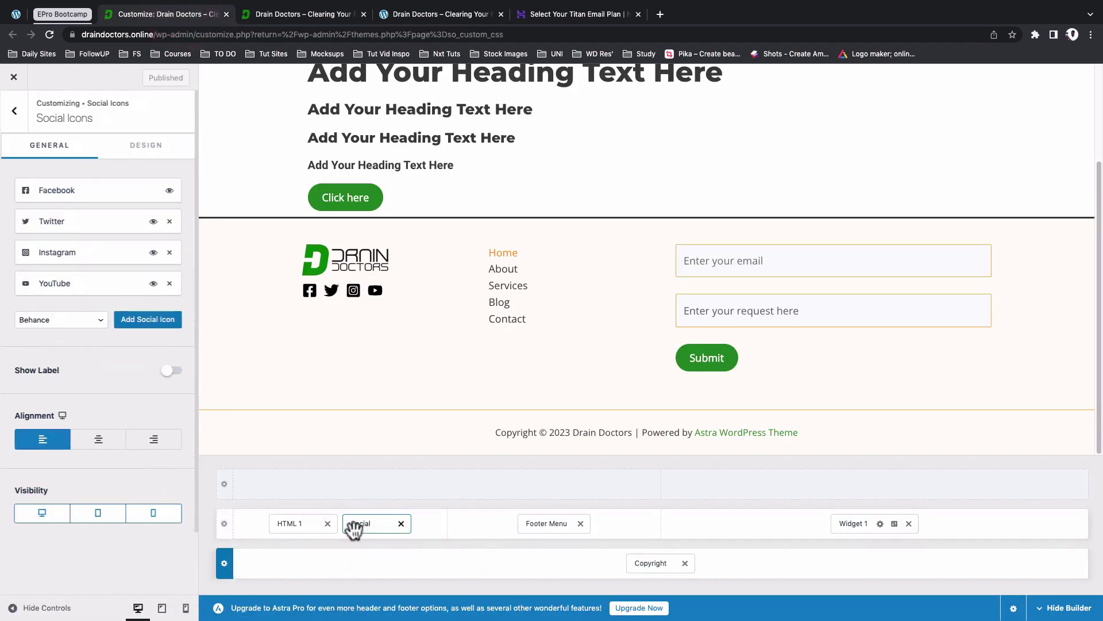
click(104, 198)
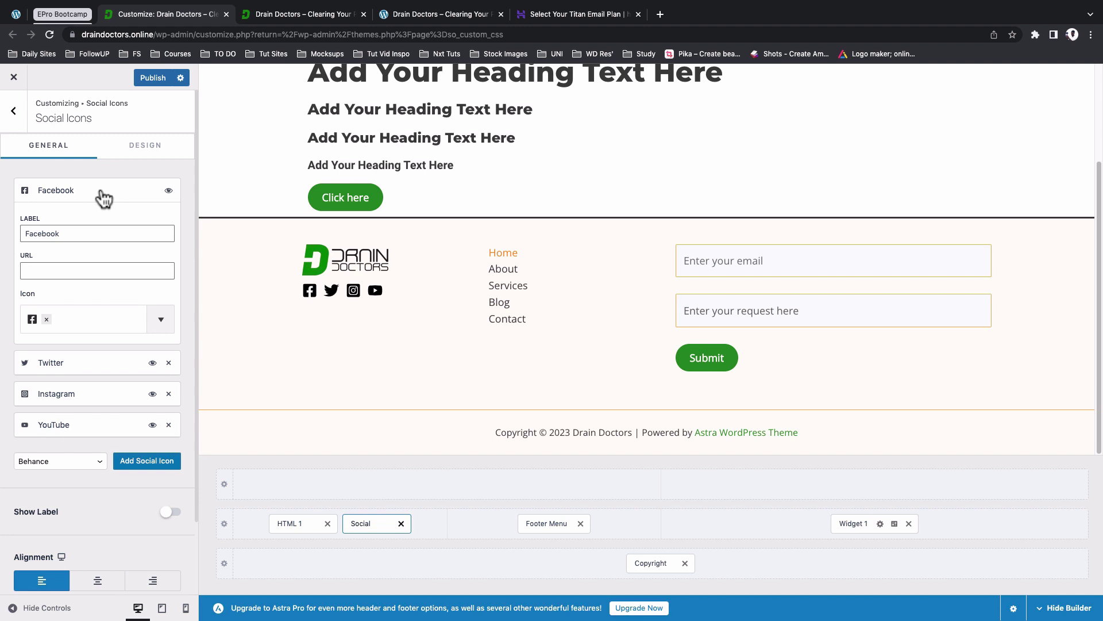
click(52, 272)
click(63, 193)
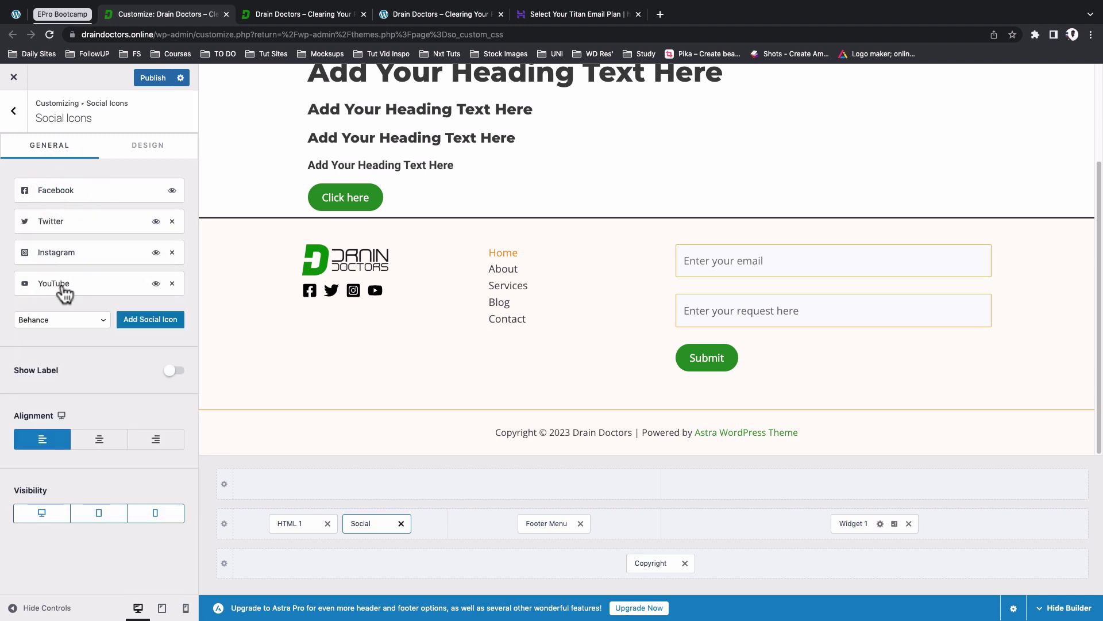
click(63, 287)
click(53, 362)
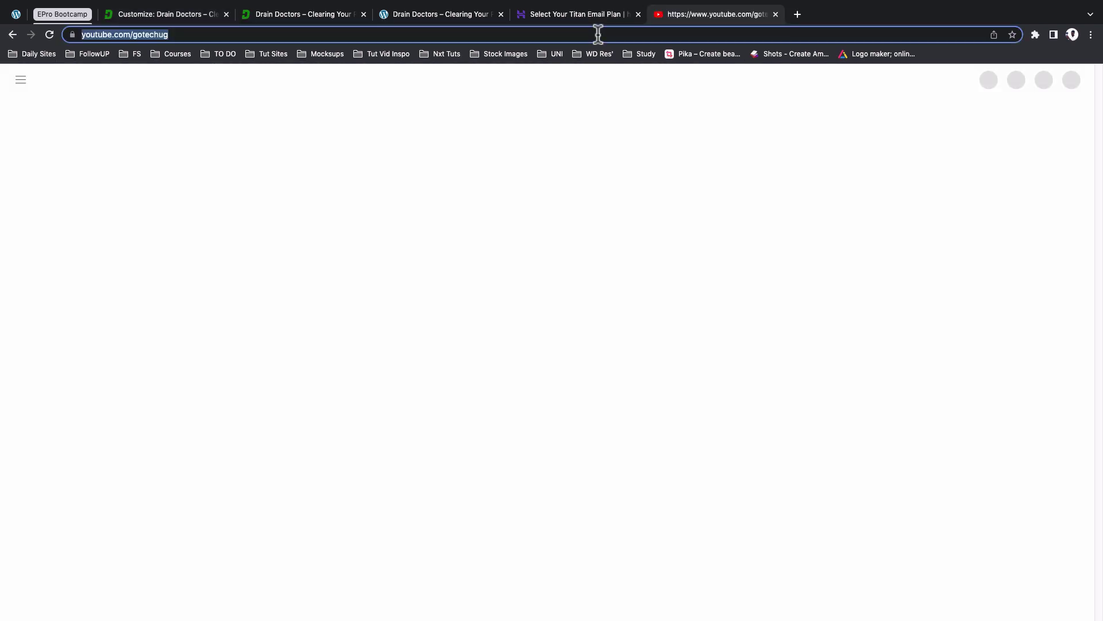
click(175, 20)
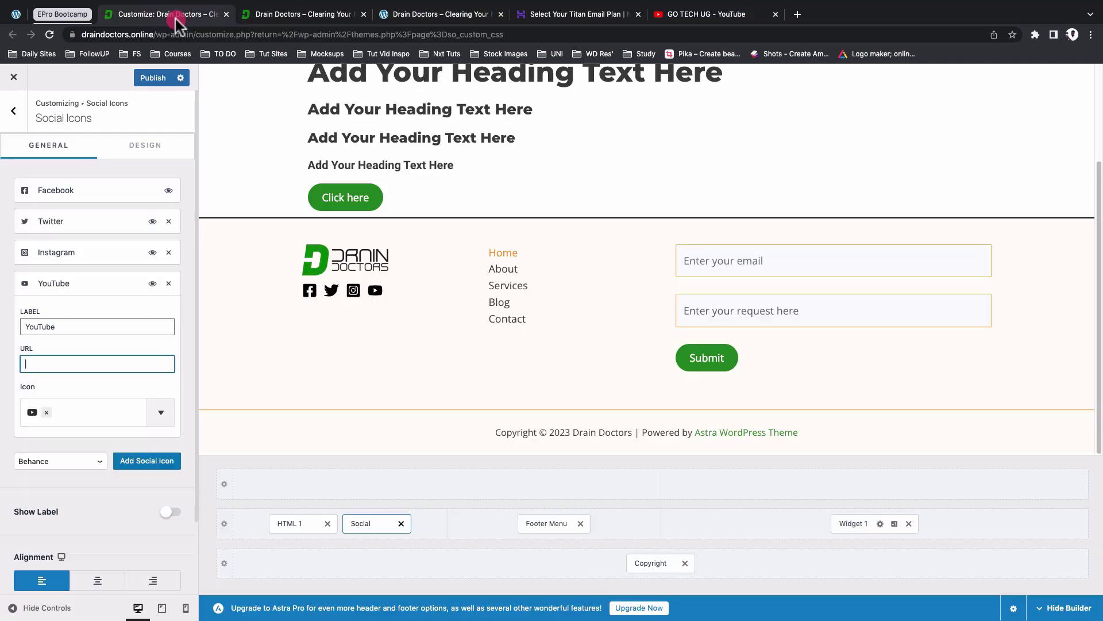
click(76, 364)
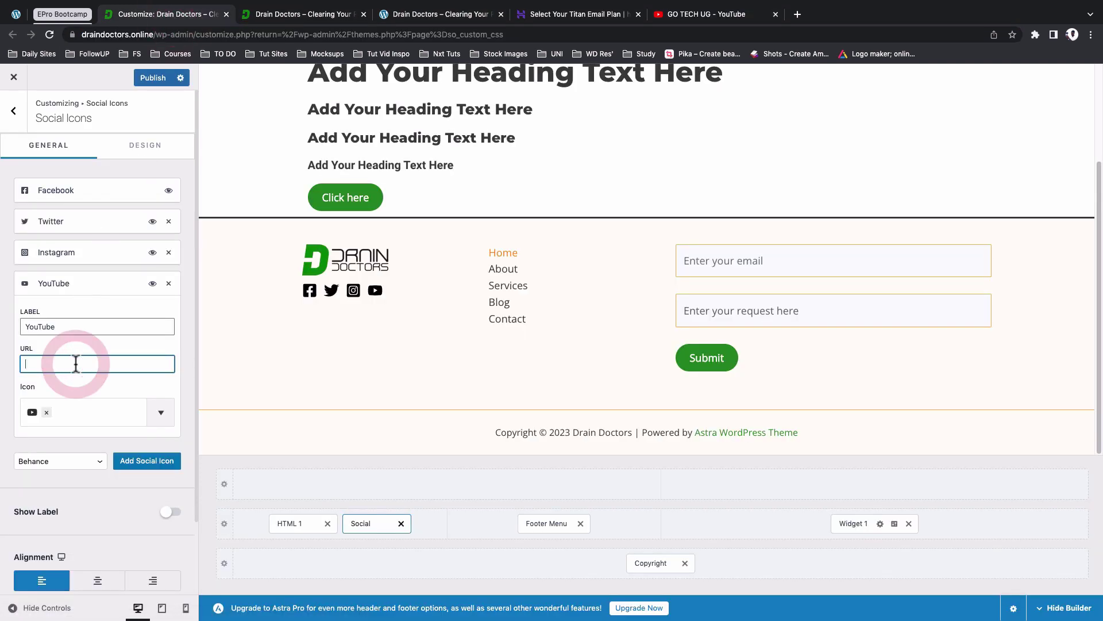
text(https://www.youtube.com/gotechug)
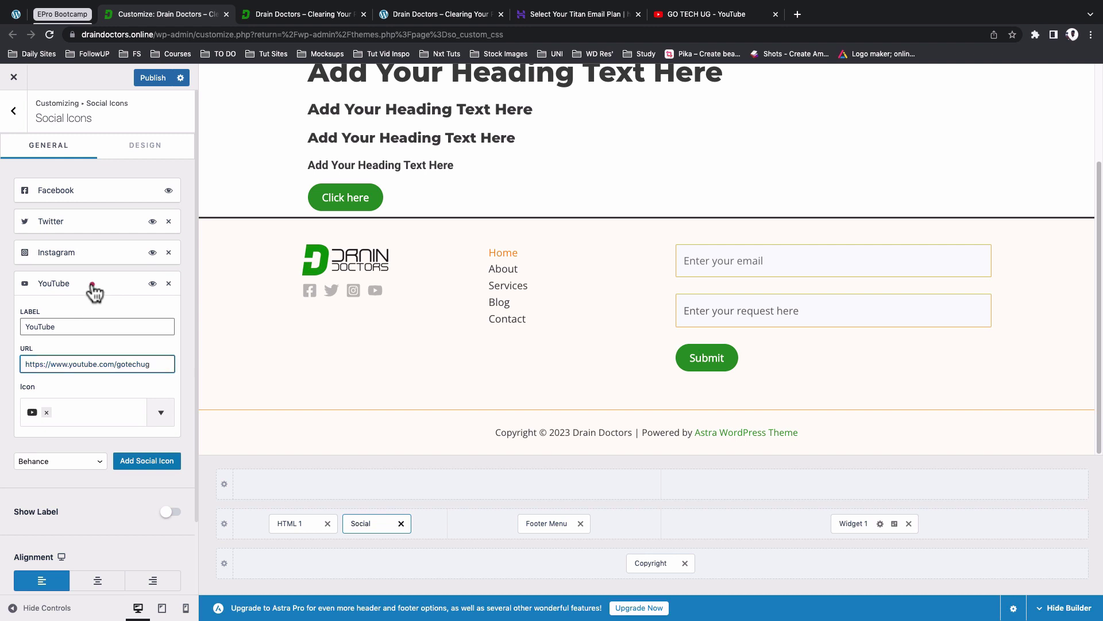
click(91, 288)
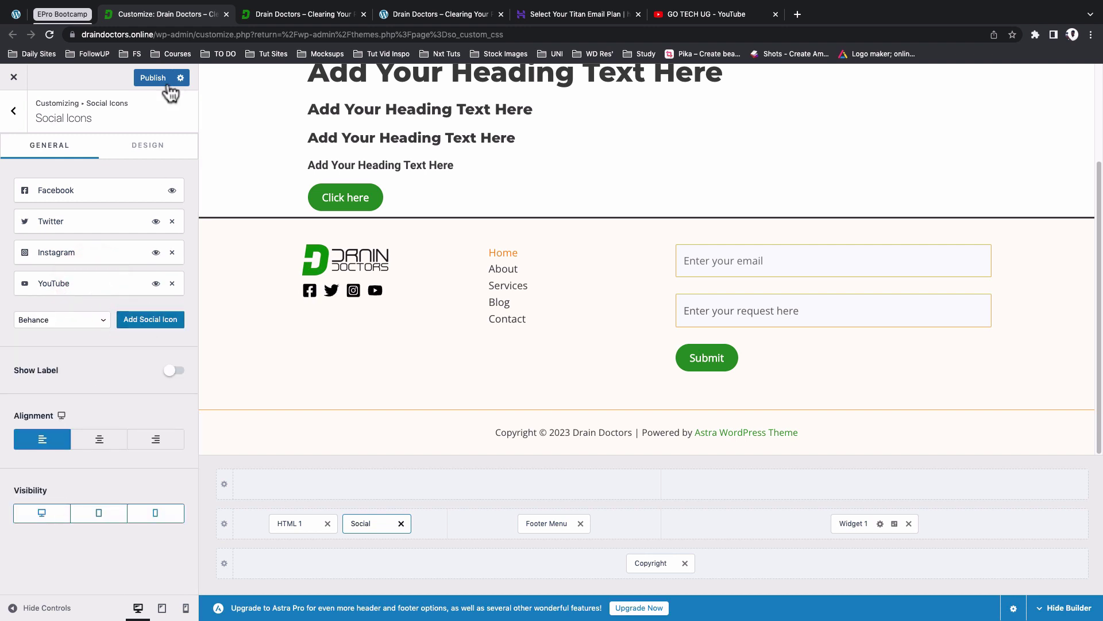
- Publish, reload the live site, and test the footer YouTube icon link
click(140, 77)
click(326, 17)
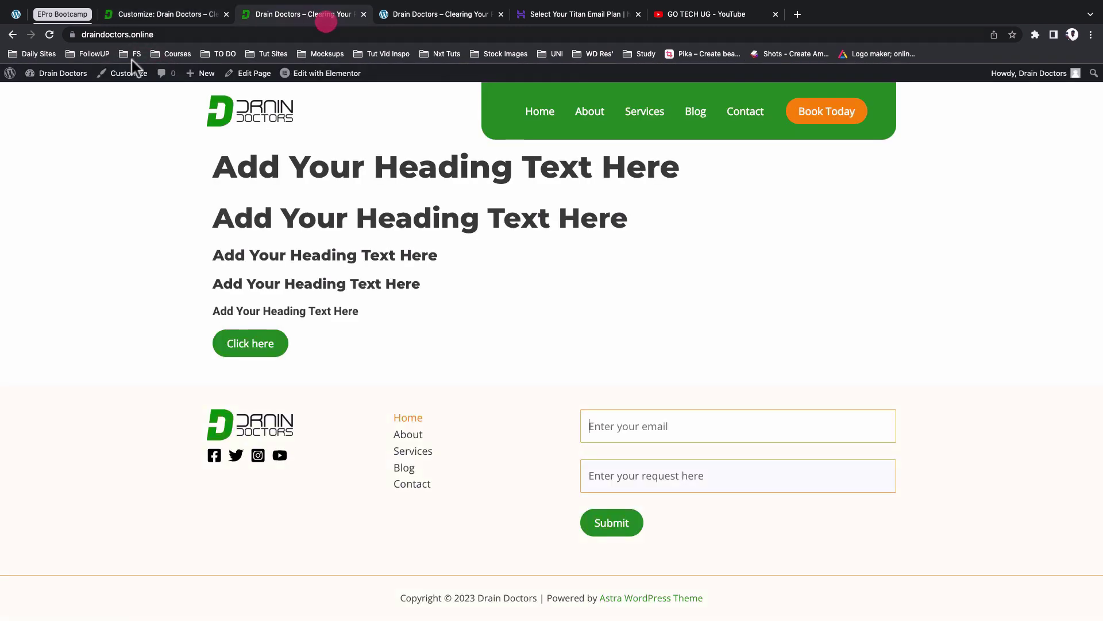
click(51, 33)
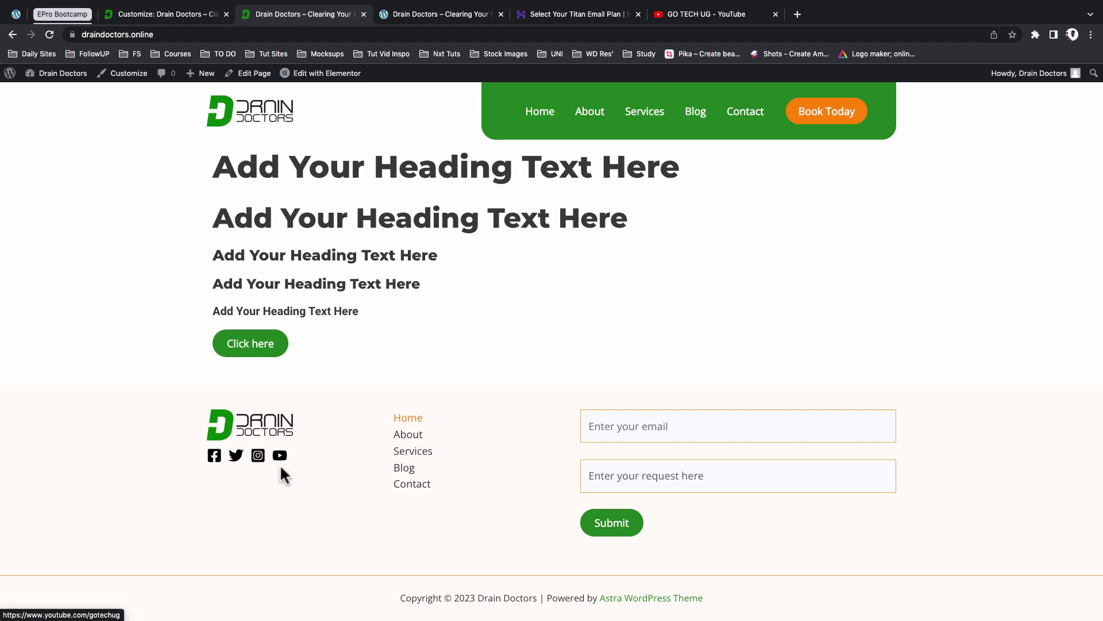
click(280, 458)
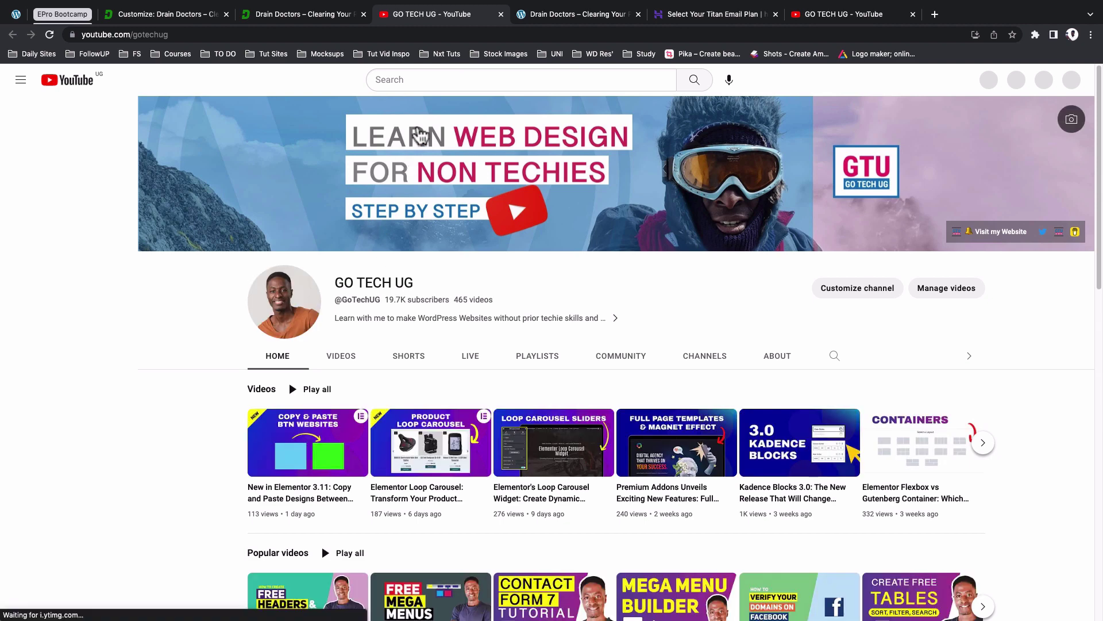
key(super+w)
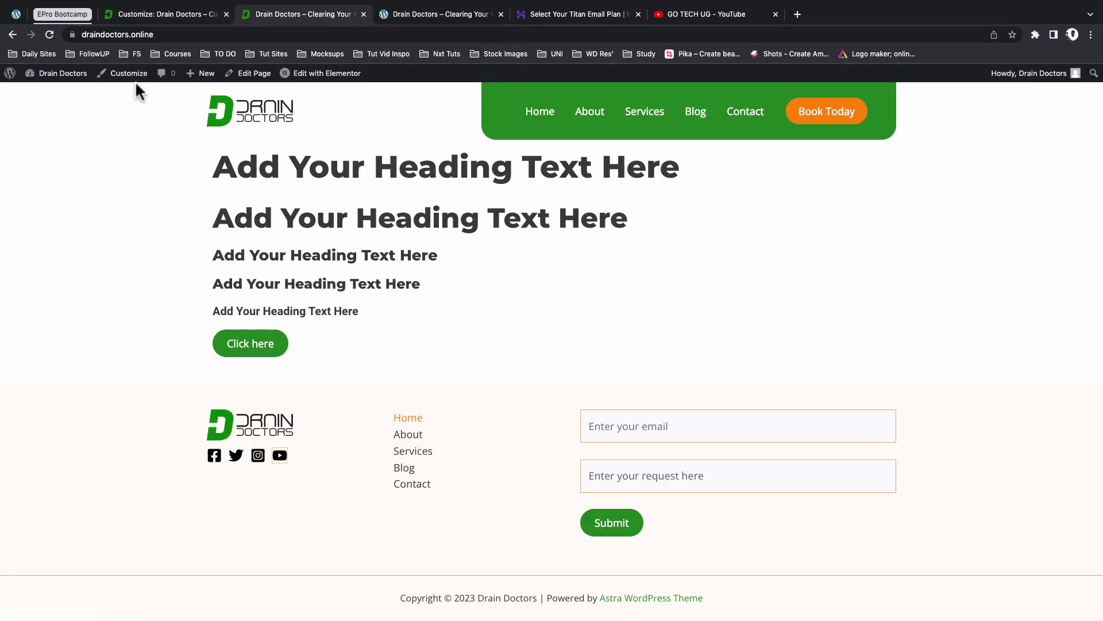
- Give the social icons an FFB347 orange hover colour, publish, and reload the live site
click(144, 15)
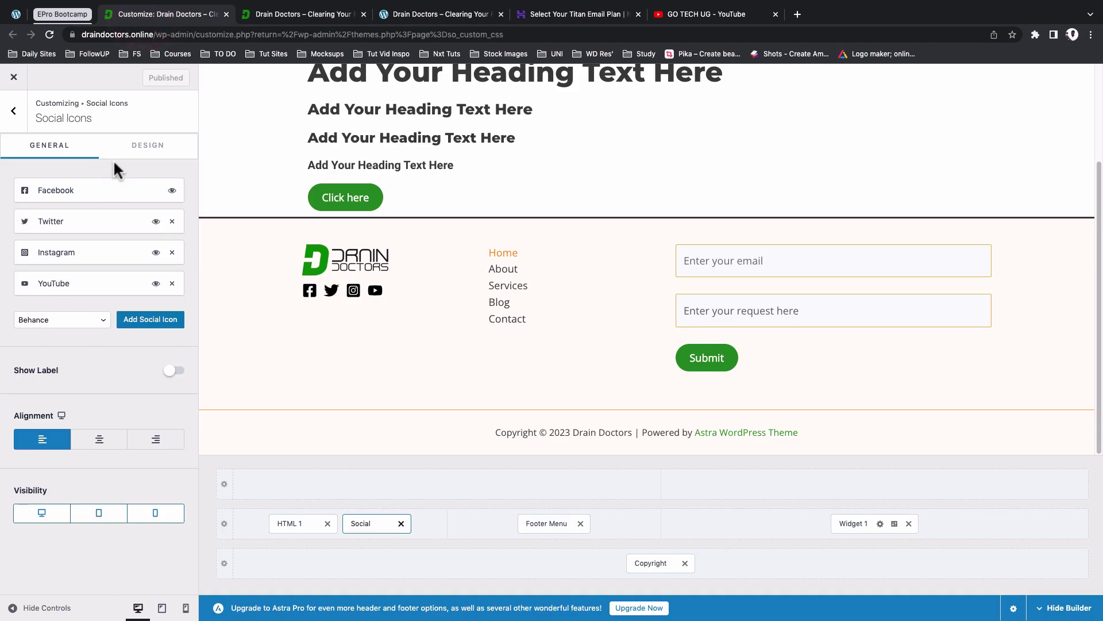
click(138, 157)
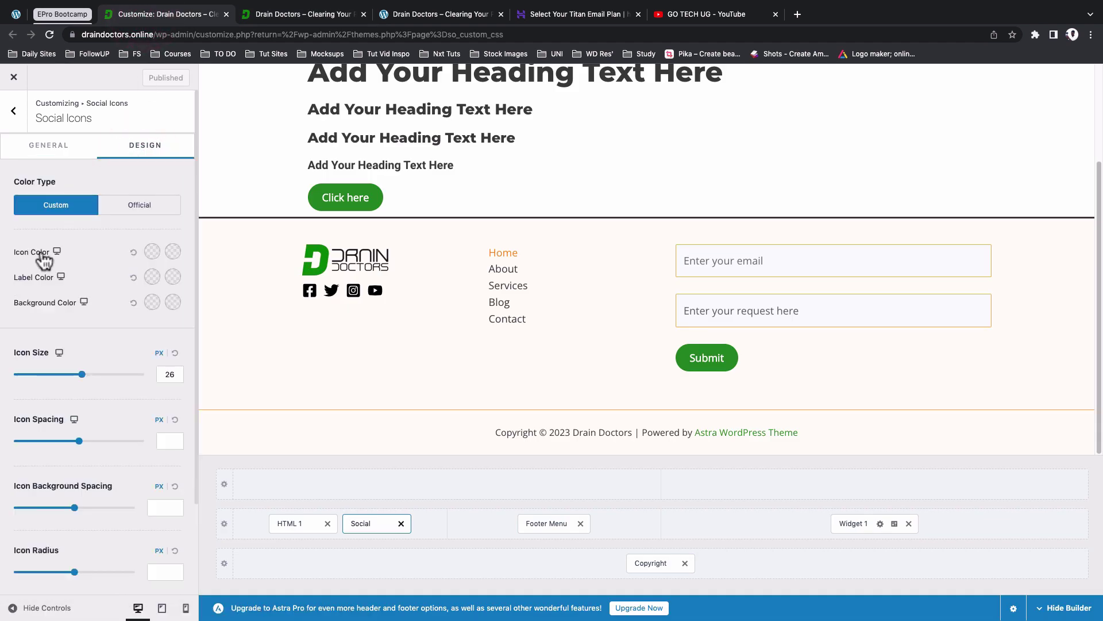
click(173, 253)
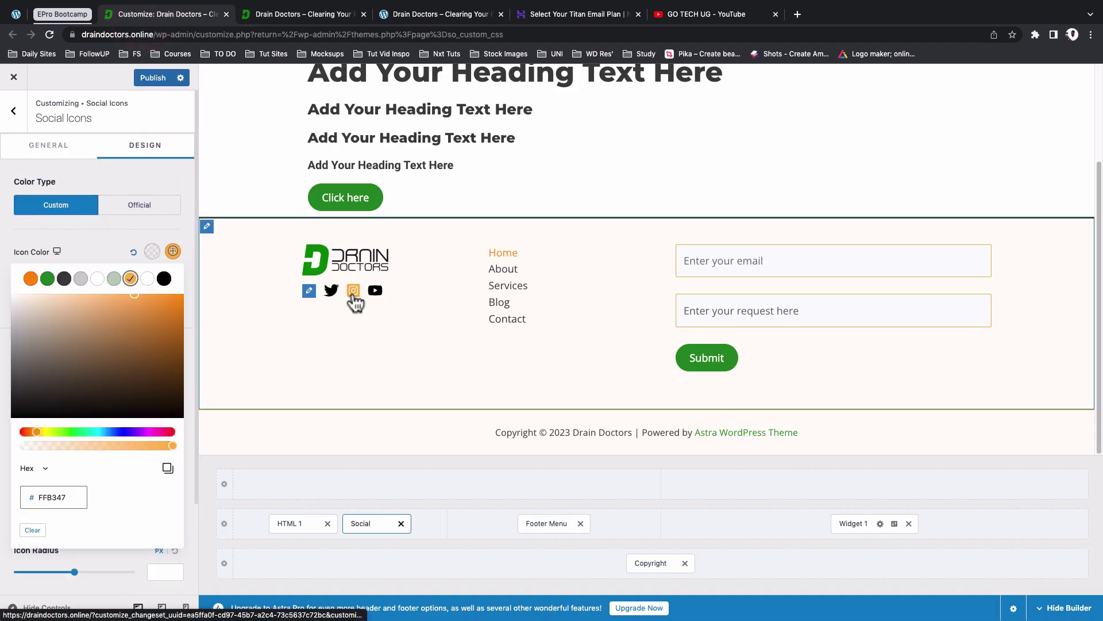
click(102, 246)
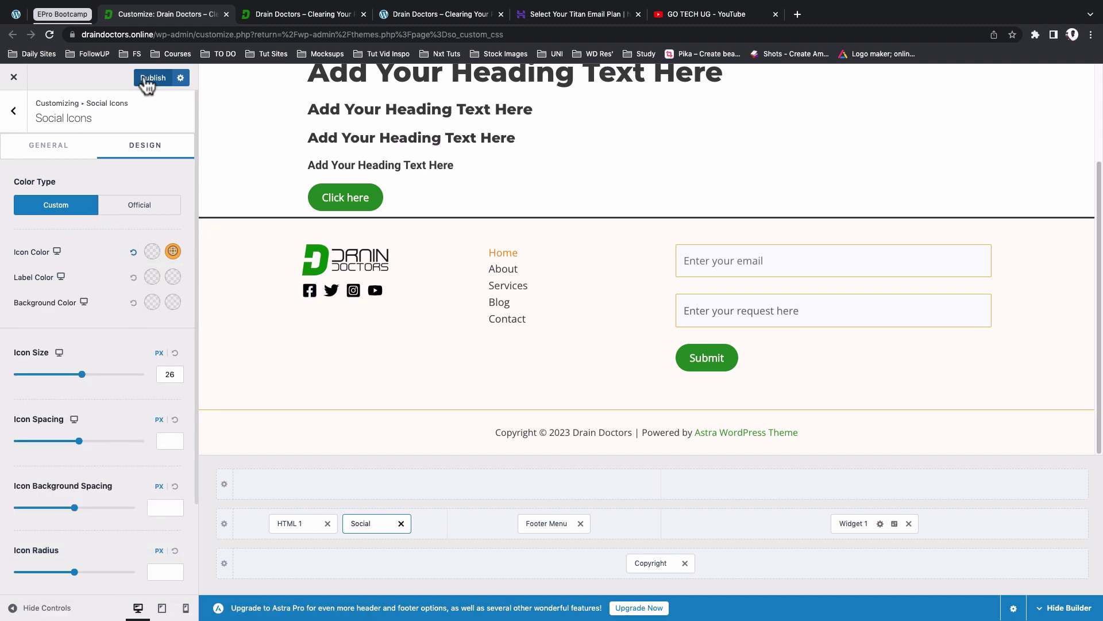
click(277, 16)
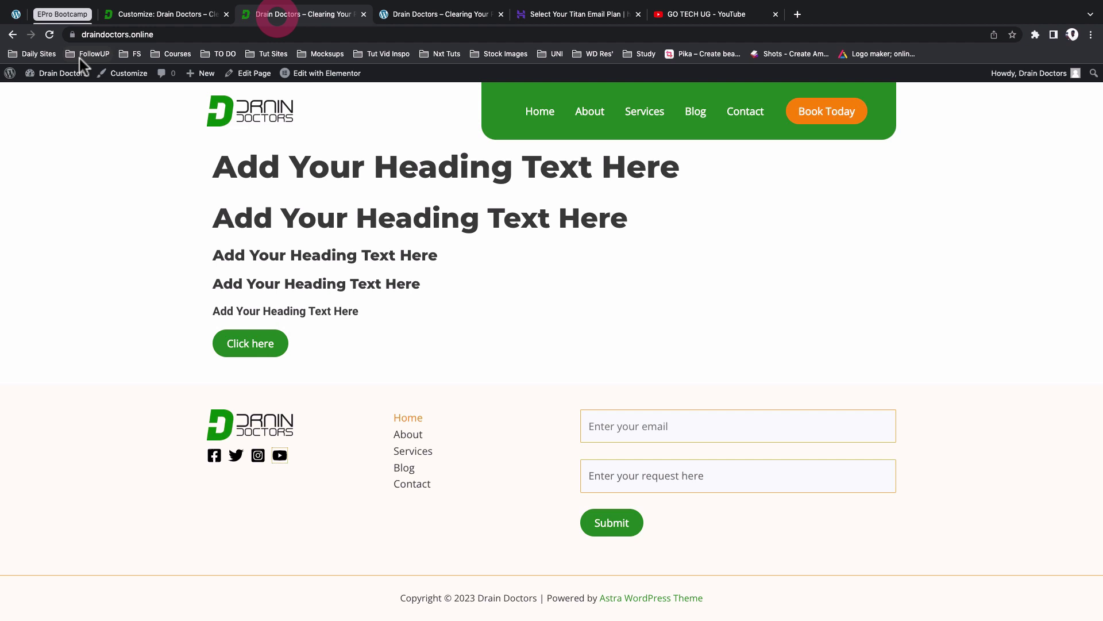
click(46, 35)
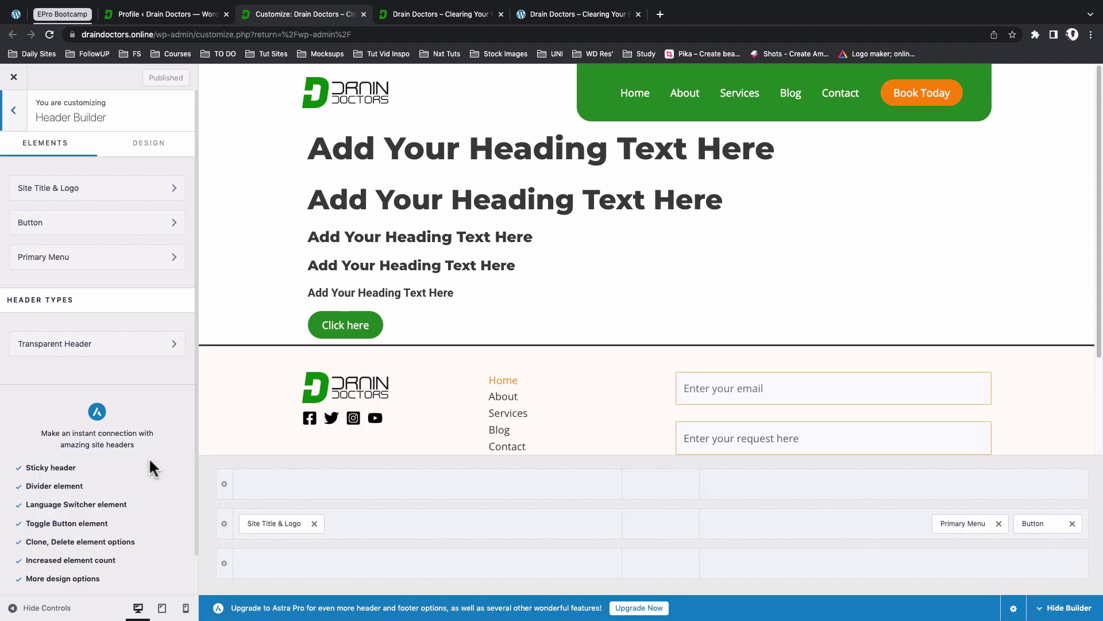
- Check the mobile menu in tablet, mobile and desktop previews, then open Toggle Button at tablet size
click(162, 608)
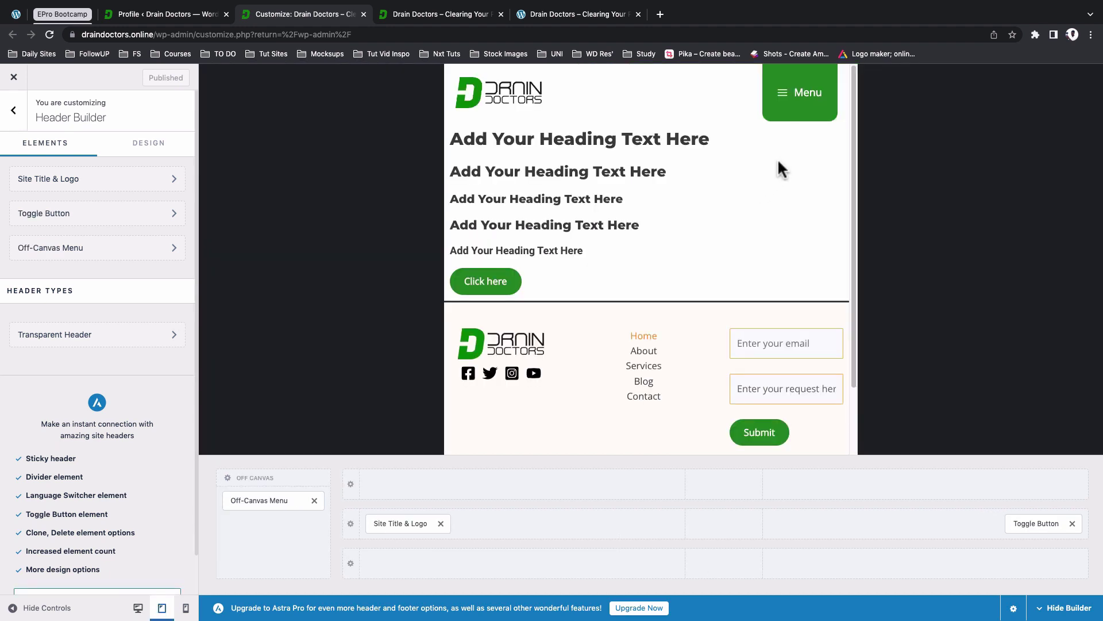
click(785, 102)
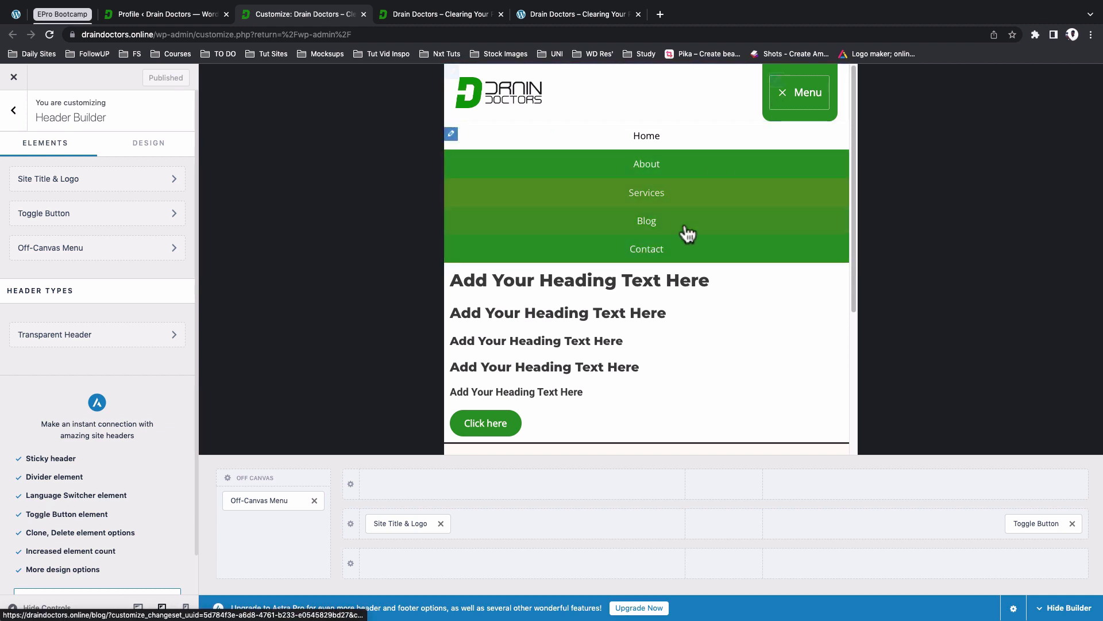
click(184, 608)
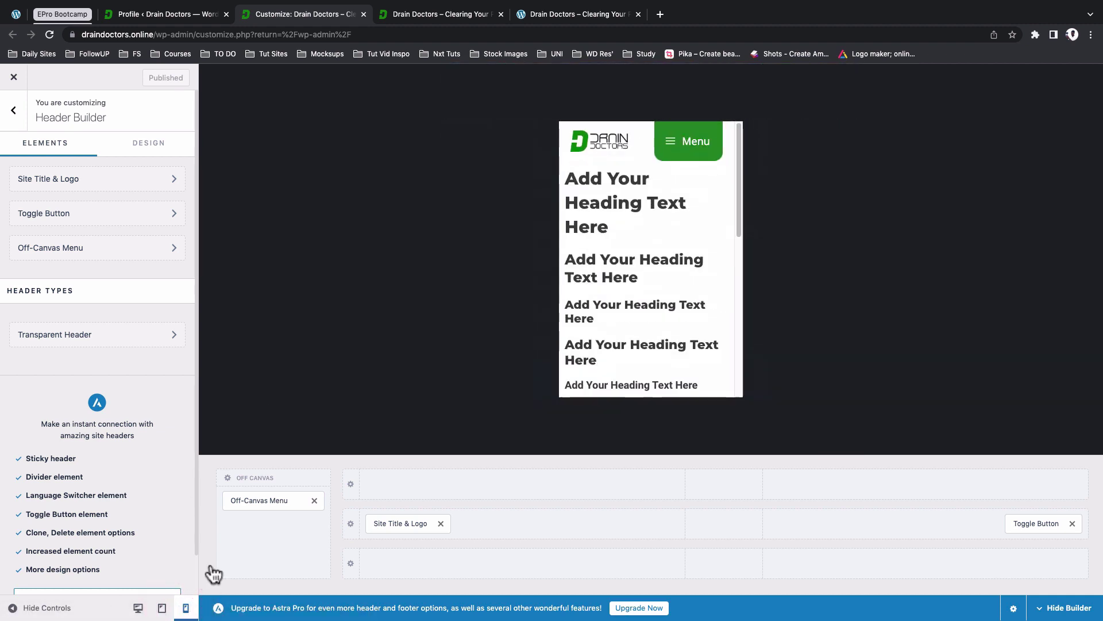
click(664, 152)
click(138, 608)
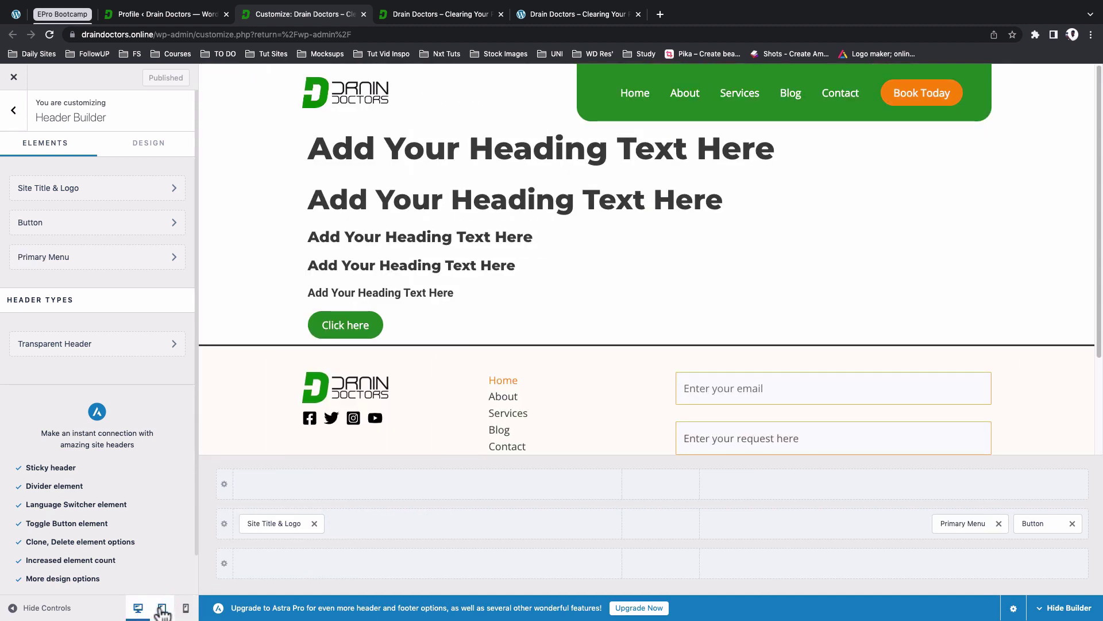
click(162, 608)
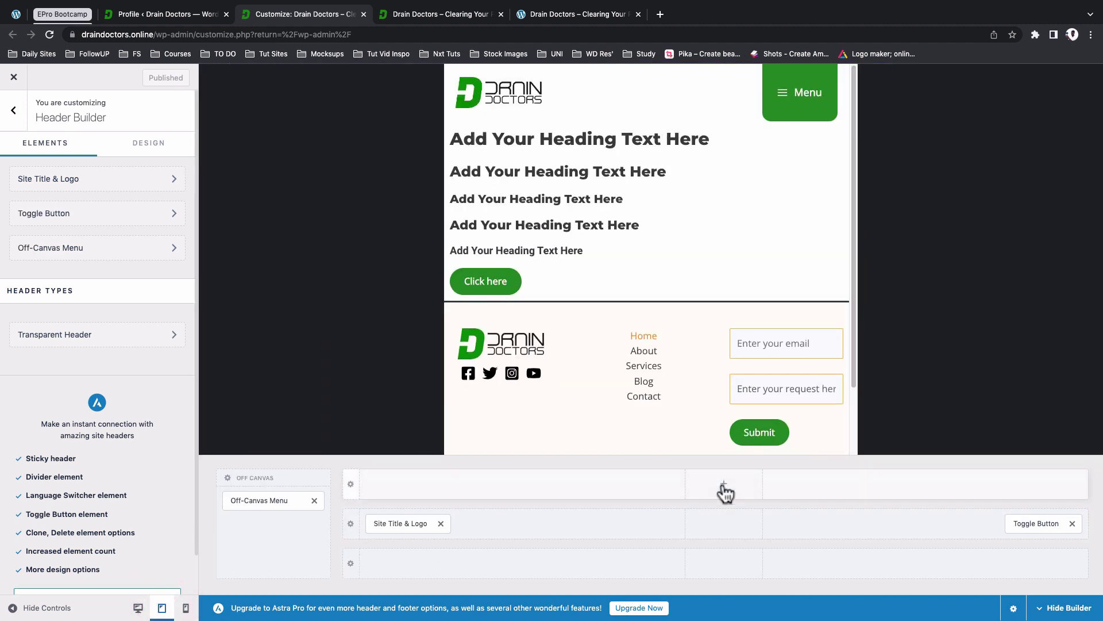
click(1045, 517)
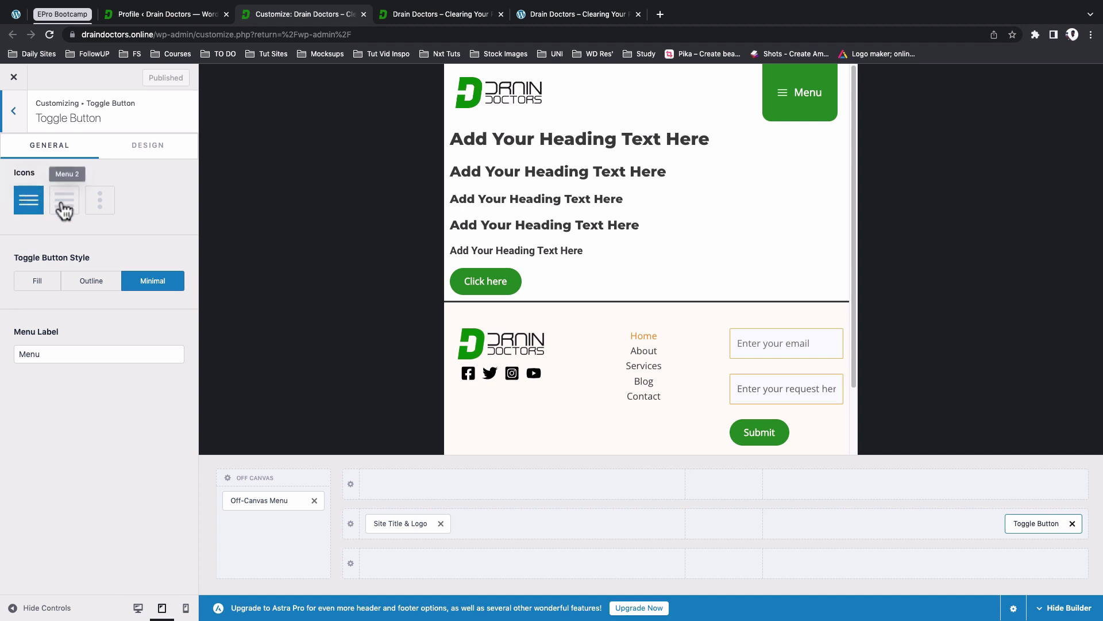
- Try the three-dots toggle icon, revert to the hamburger, and clear the Menu label
click(104, 202)
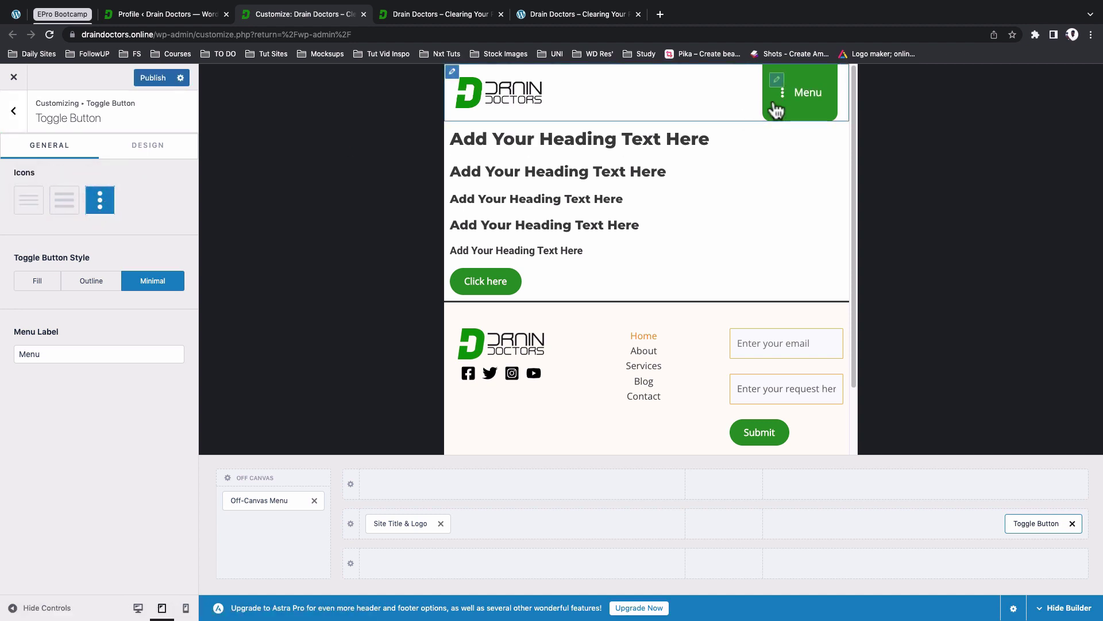
click(35, 204)
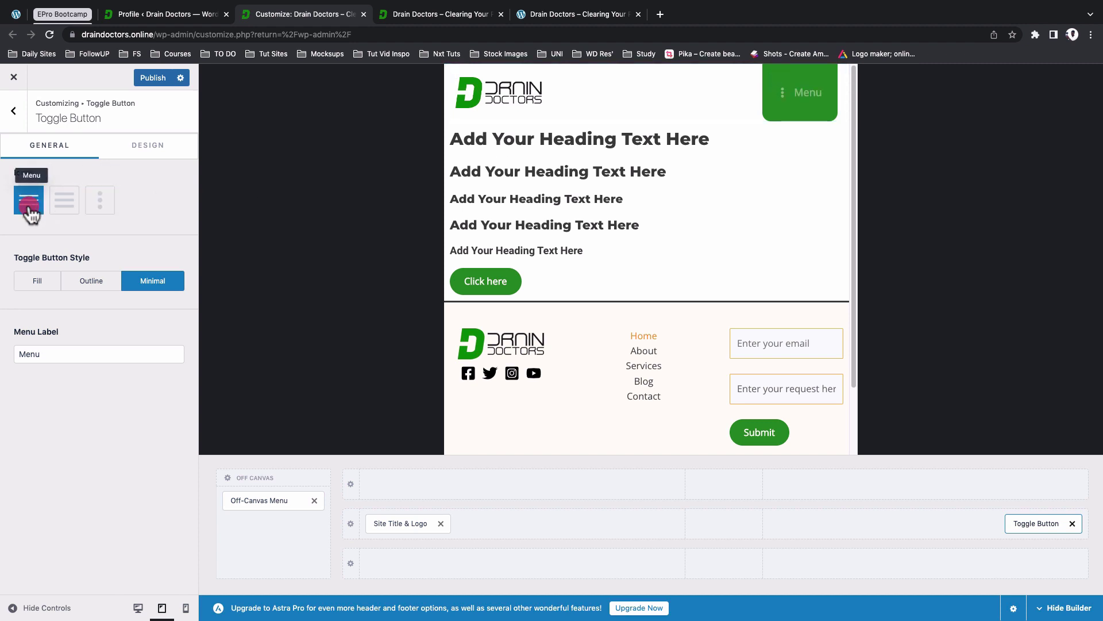
double_click(34, 354)
key(BackSpace)
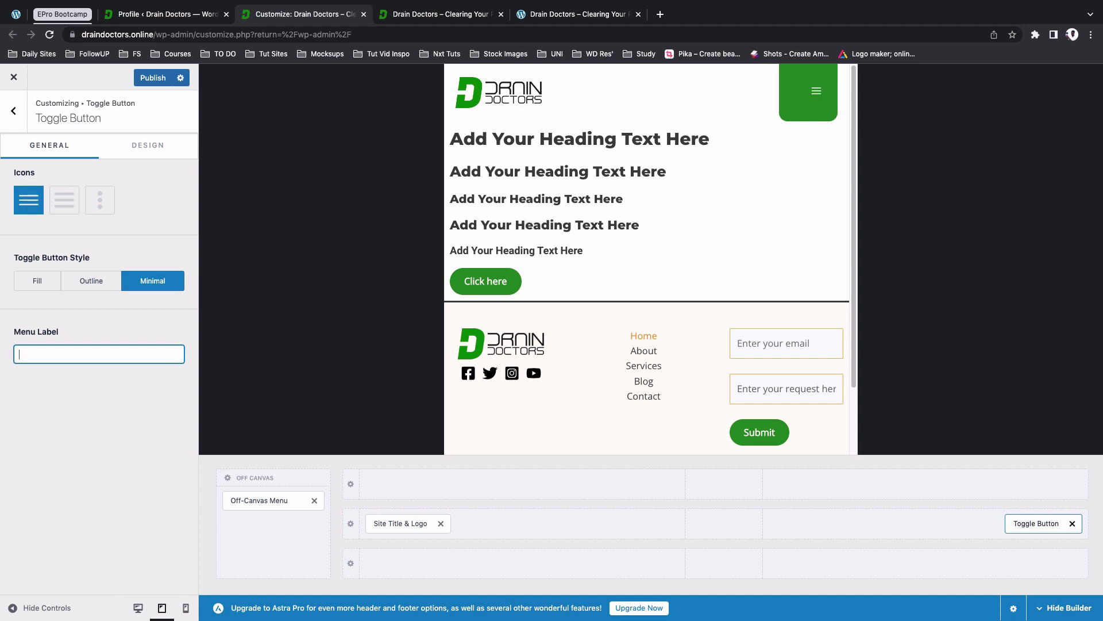
- Review the toggle's Design icon colour, then open the Off-Canvas Menu element settings
click(148, 145)
click(173, 187)
click(137, 179)
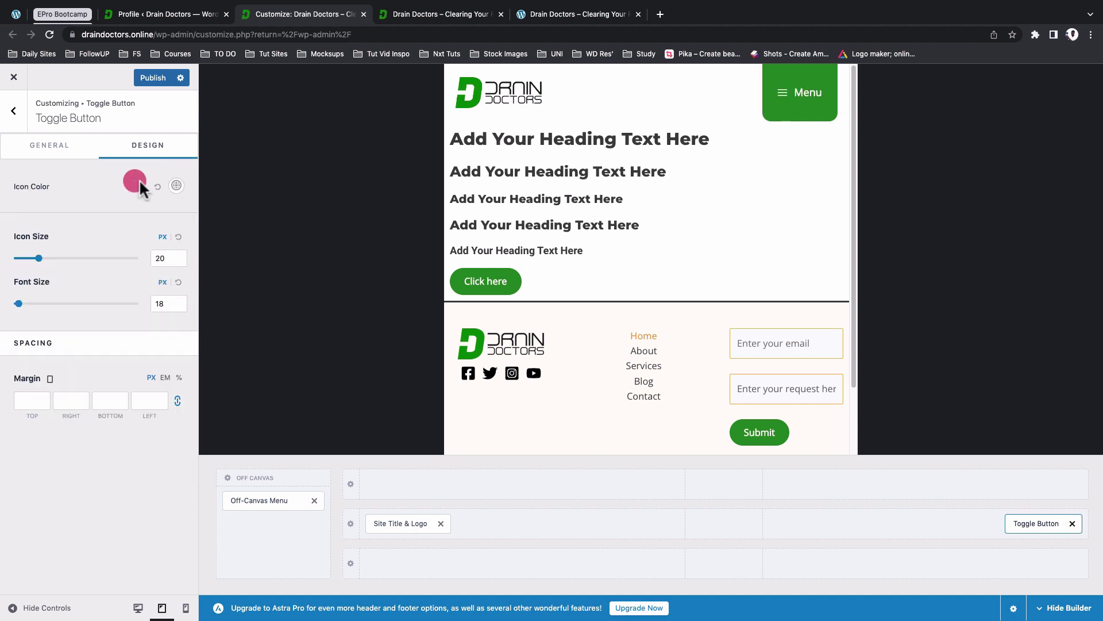
click(173, 186)
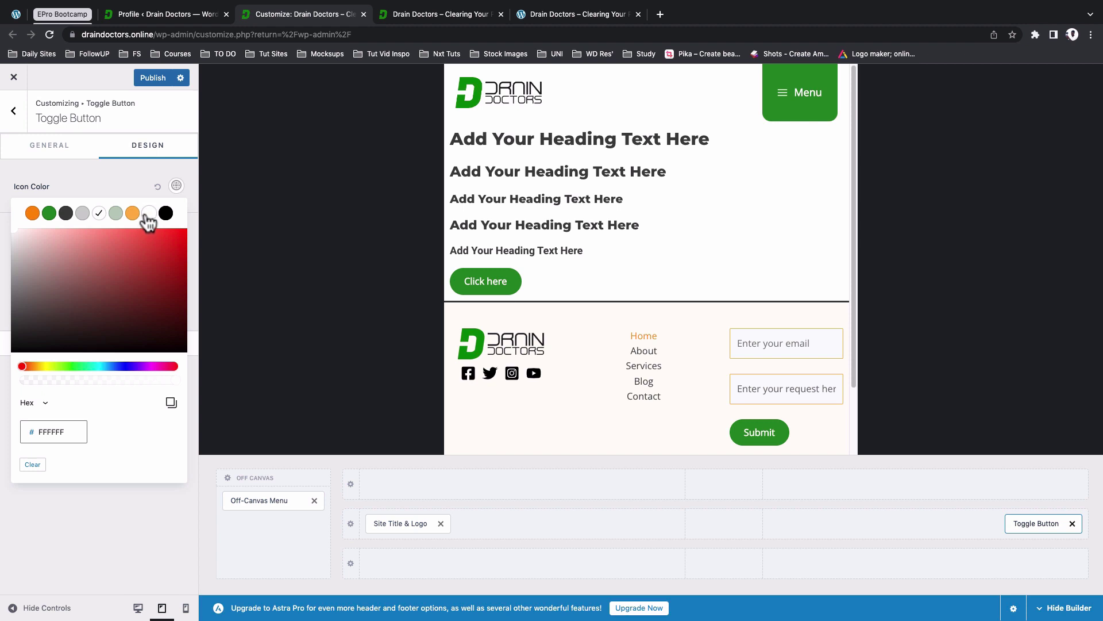
click(131, 185)
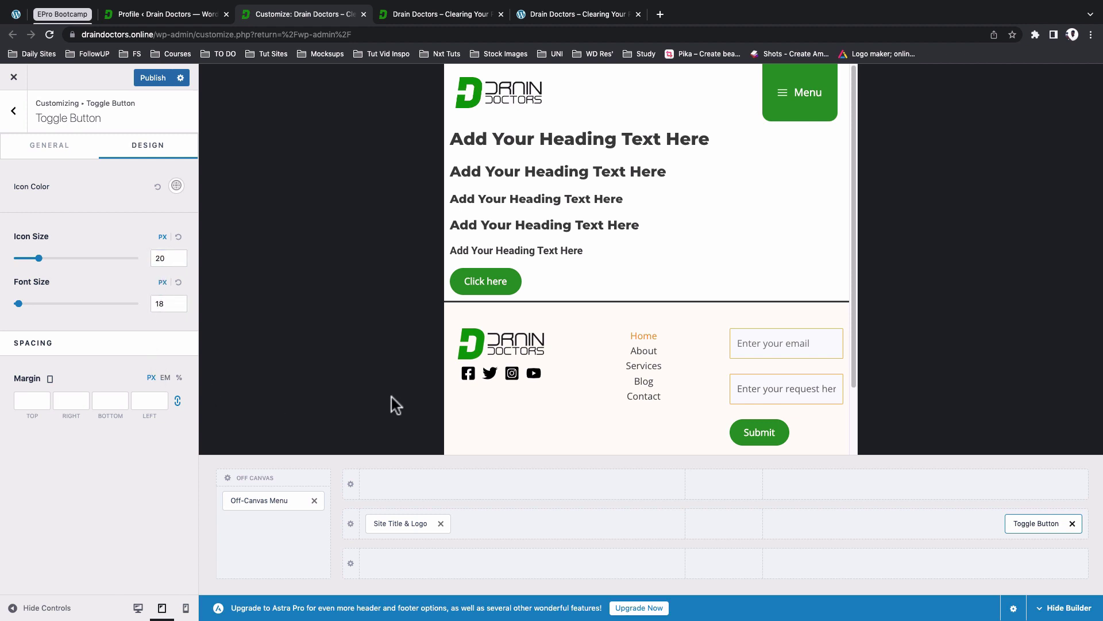
click(285, 500)
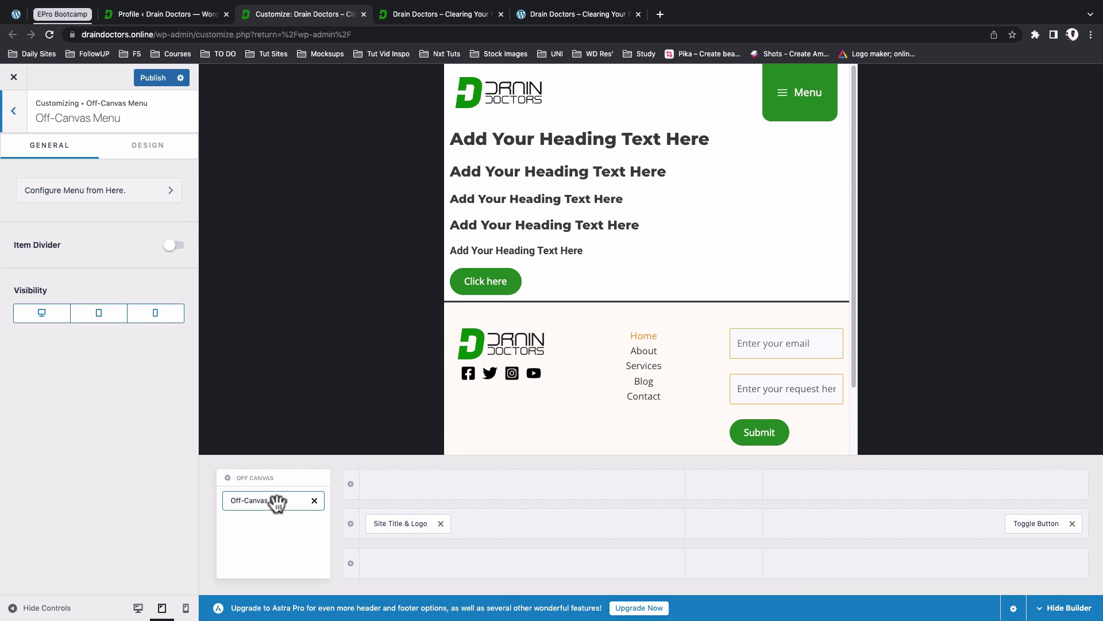
- Visit Configure Menu, return to the Header Builder, and open the Off Canvas area's settings
click(784, 102)
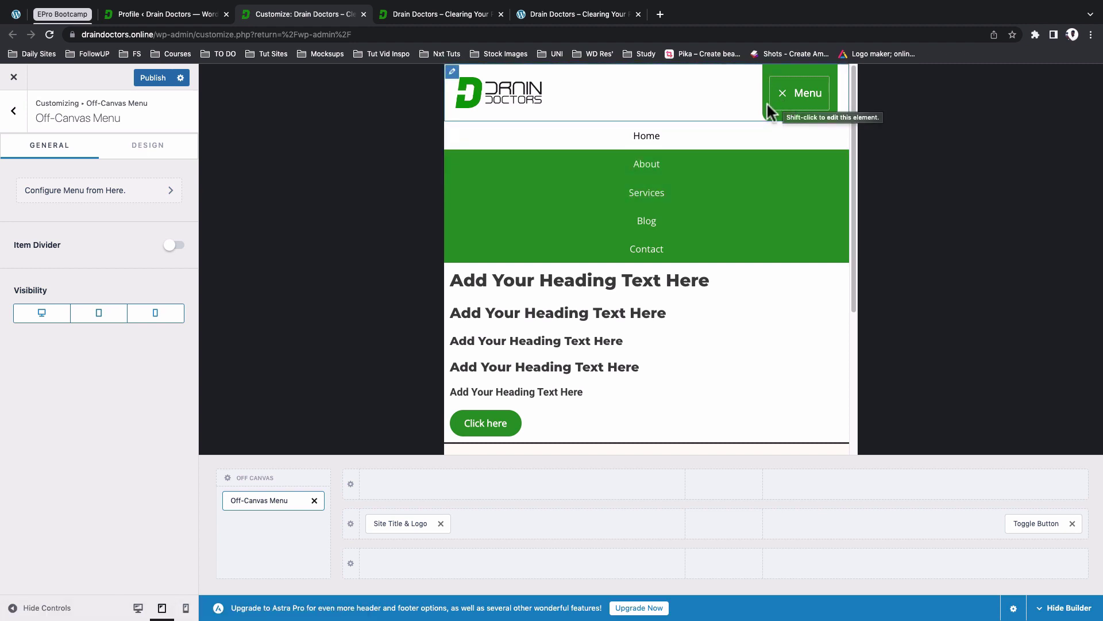
click(121, 192)
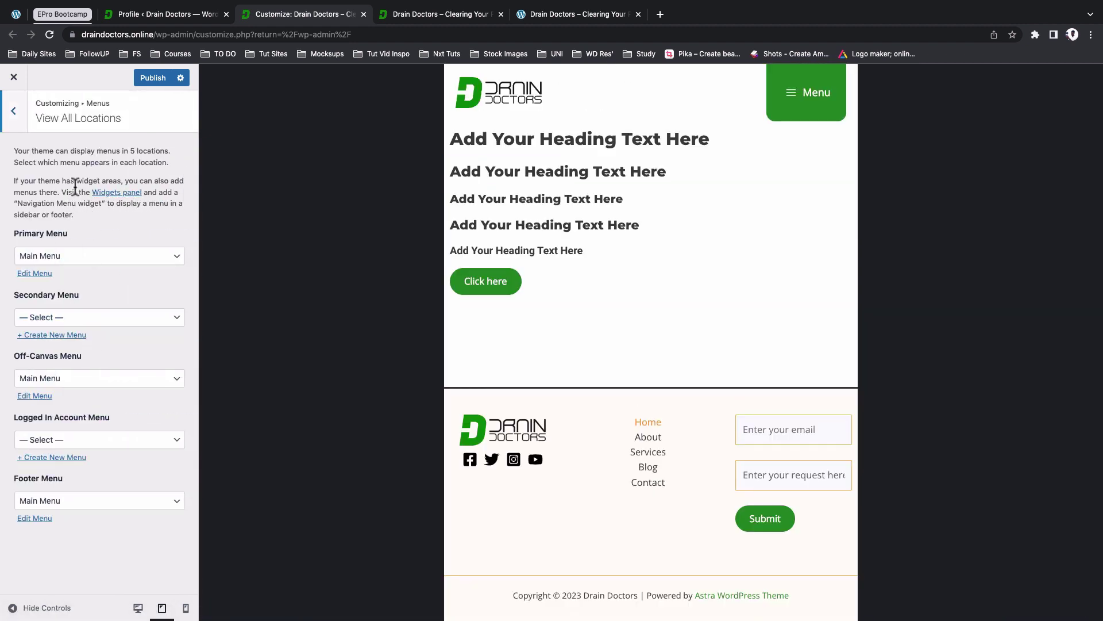
click(20, 123)
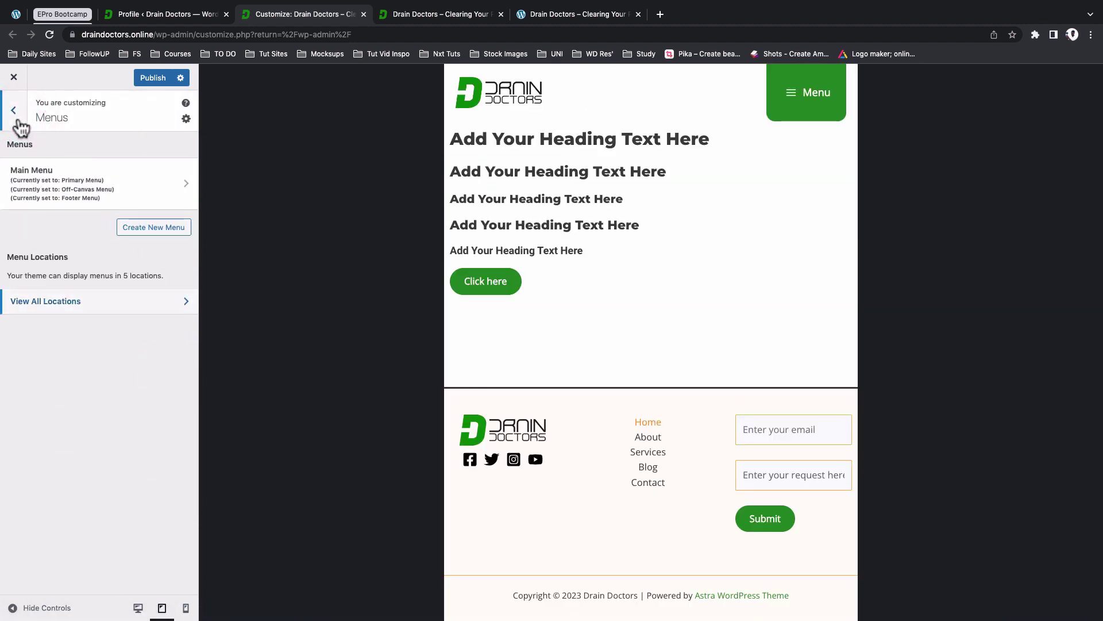
click(12, 121)
click(101, 229)
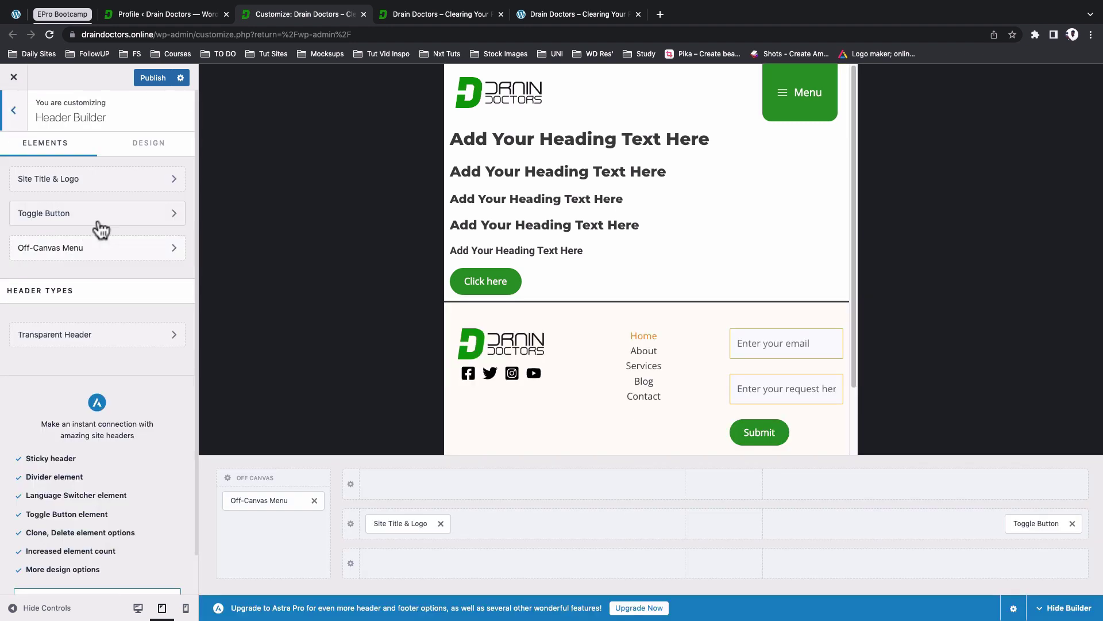
click(243, 506)
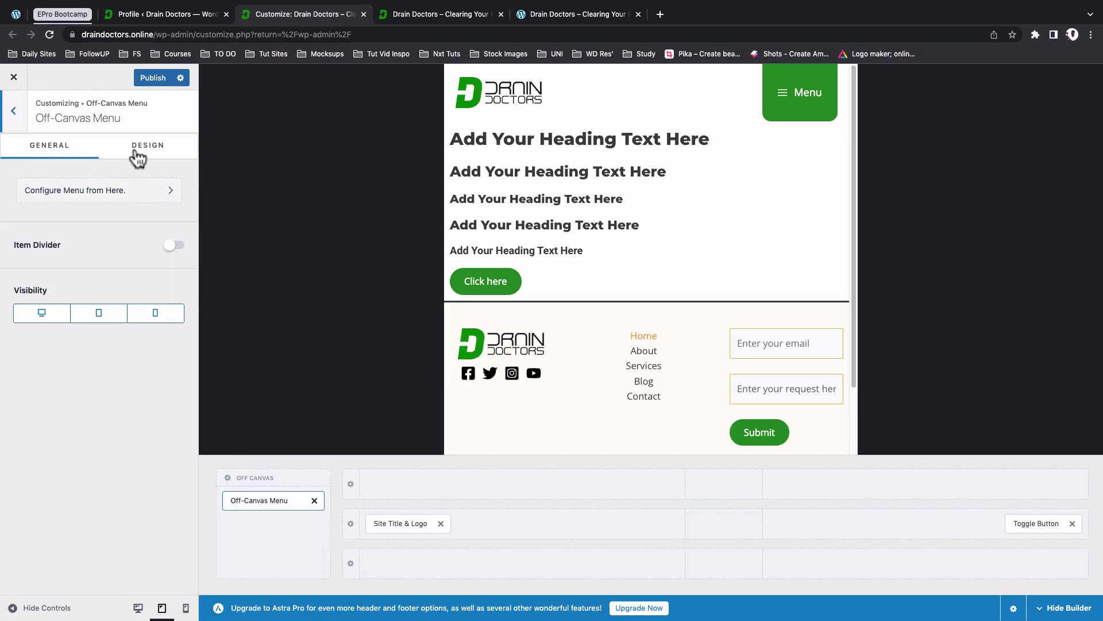
click(137, 148)
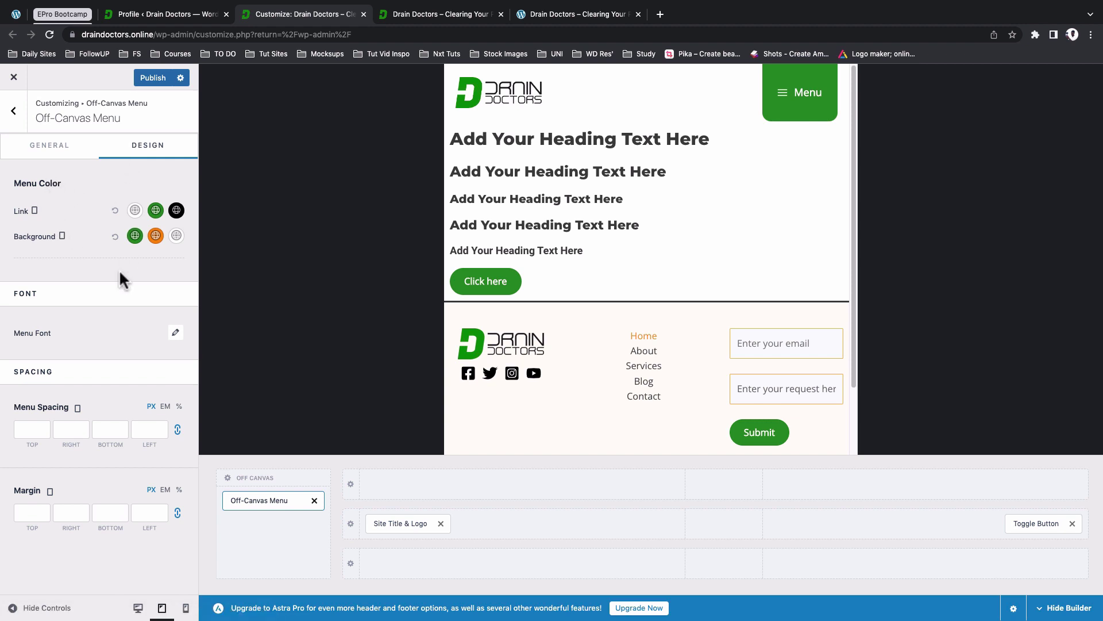
click(229, 481)
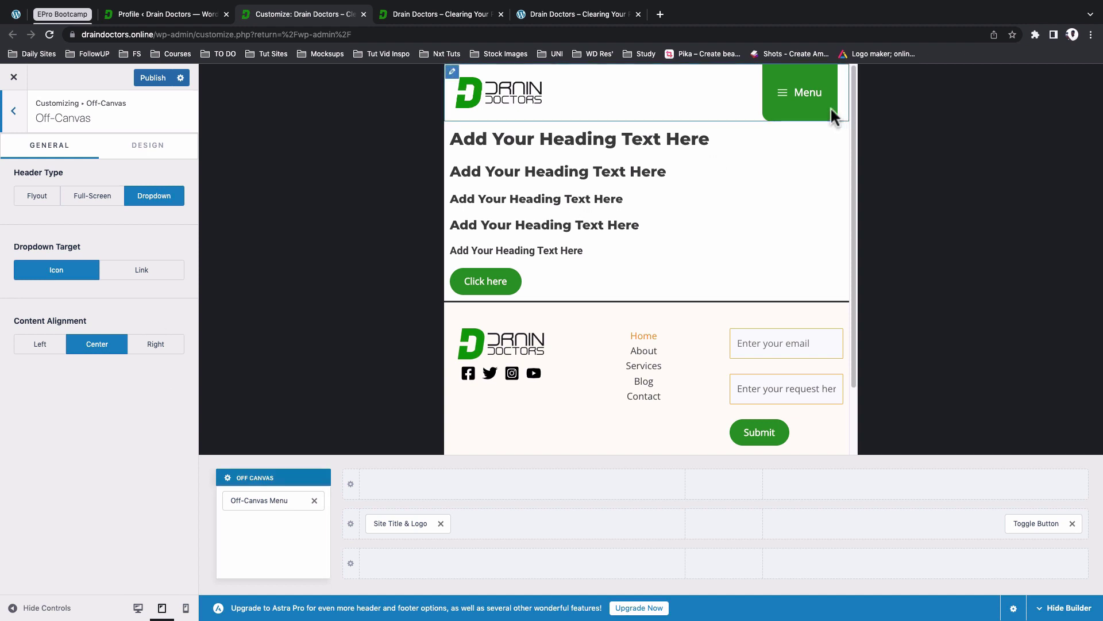
- Test Left, Center and Right content alignment, keep Center, and open the dropdown in mobile preview
click(786, 98)
click(787, 99)
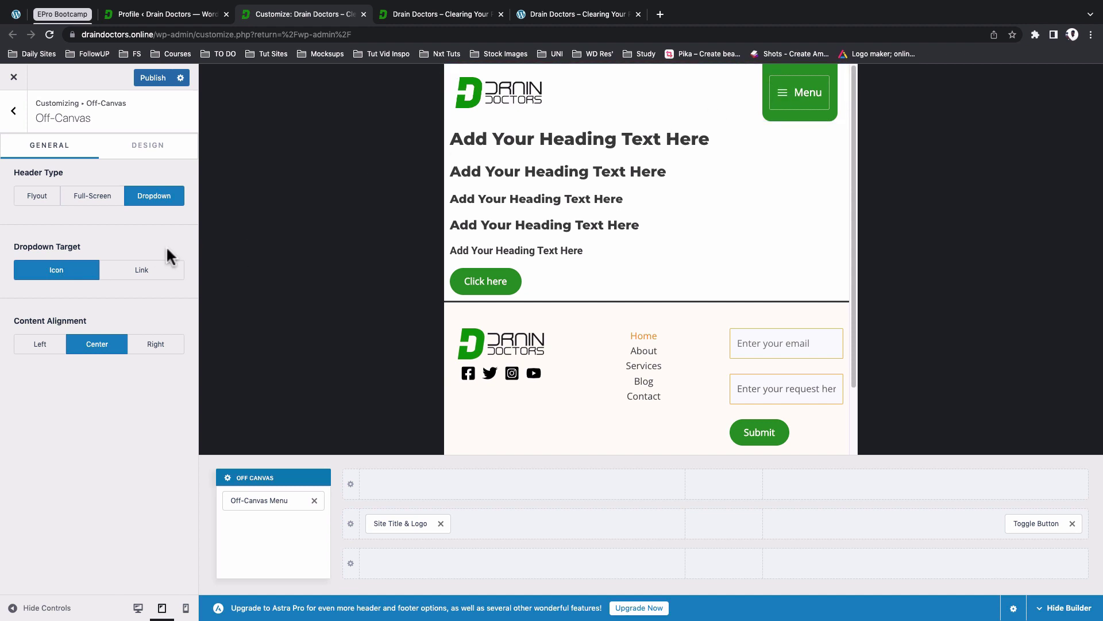
click(39, 344)
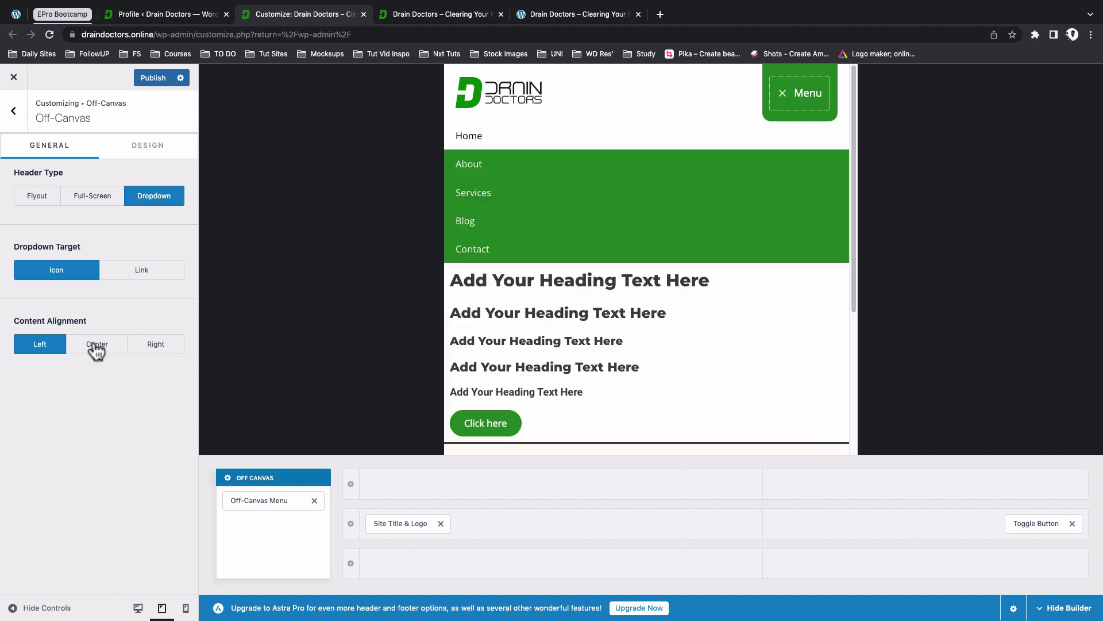
click(96, 348)
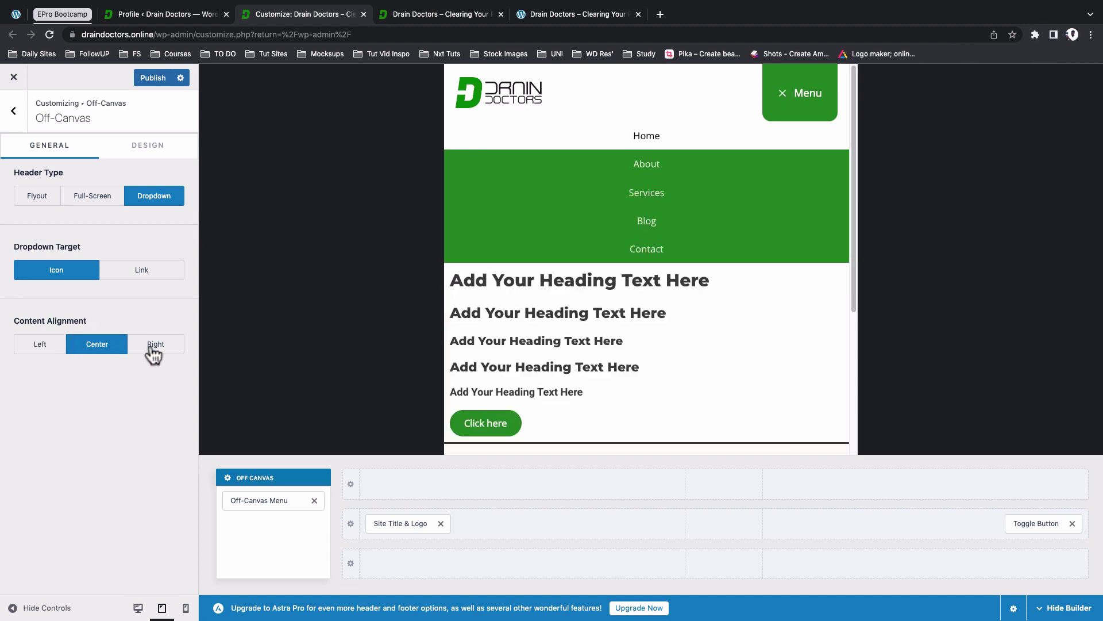
click(152, 347)
click(98, 351)
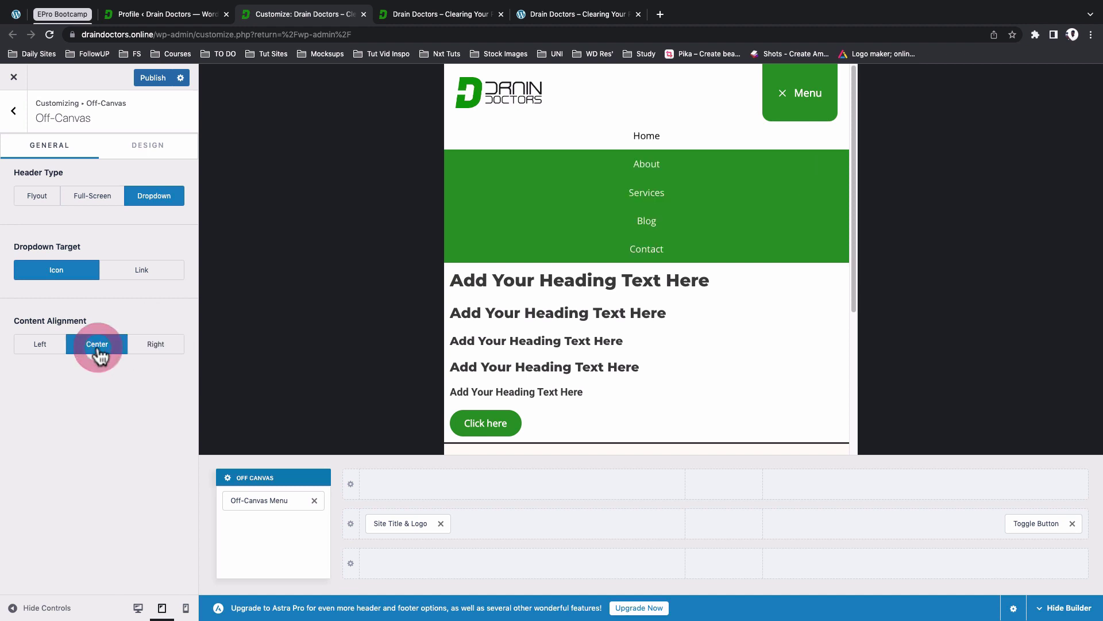
click(162, 153)
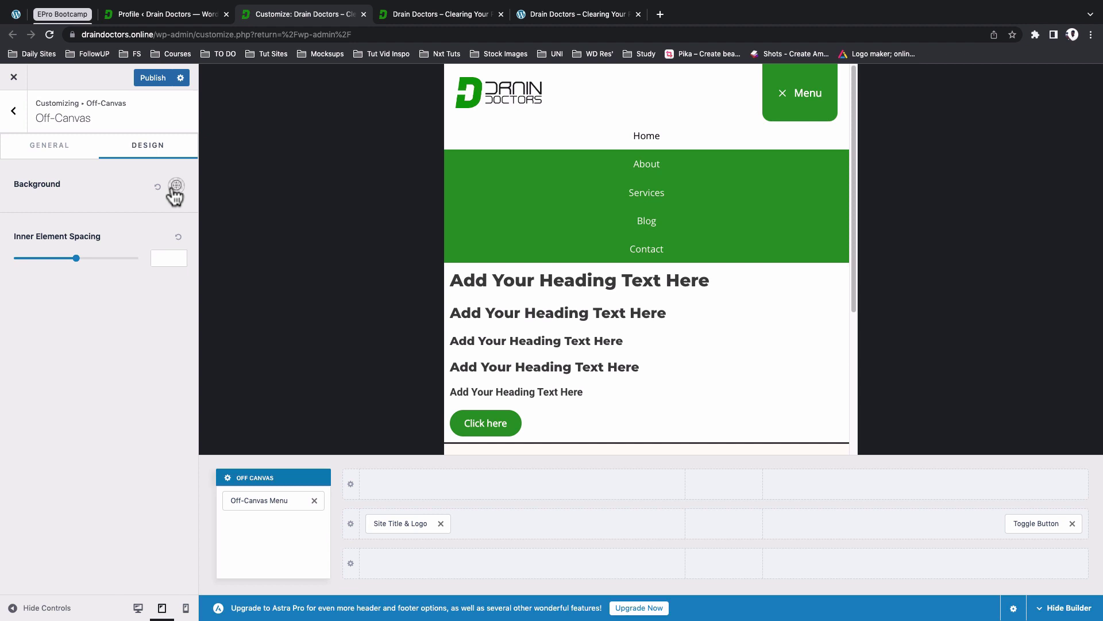
click(51, 149)
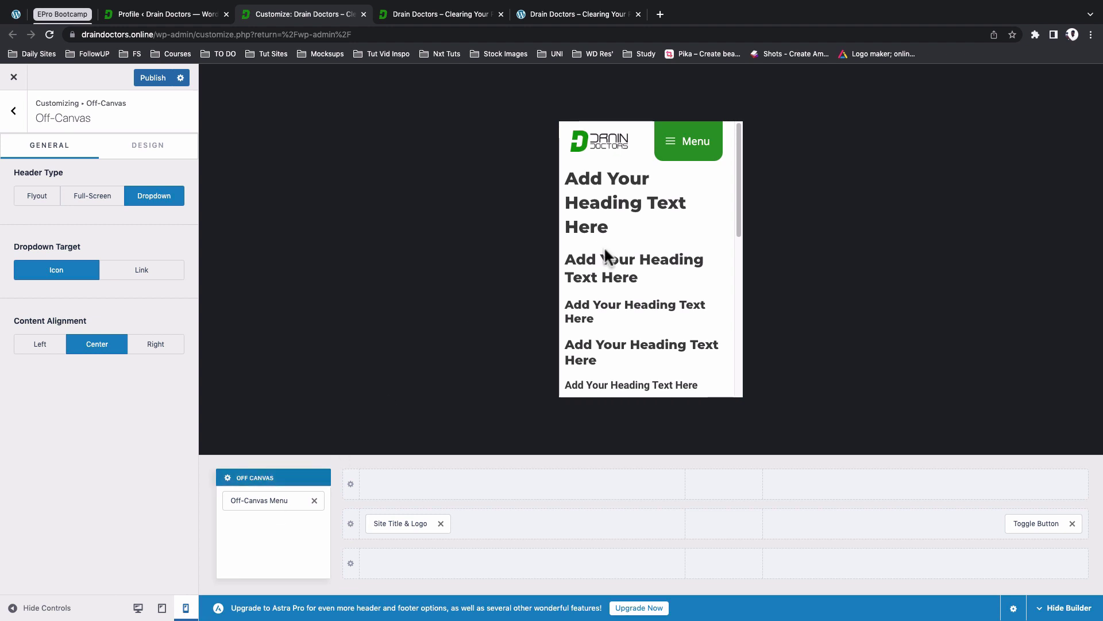
click(676, 150)
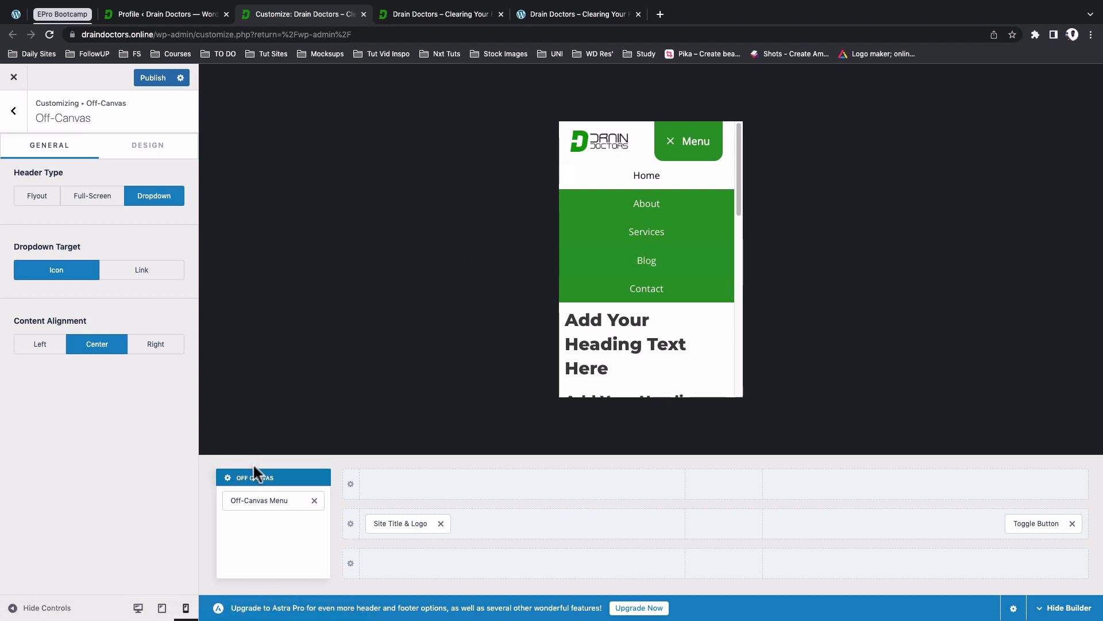
- Open the Off-Canvas Menu's Menu Font typography settings with the tablet preview's dropdown open
click(250, 500)
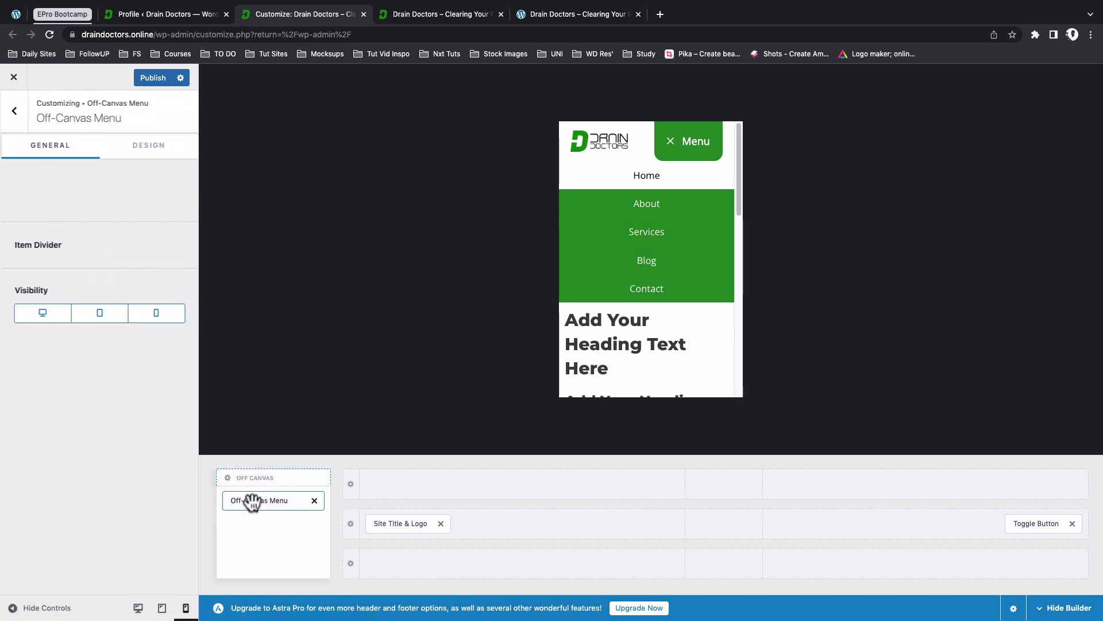
click(148, 145)
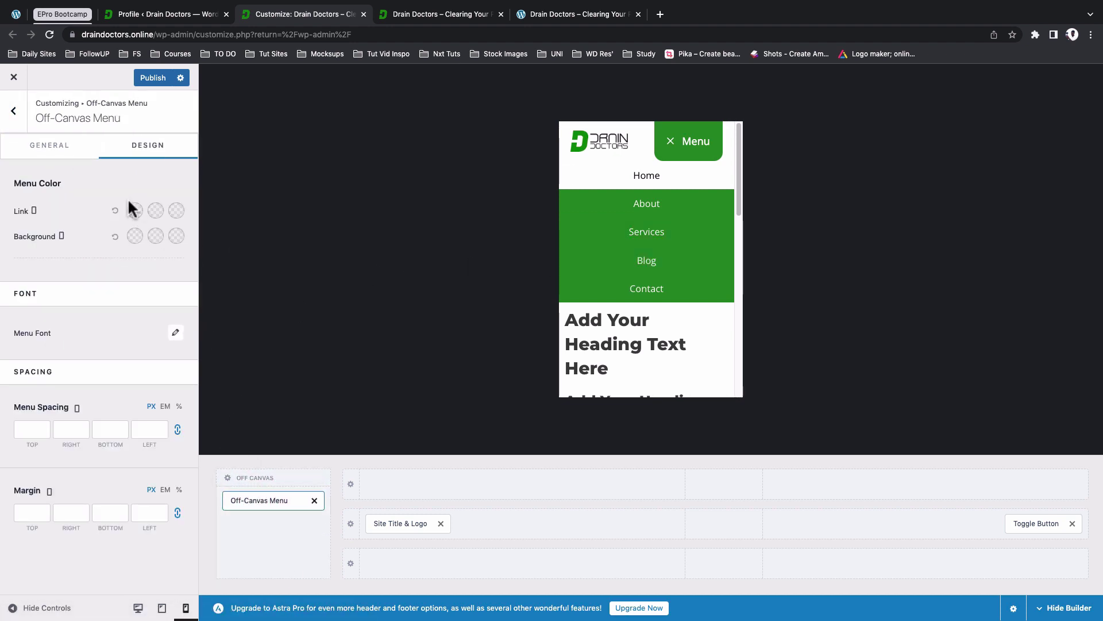
click(162, 608)
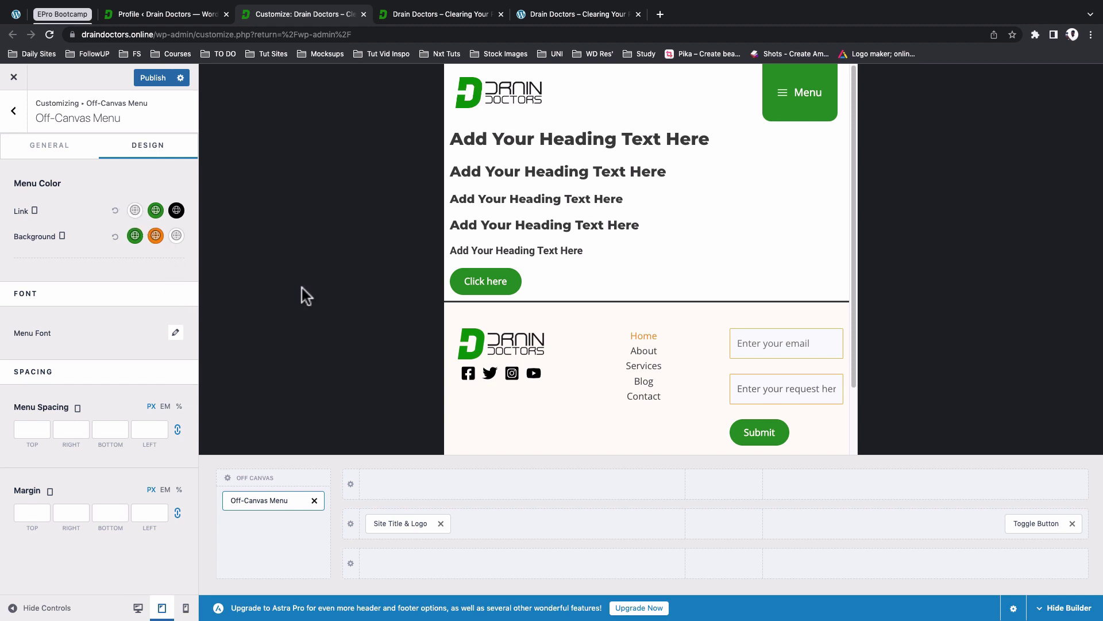
click(785, 105)
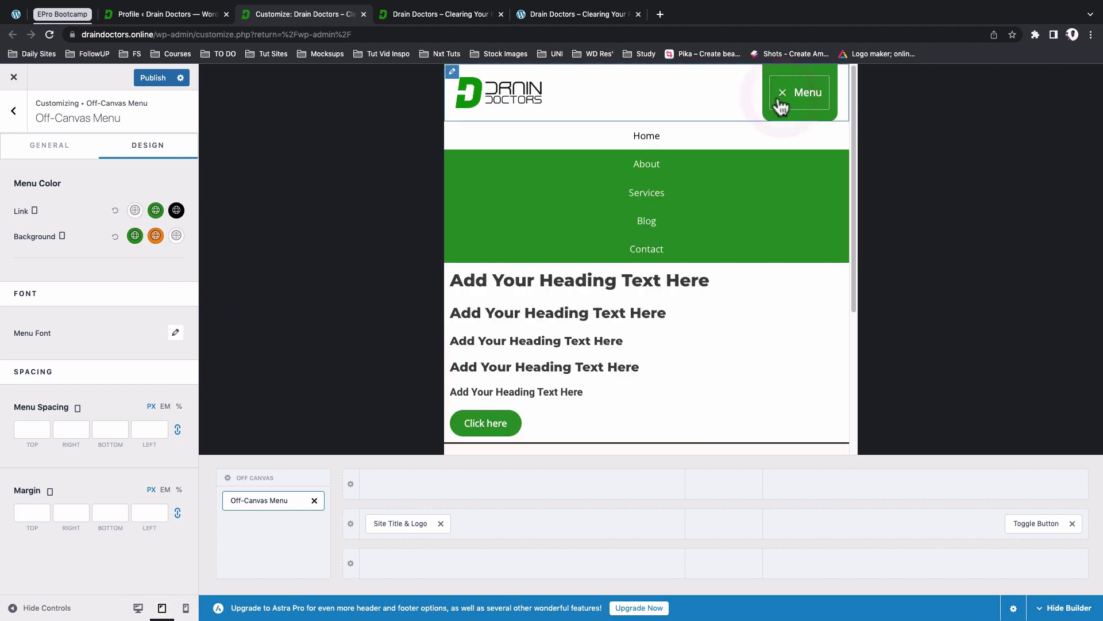
click(176, 343)
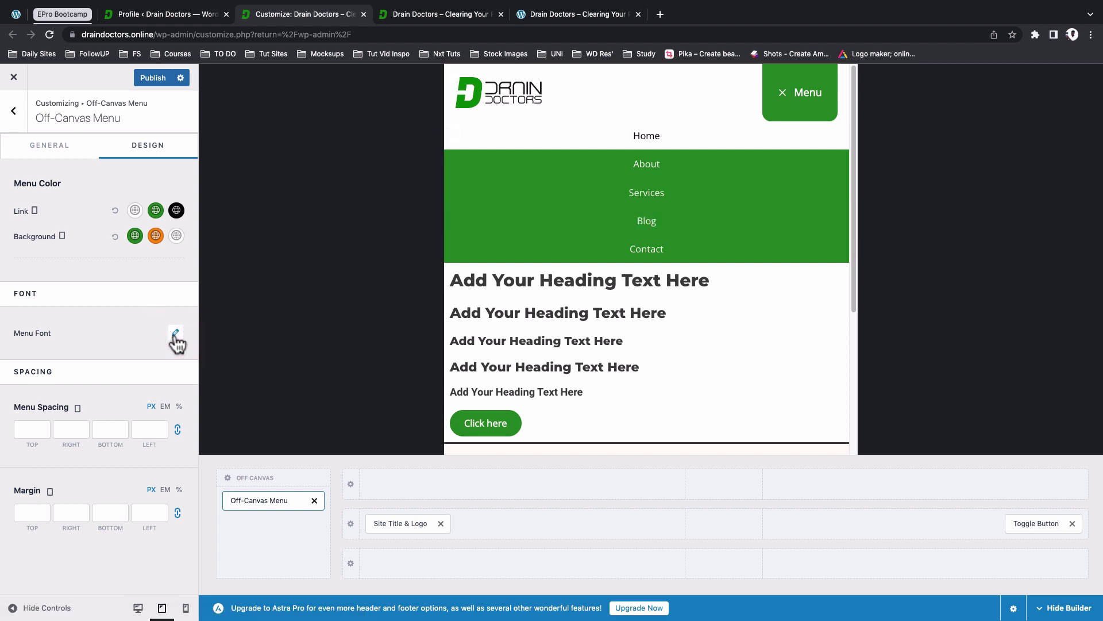
click(175, 335)
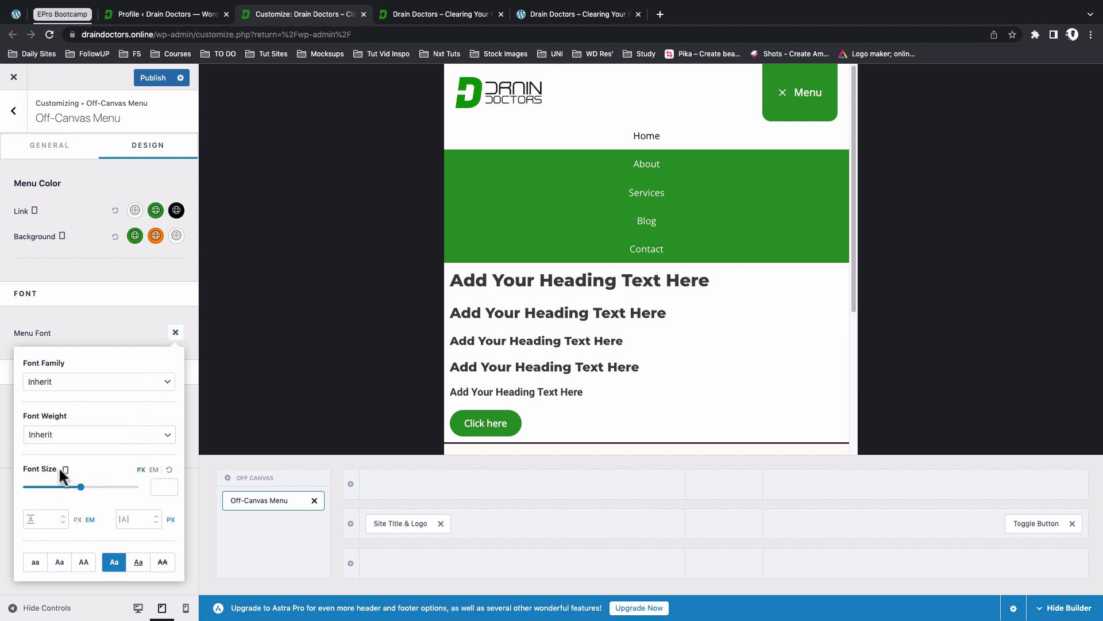
- Switch to mobile preview and cycle the menu Font Size device setting back to desktop
click(185, 607)
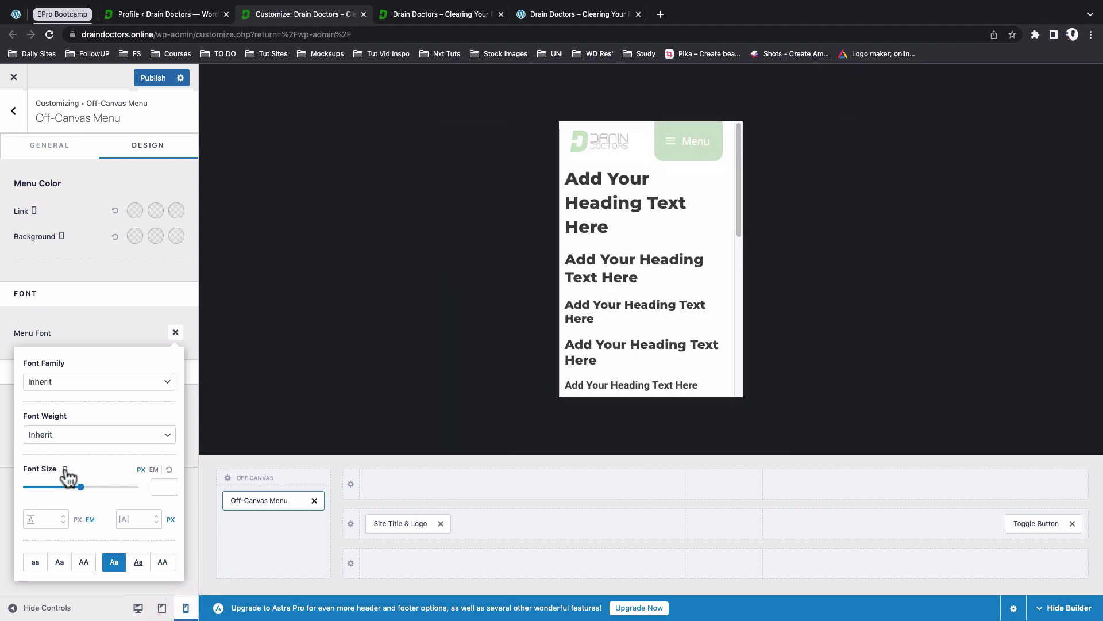
click(65, 469)
click(66, 470)
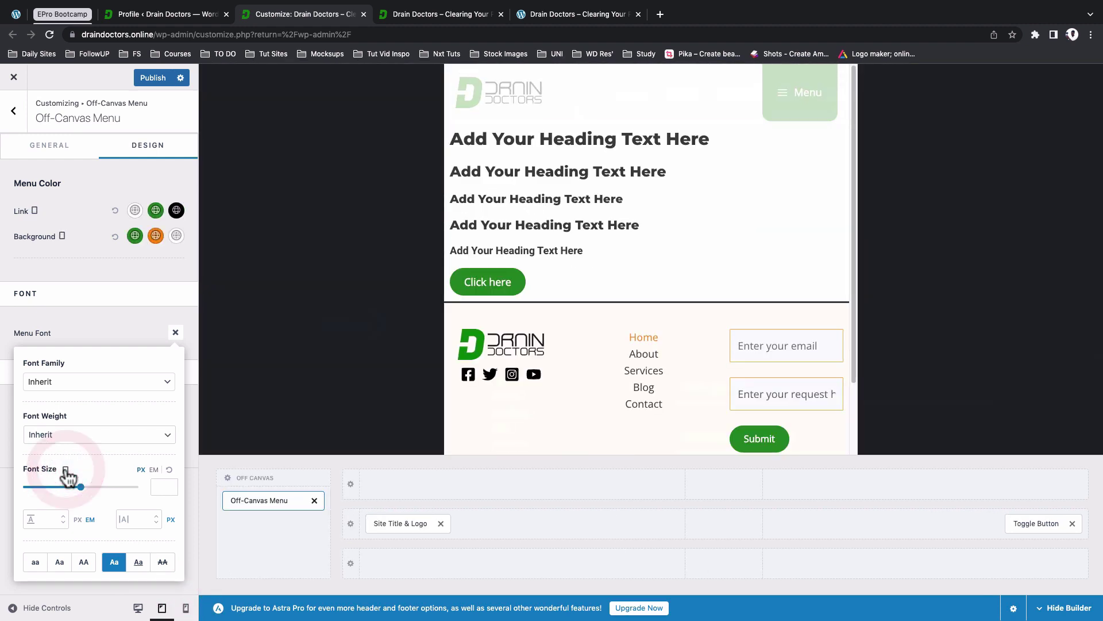
click(66, 469)
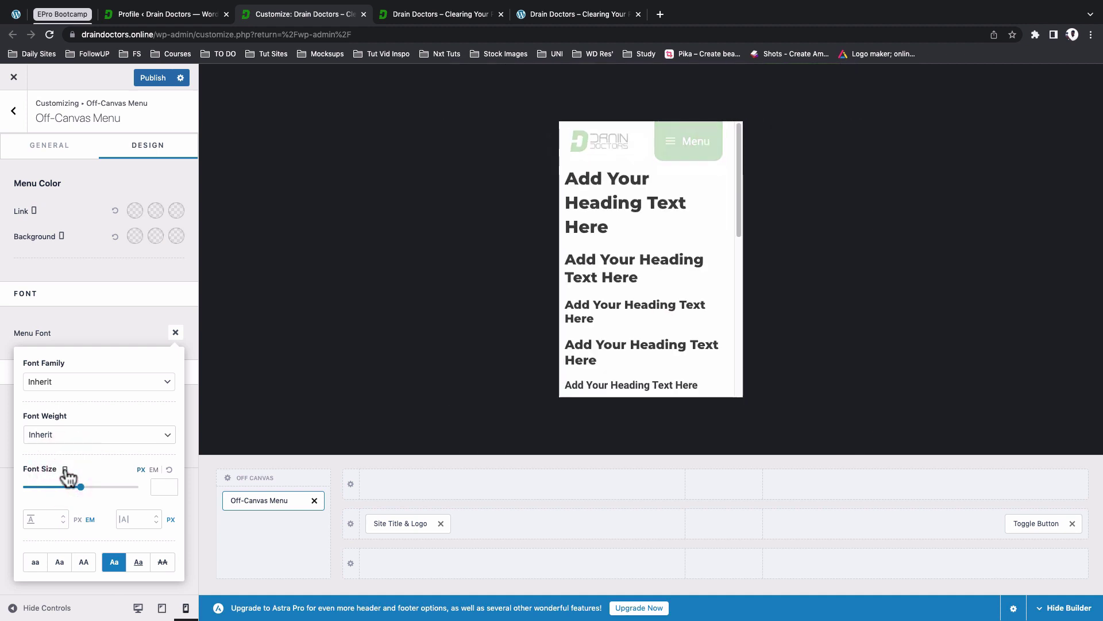
click(66, 470)
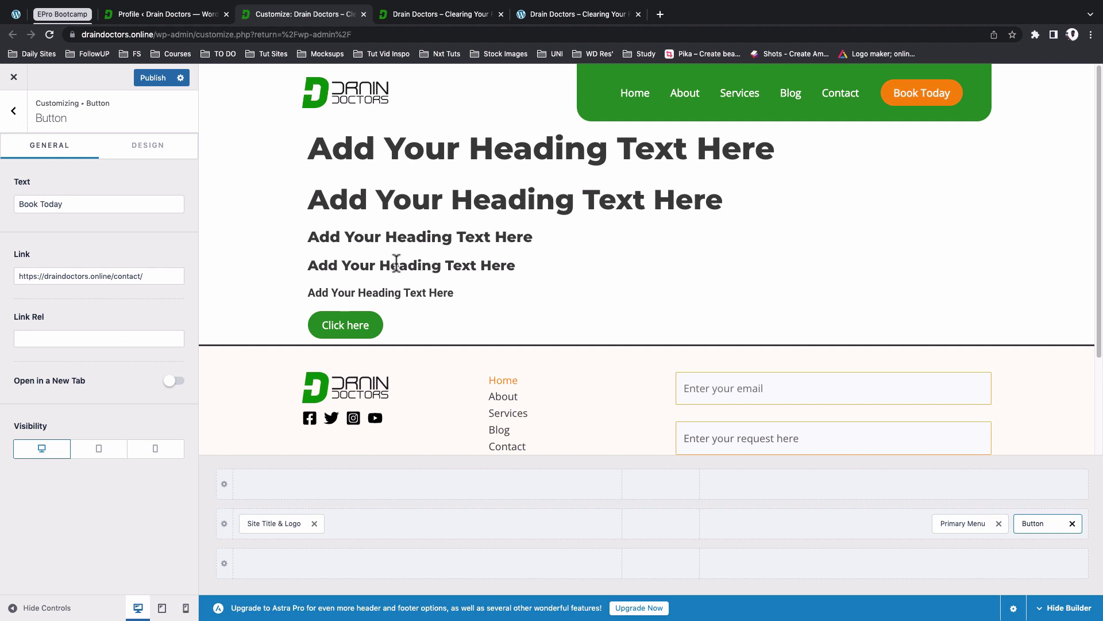
- Return the preview to desktop and open Additional CSS from the main Customizer menu
click(162, 610)
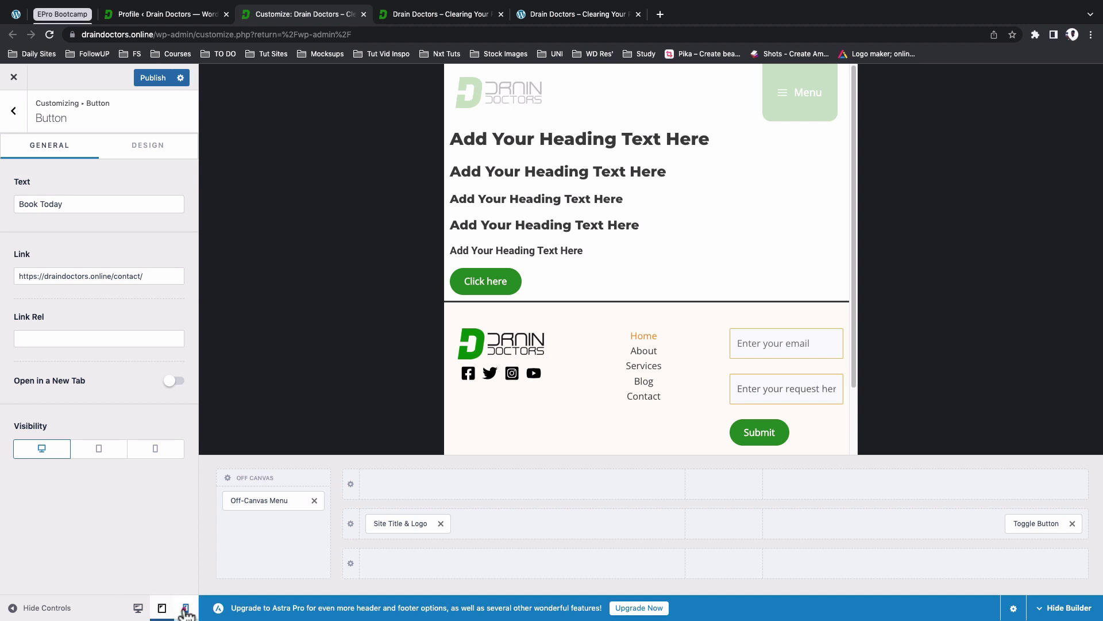
click(186, 610)
click(138, 608)
click(14, 112)
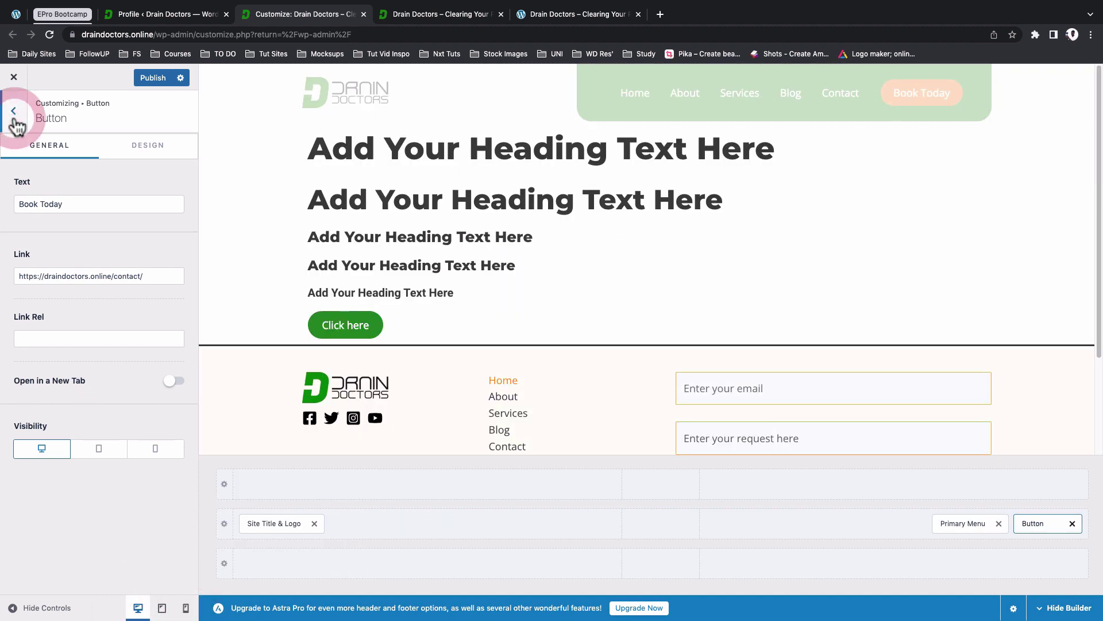
click(14, 135)
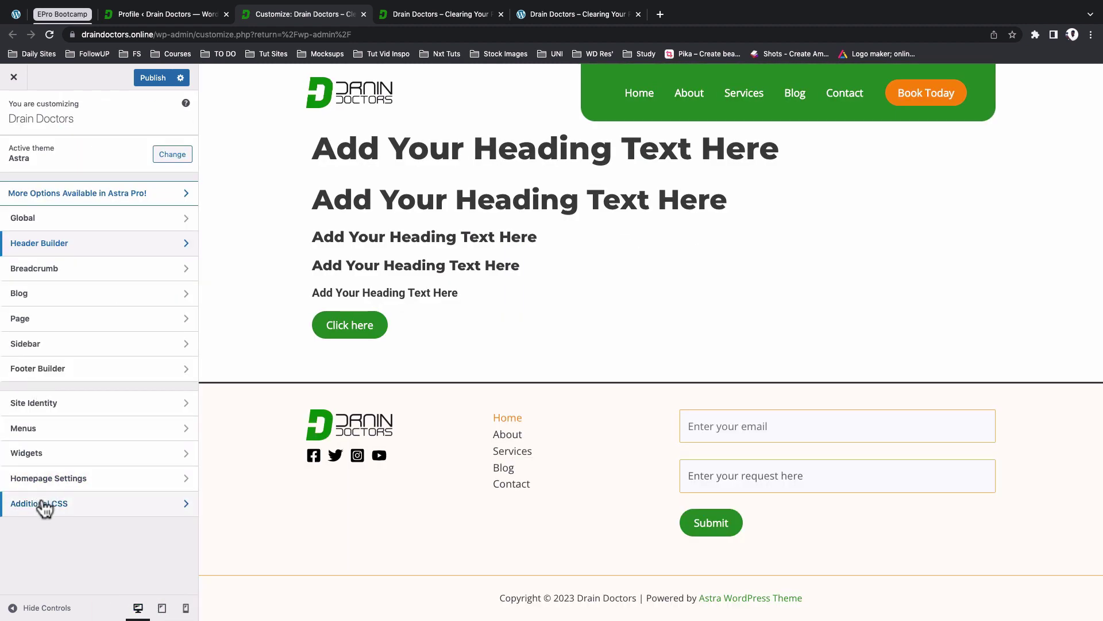
click(43, 504)
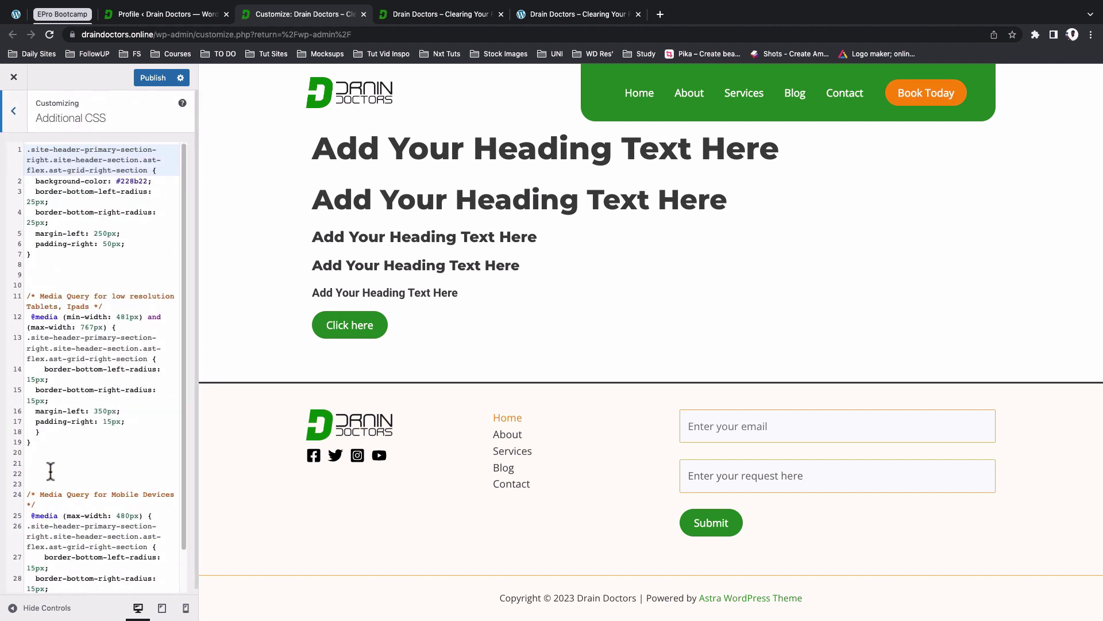
- Inspect the tablet media query and retype line 16's margin-left, keeping it 350px
scroll(65, 396, down, 2)
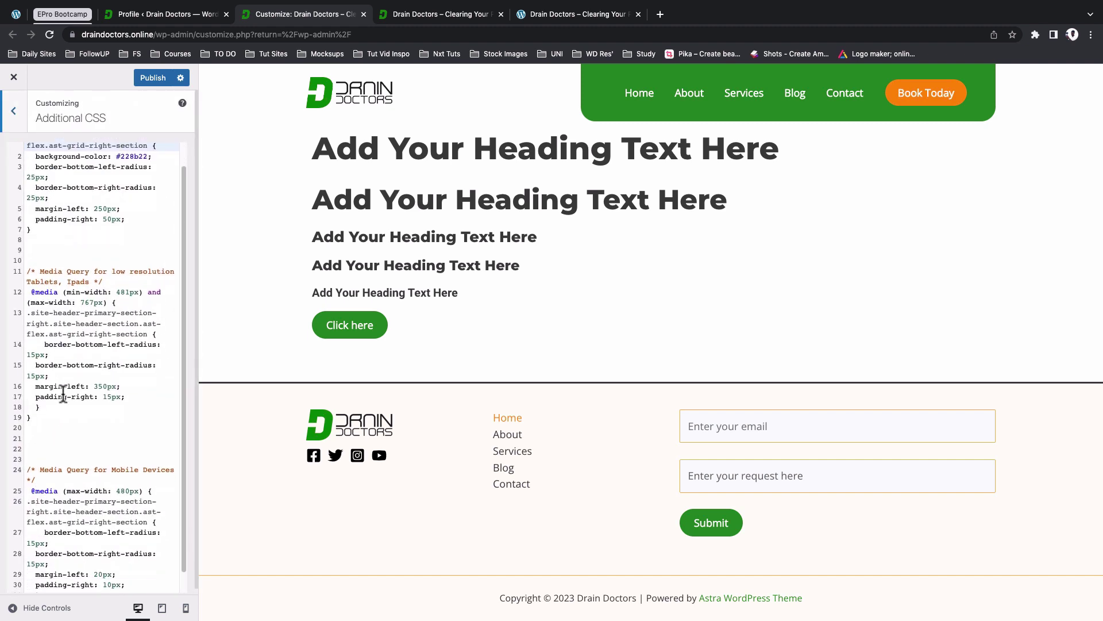
drag(29, 253, 35, 401)
click(37, 247)
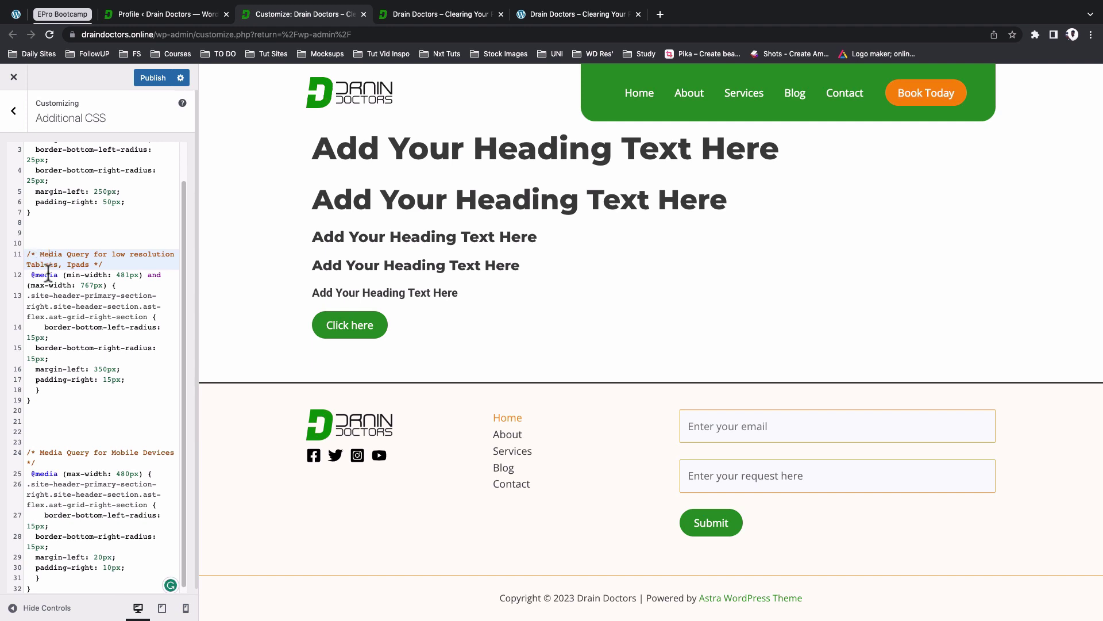
drag(64, 275, 114, 274)
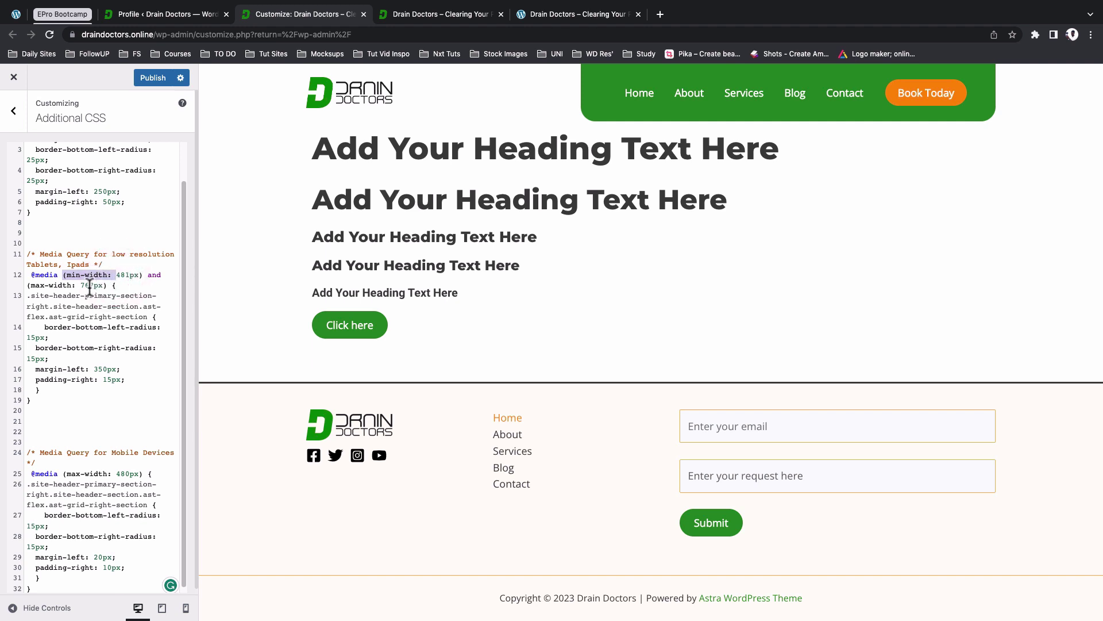
click(161, 608)
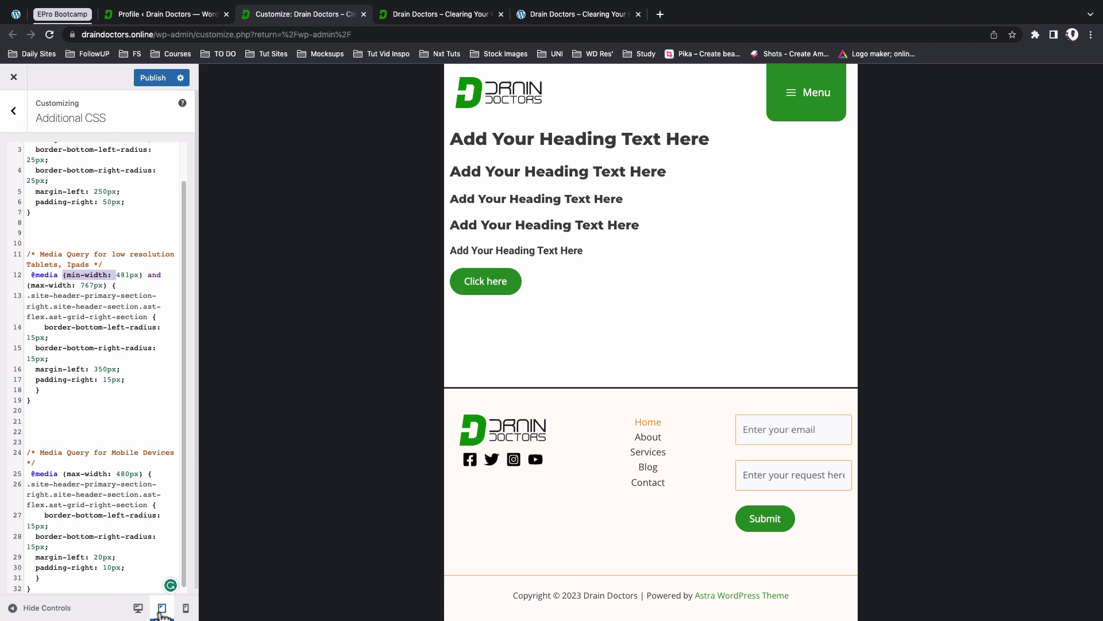
click(65, 339)
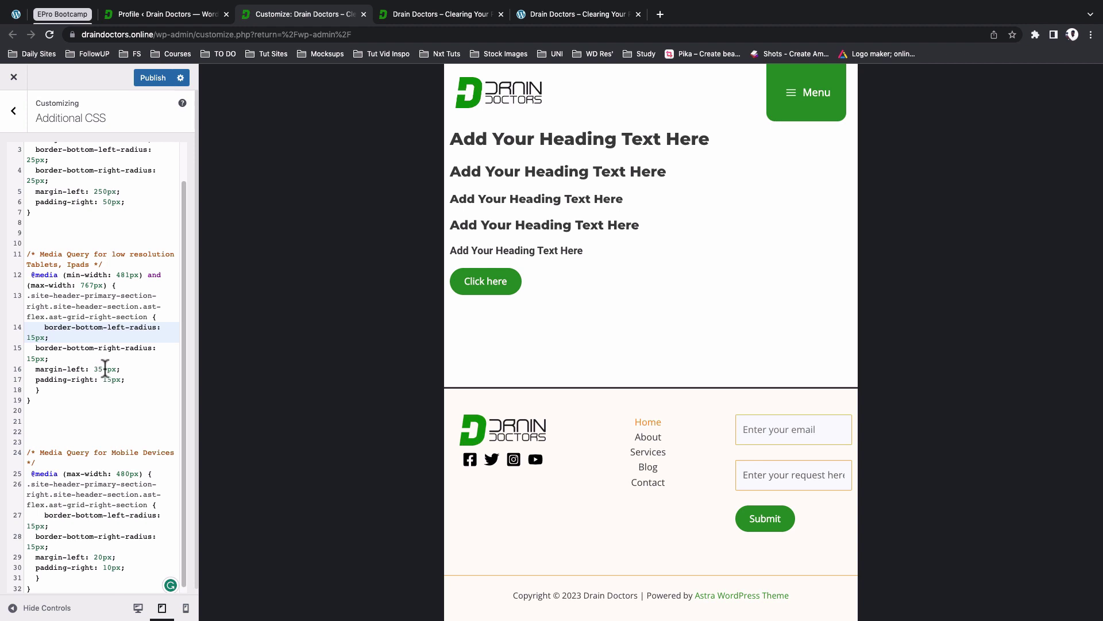
click(95, 369)
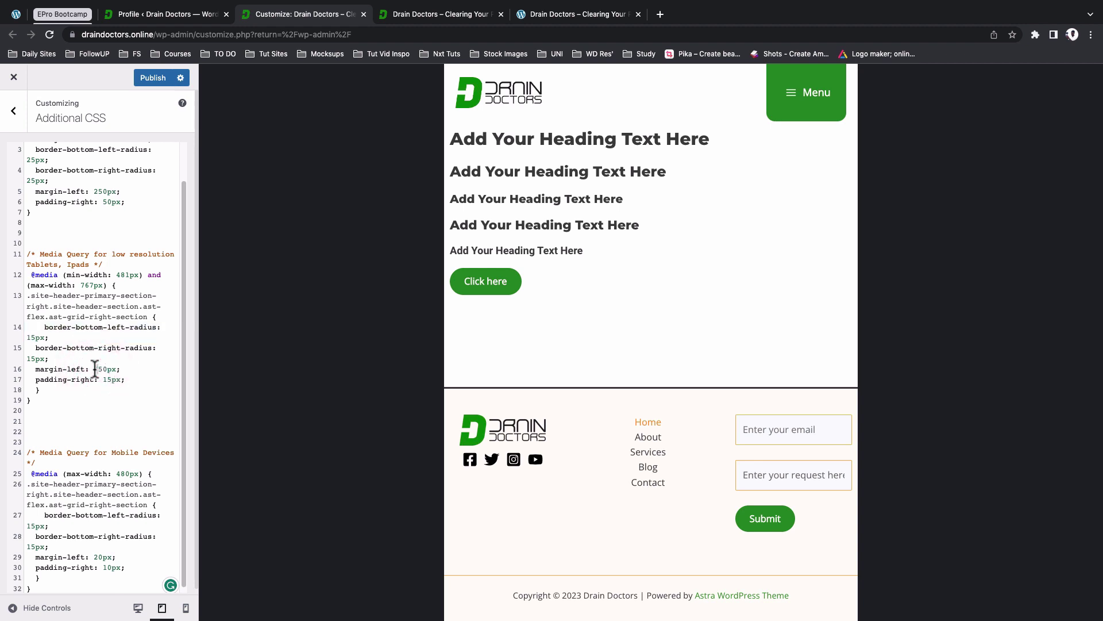
key(Delete)
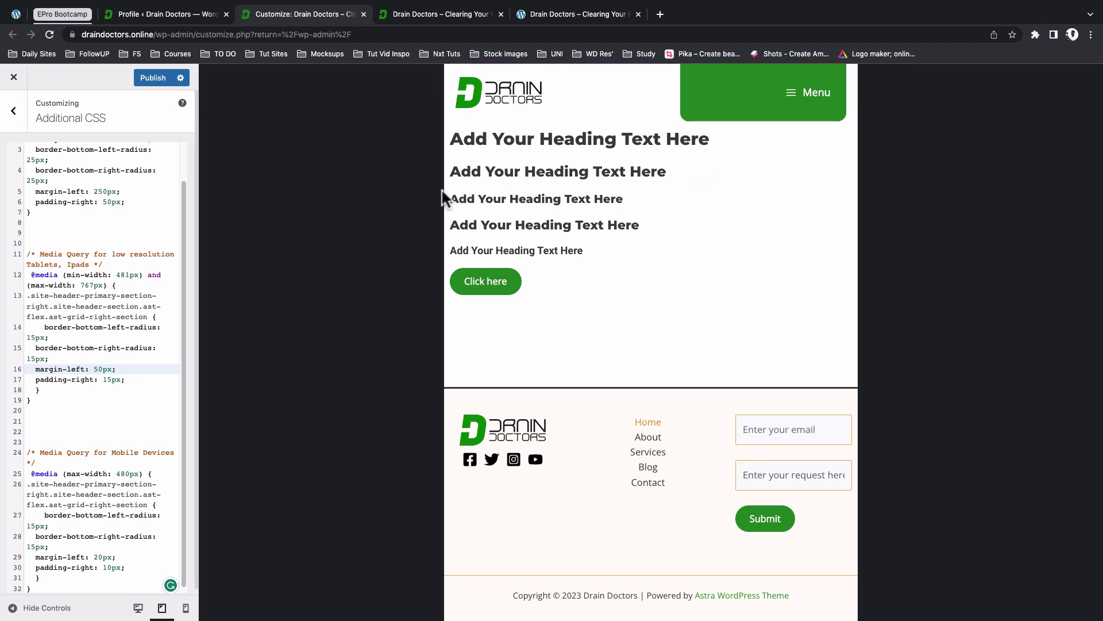
text(3)
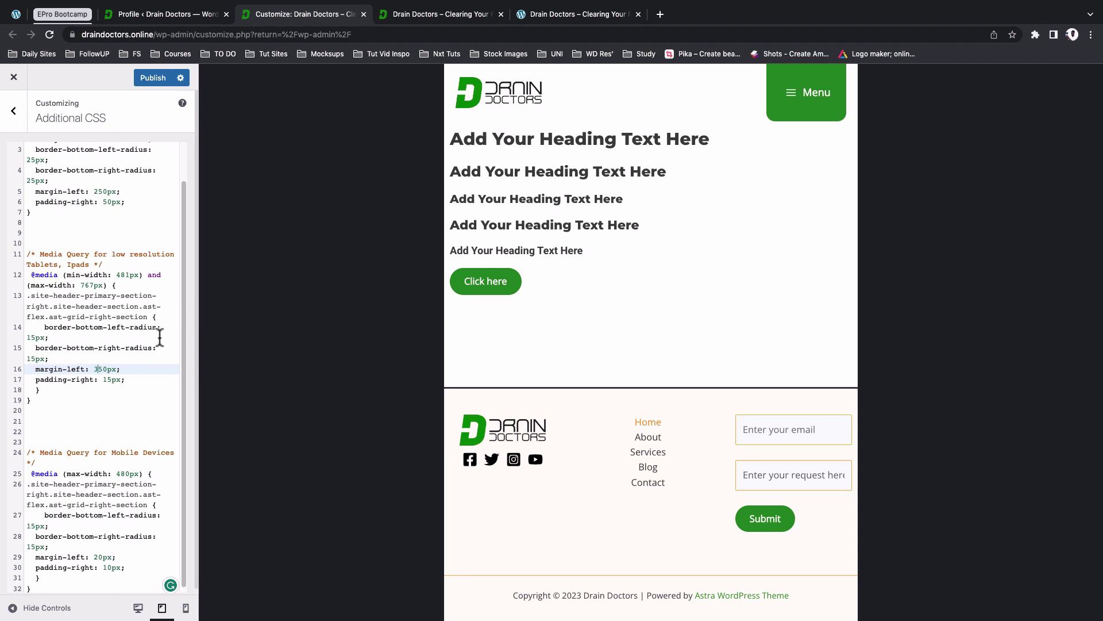
scroll(159, 337, down, 1)
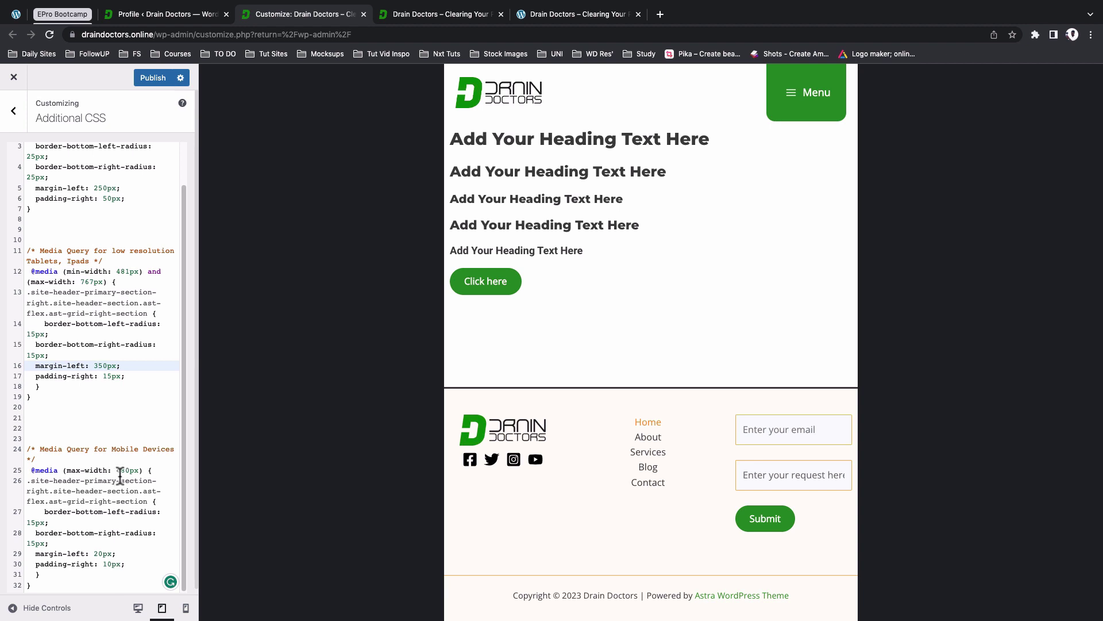
scroll(132, 506, down, 1)
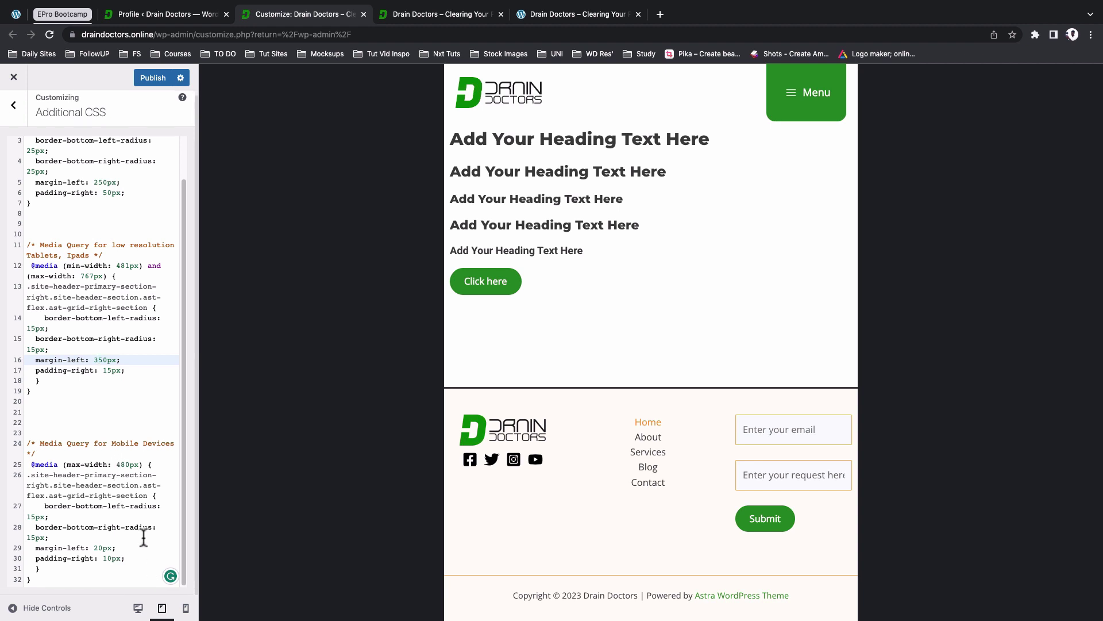
- In mobile preview, edit line 27's border-bottom-left-radius value in the max-width 480px query
click(185, 608)
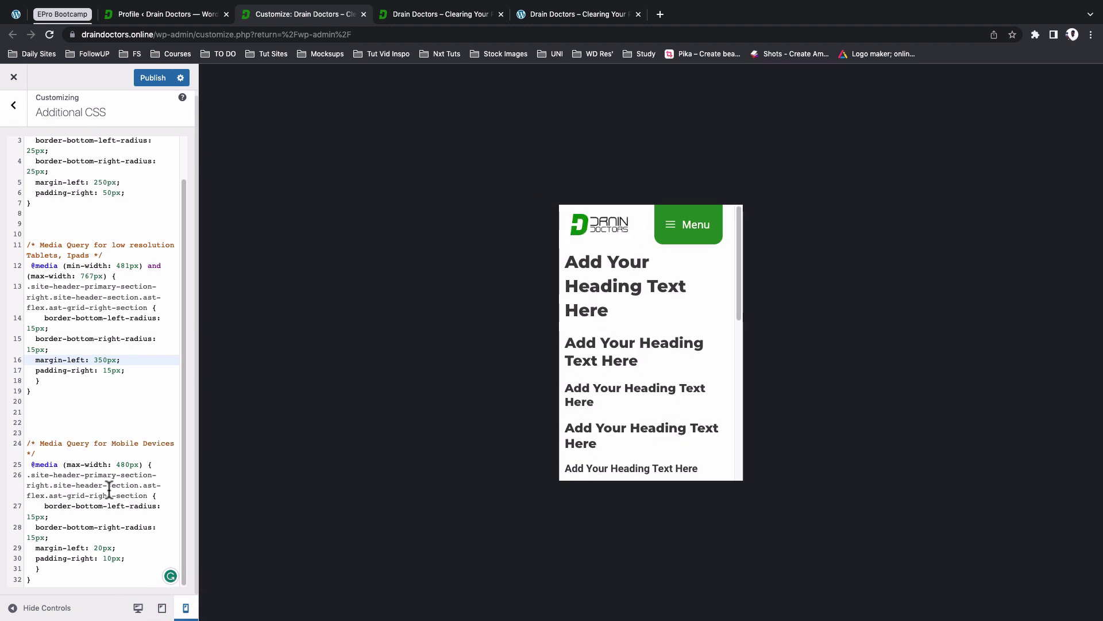
drag(31, 517, 31, 516)
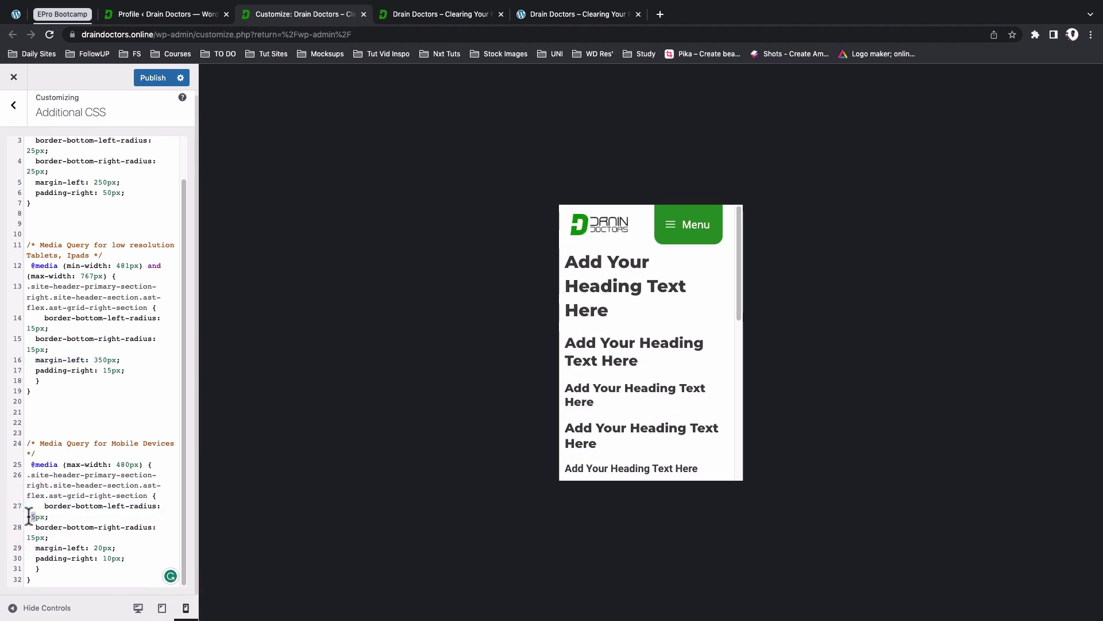
click(34, 537)
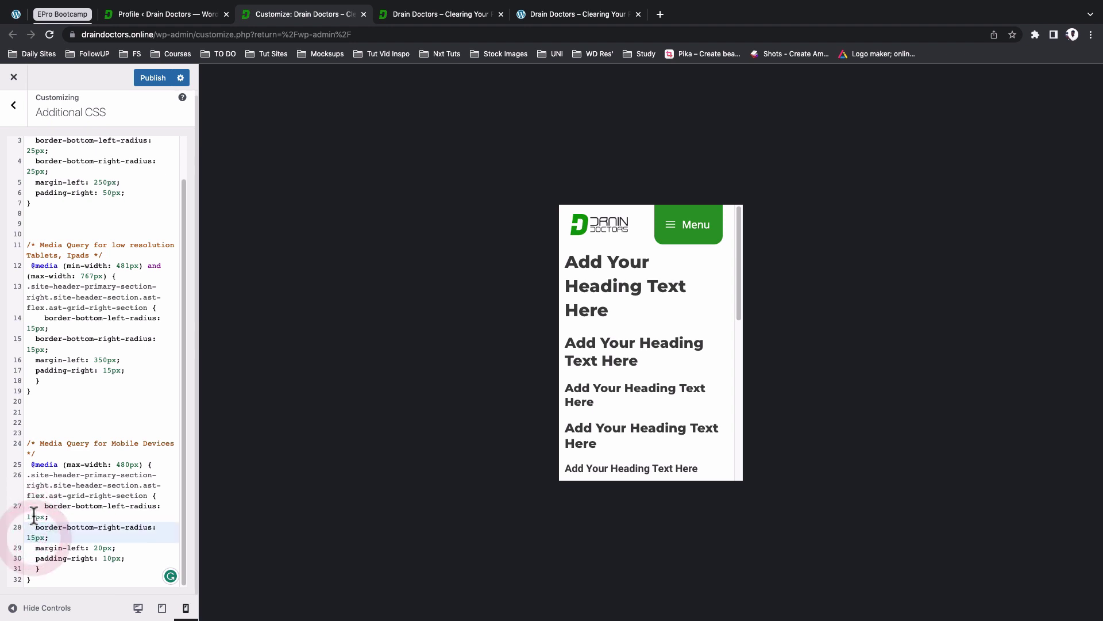
drag(36, 516, 27, 515)
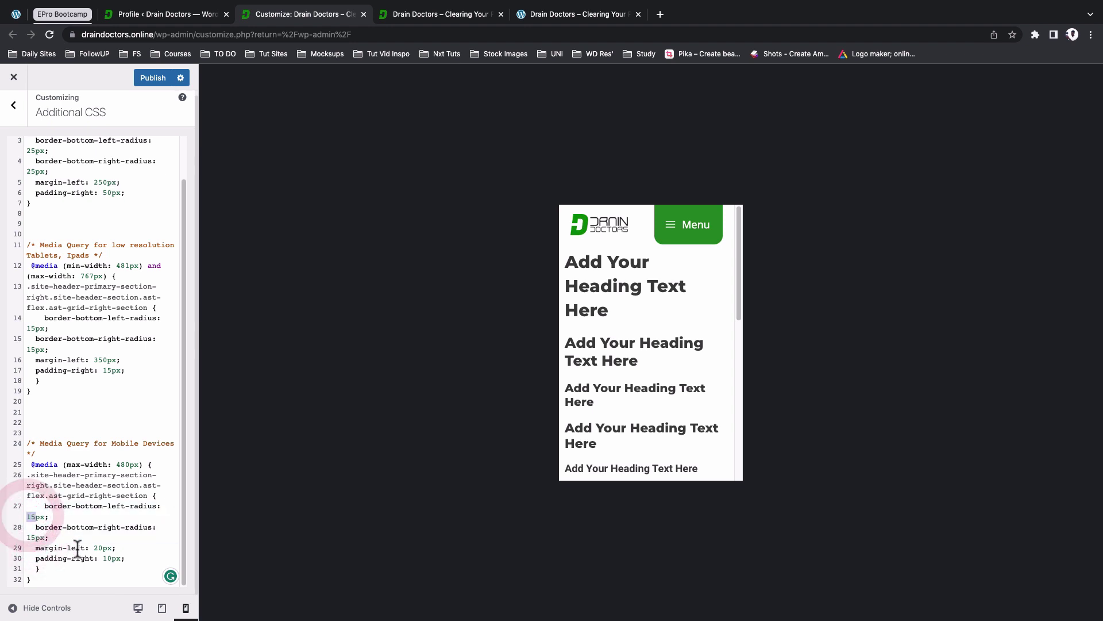
text(20)
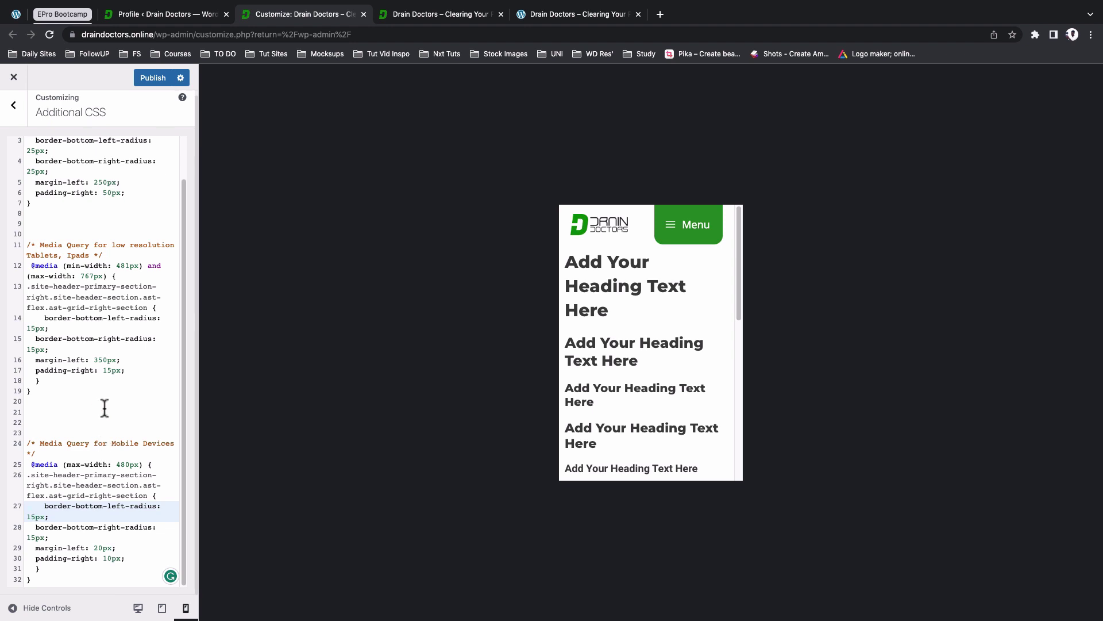
scroll(105, 404, up, 3)
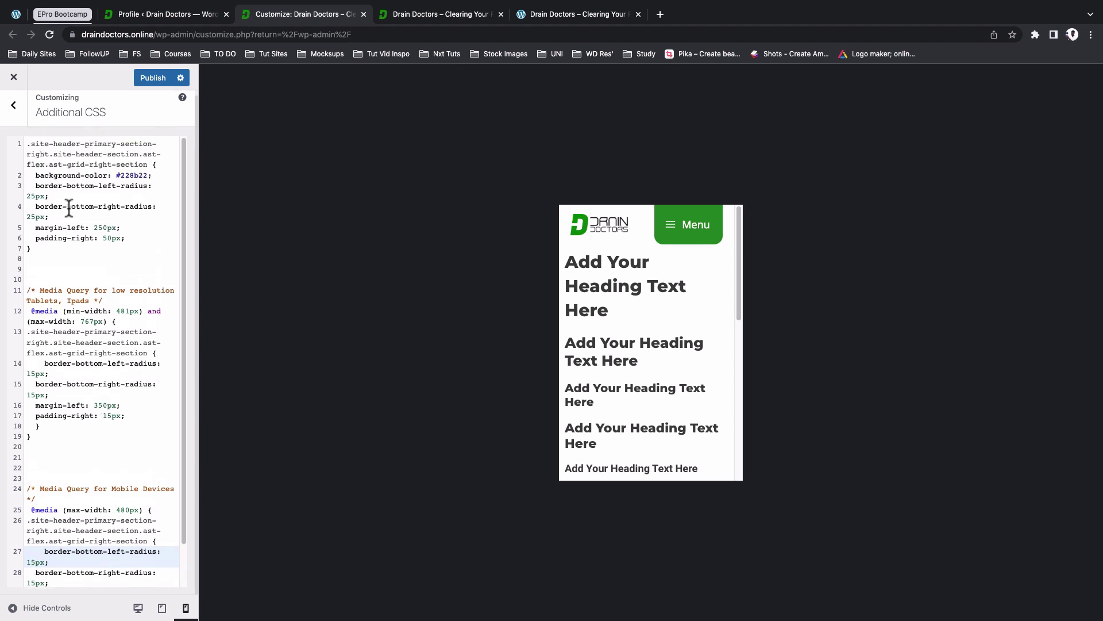
- Open the Footer Builder from the main Customizer menu and preview the site at tablet width
click(13, 105)
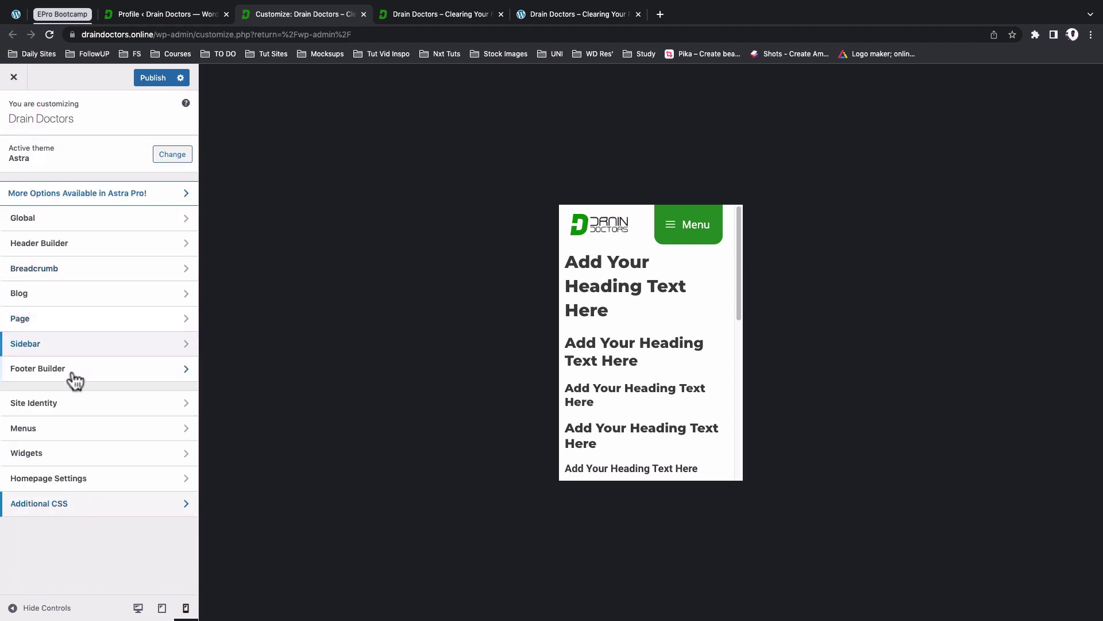
click(139, 608)
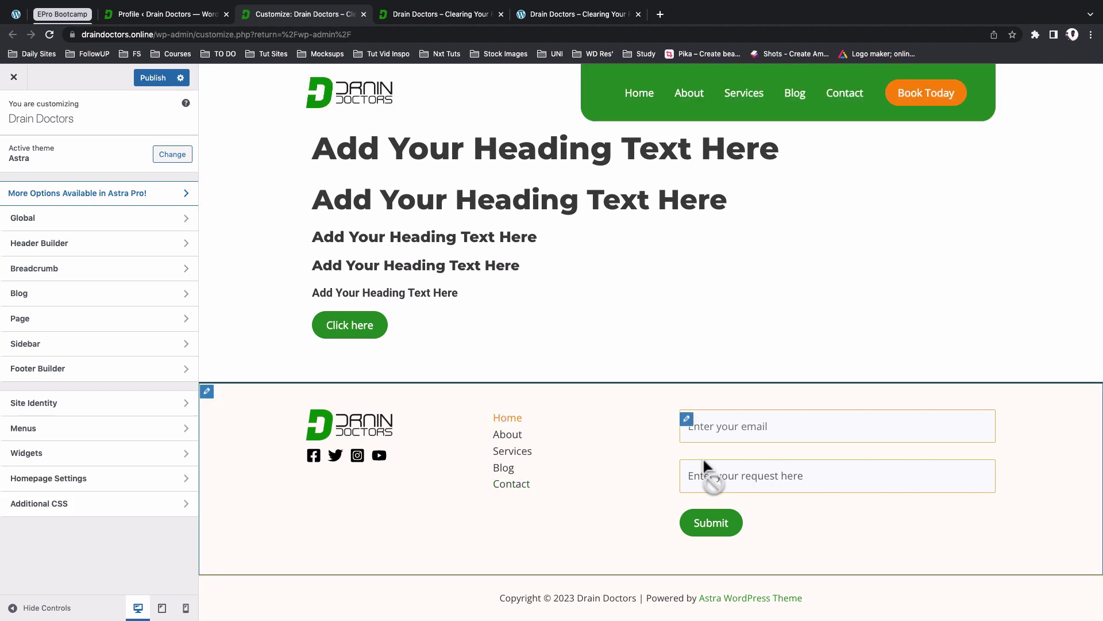
click(135, 371)
click(162, 607)
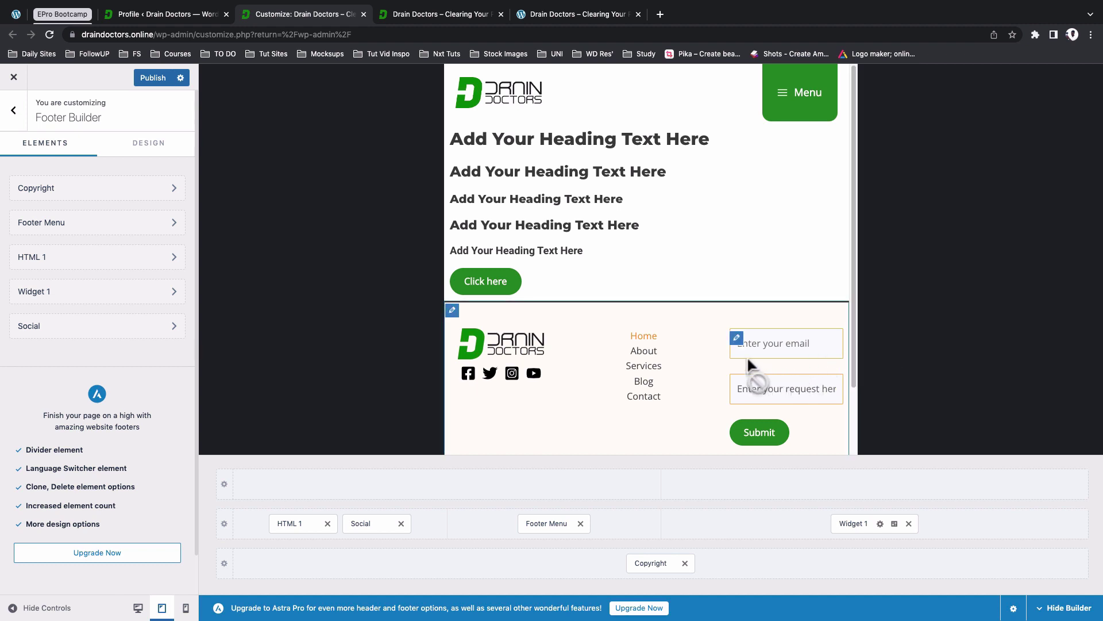
- Re-enter the Primary Footer row's right padding in its Design settings, keeping 10 px
click(452, 311)
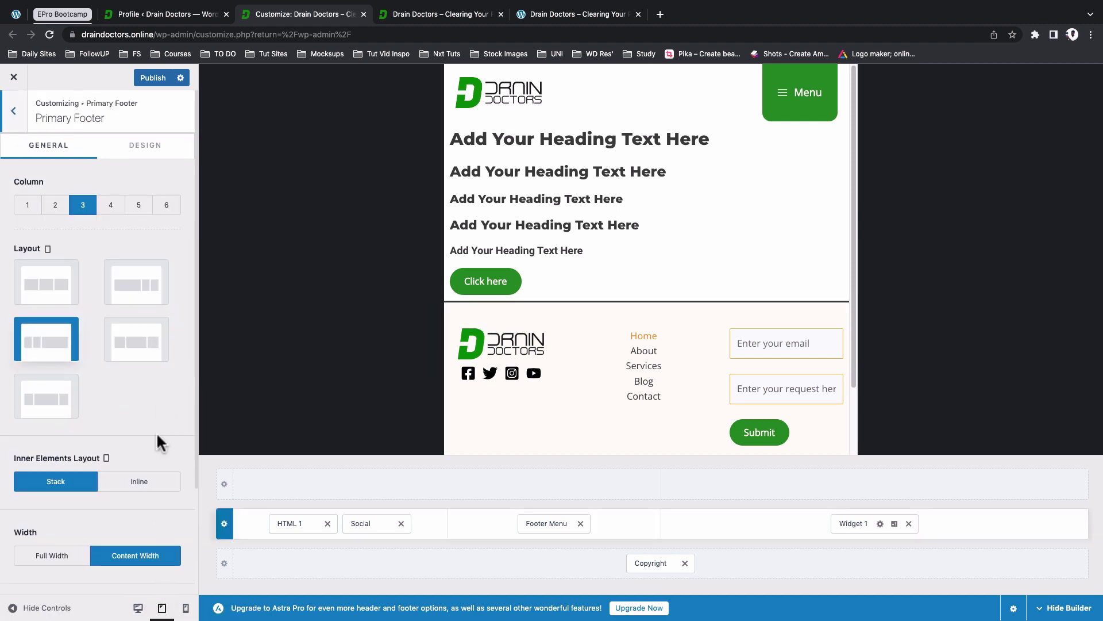
click(152, 149)
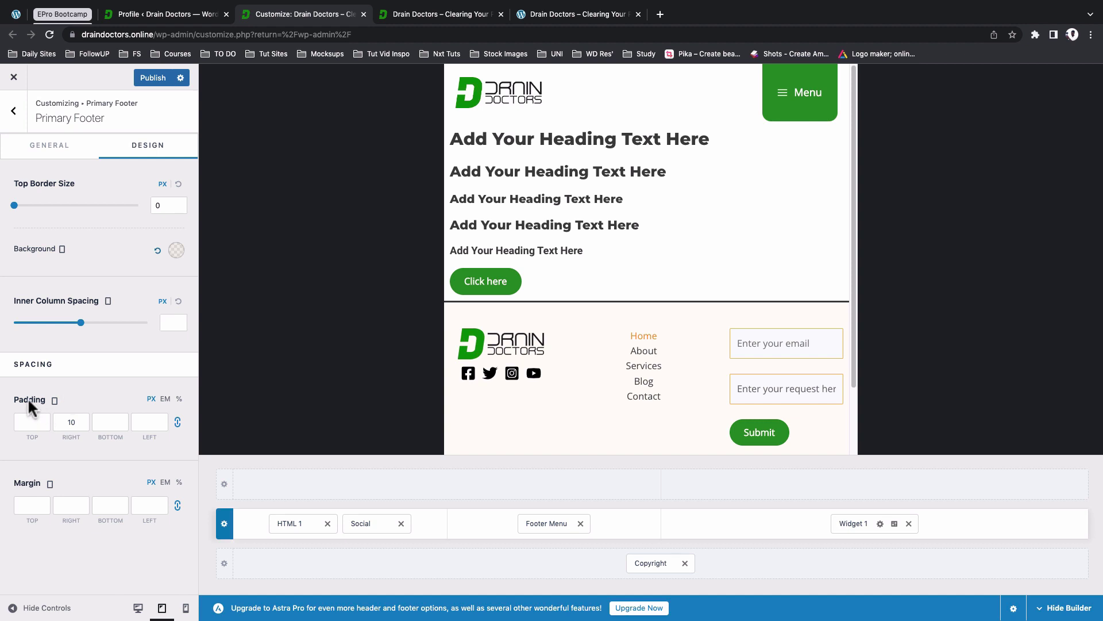
click(73, 423)
double_click(73, 423)
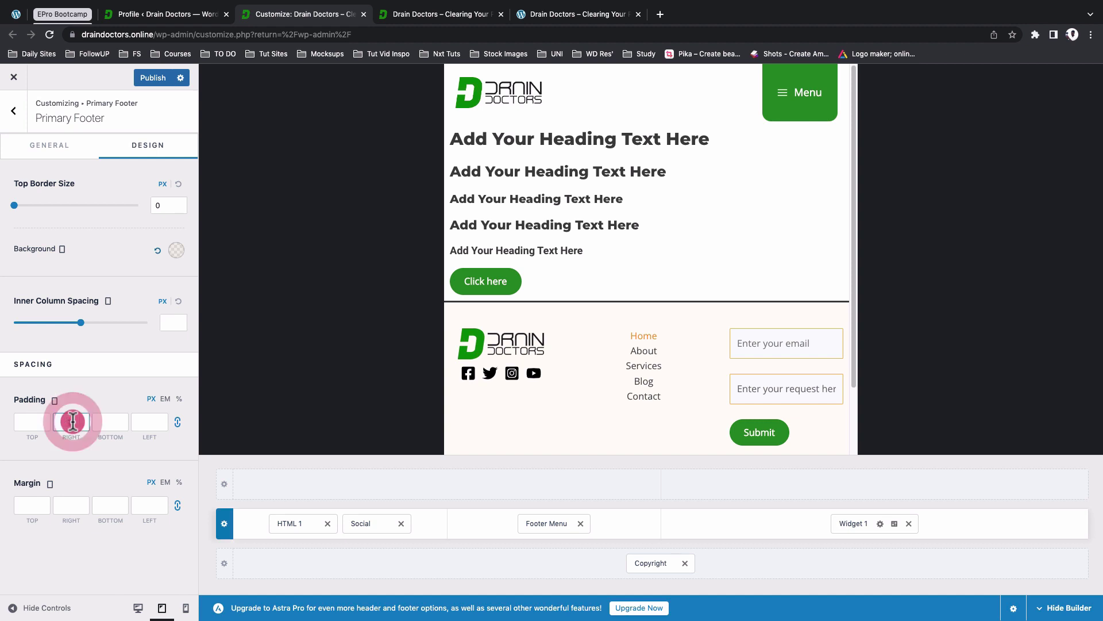
key(BackSpace)
text(0)
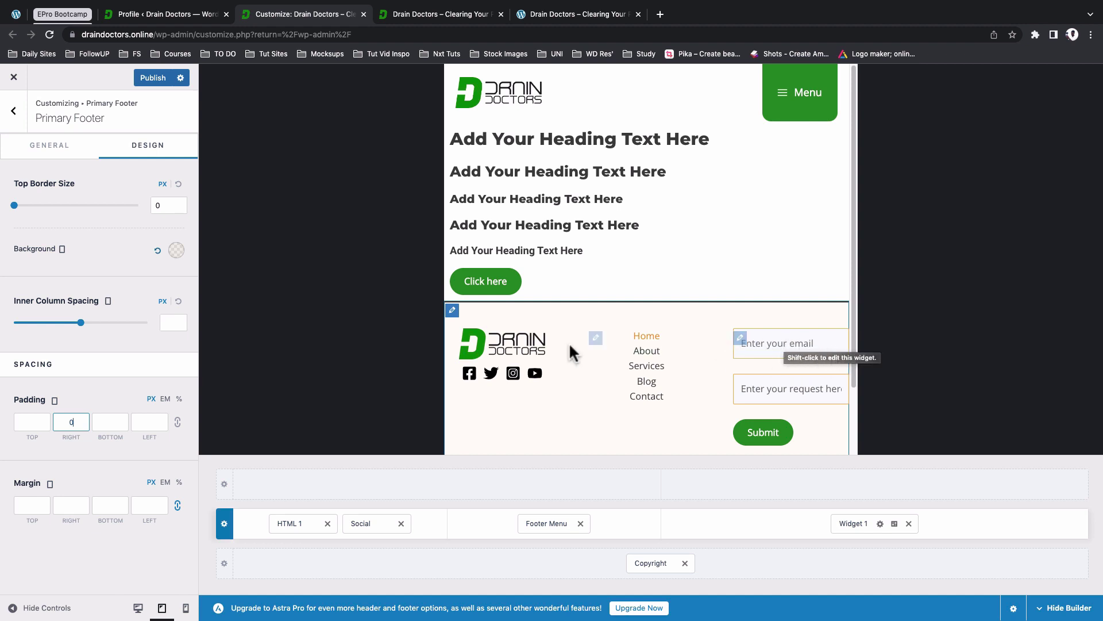
click(69, 422)
text(1)
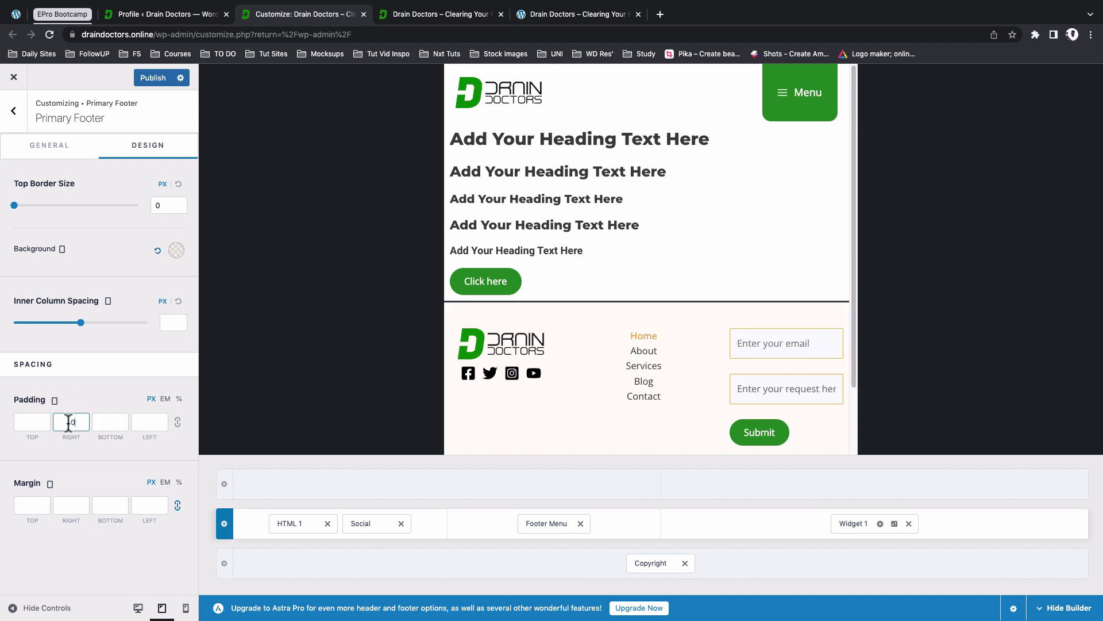
scroll(622, 406, down, 1)
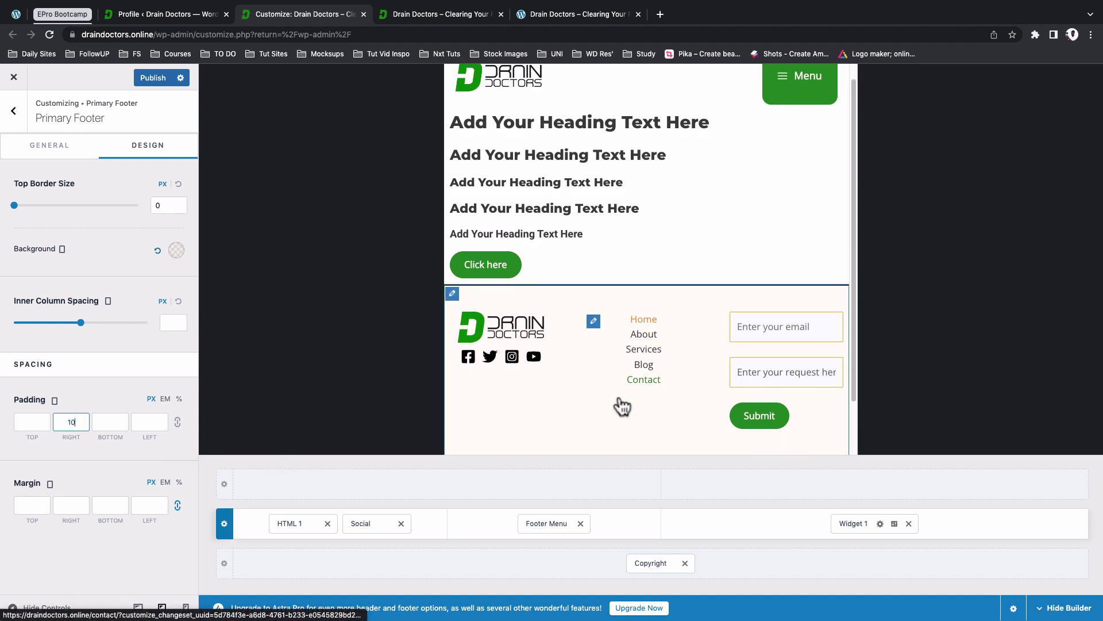
scroll(619, 399, down, 1)
- Check the footer at tablet and mobile widths, then return the preview to desktop
click(162, 609)
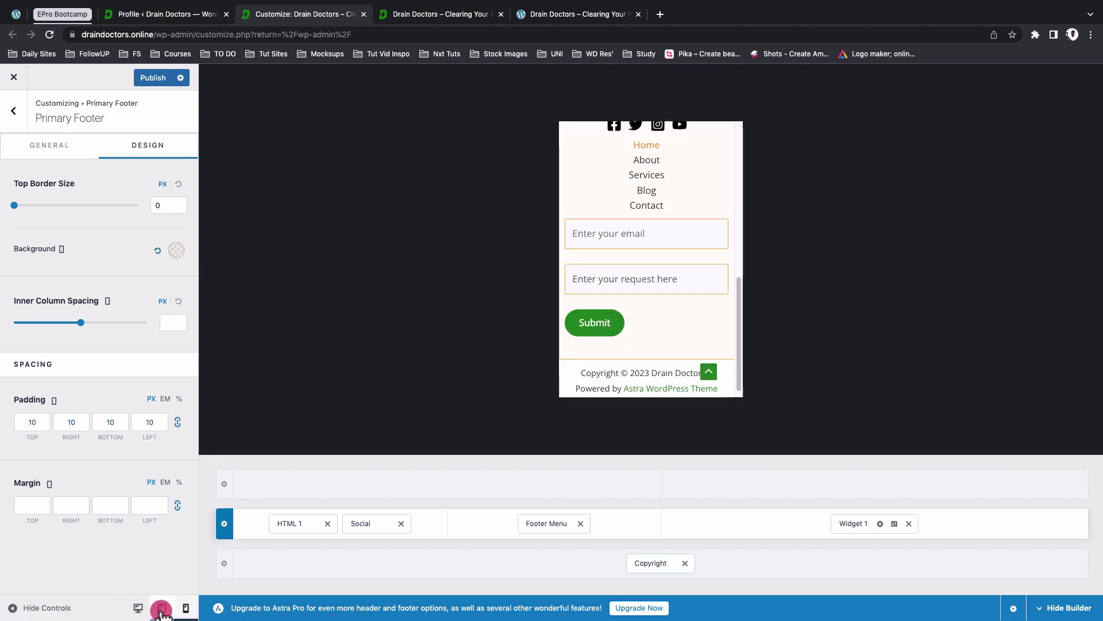
click(186, 609)
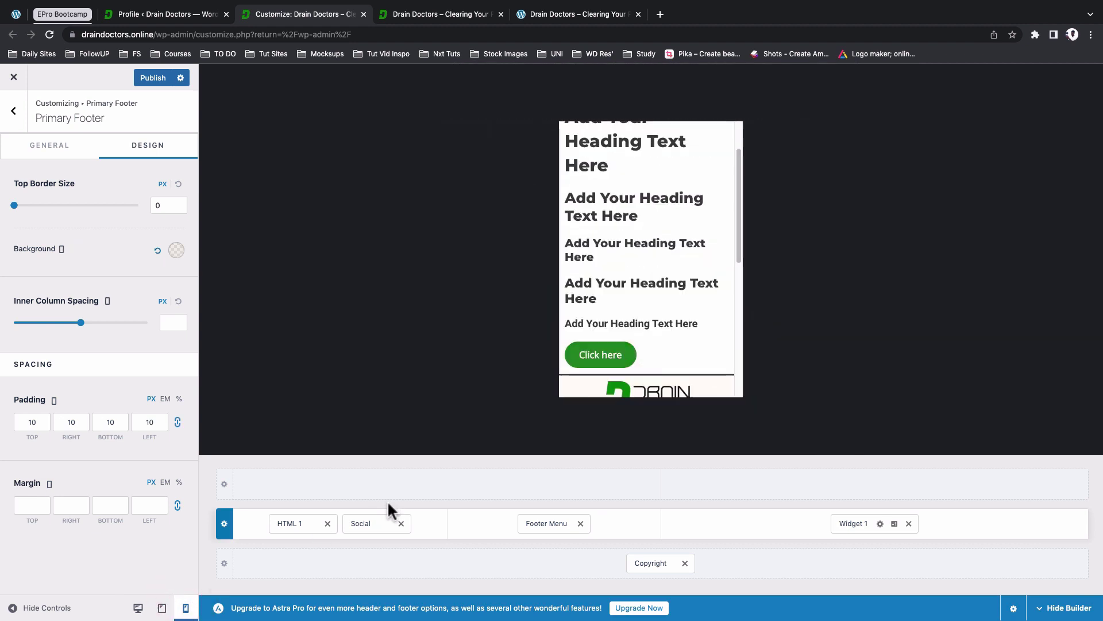
scroll(583, 368, down, 5)
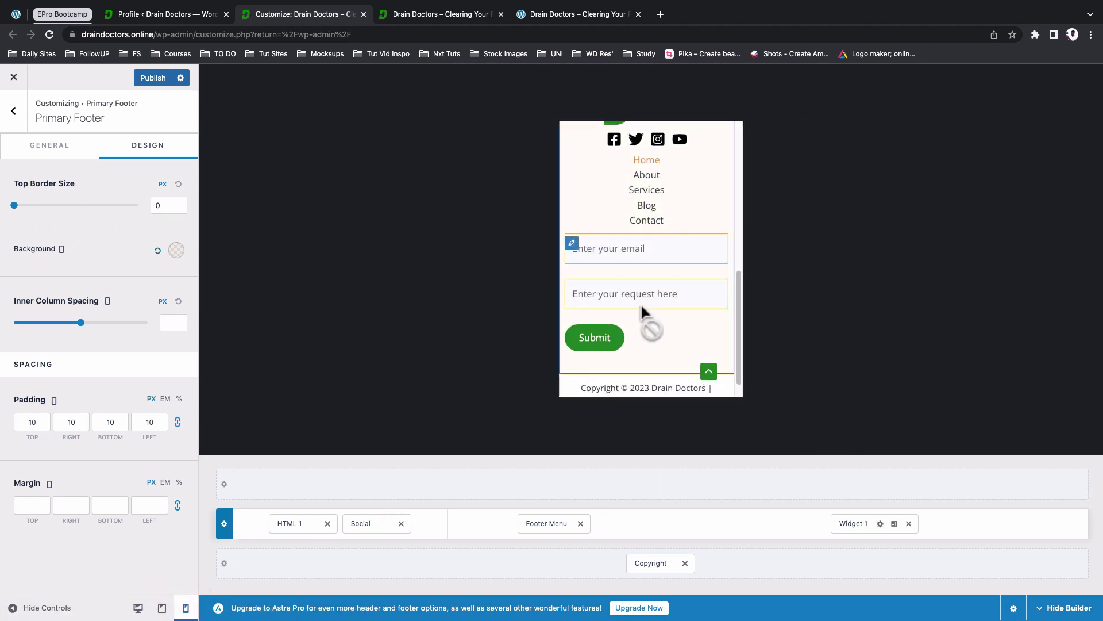
scroll(641, 302, up, 2)
scroll(640, 302, up, 2)
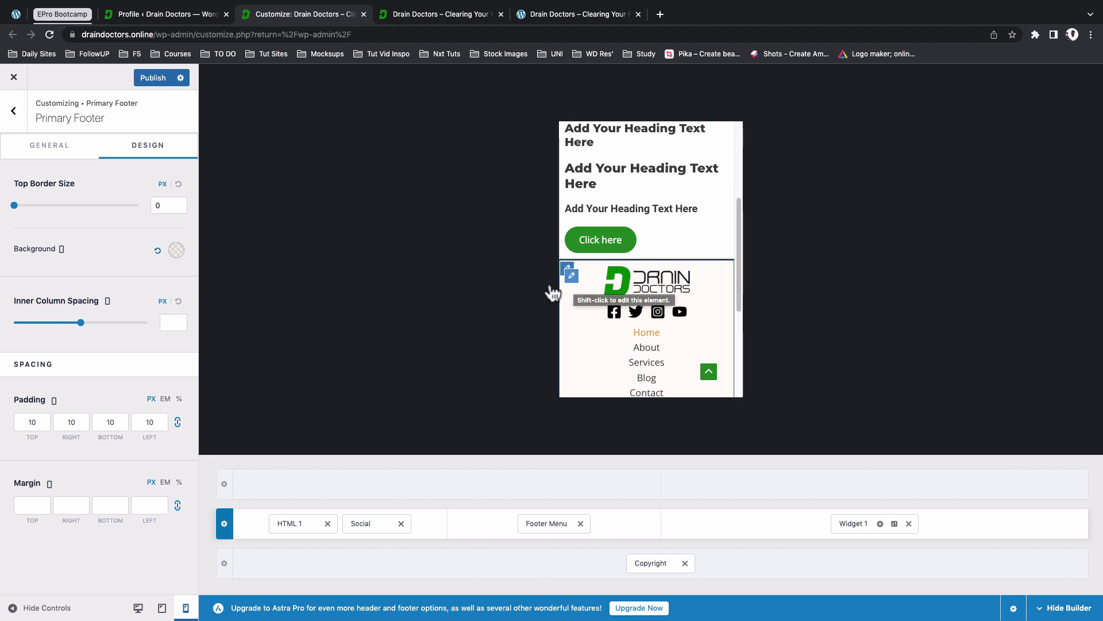
click(138, 608)
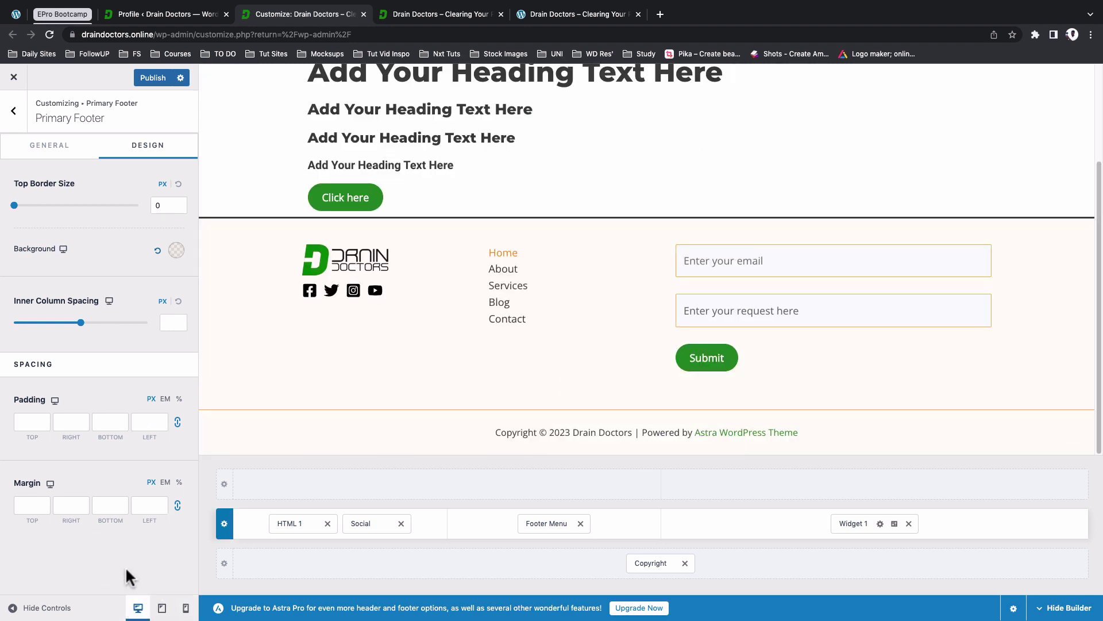
- Publish the footer changes, reload the live site to verify them, and return to the Customizer
click(156, 78)
click(423, 18)
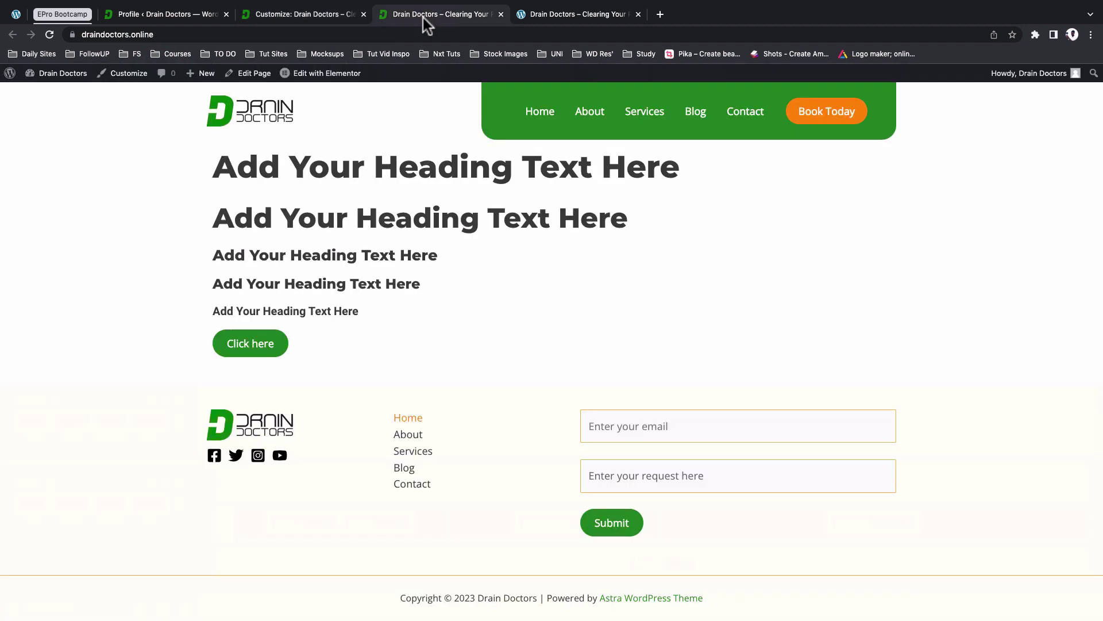
click(49, 35)
key(ctrl+shift+Tab)
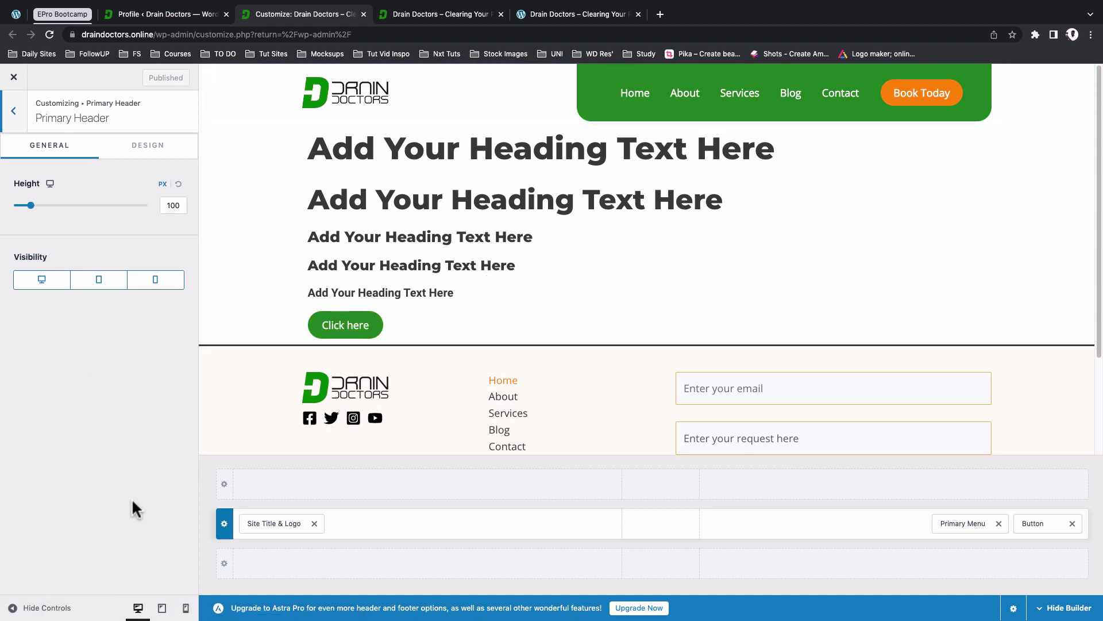
- Preview the header at tablet then mobile width and open the mobile menu Toggle Button settings
click(162, 608)
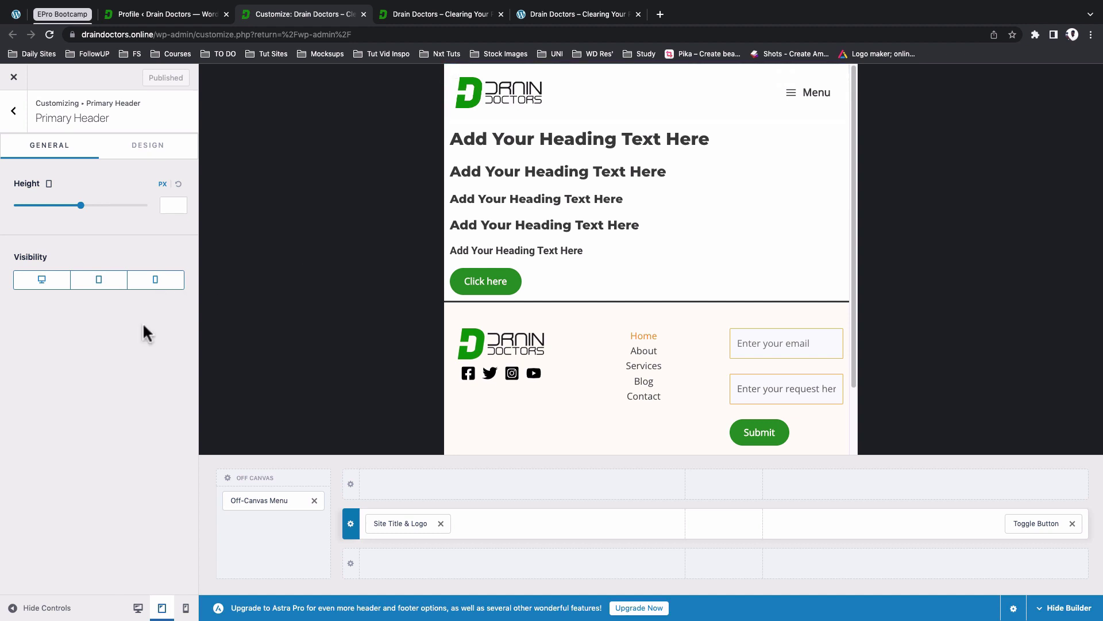
click(184, 607)
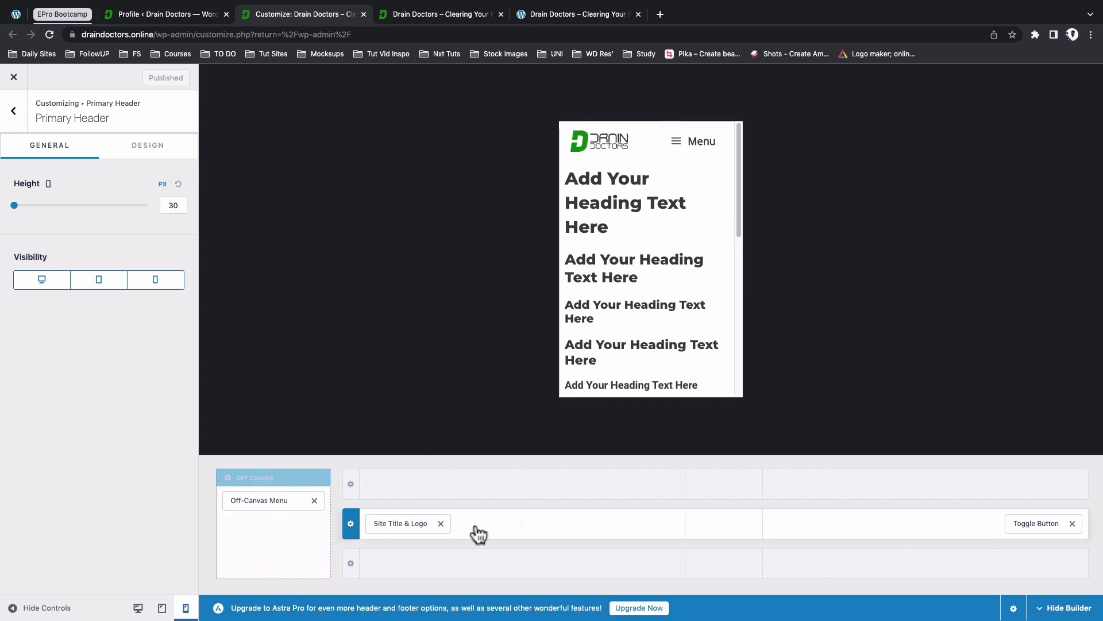
click(1044, 522)
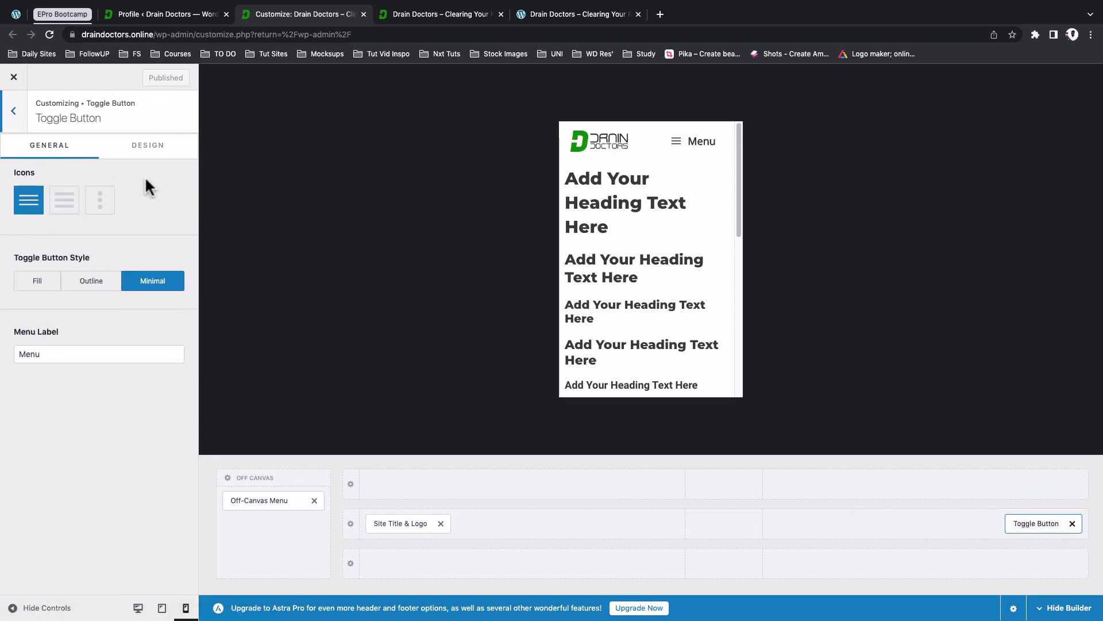
- Try green and orange for the Toggle Button icon colour, then settle on dark grey
click(147, 146)
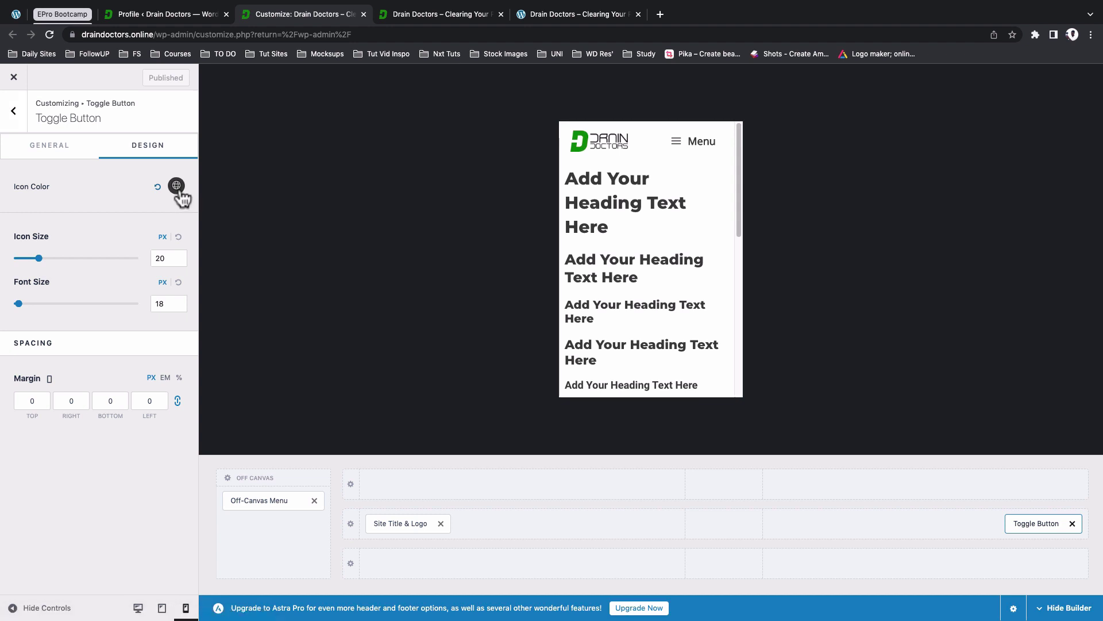
click(177, 185)
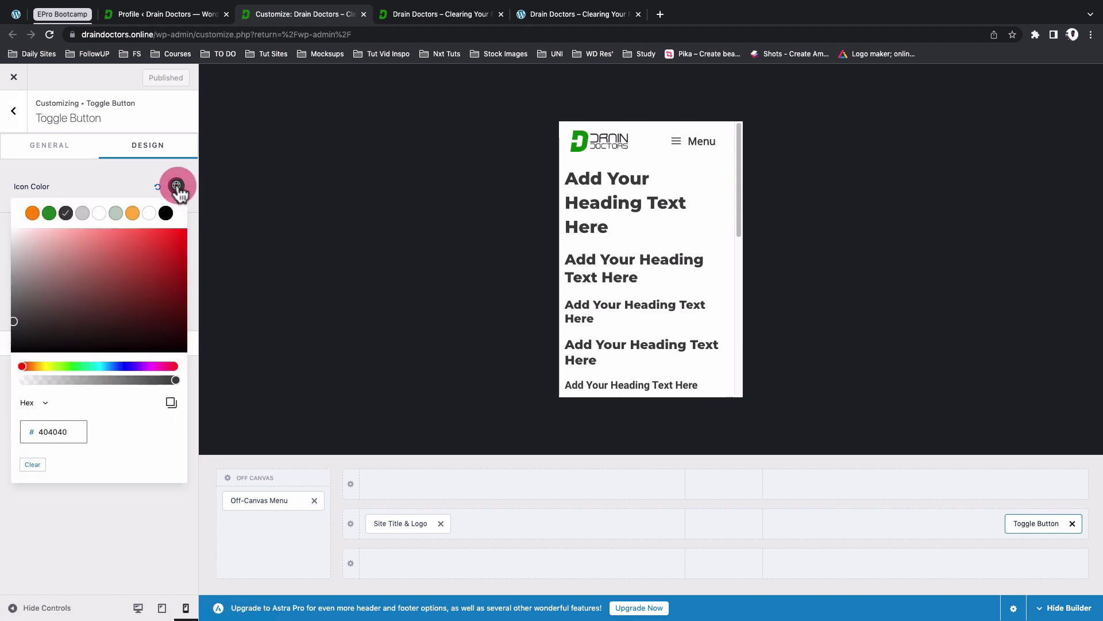
click(48, 213)
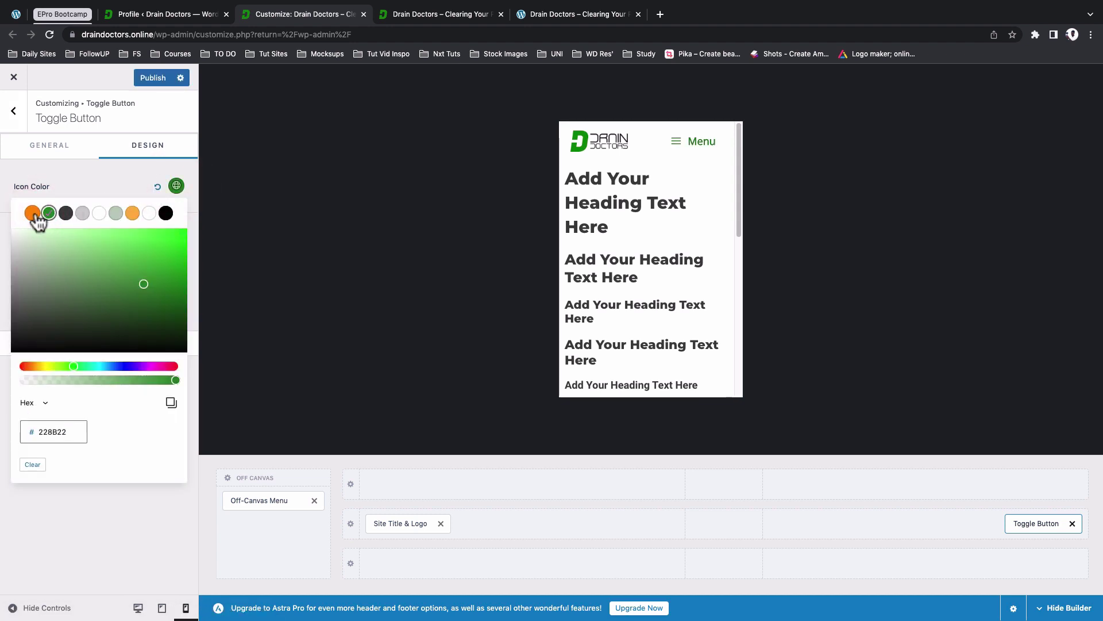
click(34, 215)
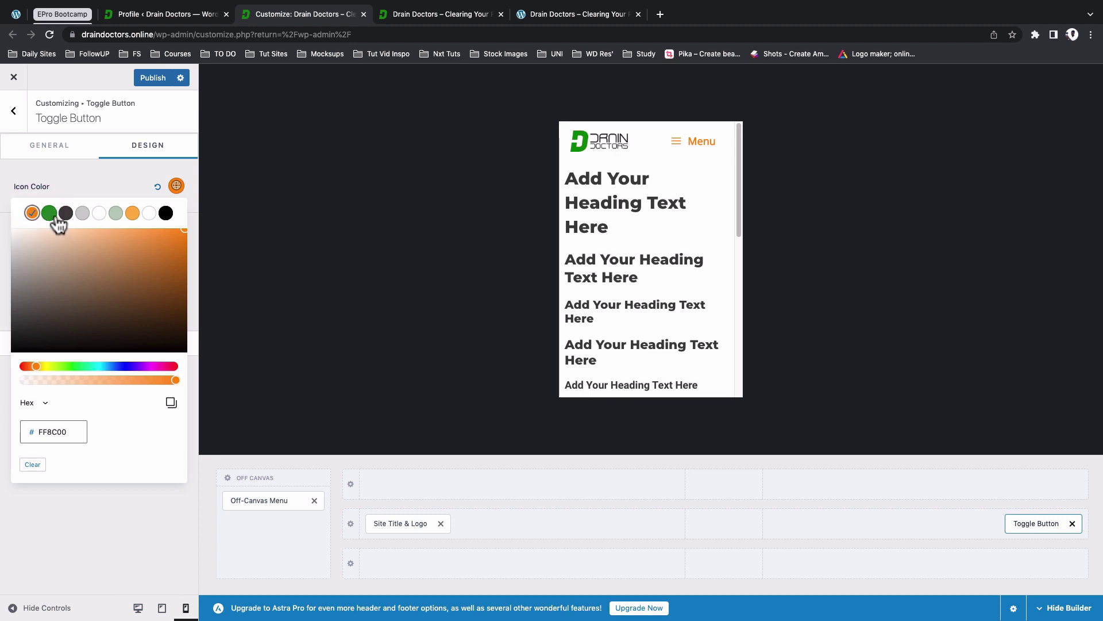
click(65, 216)
click(102, 185)
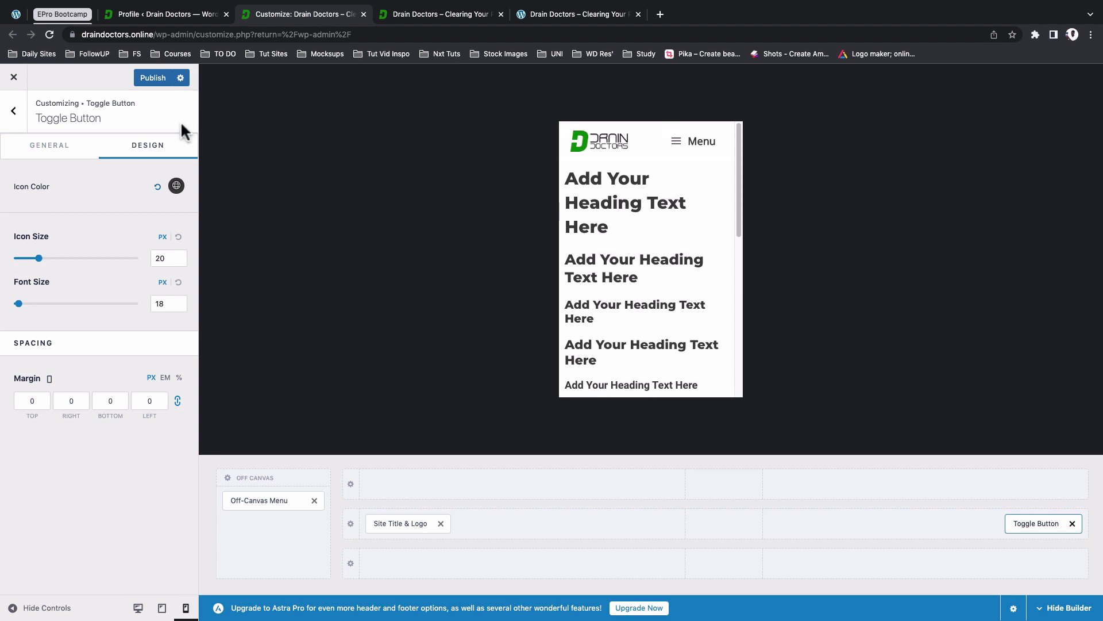
click(17, 118)
click(14, 116)
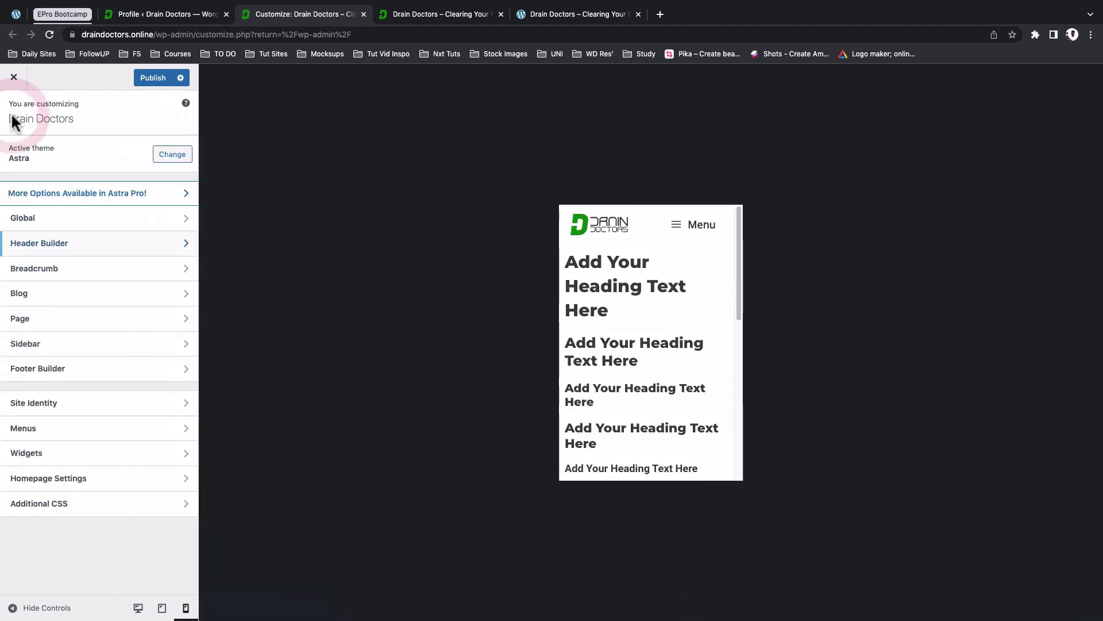
click(60, 506)
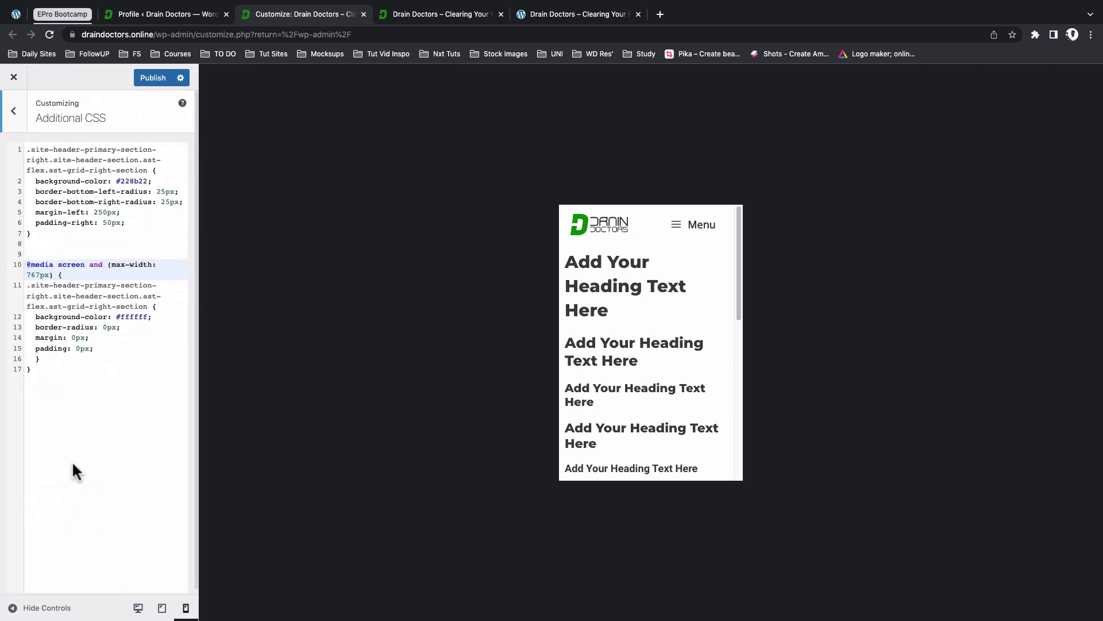
drag(61, 374, 29, 265)
click(54, 252)
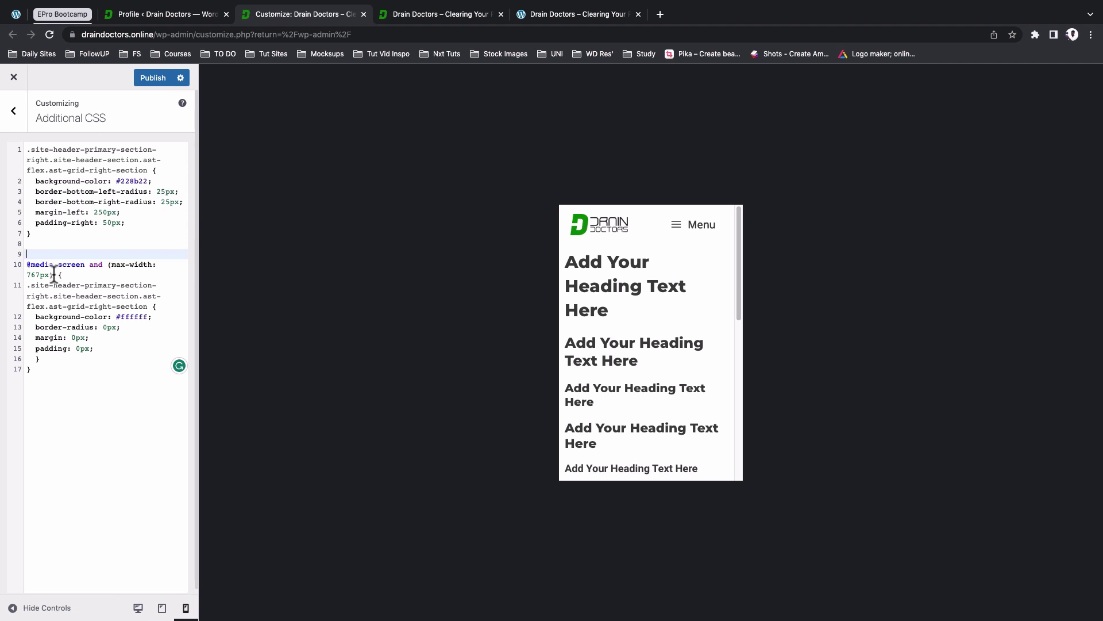
click(28, 287)
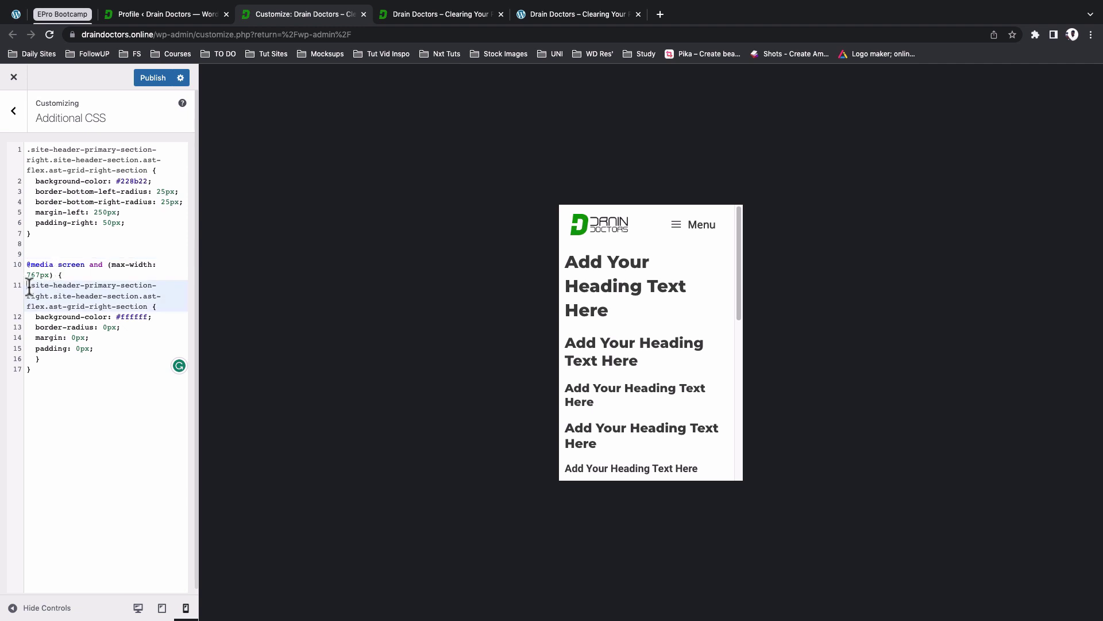
drag(29, 287, 147, 306)
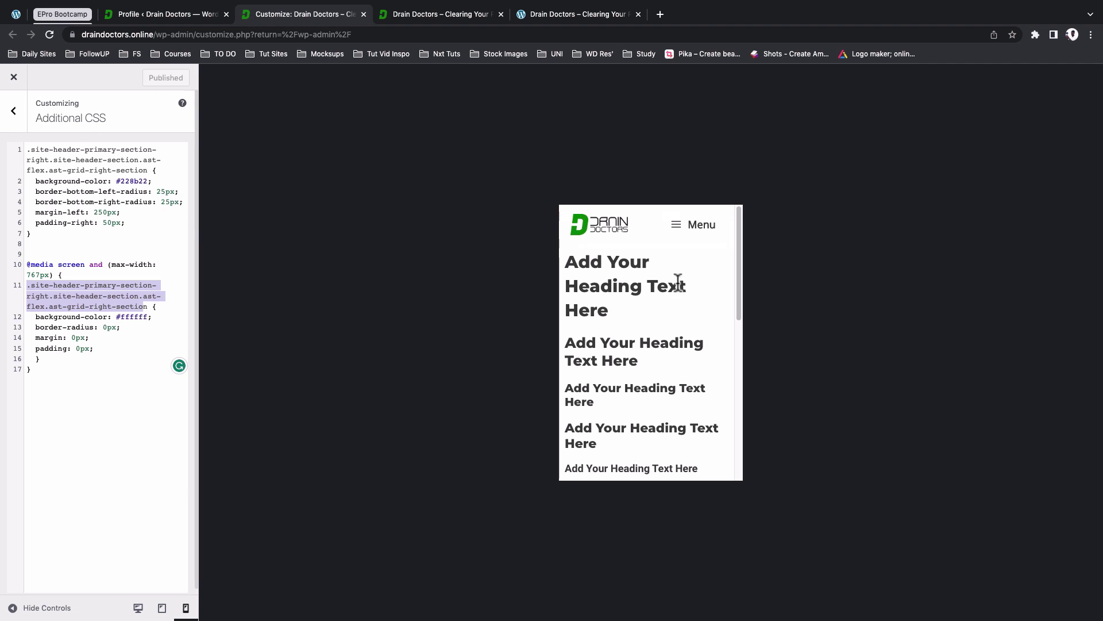
- Open the navigation menu in the mobile and tablet previews, then return to desktop width
click(678, 231)
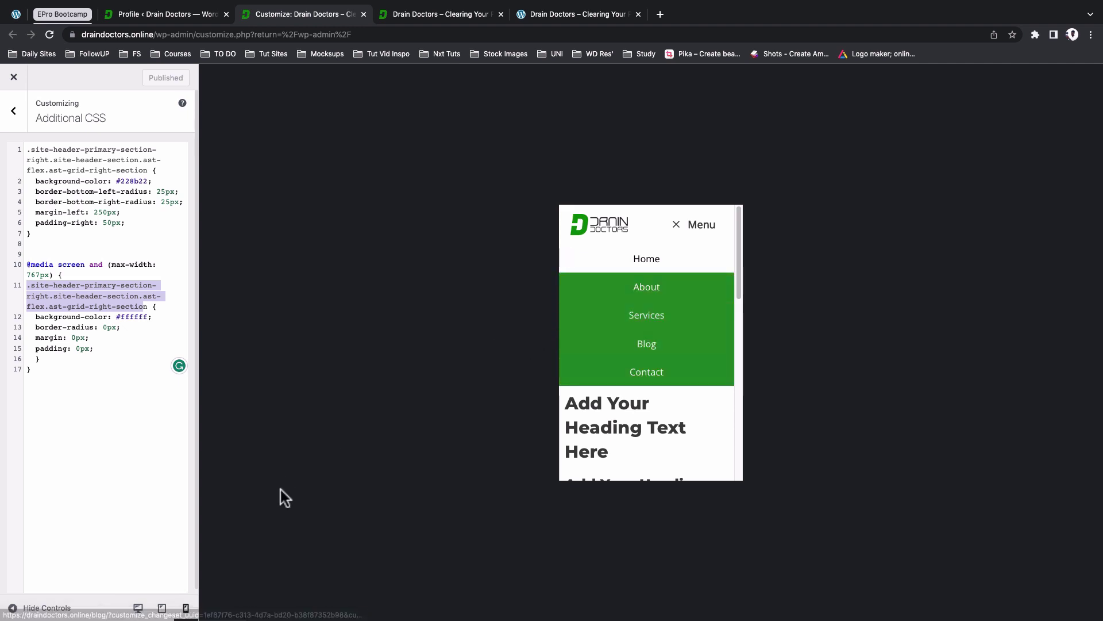
click(161, 608)
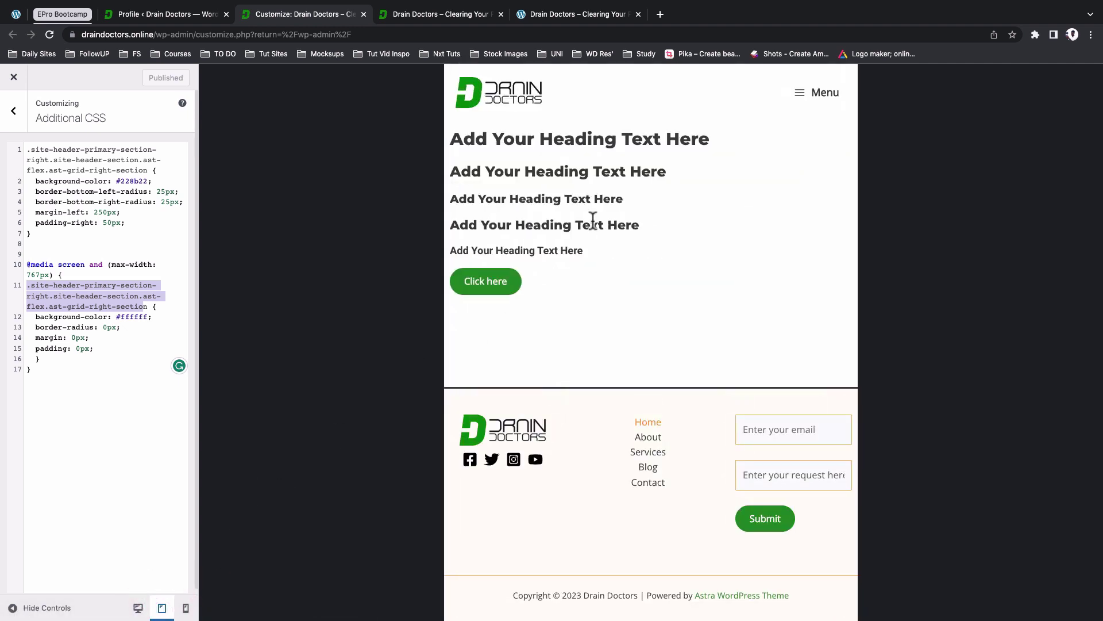
click(800, 102)
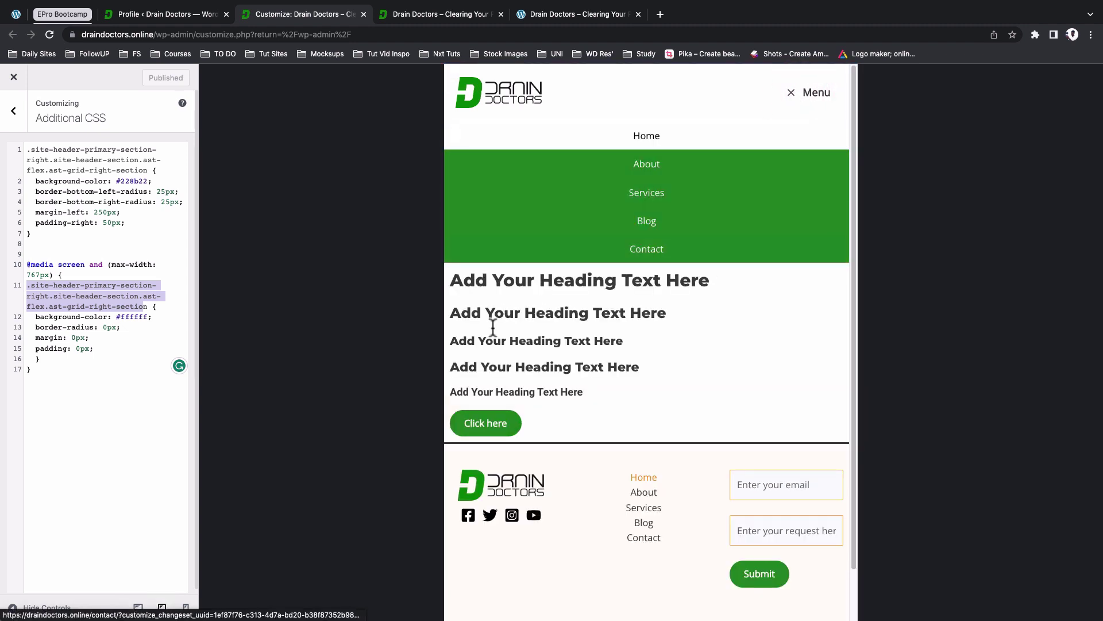
click(138, 608)
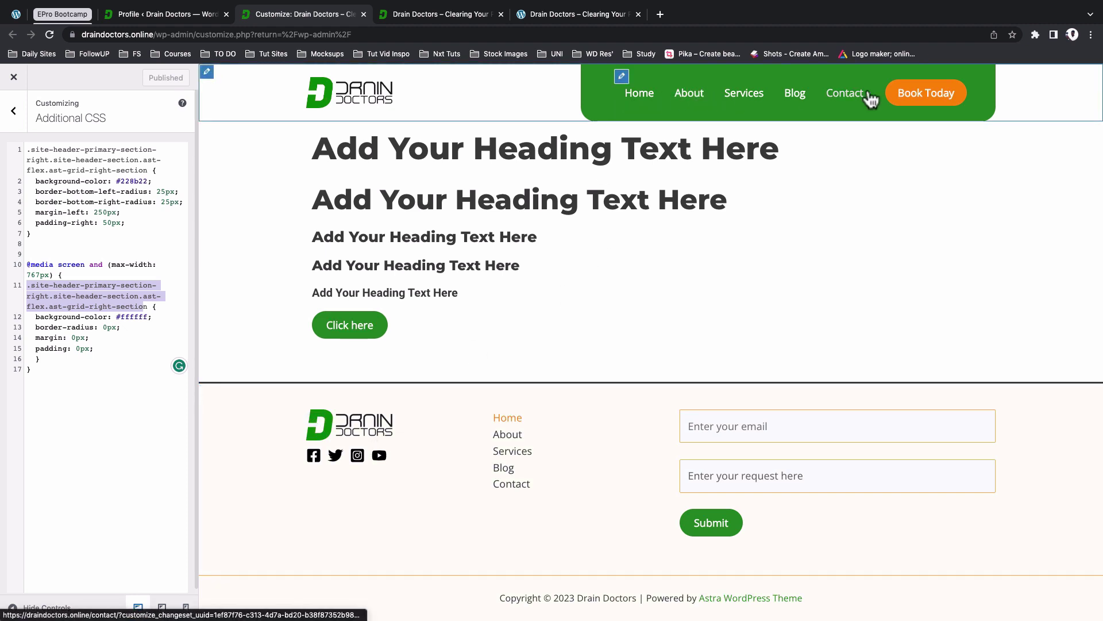
- Go to Elementor's Settings page from the WordPress Dashboard
click(79, 392)
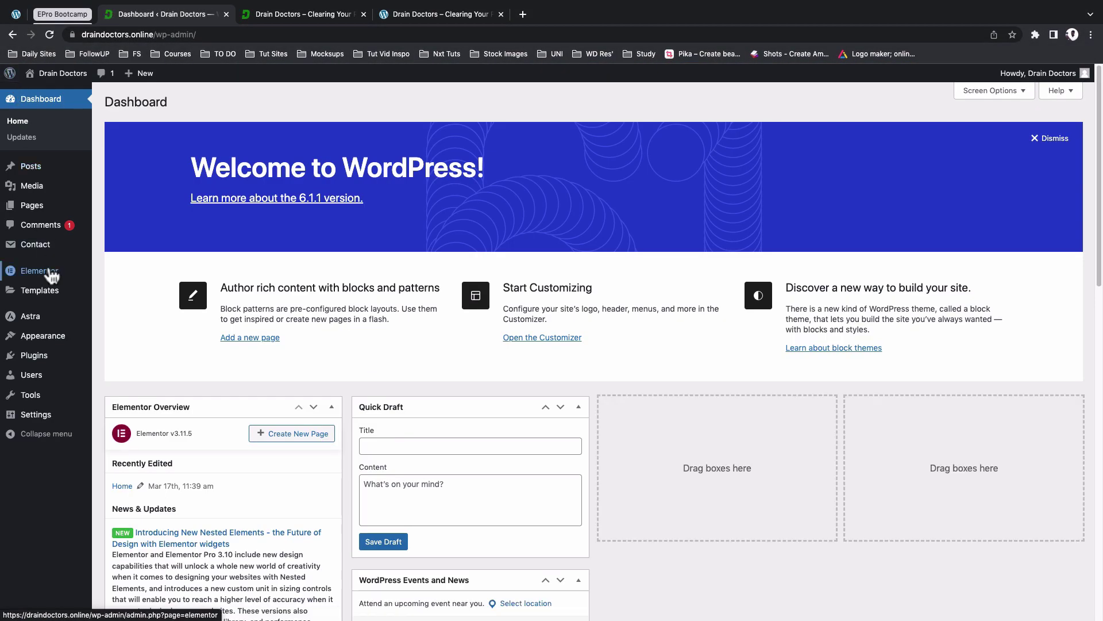
mouse_move(49, 274)
click(115, 273)
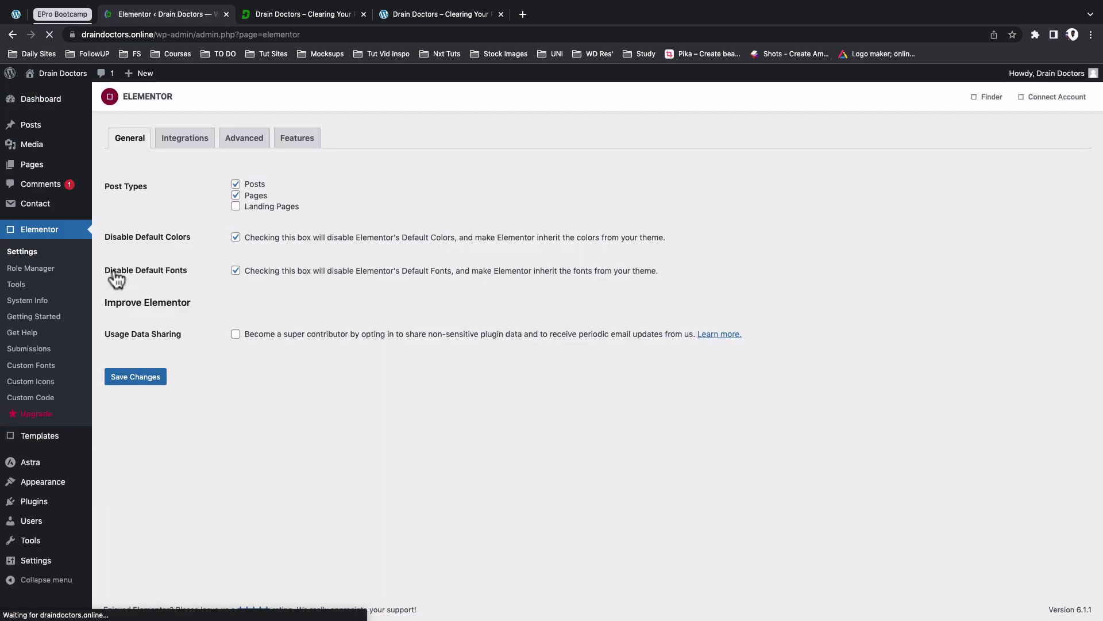
- Activate the Flexbox Container experiment on Elementor's Features settings
click(308, 146)
scroll(214, 260, down, 3)
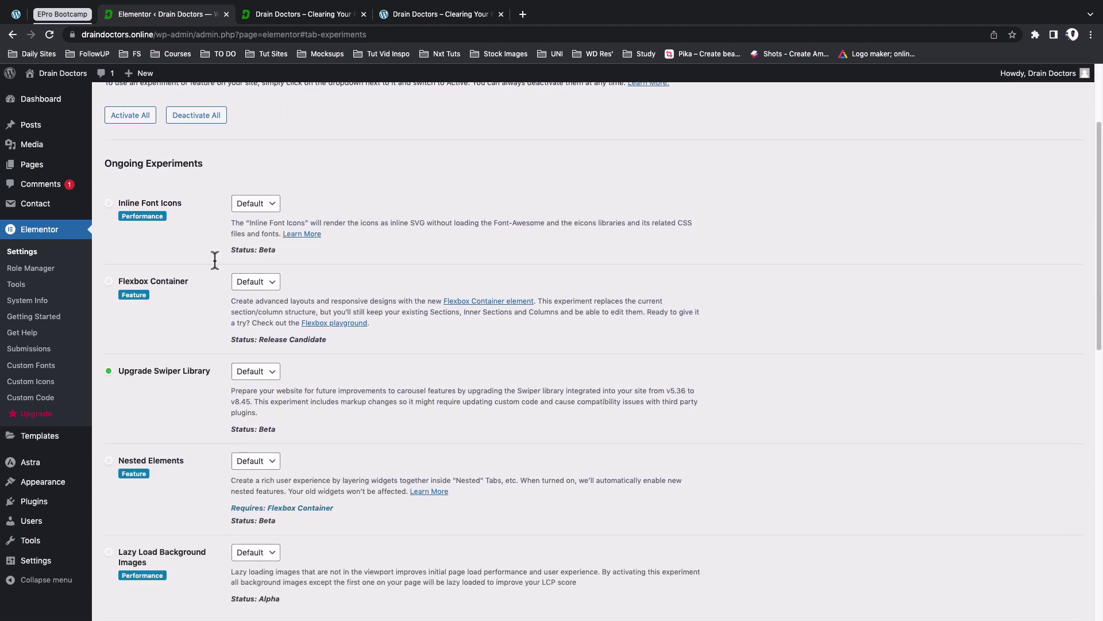
click(246, 283)
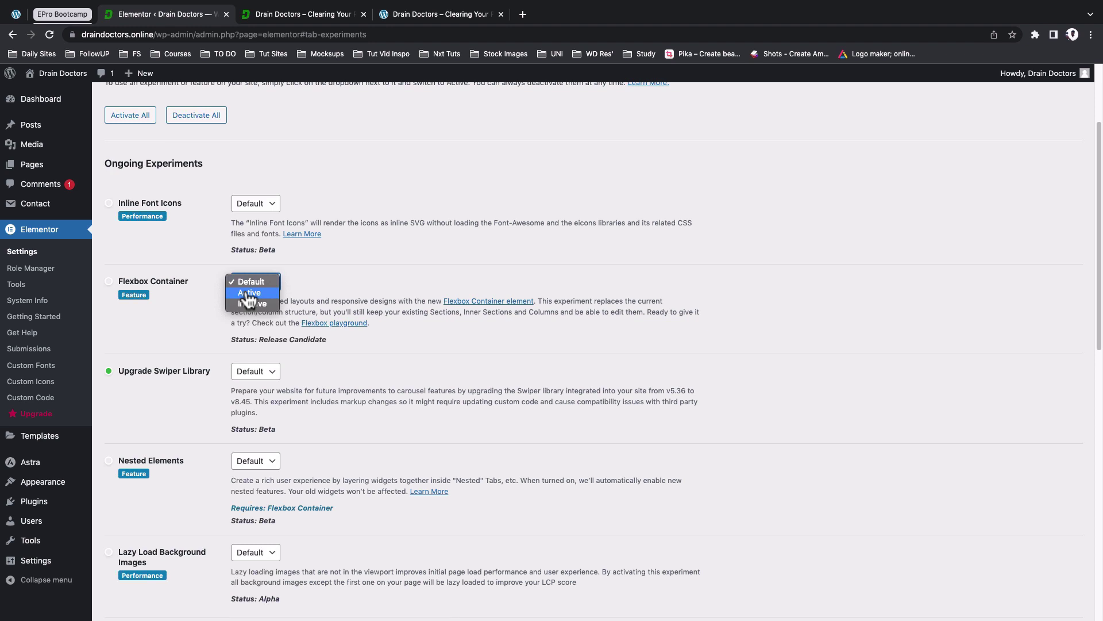
click(249, 293)
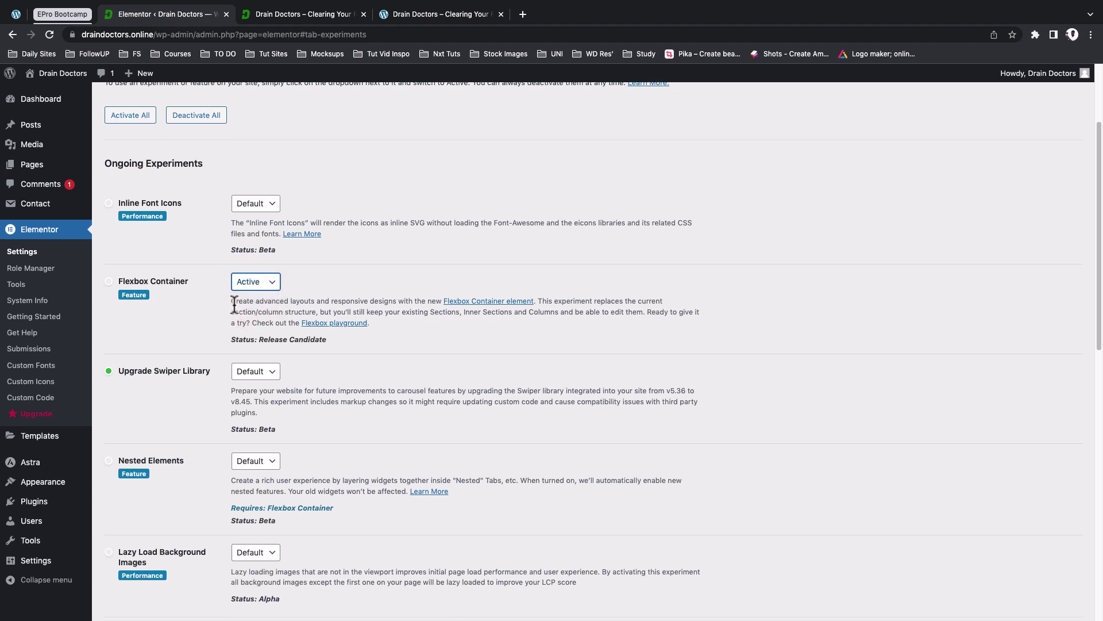
scroll(235, 305, down, 3)
scroll(234, 305, down, 5)
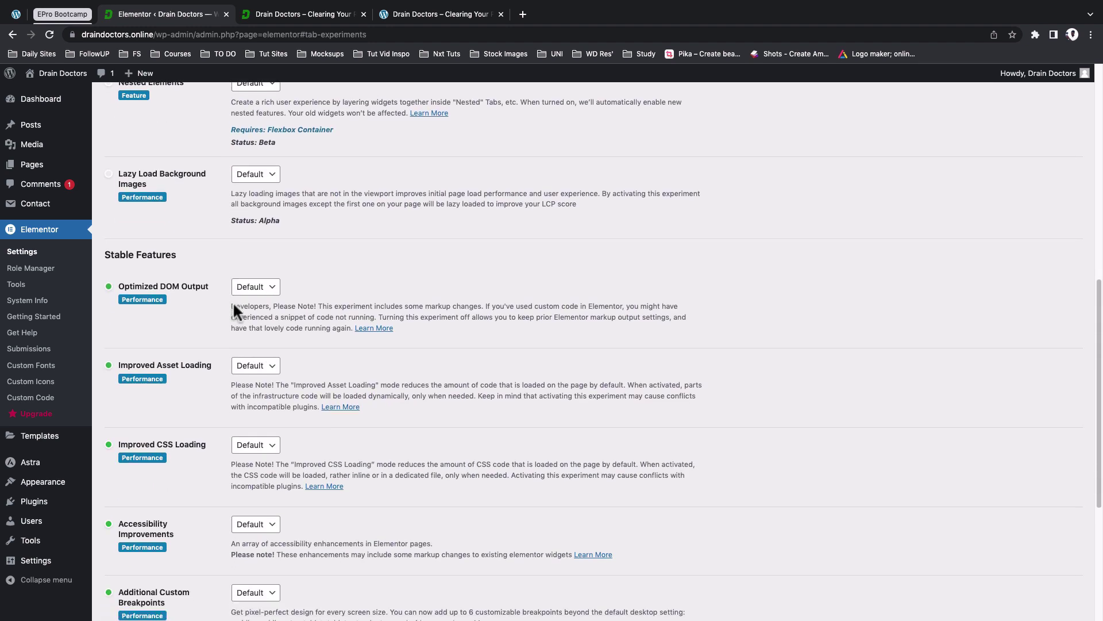
- Leave Optimized DOM Output at Default, save the settings, and go to the Pages list
click(260, 264)
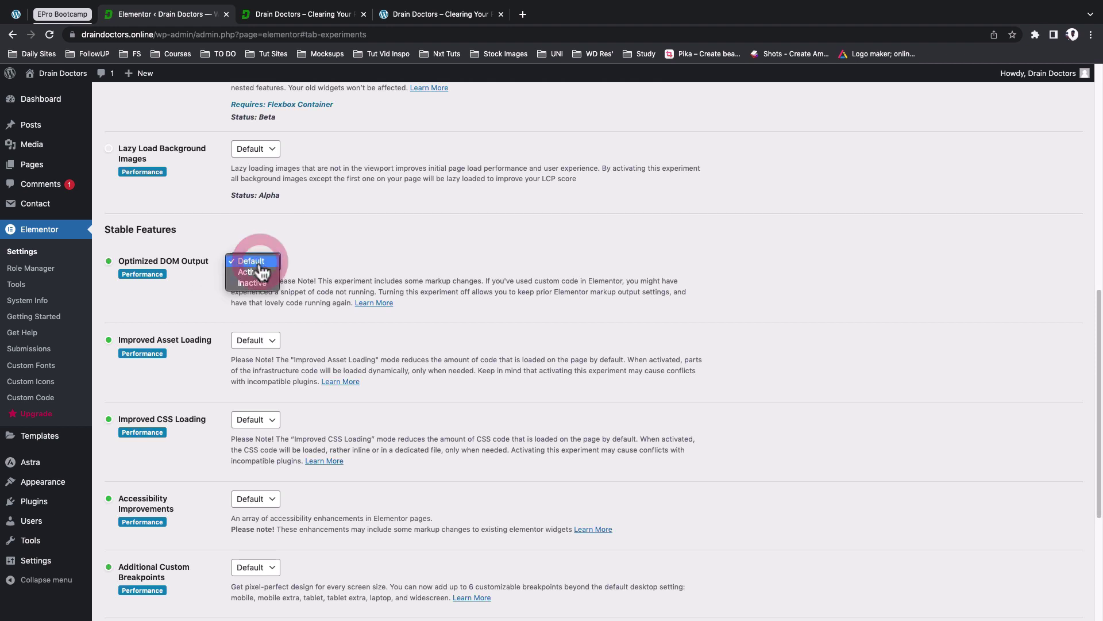
click(118, 308)
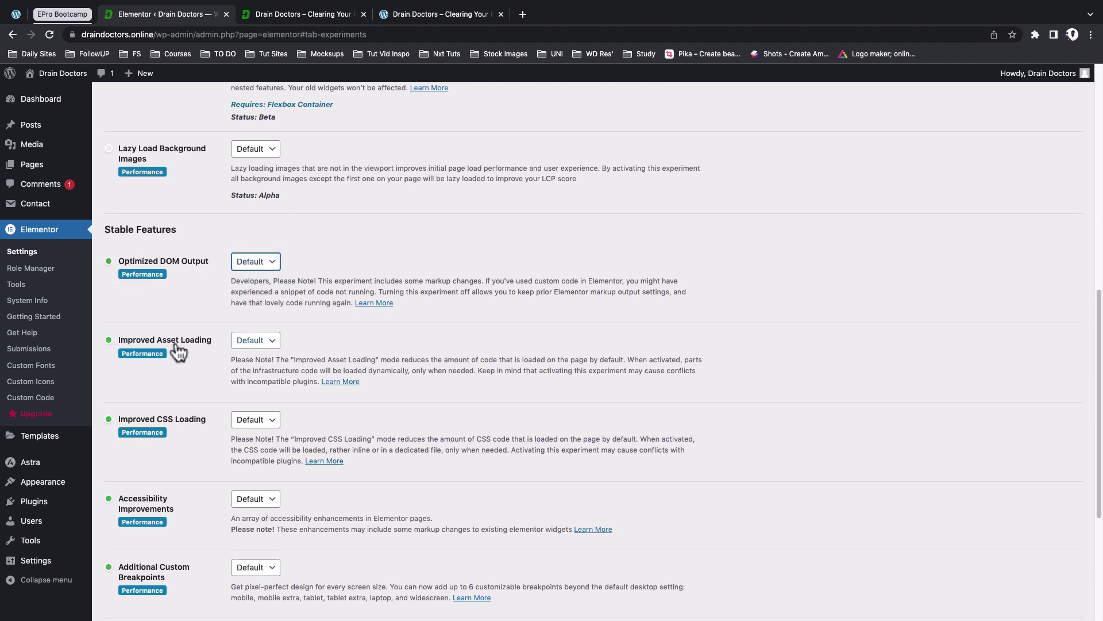
scroll(187, 346, down, 3)
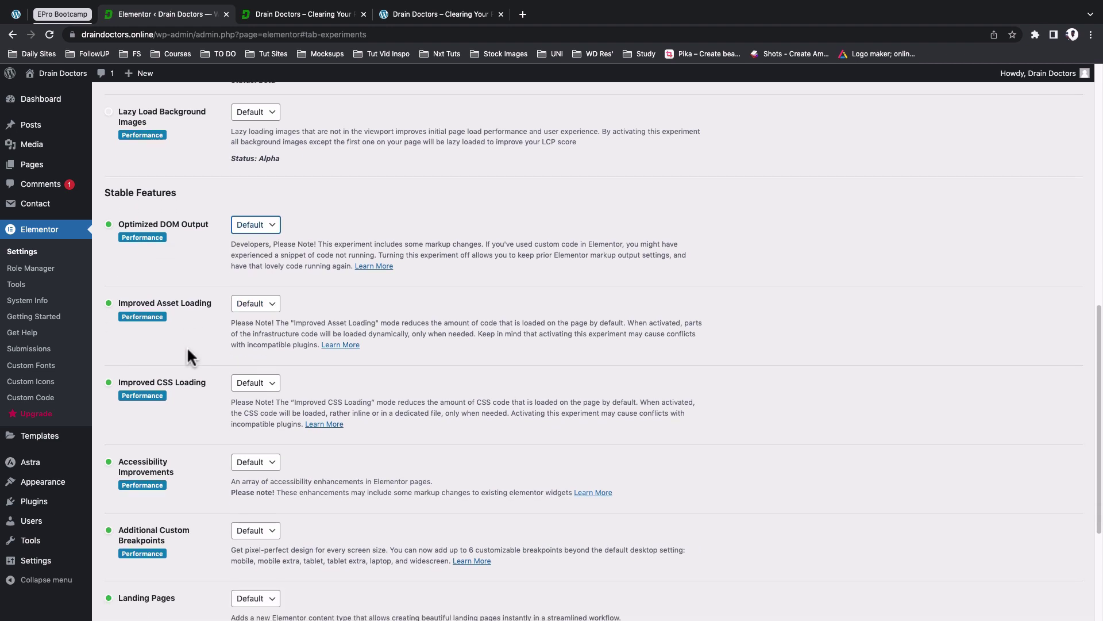
scroll(188, 354, down, 5)
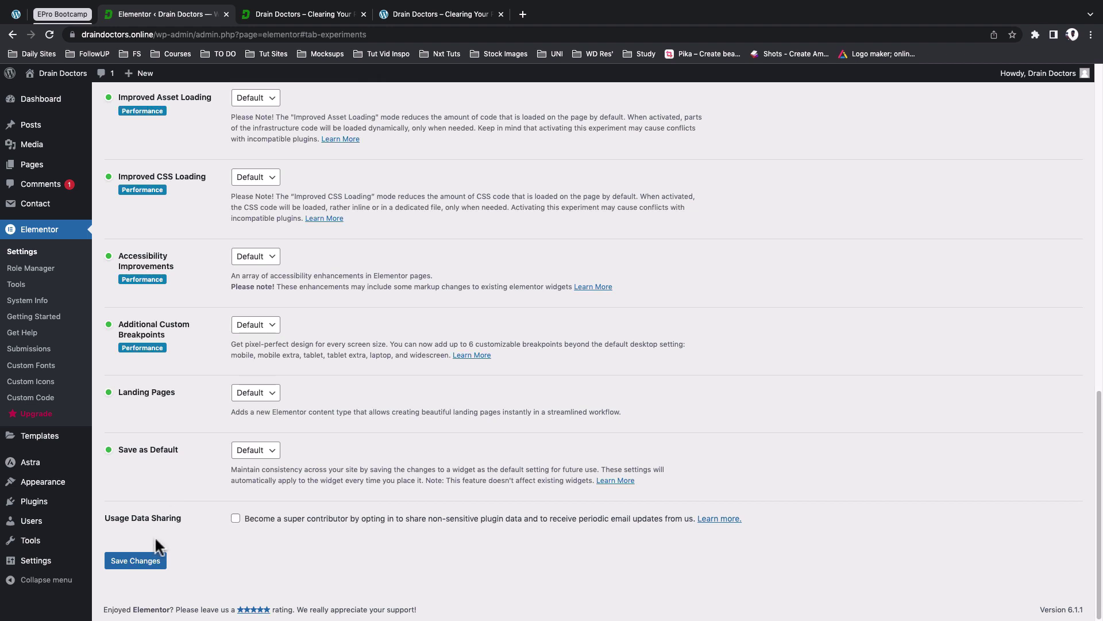
click(147, 560)
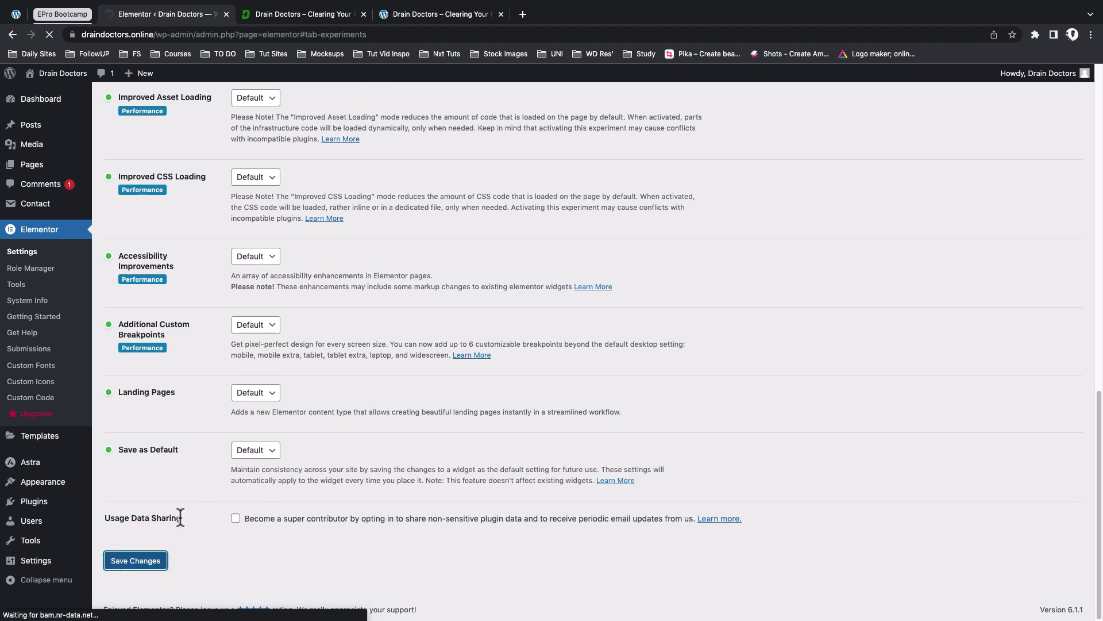
mouse_move(49, 171)
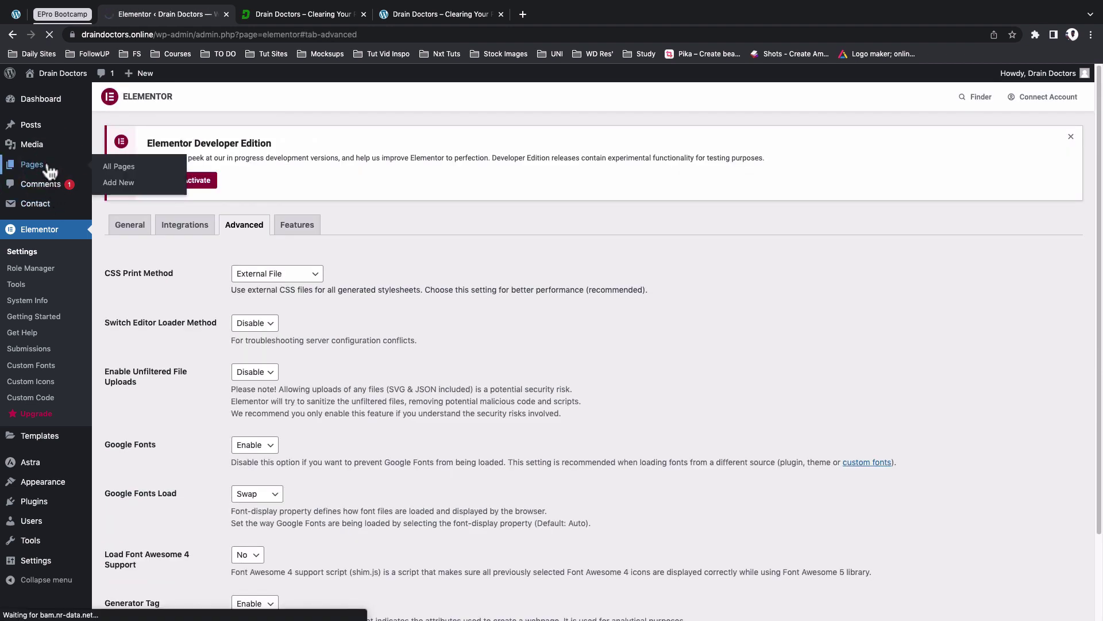
click(49, 171)
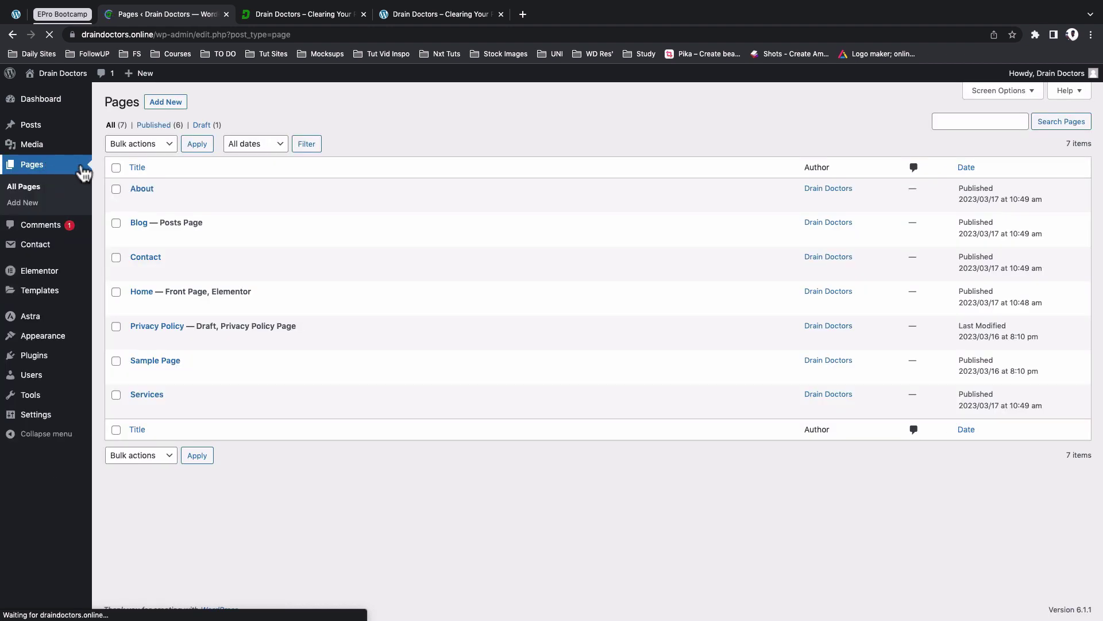
- Edit Home with Elementor, delete its old test headings section, and start a new section
mouse_move(209, 296)
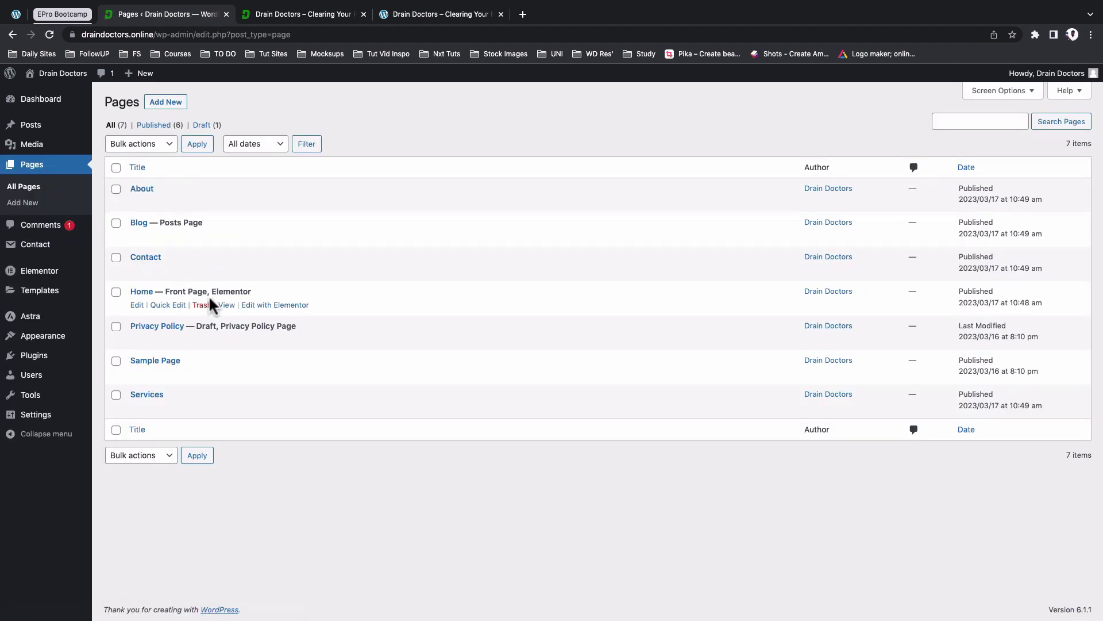
click(267, 310)
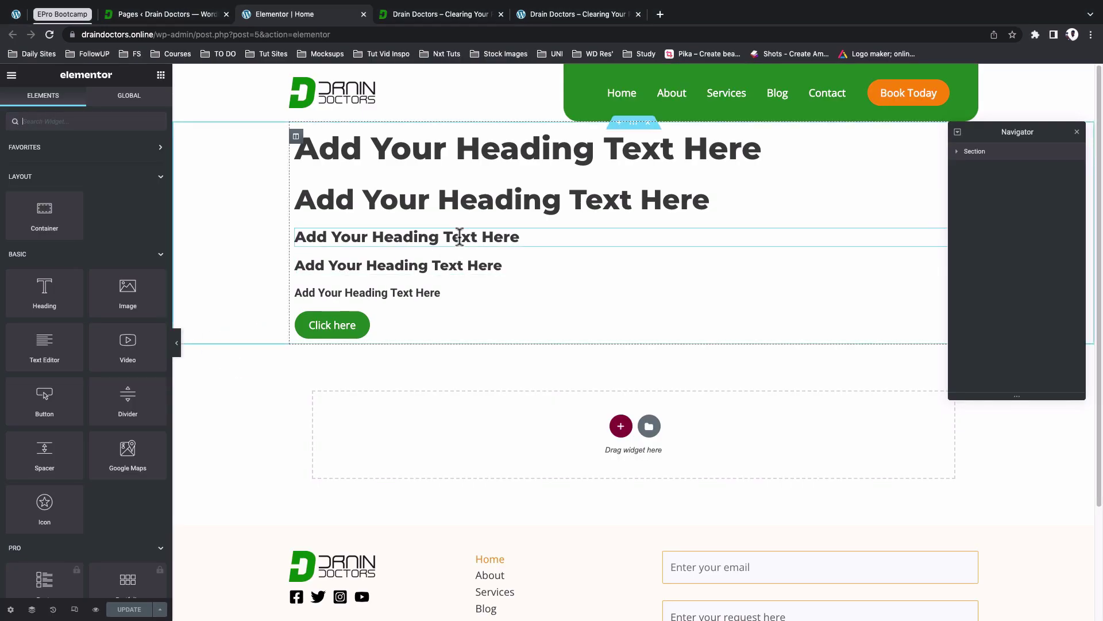
click(648, 123)
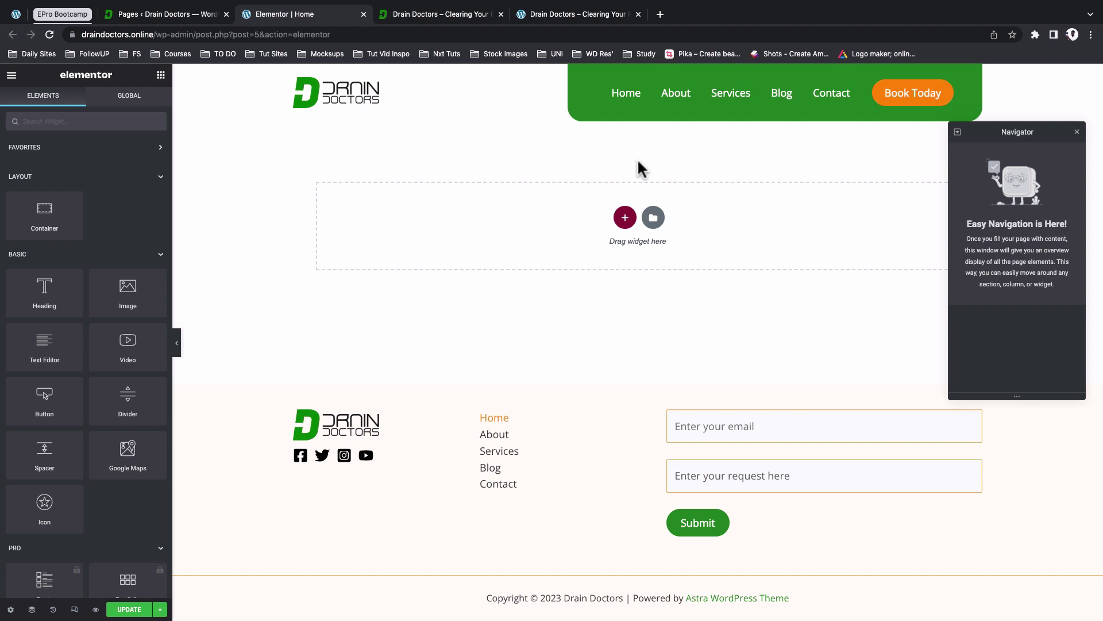
click(625, 217)
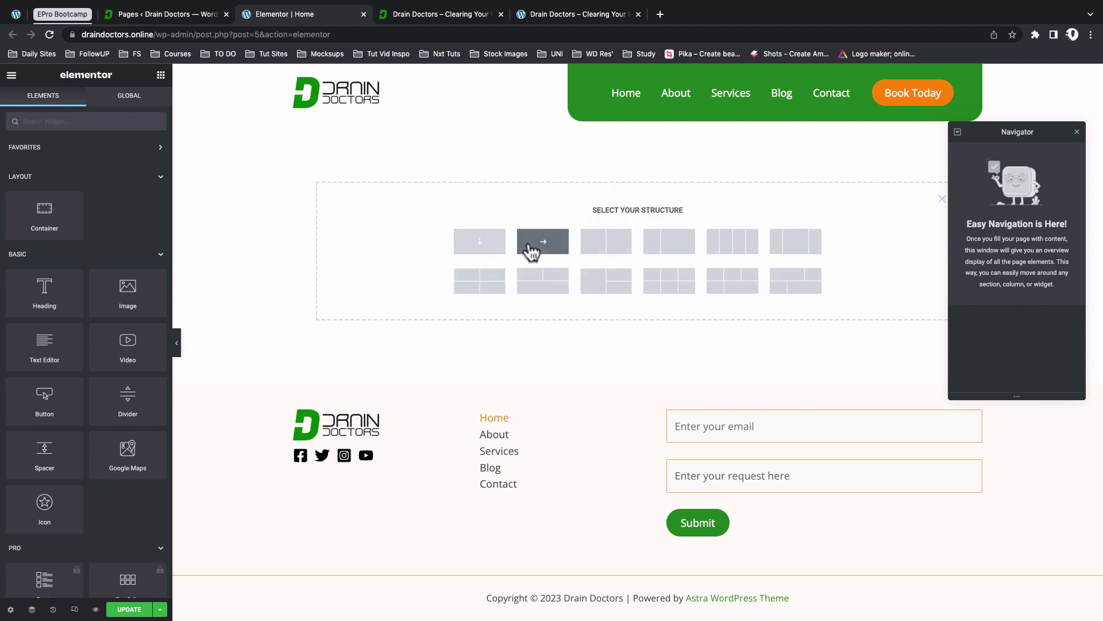
- Add a two-column hero container with linked 0 padding and an 85 vh minimum height
click(603, 245)
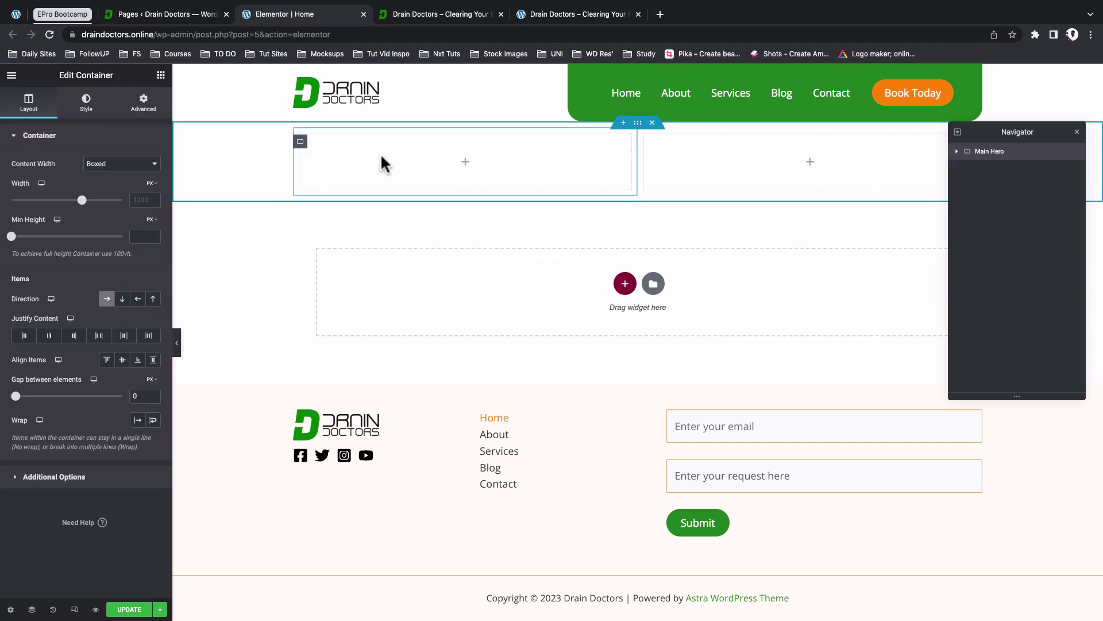
click(144, 103)
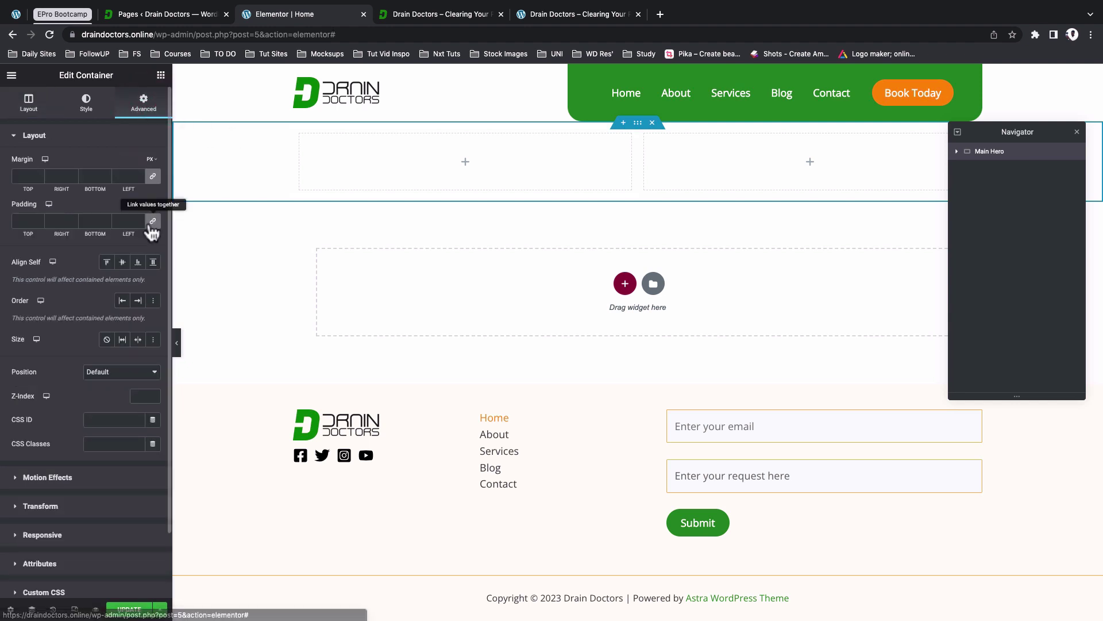
click(152, 225)
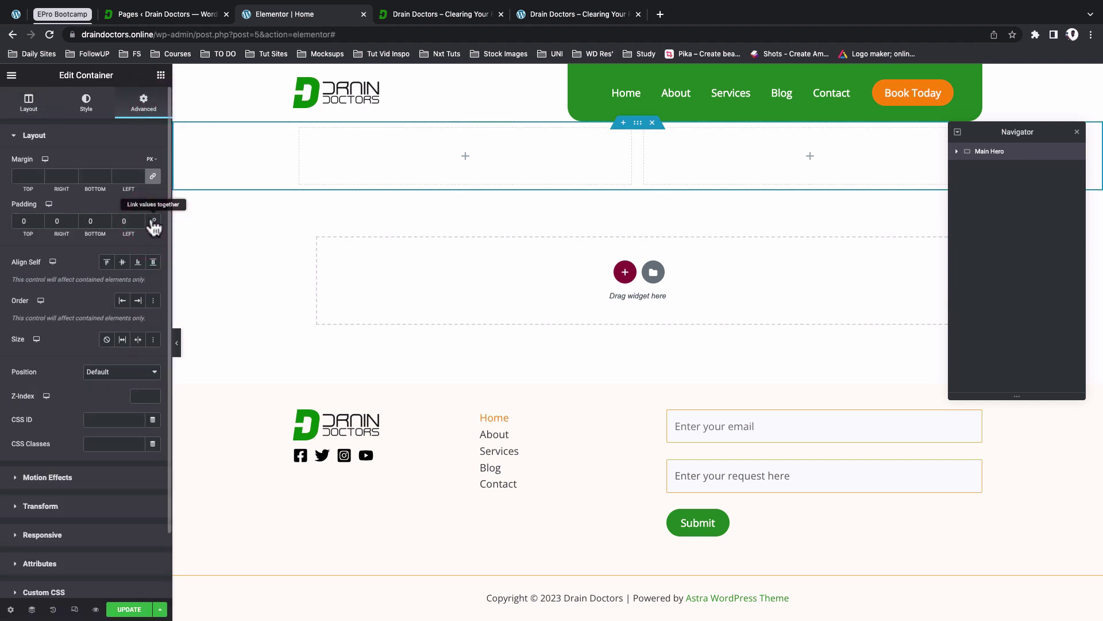
click(30, 104)
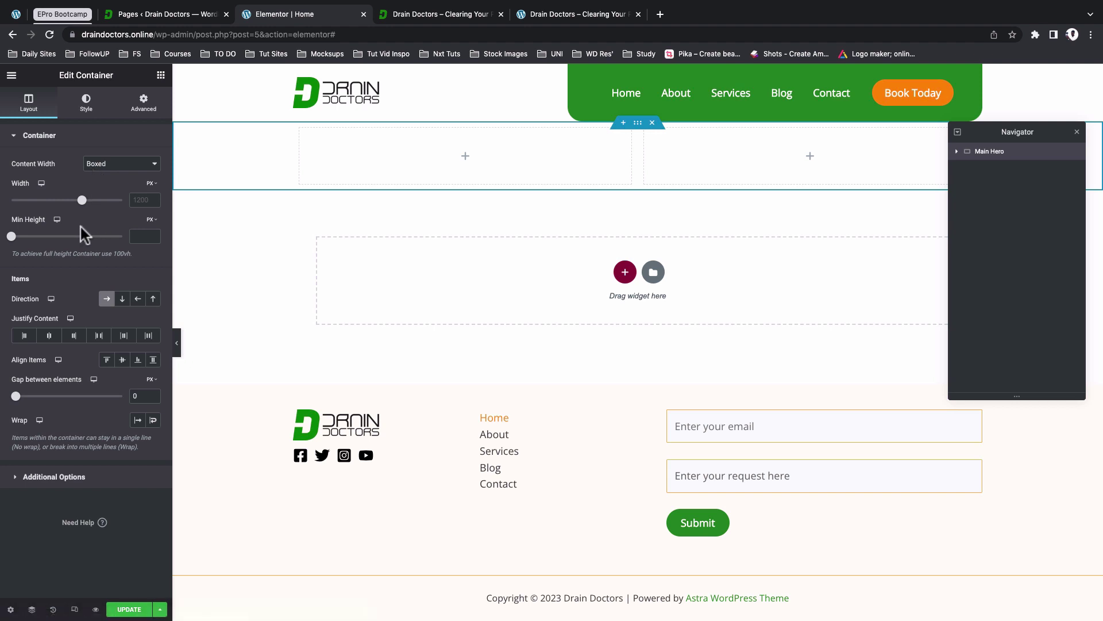
click(153, 220)
click(150, 234)
click(144, 237)
text(85)
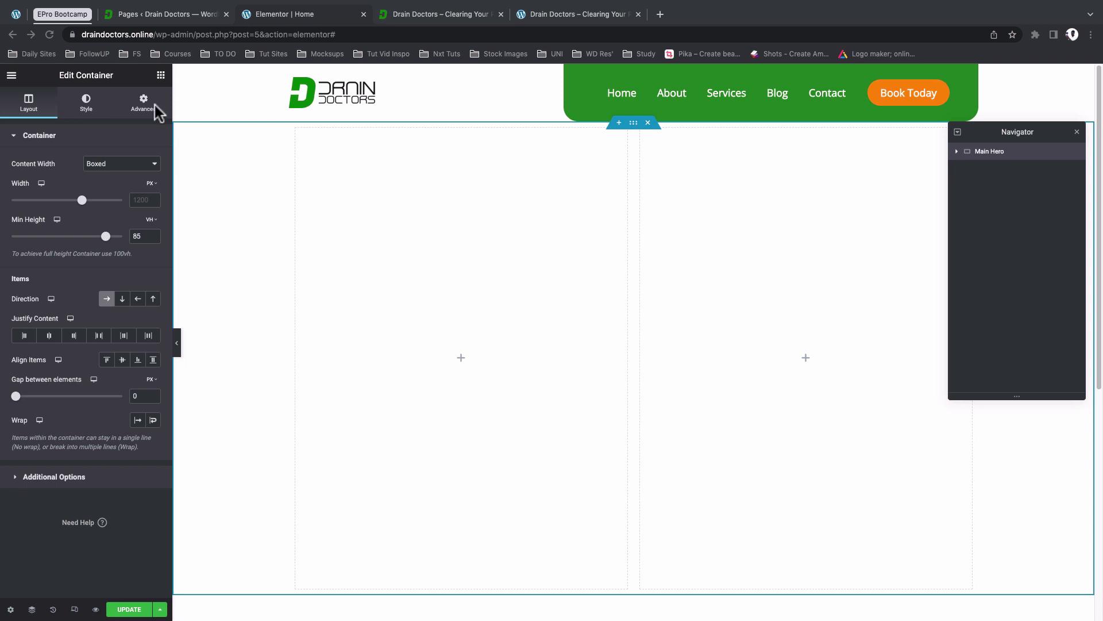
click(165, 75)
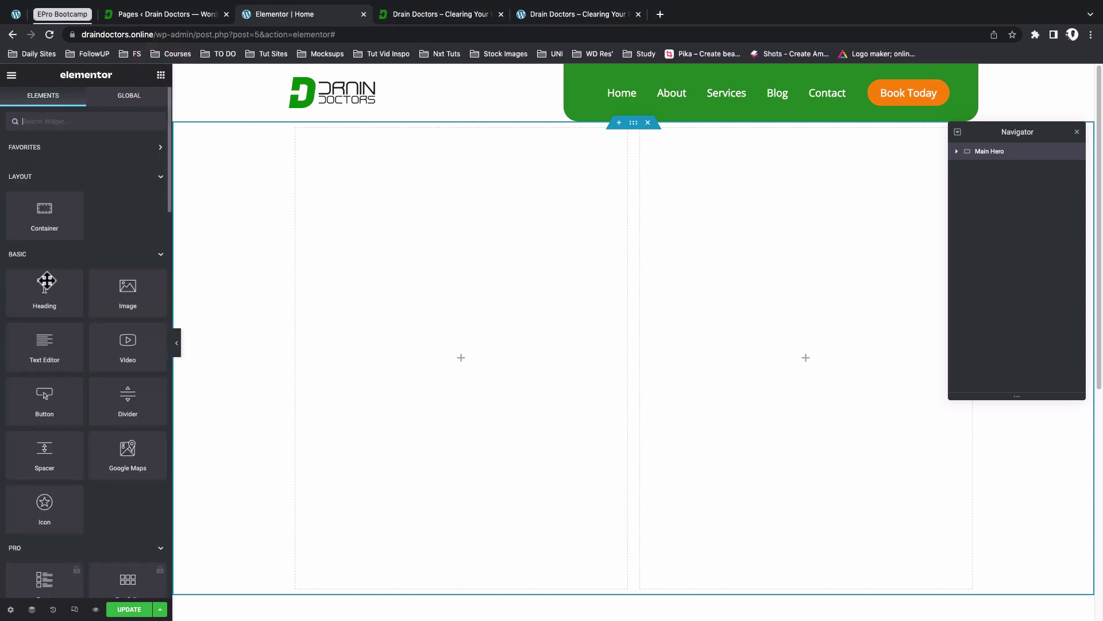
- Add two placeholder headings to the left hero column and compare with the live site's hero
drag(44, 285, 392, 311)
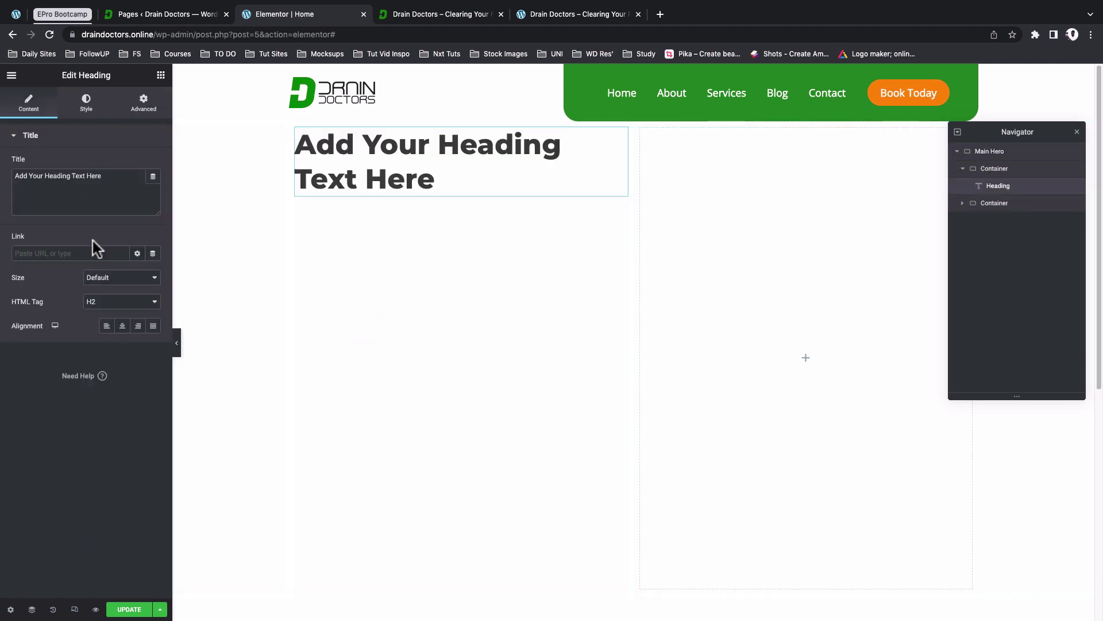
key(super+d)
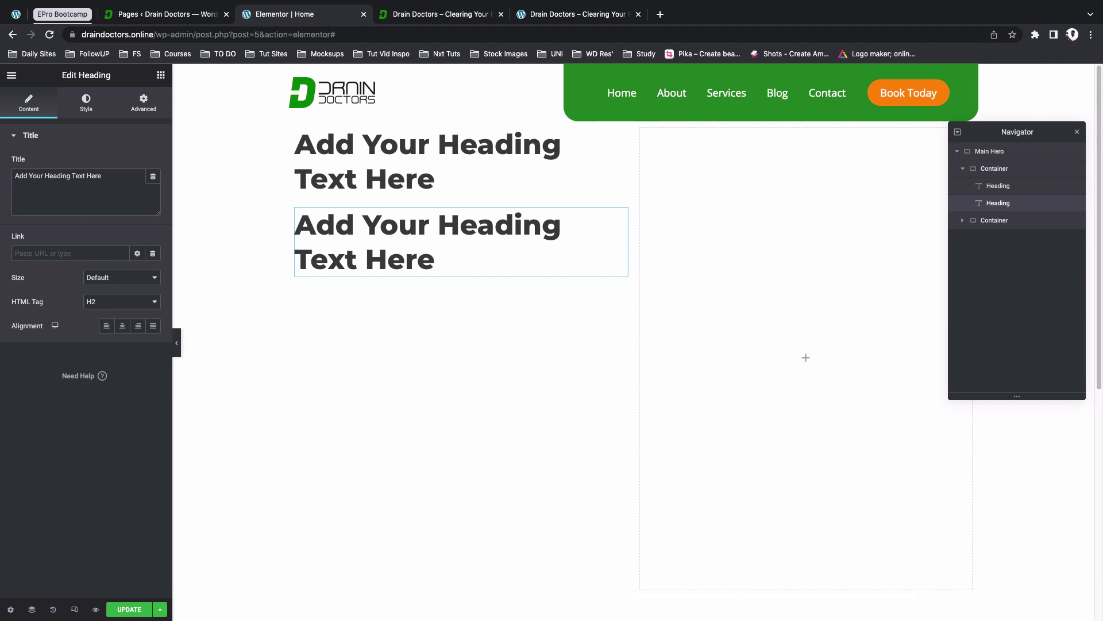
key(super+Tab)
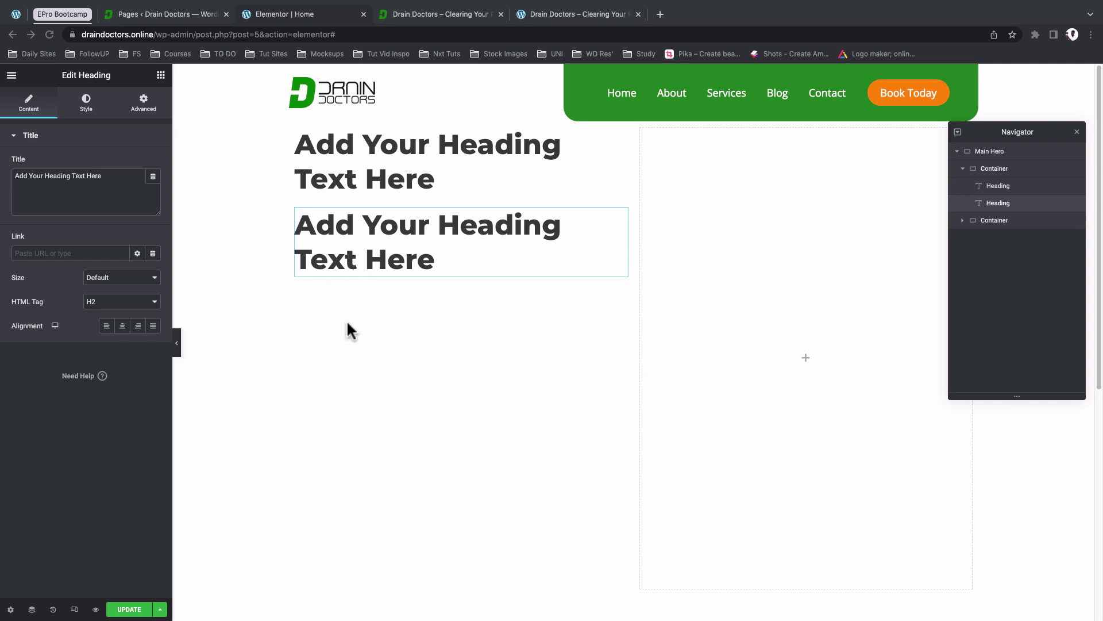
click(442, 17)
click(533, 17)
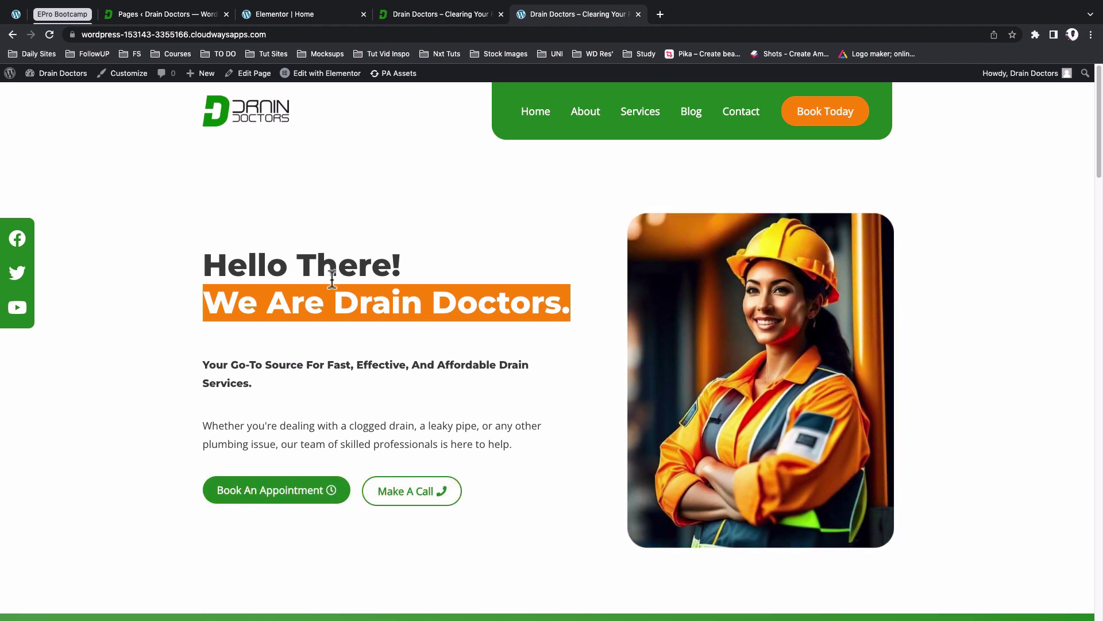
click(284, 12)
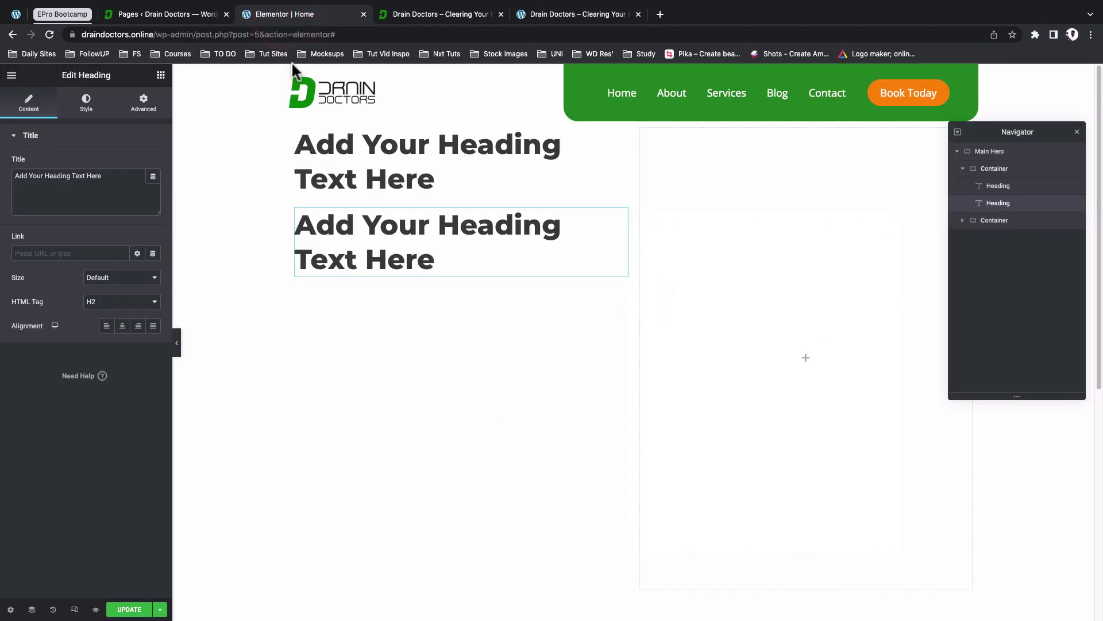
- Drag an empty Container below the two headings and select it
click(161, 75)
drag(47, 224, 358, 277)
click(301, 303)
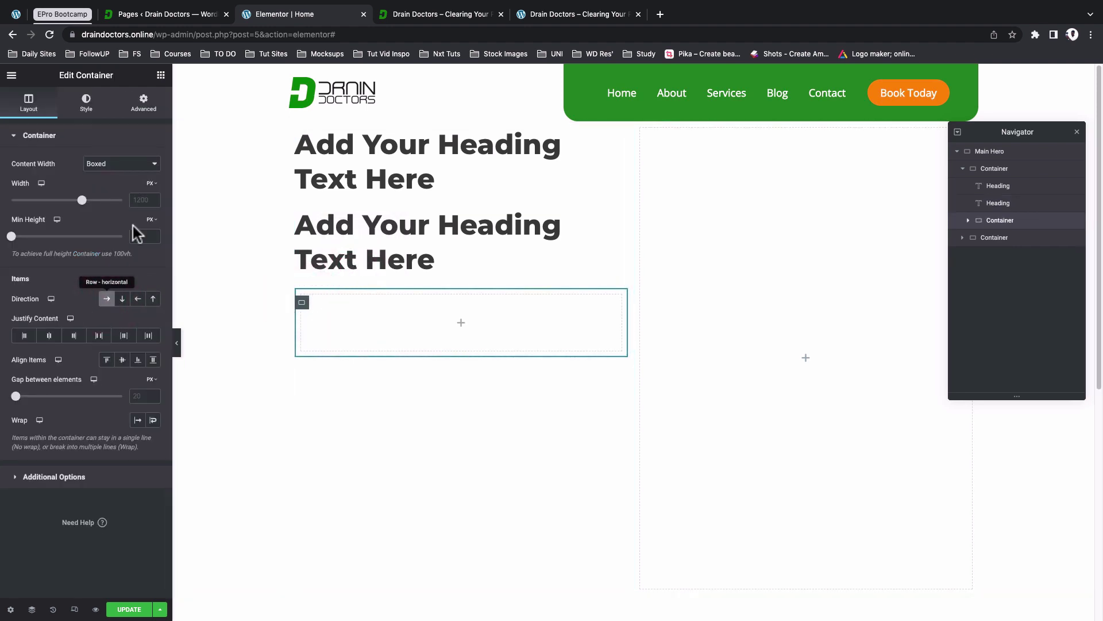
- Place a Button in the new container and duplicate it so two buttons sit side by side
click(160, 75)
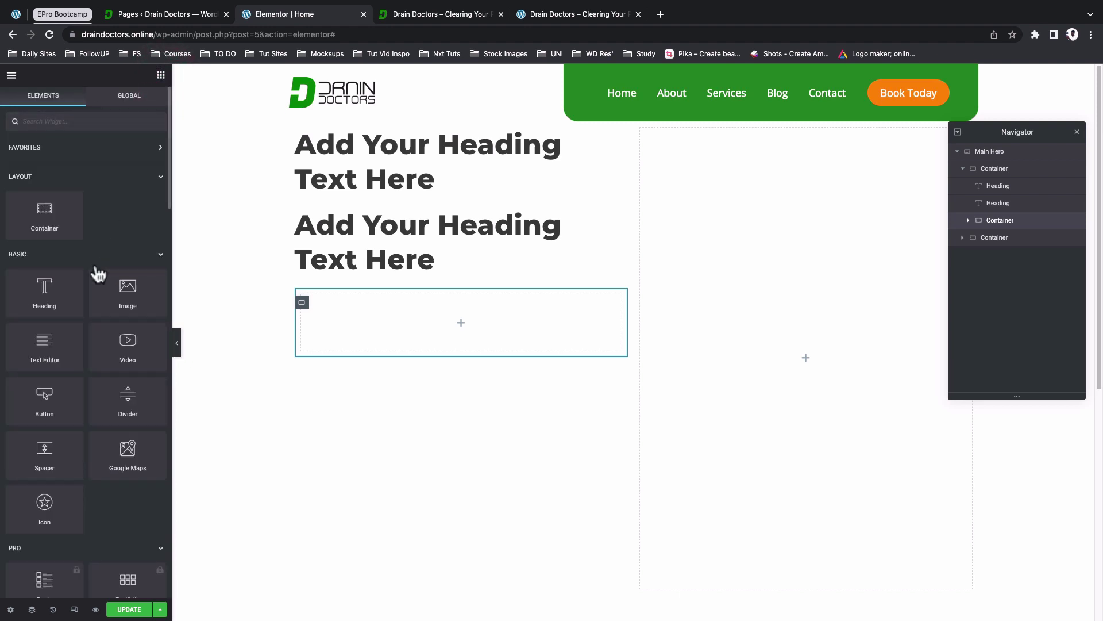
drag(45, 401, 418, 309)
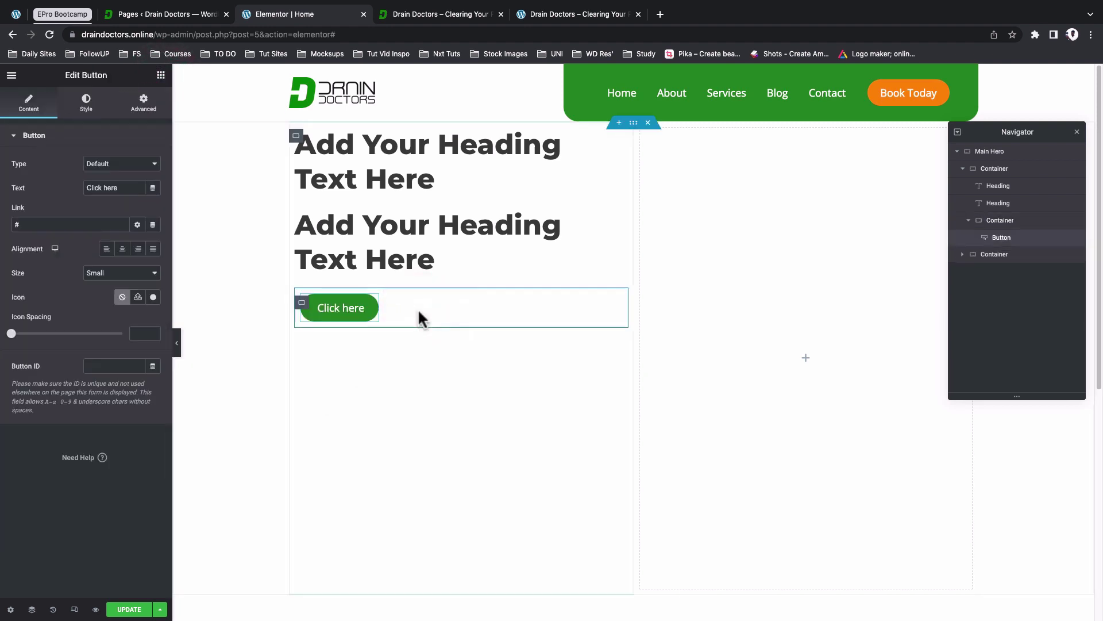
right_click(370, 313)
click(385, 339)
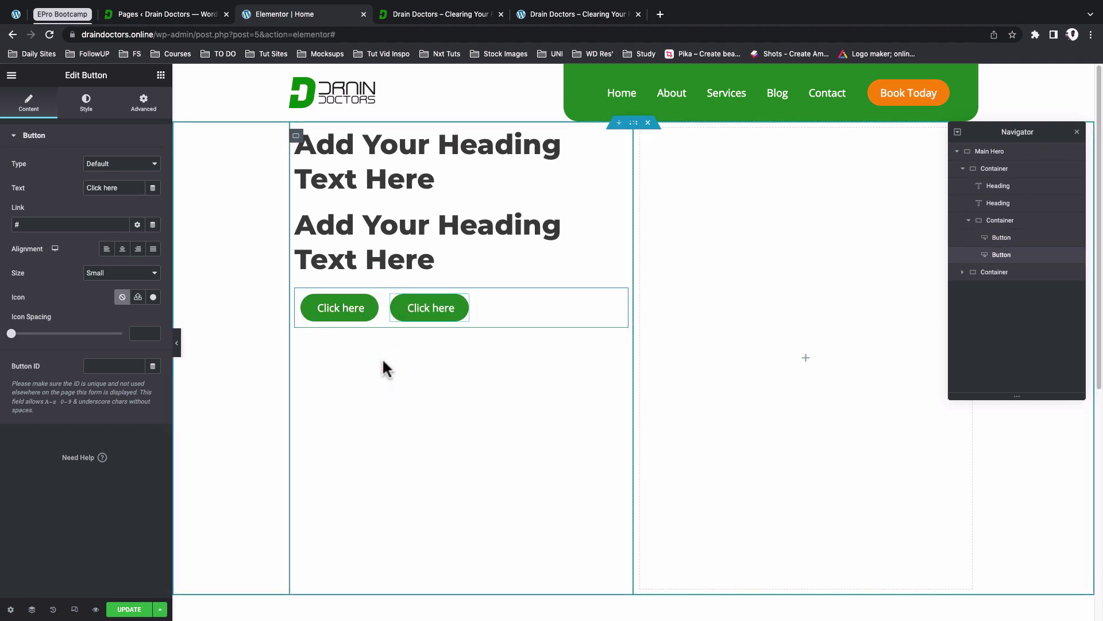
click(371, 309)
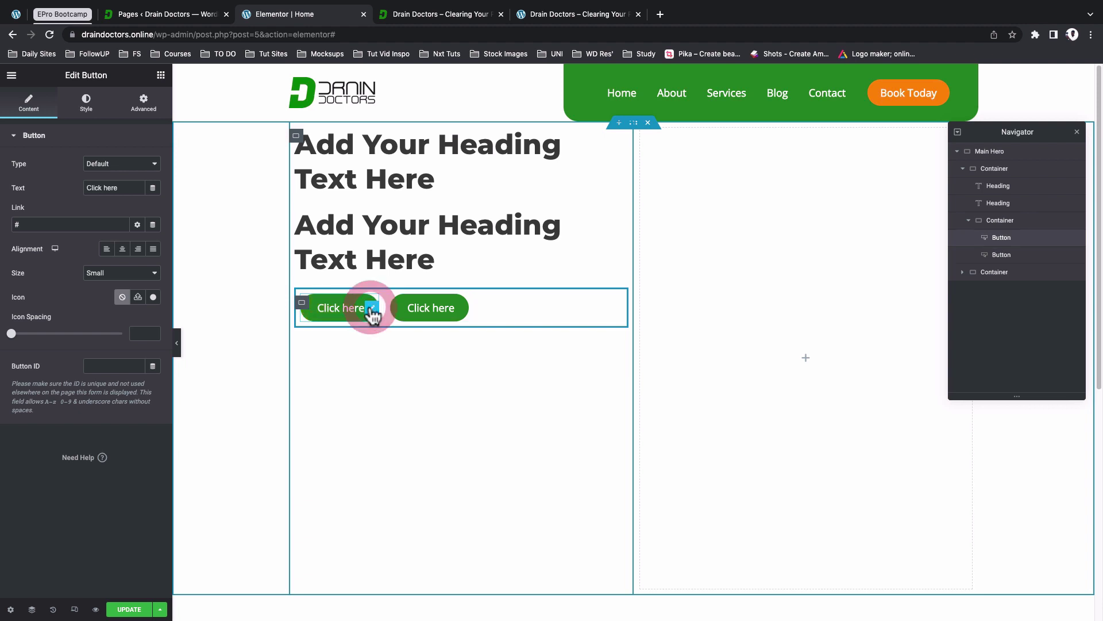
- Label the first button 'Make An Appointment' and link it to the Contact page
triple_click(99, 188)
text(Make a)
key(BackSpace)
key(BackSpace)
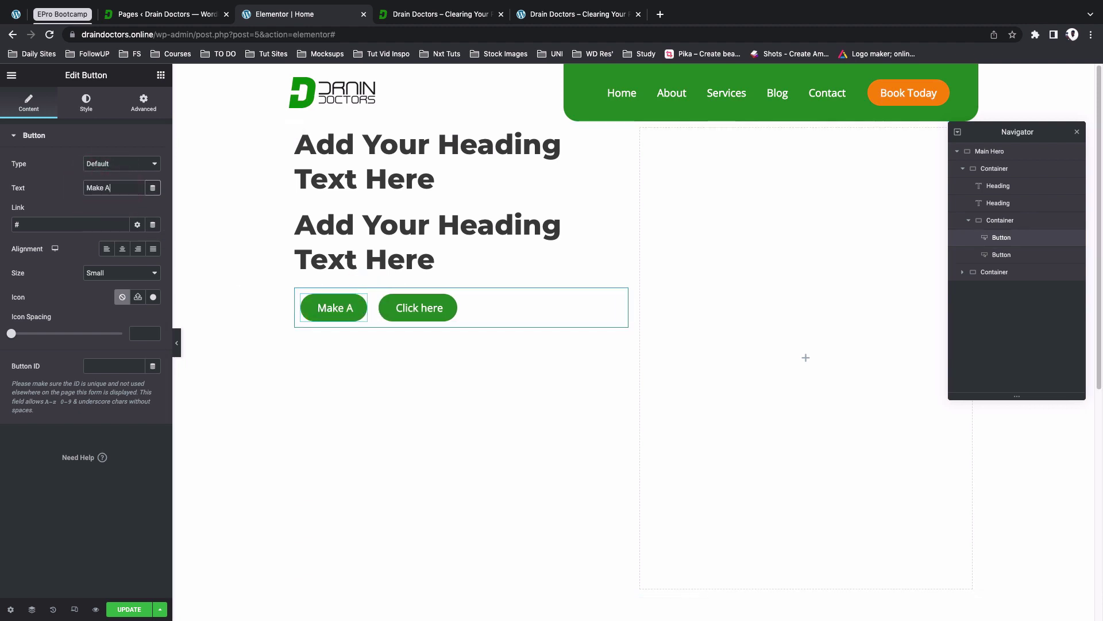
text(An Appointment)
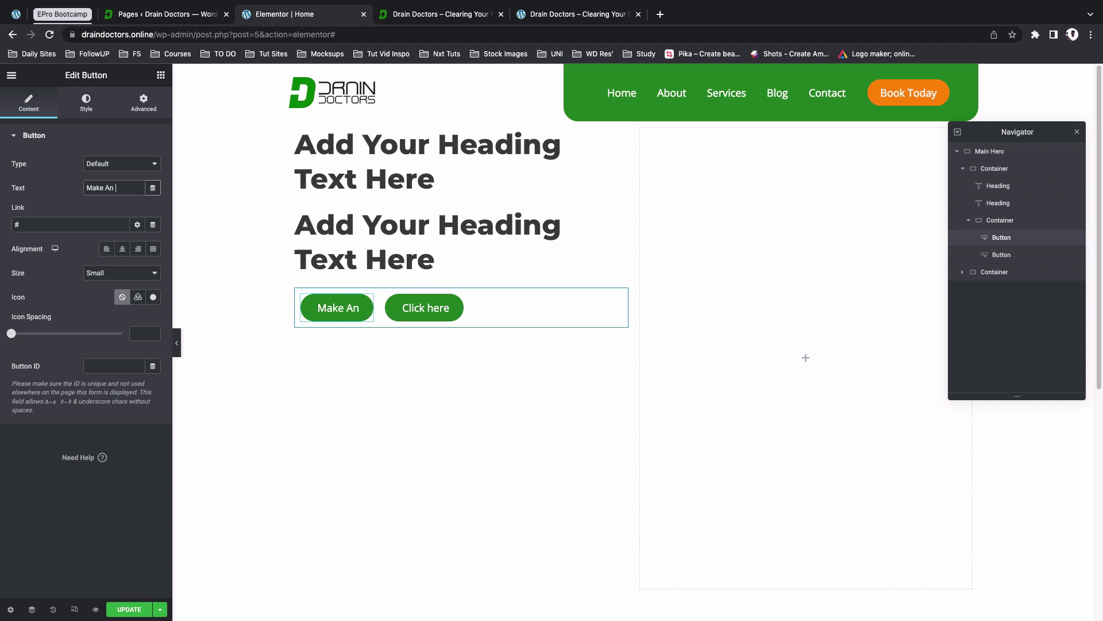
double_click(56, 224)
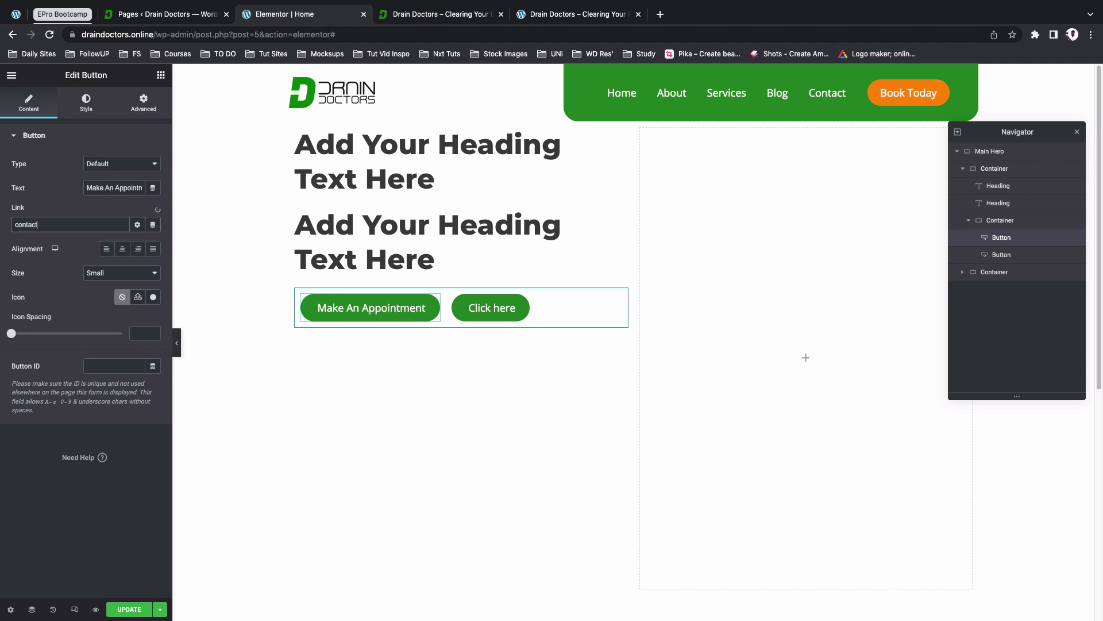
click(40, 246)
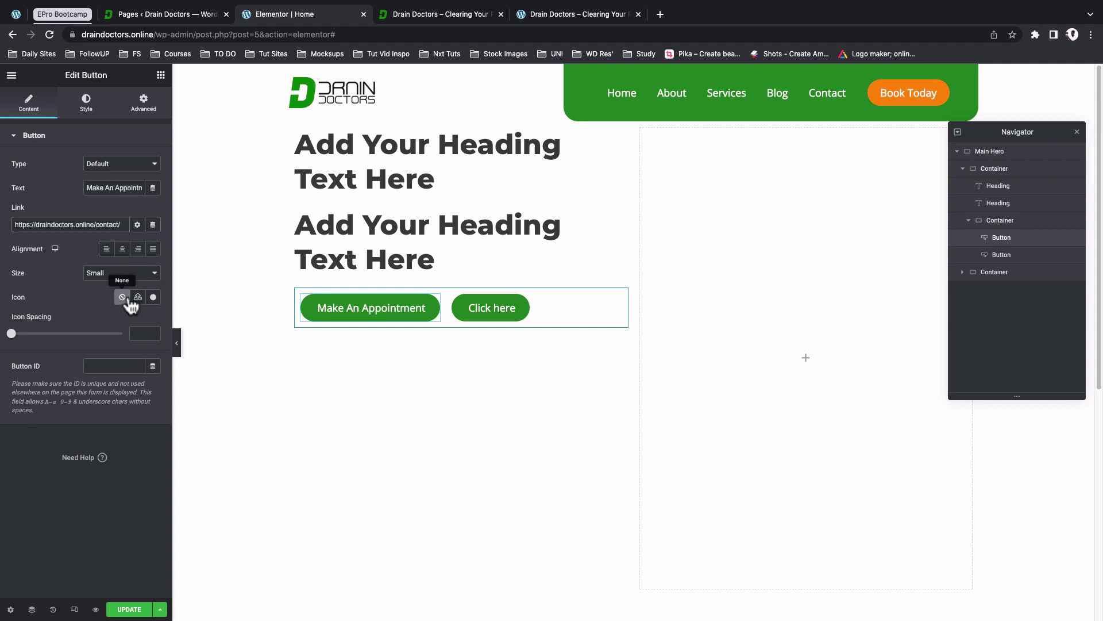
- Insert the Clock icon from the Icon Library and set its position to After
click(152, 297)
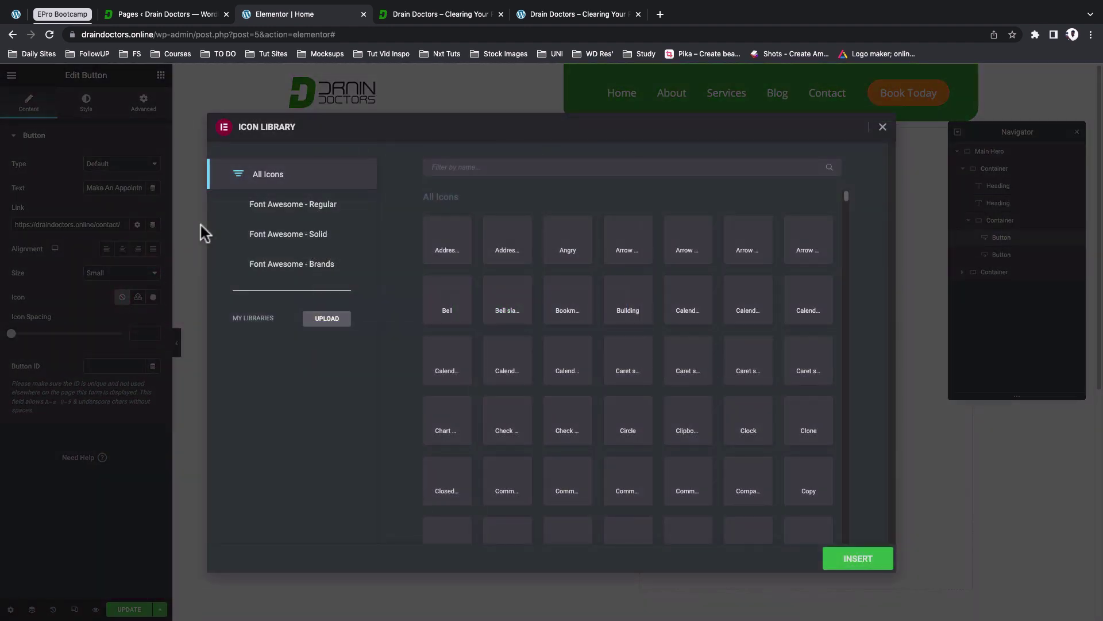
click(451, 168)
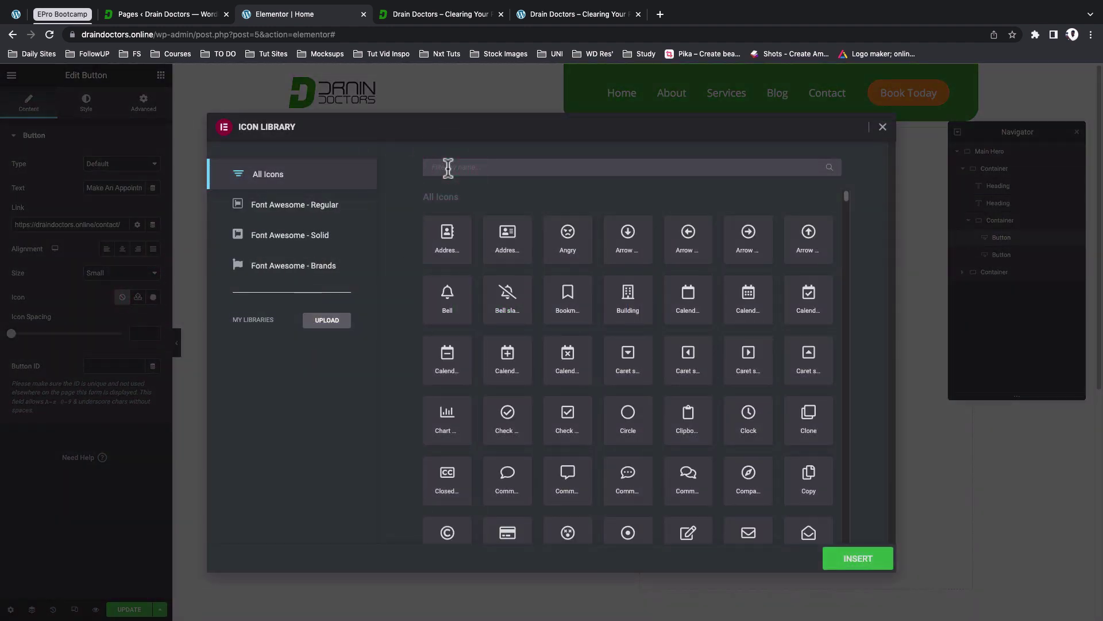
text(cloc)
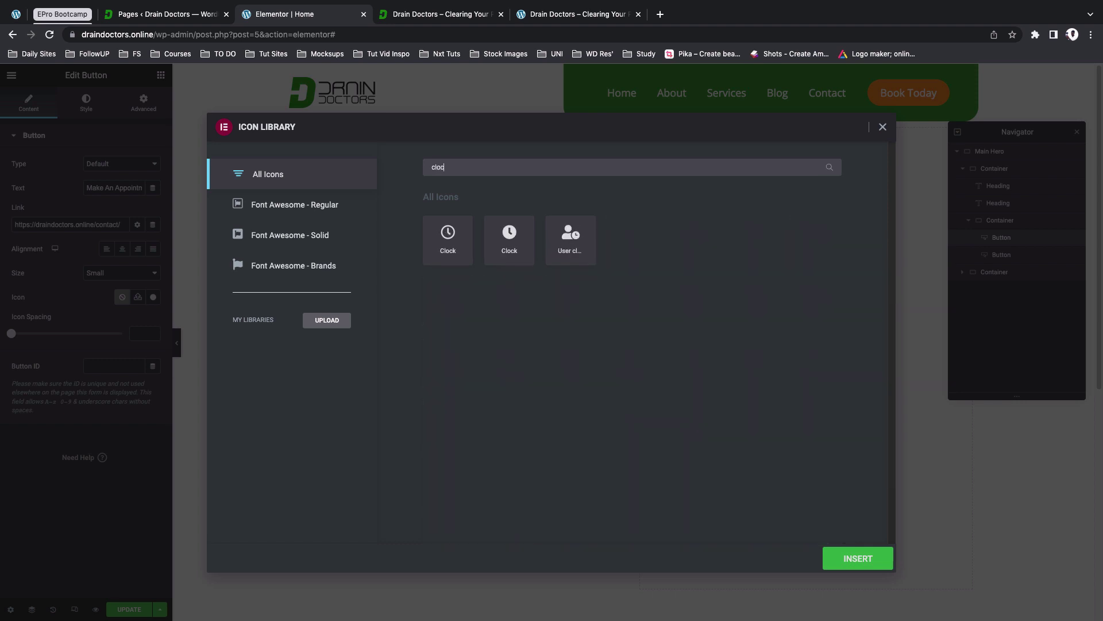
click(447, 249)
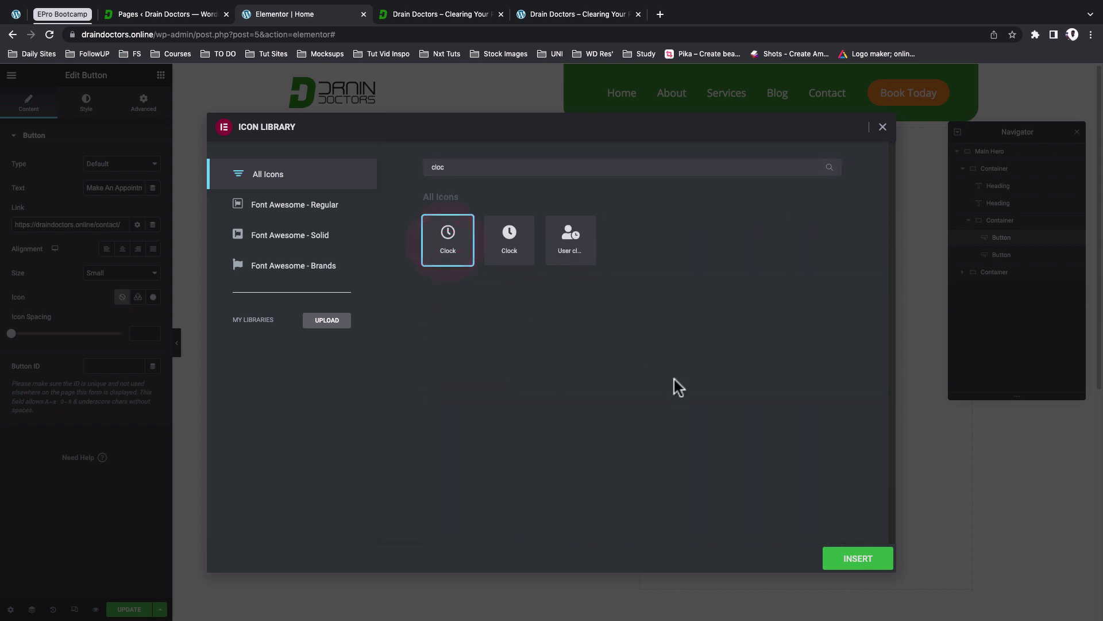
click(865, 564)
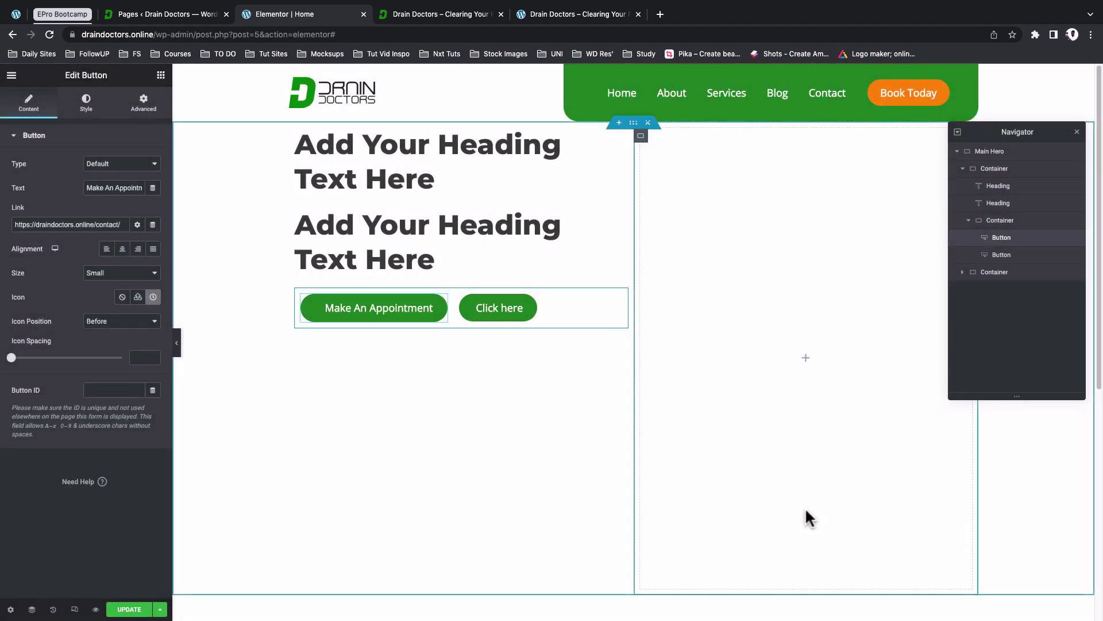
click(124, 325)
click(119, 330)
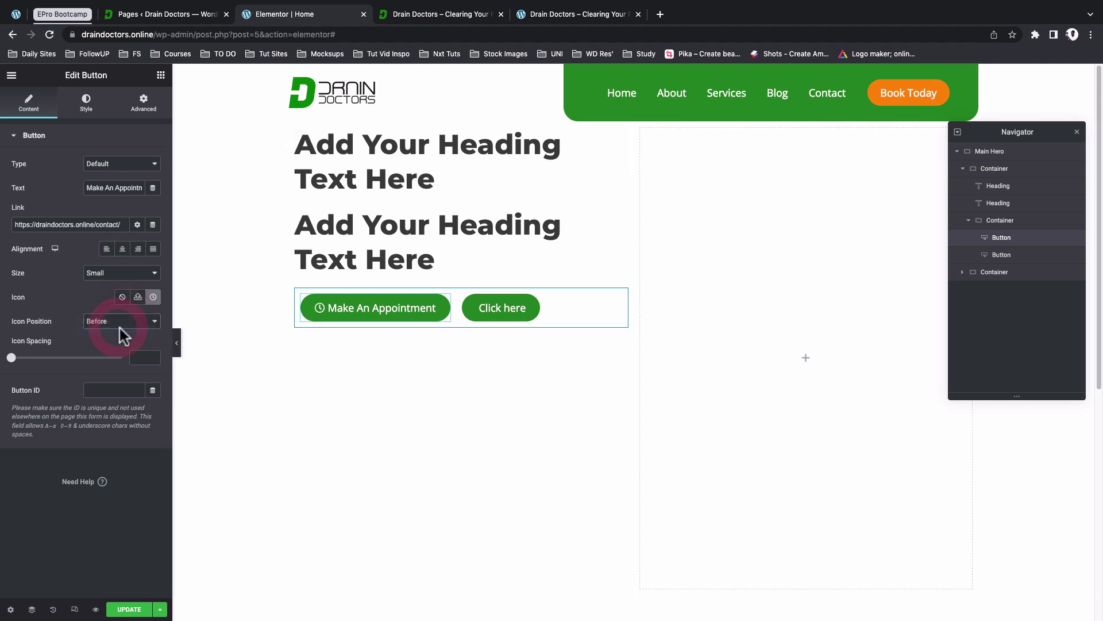
click(533, 310)
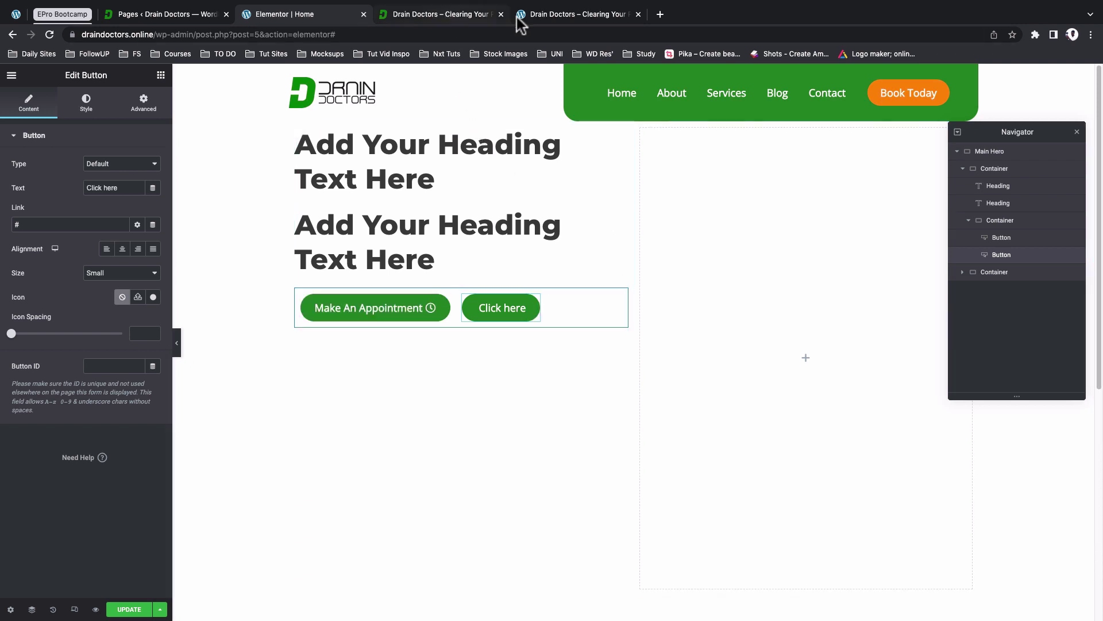
- Check the live site, then relabel the second button 'Make A Call'
click(532, 15)
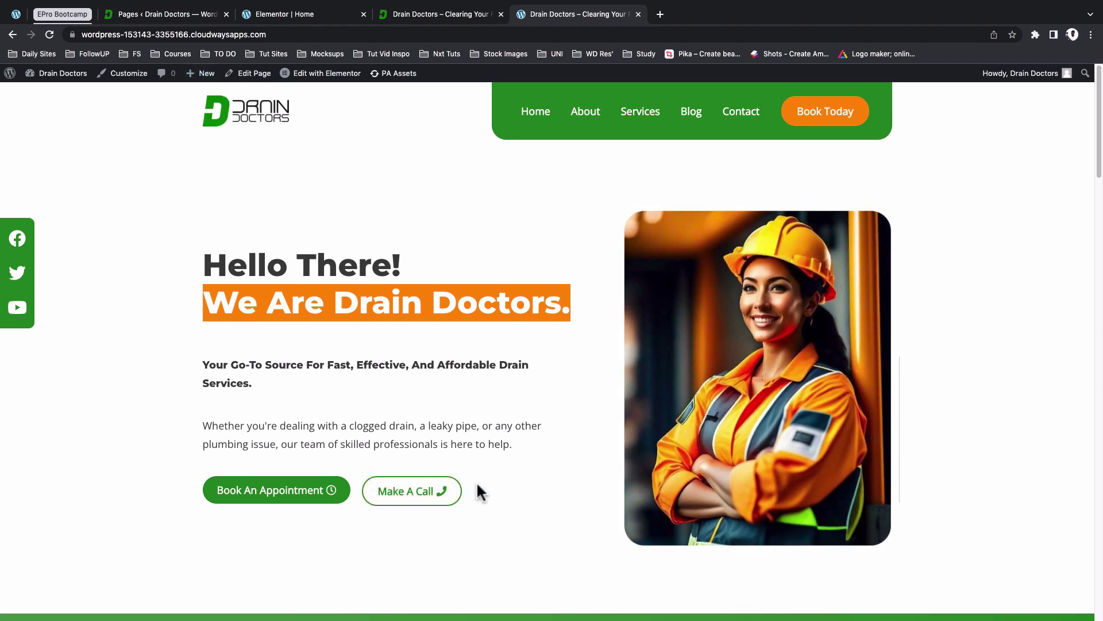
click(311, 15)
click(531, 312)
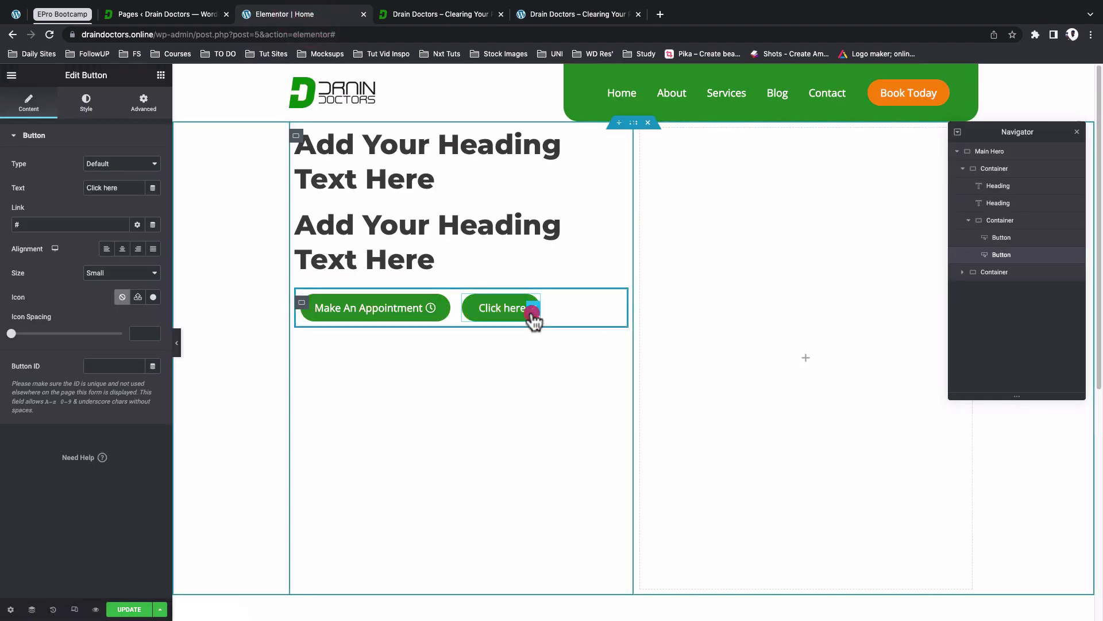
triple_click(96, 188)
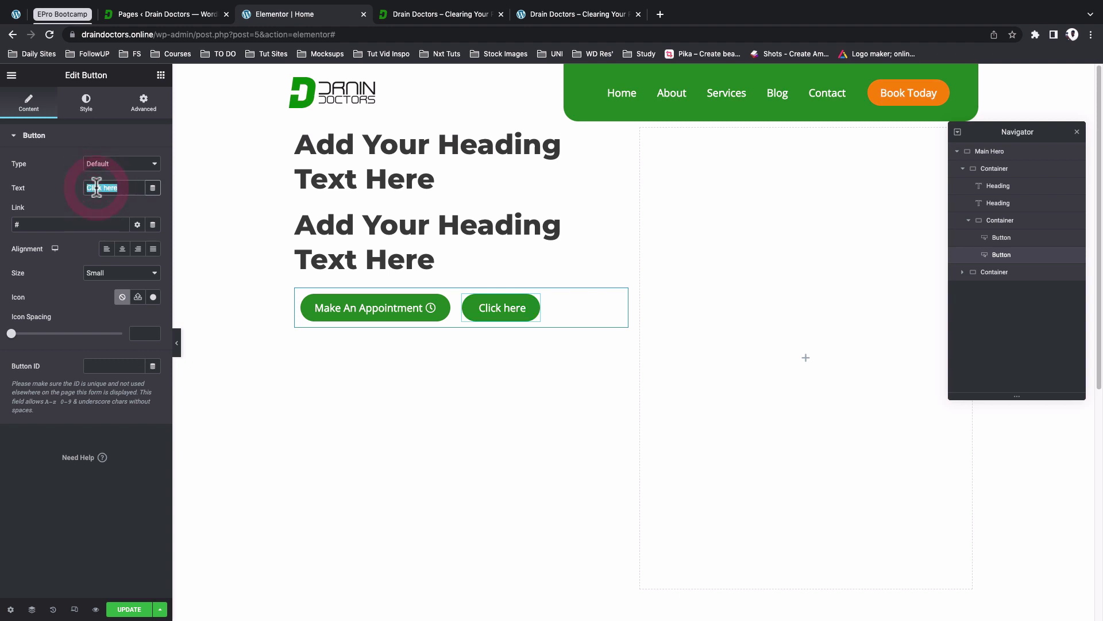
text(Make A)
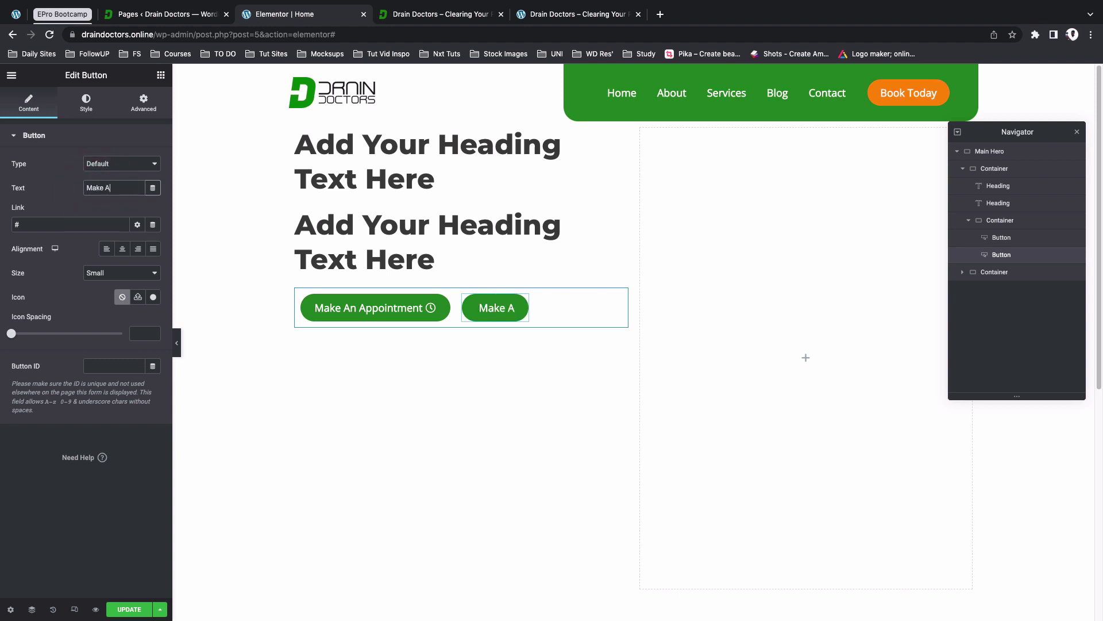
text( Call)
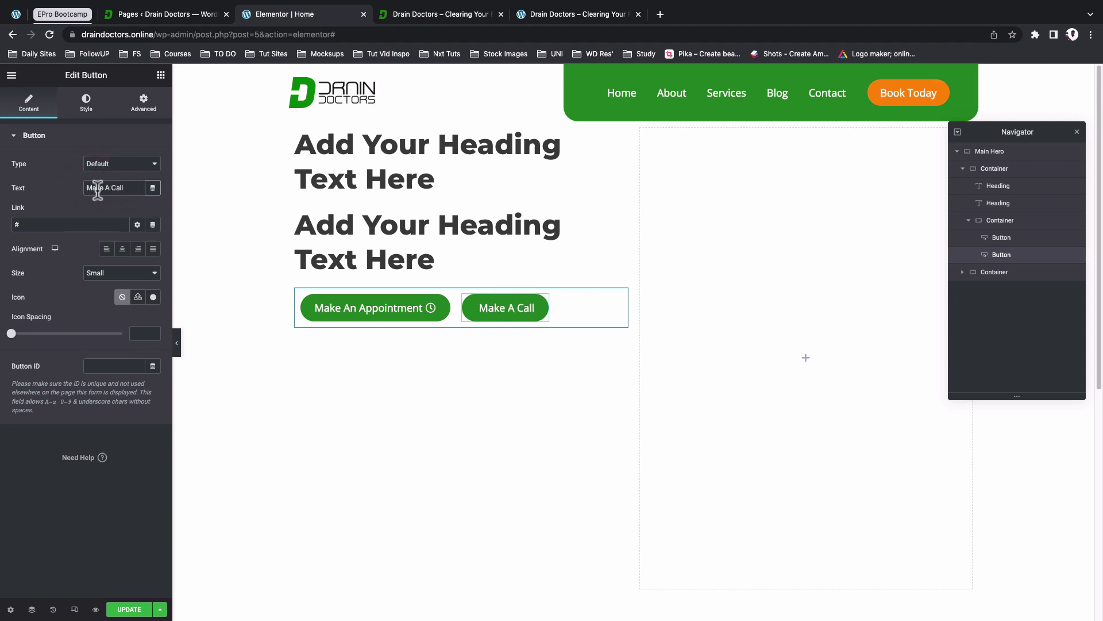
- Insert the Phone icon on the Make A Call button, positioned after the text
click(153, 297)
text(phone)
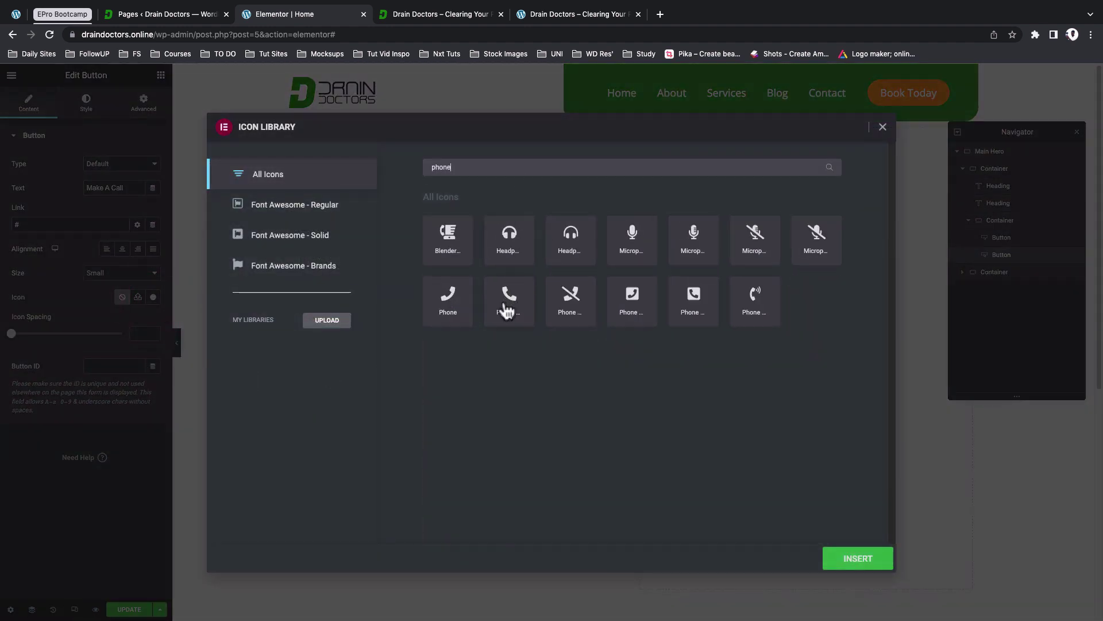
click(453, 297)
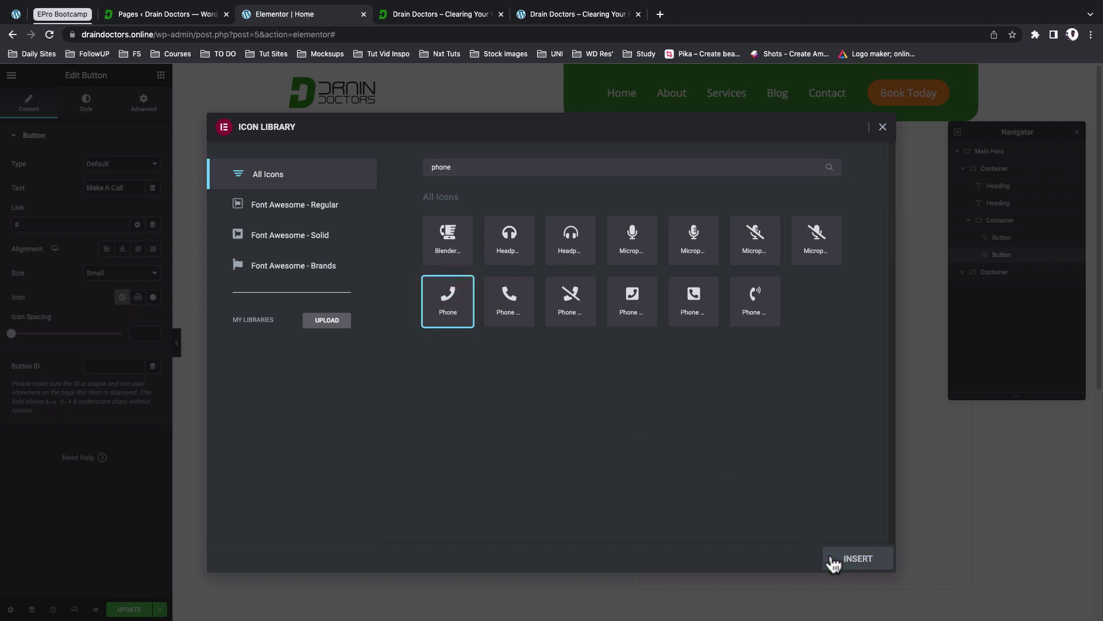
click(856, 559)
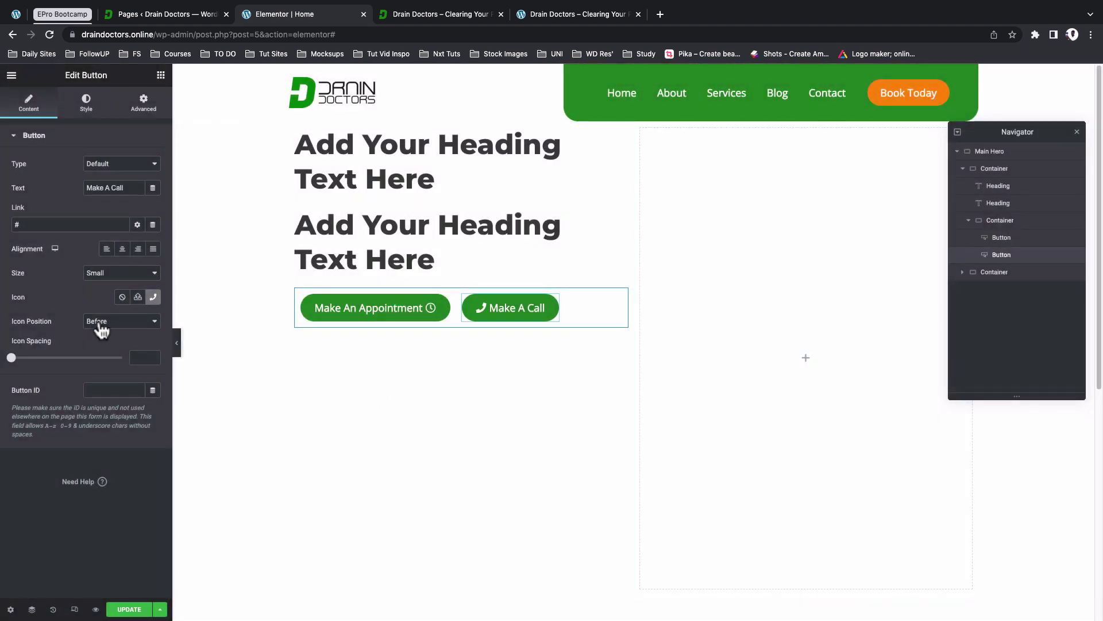
click(100, 325)
click(99, 333)
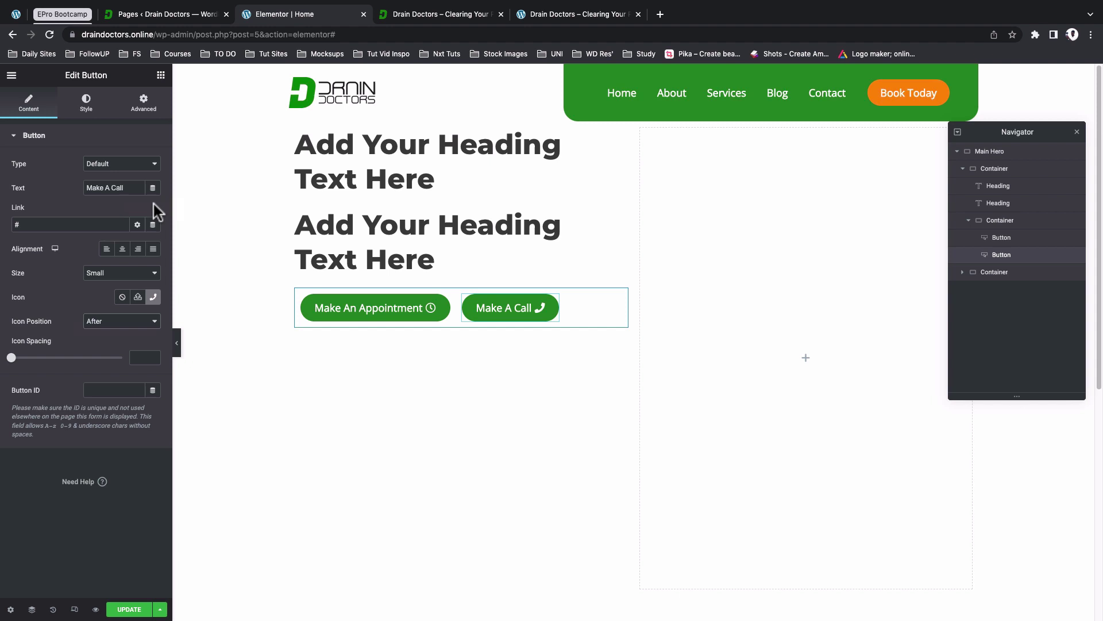
- Style the Make A Call button with Theme Color 2 text and a fully transparent background
click(84, 109)
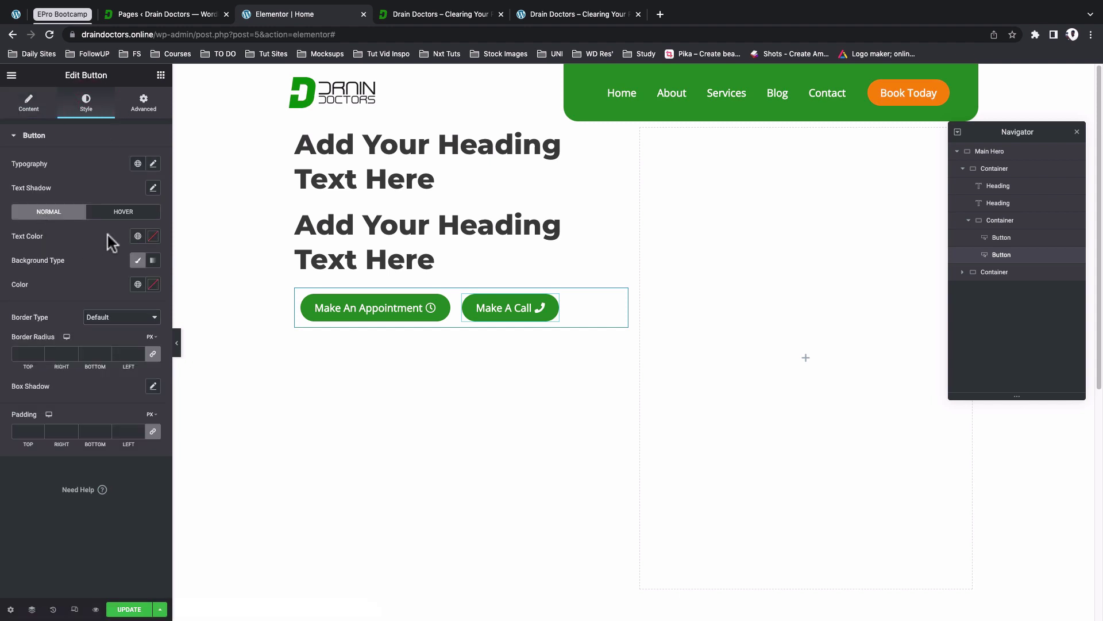
click(138, 236)
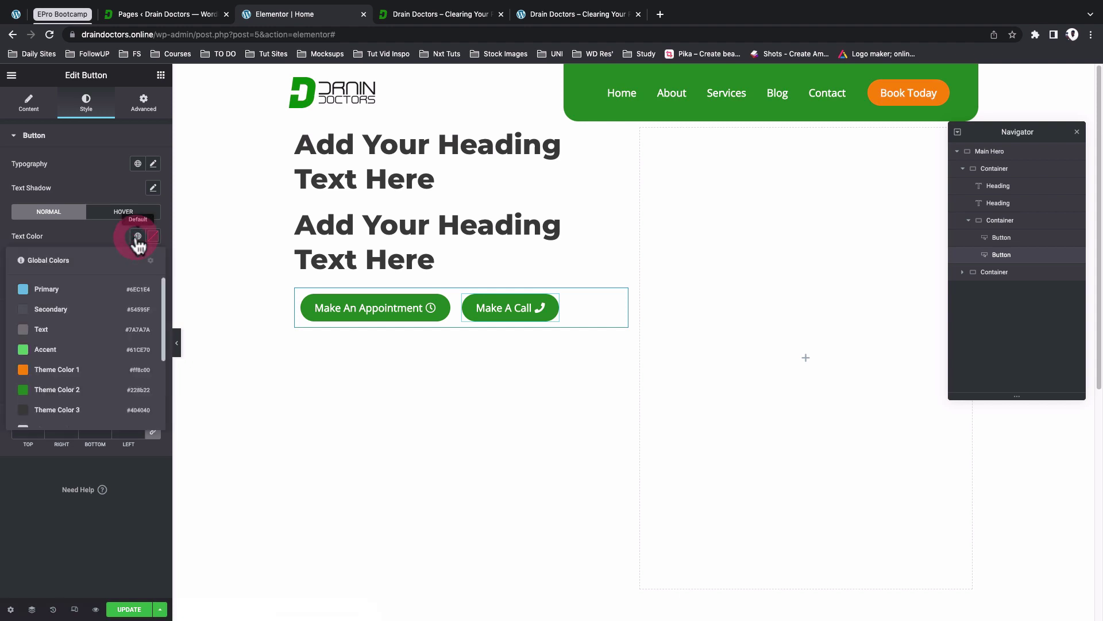
click(71, 389)
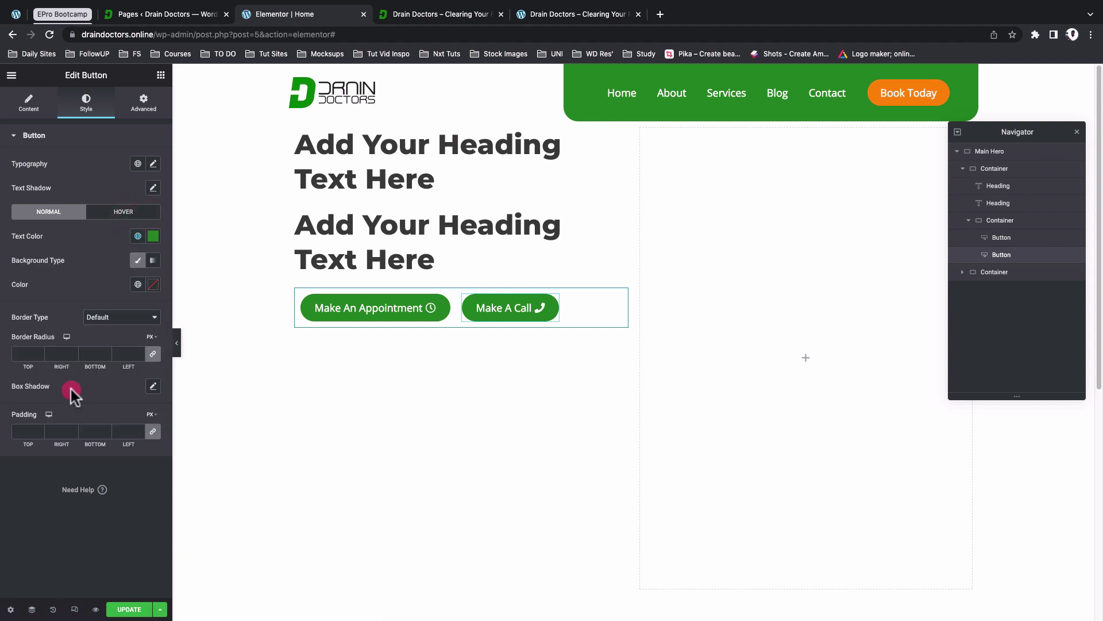
click(140, 264)
click(136, 264)
click(153, 286)
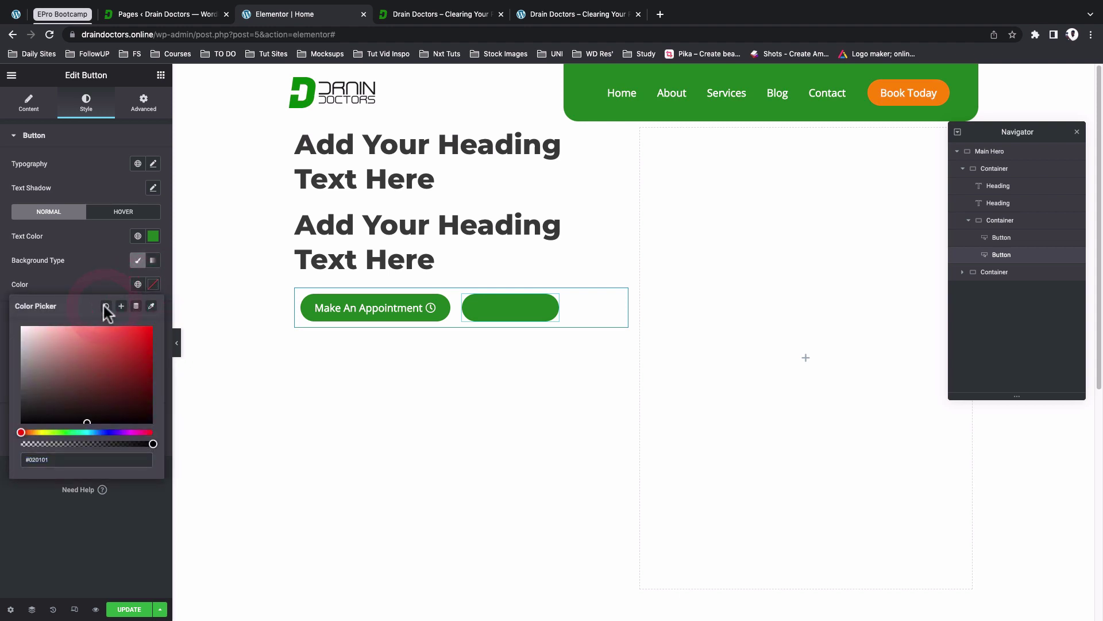
drag(156, 442, 21, 444)
click(28, 512)
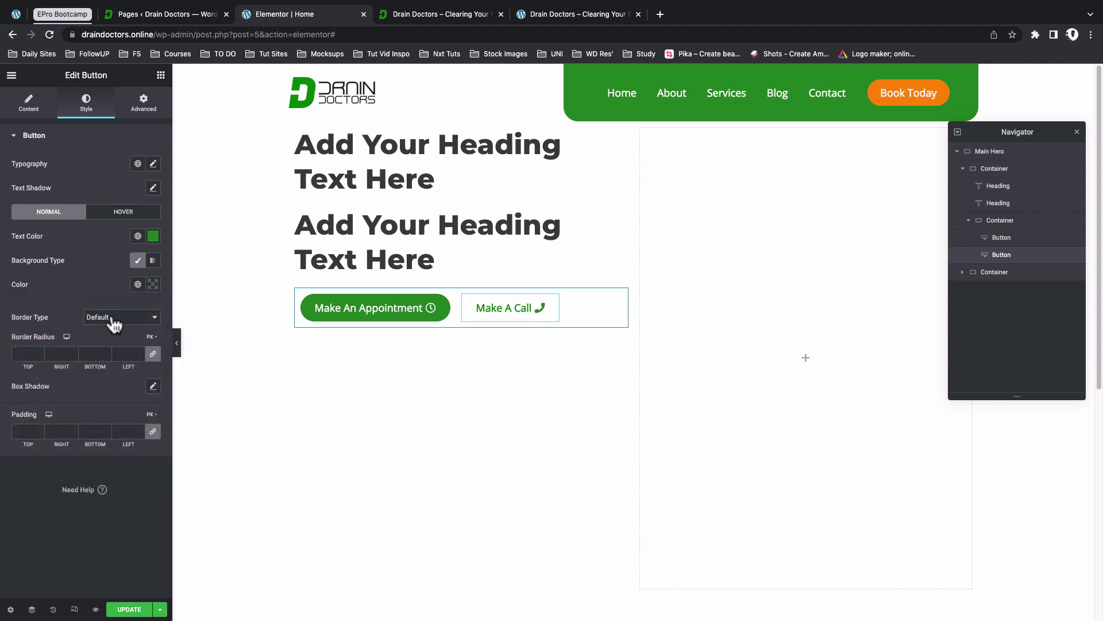
- Give the button a solid 2 px border in Theme Color 2
click(114, 318)
click(97, 336)
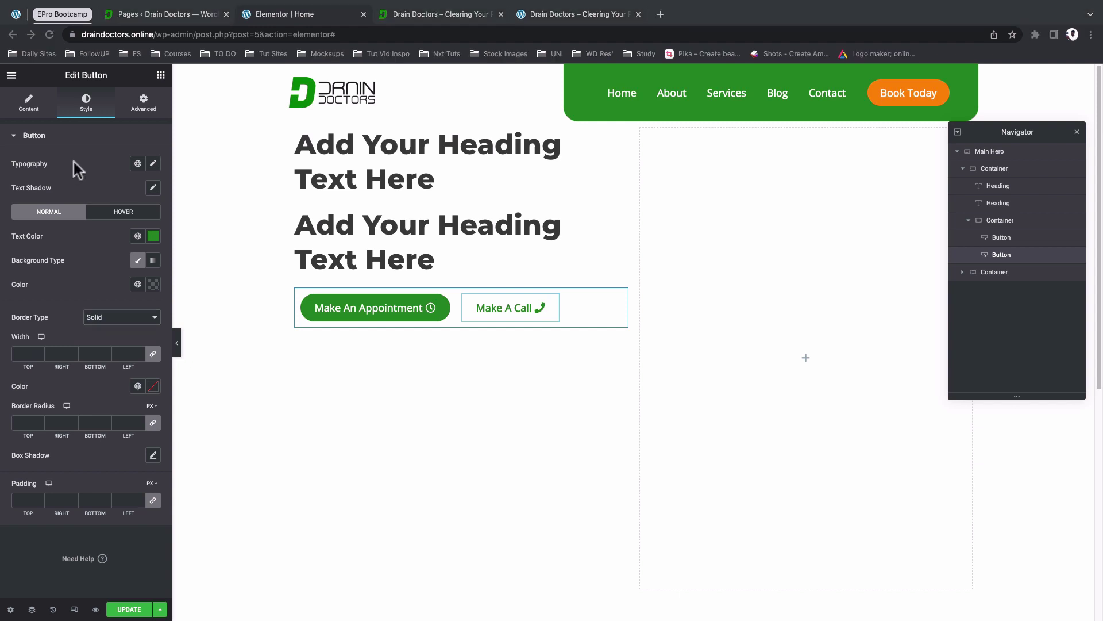
click(28, 354)
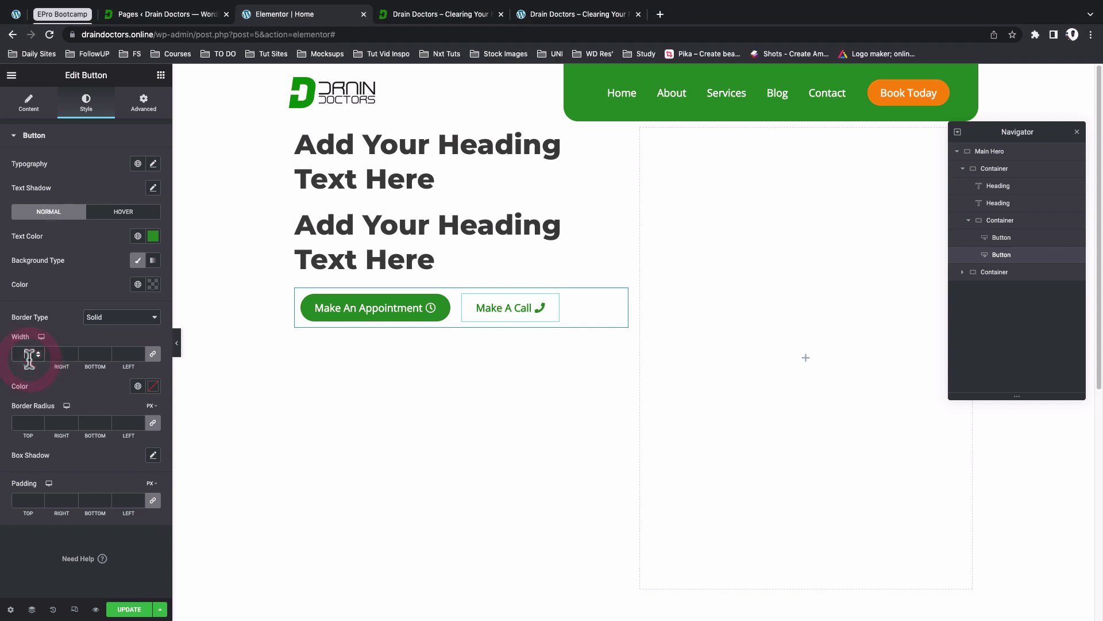
text(2)
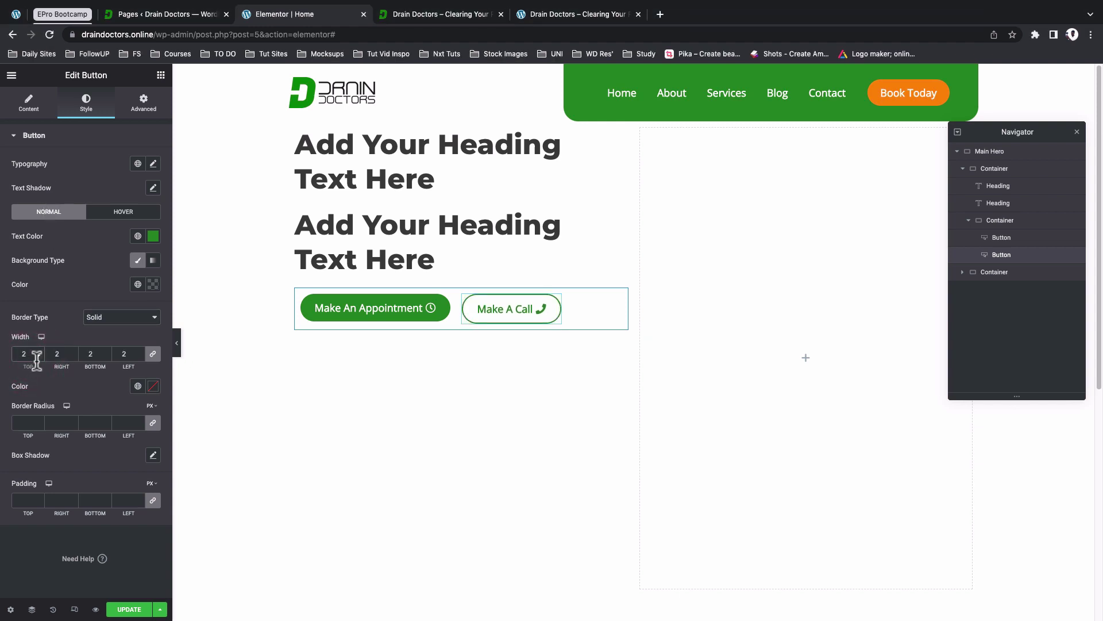
click(138, 386)
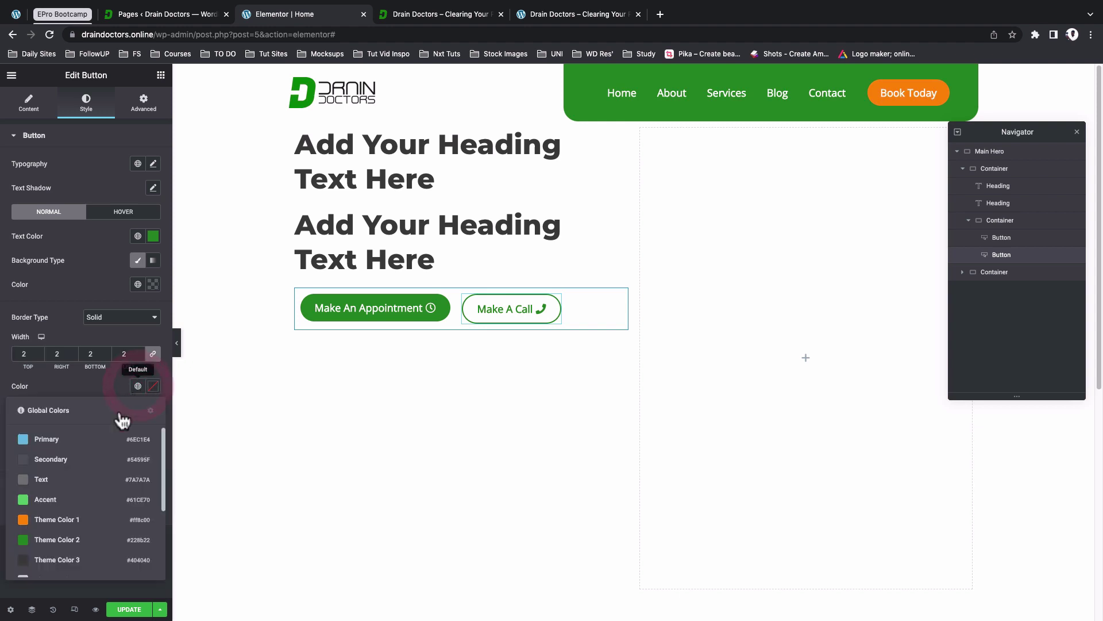
click(89, 541)
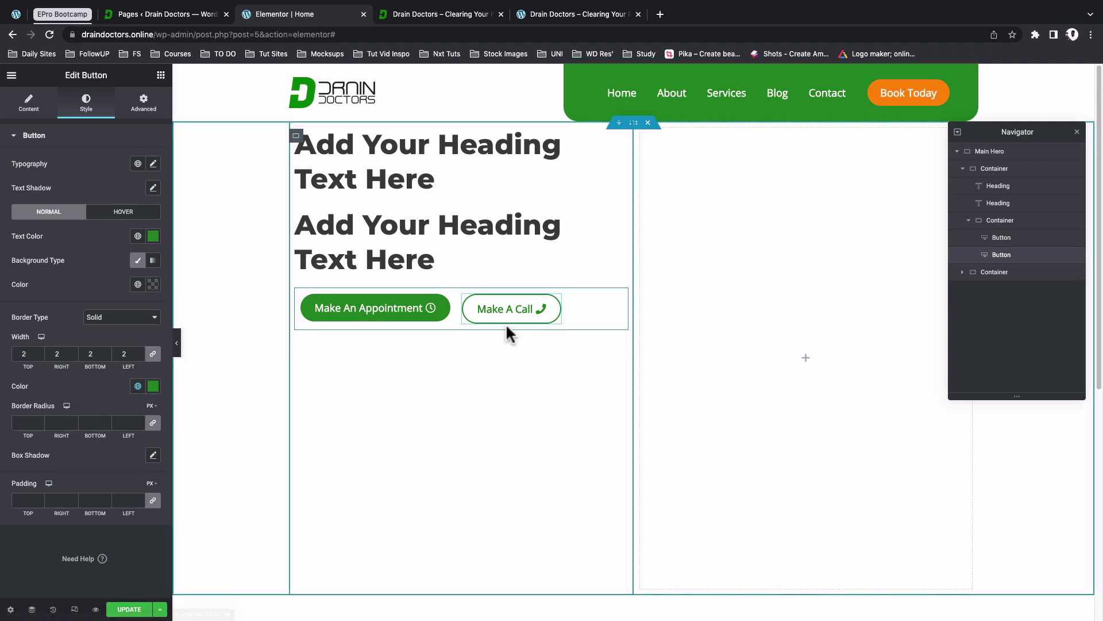
click(127, 214)
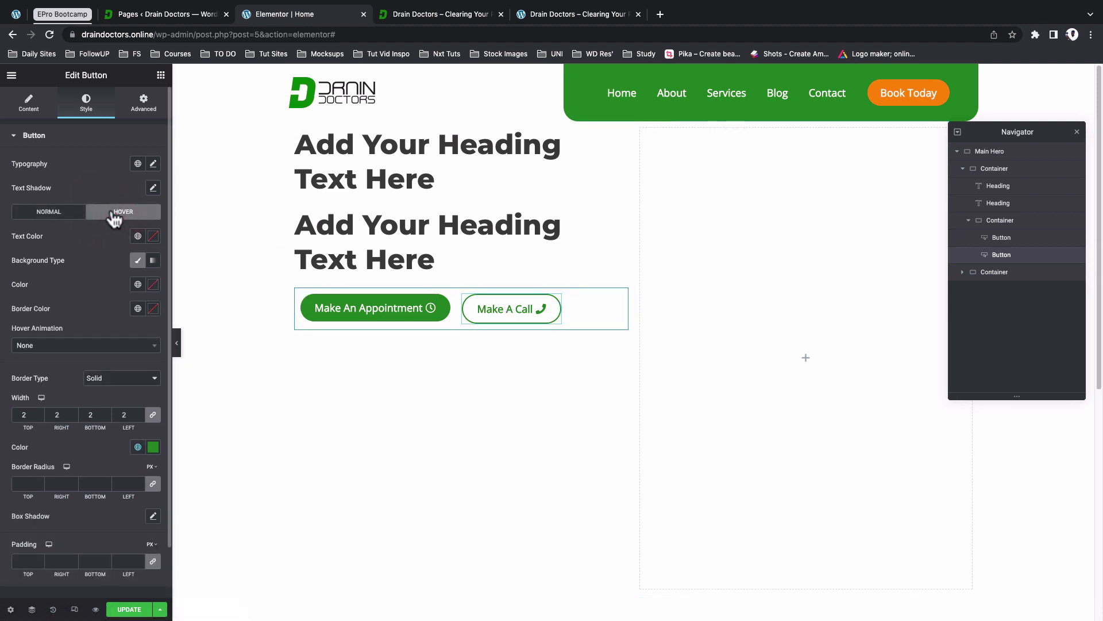
- Set the button's hover text to white and hover border to Theme Color 1
click(137, 236)
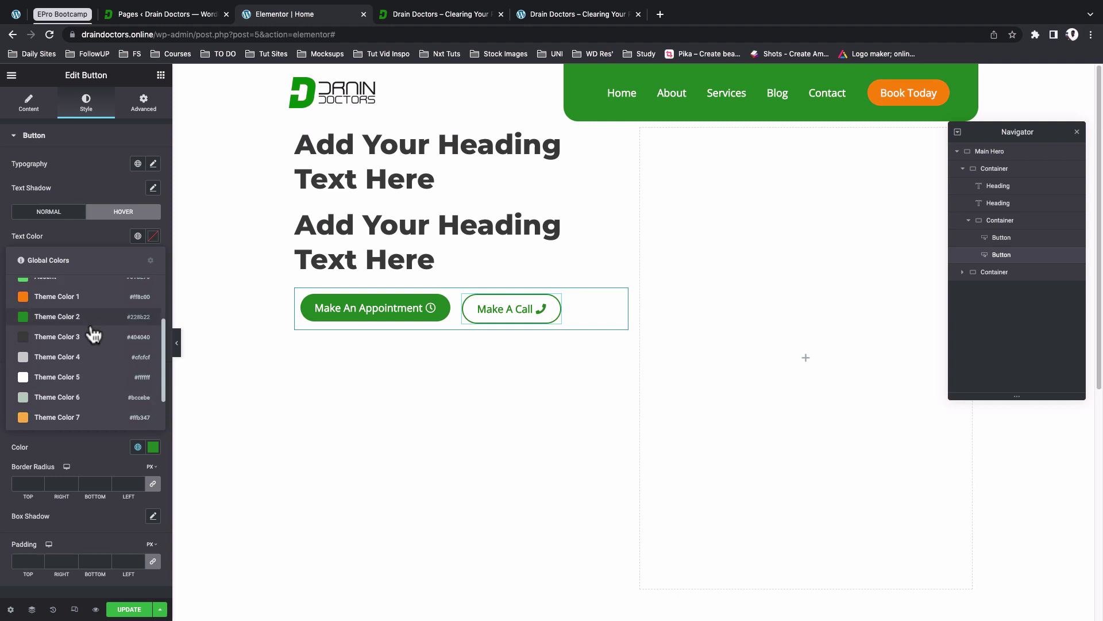
click(75, 373)
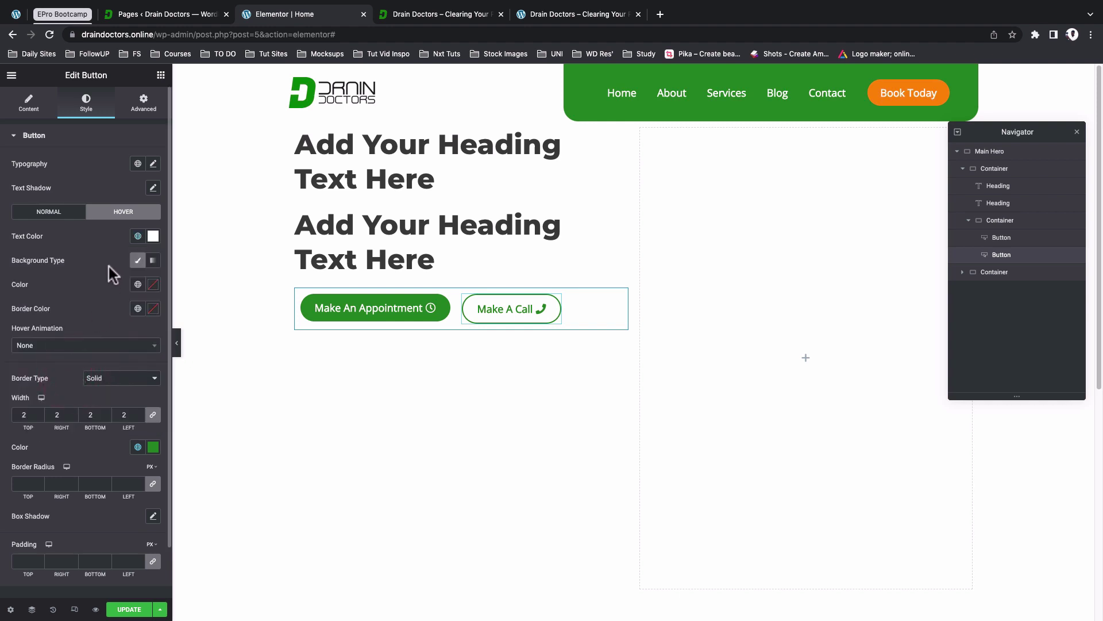
click(137, 265)
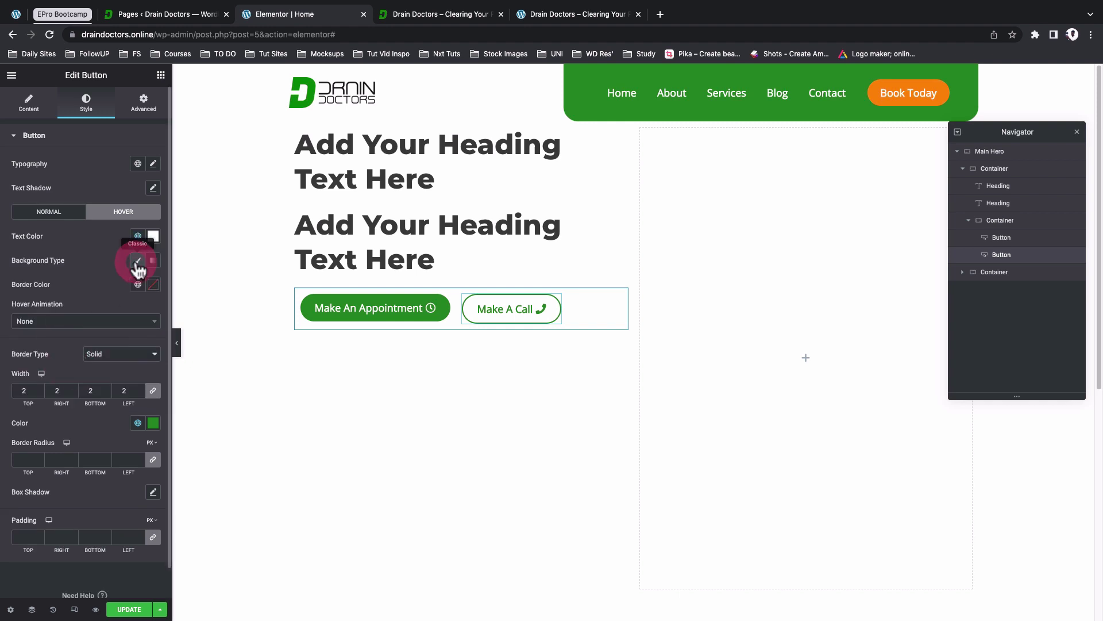
click(136, 264)
click(137, 264)
click(138, 284)
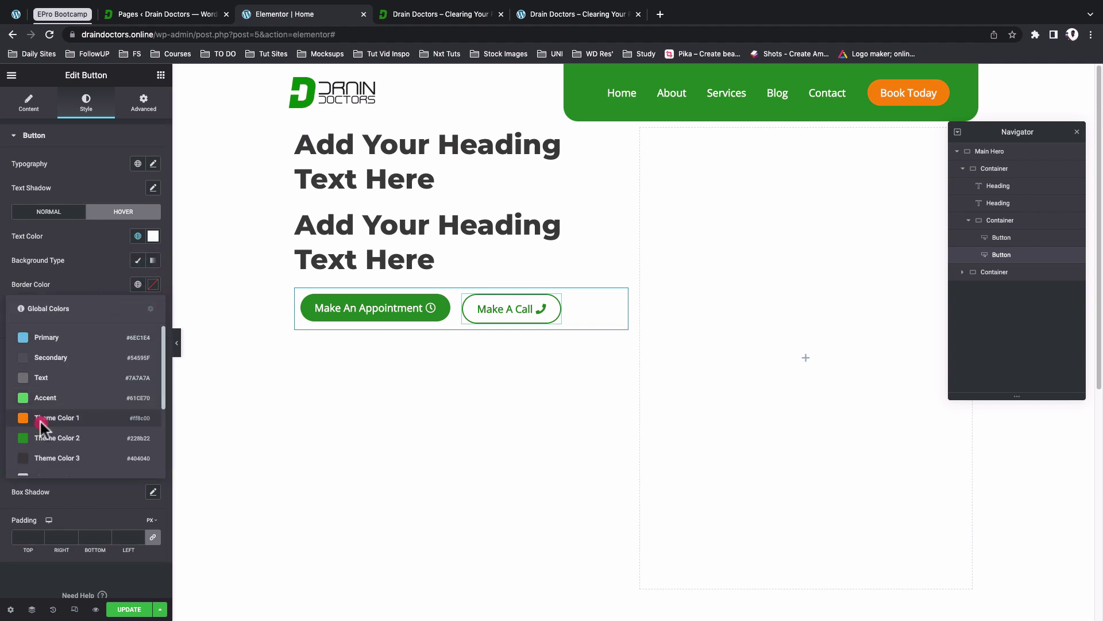
click(40, 419)
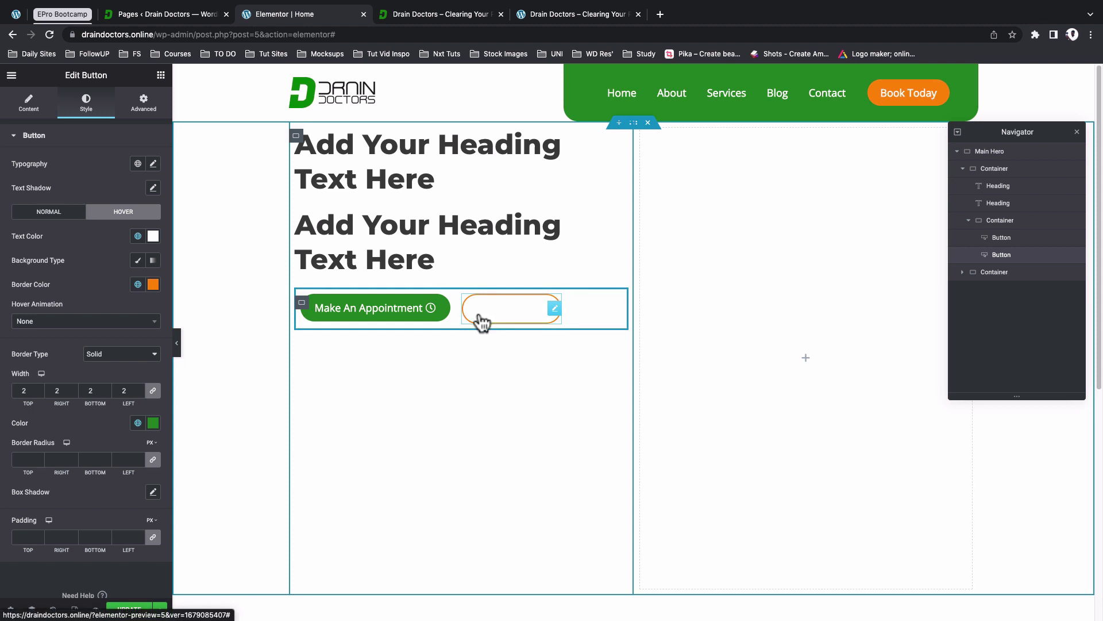
- Give the button a Theme Color 1 hover background
click(139, 262)
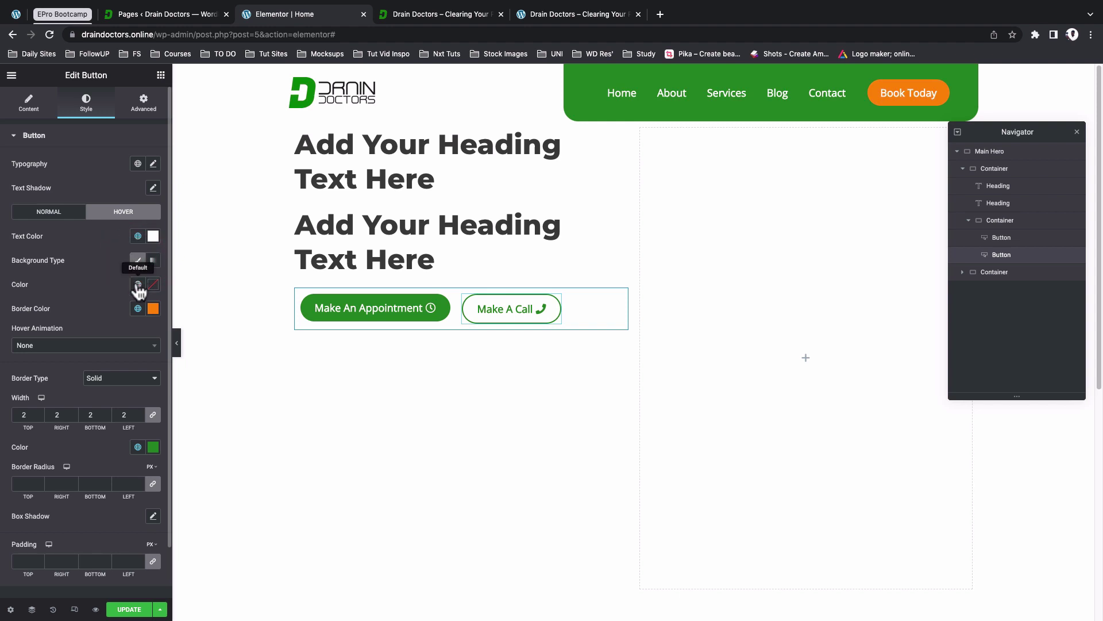
click(138, 285)
click(85, 422)
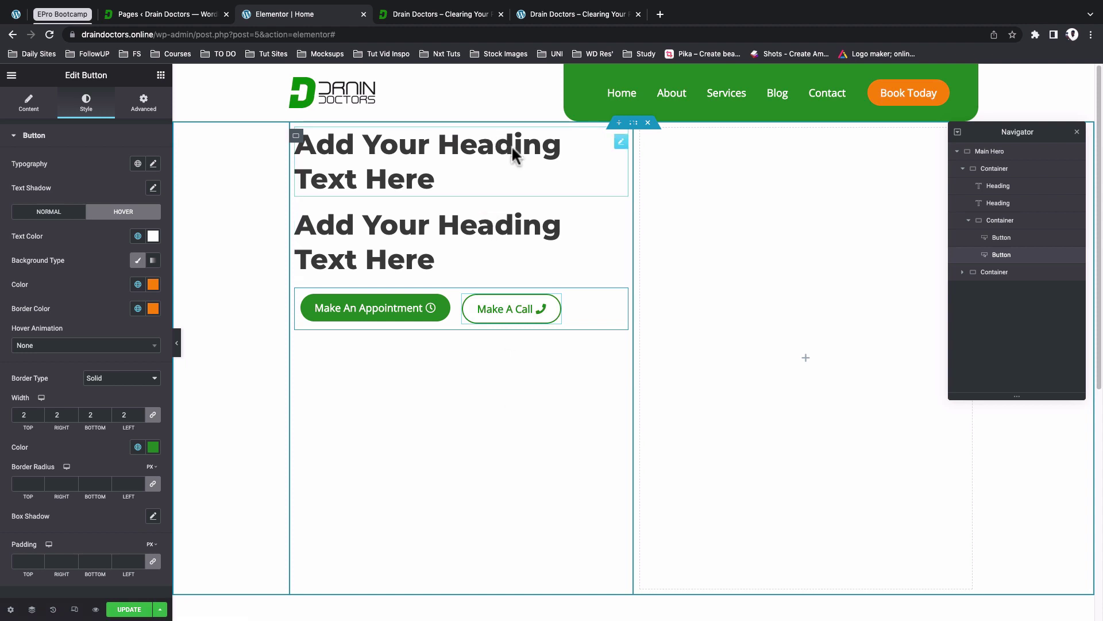
click(621, 142)
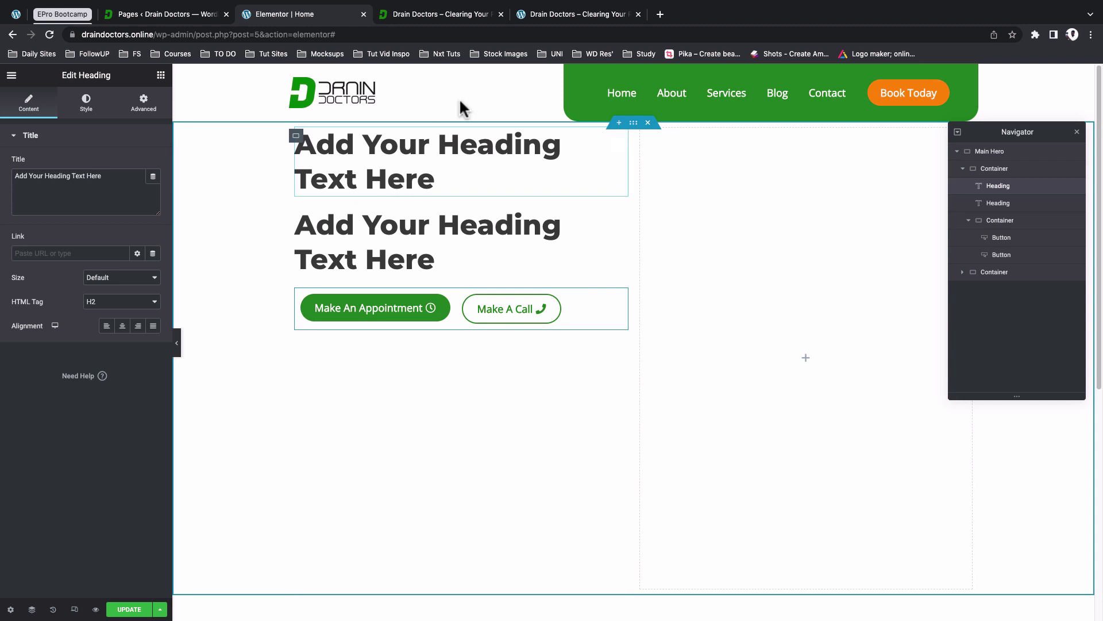
- Reload the live home page for comparison, then save the Elementor page with Update
click(550, 17)
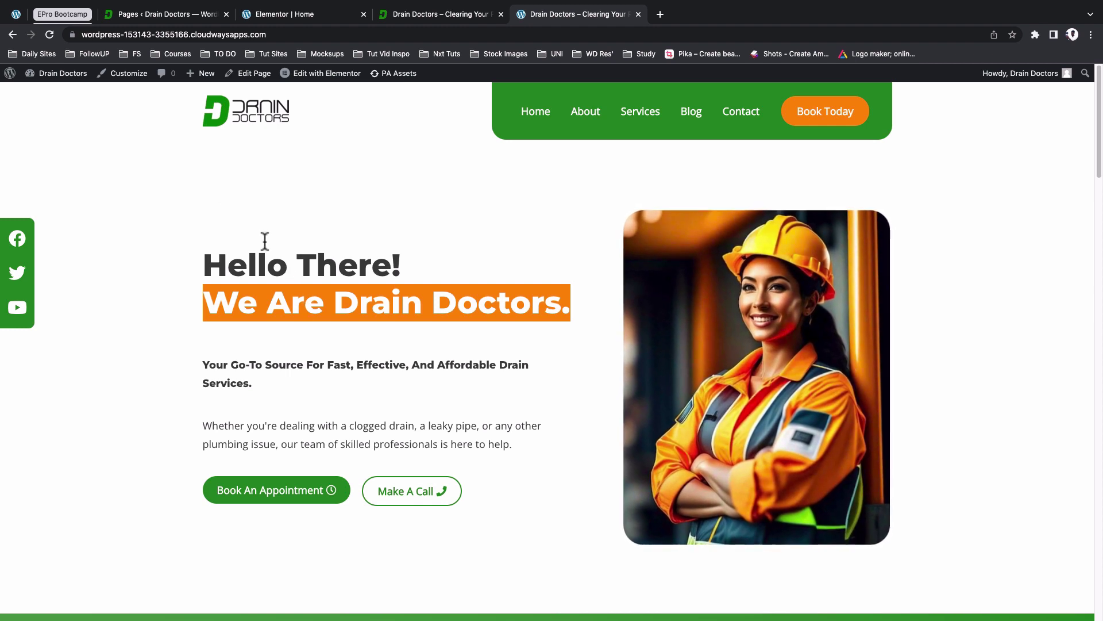
click(55, 34)
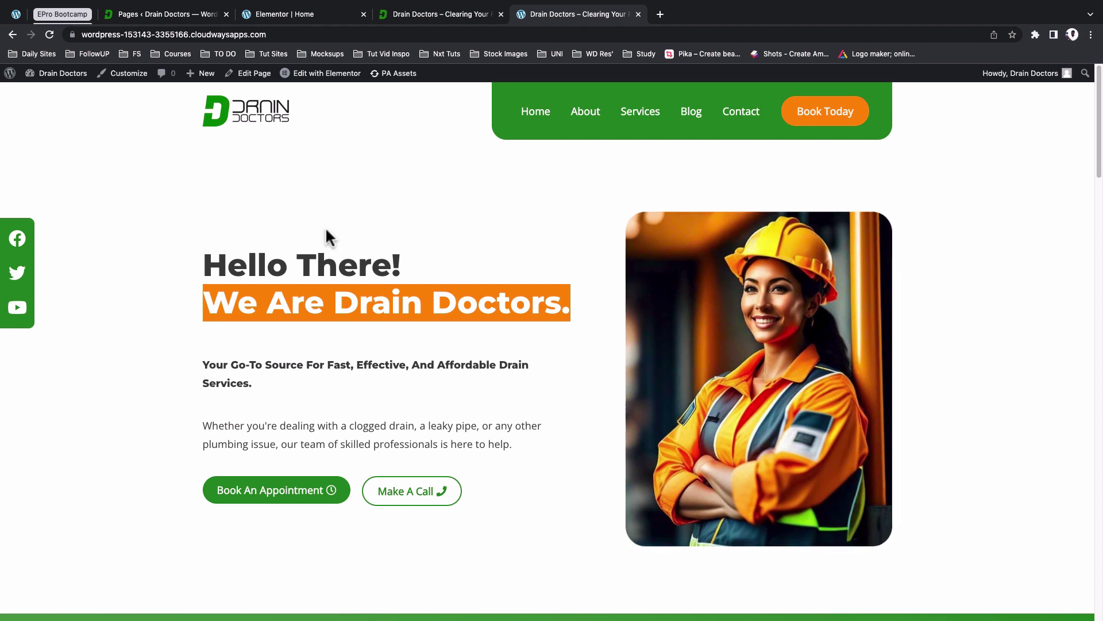
click(303, 17)
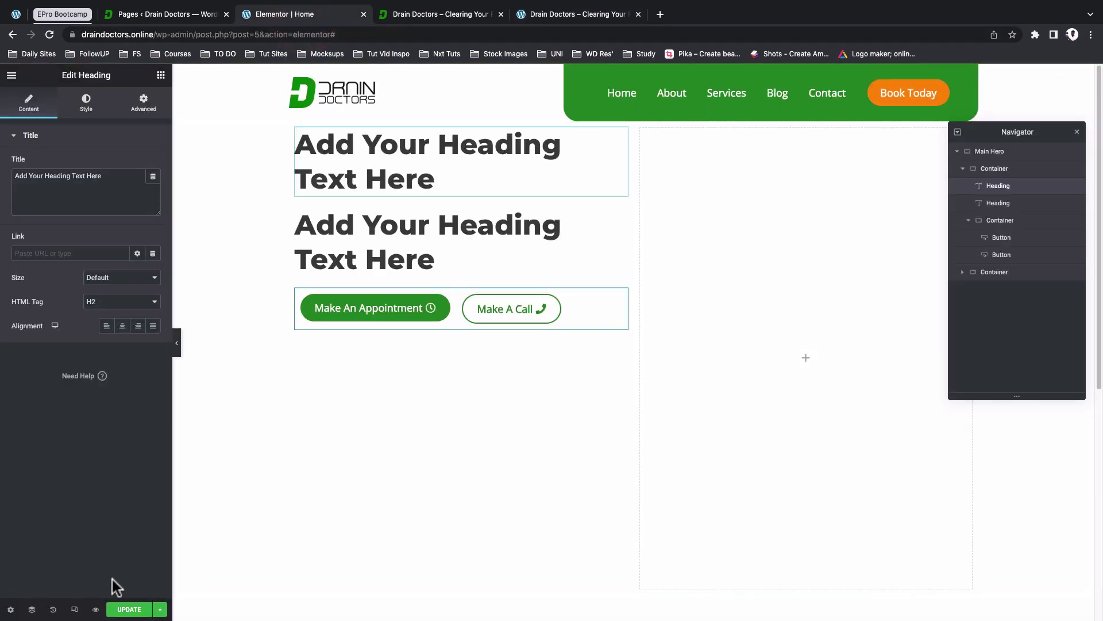
click(129, 609)
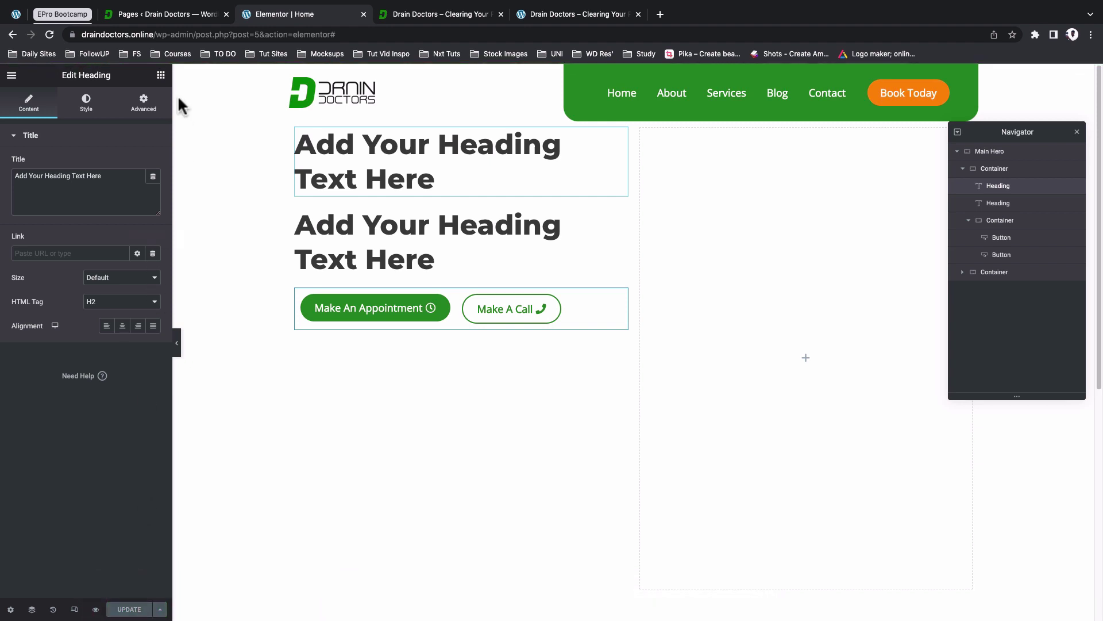
click(169, 20)
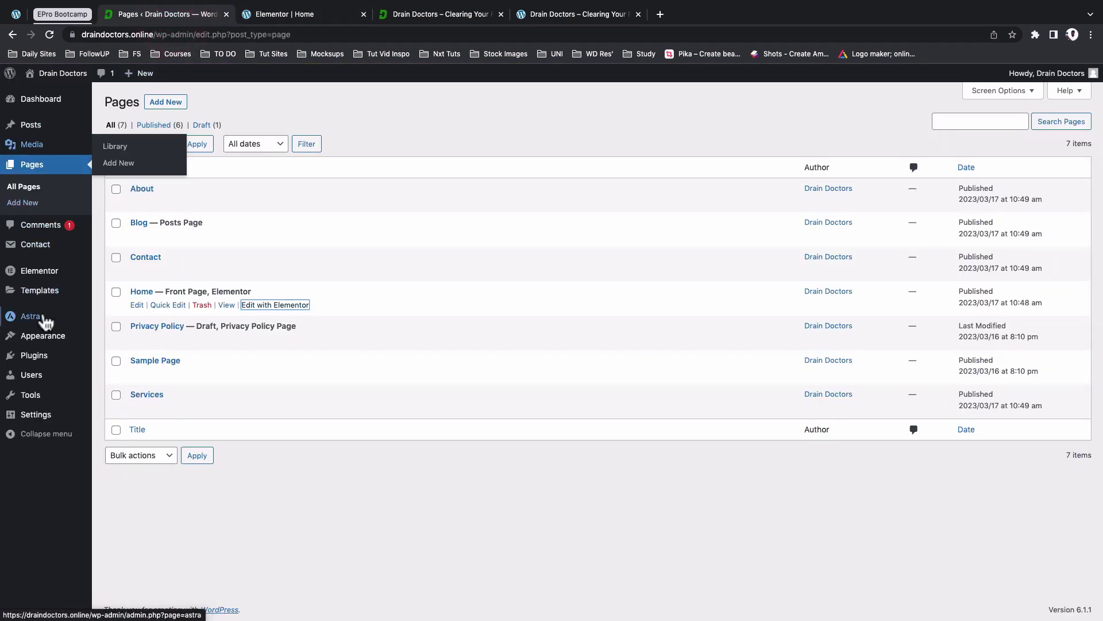
- Search plugins for 'premium addons', then install and activate Premium Addons for Elementor
mouse_move(31, 381)
mouse_move(31, 356)
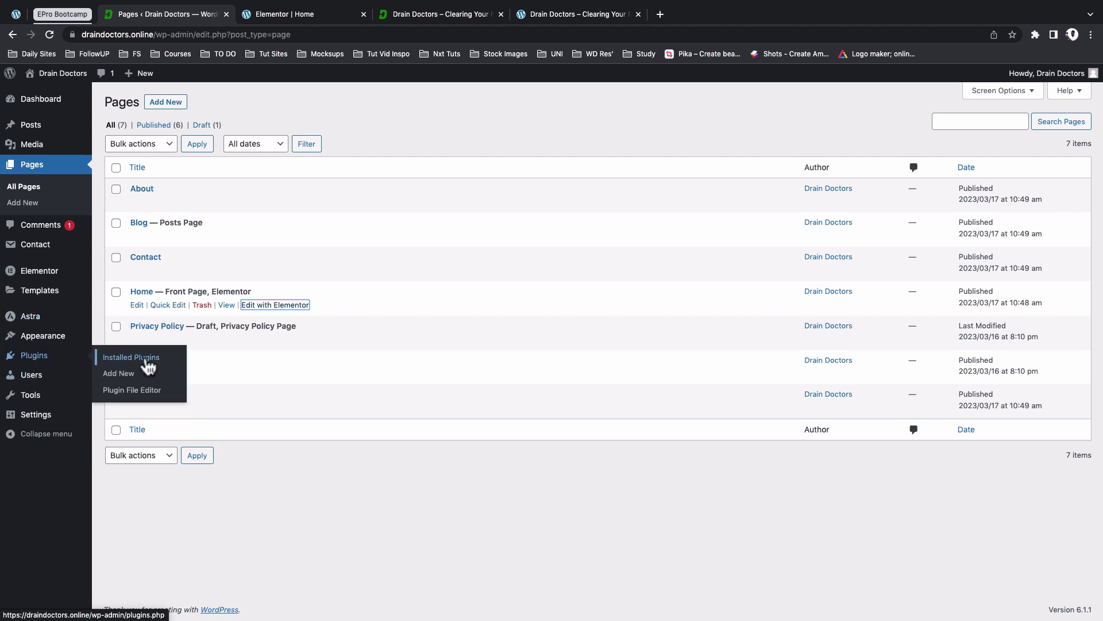
click(124, 377)
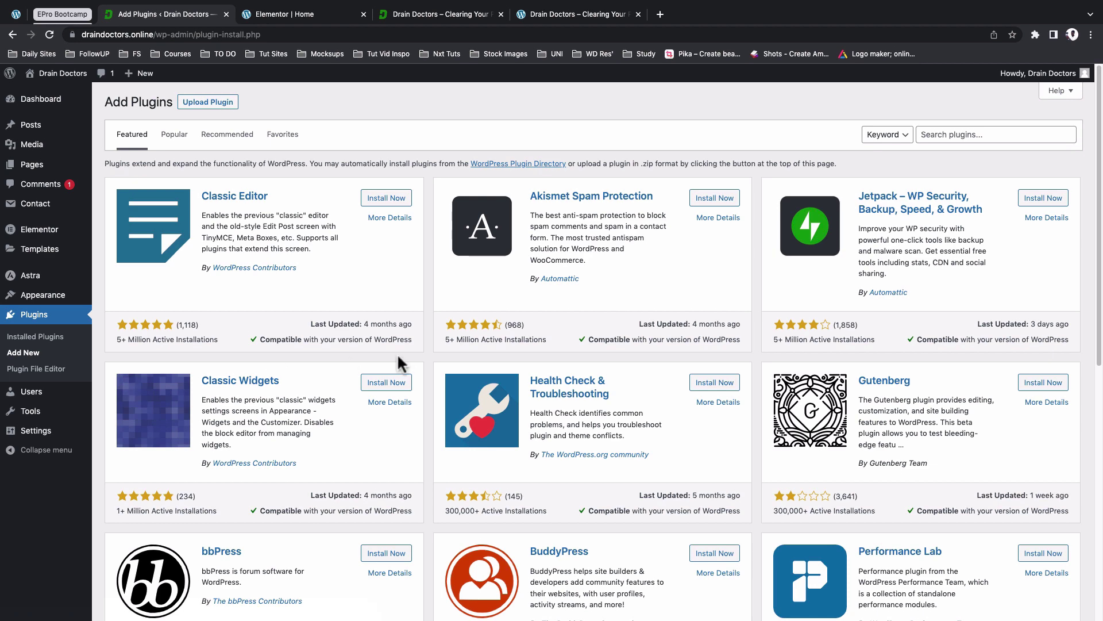
click(934, 136)
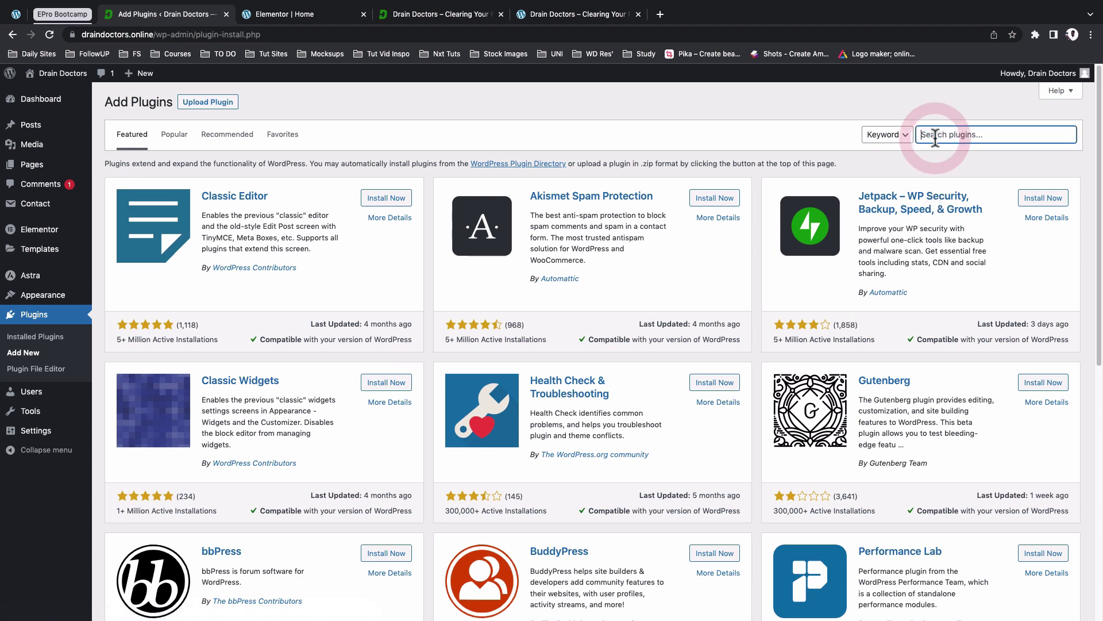
text(premium )
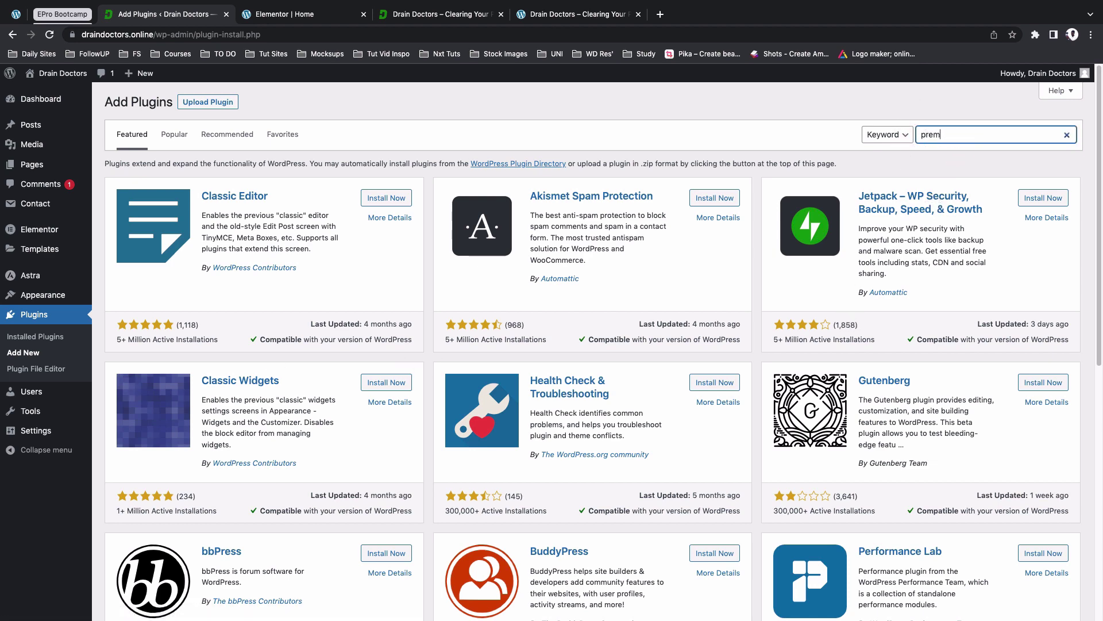
text(addons)
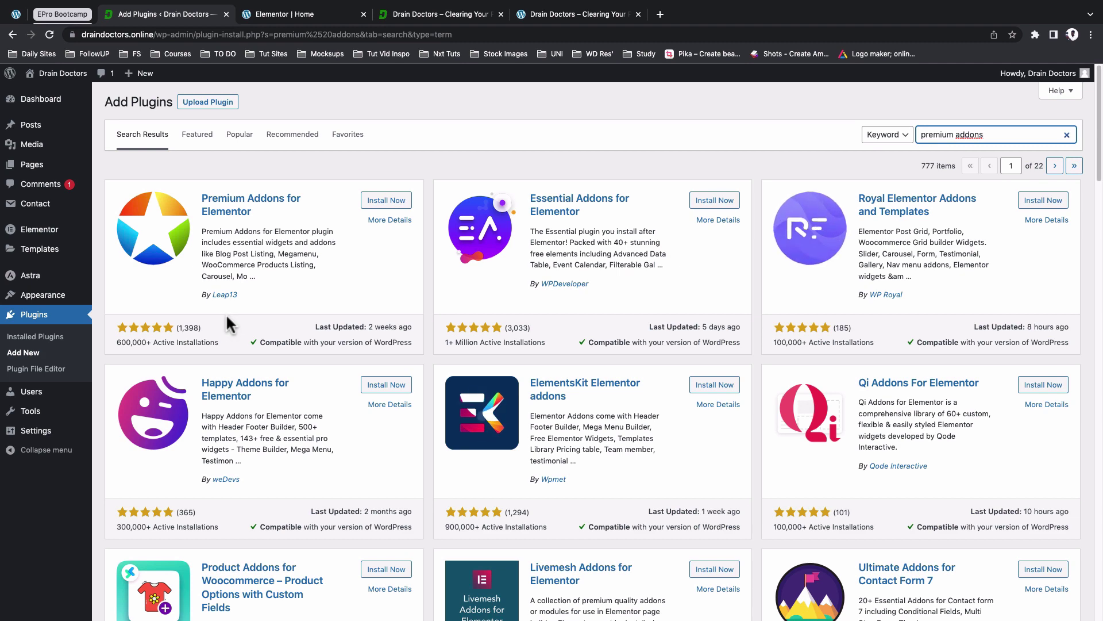
click(386, 201)
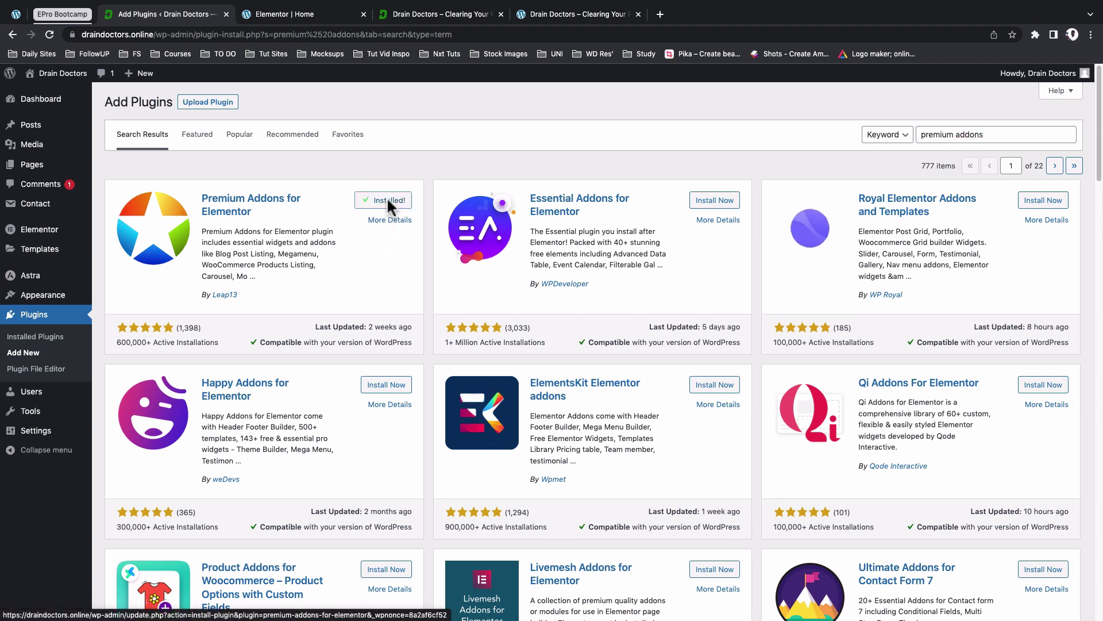
click(387, 198)
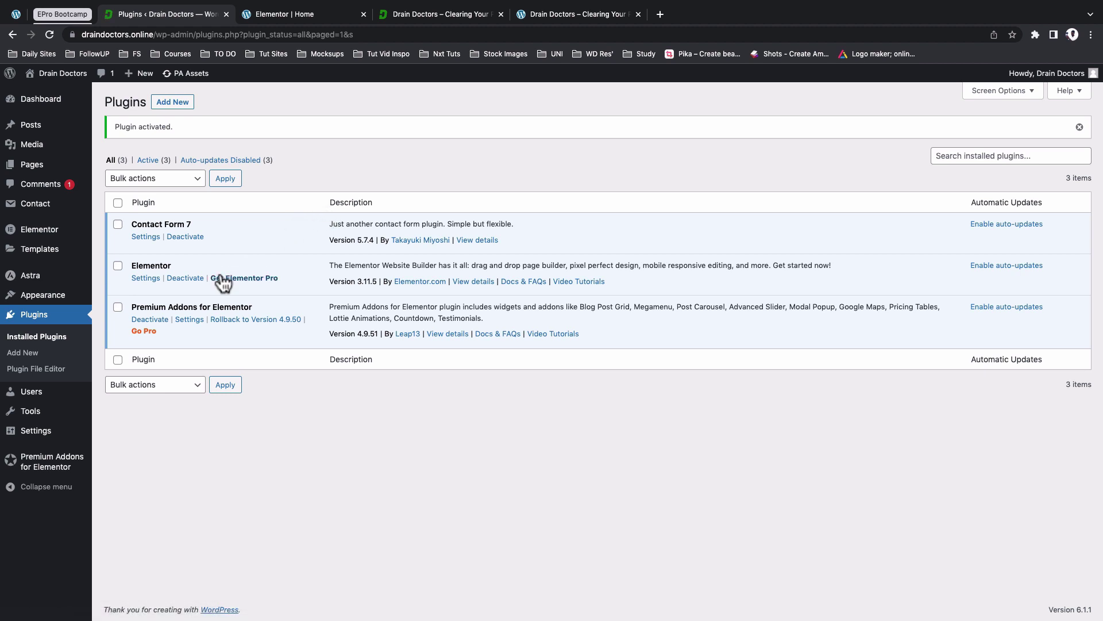
- Open the Premium Addons settings, confirm Dual Heading is enabled, and return to Elementor
click(183, 321)
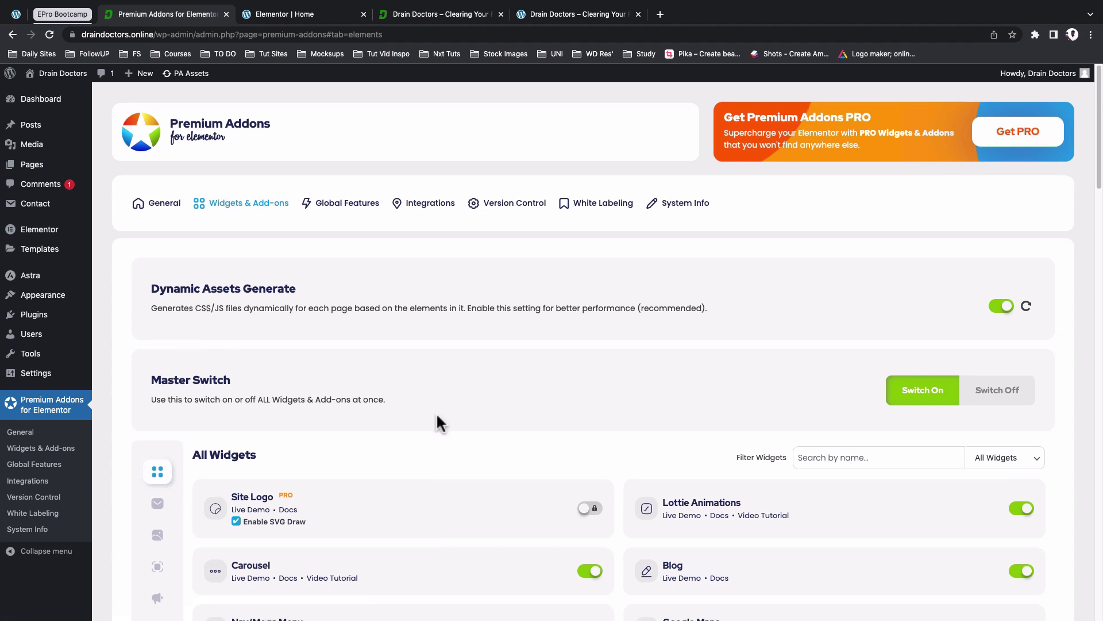
scroll(436, 412, down, 3)
scroll(436, 412, down, 2)
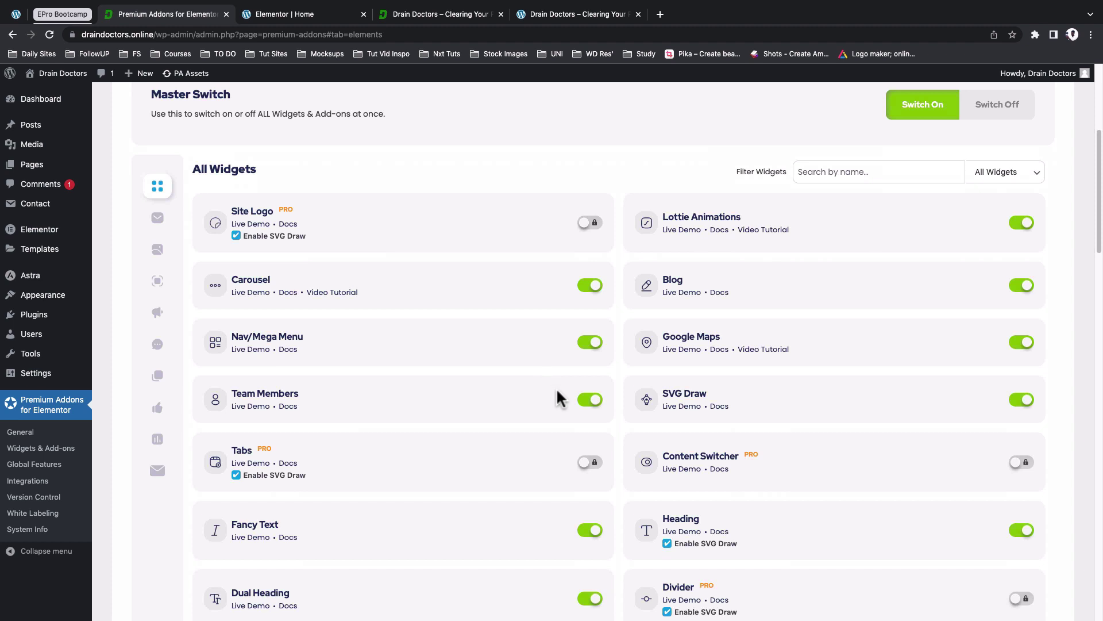
scroll(556, 387, up, 5)
click(290, 22)
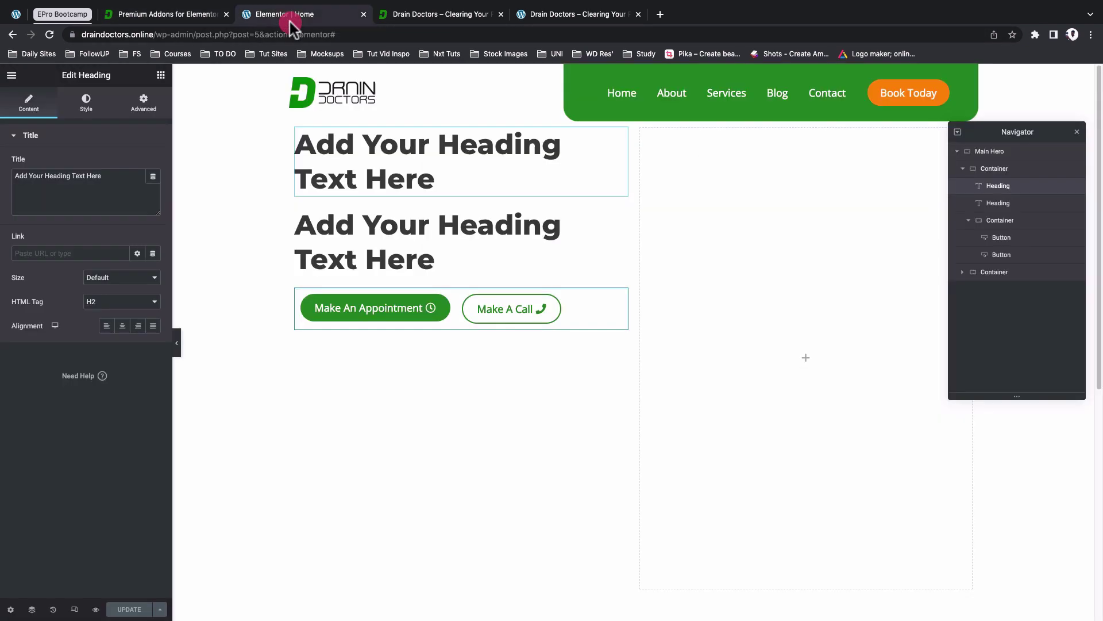
- Reload the editor and drag a Dual Heading widget above the placeholder headings
click(50, 35)
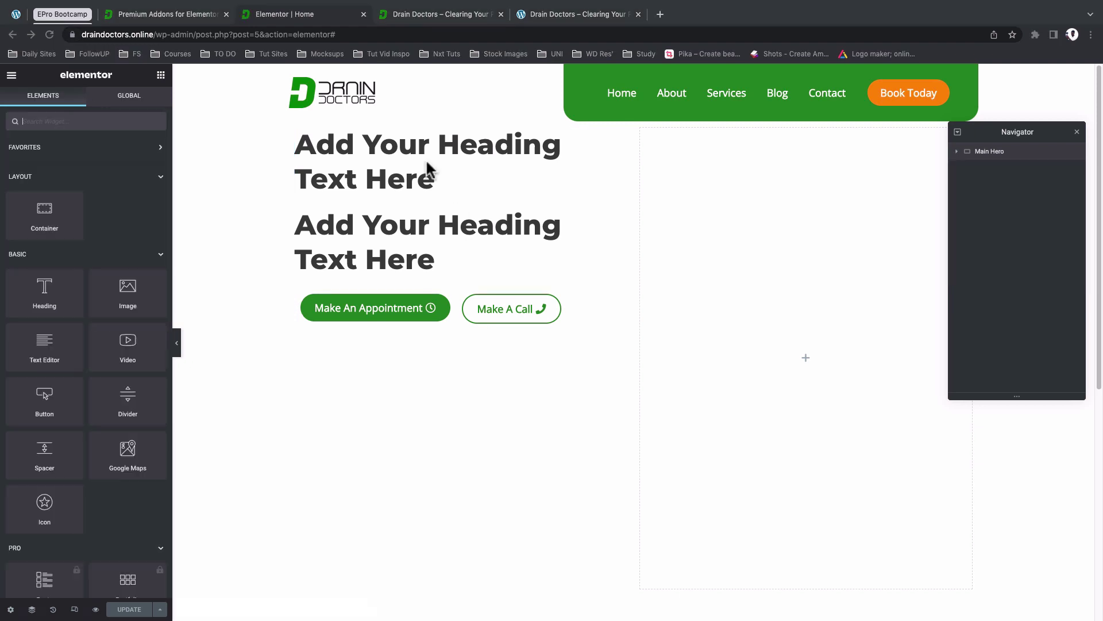
click(126, 116)
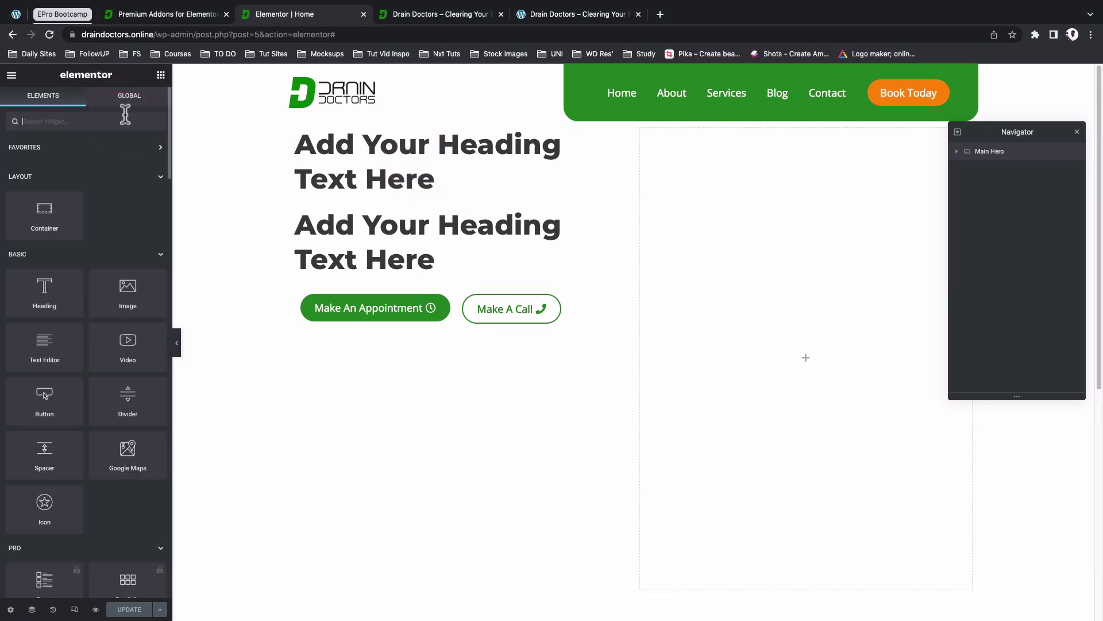
text(du)
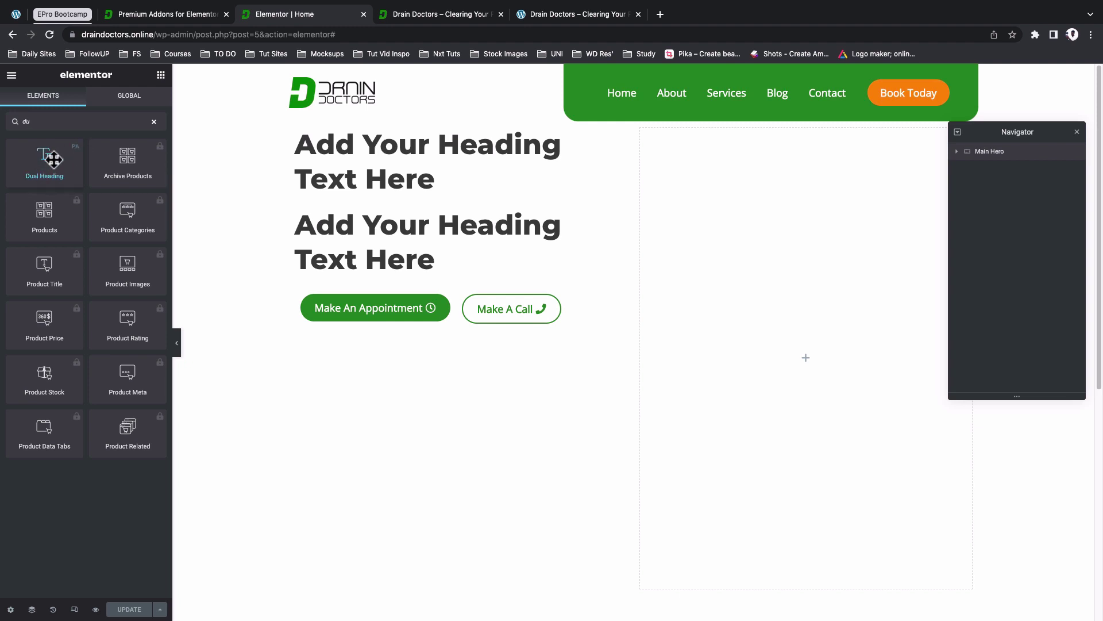
drag(51, 166, 353, 154)
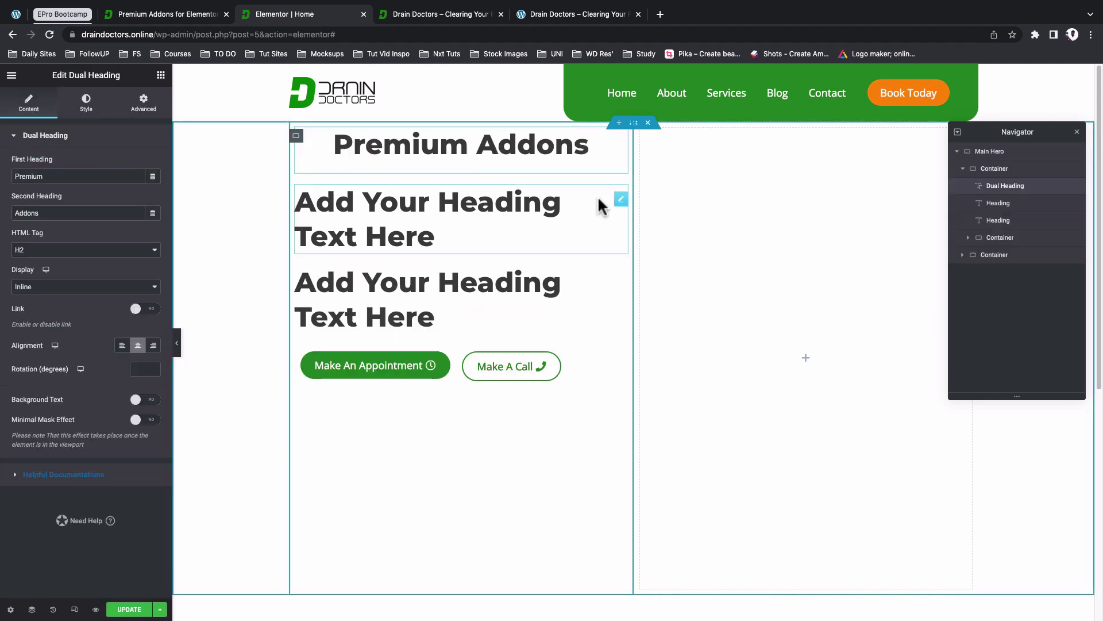
- Delete one placeholder heading and change the Dual Heading's first heading to 'Hello There!'
right_click(621, 201)
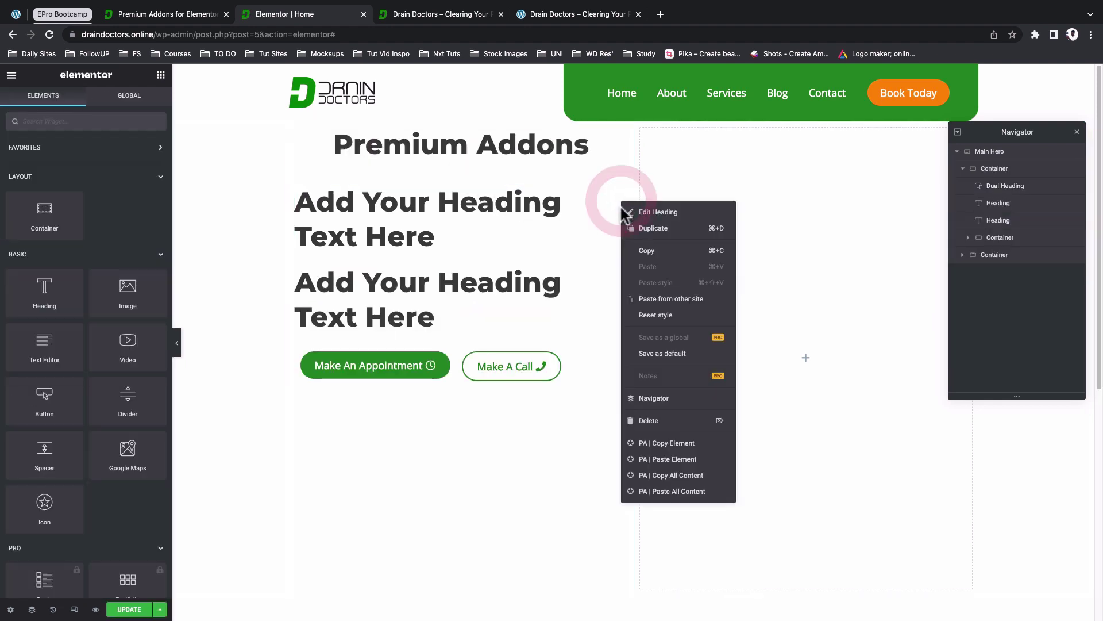
click(653, 421)
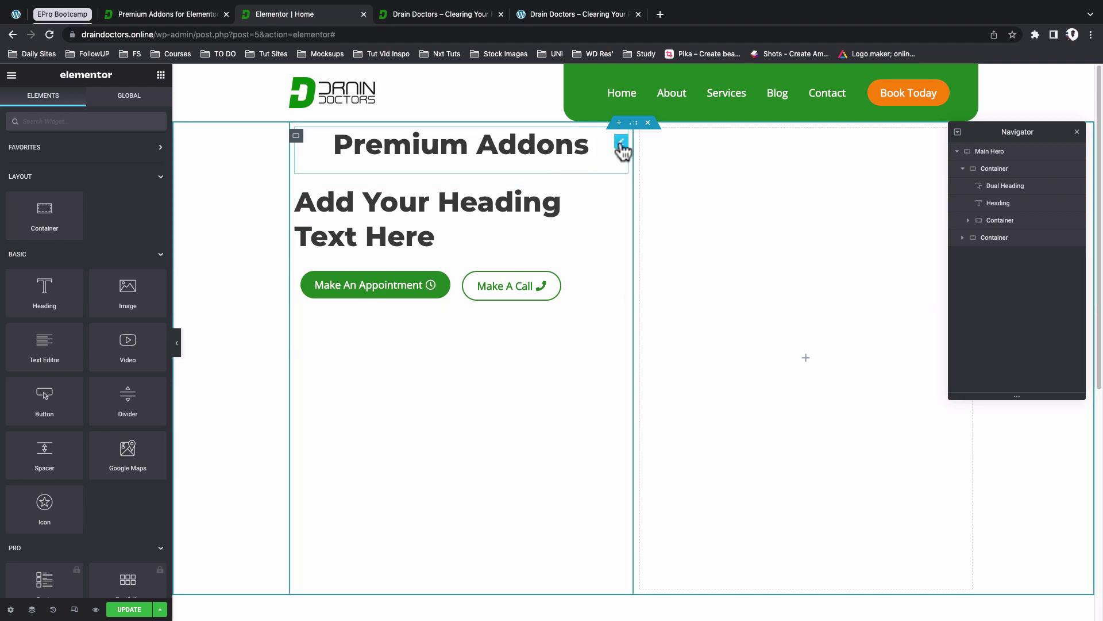
click(621, 141)
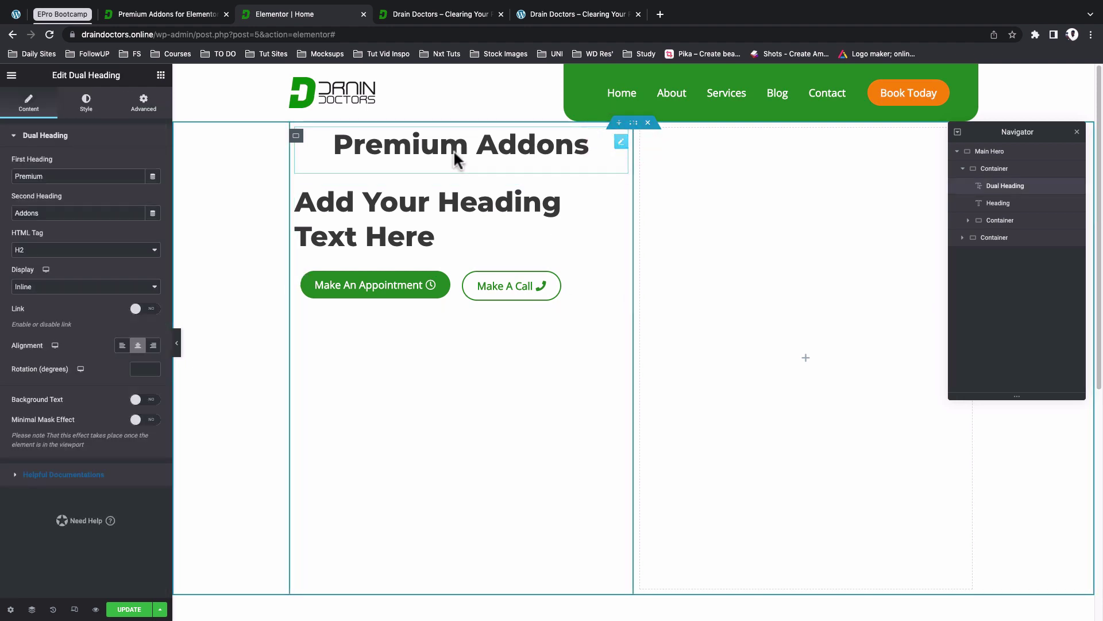
double_click(79, 176)
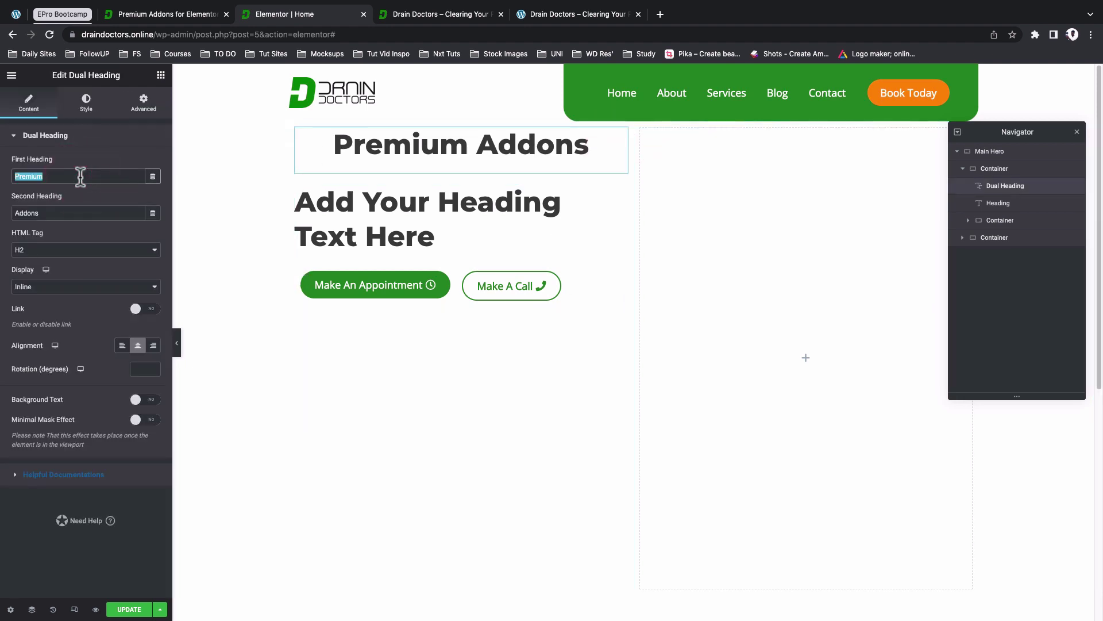
text(Hello)
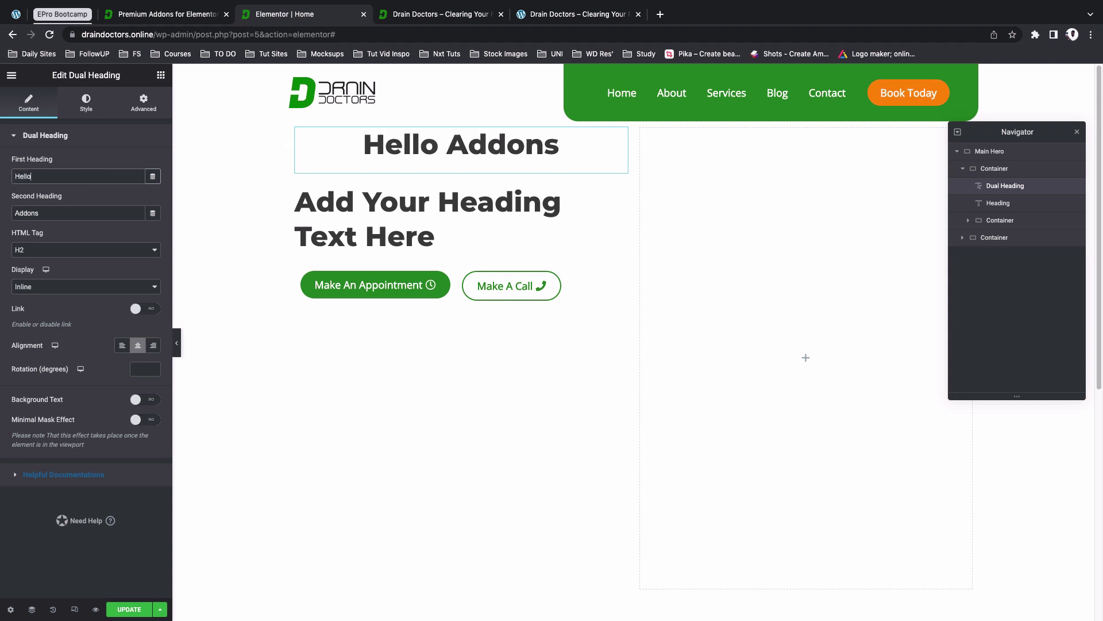
text( There!)
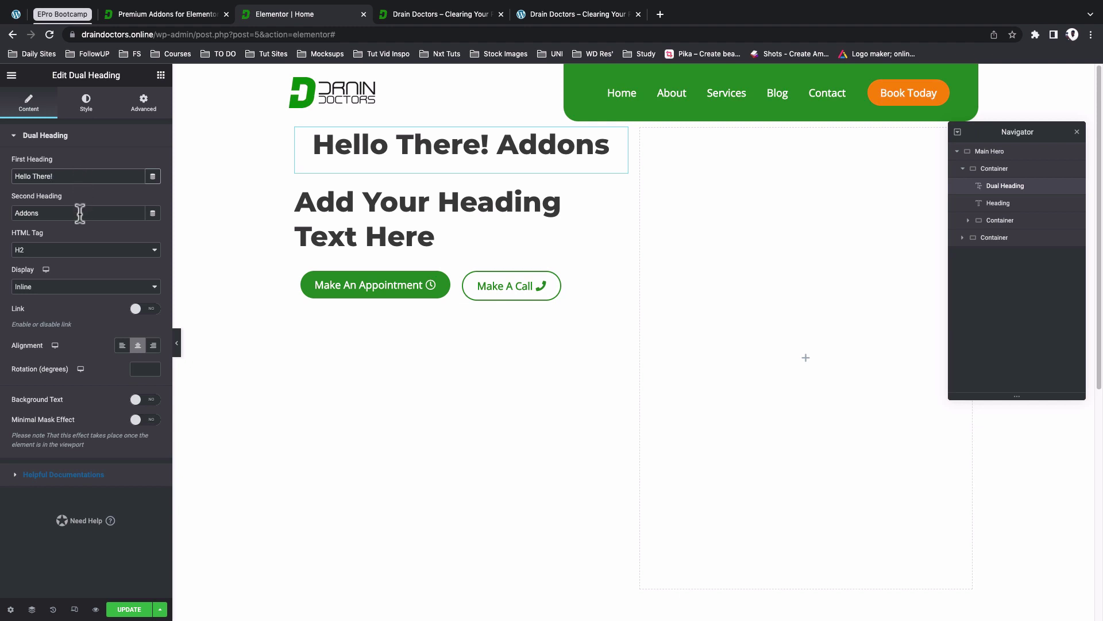
- Replace the second heading text with 'We Are Drain Doctors.'
drag(72, 213, 15, 209)
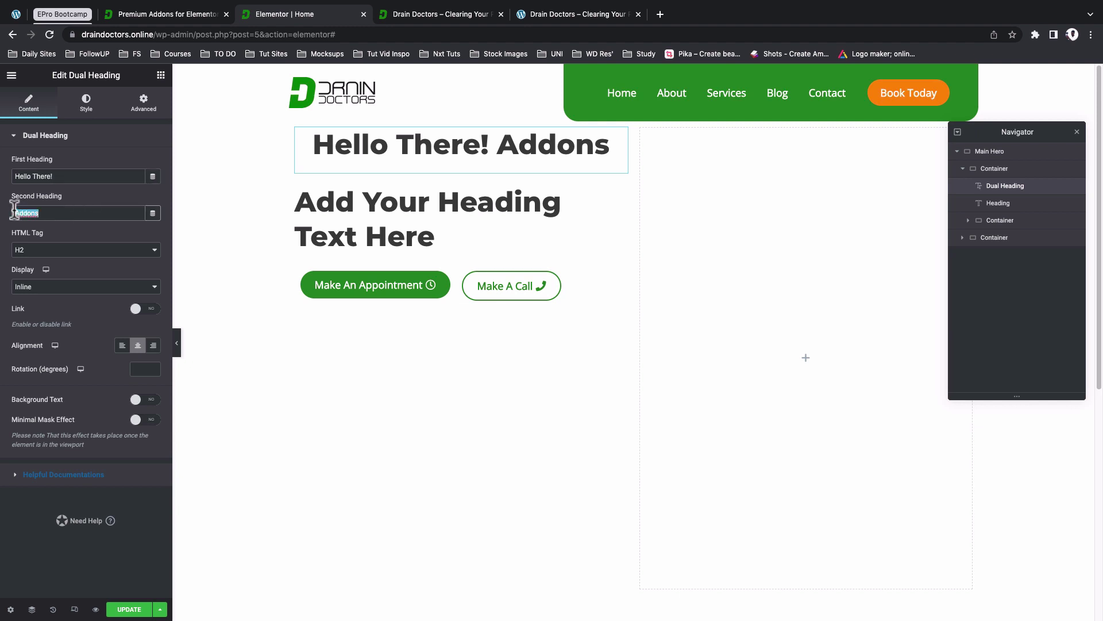
text(Wer)
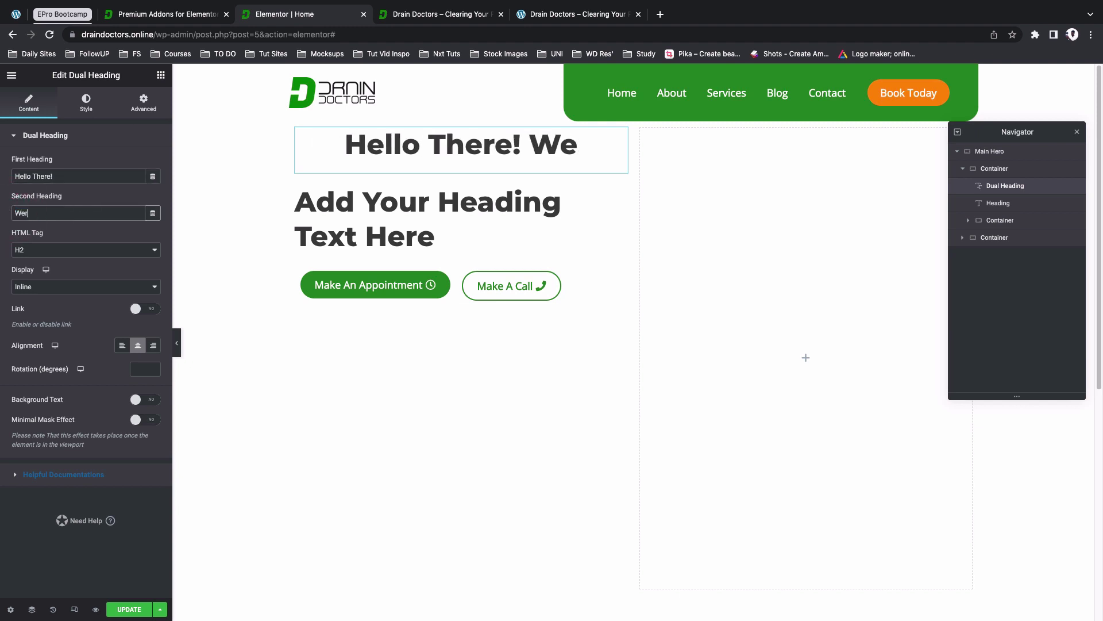
text(e)
key(BackSpace)
key(BackSpace)
text(Are Drain)
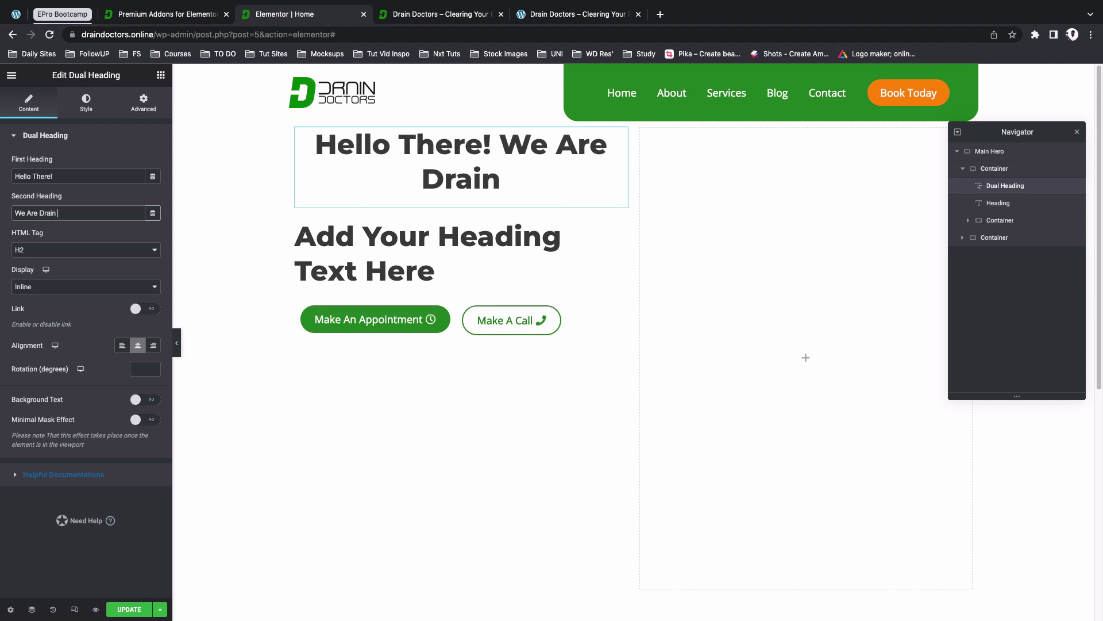
text( Doctor)
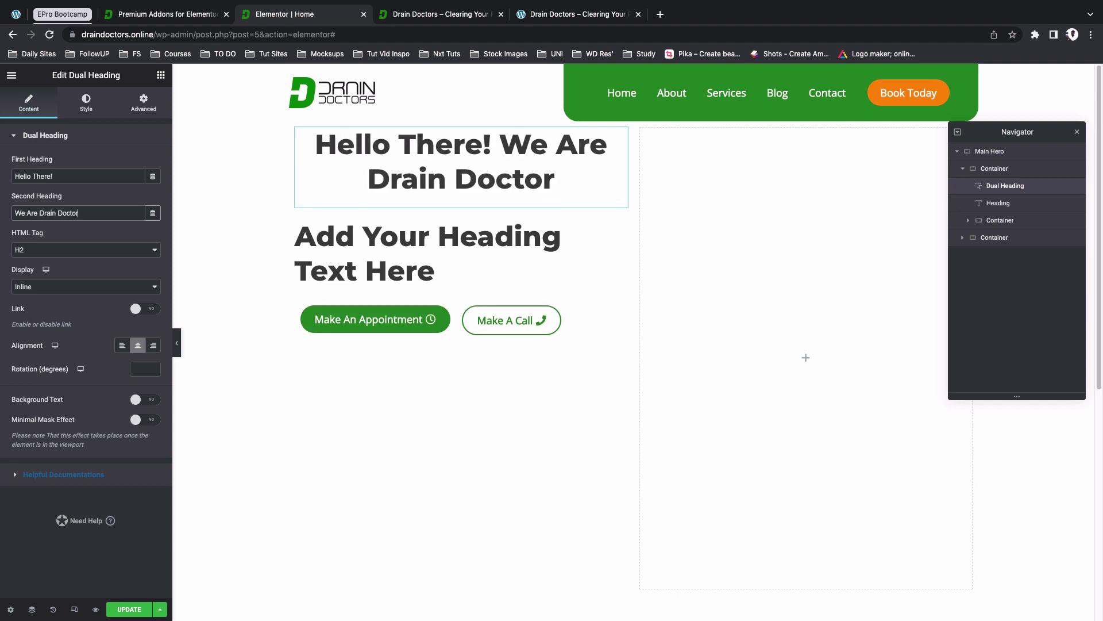
text(s.)
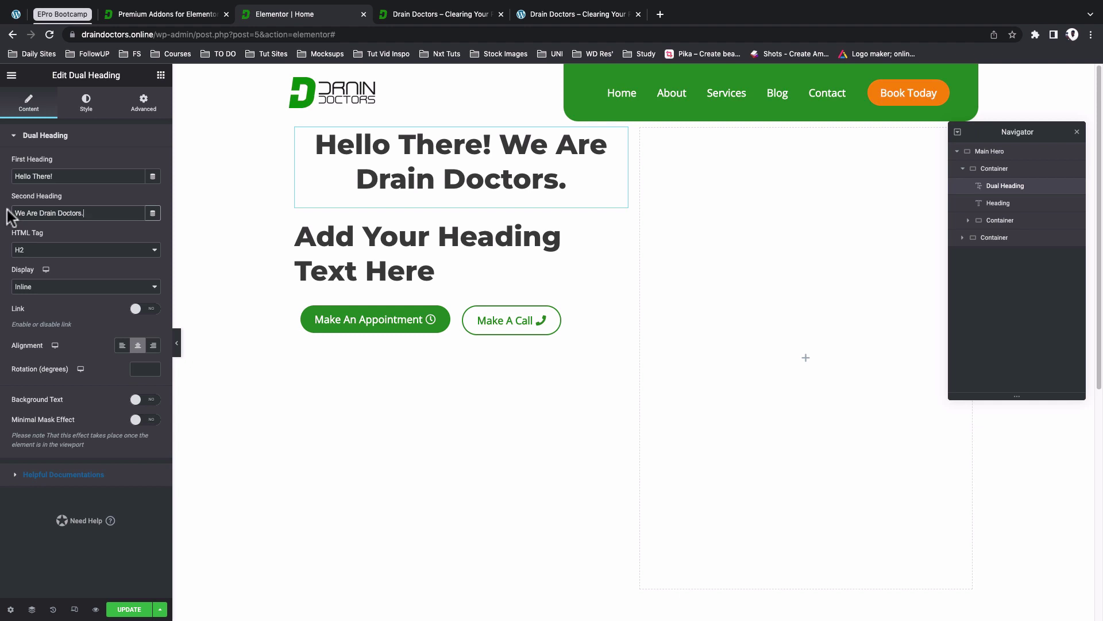
- Make the dual heading a left-aligned H1 with Display set to Block
click(67, 249)
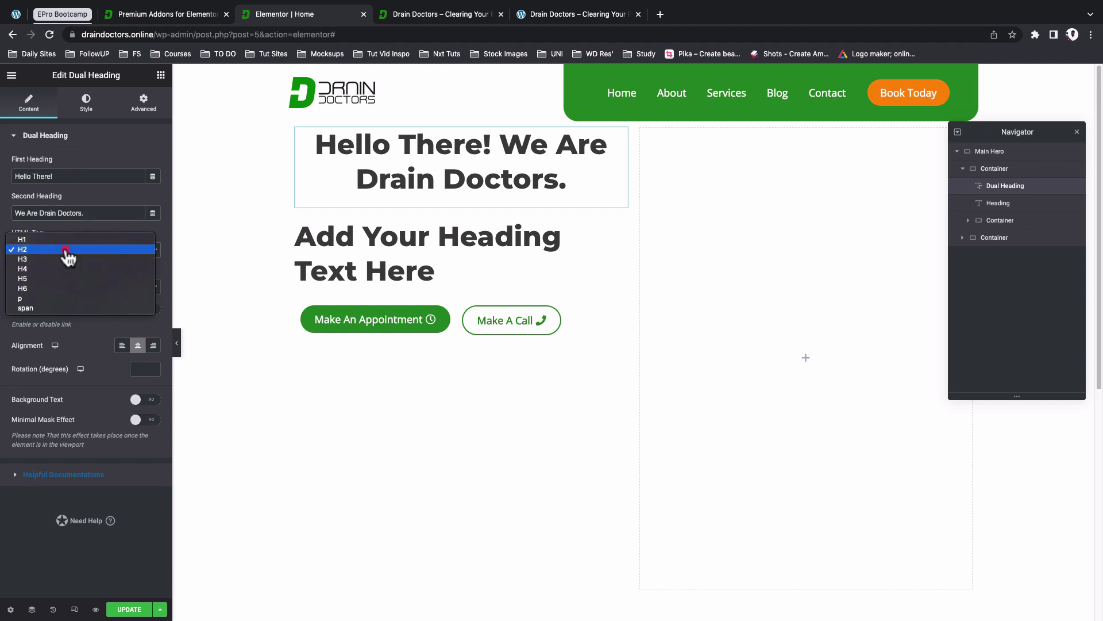
click(68, 240)
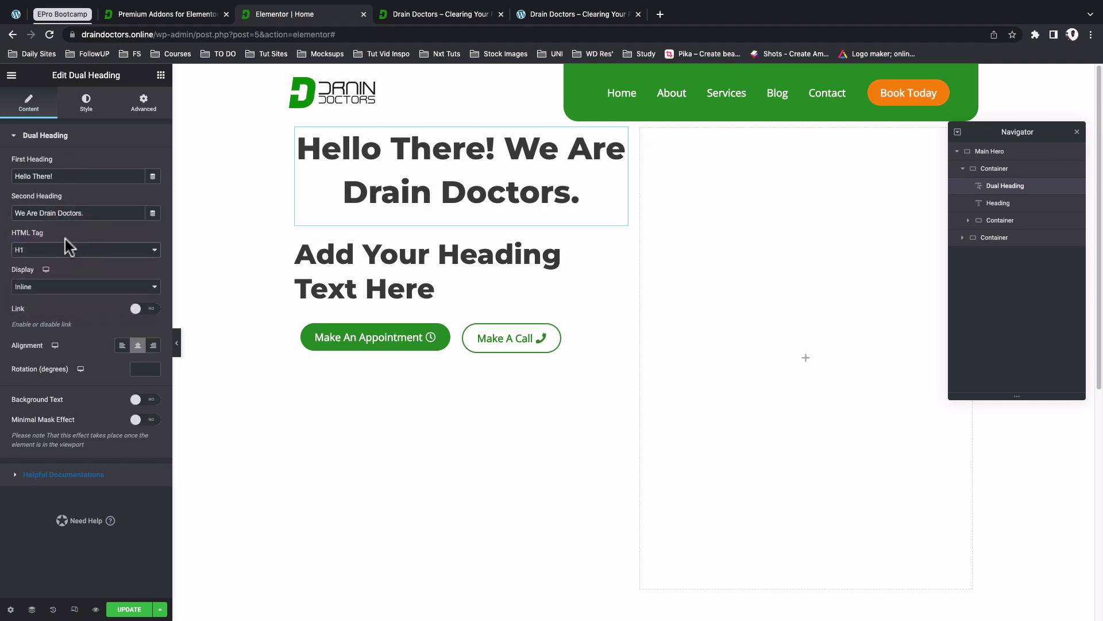
click(122, 345)
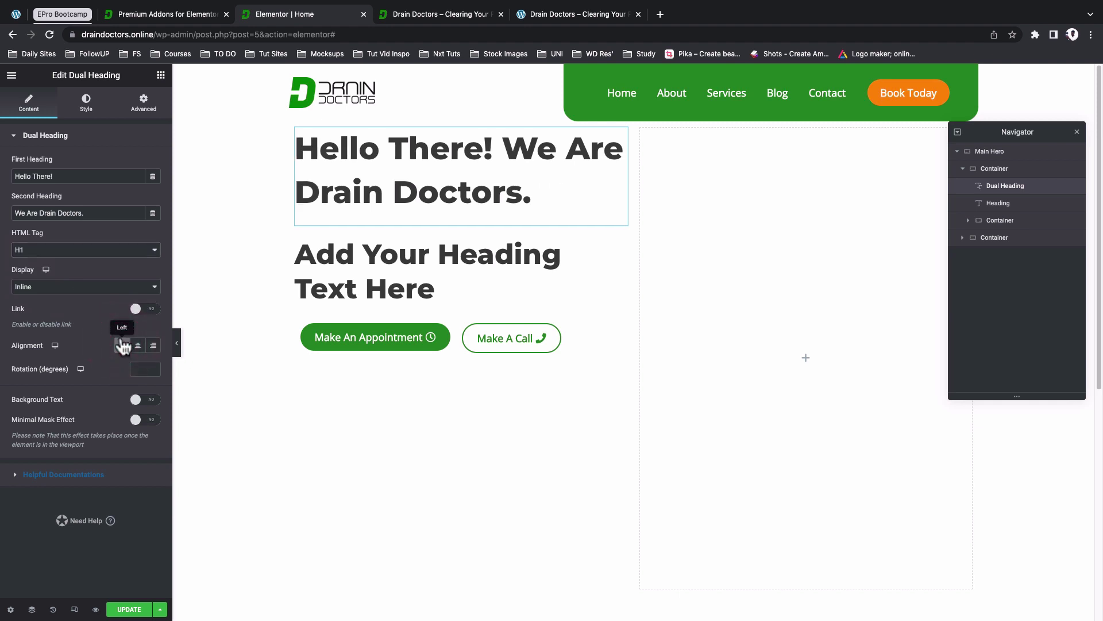
click(102, 287)
click(99, 296)
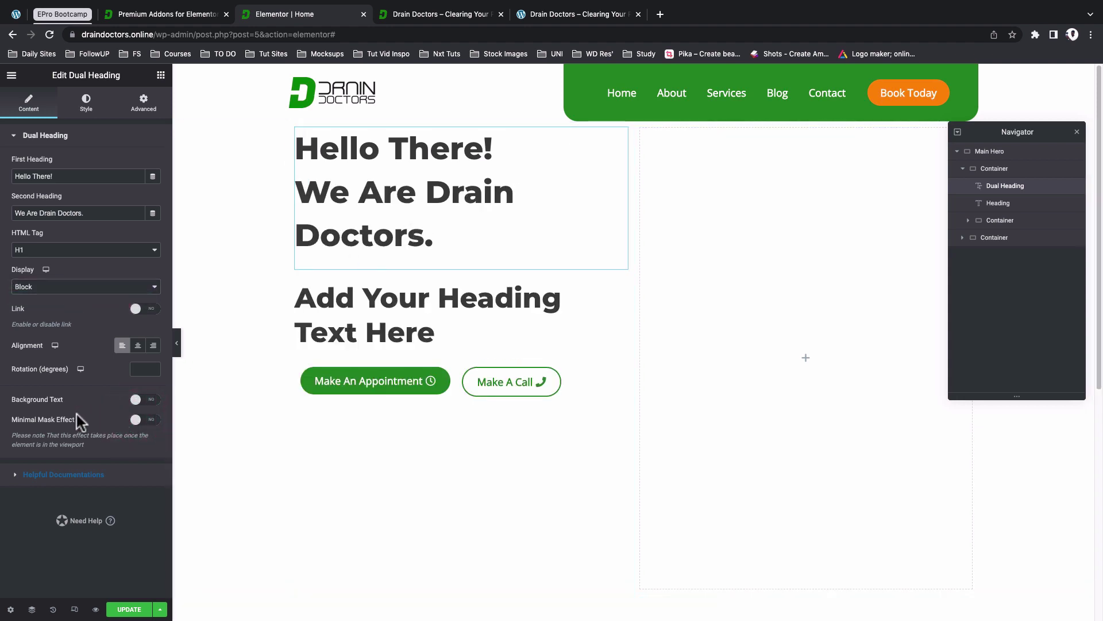
- Enable the Minimal Mask Effect with direction To Bottom
click(152, 422)
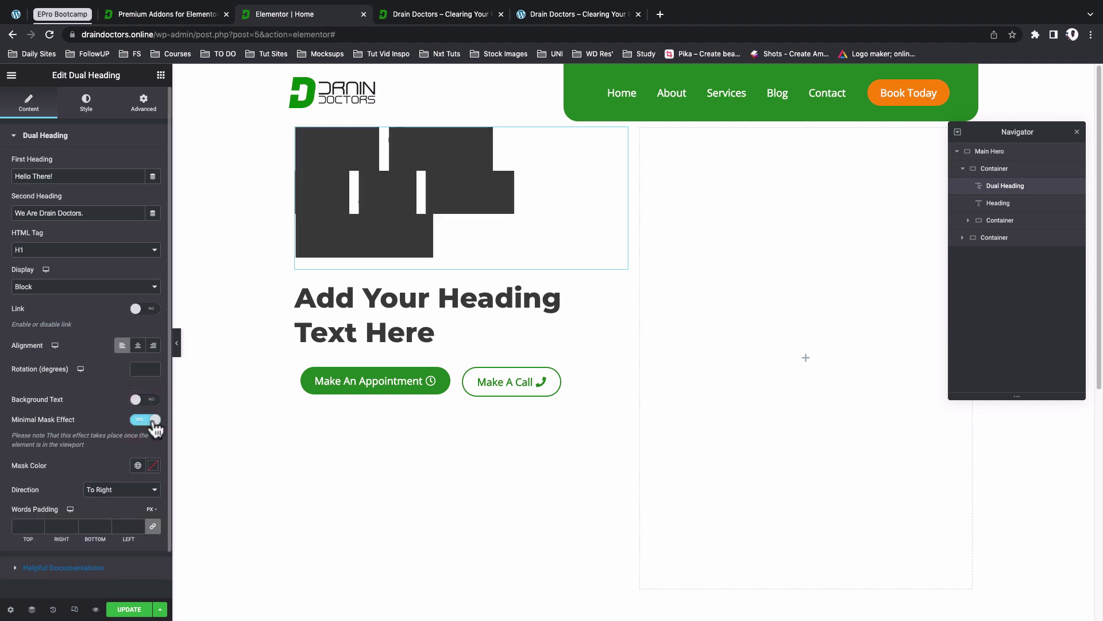
scroll(103, 456, down, 1)
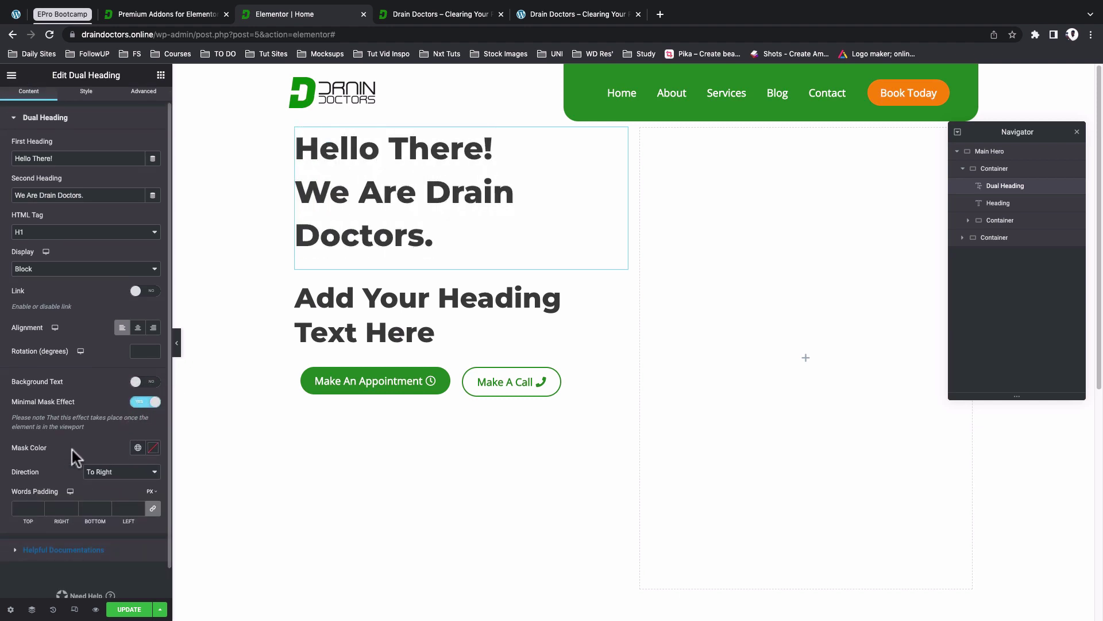
click(97, 472)
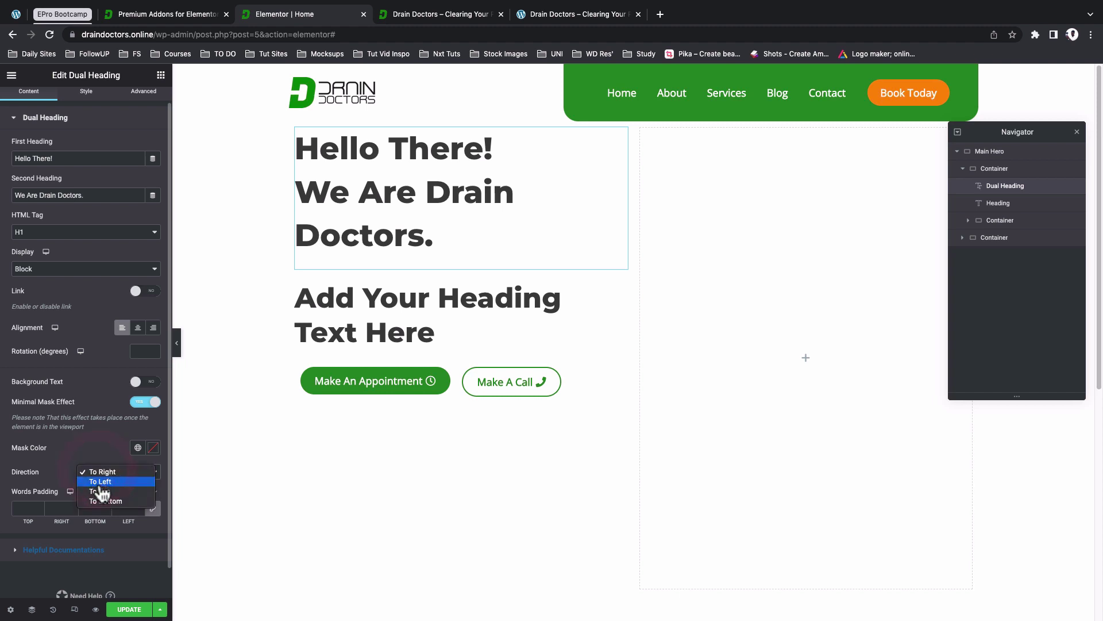
click(103, 501)
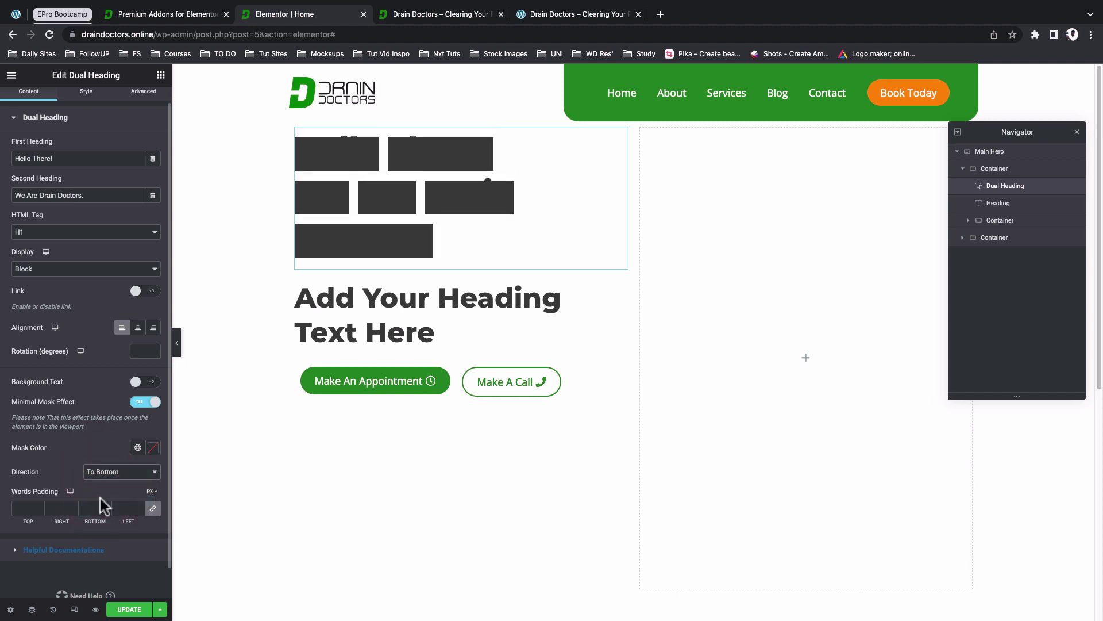
scroll(140, 119, up, 1)
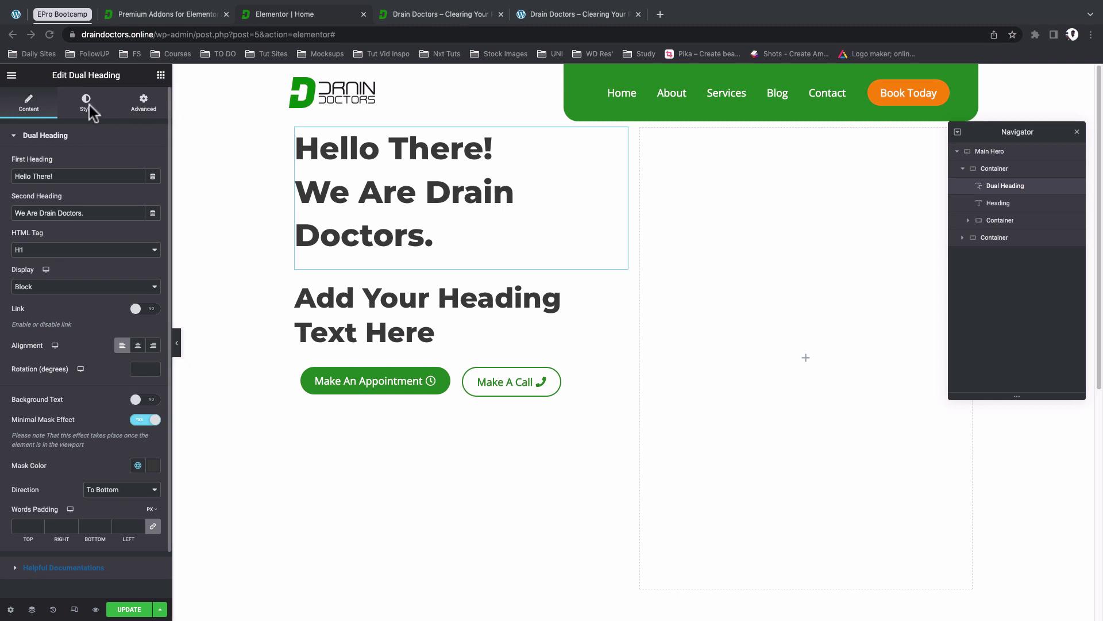
- Colour the first heading text with global Theme Color 3 (dark grey #404040)
click(86, 109)
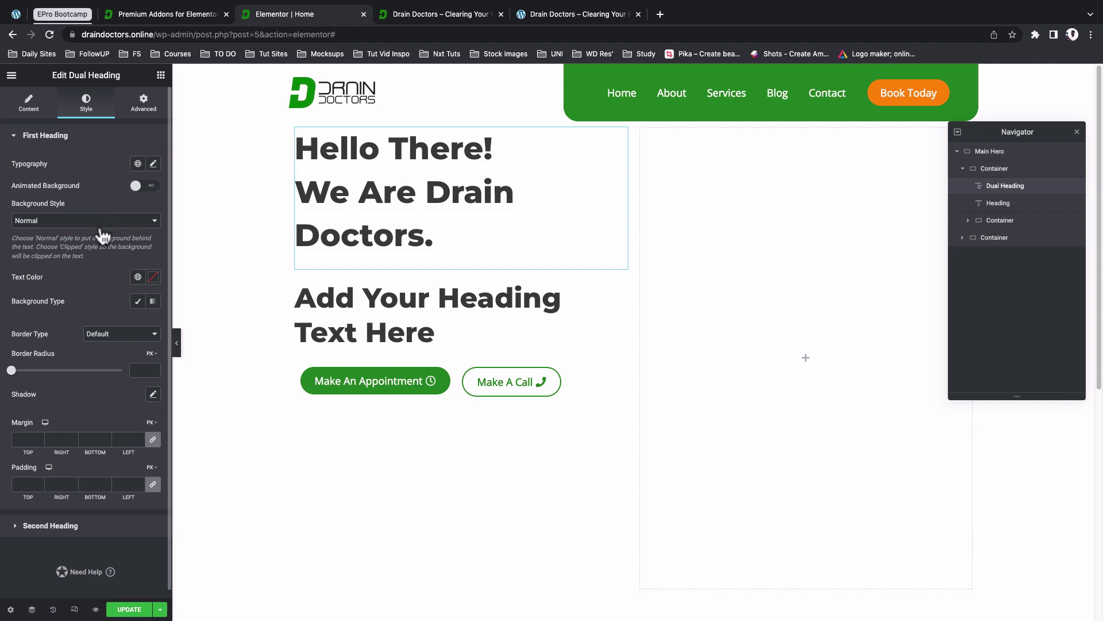
scroll(105, 233, down, 1)
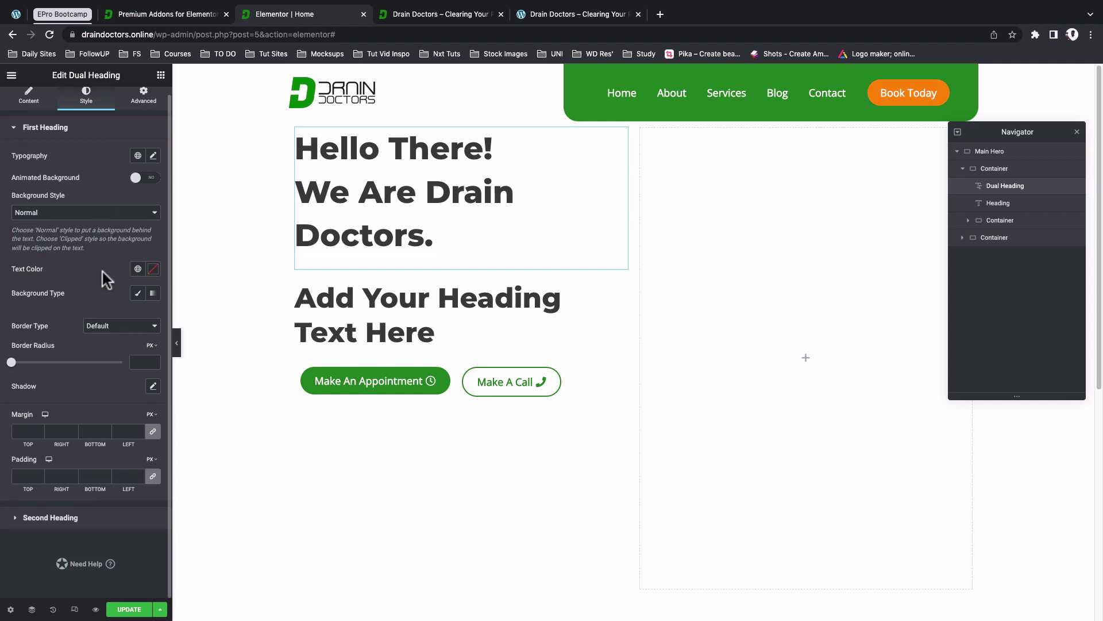
click(138, 271)
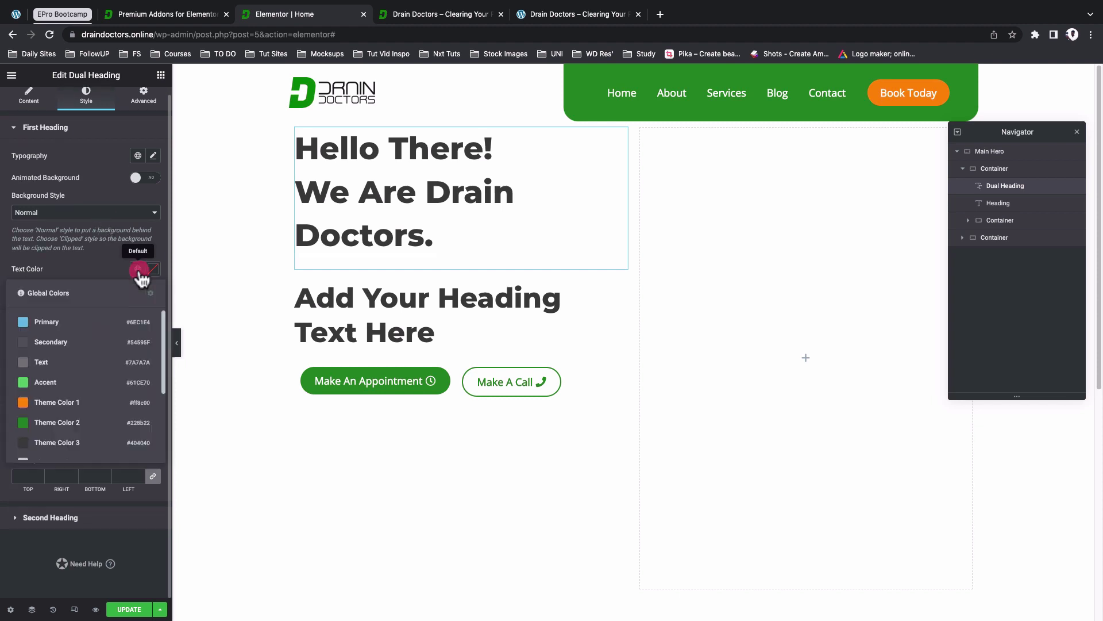
click(87, 444)
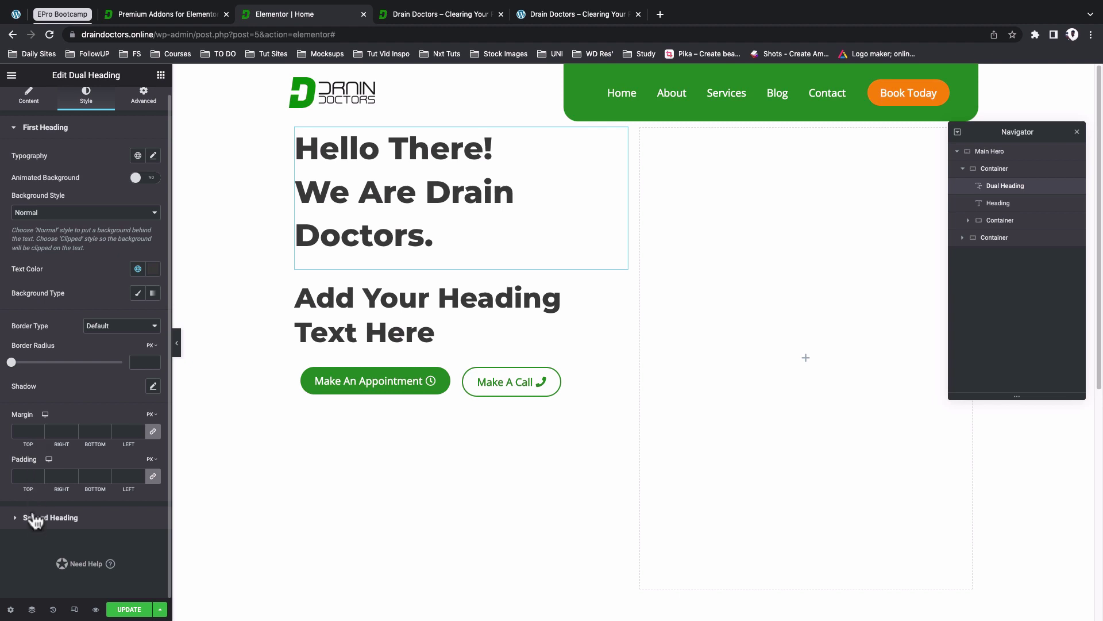
- Make the second heading text white (Theme Color 5) on a classic orange Theme Color 1 background
click(2, 480)
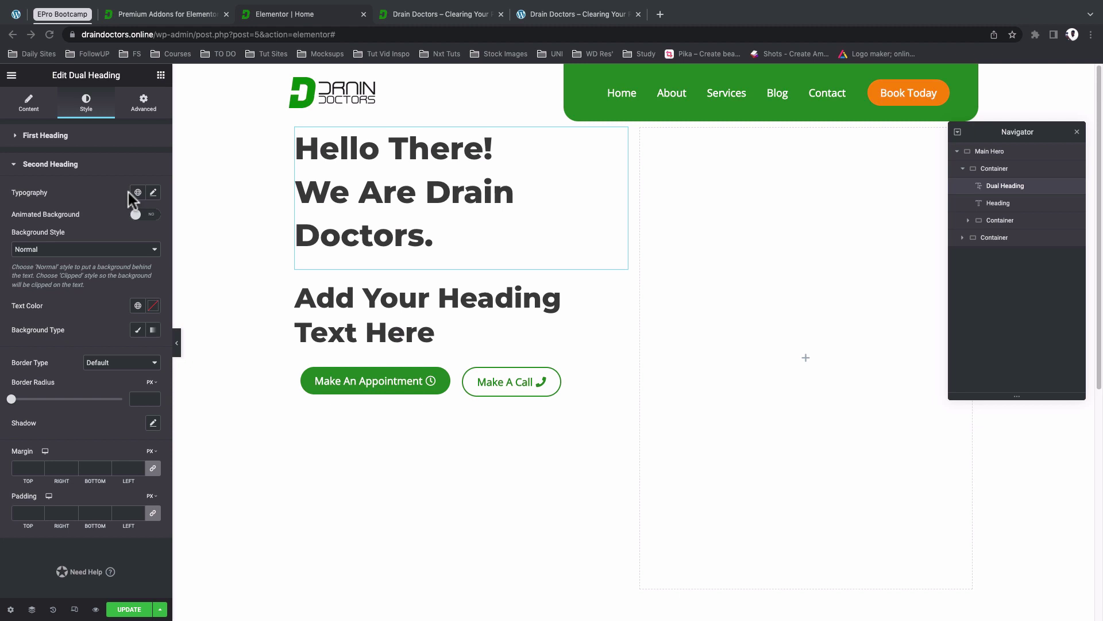
click(137, 305)
scroll(74, 414, down, 3)
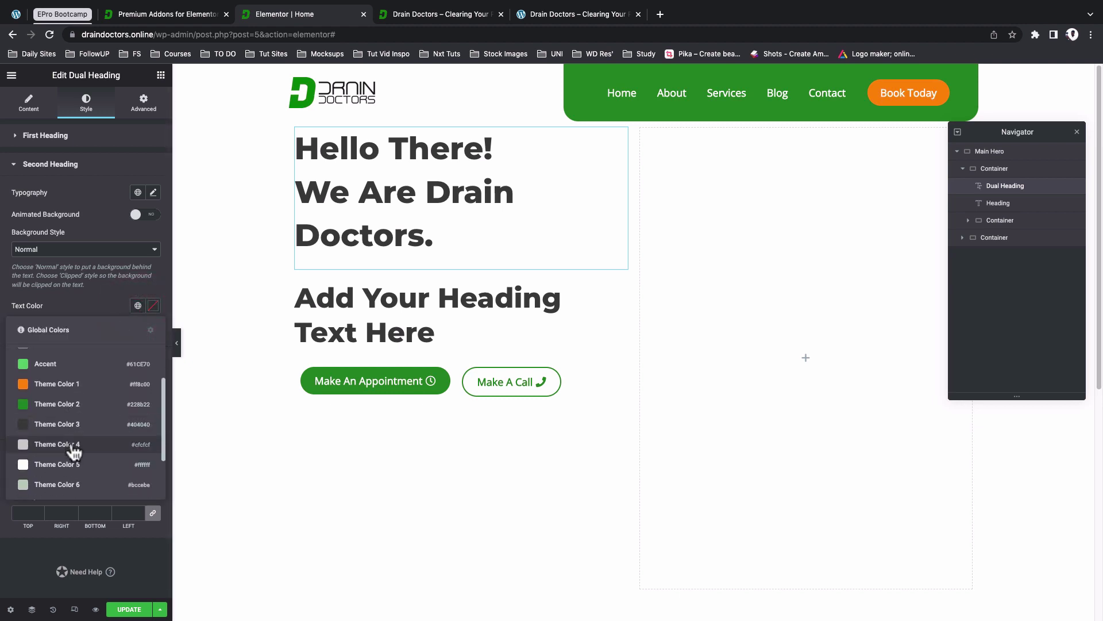
click(56, 444)
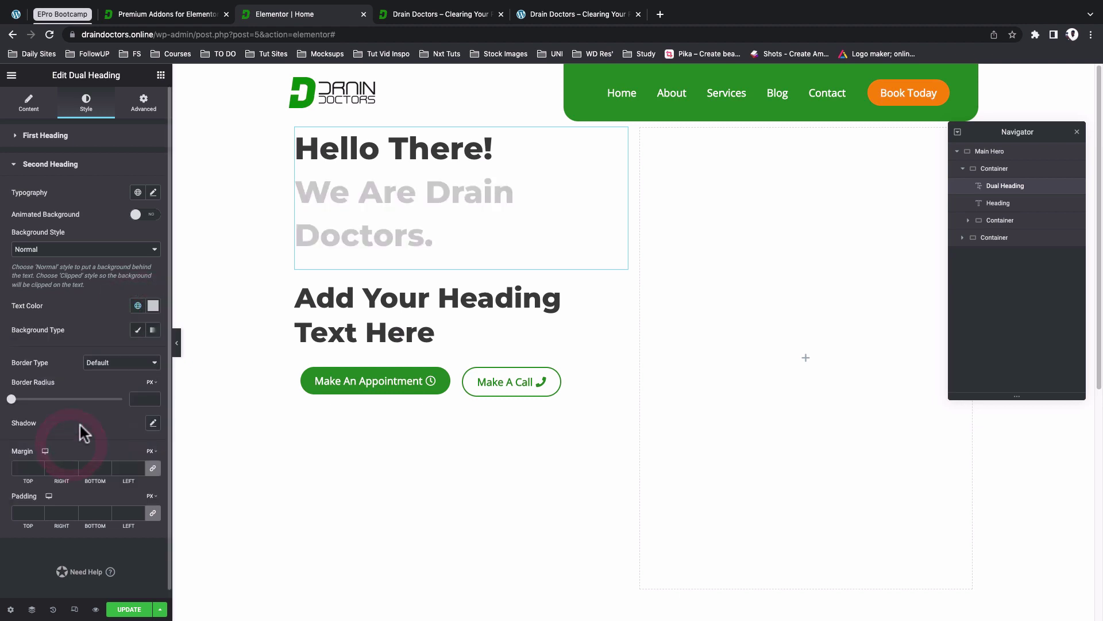
click(139, 306)
scroll(81, 428, down, 3)
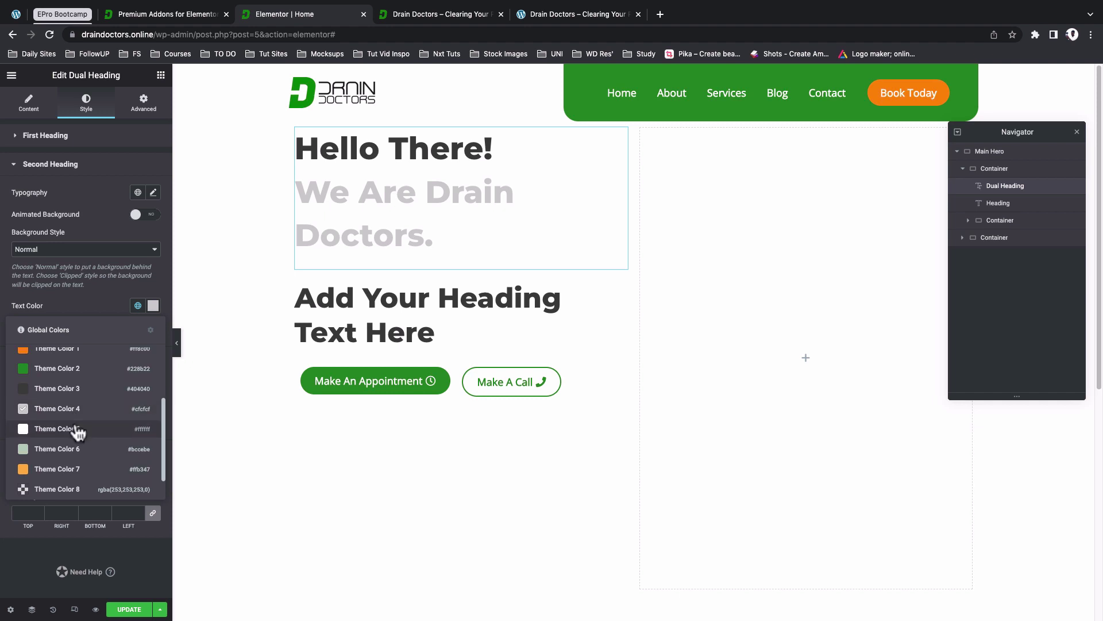
click(77, 428)
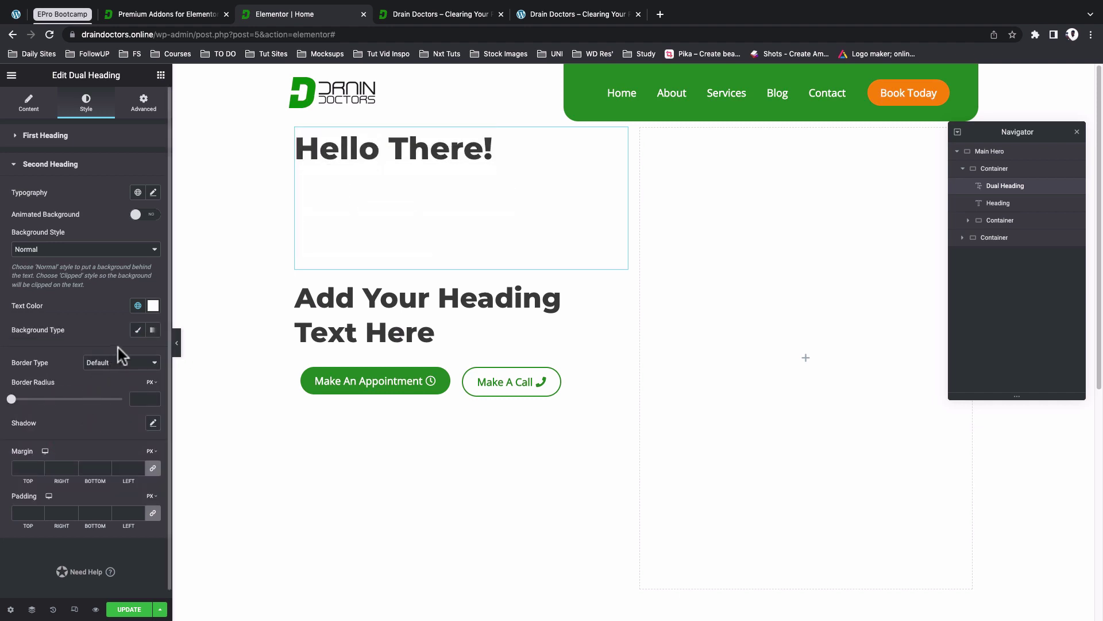
click(138, 332)
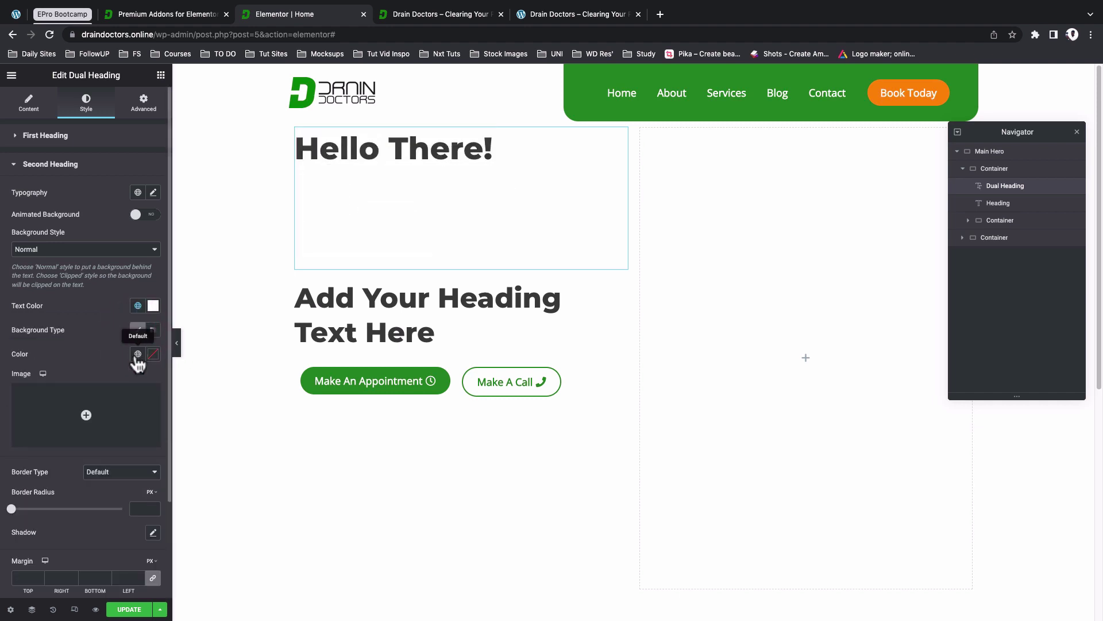
click(138, 354)
click(56, 487)
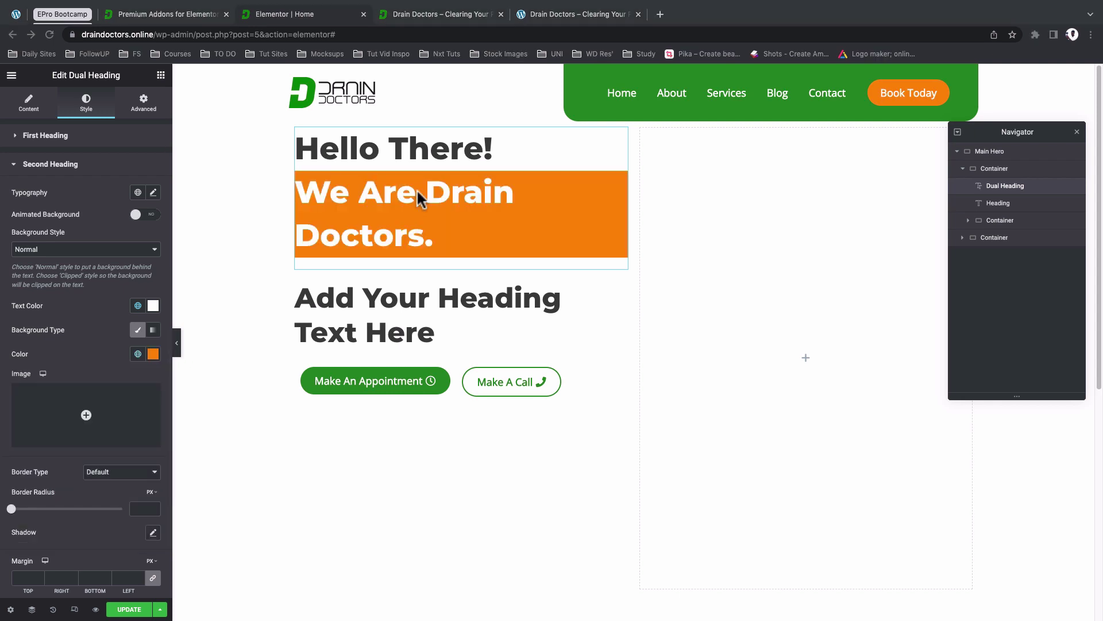
- Set the hero headings container to 60% width with zero padding
click(297, 137)
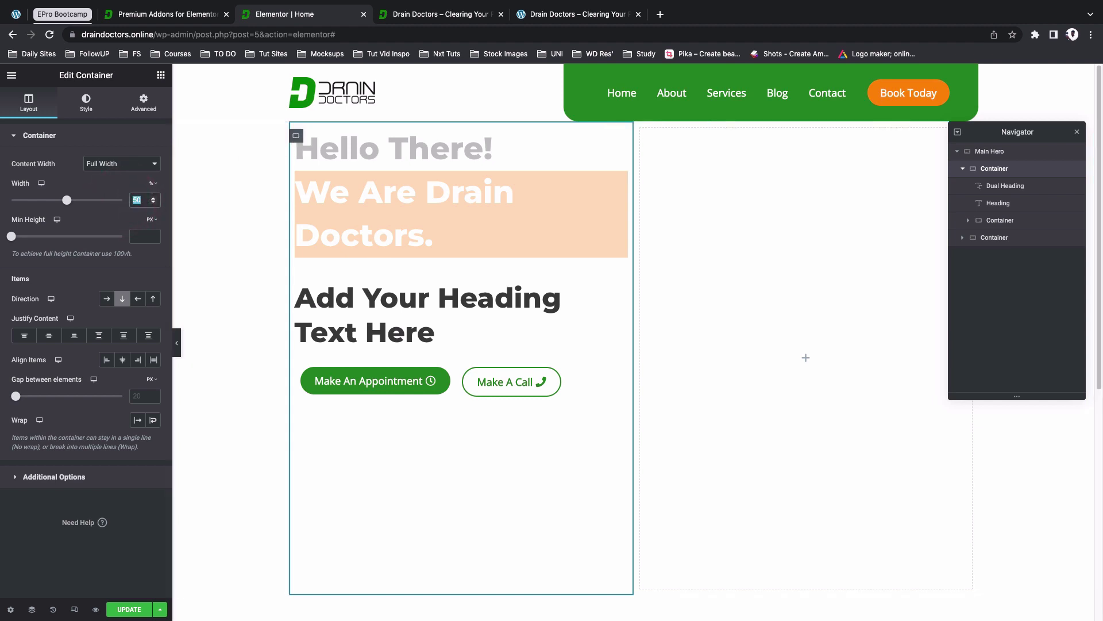
text(60)
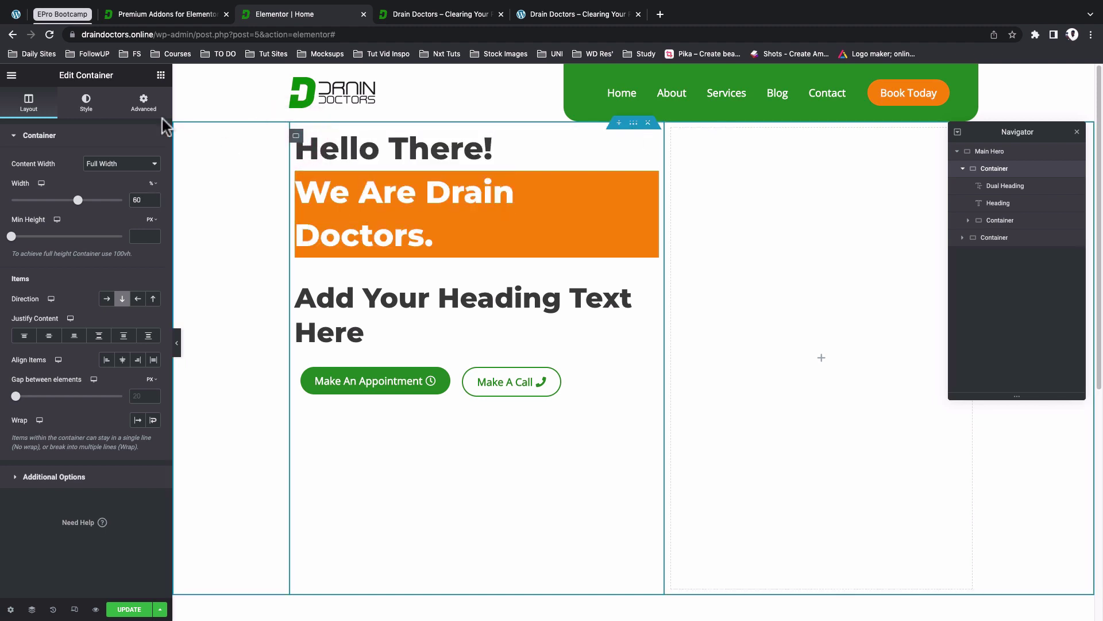
click(147, 104)
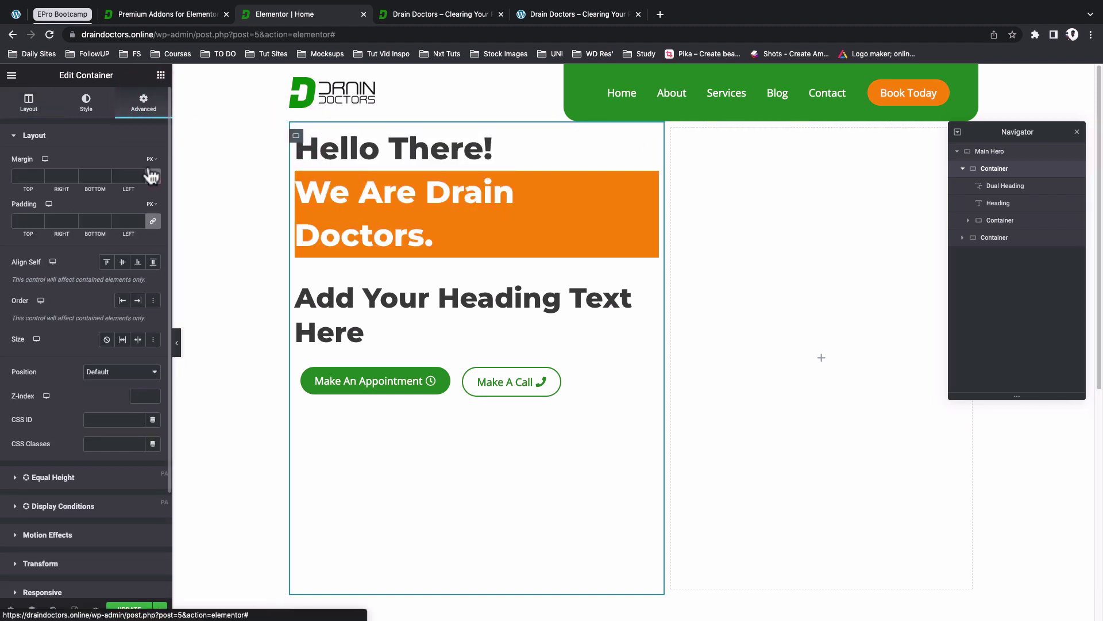
click(153, 222)
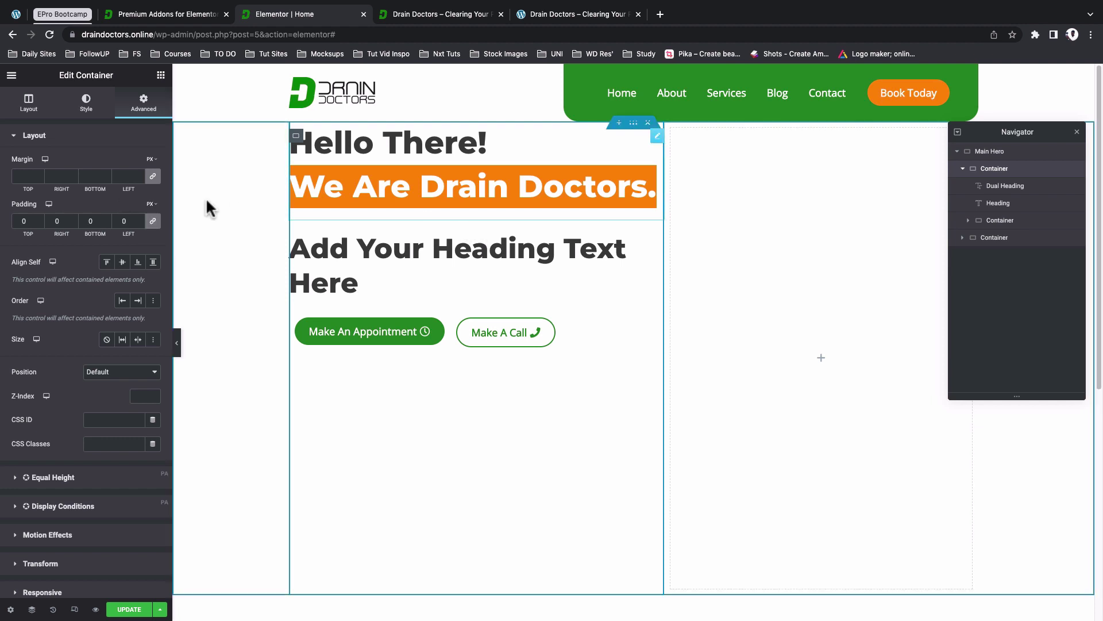
click(161, 75)
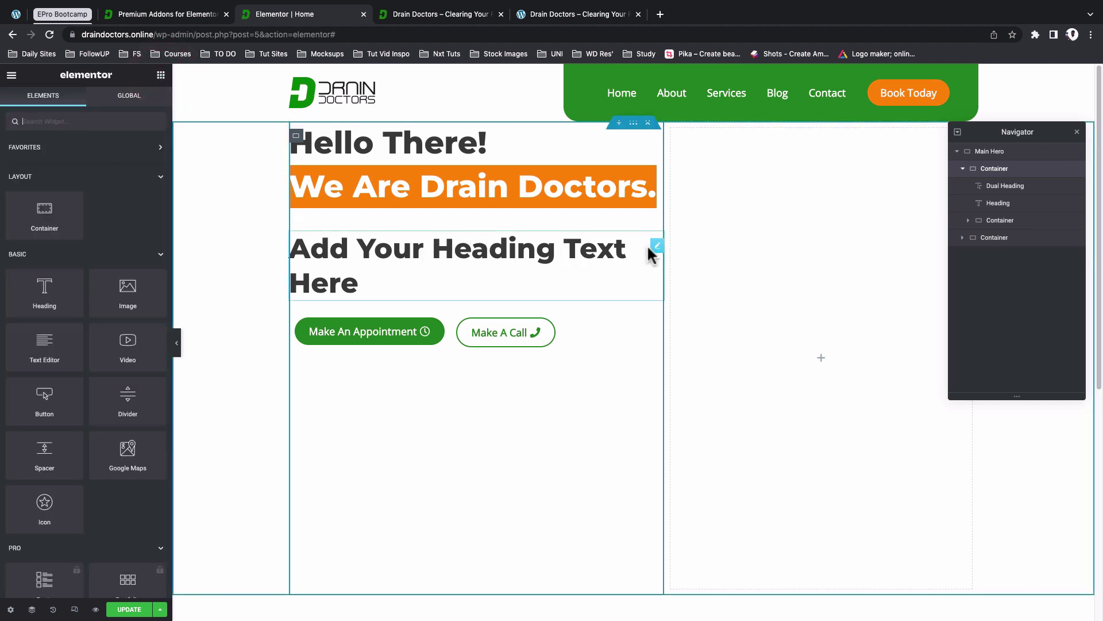
- Duplicate the lower heading, paste the intro sentence into it, and make it an H5 tagline
right_click(661, 249)
click(675, 274)
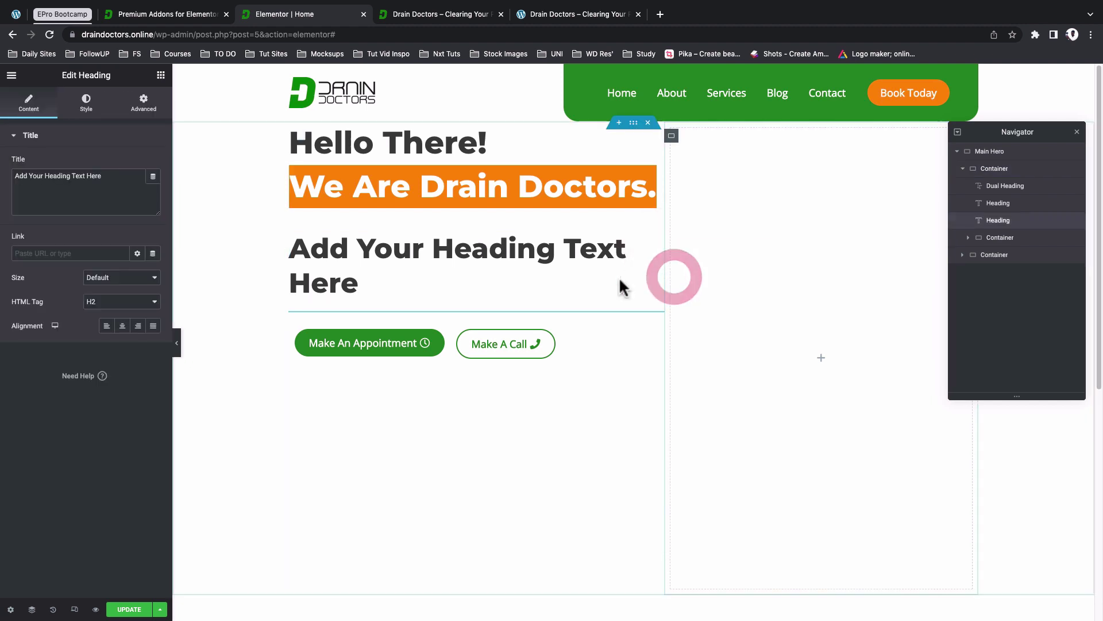
click(75, 193)
key(super+a)
text(Your go-to source for fast, effective, and affordable drain services.)
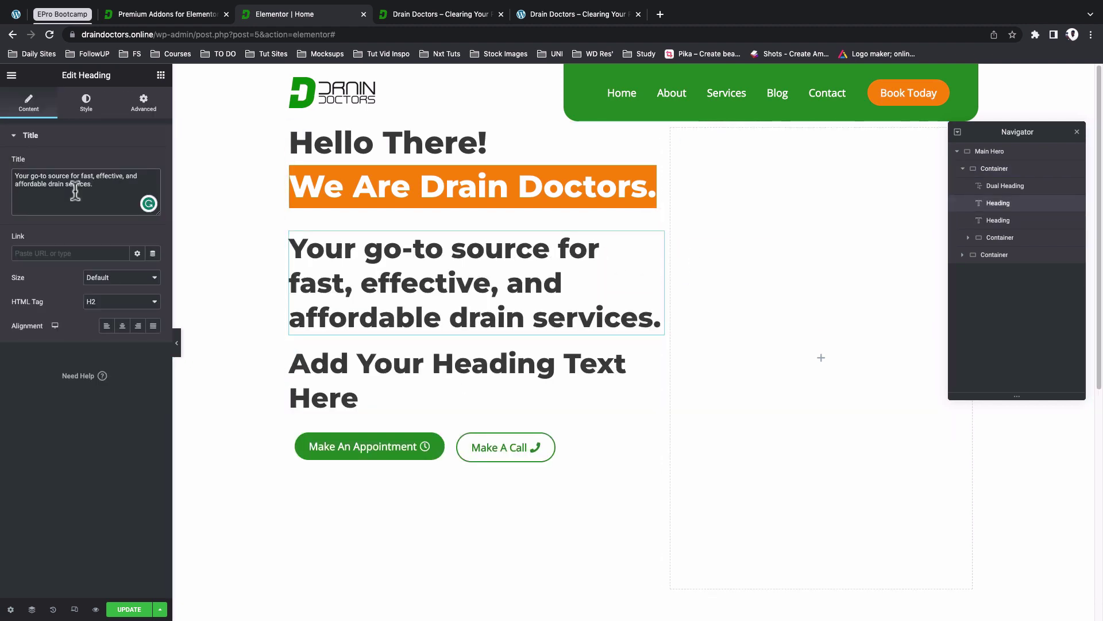
click(104, 301)
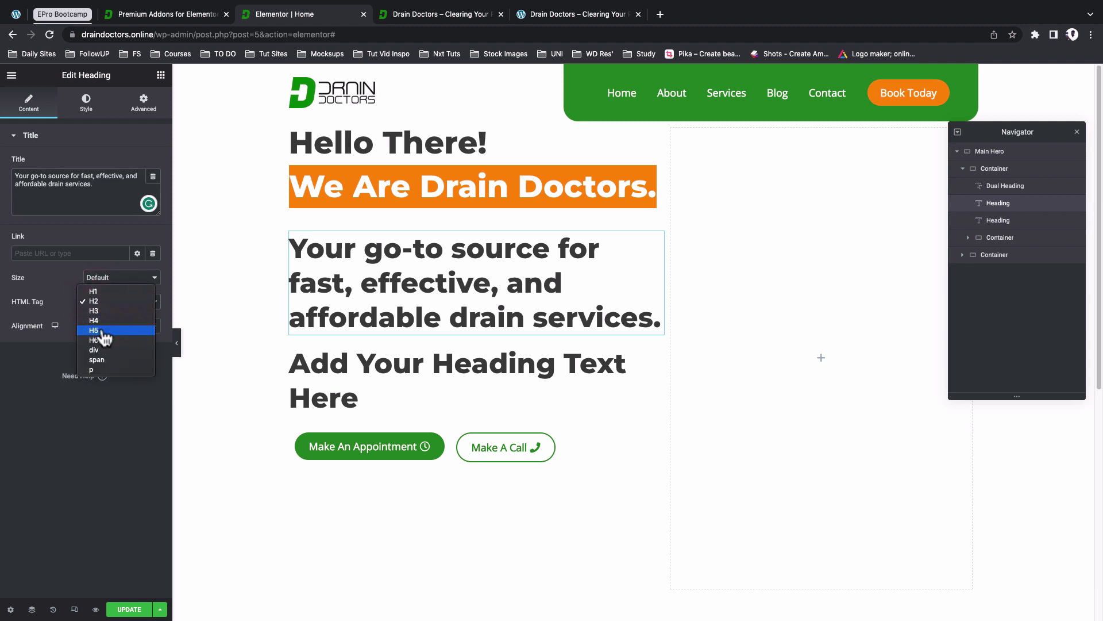
click(102, 332)
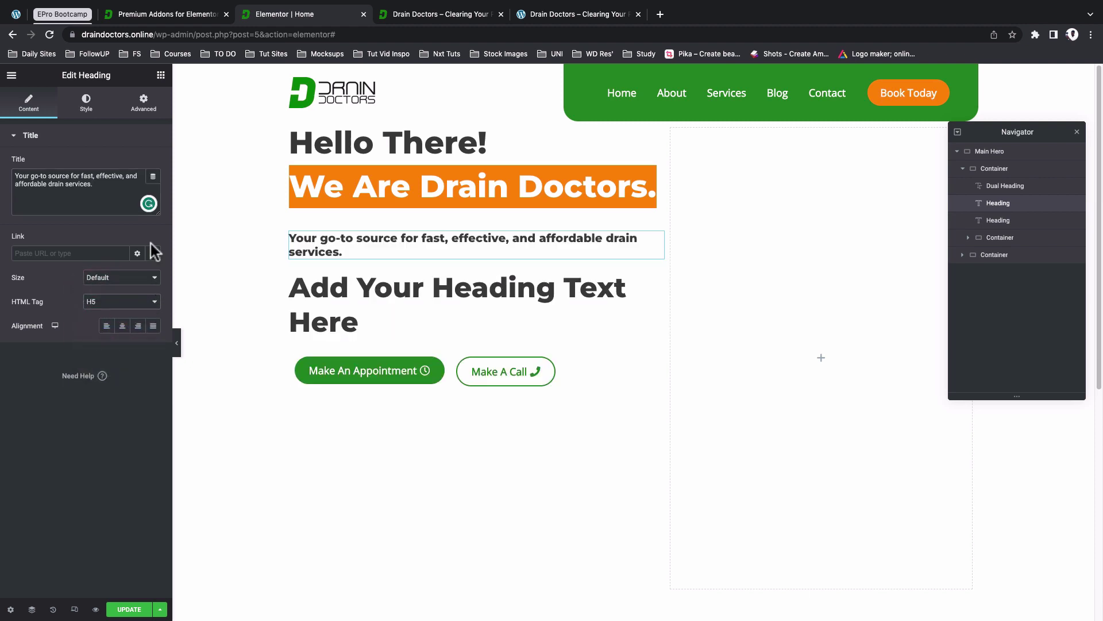
- Give the tagline a 1.8 em line height and Capitalize text transform
click(86, 104)
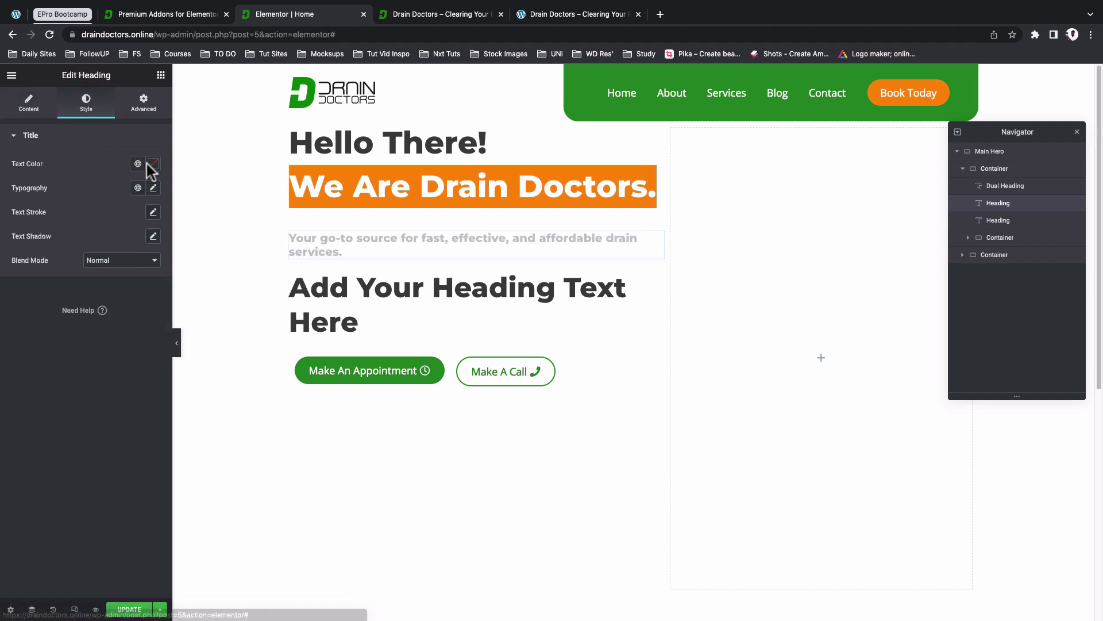
click(154, 190)
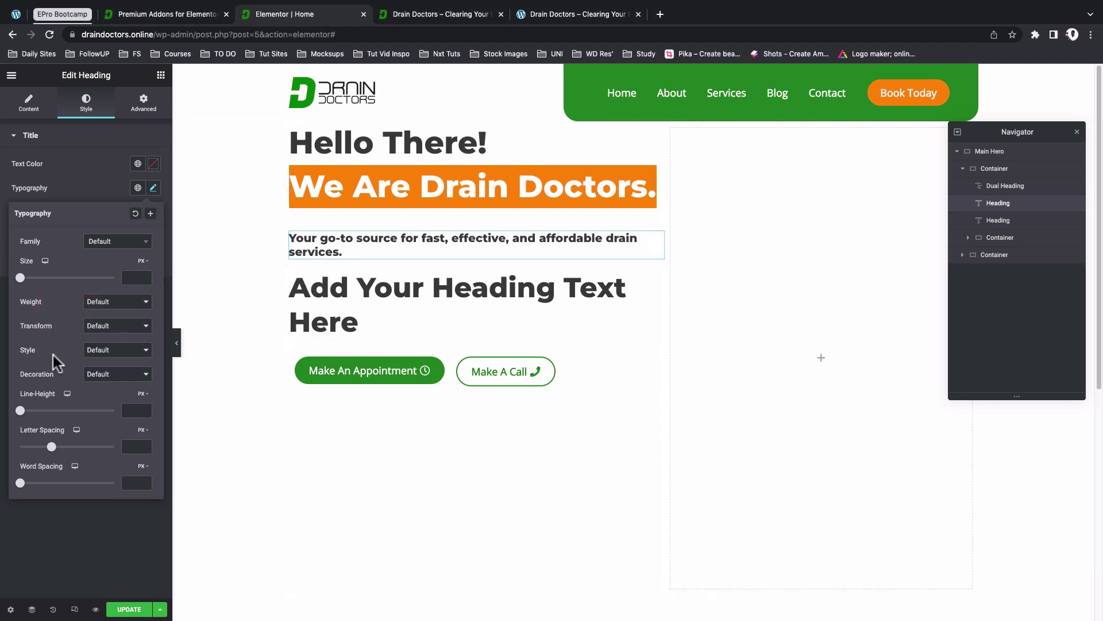
click(145, 394)
click(144, 407)
click(128, 411)
text(1.8)
click(123, 346)
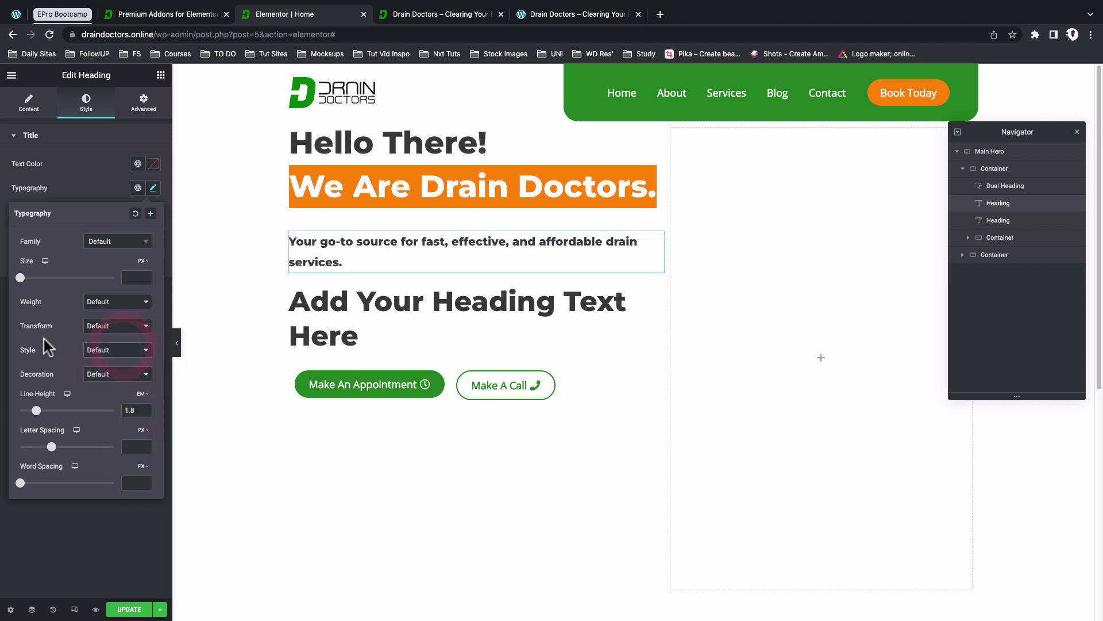
click(95, 326)
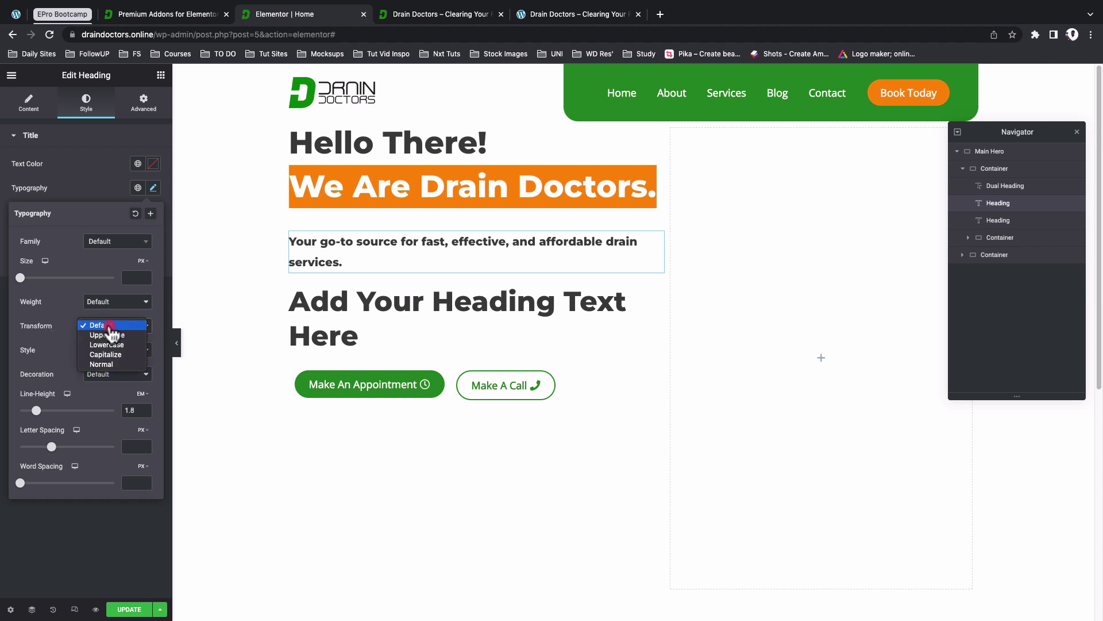
click(106, 354)
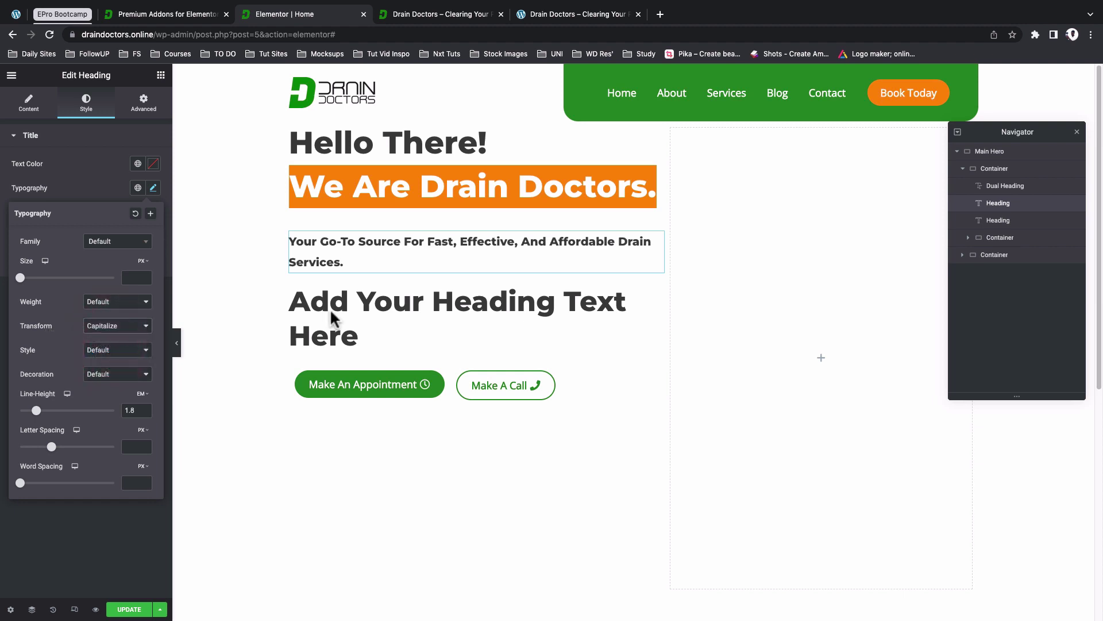
- Turn the placeholder heading into a p tag and paste in the plumbing-help sentence
click(440, 310)
click(449, 300)
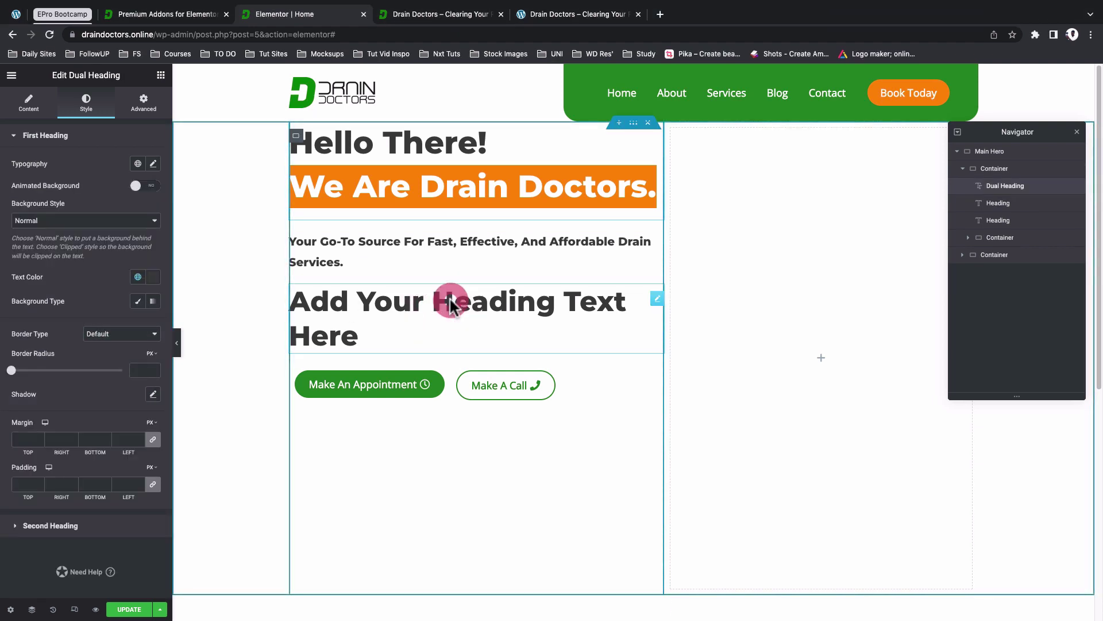
click(657, 299)
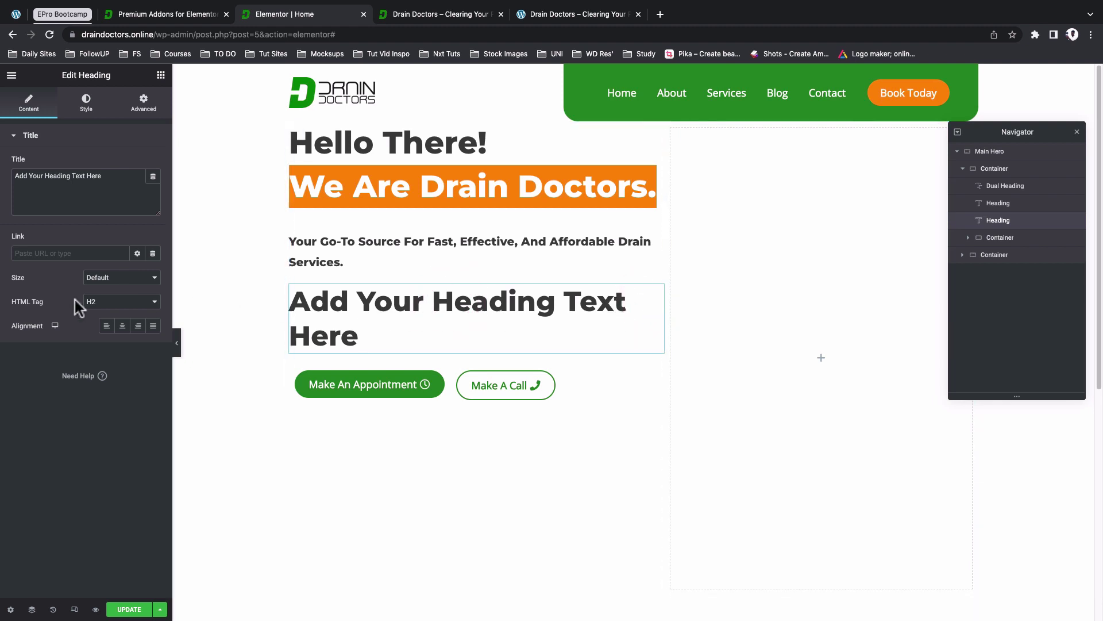
click(102, 307)
click(107, 369)
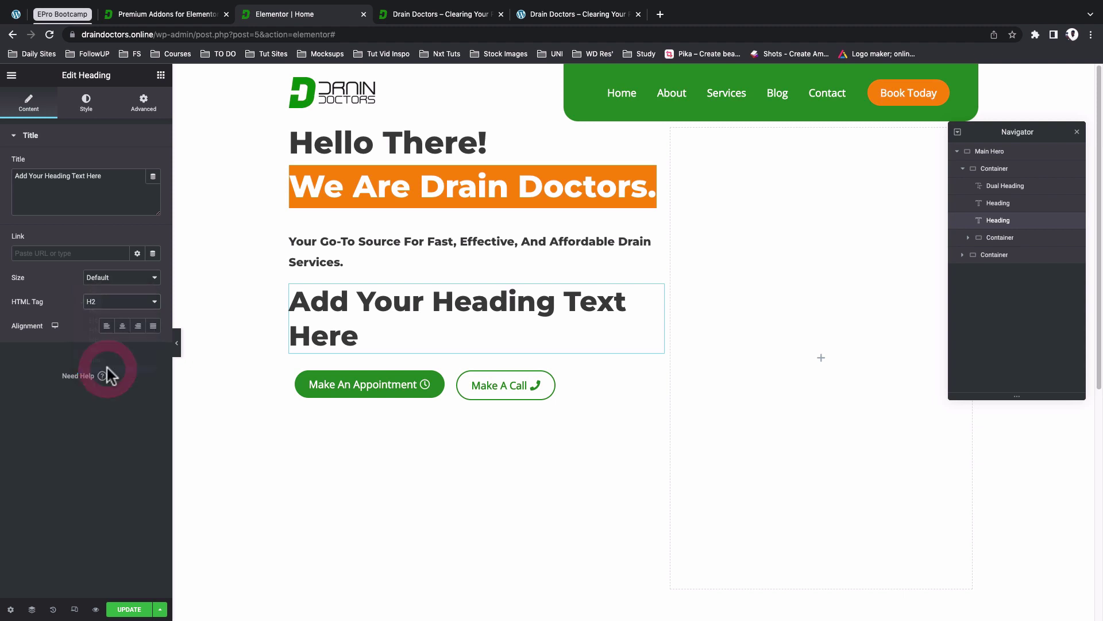
click(94, 186)
key(ctrl+a)
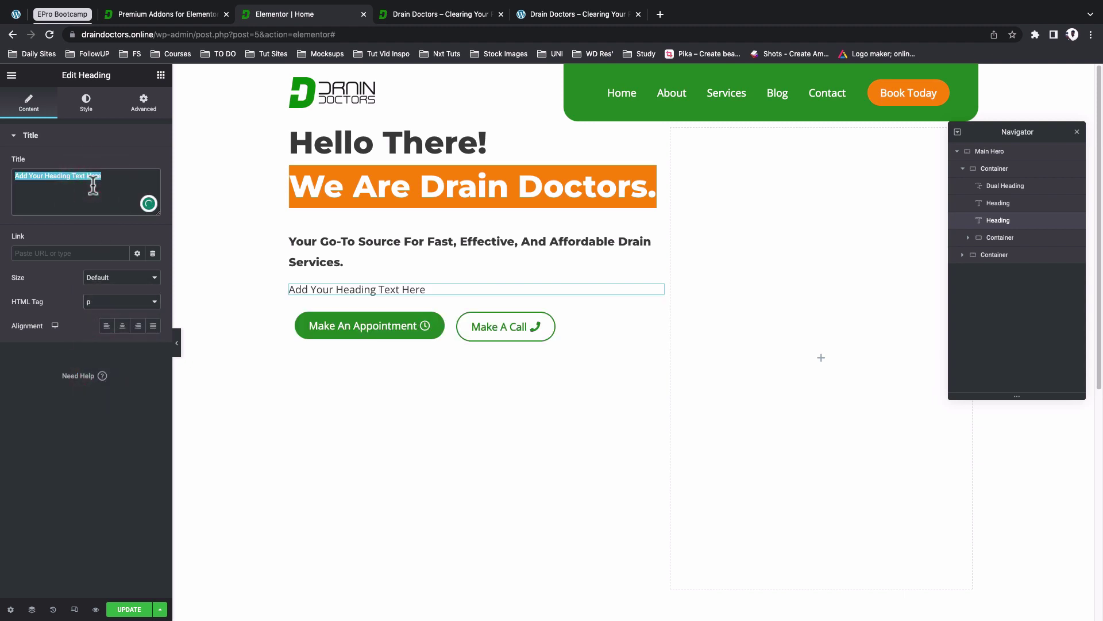
text(Whether you're dealing with a clogged drain, a leaky pipe, or any other plumbing issue, our team of skilled professionals is here to help.)
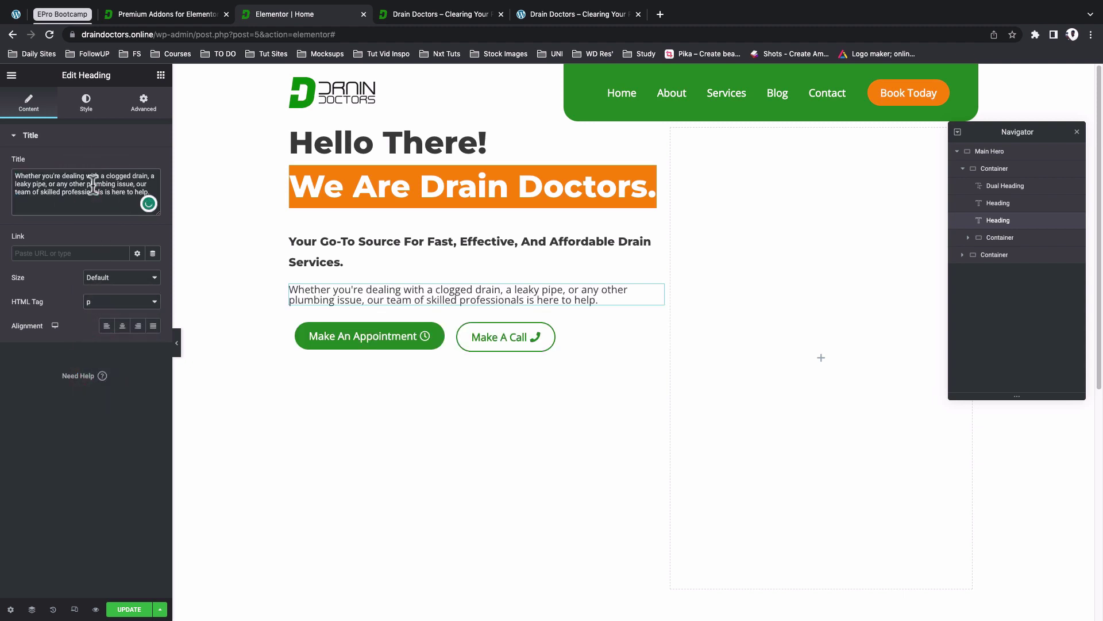
- Colour the paragraph with global Theme Color 3 (#404040)
click(87, 102)
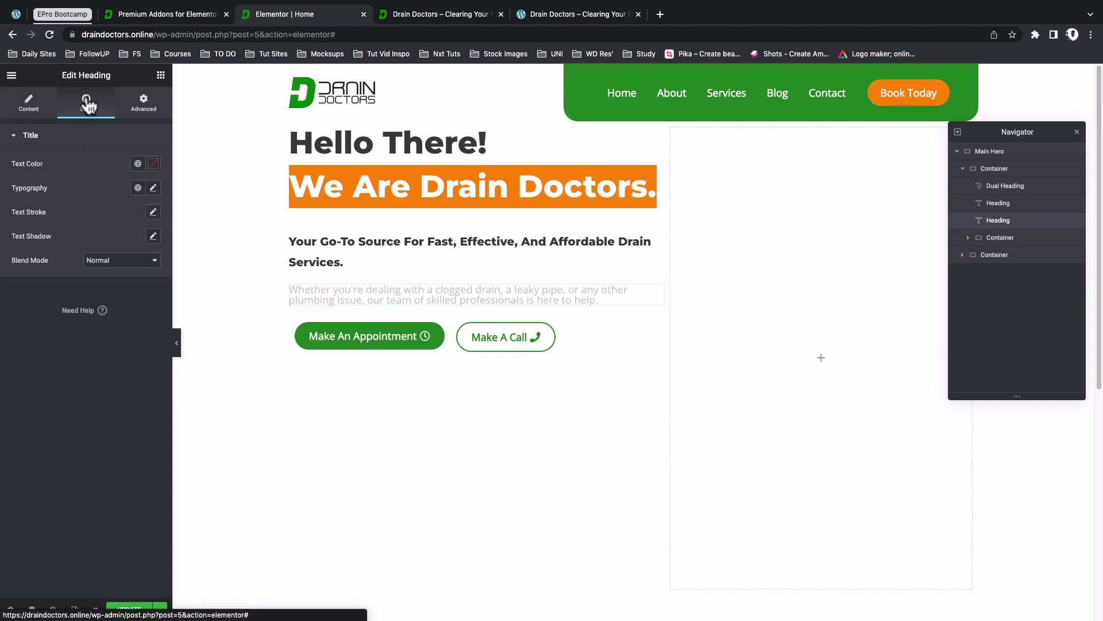
click(138, 165)
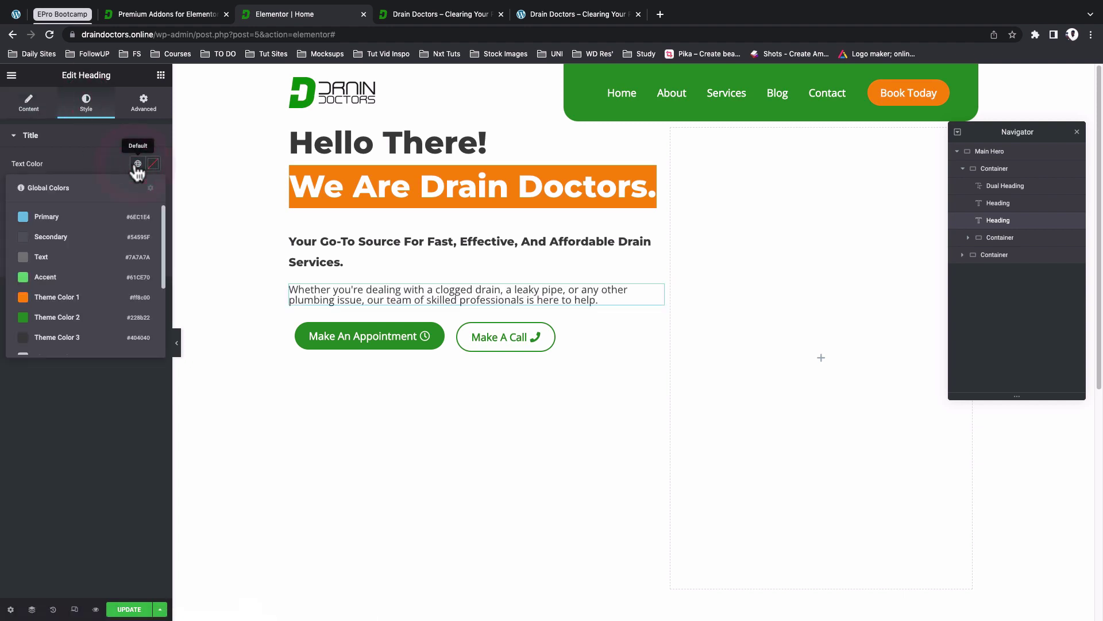
click(93, 338)
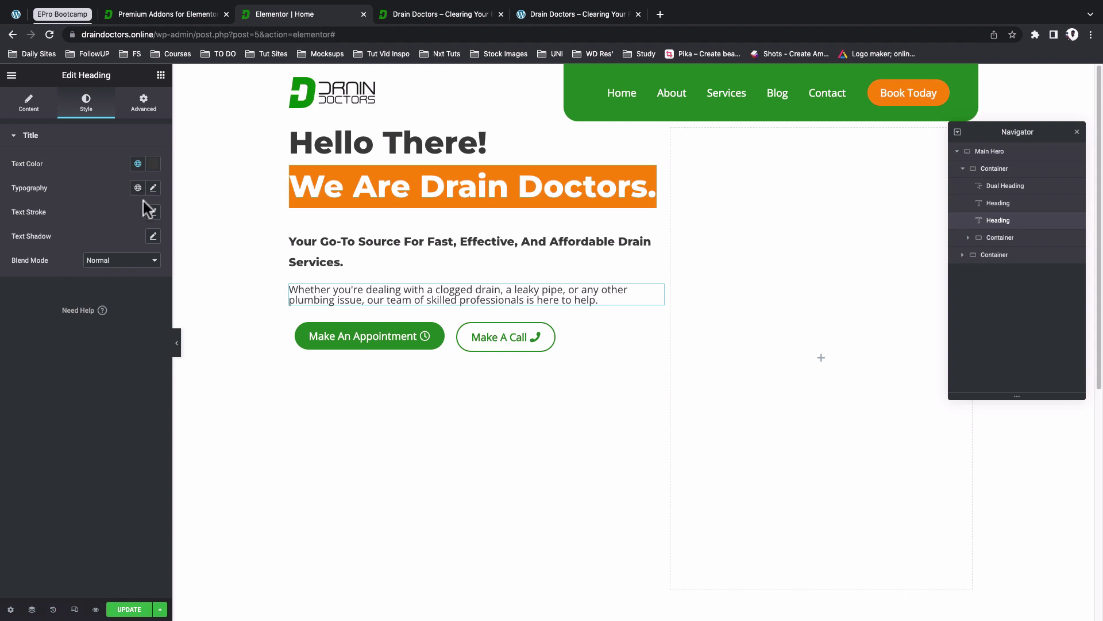
- Set the paragraph typography to weight 400 (Normal) and line height 1.8 em
click(153, 188)
click(98, 303)
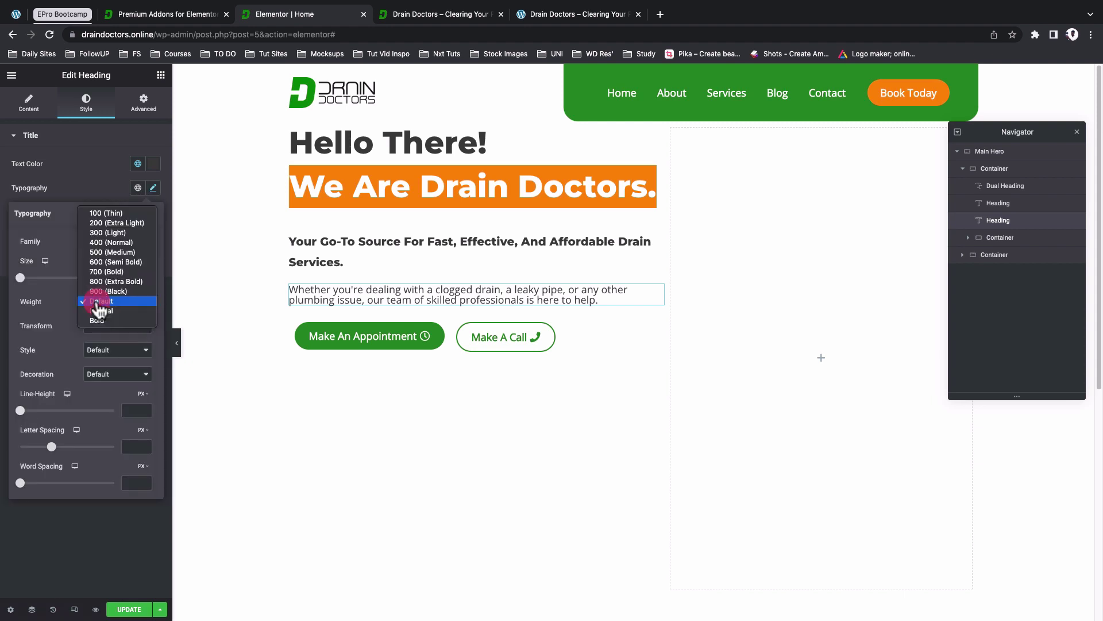
click(117, 242)
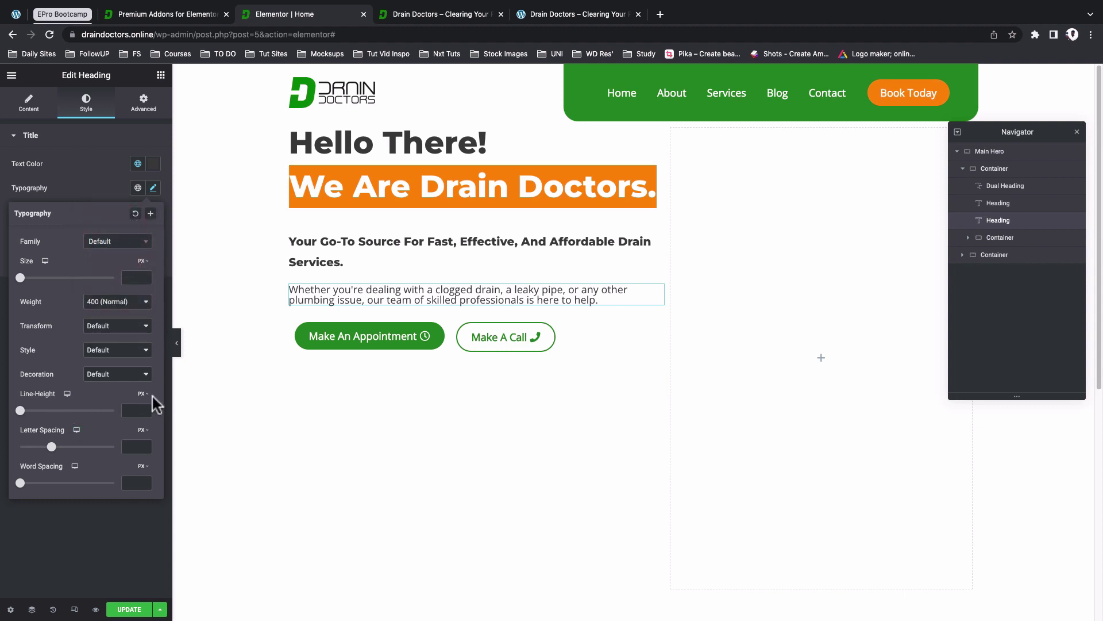
text(1)
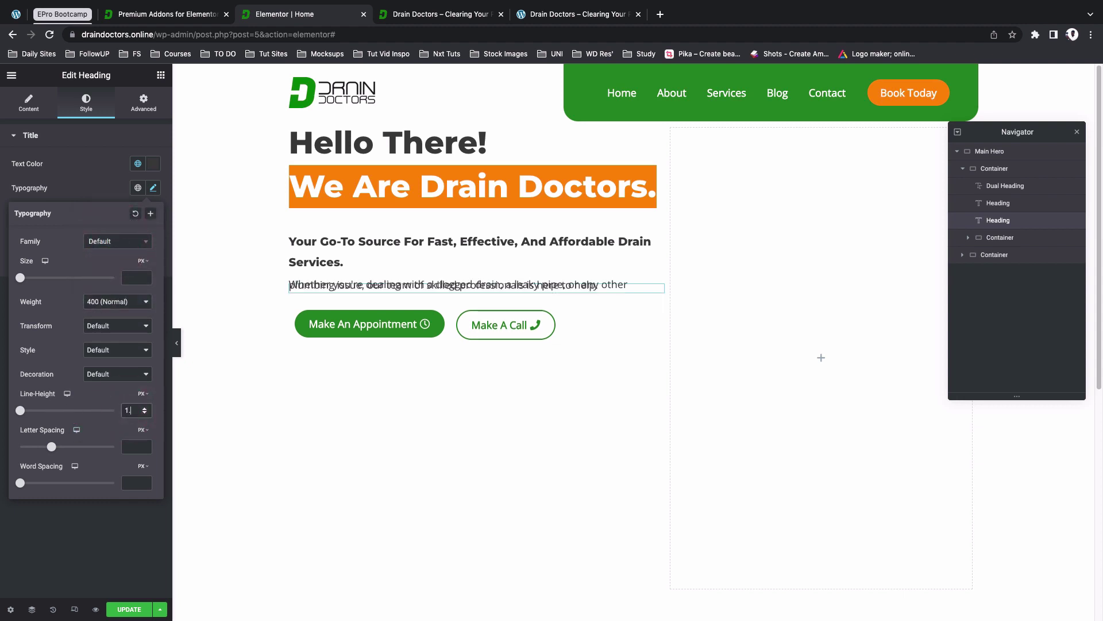
text(.8)
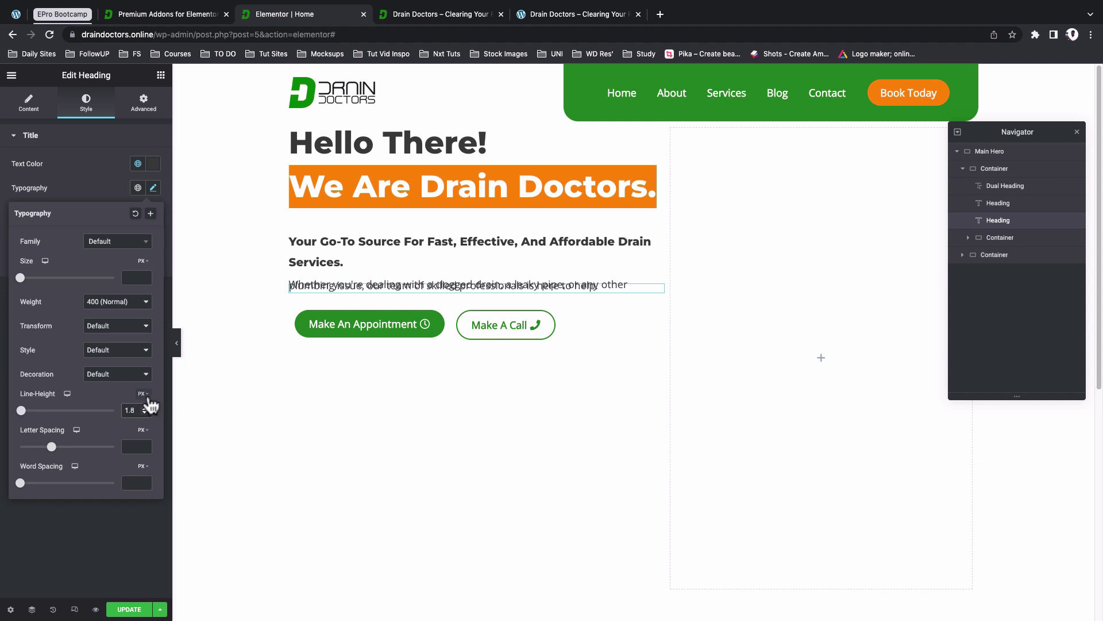
click(146, 396)
click(143, 408)
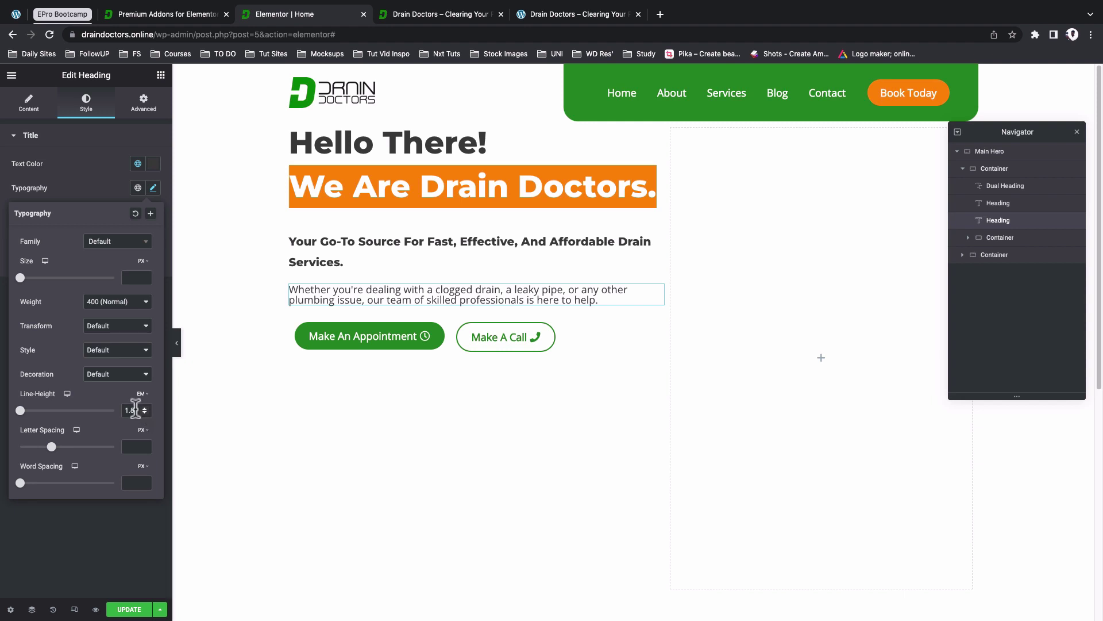
click(134, 409)
text(1.8)
click(105, 534)
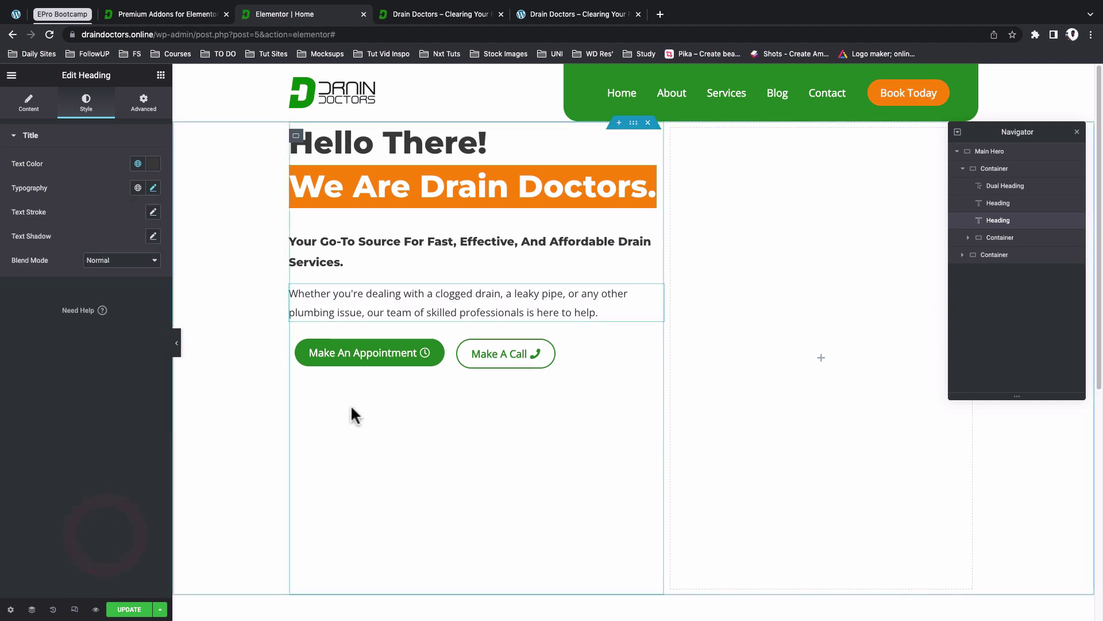
- Set the button container's padding to 0
click(296, 349)
click(144, 109)
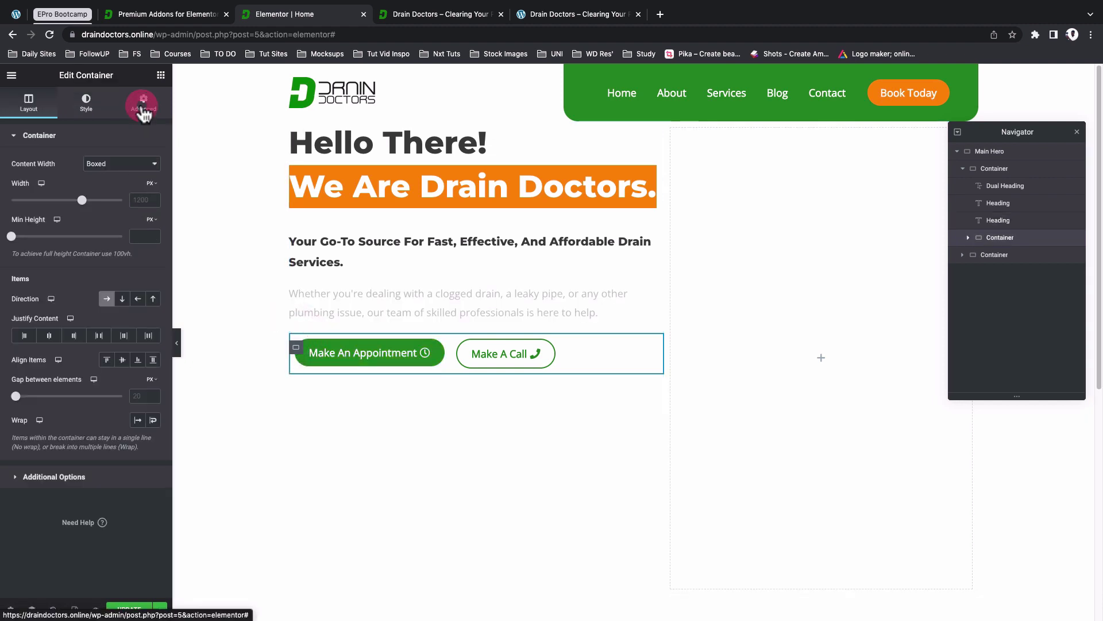
click(153, 221)
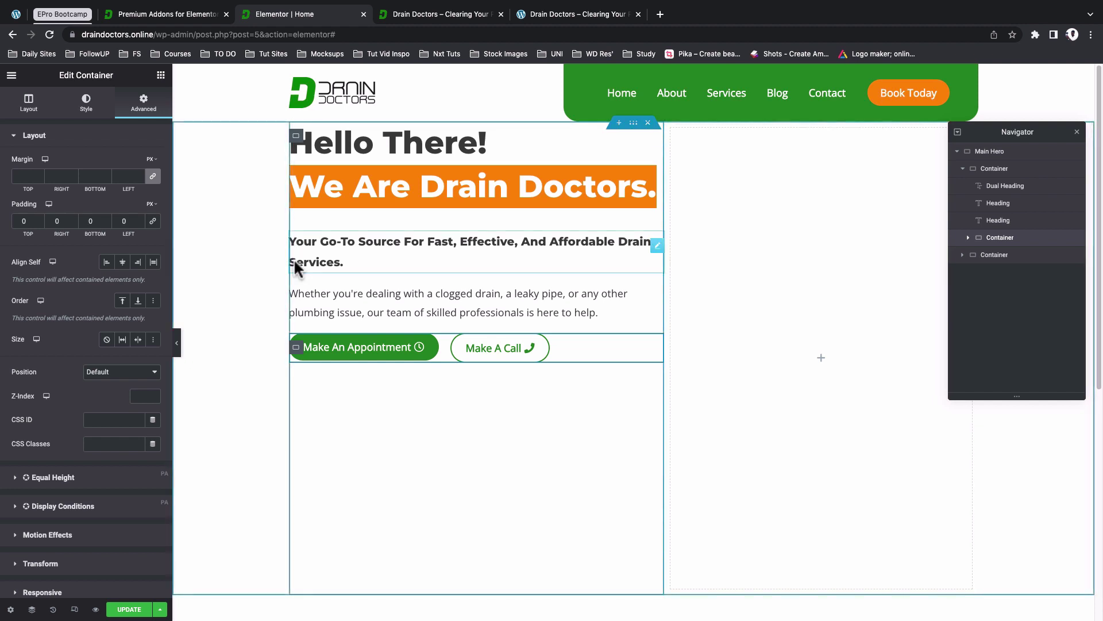
- Give the hero column a 40 px gap and centre its content vertically
click(294, 137)
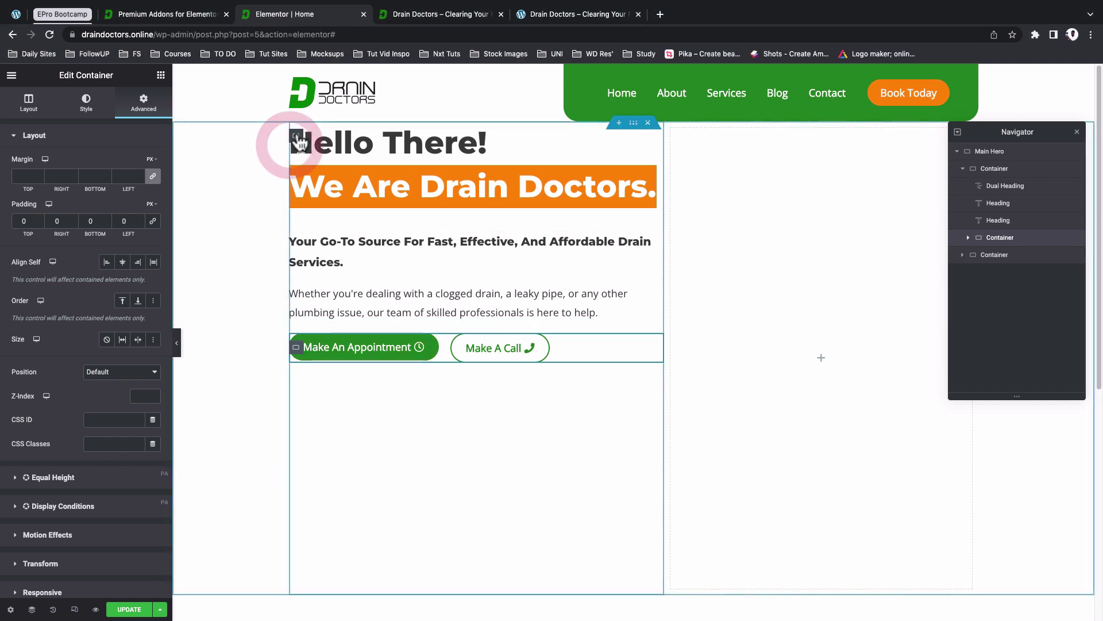
click(28, 103)
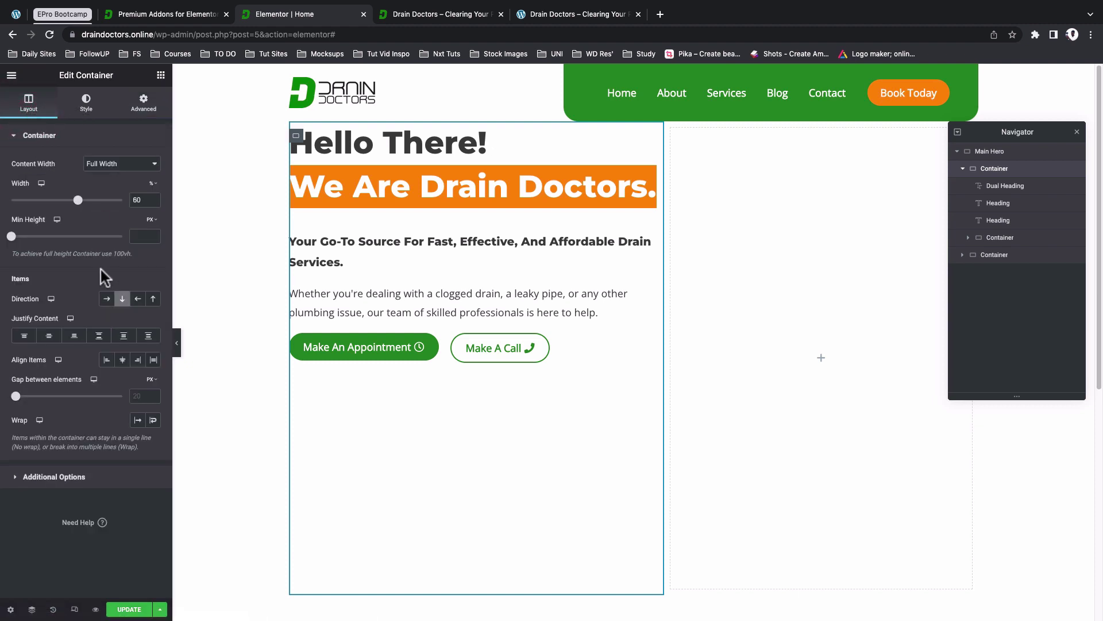
click(133, 395)
text(40)
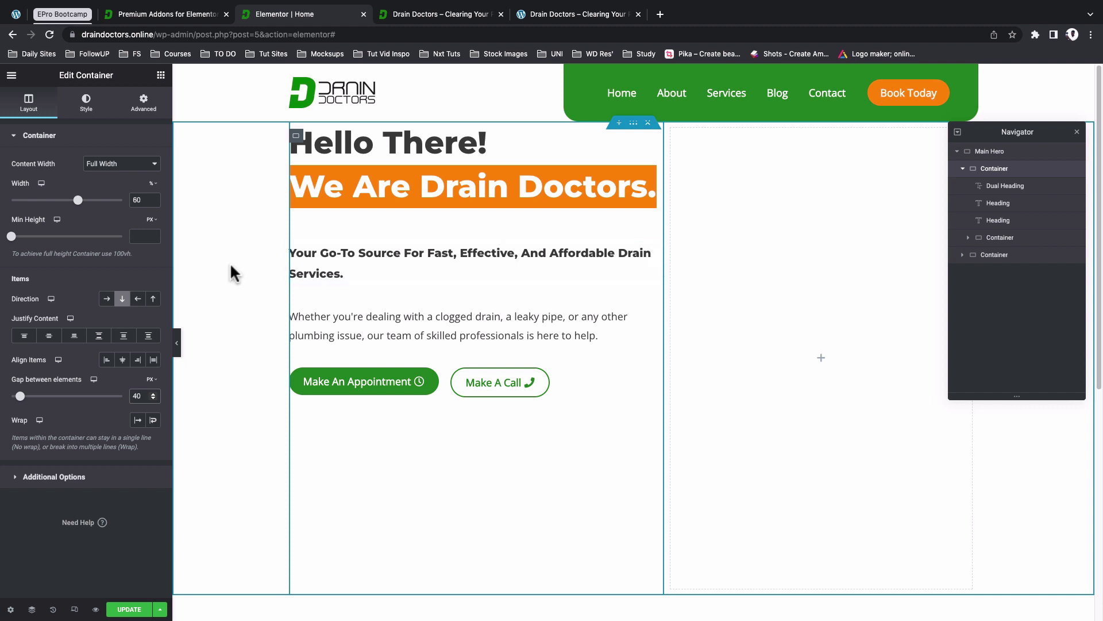
click(49, 338)
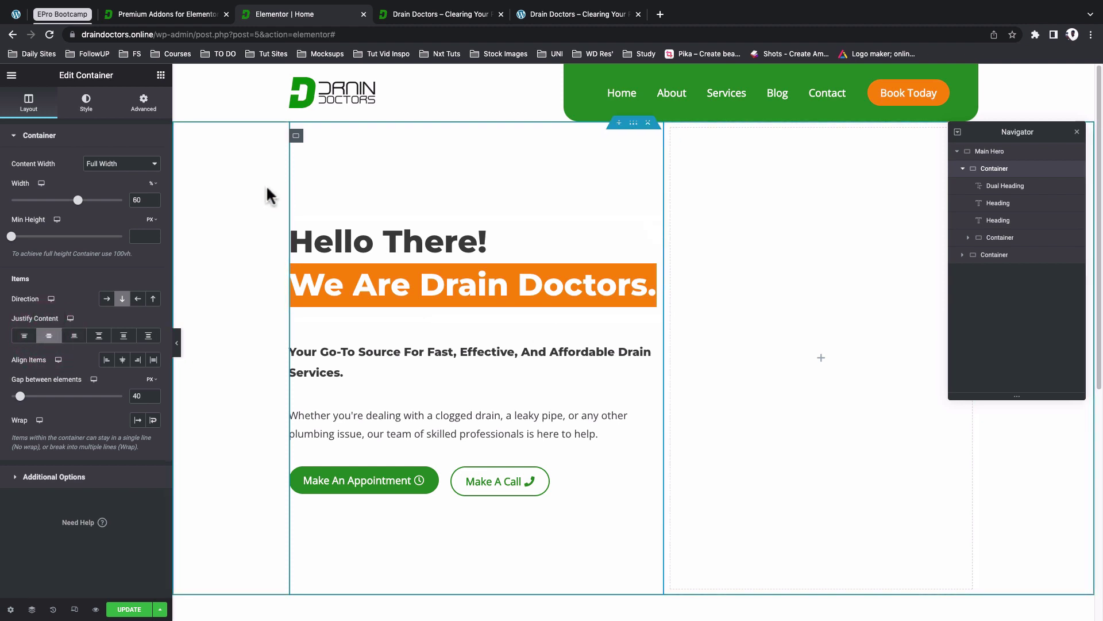
click(160, 75)
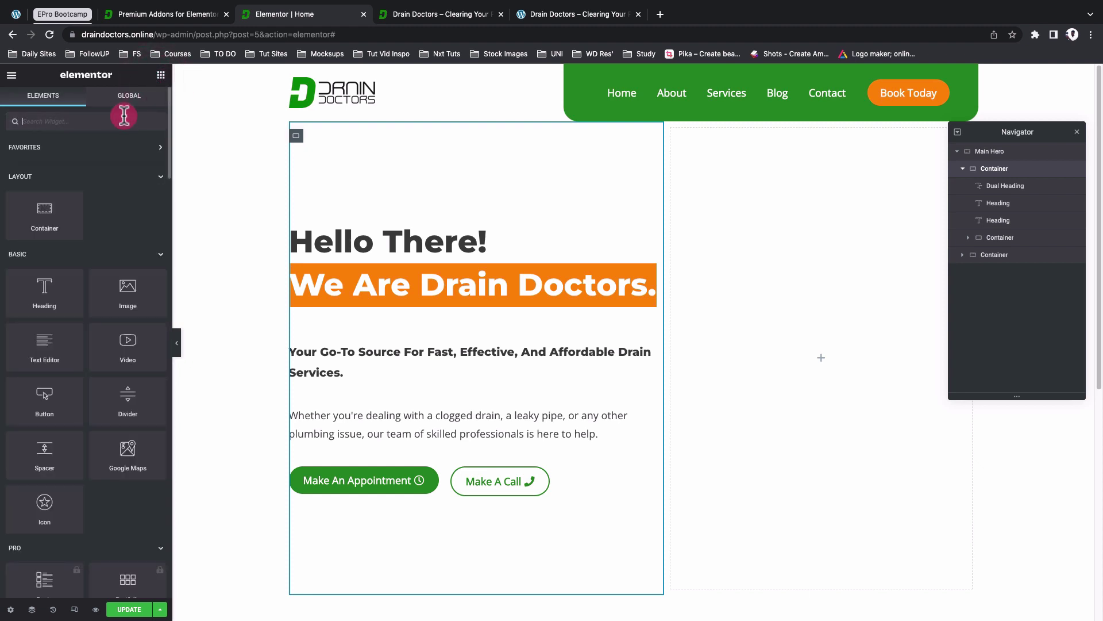
- Add an Image widget to the empty right column with image size Full
text(im)
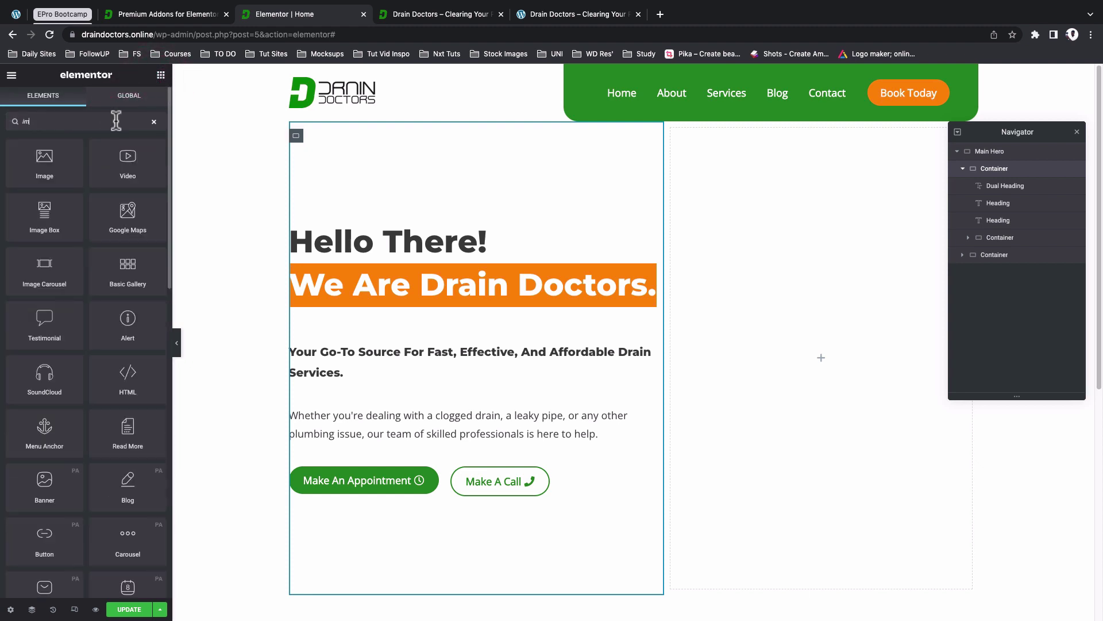
drag(49, 167, 765, 312)
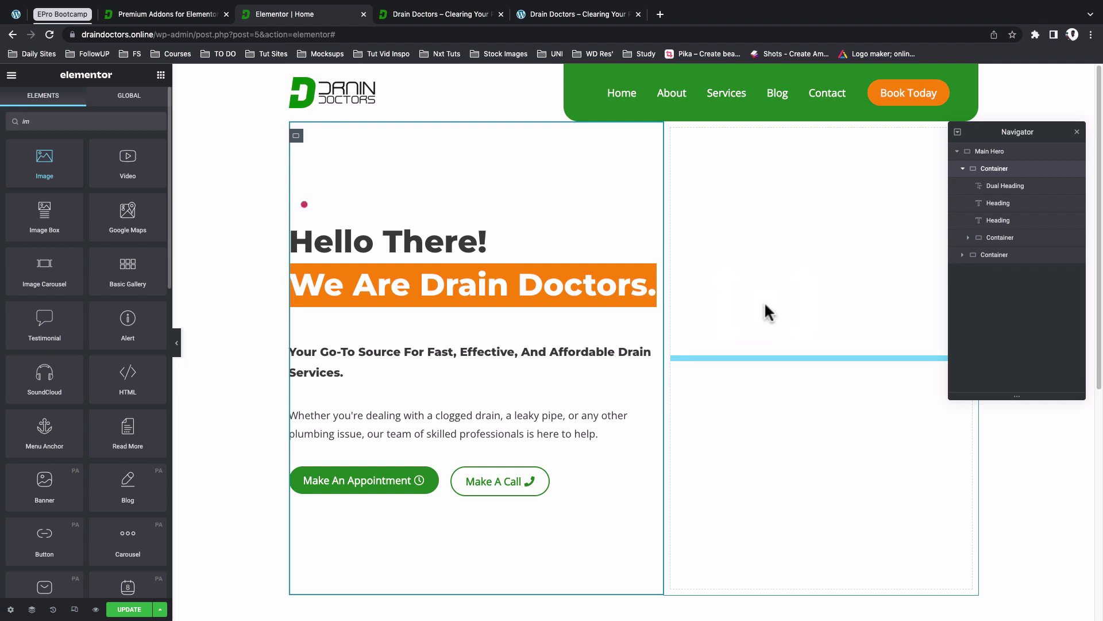
click(122, 248)
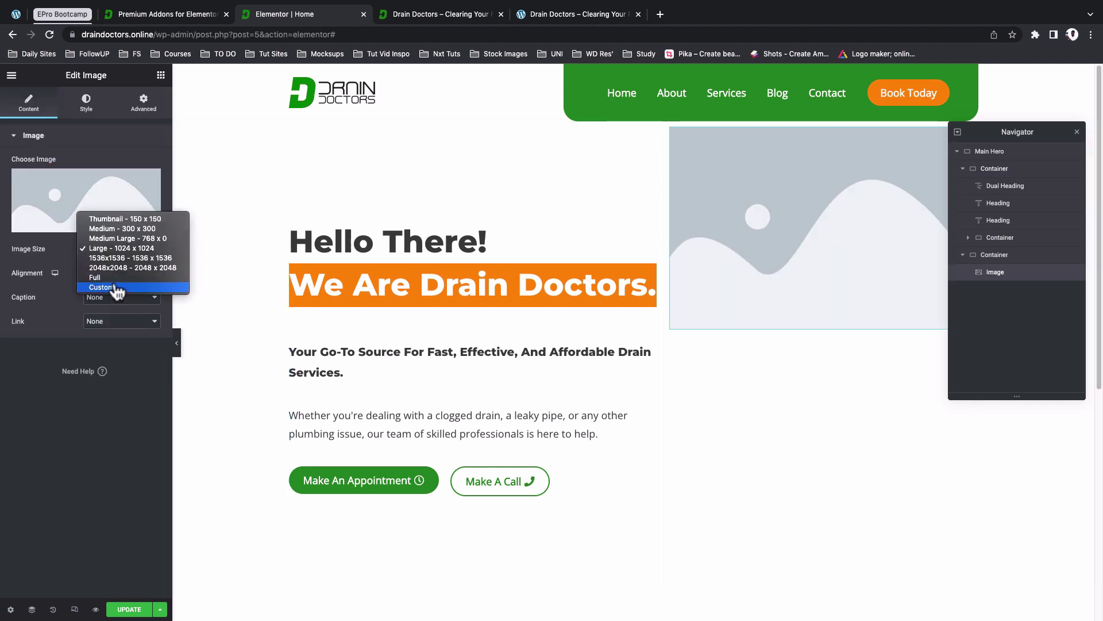
click(115, 285)
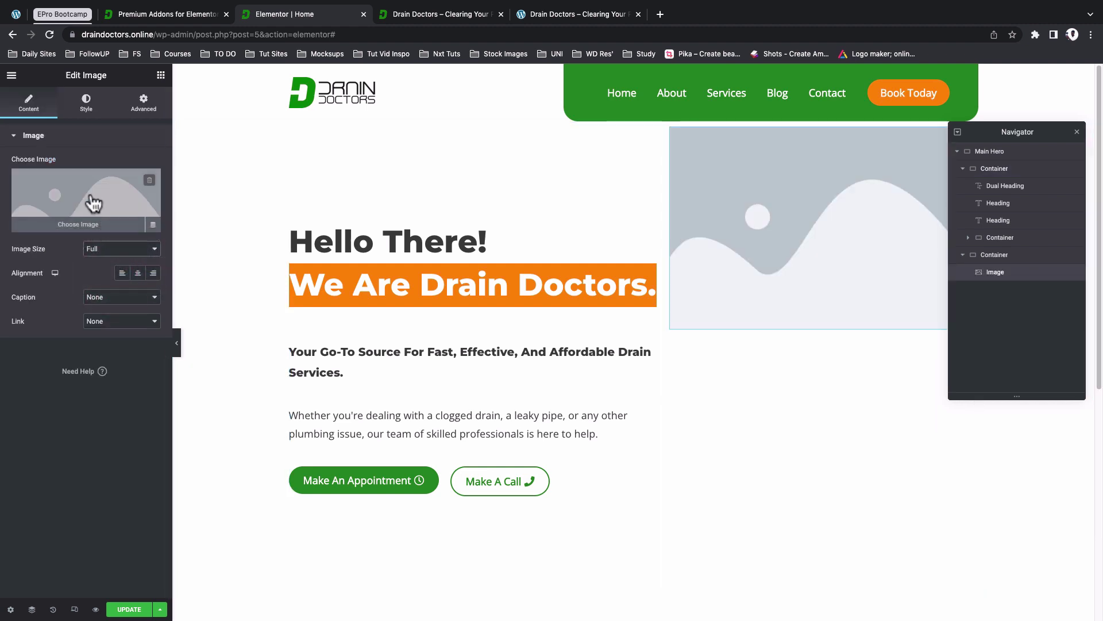
- Upload the female drain doctor photo from the Images folder, add alt text, and insert it
click(89, 194)
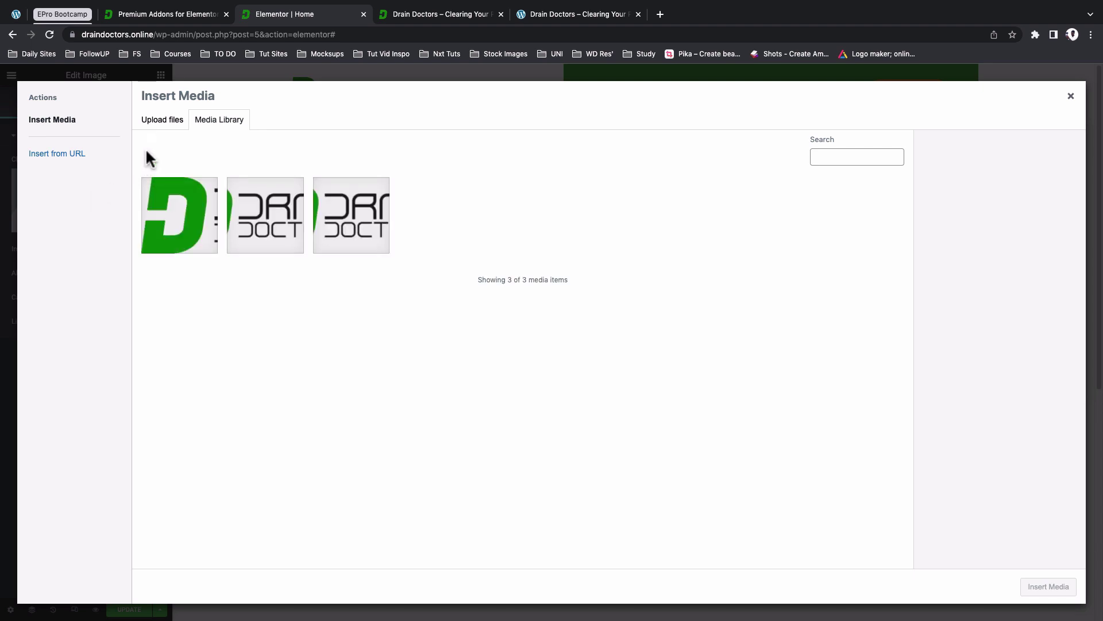
click(160, 122)
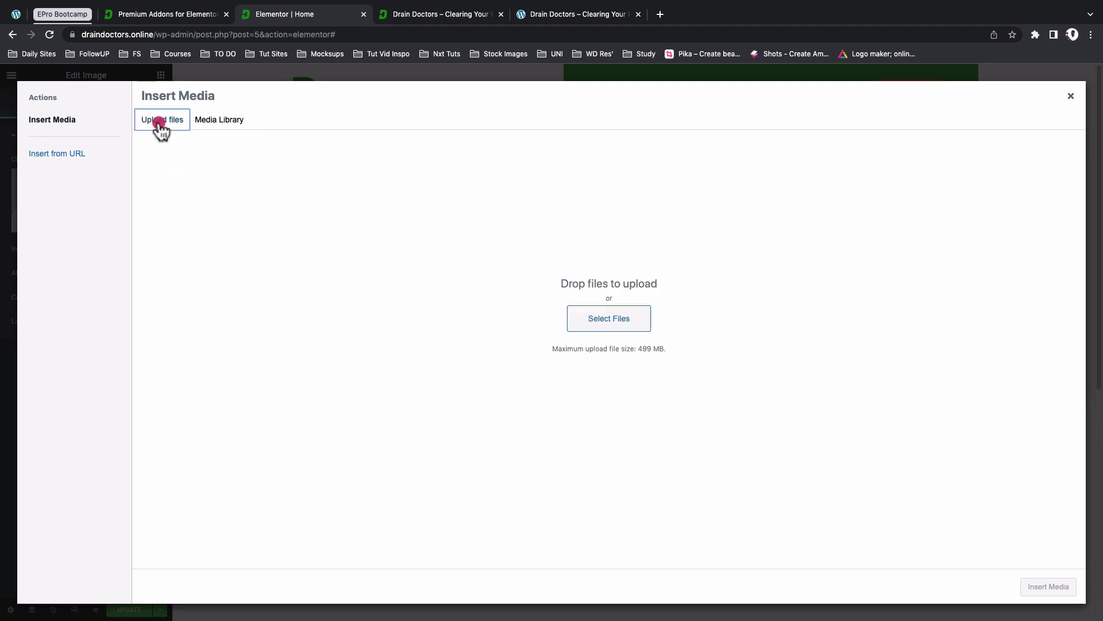
click(604, 321)
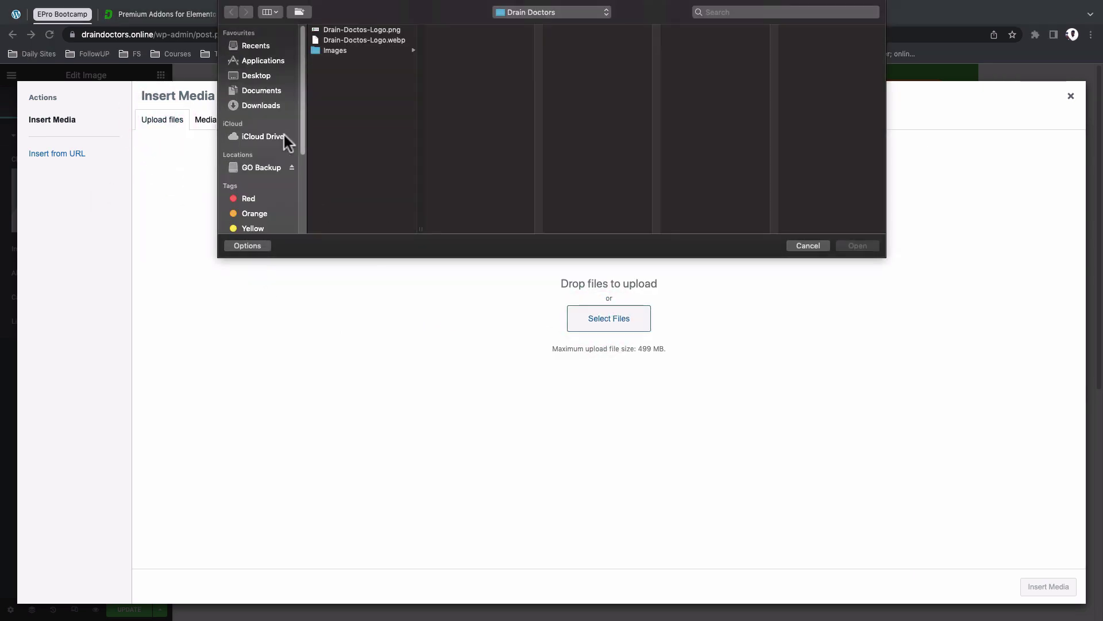
click(330, 51)
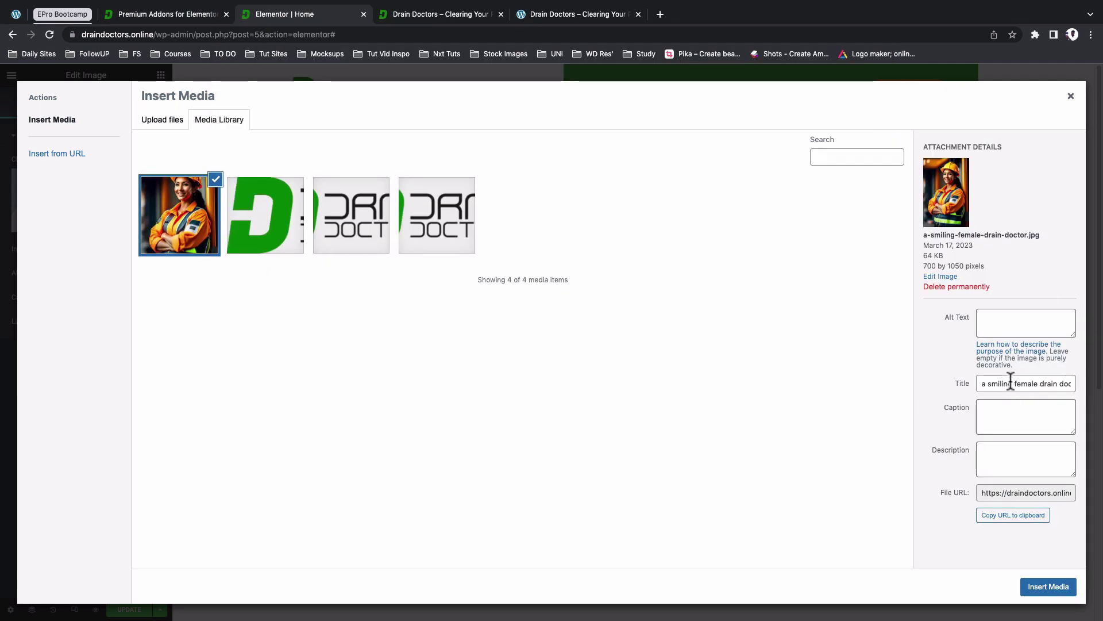
triple_click(1010, 383)
key(super+c)
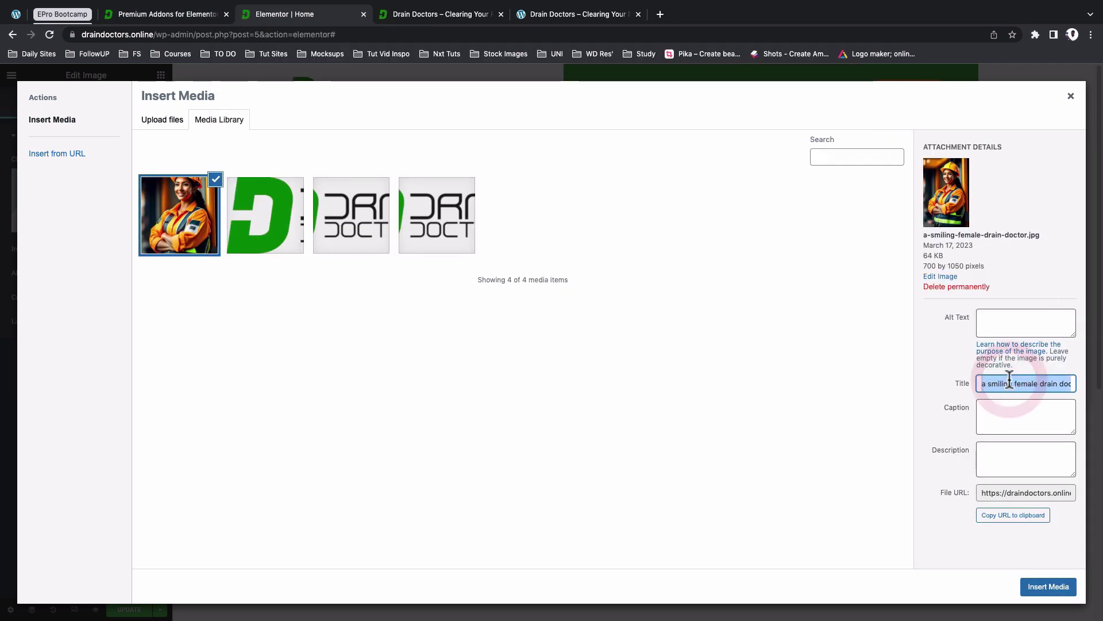
click(1008, 324)
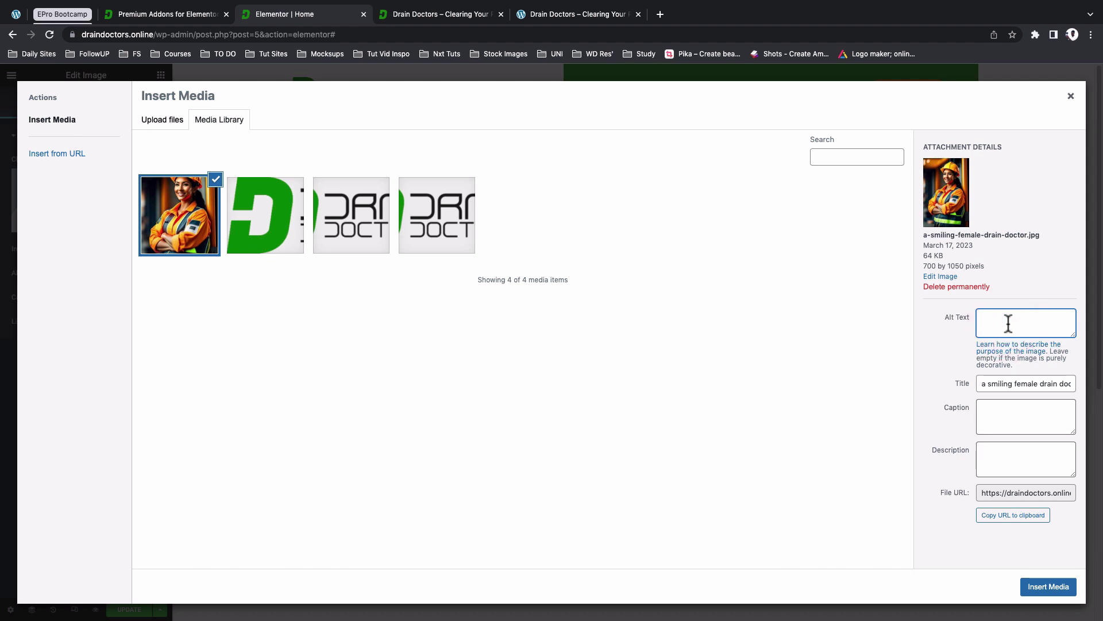
key(super+v)
click(1049, 587)
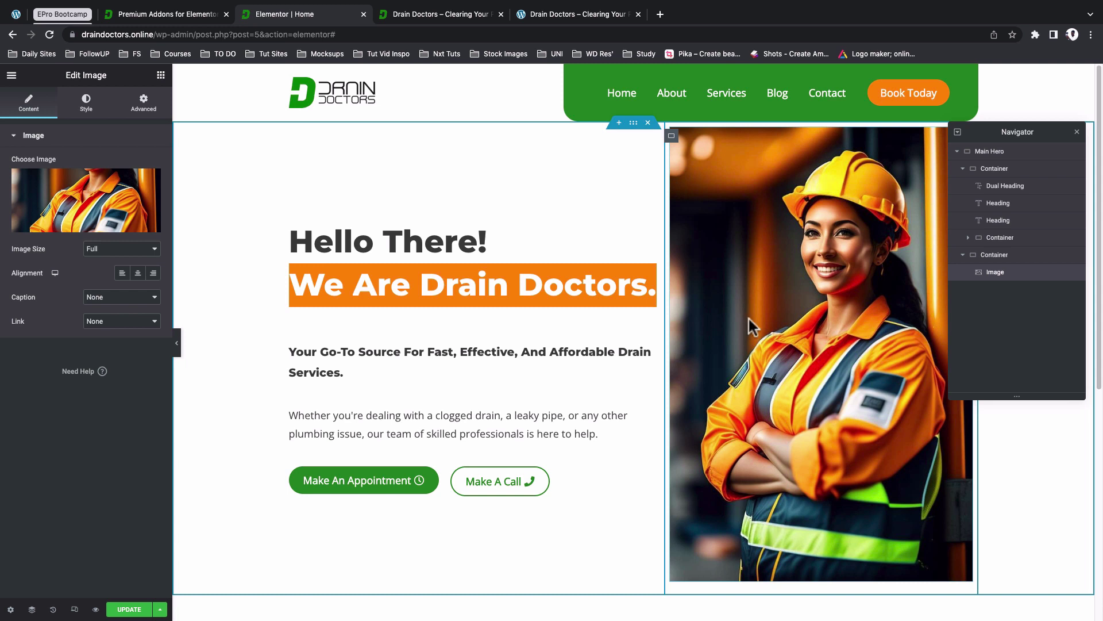
scroll(748, 327, down, 1)
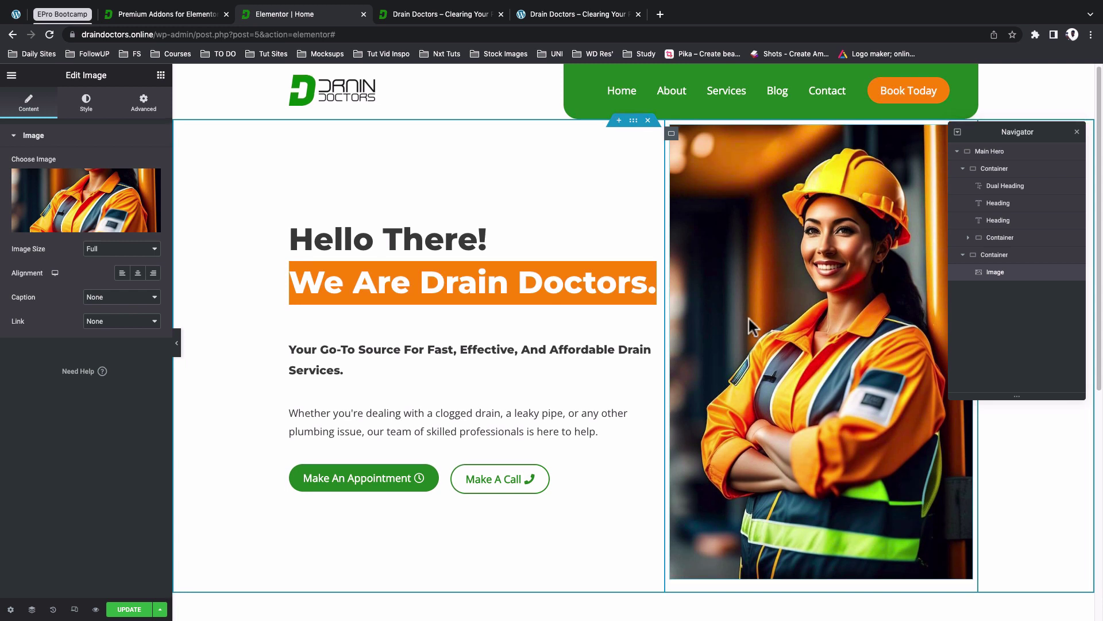
scroll(752, 327, up, 1)
click(661, 15)
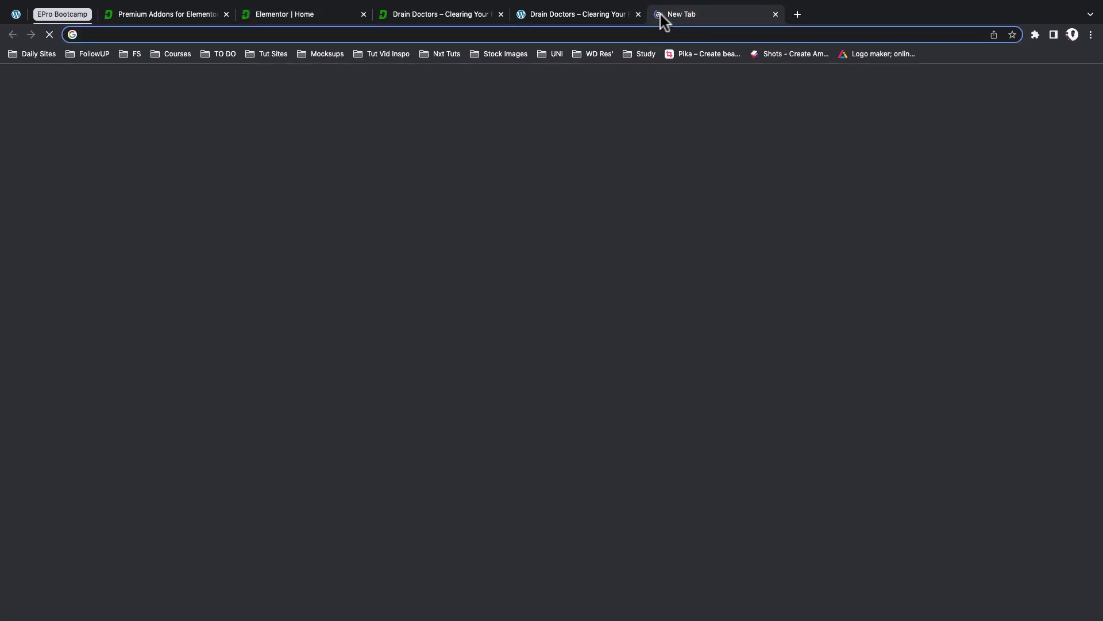
text(le)
key(Return)
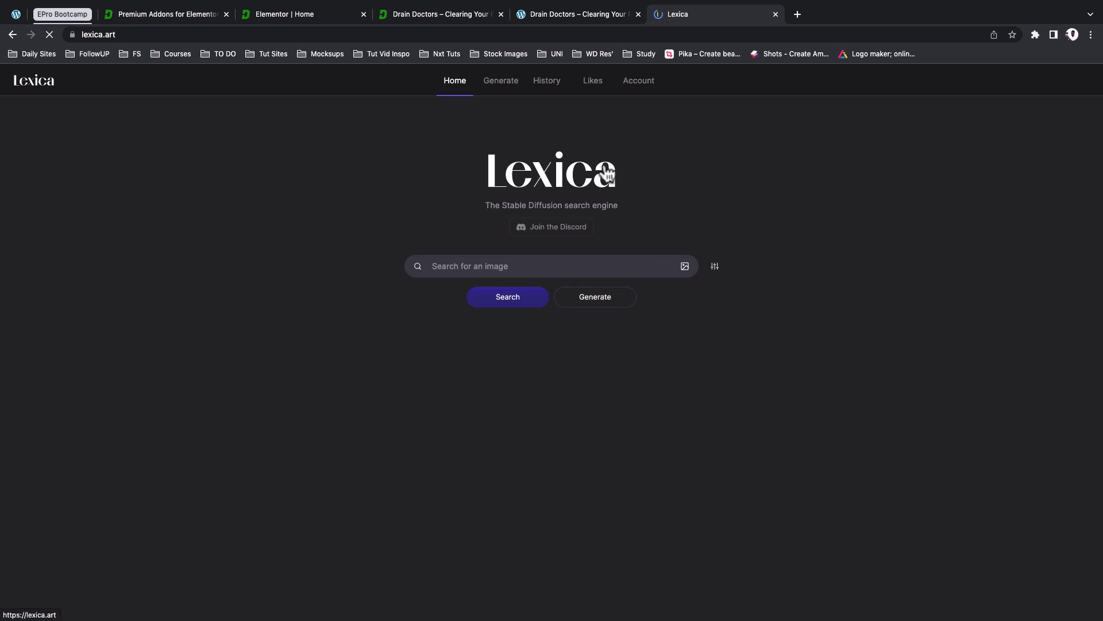
key(ctrl+v)
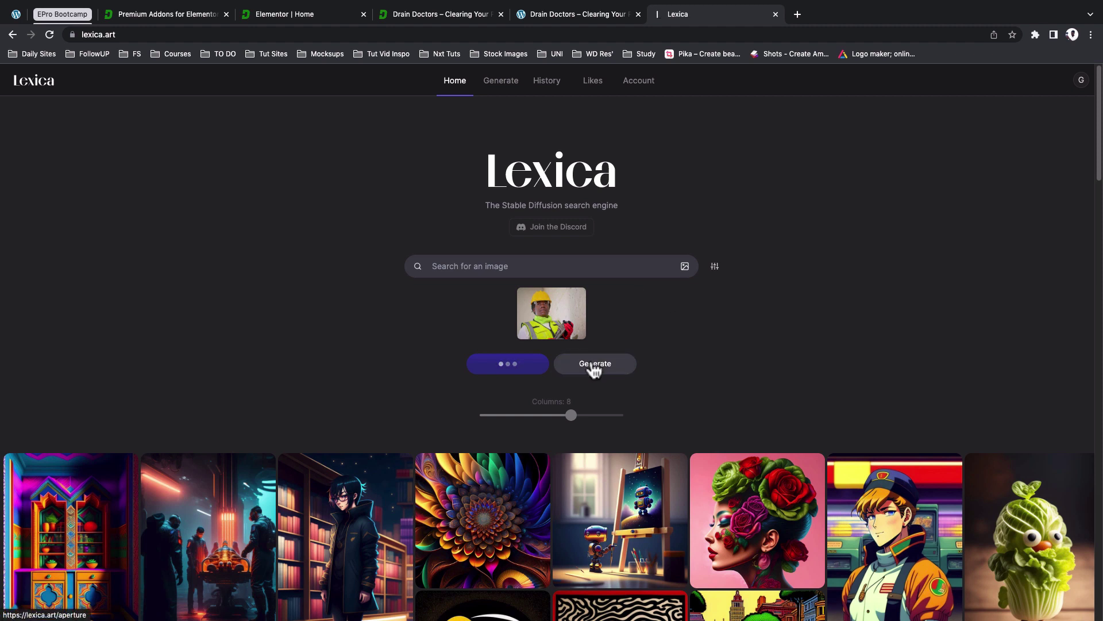
mouse_move(572, 328)
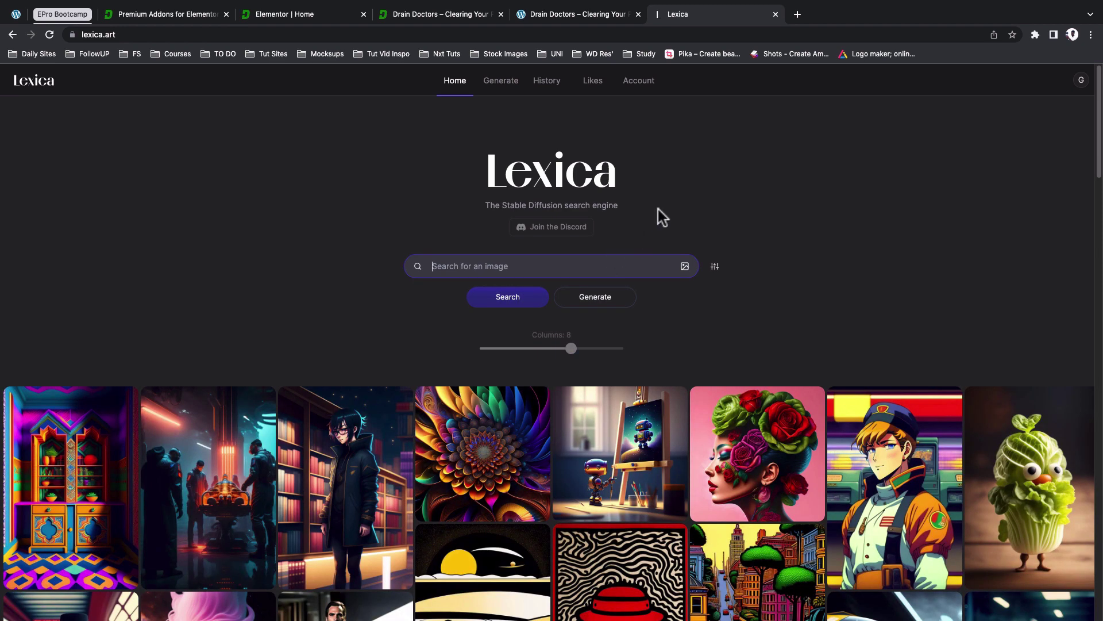
click(775, 14)
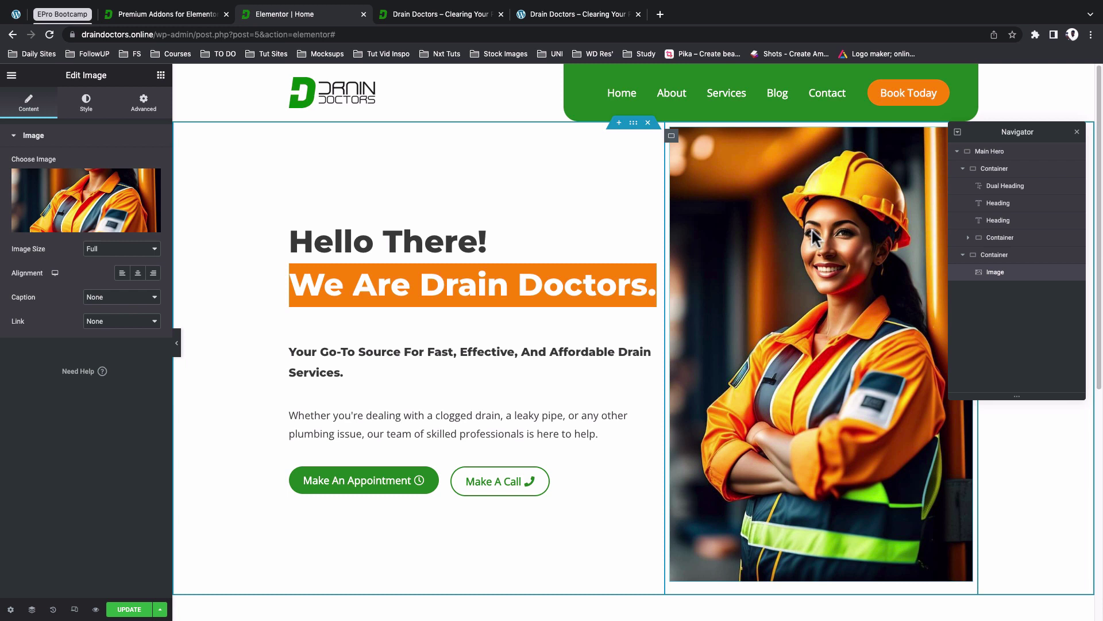
- Give the hero photo 85% max width and a 35 px border radius
click(88, 104)
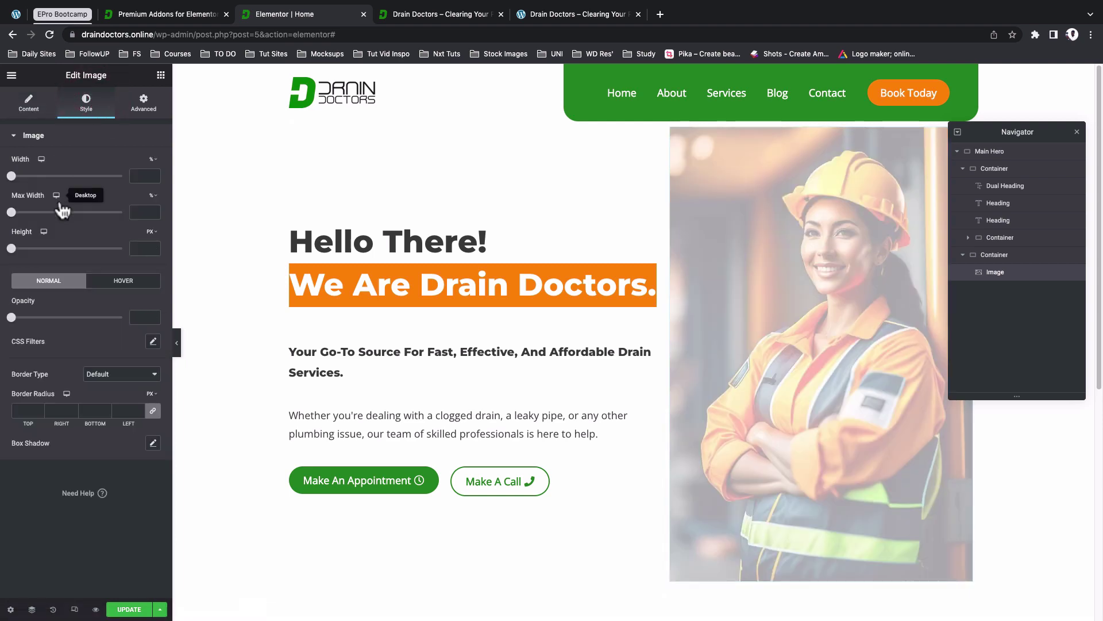
click(136, 212)
text(85)
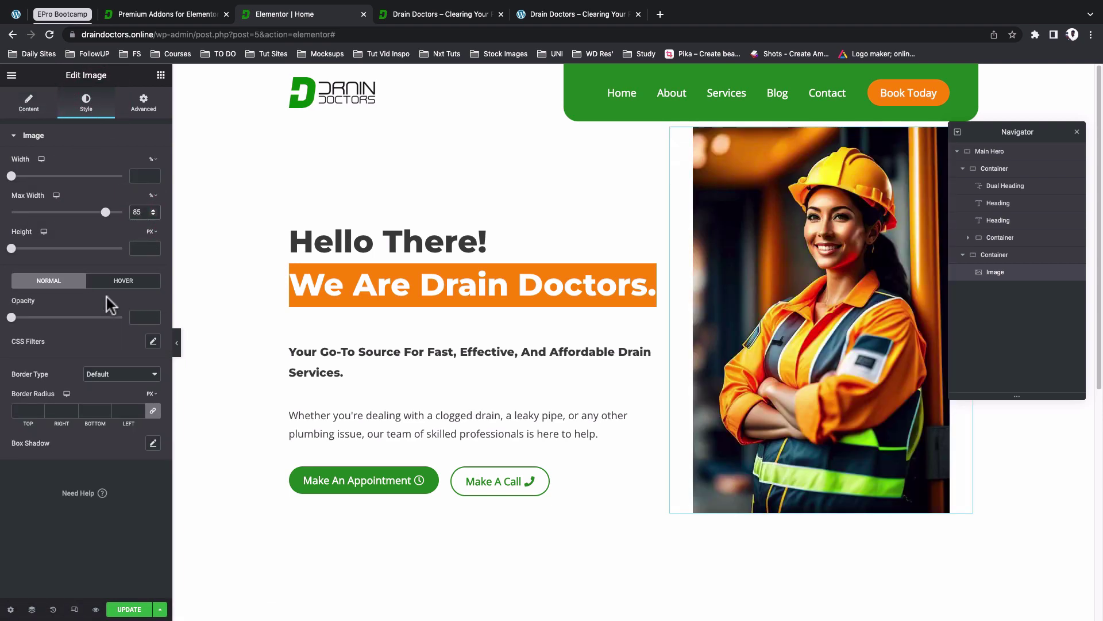
click(27, 411)
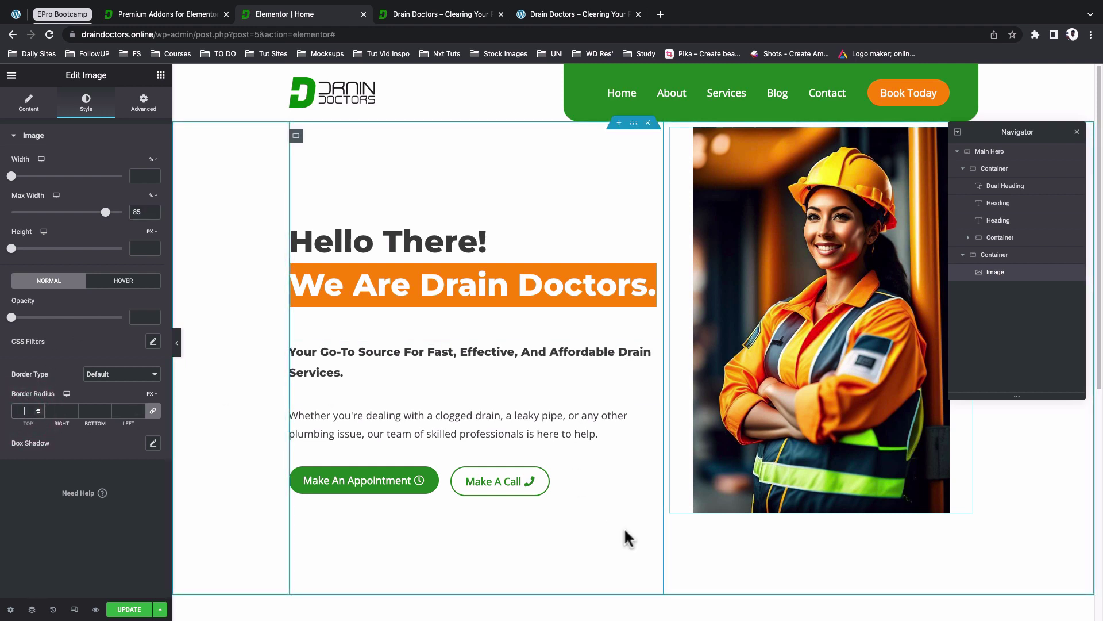
click(532, 16)
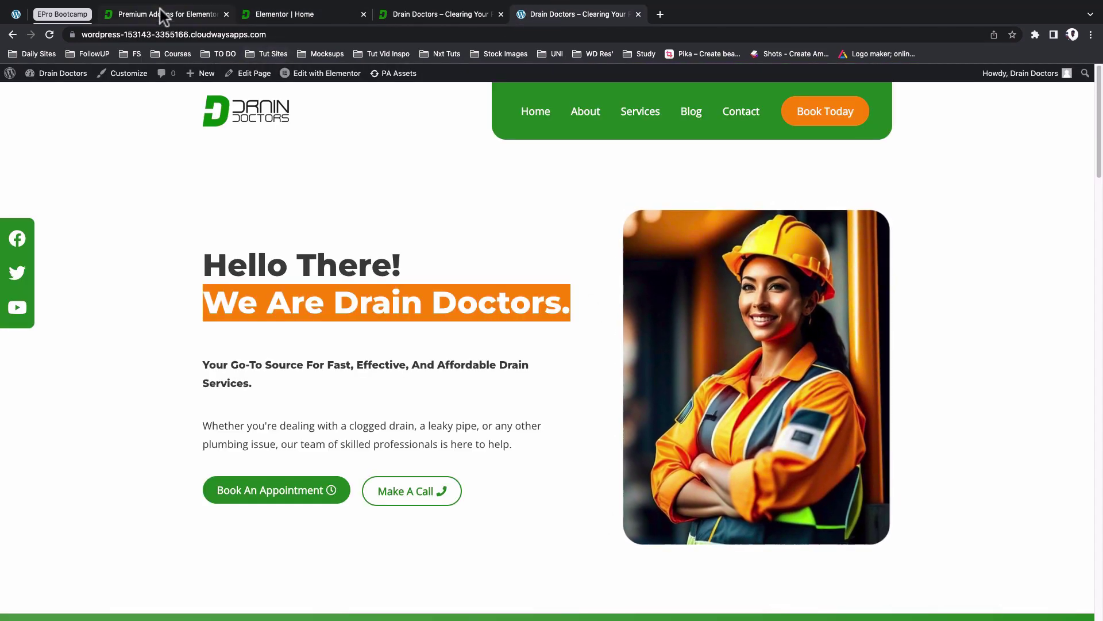
click(163, 16)
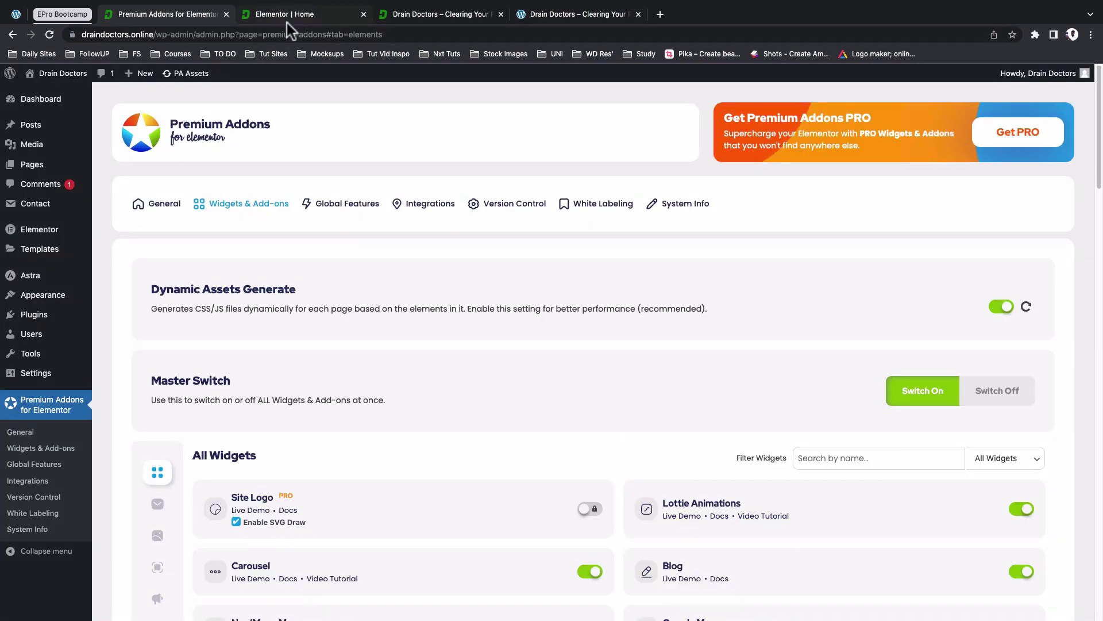
click(287, 22)
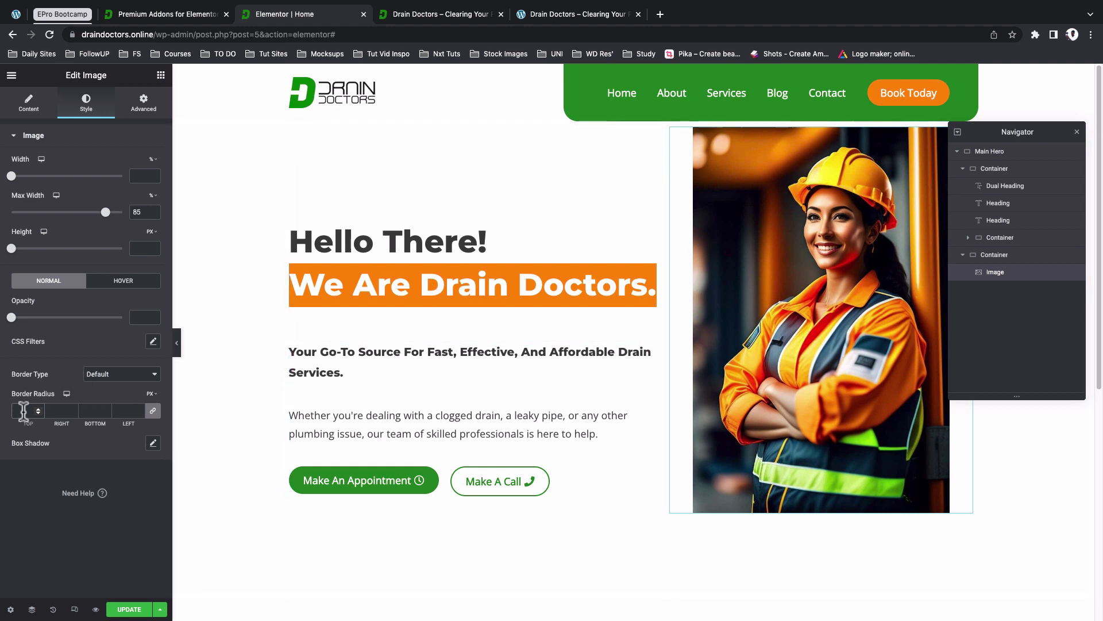
text(35)
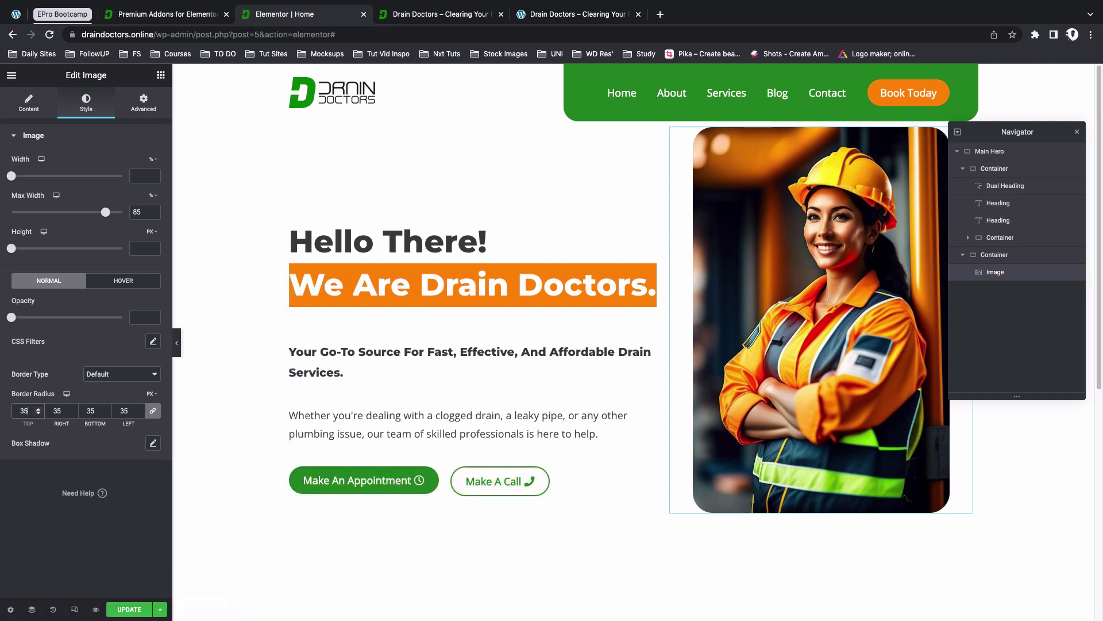
- Right-align the photo, centre its column content vertically, and update the page
click(29, 103)
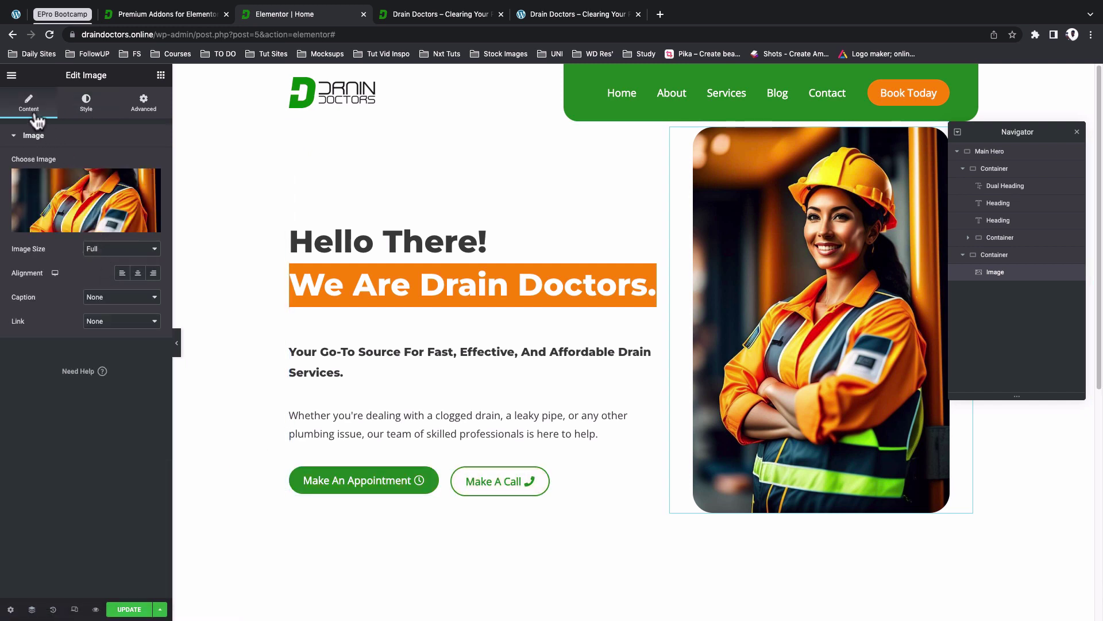
click(154, 273)
click(572, 163)
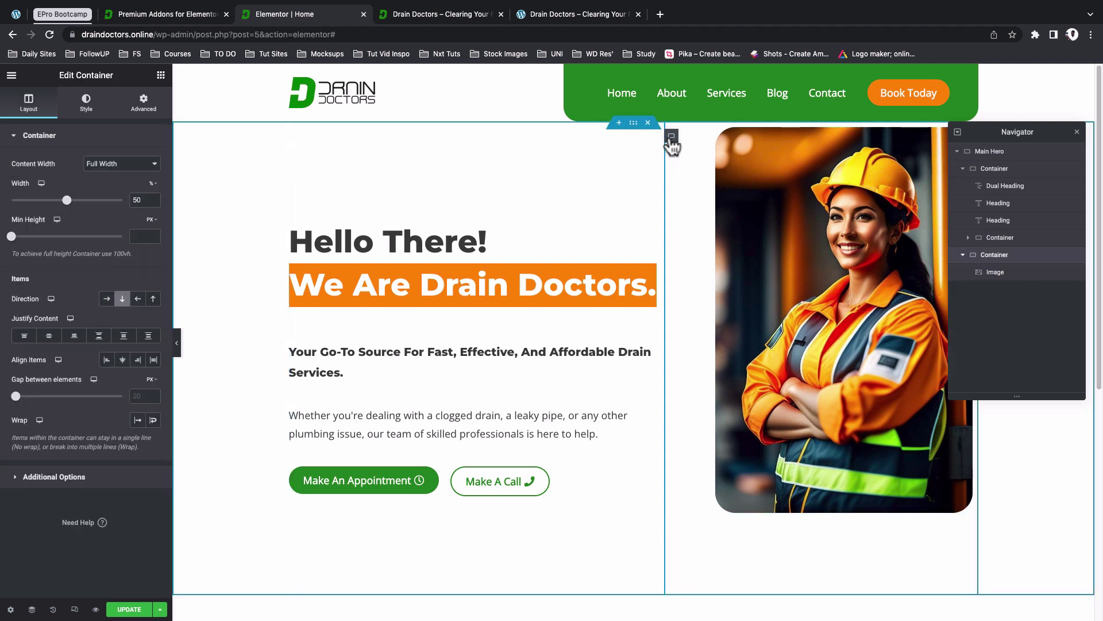
click(50, 341)
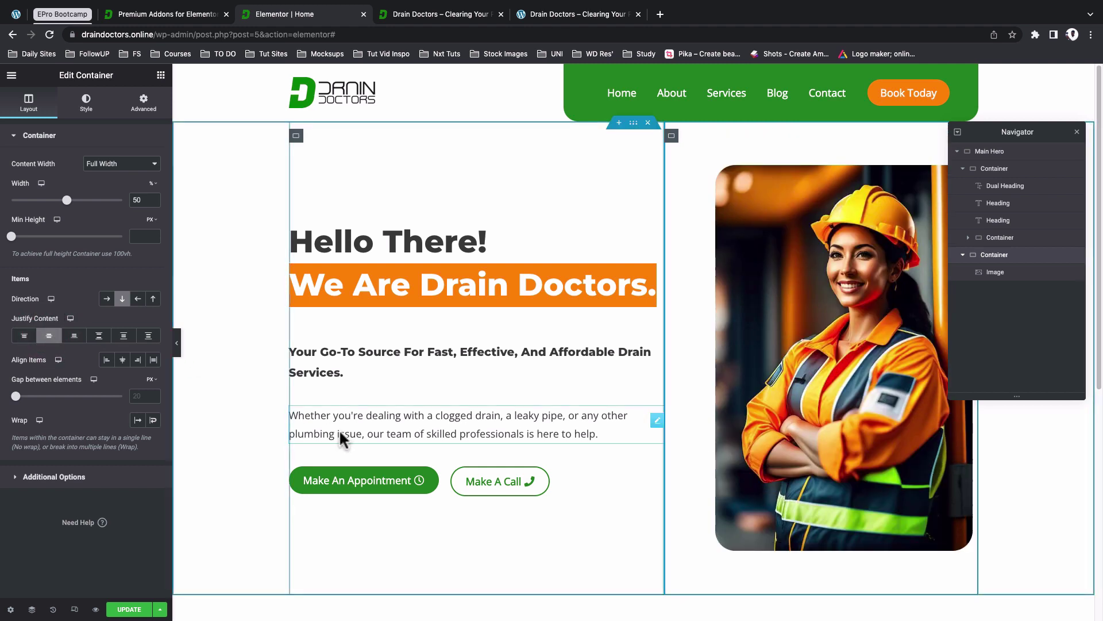
click(119, 610)
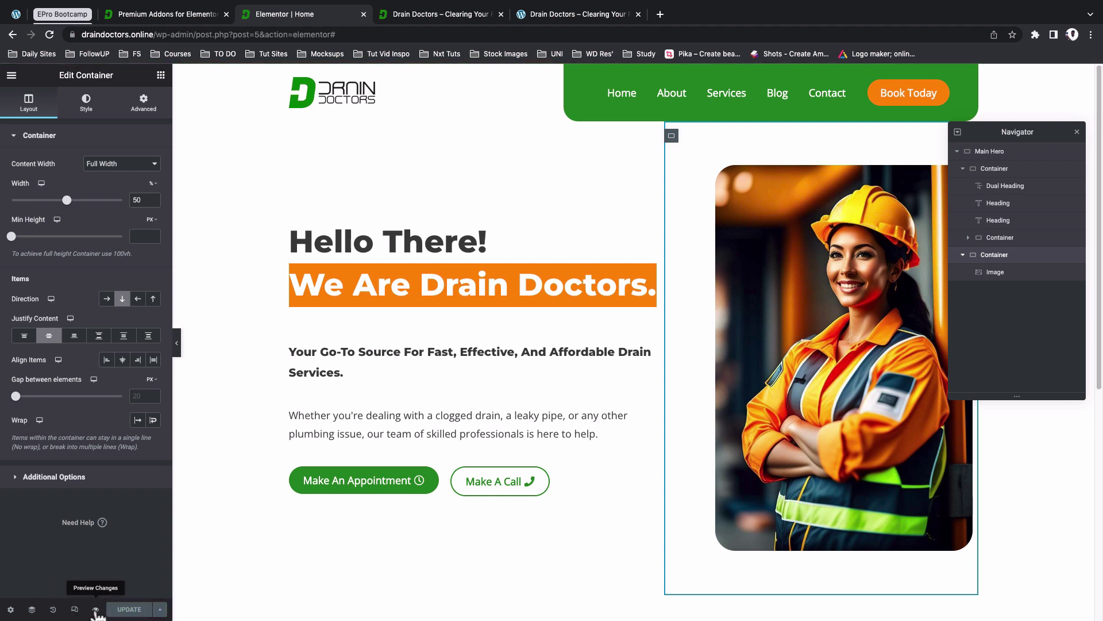
- Preview the saved page, compare it with the reference Drain Doctors hero, then reselect the photo
click(95, 609)
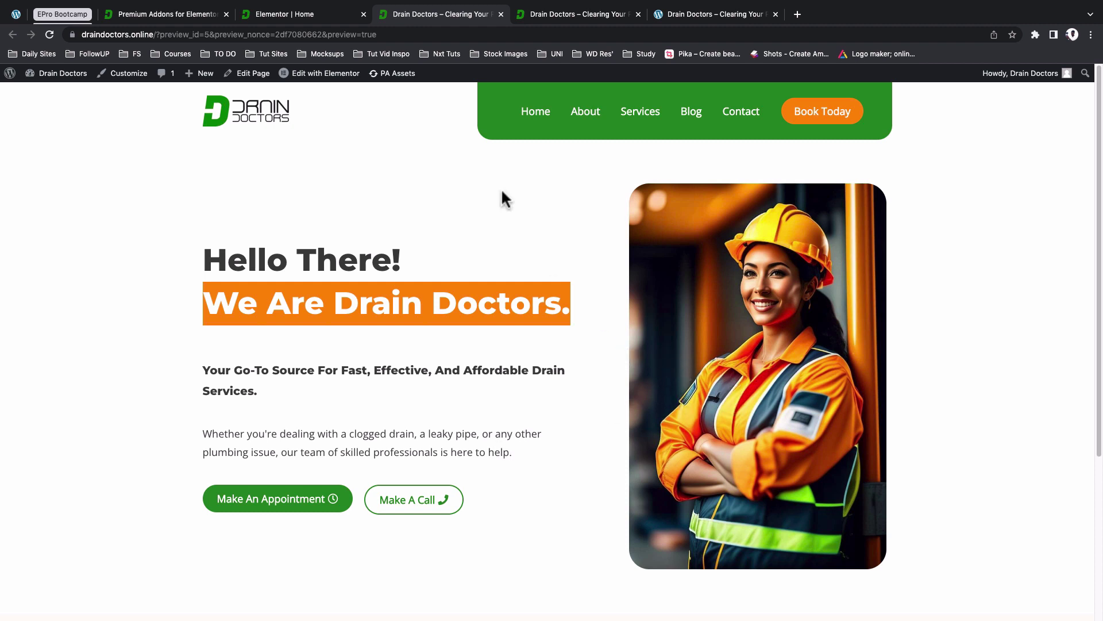
click(671, 14)
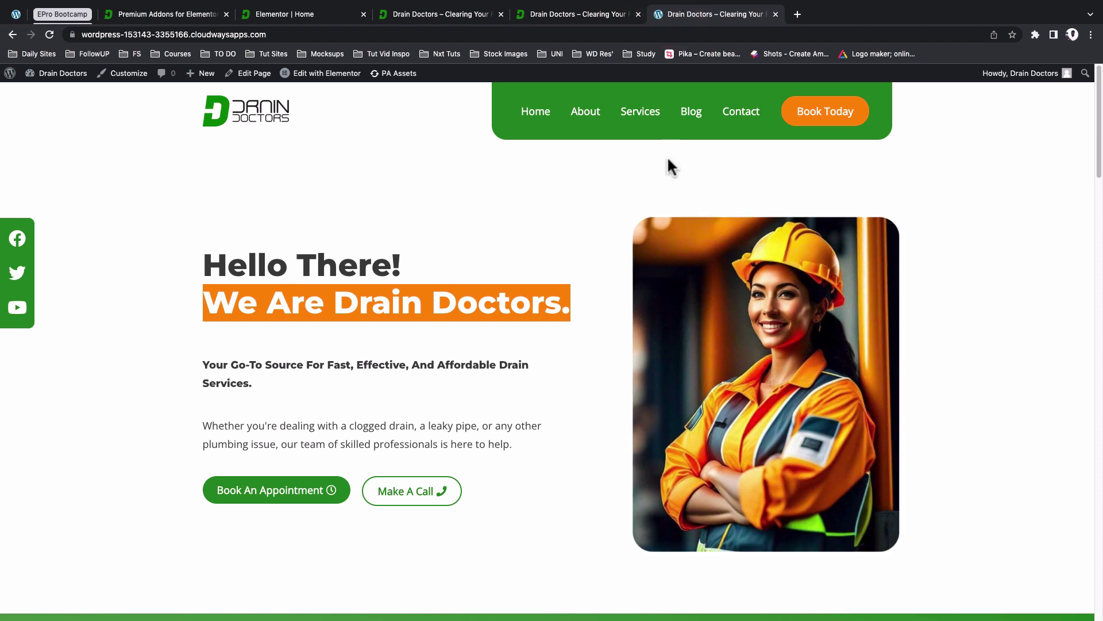
scroll(678, 327, down, 1)
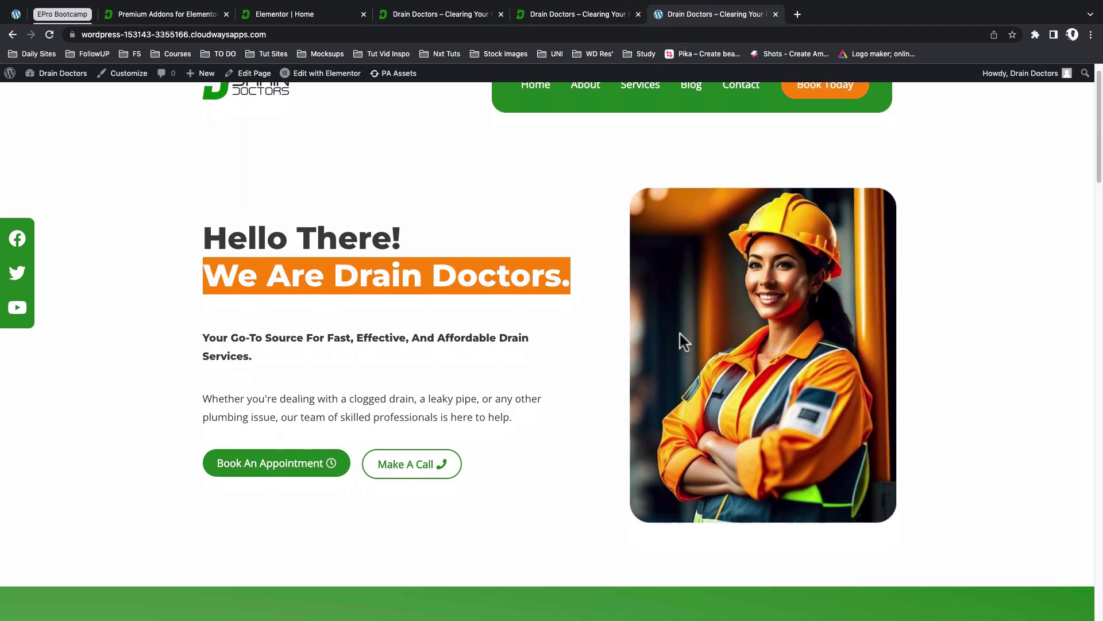
scroll(681, 333, down, 3)
scroll(680, 333, up, 2)
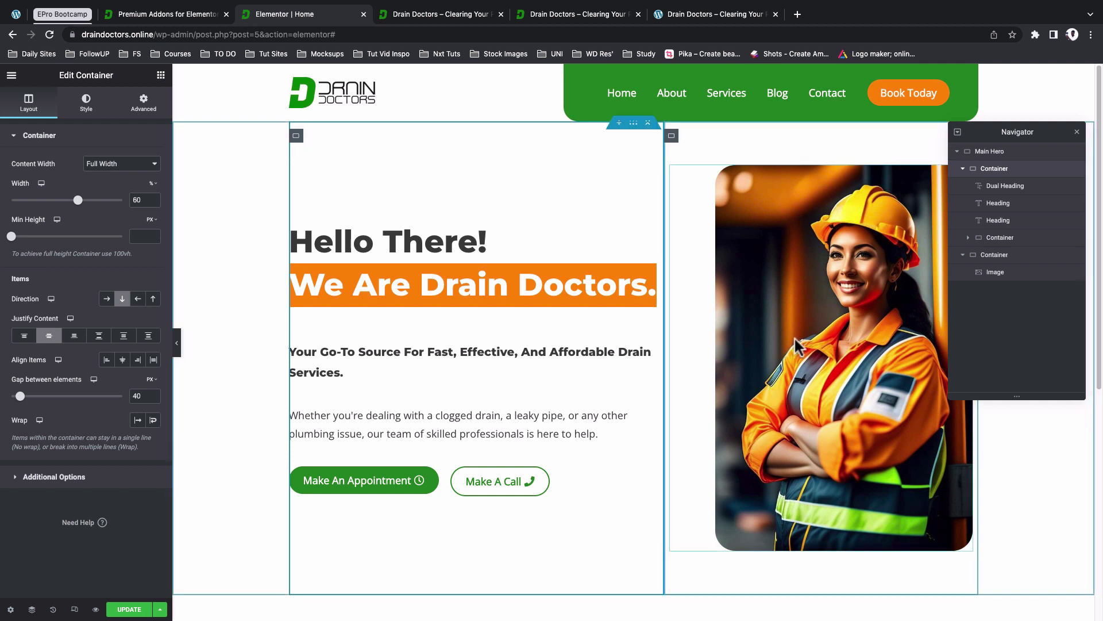
scroll(794, 336, down, 1)
scroll(796, 345, down, 1)
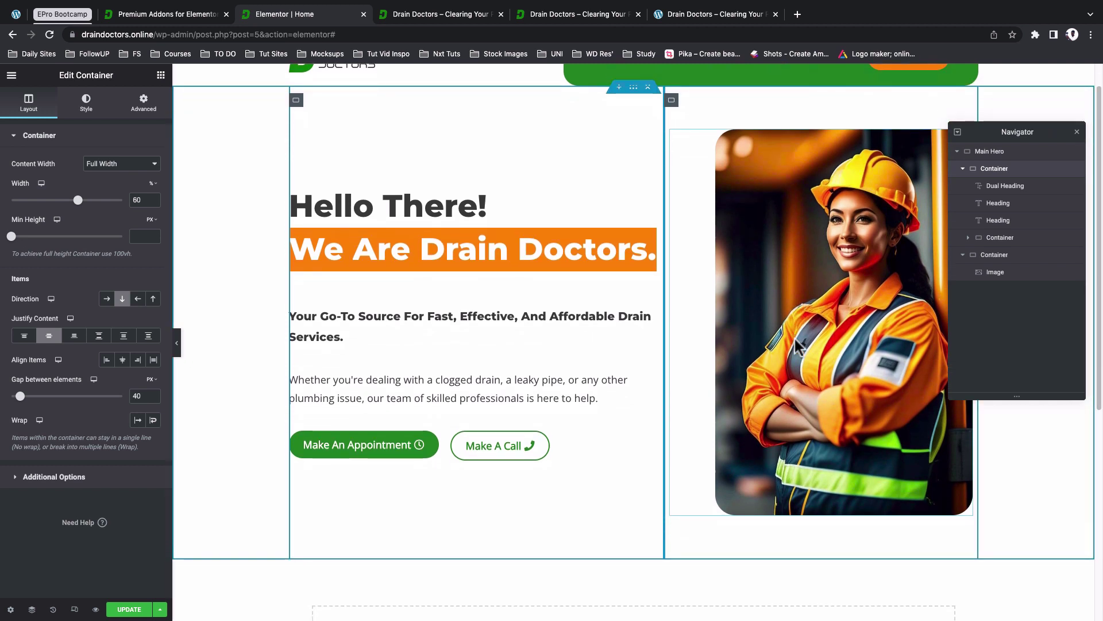
scroll(796, 345, up, 1)
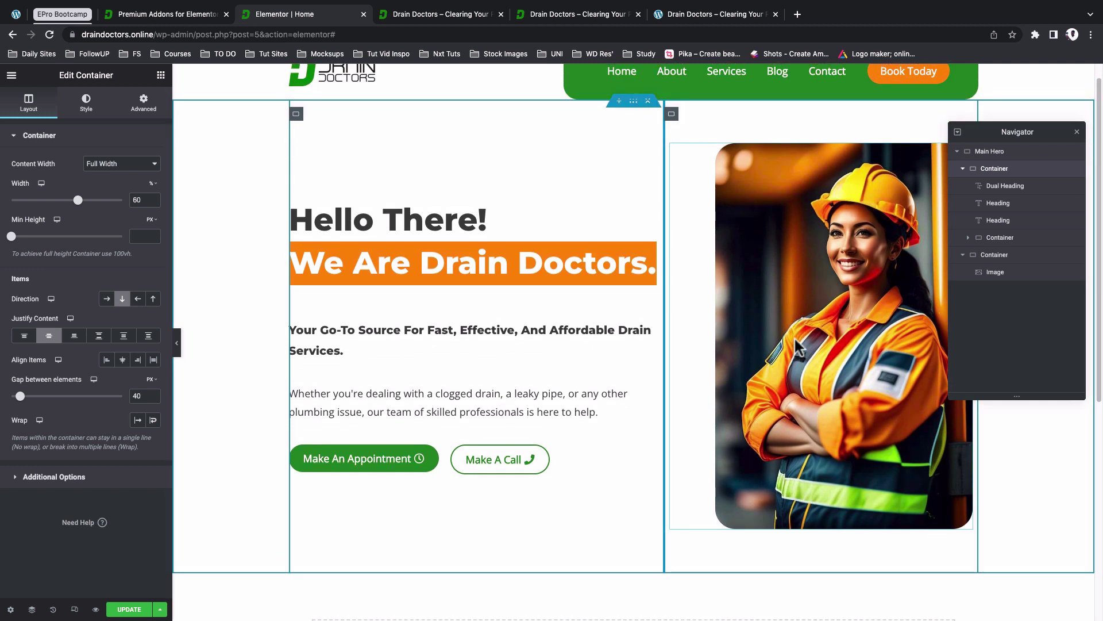
click(792, 329)
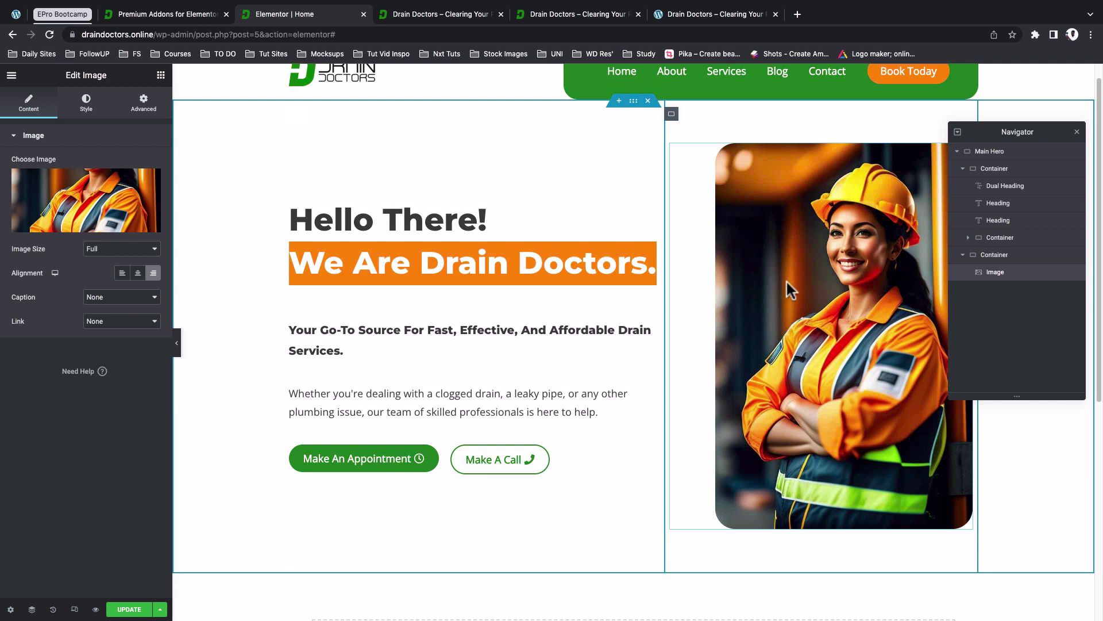
- Enable floating effects on the hero image with Translate motion turned on
click(138, 105)
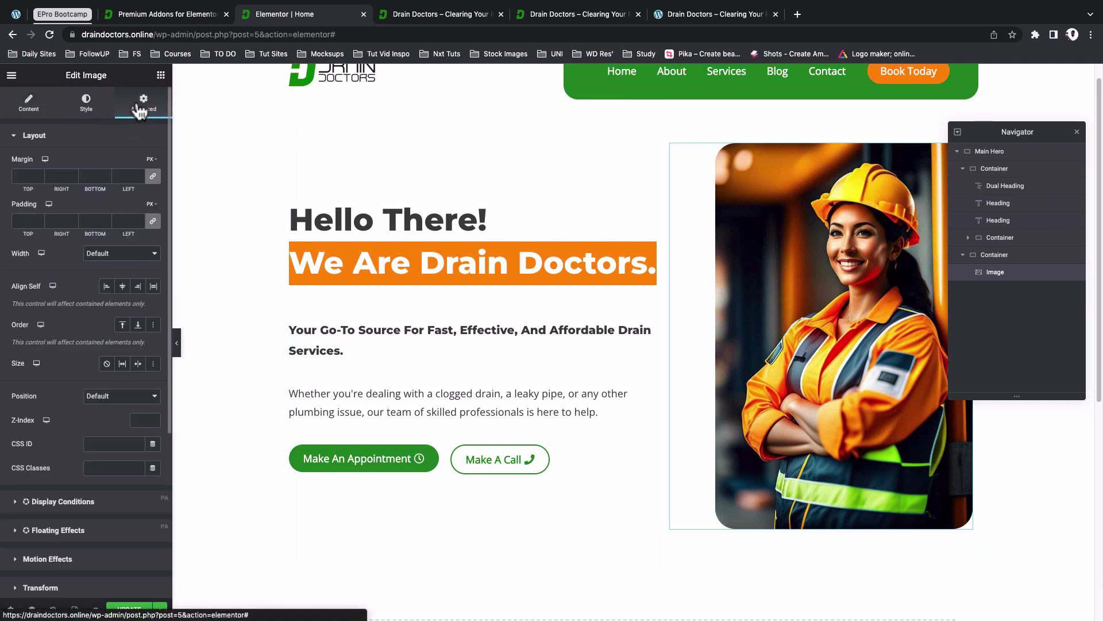
scroll(116, 315, down, 5)
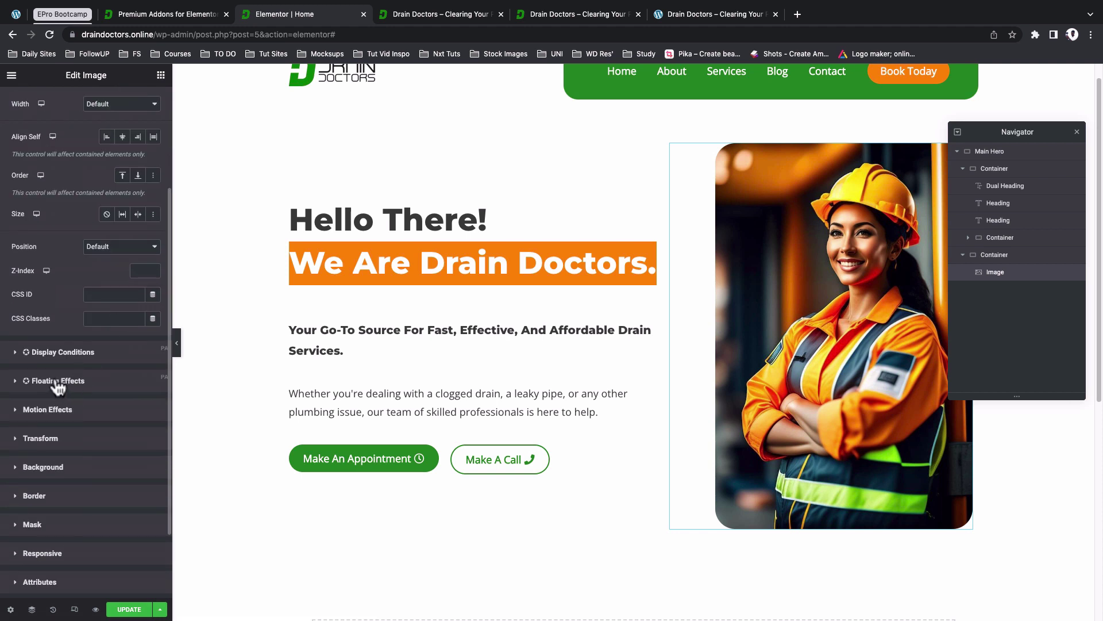
click(86, 381)
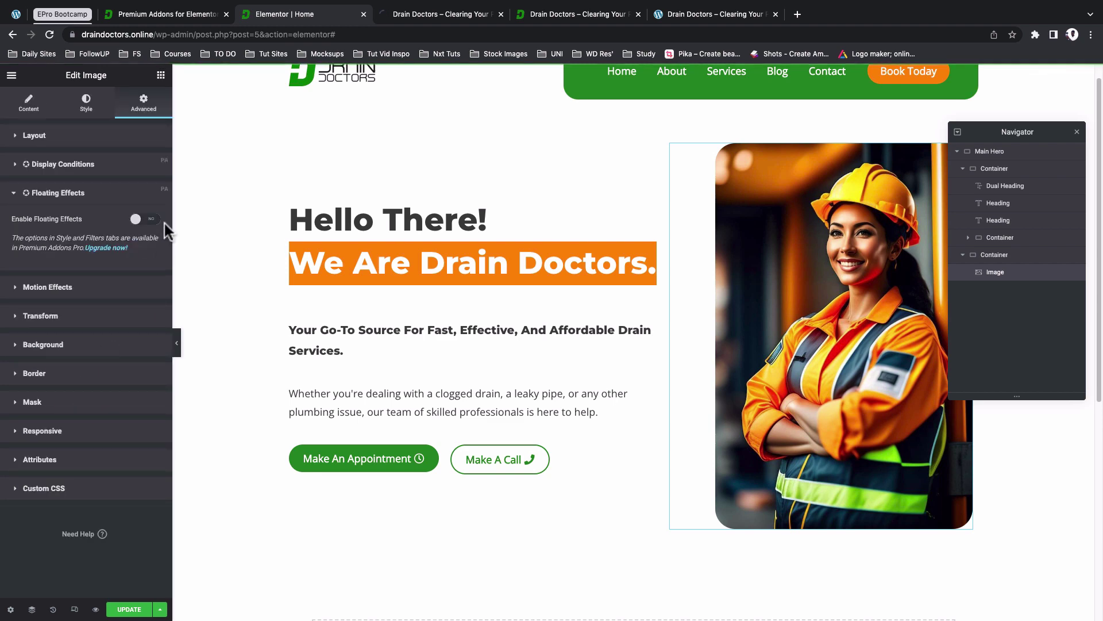
click(144, 221)
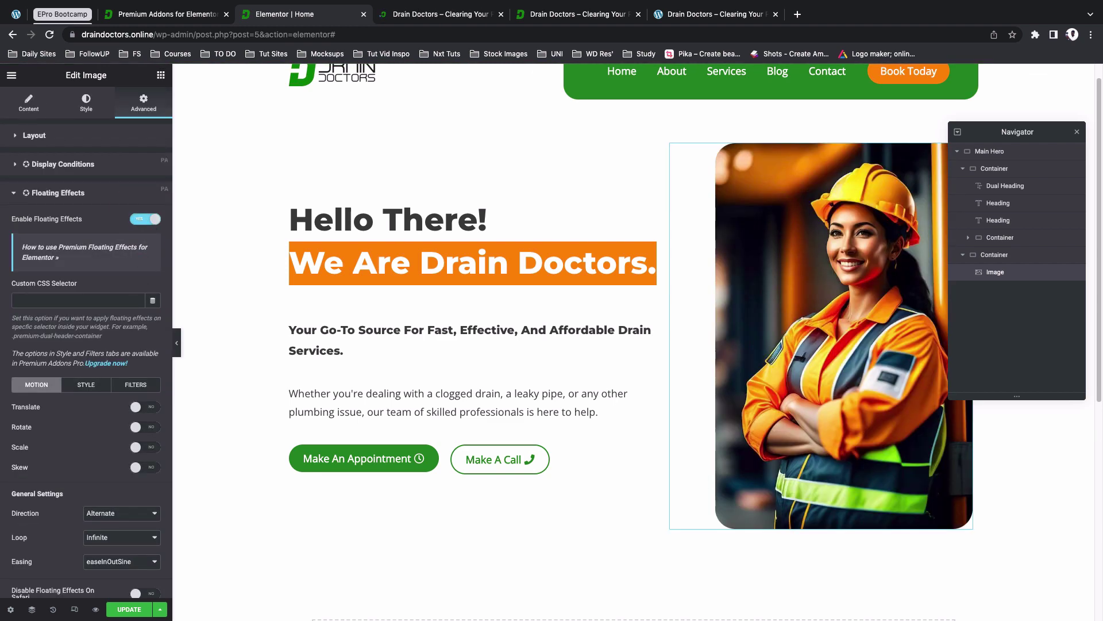
click(30, 380)
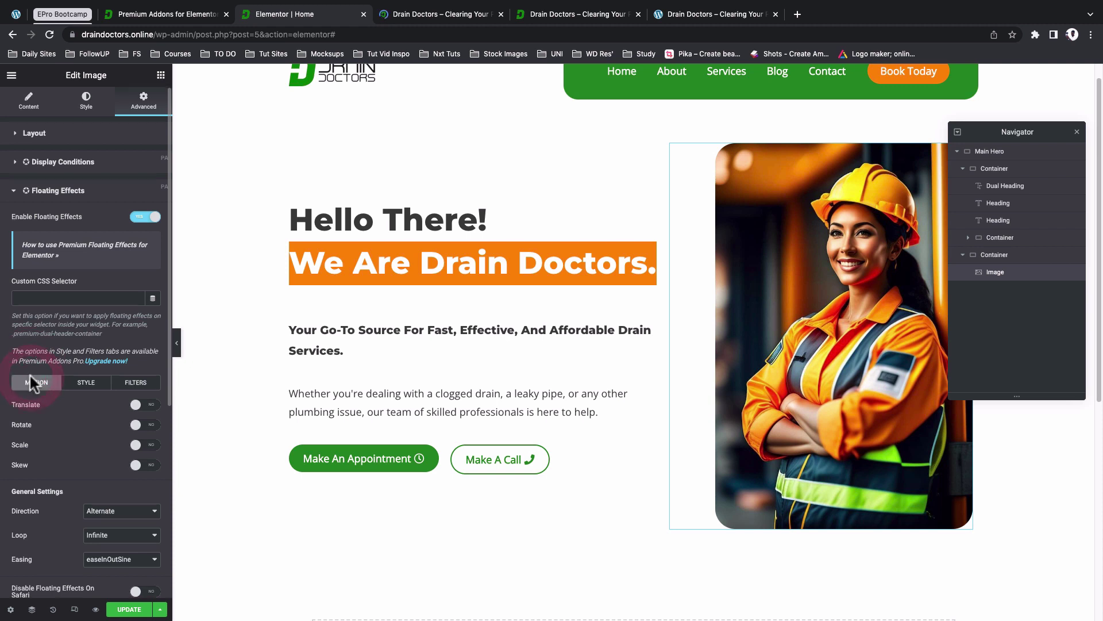
scroll(40, 362, down, 3)
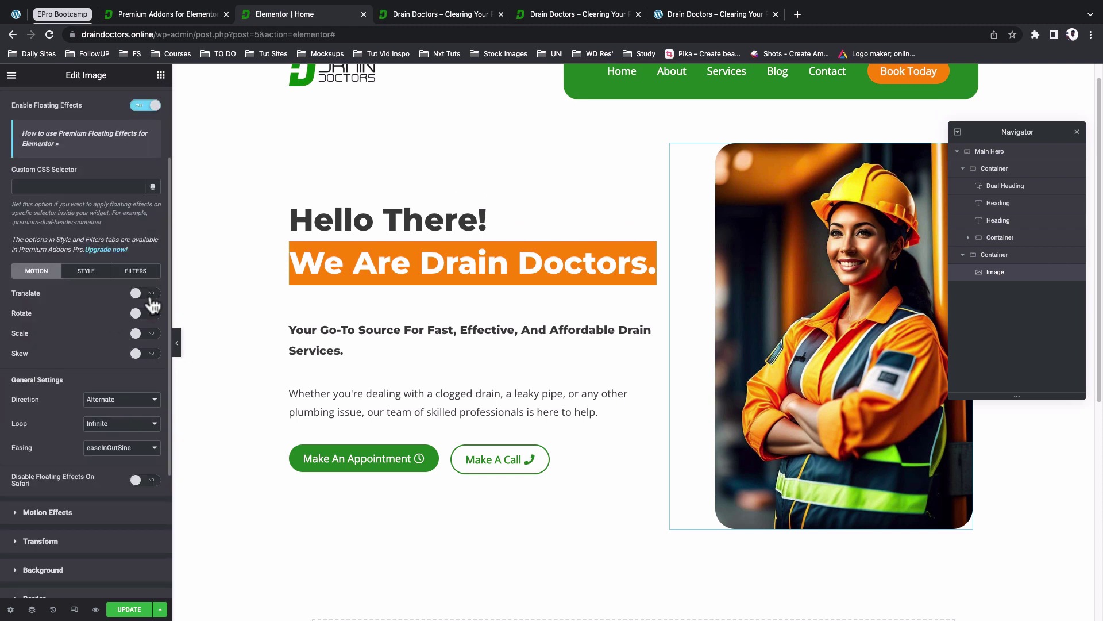
click(148, 294)
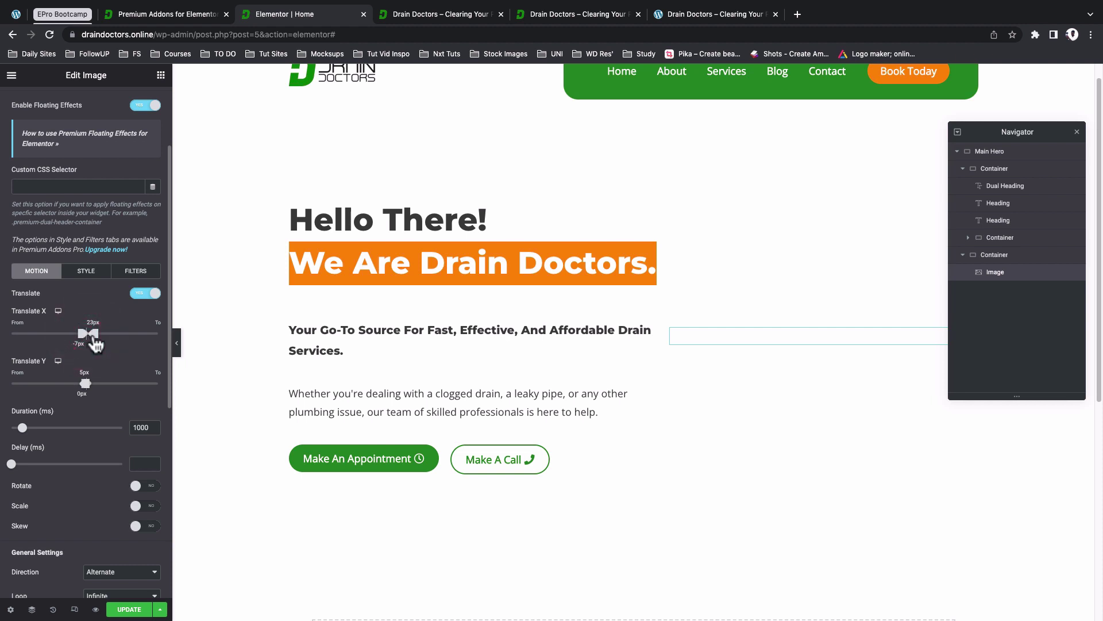
- Set the X and Y translate ranges to -7 to 18 px with Infinite loop
drag(94, 339, 95, 347)
drag(88, 388, 93, 388)
scroll(40, 429, down, 3)
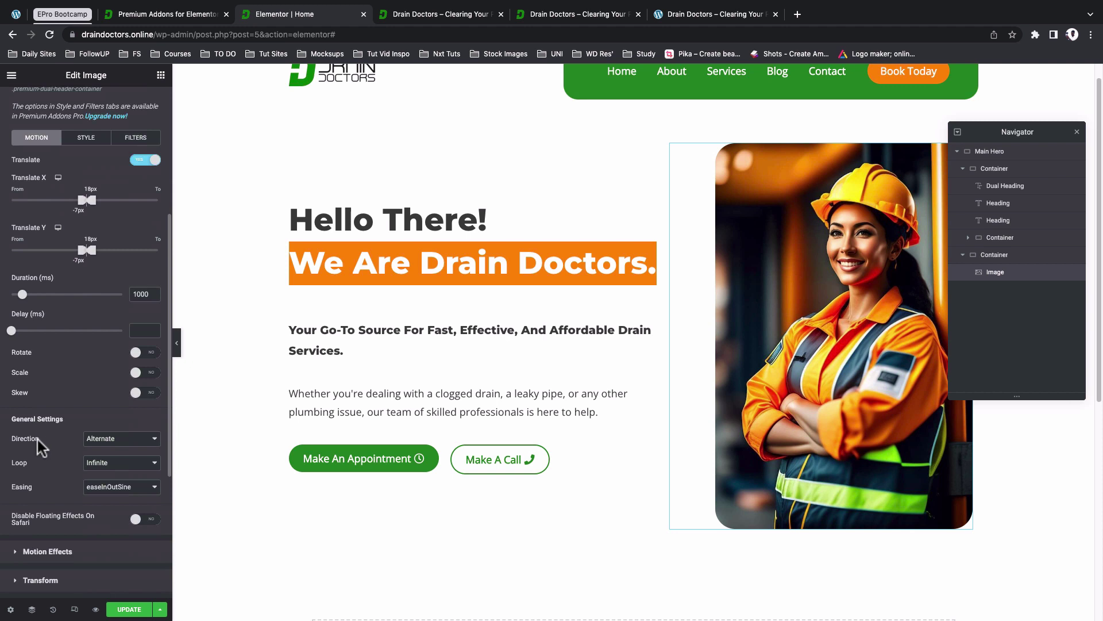
click(107, 463)
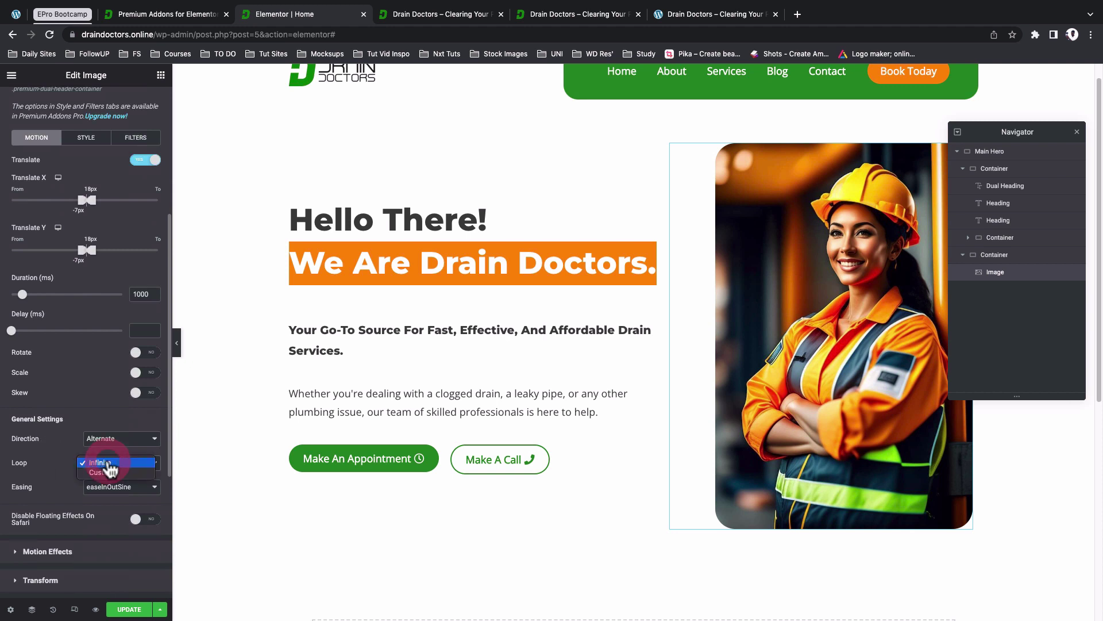
click(107, 463)
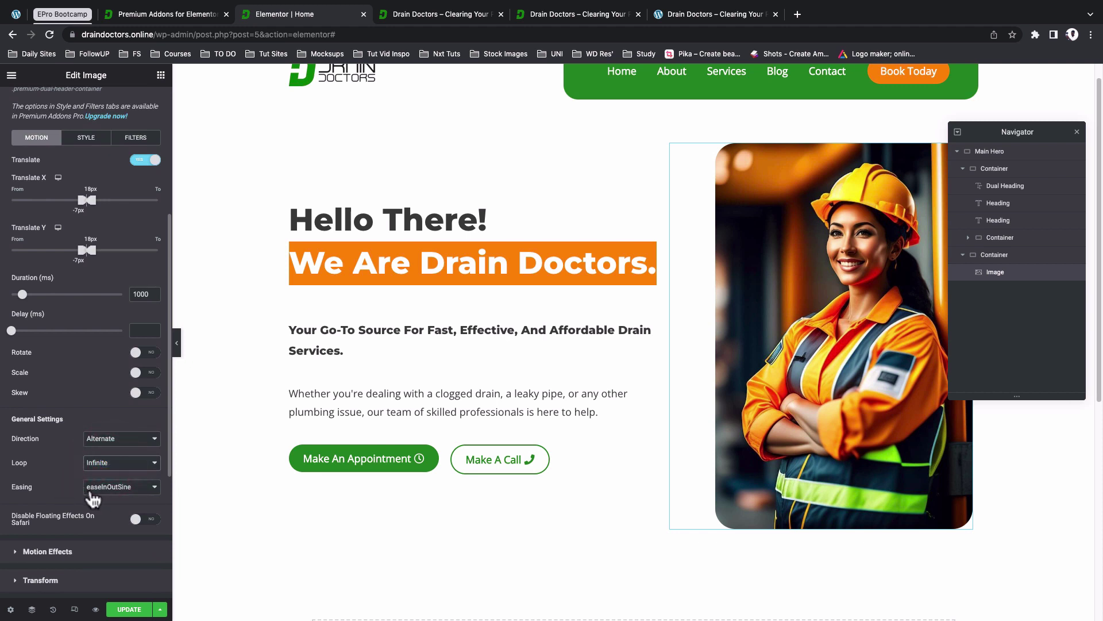
- Update the page, check the floating photo in the preview tab, and return to the editor
click(124, 611)
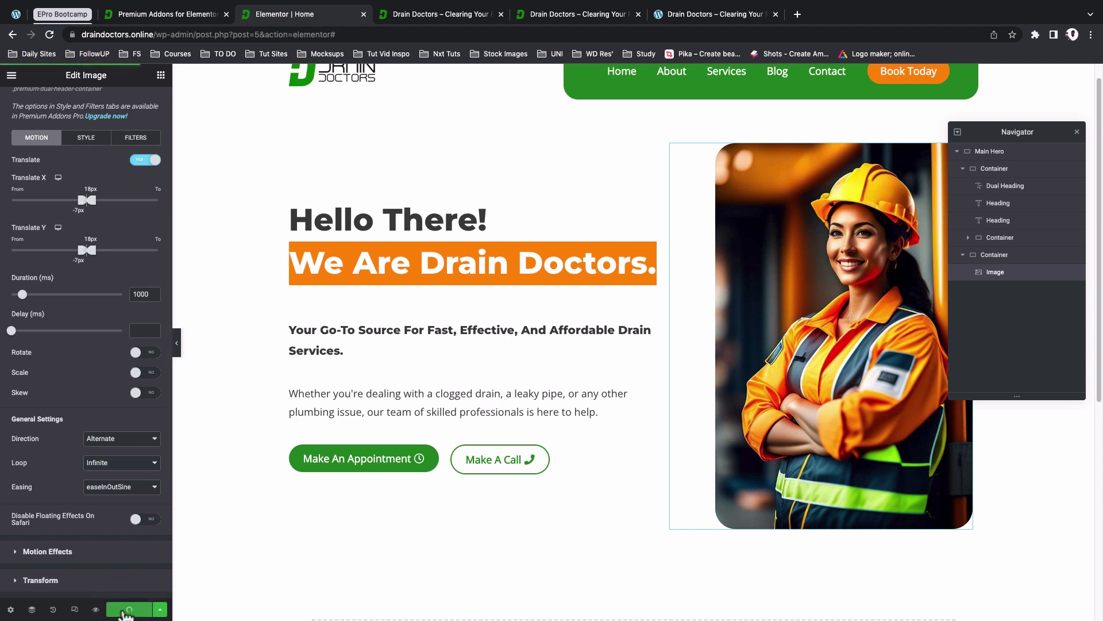
click(424, 13)
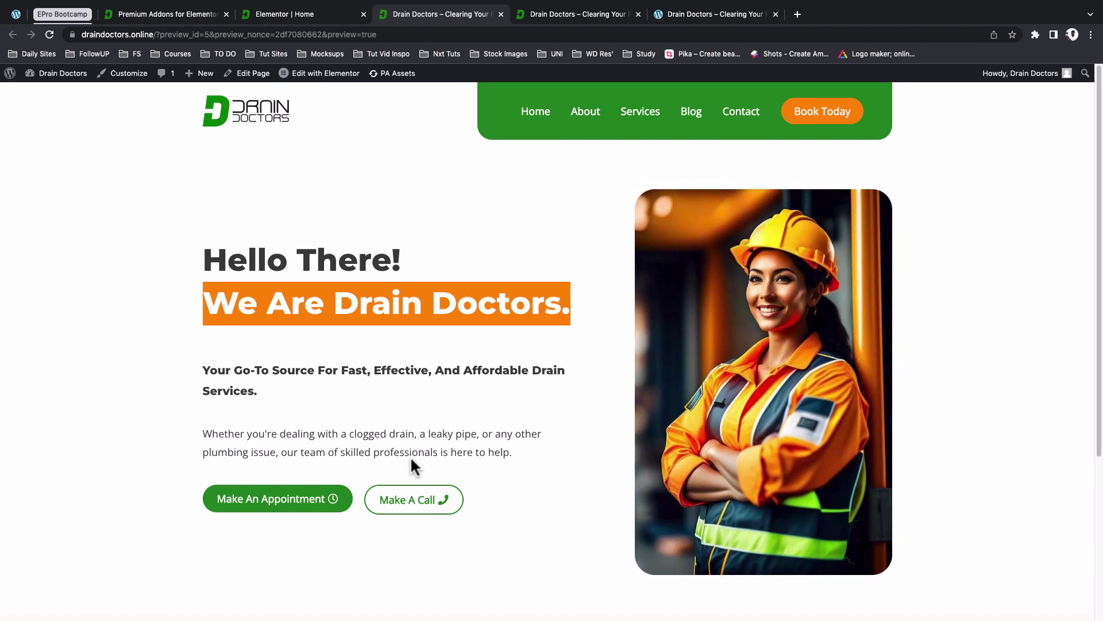
click(277, 16)
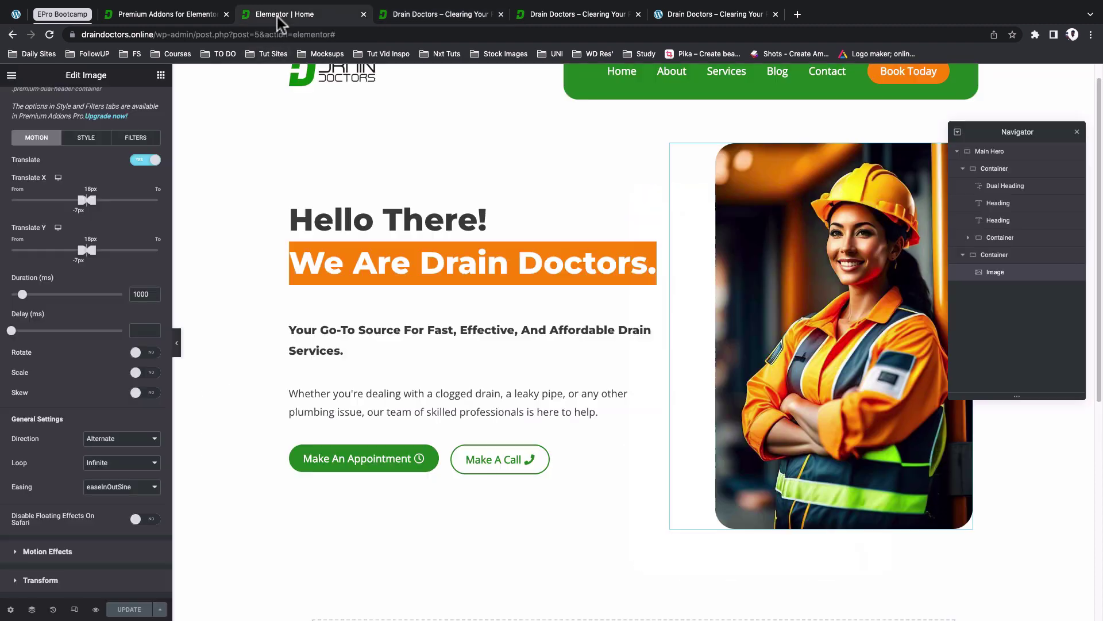
- Link the Make A Call button to tel: plus the business phone number and save
click(539, 460)
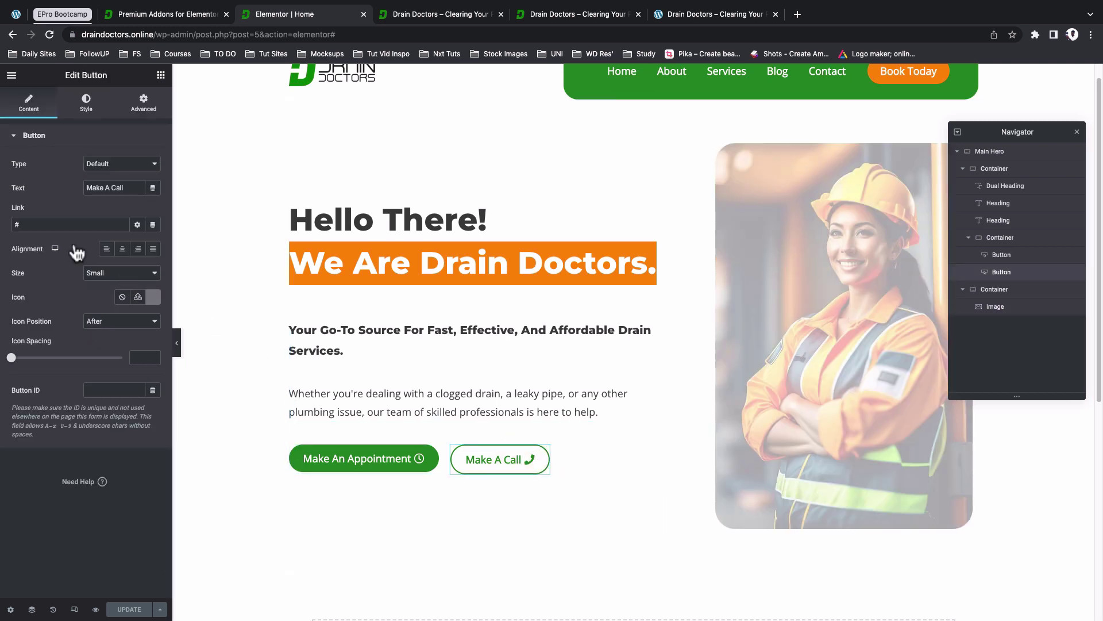
double_click(46, 223)
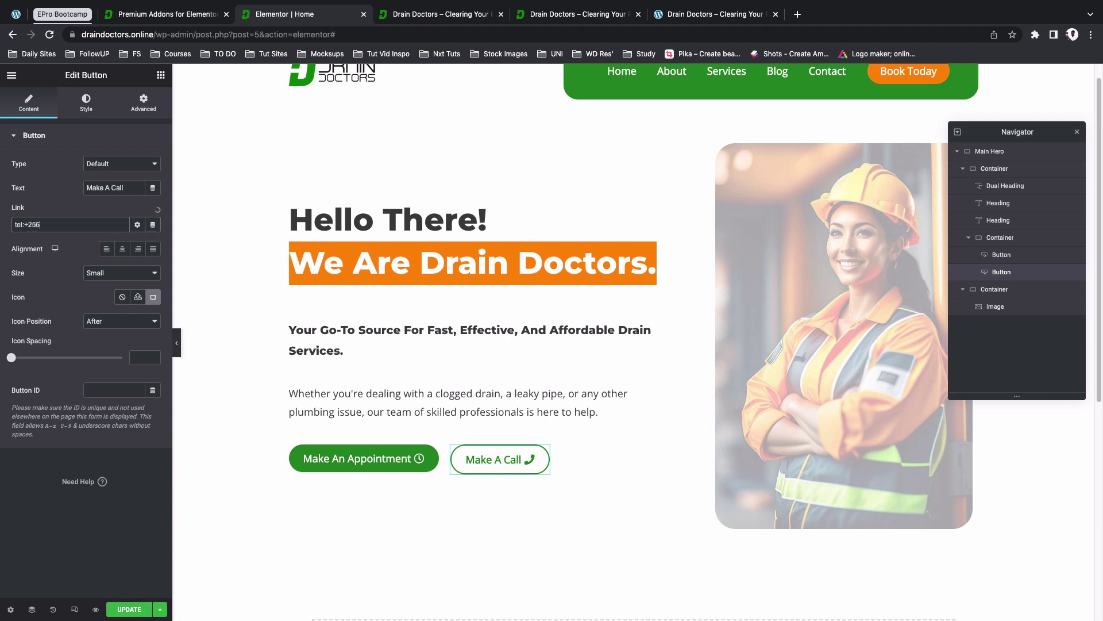
click(126, 611)
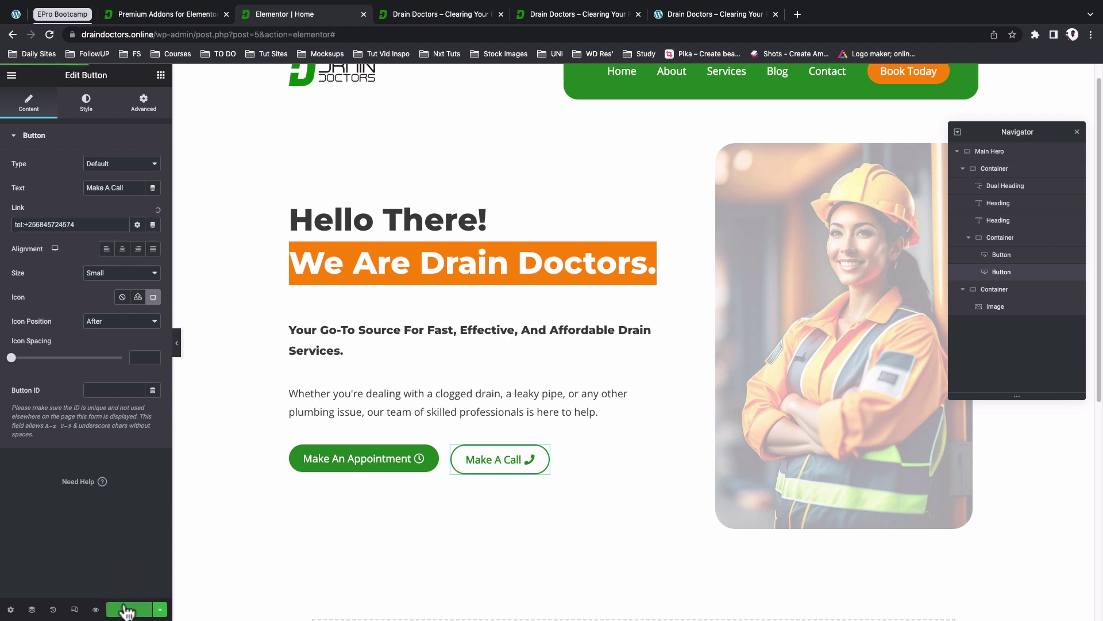
- Test the call link on the live page, then check the tel: link in the editor
click(440, 15)
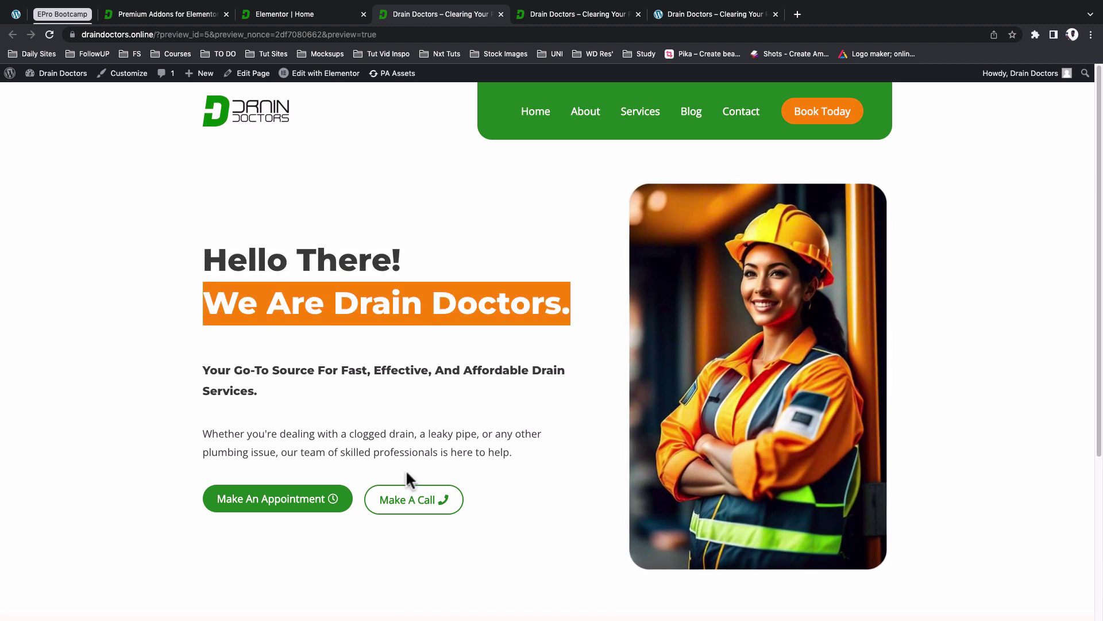
click(406, 501)
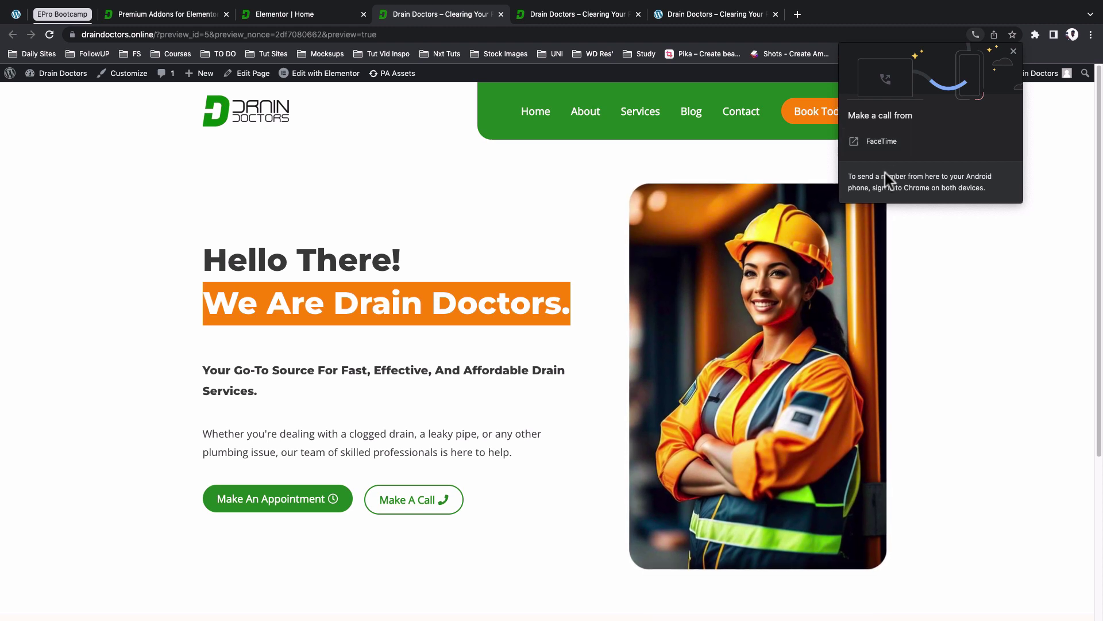
click(502, 447)
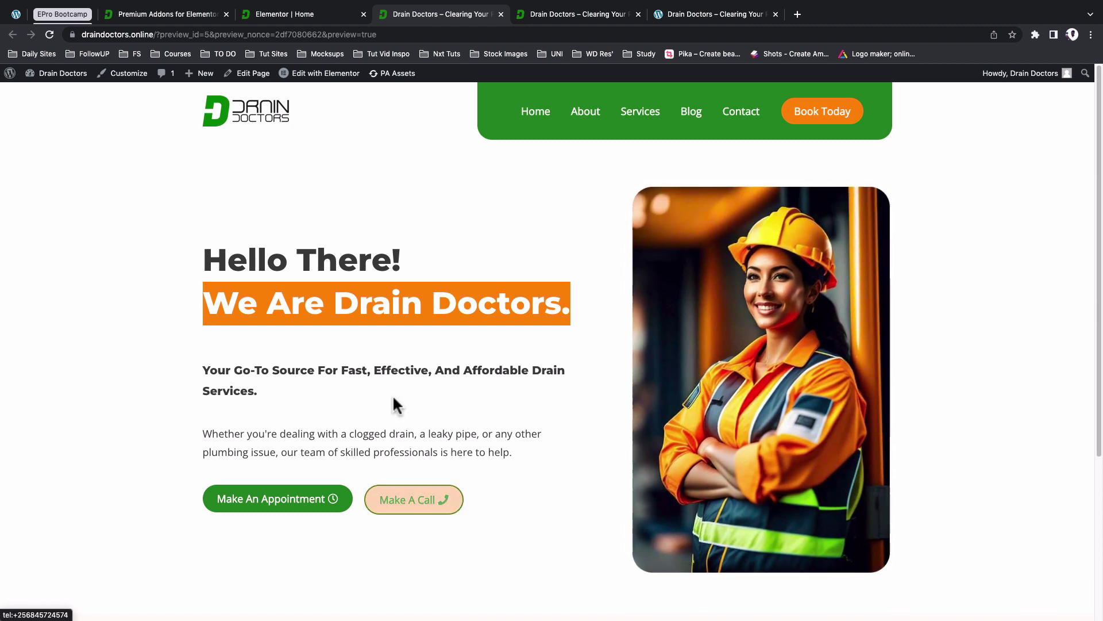
click(292, 14)
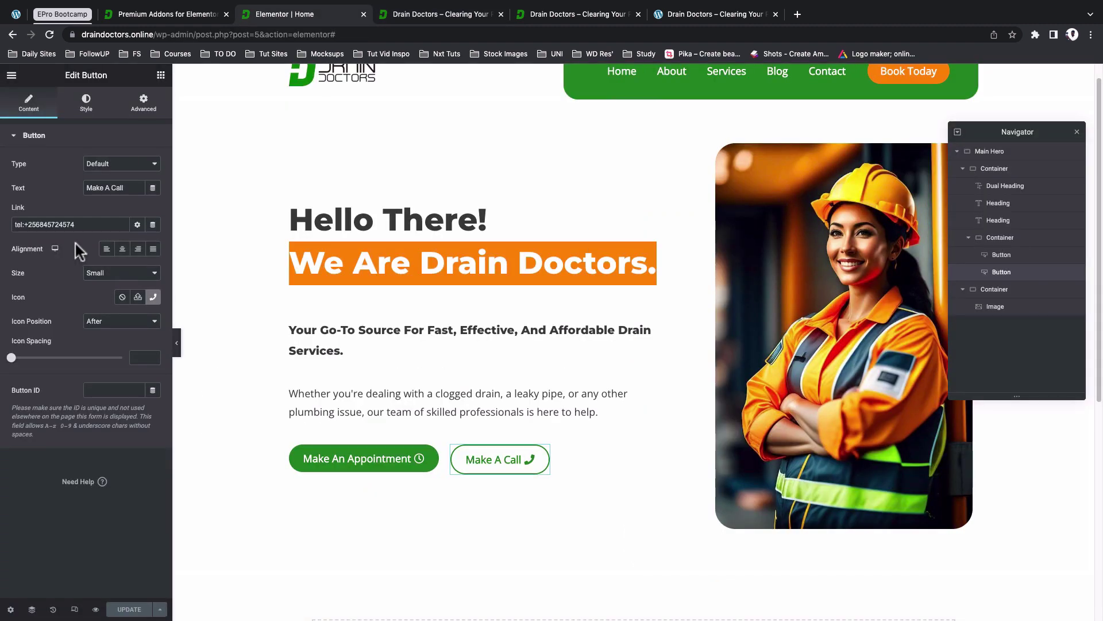
double_click(24, 225)
double_click(29, 226)
click(25, 223)
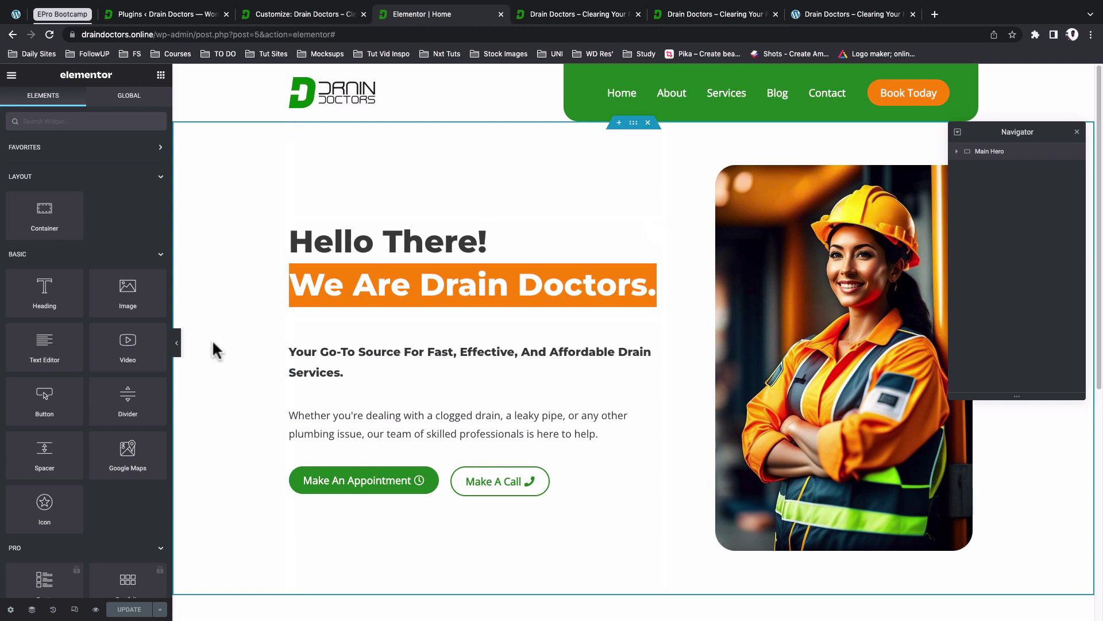
- In tablet view, reduce the Main Hero container's minimum height to 60 vh
click(74, 611)
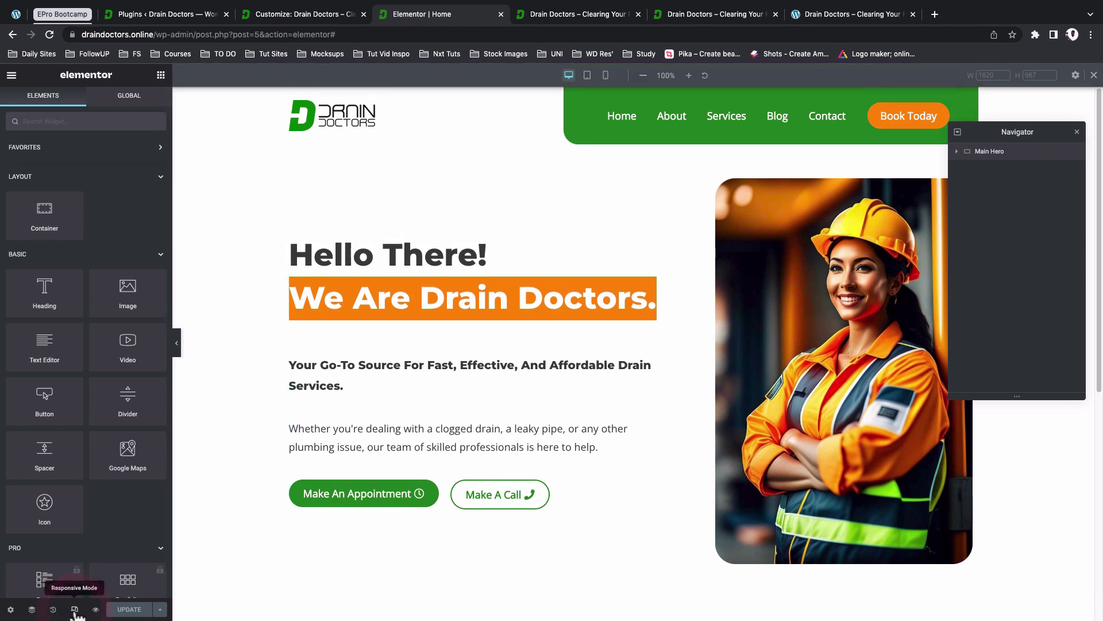
click(633, 146)
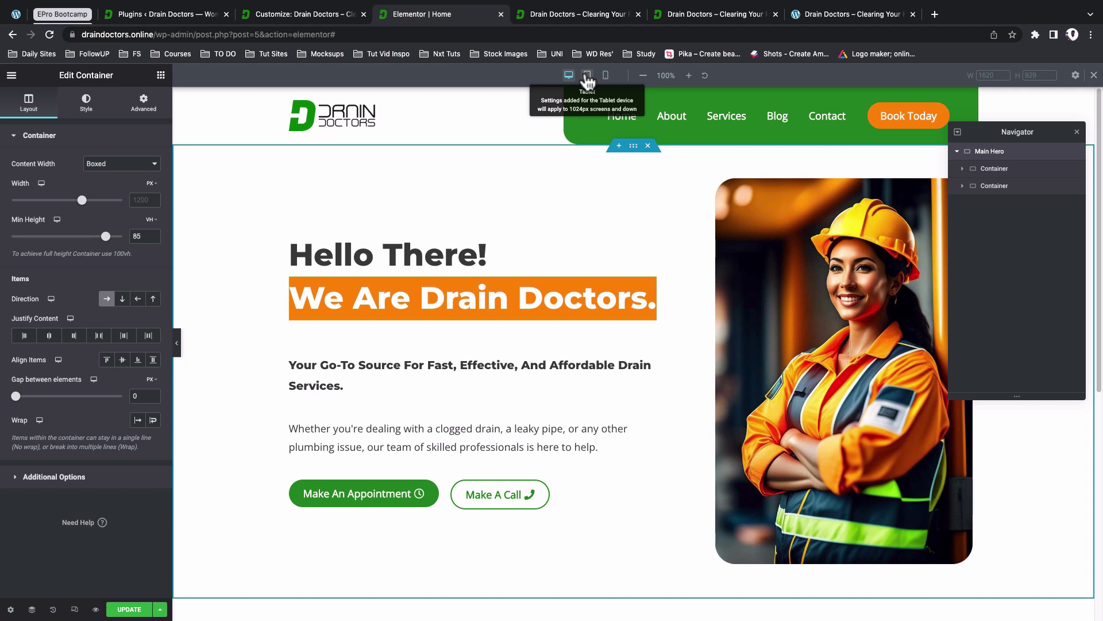
click(587, 76)
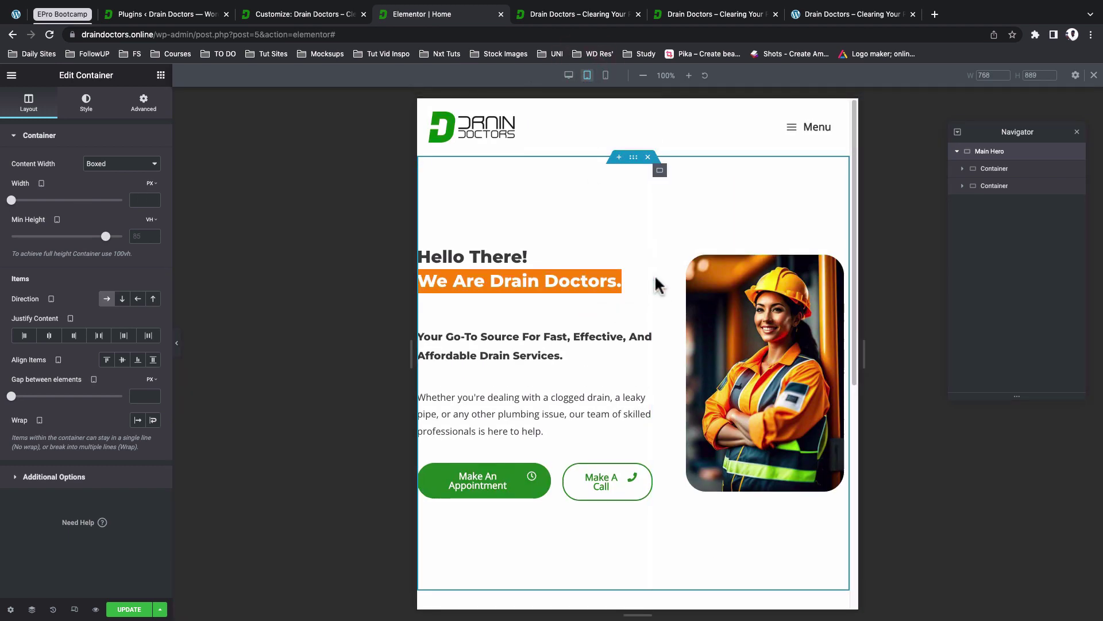
click(633, 156)
drag(109, 245, 82, 245)
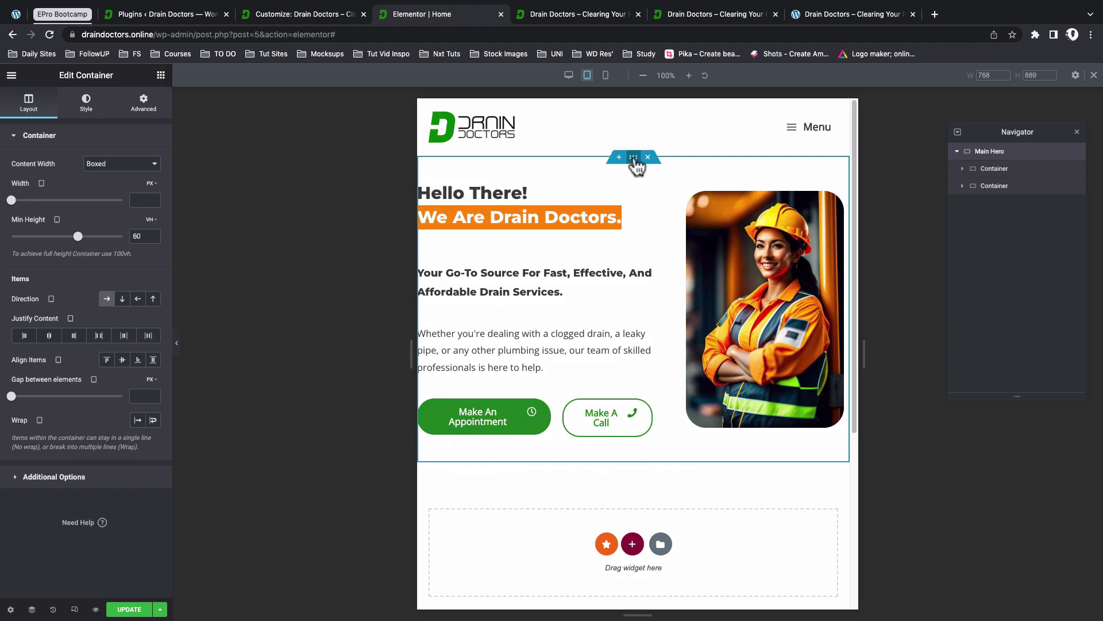
- Give the hero container 5% left and right padding on tablet
click(147, 105)
click(150, 234)
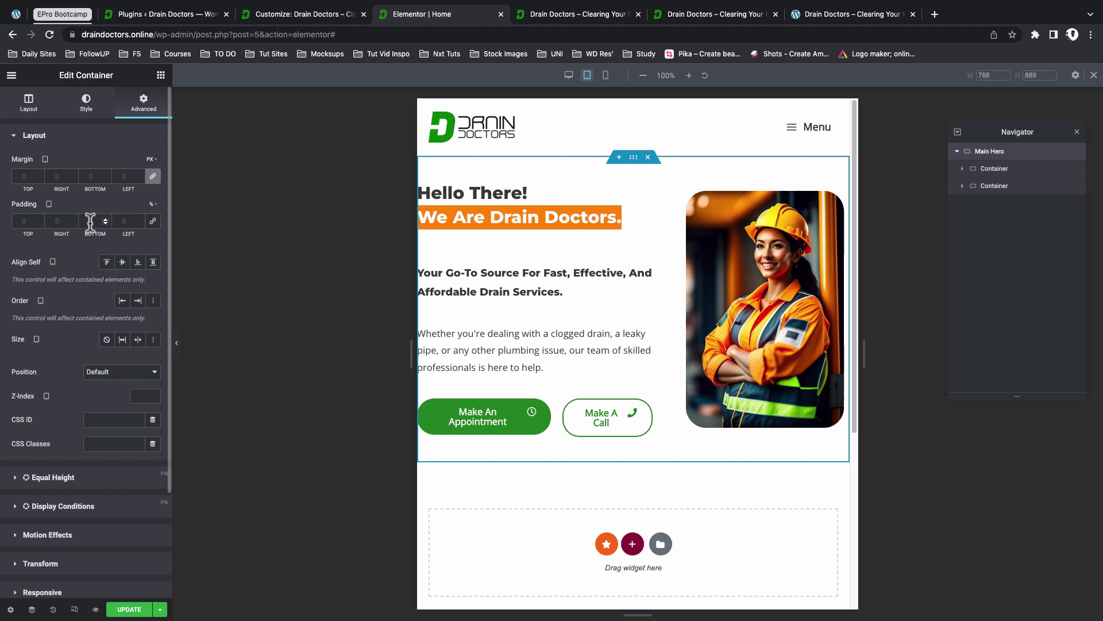
click(55, 220)
text(5)
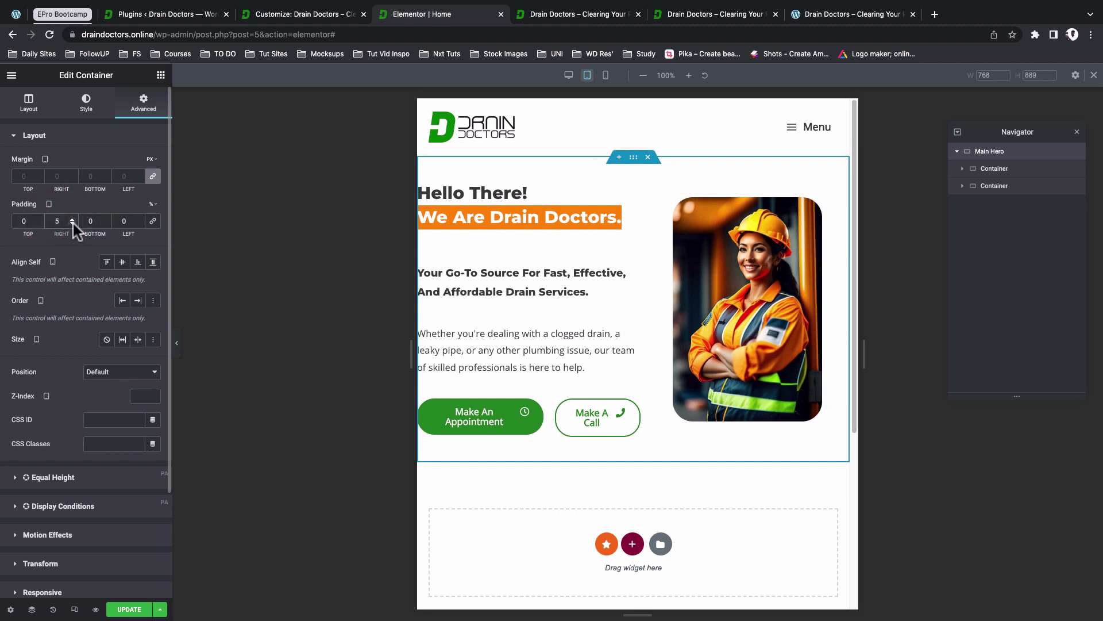
click(125, 220)
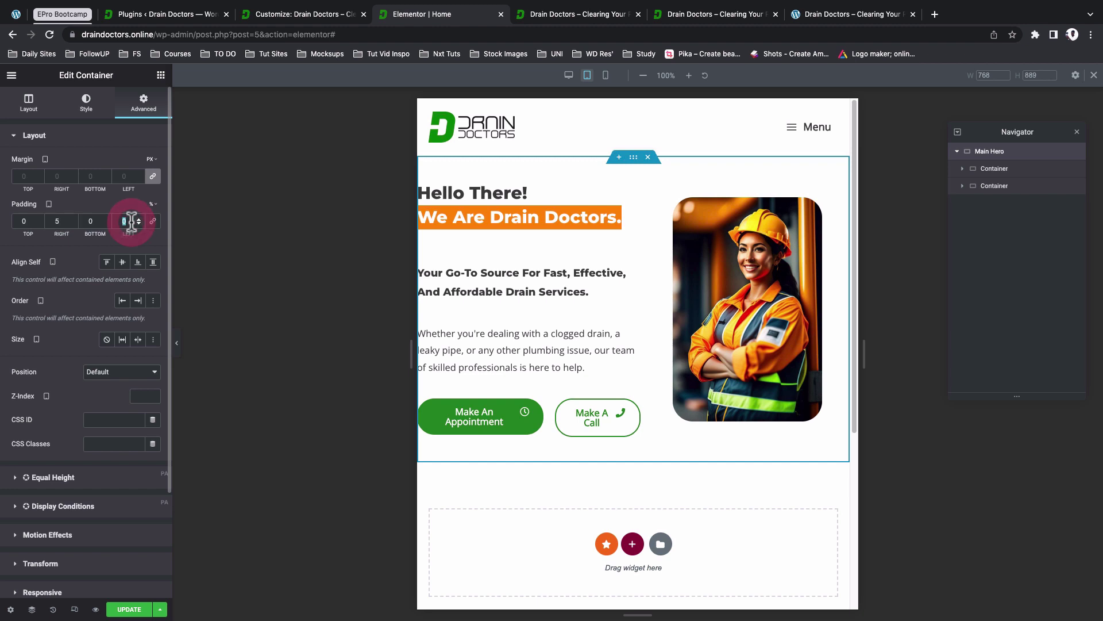
text(5)
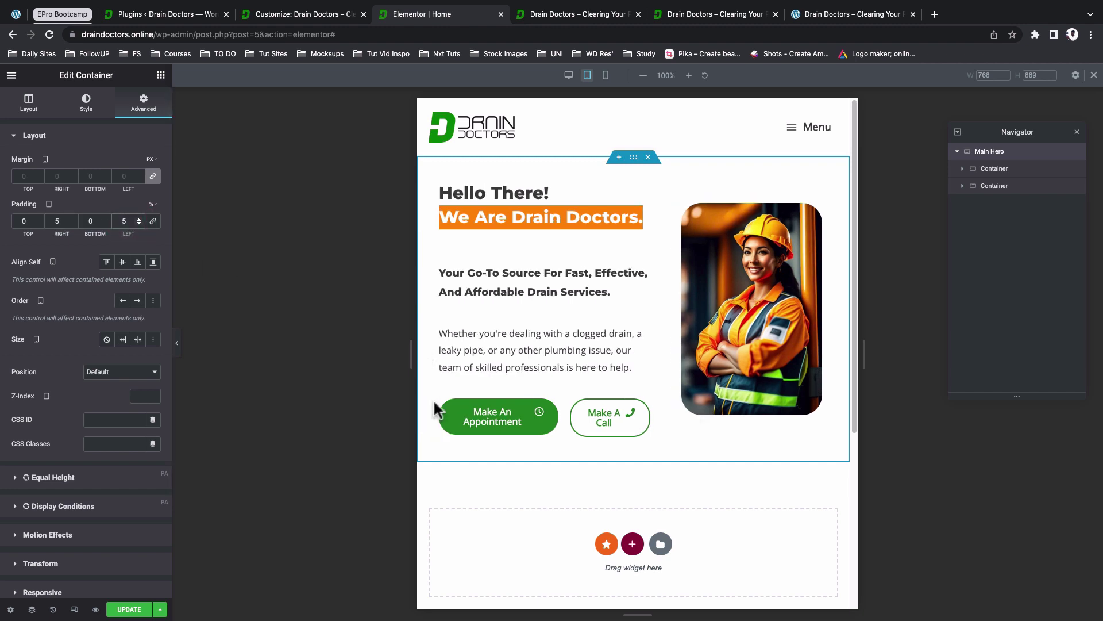
click(435, 408)
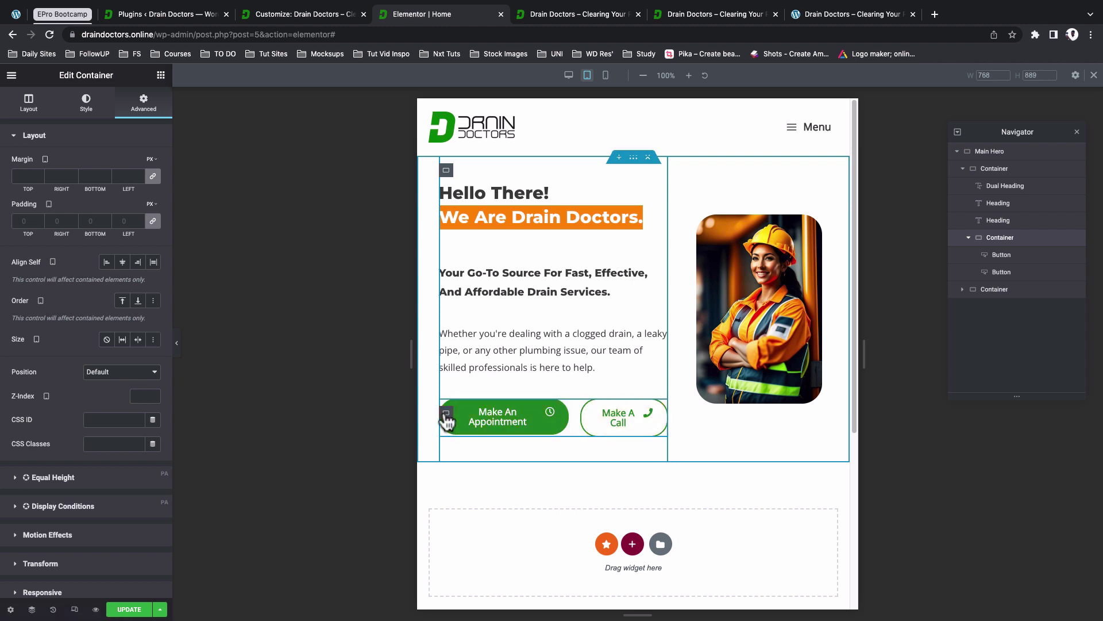
- Stack the two hero buttons vertically and switch to the mobile view
click(37, 114)
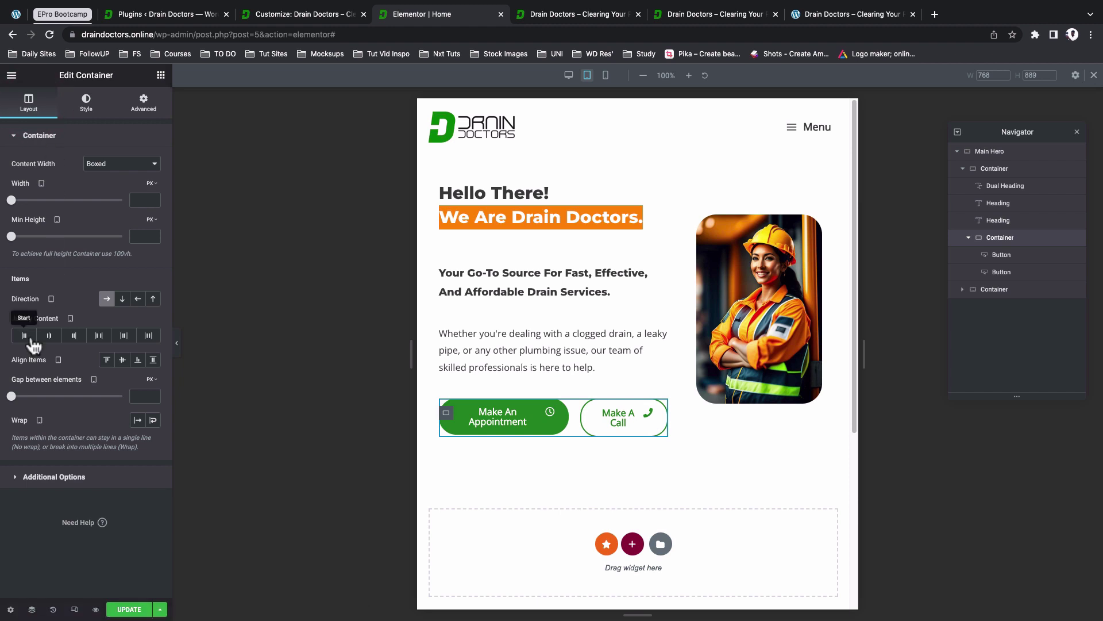
click(122, 300)
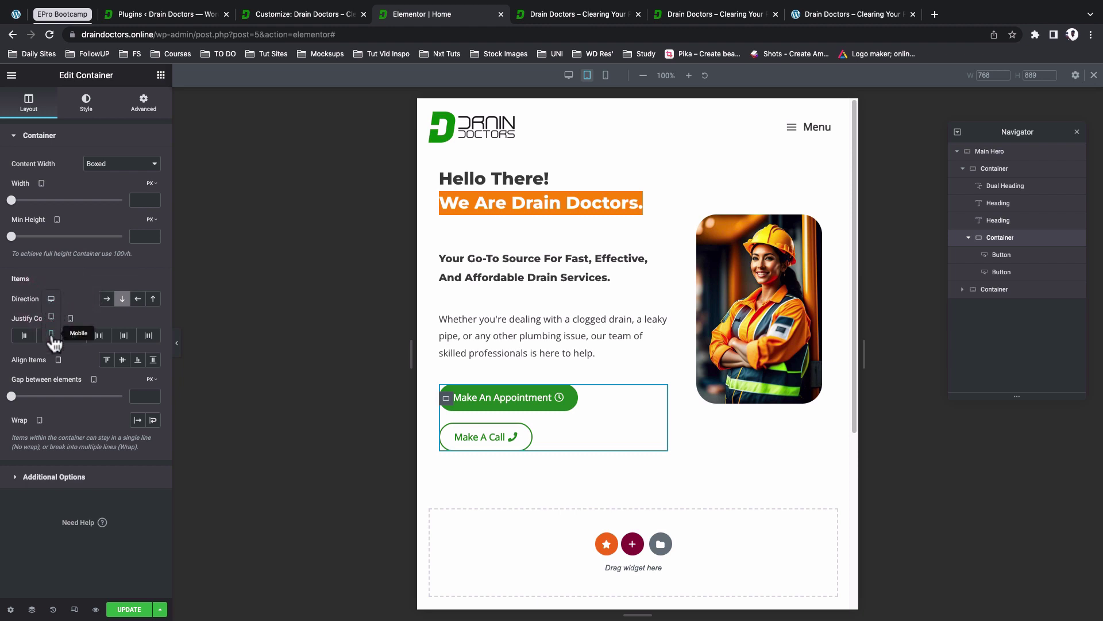
click(51, 333)
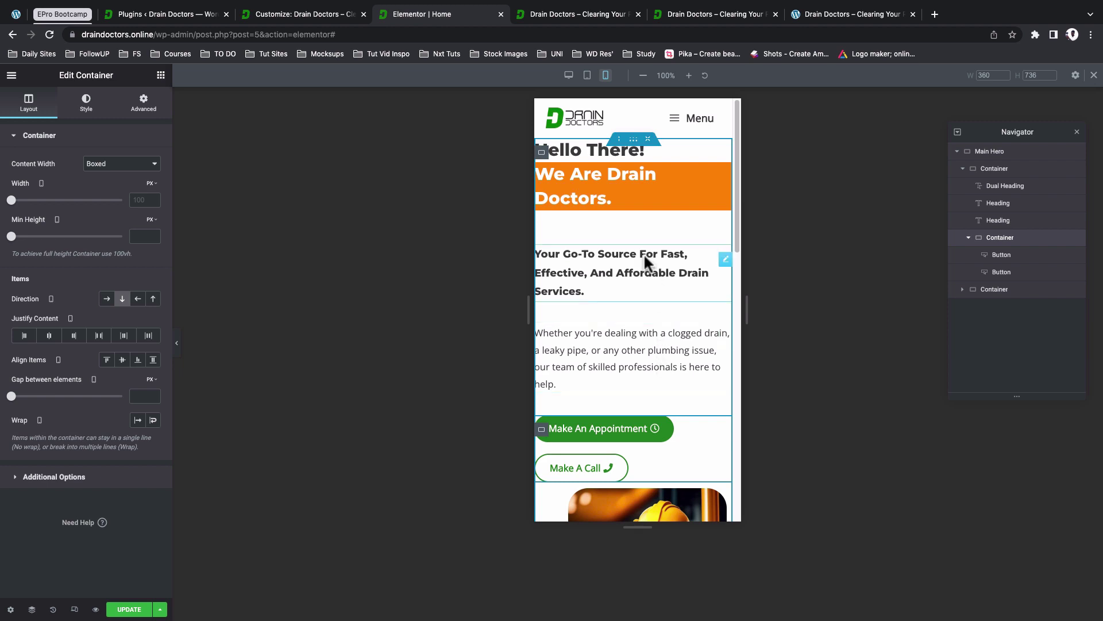
- Give the Main Hero container unlinked mobile padding of 10% top/bottom and 5% sides
click(633, 139)
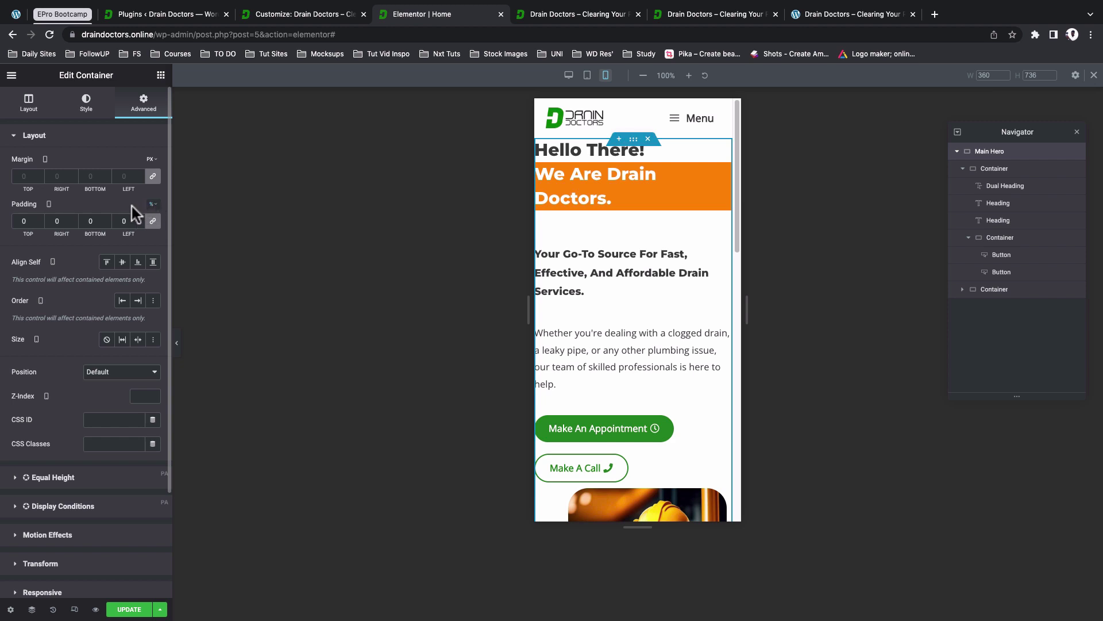
click(153, 221)
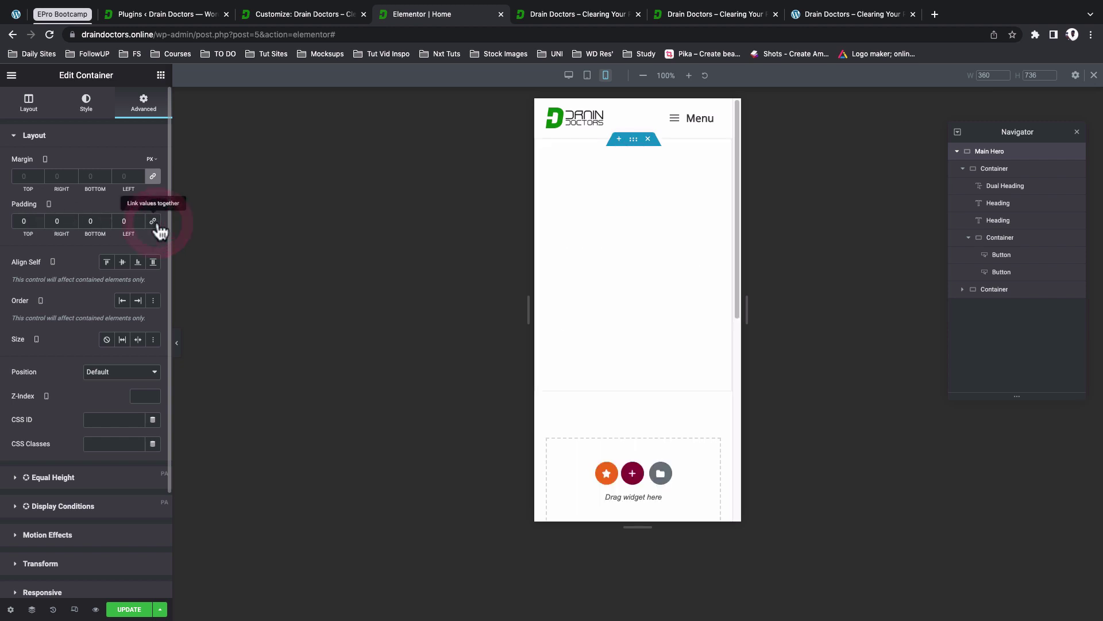
click(24, 222)
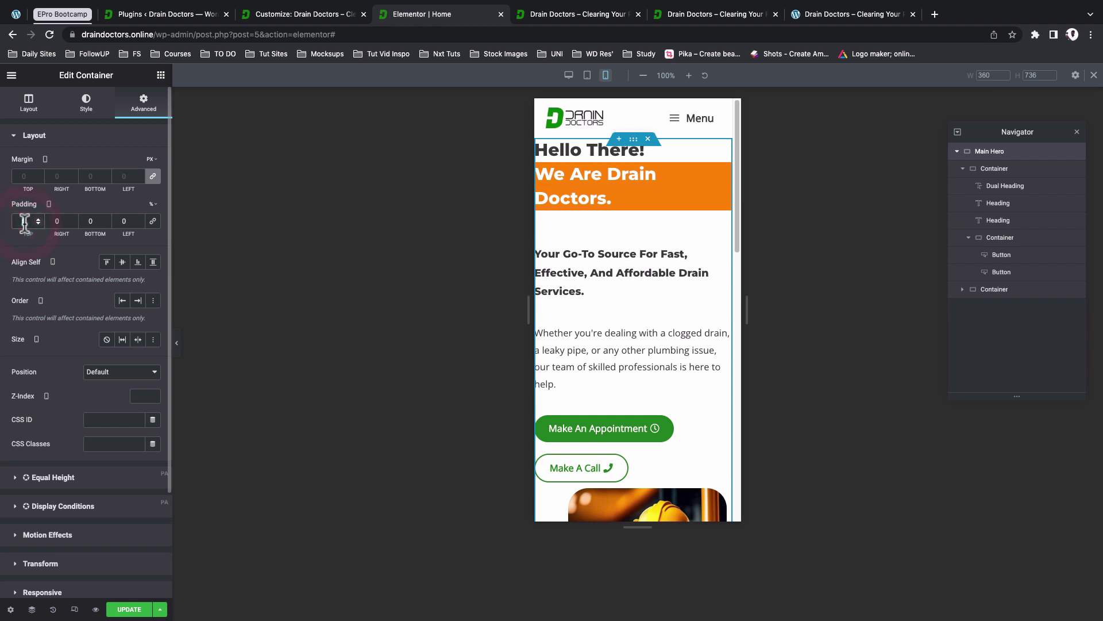
text(5)
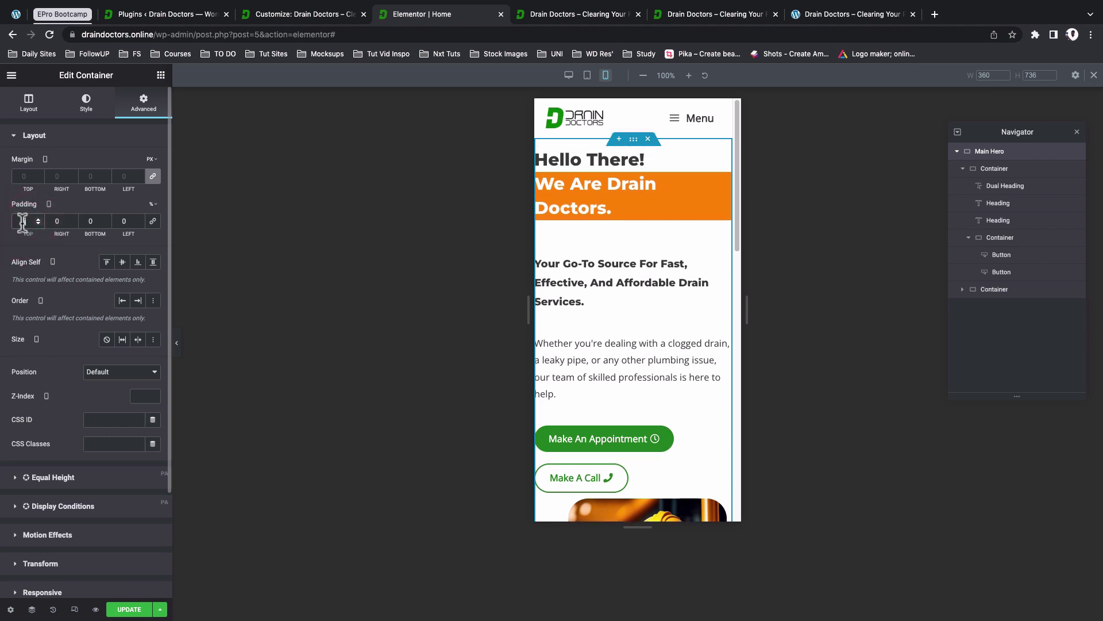
text(10)
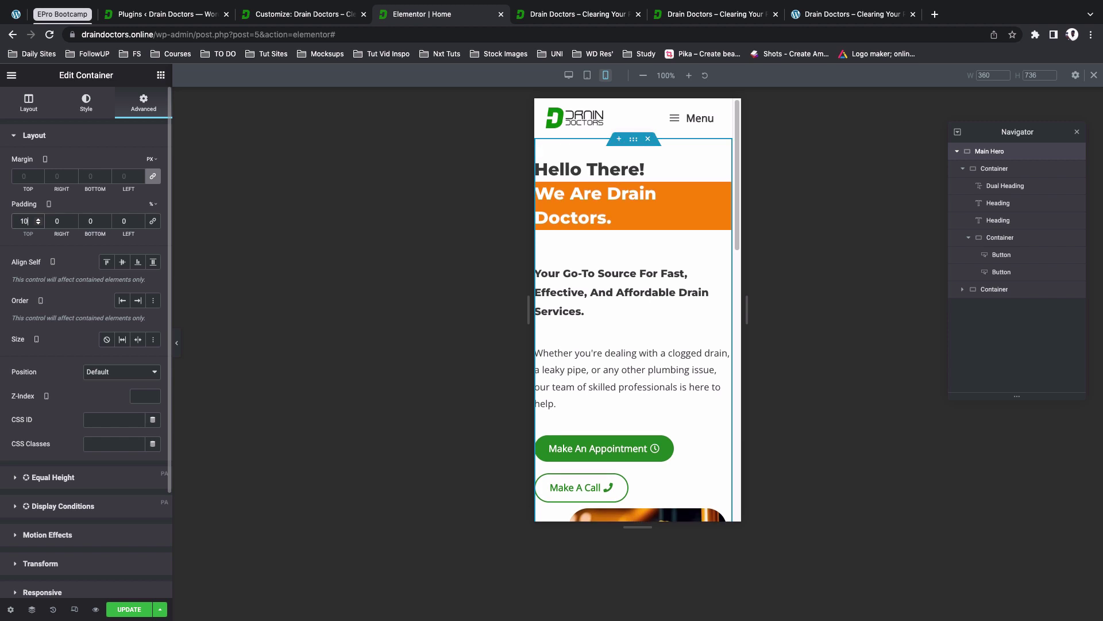
double_click(65, 222)
text(5)
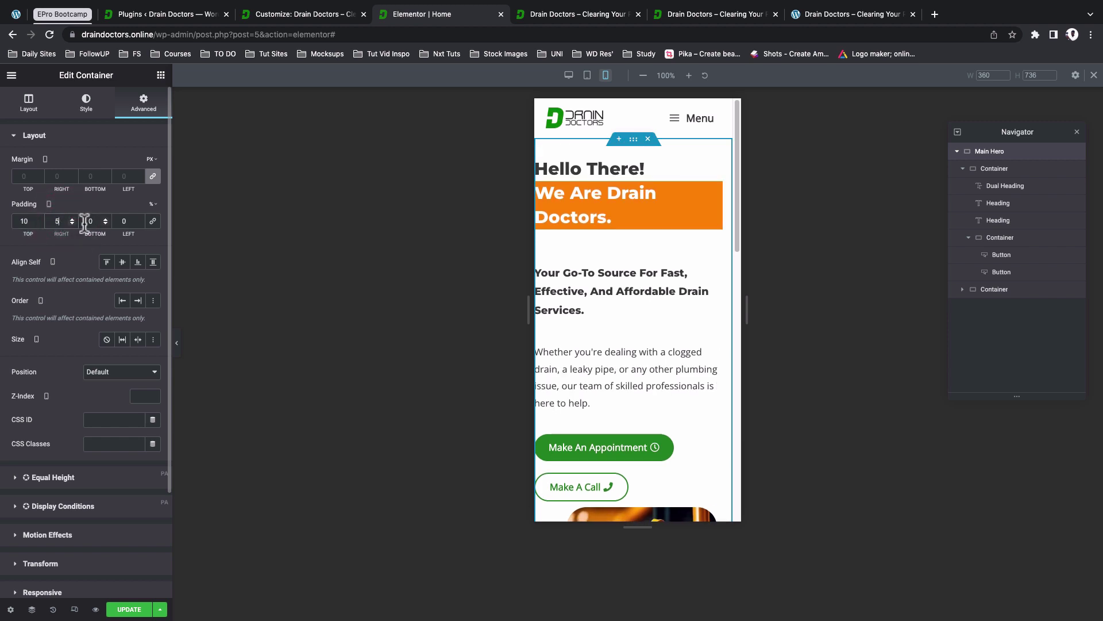
double_click(93, 221)
double_click(130, 222)
text(5)
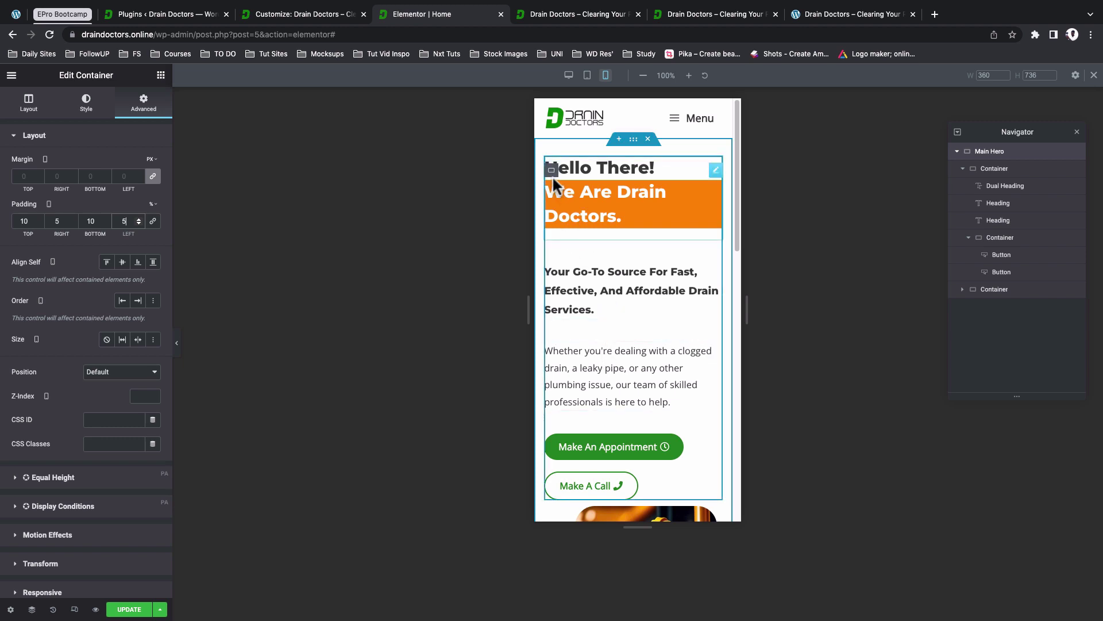
- Set a 20 px gap between the inner content container's elements
click(552, 173)
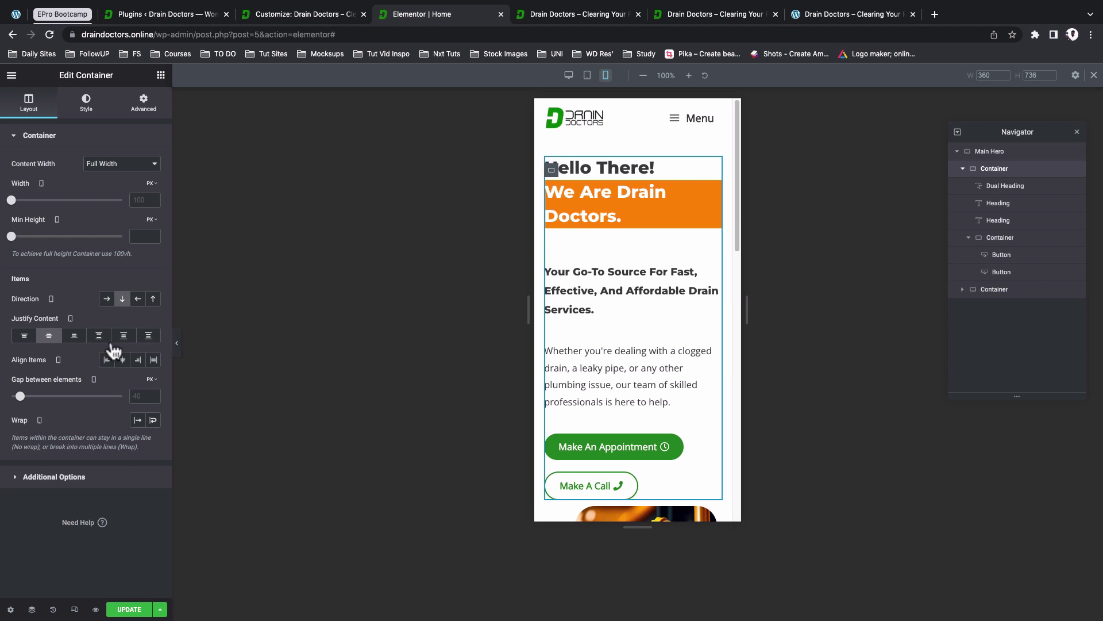
click(135, 396)
text(20)
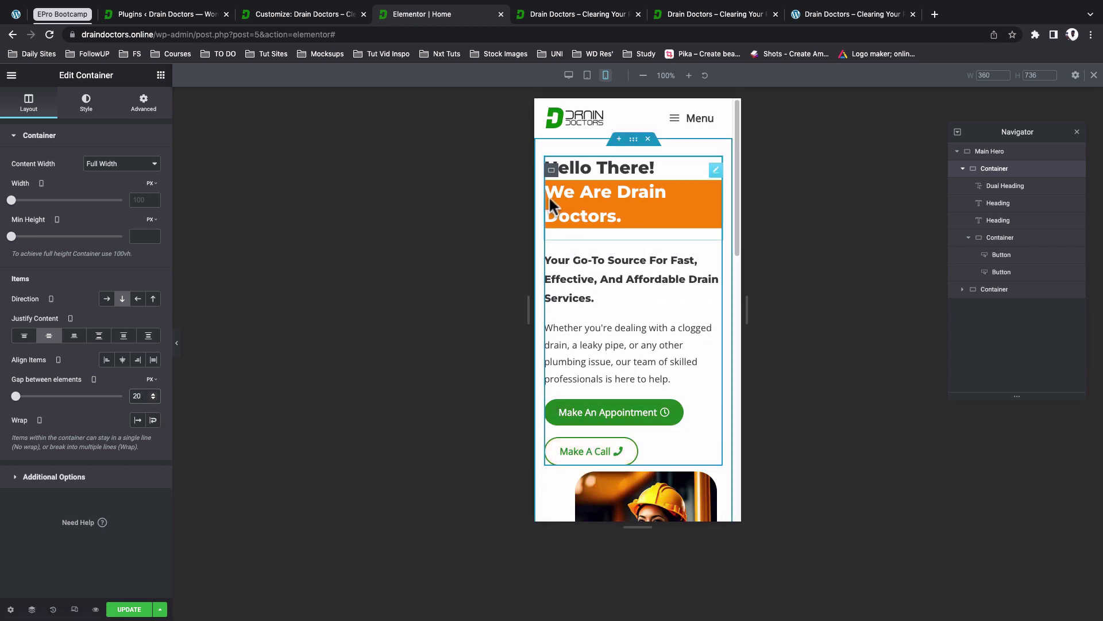
- Give the inner content container 5% bottom padding
click(151, 110)
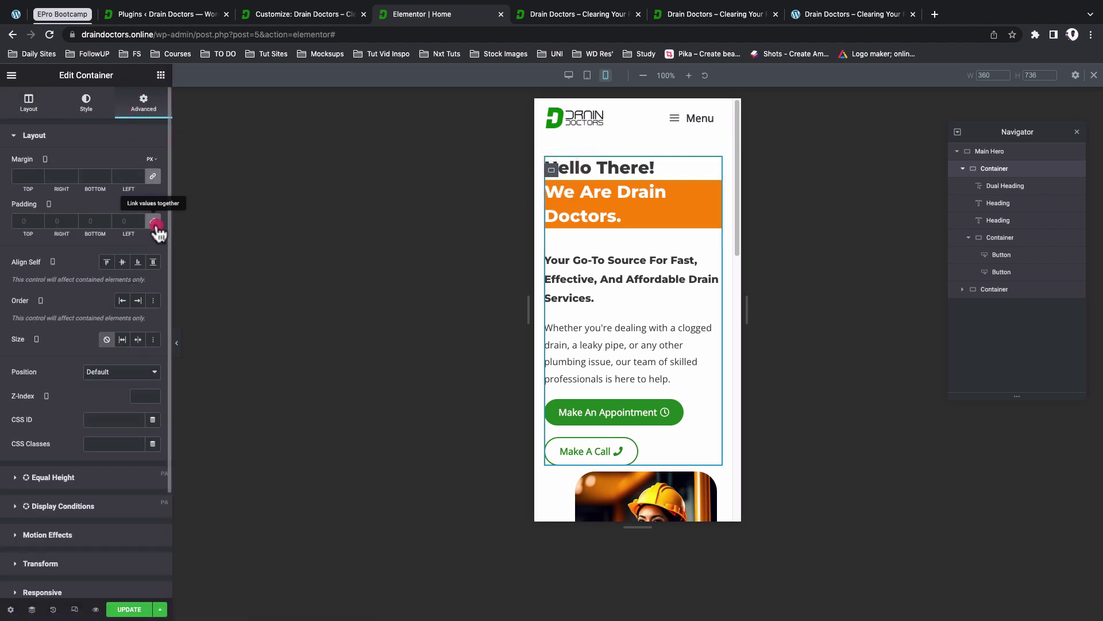
click(153, 204)
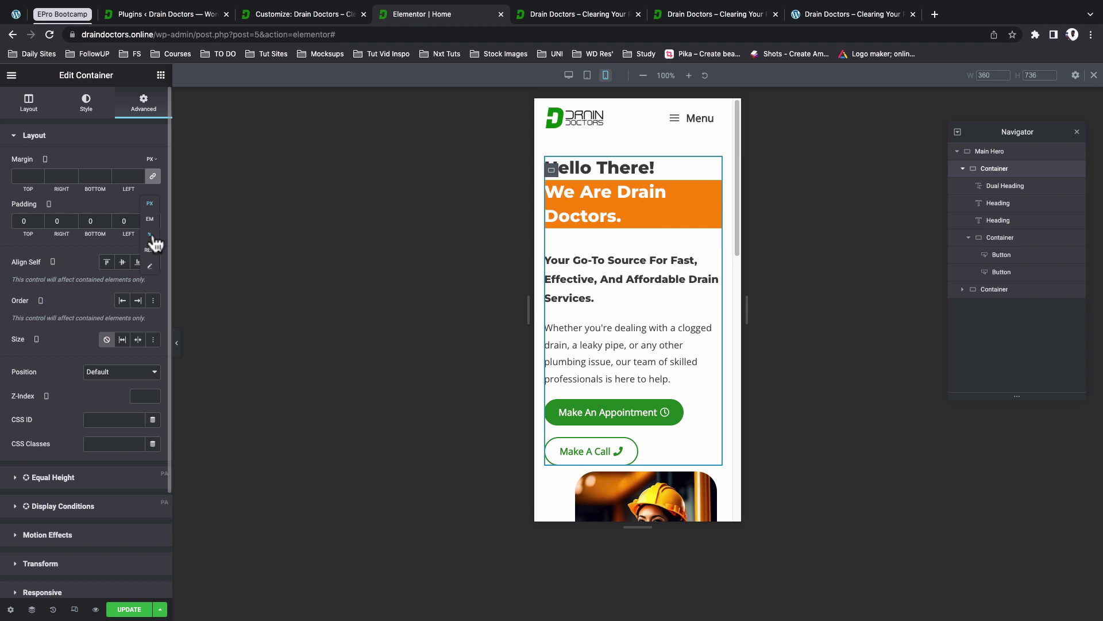
click(150, 234)
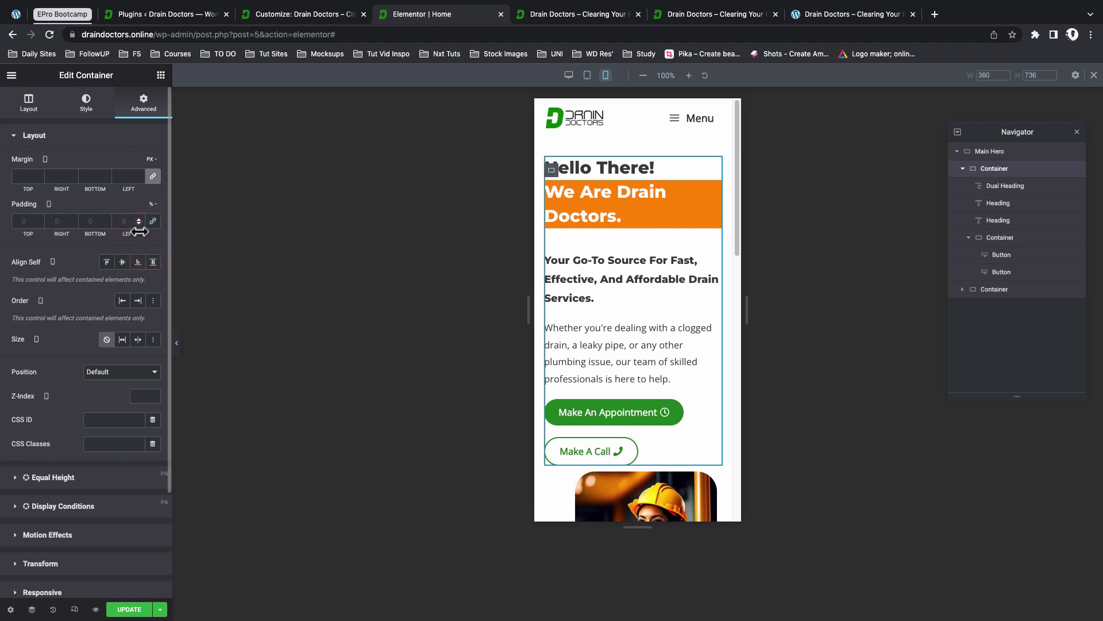
click(90, 222)
text(5)
scroll(668, 430, down, 6)
scroll(668, 433, up, 4)
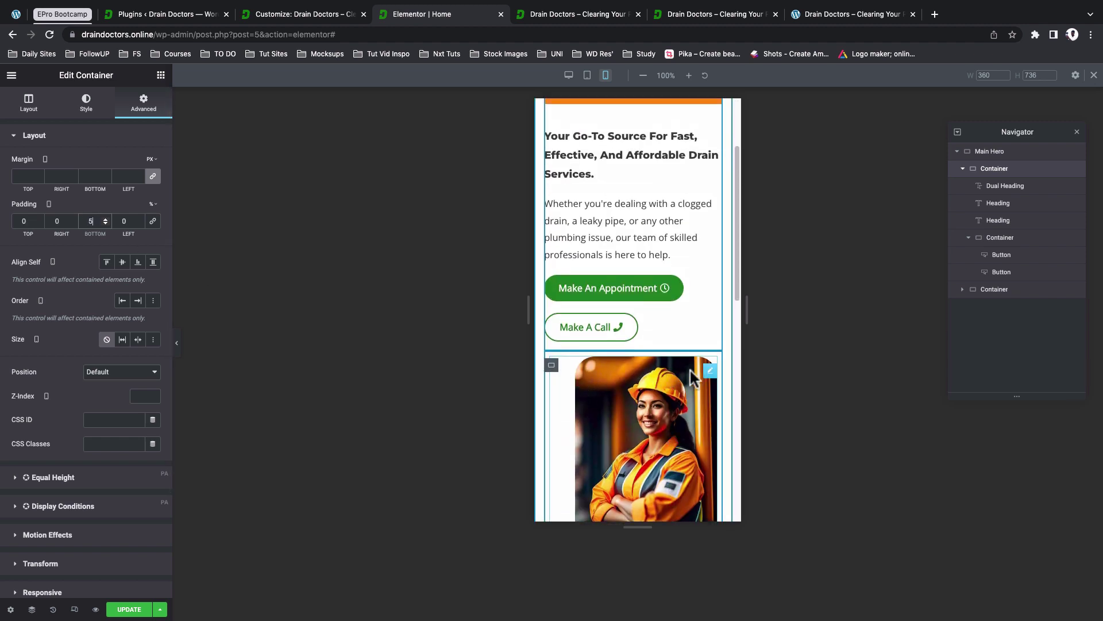
click(711, 370)
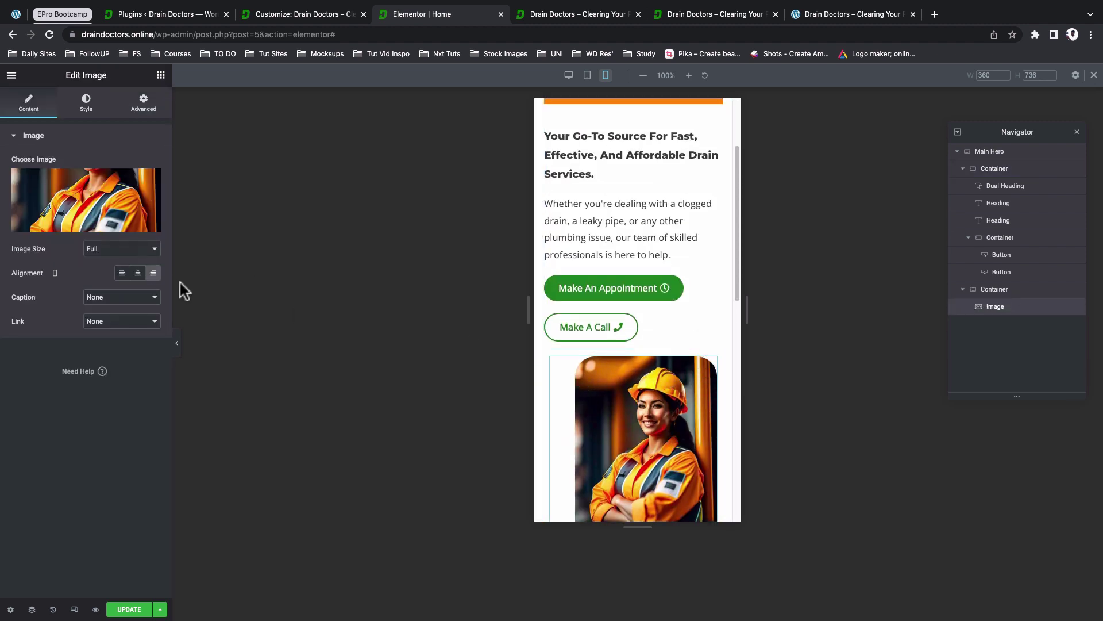
- Centre the hero photo on mobile, then check the tablet and desktop views
click(138, 273)
scroll(643, 345, up, 3)
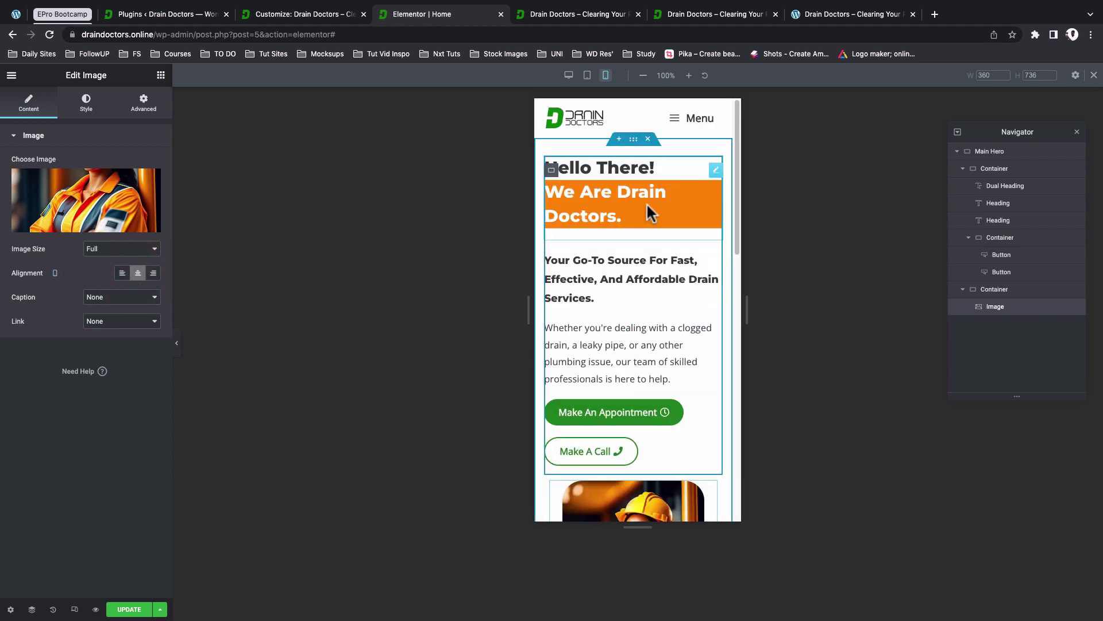
click(587, 76)
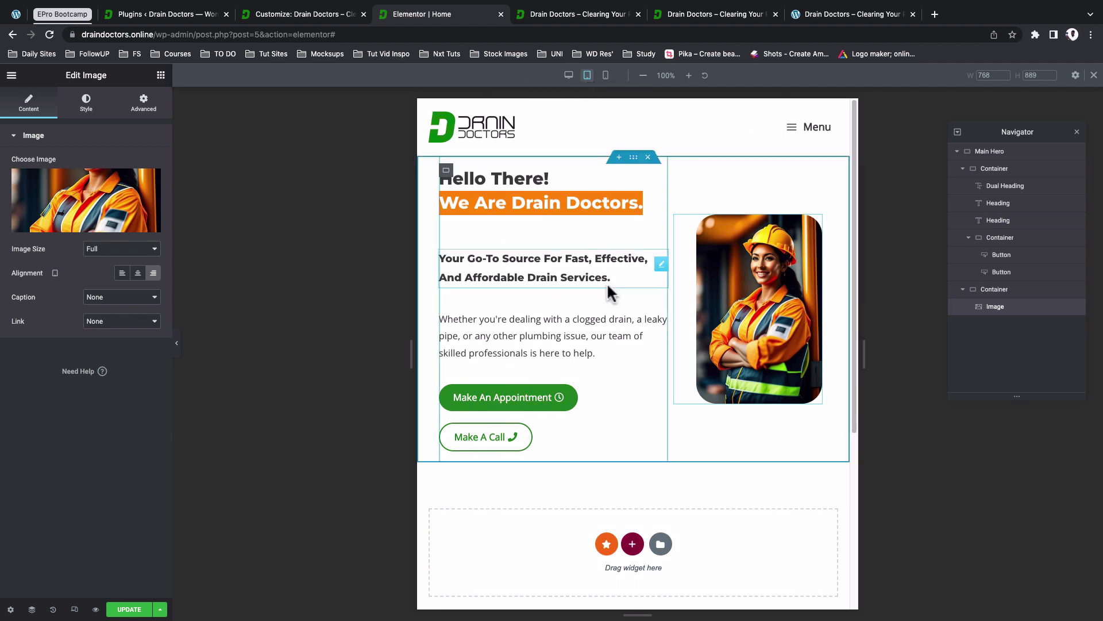
click(569, 81)
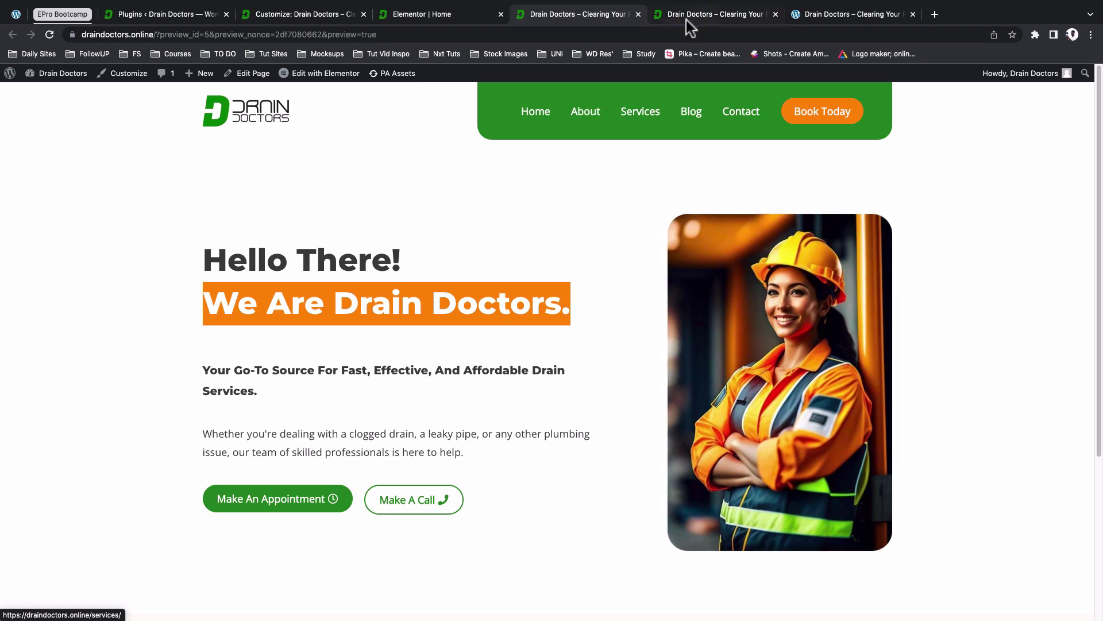
- Scroll through the reference site's Services section, reloading the page once
click(825, 13)
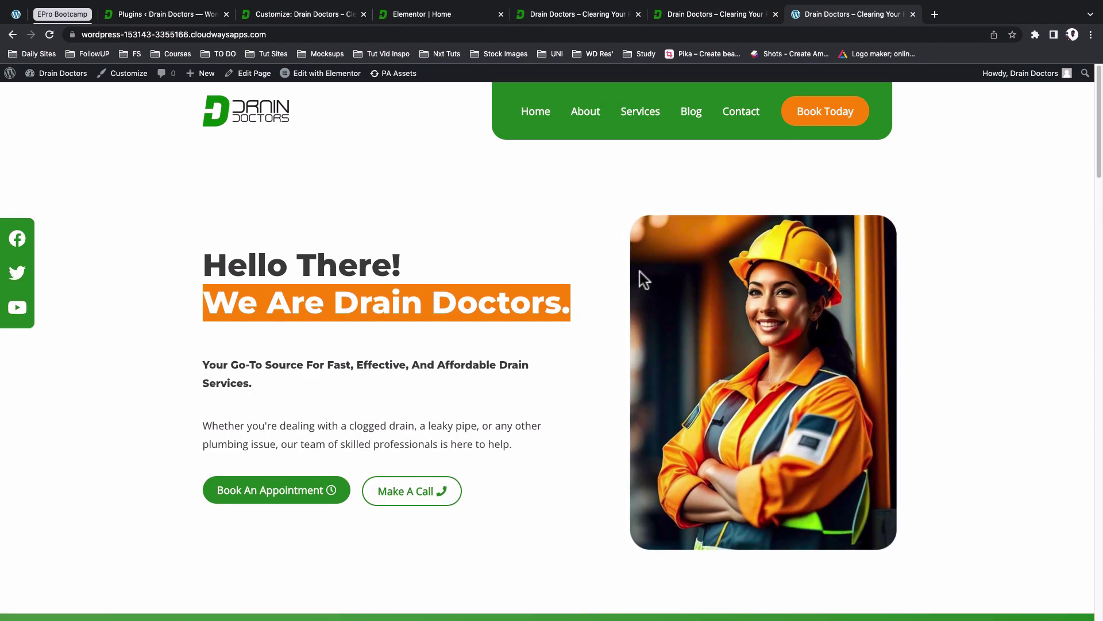
scroll(639, 271, down, 10)
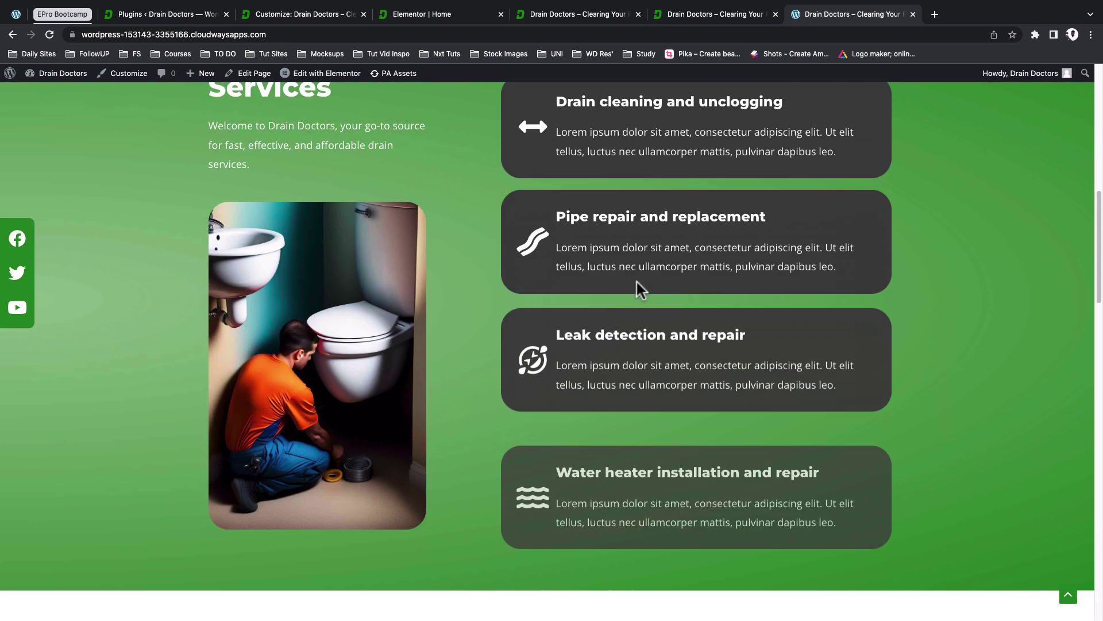
scroll(638, 281, up, 2)
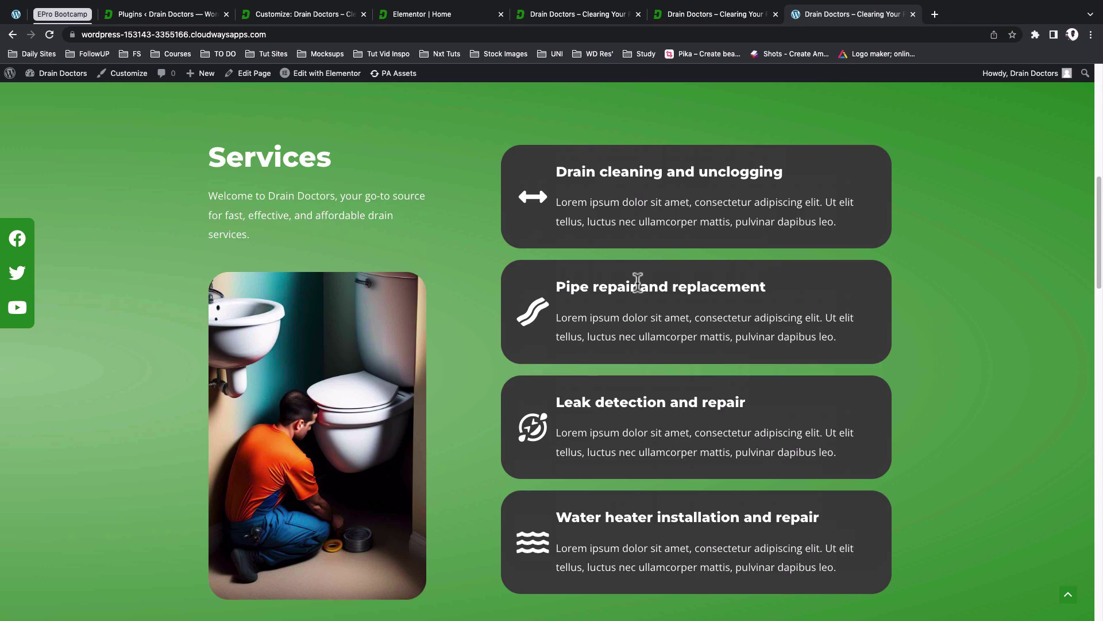
scroll(638, 282, down, 7)
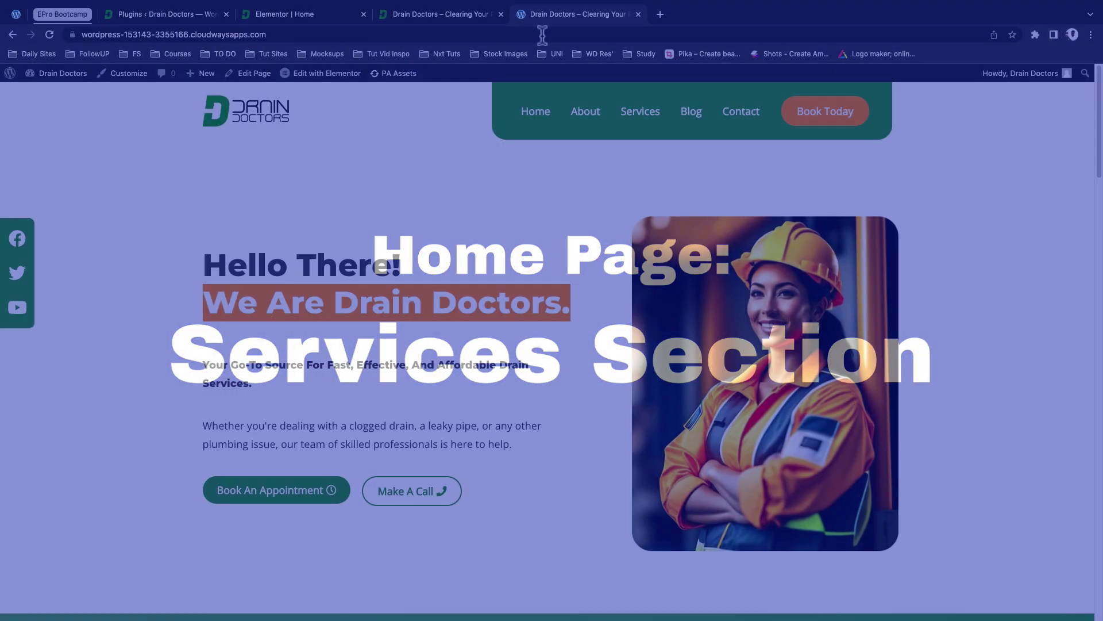
scroll(500, 247, down, 7)
scroll(500, 238, down, 3)
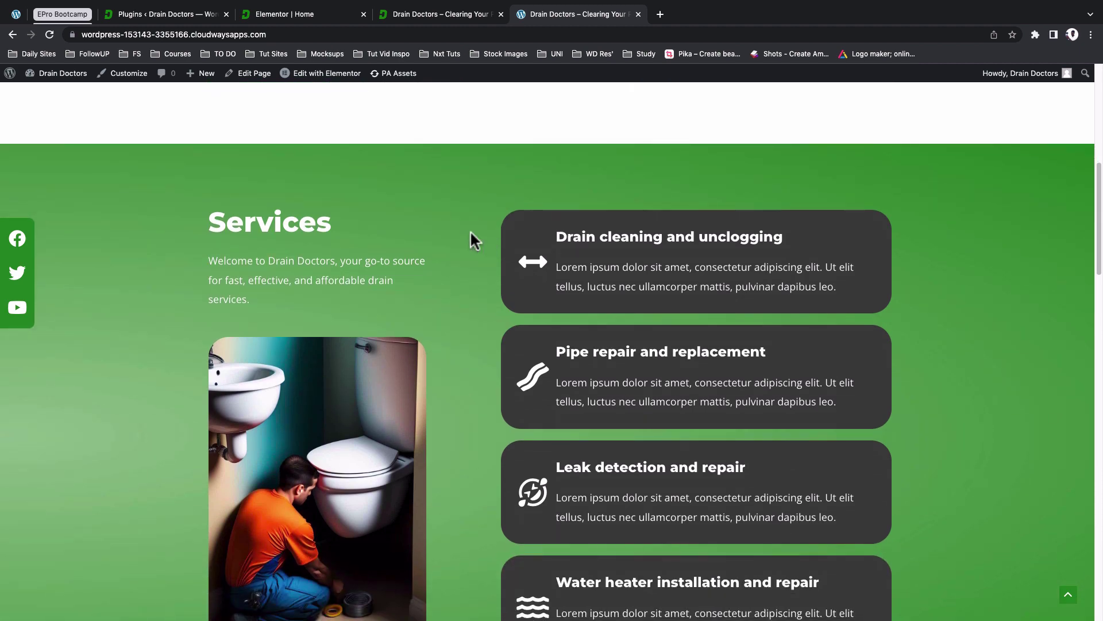
click(47, 36)
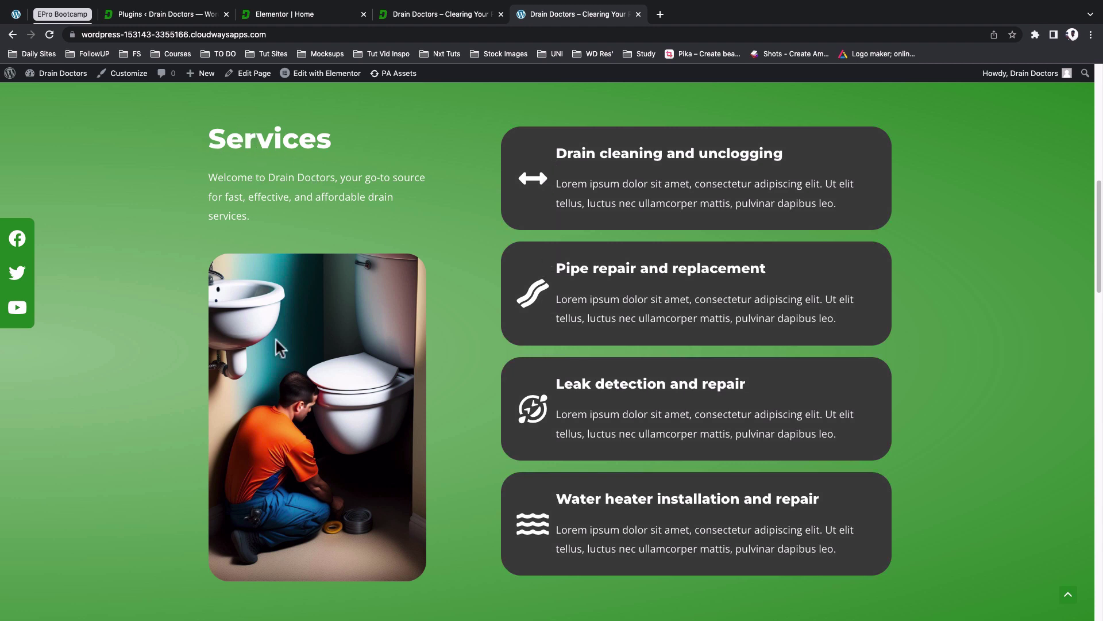
scroll(329, 365, up, 4)
scroll(368, 340, down, 5)
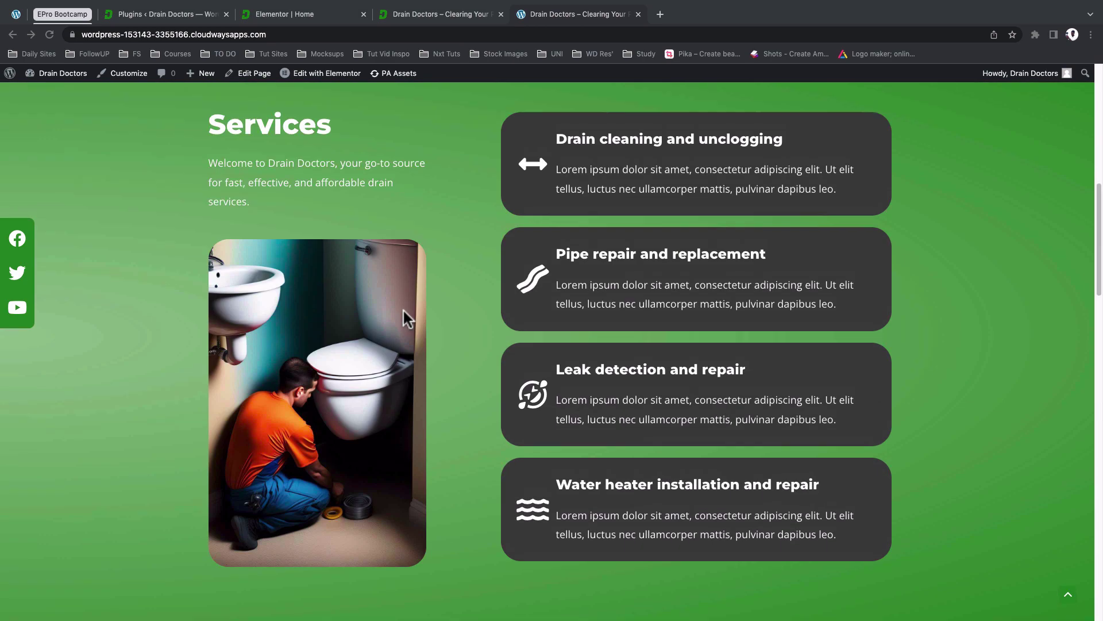
scroll(403, 309, up, 6)
scroll(403, 310, down, 6)
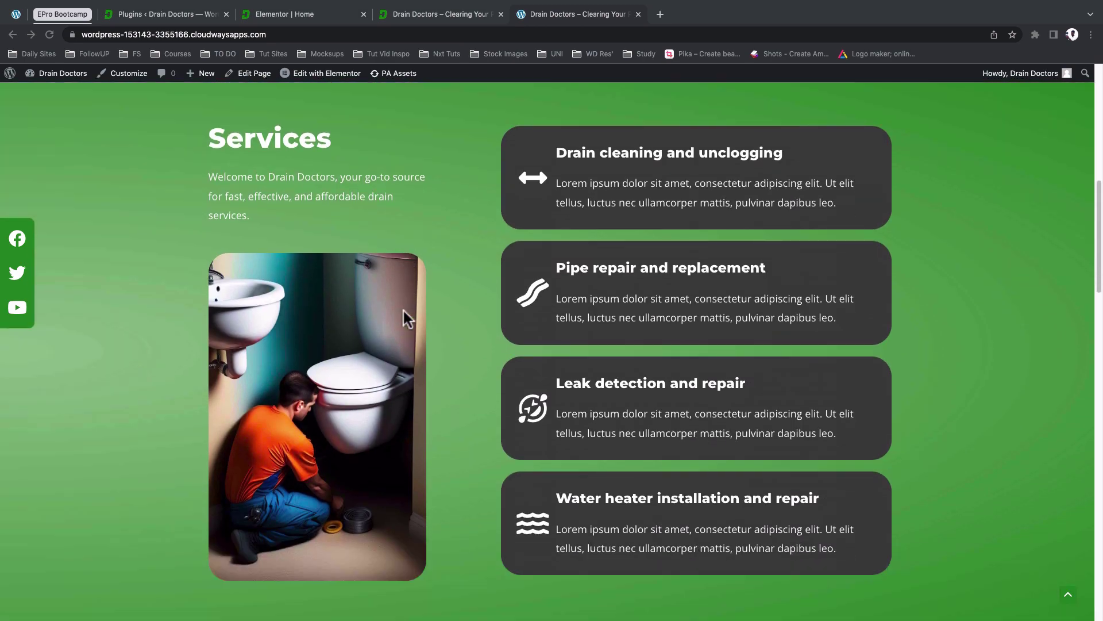
scroll(403, 310, down, 3)
scroll(404, 318, up, 6)
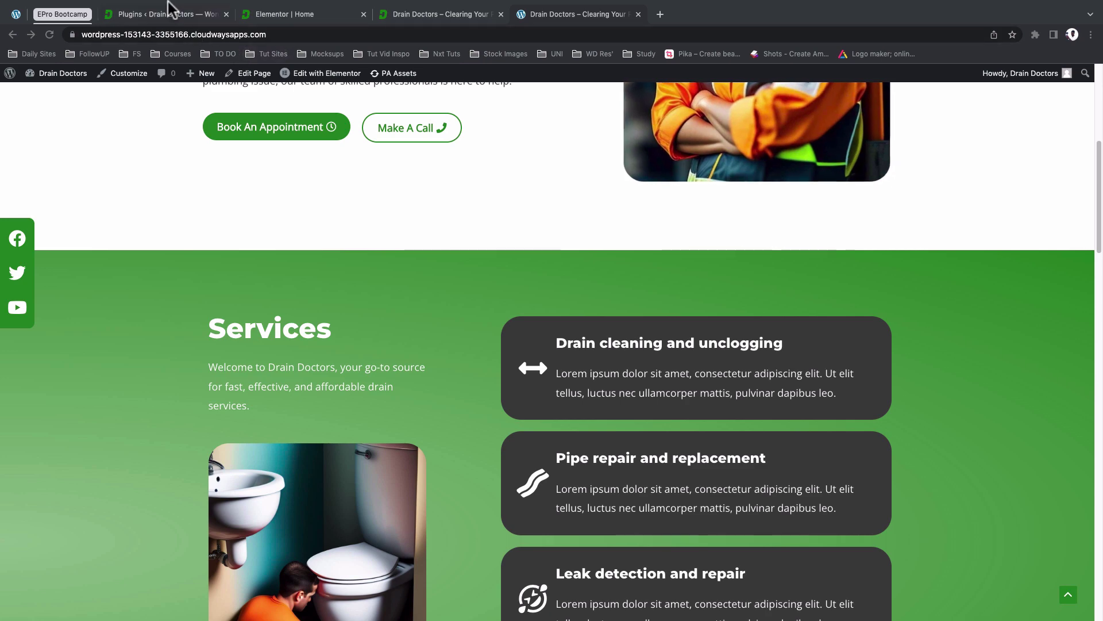
- Add a two-column section below the hero with a 'Services' heading in the left column
click(264, 15)
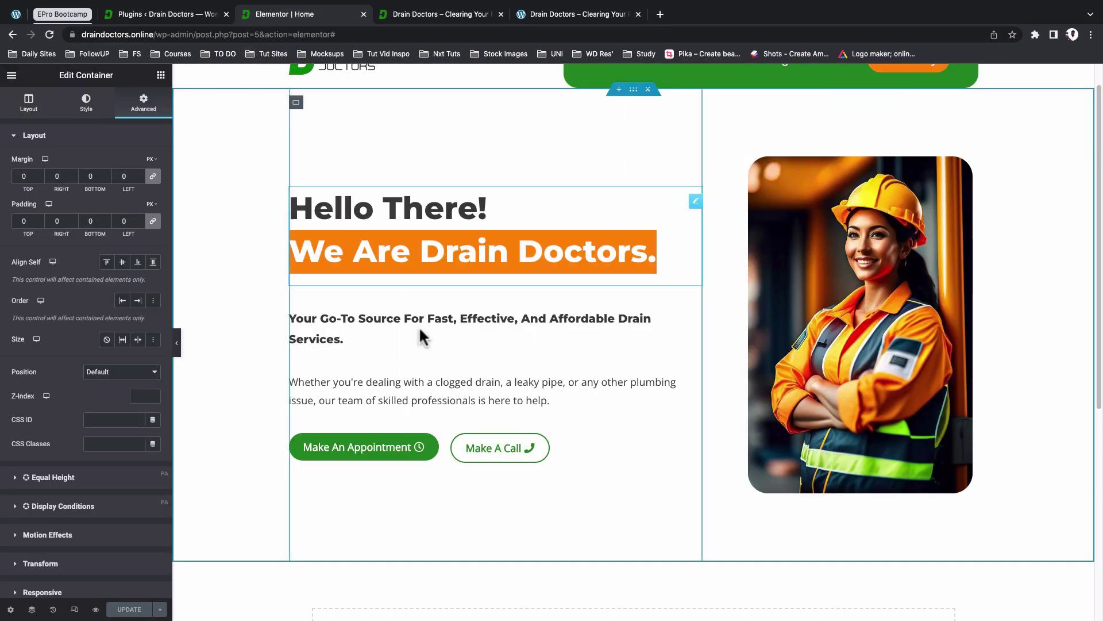
scroll(426, 342, down, 5)
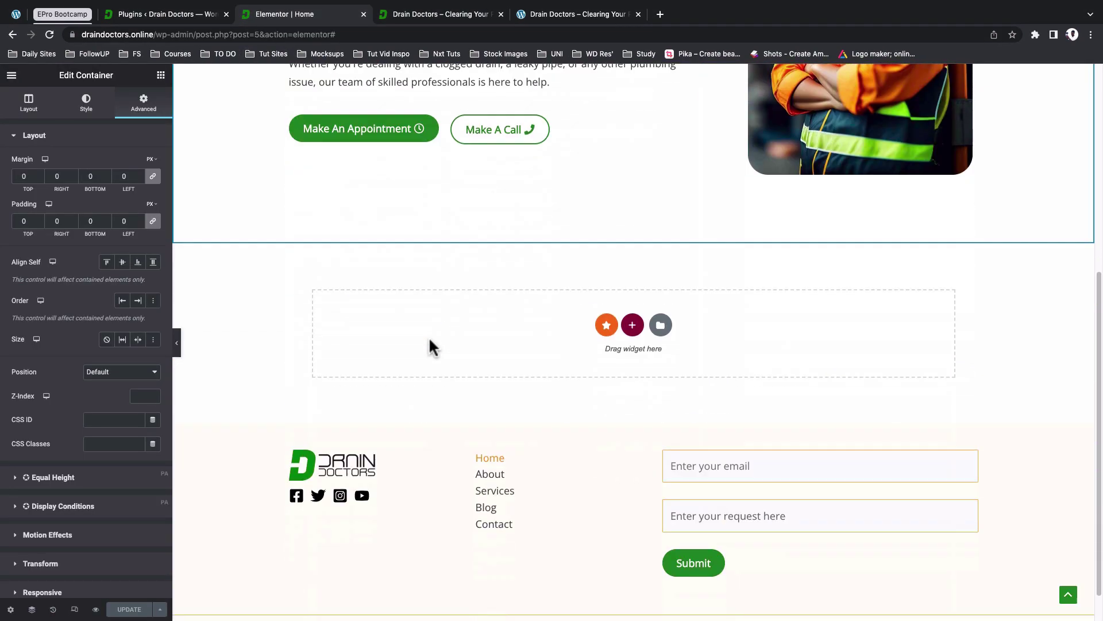
click(633, 324)
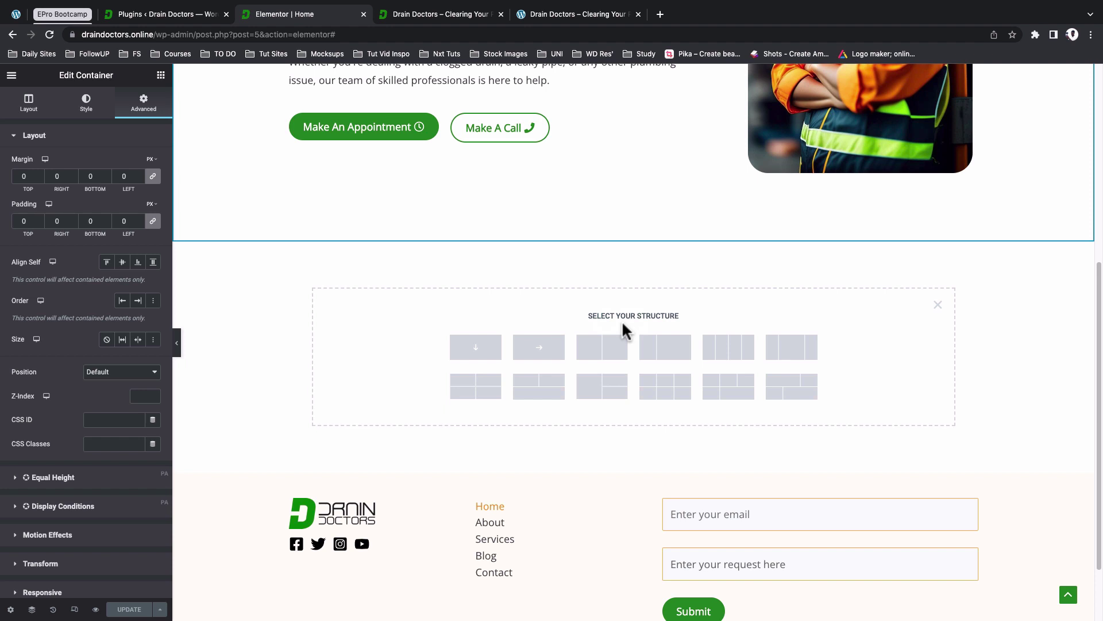
click(600, 355)
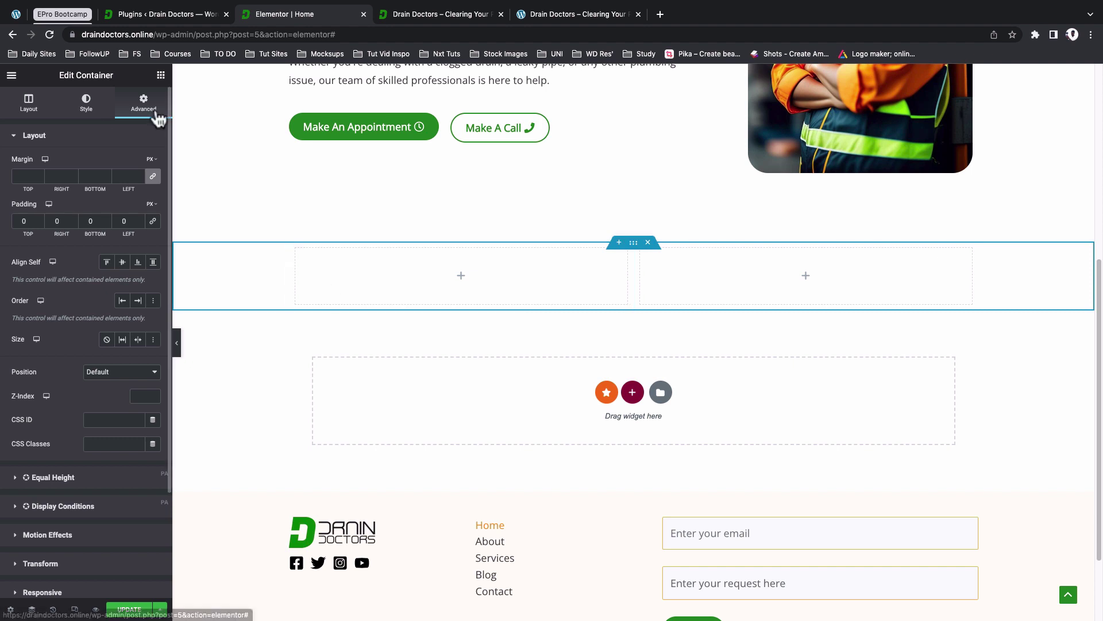
click(161, 75)
drag(42, 291, 374, 276)
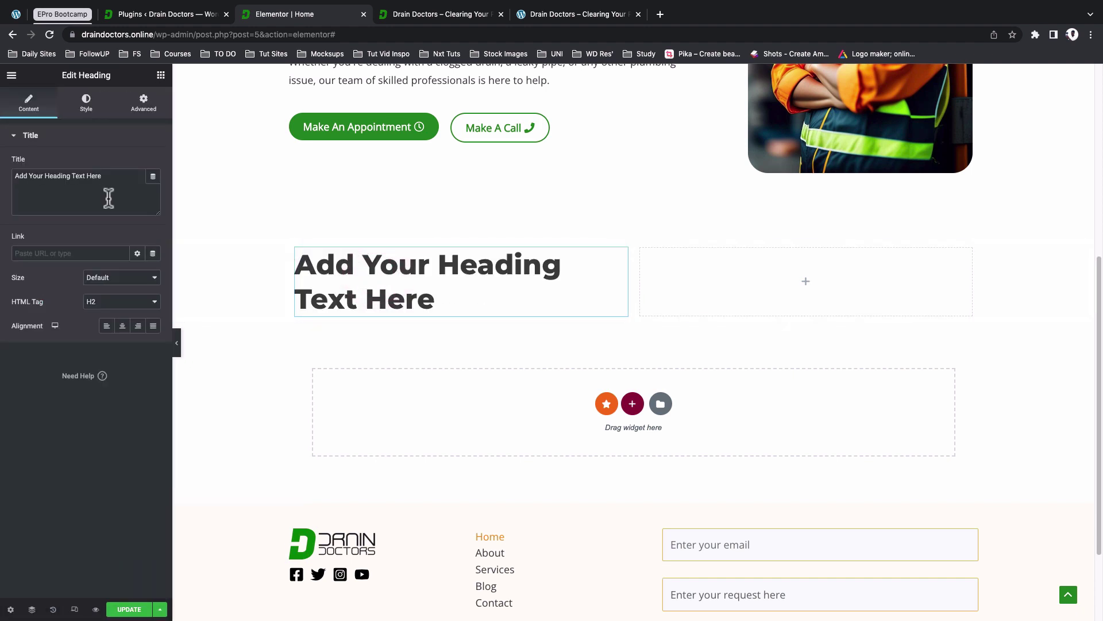
triple_click(95, 178)
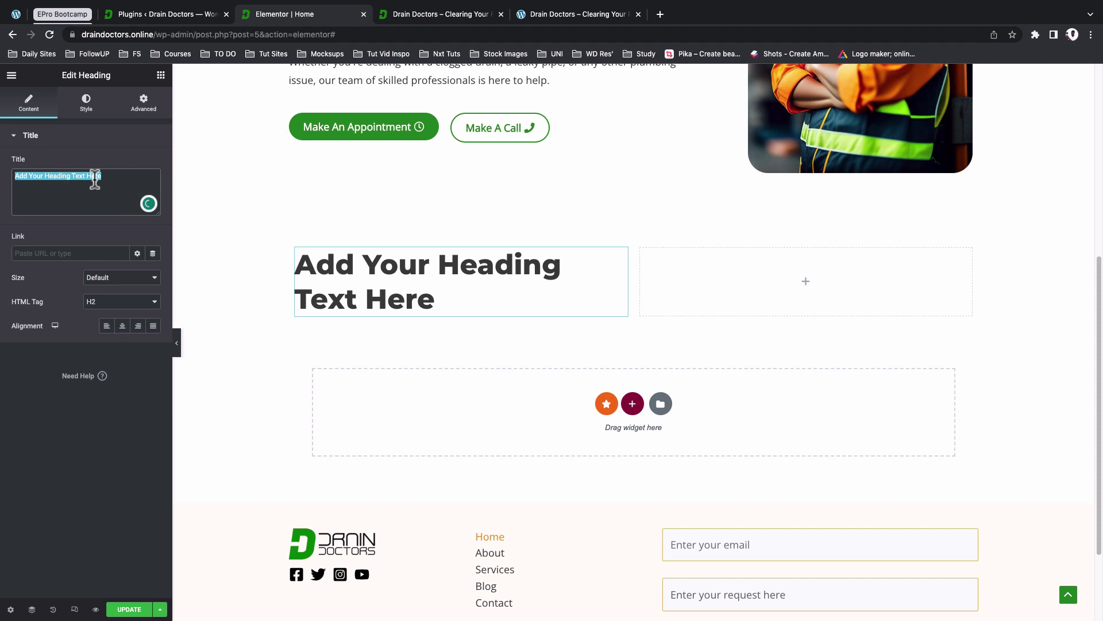
text(Services)
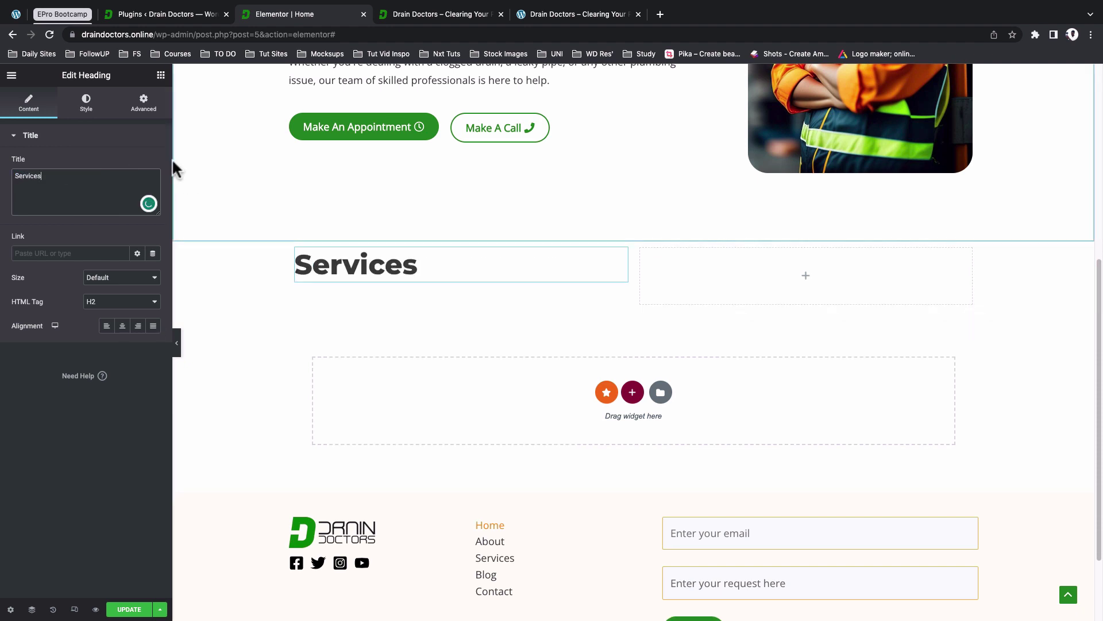
- Add a text block under the heading containing the pasted Drain Doctors welcome sentence
click(161, 75)
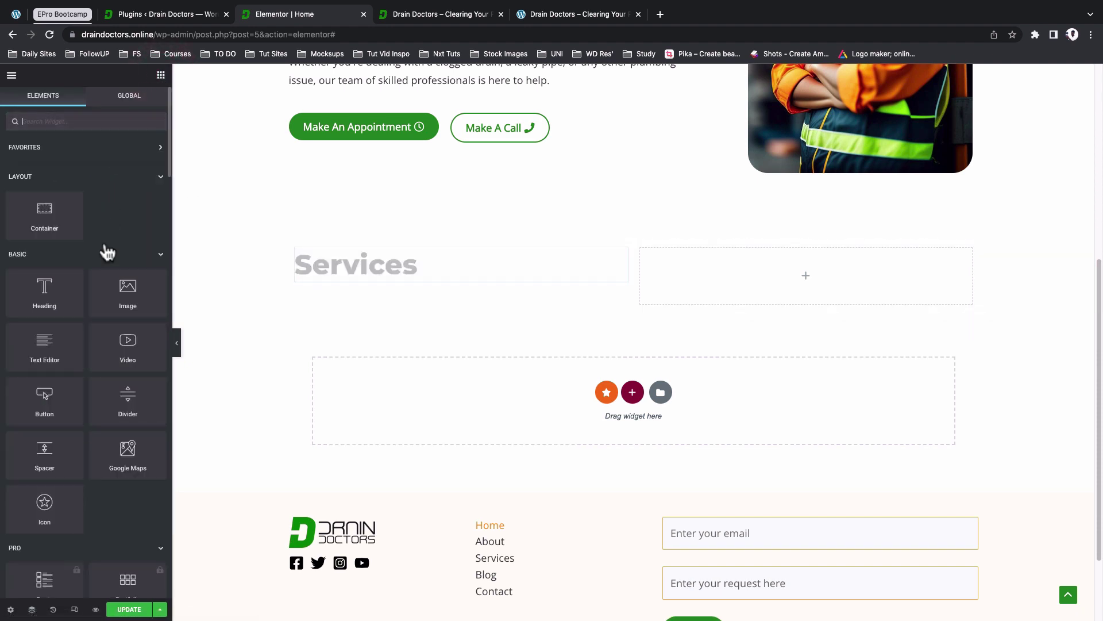
drag(43, 357, 395, 256)
click(318, 332)
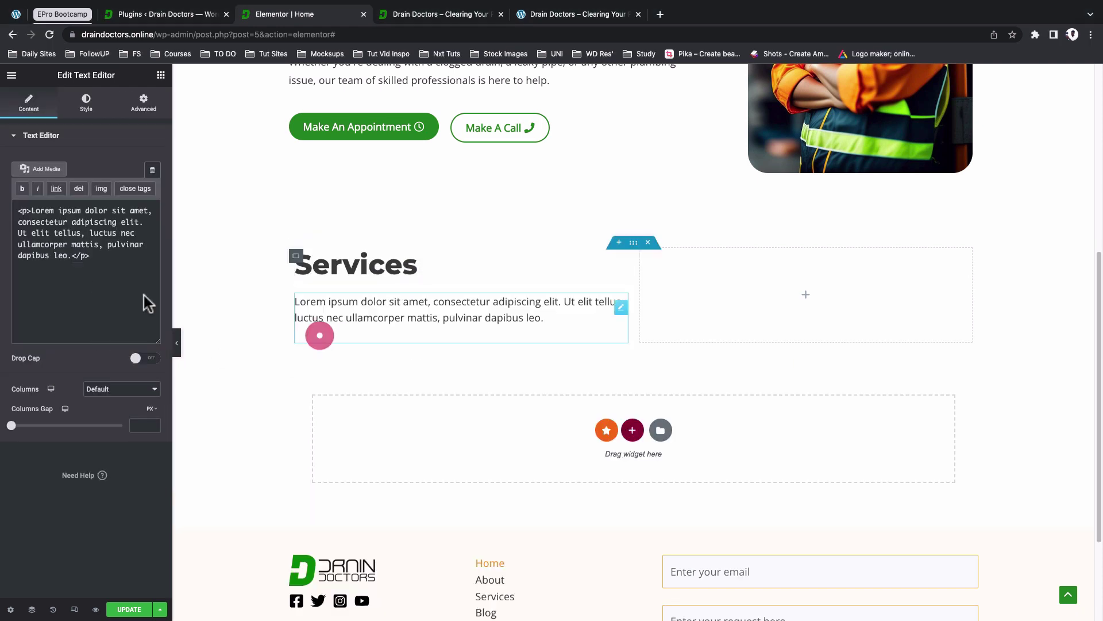
triple_click(86, 265)
text(Welcome to Drain Doctors, your go-to source for fast, effective, and affordable drain services.)
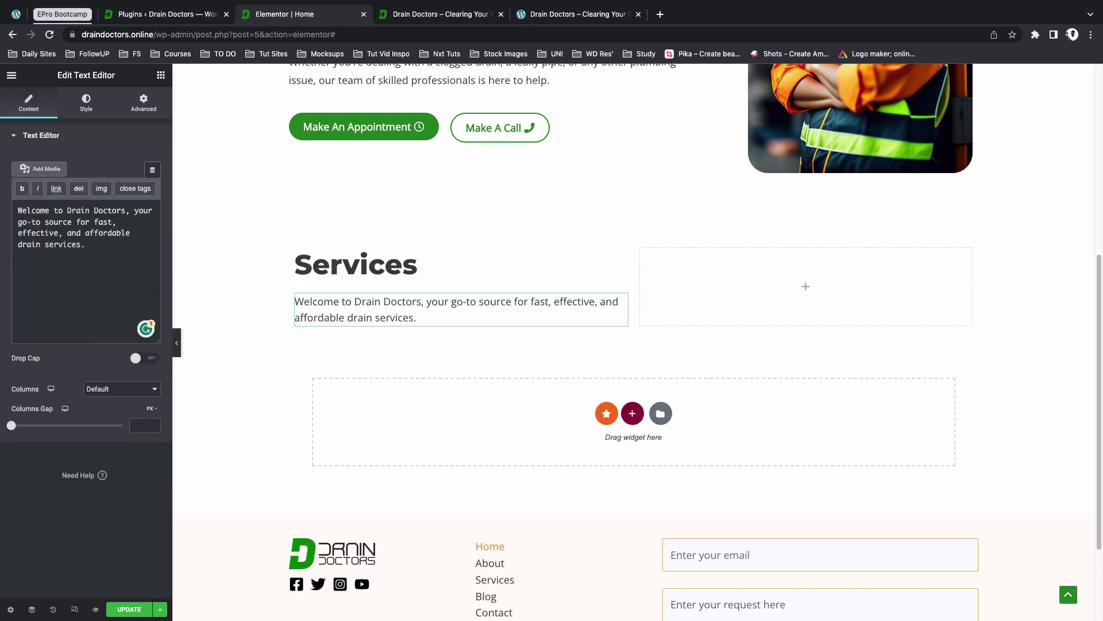
click(161, 75)
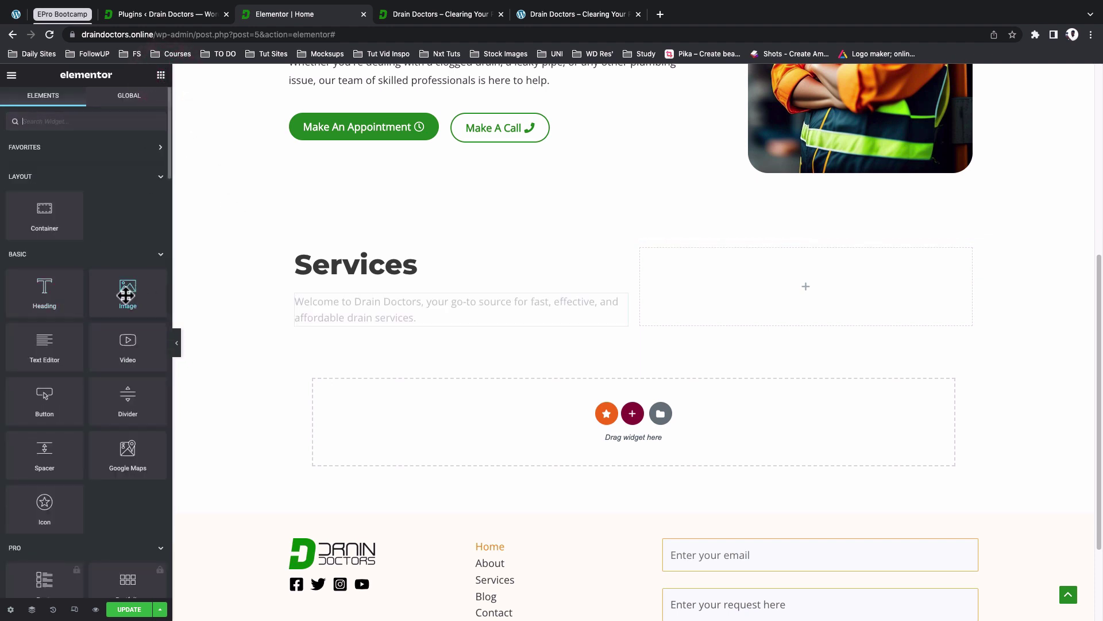
- Add a Full-size Image widget below the intro text, comparing with the live site
drag(128, 288, 363, 318)
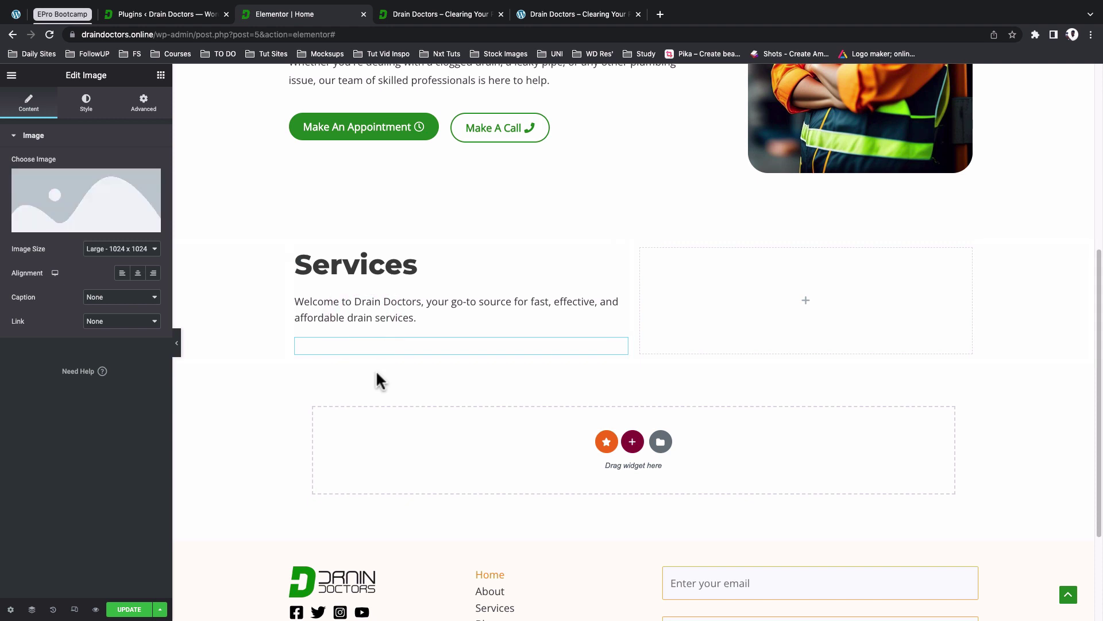
click(132, 249)
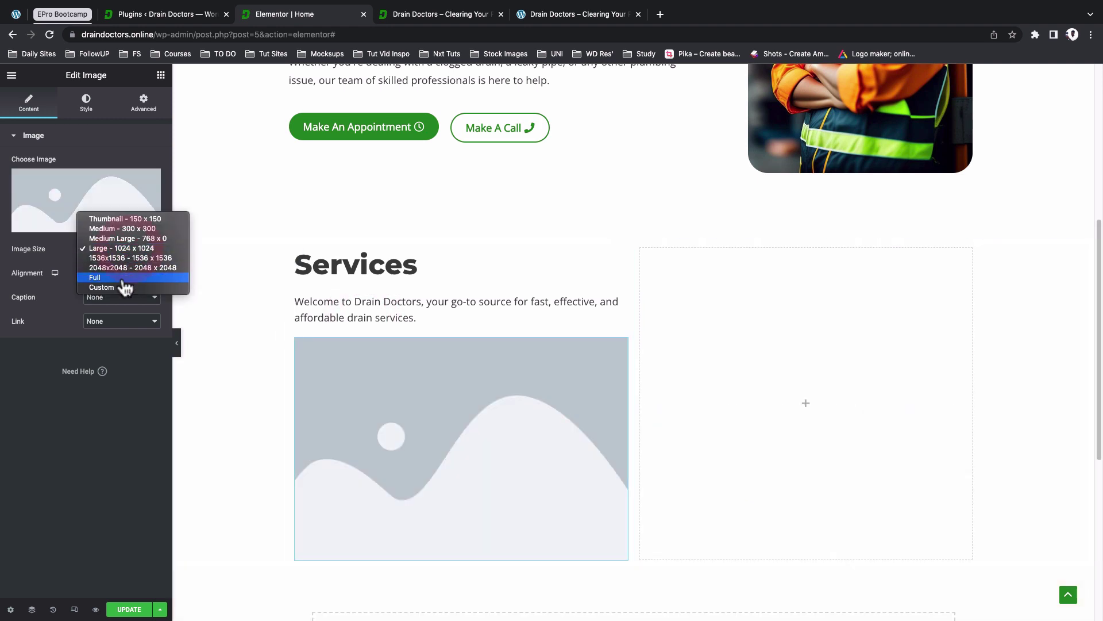
click(115, 277)
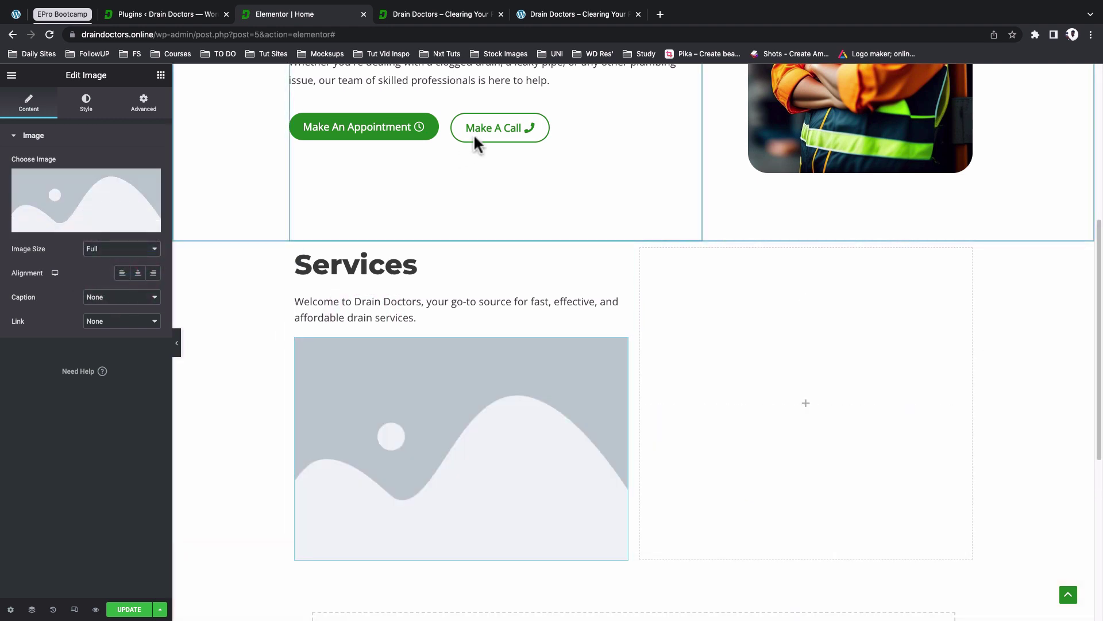
click(553, 13)
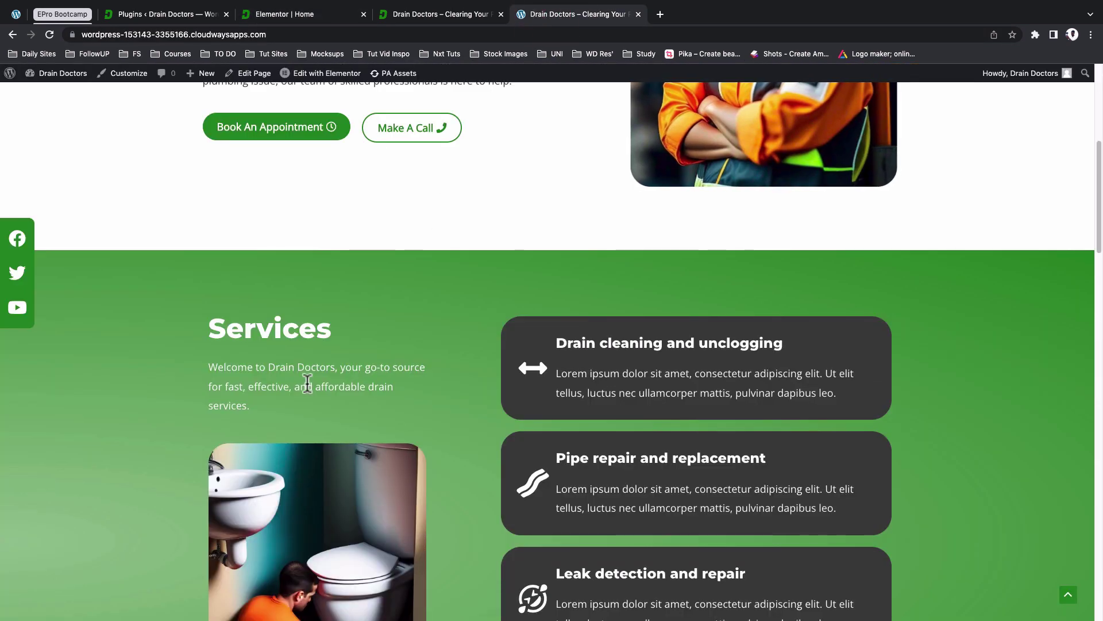
scroll(317, 420, down, 3)
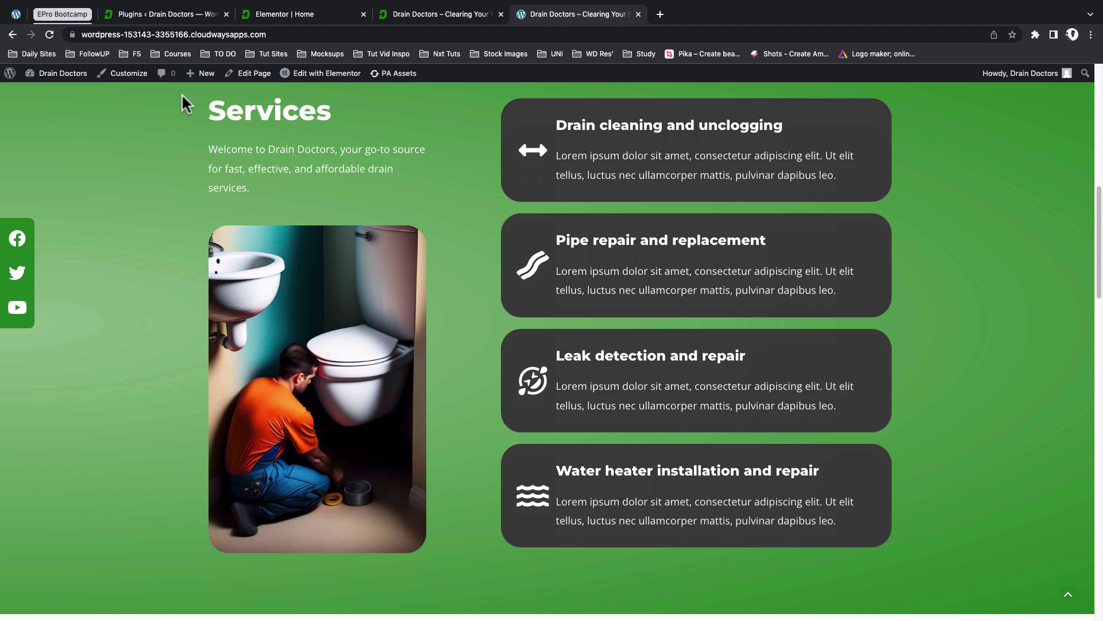
click(316, 15)
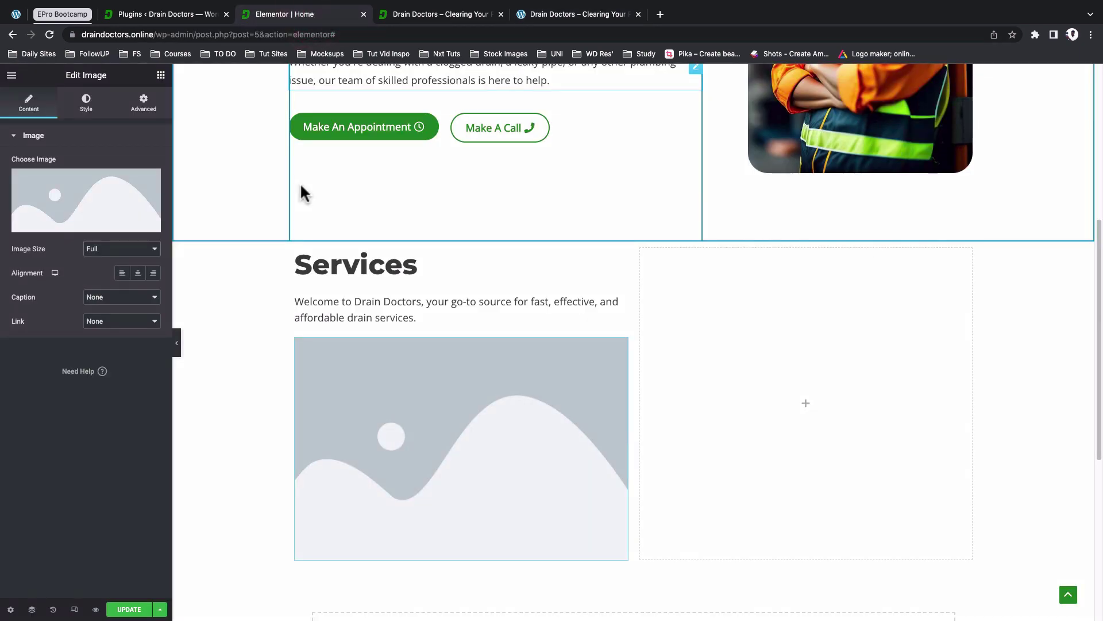
- Upload drain-doctor-2.jpeg with alt text 'drain doctor 2' and insert it into the image widget
click(81, 203)
click(154, 120)
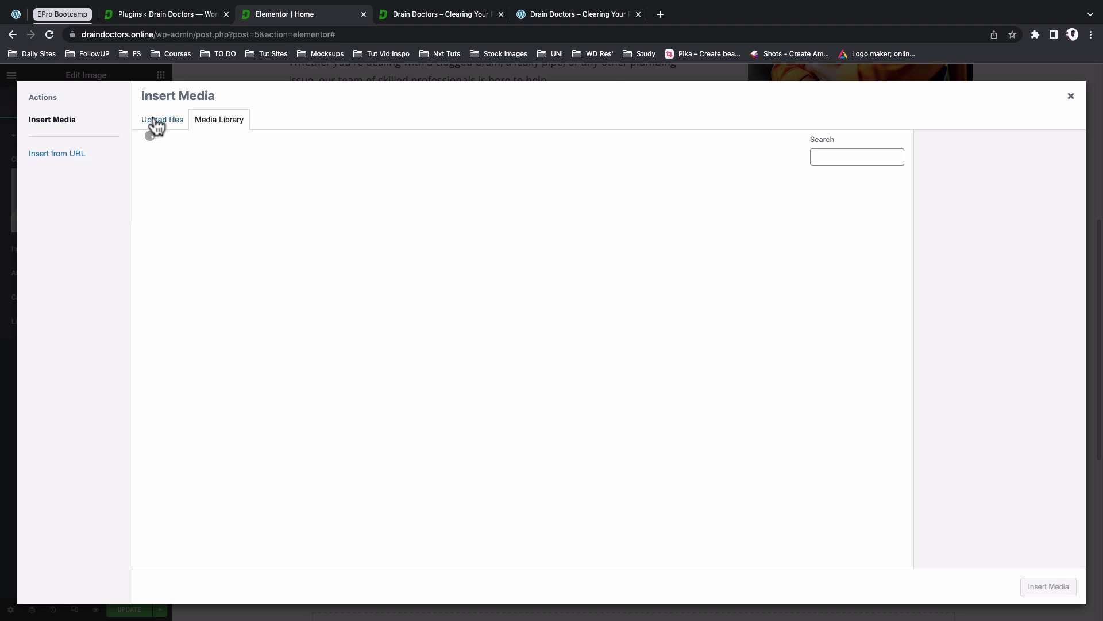
click(632, 324)
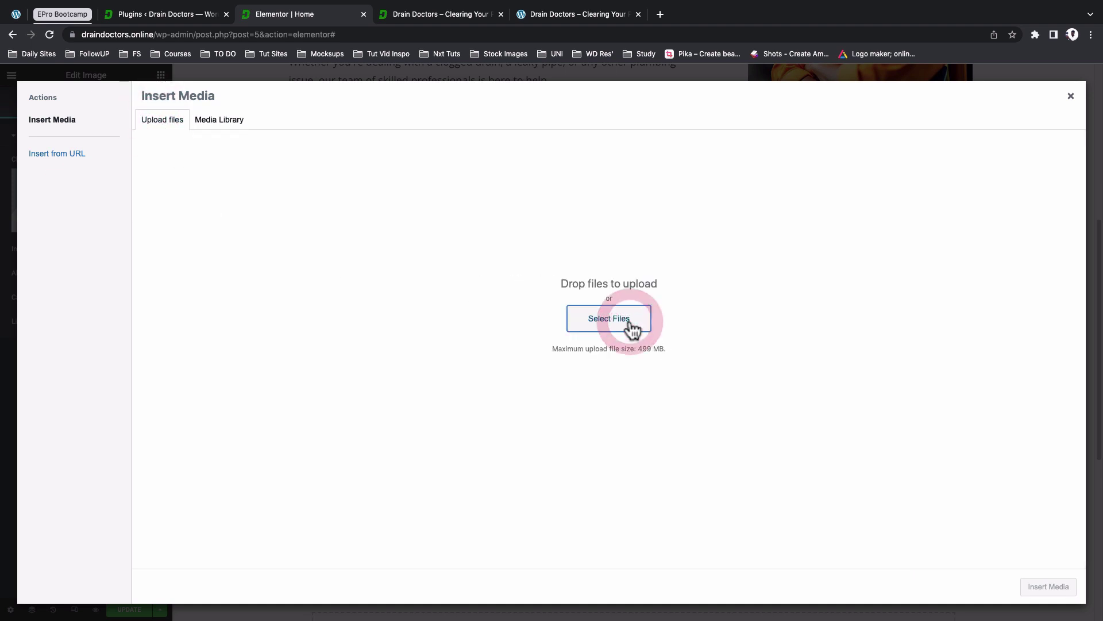
click(847, 246)
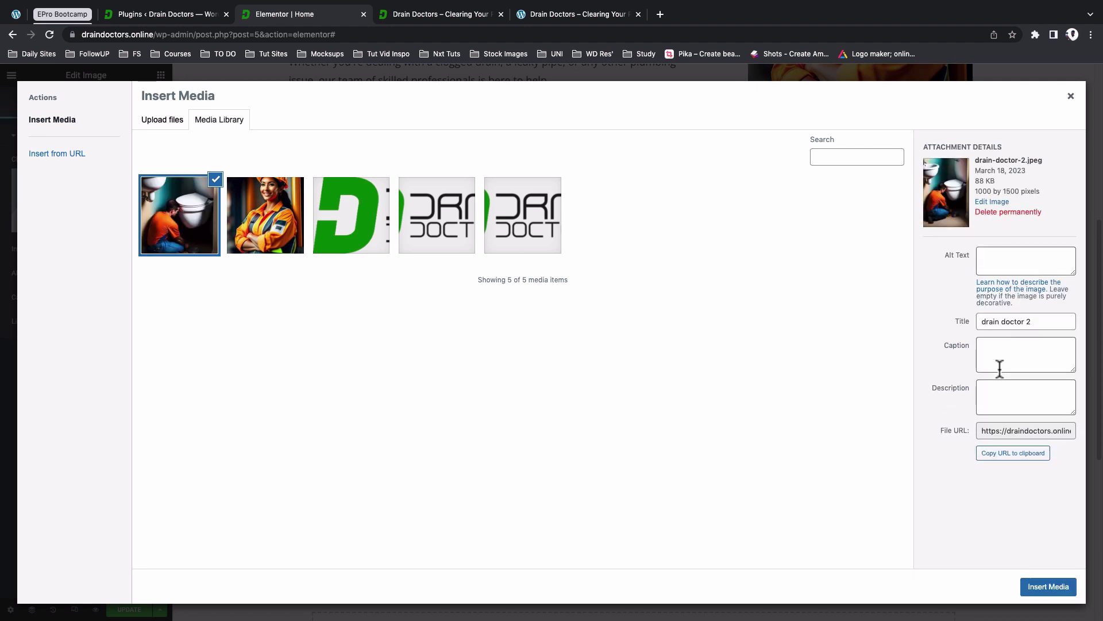
triple_click(997, 321)
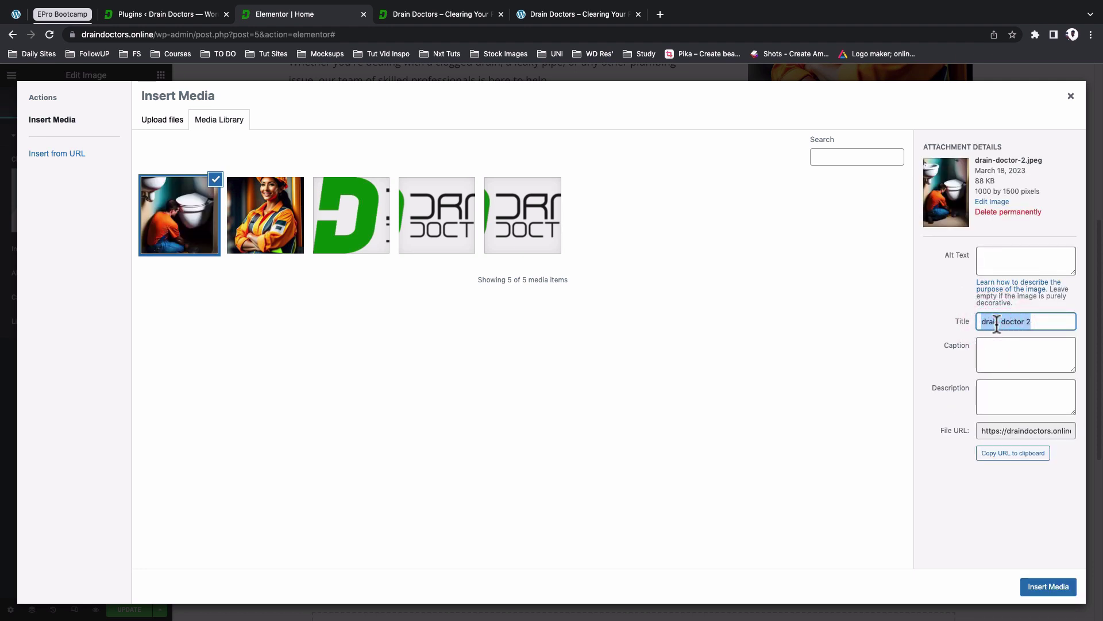
click(1026, 263)
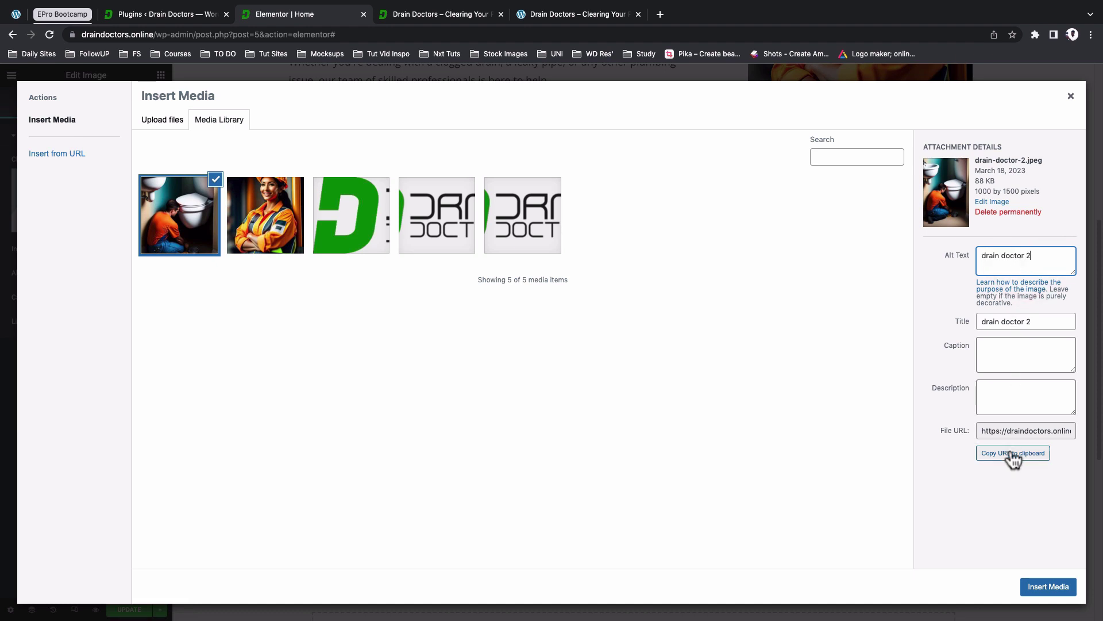
click(1041, 588)
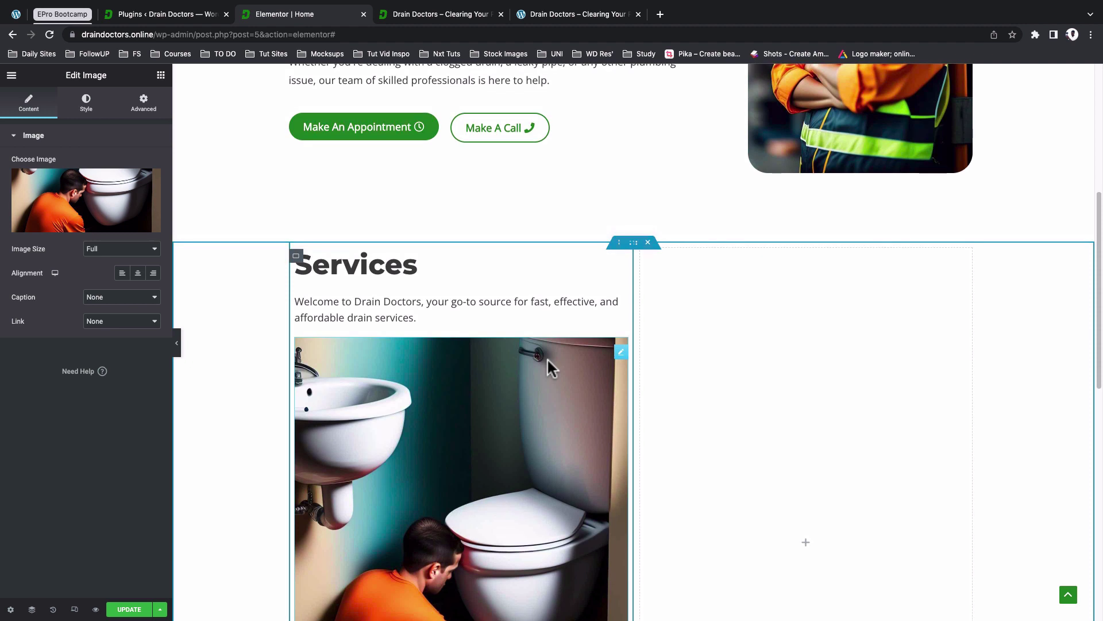
scroll(547, 357, down, 5)
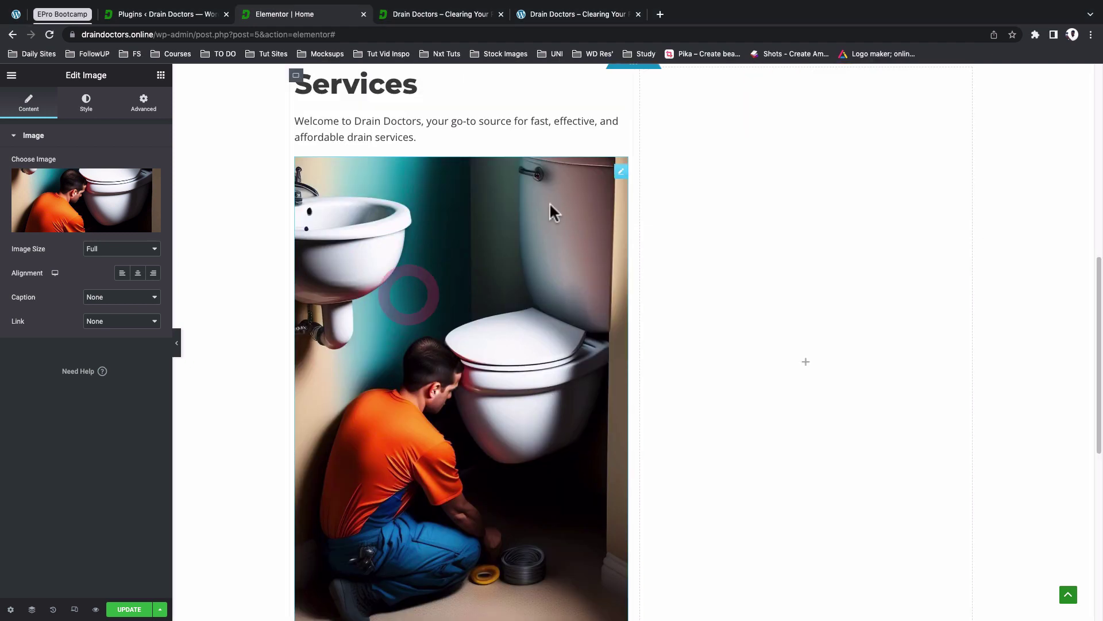
click(84, 107)
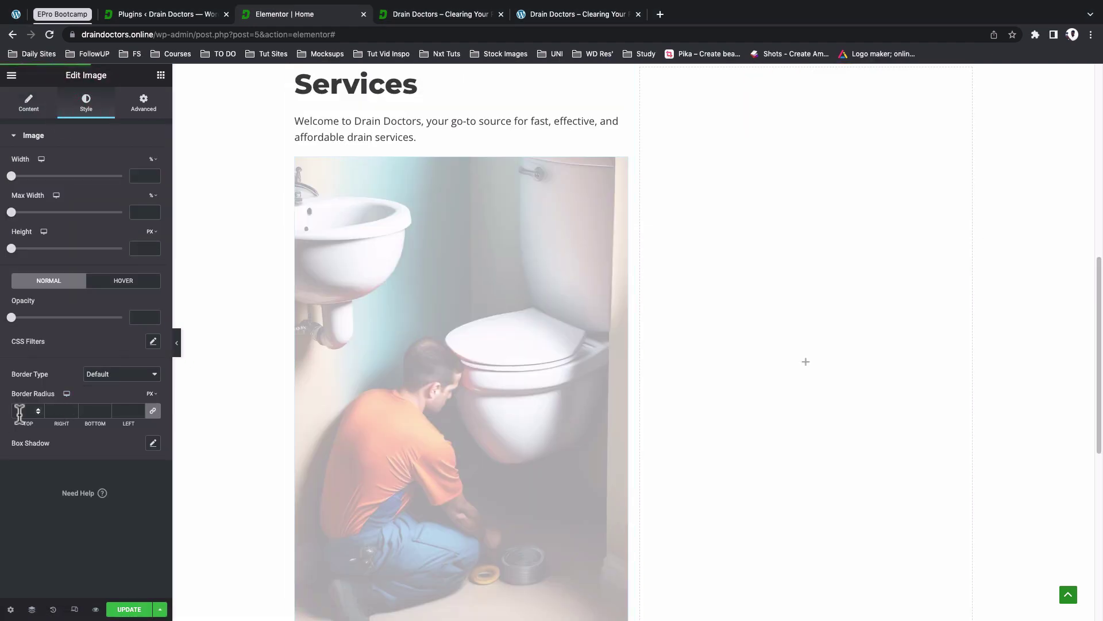
- Round the Services photo's corners with a 35 px border radius
click(20, 412)
text(35)
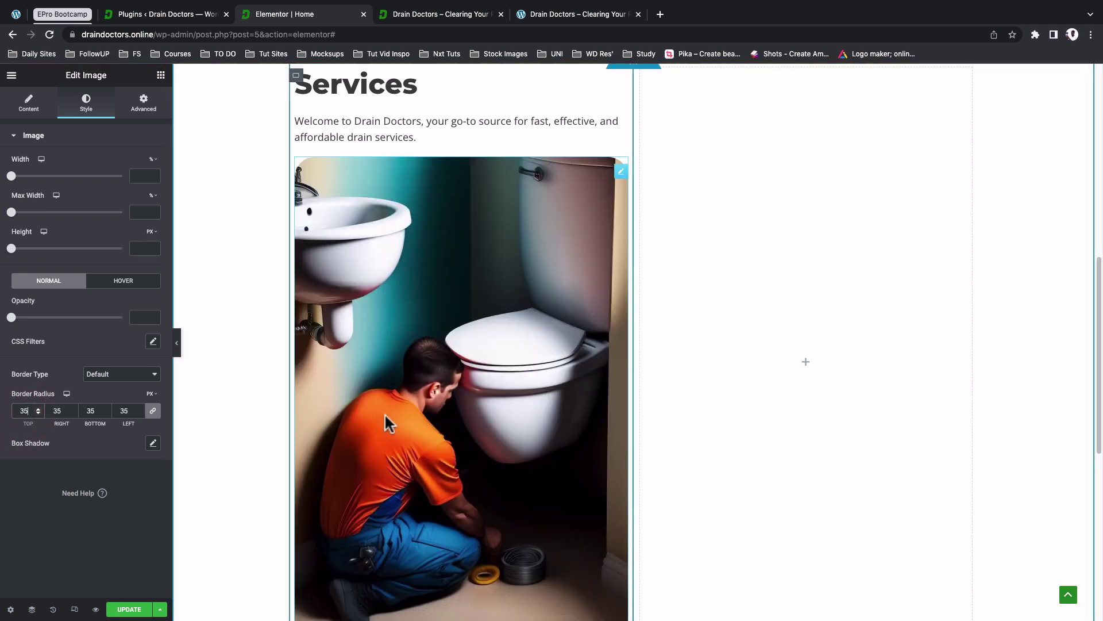
scroll(384, 412, up, 2)
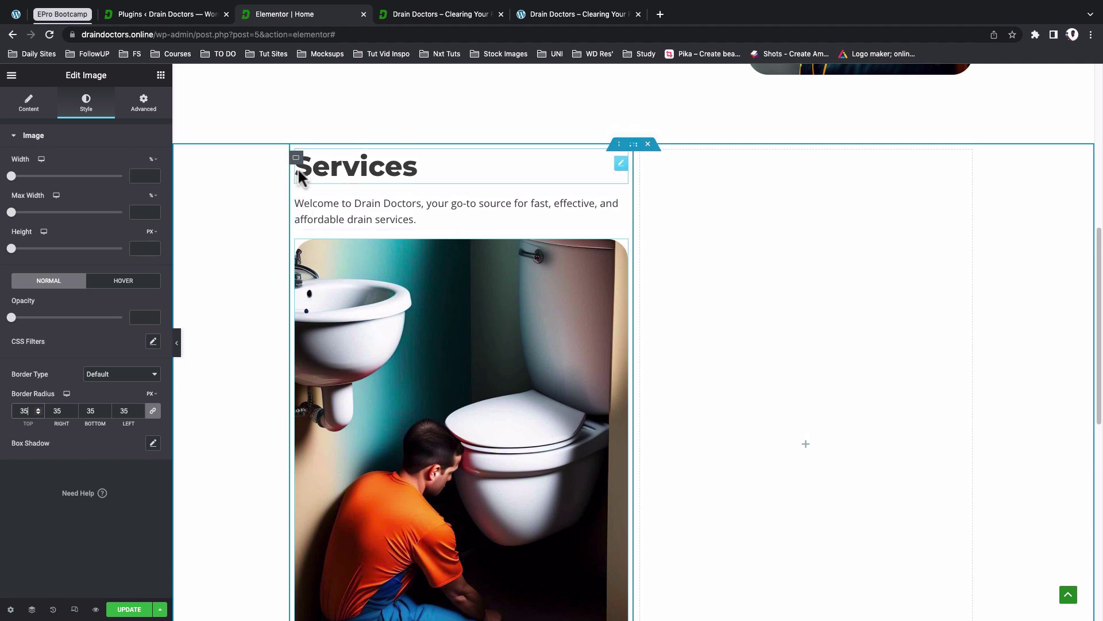
- Set the Services left column width to 33.33% and compare with the live site
click(296, 157)
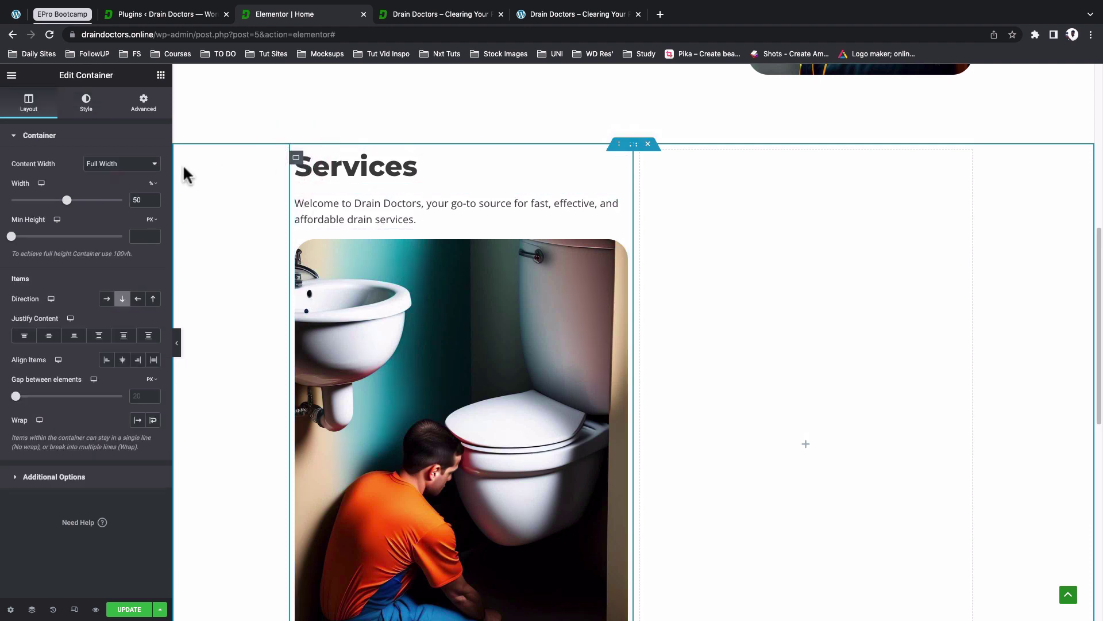
drag(147, 201, 115, 198)
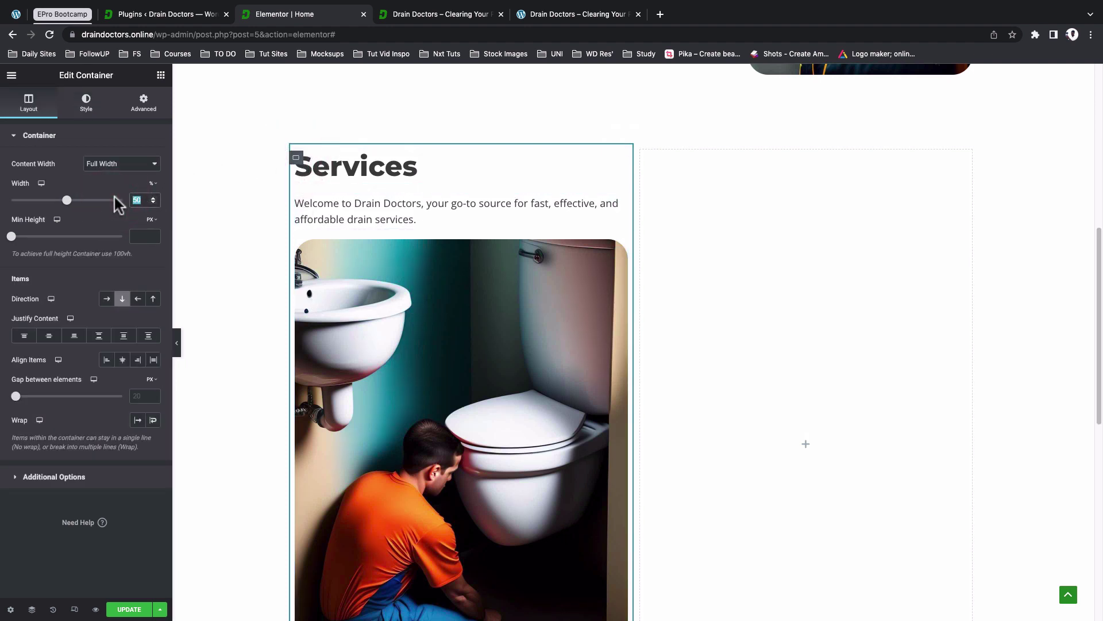
text(33.33)
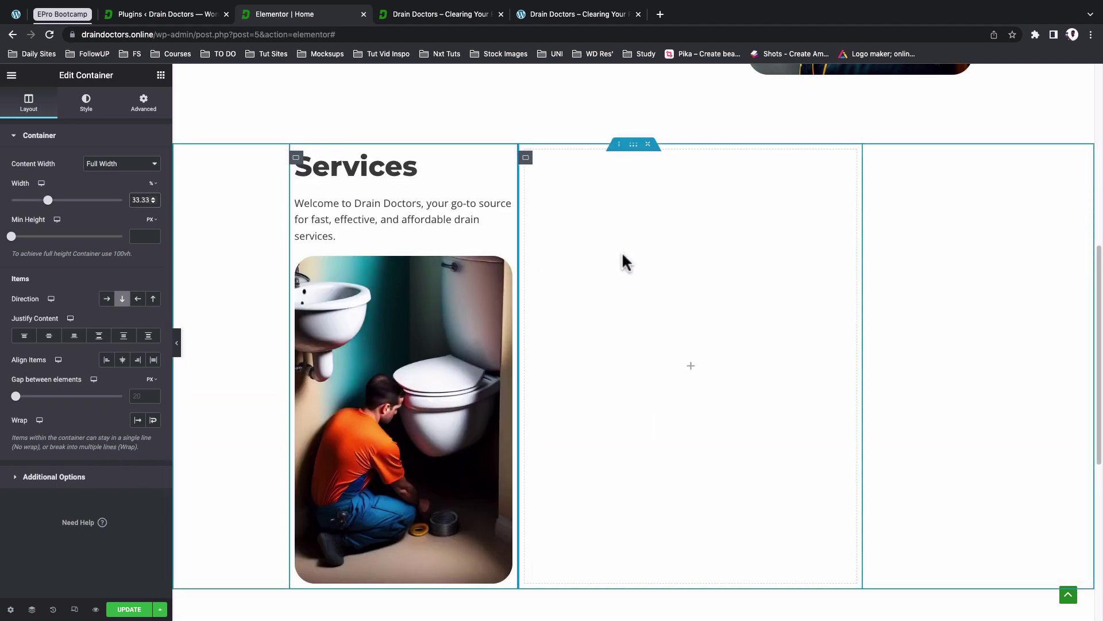
scroll(630, 274, up, 1)
scroll(630, 274, up, 3)
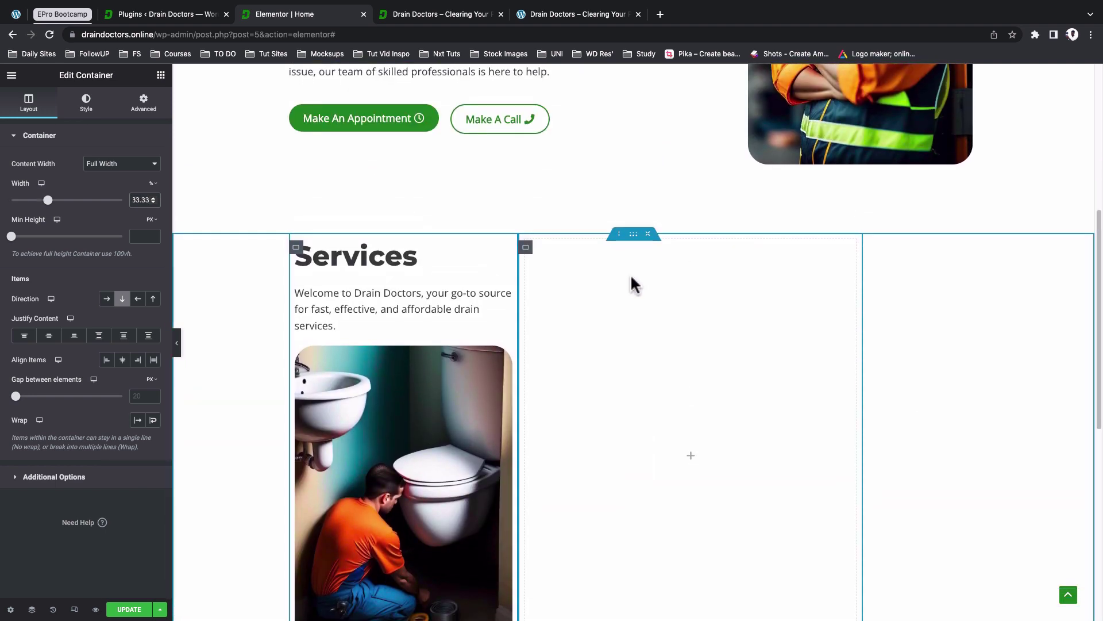
click(550, 15)
scroll(639, 180, up, 3)
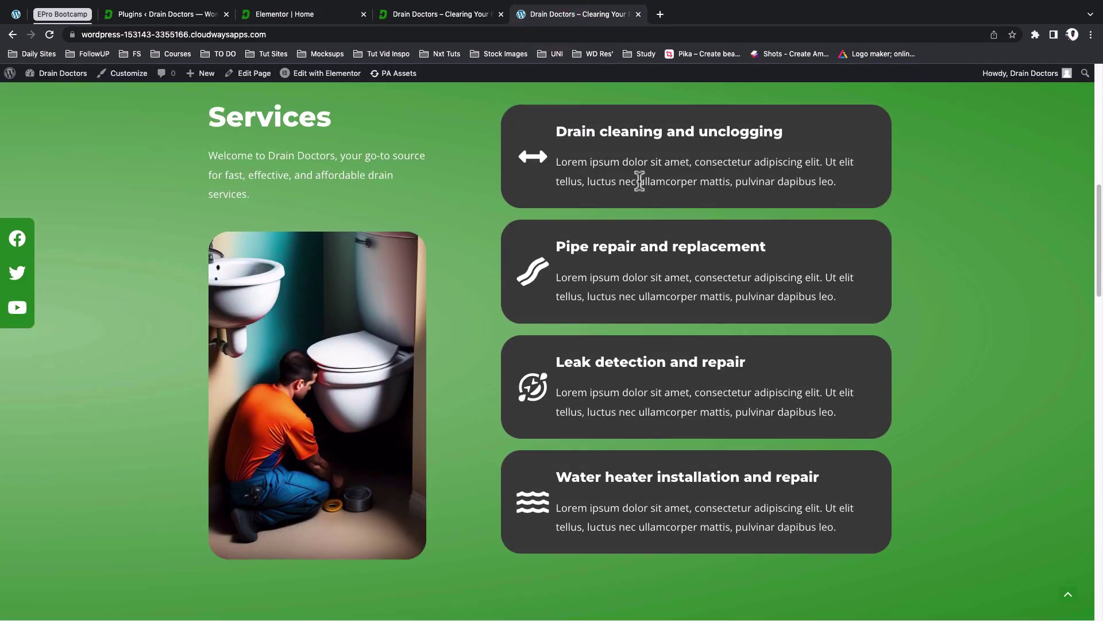
scroll(648, 362, down, 3)
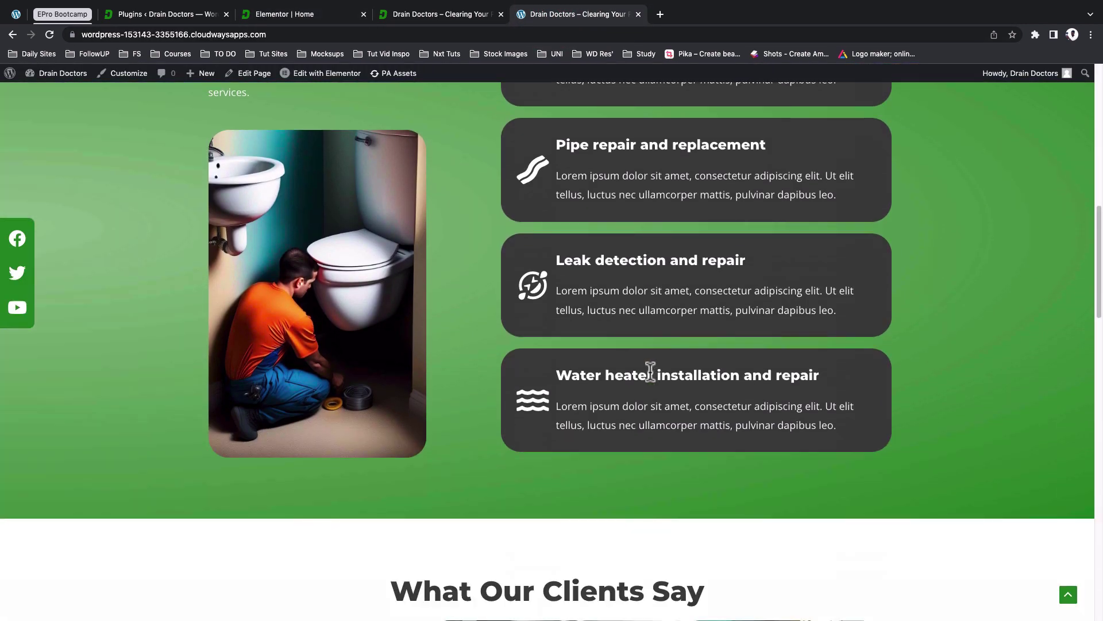
click(265, 19)
- Add a left-icon Icon Box titled 'Drain cleaning and unclogging' to the right column
click(93, 121)
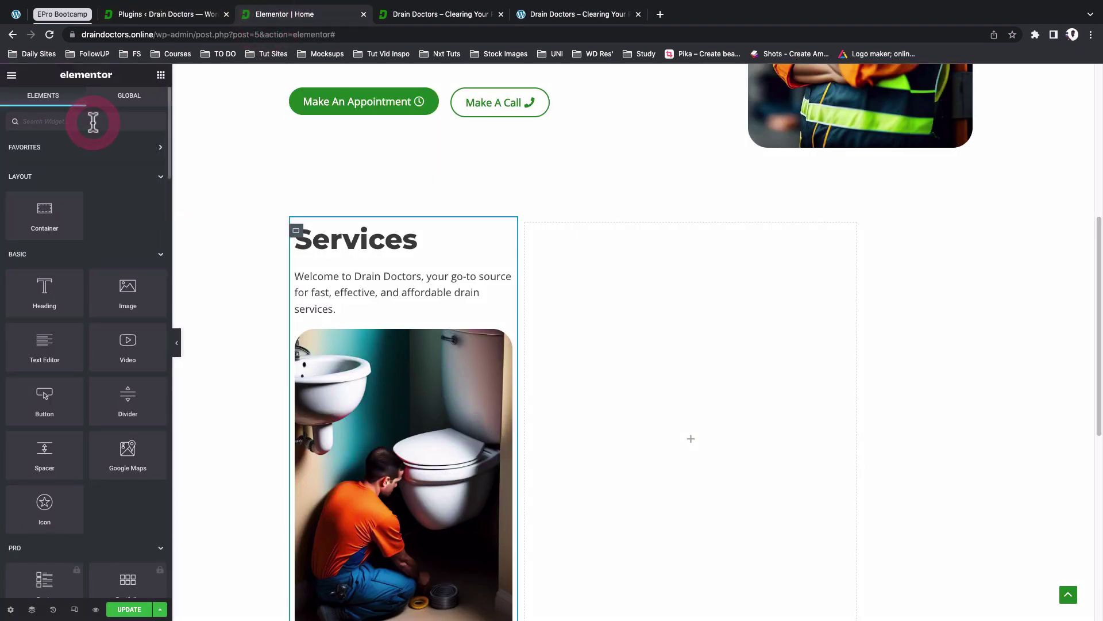
text(icon)
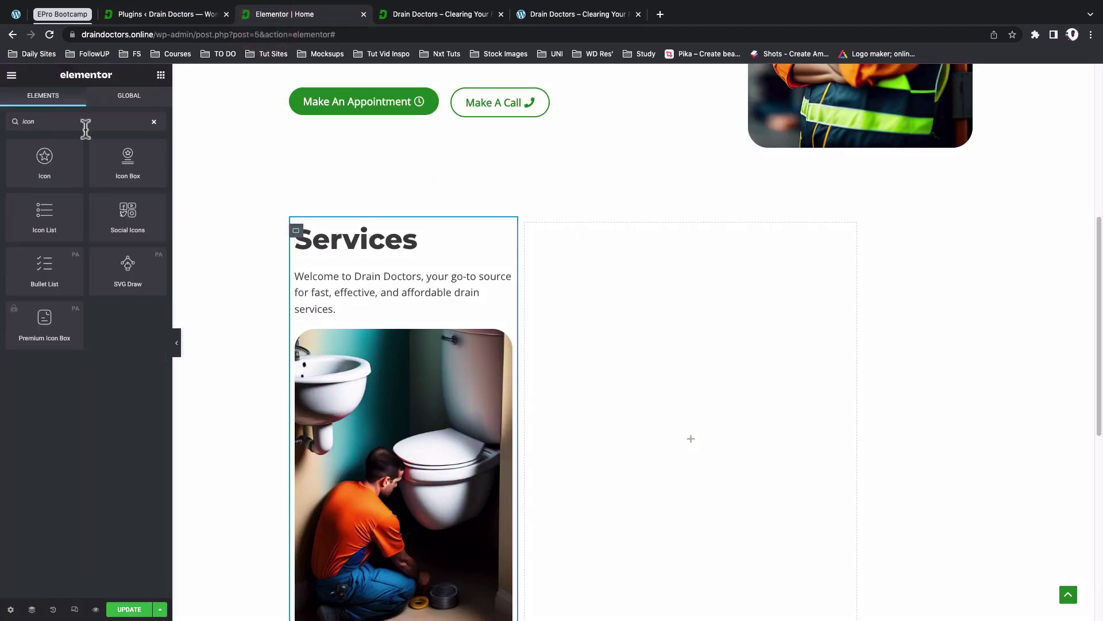
drag(127, 161, 613, 325)
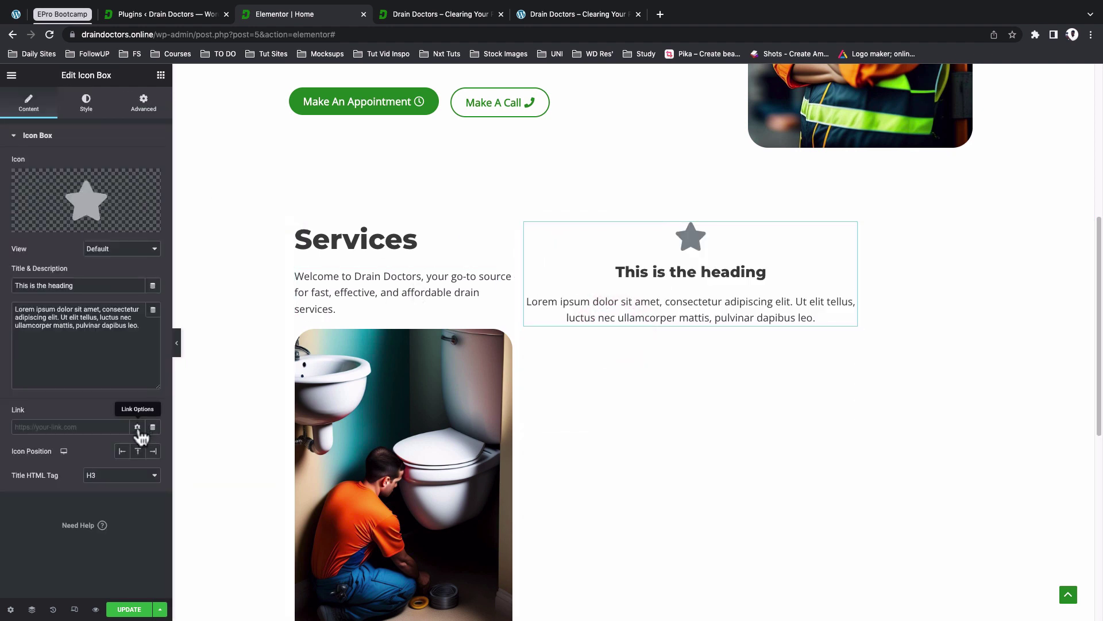
click(121, 452)
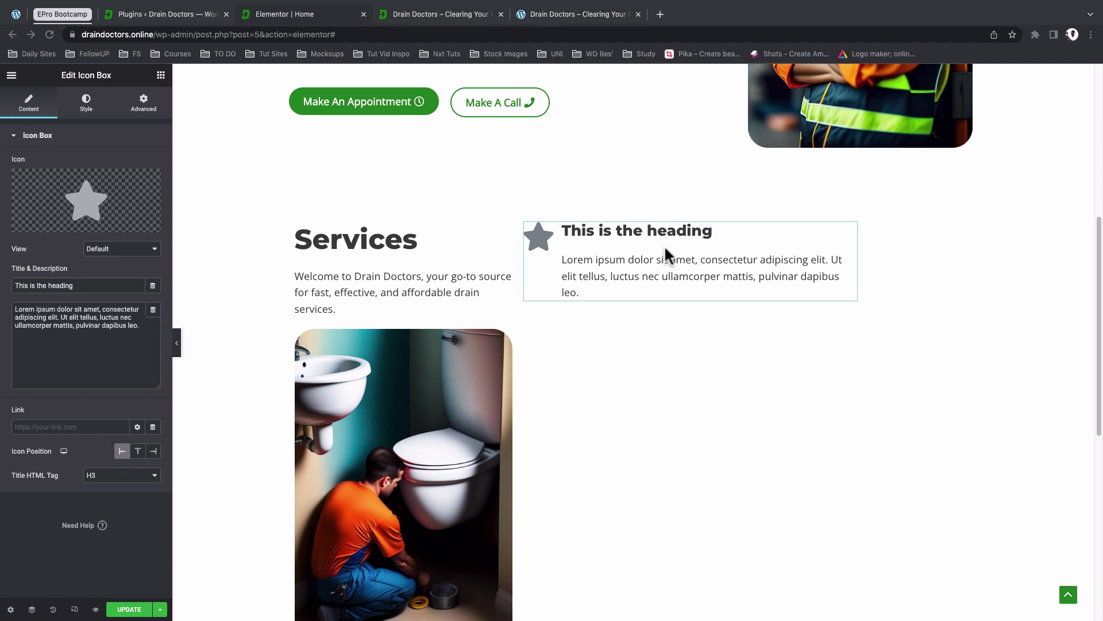
triple_click(84, 282)
text(Drain cleaning and unclogging)
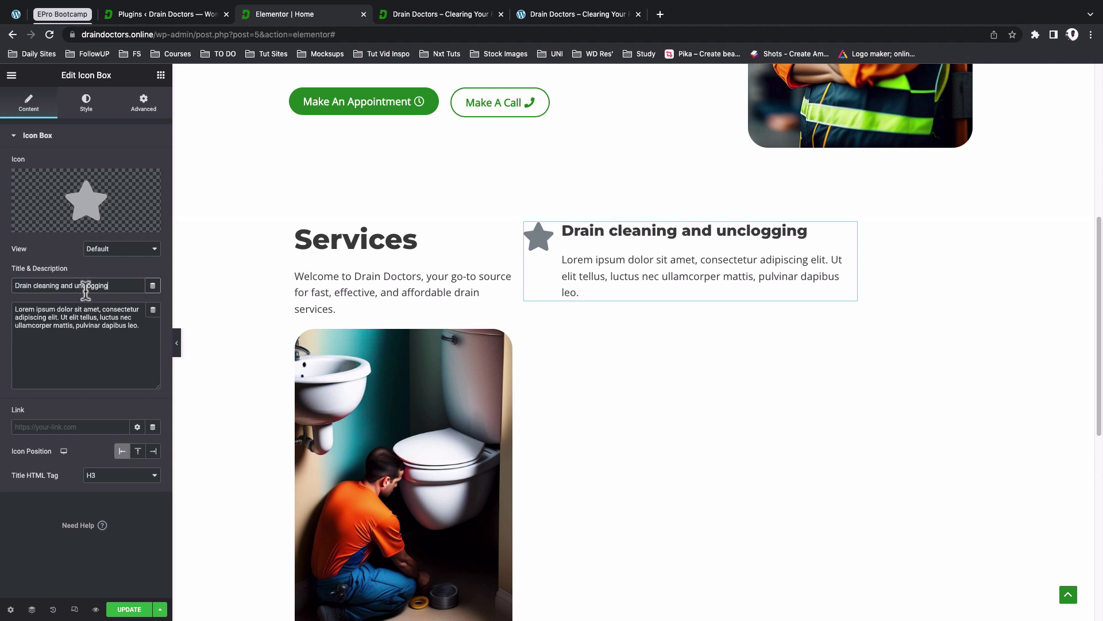
click(99, 354)
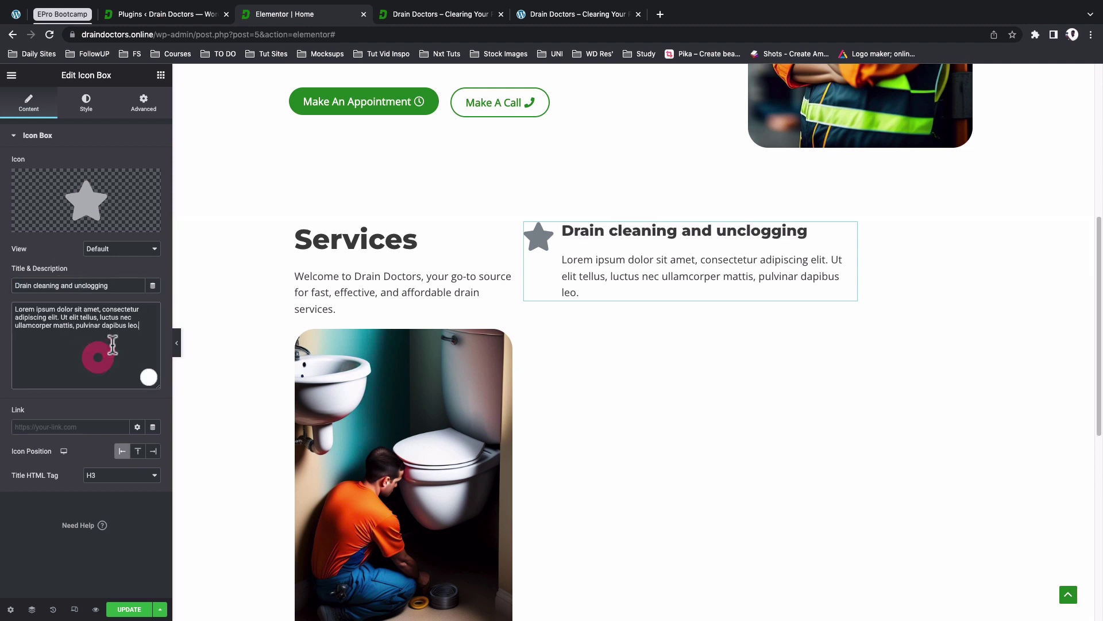
drag(143, 331, 9, 316)
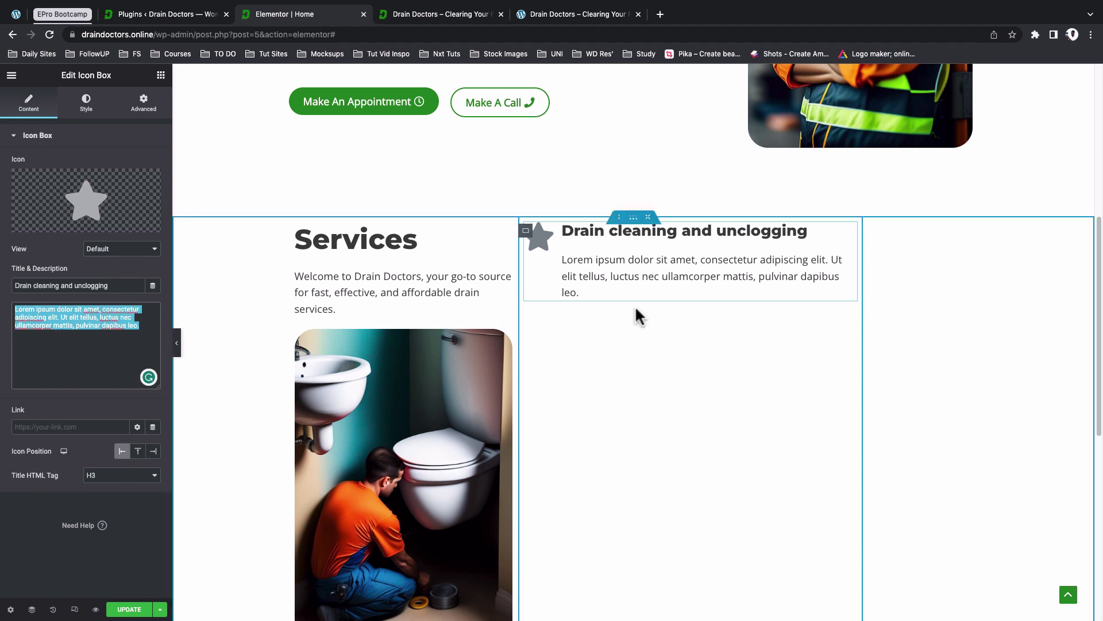
- Replace the icon box's default star with the left-right Arrows icon from the icon library
click(77, 211)
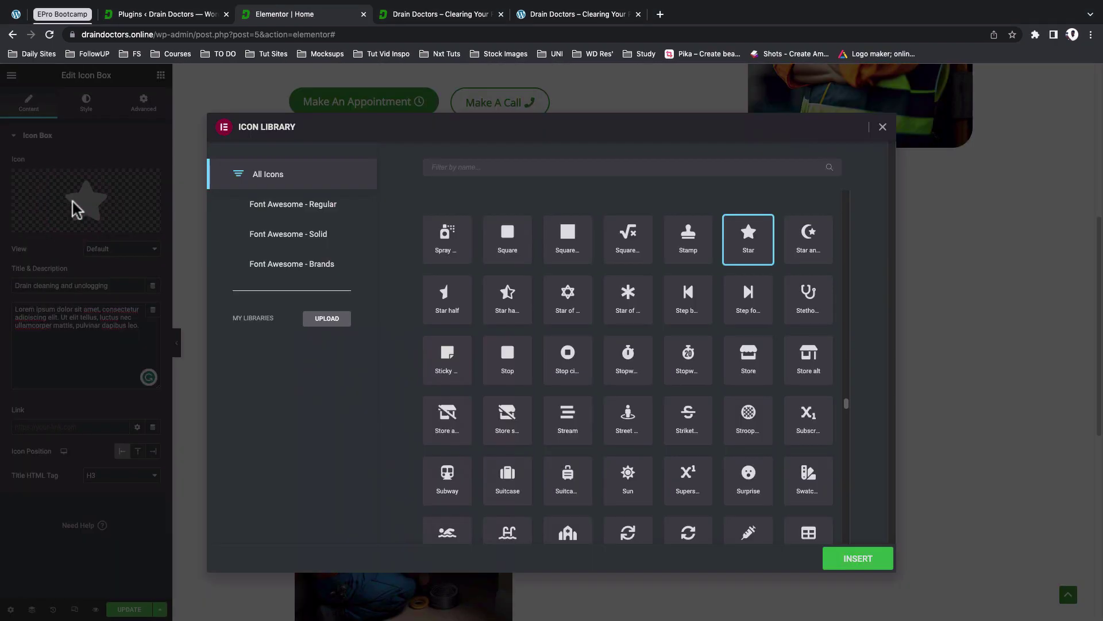
click(542, 167)
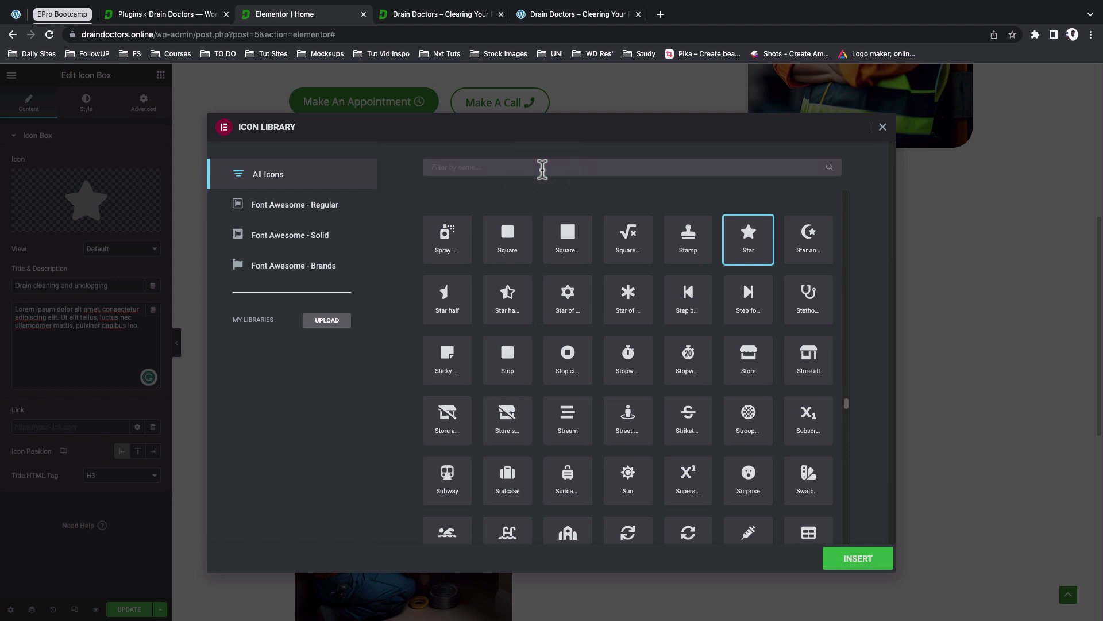
text(arrow)
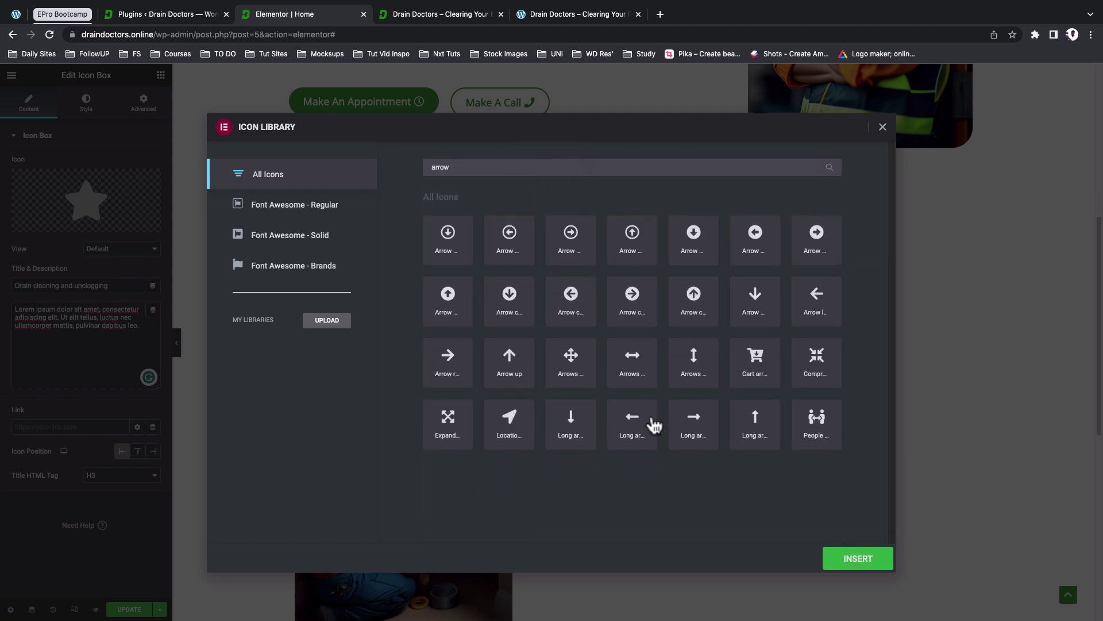
click(631, 372)
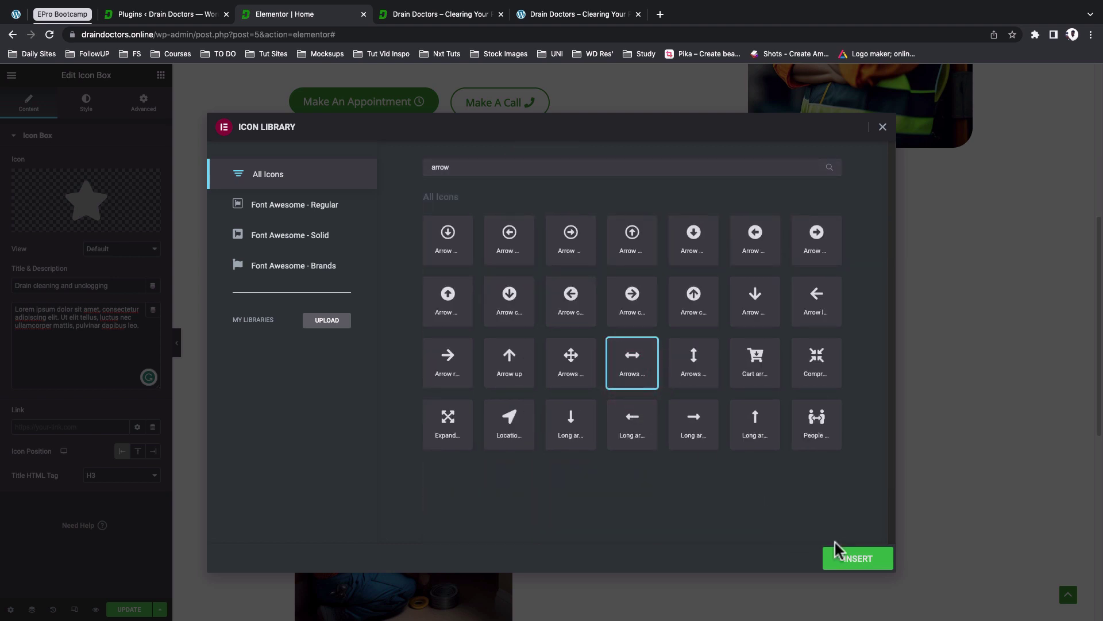
click(848, 558)
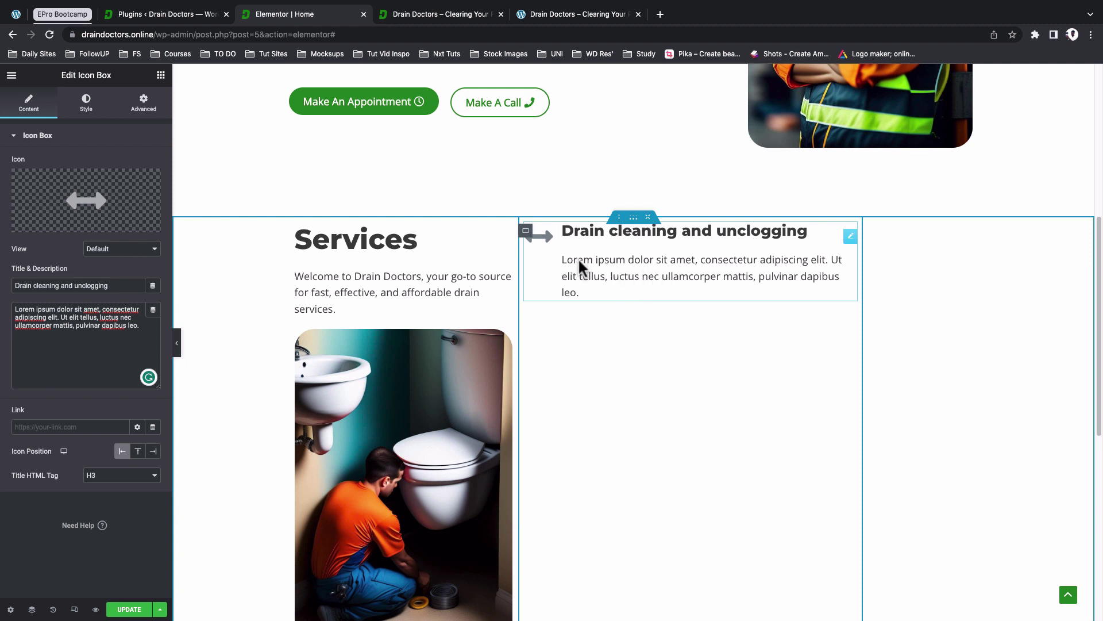
- Give the icon box a classic background in the dark Theme Color 3
click(23, 105)
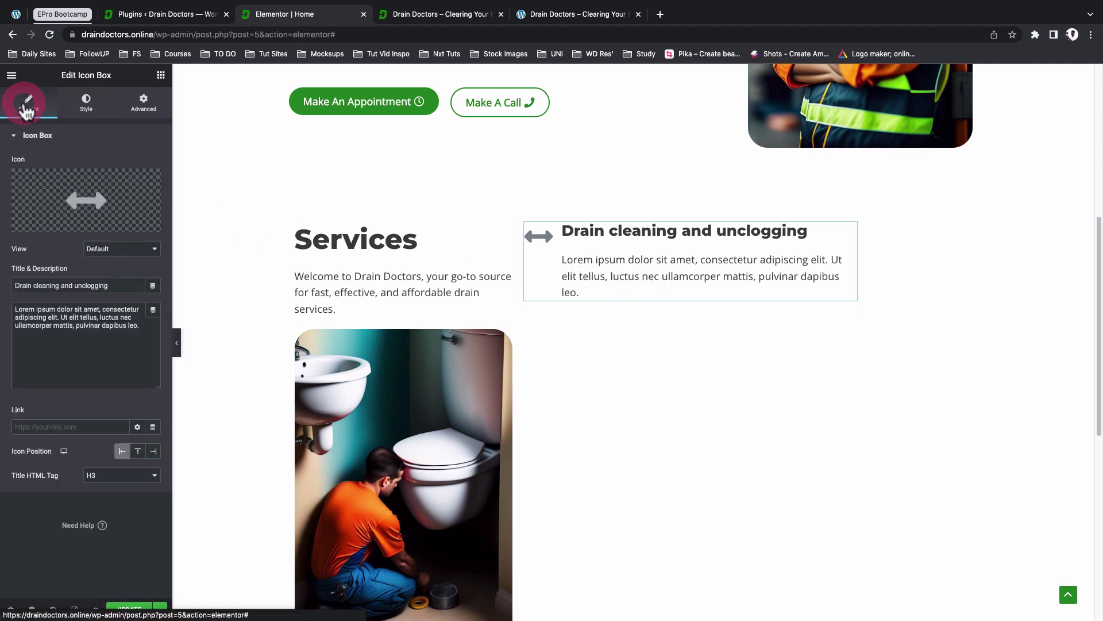
click(144, 103)
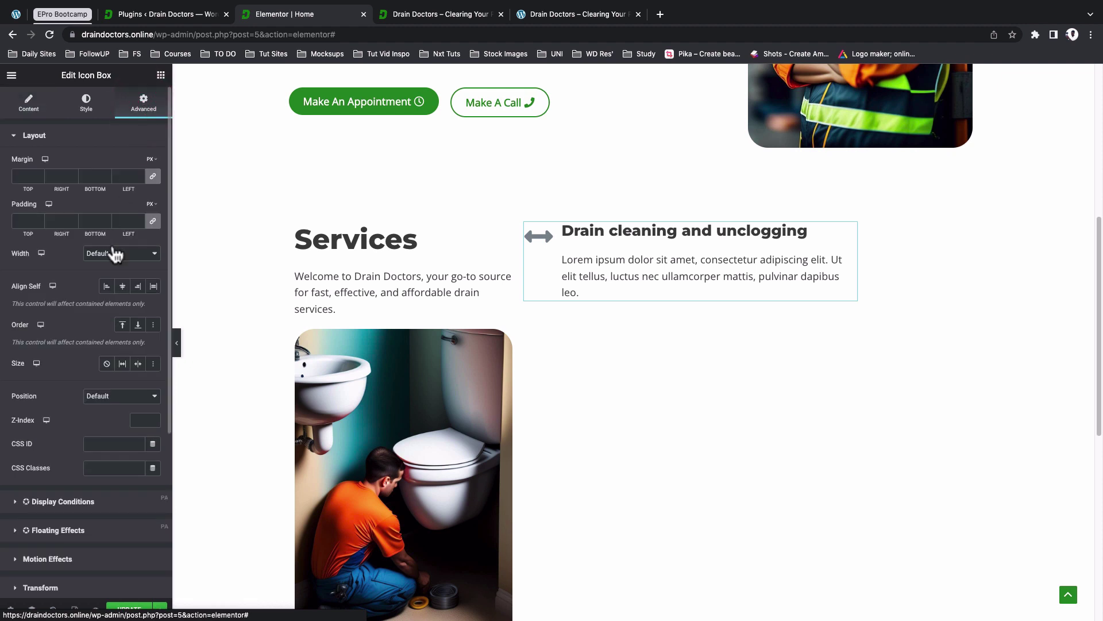
scroll(109, 322, down, 2)
scroll(109, 322, down, 3)
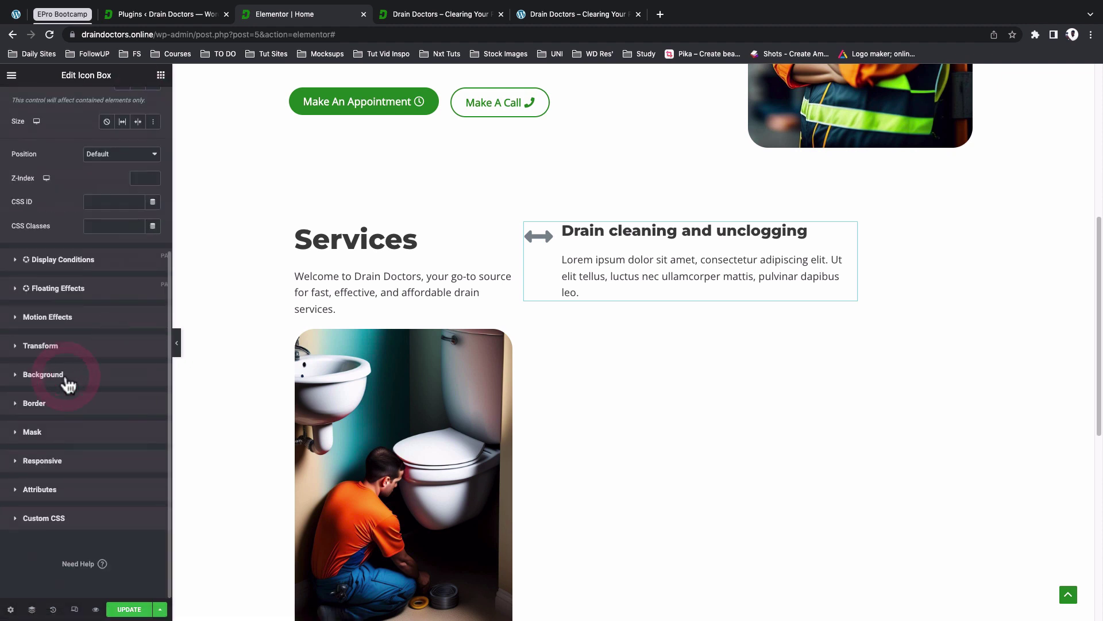
click(66, 376)
click(138, 334)
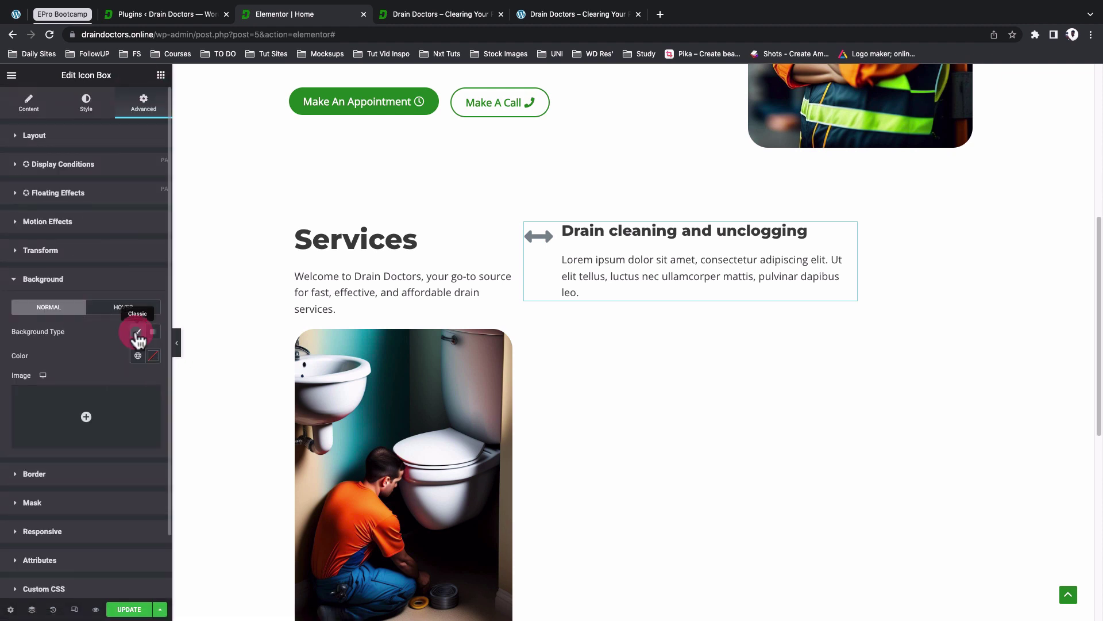
click(138, 355)
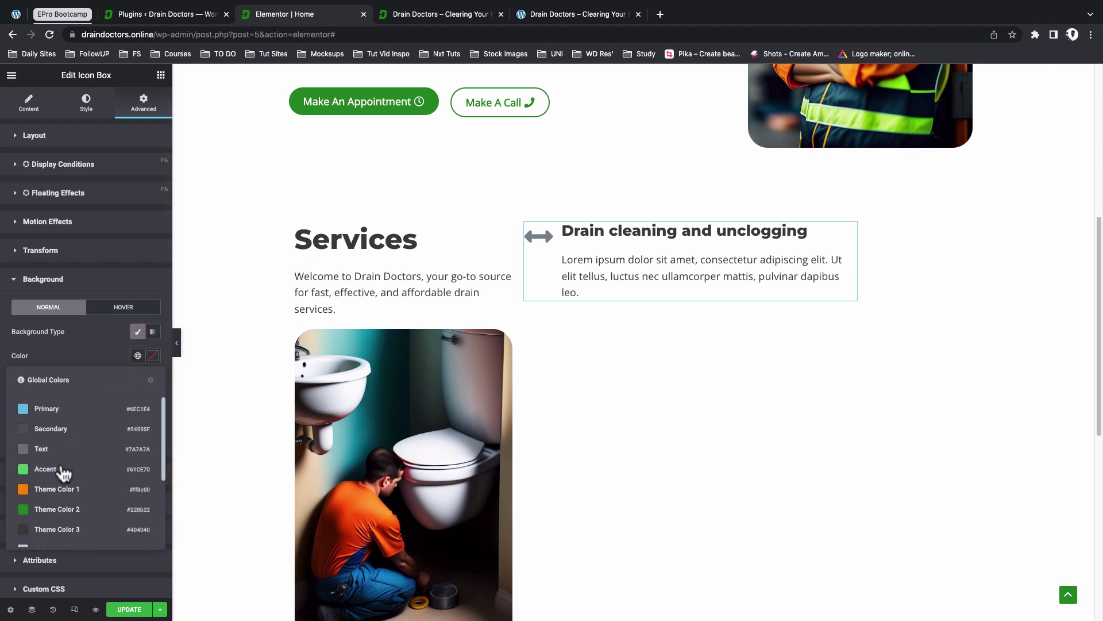
scroll(62, 469, down, 3)
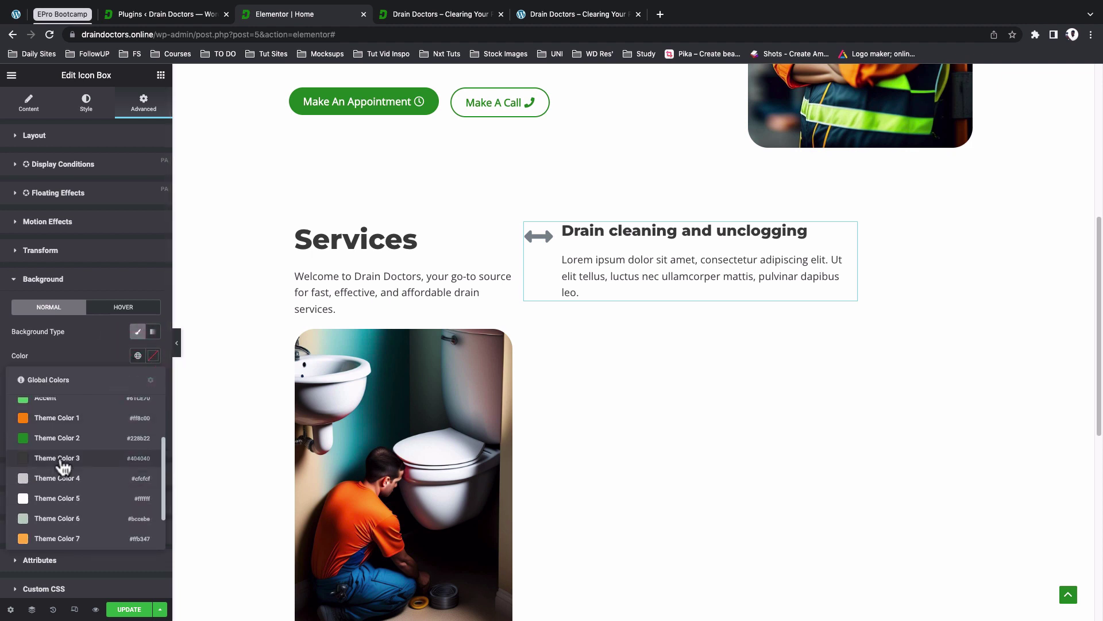
click(61, 459)
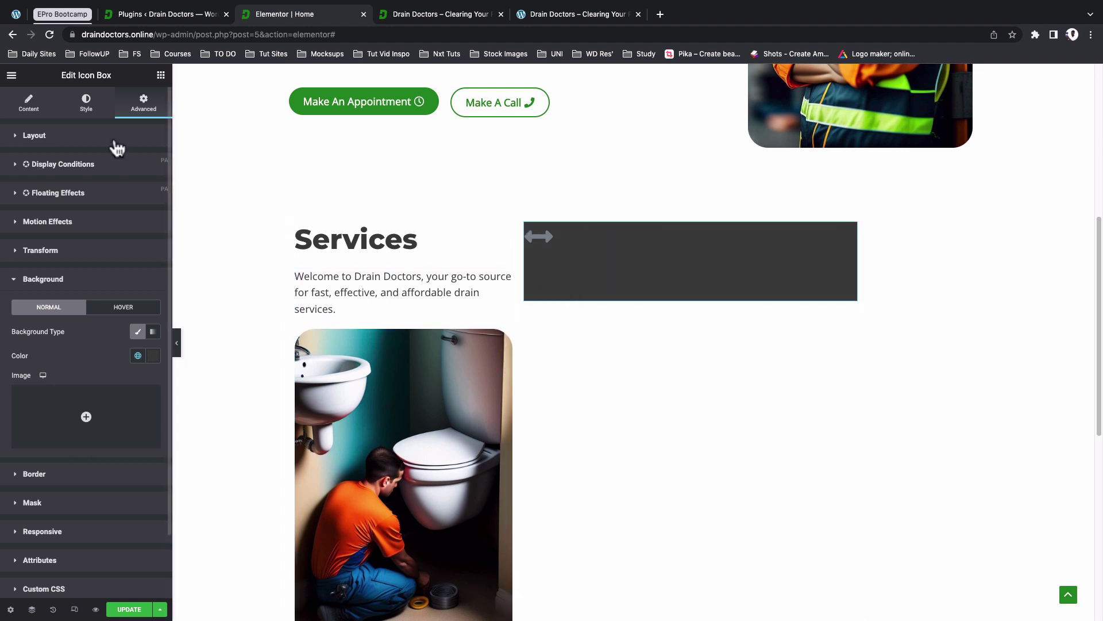
- Make the arrow icon, title and description white using Theme Color 5
click(87, 109)
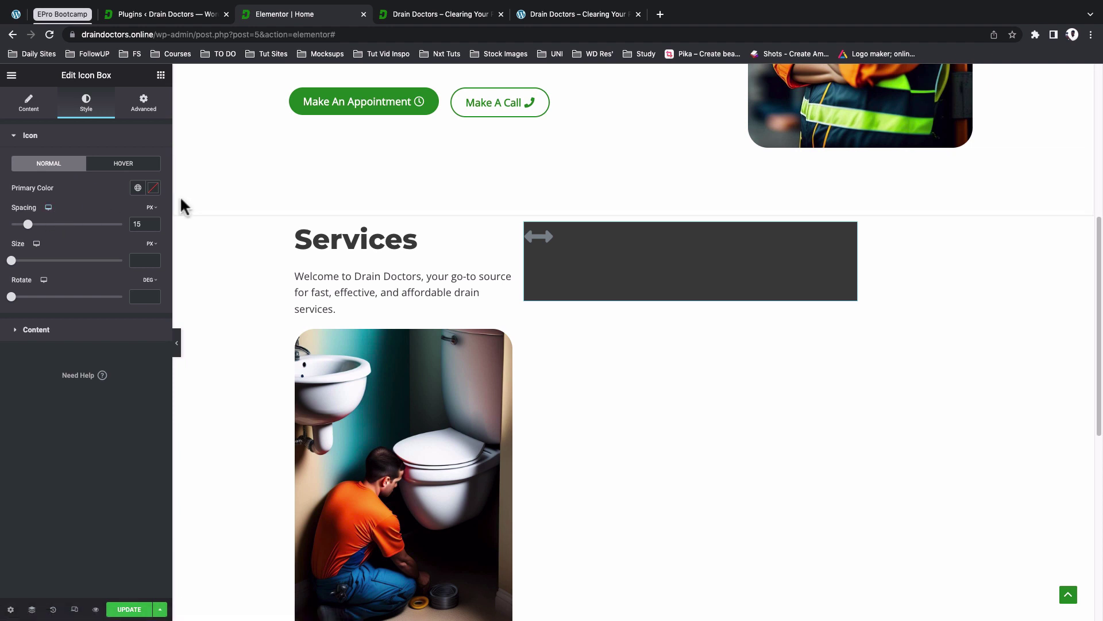
click(137, 192)
scroll(67, 310, down, 3)
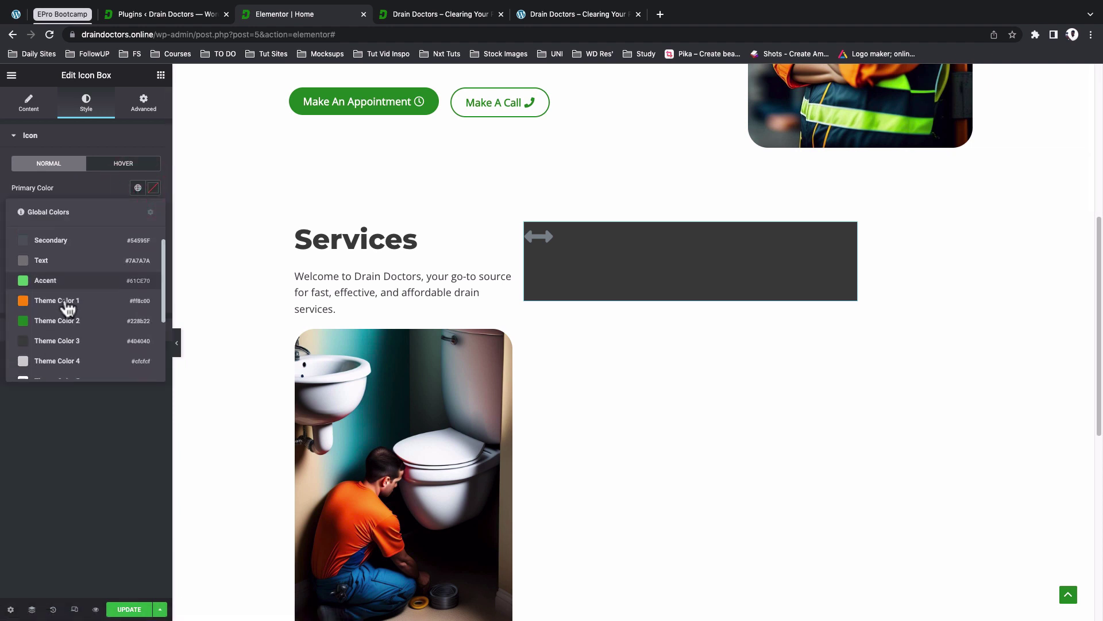
click(58, 341)
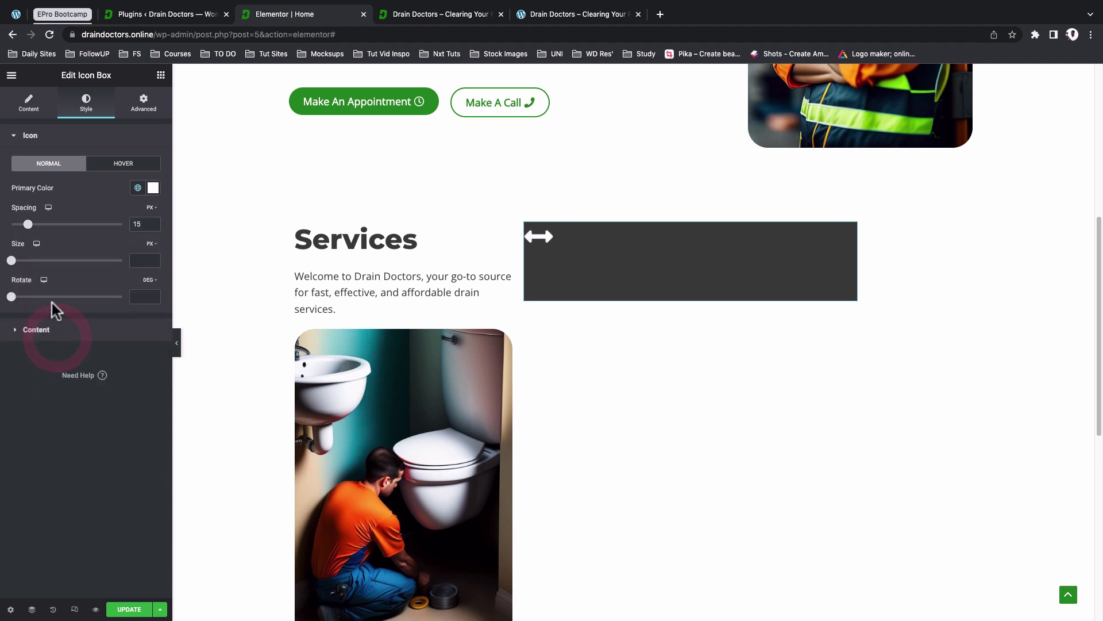
click(37, 337)
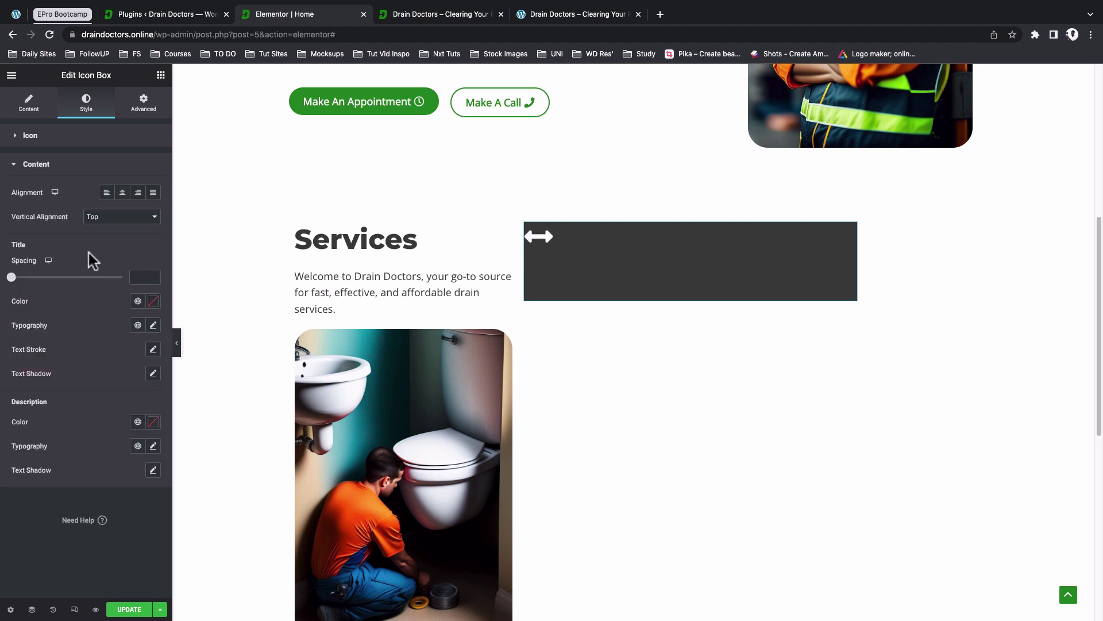
click(137, 301)
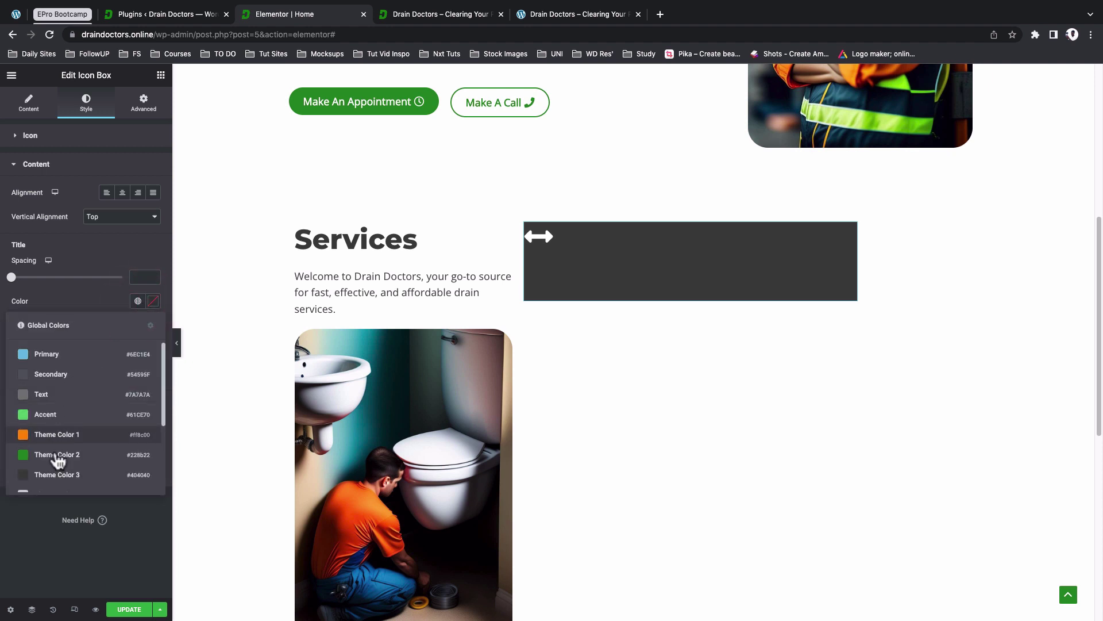
scroll(61, 448, down, 2)
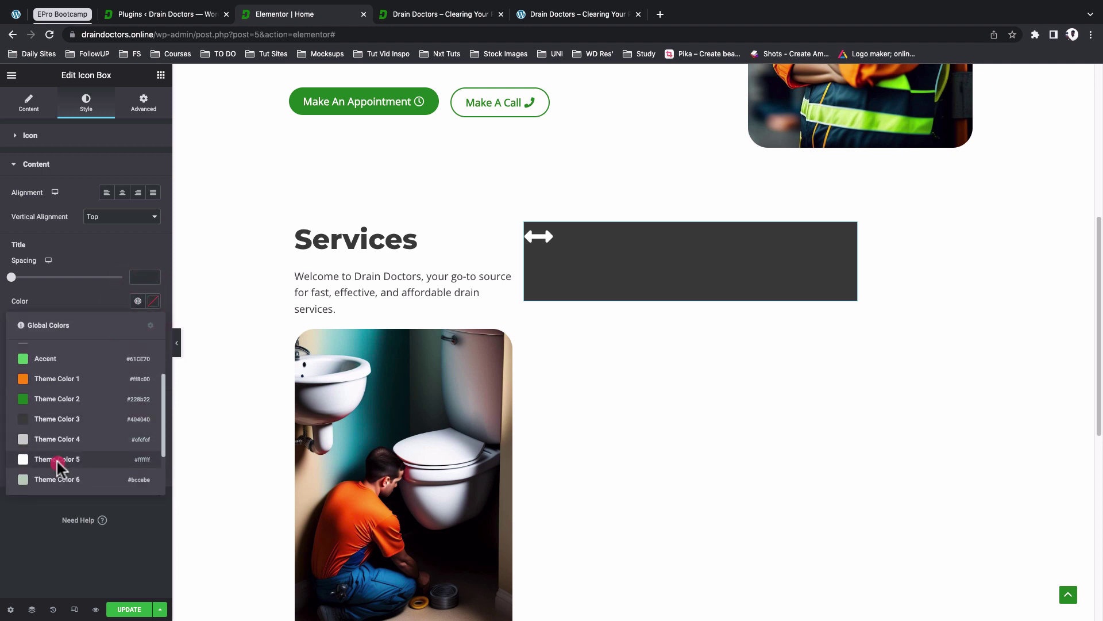
click(57, 460)
click(138, 421)
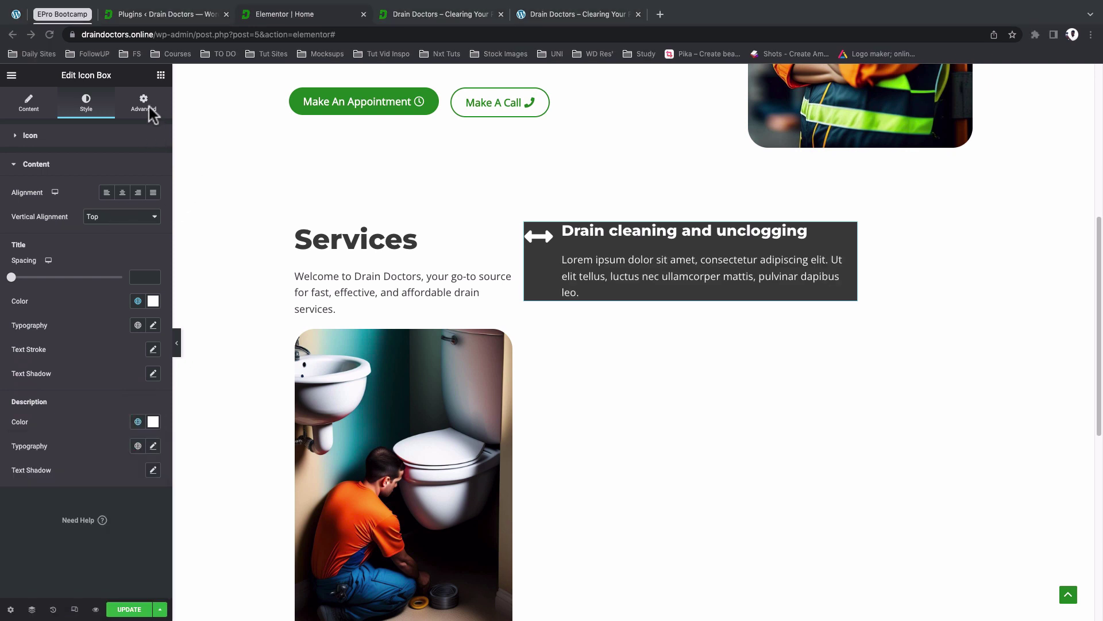
click(149, 107)
click(149, 107)
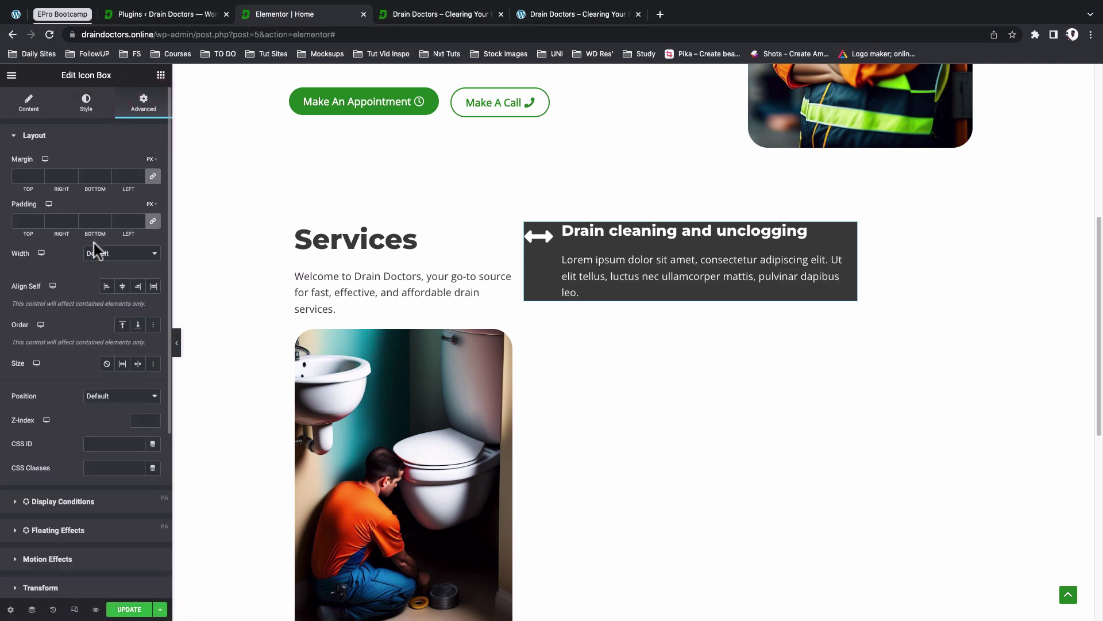
- Give the service card 30 px padding and 35 px border radius on all sides
click(23, 220)
text(30)
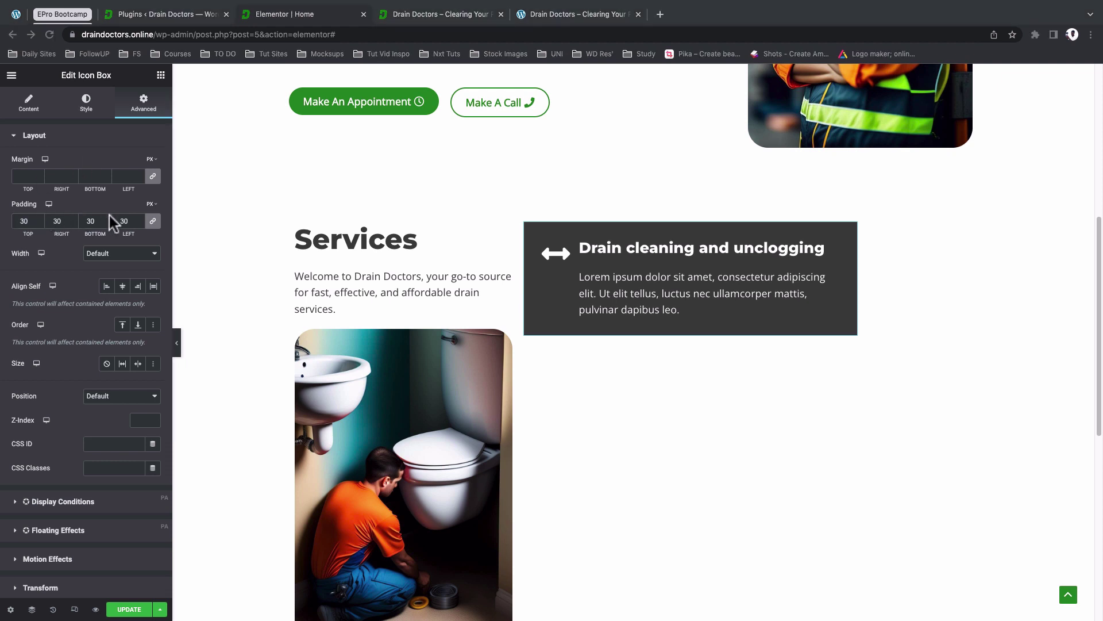
scroll(77, 277, down, 4)
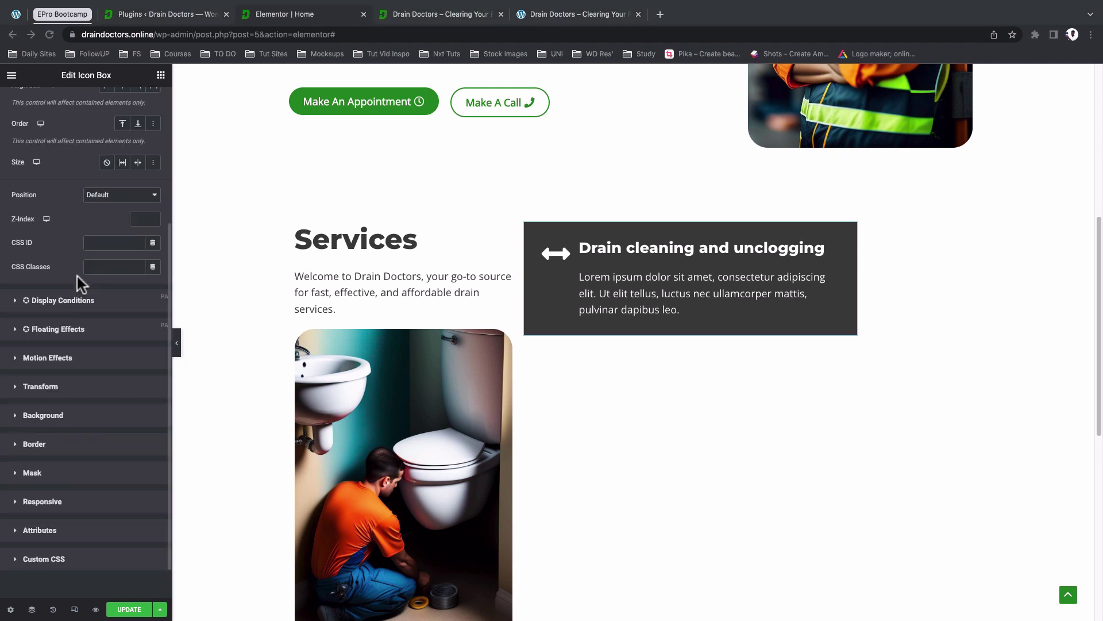
click(32, 444)
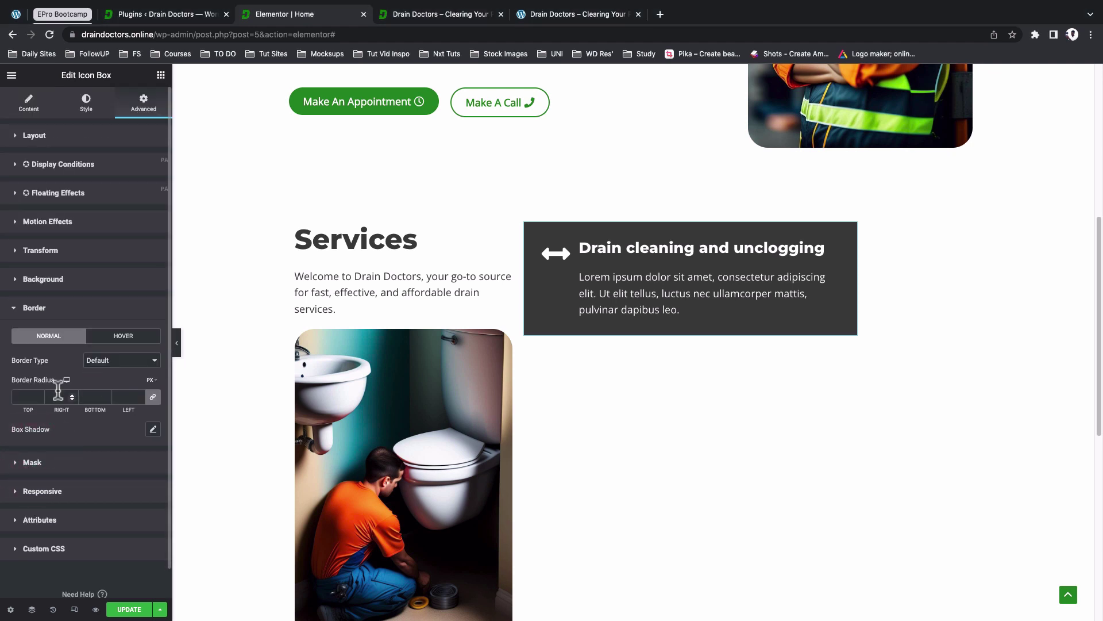
click(23, 396)
text(35)
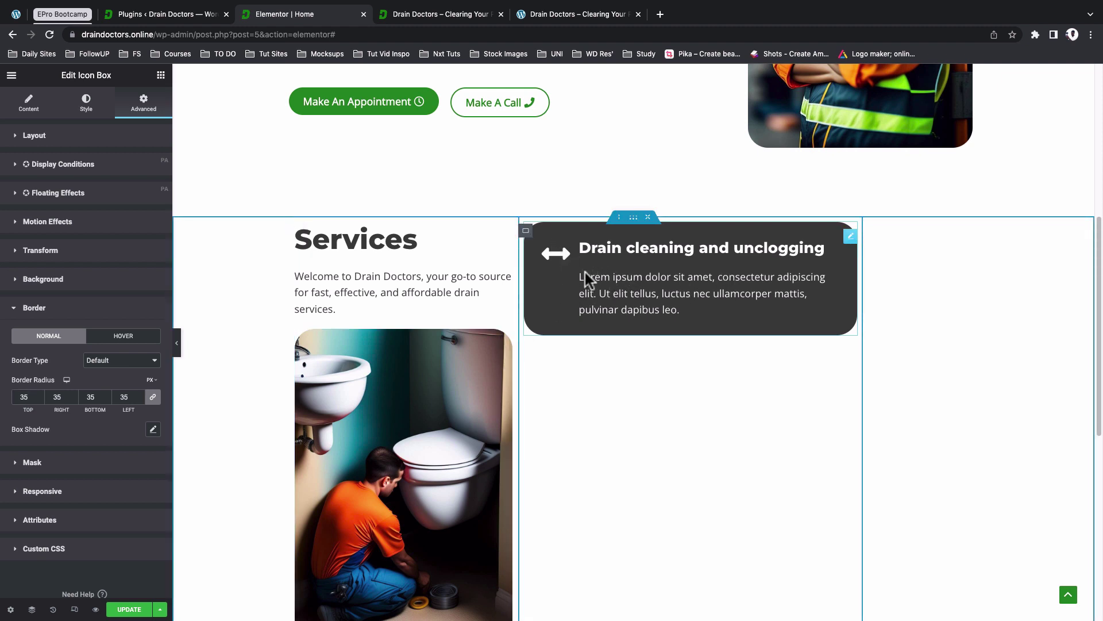
- Set the icon box content's vertical alignment to Middle
click(76, 108)
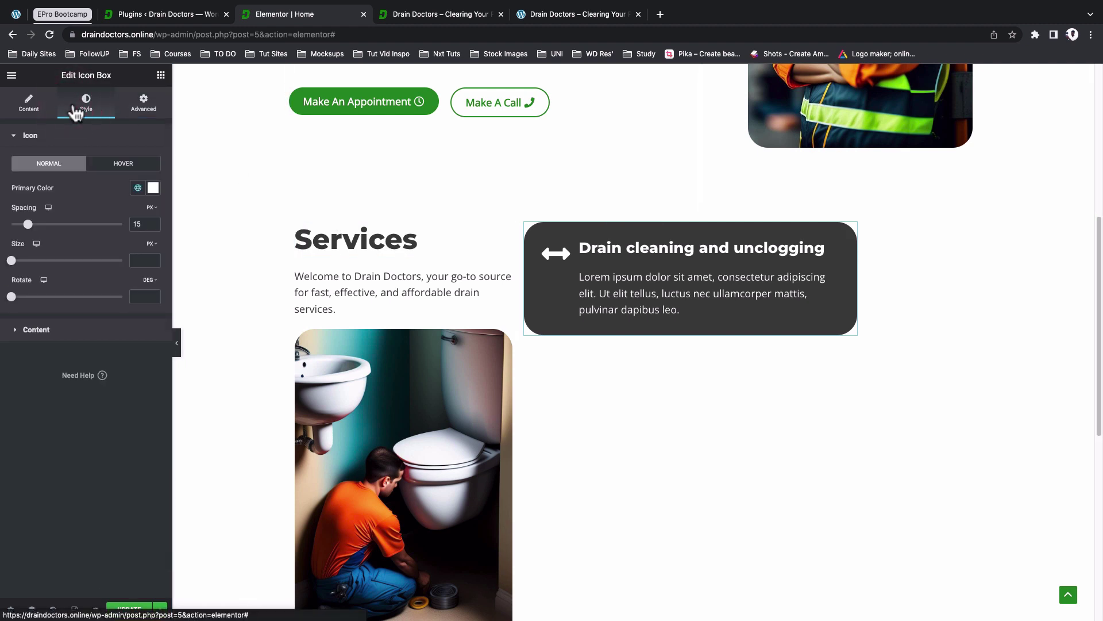
click(36, 330)
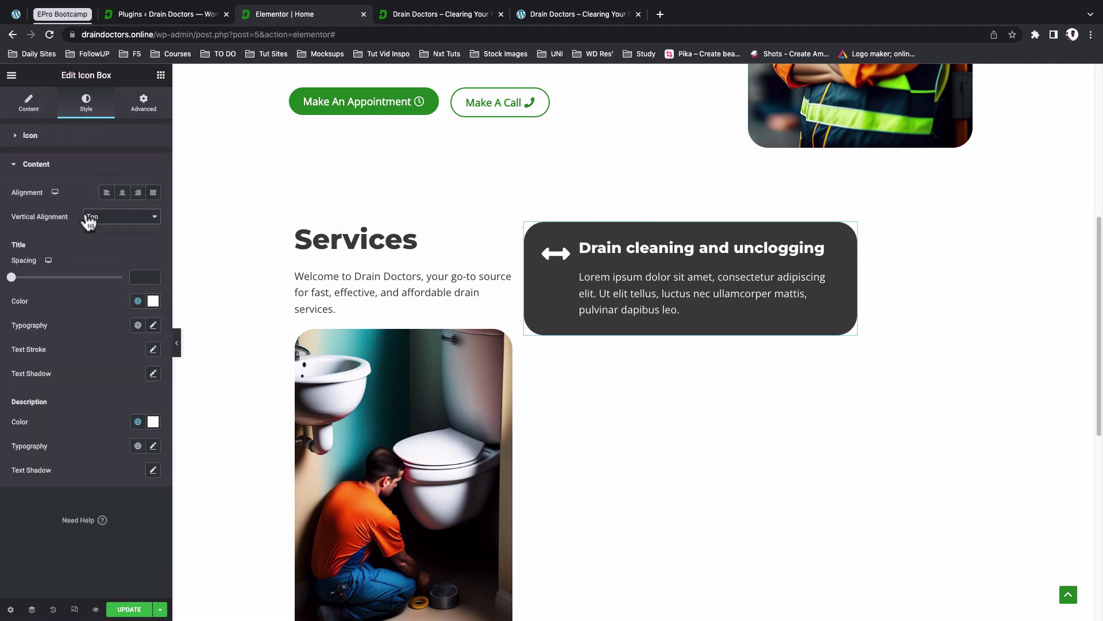
click(104, 223)
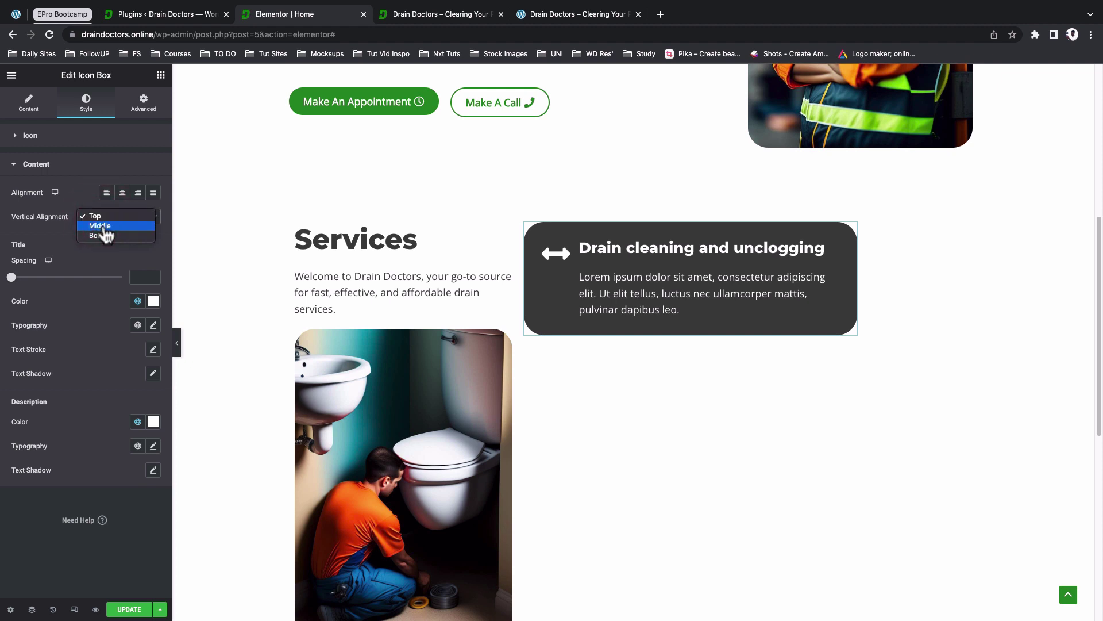
click(104, 226)
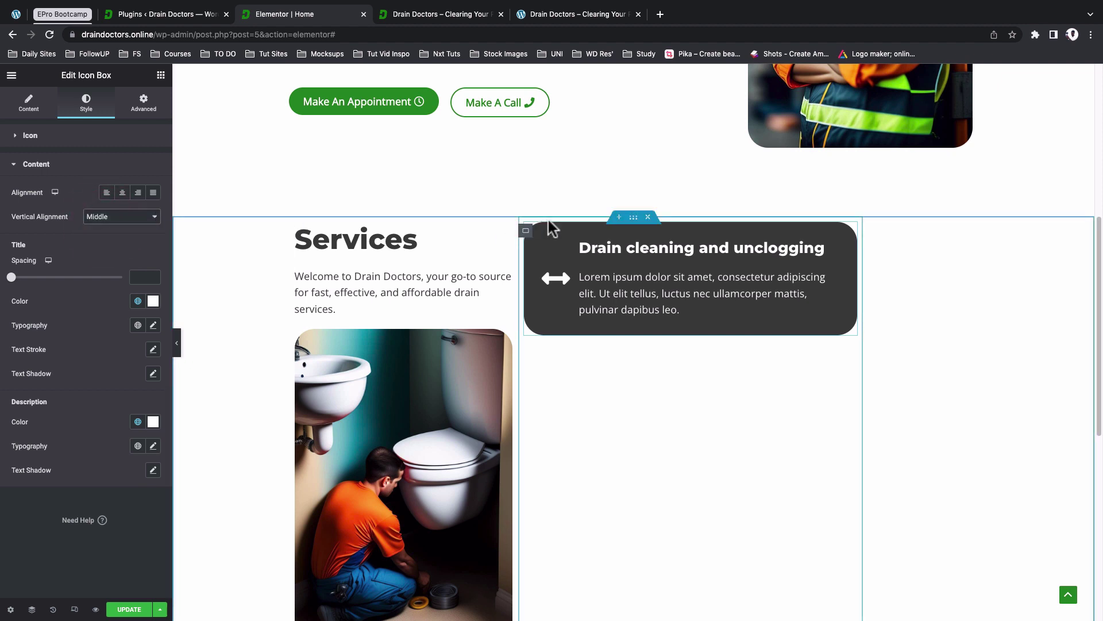
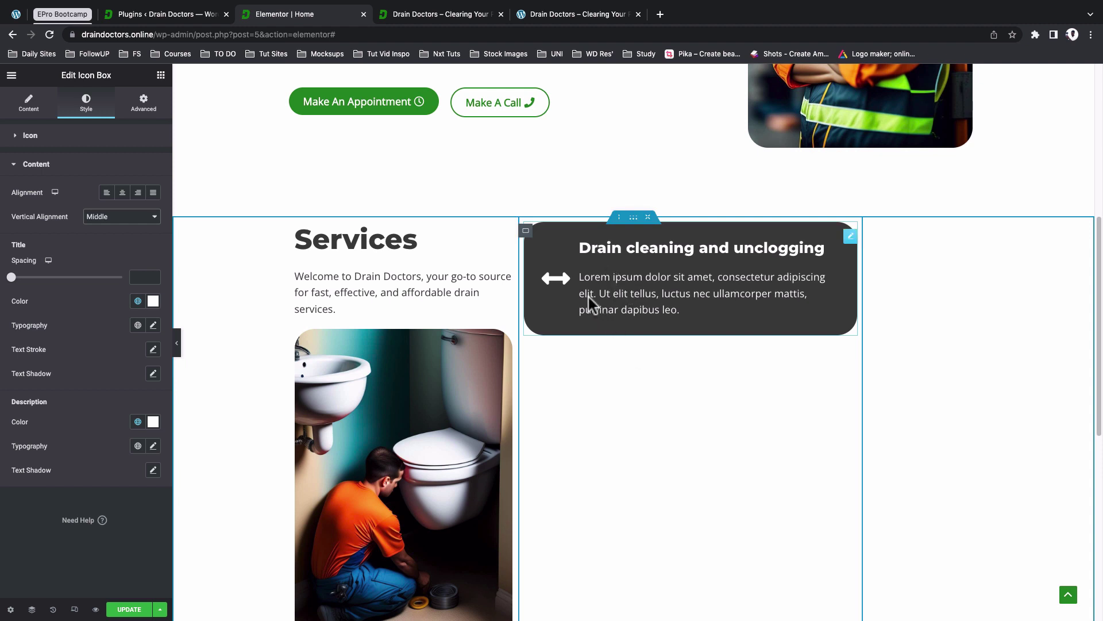
- Duplicate the dark service card three times so the Services column holds four cards
right_click(847, 235)
click(865, 263)
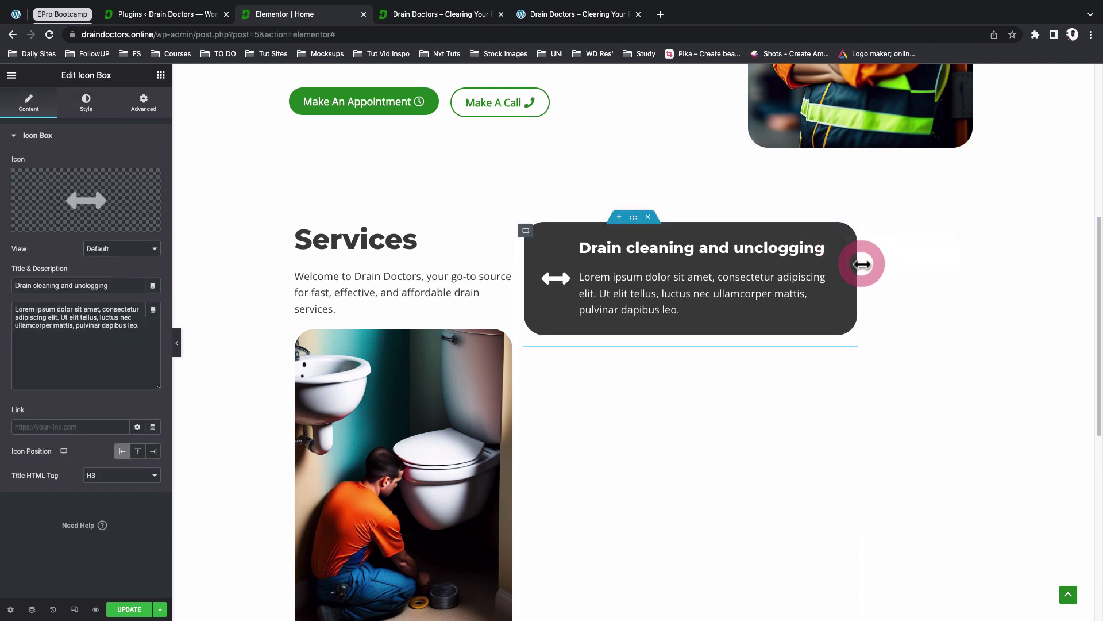
right_click(851, 192)
click(868, 221)
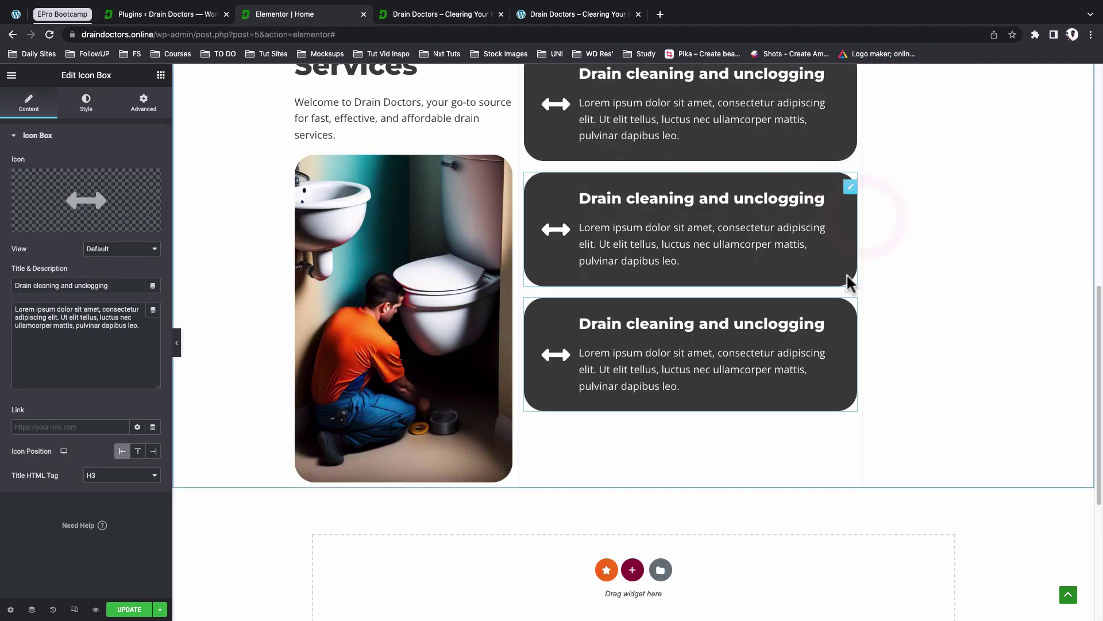
right_click(852, 316)
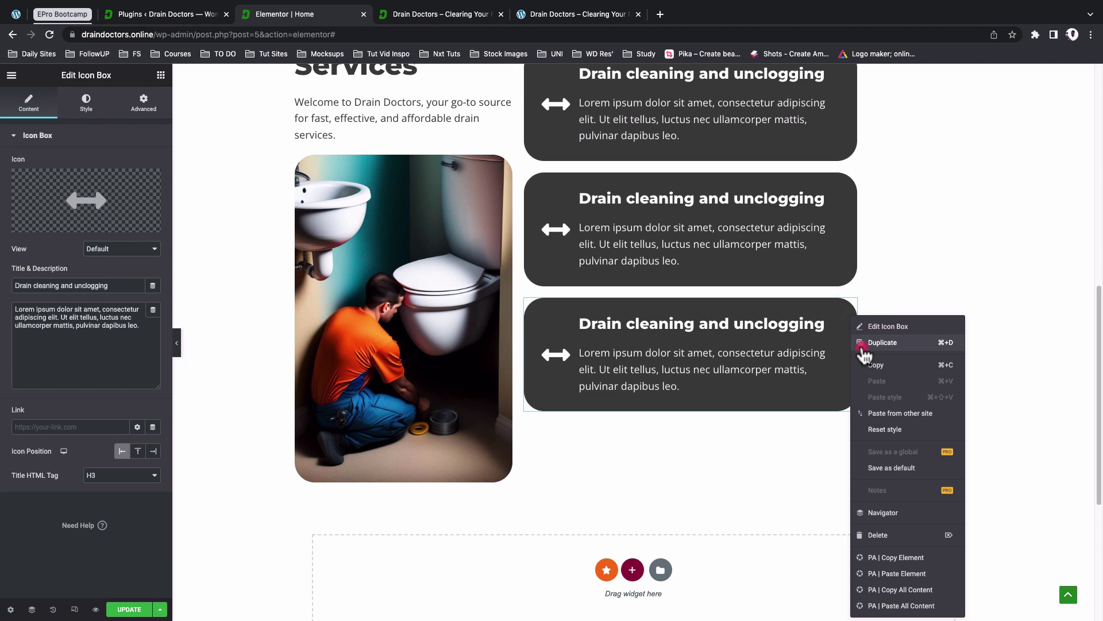
click(863, 345)
scroll(793, 368, up, 1)
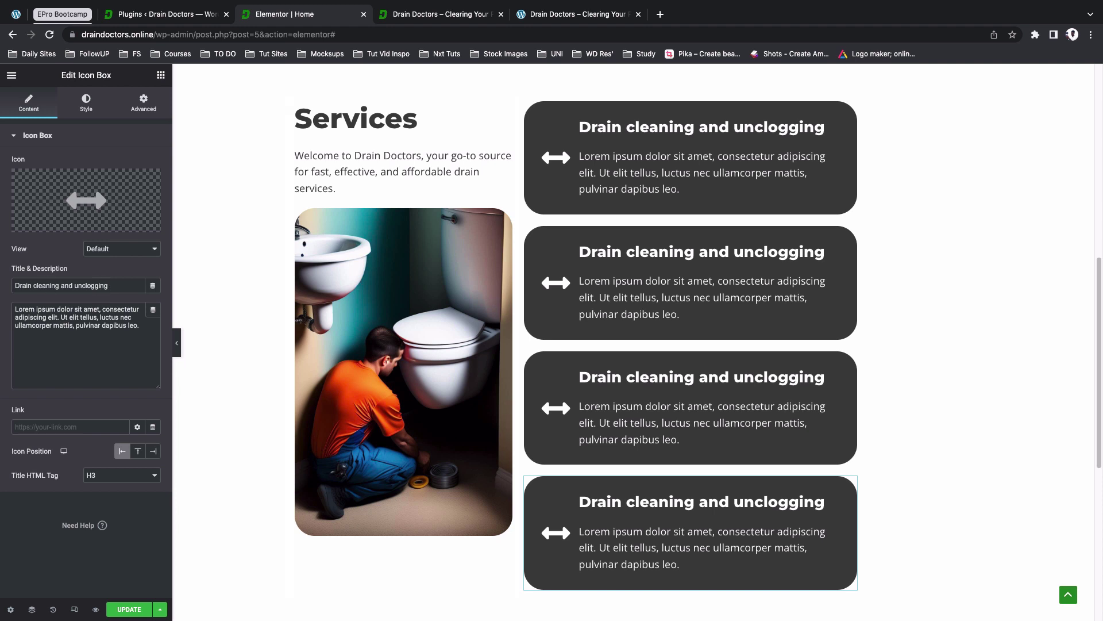
key(super+Tab)
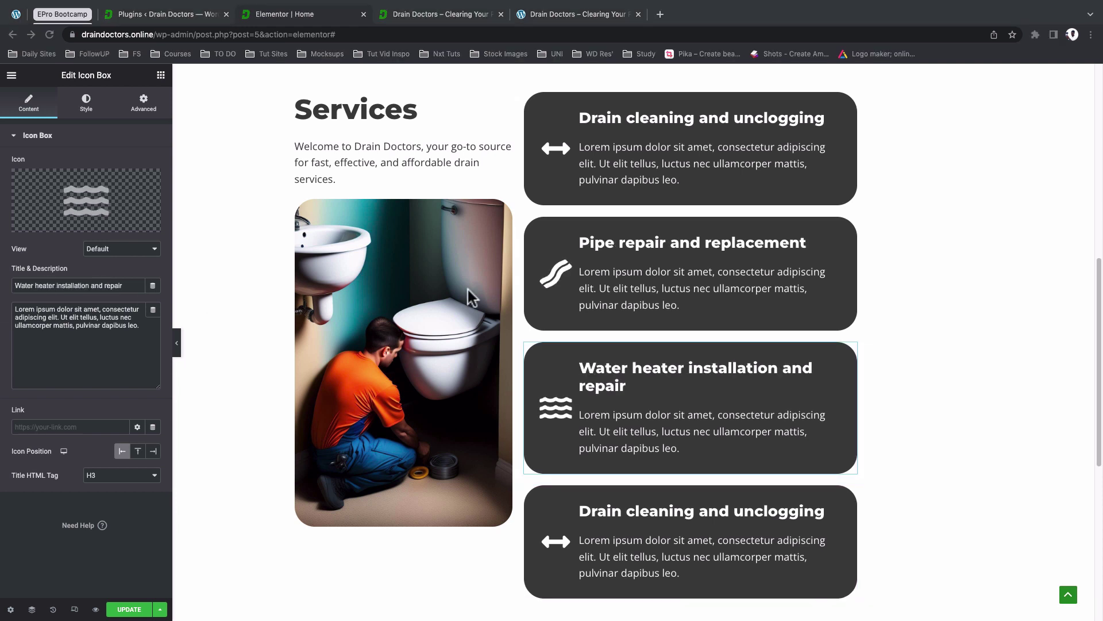
scroll(694, 271, up, 3)
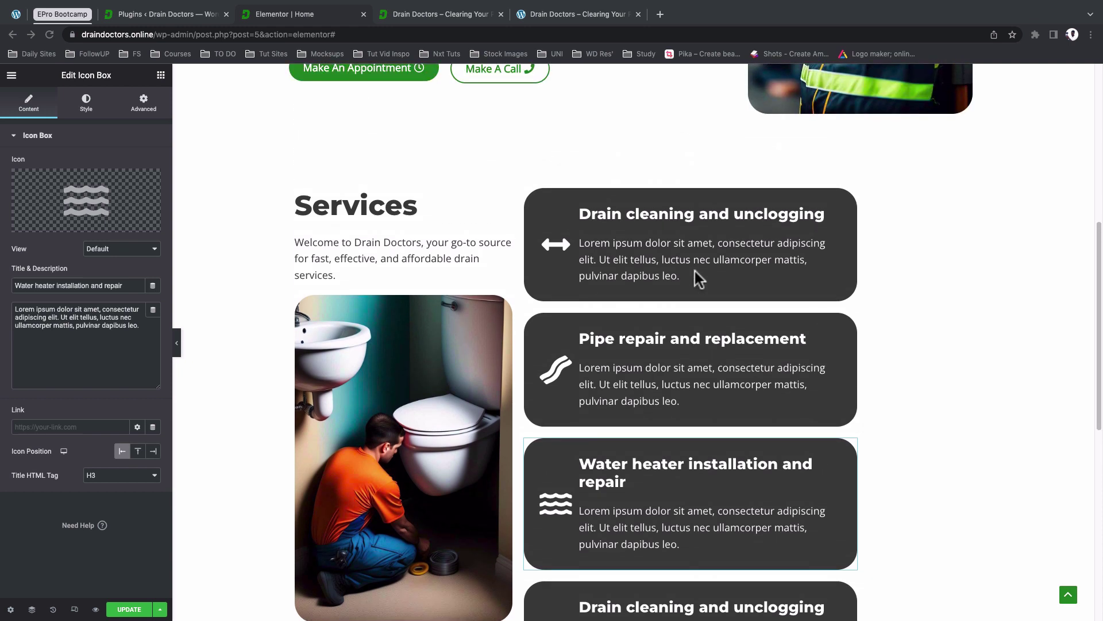
- Give the Services section a gradient background with Theme Color 2 green as the second colour
click(564, 157)
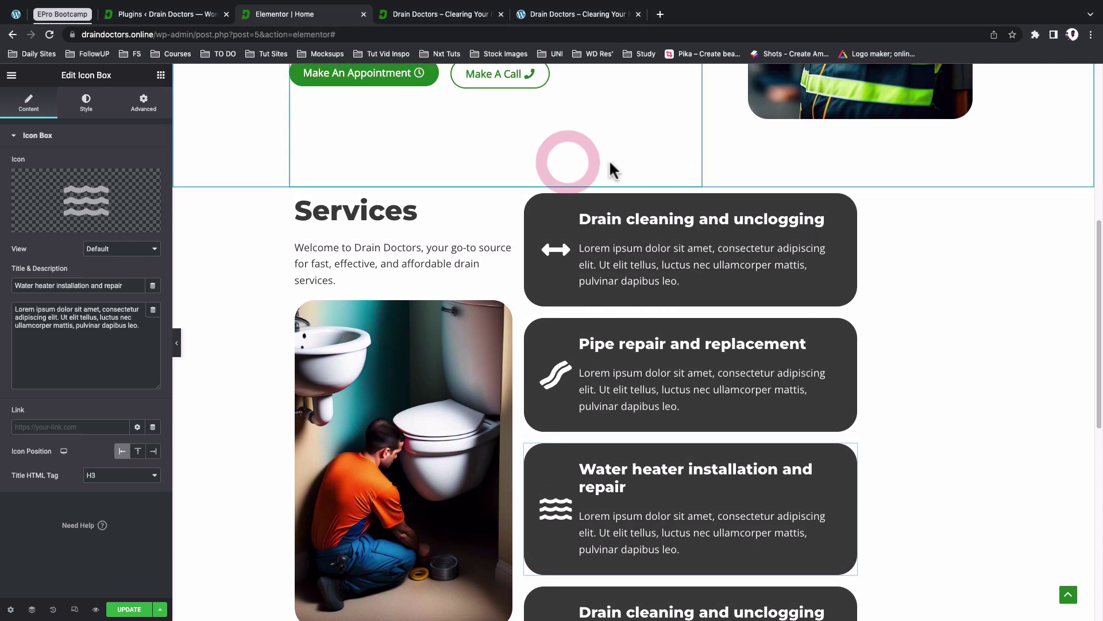
click(634, 189)
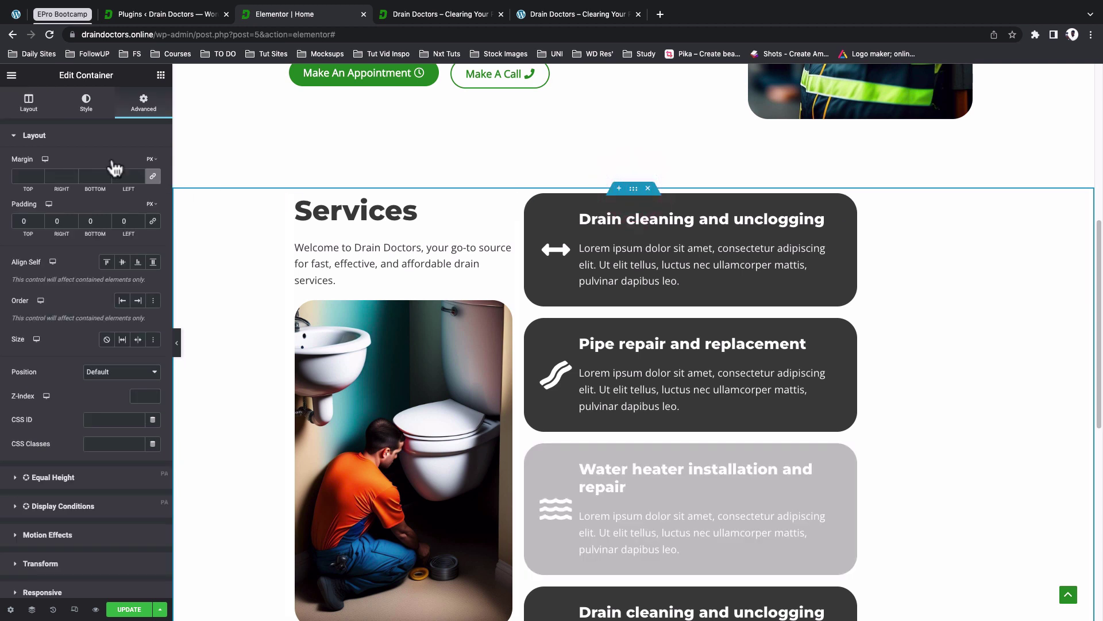
click(90, 113)
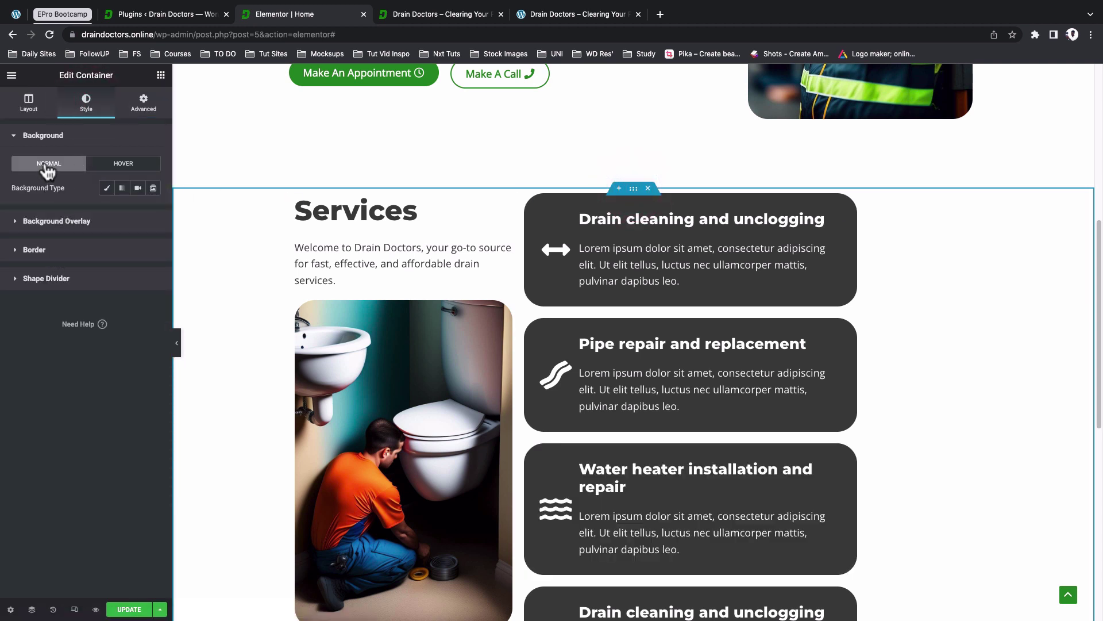
click(122, 188)
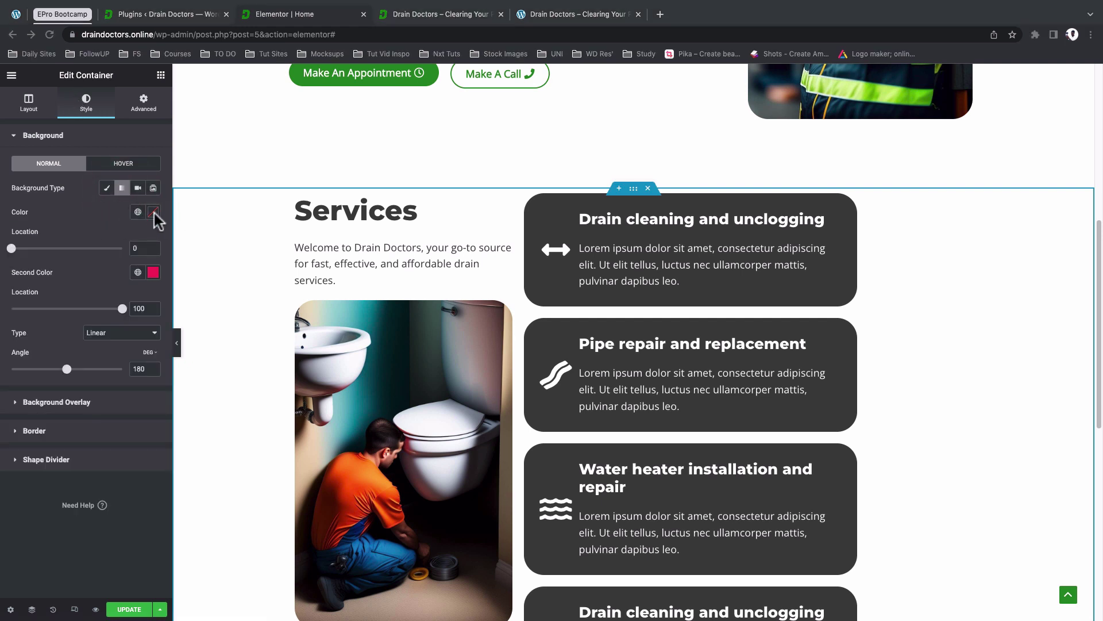
click(153, 213)
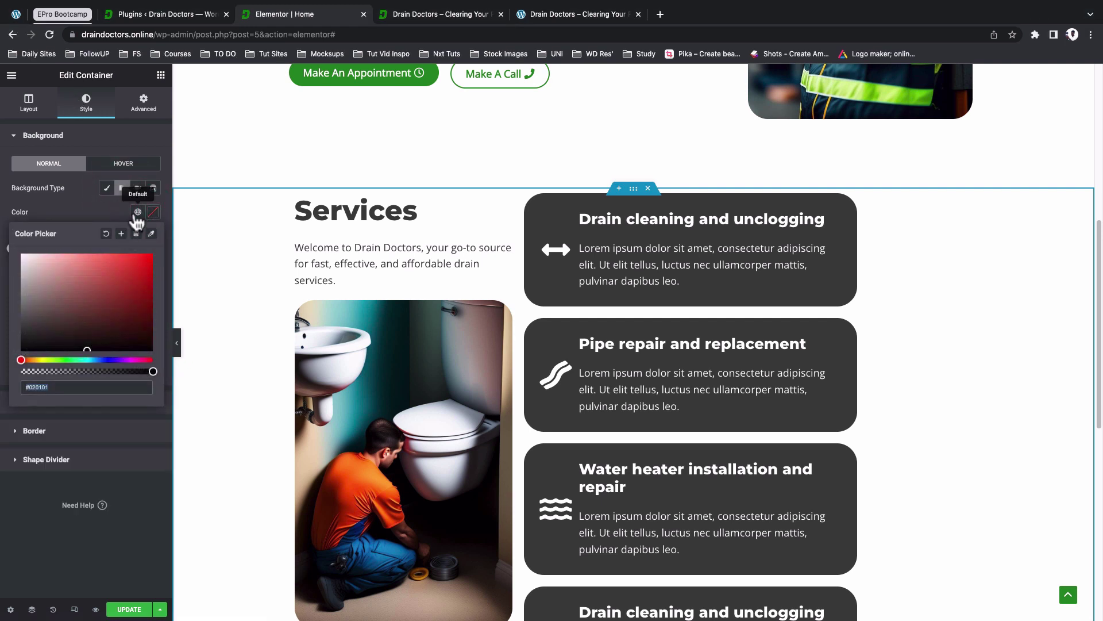
click(138, 272)
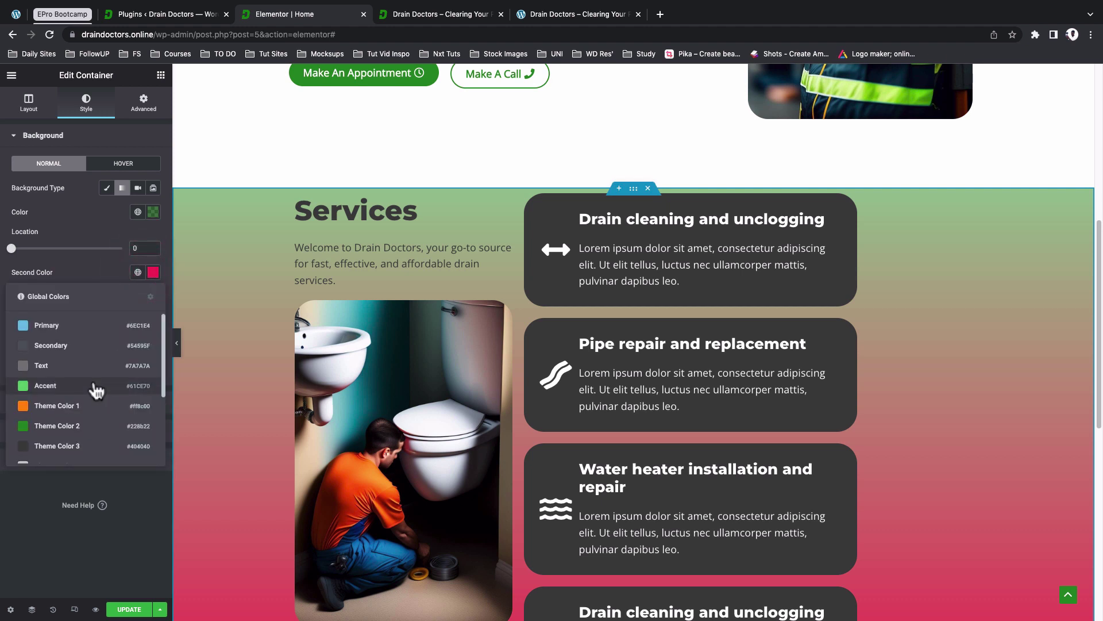
scroll(90, 408, down, 1)
click(87, 409)
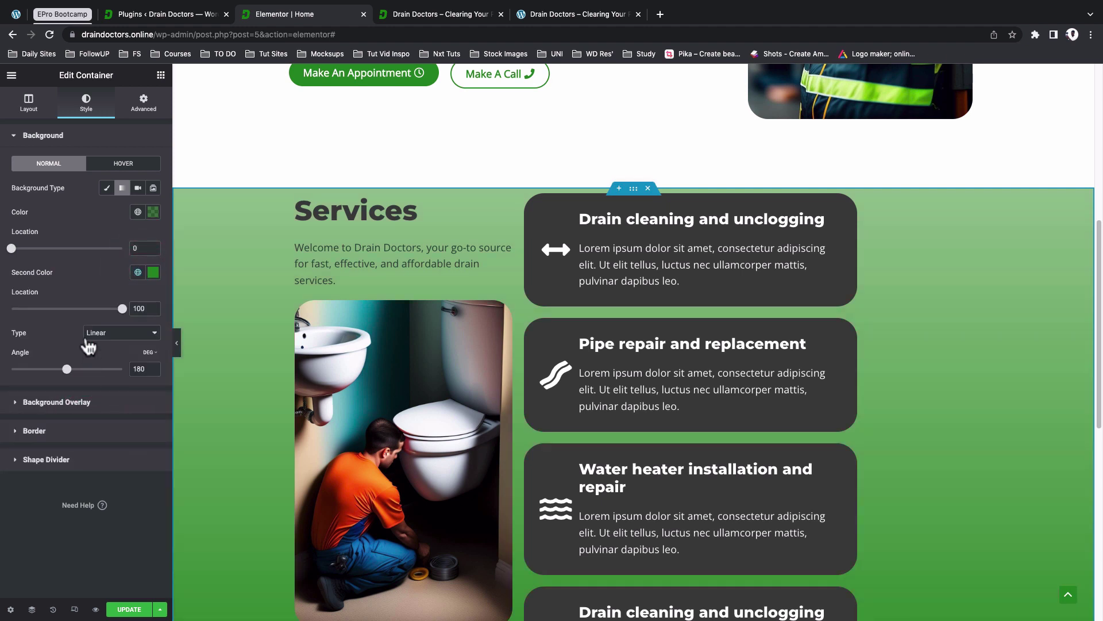
- Make the gradient radial and position it at Center Left
click(108, 335)
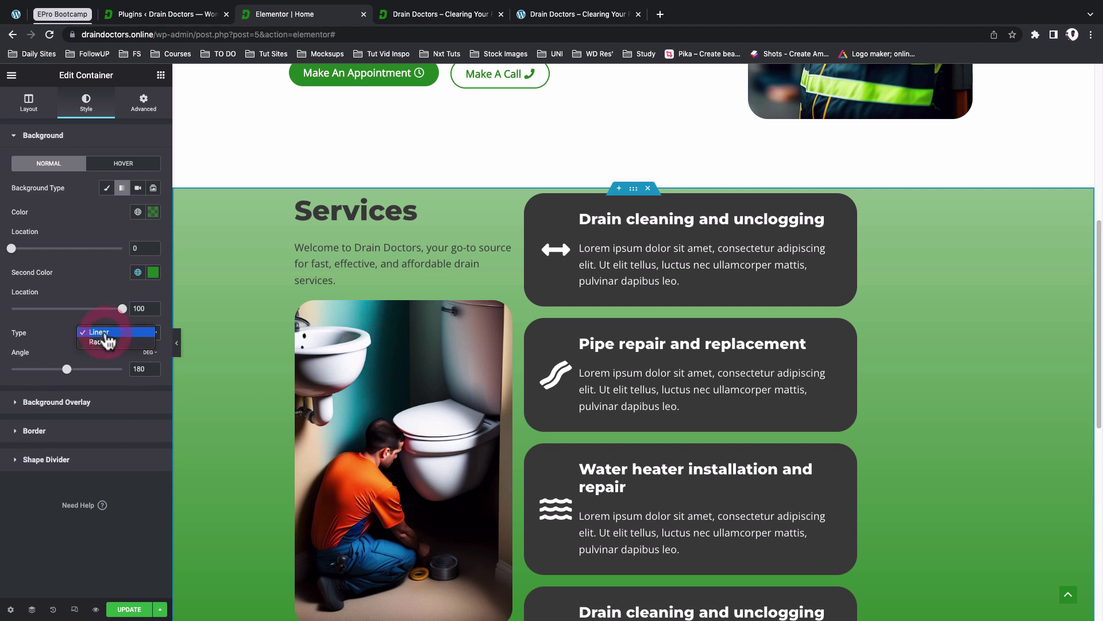
click(109, 343)
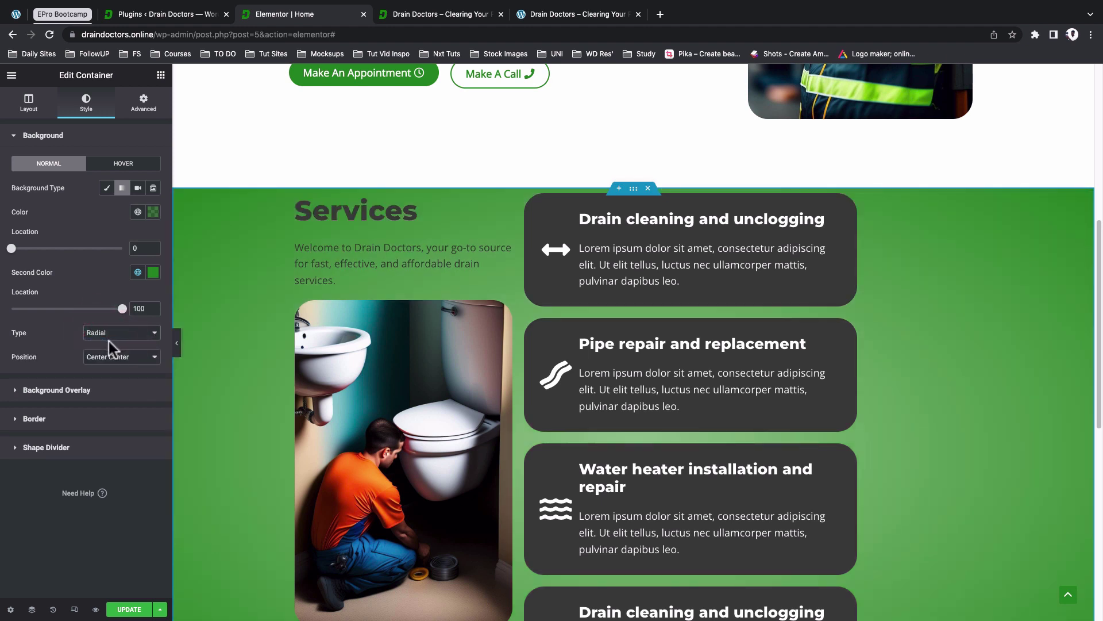
click(127, 364)
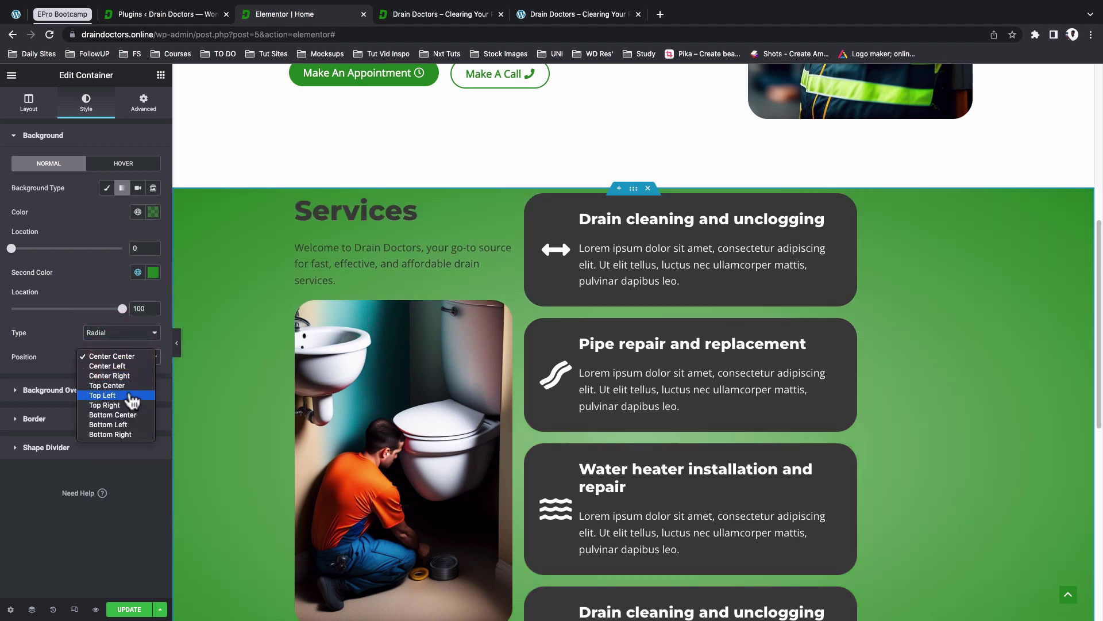
click(132, 397)
click(131, 362)
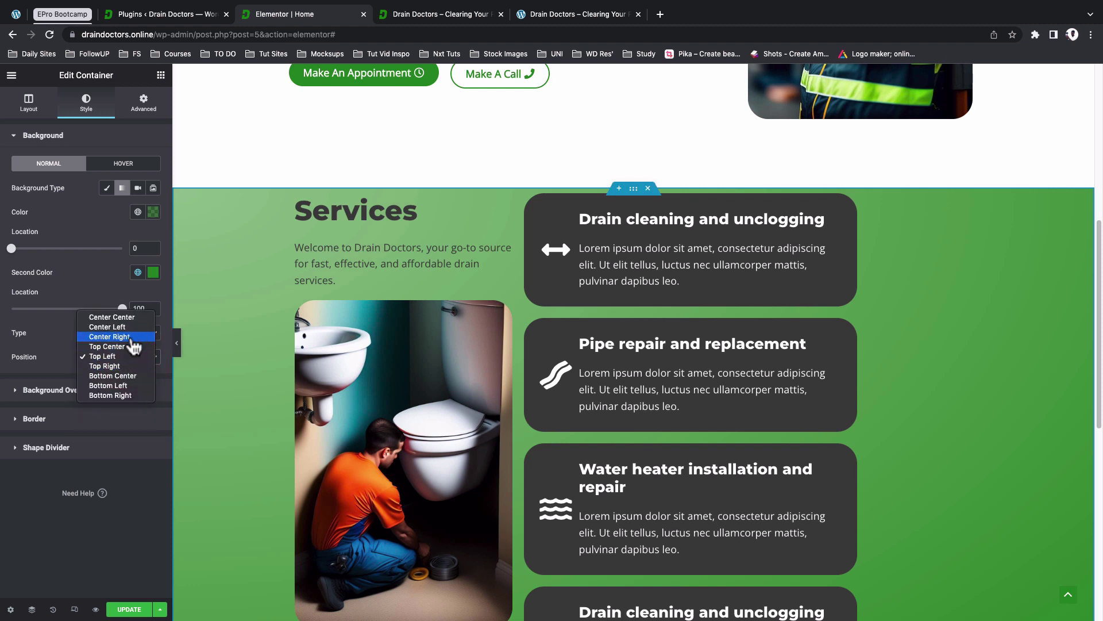
click(127, 326)
scroll(453, 391, down, 4)
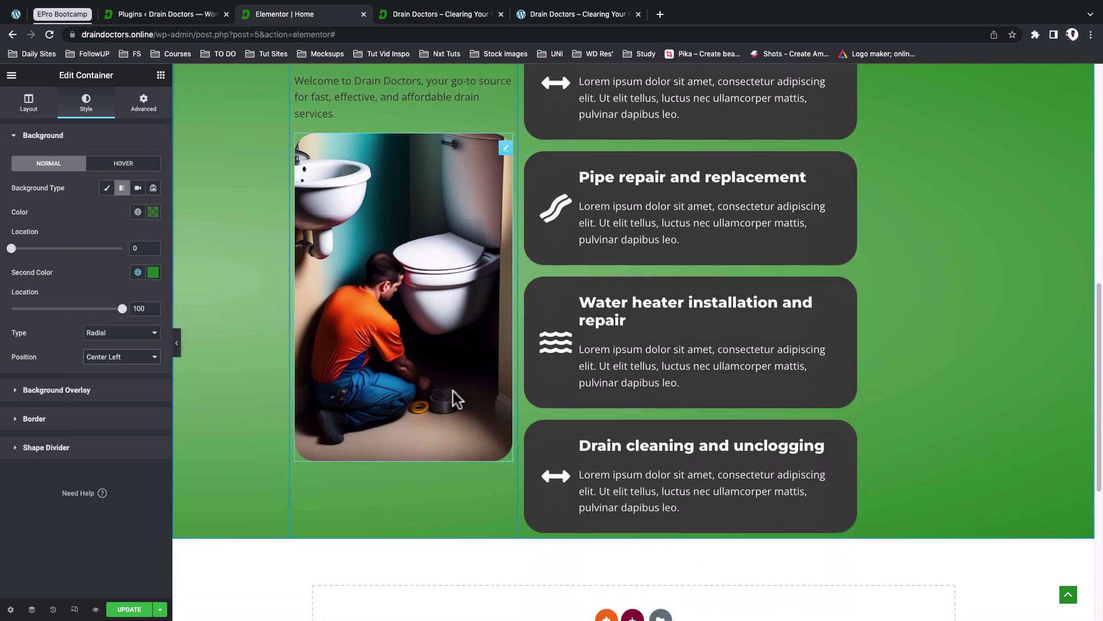
scroll(453, 392, up, 2)
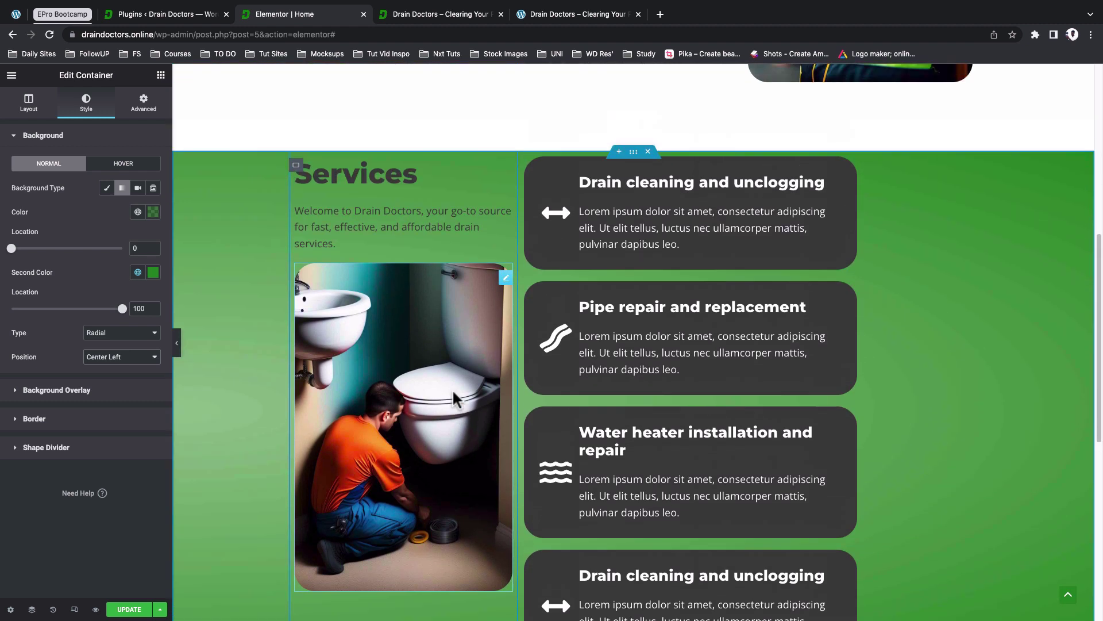
scroll(536, 377, down, 3)
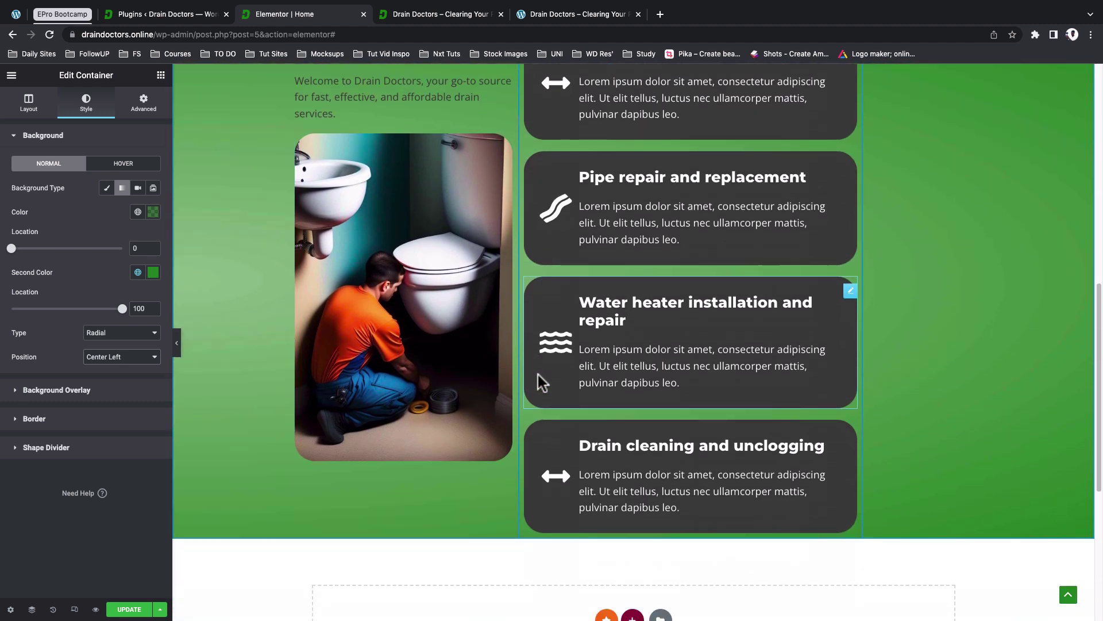
scroll(562, 362, up, 2)
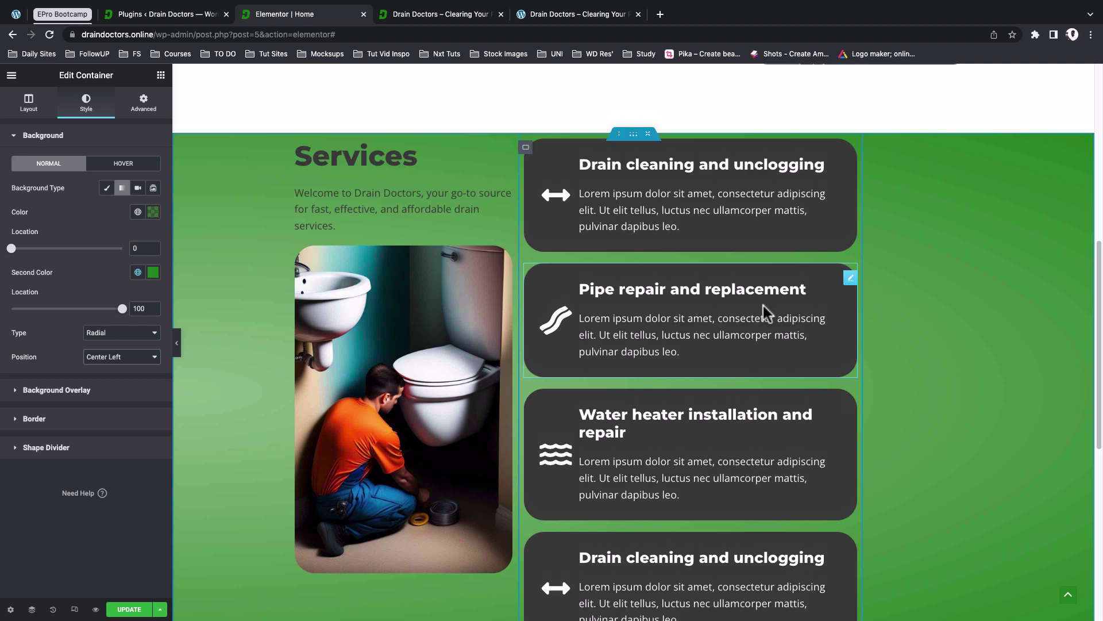
scroll(859, 295, up, 4)
scroll(859, 295, down, 4)
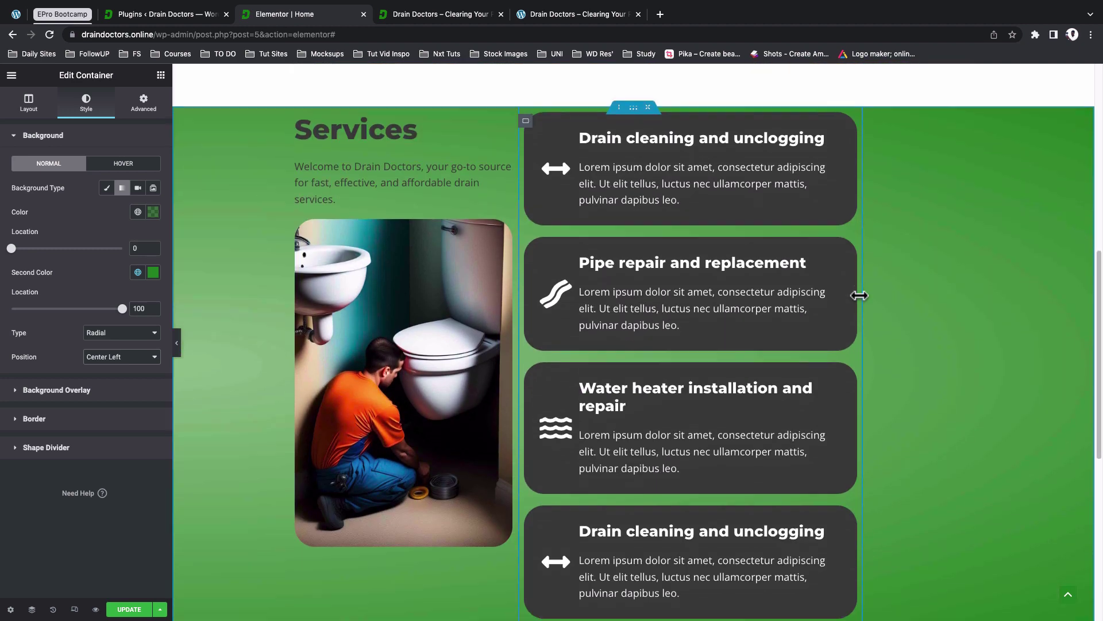
scroll(859, 296, down, 4)
scroll(826, 308, up, 6)
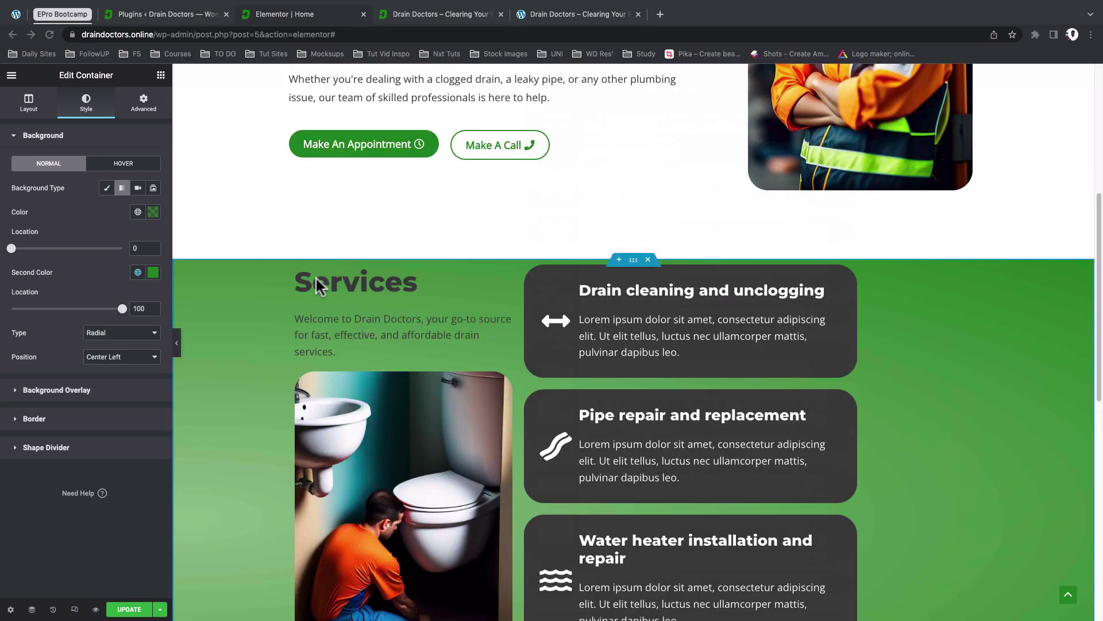
- Select the right service-card column and enter 66.66 in its layout settings
click(282, 300)
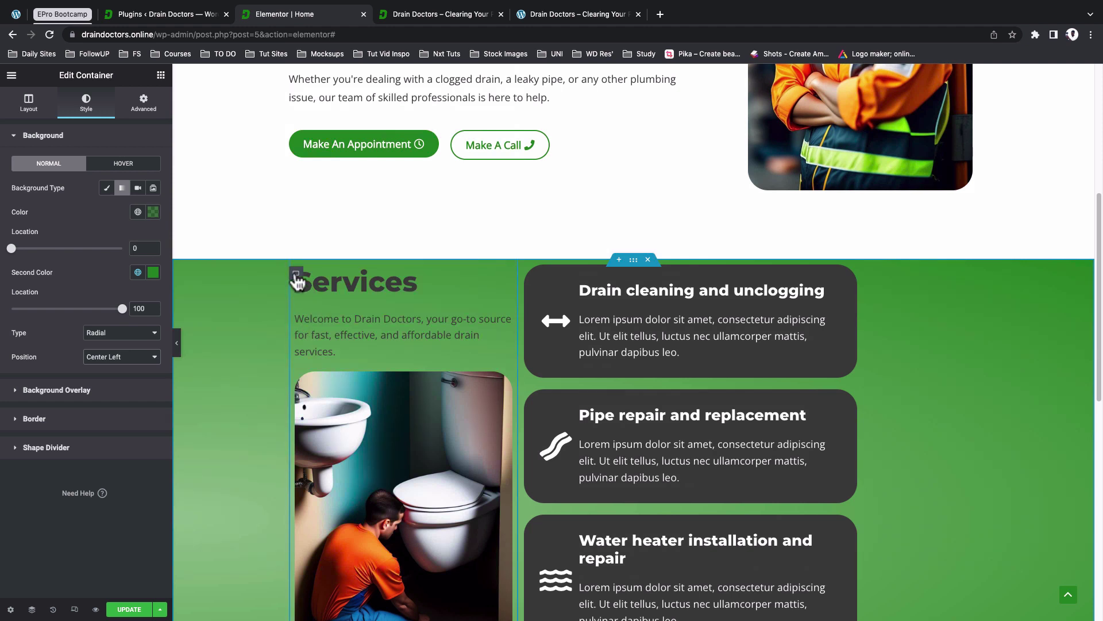
click(296, 275)
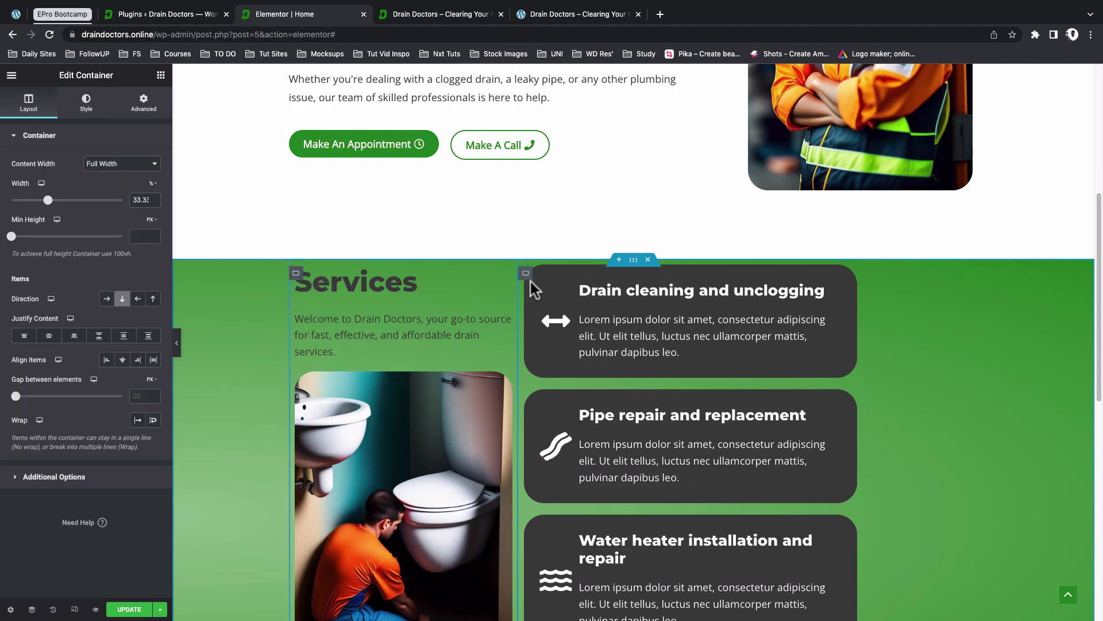
click(525, 275)
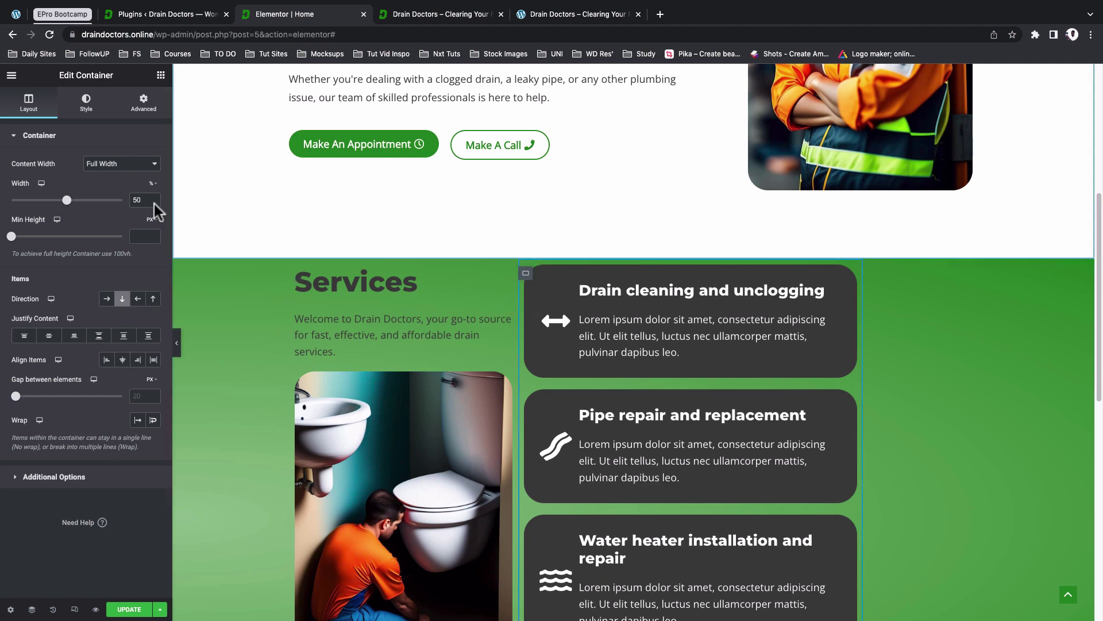
text(66.66)
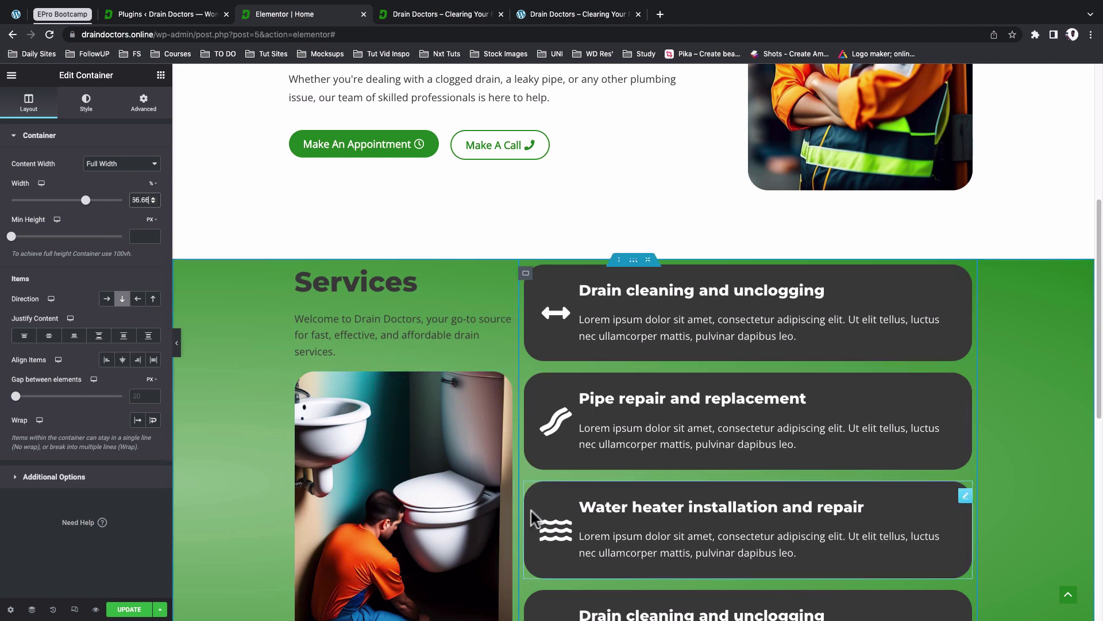
scroll(534, 394, down, 1)
- Give the cards container 10% left padding in its Advanced layout settings
click(524, 231)
click(524, 232)
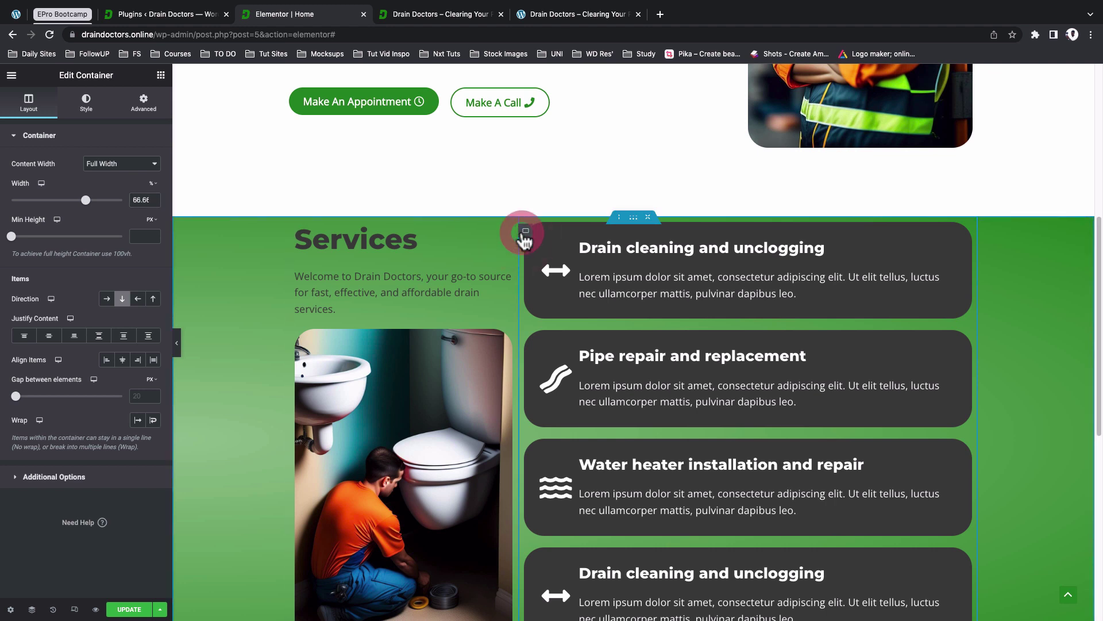
click(145, 103)
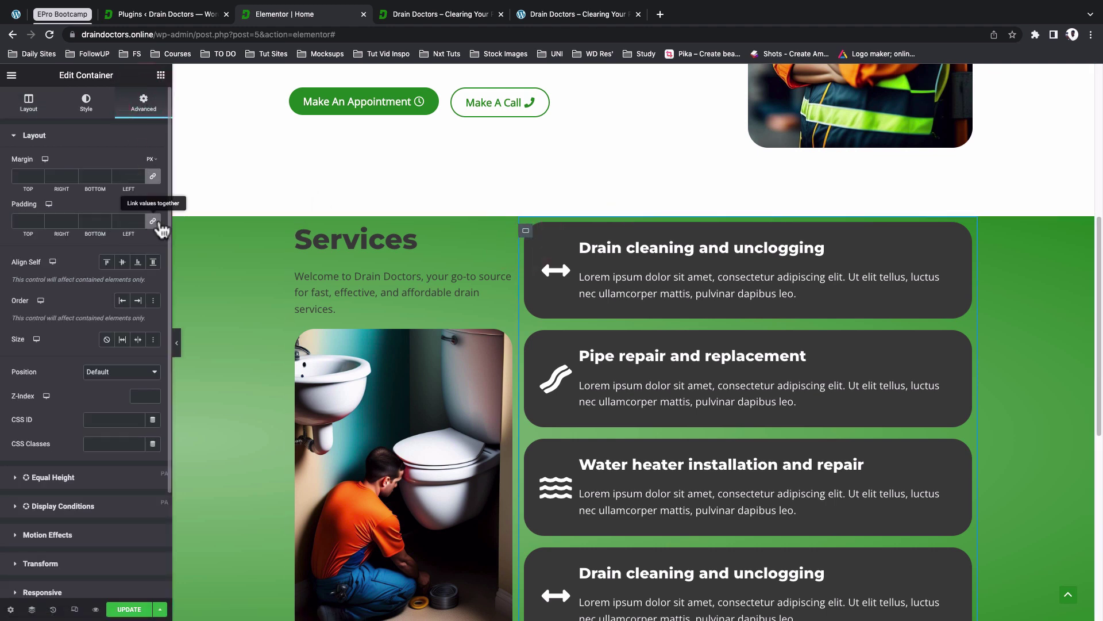
click(156, 223)
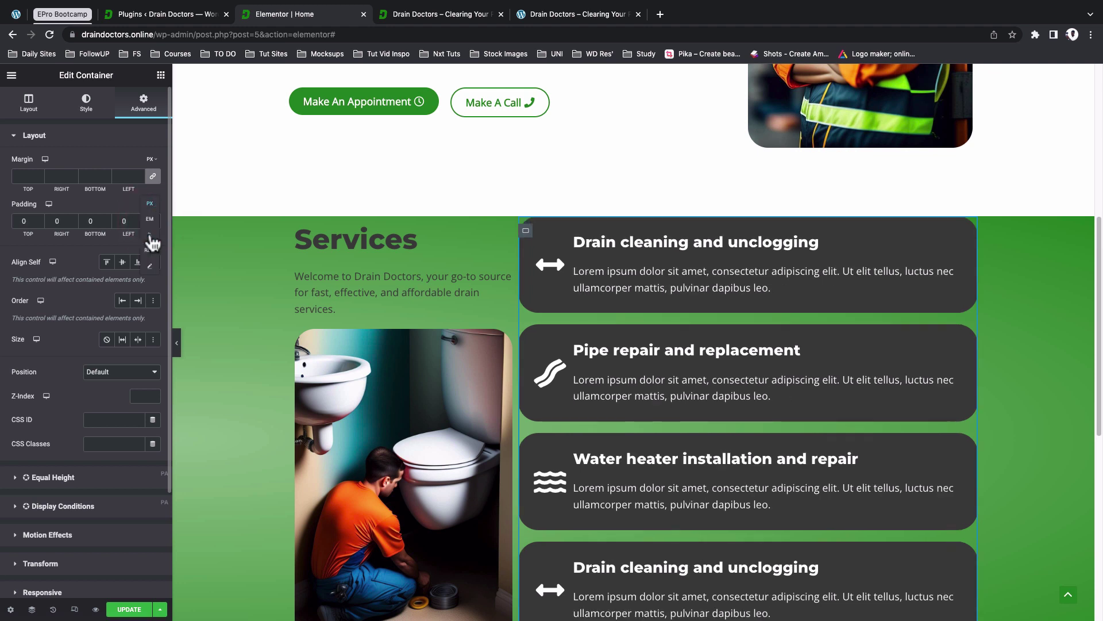
click(151, 236)
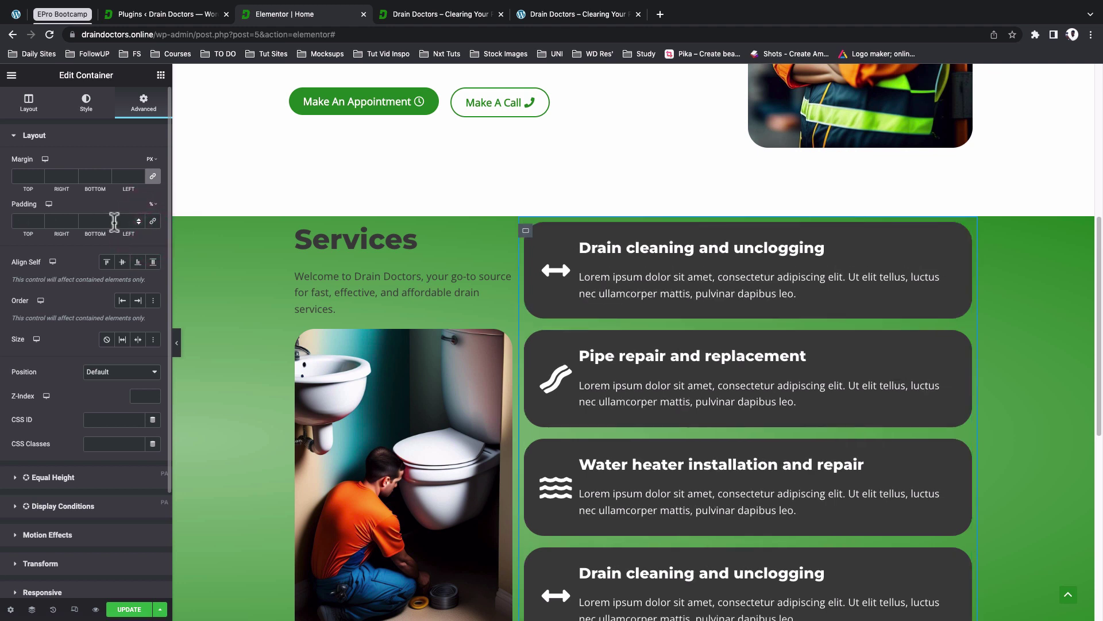
click(114, 221)
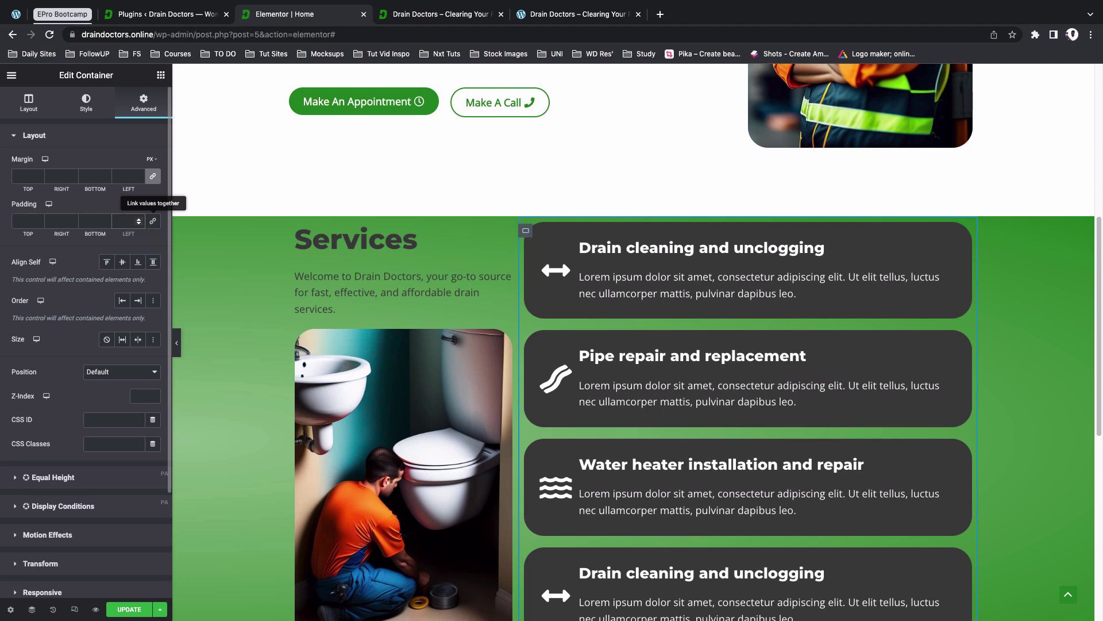
text(10)
scroll(573, 416, down, 3)
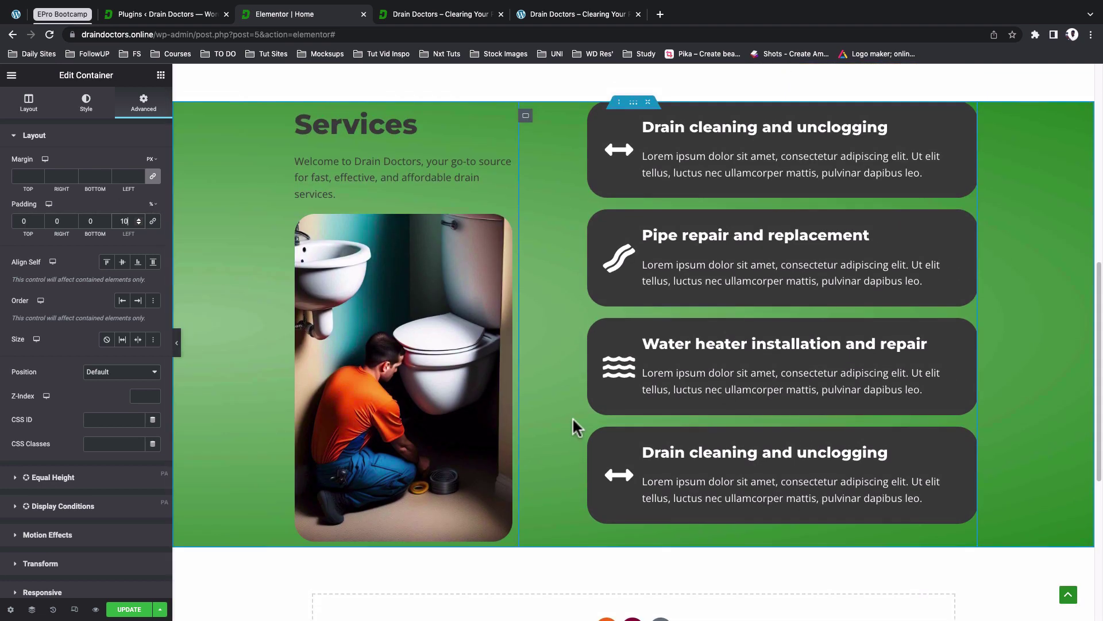
scroll(572, 416, up, 1)
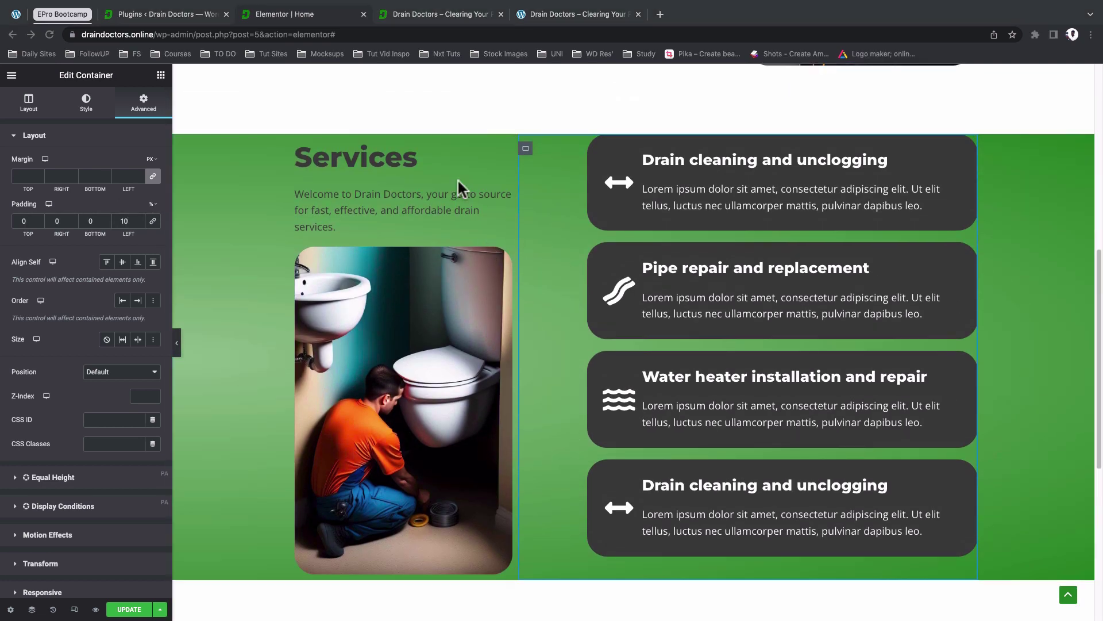
scroll(543, 158, up, 1)
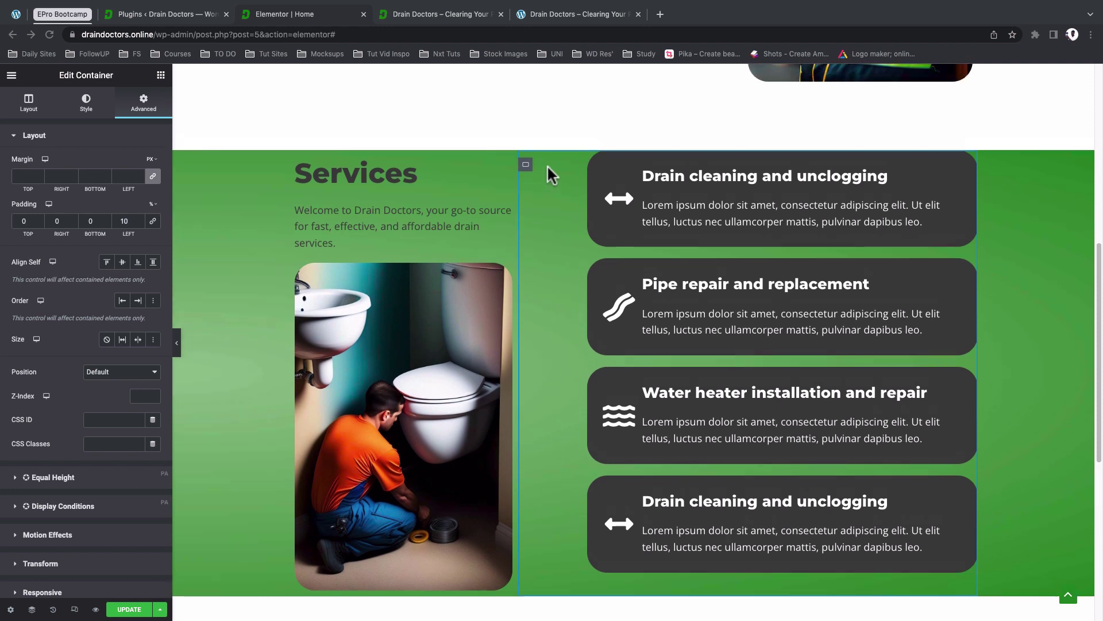
- Through the Navigator, set the outer Services container's top and bottom padding to 5%
click(32, 609)
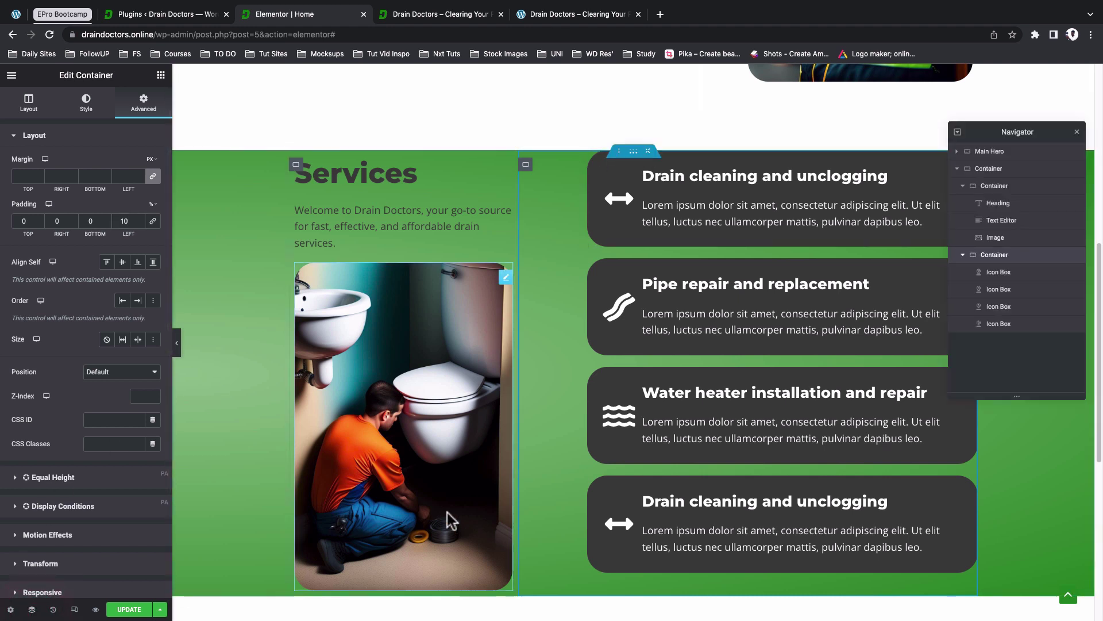
click(957, 169)
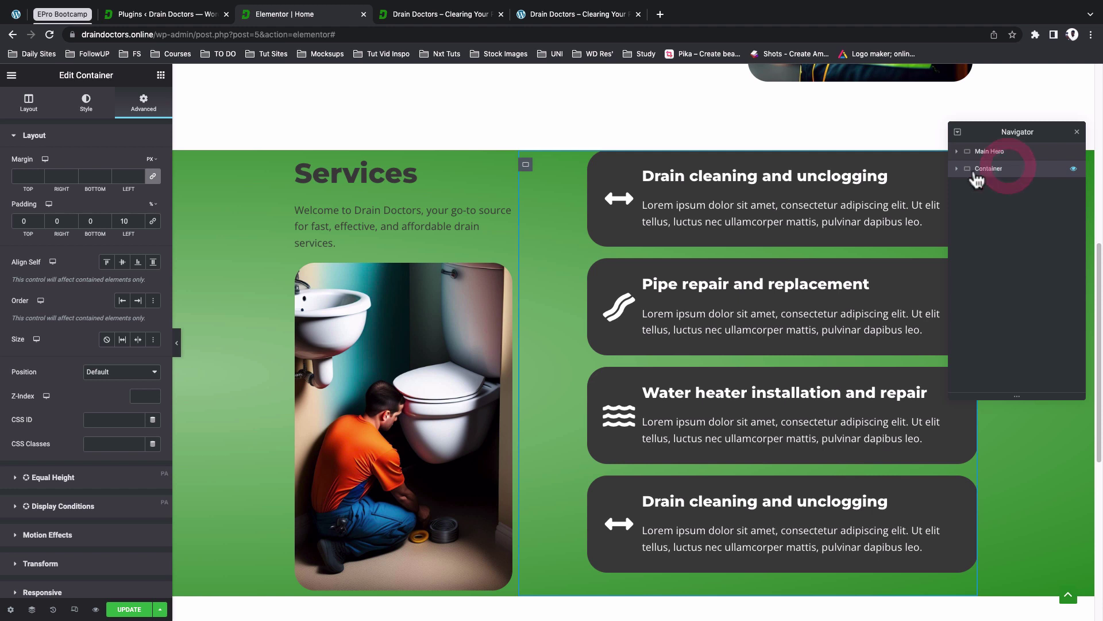
click(977, 171)
click(149, 112)
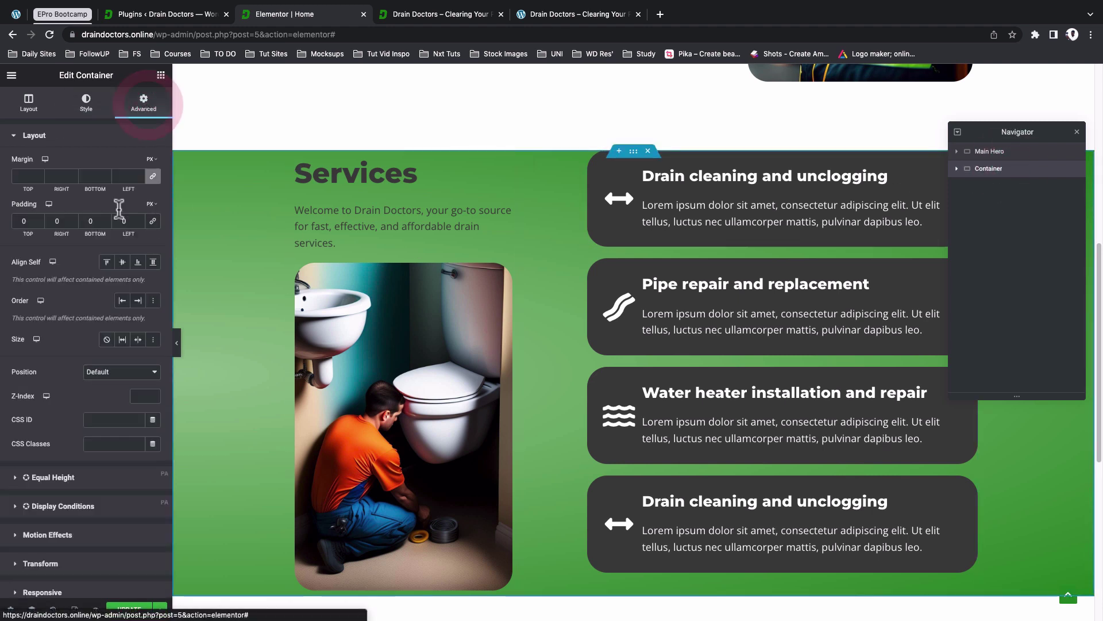
double_click(19, 221)
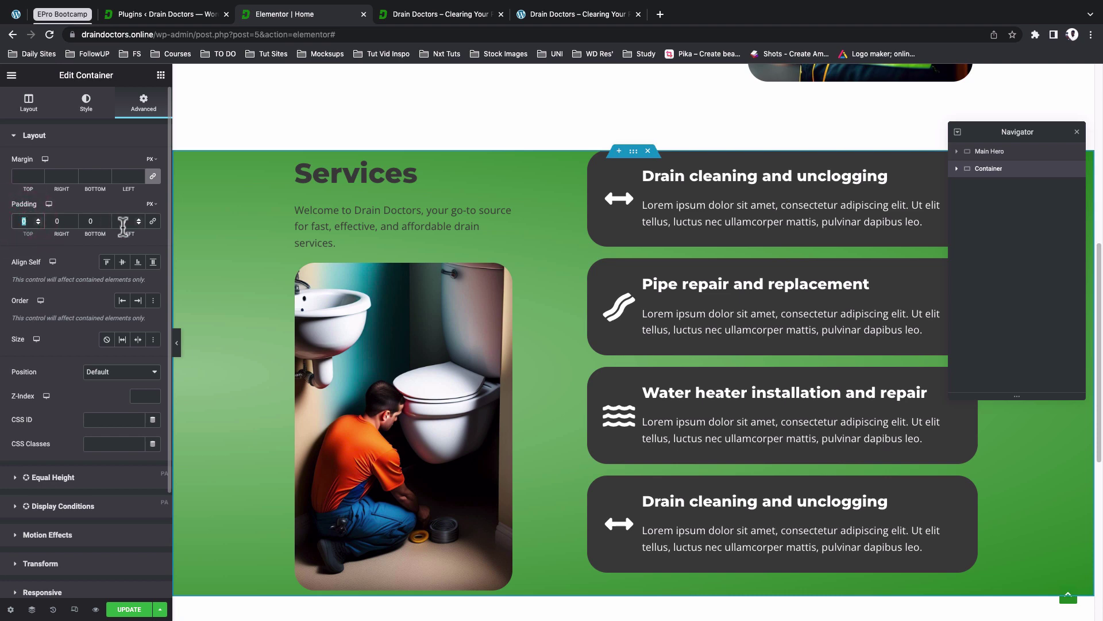
click(151, 204)
click(152, 233)
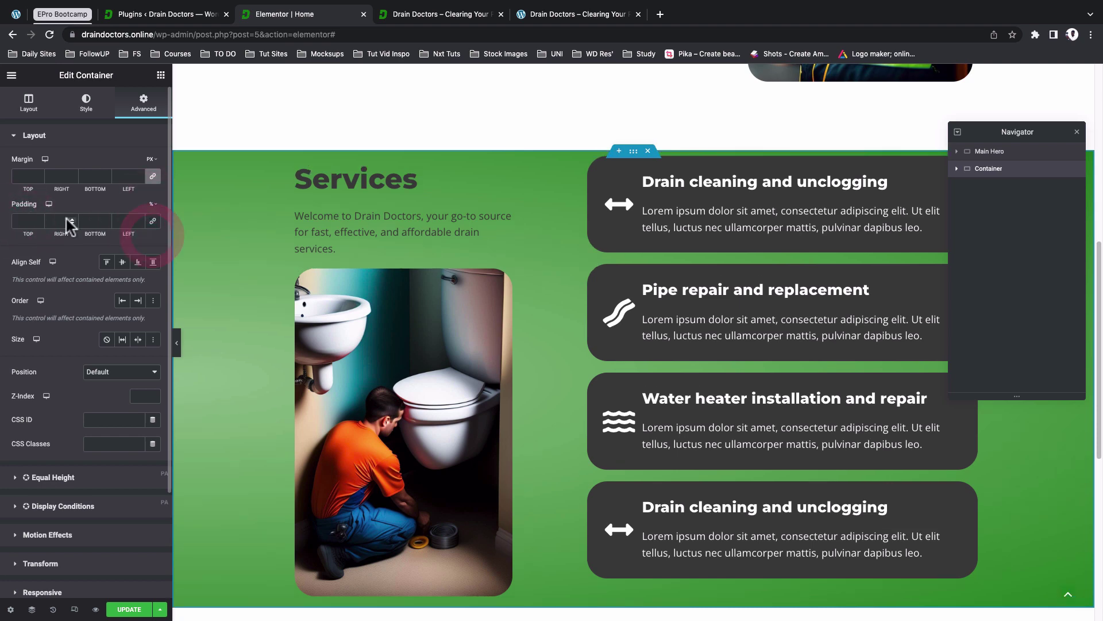
click(26, 222)
text(5)
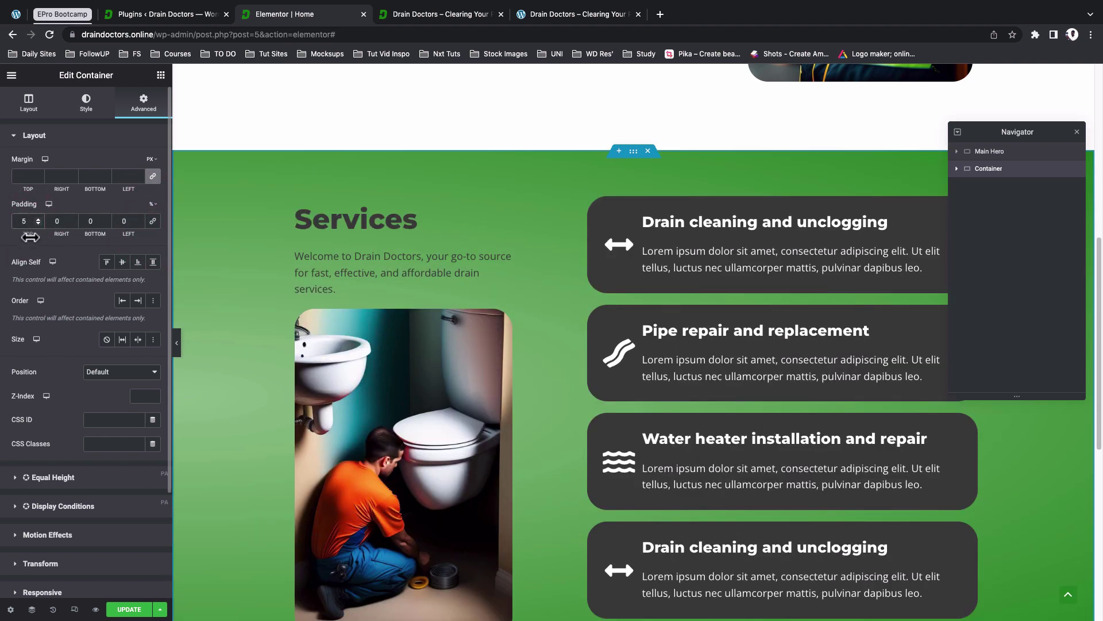
double_click(94, 220)
text(5)
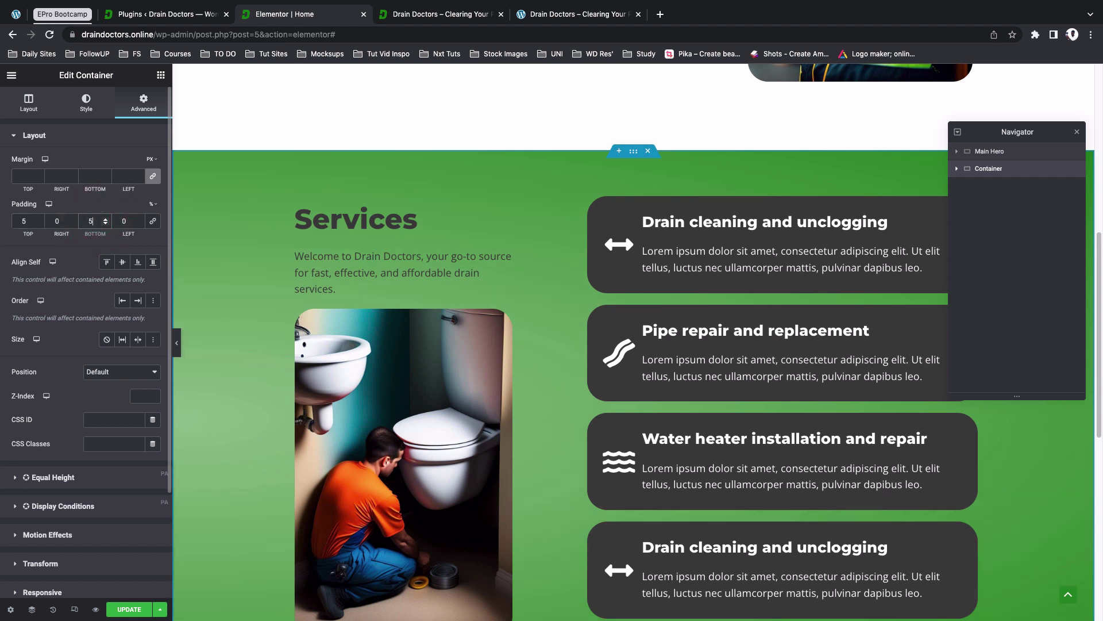
scroll(494, 229, down, 1)
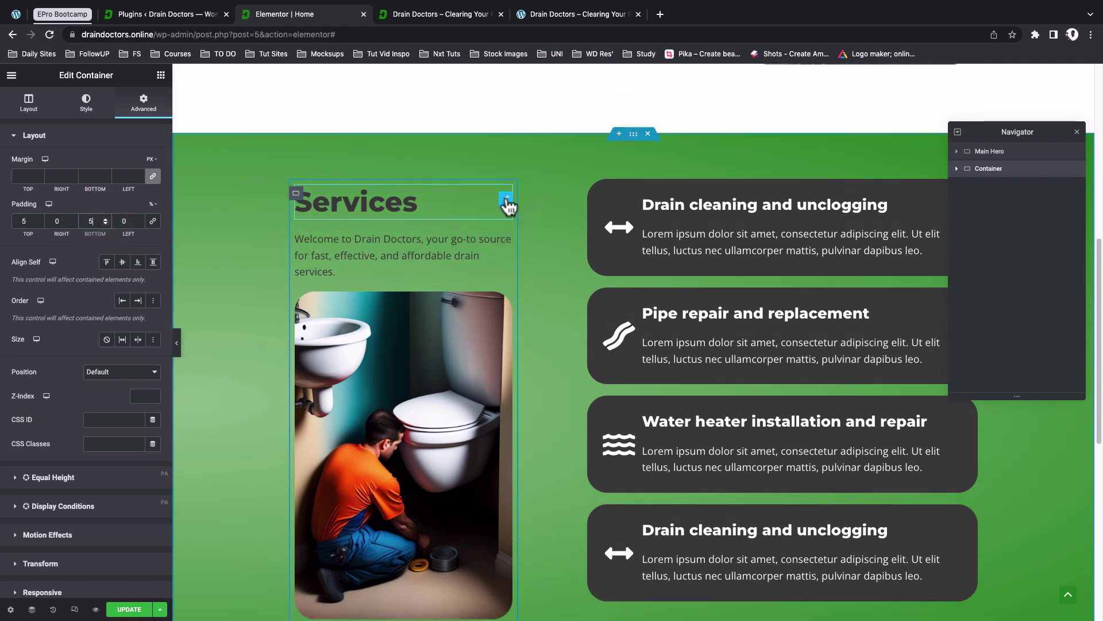
- Make the Services heading text white using Theme Color 5
click(506, 202)
click(86, 104)
click(138, 164)
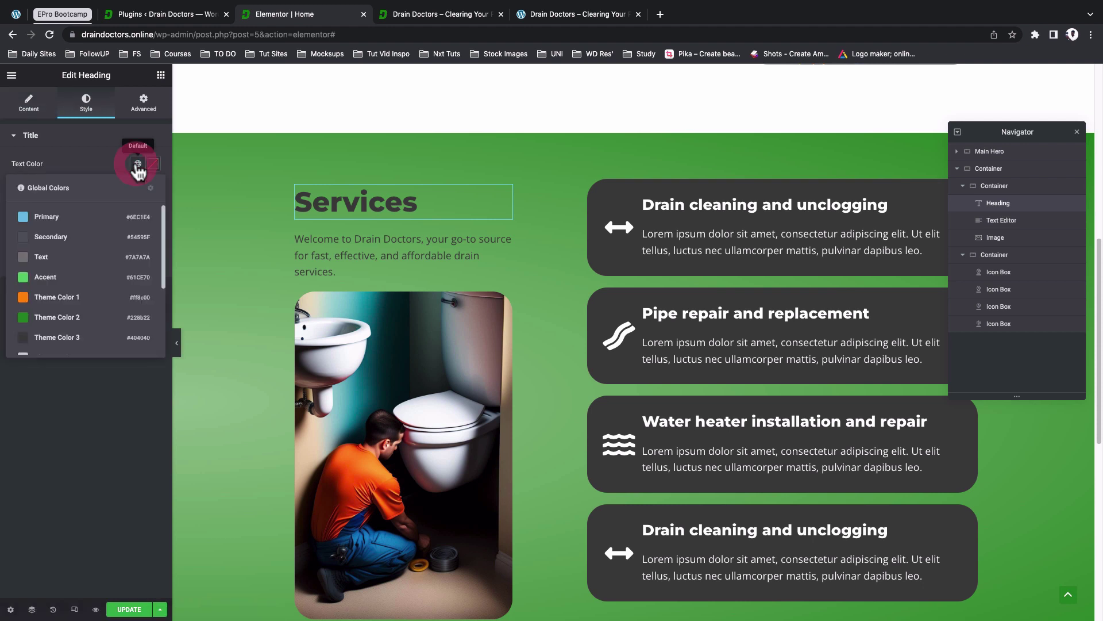
scroll(106, 318, down, 2)
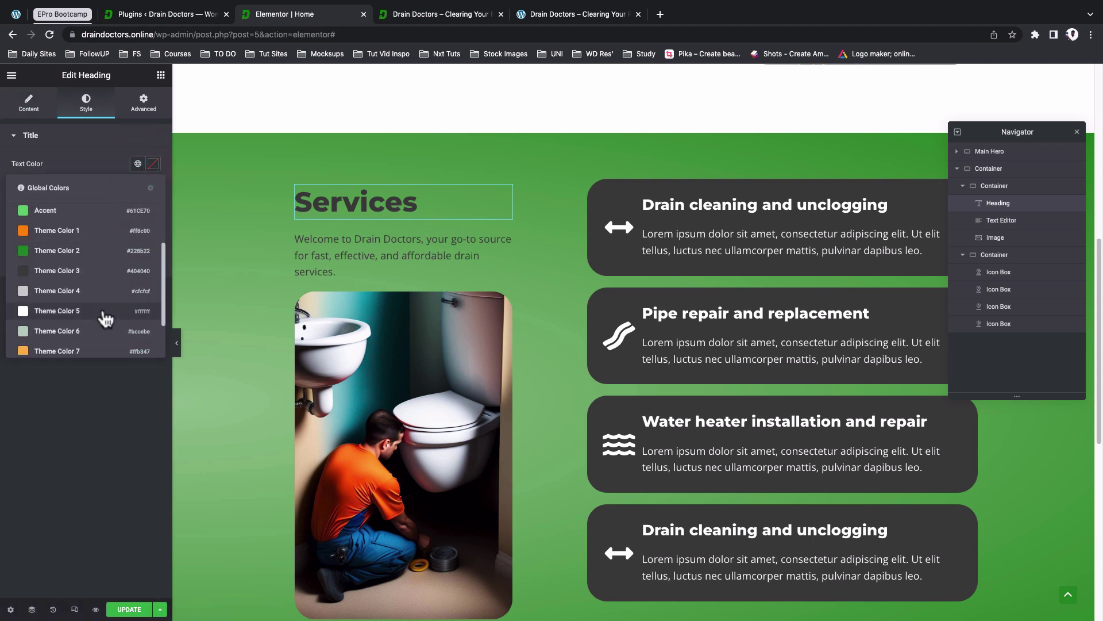
click(84, 321)
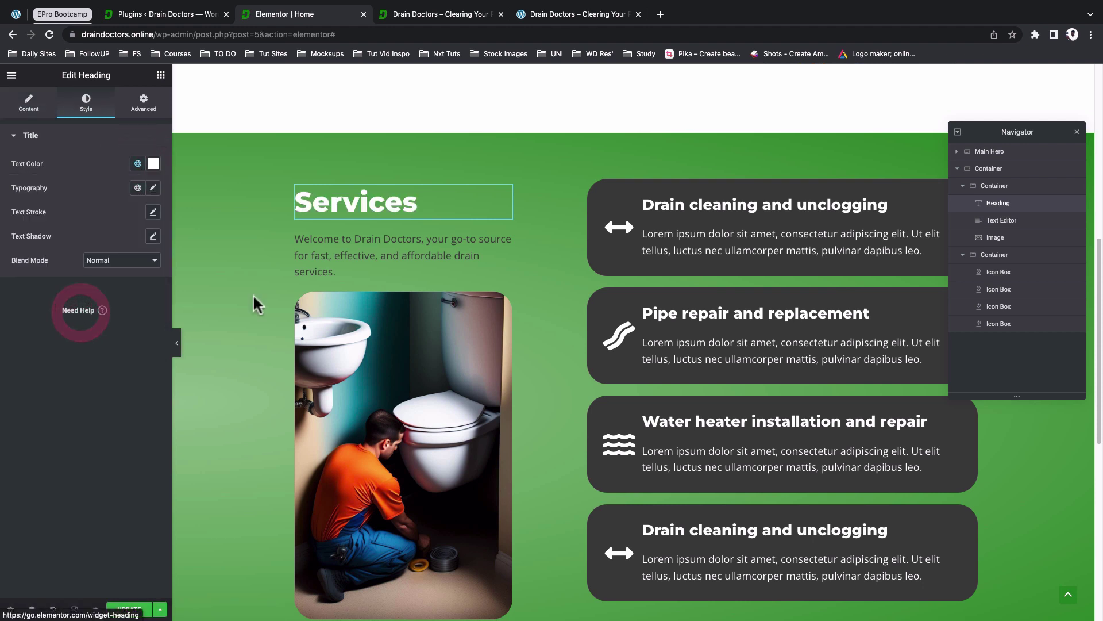
- Make the intro paragraph text white and preview the page changes
click(505, 244)
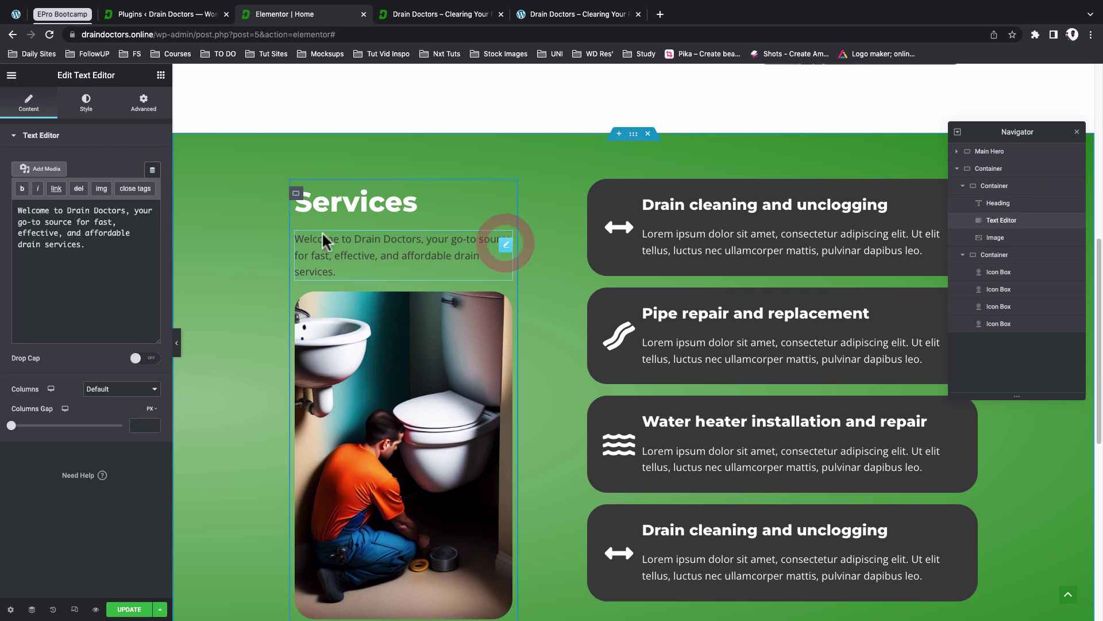
click(88, 105)
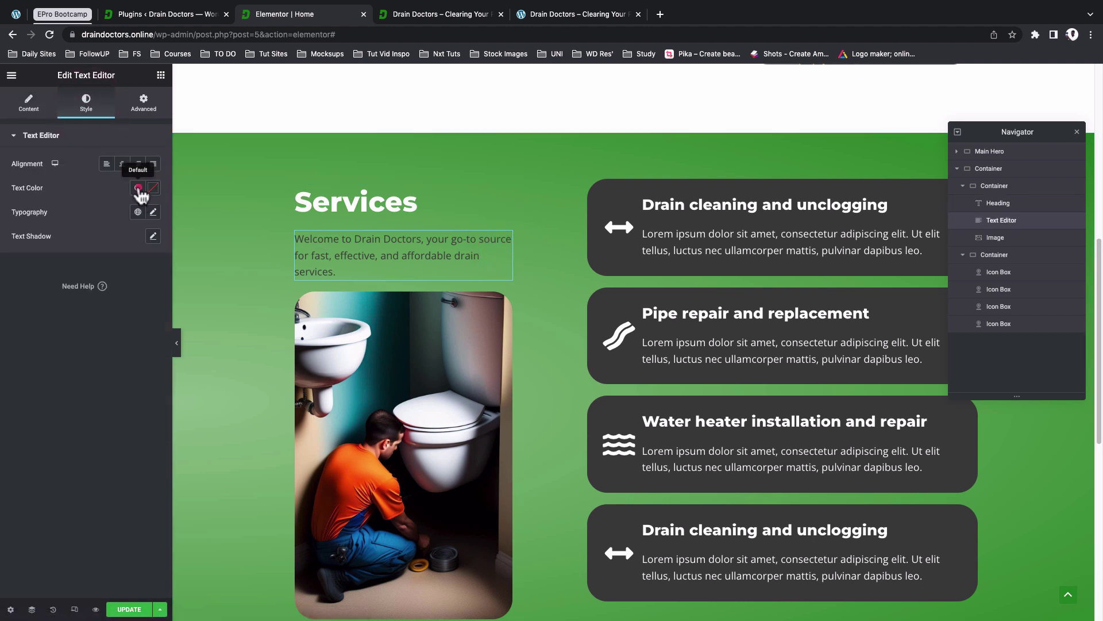
scroll(253, 367, down, 1)
scroll(253, 368, down, 1)
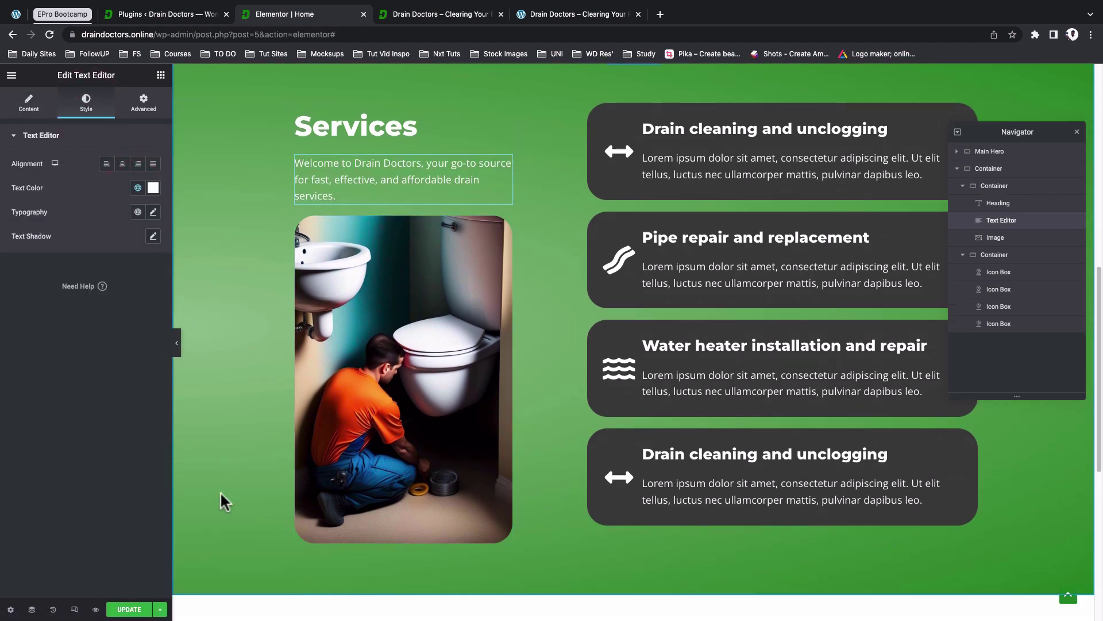
click(95, 613)
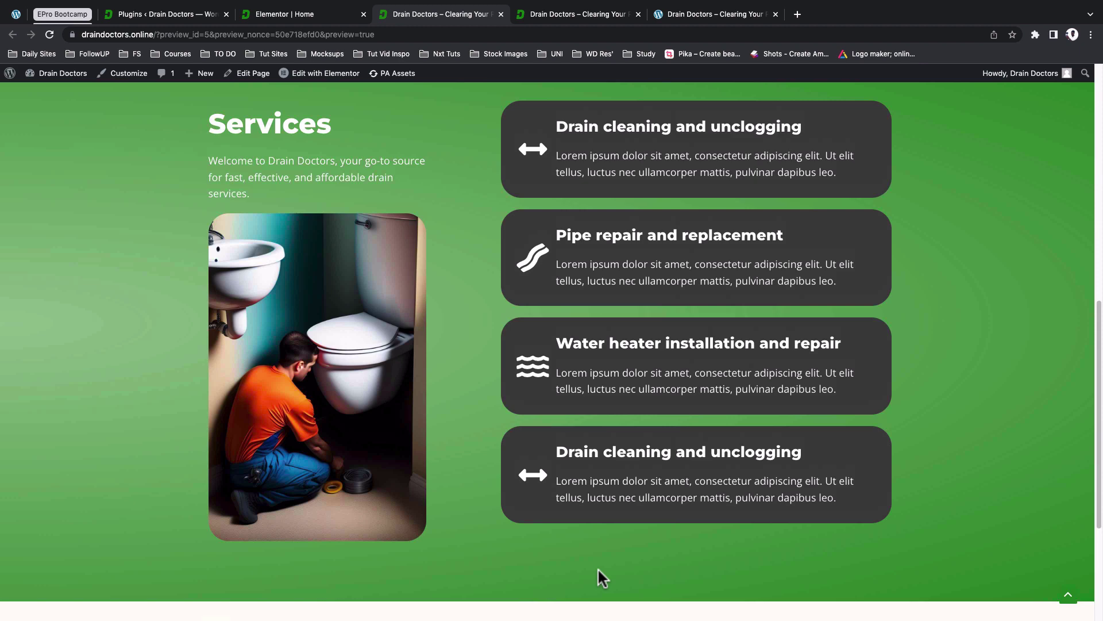
- Scroll through the page preview, then return to the Home page editor
scroll(597, 569, up, 2)
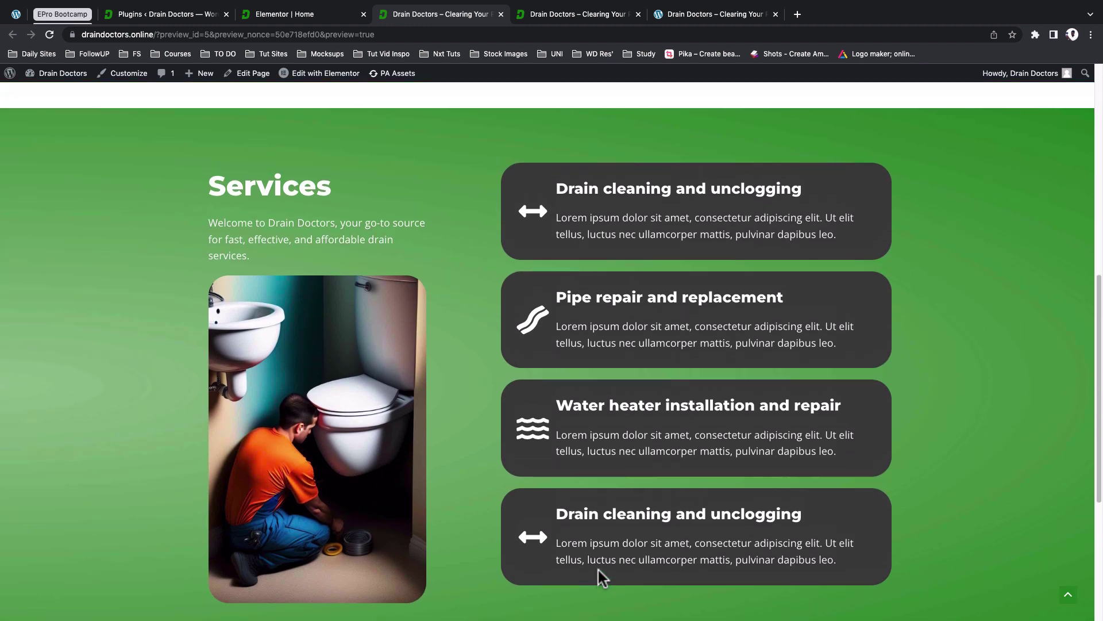
scroll(597, 524, down, 3)
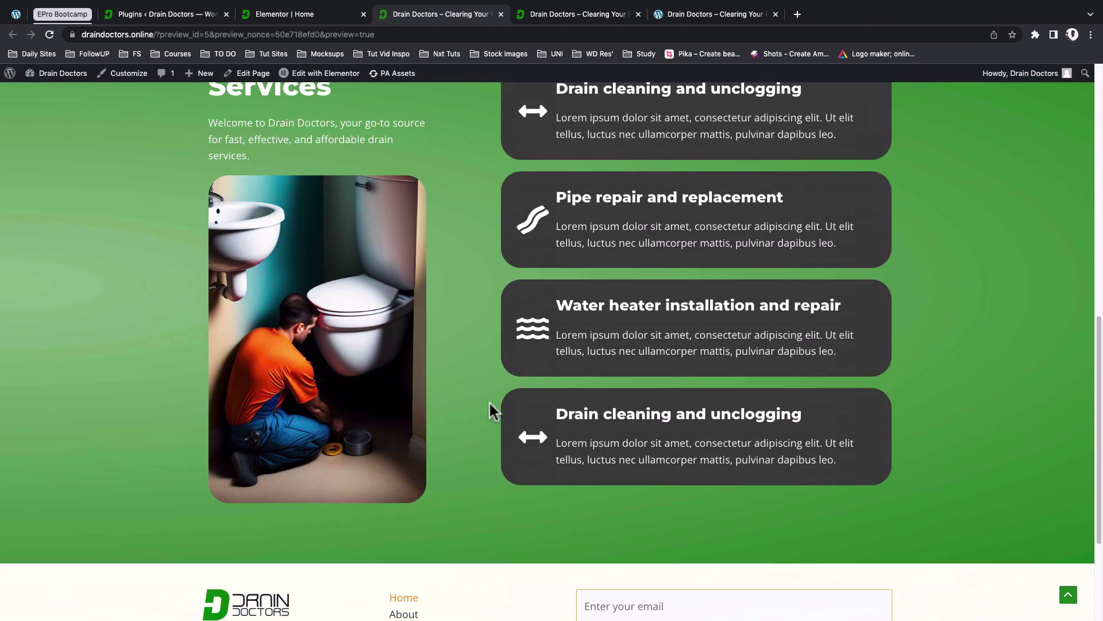
click(288, 13)
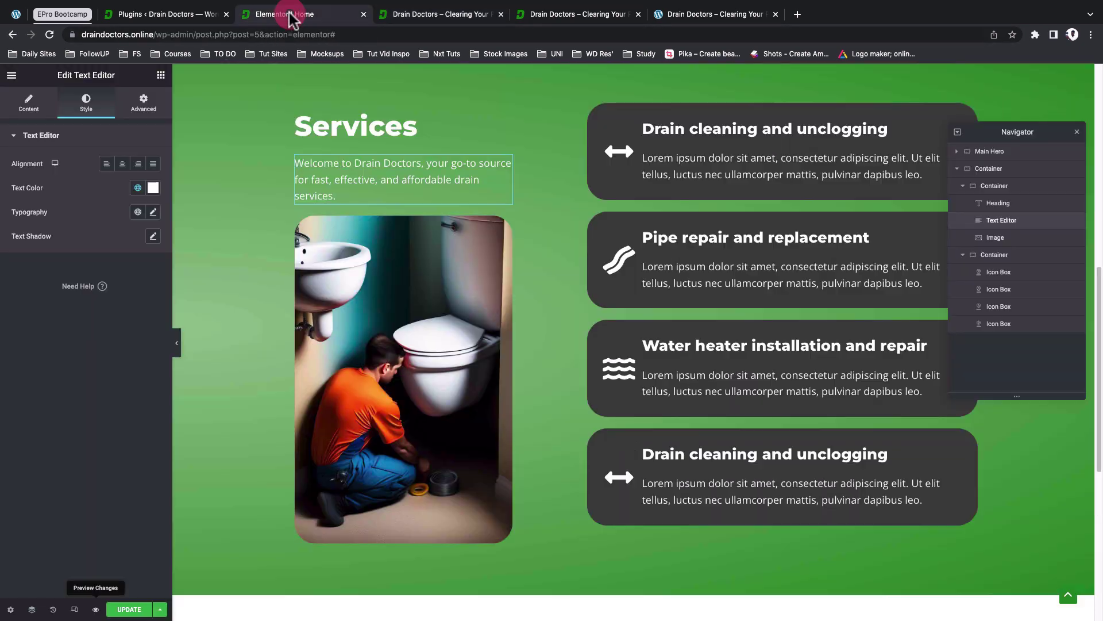
- Give the Drain cleaning and unclogging card a Fade In Up entrance animation
click(971, 116)
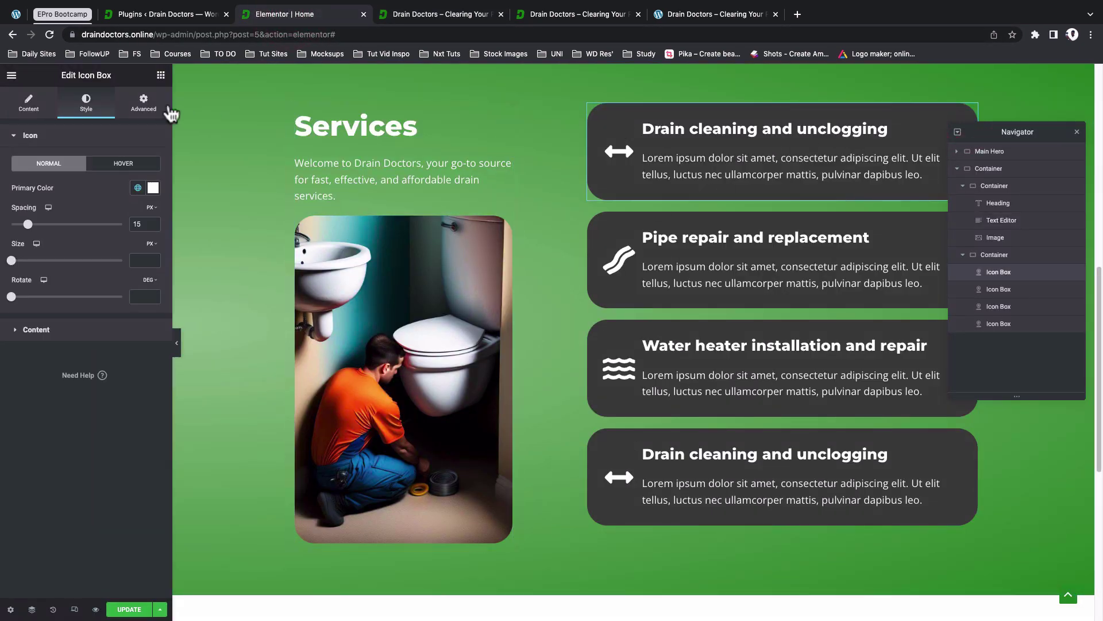
click(144, 114)
scroll(59, 419, down, 5)
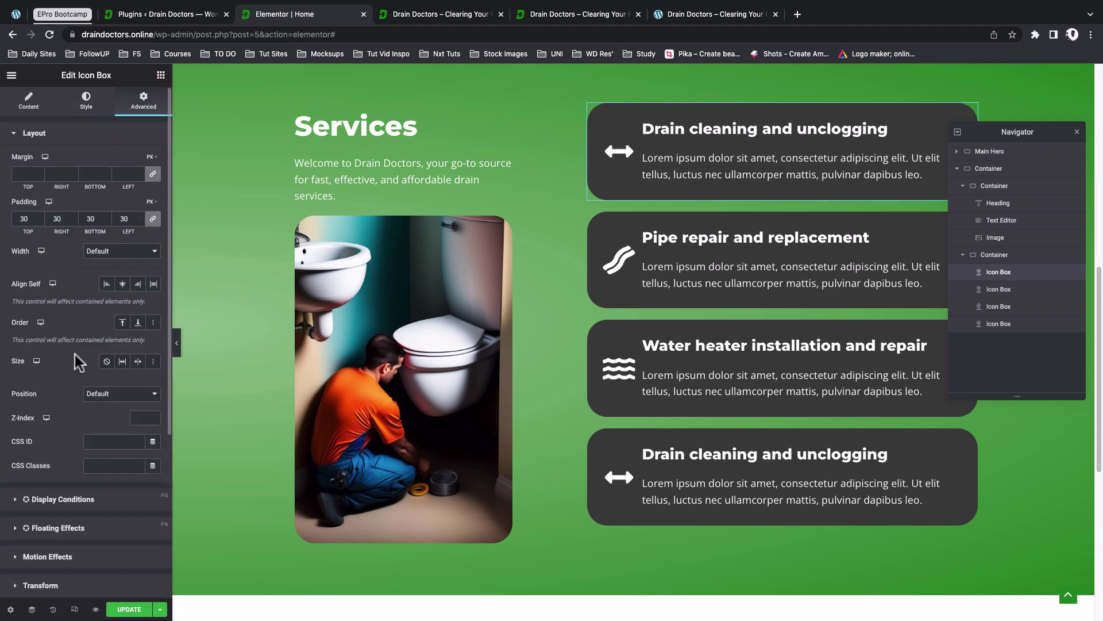
click(60, 428)
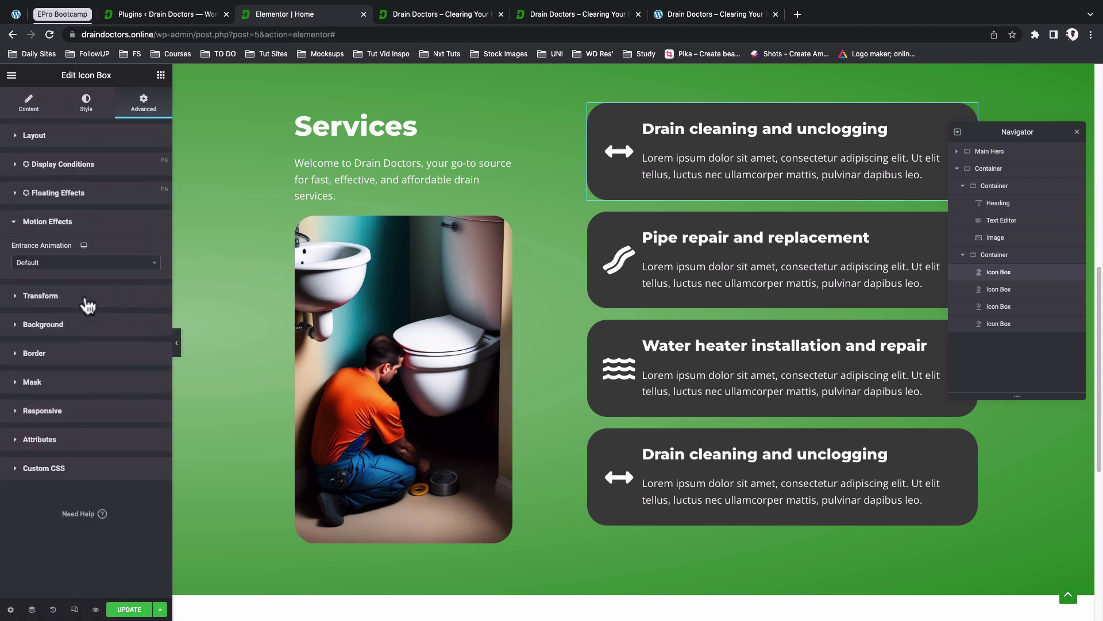
click(92, 266)
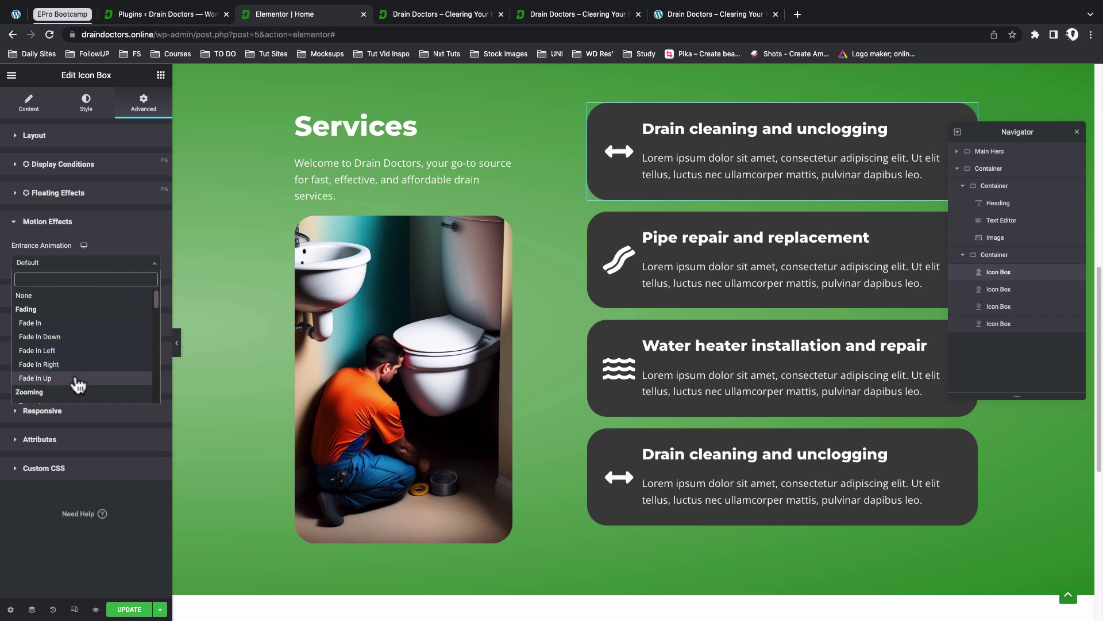
click(78, 379)
scroll(970, 426, up, 3)
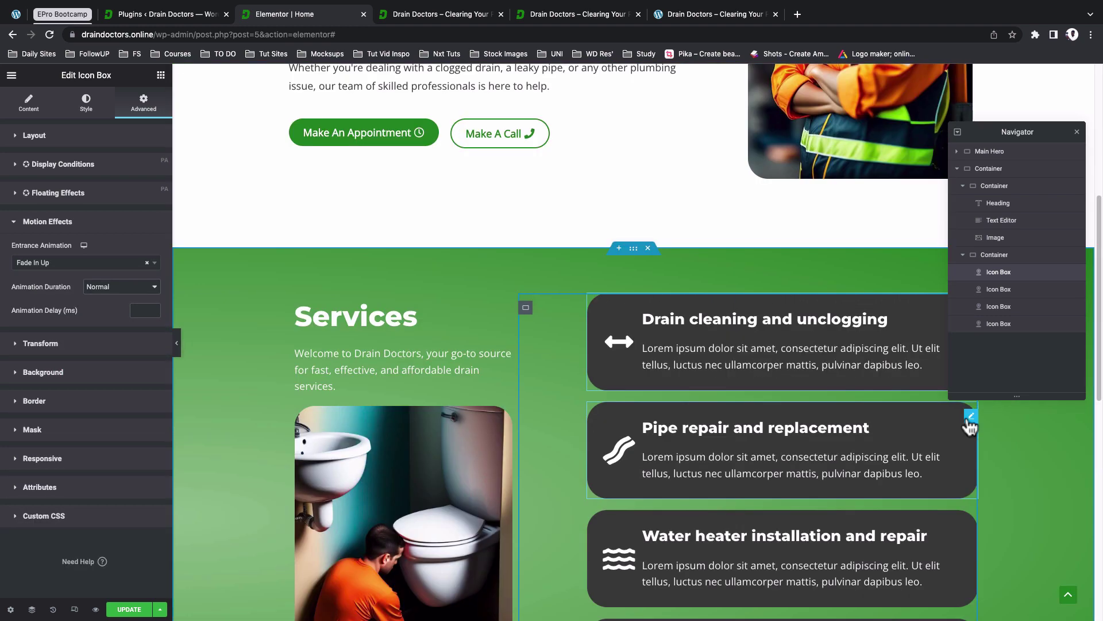
- Save the page with Update, check the preview, and bring up responsive device controls
click(971, 418)
click(148, 104)
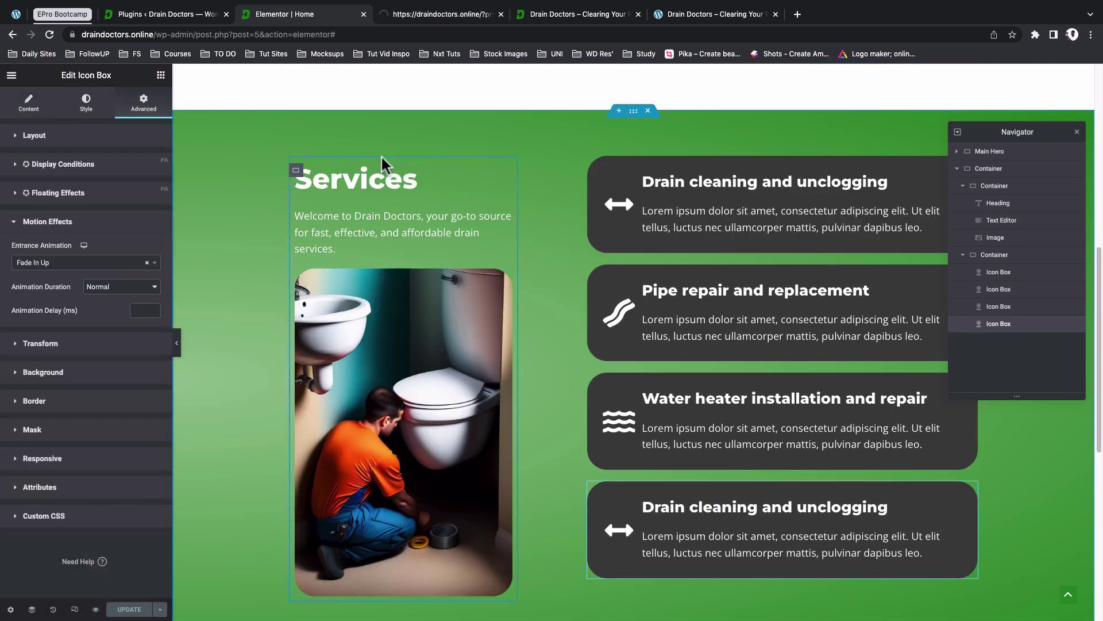
click(405, 15)
scroll(384, 221, down, 3)
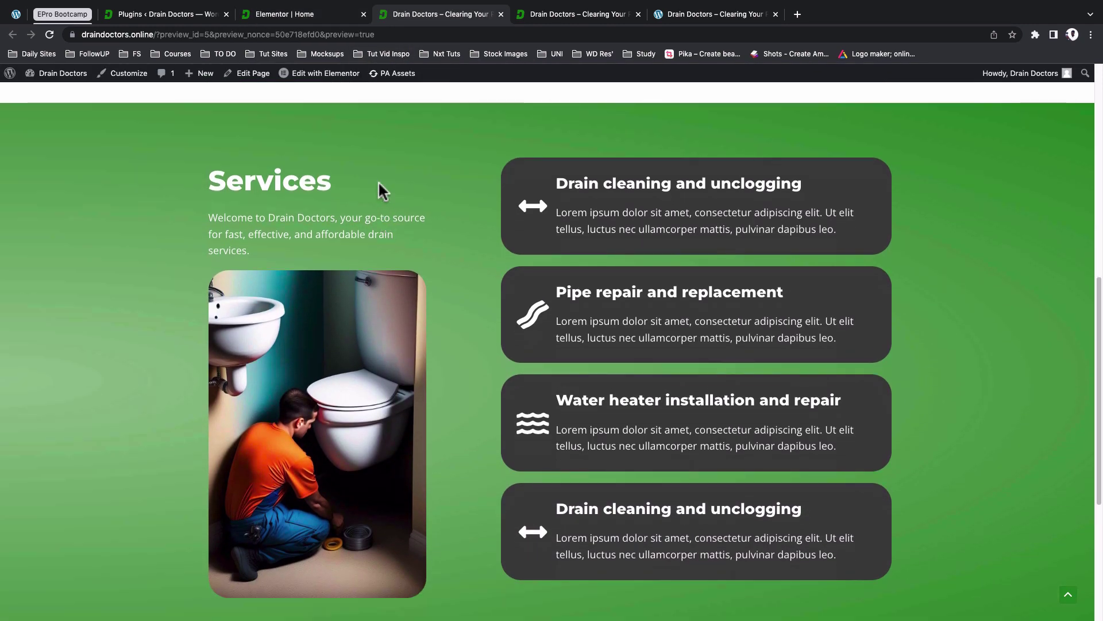
click(292, 16)
click(74, 608)
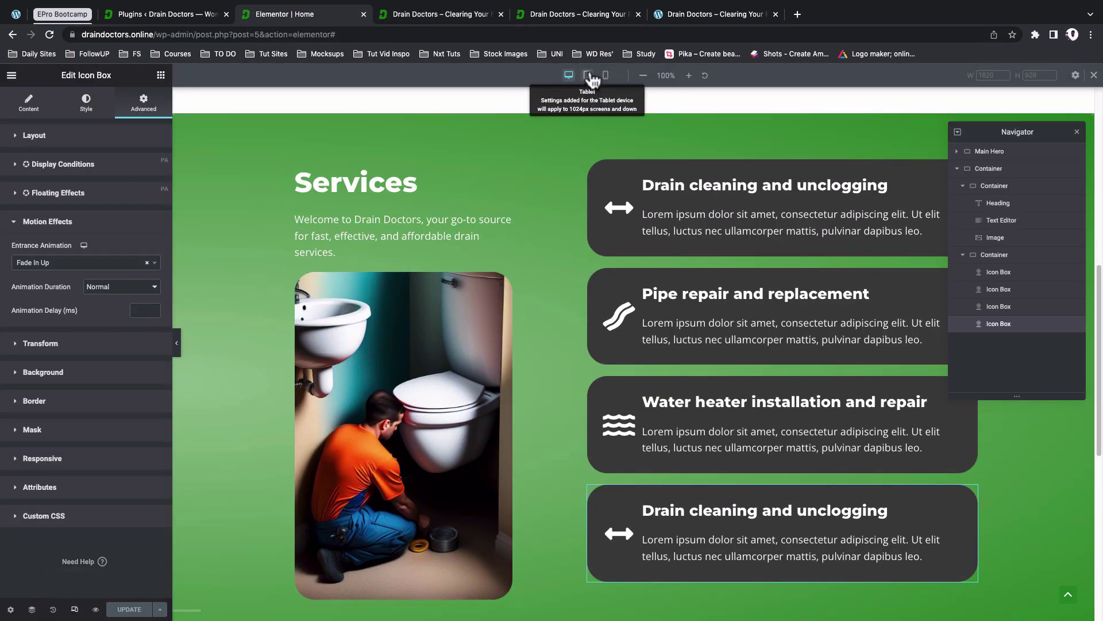
click(587, 75)
click(633, 139)
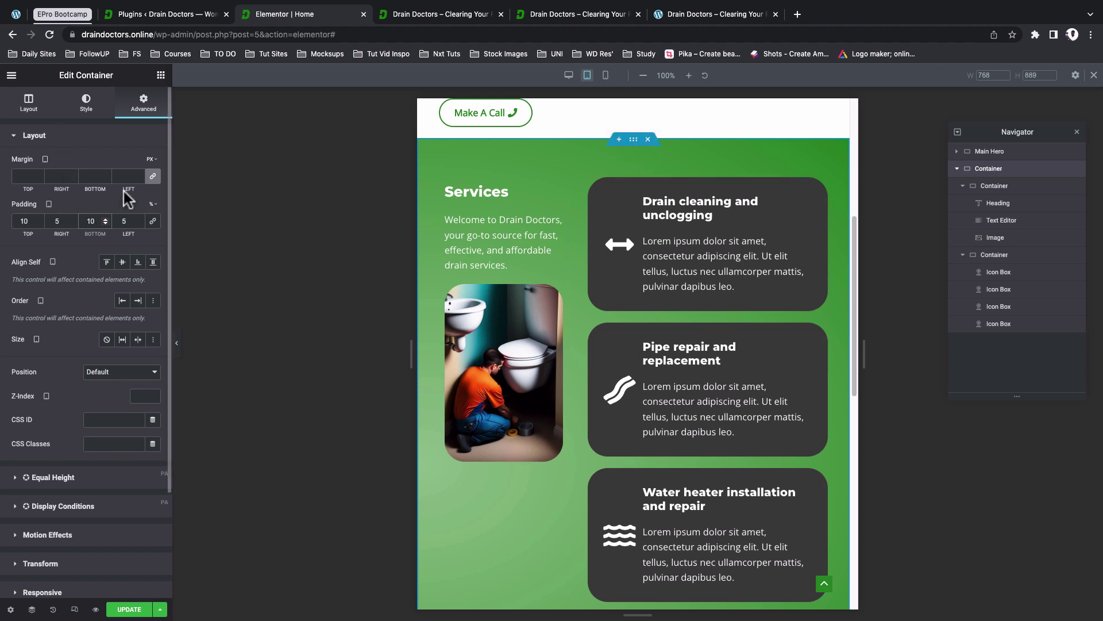
double_click(26, 220)
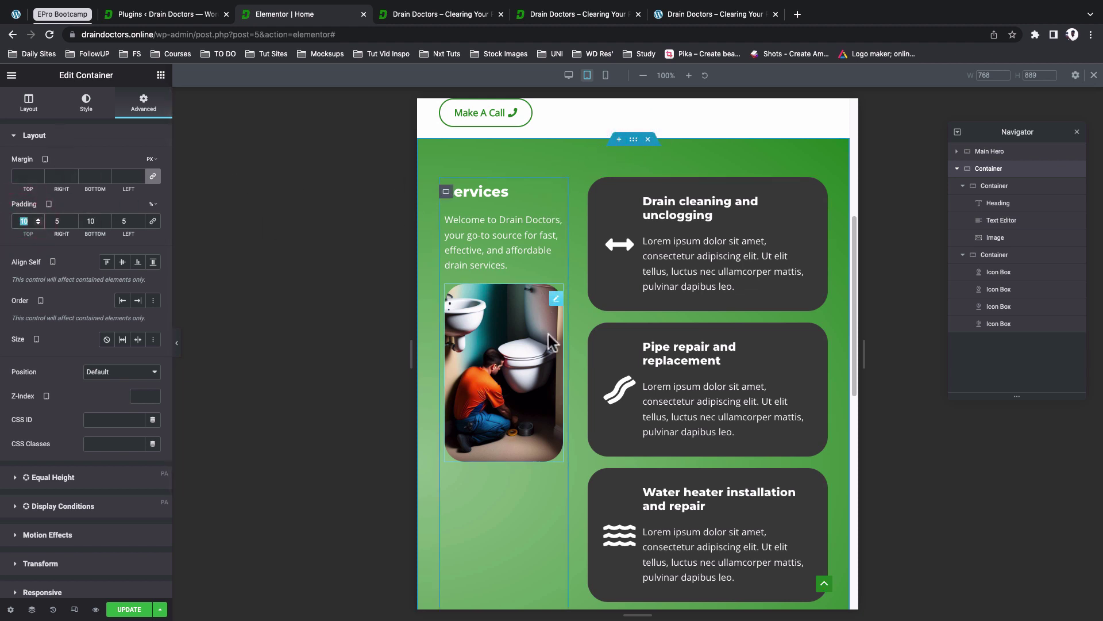
scroll(548, 344, down, 3)
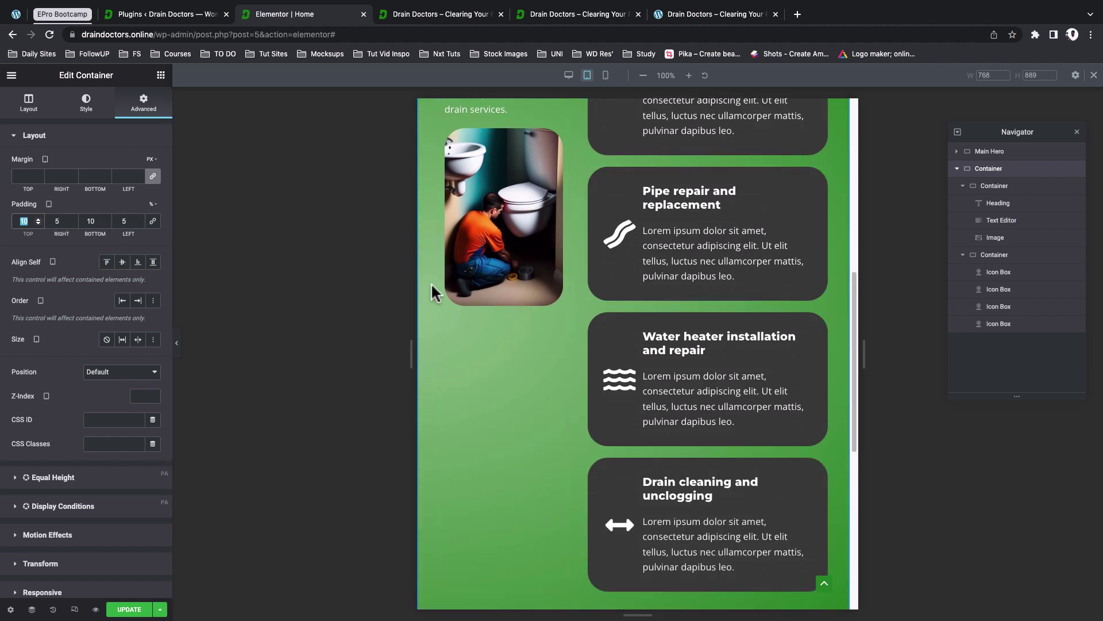
scroll(837, 291, up, 5)
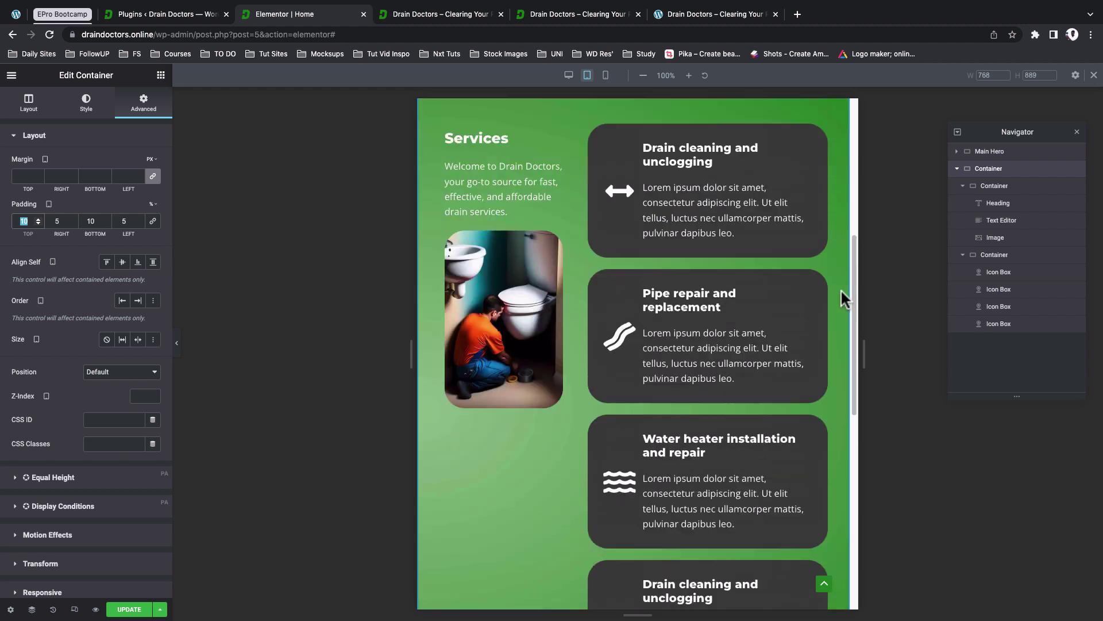
click(576, 295)
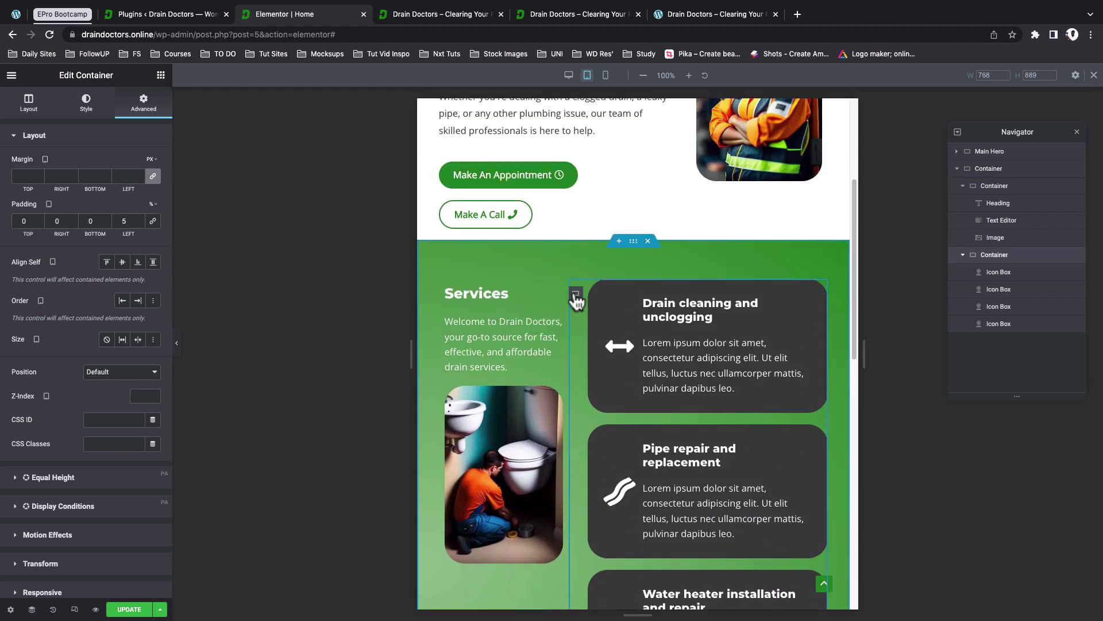
double_click(123, 223)
scroll(575, 127, down, 1)
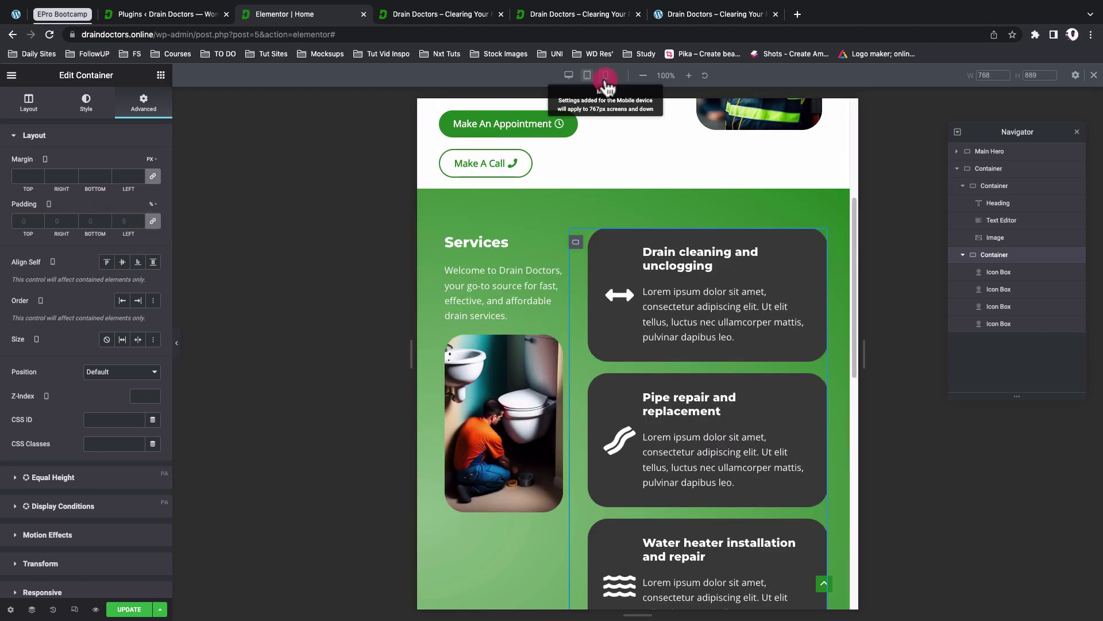
- In Mobile view, give the heading-and-photo container 10% bottom padding
click(607, 81)
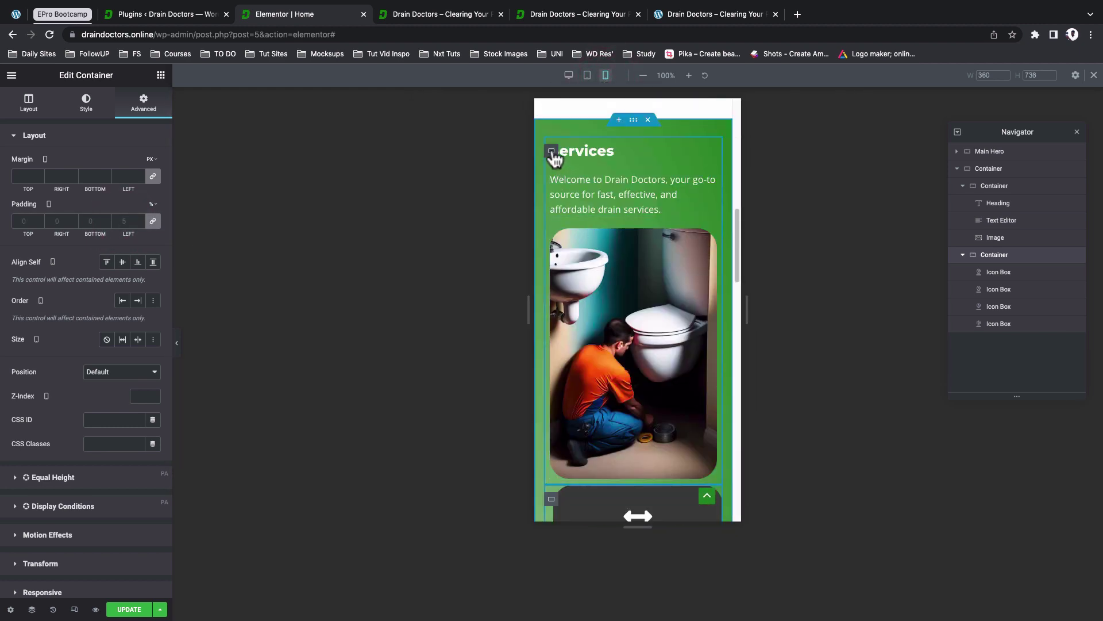
click(553, 152)
click(143, 104)
mouse_move(153, 207)
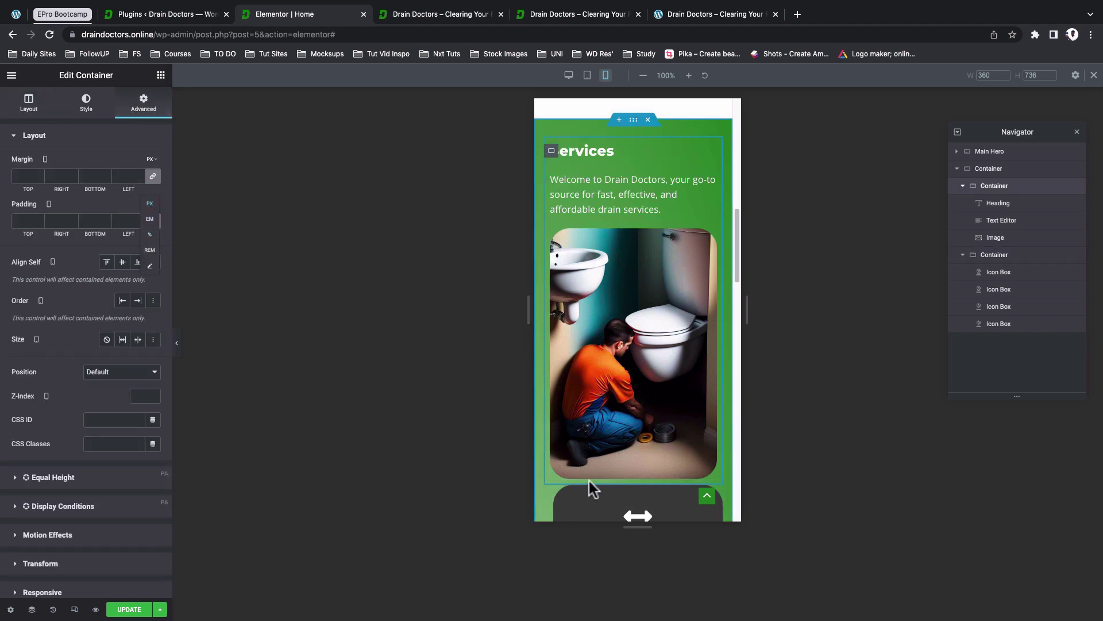
click(151, 235)
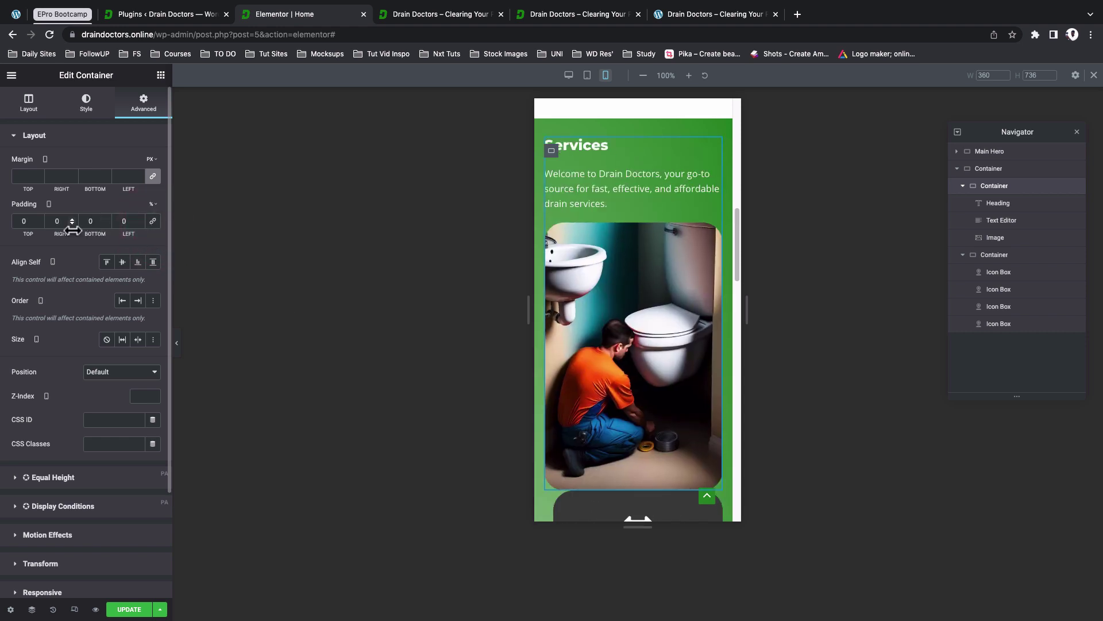
double_click(91, 221)
text(5)
text(10)
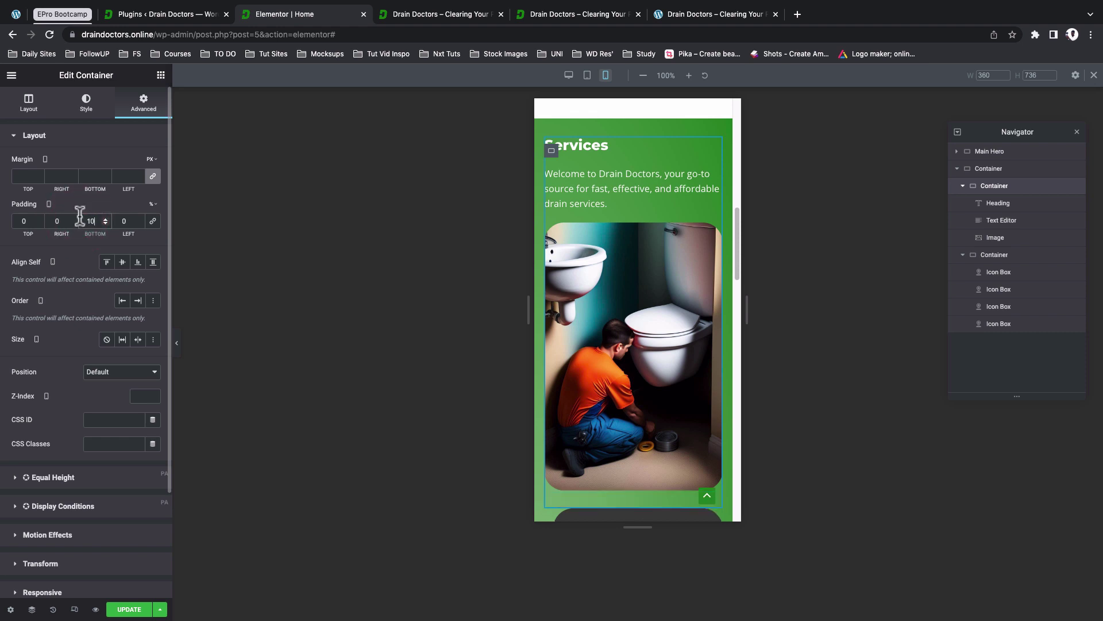
scroll(627, 331, down, 5)
scroll(623, 325, down, 7)
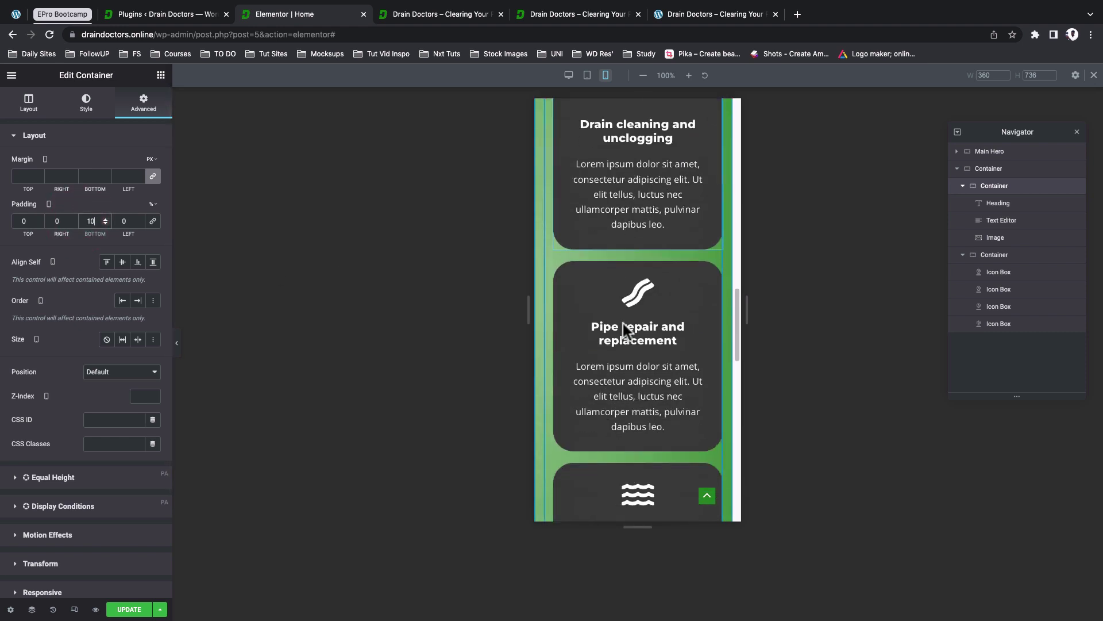
scroll(623, 323, down, 8)
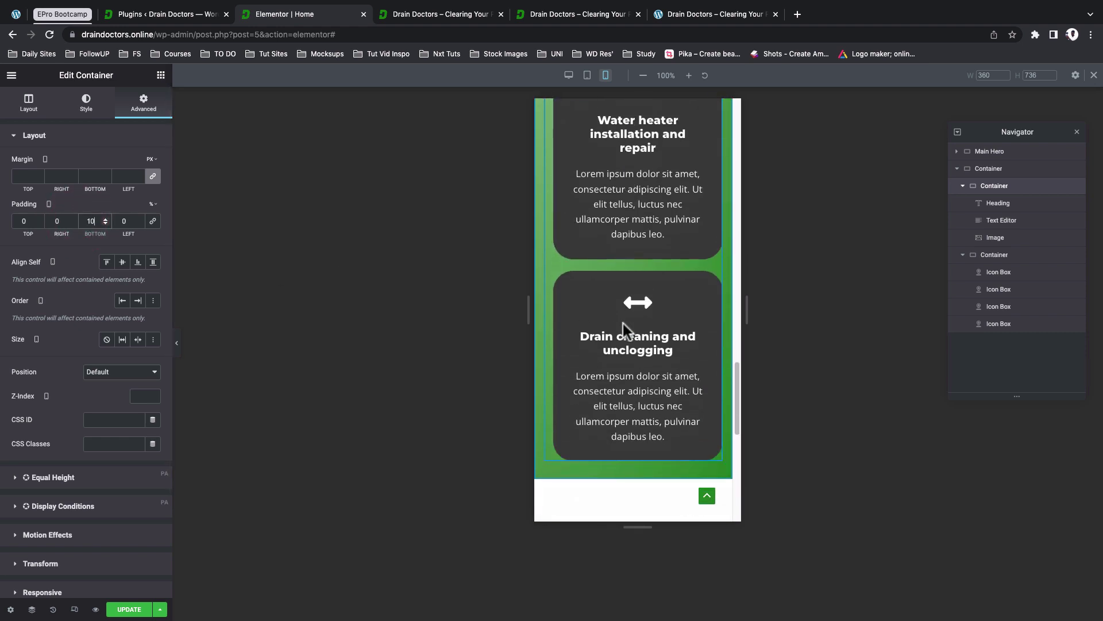
scroll(623, 323, up, 10)
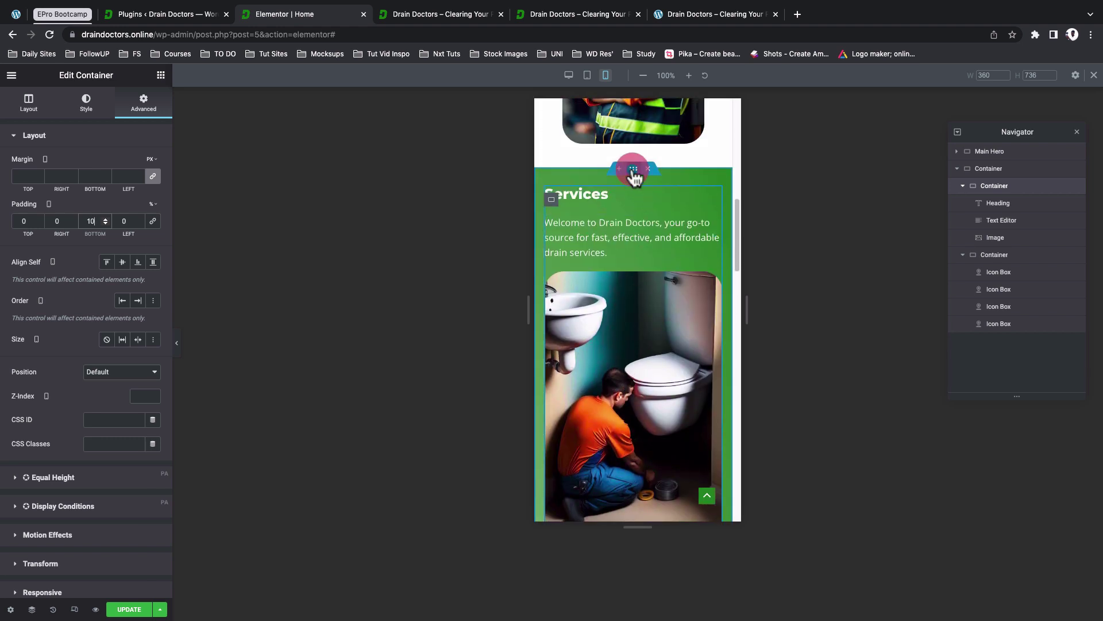
- Set the outer Services container's mobile padding to 15/5/15/5 percent
click(634, 172)
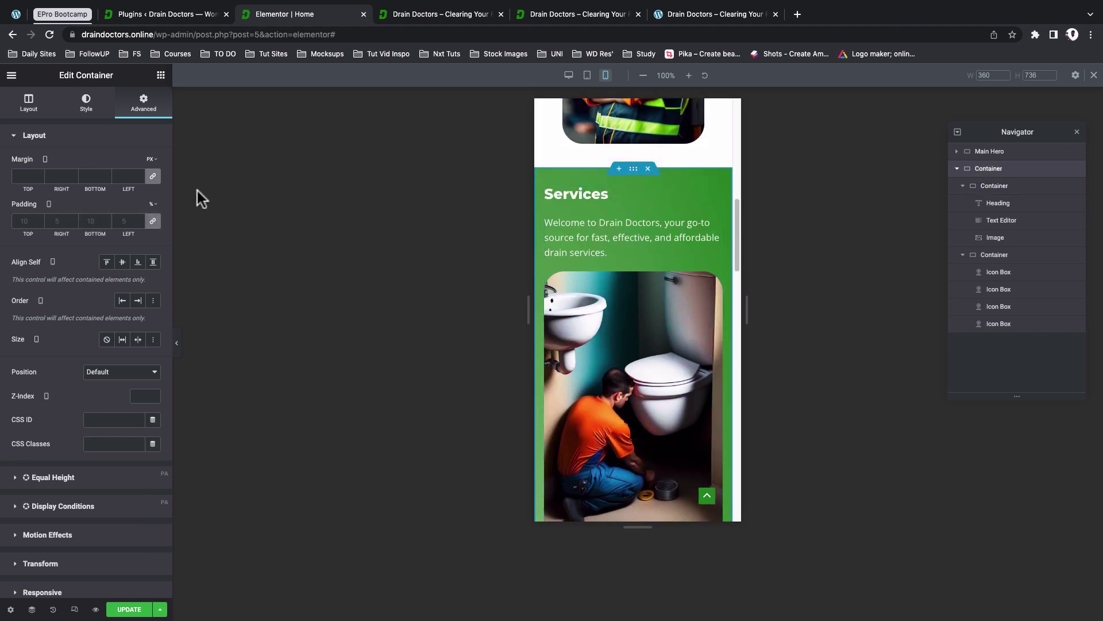
click(153, 222)
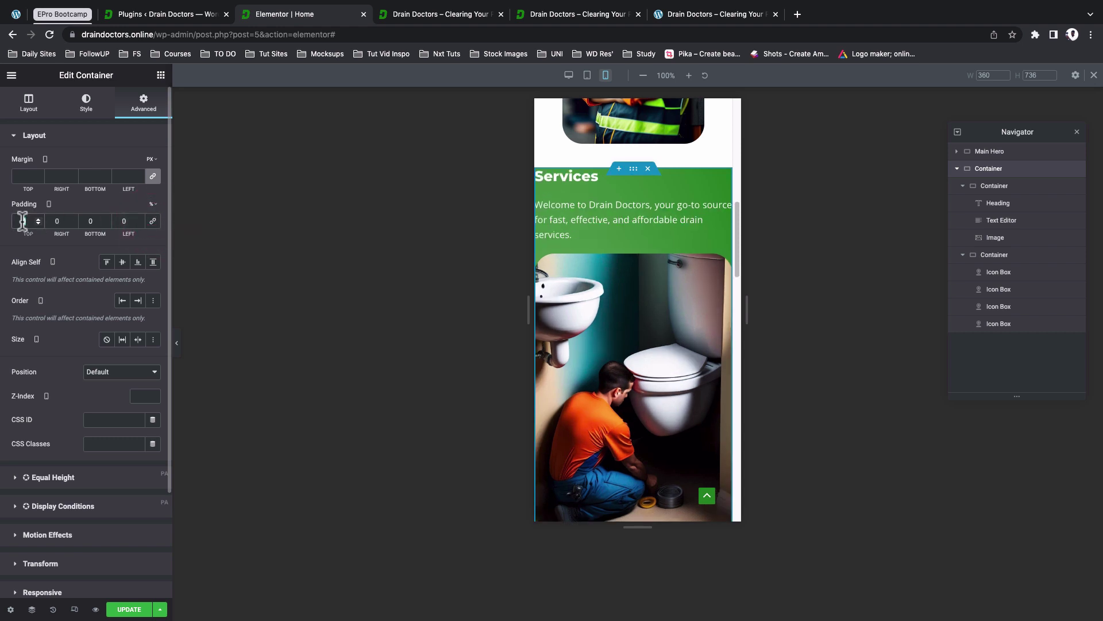
text(10)
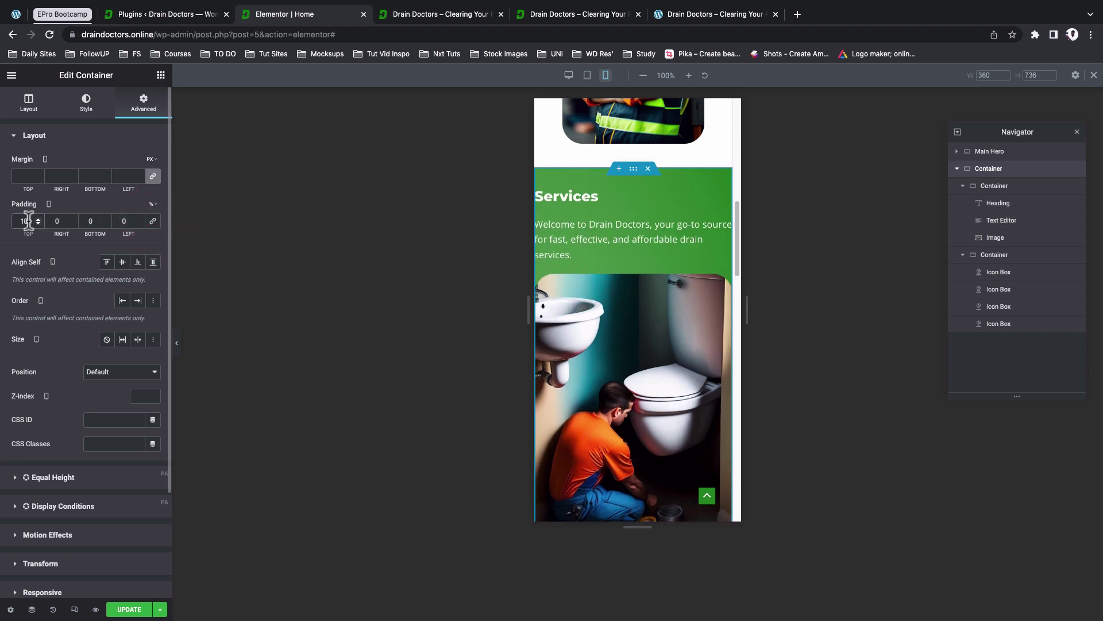
key(BackSpace)
text(5)
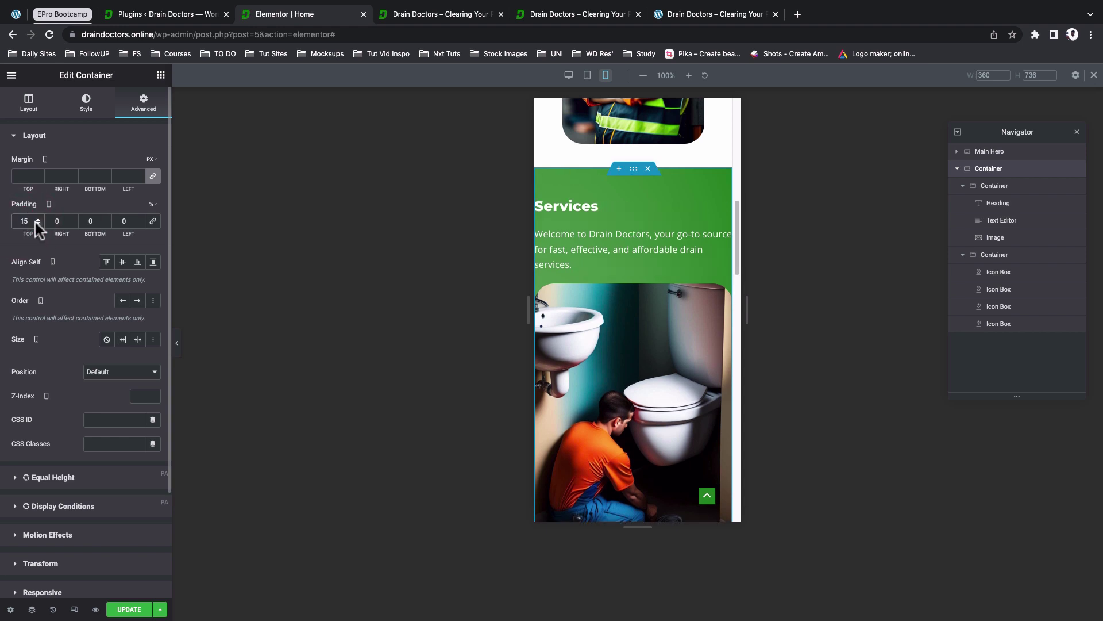
text(15)
click(60, 221)
text(5)
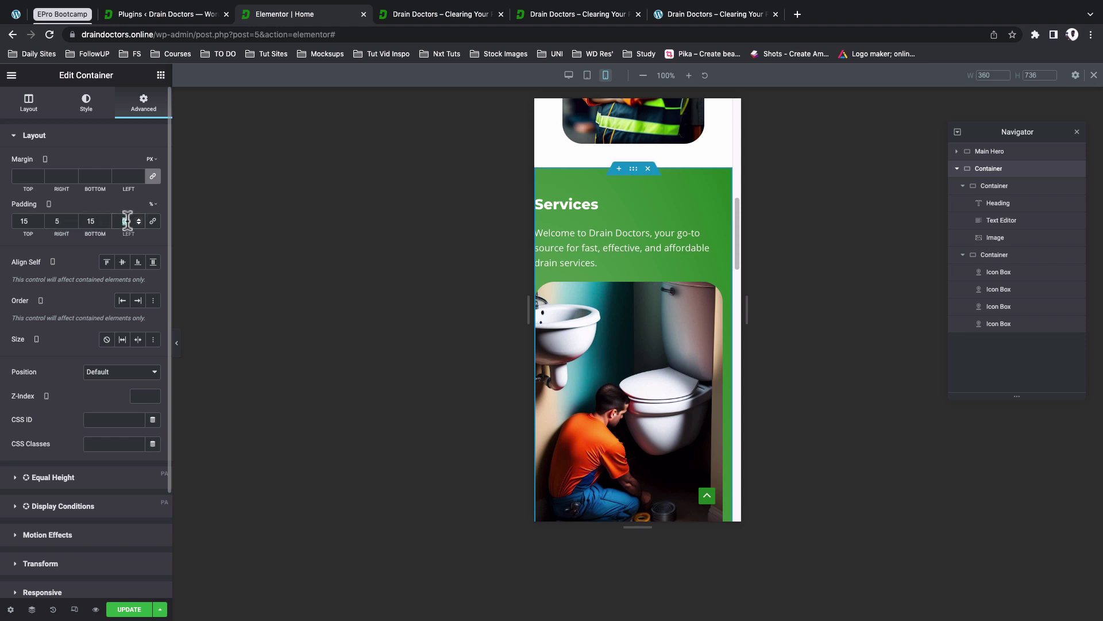
text(5)
scroll(606, 314, down, 6)
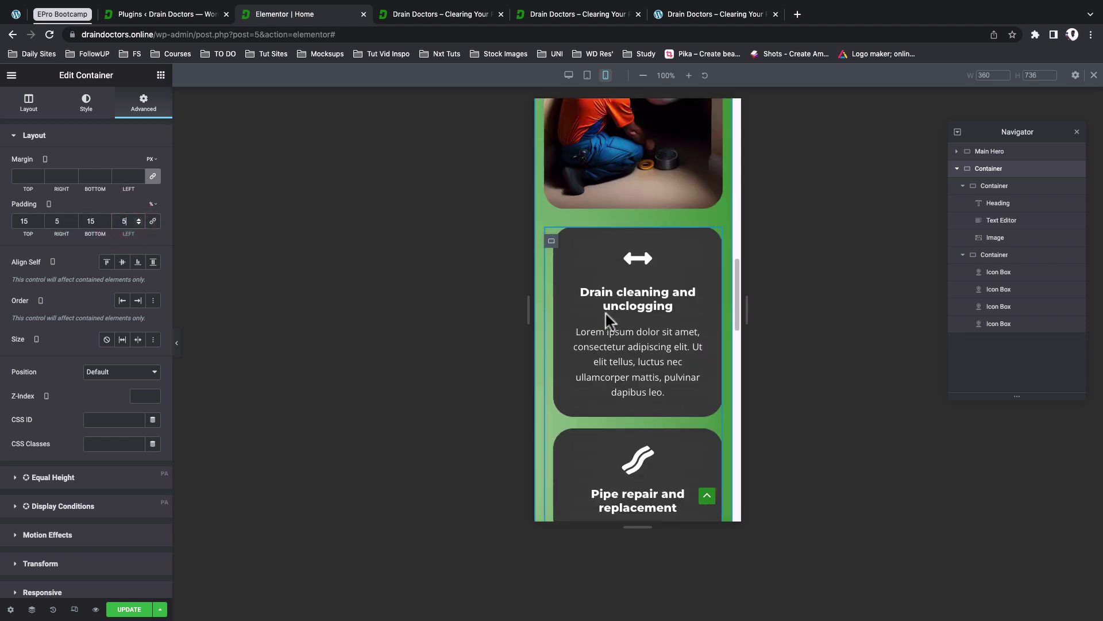
scroll(606, 313, up, 2)
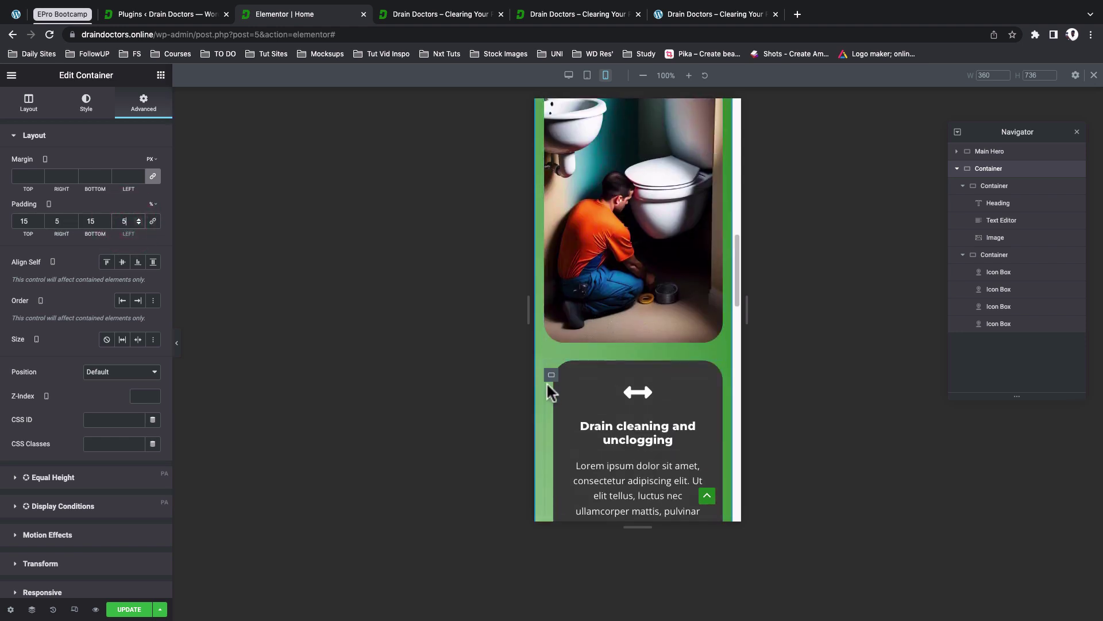
- Set the cards container's mobile padding to 0 and update the page
click(551, 376)
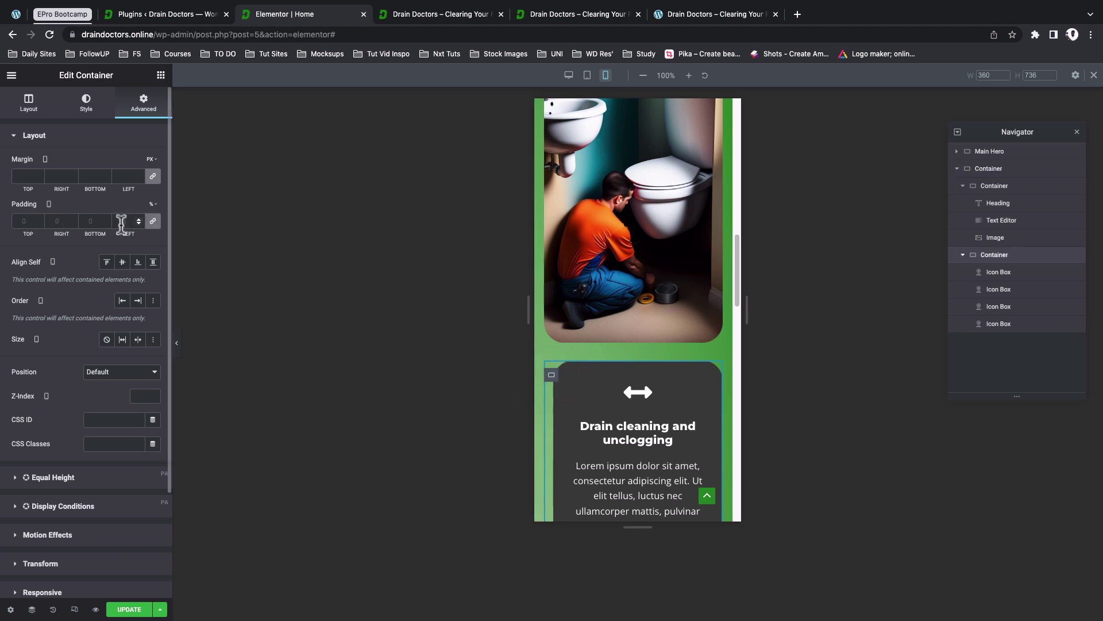
click(154, 222)
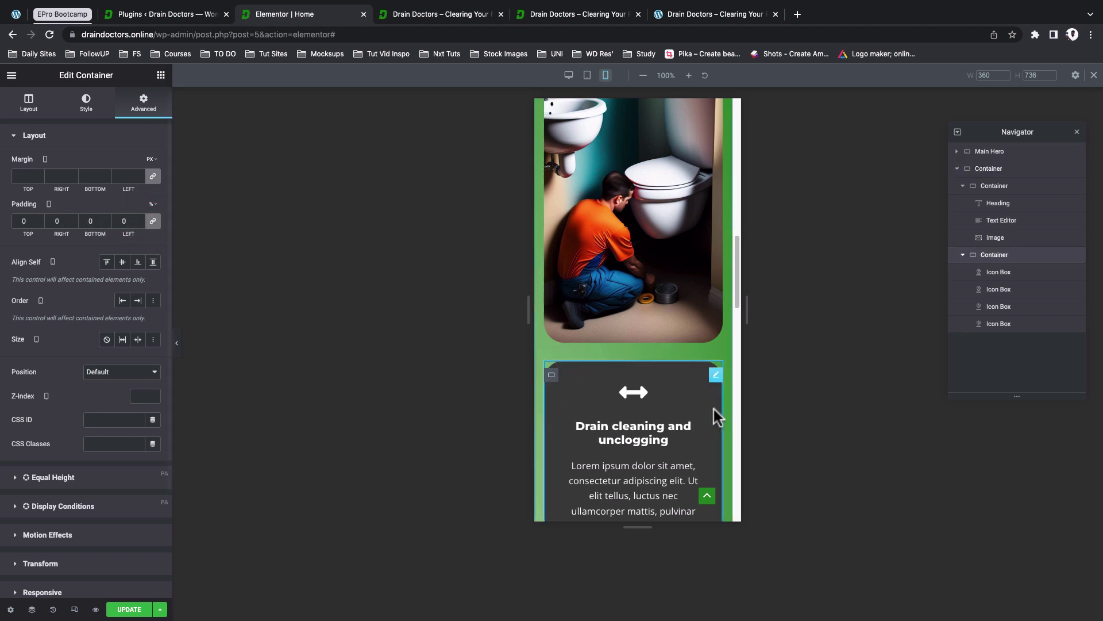
scroll(702, 401, down, 3)
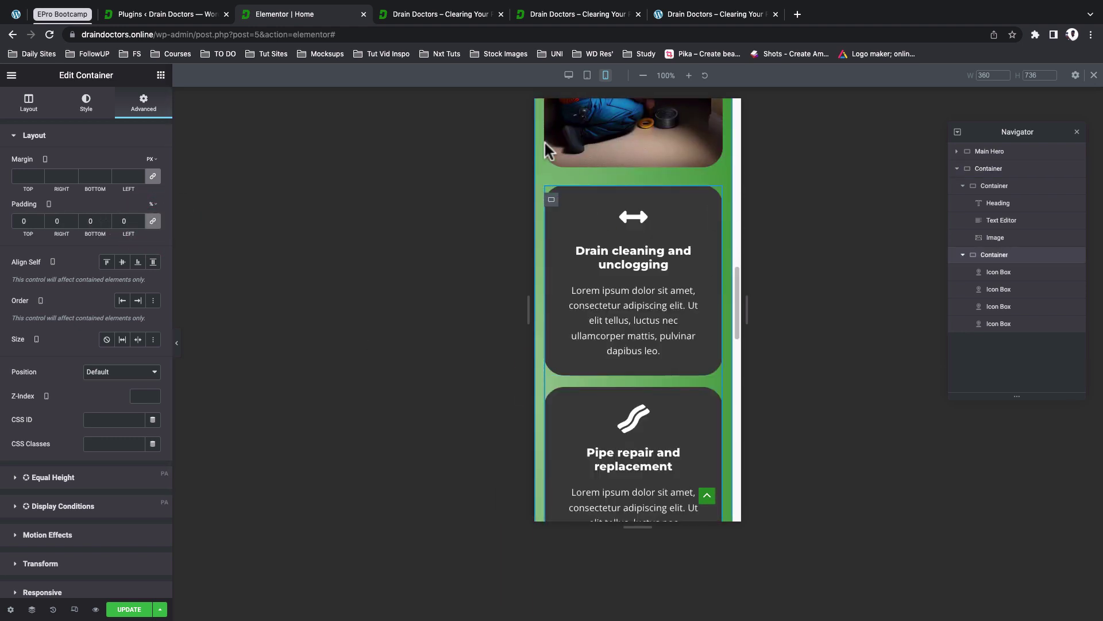
scroll(561, 362, up, 1)
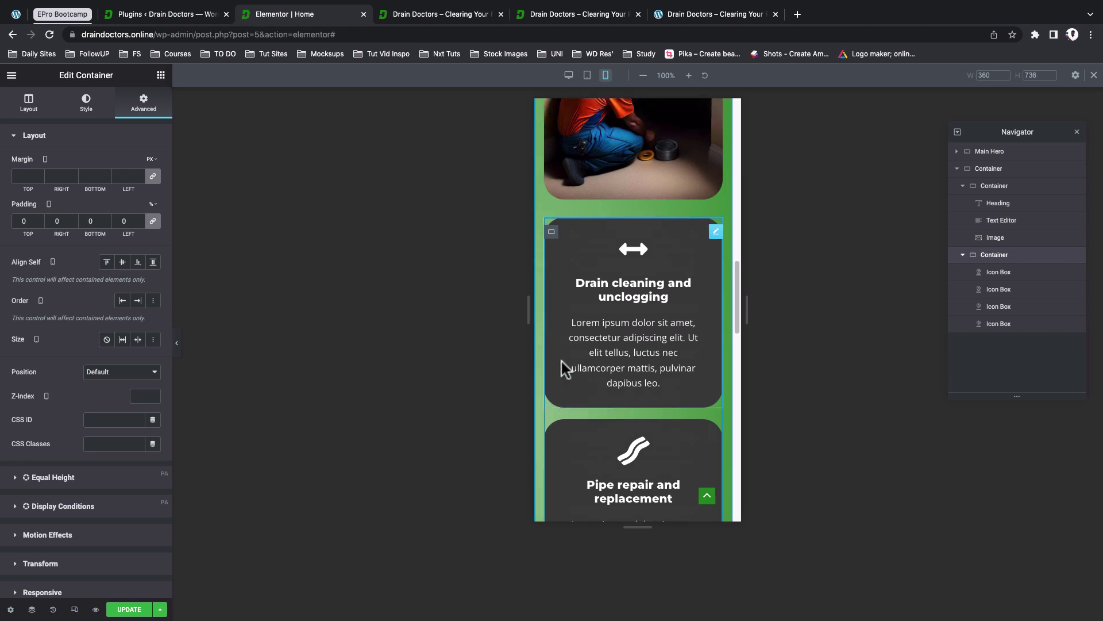
scroll(561, 361, down, 5)
scroll(561, 361, down, 8)
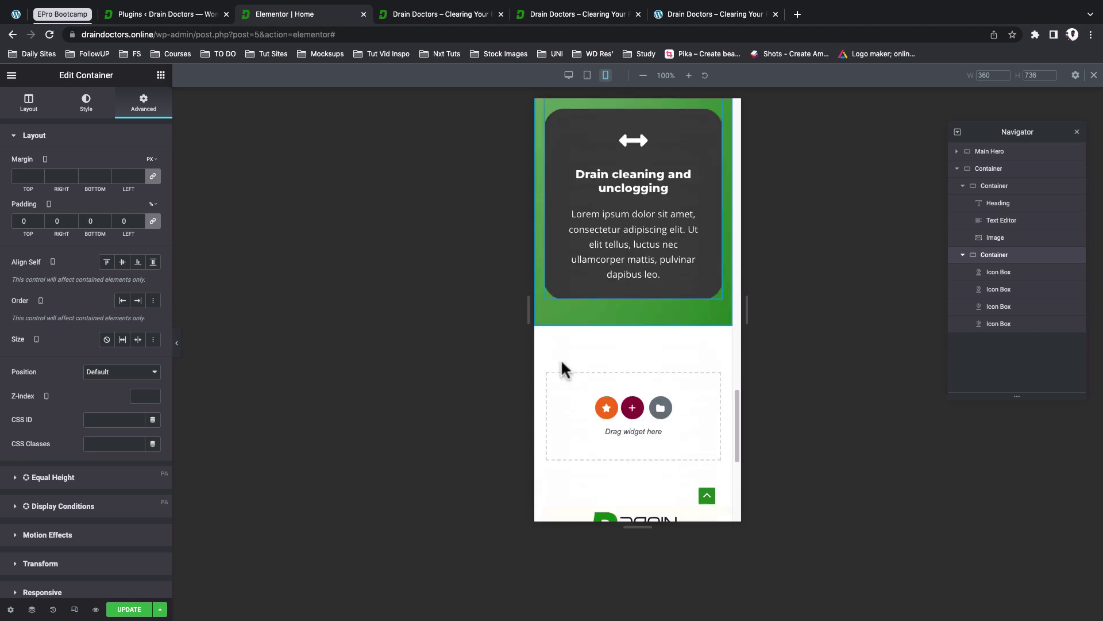
scroll(561, 359, up, 4)
scroll(561, 361, up, 10)
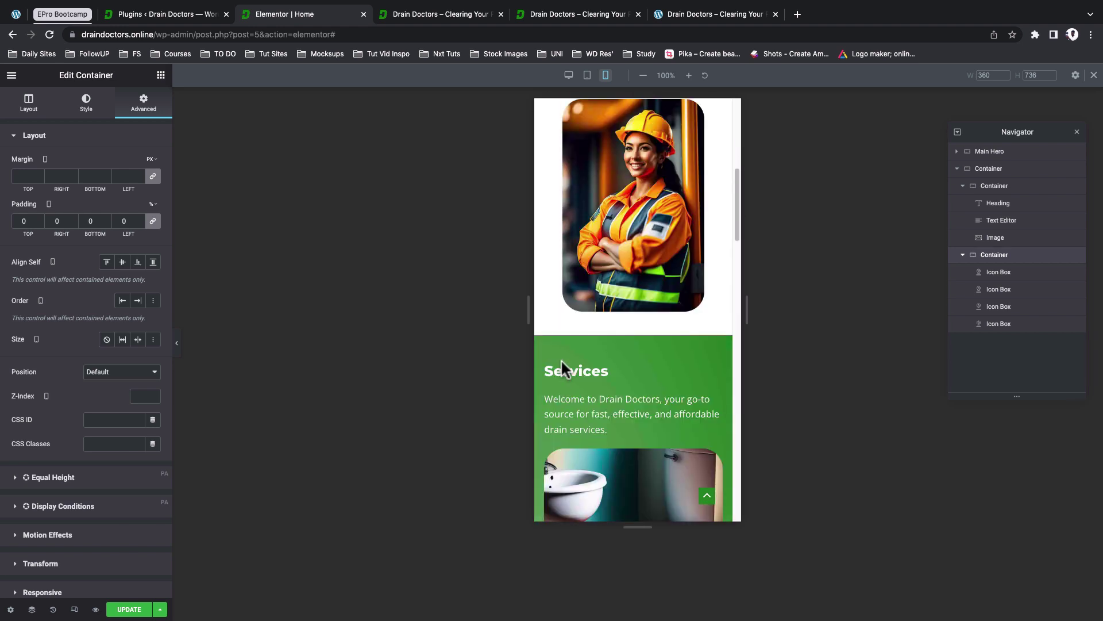
click(133, 608)
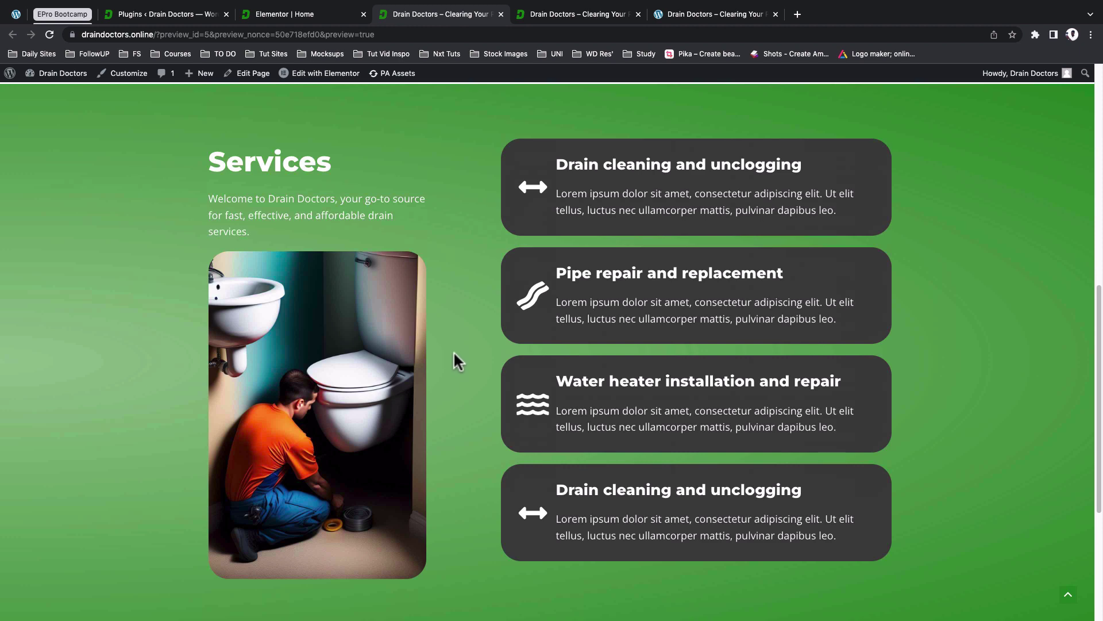
- Compare the preview with the reference site's client testimonials, then return to the editor
scroll(419, 236, down, 3)
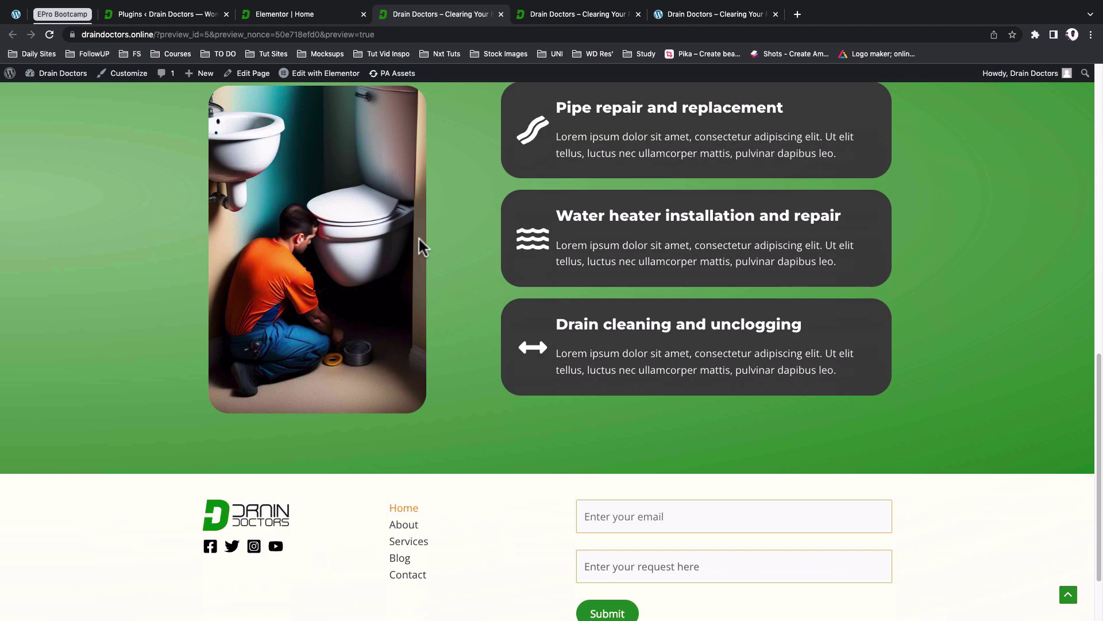
click(731, 17)
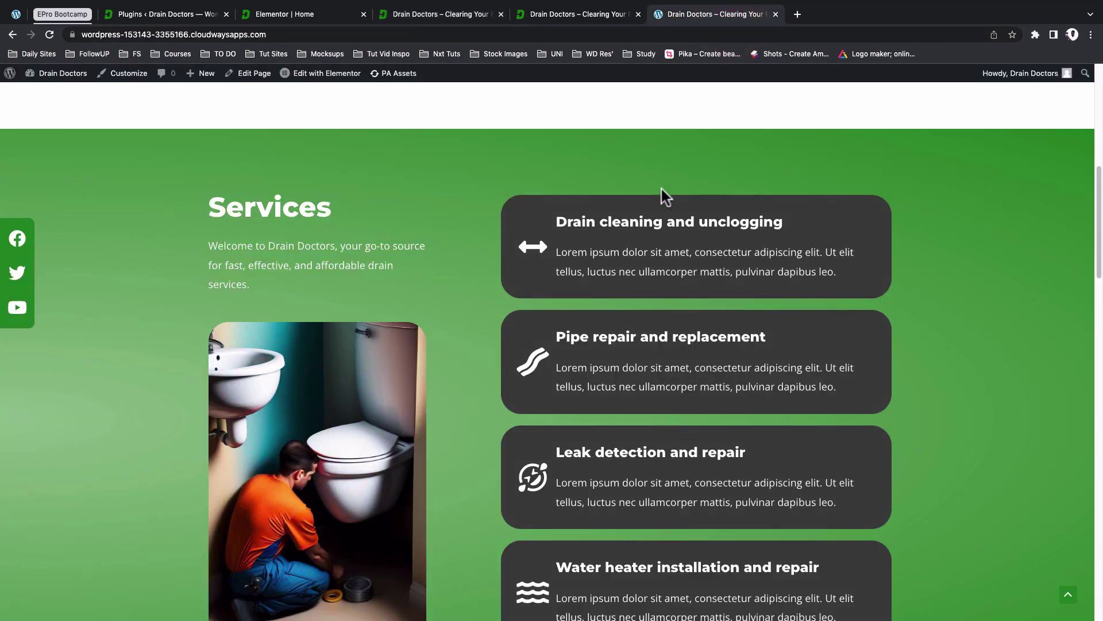
scroll(661, 188, down, 8)
scroll(661, 186, down, 3)
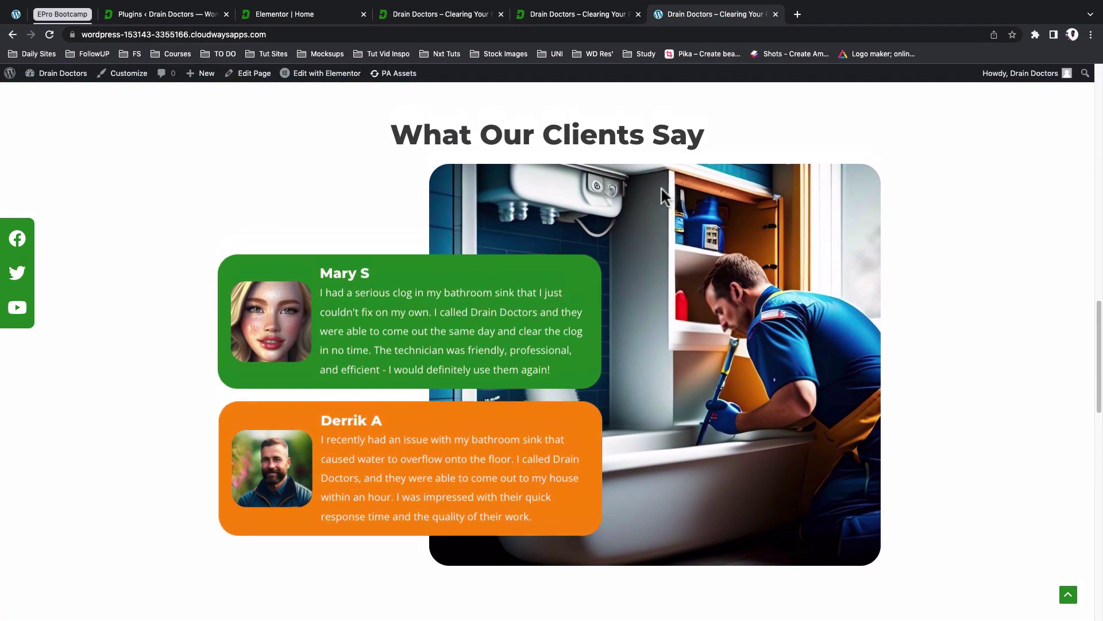
scroll(662, 190, up, 2)
key(super+3)
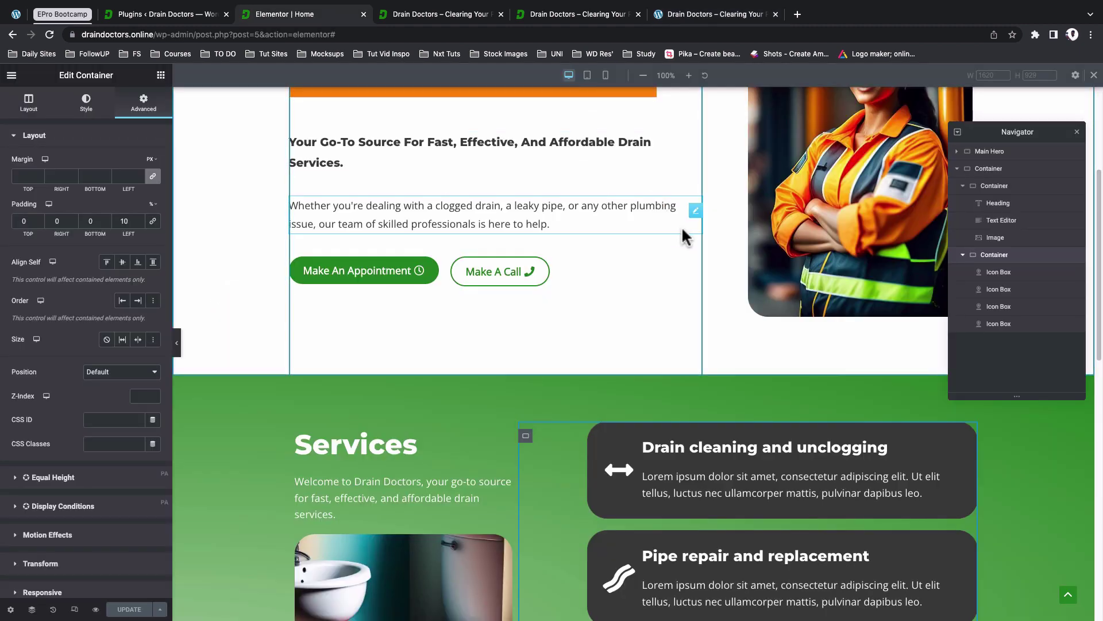
- Collapse the outer section container in the Navigator and rename it 'Services'
click(960, 171)
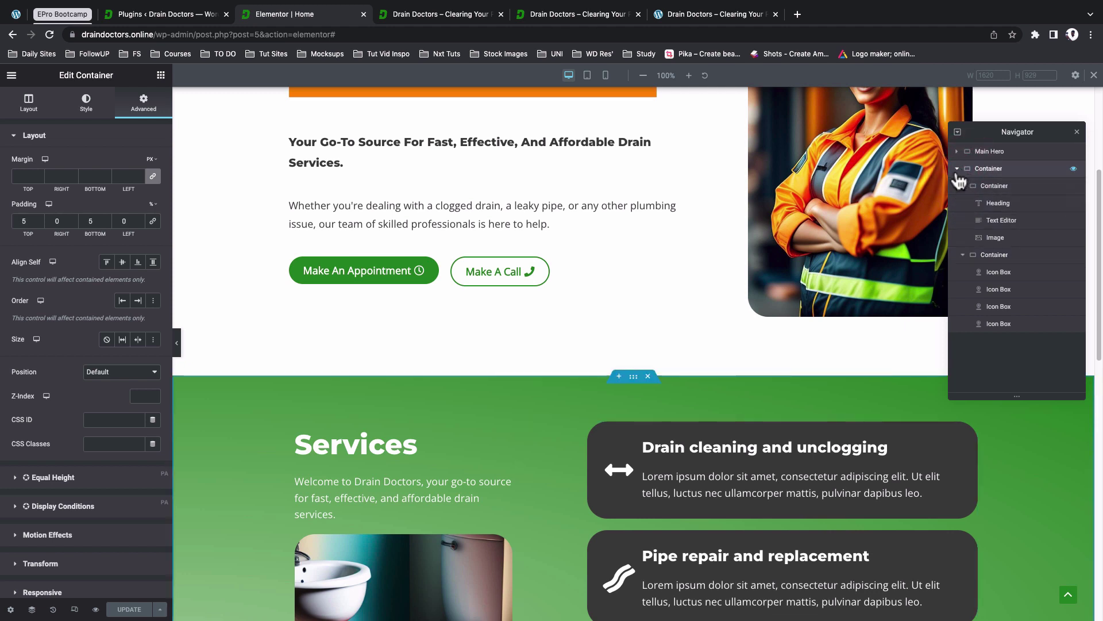
click(957, 170)
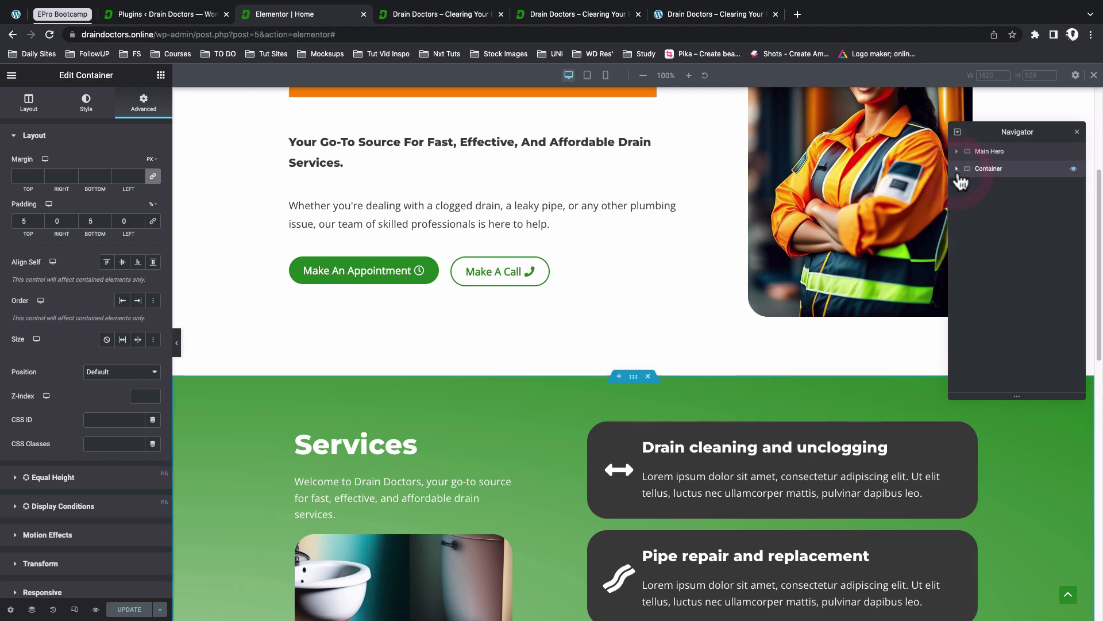
double_click(989, 168)
text(Services)
key(Return)
- Add a new section below Services containing a nested container and a Heading widget
scroll(816, 302, down, 10)
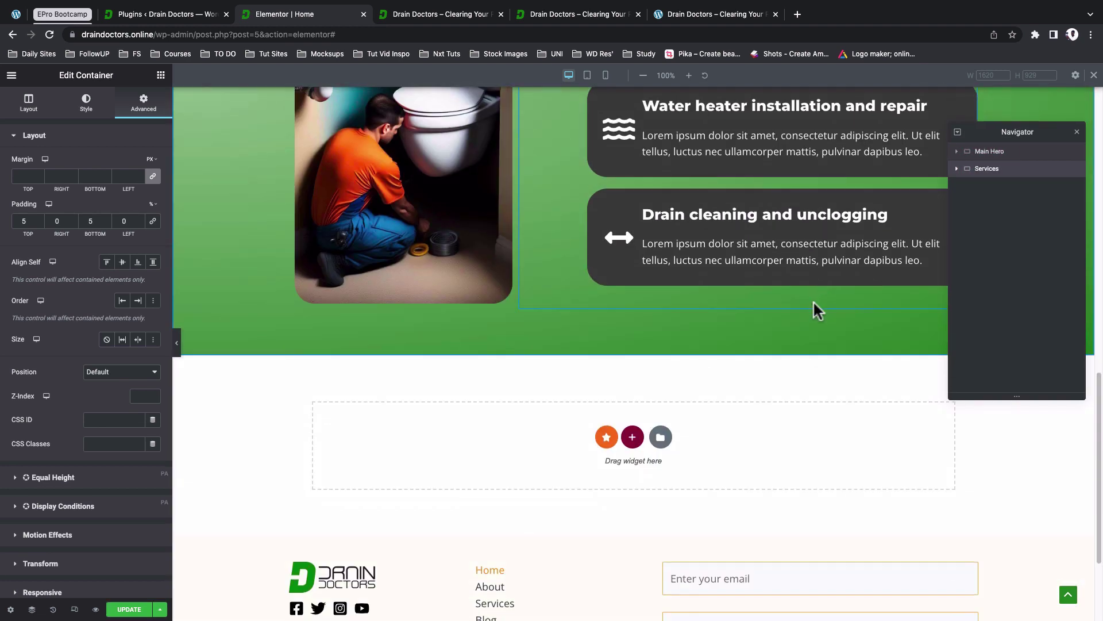
click(637, 438)
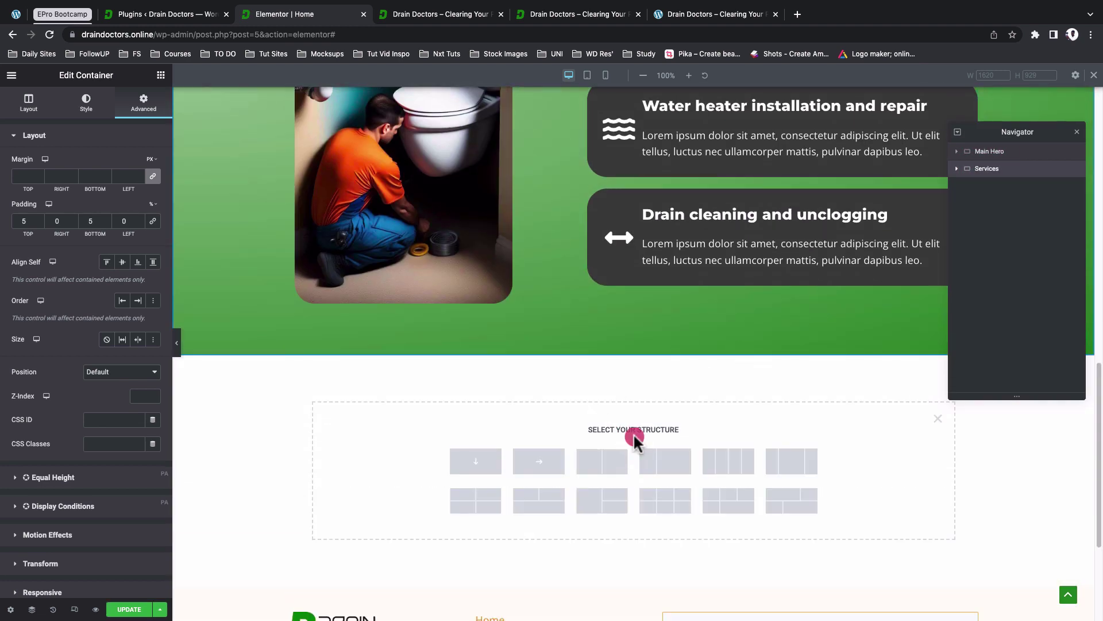
click(476, 465)
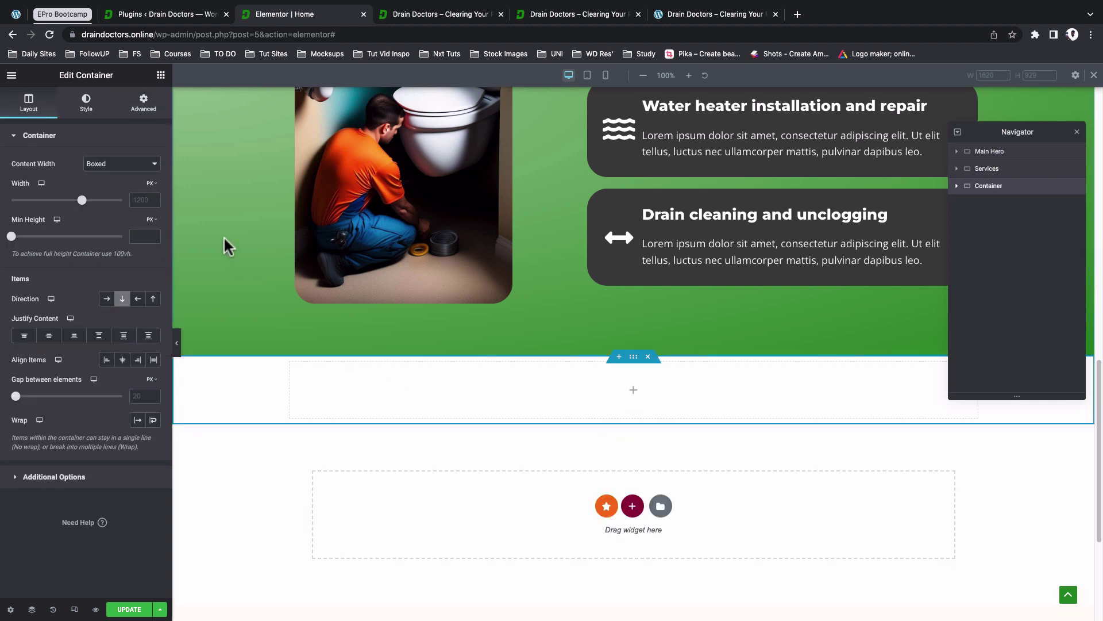
click(161, 76)
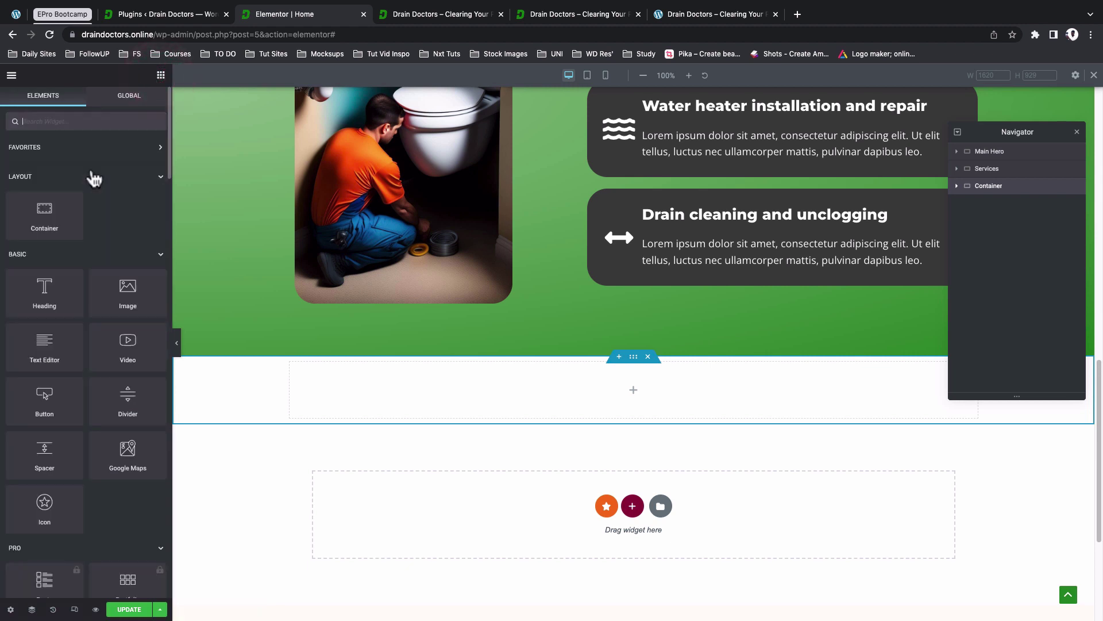
drag(44, 214, 463, 394)
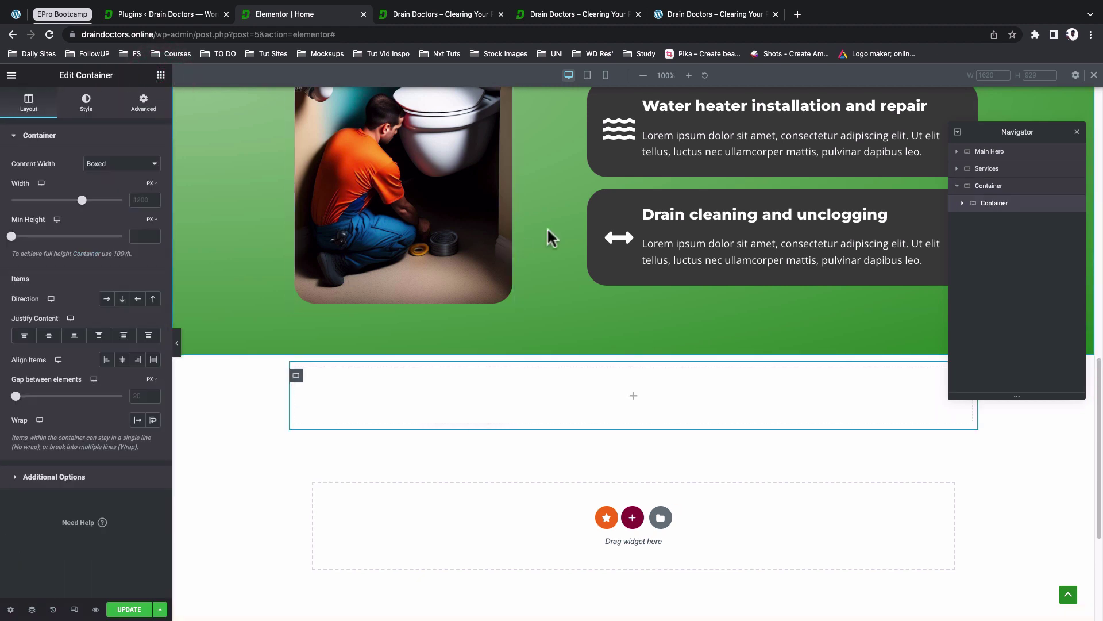
click(161, 75)
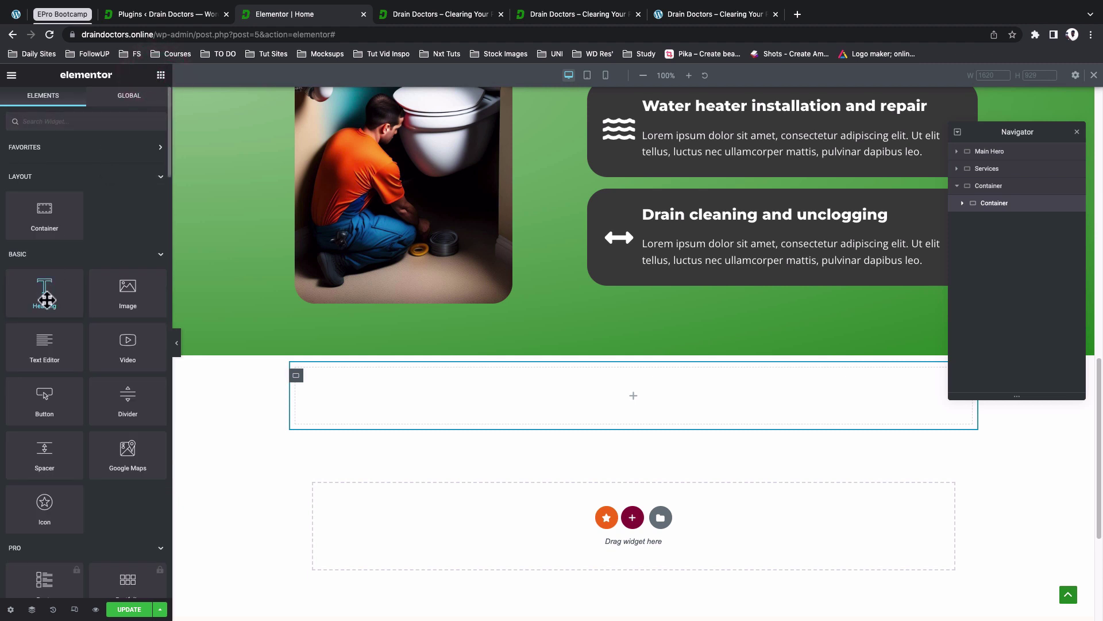
drag(46, 299, 326, 382)
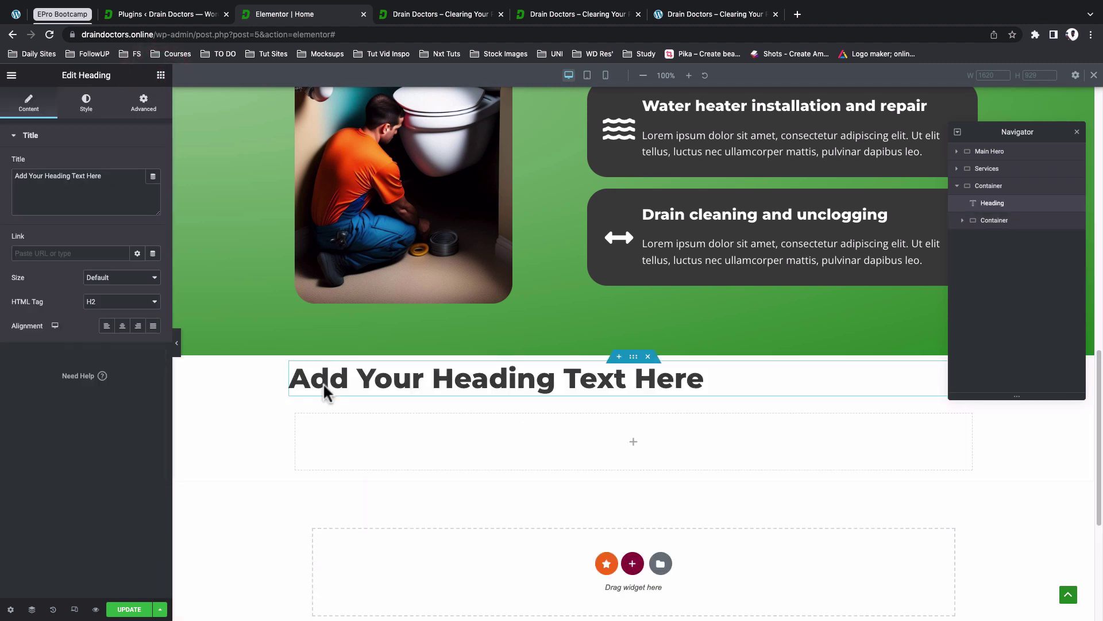
- Rename the new section to Testimonials in the Navigator
click(634, 357)
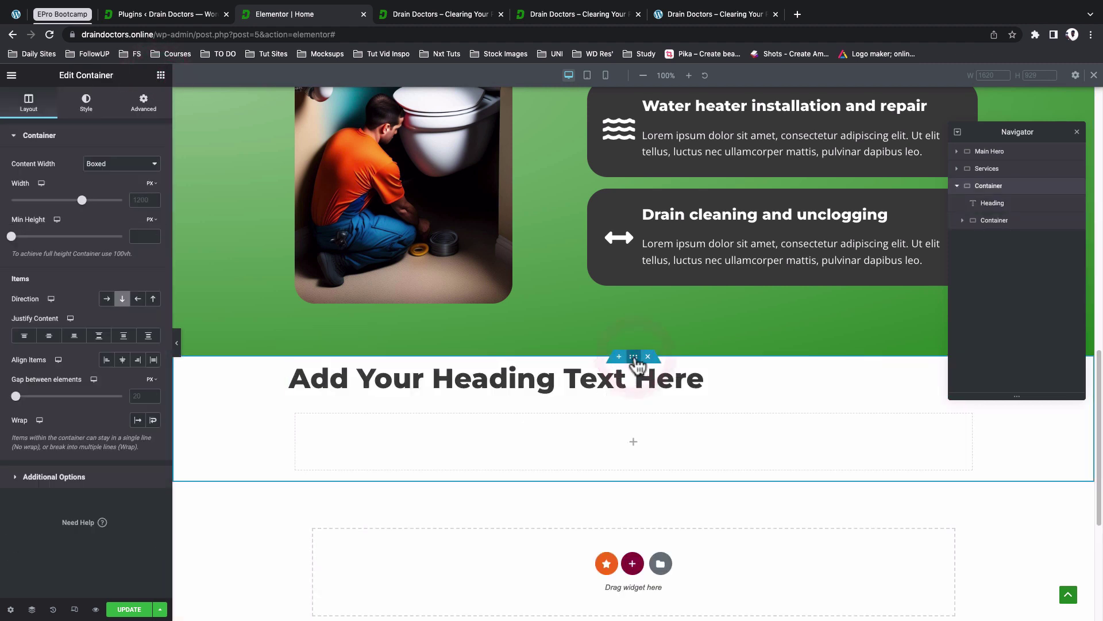
double_click(992, 191)
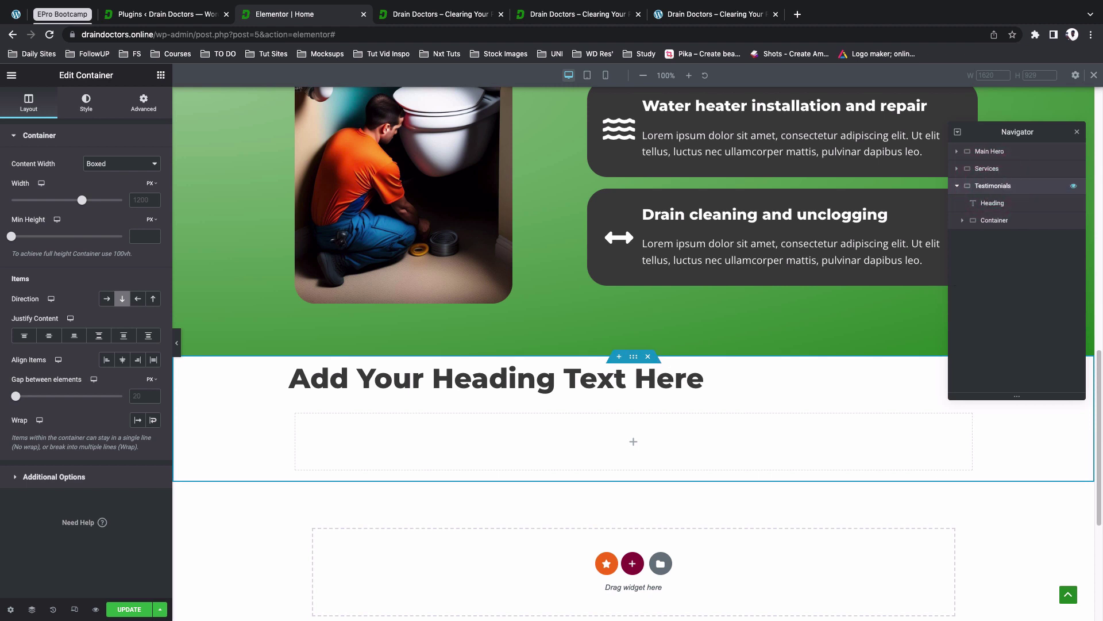
click(1004, 206)
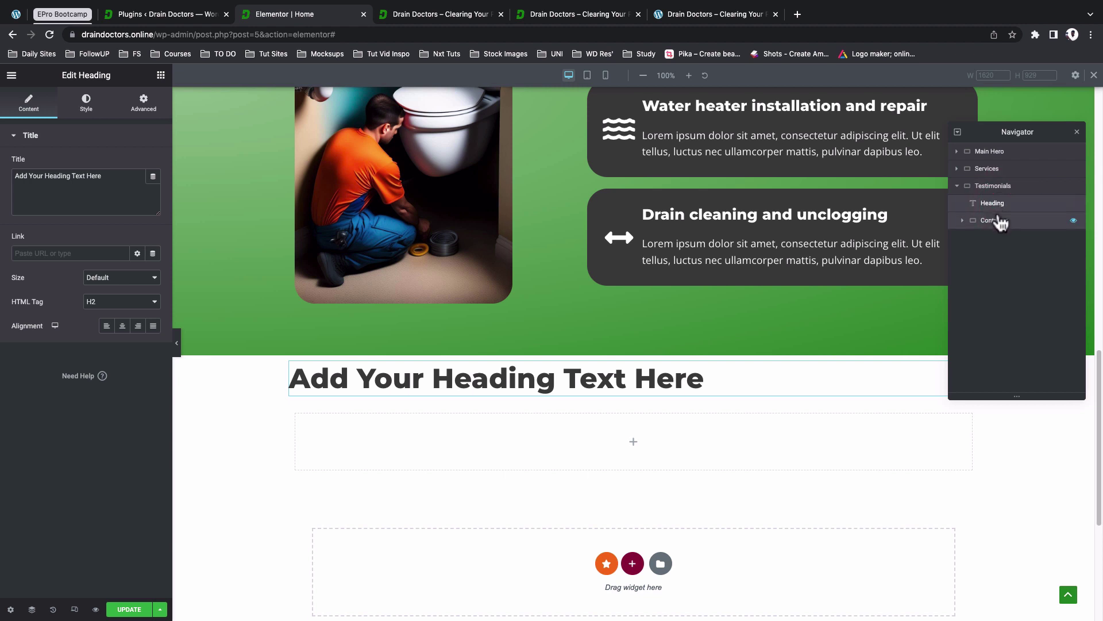
click(996, 222)
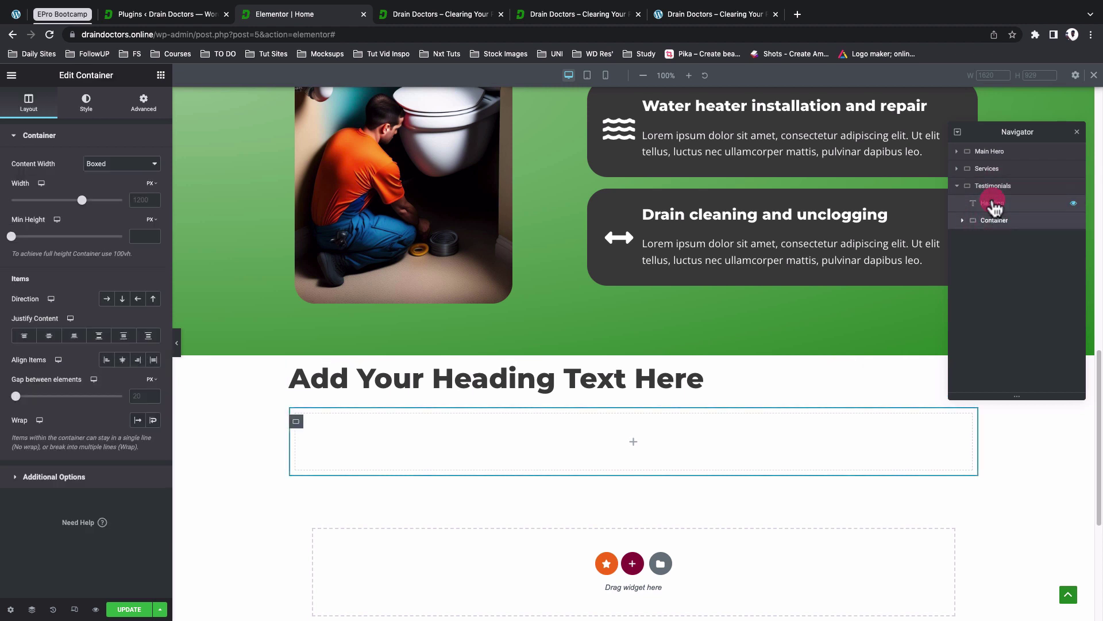
click(995, 206)
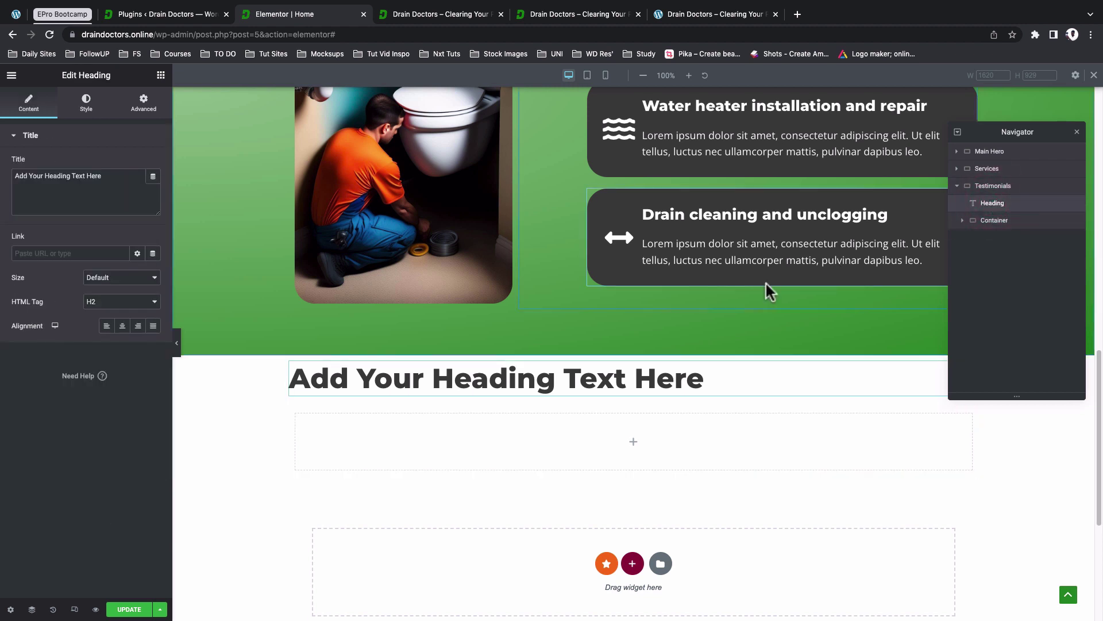
- Change the heading to 'What Our Clients Say', keep it H2, and centre it
click(403, 387)
triple_click(99, 174)
text(What Our Clients Say)
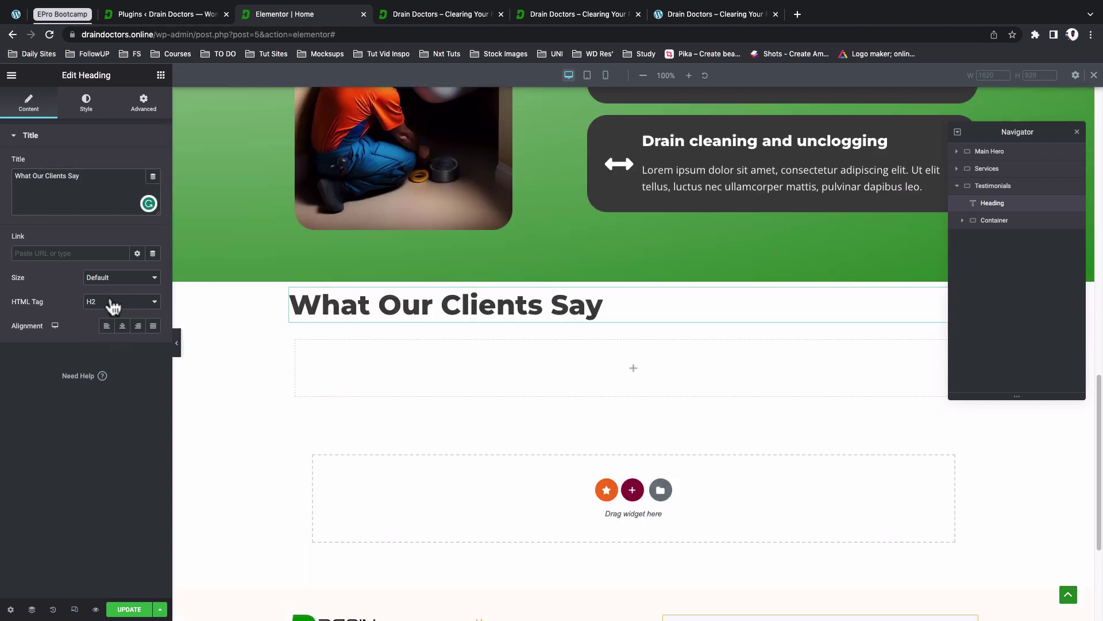
click(110, 301)
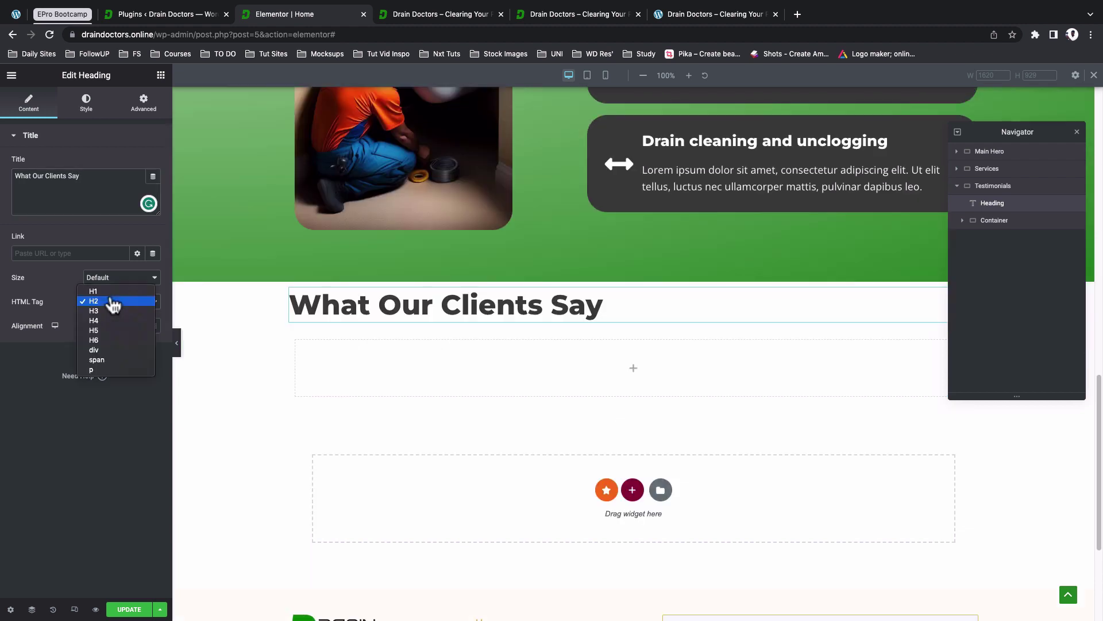
click(110, 301)
click(123, 327)
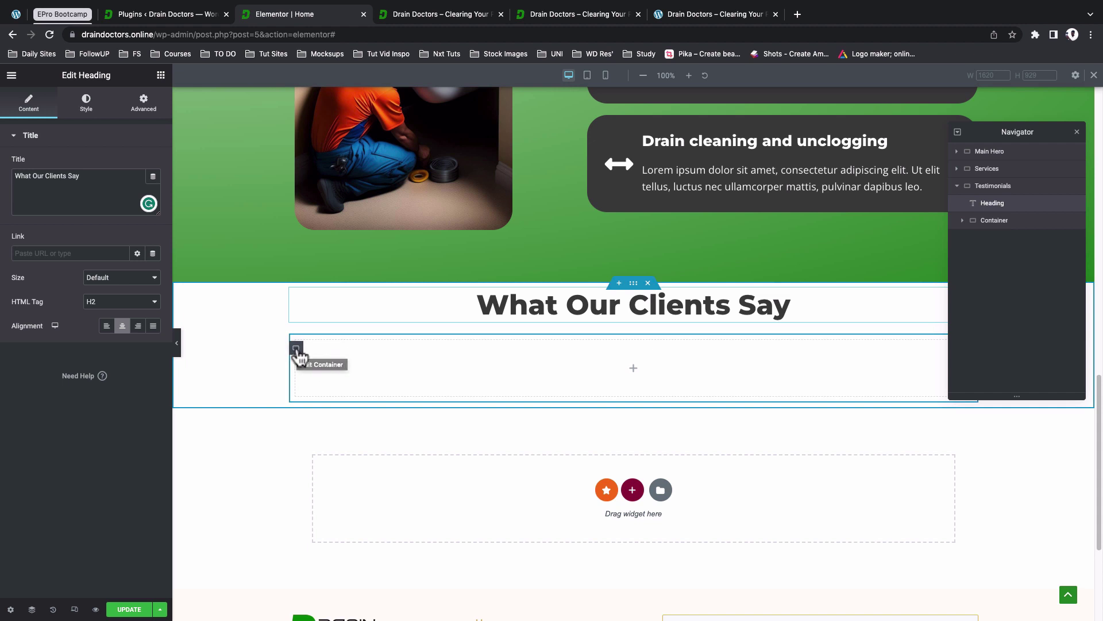
- Drag a container into the inner container and duplicate it, giving two child containers
click(296, 349)
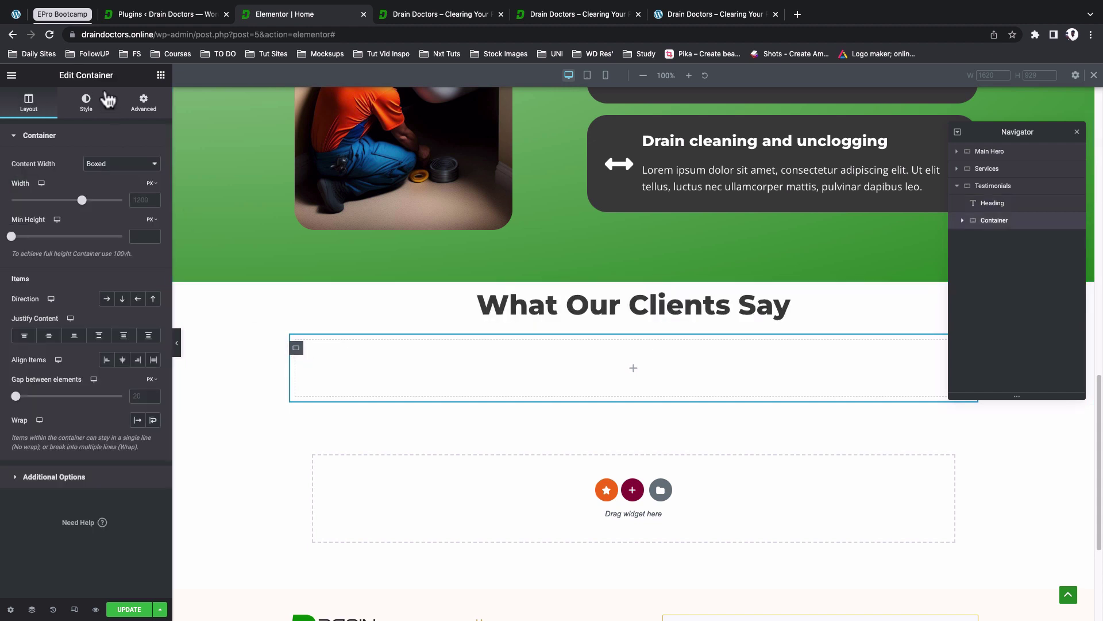
click(150, 113)
click(161, 75)
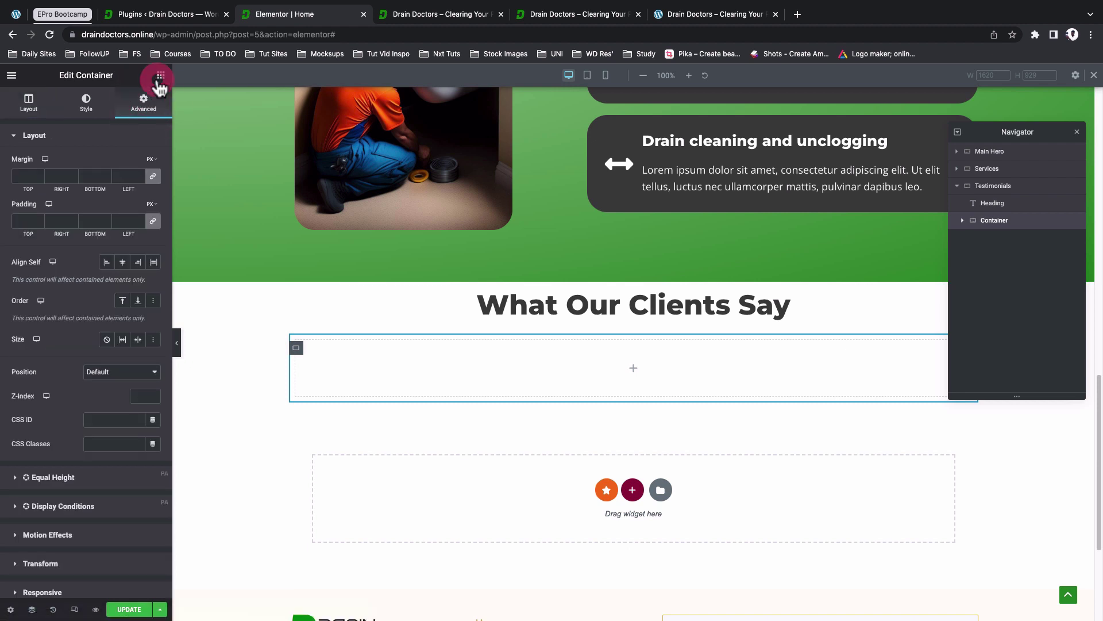
drag(80, 233, 347, 384)
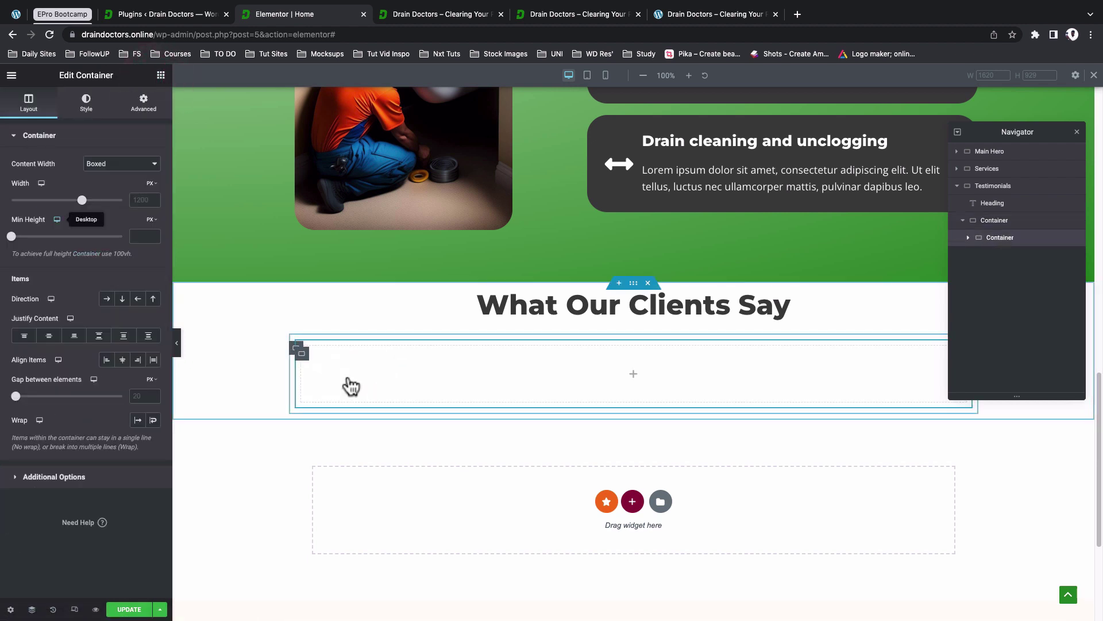
right_click(300, 356)
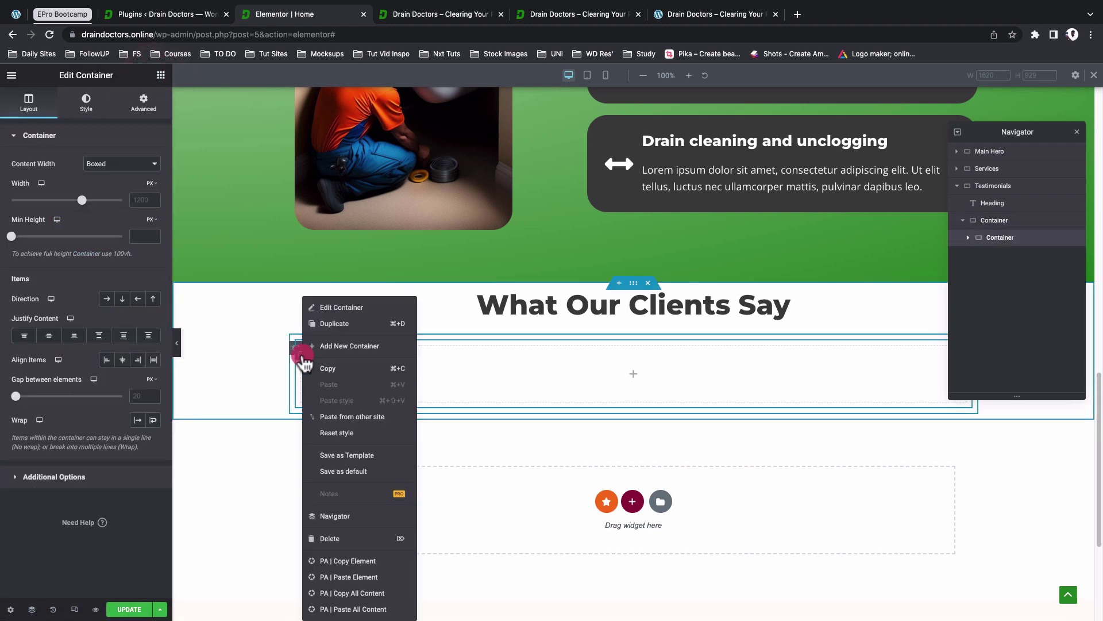
click(339, 324)
- Set the parent container's direction to Row and its padding to 0
click(296, 356)
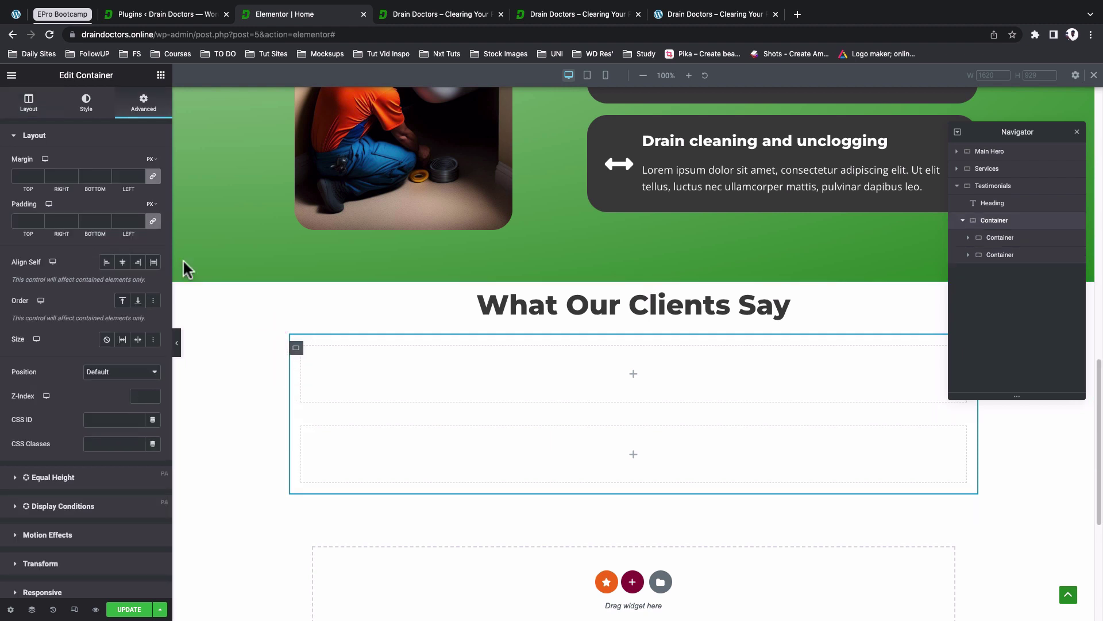
click(30, 104)
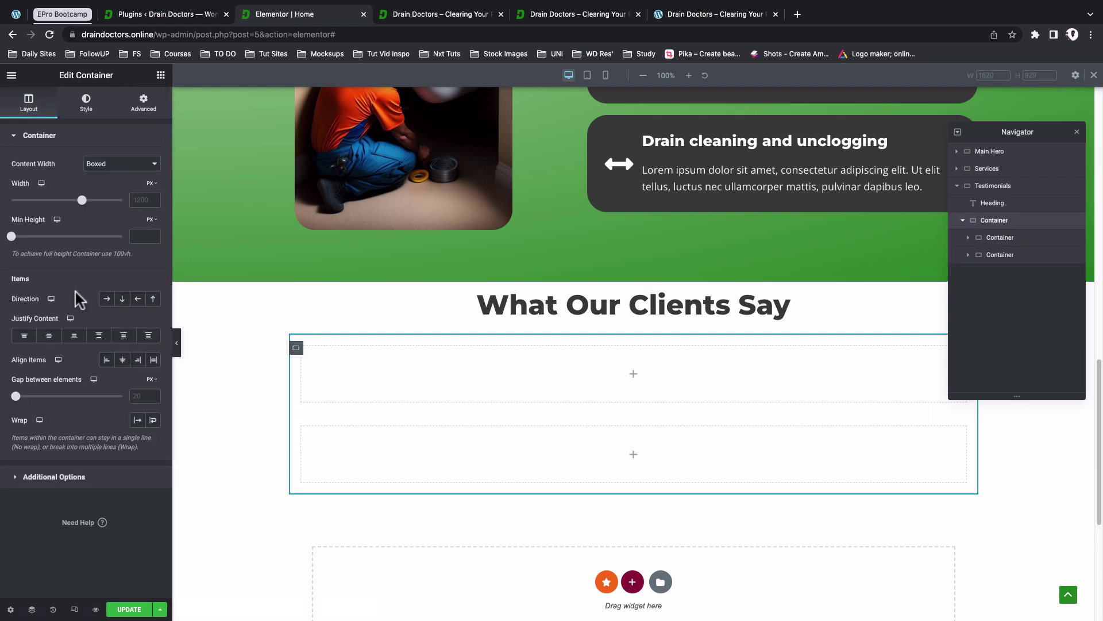
click(107, 298)
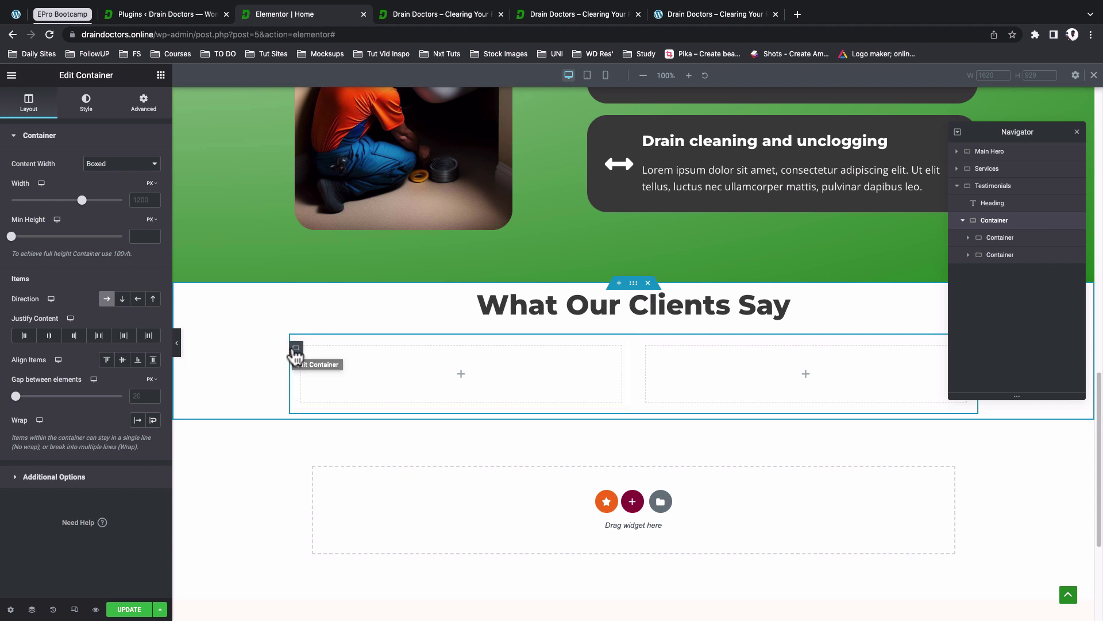
click(296, 349)
click(143, 115)
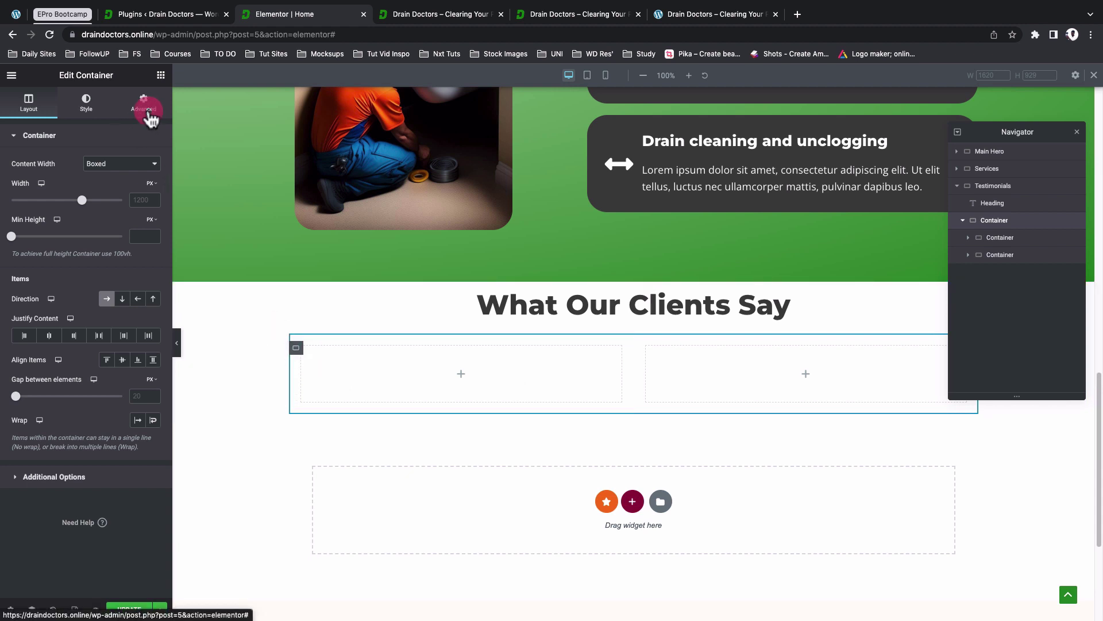
click(153, 222)
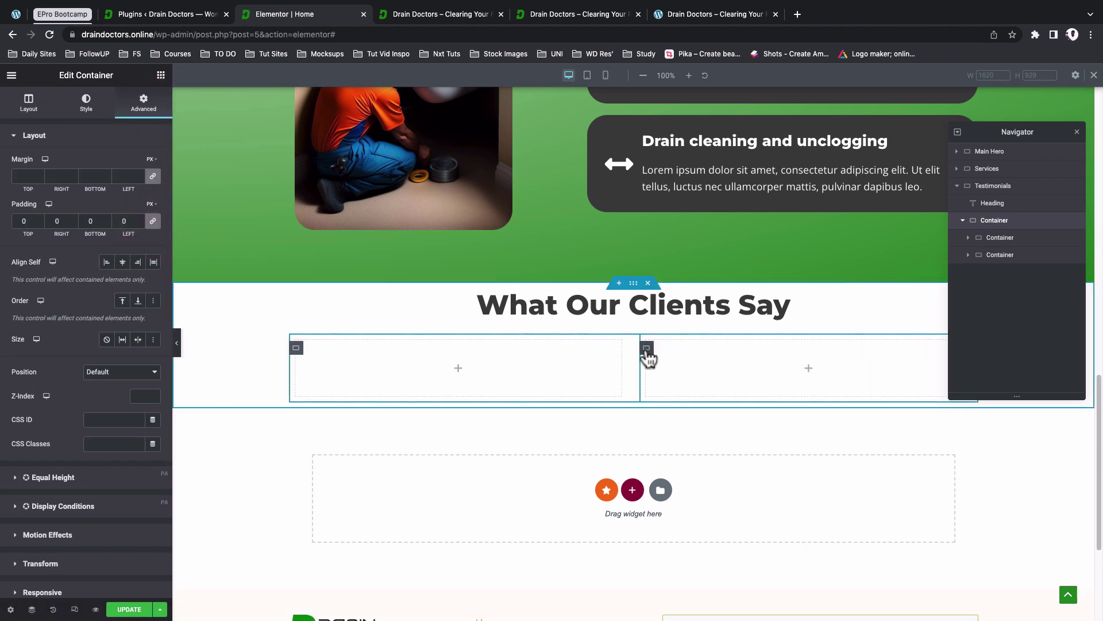
click(647, 348)
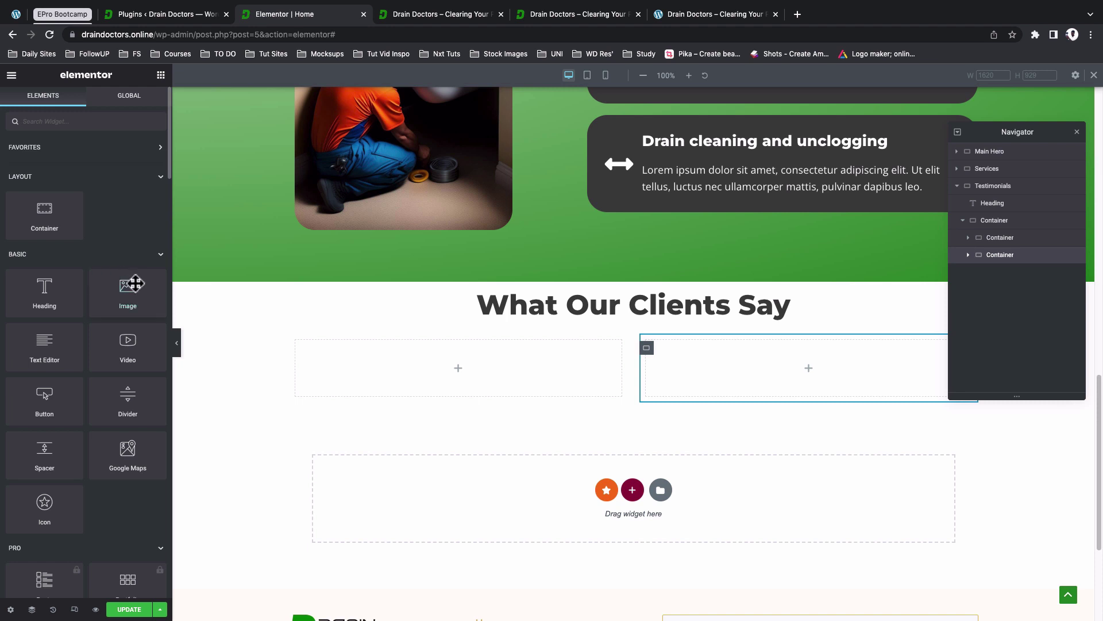
- Add an Image widget to the right column with the uploaded plumber photo at Full size
drag(122, 296, 737, 366)
click(130, 248)
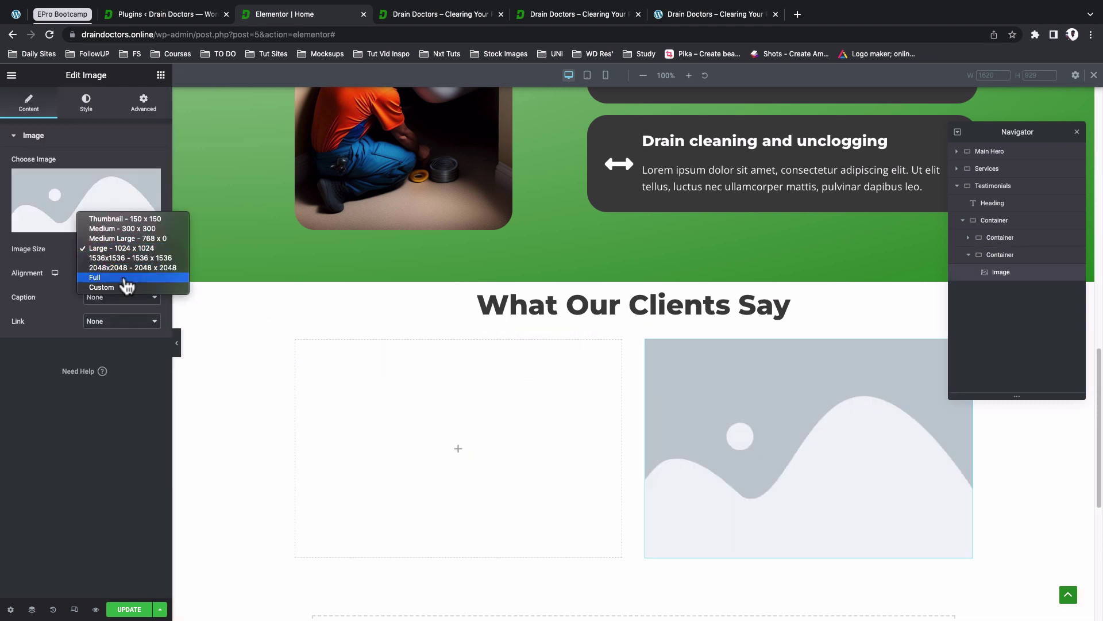
click(126, 280)
click(98, 194)
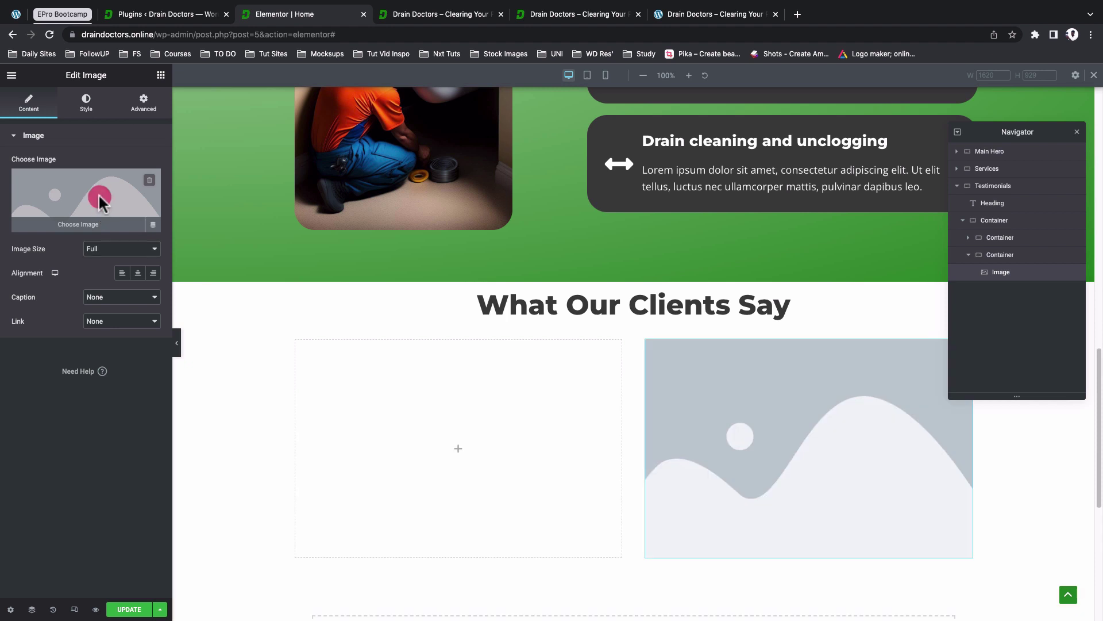
click(172, 121)
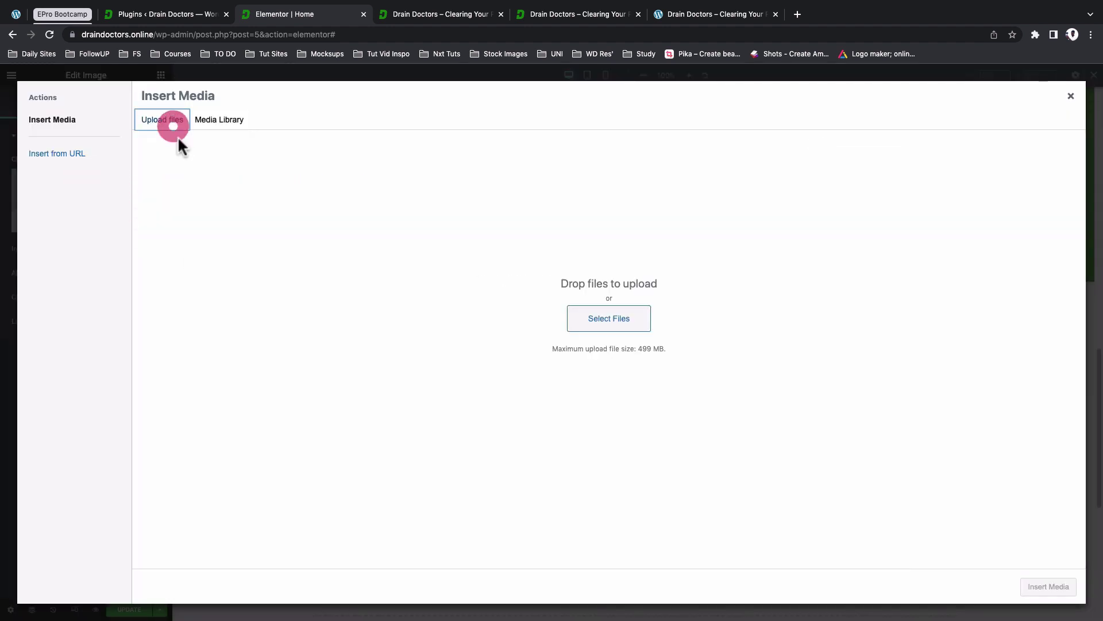
click(584, 321)
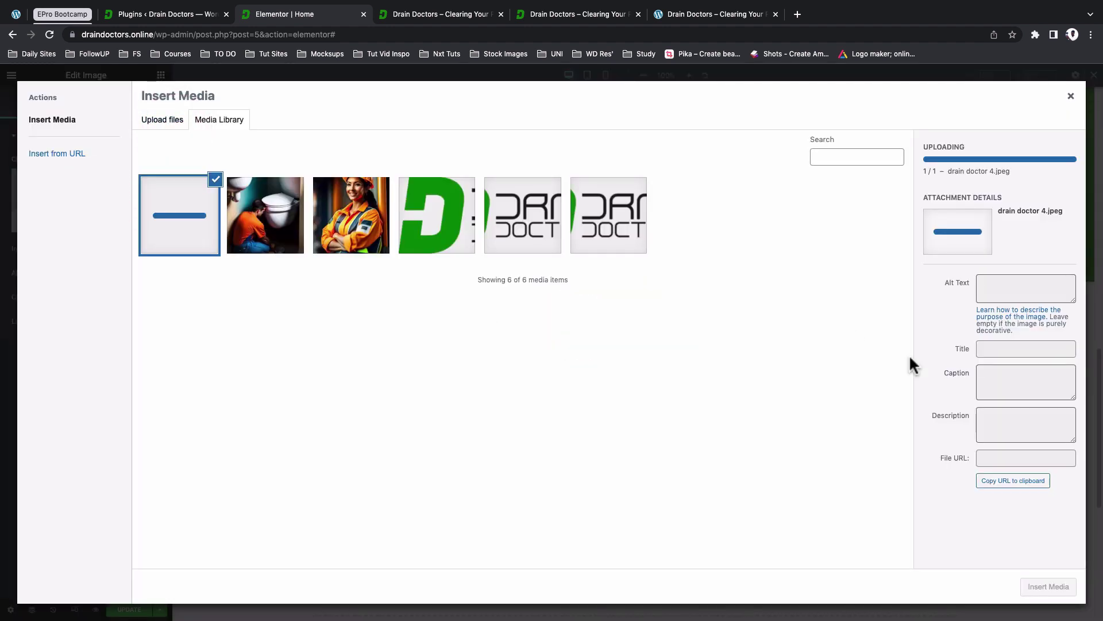
click(1047, 587)
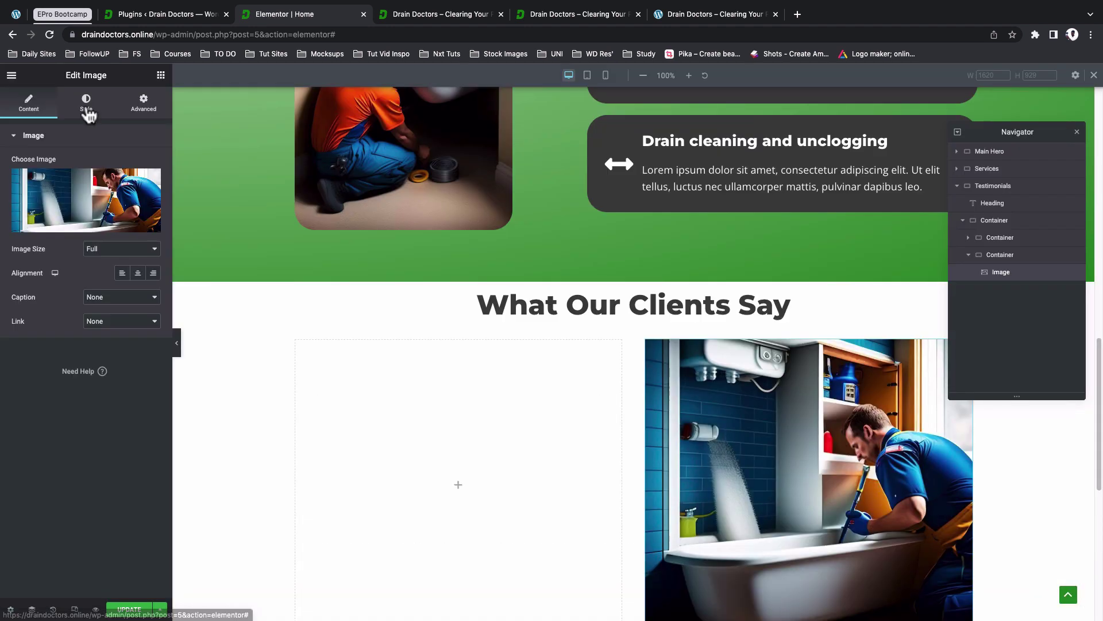
- Give the plumber photo 35 px rounded corners
click(87, 104)
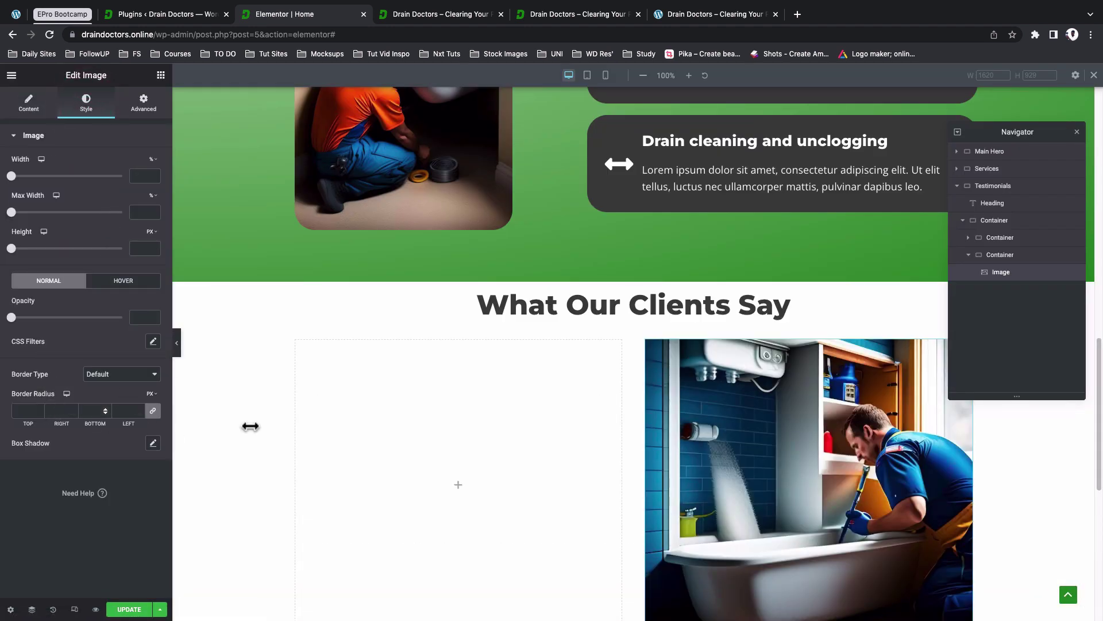
scroll(624, 436, down, 1)
scroll(625, 436, down, 5)
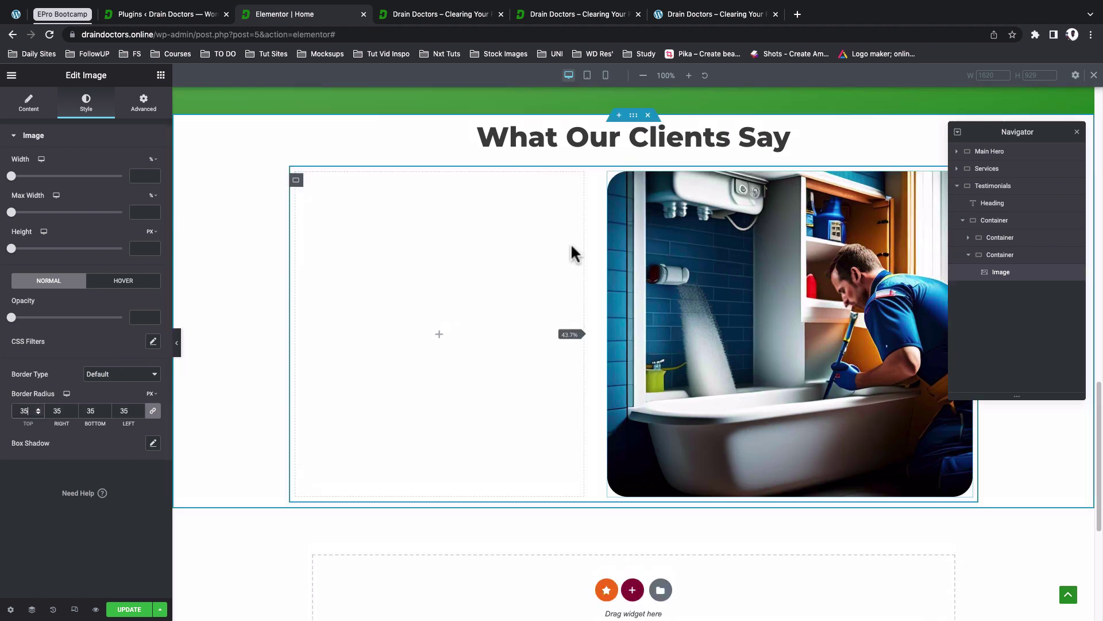
drag(570, 242, 504, 247)
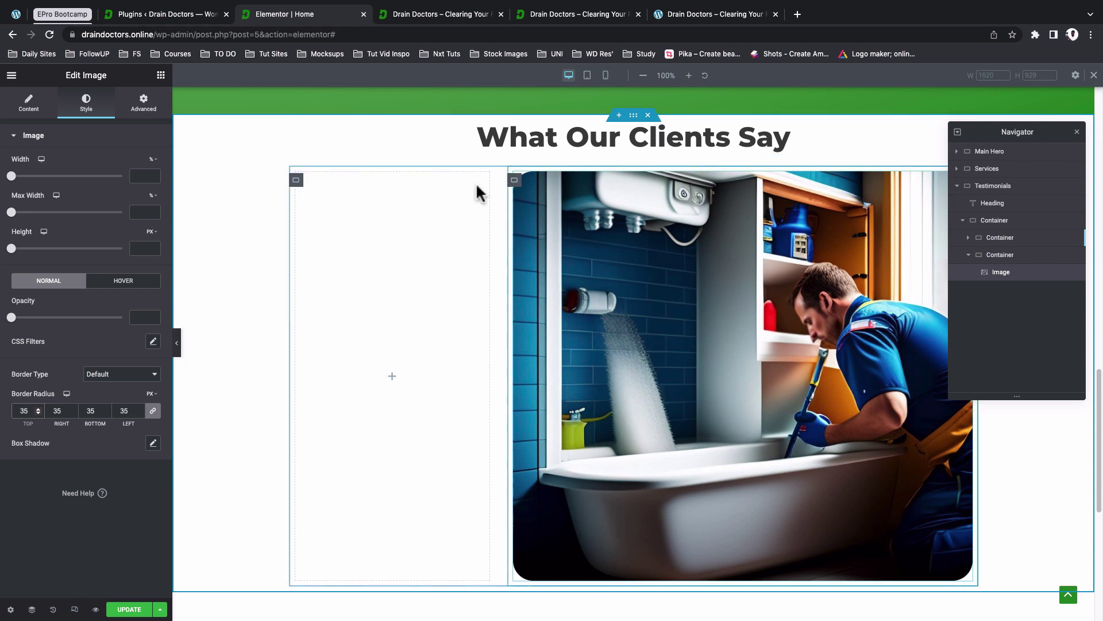
- Set the gap between the two columns to 0
click(1030, 253)
click(28, 102)
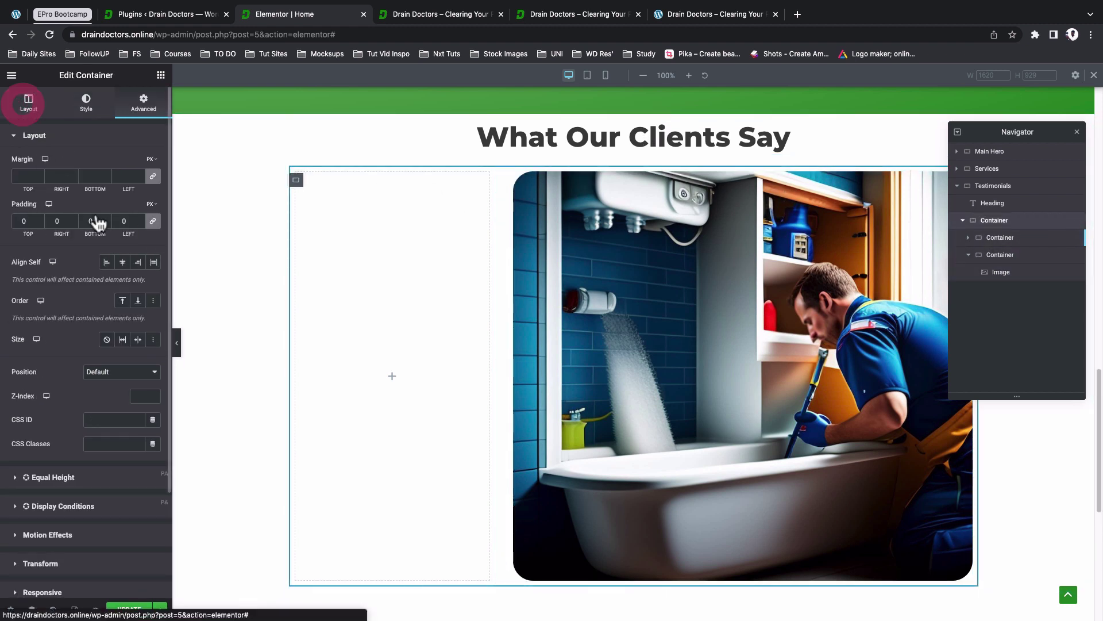
click(141, 396)
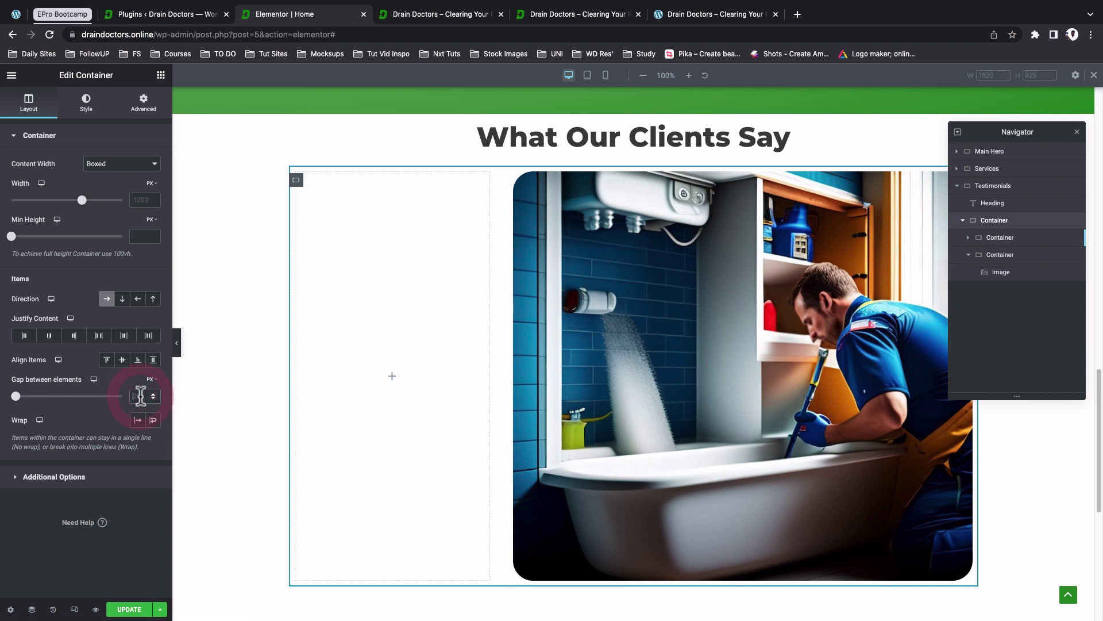
text(0)
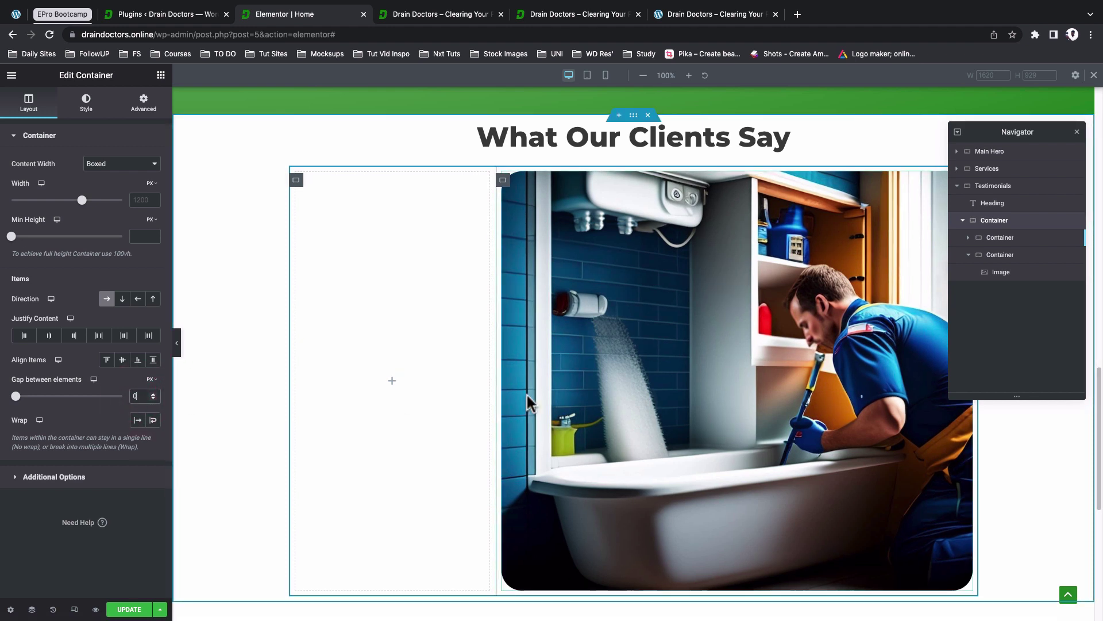
- Add an Image Box to the empty left column with the uploaded client photo
click(161, 75)
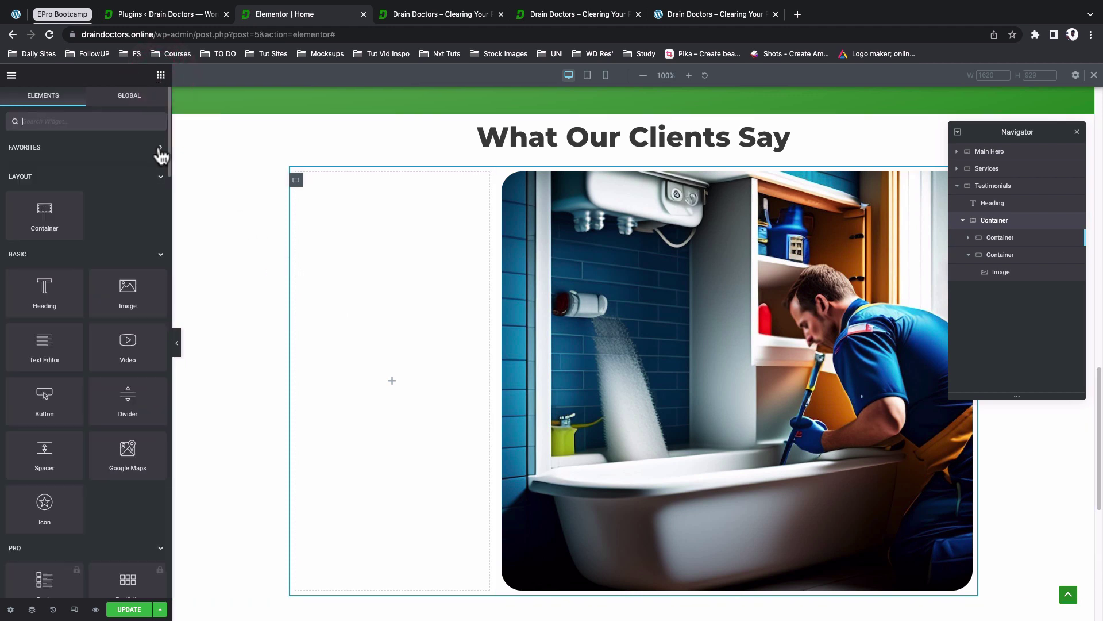
click(75, 120)
text(icon)
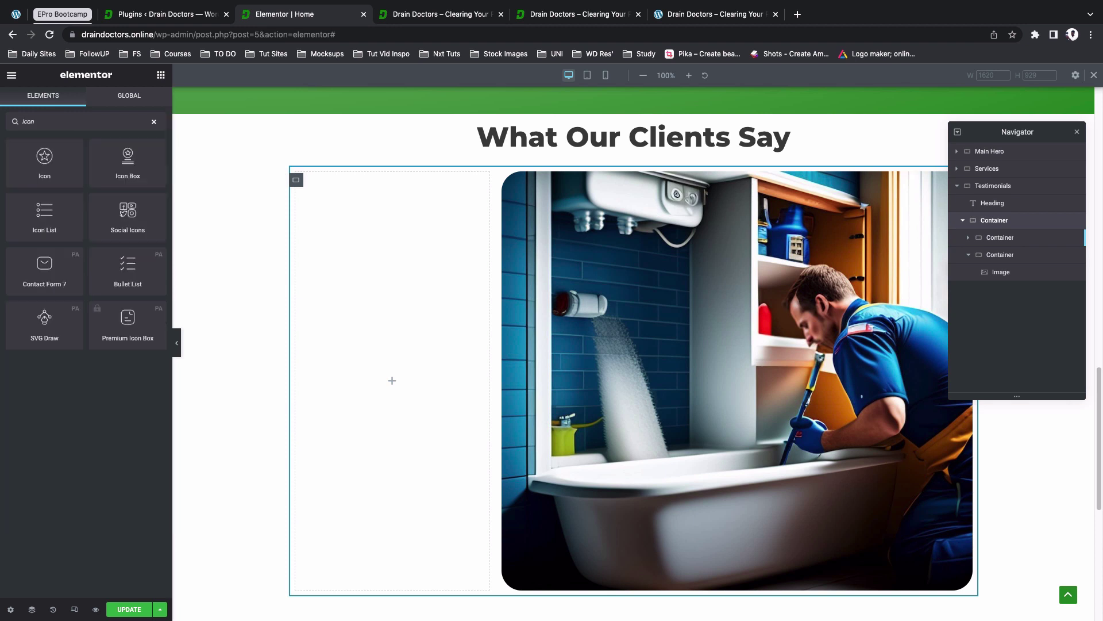
key(BackSpace)
key(BackSpace)
text(m)
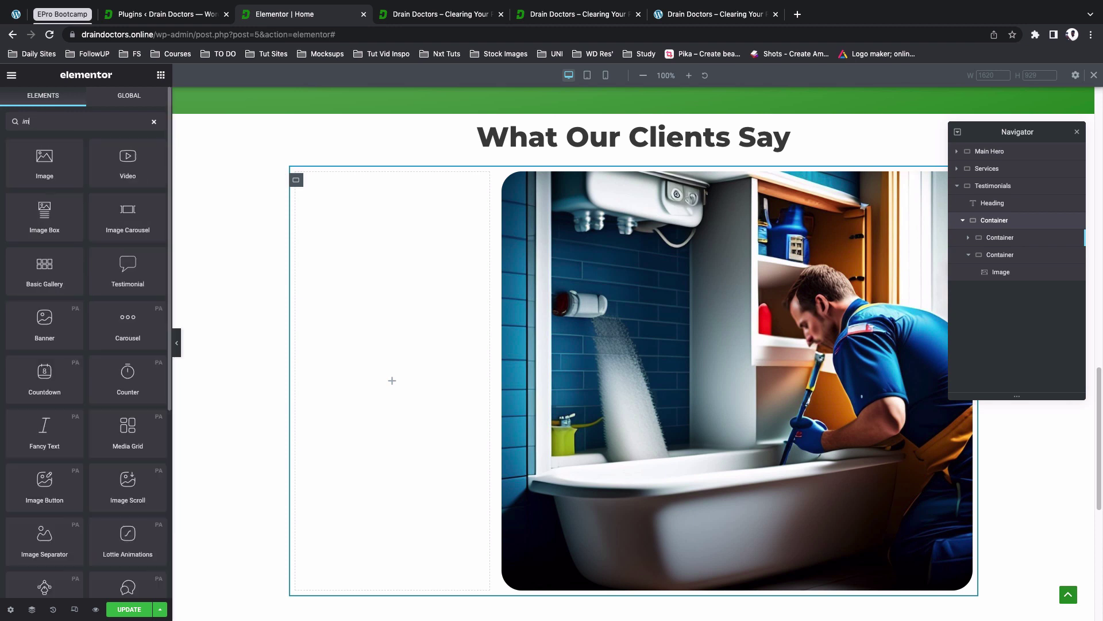
drag(36, 217, 358, 363)
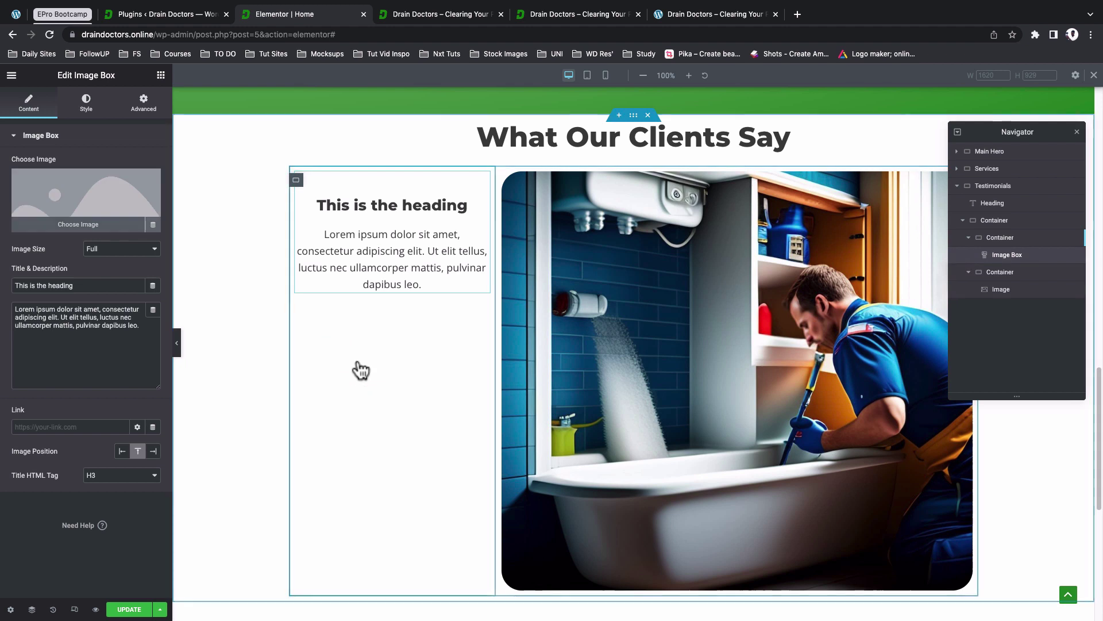
click(118, 205)
click(624, 325)
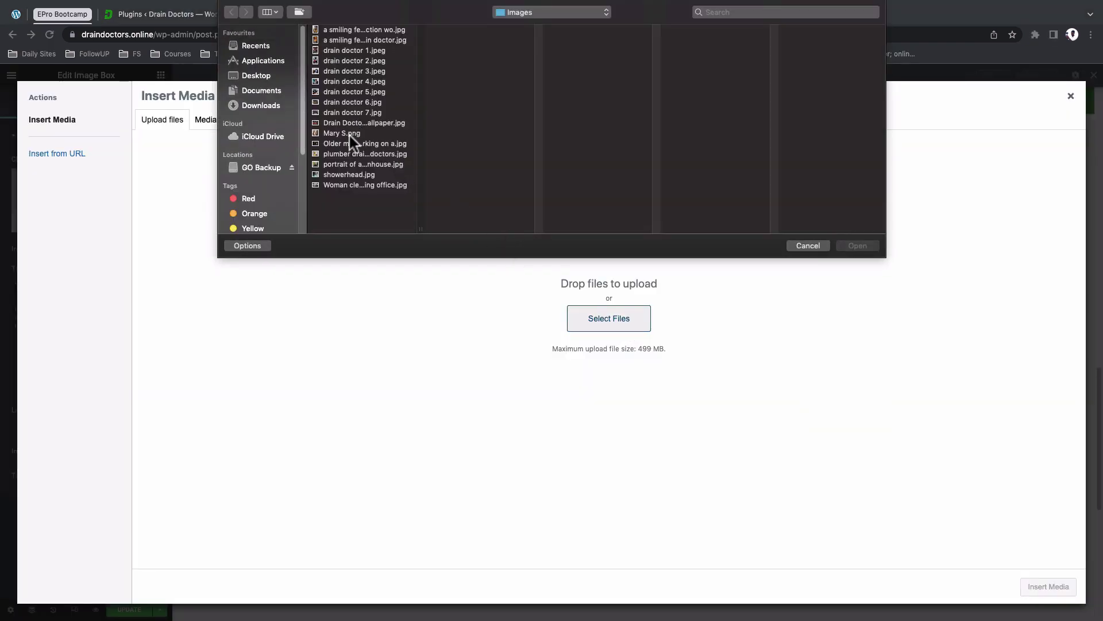
click(345, 133)
- Set the box title to the client's name and paste in the sink-clog testimonial
click(857, 245)
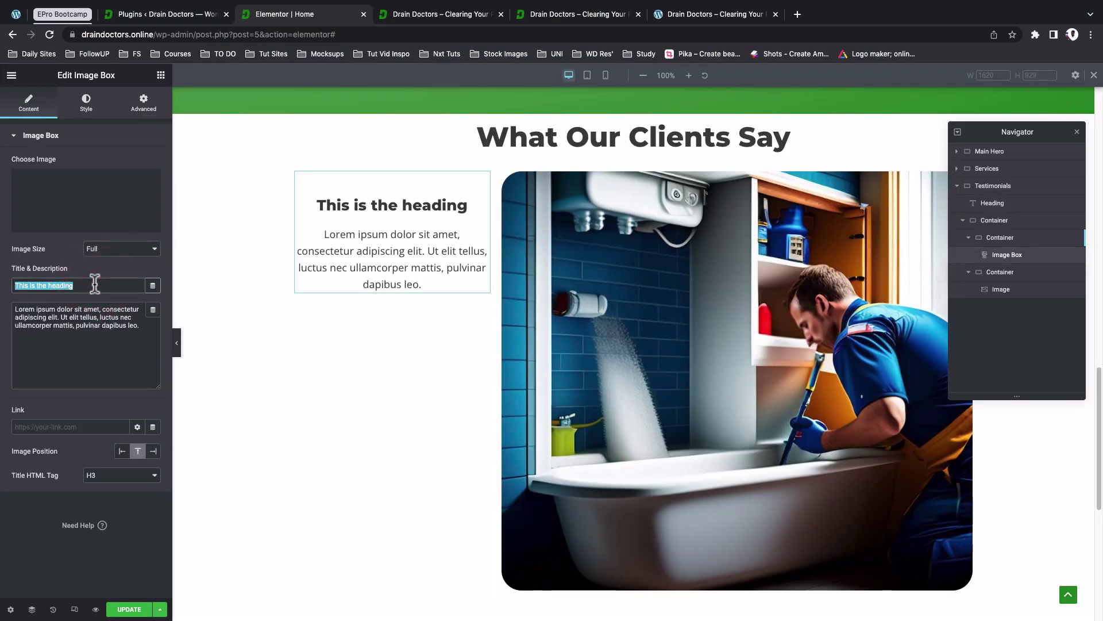
text(S)
key(BackSpace)
text(Mary )
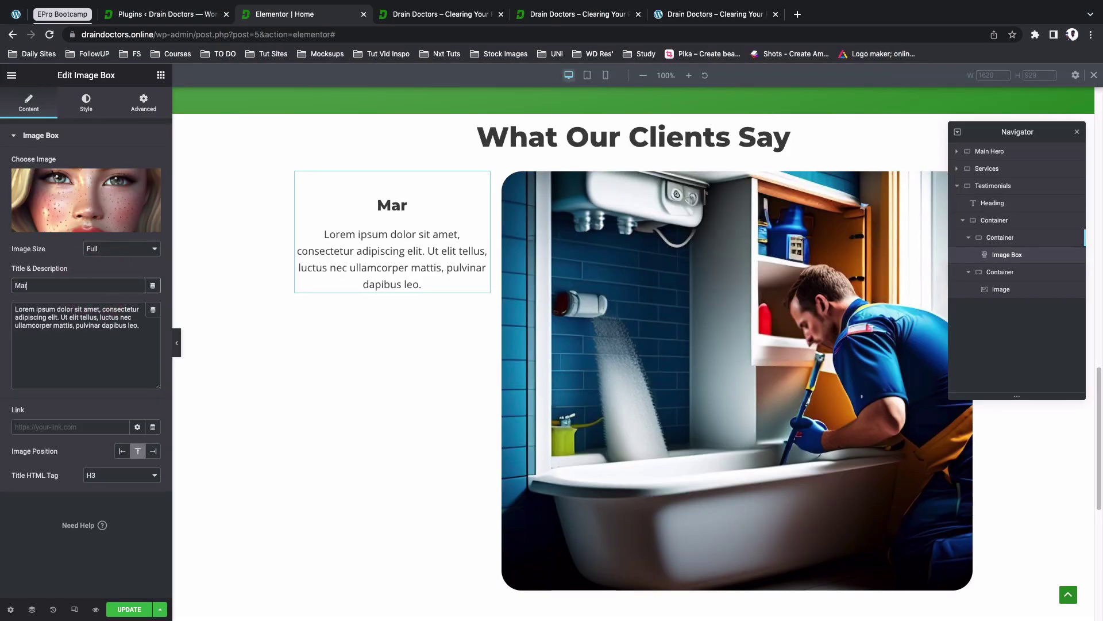
text(S)
text(I had a serious clog in my bathroom sink that I just couldn't fix on my own. I called Drain Doctors and they were able to come out the same day and clear the clog in no time. The technician was friendly, professional, and efficient - I would definitely use them again!)
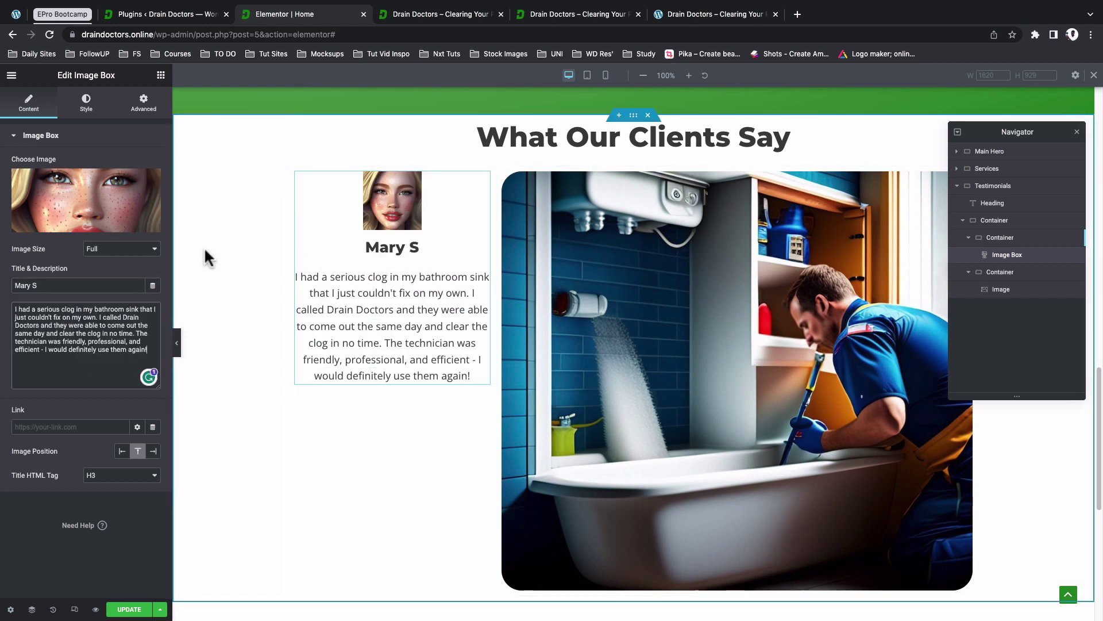
- Place the photo on the left and set content vertical alignment to Middle
click(122, 452)
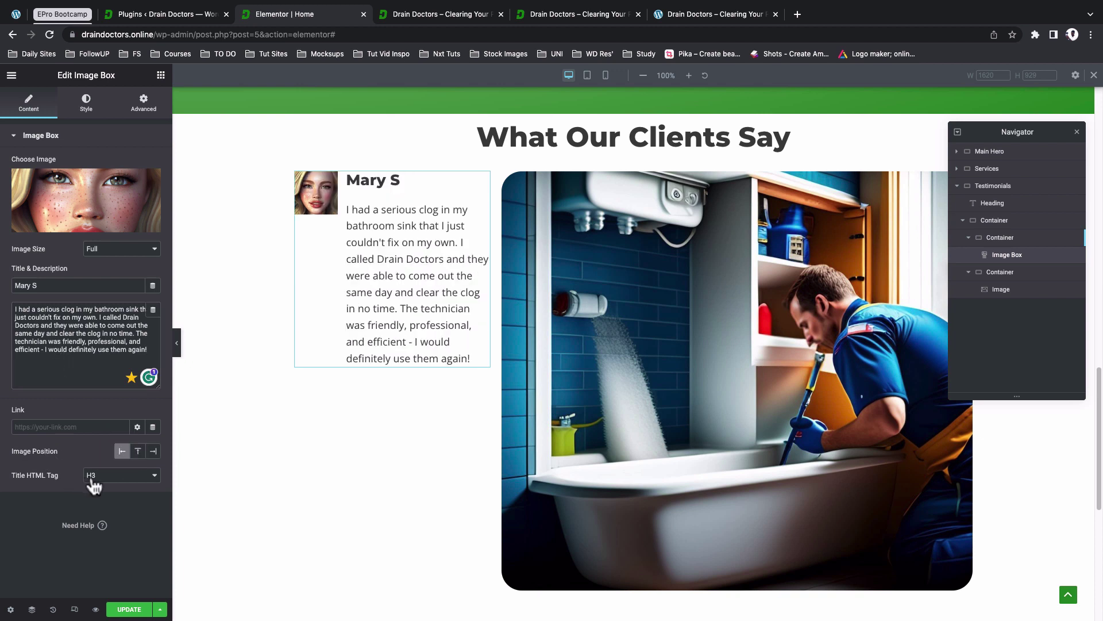
click(88, 102)
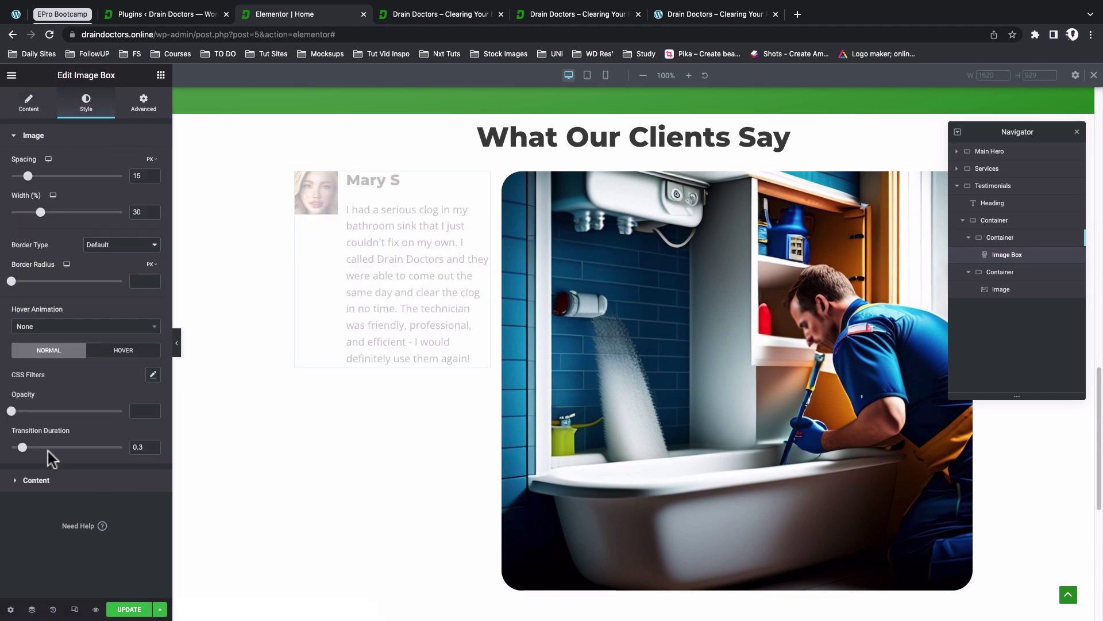
click(52, 482)
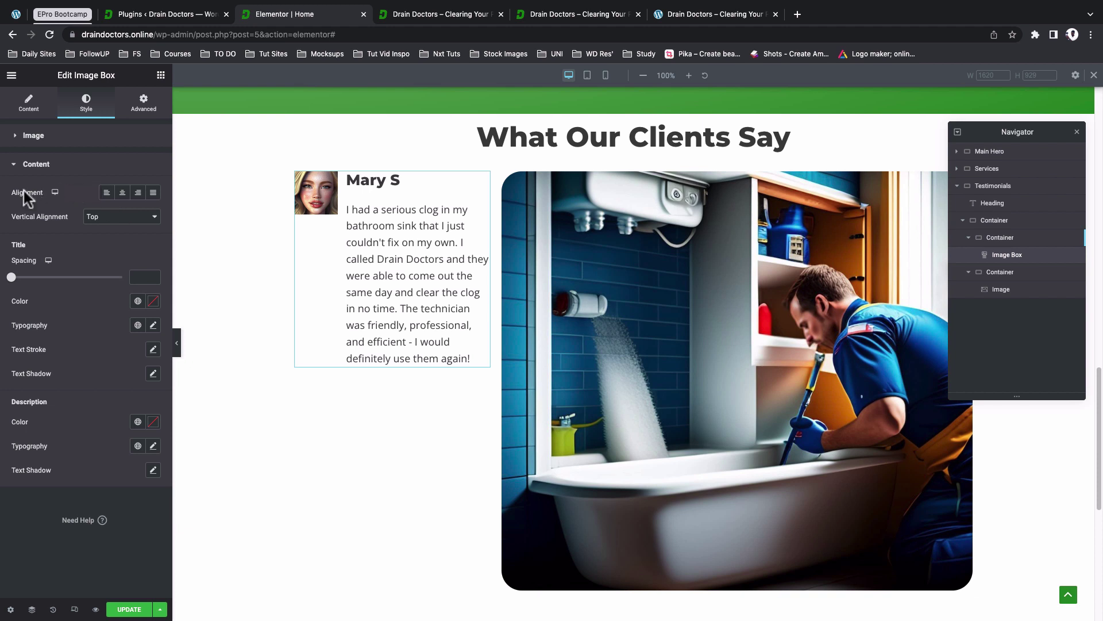
click(99, 217)
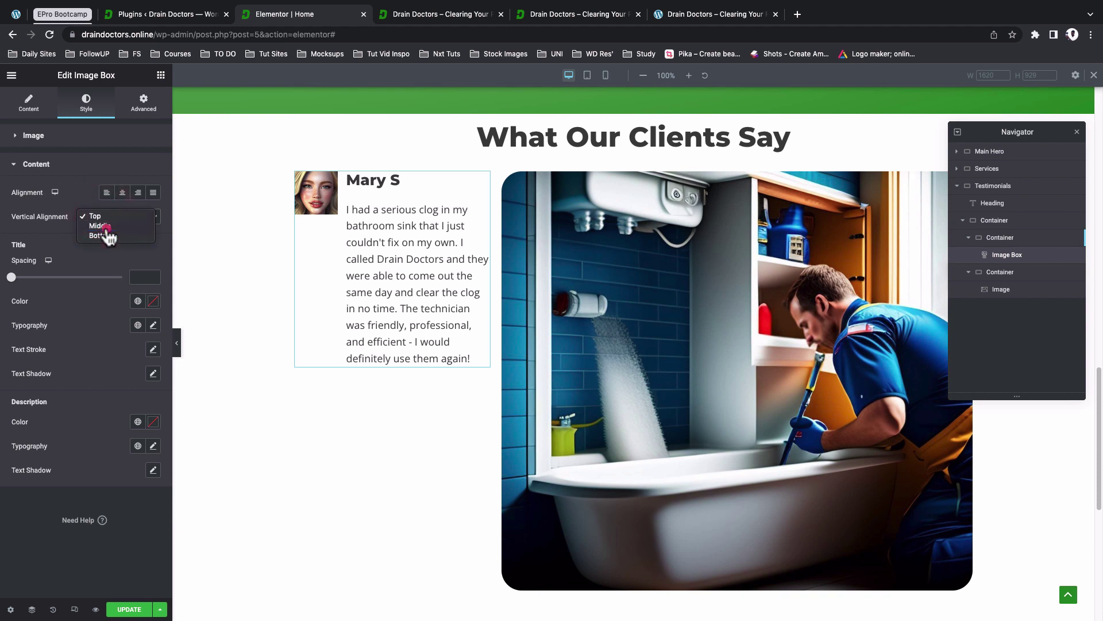
click(99, 226)
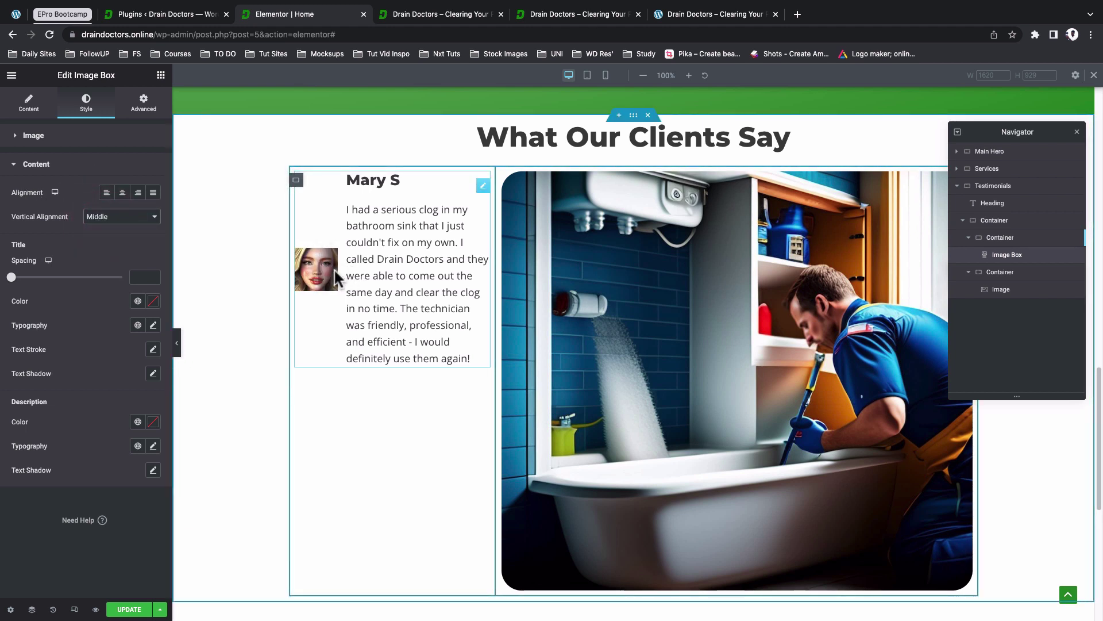
- Give the box a classic theme-green background and a 35 border radius
click(130, 107)
scroll(86, 242, down, 5)
click(48, 316)
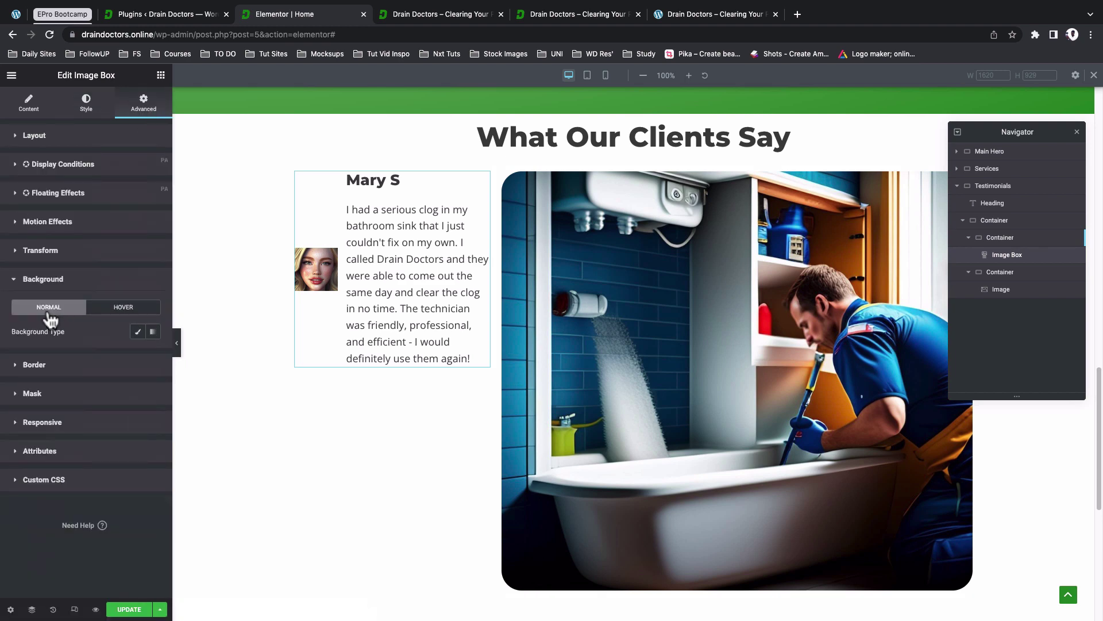
click(138, 331)
click(137, 356)
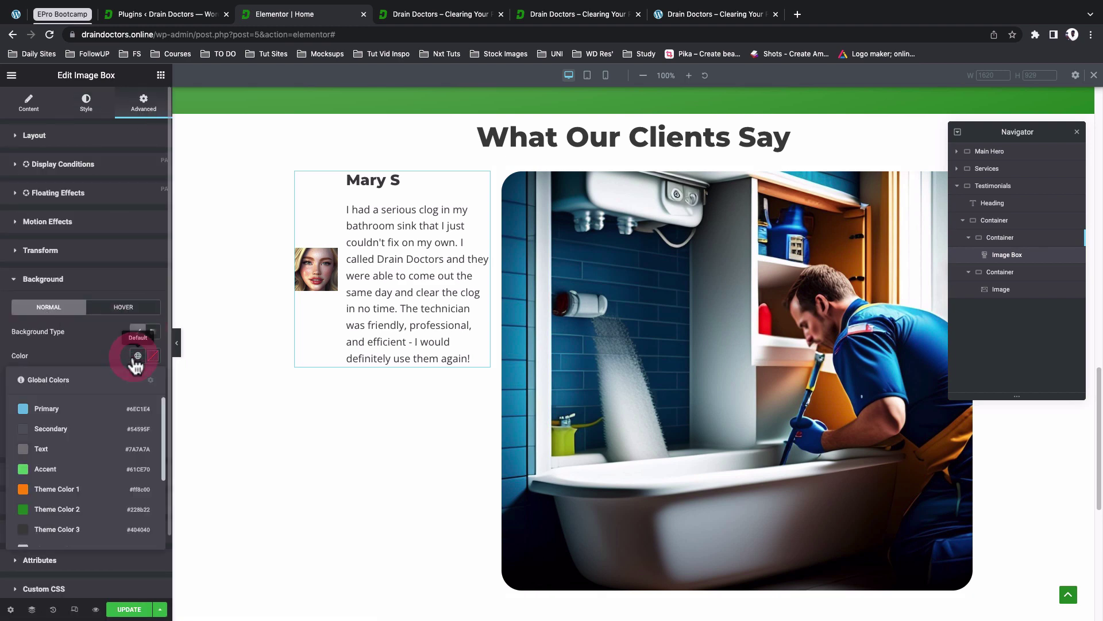
click(92, 503)
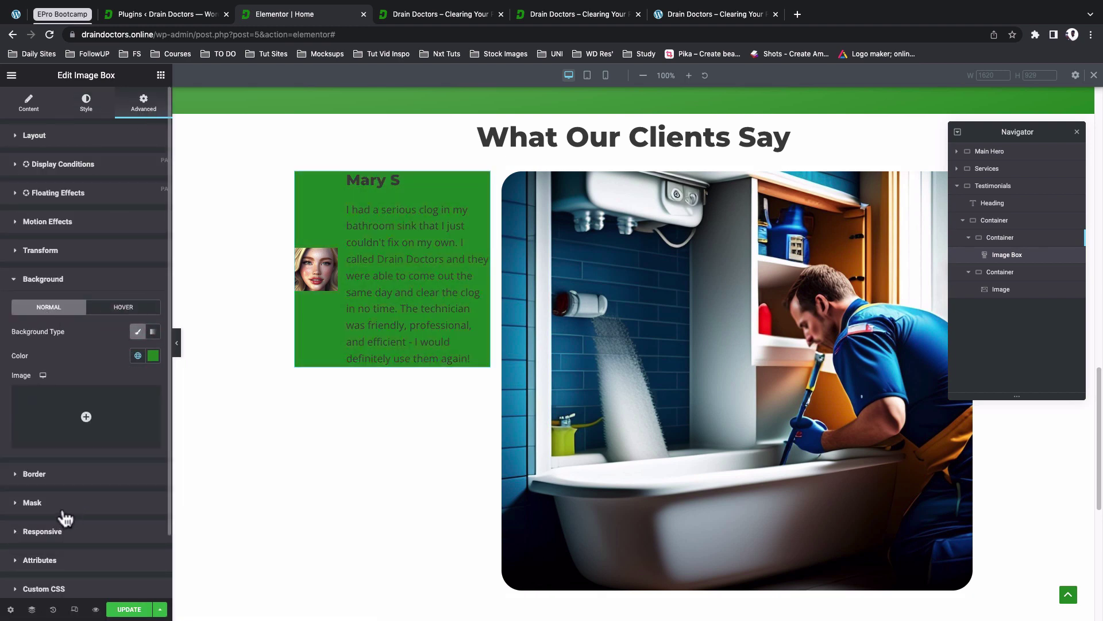
click(66, 477)
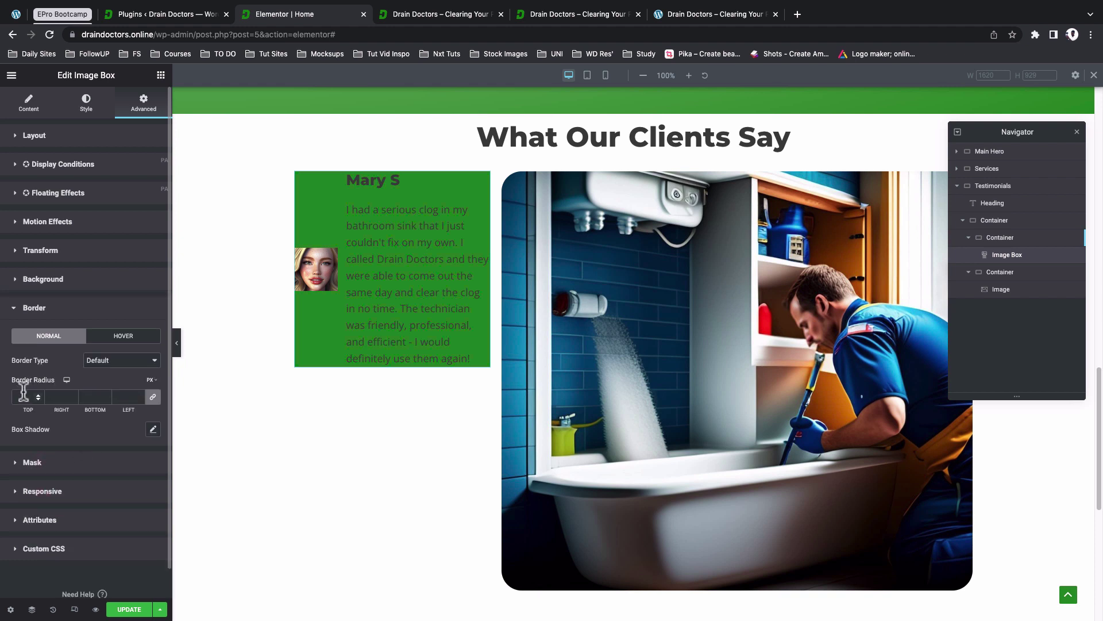
click(23, 395)
text(35)
- Set the box padding to 5/7/5/7 percent
click(70, 133)
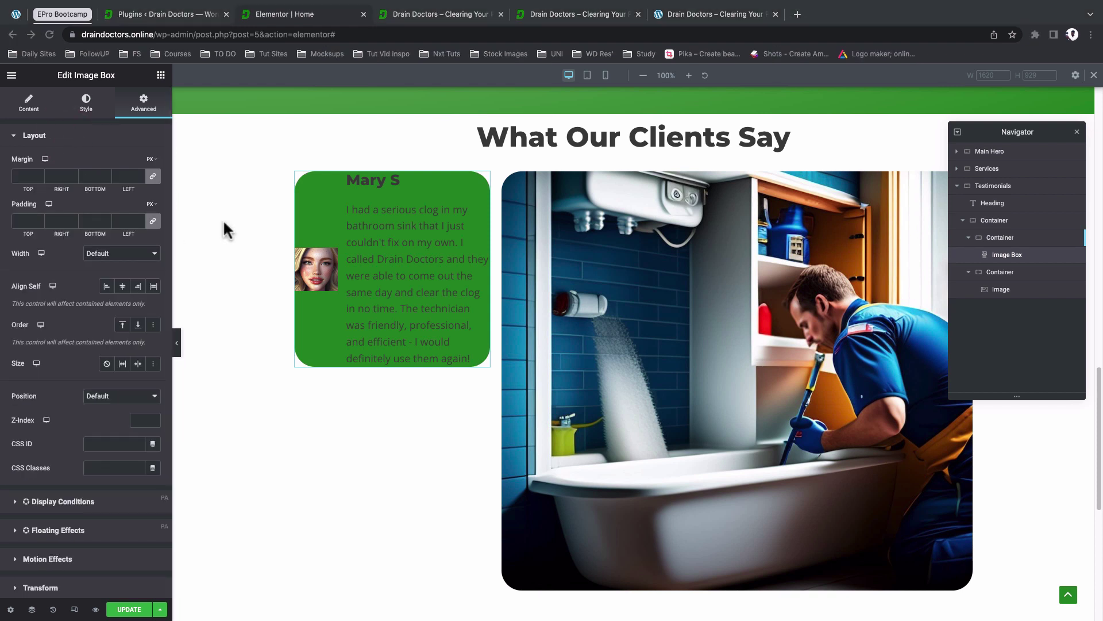
click(151, 204)
click(151, 230)
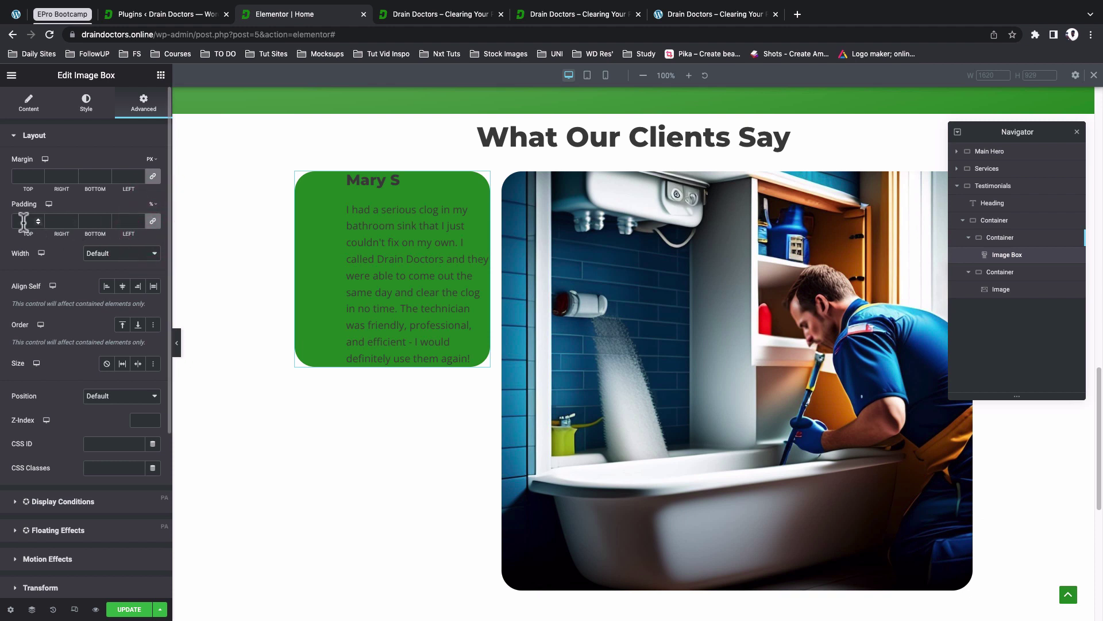
click(153, 222)
drag(29, 221, 21, 220)
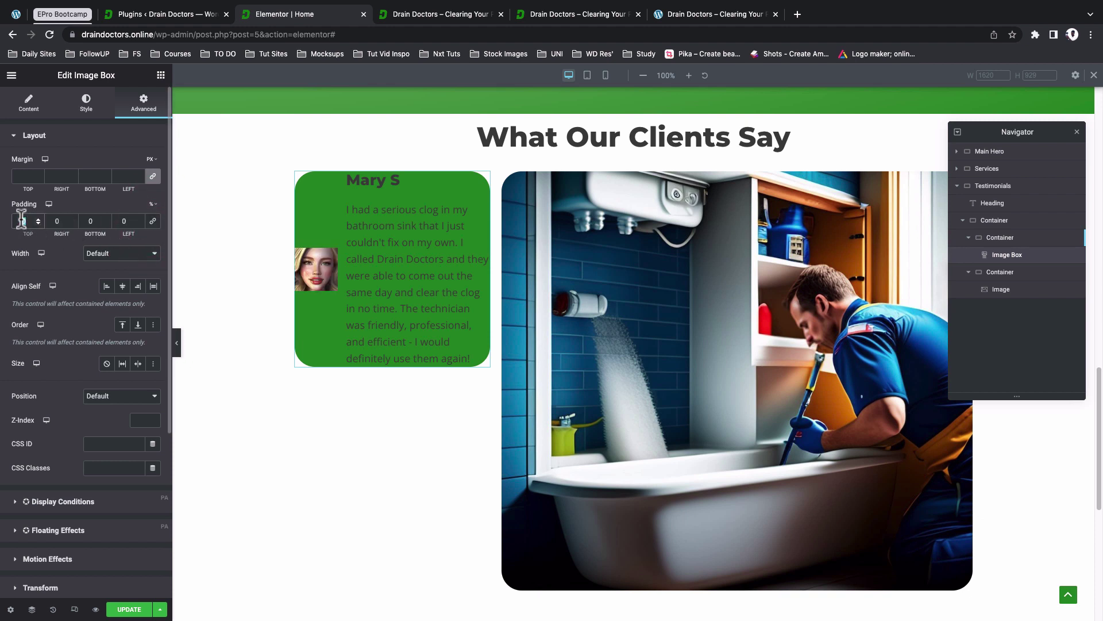
text(5)
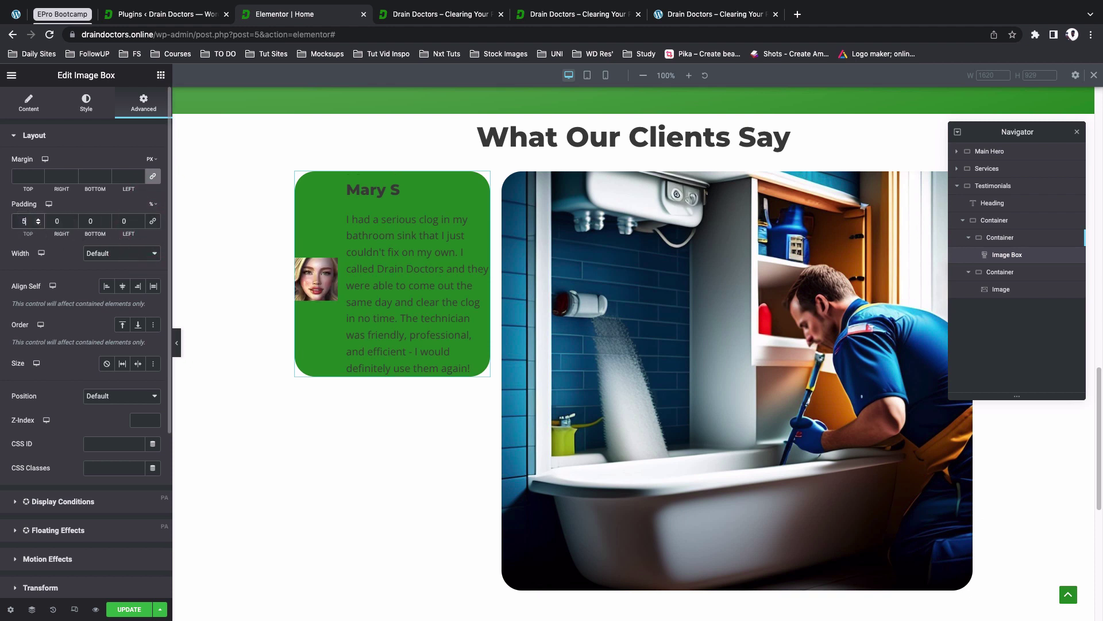
double_click(60, 222)
text(7)
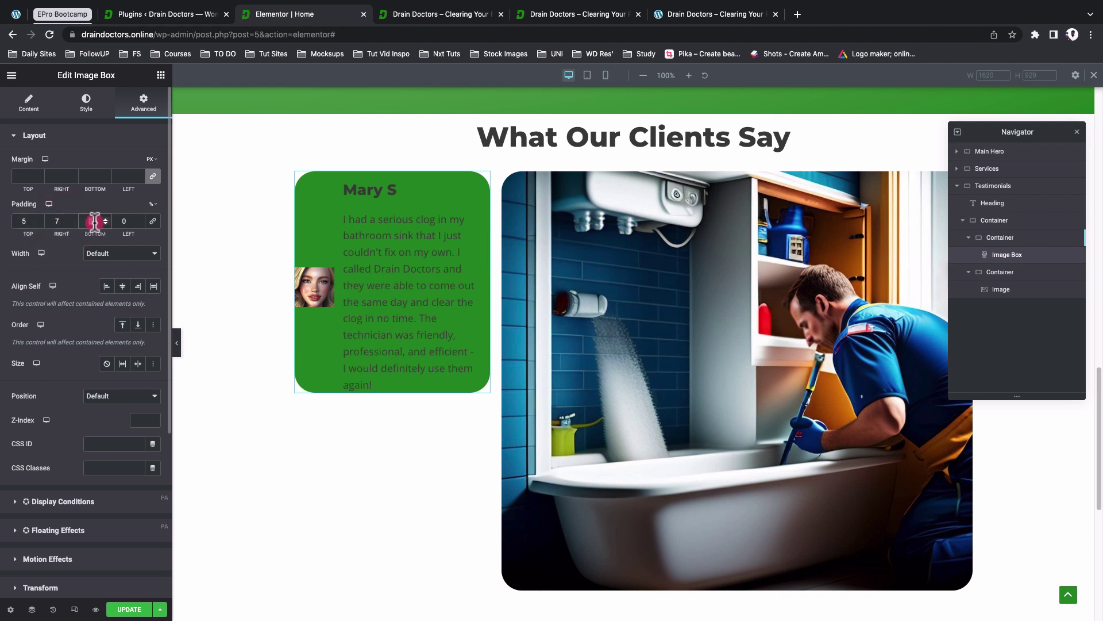
double_click(95, 221)
text(5)
double_click(122, 221)
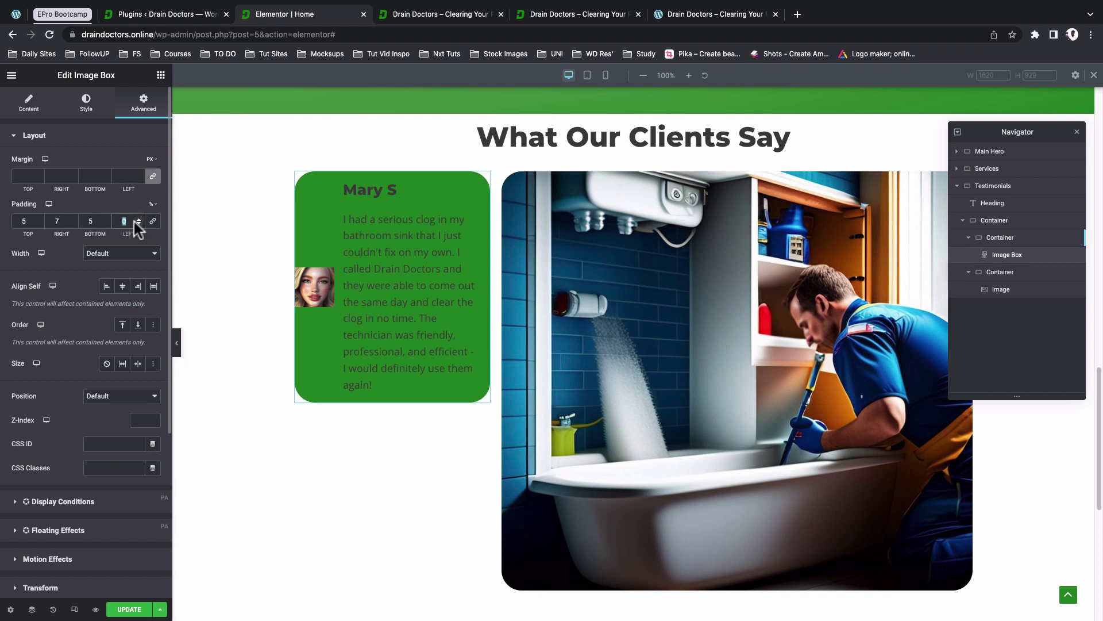
text(7)
scroll(125, 276, down, 3)
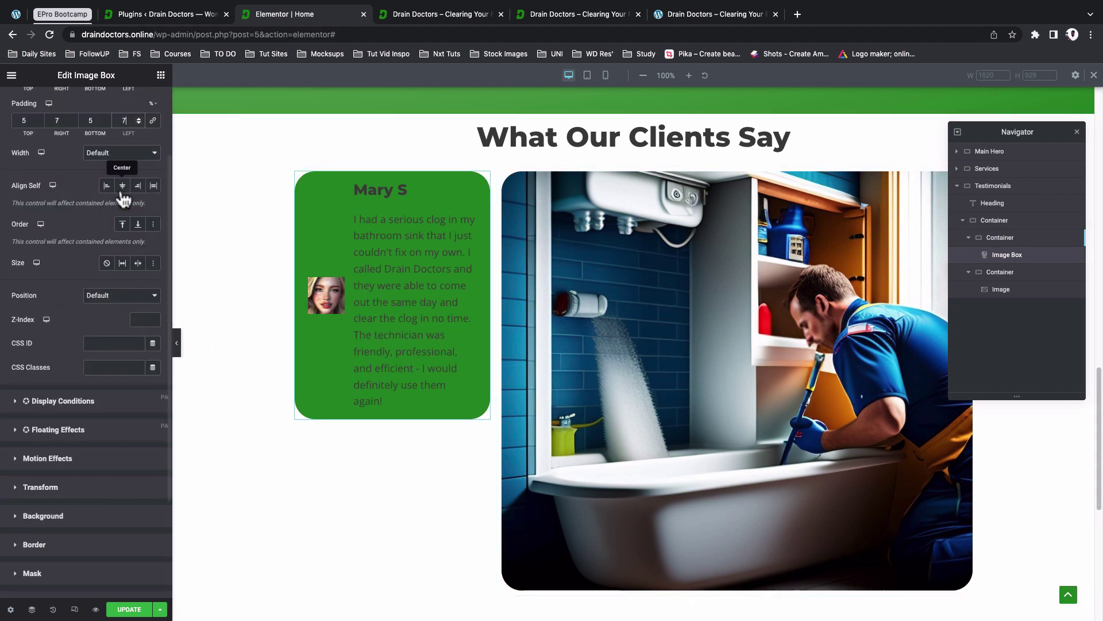
scroll(121, 189, up, 3)
- Round the photo to a 25 radius and make the title and description white
click(86, 103)
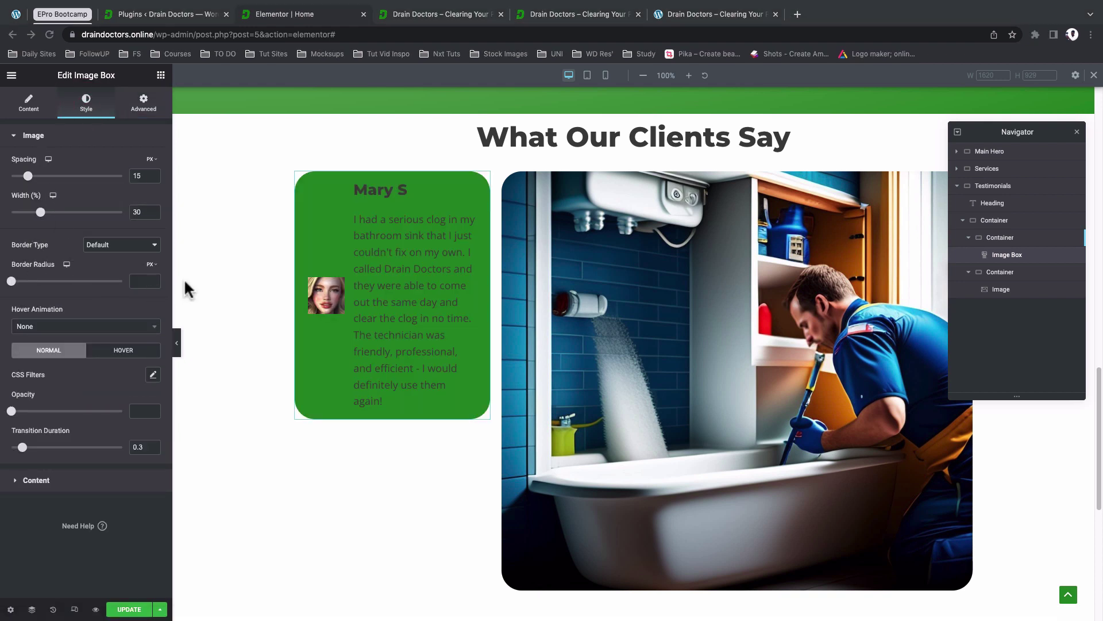
click(139, 282)
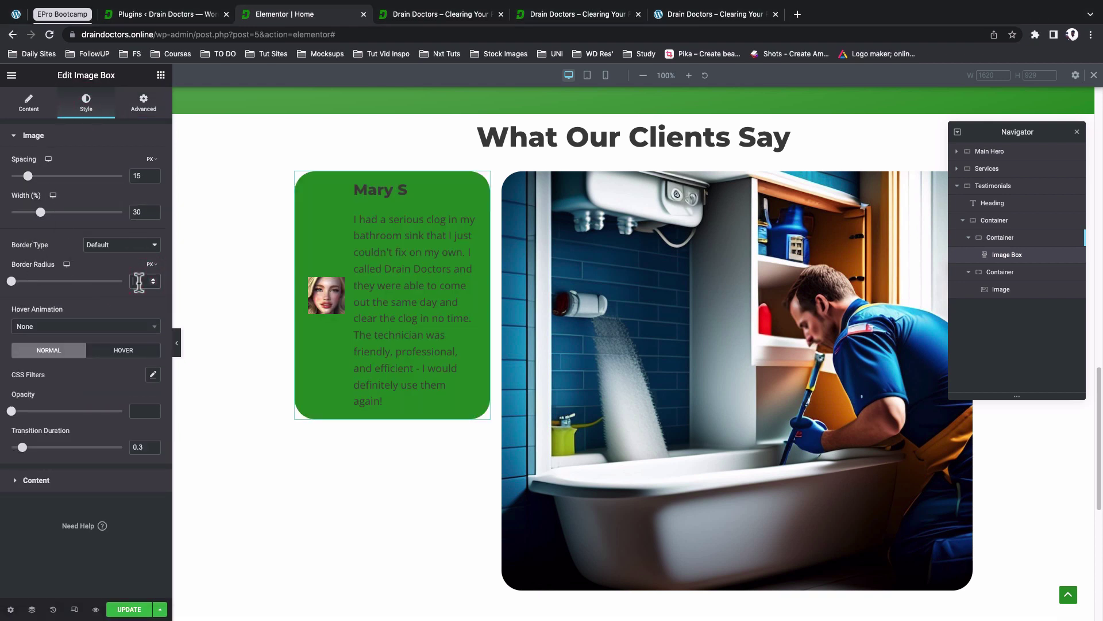
text(25)
click(55, 485)
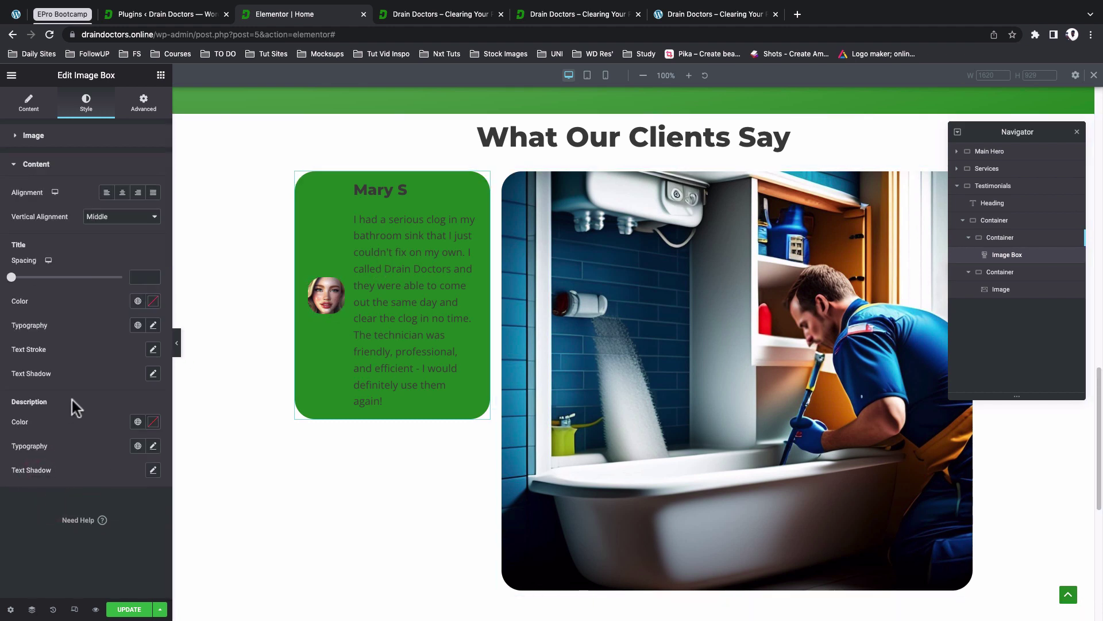
click(138, 302)
scroll(120, 374, down, 3)
click(89, 433)
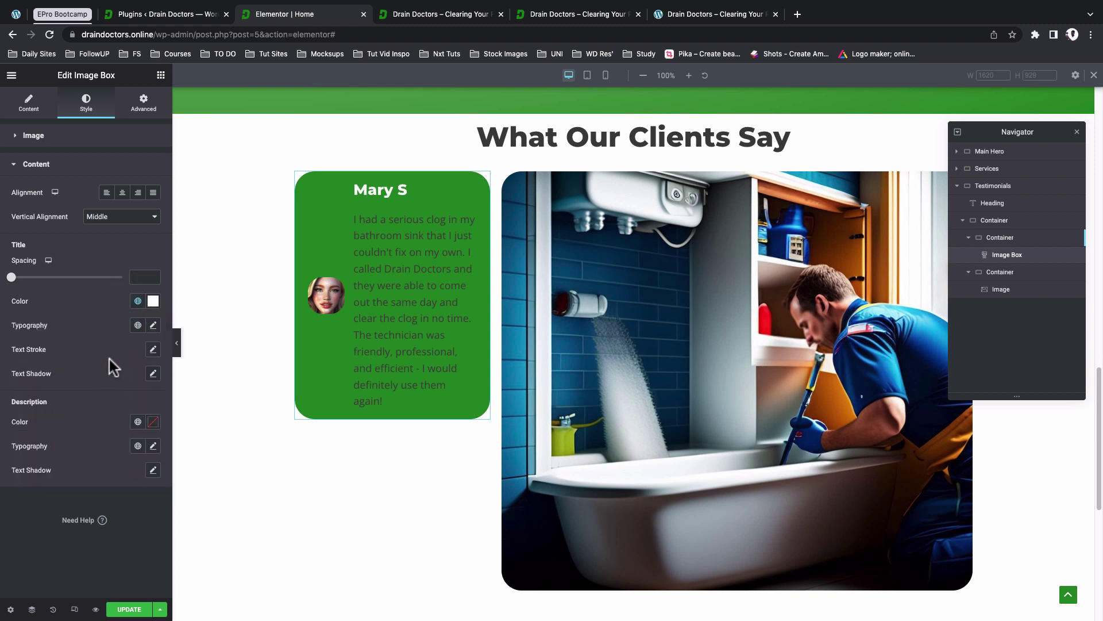
click(138, 422)
scroll(65, 508, down, 3)
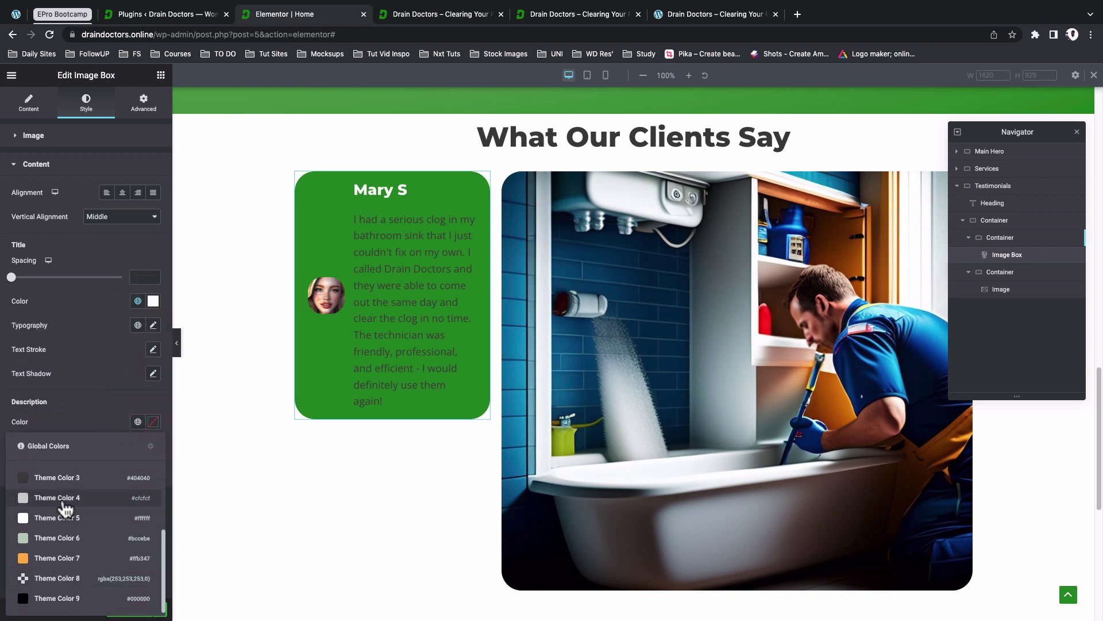
click(69, 519)
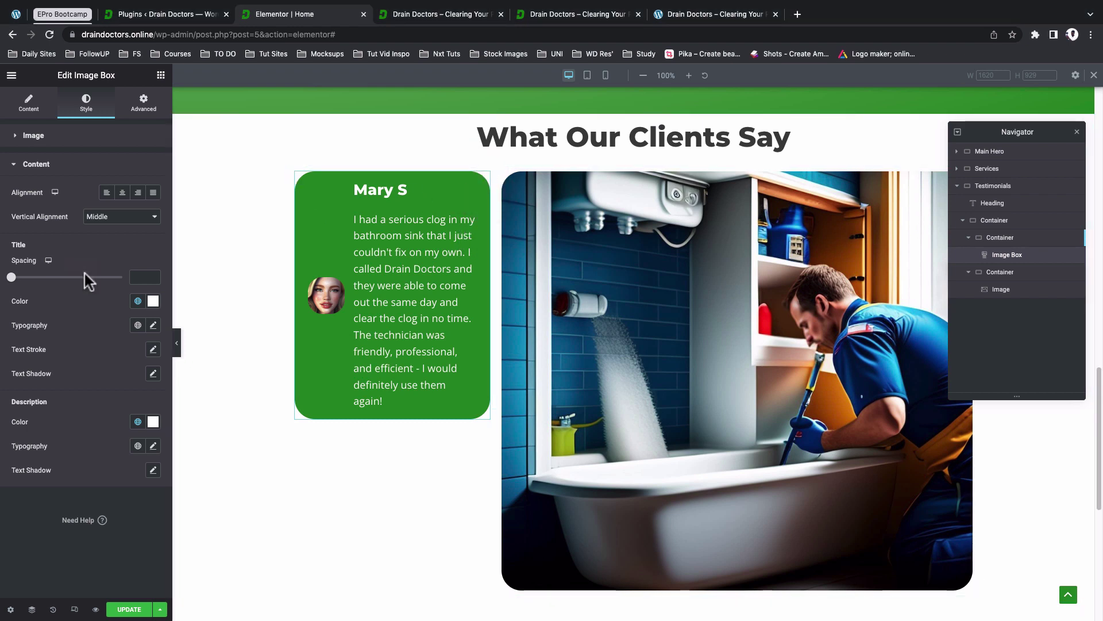
click(144, 103)
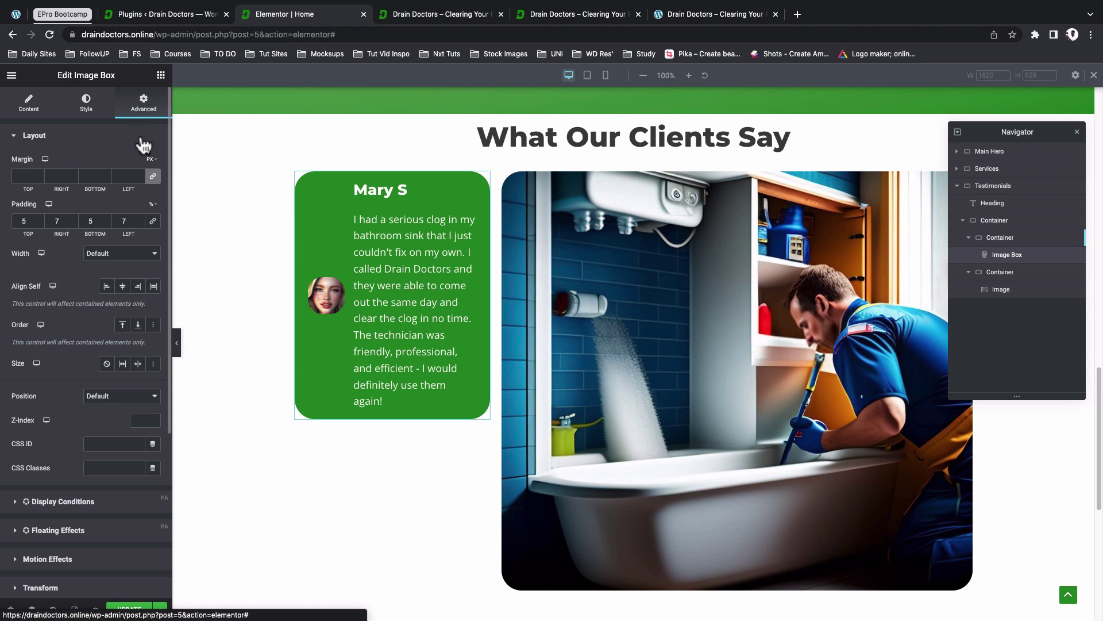
- Give the card a -100 right margin and z-index 10 so it overlaps the photo
click(151, 165)
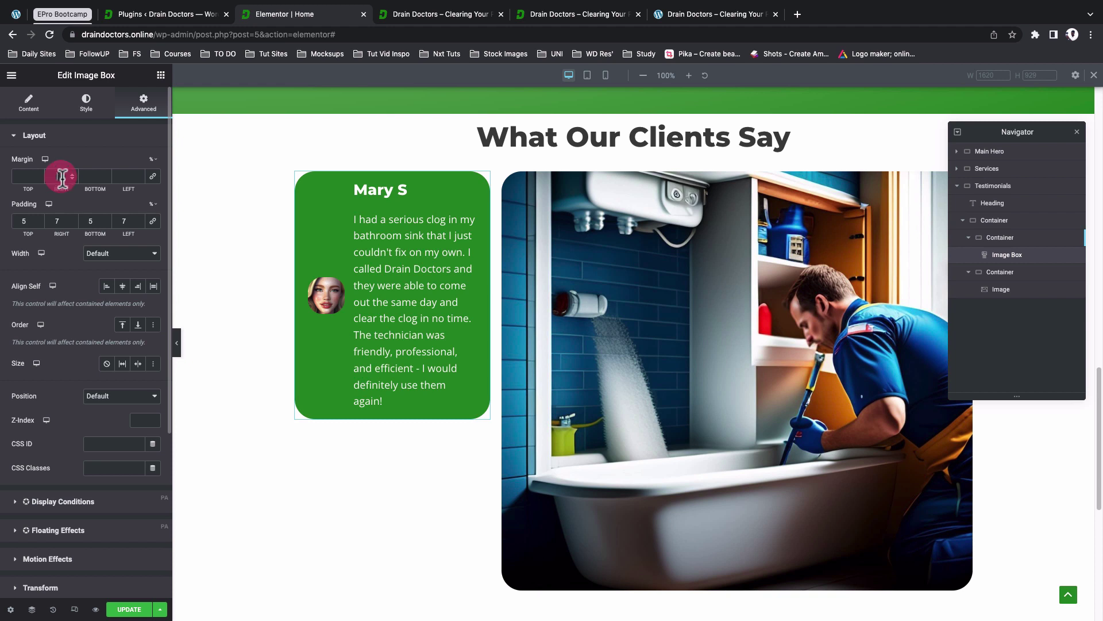
text(100)
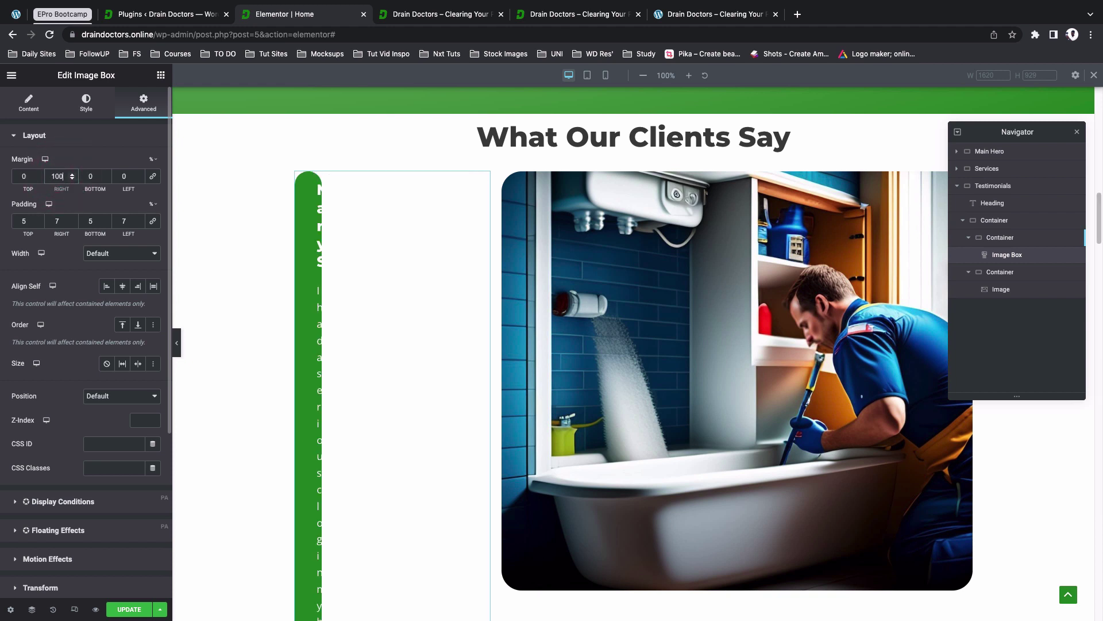
text(-)
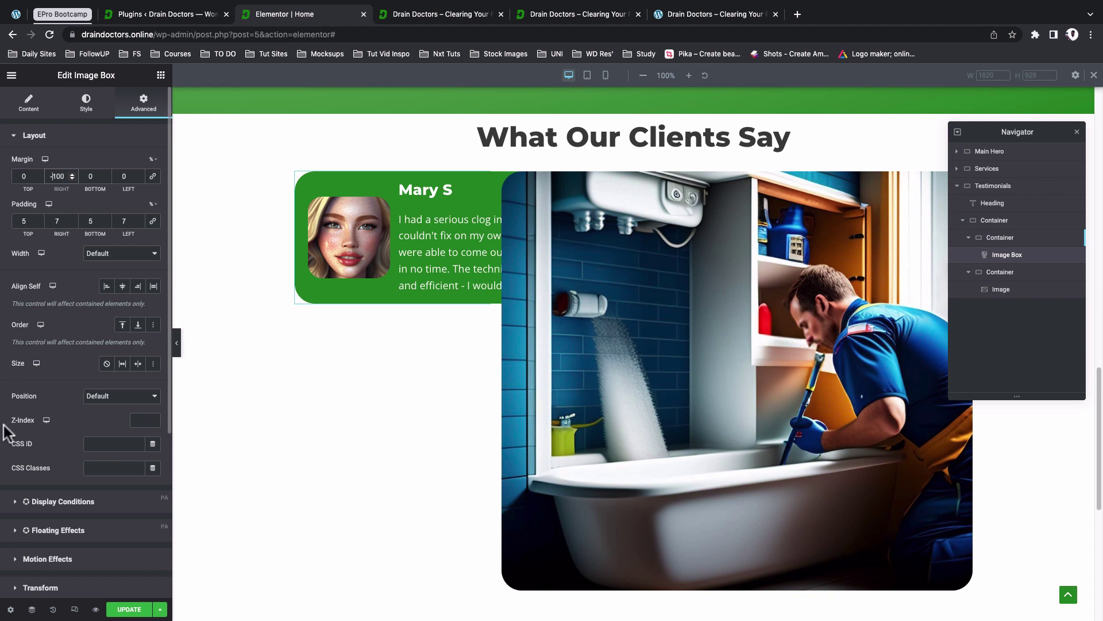
click(142, 421)
text(10)
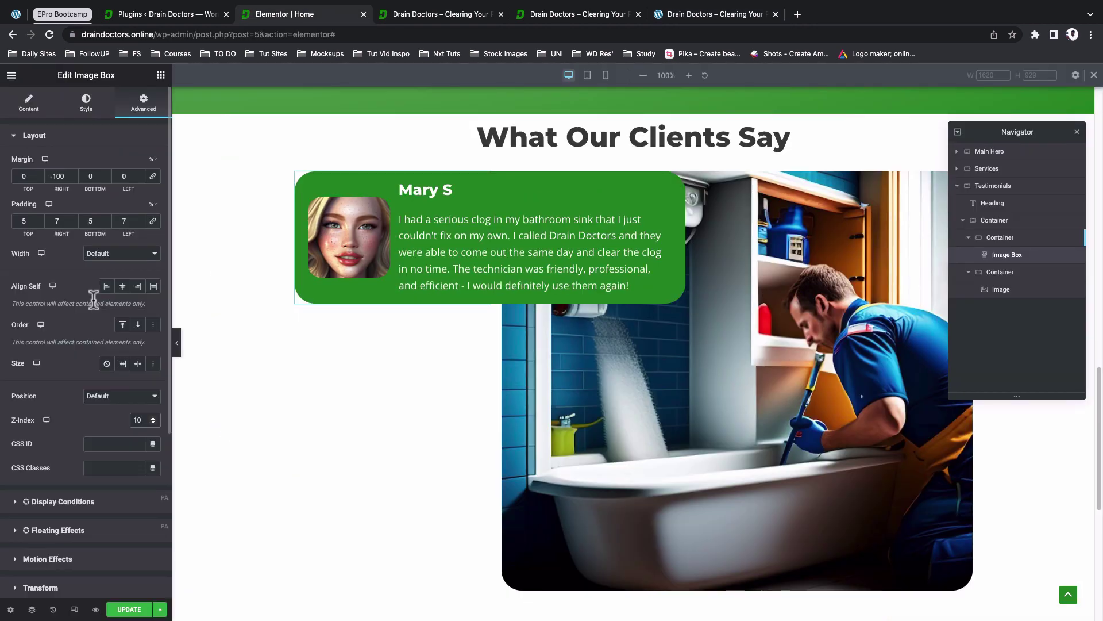
scroll(81, 361, down, 3)
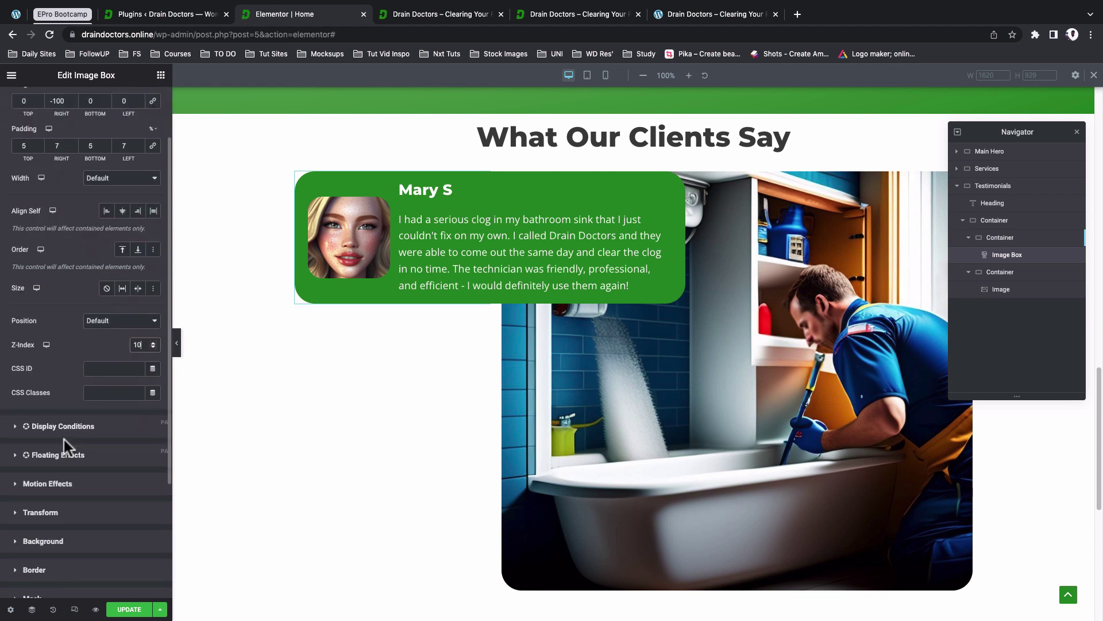
- Enable a floating translate drift of -12 to 16 px horizontally and up to 14 px vertically, then update
click(68, 455)
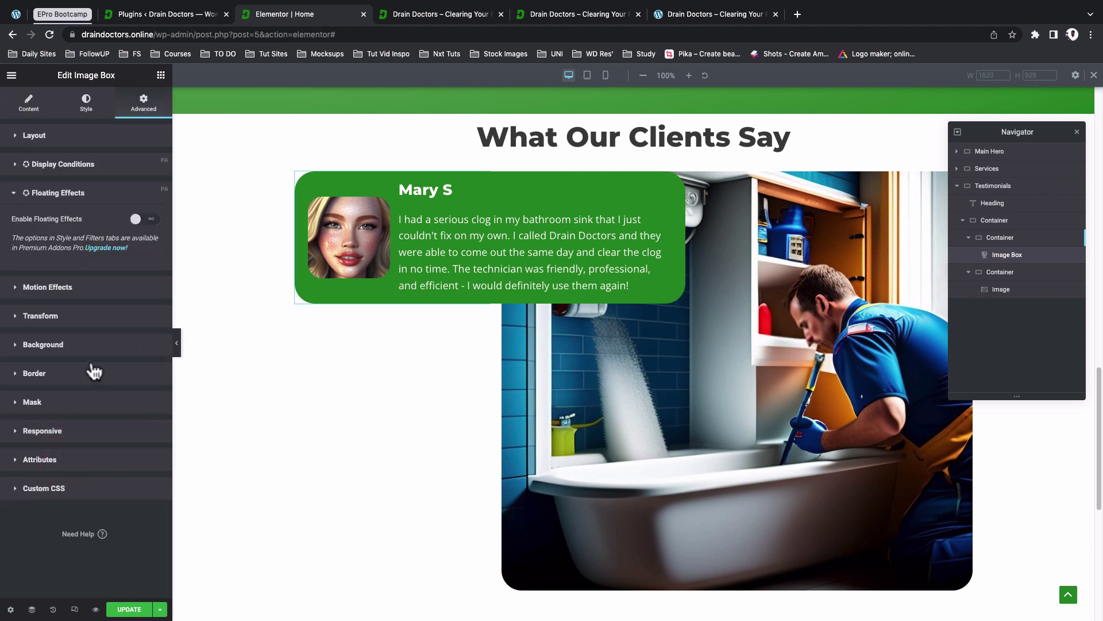
click(152, 222)
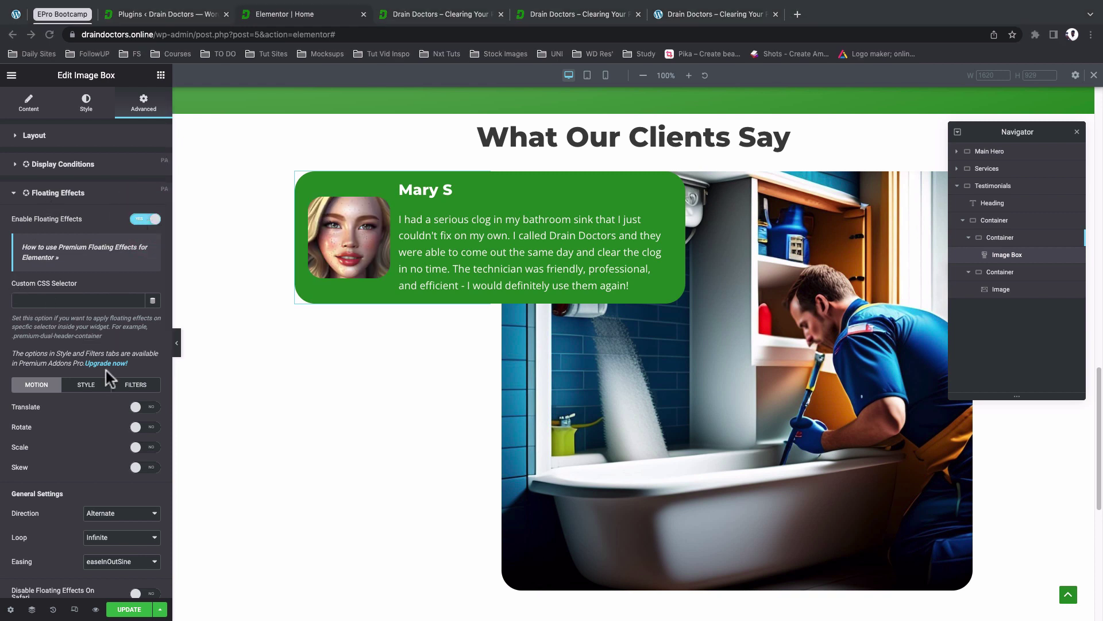
scroll(105, 378, down, 3)
click(151, 320)
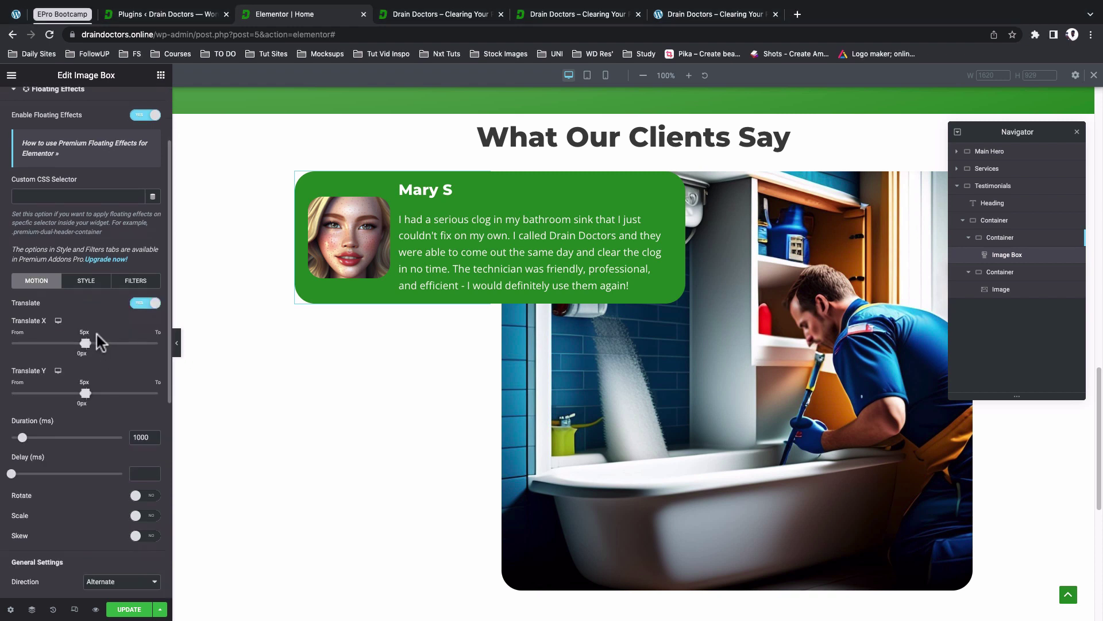
mouse_move(86, 343)
mouse_down()
mouse_move(93, 348)
mouse_move(78, 350)
mouse_up()
click(79, 351)
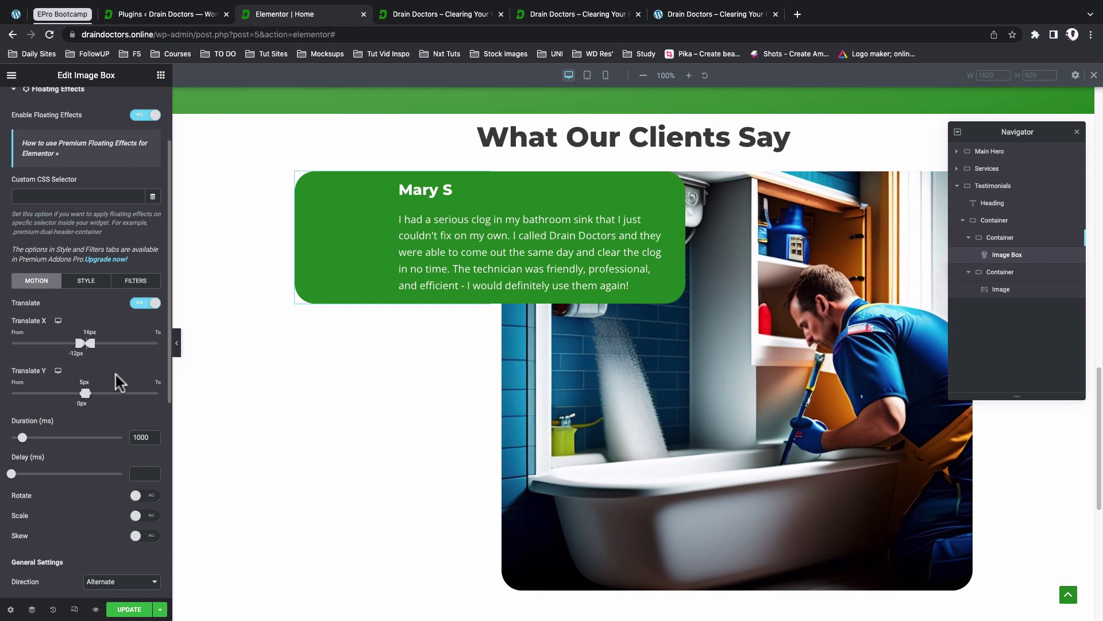
drag(87, 397, 82, 405)
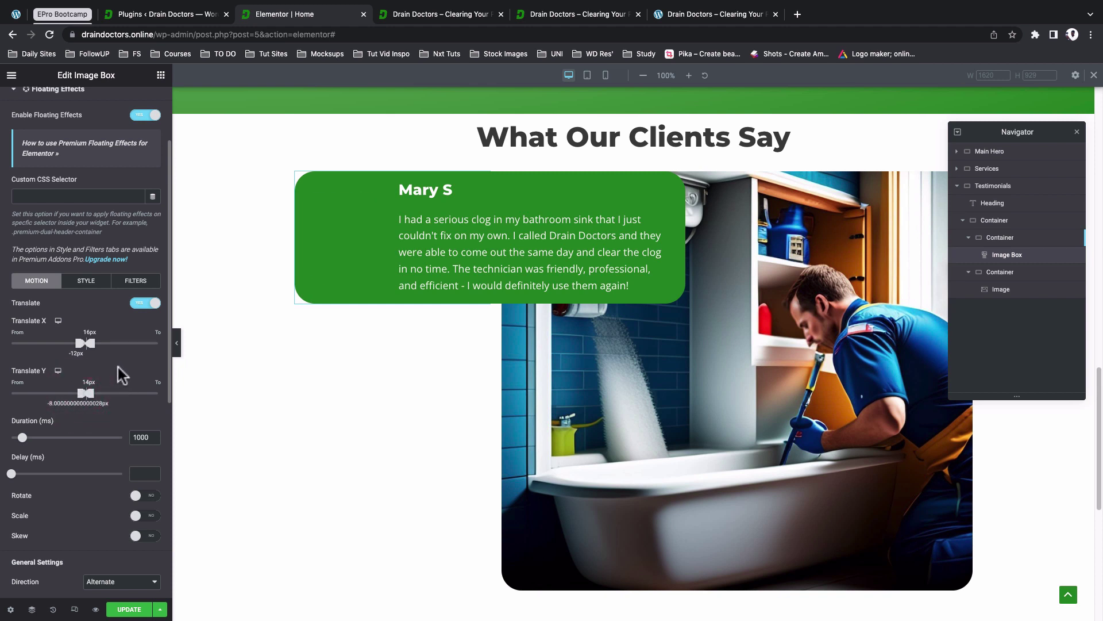
scroll(120, 375, down, 2)
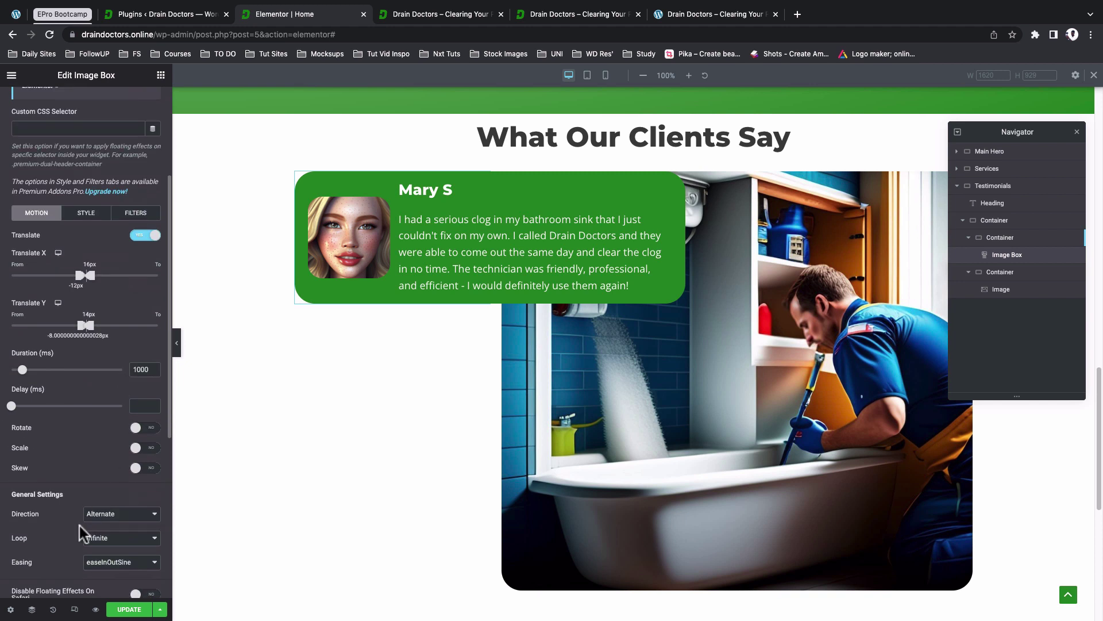
scroll(123, 529, down, 1)
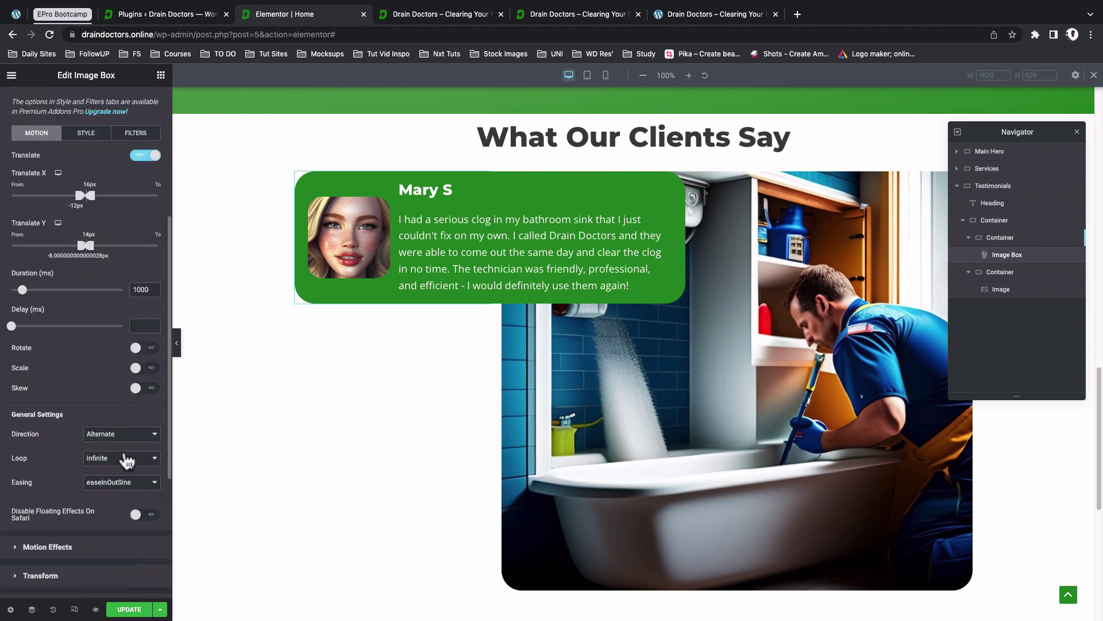
click(127, 611)
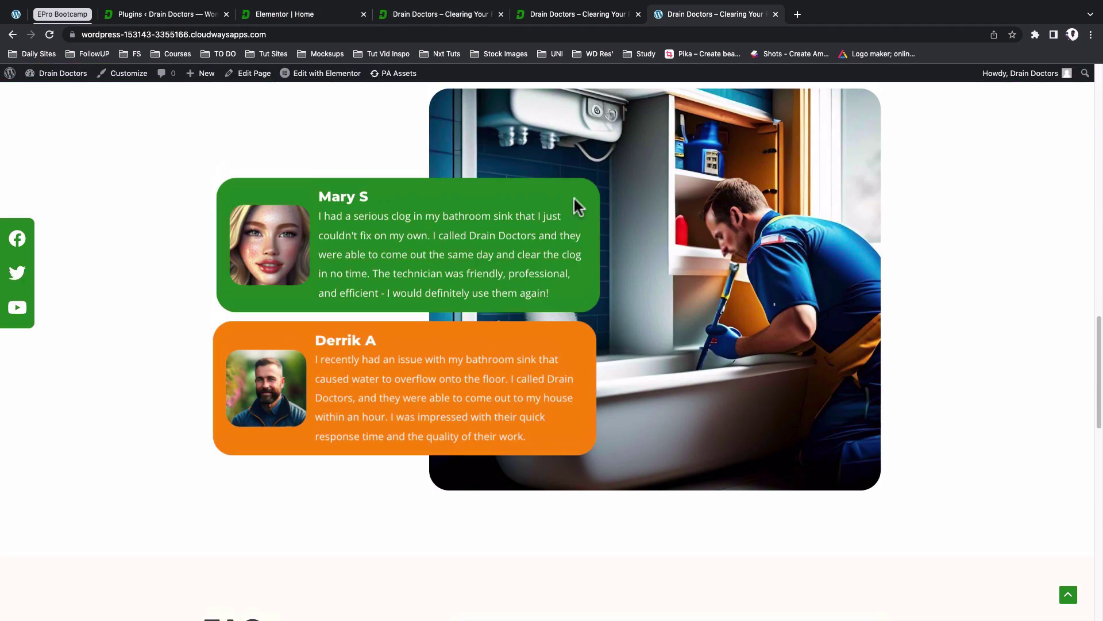
- Leave the reference design page and return to the Elementor | Home editor tab
scroll(574, 195, up, 1)
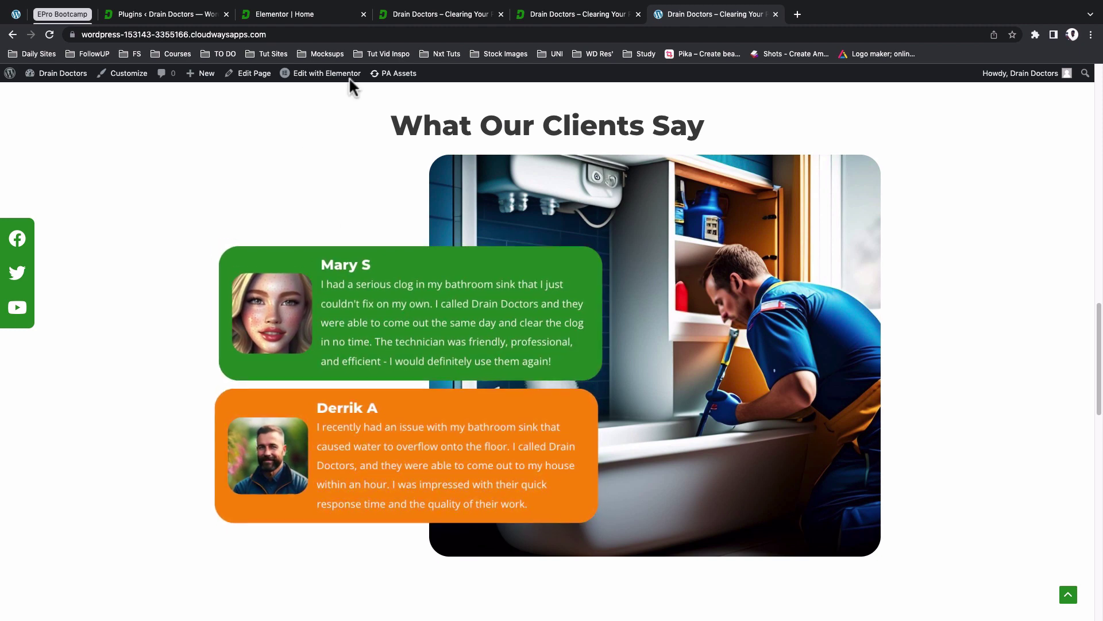
click(188, 17)
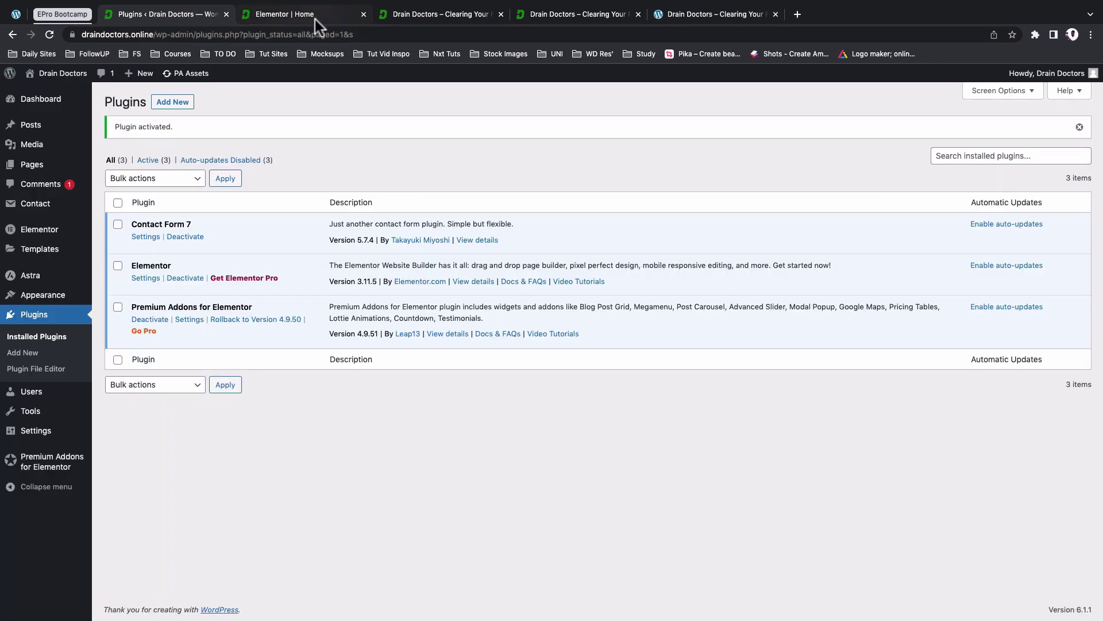
click(316, 21)
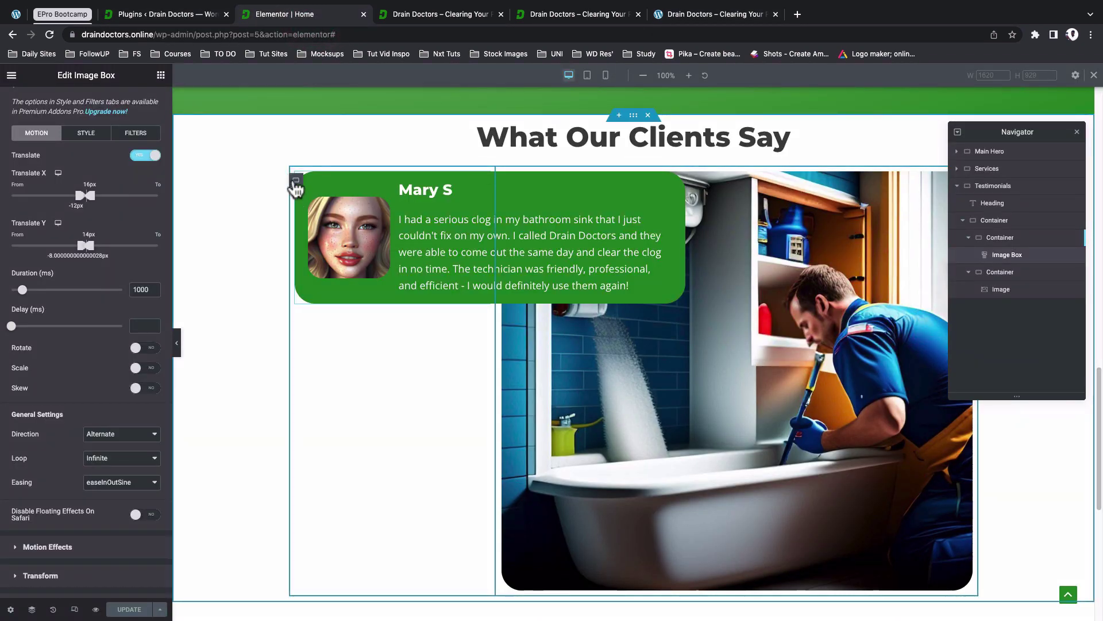
- Set the column's Justify Content to End and duplicate the testimonial card
click(295, 182)
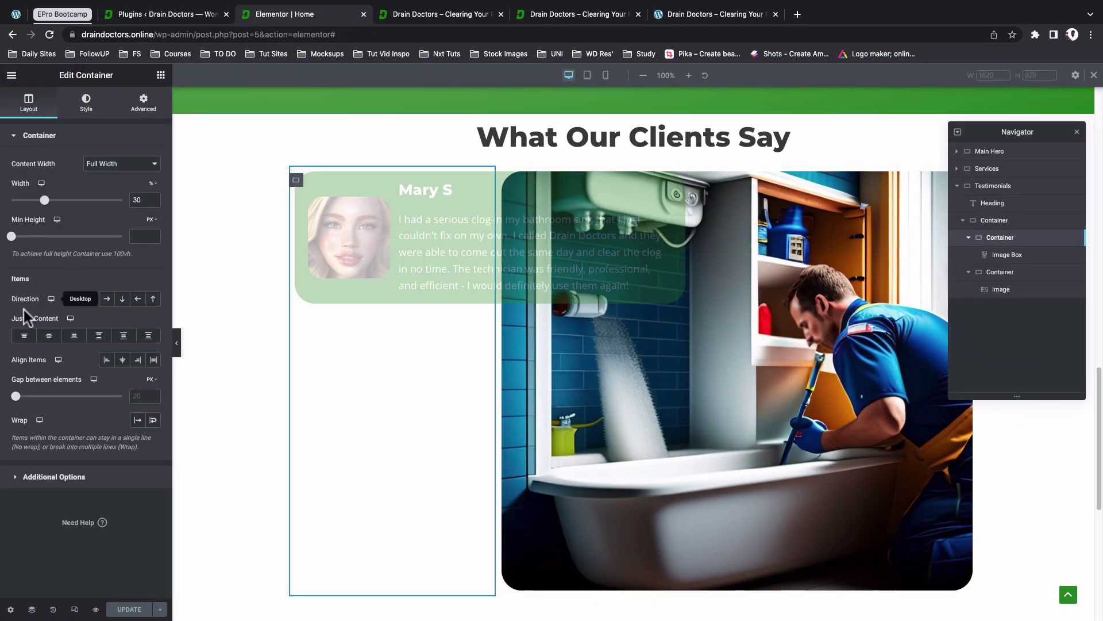
click(74, 336)
scroll(605, 413, down, 1)
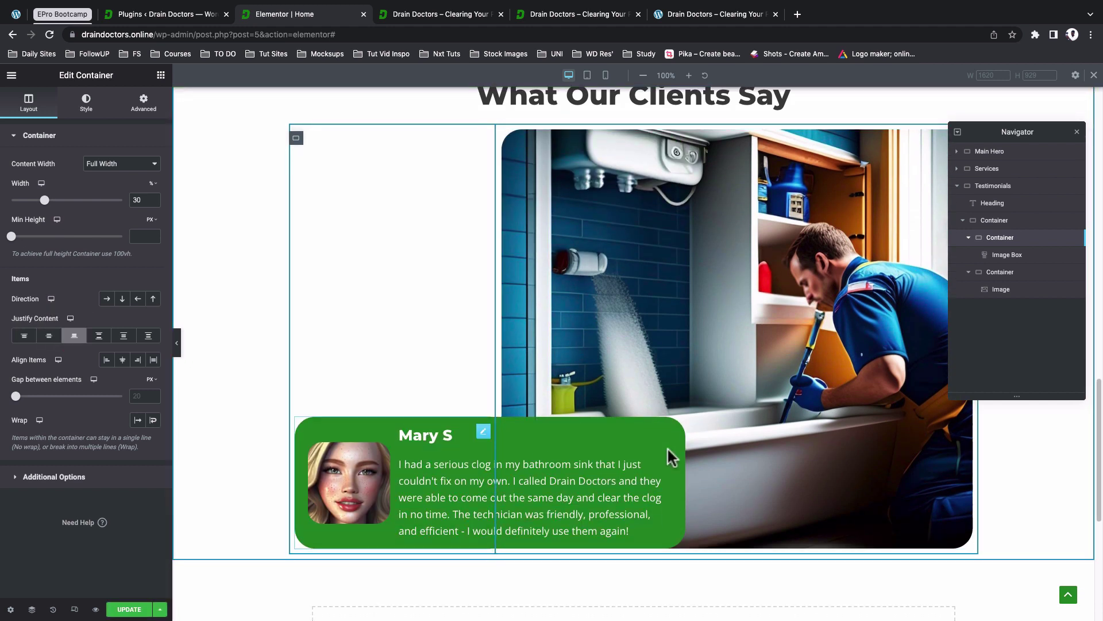
right_click(483, 432)
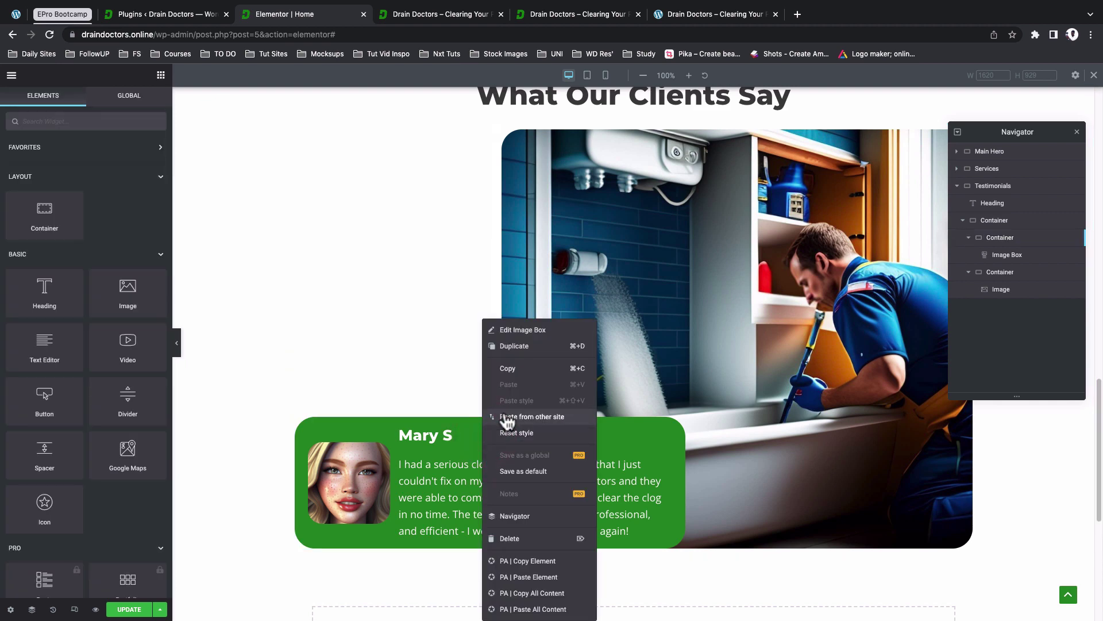
click(514, 346)
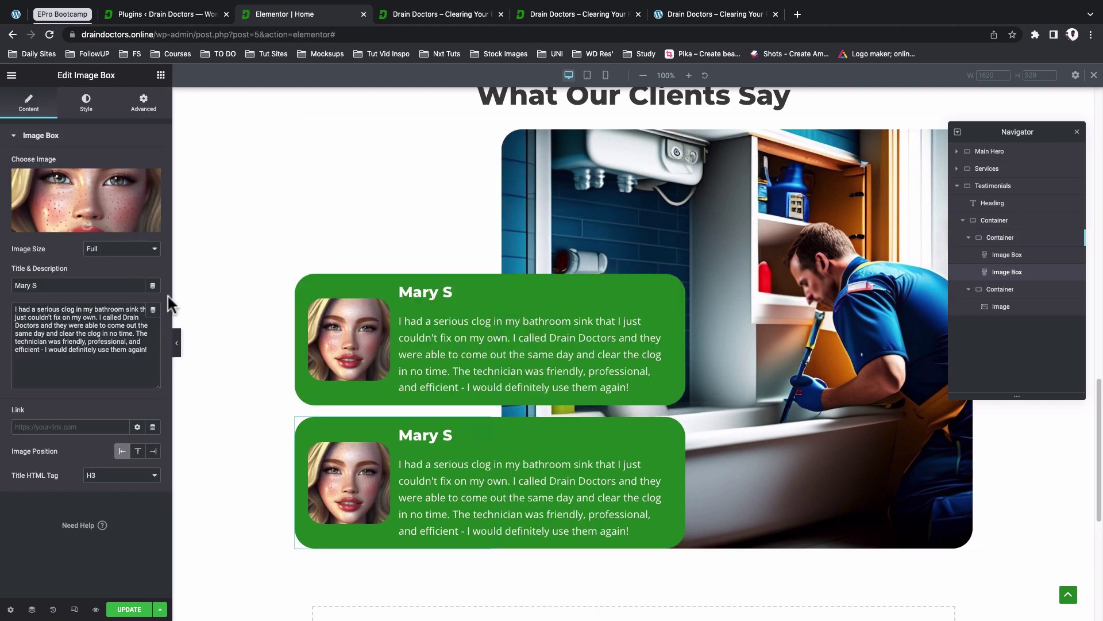
- Give the duplicate a male client's photo, his name and a sink-overflow review
click(83, 198)
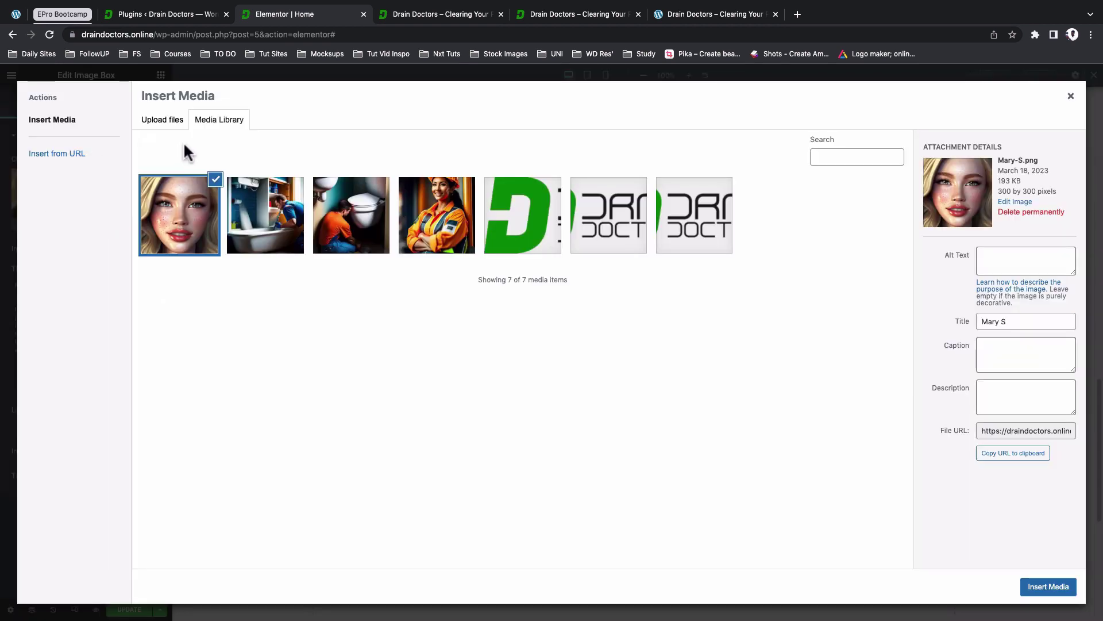
click(164, 123)
click(586, 320)
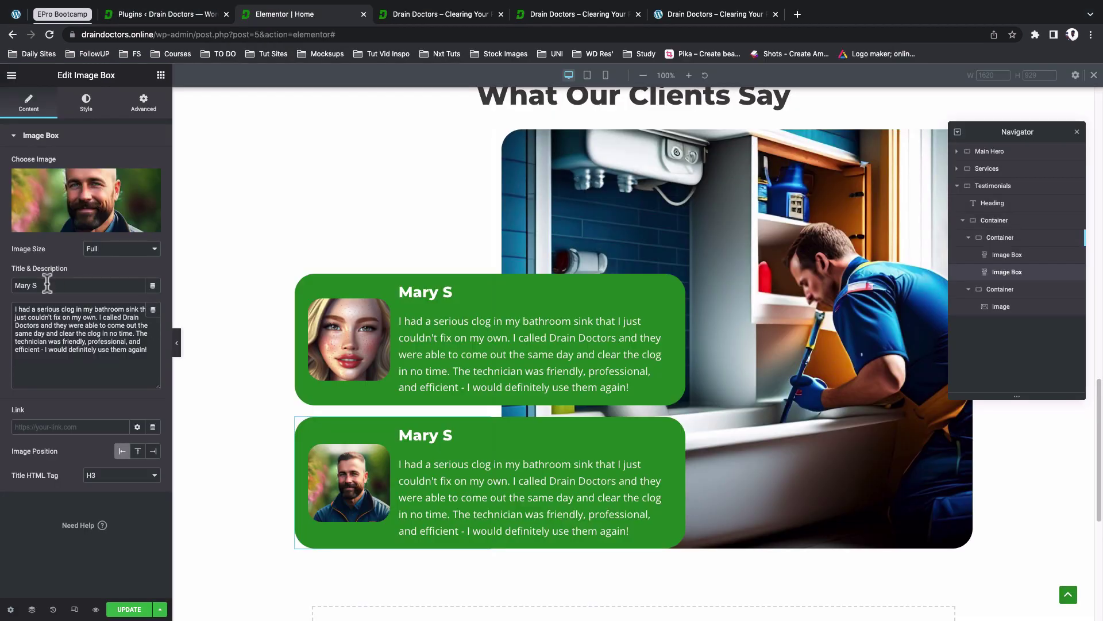
triple_click(46, 283)
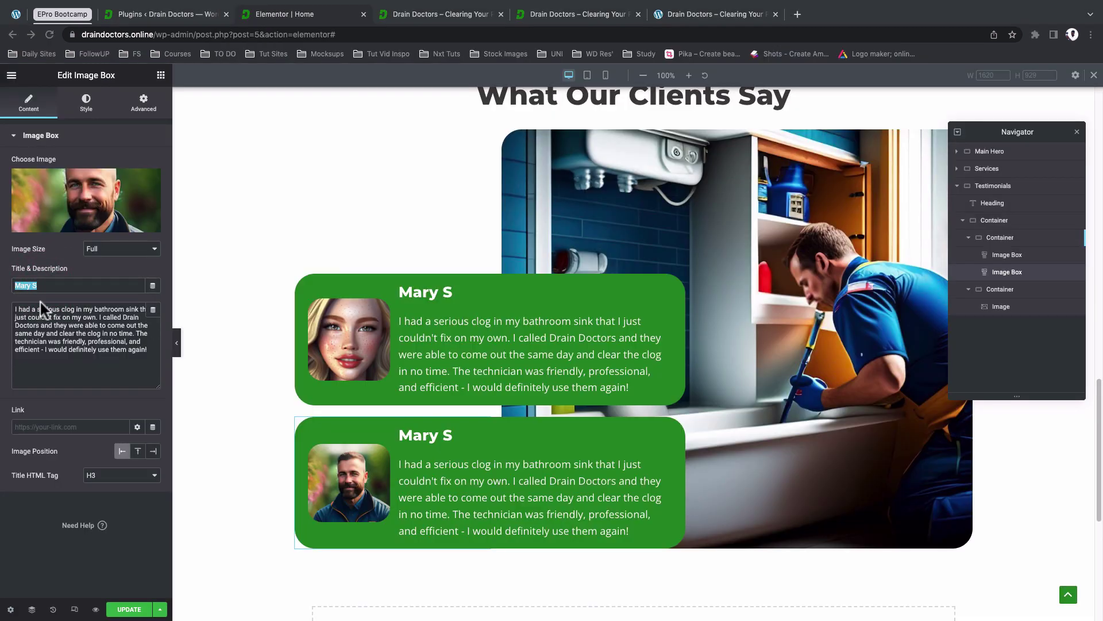
triple_click(19, 285)
text(D)
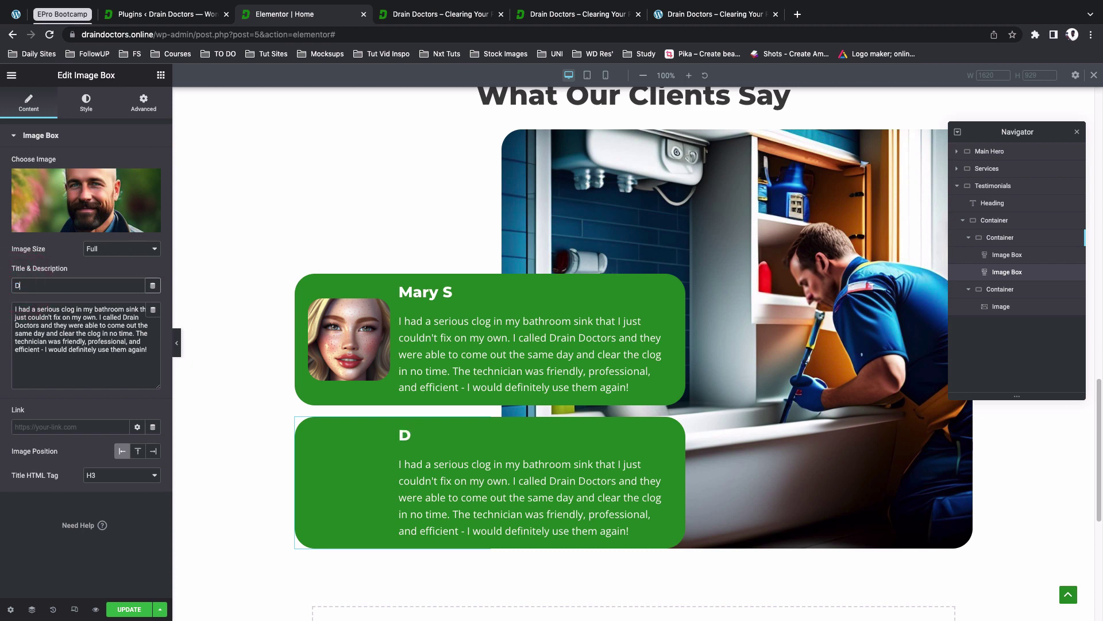
text(I recently had an issue with my bathroom sink that caused water to overflow onto the floor. I called Drain Doctors, and they were able to come out to my house within an hour.  I was impressed with their quick response time and the quality of their work.)
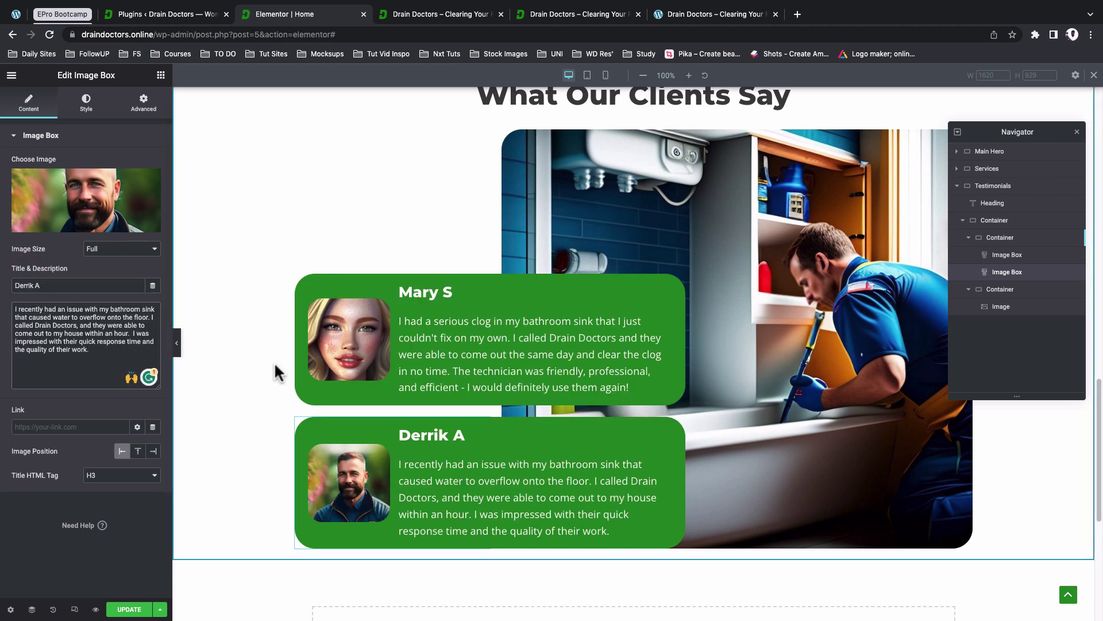
scroll(275, 365, up, 1)
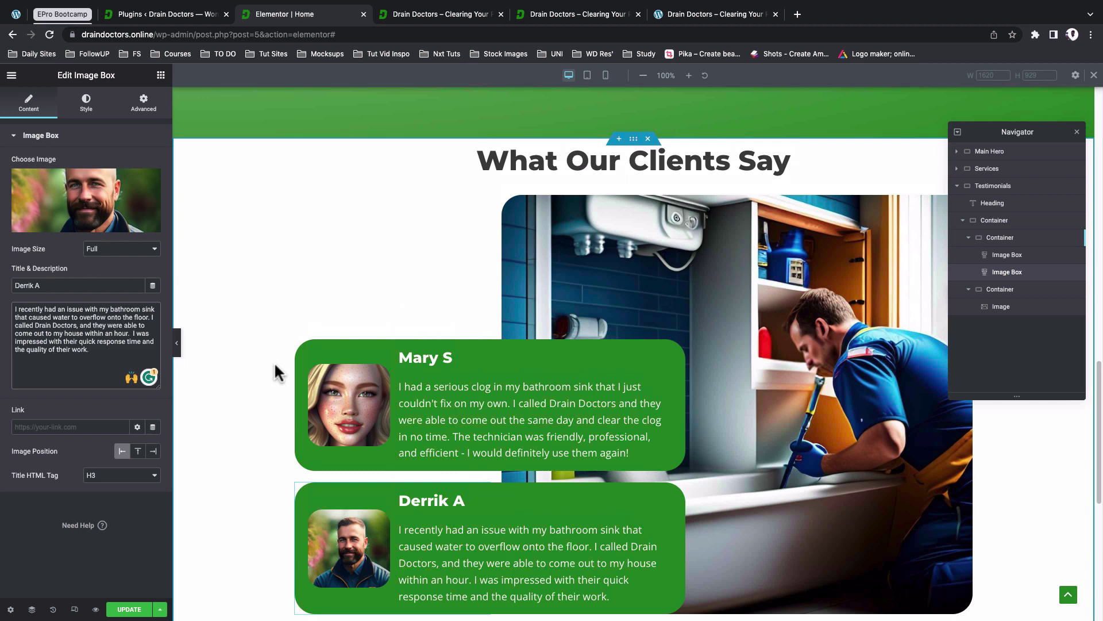
scroll(275, 365, up, 5)
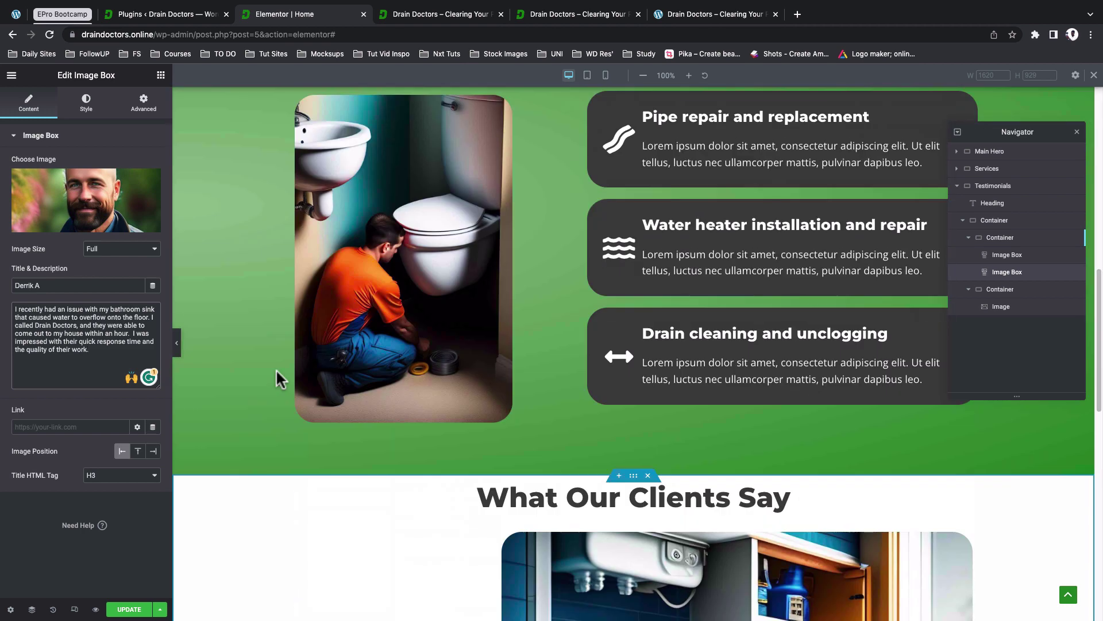
scroll(276, 368, down, 3)
scroll(277, 372, down, 3)
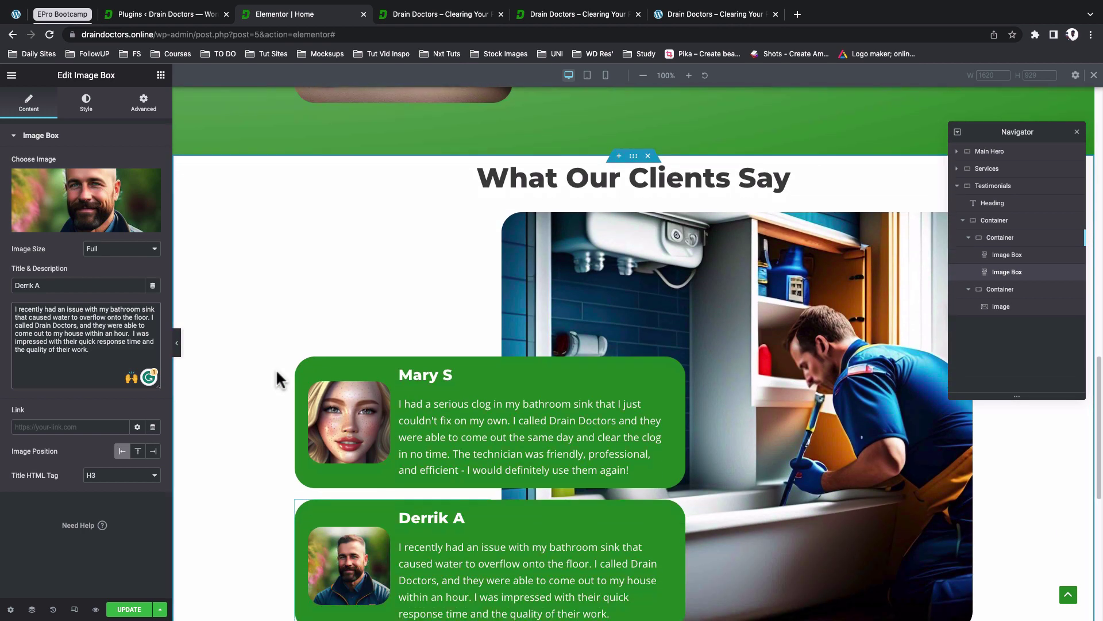
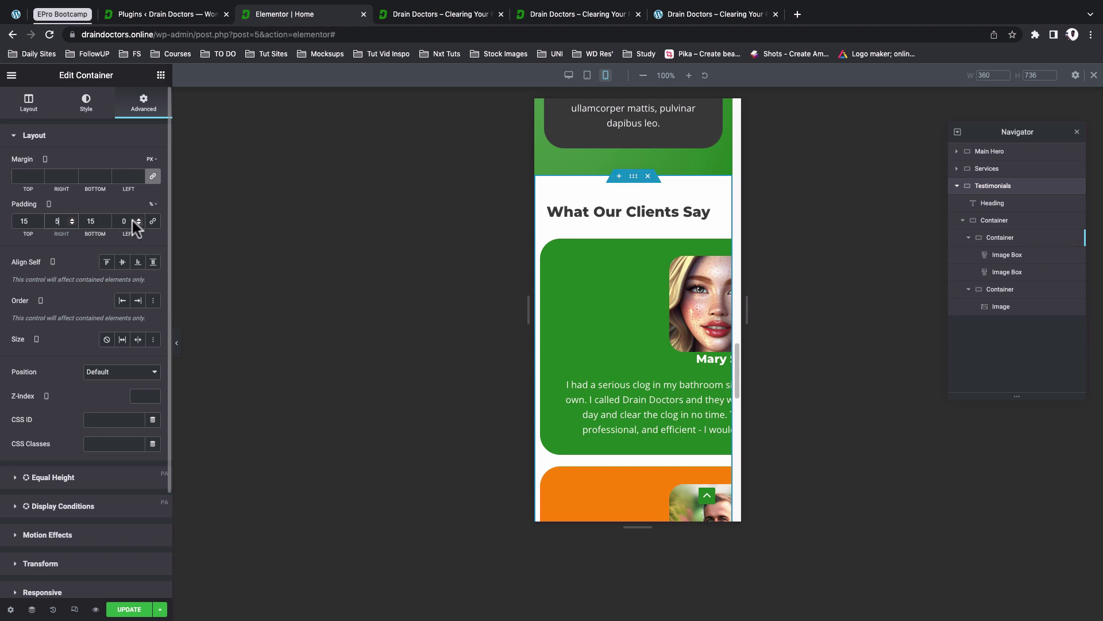
- Give the testimonial cards 5% side padding and zero the Image Box margins
text(5)
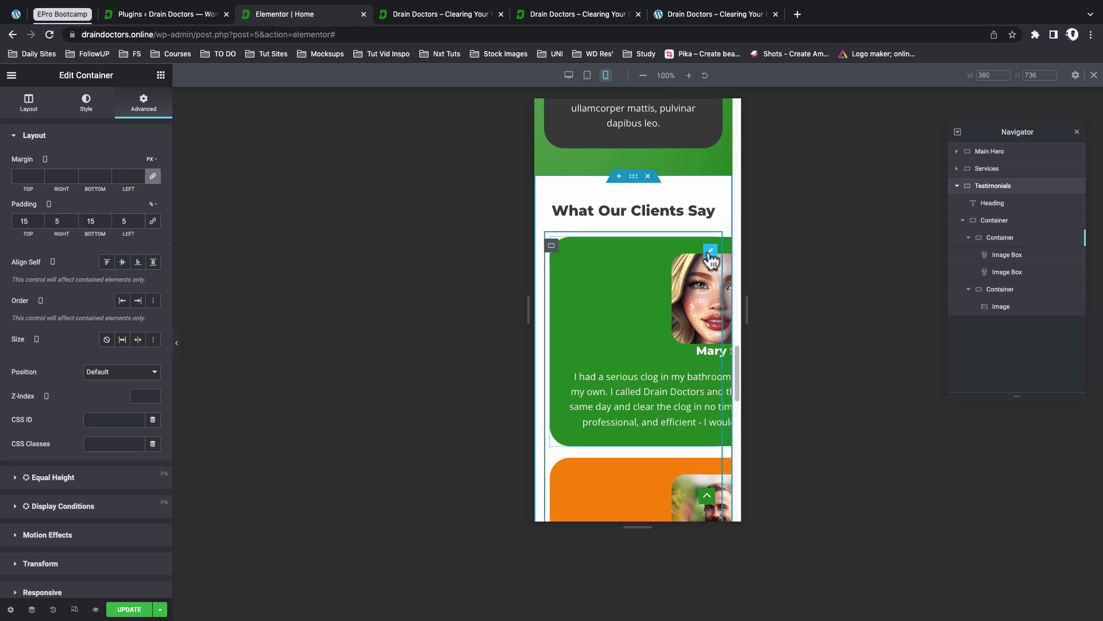
click(711, 254)
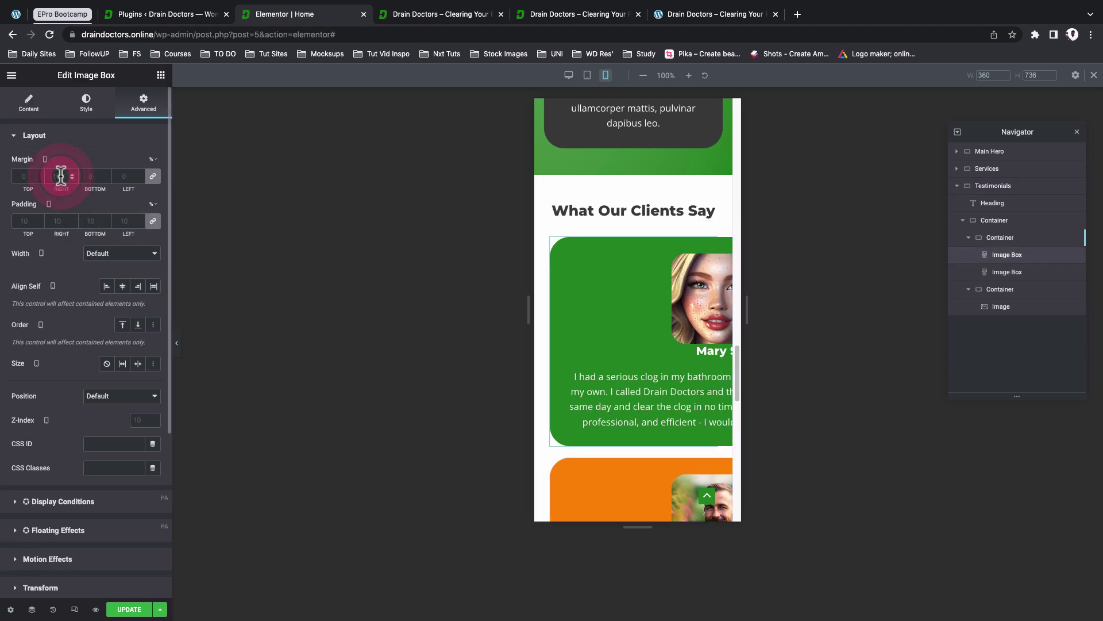
click(153, 177)
scroll(656, 343, down, 4)
click(601, 340)
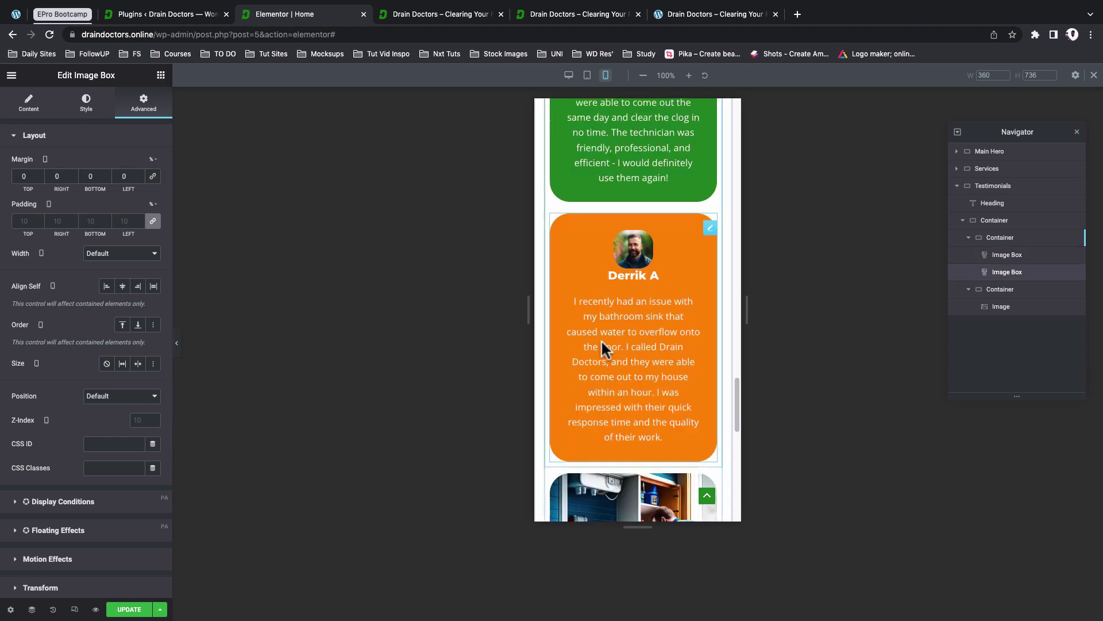
scroll(609, 343, down, 3)
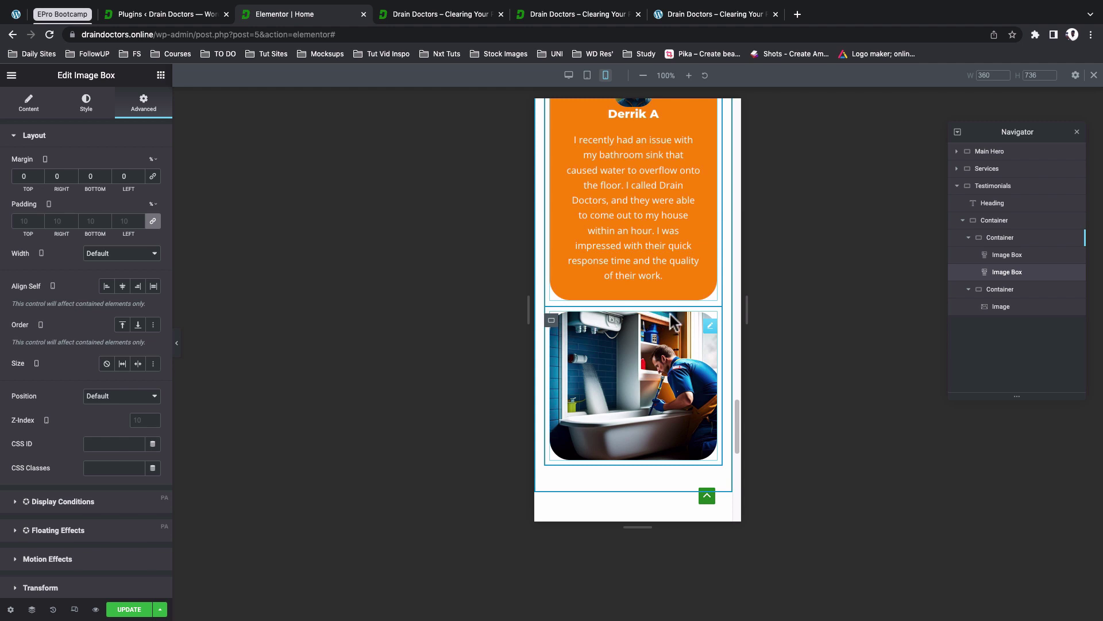
scroll(684, 325, down, 3)
scroll(684, 327, up, 3)
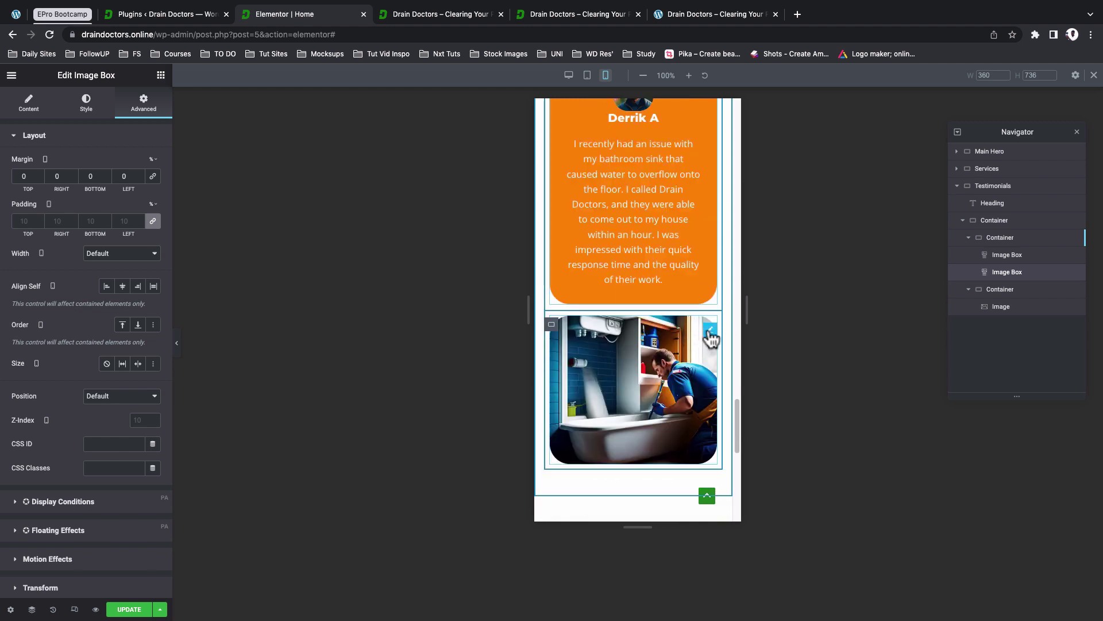
- Hide the plumber image on mobile and view the testimonials in the site preview
click(711, 334)
click(144, 109)
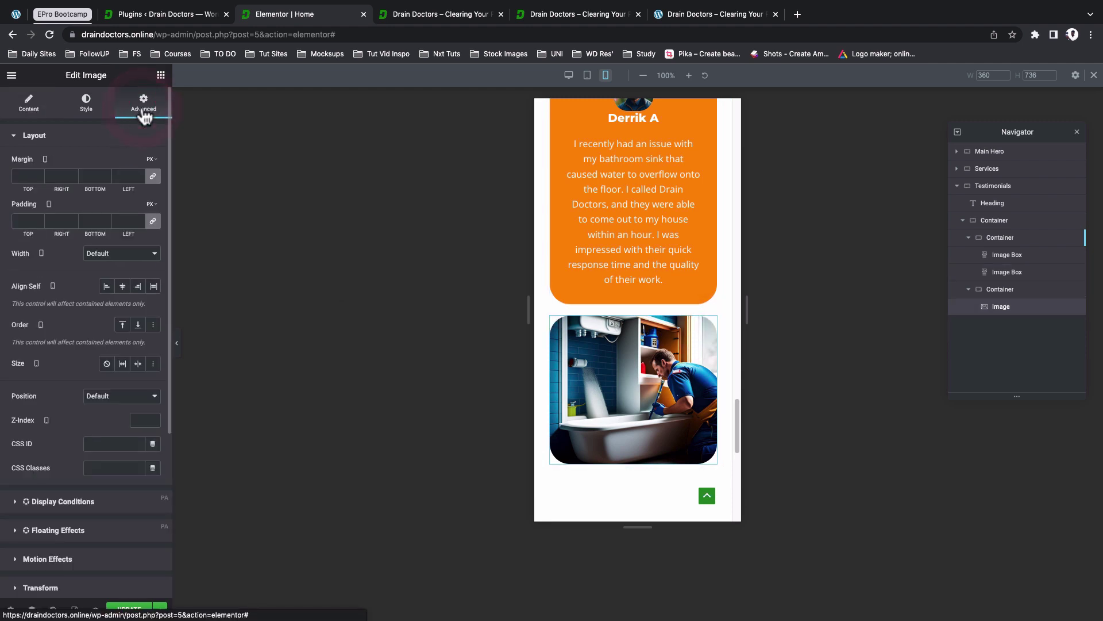
scroll(98, 391, down, 5)
click(79, 460)
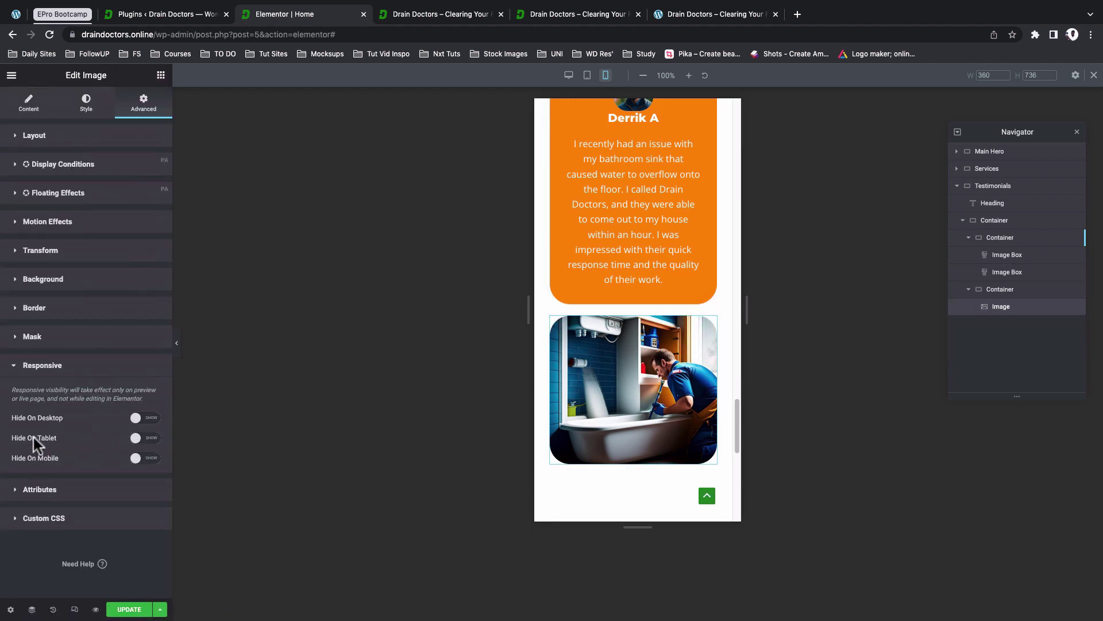
click(141, 458)
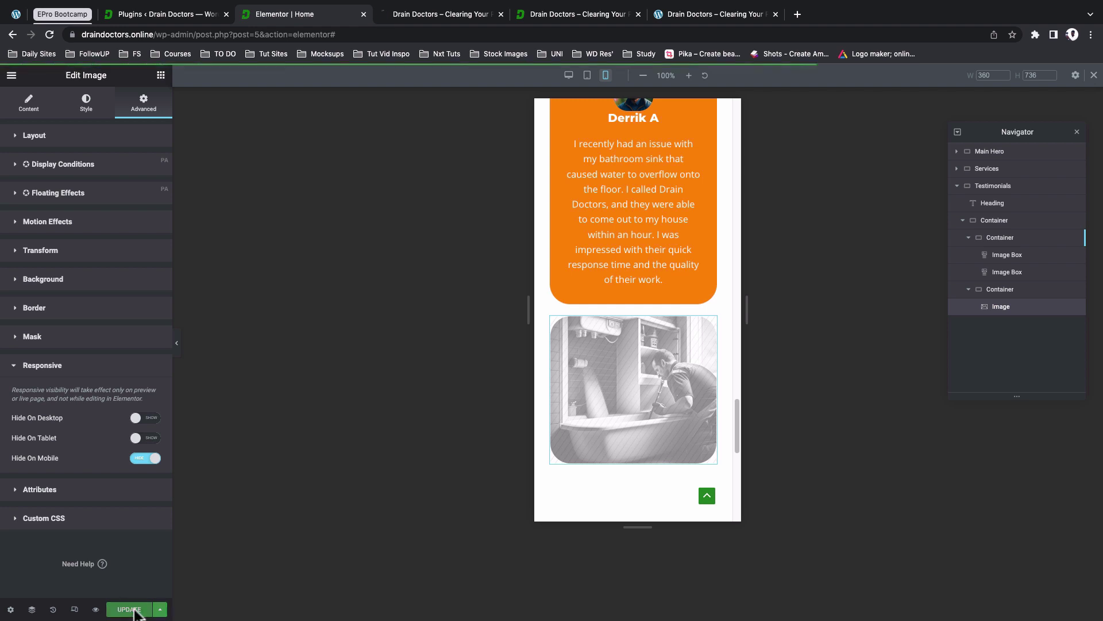
click(426, 13)
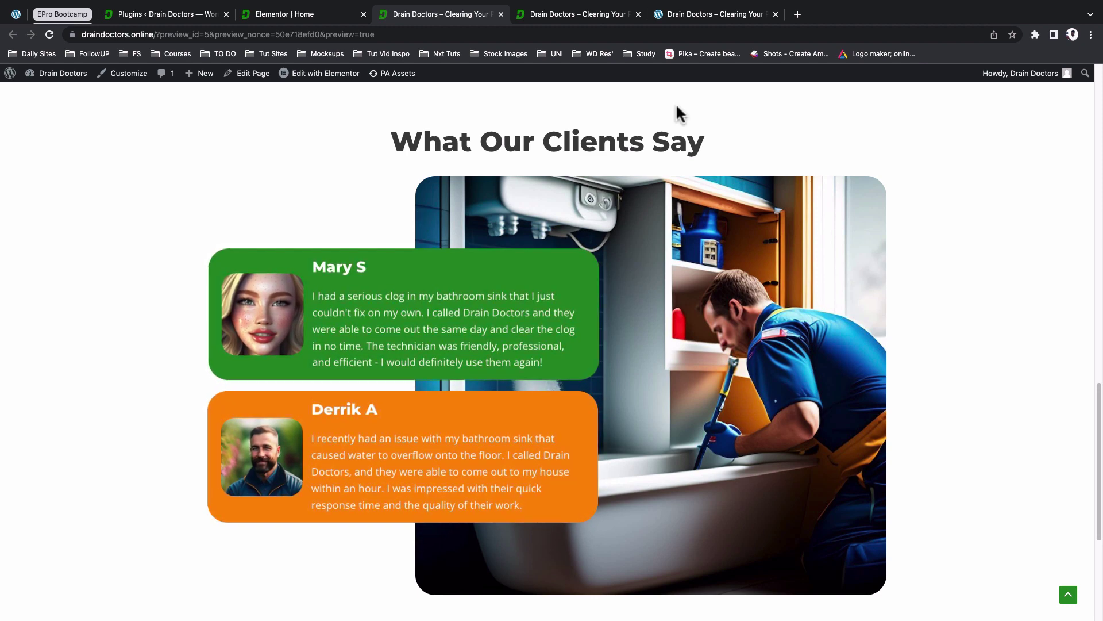
- Scroll through the live site's FAQs and call-to-action sections, then return to the Elementor editor
click(674, 17)
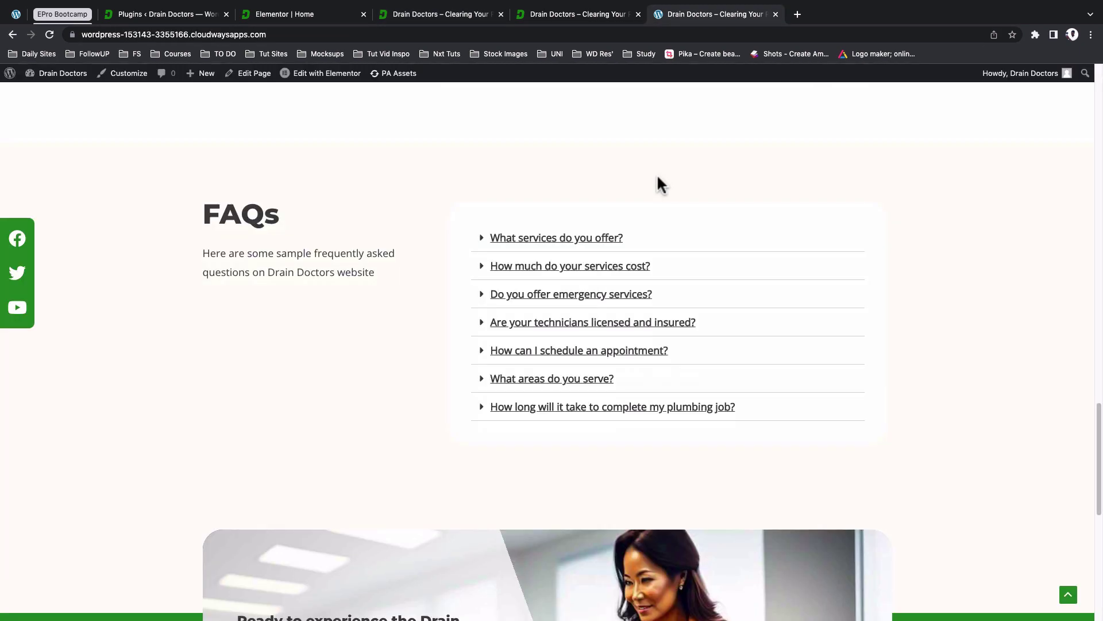
scroll(658, 178, down, 7)
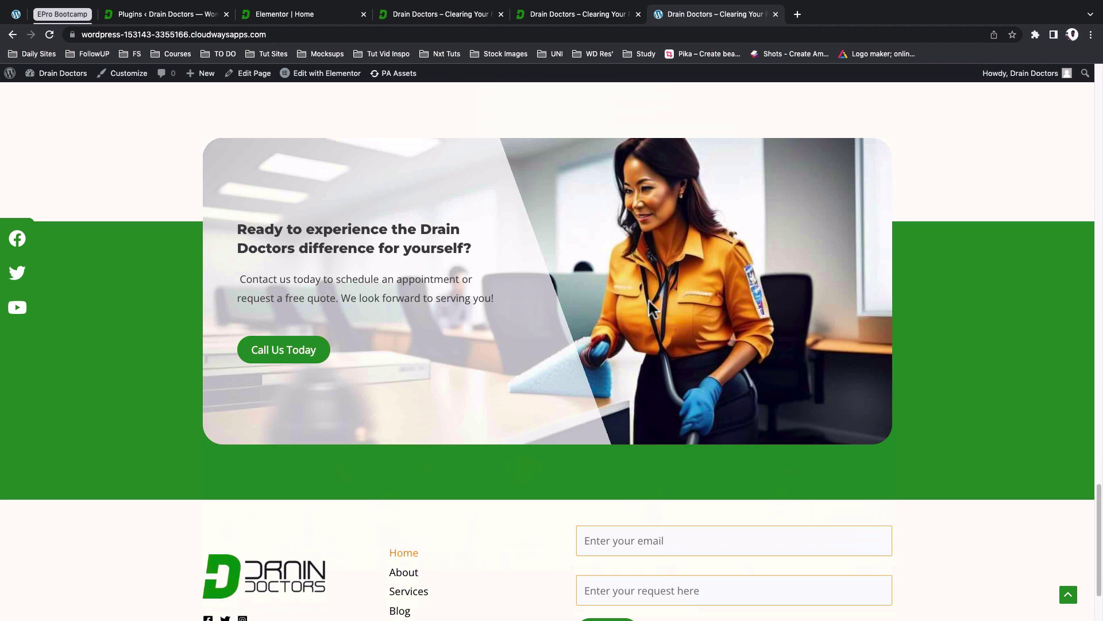
scroll(677, 194, up, 2)
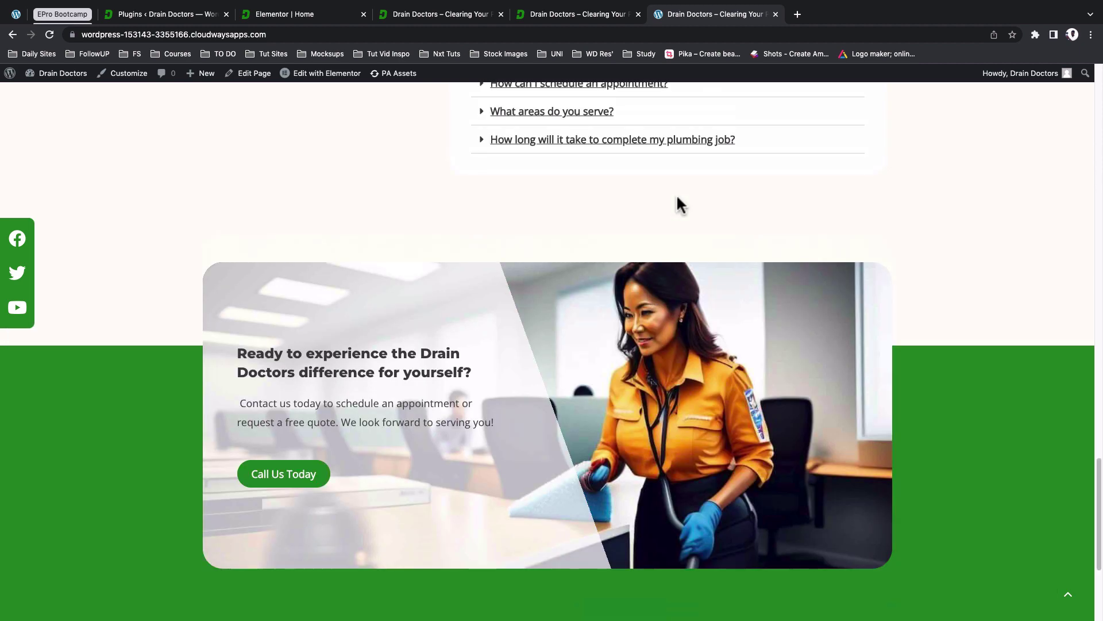
scroll(670, 188, up, 4)
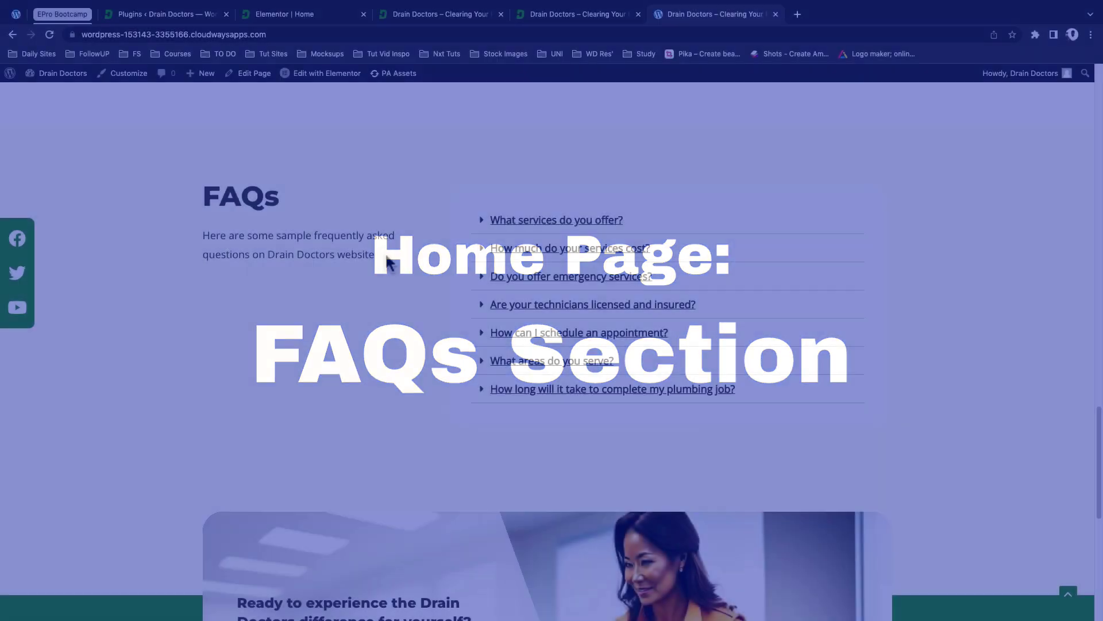
scroll(385, 247, up, 4)
click(287, 16)
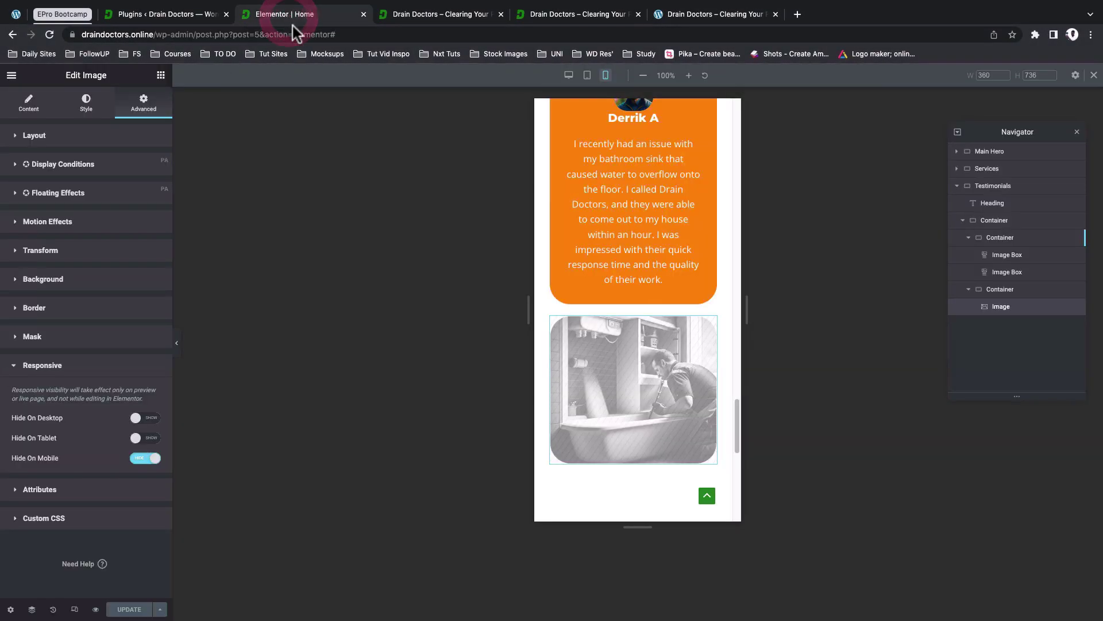
- Duplicate the Services section, move it below Testimonials and rename it FAQs
click(1092, 77)
scroll(712, 209, up, 15)
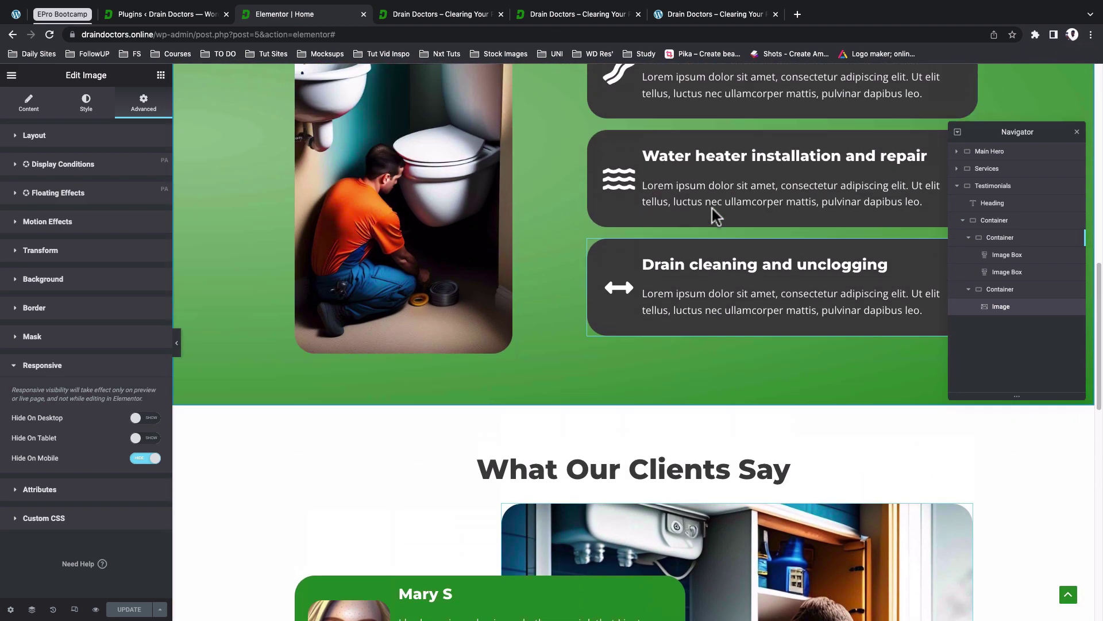
scroll(712, 208, up, 1)
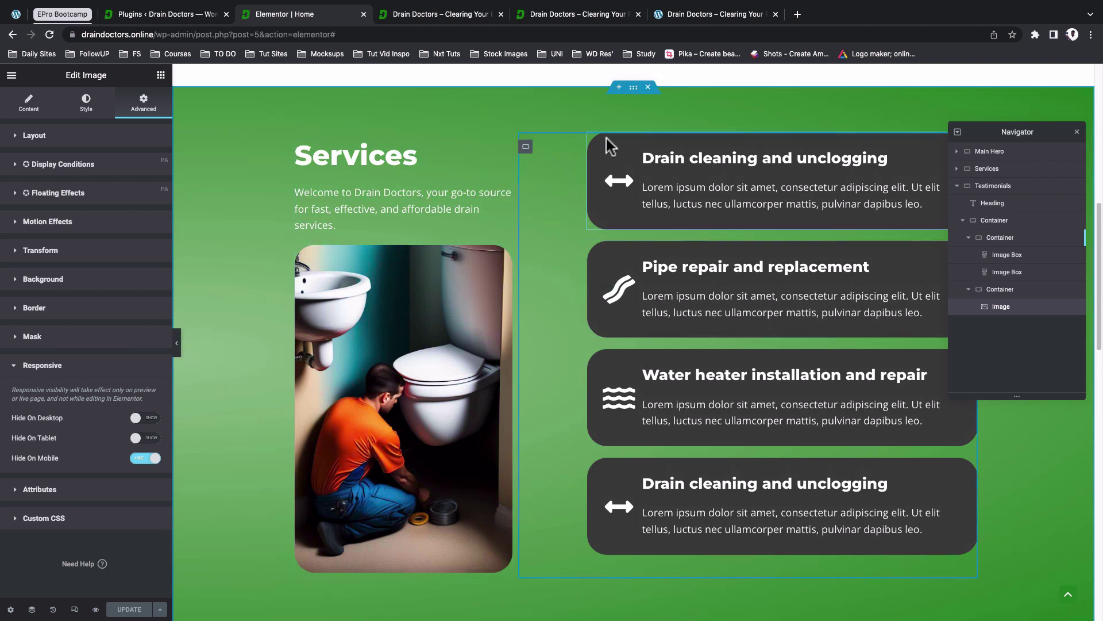
right_click(638, 90)
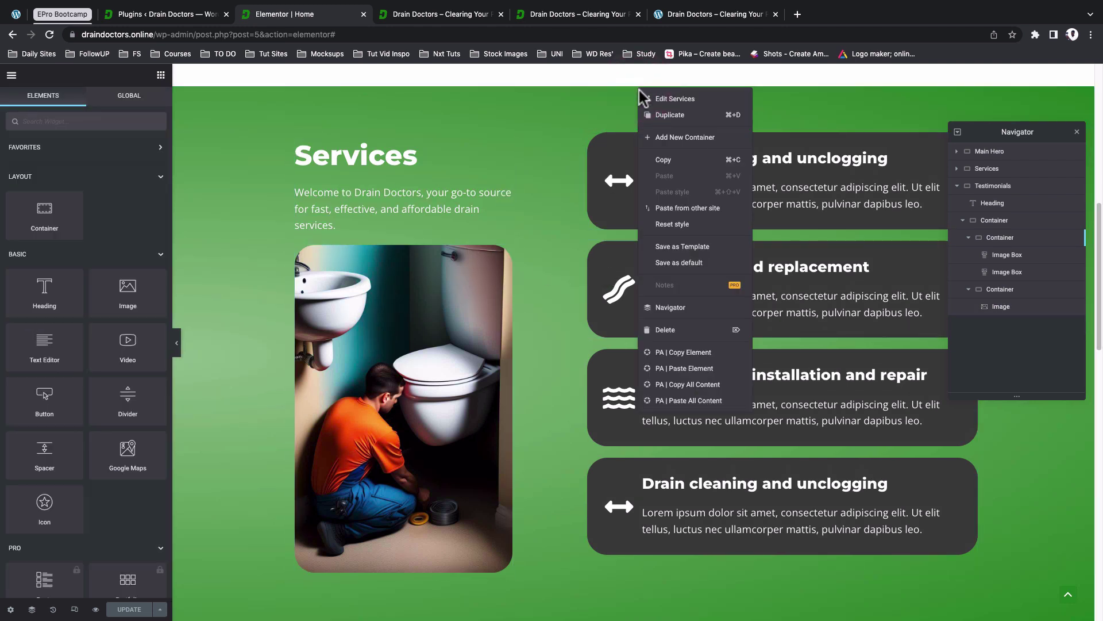
click(669, 118)
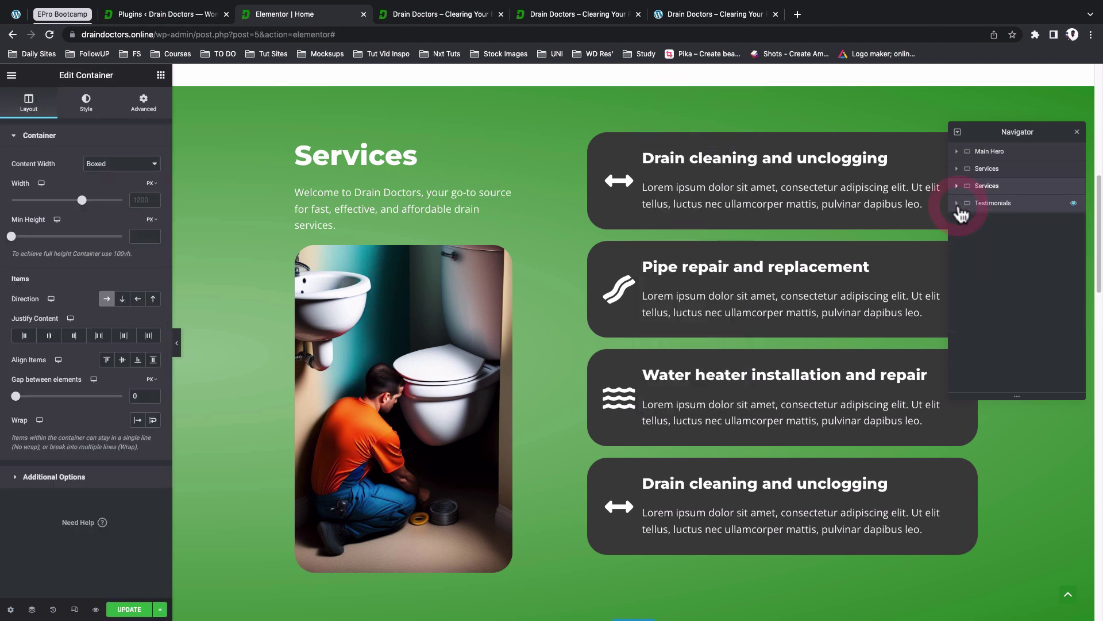
drag(995, 187, 995, 217)
double_click(986, 206)
text(FAQs)
key(Return)
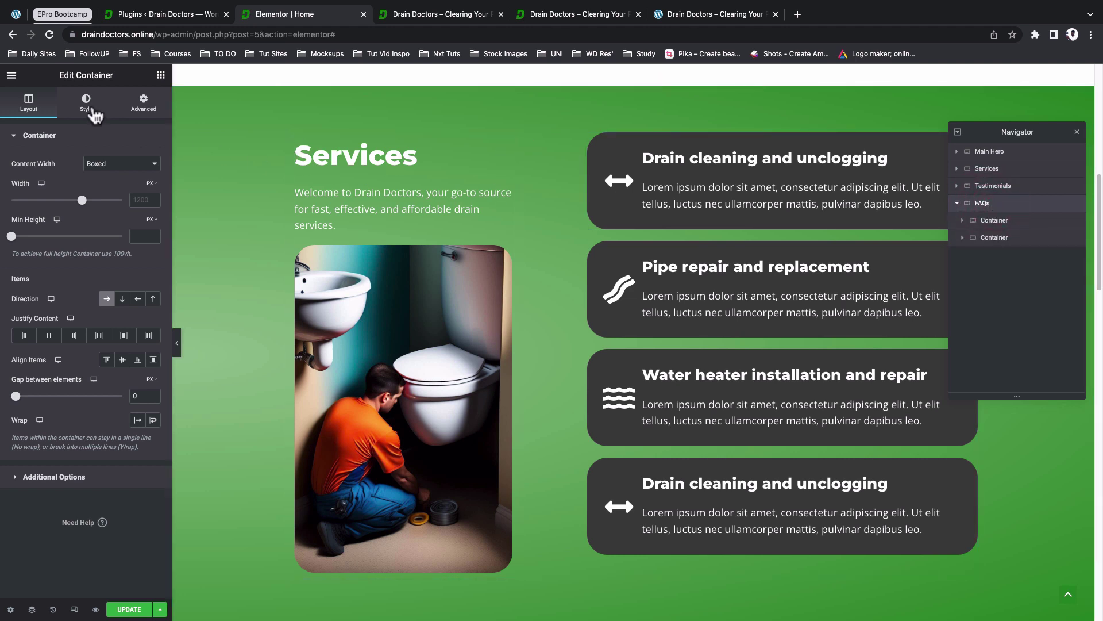
- Switch the FAQs section background to a plain, fully transparent Theme Color 7
click(92, 110)
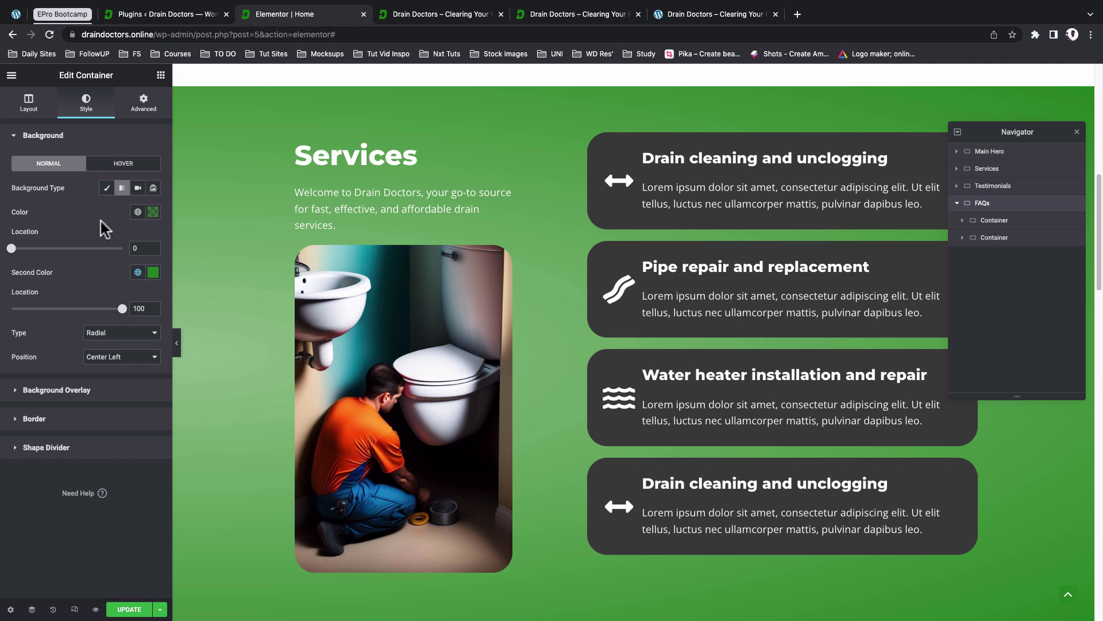
click(106, 188)
click(137, 212)
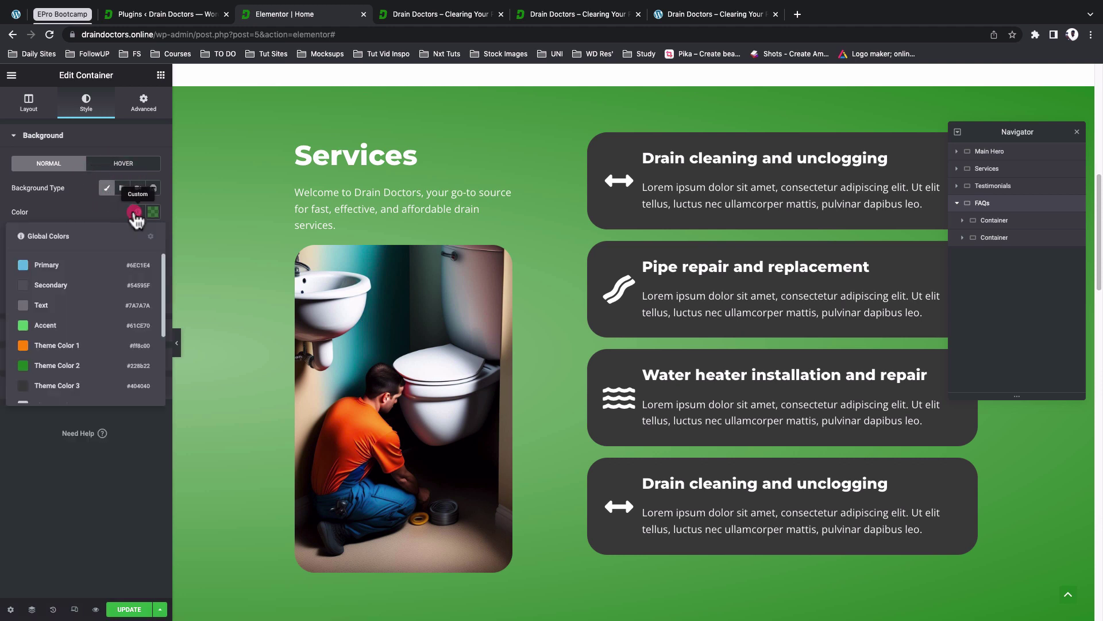
scroll(108, 339, down, 3)
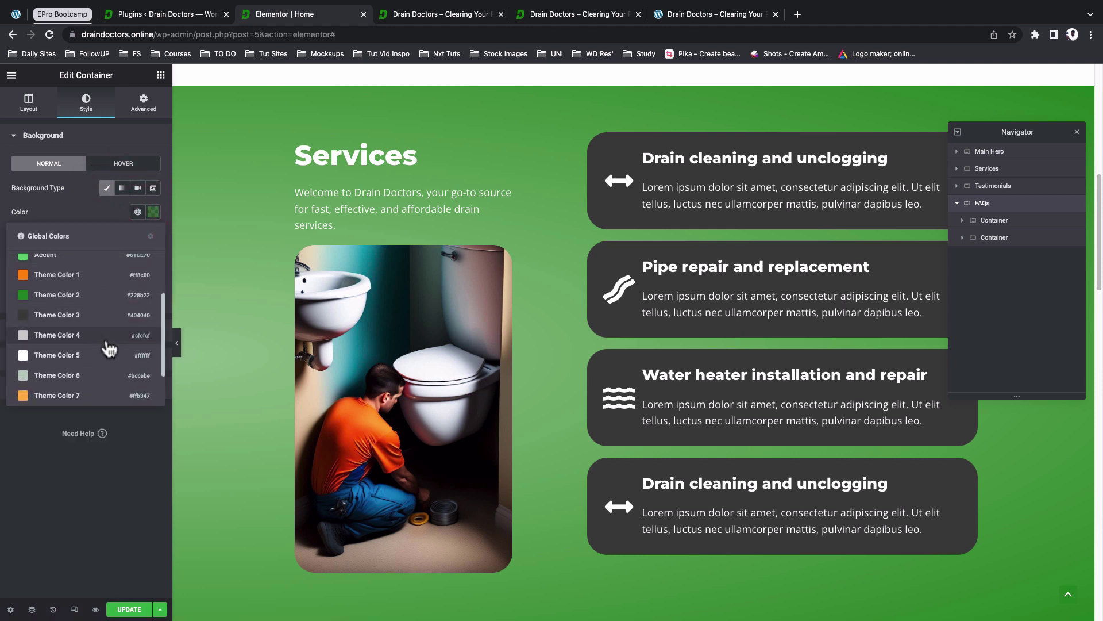
click(106, 394)
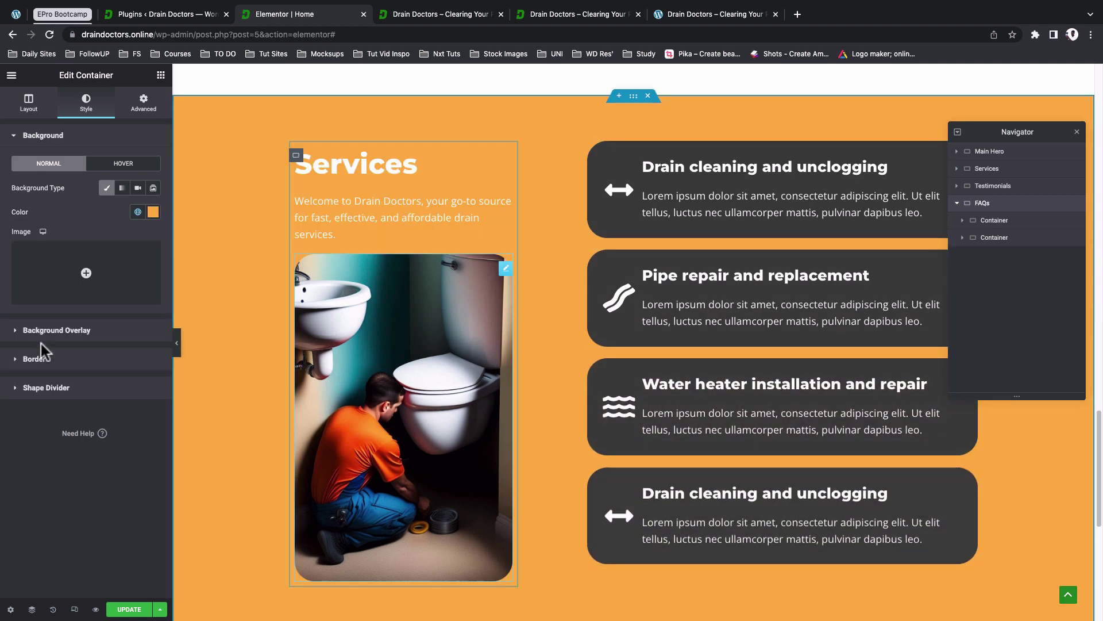
click(152, 212)
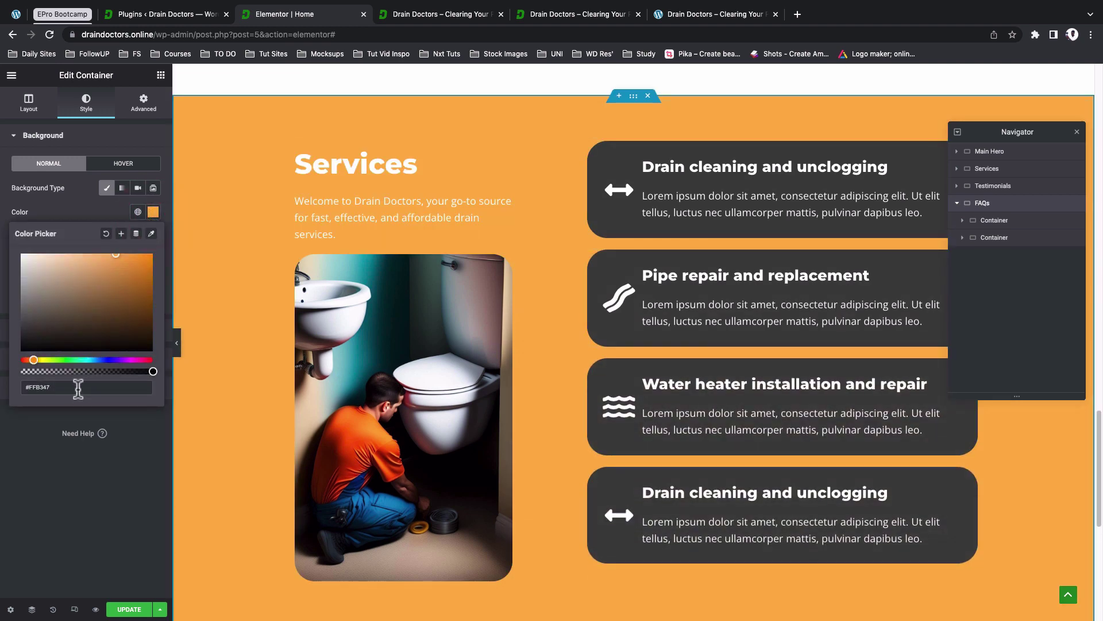
drag(152, 374, 12, 456)
click(12, 456)
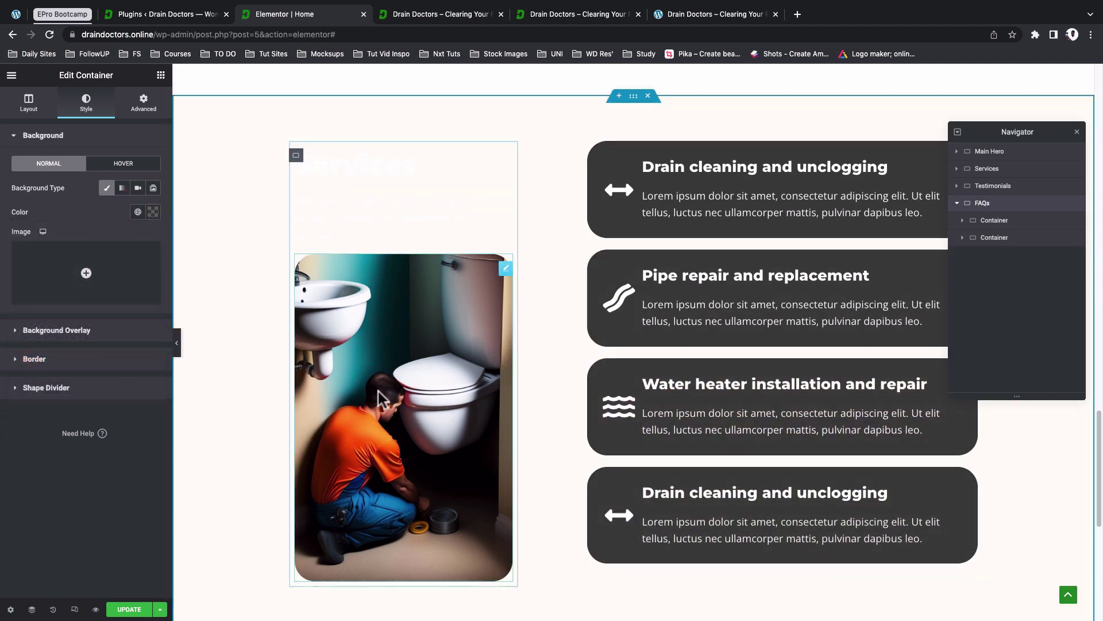
- Change the section heading to 'FAQs' in dark Theme Color 3
click(507, 162)
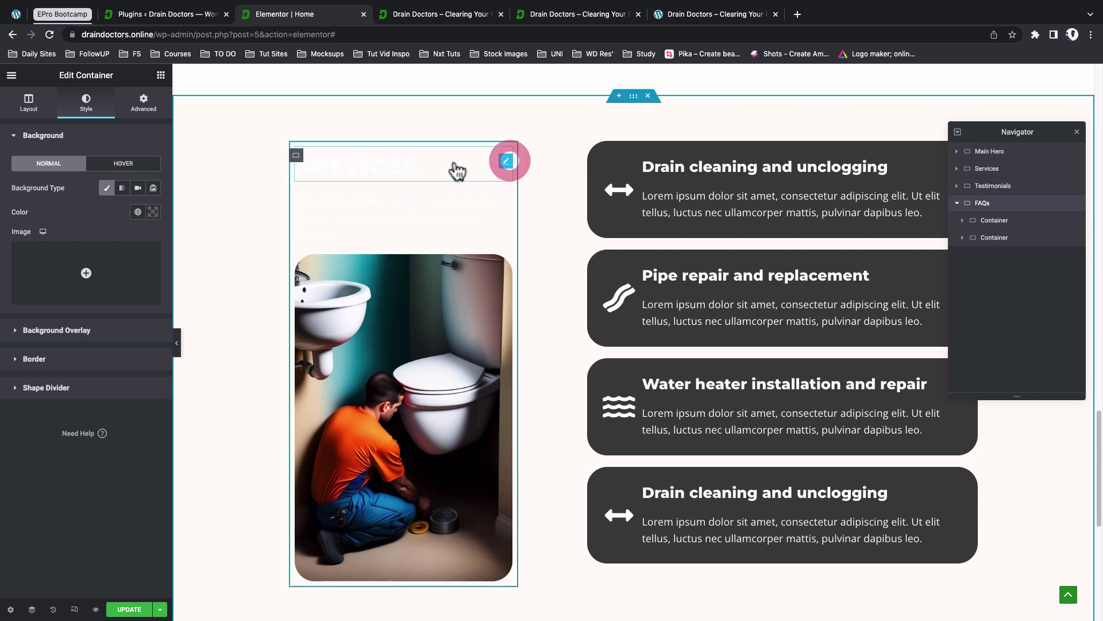
click(110, 163)
double_click(99, 172)
text(FAQs)
click(91, 108)
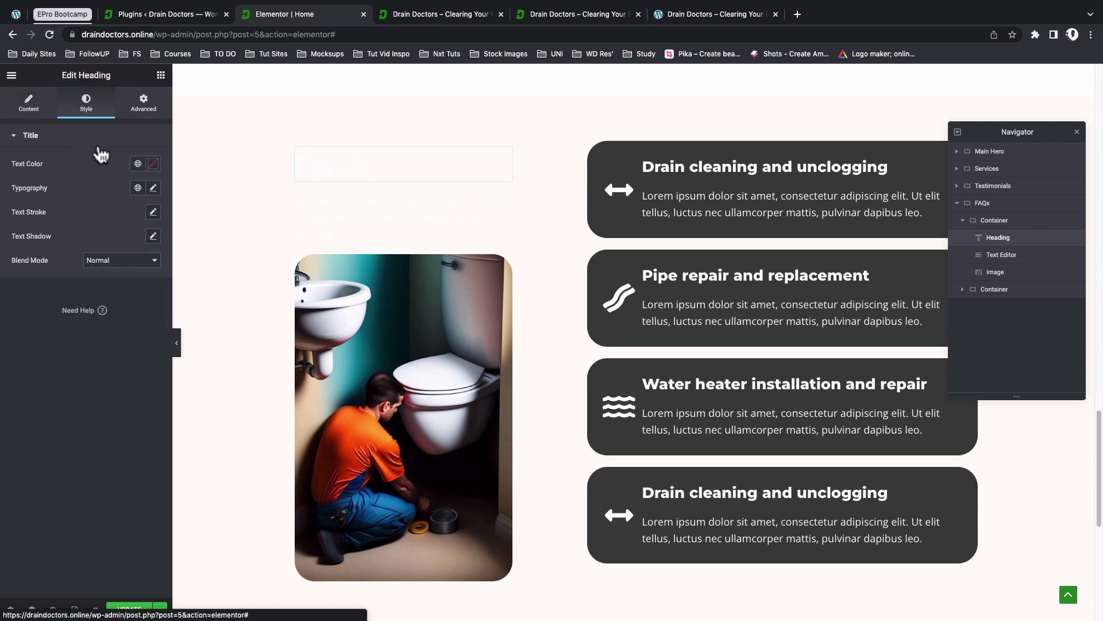
click(138, 164)
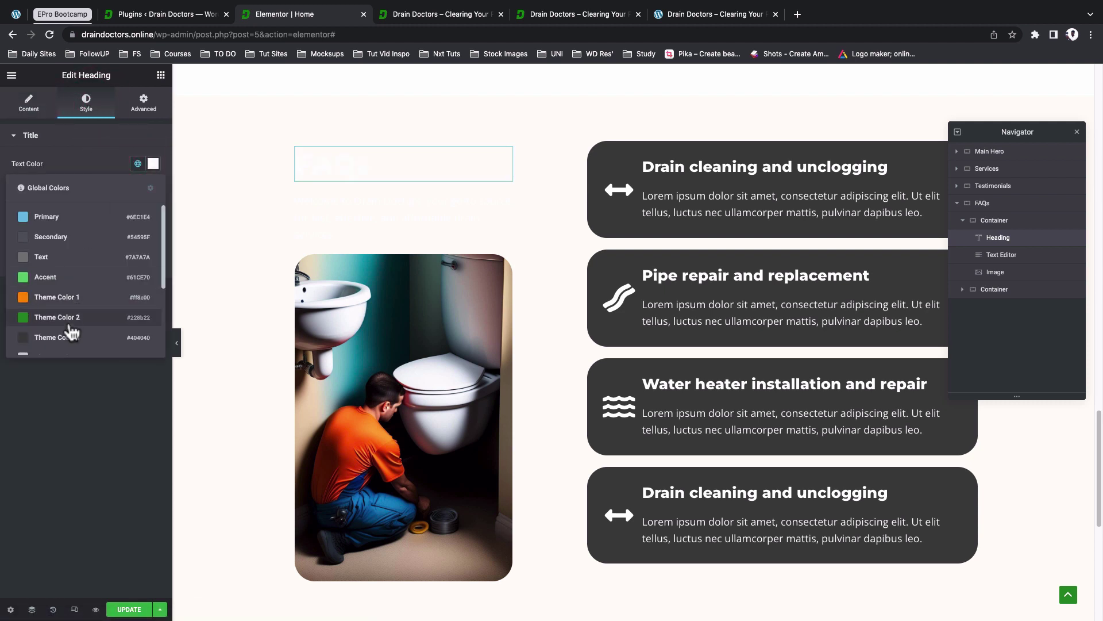
scroll(70, 338, down, 1)
click(66, 306)
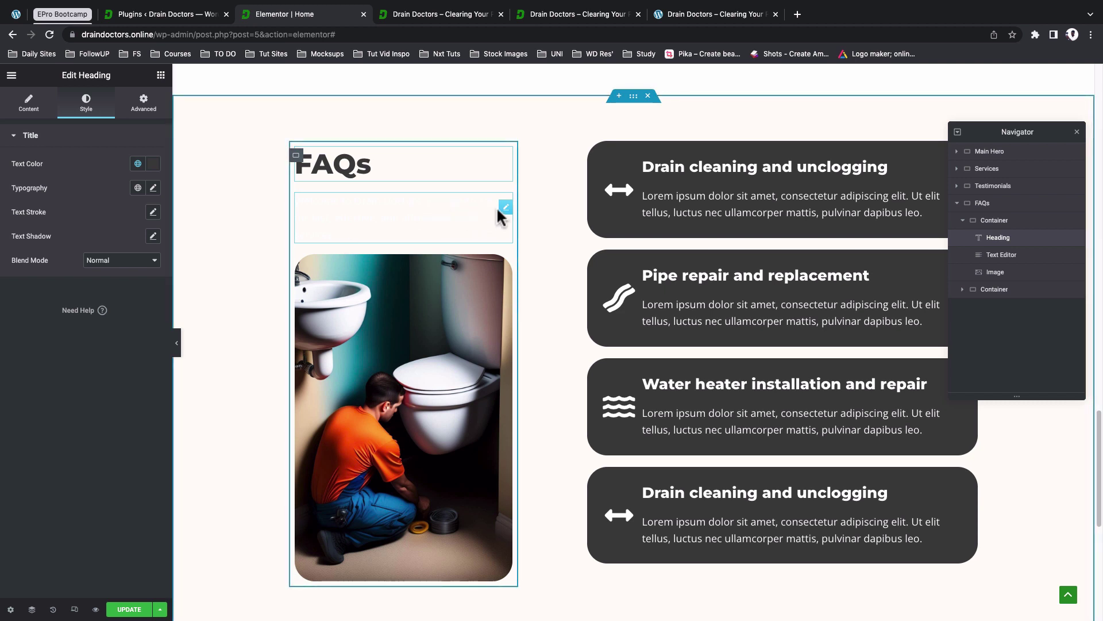
- Replace the intro text with 'Here are some sample frequently asked questions on Drain Doctors website' in Theme Color 3
click(506, 207)
key(ctrl+a)
key(BackSpace)
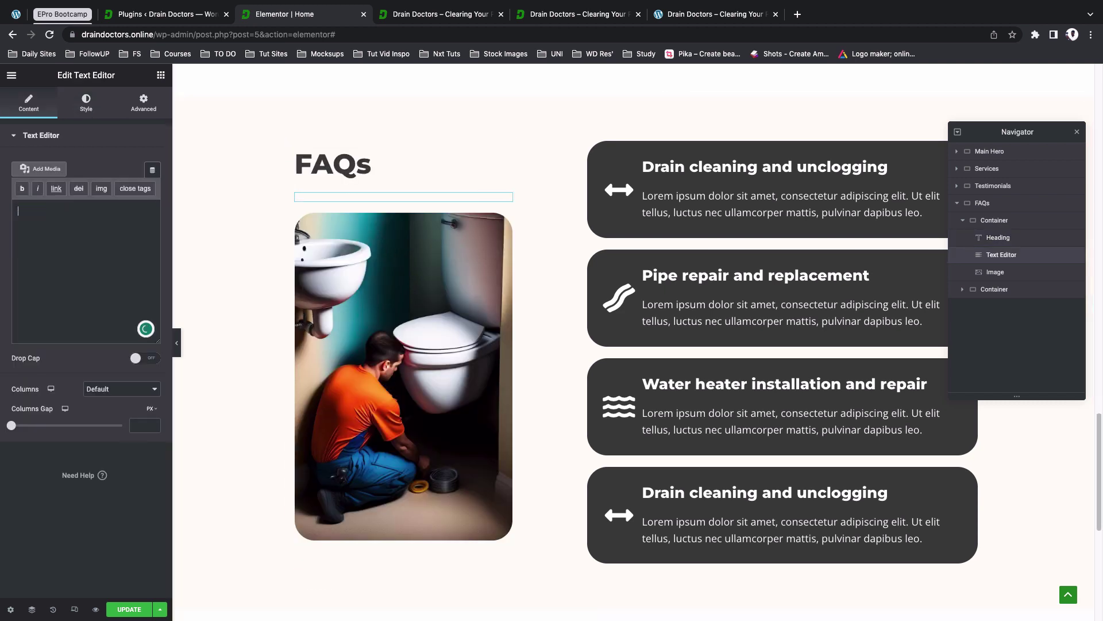
text(Here are some sample frequently asked questions on Drain Doctors website)
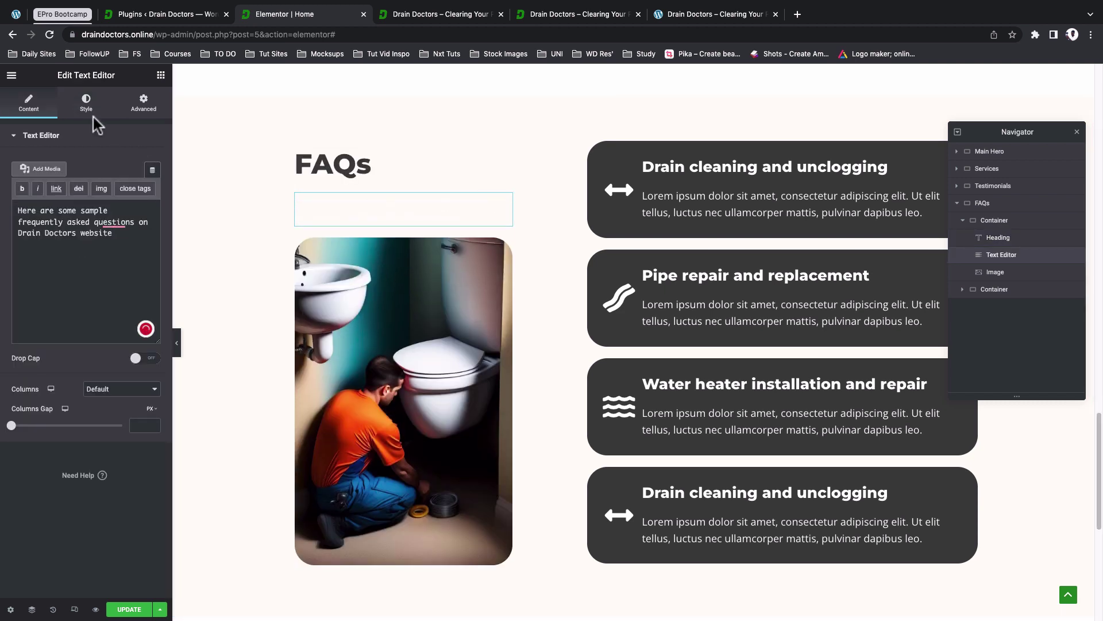
click(93, 111)
click(137, 188)
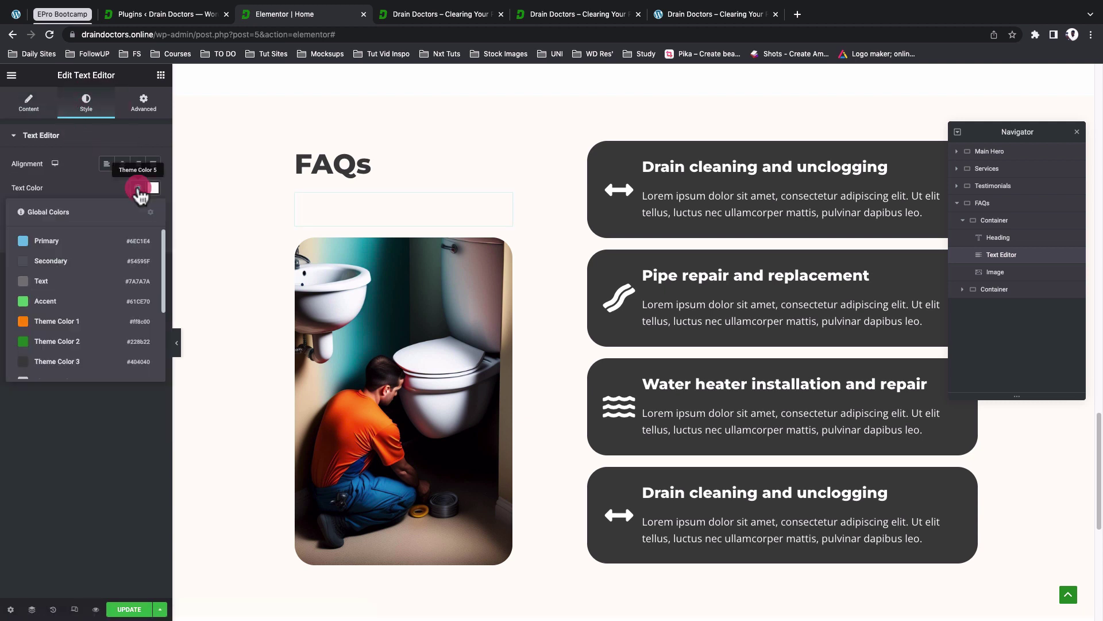
scroll(90, 298, down, 2)
click(88, 294)
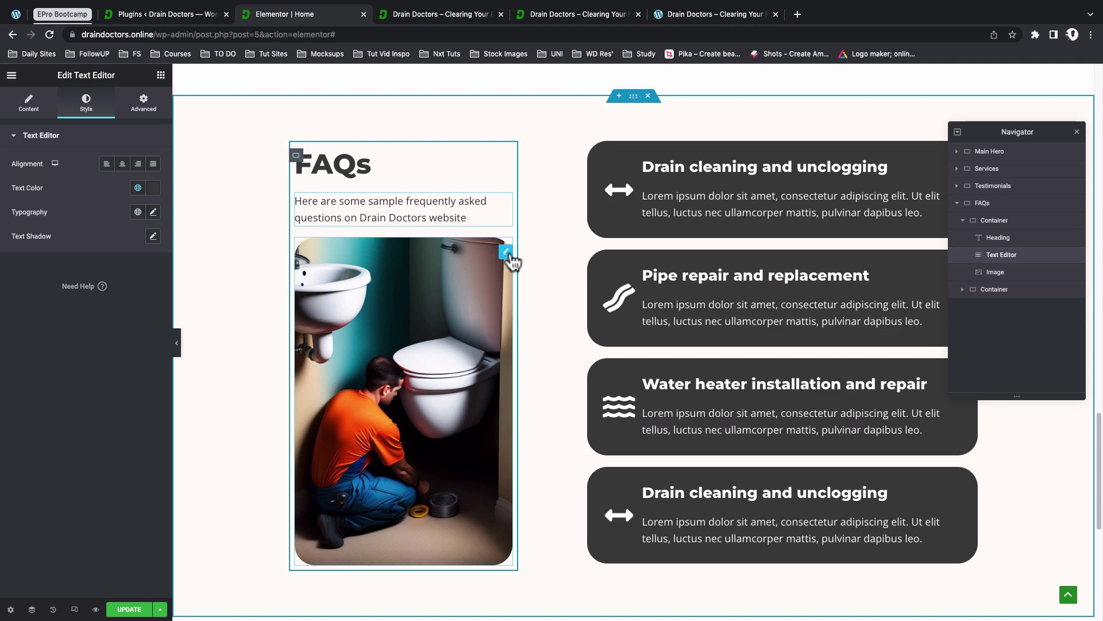
right_click(510, 255)
- Delete the FAQ image and icon boxes and place a Toggle widget in the empty column
click(551, 475)
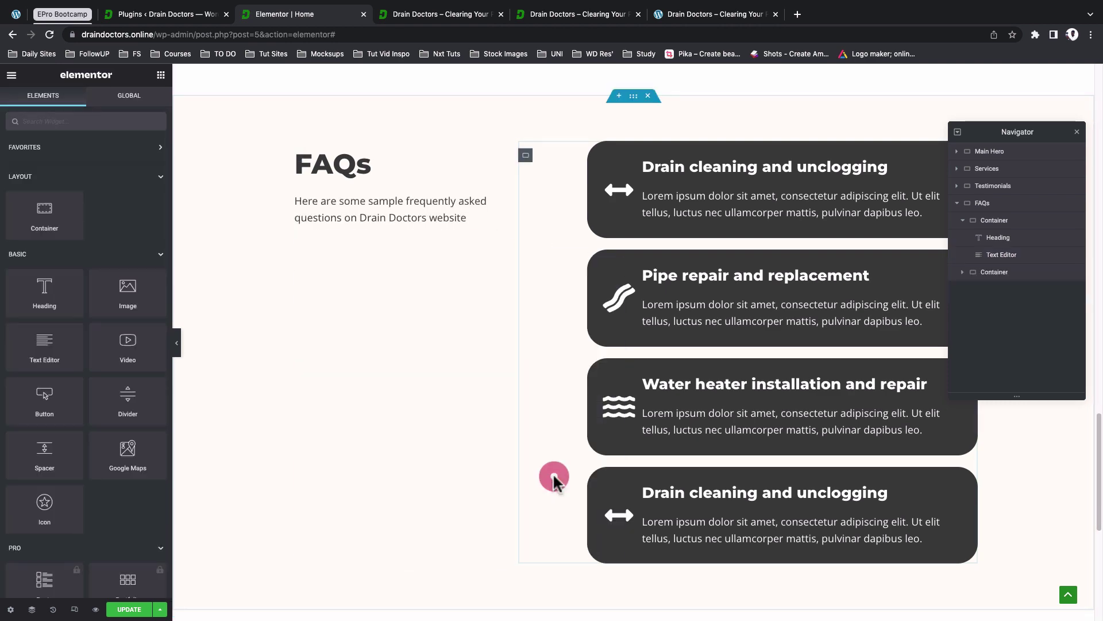
scroll(779, 362, up, 5)
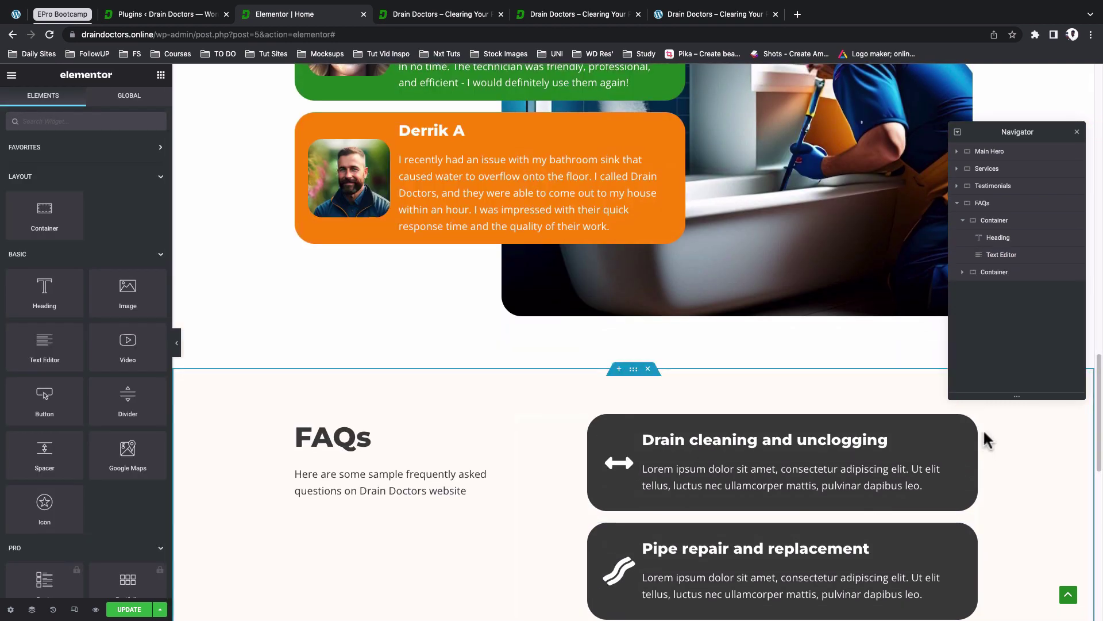
right_click(967, 432)
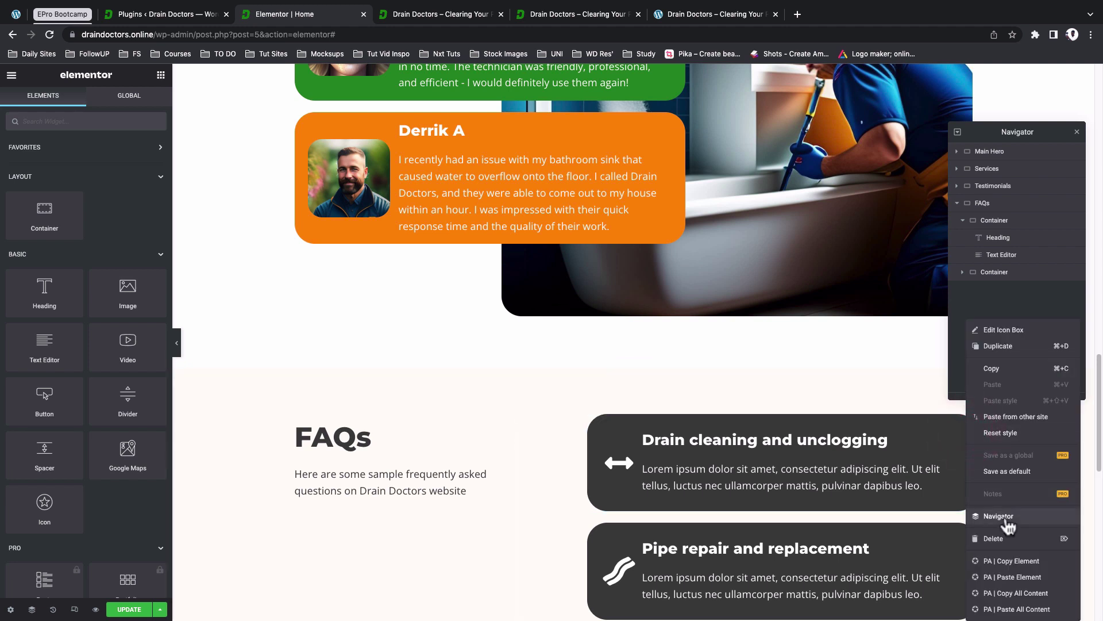
click(994, 538)
click(76, 120)
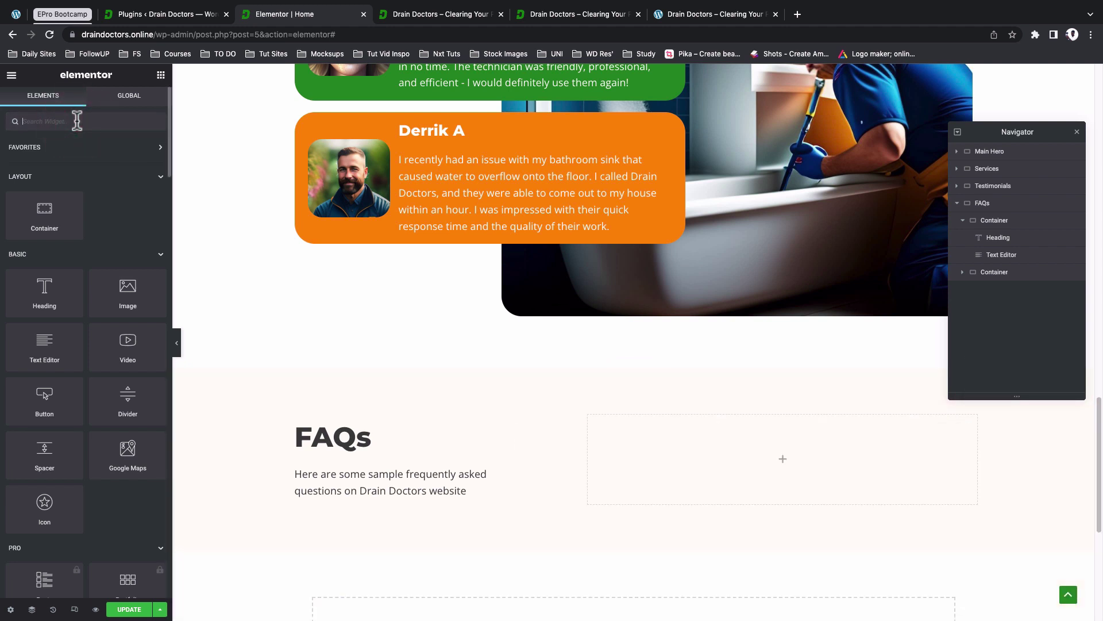
text(togg)
drag(120, 262, 639, 443)
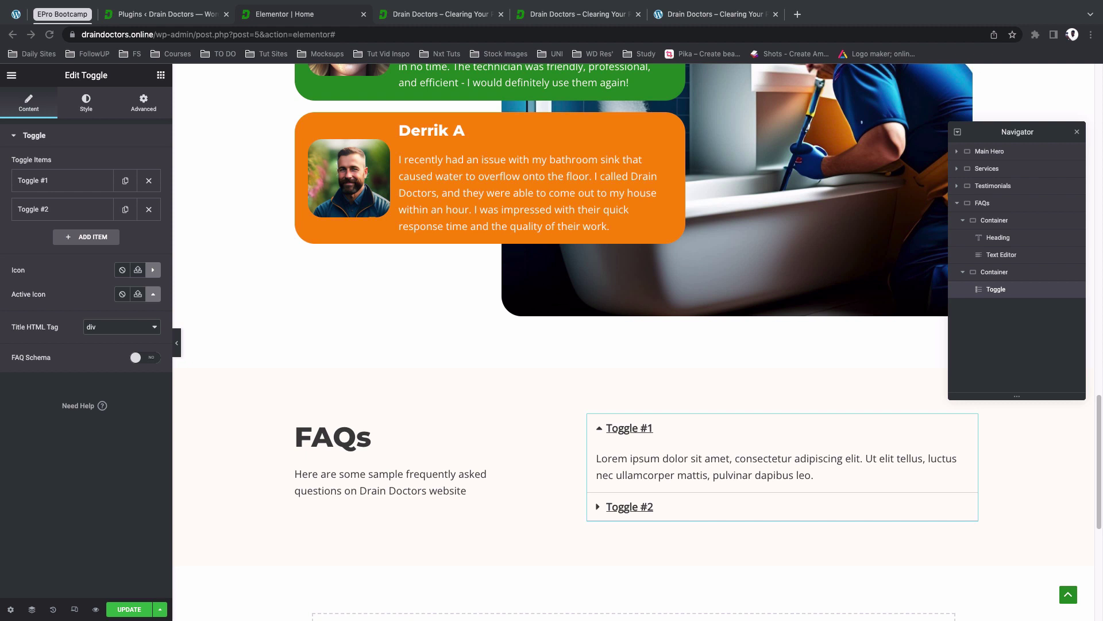
- Give the toggle a classic background, 5% padding and 35 px rounded corners
click(151, 105)
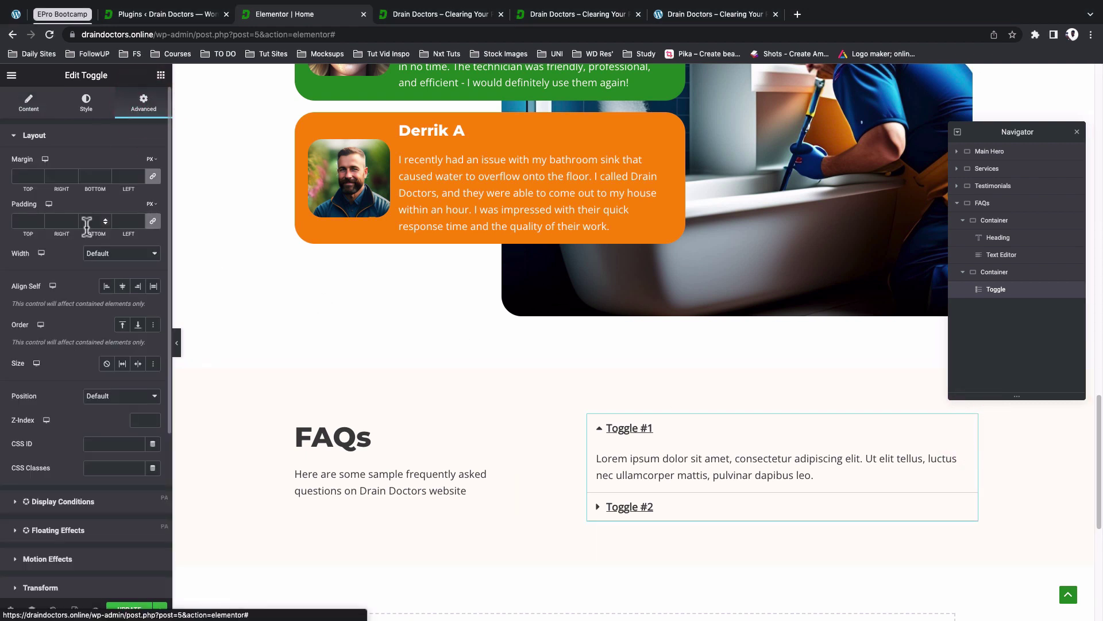
click(137, 331)
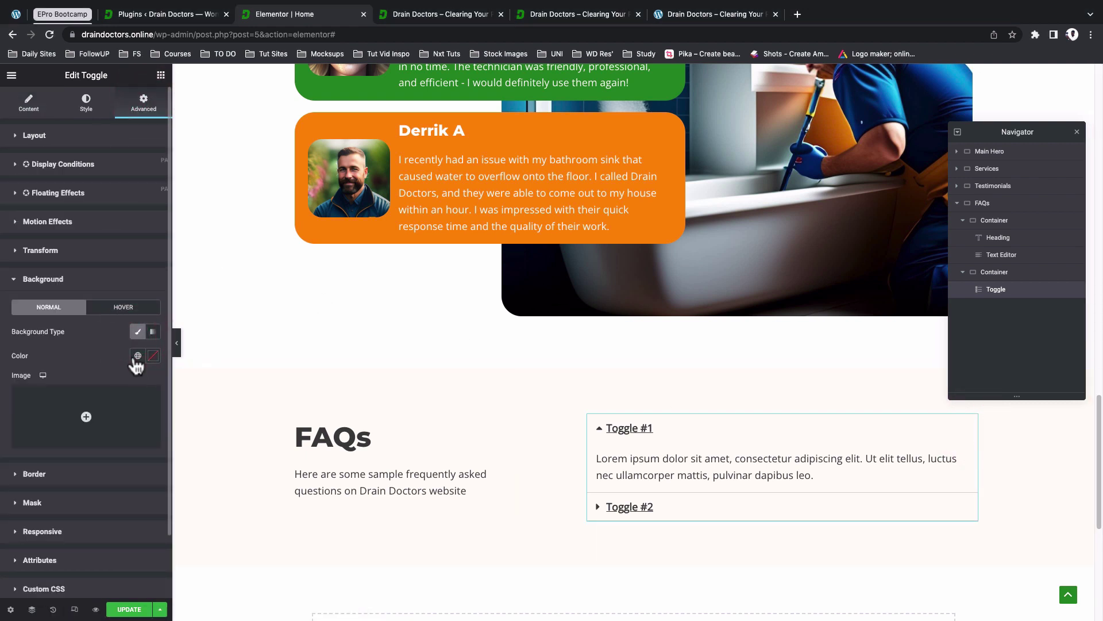
click(138, 356)
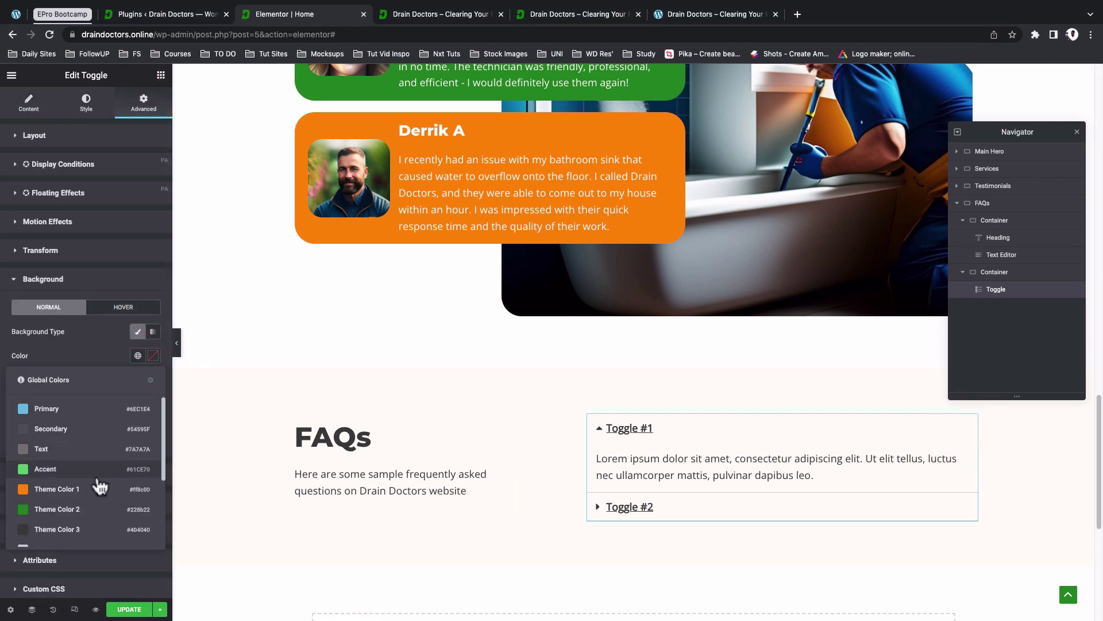
click(84, 137)
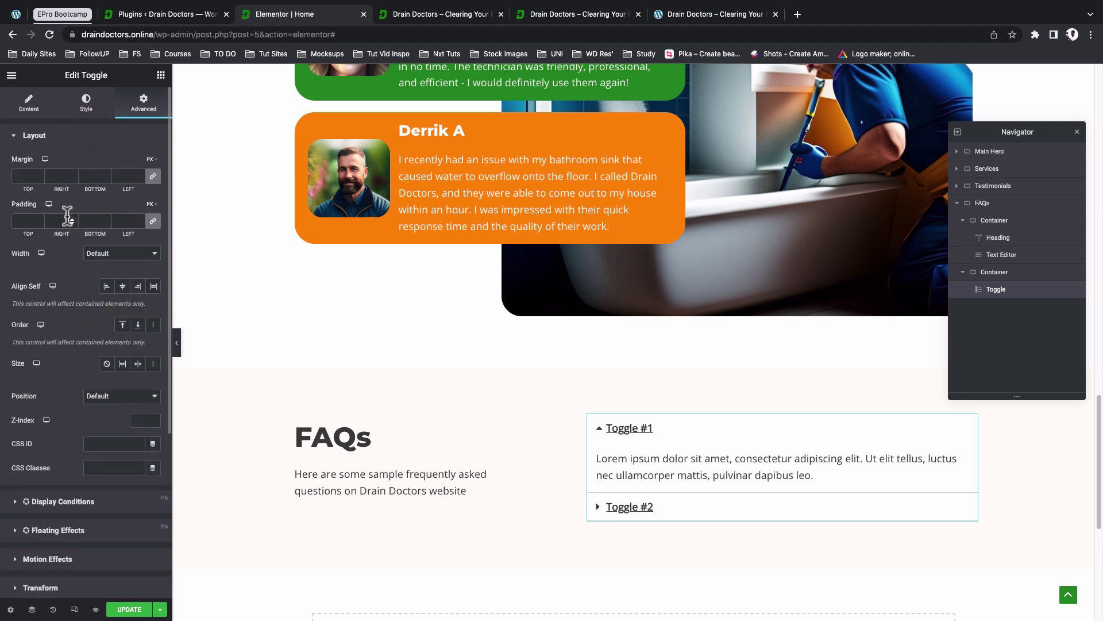
click(151, 205)
click(148, 233)
click(33, 221)
text(5)
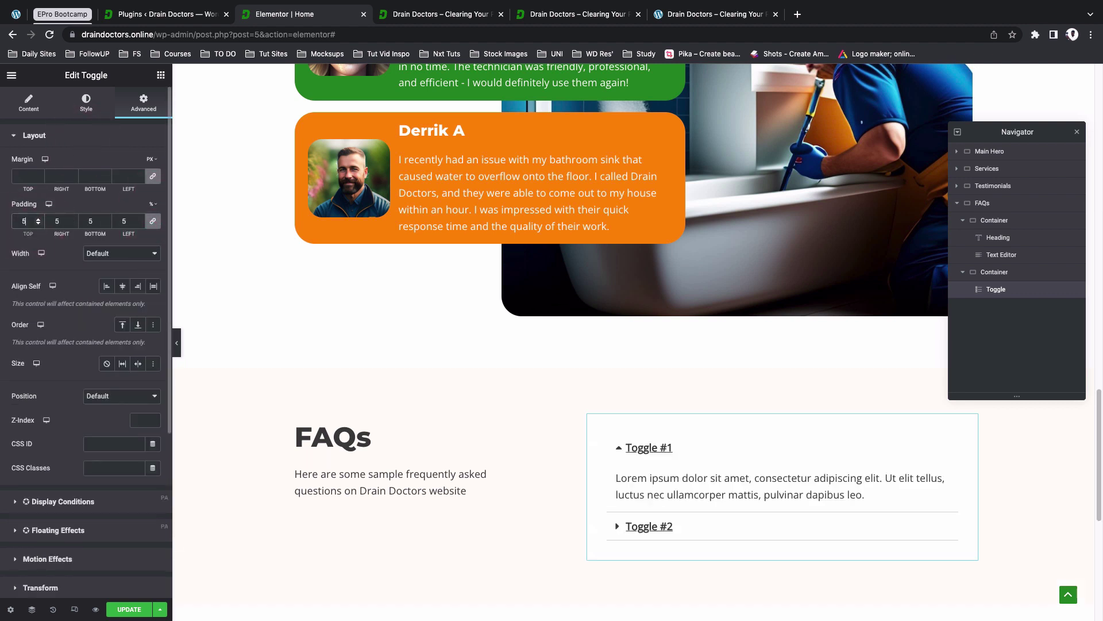
scroll(52, 345, down, 3)
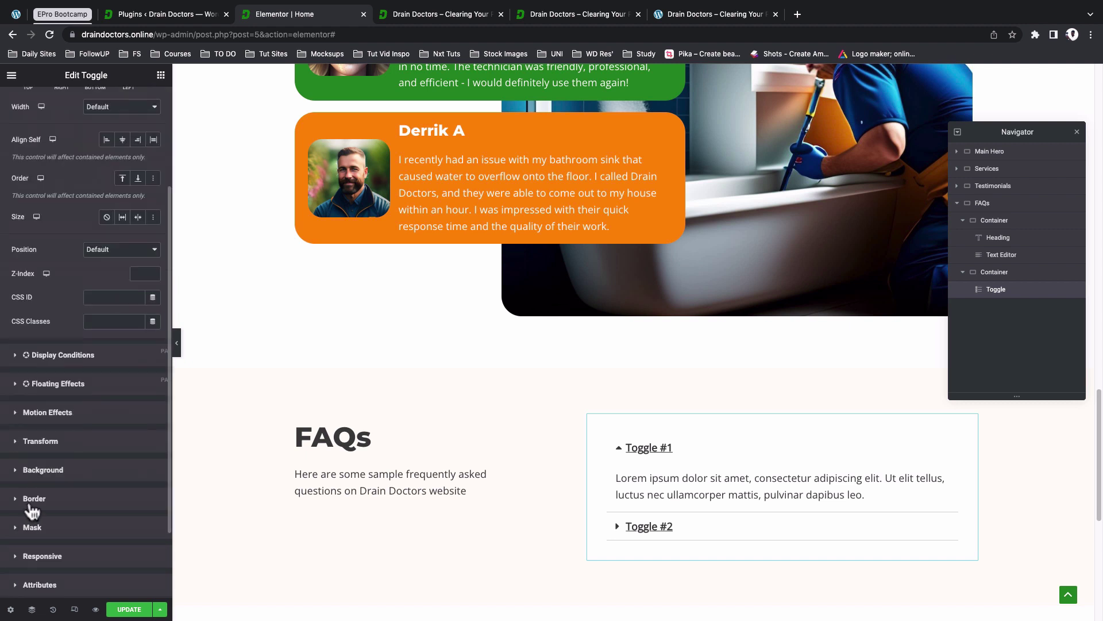
click(34, 506)
click(23, 398)
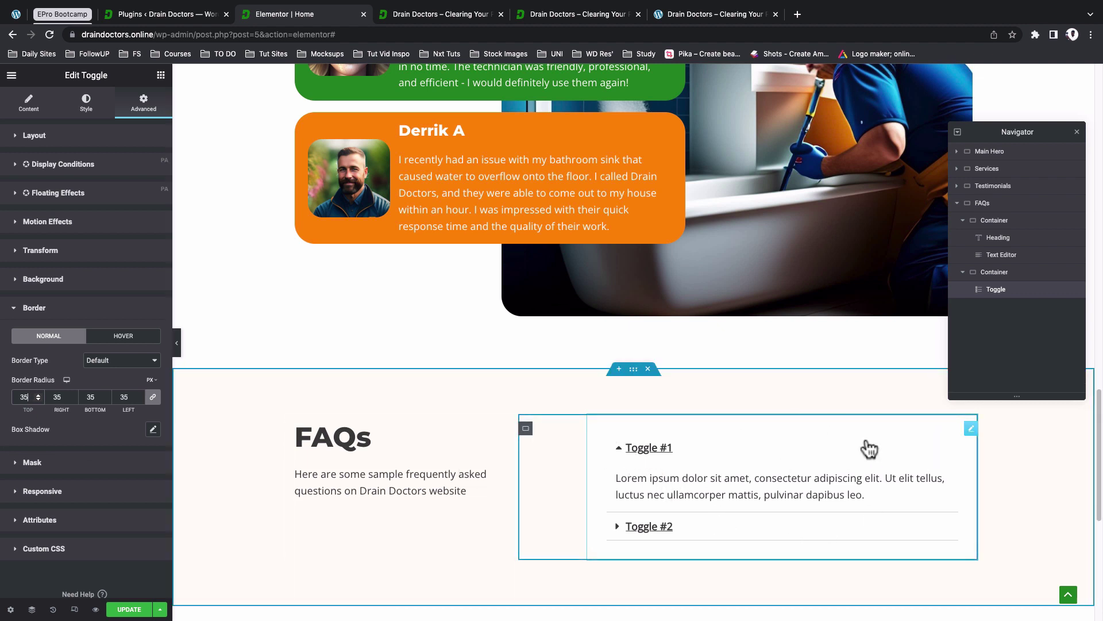
- Apply the 35 px corner radius and retitle the first toggle item 'What services do you offer?'
click(969, 433)
click(30, 109)
click(37, 180)
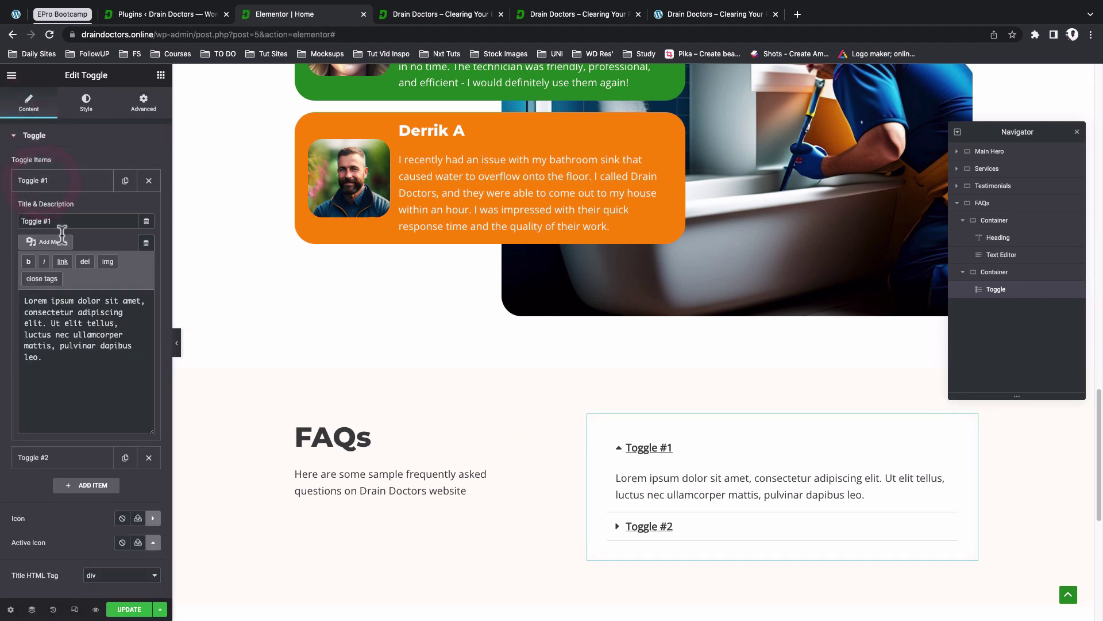
drag(81, 221, 37, 222)
text(What services do you offer?)
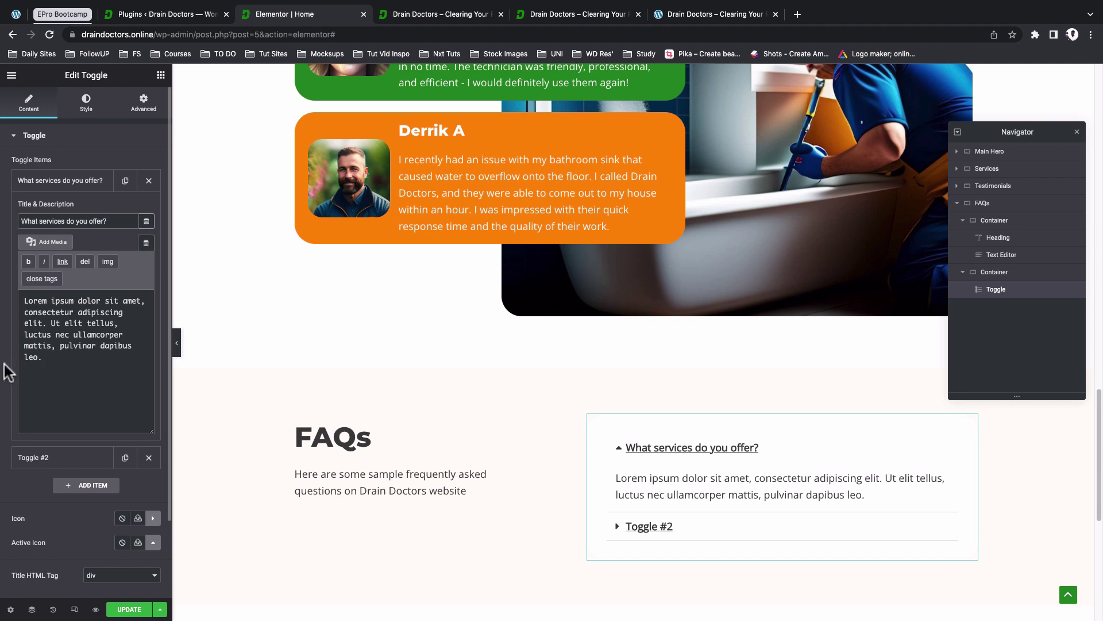
- Paste the plumbing-services answer into the first toggle item and add a third item
click(80, 348)
key(super+a)
key(BackSpace)
text(We offer a wide range of plumbing services, including drain cleaning, pipe repair and replacement, leak detection and repair, water heater installation and repair, and sewer line repair and replacement. If you have a plumbing problem, we can help!)
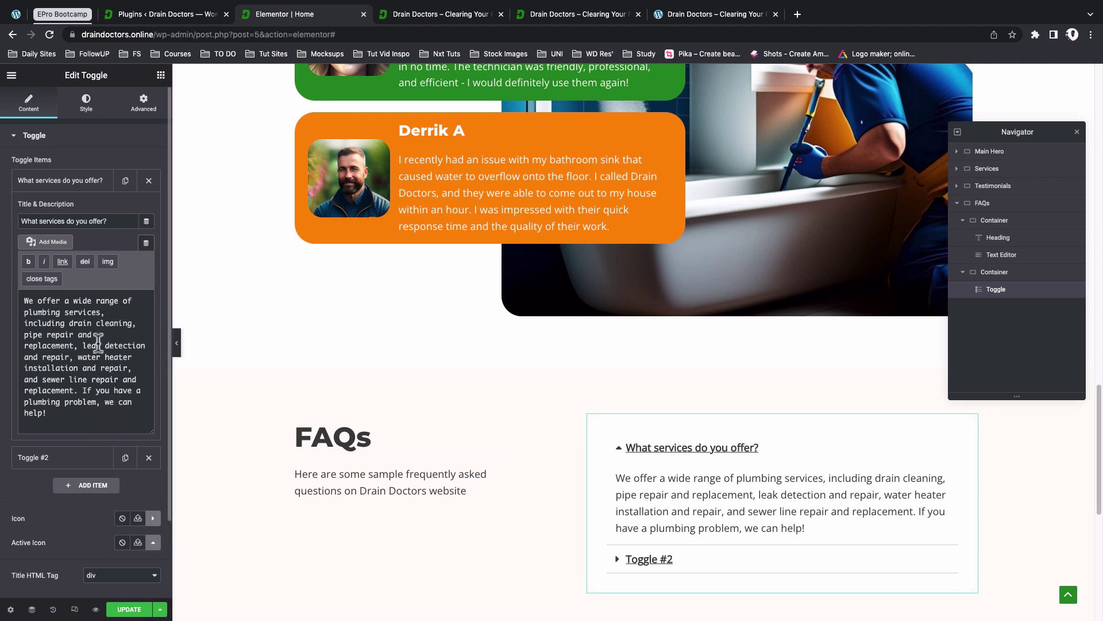
click(89, 182)
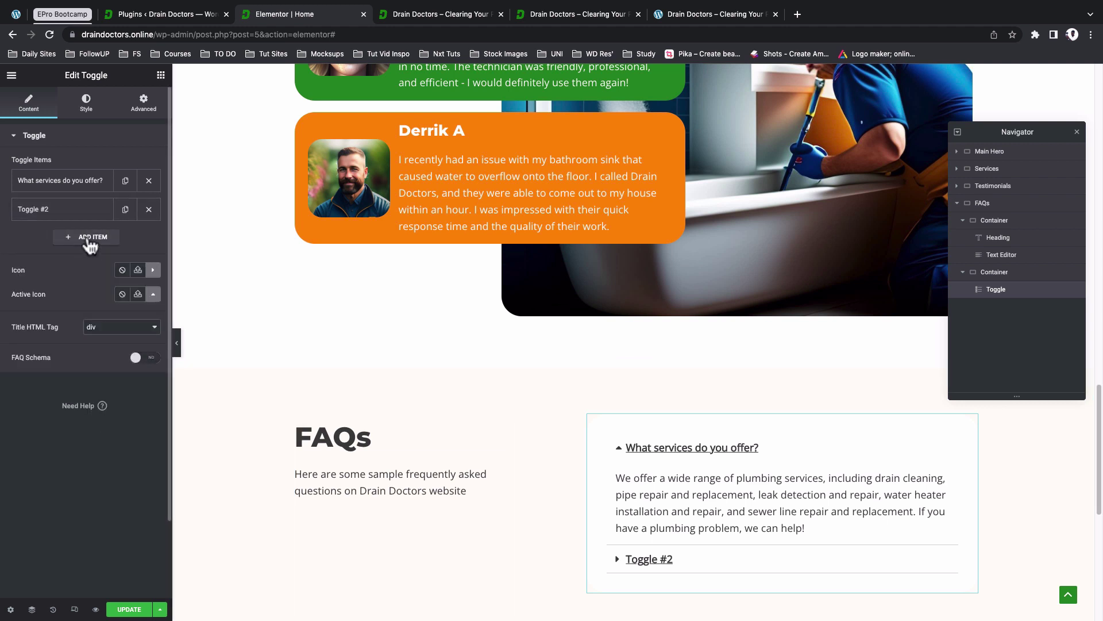
click(90, 240)
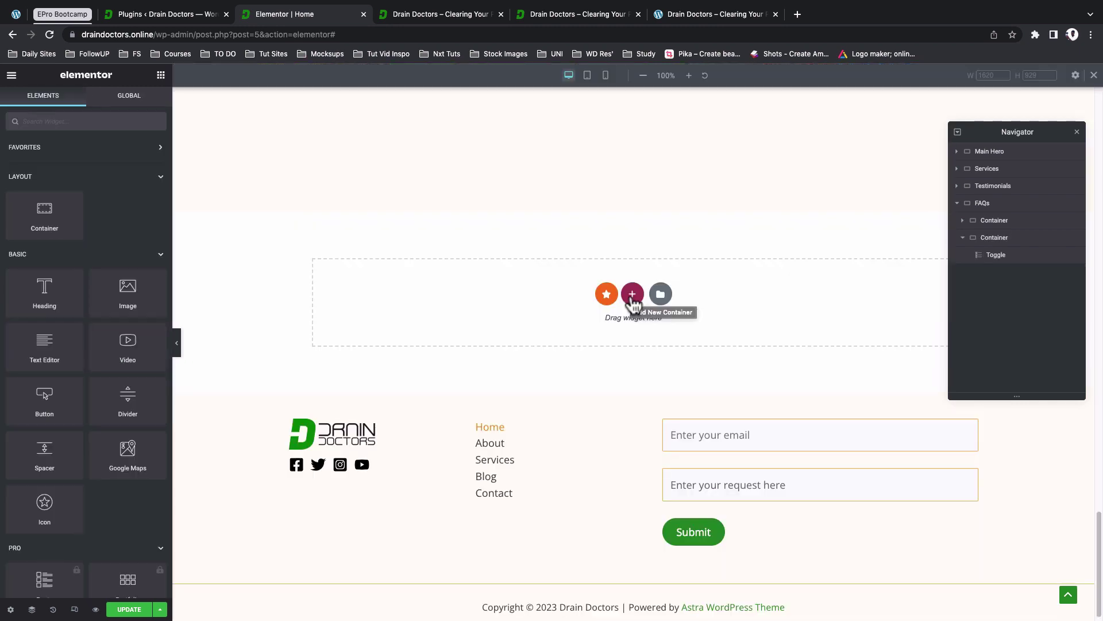
click(633, 293)
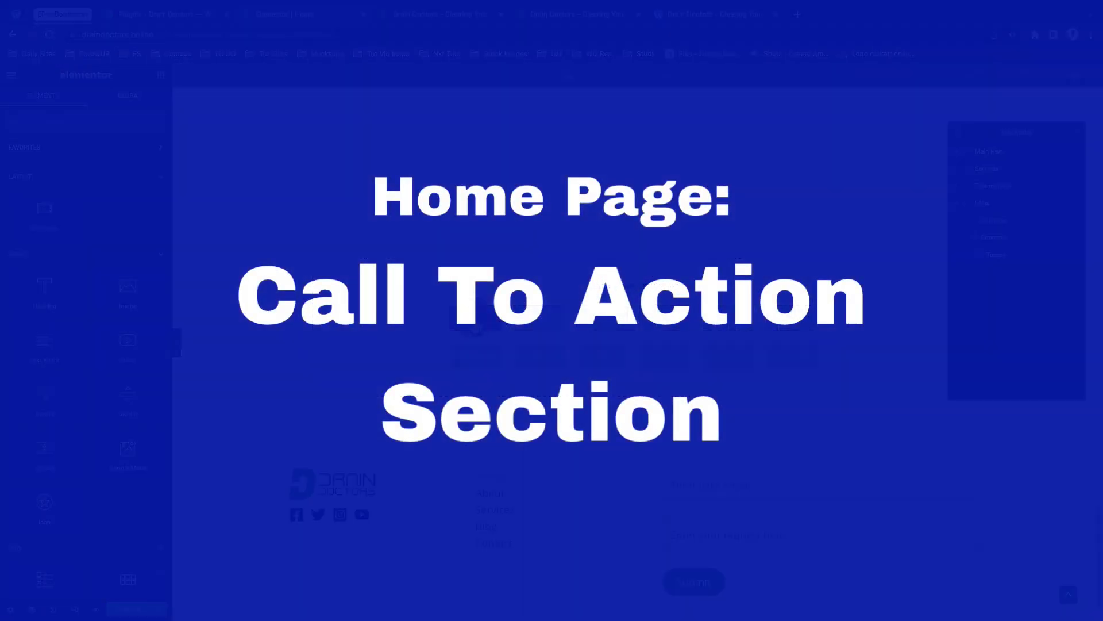
- Create a new section containing two side-by-side inner containers
click(476, 328)
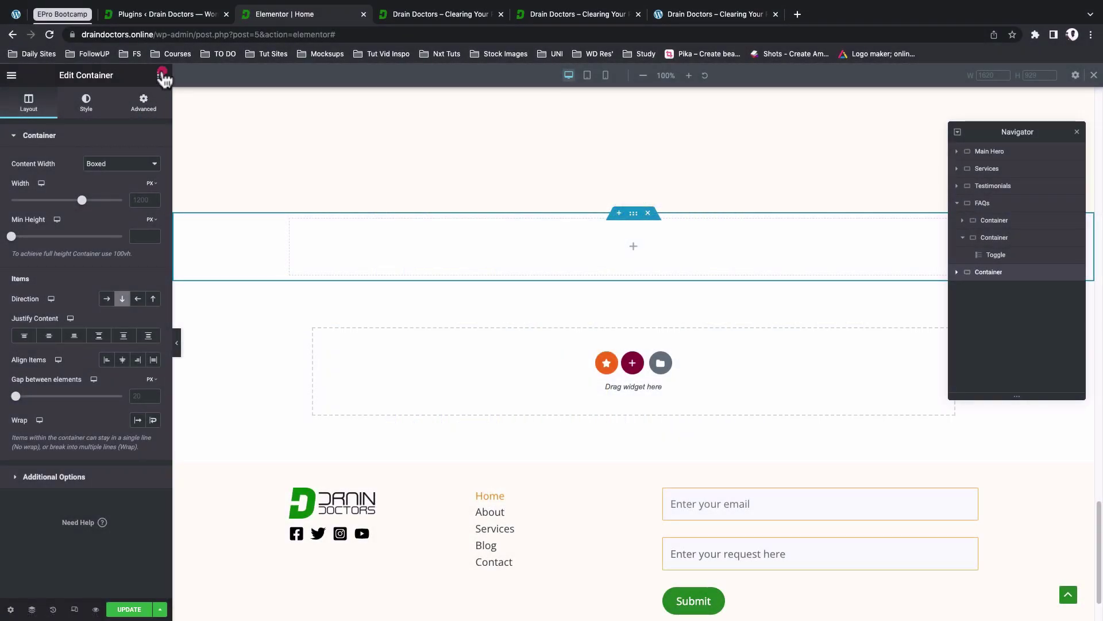
click(161, 75)
drag(44, 216, 354, 239)
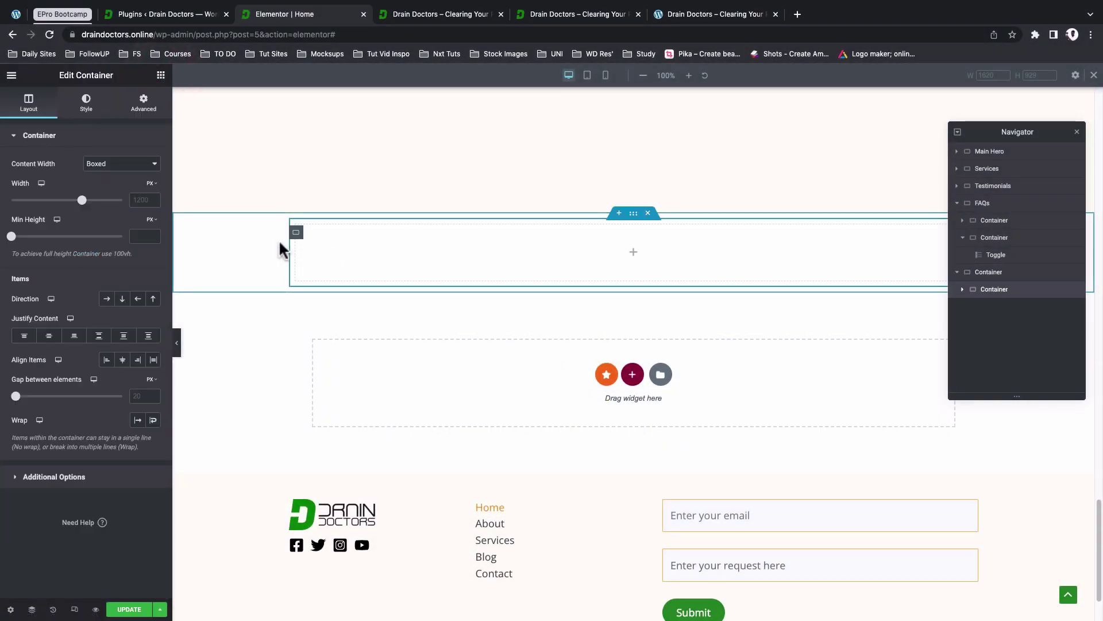
click(146, 107)
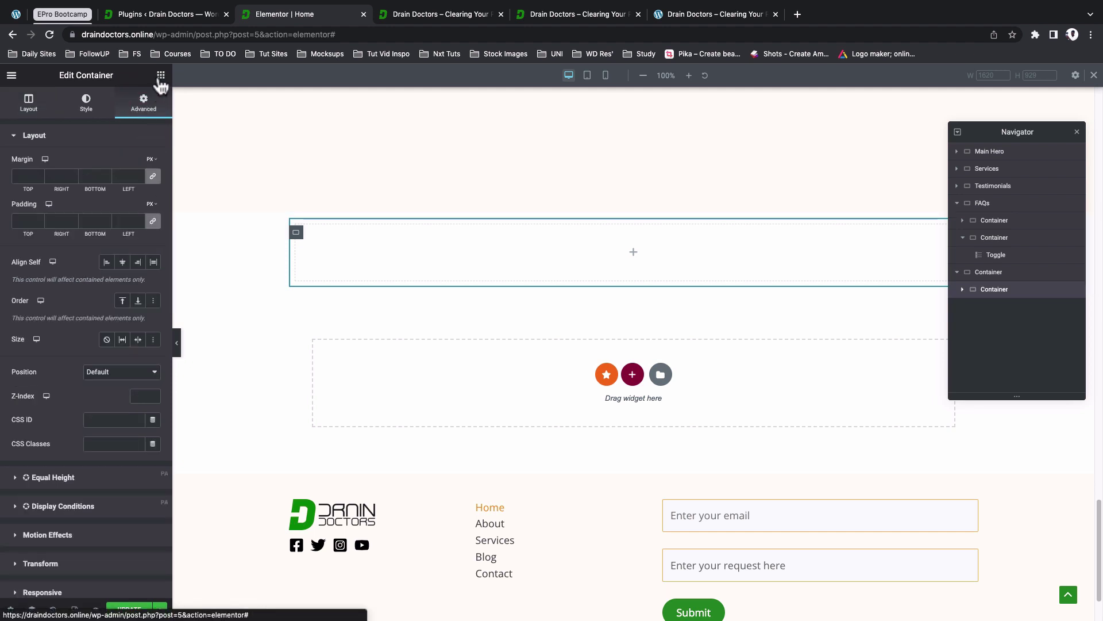
click(161, 75)
drag(47, 221, 342, 260)
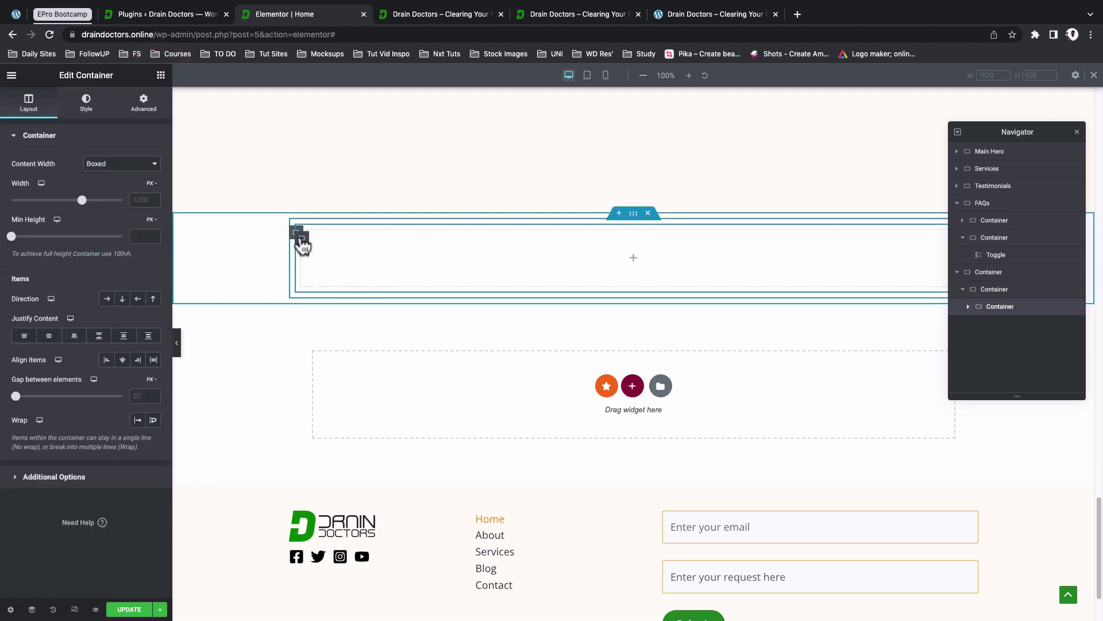
right_click(301, 240)
click(333, 264)
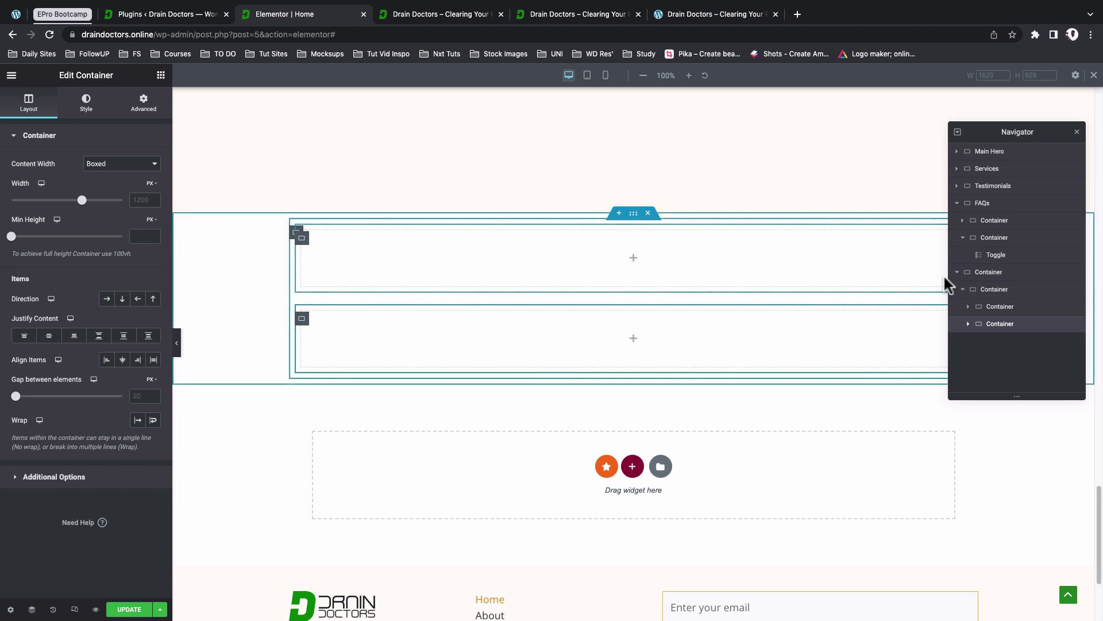
click(1022, 290)
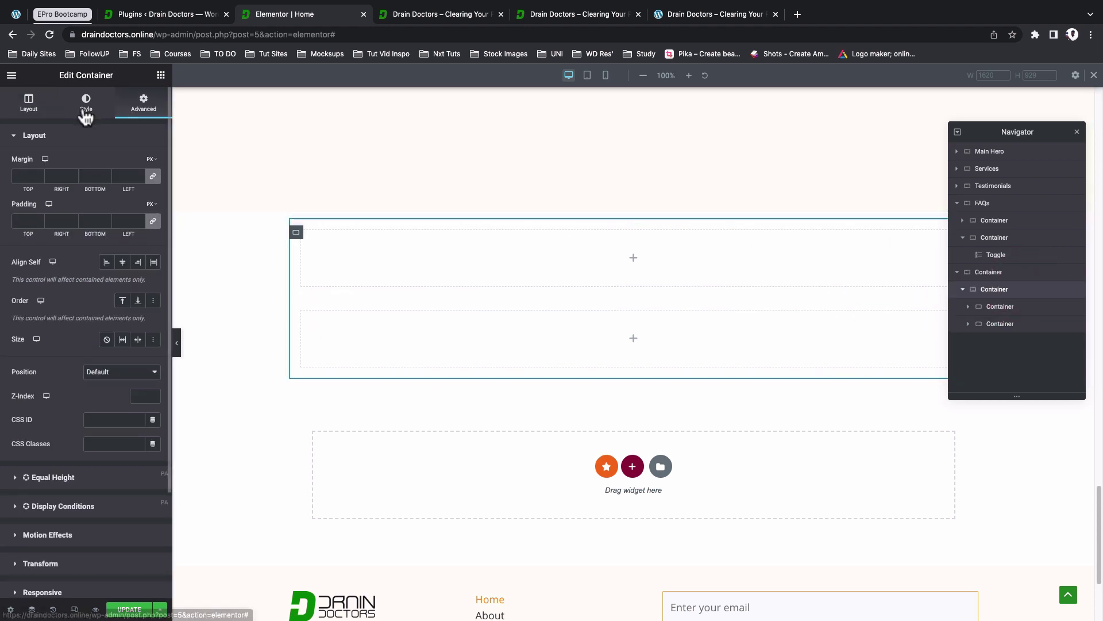
click(30, 103)
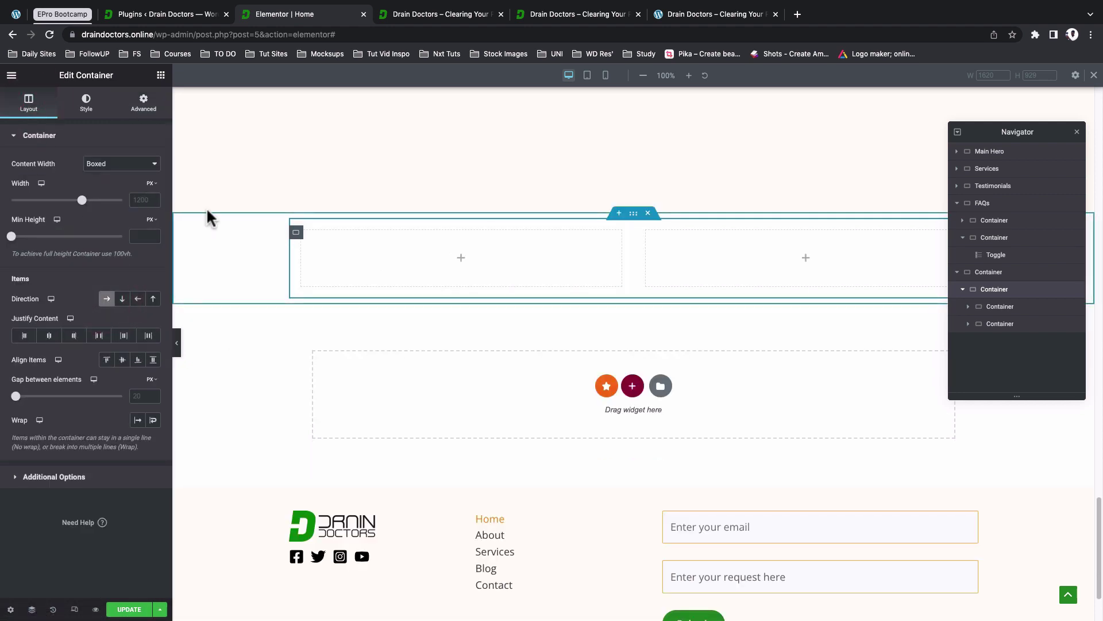
- Add a heading, a text block and a button to the left container
click(161, 75)
drag(44, 290, 377, 275)
drag(47, 351, 374, 303)
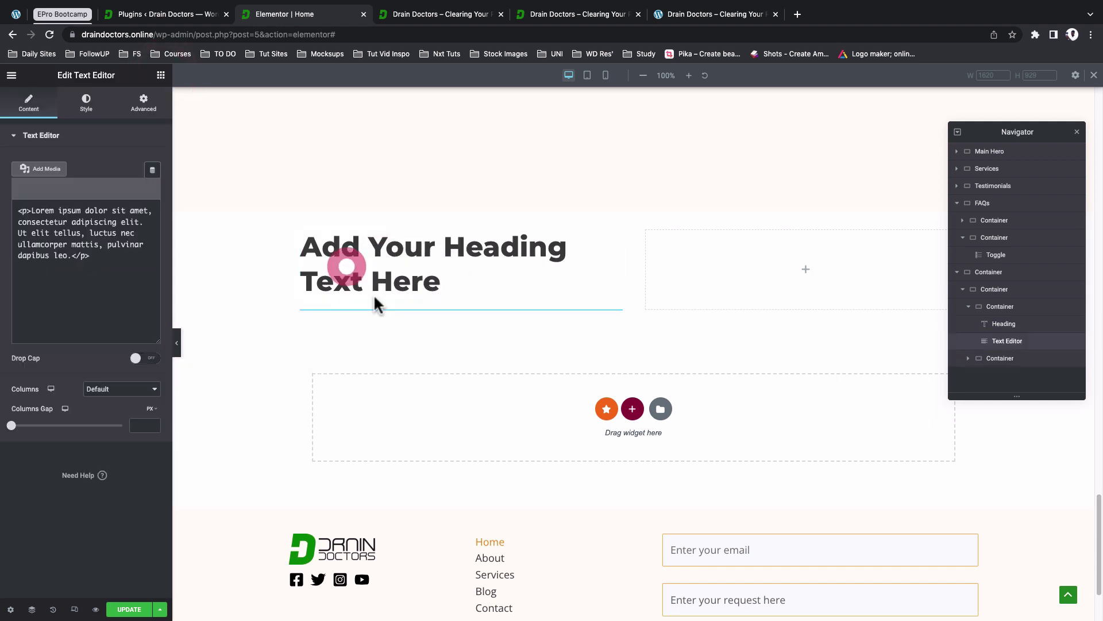
click(145, 105)
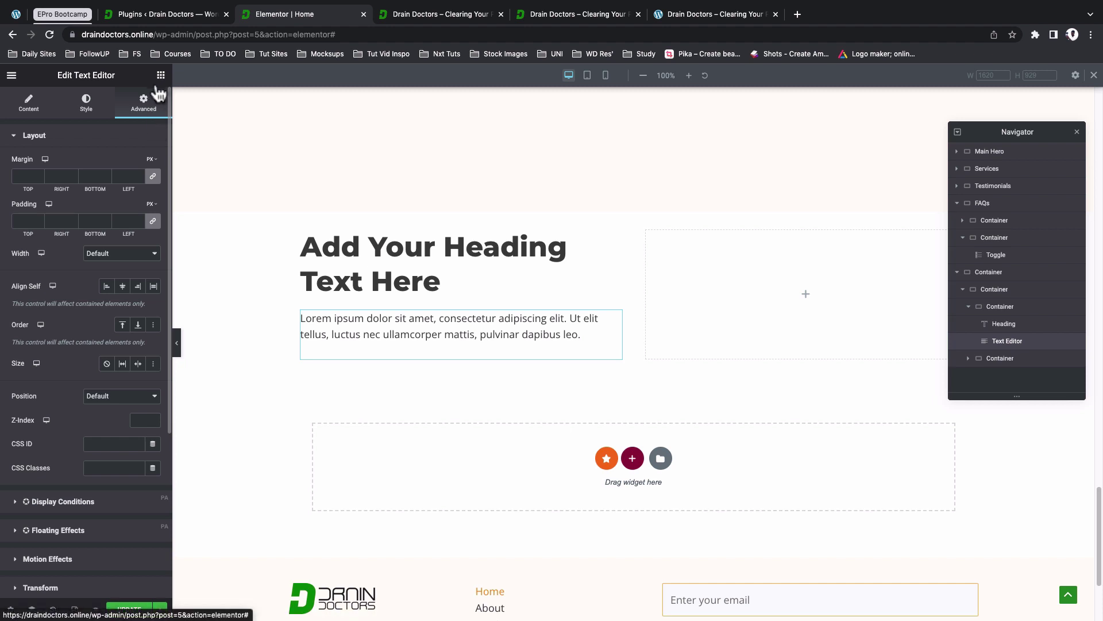
click(161, 74)
drag(44, 397, 385, 300)
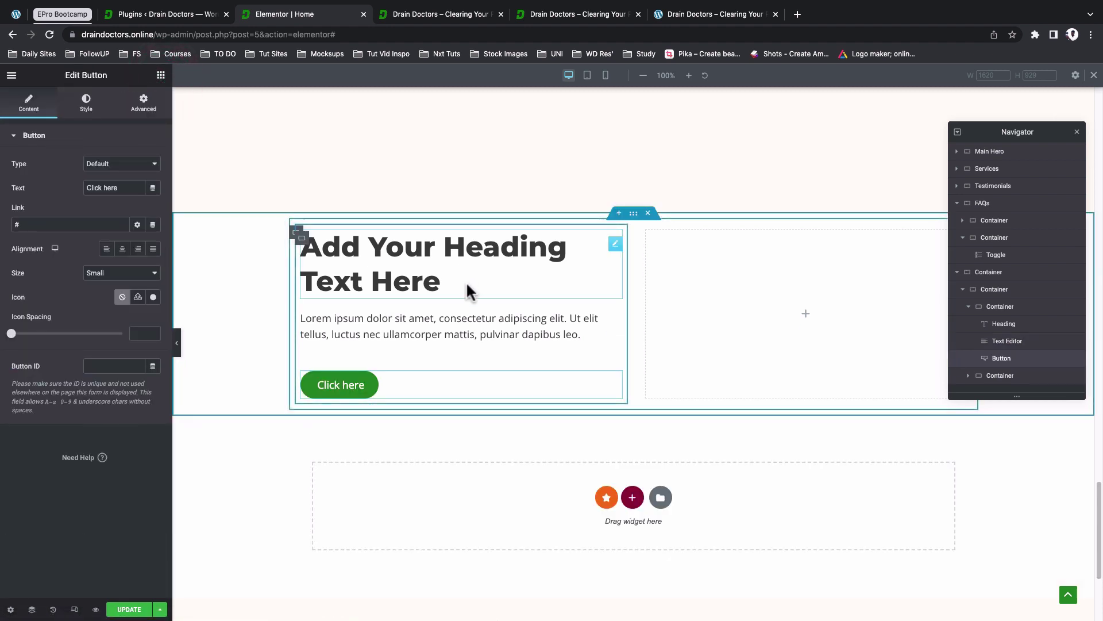
- Set a smaller call-to-action heading and a 'Call Us Today' button linked to the business phone number
click(616, 238)
key(super+a)
text(Ready to experience the Drain Doctors difference for yourself?)
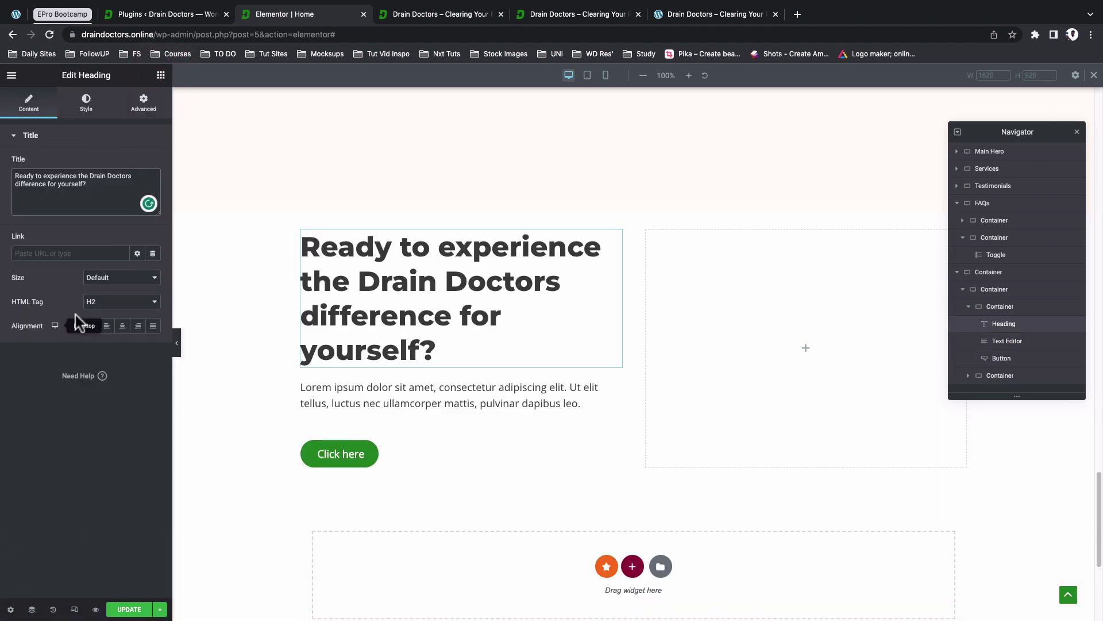
click(107, 303)
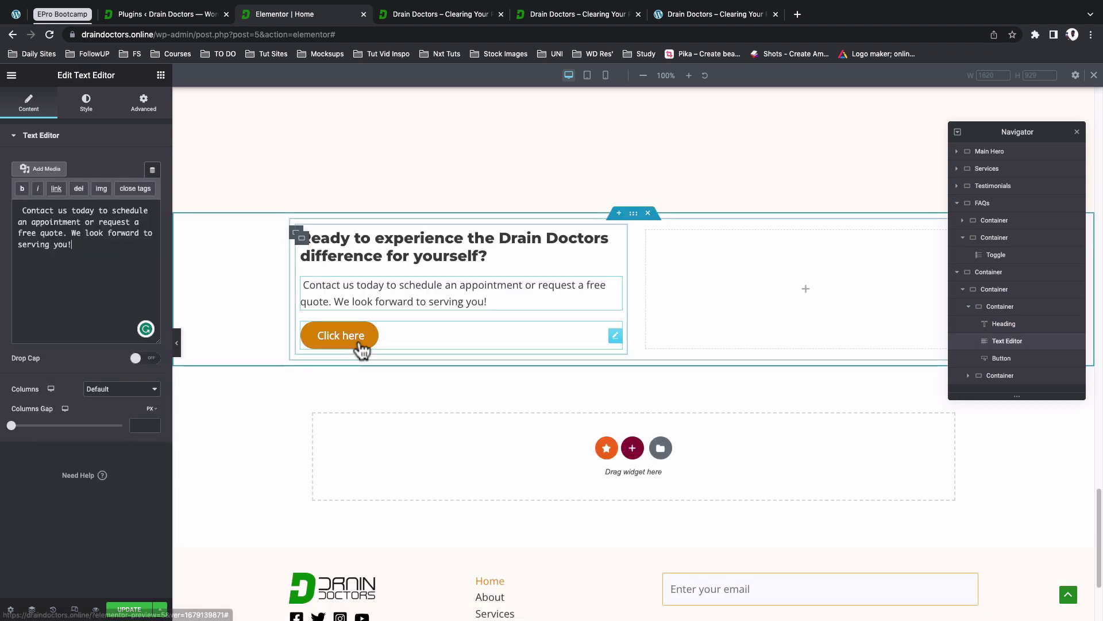
click(399, 332)
triple_click(106, 188)
text(Call Us Today)
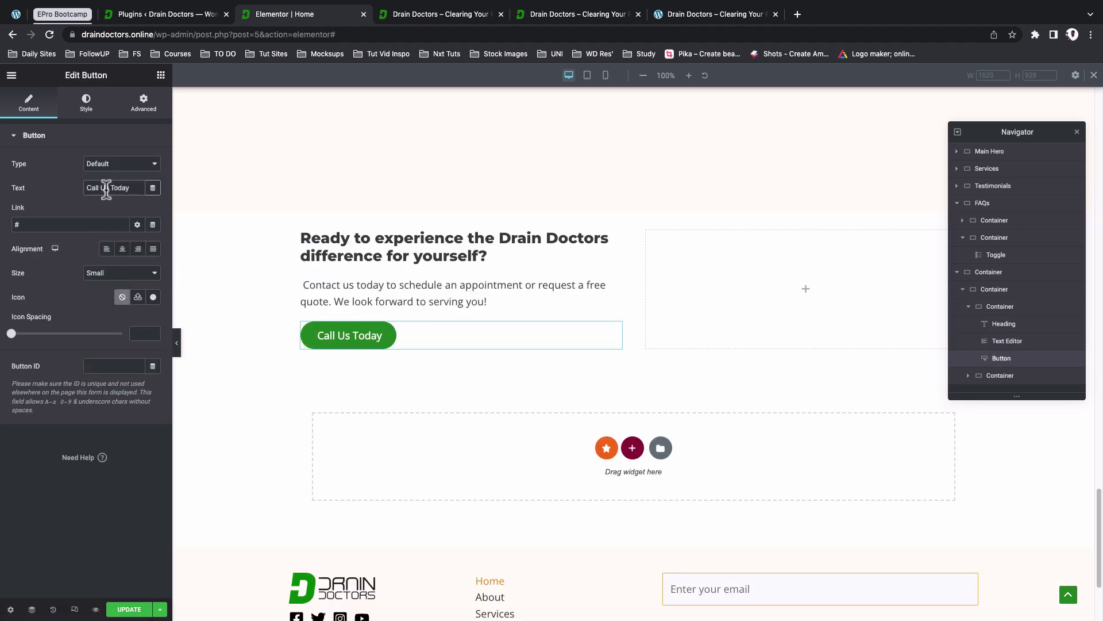
drag(68, 228, 6, 225)
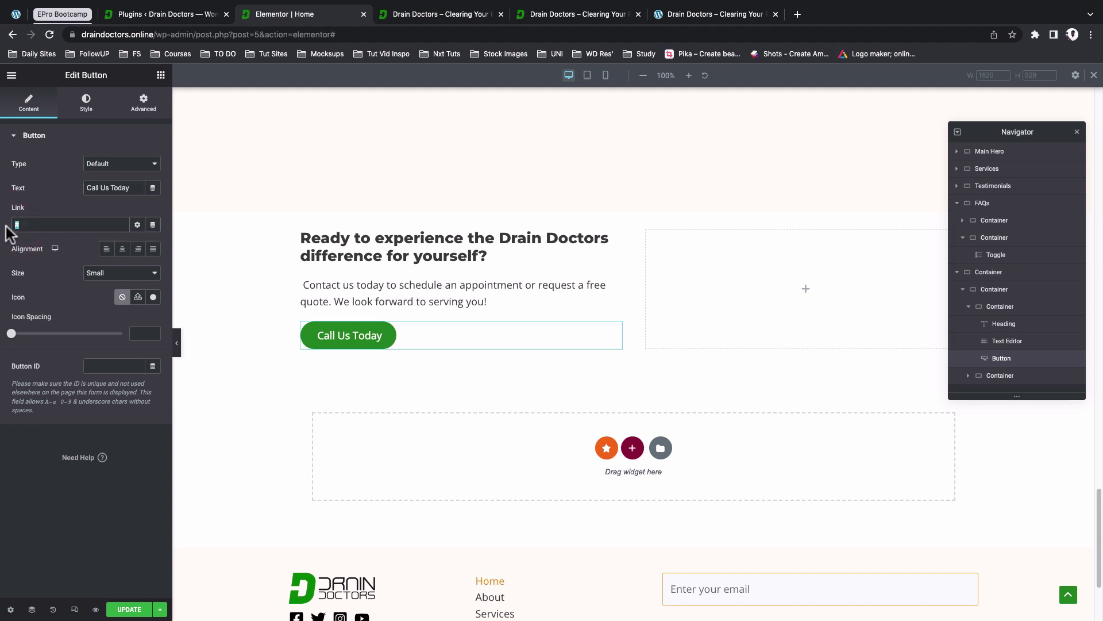
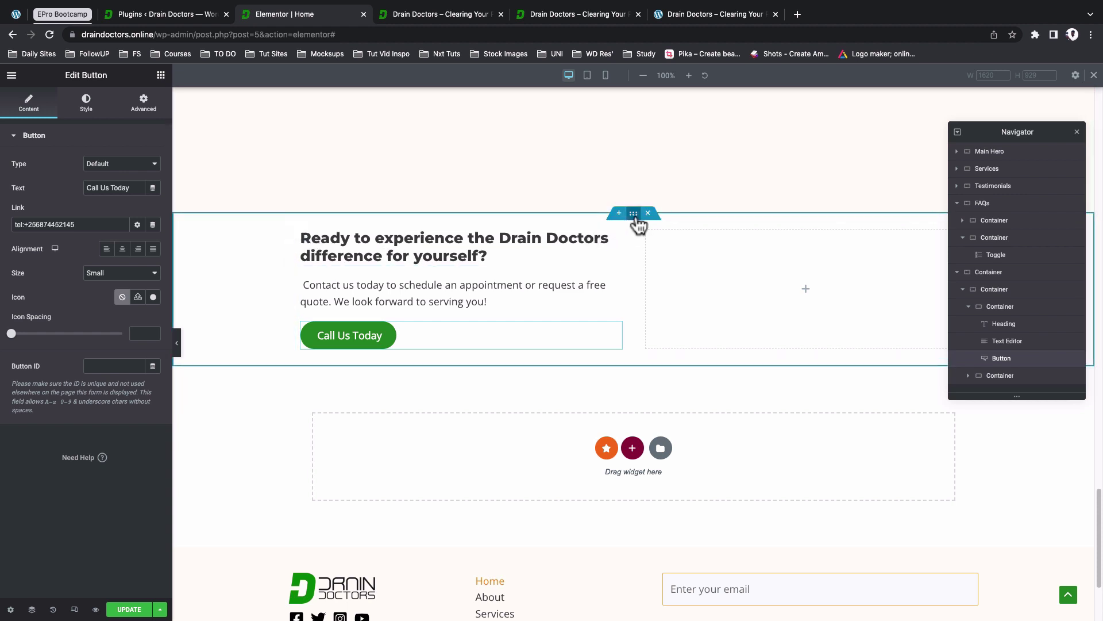
- Rename the section's outer container to CTA in the Navigator
click(990, 274)
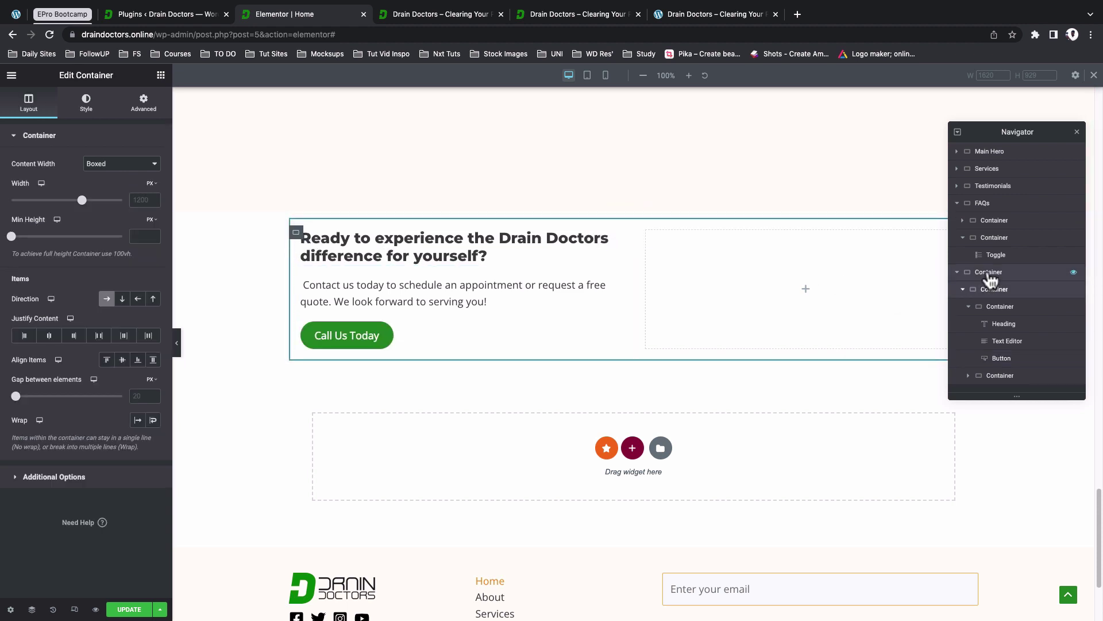
double_click(990, 272)
text(CTA)
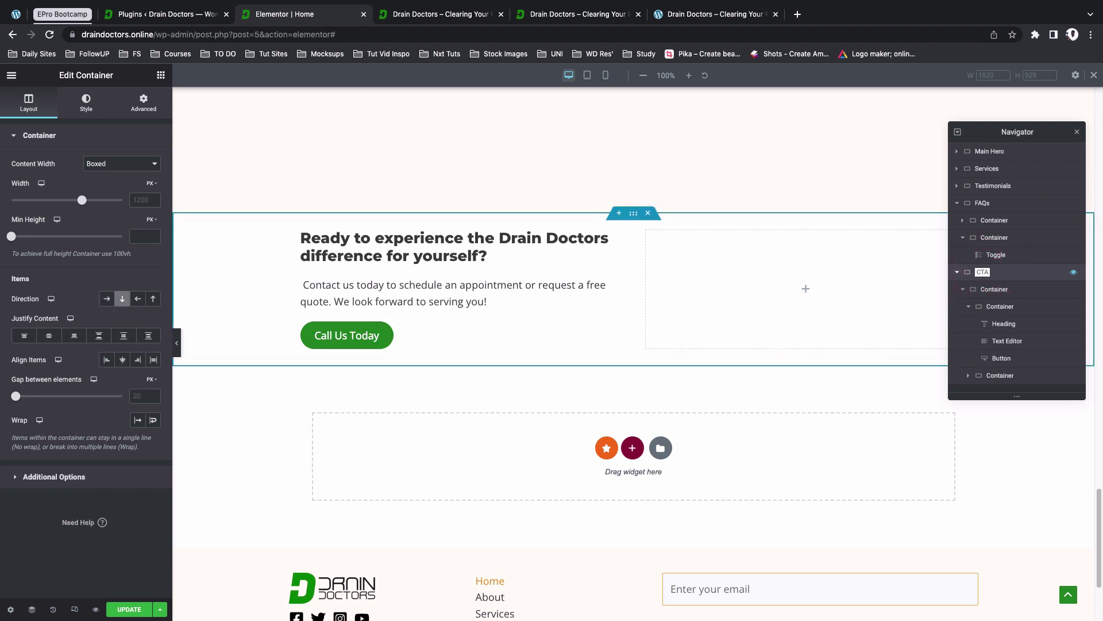
click(995, 292)
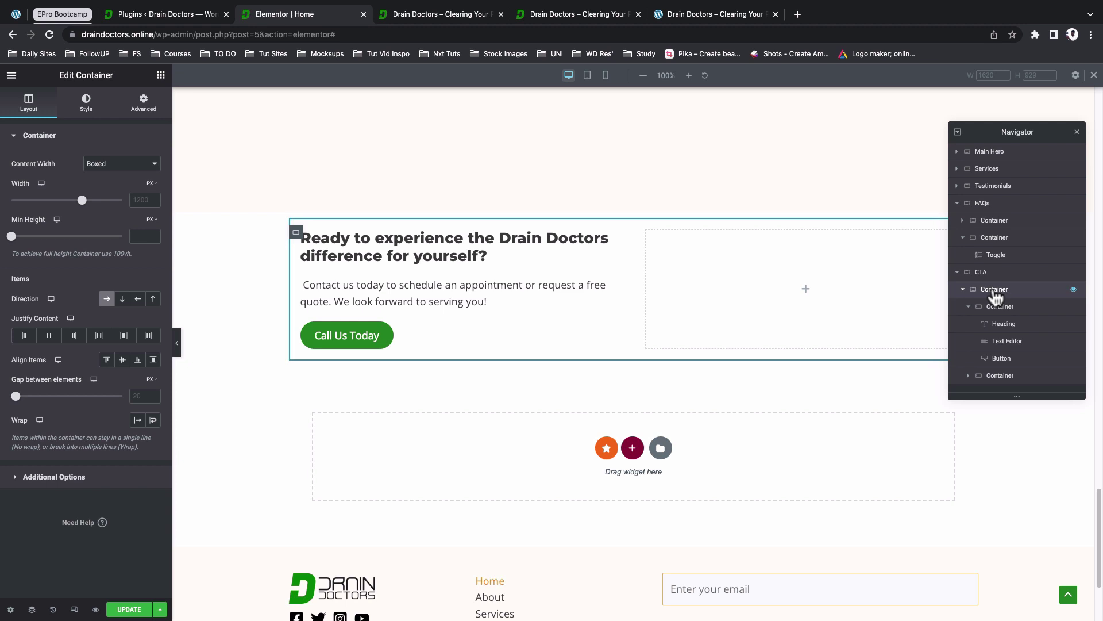
double_click(994, 291)
- Remove all padding from the inner CTA container
click(1026, 289)
click(144, 103)
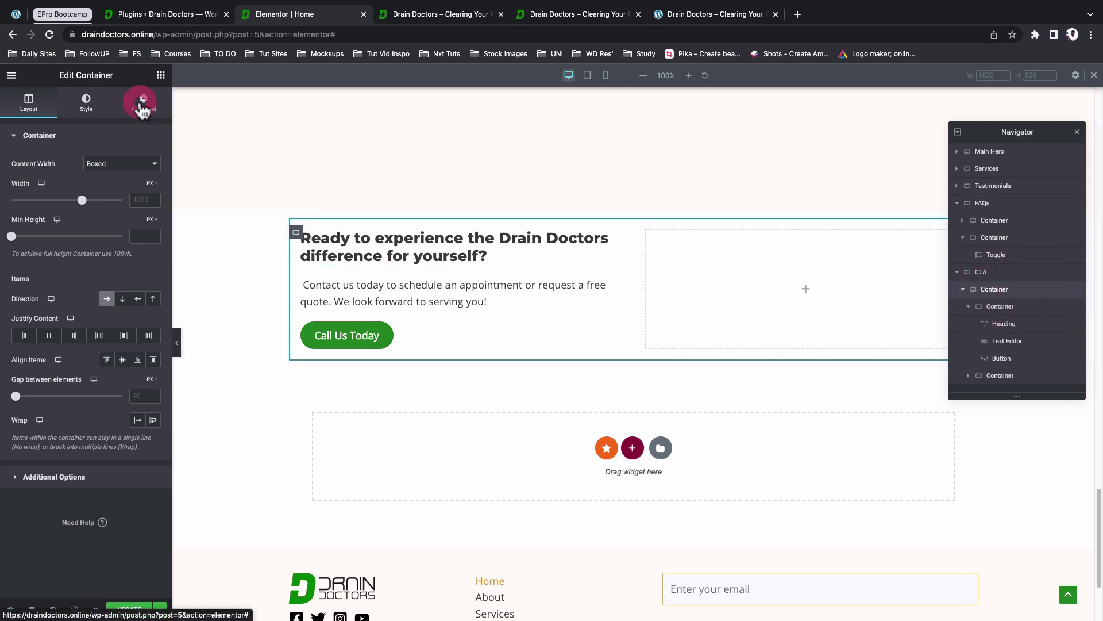
click(153, 221)
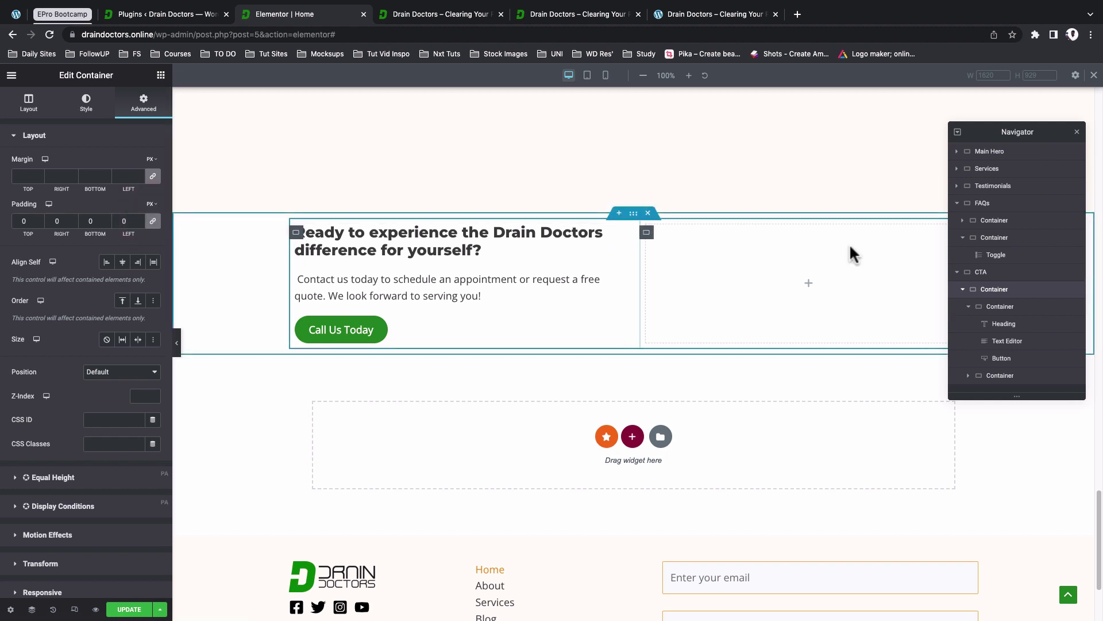
- Give the container a classic background using the woman-cleaning-office photo
click(89, 103)
click(106, 188)
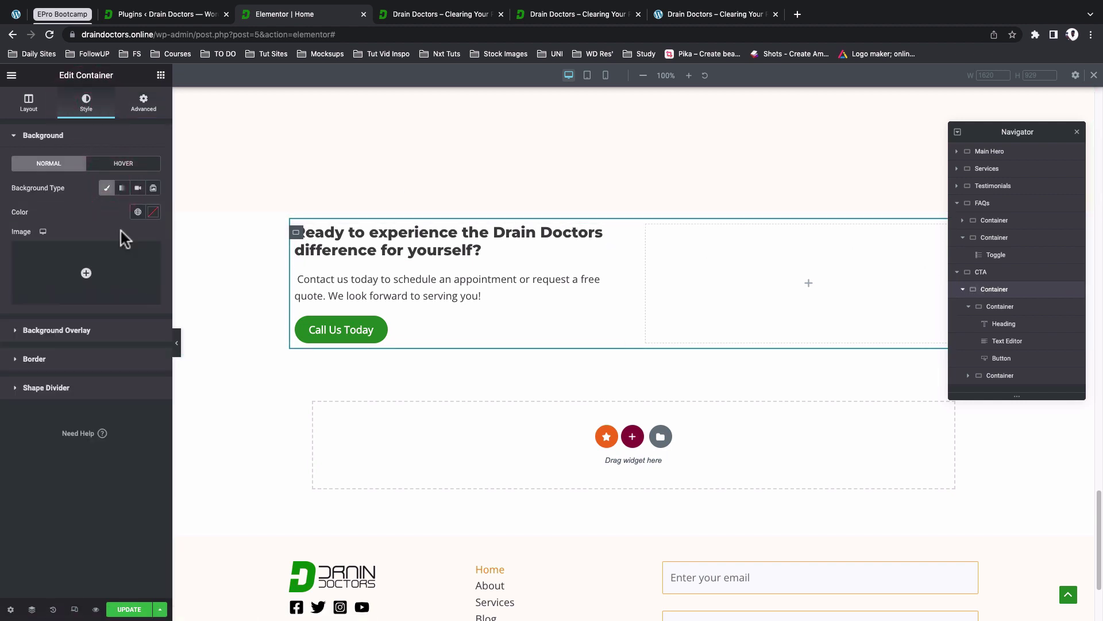
click(94, 261)
click(212, 221)
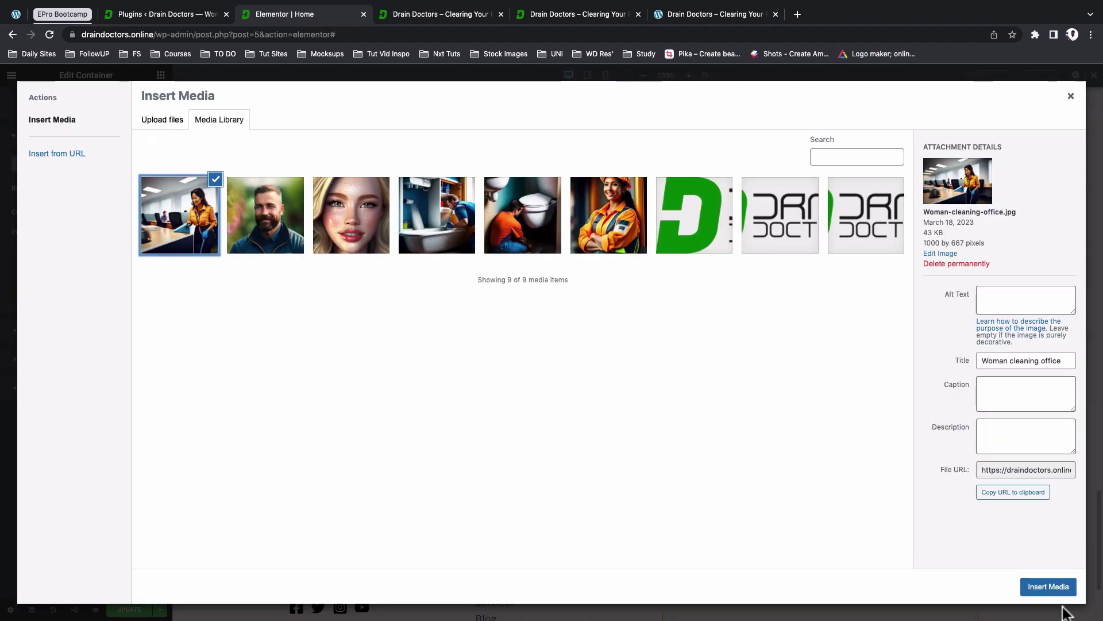
click(1048, 587)
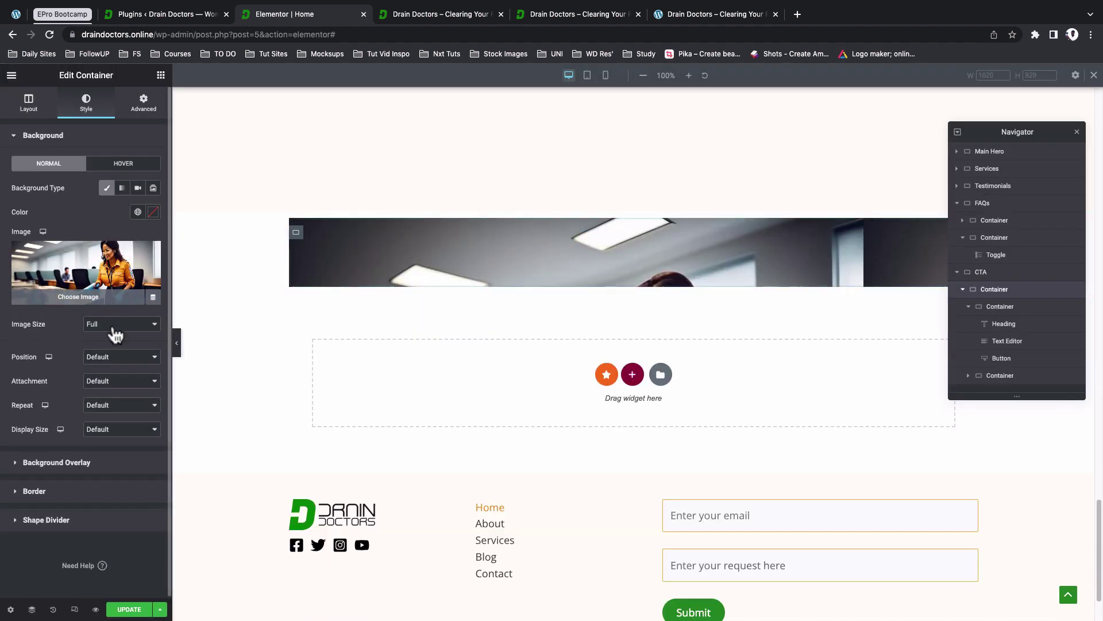
- Position the background image center left with default attachment, no-repeat, sized to cover
click(111, 366)
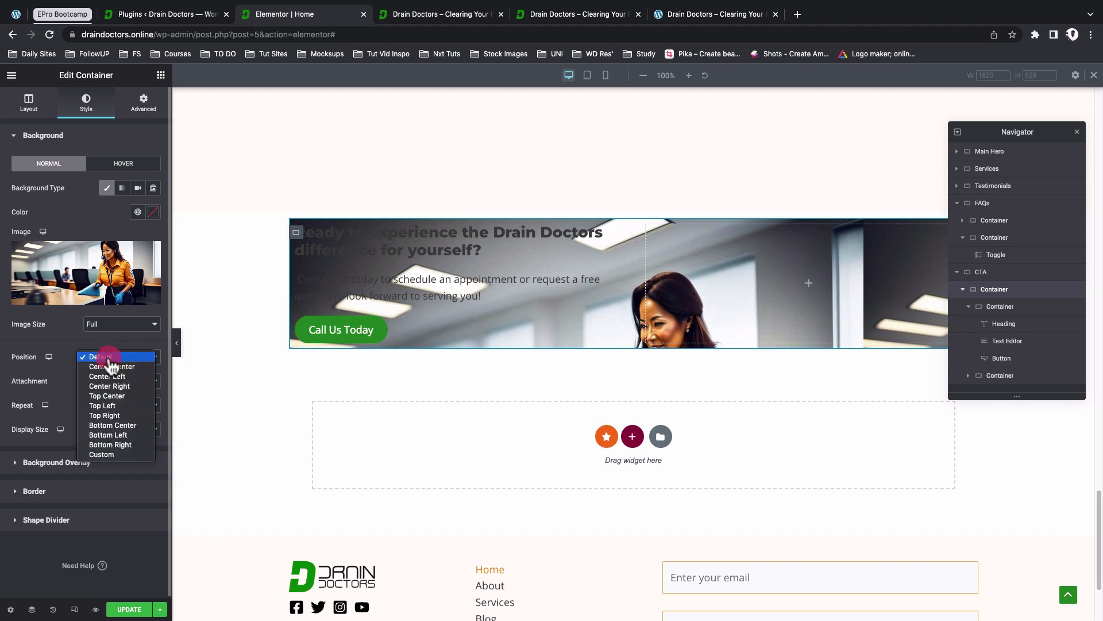
click(112, 375)
click(113, 386)
click(60, 369)
click(111, 406)
click(113, 414)
click(111, 429)
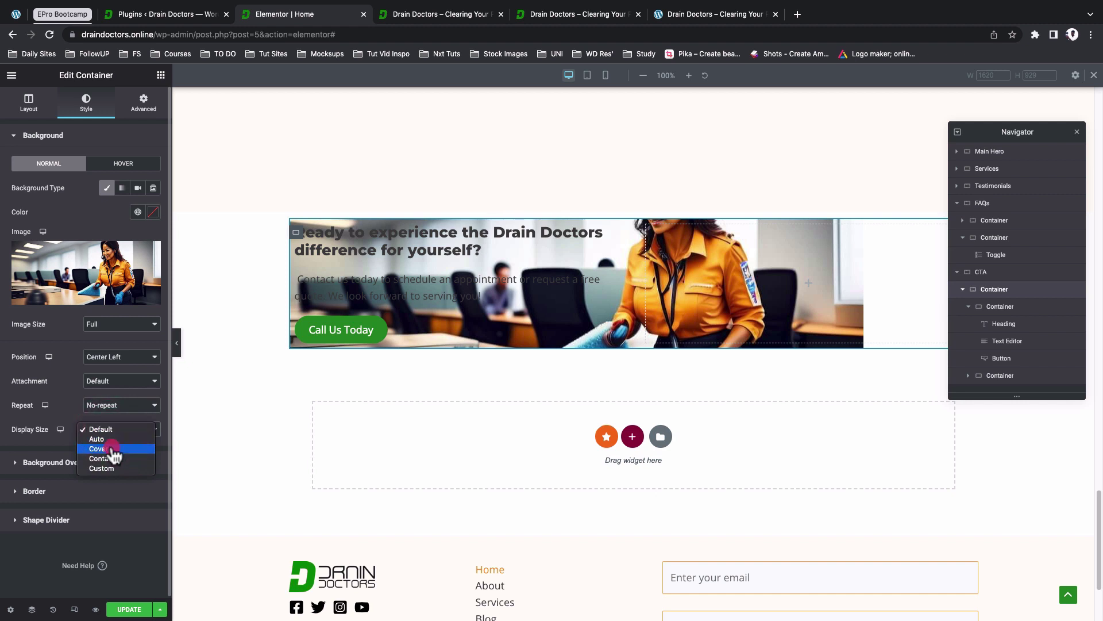
click(107, 448)
- Add a gradient background overlay running from white to fully transparent white
click(64, 463)
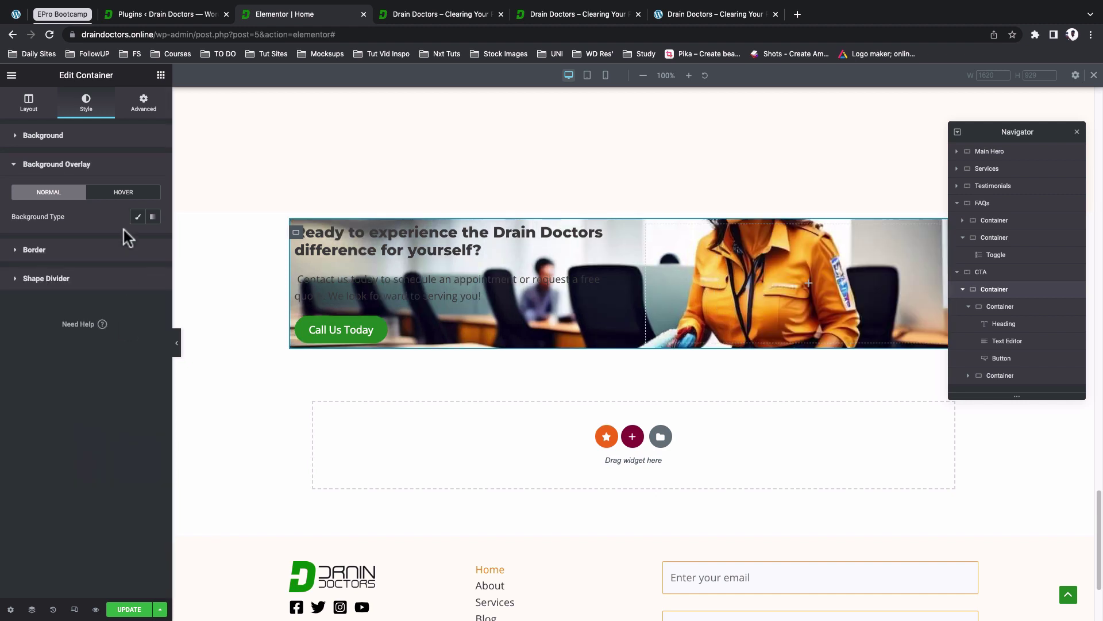
click(152, 217)
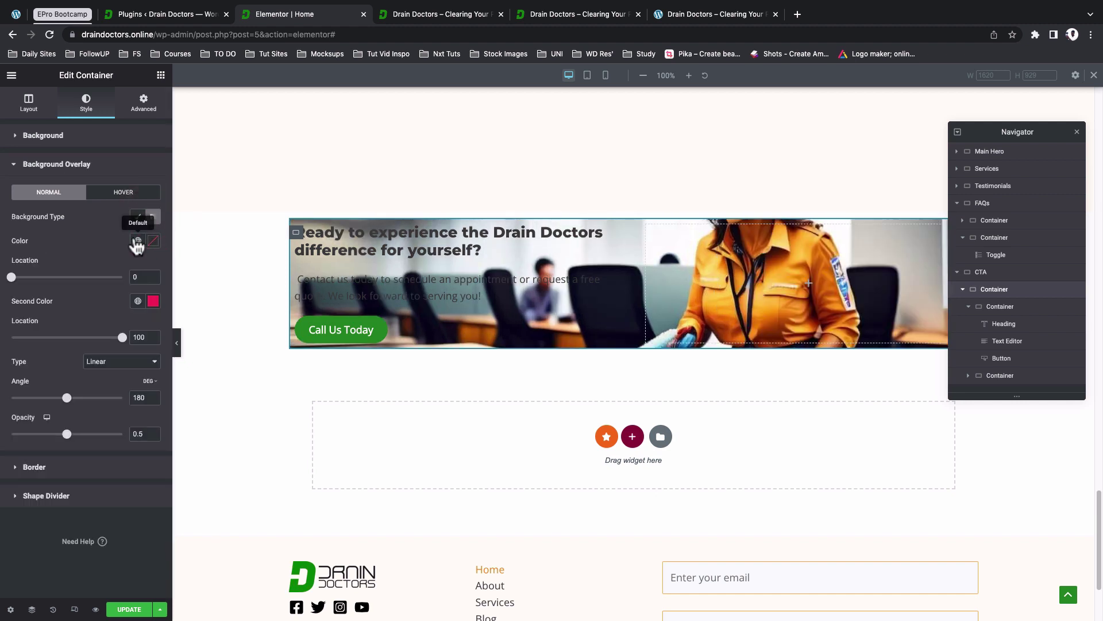
click(137, 240)
scroll(109, 339, down, 2)
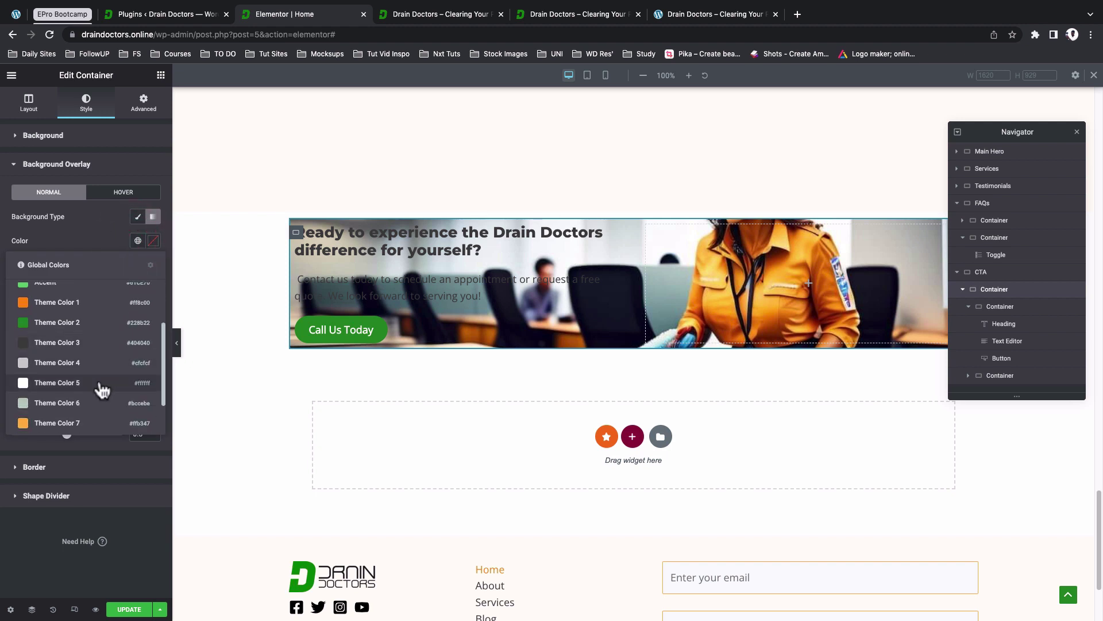
click(99, 381)
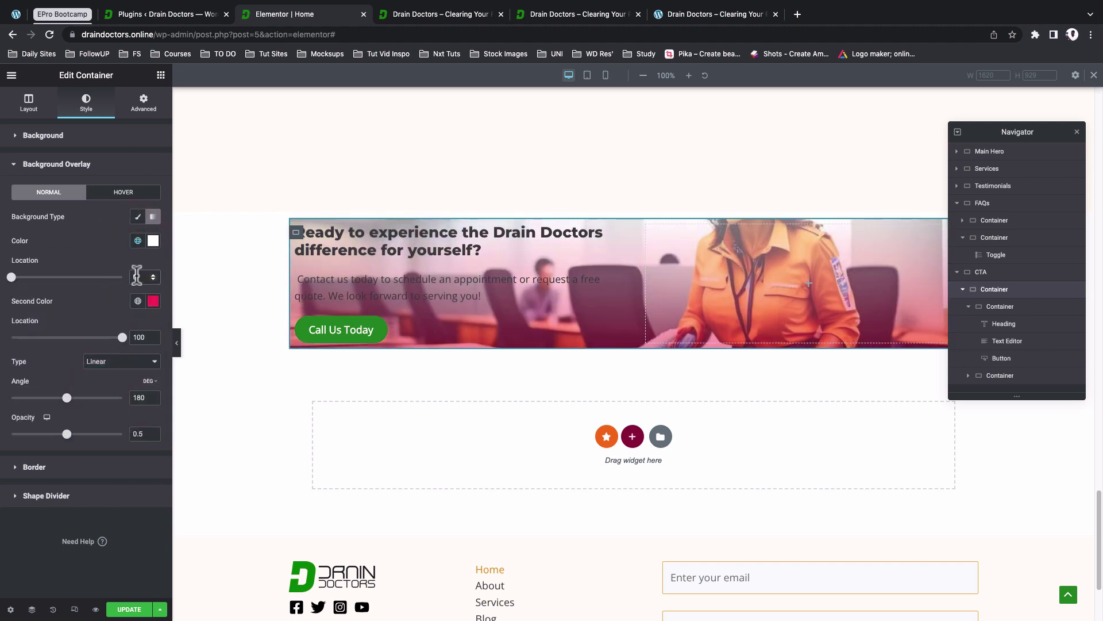
click(138, 300)
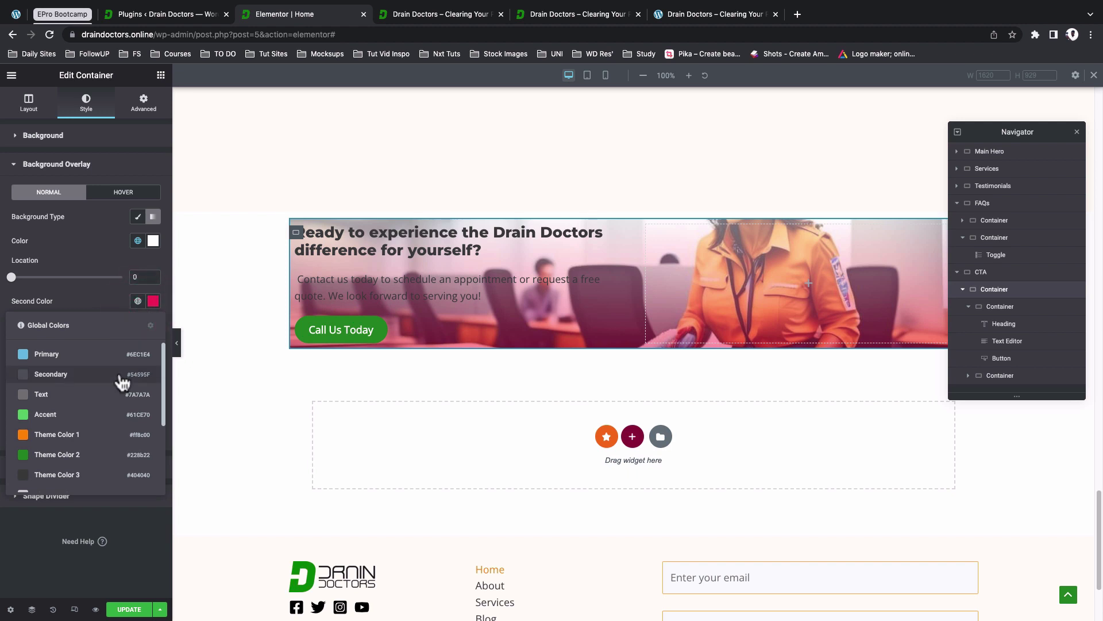
scroll(108, 430, down, 2)
click(109, 437)
click(154, 302)
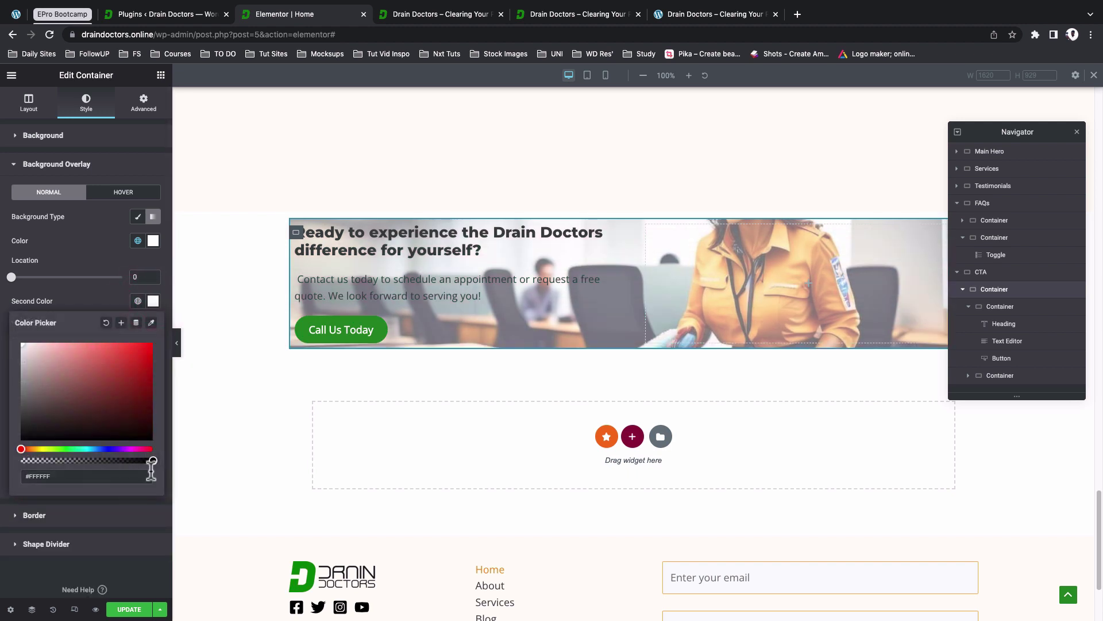
drag(138, 461, 21, 460)
click(87, 299)
- Set the overlay gradient locations to 55 and 47, angle 70, and opacity 0.77
click(139, 277)
drag(139, 277, 108, 280)
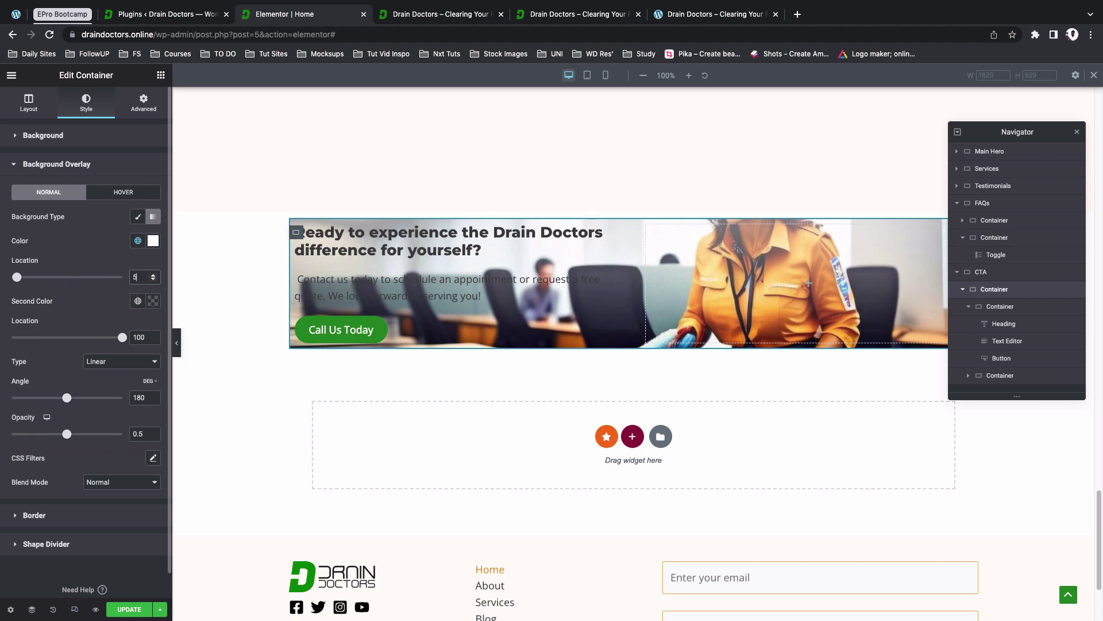
text(55)
drag(144, 337, 123, 340)
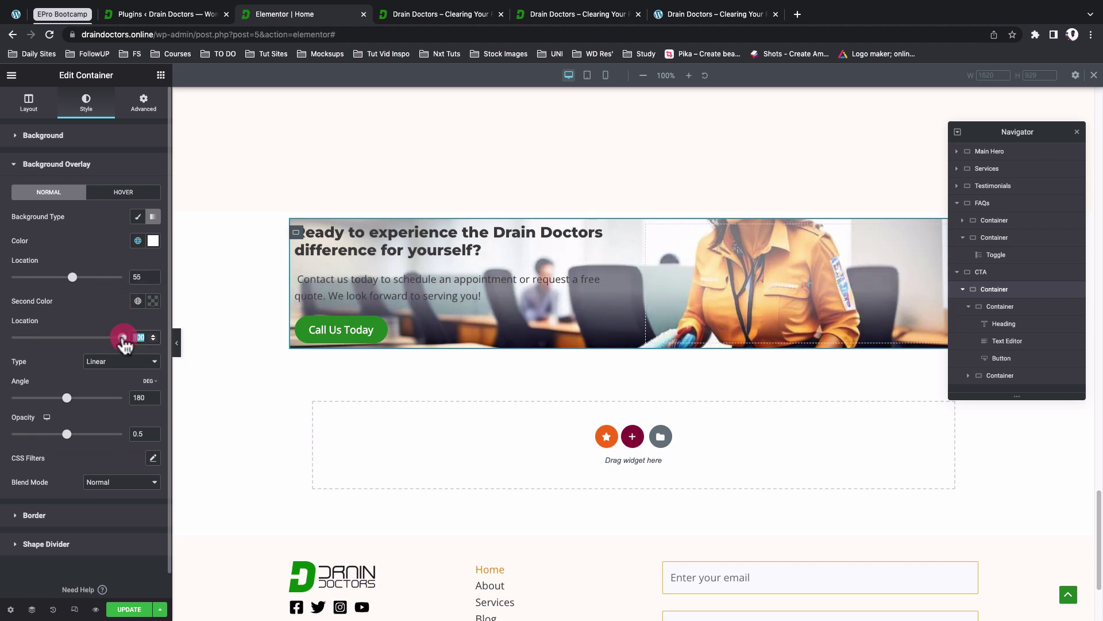
text(47)
drag(67, 399, 62, 399)
double_click(139, 402)
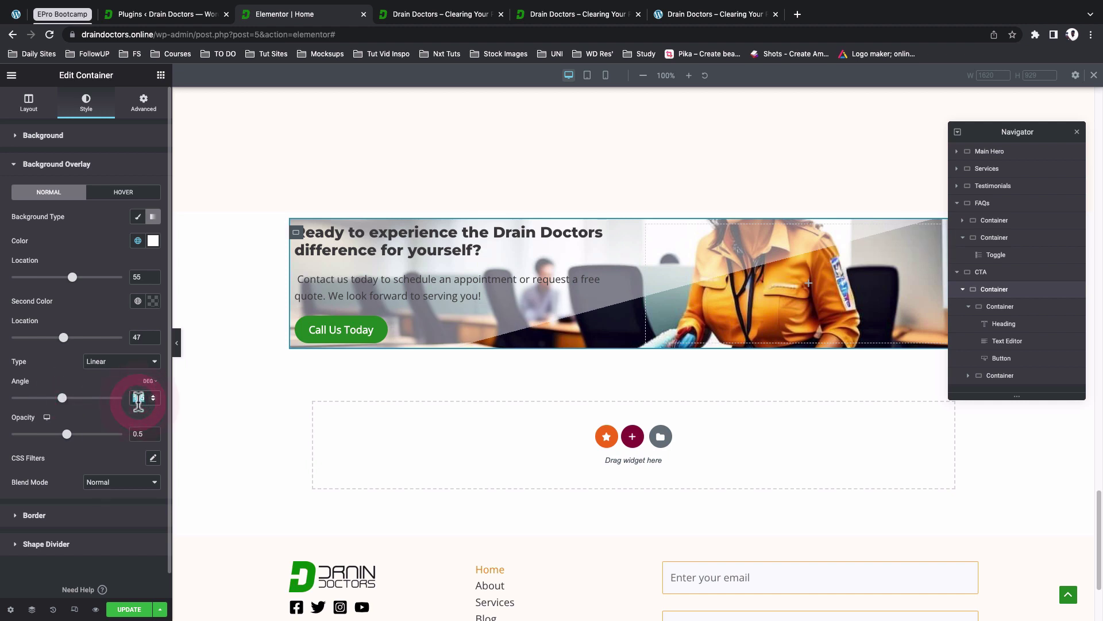
text(70)
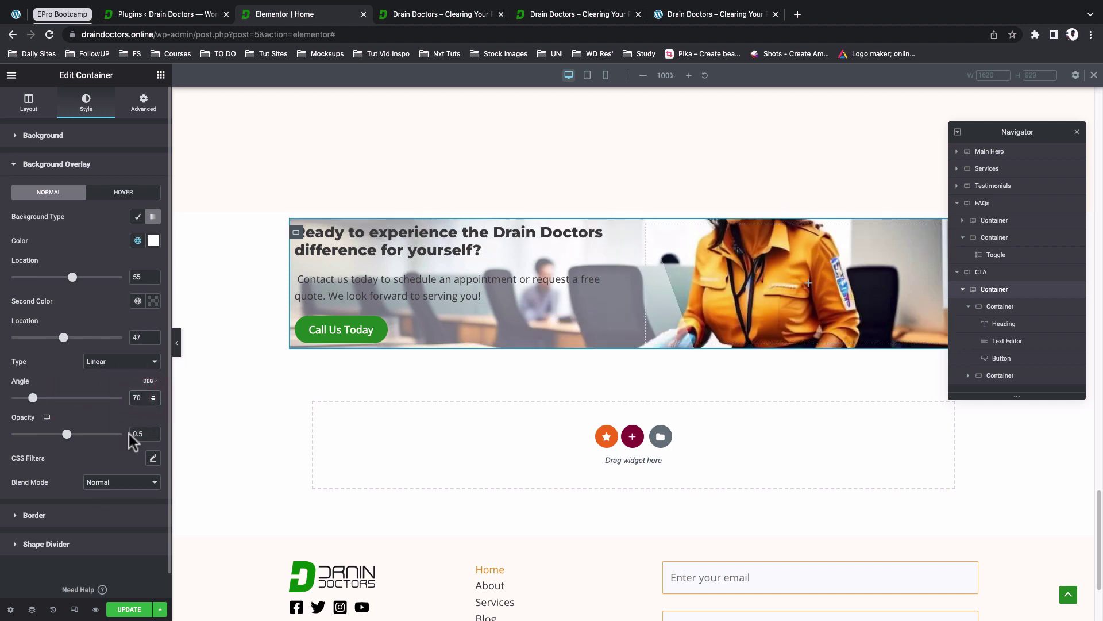
double_click(142, 434)
text(77)
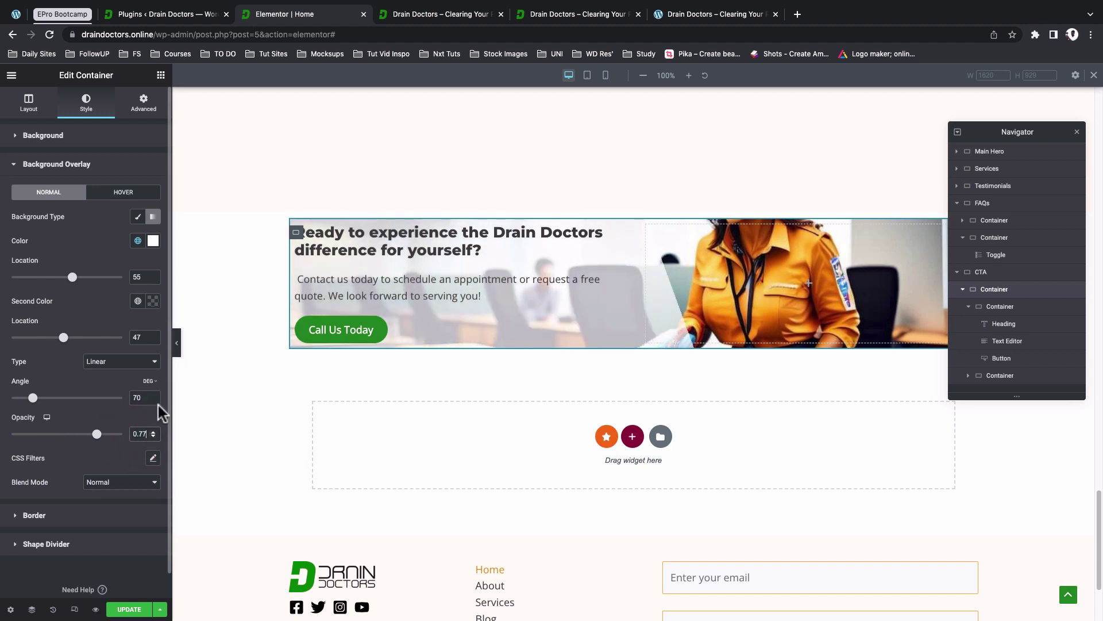
text(77)
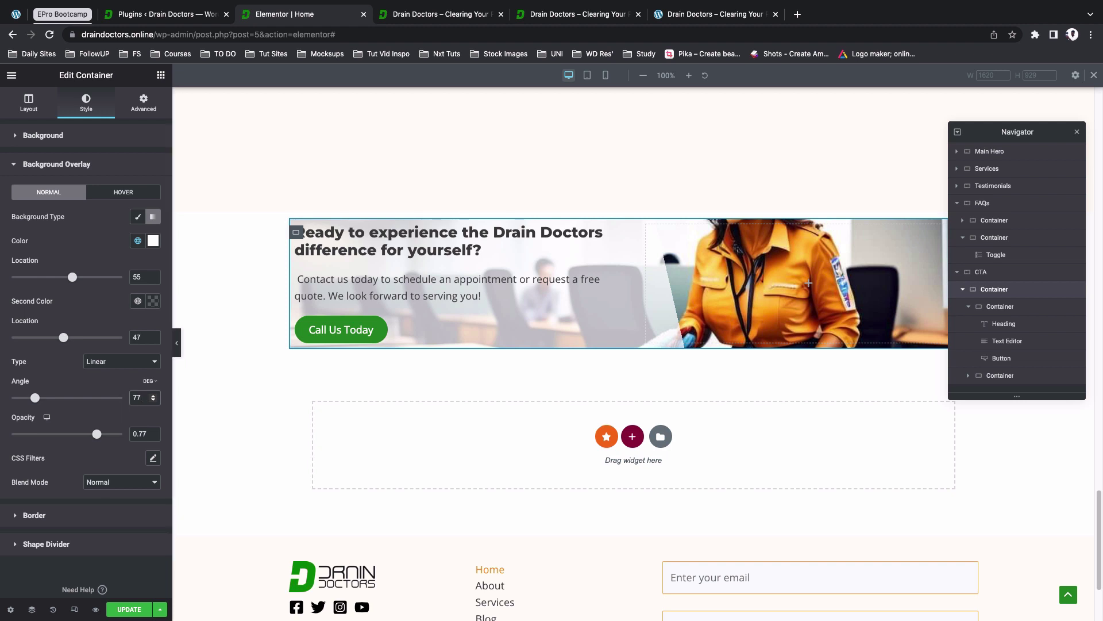
- Give the CTA container a 55 vh minimum height, then select its inner container
click(45, 514)
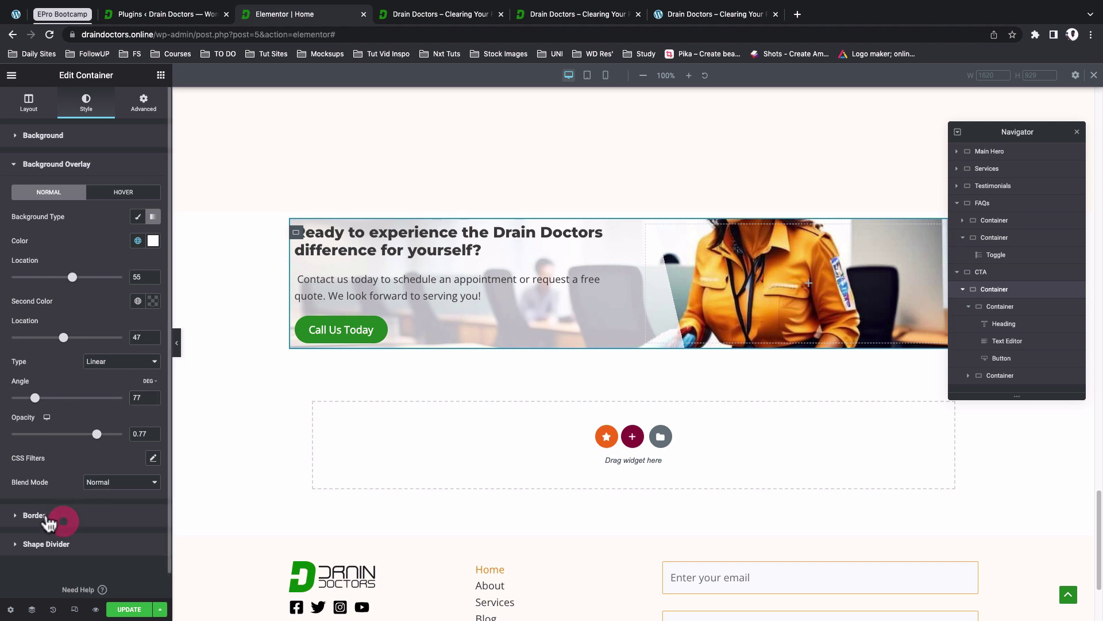
click(37, 281)
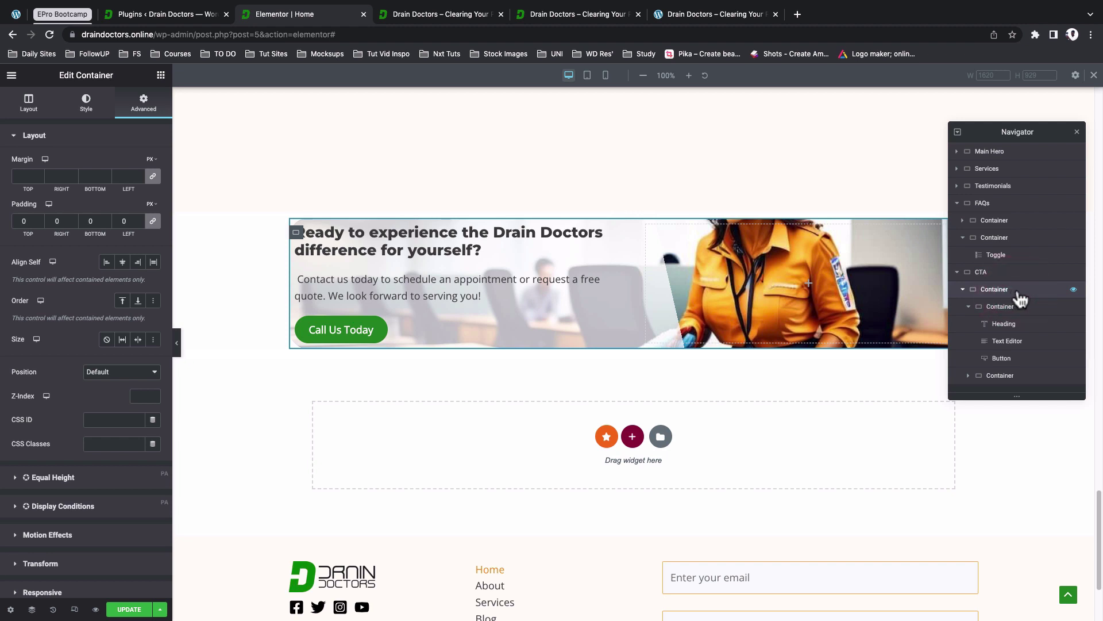
click(35, 108)
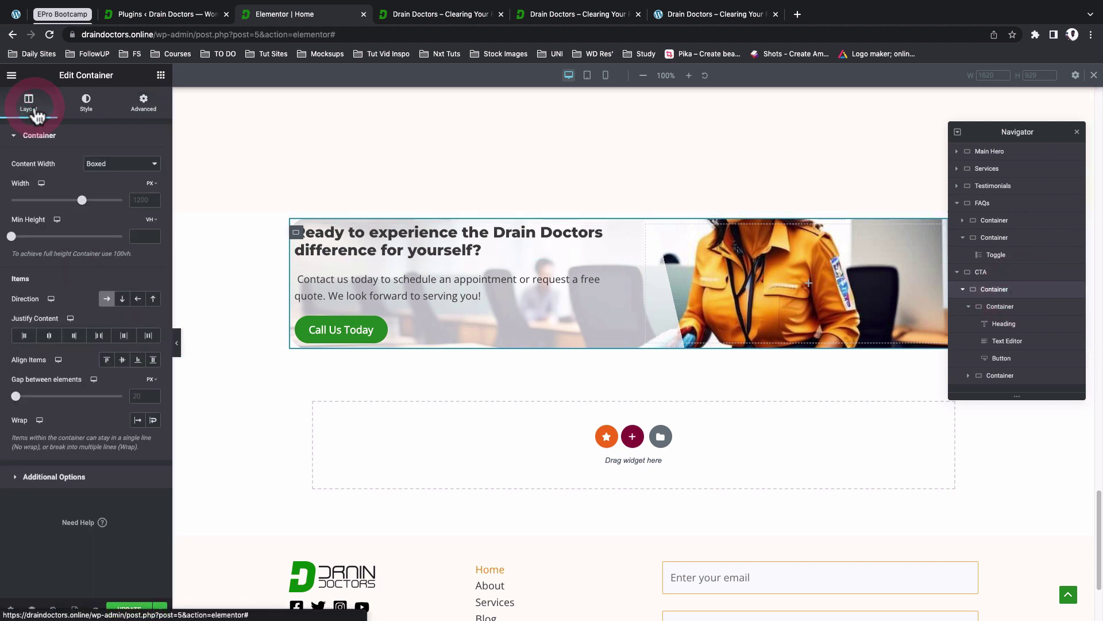
click(153, 223)
click(136, 235)
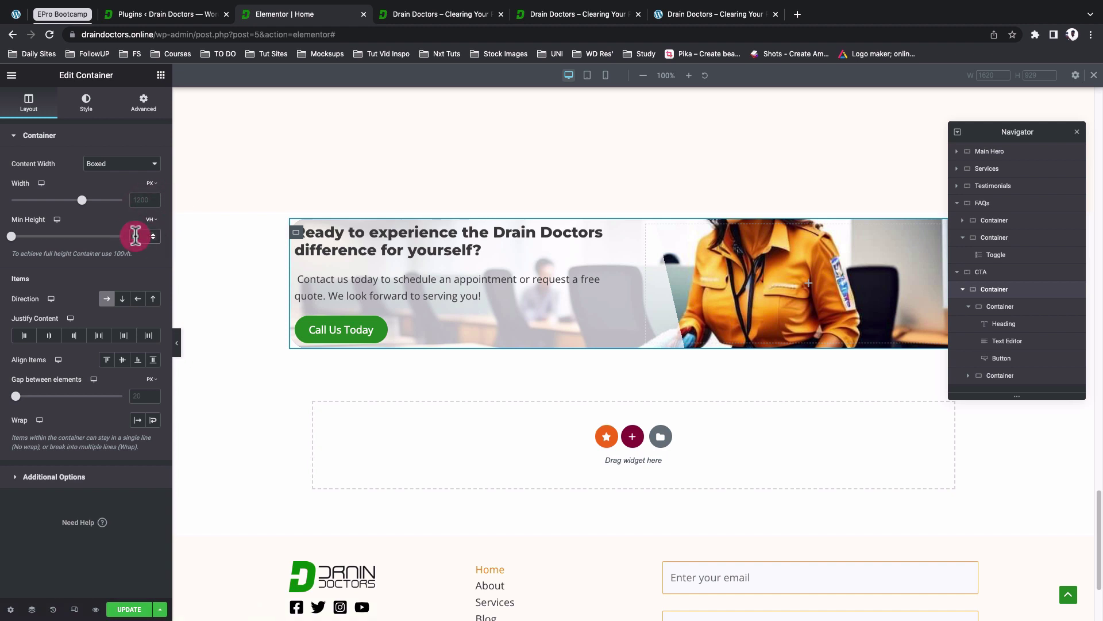
text(55)
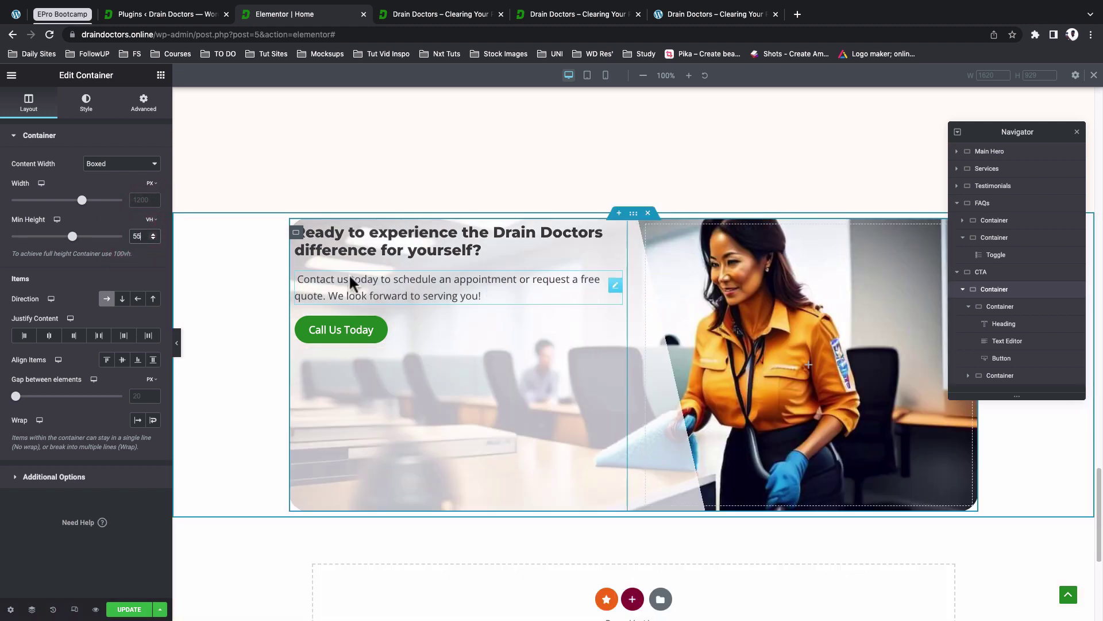
click(296, 234)
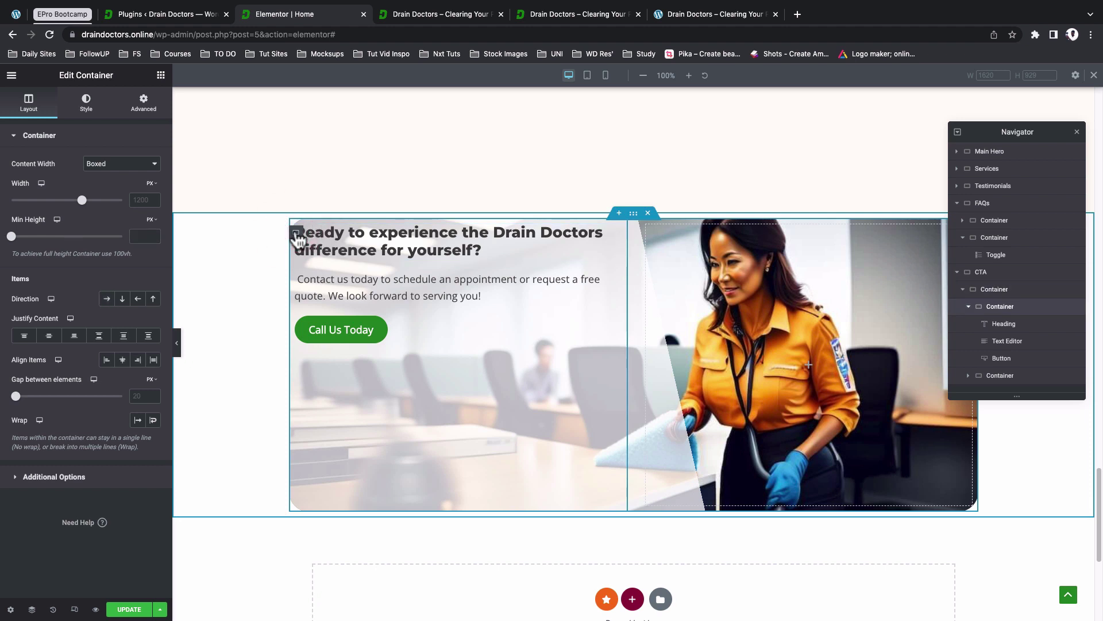
- Center the inner CTA content vertically and give it 5% padding
click(298, 234)
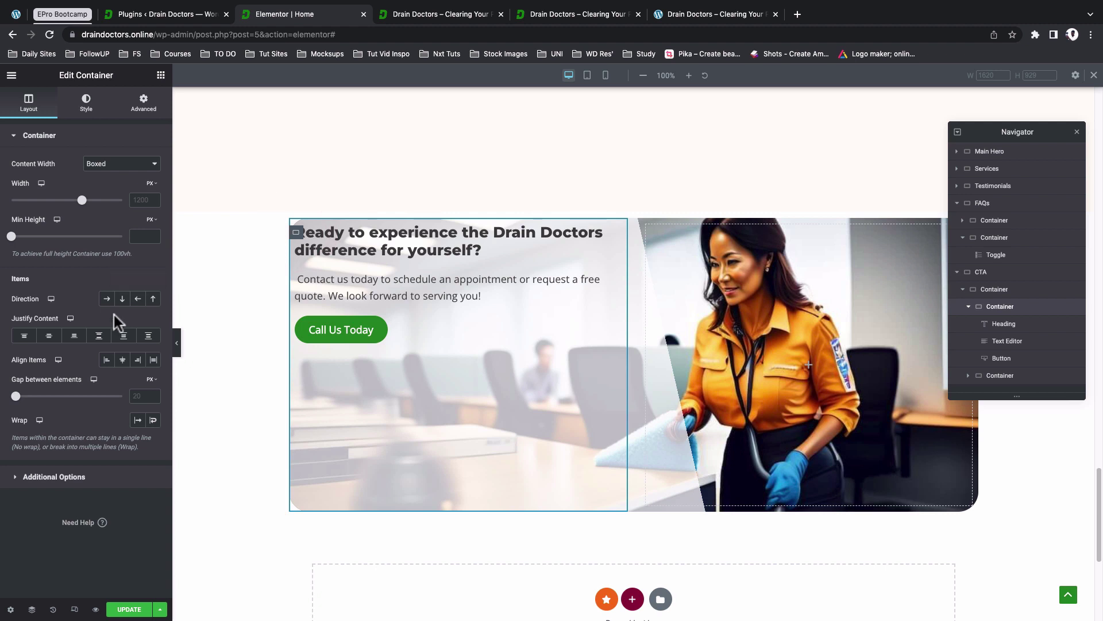
click(48, 338)
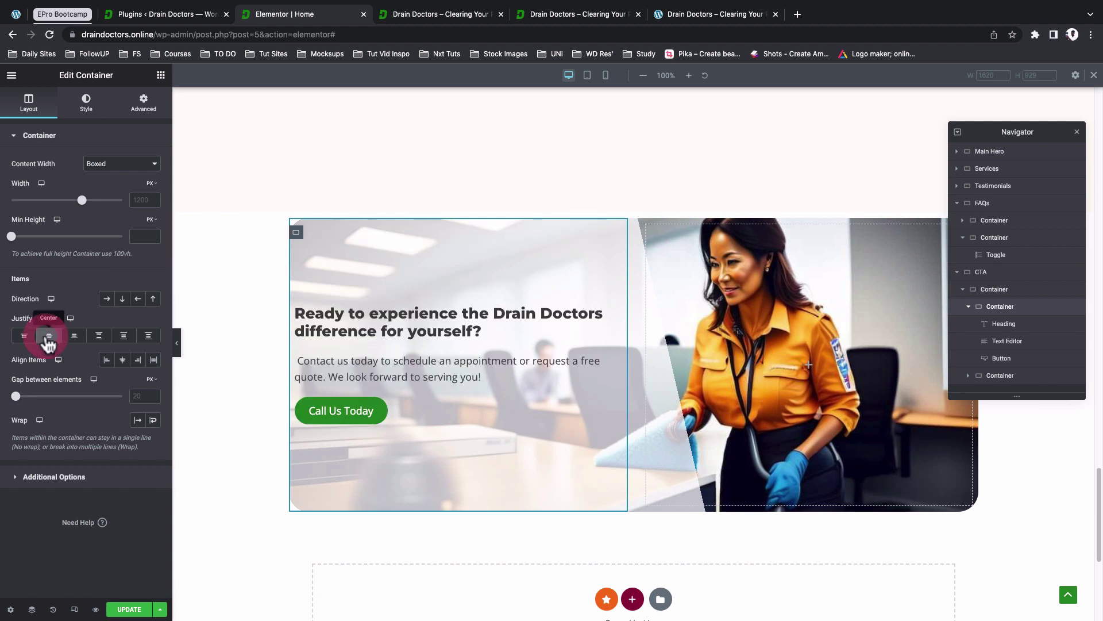
click(144, 104)
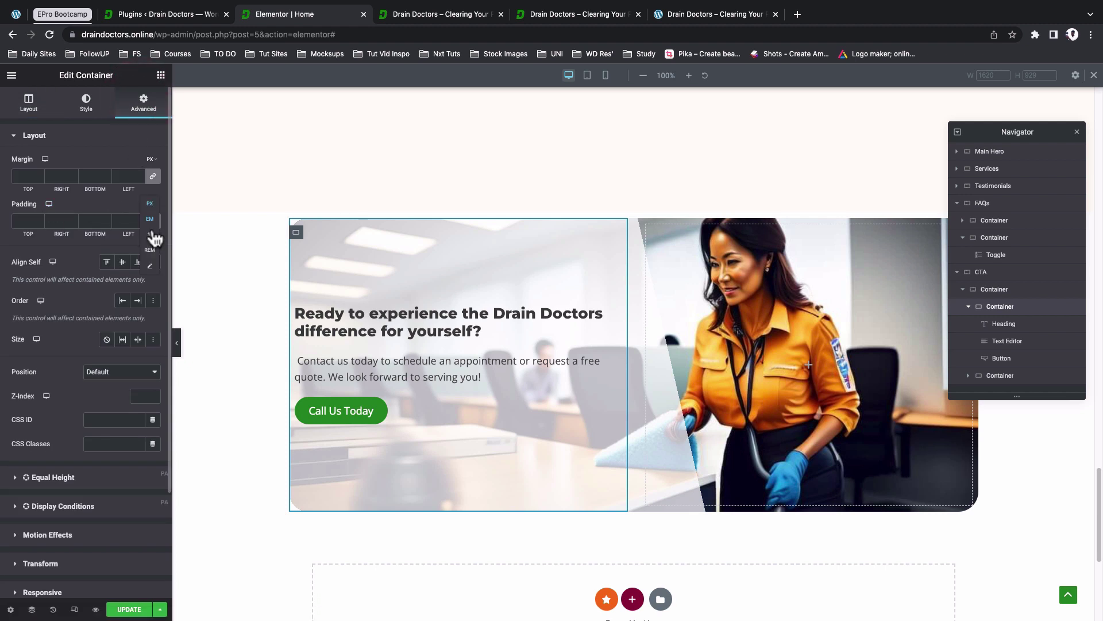
click(154, 234)
click(25, 221)
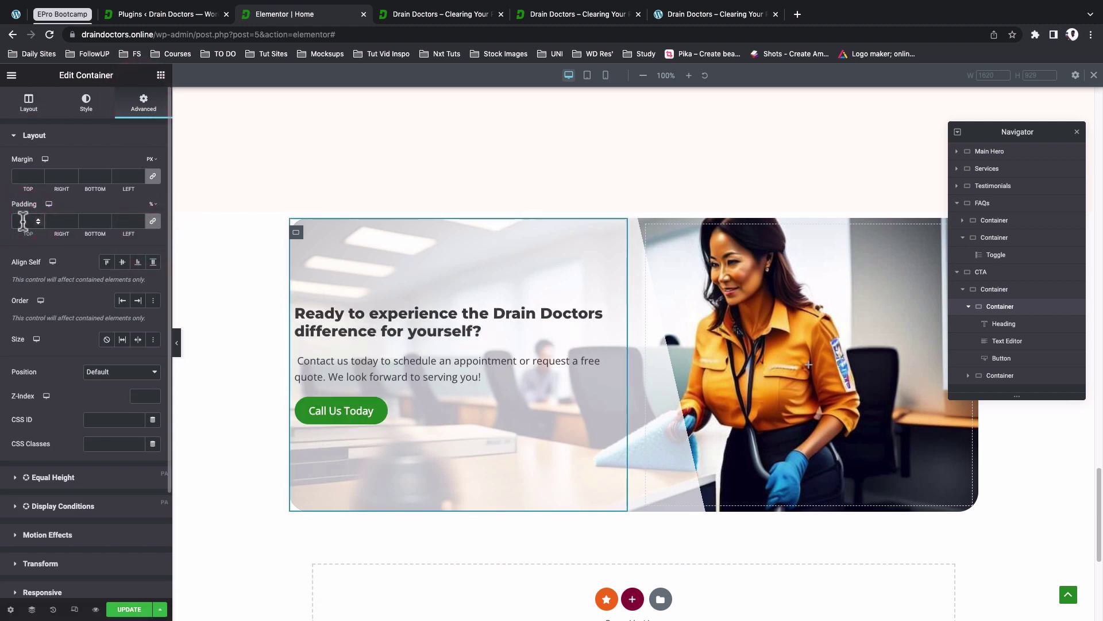
text(5)
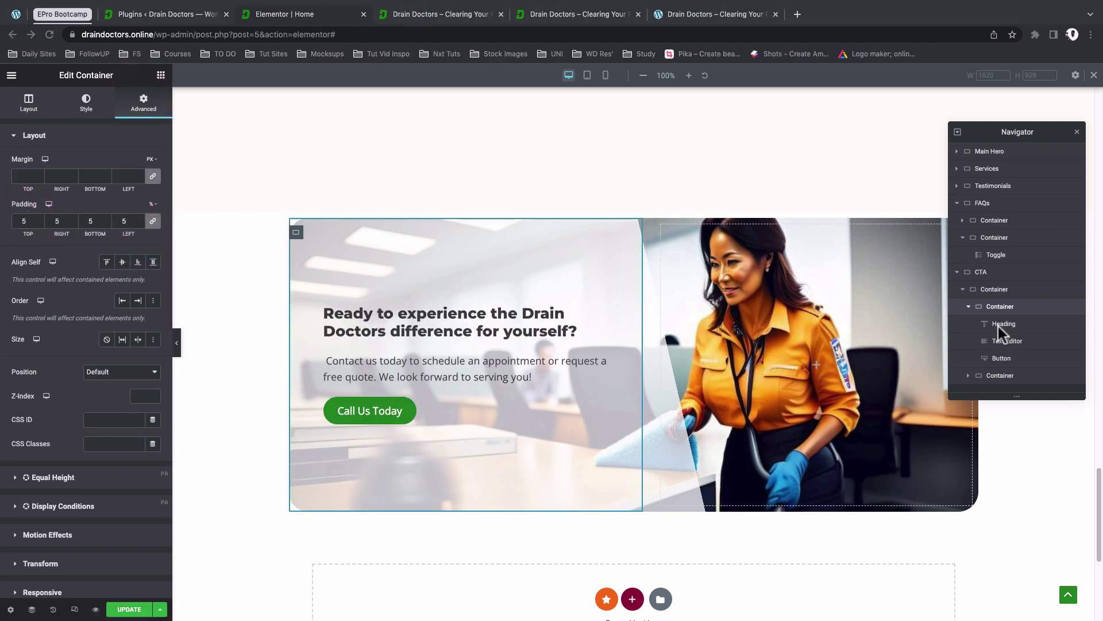
- Give the outer CTA section 5% top and bottom padding
click(1002, 275)
click(144, 105)
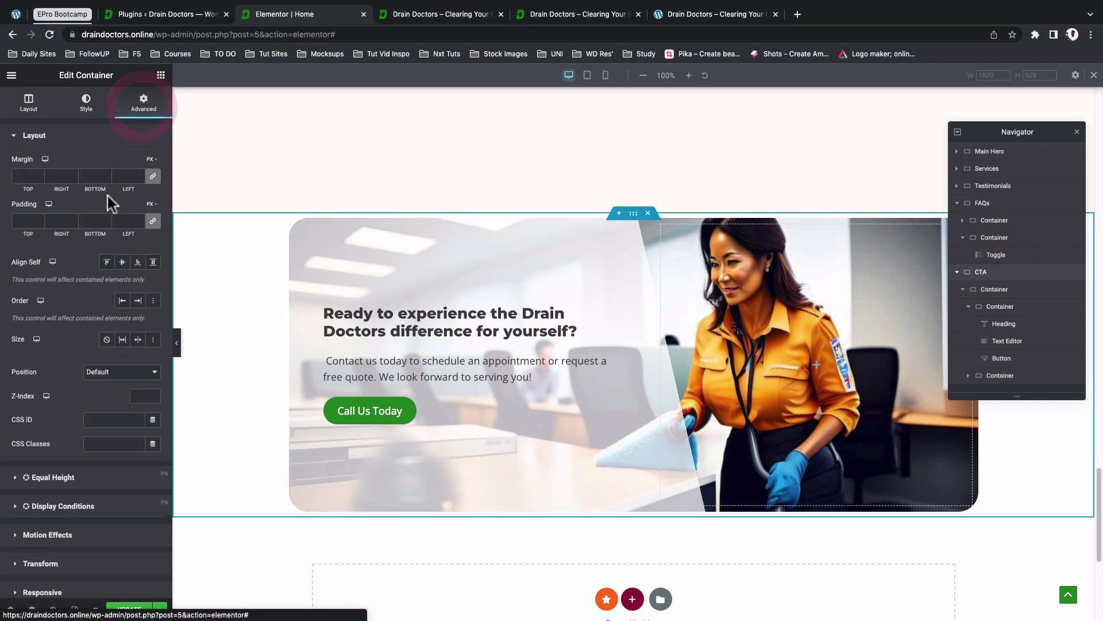
click(151, 206)
click(153, 235)
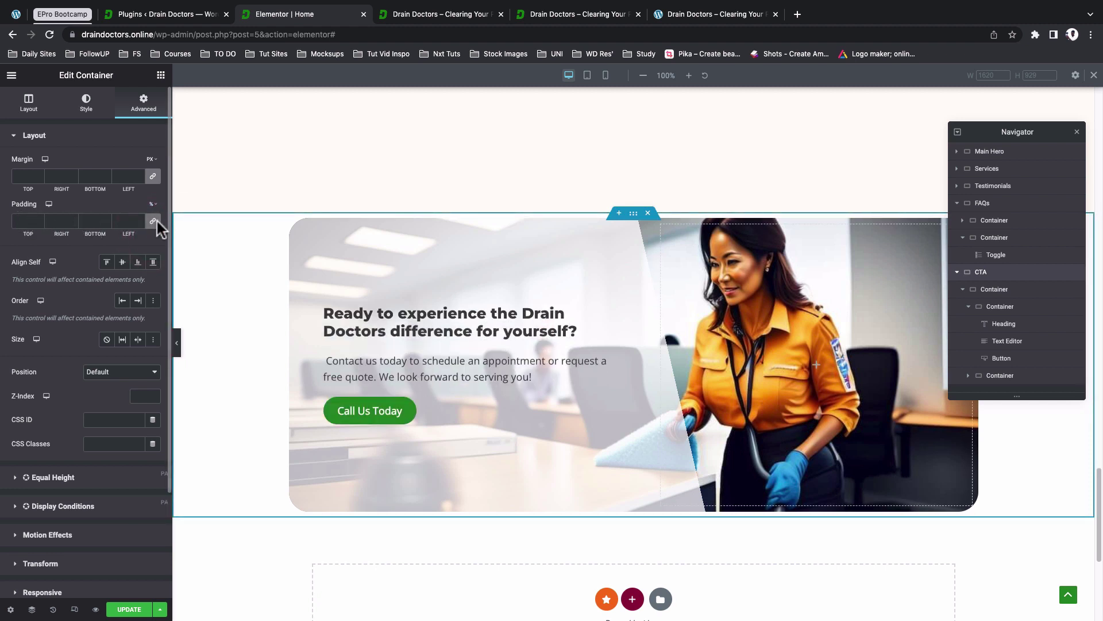
click(153, 221)
click(21, 221)
text(5)
double_click(92, 221)
text(5)
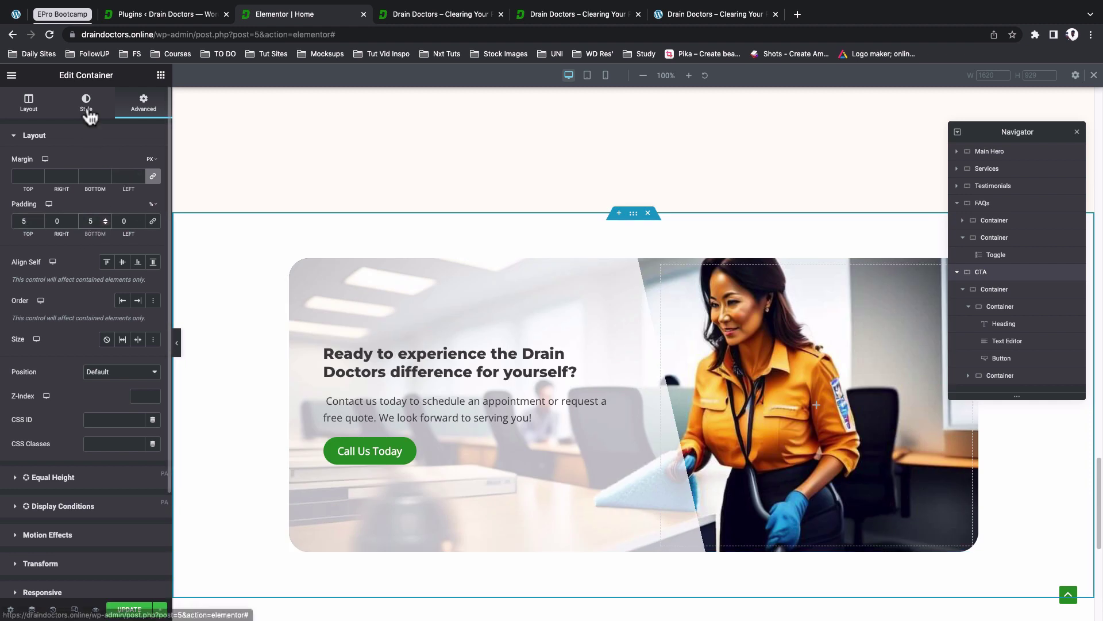
- Fill the section background with the green global colour and preview the page
click(88, 111)
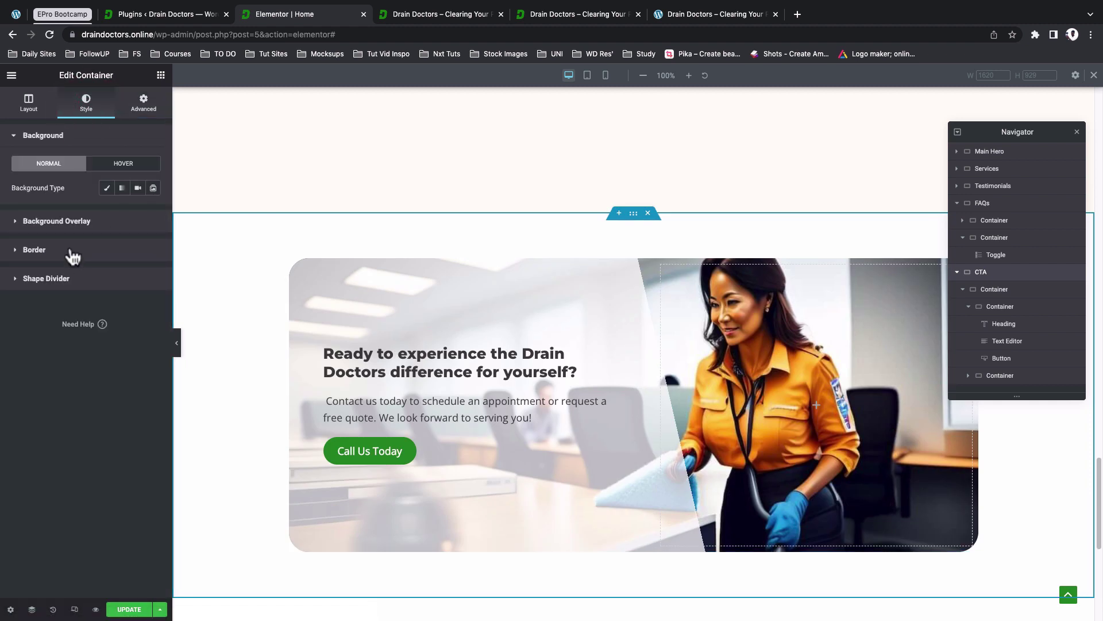
click(107, 189)
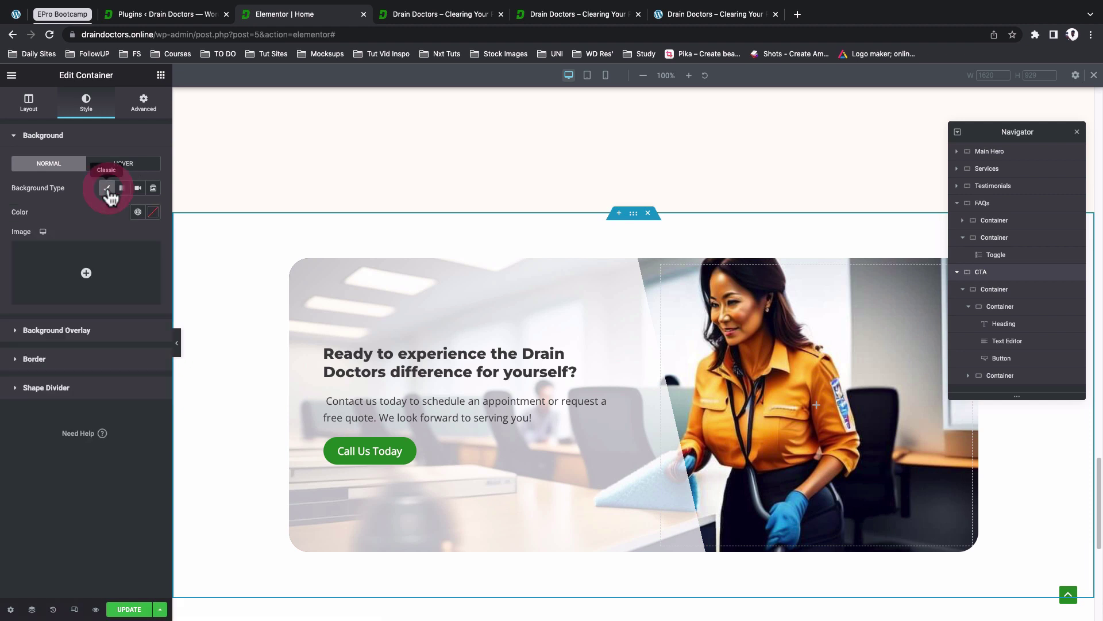
click(137, 214)
click(87, 373)
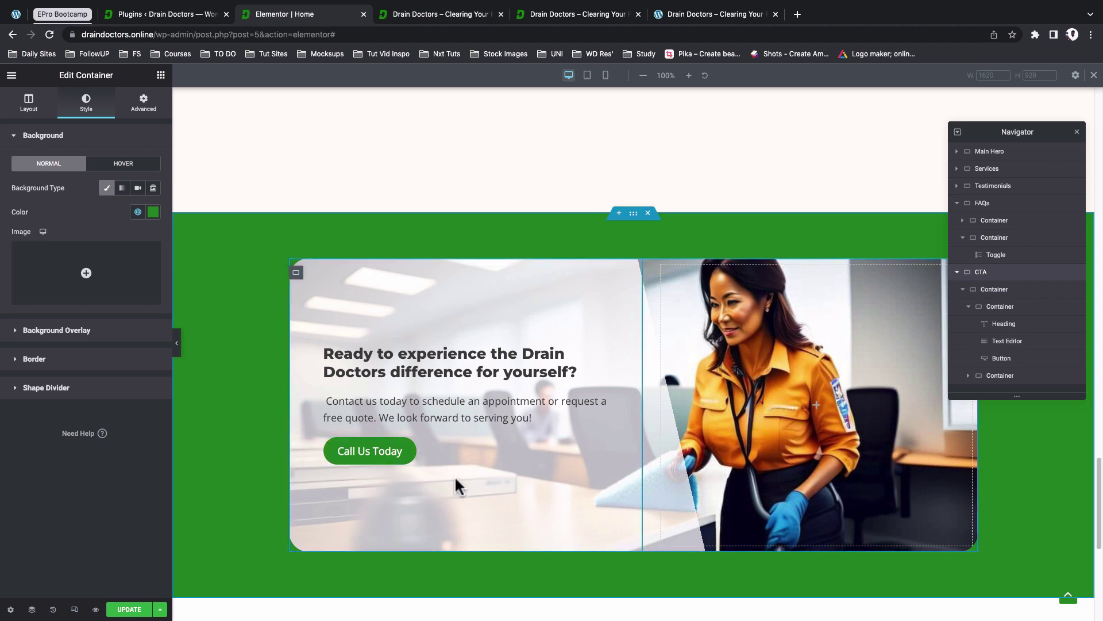
click(96, 610)
- Scroll the live preview to inspect the green CTA section, then return to the editor
scroll(140, 488, down, 15)
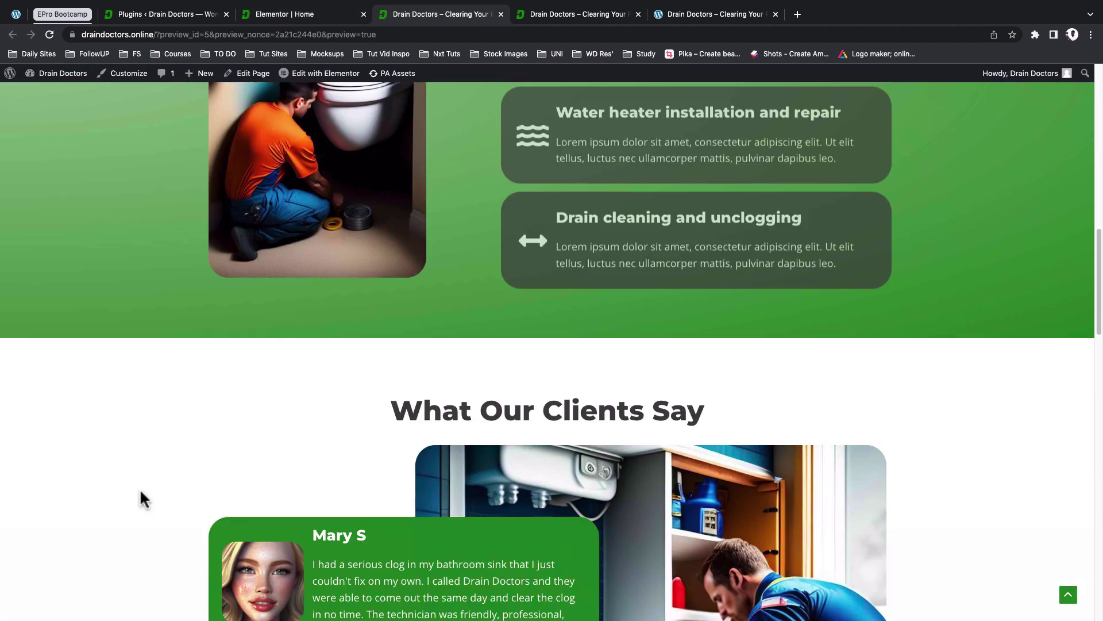
scroll(141, 490, down, 10)
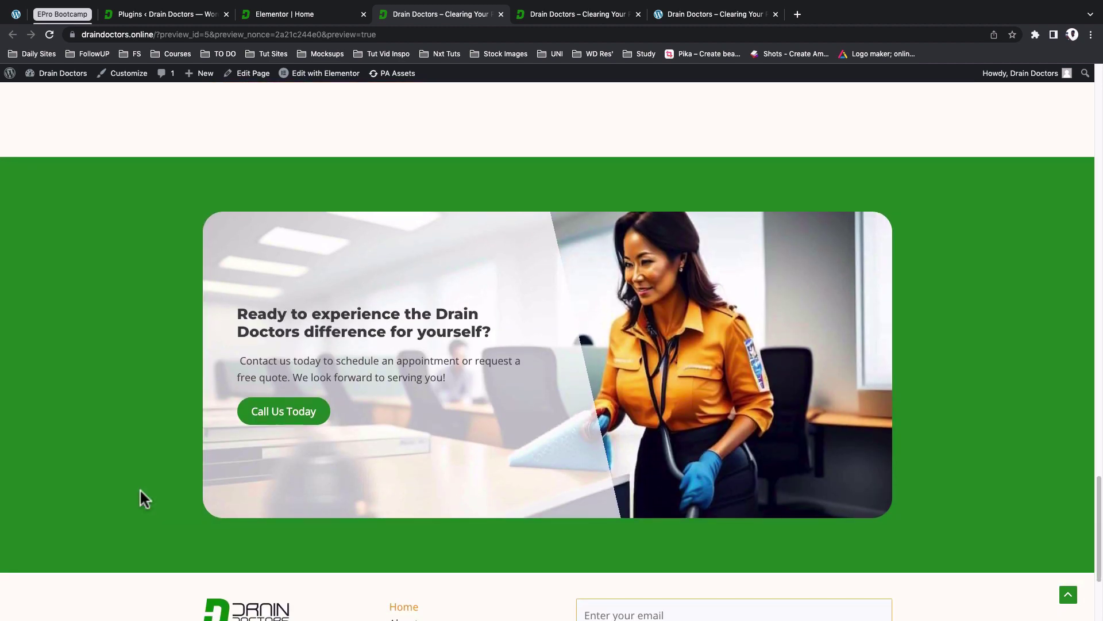
scroll(140, 490, down, 1)
scroll(139, 489, up, 3)
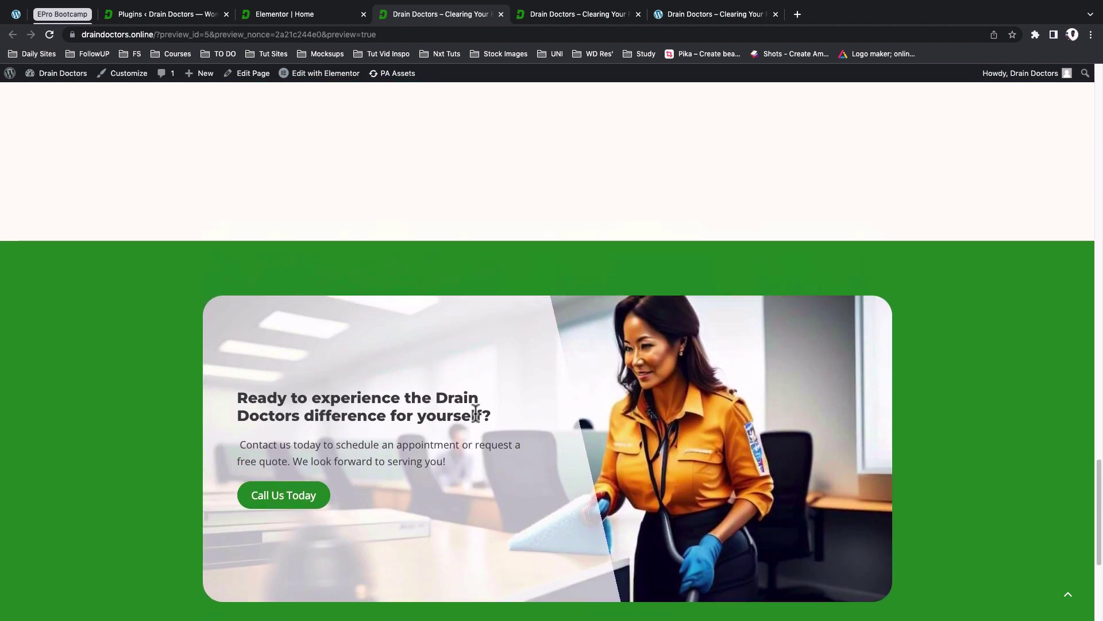
scroll(452, 571, up, 3)
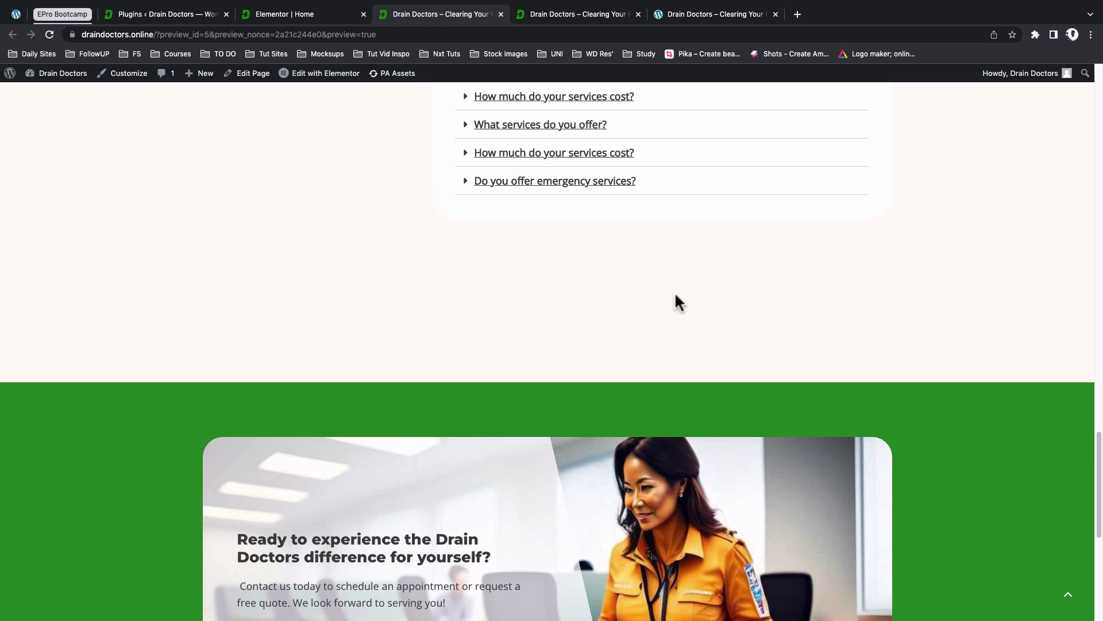
click(305, 13)
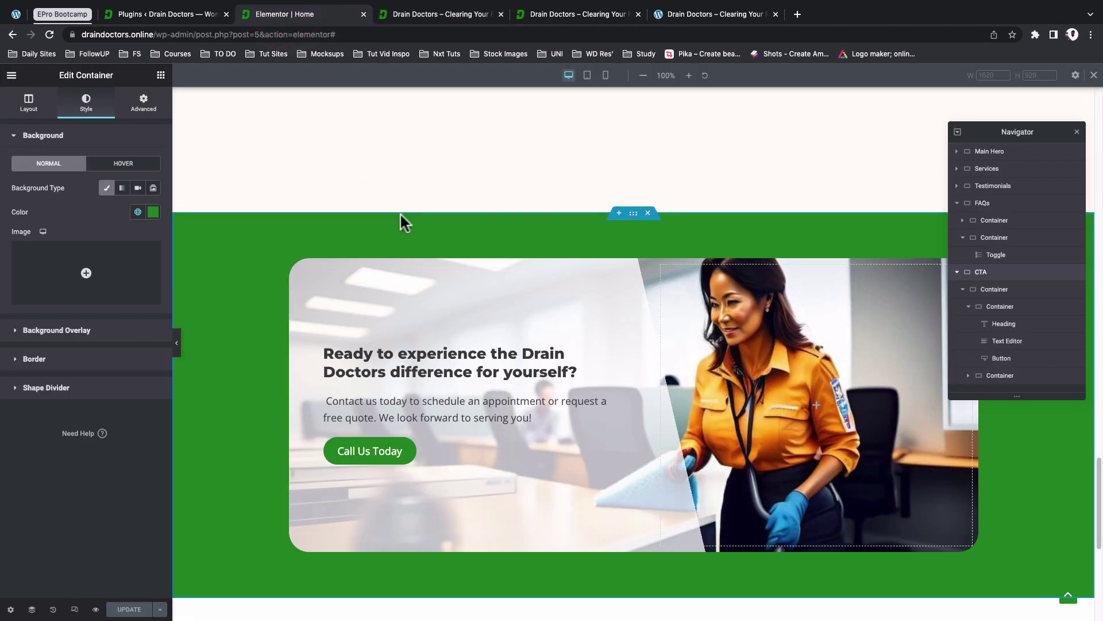
- Give the CTA card container a -20% top margin and preview the page
click(1031, 290)
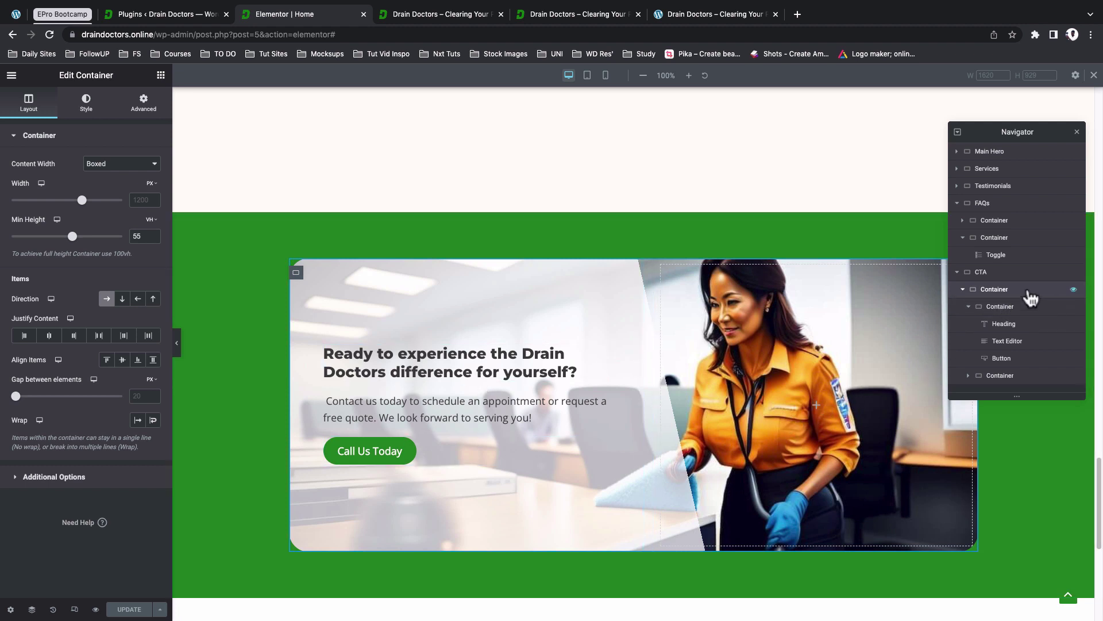
click(147, 106)
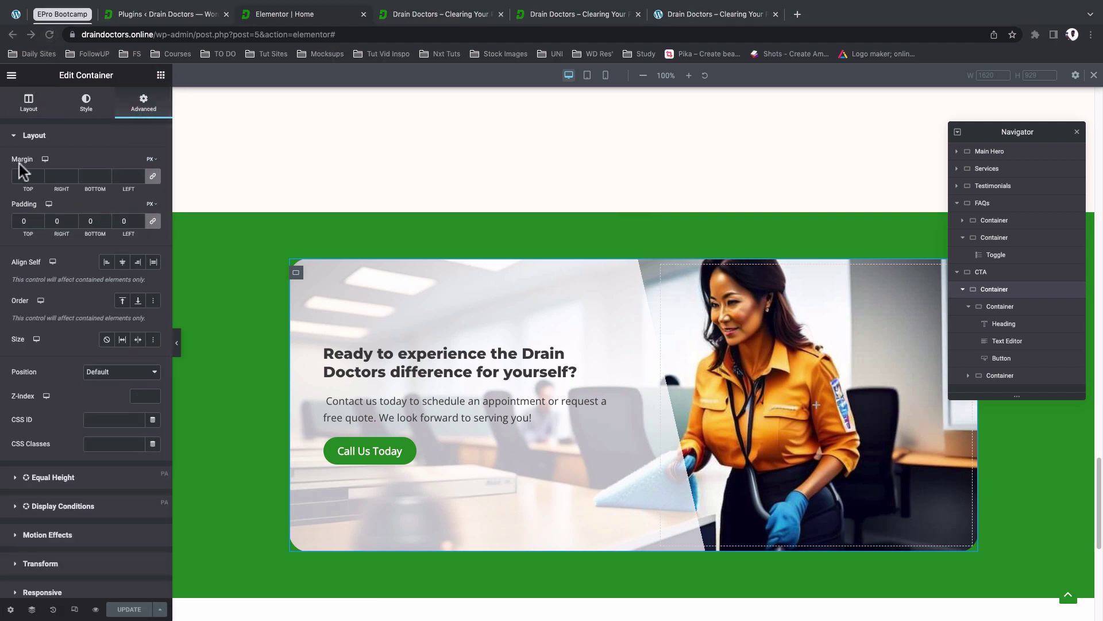
click(151, 160)
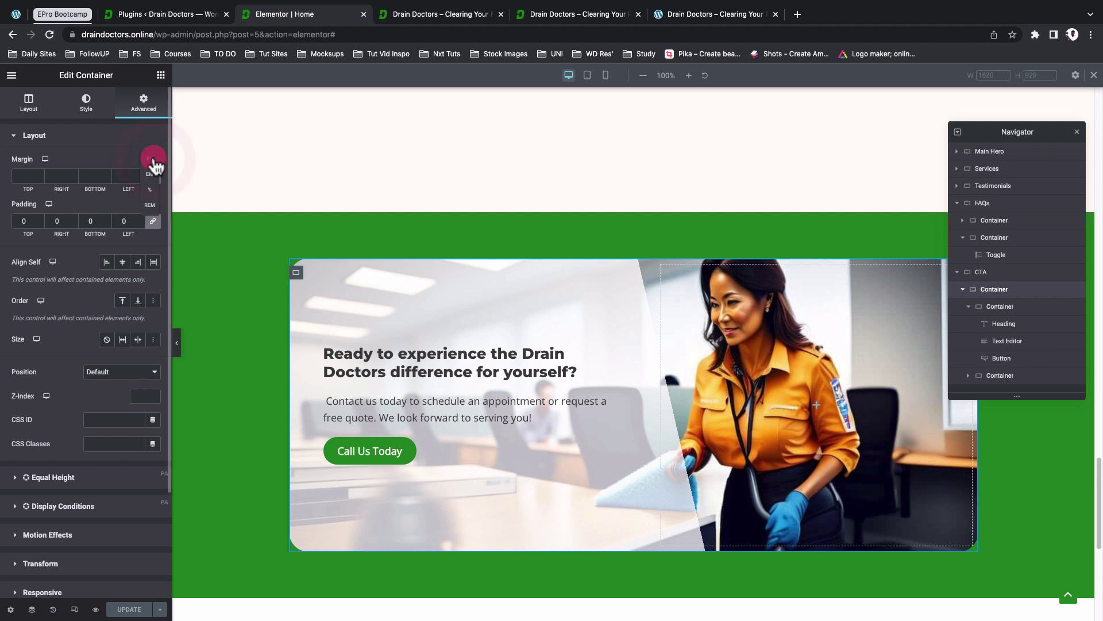
click(151, 196)
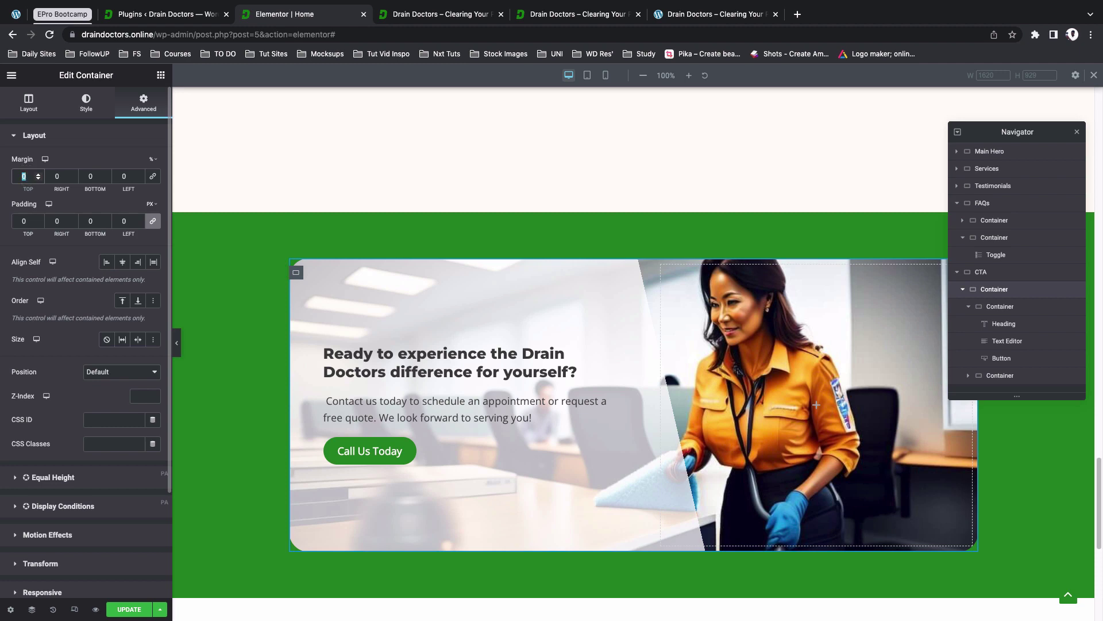
text(20)
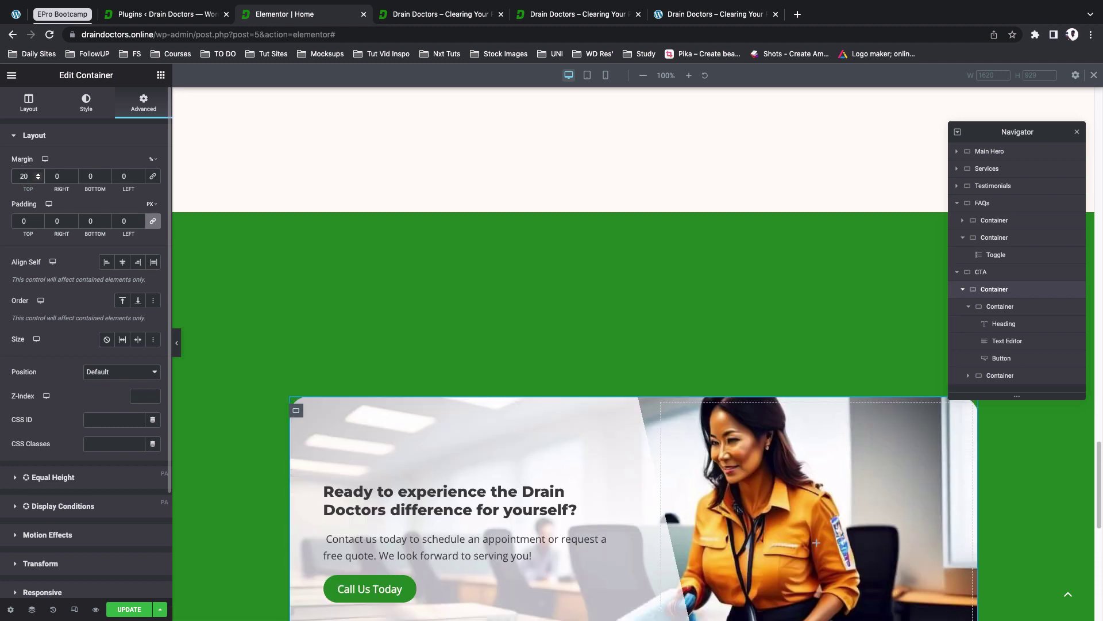
text(-)
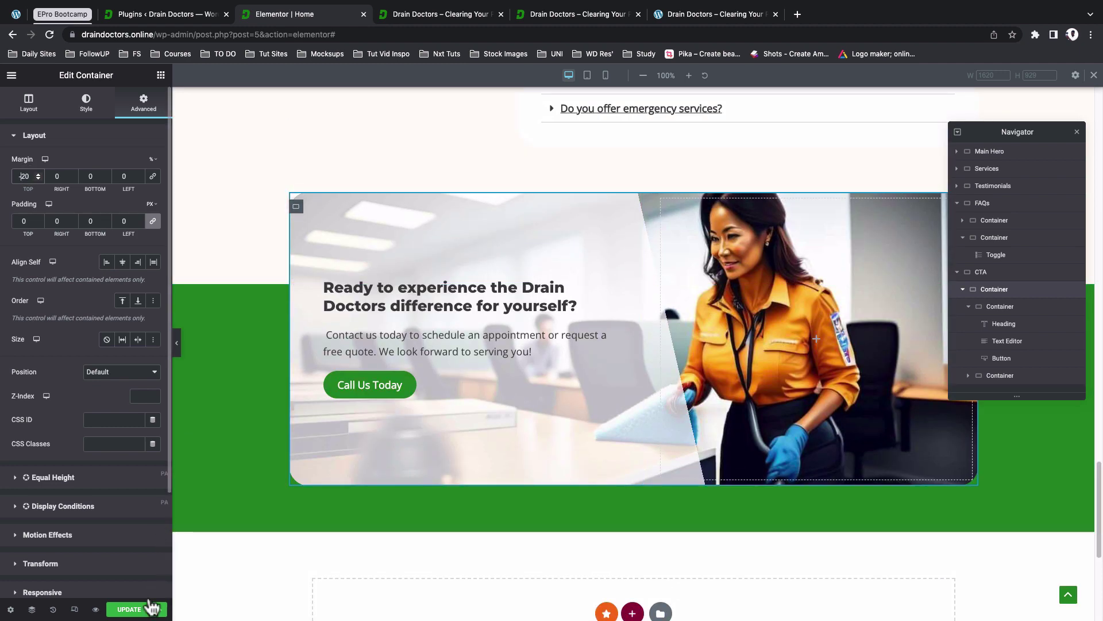
click(95, 609)
- Scroll the preview to check the CTA card overlapping the green band, then return to the editor
scroll(379, 506, down, 6)
scroll(372, 500, down, 15)
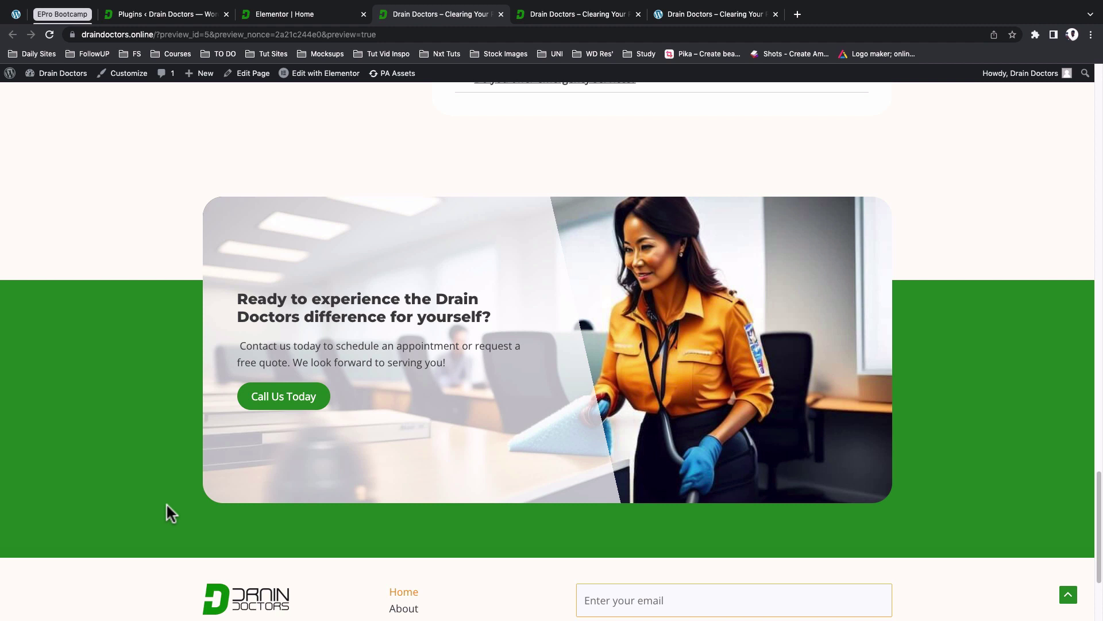
scroll(166, 506, up, 1)
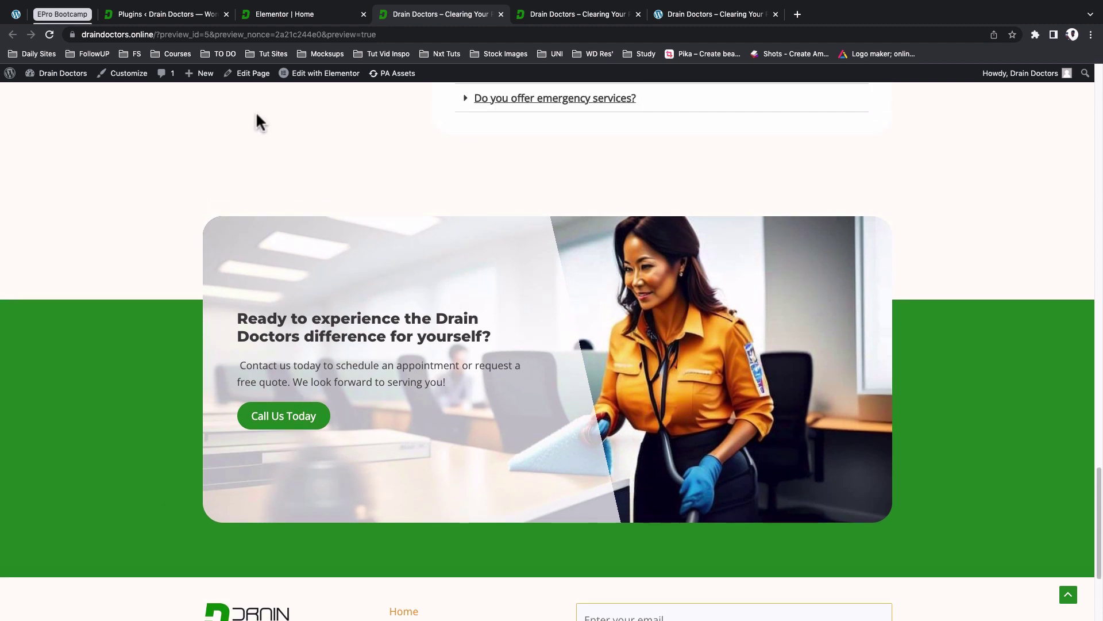
click(295, 19)
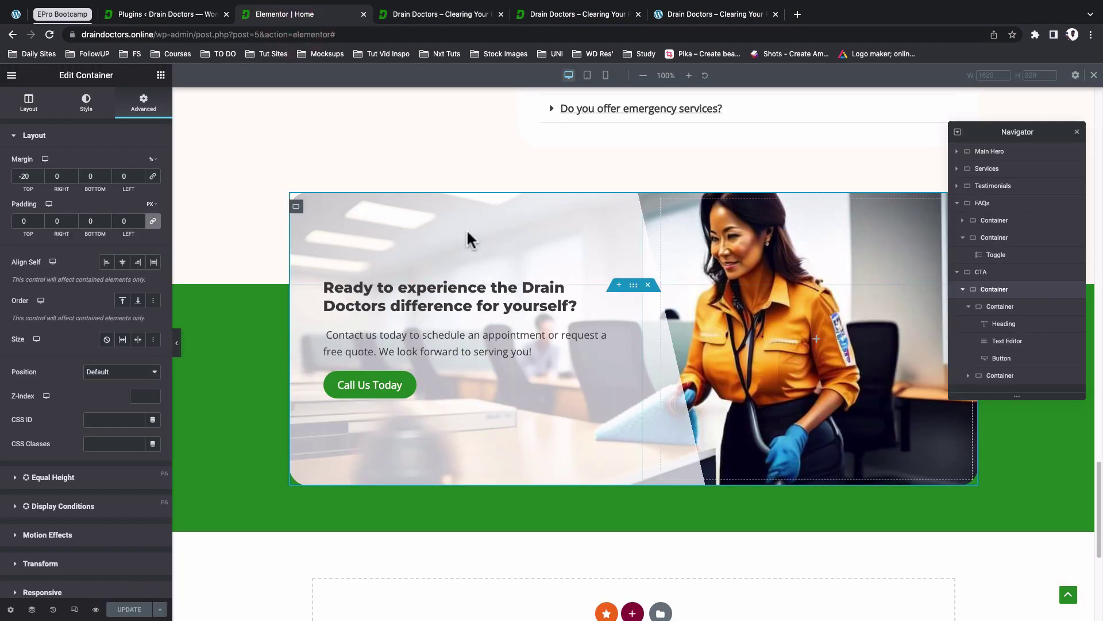
- Try Fade In Up on the inner CTA container, then reset its entrance animation to default
click(296, 208)
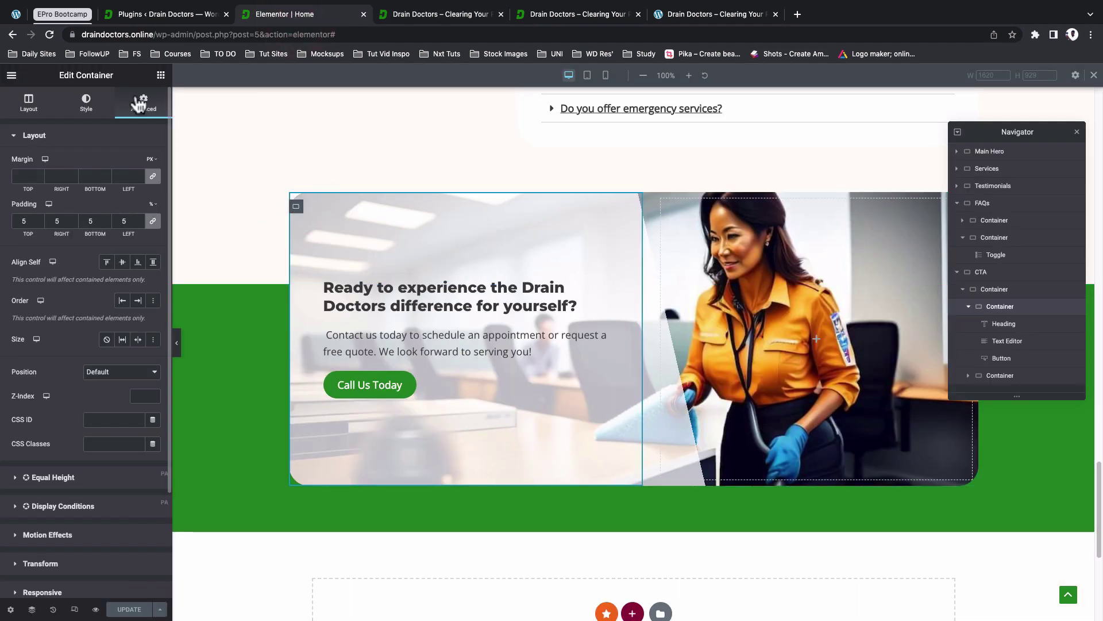
scroll(87, 402, down, 1)
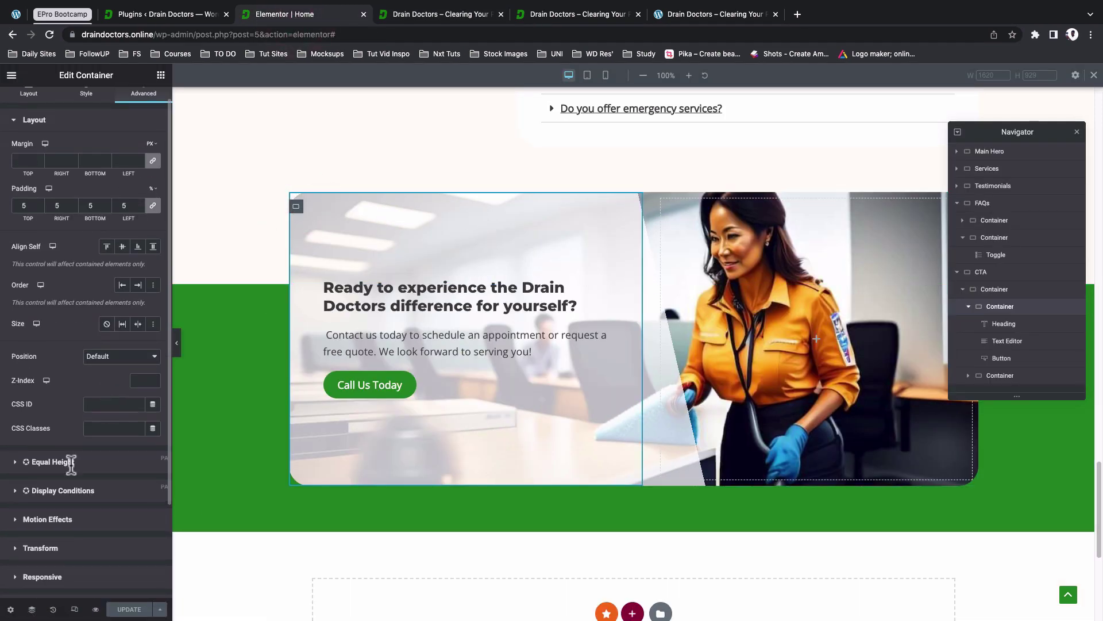
click(54, 522)
click(79, 263)
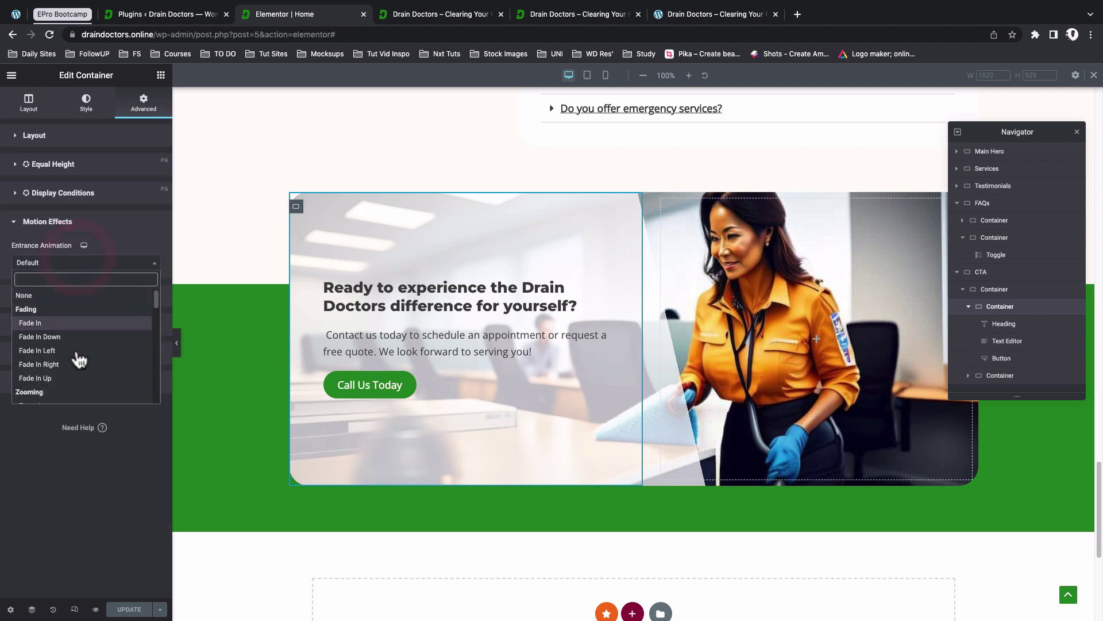
click(81, 379)
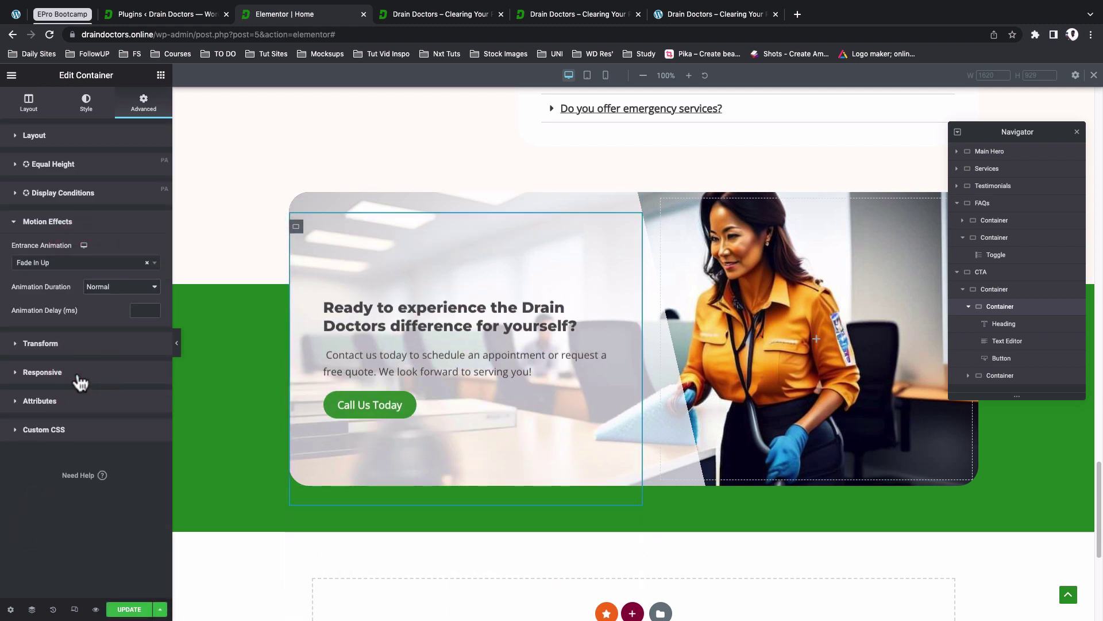
click(148, 263)
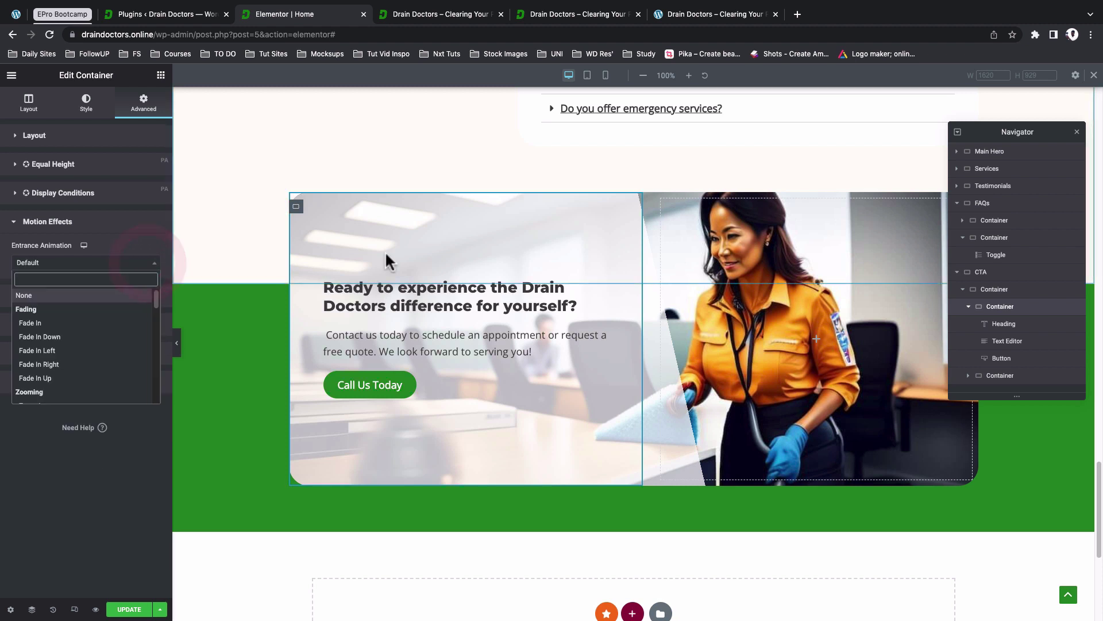
- Try Fade In Up on the rounded container, then remove its entrance animation
click(1019, 292)
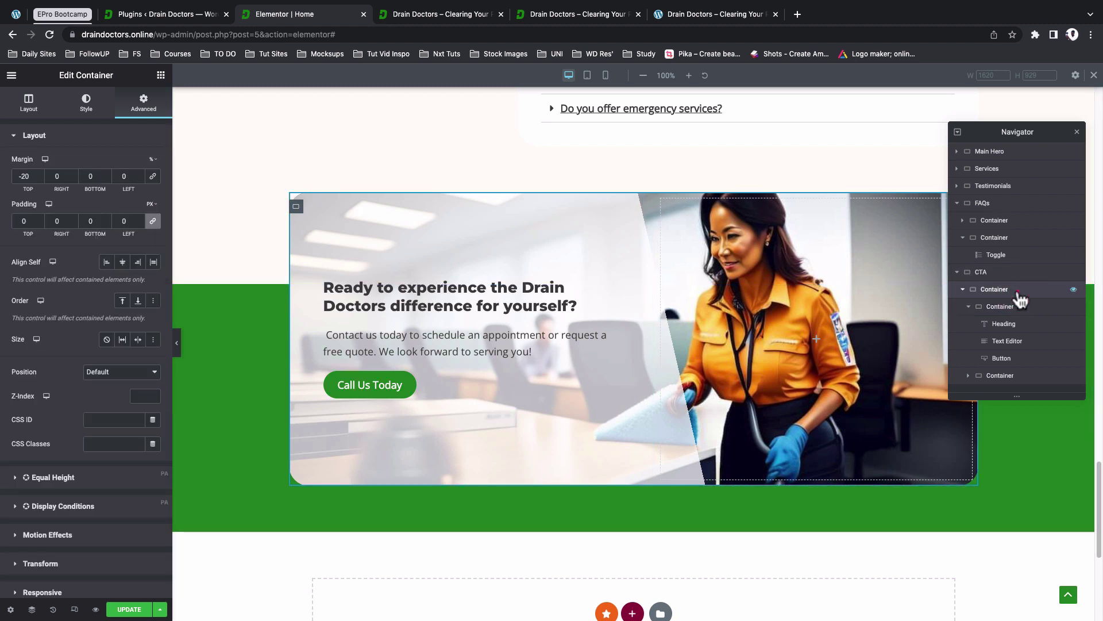
click(141, 107)
scroll(71, 434, down, 1)
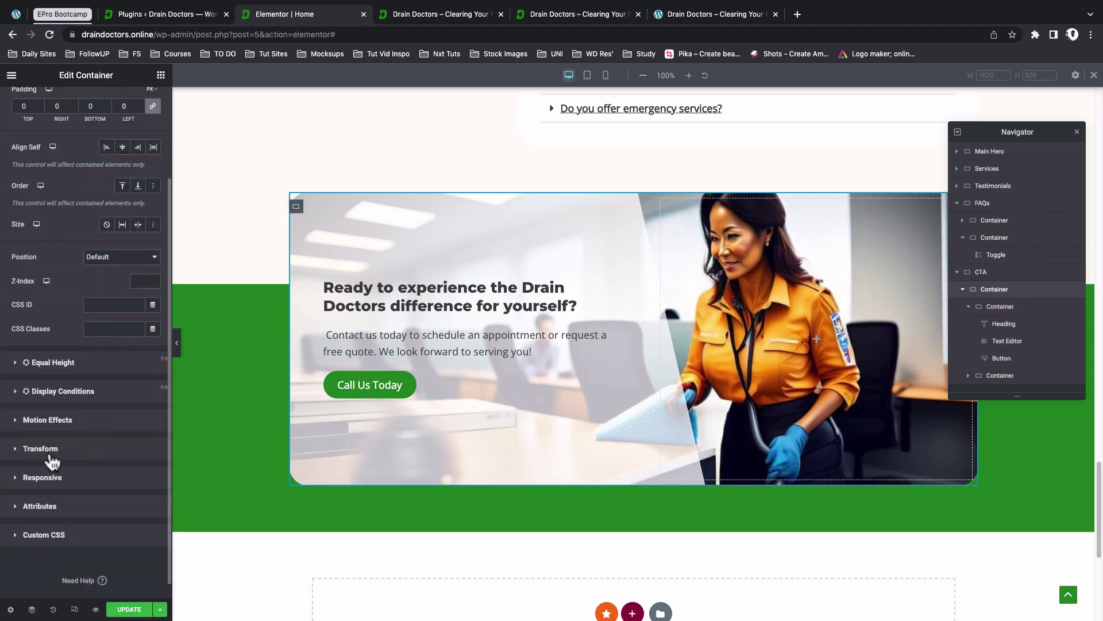
click(53, 419)
click(75, 263)
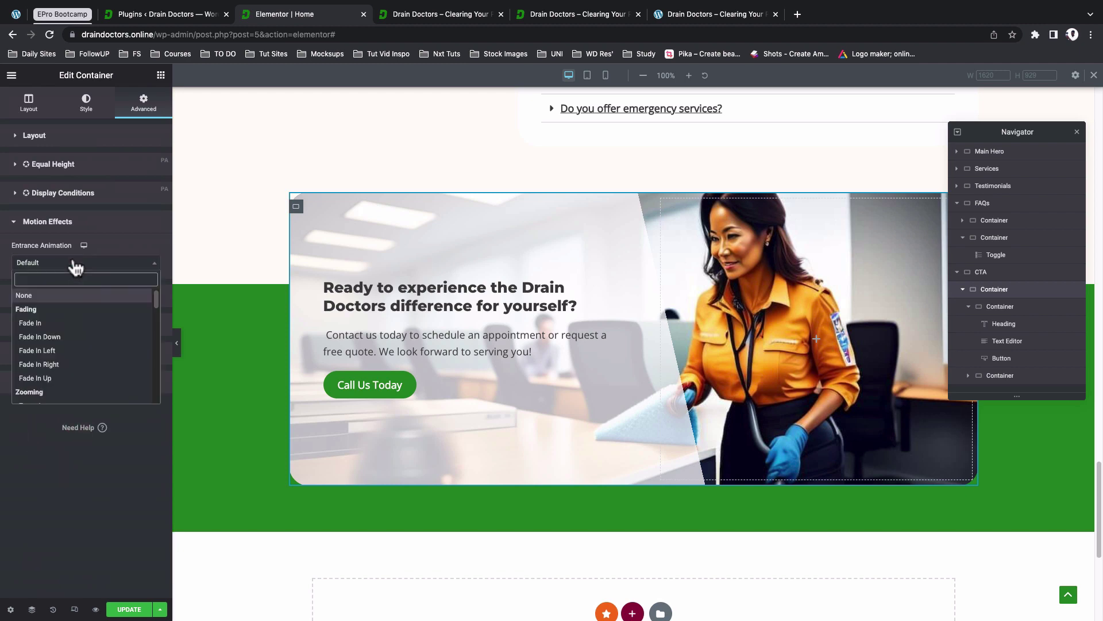
click(87, 379)
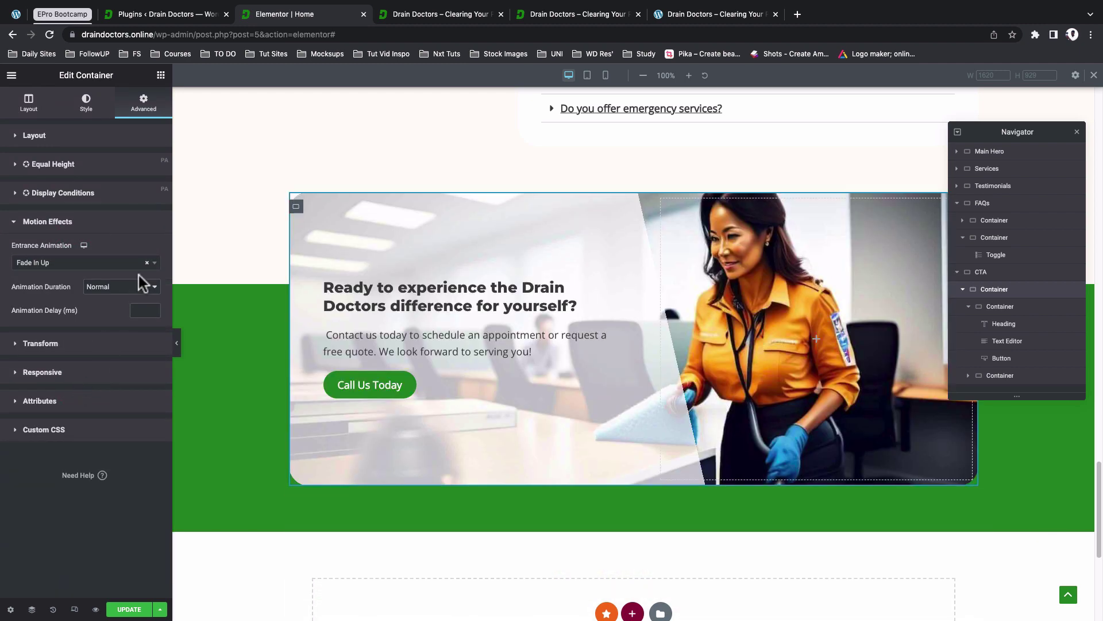
click(111, 290)
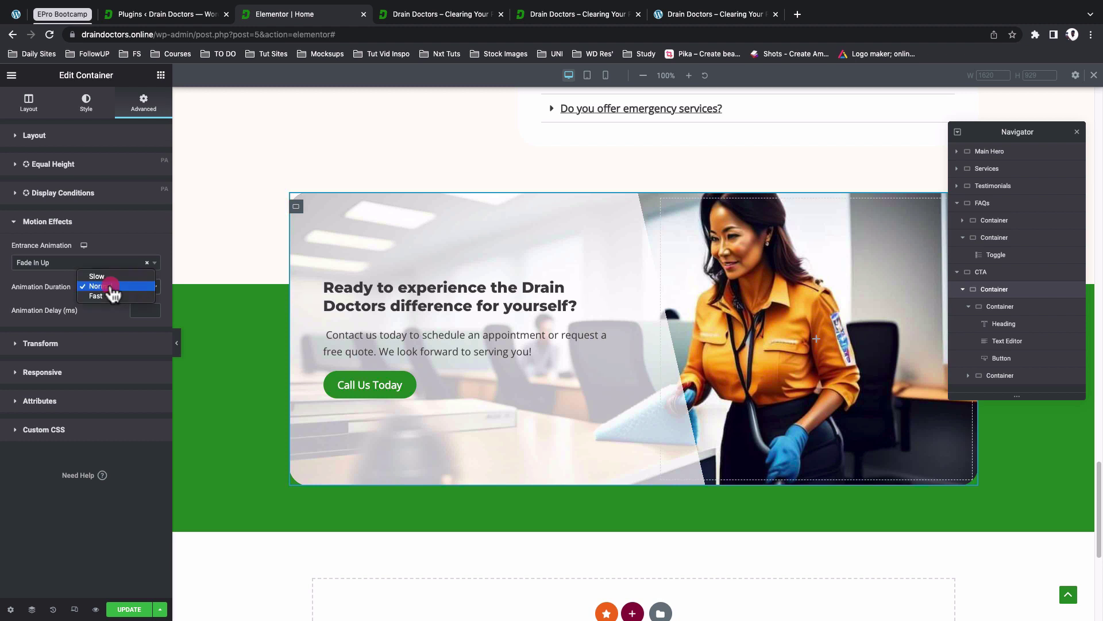
click(149, 264)
click(150, 262)
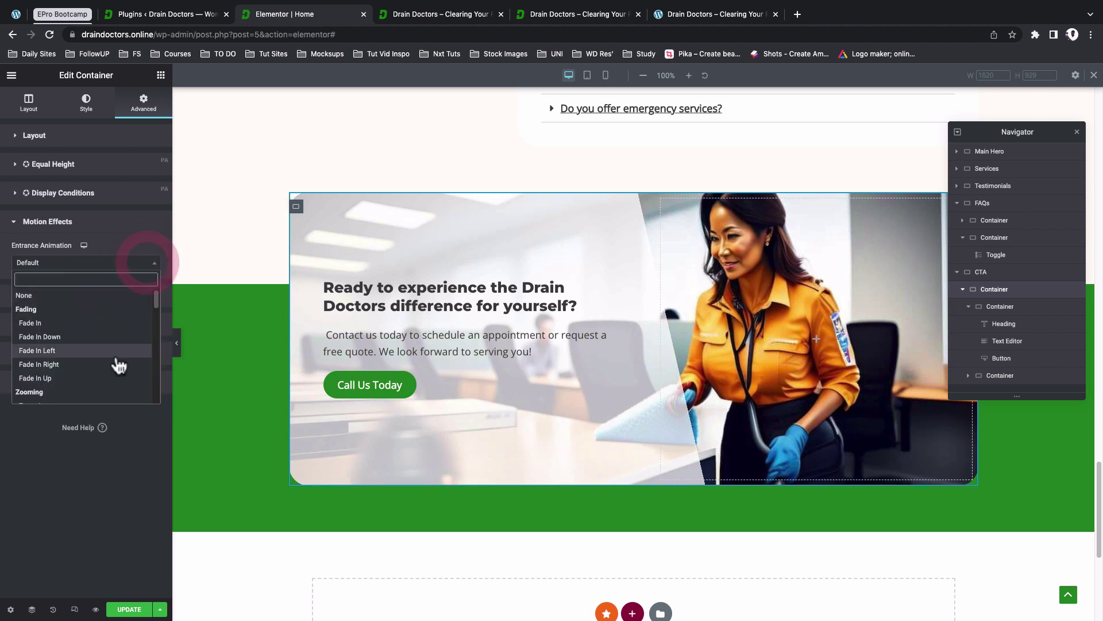
click(103, 511)
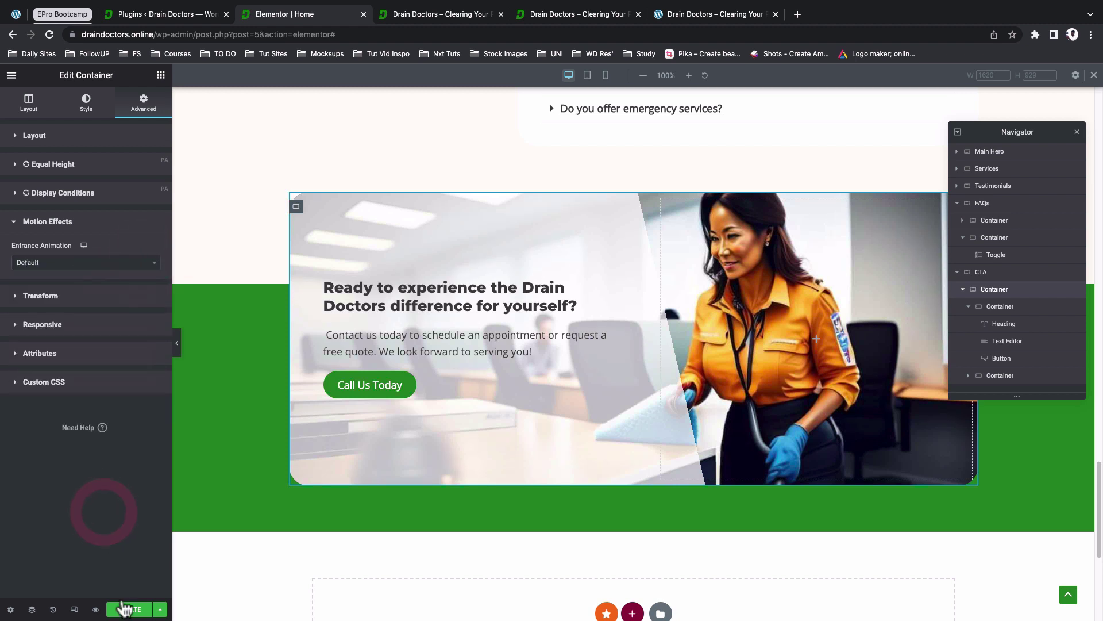
- Switch the editor to the tablet responsive preview
click(75, 609)
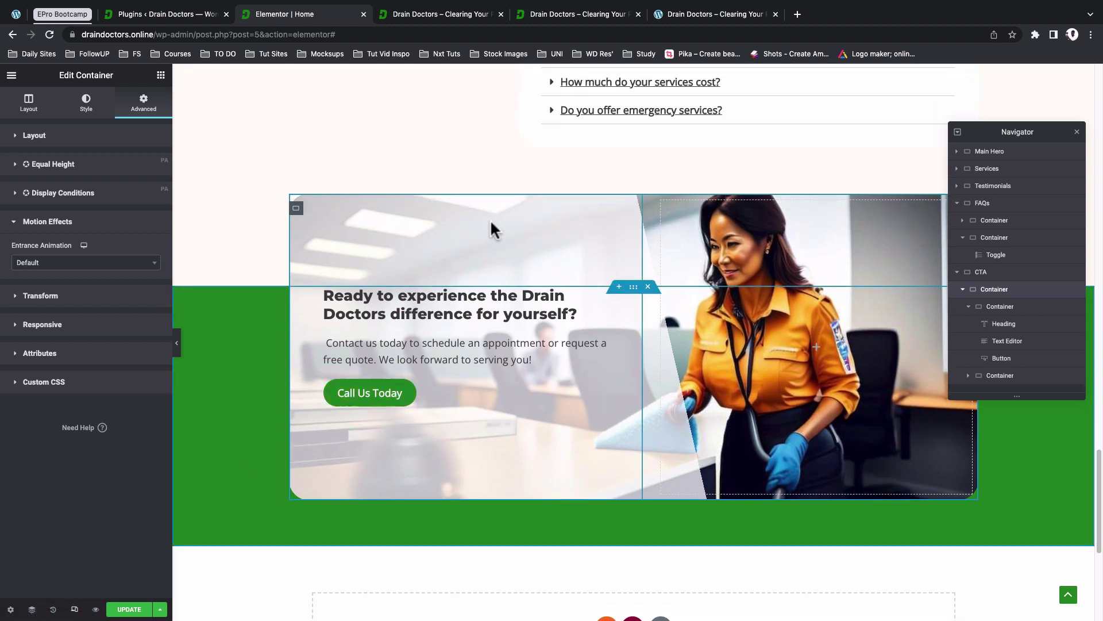
click(75, 609)
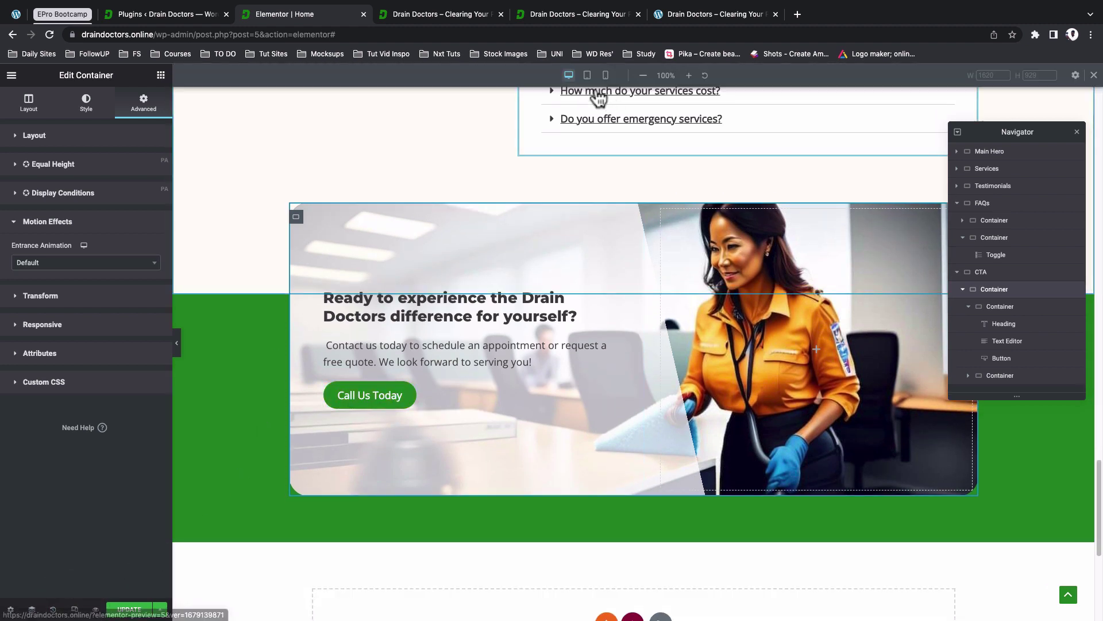
click(585, 78)
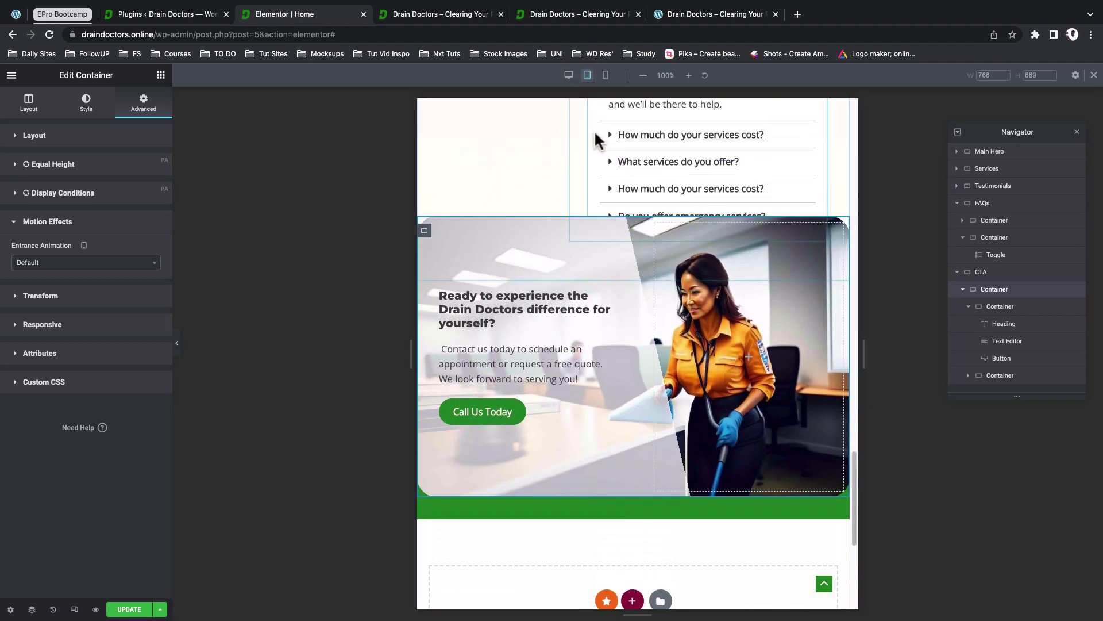
- Set the CTA section's tablet padding to 0 top and 5% right, bottom and left
click(999, 275)
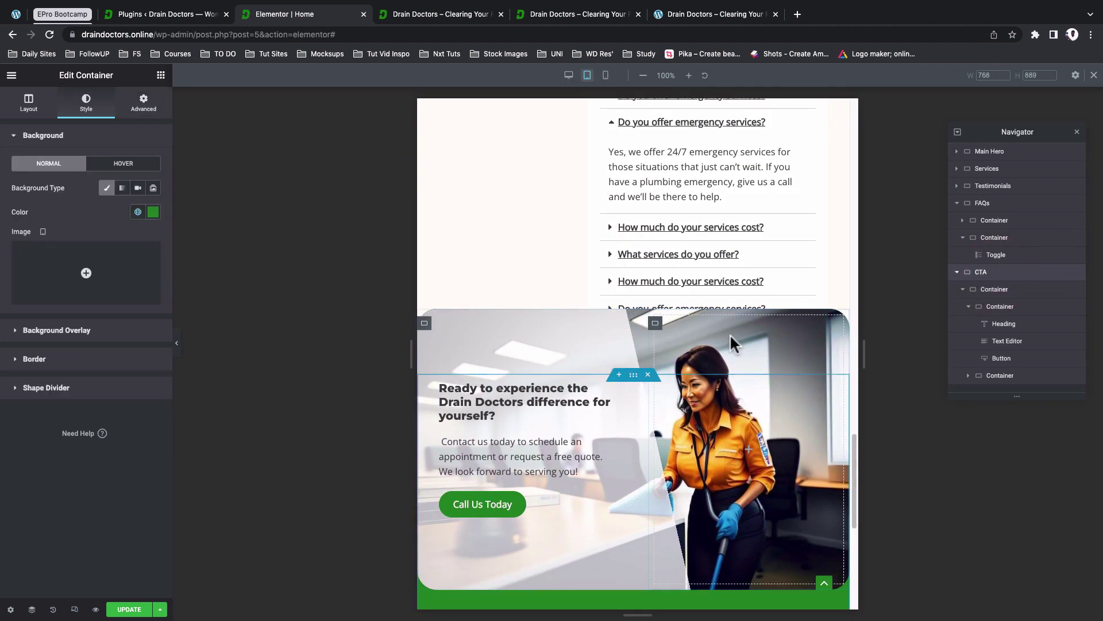
click(145, 106)
click(153, 220)
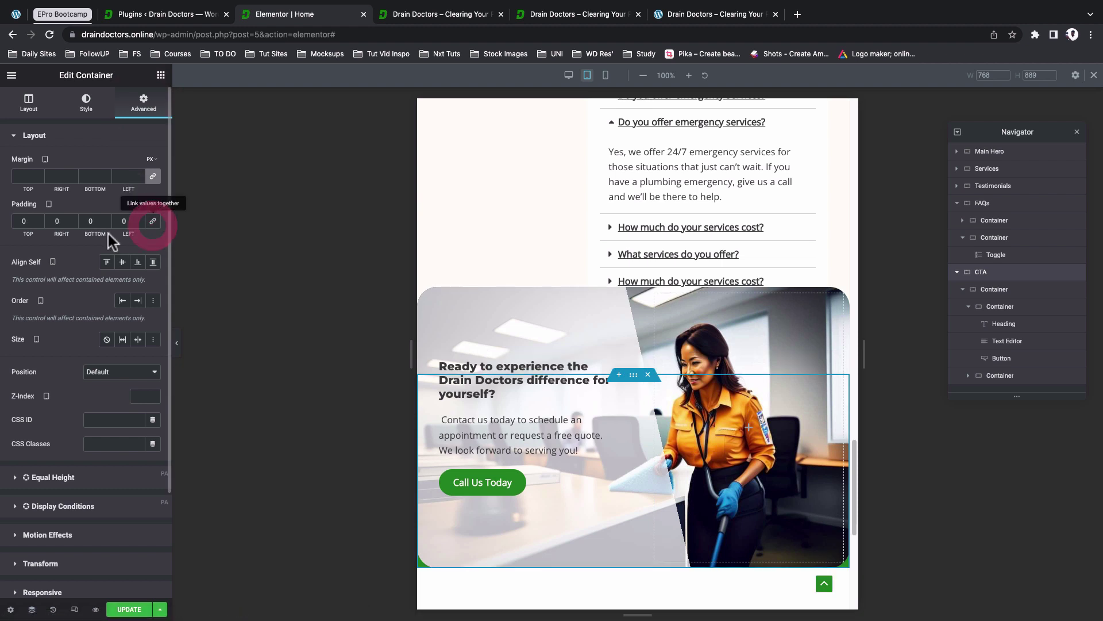
click(152, 176)
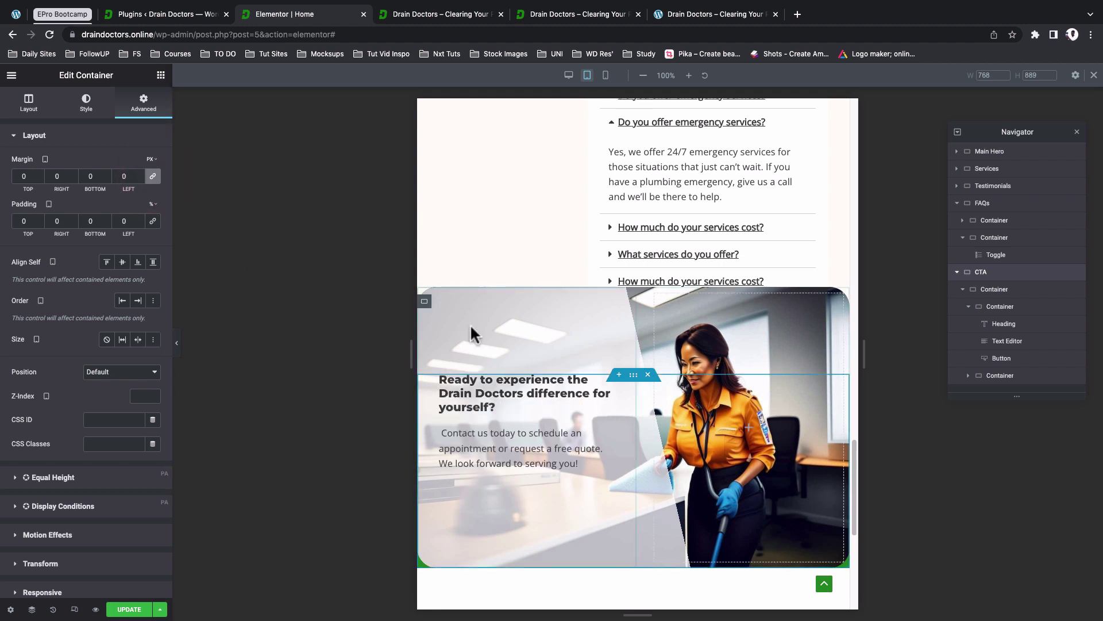
double_click(60, 221)
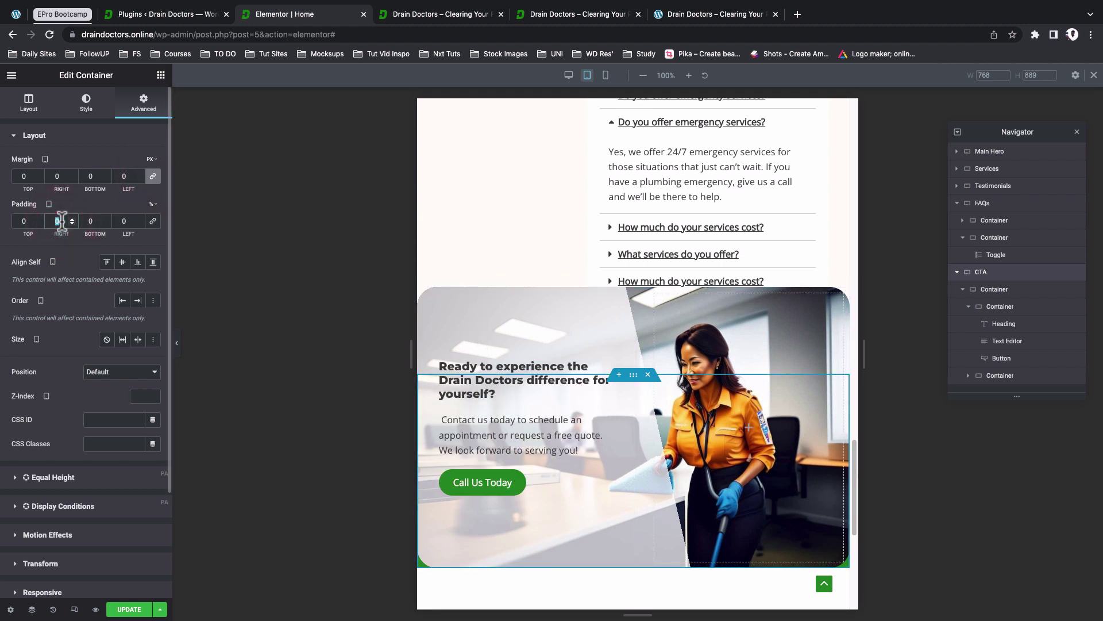
text(5)
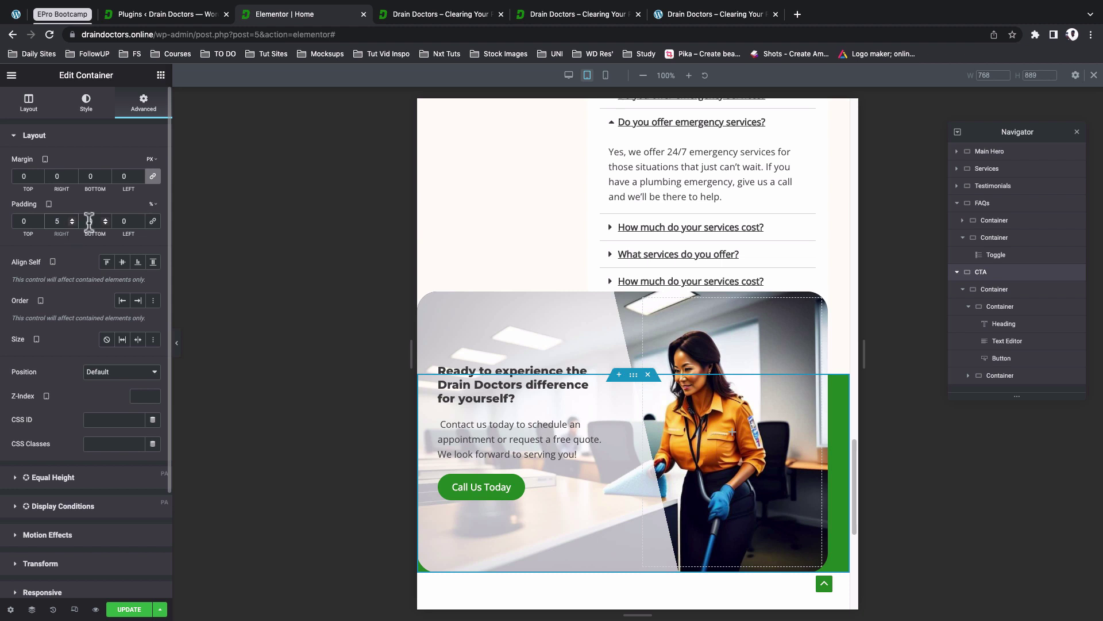
double_click(123, 221)
text(5)
double_click(99, 222)
text(5)
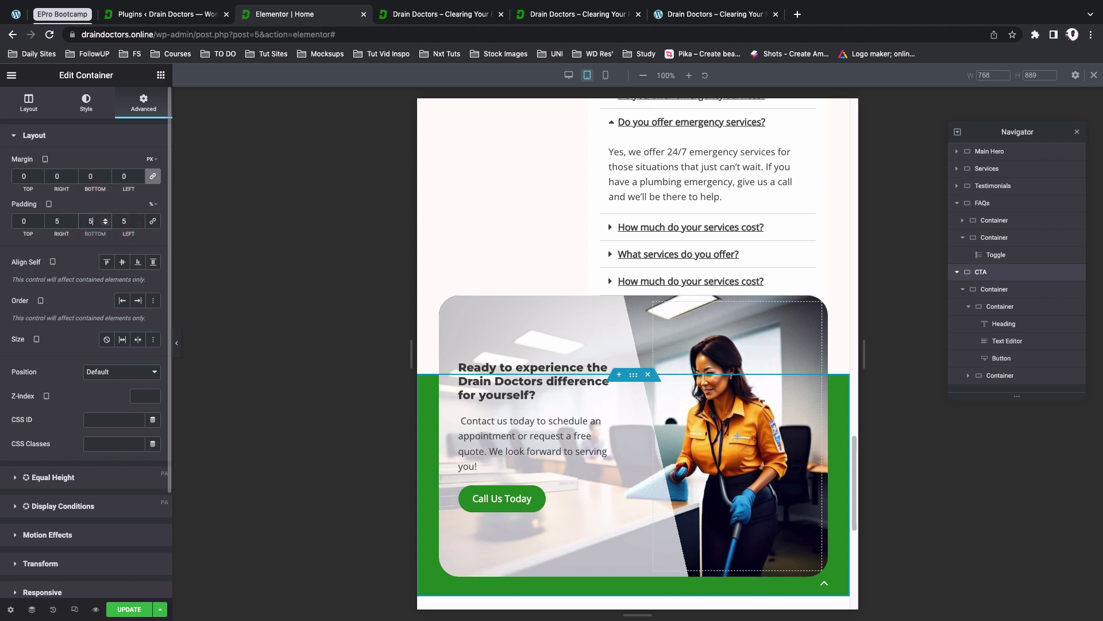
click(20, 176)
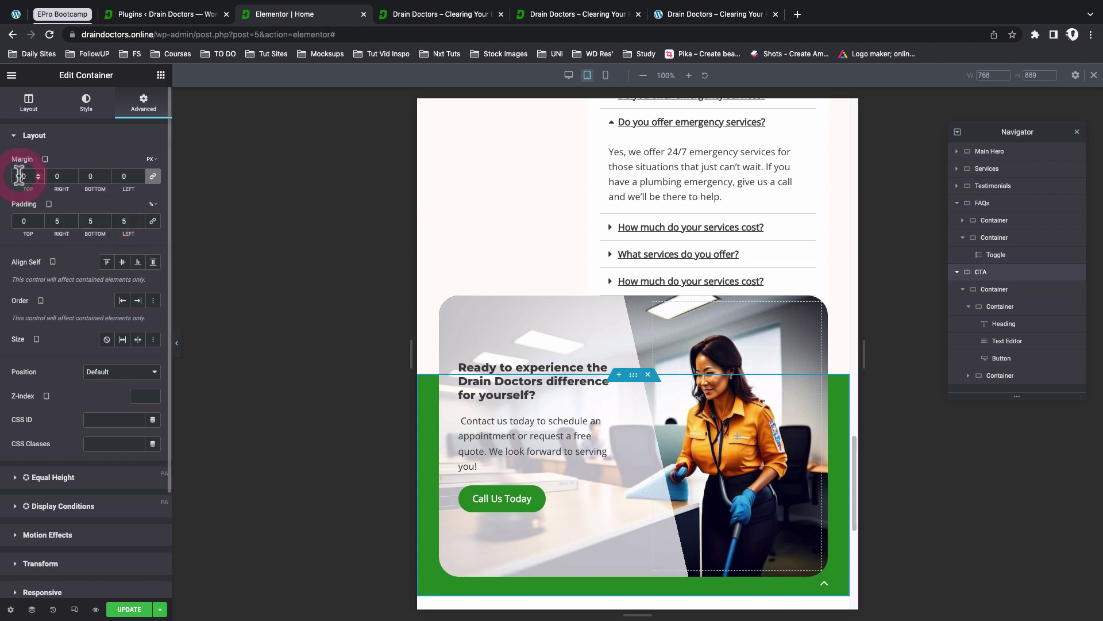
- Give the CTA section a 15% top margin at tablet width
click(152, 172)
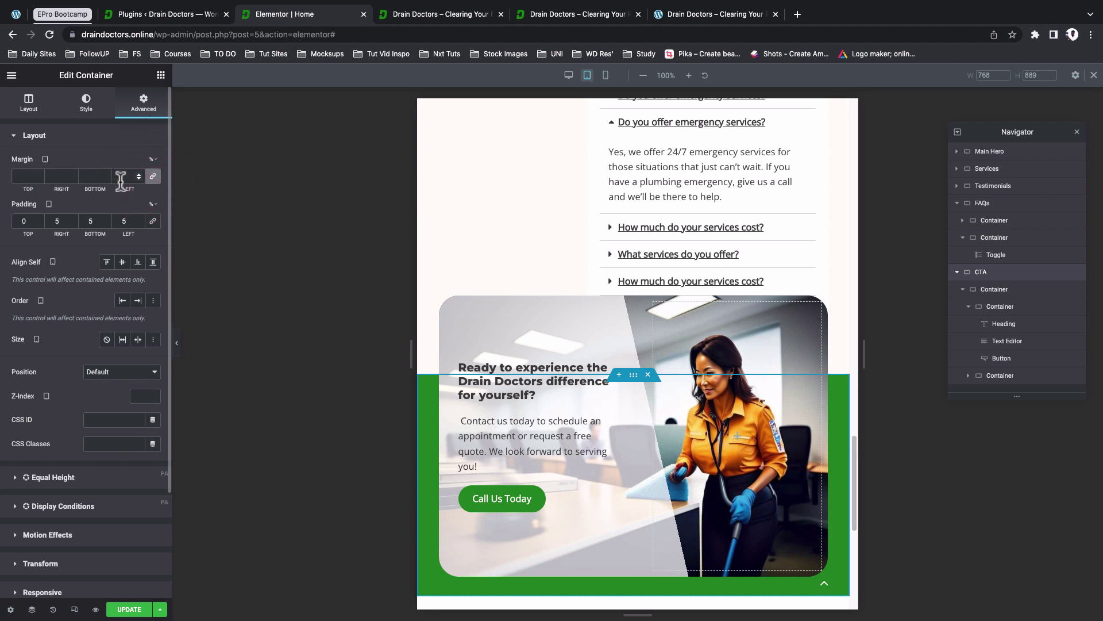
click(152, 176)
click(20, 176)
text(10)
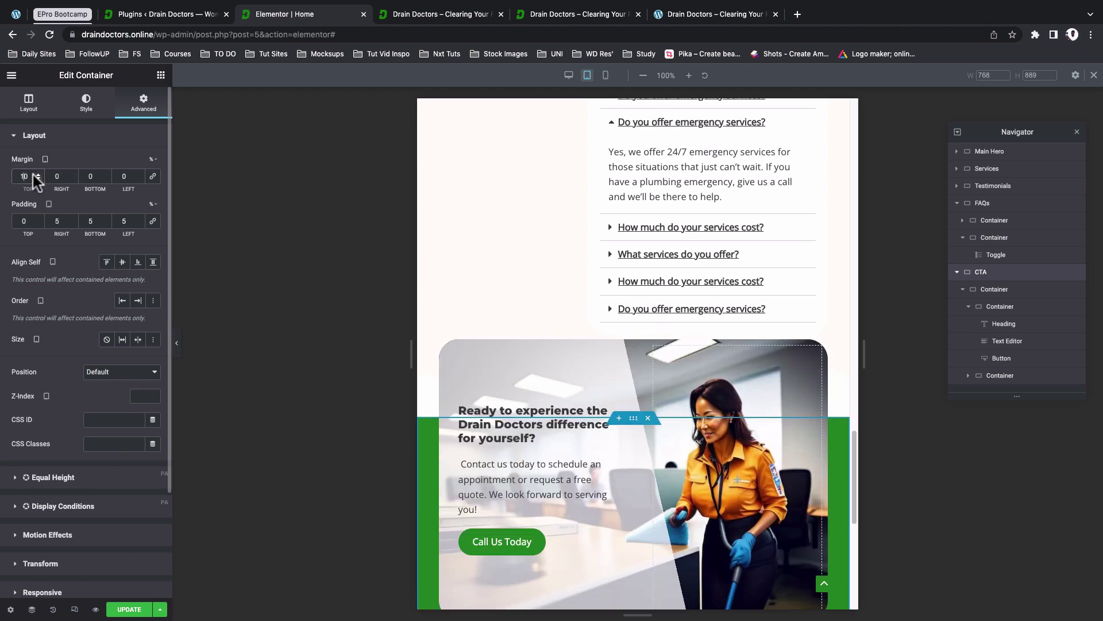
key(BackSpace)
text(5)
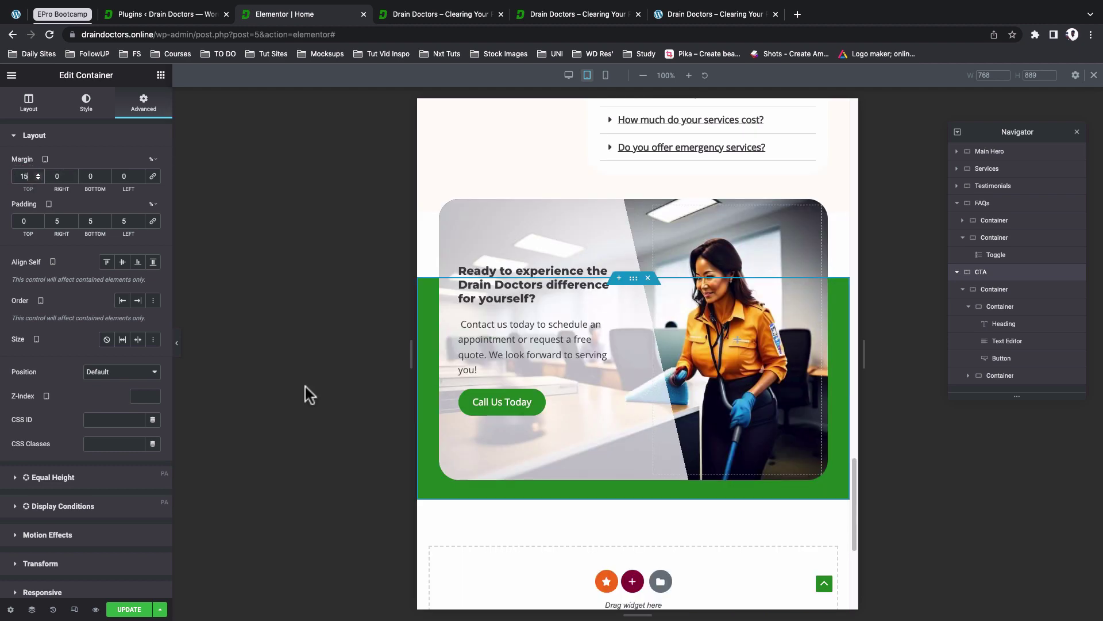
- At mobile width, shift the rounded container's background image to a custom -108 px X position
click(605, 78)
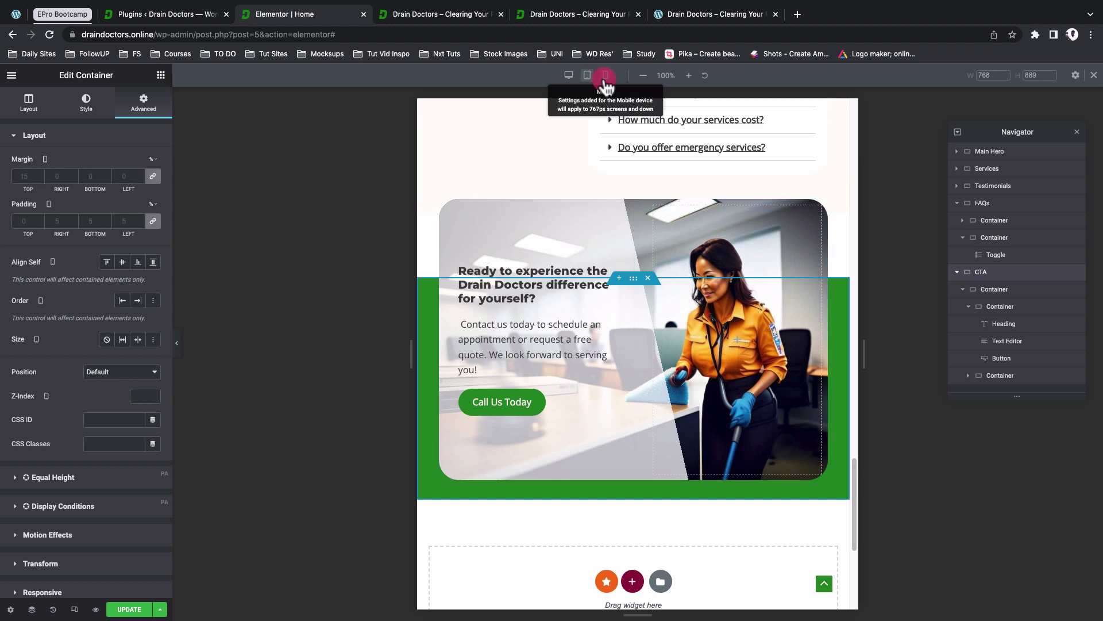
click(1021, 293)
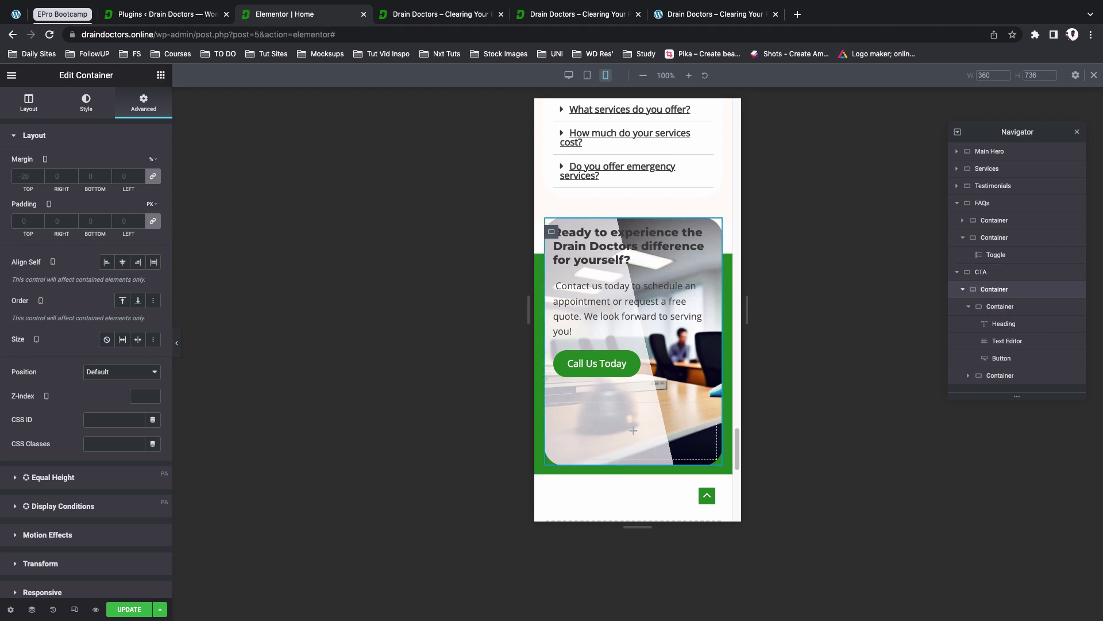
click(86, 105)
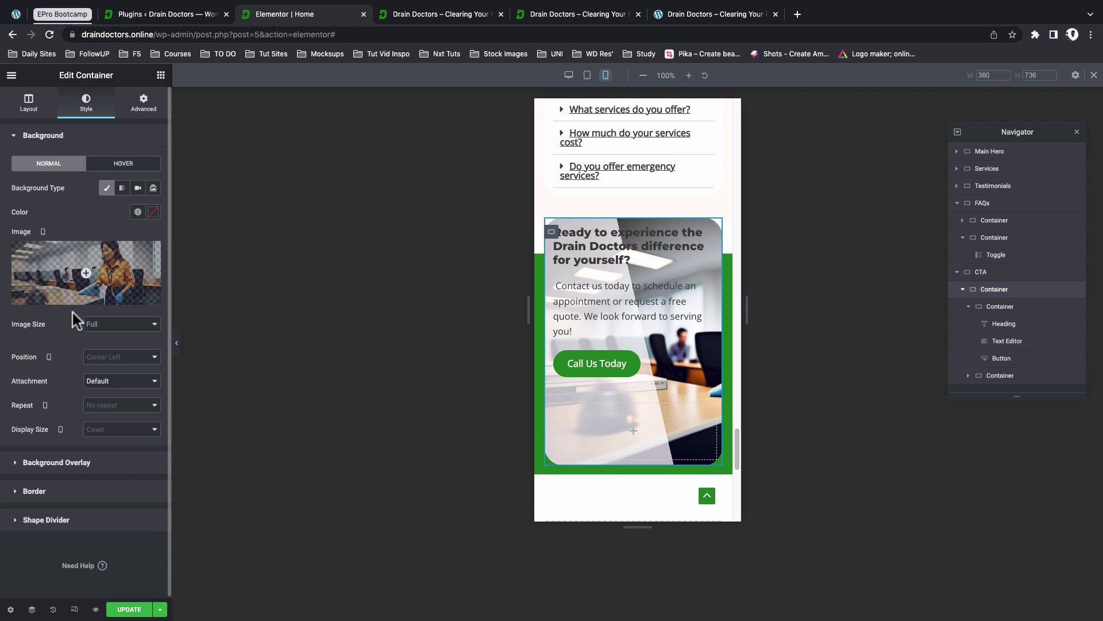
click(113, 358)
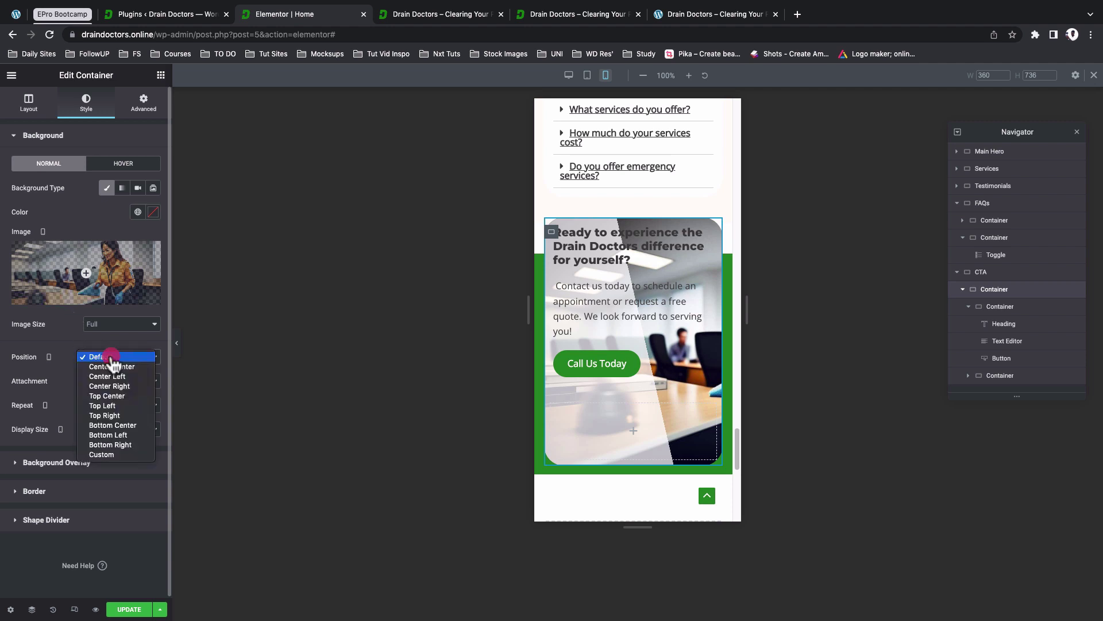
click(106, 454)
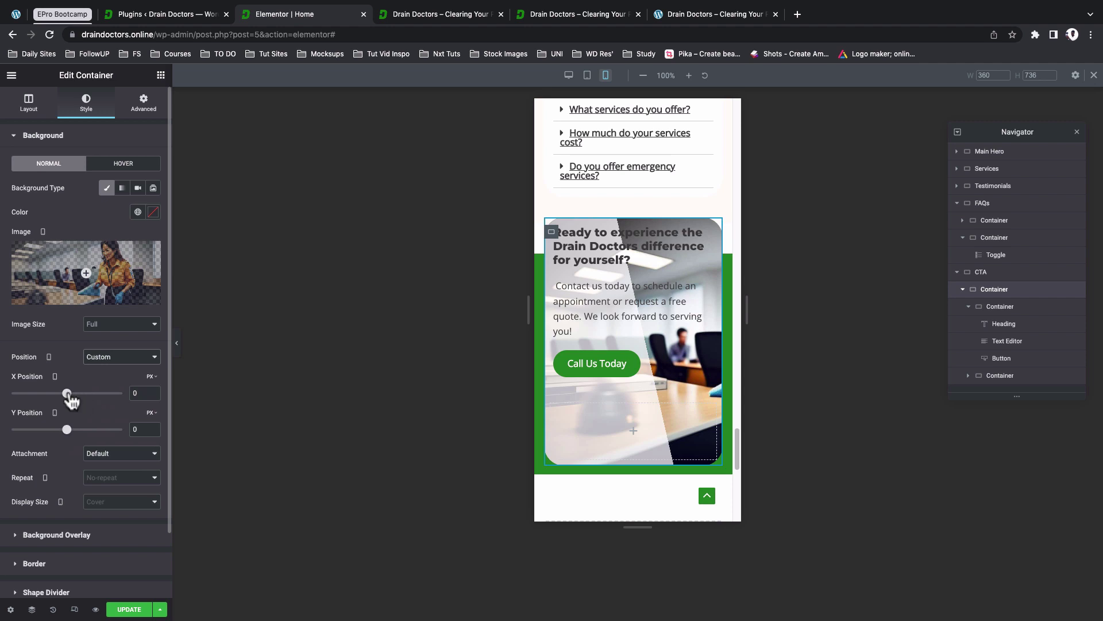
drag(70, 401, 63, 403)
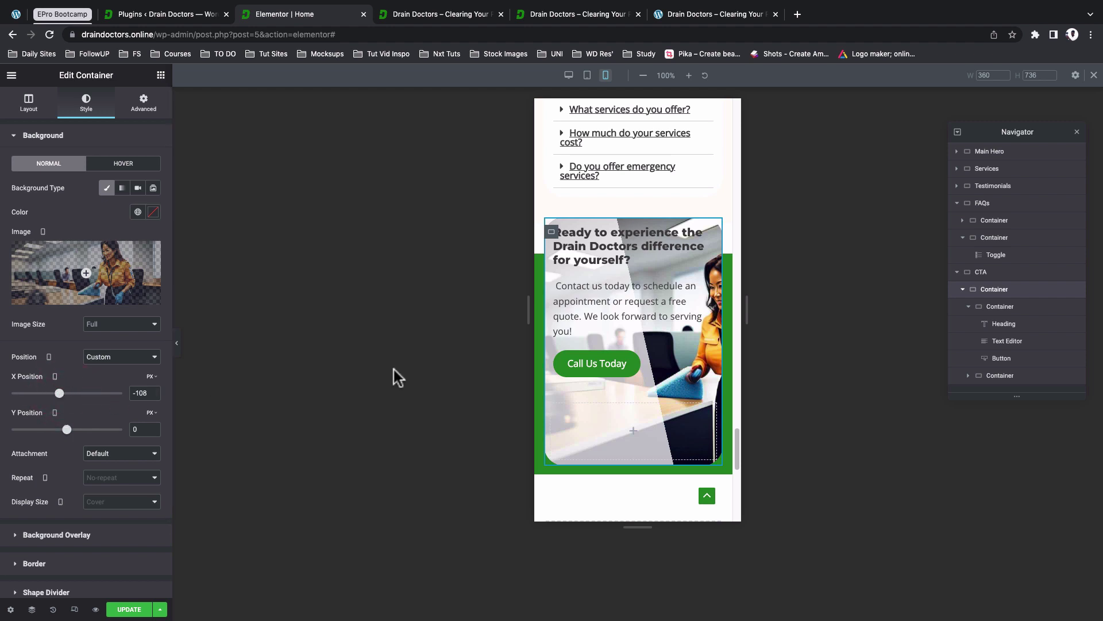
click(553, 413)
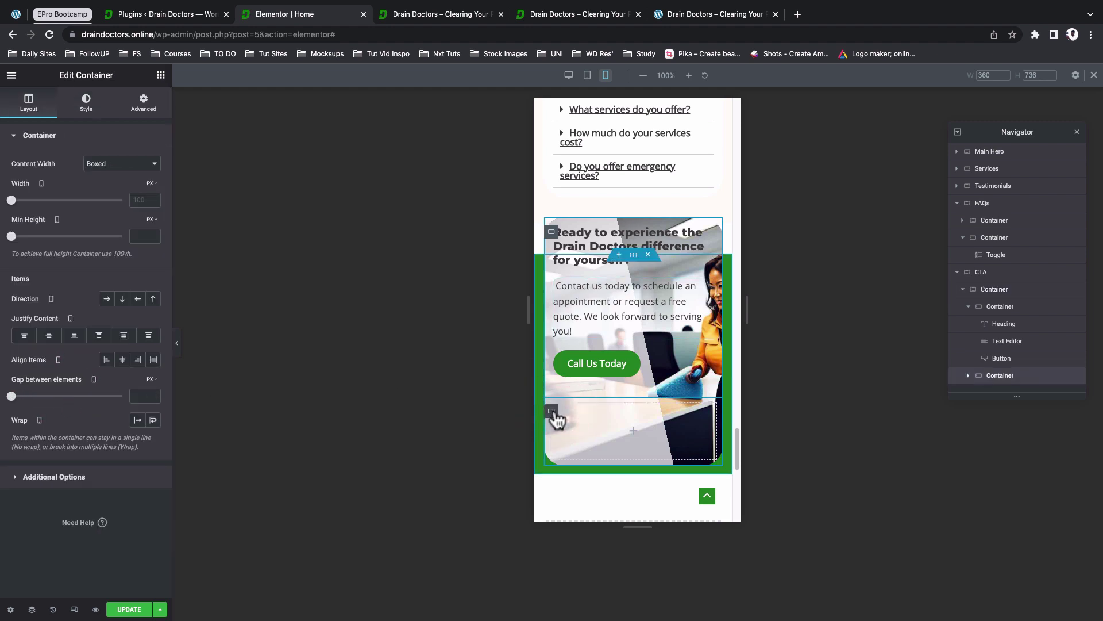
- Hide the lower container on mobile from its advanced visibility settings
click(143, 109)
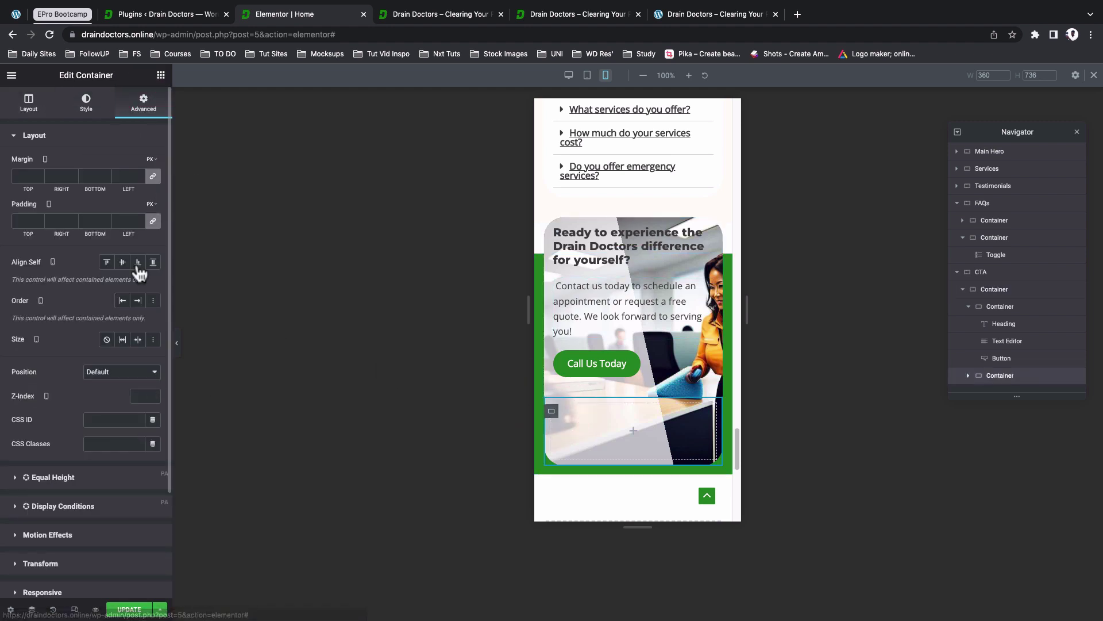
scroll(109, 396, down, 3)
click(61, 472)
click(136, 387)
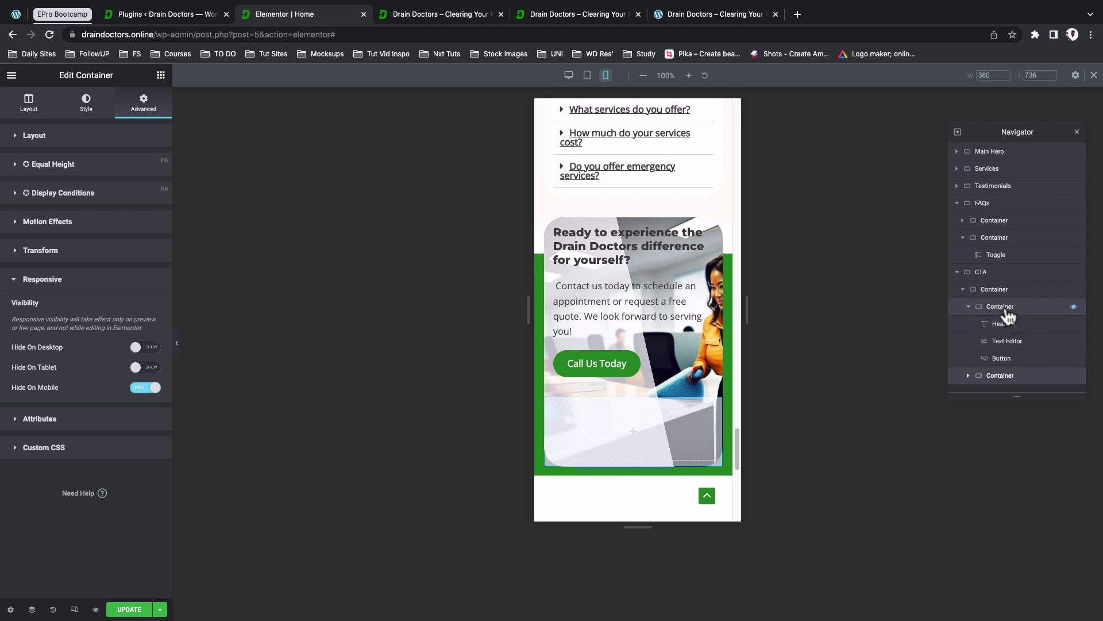
- Unlink the CTA inner container's padding and set left and right padding to 10%
click(1007, 310)
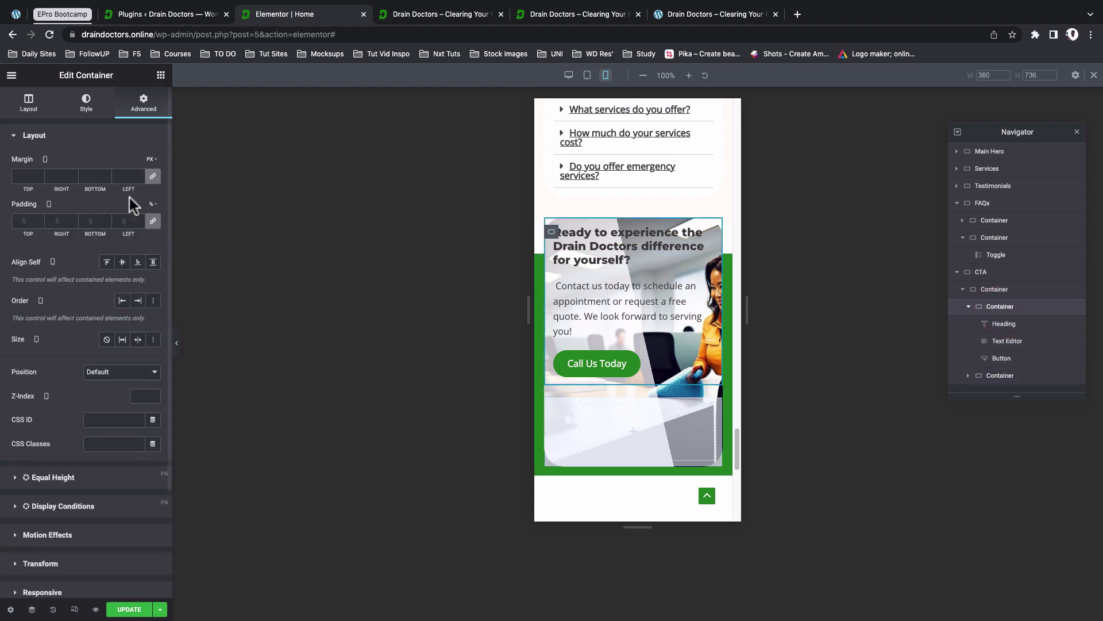
click(153, 224)
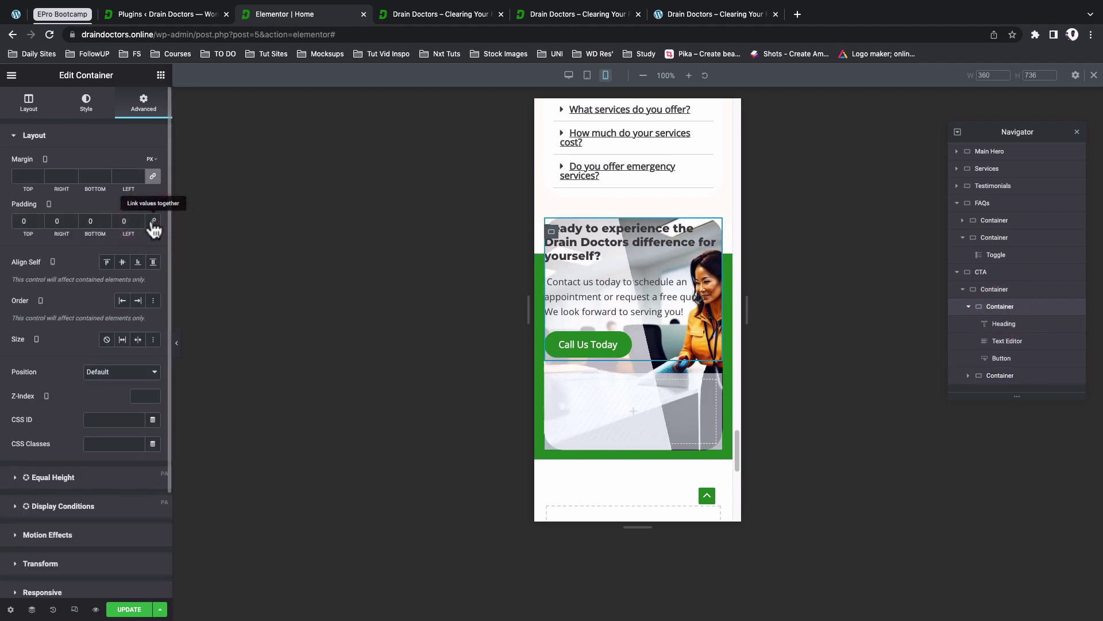
click(19, 222)
text(1)
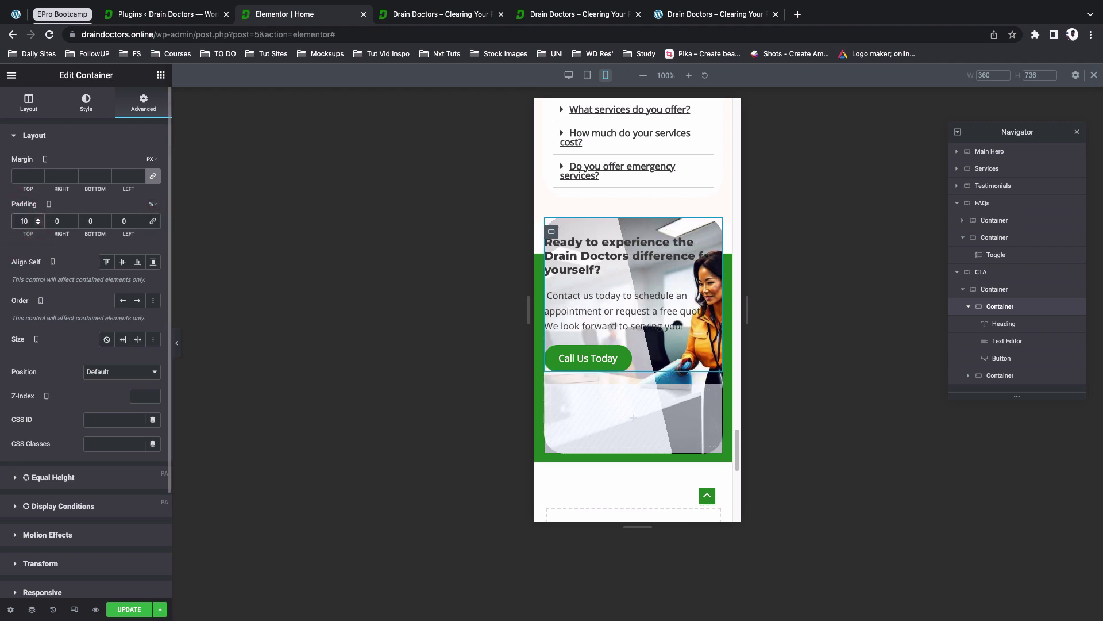
click(53, 221)
text(1)
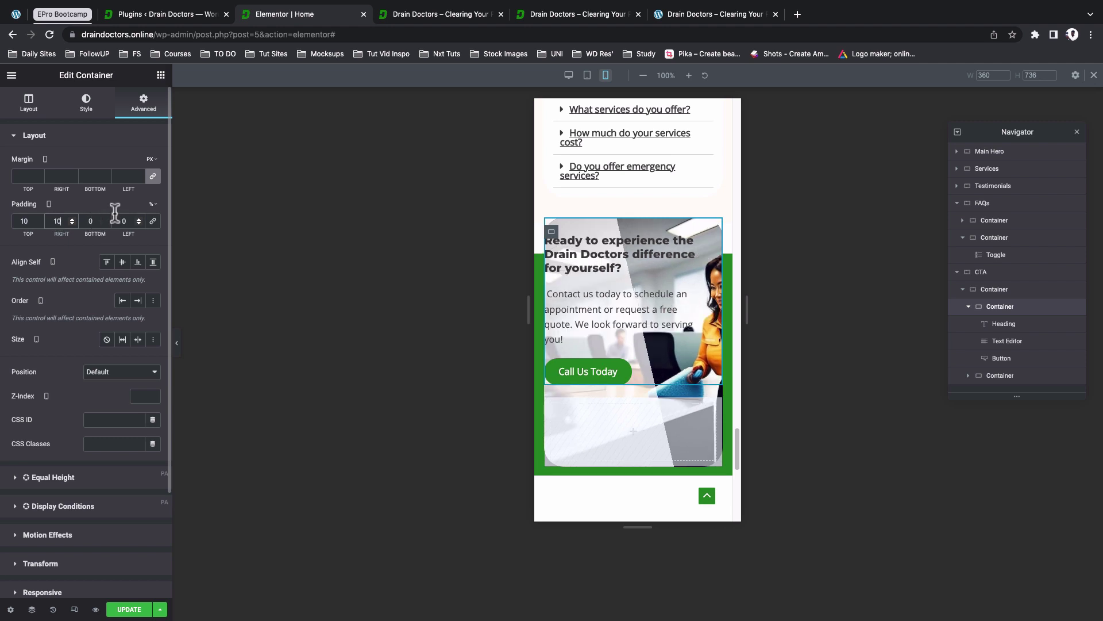
click(120, 221)
text(1)
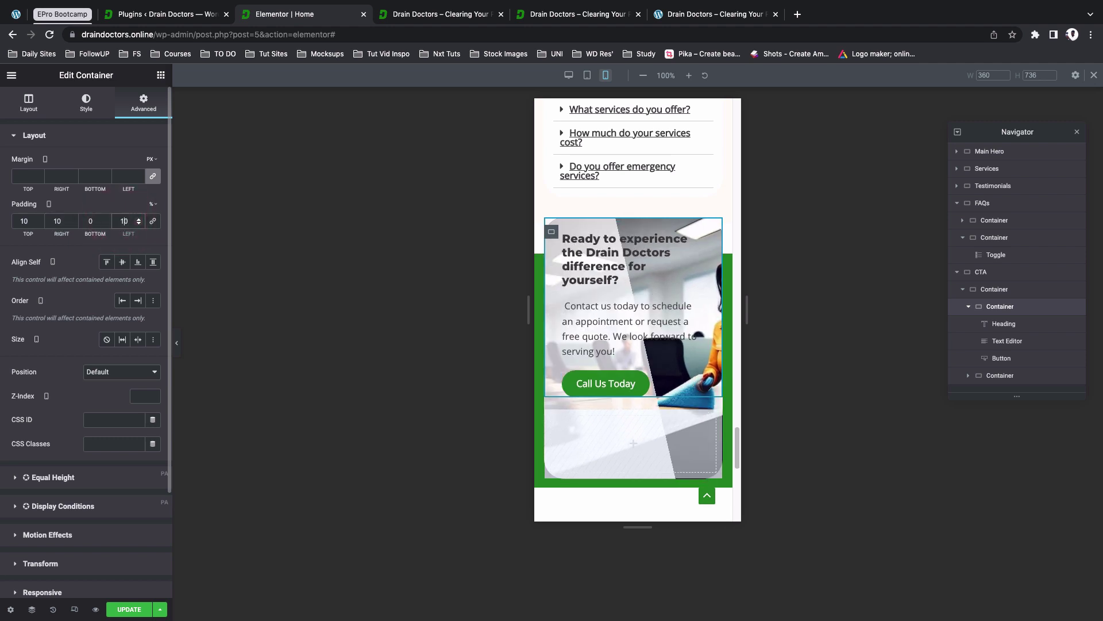
click(84, 221)
click(90, 220)
click(86, 221)
text(10)
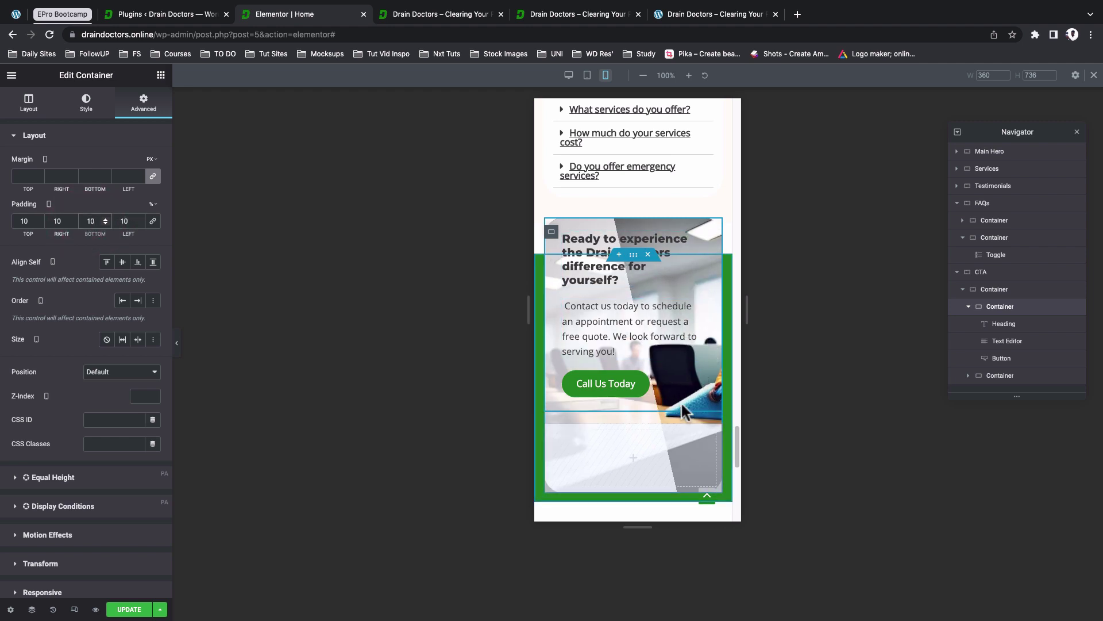
- Change the CTA inner container's top and bottom padding to 15%
click(1039, 311)
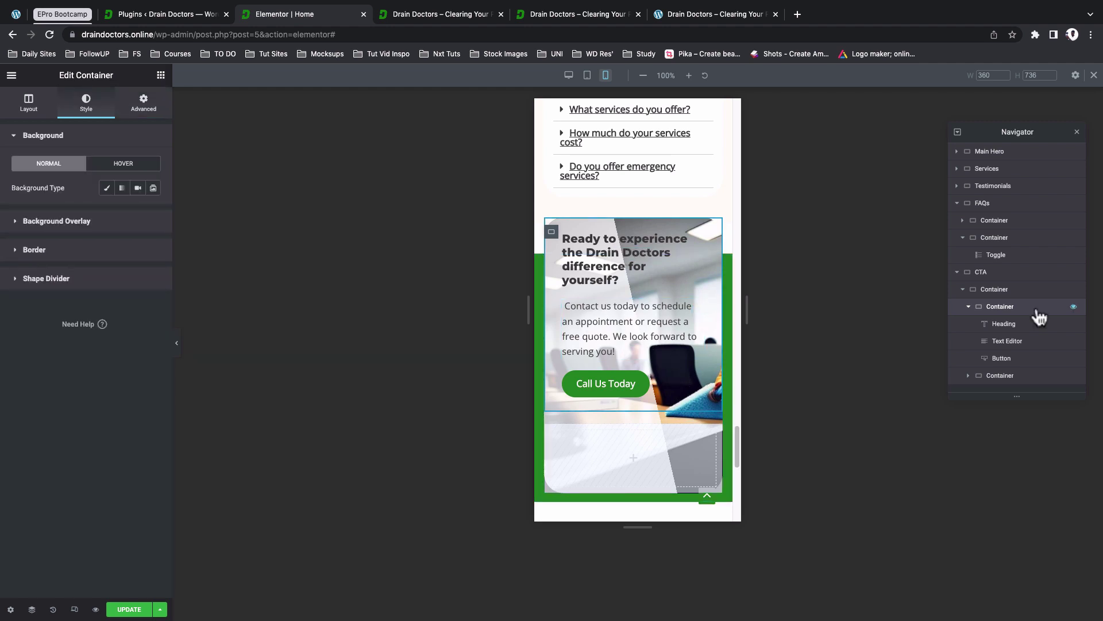
click(28, 103)
click(143, 104)
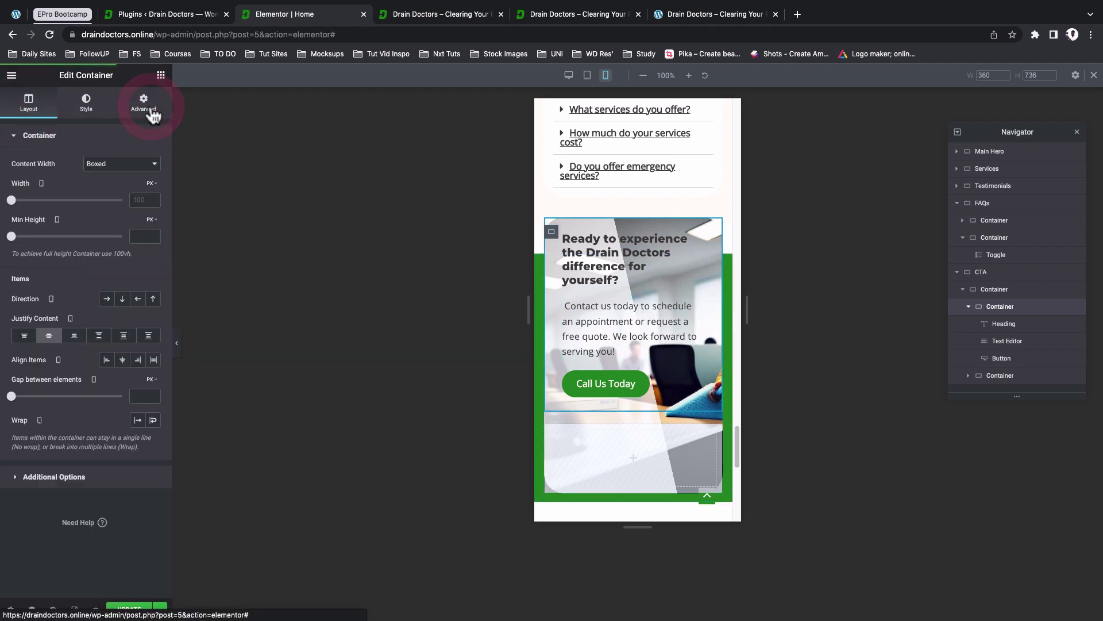
double_click(23, 220)
text(15)
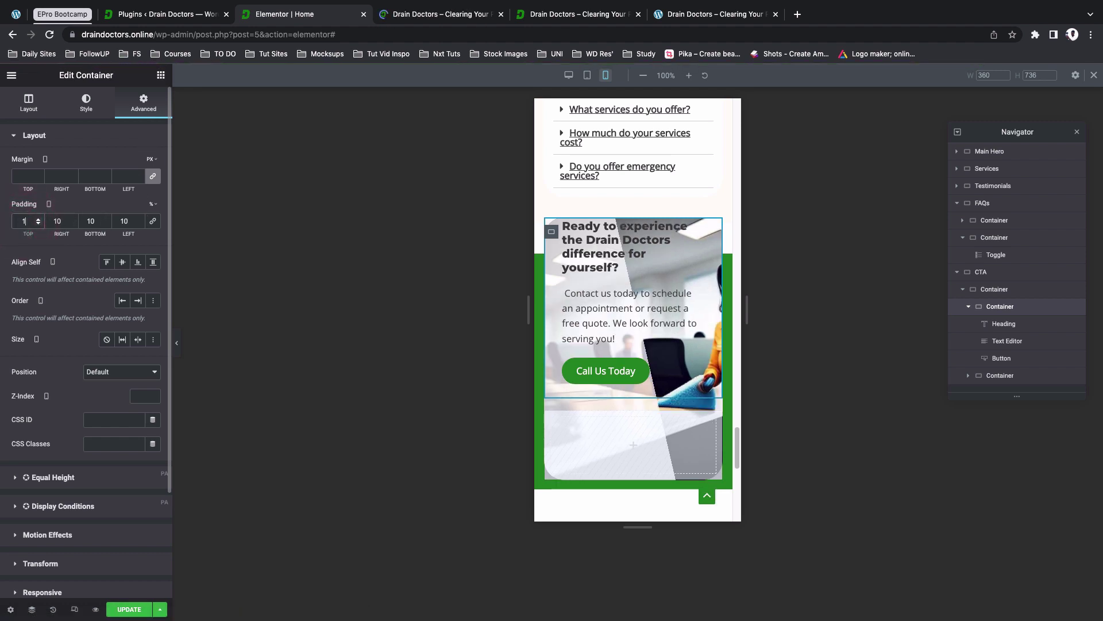
double_click(89, 221)
text(15)
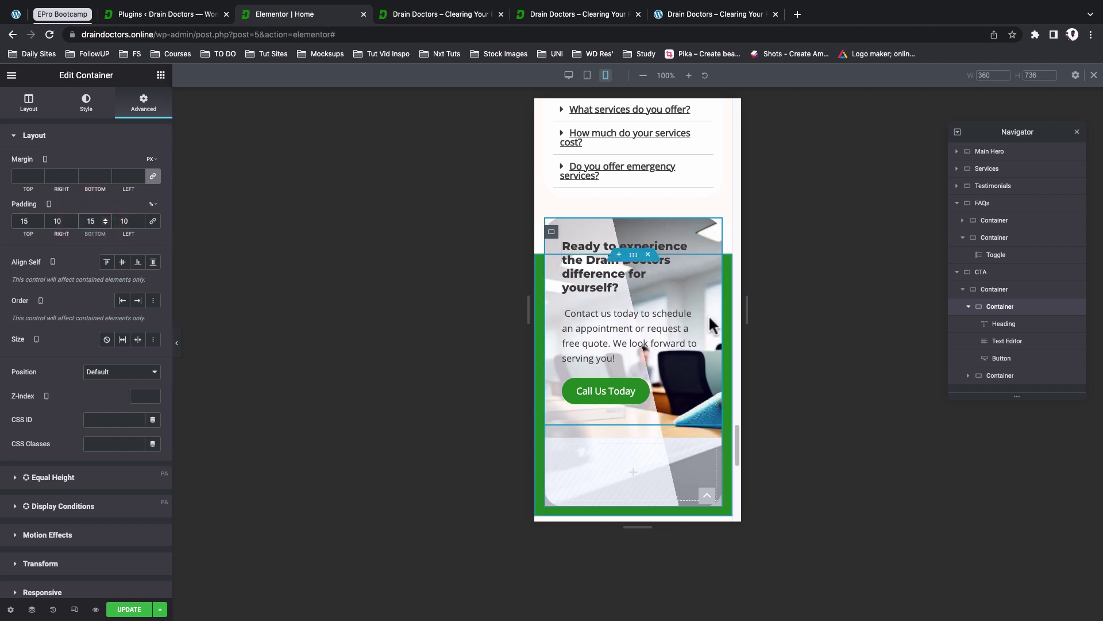
scroll(709, 315, down, 1)
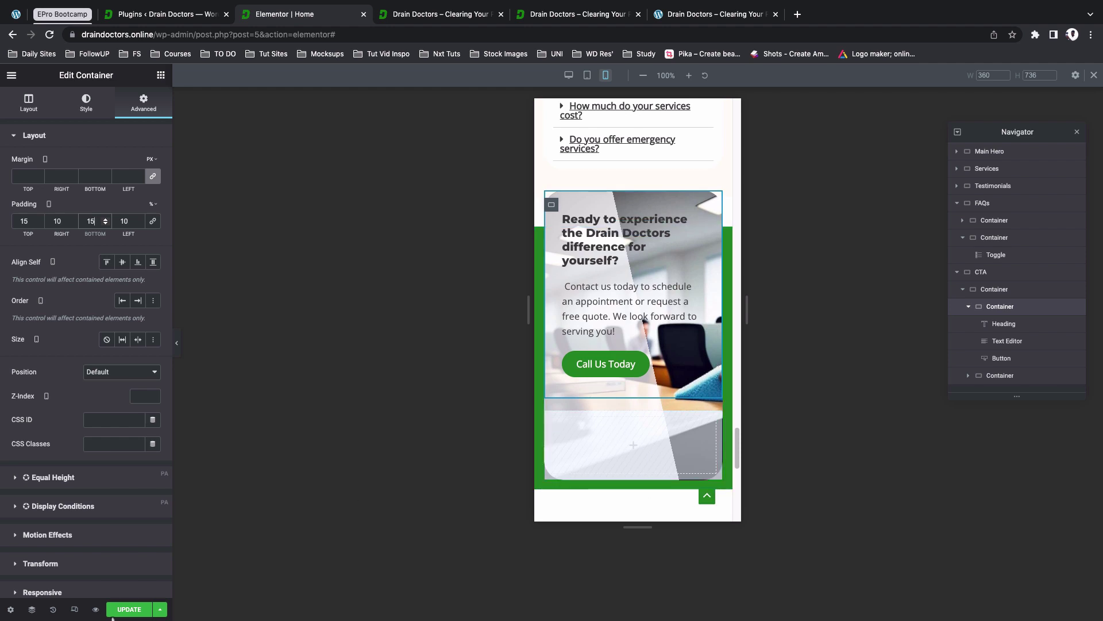
- Scroll through the live page preview to check the updated CTA section
click(435, 18)
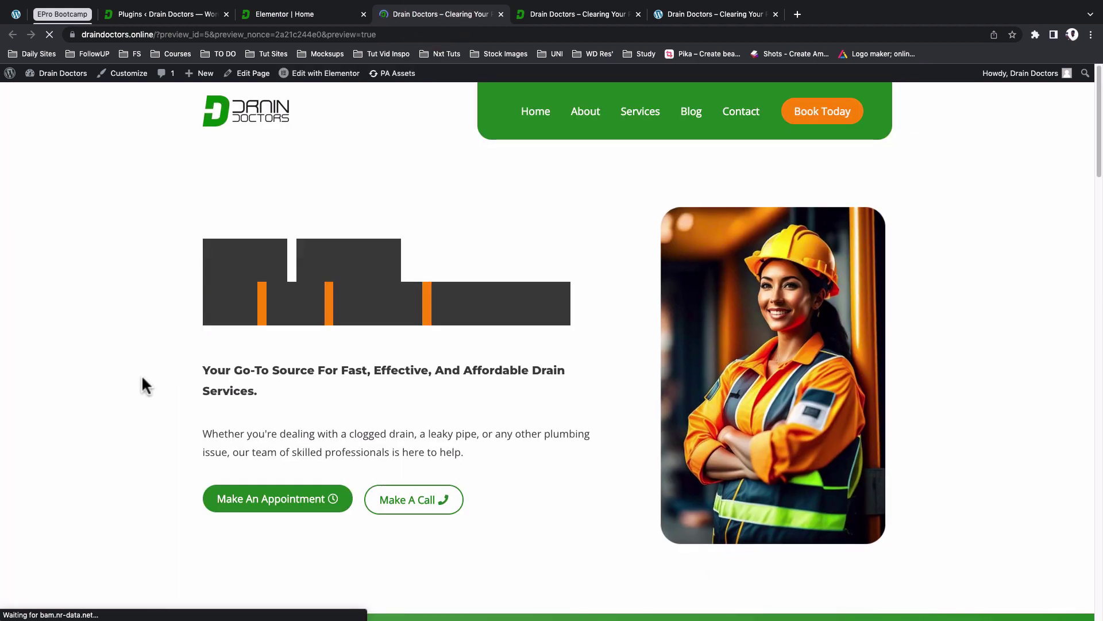
scroll(142, 374, down, 10)
scroll(142, 377, down, 15)
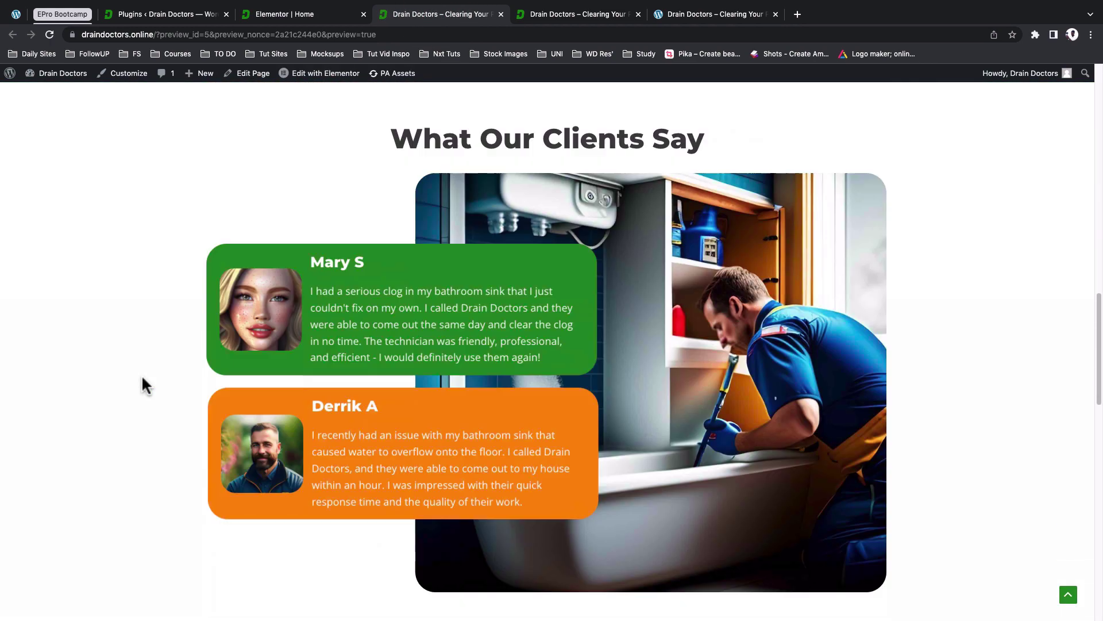
scroll(145, 384, down, 3)
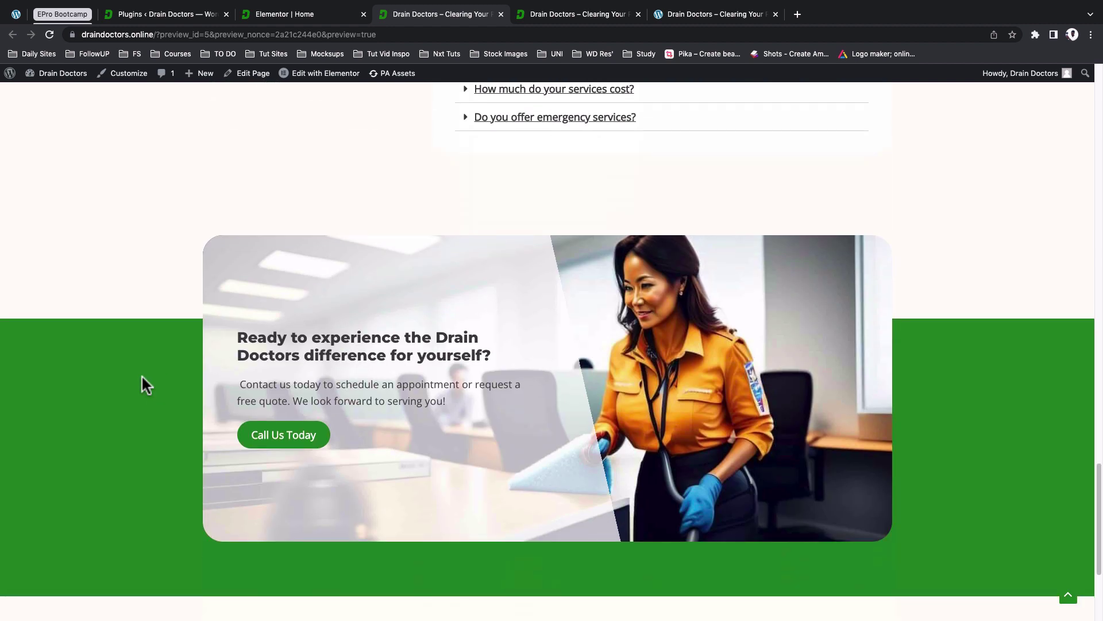
scroll(142, 377, down, 3)
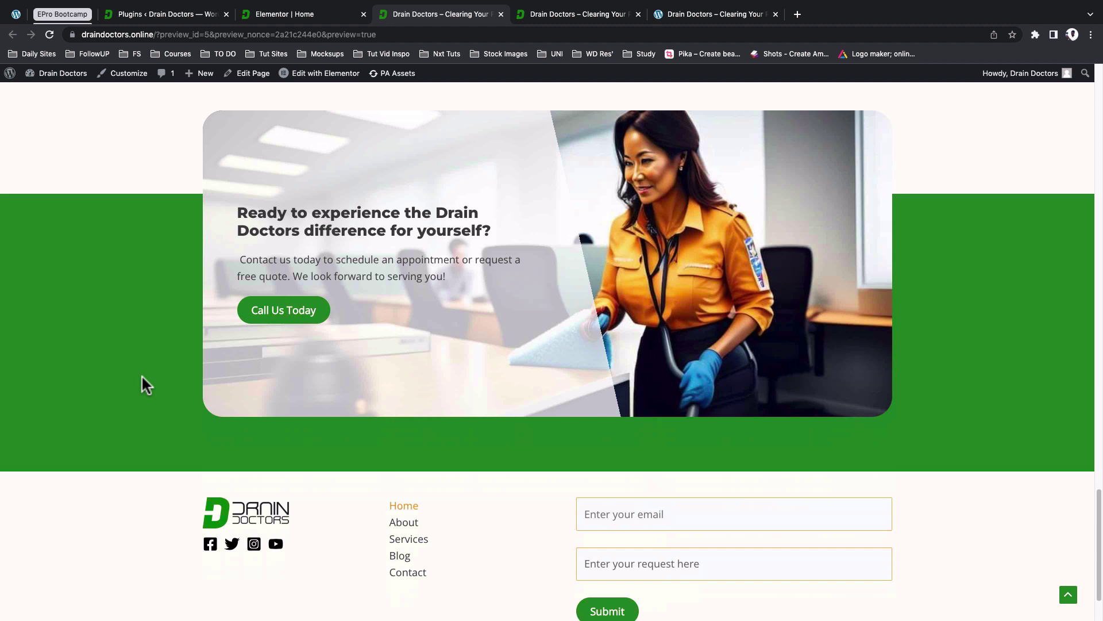
scroll(142, 377, up, 12)
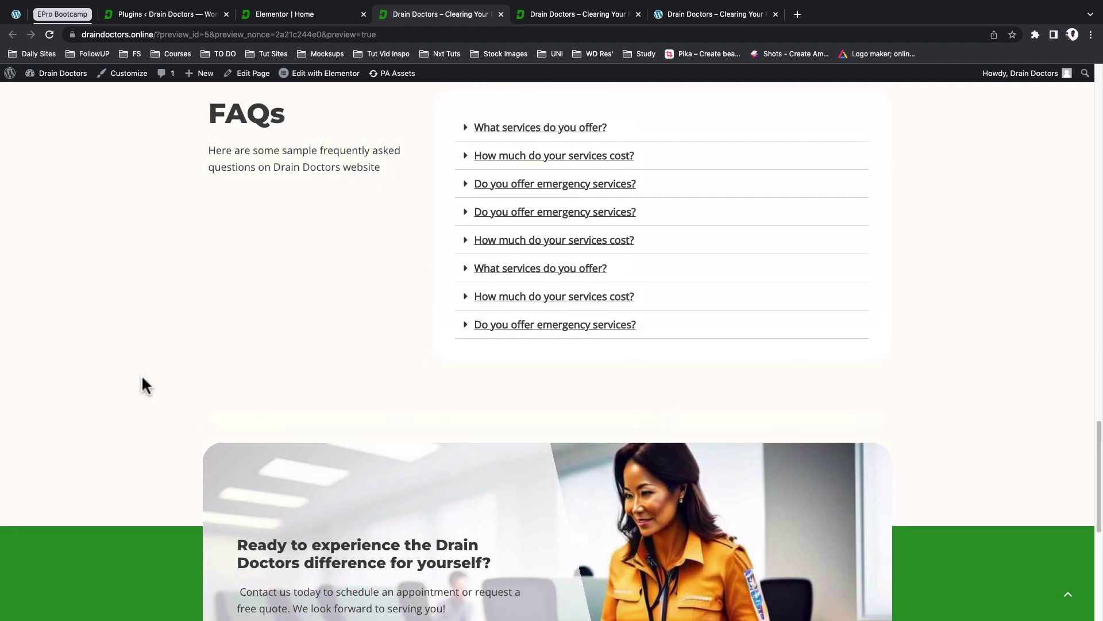
scroll(141, 374, up, 10)
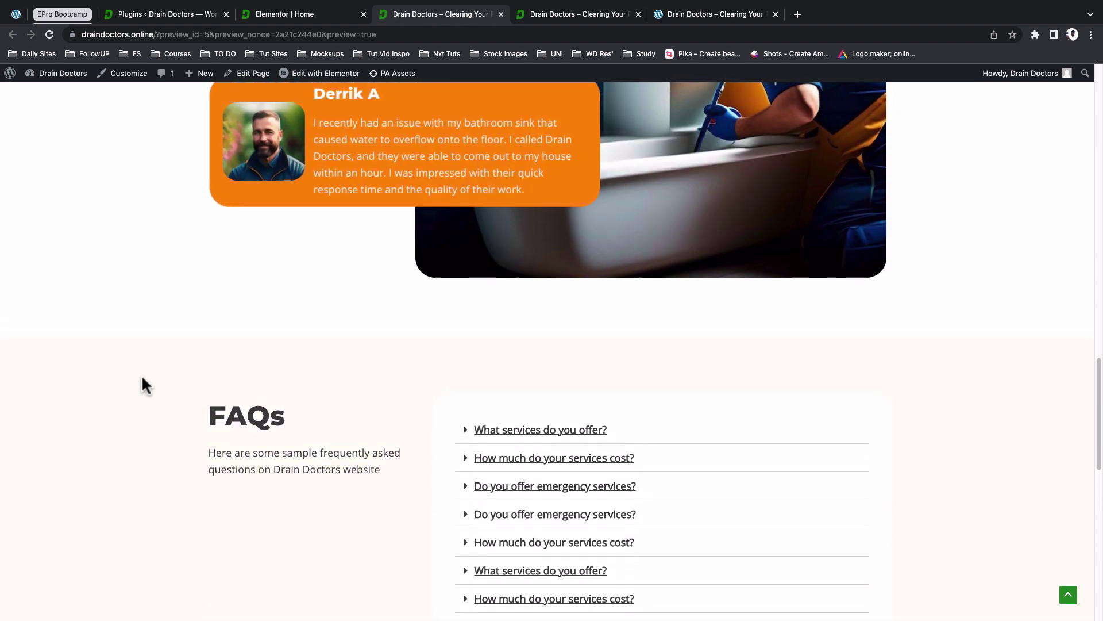
scroll(142, 375, up, 20)
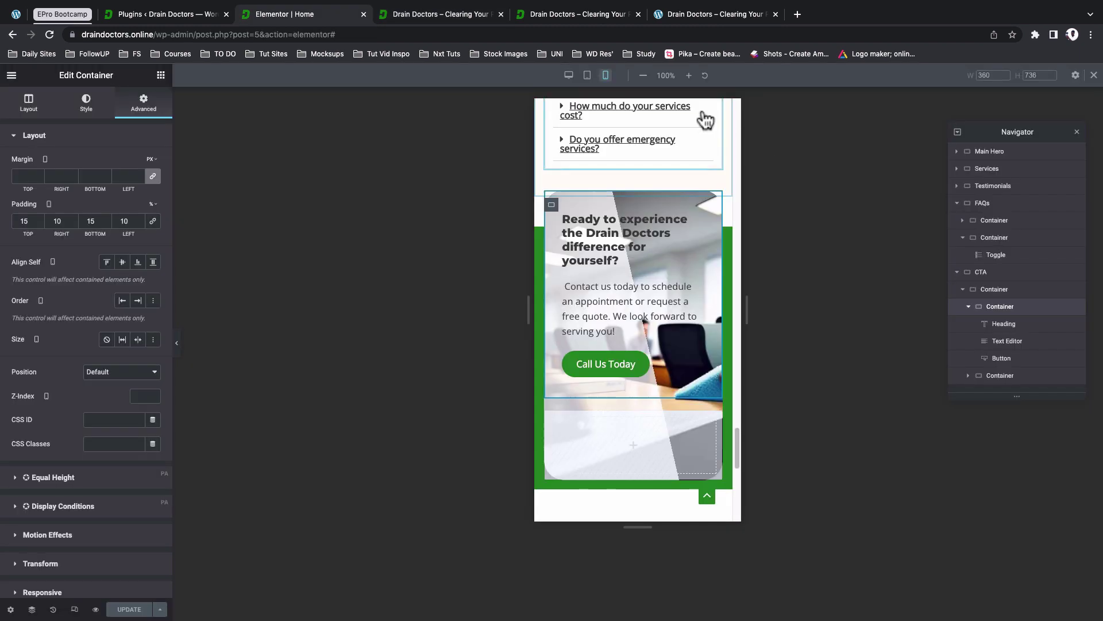
- Scroll the live reference Drain Doctors site to view its floating social icon bar
click(671, 15)
scroll(686, 168, up, 10)
scroll(692, 167, up, 10)
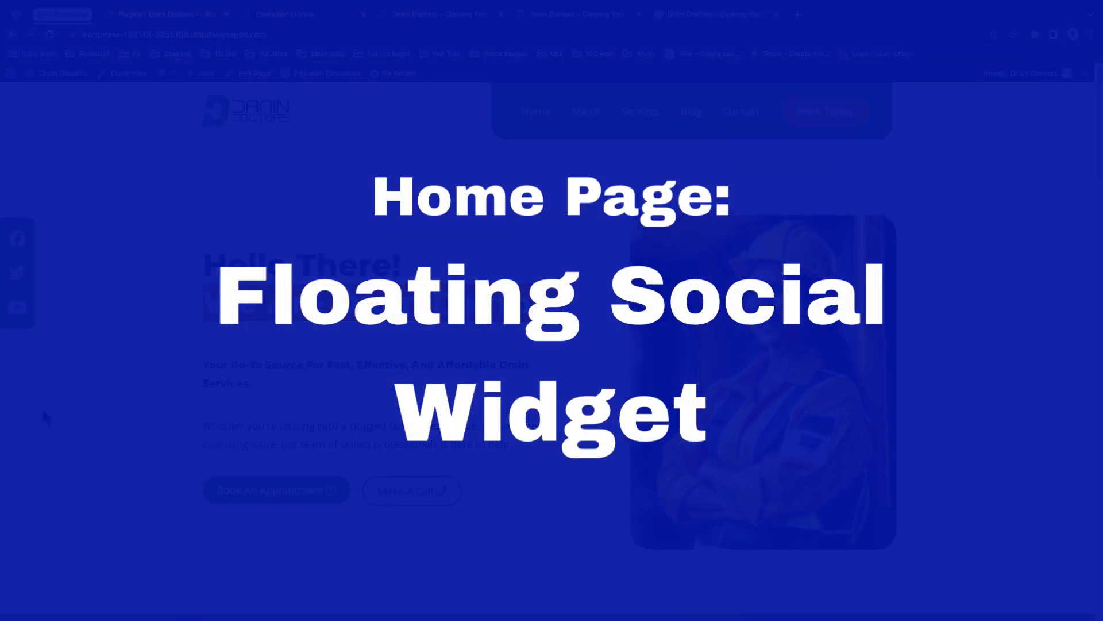
scroll(63, 411, down, 6)
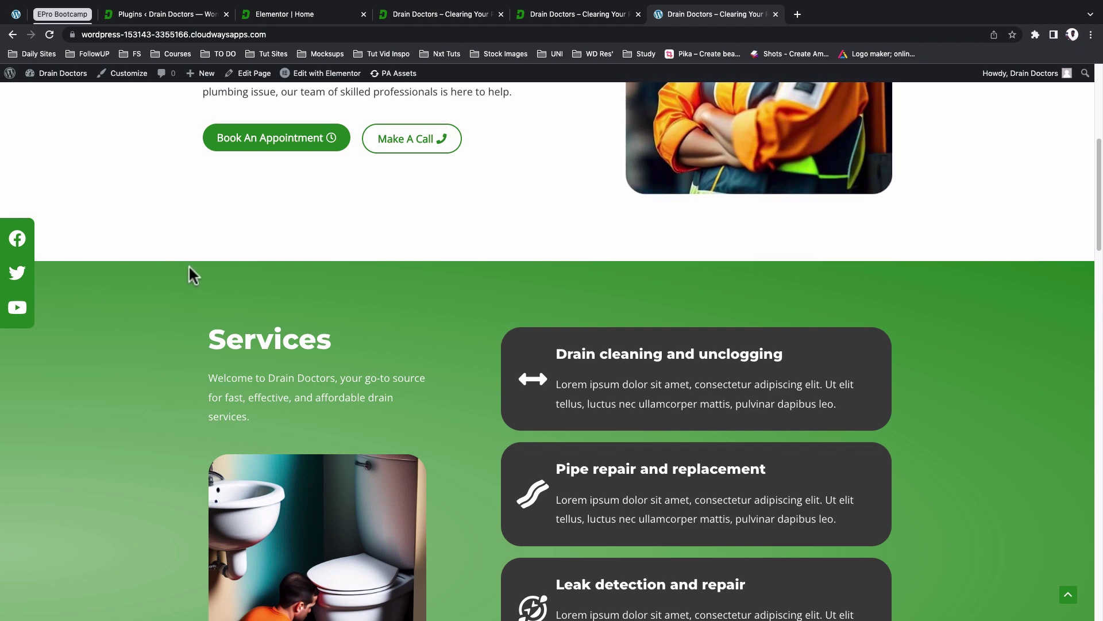
- Find the Social Icons widget with 'soc' and drop it into the hero section
click(284, 13)
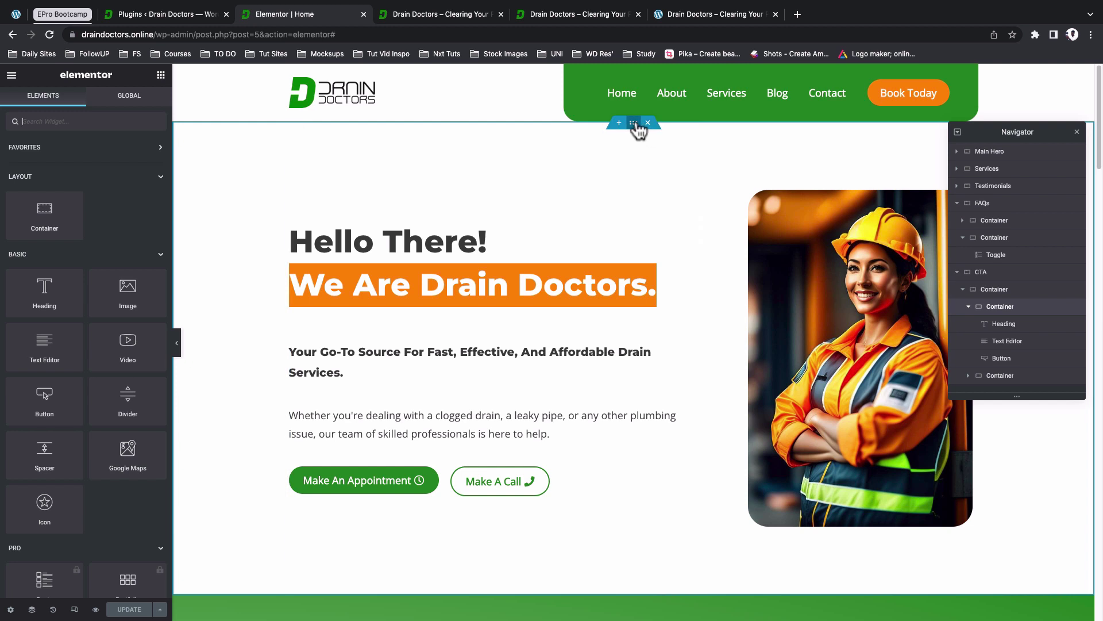
click(634, 123)
click(161, 75)
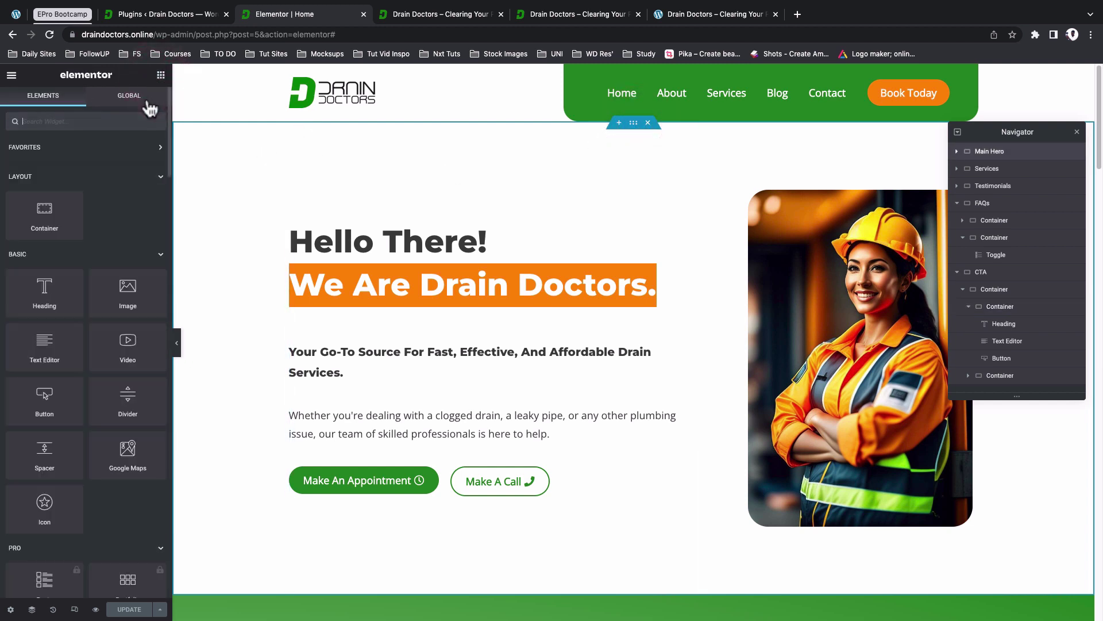
click(125, 121)
text(soc)
drag(52, 214, 405, 431)
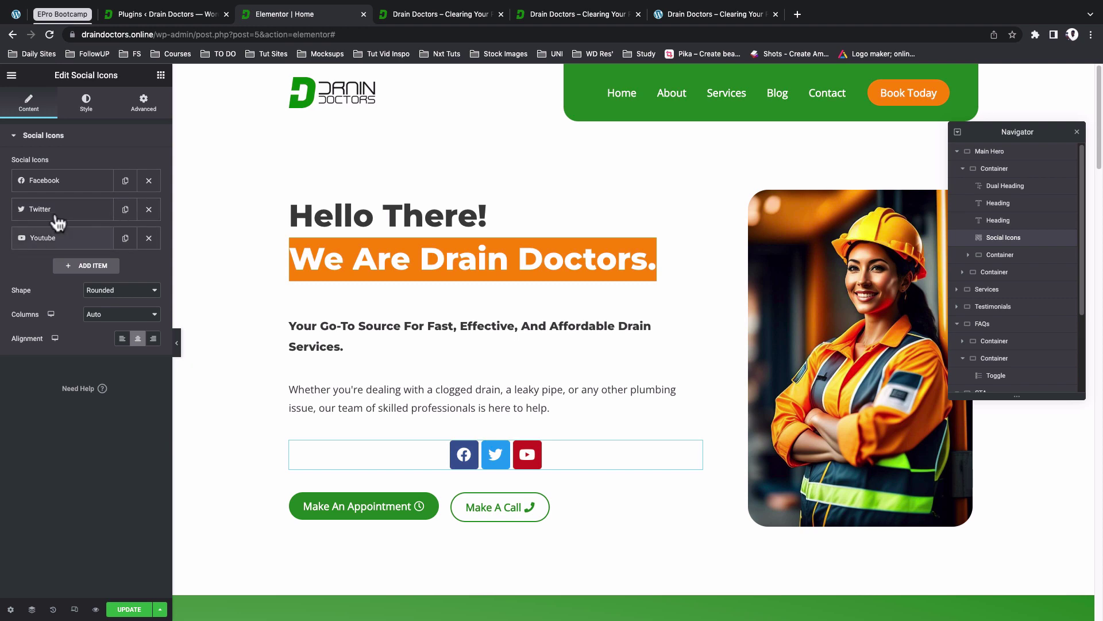
- Add a fourth social item using the Instagram icon from the Icon Library
click(73, 267)
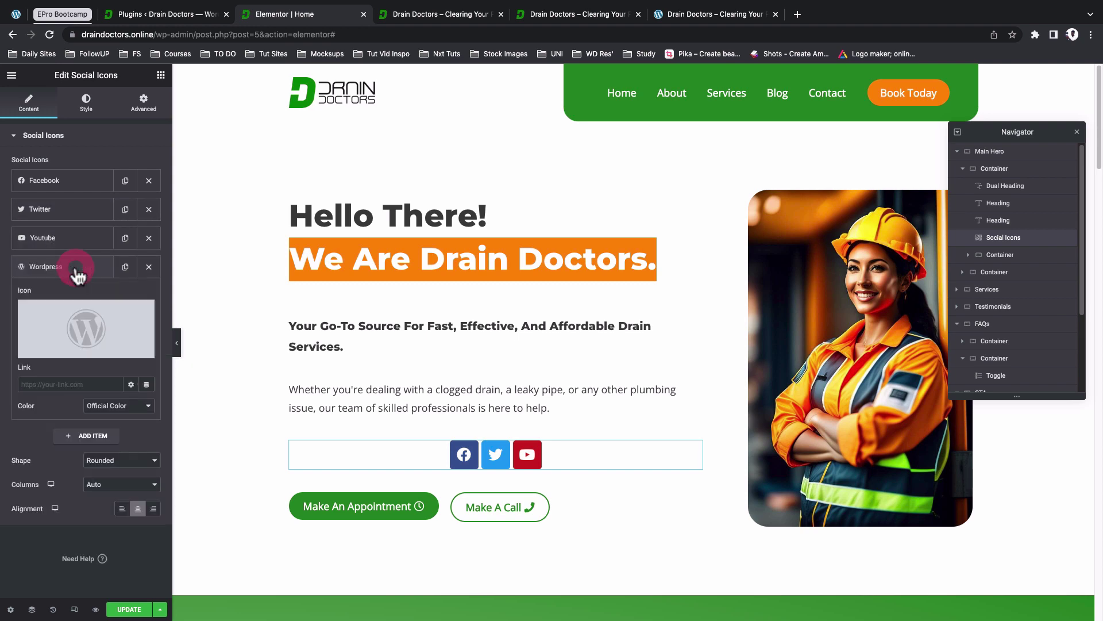
click(95, 326)
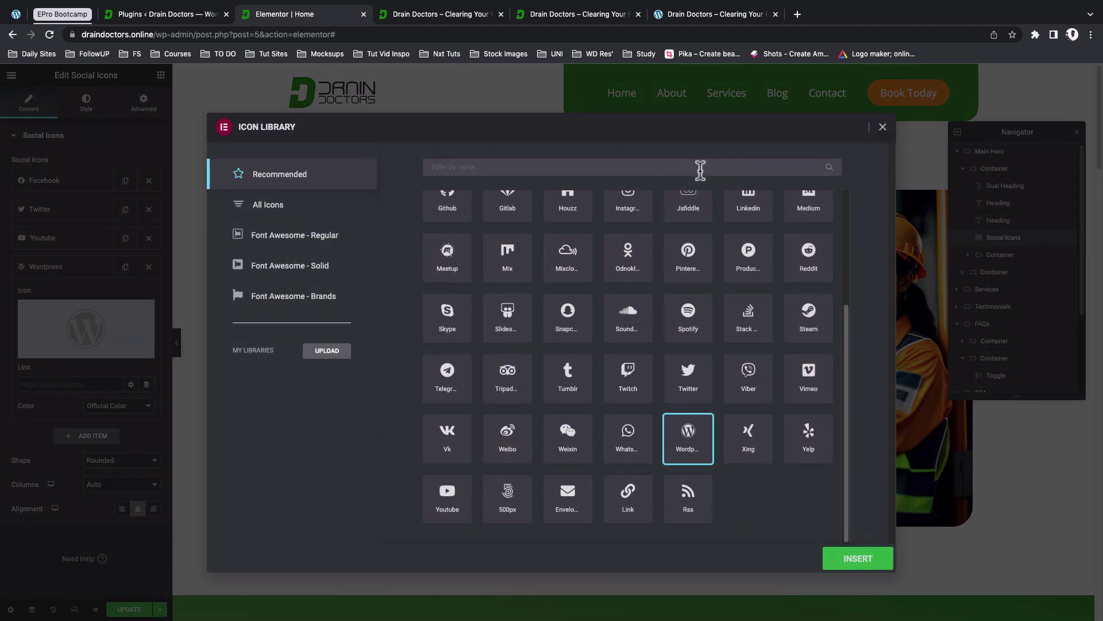
text(in)
click(447, 240)
click(858, 558)
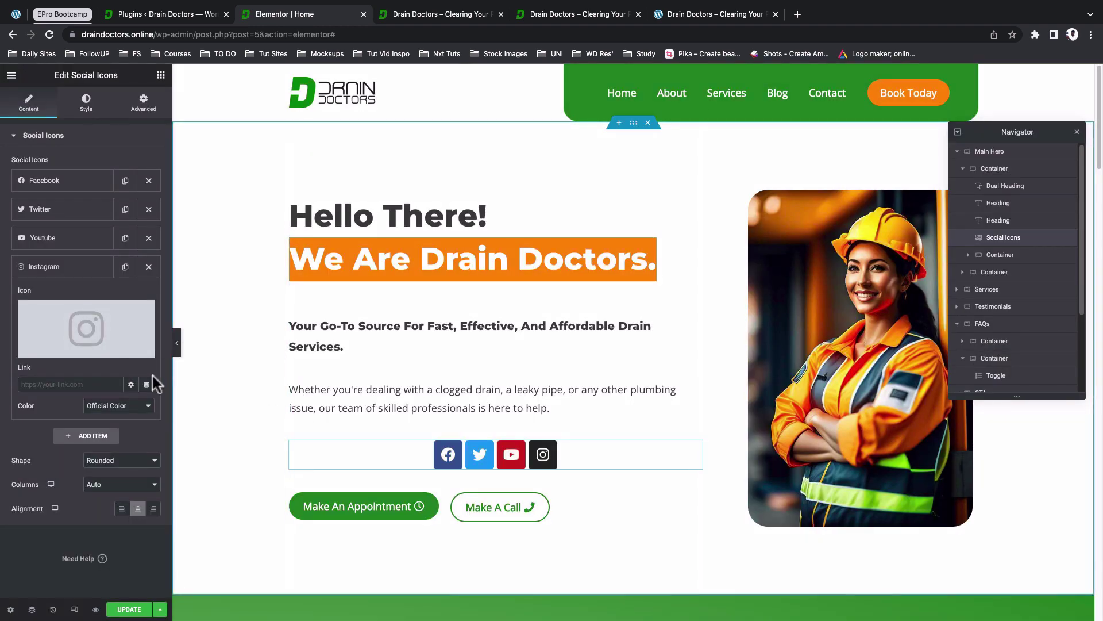
- Set the social icons' colour to Custom with primary colour Theme Color 8
click(106, 408)
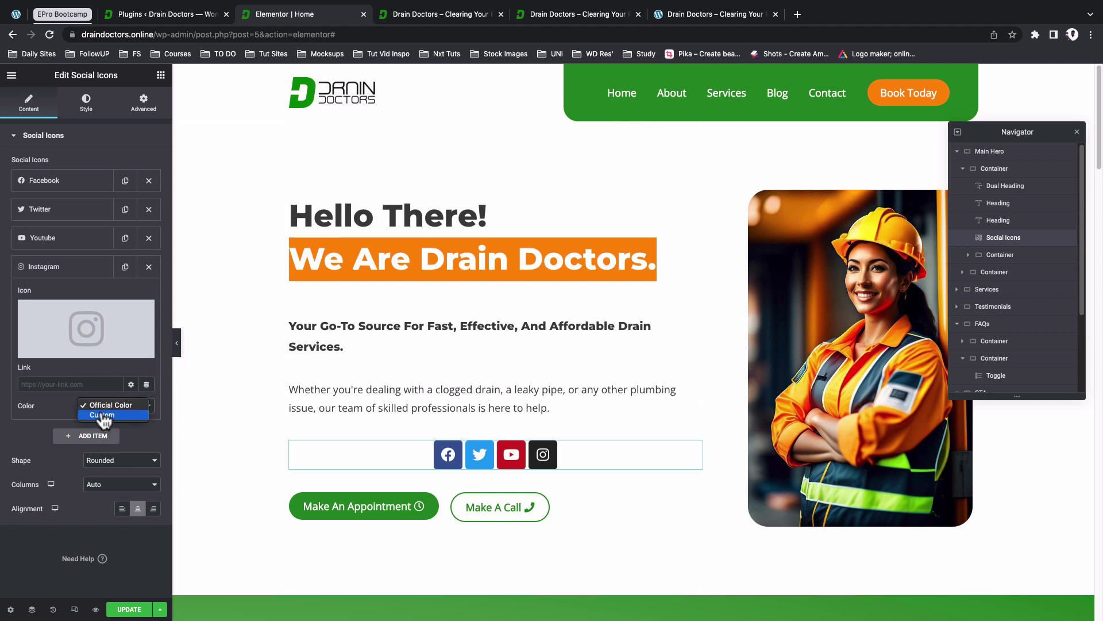
click(37, 428)
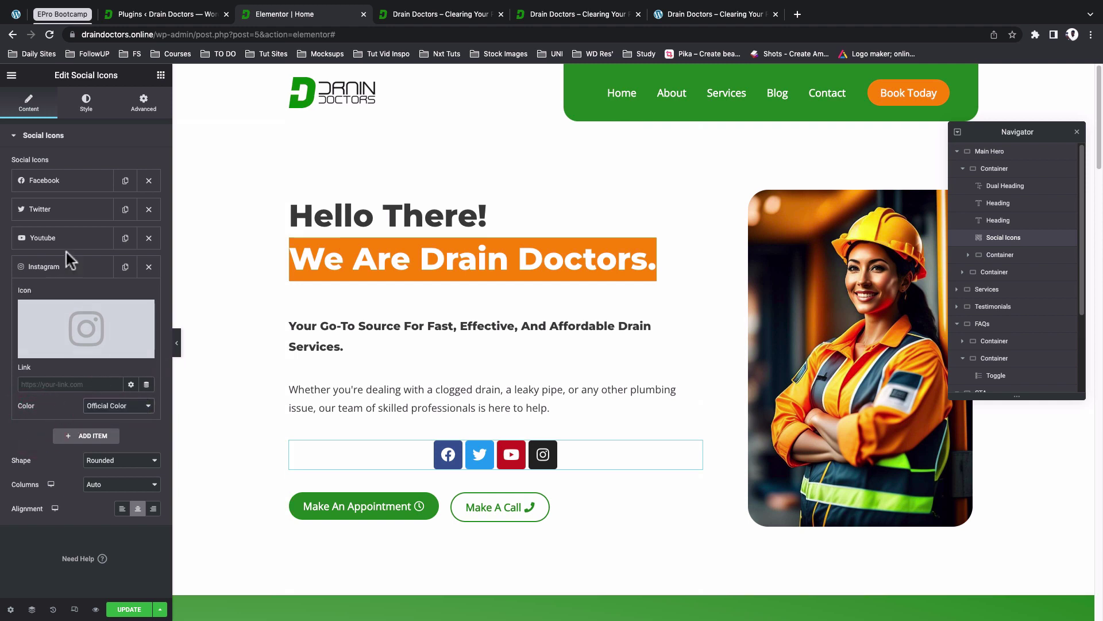
click(87, 107)
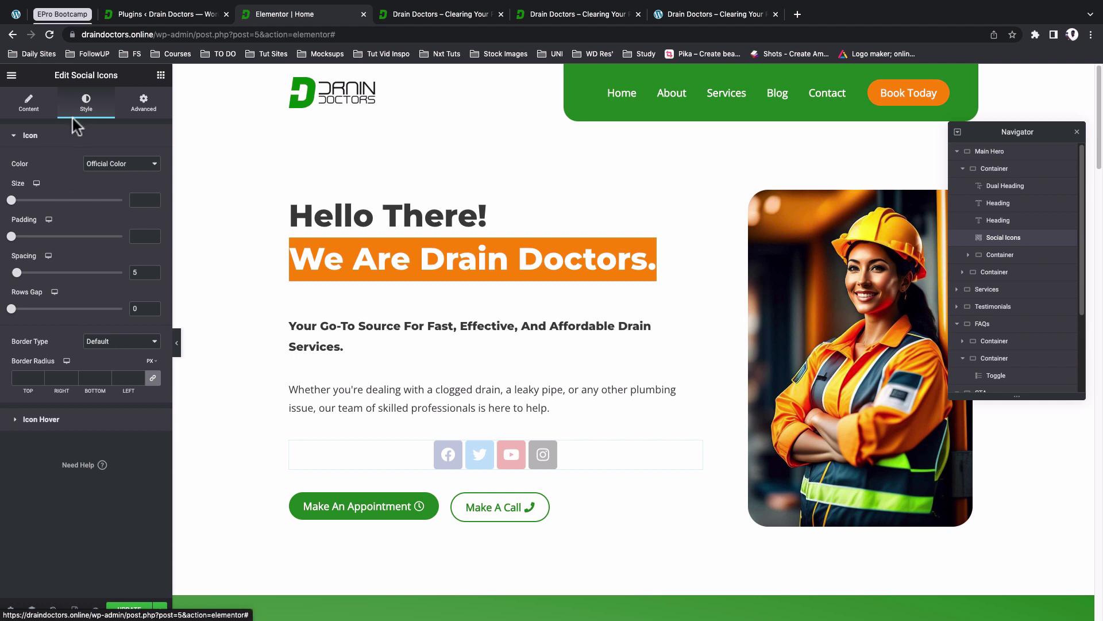
click(105, 165)
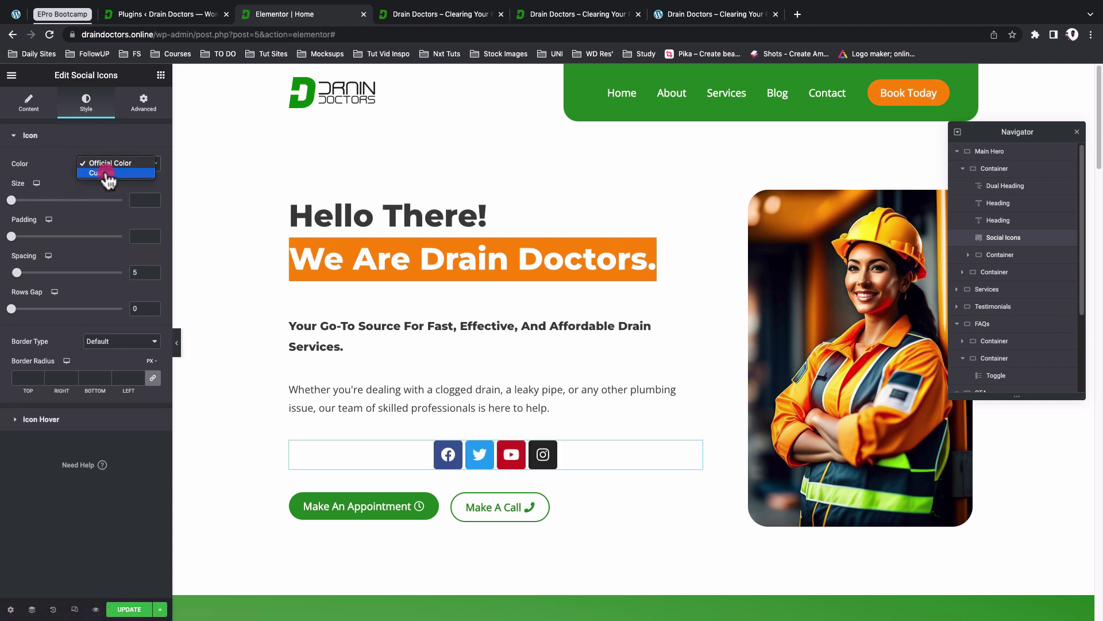
click(106, 172)
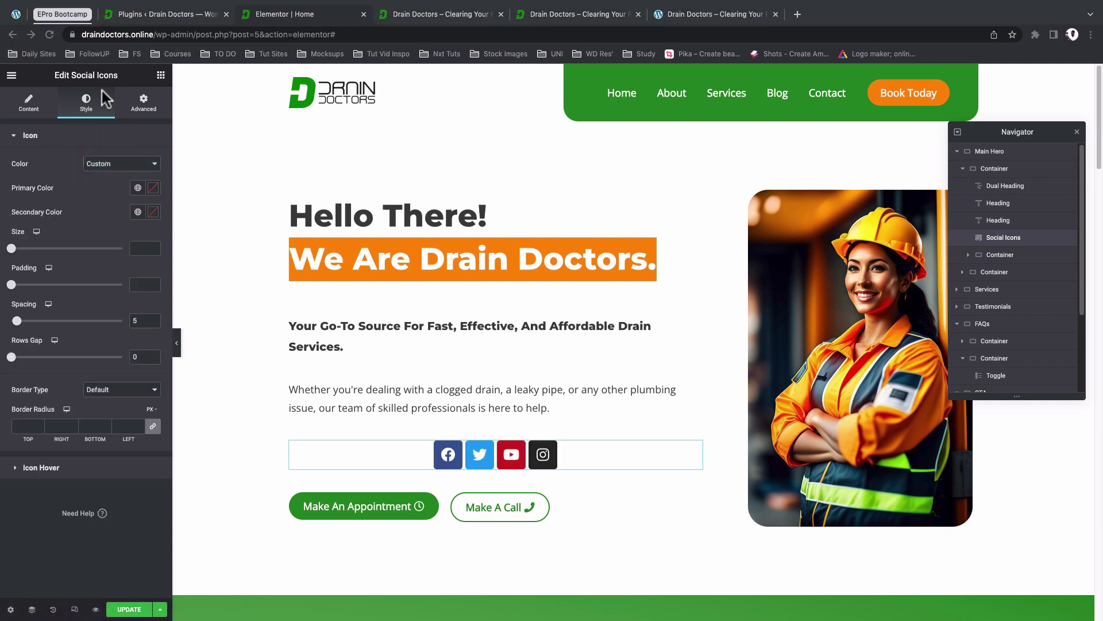
click(154, 189)
click(138, 188)
scroll(115, 289, down, 5)
click(81, 366)
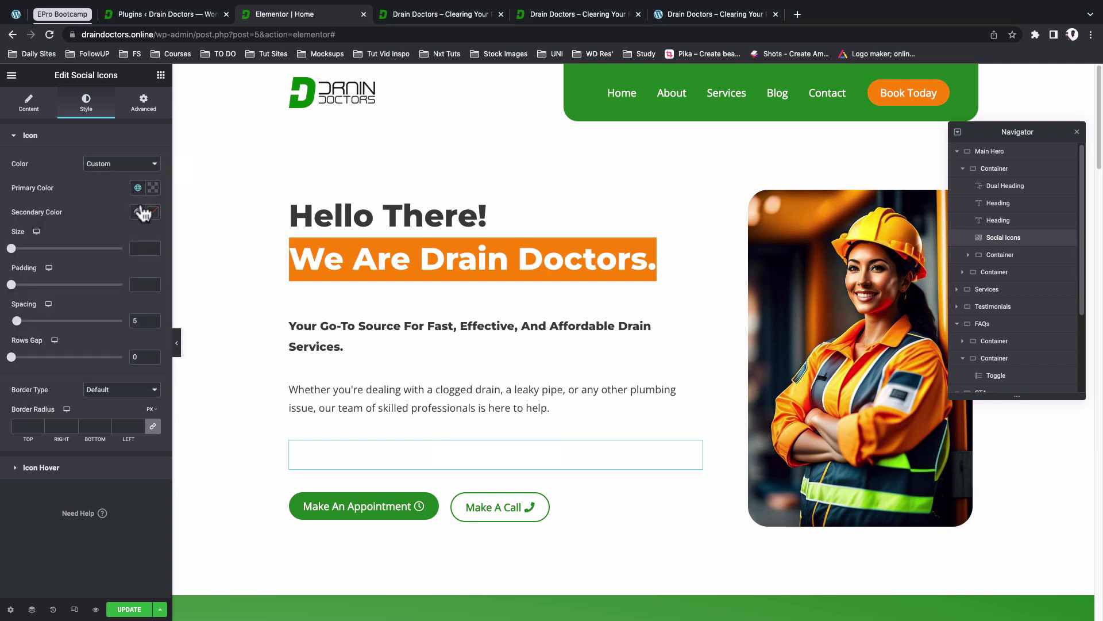
- Make the icons' hover secondary colour Theme Color 6
click(138, 212)
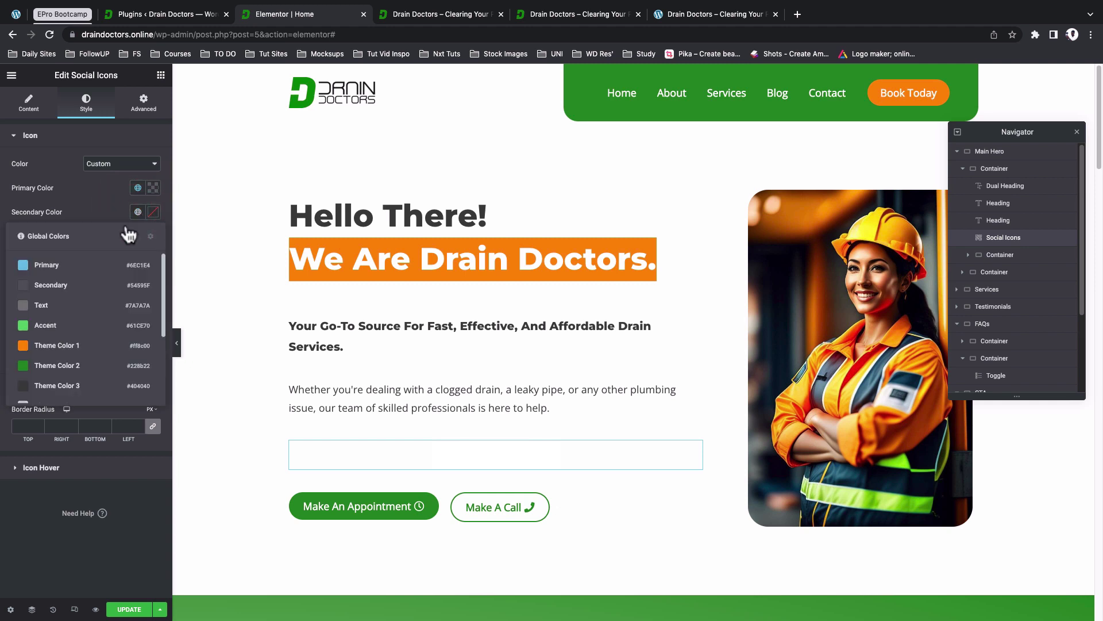
scroll(106, 322, down, 1)
click(41, 468)
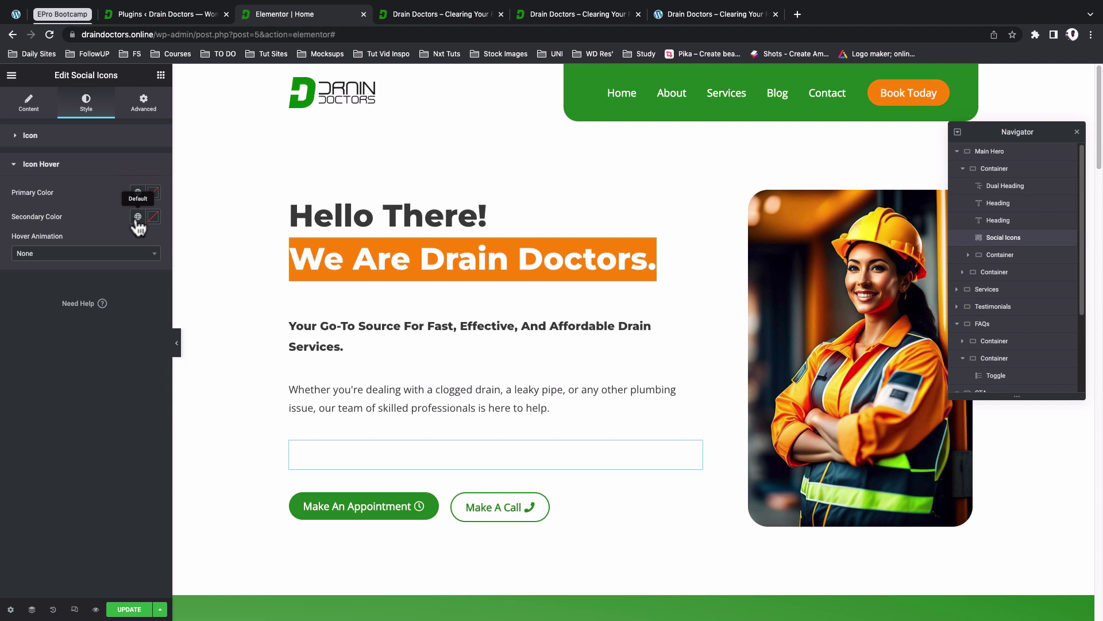
click(138, 218)
scroll(109, 342, down, 3)
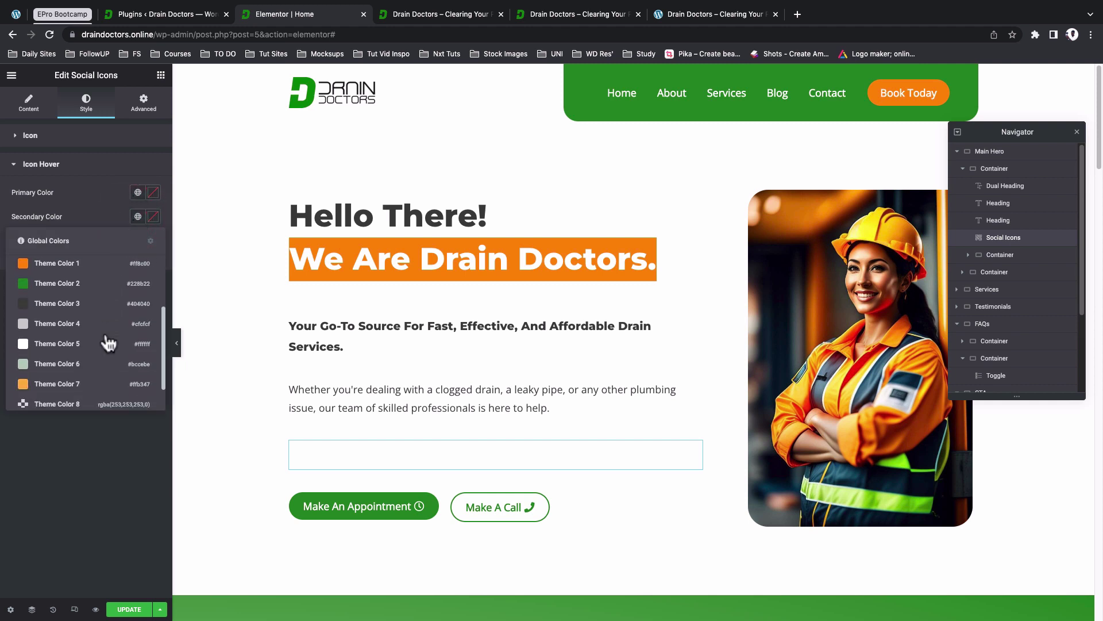
click(85, 364)
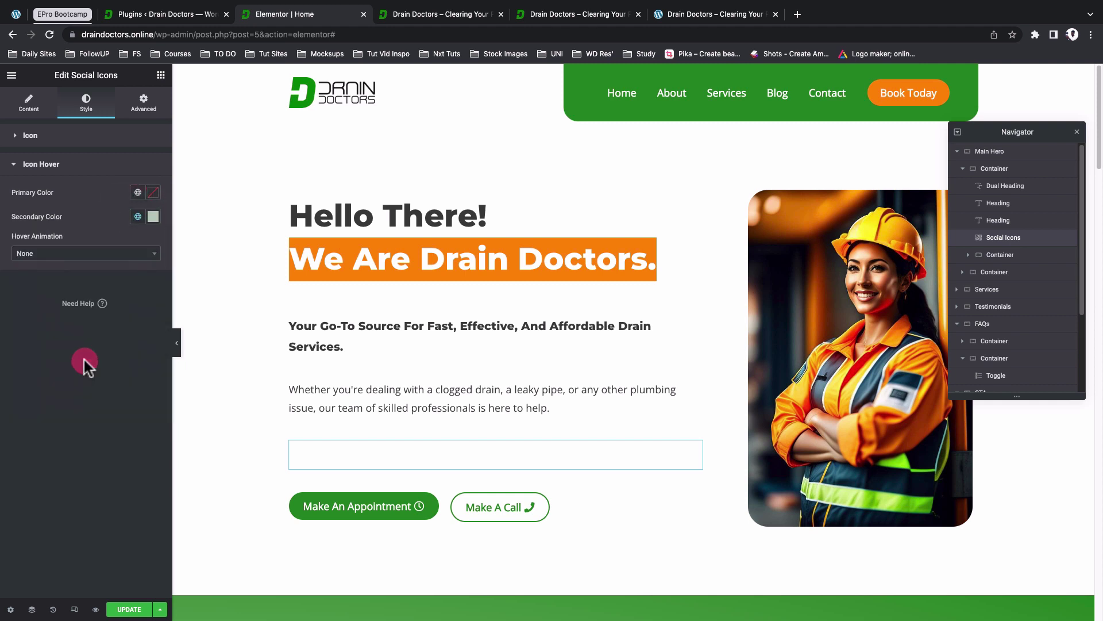
click(144, 106)
scroll(59, 390, down, 5)
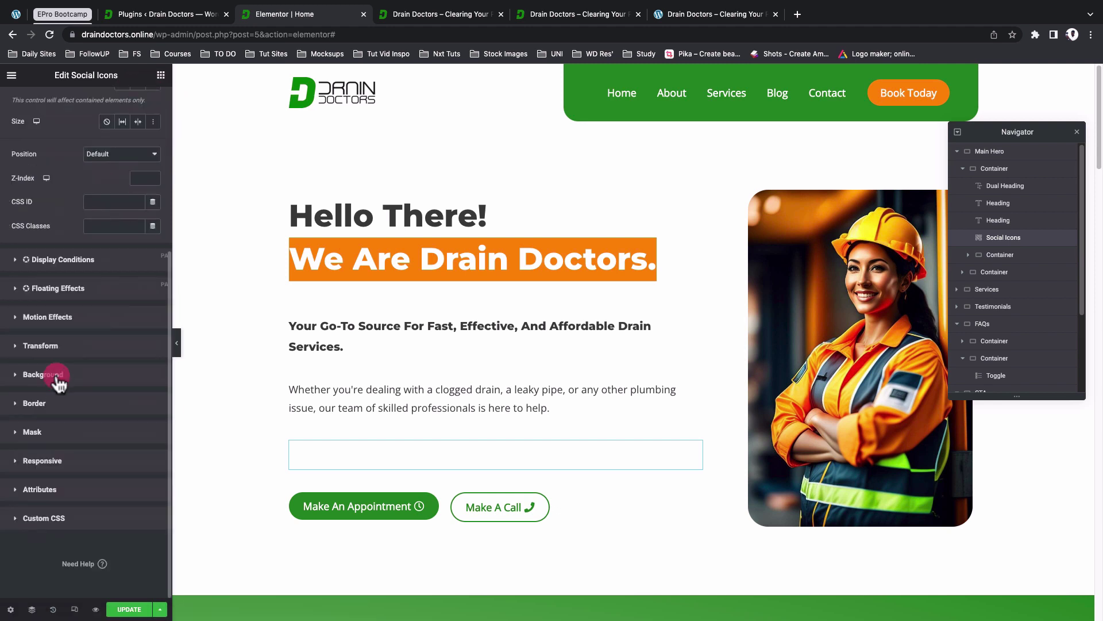
- Give the social icons widget a classic background in green Theme Color 2
click(58, 379)
click(138, 332)
click(138, 356)
scroll(97, 472, down, 1)
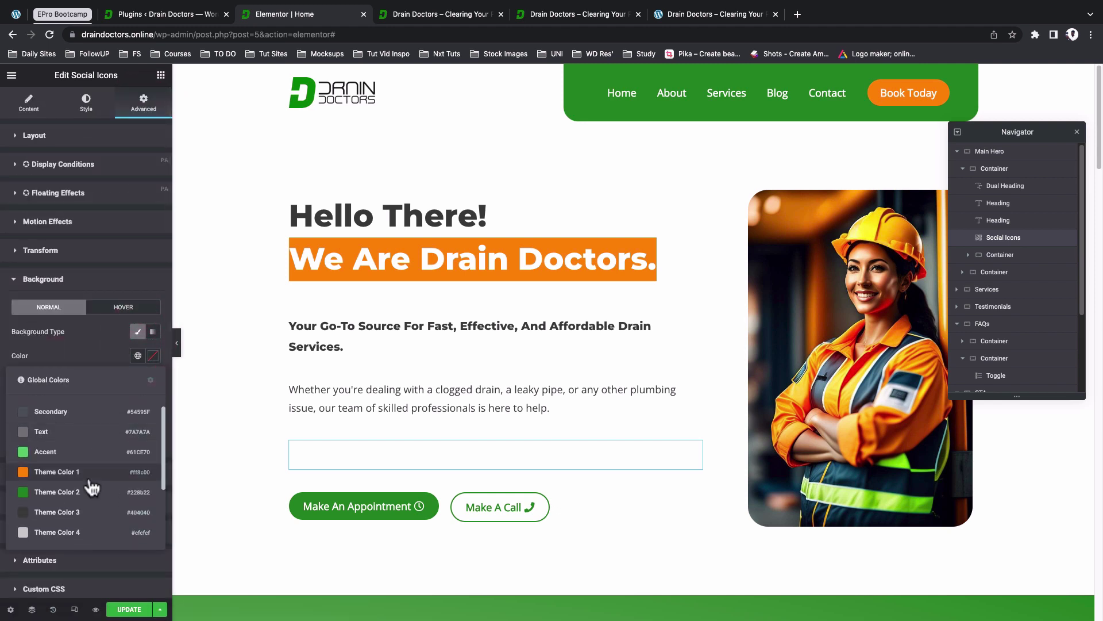
click(81, 491)
- Set the social icons to 1 column so they stack vertically
click(32, 107)
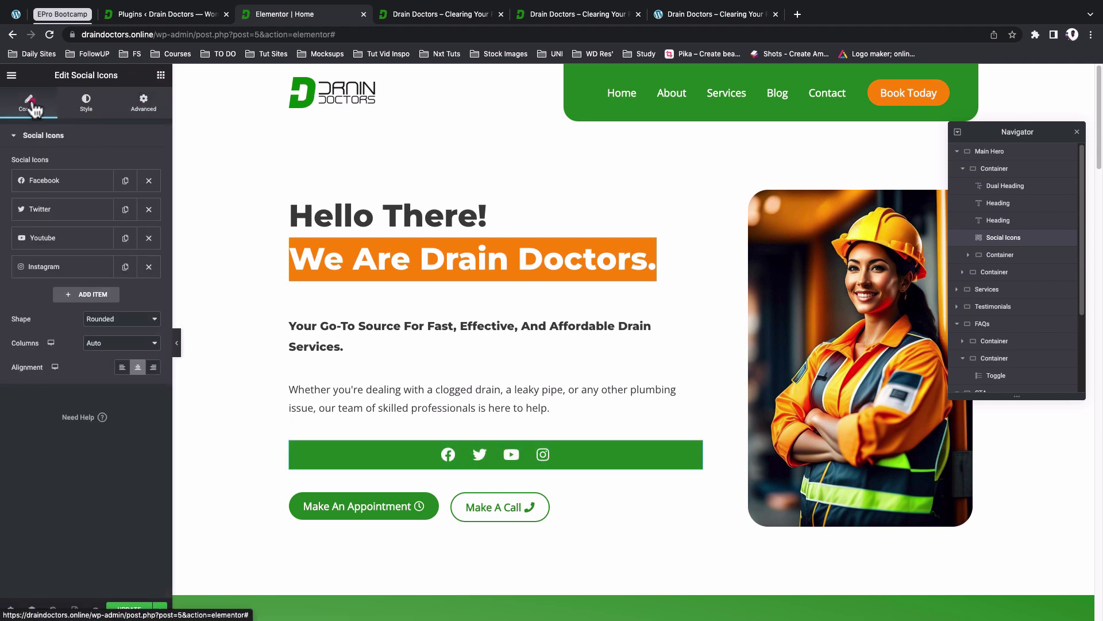
click(110, 345)
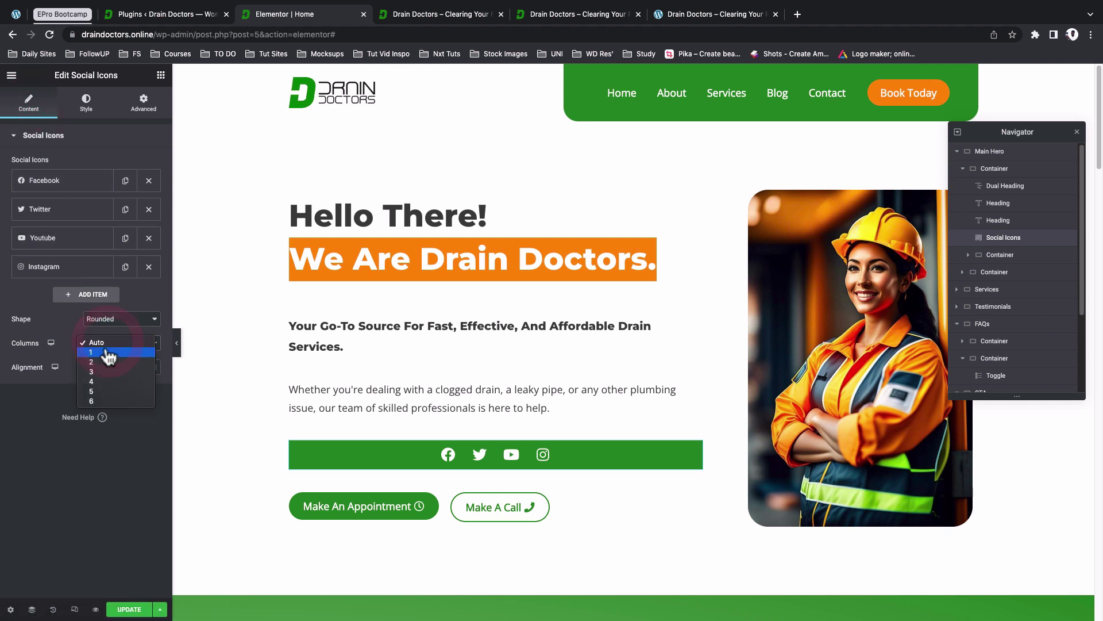
click(108, 353)
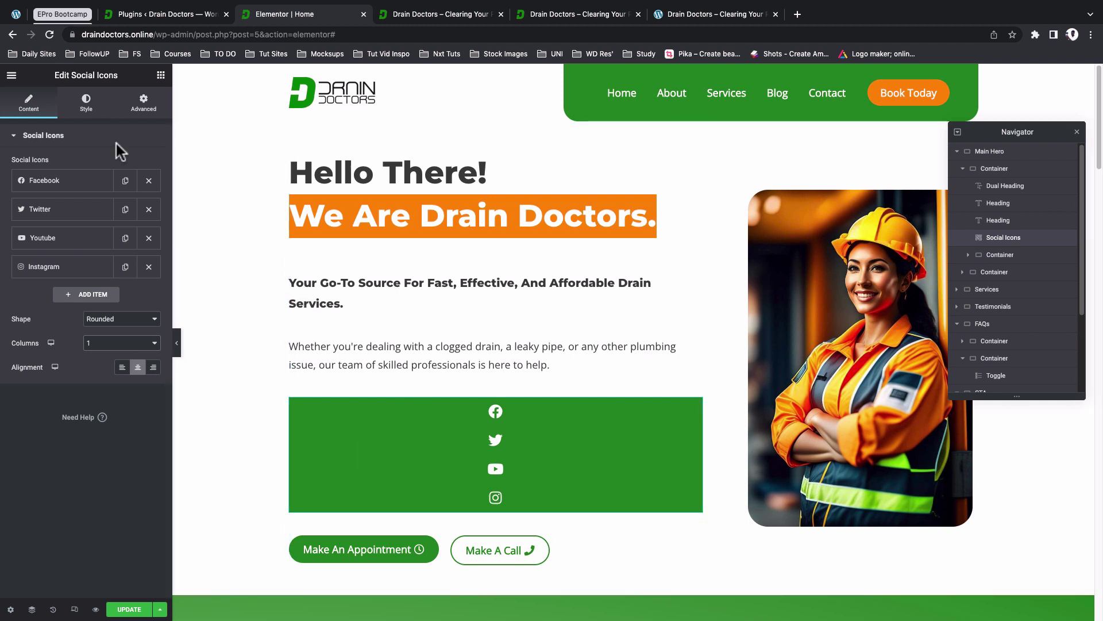
click(141, 114)
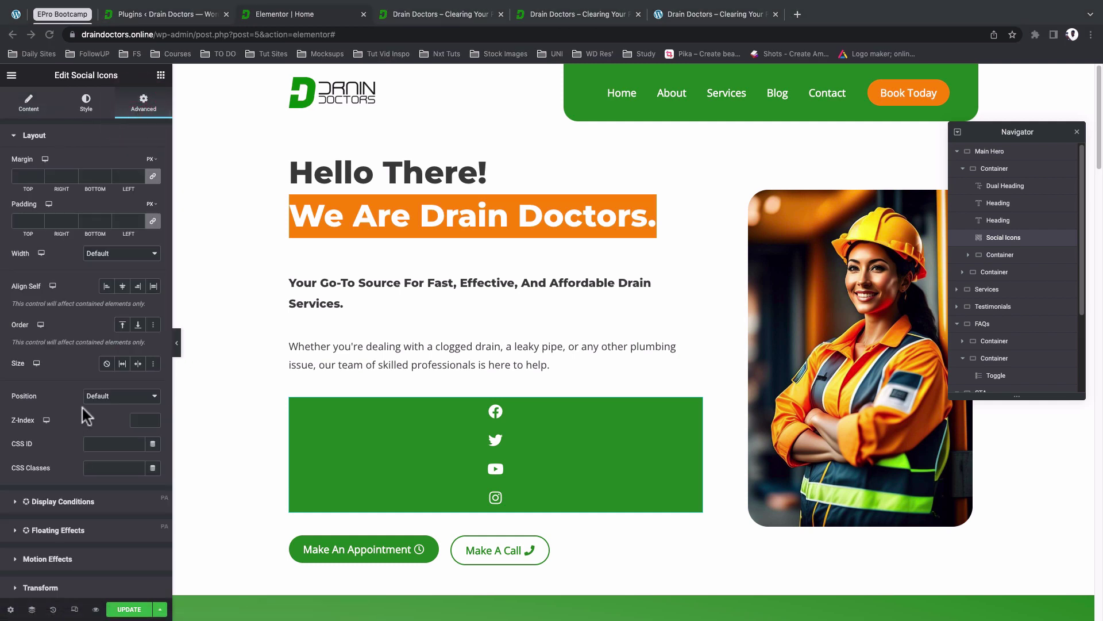
- Set the social bar's position to Fixed, left-aligned, with a 268 px vertical offset
click(112, 395)
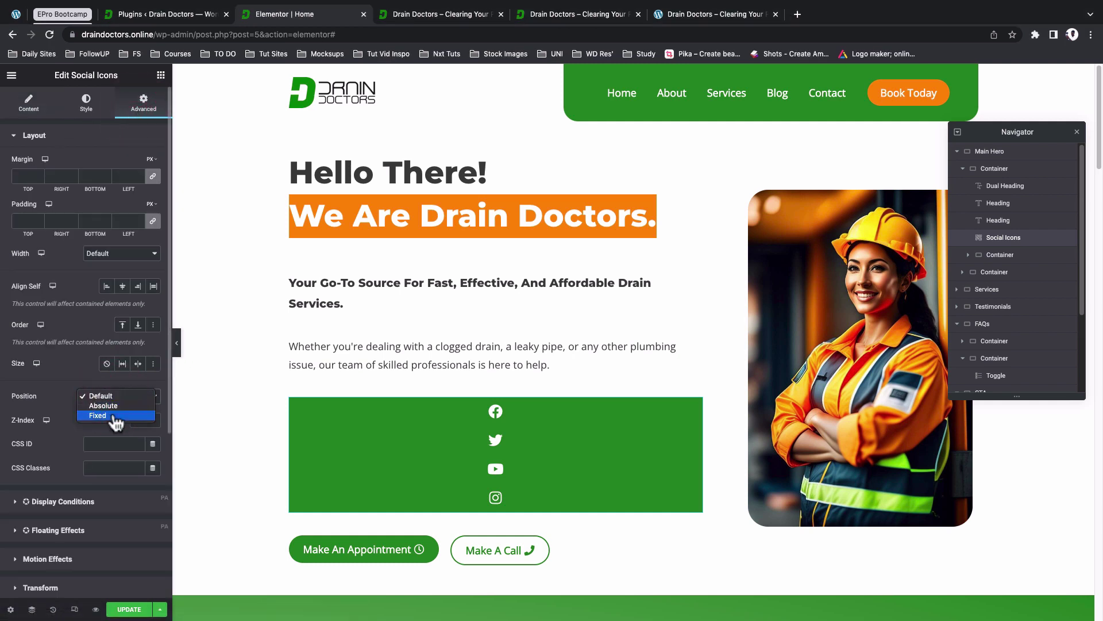
click(113, 416)
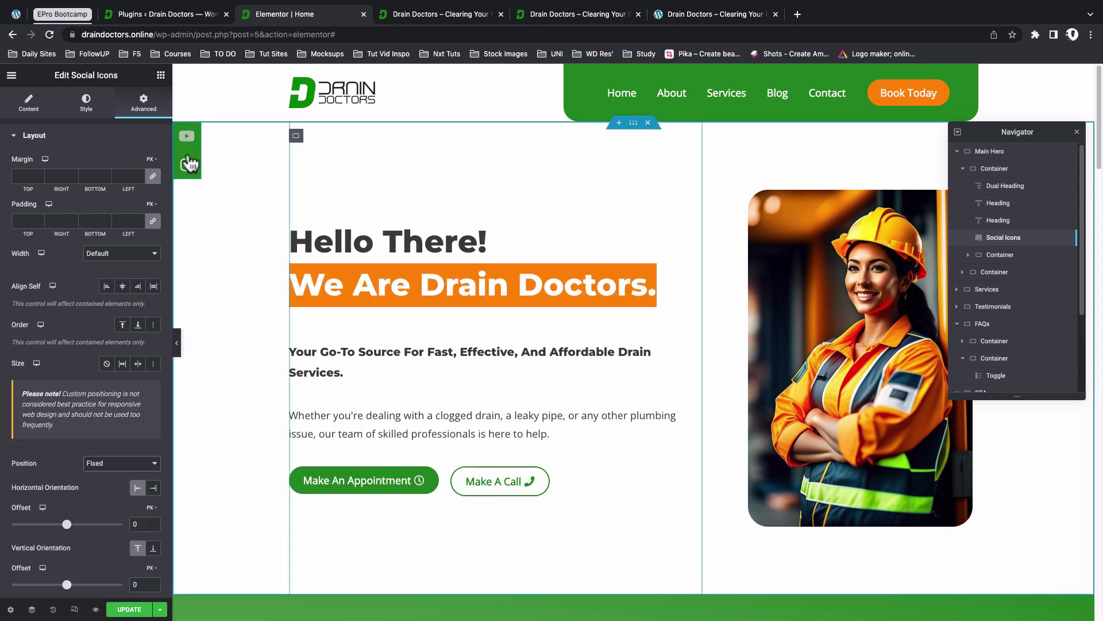
scroll(97, 390, down, 2)
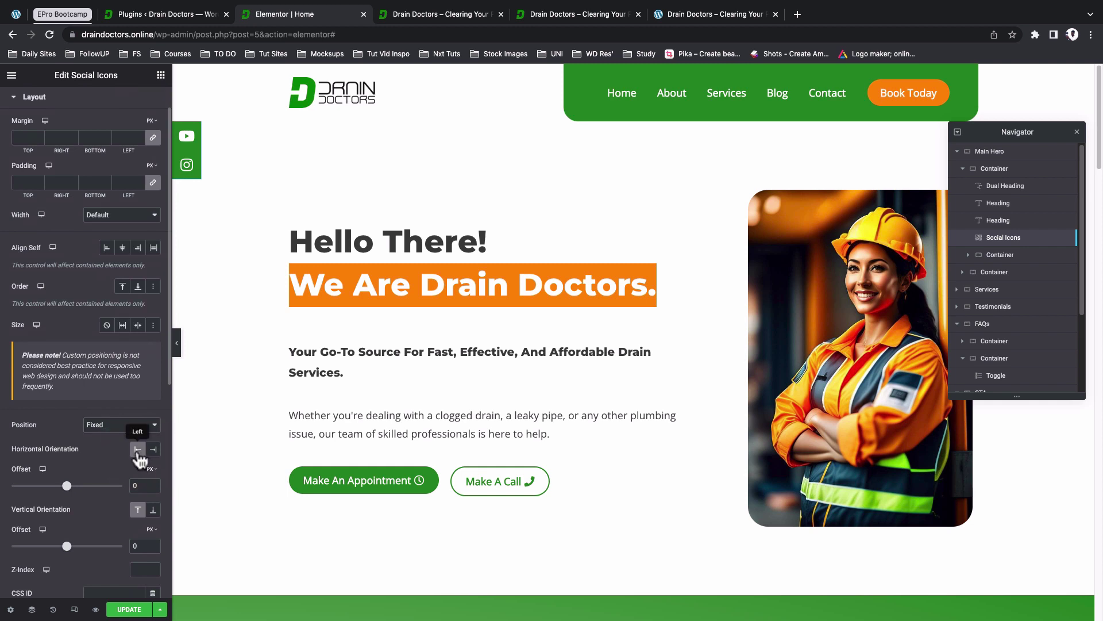
scroll(140, 460, down, 2)
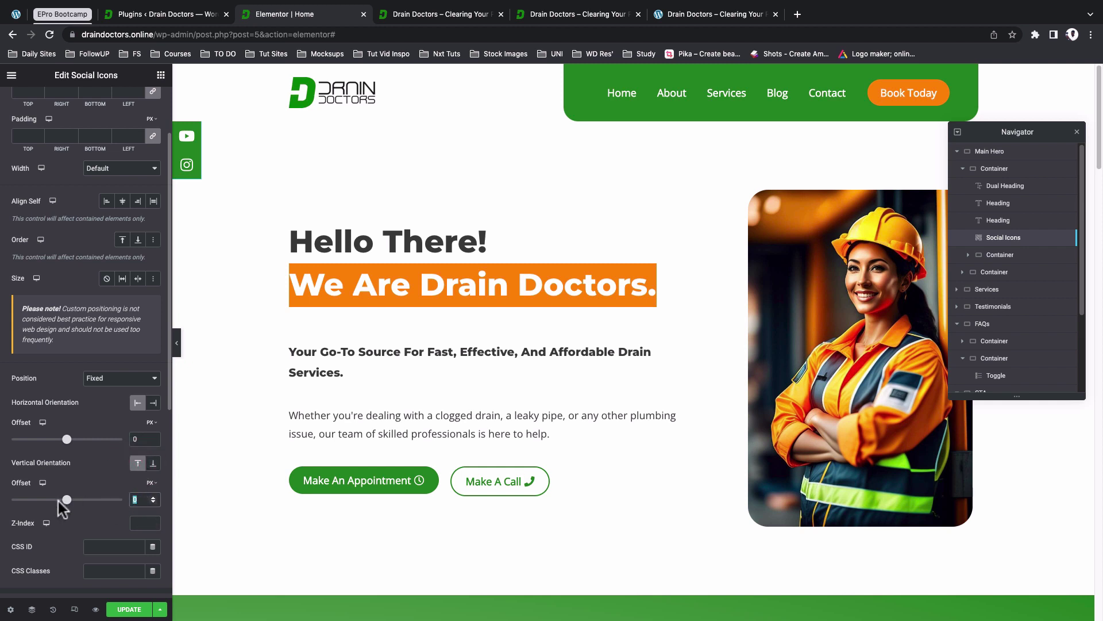
text(26)
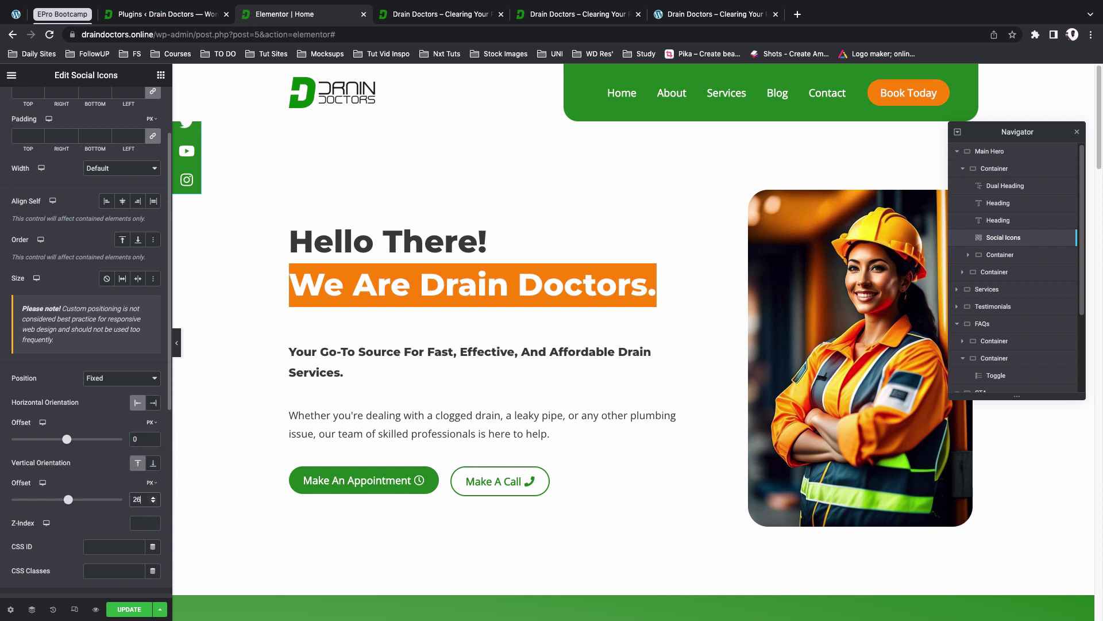
text(8)
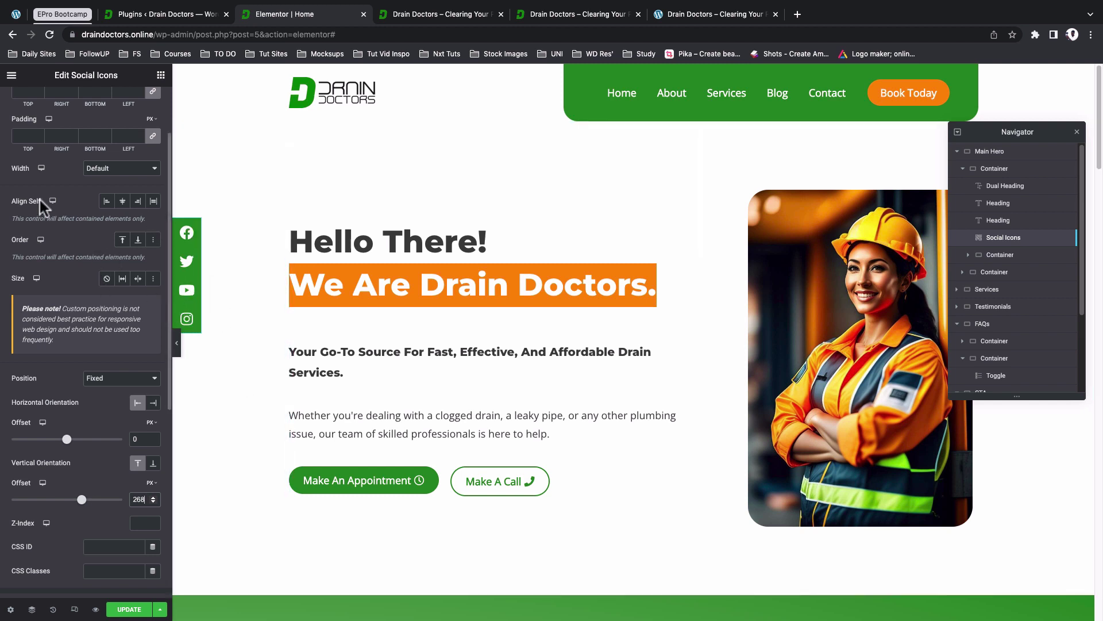
- Give the social bar 10% padding
scroll(40, 200, up, 3)
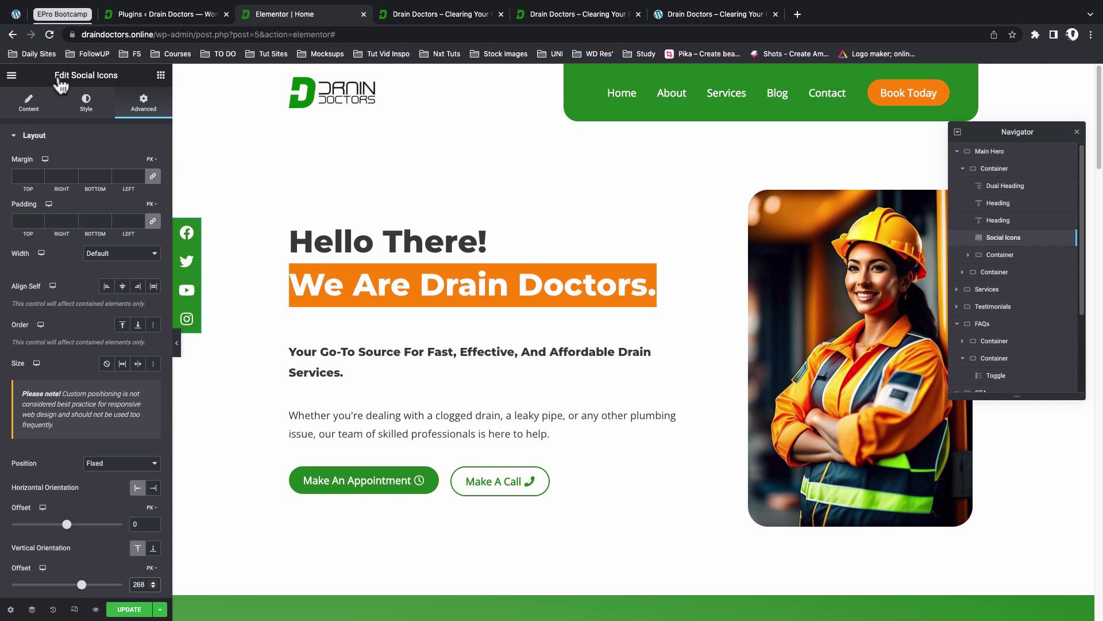
click(150, 205)
click(150, 234)
click(25, 220)
text(10)
scroll(52, 377, down, 5)
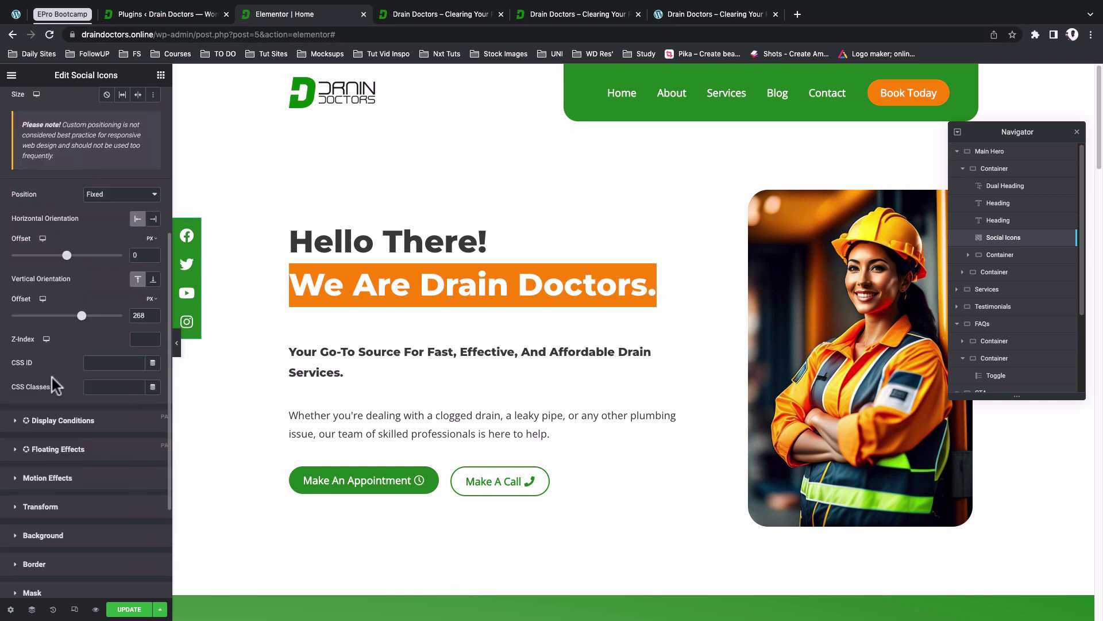
click(50, 566)
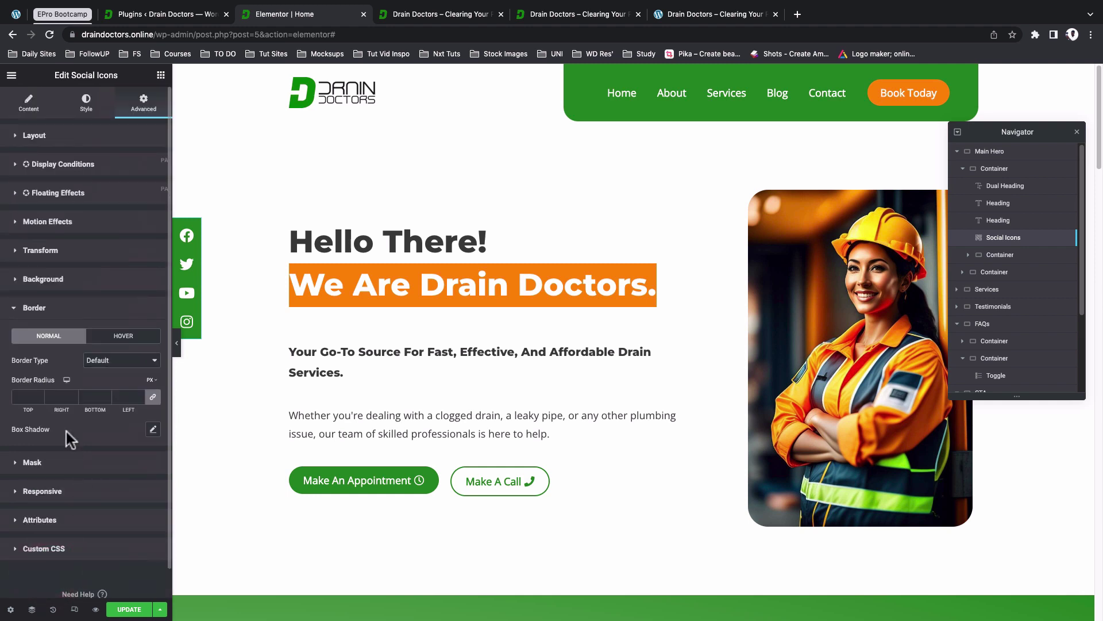
- Unlink the social bar's border radius and set Top 0, Right 10, Bottom 10, Left 0
scroll(67, 432, down, 1)
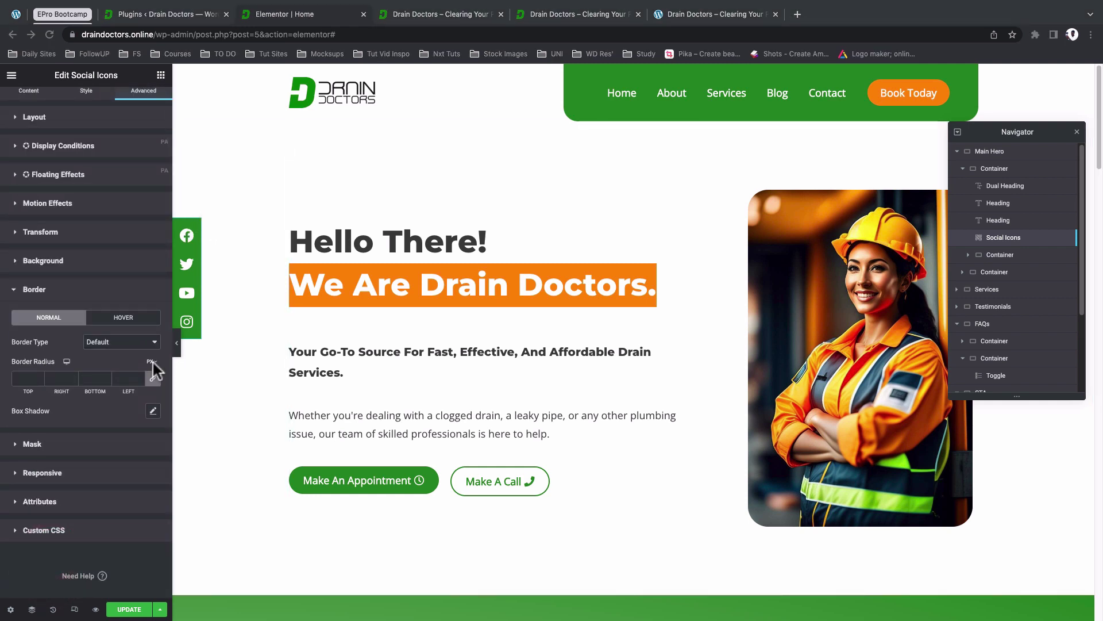
click(153, 380)
click(152, 381)
drag(54, 379, 61, 379)
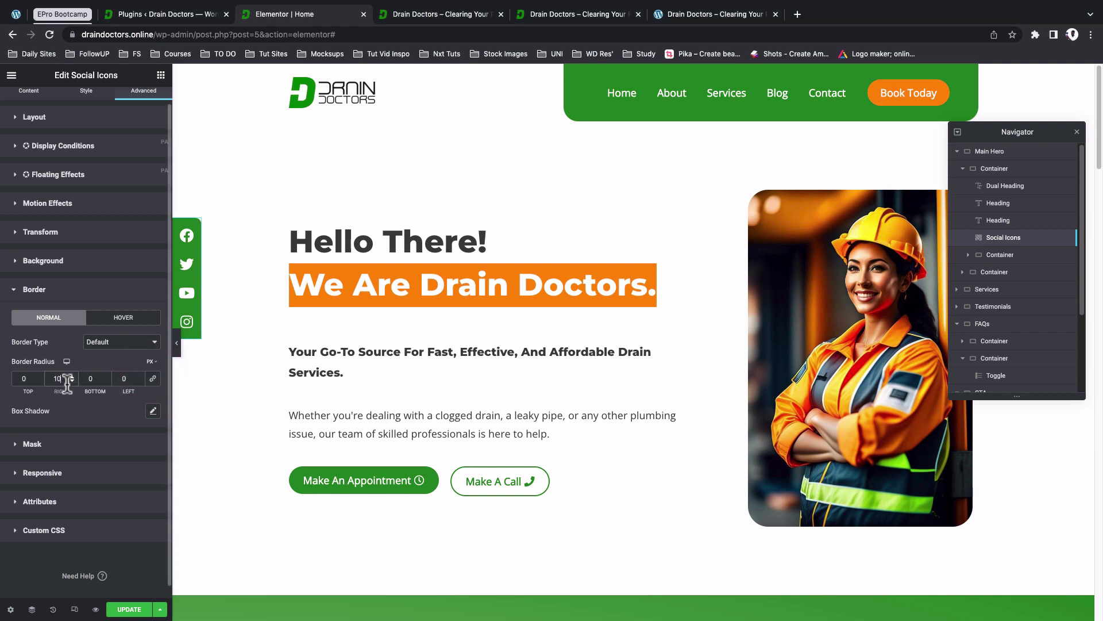
double_click(91, 378)
text(10)
scroll(360, 364, down, 6)
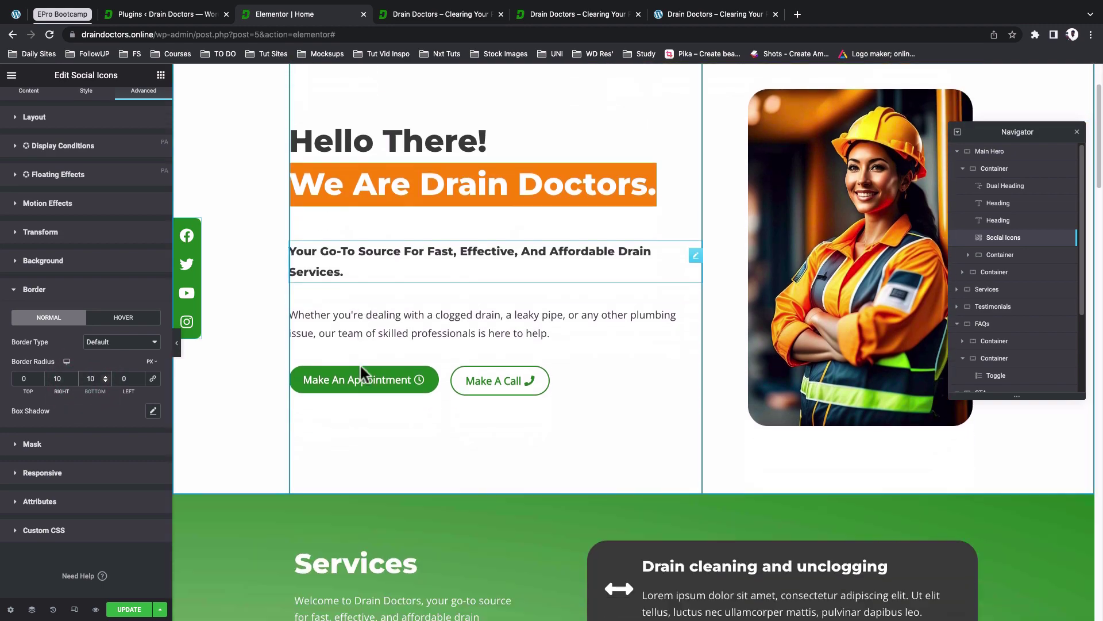
scroll(359, 364, down, 15)
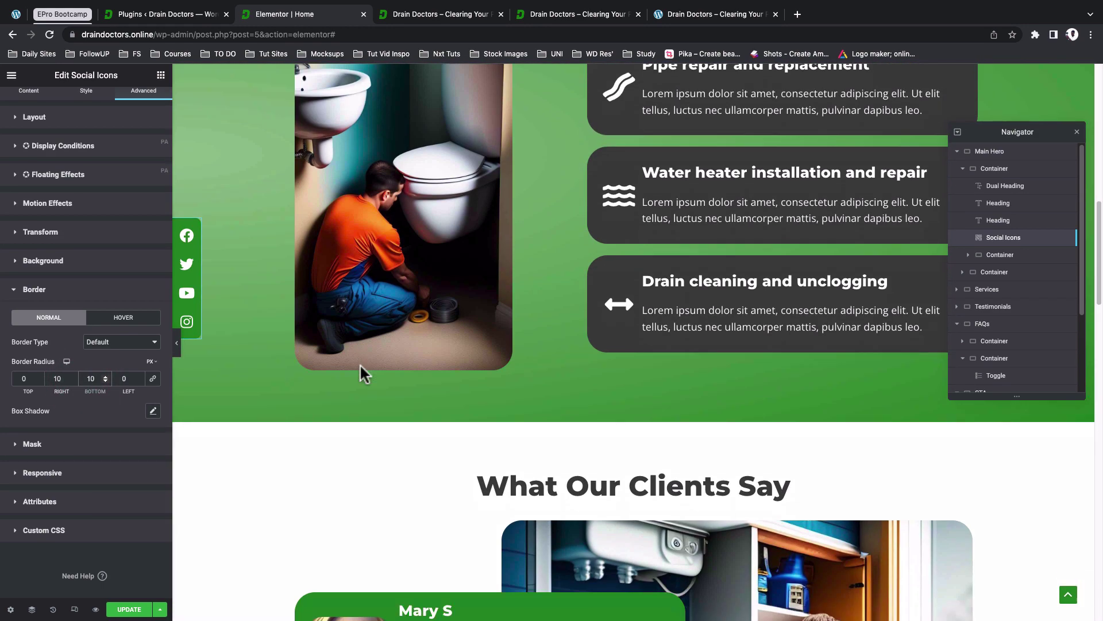
scroll(361, 368, down, 10)
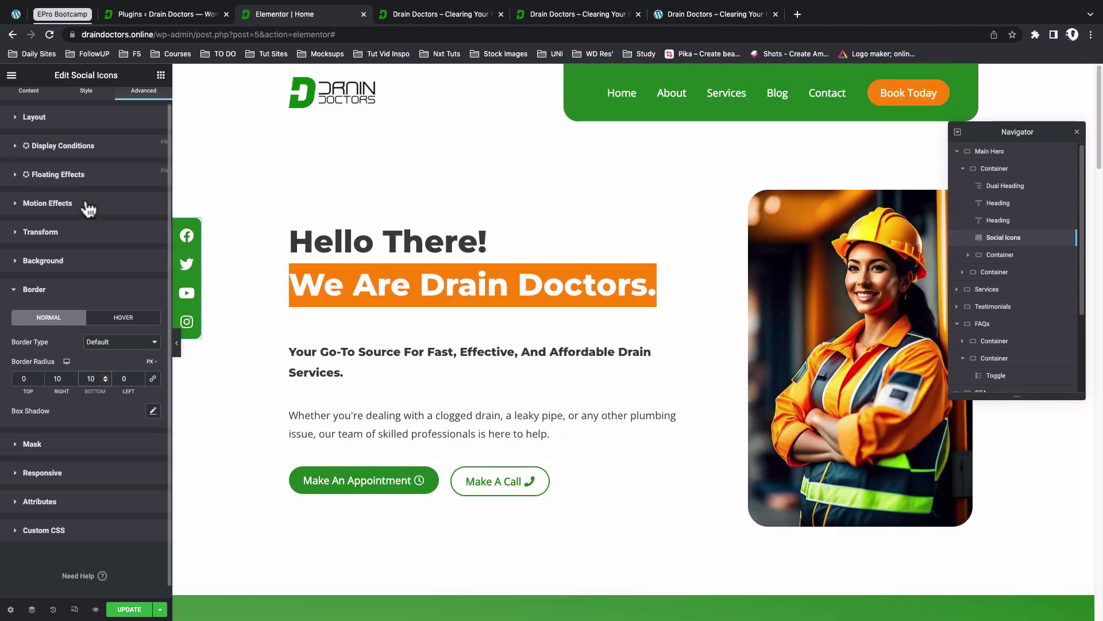
scroll(88, 208, up, 2)
- Remove the Instagram icon and expand the Facebook, Twitter and YouTube items
click(26, 119)
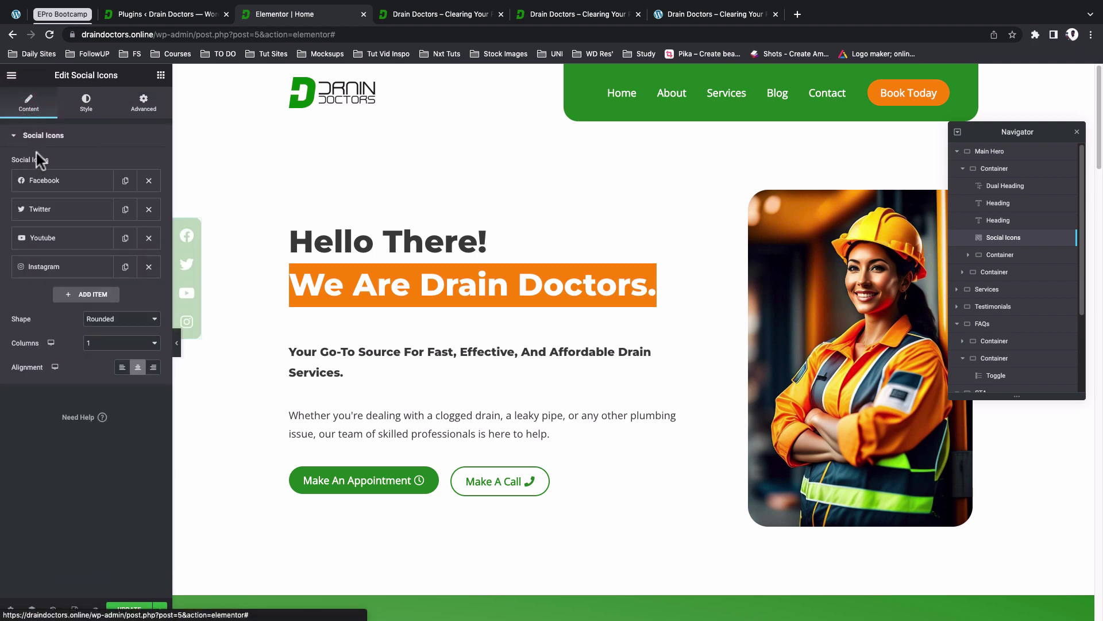
click(149, 266)
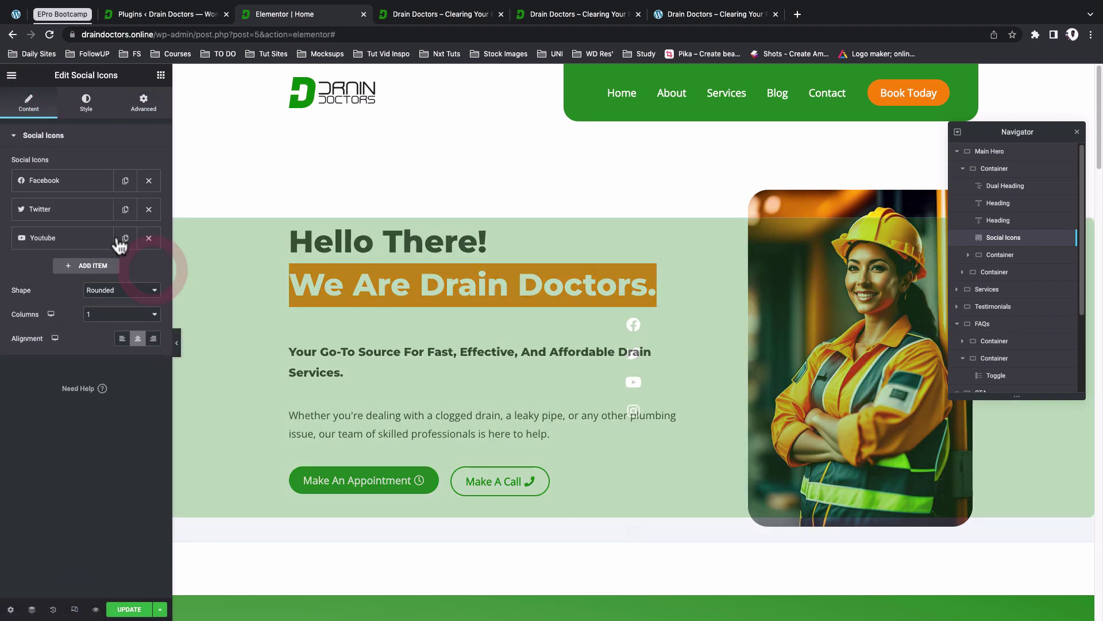
click(78, 182)
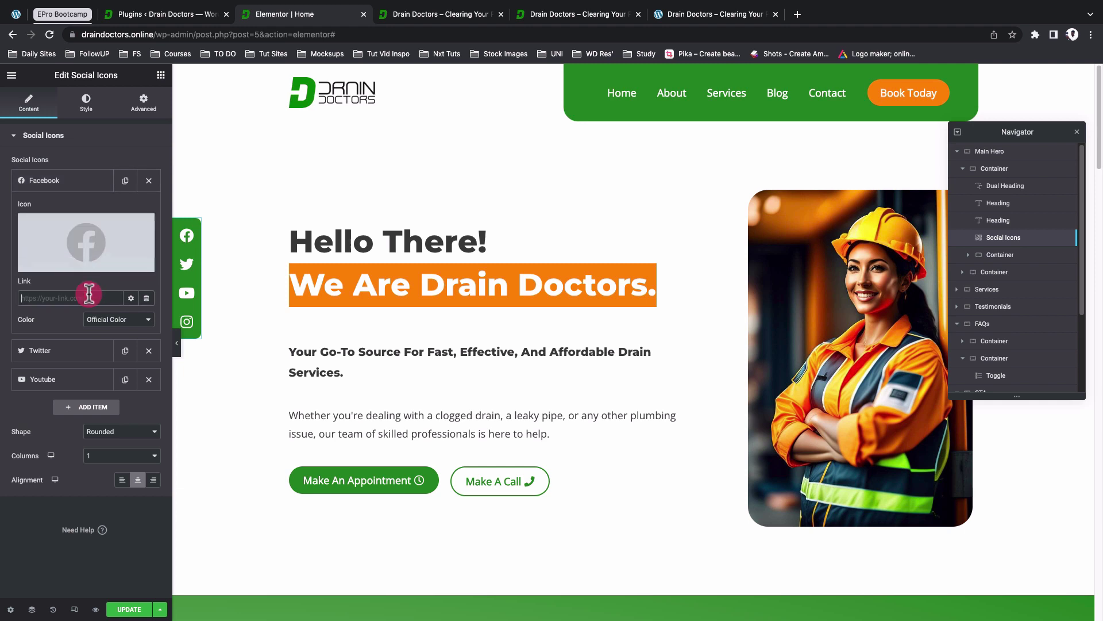
click(74, 350)
click(69, 378)
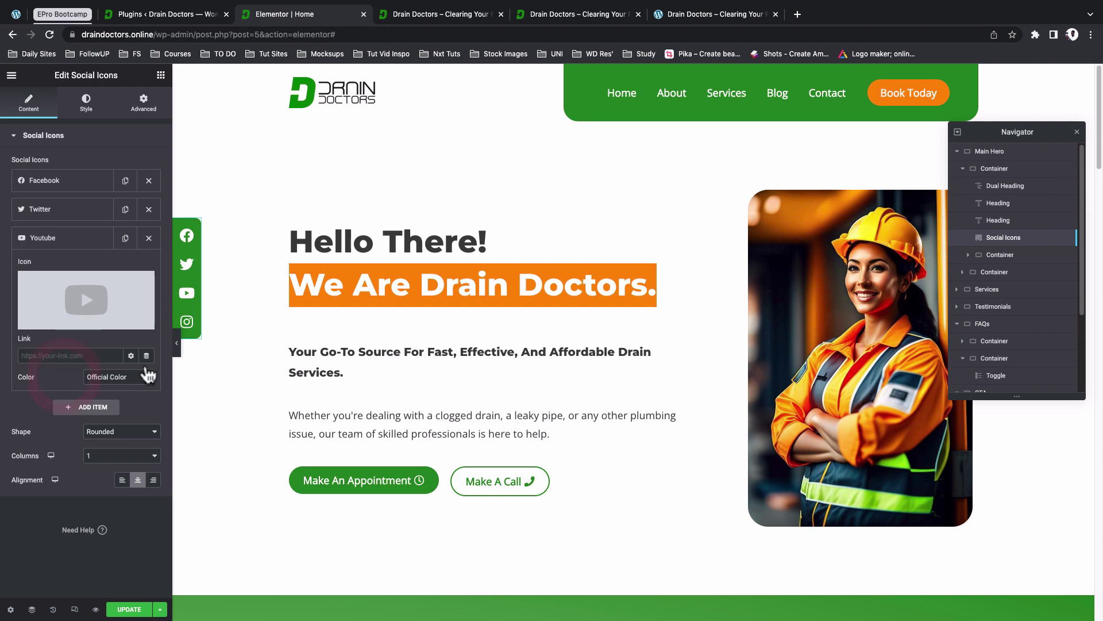
- Paste the youtube.com/gotechug channel URL as the YouTube icon's link and update the page
click(797, 15)
text(youtube.com/gotechug)
key(Return)
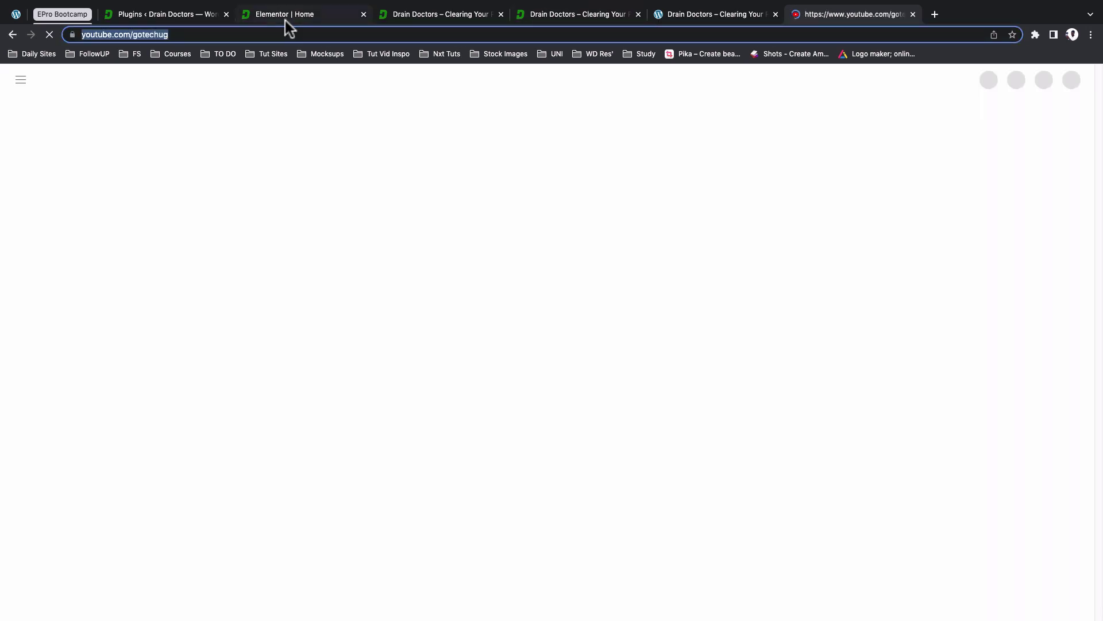
click(285, 20)
click(58, 356)
text(https://www.youtube.com/gotechug)
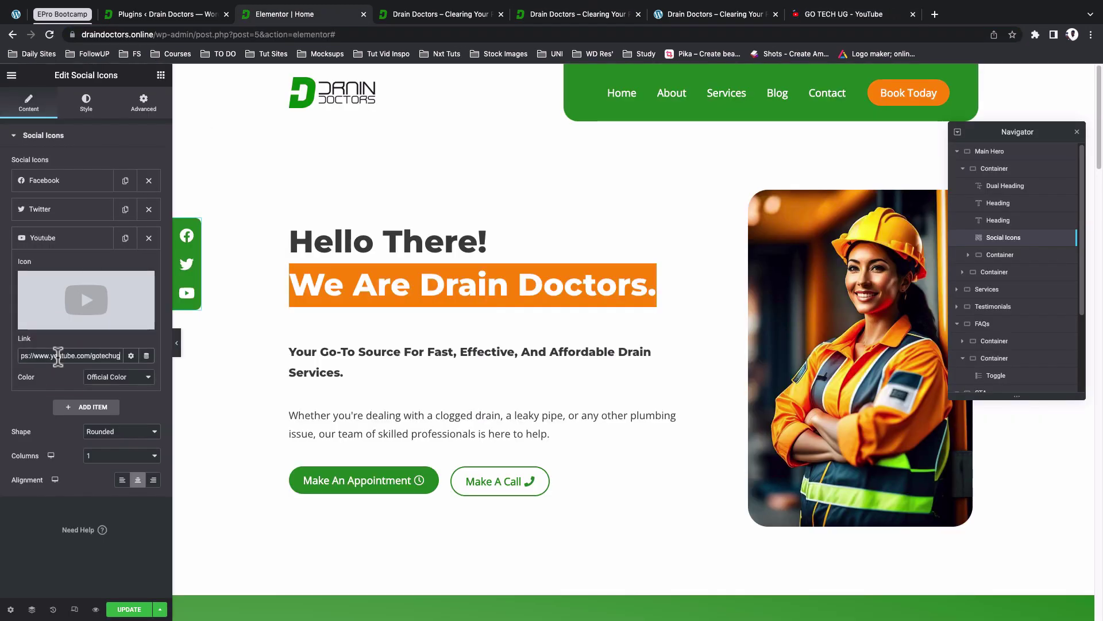
click(130, 609)
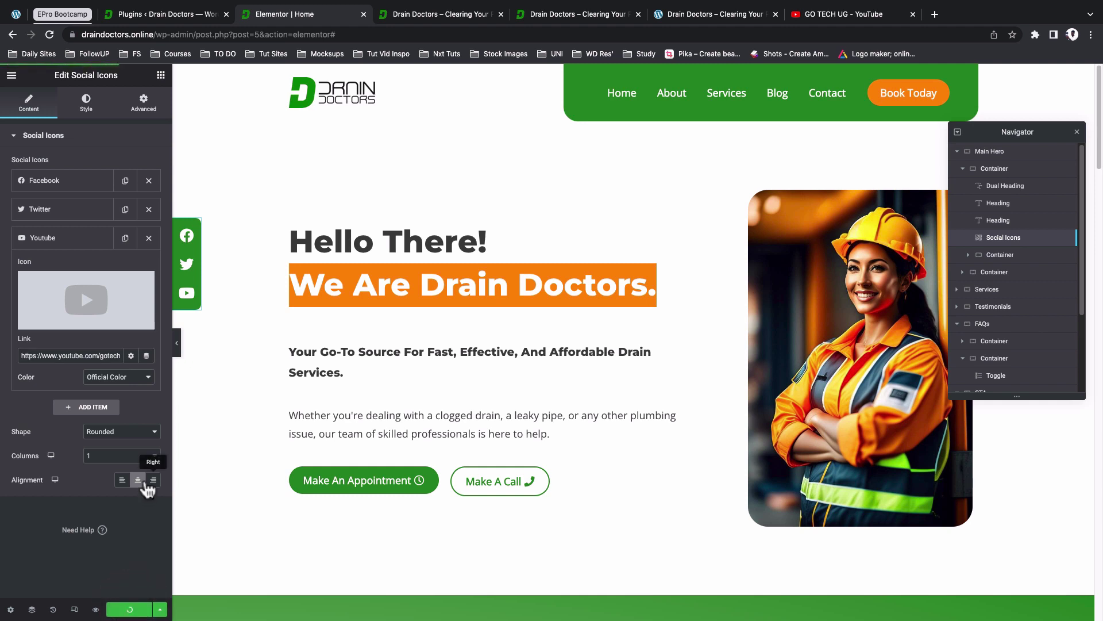
click(131, 355)
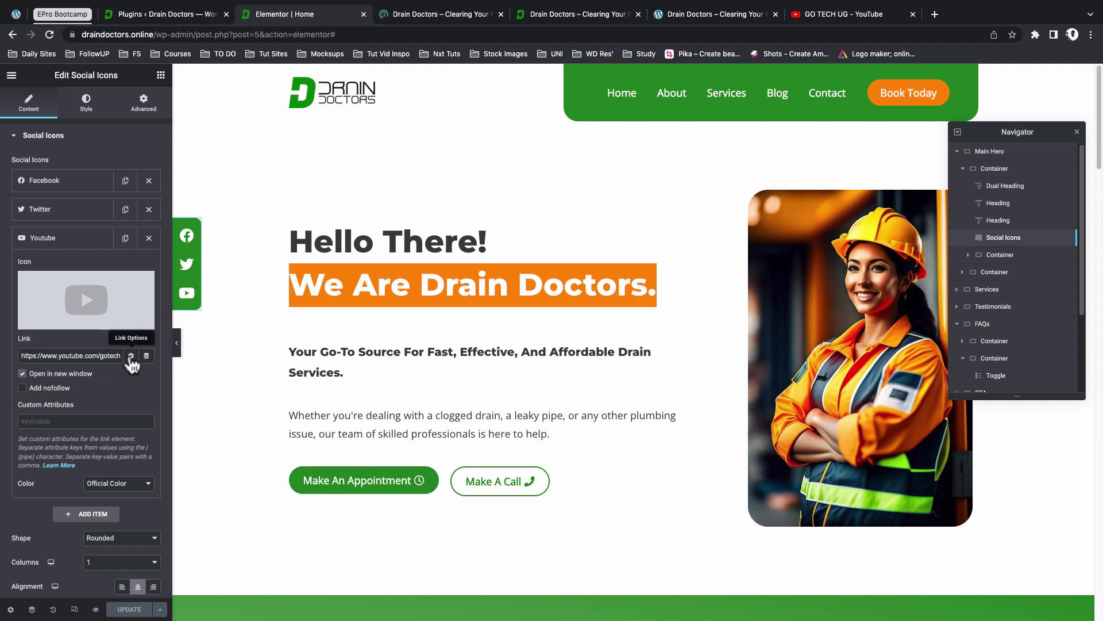
click(131, 356)
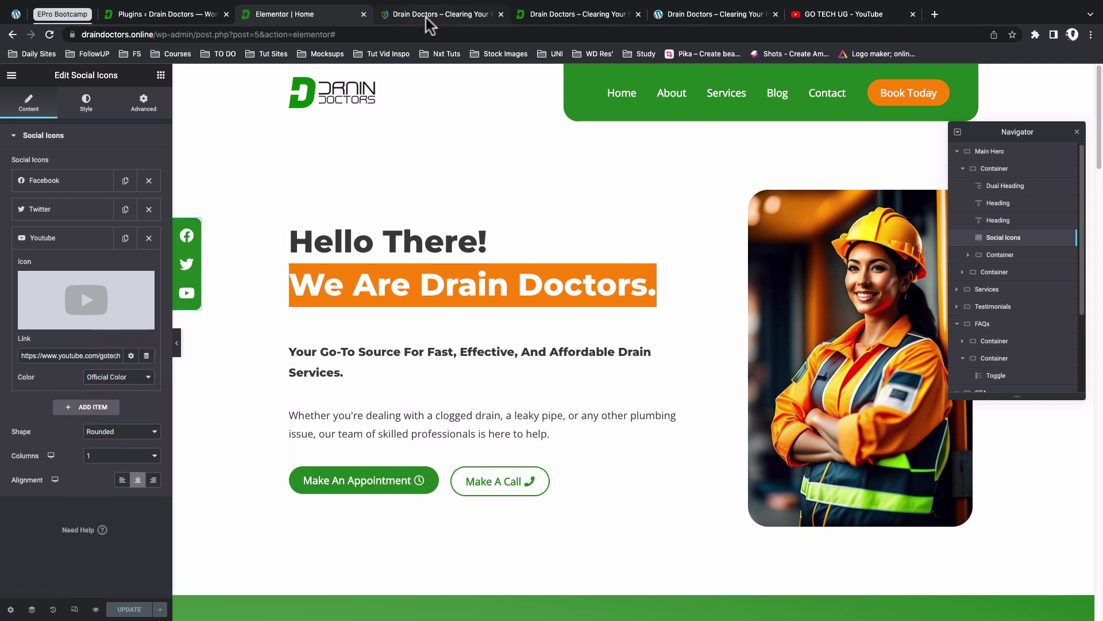
- Test the floating YouTube icon on the preview, then close the opened channel tab
click(426, 16)
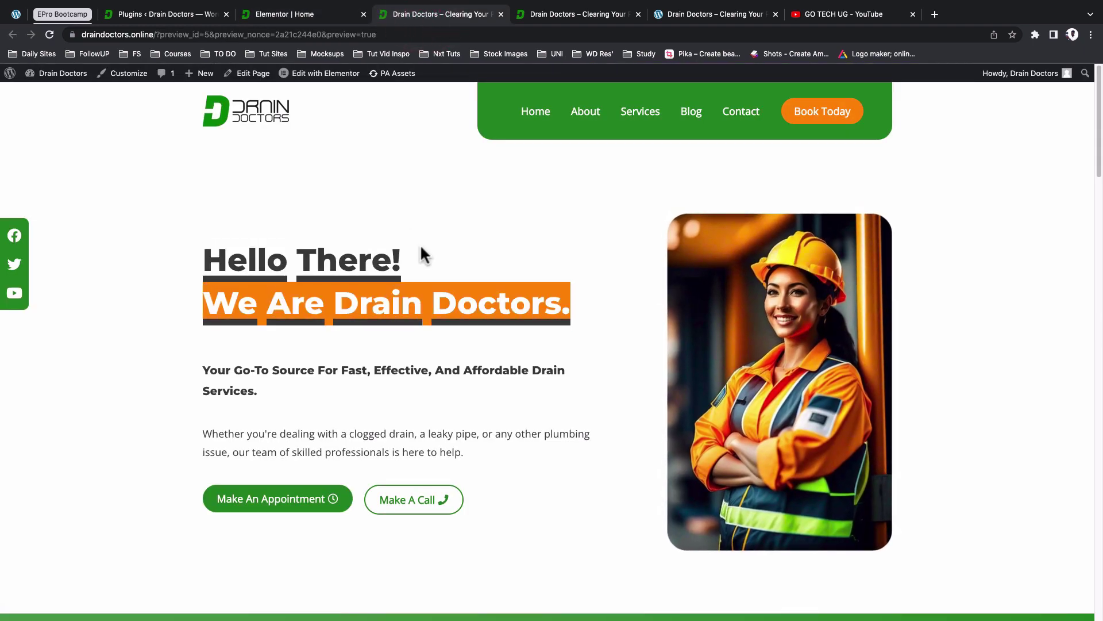
scroll(401, 308, down, 2)
scroll(398, 314, down, 15)
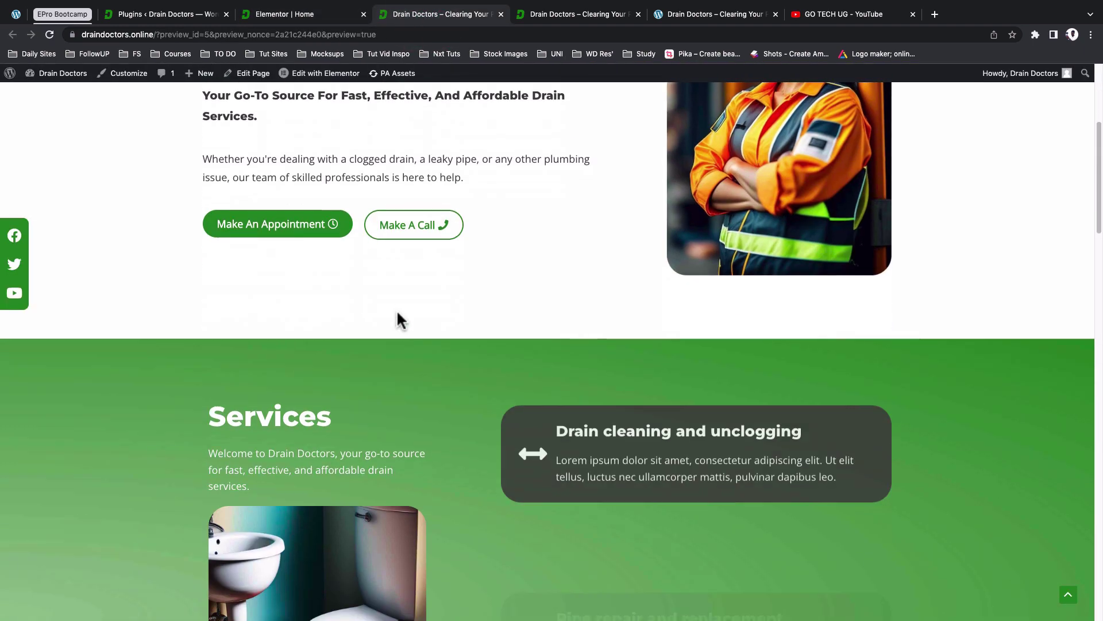
scroll(397, 309, down, 5)
scroll(396, 310, up, 8)
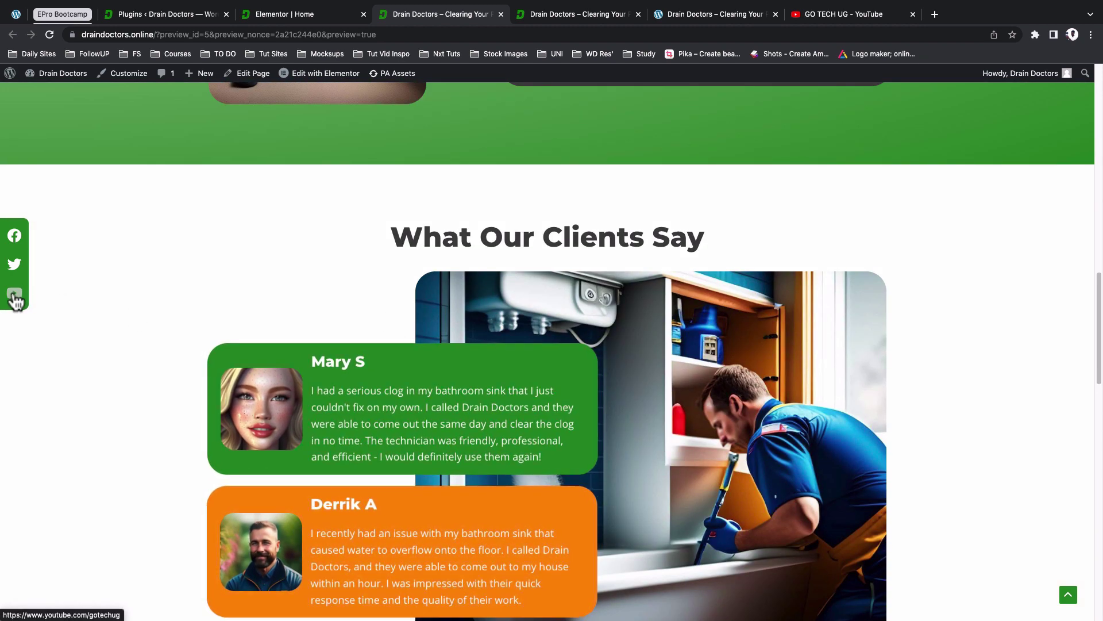
click(14, 293)
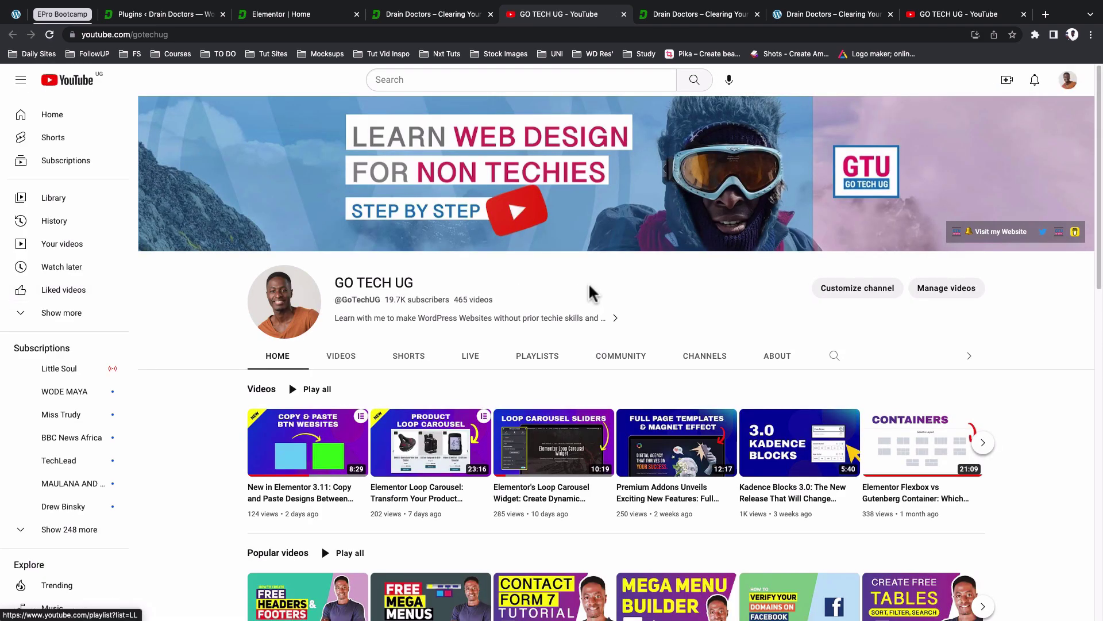
key(super+w)
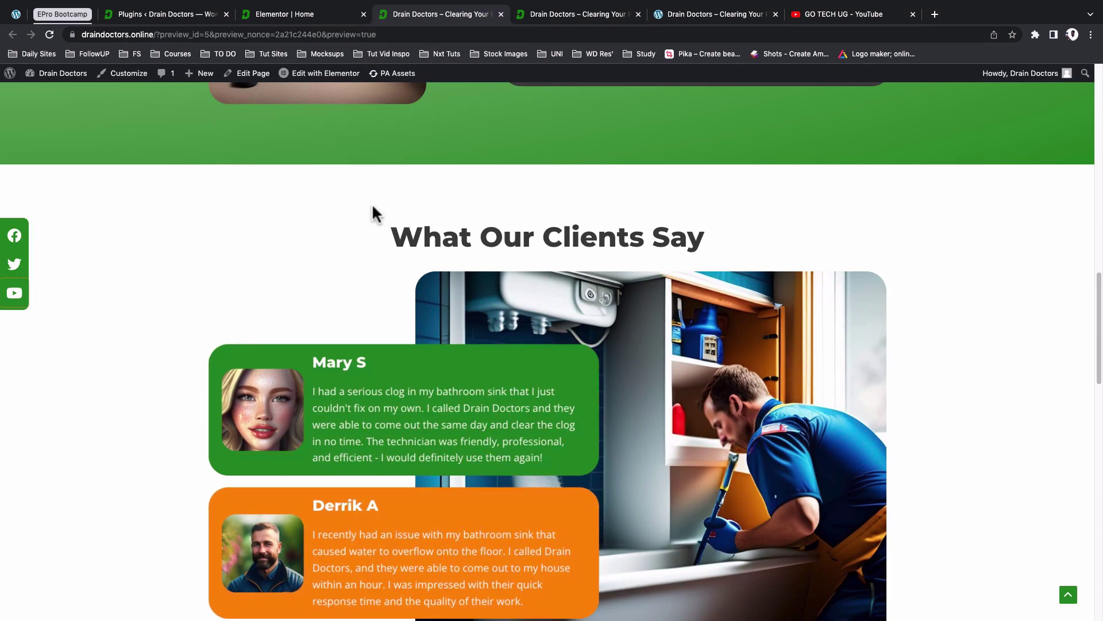
- Scroll the site preview back to the top
scroll(373, 207, up, 10)
scroll(373, 207, up, 5)
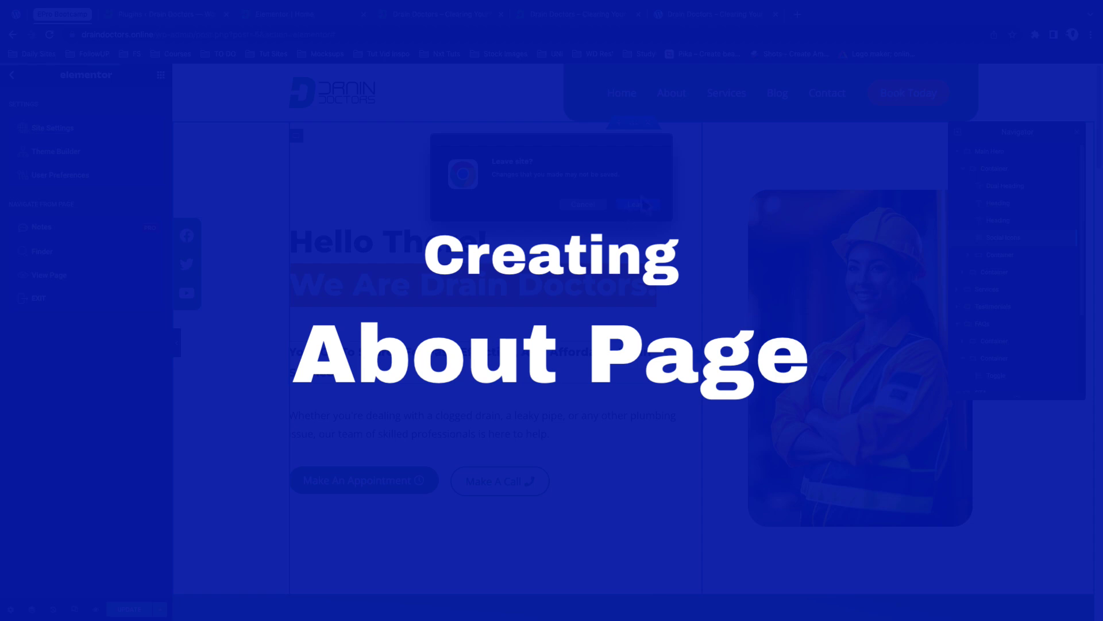
click(636, 204)
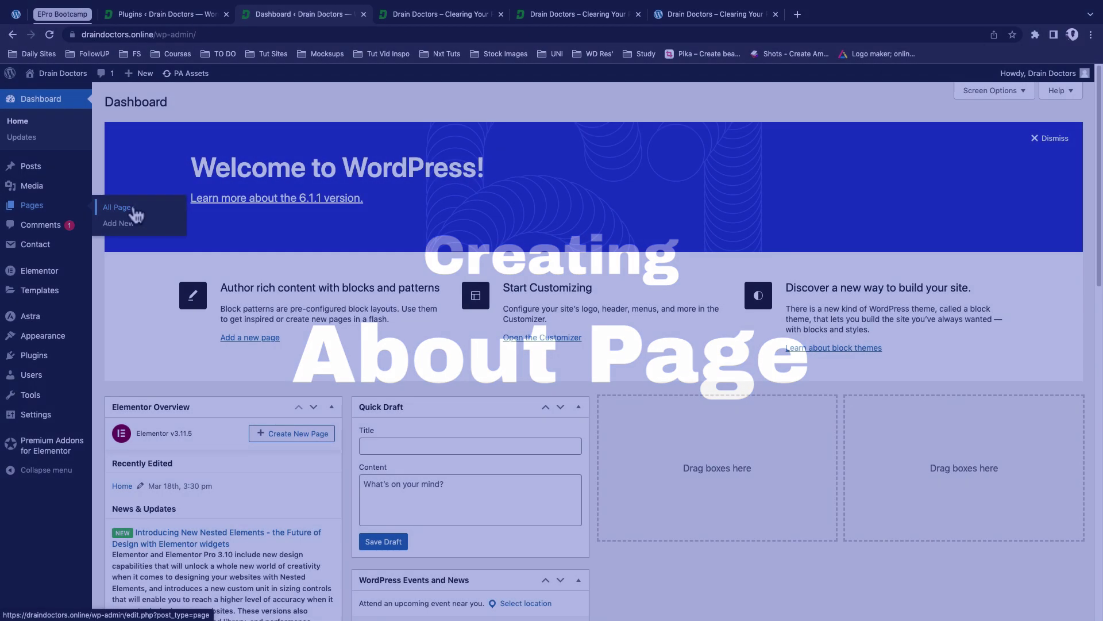
- Open the About page from All Pages in the Elementor editor
click(133, 208)
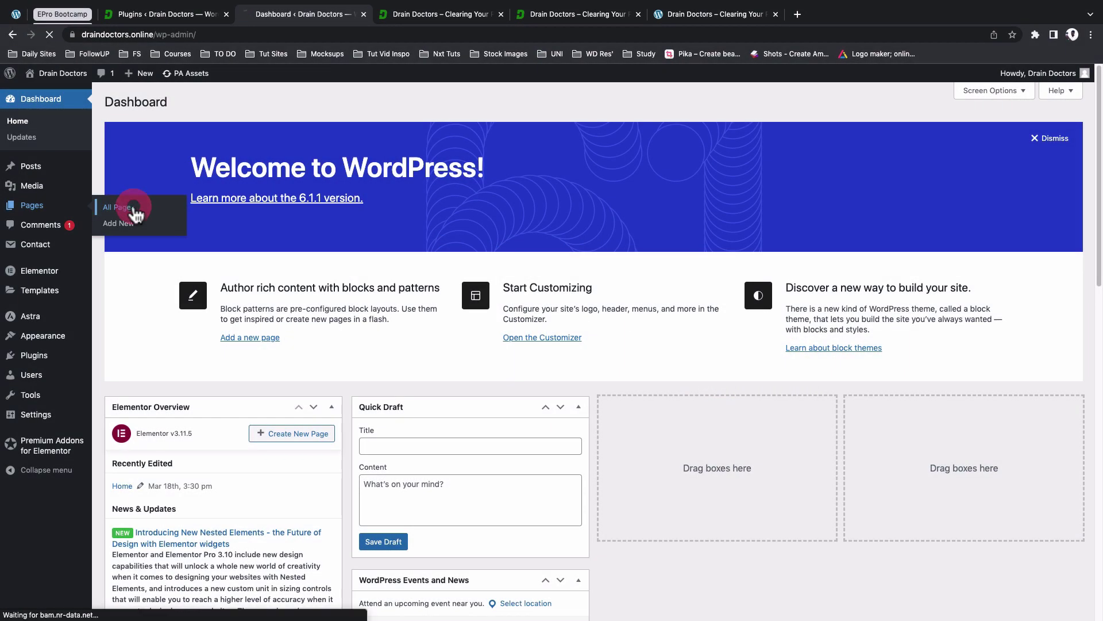
click(138, 201)
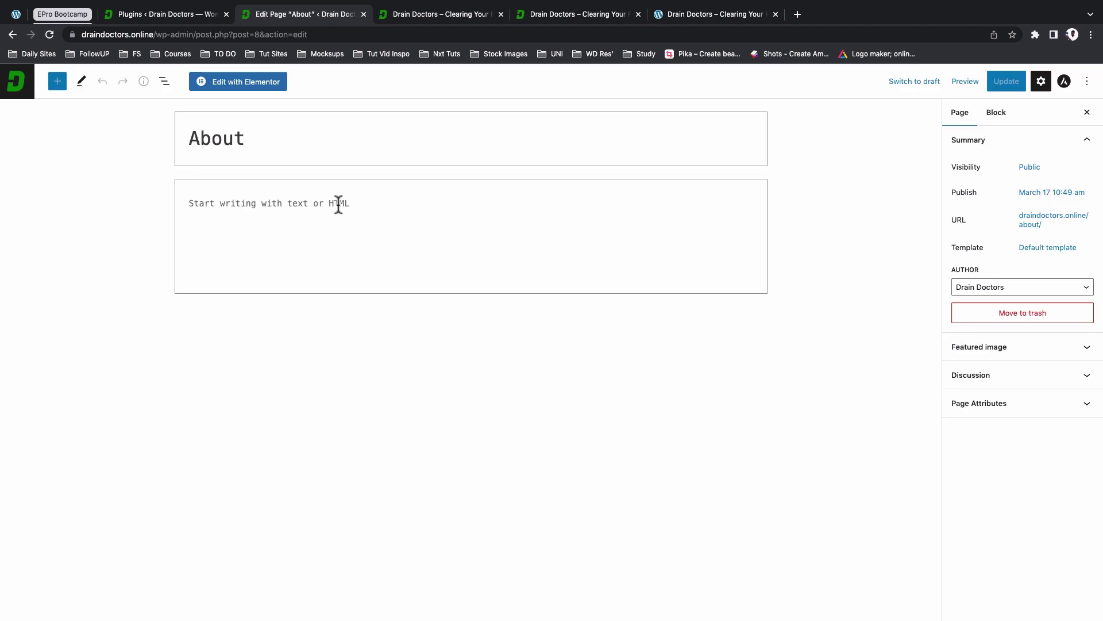
click(268, 83)
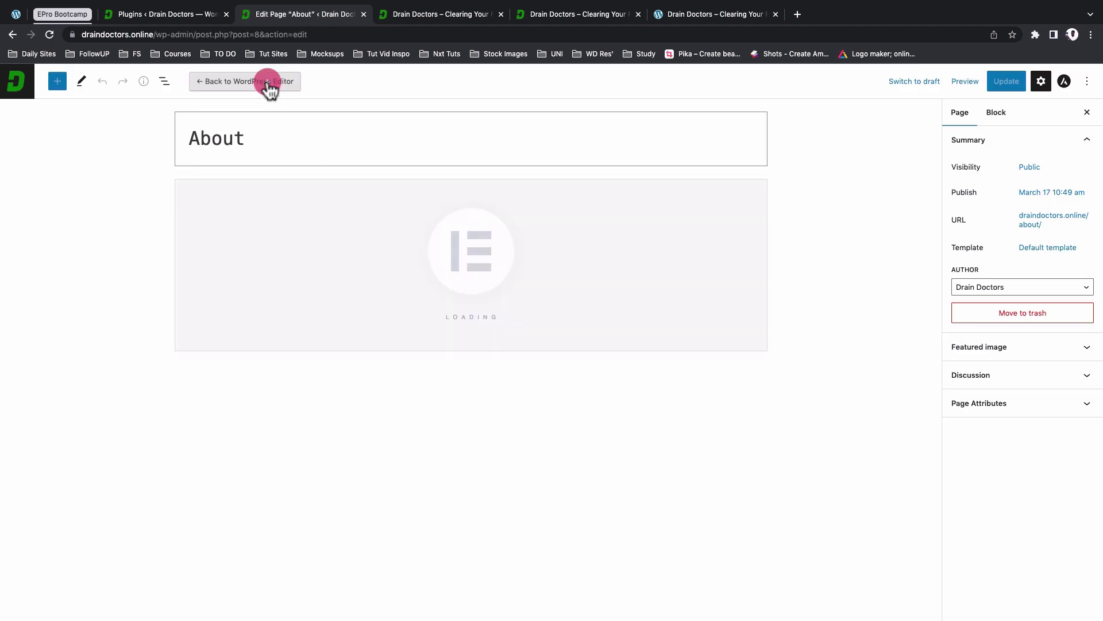
- View the still-blank live About page, then the reference site's About page
key(ctrl+Tab)
scroll(471, 137, up, 10)
scroll(472, 135, up, 5)
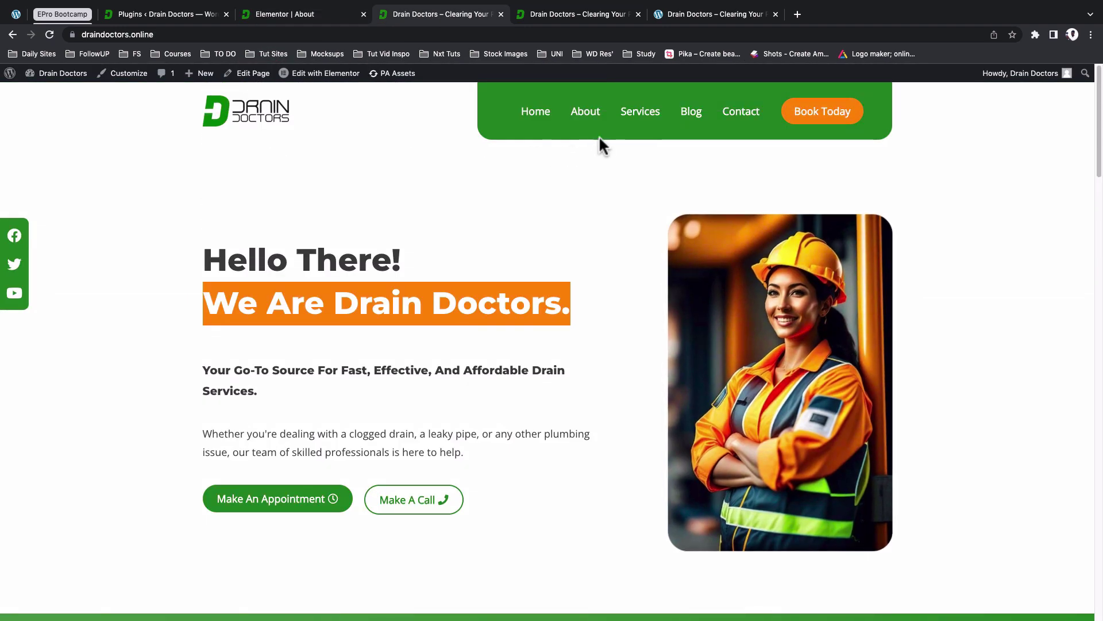
click(585, 112)
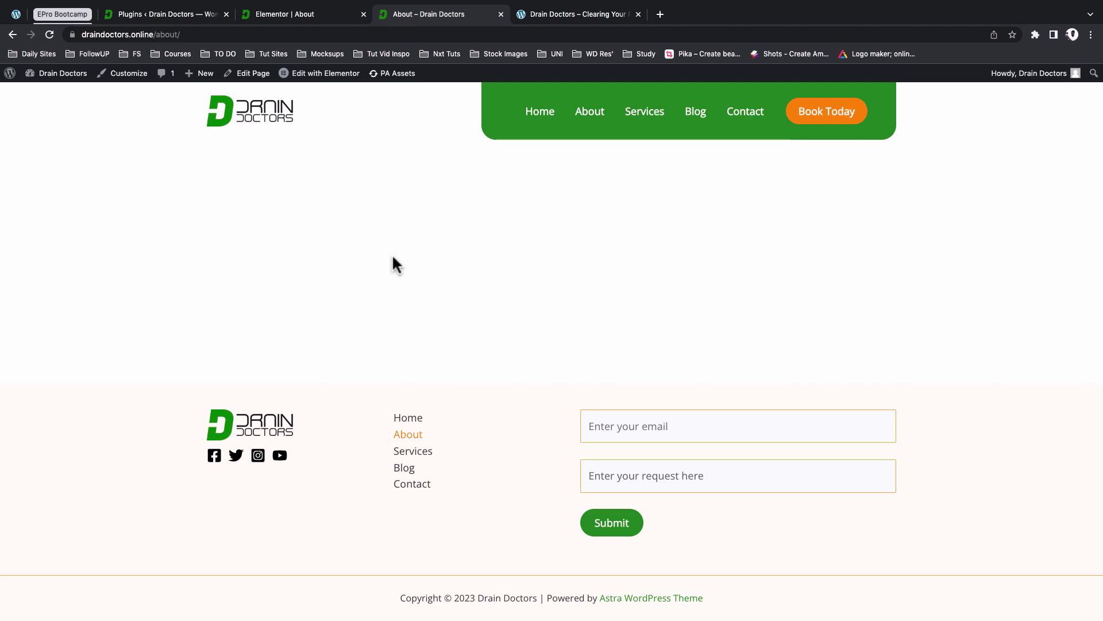
click(561, 14)
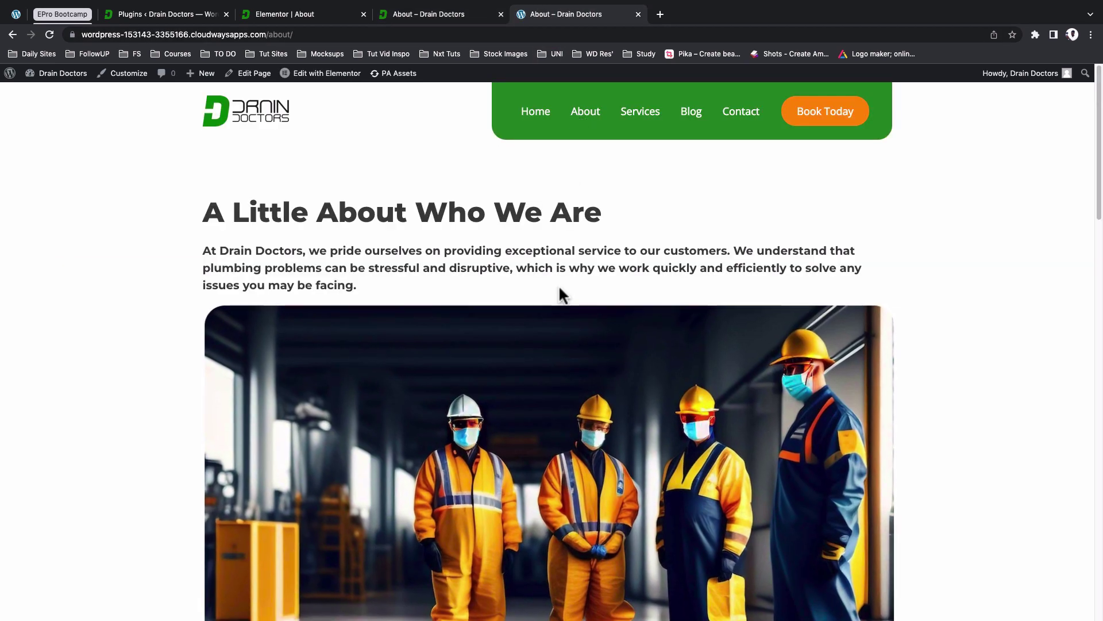
scroll(559, 284, down, 8)
- Add a single-column container to the About page and unlink its padding values
click(296, 15)
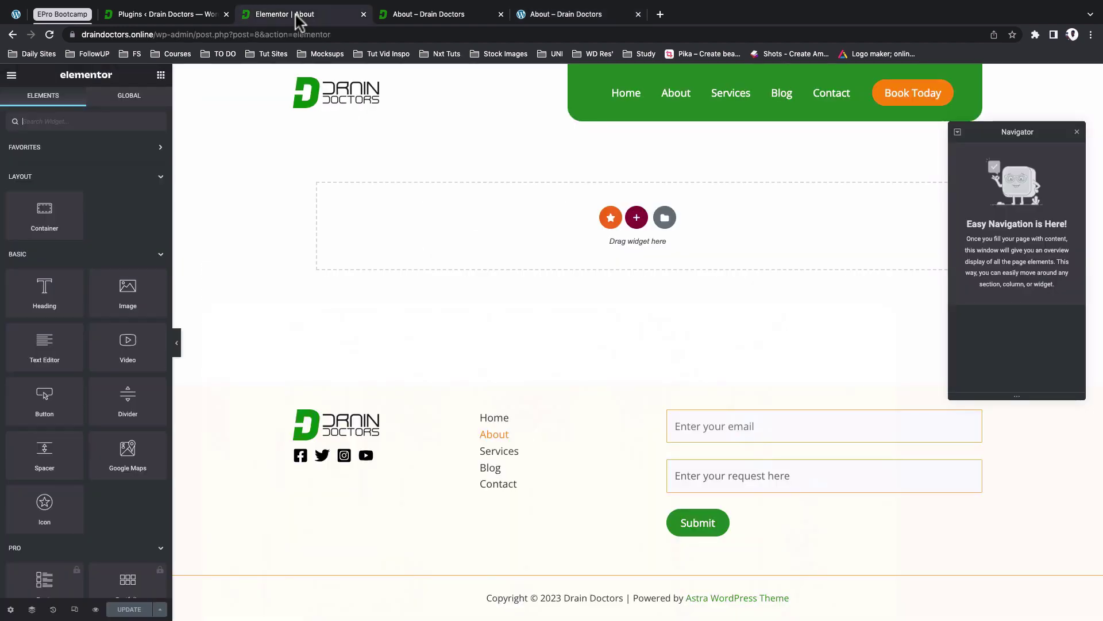
click(635, 218)
click(484, 244)
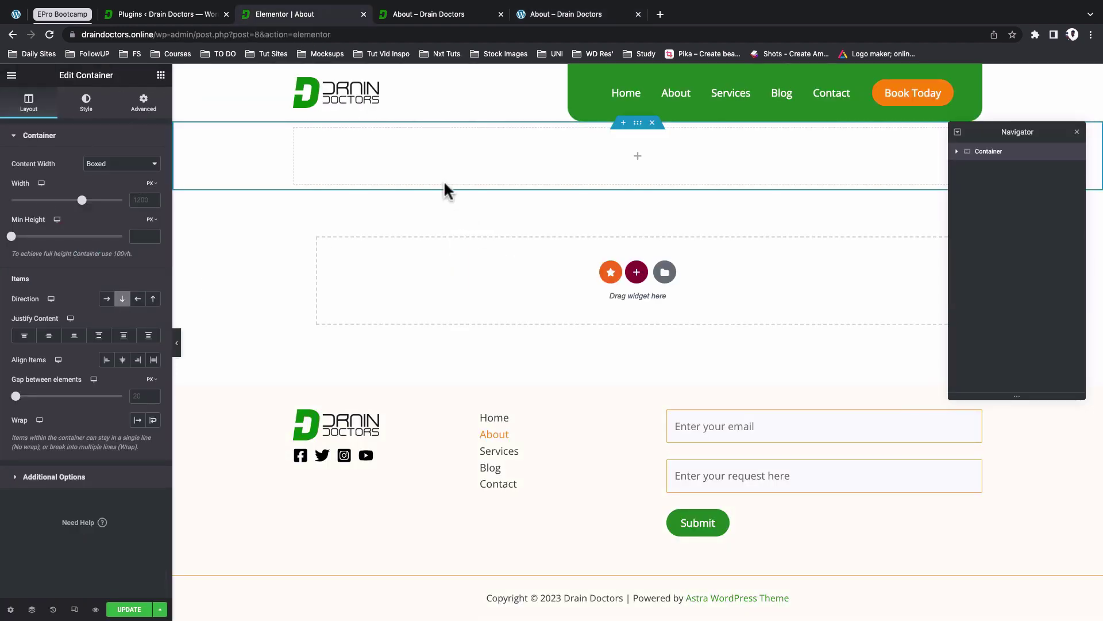
click(344, 148)
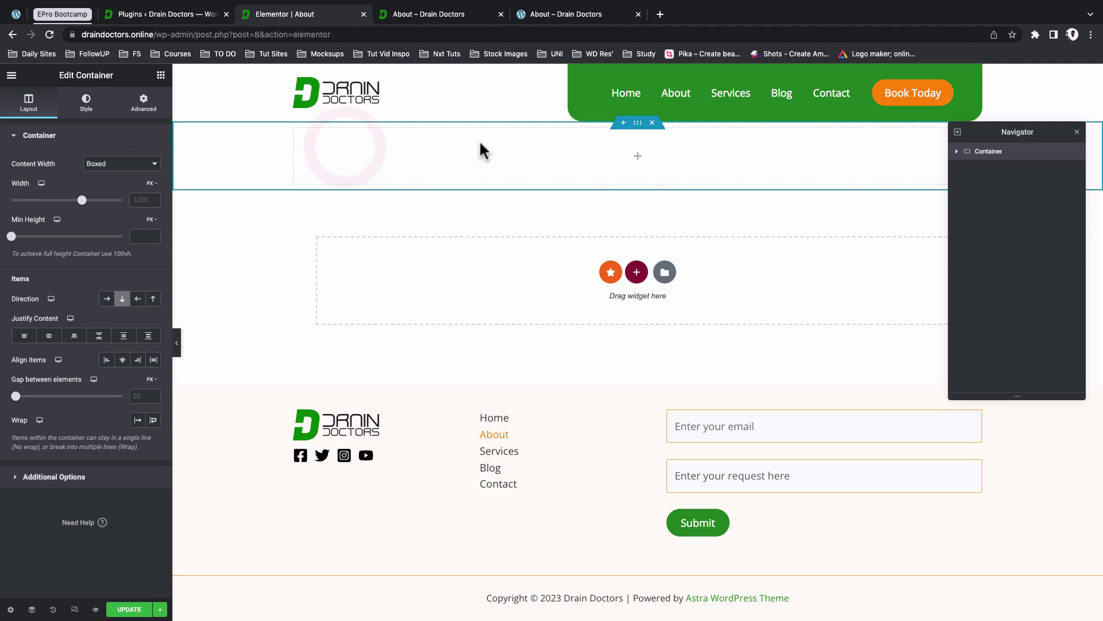
click(144, 103)
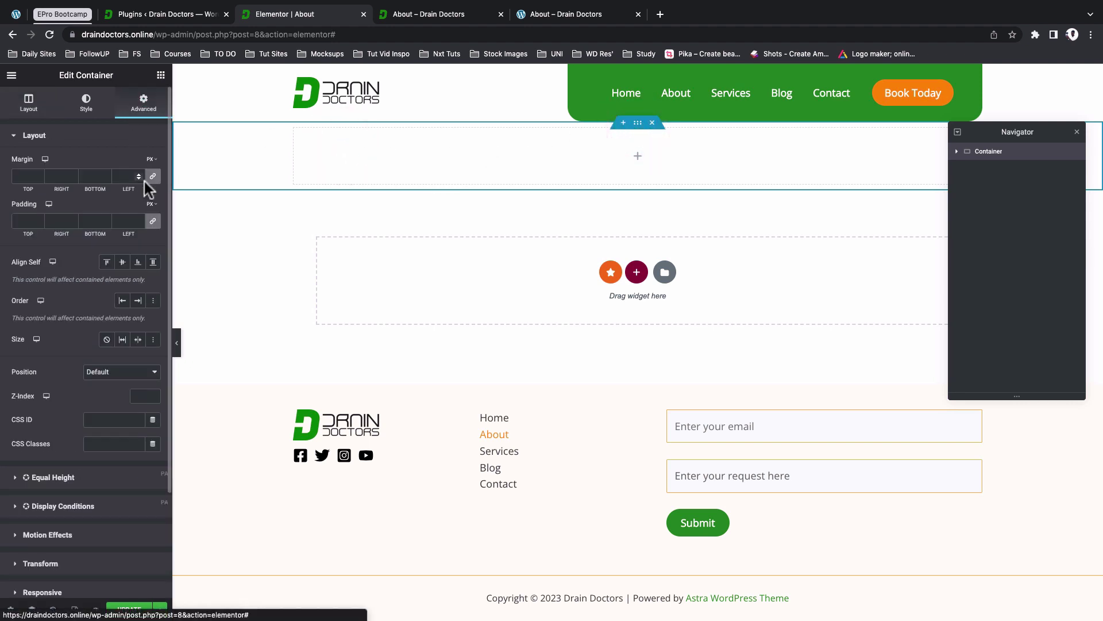
click(152, 221)
- Add the 'A little about who we are' heading and an H4 heading holding the pasted intro paragraph
click(161, 76)
drag(45, 290, 293, 249)
click(161, 75)
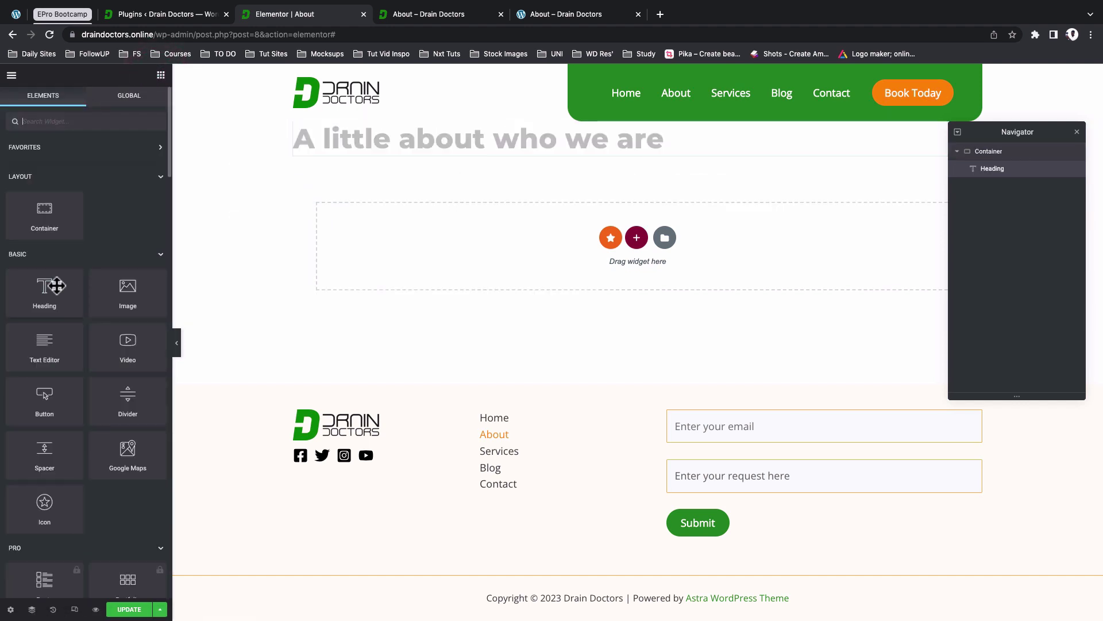
drag(47, 291, 410, 144)
click(116, 255)
click(105, 307)
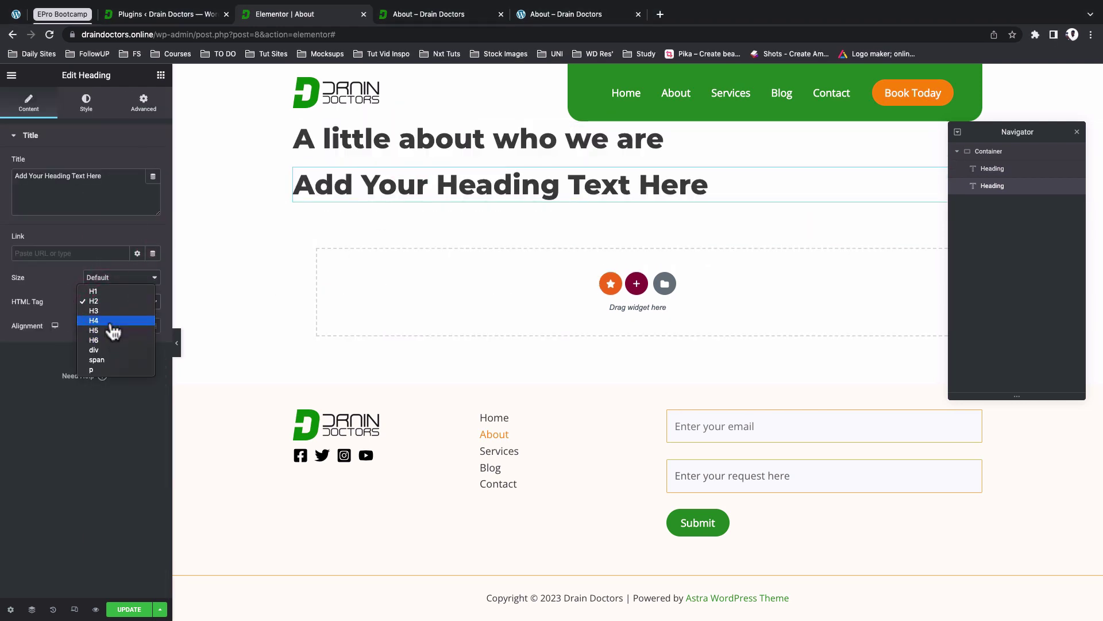
click(107, 320)
triple_click(90, 171)
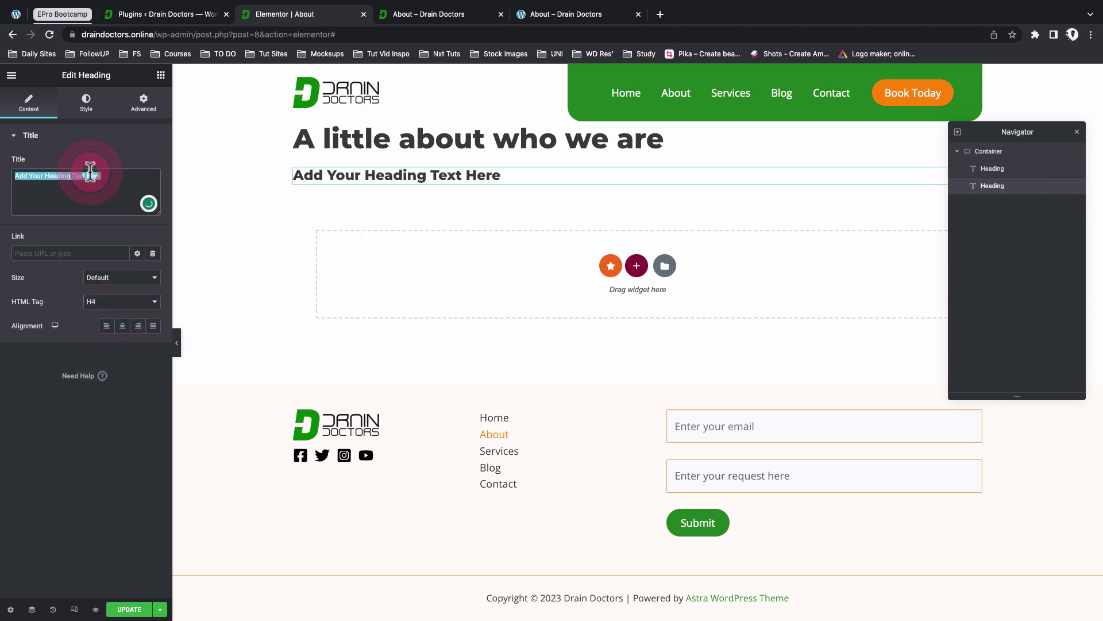
text(At Drain Doctors, we pride ourselves on providing exceptional service to our customers. We understand that plumbing problems can be stressful and disruptive, which is why we work quickly and efficiently to solve any issues you may be facing.)
- Set the intro paragraph's font weight to 400 (Normal)
click(91, 115)
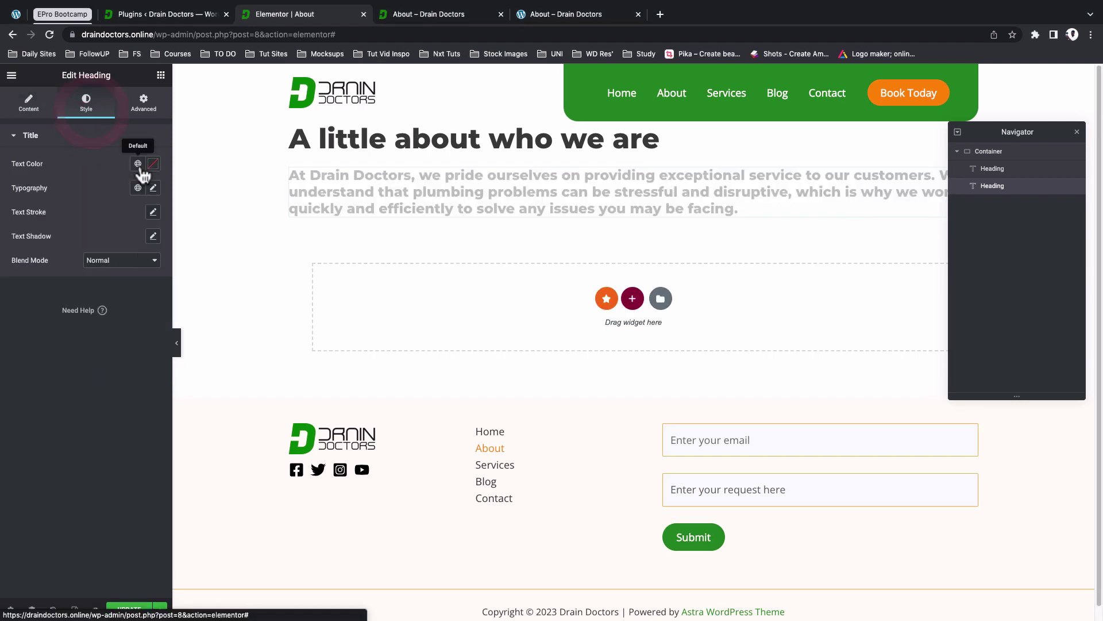
click(154, 188)
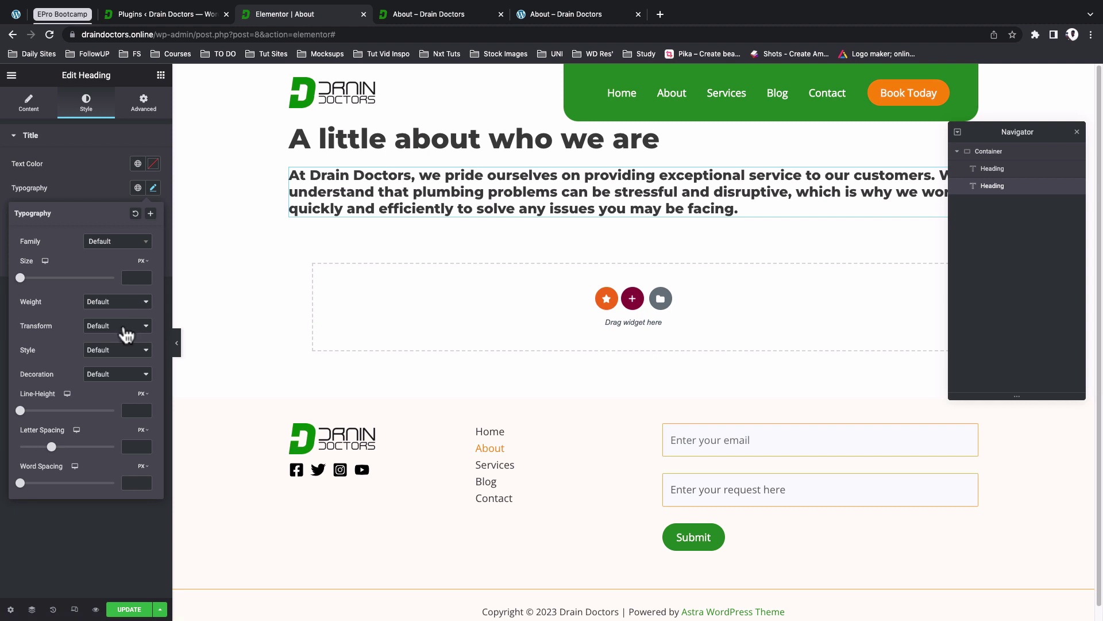
click(127, 302)
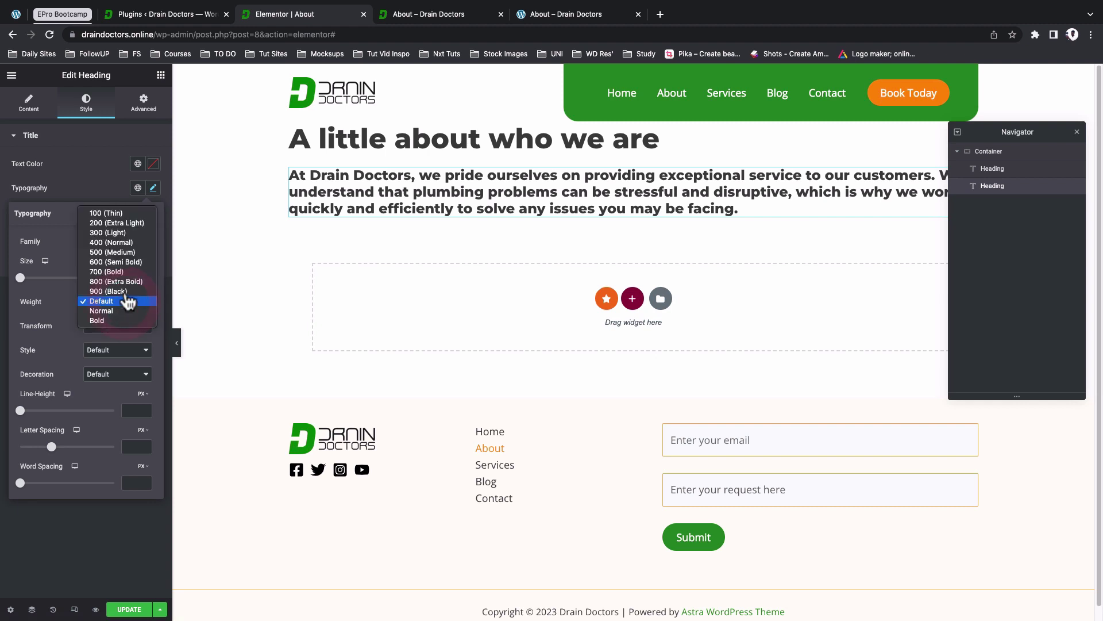
click(132, 249)
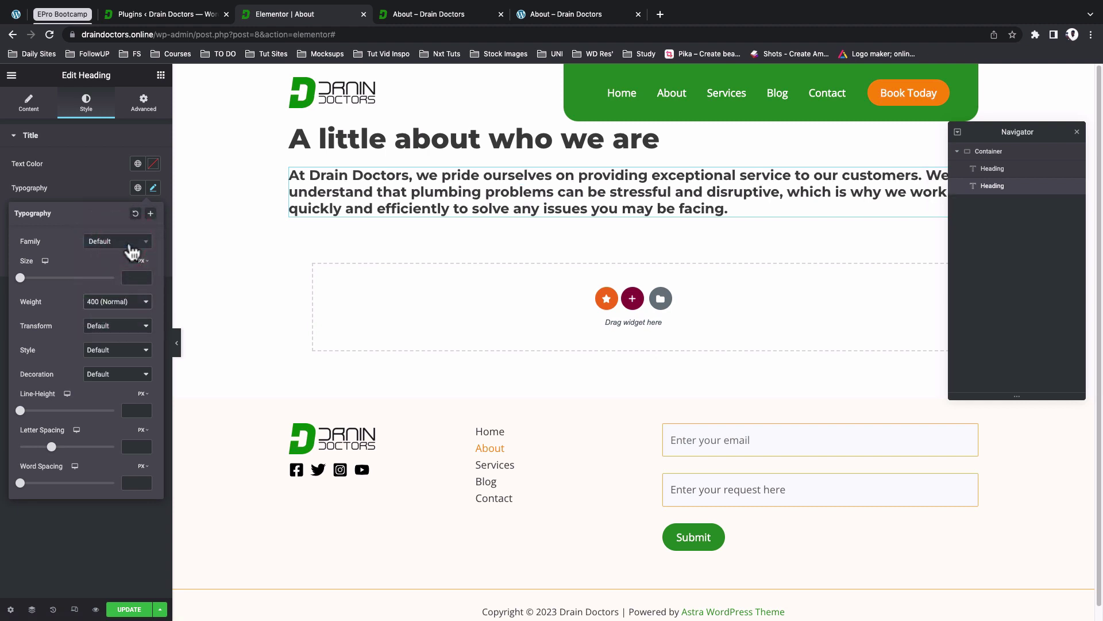
click(106, 171)
- Check the reference About pages, then place an Image widget below the intro paragraph
click(161, 75)
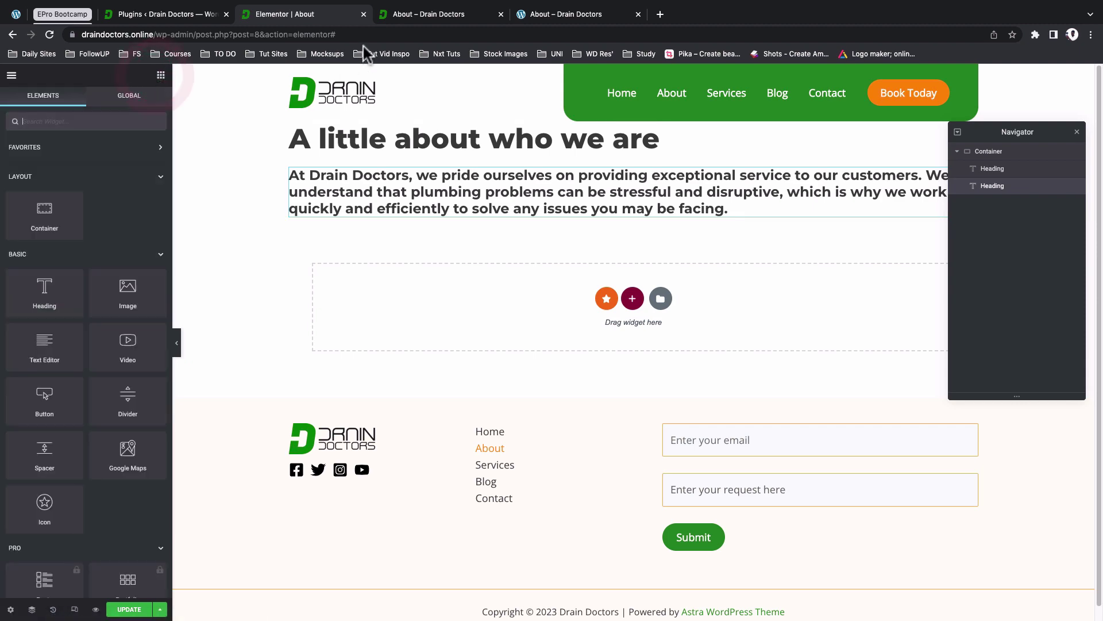
click(416, 16)
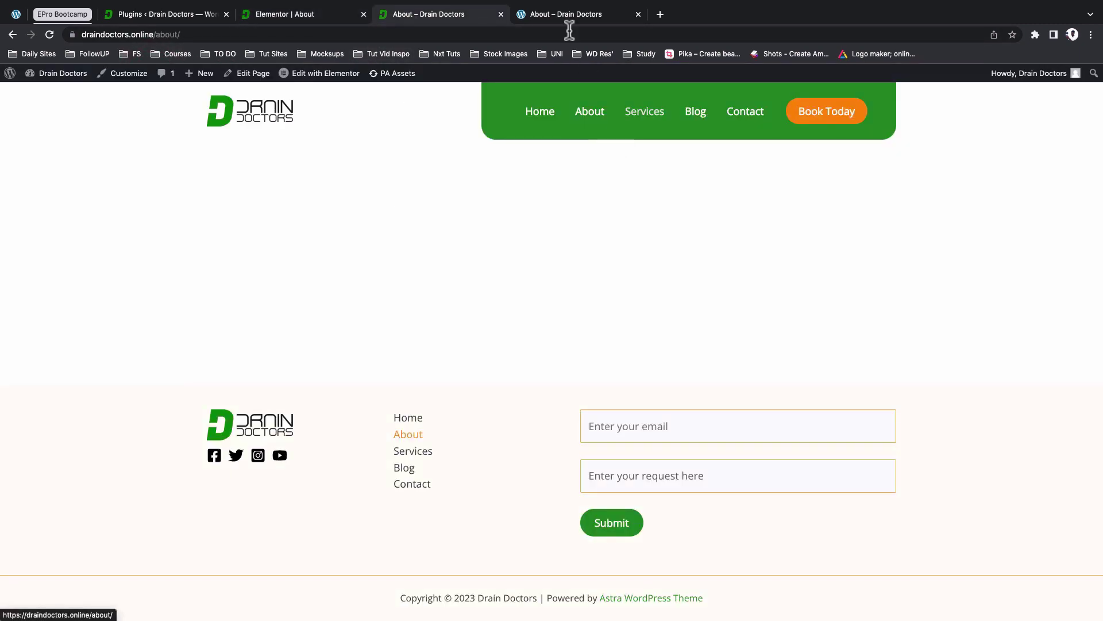
click(570, 16)
click(278, 15)
drag(134, 293, 382, 230)
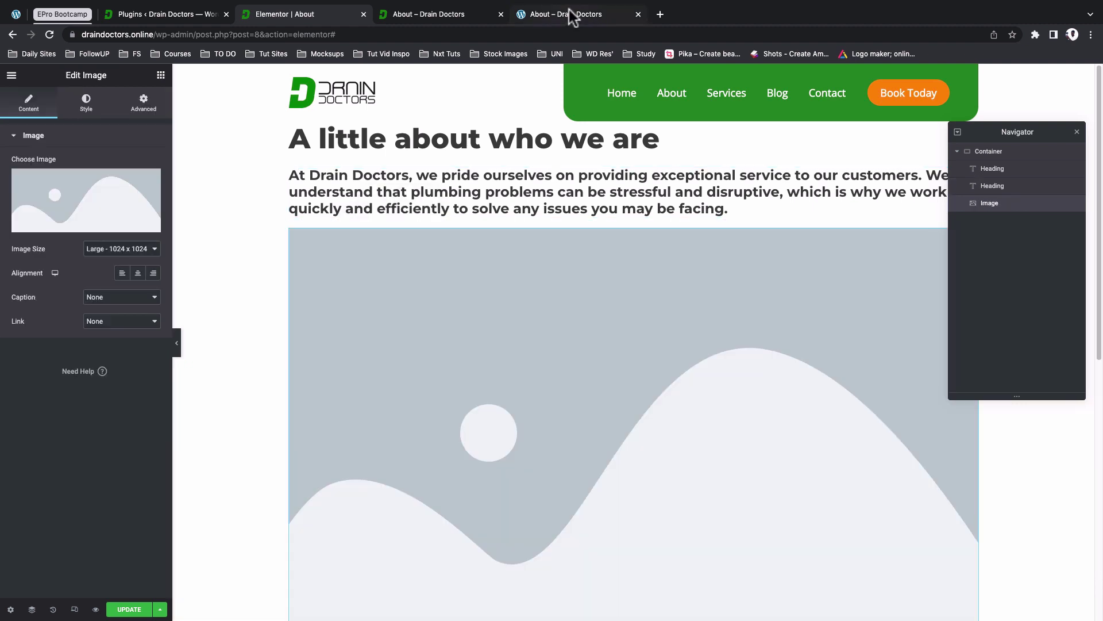
- Set the image size to Full and upload the workers photo into the image block
click(122, 249)
click(122, 277)
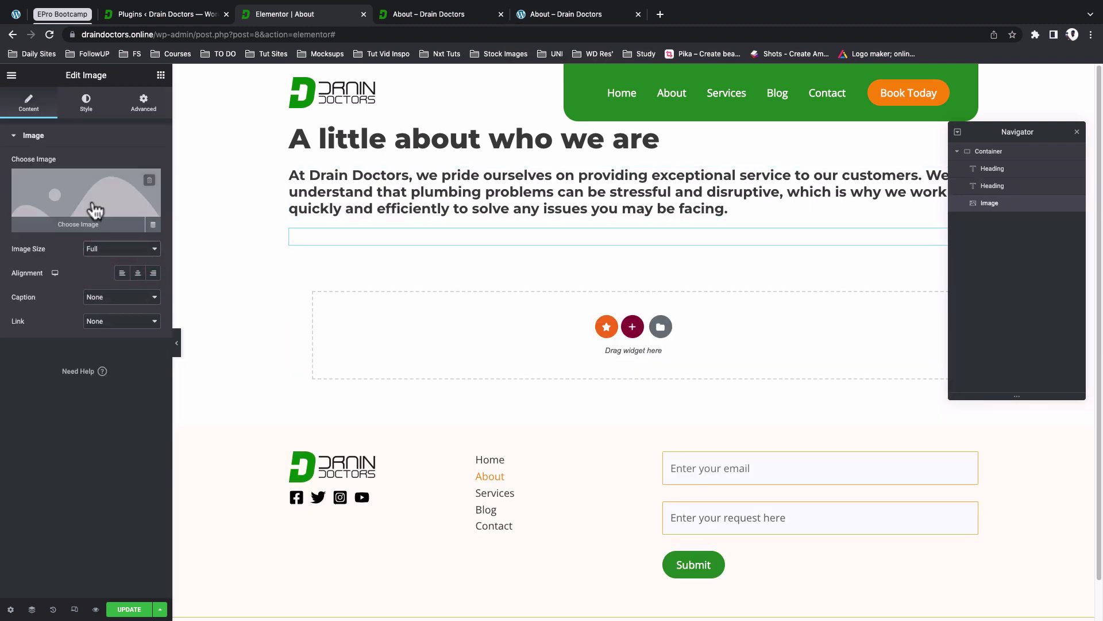
click(94, 207)
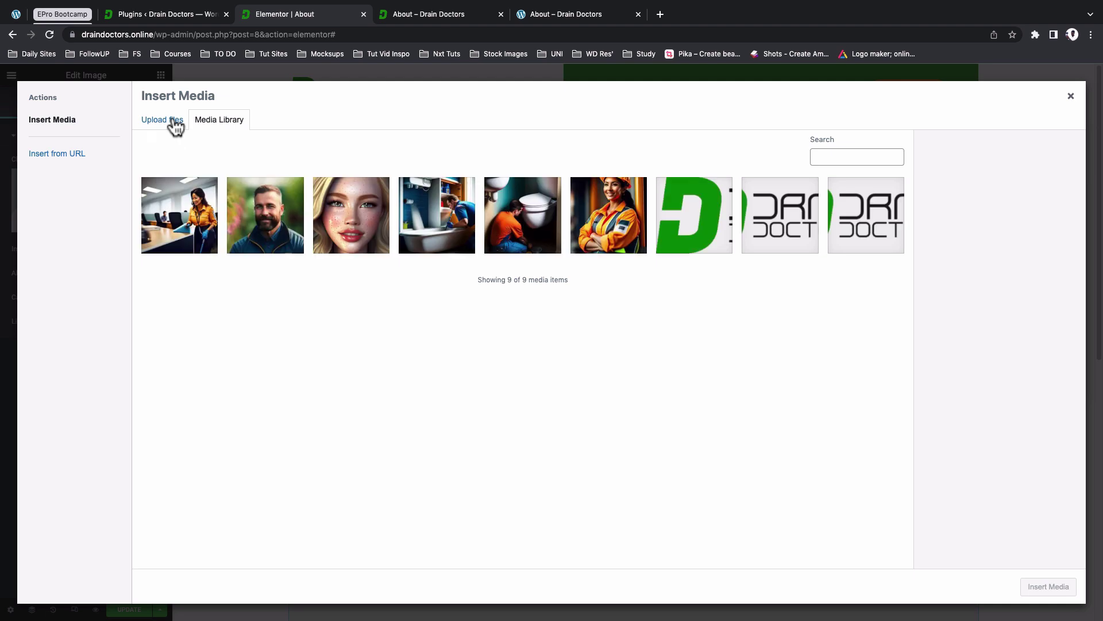
click(167, 122)
click(451, 280)
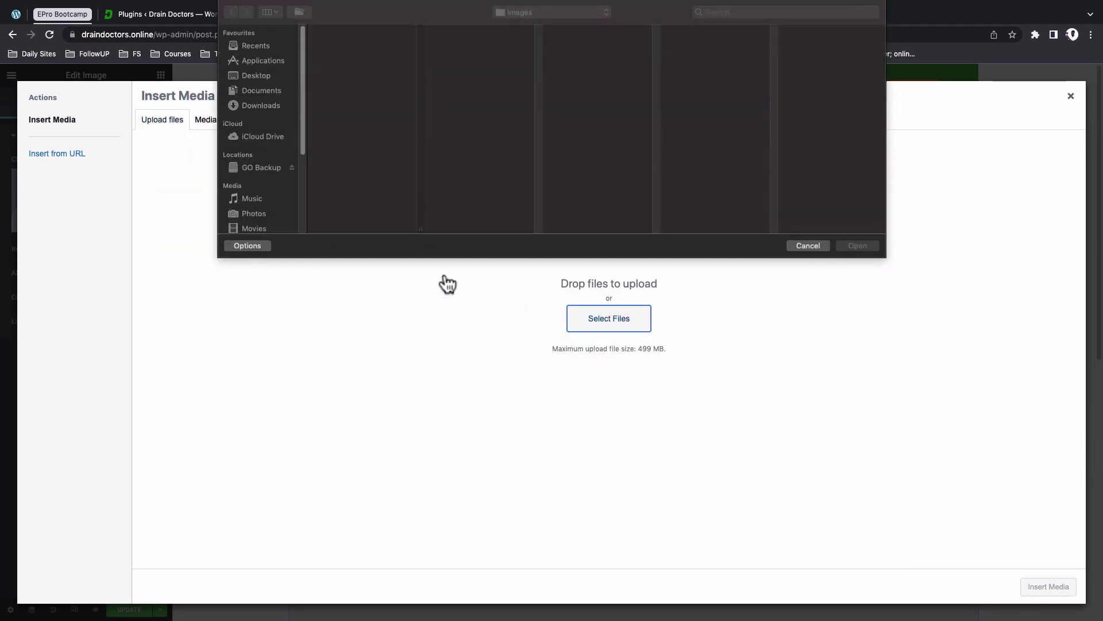
click(353, 102)
click(857, 245)
click(1049, 586)
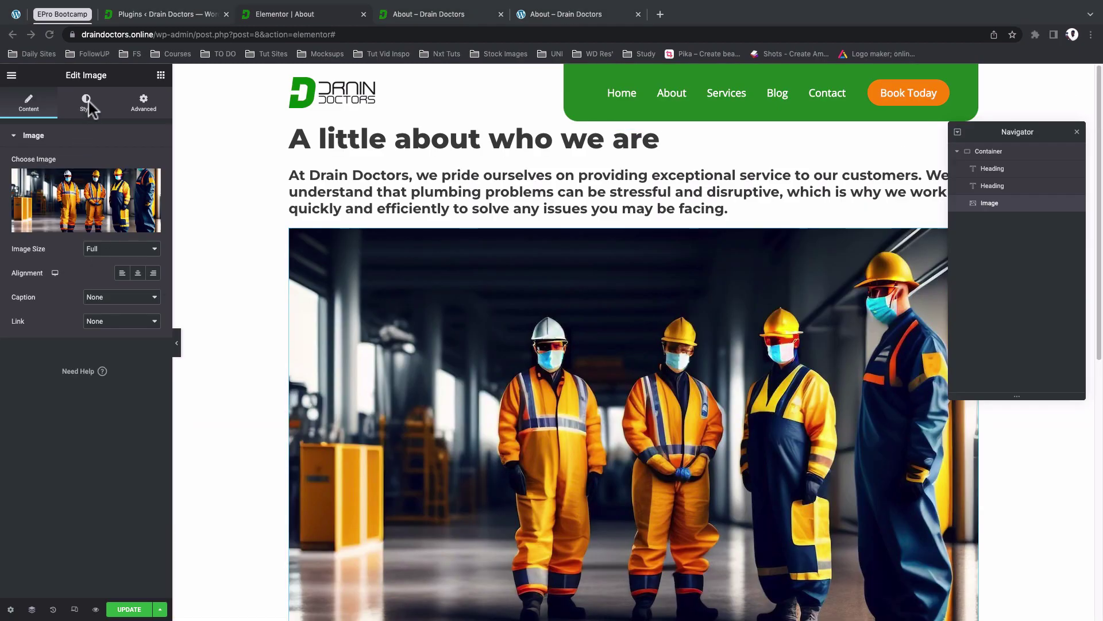
- Give the image 35 px rounded corners and floating Translate X/Y motion, then Update the page
click(87, 105)
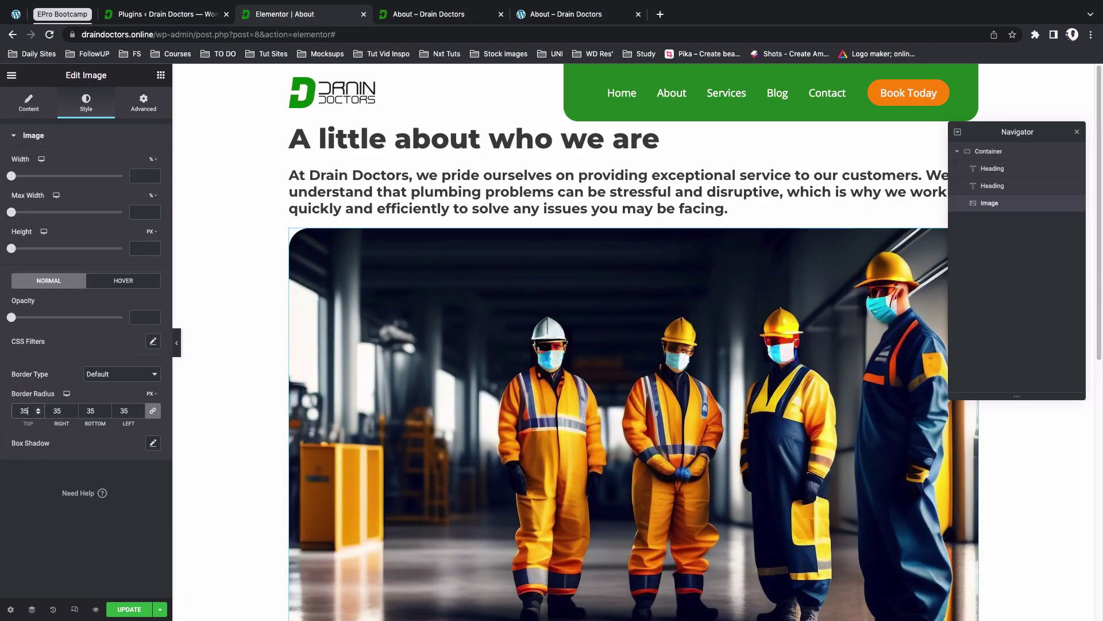
scroll(498, 502, down, 3)
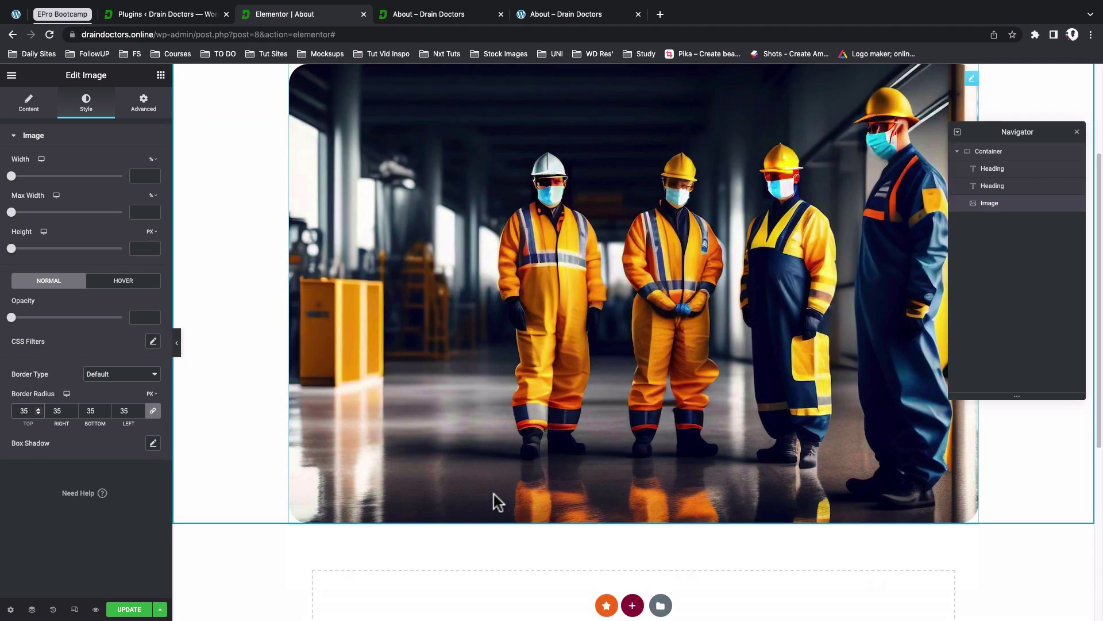
click(131, 107)
scroll(84, 419, down, 2)
click(84, 429)
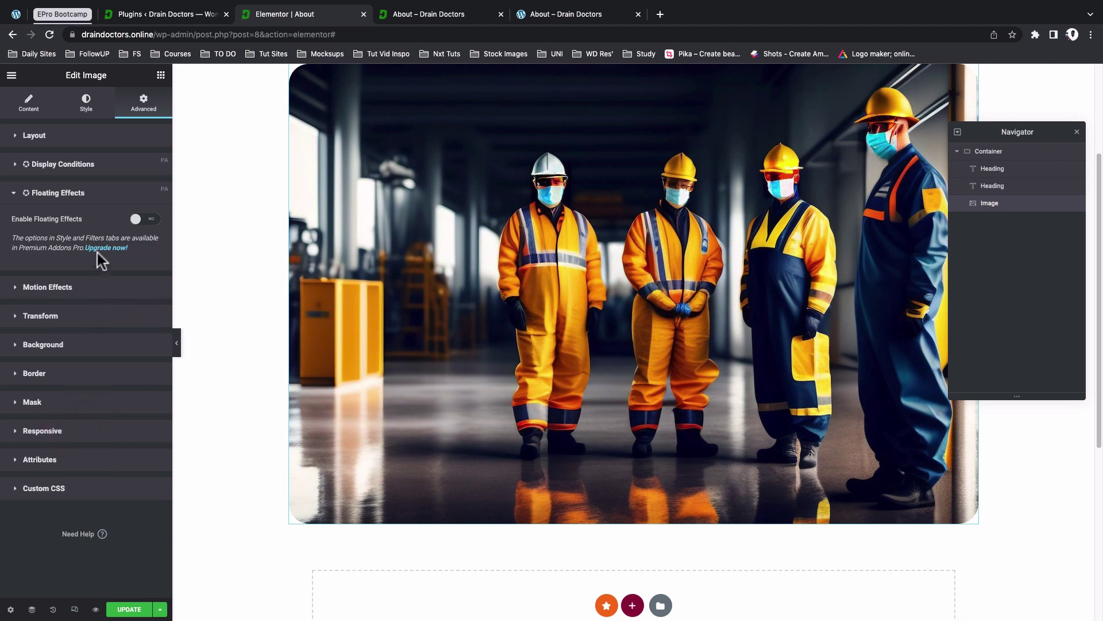
click(146, 219)
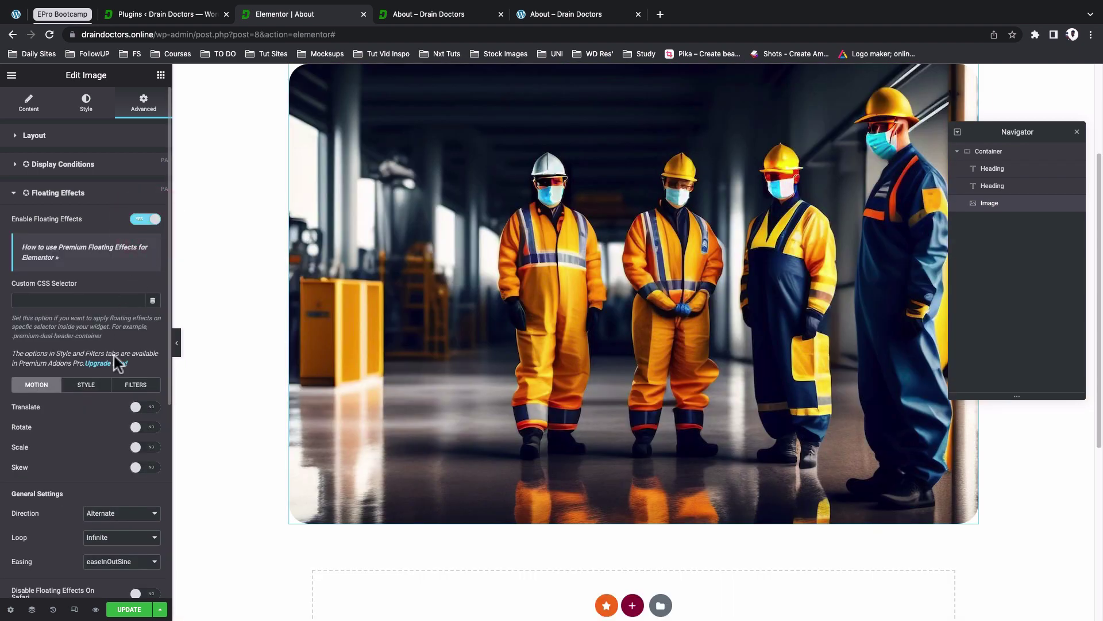
click(153, 411)
scroll(92, 429, down, 1)
drag(85, 422, 94, 431)
click(87, 423)
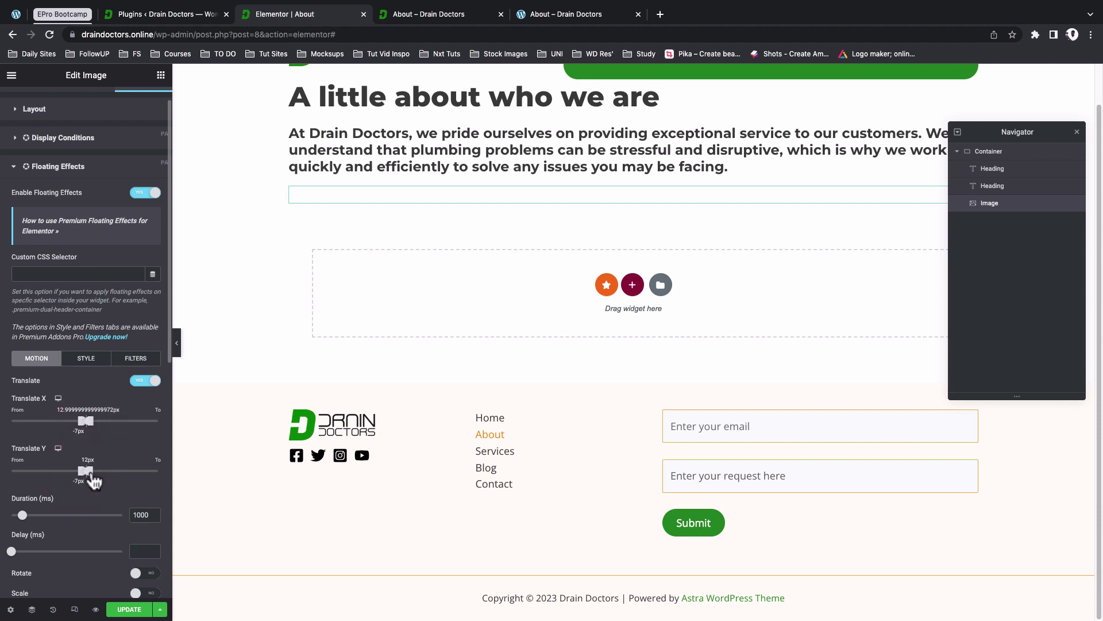
scroll(150, 447, down, 5)
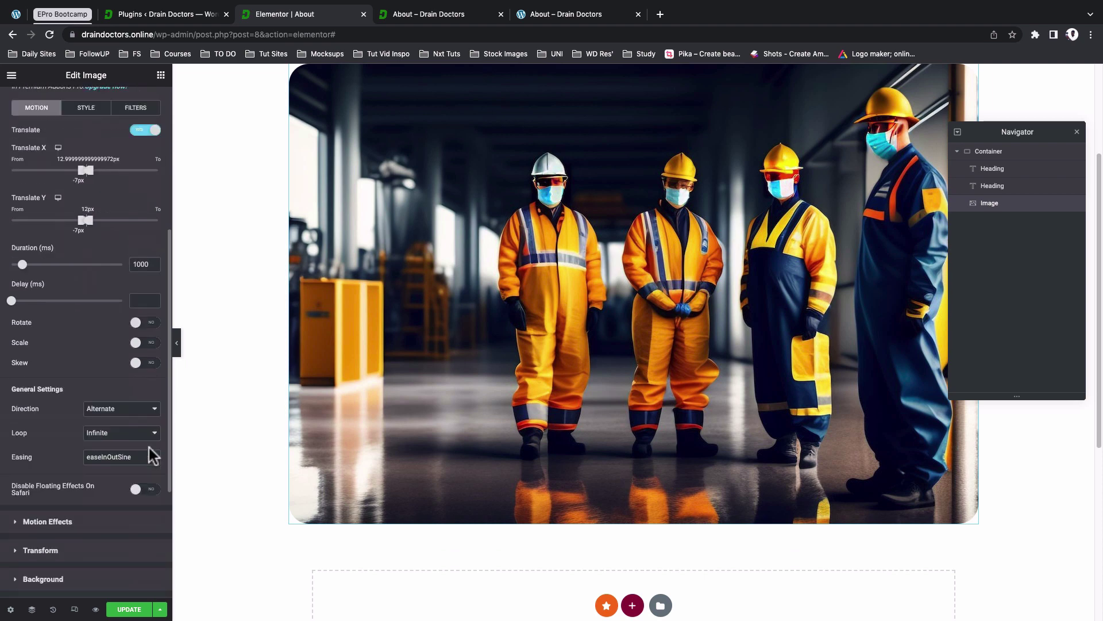
click(124, 610)
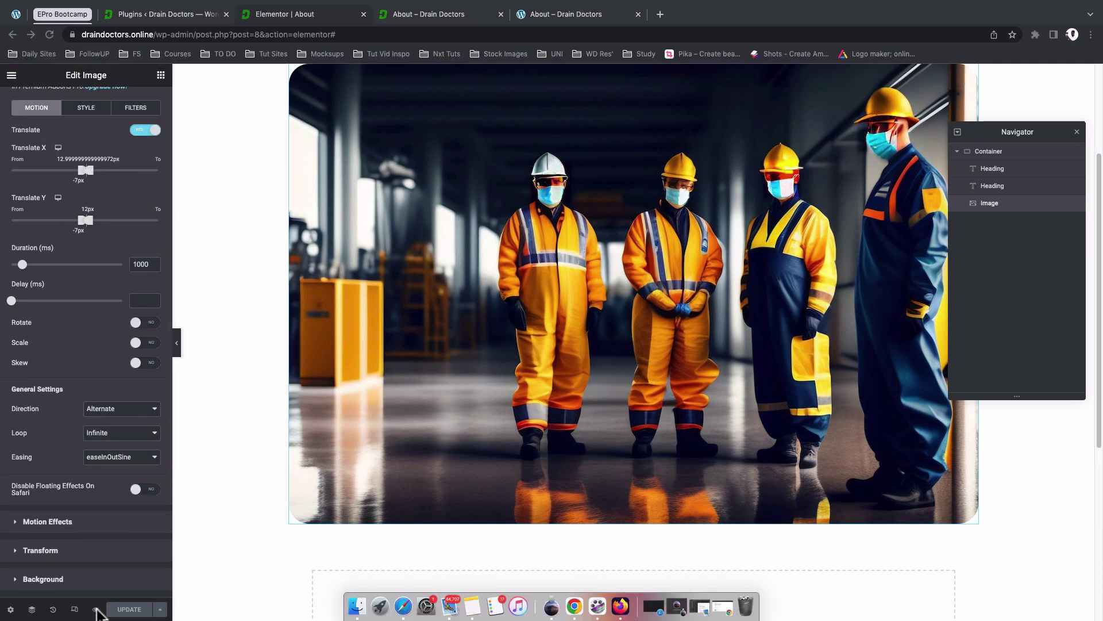
- Preview the page, then set the container padding to 5% top and bottom
click(95, 609)
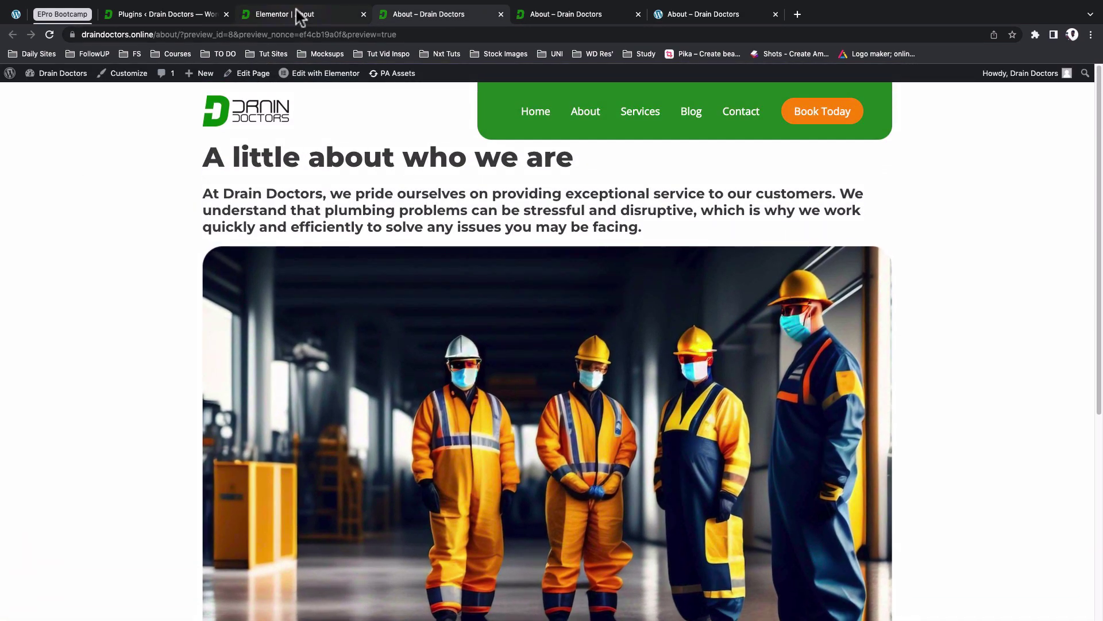
click(295, 9)
click(151, 104)
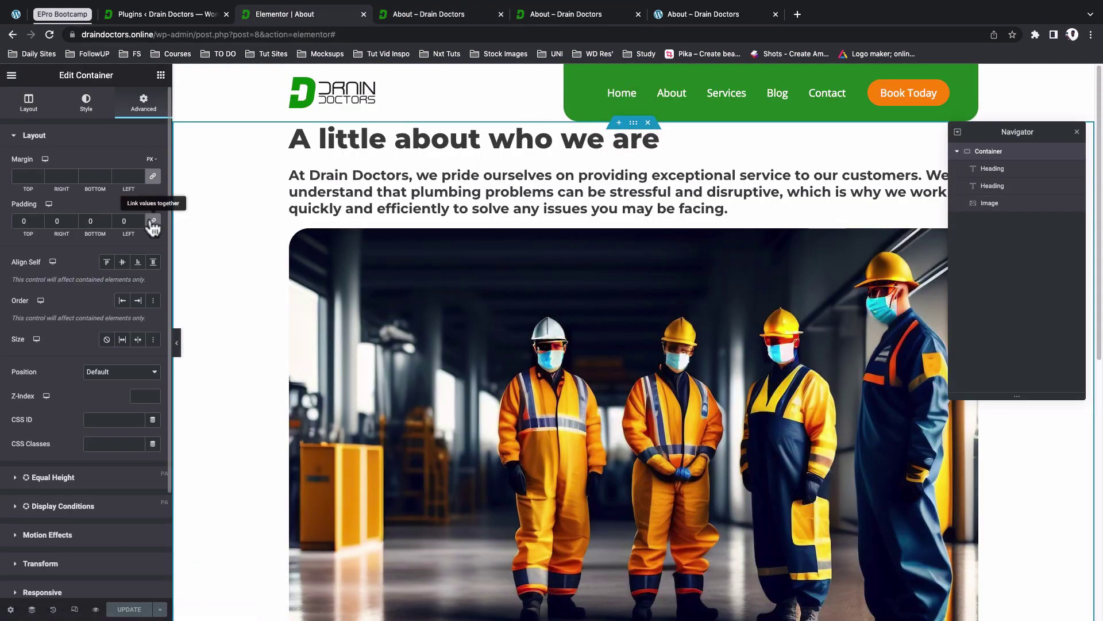
click(150, 205)
click(153, 237)
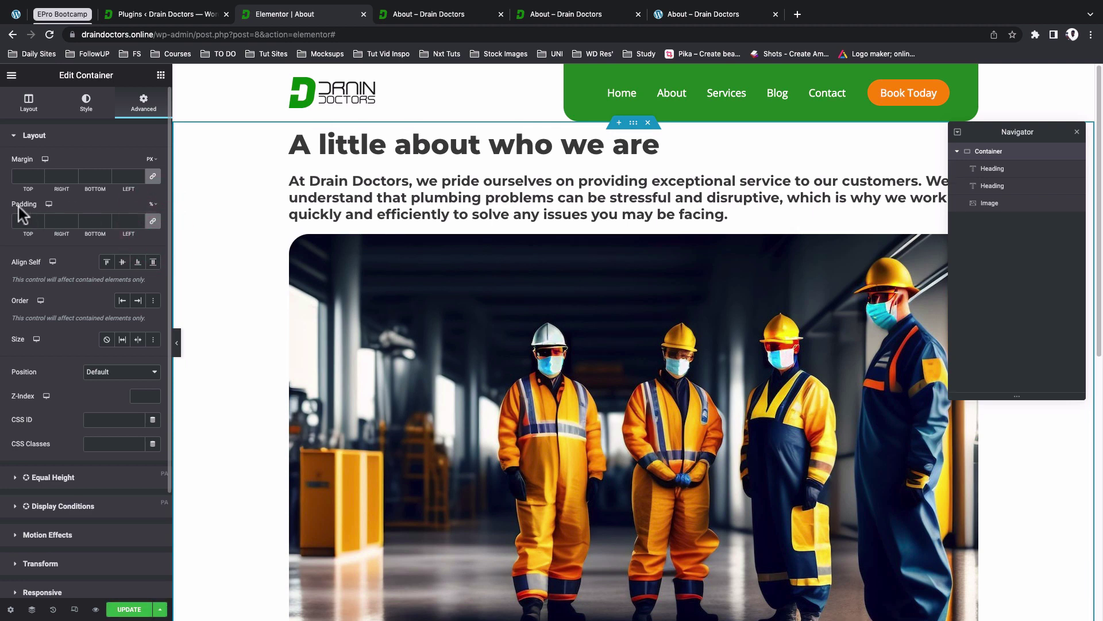
click(152, 221)
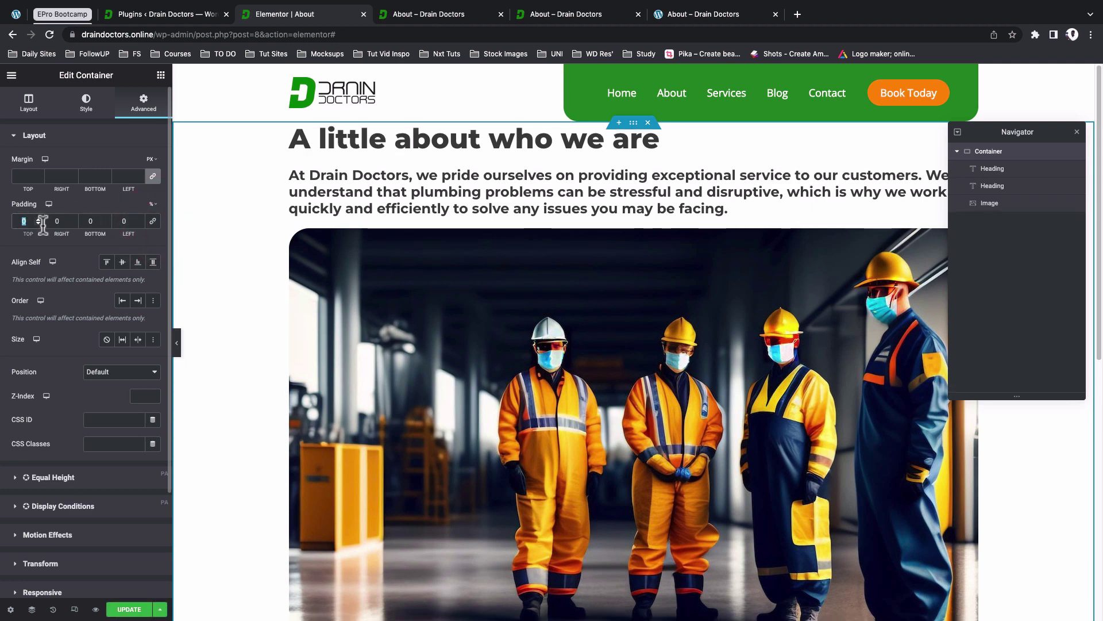
text(5)
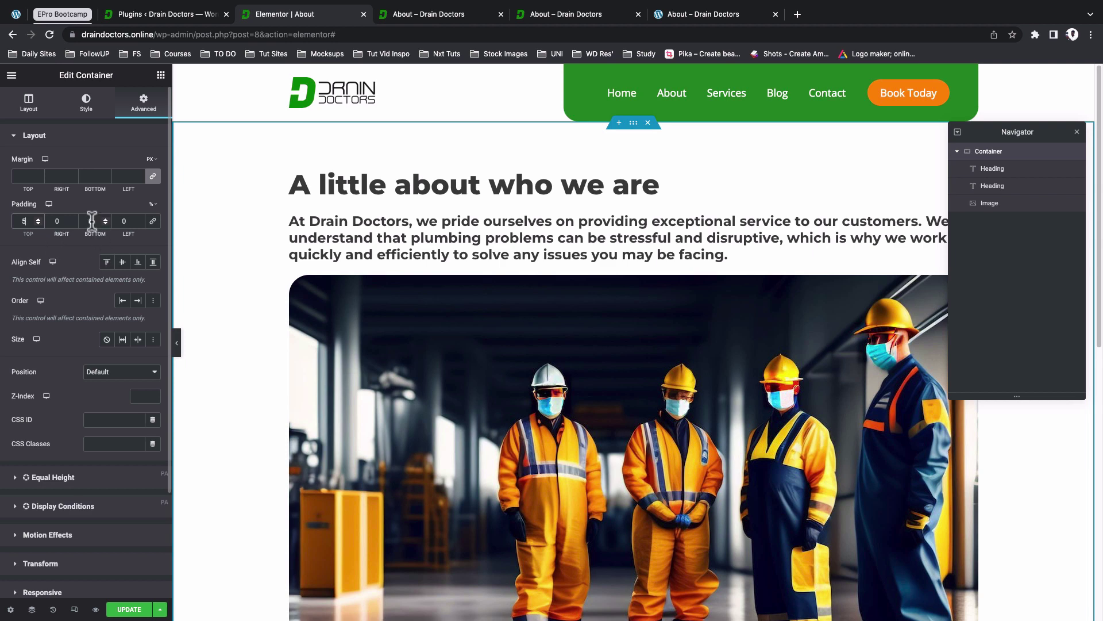
text(5)
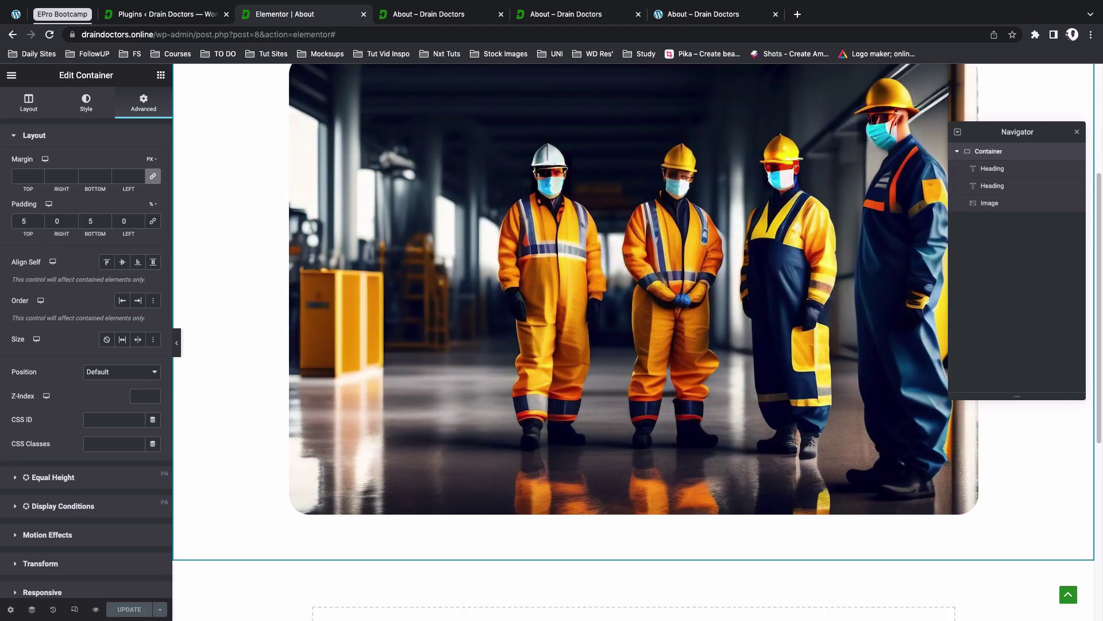
- Compare with the live site and scroll the reference About page to its Services section
click(566, 14)
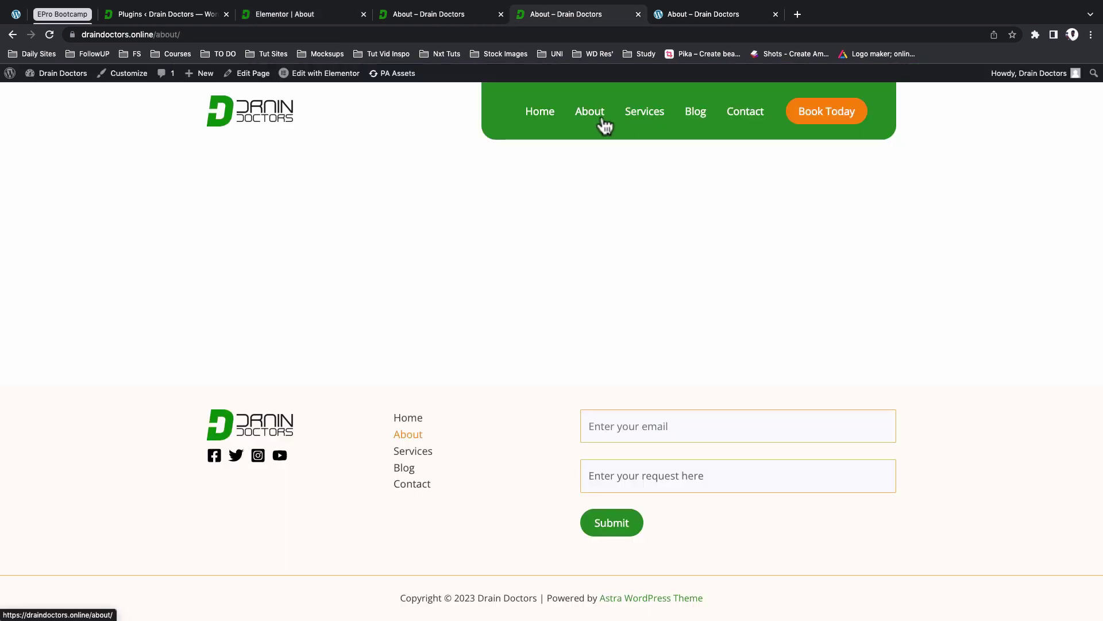
click(551, 121)
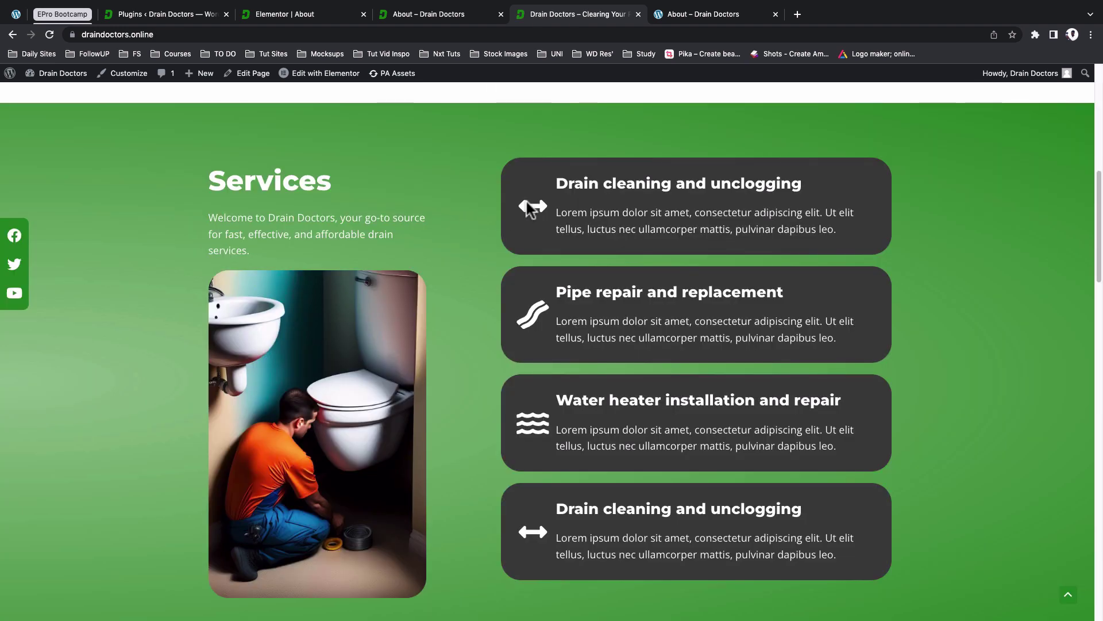
click(680, 22)
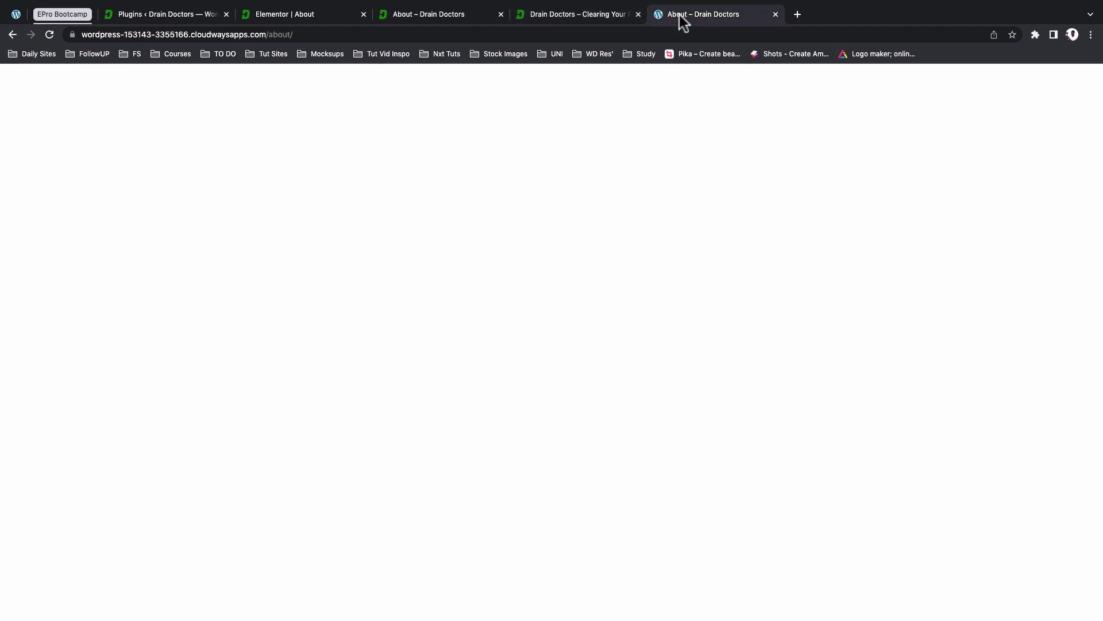
scroll(575, 163, down, 10)
scroll(574, 166, down, 3)
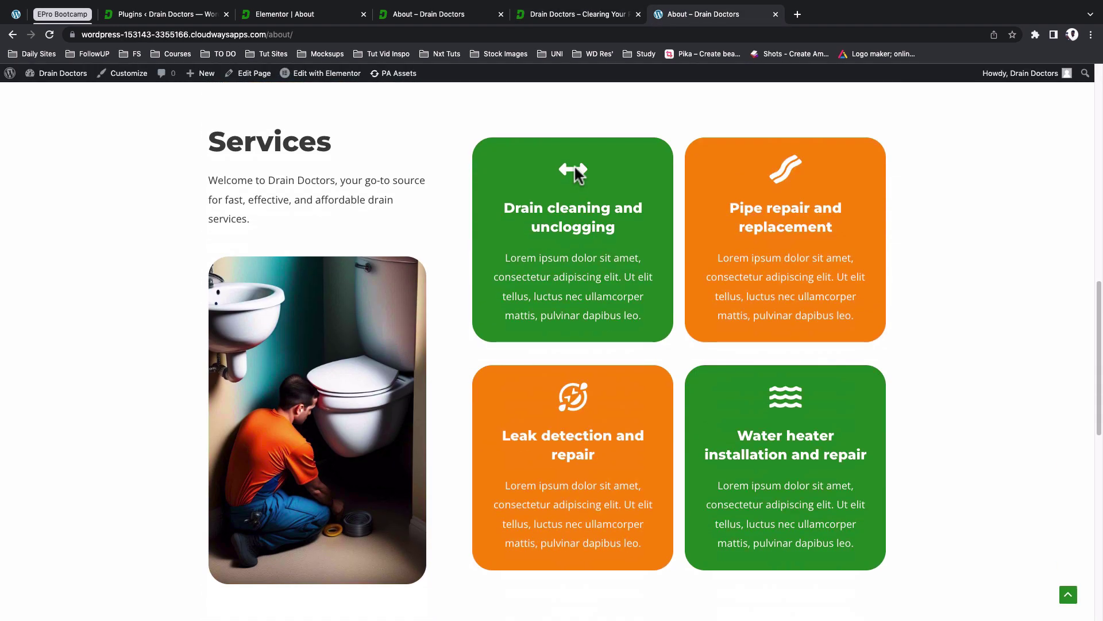
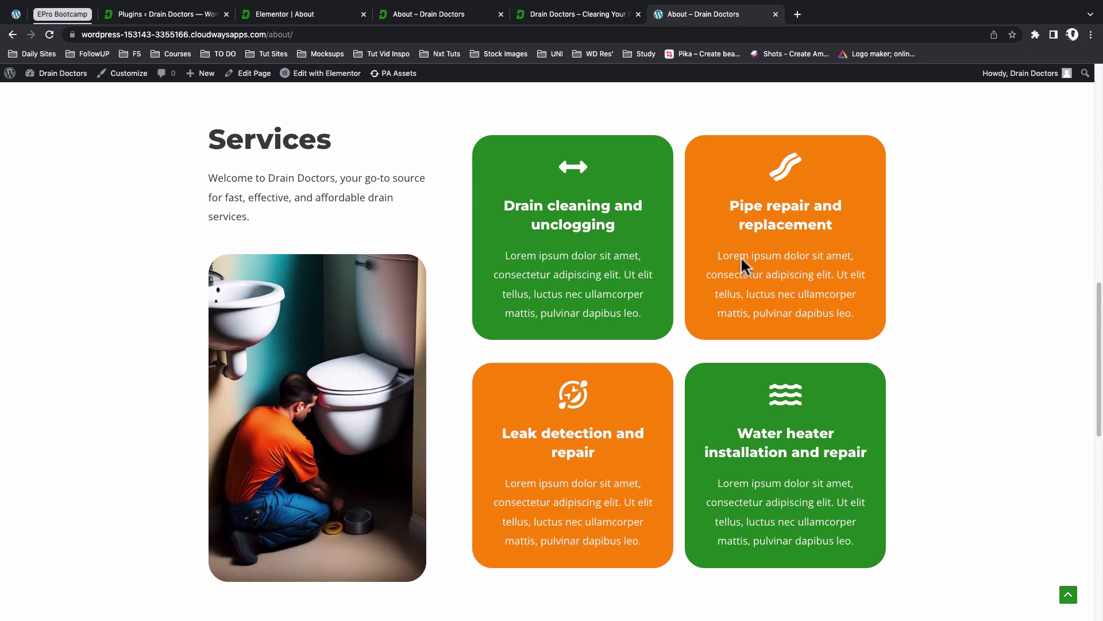
- Show the Drain Doctors site's seven pages in the WordPress admin Pages list
click(171, 17)
mouse_move(28, 169)
click(134, 172)
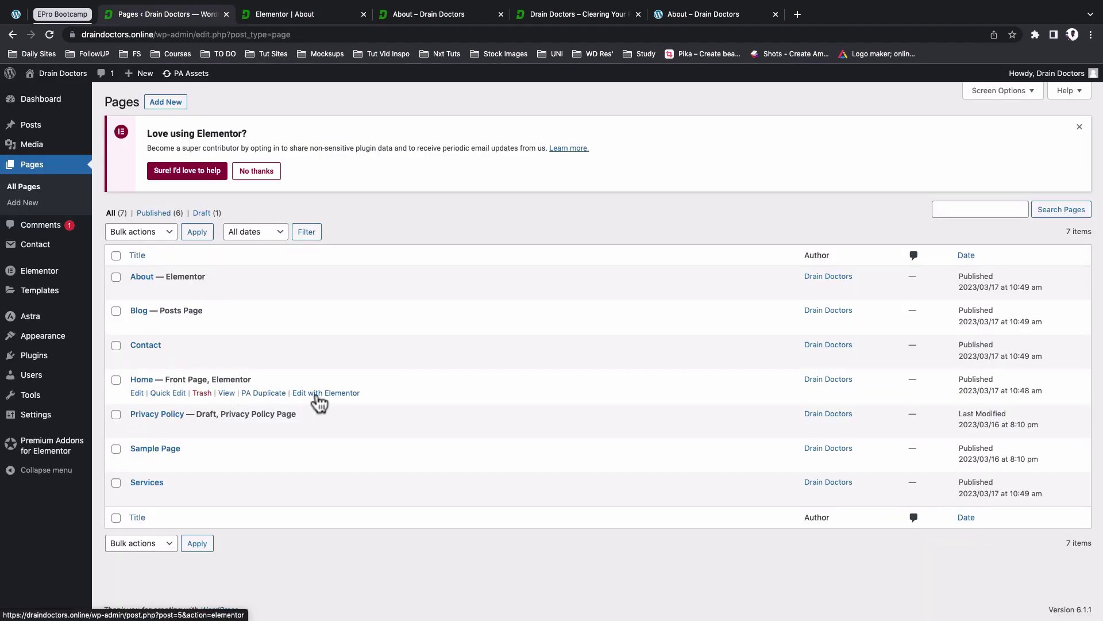
- Paste the Services section copied from the Home page into the About page
click(316, 397)
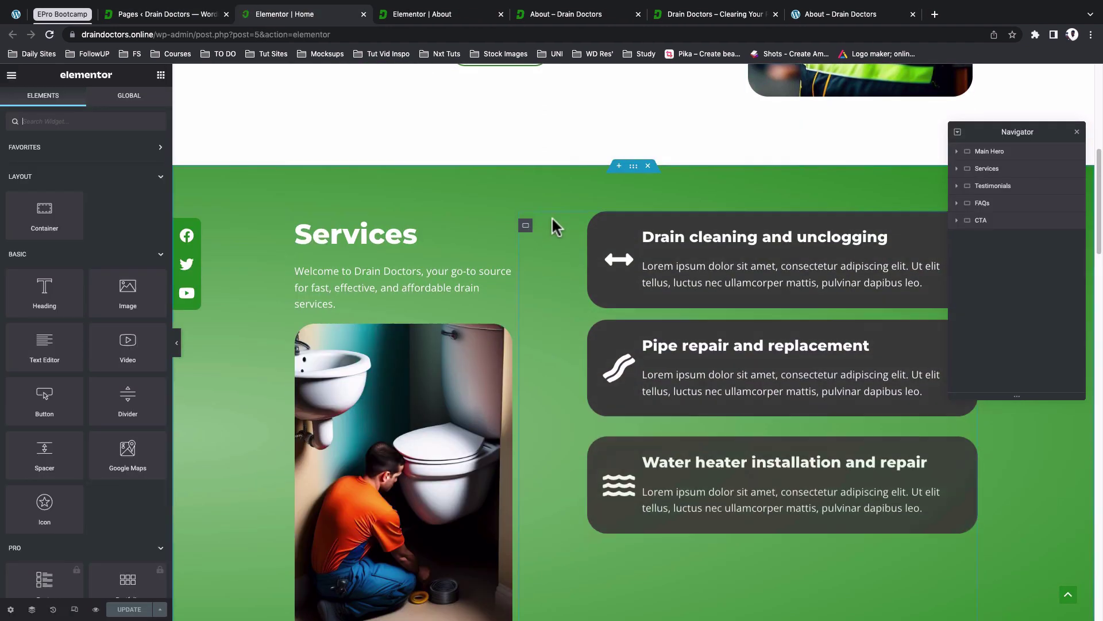
click(557, 515)
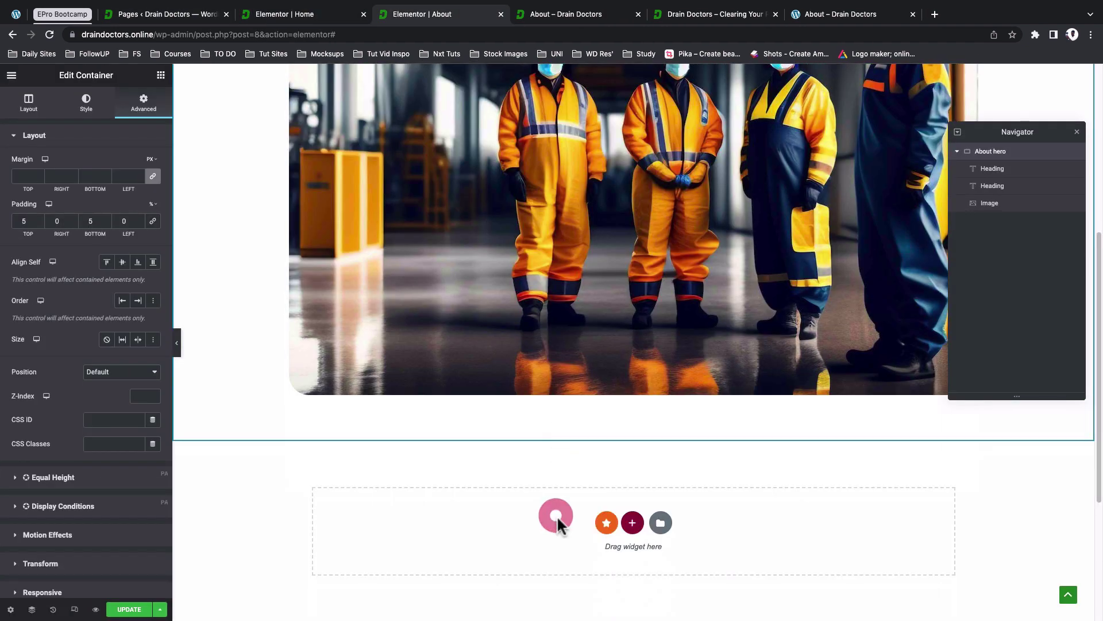
right_click(557, 515)
click(576, 527)
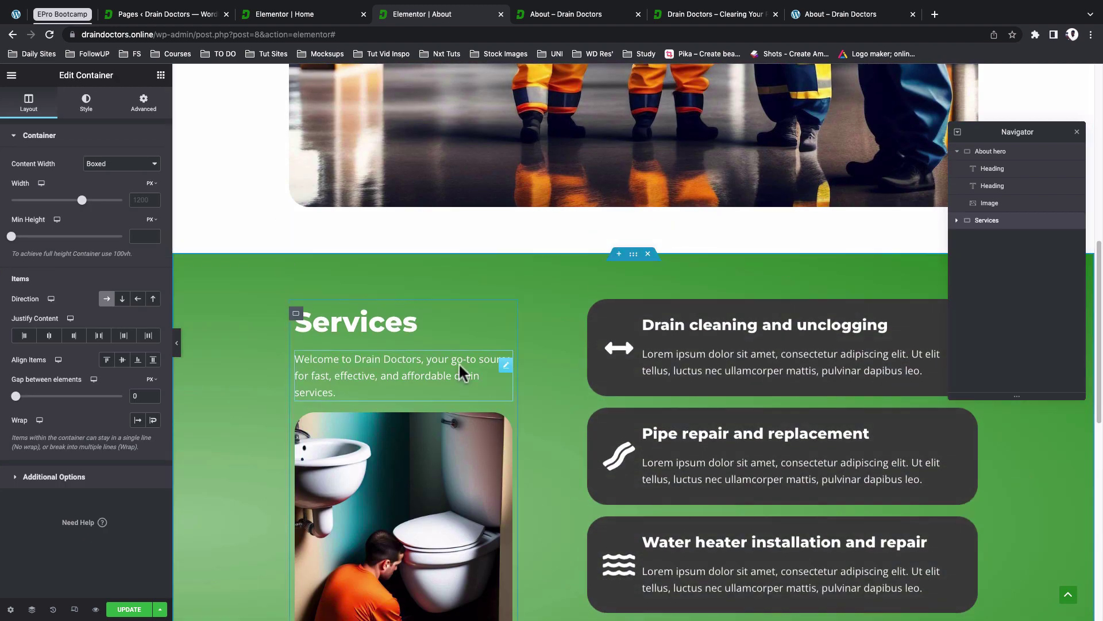
- Set the Services heading text colour to Theme Color 3 dark grey
click(505, 321)
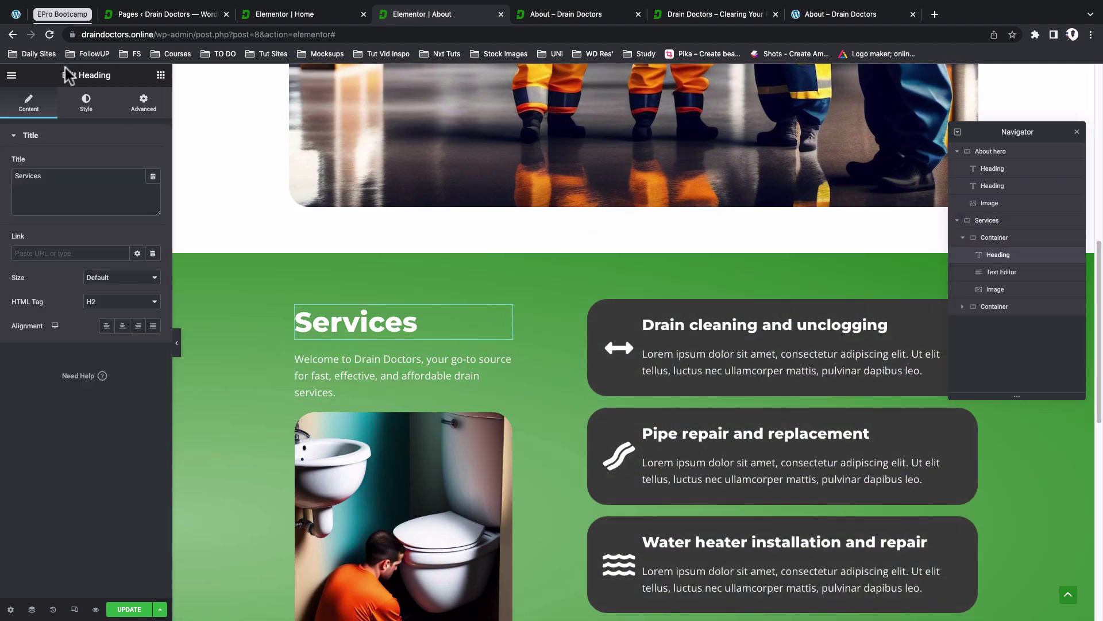
click(86, 103)
click(136, 163)
click(92, 338)
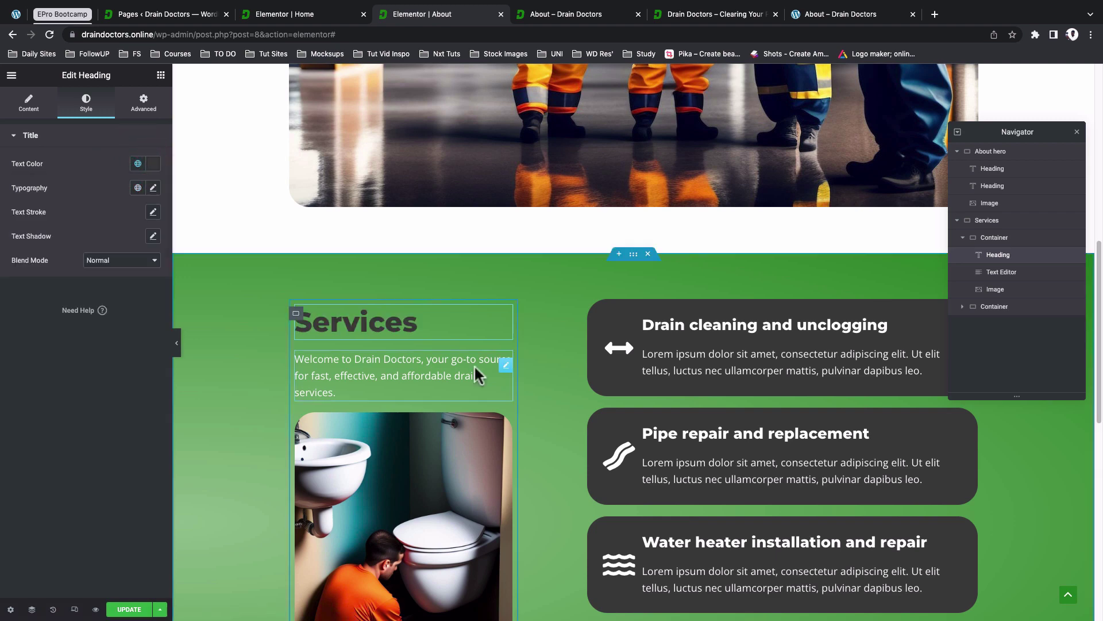
click(503, 366)
click(86, 103)
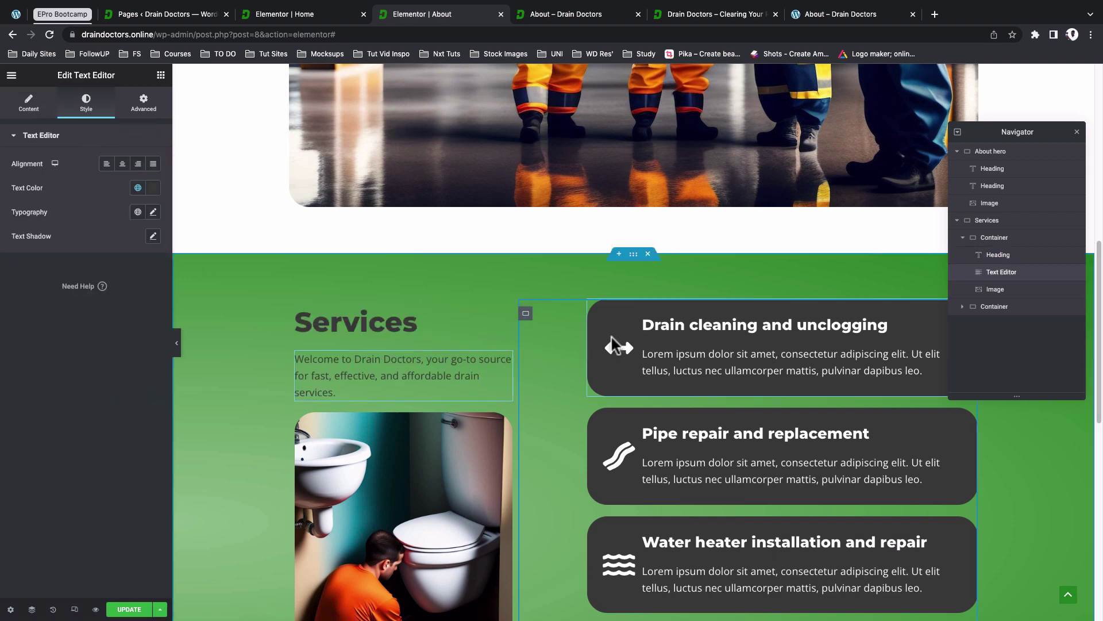
- Give the Services section a Classic white Theme Color 5 background
click(635, 256)
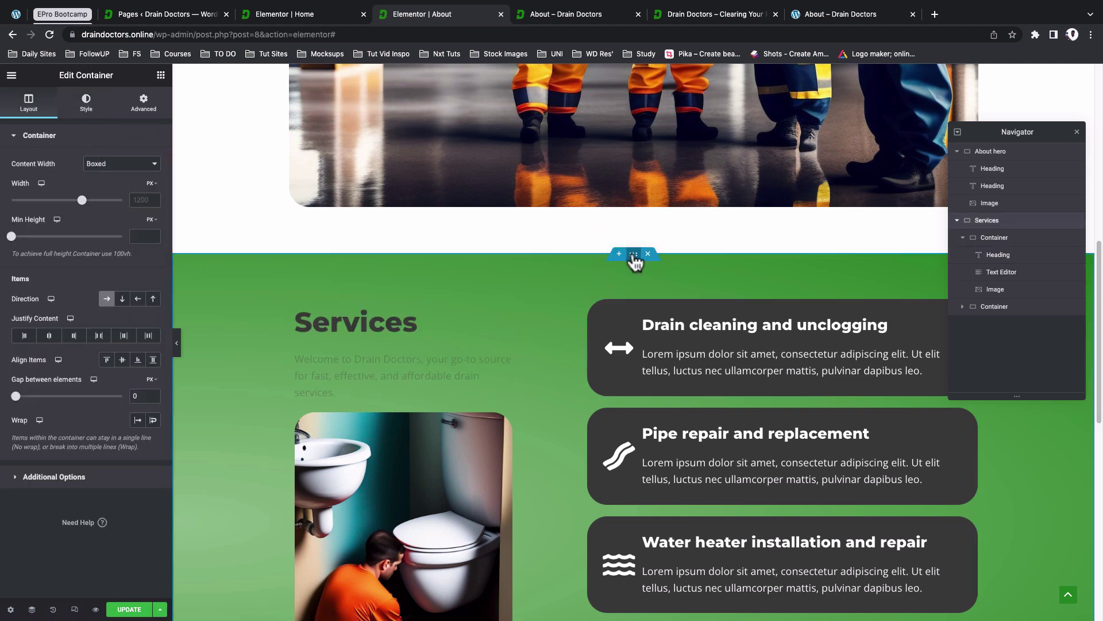
click(86, 104)
click(107, 190)
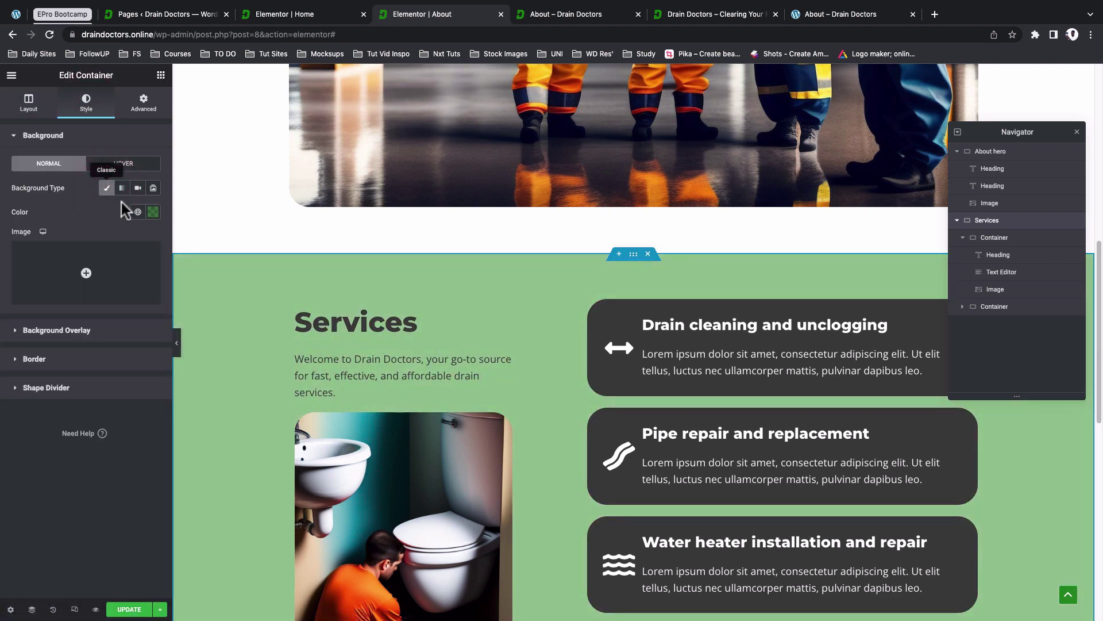
click(137, 212)
scroll(86, 331, down, 4)
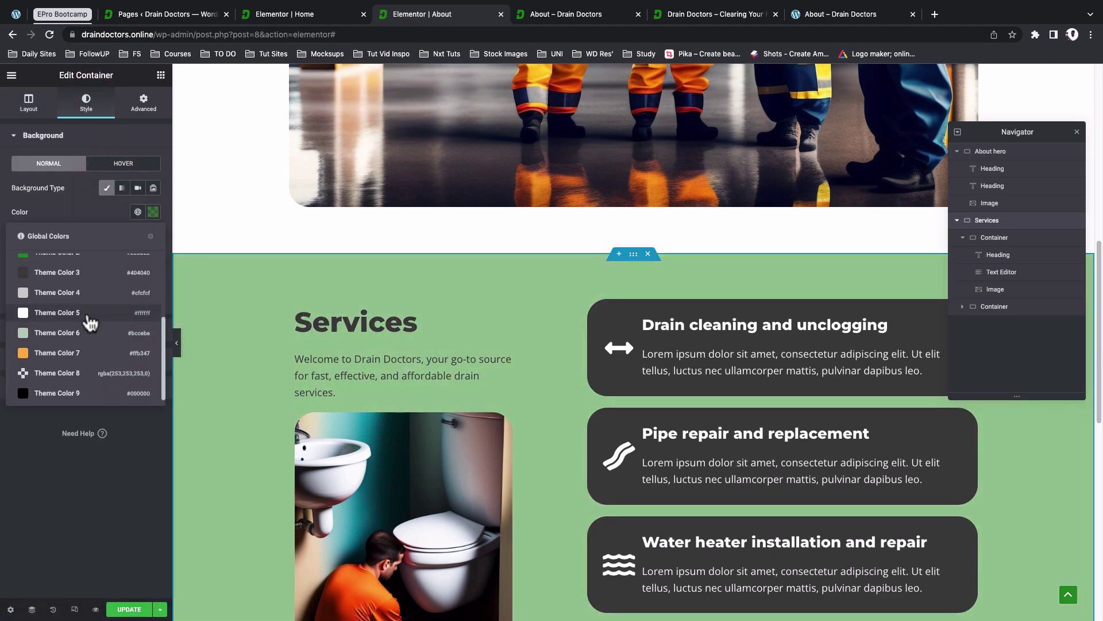
click(90, 313)
- Add an empty container at the top of the services column
click(143, 101)
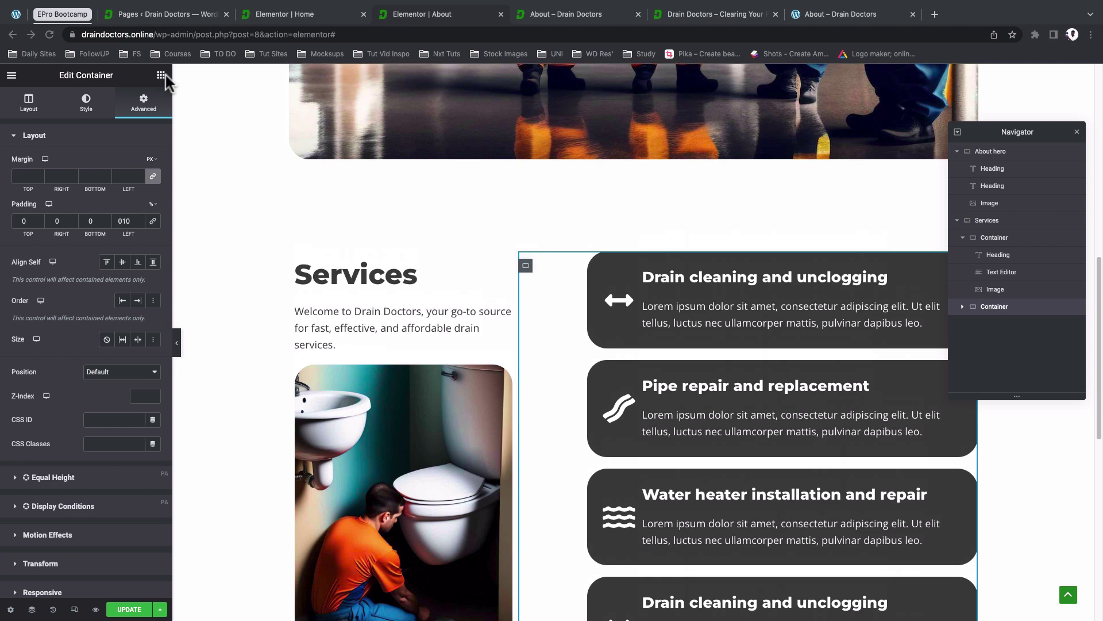
click(162, 76)
drag(230, 275, 632, 284)
- Add a second empty container and move the Drain cleaning and Pipe repair boxes into the first
right_click(597, 372)
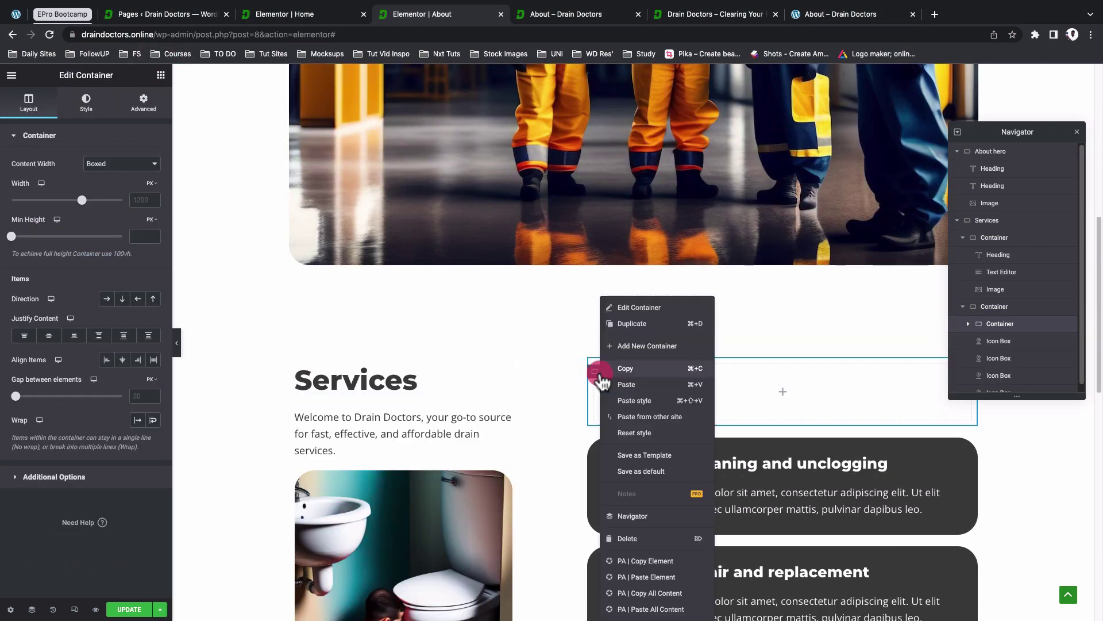
click(616, 345)
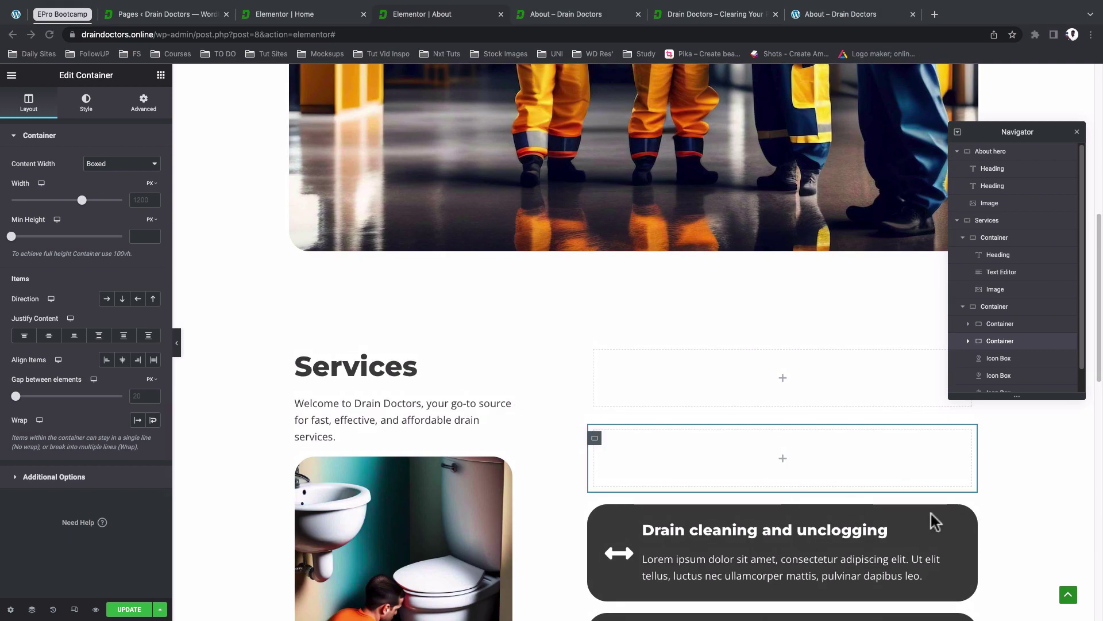
drag(914, 529, 848, 370)
drag(891, 446, 891, 447)
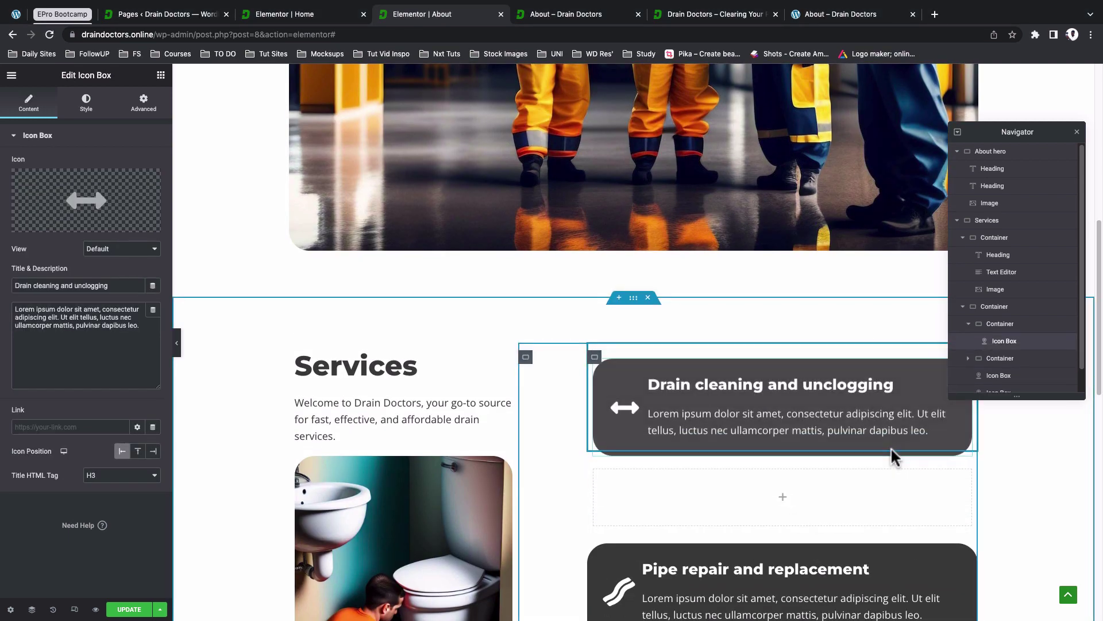
scroll(919, 471, down, 1)
drag(970, 498, 873, 378)
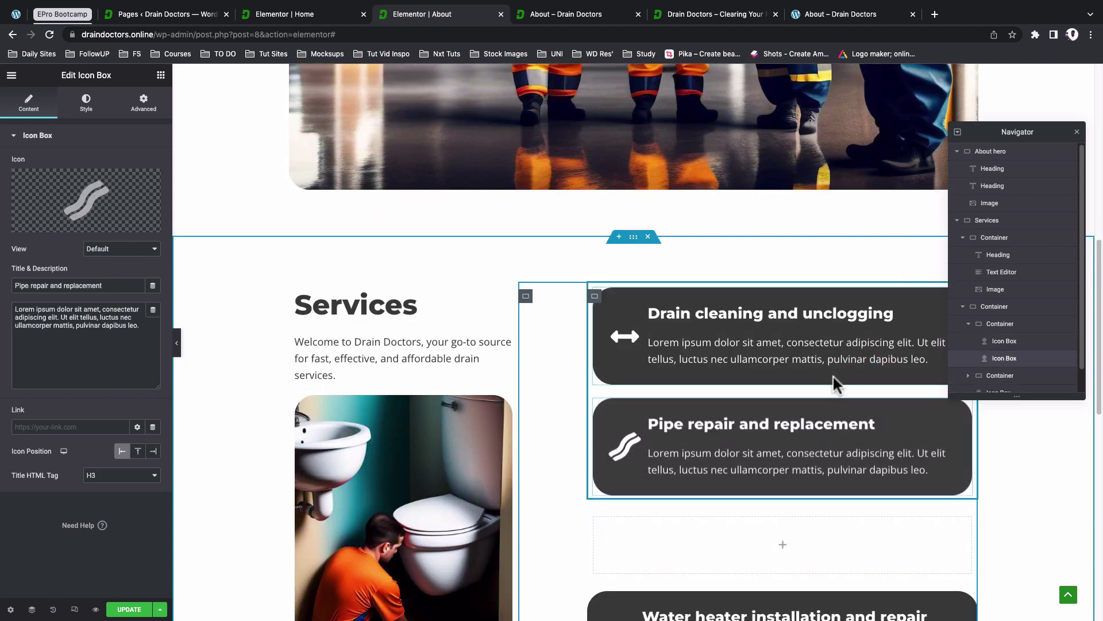
- Set the container Direction to Row and both boxes' Icon Position to Top
click(595, 296)
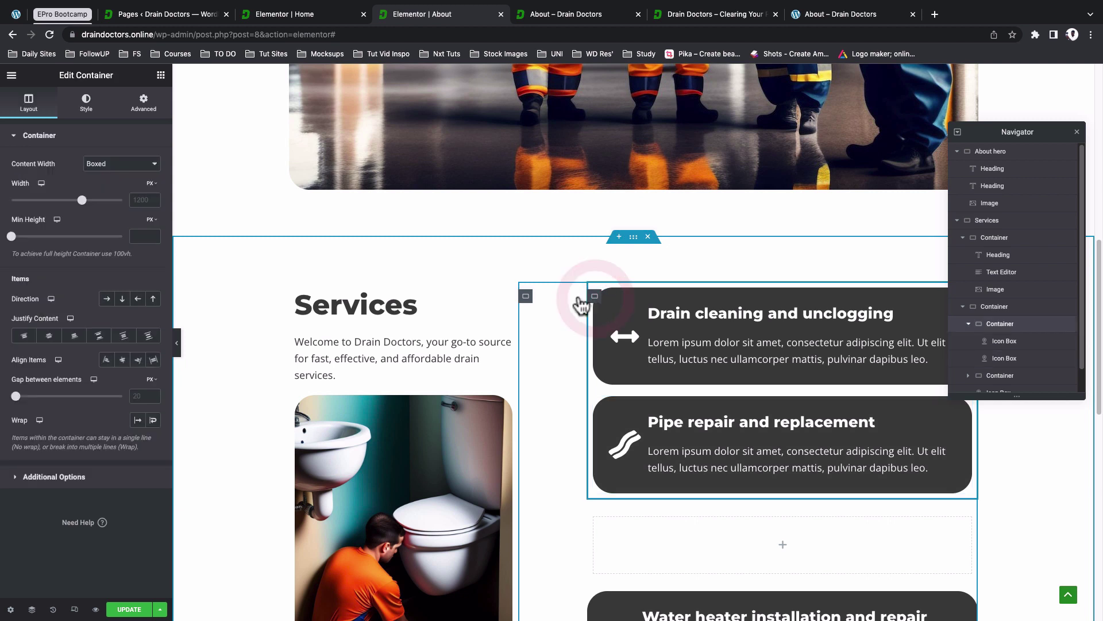
click(107, 299)
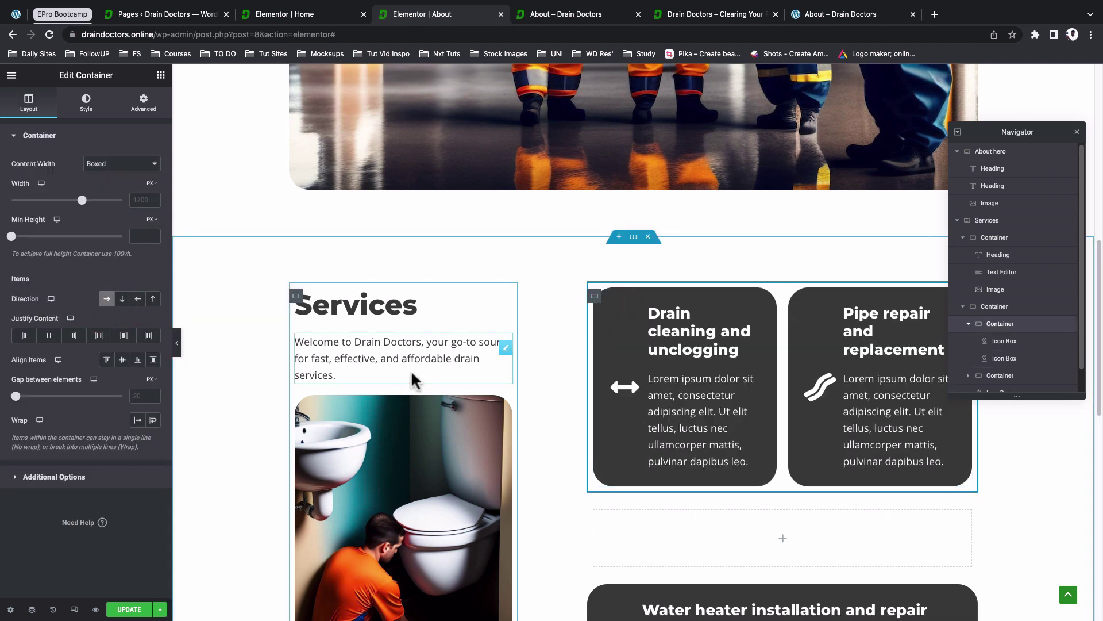
click(770, 302)
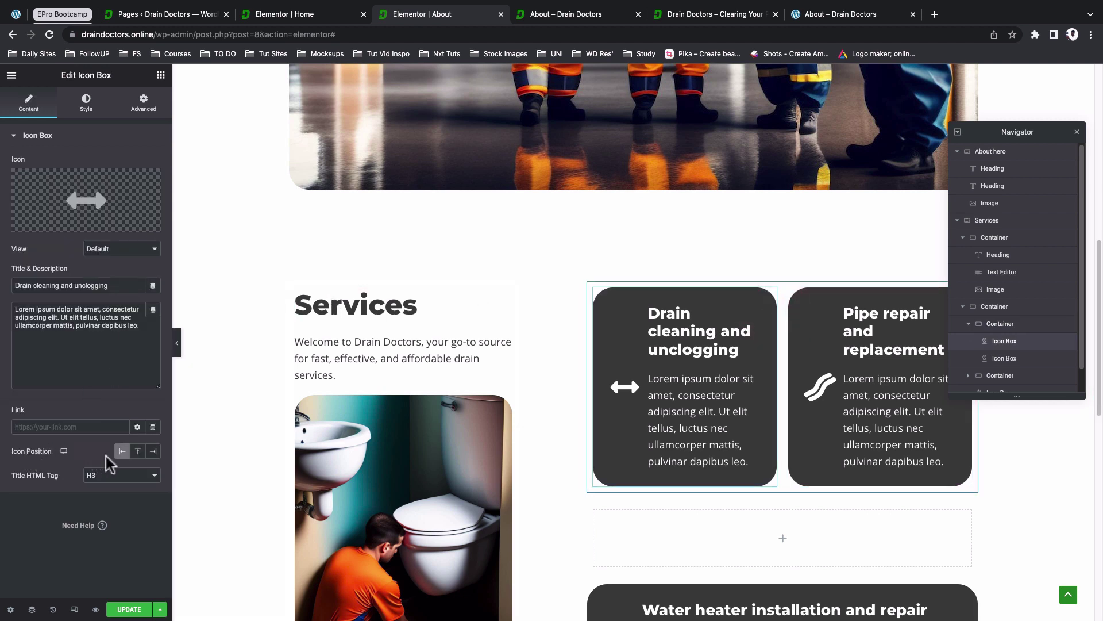
click(138, 451)
scroll(740, 449, up, 2)
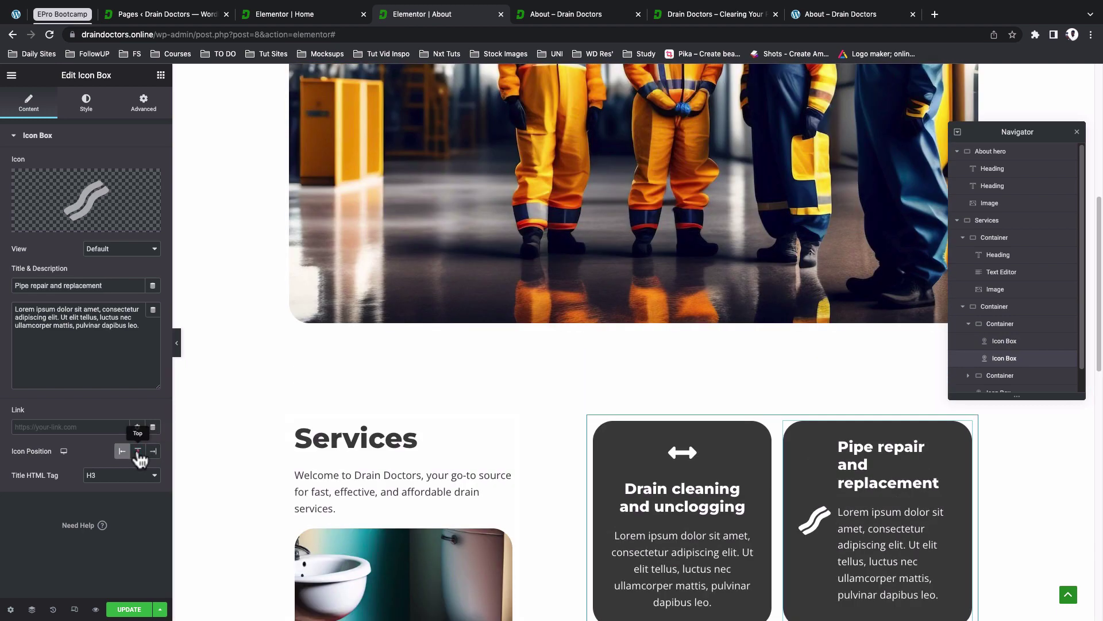
click(138, 452)
scroll(599, 457, down, 2)
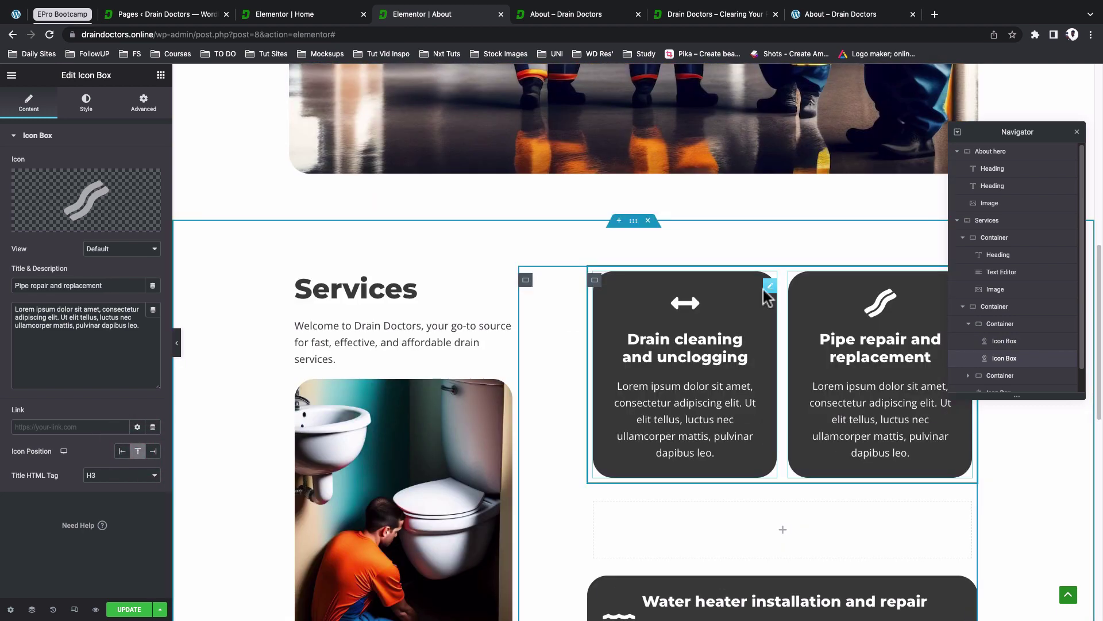
- Give the Drain cleaning box a green Theme Color 2 background
click(770, 288)
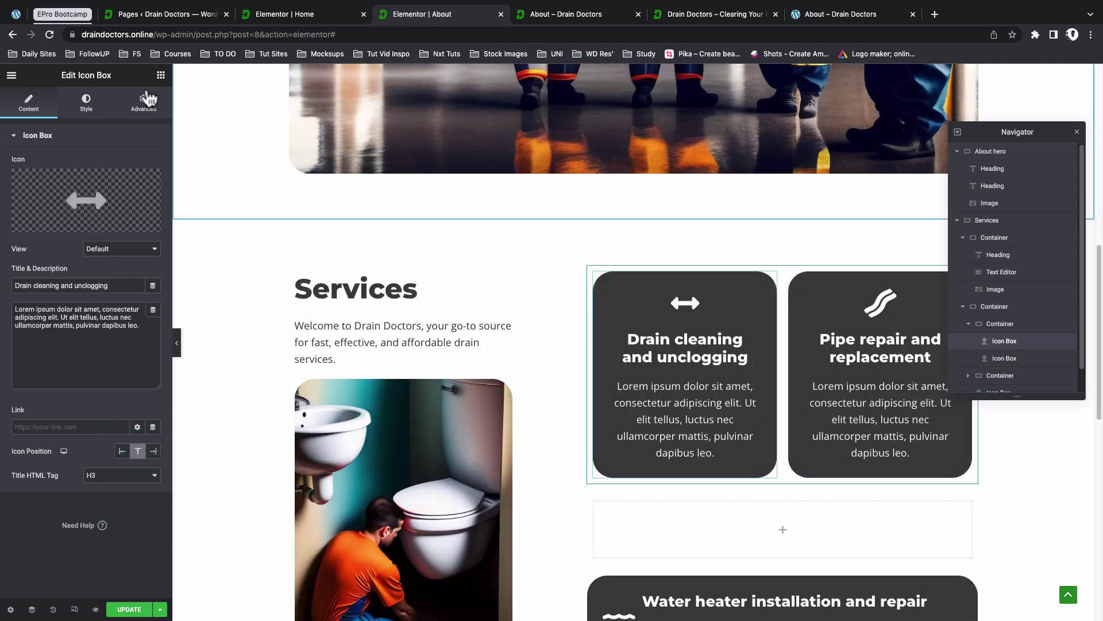
click(86, 102)
click(142, 104)
scroll(37, 322, down, 2)
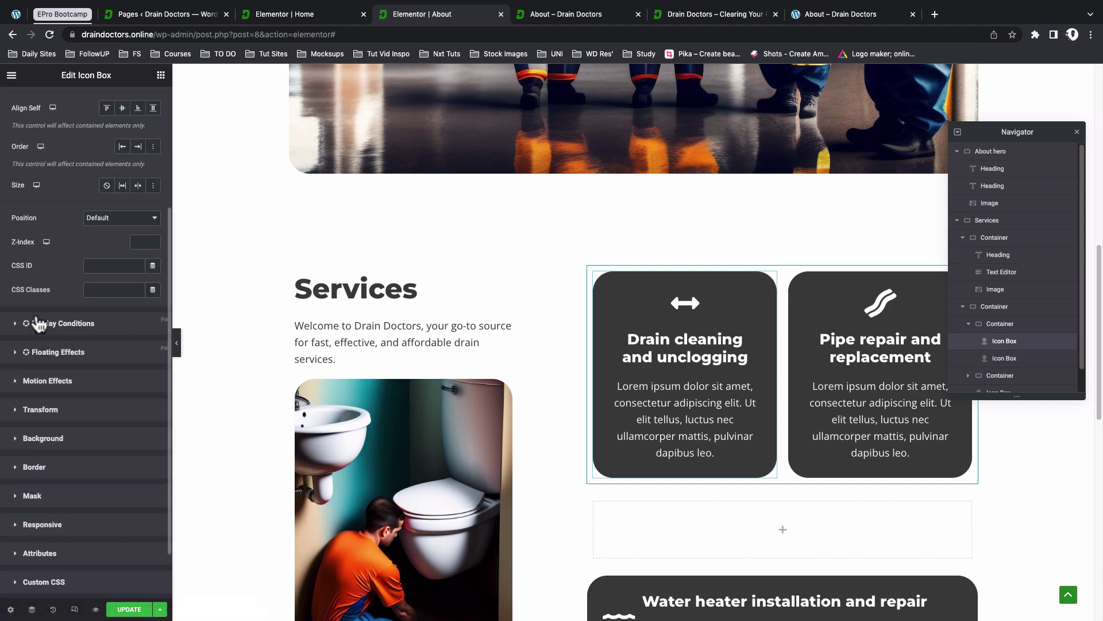
click(58, 441)
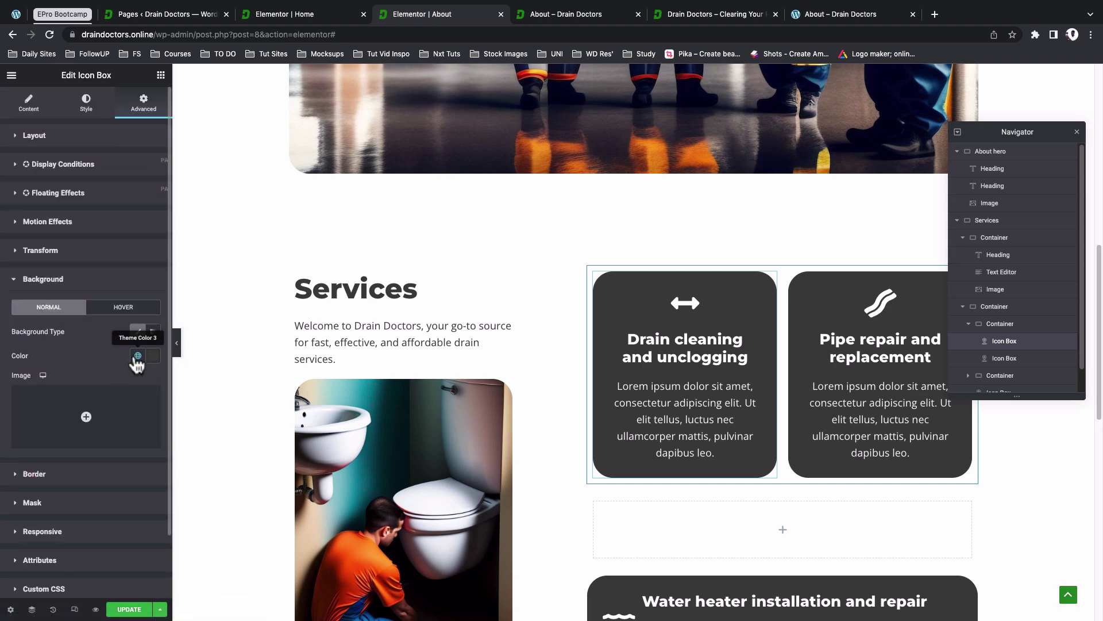
click(138, 356)
scroll(81, 452, down, 1)
click(68, 448)
scroll(764, 459, up, 2)
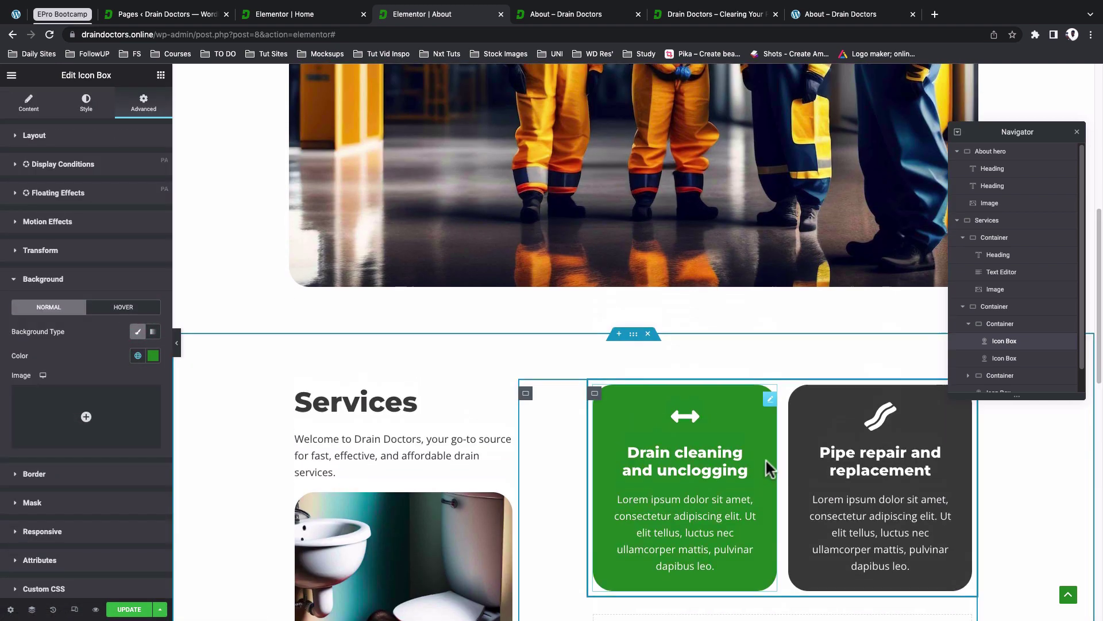
- Give Pipe repair an orange background and move the Water heater box into the empty container
click(957, 410)
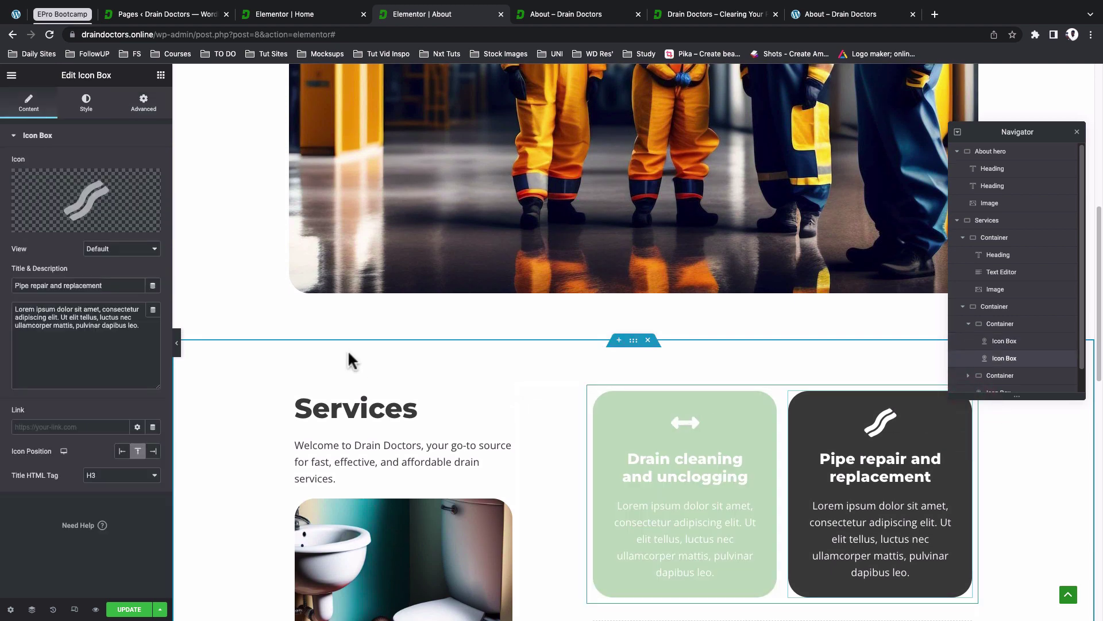
click(138, 109)
scroll(69, 402, down, 3)
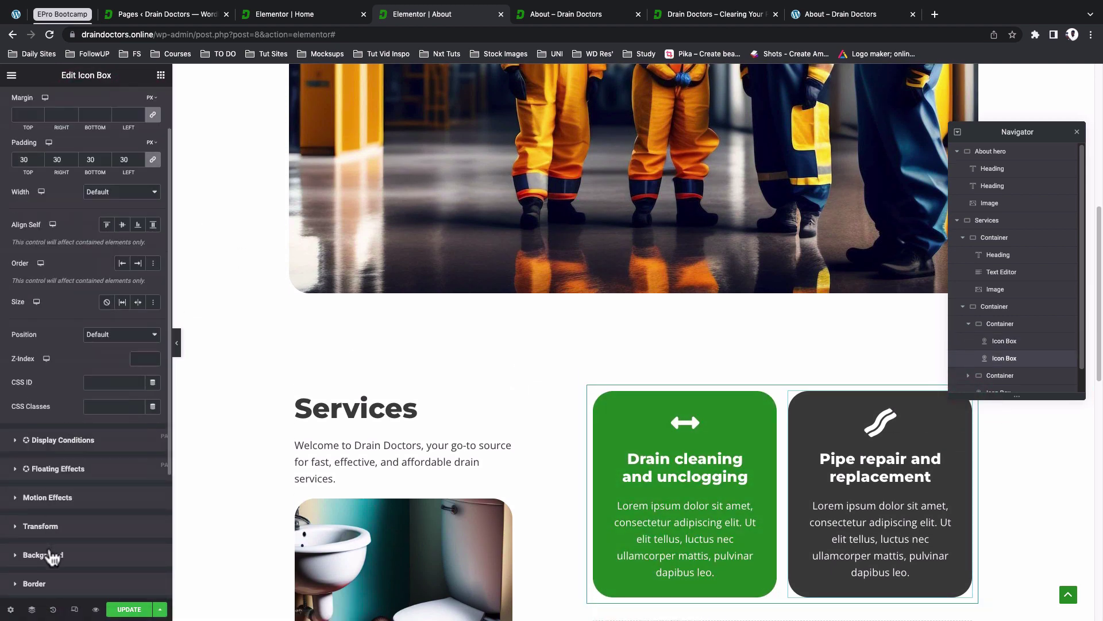
click(49, 550)
click(138, 355)
scroll(111, 427, down, 1)
click(104, 477)
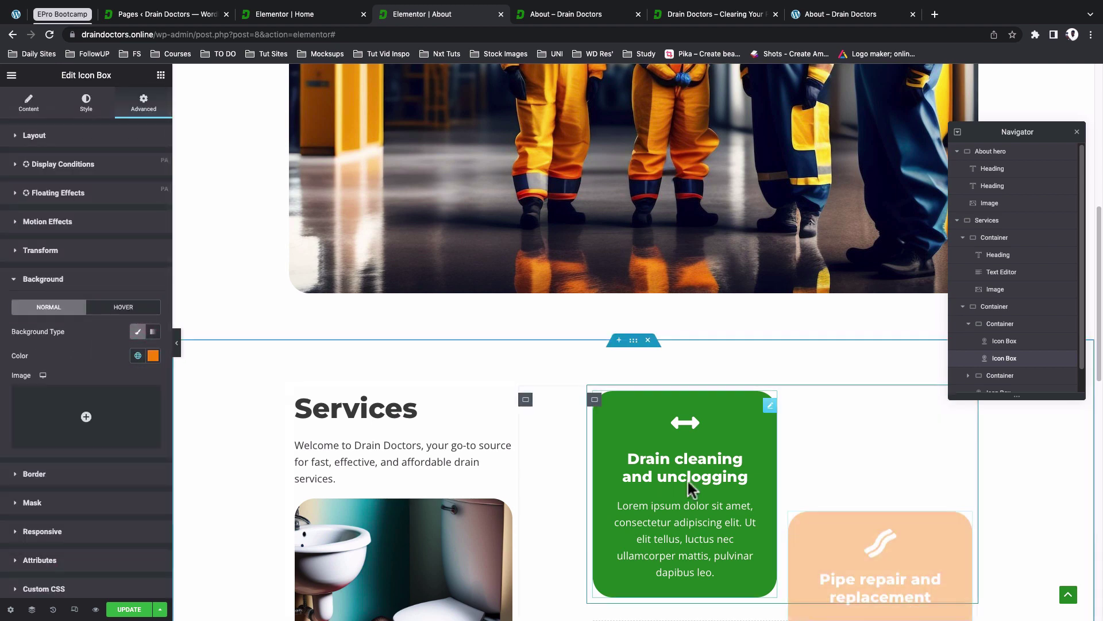
scroll(689, 482, down, 3)
scroll(687, 478, down, 2)
scroll(687, 479, up, 2)
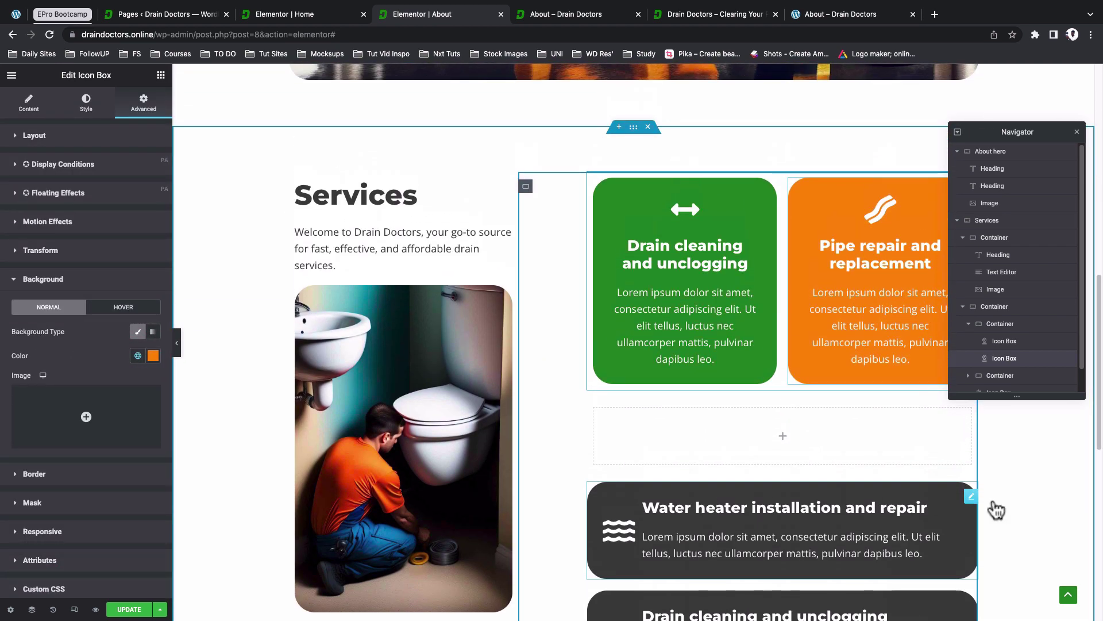
drag(965, 500, 925, 486)
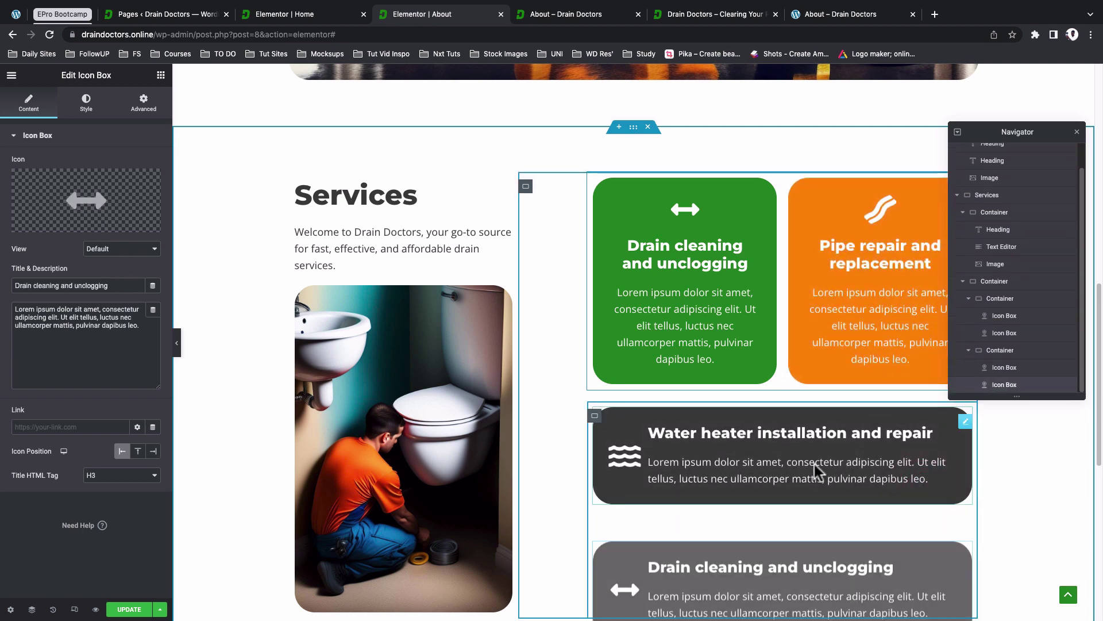
- Set the second container to Row and put the Water heater icon on top
click(595, 415)
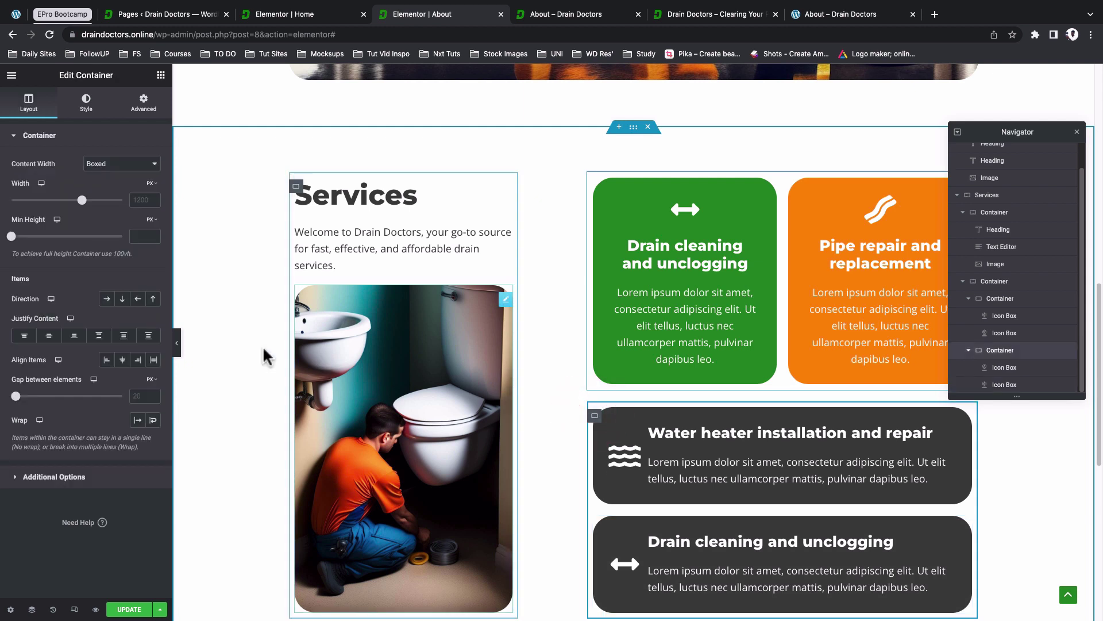
click(107, 301)
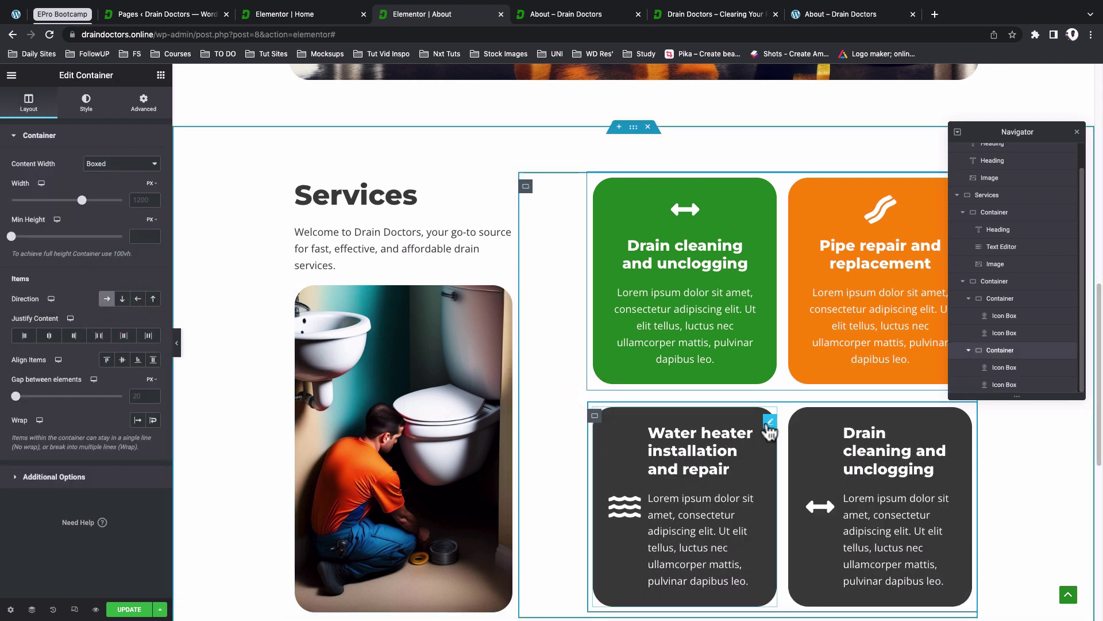
click(770, 423)
click(139, 452)
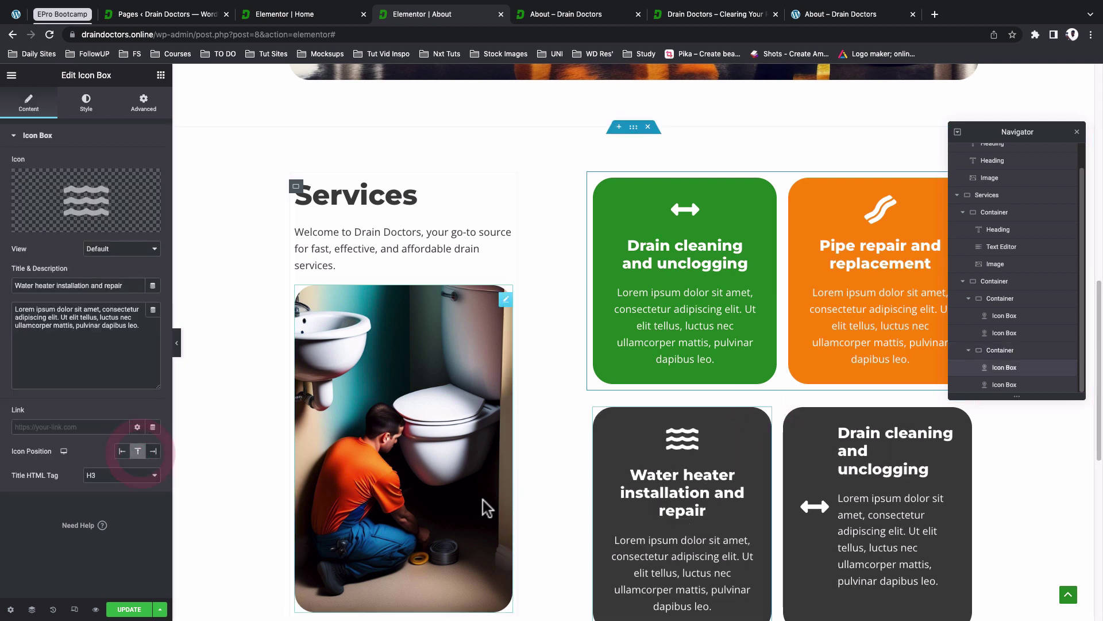
- Put the lower Drain cleaning card's icon on top and give it a Theme Color 2 green background
click(971, 423)
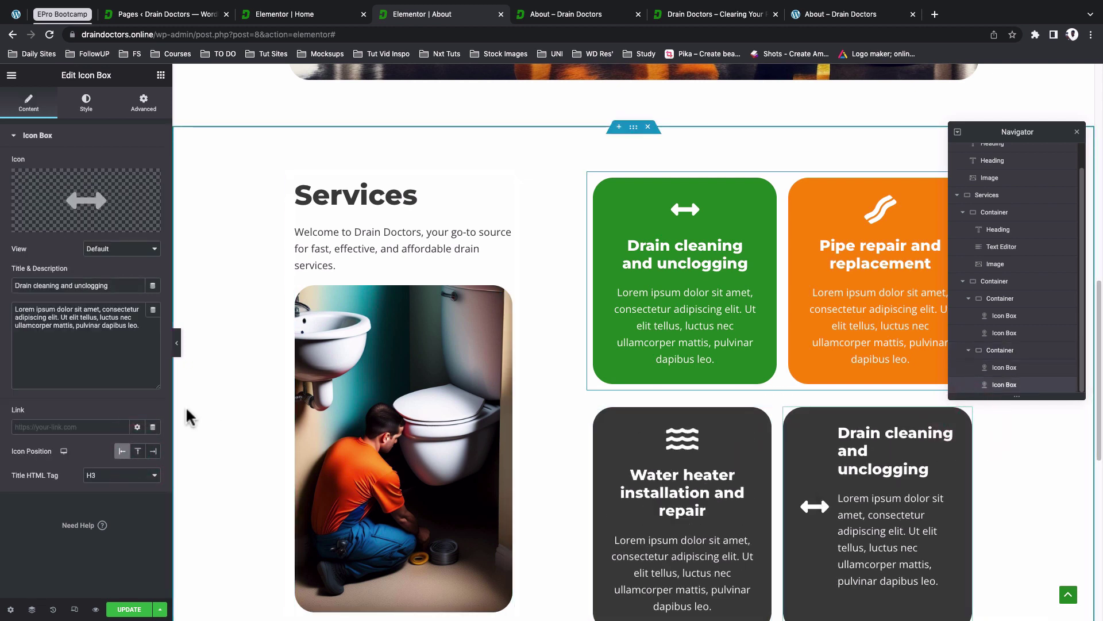
click(138, 451)
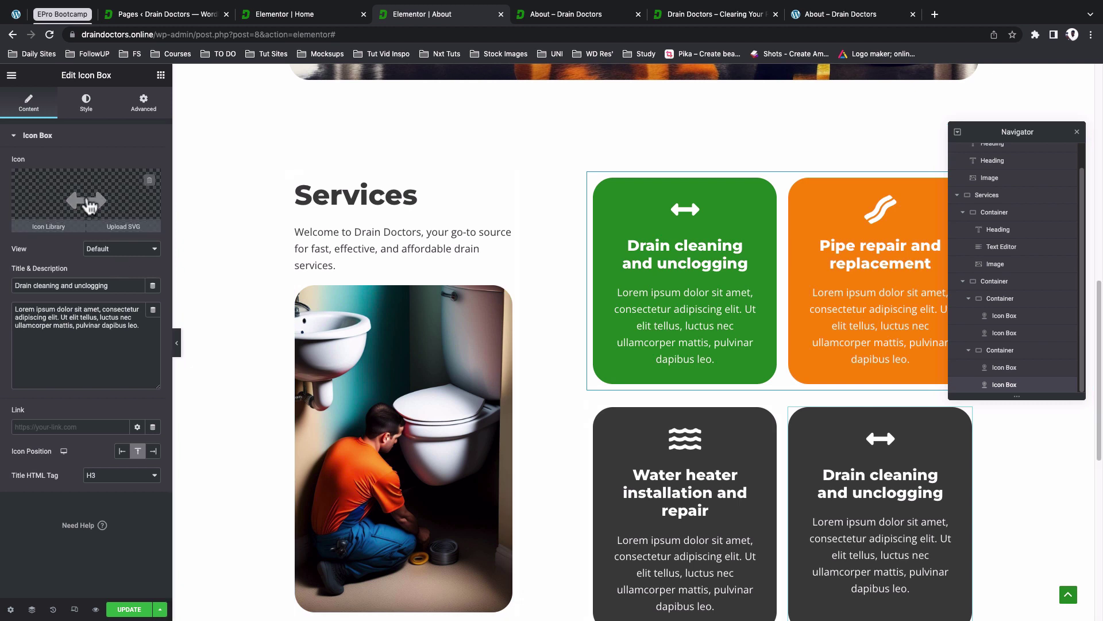
click(86, 102)
click(143, 102)
scroll(133, 397, down, 1)
scroll(132, 397, down, 1)
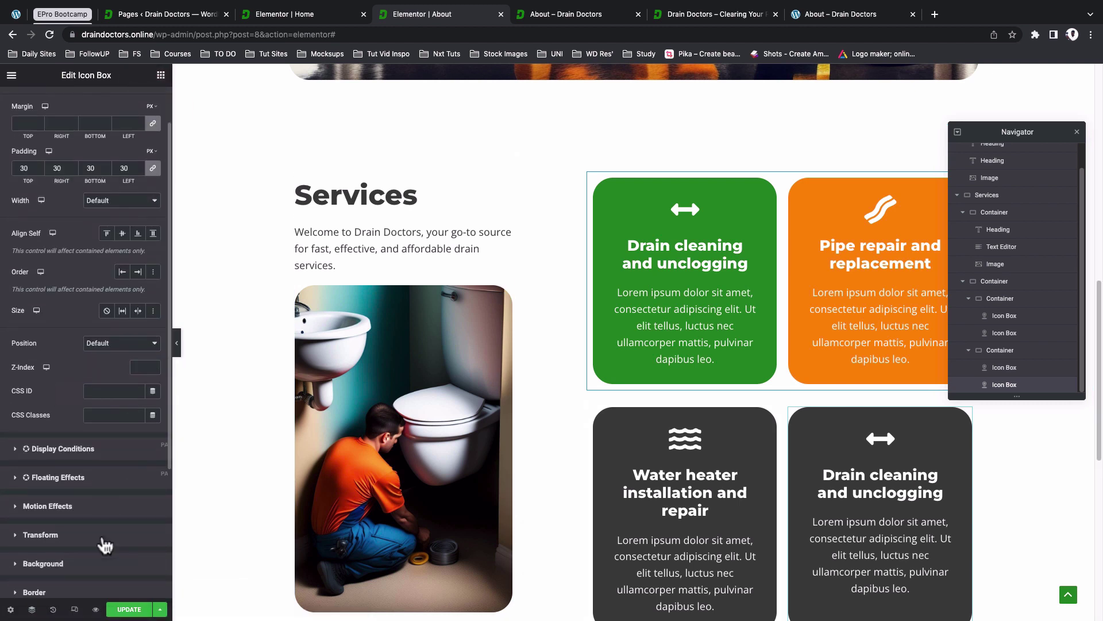
click(101, 565)
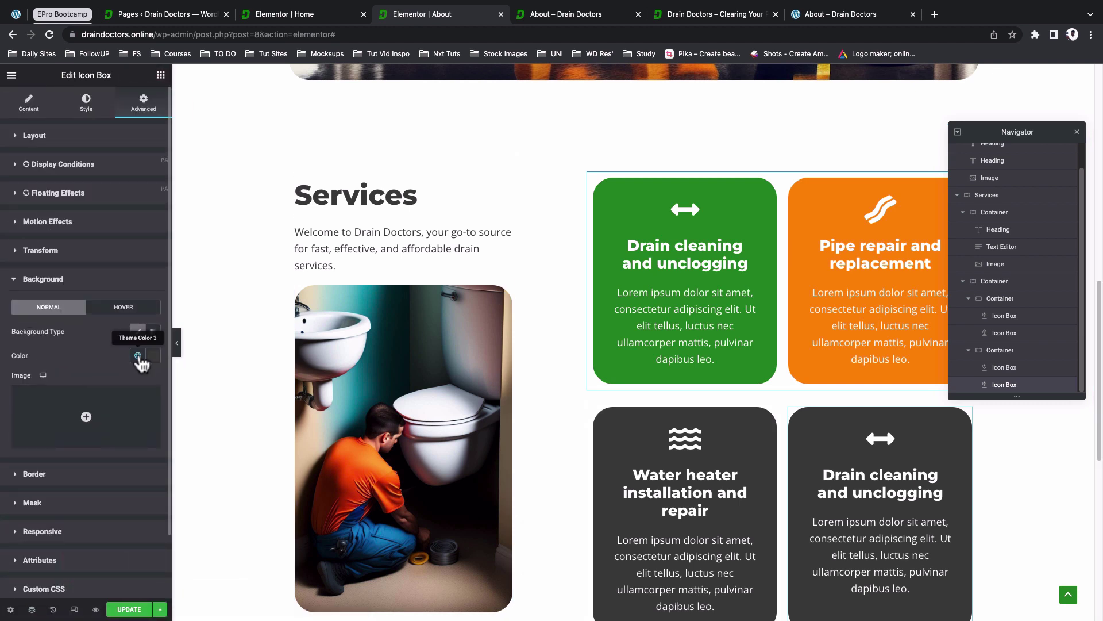
click(138, 356)
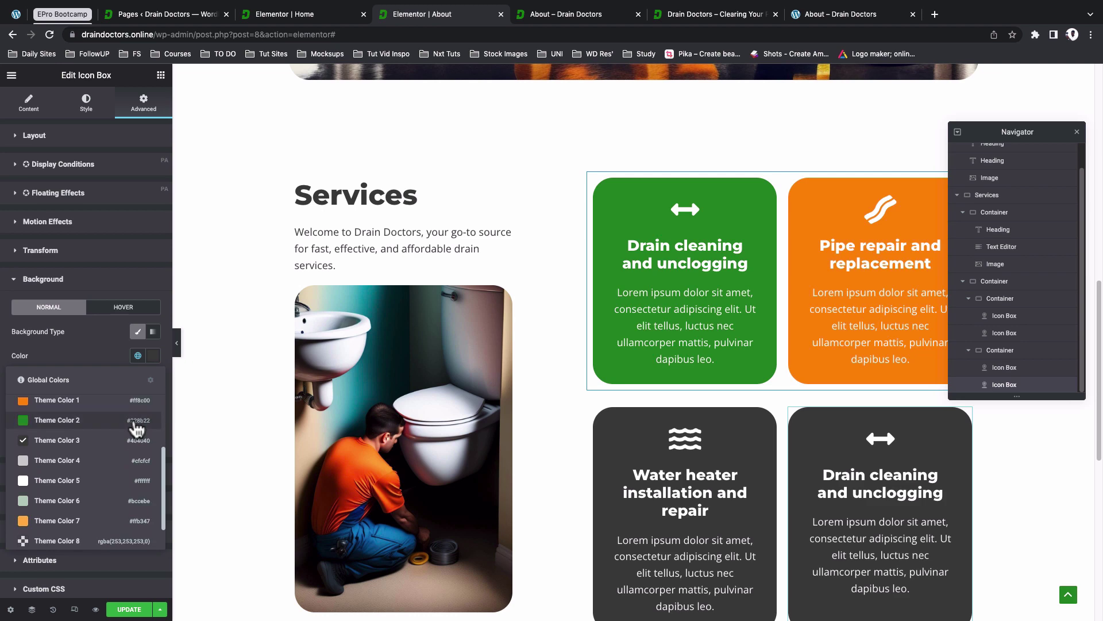
click(121, 424)
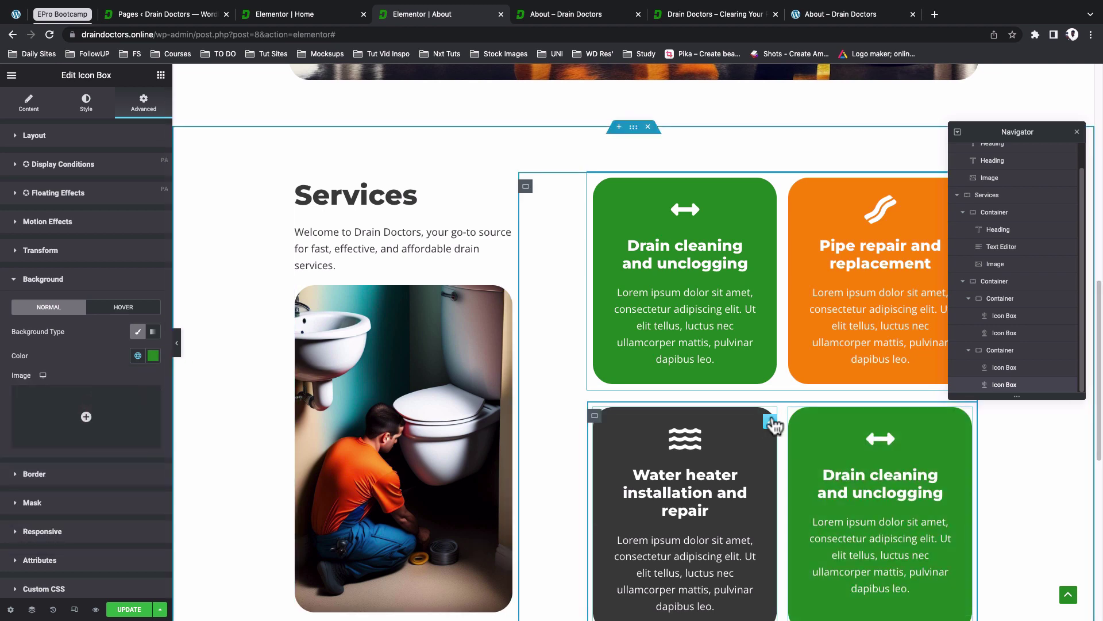
- Give the Water heater card an orange global colour background
click(771, 424)
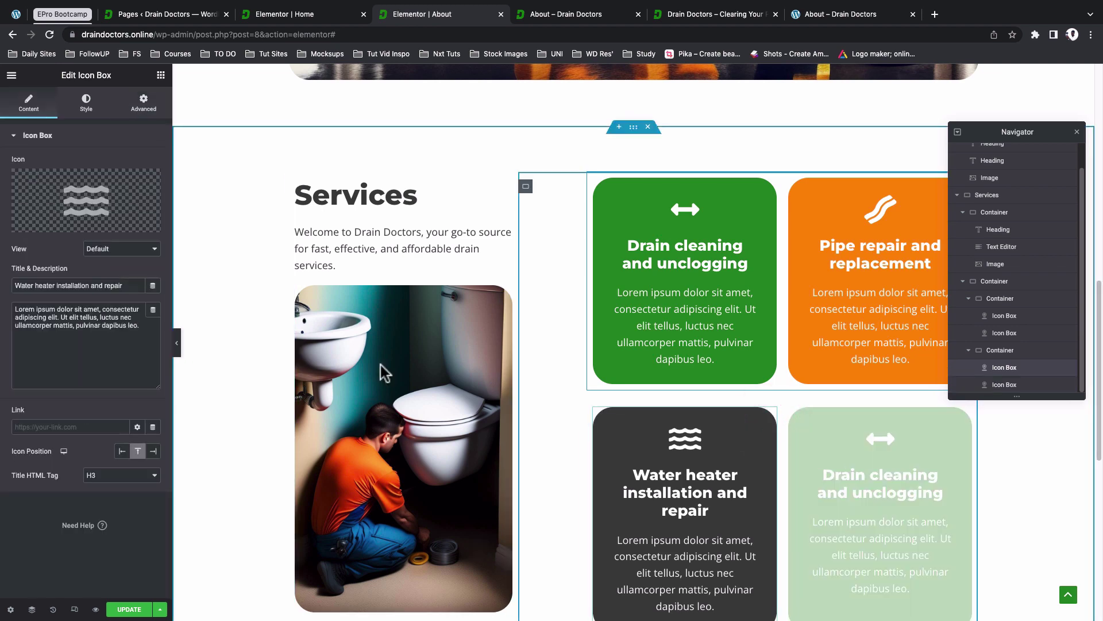
click(144, 105)
scroll(105, 380, down, 5)
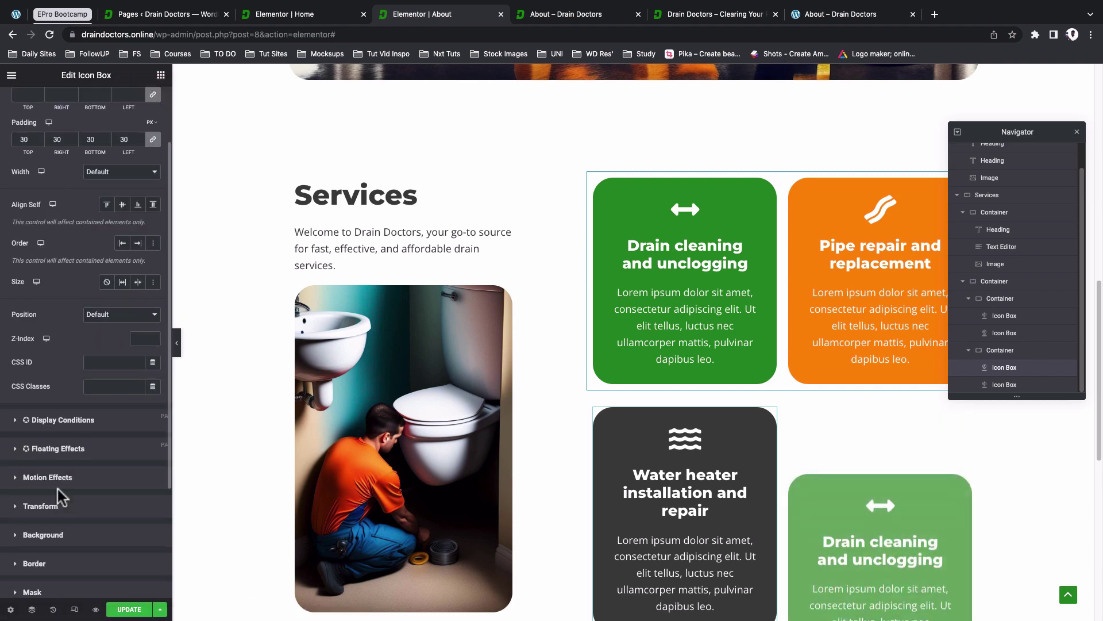
click(46, 534)
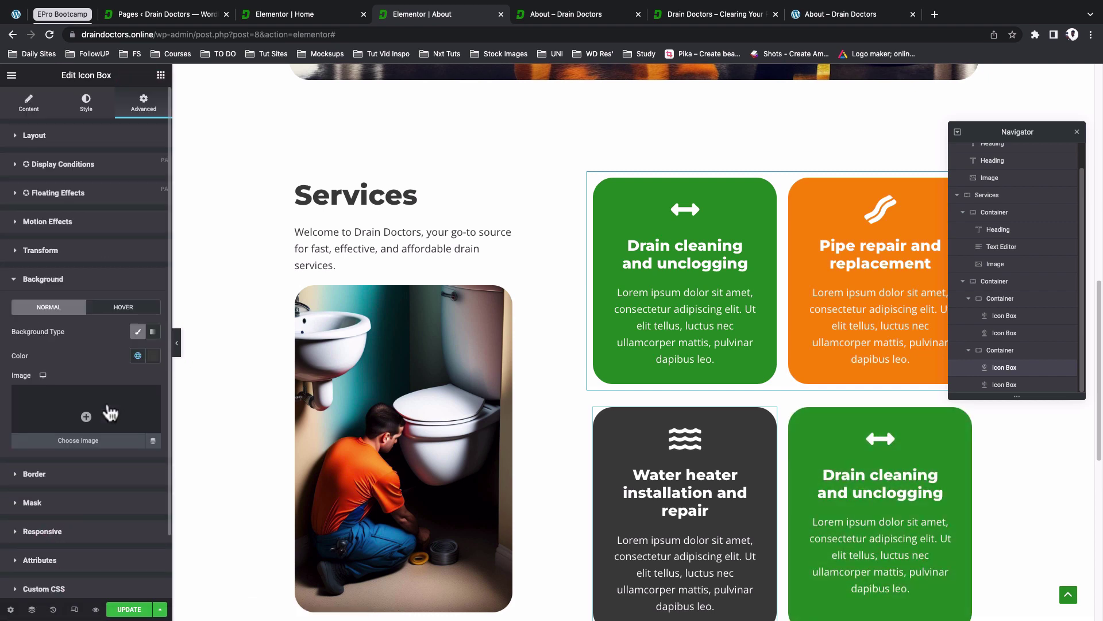
click(137, 356)
scroll(100, 454, down, 2)
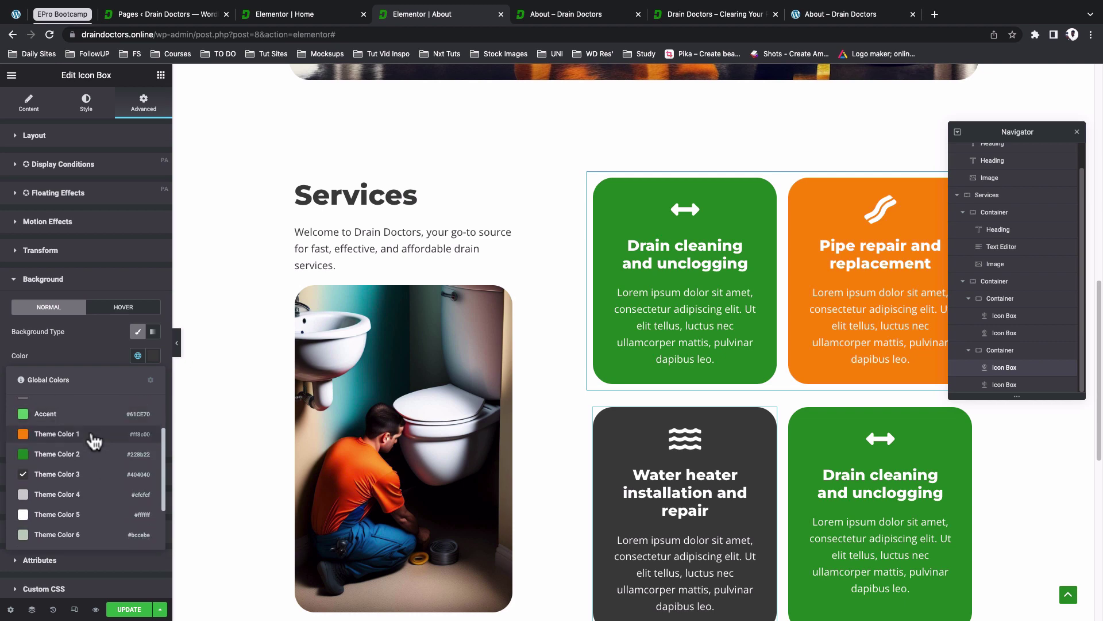
click(91, 438)
scroll(733, 526, down, 2)
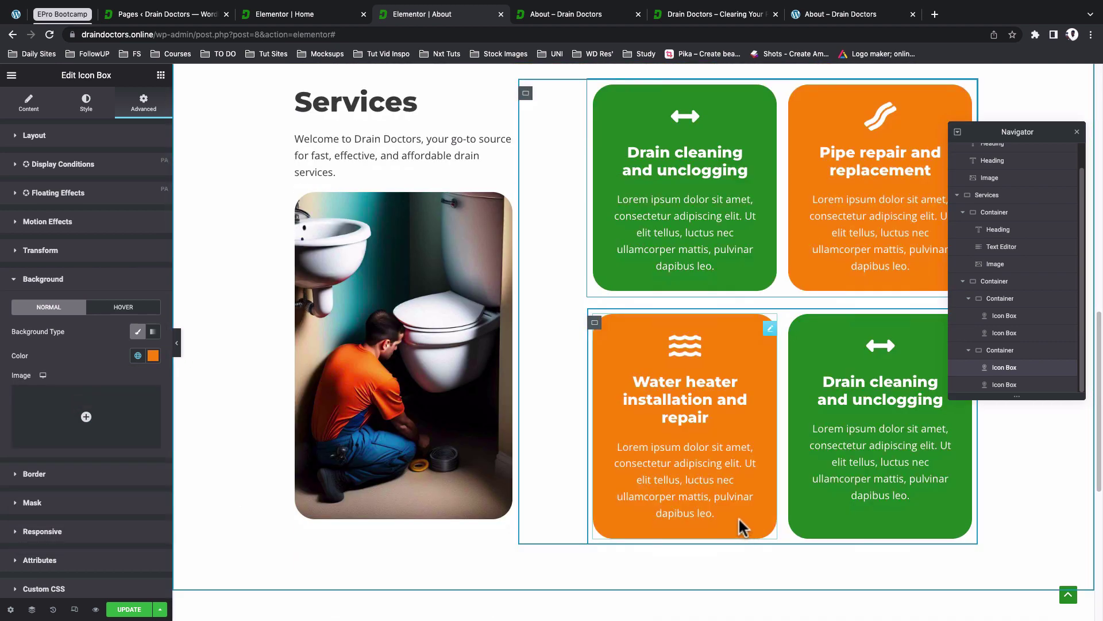
scroll(563, 419, up, 5)
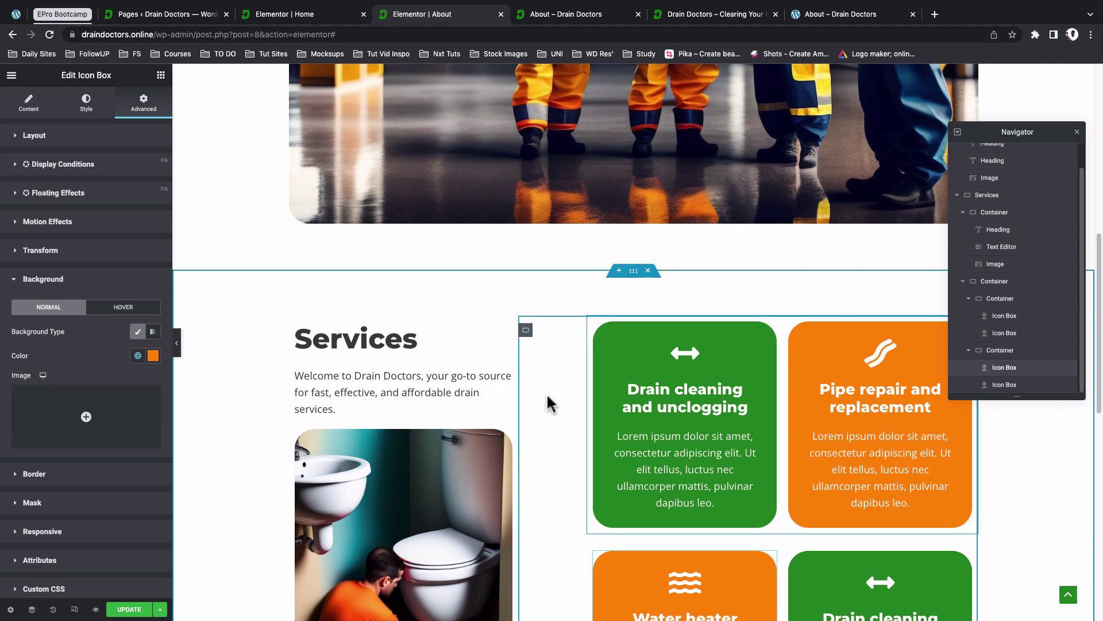
- In Tablet view, set both card containers' Direction to Column so the cards stack vertically
click(74, 609)
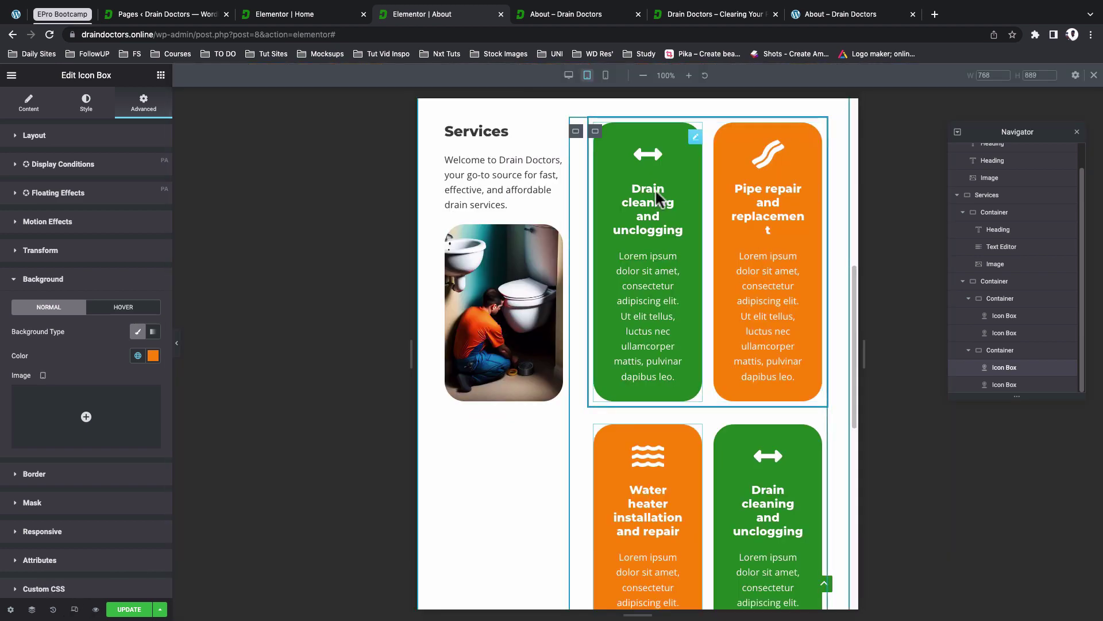
click(596, 132)
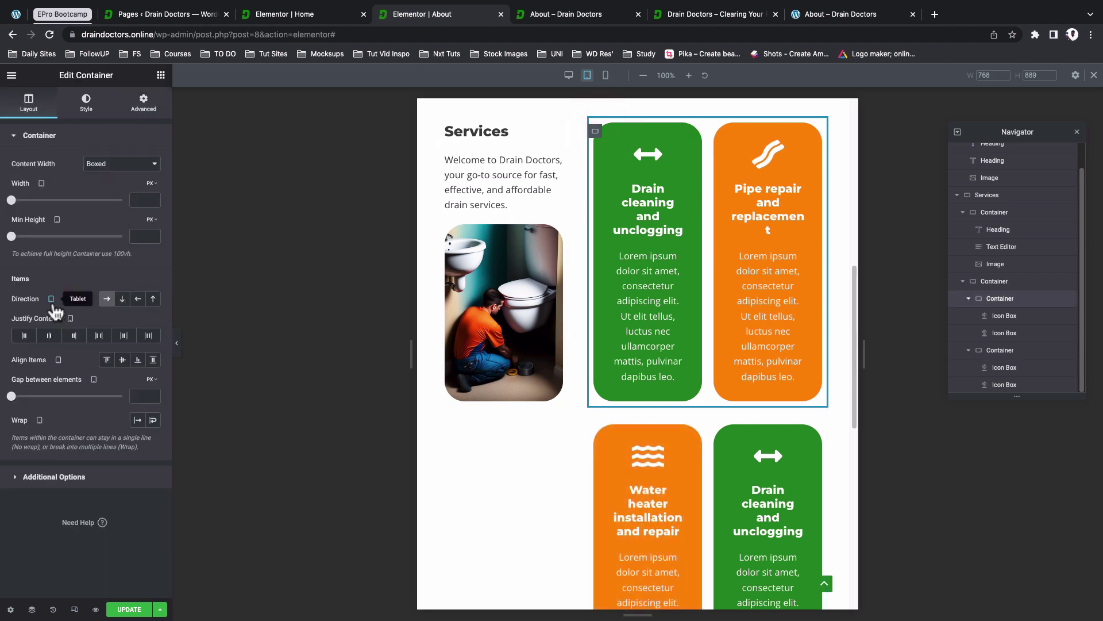
click(121, 299)
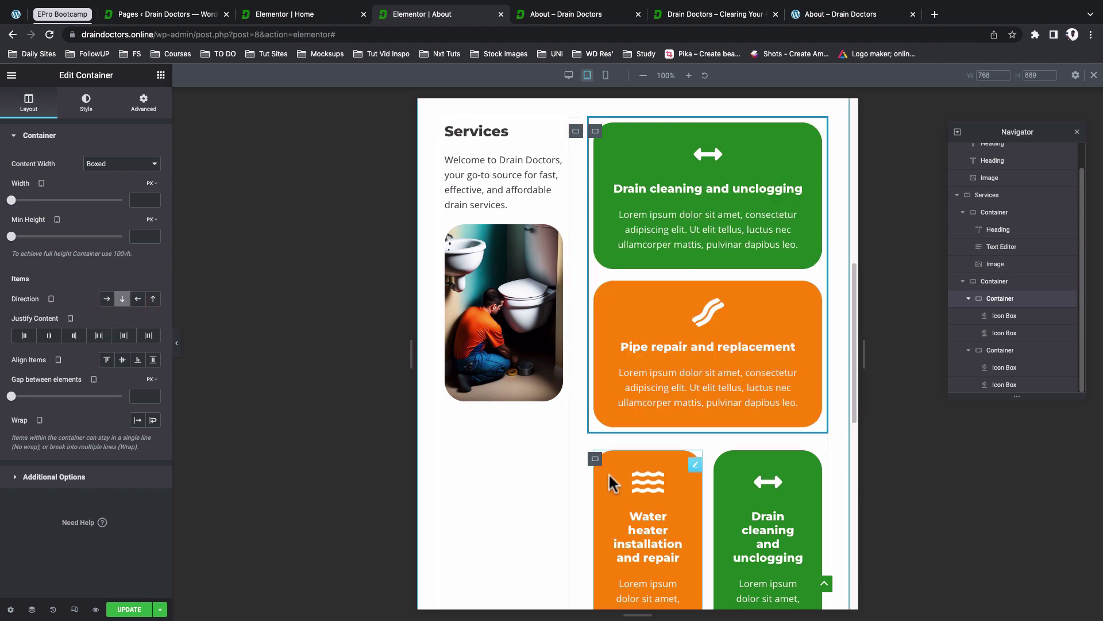
click(594, 460)
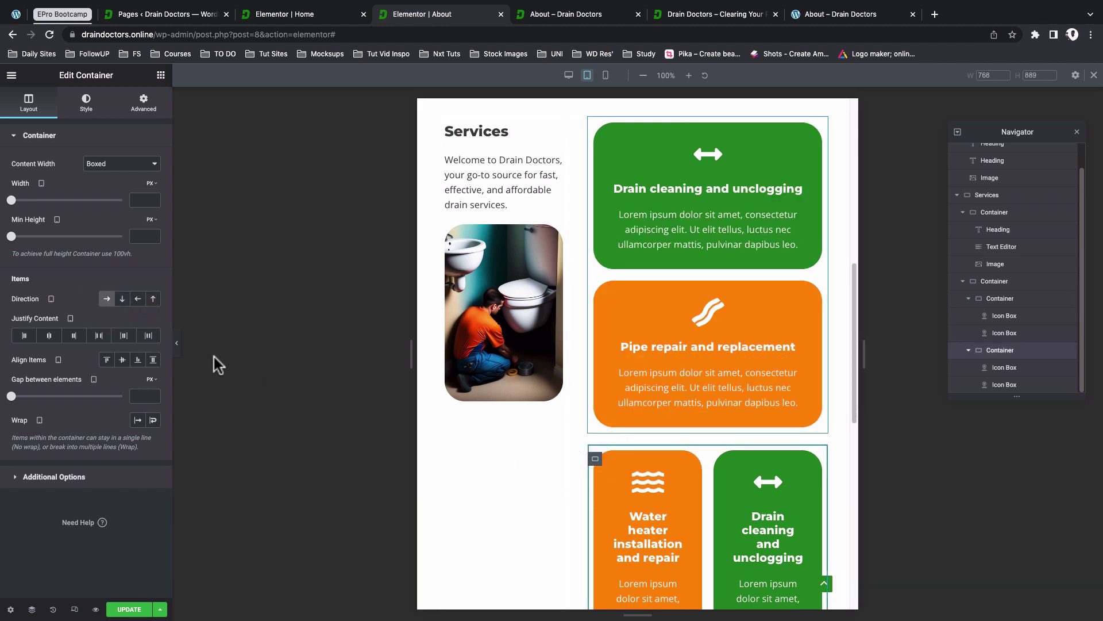
click(121, 298)
scroll(708, 409, down, 5)
scroll(704, 401, up, 5)
click(610, 120)
- Switch to the Mobile preview and select the About hero container
click(606, 75)
scroll(640, 285, down, 6)
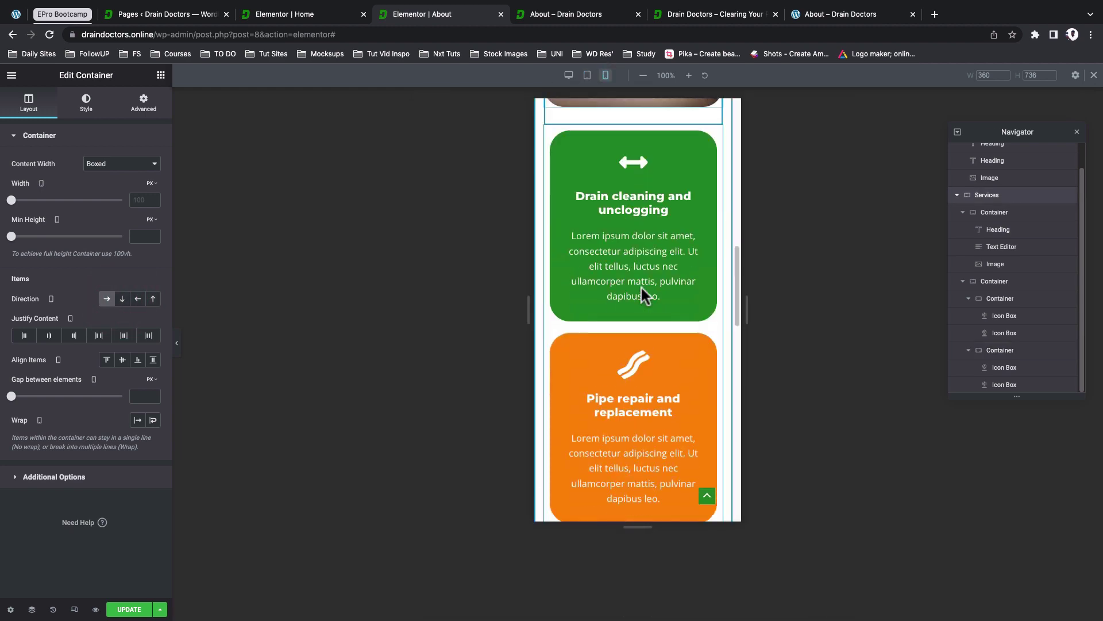
scroll(641, 285, down, 8)
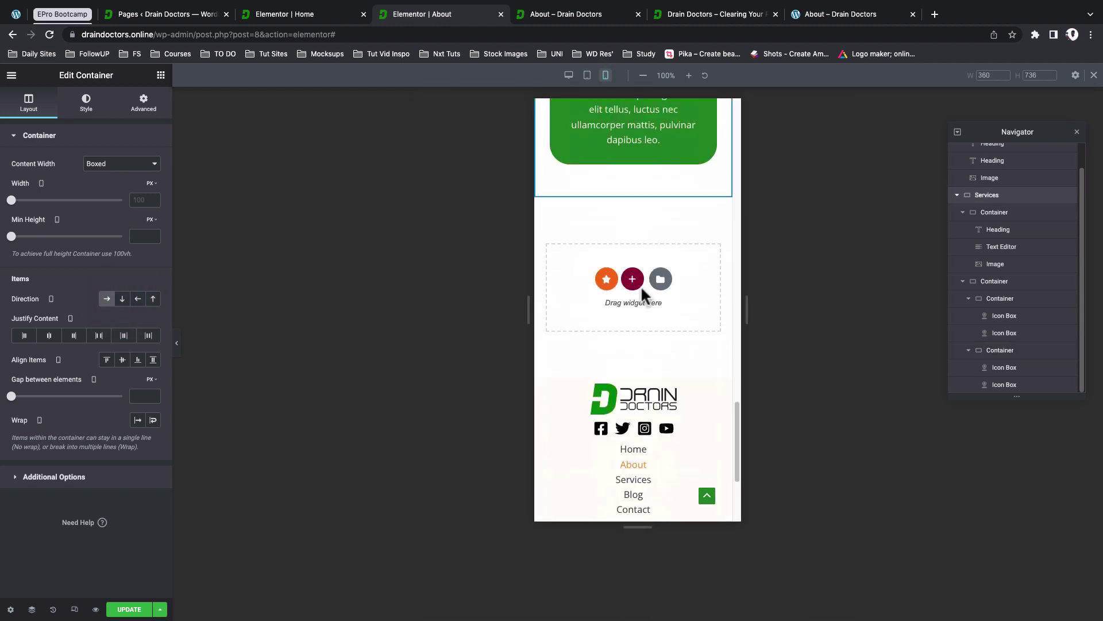
scroll(640, 285, up, 7)
scroll(640, 285, up, 10)
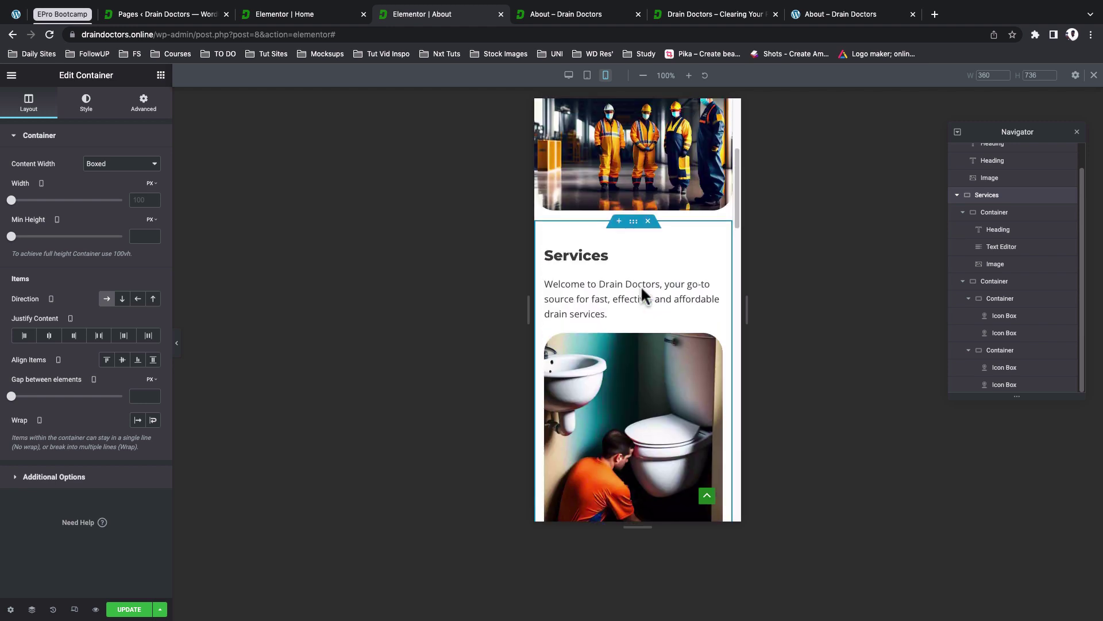
scroll(644, 293, up, 2)
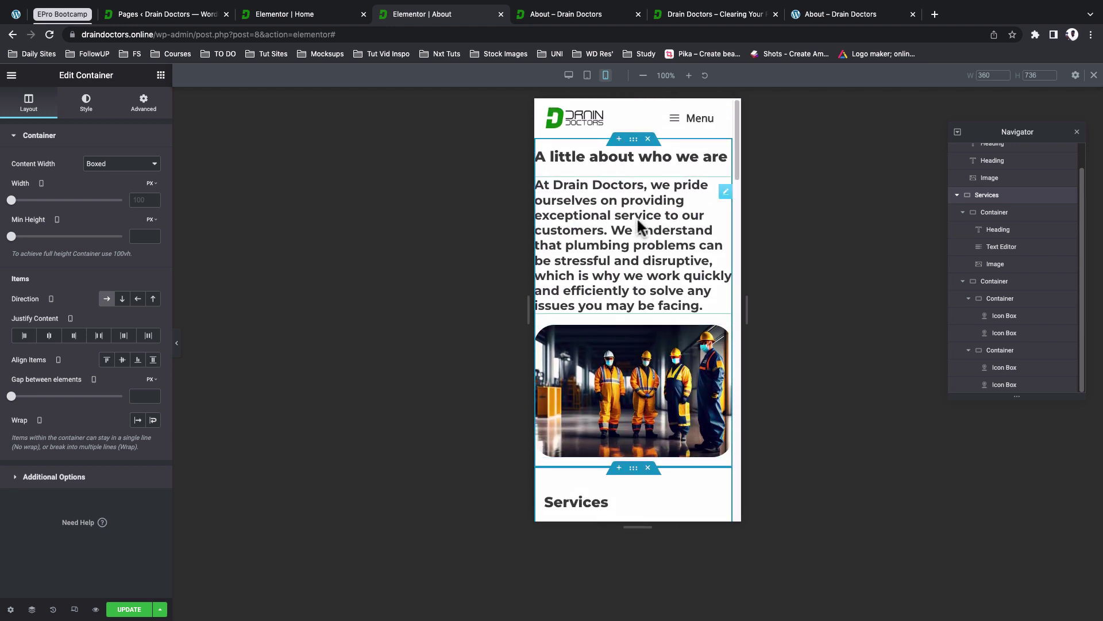
click(634, 142)
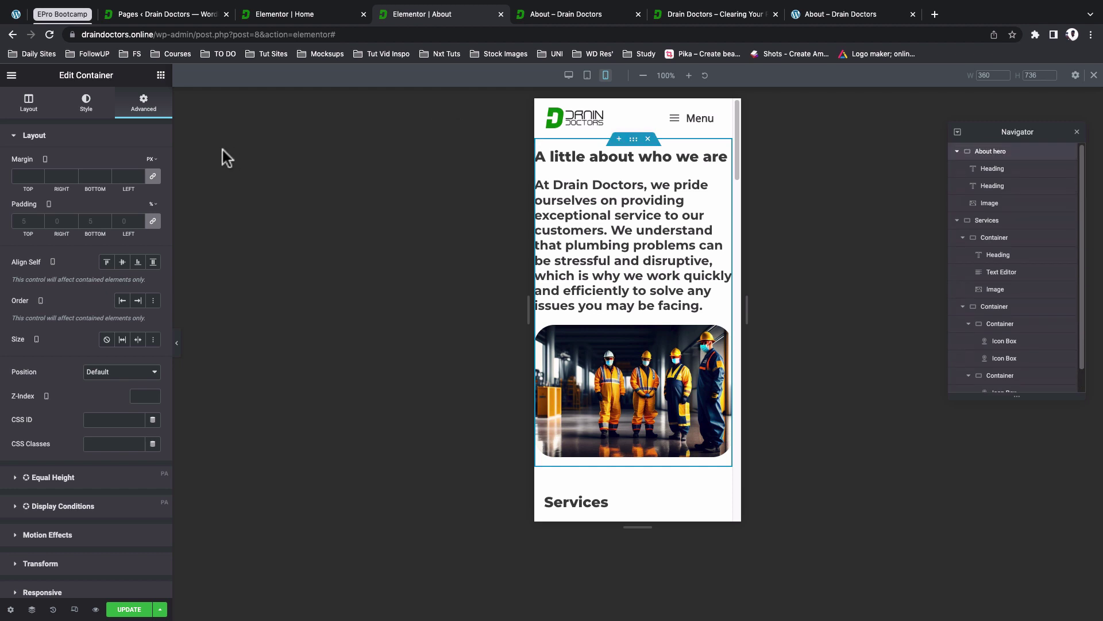
- Set the hero padding to 10% top and bottom and 5% left and right
click(153, 222)
click(153, 223)
click(153, 223)
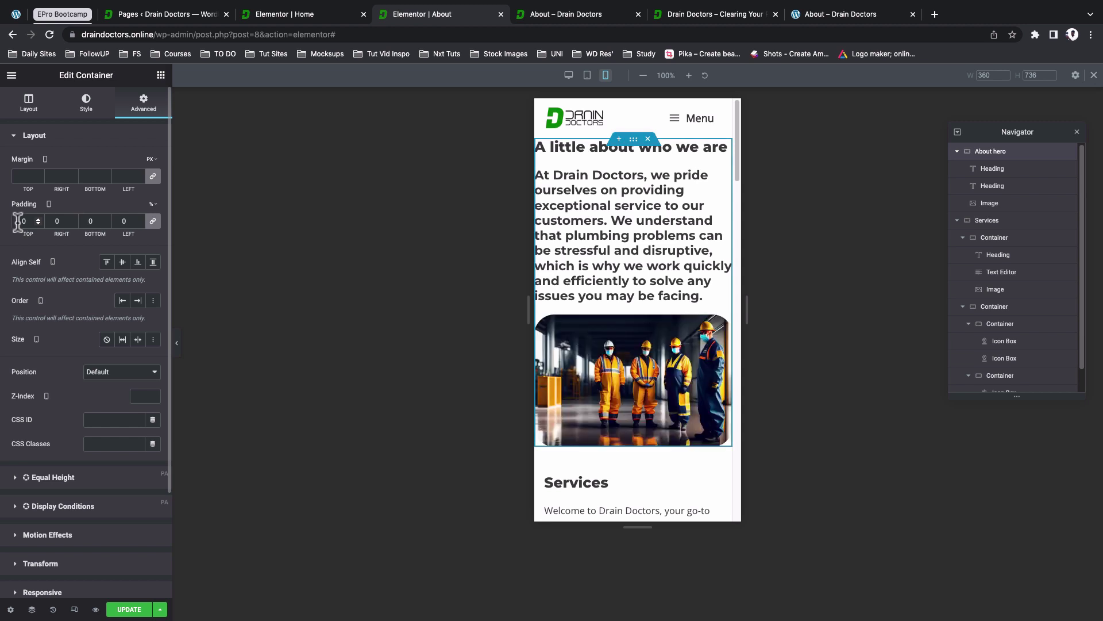
click(20, 222)
text(1)
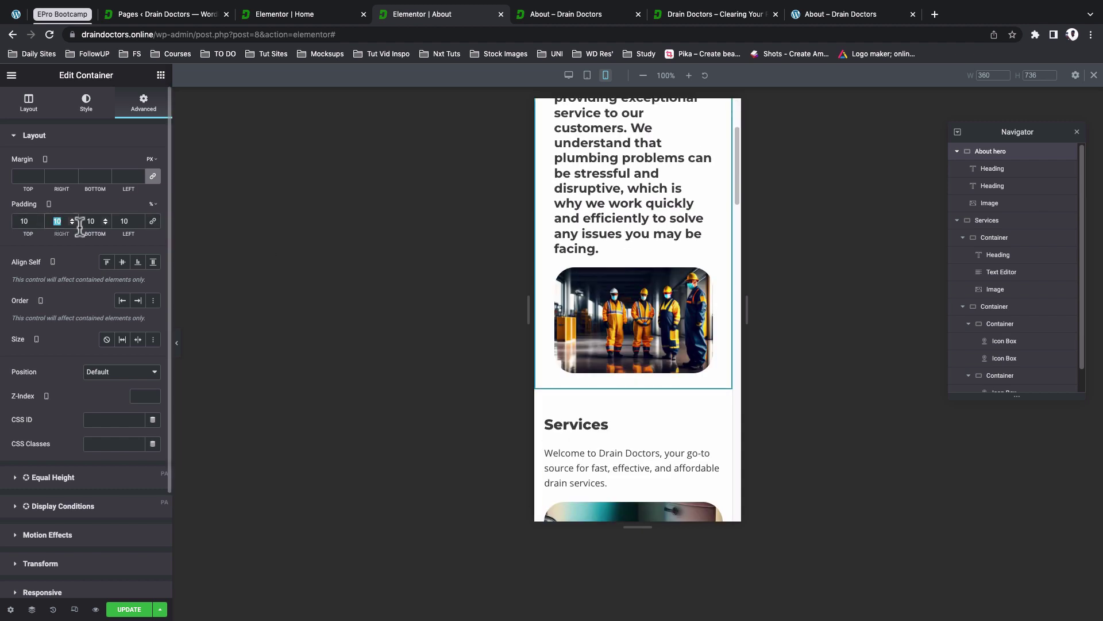
text(5)
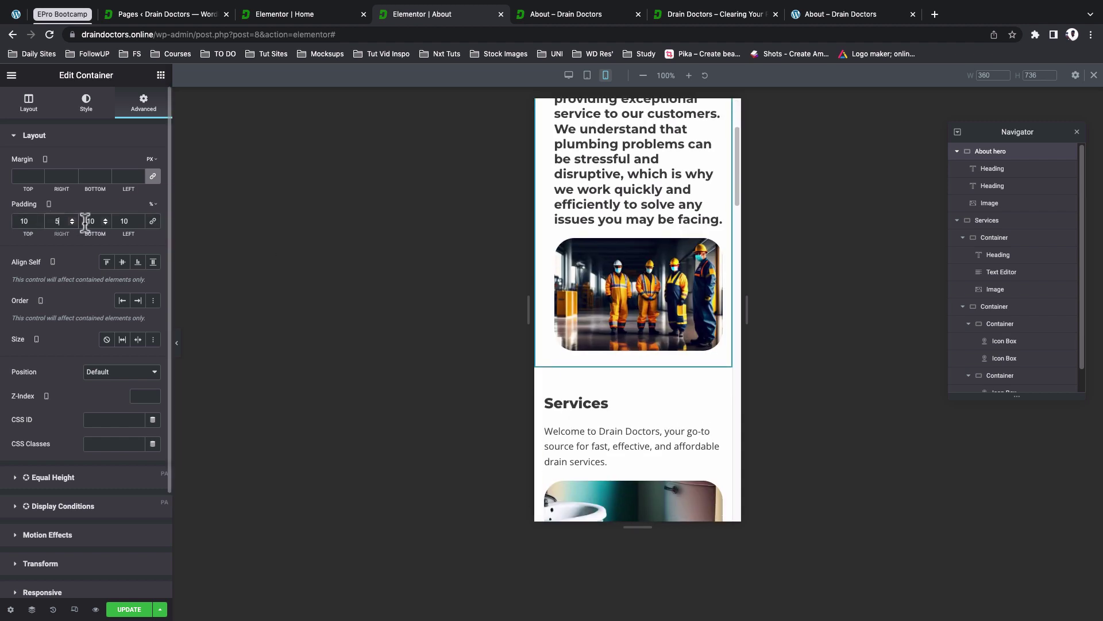
text(5)
scroll(635, 253, up, 5)
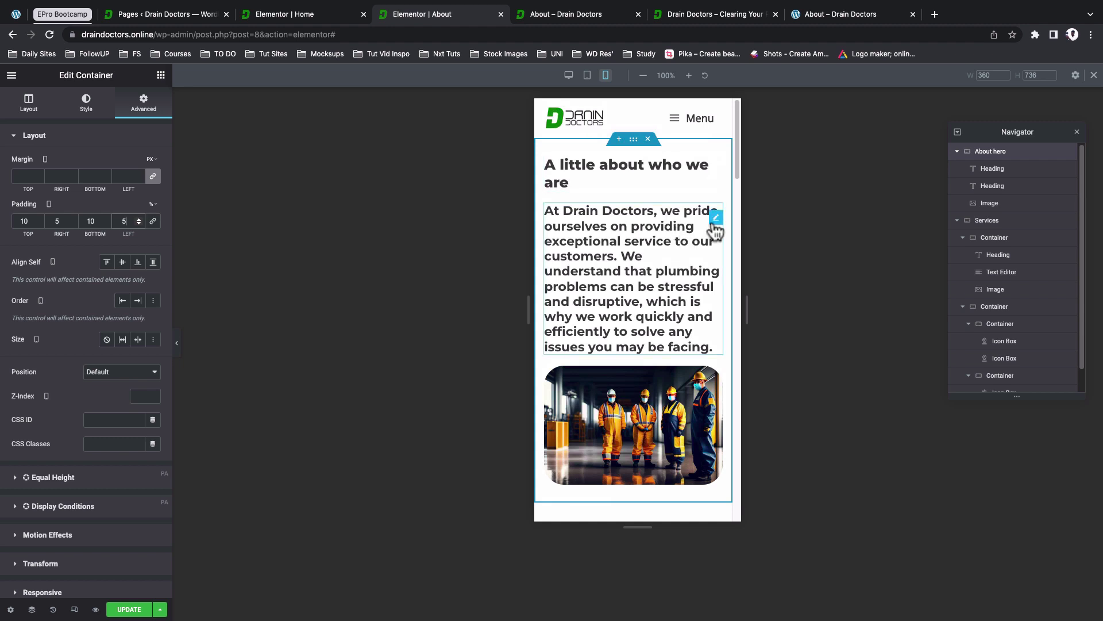
click(716, 219)
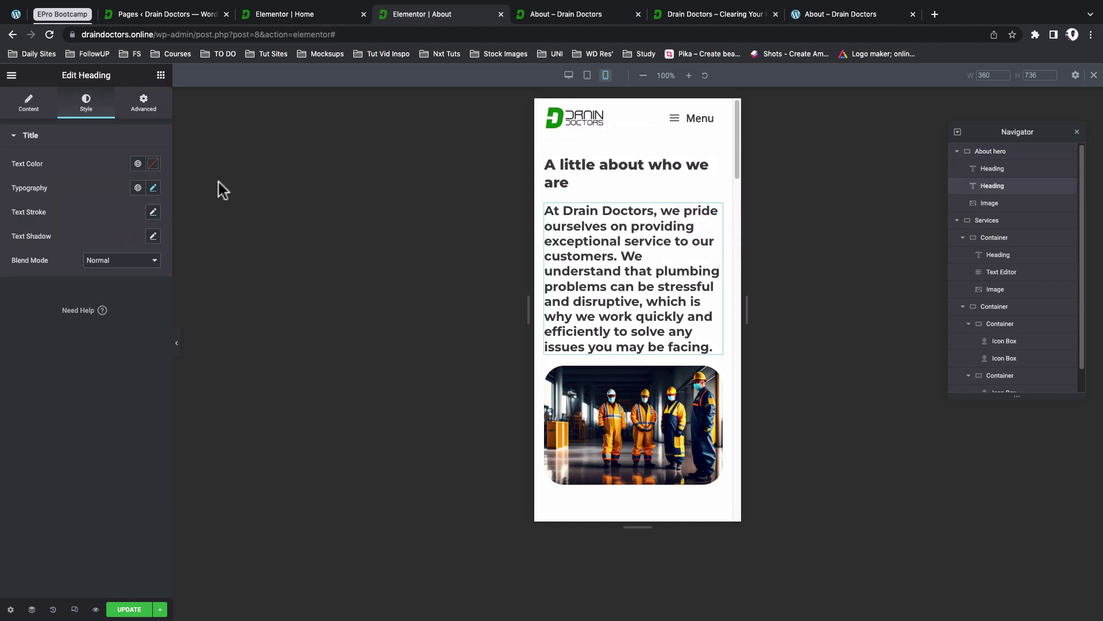
- Set the mobile 'At Drain Doctors' paragraph to 14 px size with 1.8 em line height
click(152, 189)
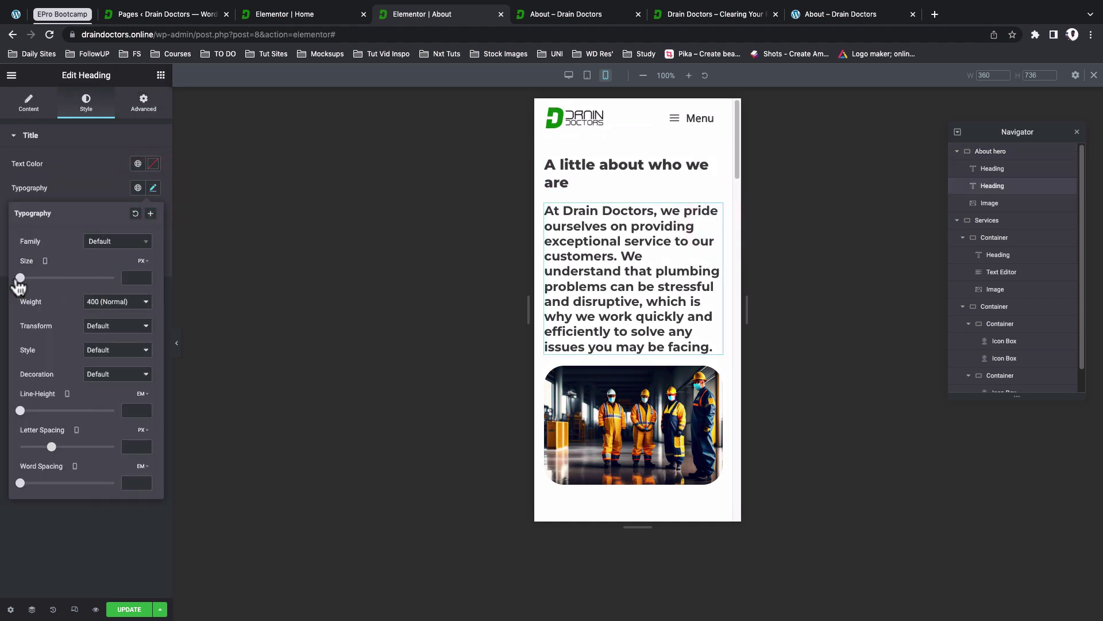
drag(20, 279, 26, 280)
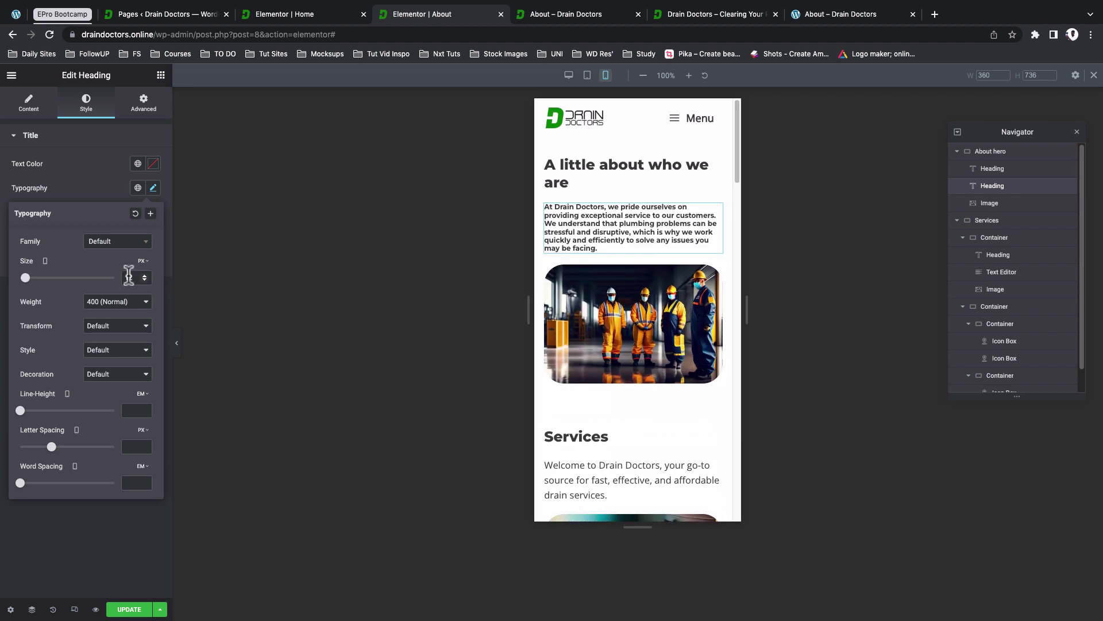
text(4)
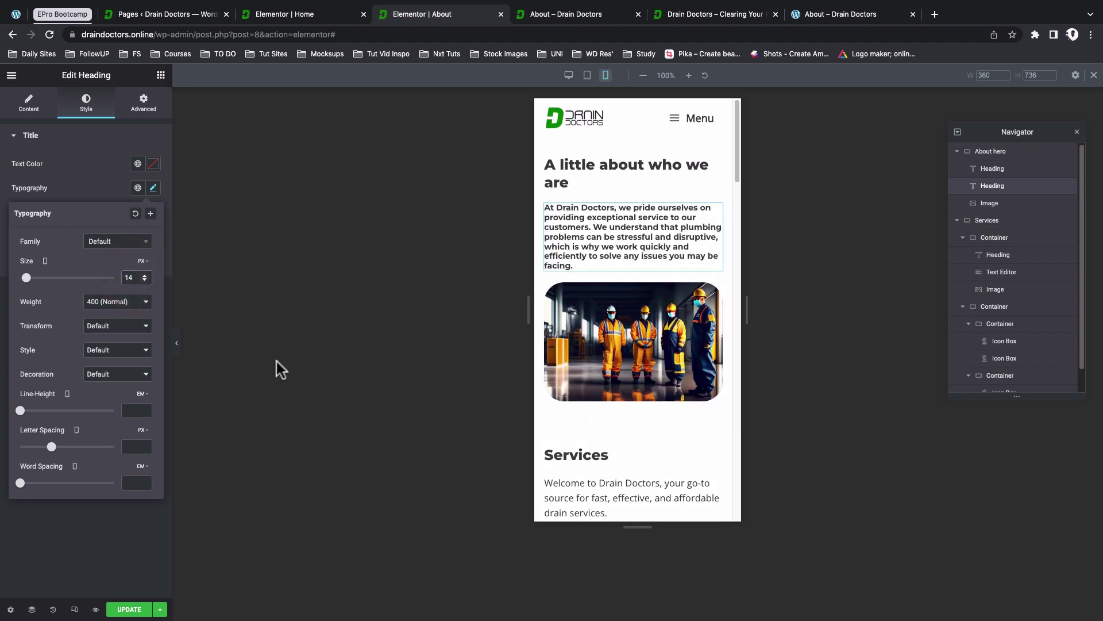
click(129, 410)
text(1)
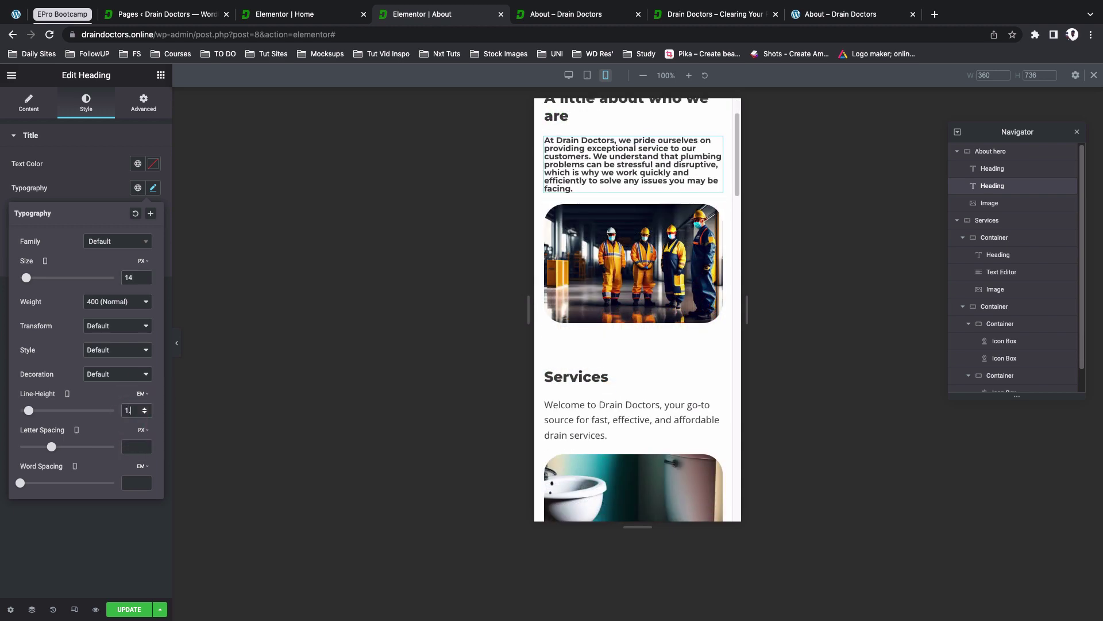
text(.8)
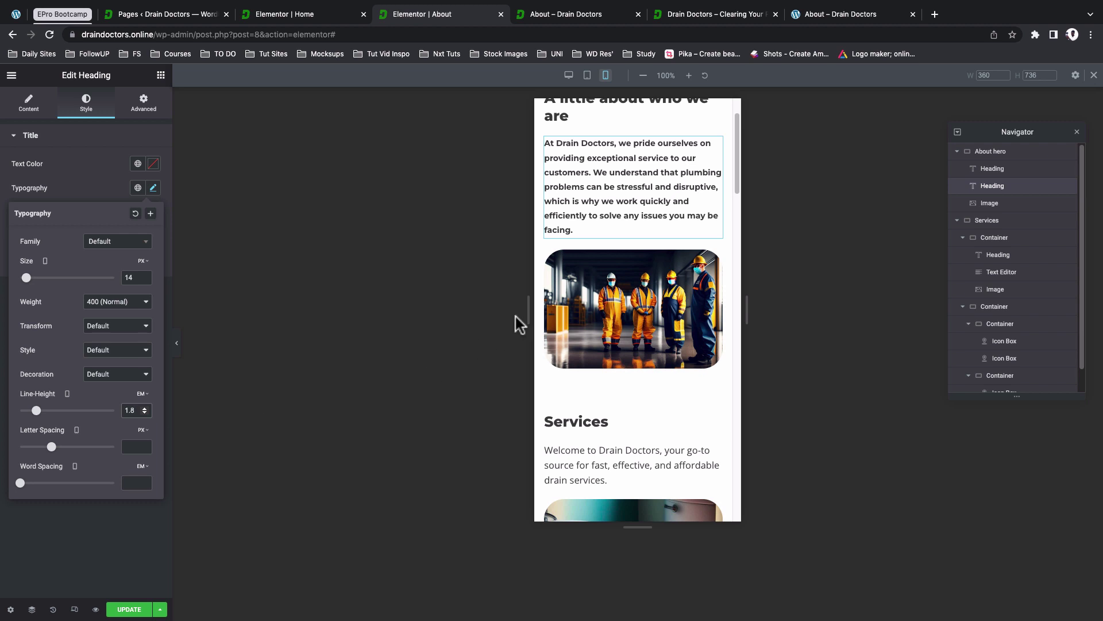
scroll(646, 202, down, 12)
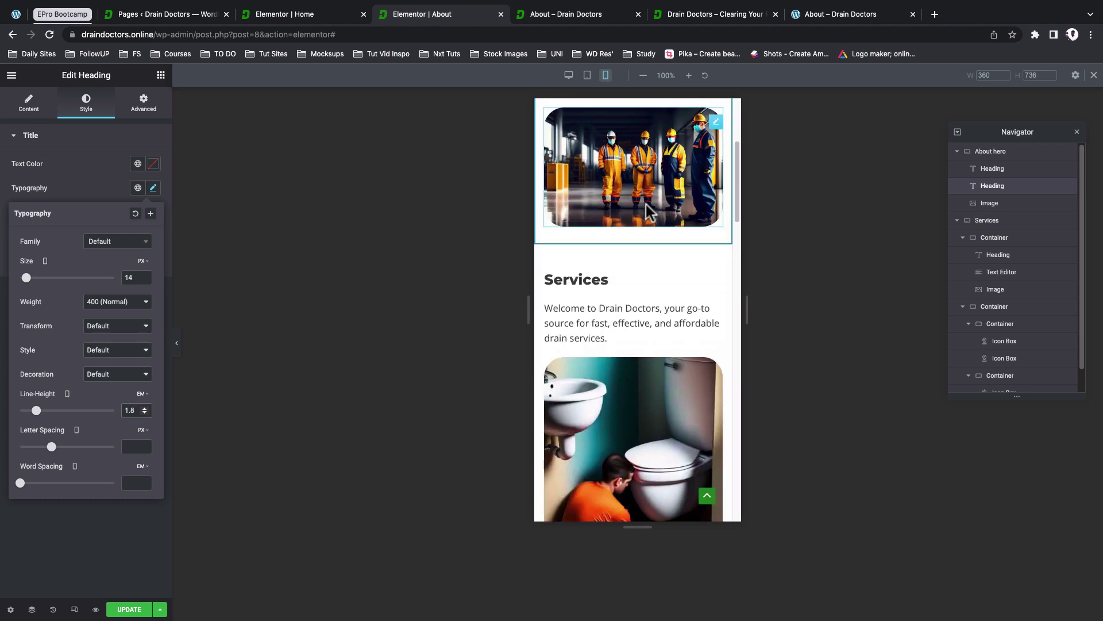
- In Tablet view, set the hero padding to 10% top and bottom and 5% sides
click(587, 76)
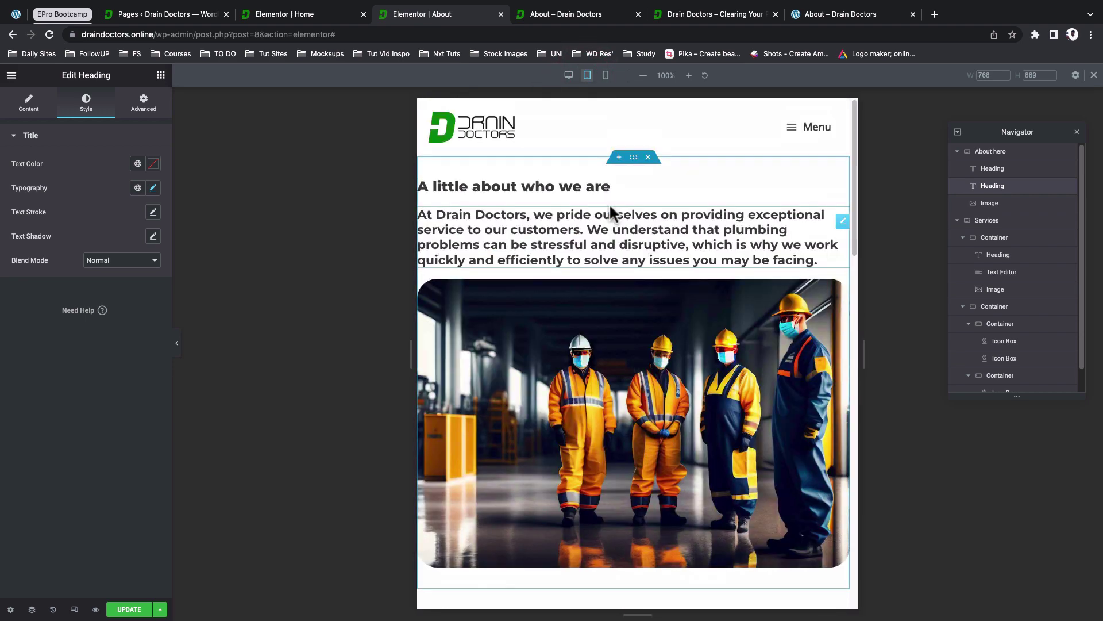
click(633, 158)
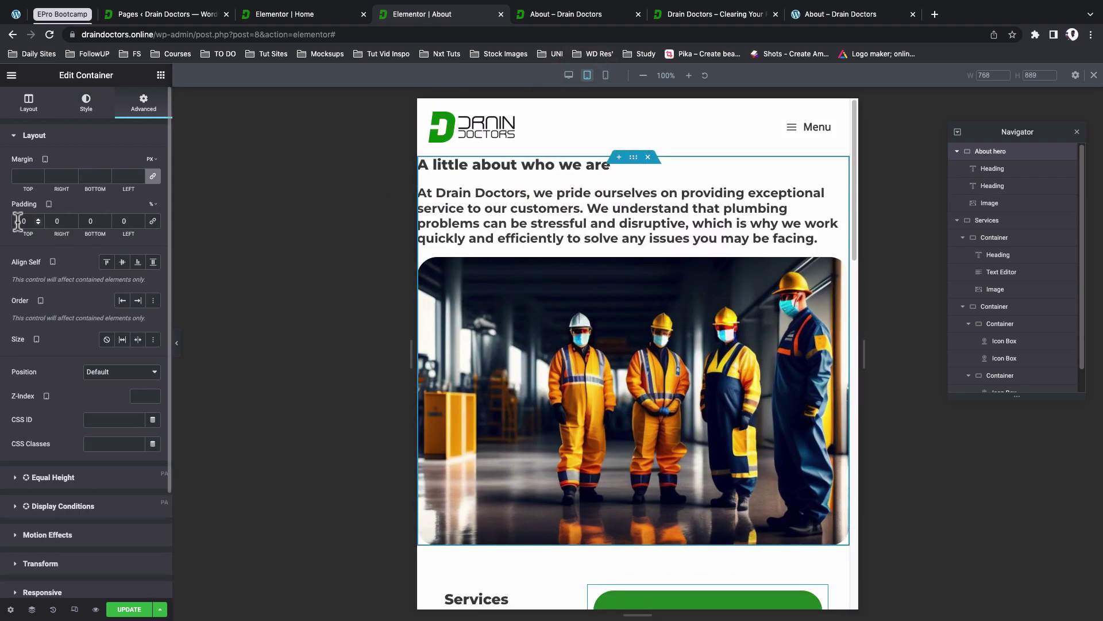
text(5)
key(Tab)
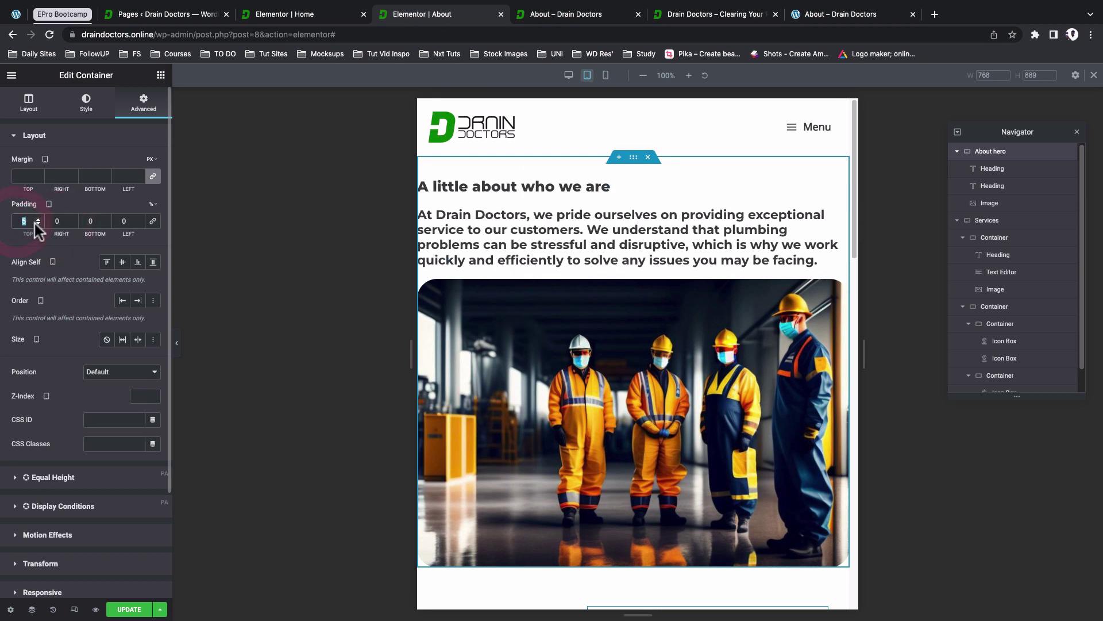
text(10)
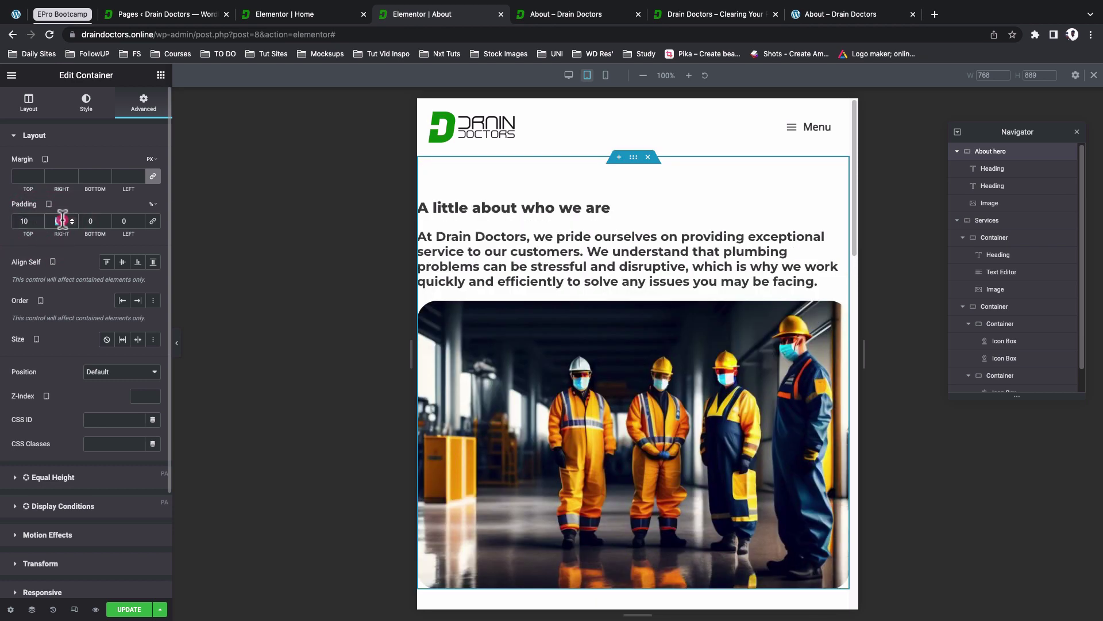
text(5)
click(83, 220)
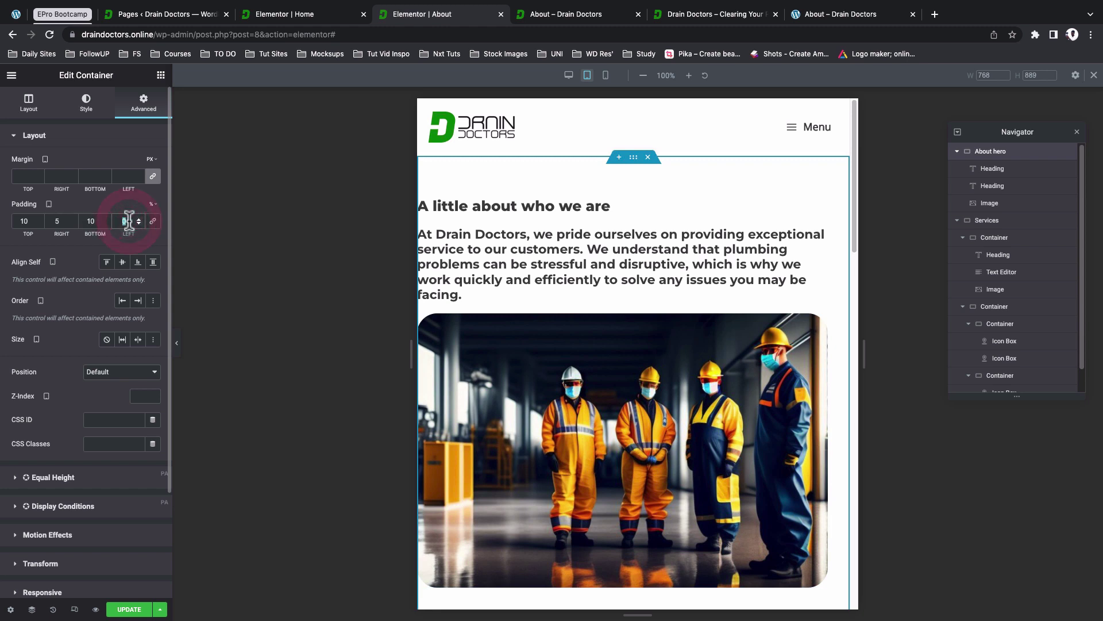
text(5)
scroll(792, 263, down, 1)
- Set the 'At Drain Doctors' paragraph's tablet line height to 1.5 em
click(826, 175)
click(86, 103)
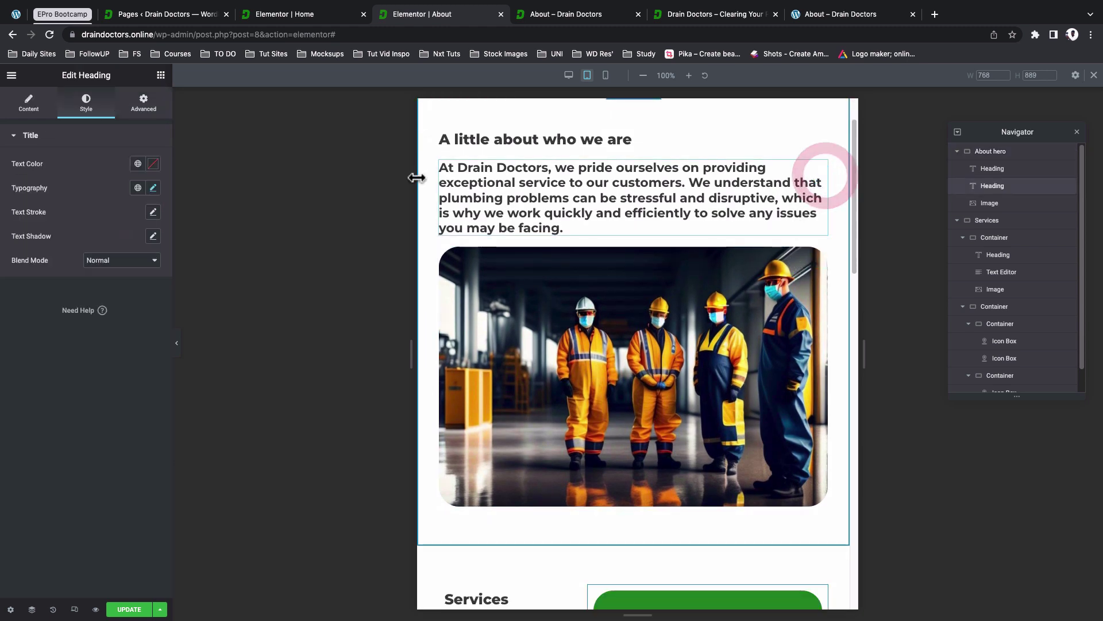
click(153, 188)
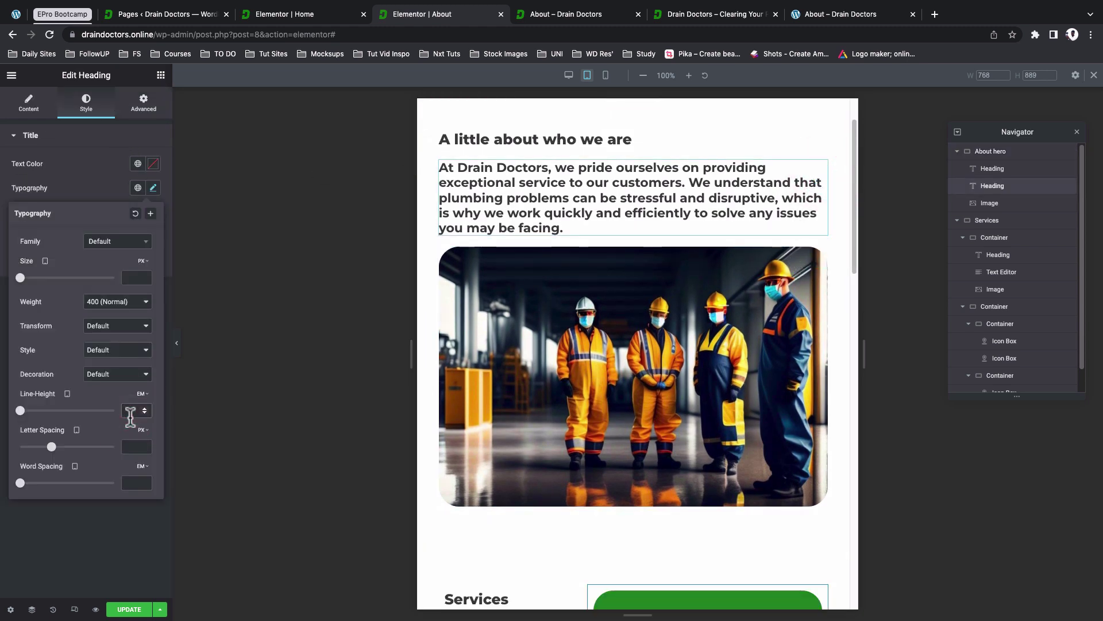
click(130, 413)
text(1.5)
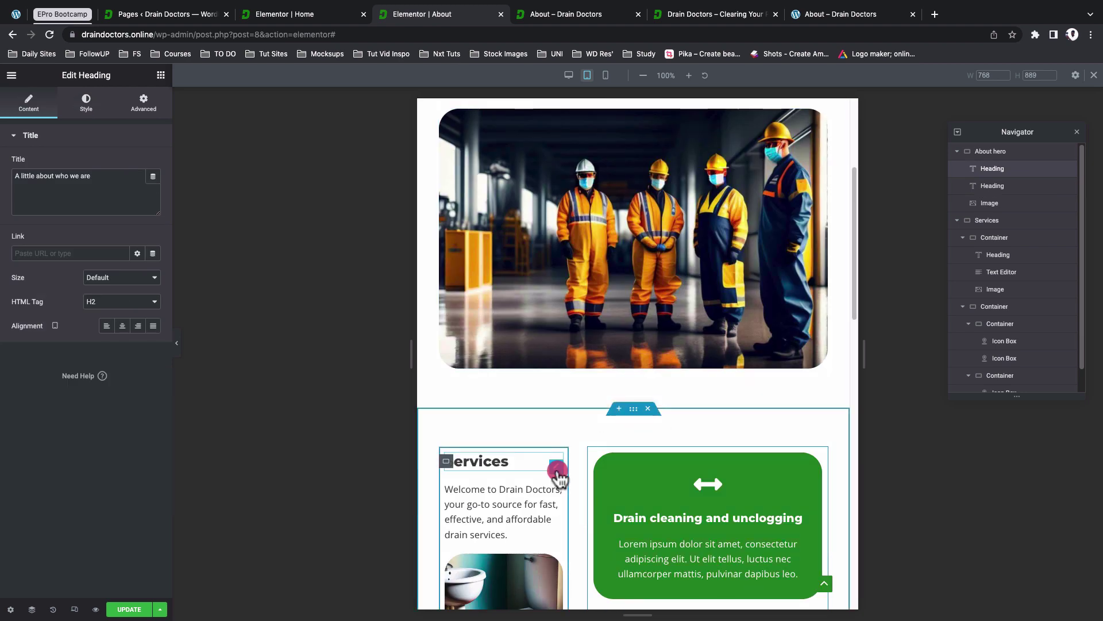
- Check the Services heading's content settings and return to the desktop preview
click(556, 468)
click(46, 109)
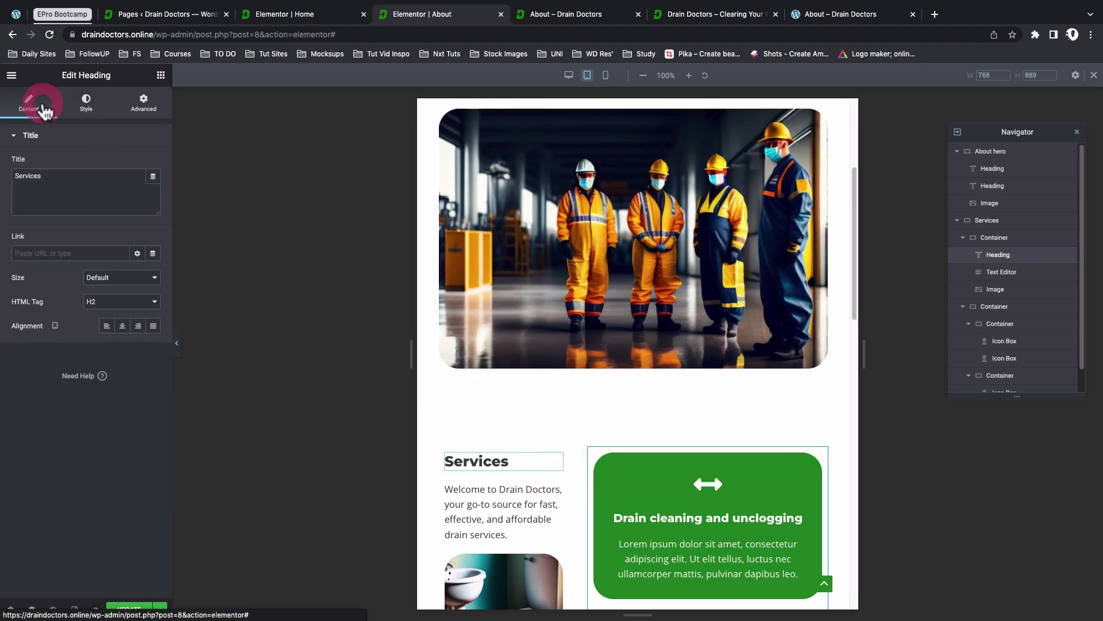
scroll(688, 343, down, 8)
scroll(687, 343, up, 10)
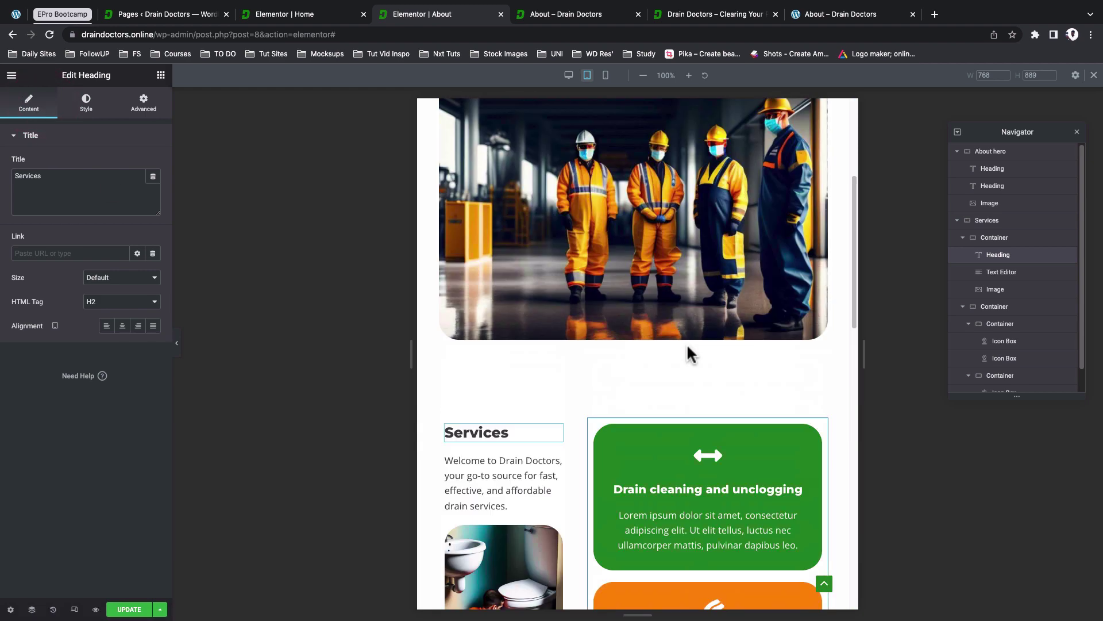
click(1094, 75)
- Scroll through the live About page to review its current sections
scroll(733, 231, down, 6)
scroll(732, 229, down, 8)
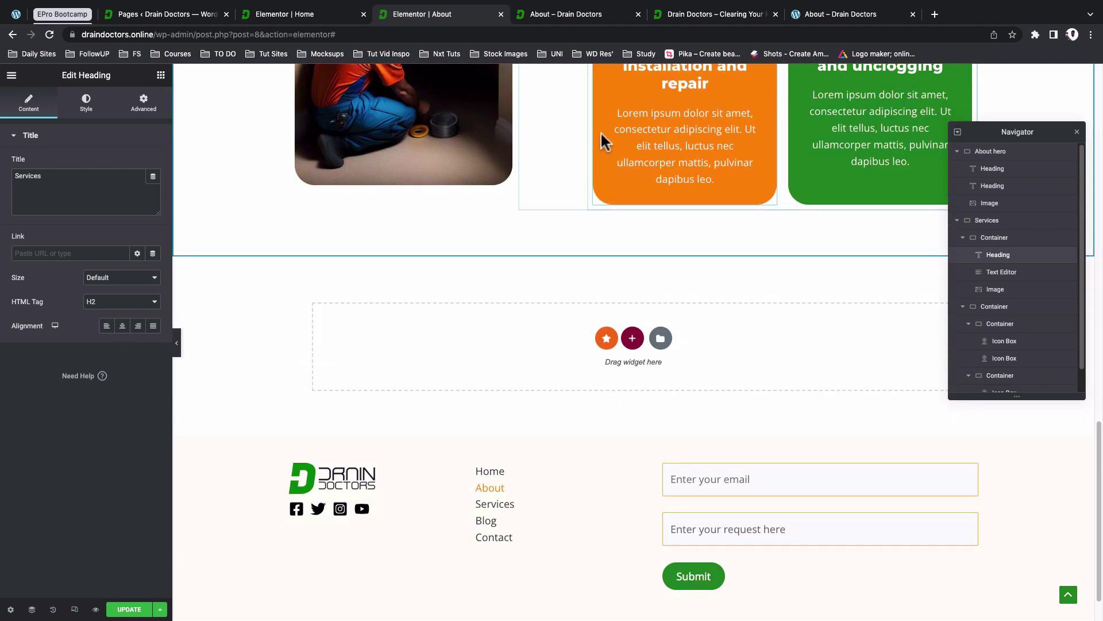
click(816, 14)
scroll(762, 255, down, 6)
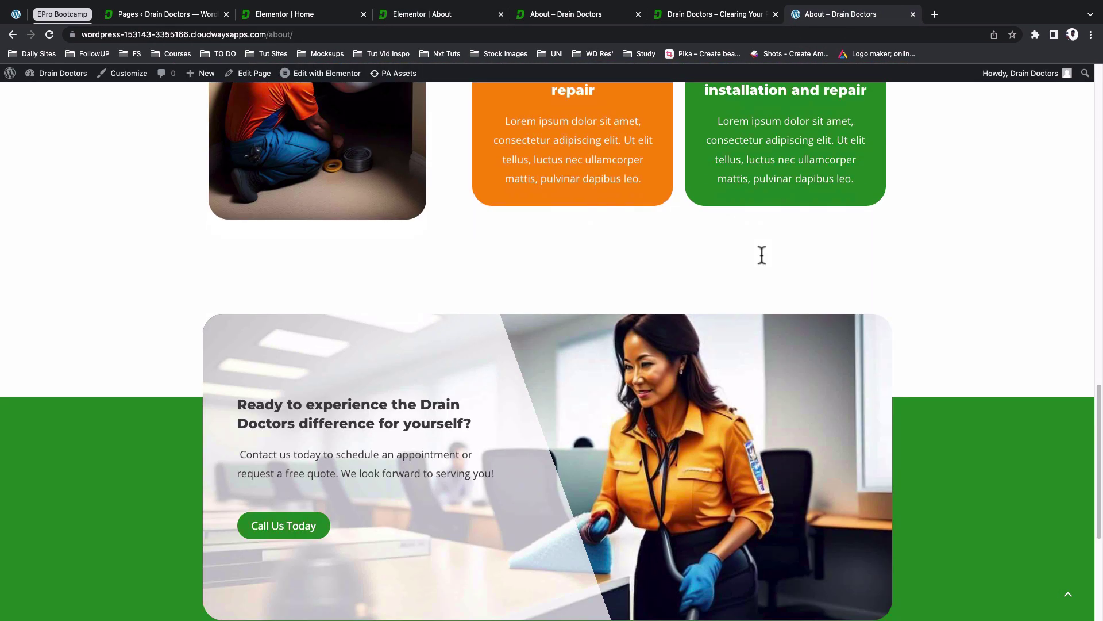
scroll(761, 255, down, 3)
scroll(768, 308, up, 2)
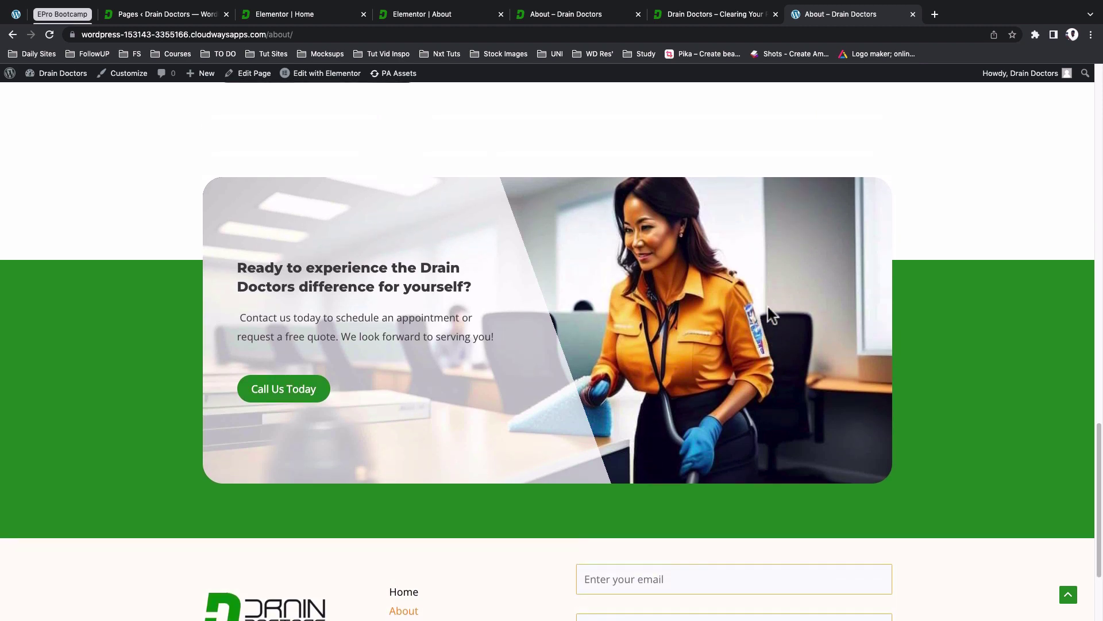
scroll(767, 307, up, 4)
- Copy the Home page's 'Ready to experience' CTA banner and paste it into the About page
click(285, 14)
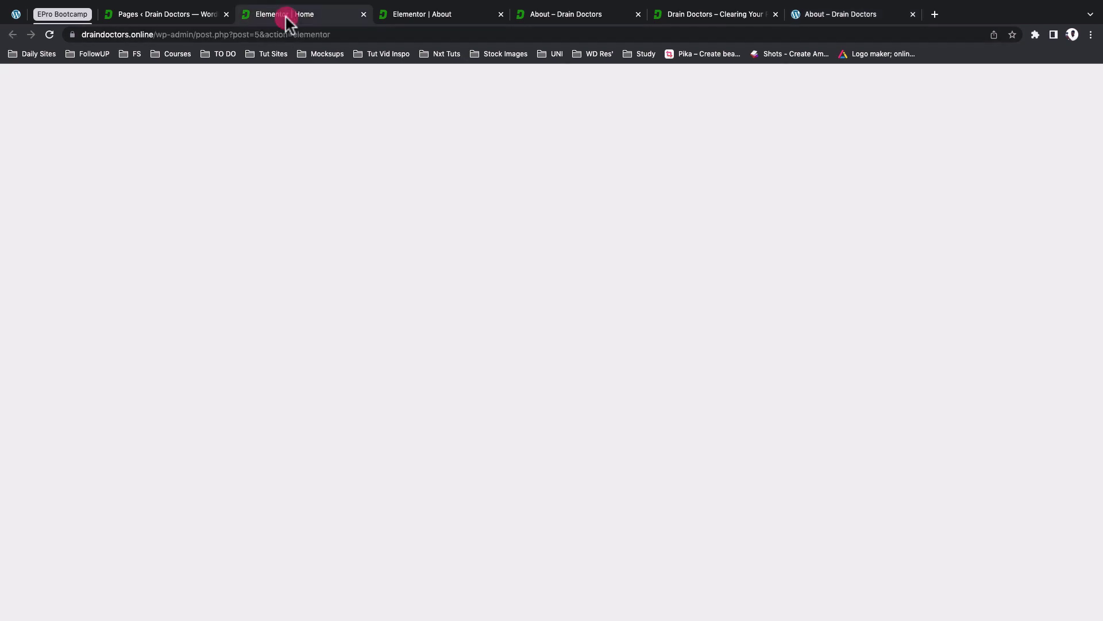
scroll(342, 215, down, 10)
scroll(344, 214, down, 15)
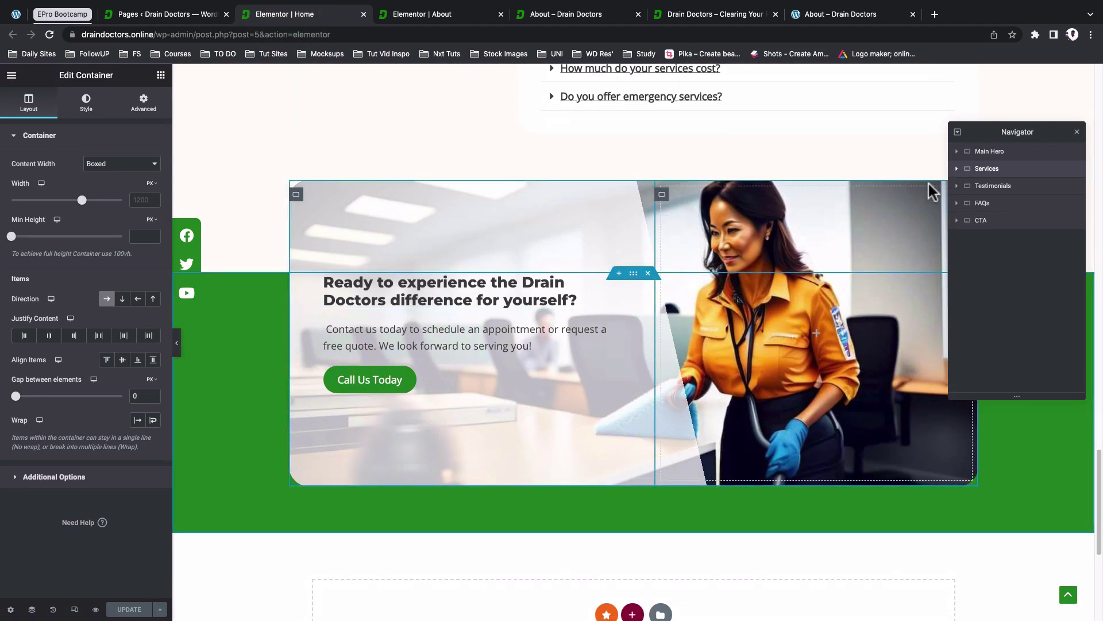
click(1007, 223)
right_click(1007, 221)
click(1014, 292)
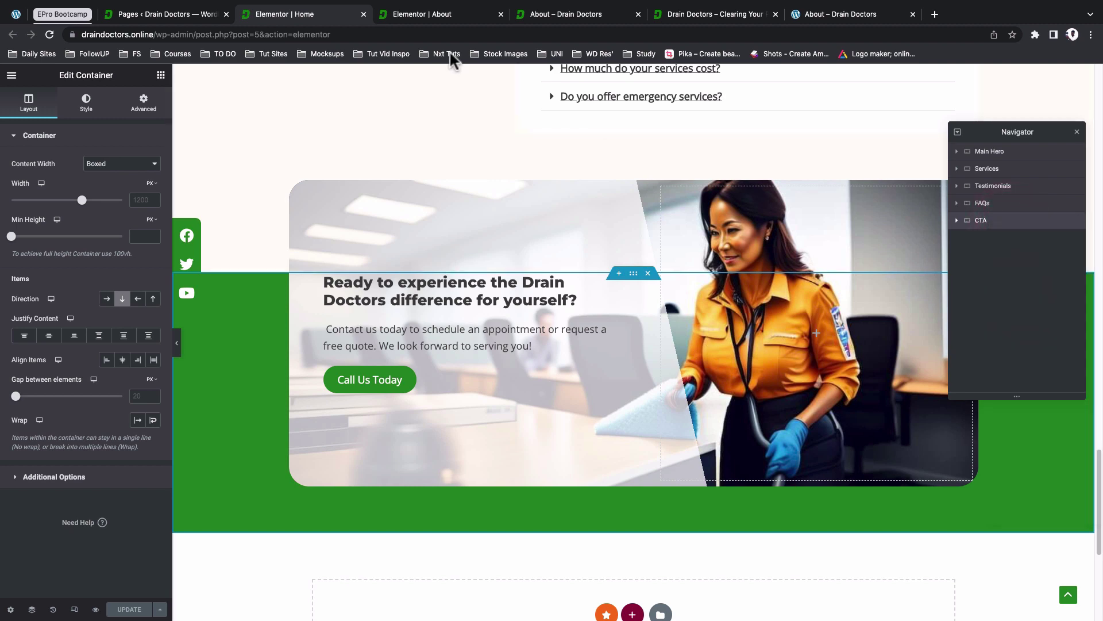
click(433, 15)
right_click(551, 356)
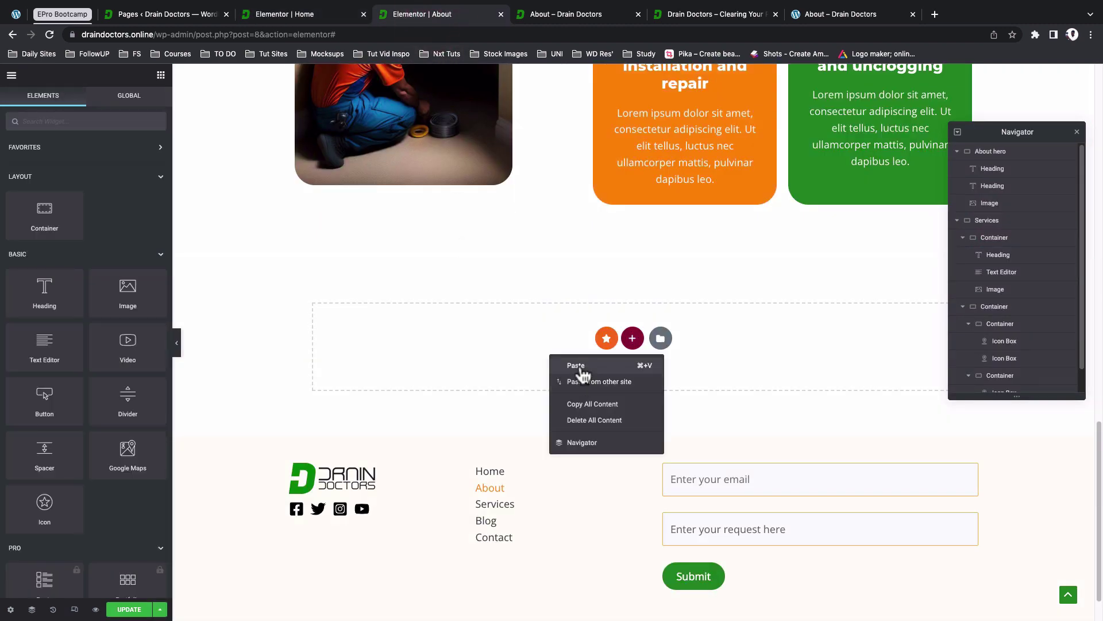
click(577, 366)
scroll(594, 351, up, 5)
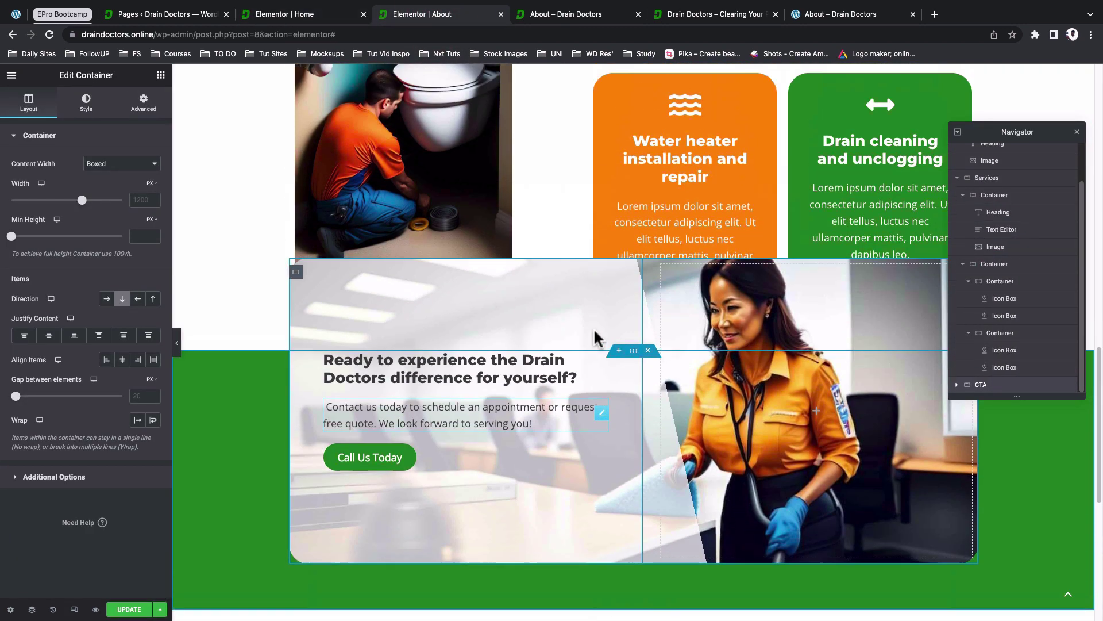
scroll(594, 327, up, 5)
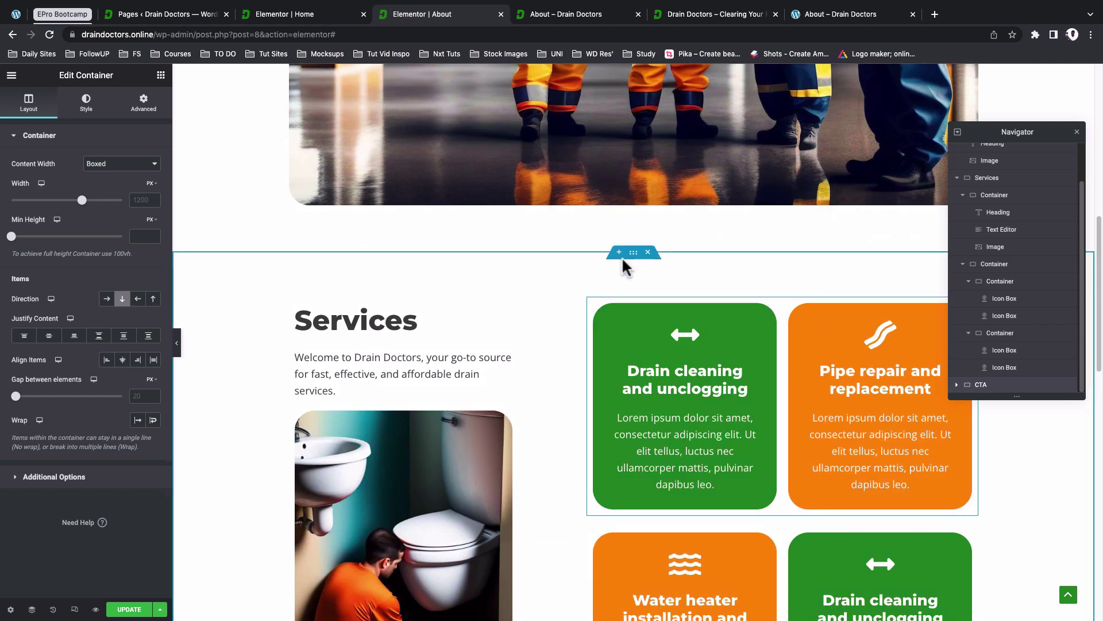
- Give the About Services section 5% top and 15% bottom padding and update the page
click(634, 257)
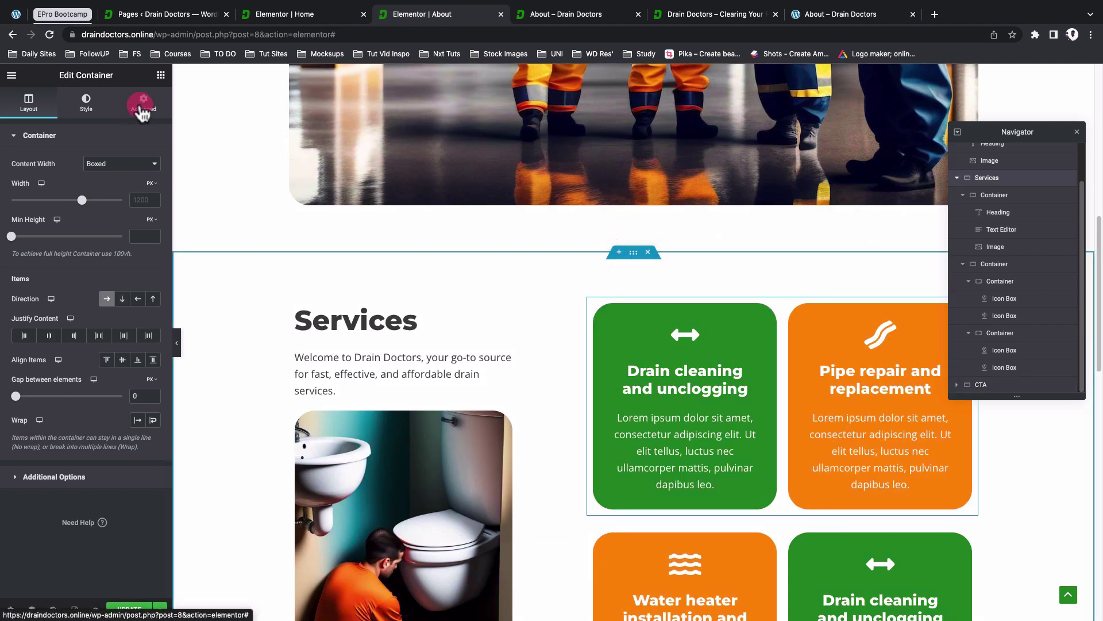
click(142, 110)
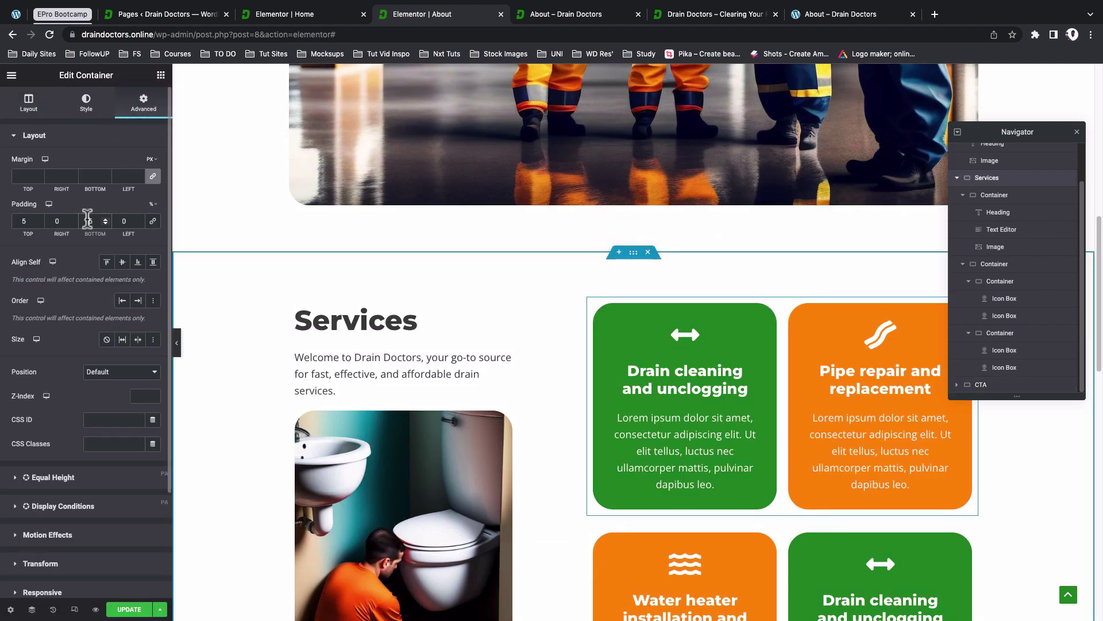
scroll(605, 391, down, 8)
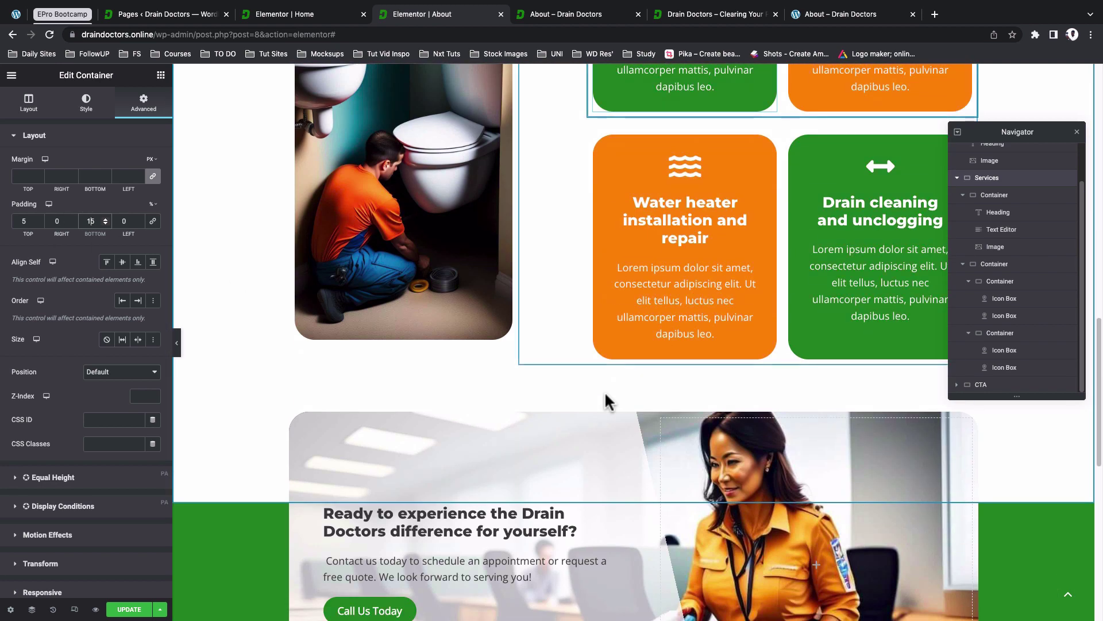
scroll(605, 389, down, 3)
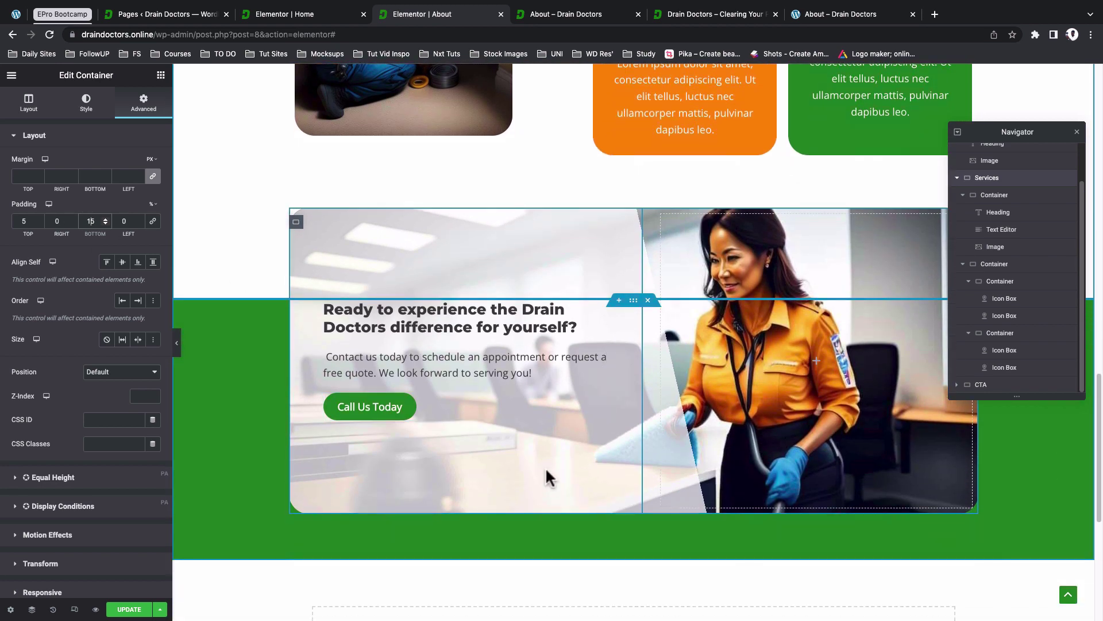
click(127, 609)
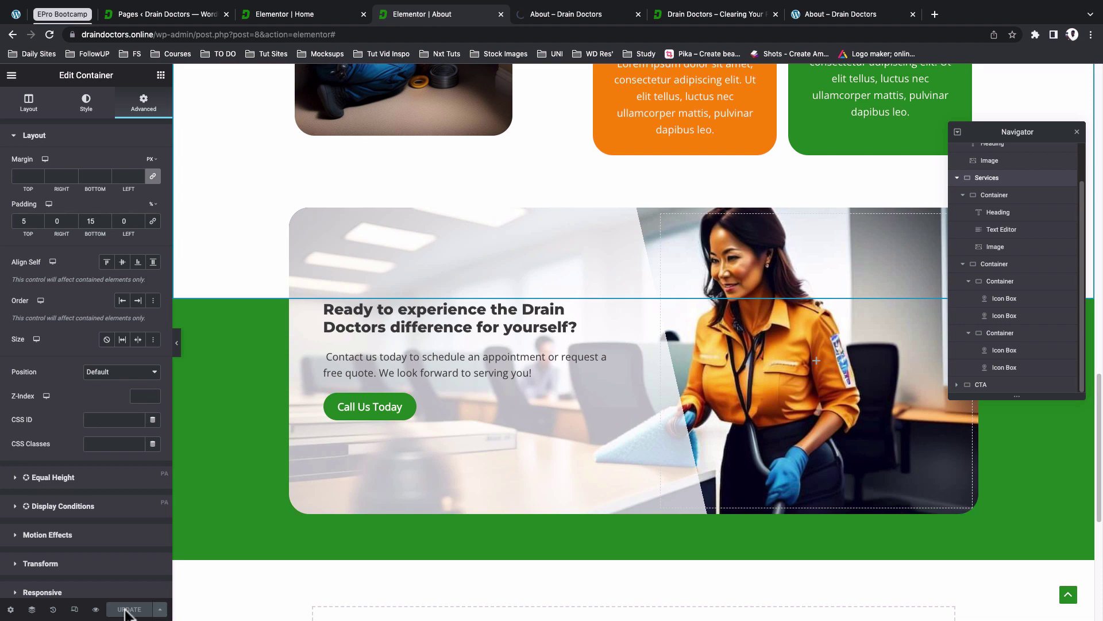
click(573, 16)
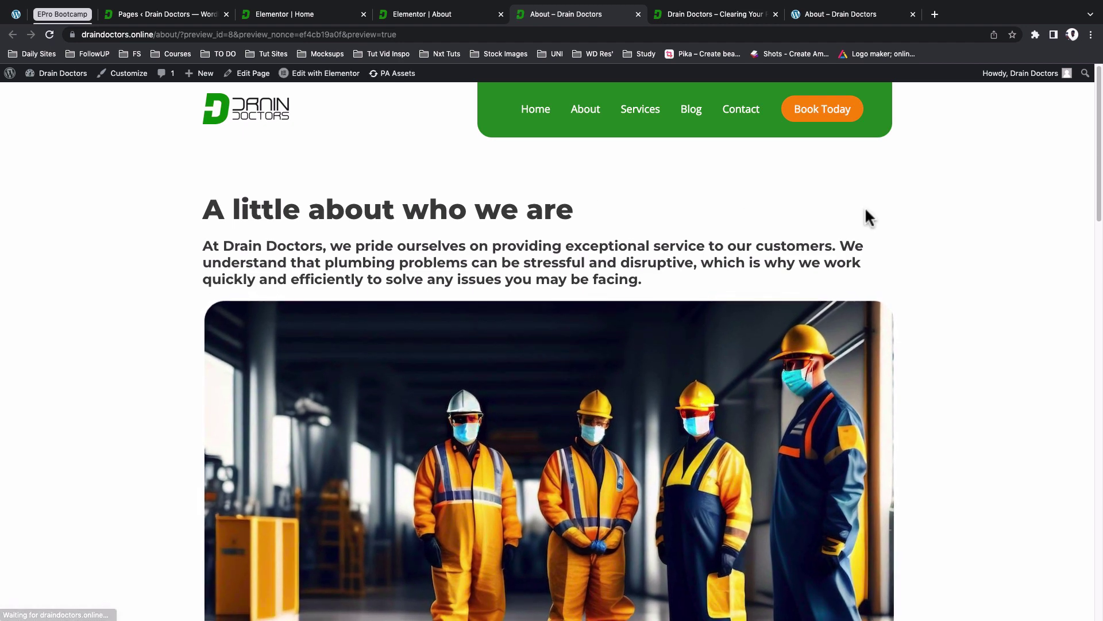
- Scroll through the saved About page preview
scroll(865, 206, down, 5)
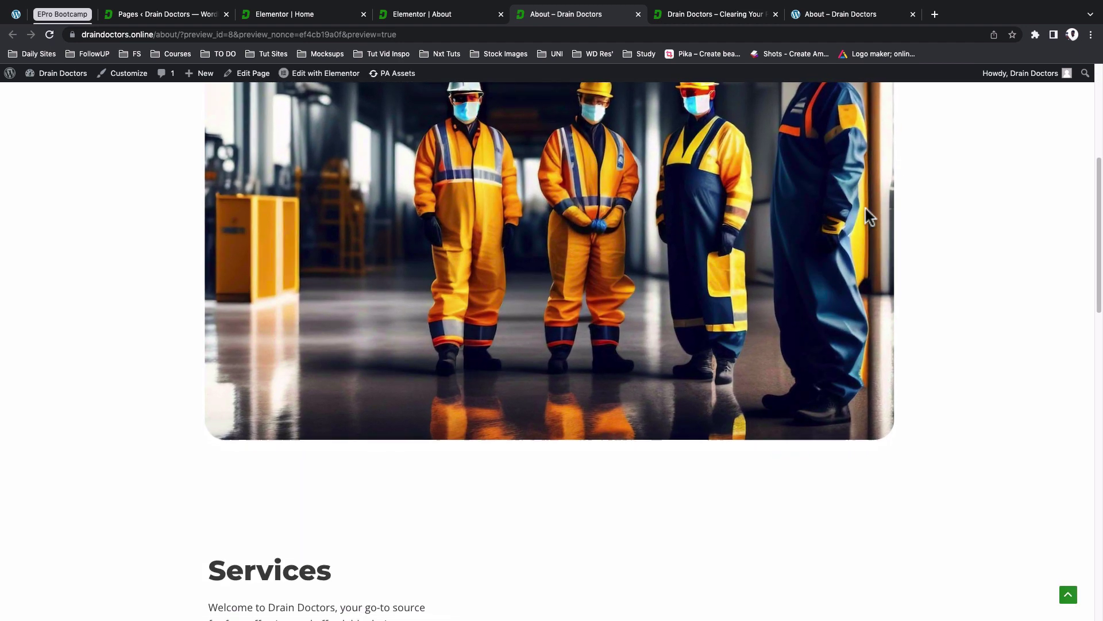
scroll(865, 205, down, 10)
scroll(866, 210, down, 5)
scroll(867, 211, up, 7)
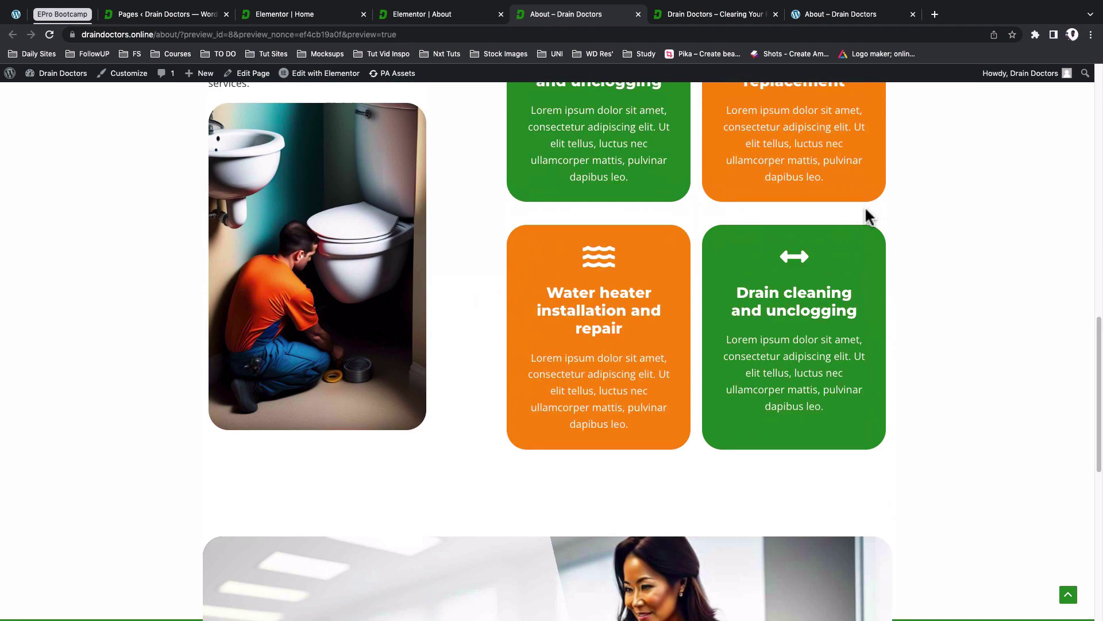
scroll(866, 215, up, 10)
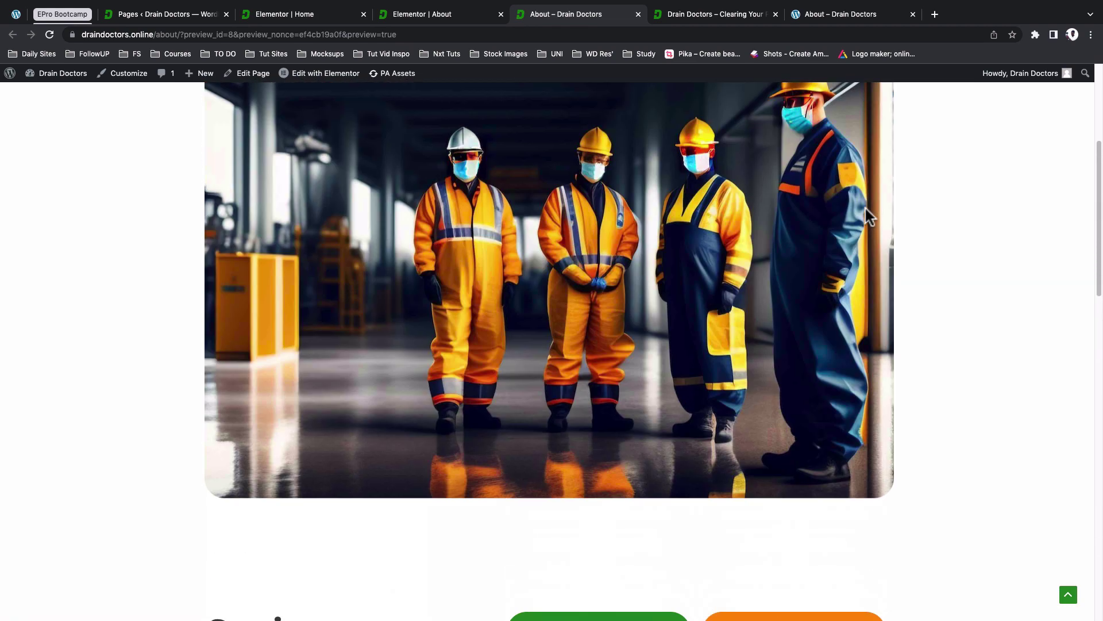
scroll(865, 206, up, 5)
- Open the live Services page, compare it with the reference Services page, and return to the About editor
click(682, 15)
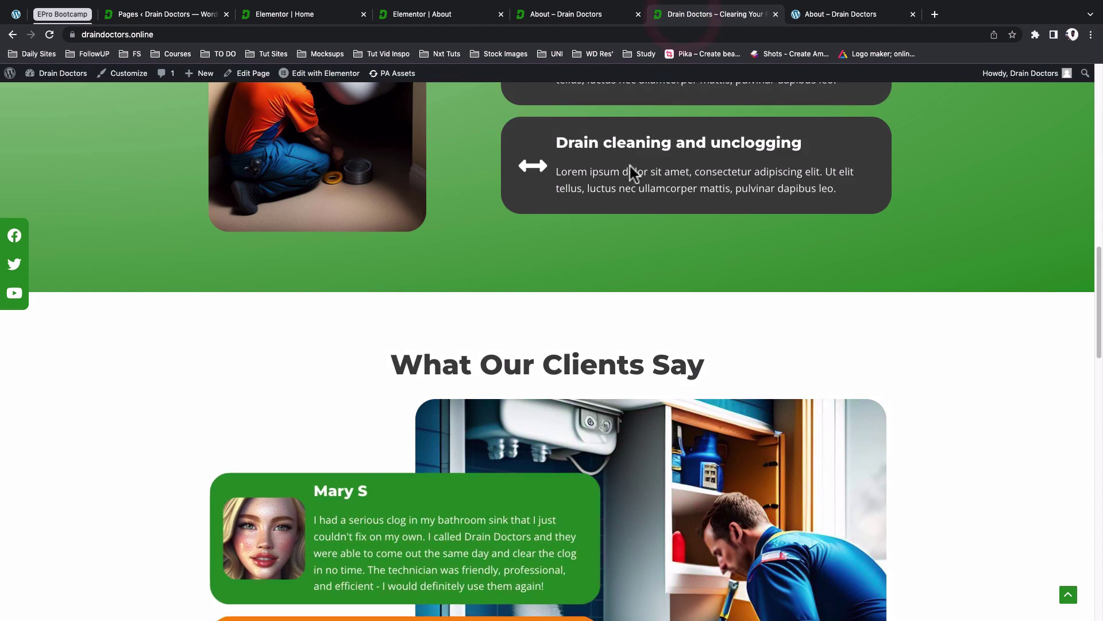
scroll(629, 162, up, 10)
click(632, 113)
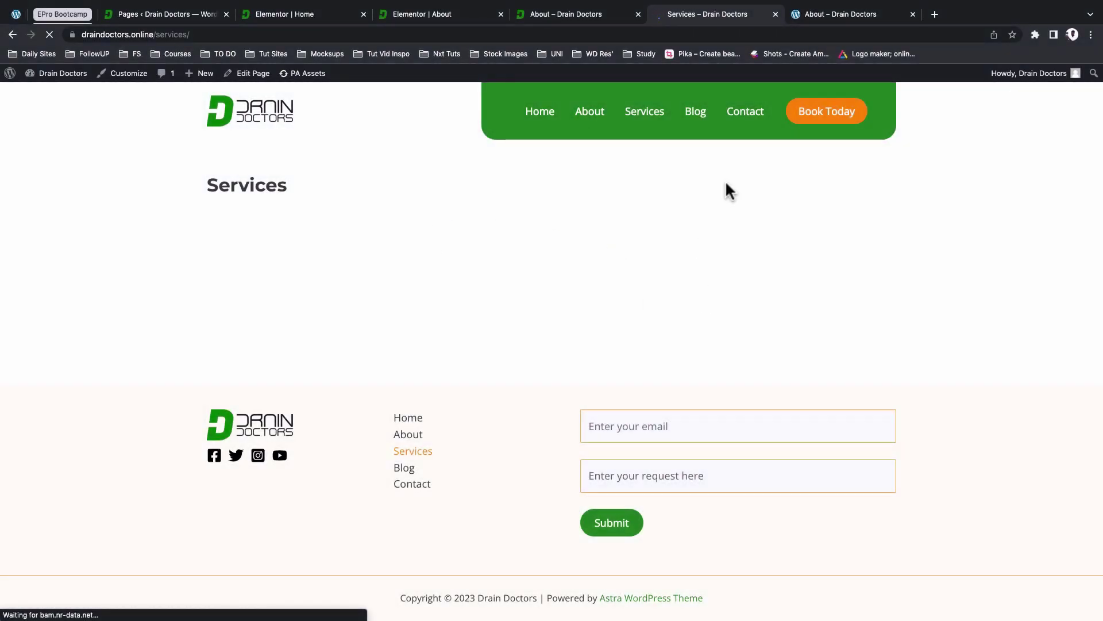
click(816, 12)
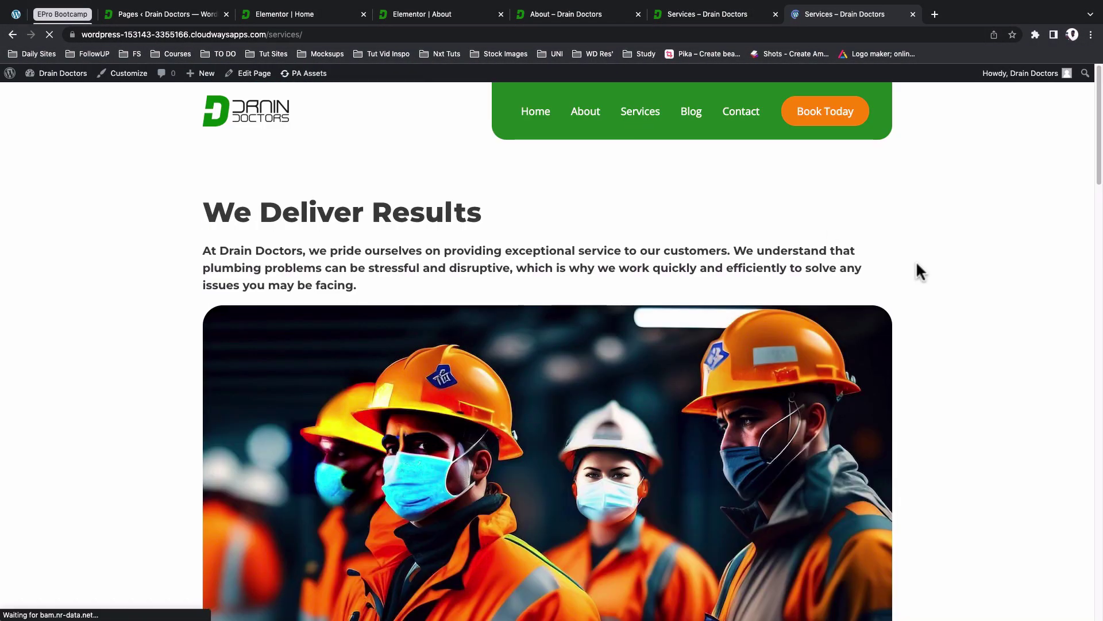
scroll(917, 269, down, 6)
scroll(917, 264, down, 20)
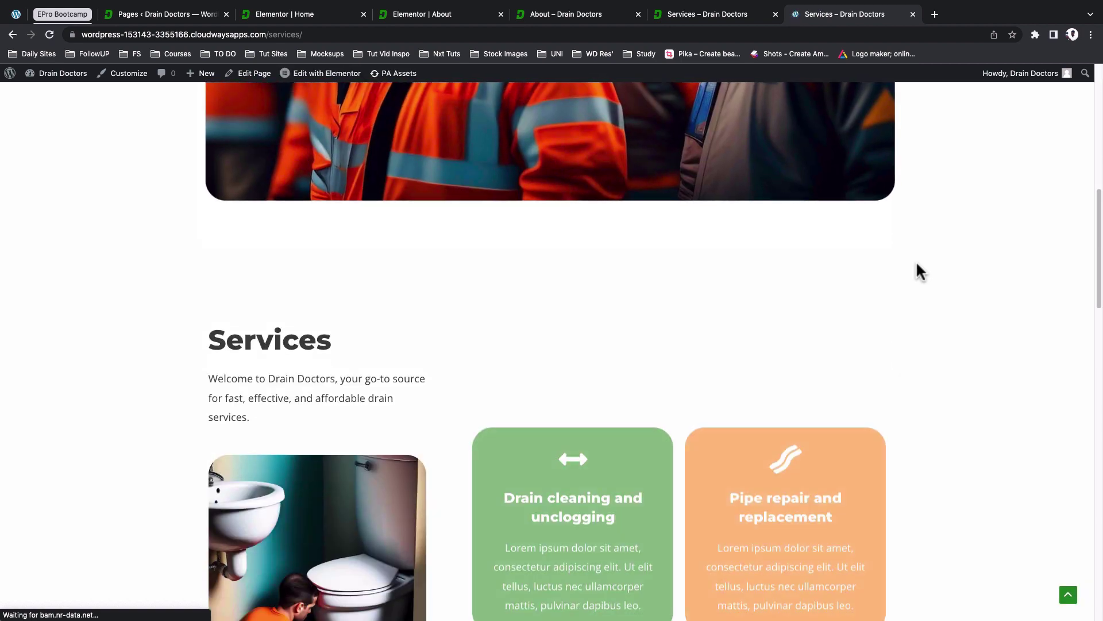
scroll(916, 261, down, 8)
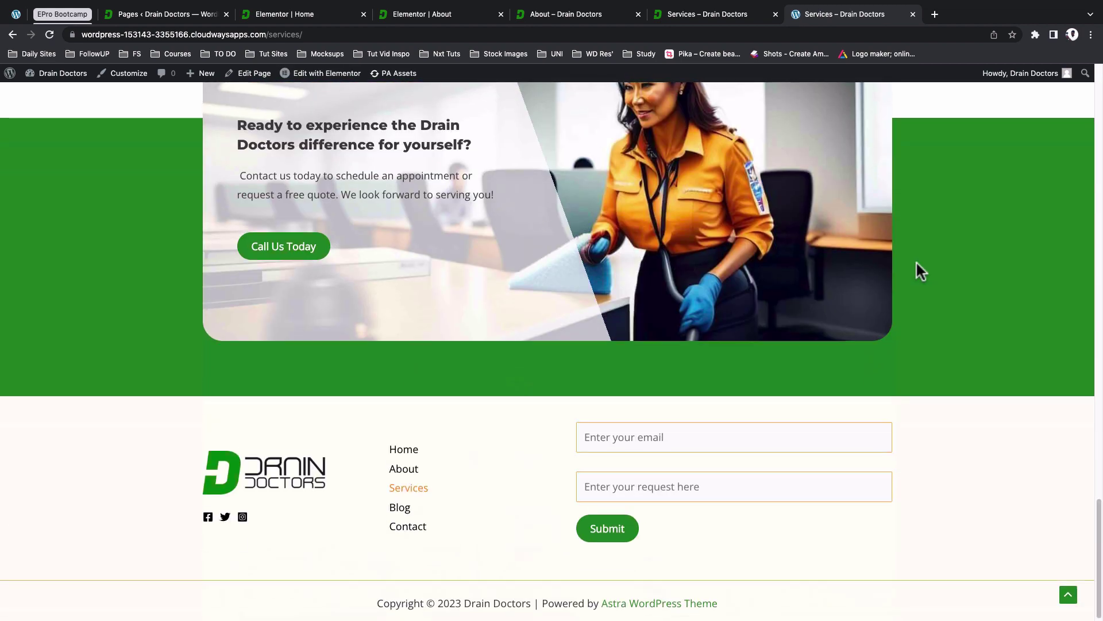
click(423, 14)
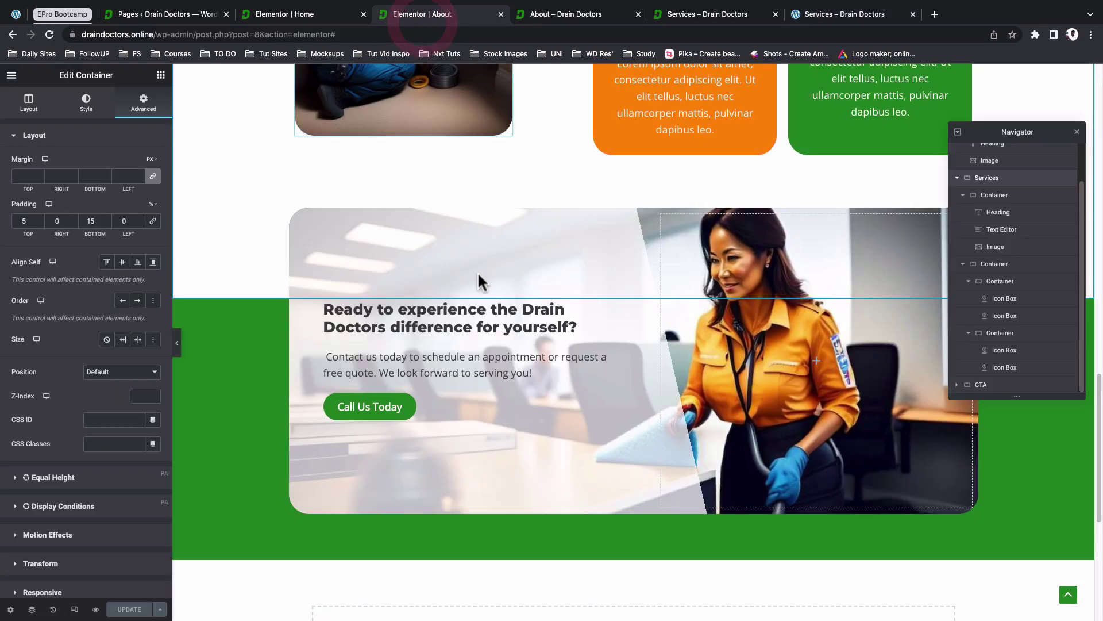
- Open the empty Services page in the Elementor editor in a new tab
click(276, 17)
click(386, 17)
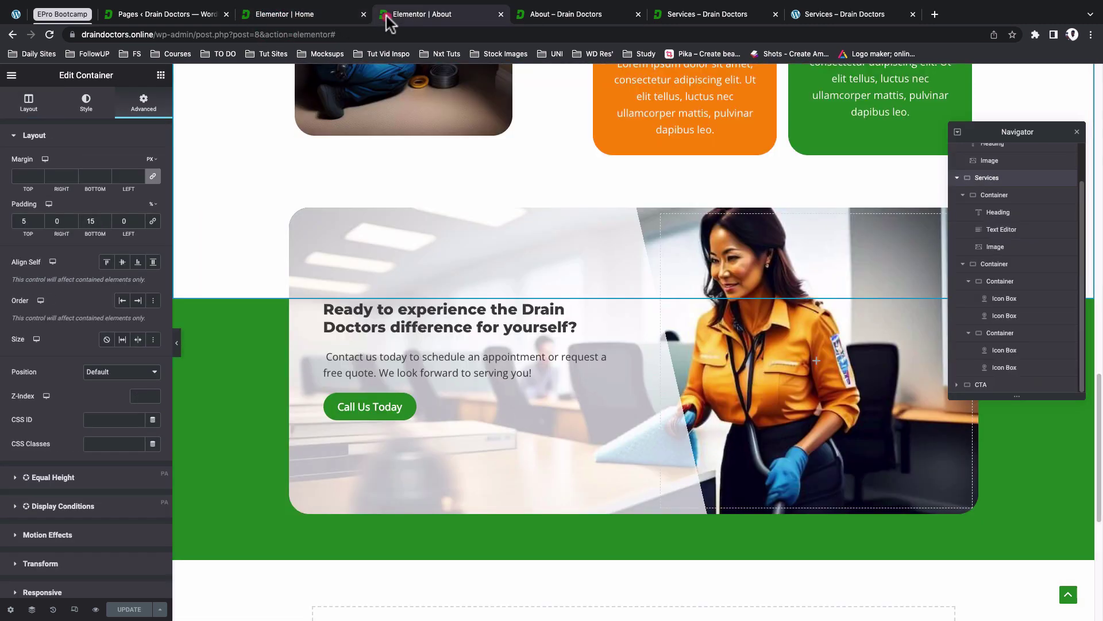
click(301, 17)
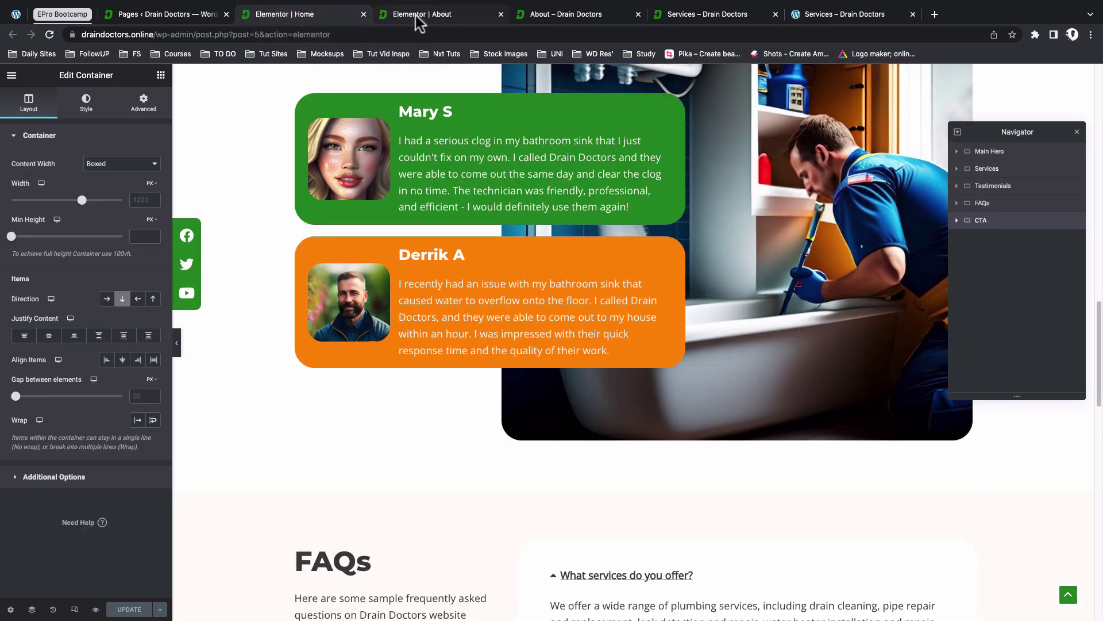
click(421, 17)
click(153, 16)
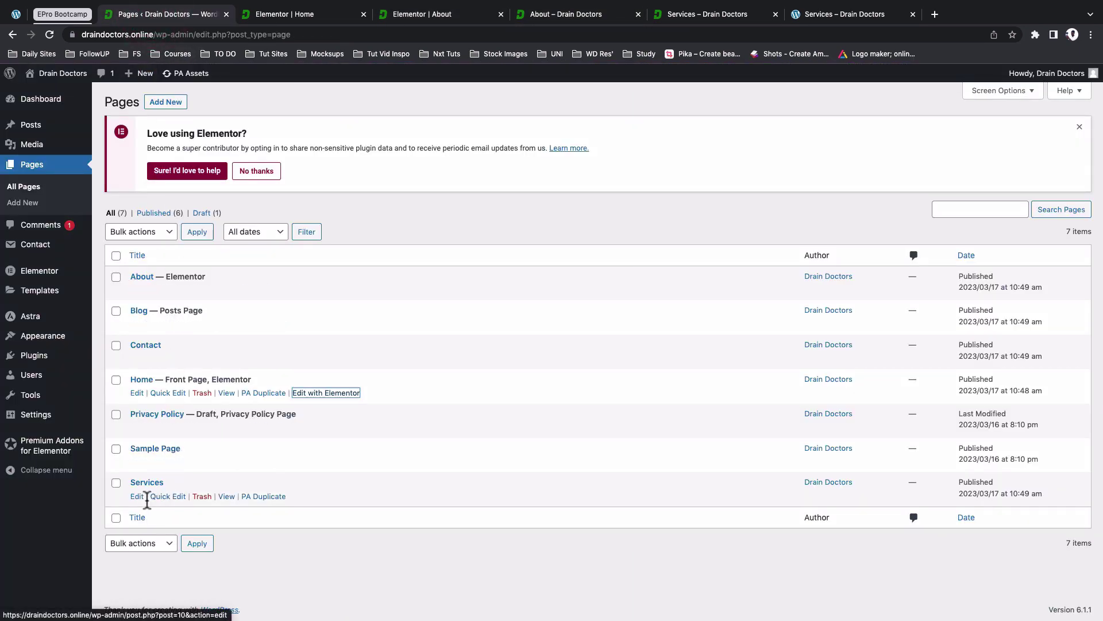
super+click(136, 497)
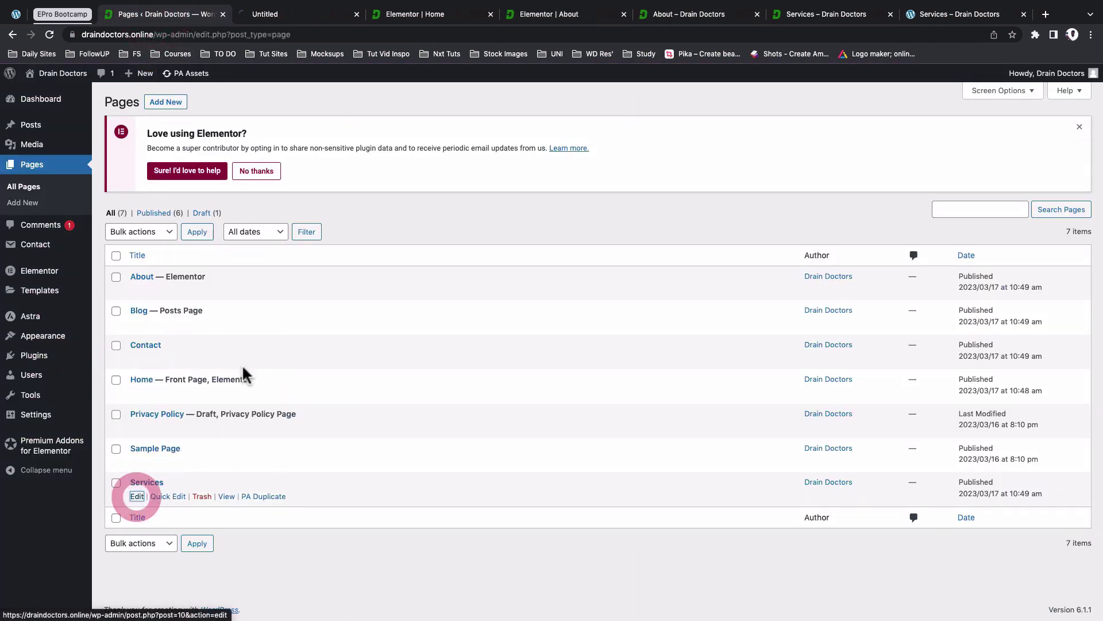
key(super+5)
click(246, 92)
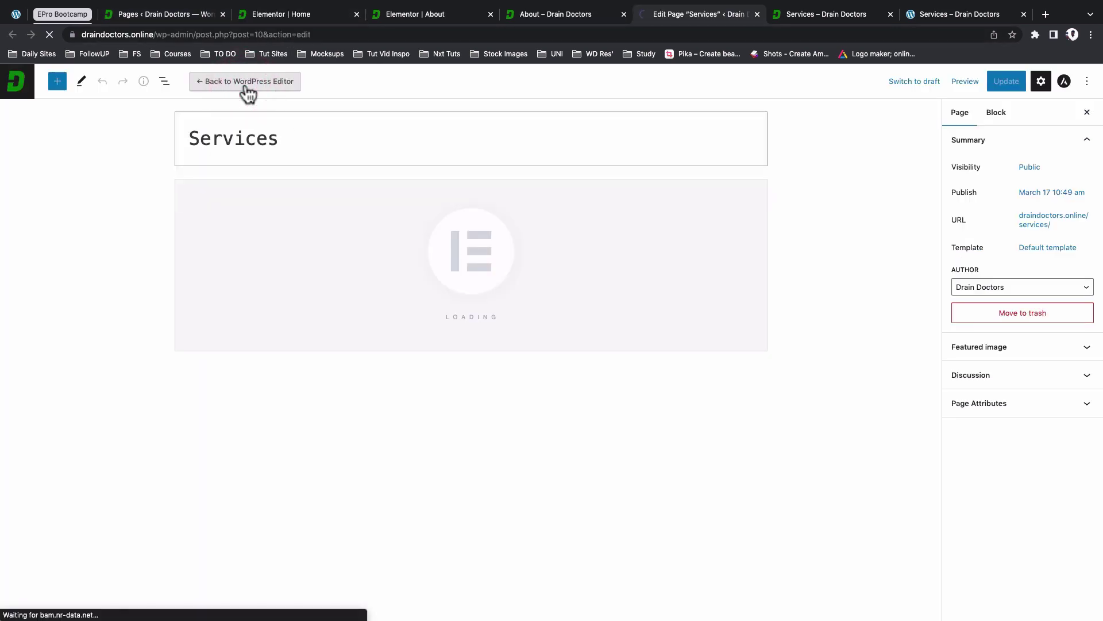
- Check the live Services page, then return to the About page preview
click(937, 15)
scroll(708, 237, up, 1)
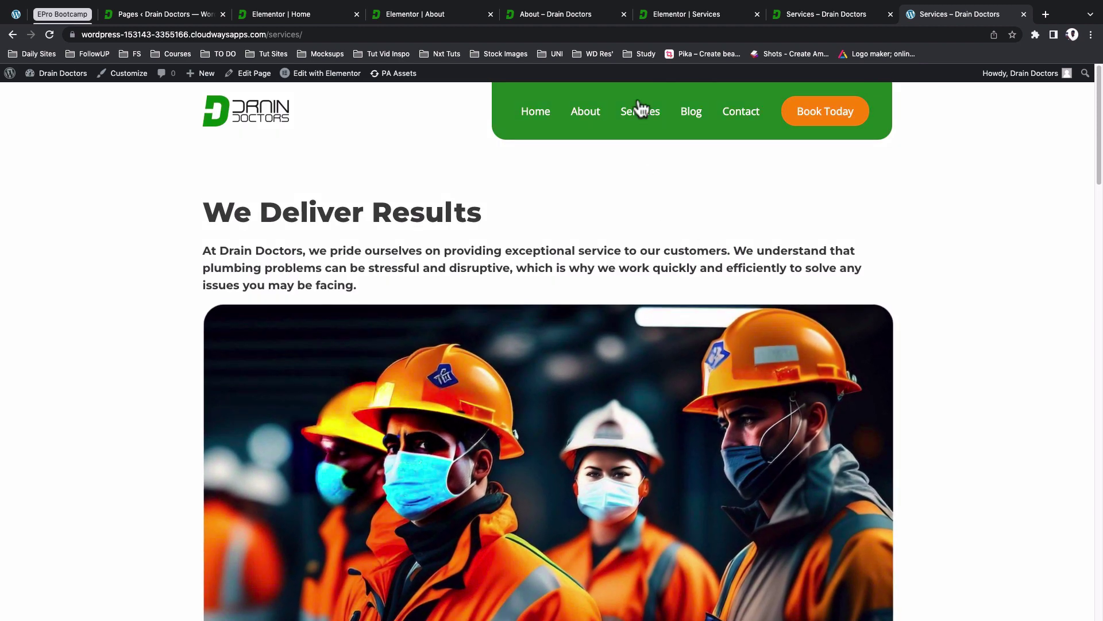
click(574, 18)
- Close the About preview, then copy the About hero section into the empty Services page
key(super+w)
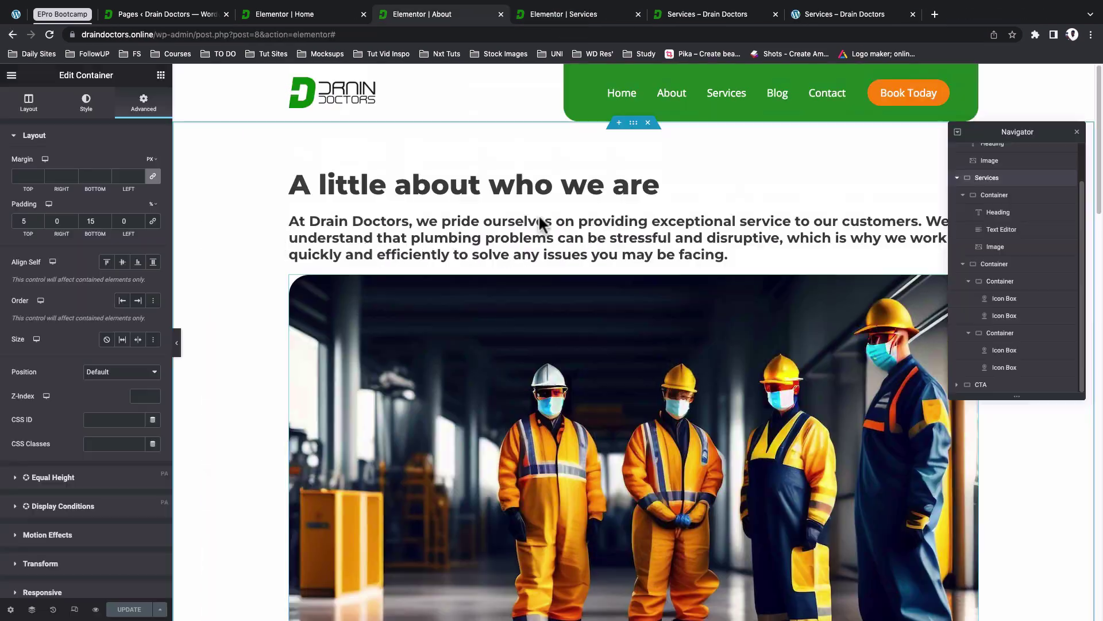
right_click(634, 123)
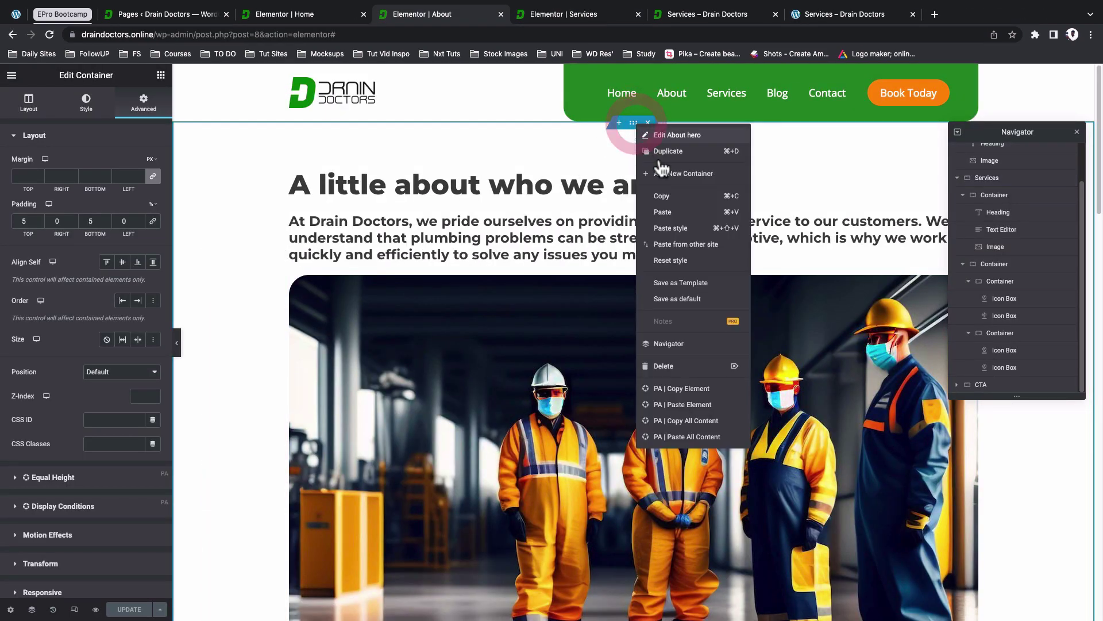
click(668, 199)
mouse_move(688, 19)
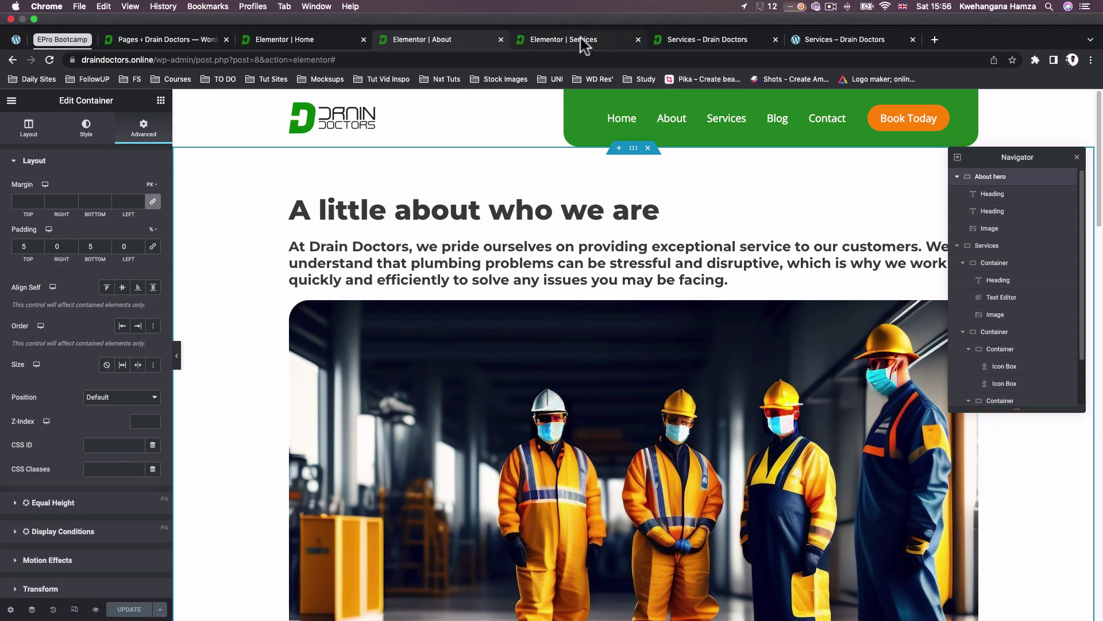
click(580, 38)
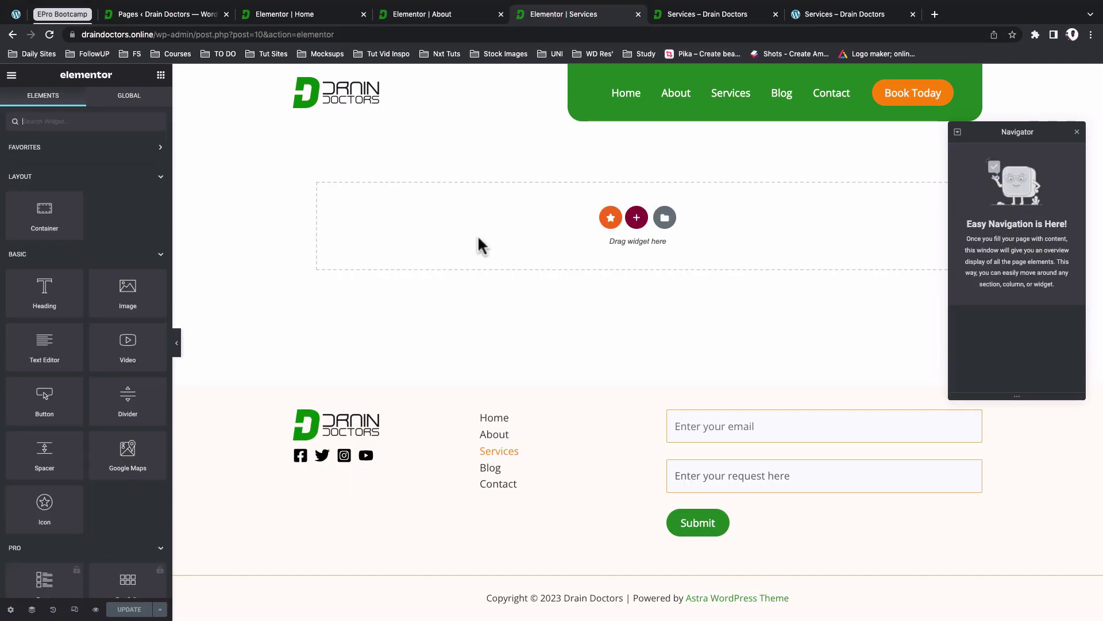
right_click(478, 238)
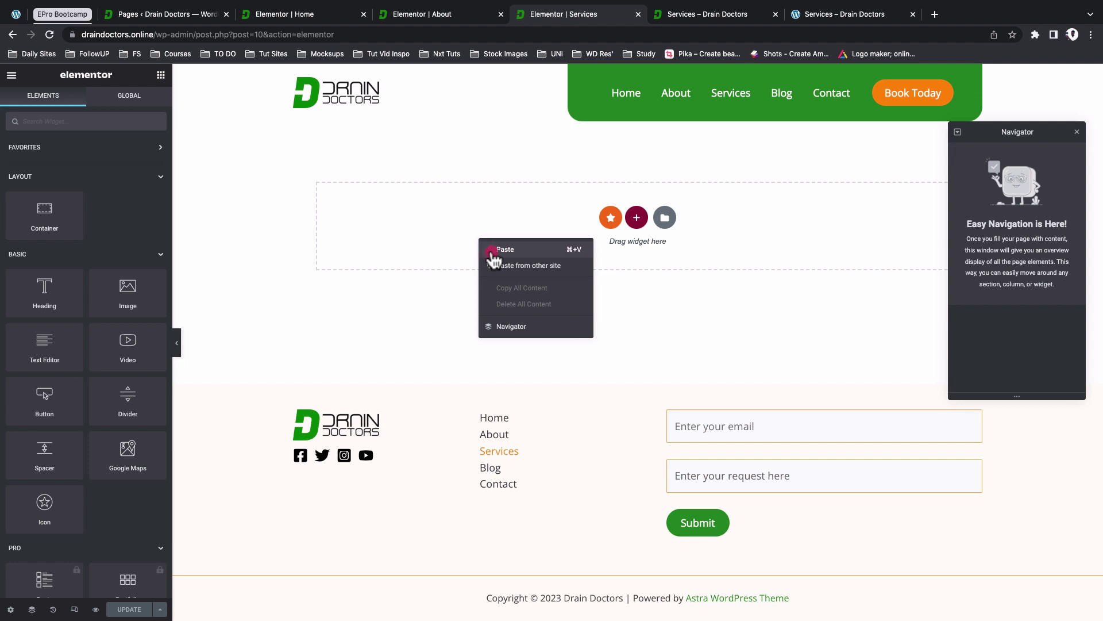
click(492, 251)
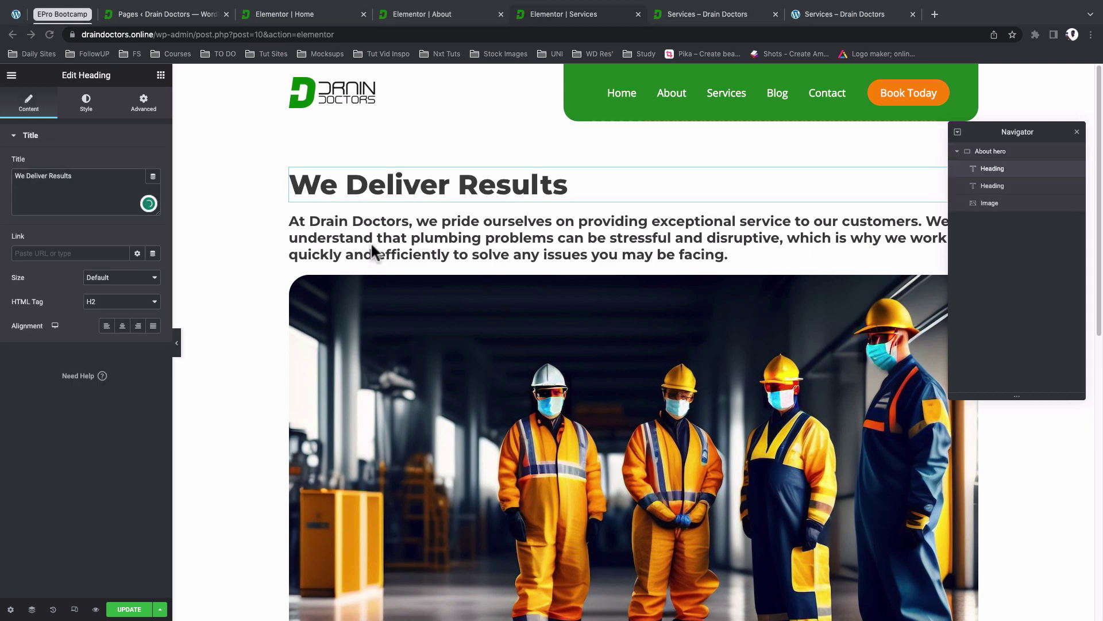
- Replace the hero image with an uploaded photo of workers in orange hard hats
click(391, 236)
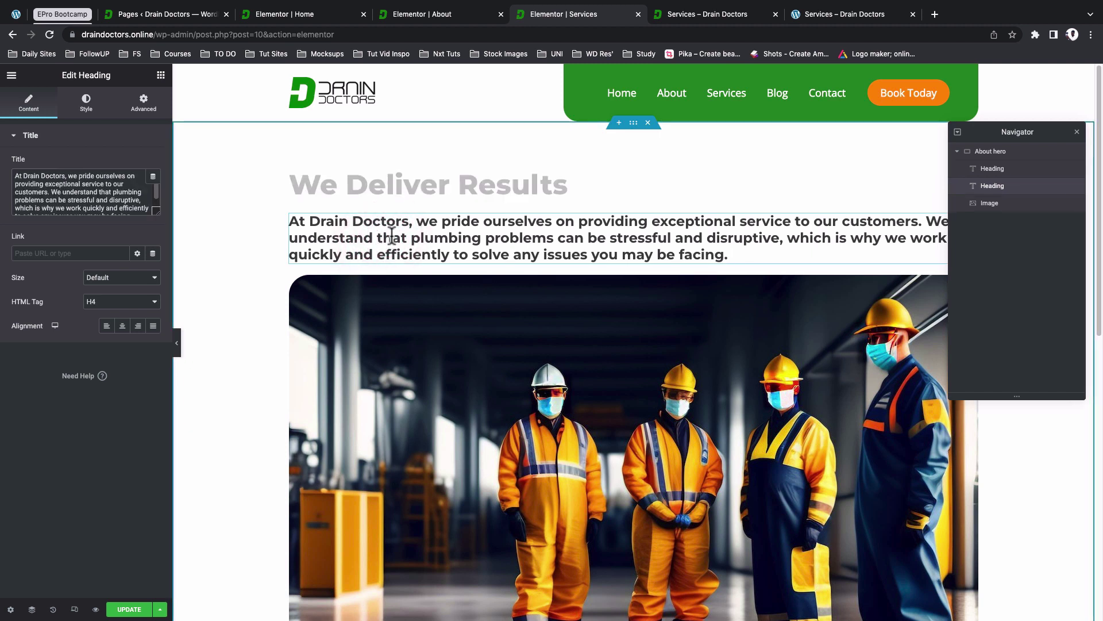
scroll(433, 339, down, 1)
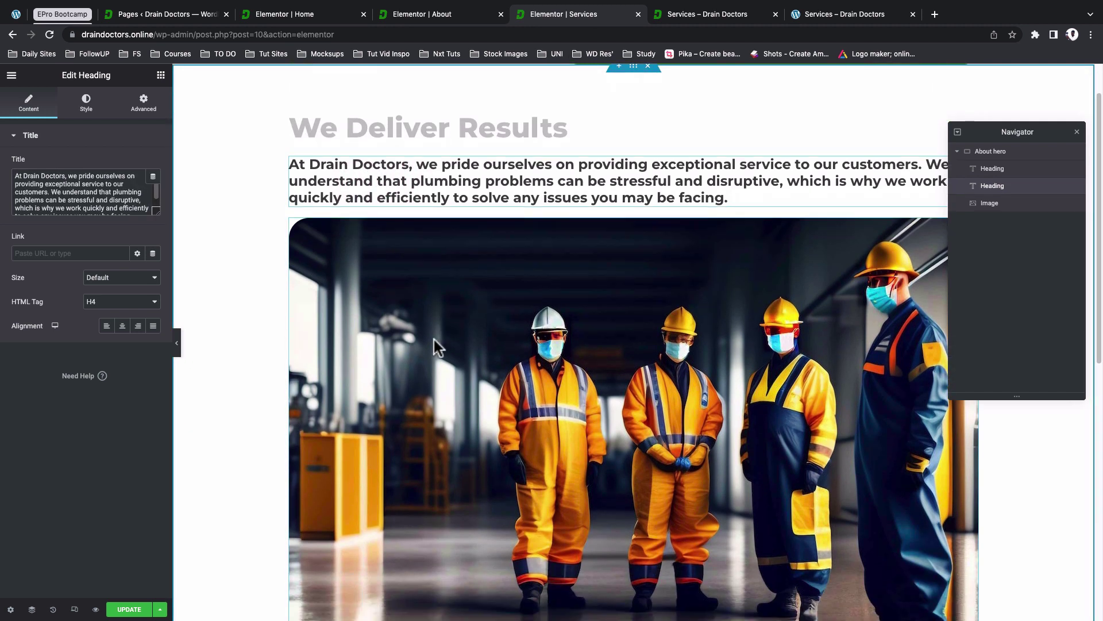
click(608, 352)
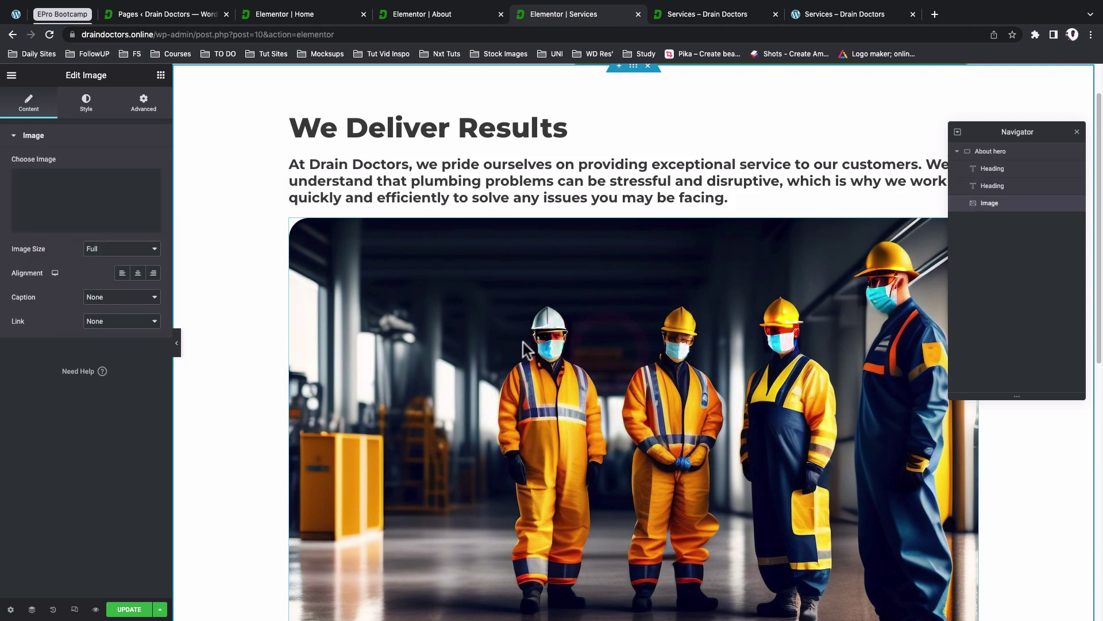
click(96, 199)
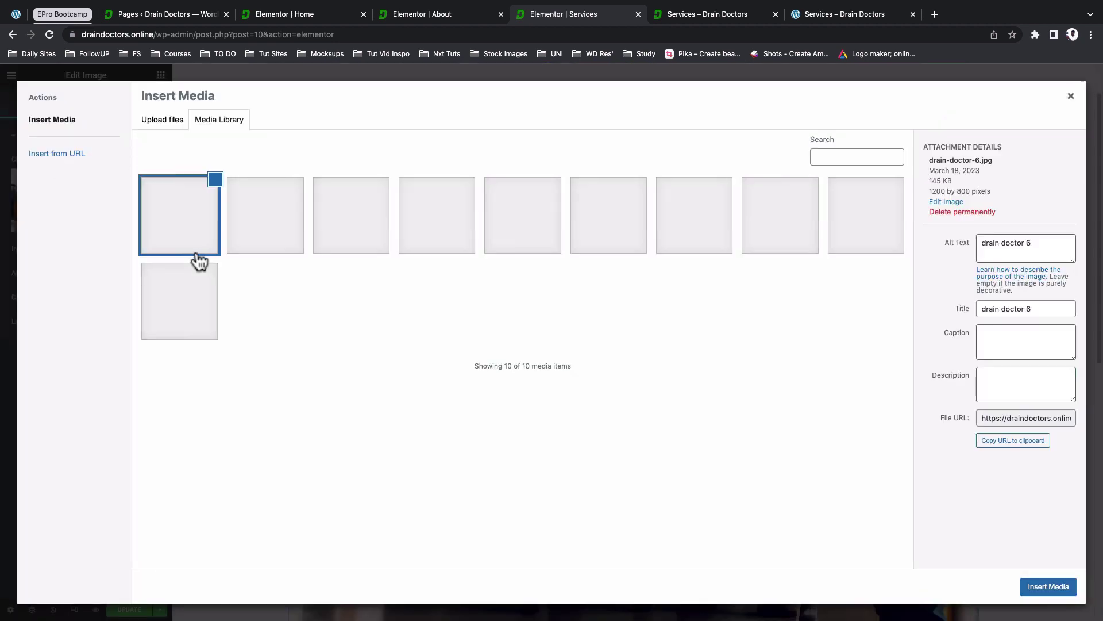
click(174, 125)
click(619, 325)
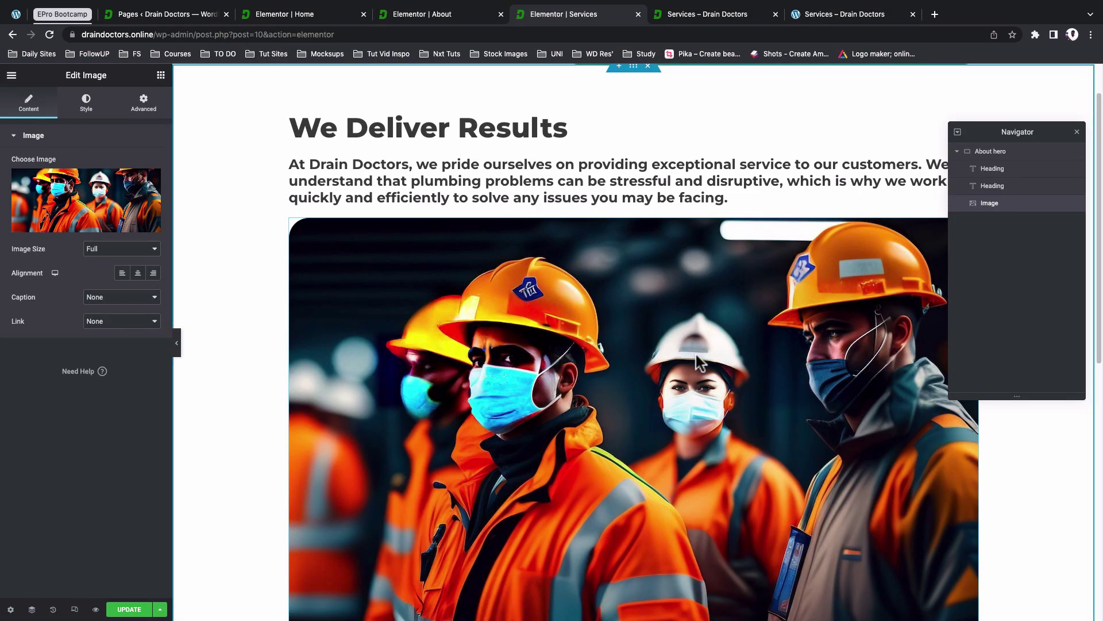
scroll(696, 355, down, 2)
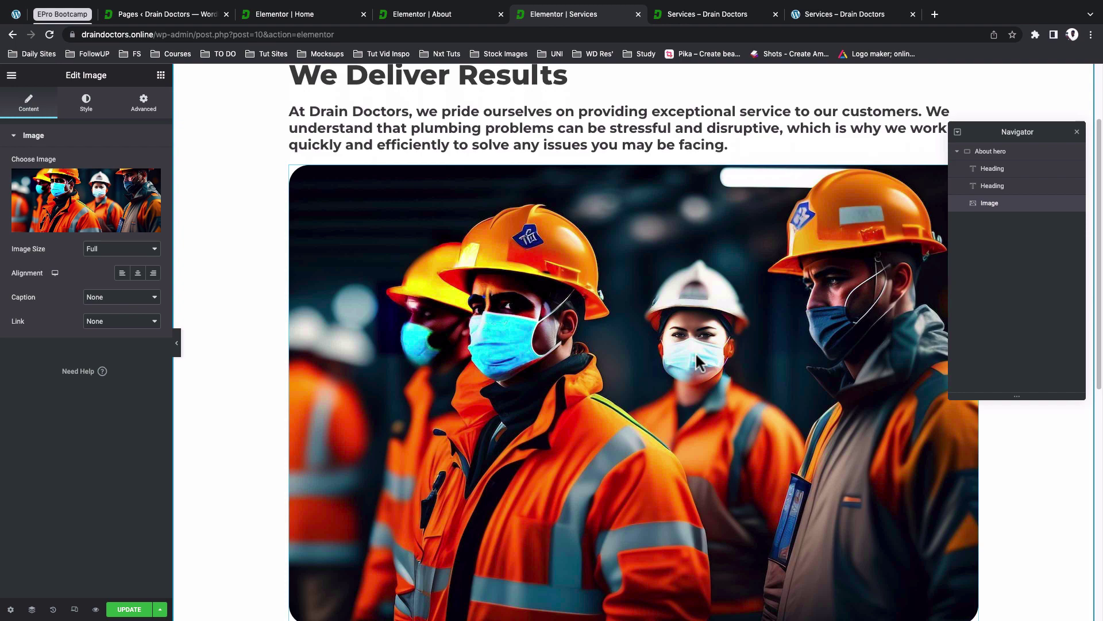
scroll(697, 361, down, 10)
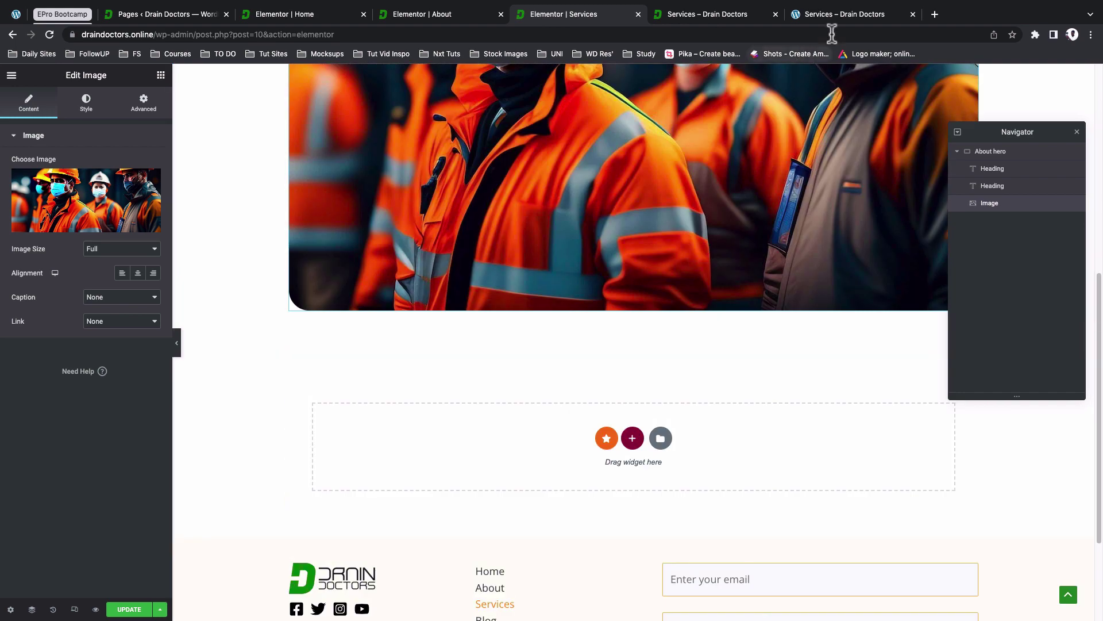
- Copy the About page's Services section with its four service cards and paste it below the Services hero
click(836, 17)
scroll(749, 233, down, 10)
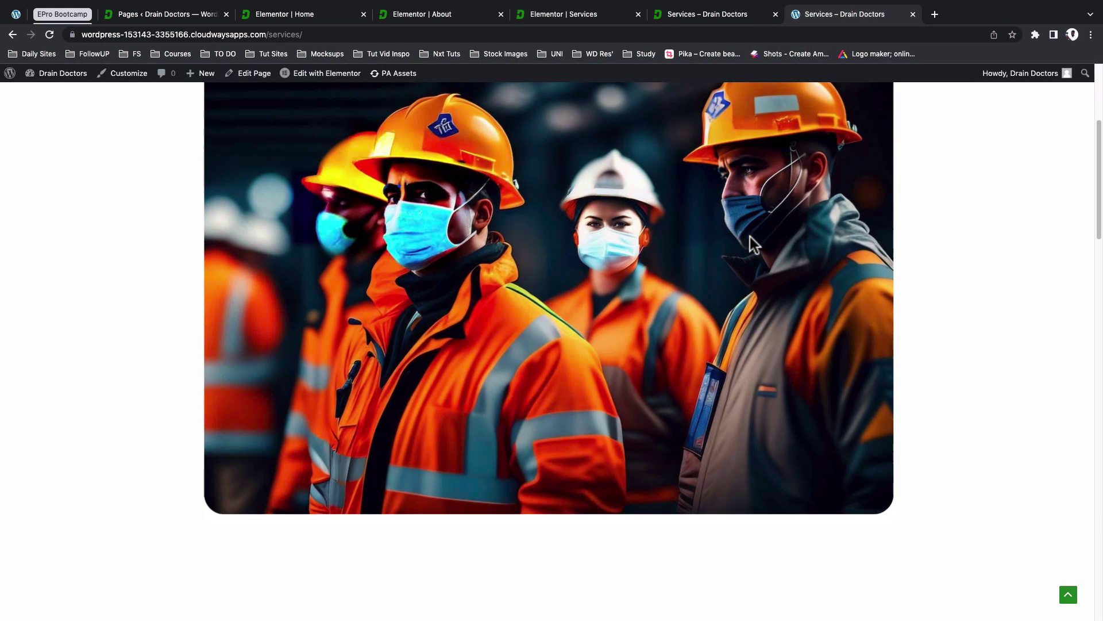
scroll(750, 233, down, 3)
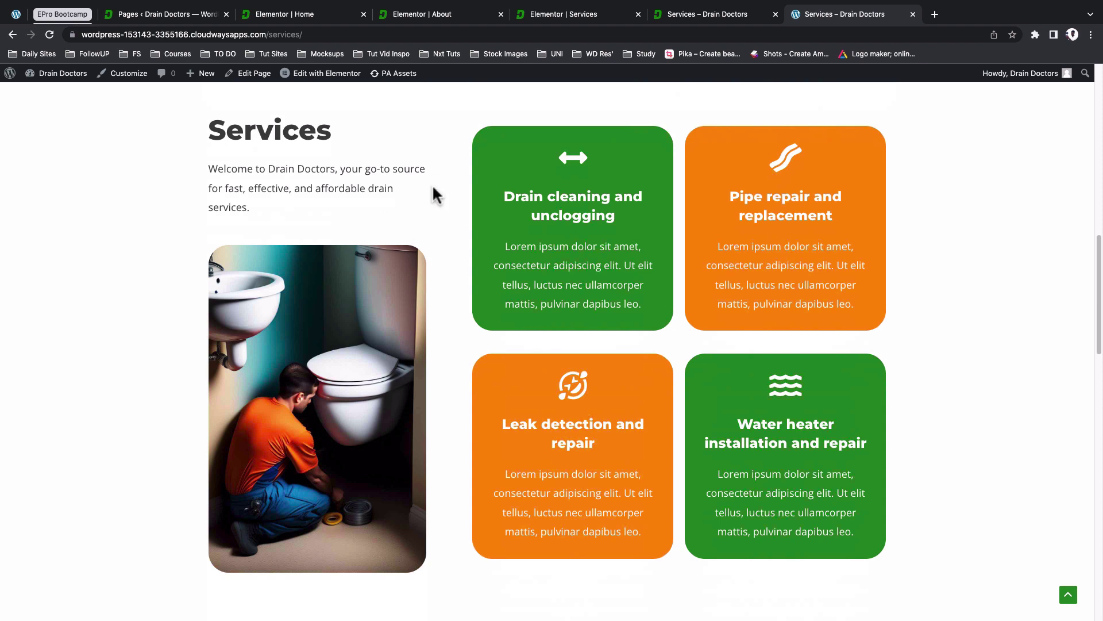
click(433, 15)
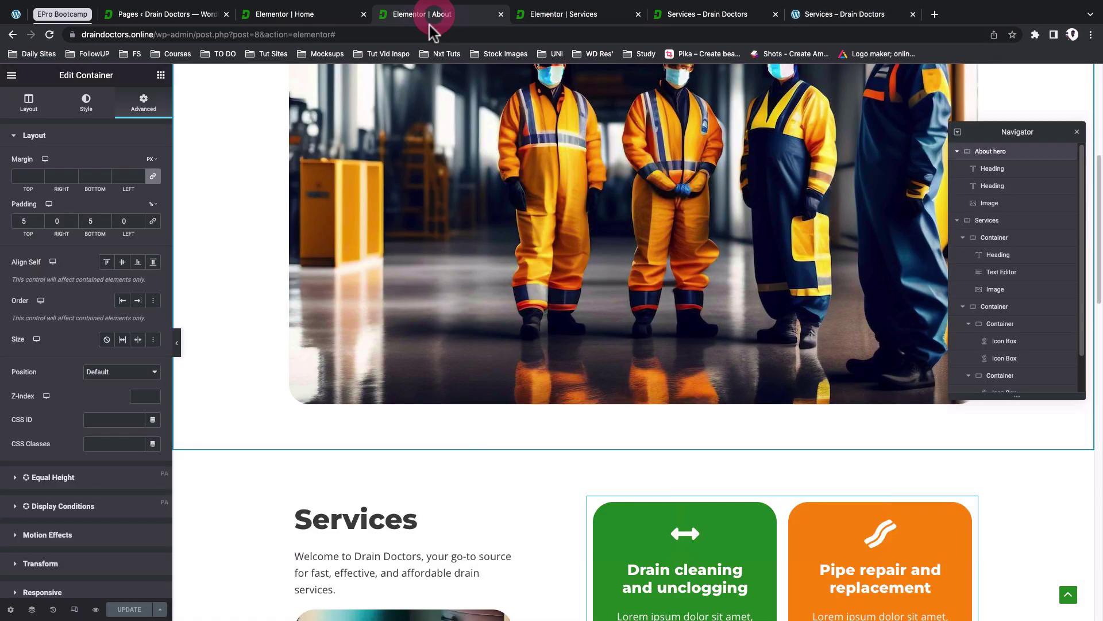
scroll(482, 207, down, 5)
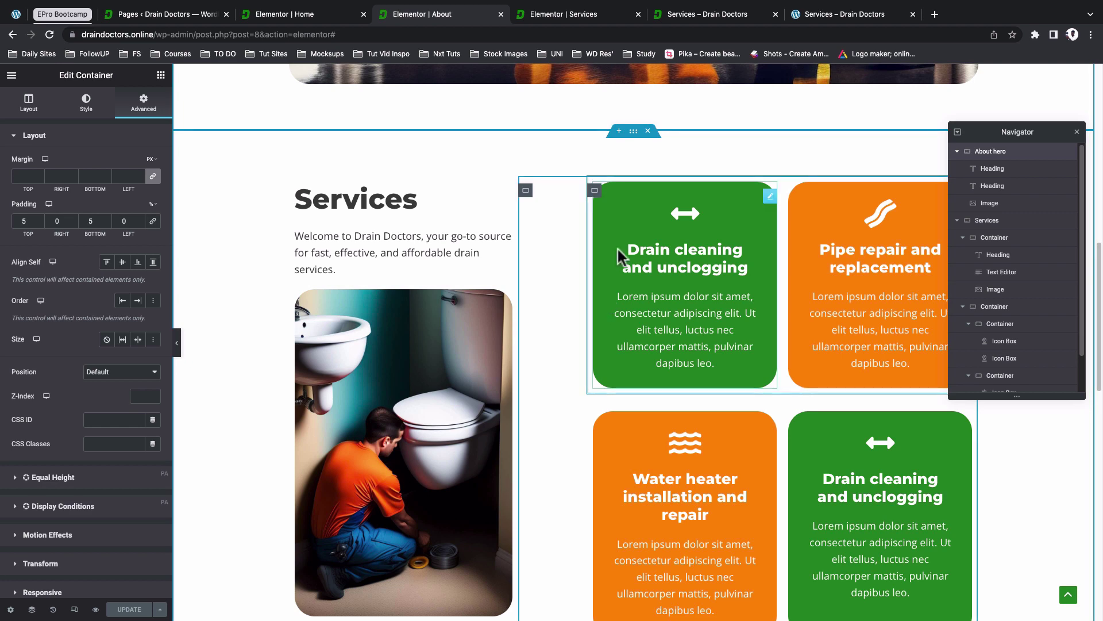
click(633, 133)
right_click(634, 136)
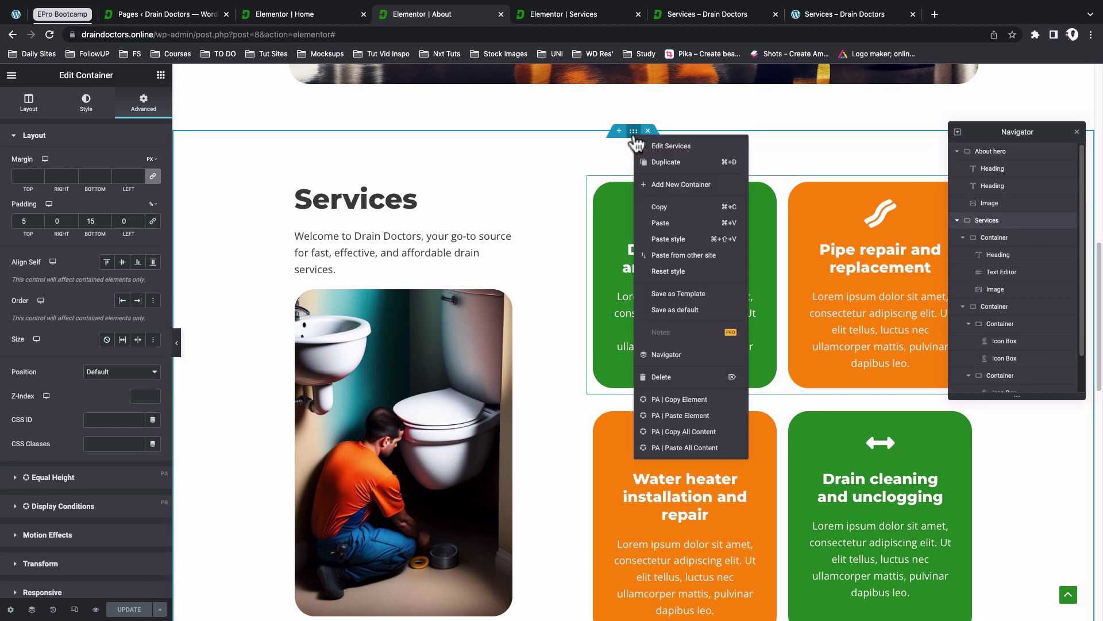
click(662, 208)
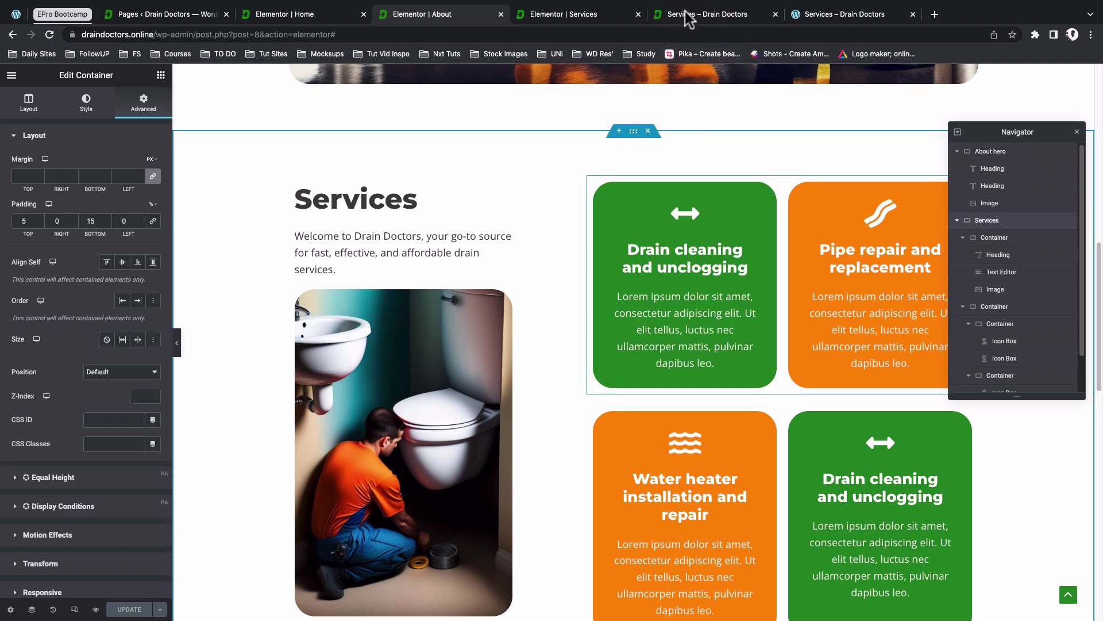
click(587, 16)
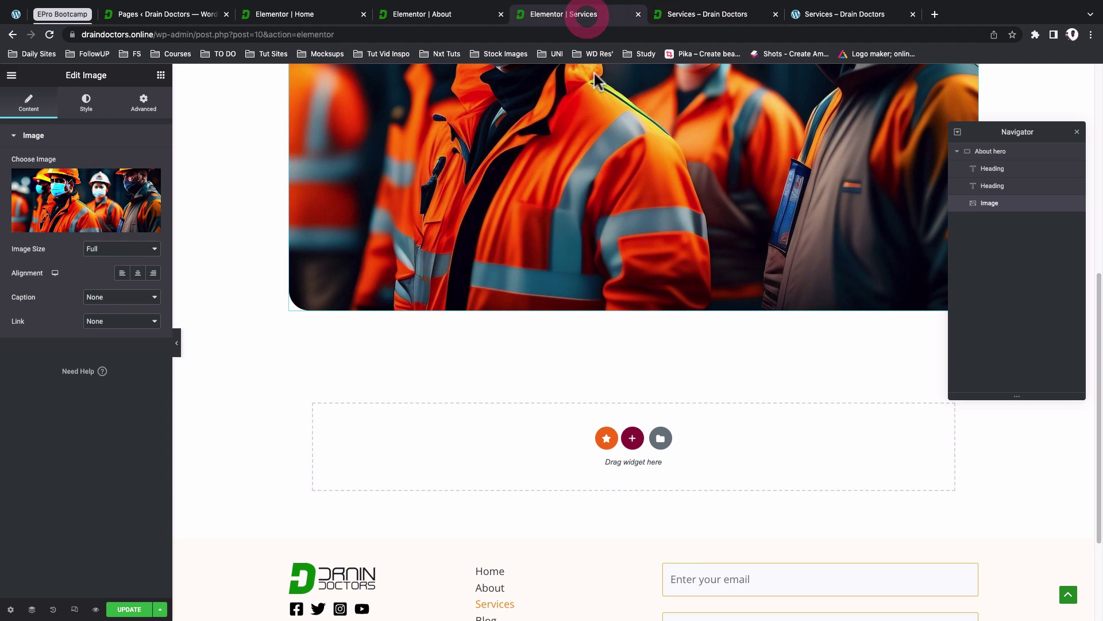
right_click(511, 425)
click(517, 436)
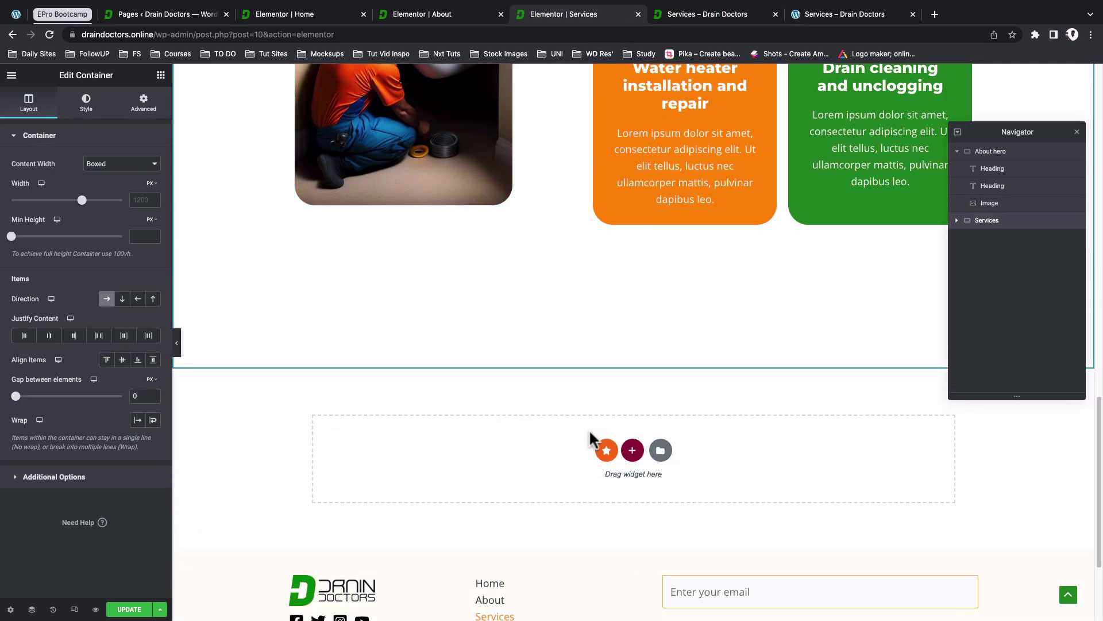
- Scroll through the live Services page to check its current content
click(828, 17)
scroll(681, 274, down, 10)
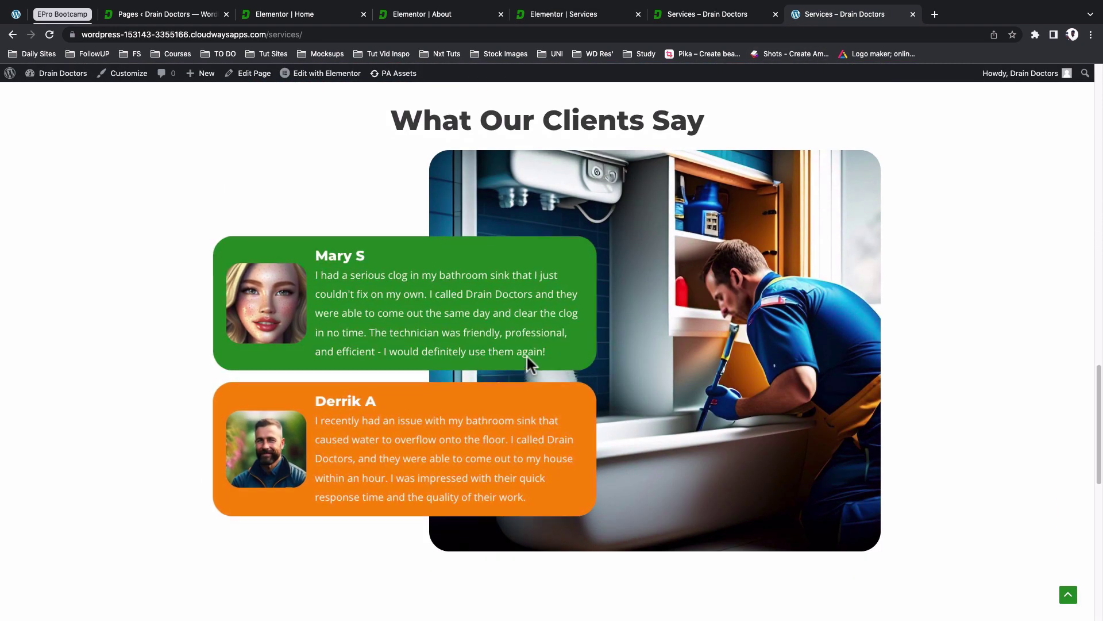
scroll(527, 358, down, 4)
scroll(527, 357, up, 3)
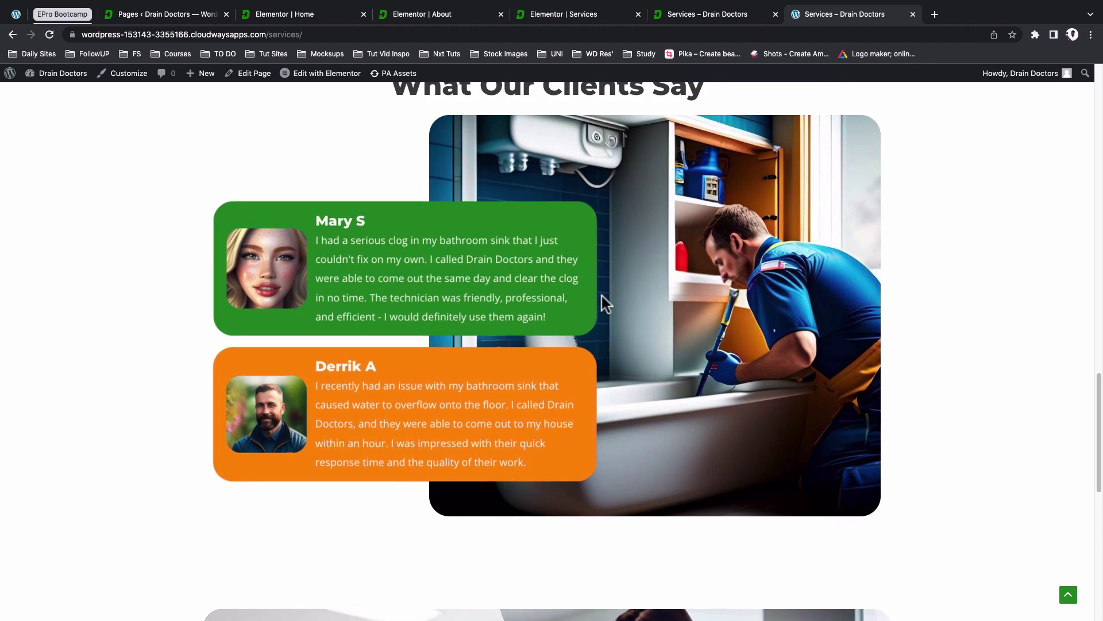
scroll(573, 360, down, 5)
scroll(573, 359, down, 1)
scroll(500, 335, up, 2)
scroll(493, 357, up, 6)
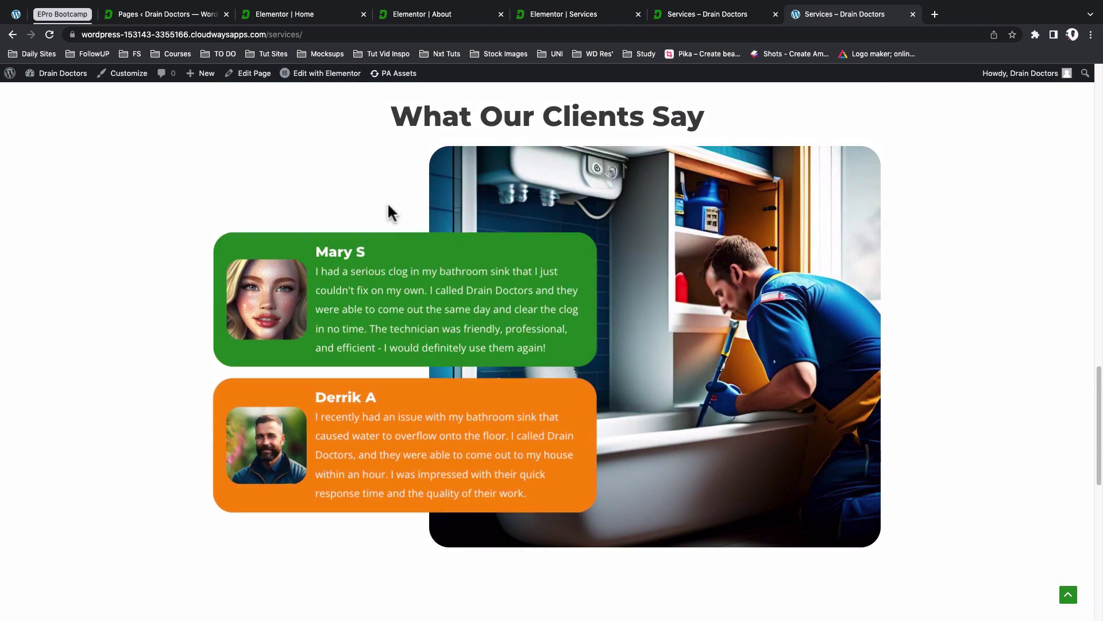
- Copy the Home page's 'What Our Clients Say' testimonials section into the Services page
click(307, 15)
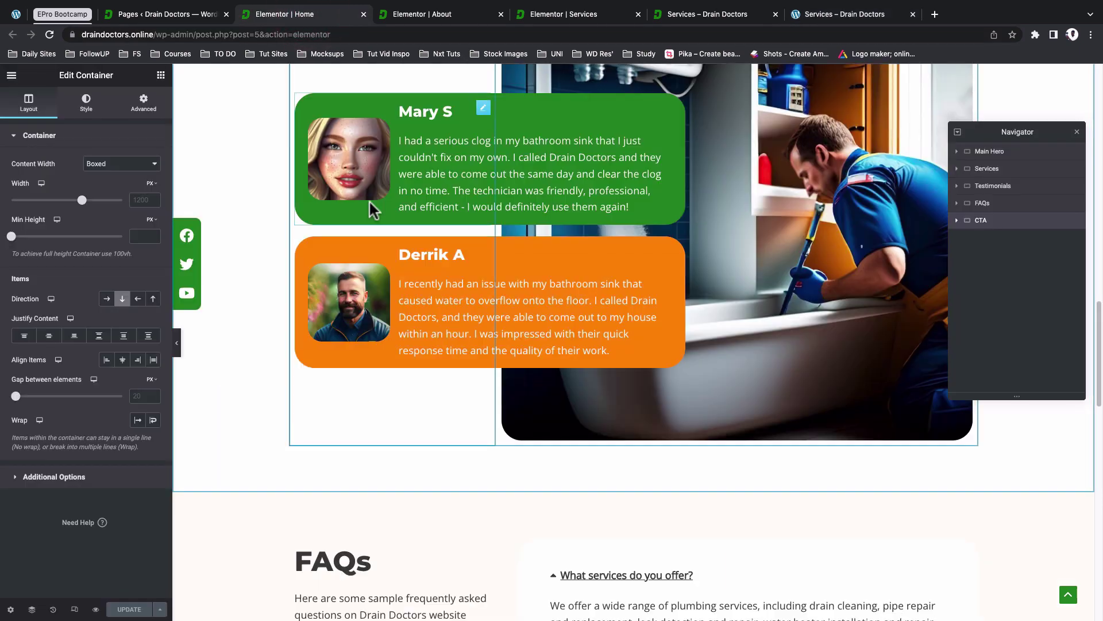
scroll(584, 369, up, 6)
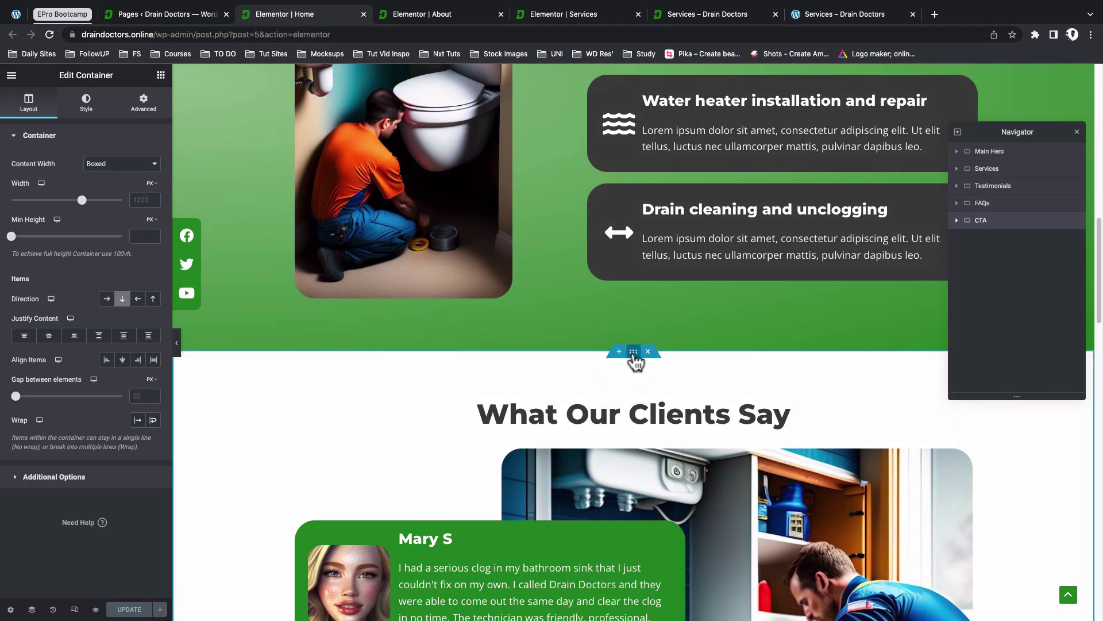
right_click(635, 355)
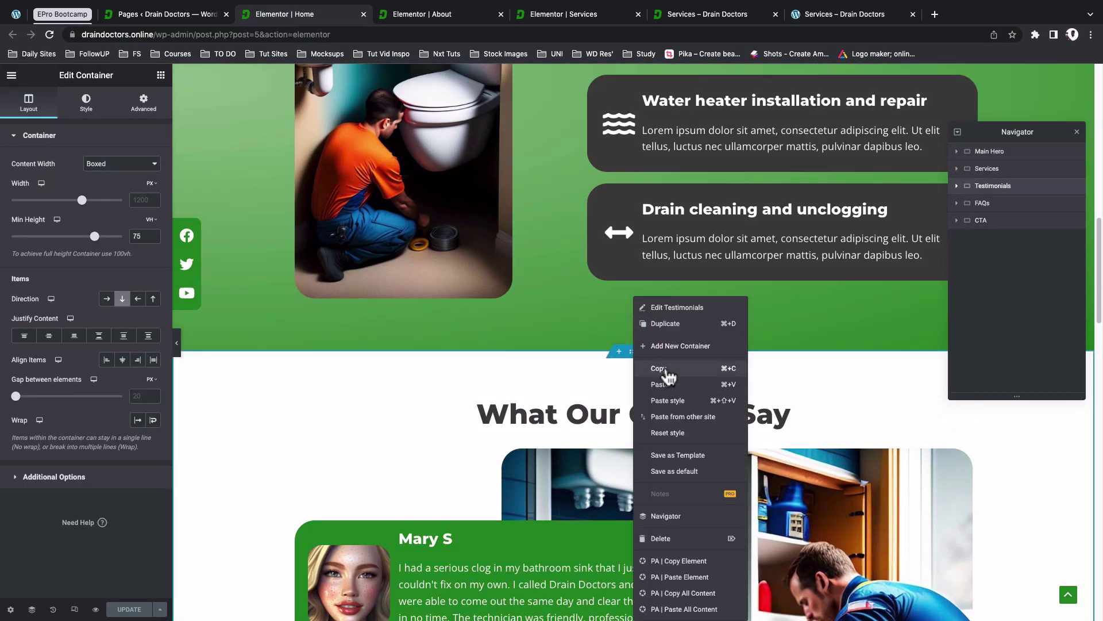
click(660, 366)
click(593, 17)
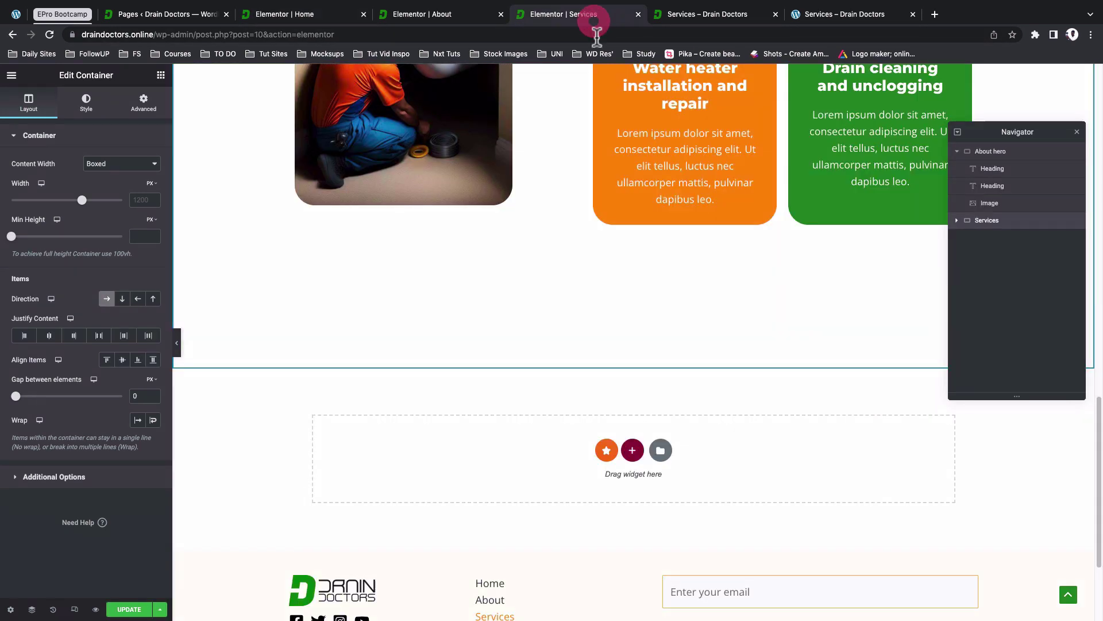
scroll(574, 264, down, 3)
click(560, 312)
right_click(560, 312)
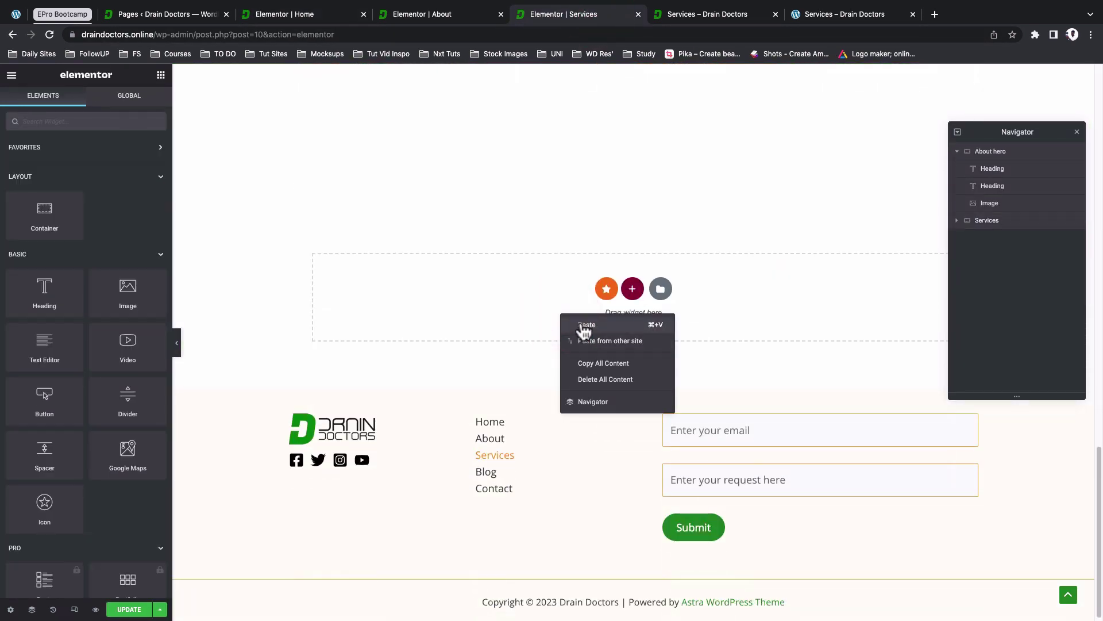
click(585, 326)
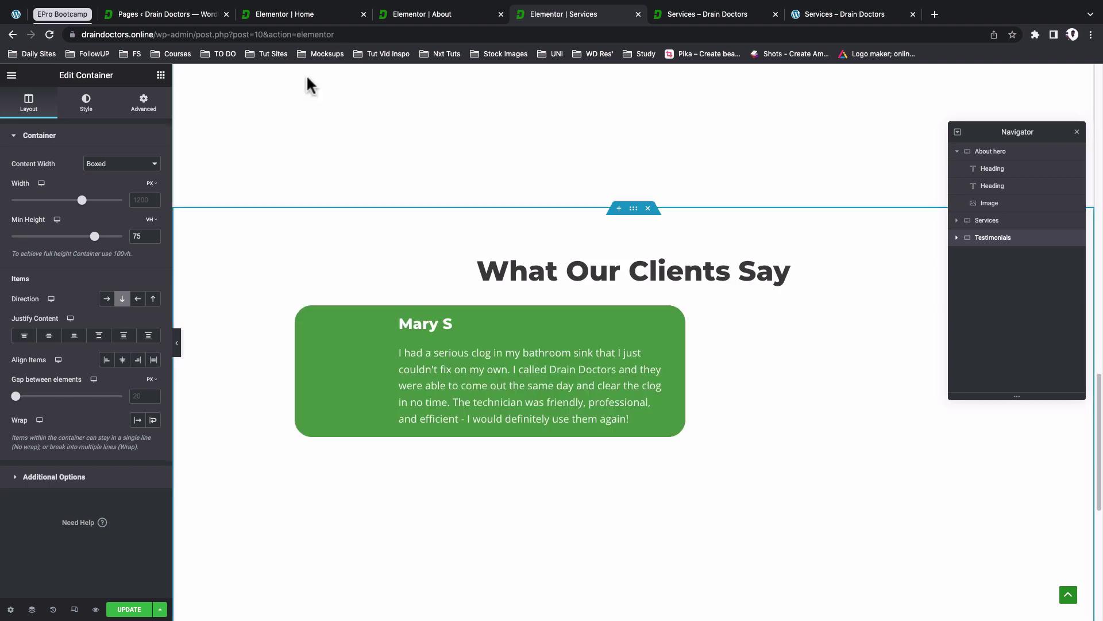
- Copy the Home page's 'Ready to experience' CTA banner into the Services page
click(305, 16)
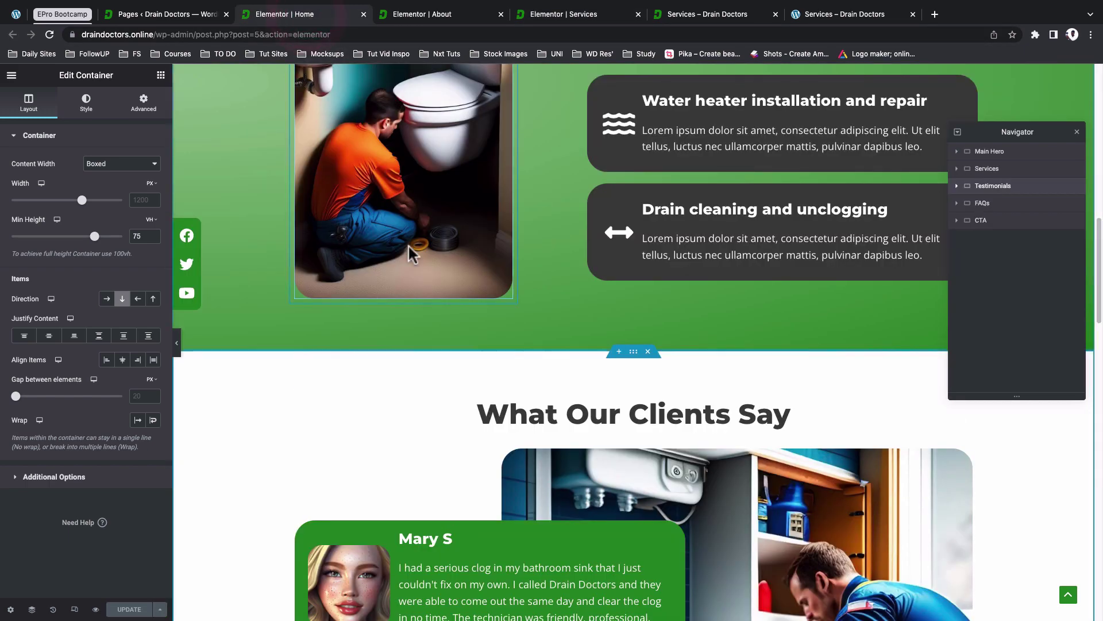
scroll(408, 244, down, 10)
scroll(408, 243, down, 9)
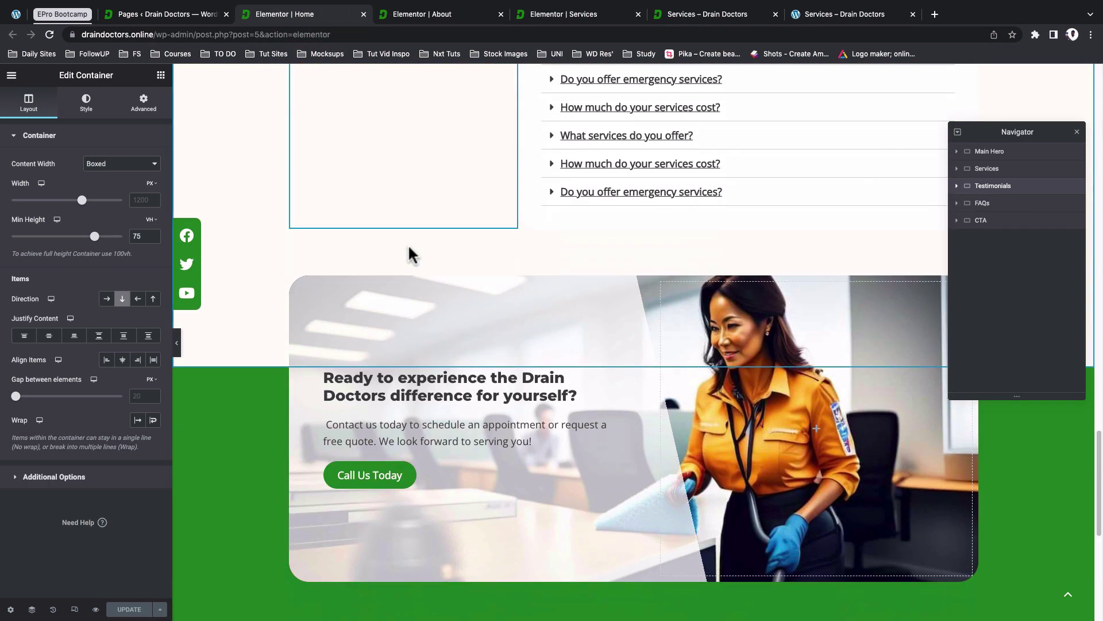
click(982, 223)
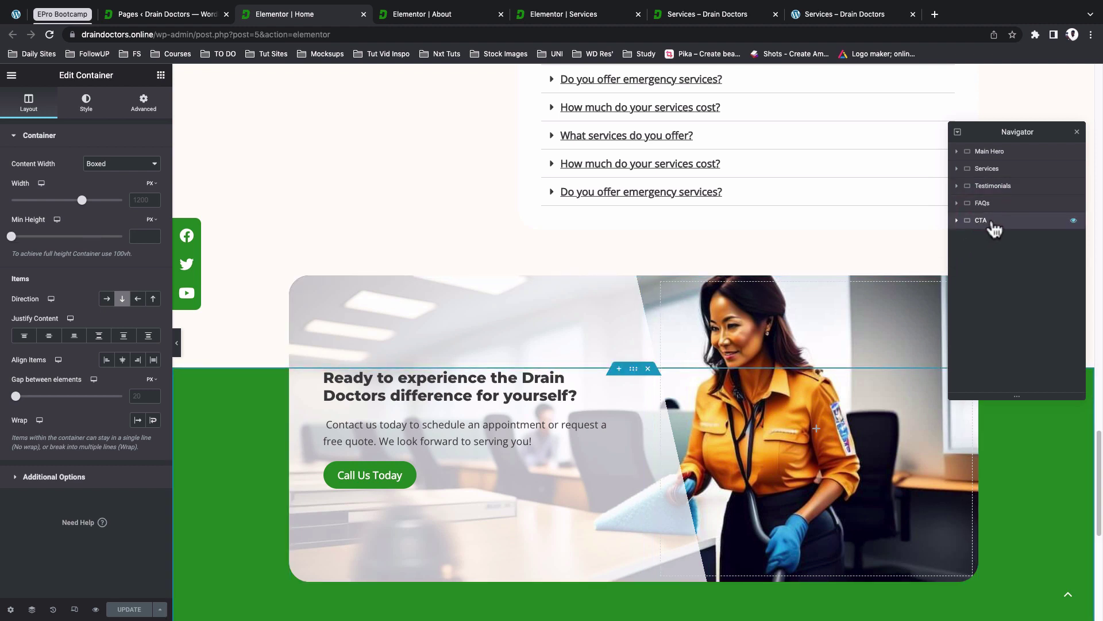
right_click(993, 228)
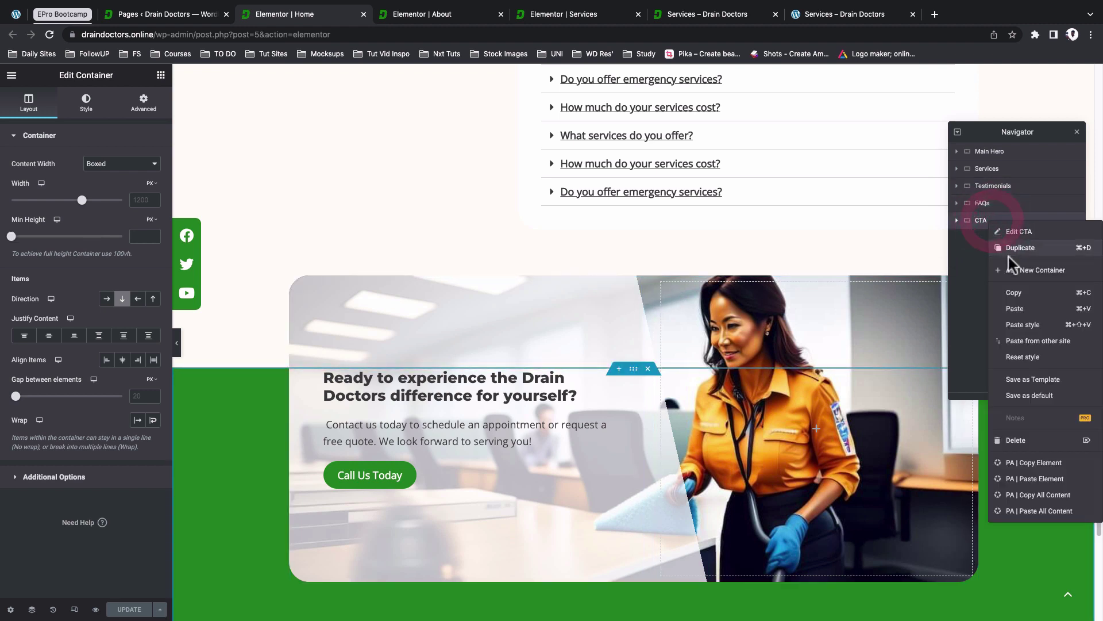
click(1018, 295)
click(592, 15)
scroll(618, 212, down, 10)
right_click(580, 293)
click(605, 309)
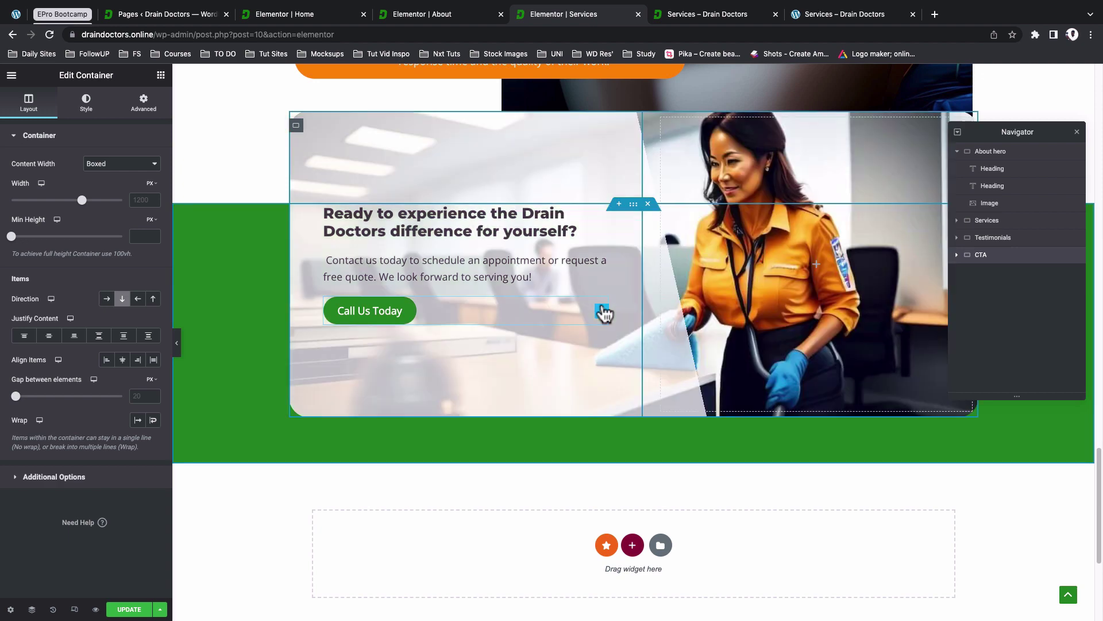
- Check the testimonials padding, then set the Services section padding to 5 / 0 / 5 / 0 %
scroll(603, 313, up, 10)
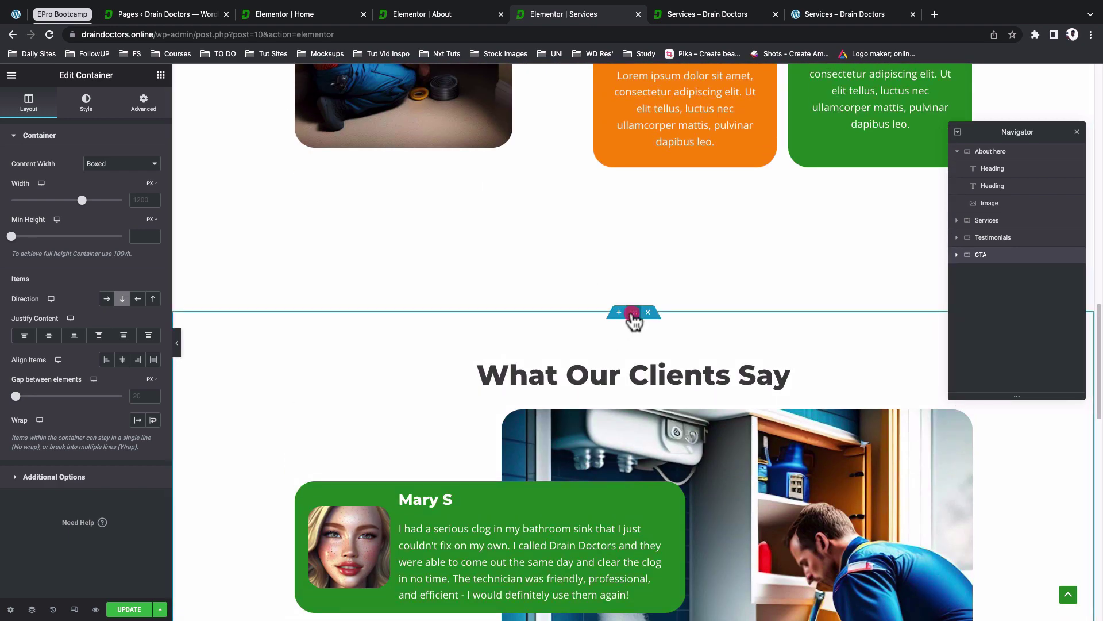
click(633, 314)
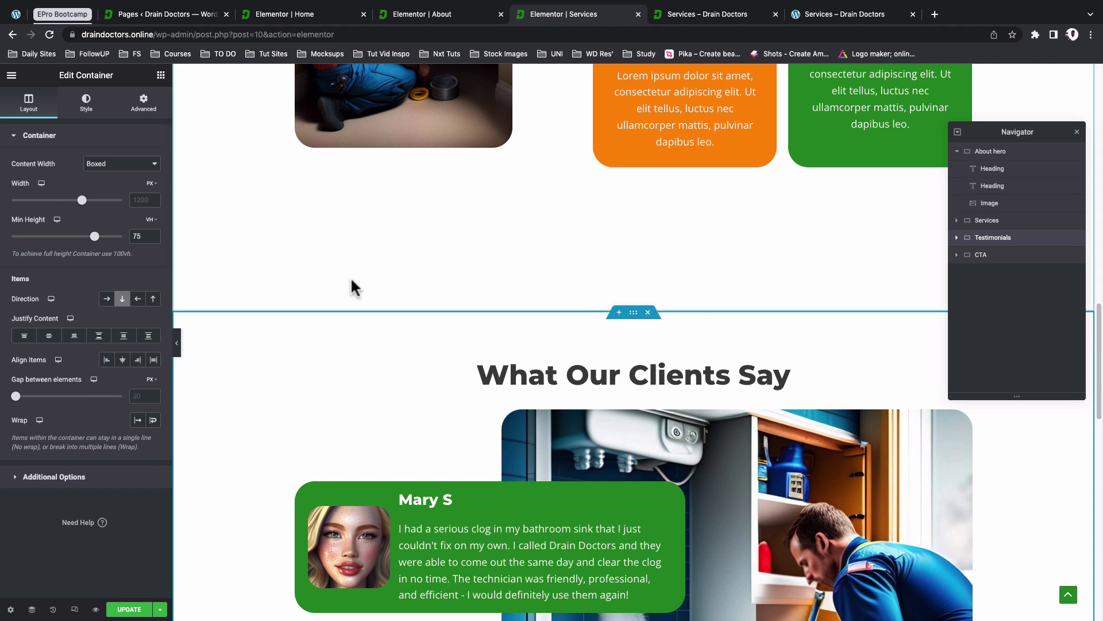
click(143, 102)
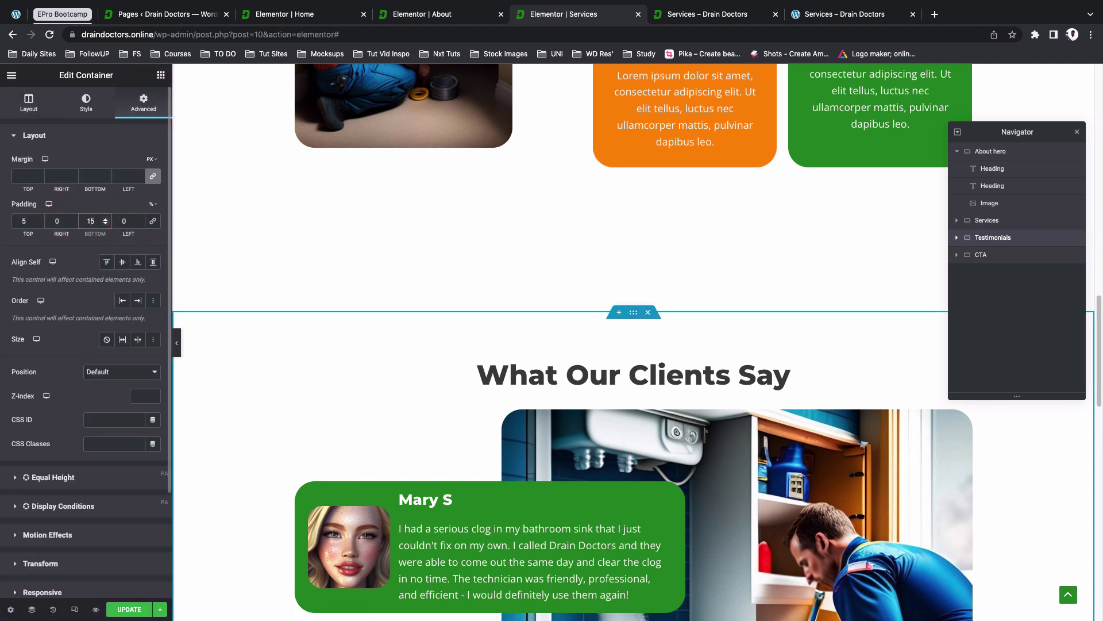
scroll(493, 321, down, 10)
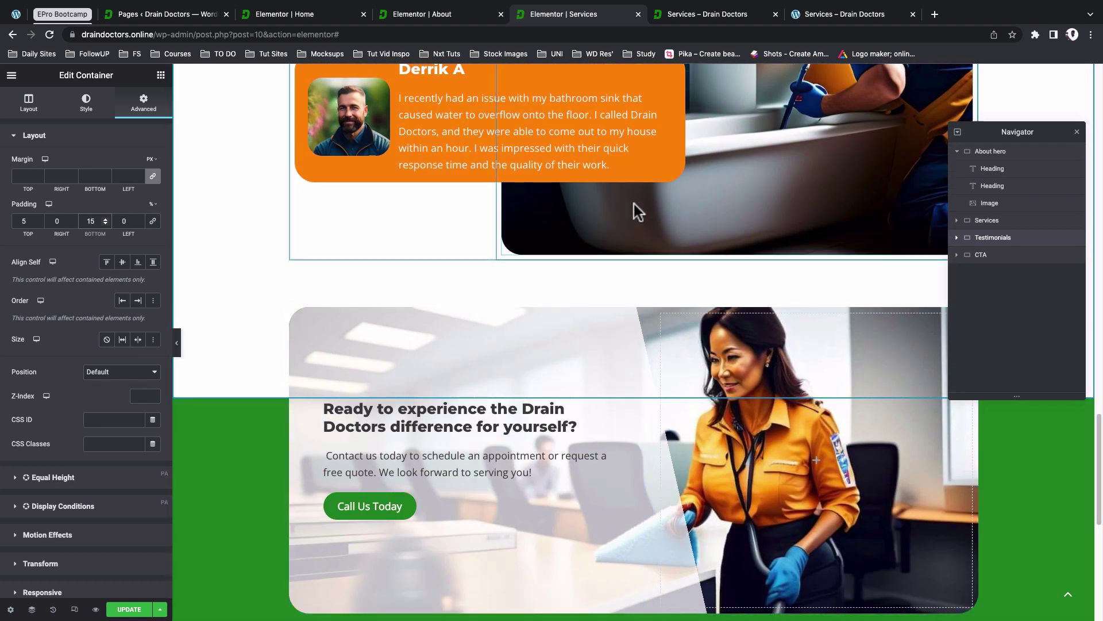
scroll(642, 246, up, 15)
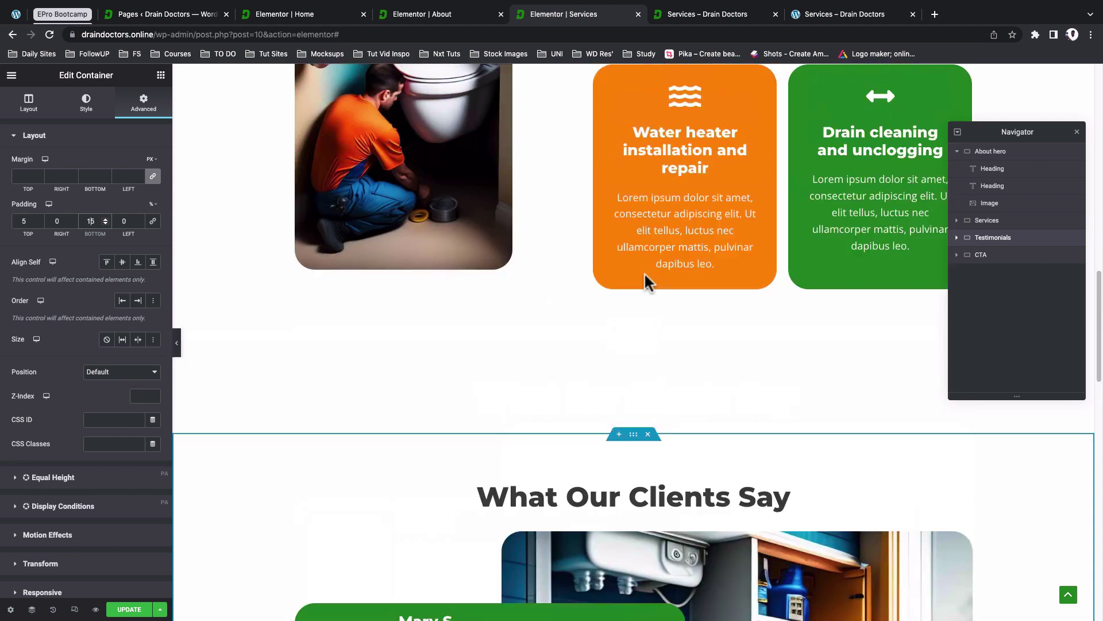
scroll(644, 275, up, 4)
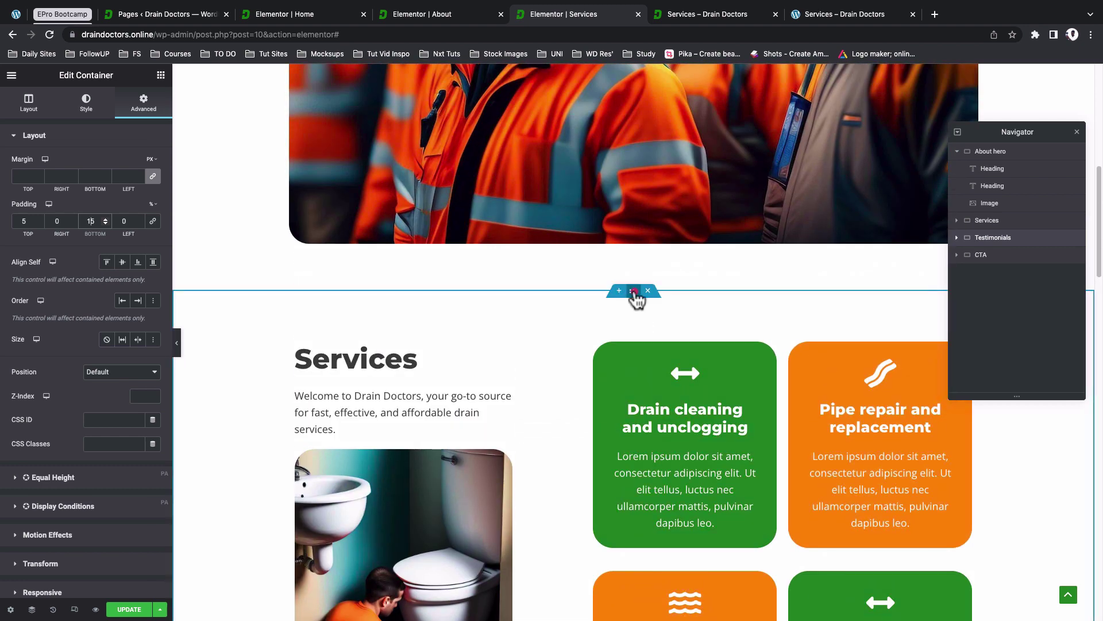
click(636, 293)
click(148, 108)
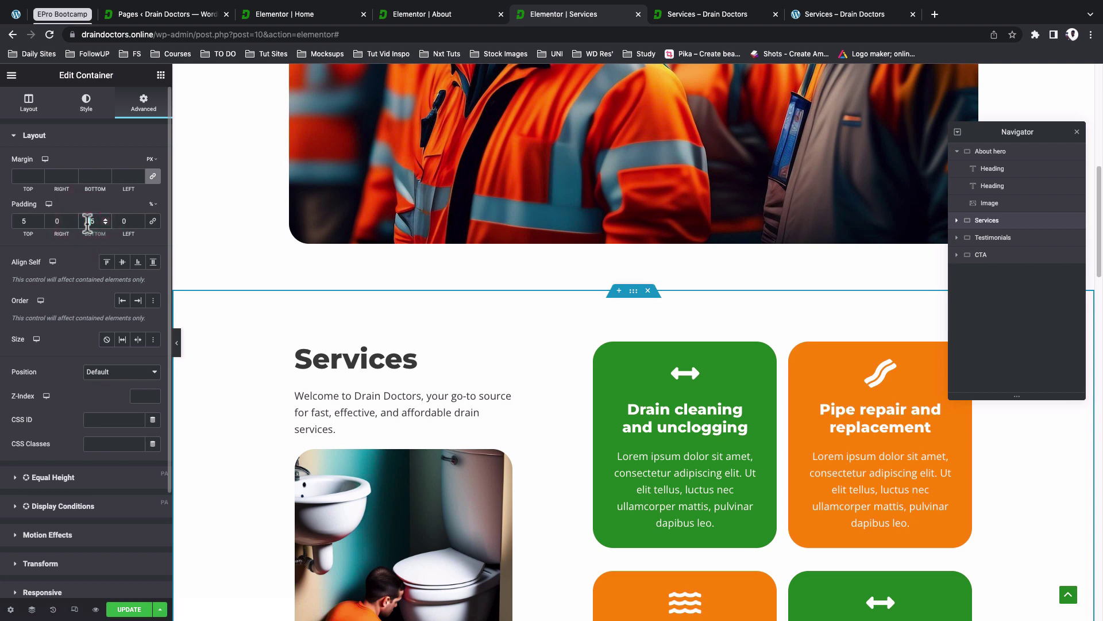
scroll(489, 295, down, 10)
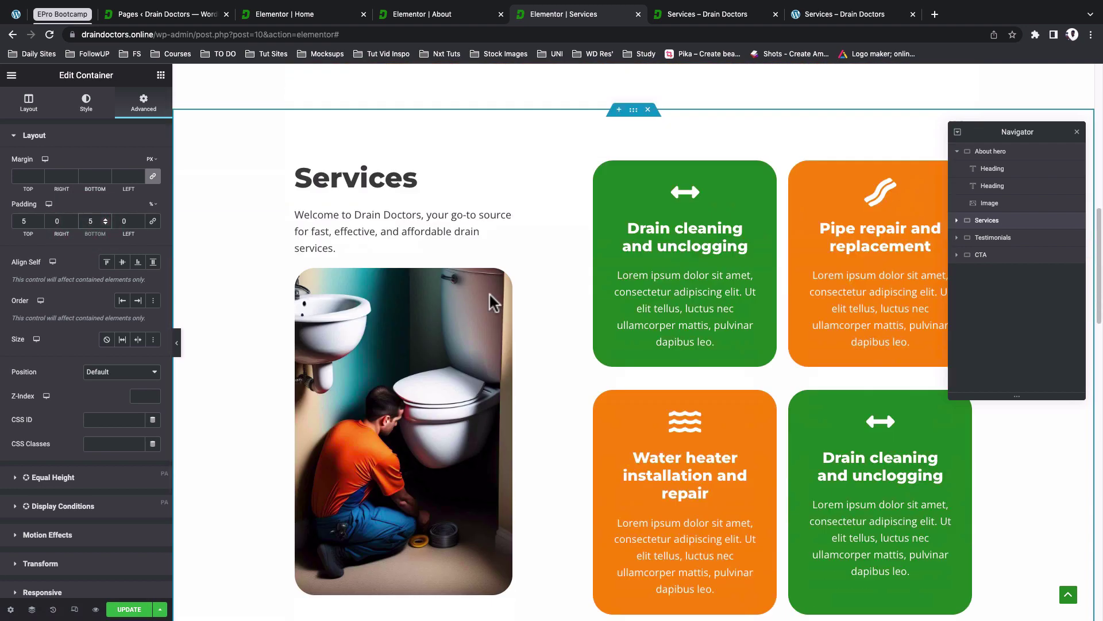
scroll(490, 295, down, 13)
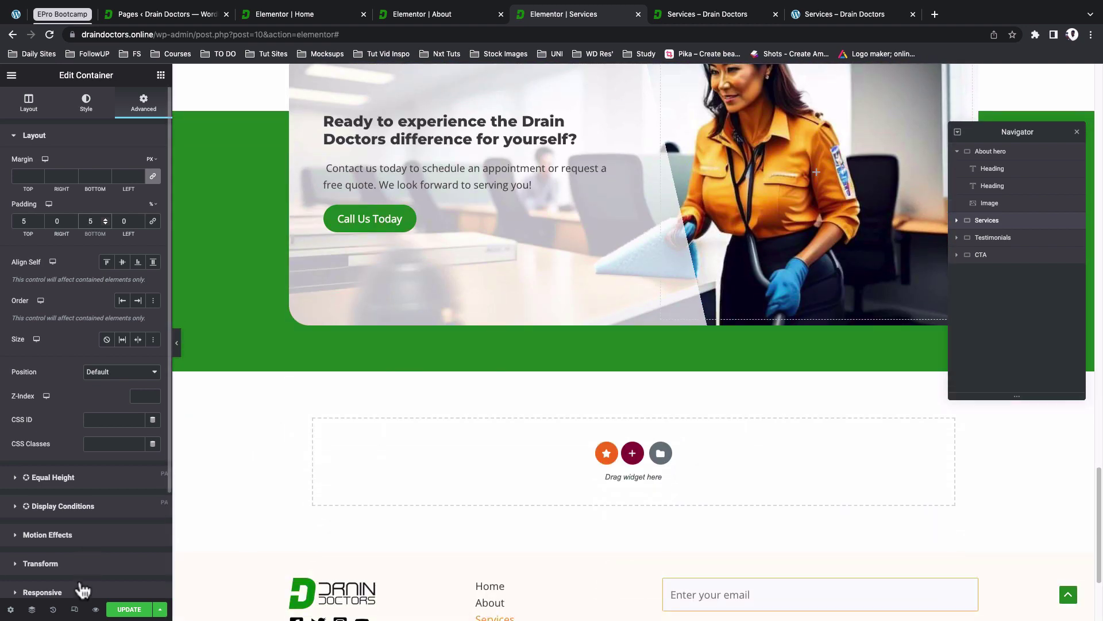
click(74, 610)
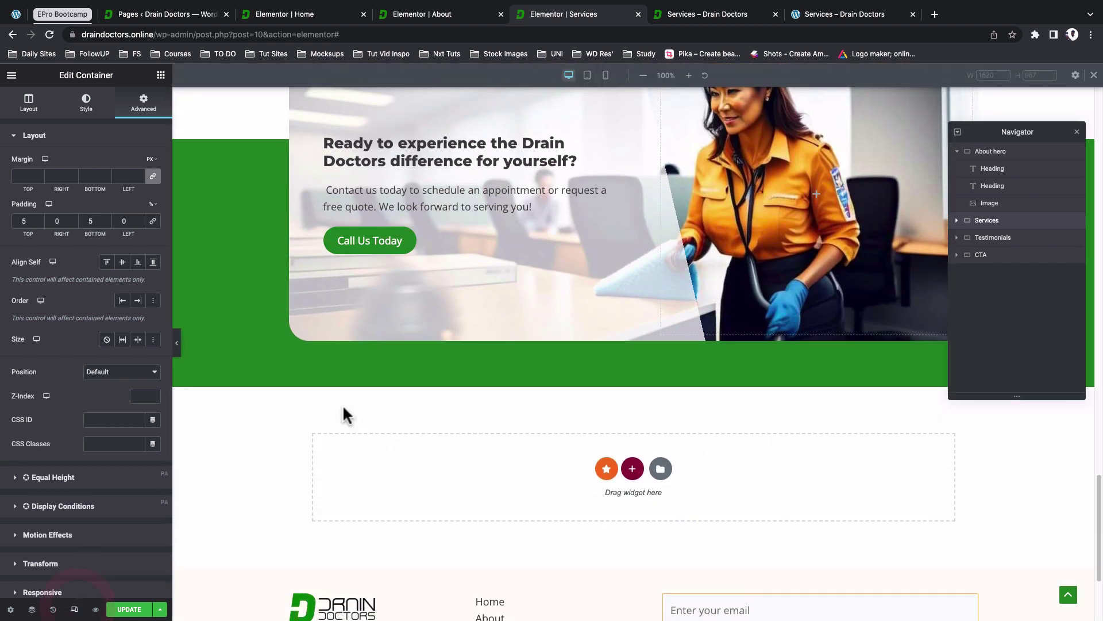
click(587, 75)
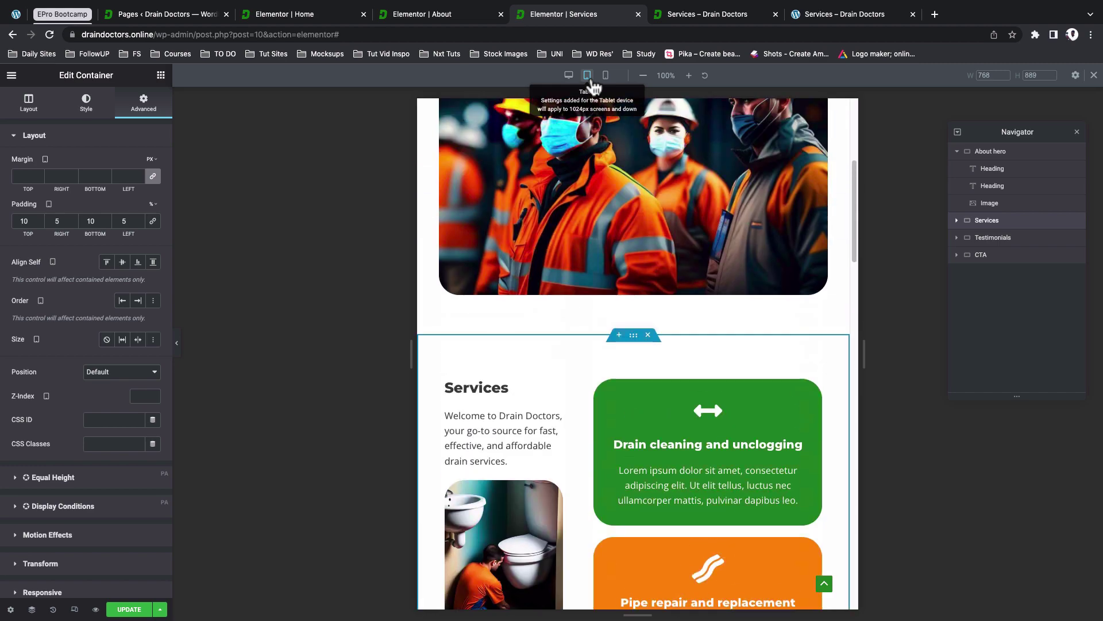
scroll(570, 207, down, 20)
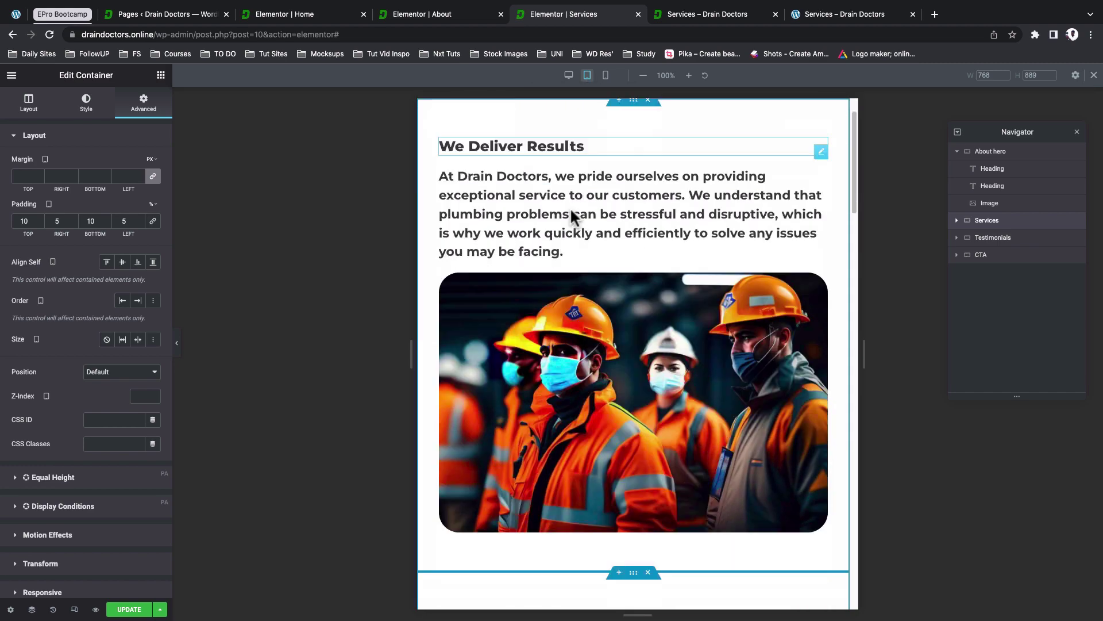
scroll(570, 207, down, 6)
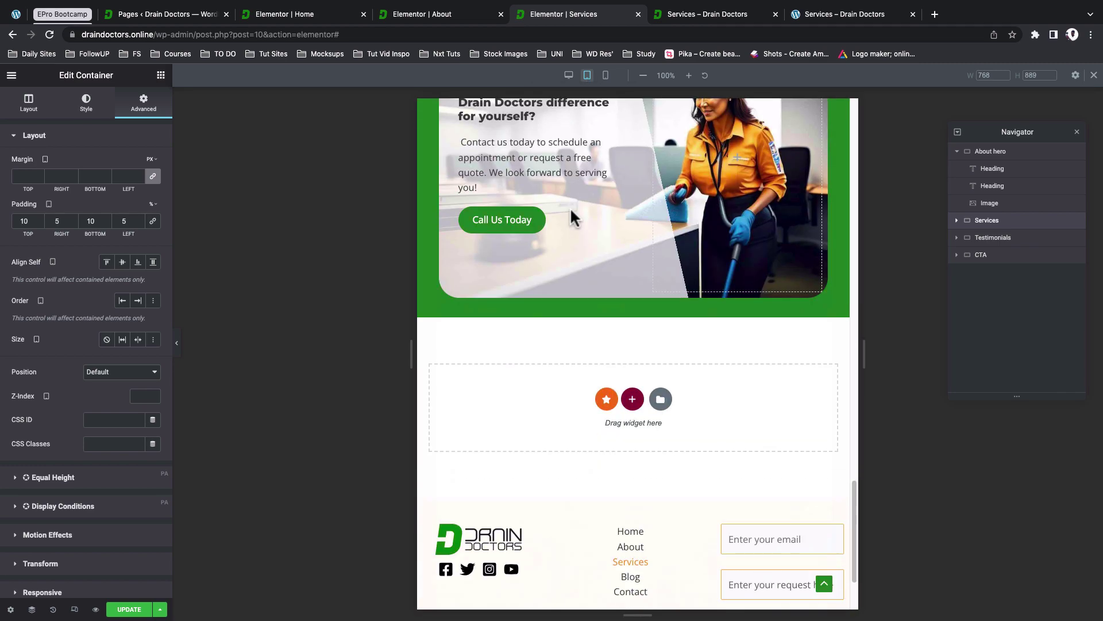
scroll(570, 215, up, 8)
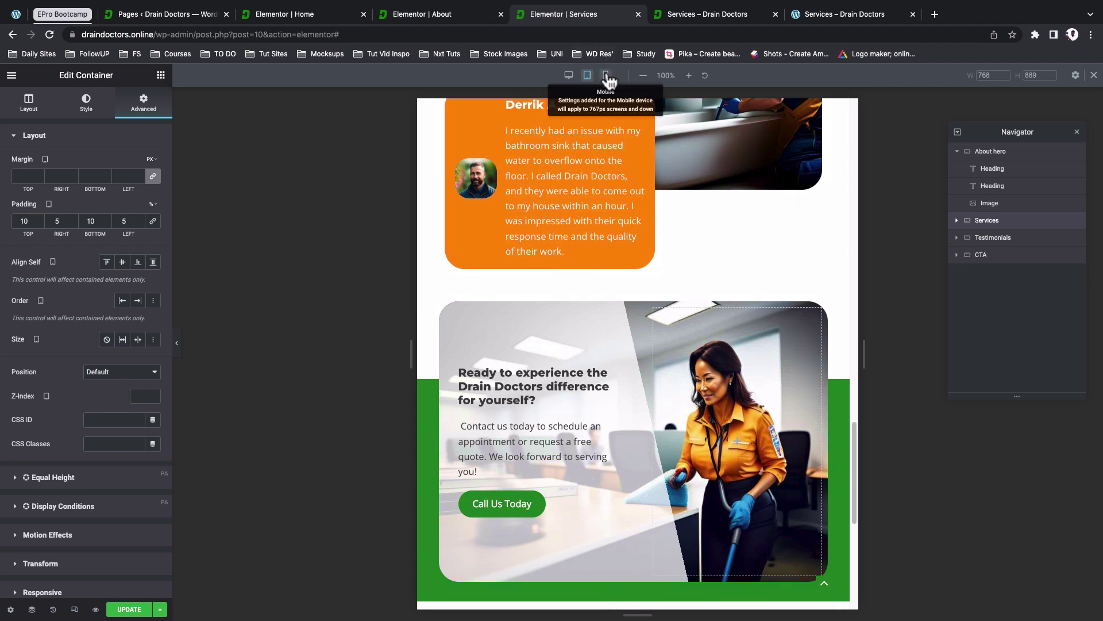
click(605, 75)
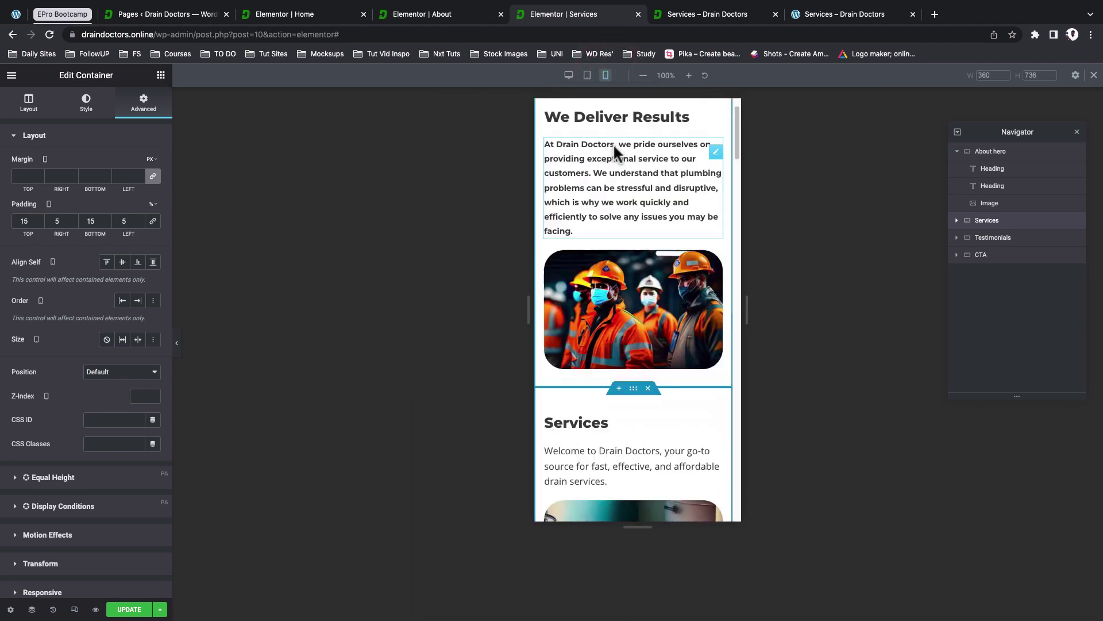
scroll(612, 143, down, 15)
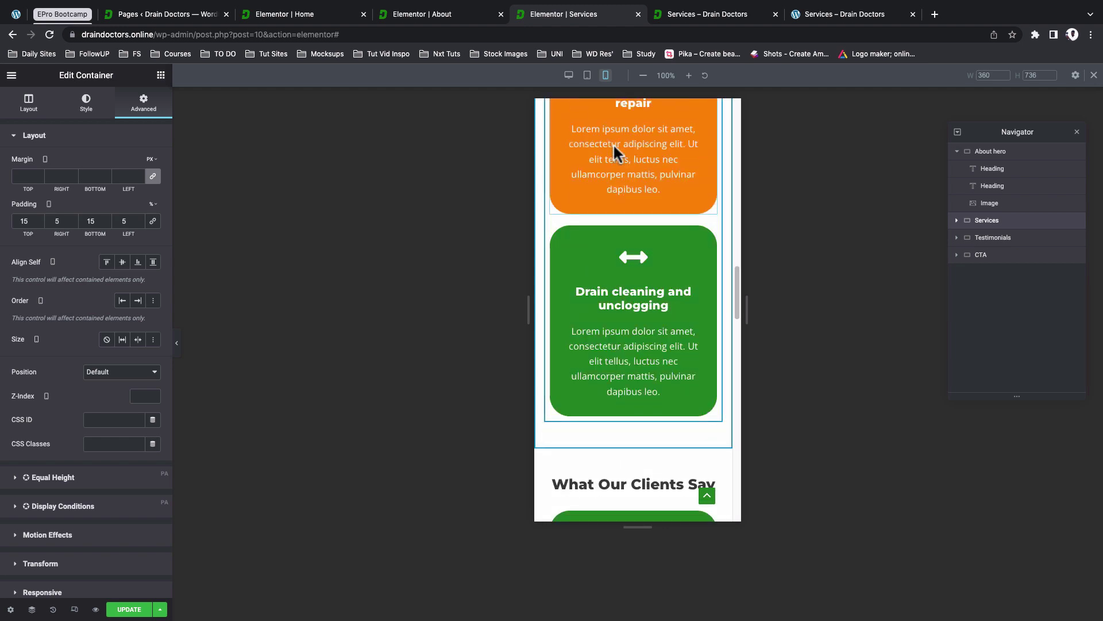
scroll(613, 144, down, 10)
scroll(613, 144, down, 10)
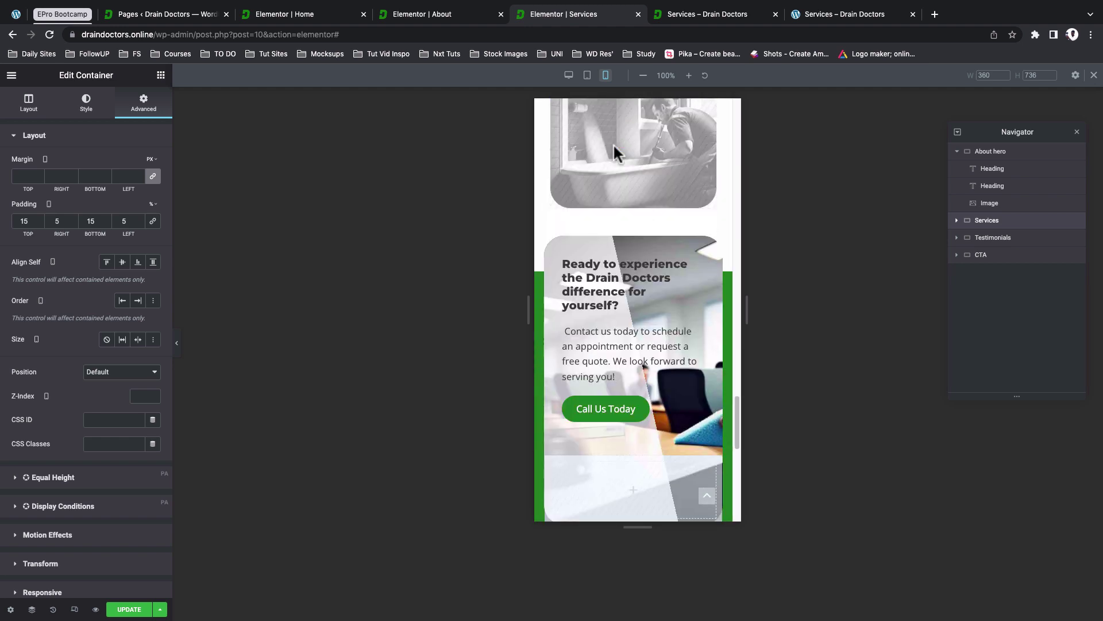
scroll(613, 143, up, 14)
scroll(613, 143, up, 5)
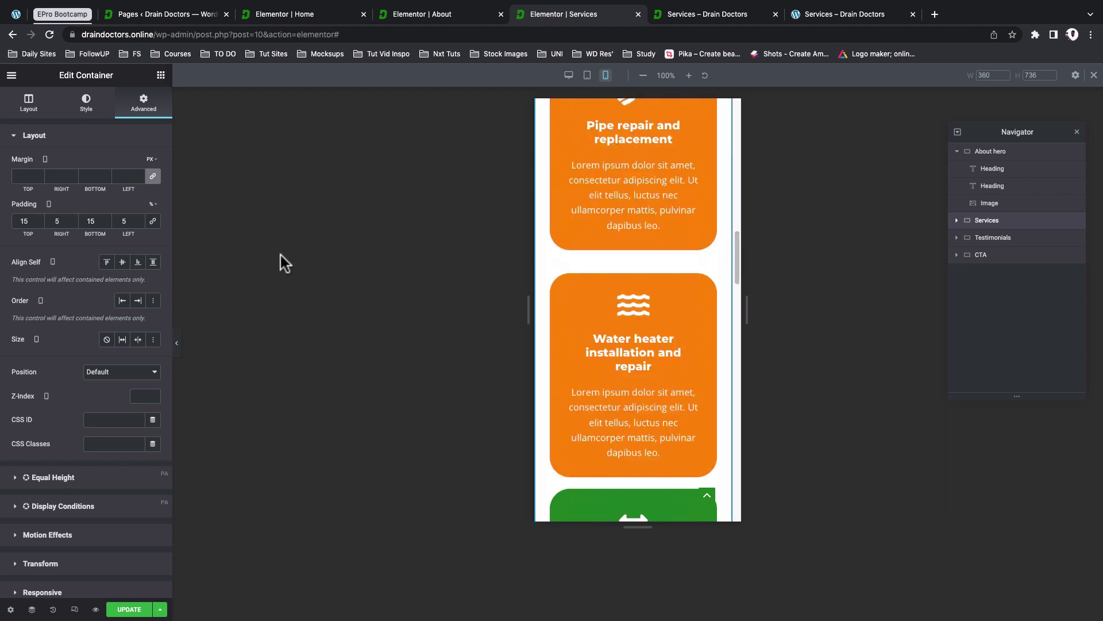
click(569, 75)
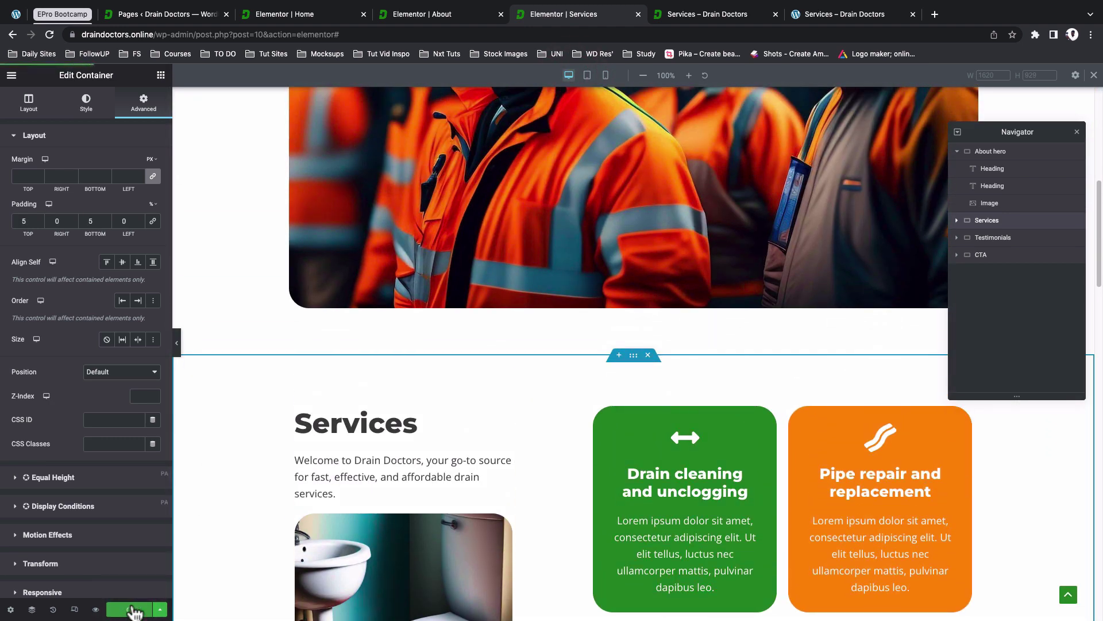
- Save the Services page and scroll through its live preview
click(127, 609)
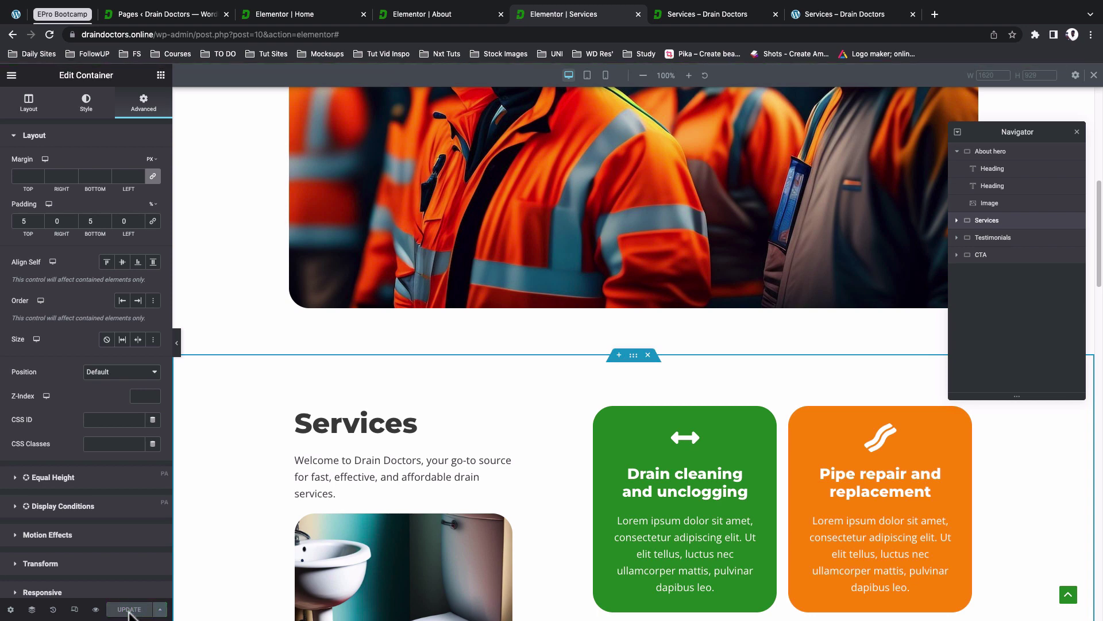
click(96, 610)
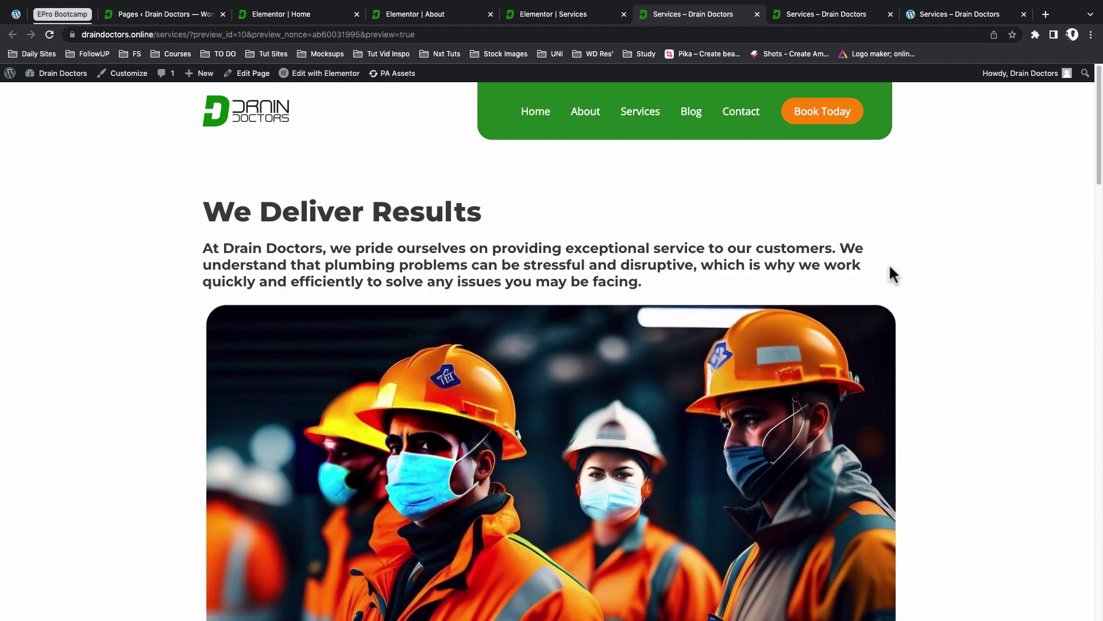
scroll(890, 267, down, 2)
scroll(889, 267, down, 8)
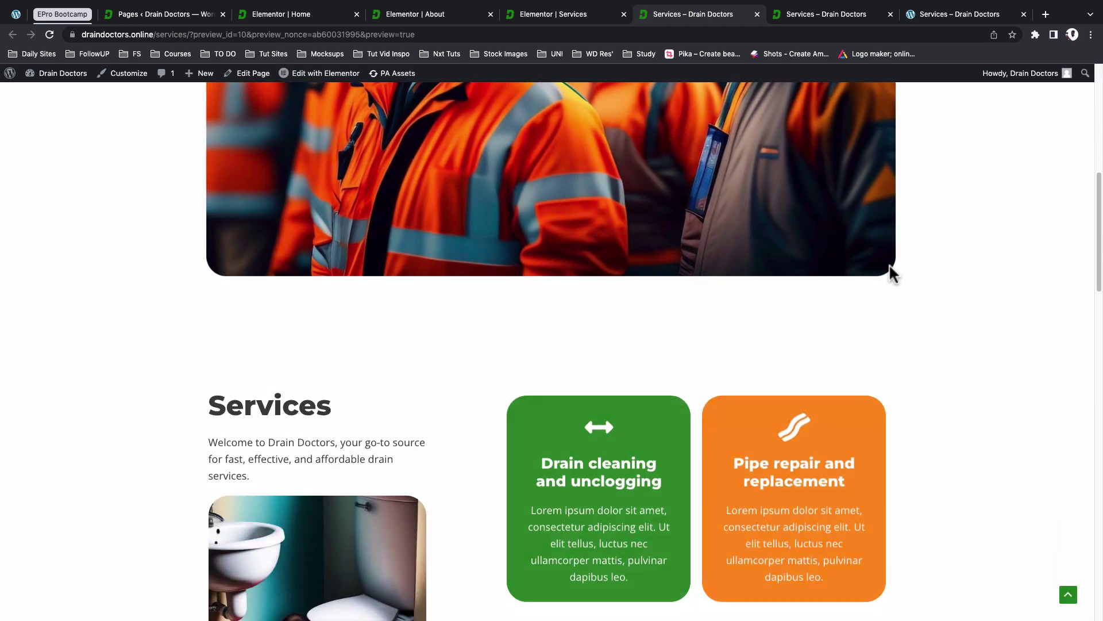
scroll(888, 263, down, 13)
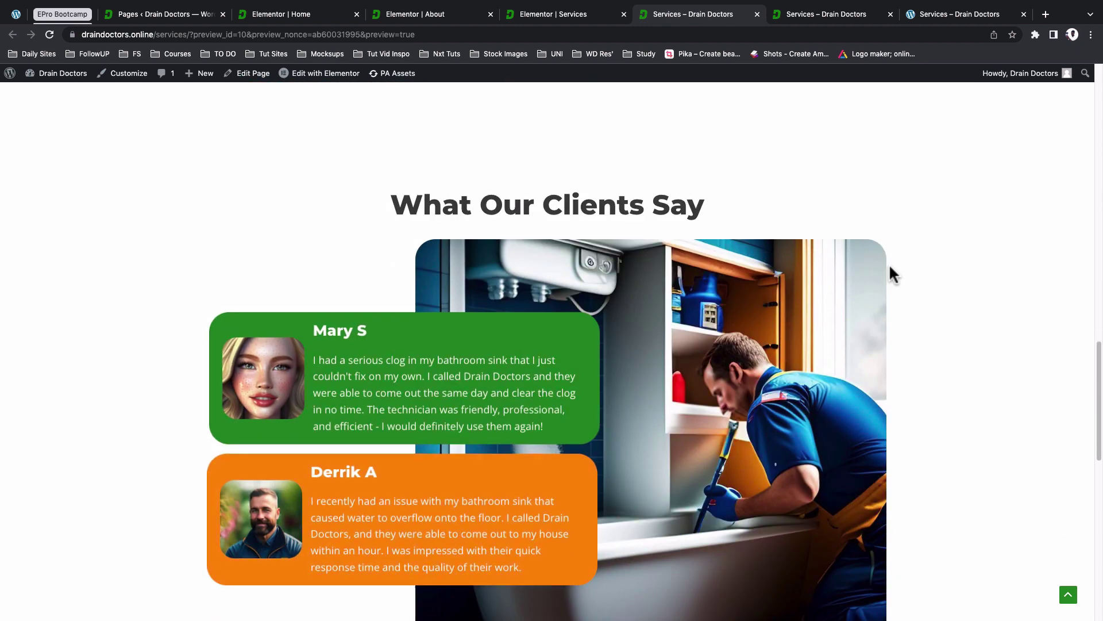
scroll(889, 263, down, 8)
scroll(888, 264, up, 13)
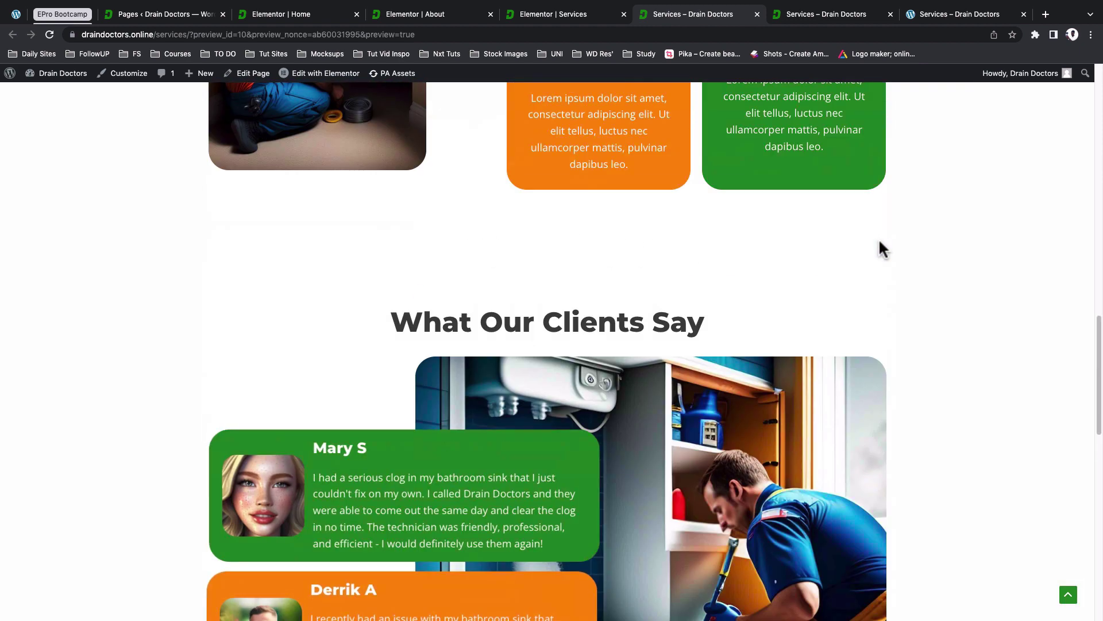
- Compare the Services preview with the reference Services page tab
click(834, 15)
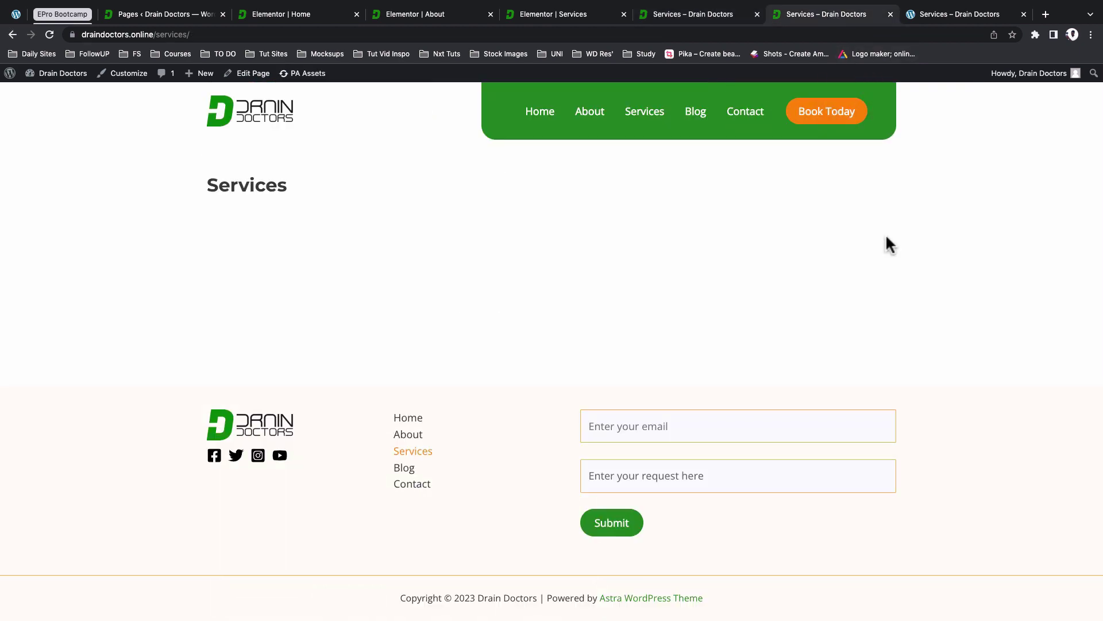
click(679, 16)
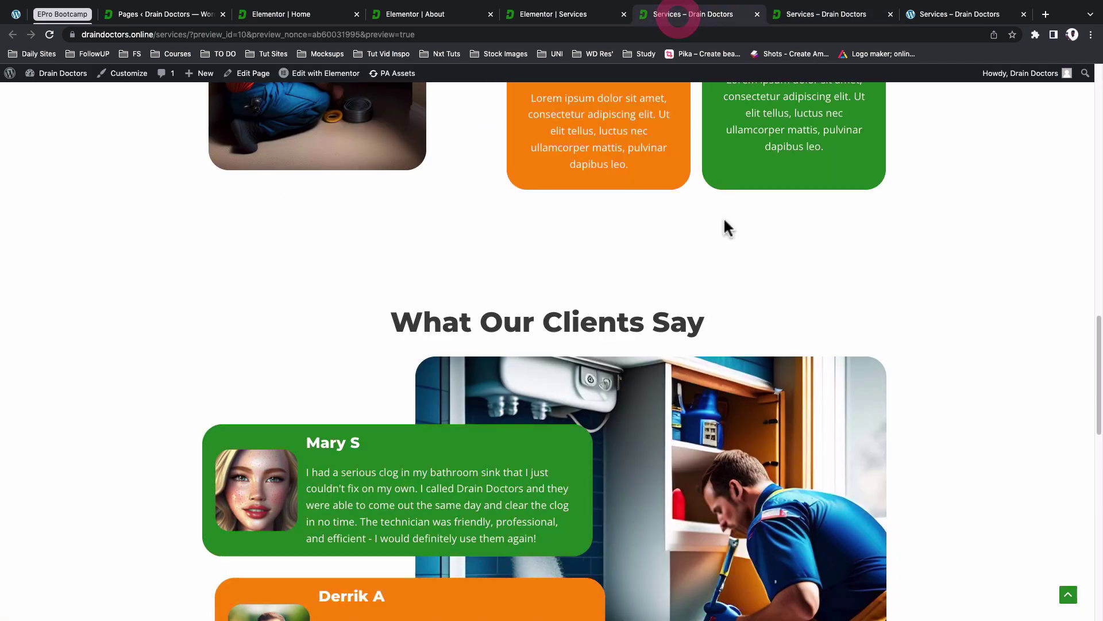
scroll(727, 227, up, 10)
scroll(729, 231, down, 20)
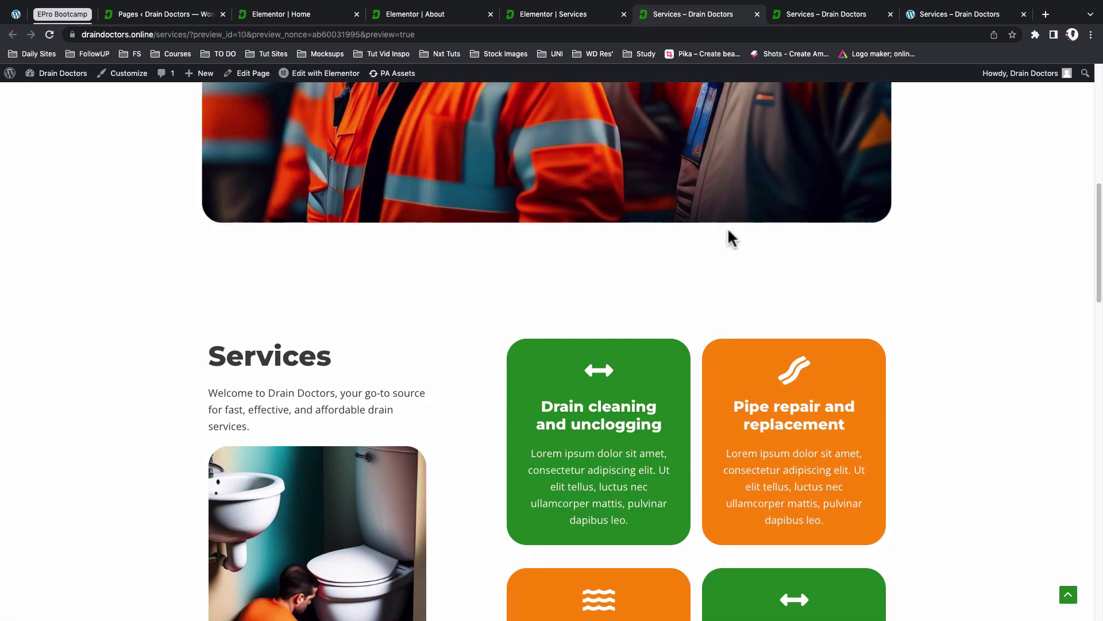
scroll(729, 233, up, 20)
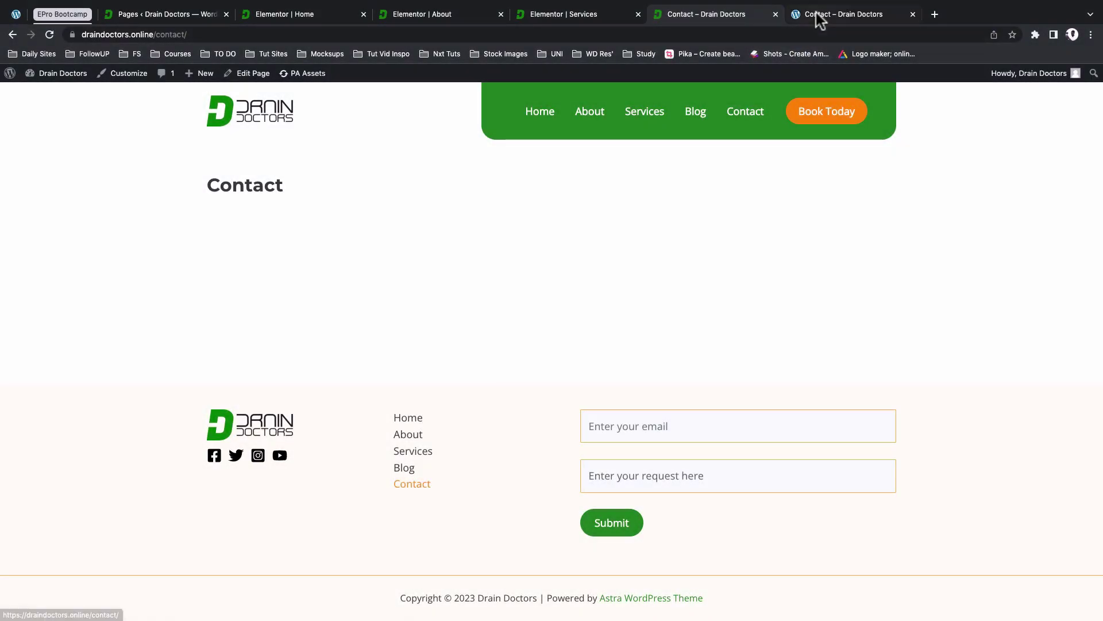
- Glance at the reference Contact page, then open the Contact page in Elementor
click(816, 14)
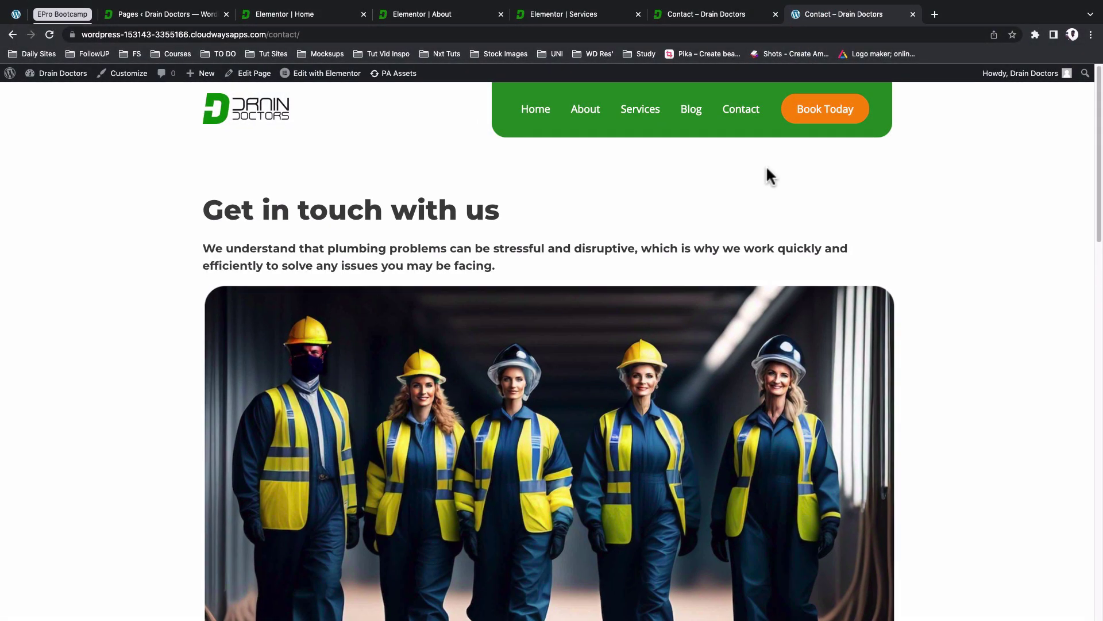
scroll(767, 169, down, 15)
scroll(770, 176, down, 4)
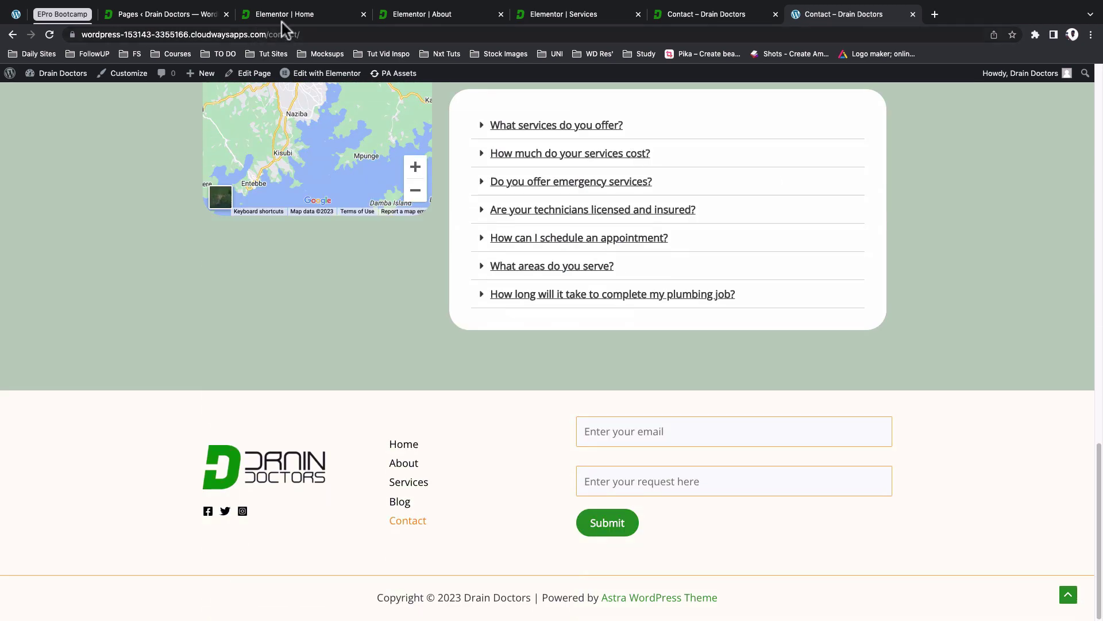
click(173, 16)
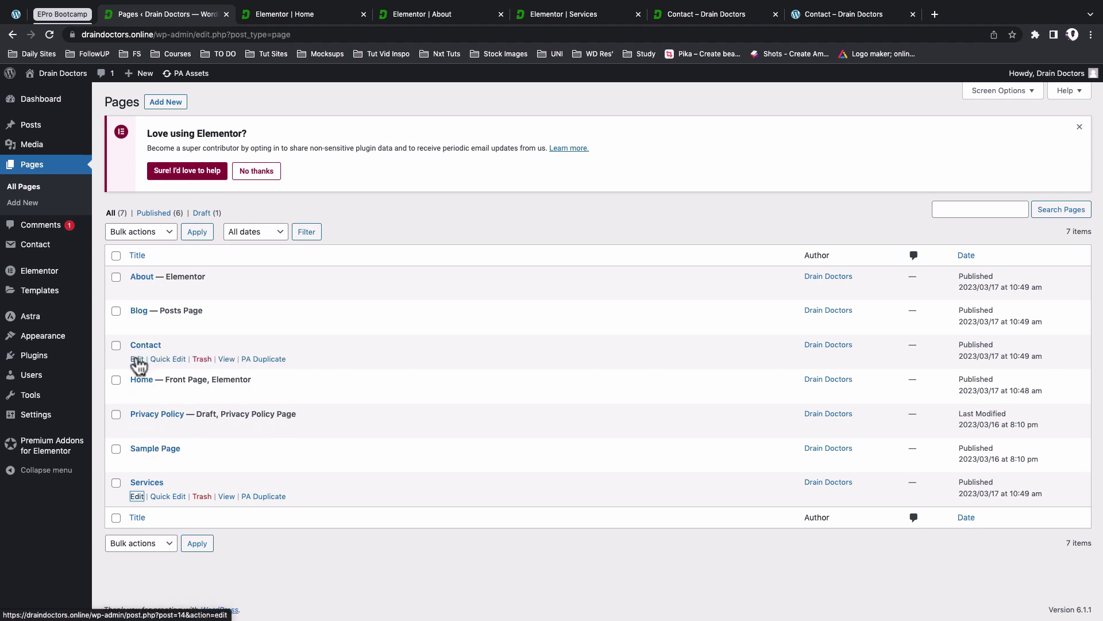
super+click(138, 360)
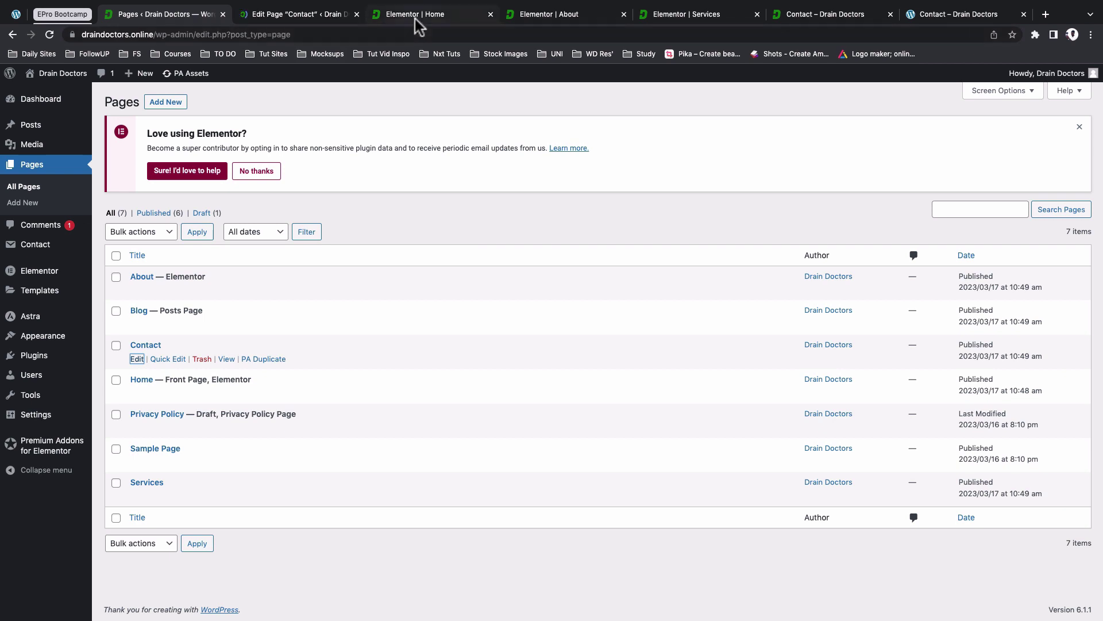
key(ctrl+Tab)
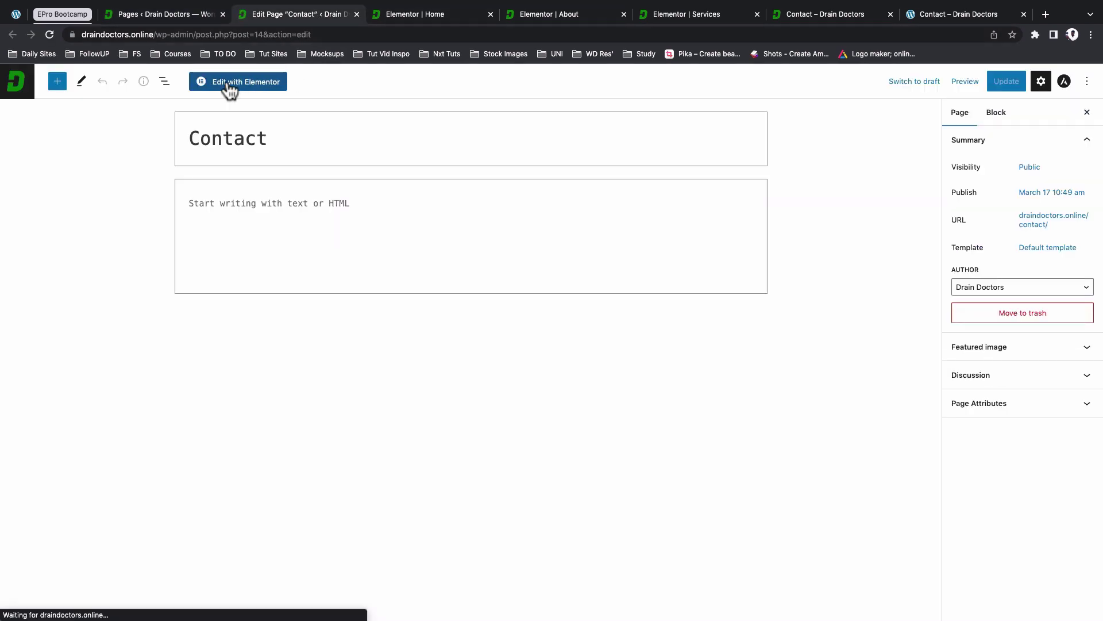
click(230, 83)
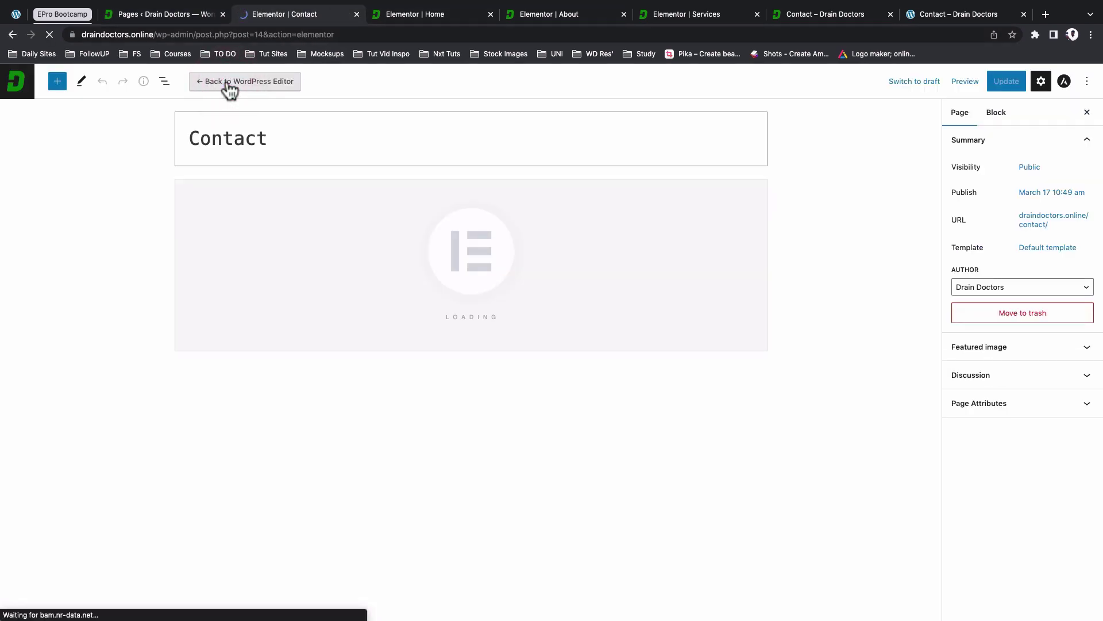
- Scroll through the reference 'Get in touch with us' Contact page
key(super+9)
scroll(947, 229, down, 10)
scroll(947, 229, up, 9)
scroll(949, 239, down, 3)
scroll(947, 228, up, 4)
scroll(947, 229, down, 4)
scroll(947, 229, up, 2)
scroll(946, 227, down, 1)
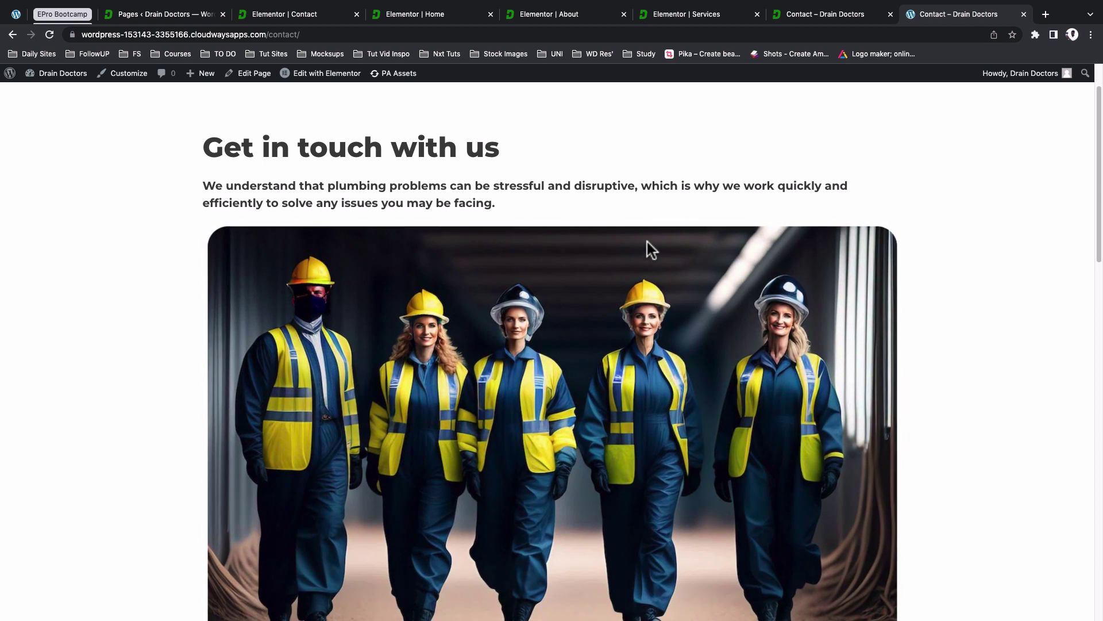
- Copy the About page hero section and paste it onto the empty Contact page
click(559, 17)
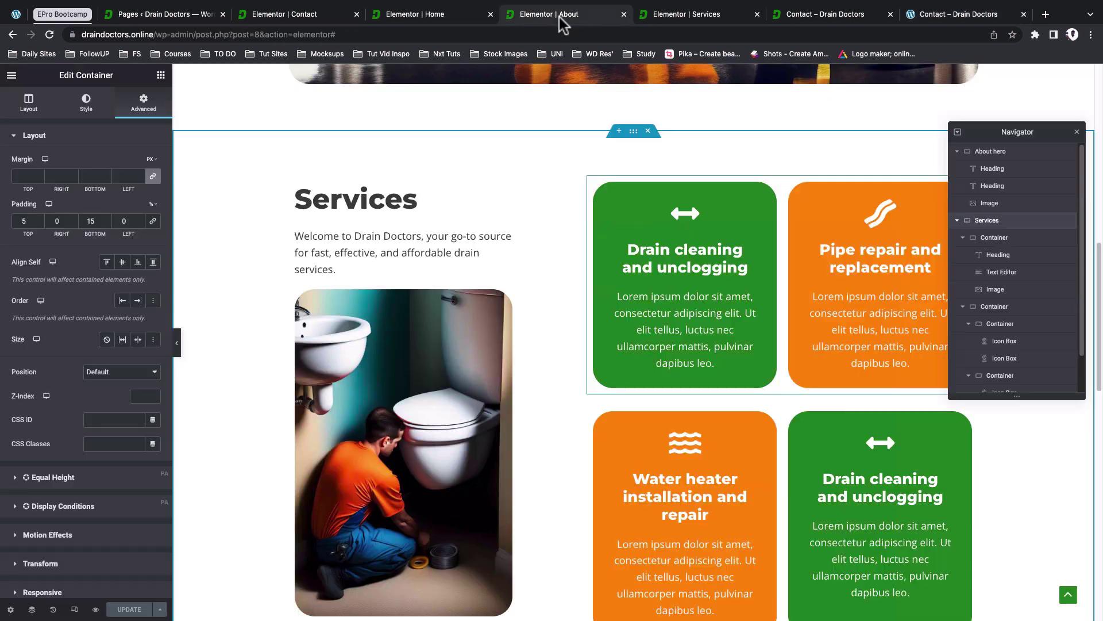
scroll(498, 173, up, 10)
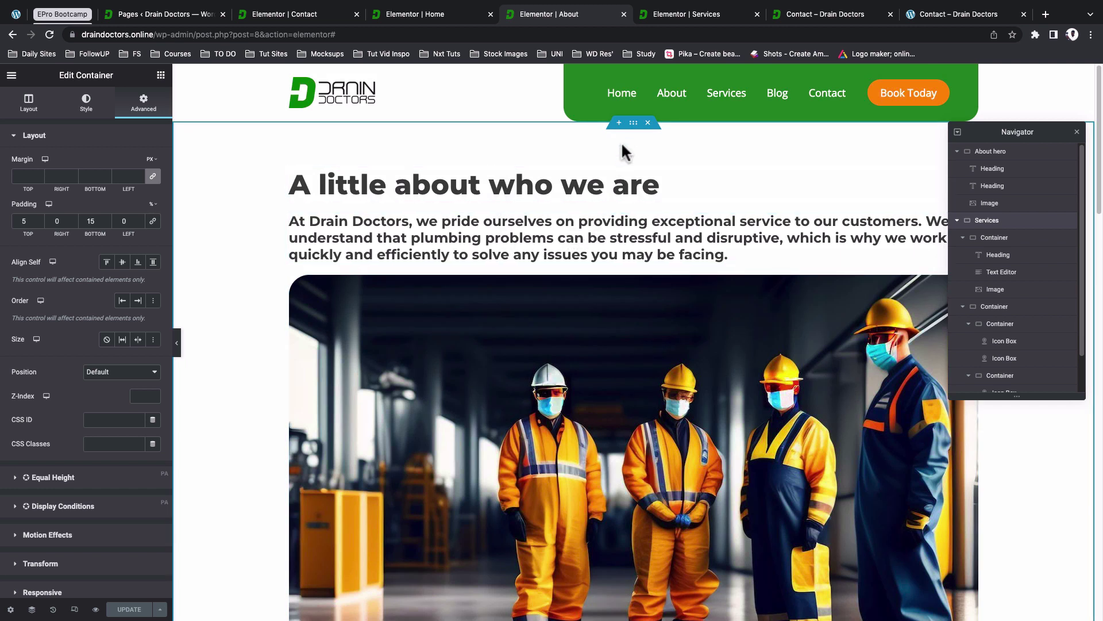
click(634, 124)
right_click(635, 125)
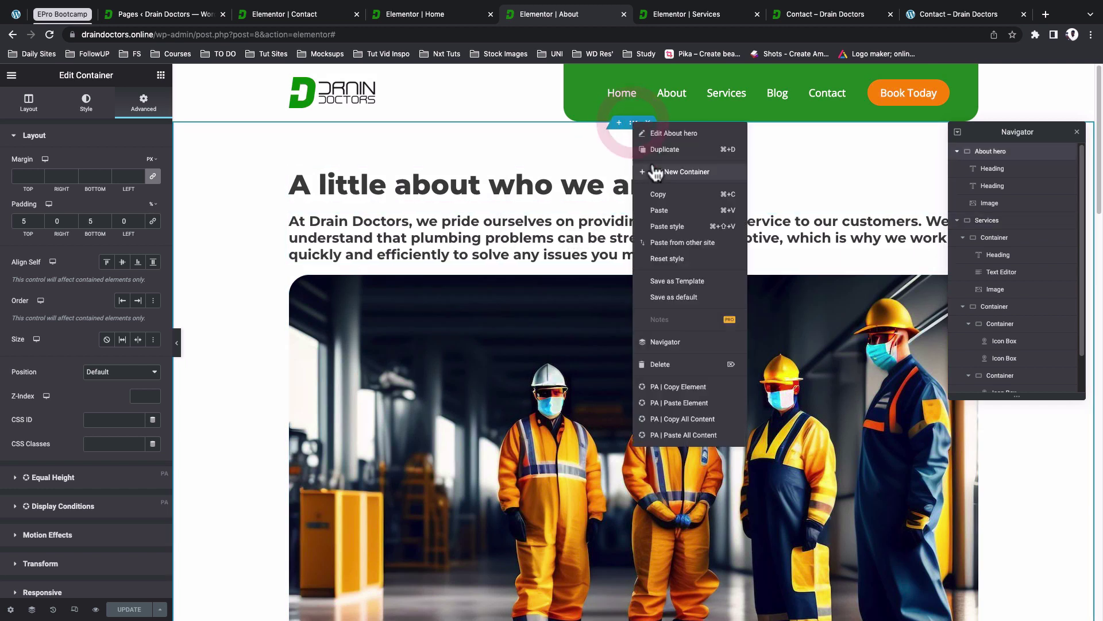
click(659, 195)
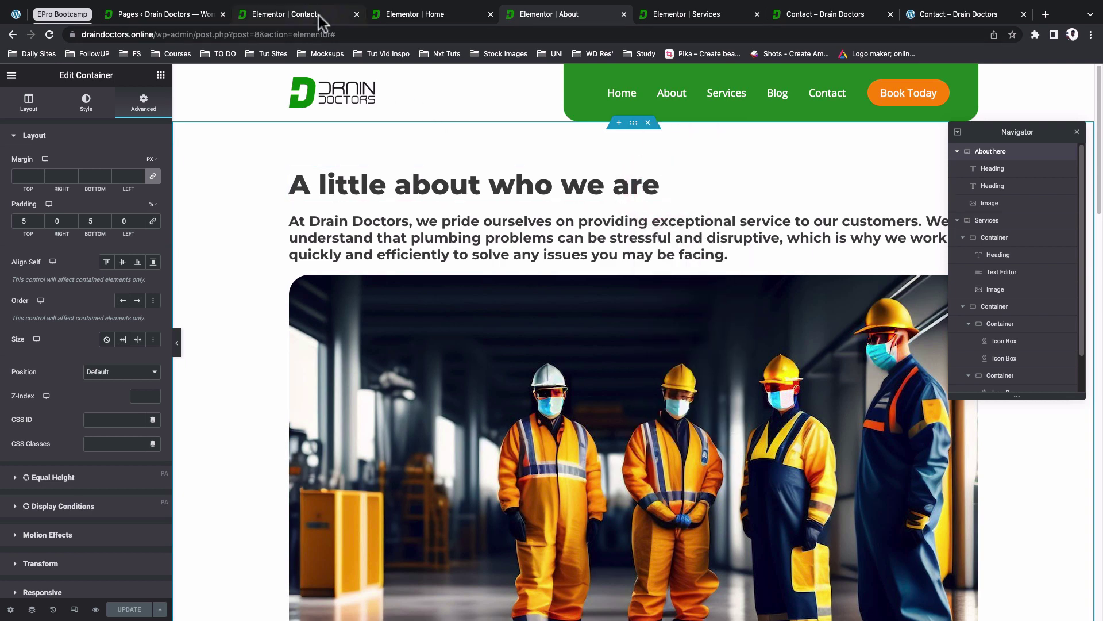
click(318, 15)
right_click(419, 216)
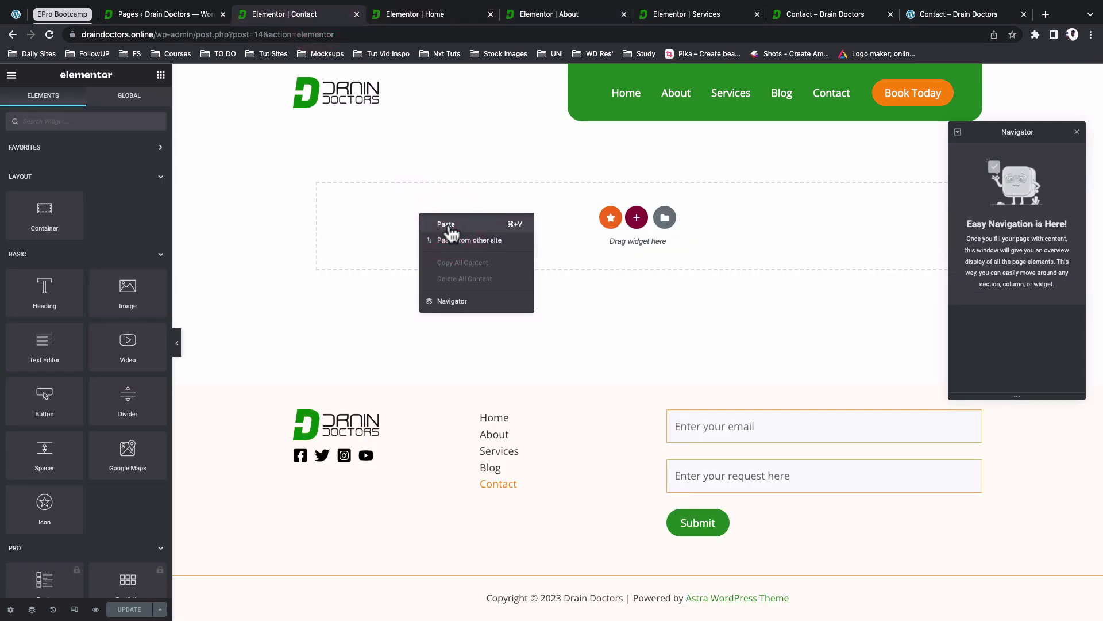
click(447, 225)
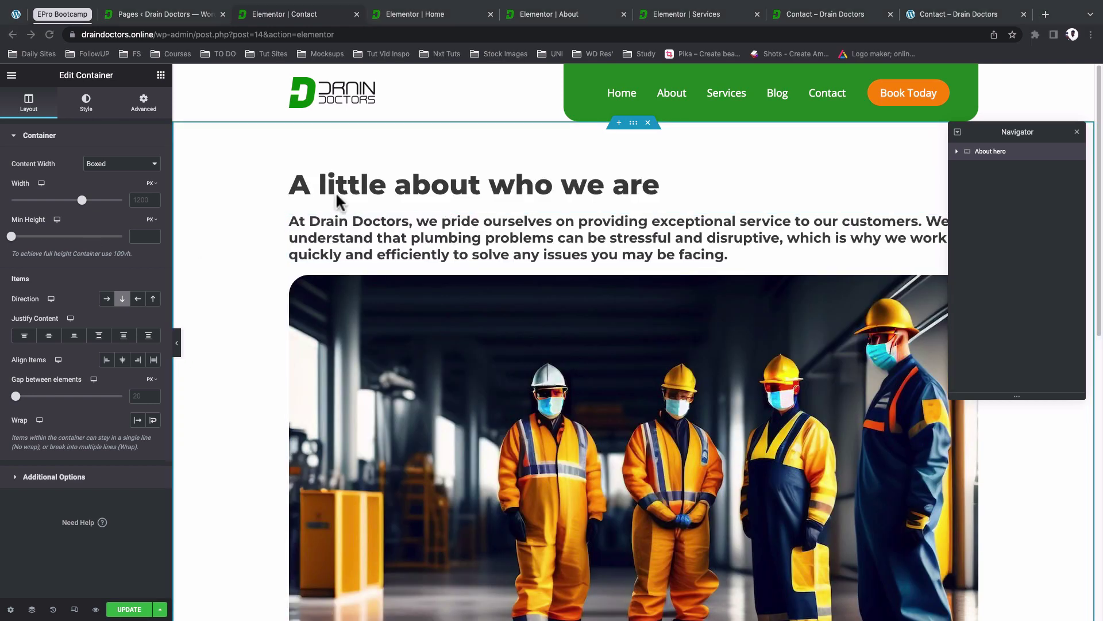
- Change the pasted hero's heading to 'Get in touch with us'
click(339, 192)
click(74, 173)
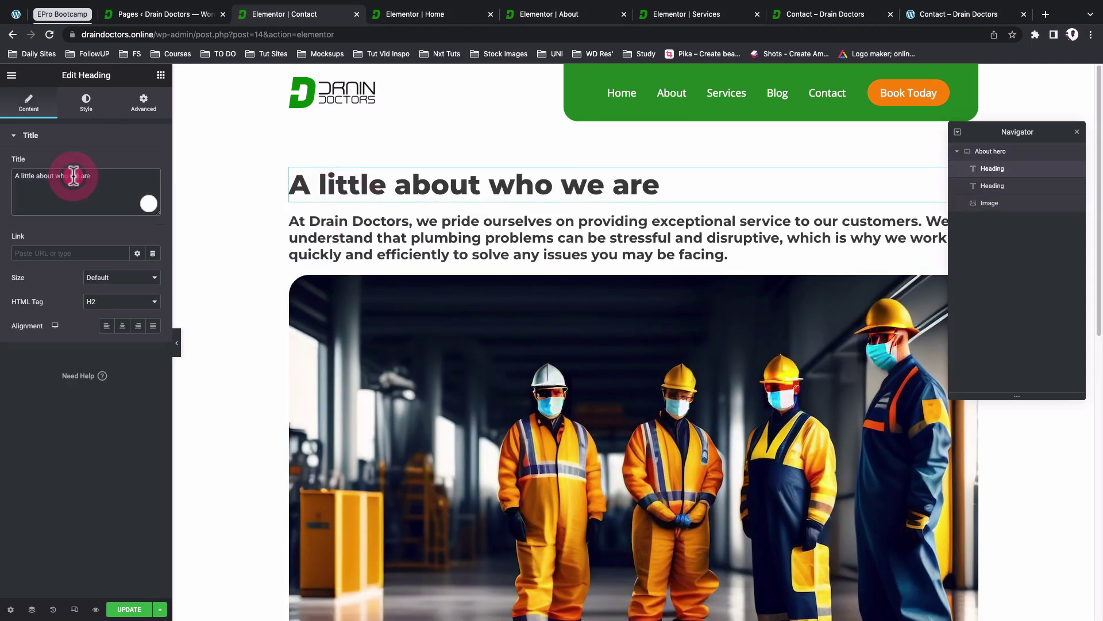
key(ctrl+a)
key(ctrl+v)
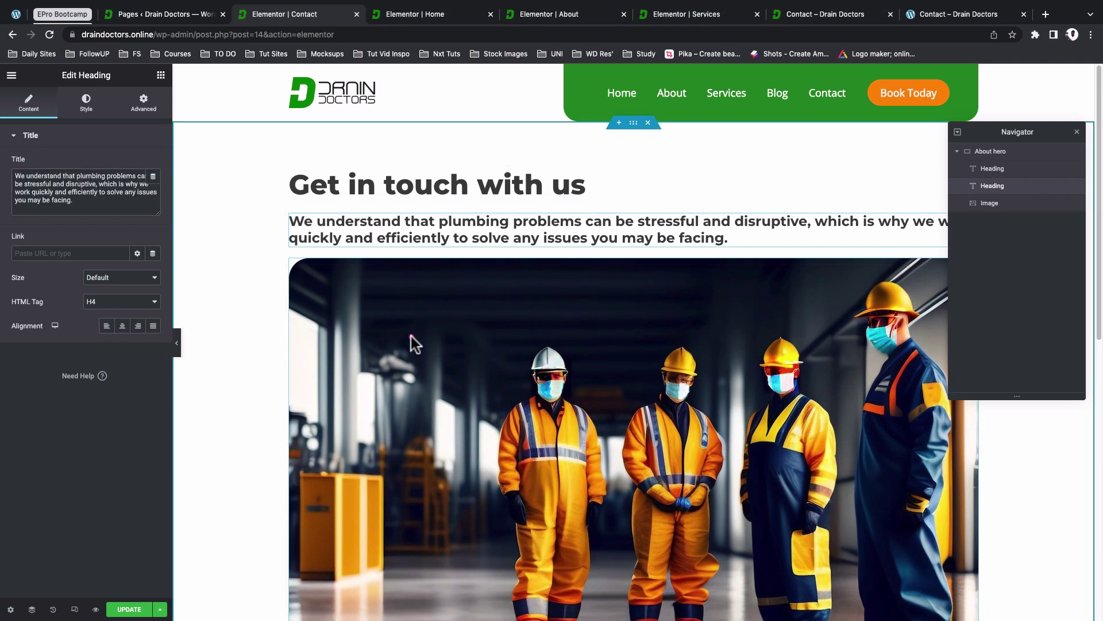
- Replace the hero photo with the uploaded team image drain-doctor-7.jpg
click(412, 336)
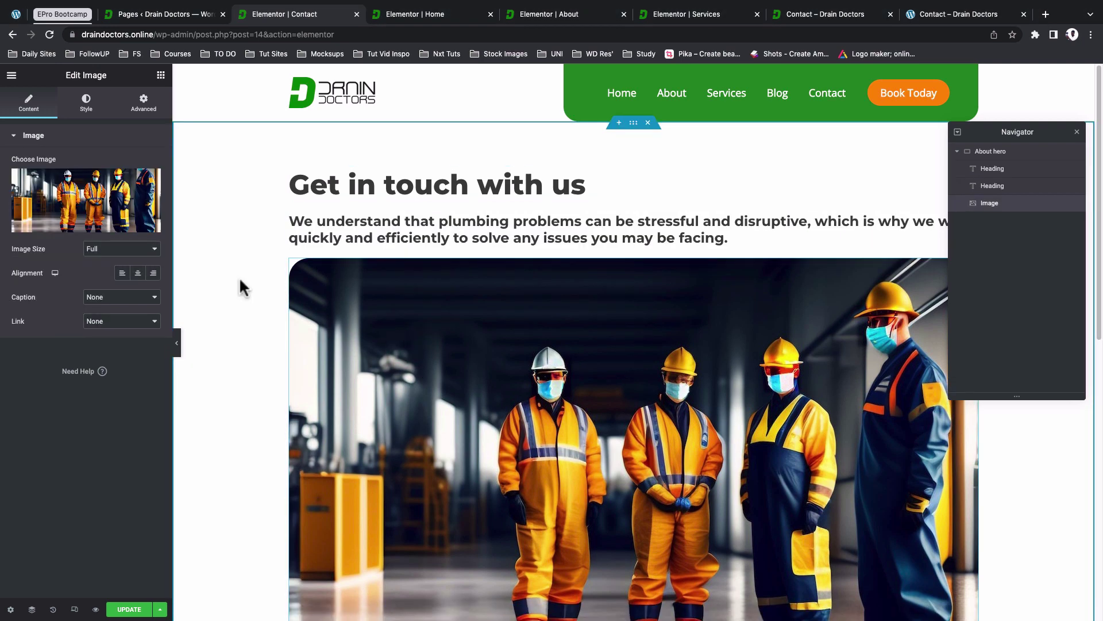
click(89, 216)
click(161, 119)
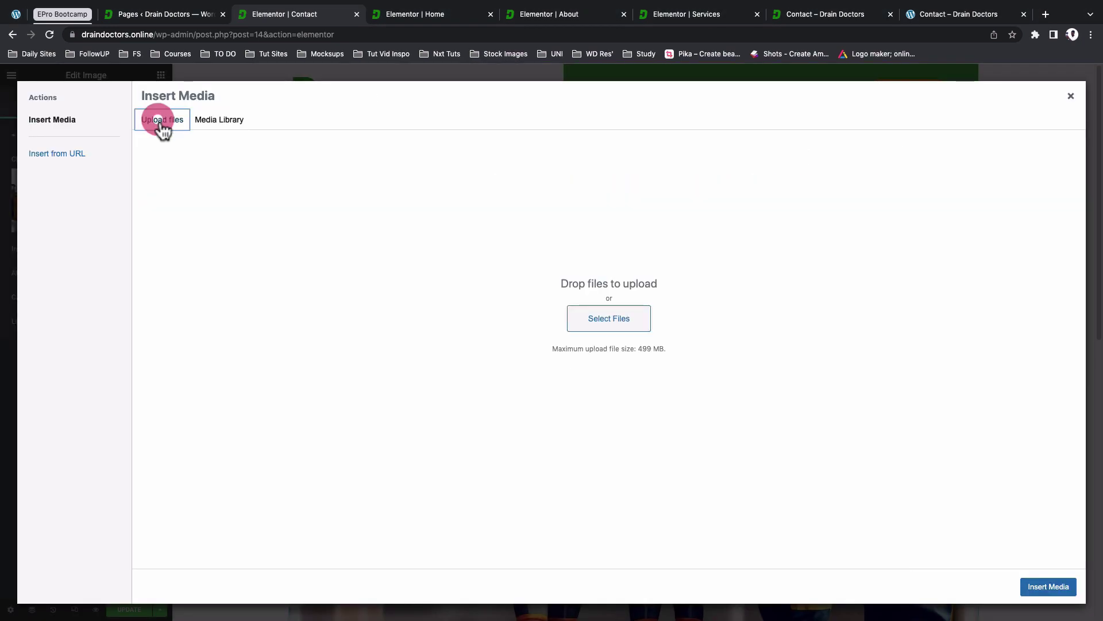
click(647, 329)
click(850, 246)
click(1054, 589)
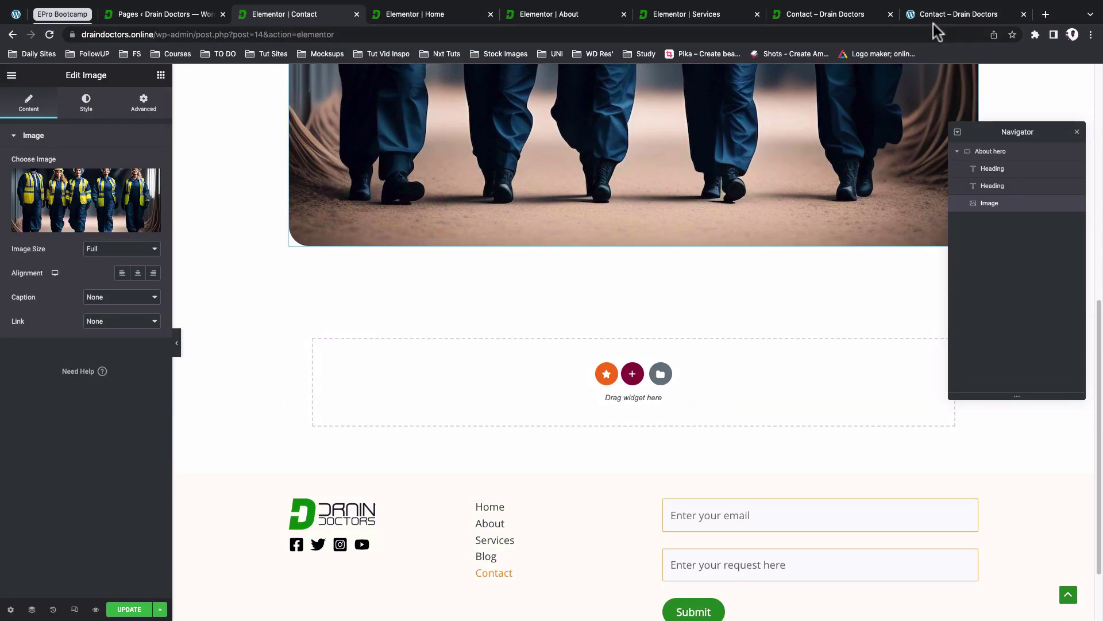
- Scroll through the example Contact page to compare its layout
click(934, 18)
scroll(878, 152, down, 10)
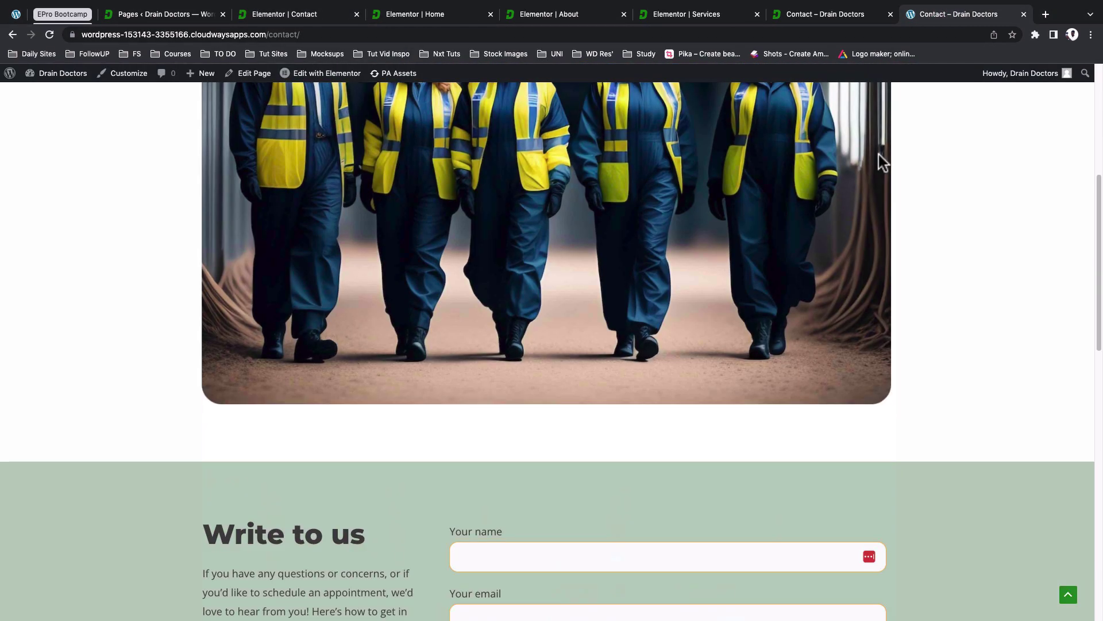
scroll(878, 152, down, 3)
scroll(738, 160, up, 3)
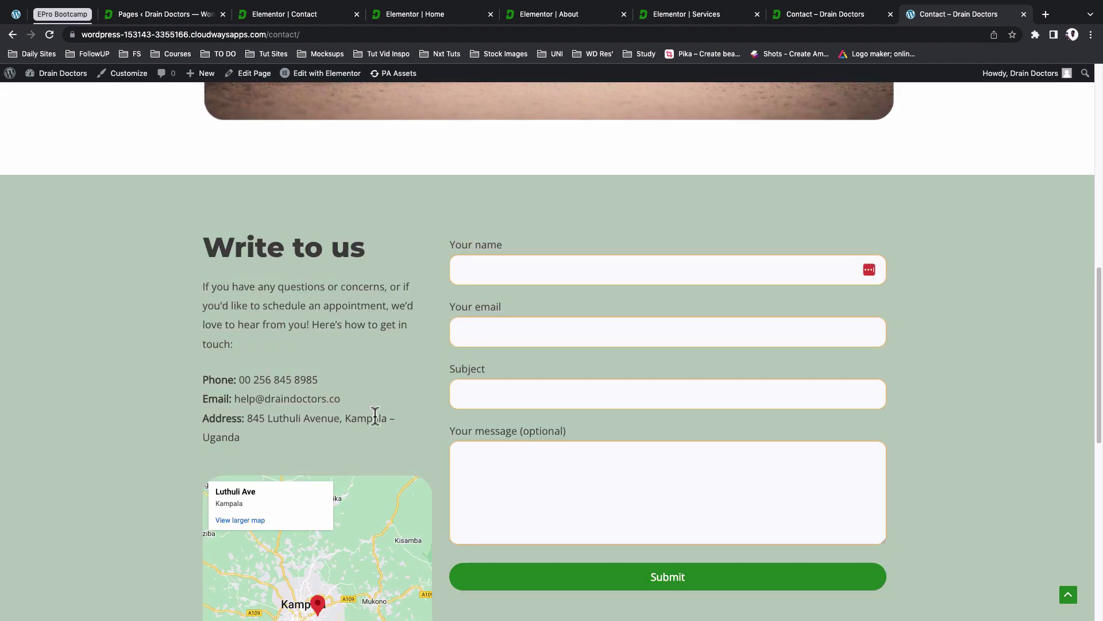
scroll(374, 415, down, 1)
scroll(374, 415, down, 4)
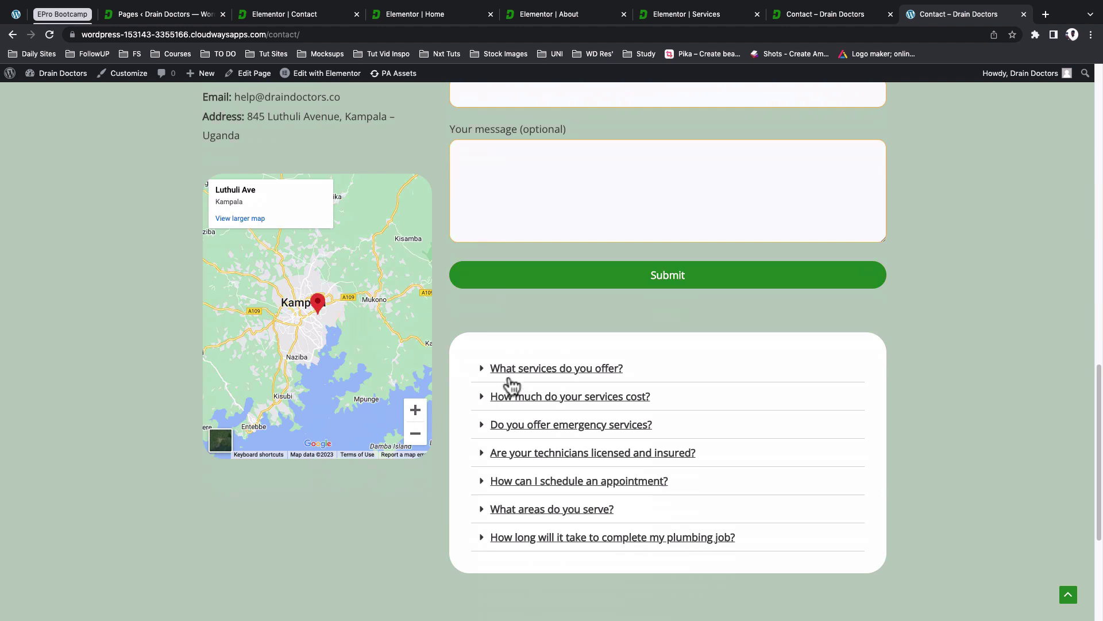
scroll(509, 374, up, 3)
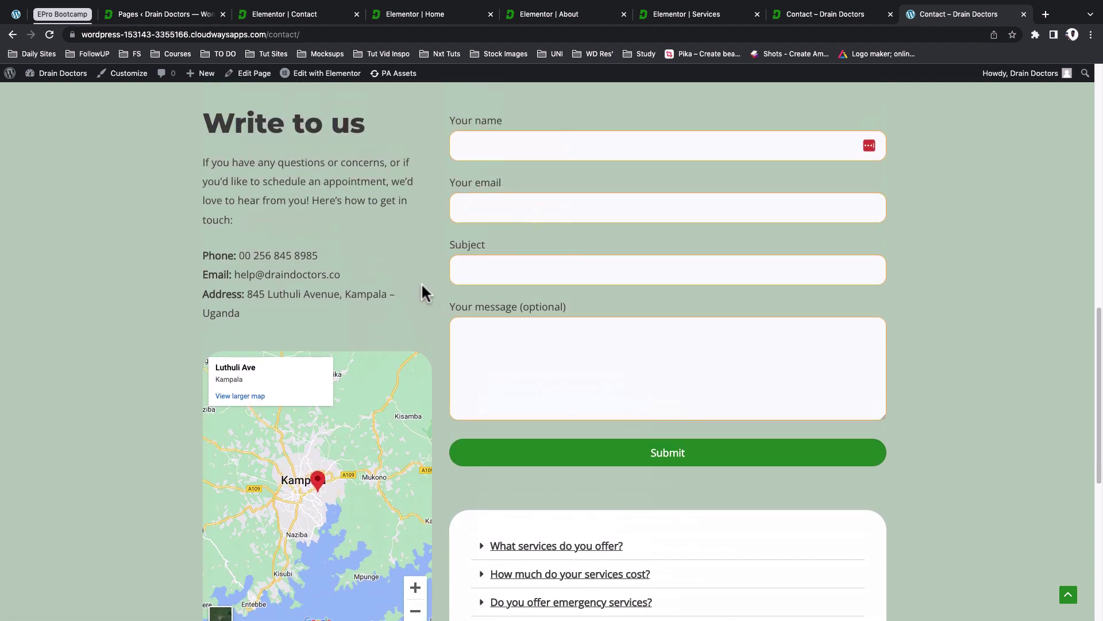
- Copy the FAQs accordion section from the Home page onto the Contact page
click(401, 16)
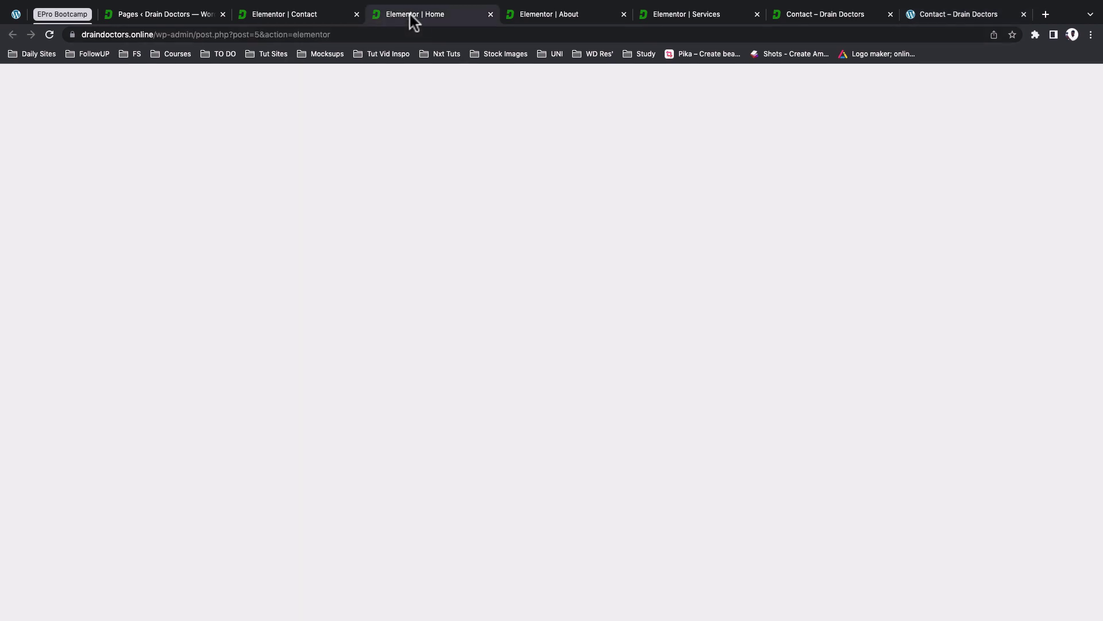
scroll(397, 217, up, 5)
scroll(398, 218, up, 4)
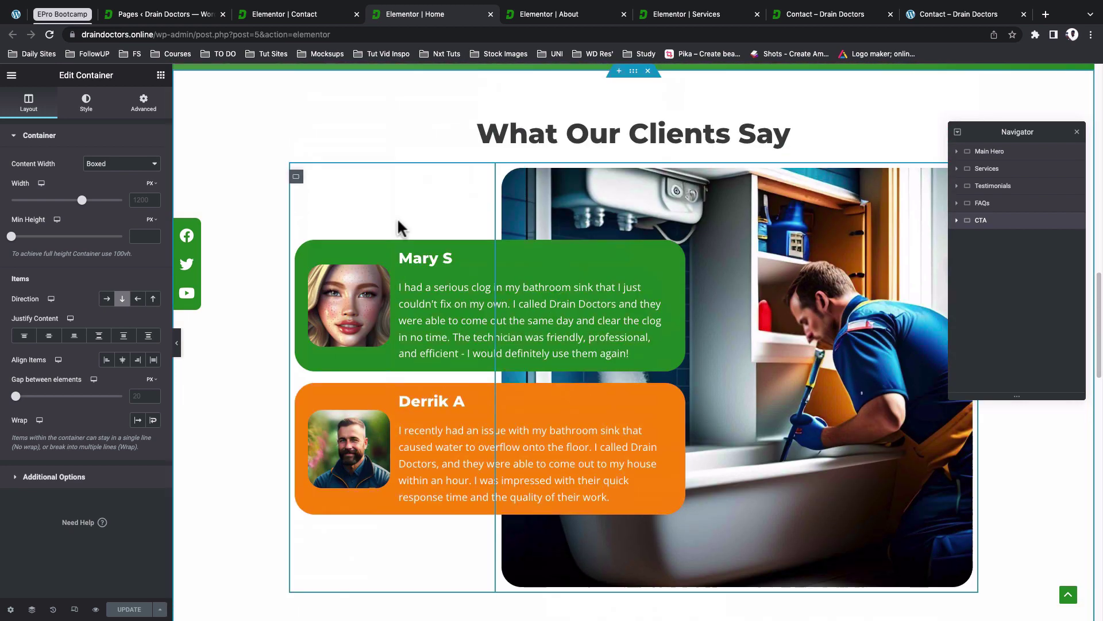
scroll(398, 218, down, 8)
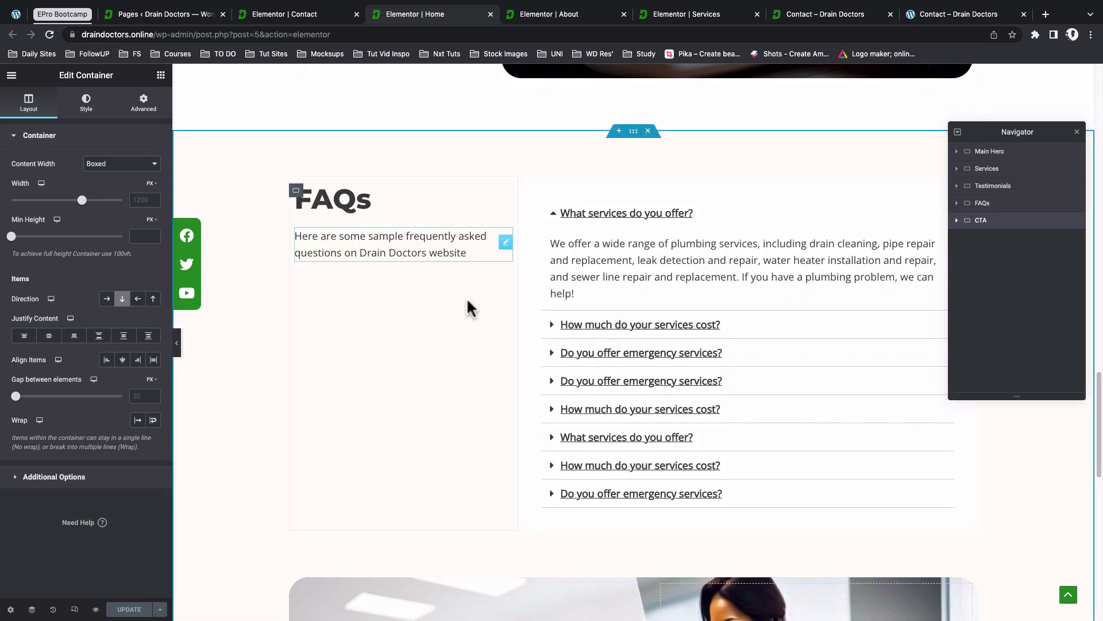
right_click(632, 330)
click(658, 217)
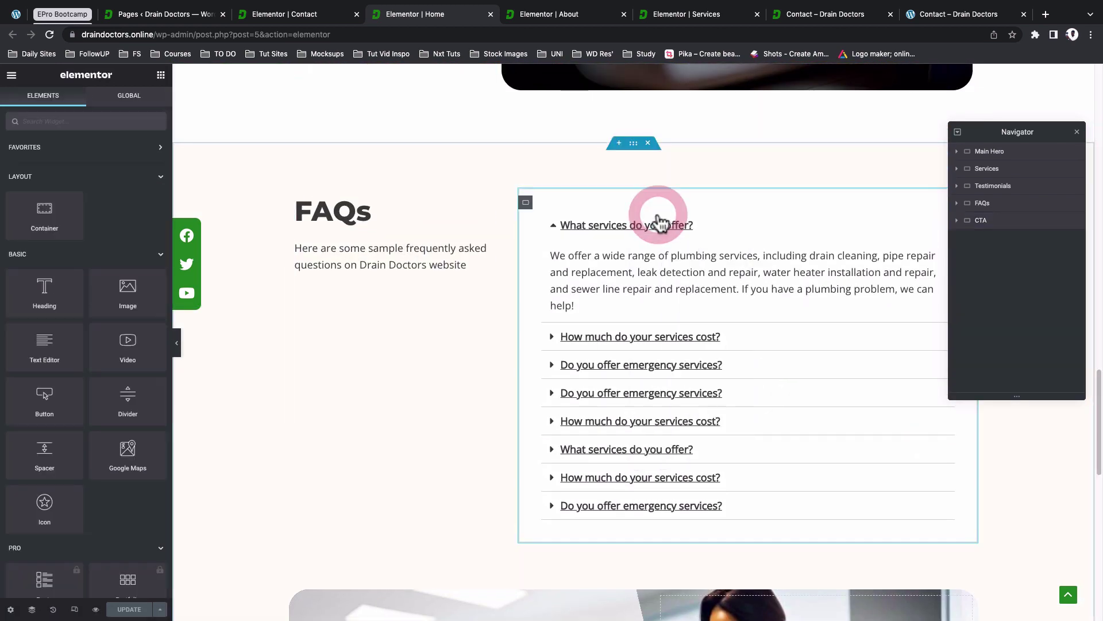
click(298, 13)
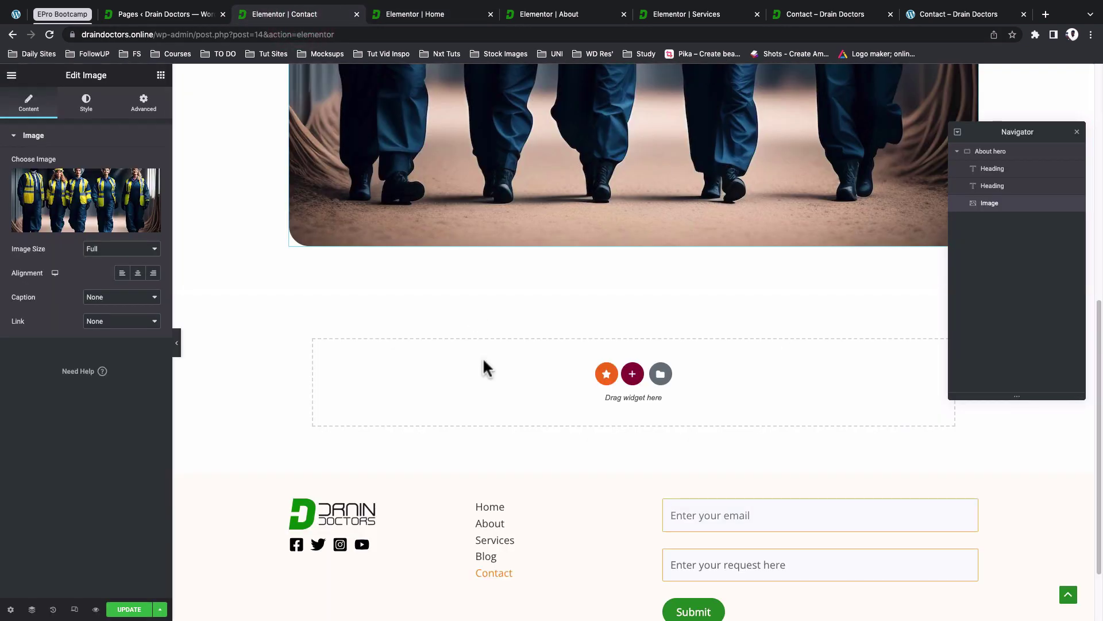
right_click(483, 364)
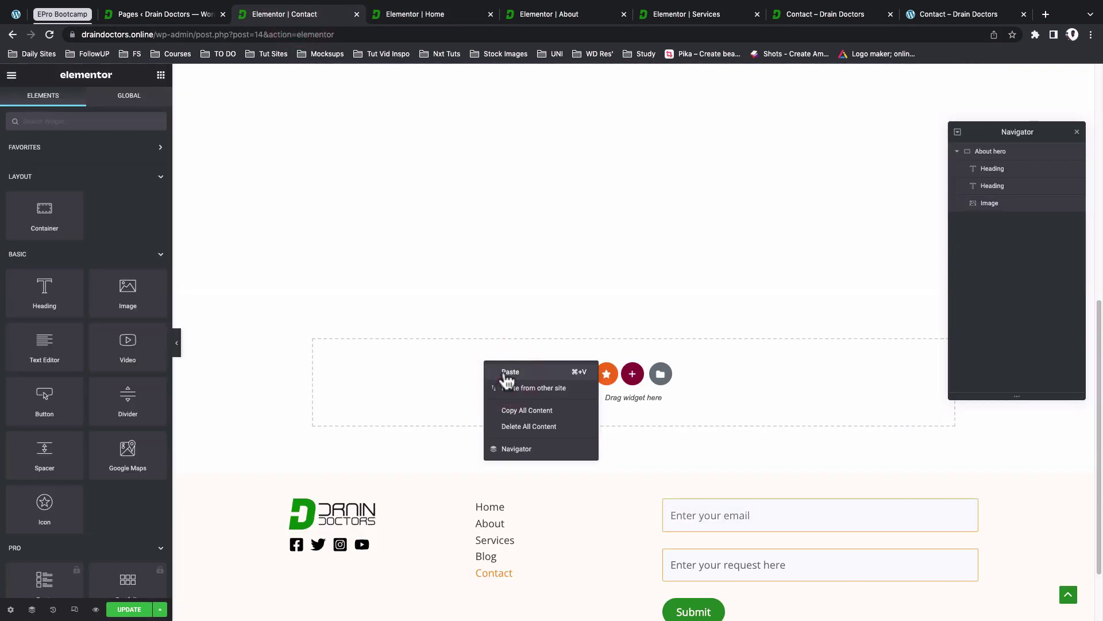
click(505, 374)
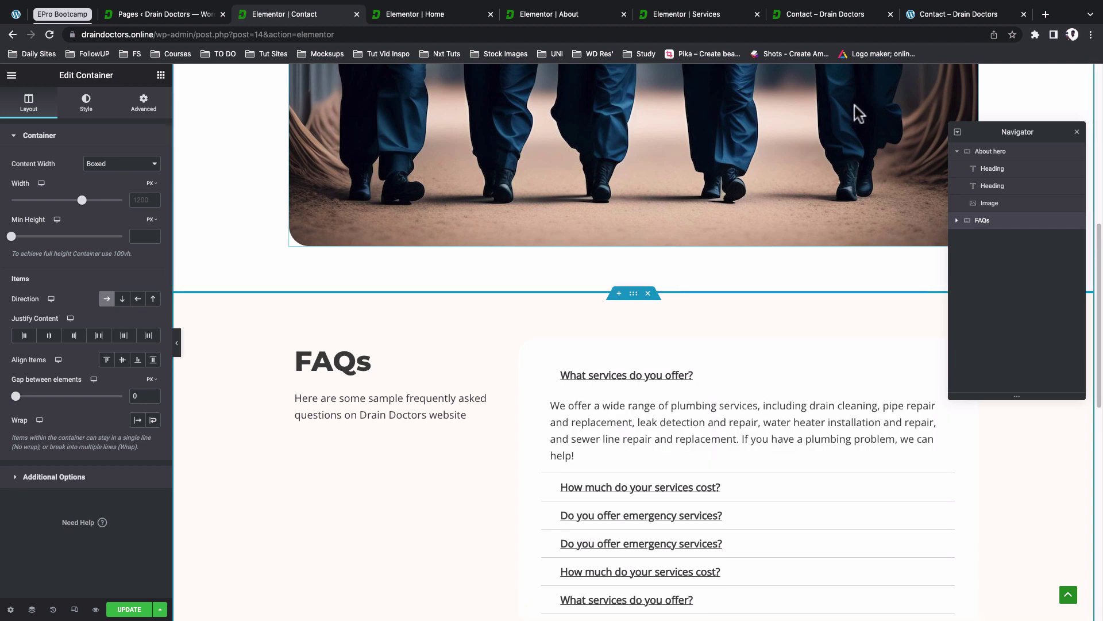
- Set the pasted section's background to the sage green global colour
click(934, 16)
scroll(700, 200, up, 5)
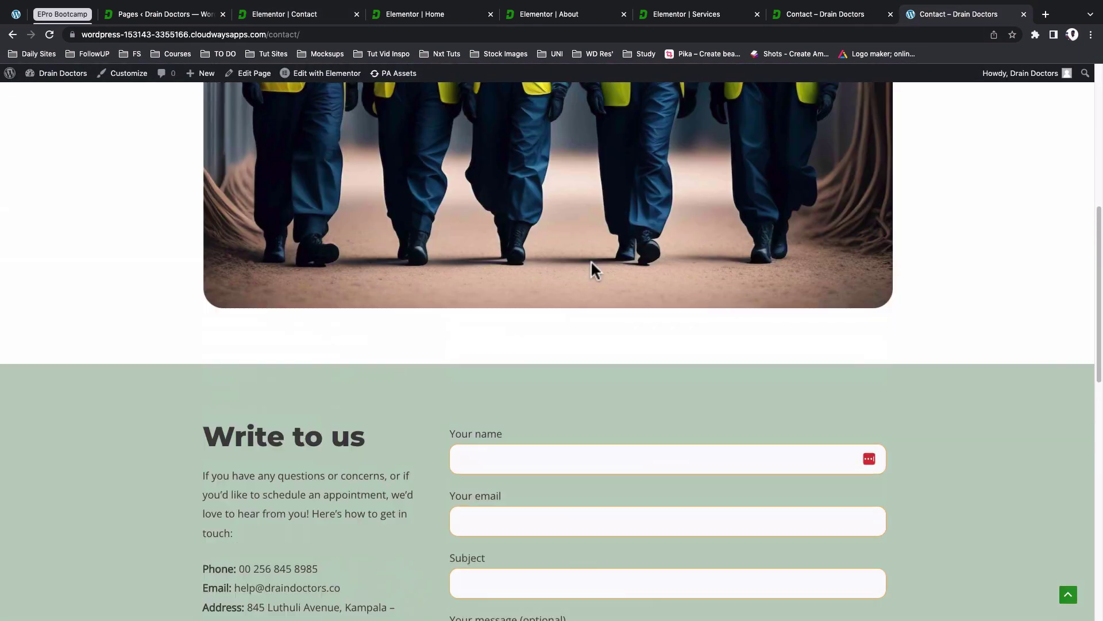
scroll(251, 562, down, 2)
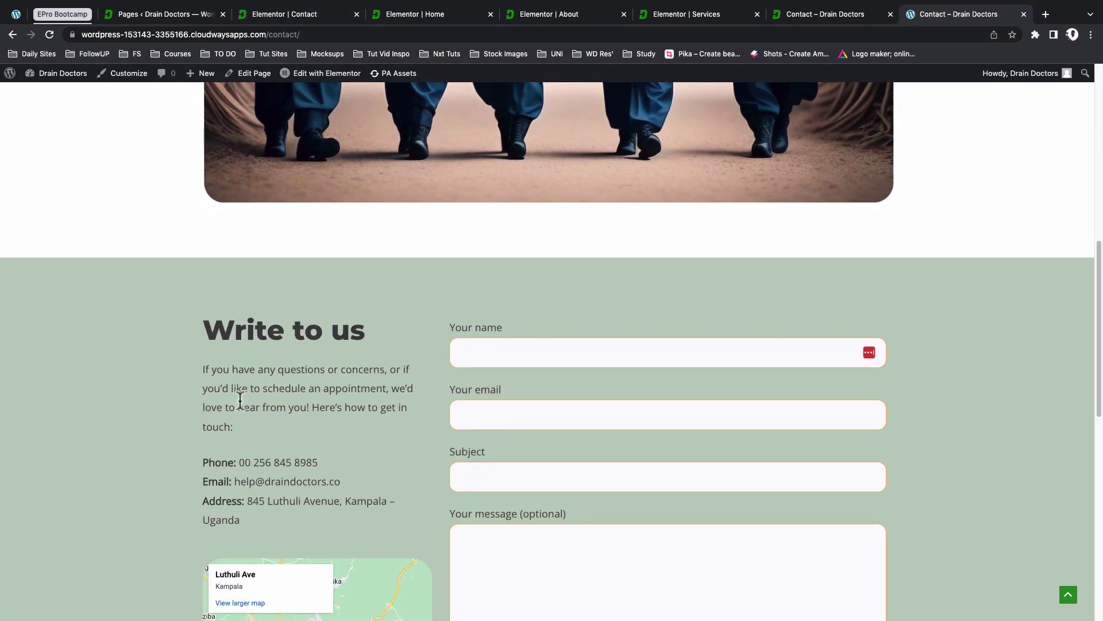
click(293, 14)
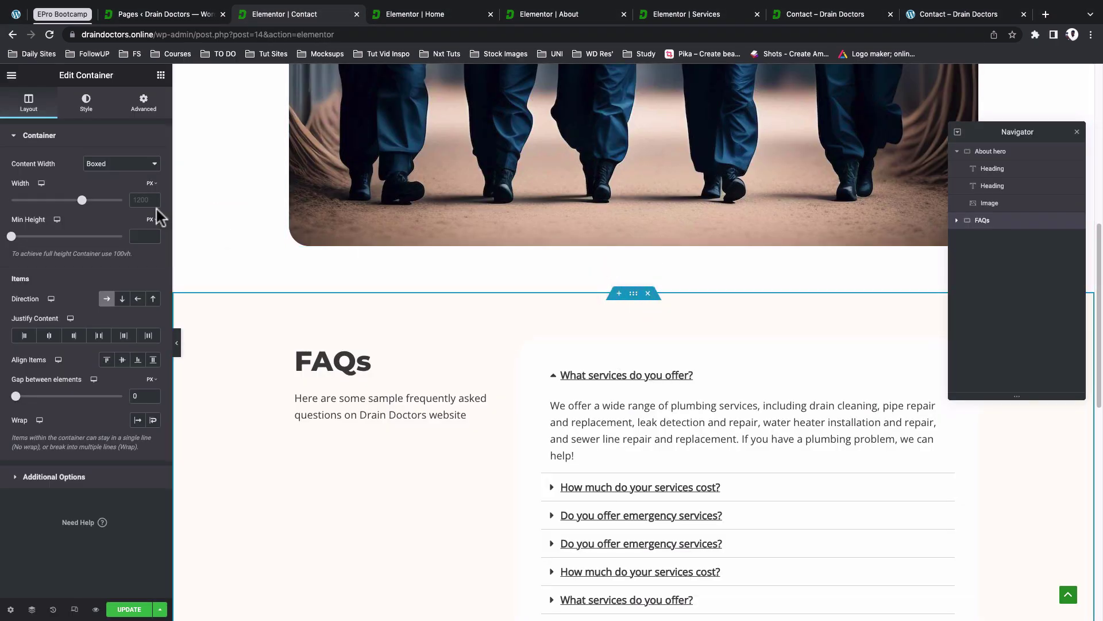
click(86, 103)
click(151, 212)
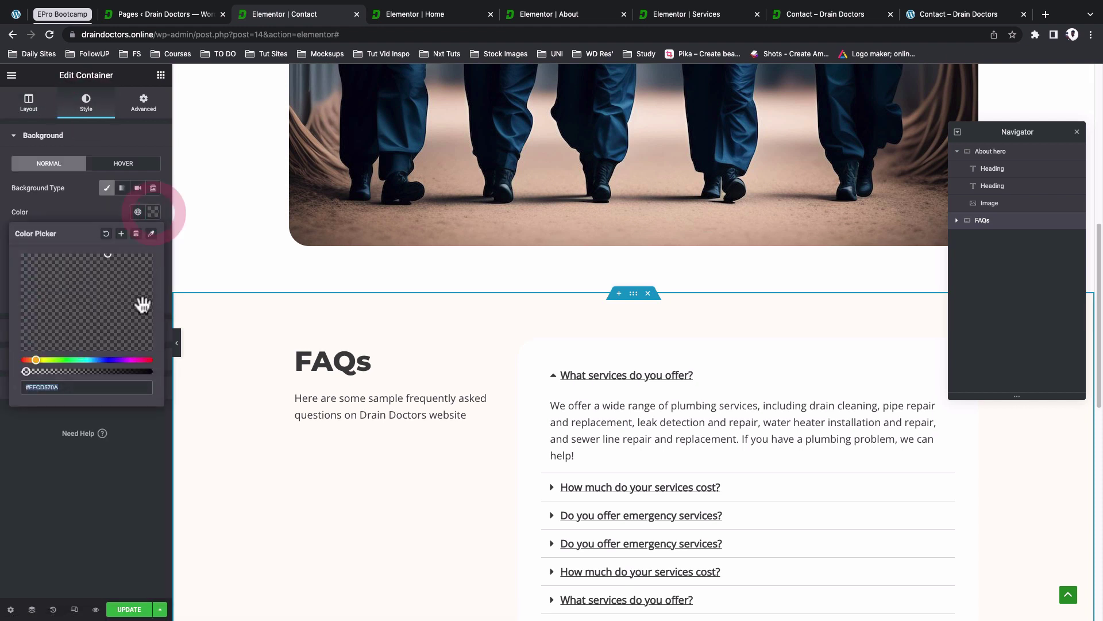
click(138, 213)
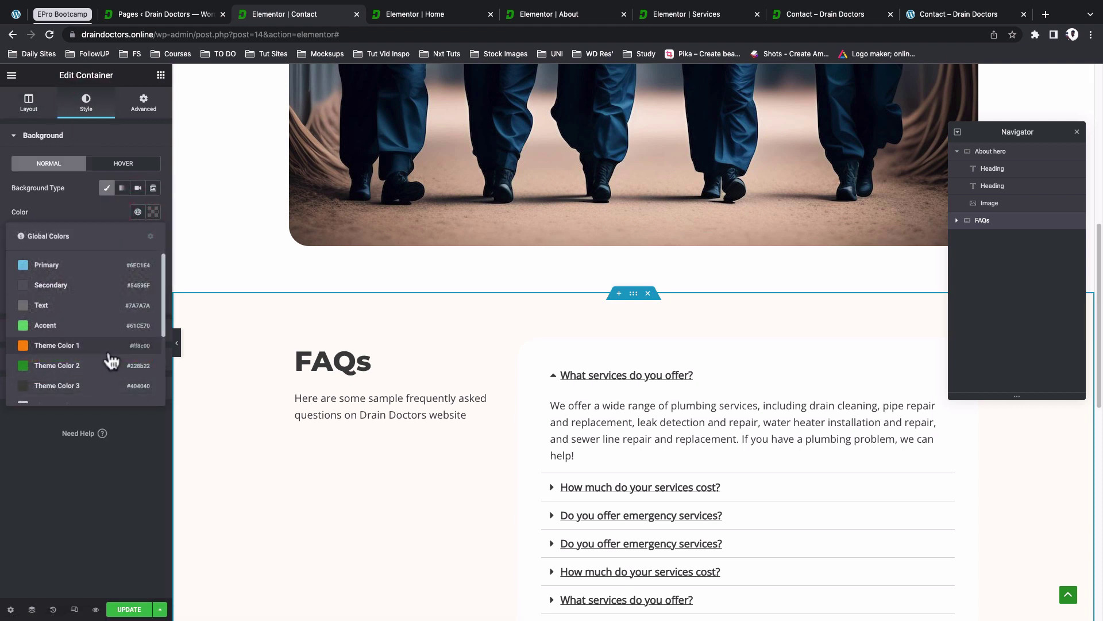
scroll(93, 368, down, 1)
scroll(90, 393, down, 3)
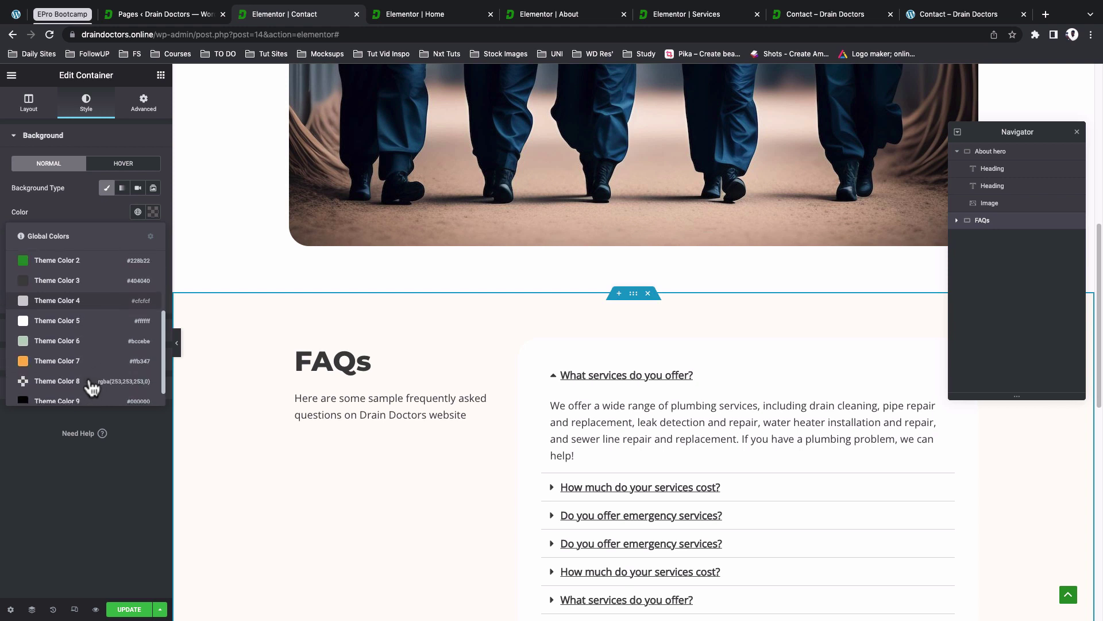
click(86, 357)
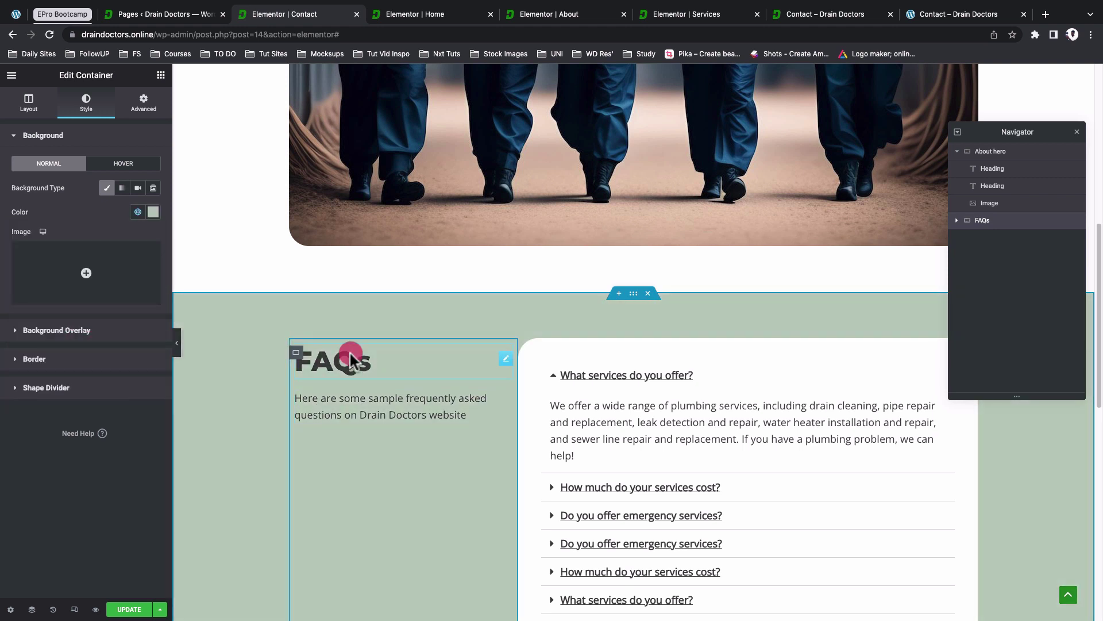
- Retitle the section heading to 'Write to us'
click(349, 353)
click(61, 179)
key(super+a)
text(W)
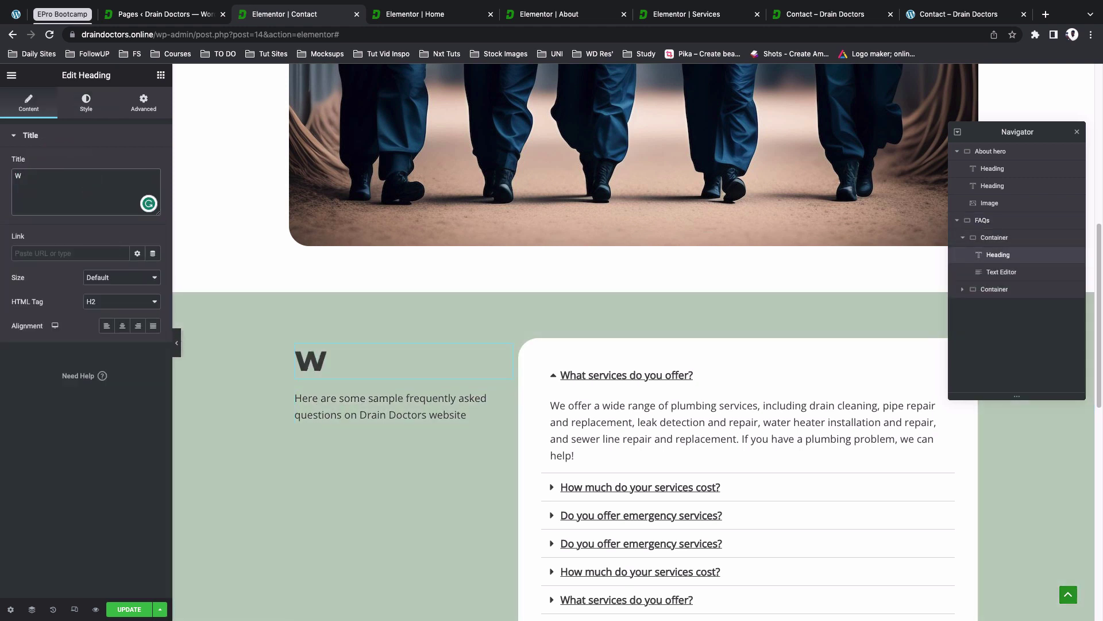
text(rite to us)
- Replace the paragraph with the contact details text and bold the Phone label
click(344, 401)
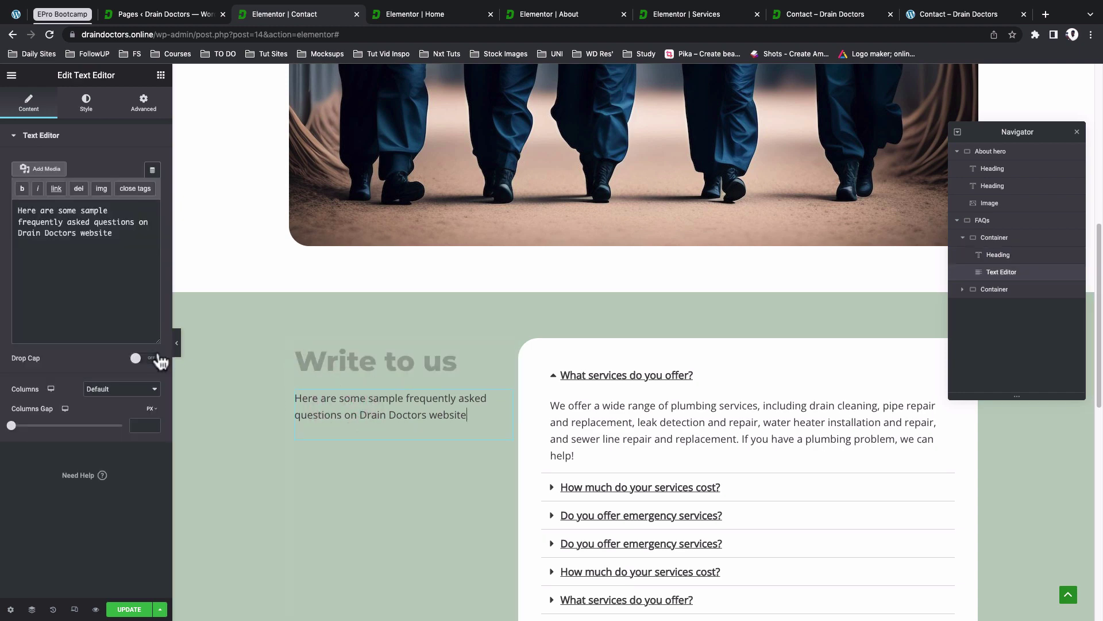
key(super+a)
key(super+v)
click(120, 244)
key(Return)
key(Return)
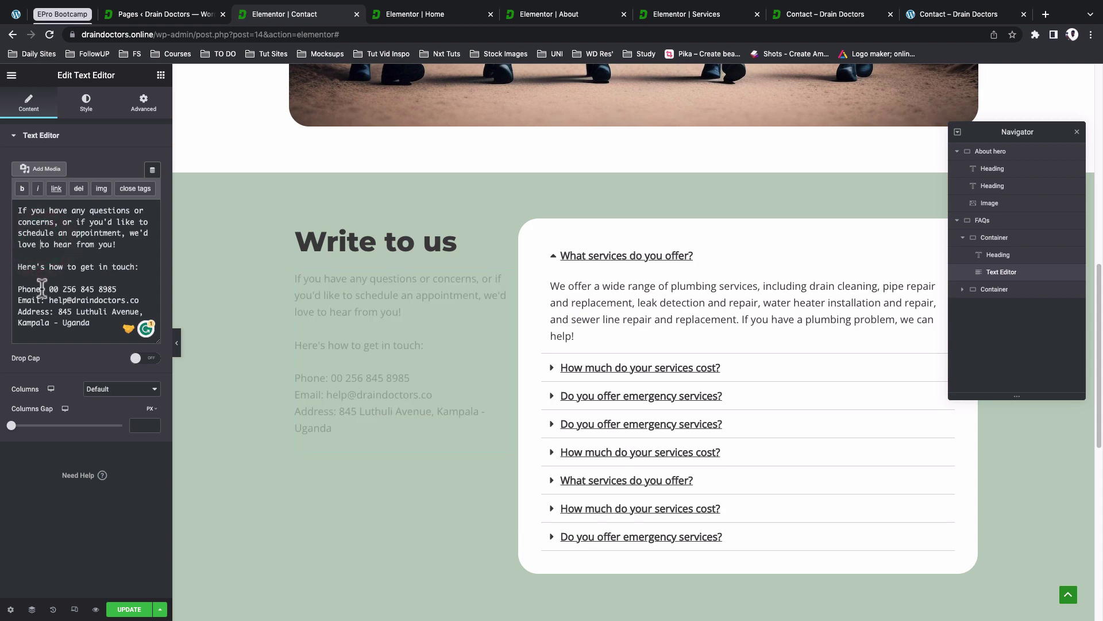
drag(48, 289, 22, 287)
click(22, 188)
key(super+9)
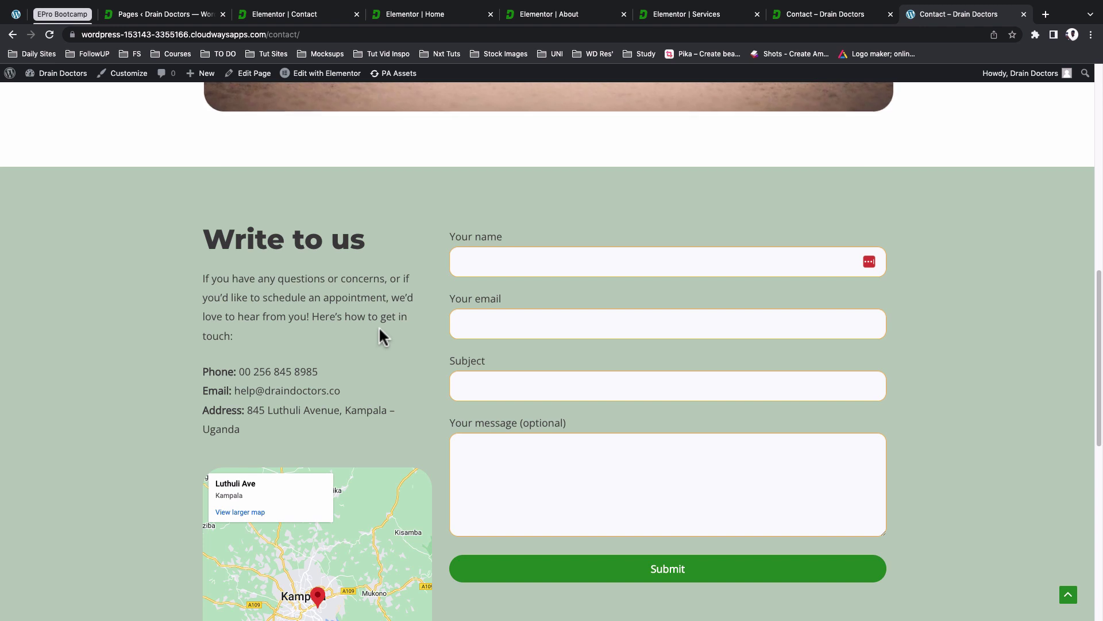
click(157, 19)
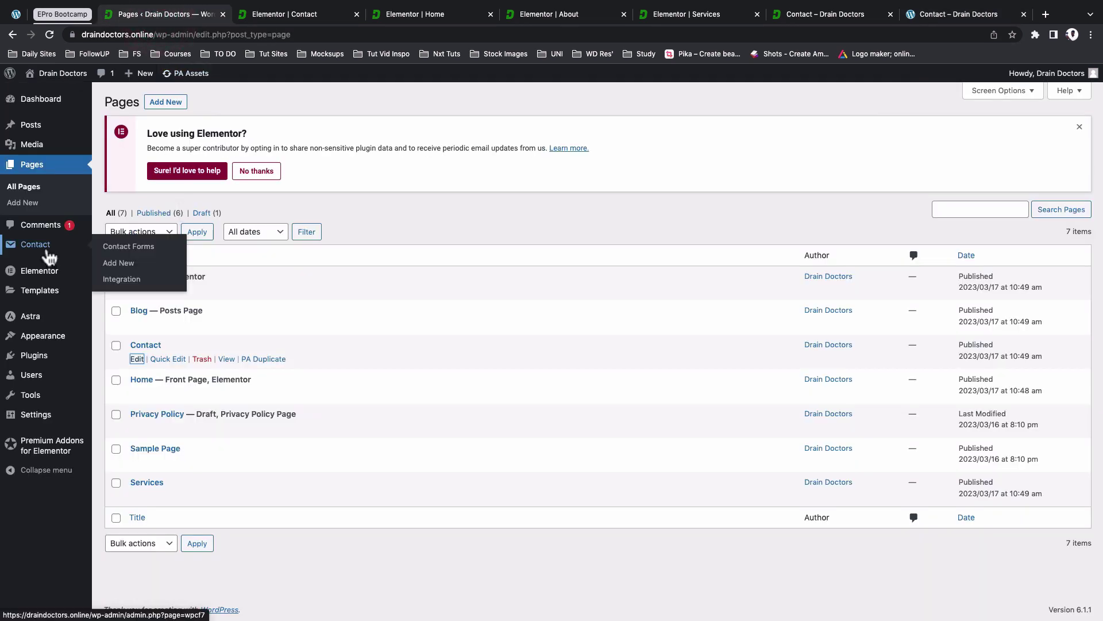
- Review the installed plugins and the existing Contact form 1 and Drain Doctors Request Form
mouse_move(57, 358)
click(106, 359)
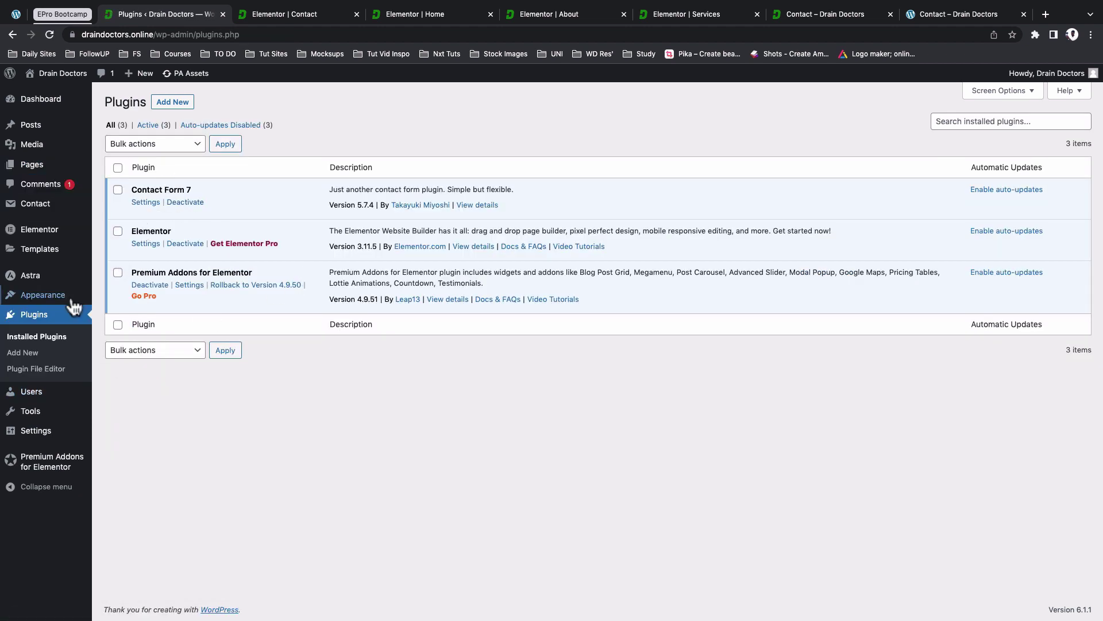
mouse_move(70, 299)
mouse_move(57, 207)
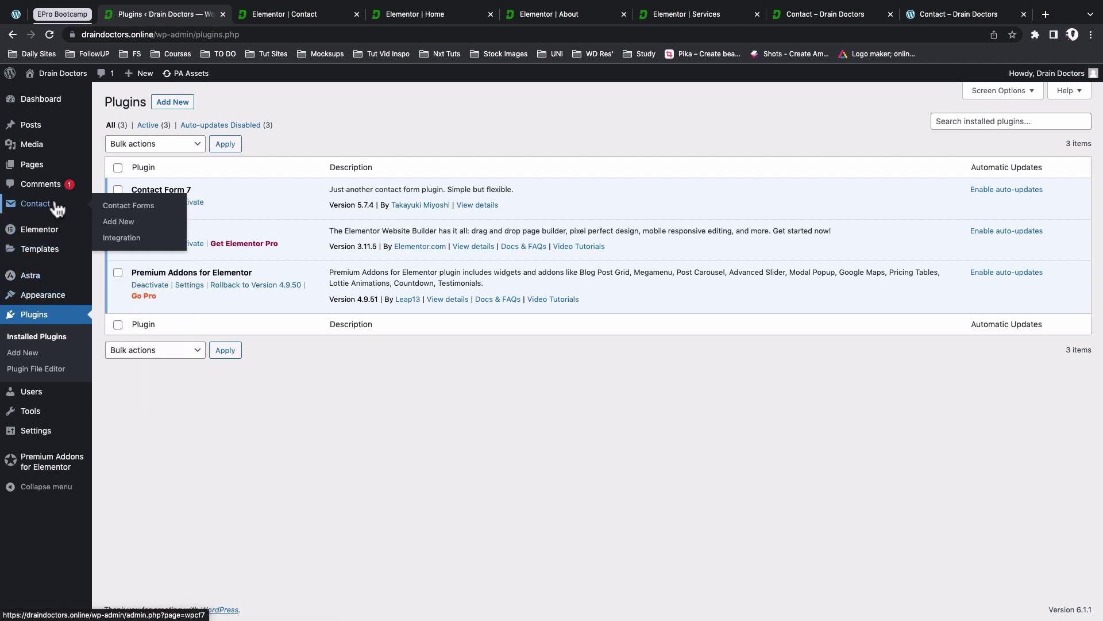
click(126, 208)
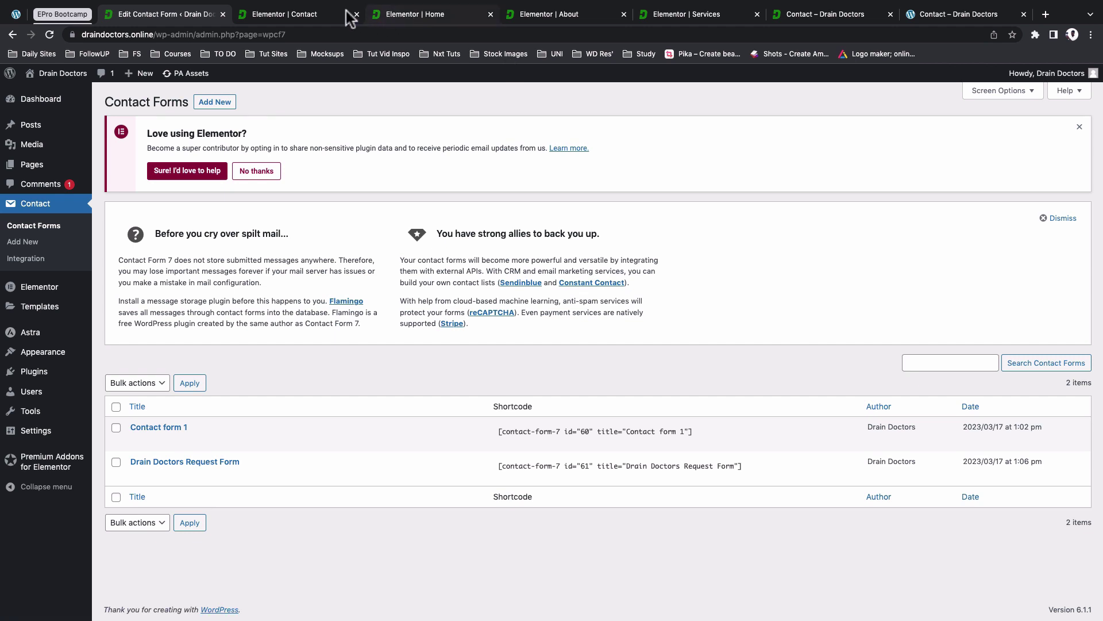
click(319, 12)
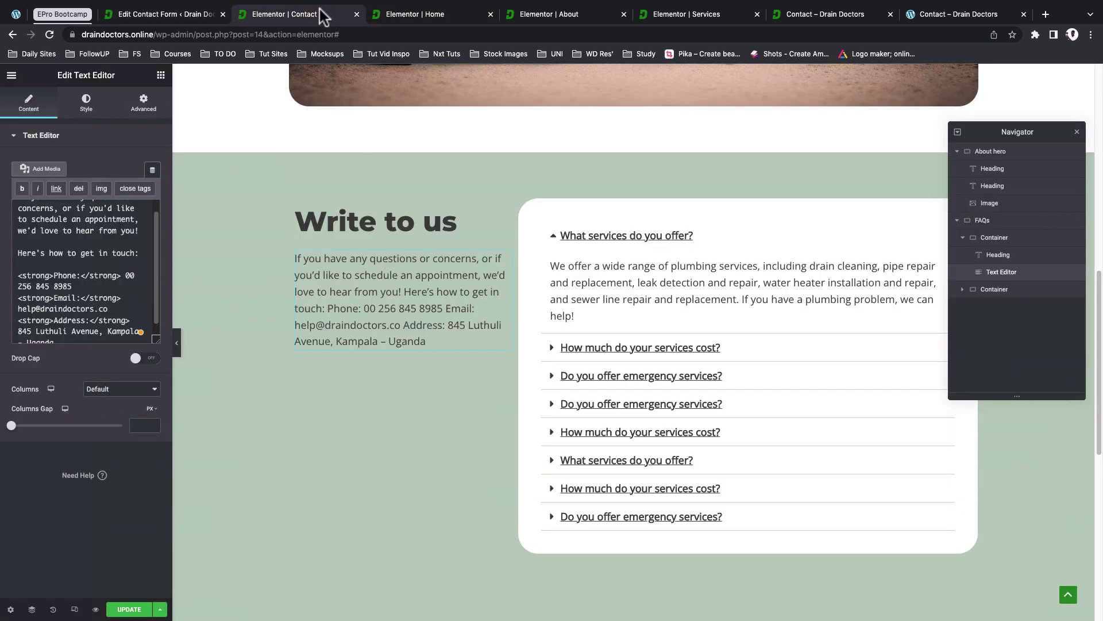
- Add a Contact Form 7 widget beside 'Write to us' showing Contact form 1
click(161, 75)
click(127, 118)
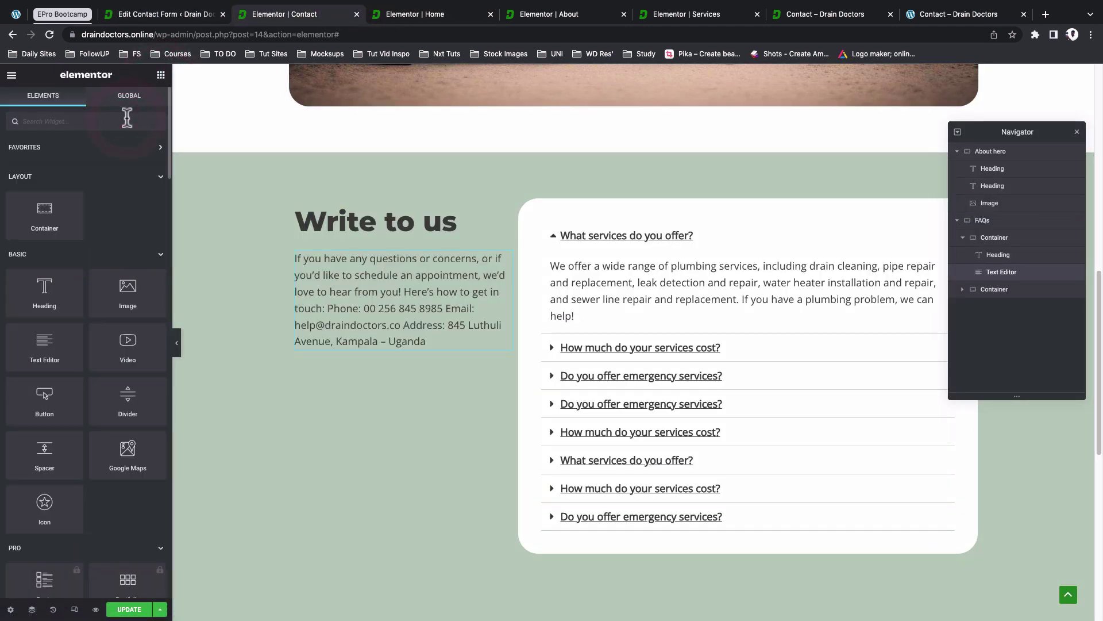
text(form)
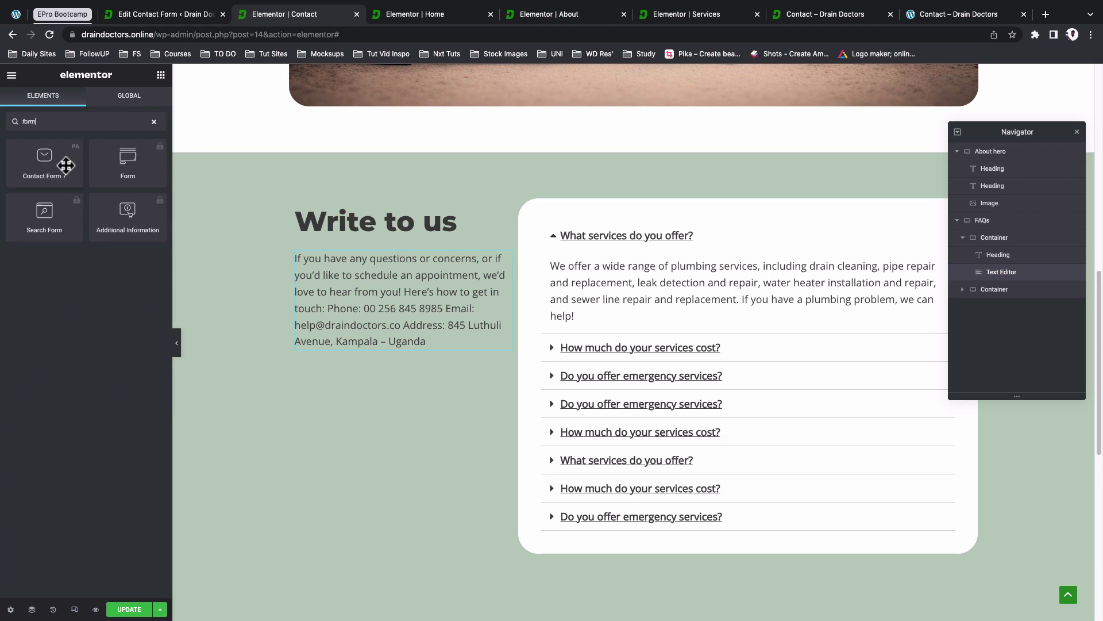
drag(152, 194, 594, 205)
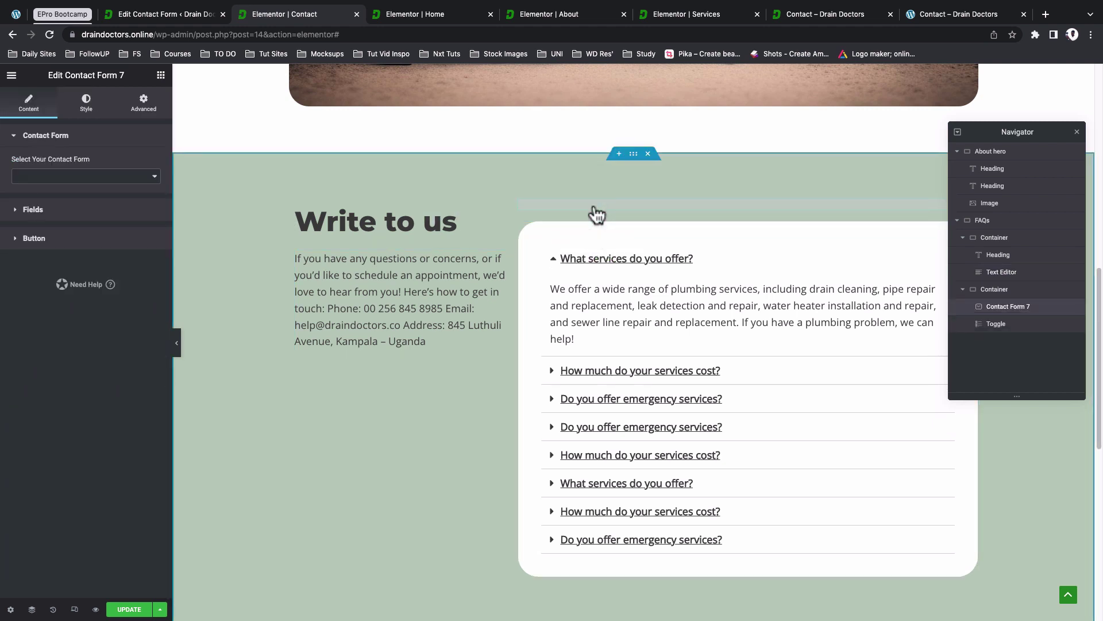
click(127, 177)
click(126, 177)
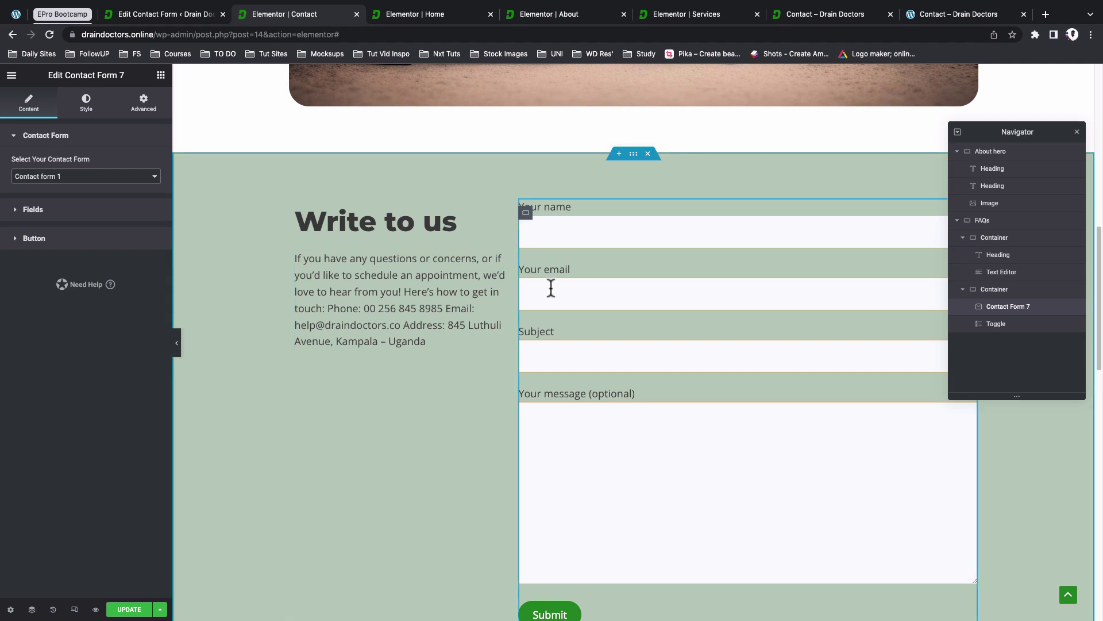
- Give the form fields a border radius of 15
scroll(605, 303, down, 2)
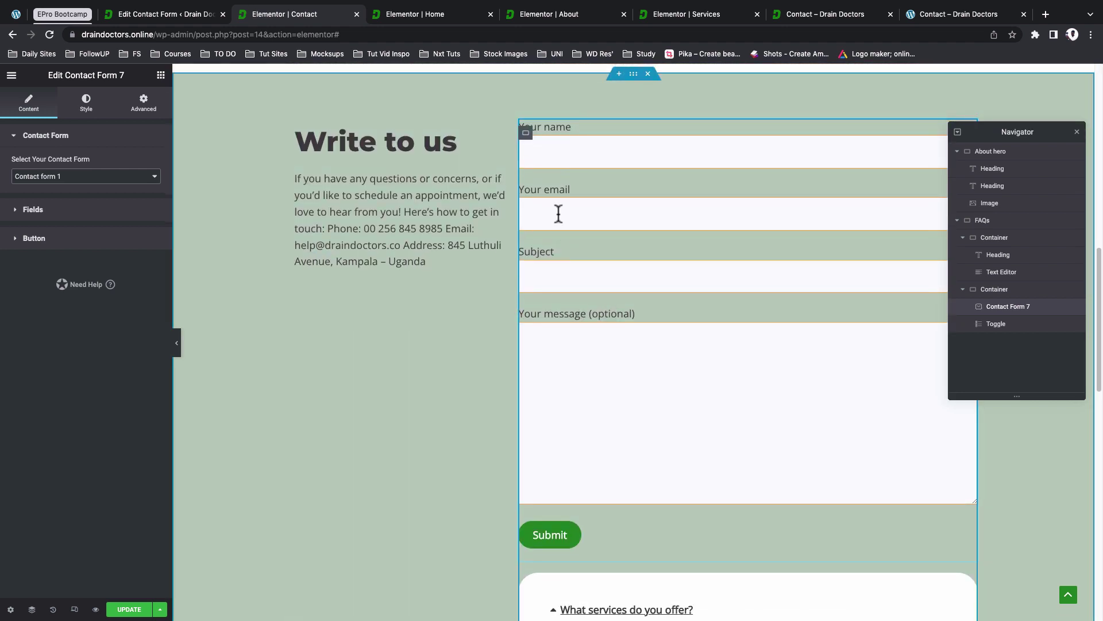
click(67, 221)
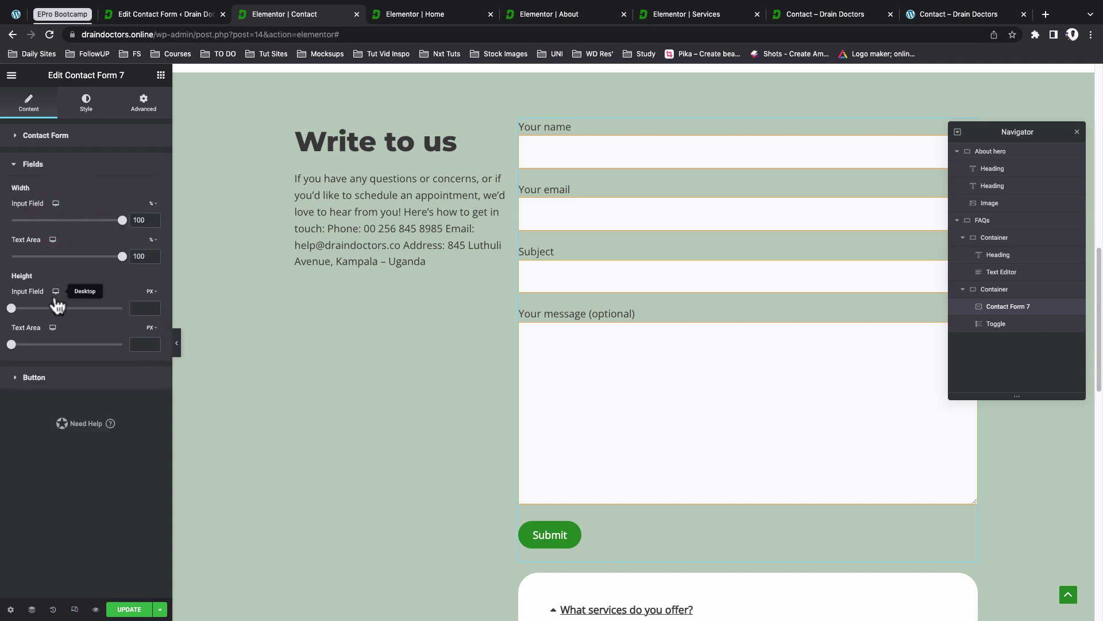
click(85, 102)
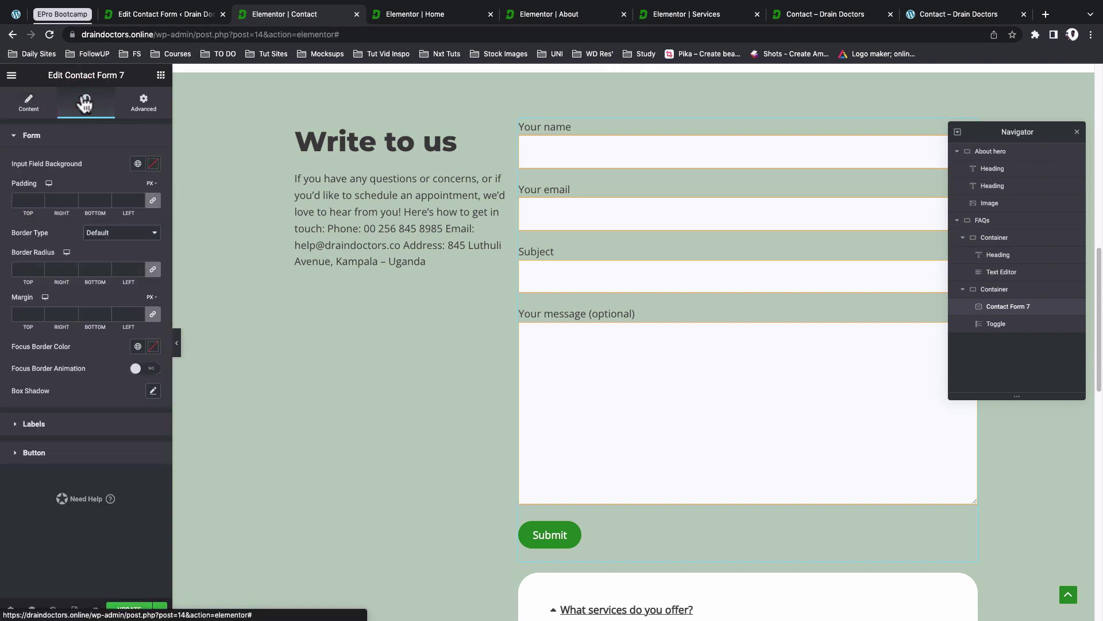
click(21, 270)
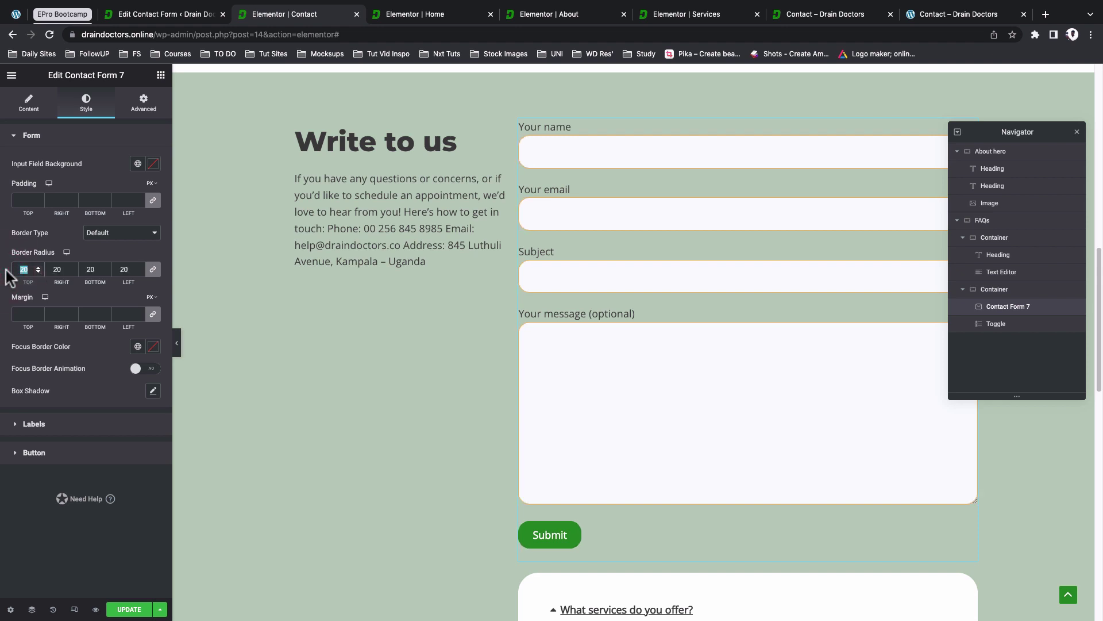
text(15)
- Stretch the Submit button to 100% width
click(69, 459)
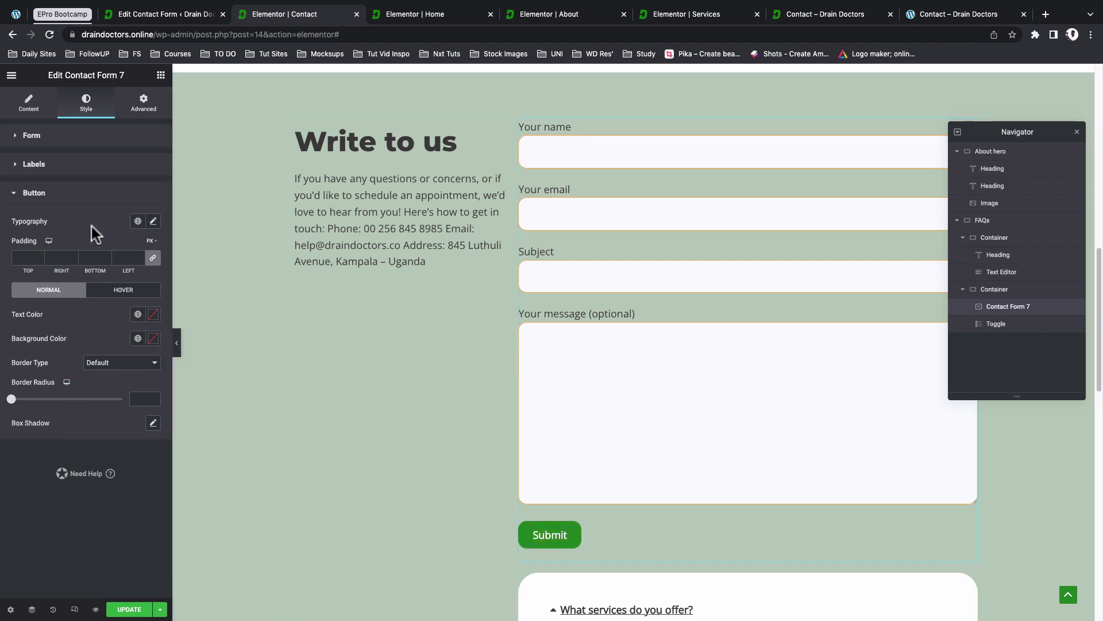
click(32, 107)
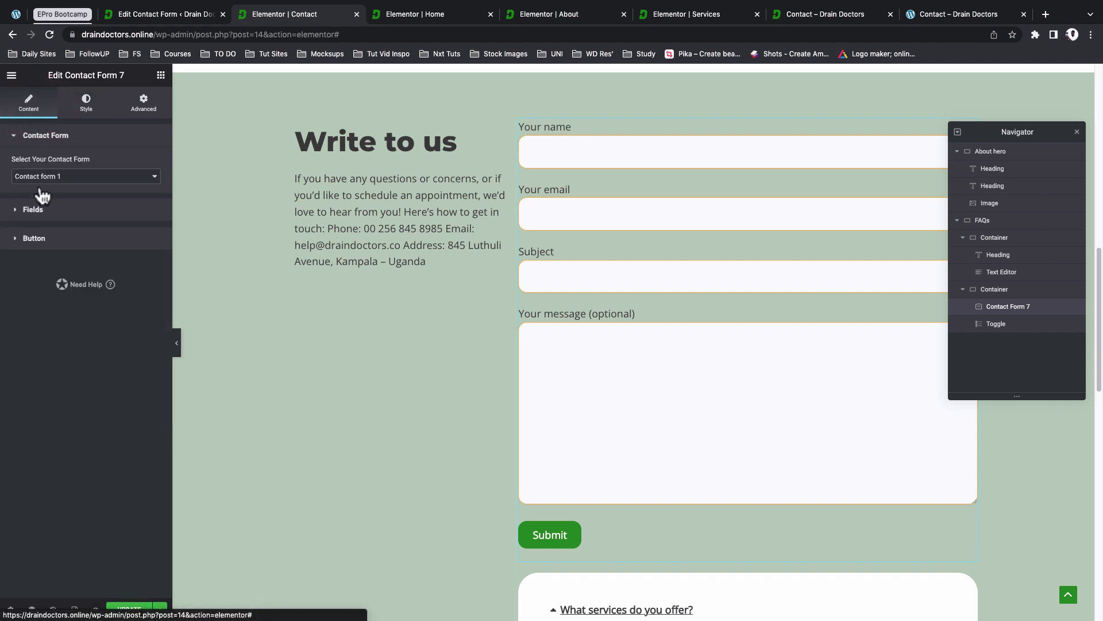
click(34, 238)
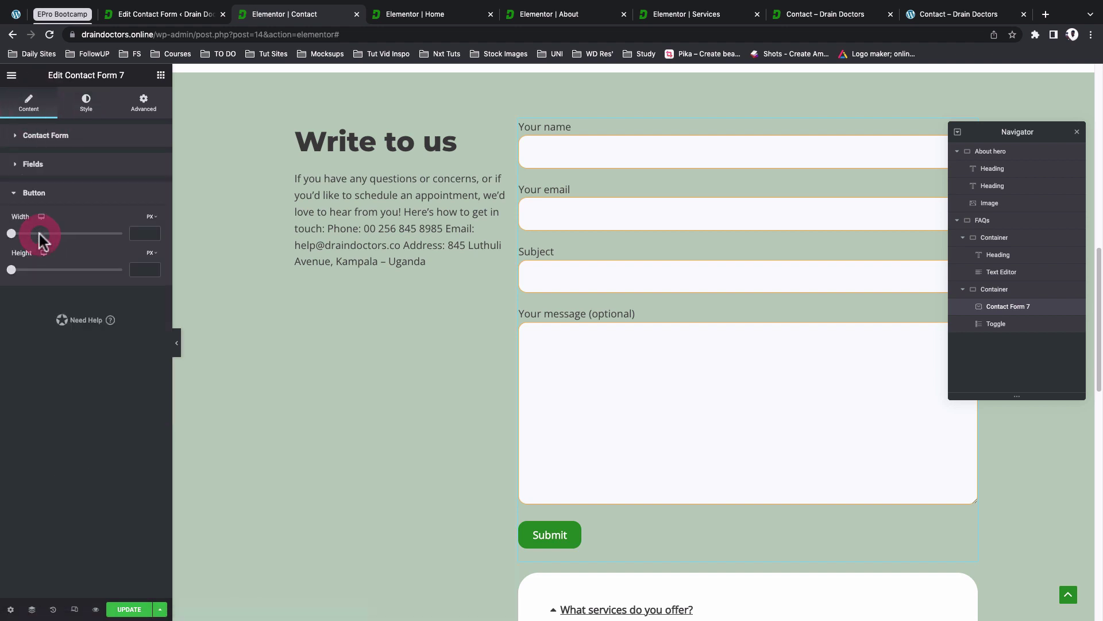
click(153, 218)
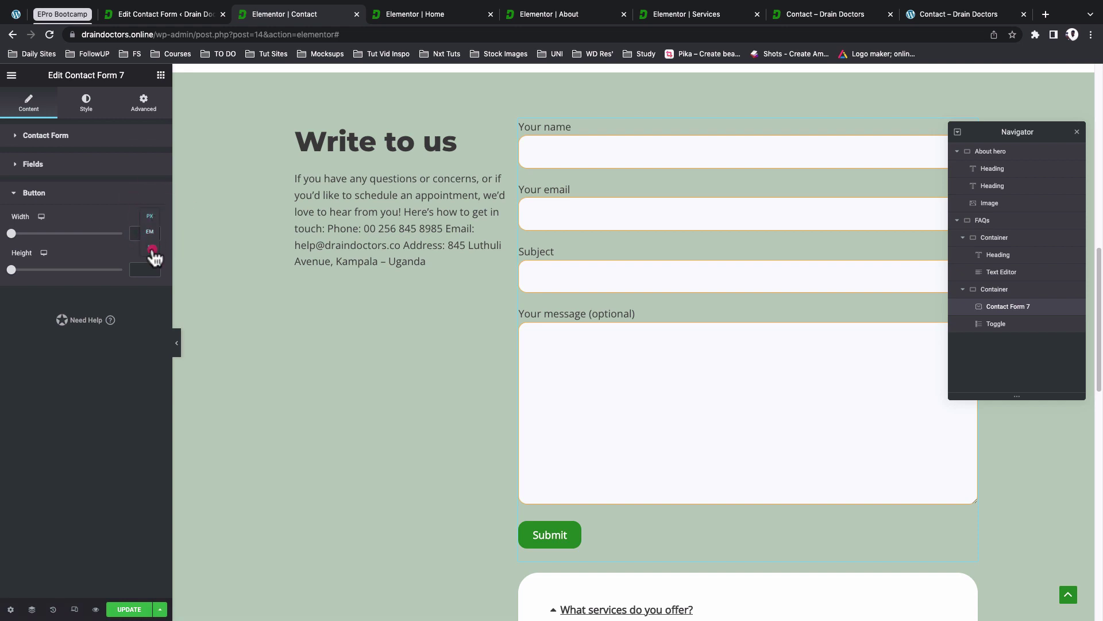
click(150, 248)
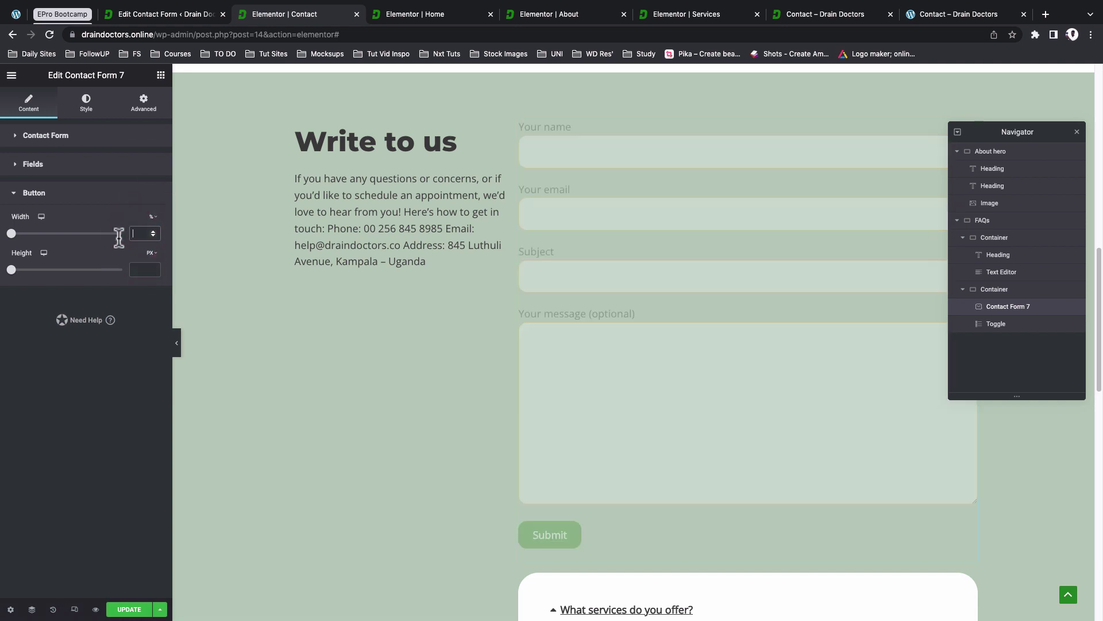
drag(12, 234, 122, 234)
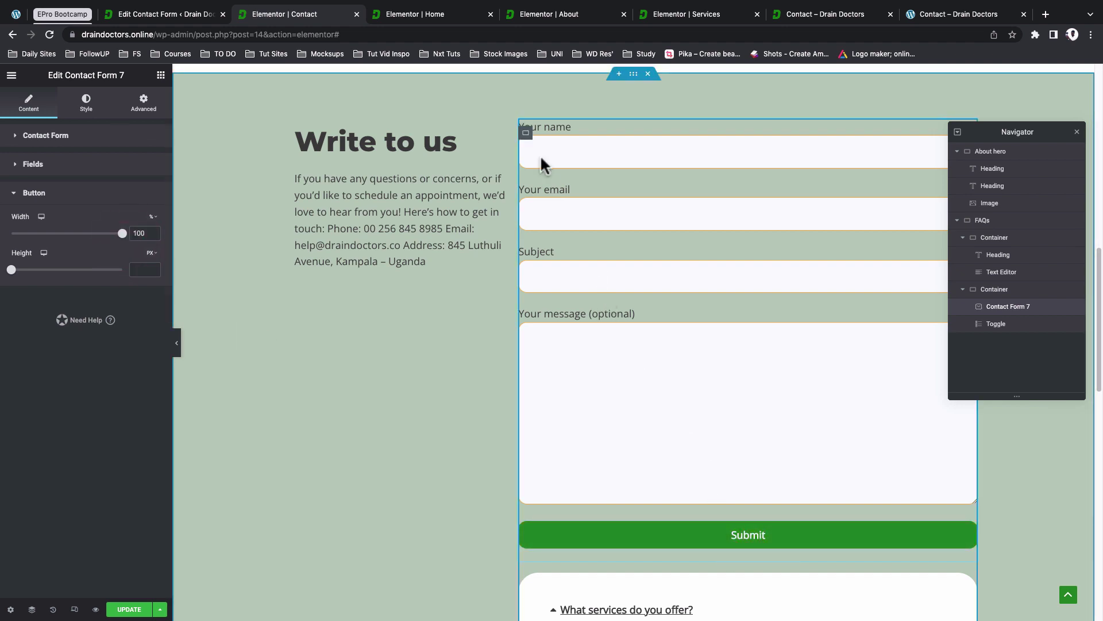
- Give the form's container 5% left padding
click(525, 135)
click(149, 114)
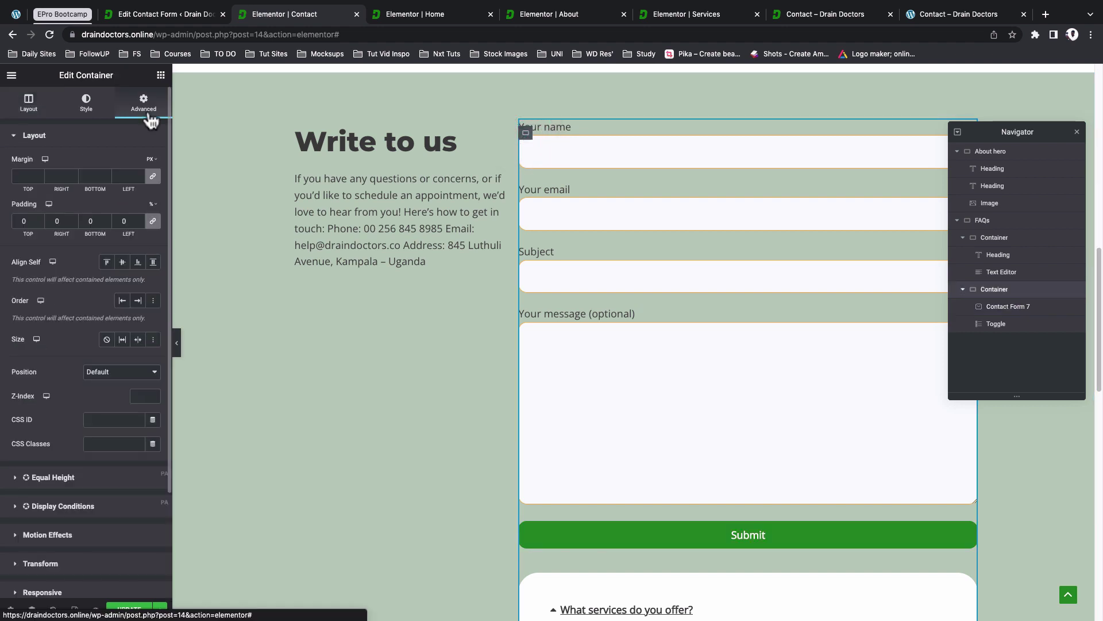
click(152, 223)
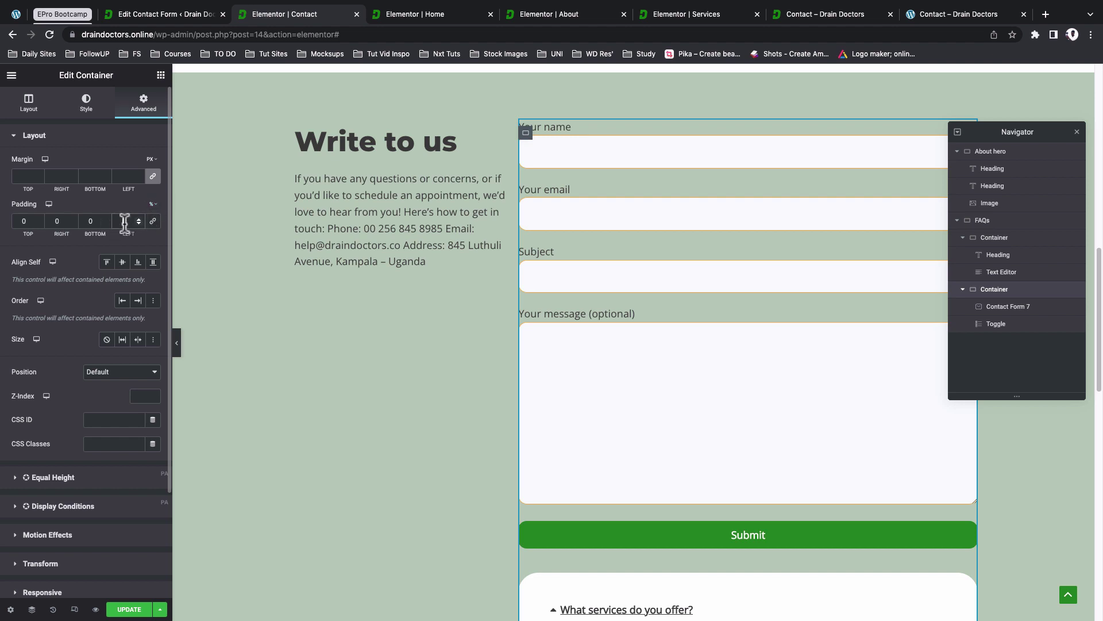
text(5)
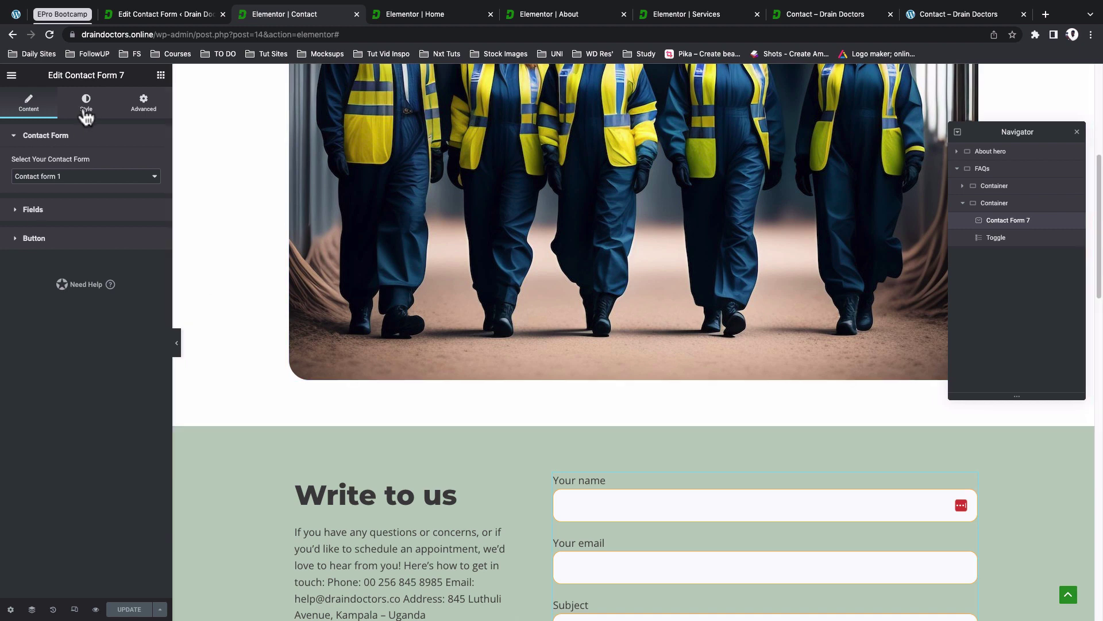
- Set the focused field border colour to the green theme colour and test it
click(86, 108)
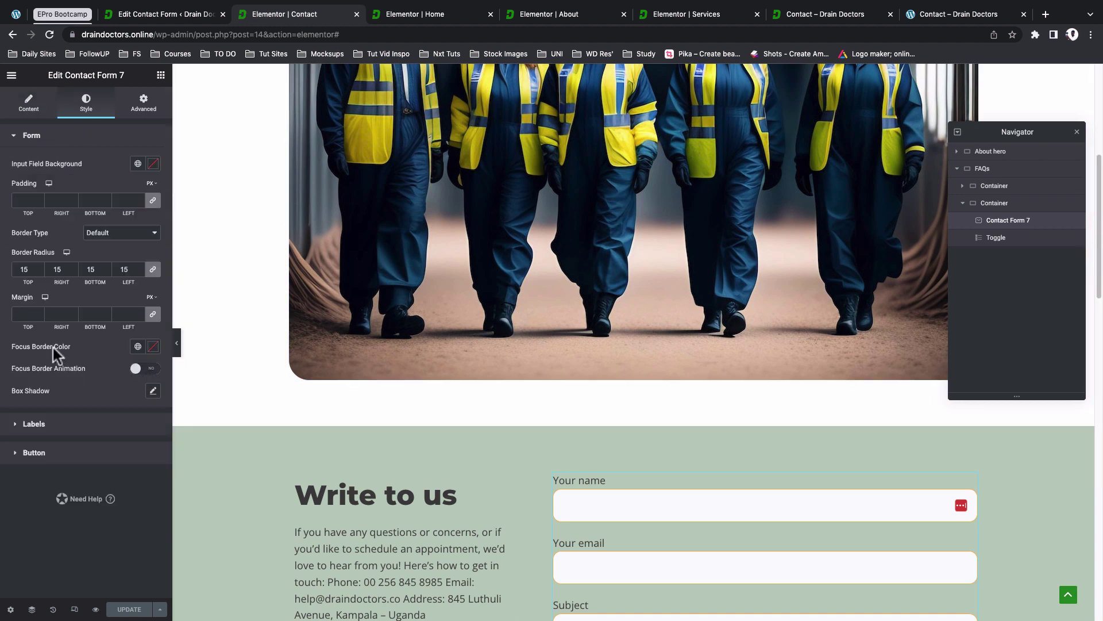
click(138, 348)
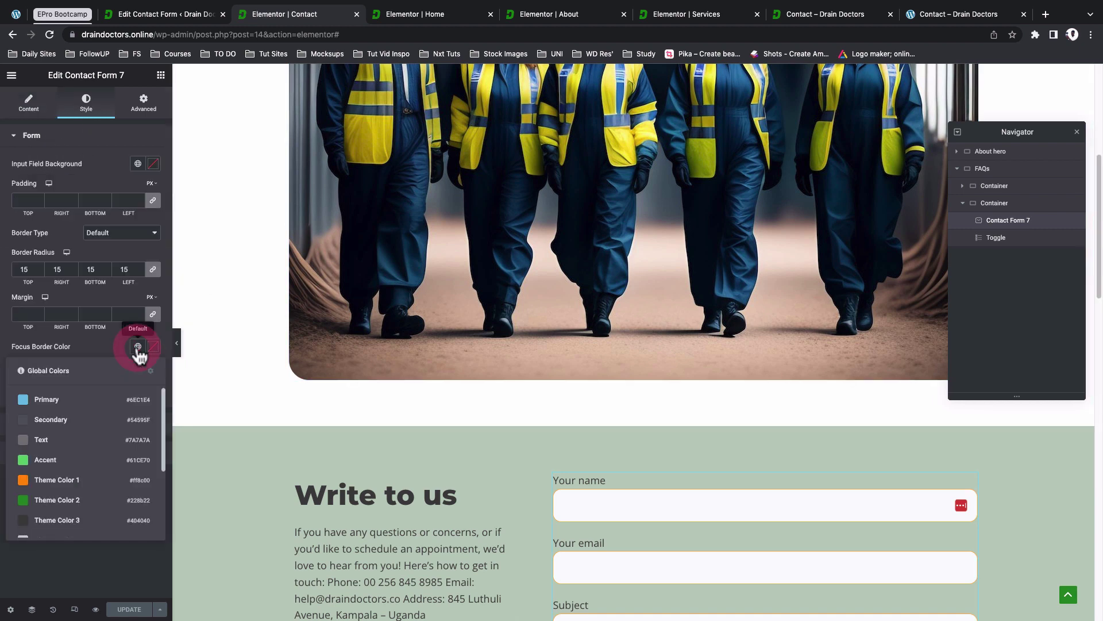
click(74, 505)
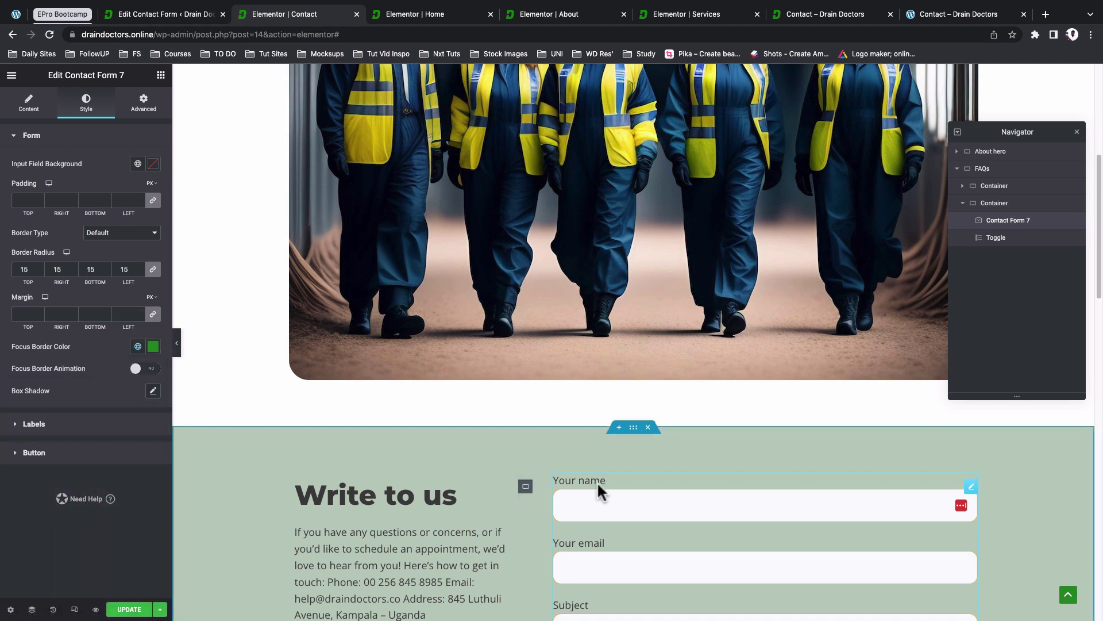
scroll(598, 485, down, 5)
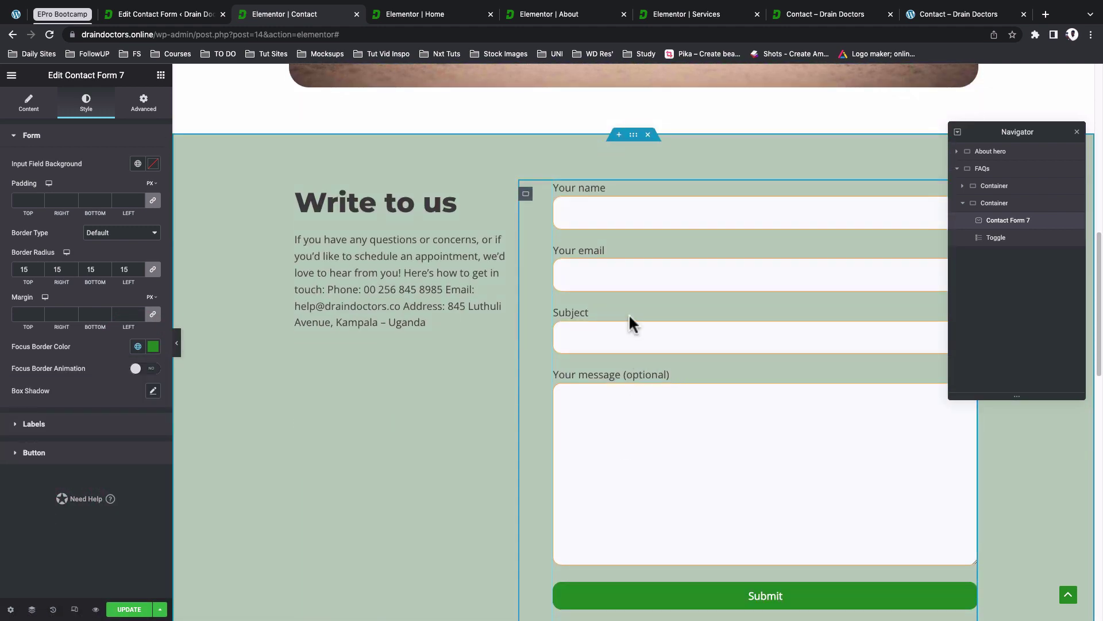
click(620, 205)
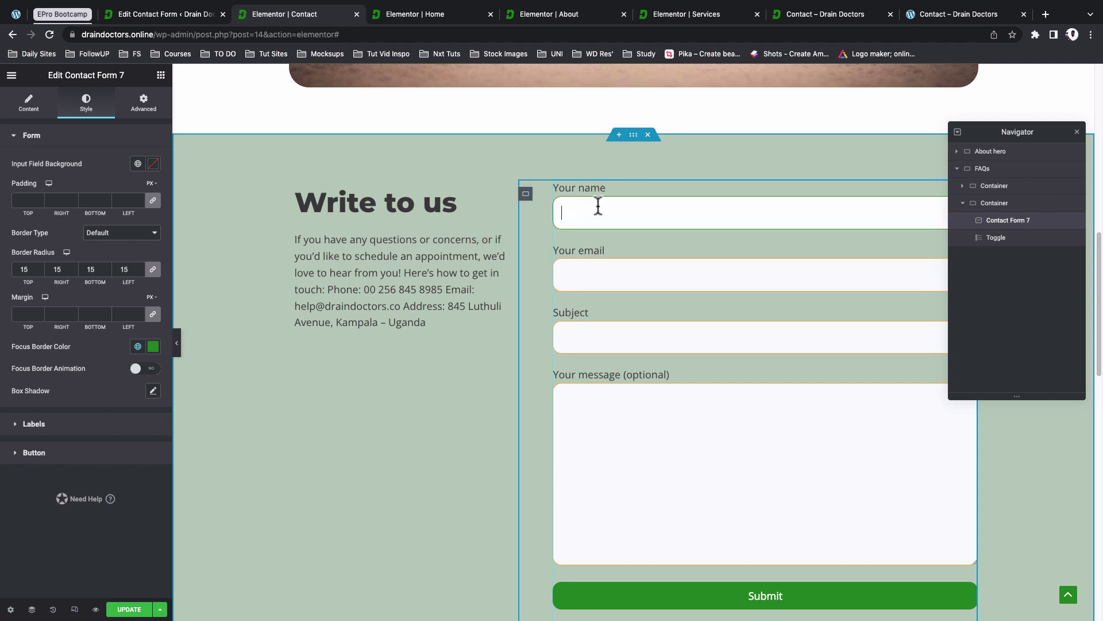
click(602, 278)
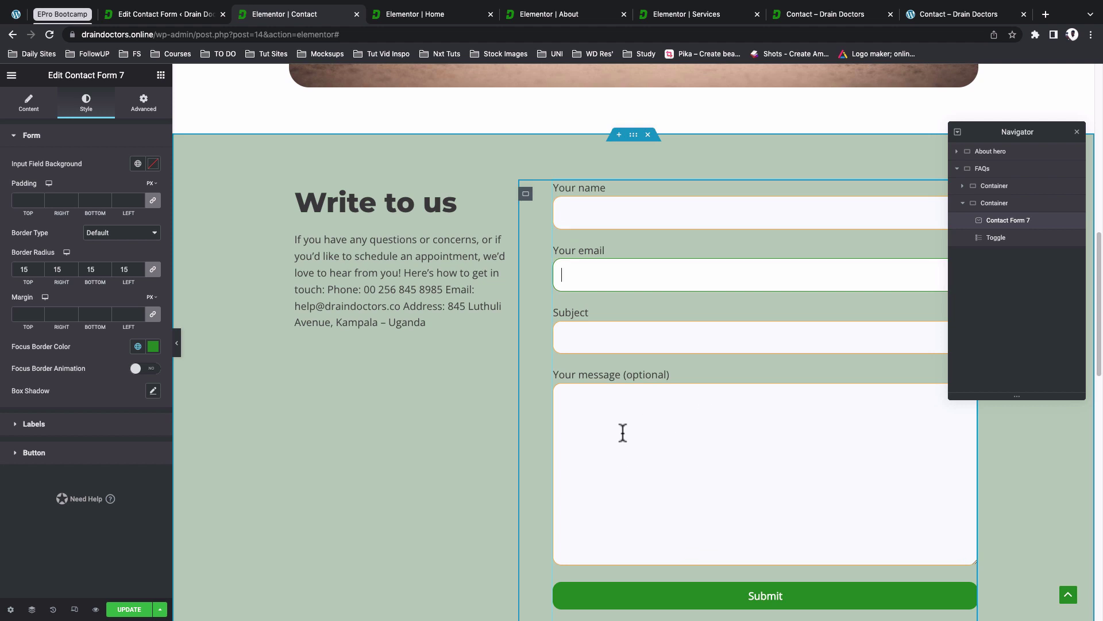
scroll(667, 447, up, 2)
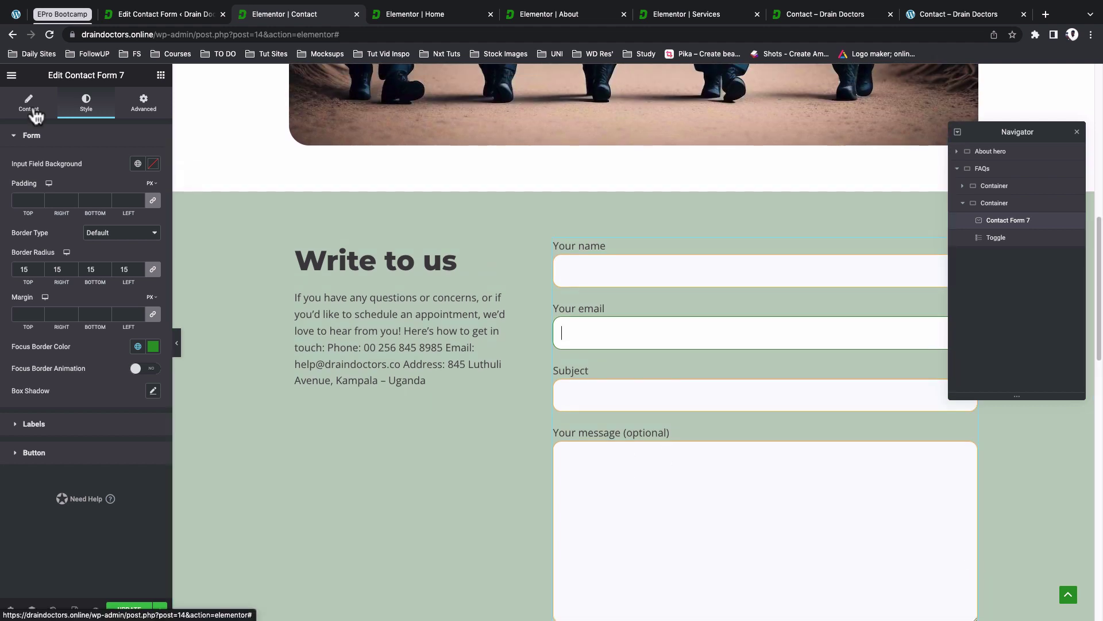
- Make the message box 200 px tall
click(30, 105)
click(34, 209)
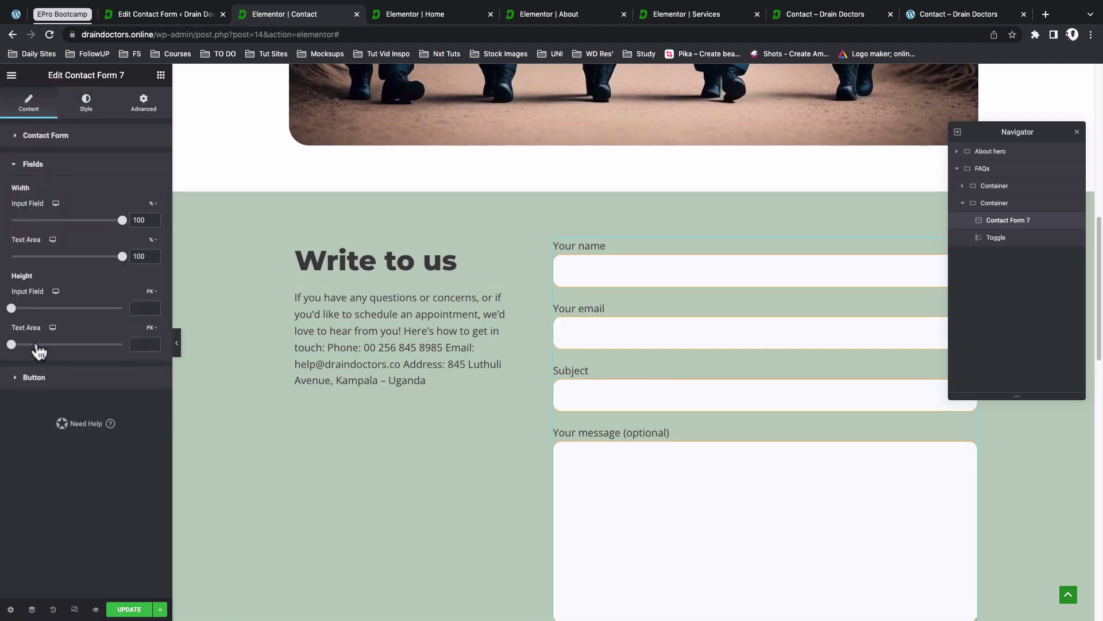
click(152, 328)
drag(8, 346, 32, 346)
double_click(138, 344)
text(200)
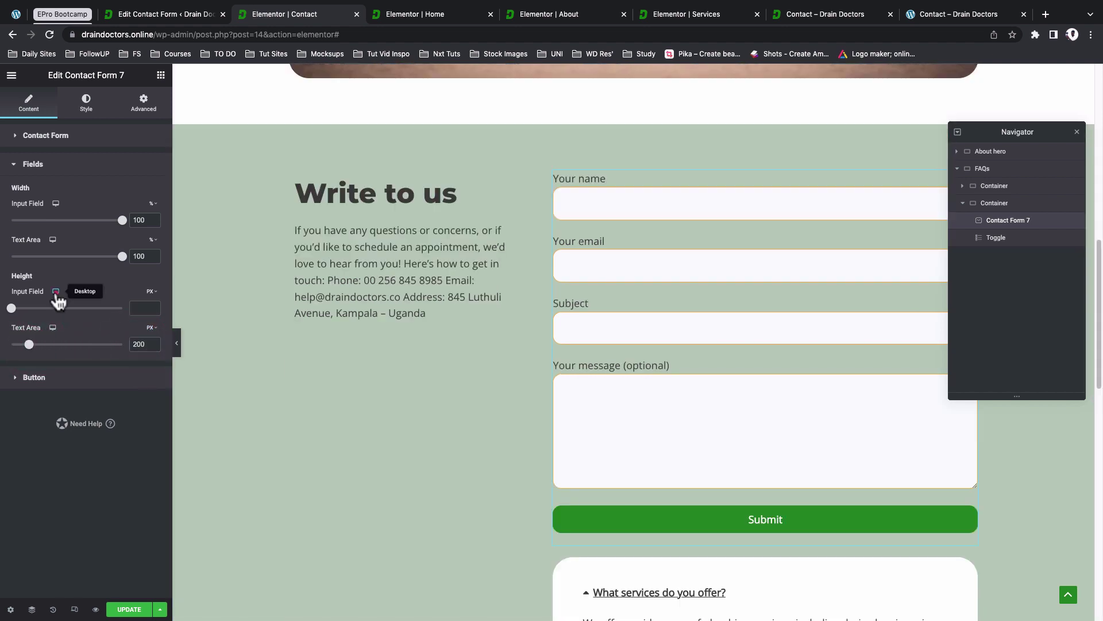
- Preview the form at tablet, mobile and desktop widths
click(55, 309)
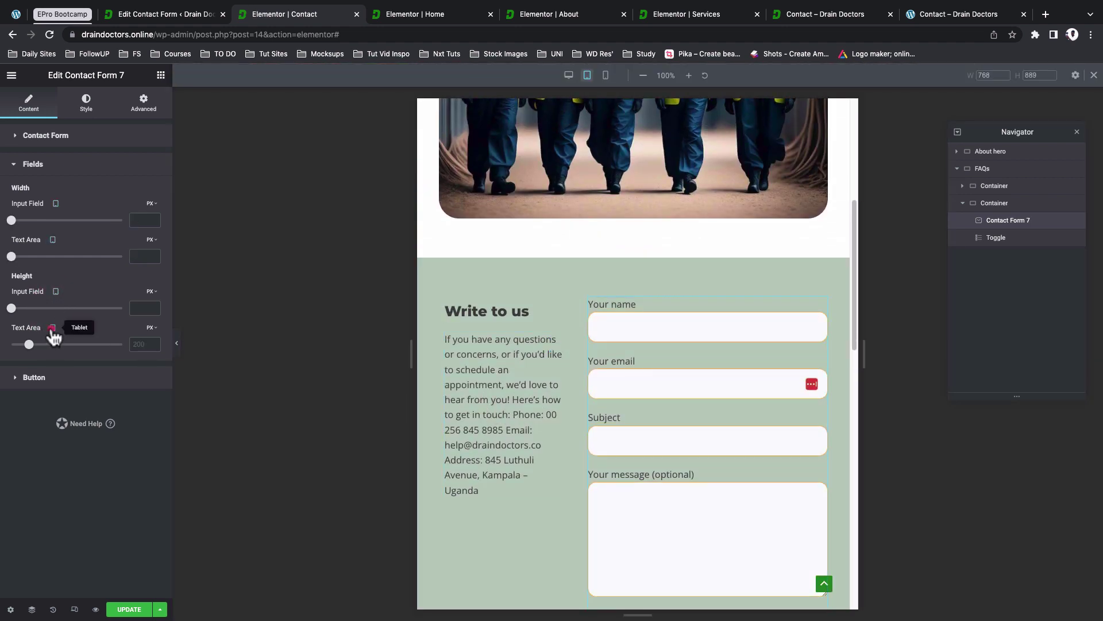
click(53, 362)
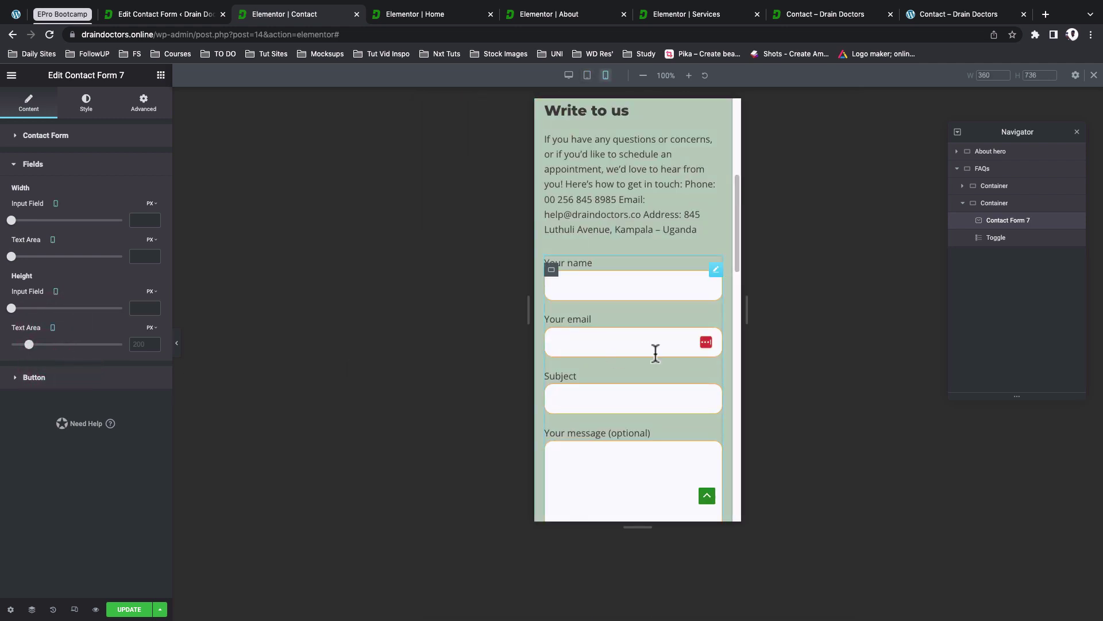
scroll(659, 357, down, 4)
scroll(658, 356, up, 4)
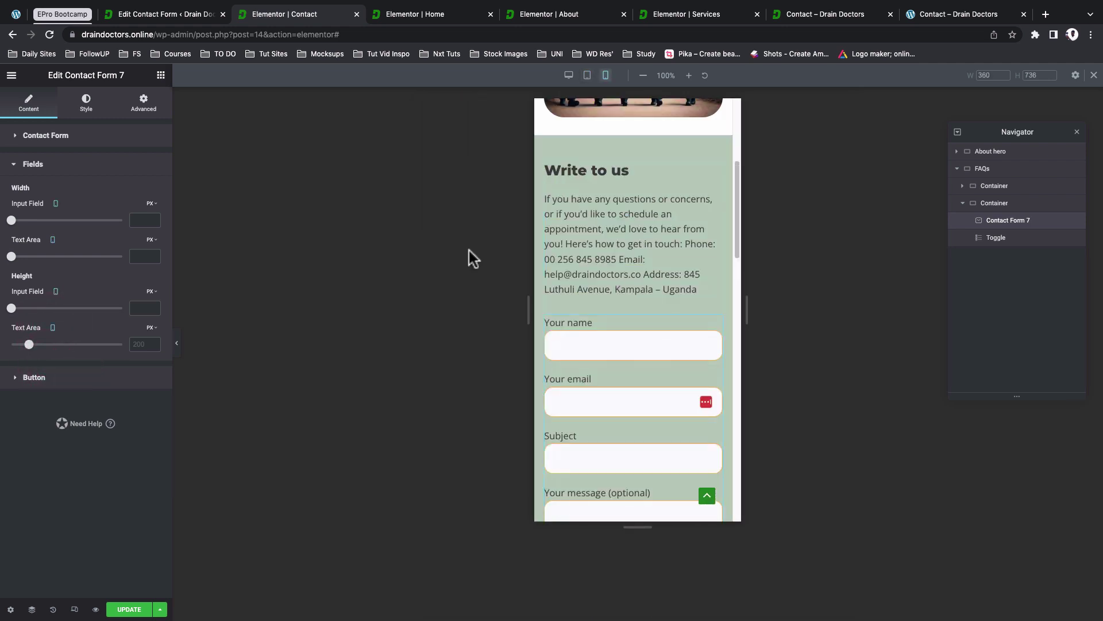
click(567, 77)
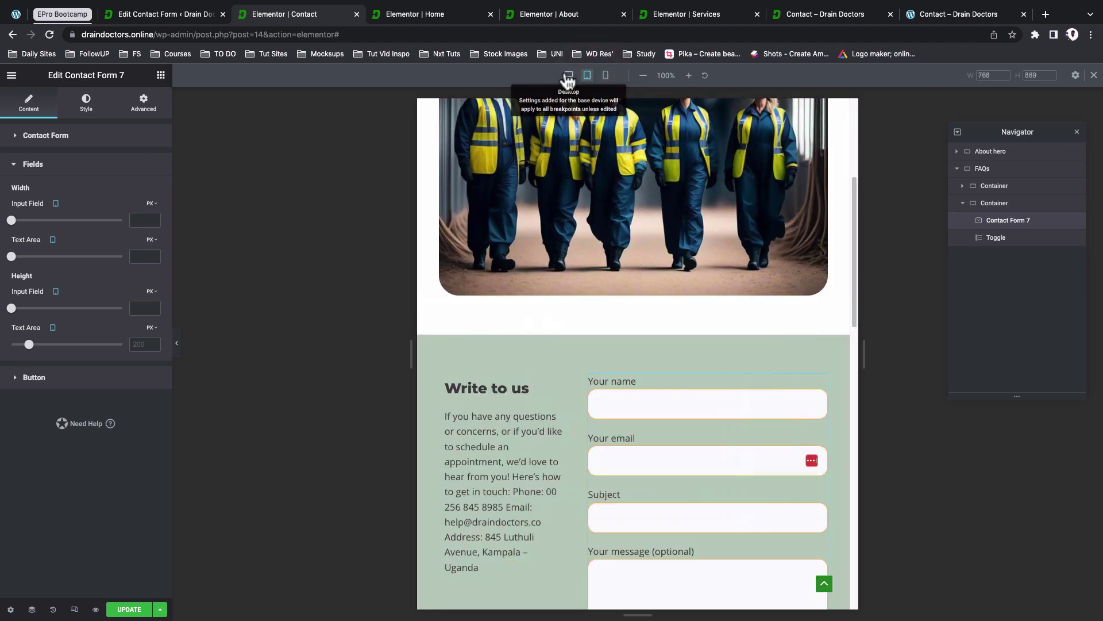
scroll(573, 161, down, 10)
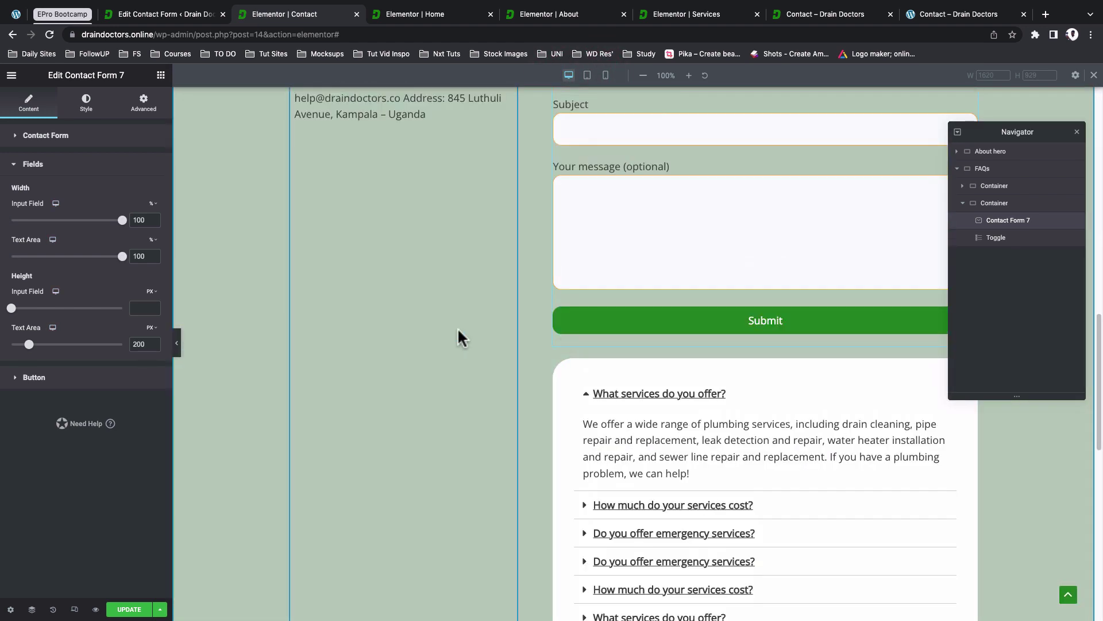
scroll(457, 327, up, 3)
click(971, 517)
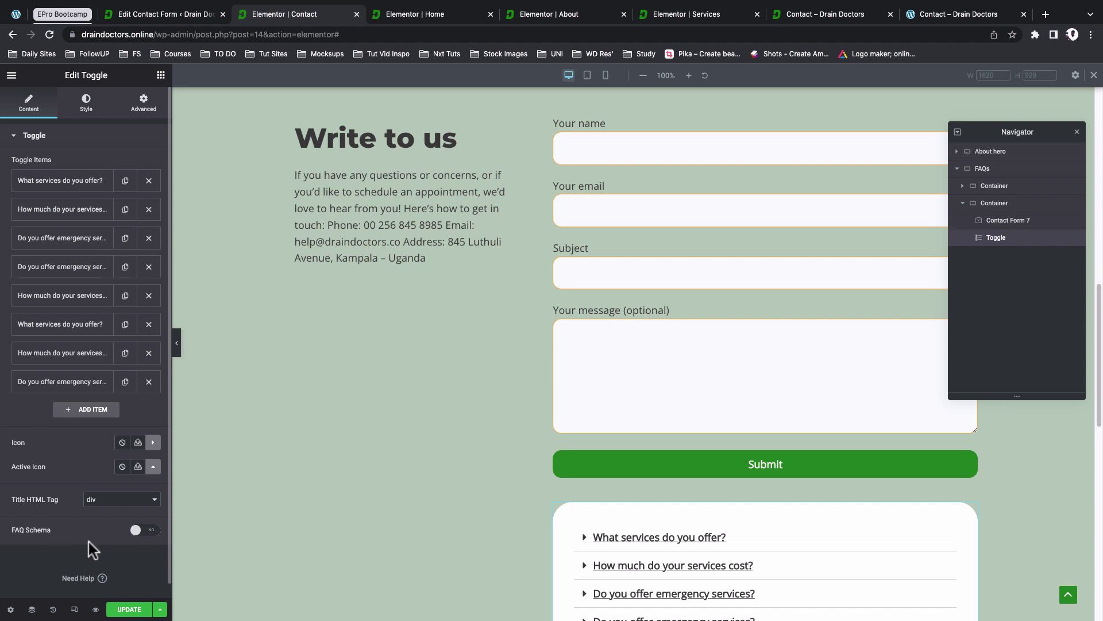
- Enable FAQ Schema on the Contact and Home page FAQ toggles and save Home
click(146, 531)
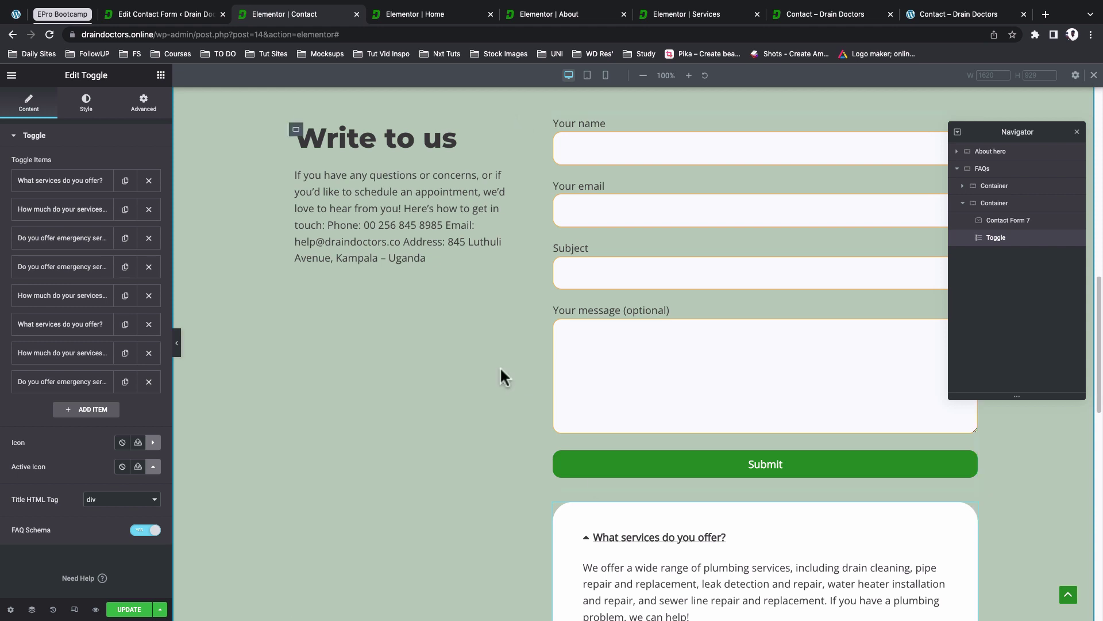
click(418, 15)
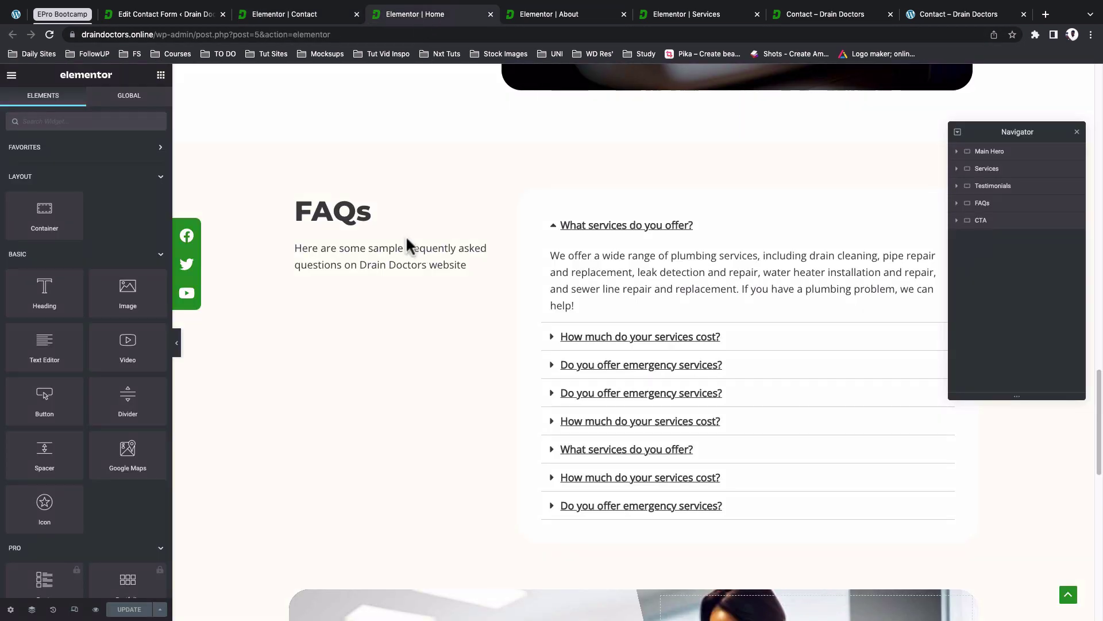
scroll(732, 390, up, 4)
click(971, 439)
click(133, 528)
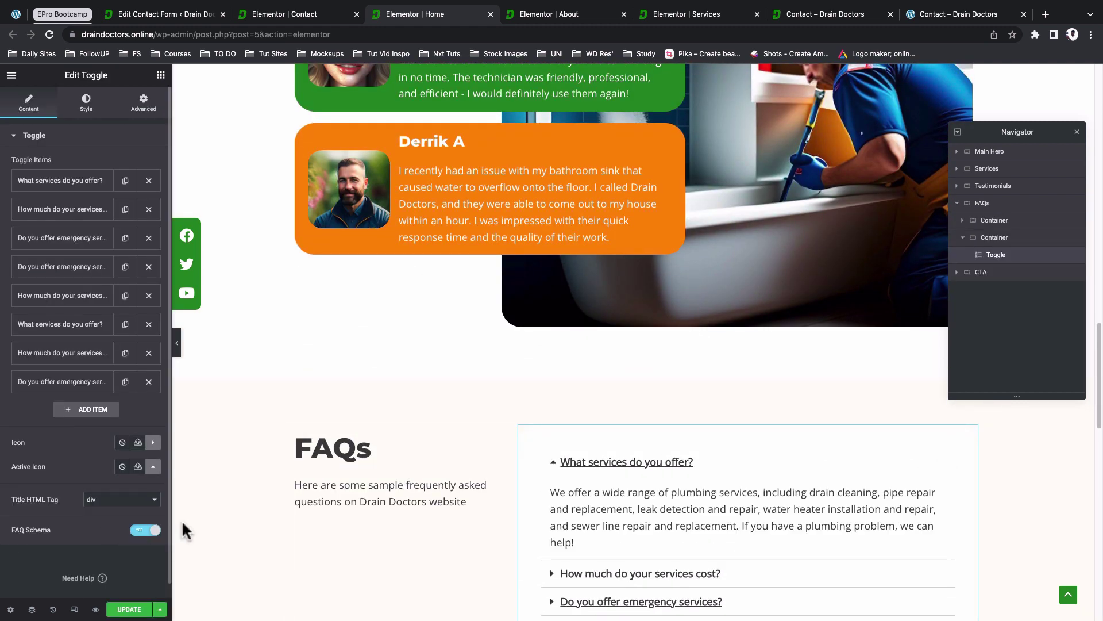
click(128, 610)
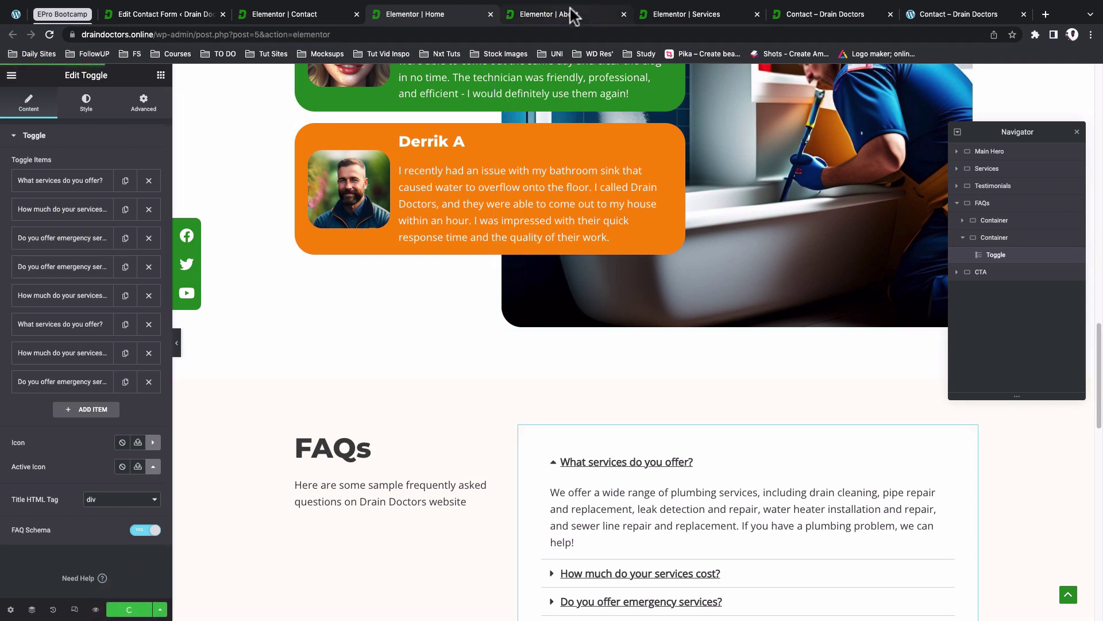
- Look over the About, Services and live Contact pages, then return to the Contact editor
click(572, 15)
scroll(594, 246, down, 10)
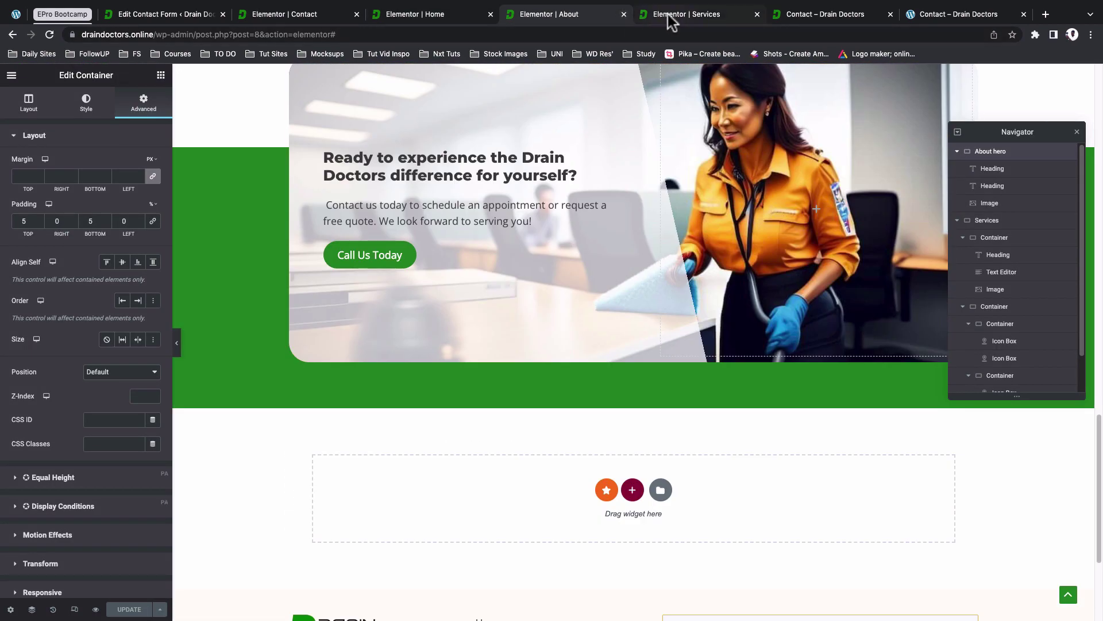
click(683, 15)
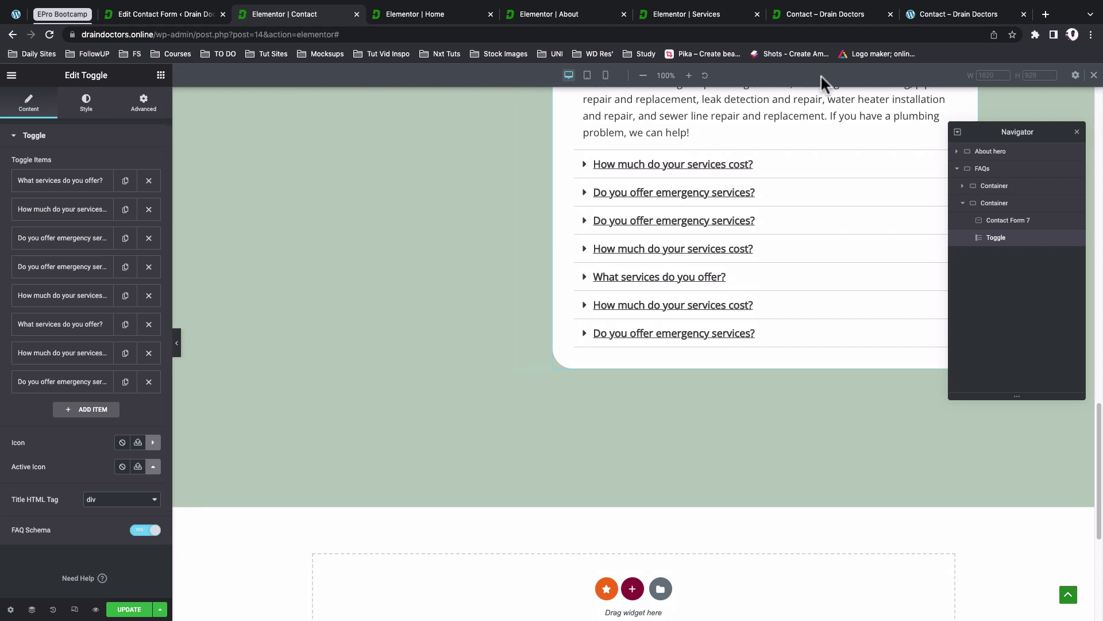
click(812, 16)
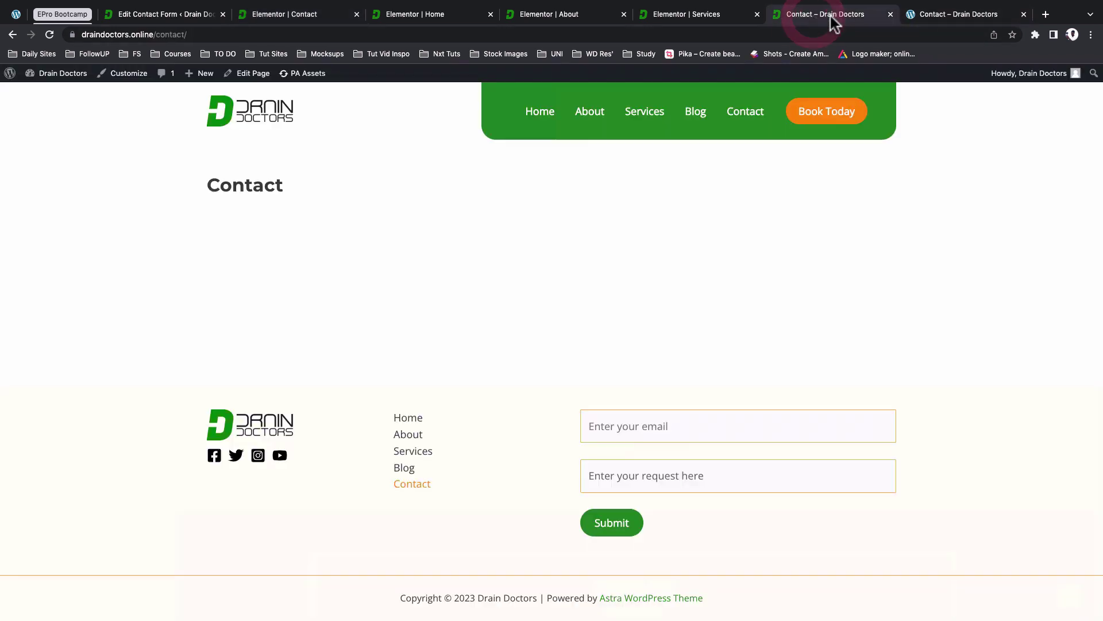
click(951, 15)
scroll(346, 378, down, 3)
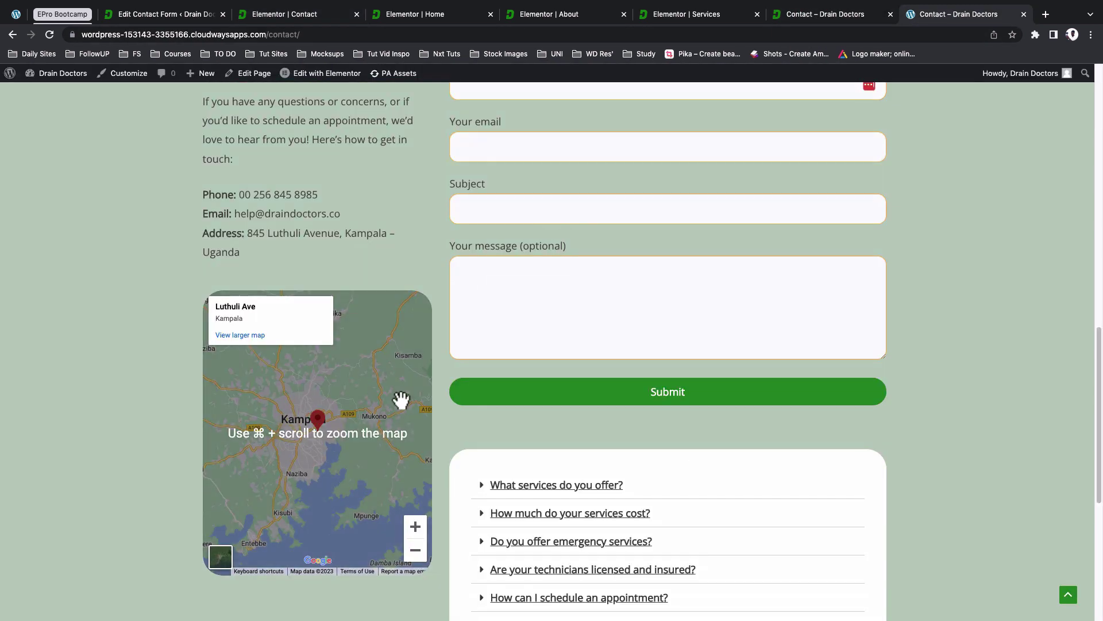
click(278, 16)
scroll(367, 235, up, 5)
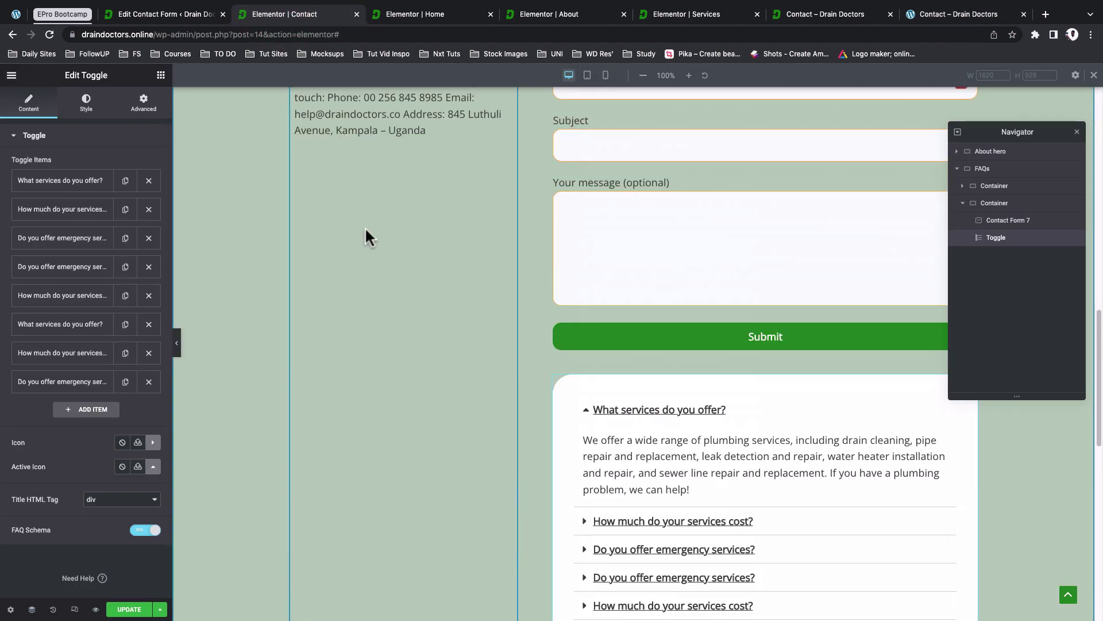
- Add a taller Google Maps widget showing Luthuli Avenue, Kampala under the contact details
click(160, 76)
text(map)
drag(44, 161, 375, 338)
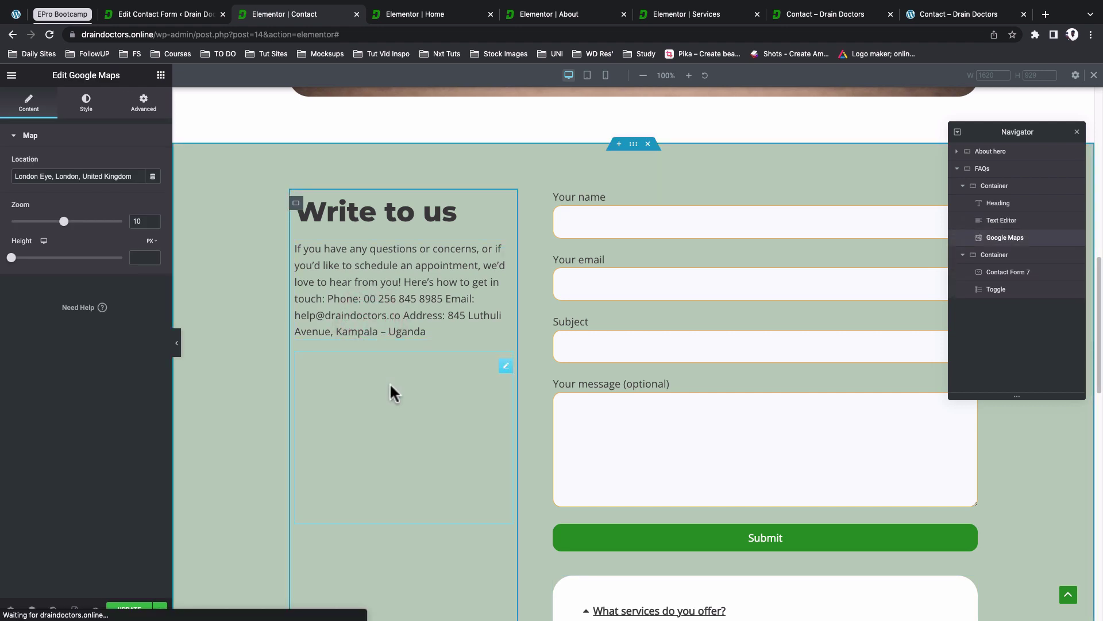
triple_click(57, 177)
text(Luthuli Avenue, Kampala Uganda)
drag(12, 257, 49, 261)
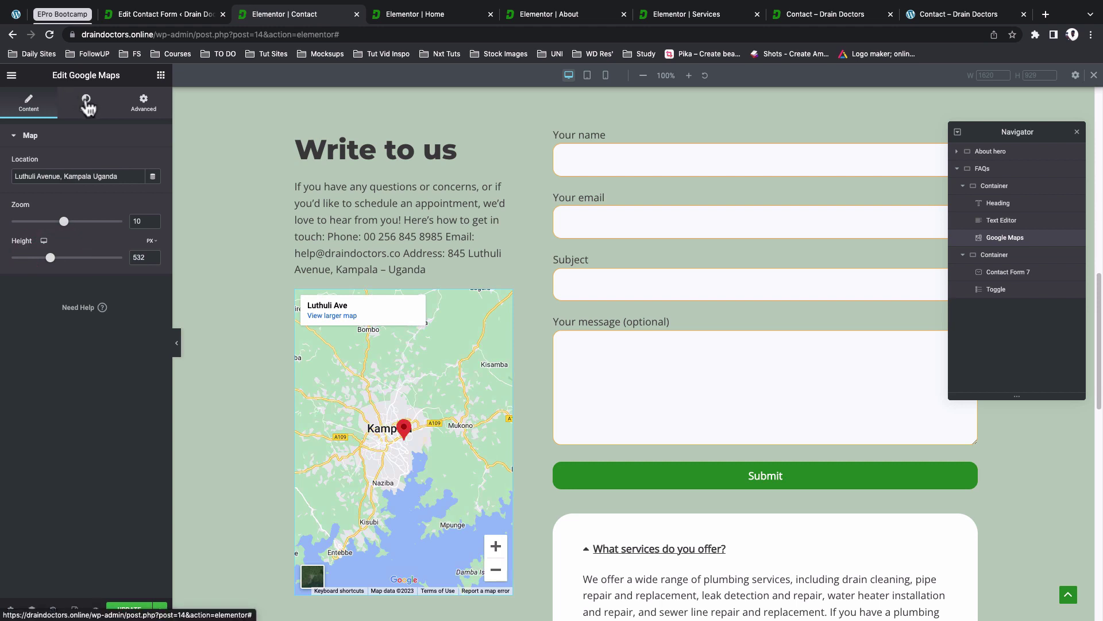
- Round the map's corners with a 30 border radius
click(87, 102)
click(150, 105)
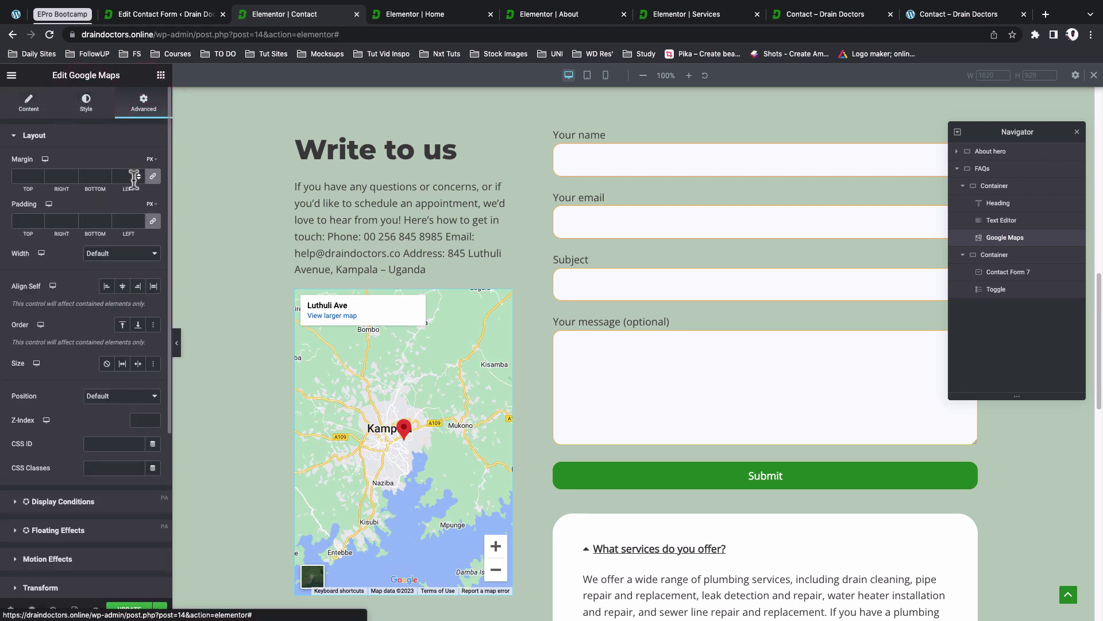
scroll(58, 402, down, 4)
click(25, 496)
click(28, 395)
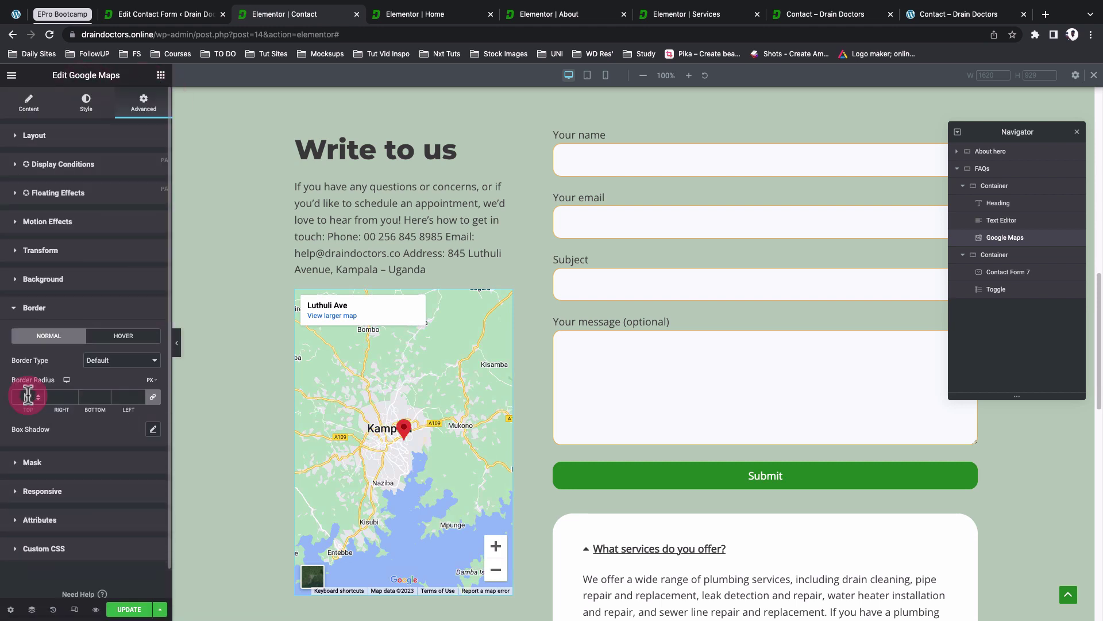
text(30)
- Save the Contact page and open its preview in a new tab
click(496, 356)
scroll(496, 357, down, 4)
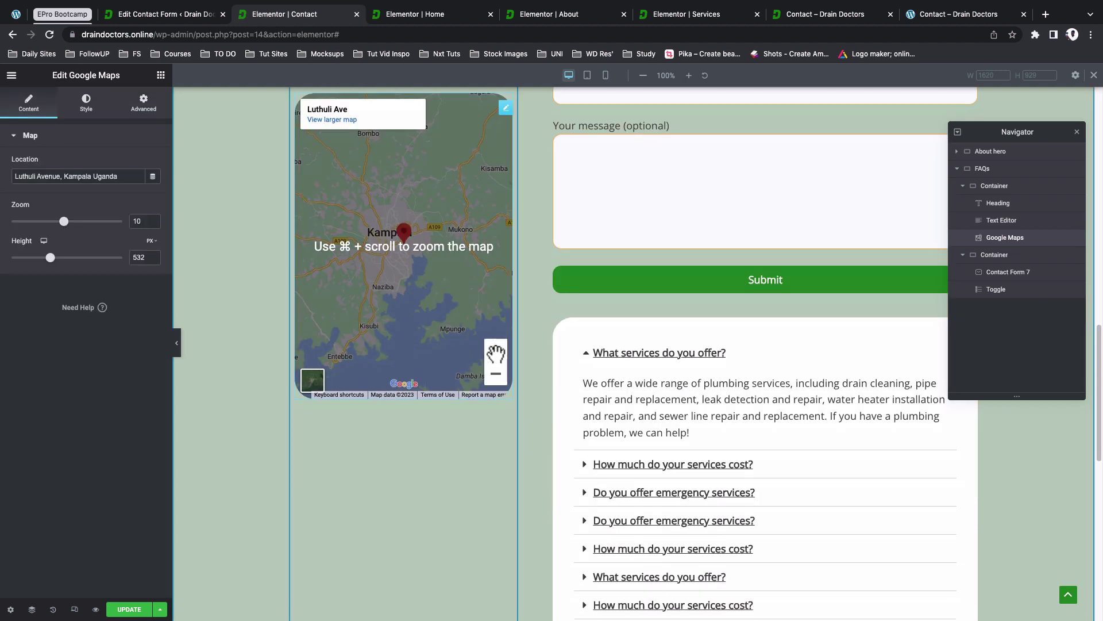
click(128, 610)
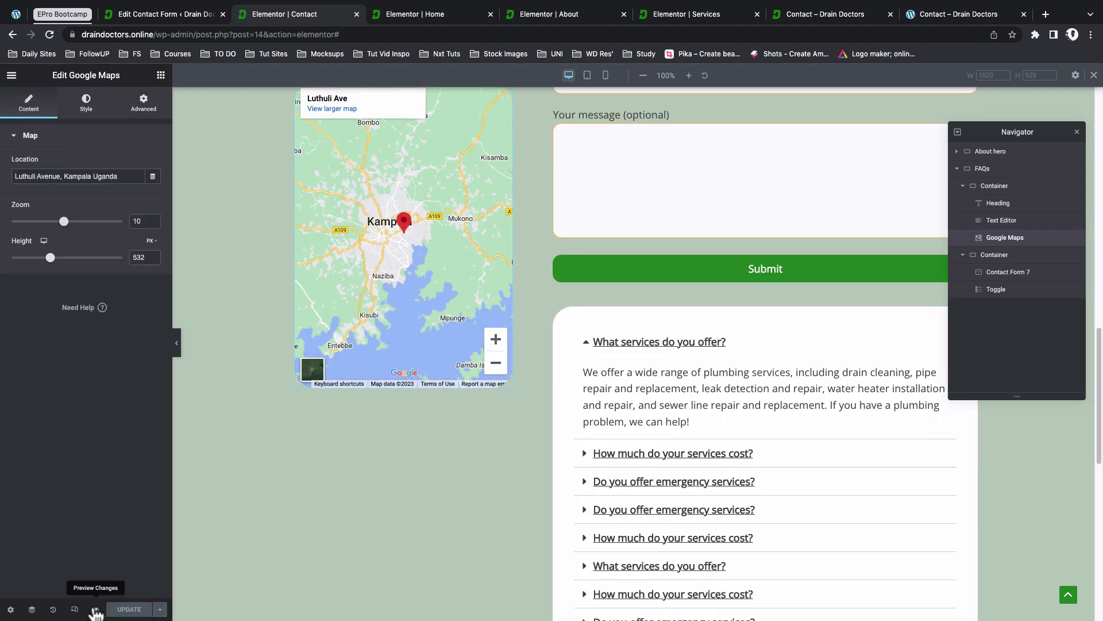
click(95, 609)
drag(845, 14, 446, 28)
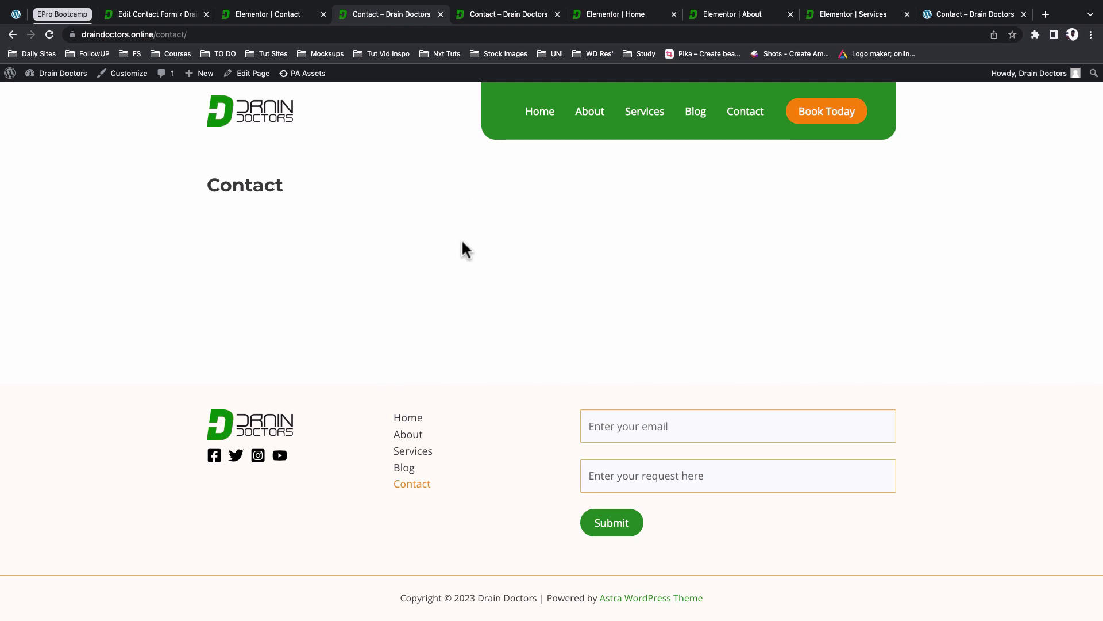
- Open the Contact page preview and scroll through the 'Write to us' section and map
click(478, 16)
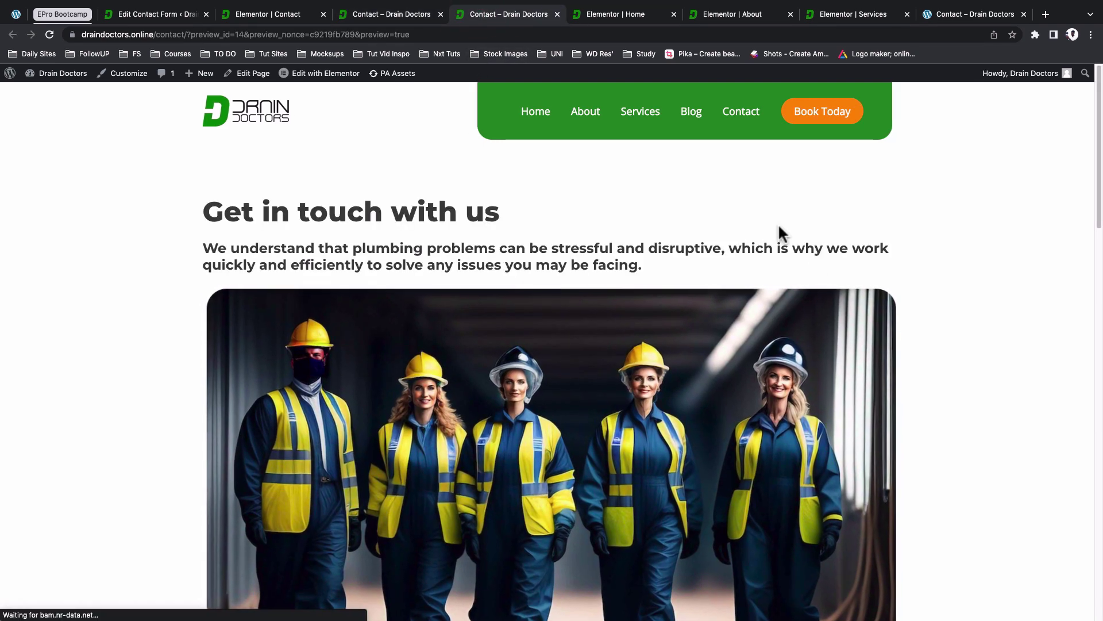
scroll(903, 328, down, 10)
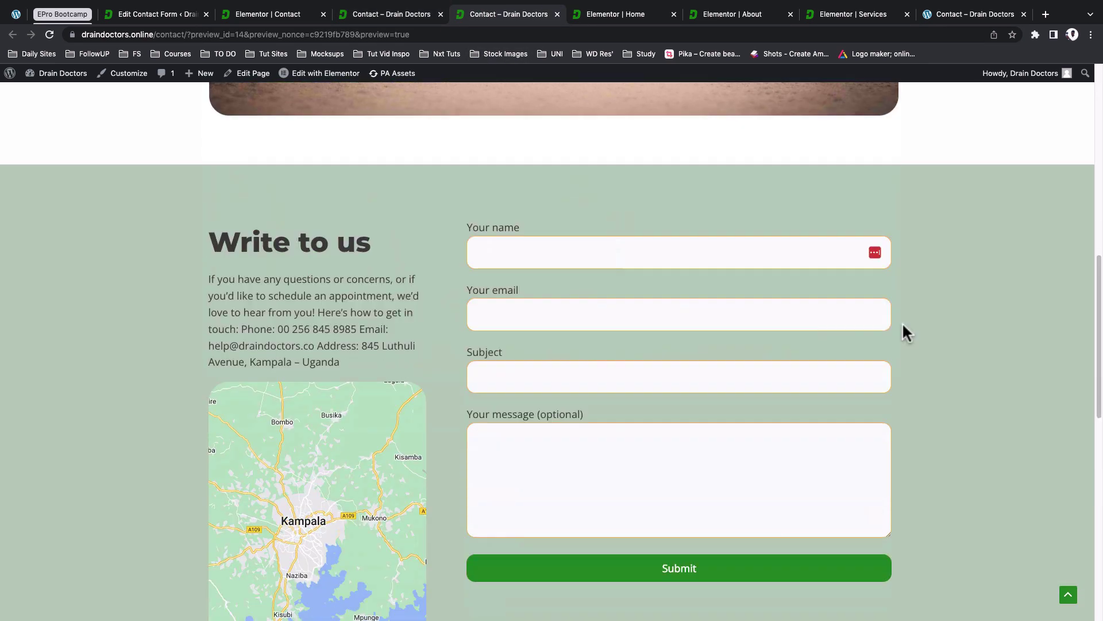
scroll(903, 325, down, 3)
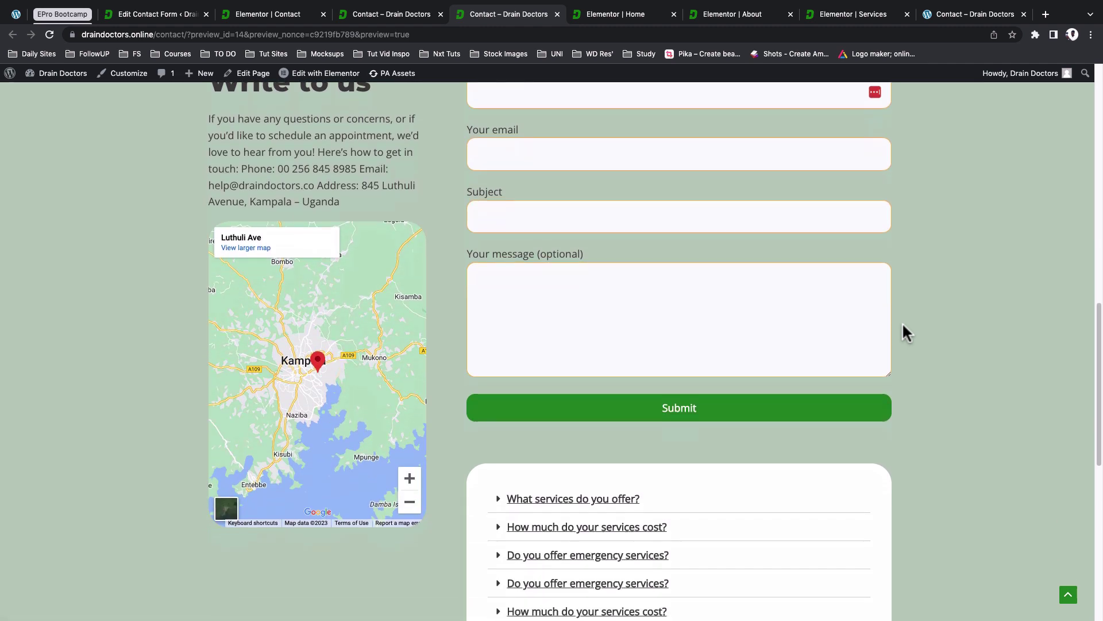
scroll(901, 325, up, 2)
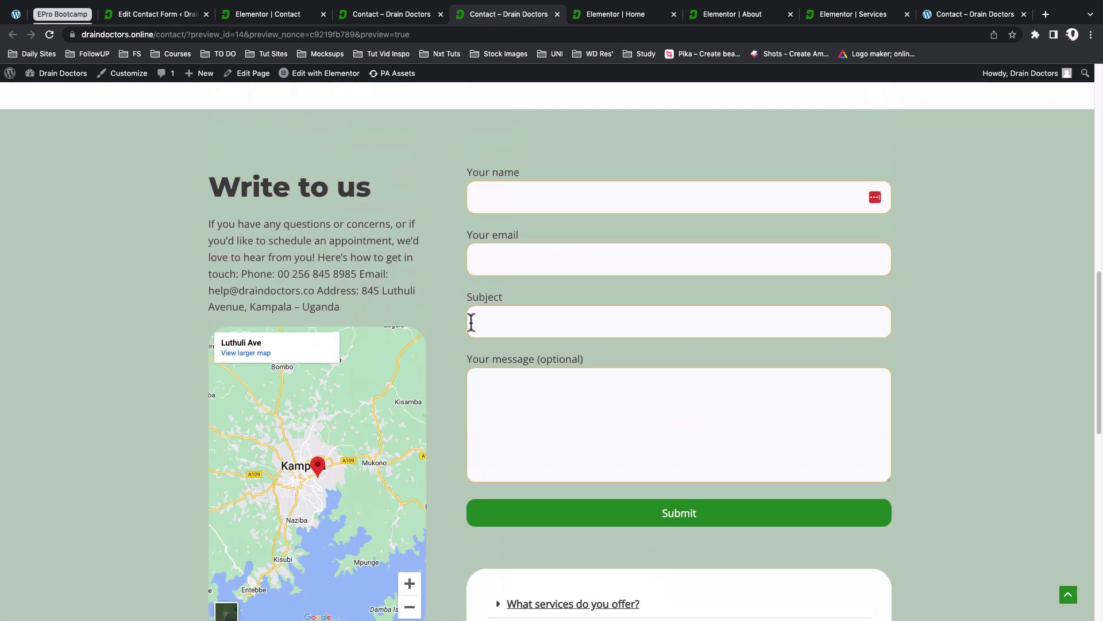
scroll(465, 443, down, 2)
scroll(465, 448, up, 2)
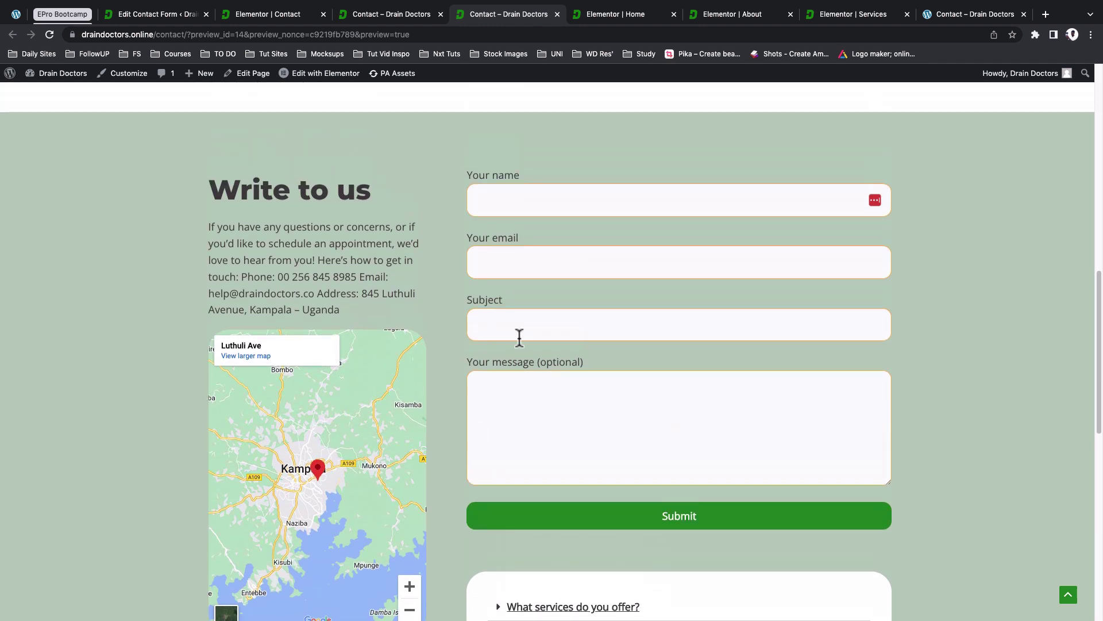
- Test the Your name and message fields, then expand and collapse the 'What services do you offer?' FAQ
click(516, 196)
click(517, 292)
click(501, 429)
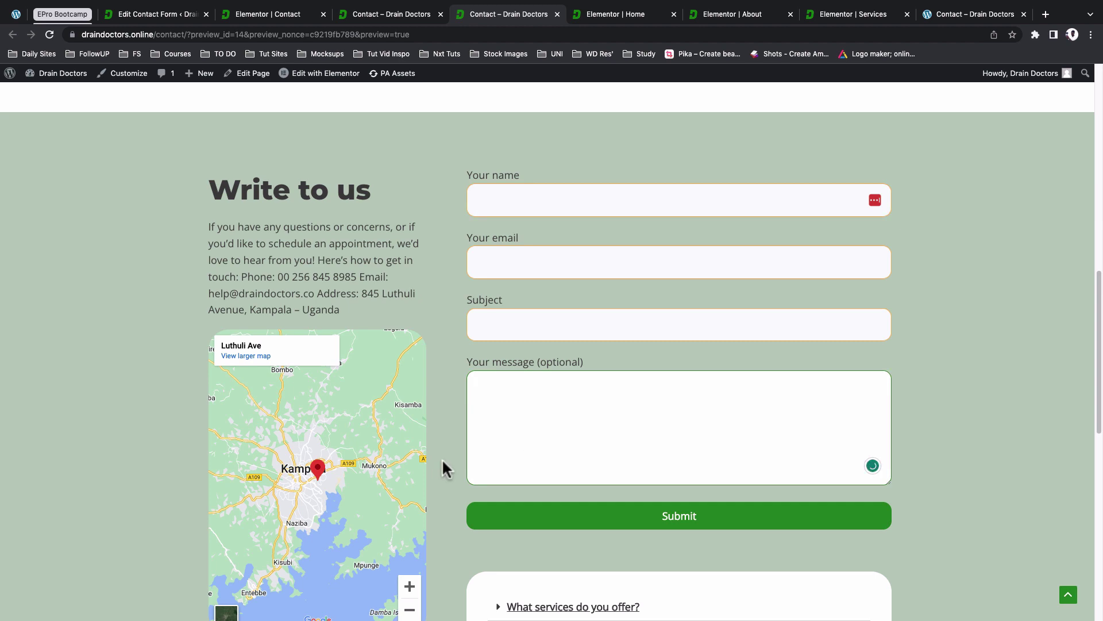
scroll(584, 507, down, 5)
click(500, 309)
click(500, 309)
scroll(464, 494, down, 3)
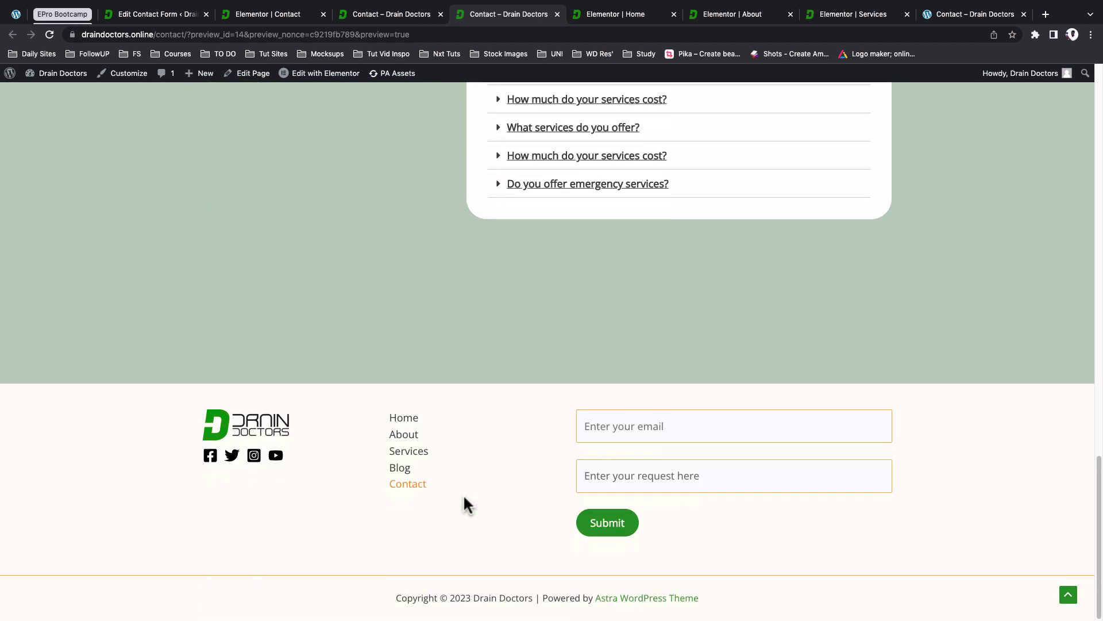
scroll(464, 495, down, 2)
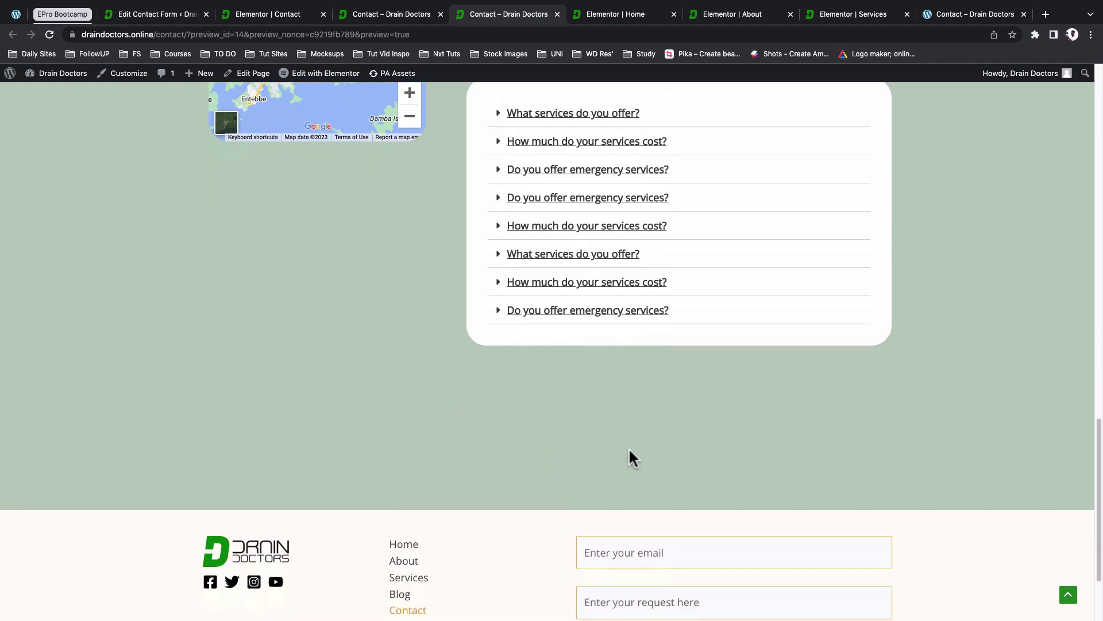
- Change the sage-green container's bottom padding from 15 to 5 and update the page
click(268, 14)
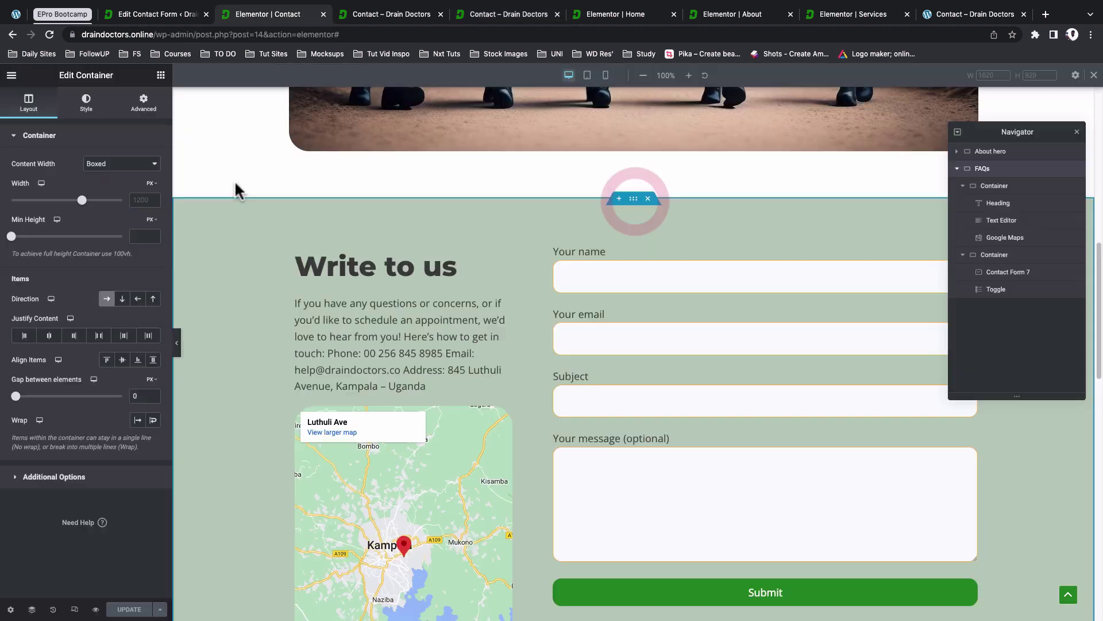
click(144, 102)
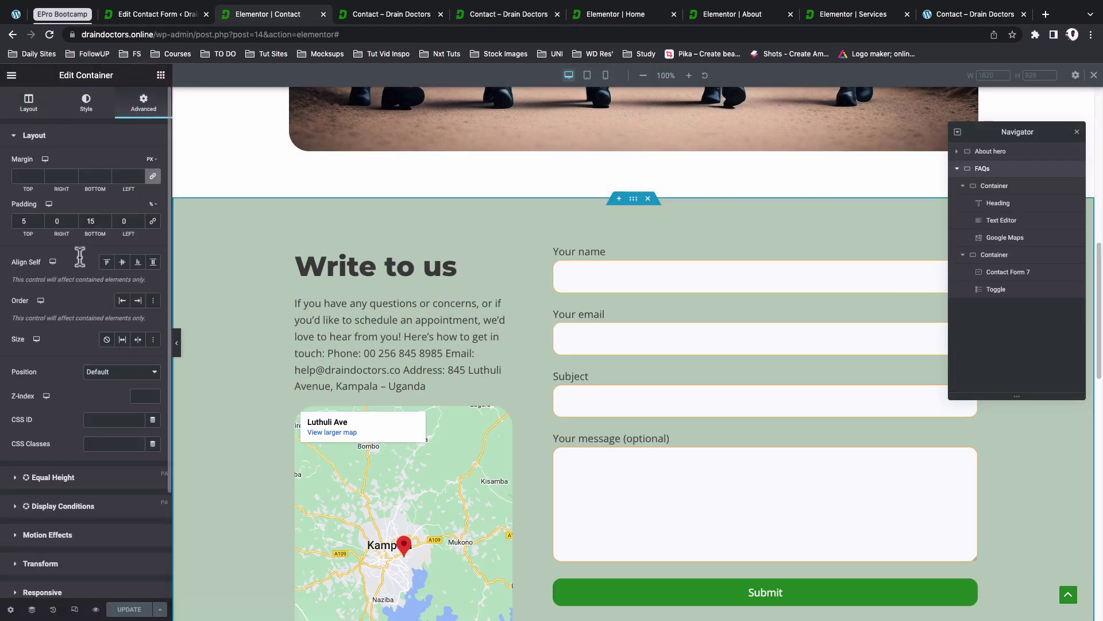
drag(86, 217, 105, 224)
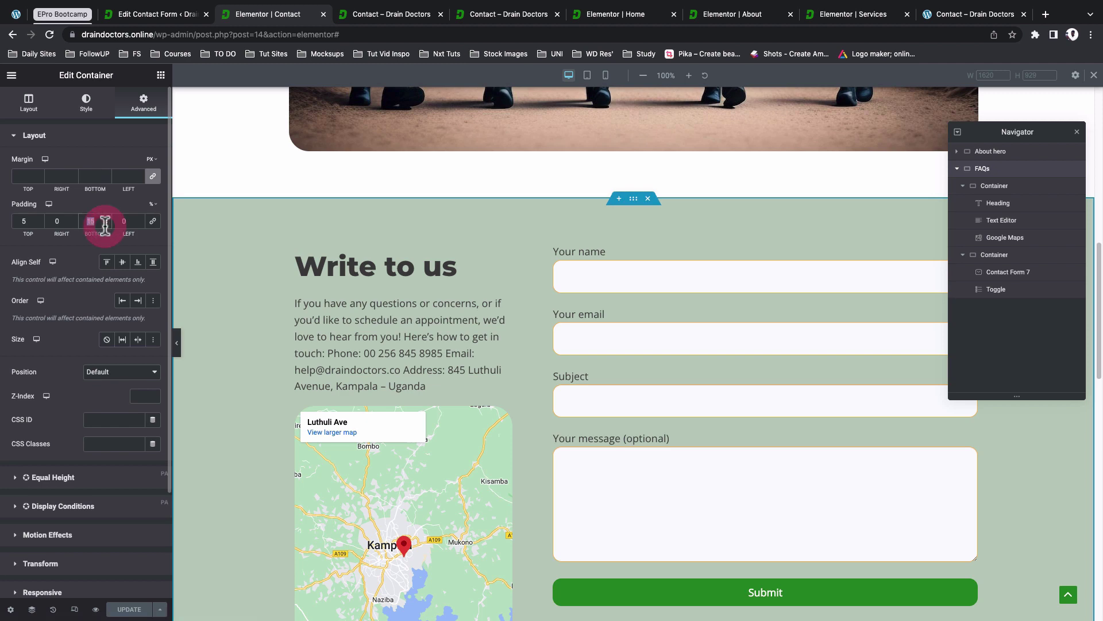
text(5)
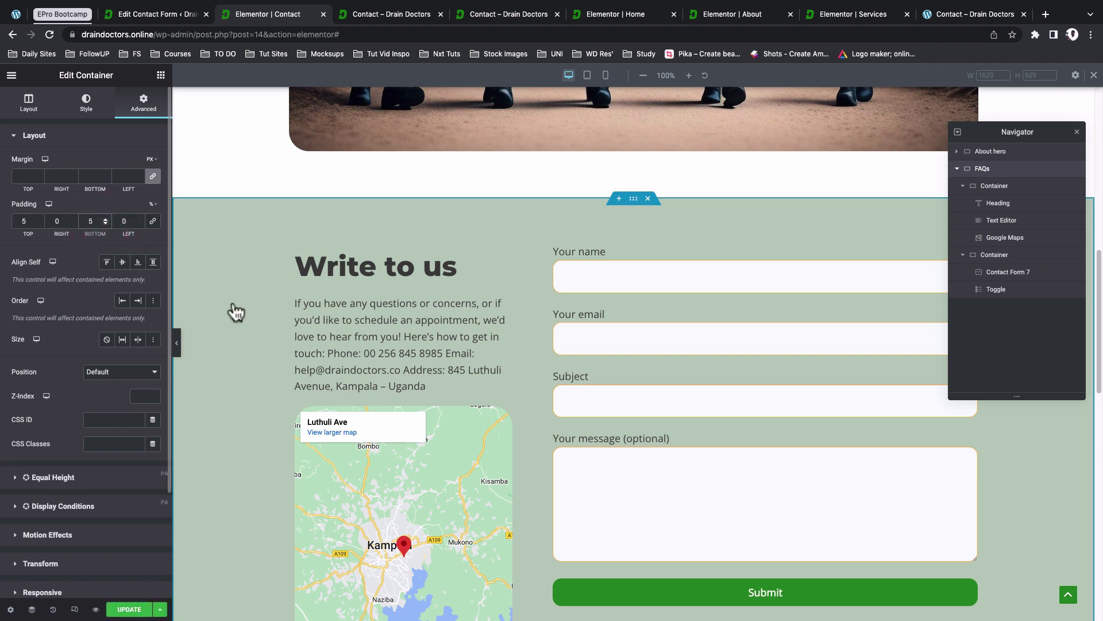
scroll(423, 376, down, 10)
click(147, 601)
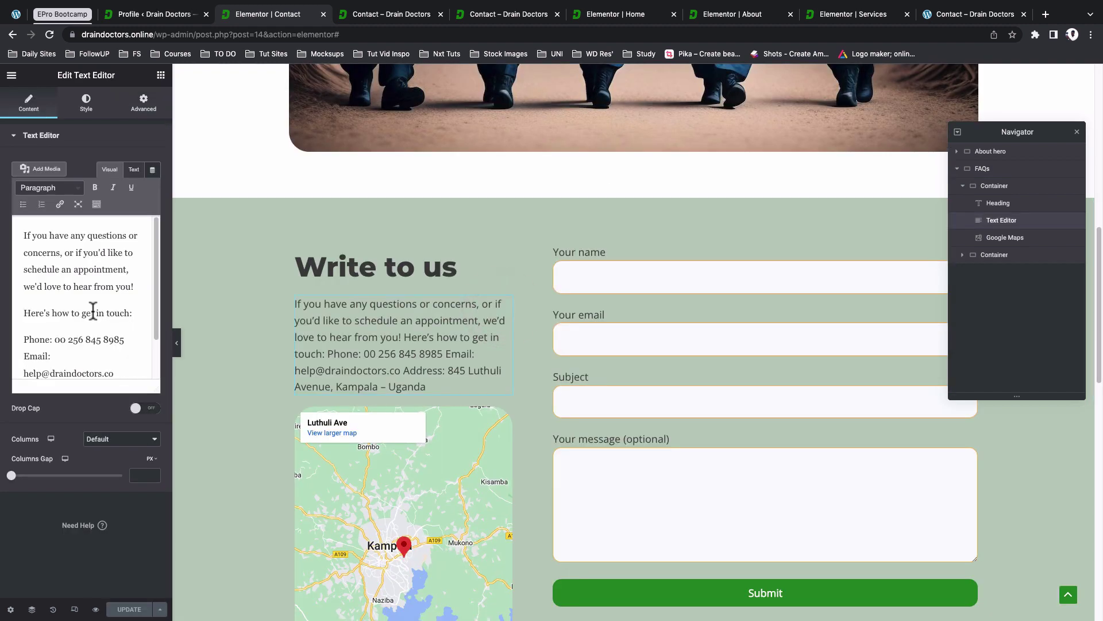
- Put 'Here's how to get in touch' on its own paragraph in the contact details text
click(505, 310)
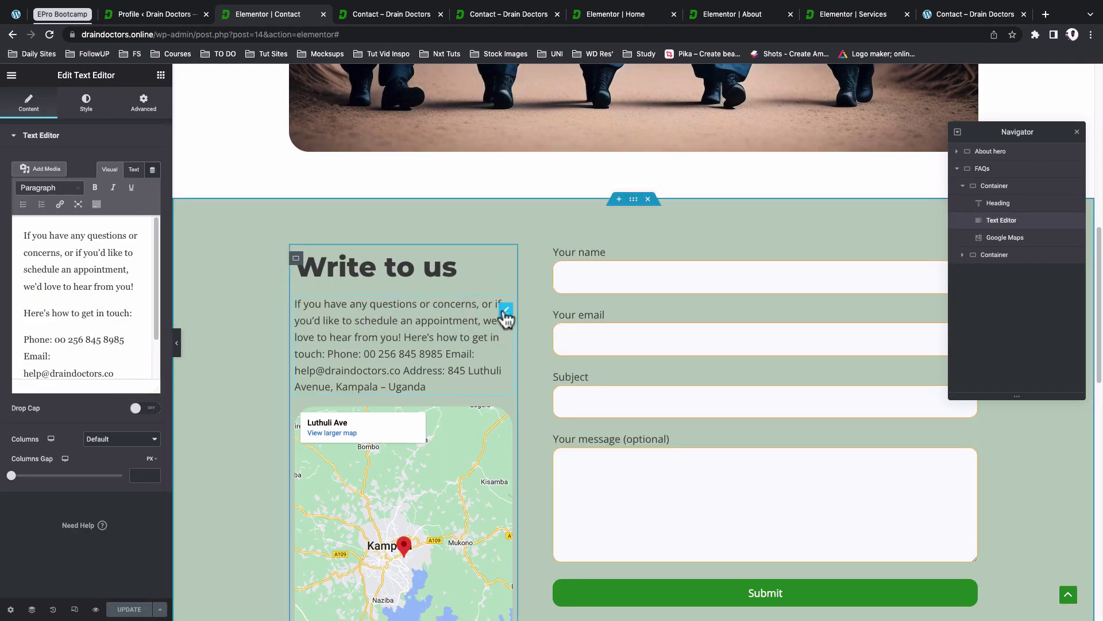
click(25, 313)
key(BackSpace)
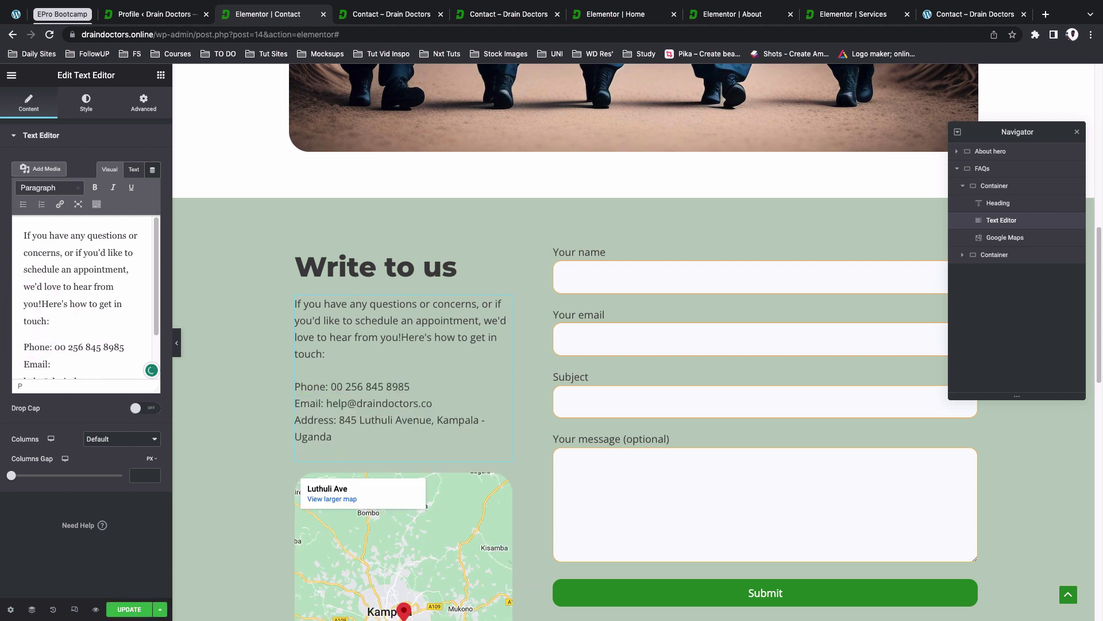
key(Return)
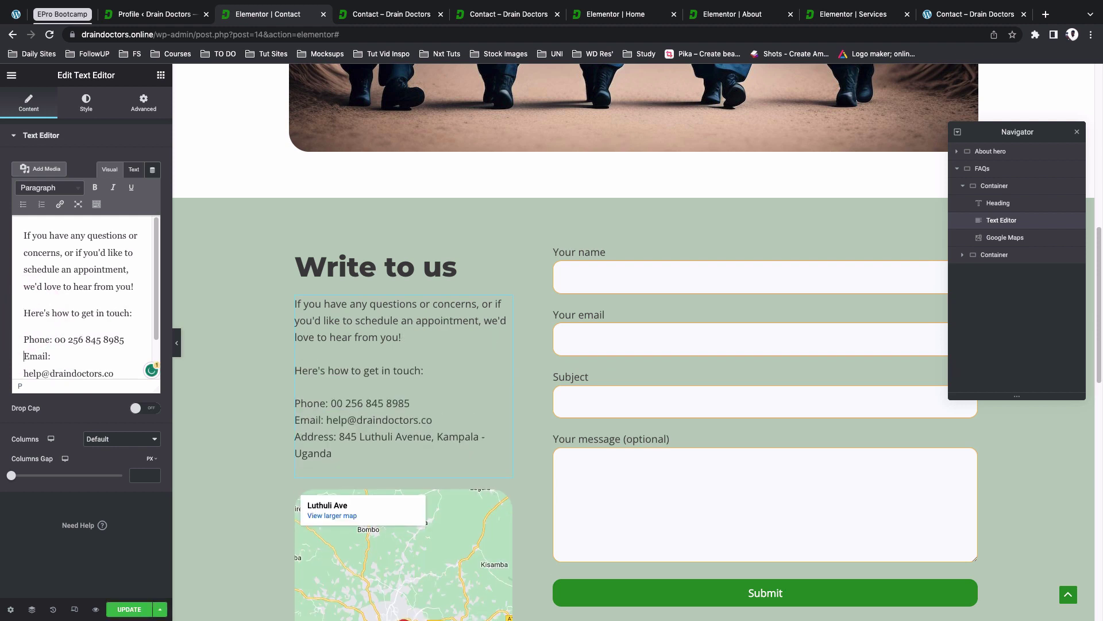
scroll(51, 304, down, 2)
- Bold the Phone:, Email: and Address: labels and update the page
double_click(41, 291)
key(ctrl+b)
drag(52, 309, 32, 308)
key(ctrl+b)
drag(64, 342, 23, 341)
key(ctrl+b)
click(127, 609)
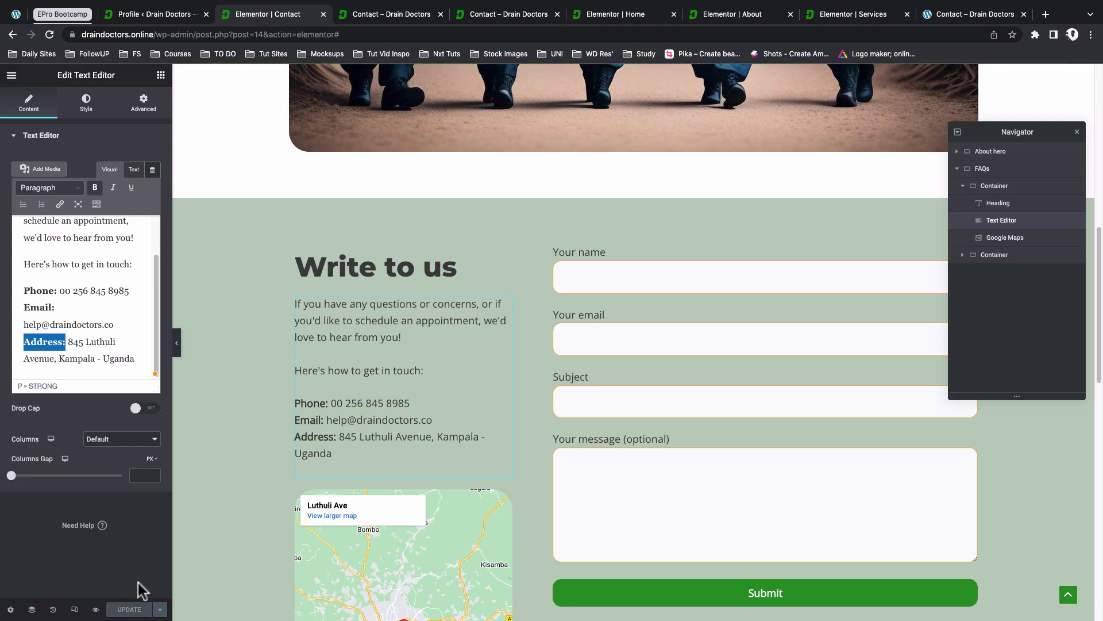
- Review the reformatted contact details in the Contact page preview
click(509, 15)
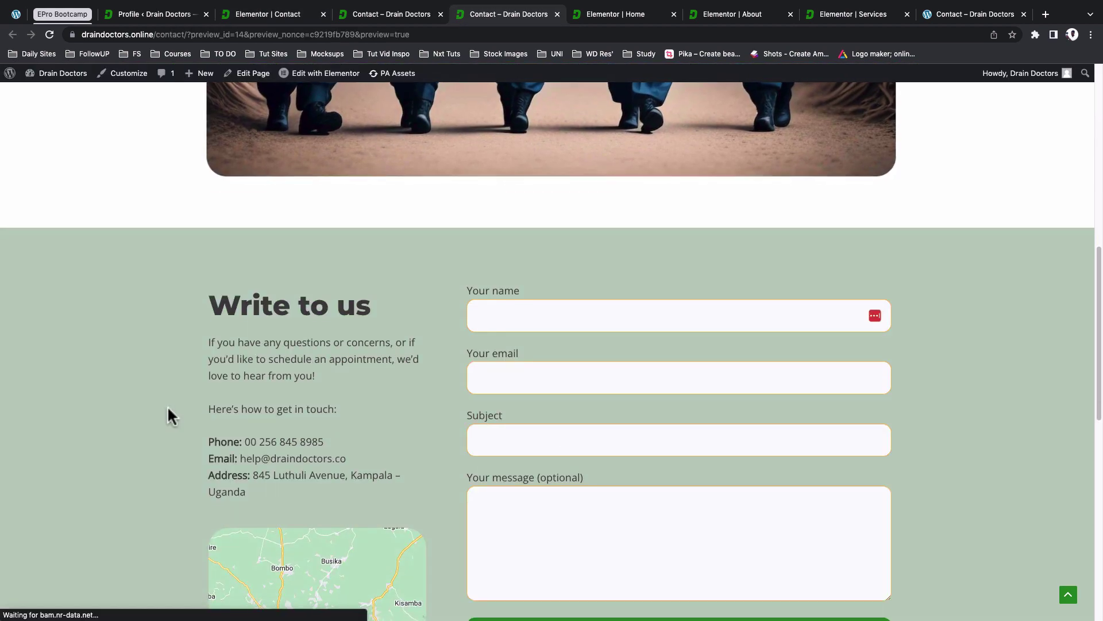
scroll(167, 405, down, 10)
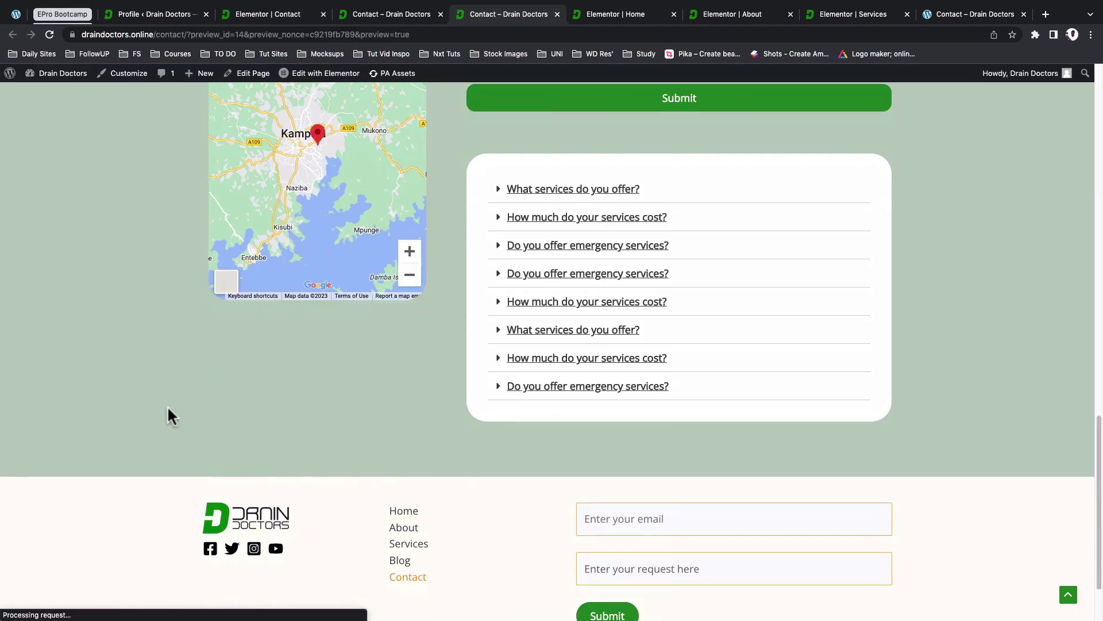
scroll(167, 406, up, 7)
scroll(167, 405, up, 12)
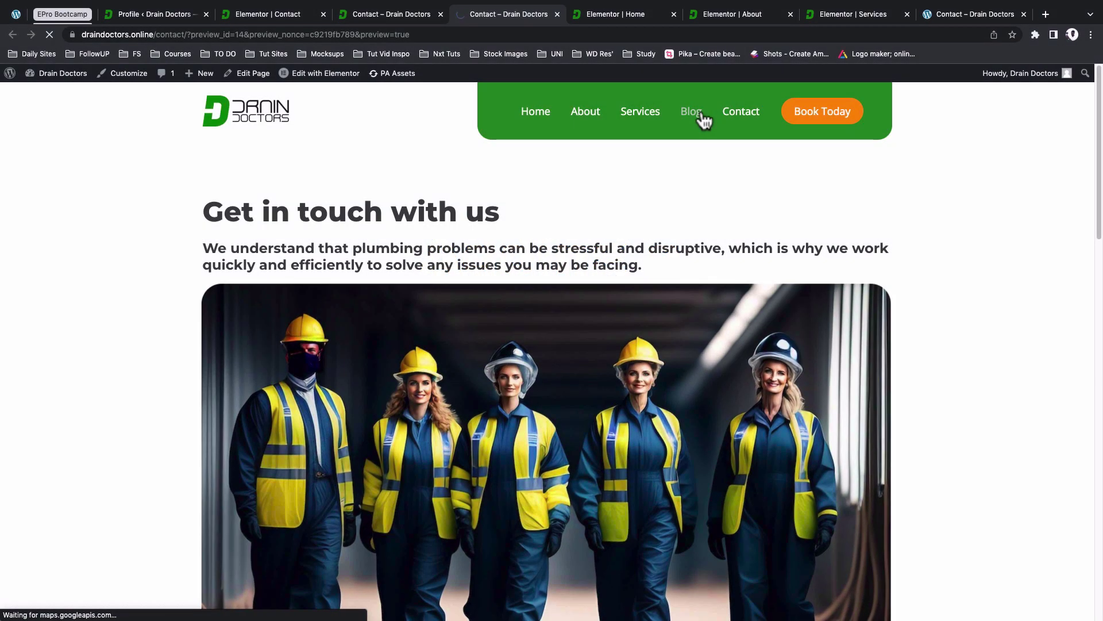
- Open the Blog page from the other site's Contact page and browse the posts
click(701, 115)
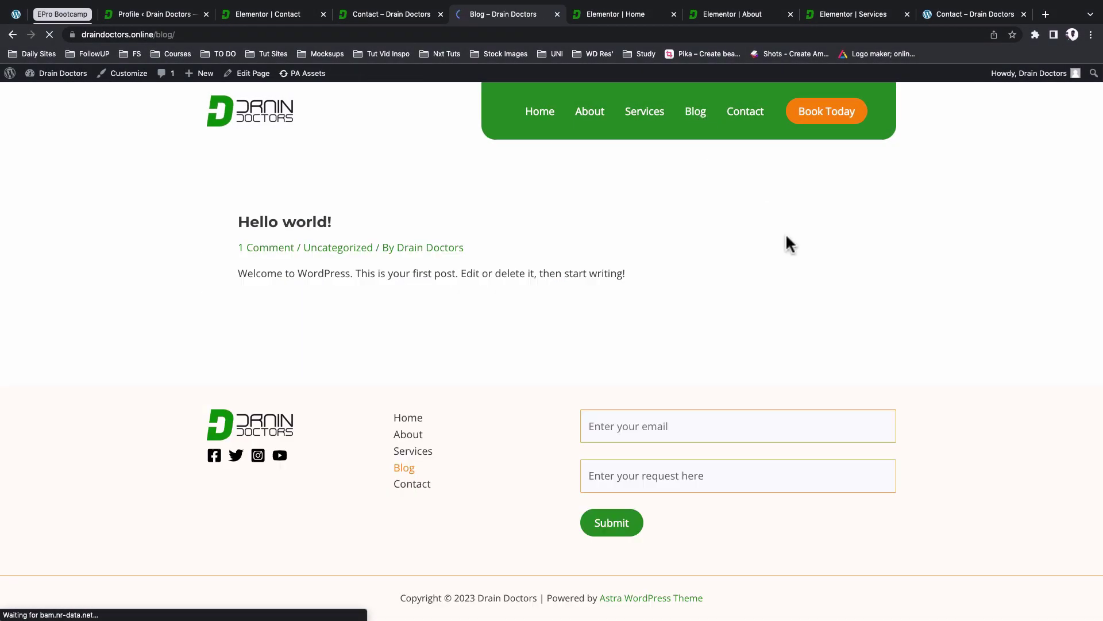
click(969, 16)
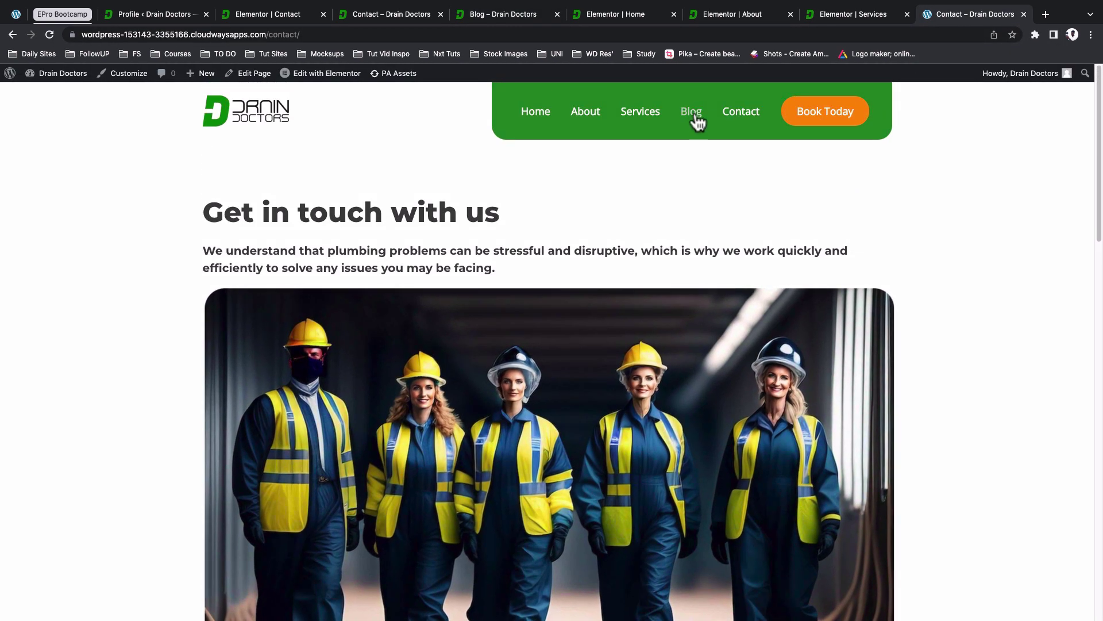
click(695, 115)
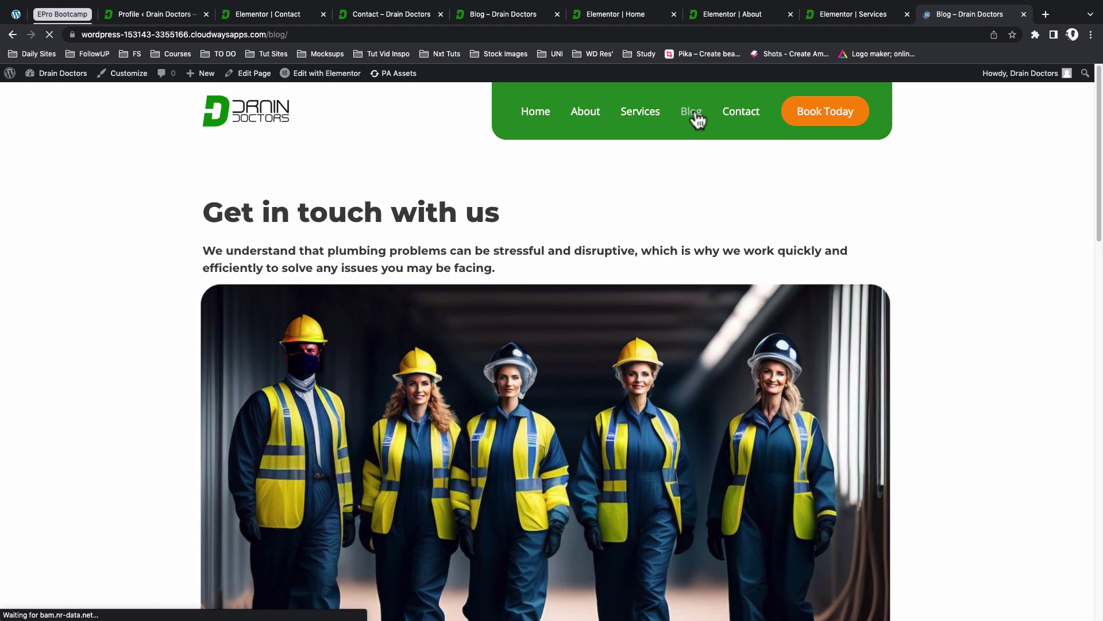
scroll(527, 370, down, 5)
scroll(530, 370, down, 15)
scroll(774, 256, up, 20)
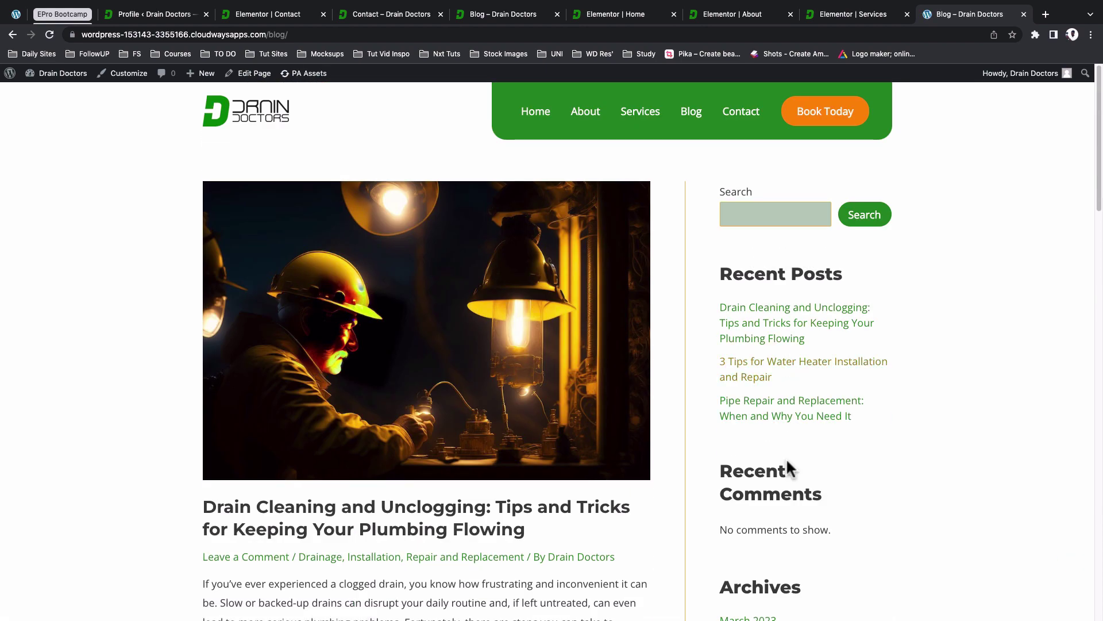
scroll(458, 451, down, 2)
- Open the 'Drain Cleaning and Unclogging' post and read through it
click(447, 440)
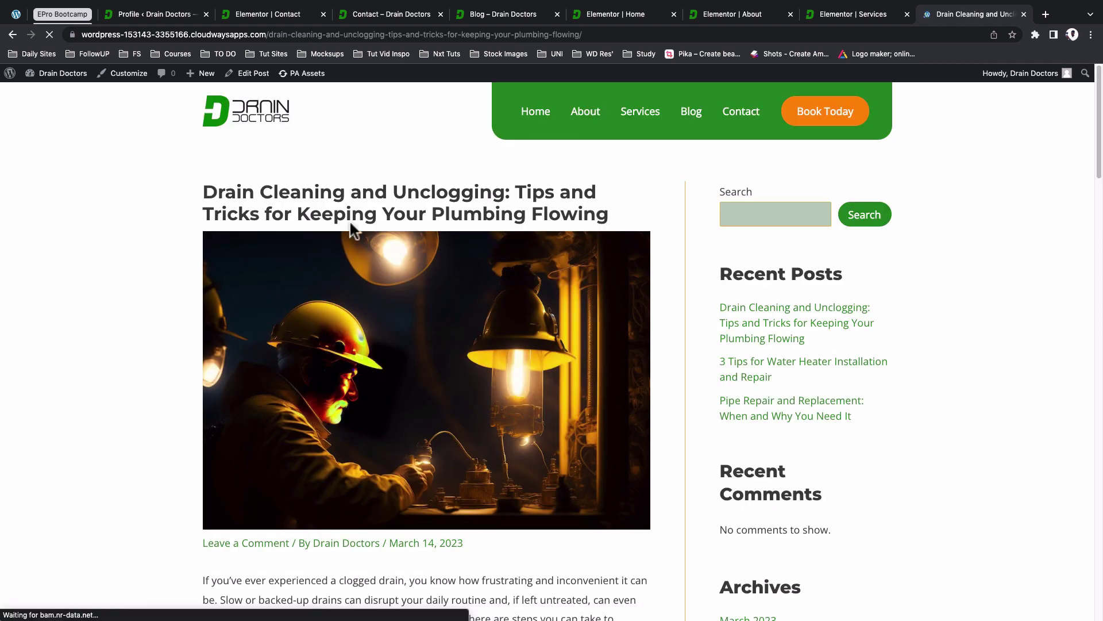
scroll(401, 378, down, 6)
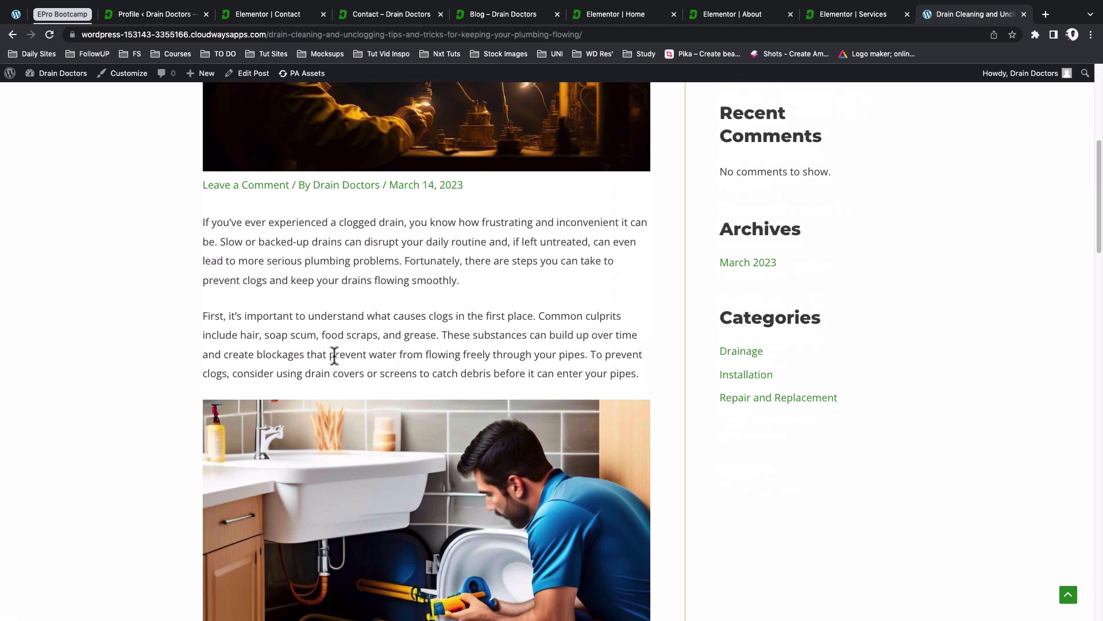
scroll(345, 368, down, 4)
scroll(458, 477, down, 20)
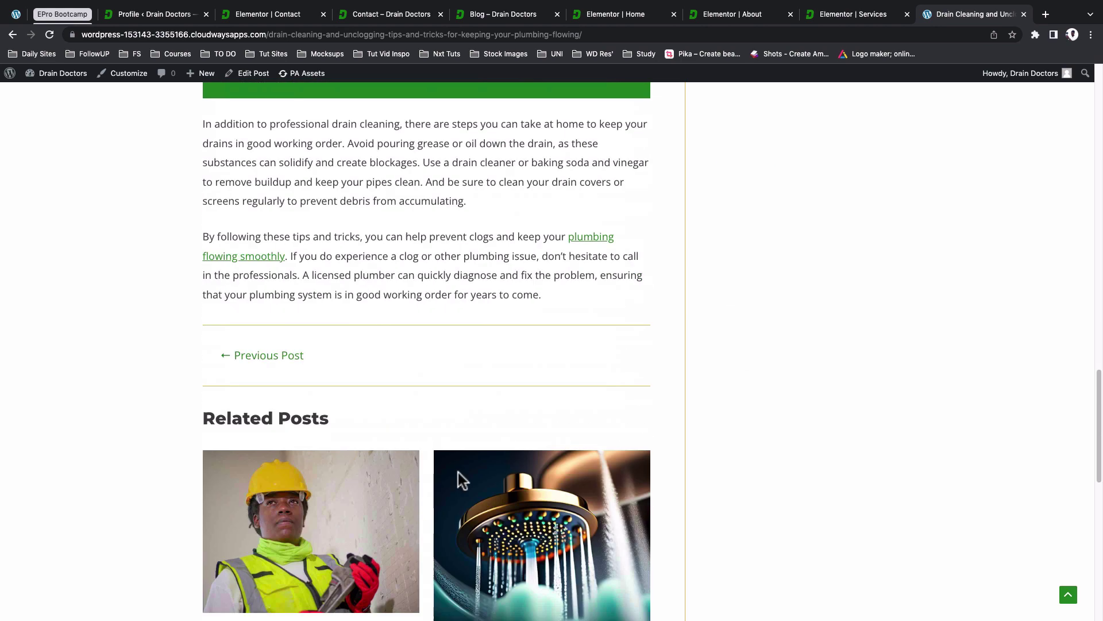
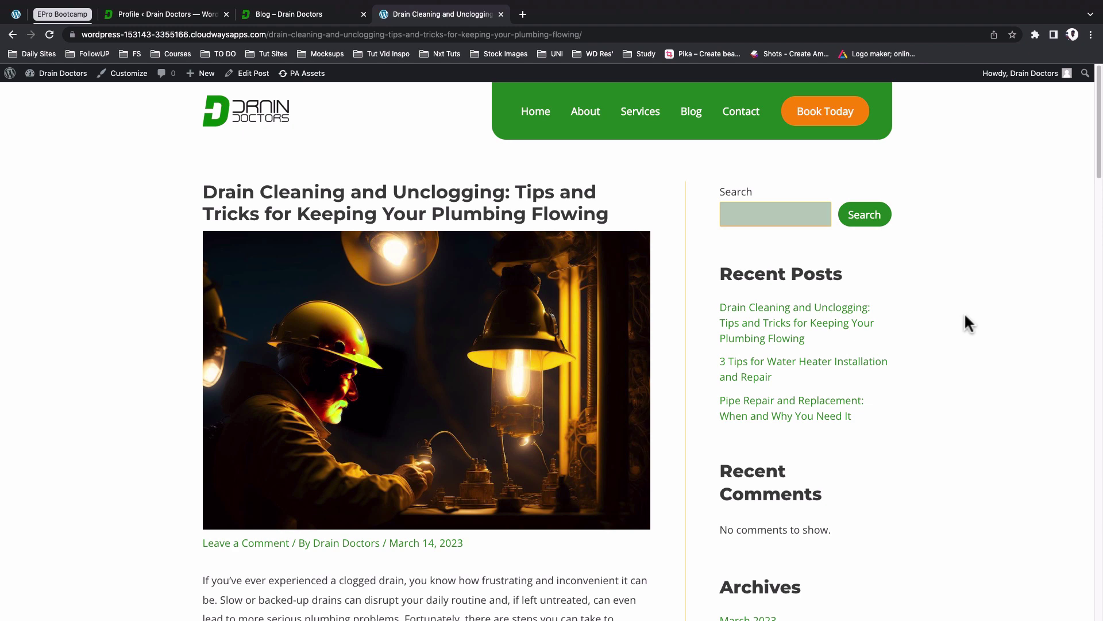
- Trash the default 'Hello world!' post from All Posts and begin a new post
click(138, 17)
click(109, 143)
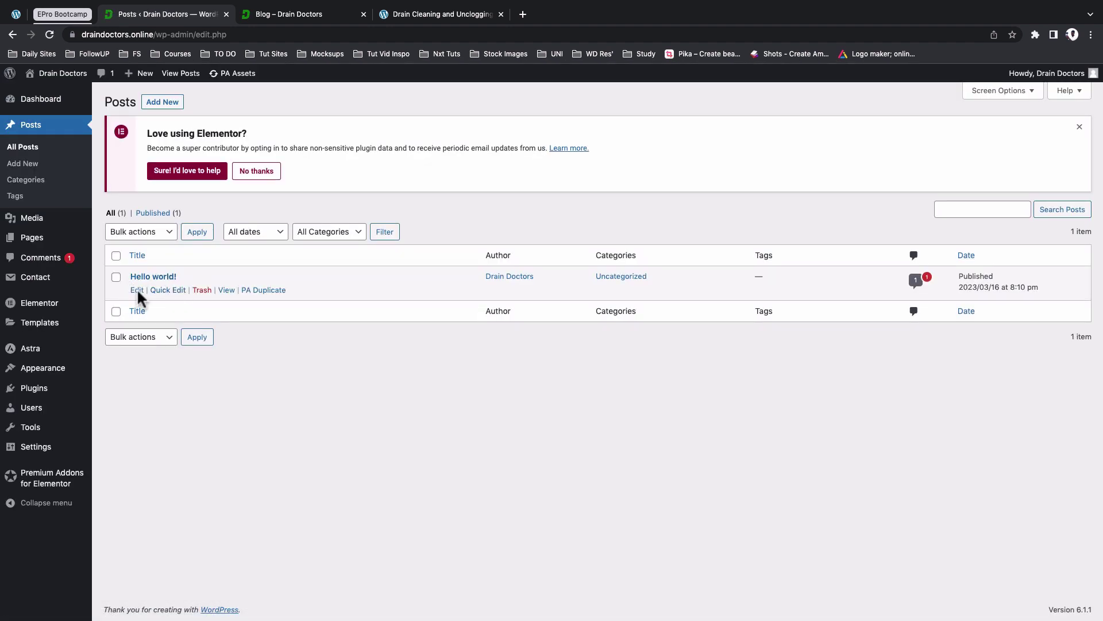
click(202, 290)
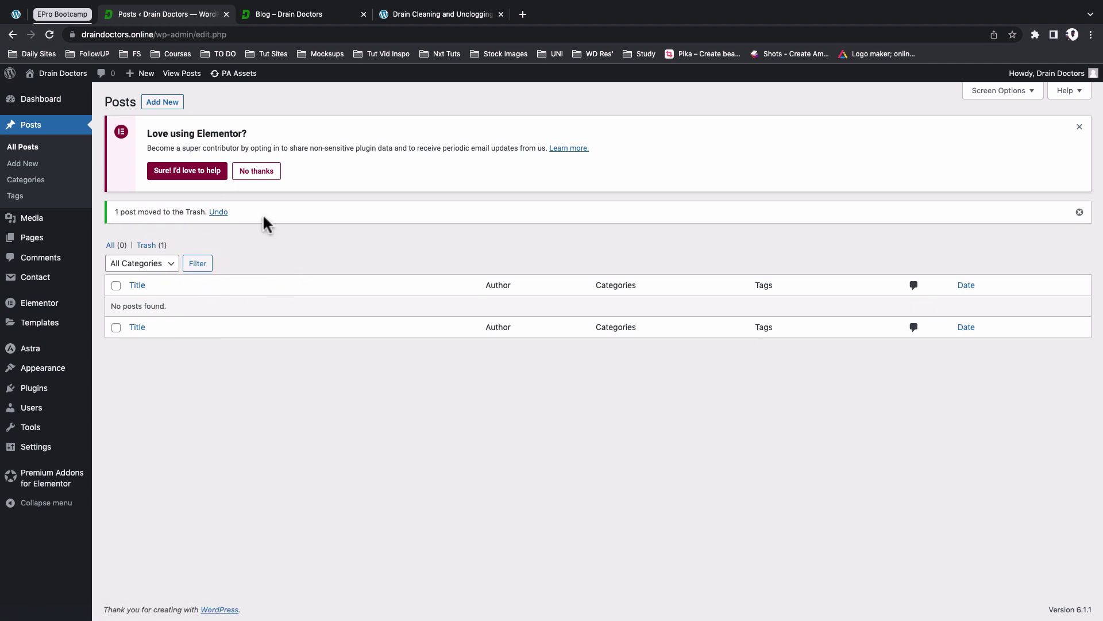
click(162, 103)
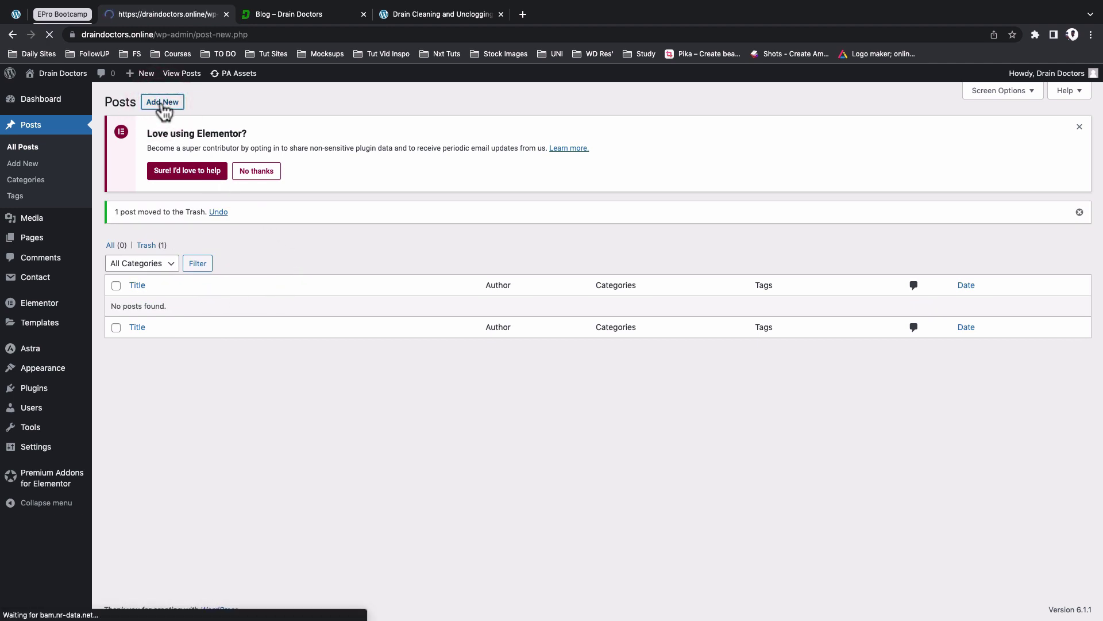
- Paste the Drain Cleaning and Unclogging title and the full article into the new post
key(super+4)
click(170, 13)
click(237, 168)
text(Drain Cleaning and Unclogging: Tips and Tricks for Keeping Your Plumbing Flowing)
click(226, 262)
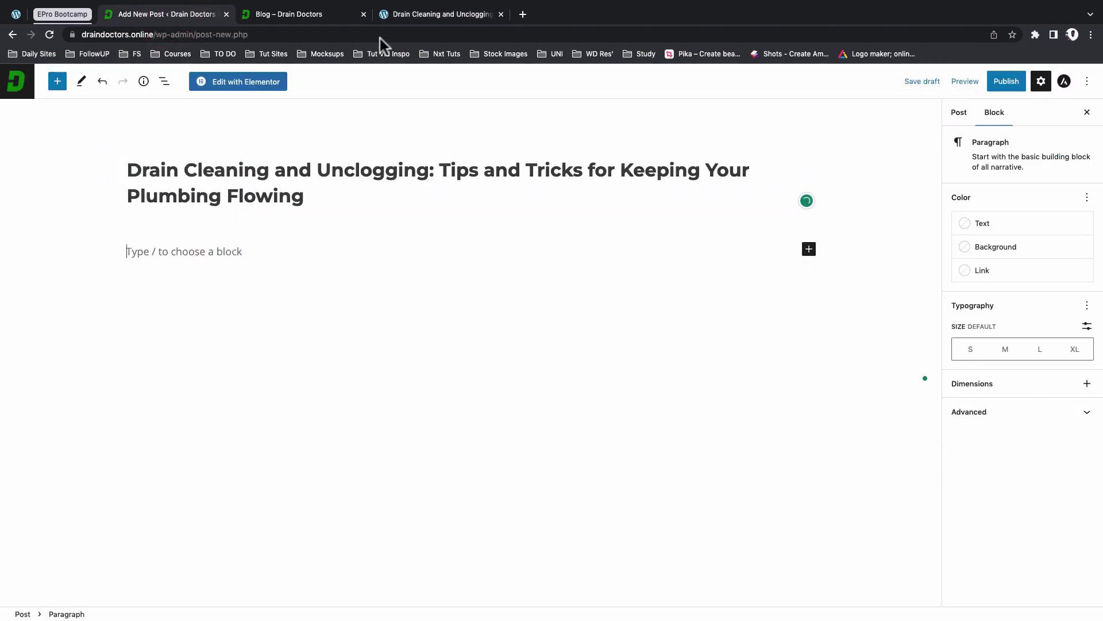
key(super+v)
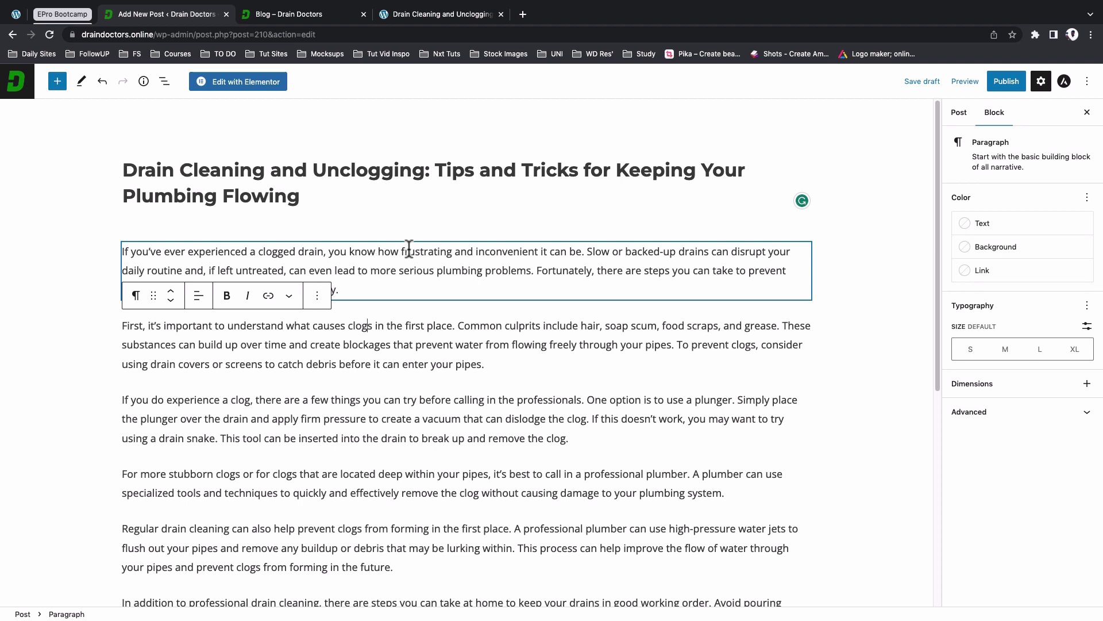
- Add a test paragraph 'This is a new blog' after the first paragraph, then delete it
click(454, 248)
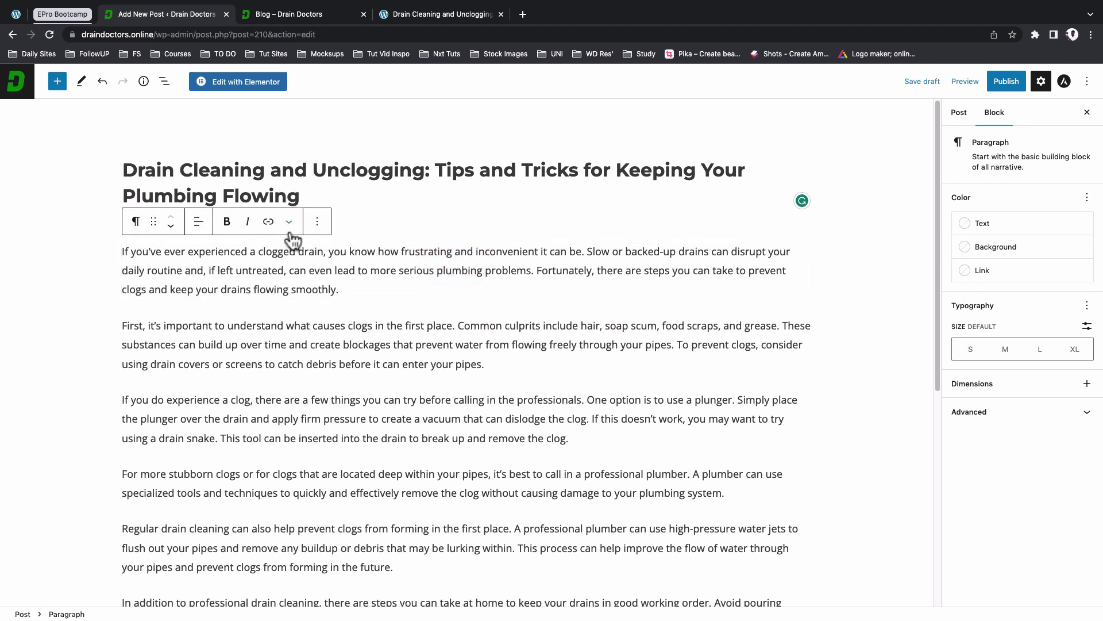
click(56, 86)
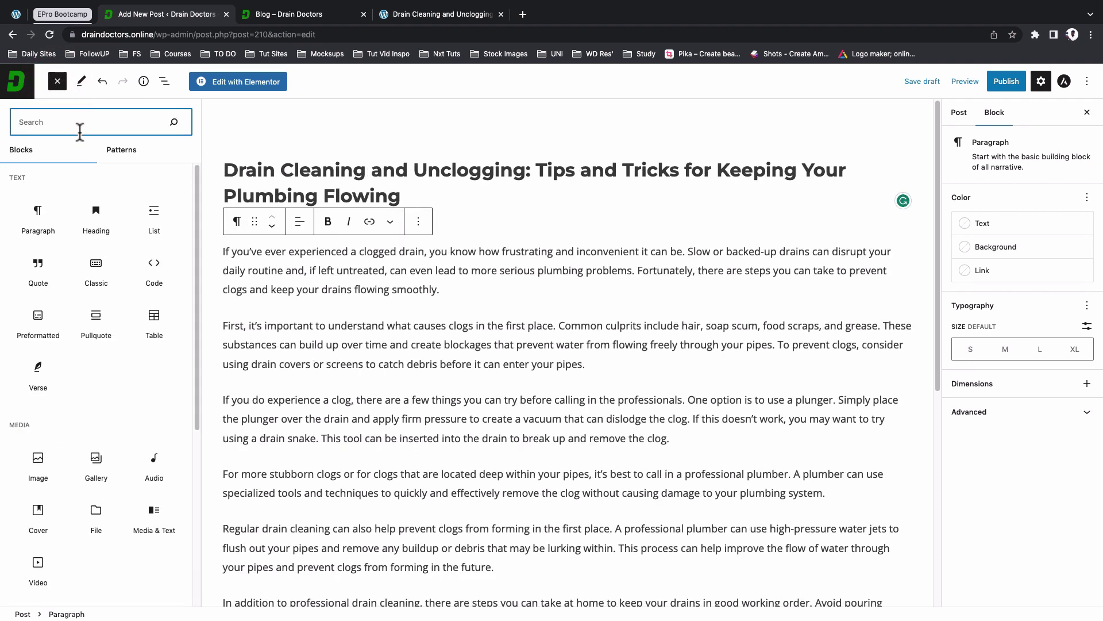
click(51, 218)
click(260, 324)
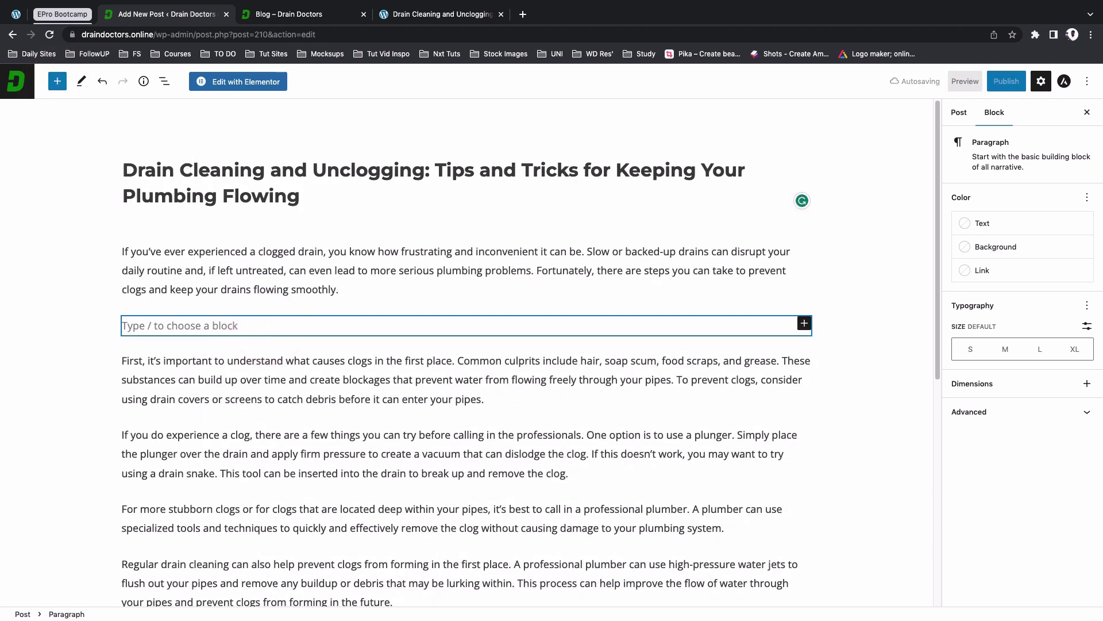
text(Tha)
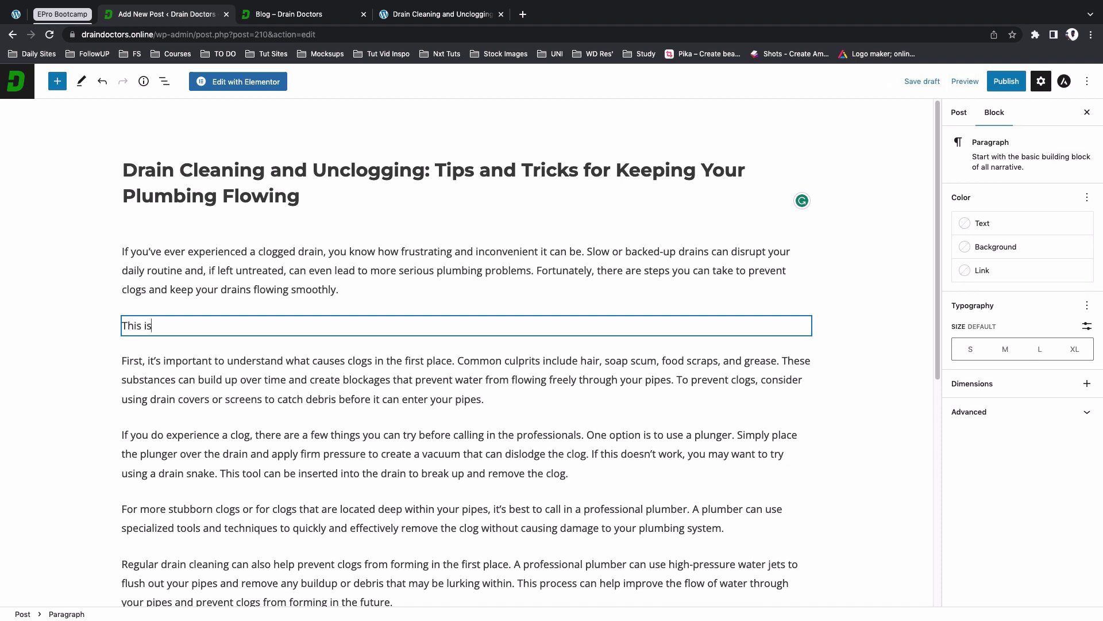
text(s is aa)
key(BackSpace)
text(new blog post.)
key(shift+Up)
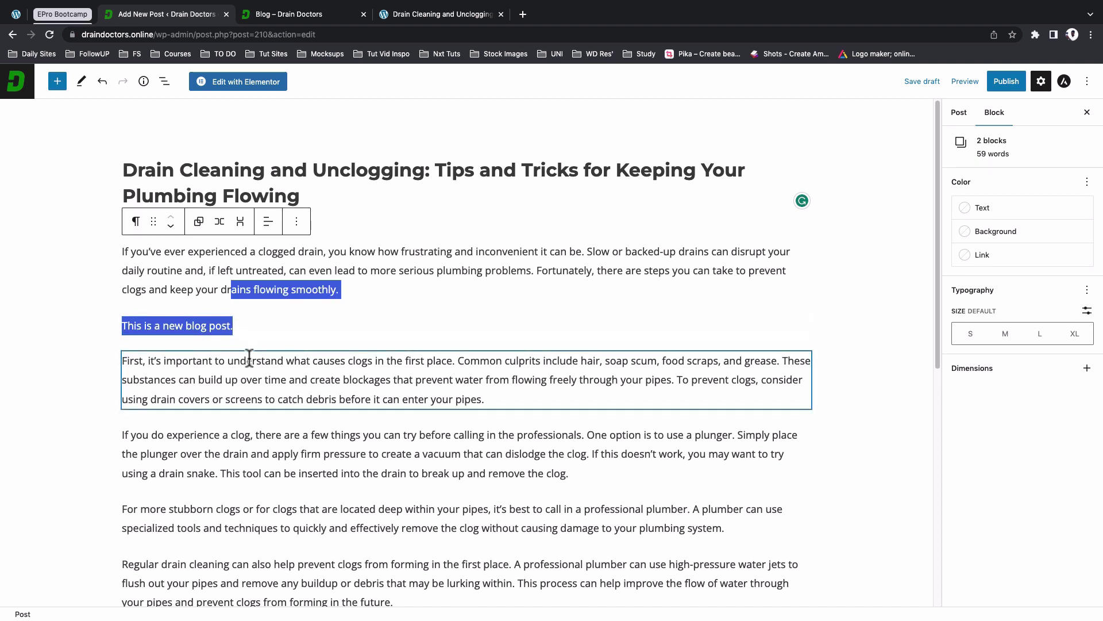
click(277, 323)
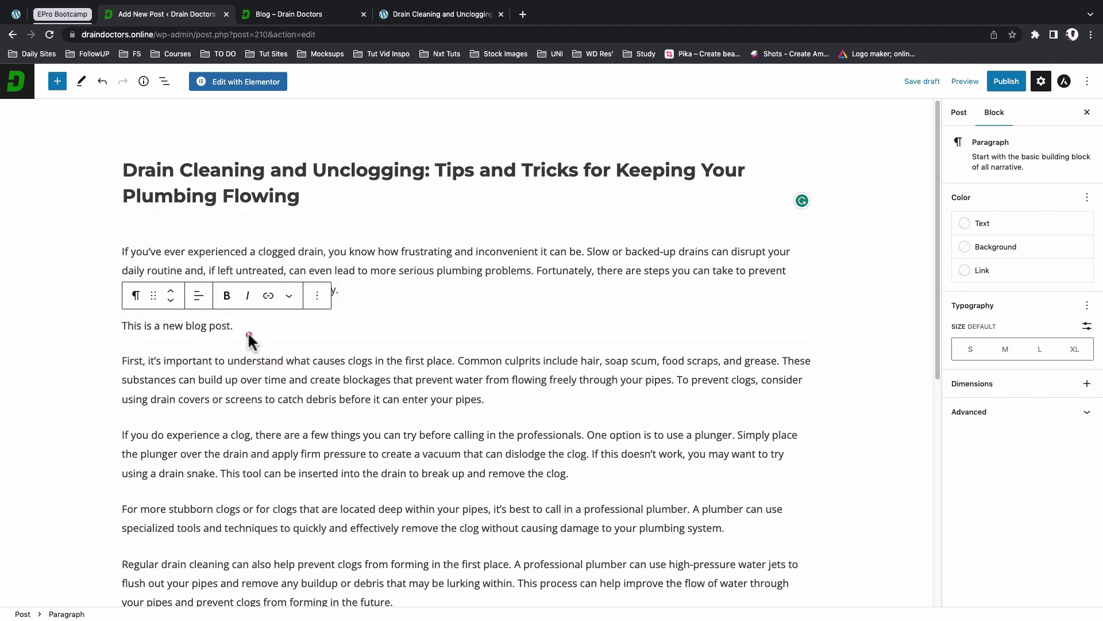
click(316, 329)
click(370, 320)
drag(261, 332, 113, 327)
key(BackSpace)
key(BackSpace)
- Inspect the 'First, it's important' paragraph's options without changing anything and scroll down
click(431, 352)
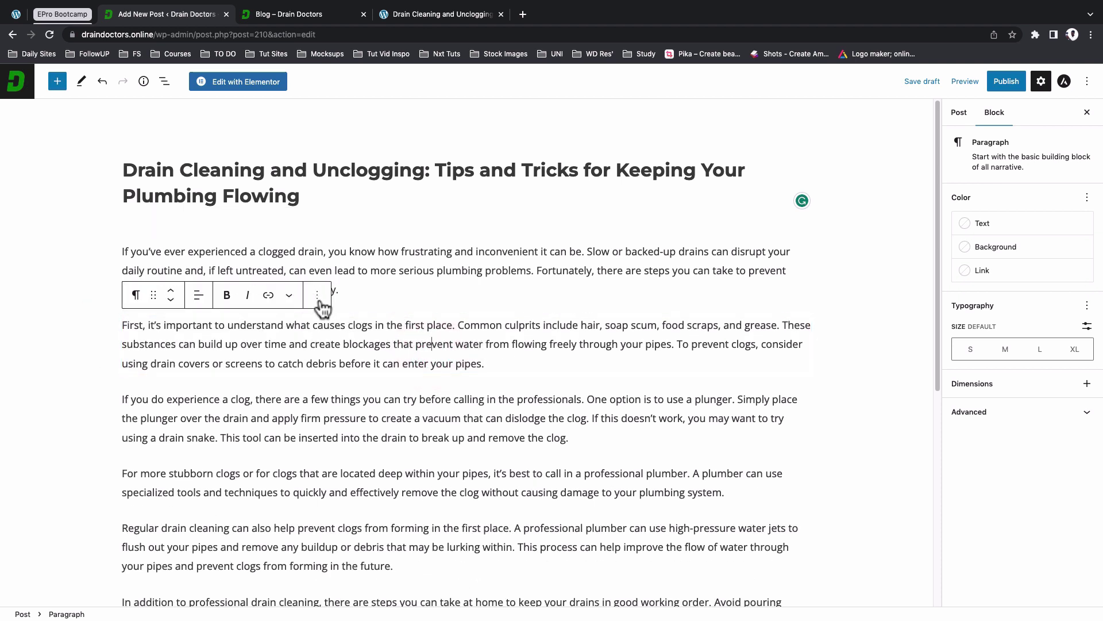
click(322, 294)
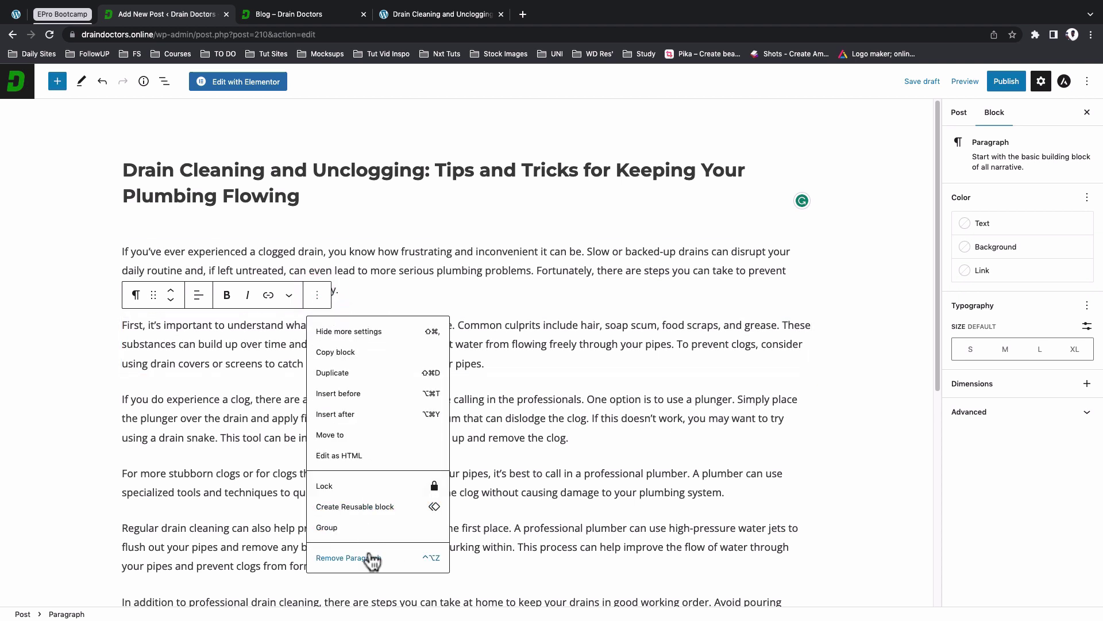
click(249, 400)
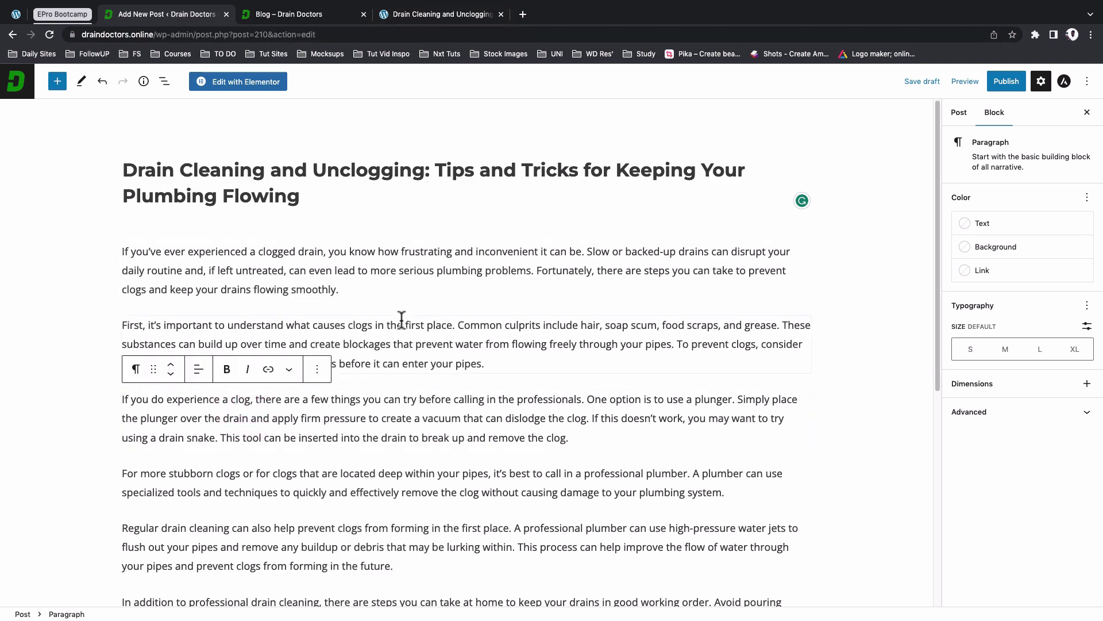
scroll(402, 318, down, 5)
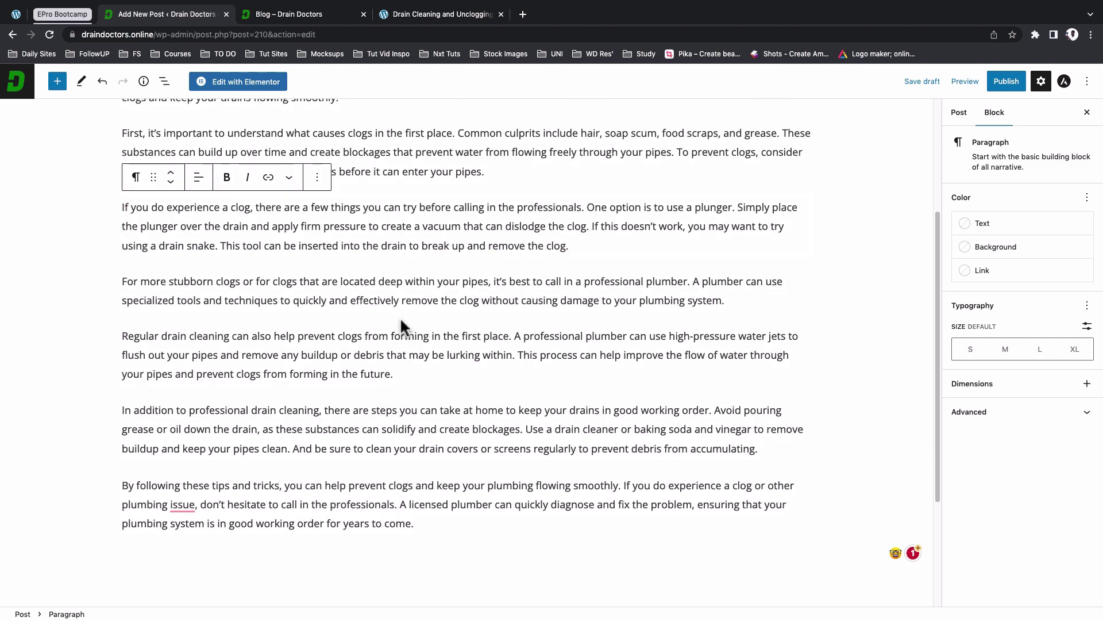
scroll(401, 321, down, 3)
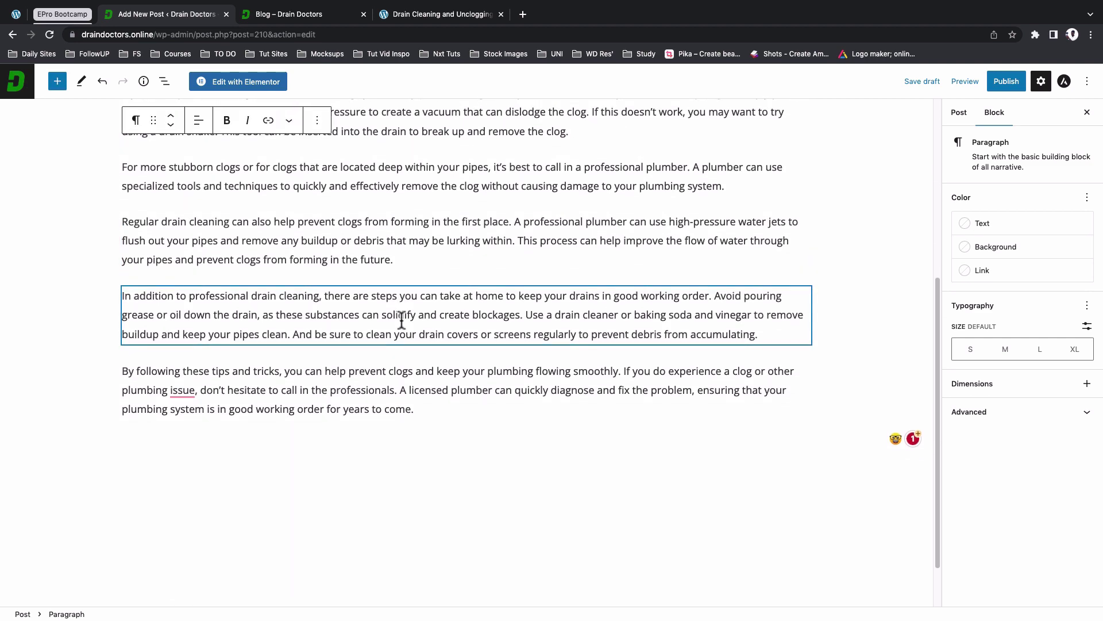
- Scroll through the live Drain Cleaning reference post's quote, green box and closing paragraphs
click(428, 15)
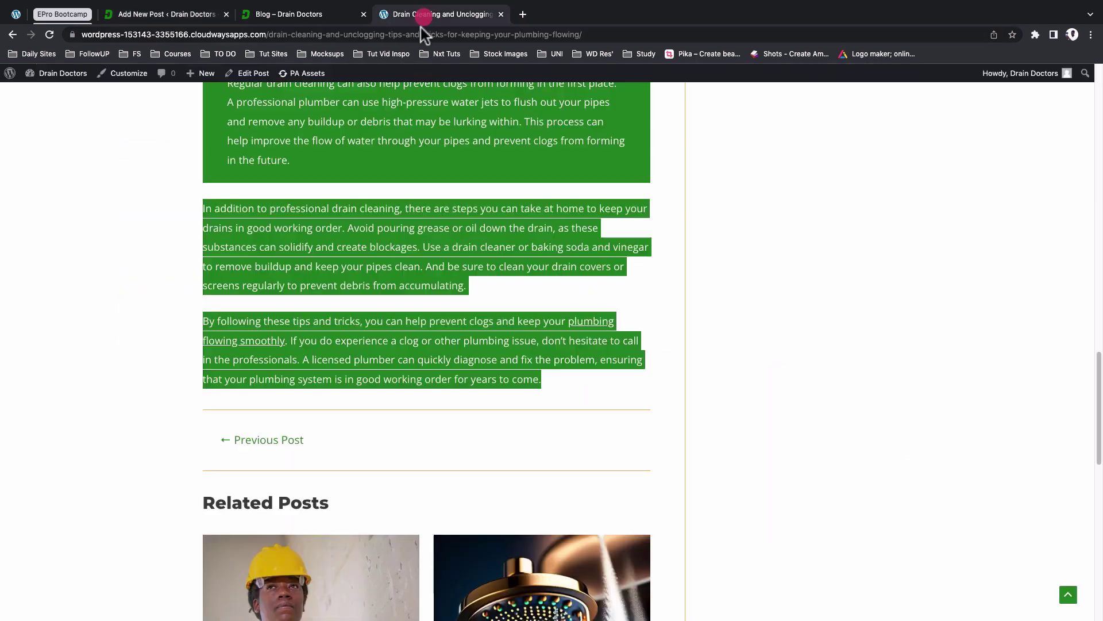
scroll(425, 143, up, 6)
click(419, 244)
scroll(415, 243, up, 10)
scroll(415, 244, down, 8)
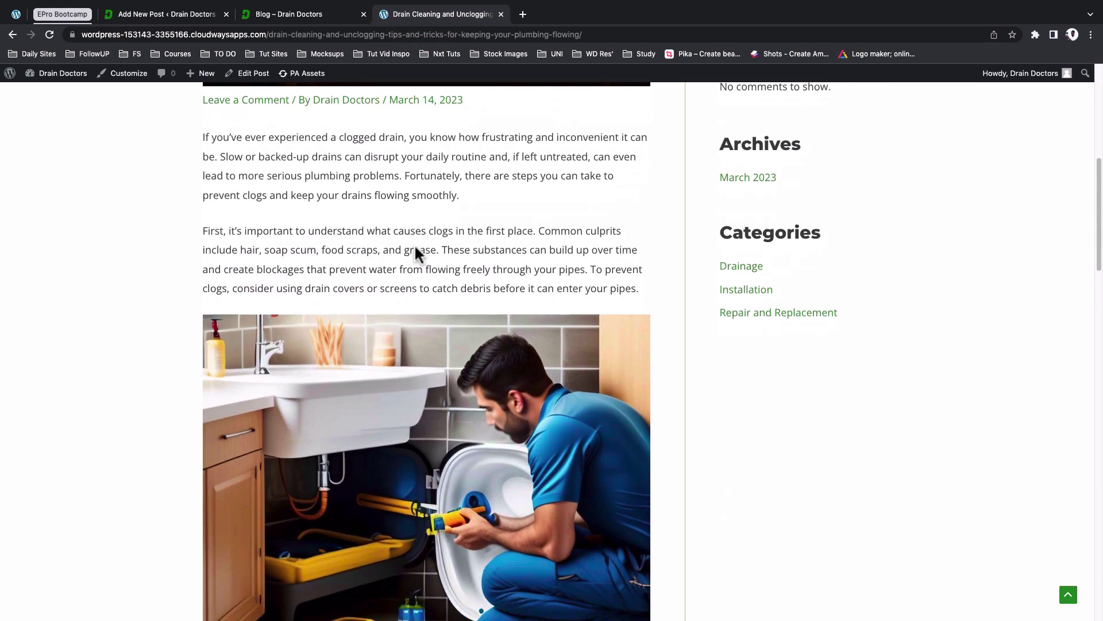
scroll(416, 247, down, 3)
scroll(394, 302, down, 7)
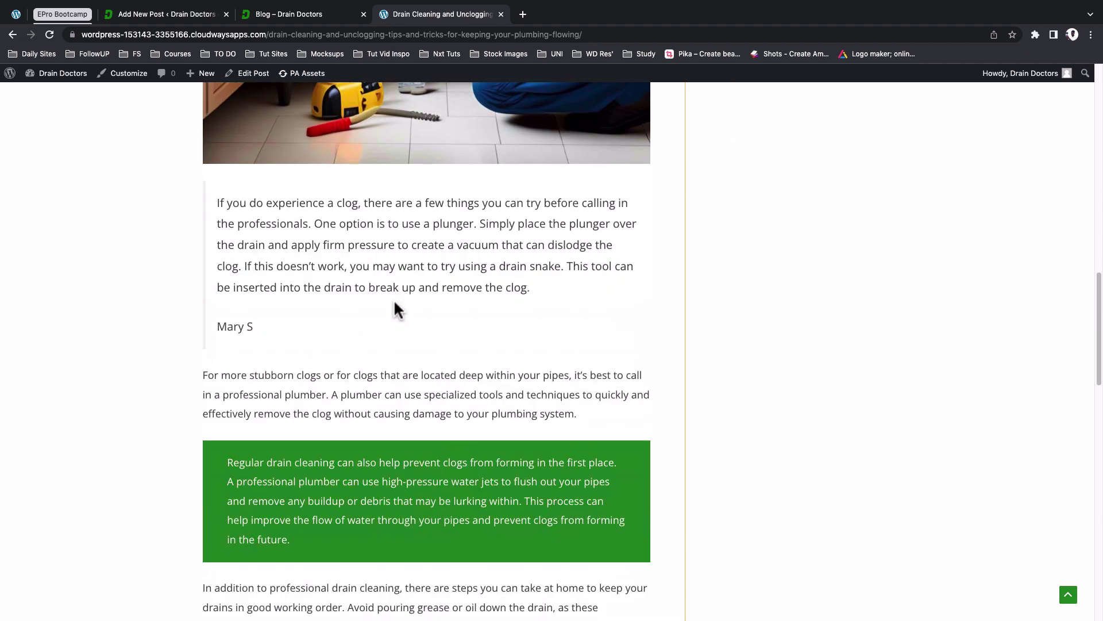
drag(322, 245, 352, 295)
scroll(345, 287, down, 4)
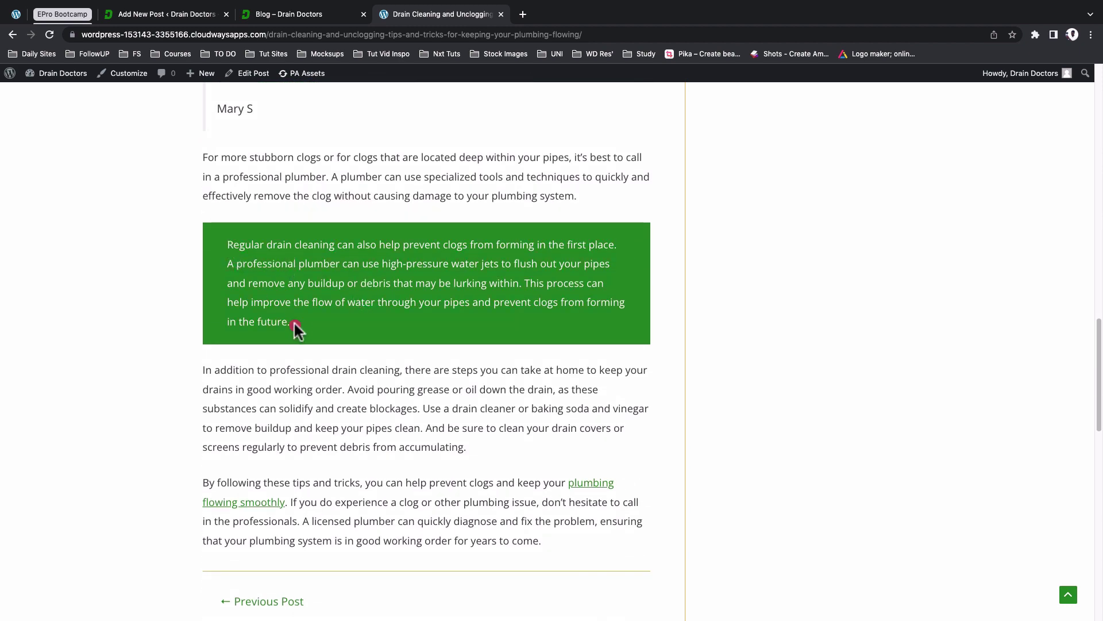
scroll(307, 348, down, 2)
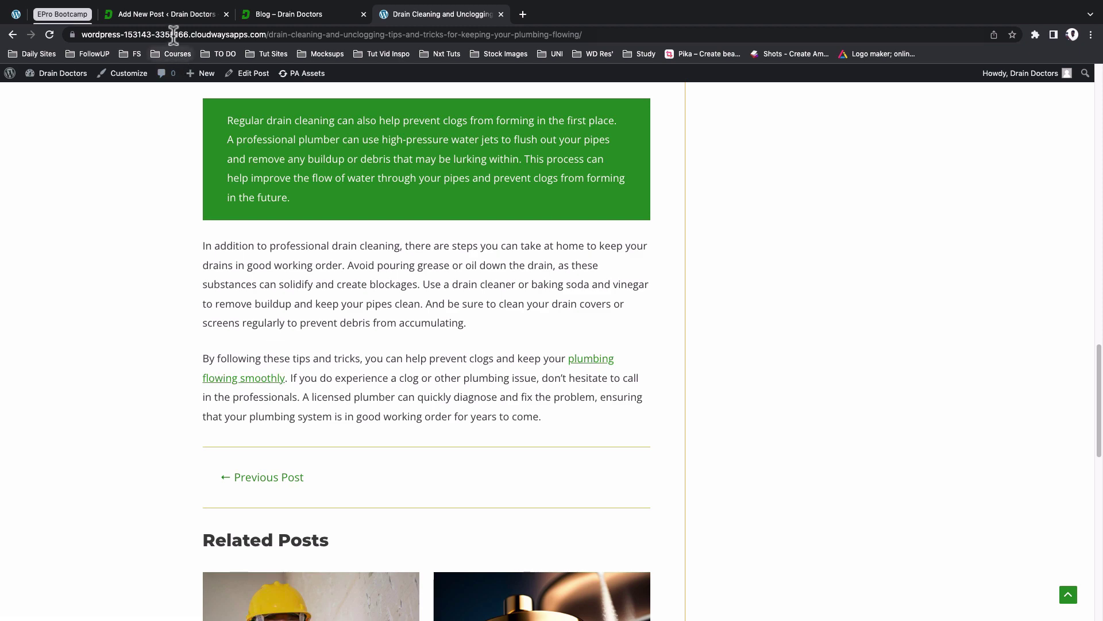
click(171, 17)
- Insert an image block with an uploaded plumber photo after the second paragraph
click(170, 17)
scroll(483, 214, up, 3)
click(482, 221)
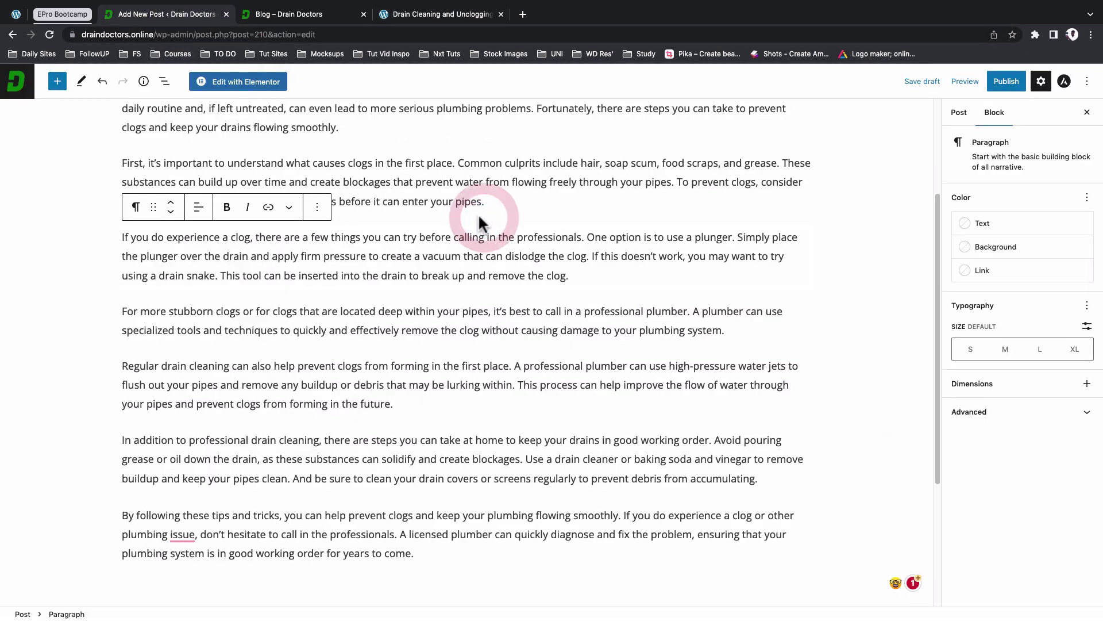
click(466, 219)
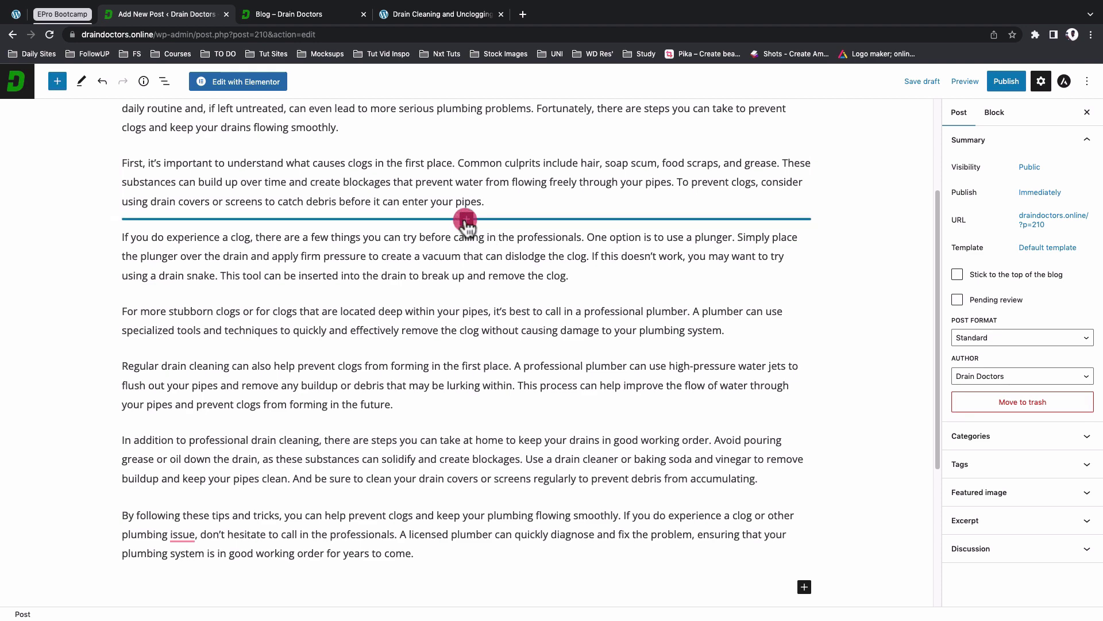
click(527, 300)
click(152, 304)
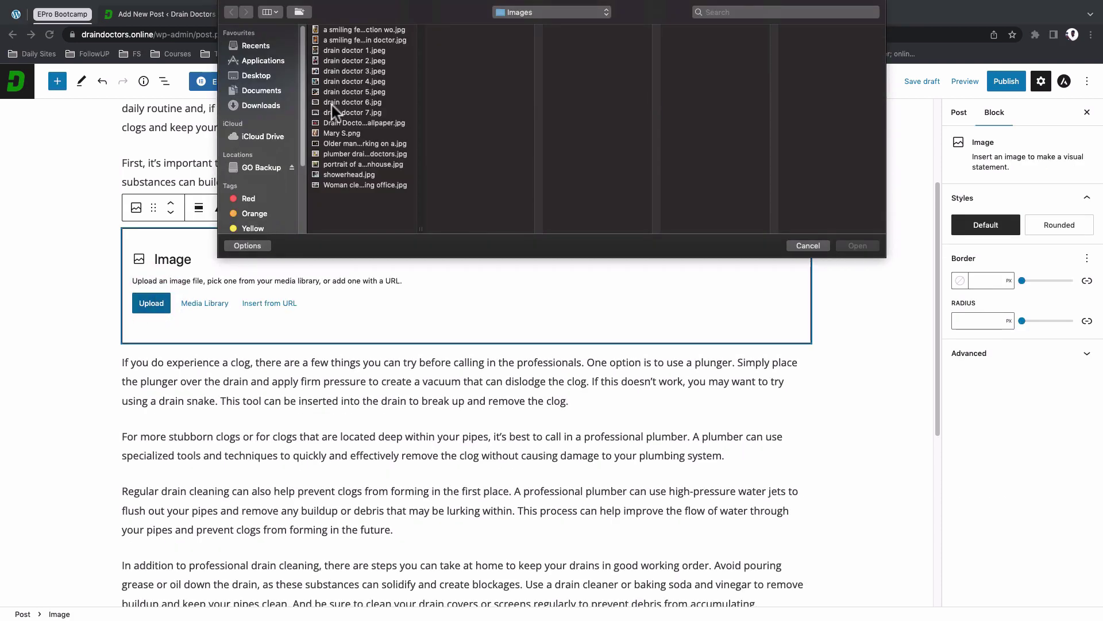
double_click(328, 62)
scroll(723, 337, down, 2)
scroll(722, 337, down, 4)
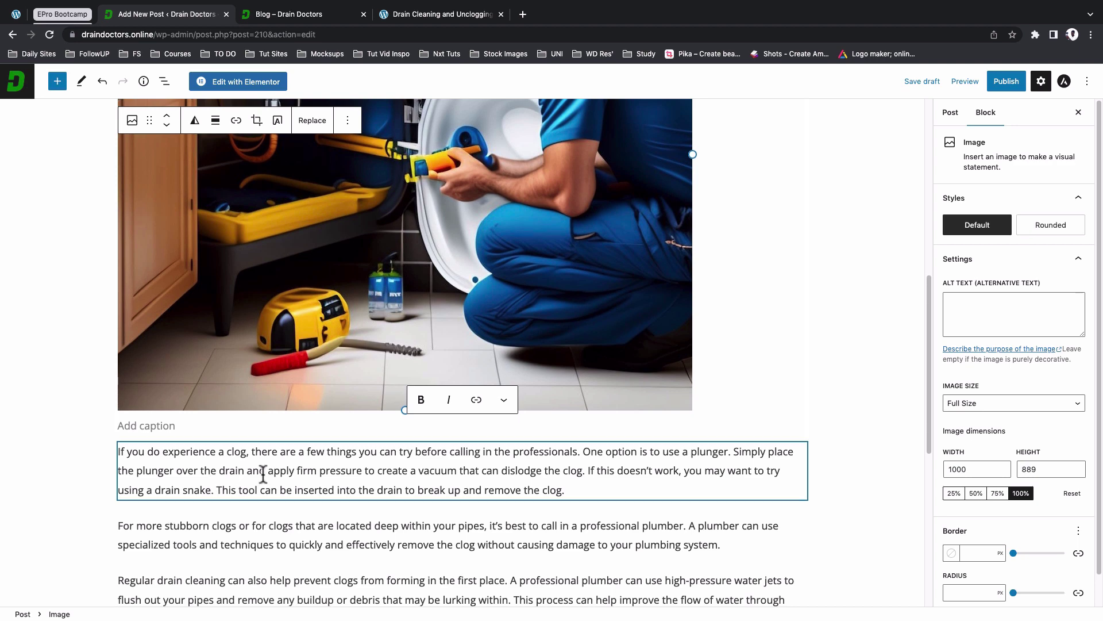
scroll(264, 469, down, 1)
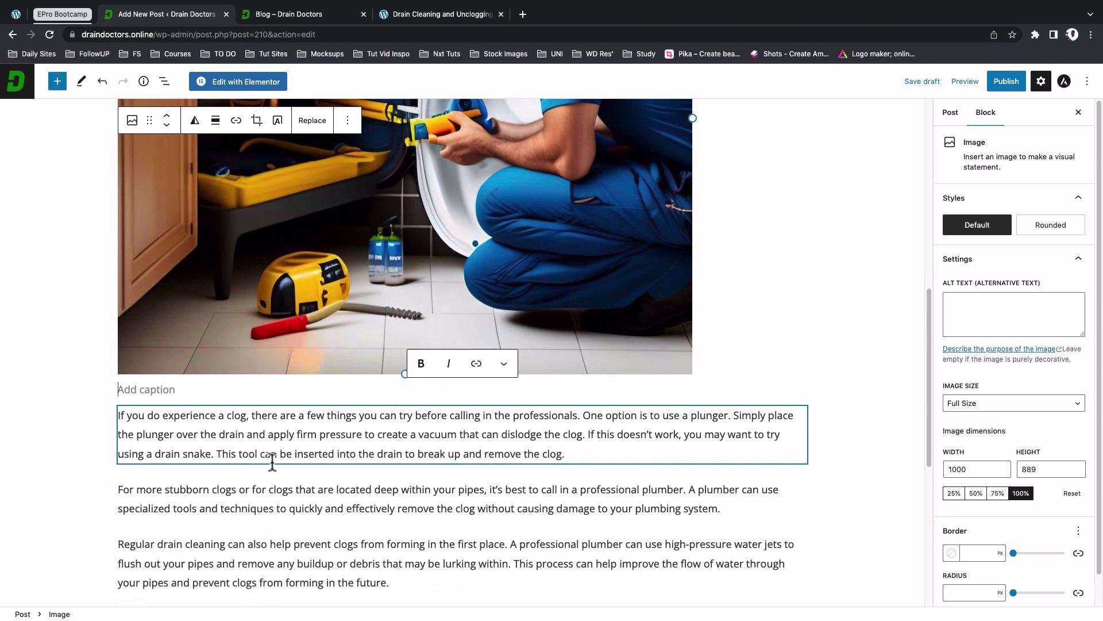
- Turn the plunger and drain snake paragraph into a quote and type the quoted person's name as citation
click(562, 453)
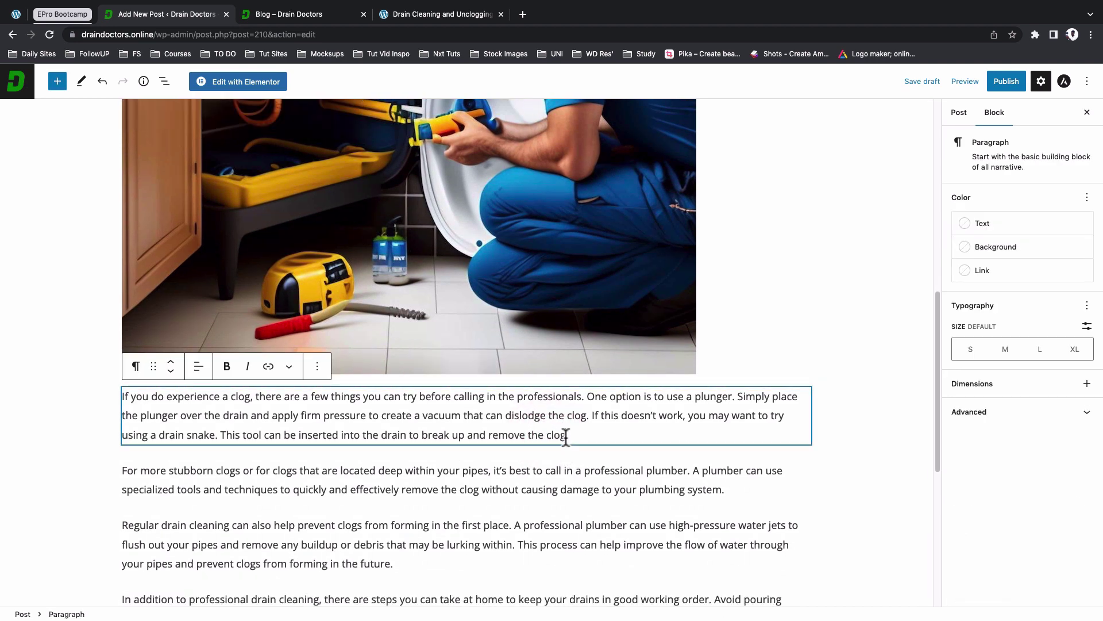
drag(565, 437, 127, 401)
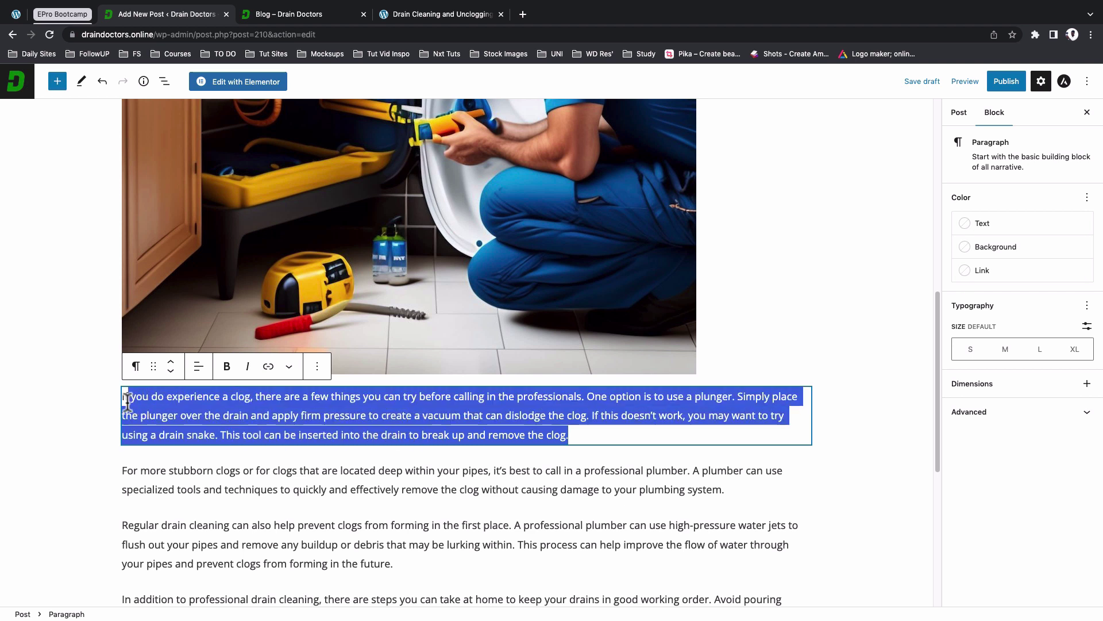
click(137, 367)
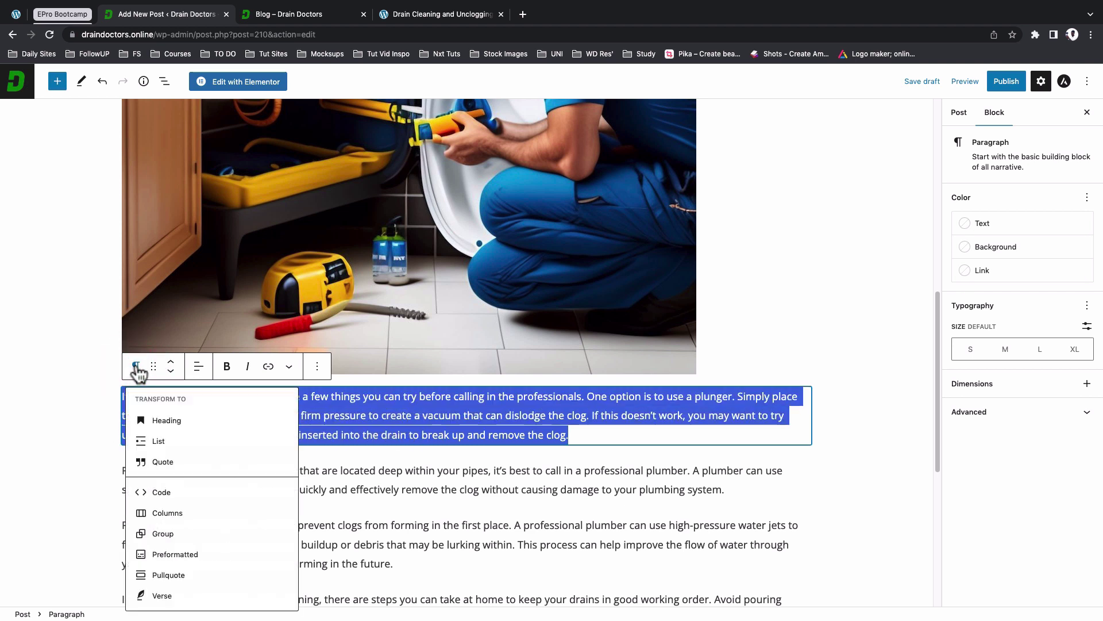
click(162, 463)
click(172, 521)
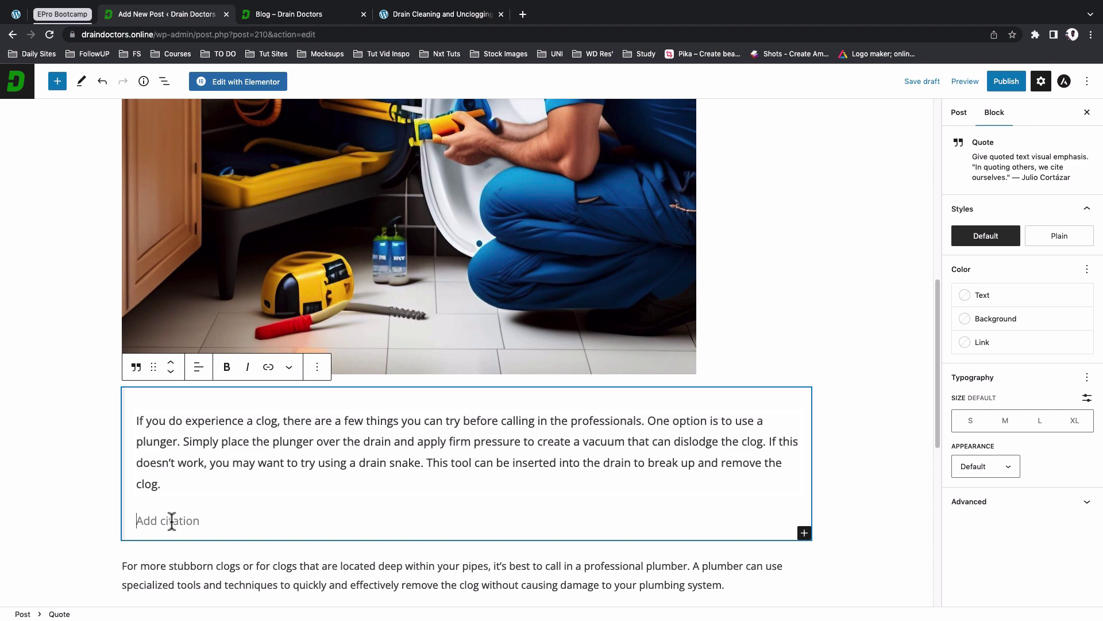
text(Mary S)
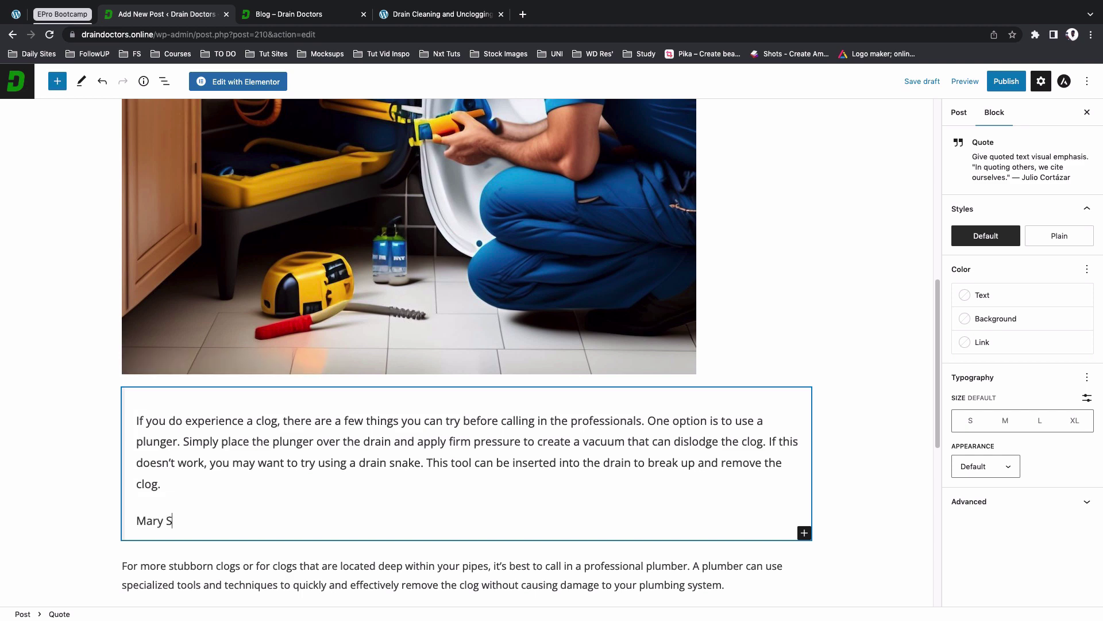
scroll(212, 458, down, 4)
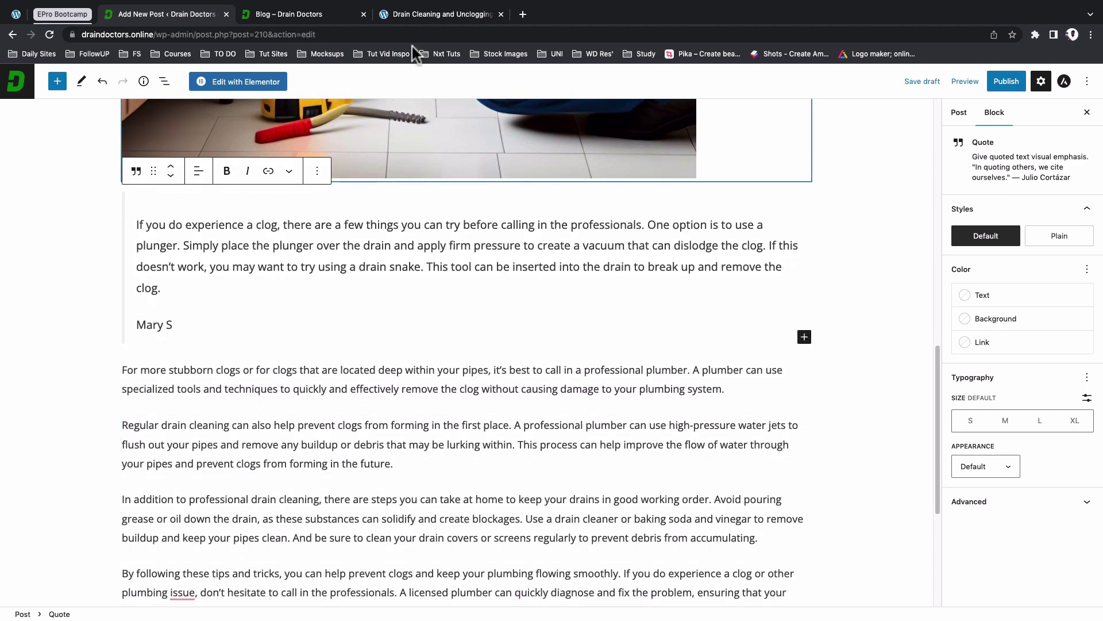
- Compare the new quote with the one on the live reference post
click(412, 12)
scroll(382, 282, down, 6)
scroll(295, 352, down, 2)
scroll(274, 369, down, 3)
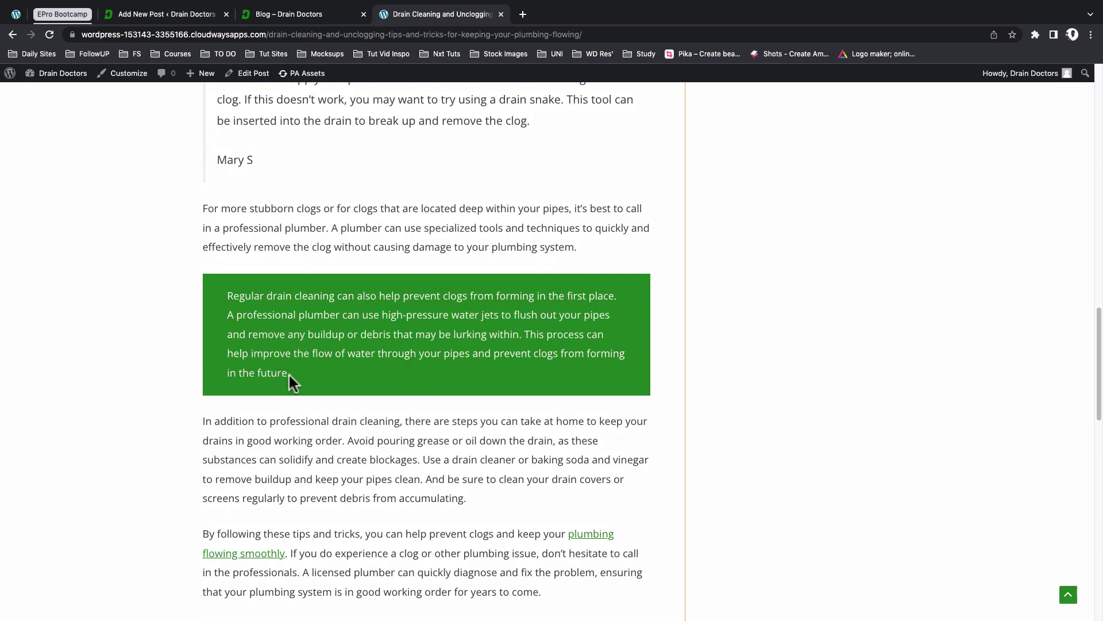
- Give the regular drain cleaning paragraph a green background and white text
click(172, 14)
scroll(310, 333, down, 1)
click(401, 416)
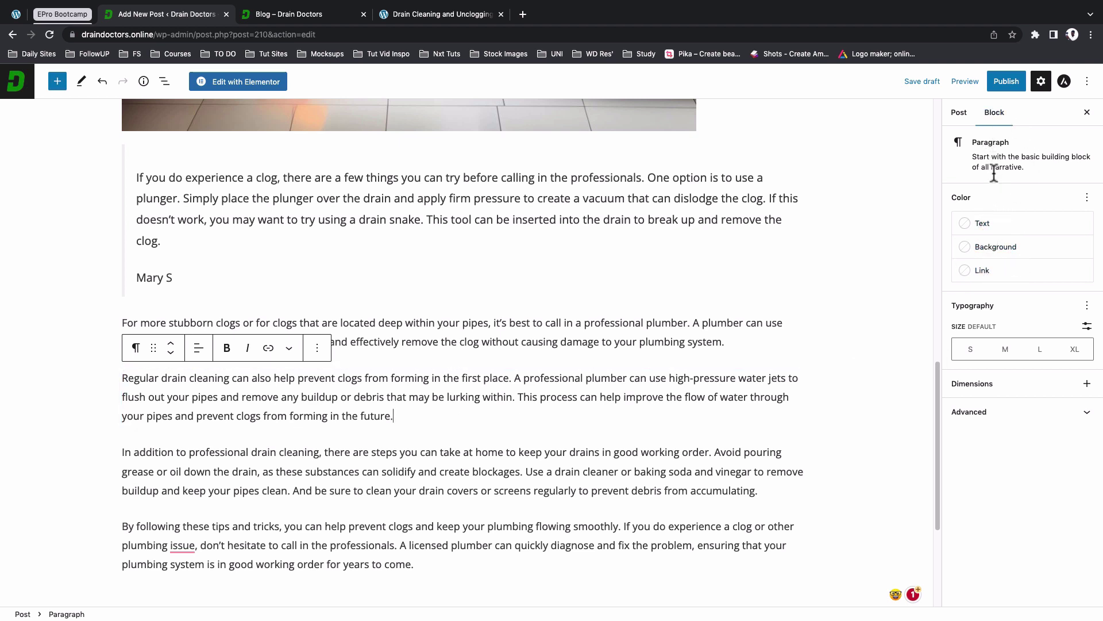
click(1003, 249)
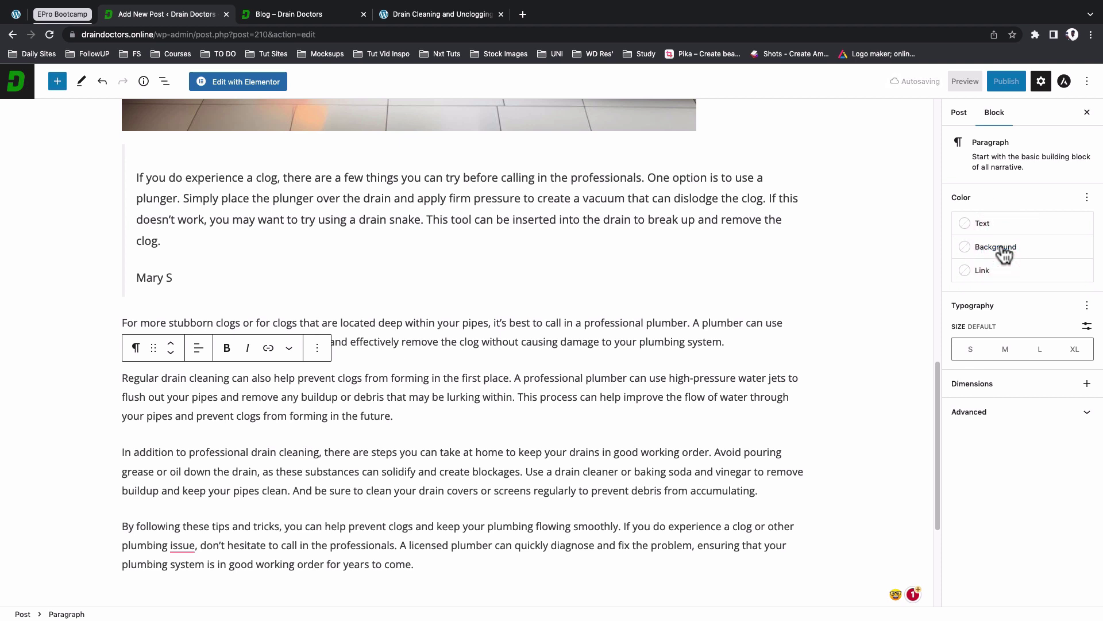
click(1005, 253)
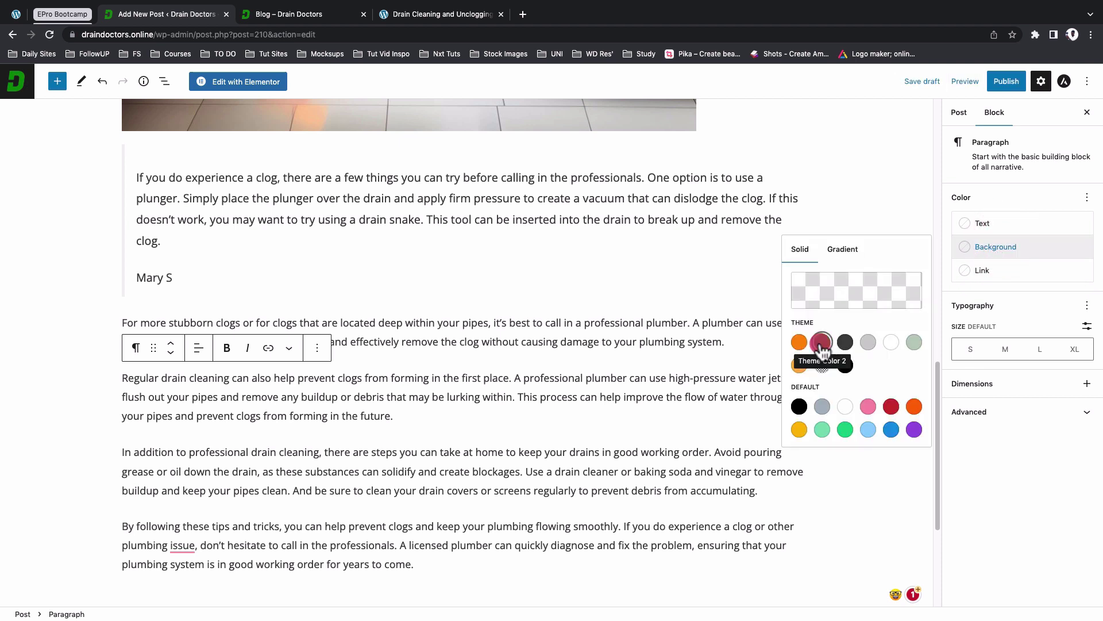
click(822, 343)
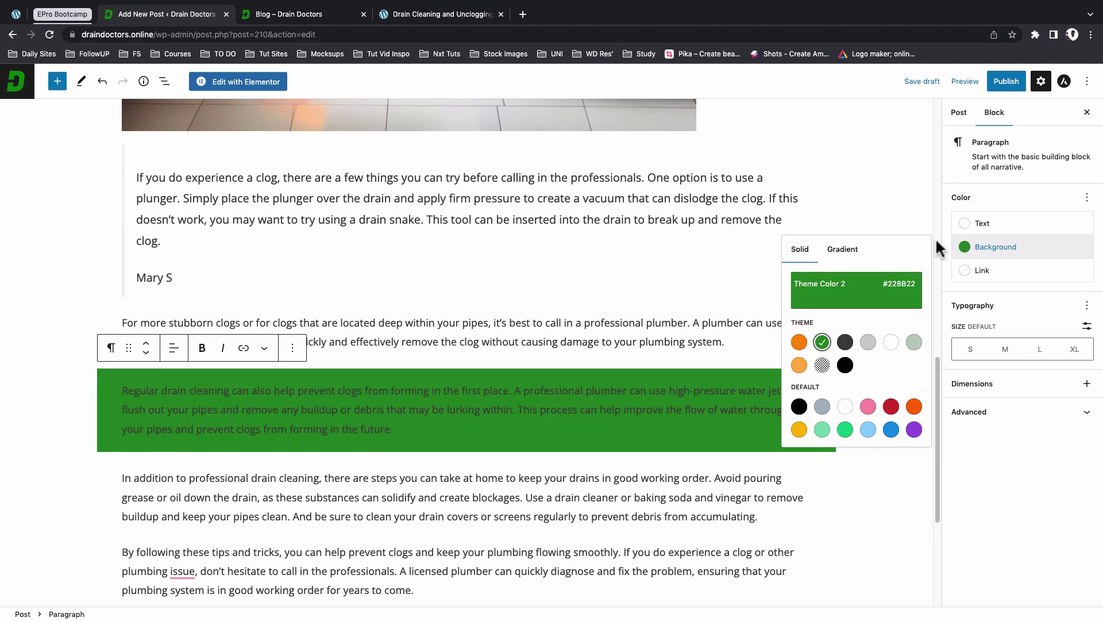
click(983, 227)
click(983, 227)
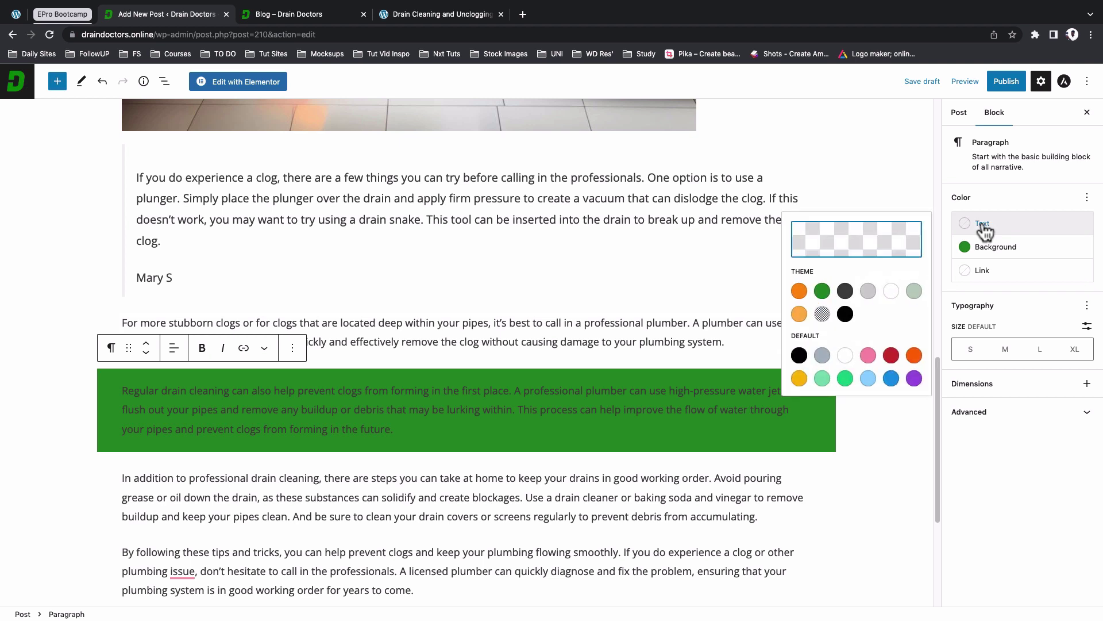
click(891, 291)
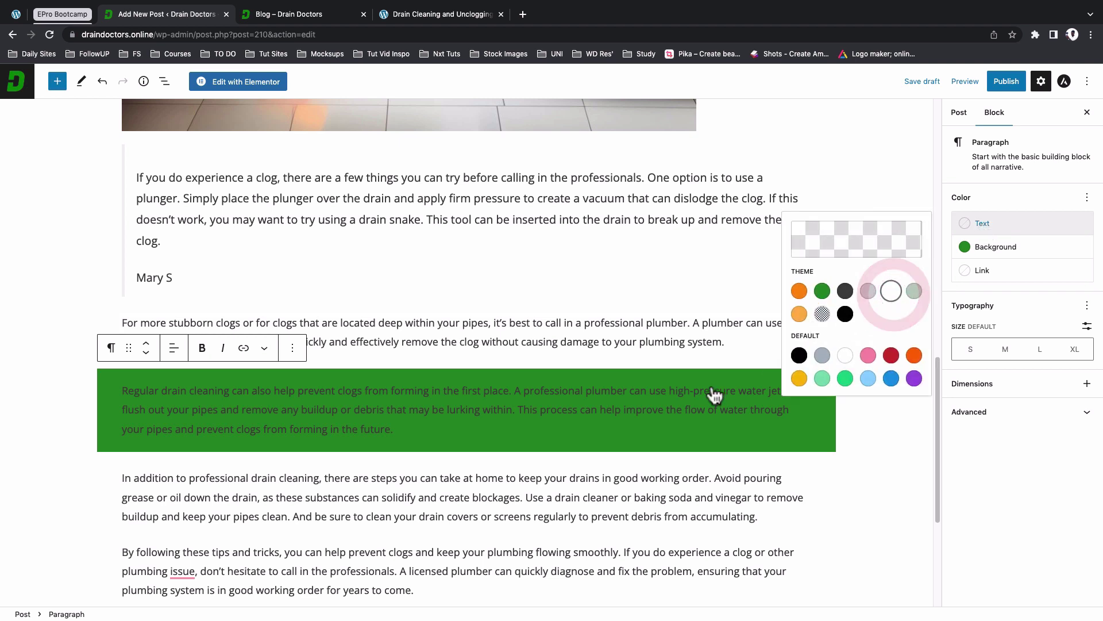
click(490, 483)
scroll(491, 483, down, 3)
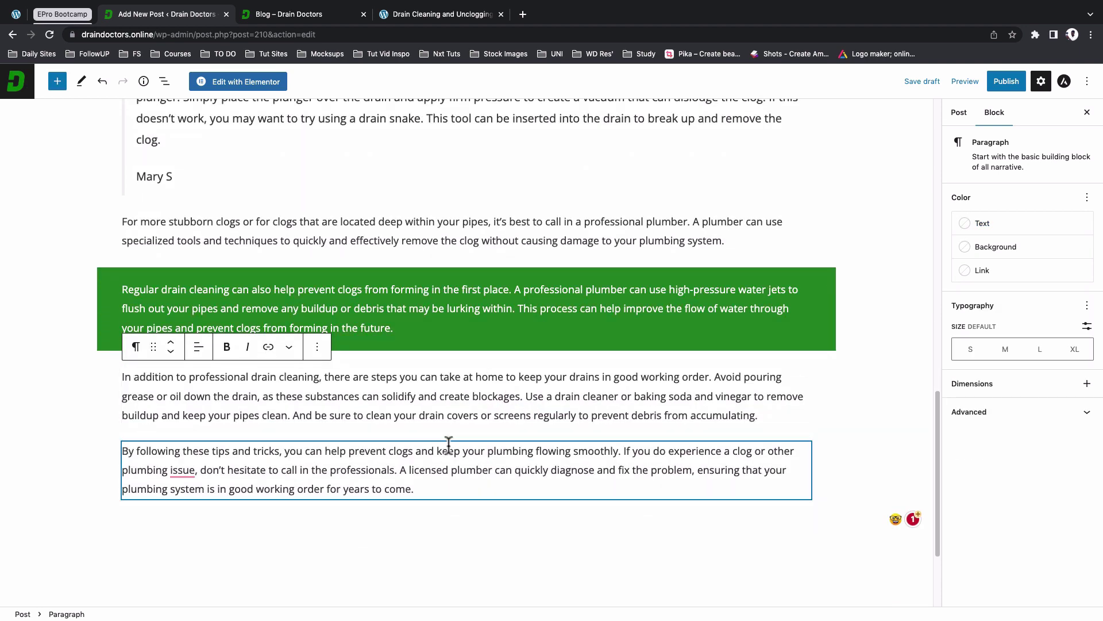
- In a new tab, open gotechug.com's Elementor site-speed article under Reviews and copy its URL
click(523, 15)
text(gotechug.com)
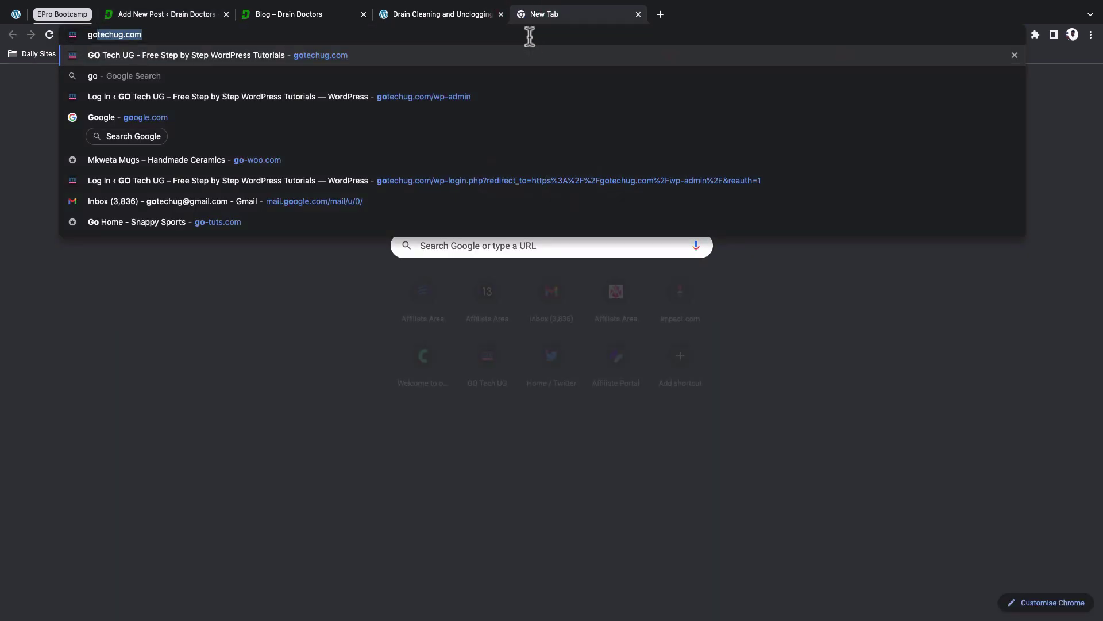
key(Return)
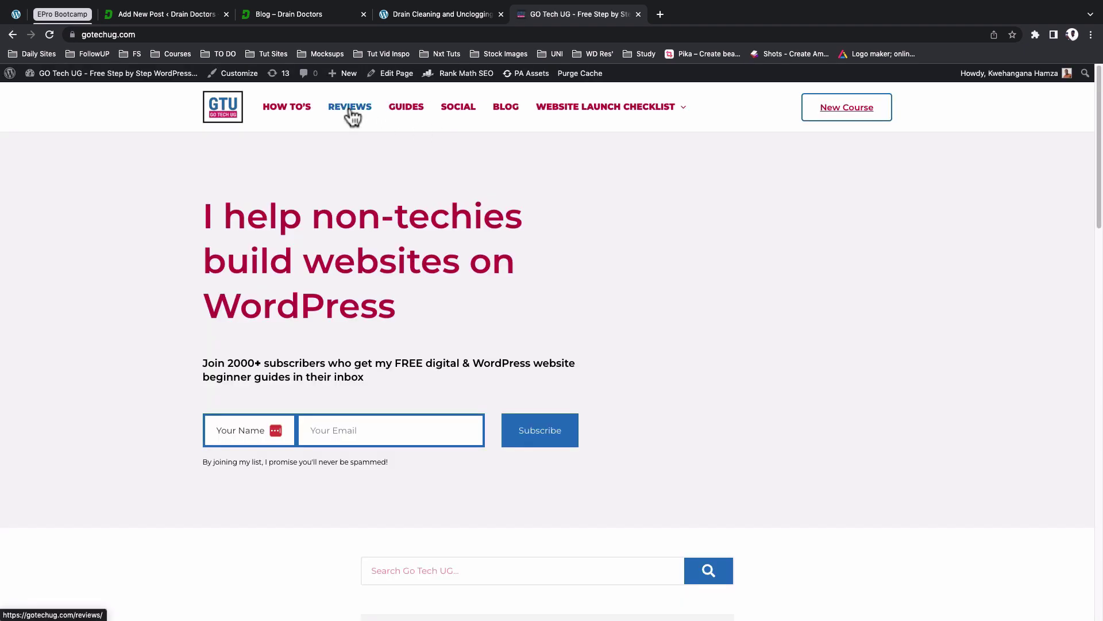
click(350, 108)
scroll(239, 342, down, 5)
click(270, 331)
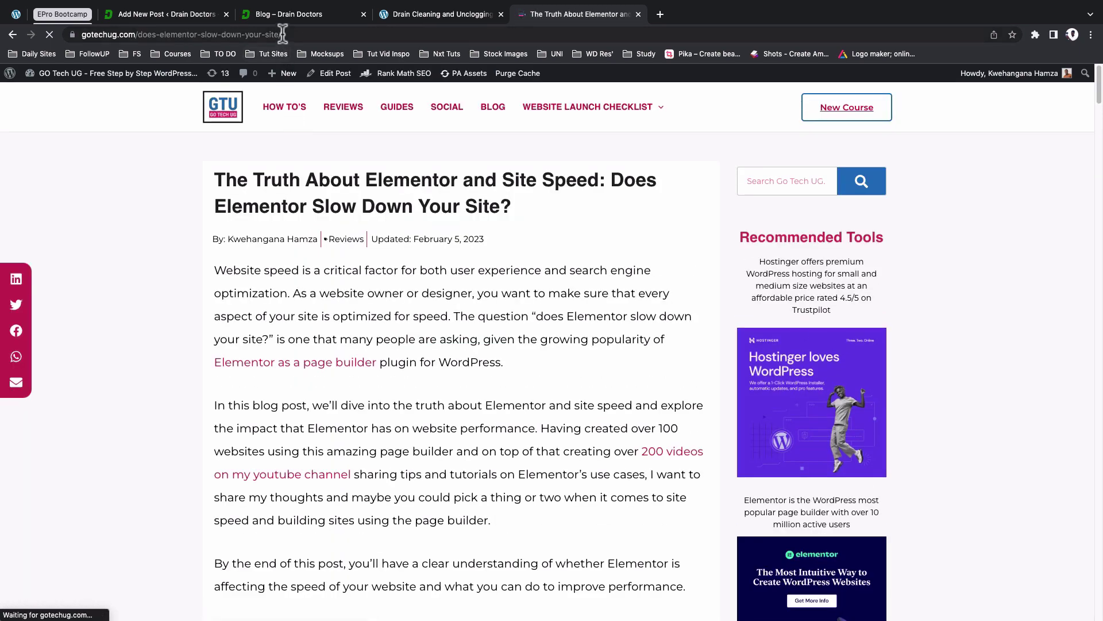
click(283, 33)
key(super+c)
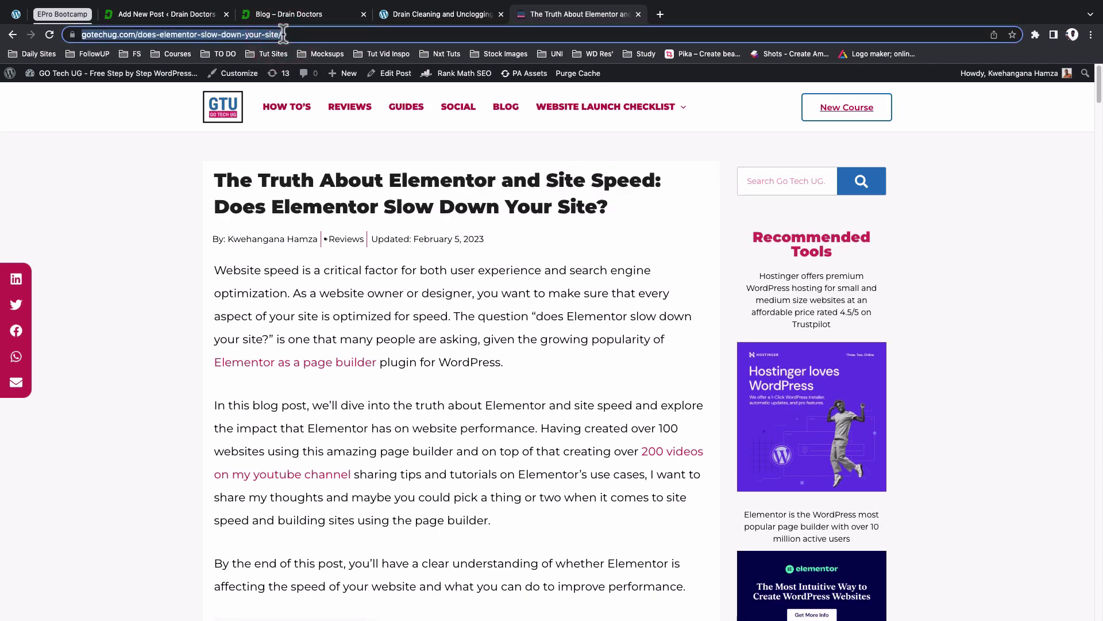
click(177, 15)
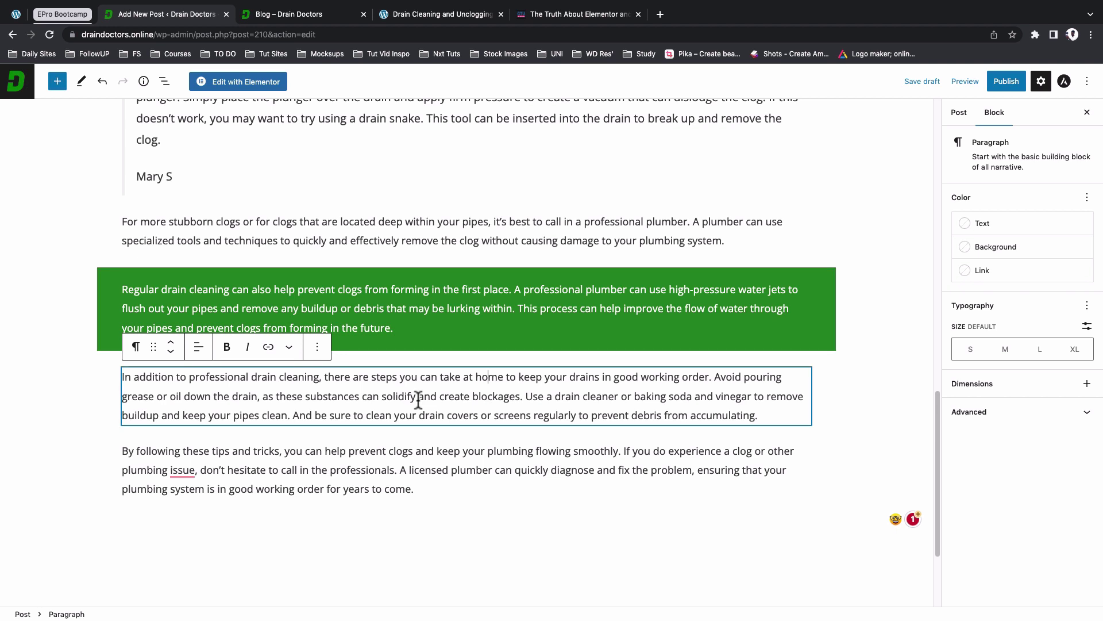
- Link 'create blockages' to the copied gotechug.com Elementor article, opening in a new tab
double_click(306, 395)
click(306, 396)
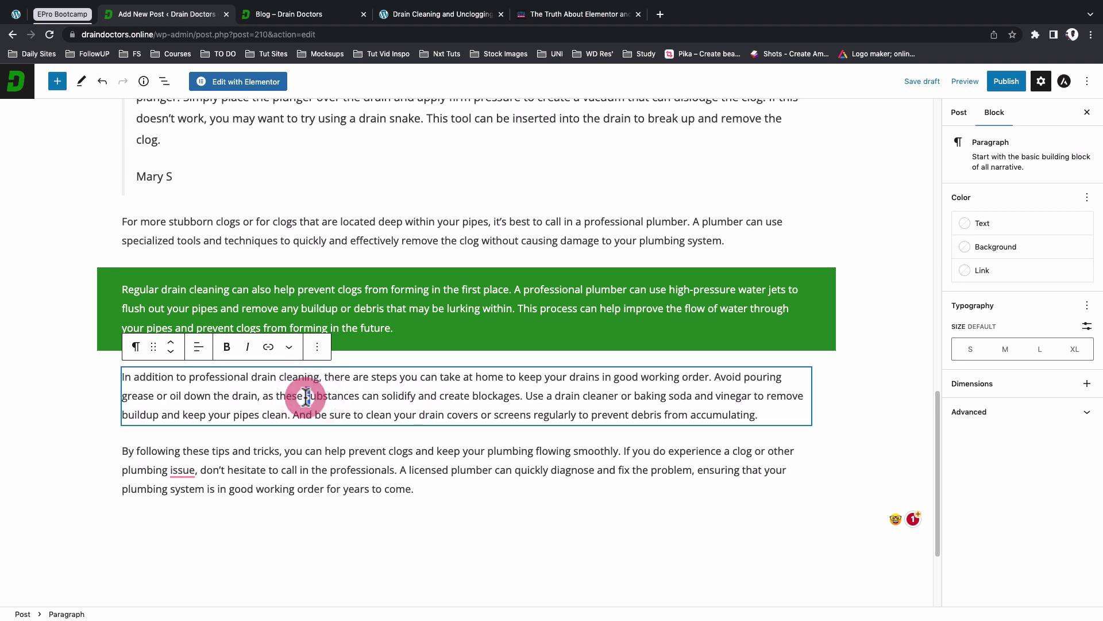
drag(439, 395, 516, 396)
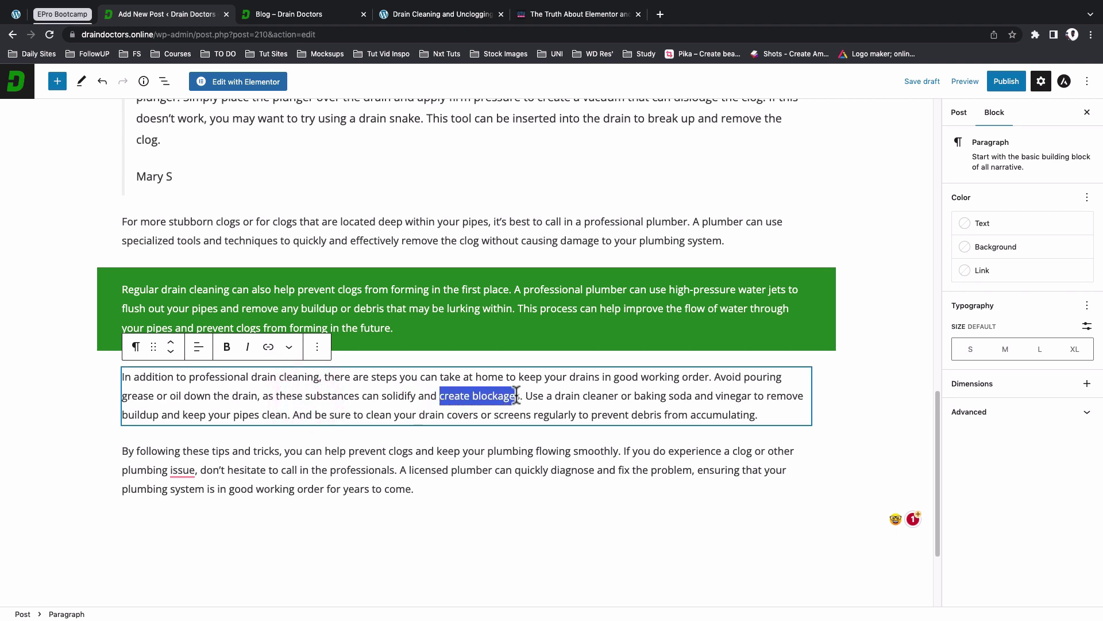
click(268, 347)
click(408, 424)
key(super+v)
click(396, 496)
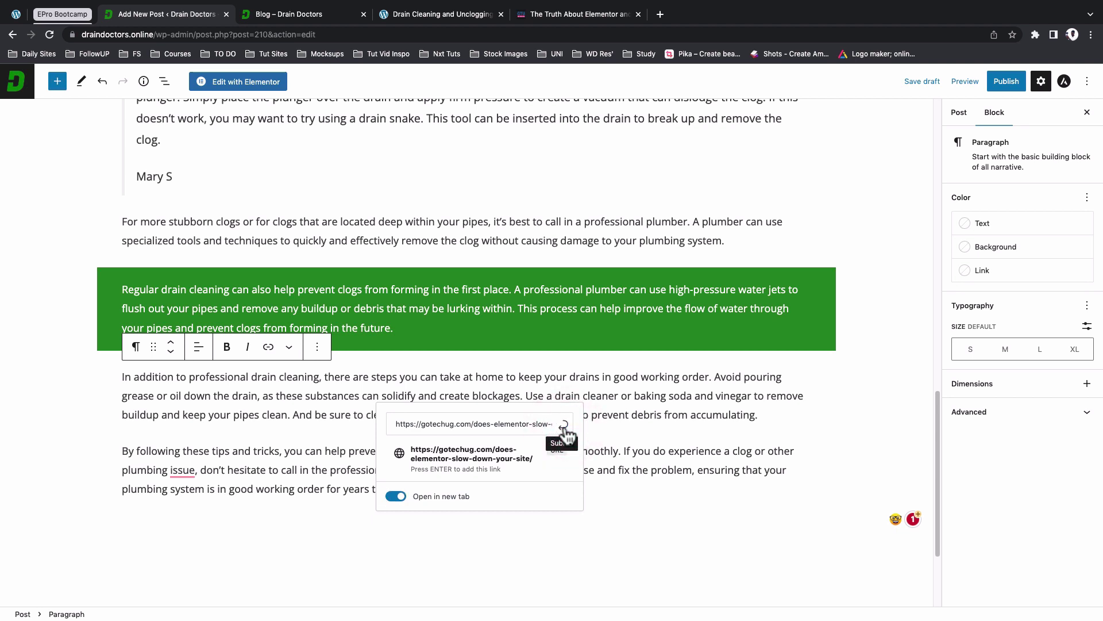
click(564, 425)
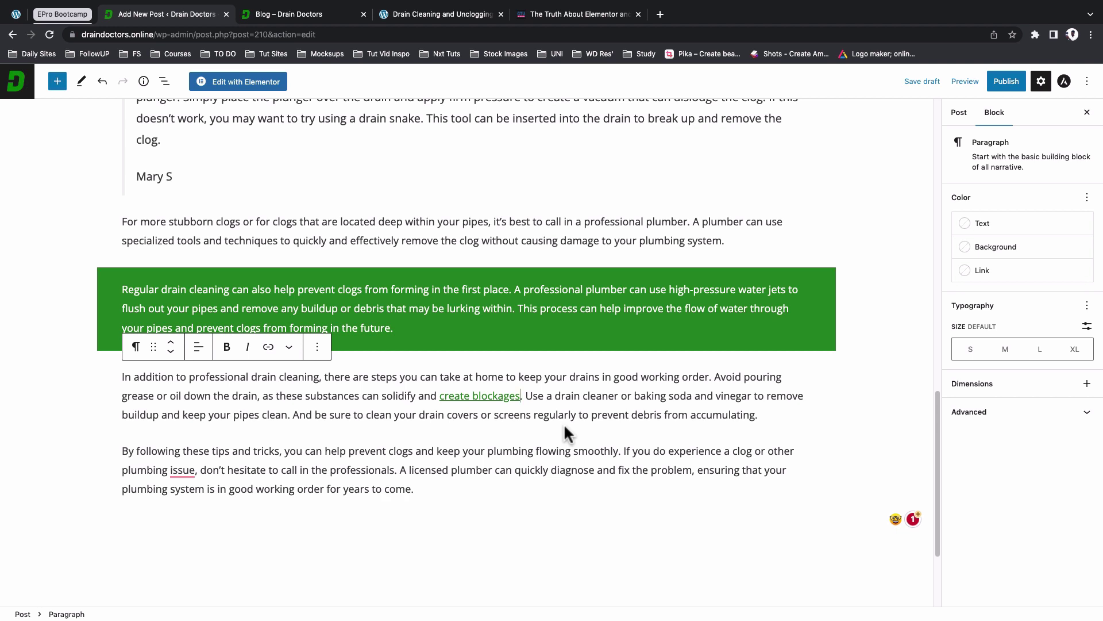
- In the post settings, add a new Drainage category
click(959, 113)
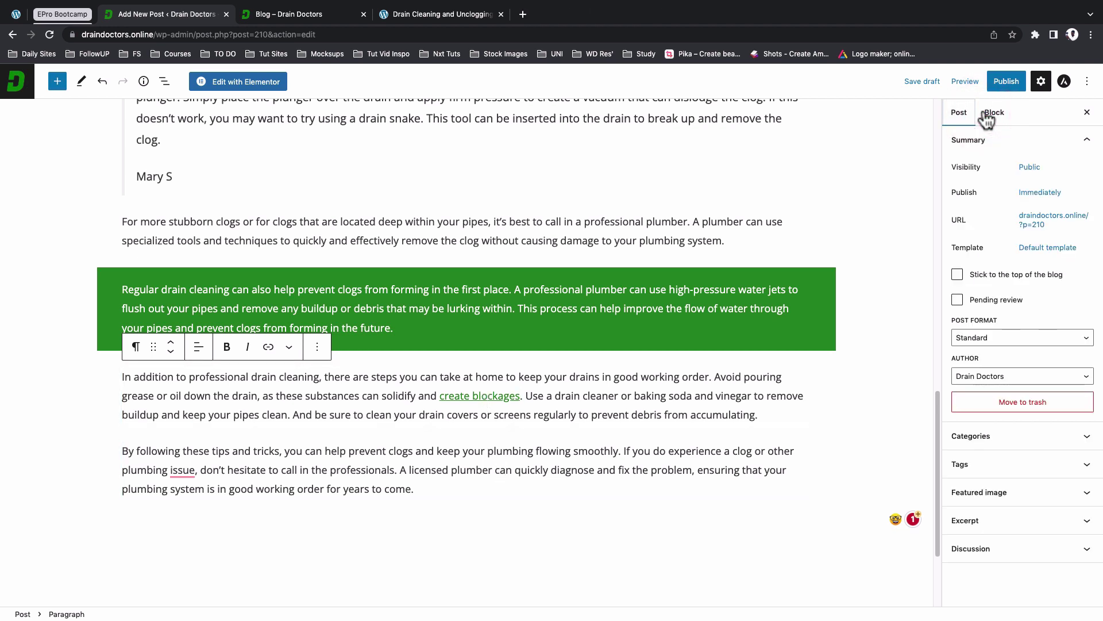
click(988, 115)
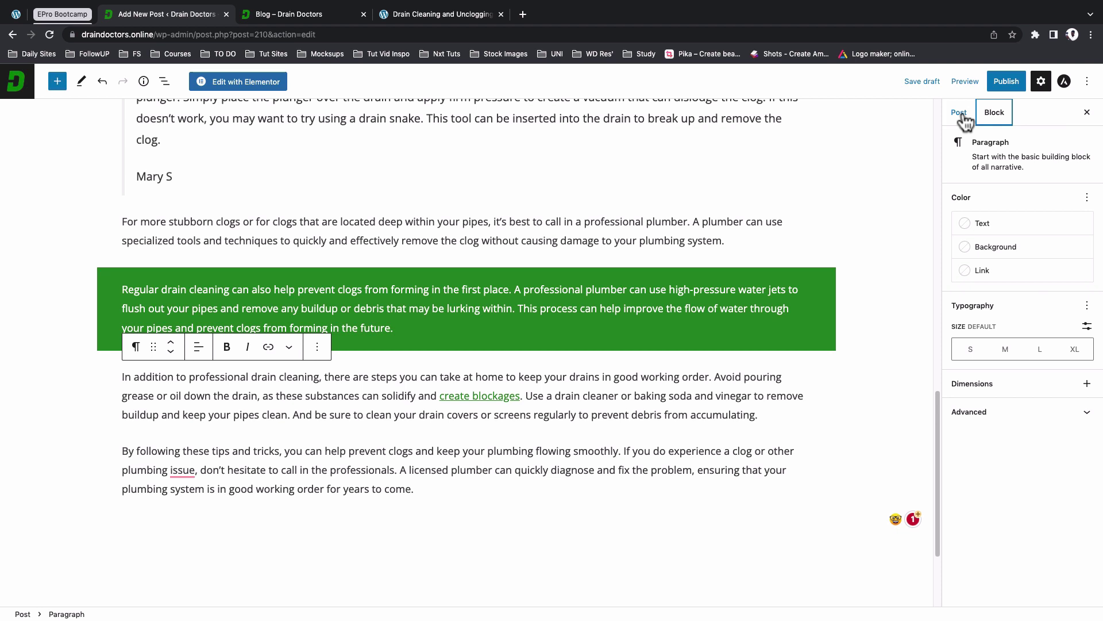
click(959, 112)
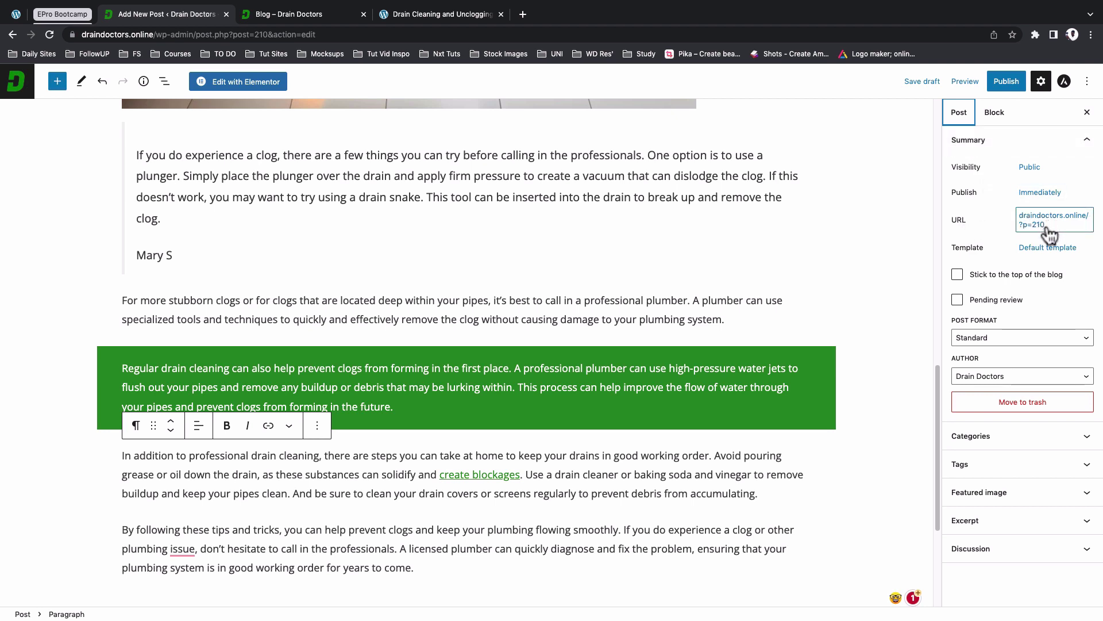
click(1027, 443)
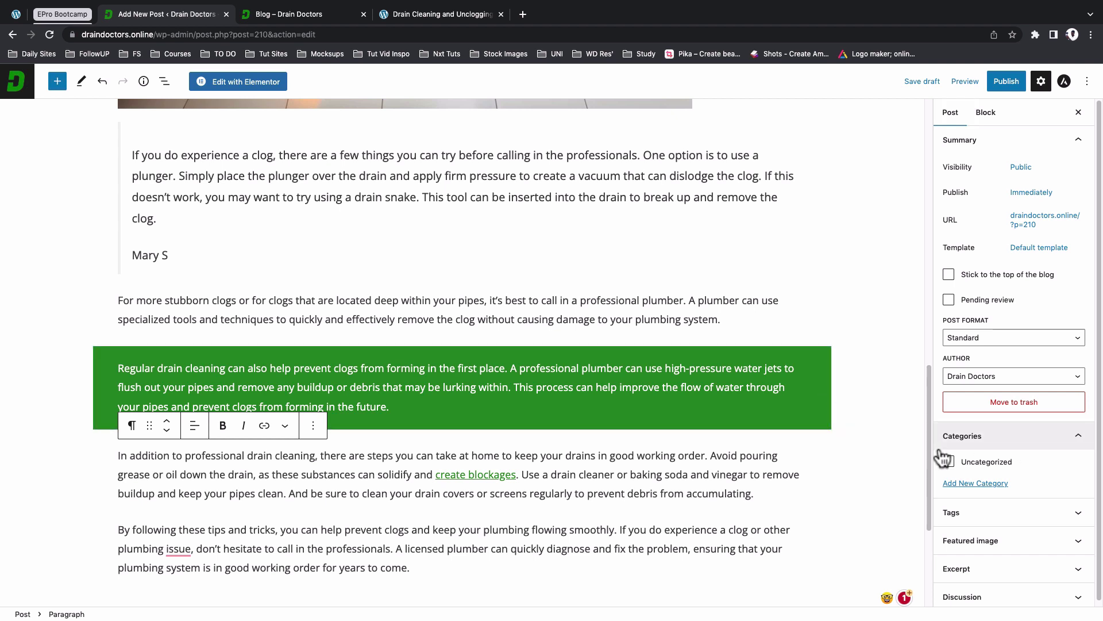
click(963, 486)
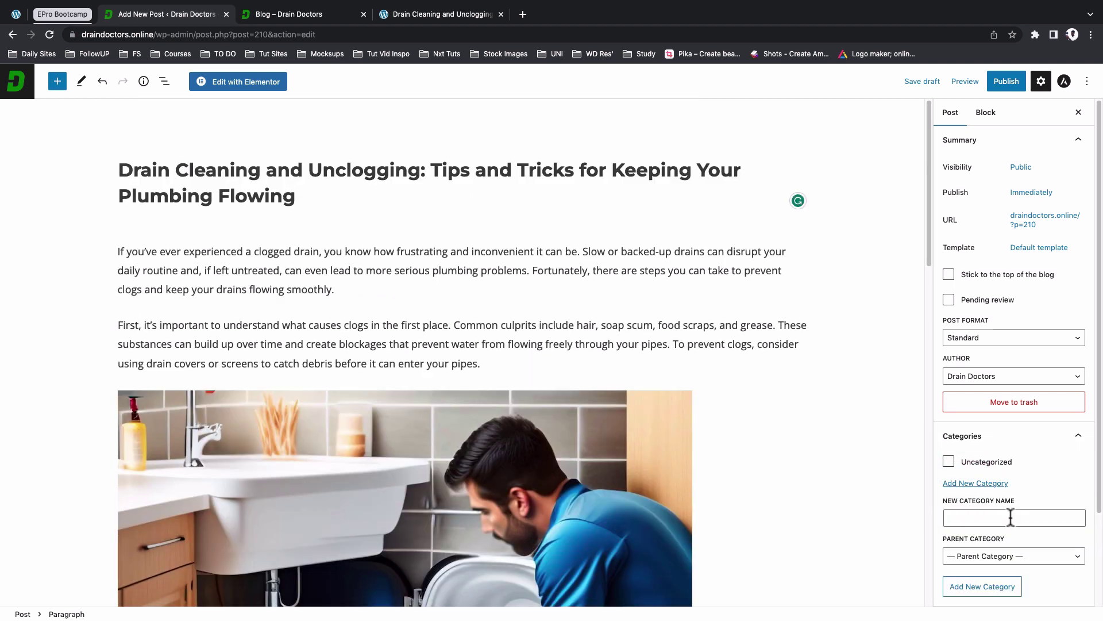
click(1011, 517)
text(Drainage)
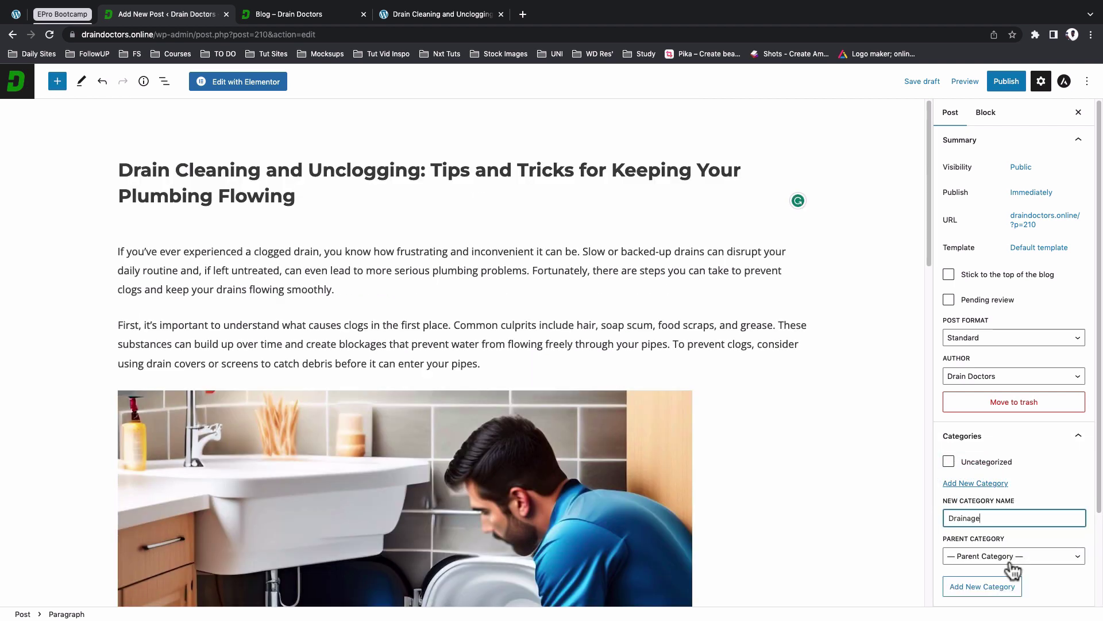
click(1010, 592)
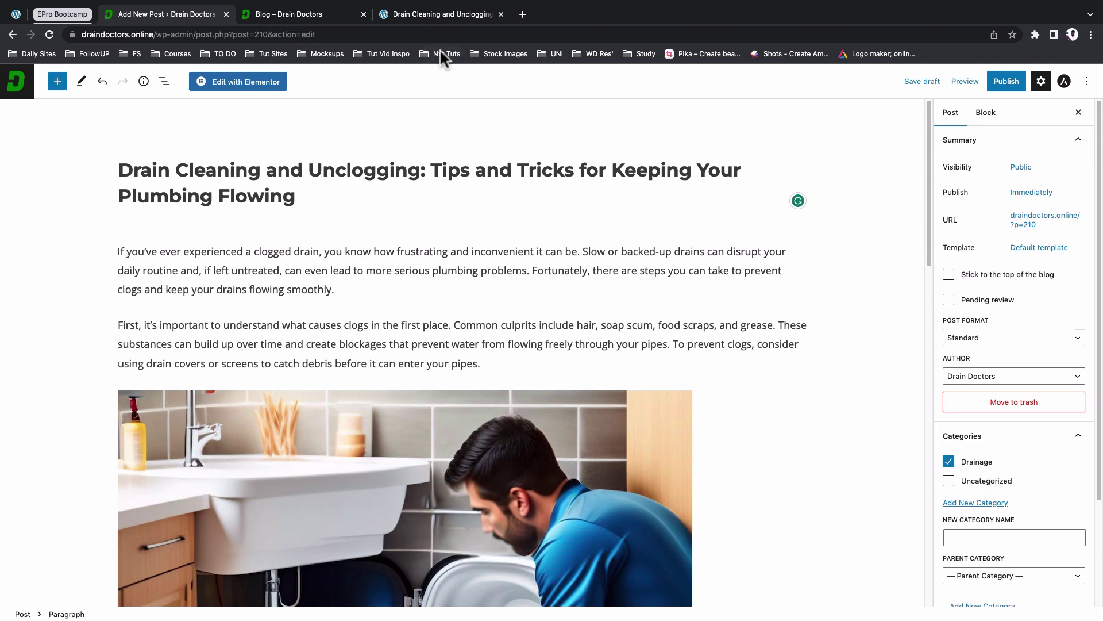
- After checking the live post's categories, add Installation and Repair and Replacement categories
click(439, 14)
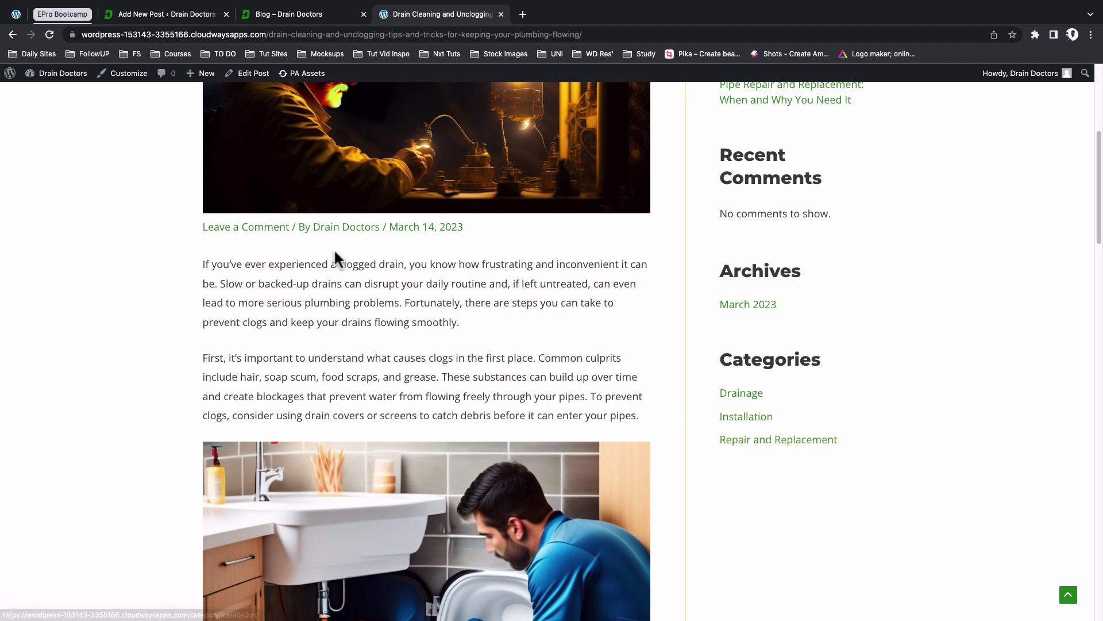
click(164, 14)
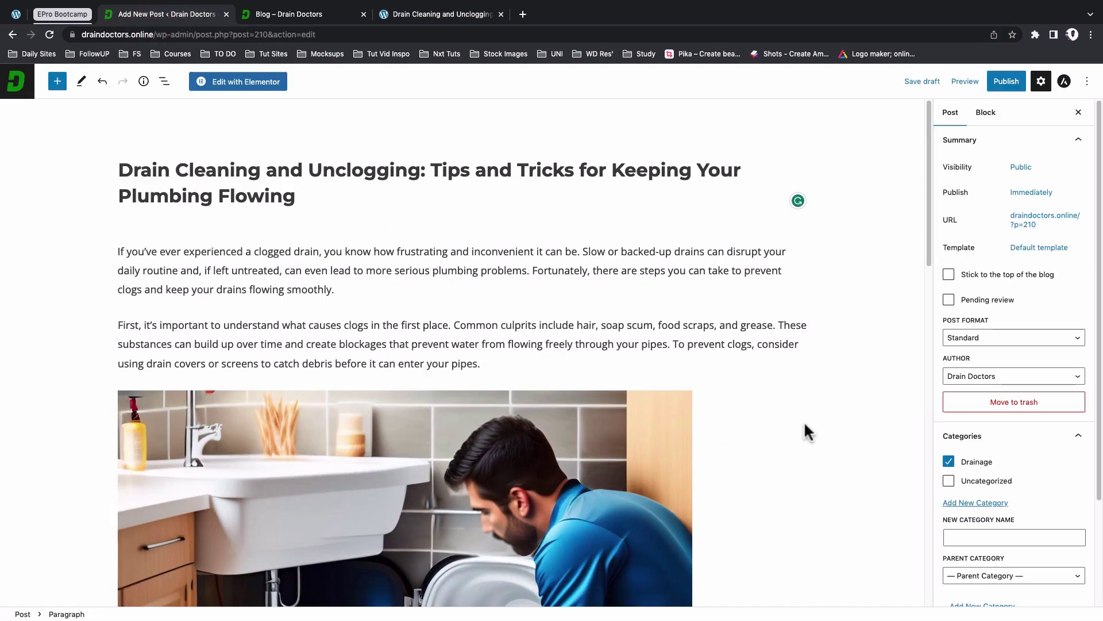
click(967, 536)
text(Install)
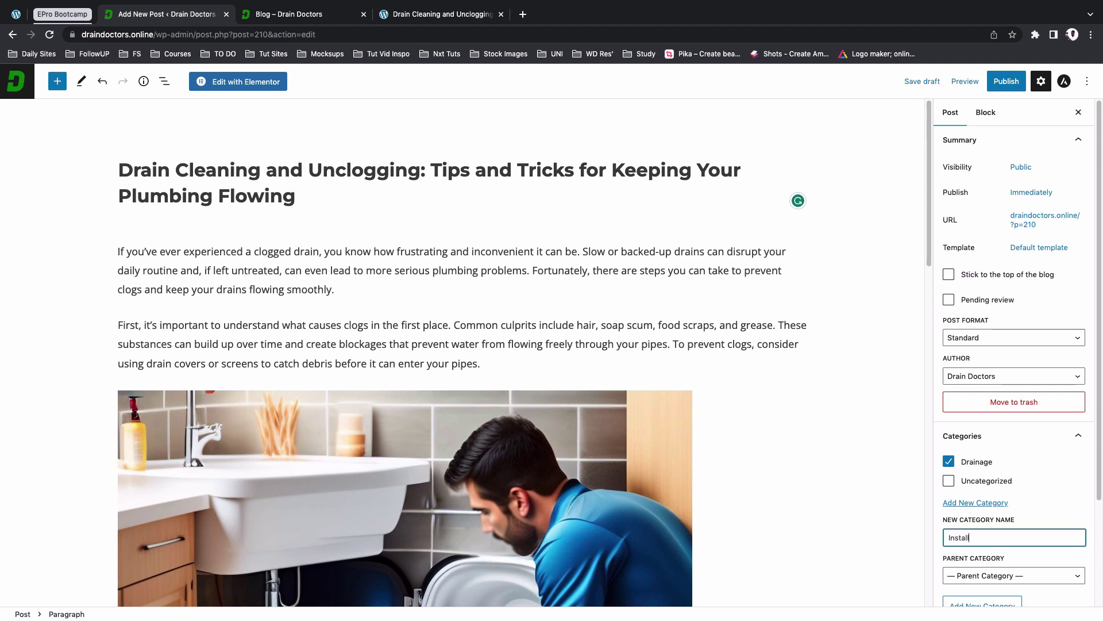
text(ation)
key(Return)
text(Repair and Repla)
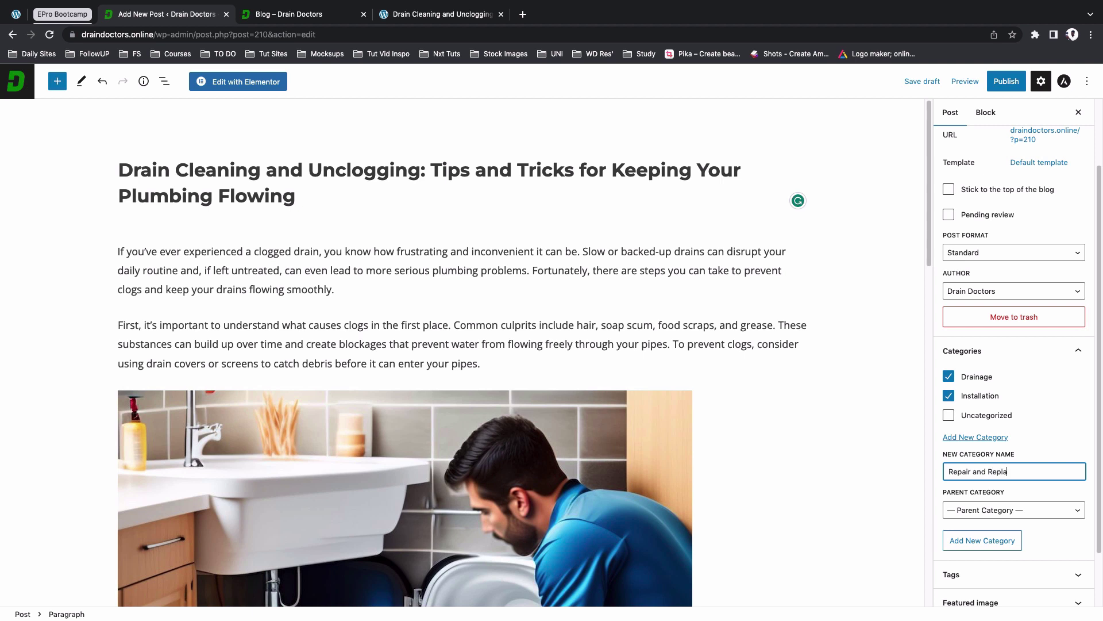
text(cement)
key(Return)
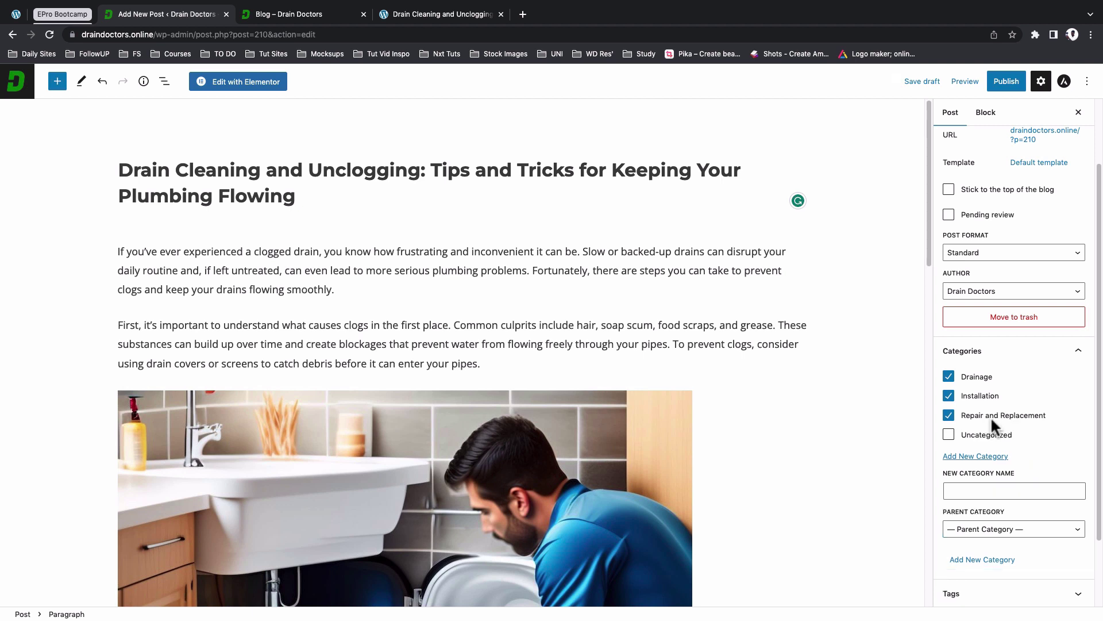
- Leave only Drainage ticked, expand Featured image, and view the reference post's featured image
double_click(949, 418)
click(950, 398)
scroll(1024, 403, down, 2)
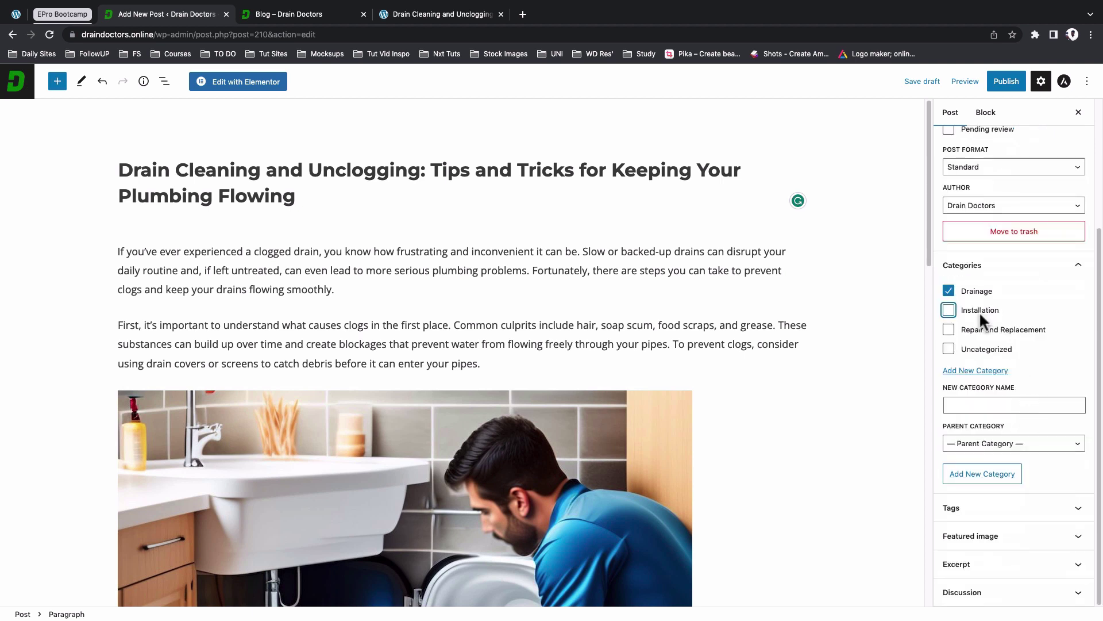
click(1078, 546)
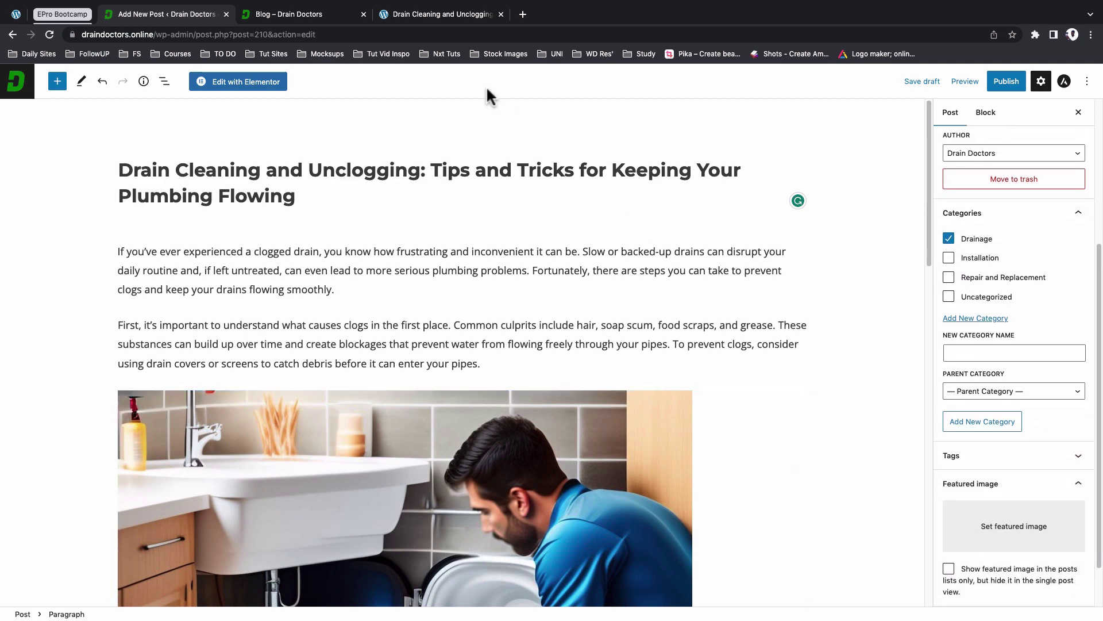
click(446, 15)
scroll(463, 230, up, 5)
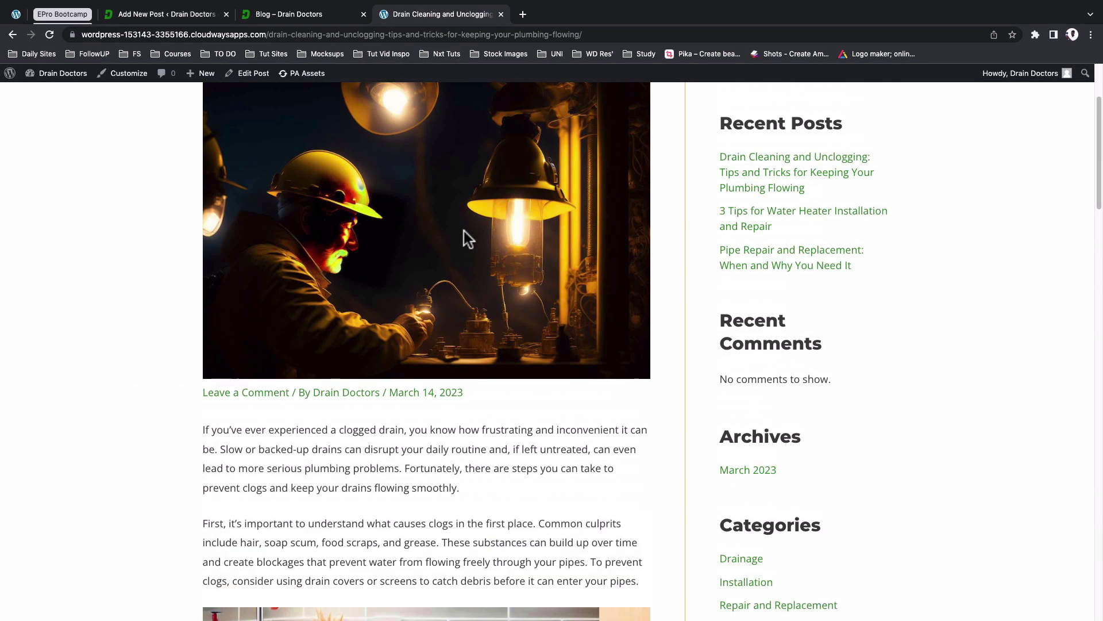
scroll(457, 265, up, 2)
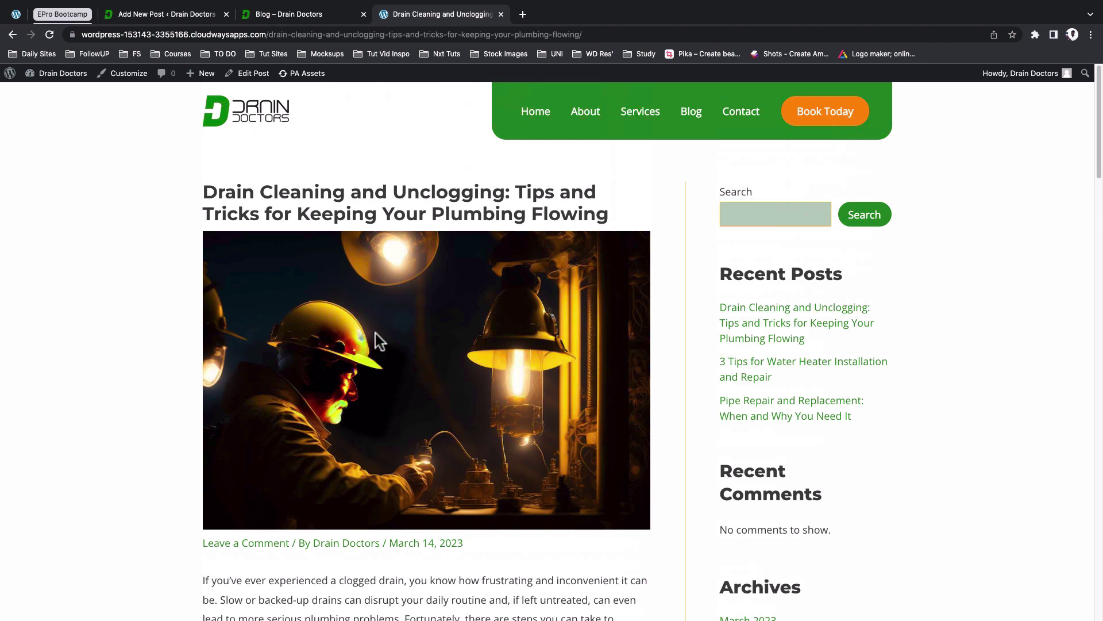
- Upload the older engineer in a yellow helmet photo and set it as featured image
click(179, 21)
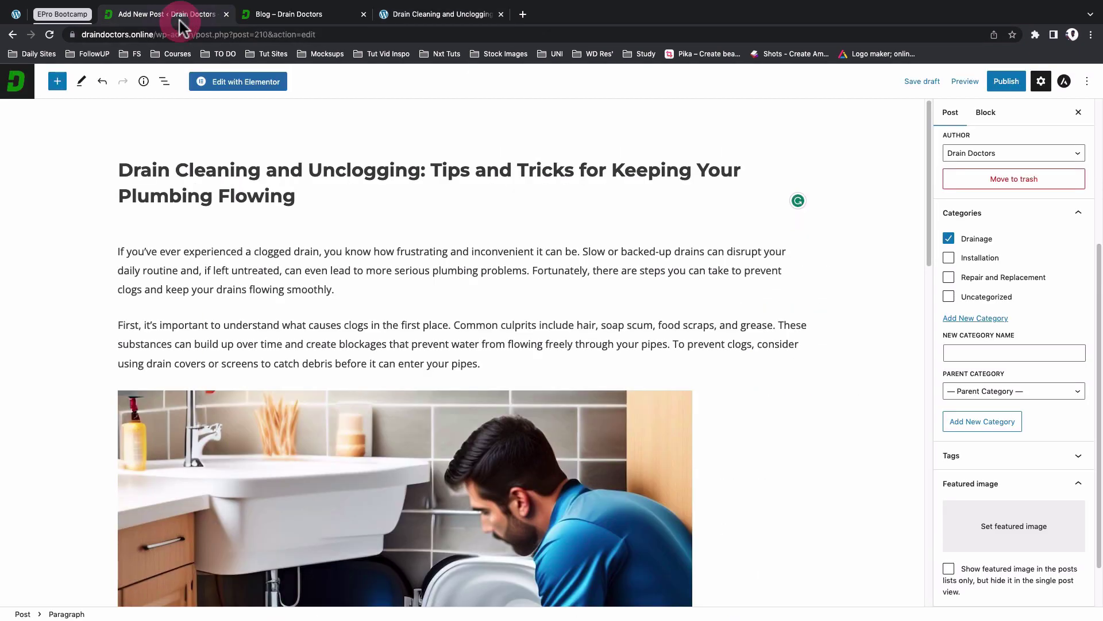
click(996, 525)
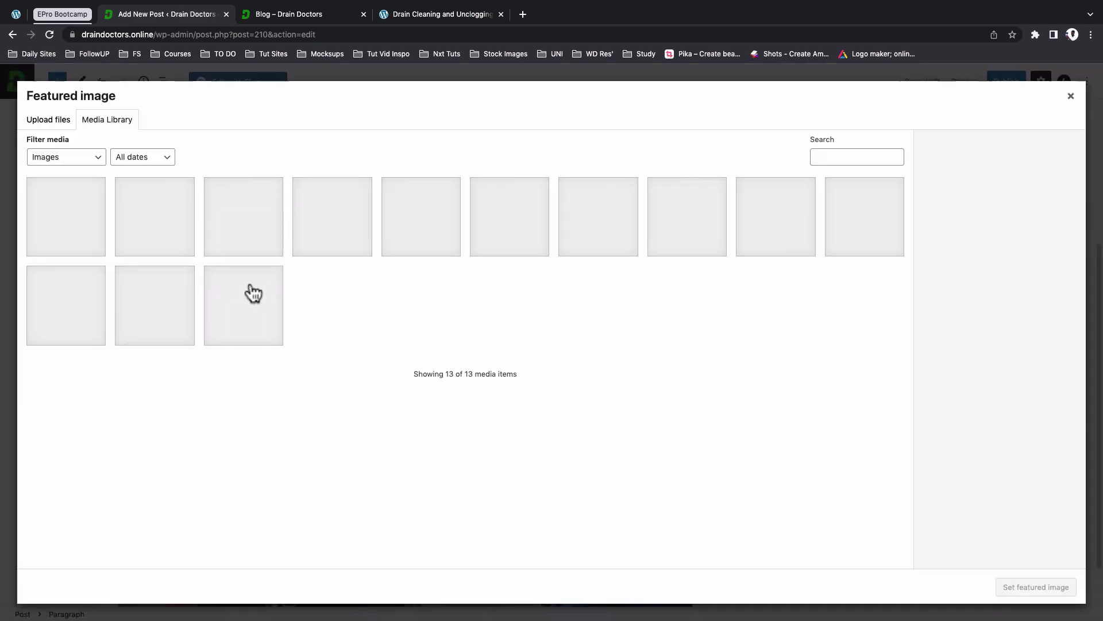
click(550, 331)
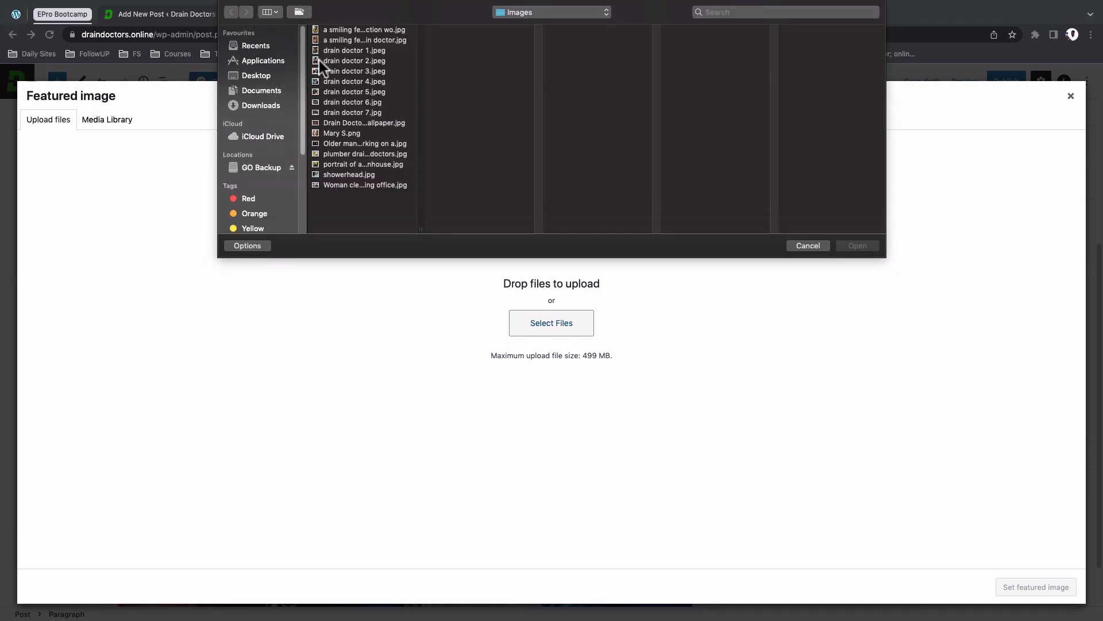
click(317, 50)
click(333, 143)
click(847, 249)
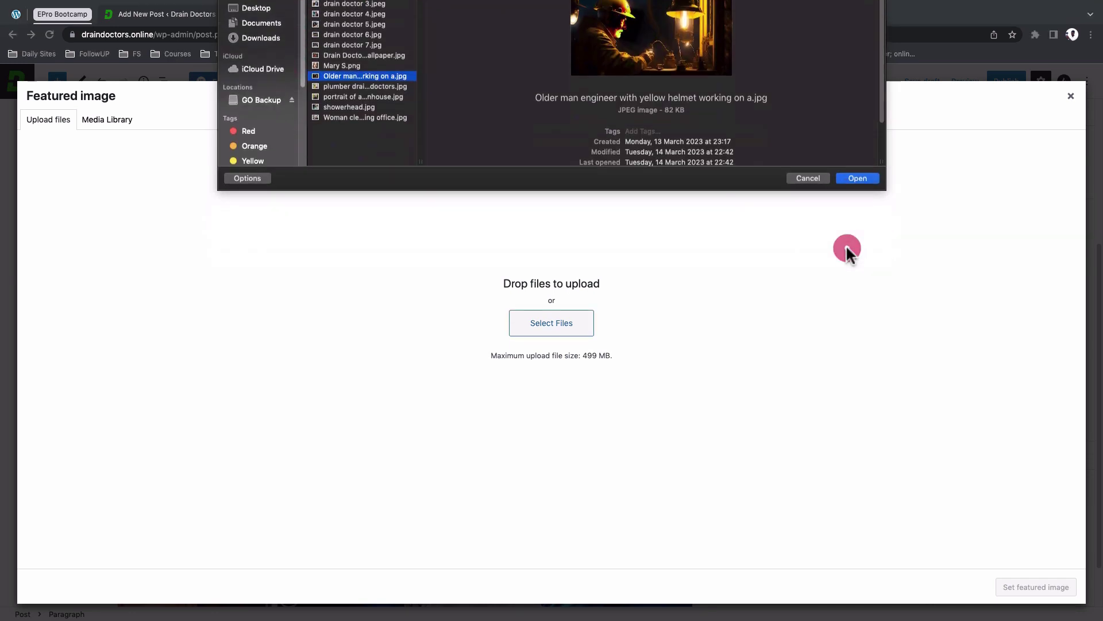
click(1041, 592)
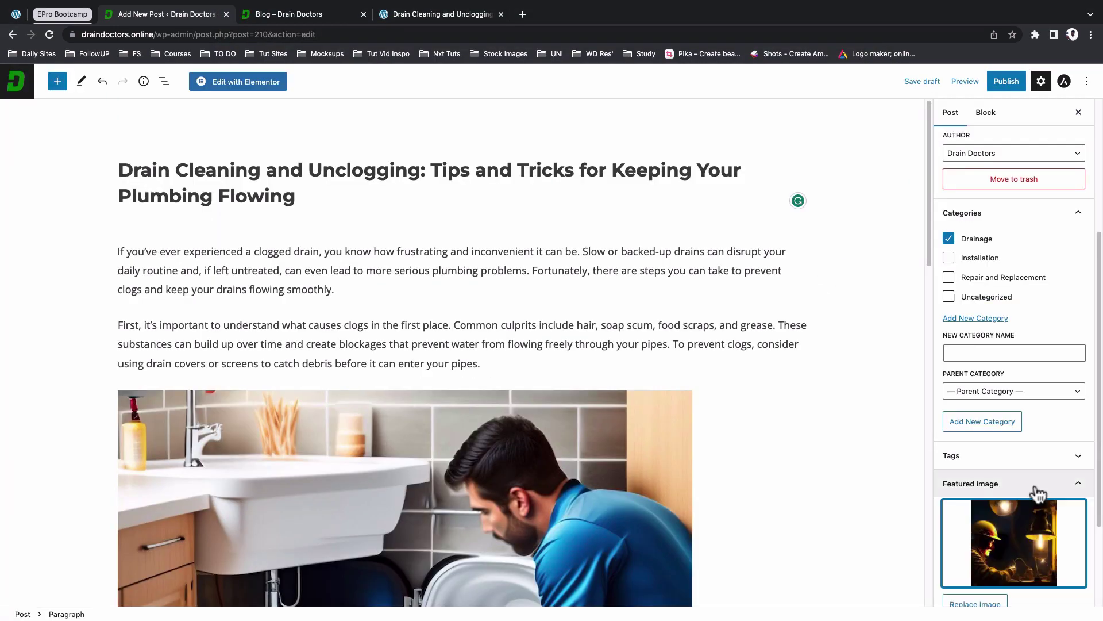
scroll(1038, 494, down, 3)
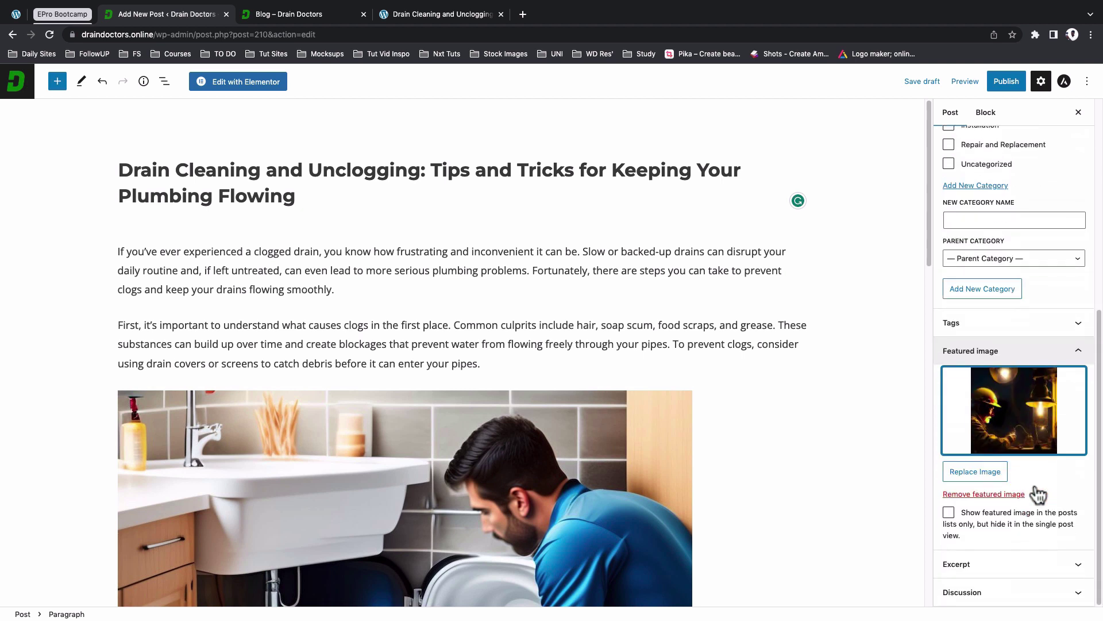
click(1074, 565)
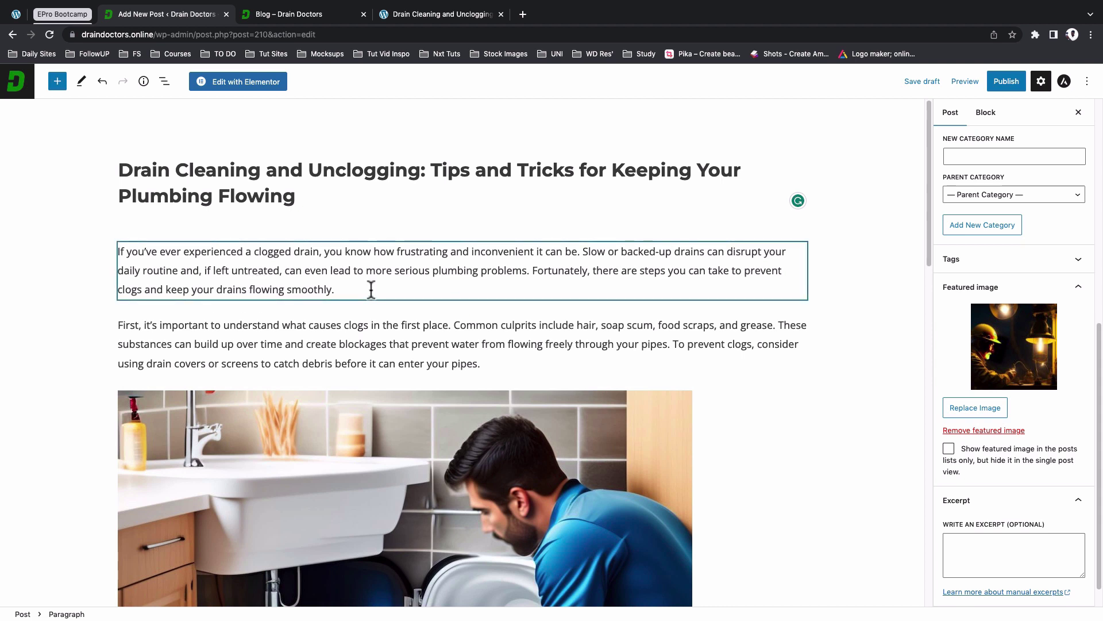
scroll(942, 305, up, 10)
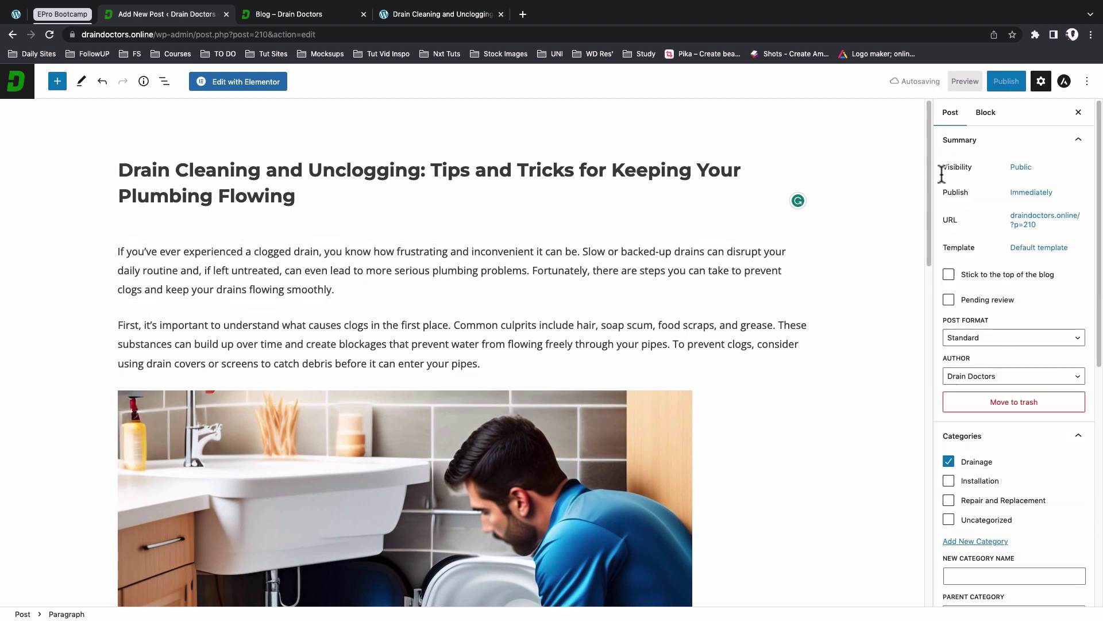
- Shorten the permalink to tips-and-tricks-for-keeping-your-plumbing-flowing and start publishing the post
click(959, 82)
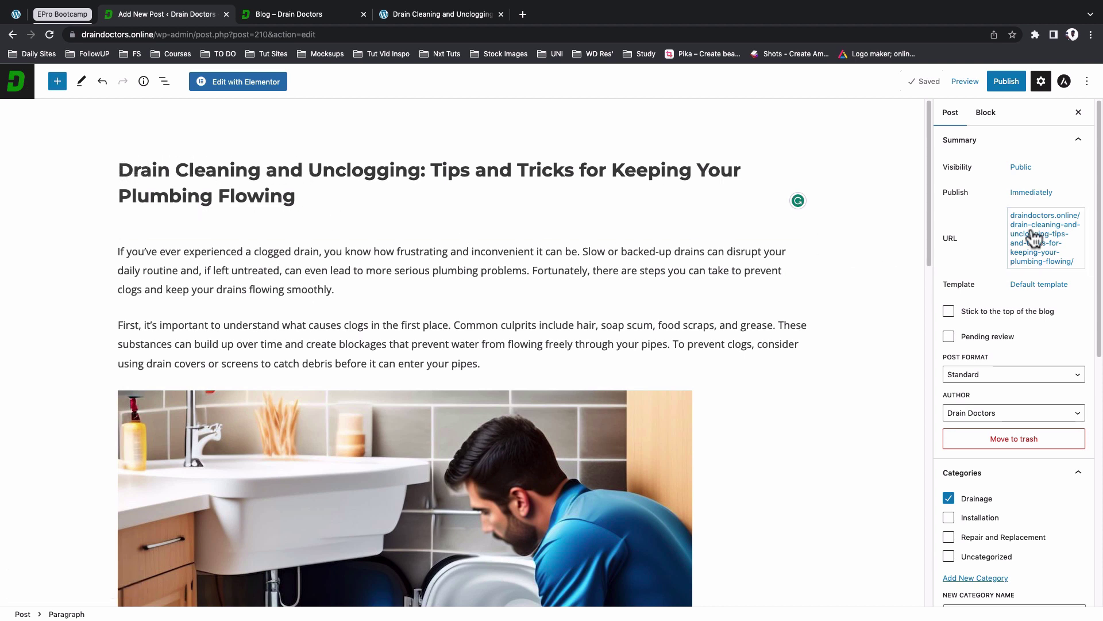
click(1065, 253)
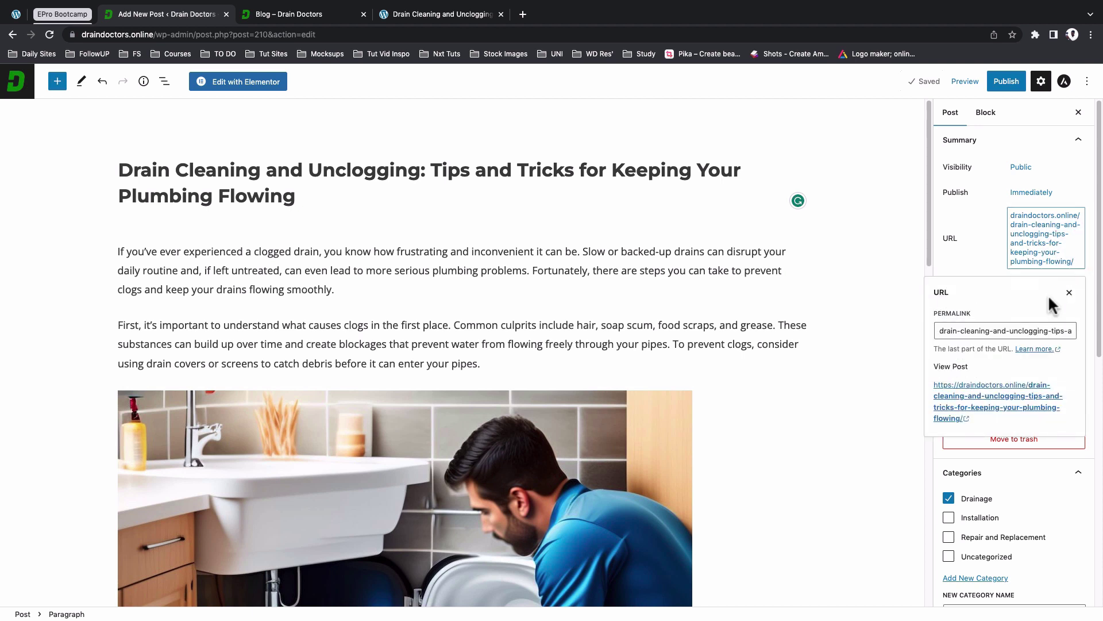
click(961, 332)
key(Home)
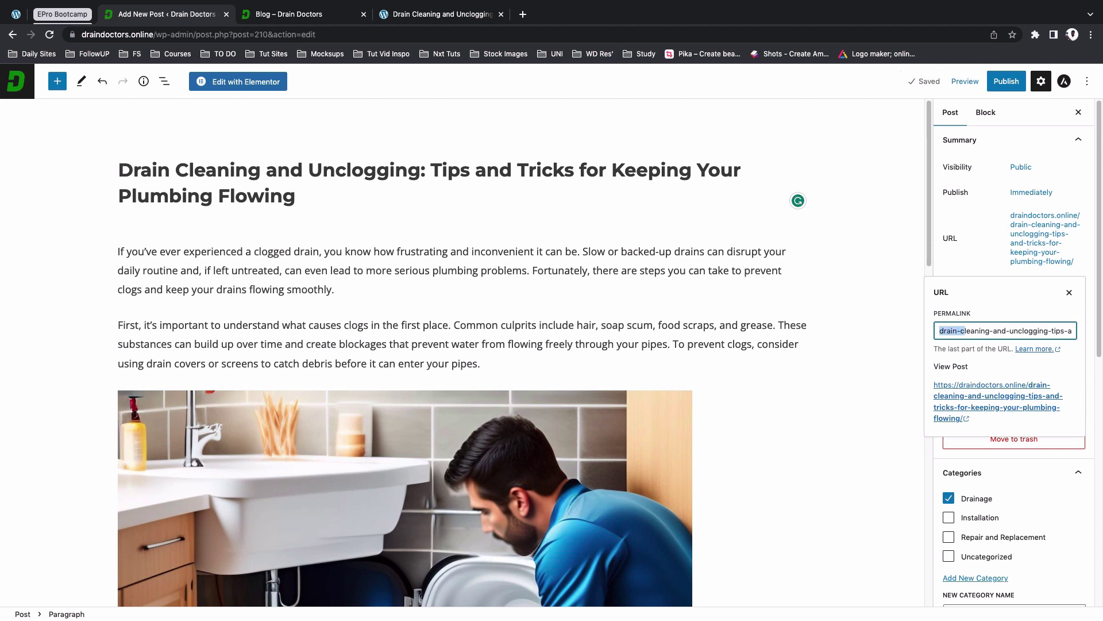
key(shift+Right)
key(shift+Right)
key(shift+Right)
key(shift+Right)
key(shift+Right)
key(shift+Right)
key(shift+Right)
key(shift+Right)
key(shift+Right)
key(shift+Right)
key(shift+Right)
key(shift+Right)
key(shift+Right)
key(shift+Right)
key(shift+Right)
key(shift+Right)
key(shift+Right)
key(shift+Right)
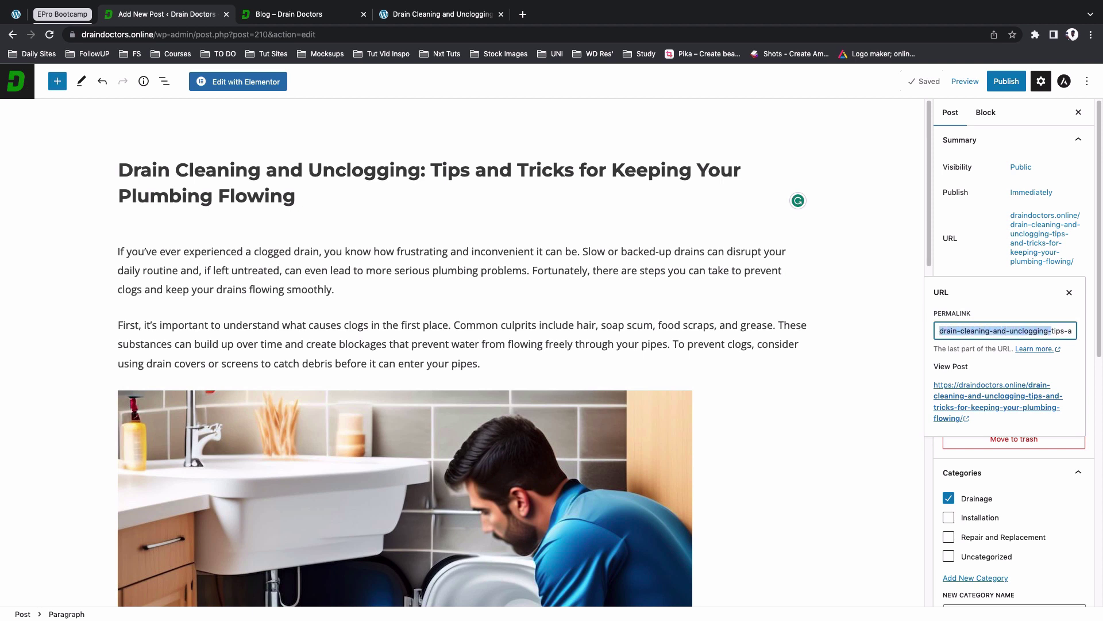
key(BackSpace)
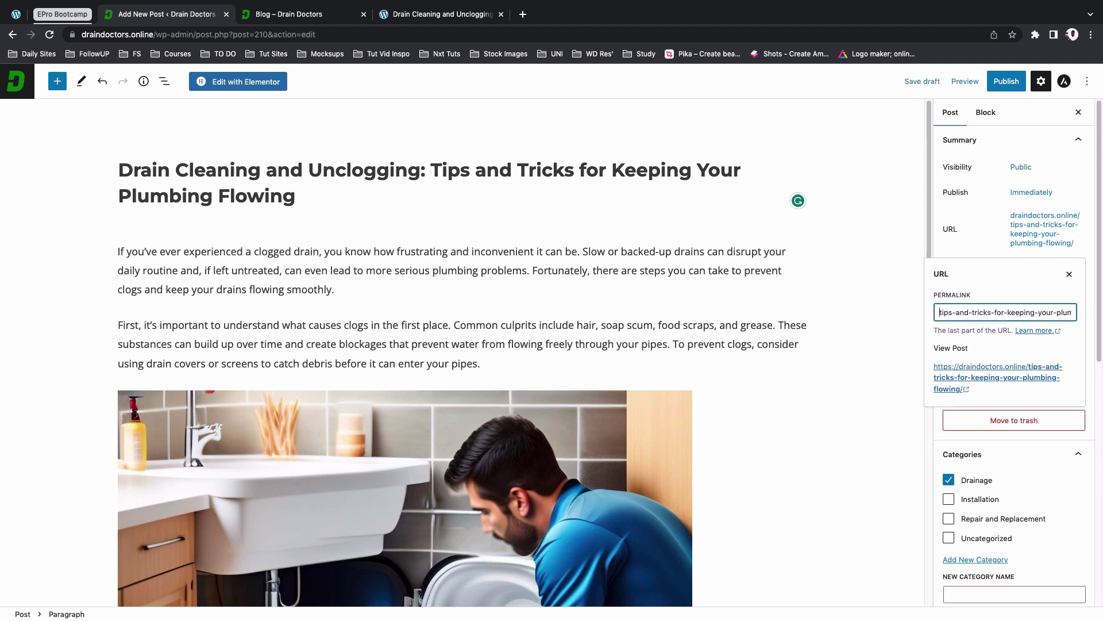
key(Down)
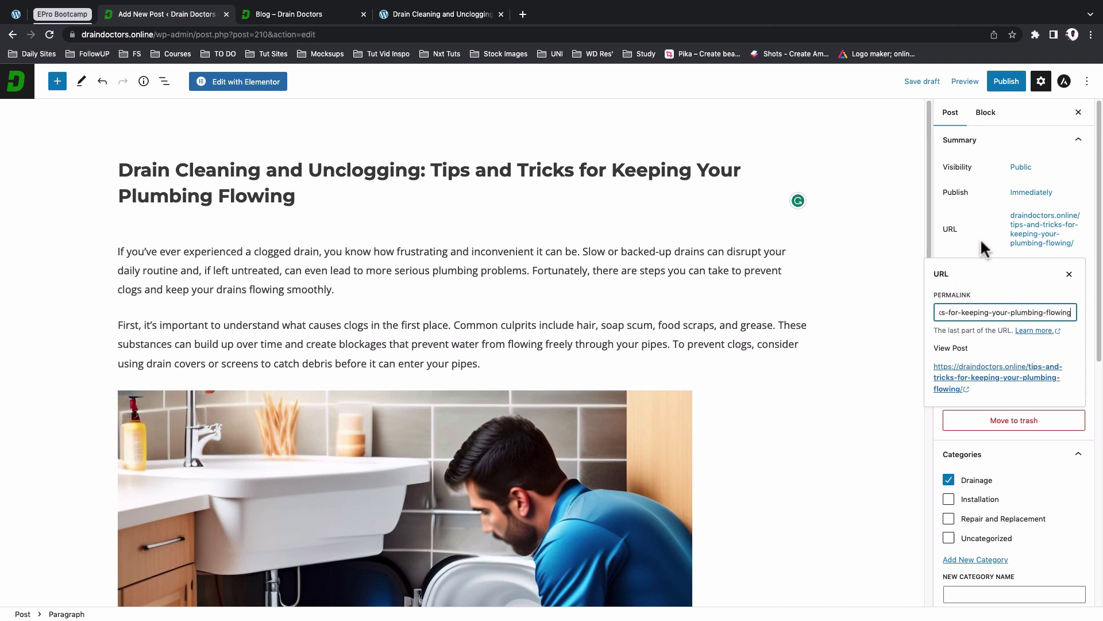
scroll(1046, 365, down, 8)
scroll(1044, 364, up, 8)
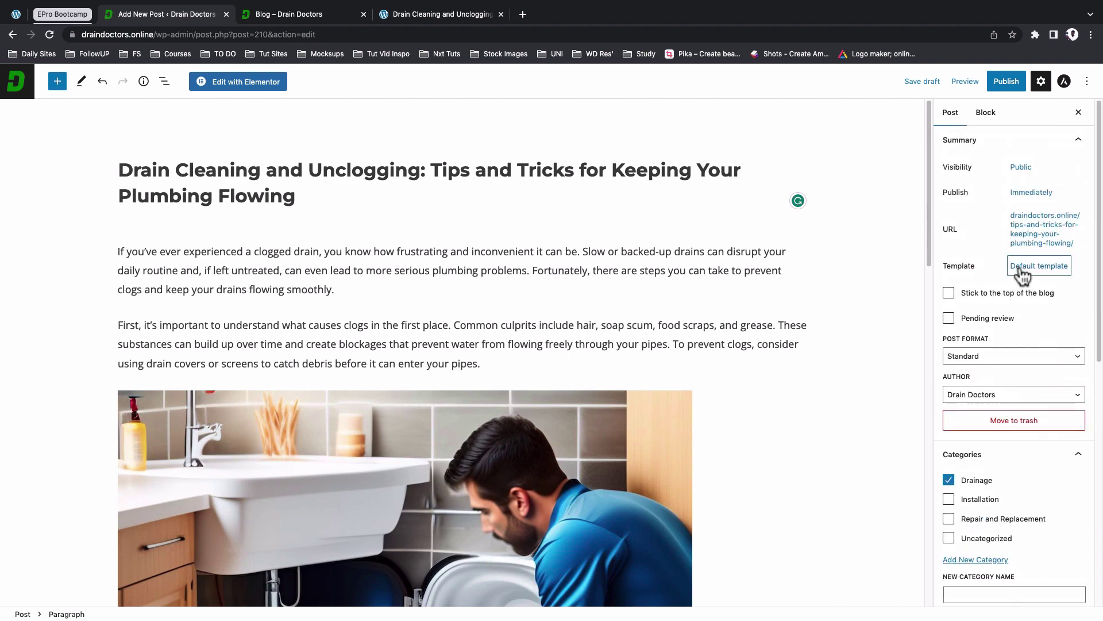
click(1003, 84)
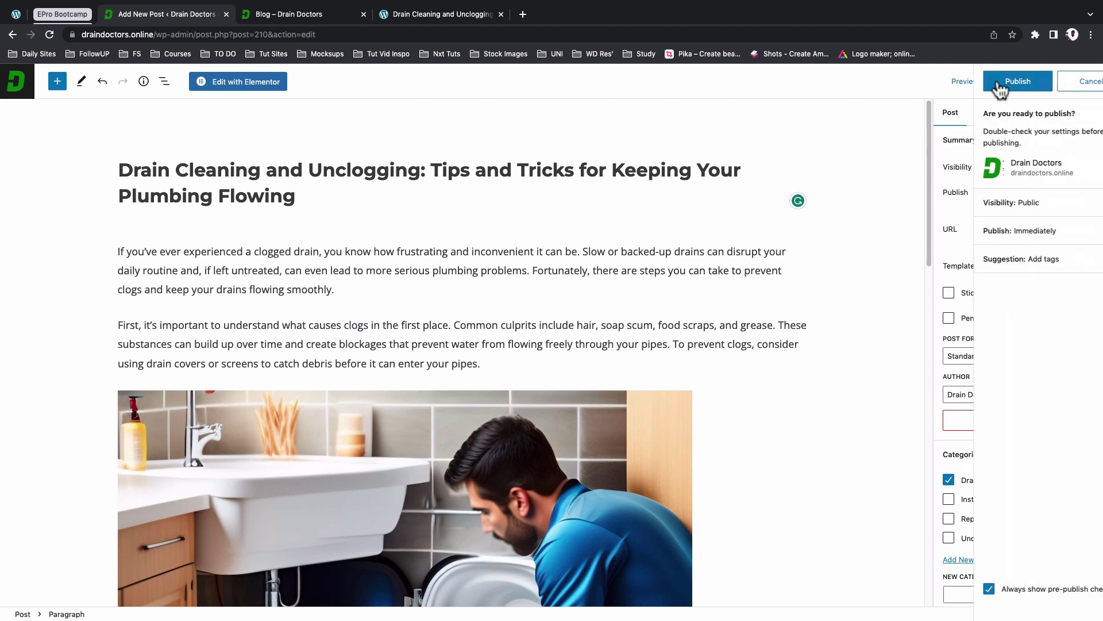
- Publish the Drain Cleaning and Unclogging post and switch to the Blog – Drain Doctors tab
click(998, 88)
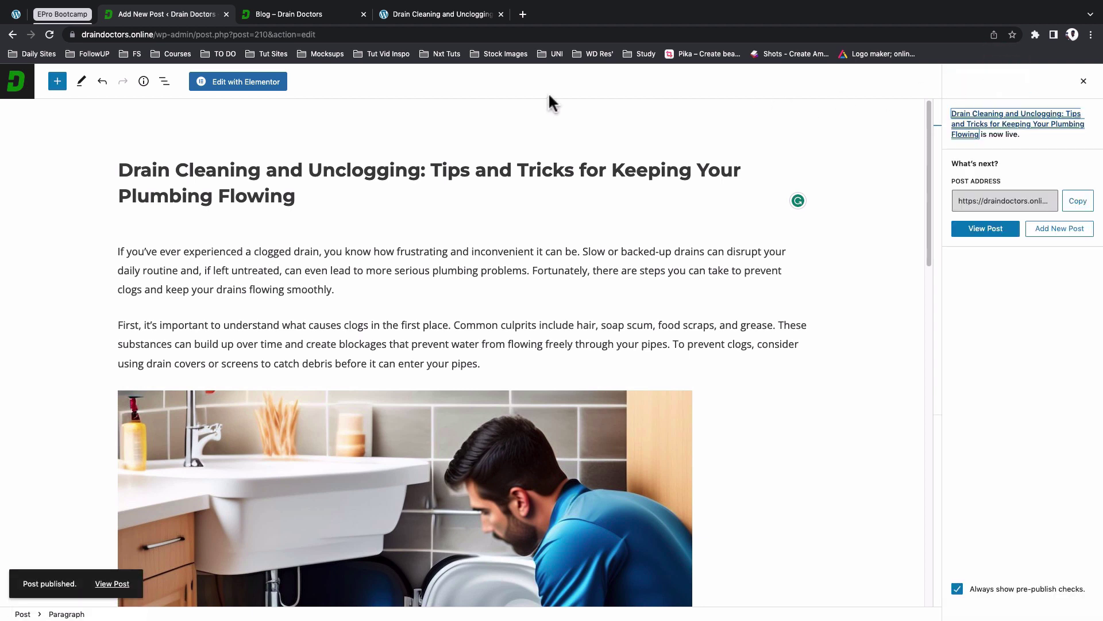
click(301, 14)
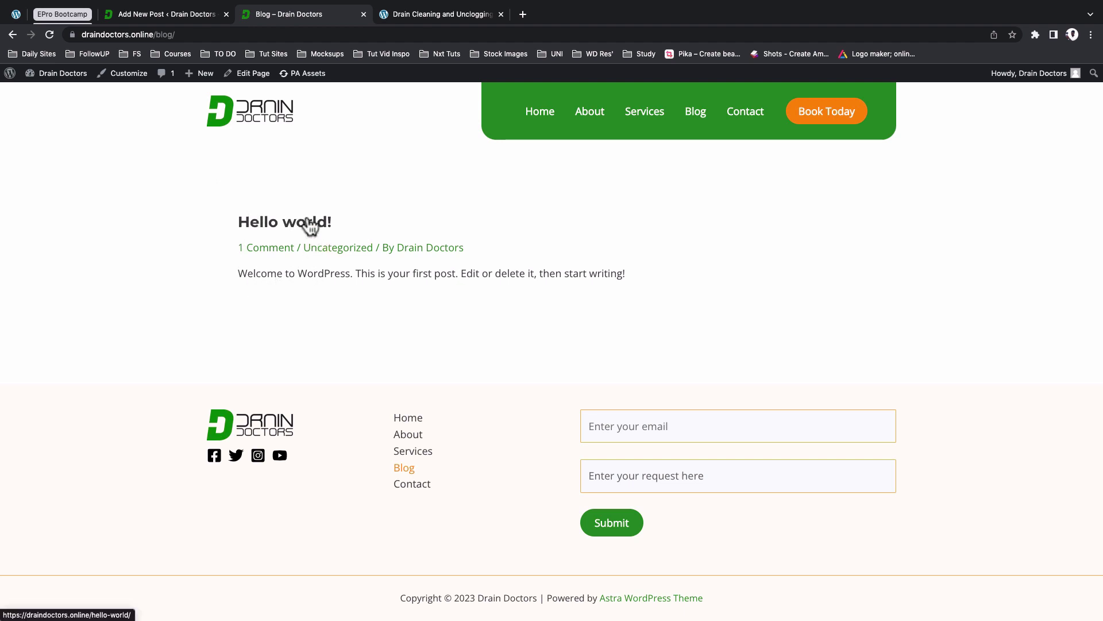
- Reload the Drain Doctors blog page so the new post appears under Drainage
mouse_move(83, 86)
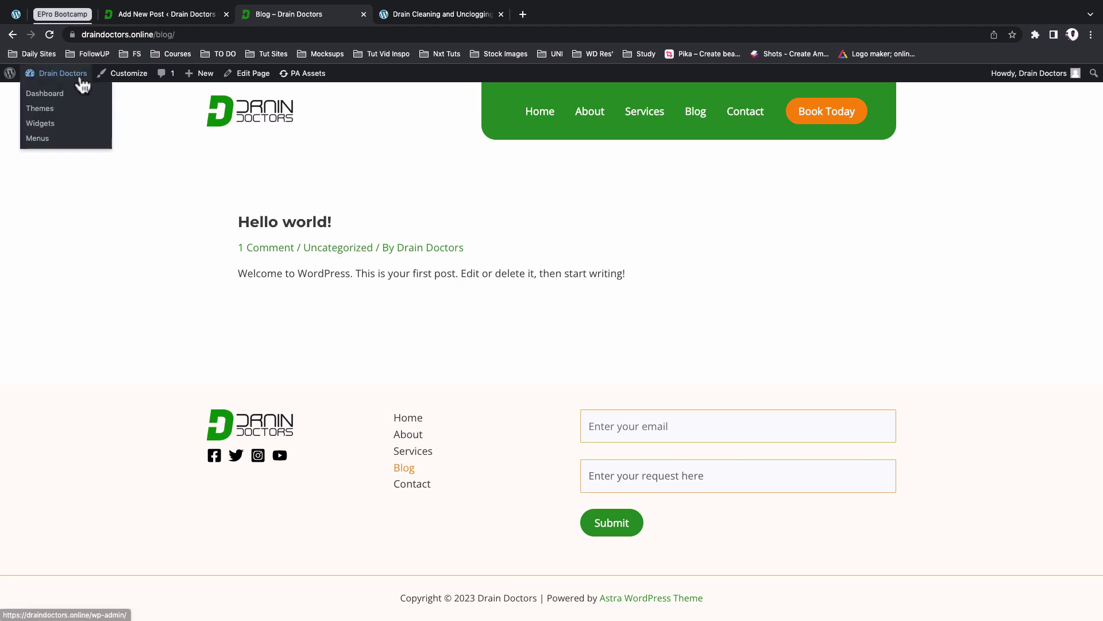
click(49, 34)
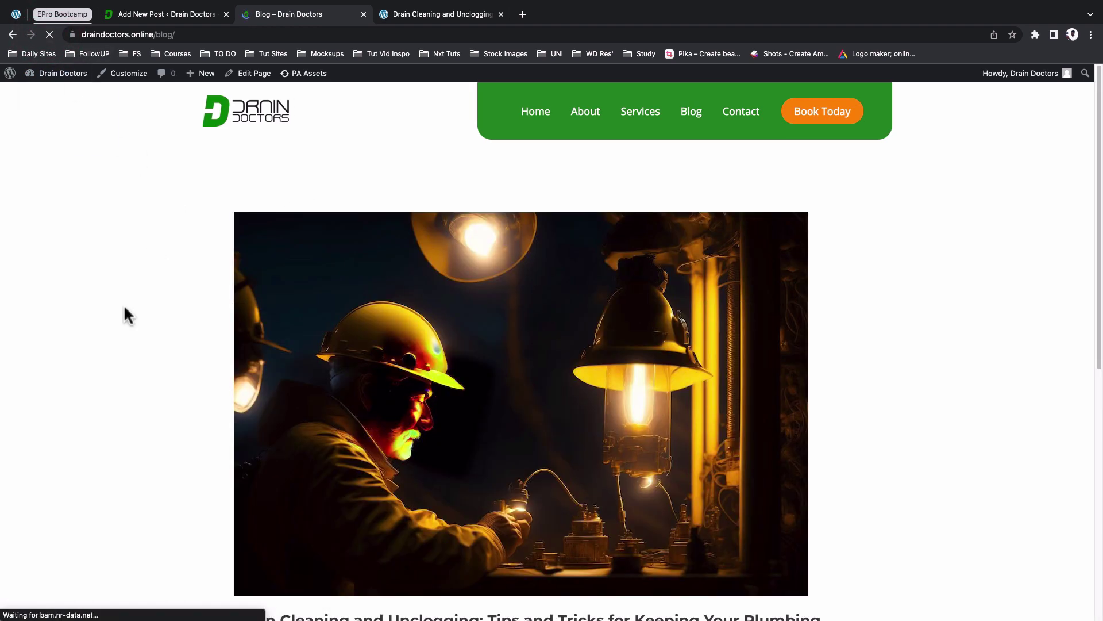
scroll(125, 308, down, 4)
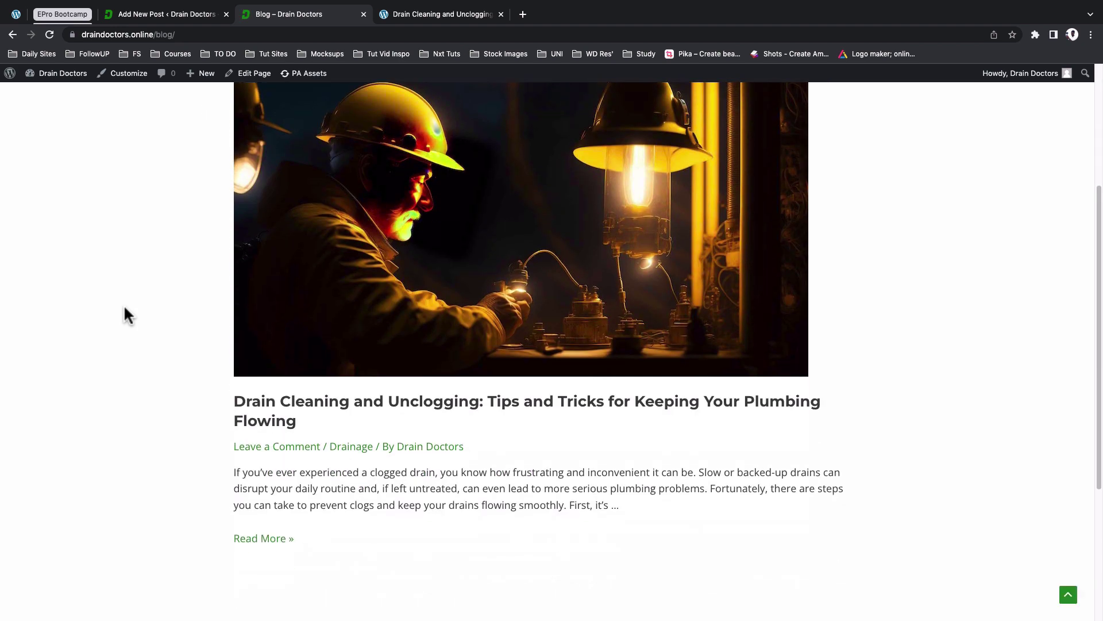
scroll(125, 308, up, 1)
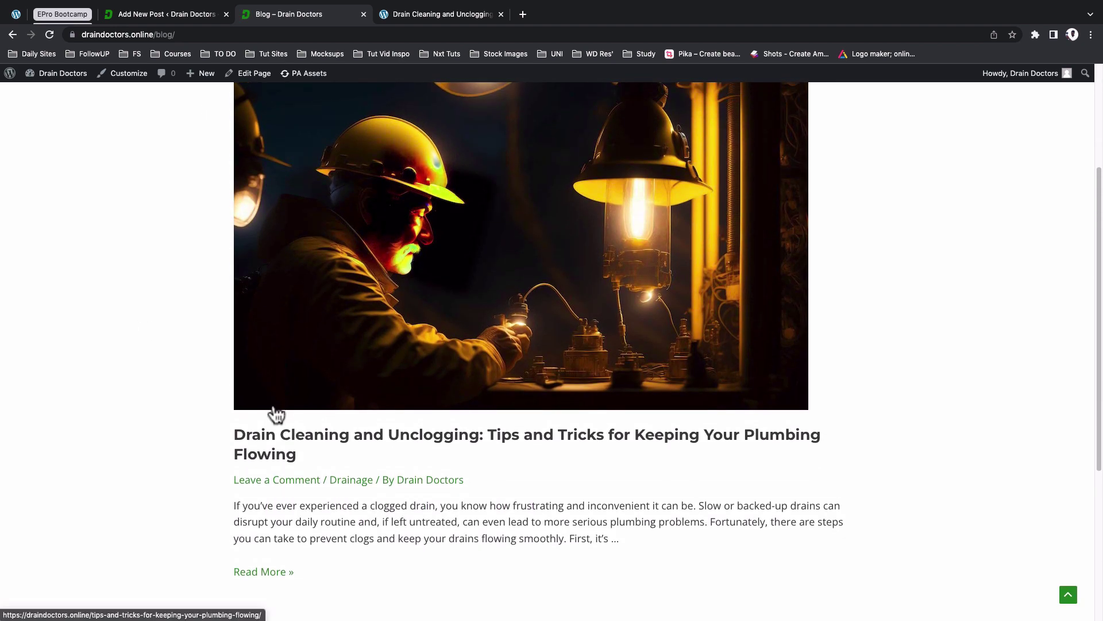
- Open the Drain Cleaning post's page and look over its photo, quote, green box and linked text
click(282, 444)
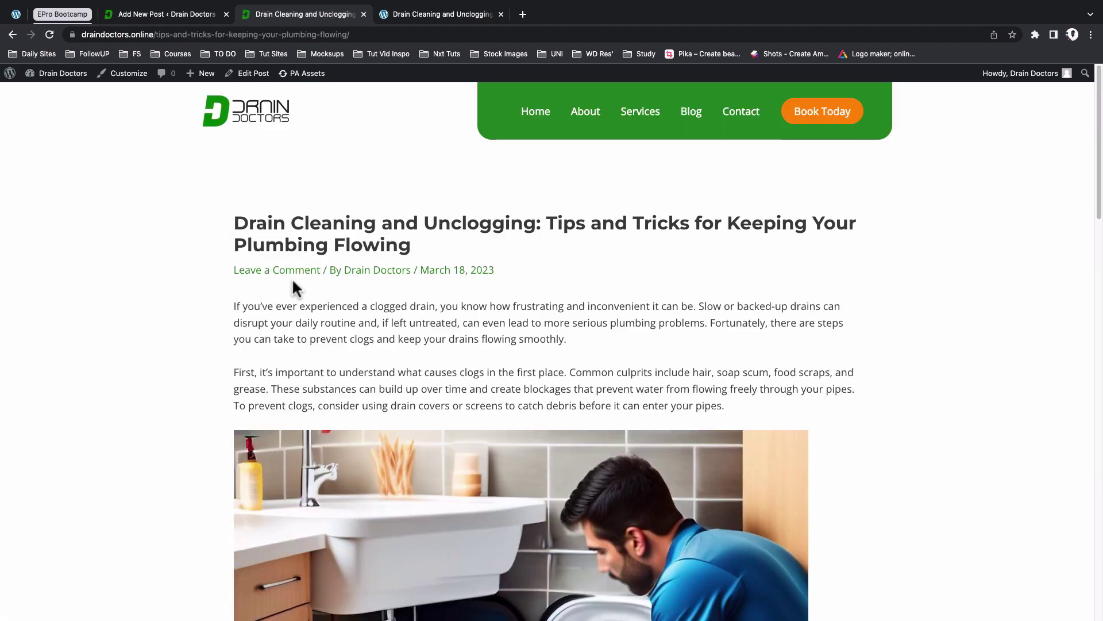
scroll(300, 339, down, 3)
scroll(385, 352, down, 15)
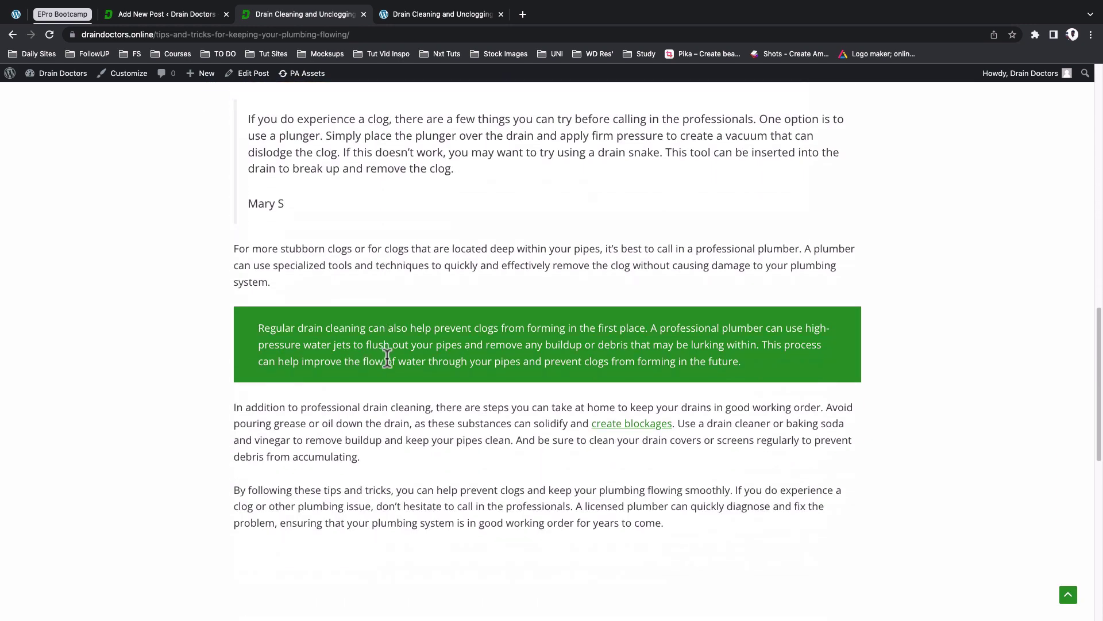
scroll(386, 358, down, 3)
scroll(387, 357, up, 20)
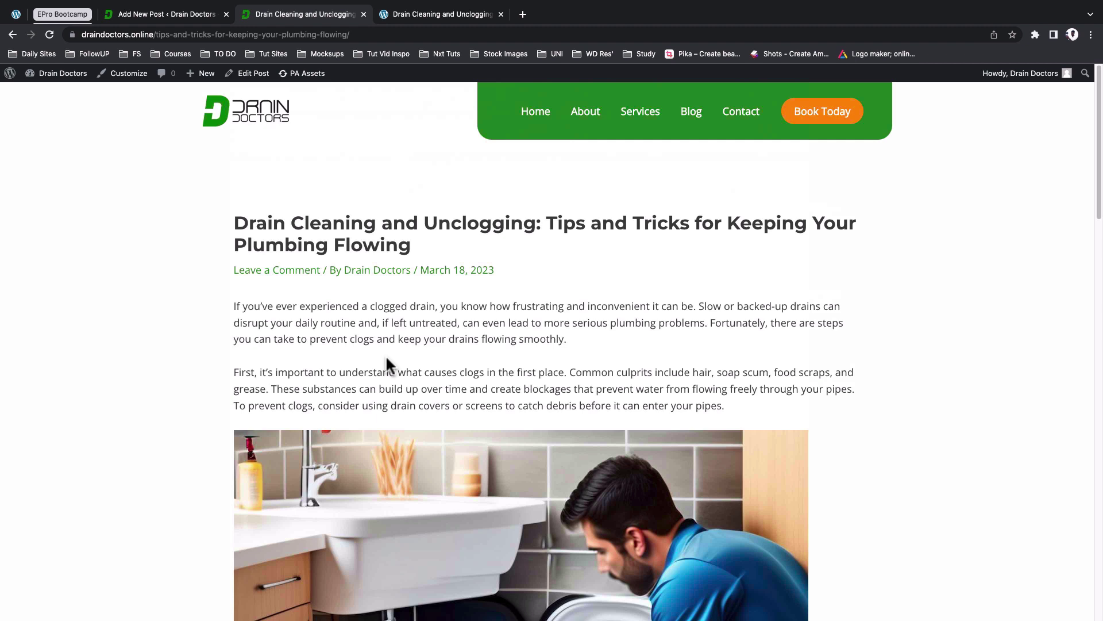
- Look over the reference site's post and its sidebar layout
click(408, 15)
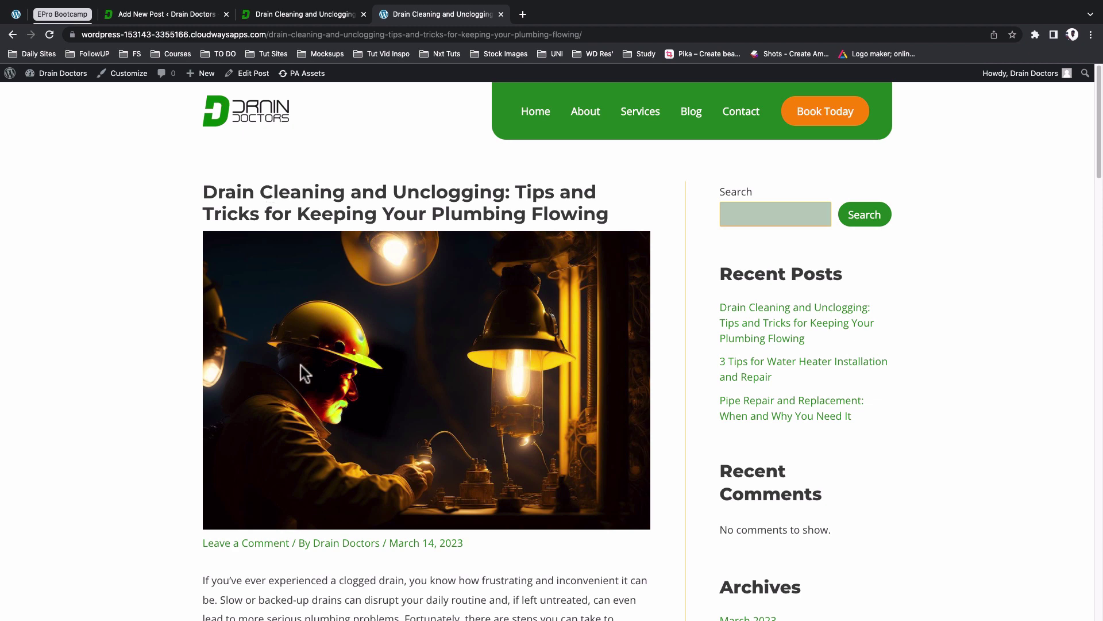
scroll(301, 373, down, 3)
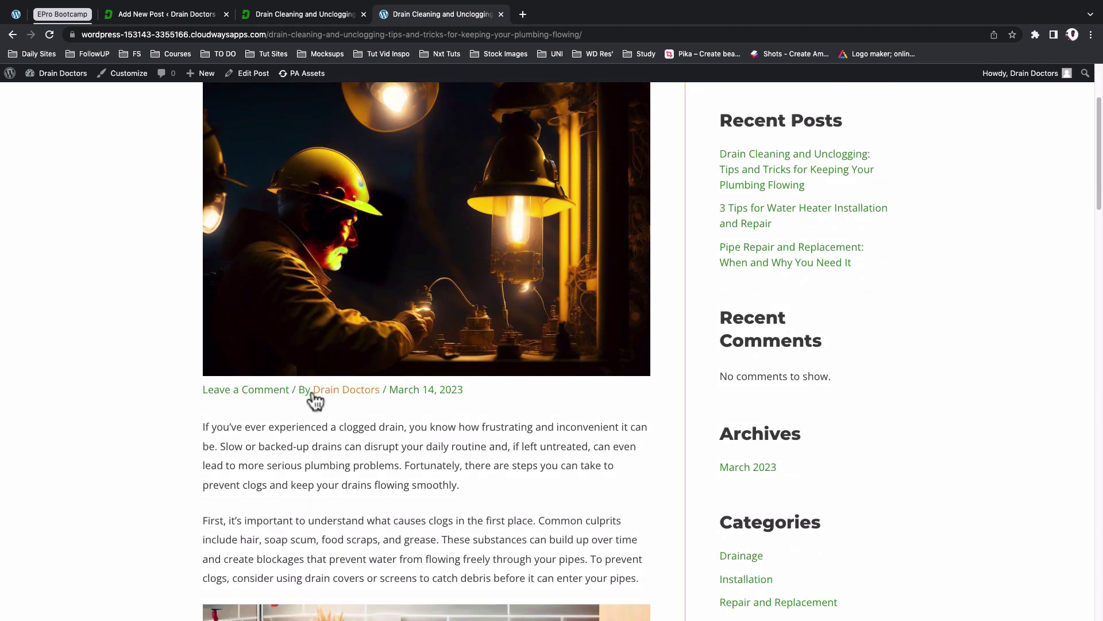
scroll(375, 400, down, 7)
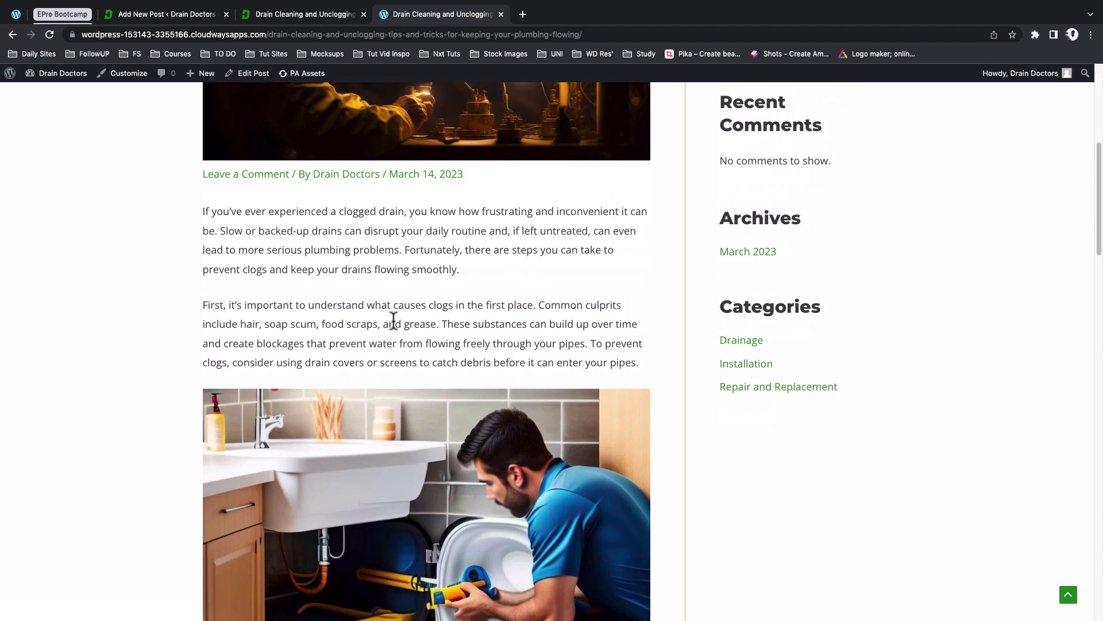
scroll(412, 387, down, 3)
scroll(412, 388, up, 15)
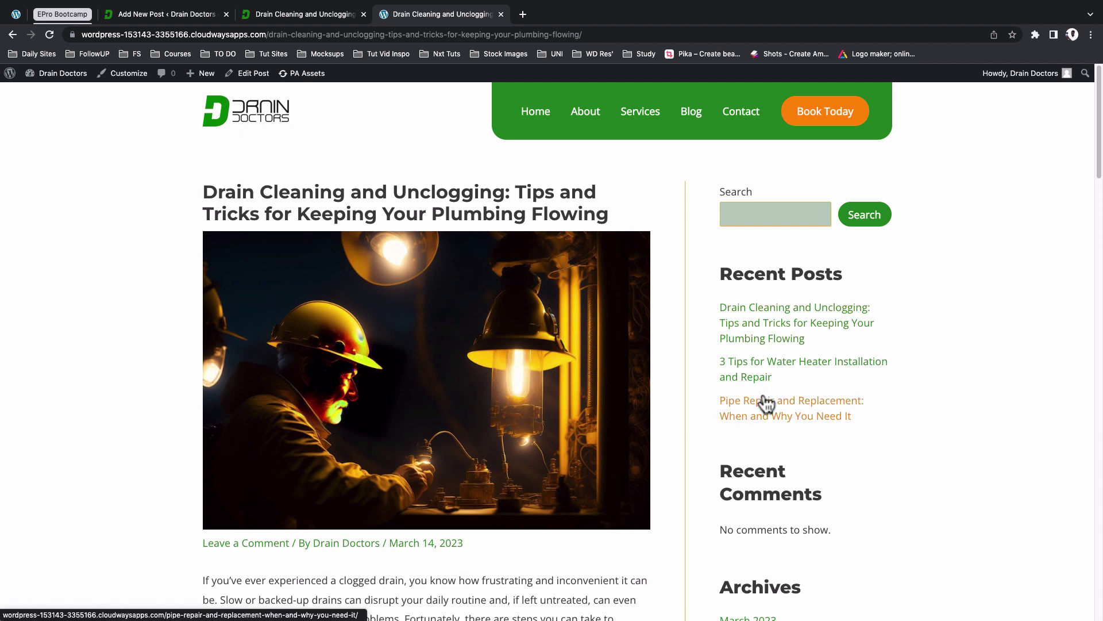
scroll(763, 480, down, 3)
scroll(763, 483, down, 2)
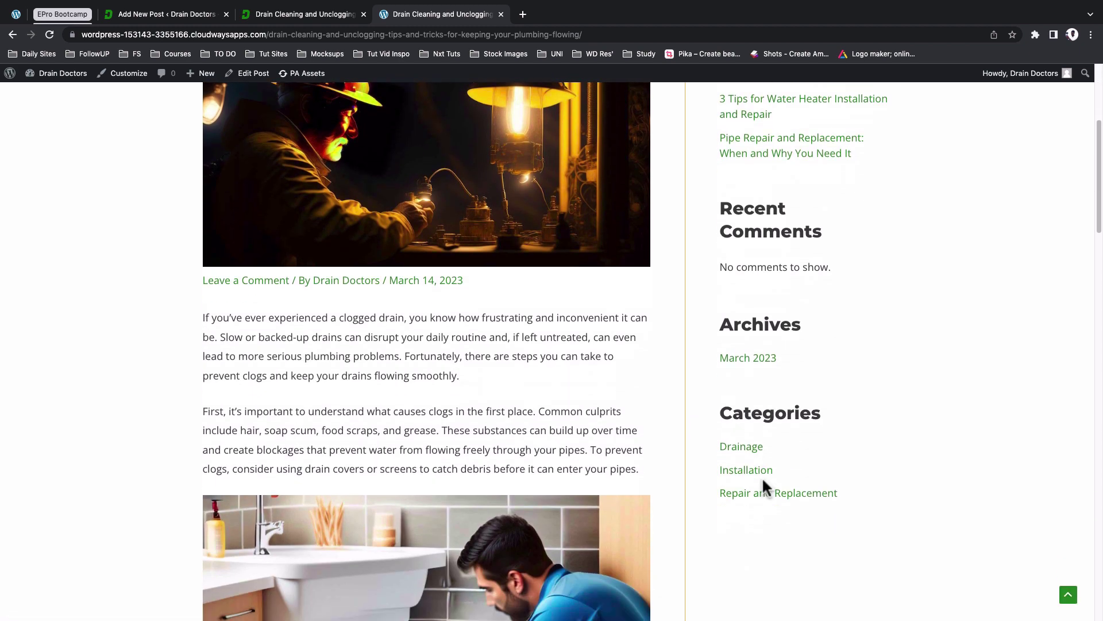
scroll(771, 446, down, 2)
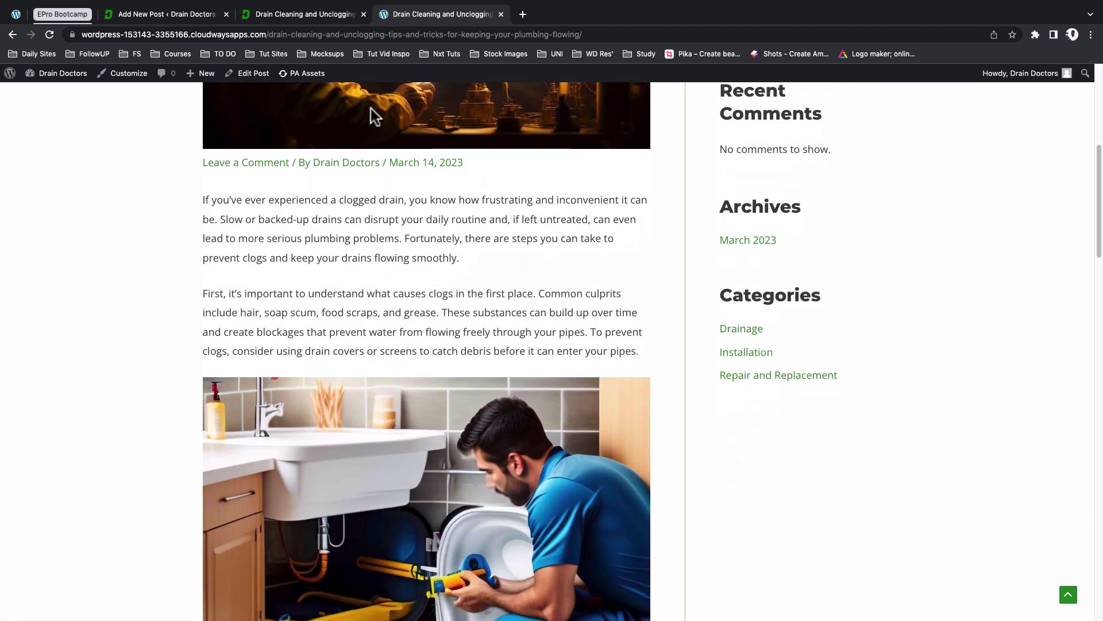
- Return to the WordPress admin and show the All Posts list
click(288, 15)
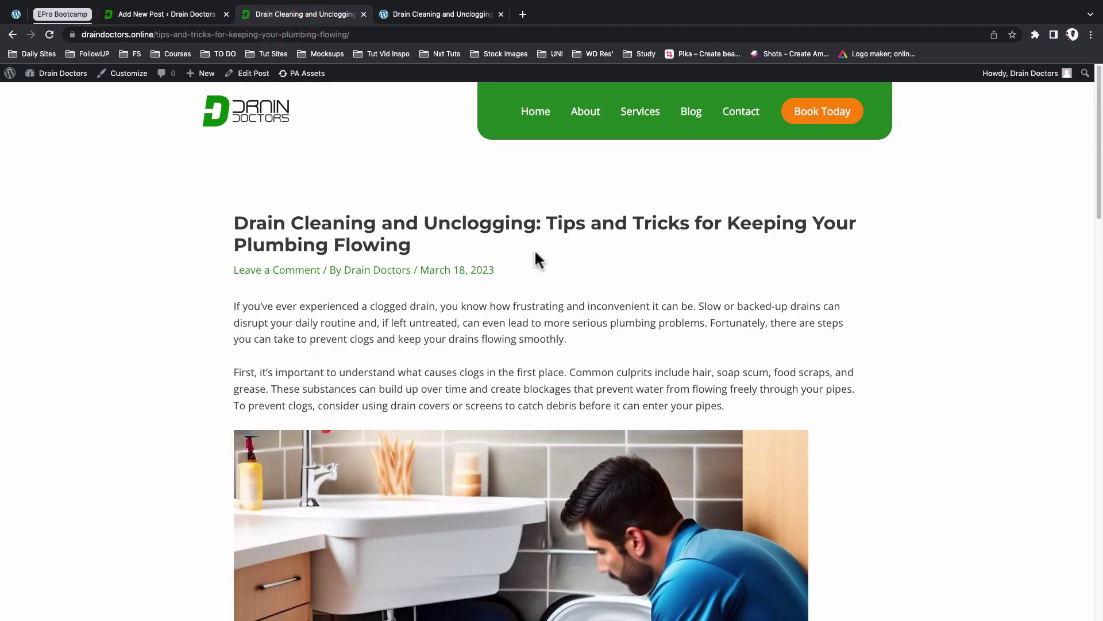
click(167, 15)
click(23, 85)
- In Customizer Blog / Archive settings, change the container layout and add a right sidebar
mouse_move(51, 376)
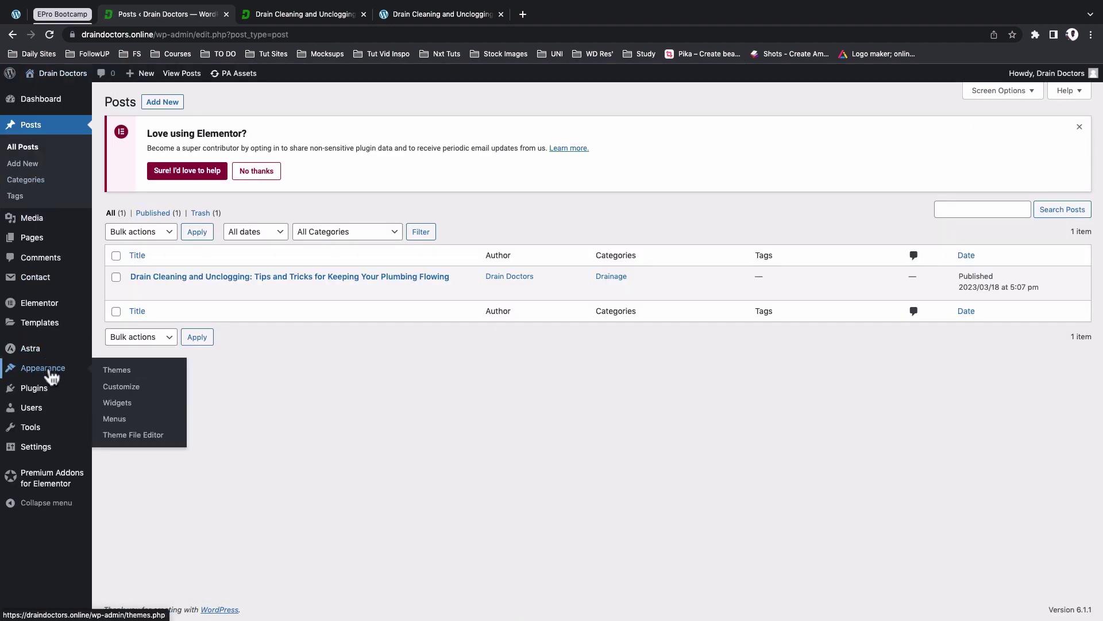
click(115, 387)
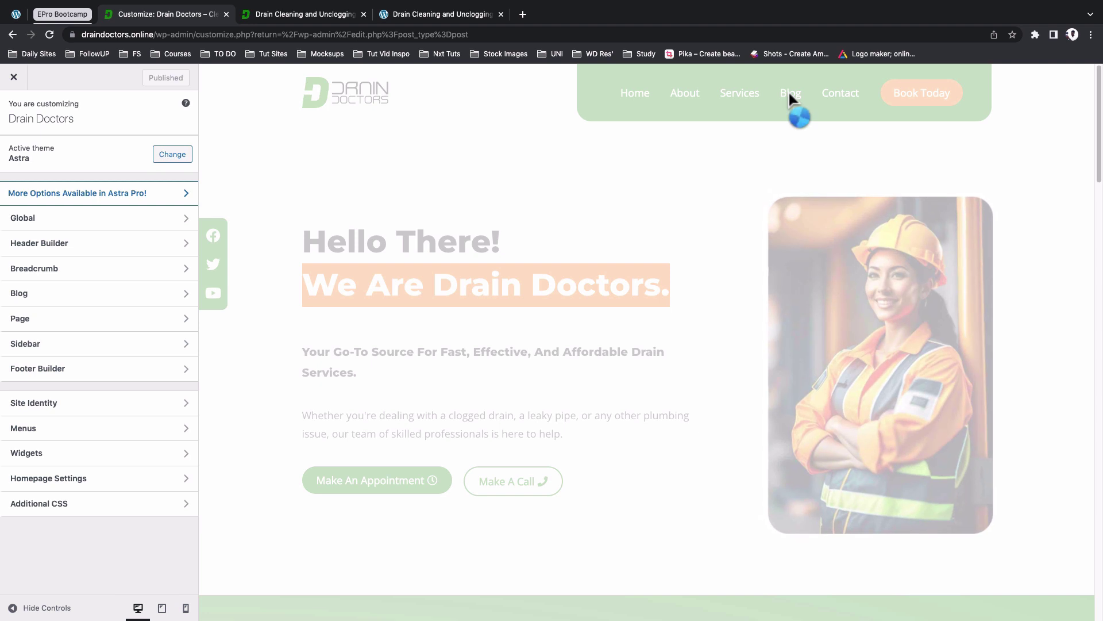
scroll(786, 249, down, 5)
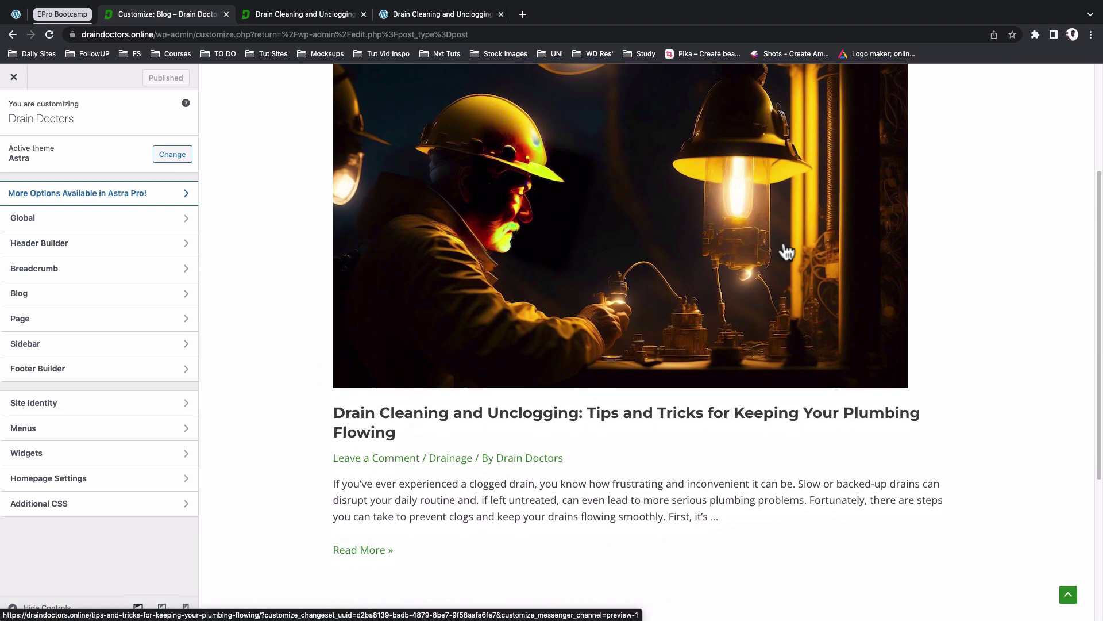
scroll(785, 249, down, 3)
click(101, 297)
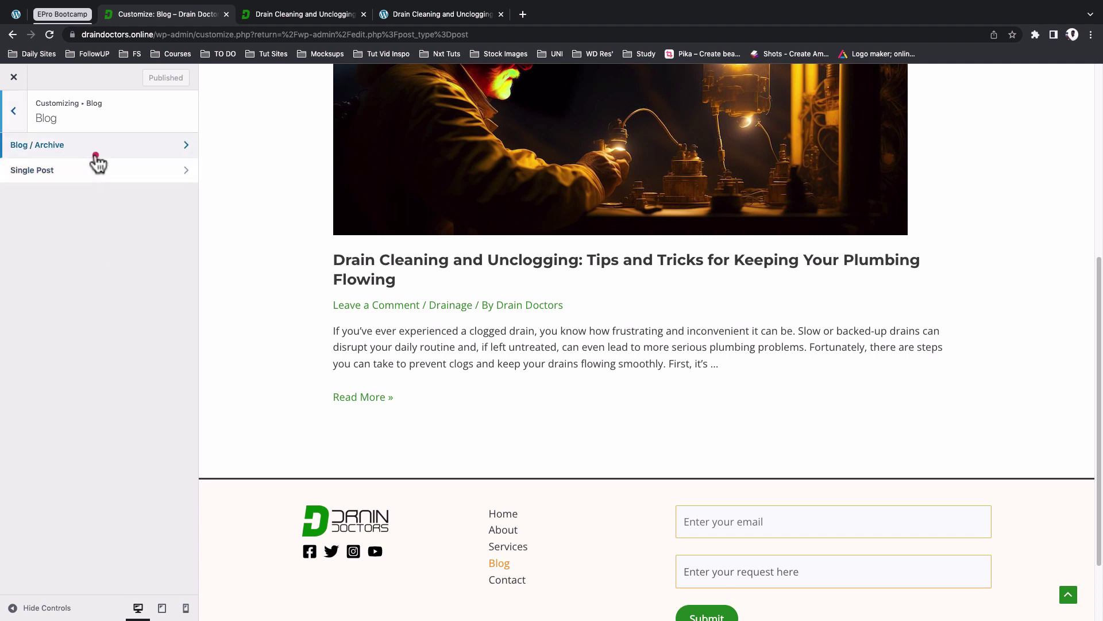
click(96, 150)
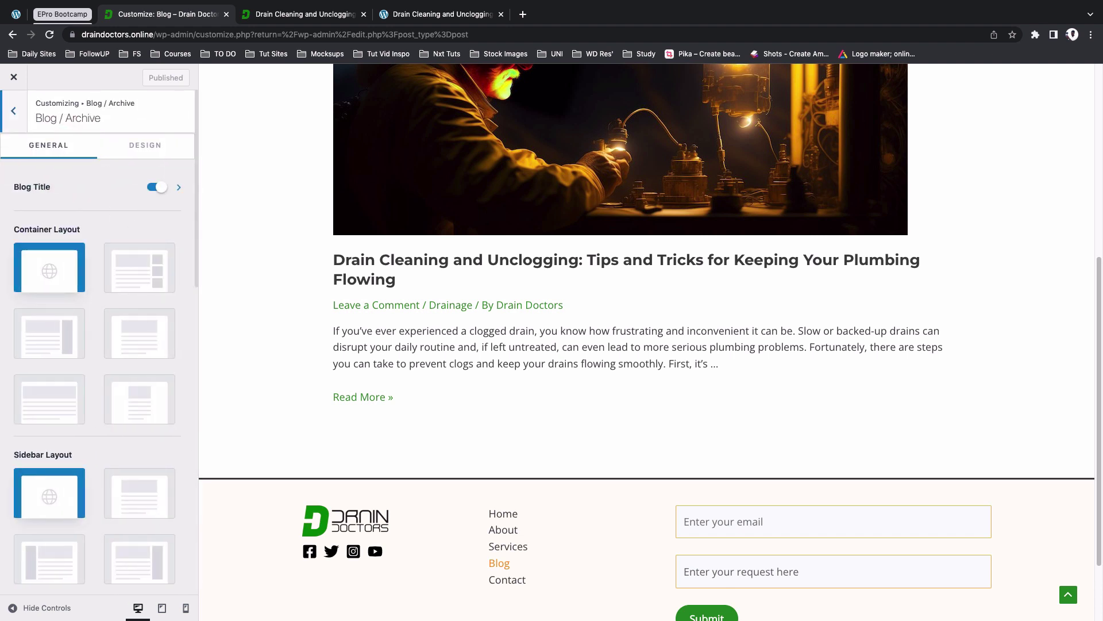
click(143, 345)
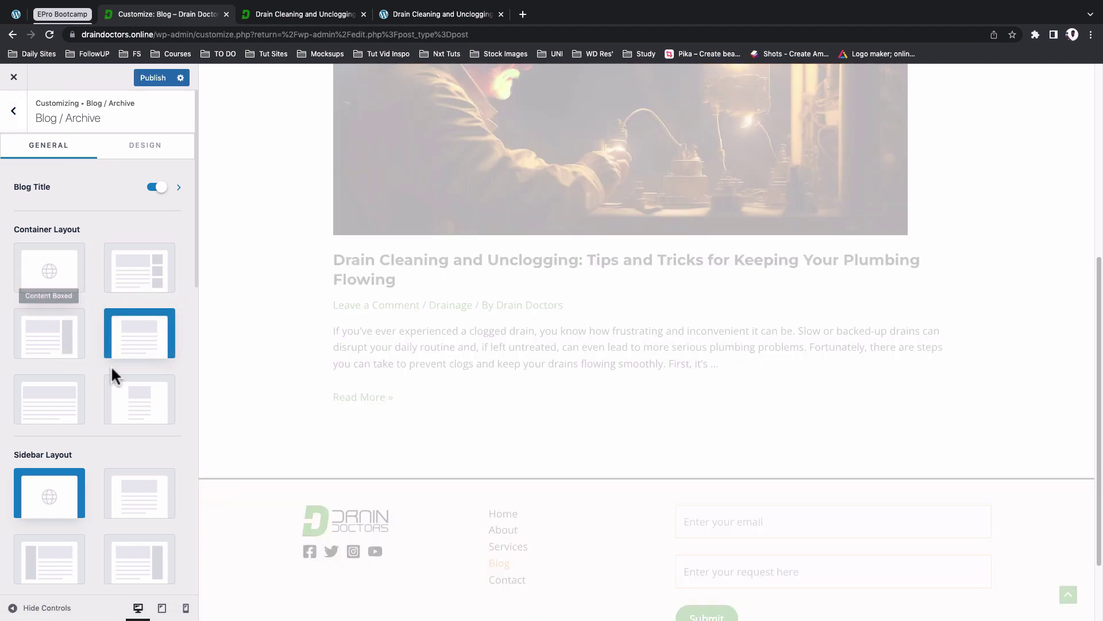
scroll(114, 377, down, 2)
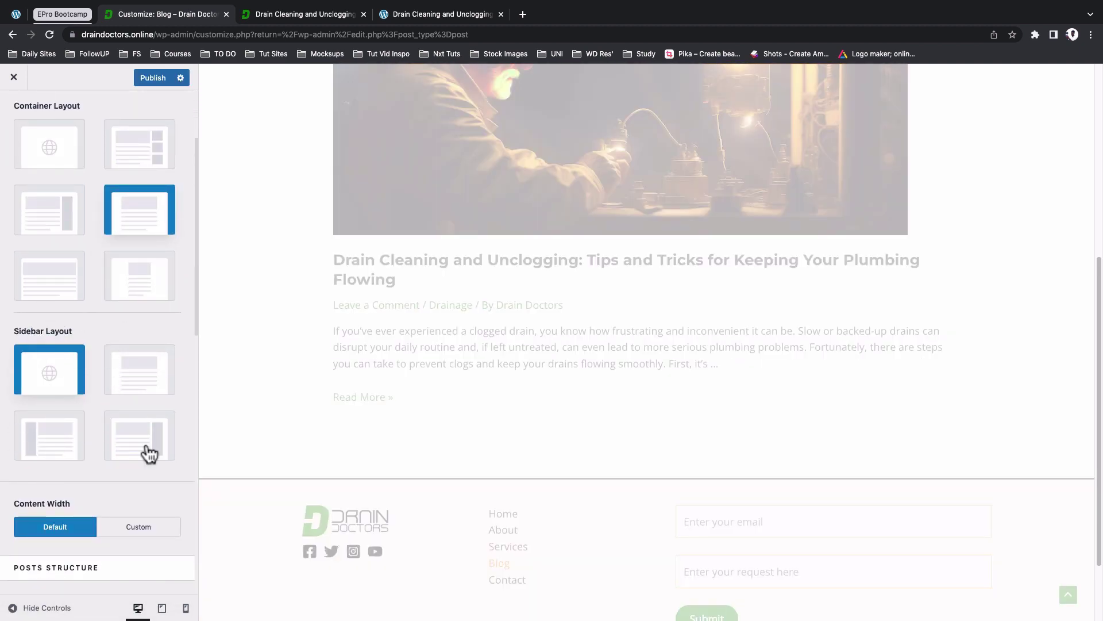
click(143, 441)
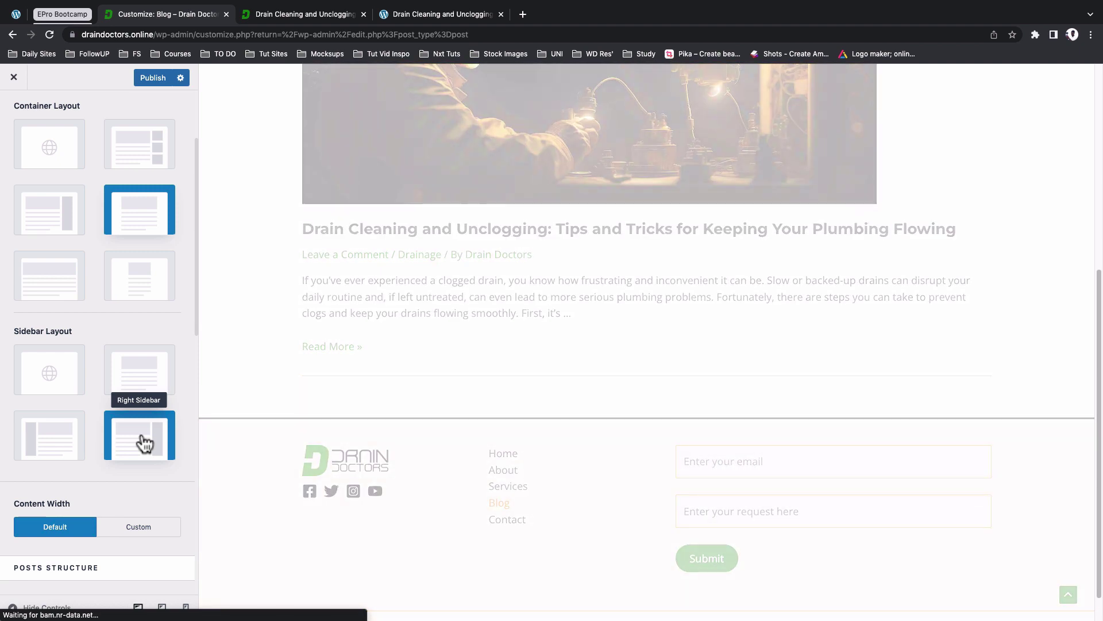
- Enable Publish Date in the archive post meta and move it to the top
scroll(148, 463, down, 5)
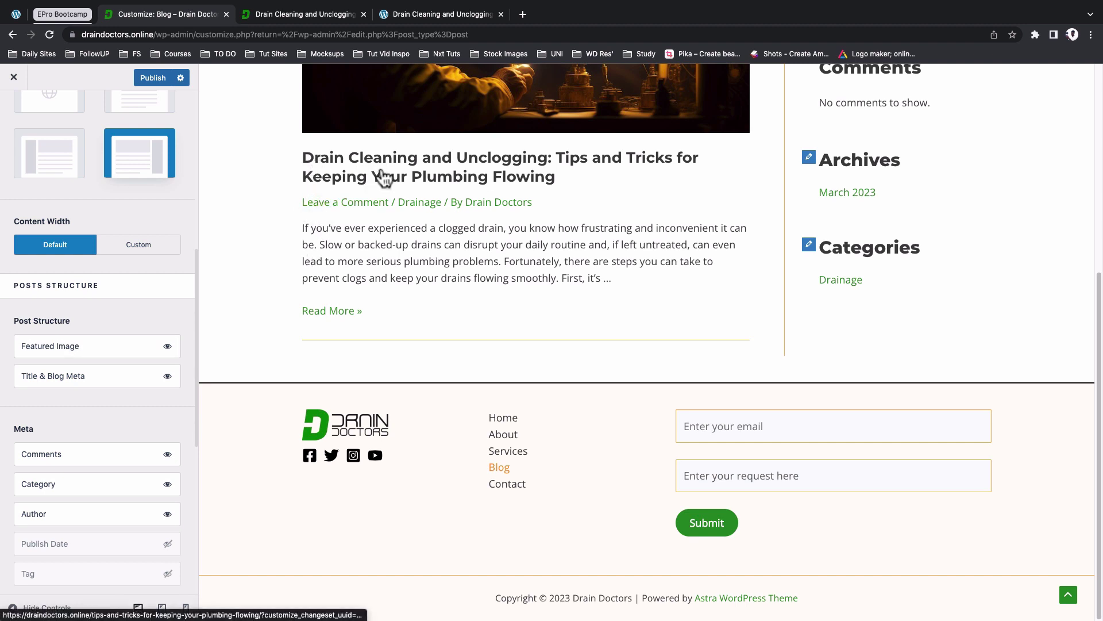
scroll(389, 241, up, 4)
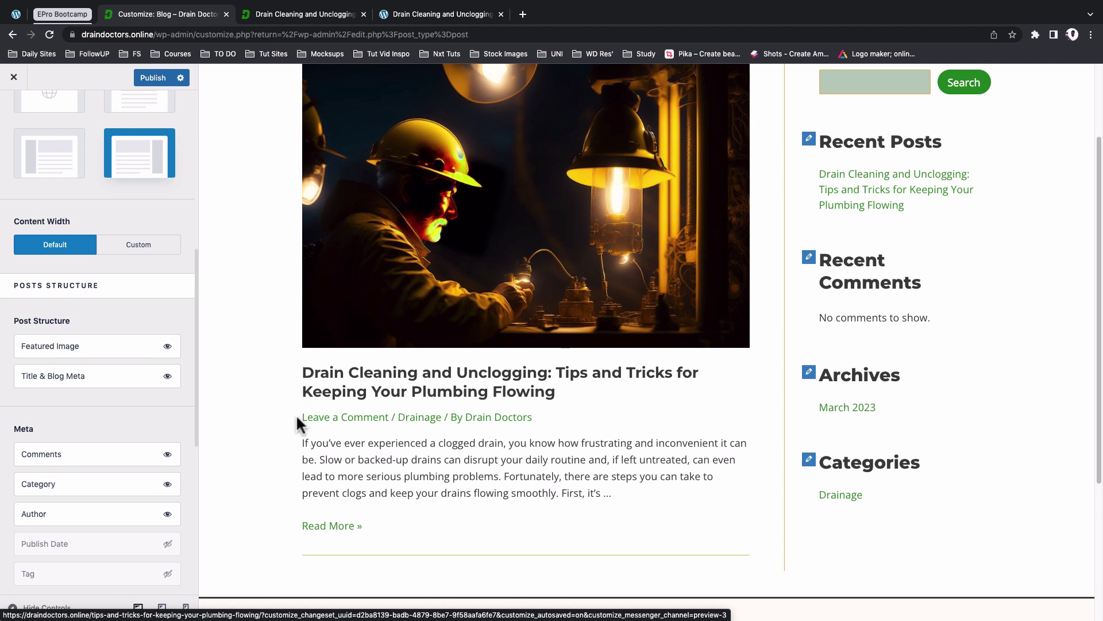
scroll(86, 441, down, 3)
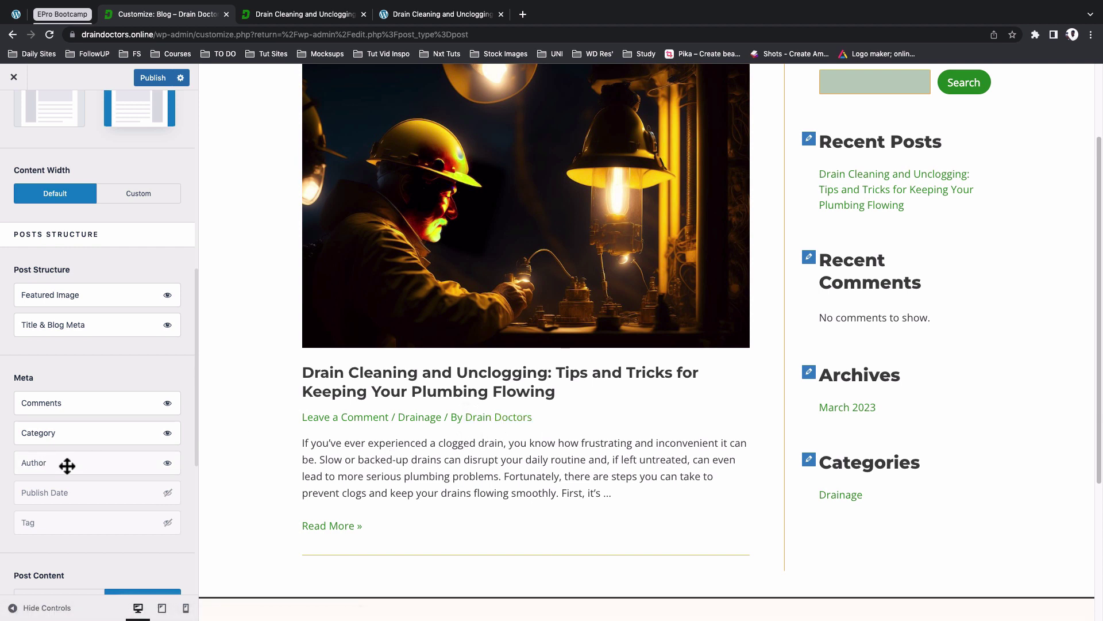
click(168, 494)
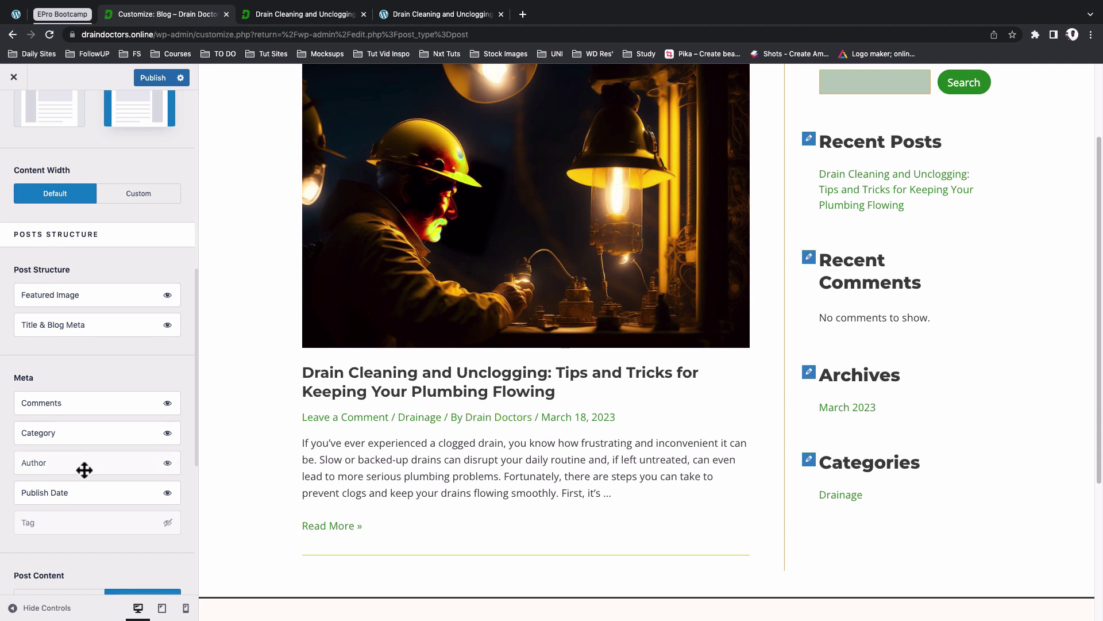
drag(73, 492, 71, 407)
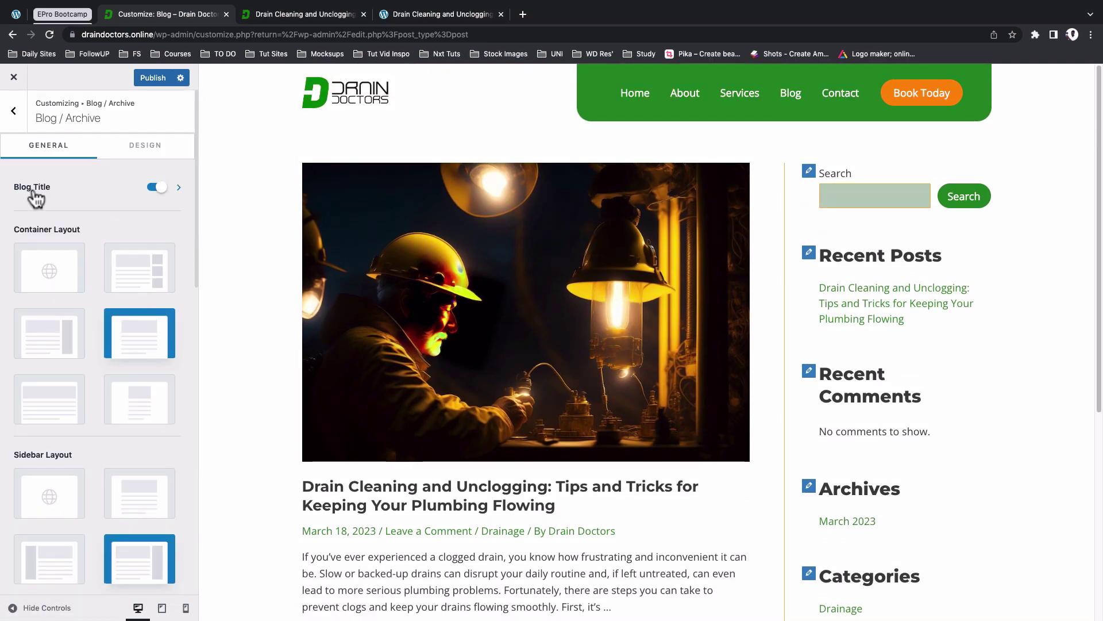
- Review the Blog Title banner settings, then return to the Blog section's Blog / Archive and Single Post choices
click(178, 189)
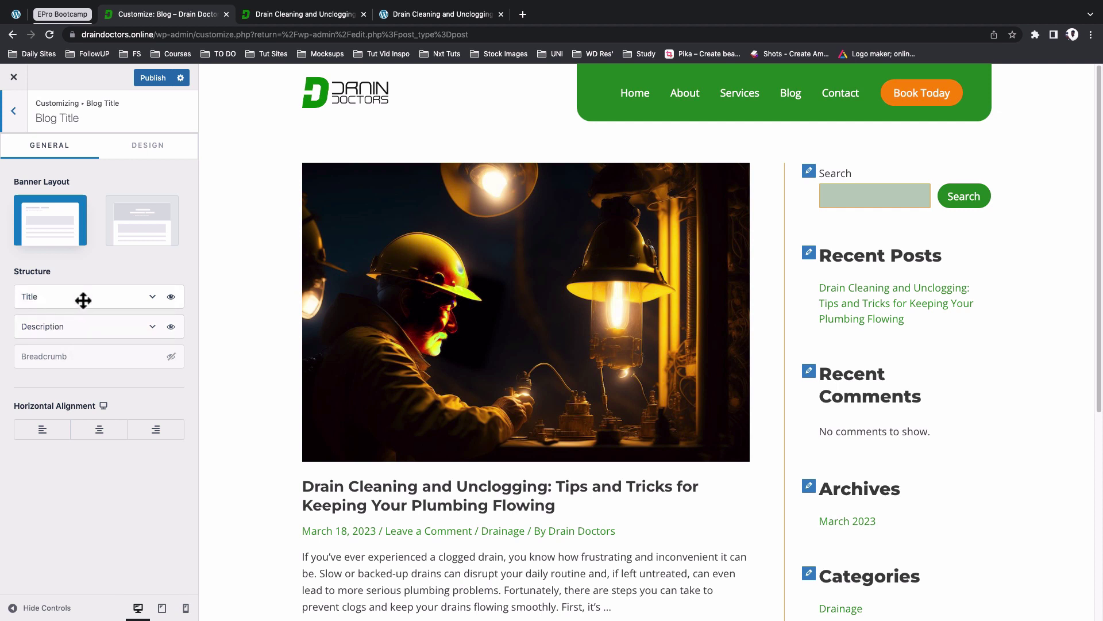
scroll(453, 469, down, 2)
scroll(454, 470, down, 2)
scroll(453, 467, up, 4)
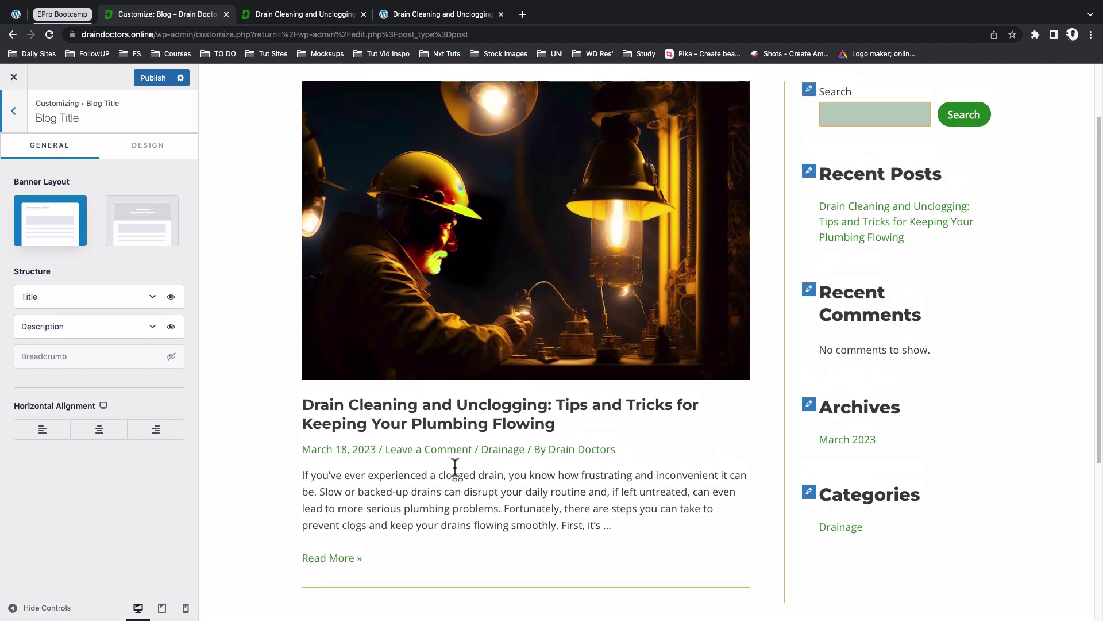
click(12, 111)
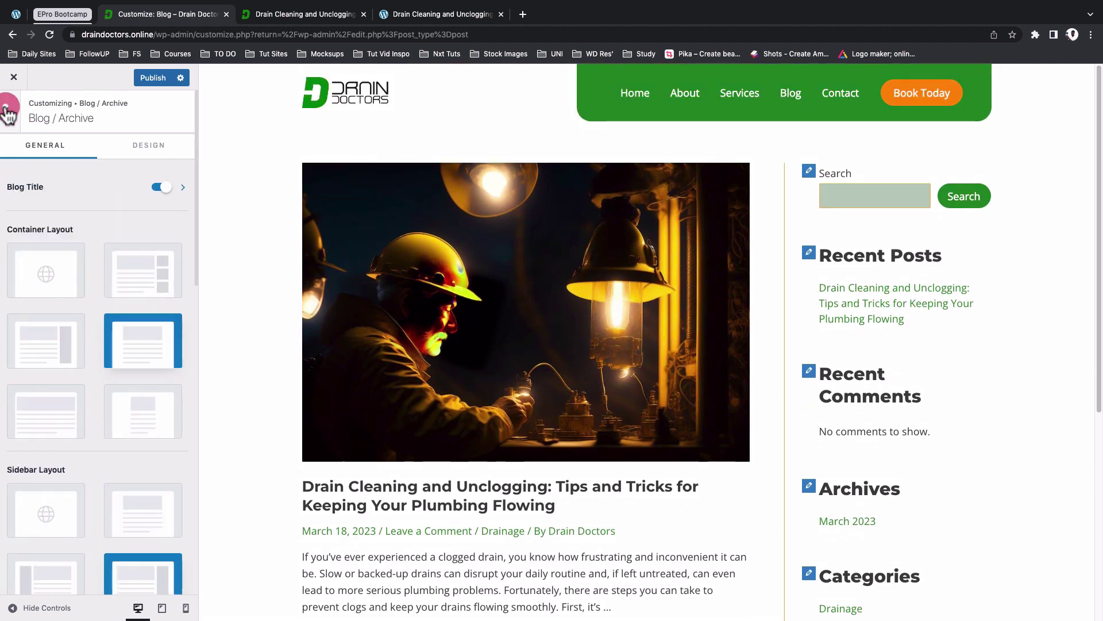
click(12, 111)
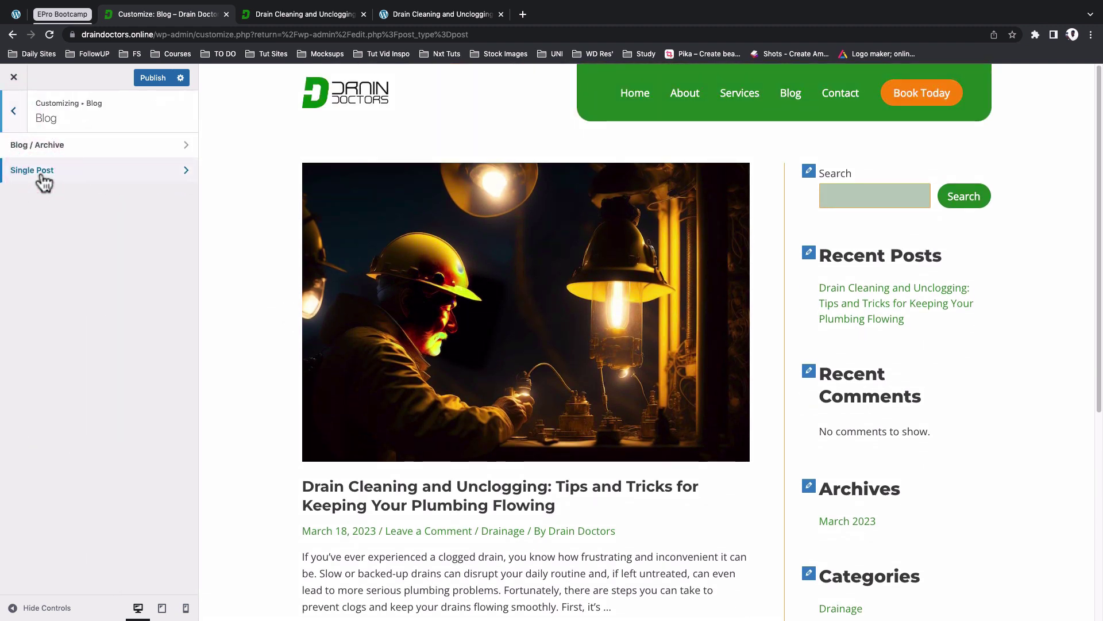
- Open the Single Post settings with the Drain Cleaning post loaded in the preview
click(42, 179)
click(442, 508)
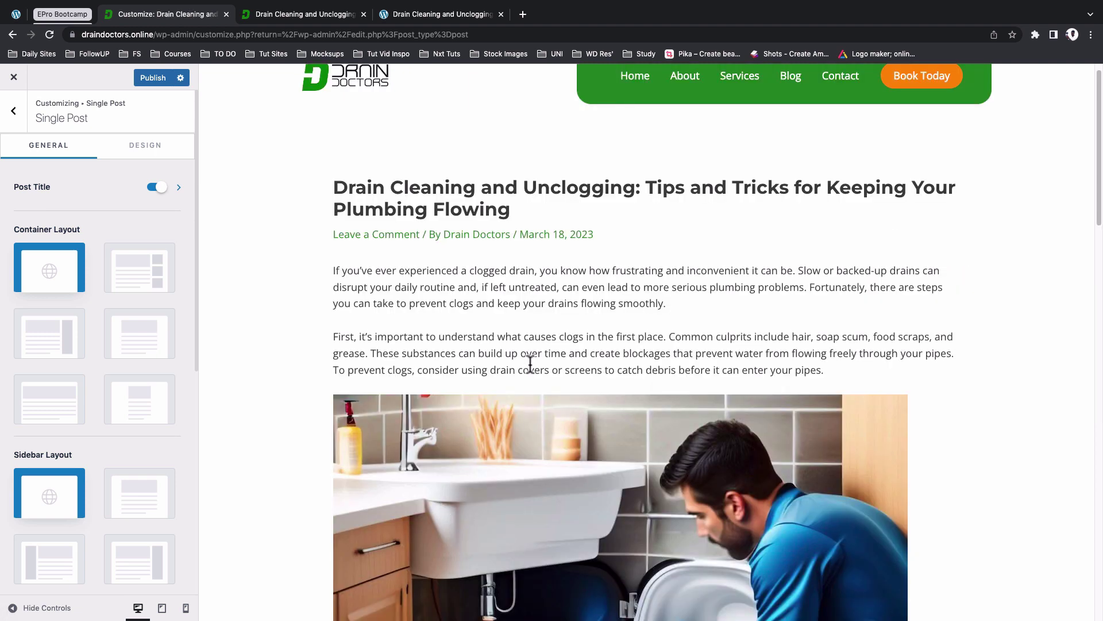
scroll(530, 363, down, 1)
scroll(530, 364, up, 1)
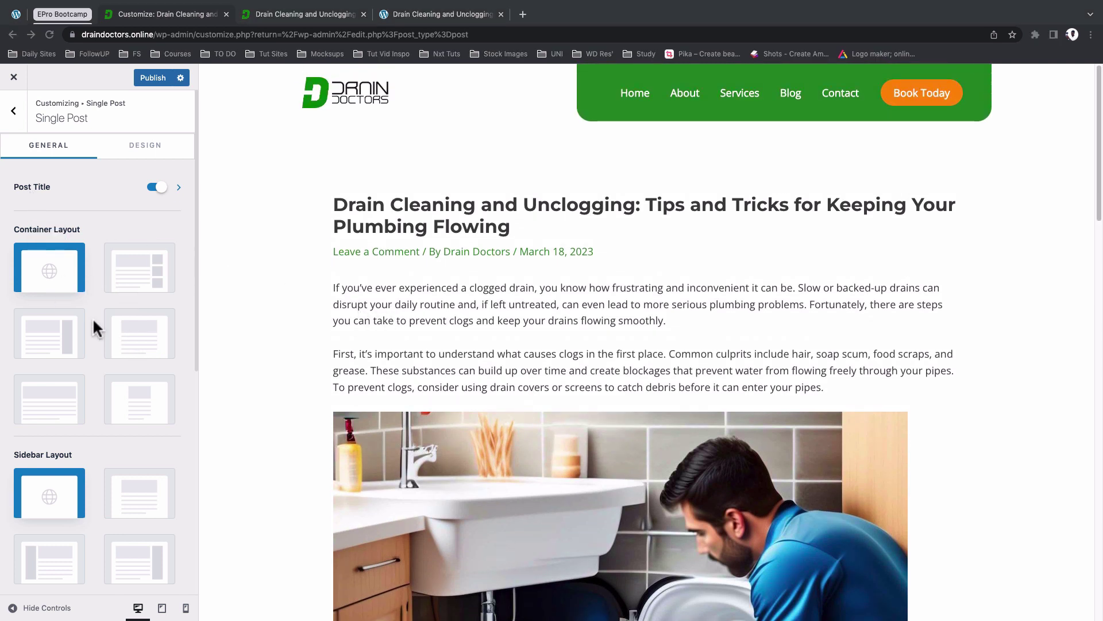
- Give single posts a full-width contained layout with a right sidebar and enable Related Posts
click(155, 342)
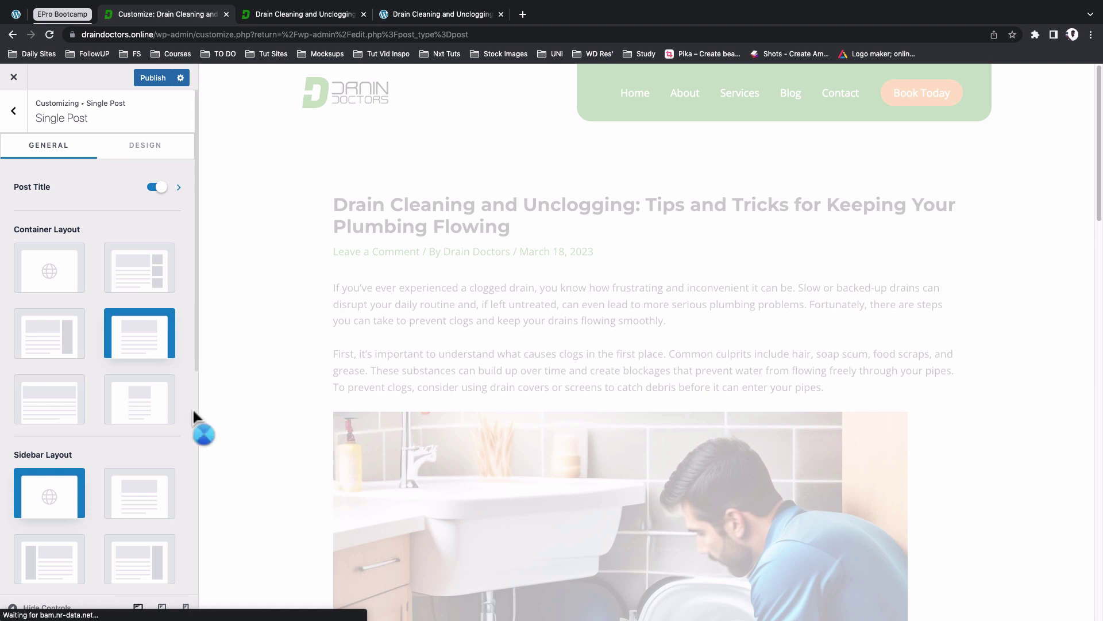
click(152, 492)
scroll(122, 455, down, 2)
click(122, 456)
scroll(118, 425, down, 3)
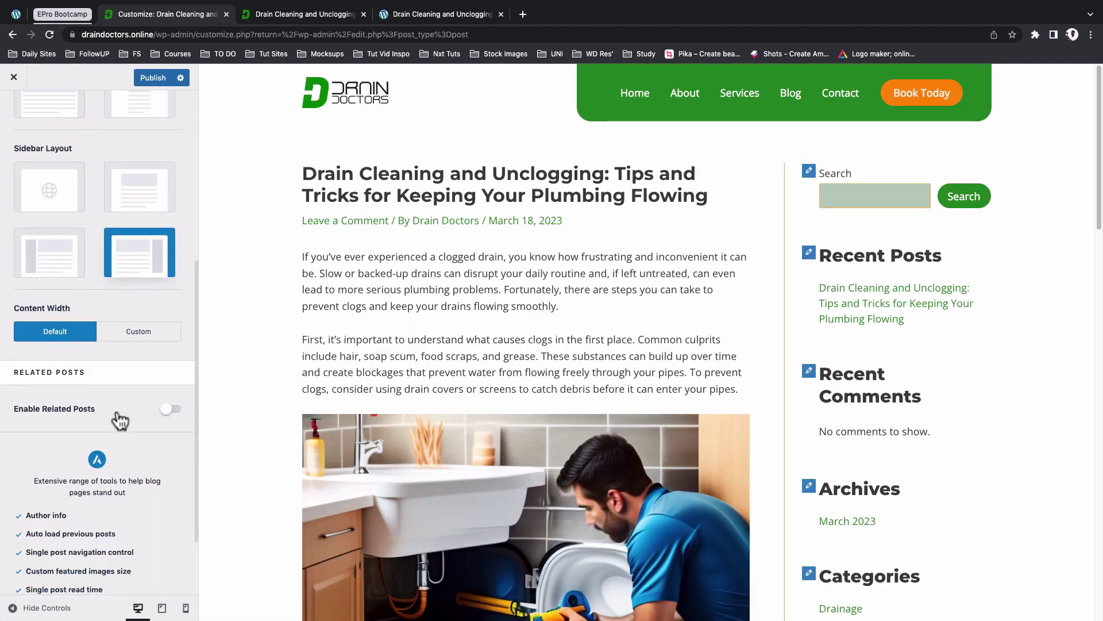
click(172, 409)
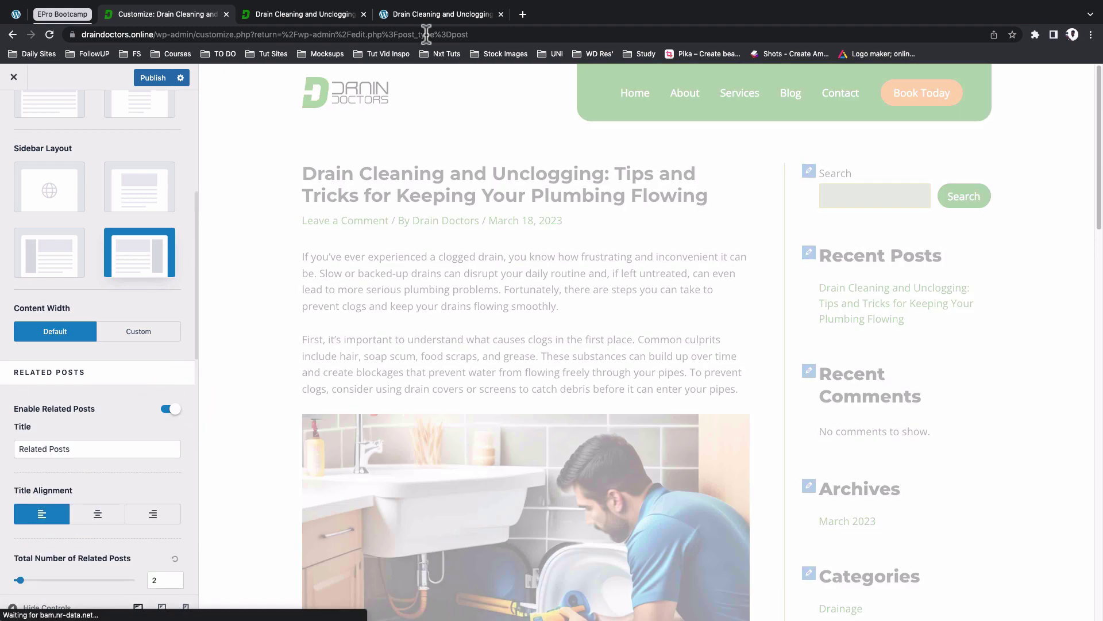
click(425, 14)
scroll(540, 308, down, 20)
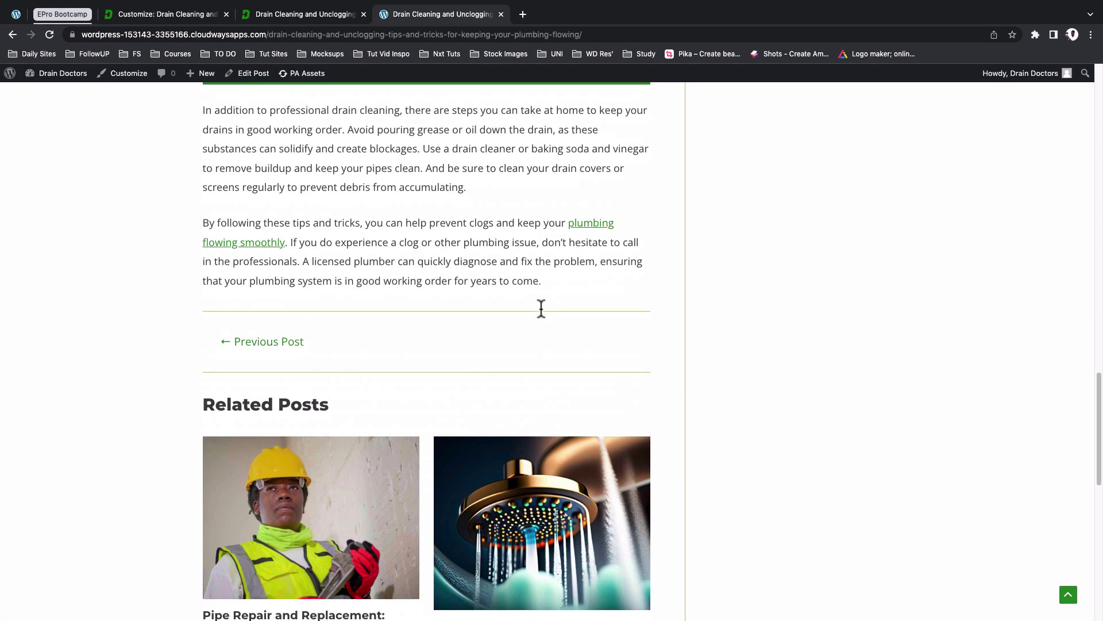
scroll(541, 308, up, 3)
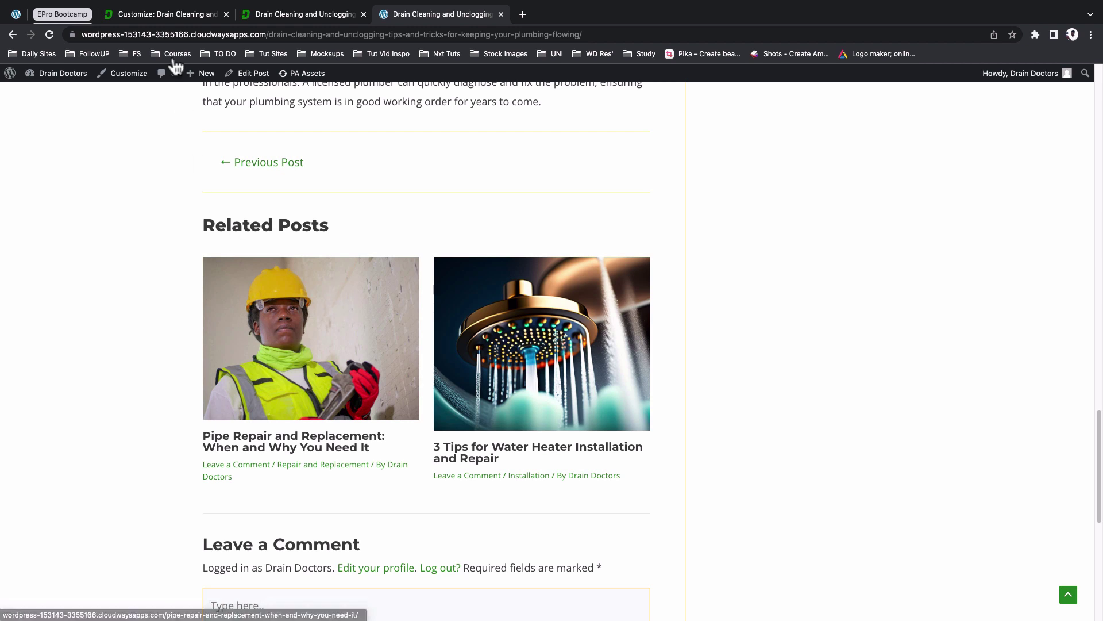
click(172, 17)
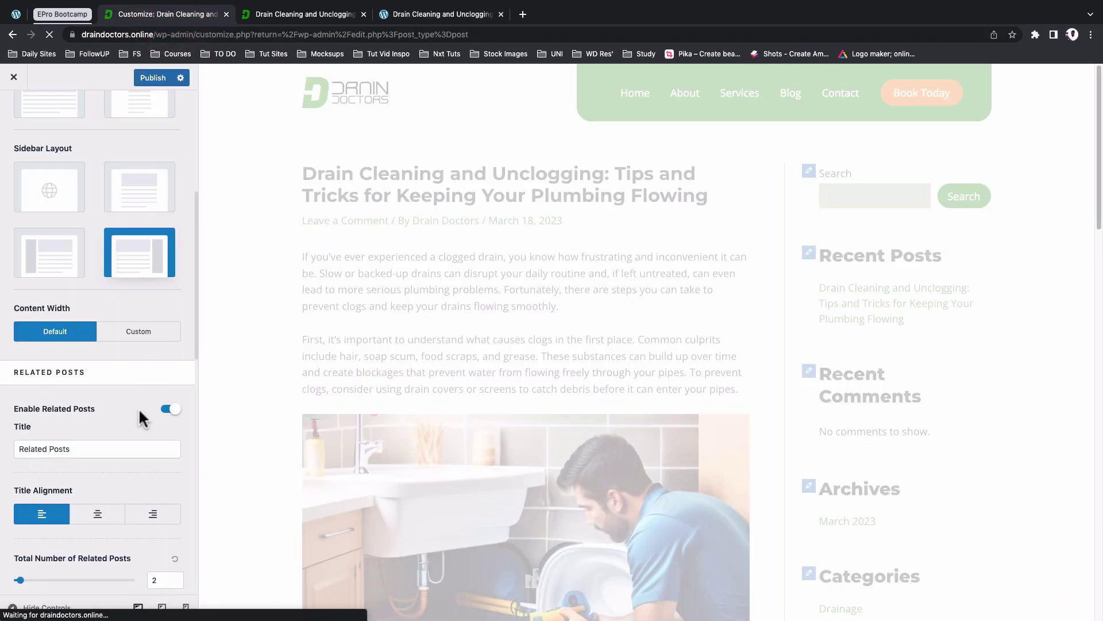
scroll(138, 410, down, 1)
drag(81, 432, 20, 435)
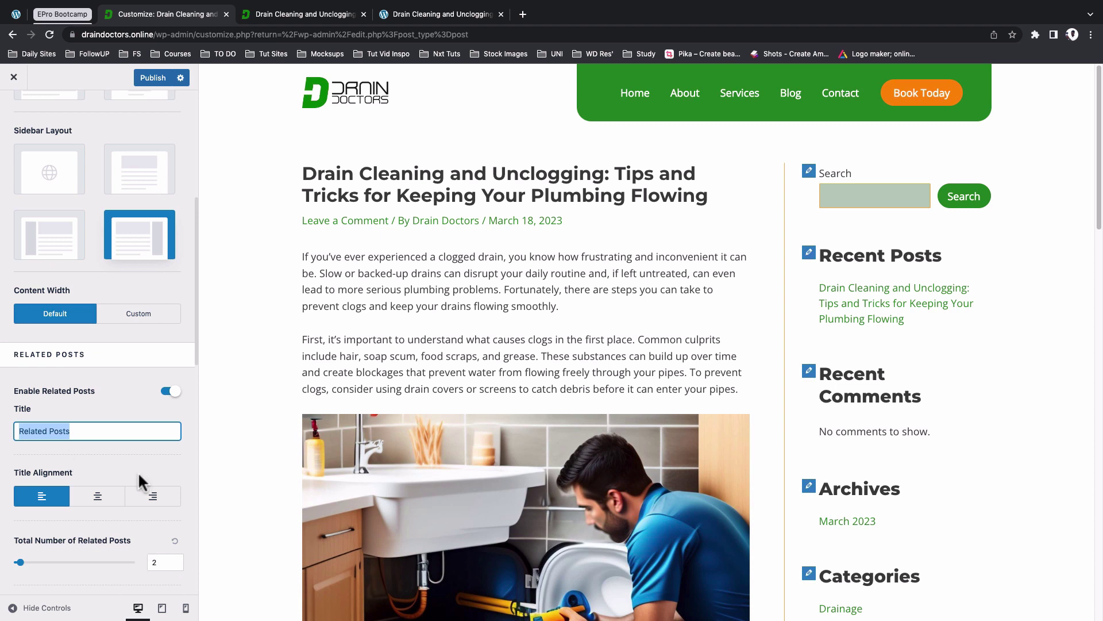
scroll(123, 471, down, 1)
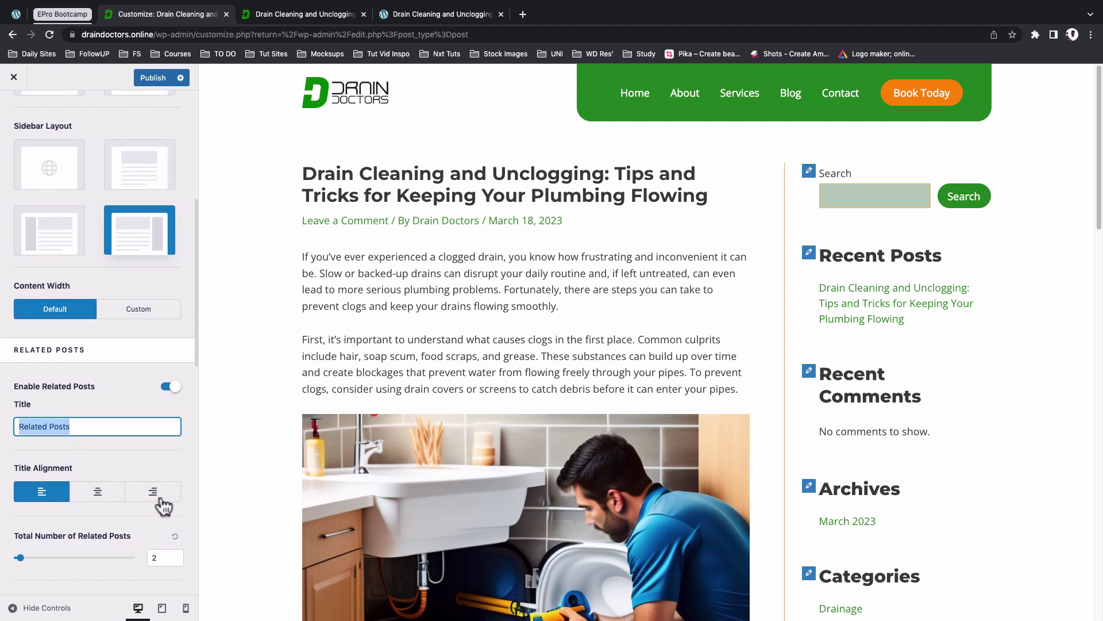
scroll(162, 517, down, 3)
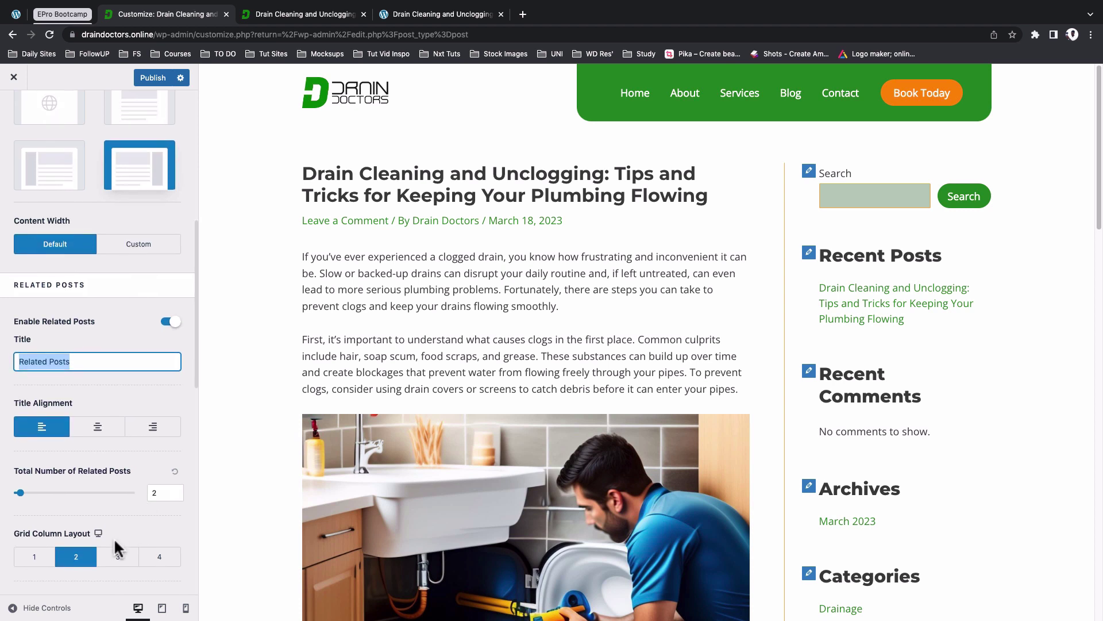
scroll(114, 537, down, 1)
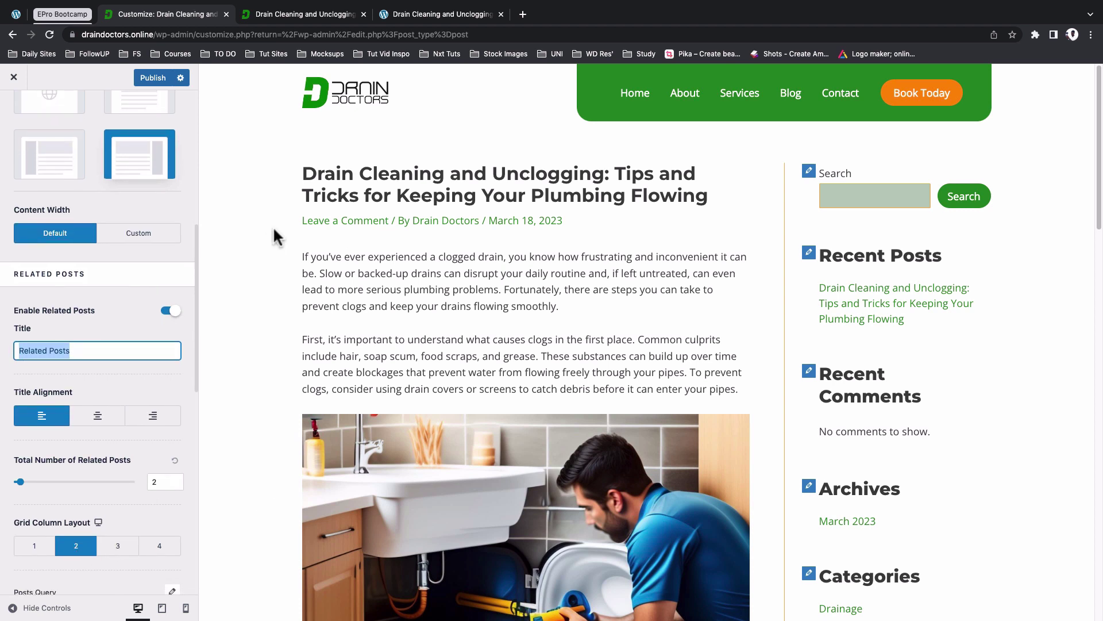
click(413, 21)
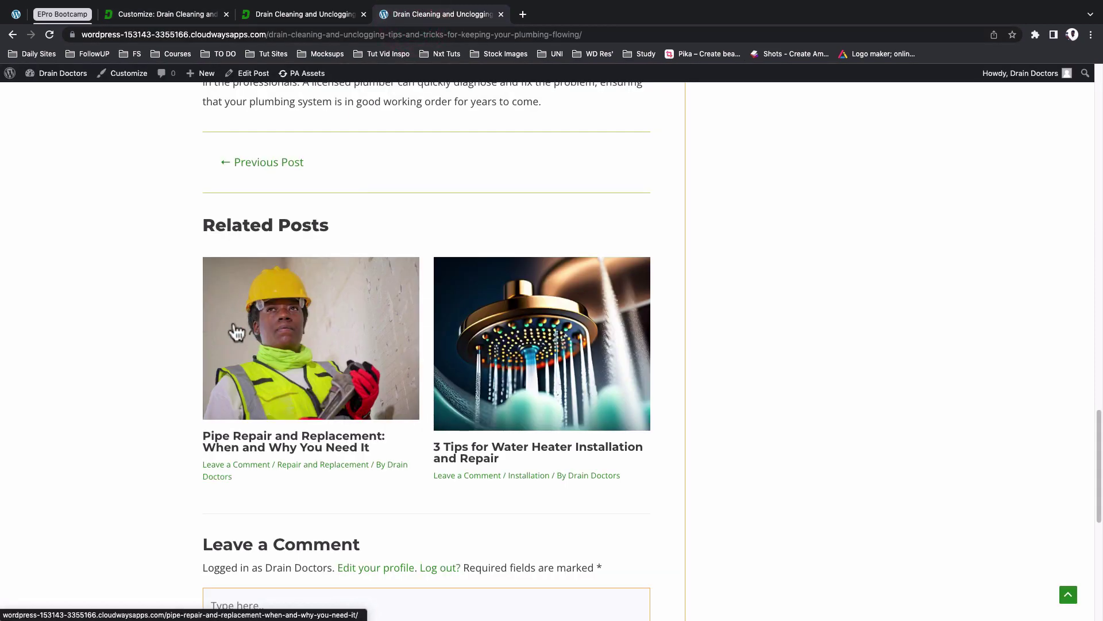
click(167, 15)
scroll(131, 351, down, 2)
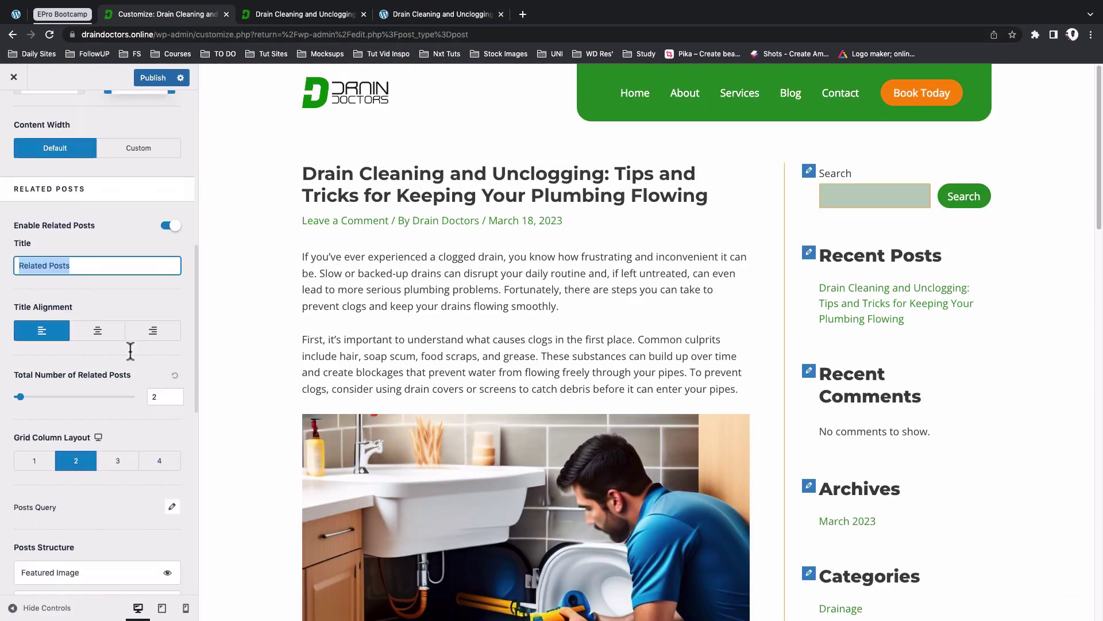
scroll(130, 351, down, 3)
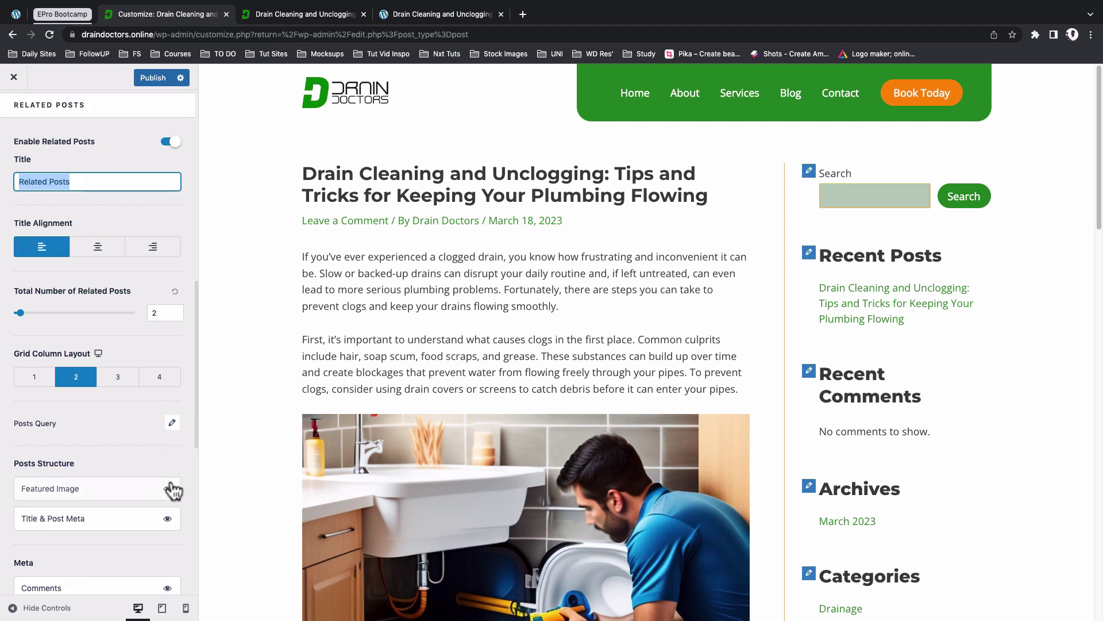
scroll(173, 486, down, 3)
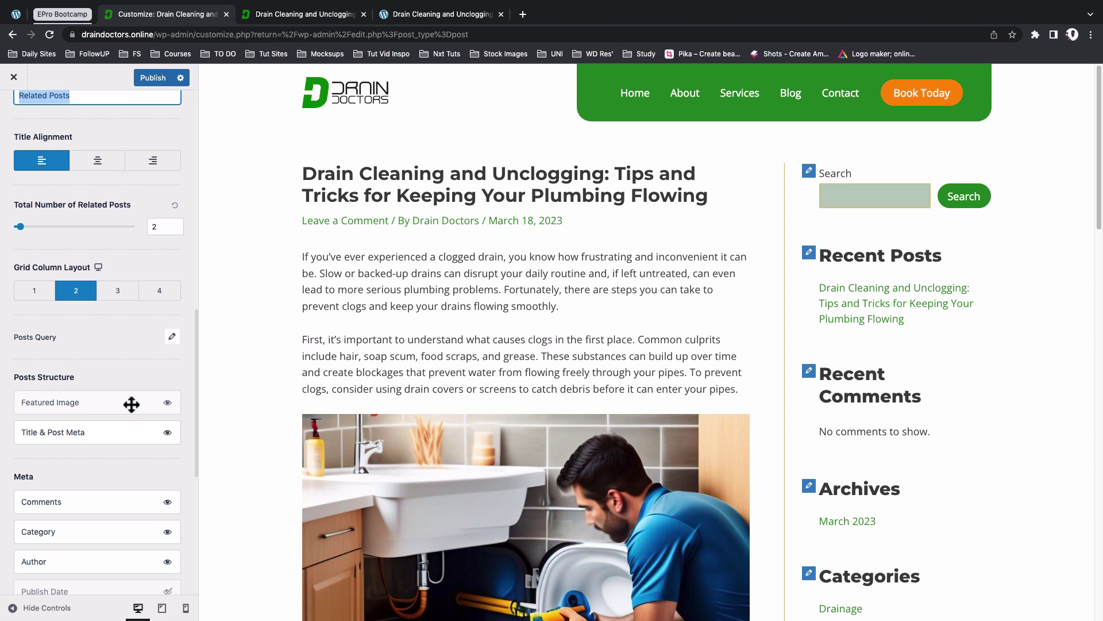
scroll(132, 434, down, 1)
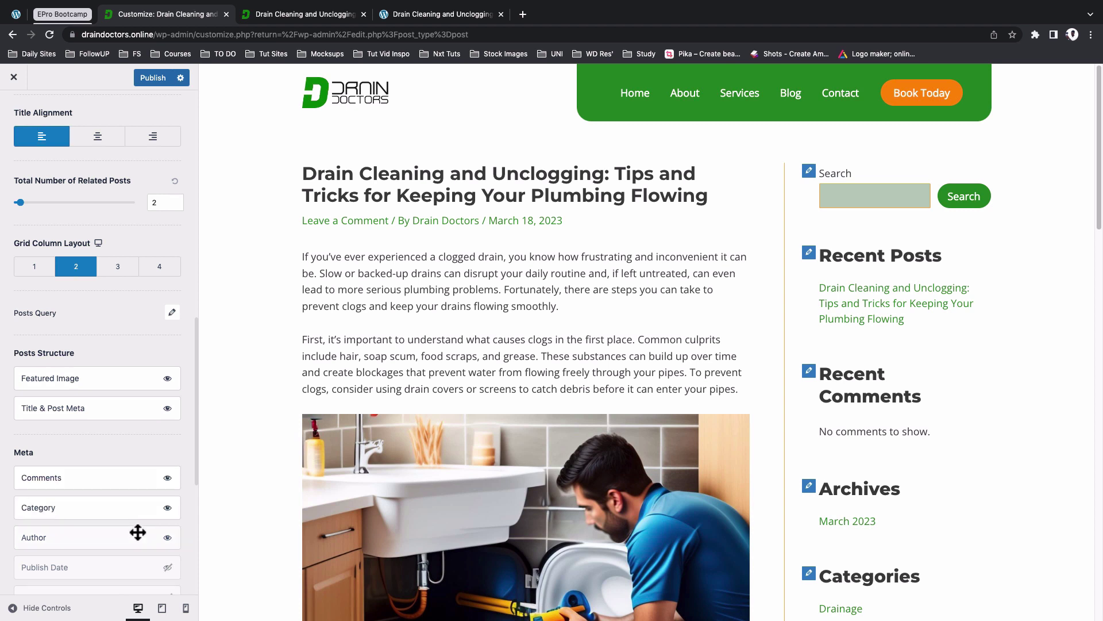
scroll(138, 531, down, 2)
scroll(147, 506, down, 1)
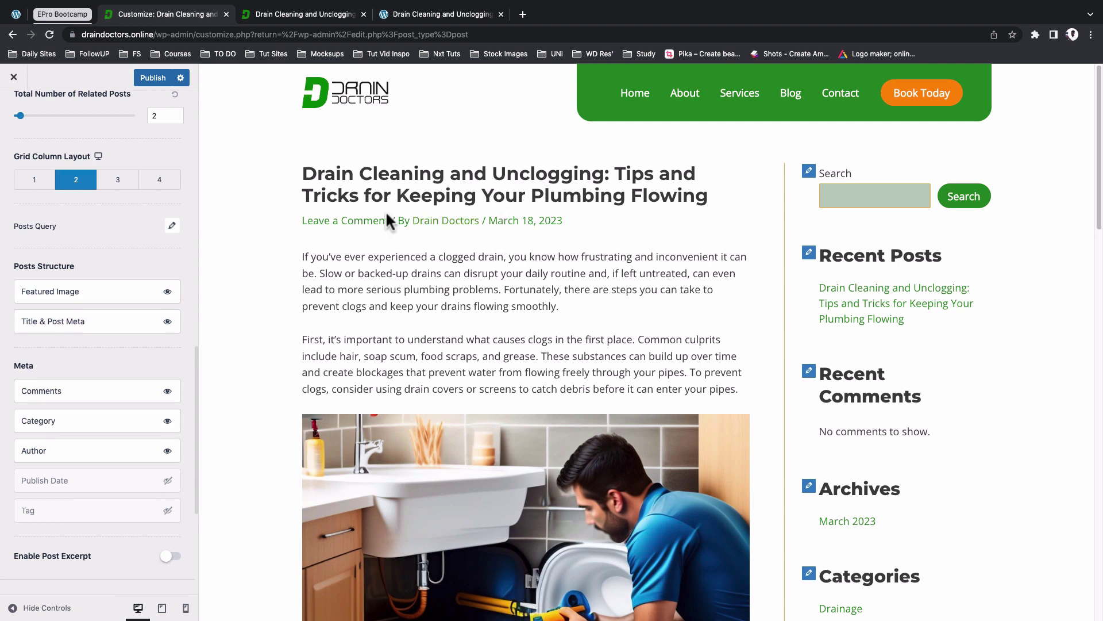
scroll(102, 296, up, 1)
scroll(101, 296, up, 10)
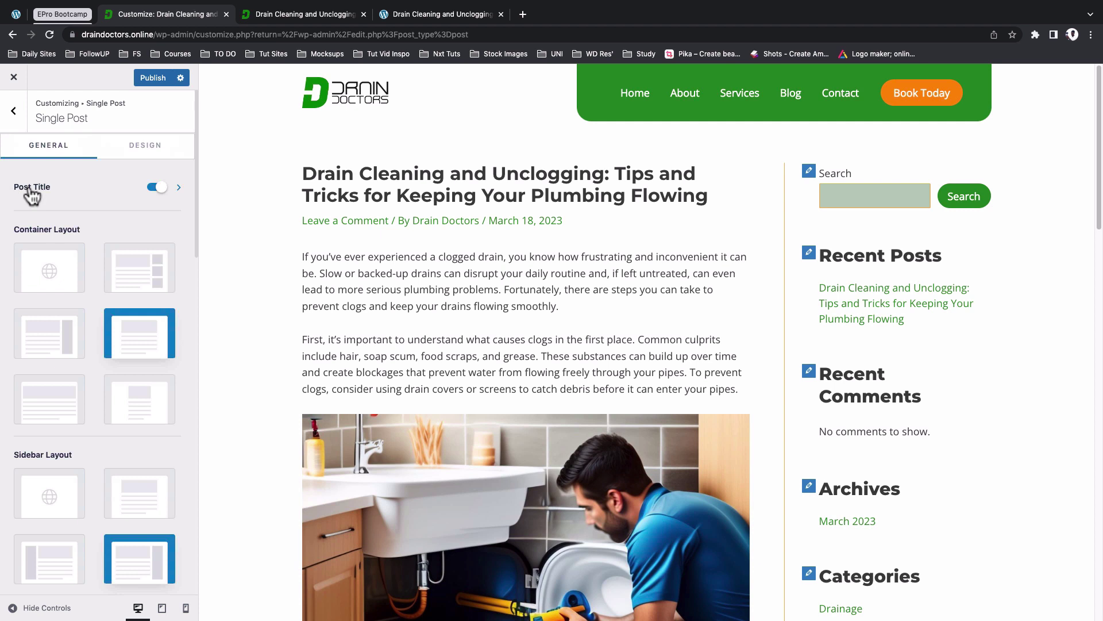
- Show the Featured Image in the Post Title area and compare it against the live post
click(177, 188)
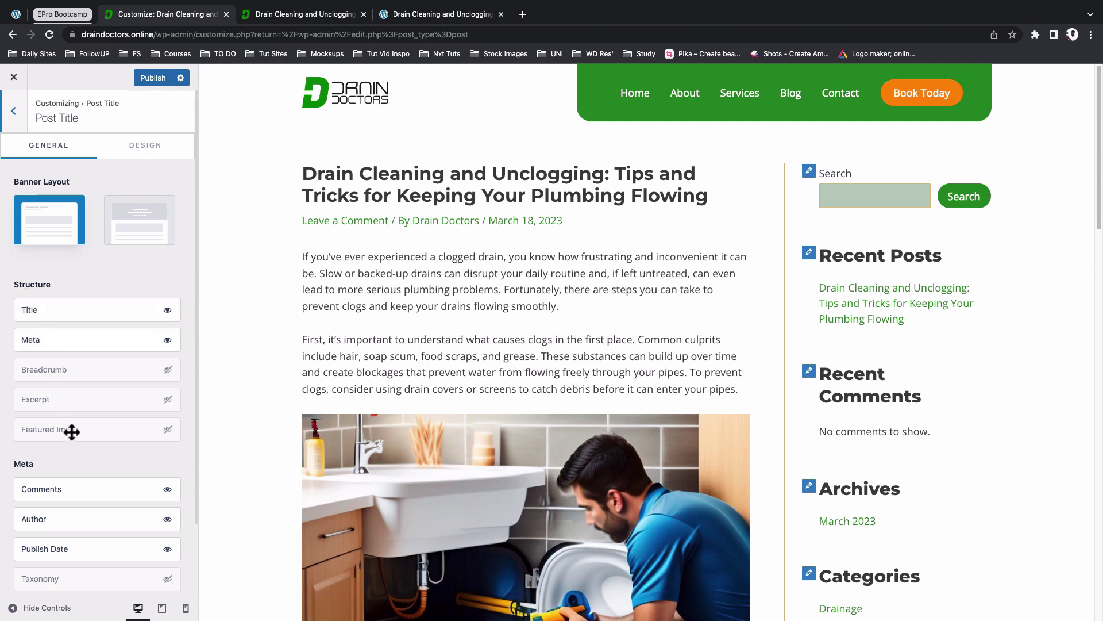
click(168, 430)
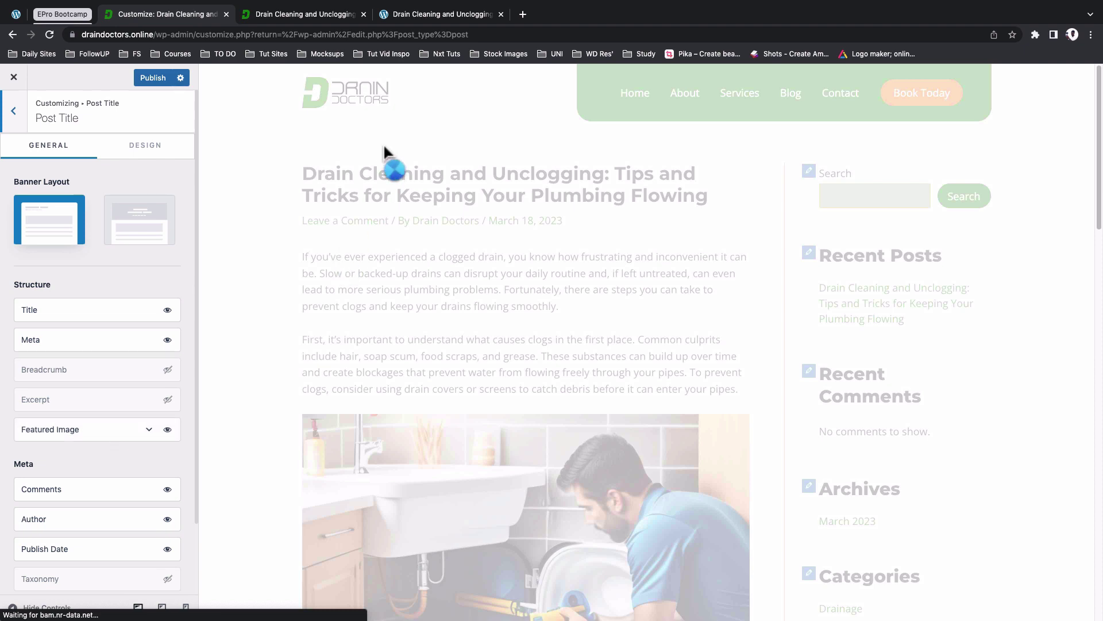
click(416, 16)
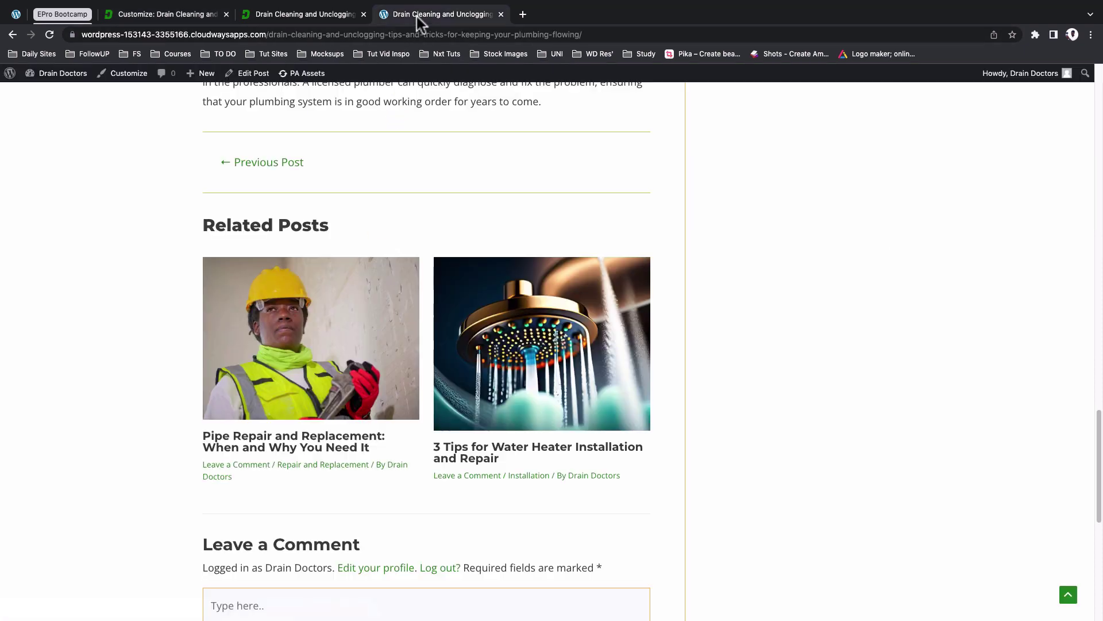
scroll(422, 181, up, 20)
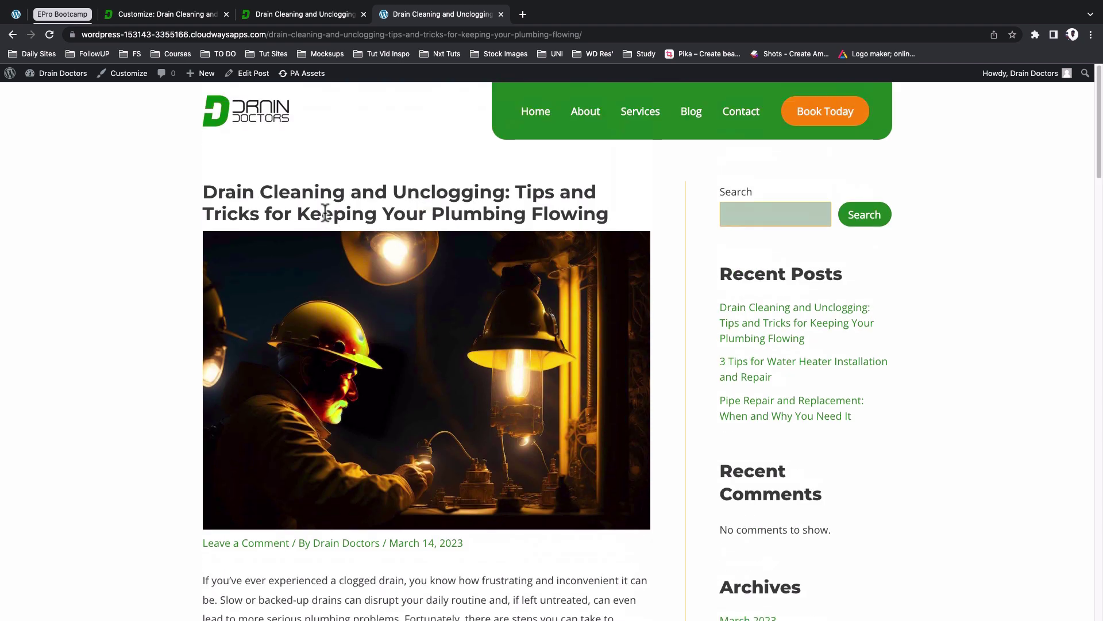
click(133, 17)
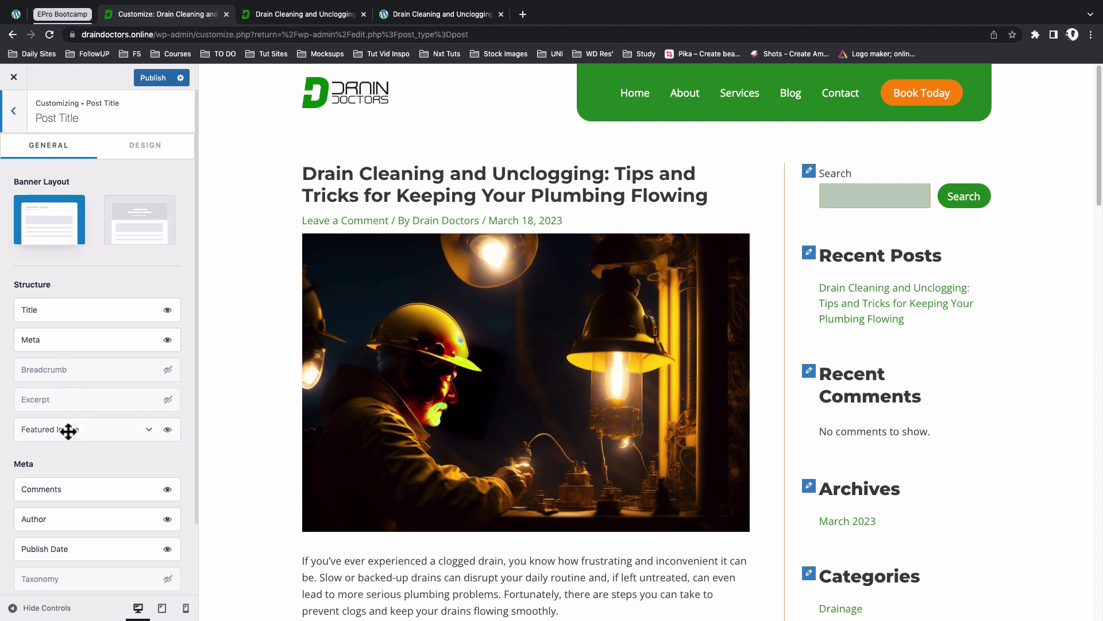
- Move Featured Image above Meta in the Post Title structure
drag(68, 431, 66, 339)
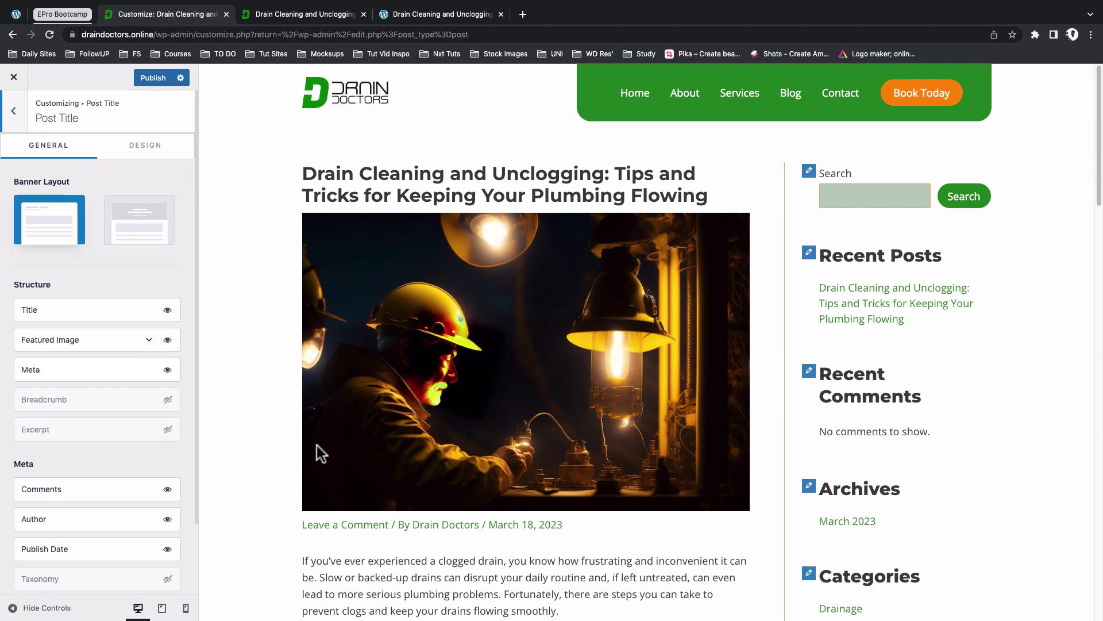
scroll(336, 446, down, 2)
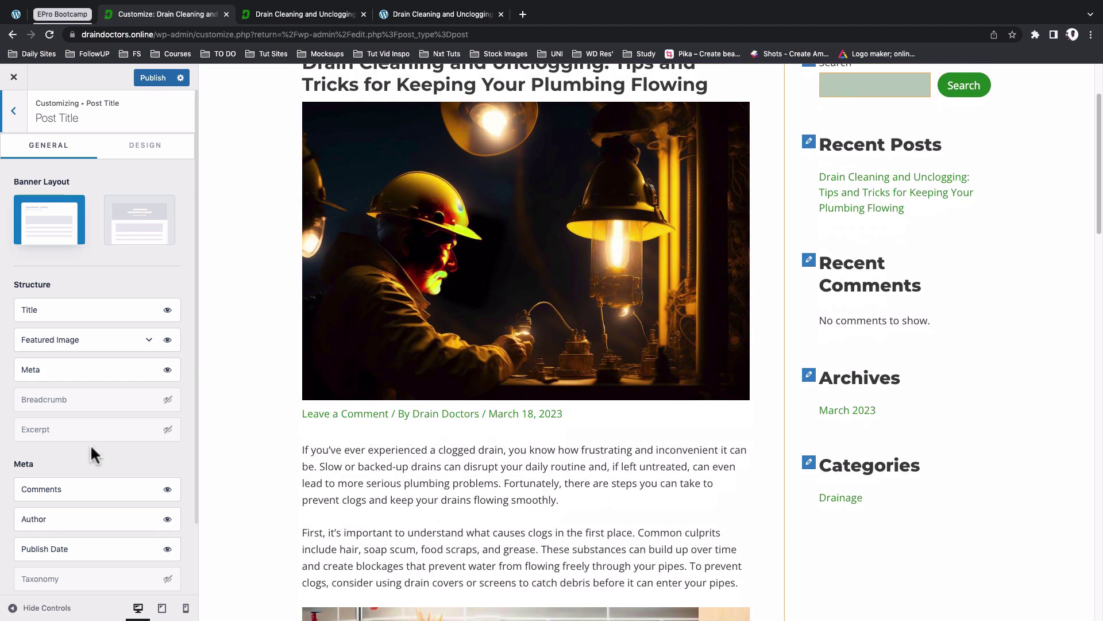
scroll(90, 444, down, 2)
scroll(316, 461, down, 1)
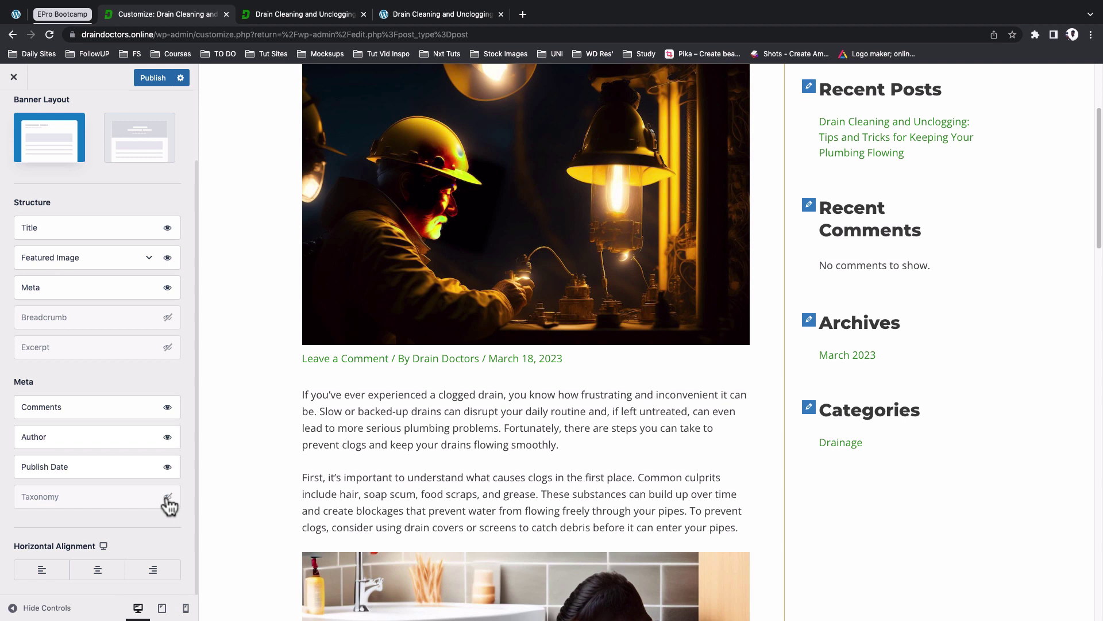
scroll(168, 506, up, 1)
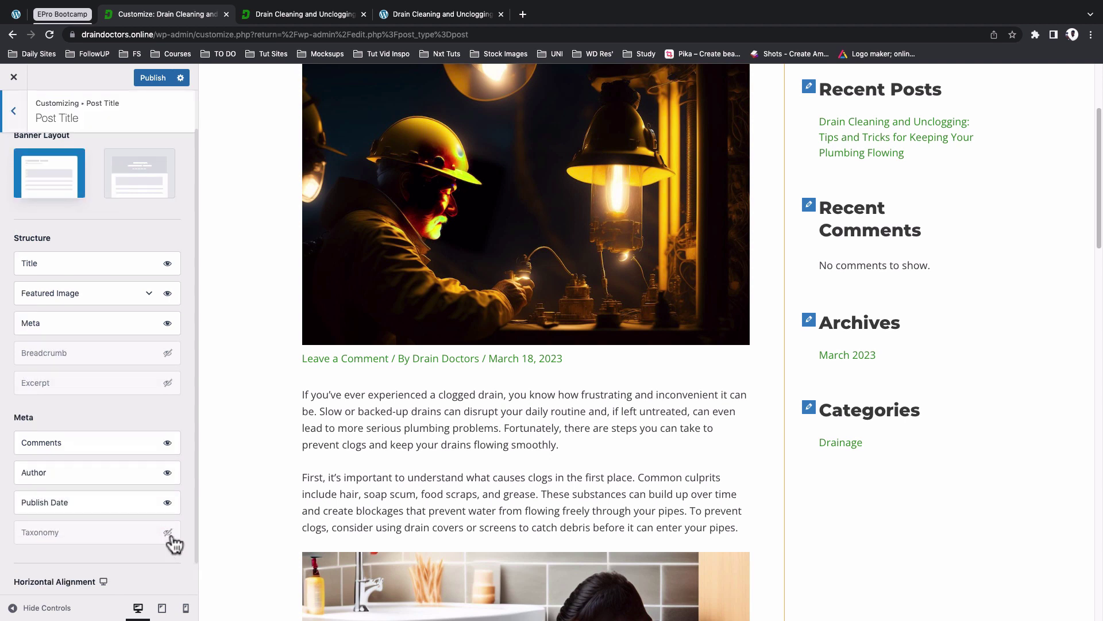
- Enable Taxonomy in the post meta and set it to Categories
click(168, 532)
click(159, 494)
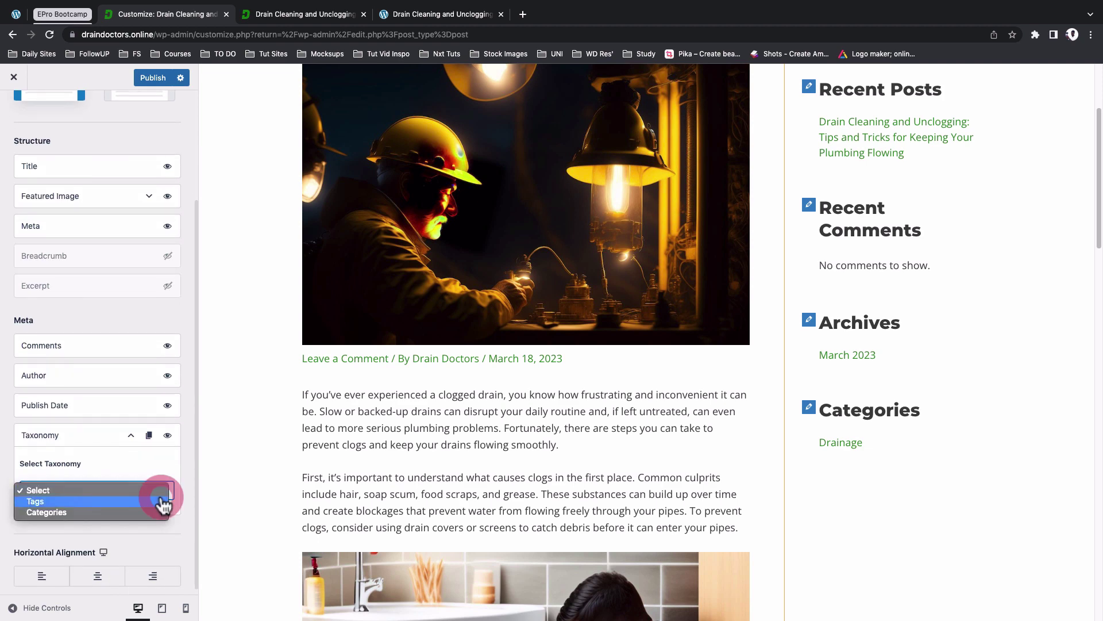
click(157, 512)
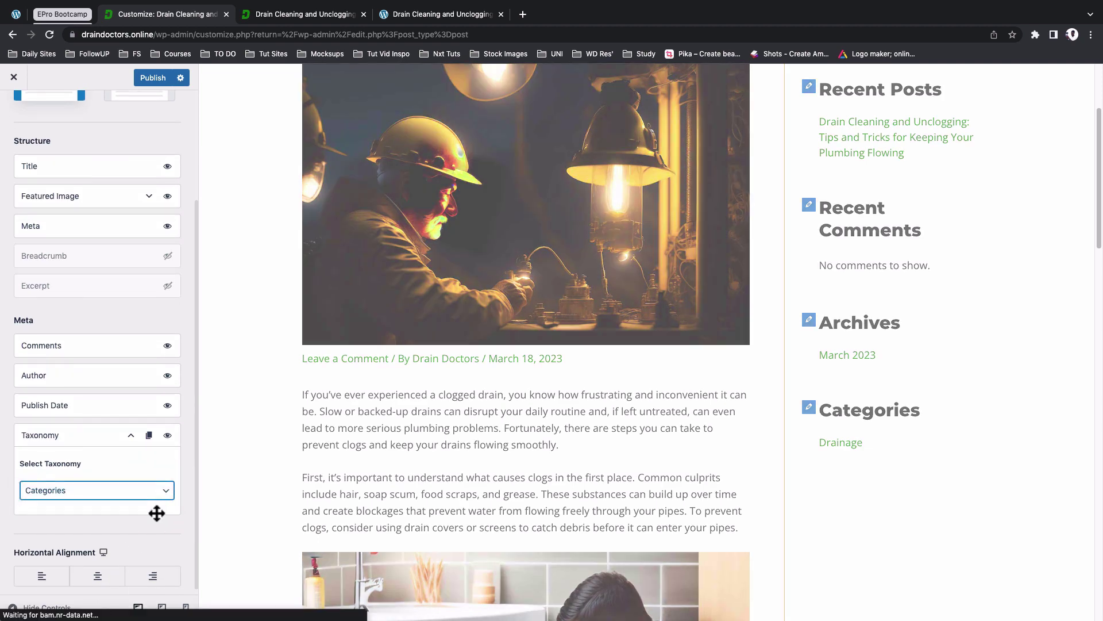
click(160, 521)
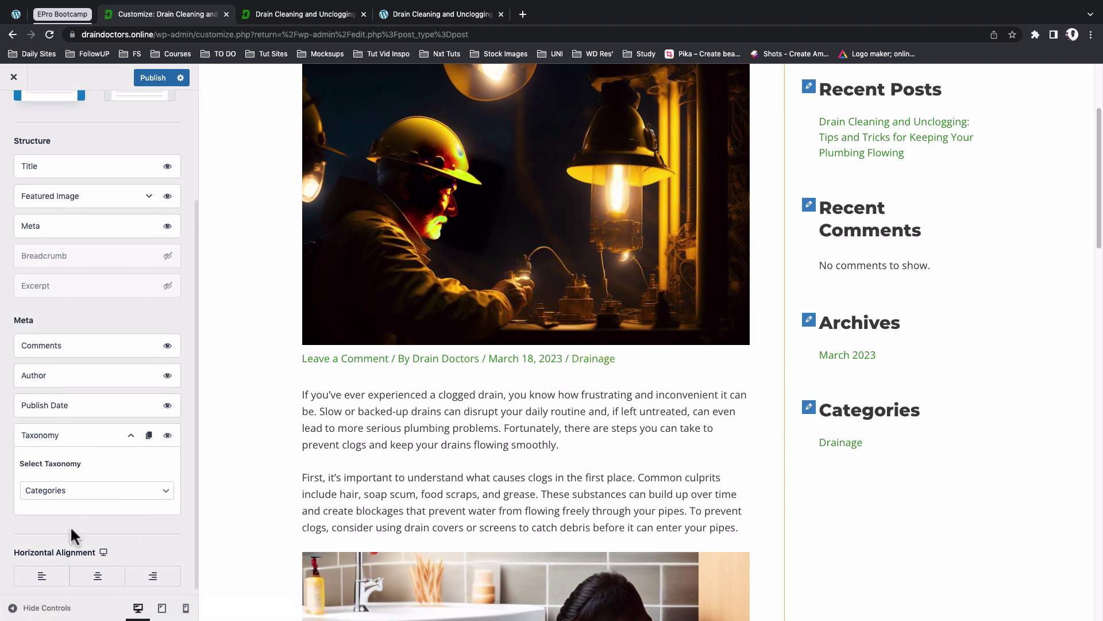
- Review the Post Title settings and publish the Customizer changes
scroll(70, 525, down, 1)
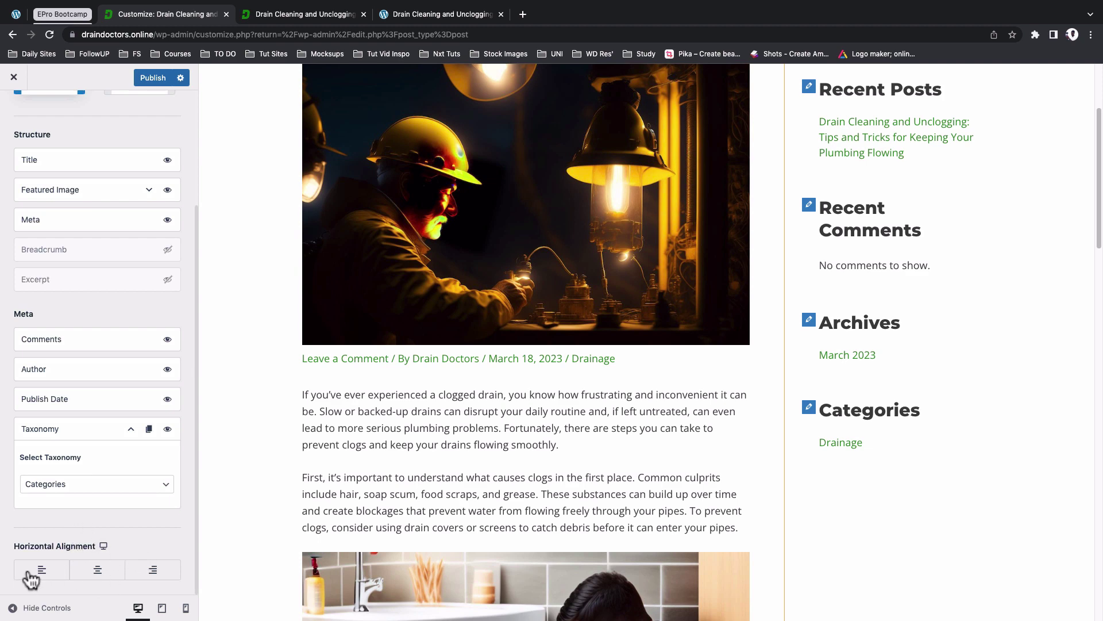
scroll(437, 456, up, 1)
scroll(436, 456, down, 15)
scroll(437, 460, down, 10)
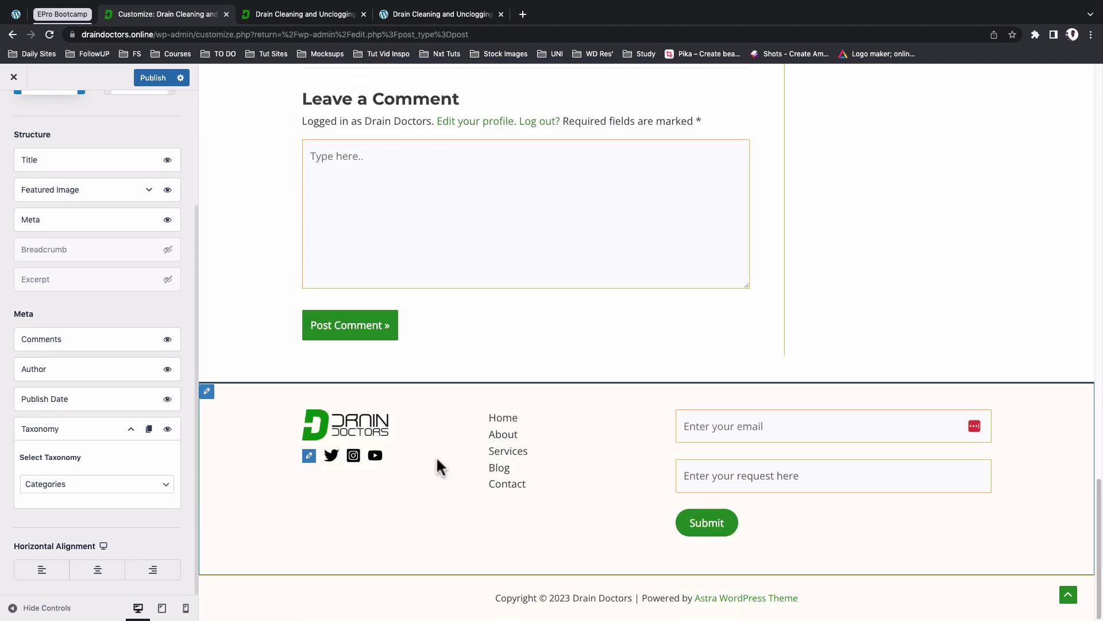
scroll(455, 411, up, 20)
scroll(456, 410, up, 6)
scroll(141, 167, up, 4)
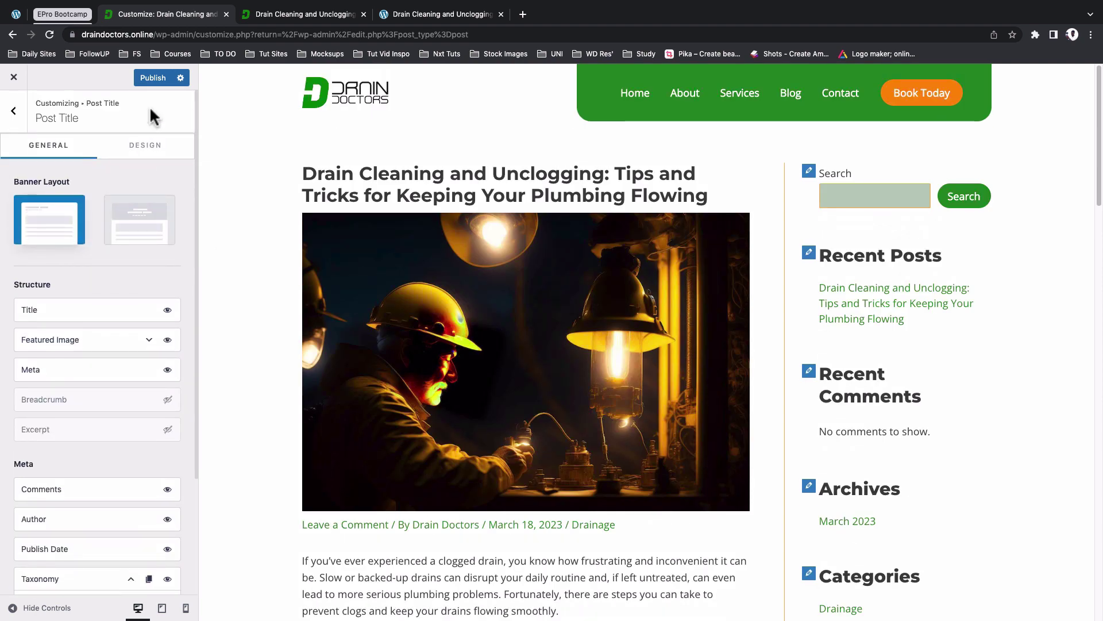
click(148, 78)
- Look through the Post Title Design spacing, colour and font settings, then leave them
click(135, 150)
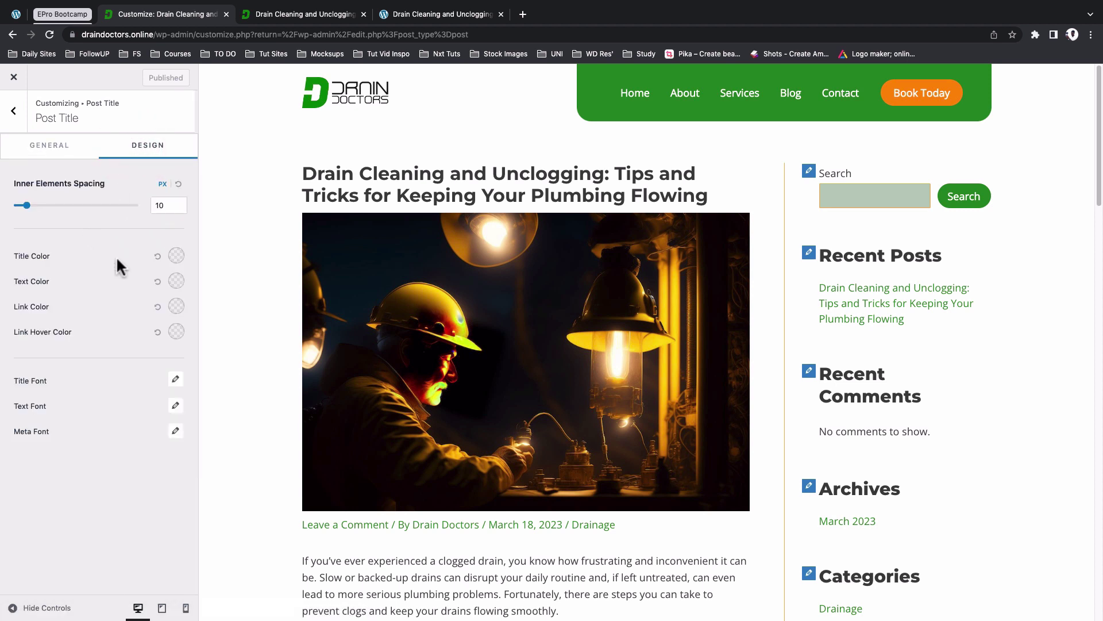
scroll(291, 347, down, 3)
scroll(299, 391, down, 2)
scroll(557, 395, down, 1)
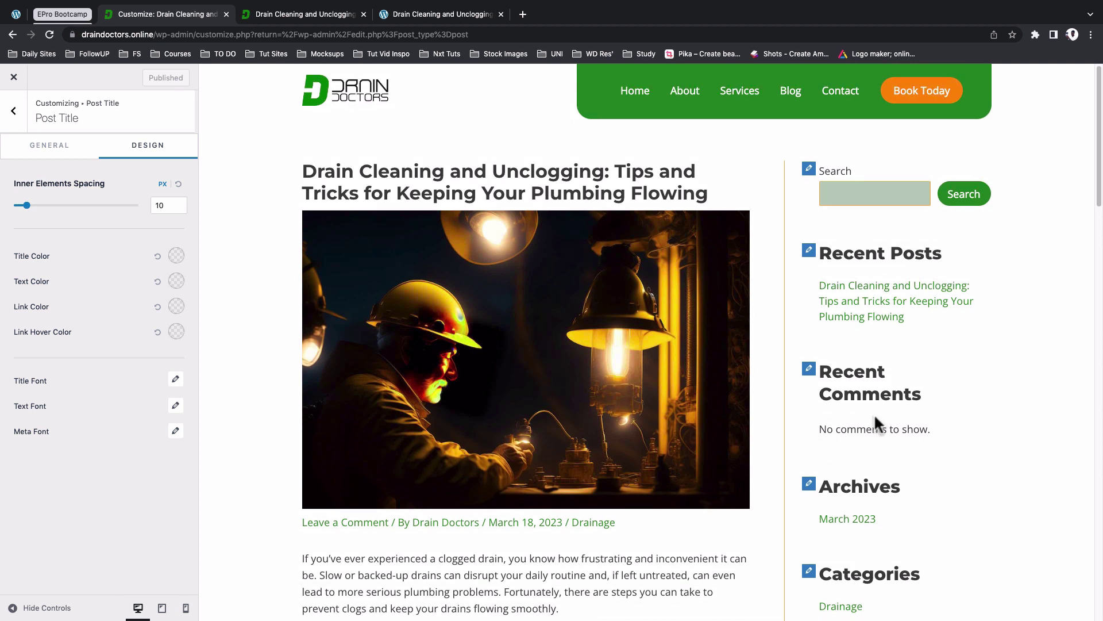
scroll(884, 446, down, 3)
scroll(884, 446, down, 1)
scroll(883, 440, up, 3)
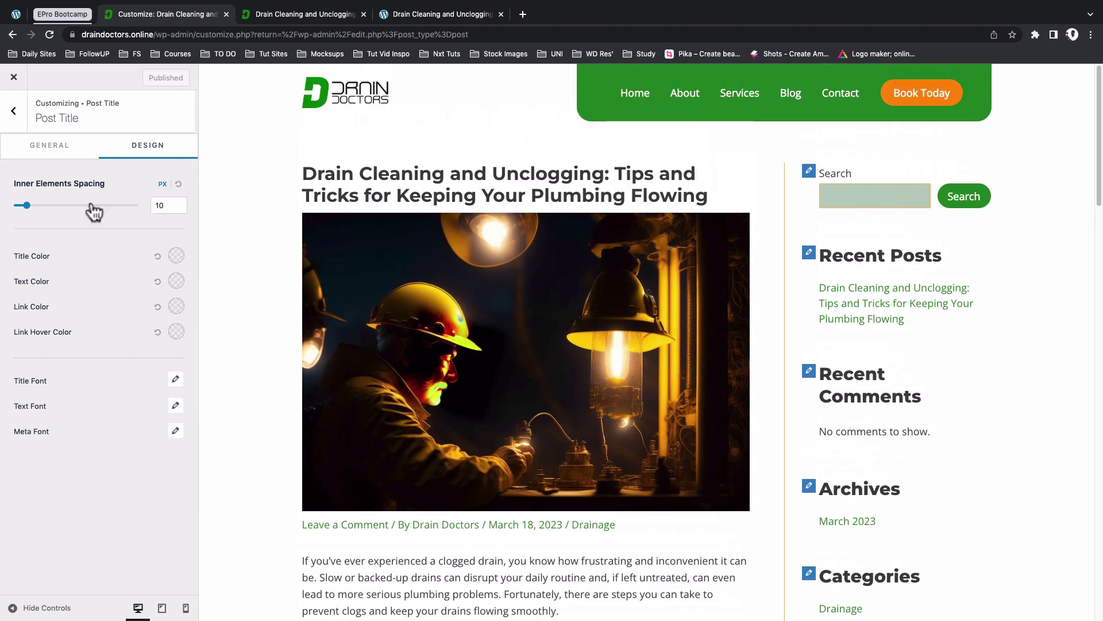
click(10, 126)
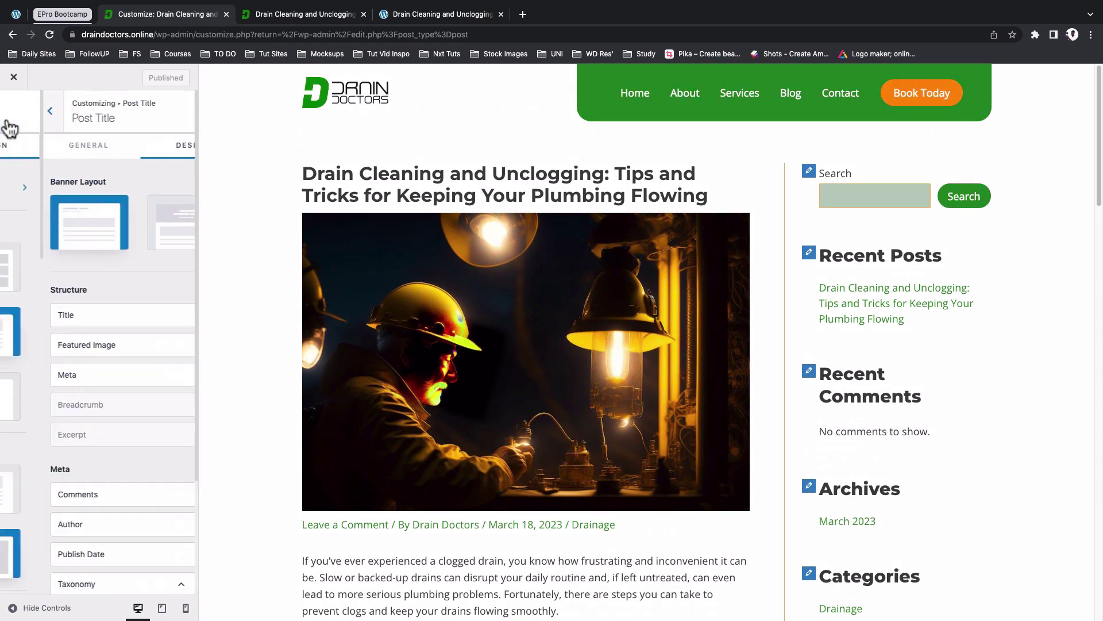
- Confirm the 30% Sidebar Width, then open the Main Sidebar widgets from the preview's Search widget
click(10, 126)
click(10, 126)
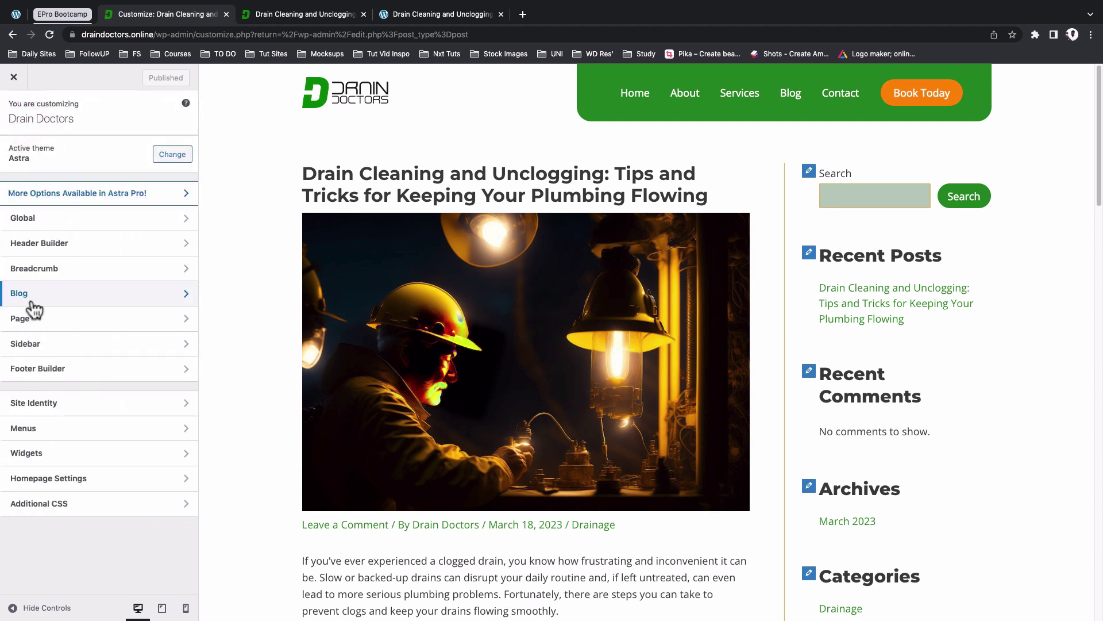
click(39, 344)
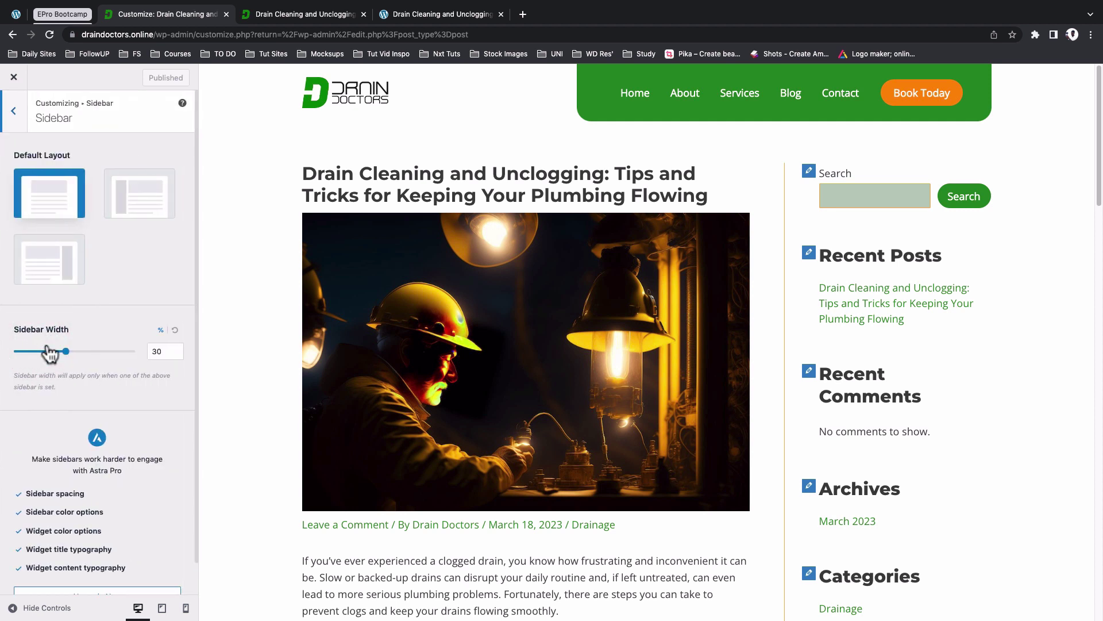
click(161, 355)
drag(165, 352, 129, 352)
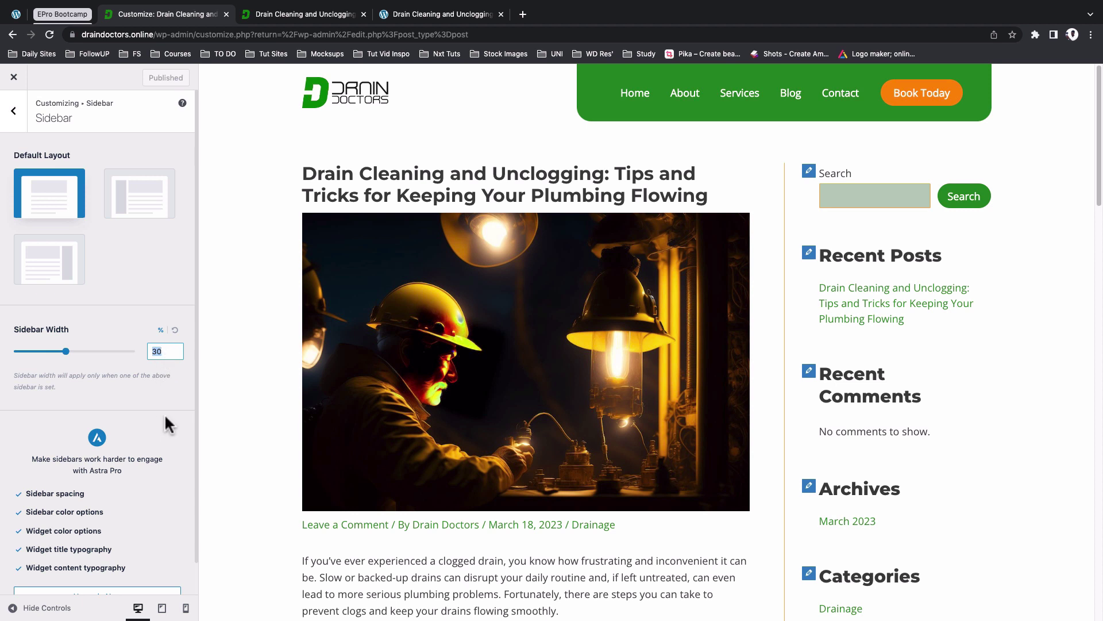
scroll(165, 415, down, 2)
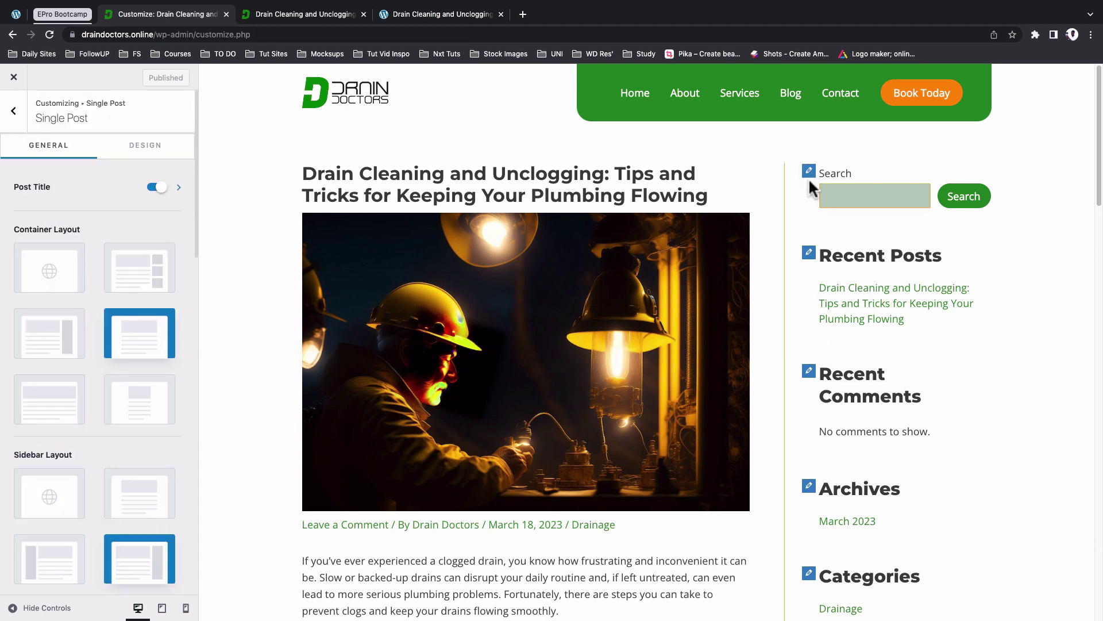
click(809, 172)
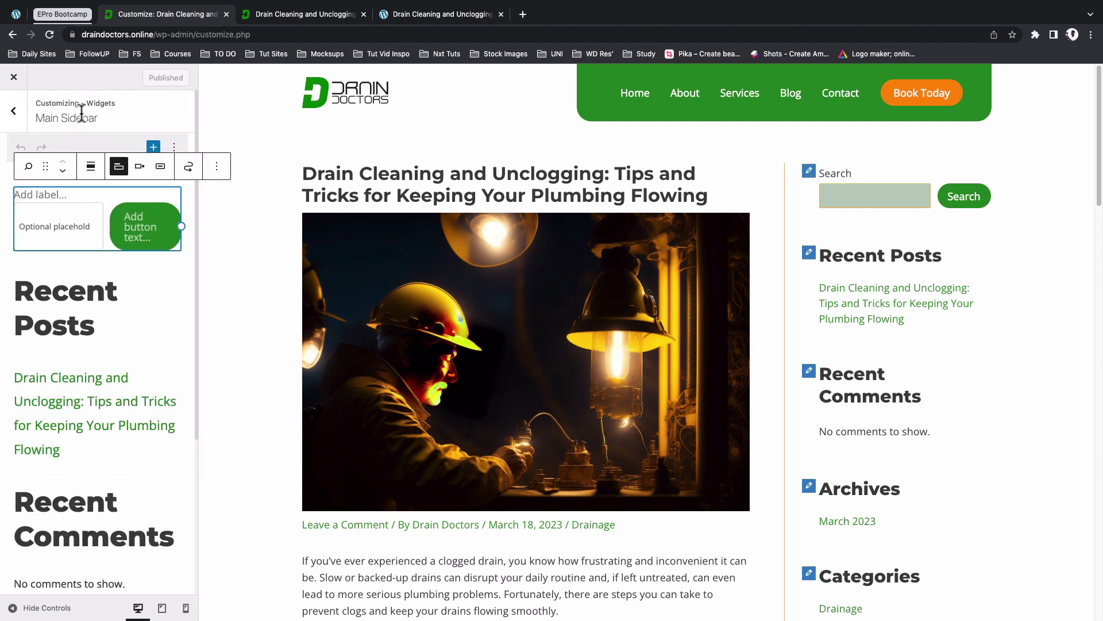
- Inspect the Recent Posts widget's heading, block and post list without changing anything
click(115, 113)
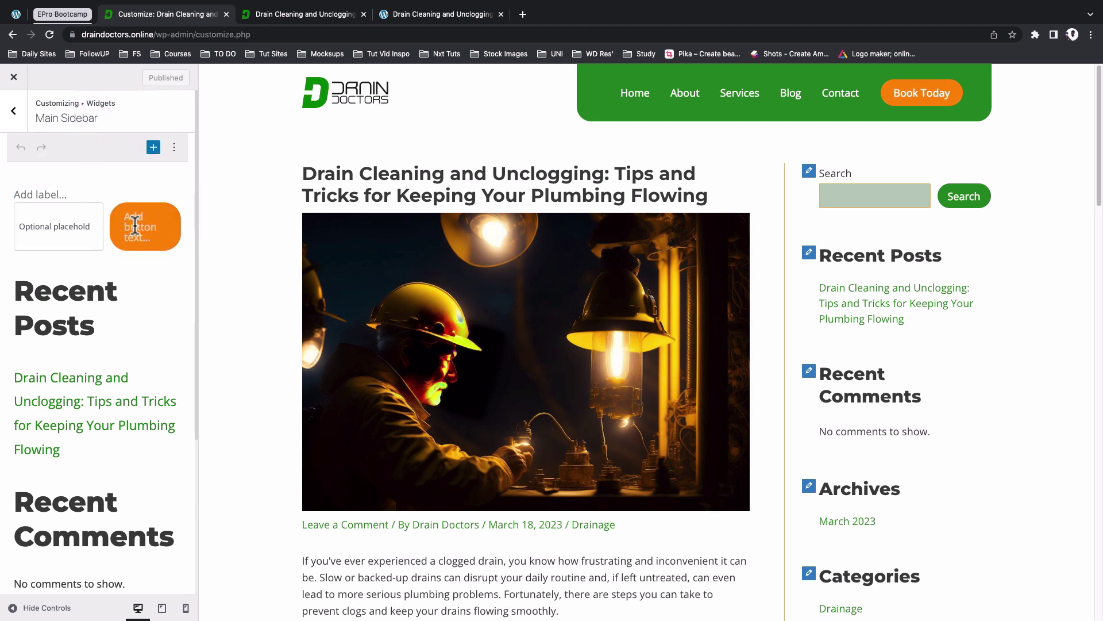
click(83, 293)
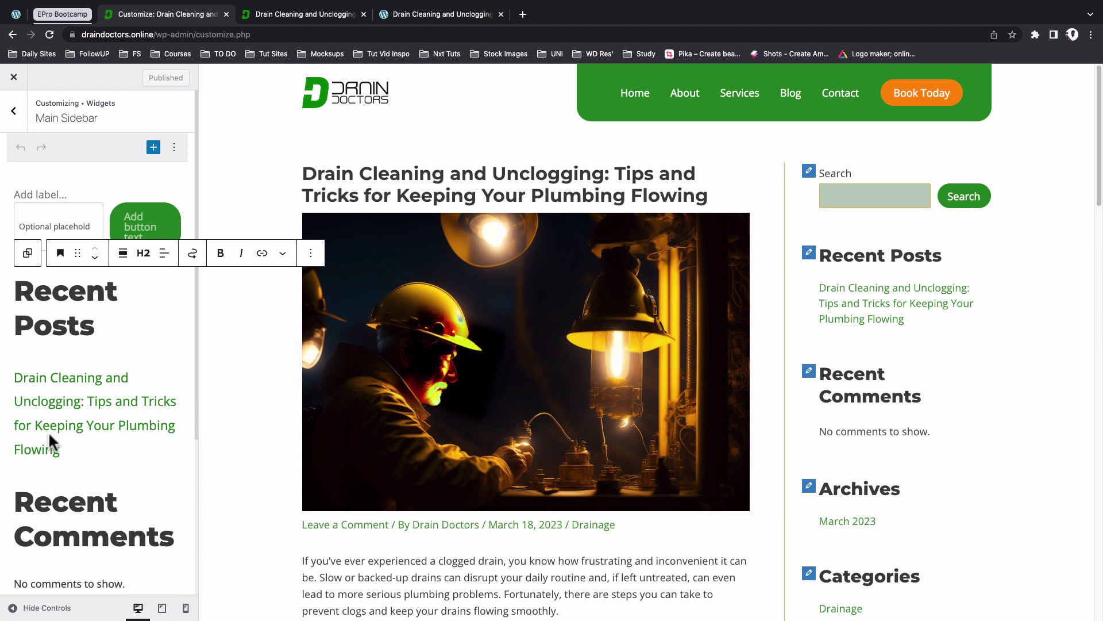
click(65, 362)
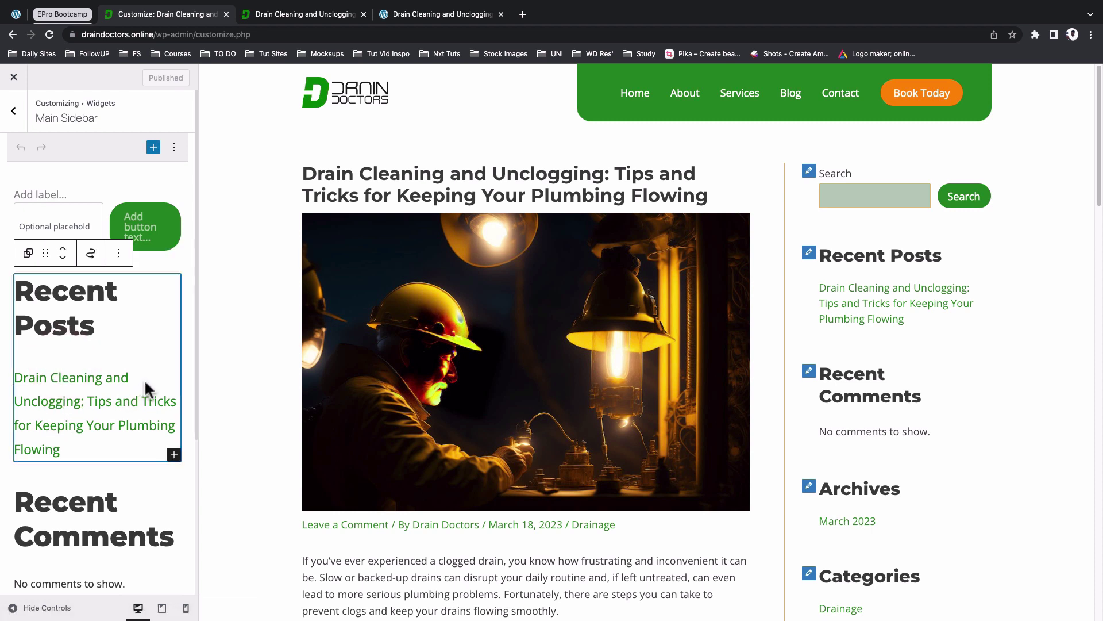
click(132, 439)
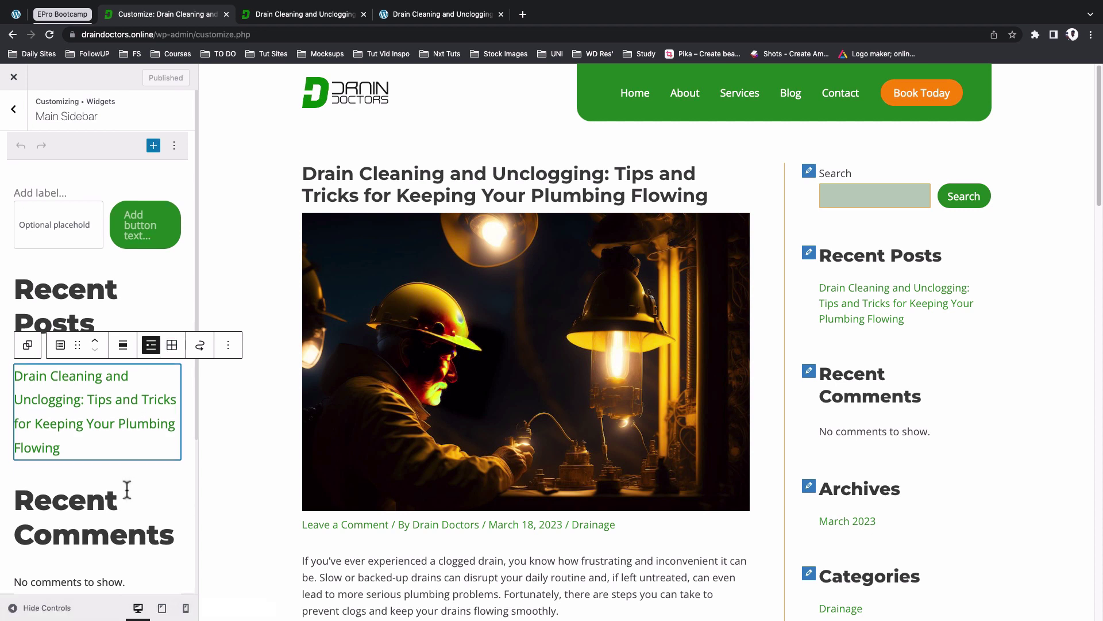
scroll(114, 440, down, 5)
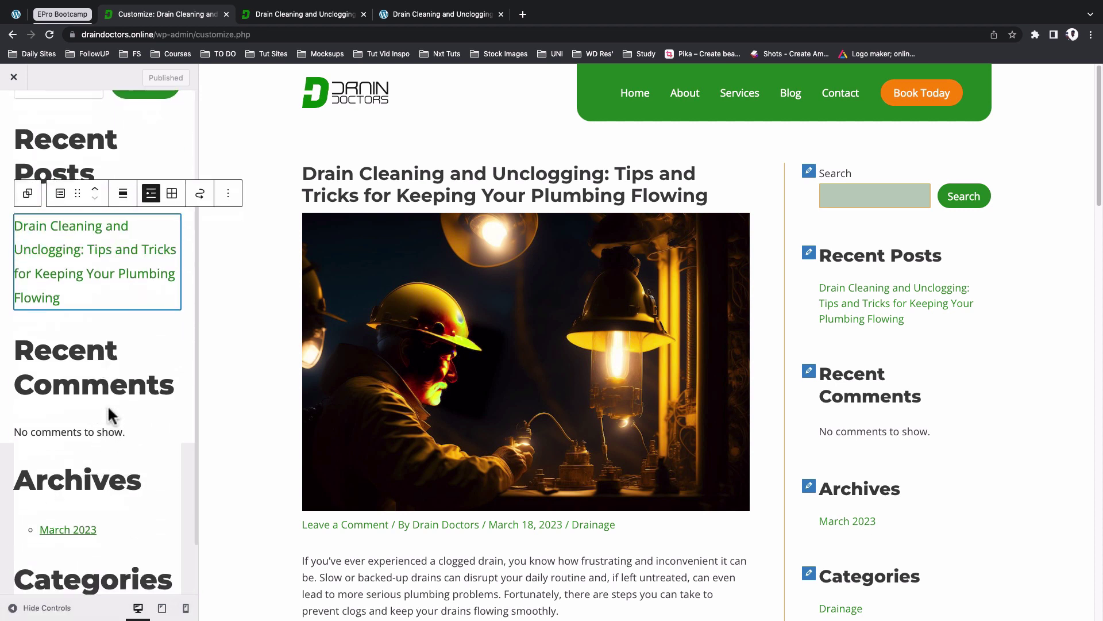
- Check the Recent Comments block and its options unchanged, then bring the live post tab forward
click(127, 368)
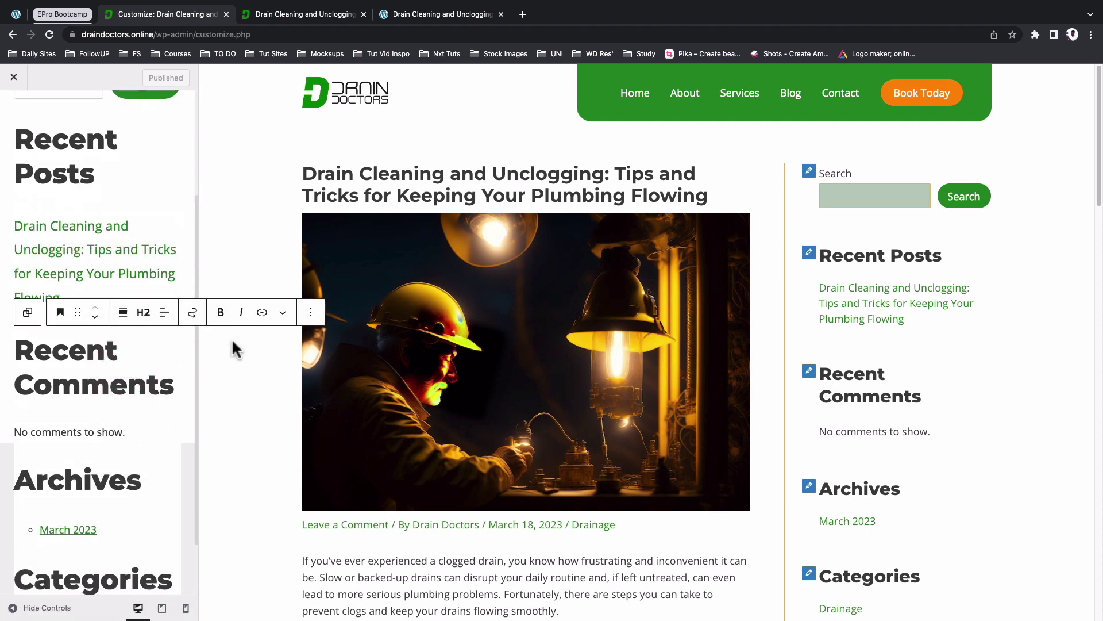
click(310, 312)
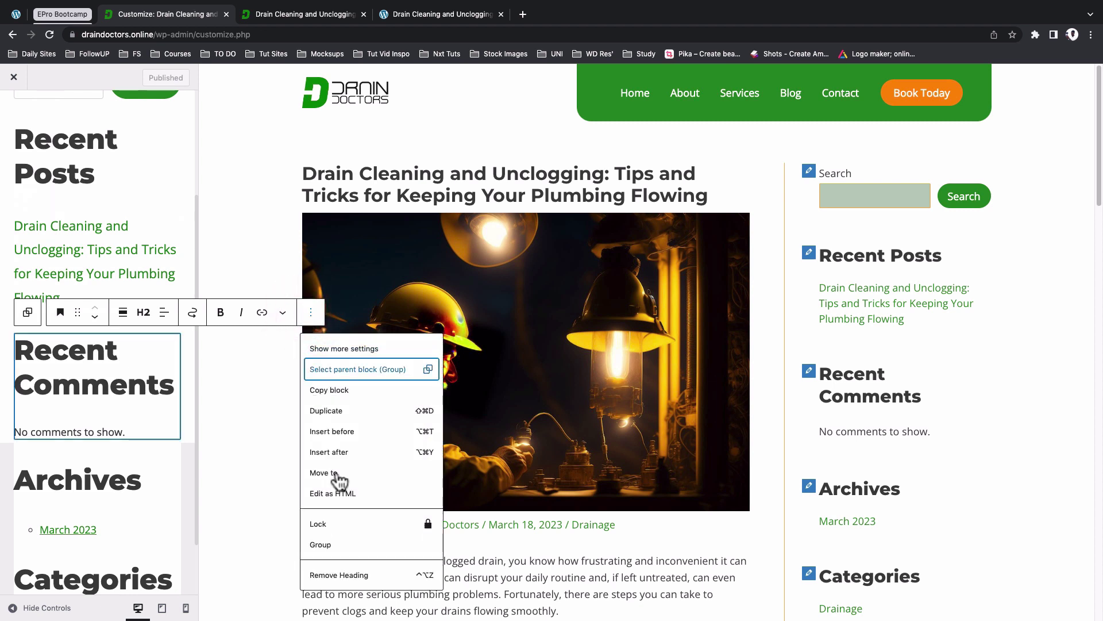
click(120, 419)
click(115, 430)
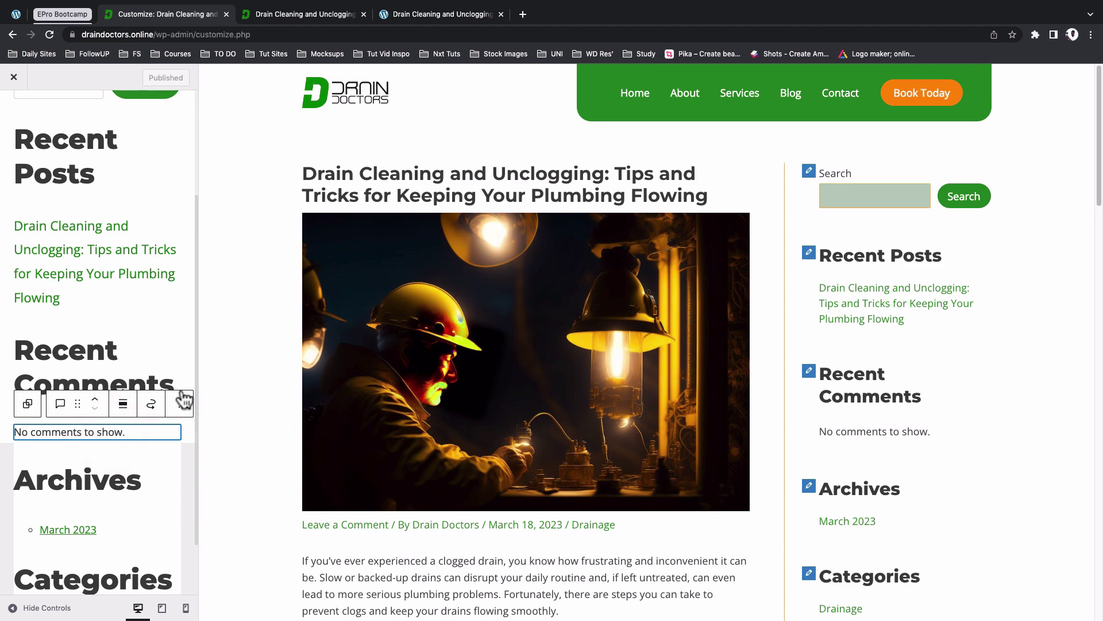
scroll(153, 482, down, 3)
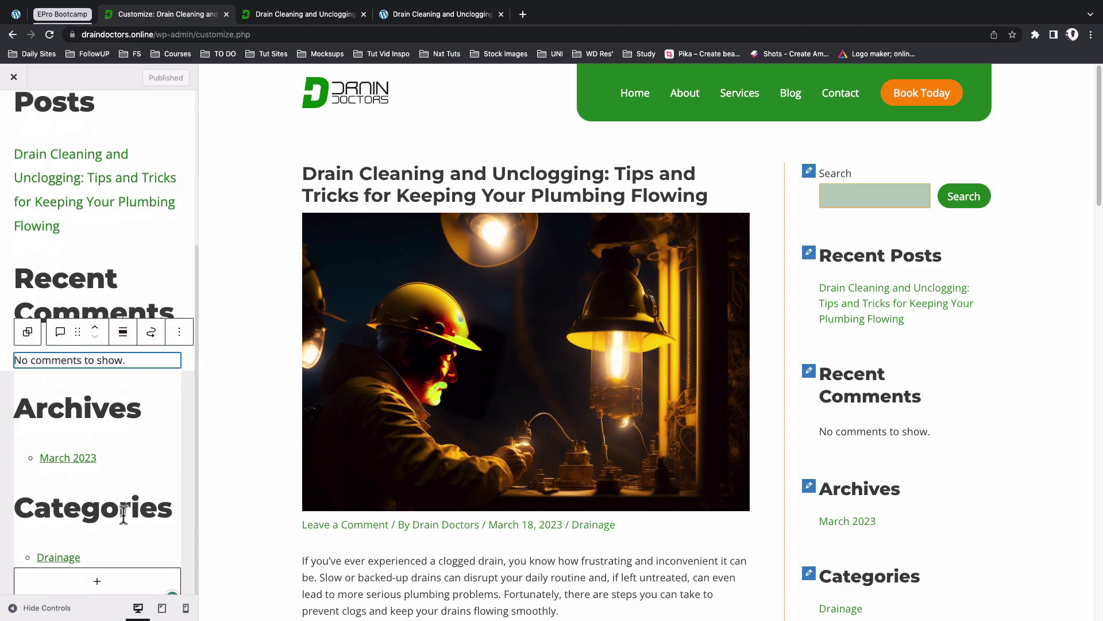
scroll(936, 526, down, 3)
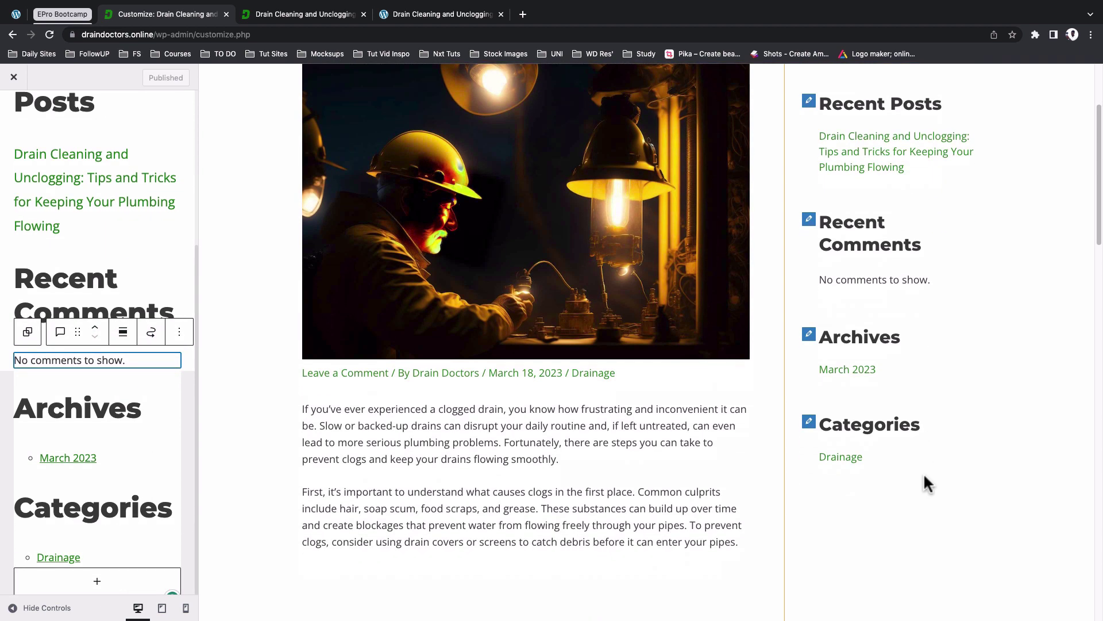
scroll(881, 294, up, 3)
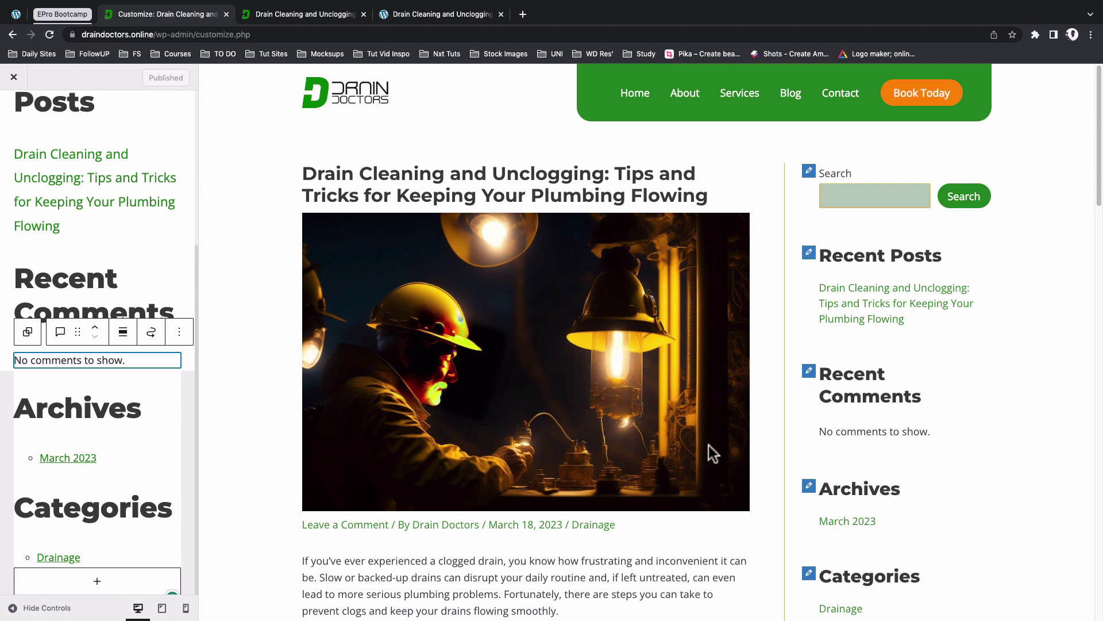
click(304, 14)
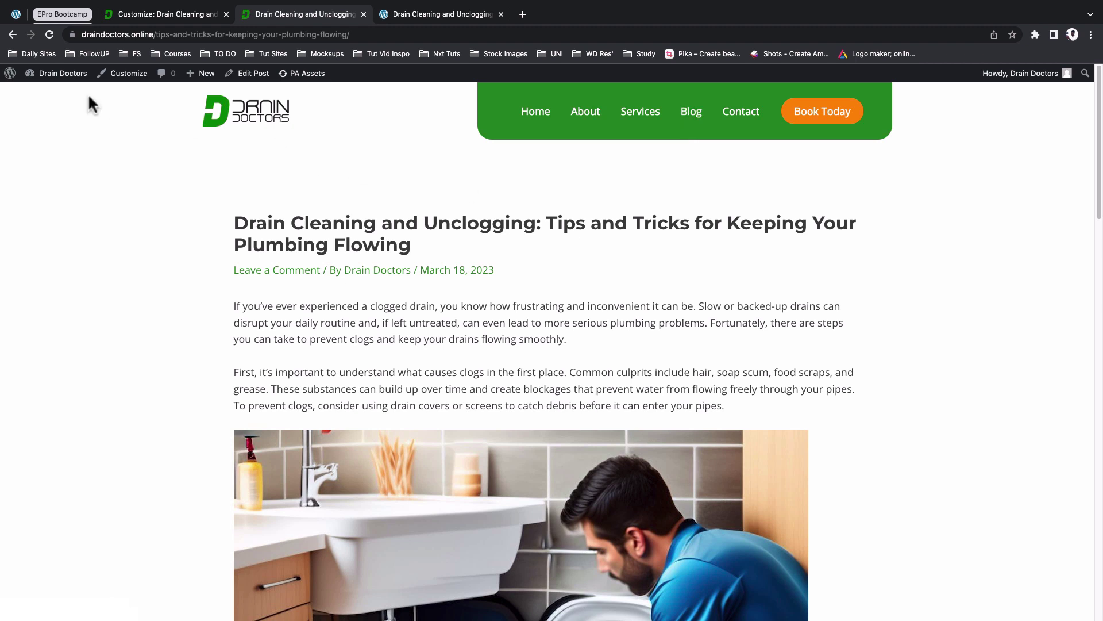
- Reload the live Drain Cleaning post to confirm the right sidebar, then switch to the reference site's copy
click(48, 35)
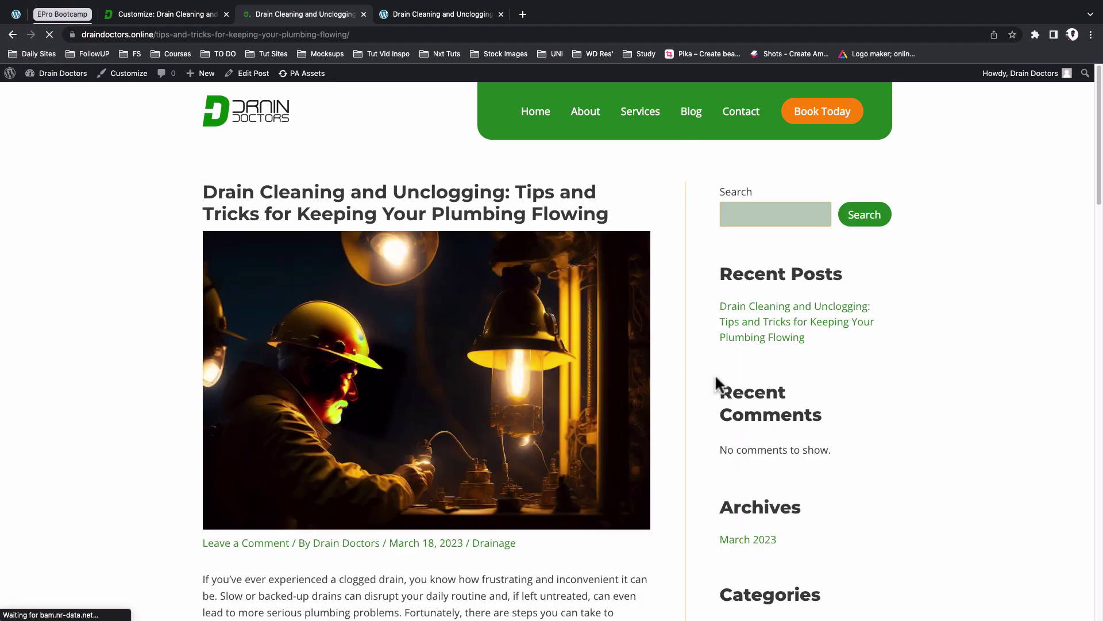
scroll(768, 443, down, 15)
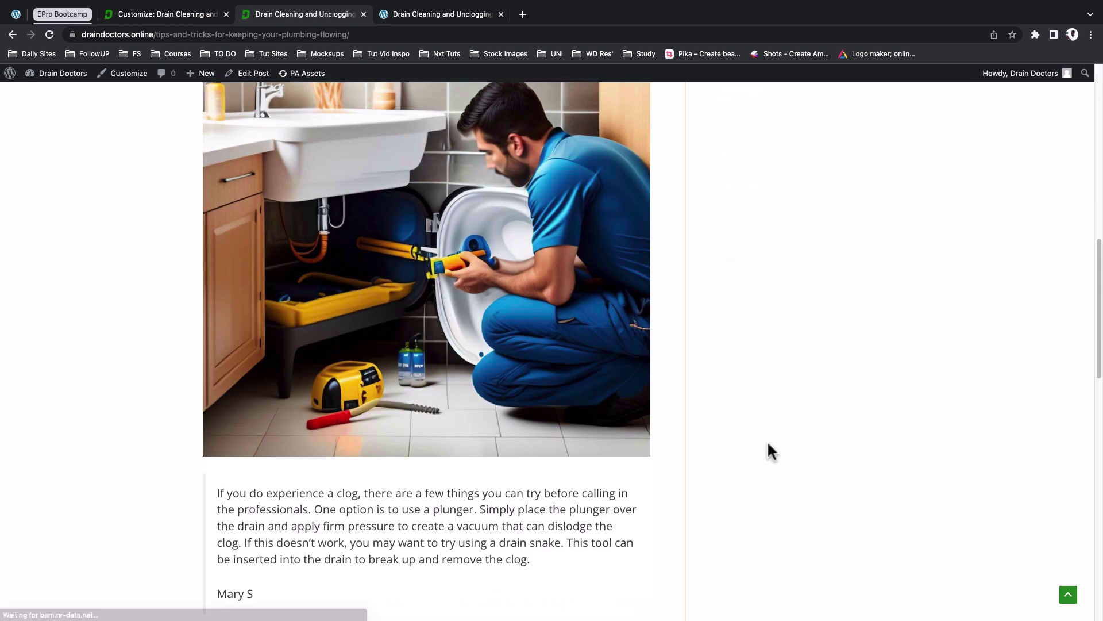
scroll(768, 444, down, 1)
scroll(768, 443, down, 7)
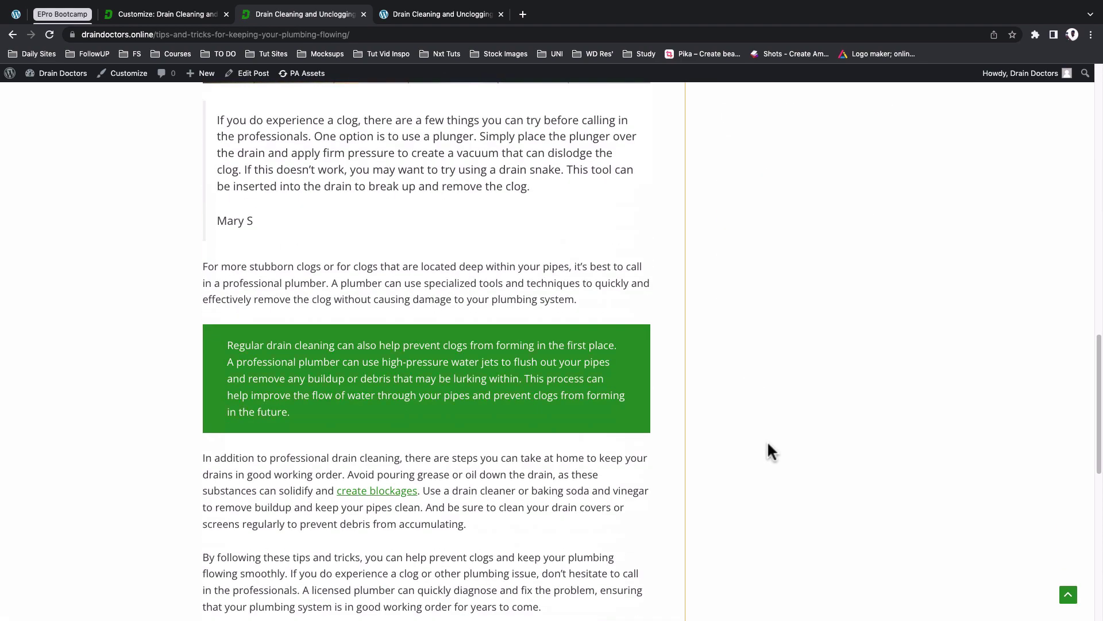
scroll(769, 451, down, 4)
scroll(768, 440, up, 5)
scroll(768, 440, up, 18)
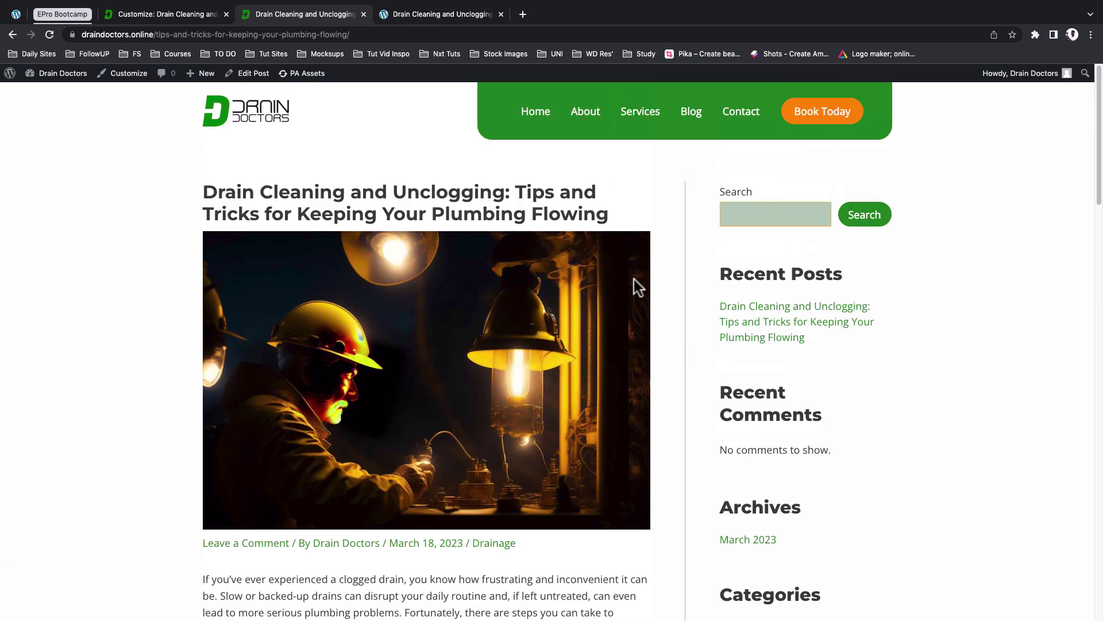
click(427, 16)
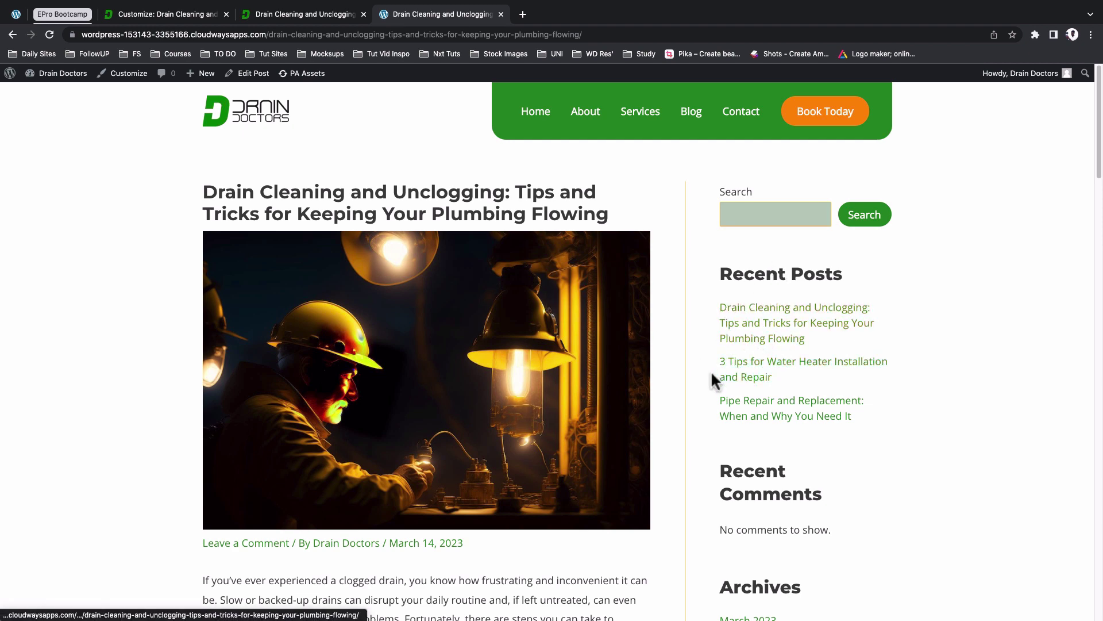
- Go to the reference site's Blog page and scroll through its post listing
scroll(764, 416, down, 5)
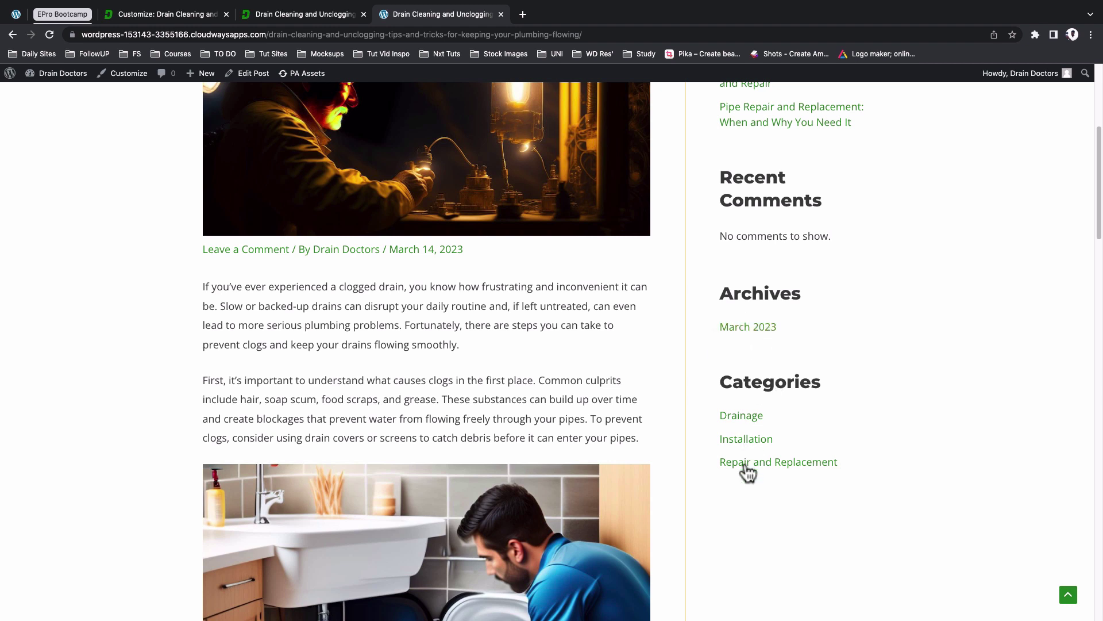
scroll(747, 475, up, 5)
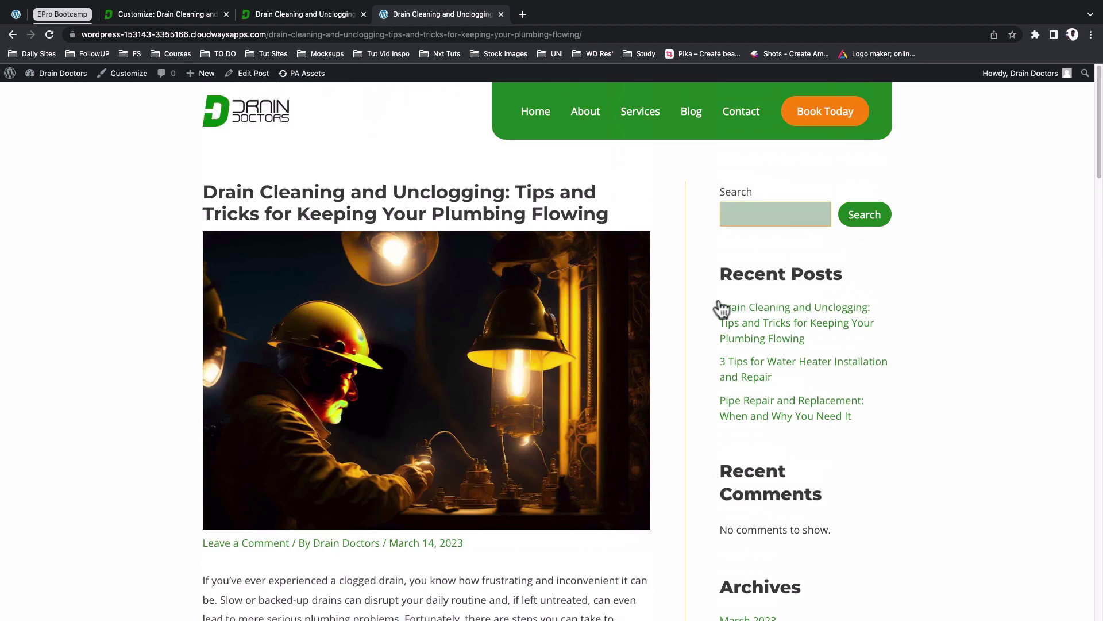
click(689, 118)
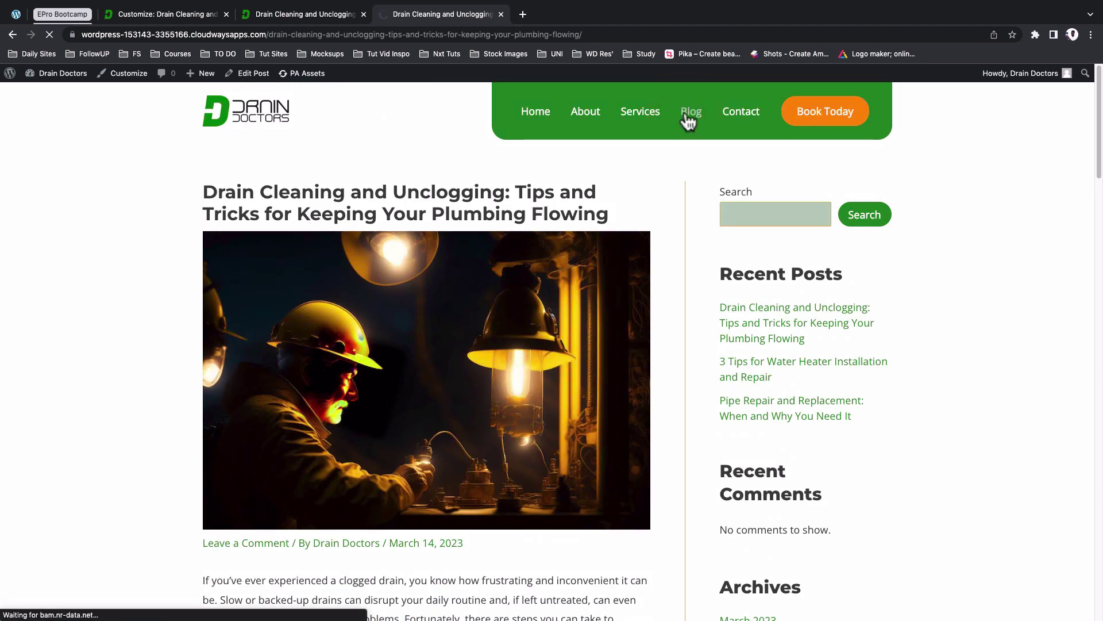
scroll(643, 295, down, 2)
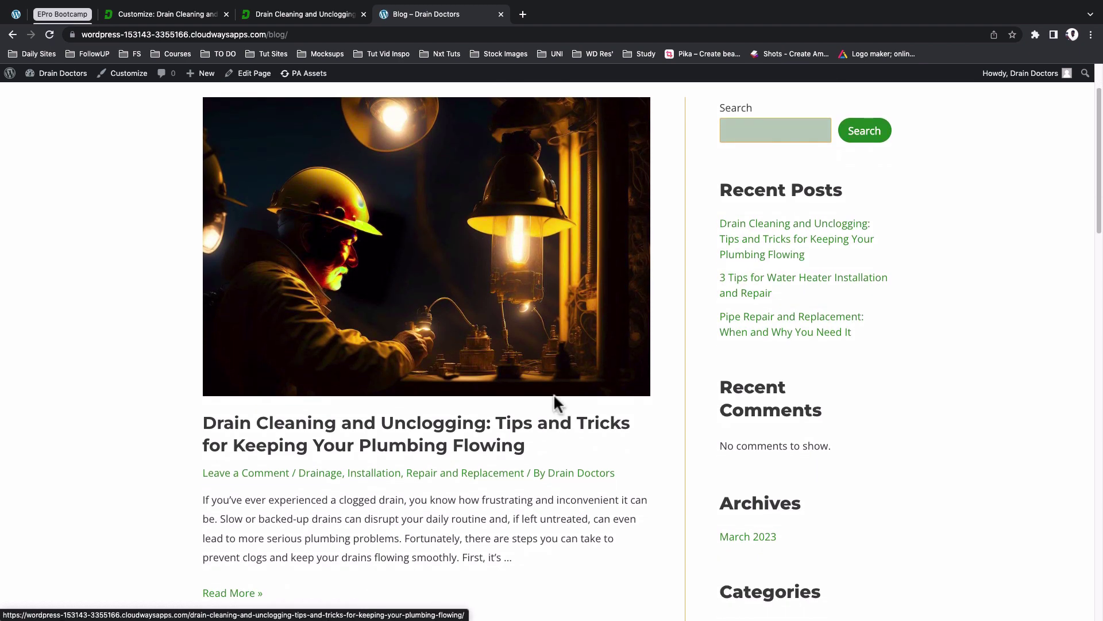
scroll(555, 397, down, 5)
scroll(557, 387, down, 10)
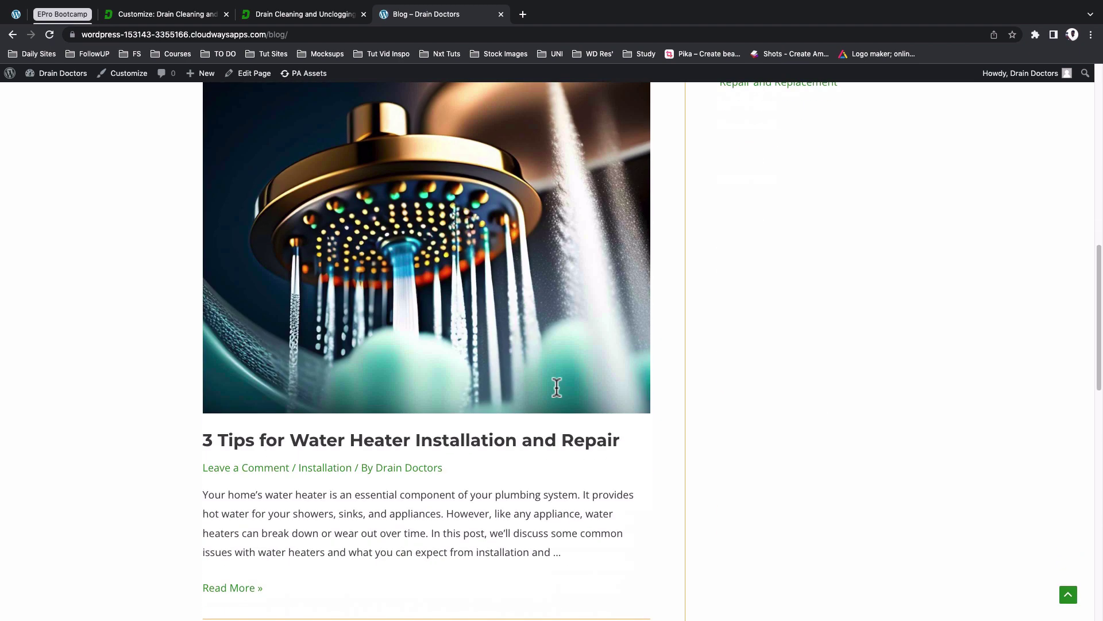
scroll(557, 388, down, 12)
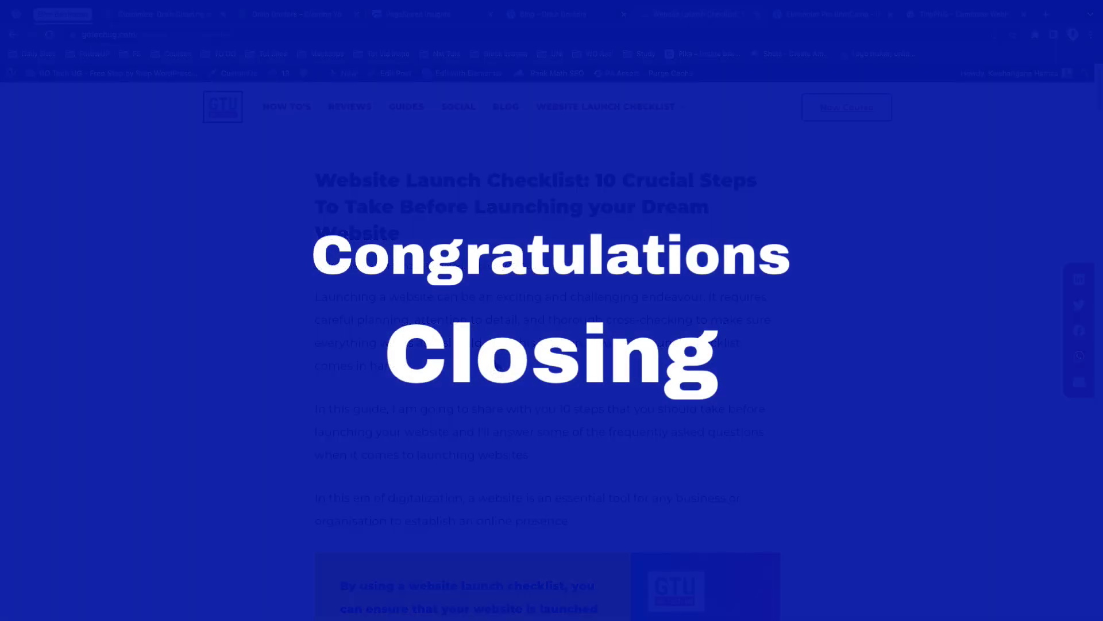
- Read through the Website Launch Checklist article, then close its tab to reveal the Elementor Pro Bootcamp page
scroll(494, 365, down, 8)
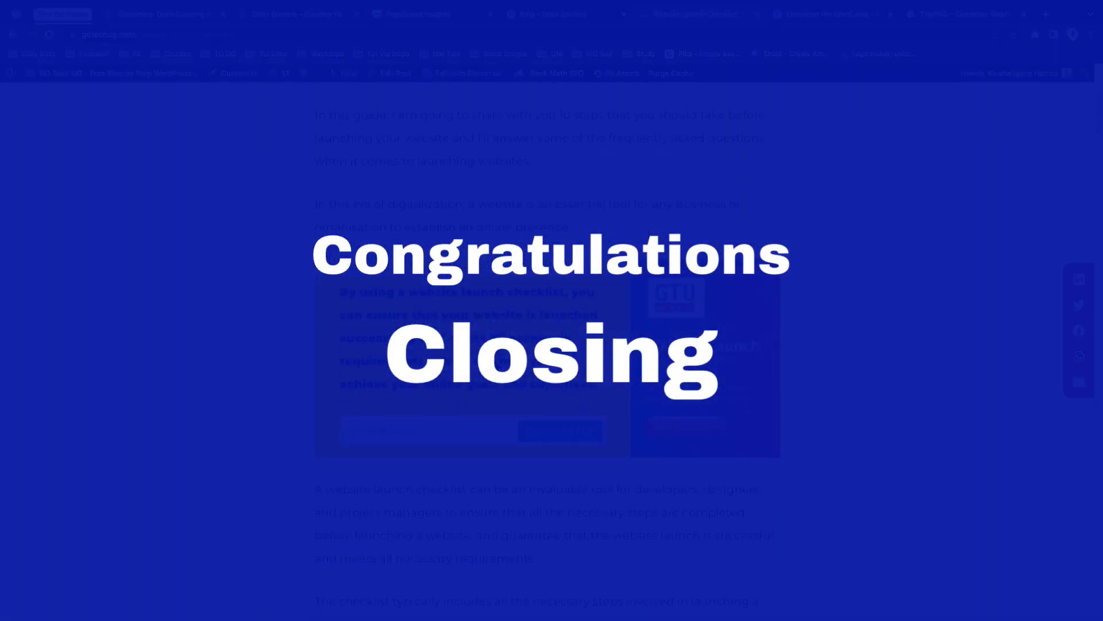
scroll(493, 363, up, 3)
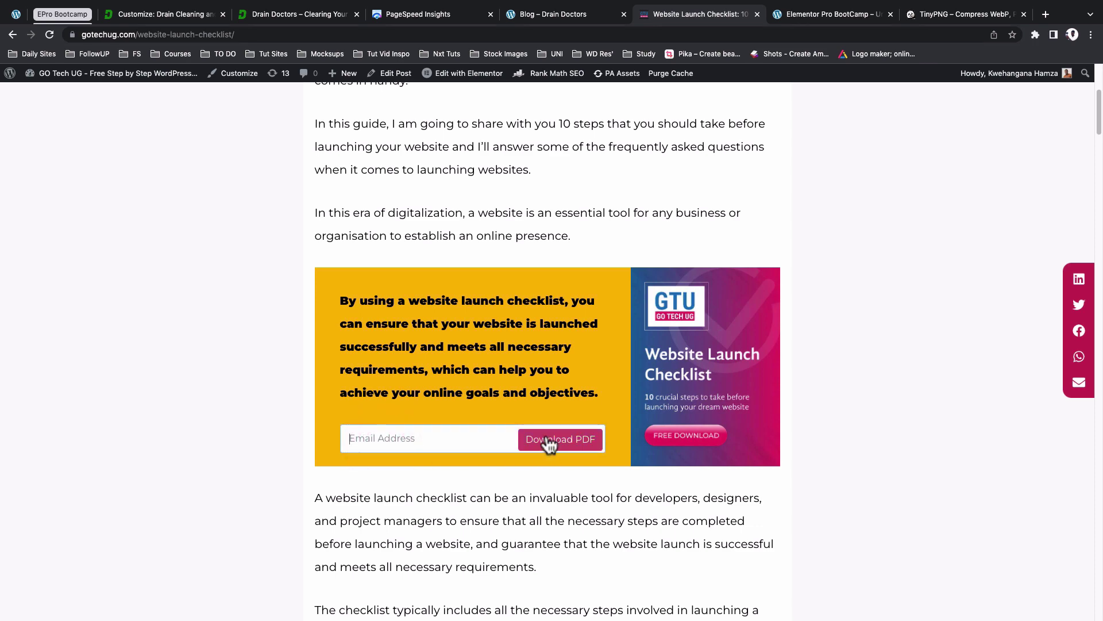
scroll(549, 494, down, 5)
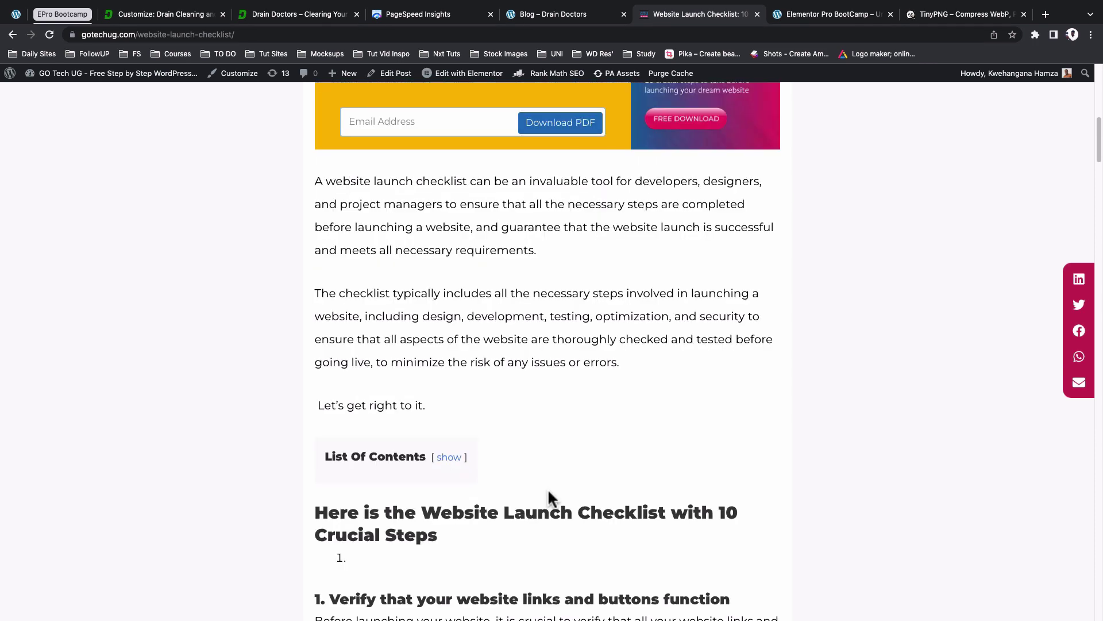
scroll(549, 494, down, 3)
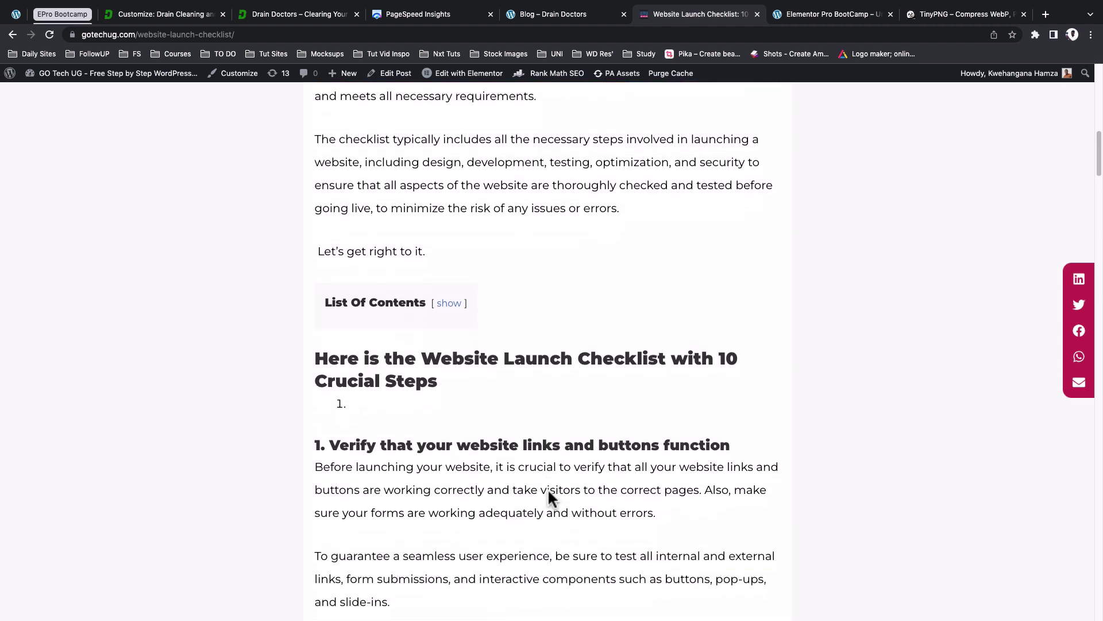
scroll(549, 496, down, 2)
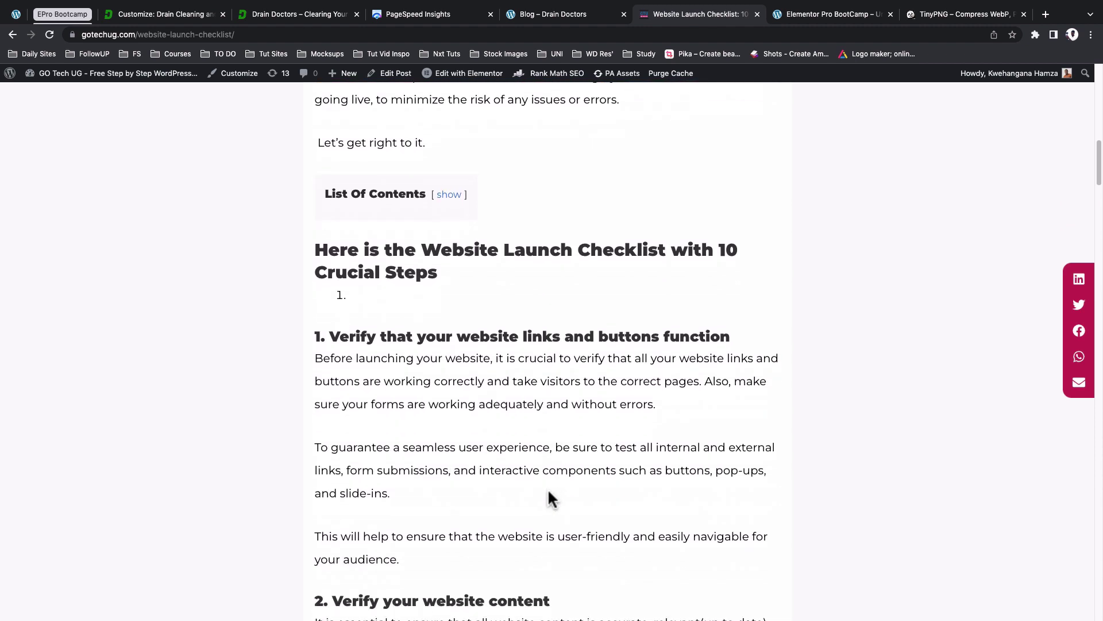
scroll(549, 492, down, 1)
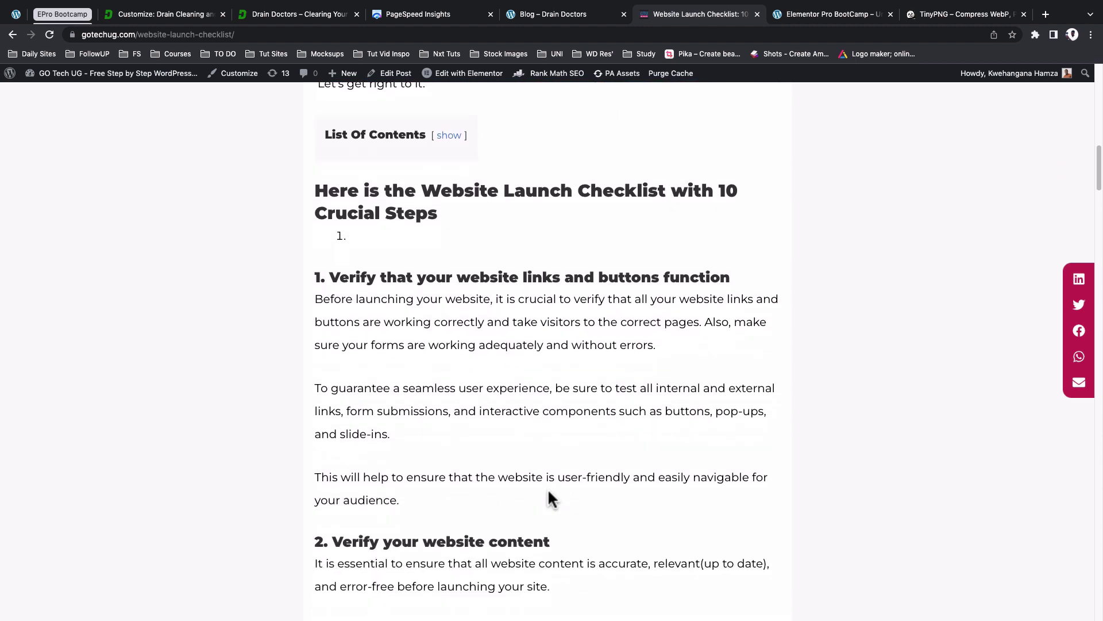
scroll(547, 488, down, 6)
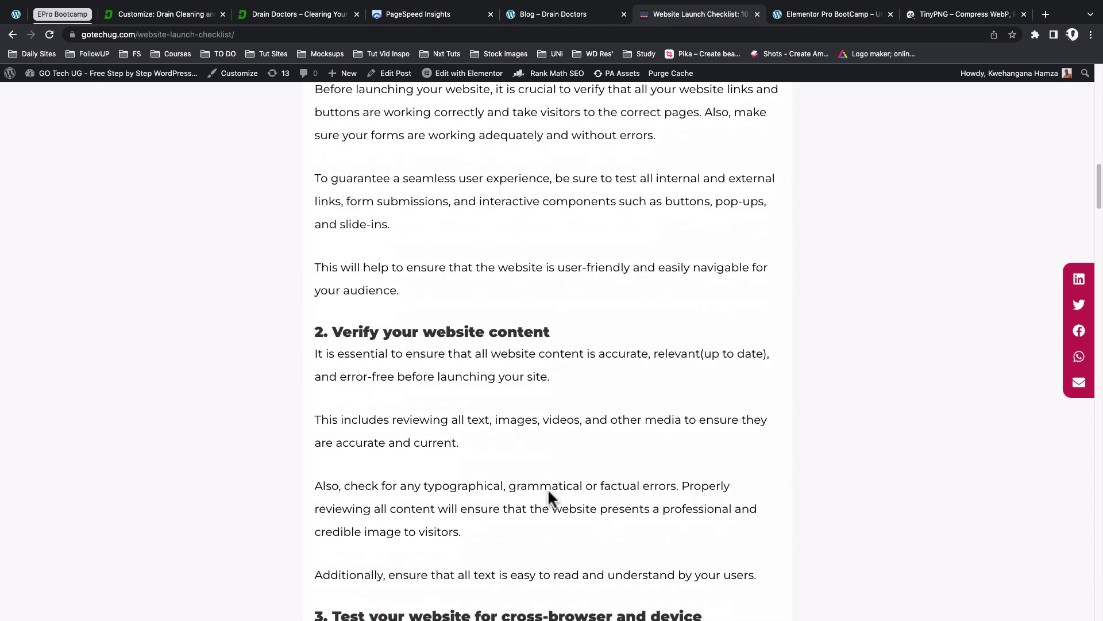
scroll(547, 488, down, 3)
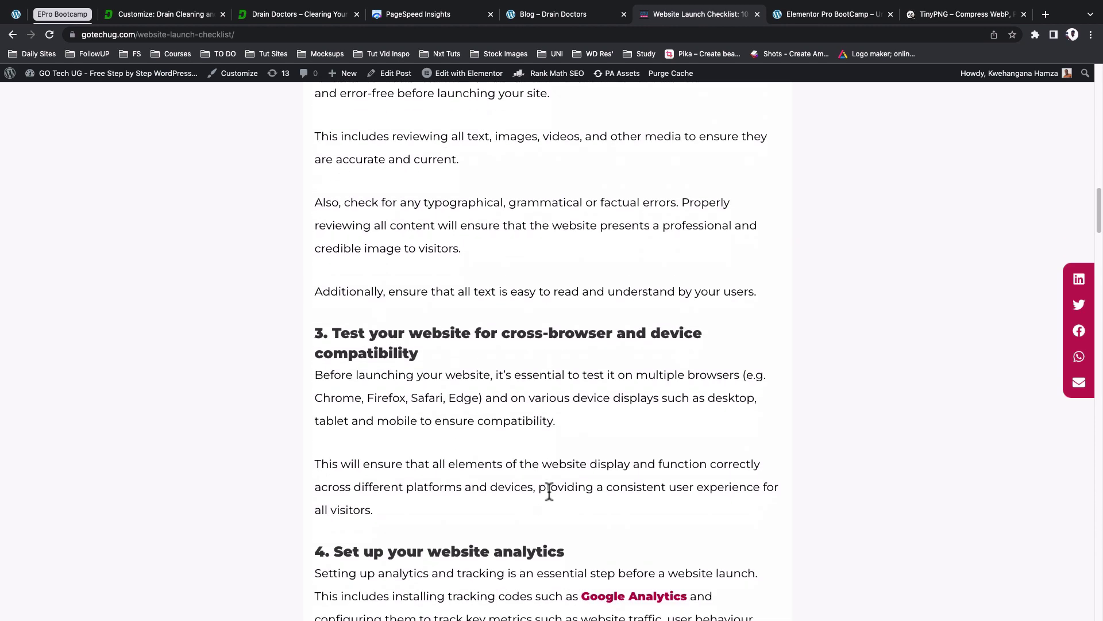
scroll(549, 491, down, 7)
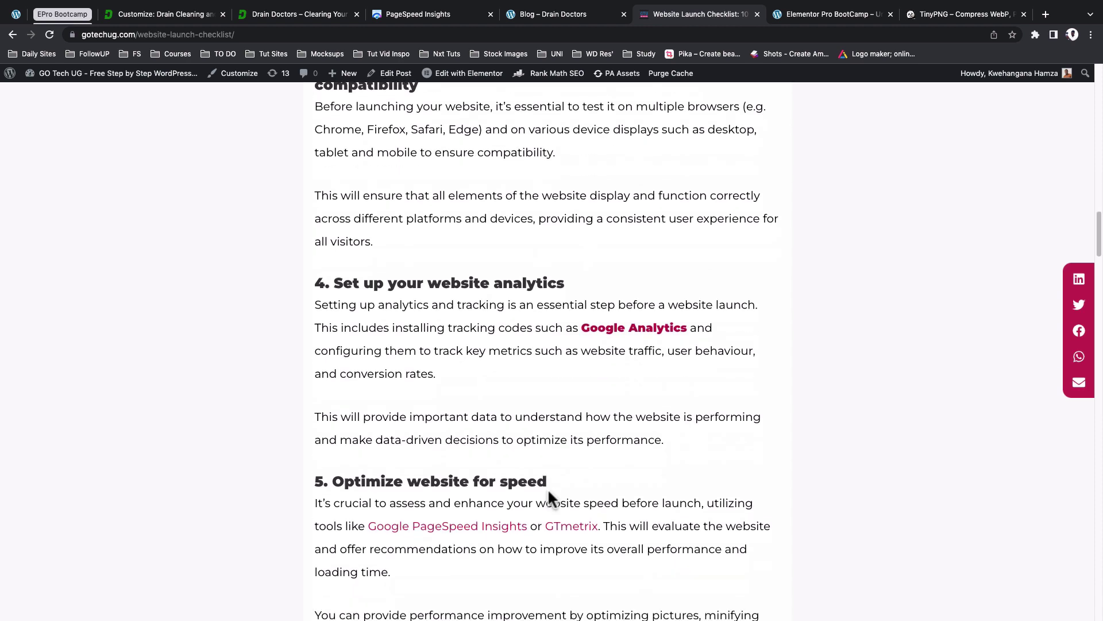
scroll(548, 492, down, 4)
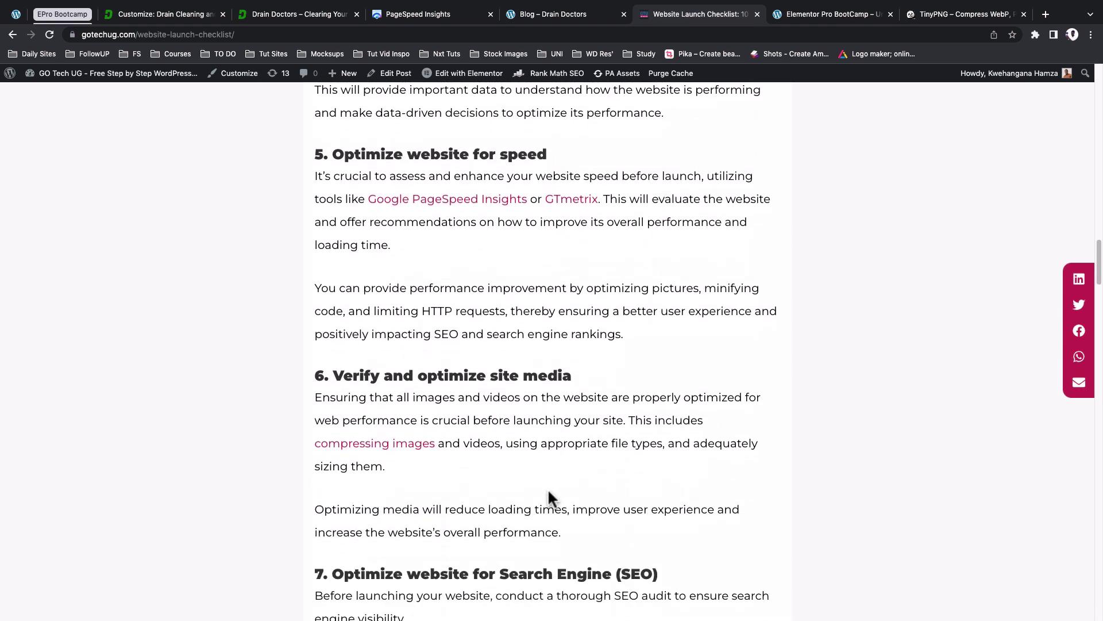
scroll(547, 488, down, 20)
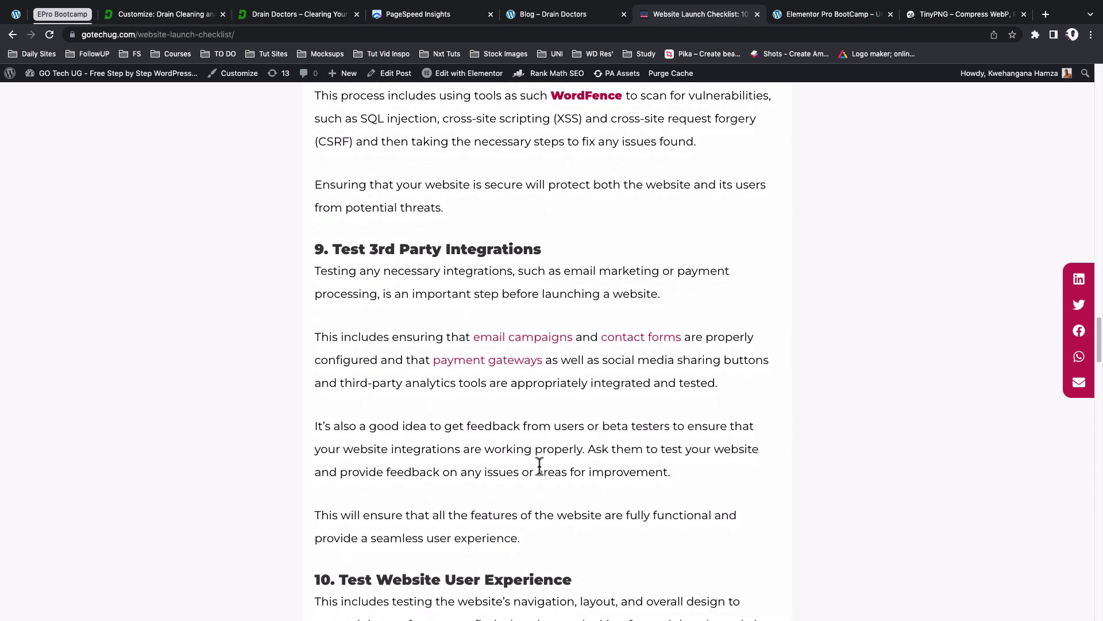
scroll(539, 467, down, 4)
key(super+w)
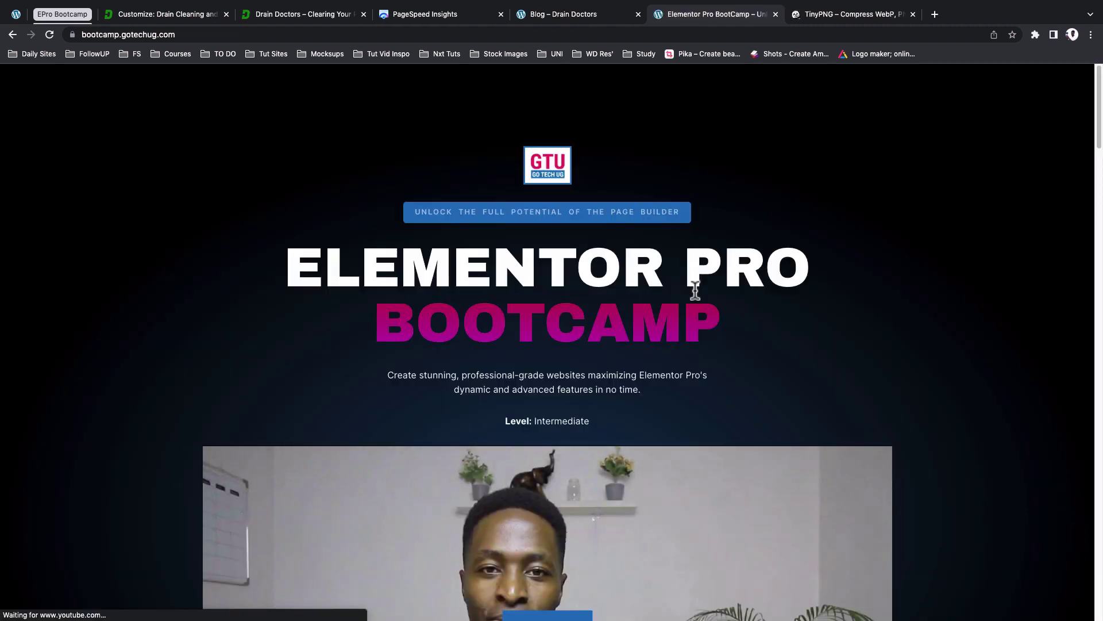
scroll(927, 352, down, 3)
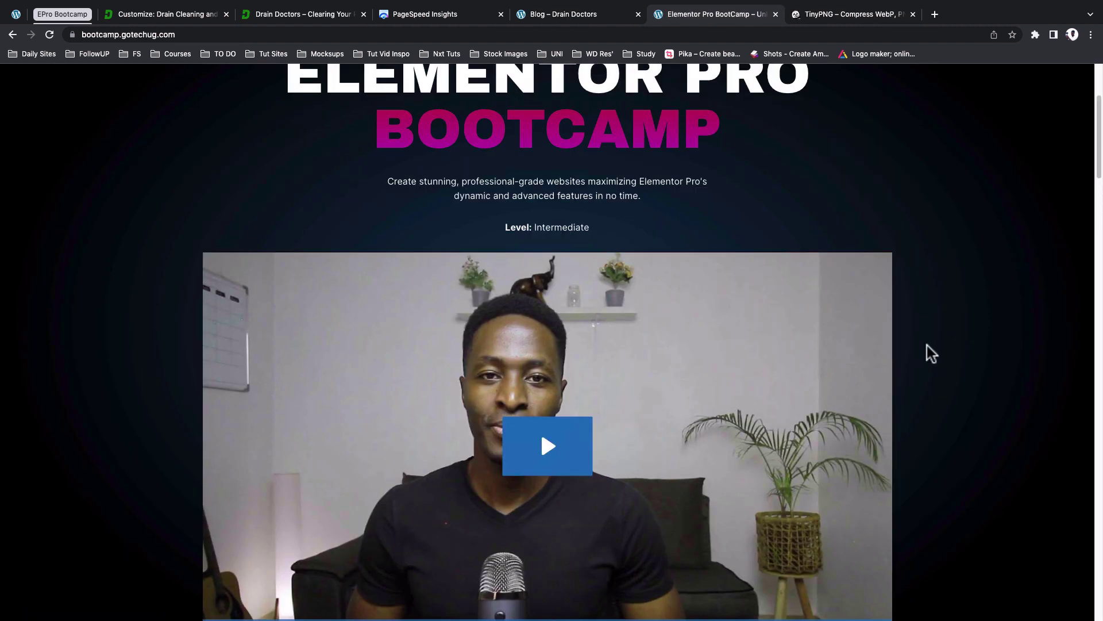
scroll(931, 352, up, 3)
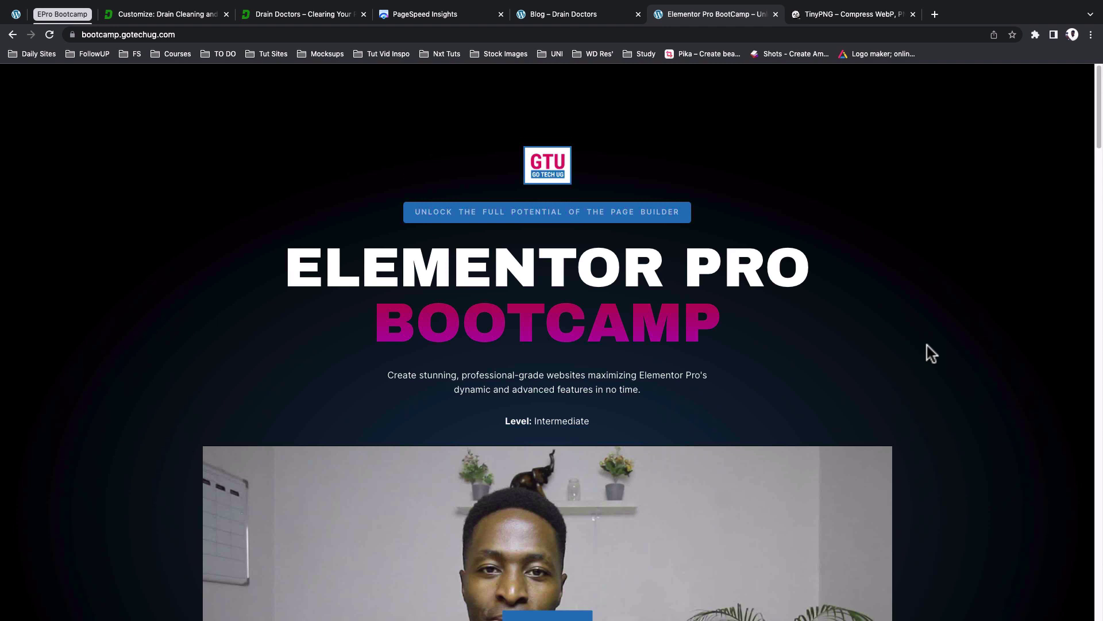
scroll(927, 346, down, 5)
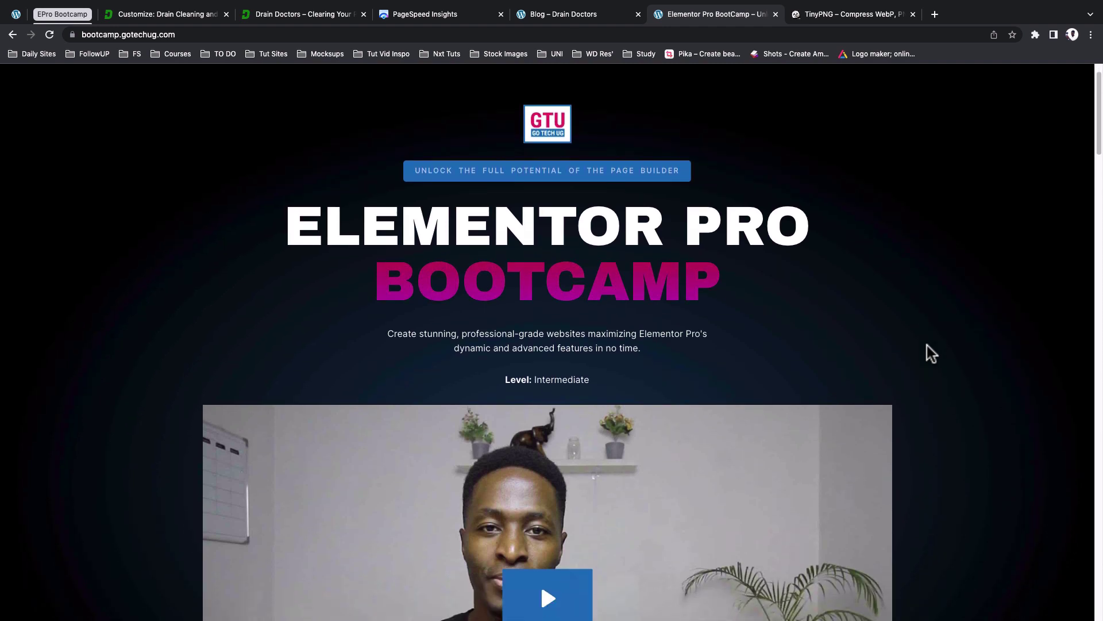
scroll(927, 346, up, 5)
scroll(926, 346, down, 7)
scroll(926, 346, down, 3)
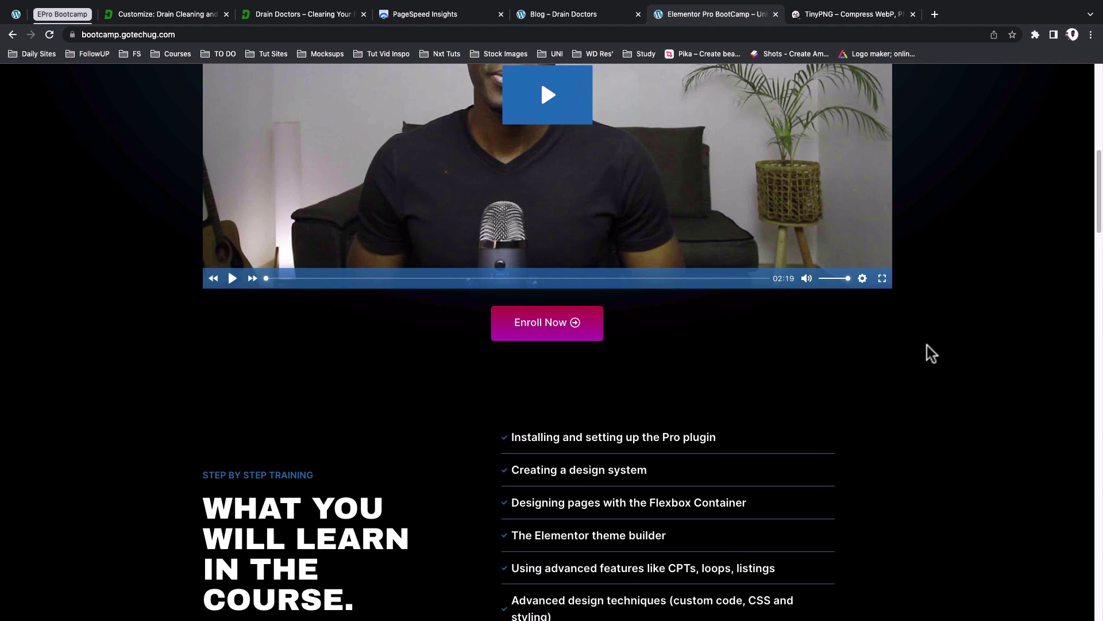
scroll(926, 345, down, 1)
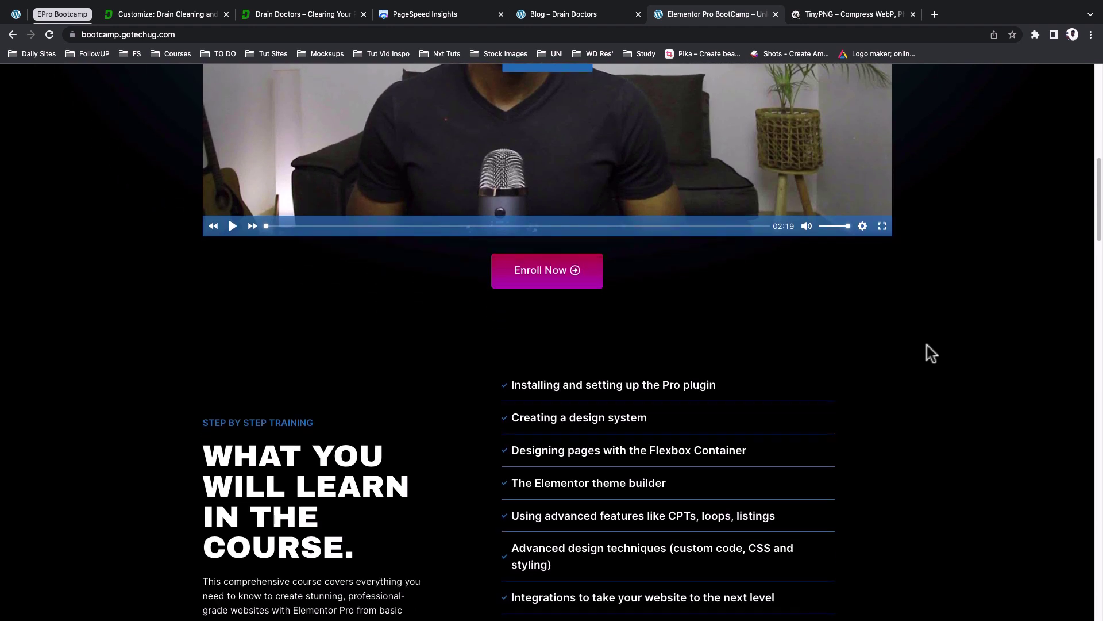
scroll(931, 352, down, 2)
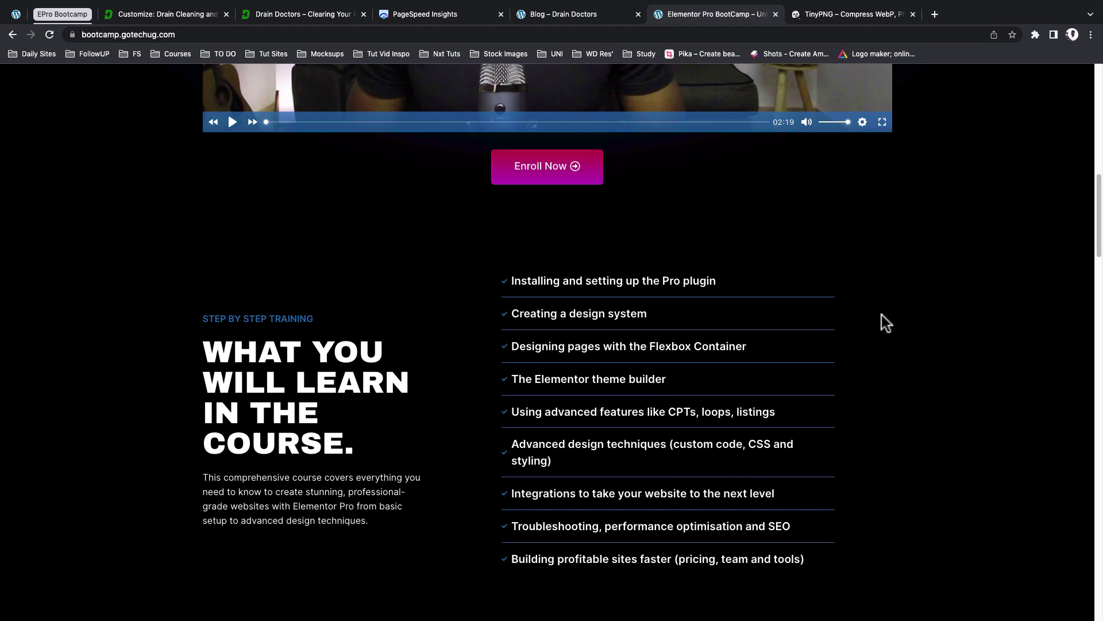
drag(570, 314, 746, 348)
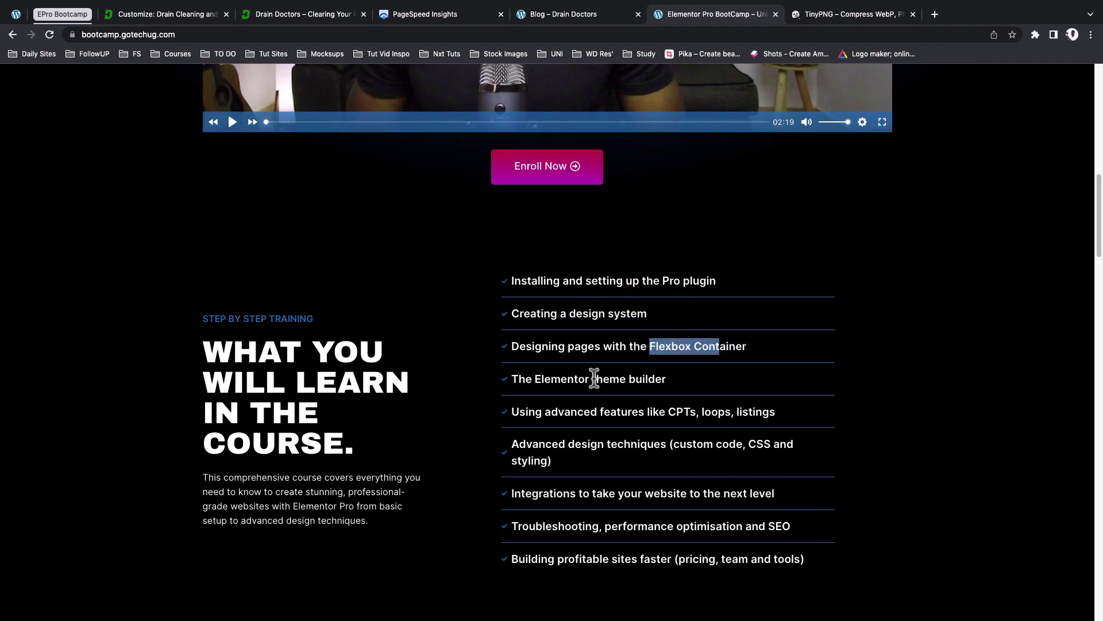
click(595, 379)
drag(595, 379, 642, 379)
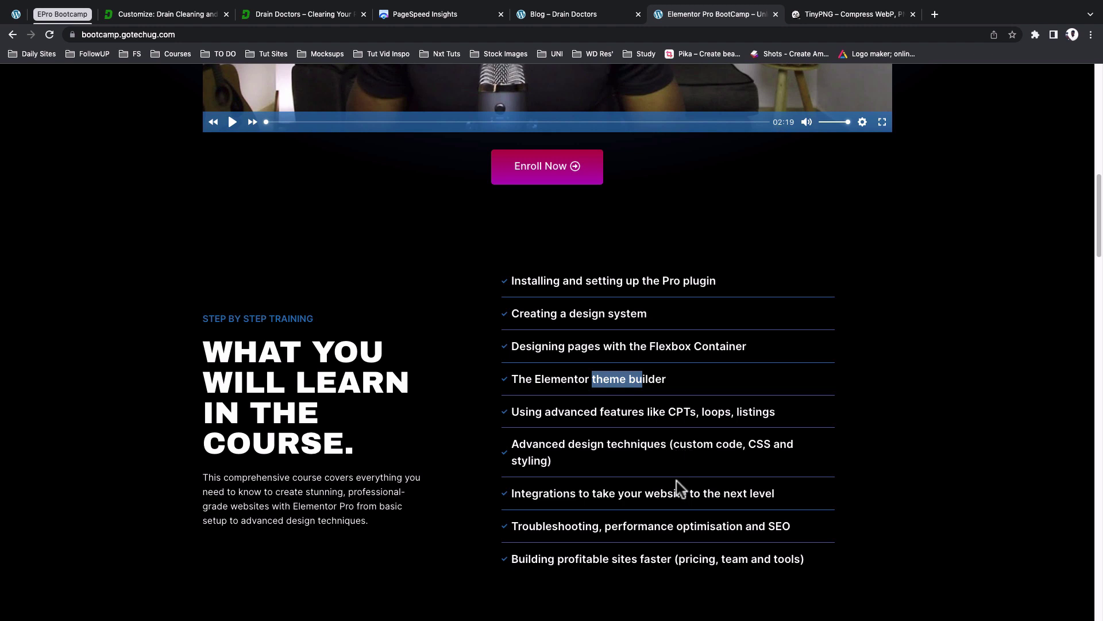
scroll(677, 483, down, 1)
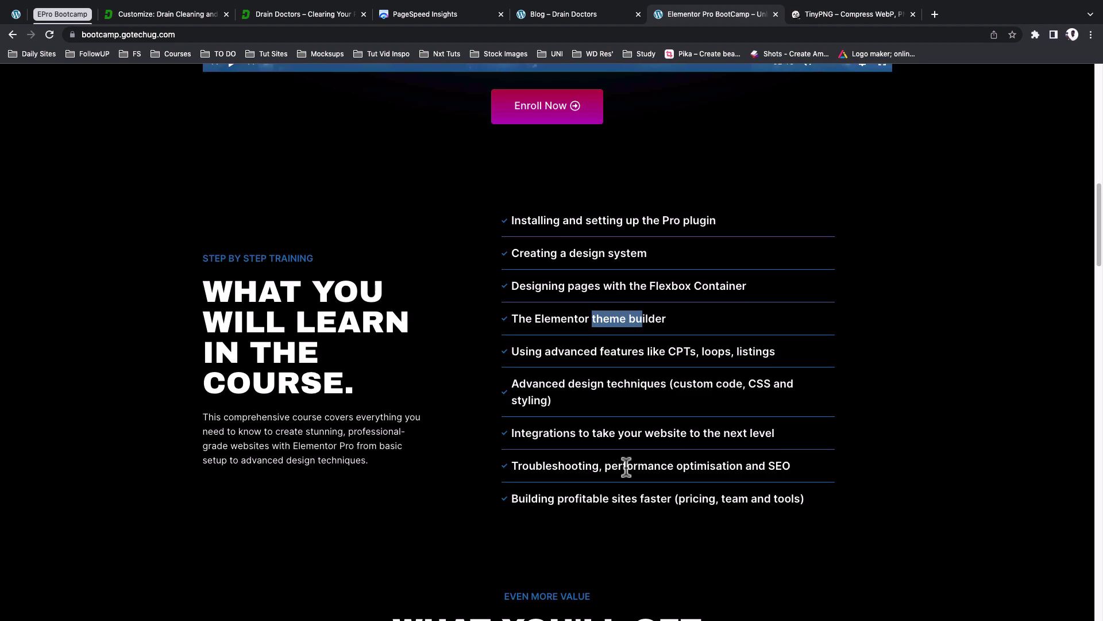
scroll(709, 469, down, 15)
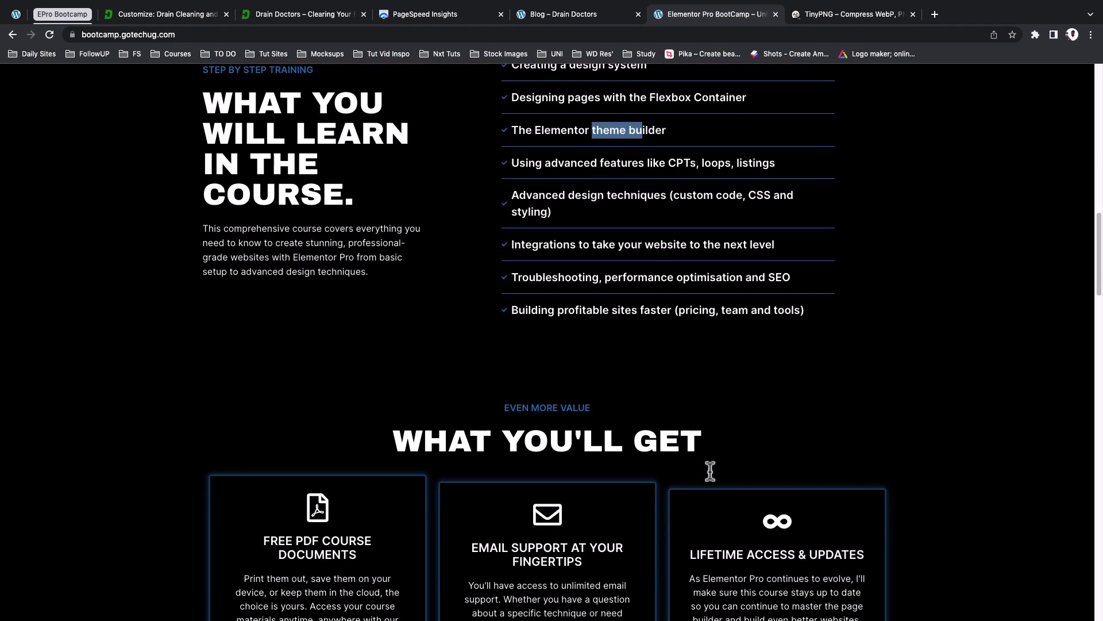
scroll(765, 482, down, 8)
scroll(787, 474, down, 3)
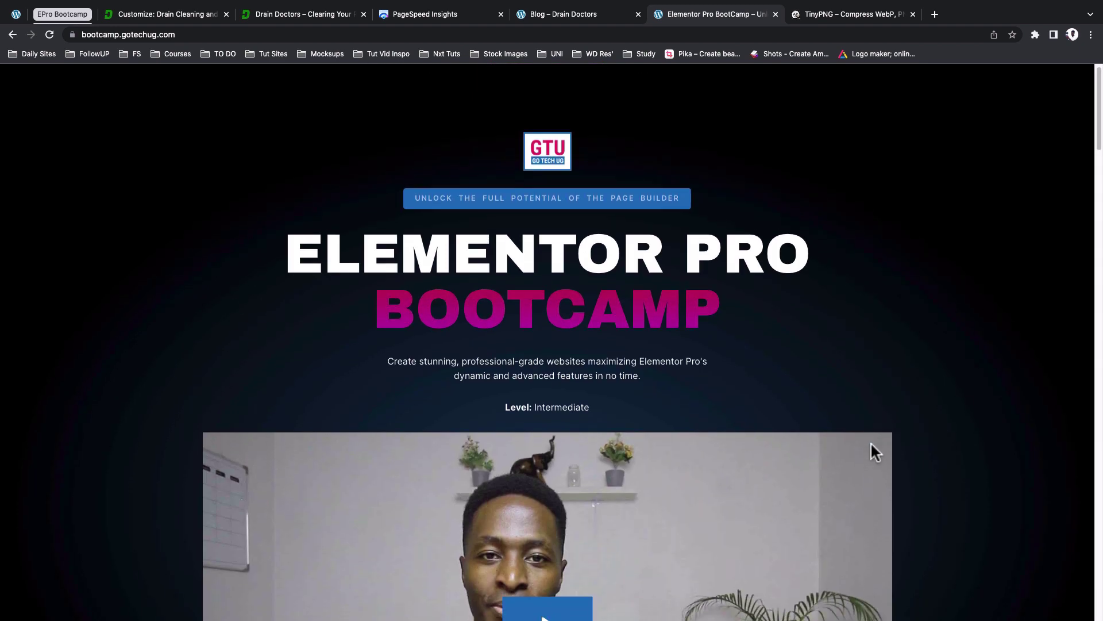
scroll(871, 444, down, 2)
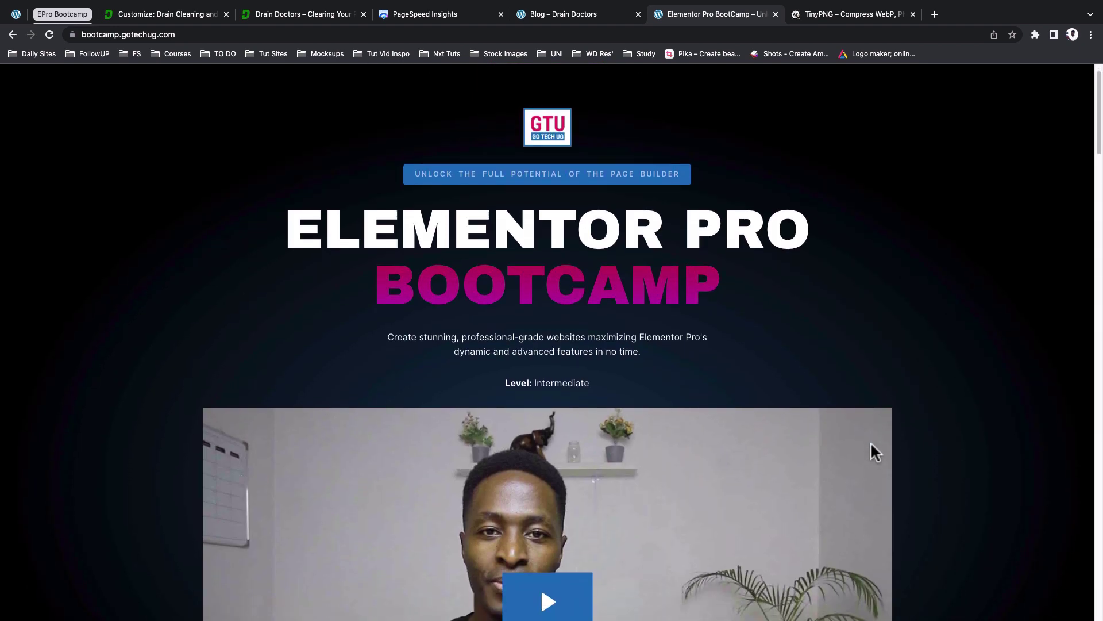
scroll(928, 454, down, 2)
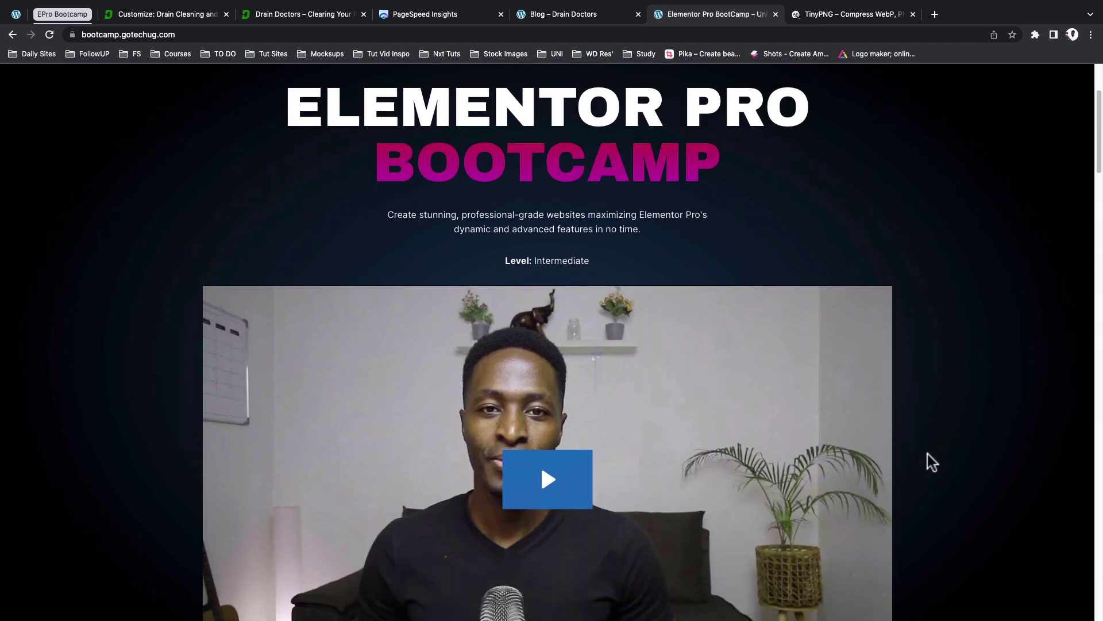
scroll(927, 453, down, 7)
scroll(927, 454, down, 20)
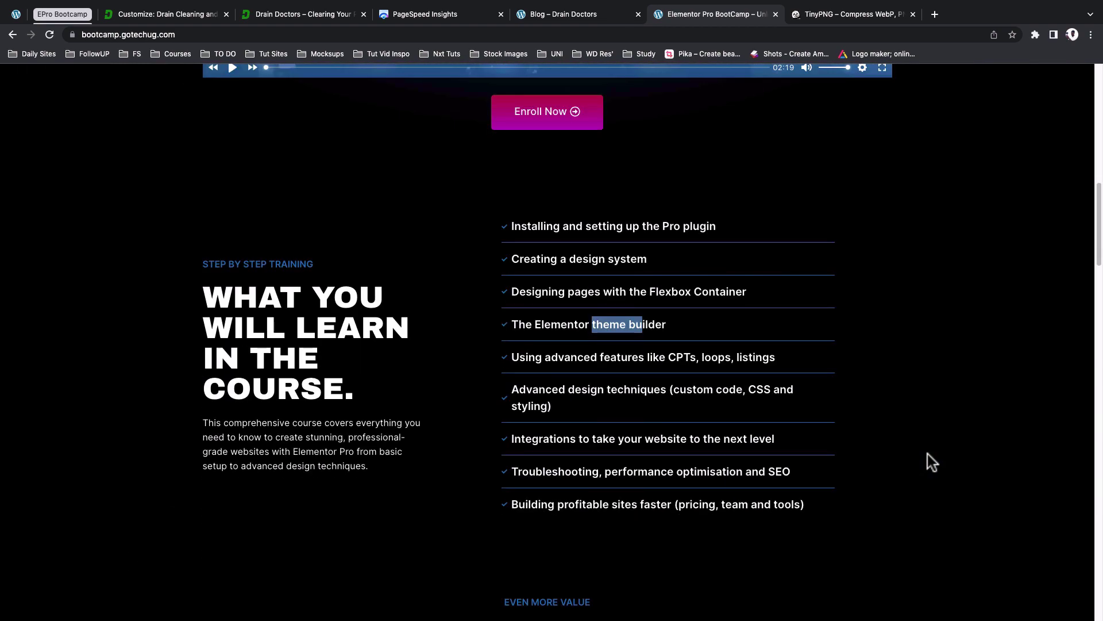
scroll(932, 462, down, 2)
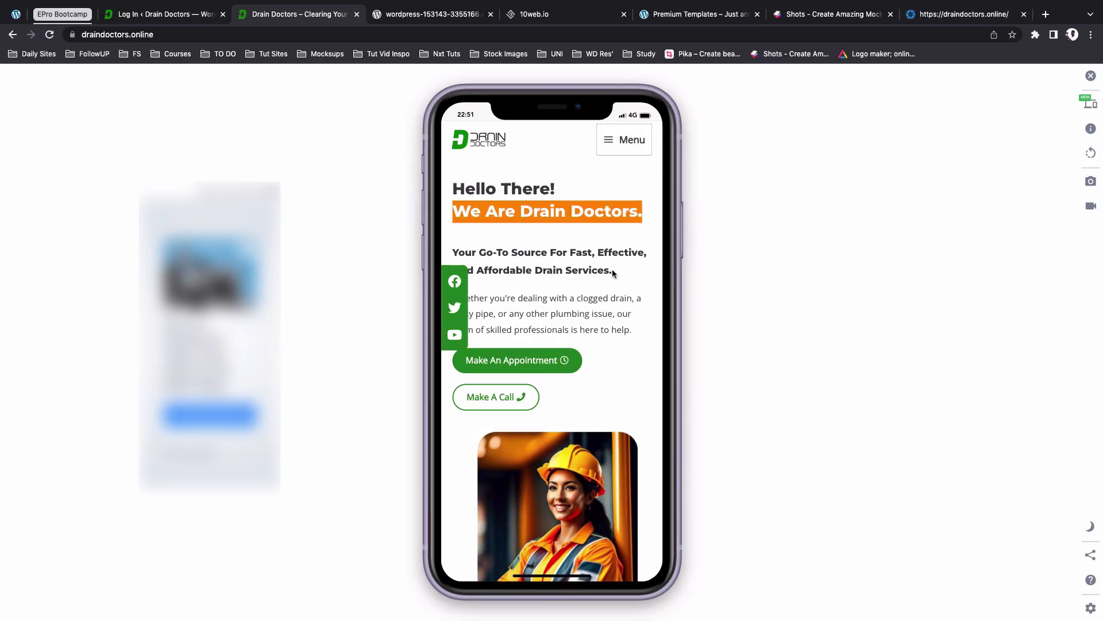
scroll(612, 269, down, 3)
scroll(612, 269, down, 3)
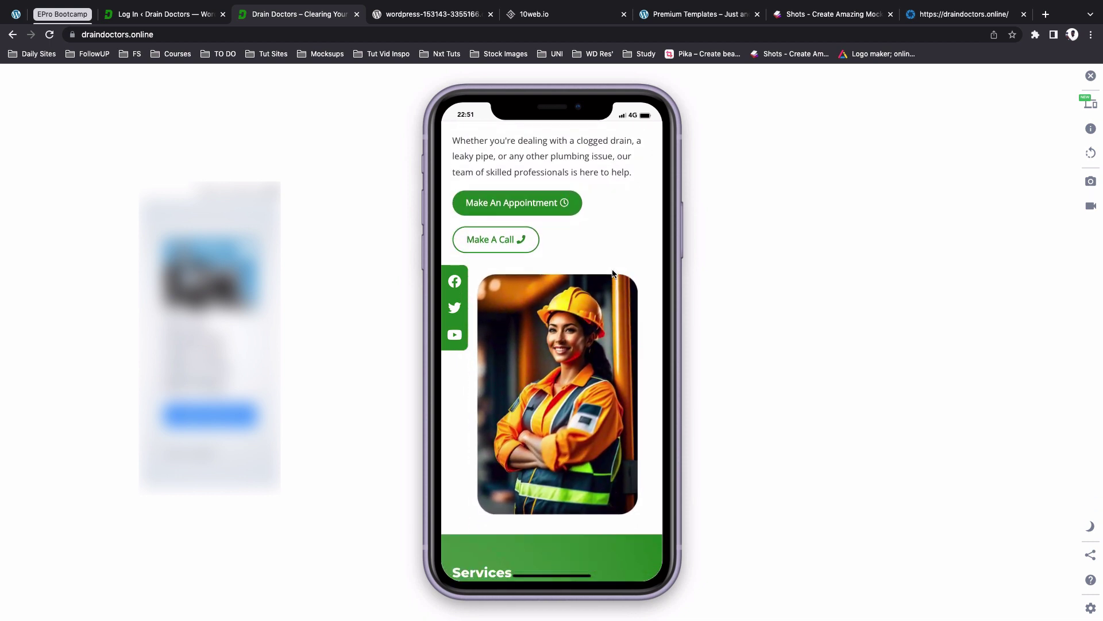
scroll(613, 273, down, 5)
scroll(612, 273, down, 4)
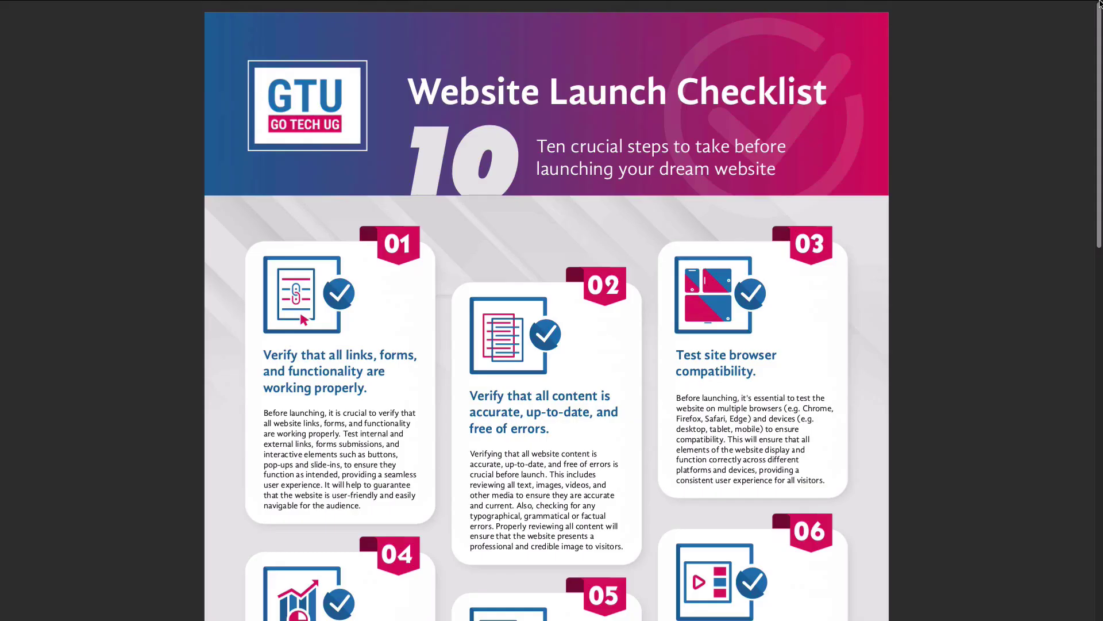
drag(1099, 3, 1101, 213)
drag(1100, 213, 1100, 384)
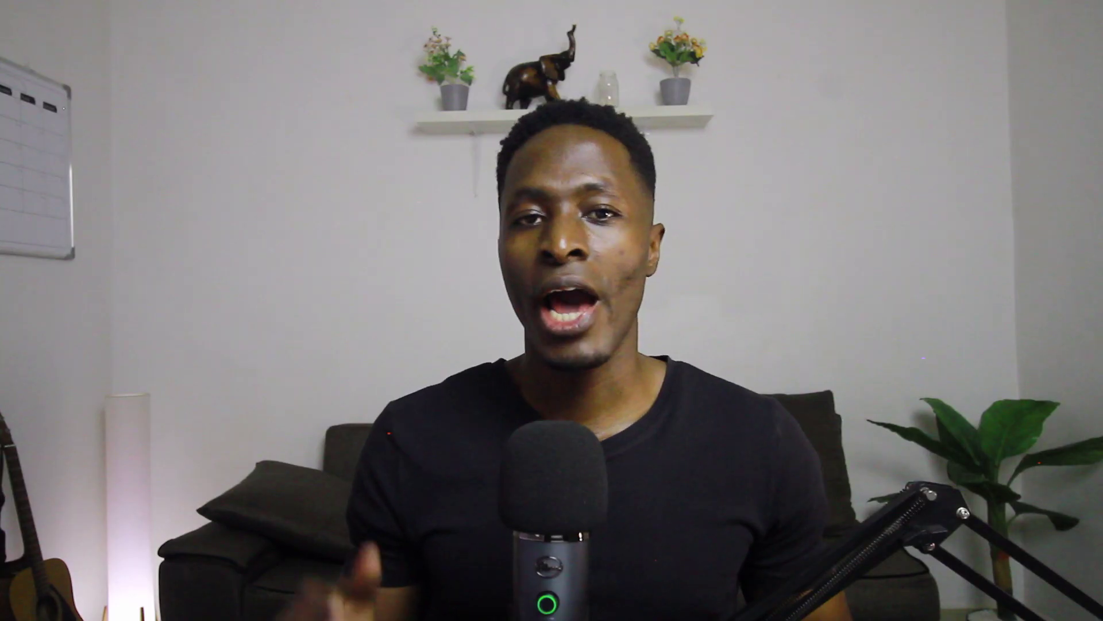